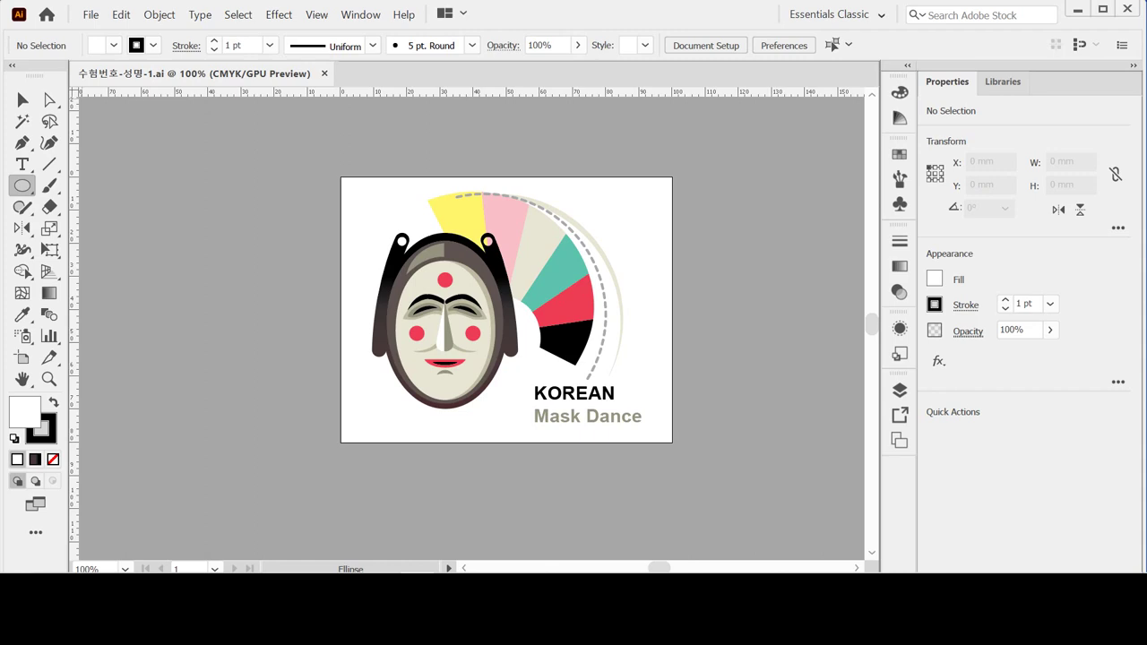
Step: Show the guides and save the document as 수험번호-성명-1.ai in Illustrator 2020 format, replacing the existing file
key(ctrl+n)
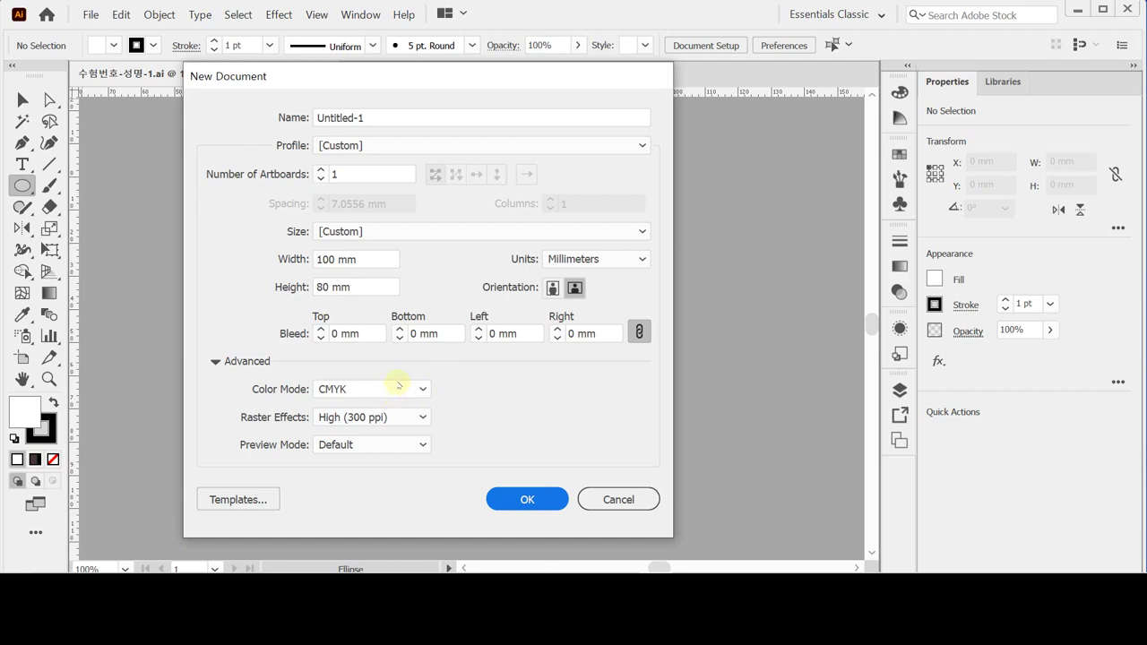
key(Escape)
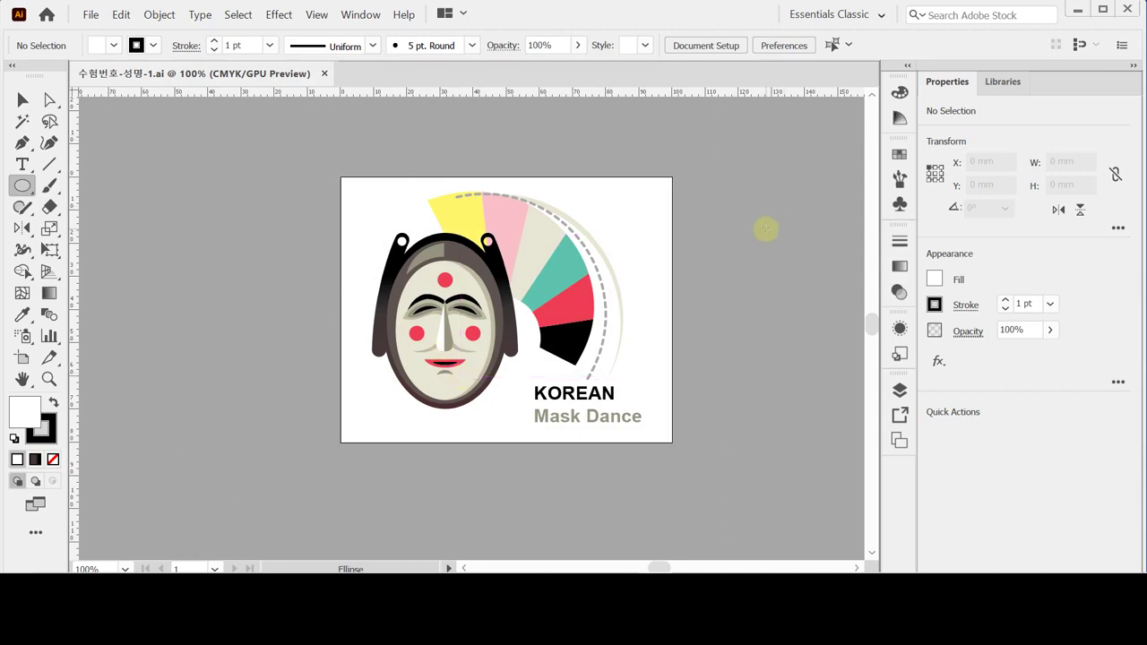
key(ctrl+semicolon)
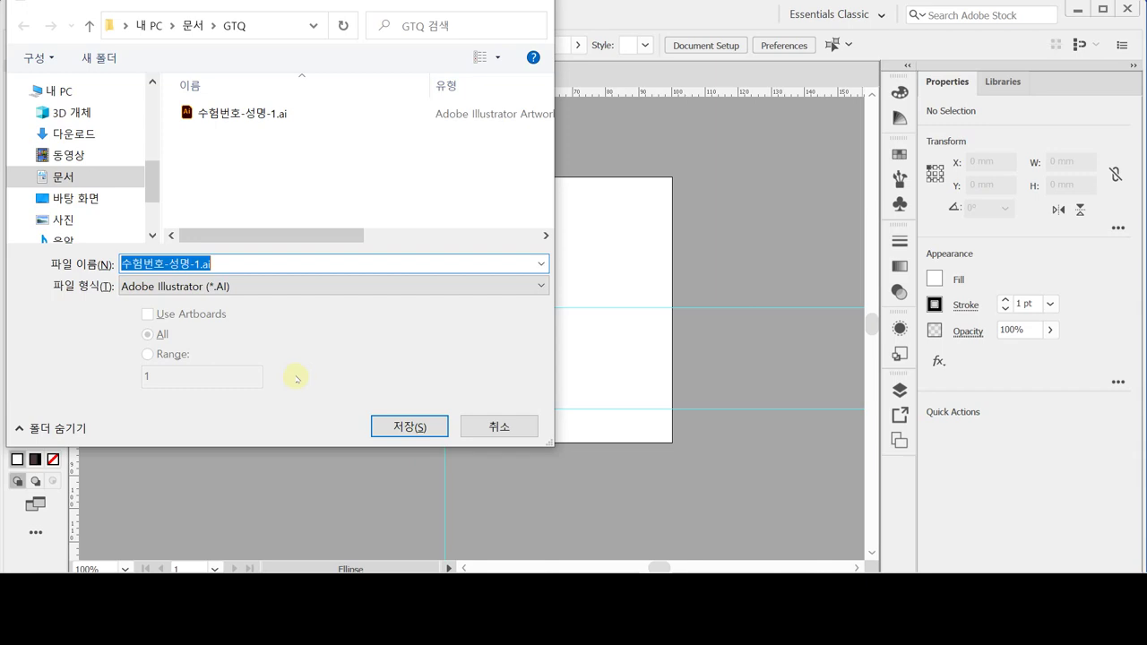
click(385, 432)
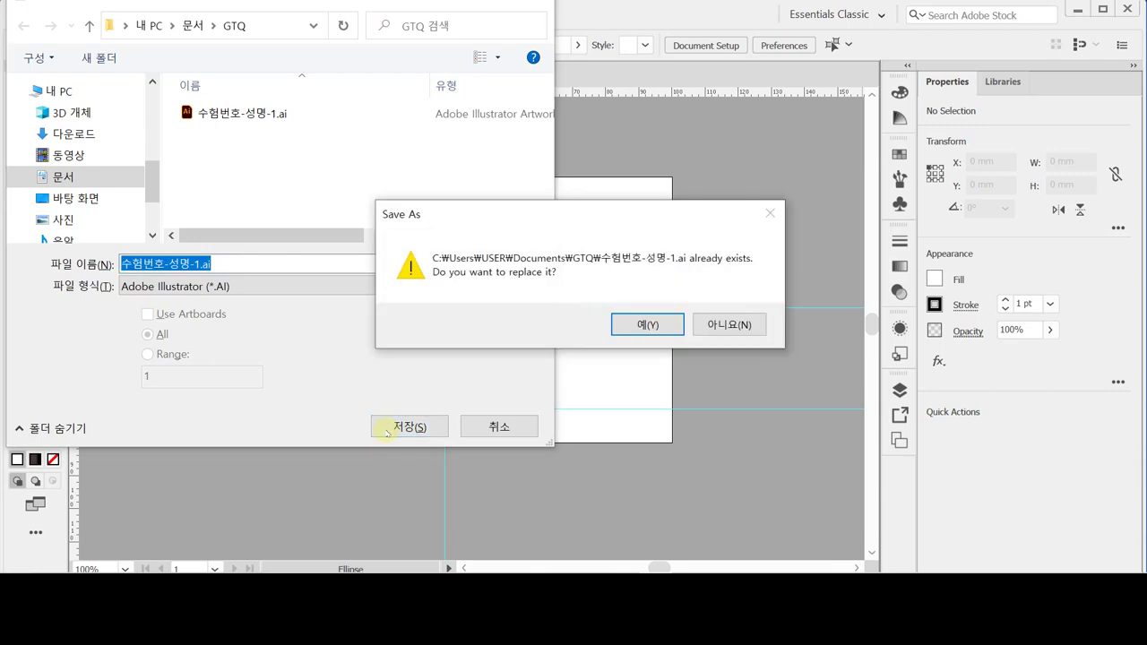
click(646, 325)
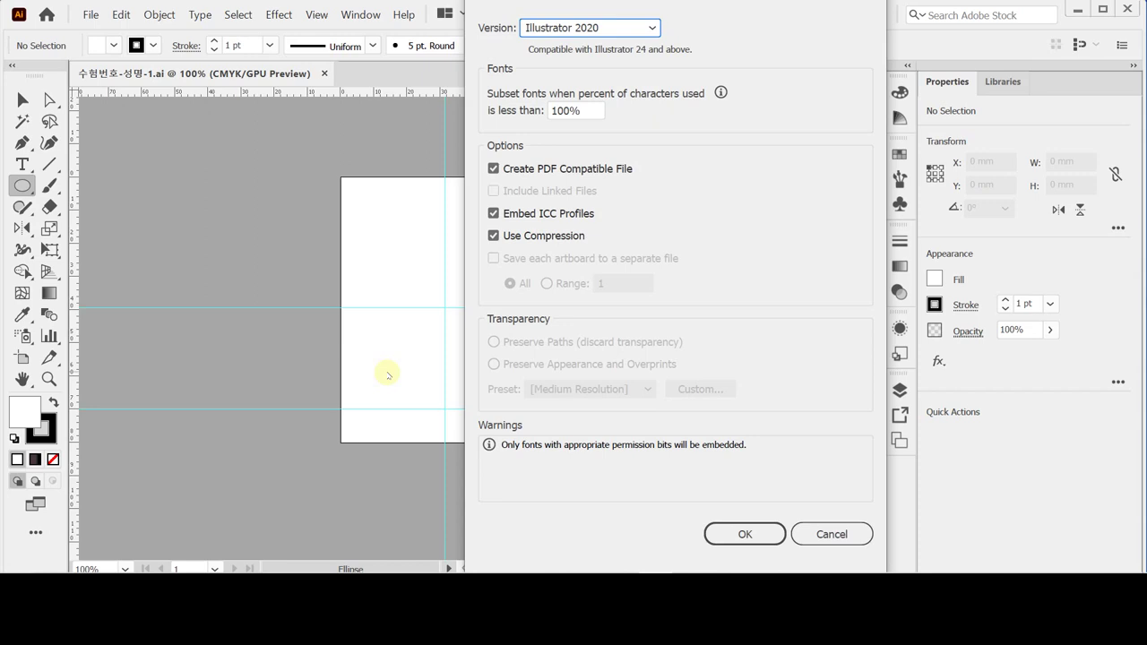
key(Return)
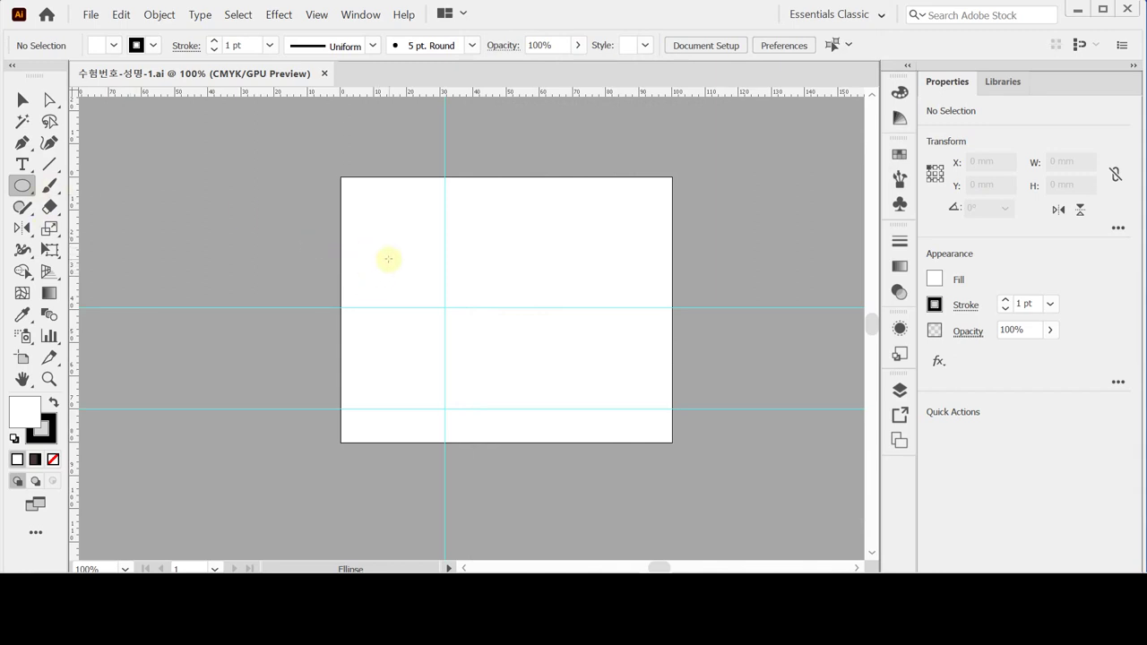
Step: Draw a 38 mm by 53 mm ellipse and position it centred on the vertical guide as the mask outline
click(388, 259)
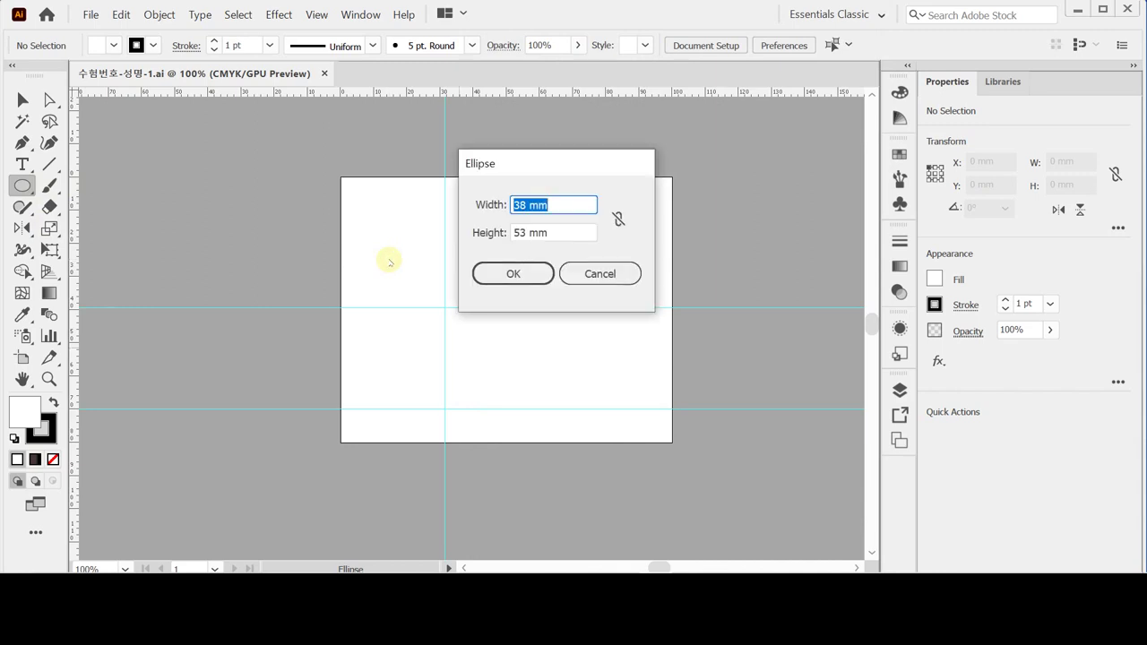
click(560, 202)
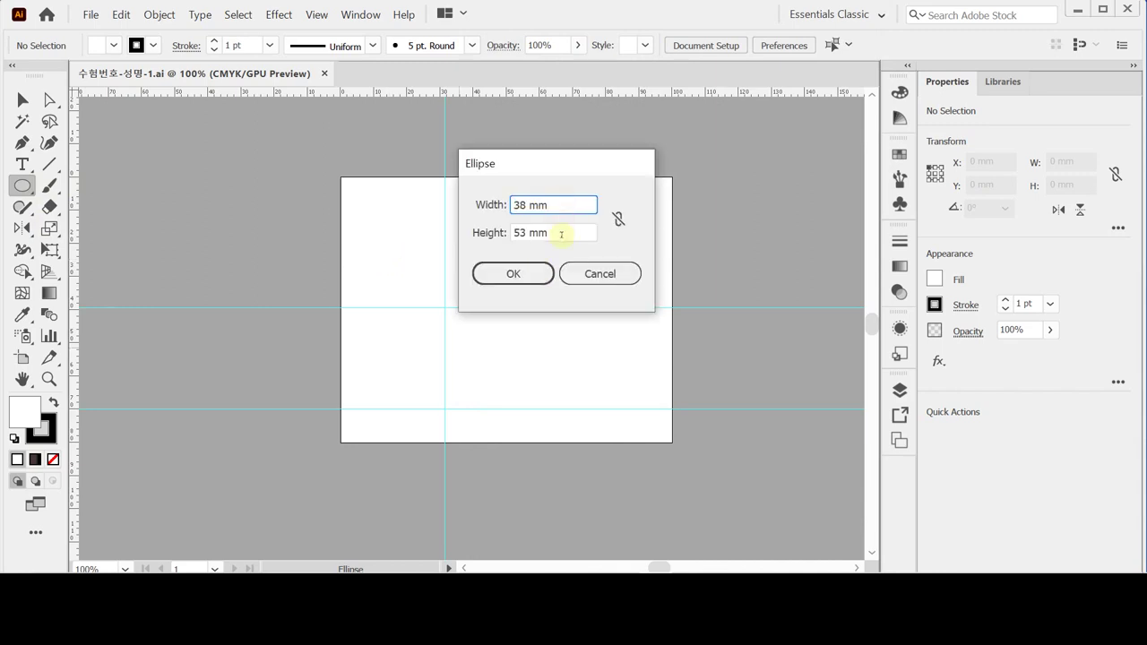
click(522, 274)
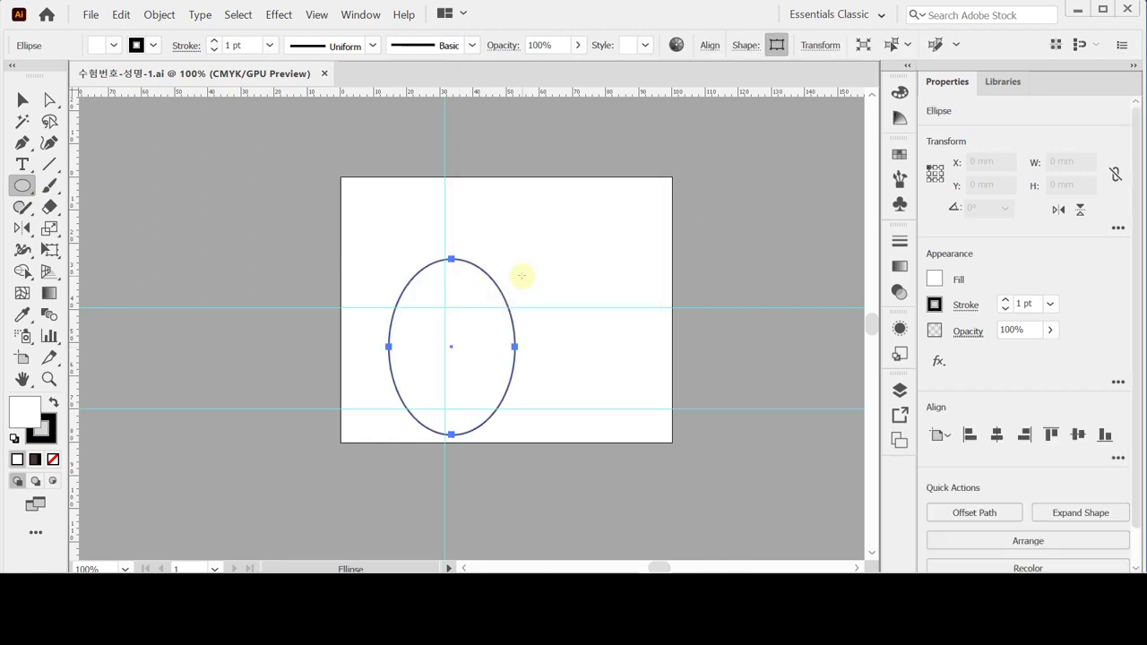
drag(474, 366, 489, 335)
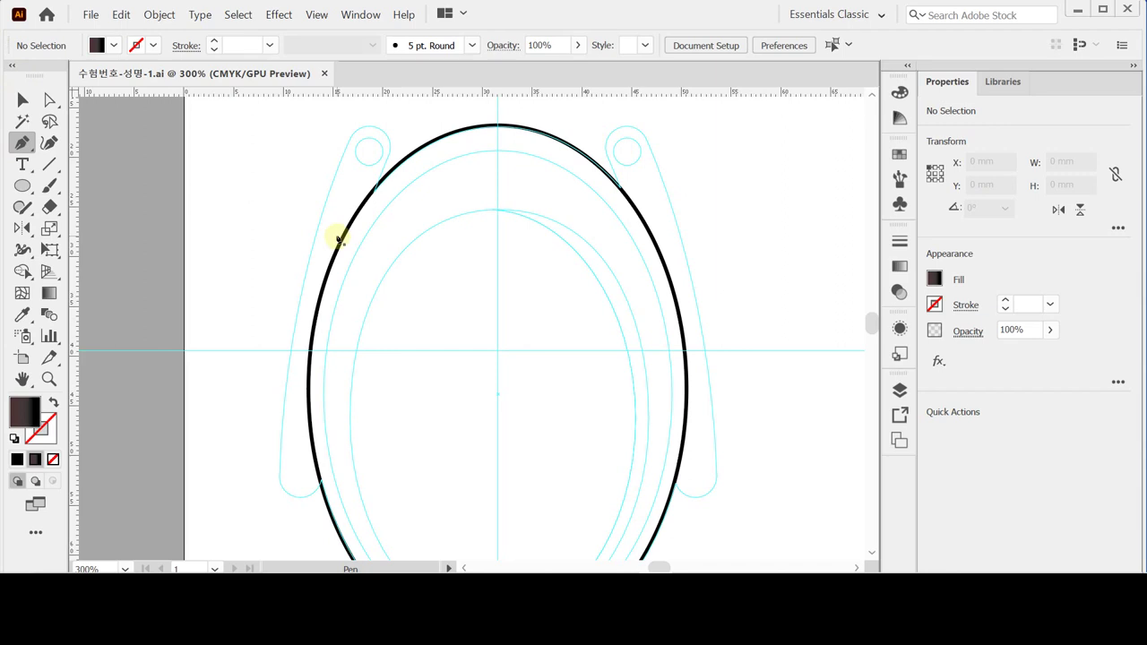
Step: Draw a curved Pen path along the mask's left side strap, starting at the small circle guide, and swap its fill and stroke
drag(365, 256, 358, 243)
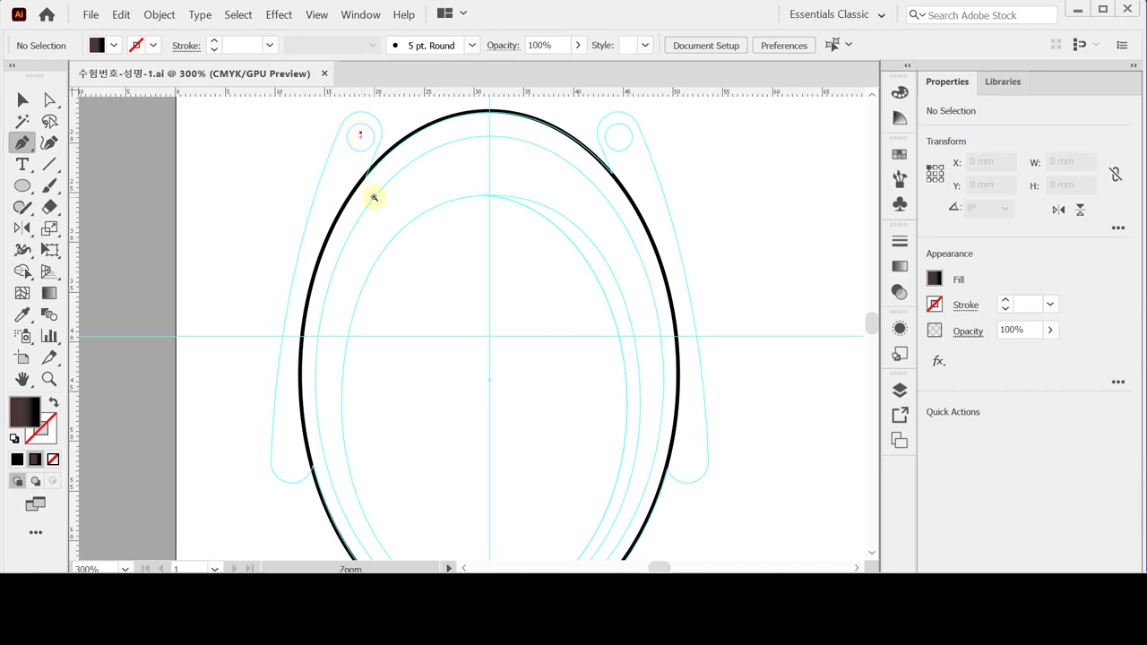
scroll(371, 192, down, 1)
drag(355, 185, 338, 155)
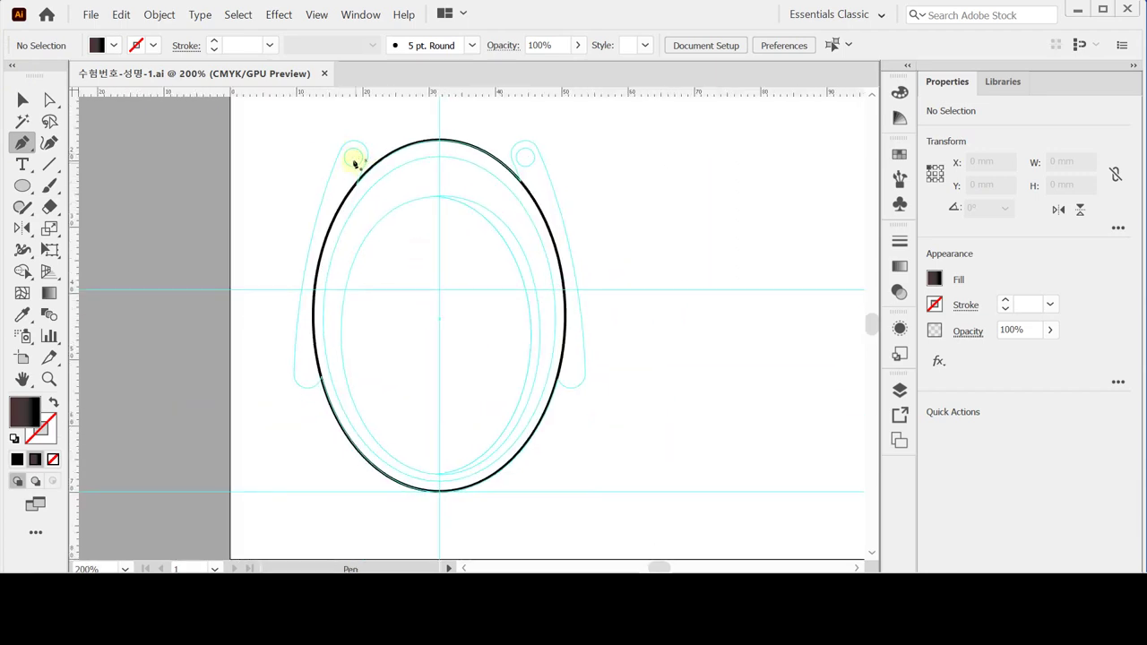
click(353, 156)
drag(307, 374, 307, 510)
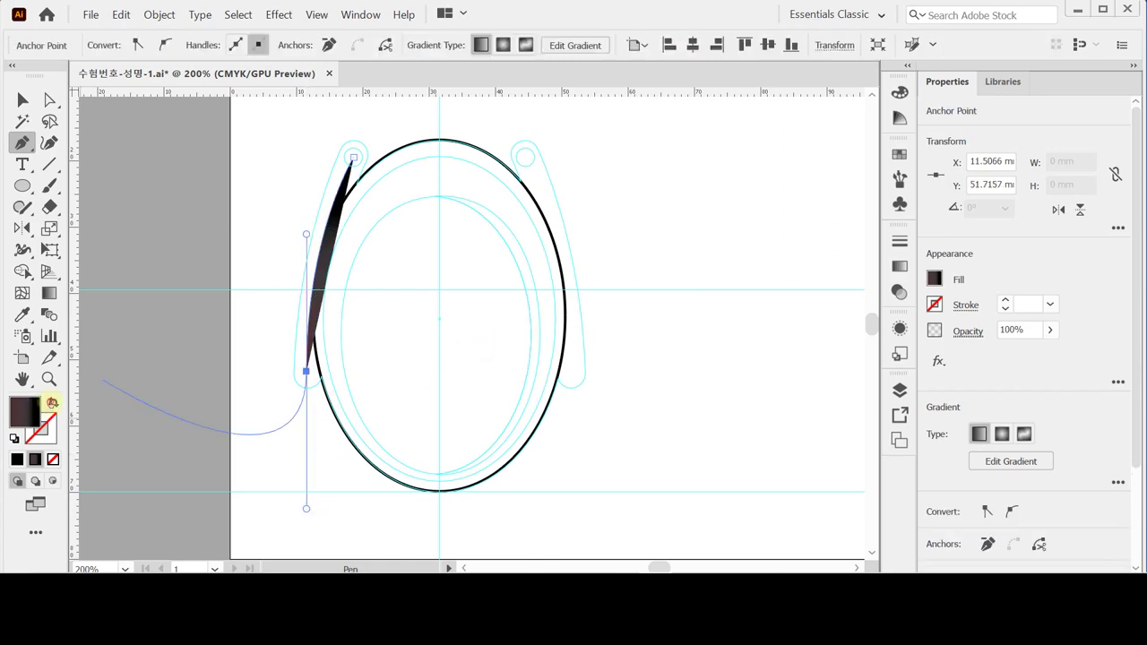
click(52, 402)
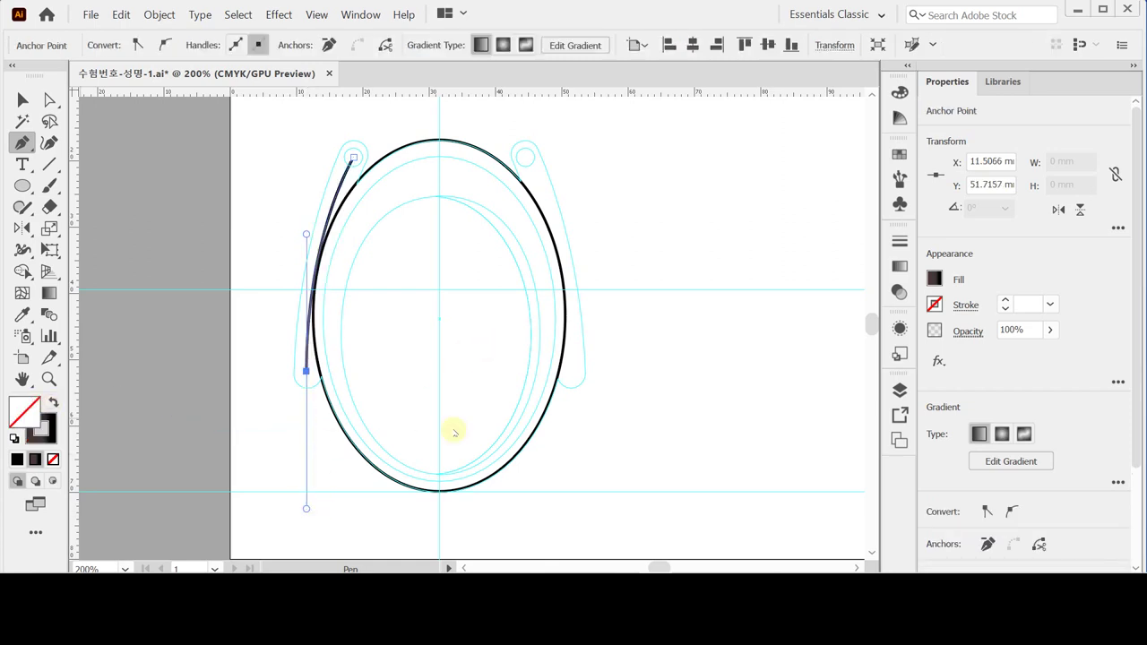
Step: Set the strap path's stroke to 12 pt with a round cap and fine-tune the curve handle of its lower anchor
click(966, 305)
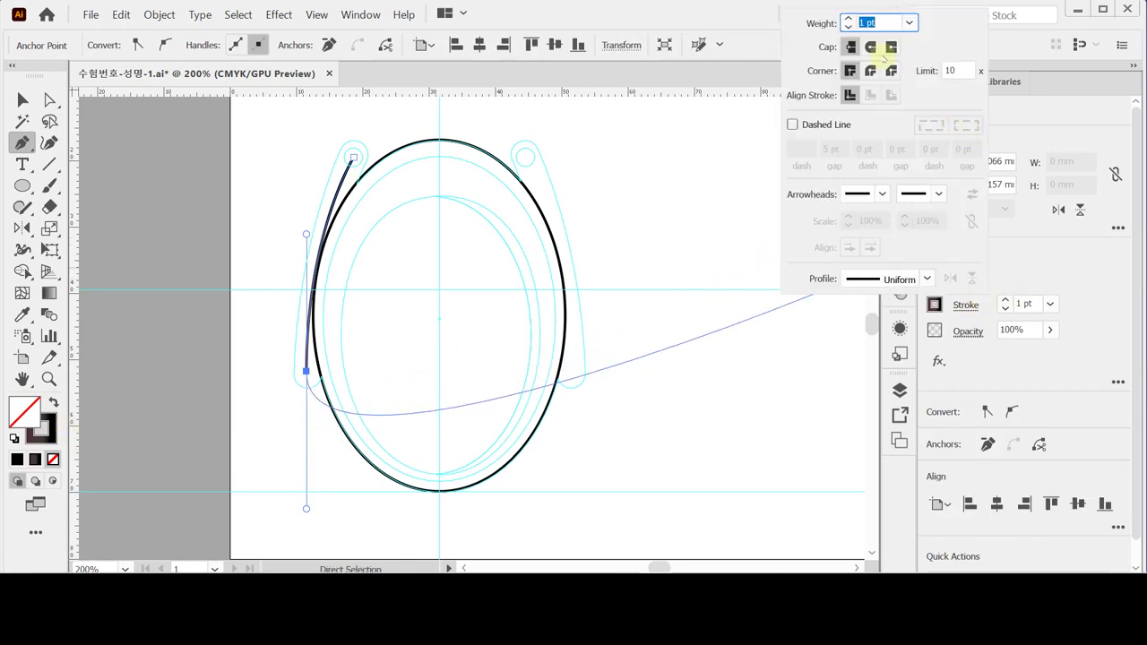
text(12)
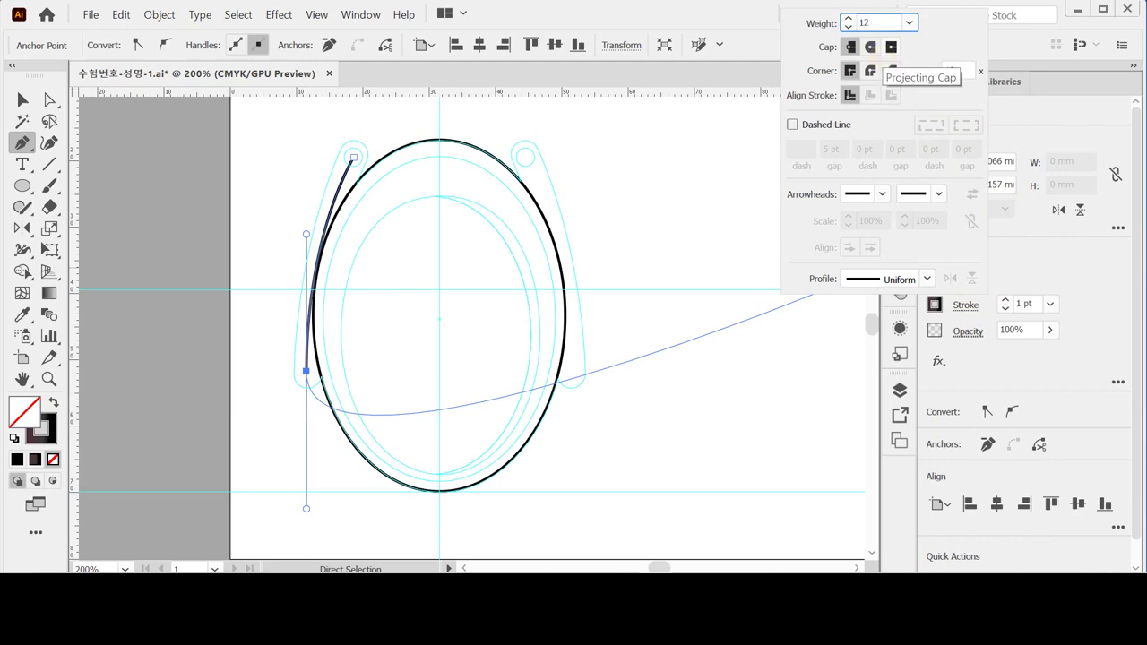
click(870, 46)
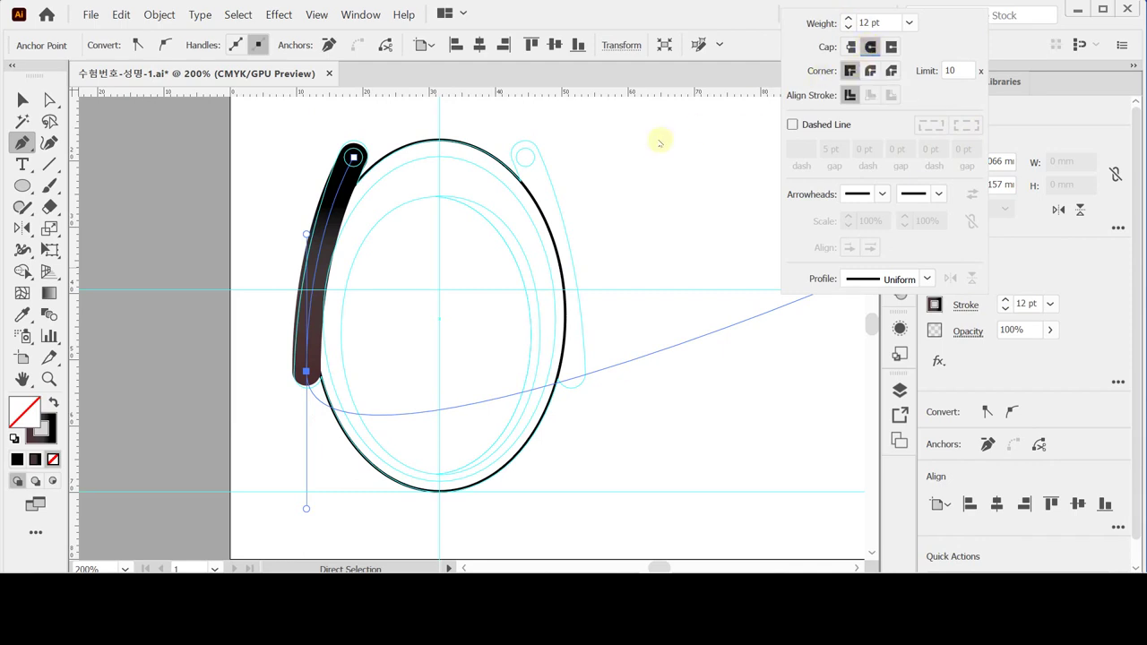
click(304, 373)
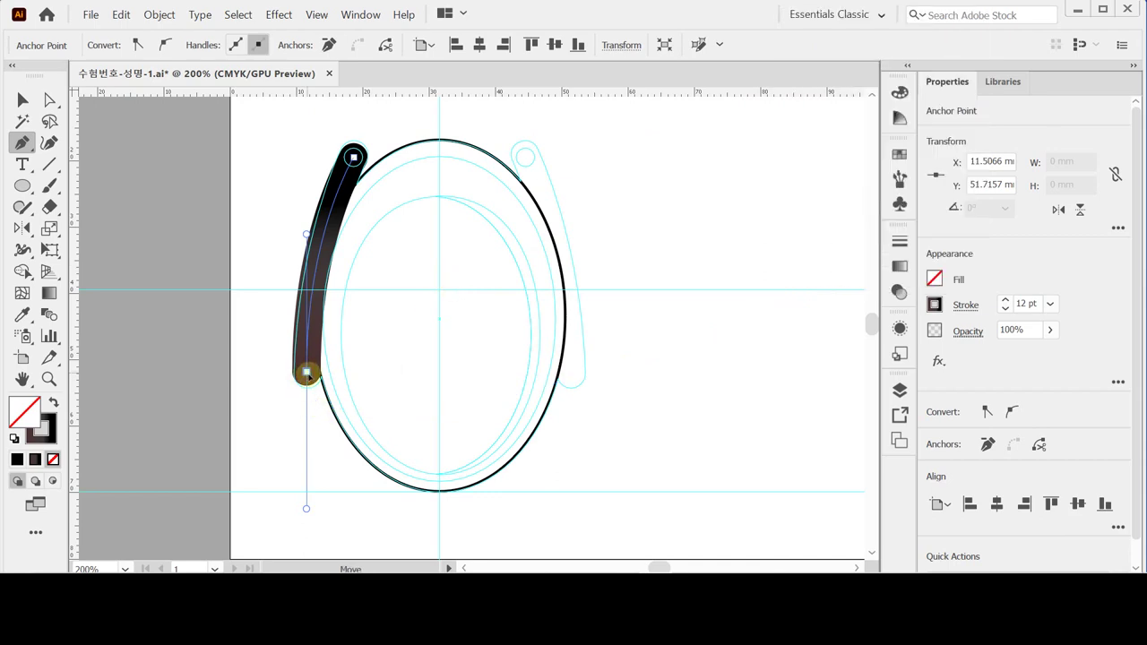
key(ctrl)
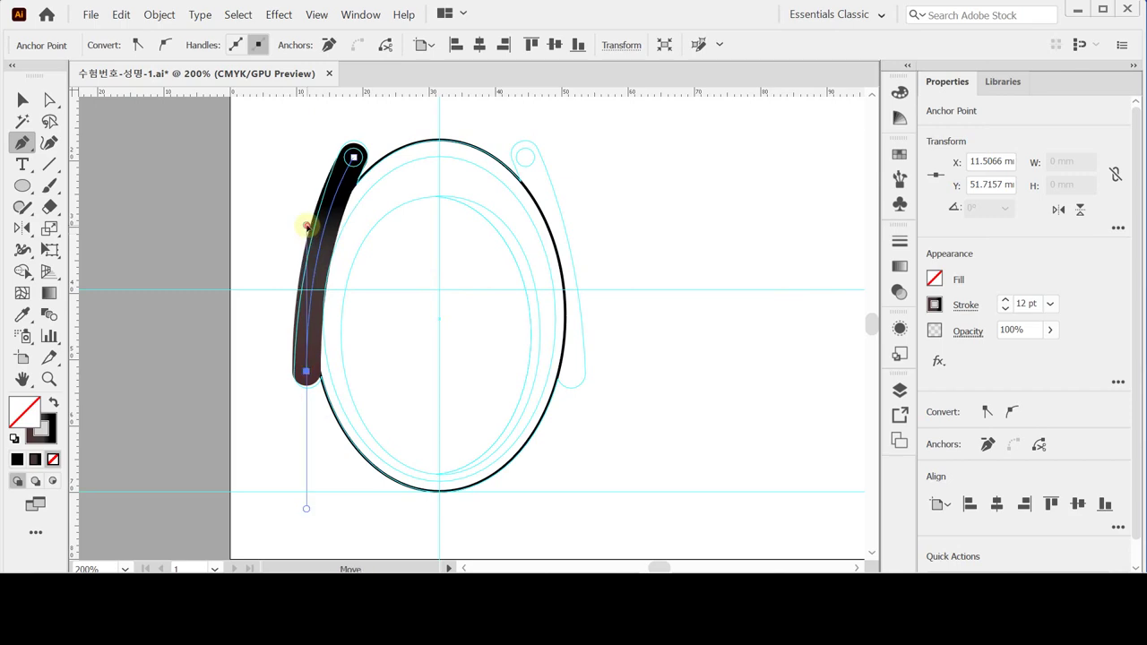
drag(306, 226, 305, 232)
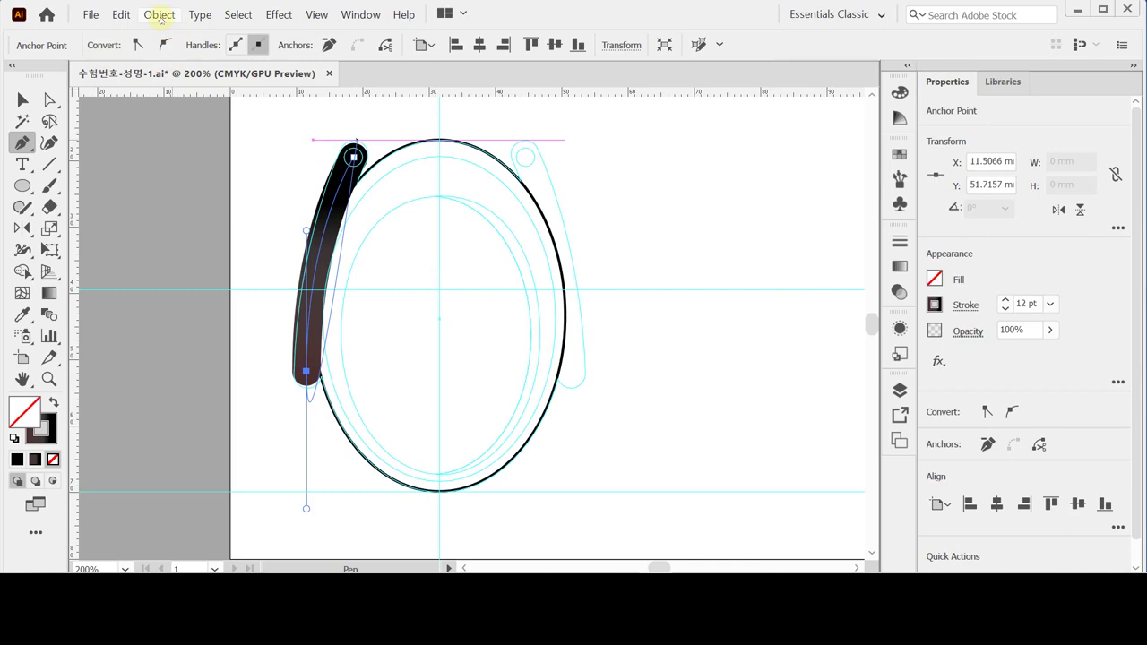
Step: Convert the left strap's stroke into a filled shape with Outline Stroke and check its stroke settings
click(159, 15)
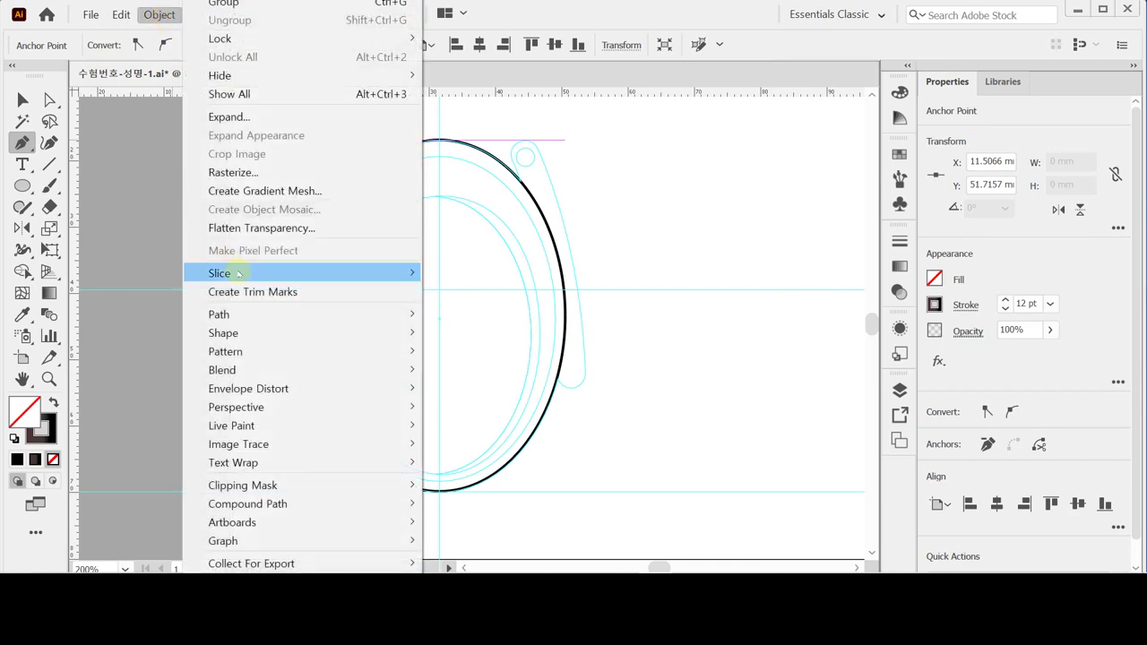
mouse_move(263, 310)
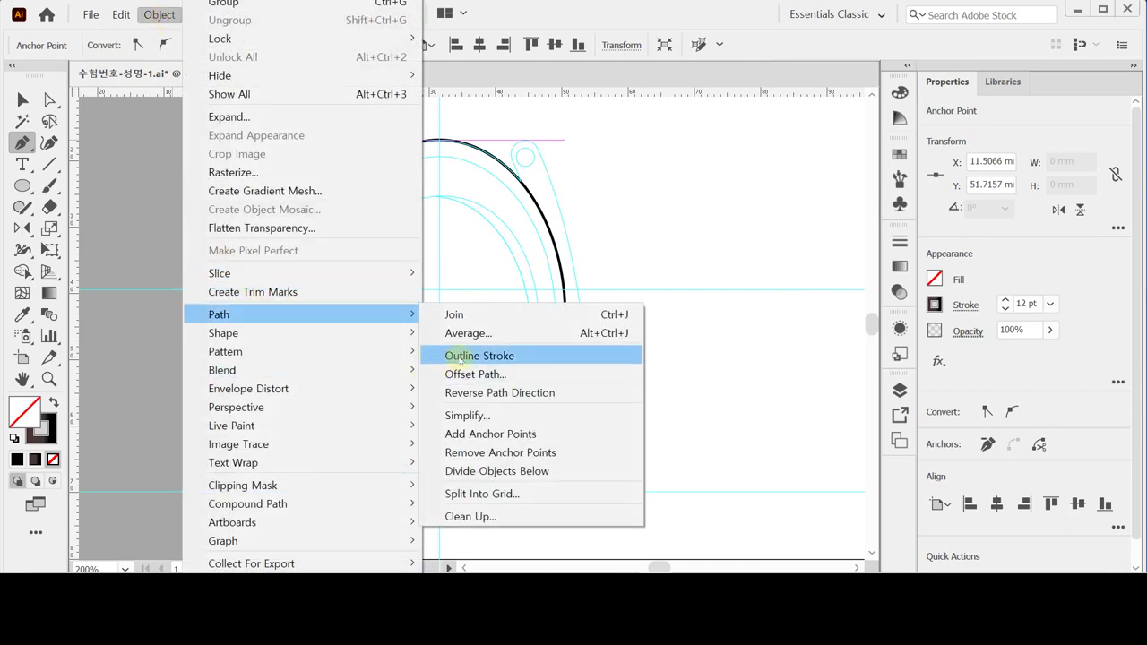
click(461, 356)
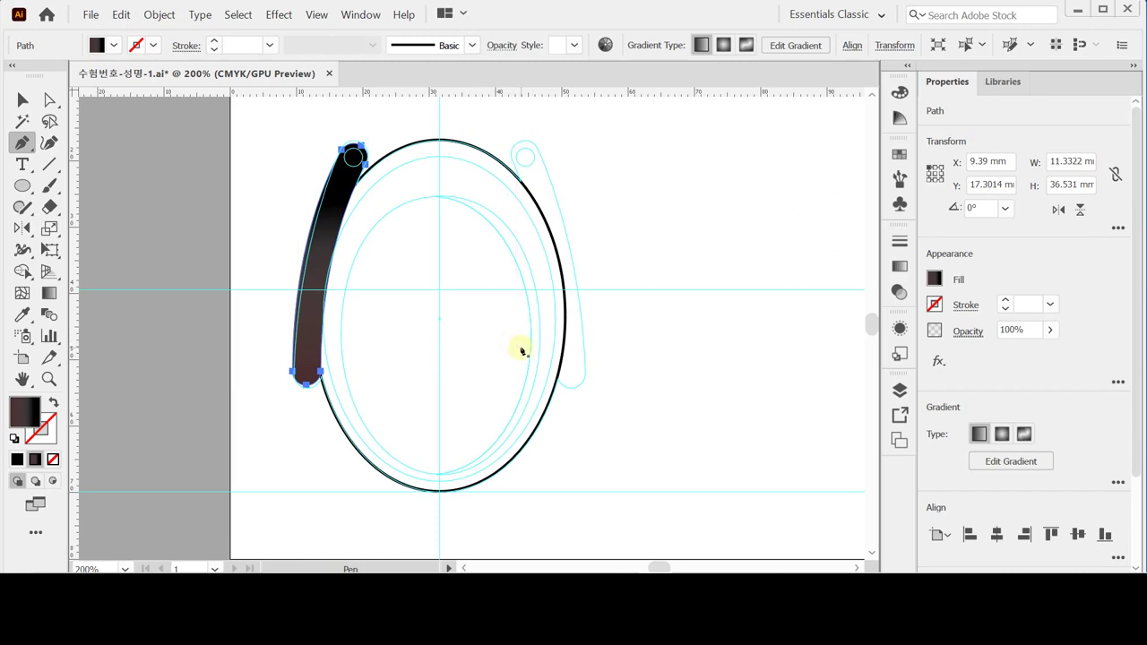
click(965, 305)
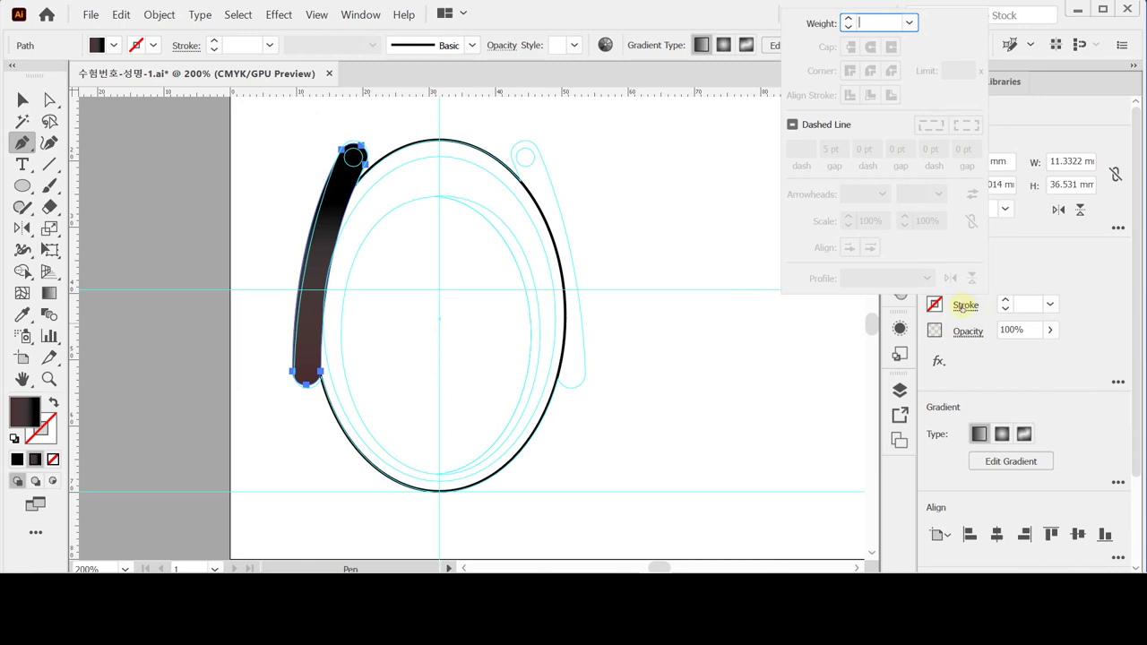
click(1012, 278)
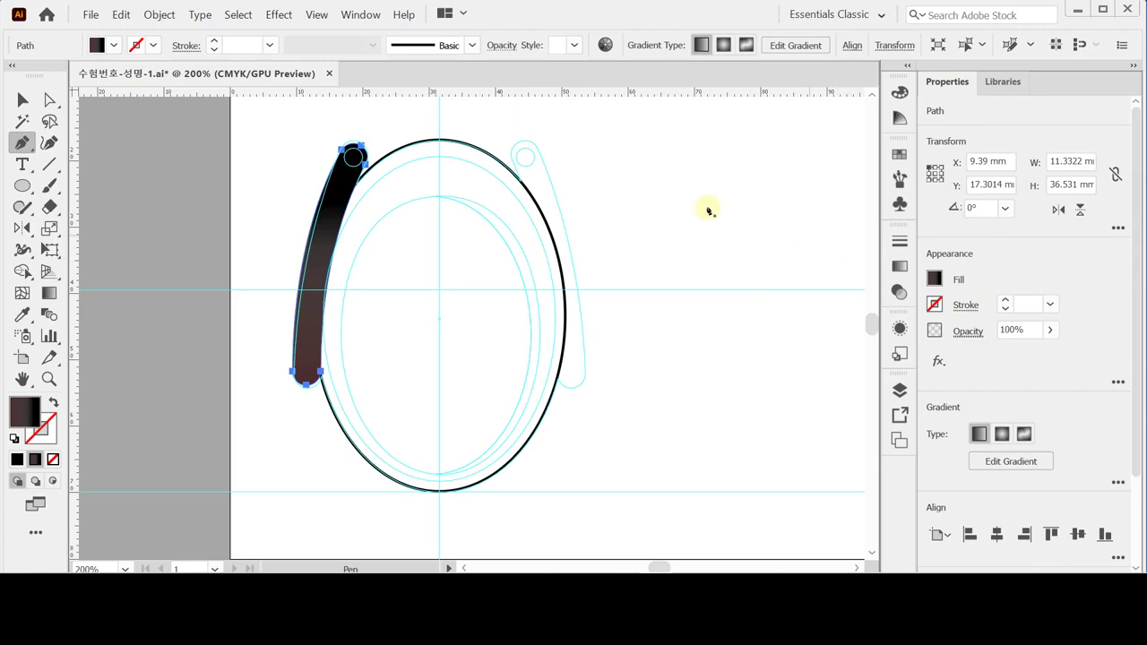
Step: Draw a circle about 2.6 mm wide at the strap's upper end and cut it out of the strap with Minus Front
ctrl+click(366, 217)
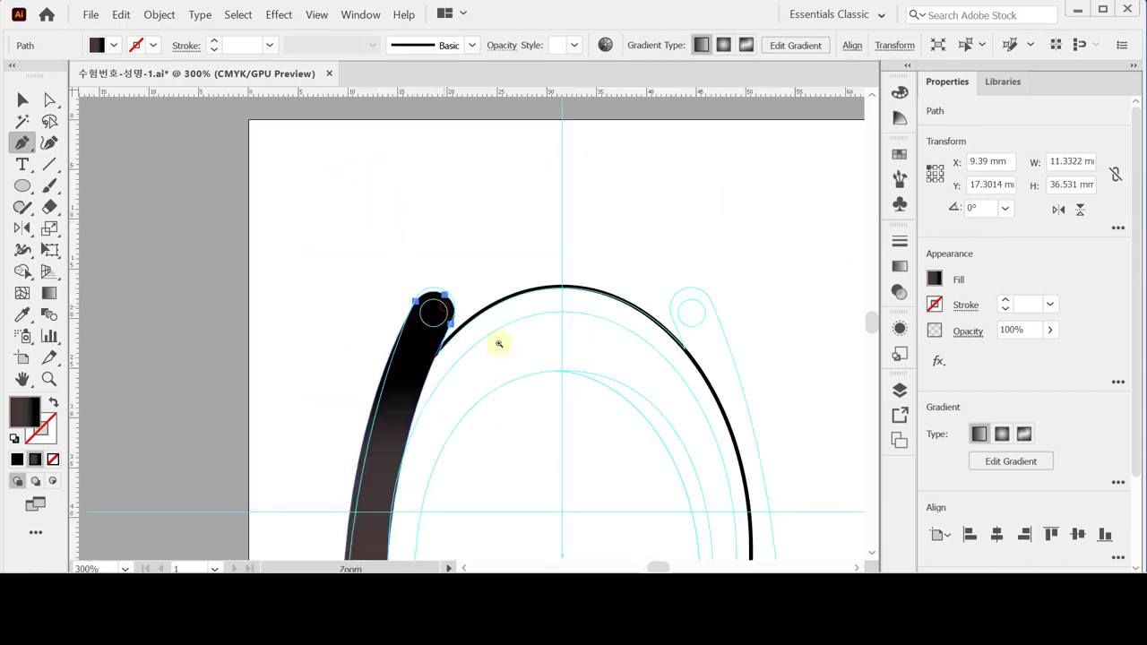
click(22, 185)
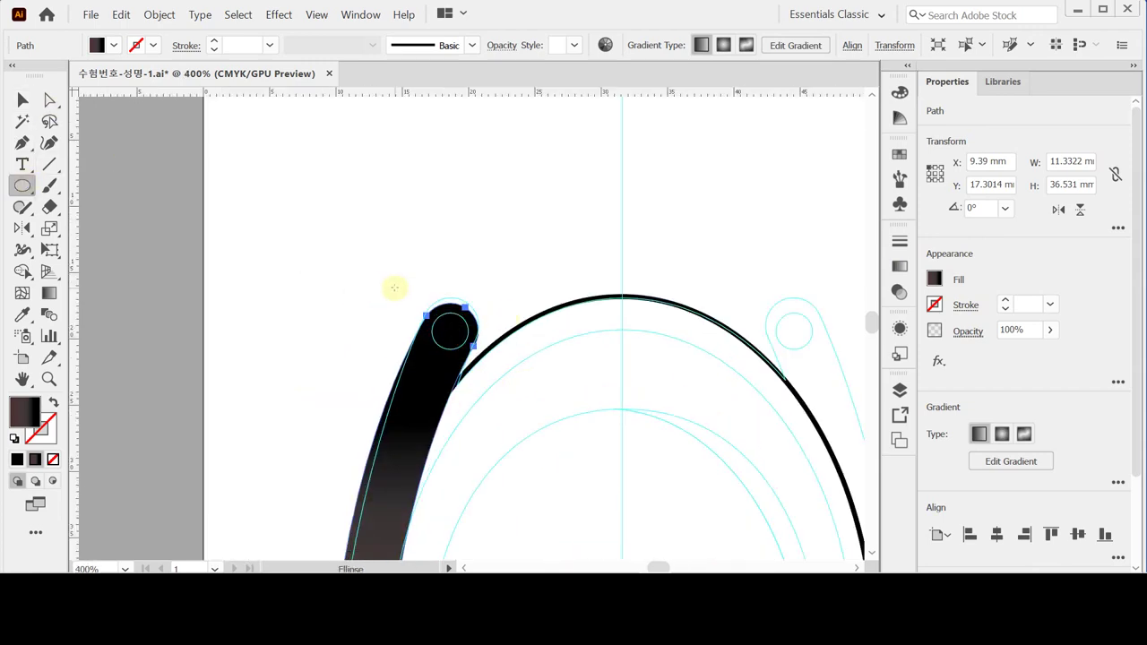
ctrl+click(458, 330)
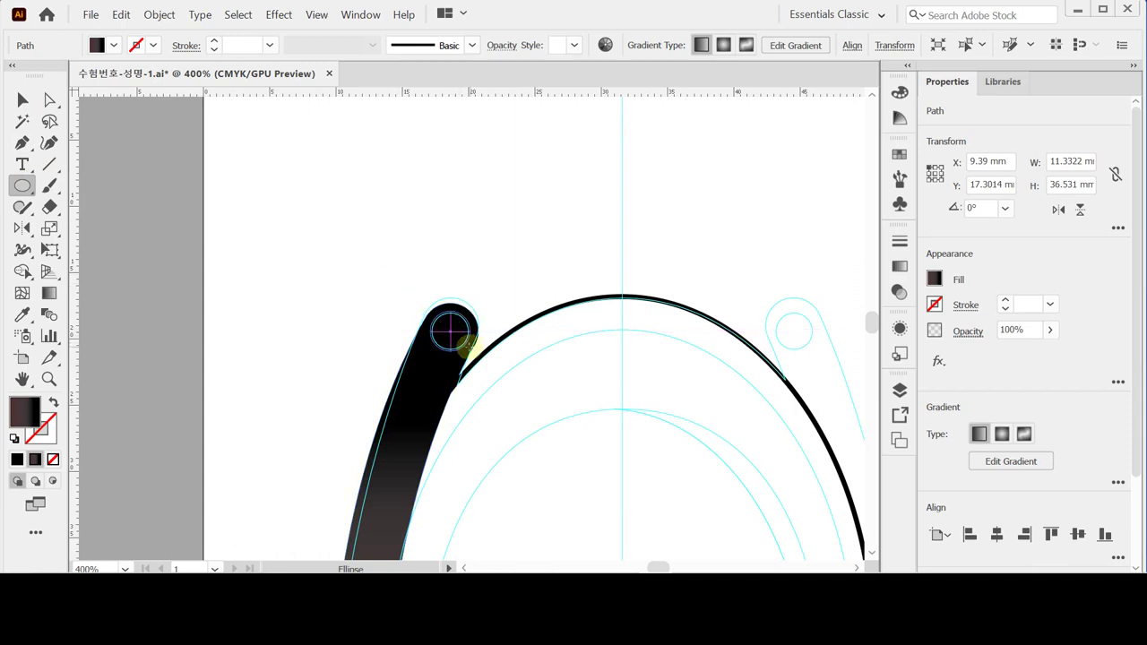
drag(449, 332, 449, 332)
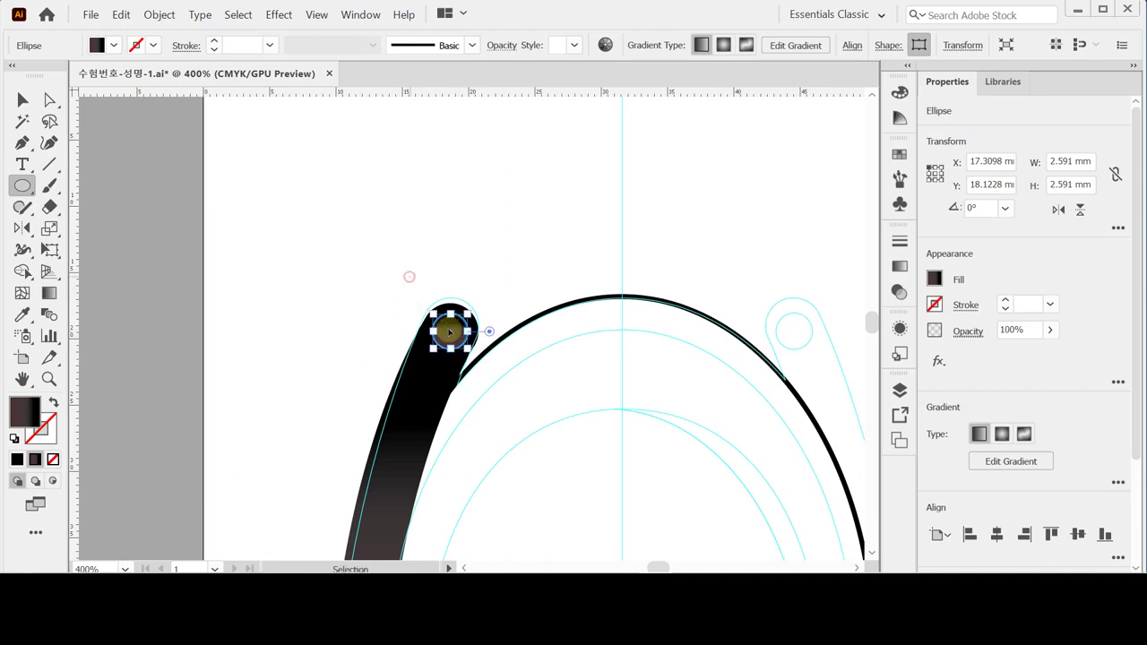
drag(408, 276, 453, 335)
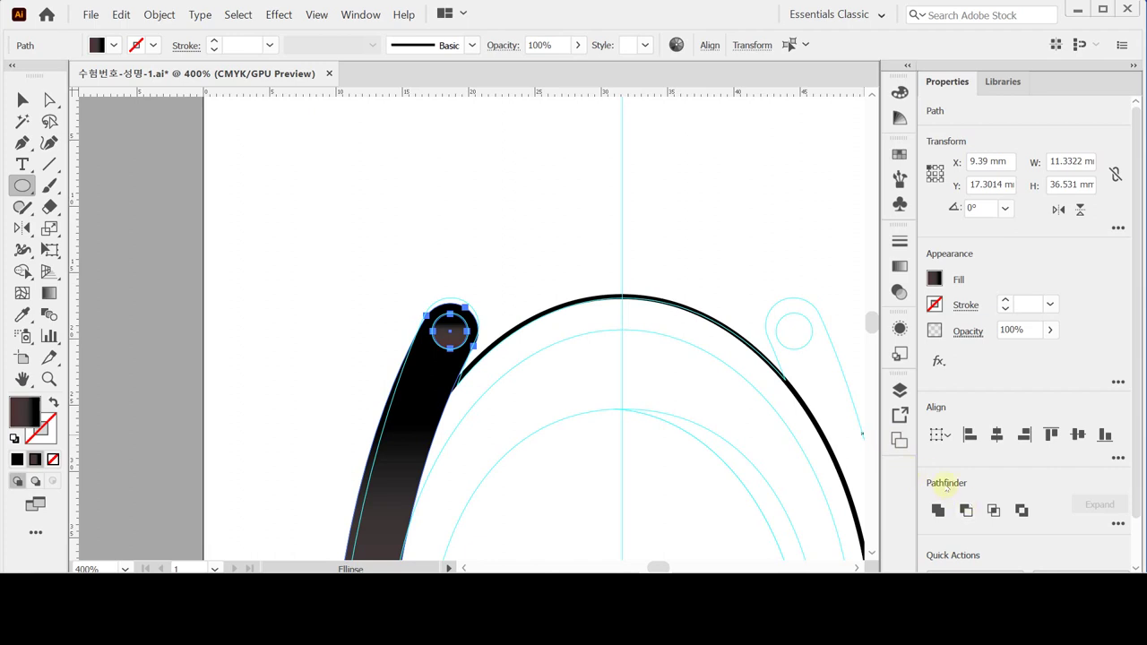
click(965, 509)
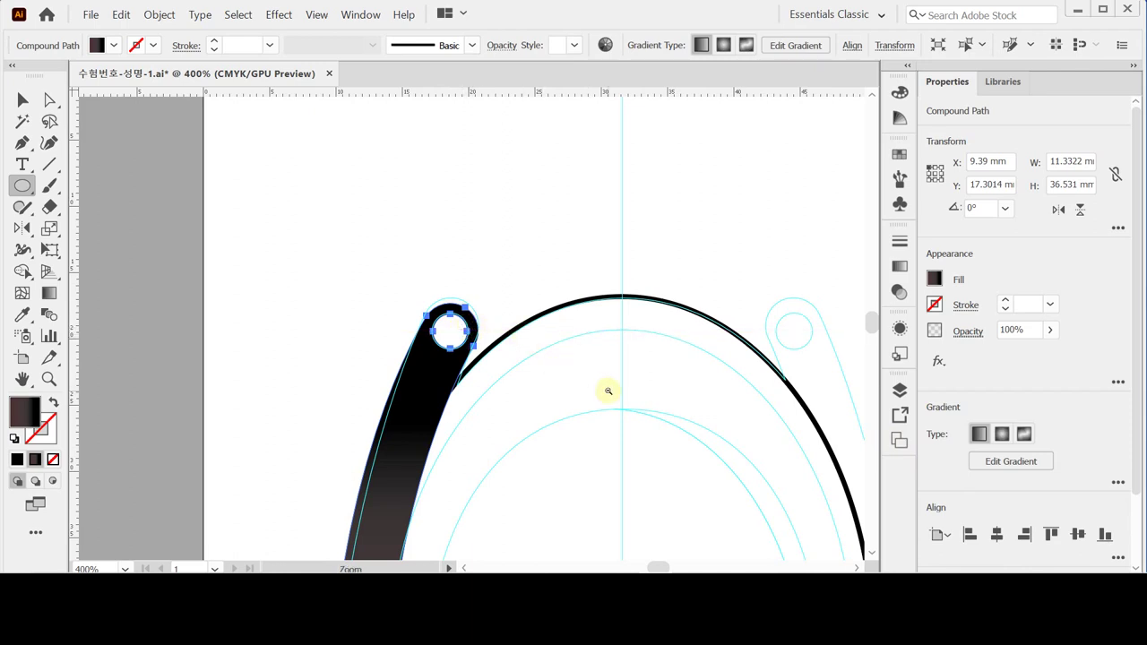
Step: Reflect a copy of the strap vertically across the vertical centre guide so both sides of the mask have one
key(ctrl+minus)
key(ctrl+plus)
key(ctrl+plus)
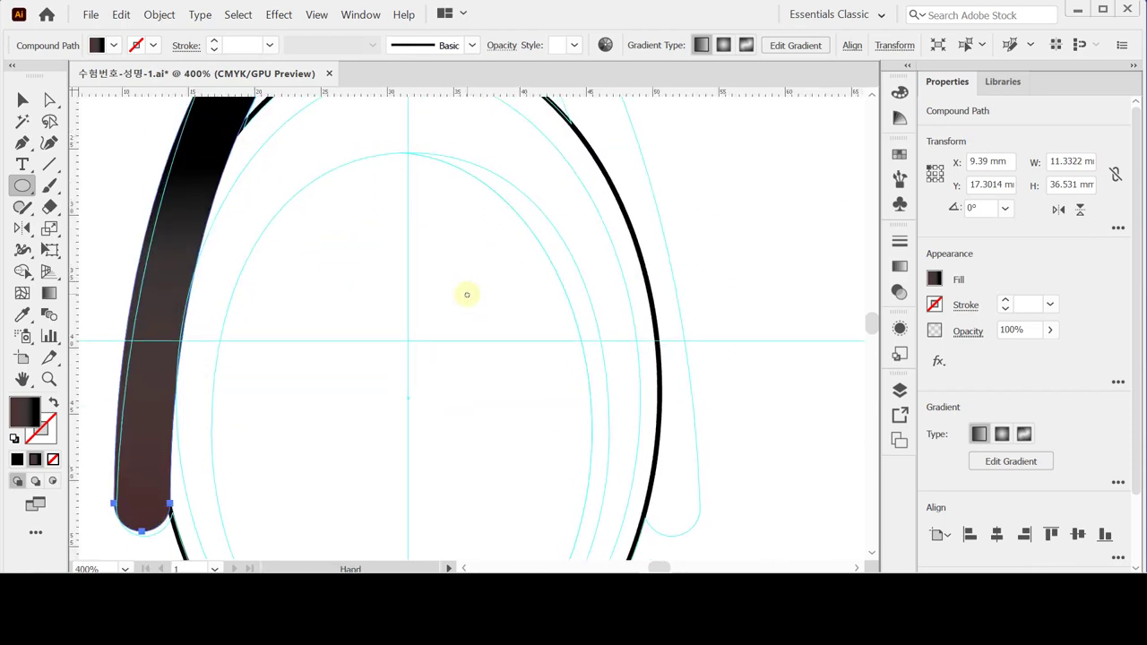
key(ctrl+minus)
key(ctrl+minus)
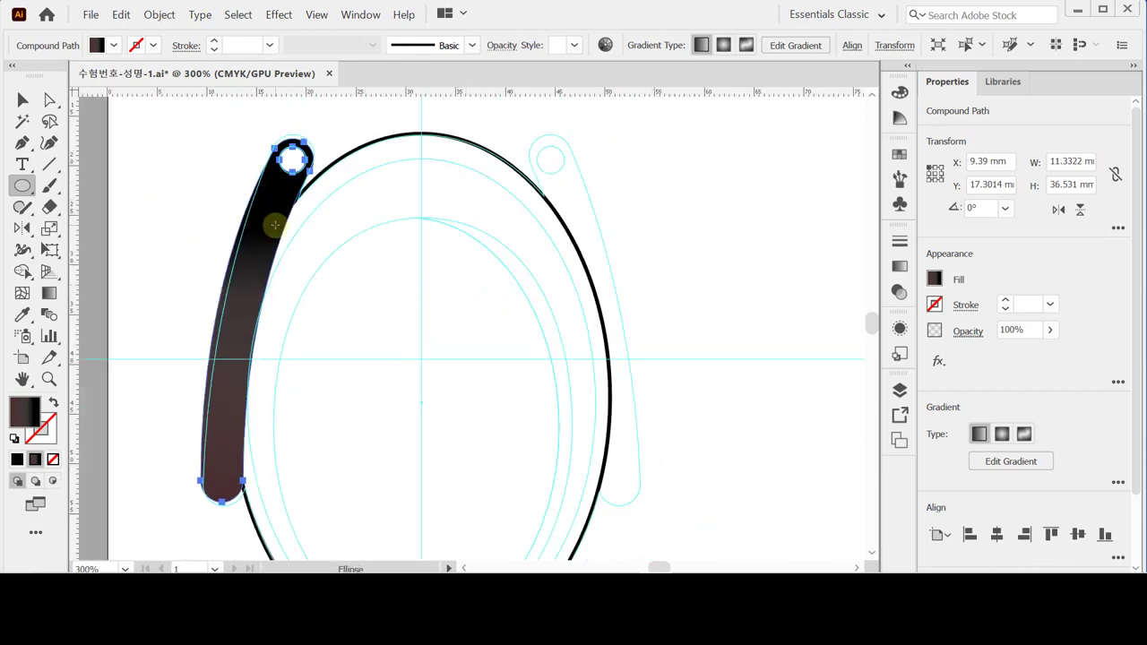
drag(22, 227, 61, 250)
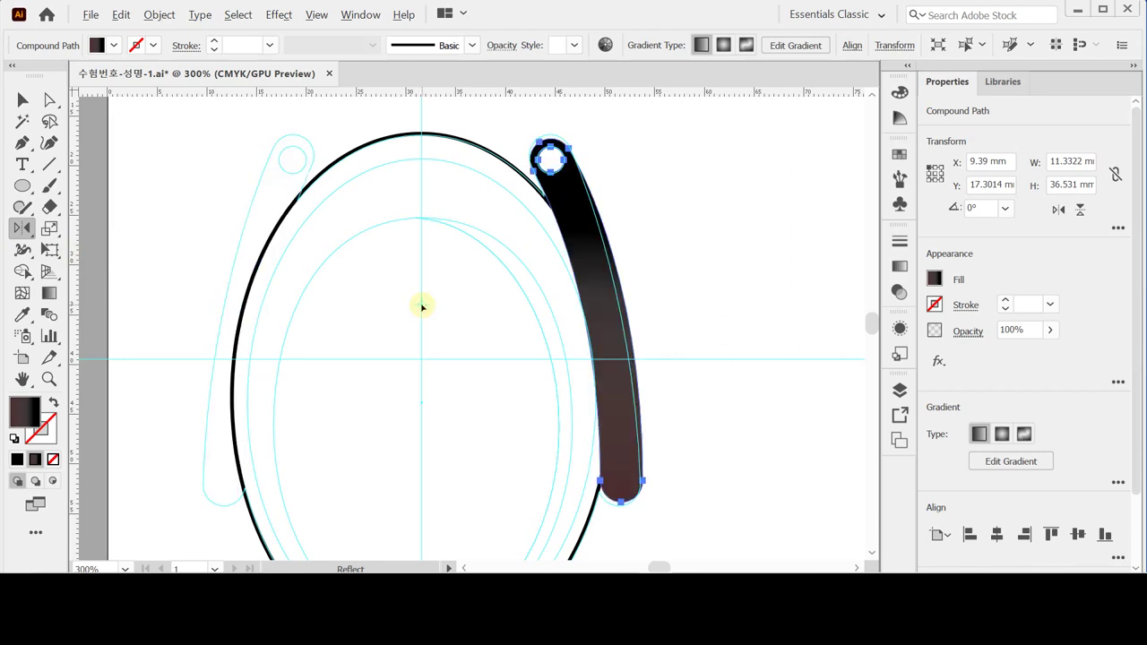
alt+click(421, 305)
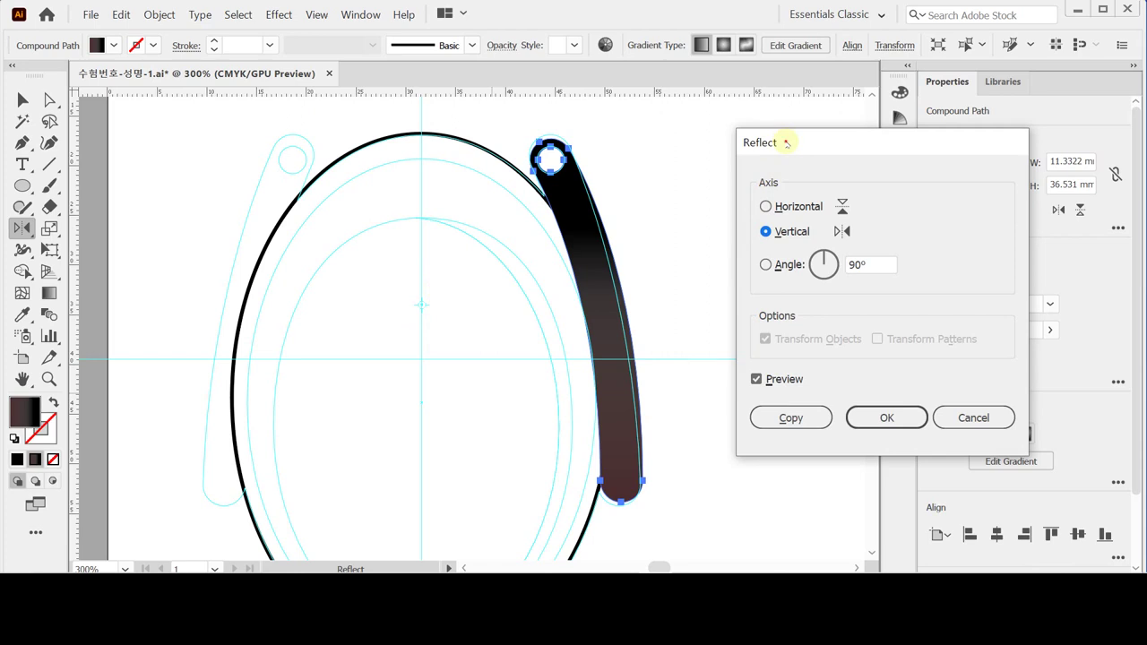
drag(785, 143, 733, 133)
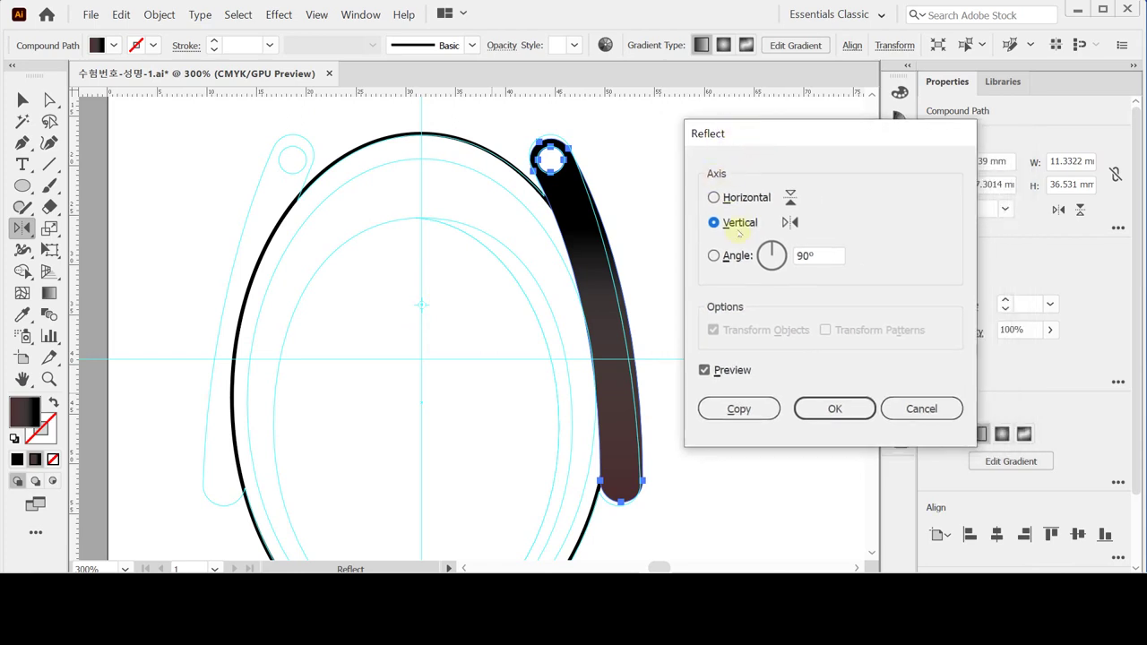
click(705, 372)
click(705, 372)
click(739, 408)
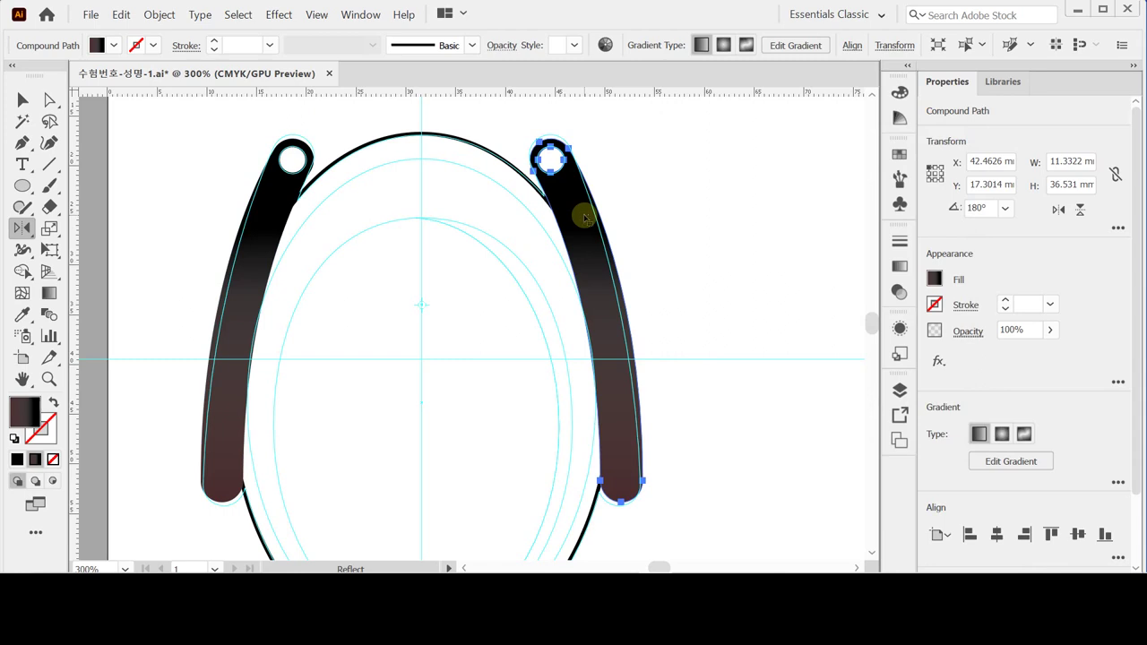
Step: Unite the face outline and both straps into a single shape
key(ctrl+a)
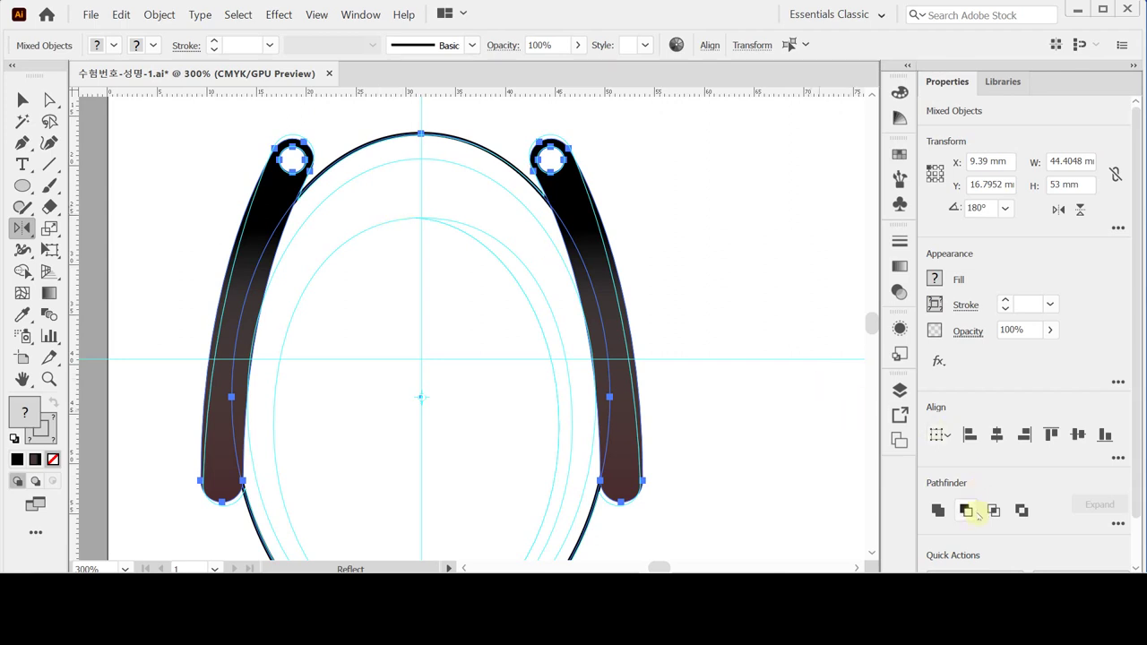
click(937, 510)
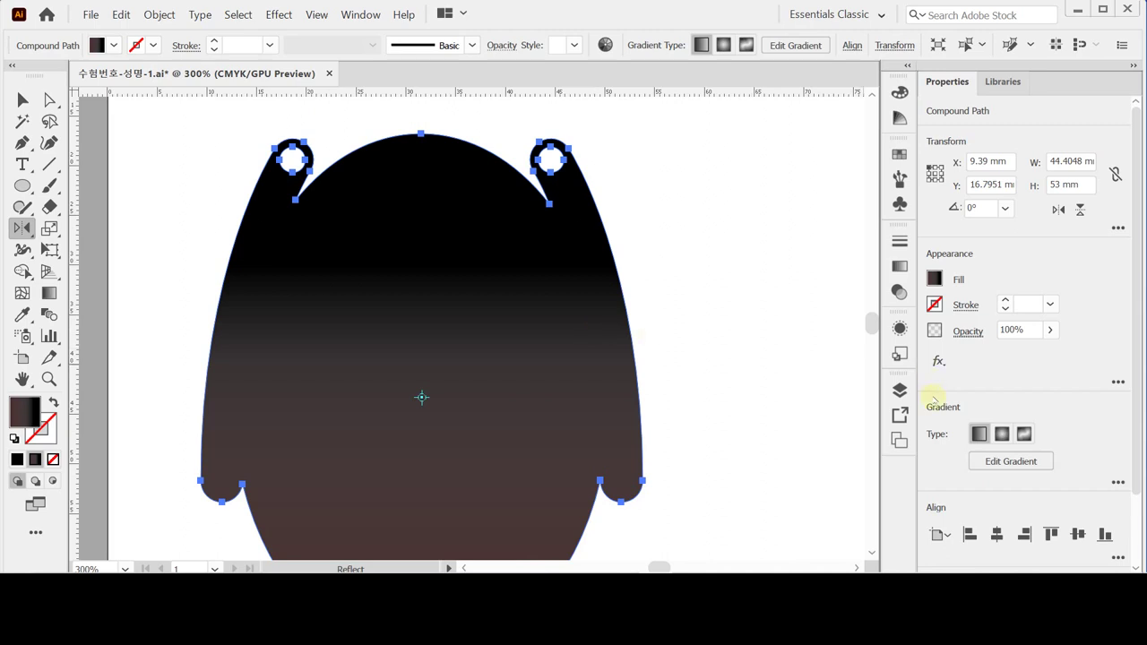
Step: Examine the united shape's gradient, including the CMYK values of both colour stops and the gradient angle
click(900, 268)
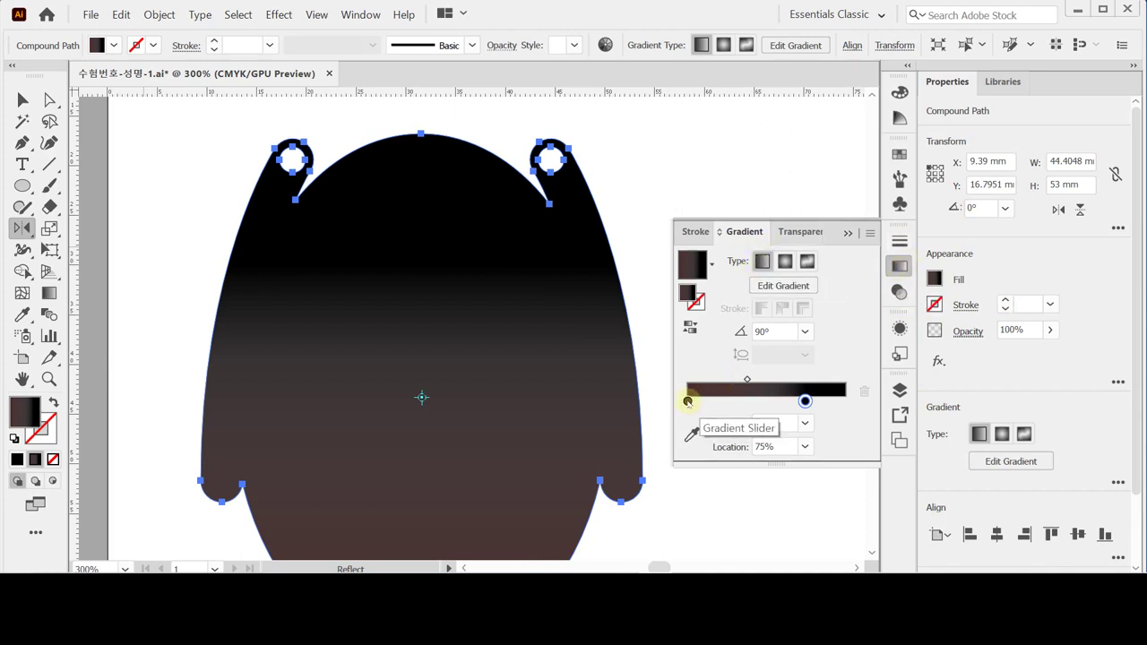
click(687, 402)
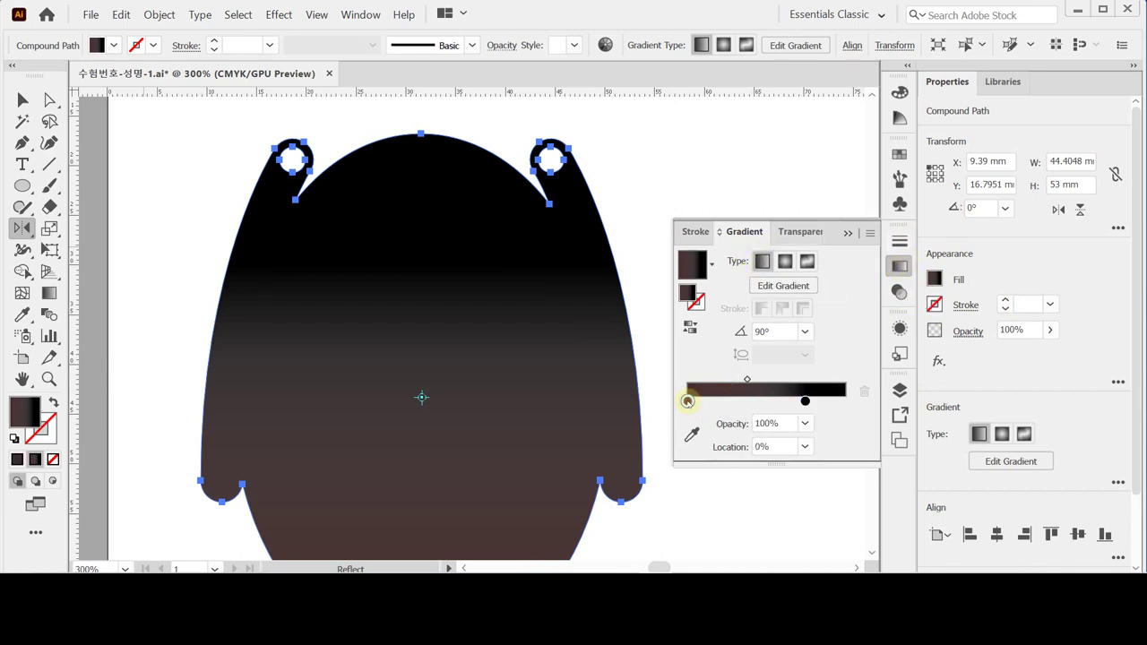
double_click(687, 401)
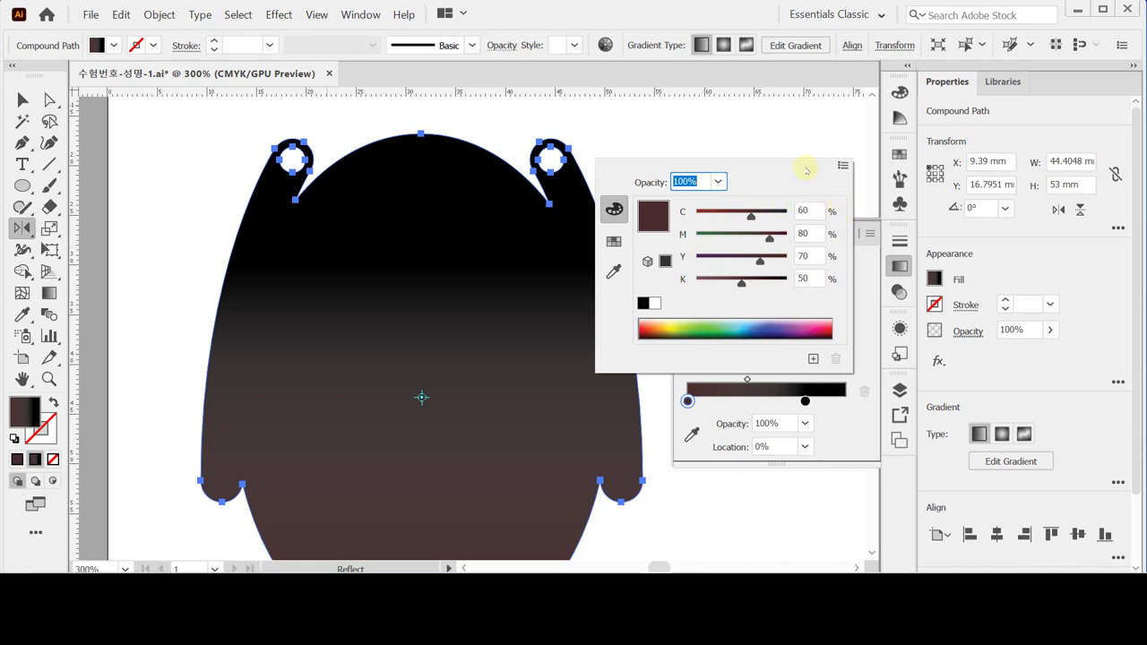
click(804, 401)
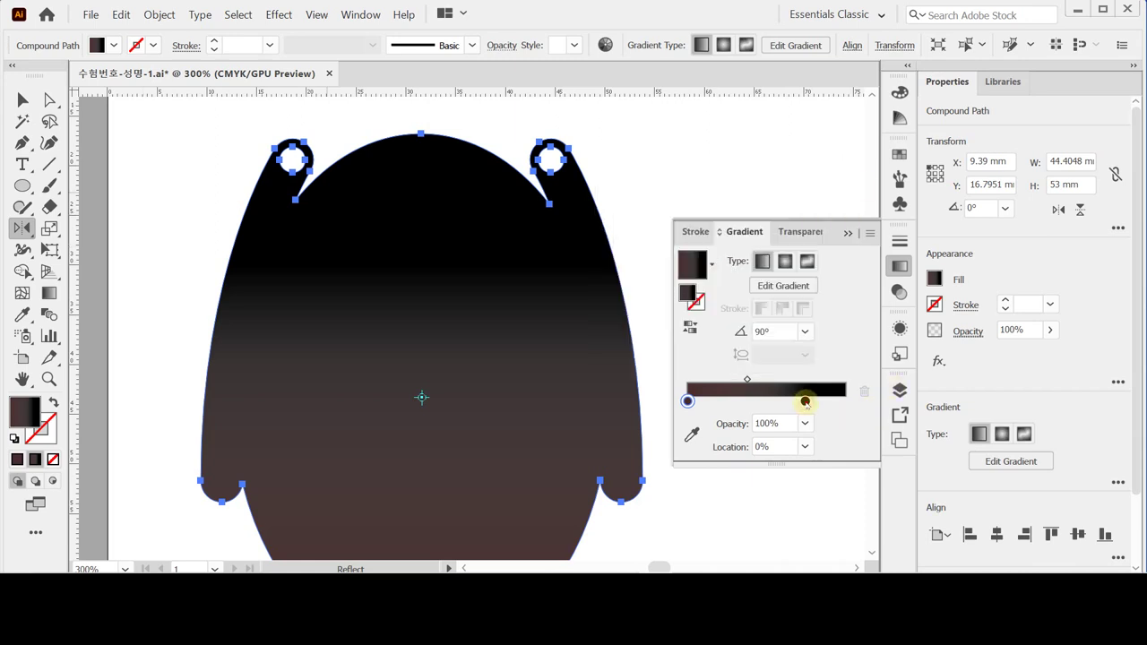
click(804, 401)
double_click(805, 401)
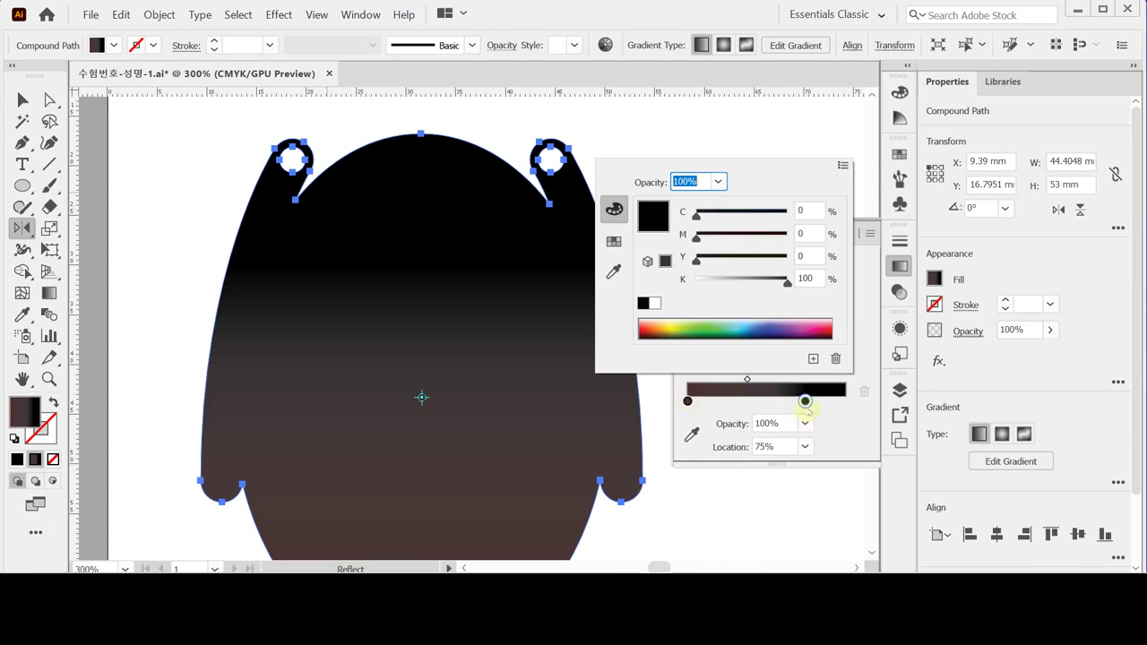
click(870, 313)
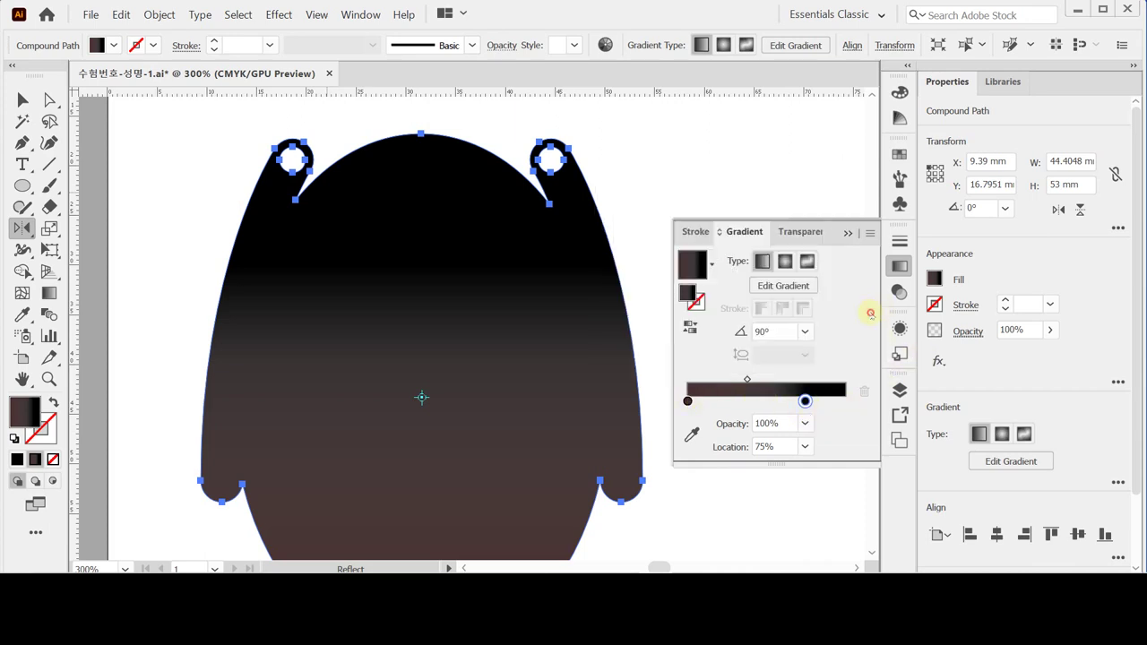
click(775, 331)
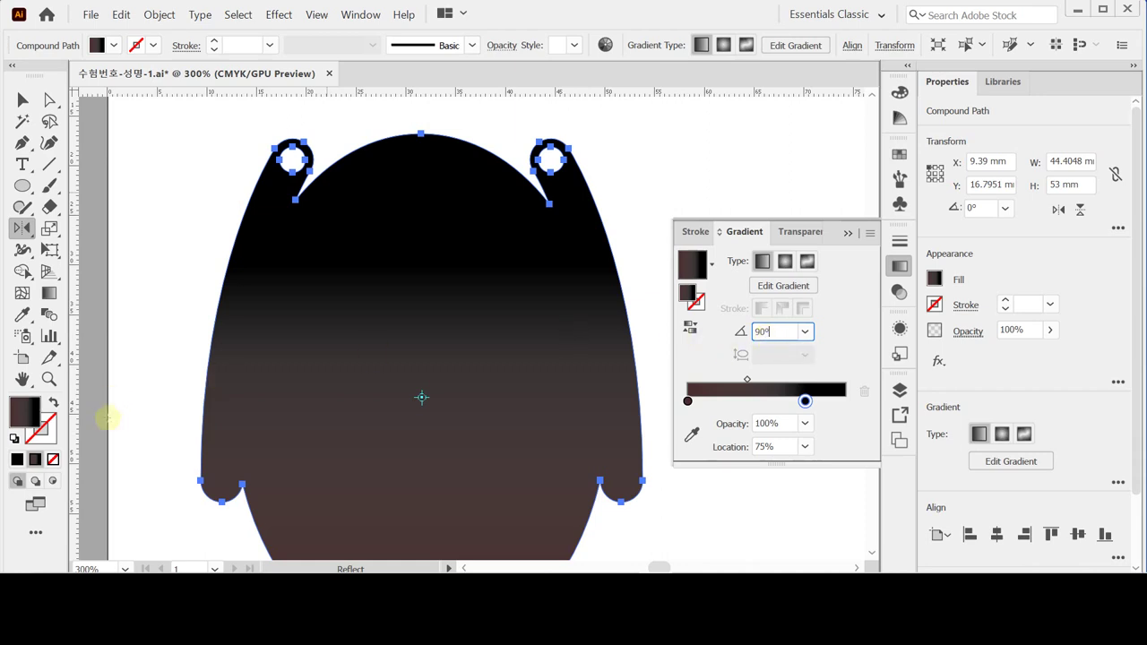
Step: Set the united shape's stroke to none, then deselect everything and save the document
click(53, 459)
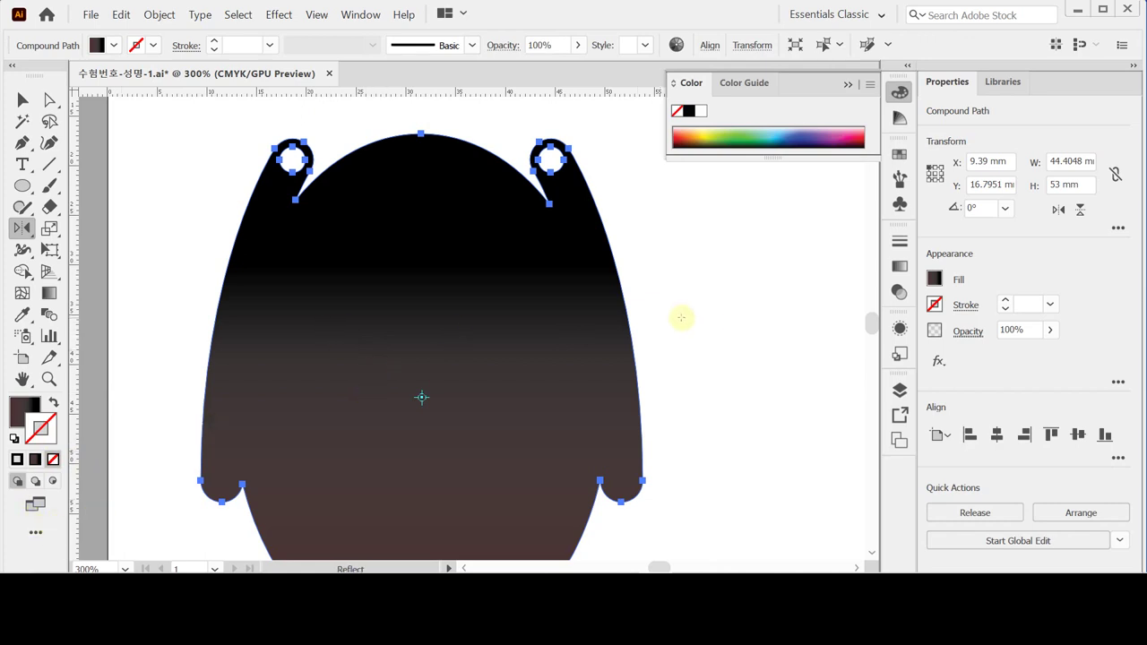
key(ctrl)
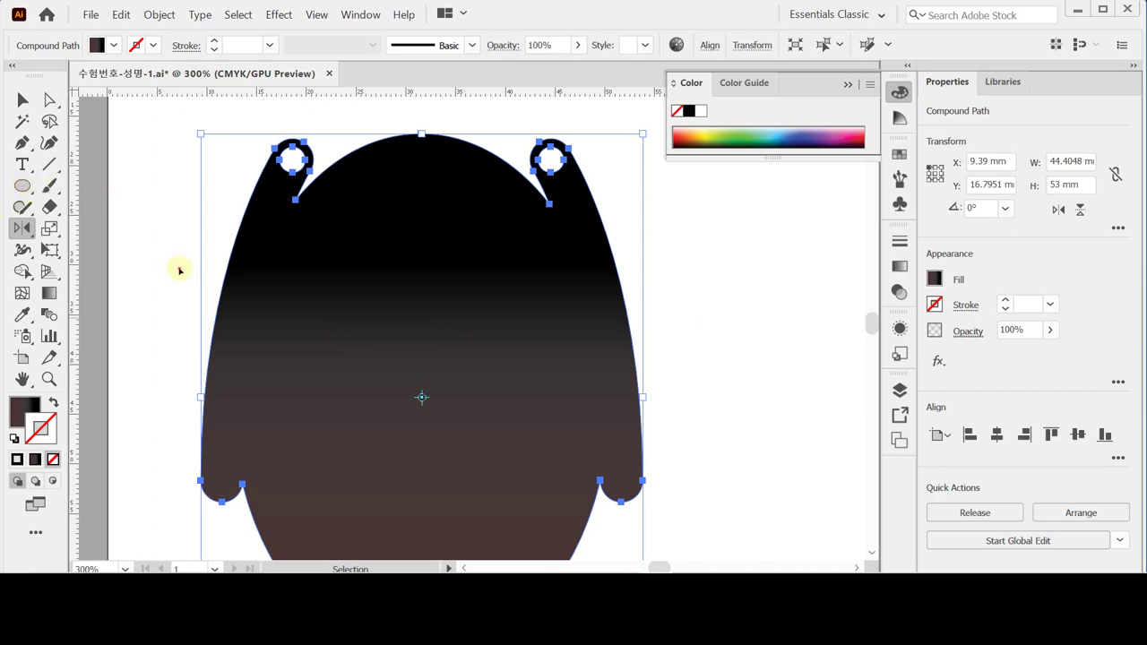
key(ctrl+shift+a)
key(ctrl+s)
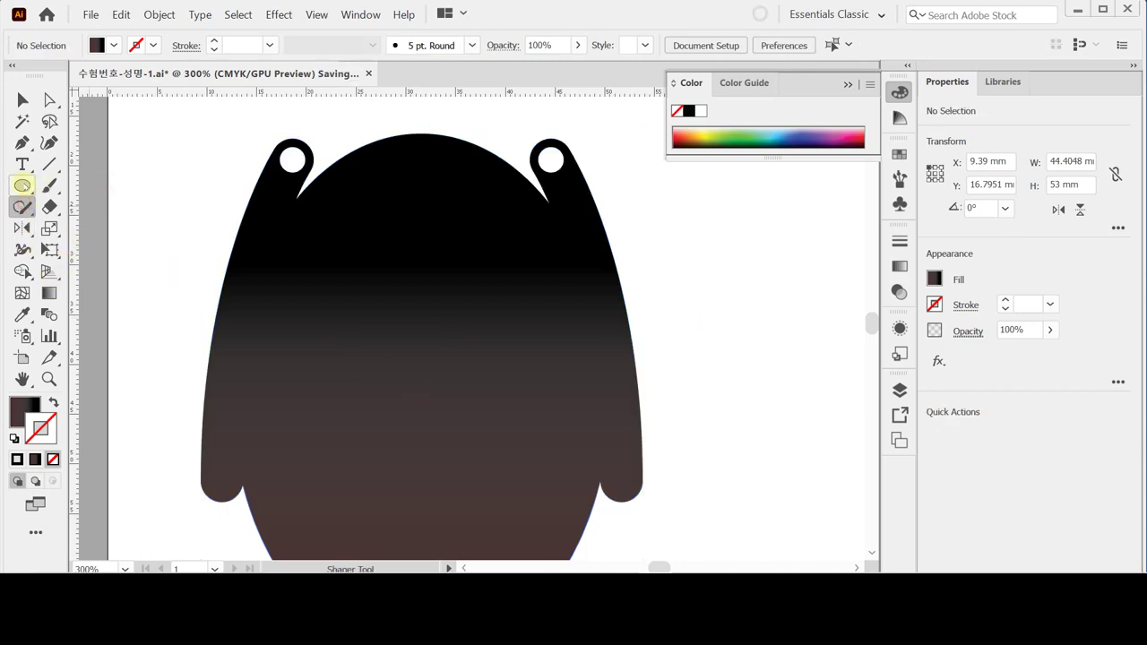
Step: Show the guides and draw an ellipse 35 mm wide and 49 mm high, centred on the face's centre point
click(22, 185)
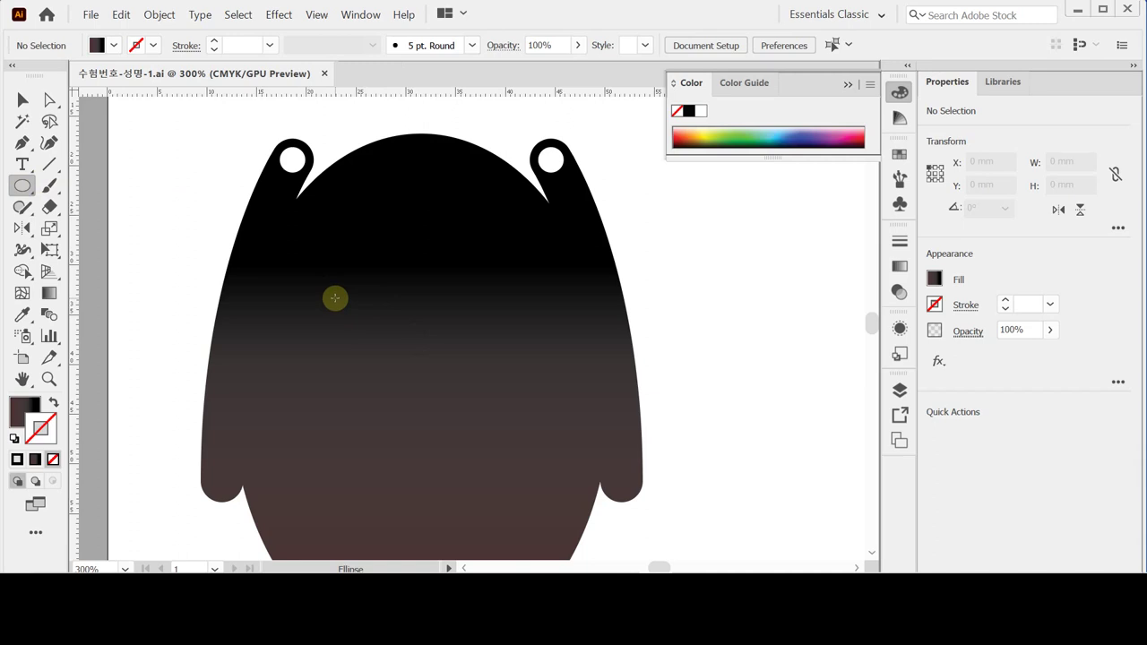
key(ctrl+semicolon)
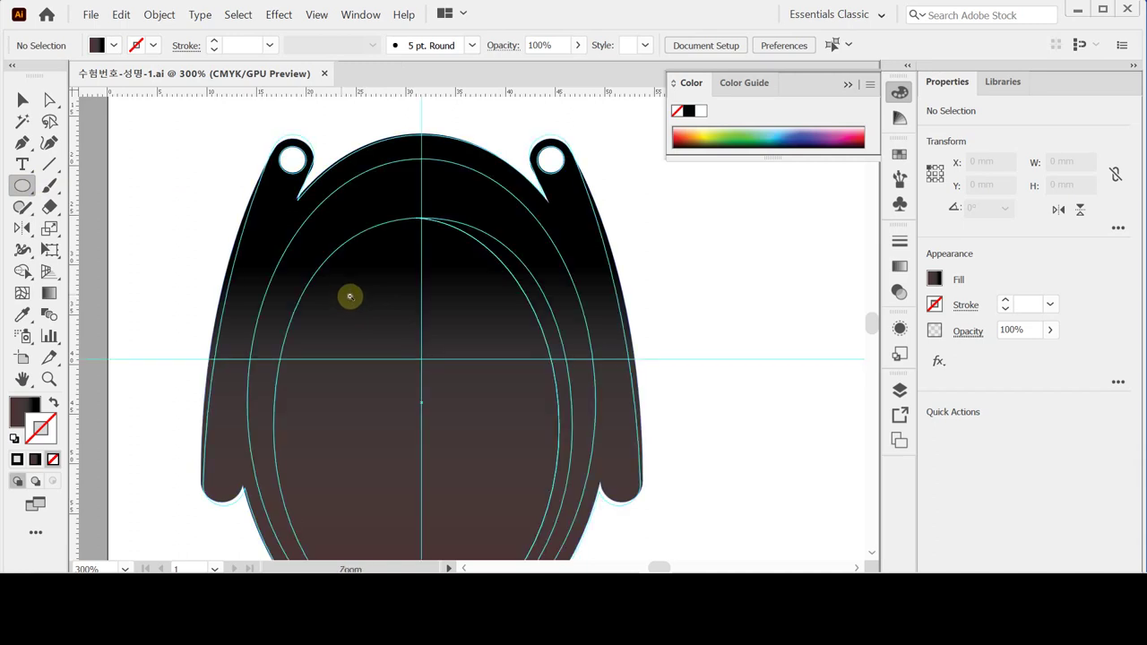
scroll(442, 336, down, 2)
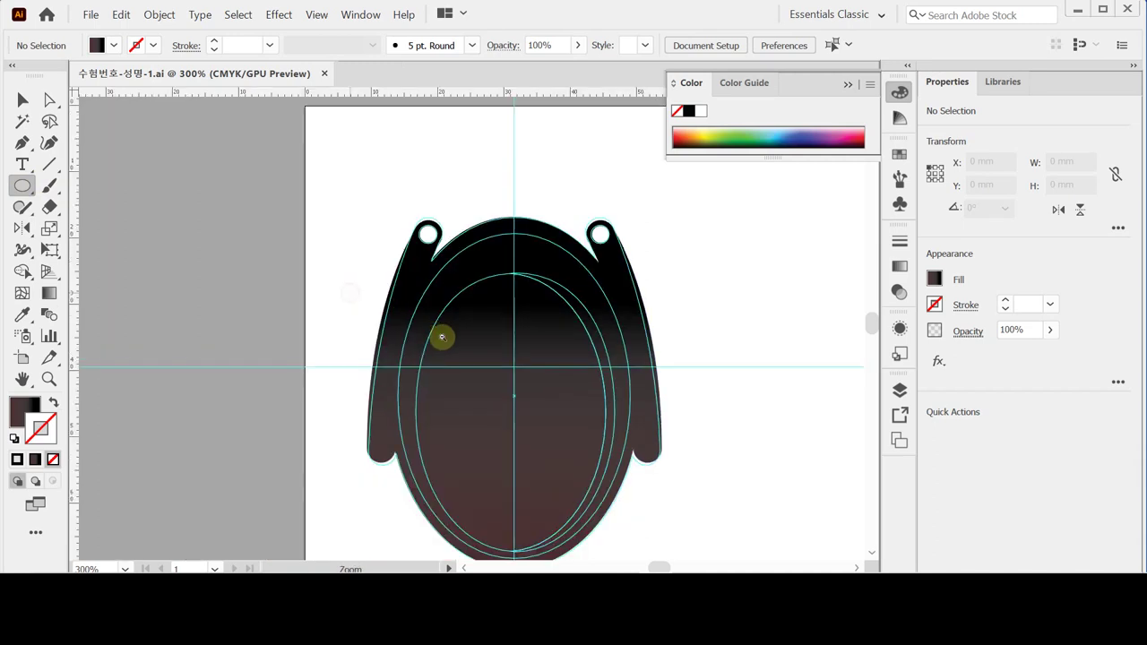
click(512, 396)
text(3)
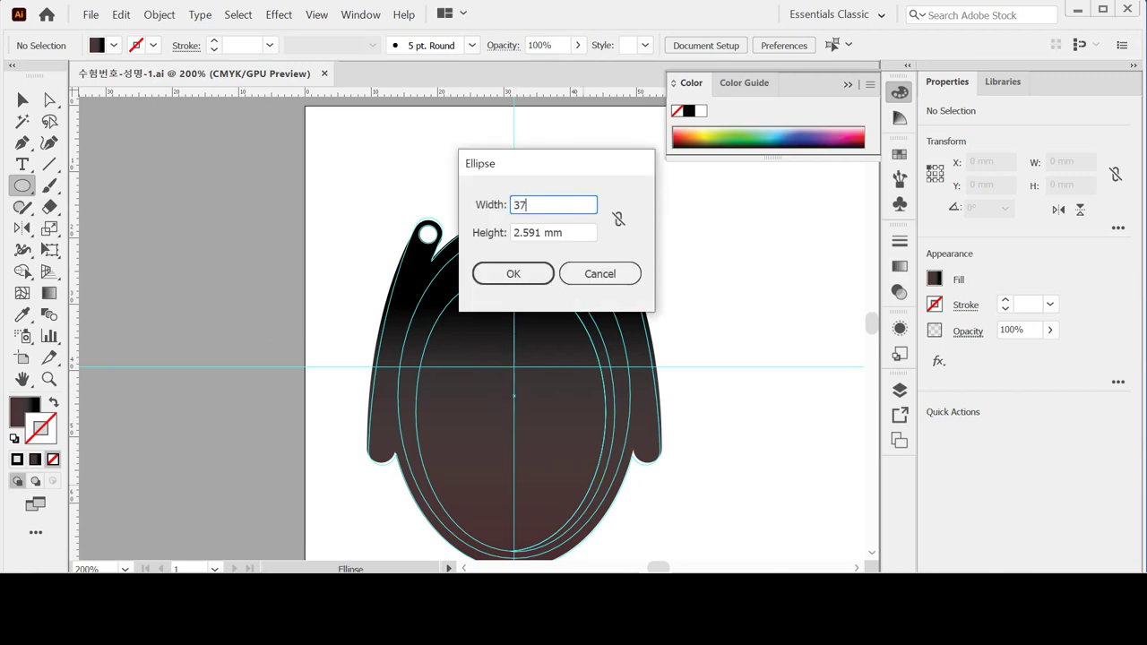
text(5)
key(Tab)
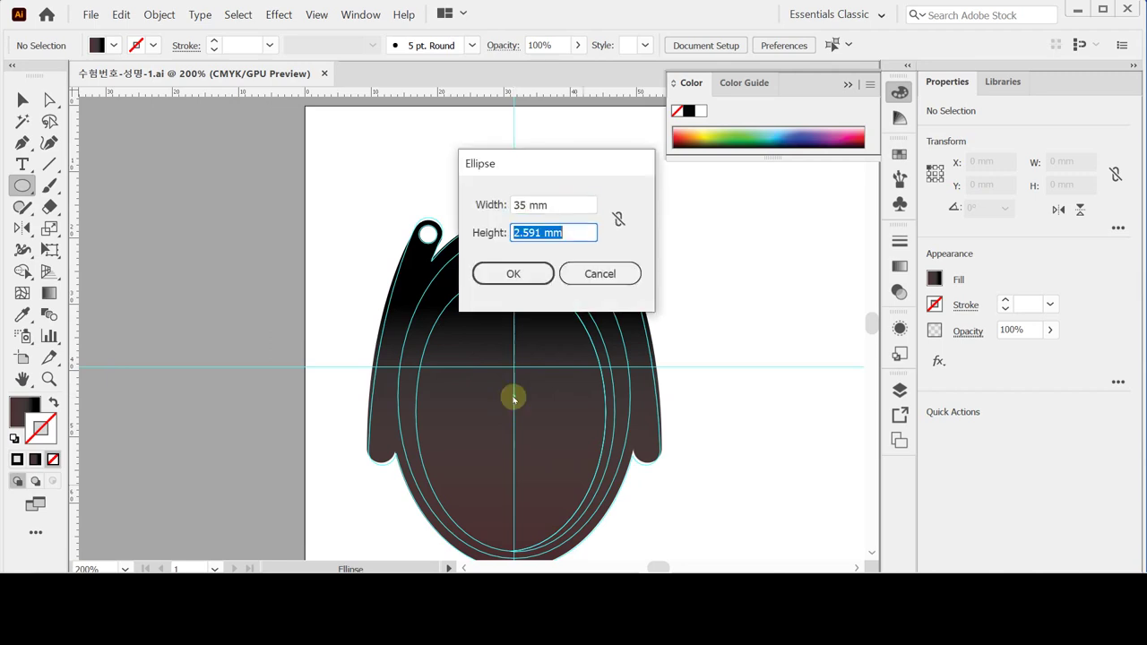
text(49)
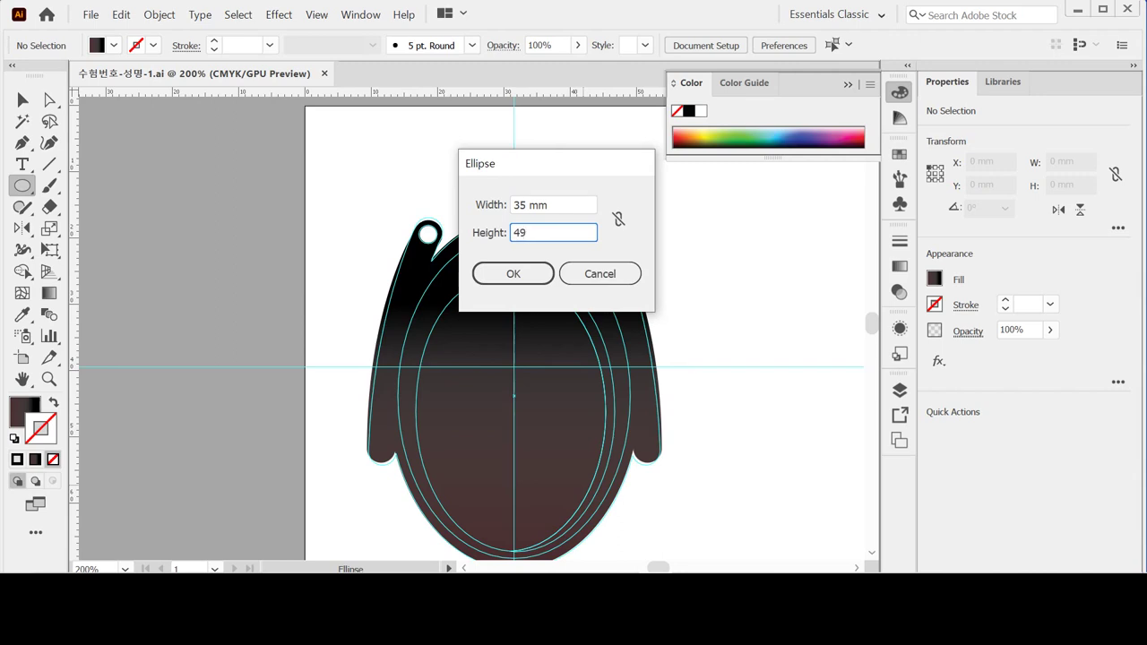
key(Return)
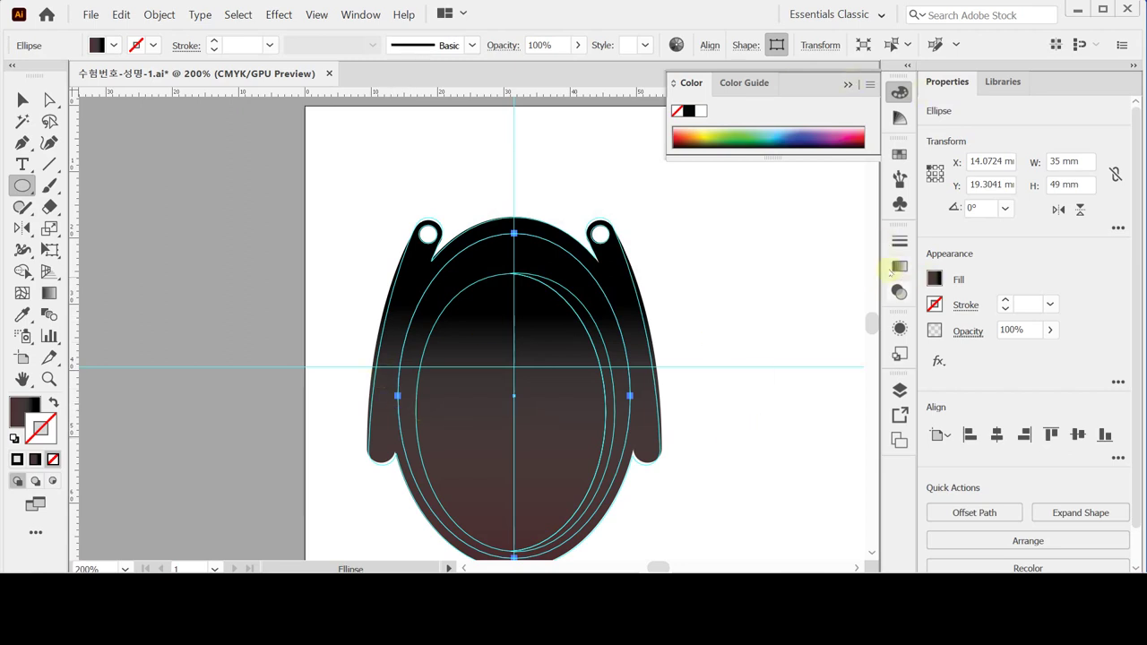
Step: Try to set the new ellipse's fill to C 60, M 60, Y 60, K 30 while it still carries the gradient
click(935, 278)
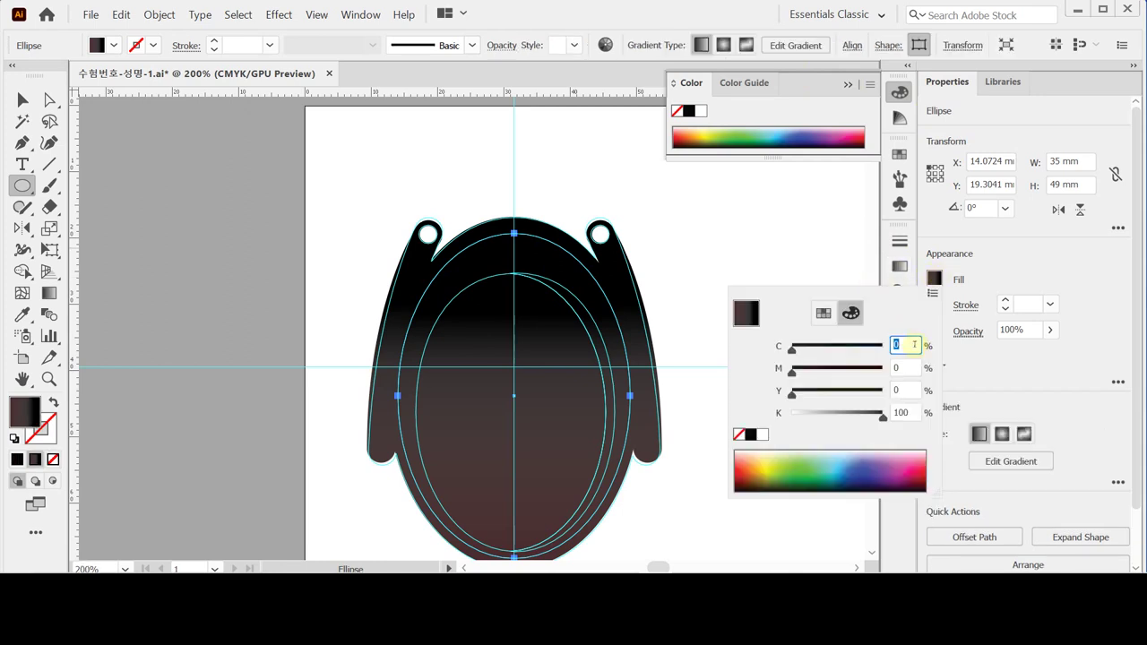
text(60)
key(Tab)
text(60)
key(Tab)
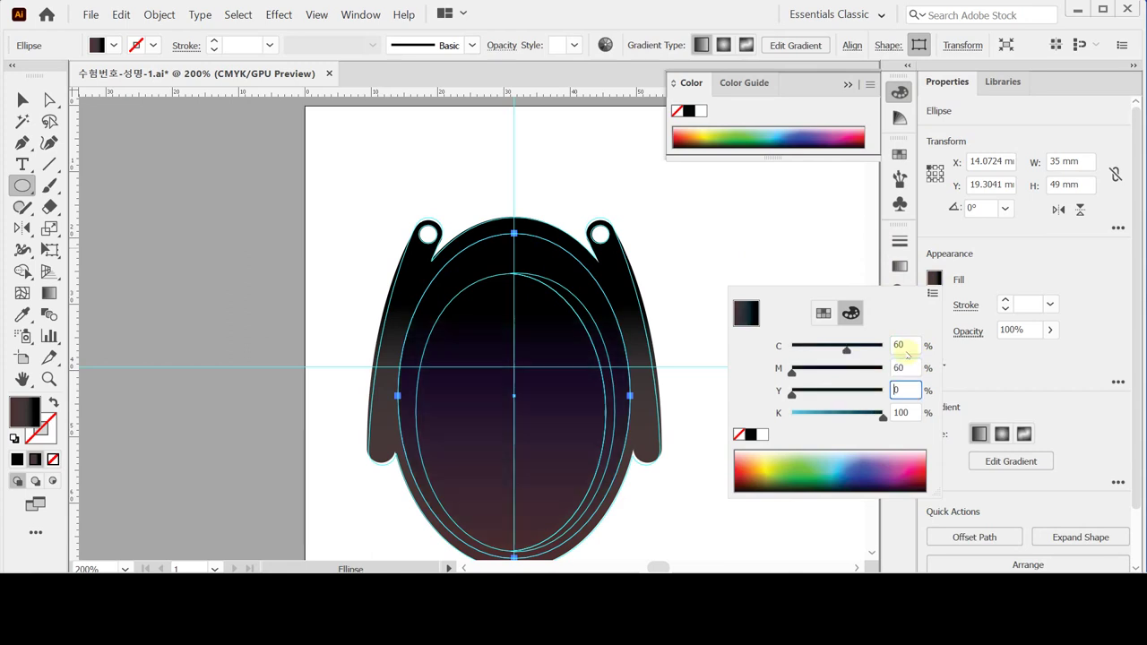
text(60)
key(Tab)
text(30)
key(Return)
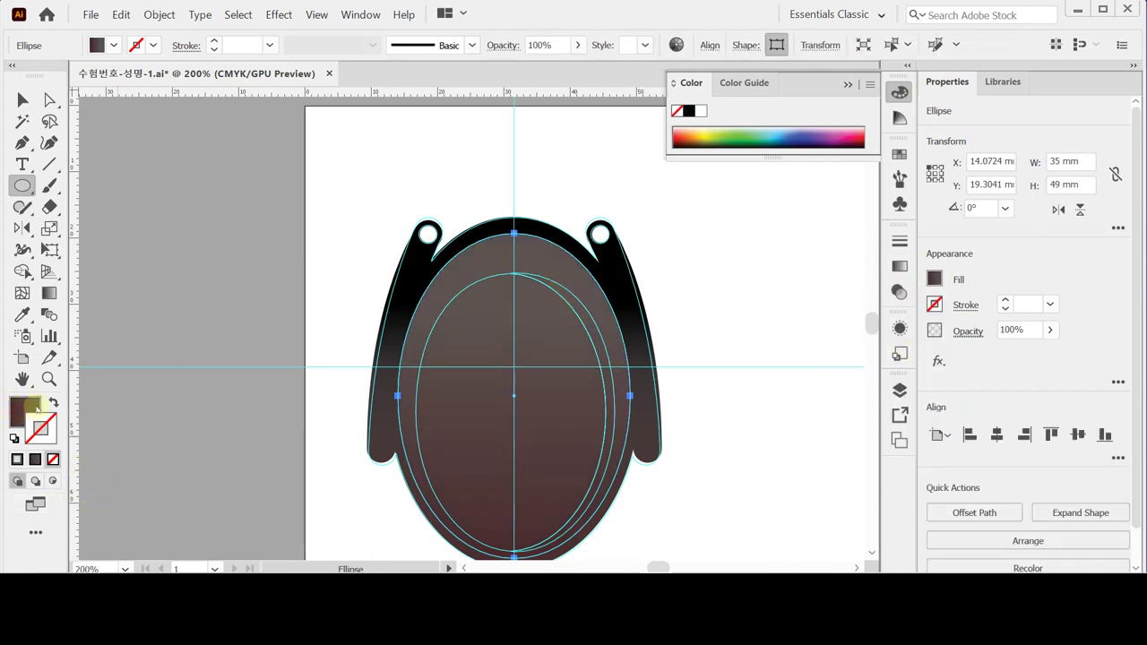
Step: Replace the ellipse's gradient with a solid fill of C 60, M 60, Y 60, K 30
click(35, 458)
click(53, 459)
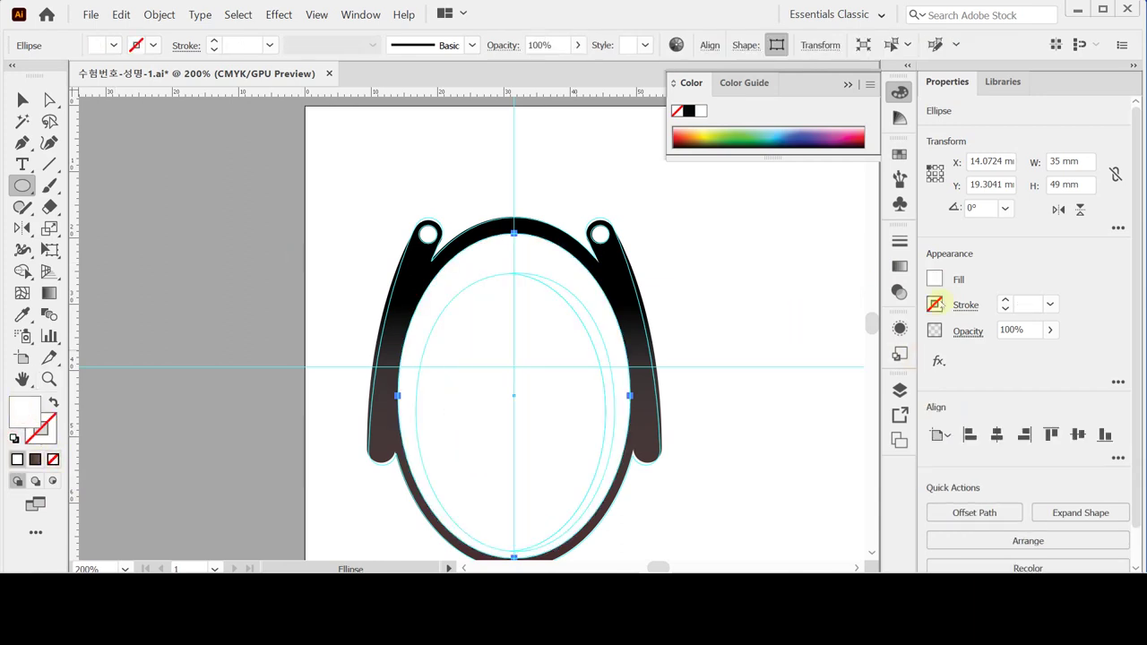
click(935, 278)
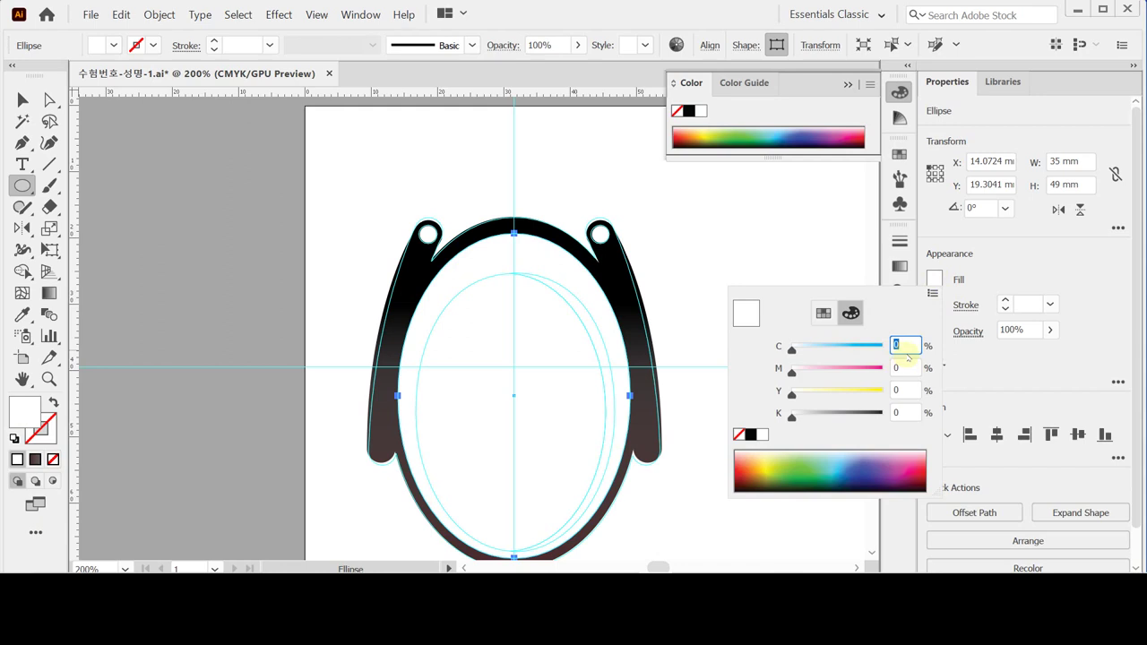
text(60)
key(Tab)
text(60)
key(Tab)
text(60)
key(Tab)
text(30)
key(Return)
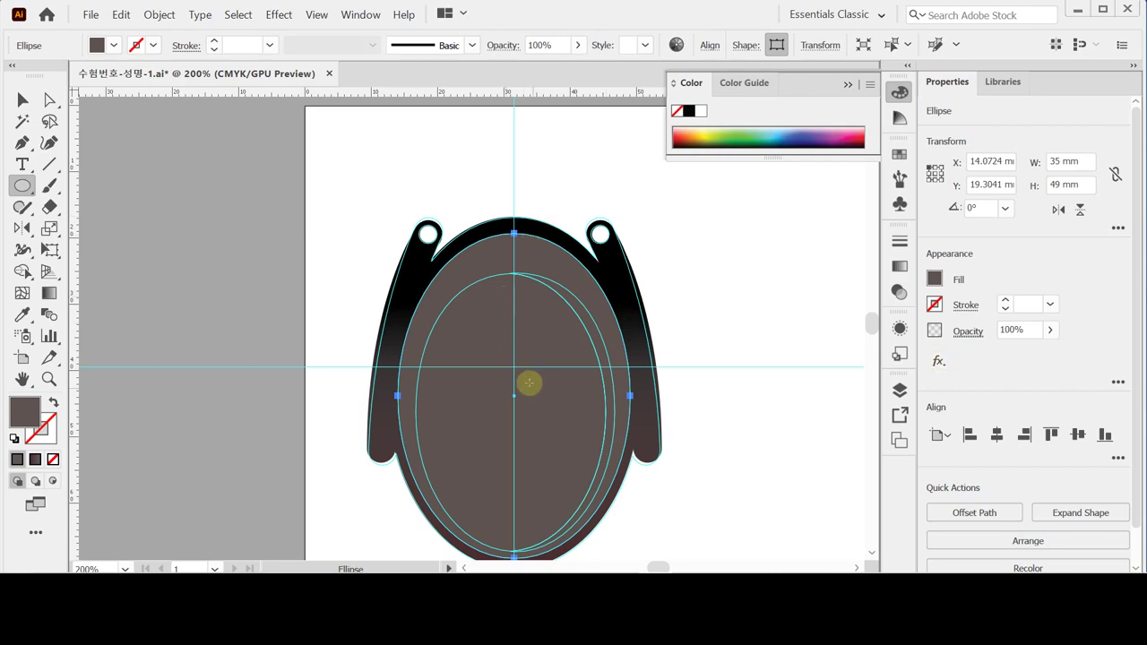
Step: Create an ellipse 30 mm wide and 42 mm high inside the brown face ellipse, near the inner oval guide
click(419, 280)
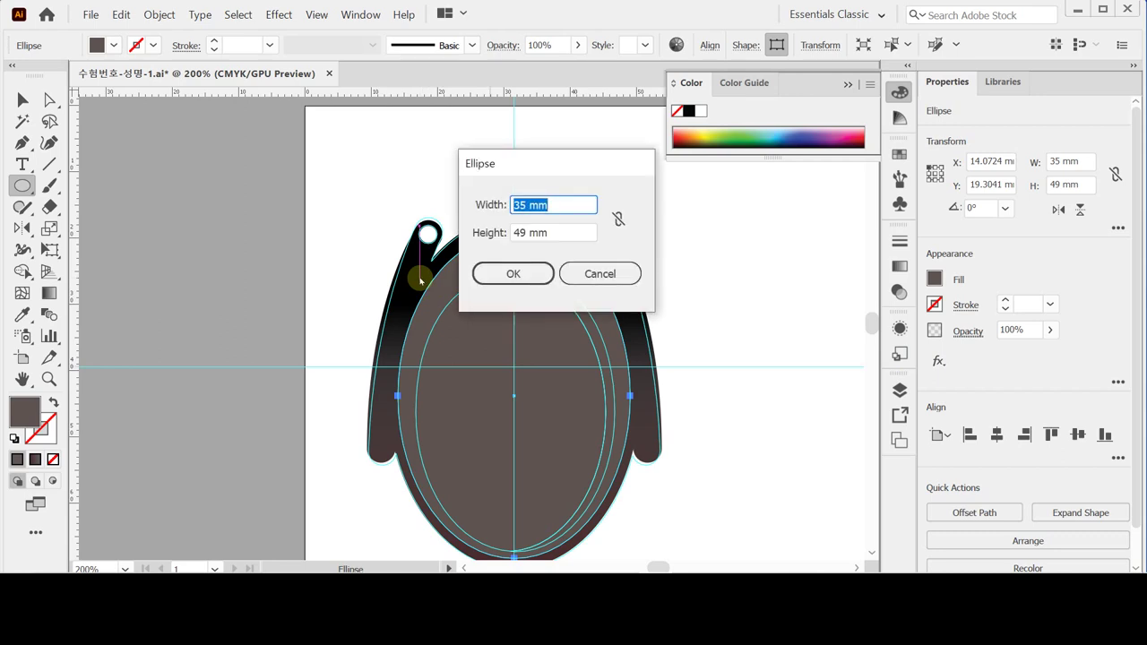
key(BackSpace)
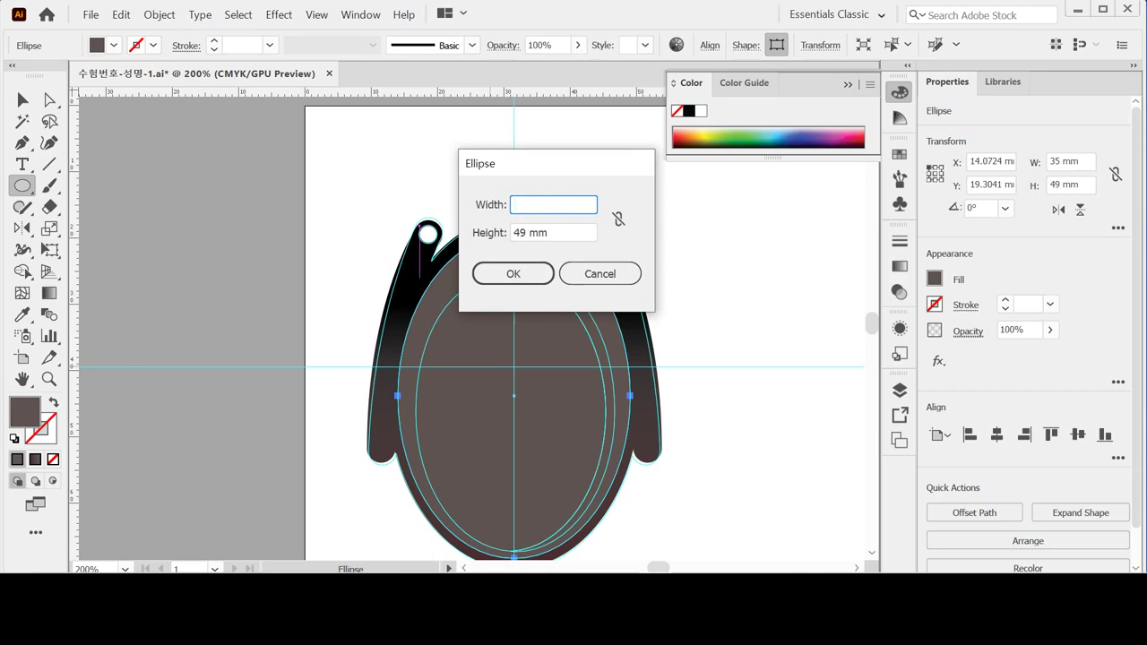
text(30)
key(Tab)
key(BackSpace)
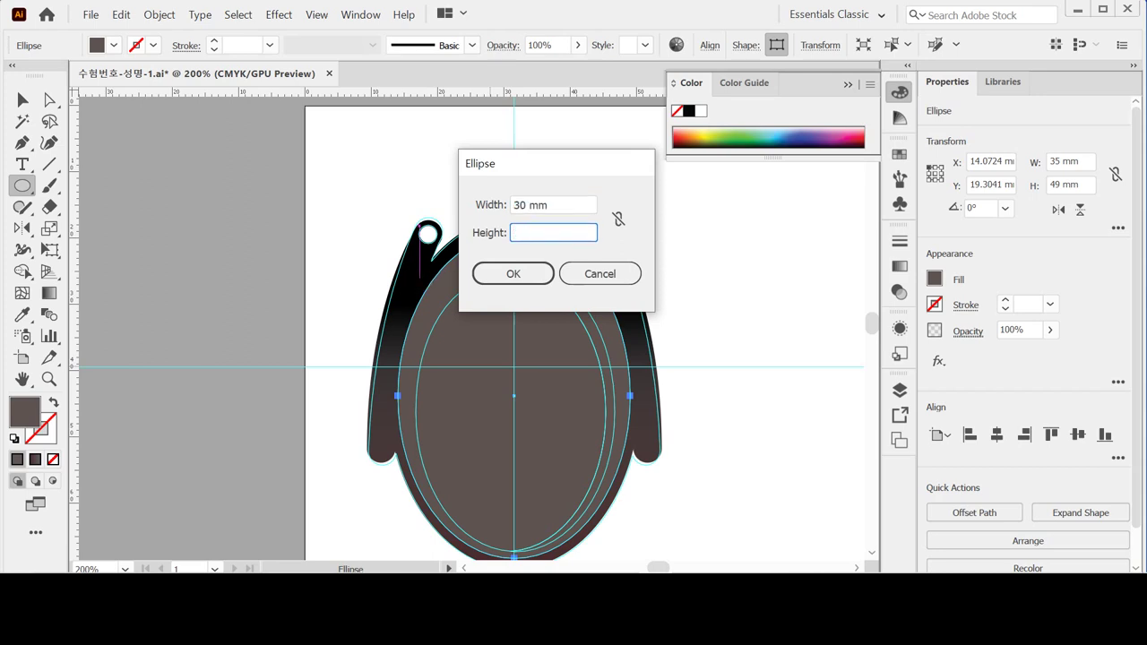
text(42)
key(Return)
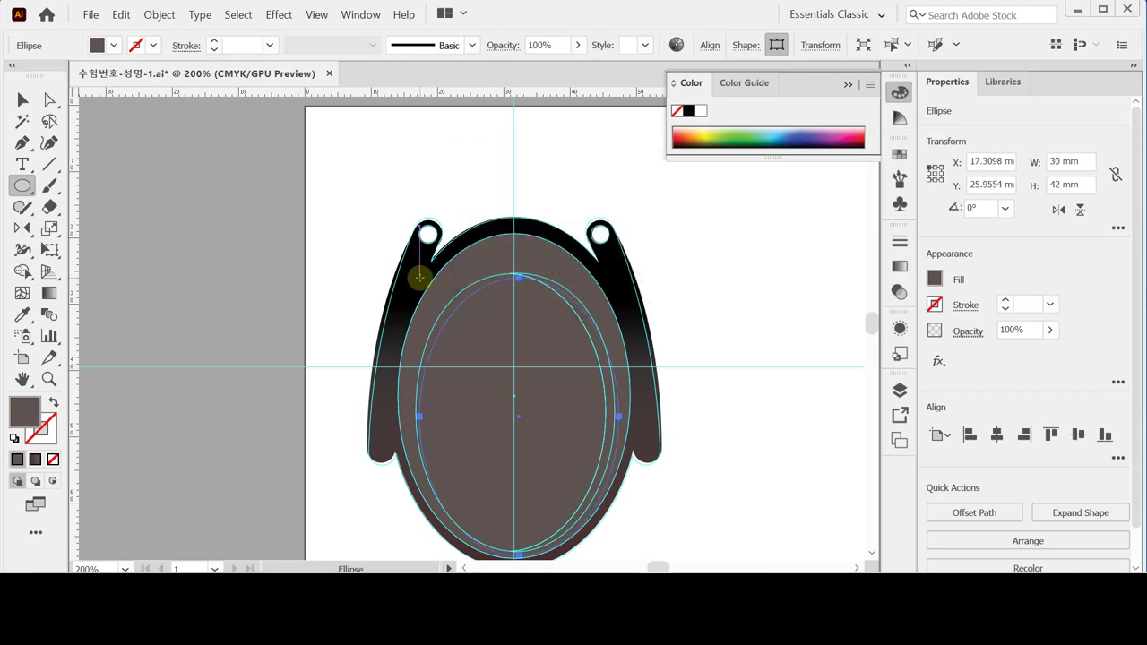
Step: Nudge the inner 30 by 42 mm ellipse up and left onto the oval guide and fill it with C 0, M 0, Y 10, K 10
key(Up)
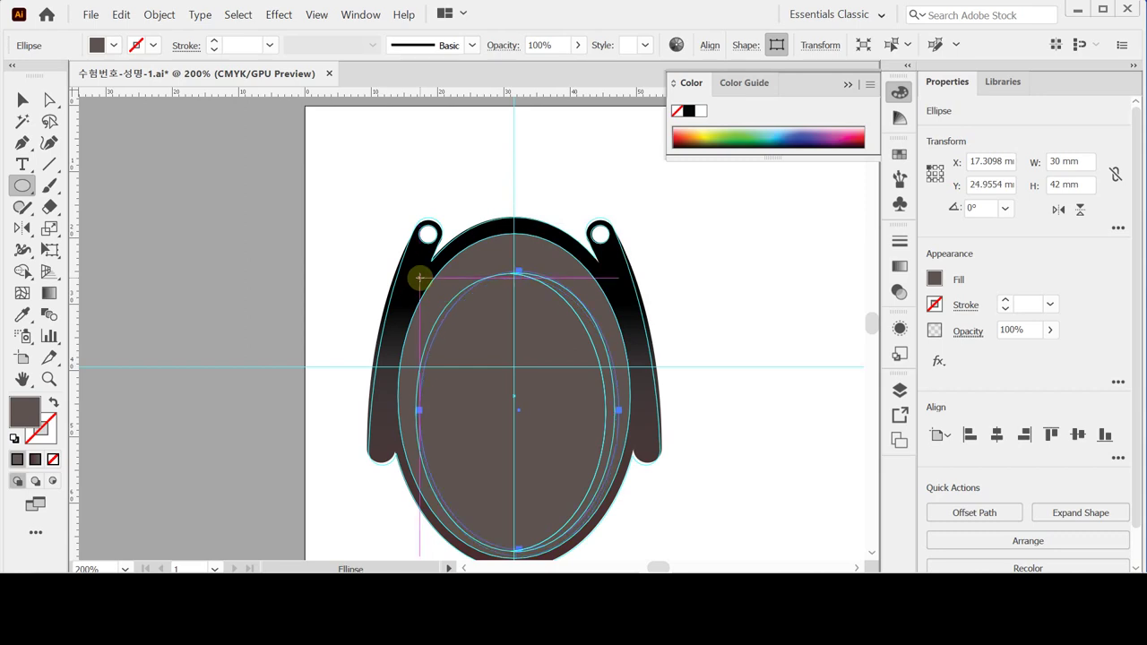
key(Left)
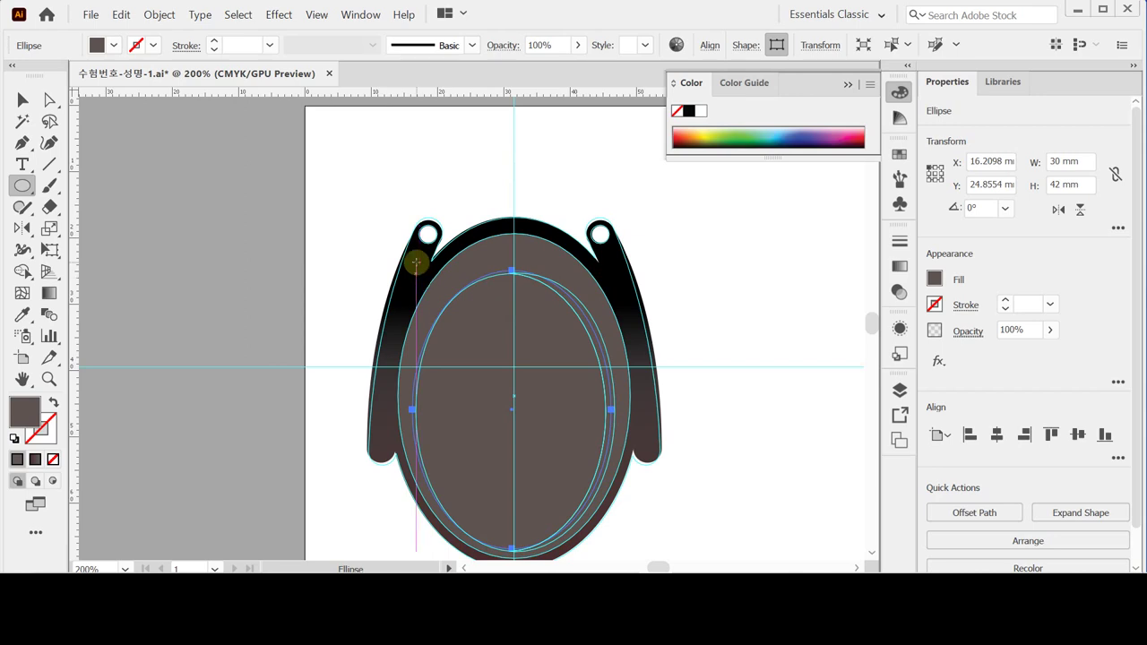
click(936, 280)
click(763, 435)
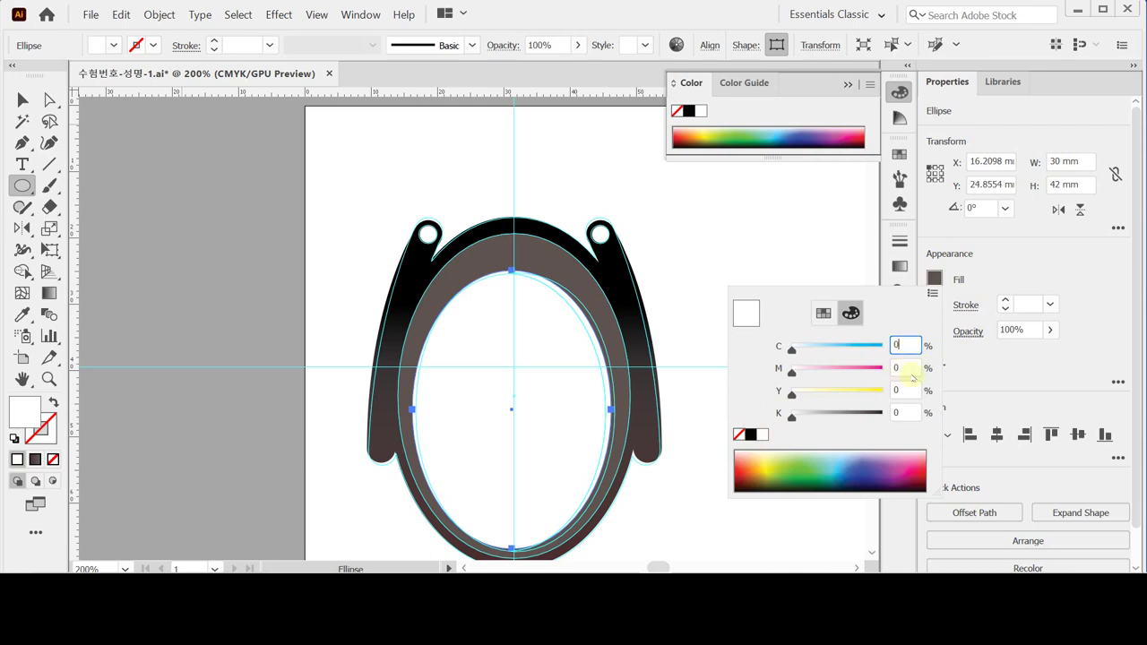
click(881, 390)
text(10)
key(Tab)
text(10)
key(Return)
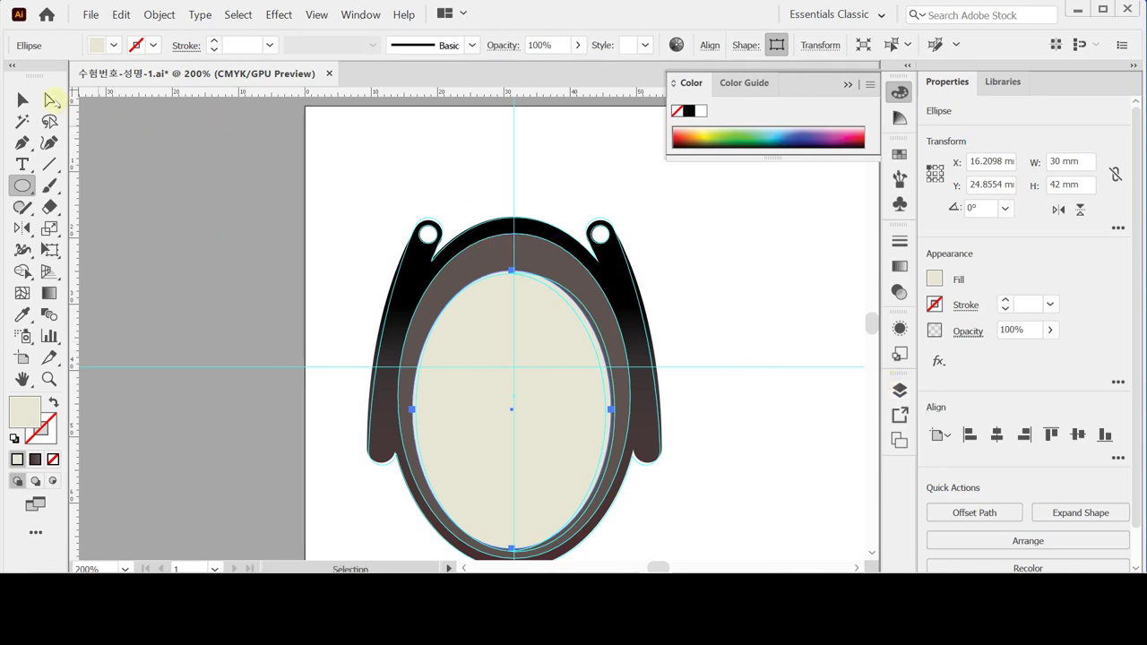
Step: Widen the handles of the cream ellipse's top anchor point by scaling them uniformly to 120%
click(51, 100)
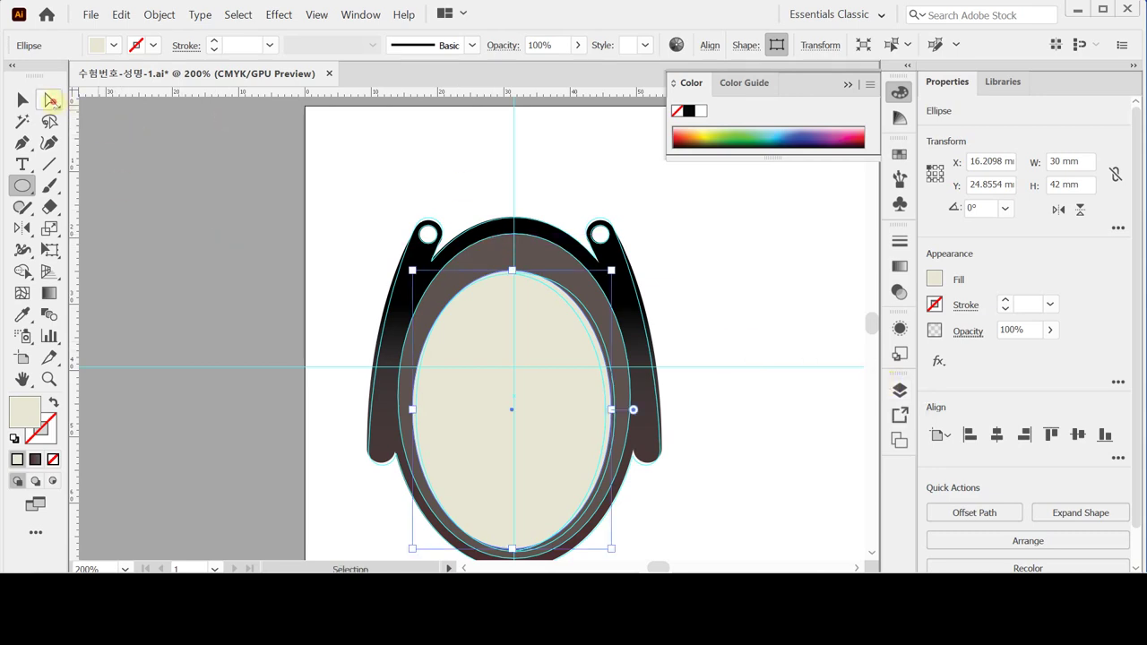
click(512, 271)
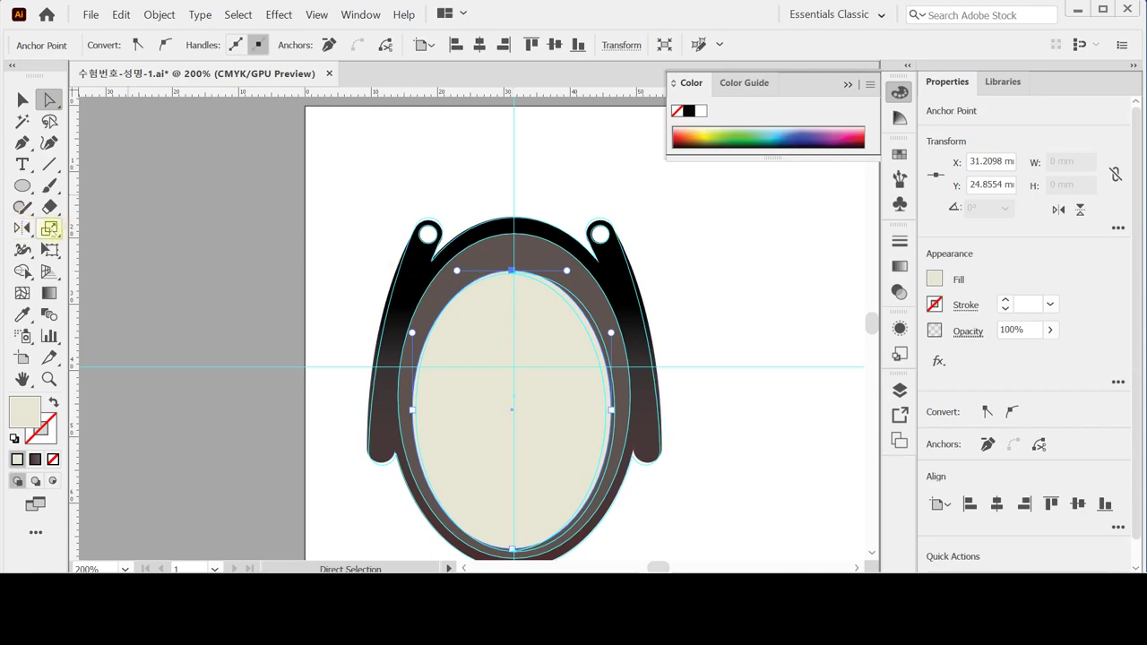
click(49, 229)
alt+click(538, 262)
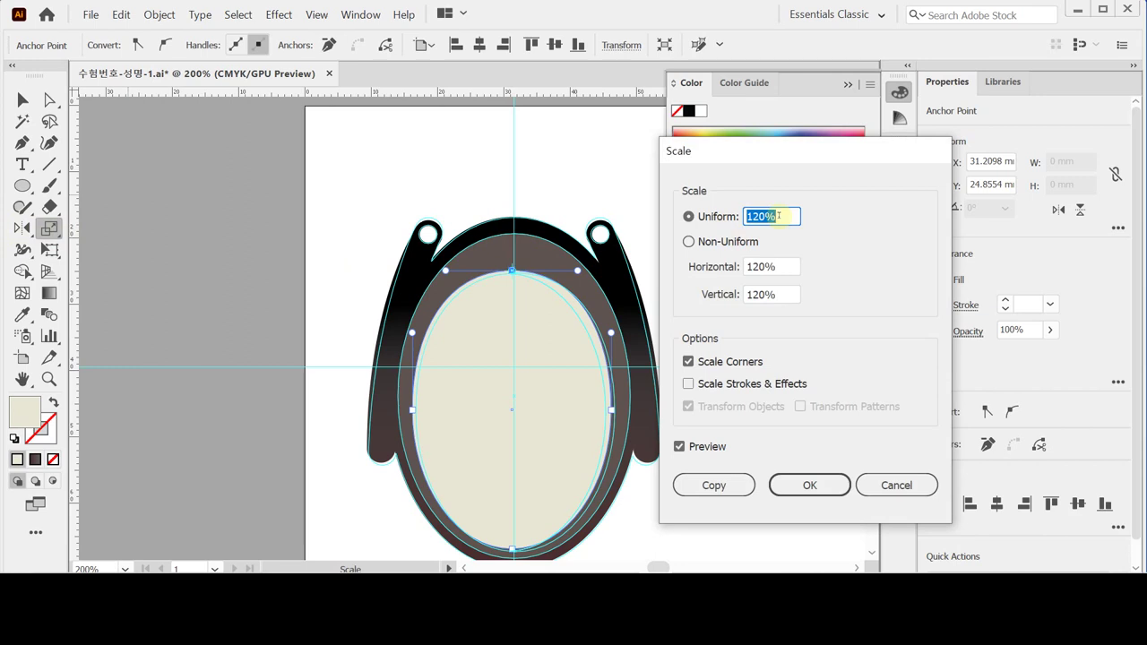
click(809, 485)
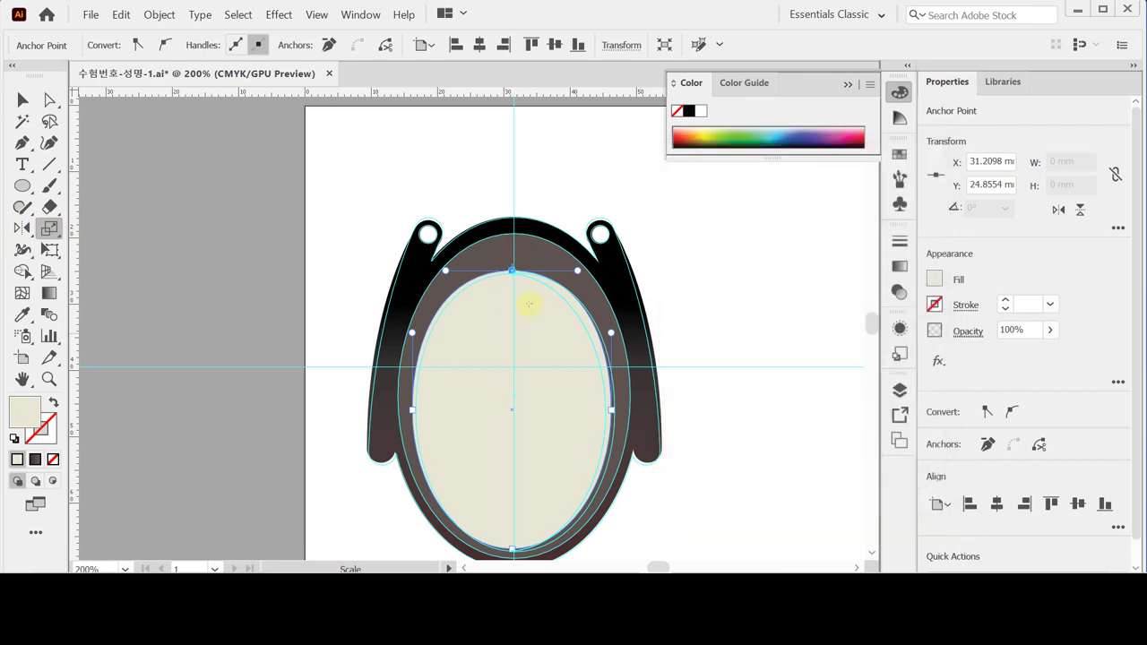
Step: Create another ellipse 30 mm wide and 42 mm high over the cream face, with no fill and a 1 pt black stroke
scroll(537, 291, down, 1)
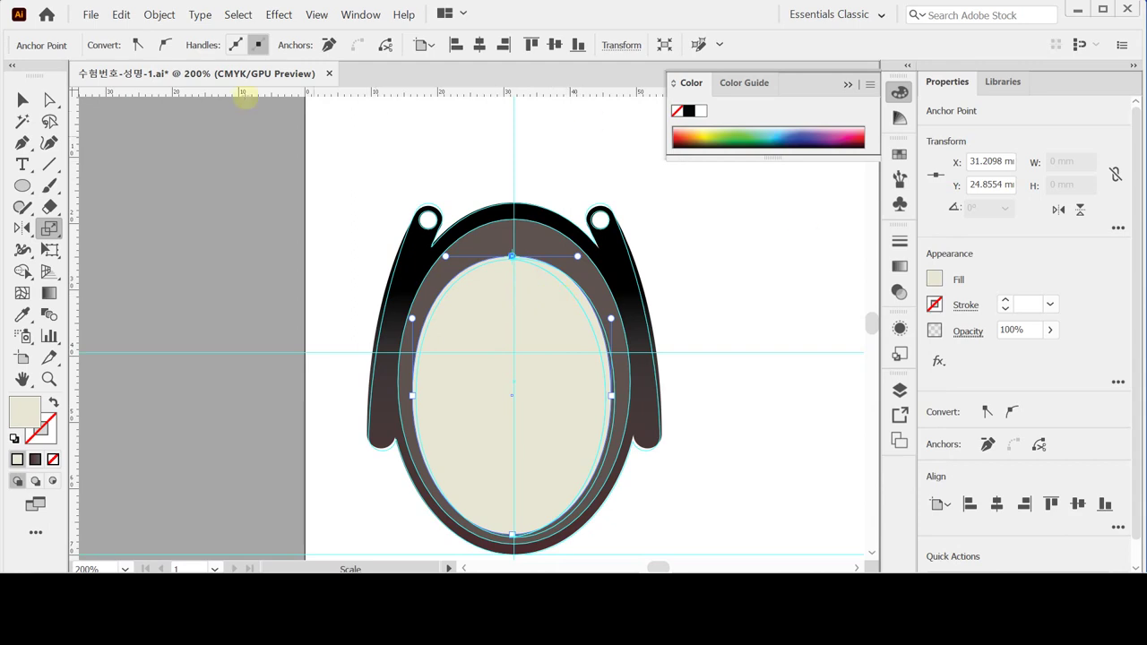
click(22, 186)
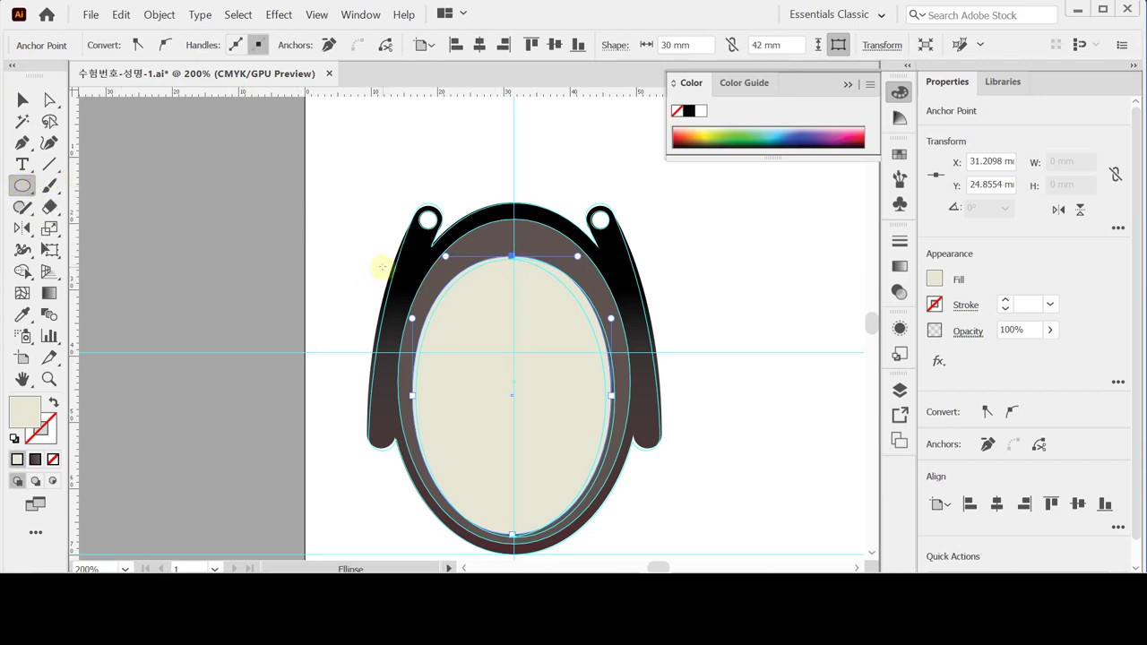
click(403, 264)
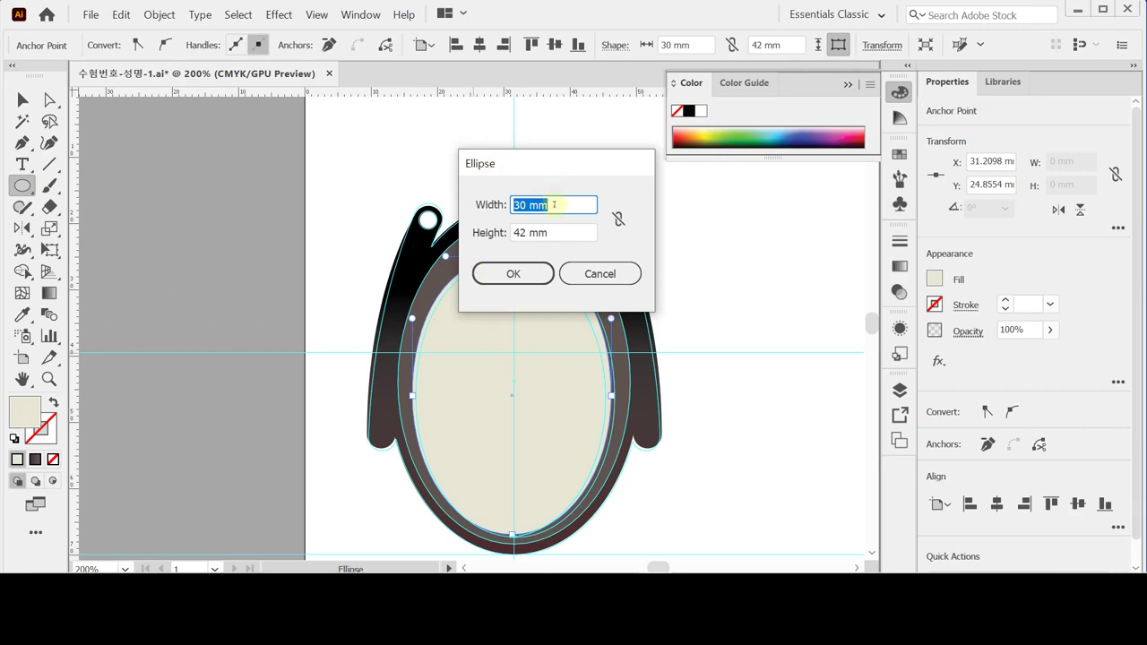
click(512, 274)
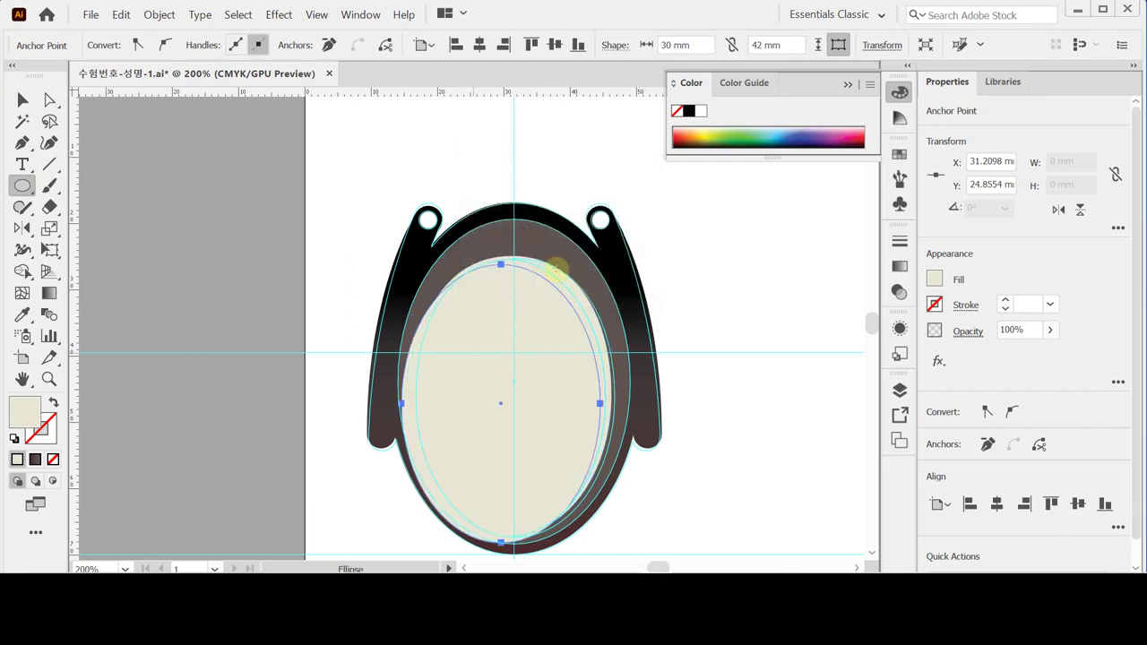
click(13, 439)
click(53, 459)
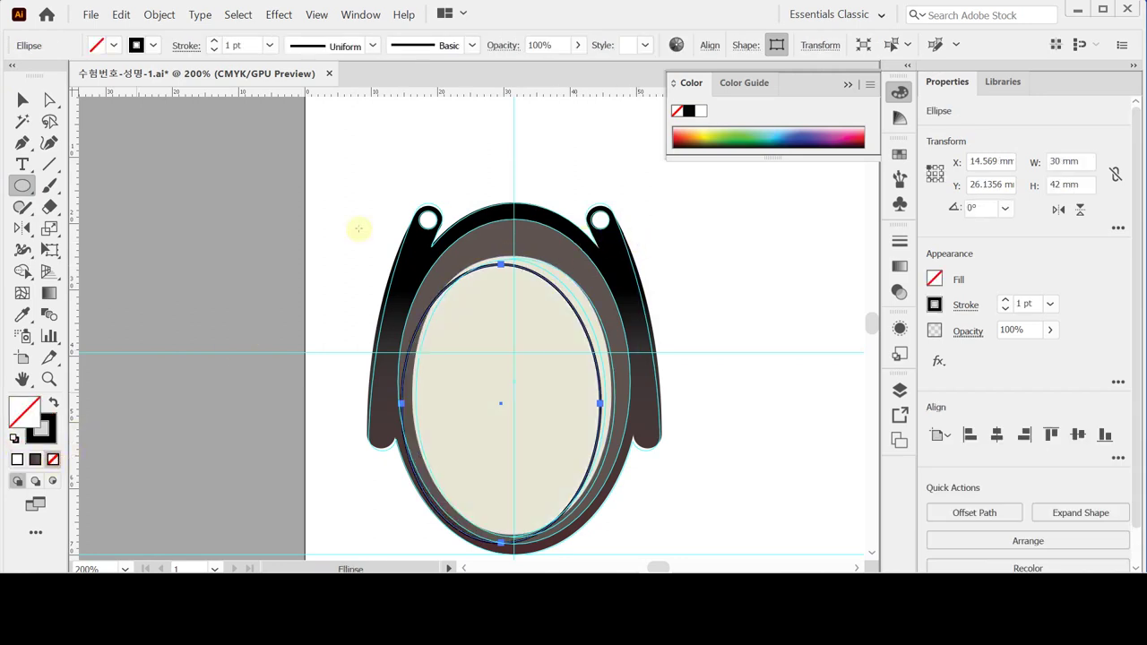
Step: Nudge the outlined ellipse to X 15.369 mm, Y 24.7356 mm, so it sits slightly left of the cream ellipse
key(Right)
key(Right)
key(Right)
key(Right)
key(Right)
key(Right)
key(Right)
key(Right)
key(Right)
key(Right)
key(Right)
key(Right)
key(Right)
key(Right)
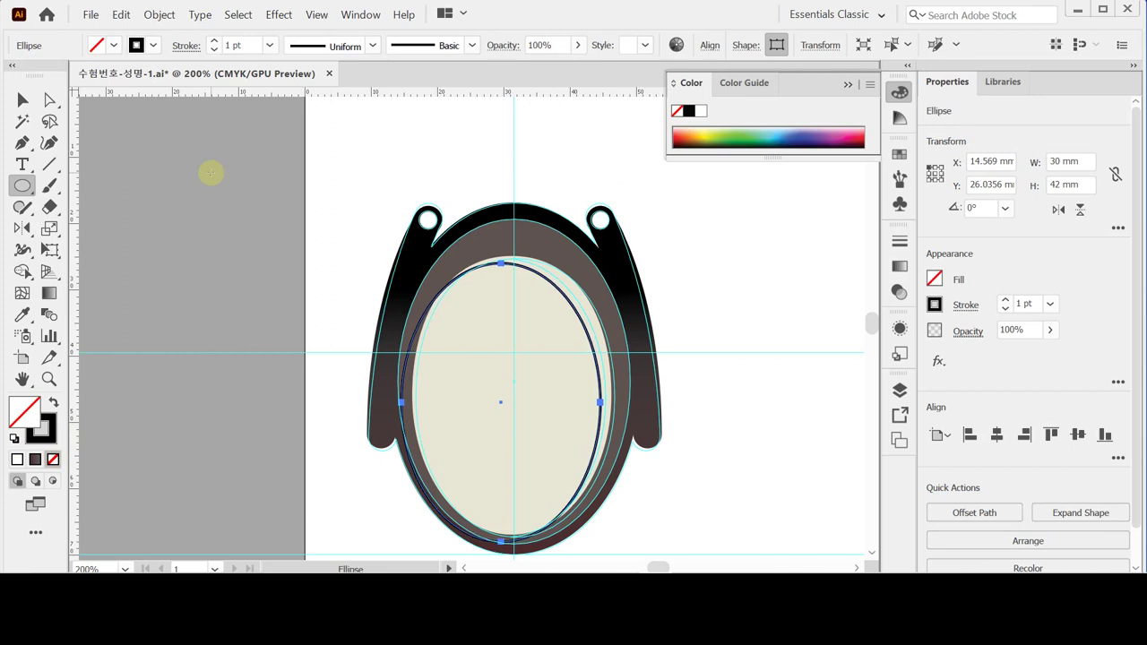
key(Up)
key(Up)
key(Up)
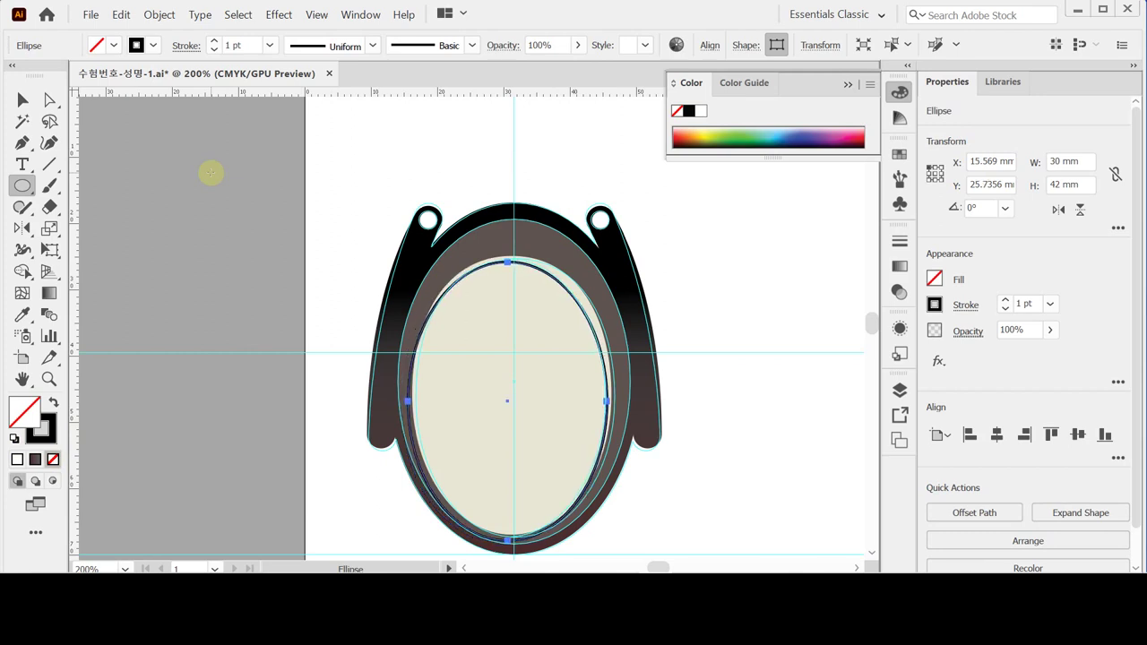
key(shift+Up)
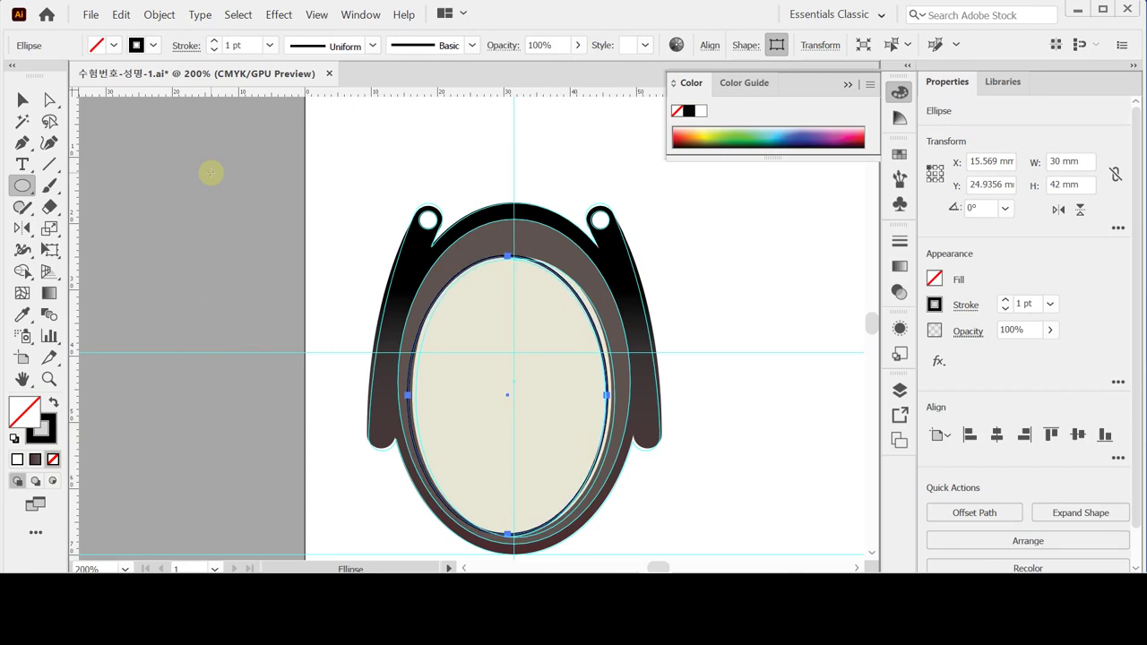
key(Left)
key(Left)
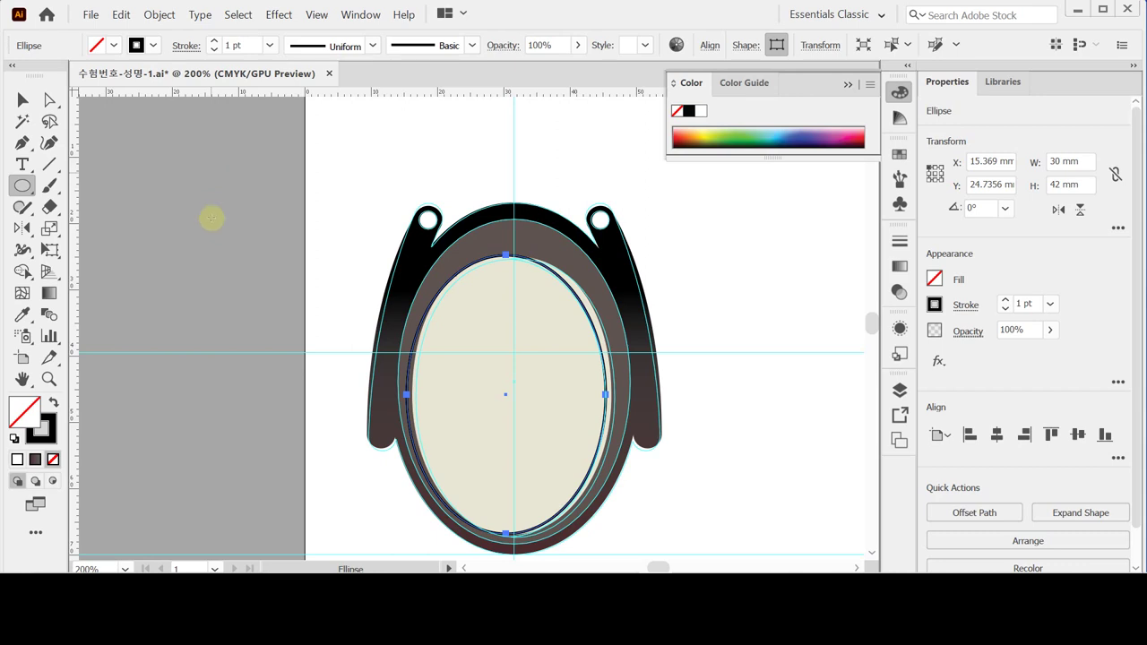
Step: Try to divide the brown face ellipse with the outlined ellipse using Pathfinder Divide, inspect the pieces inside the group, and undo the division
key(ctrl)
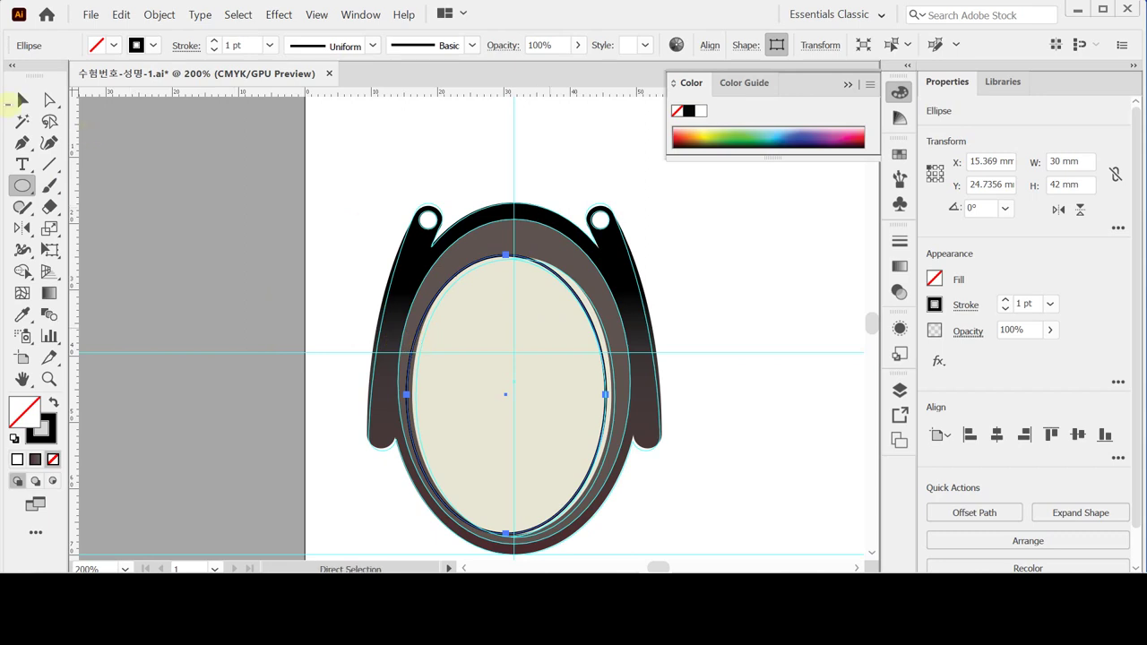
click(23, 100)
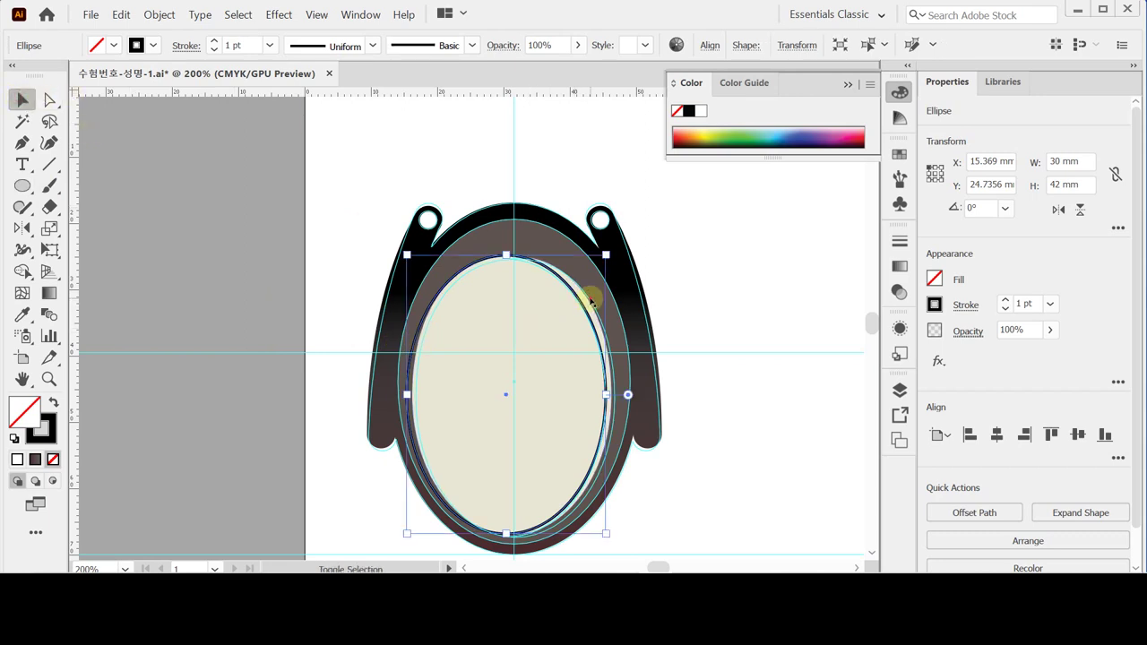
shift+click(606, 334)
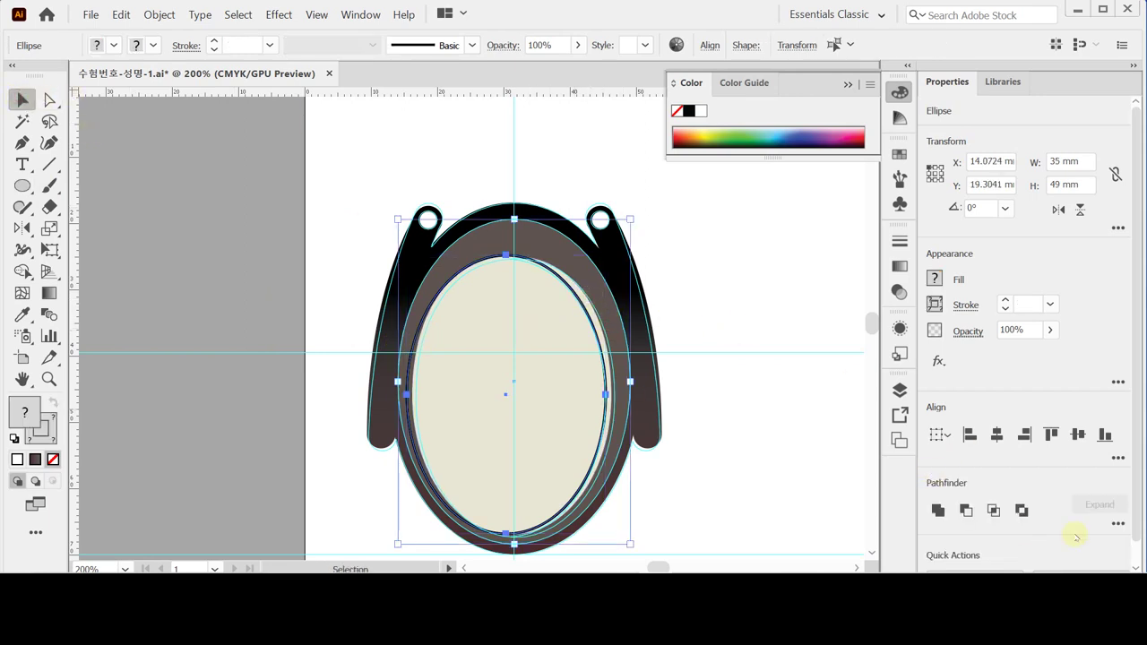
click(1118, 524)
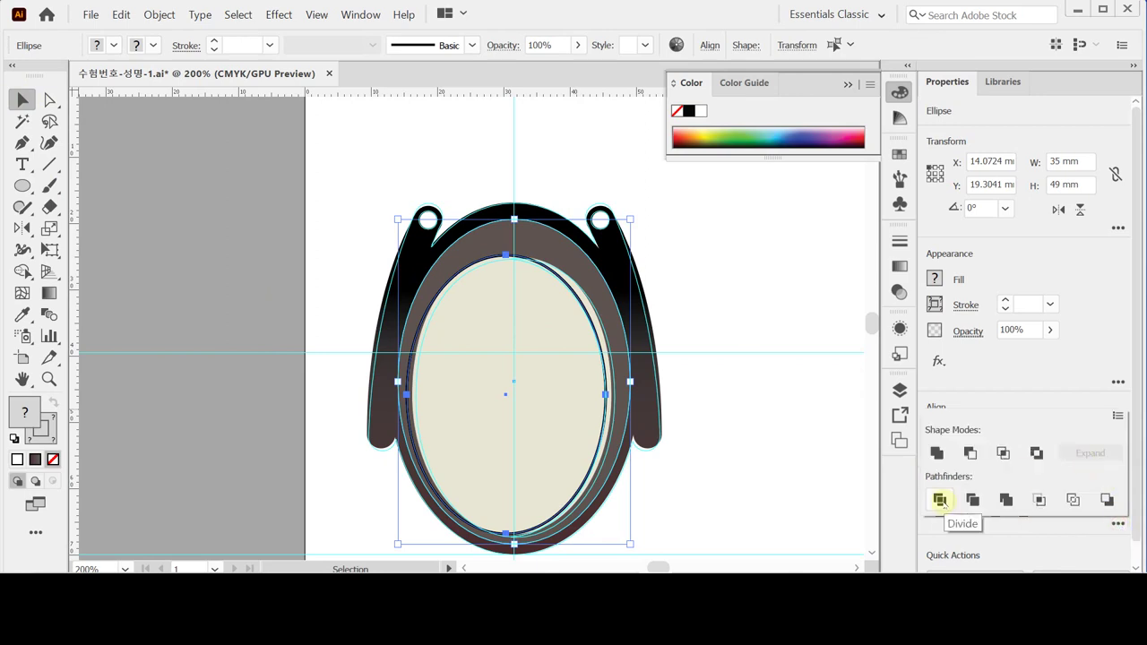
click(938, 499)
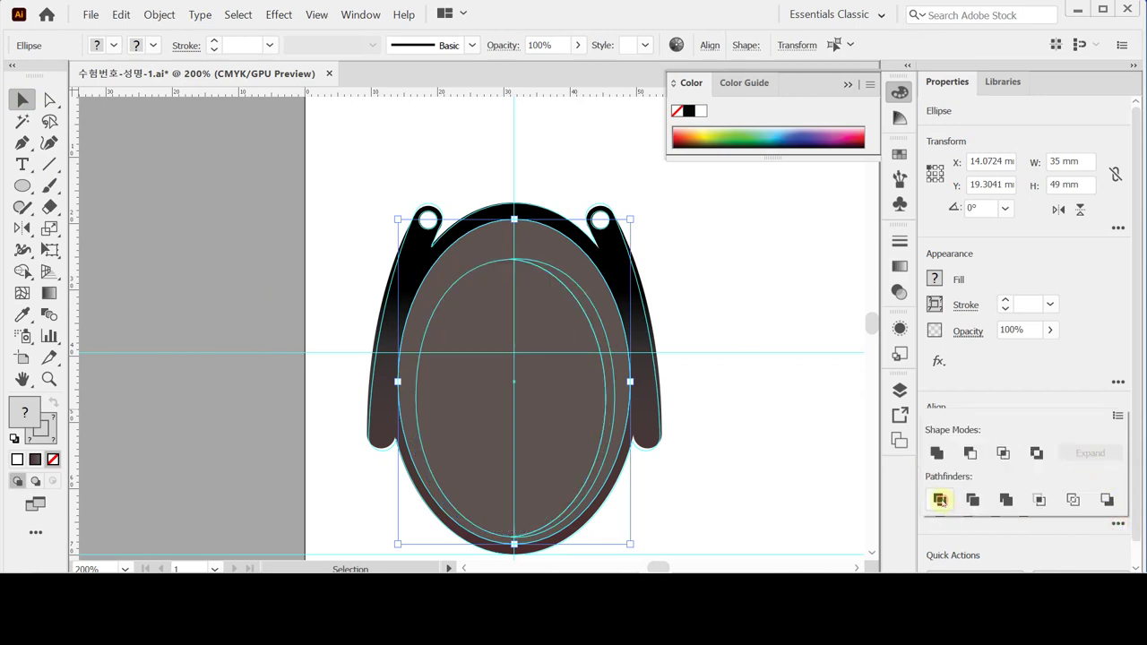
double_click(572, 371)
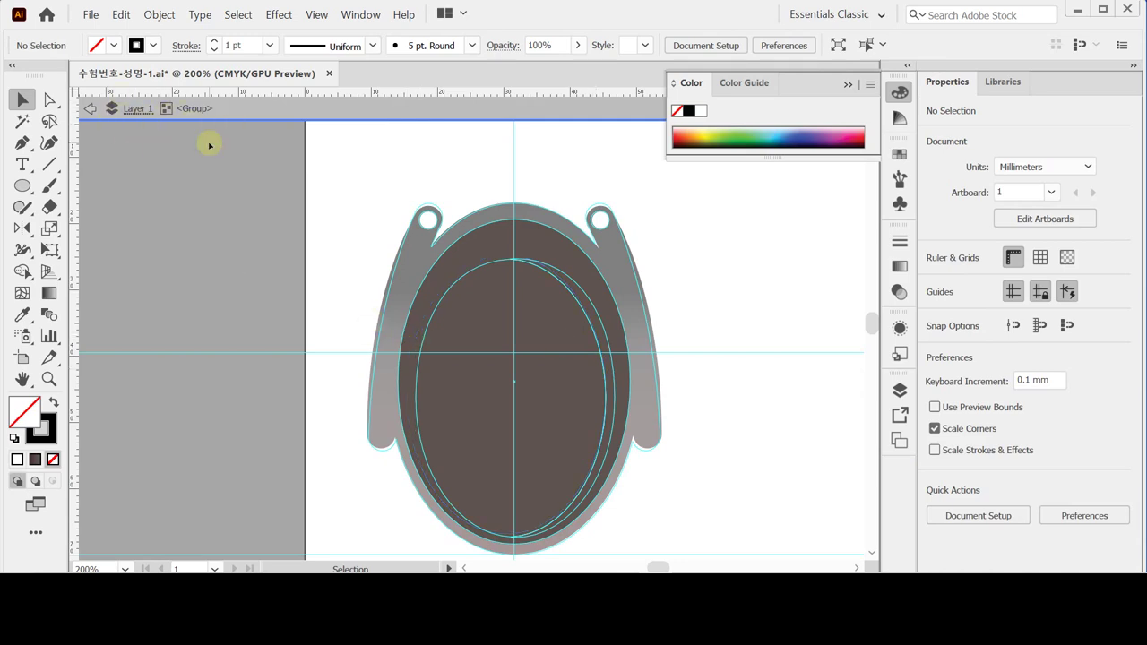
click(410, 377)
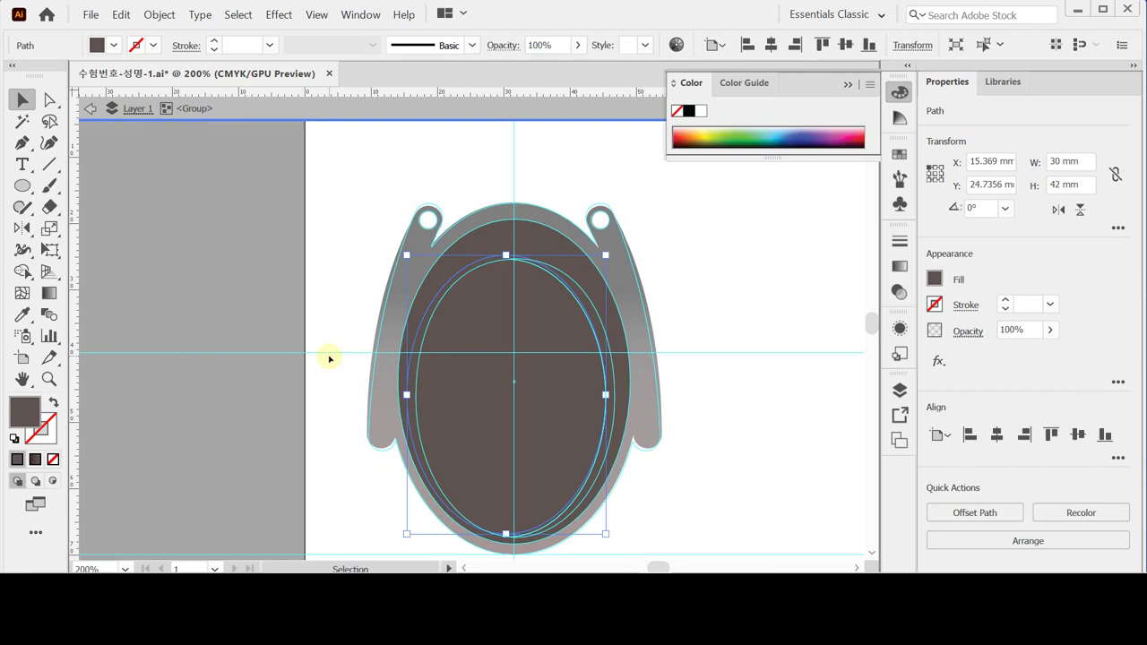
key(ctrl+z)
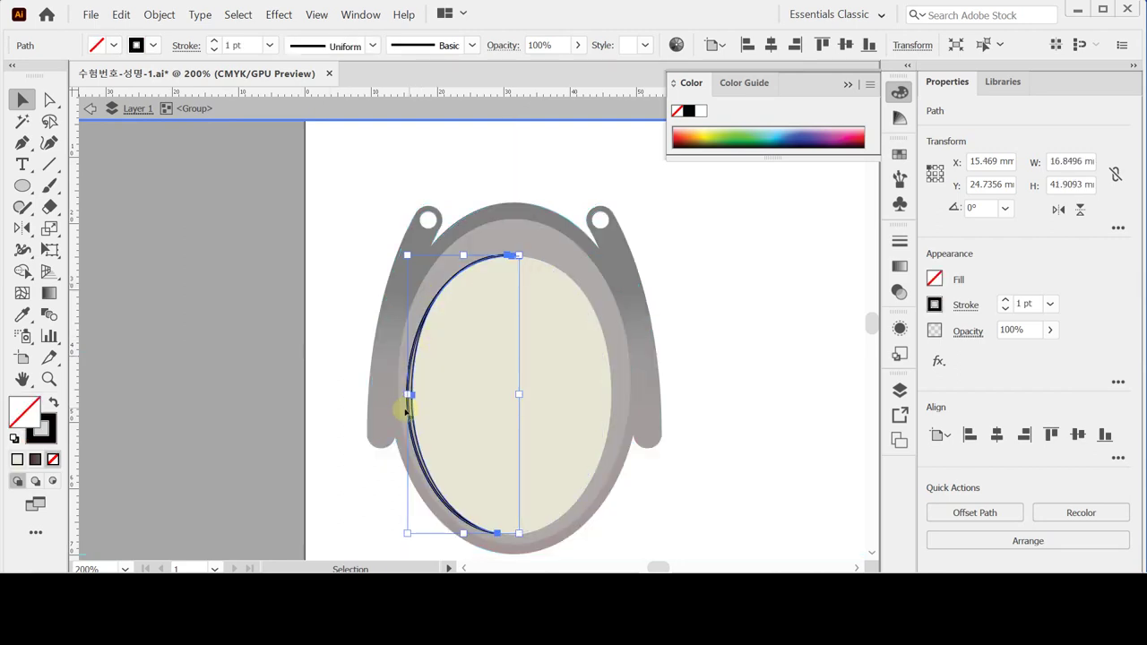
Step: Delete the black-outlined crescent left over along the cream face's left edge inside the divided group
key(ctrl+shift+a)
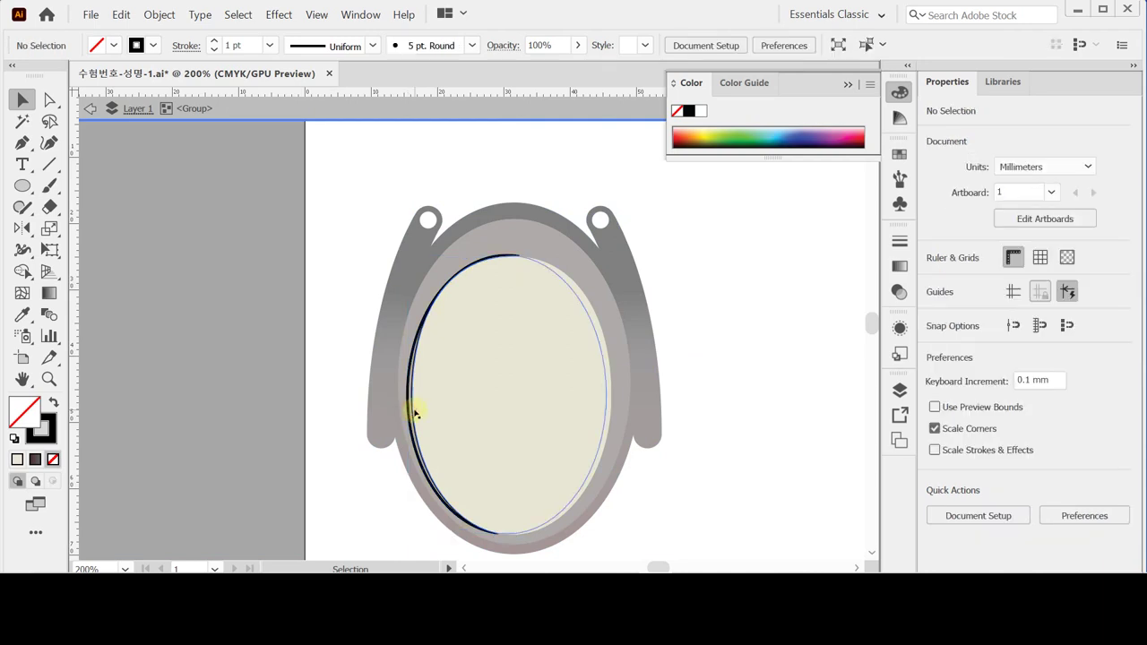
click(410, 410)
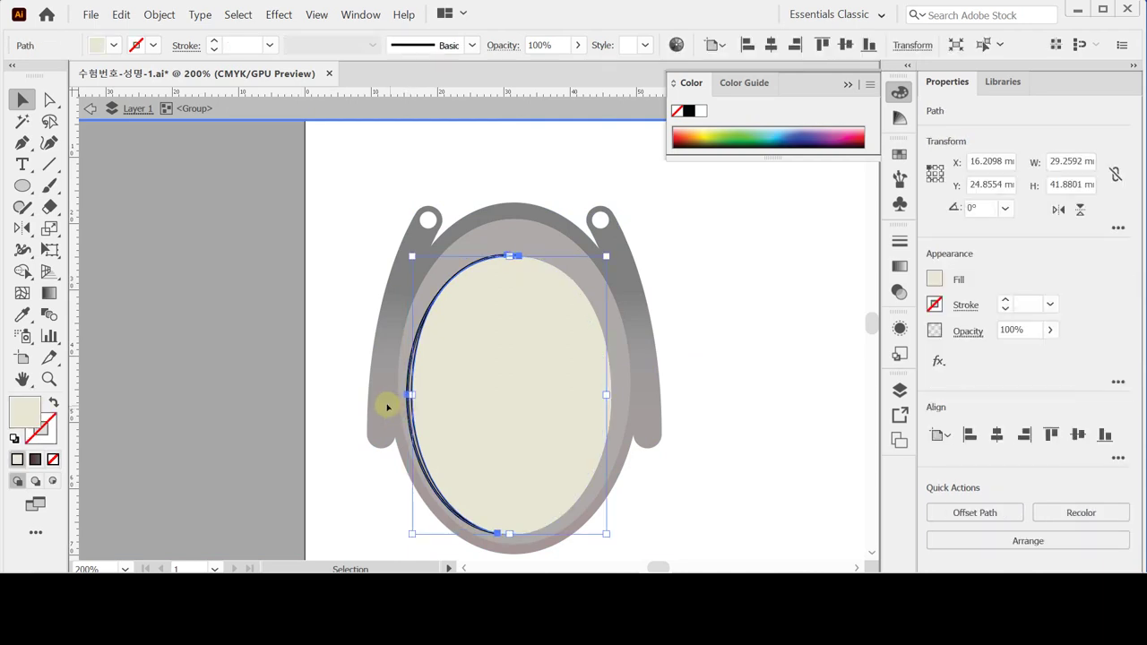
click(328, 364)
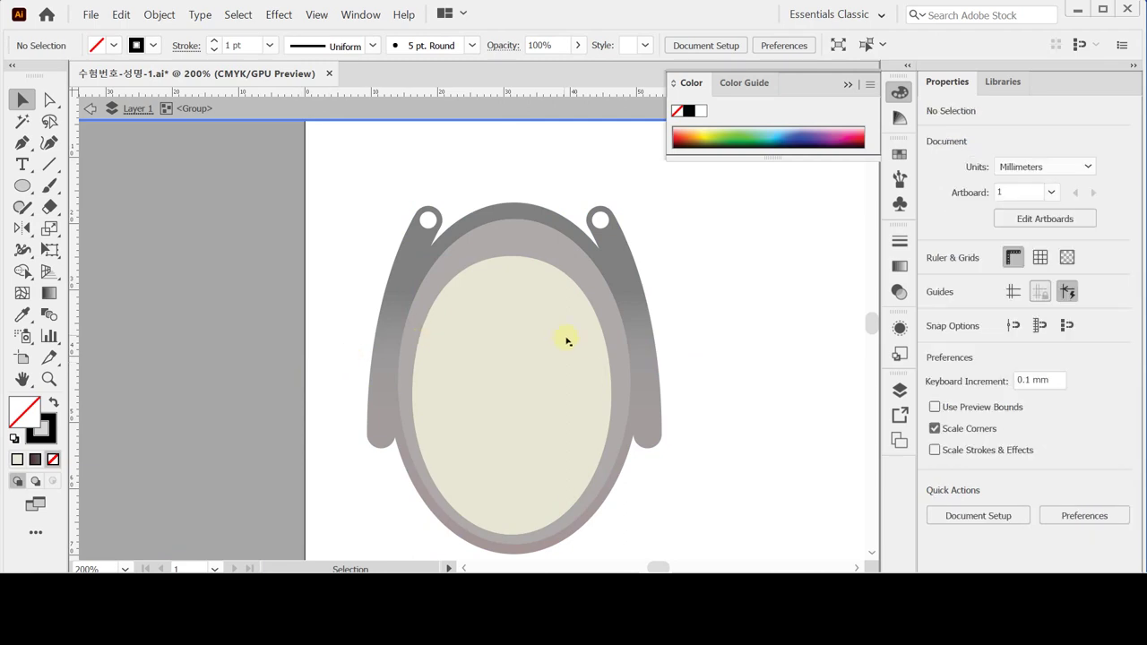
Step: Fill the crescent along the cream face's right edge with C 0, M 0, Y 20, K 30 and exit the group's isolation
click(598, 333)
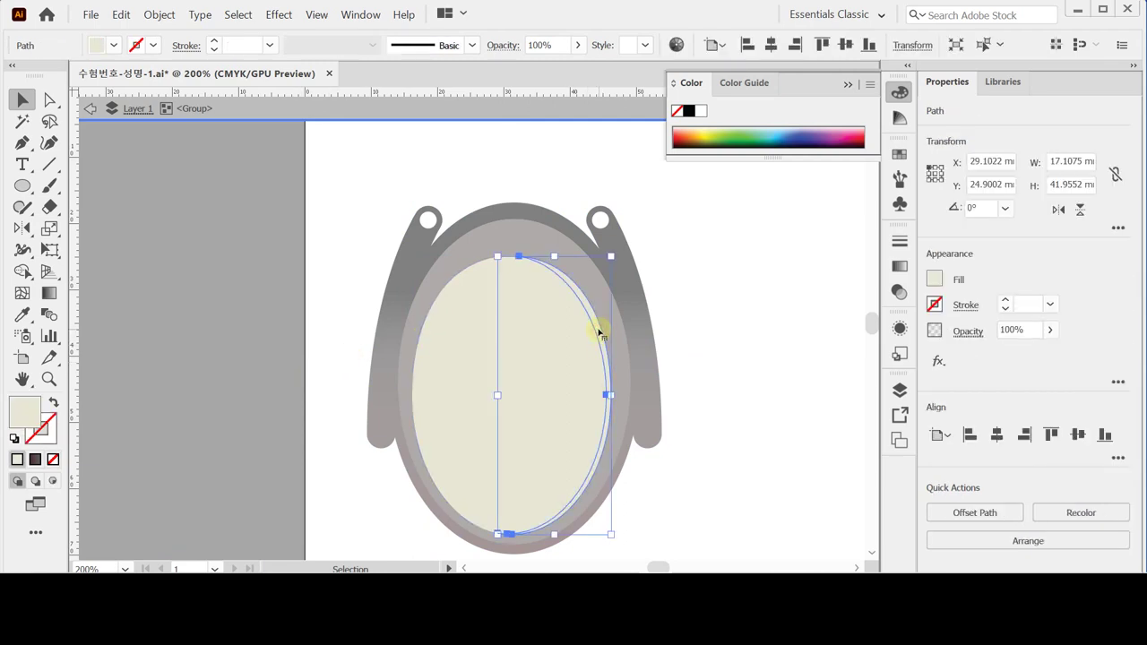
click(934, 280)
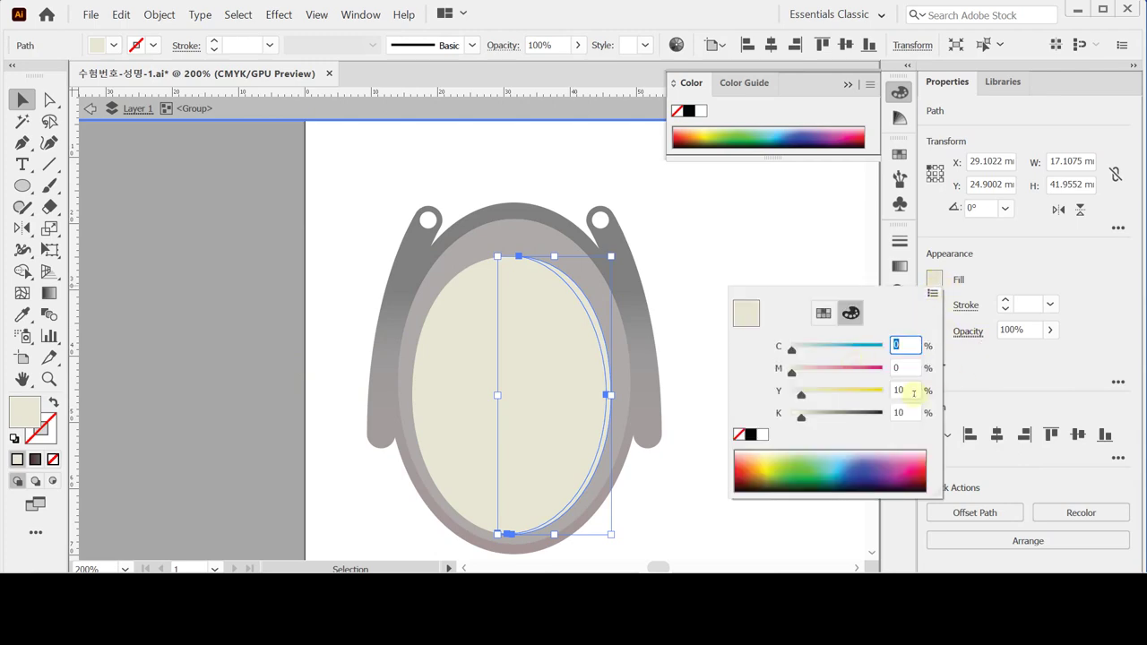
key(Tab)
key(Tab)
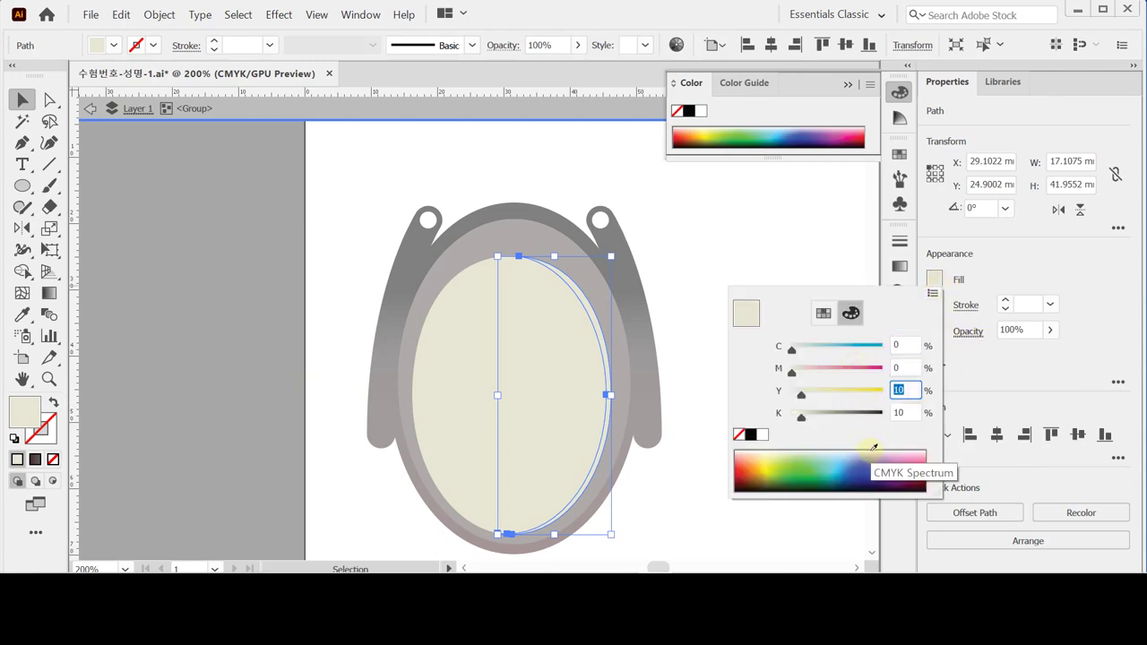
text(20)
key(Caps_Lock)
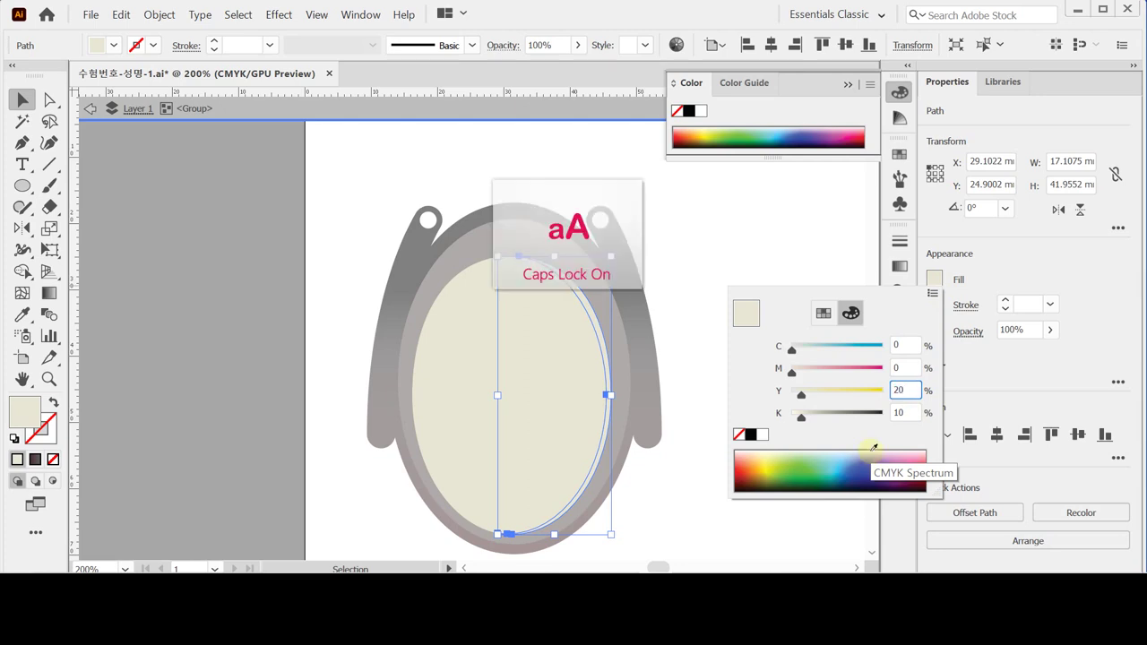
key(Caps_Lock)
key(Tab)
text(30)
key(Return)
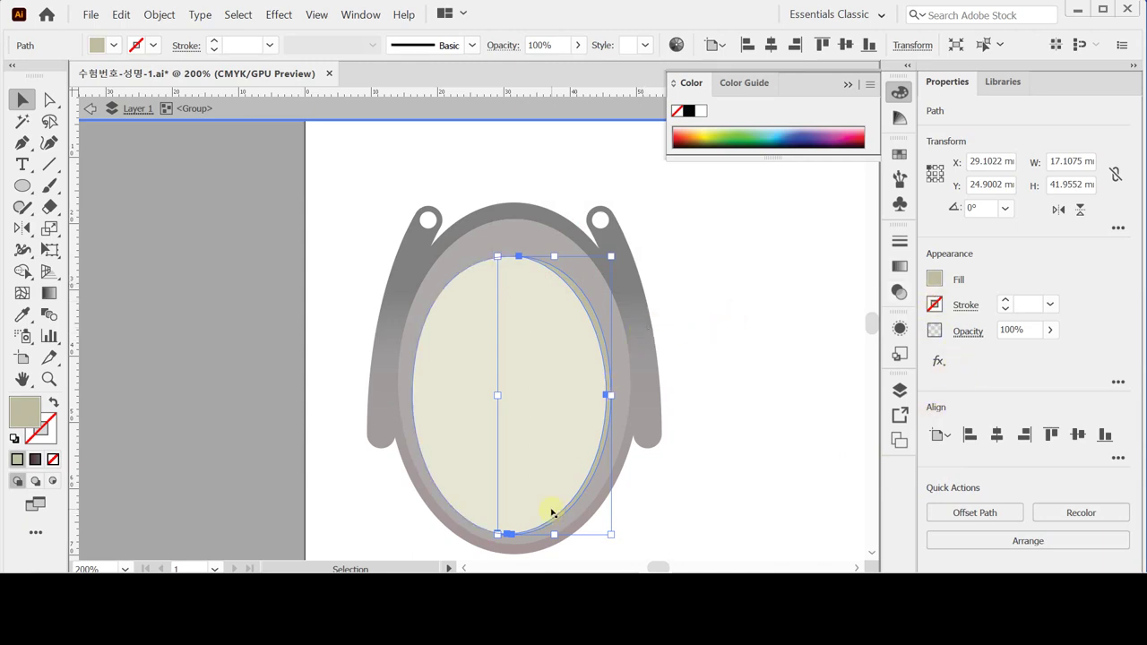
double_click(685, 389)
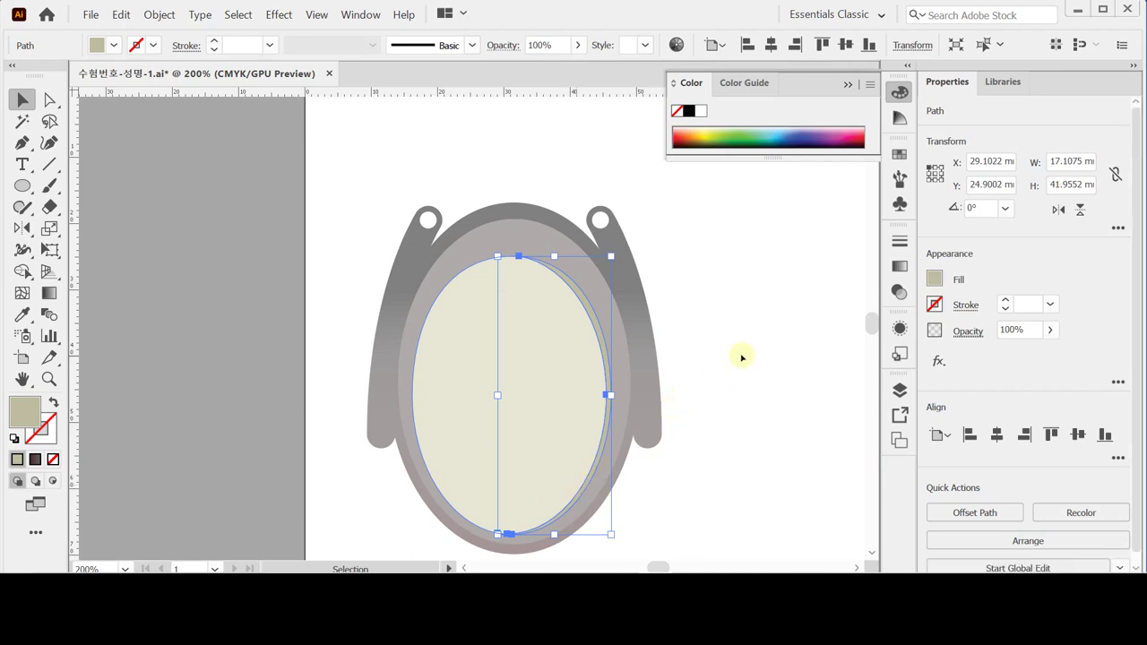
click(748, 343)
click(753, 352)
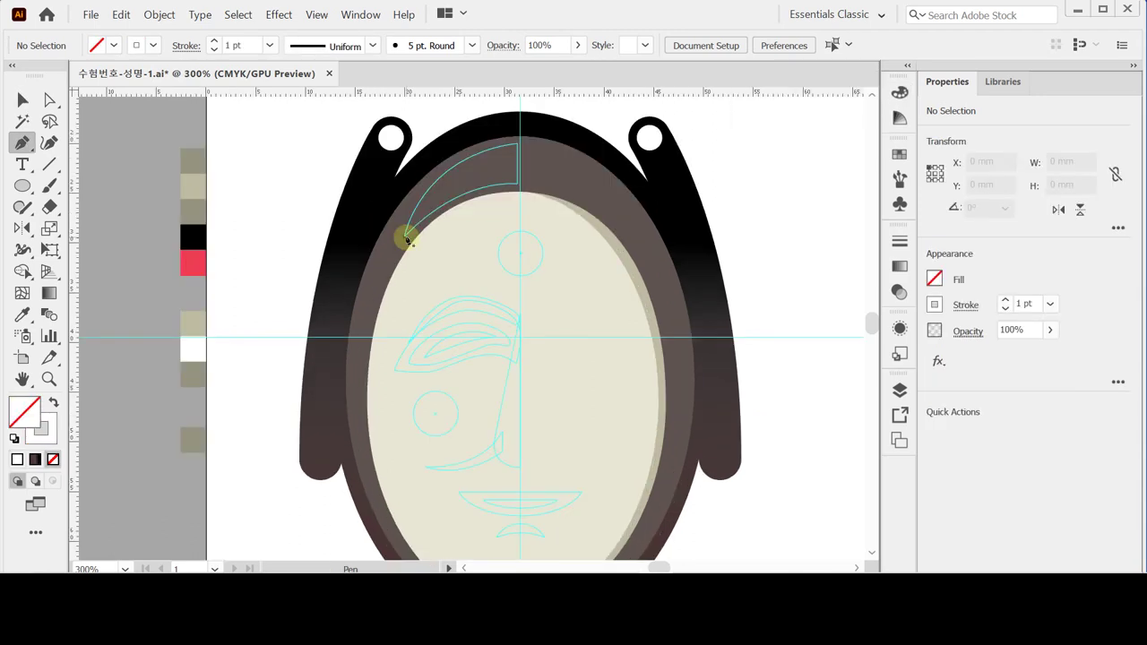
Step: Trace the closed left half of the forehead band with the Pen tool, following the sketch lines on the brown ellipse above the cream face
click(406, 238)
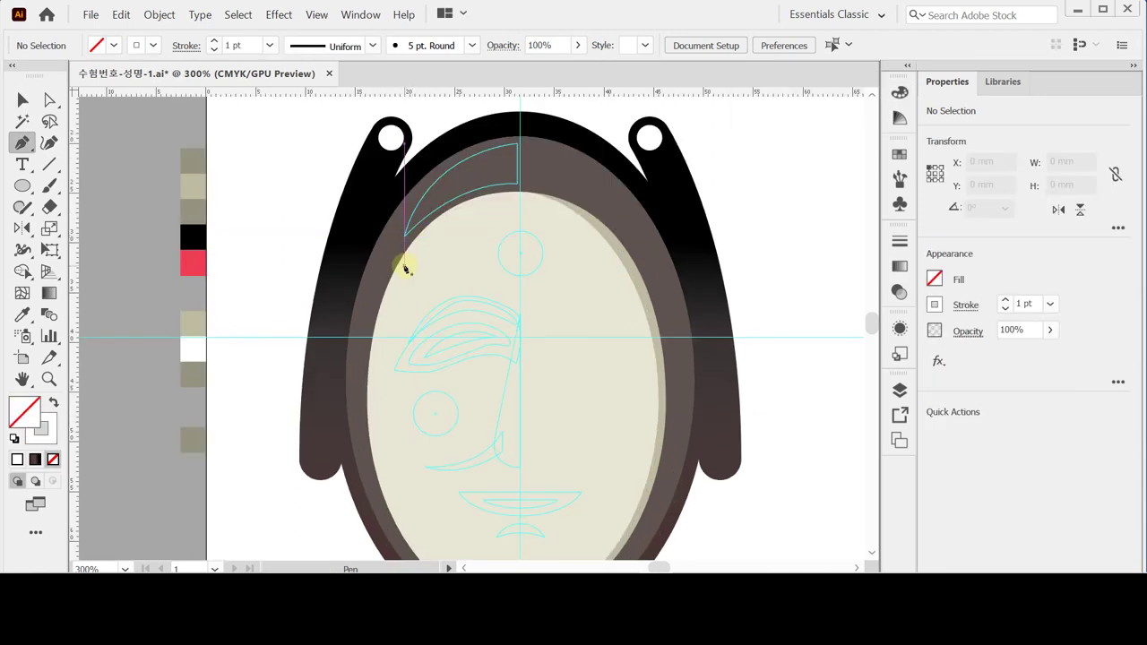
ctrl+click(481, 236)
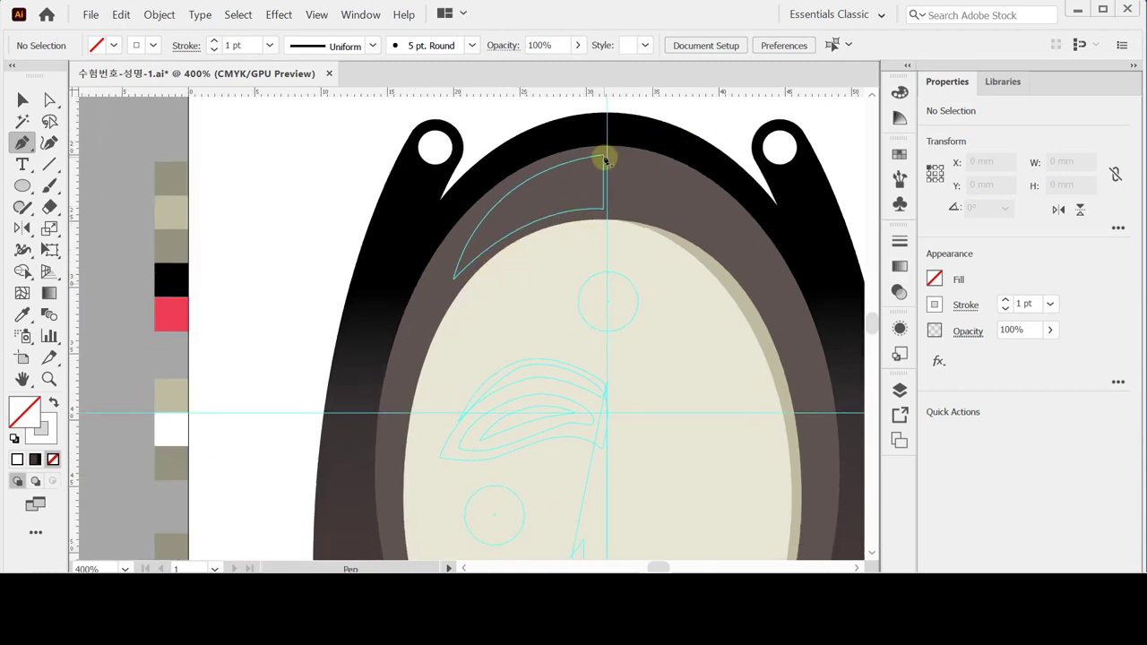
click(605, 210)
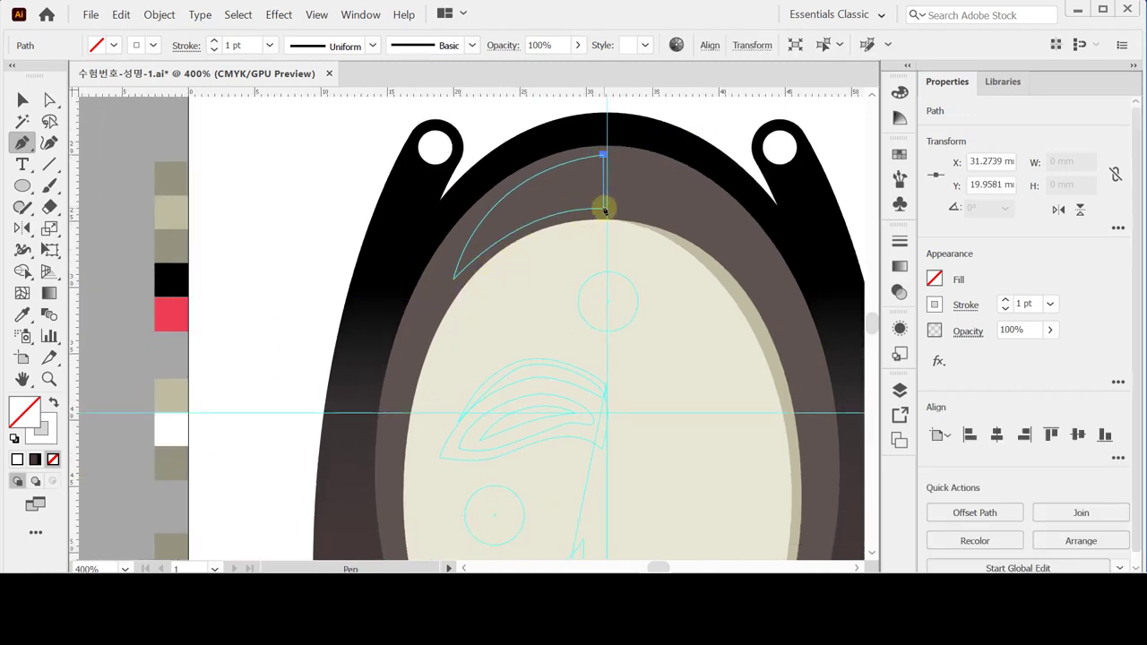
click(605, 210)
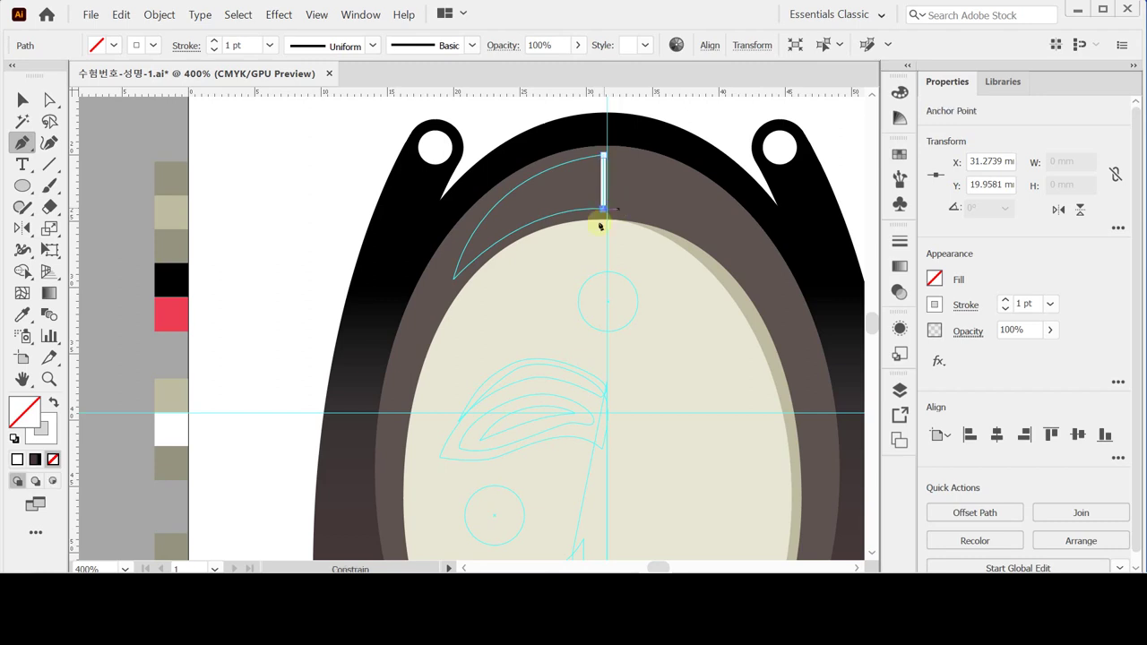
drag(456, 281, 384, 353)
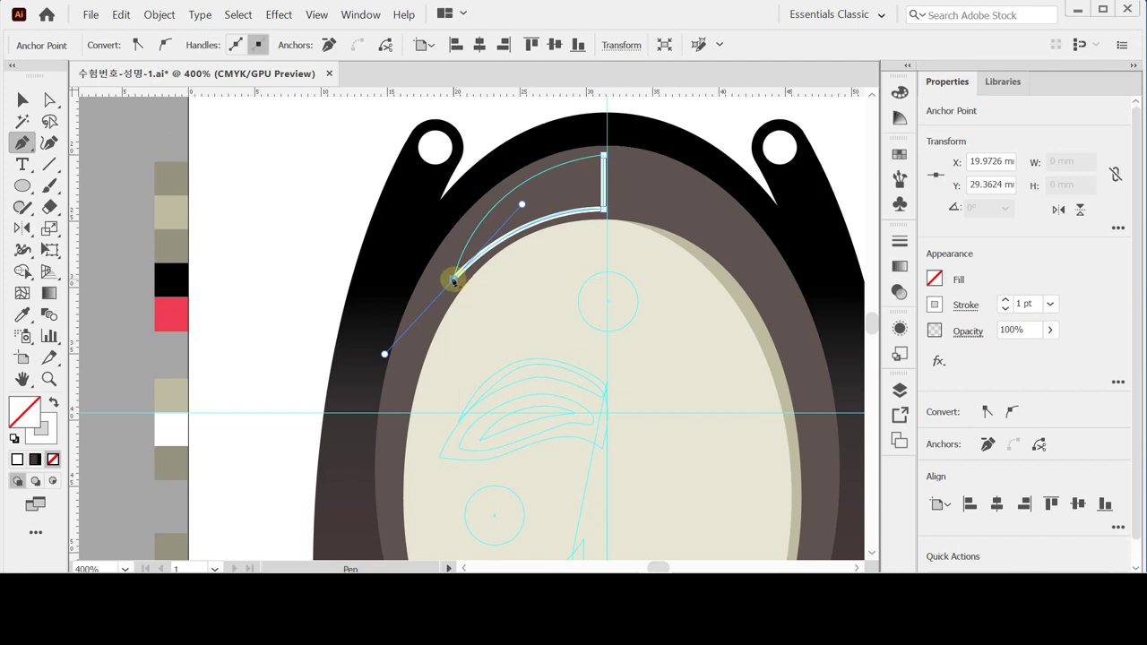
click(453, 280)
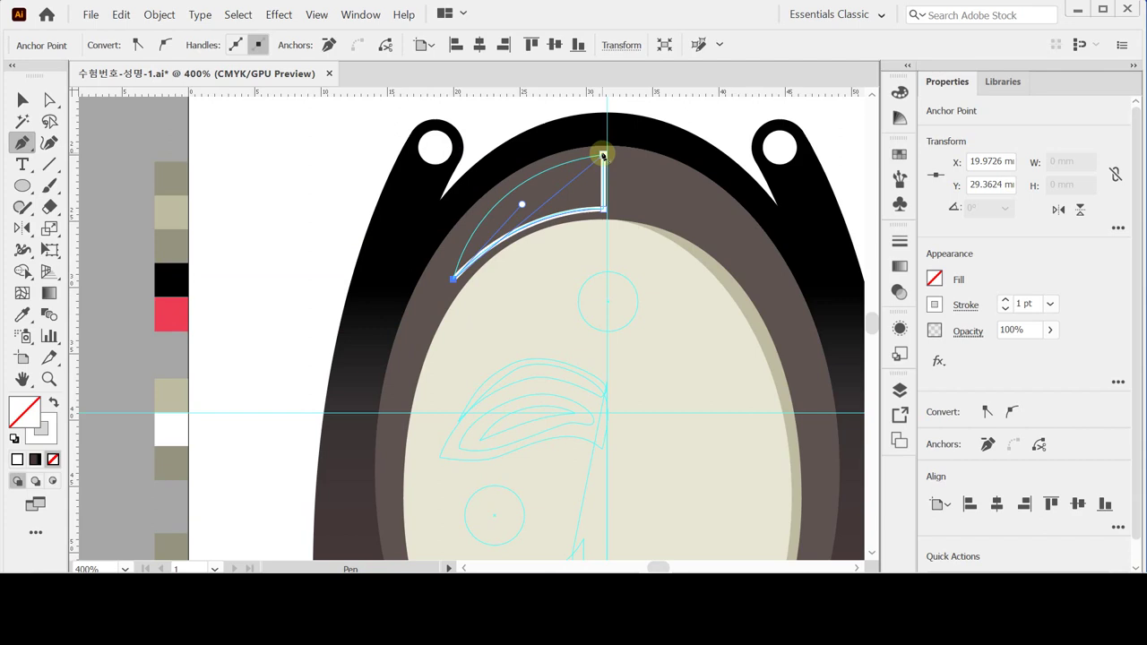
drag(602, 156, 743, 136)
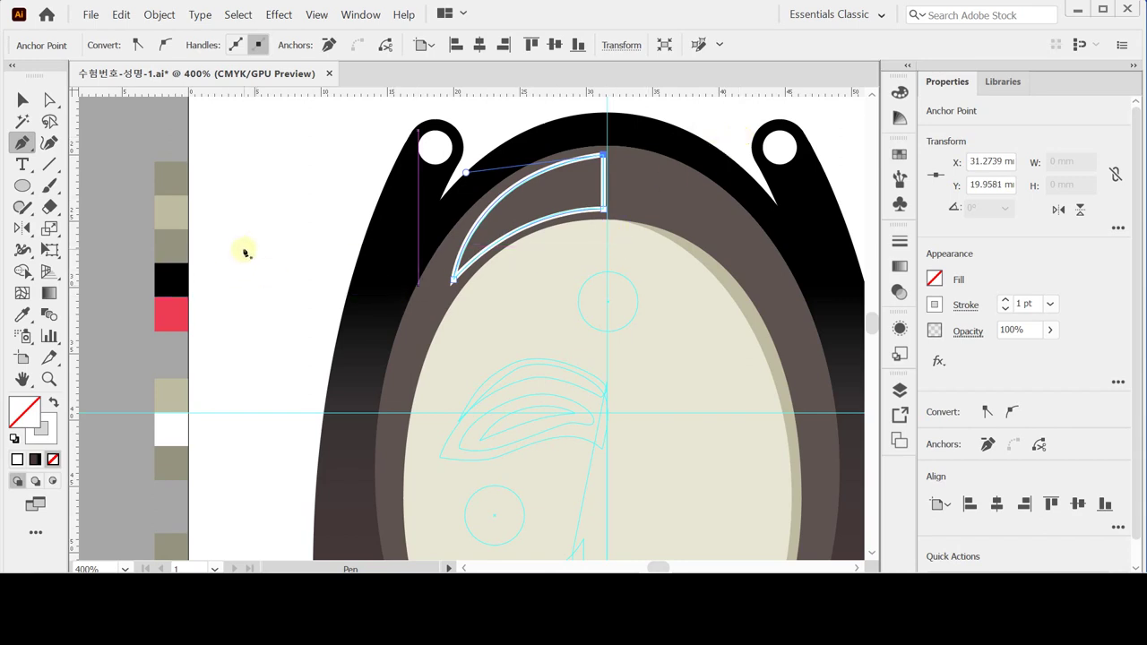
Step: Fill the half forehead band with the dark khaki sampled from the topmost swatch beside the artboard, save the file and deselect the shape
key(i)
click(176, 169)
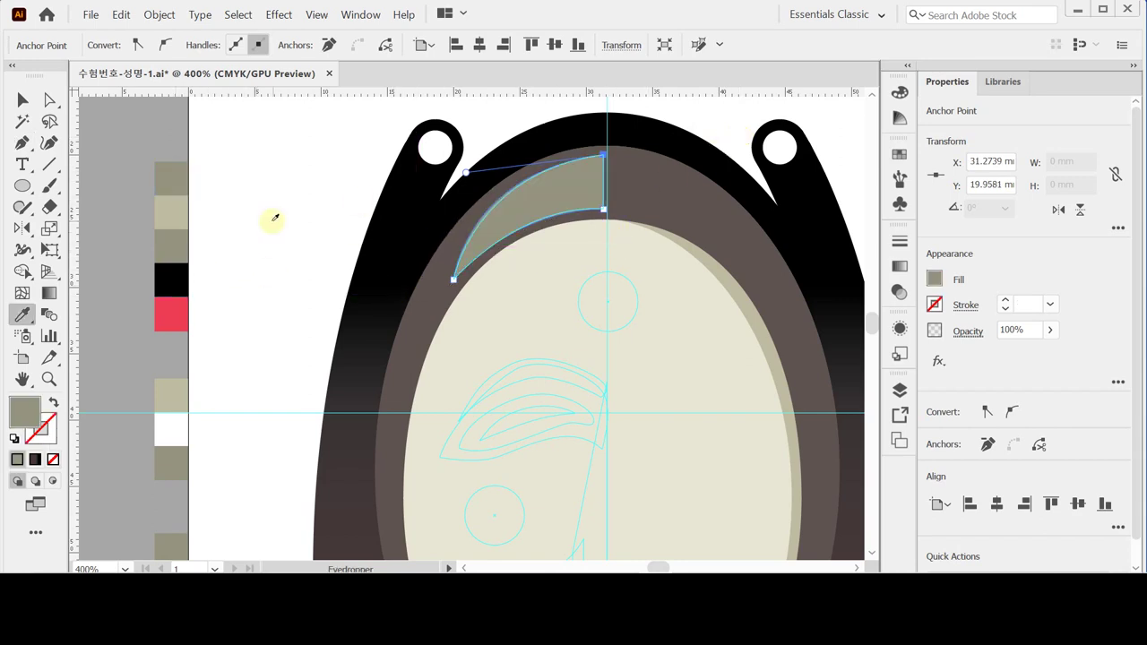
key(ctrl)
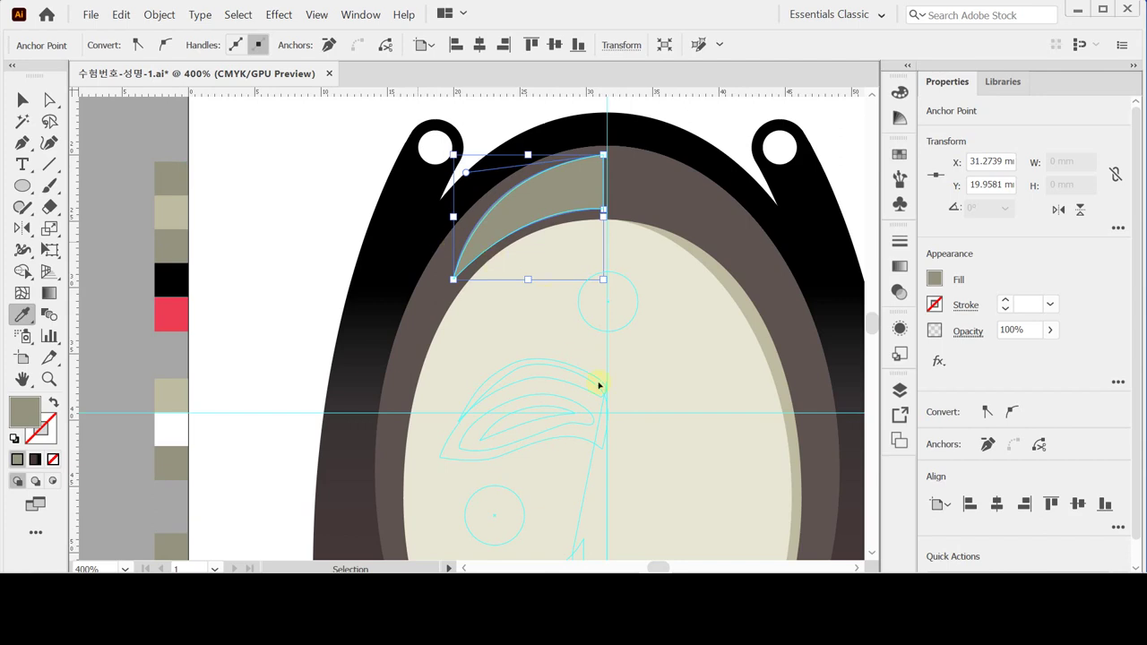
key(ctrl+s)
ctrl+click(535, 389)
ctrl+alt+click(566, 333)
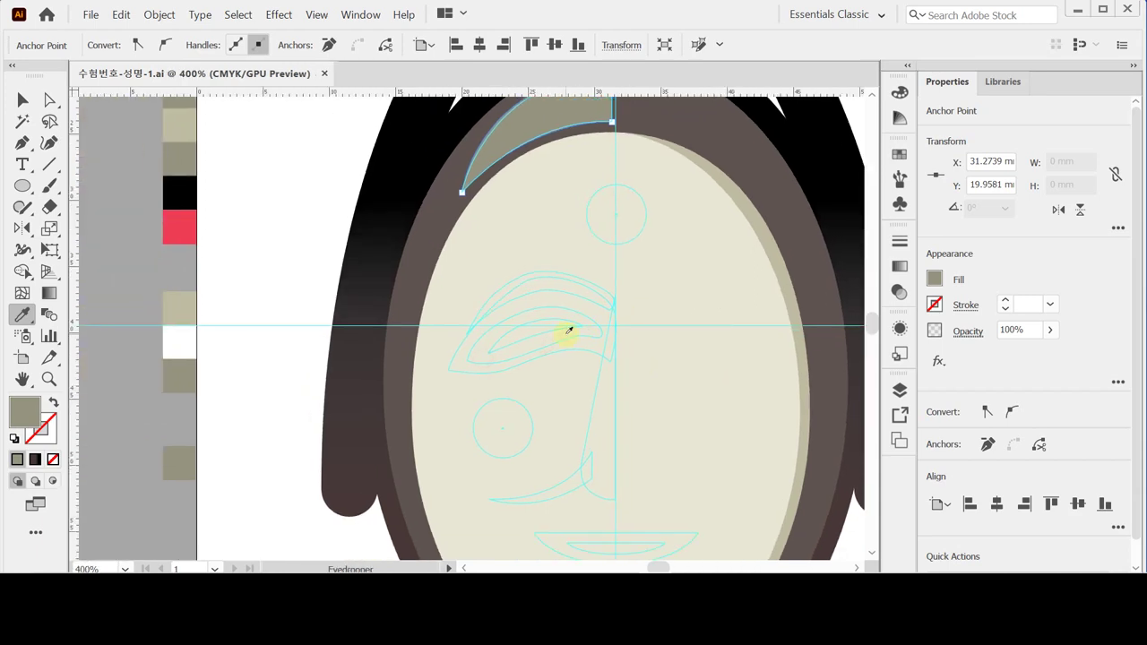
ctrl+click(332, 180)
Step: Trace the outermost eye shape as a closed path with the Pen tool, curving over the lid to the outer corner and back underneath
drag(308, 168, 304, 184)
click(23, 142)
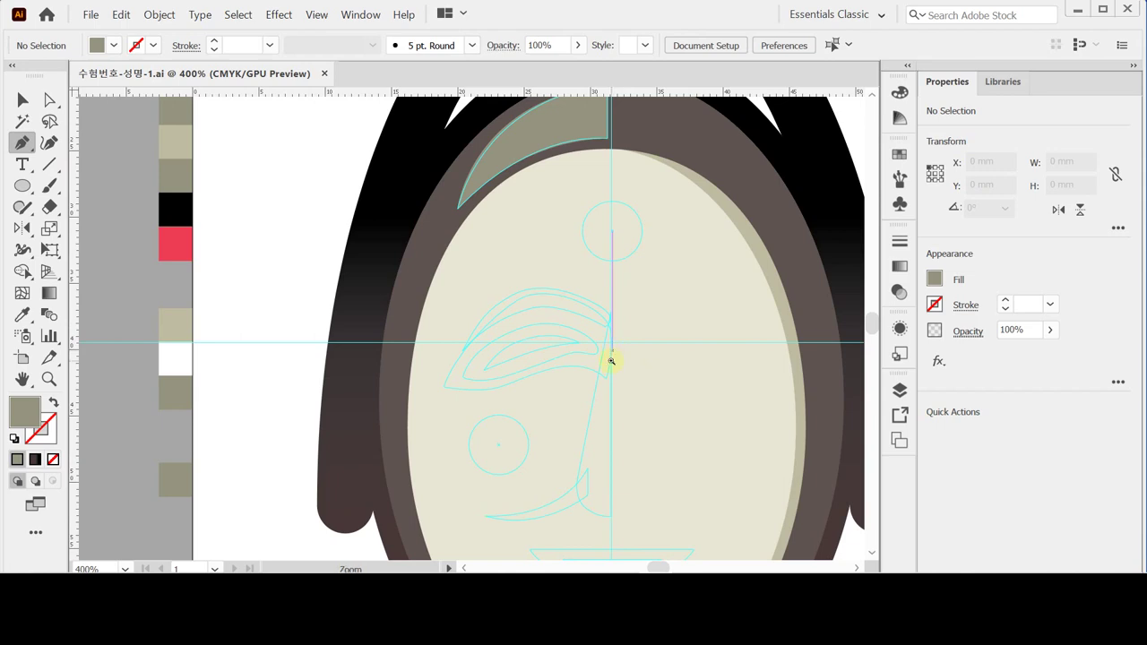
key(ctrl+plus)
drag(458, 371, 482, 373)
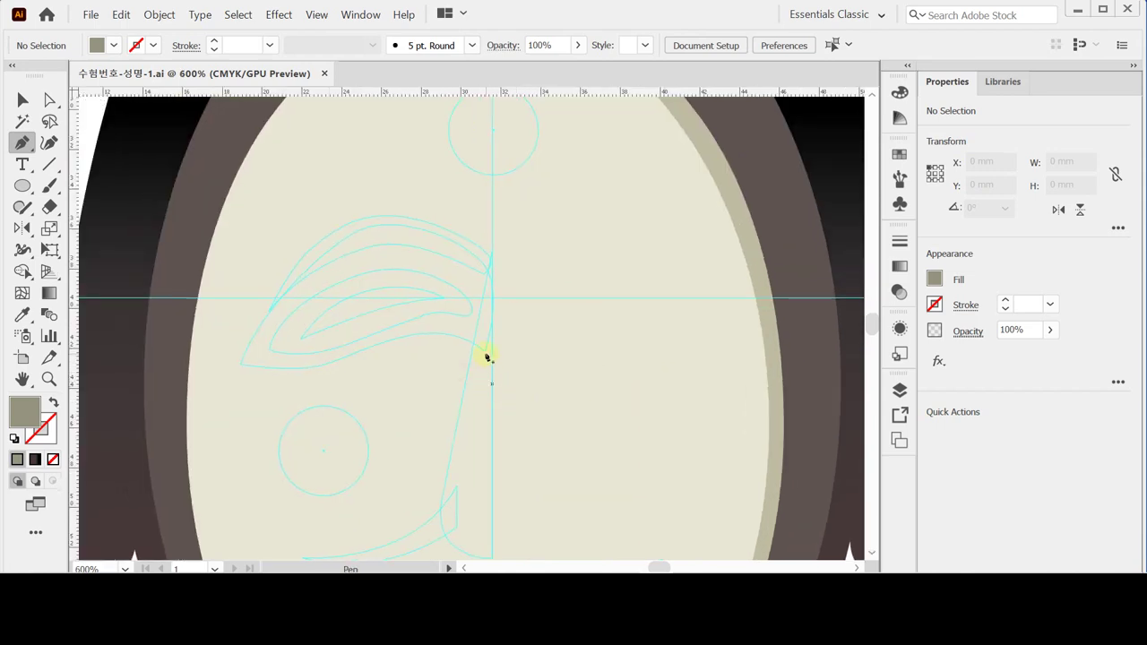
click(485, 352)
drag(488, 270, 470, 249)
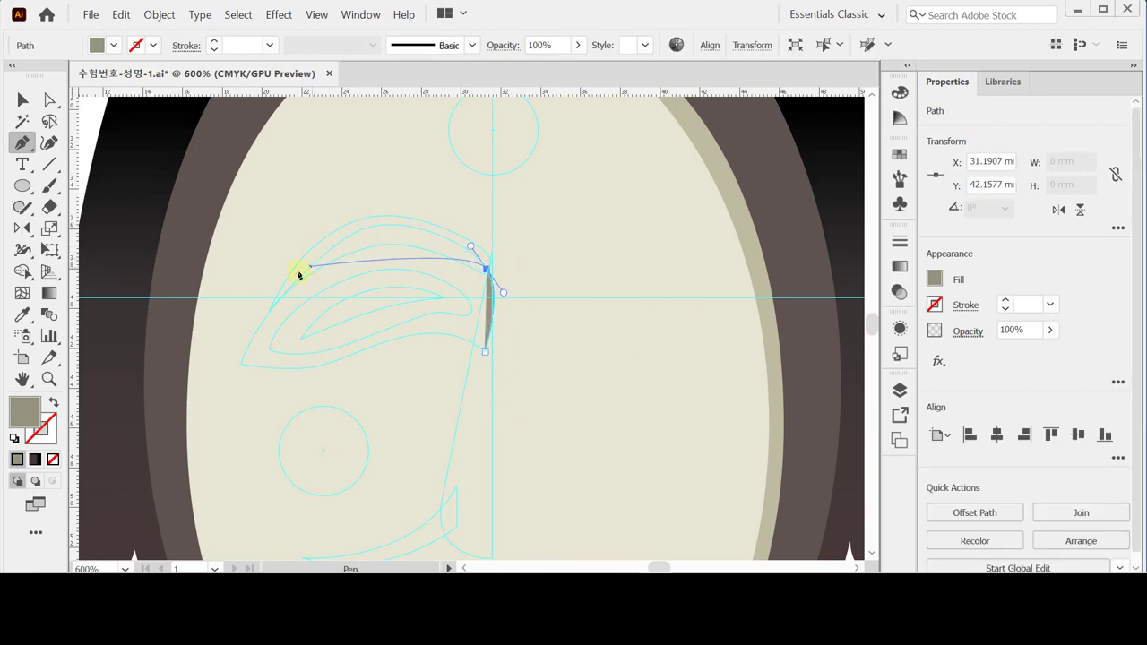
drag(373, 232, 316, 250)
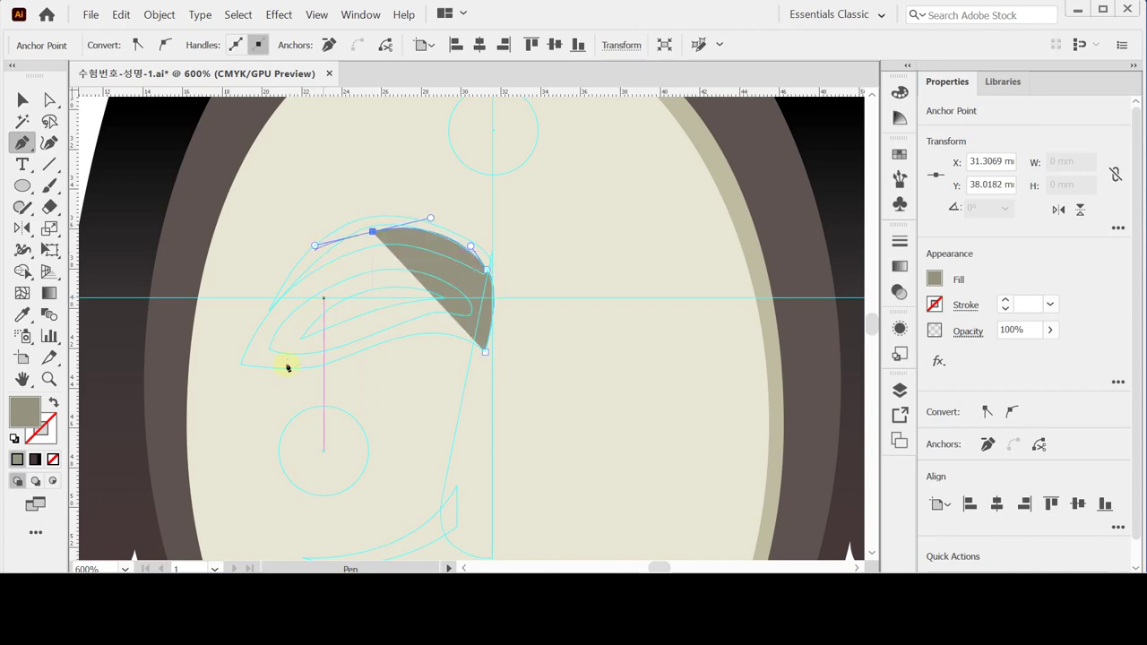
click(241, 364)
drag(223, 395, 209, 432)
click(240, 364)
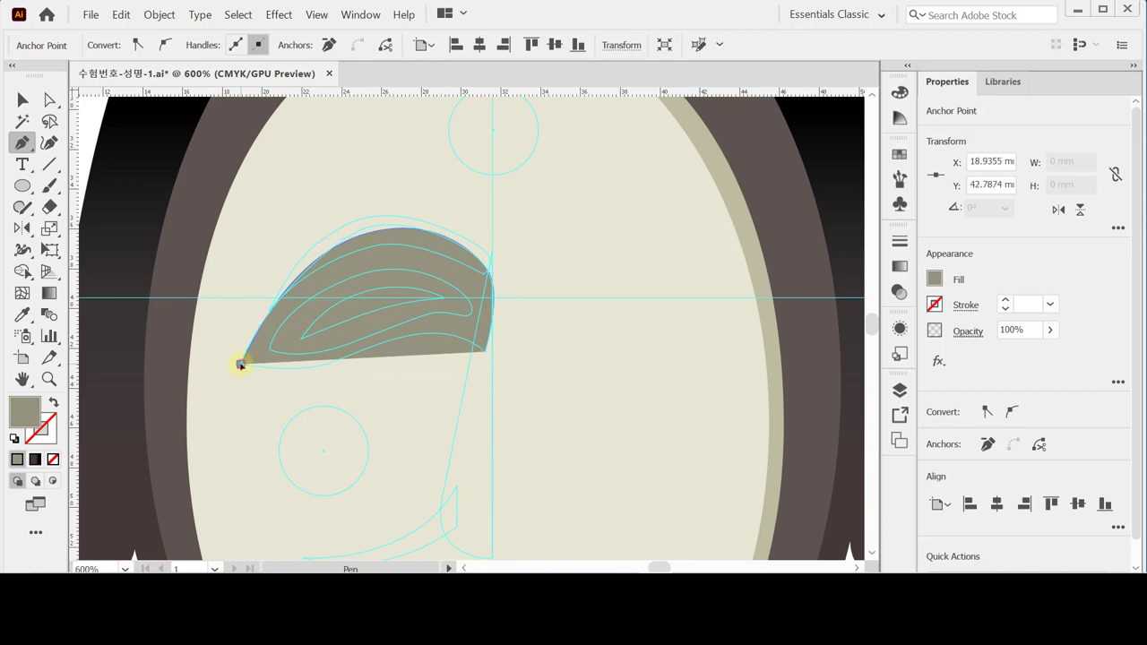
drag(333, 370, 379, 351)
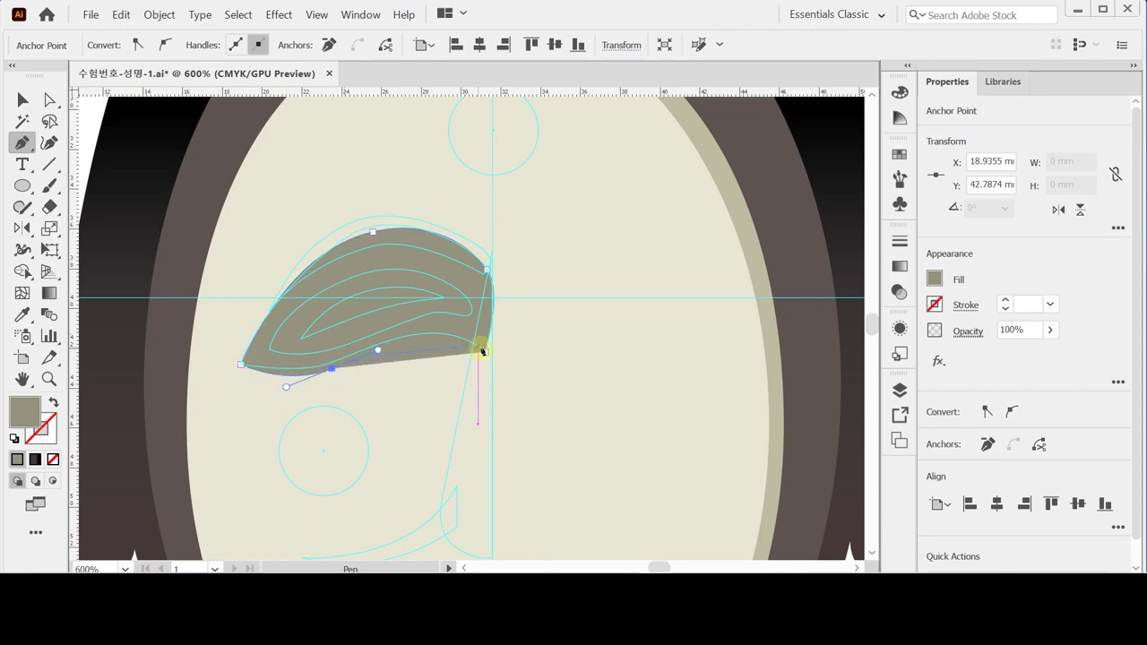
drag(483, 354, 537, 396)
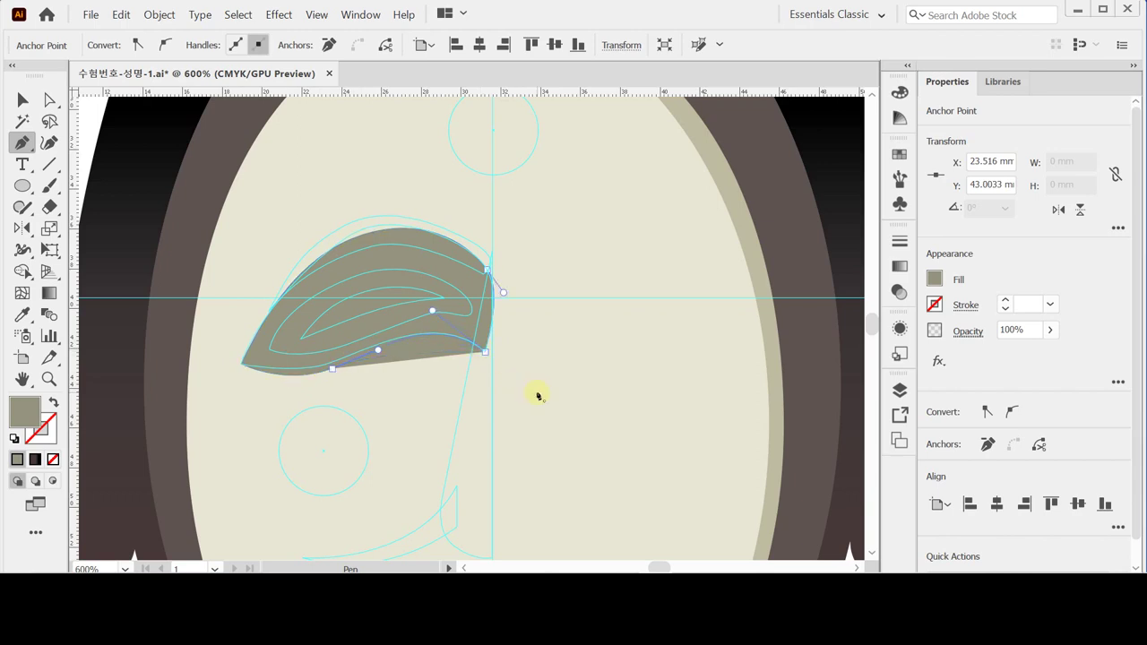
Step: Move the anchor on the eye shape's lower edge to X 23.3059 mm, Y 42.8287 mm and adjust its handle to match the sketch
ctrl+click(332, 368)
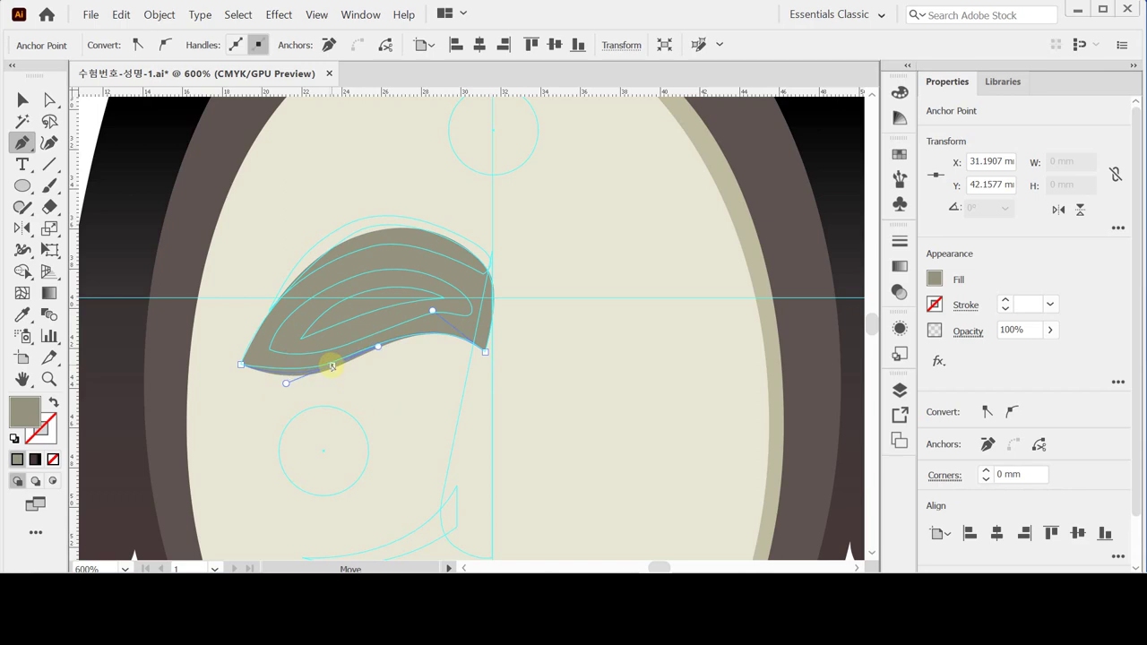
click(328, 366)
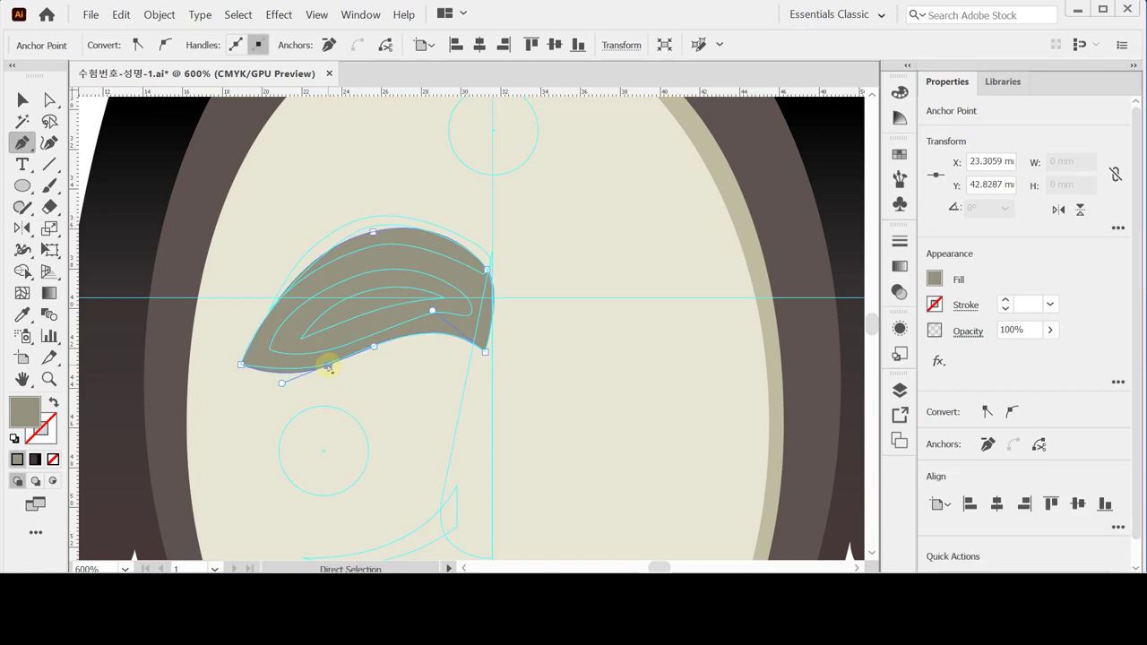
drag(281, 384, 285, 377)
click(328, 367)
click(327, 368)
click(329, 367)
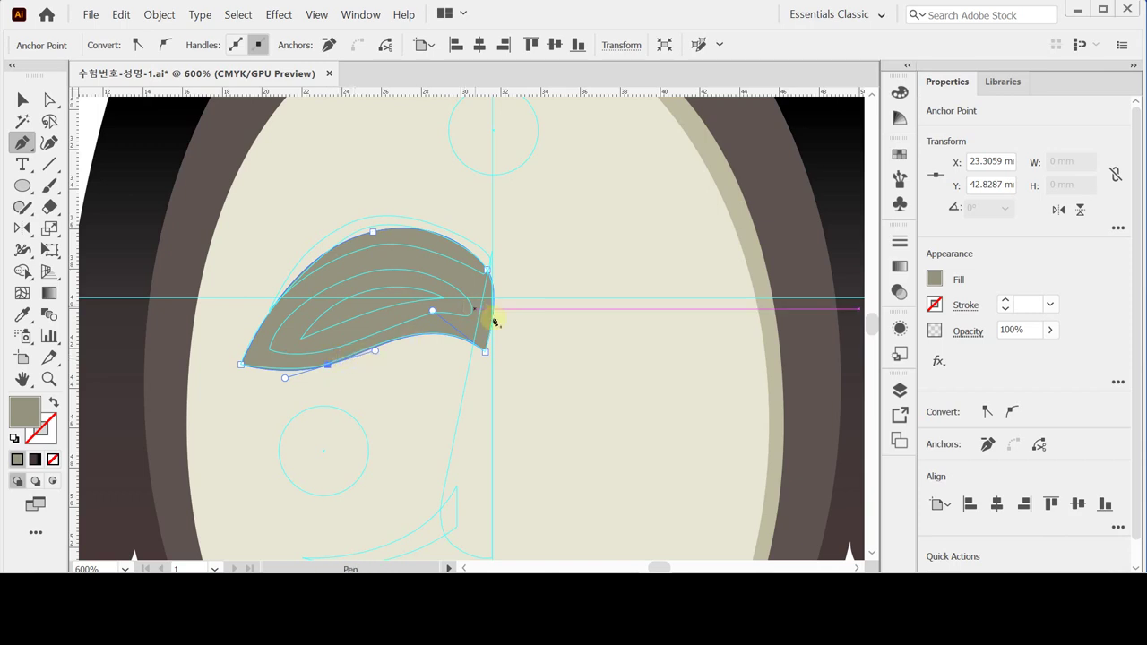
click(404, 263)
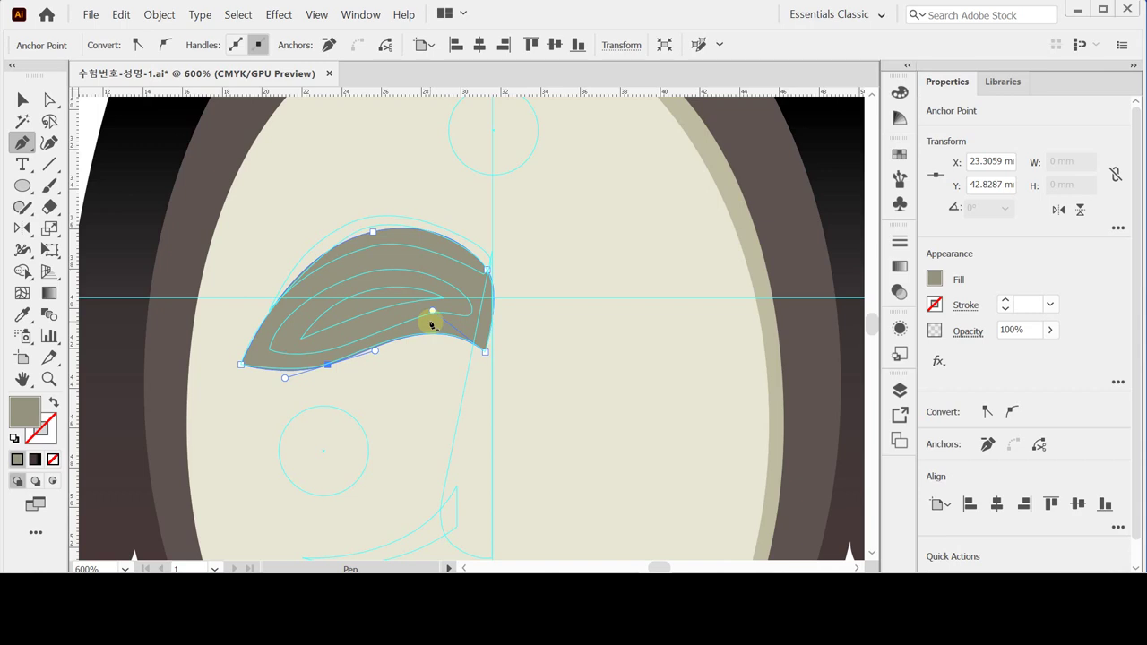
ctrl+click(545, 402)
Step: Trace the curved cheek crease beside the nose as a closed, tapering khaki shape with the Pen tool
scroll(544, 402, down, 1)
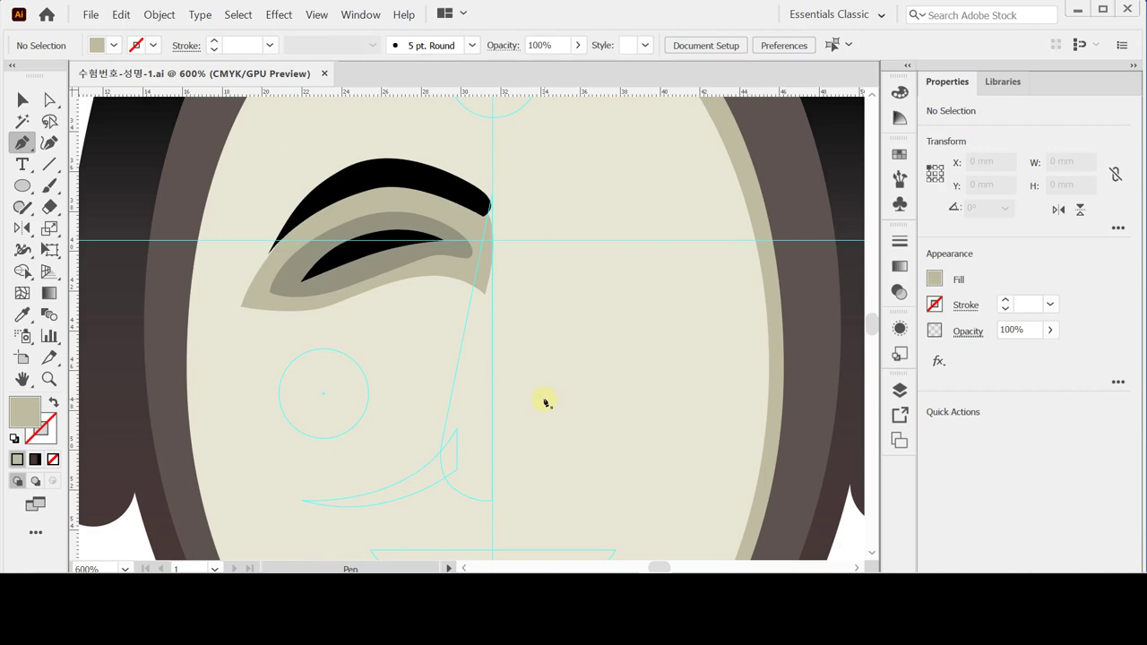
key(ctrl+minus)
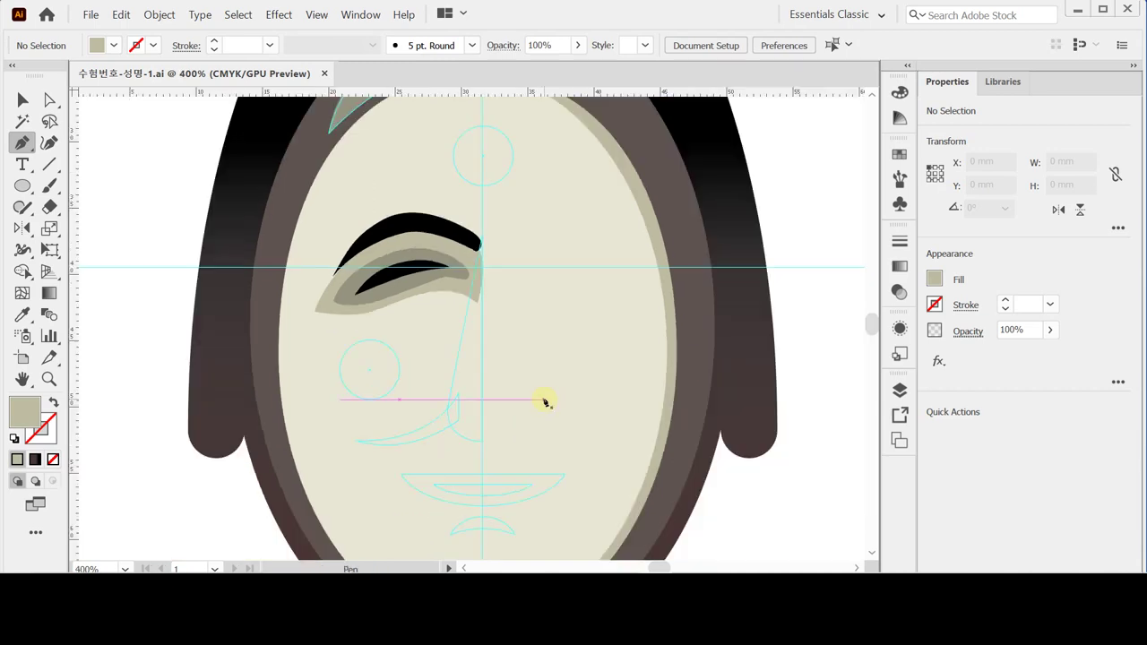
ctrl+click(447, 445)
drag(492, 302, 558, 315)
click(305, 396)
click(459, 369)
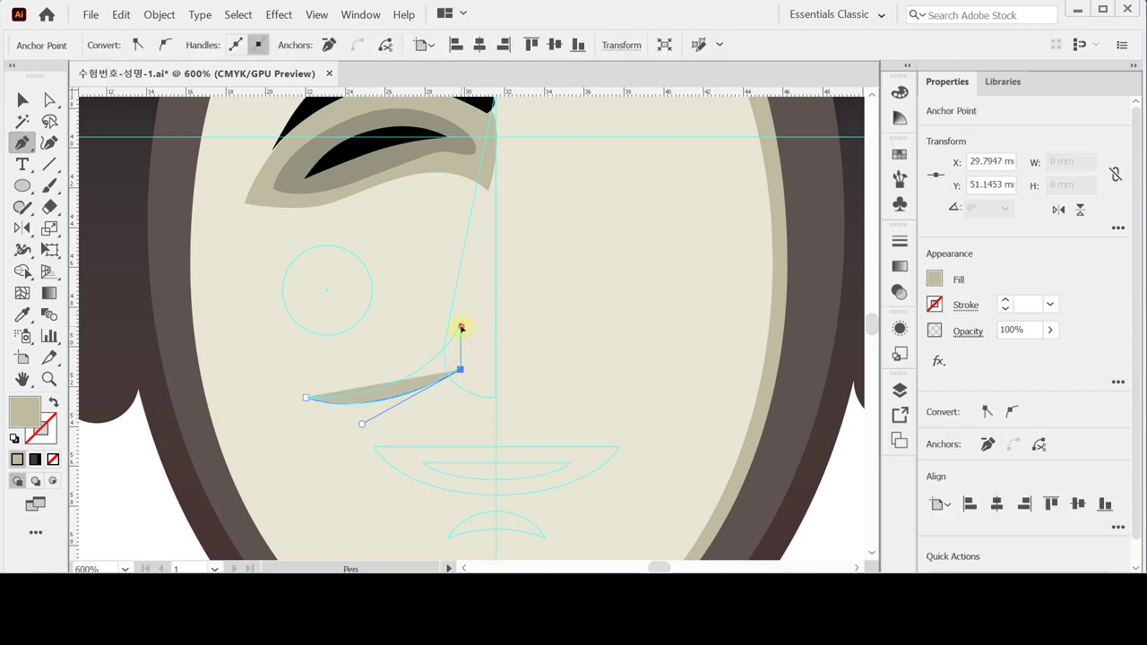
click(459, 325)
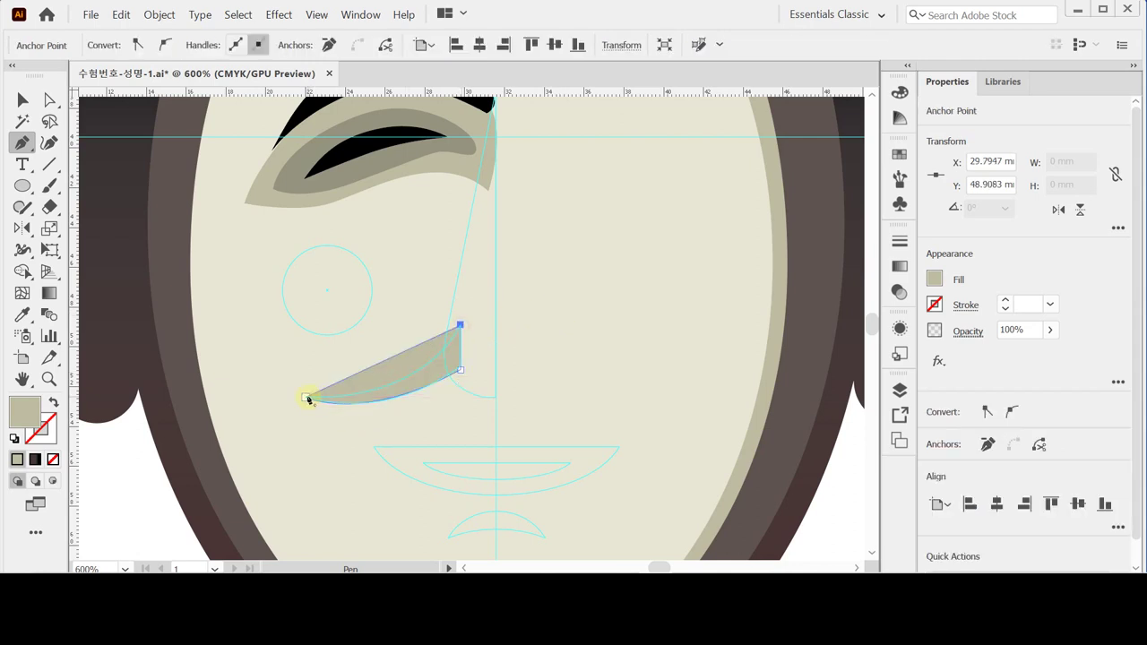
drag(307, 398, 192, 392)
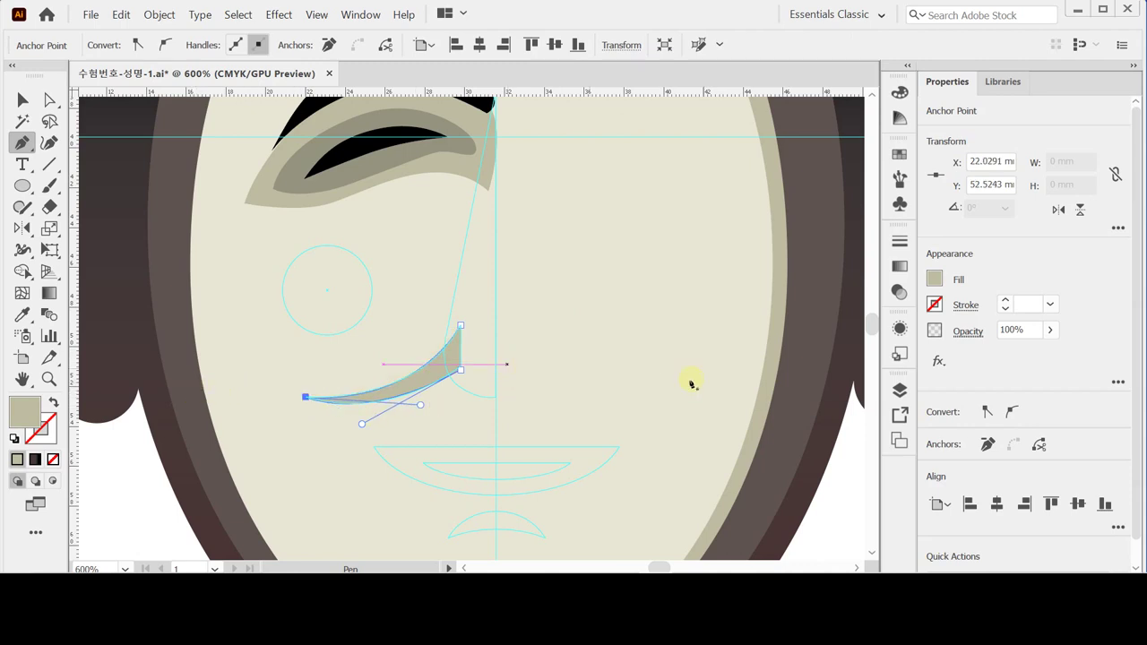
Step: Trace the left half of the nose as a closed shape with the Pen tool, from the brow down around the nostril to the centre guide
ctrl+click(463, 241)
drag(463, 241, 447, 281)
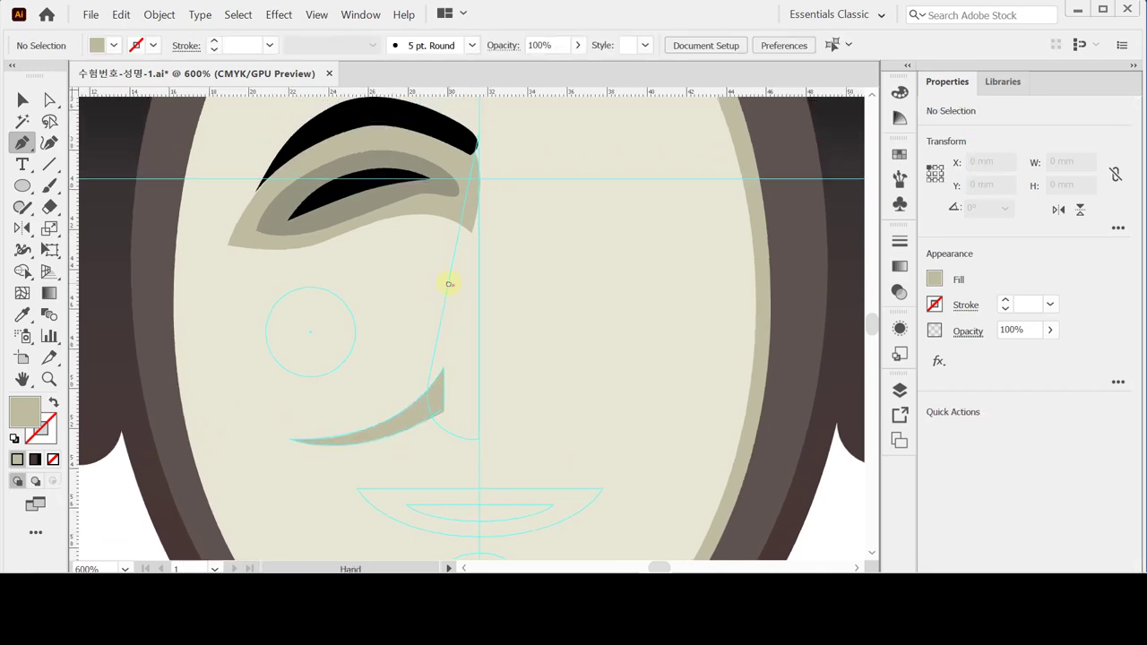
click(479, 131)
click(428, 381)
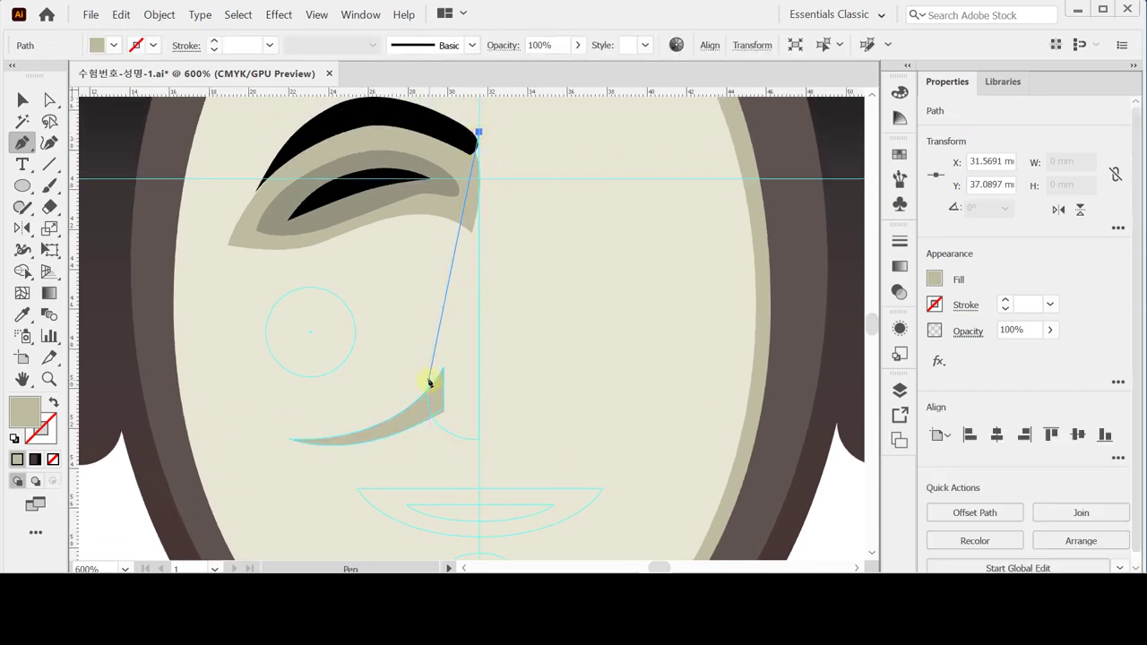
drag(478, 443, 546, 443)
click(477, 440)
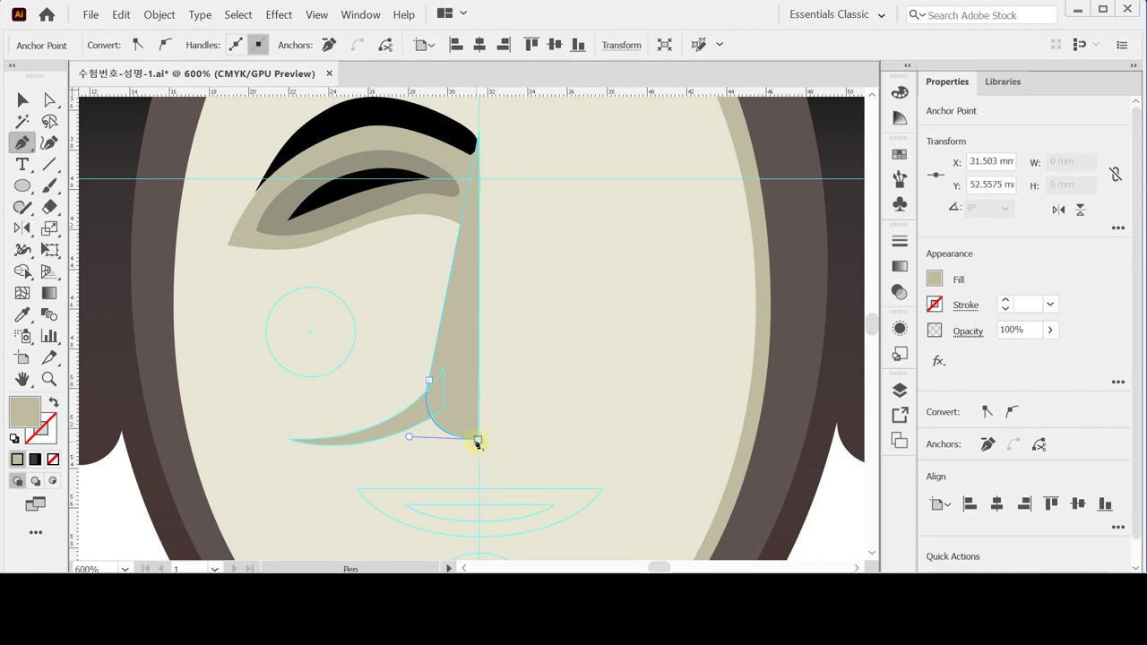
click(479, 135)
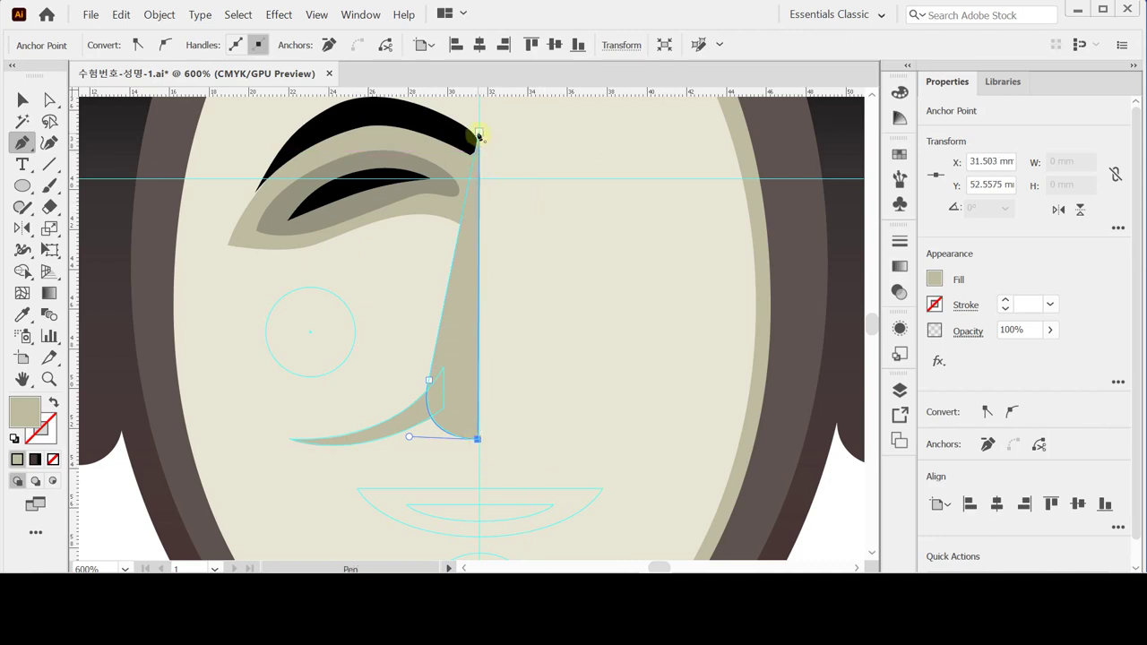
click(479, 132)
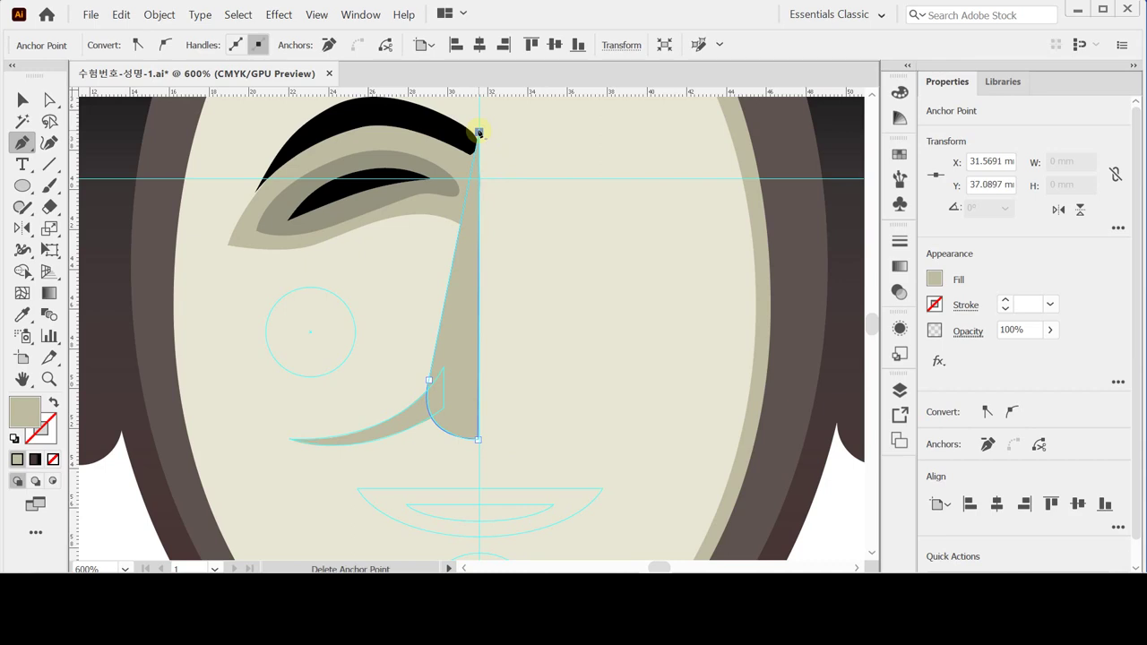
Step: Reset the half-nose shape to the default white fill and 1 pt black stroke
key(ctrl+minus)
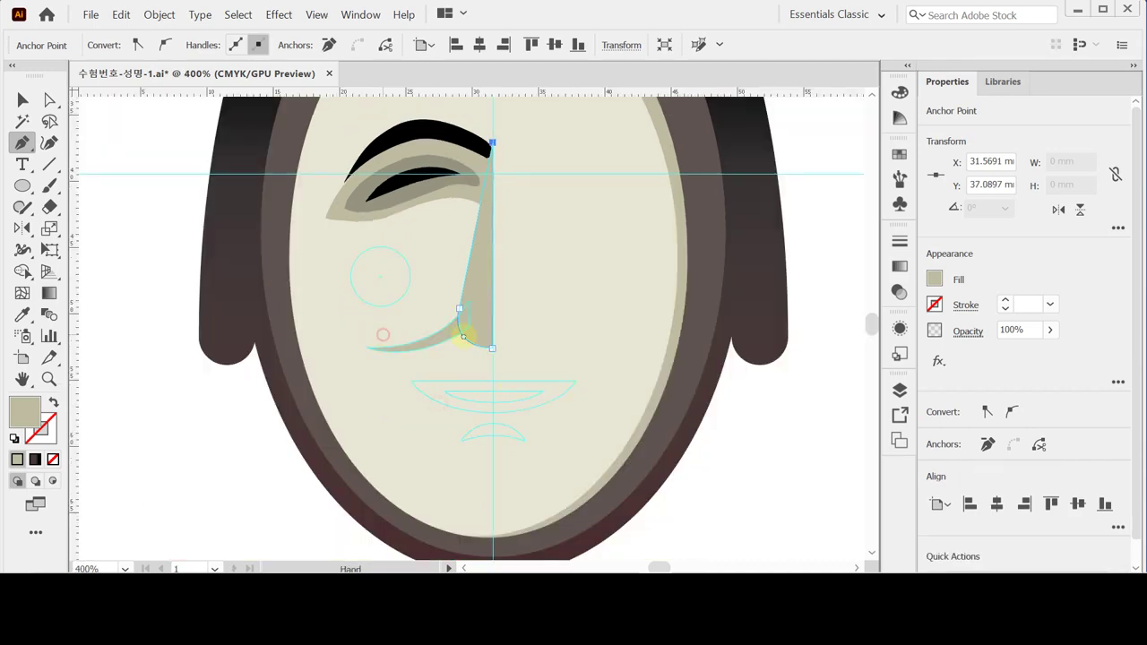
click(14, 438)
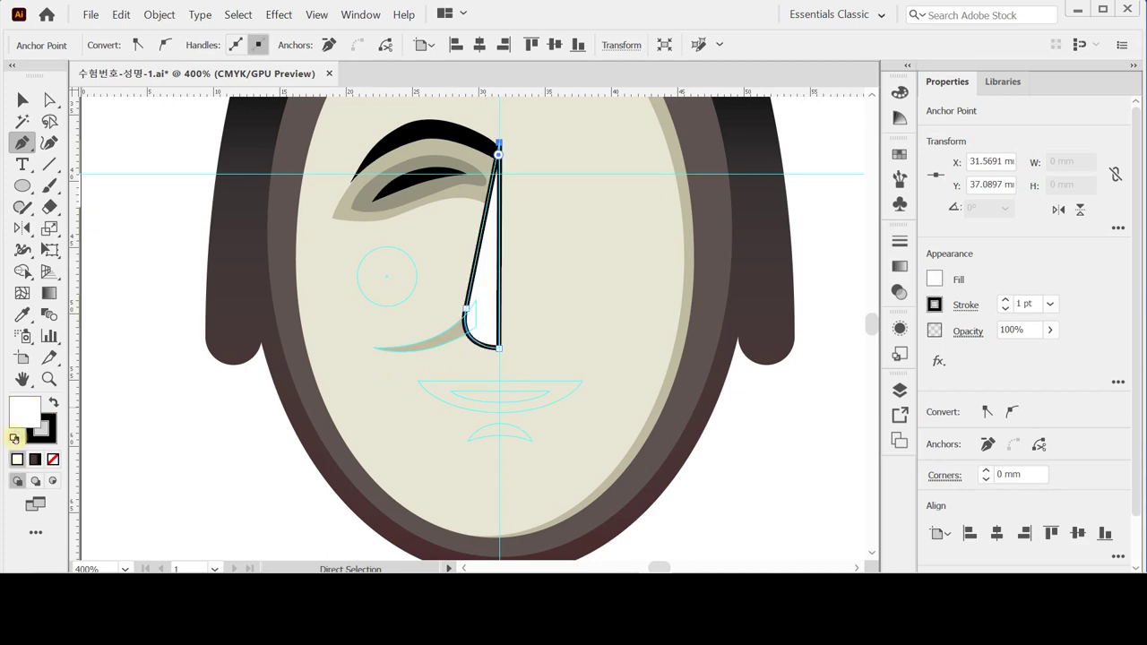
click(440, 386)
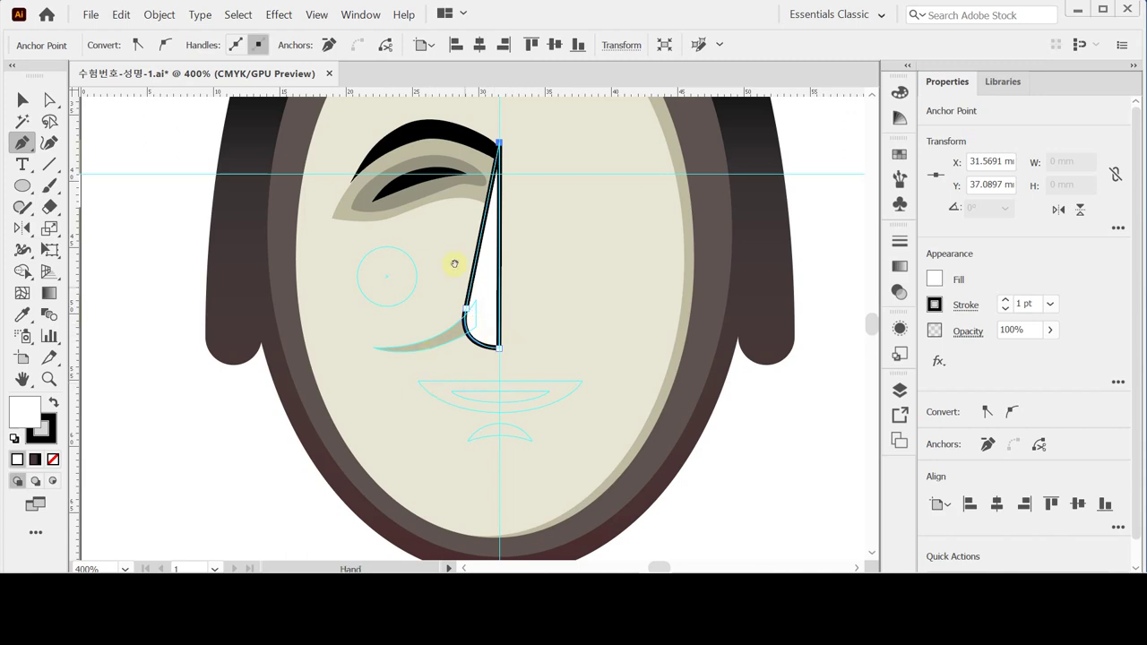
drag(453, 260, 409, 353)
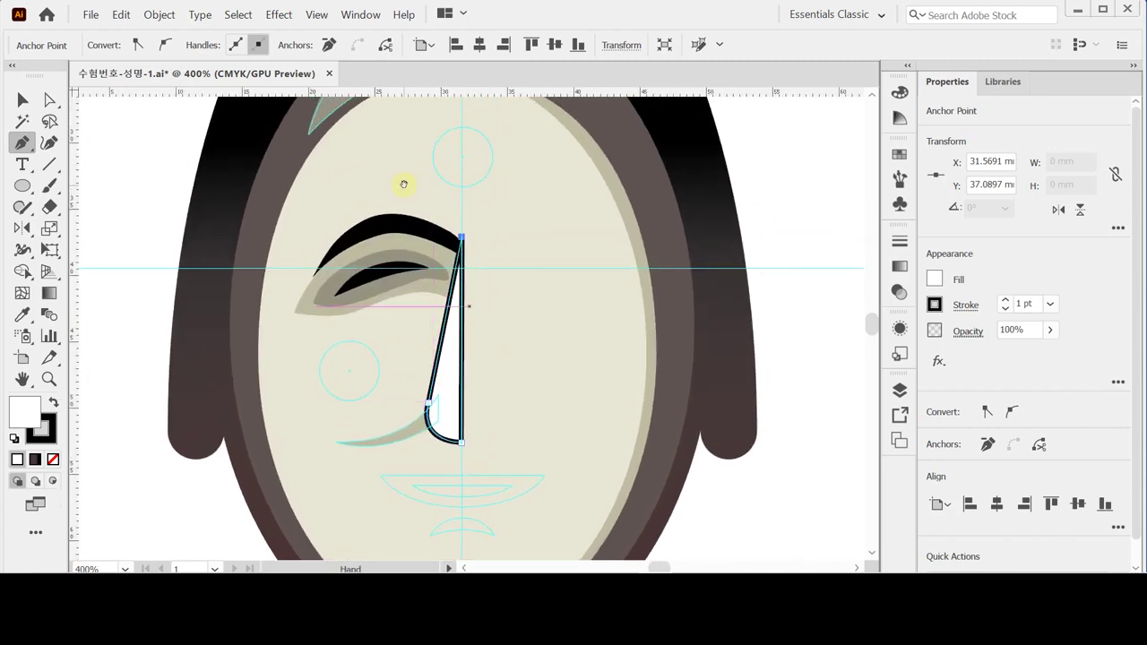
Step: Draw a 4.5 mm by 4.5 mm circle over the sketched circle on the forehead, centred on the vertical guide
drag(404, 182, 400, 212)
click(23, 185)
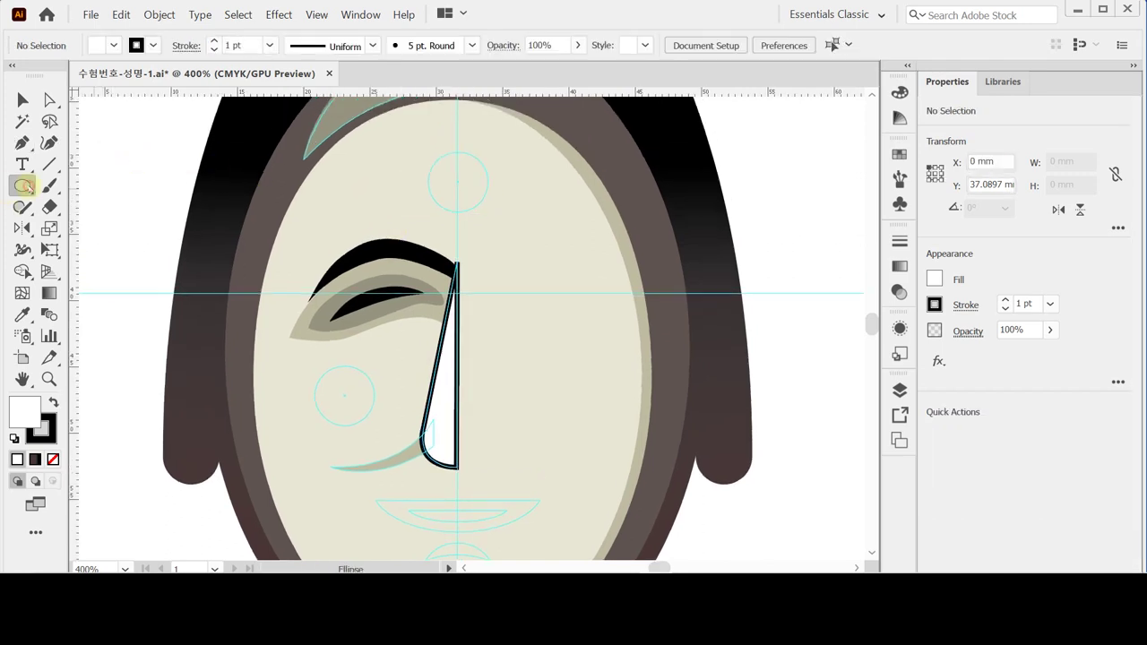
click(457, 184)
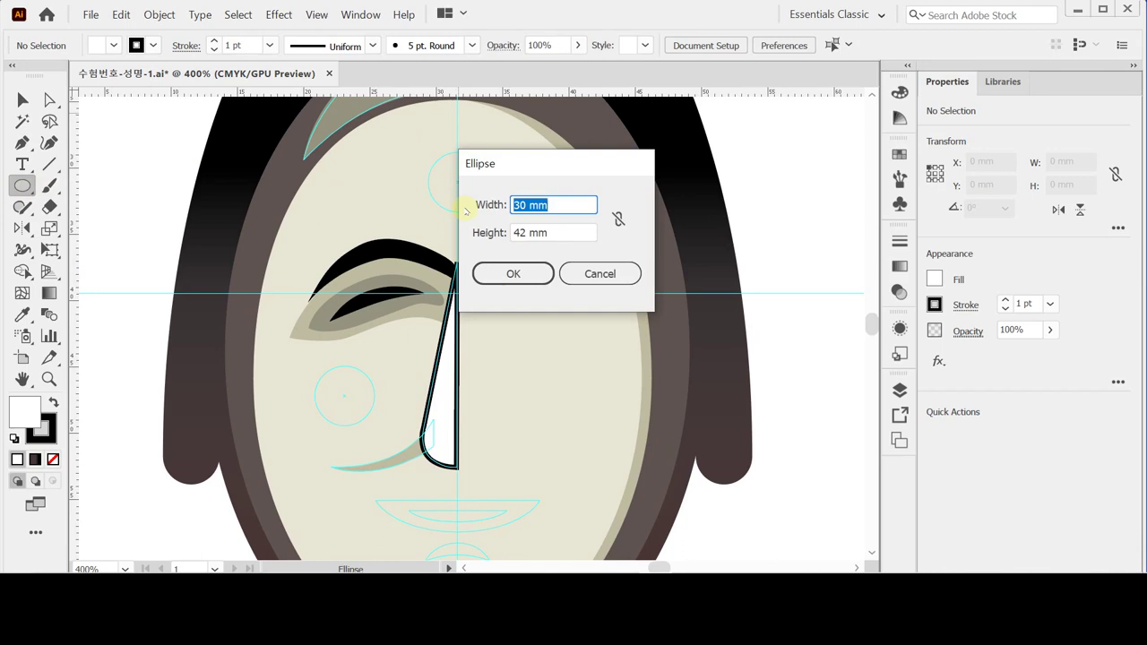
text(4.5)
key(Tab)
text(4.5)
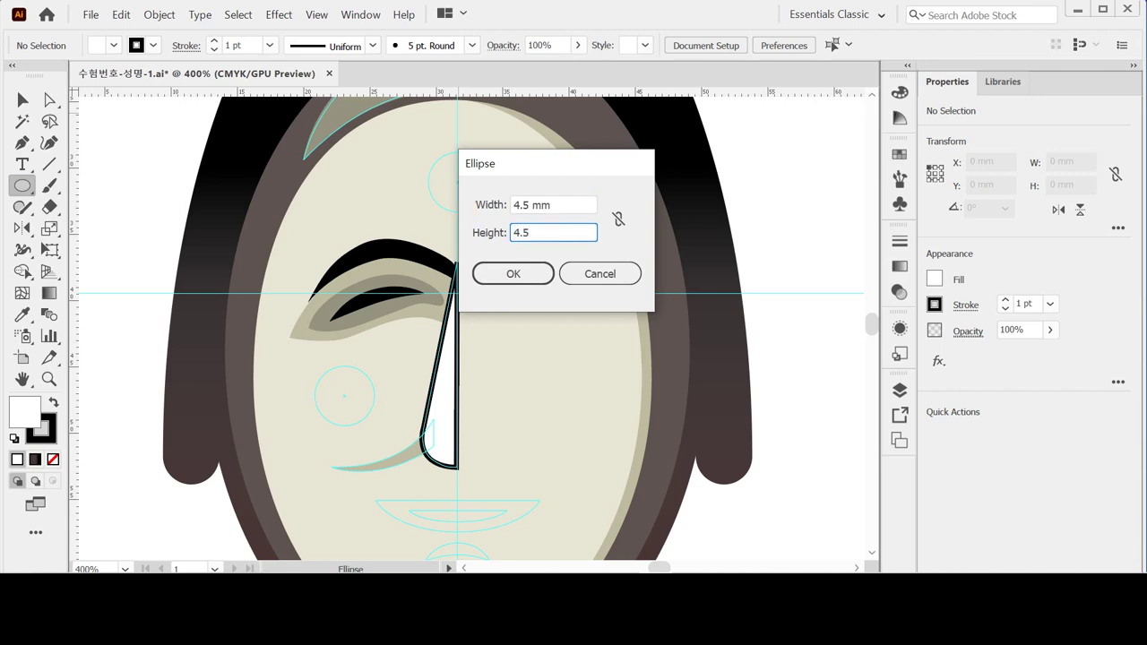
key(Return)
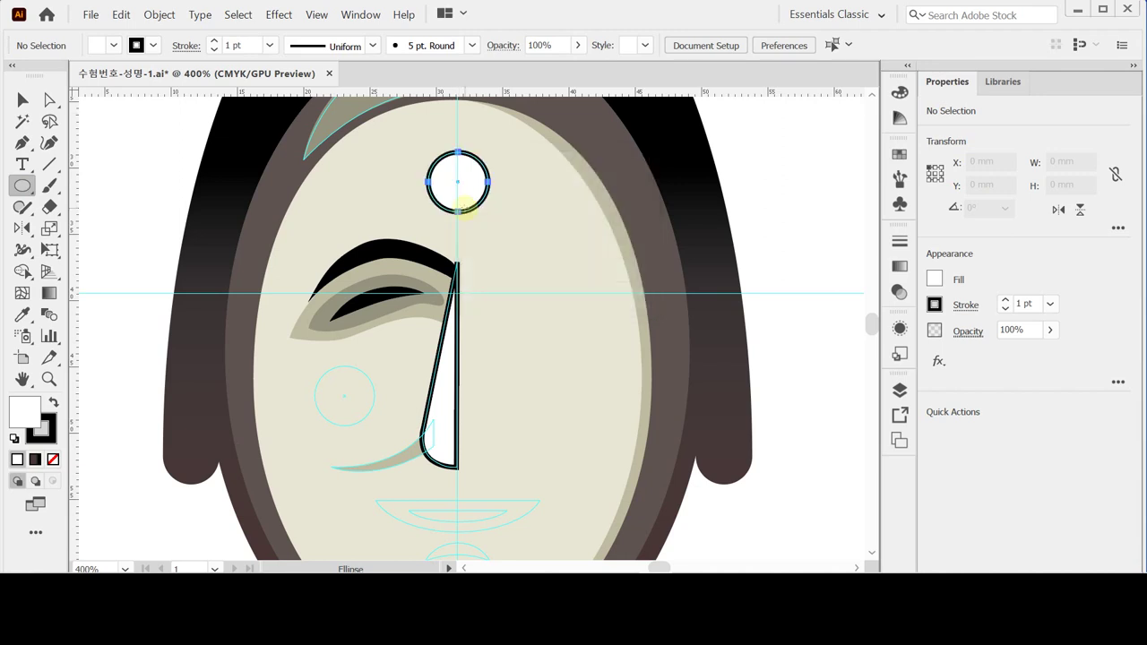
Step: Colour the forehead circle with the red palette swatch using the Eyedropper, leaving it without a stroke
key(ctrl+minus)
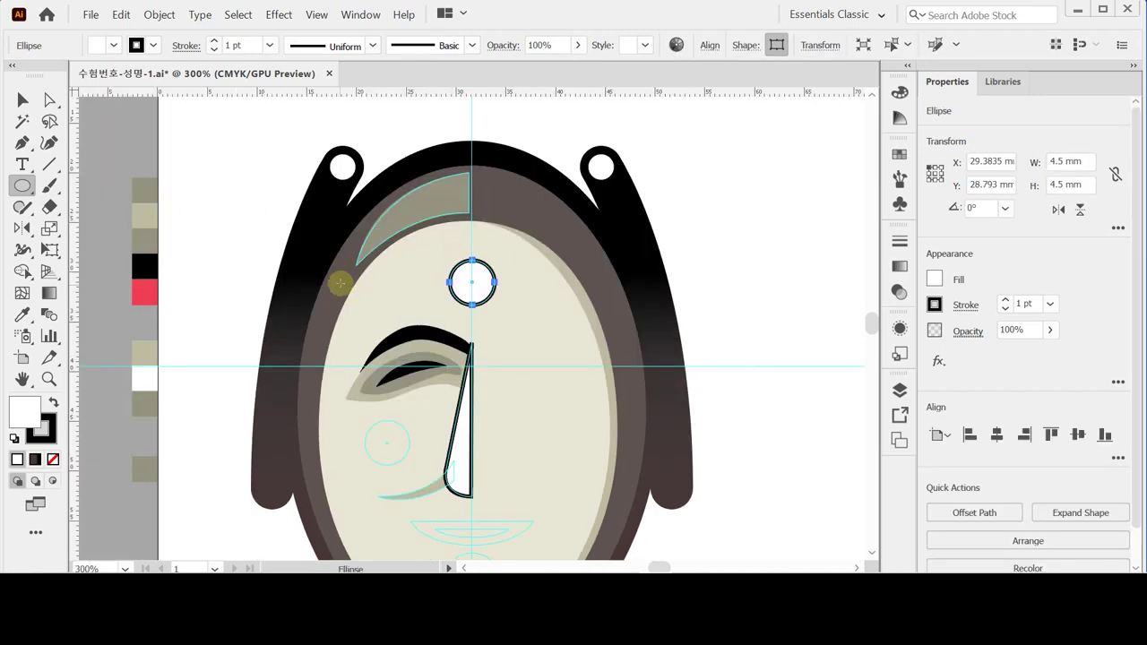
key(i)
click(147, 293)
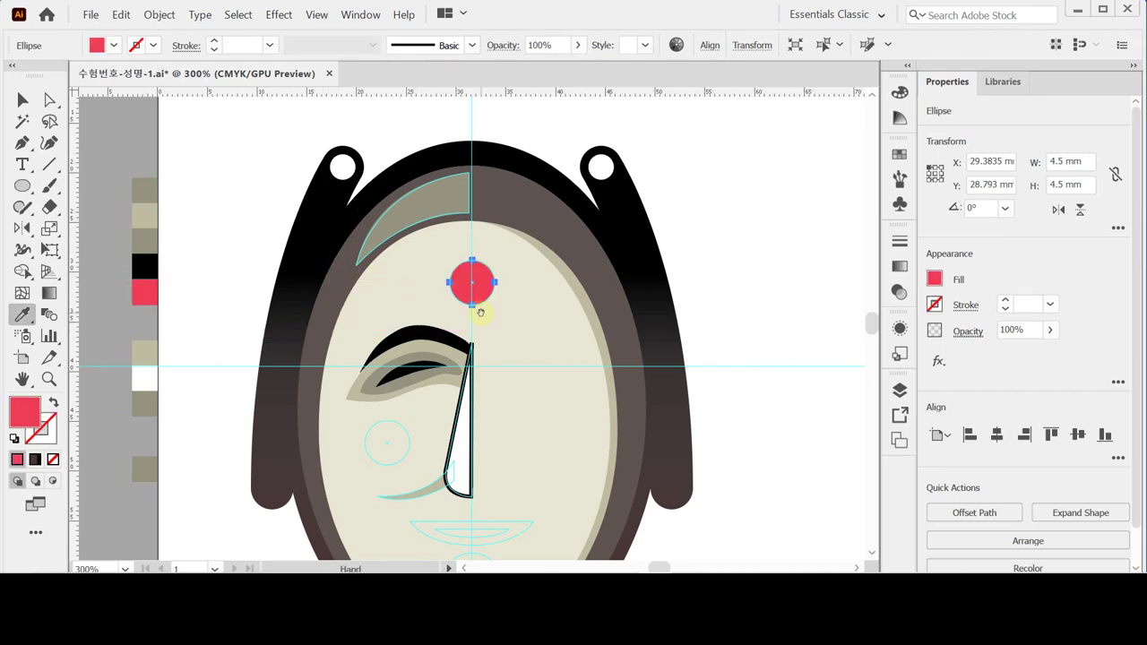
Step: Draw a matching red 4.5 mm by 4.5 mm circle over the sketched circle on the left cheek
scroll(509, 243, left, 1)
scroll(510, 243, down, 2)
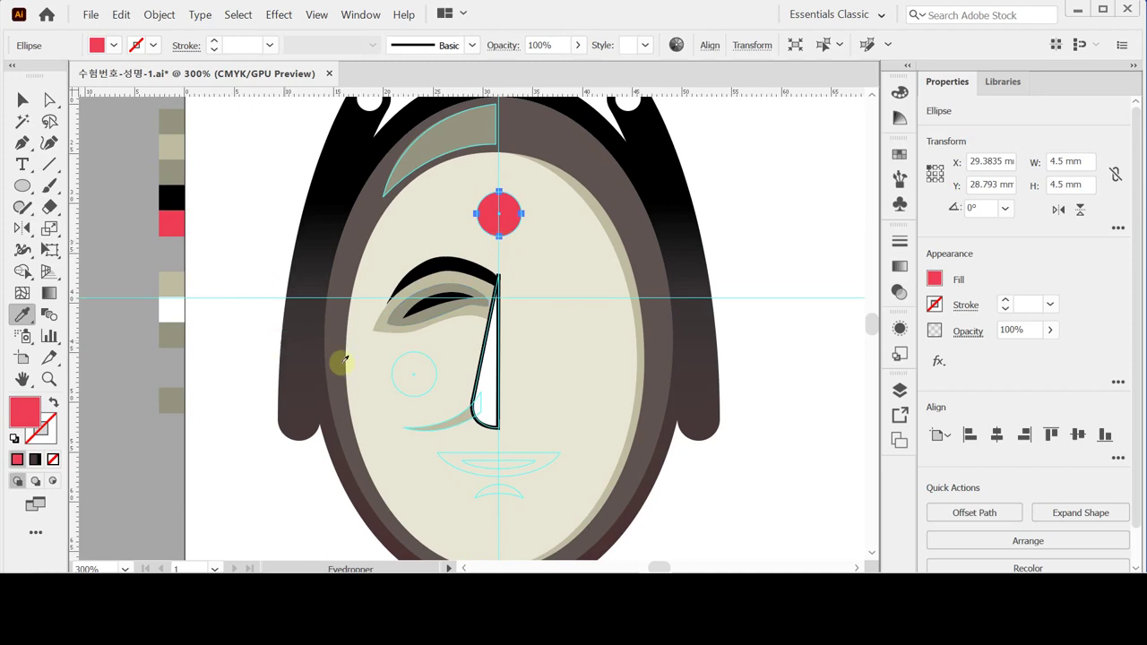
key(l)
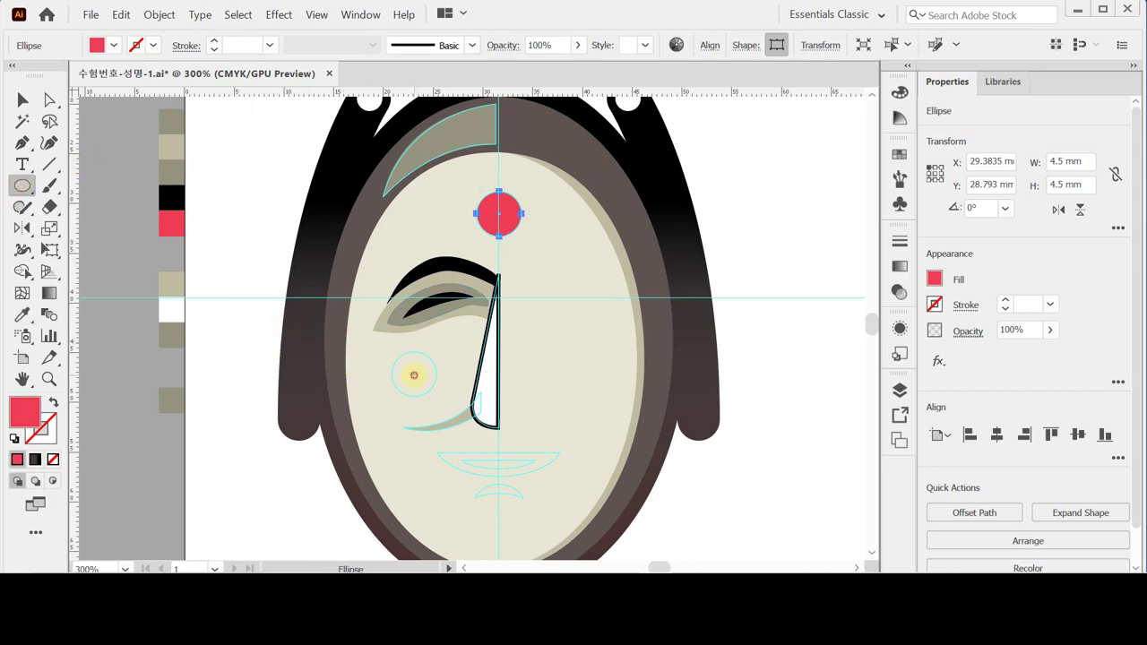
click(413, 374)
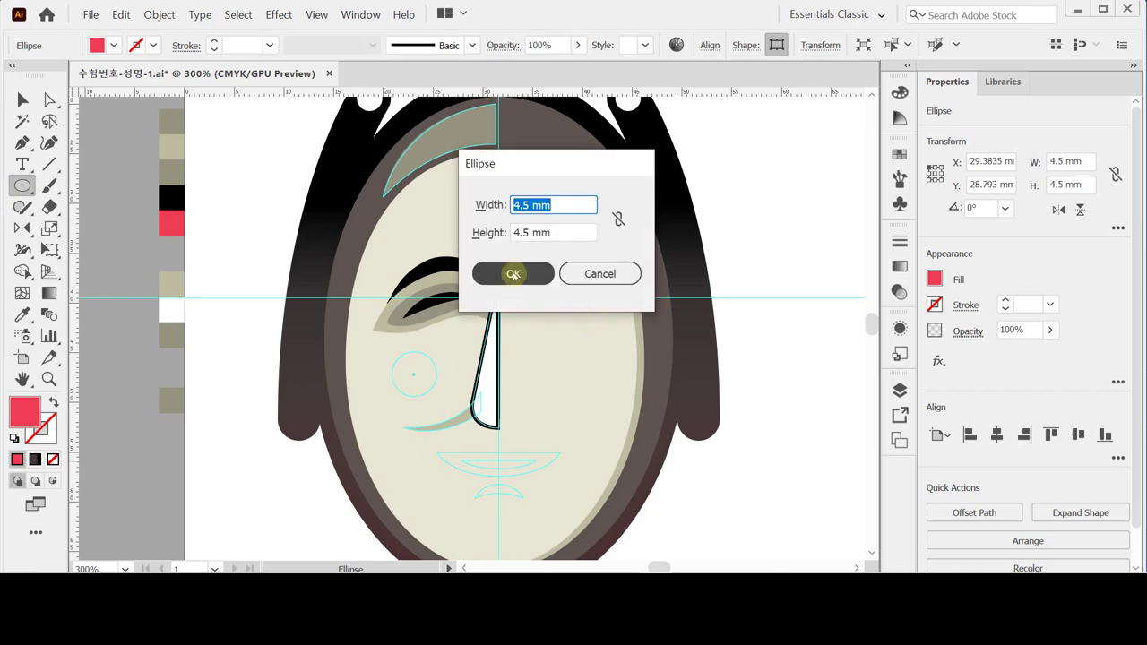
click(513, 273)
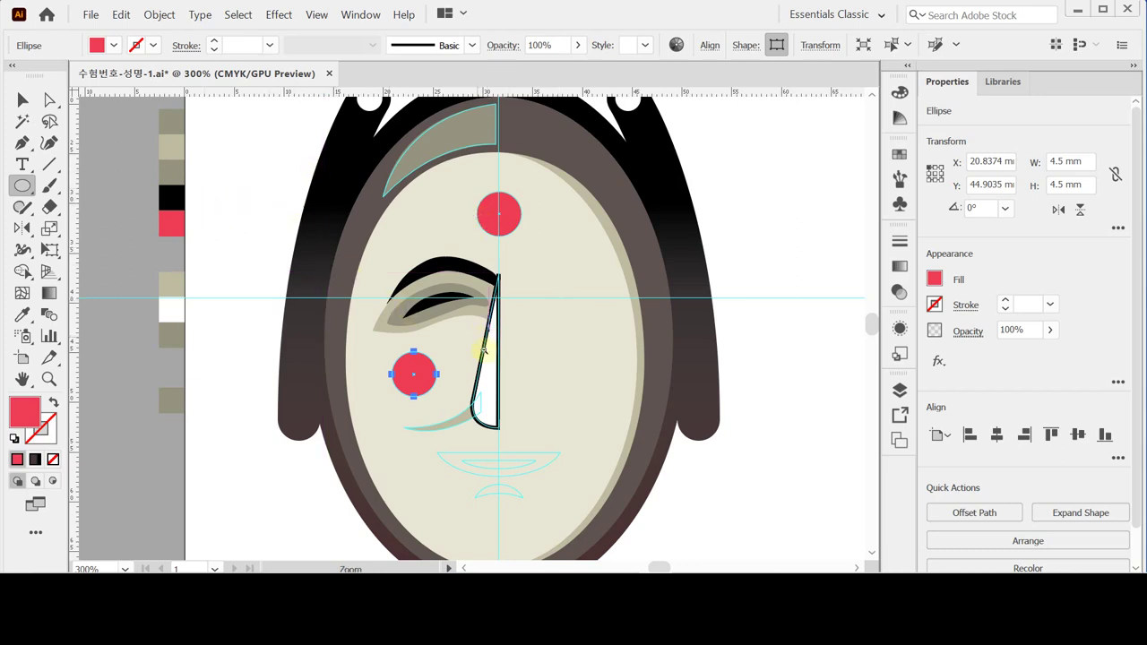
Step: Select the left eyebrow, eye shapes, cheek circle, cheek crease and half-nose together, leaving out the forehead circle
key(ctrl+minus)
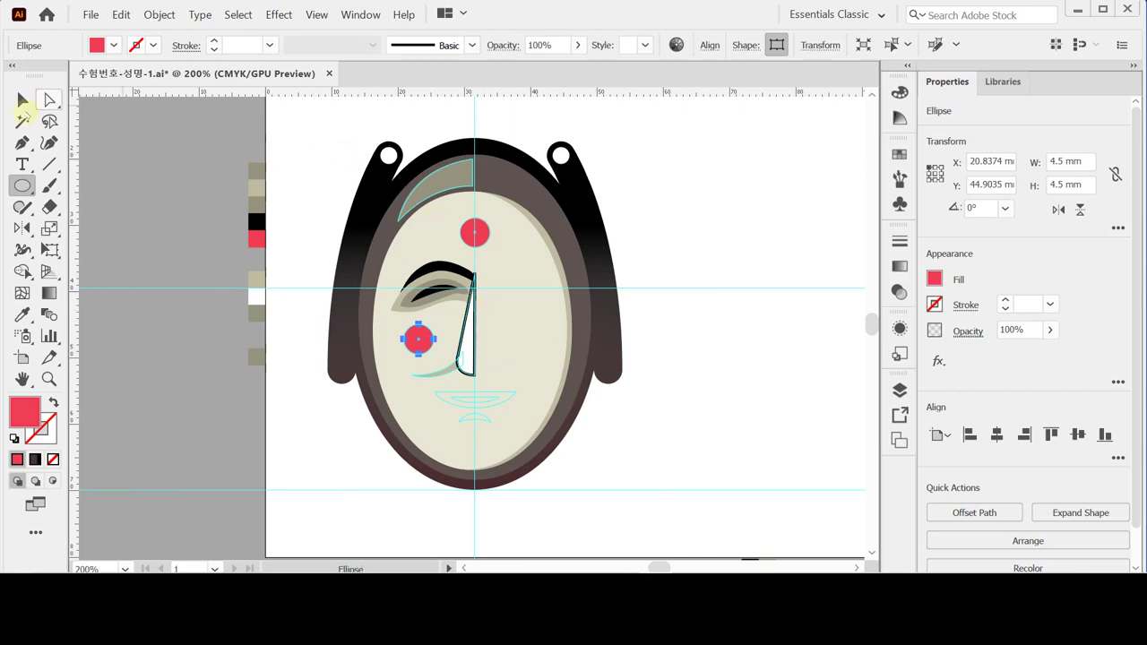
key(v)
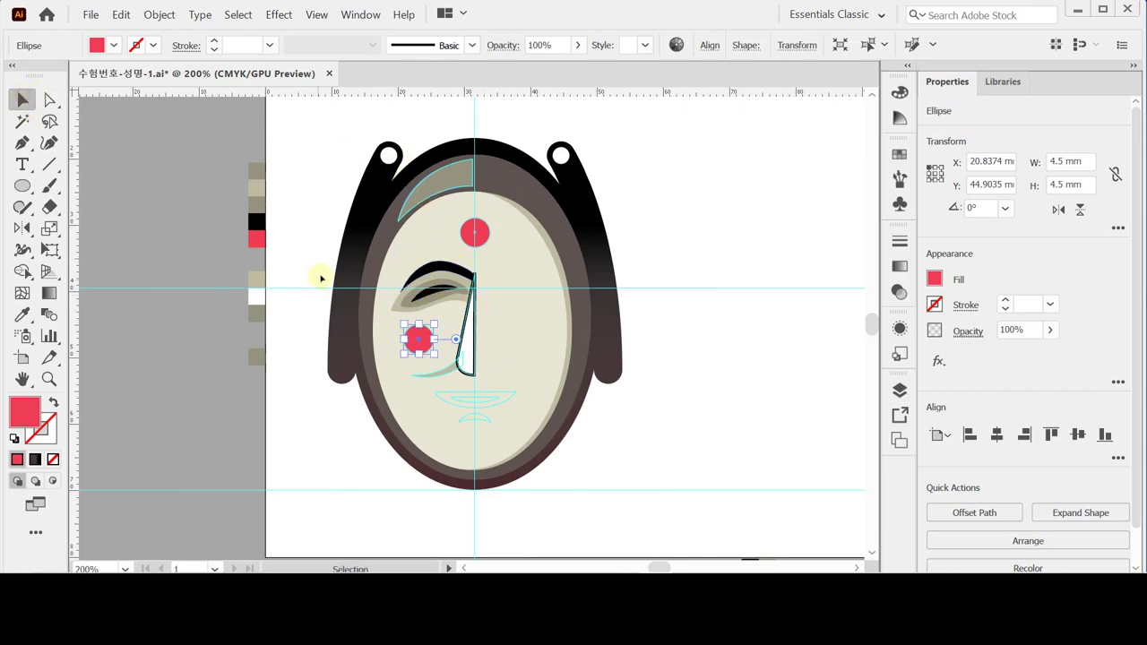
drag(316, 260, 475, 385)
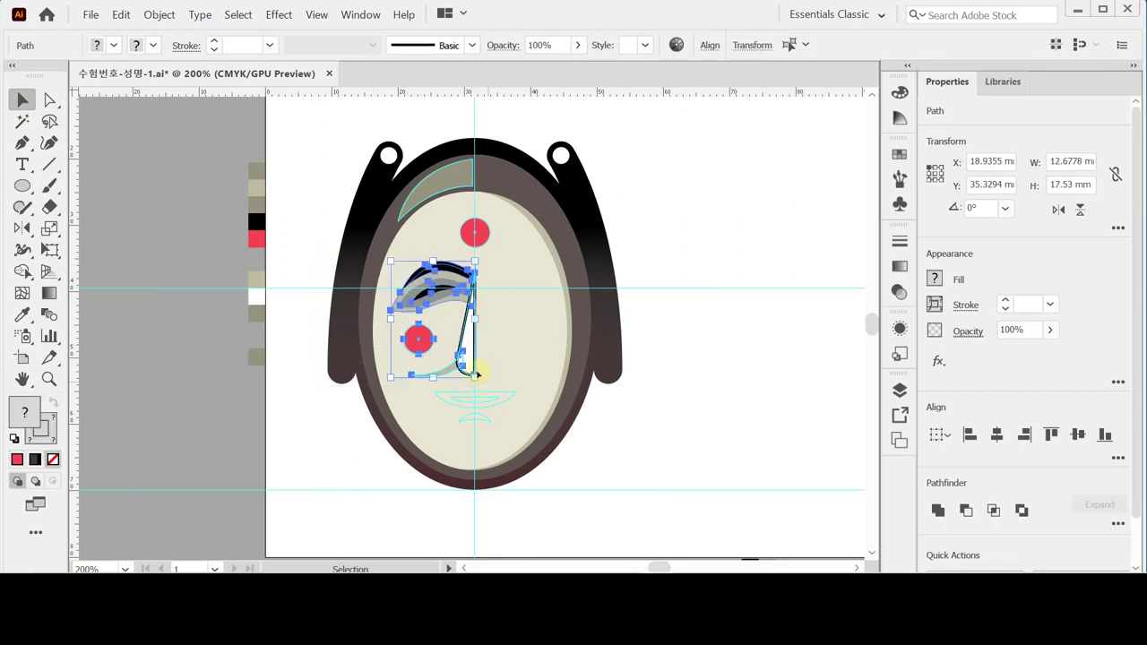
drag(316, 237, 475, 372)
drag(309, 262, 476, 369)
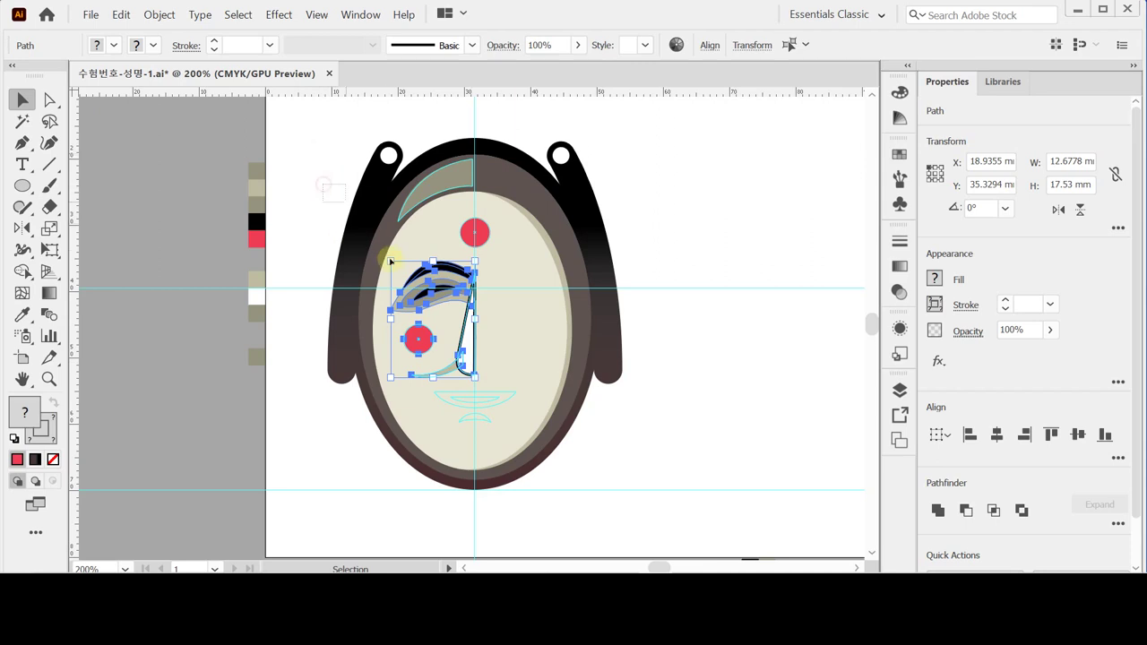
click(327, 261)
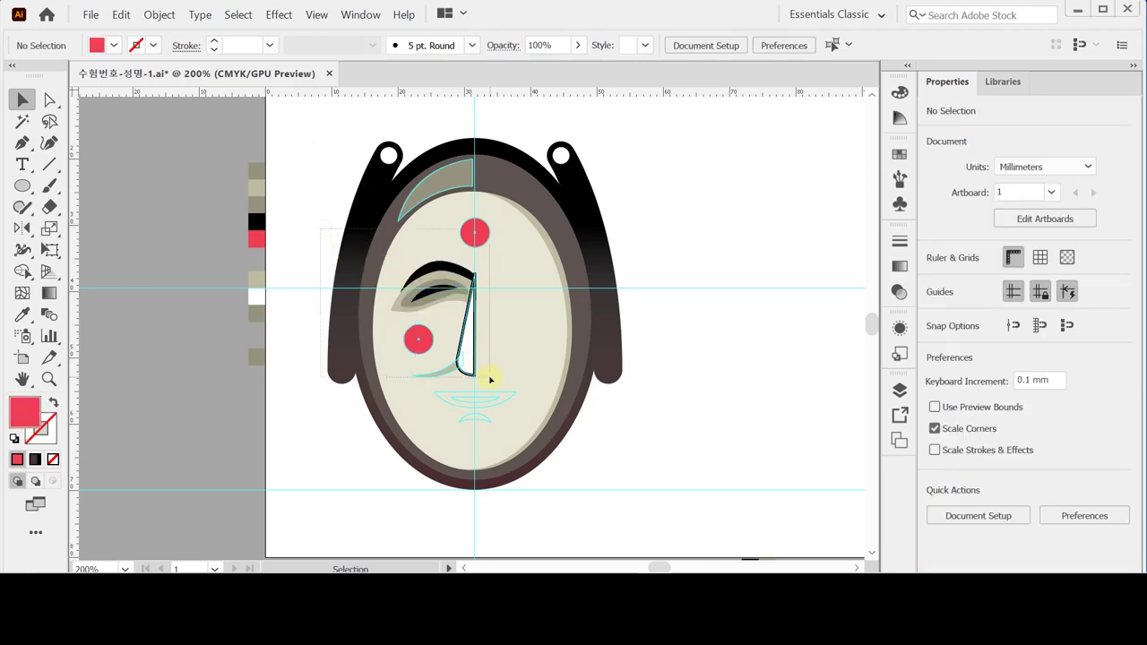
drag(474, 371, 325, 259)
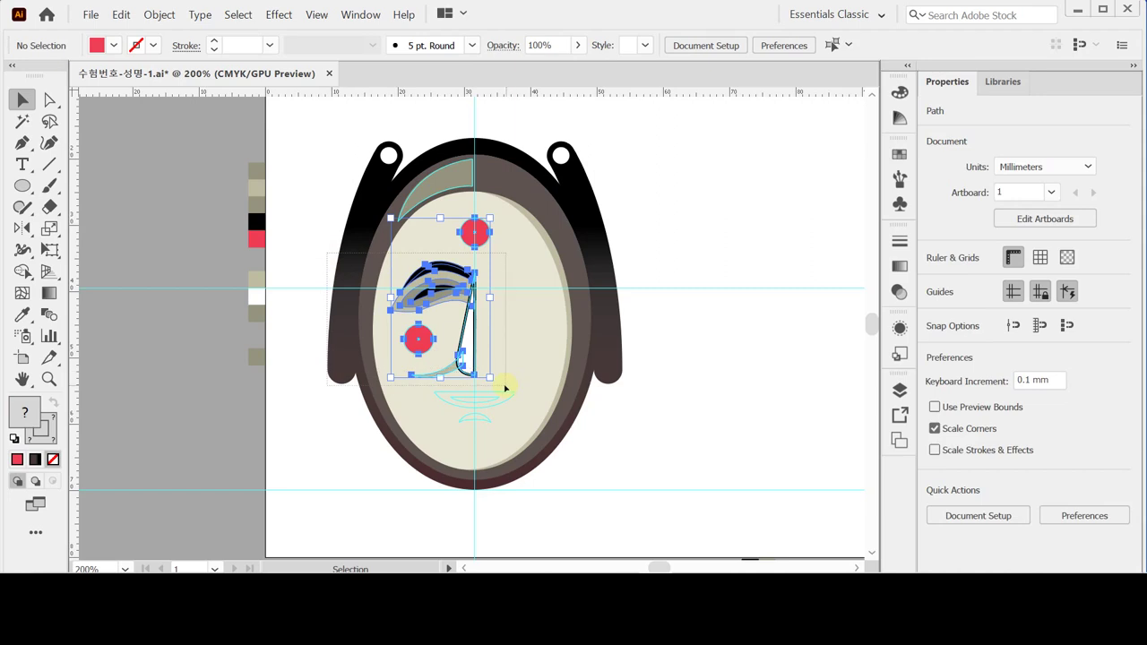
drag(504, 387, 504, 386)
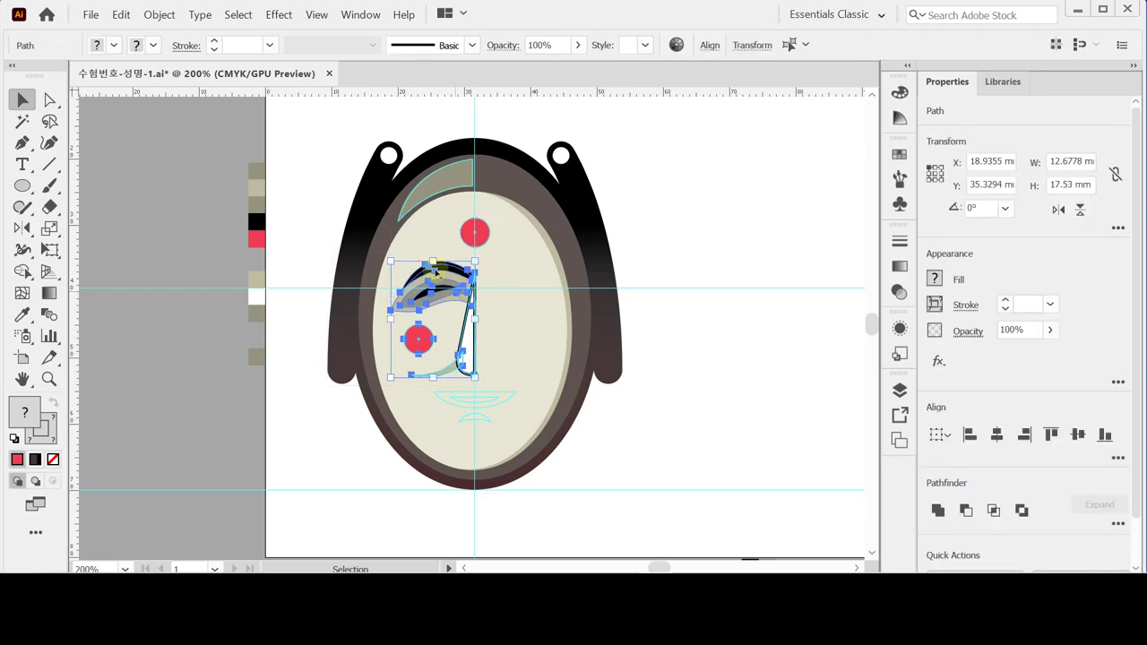
click(161, 16)
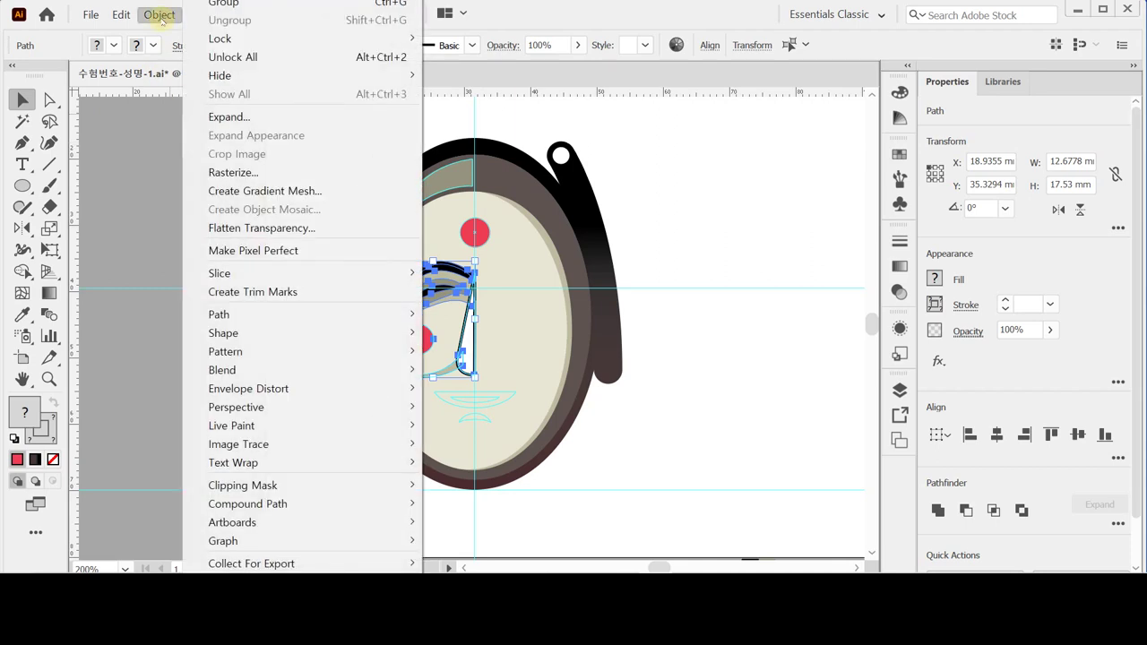
mouse_move(245, 39)
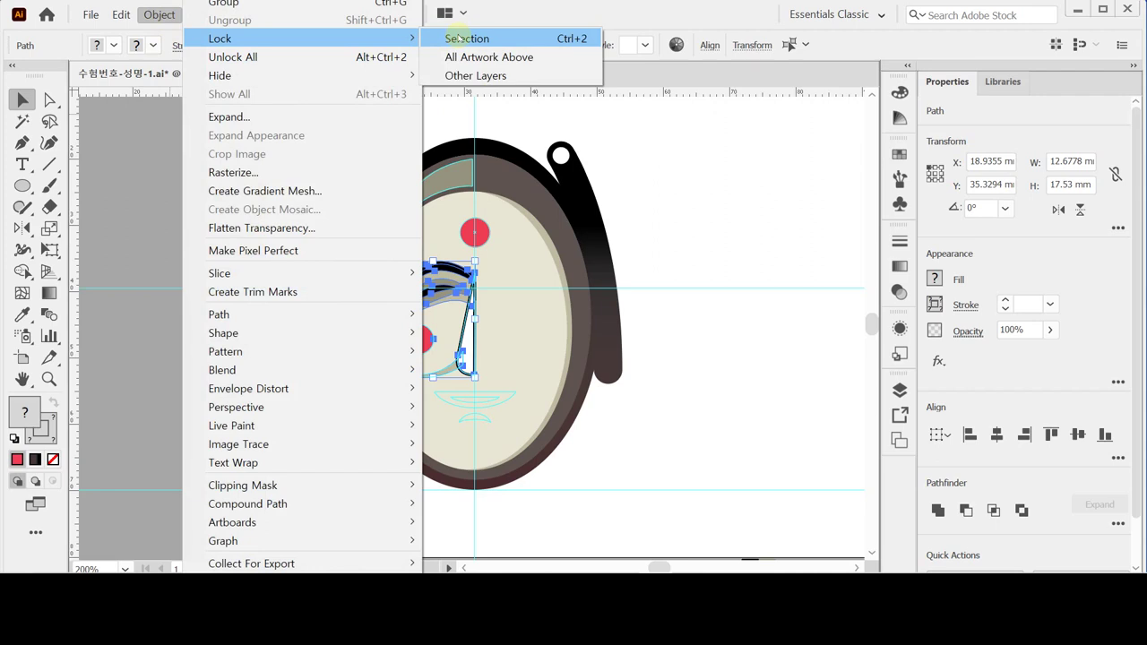
click(560, 337)
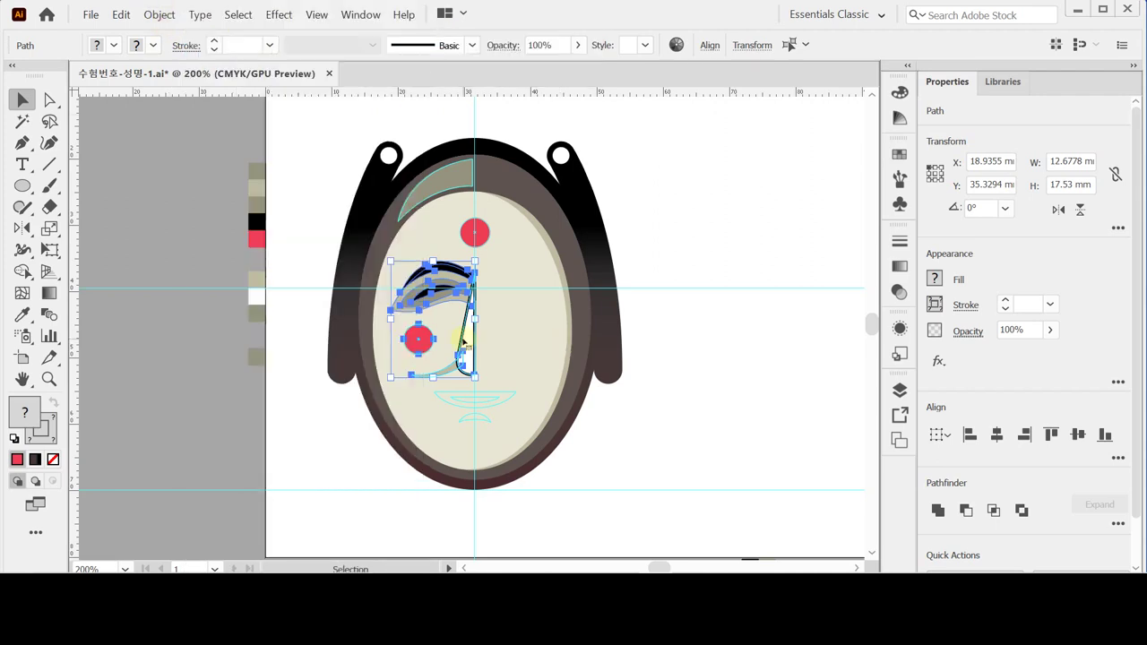
Step: Reflect a copy of the selected left facial features vertically at 90° across the face's centre guide
key(ctrl+equal)
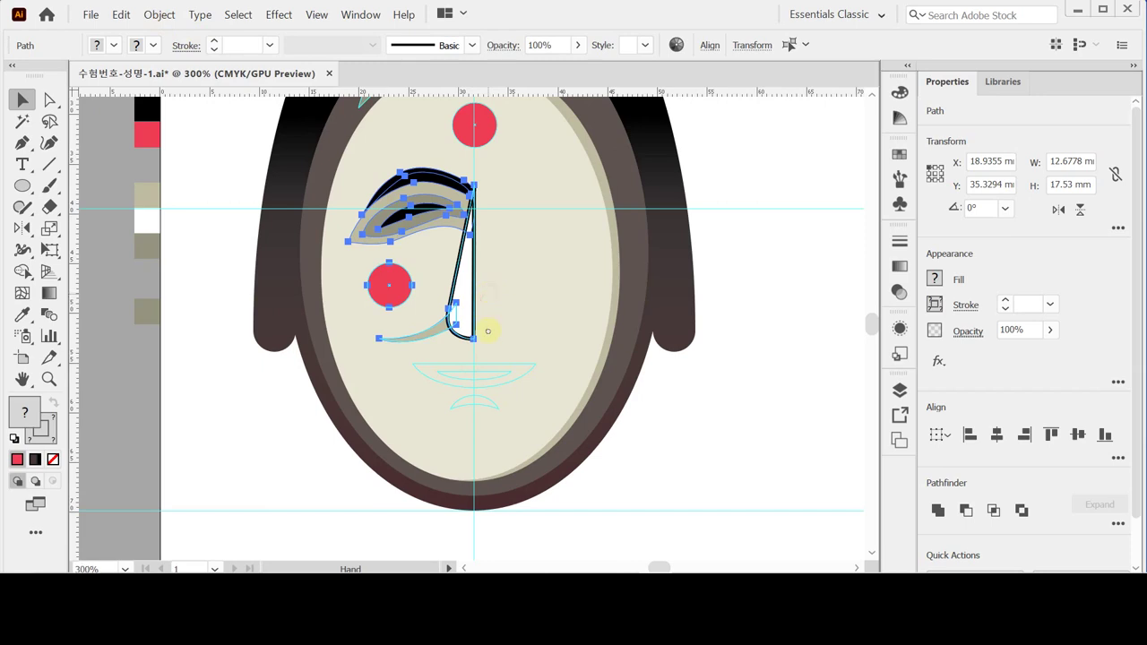
click(23, 227)
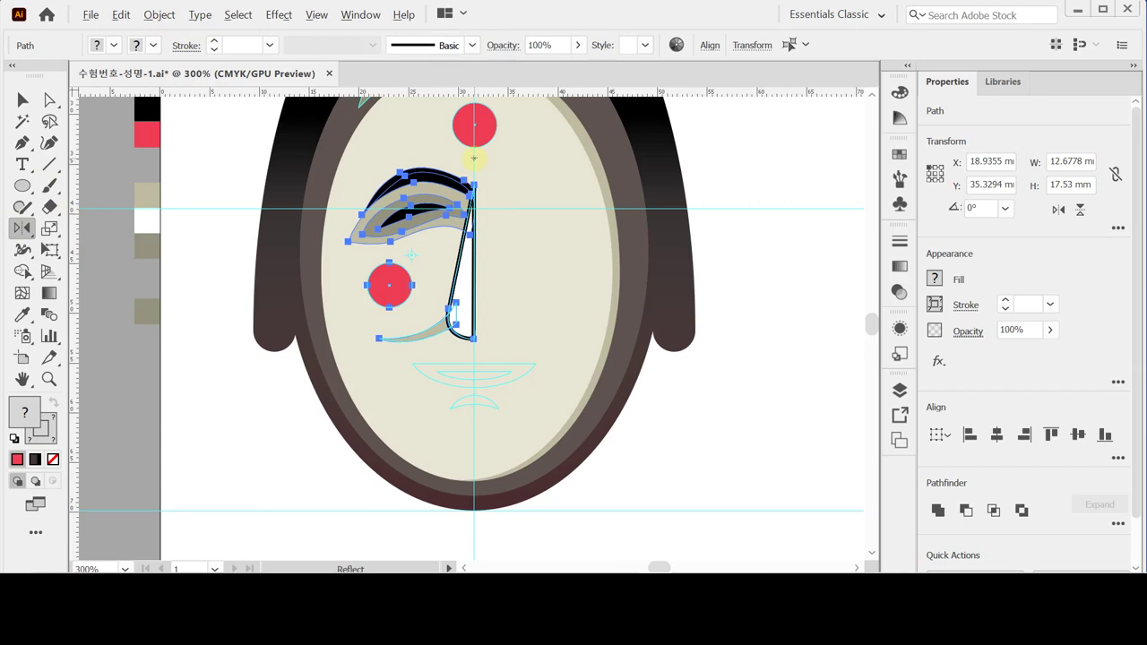
alt+click(474, 158)
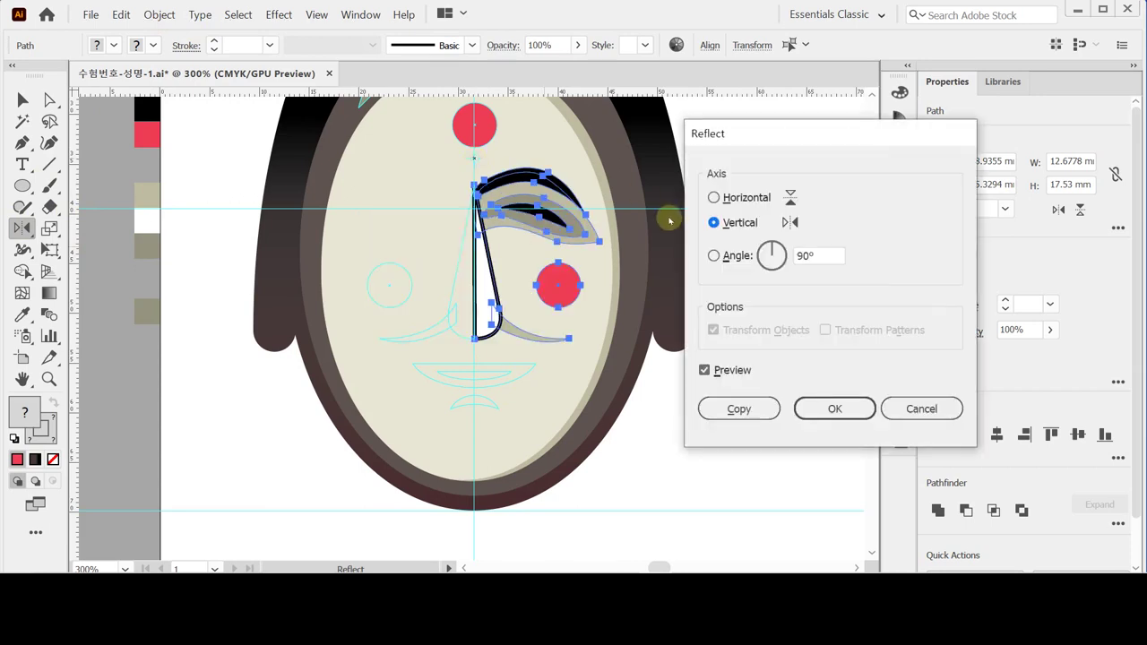
click(739, 409)
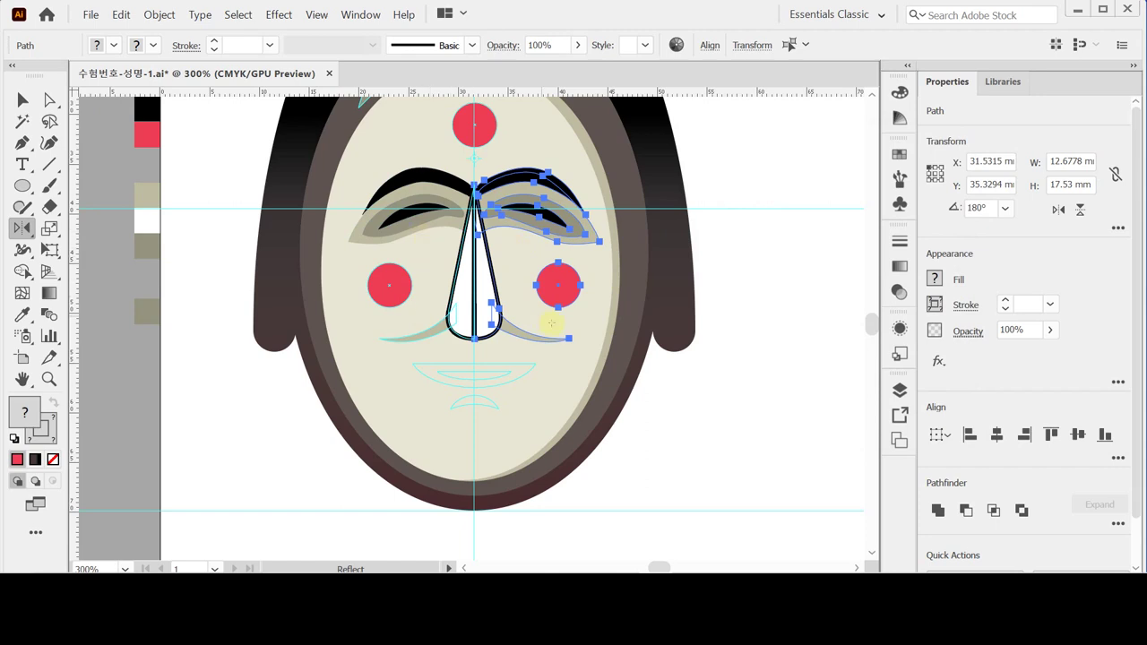
Step: Remove the black stroke from the left half of the nose, keeping its white fill
click(711, 425)
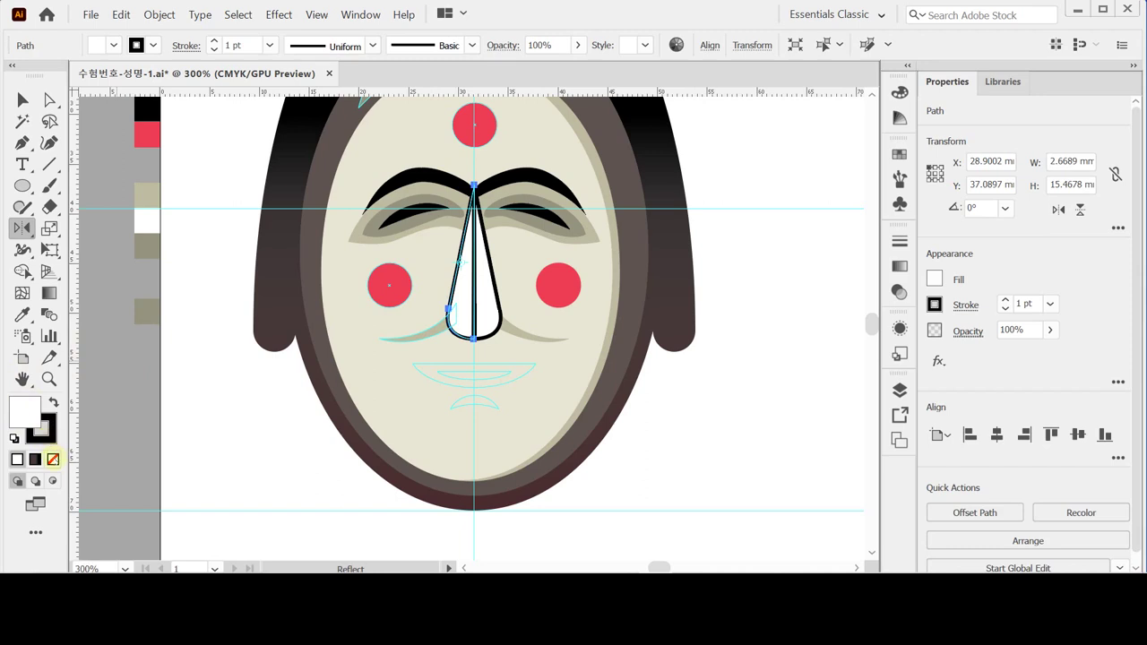
key(x)
click(52, 459)
Step: Colour the right half of the nose with the dark khaki palette swatch and no stroke, and deselect it
ctrl+click(495, 318)
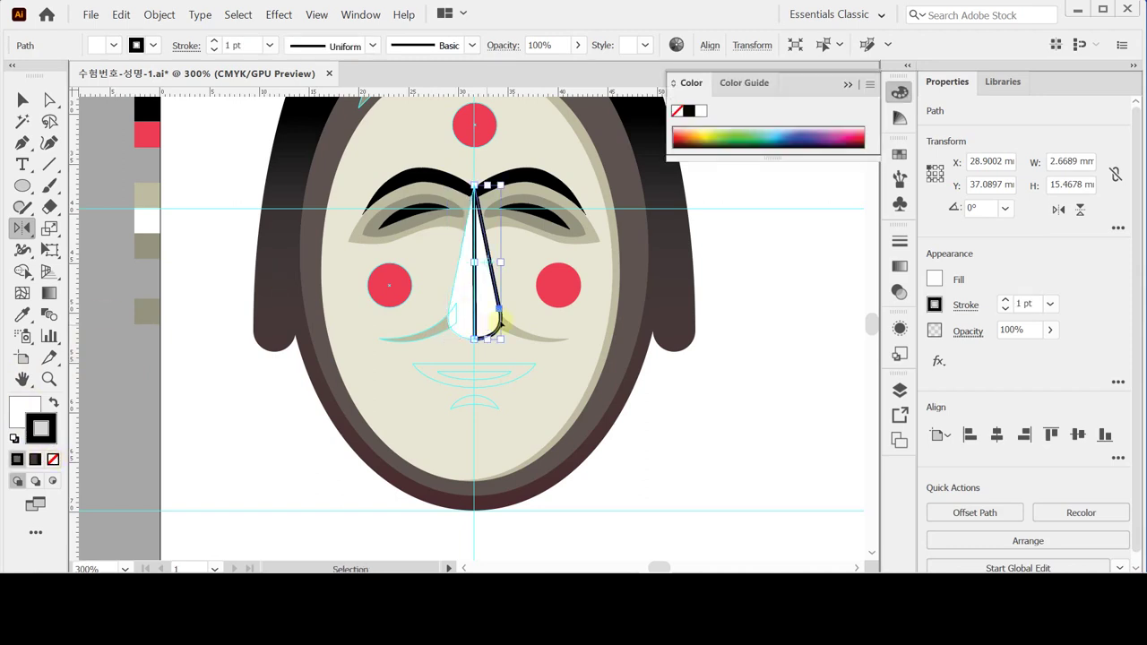
click(496, 318)
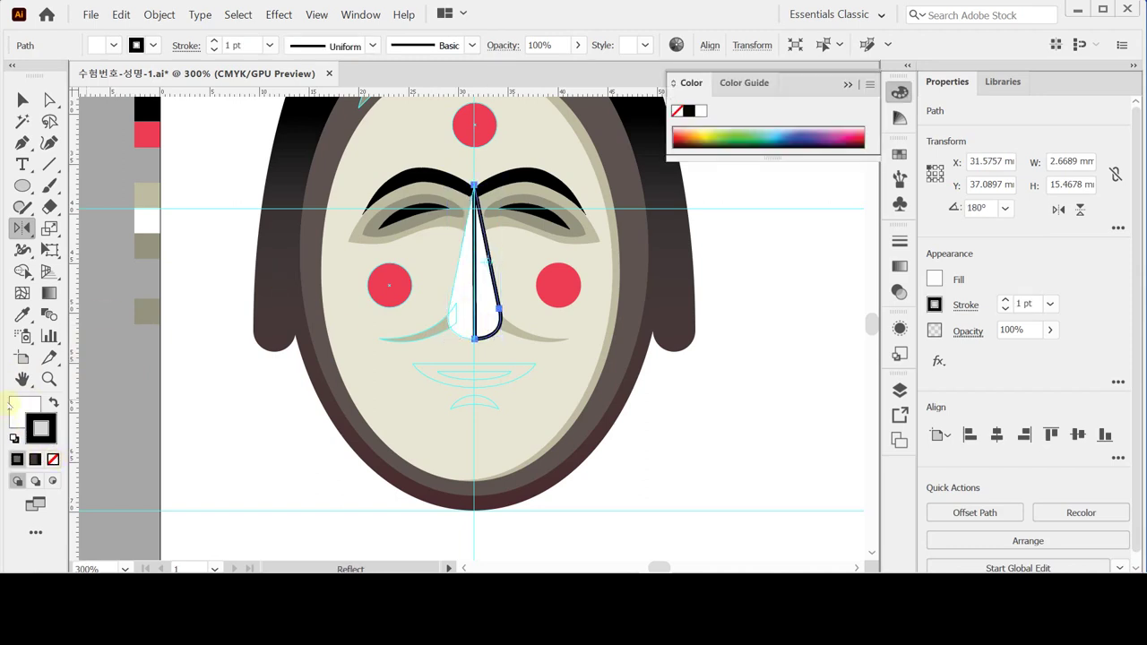
key(i)
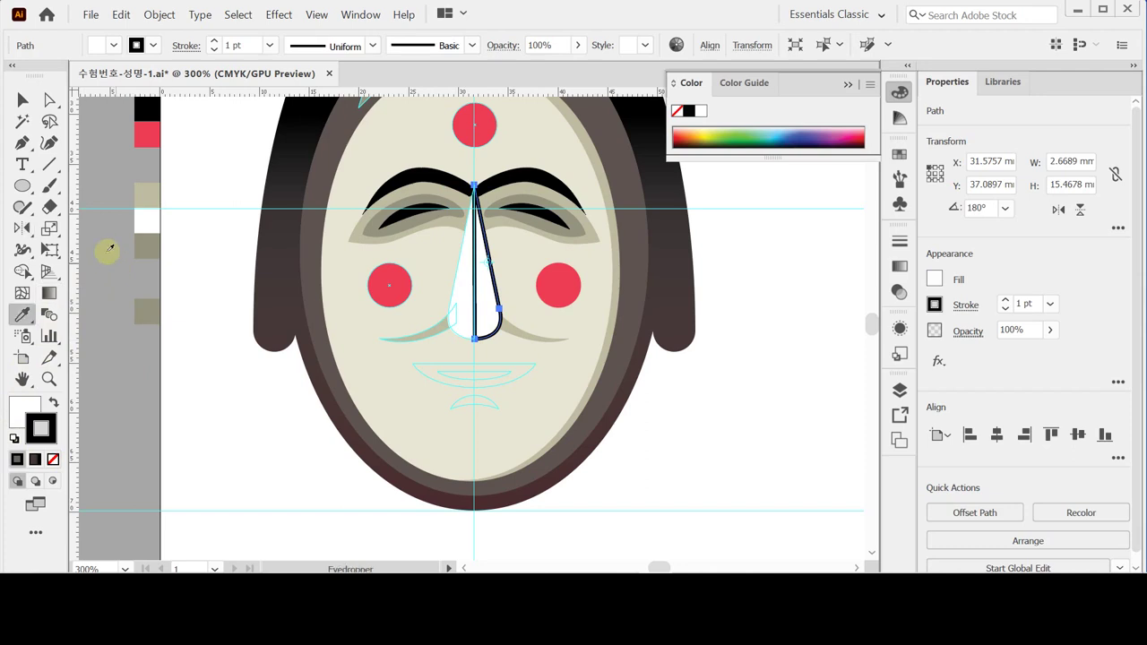
click(146, 246)
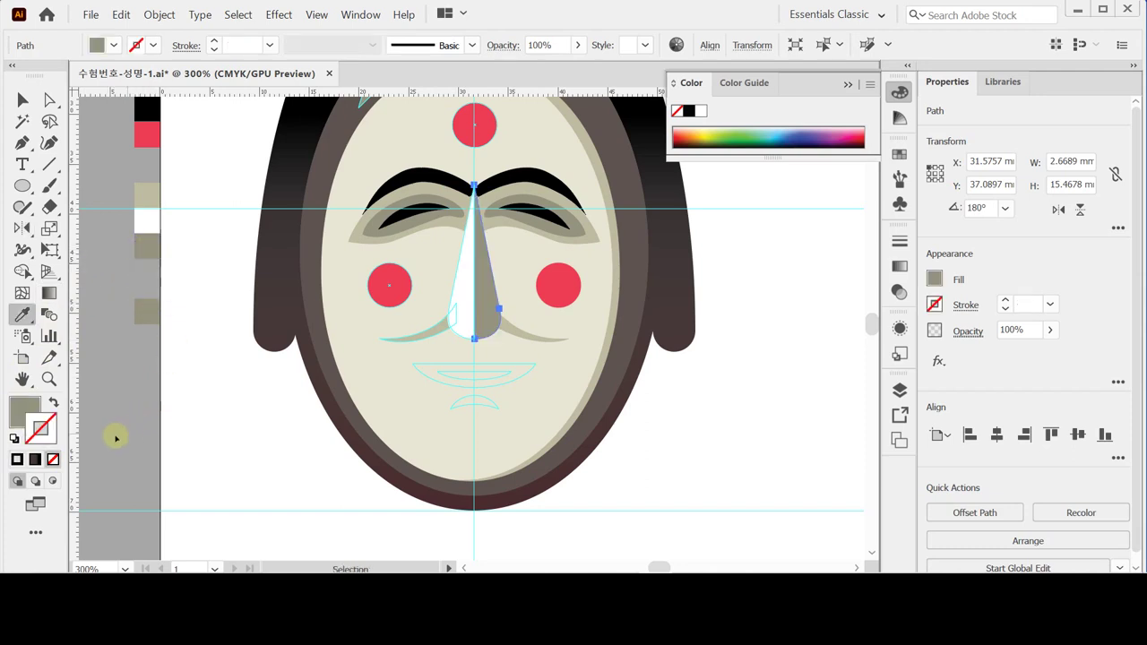
key(ctrl+shift+a)
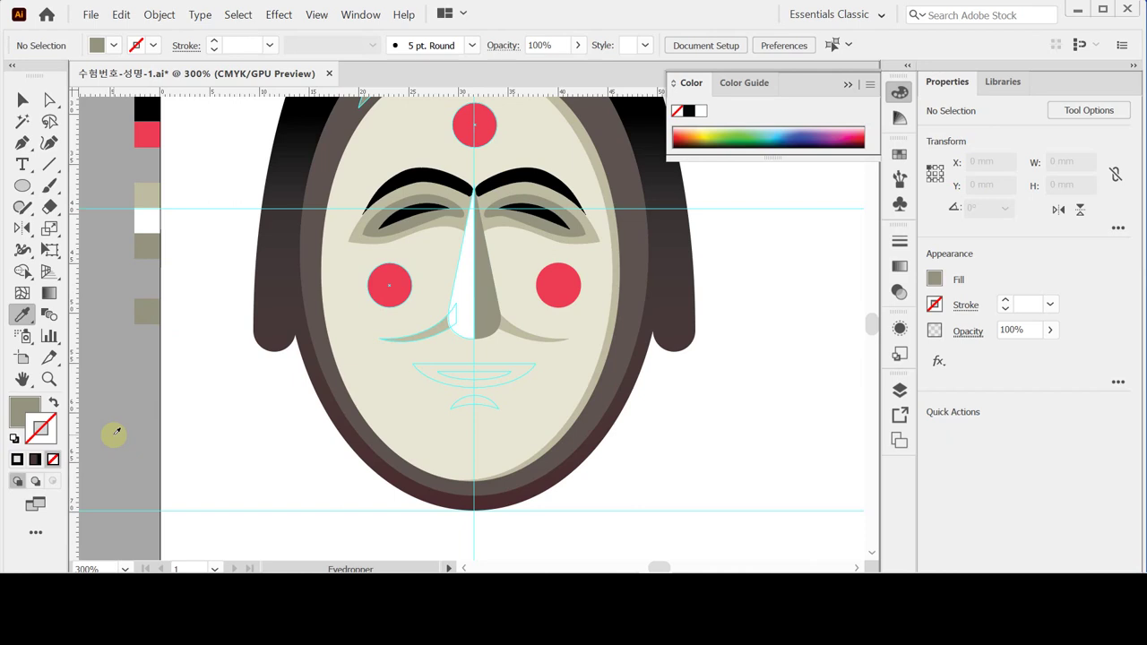
key(ctrl)
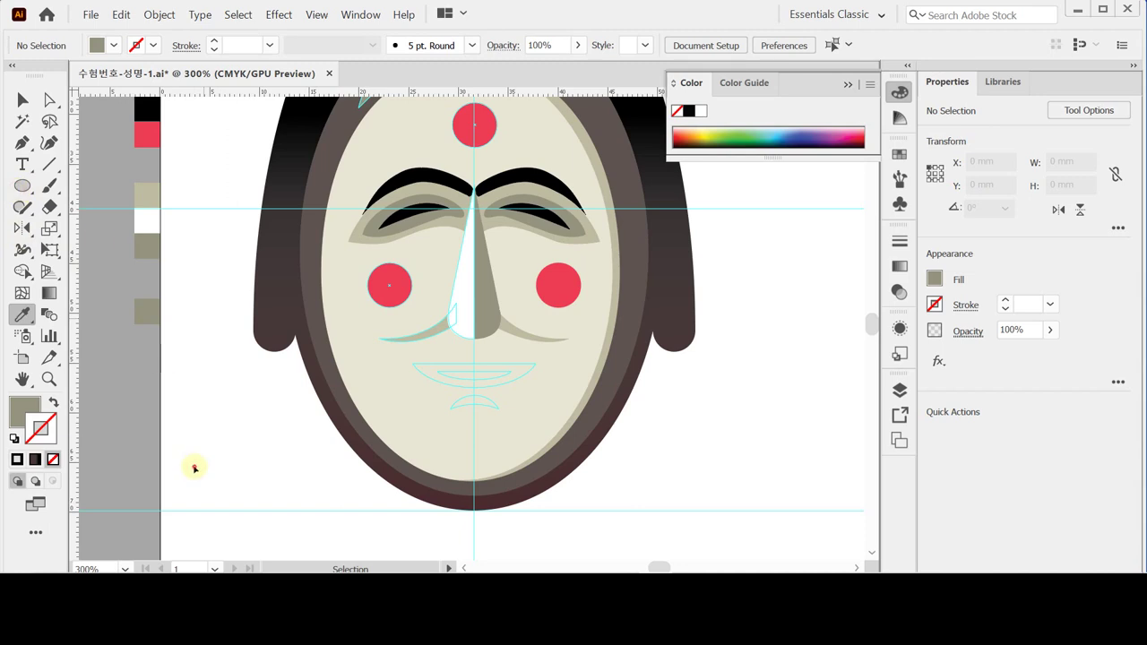
key(l)
click(151, 144)
key(BackSpace)
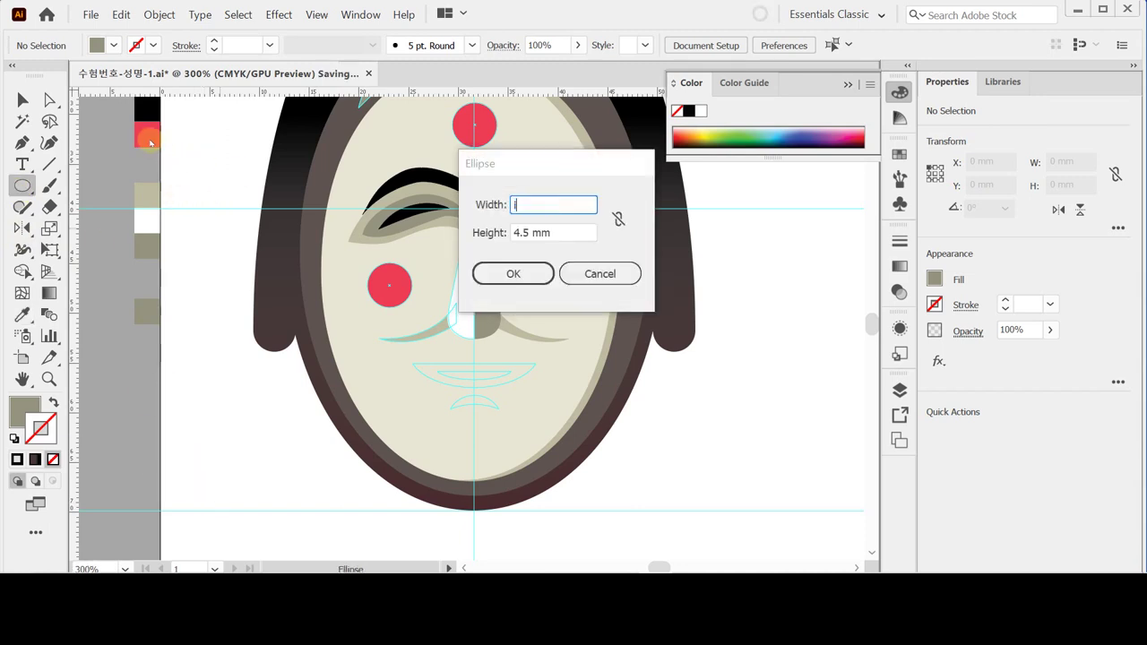
key(Escape)
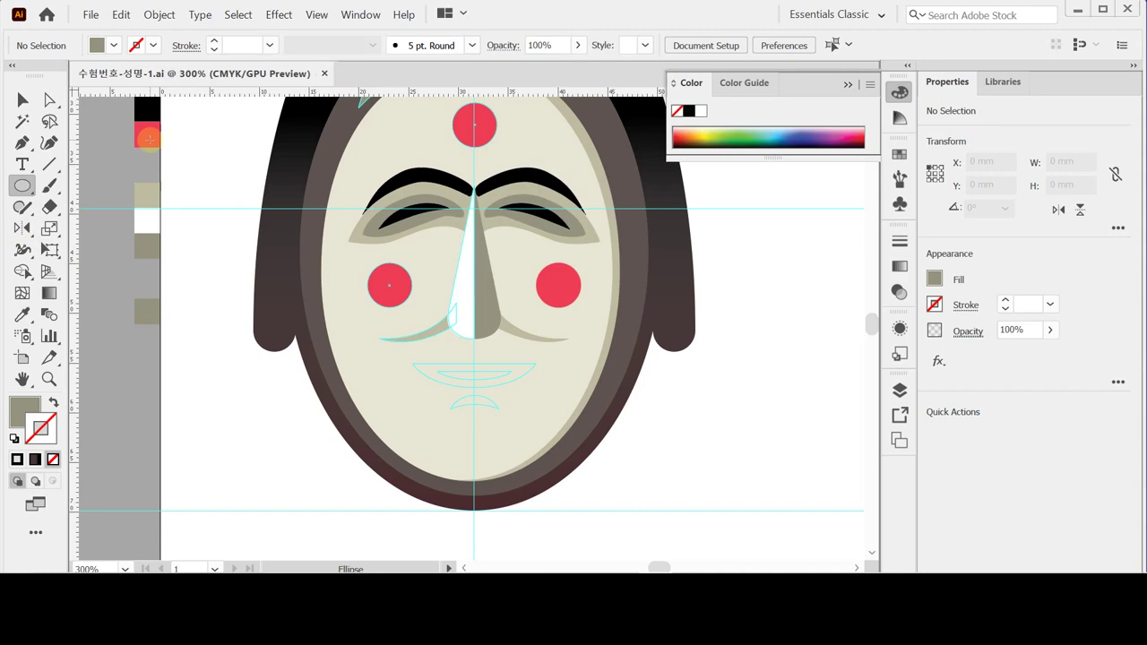
Step: Create a 13 × 7 mm ellipse over the mouth outline, filled with the red palette swatch and without a stroke
key(i)
click(148, 138)
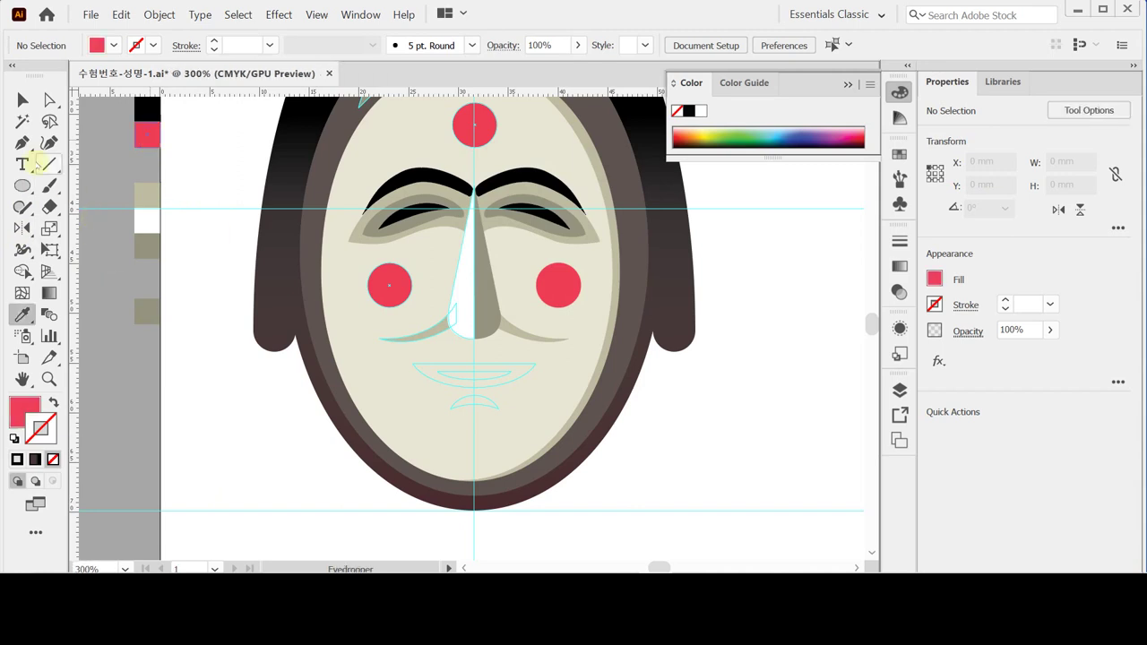
click(17, 186)
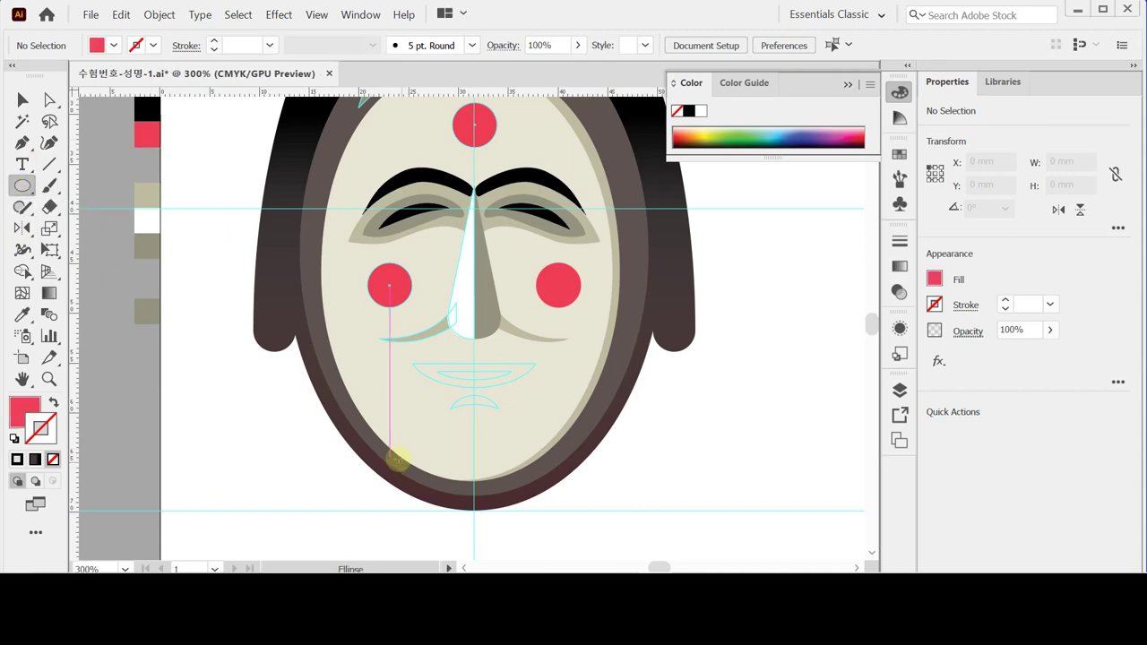
click(415, 335)
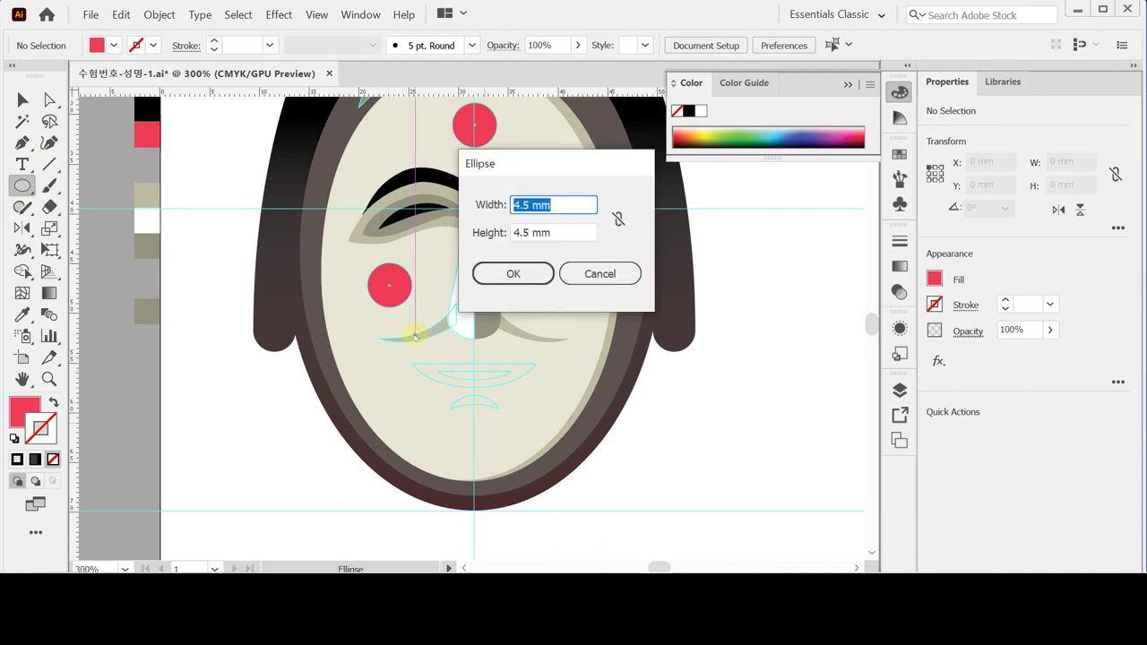
text(13)
key(Tab)
text(7)
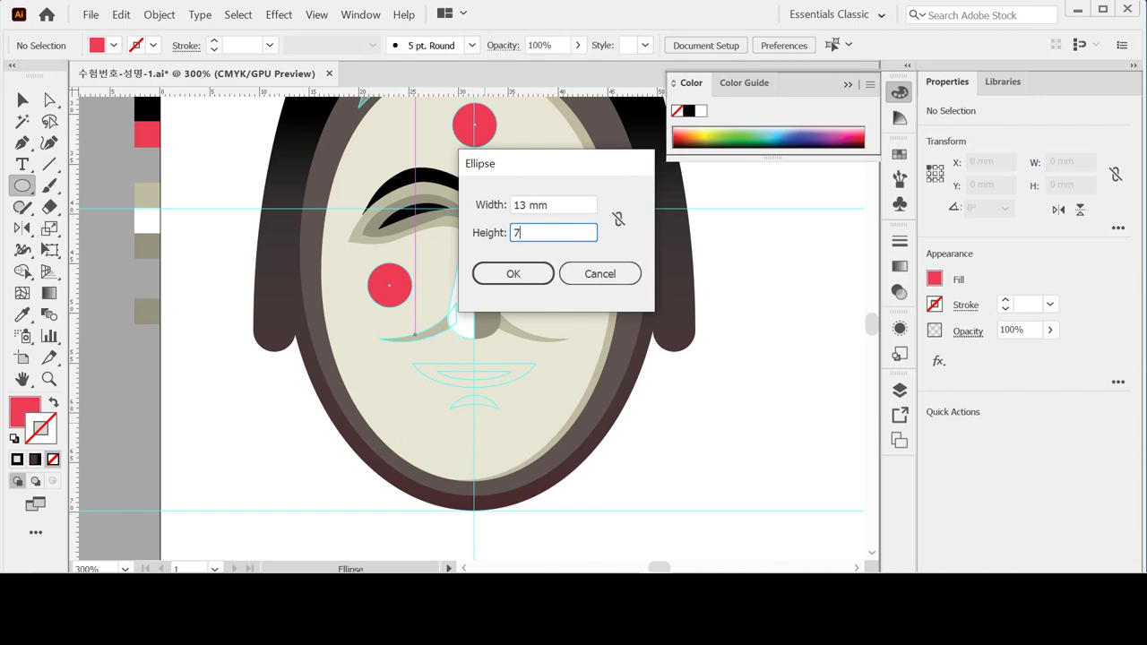
key(Return)
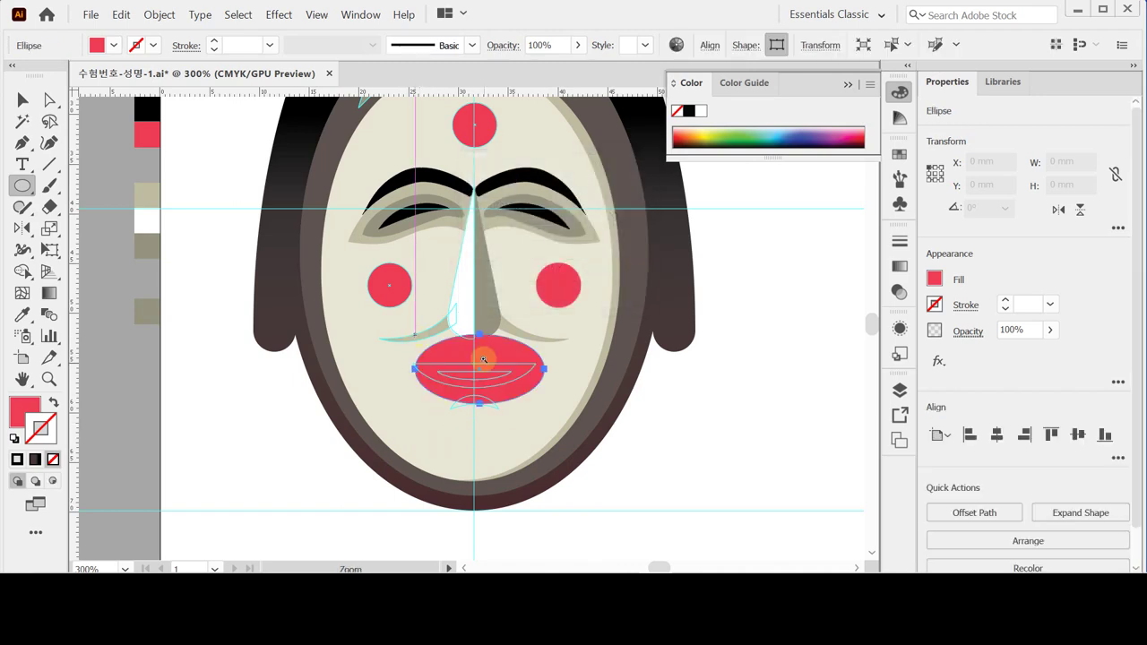
Step: Nudge the red ellipse until it is centred on the vertical guide and its lower curve matches the mouth outline
click(481, 360)
key(Up)
key(Up)
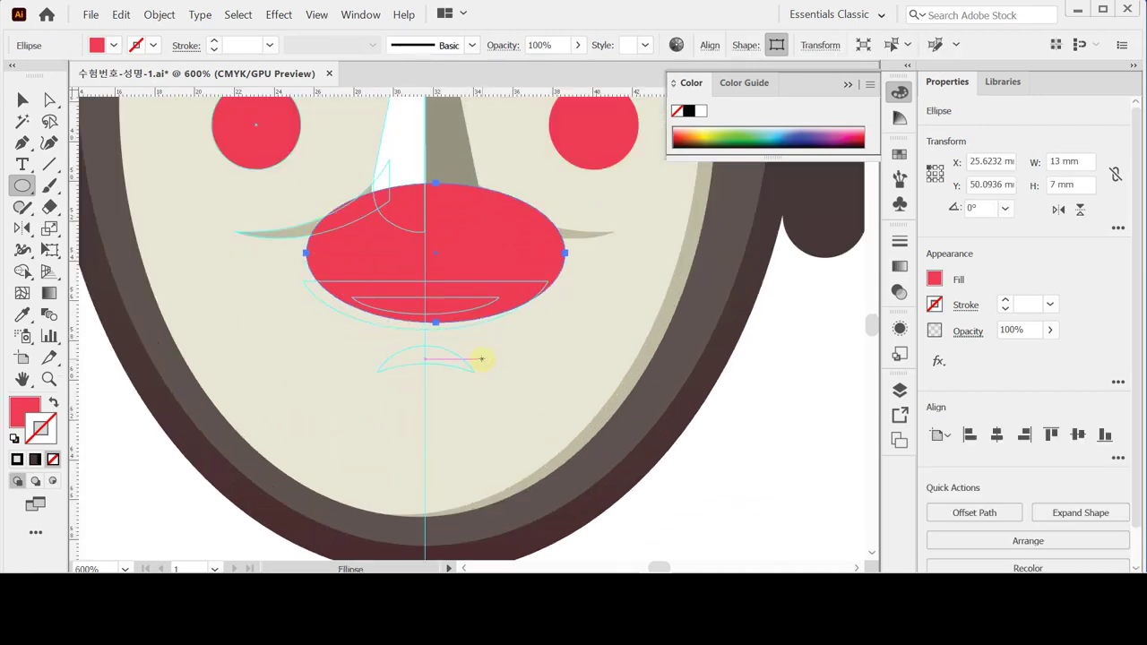
key(Left)
key(Down)
key(Down)
key(Down)
key(Right)
key(Right)
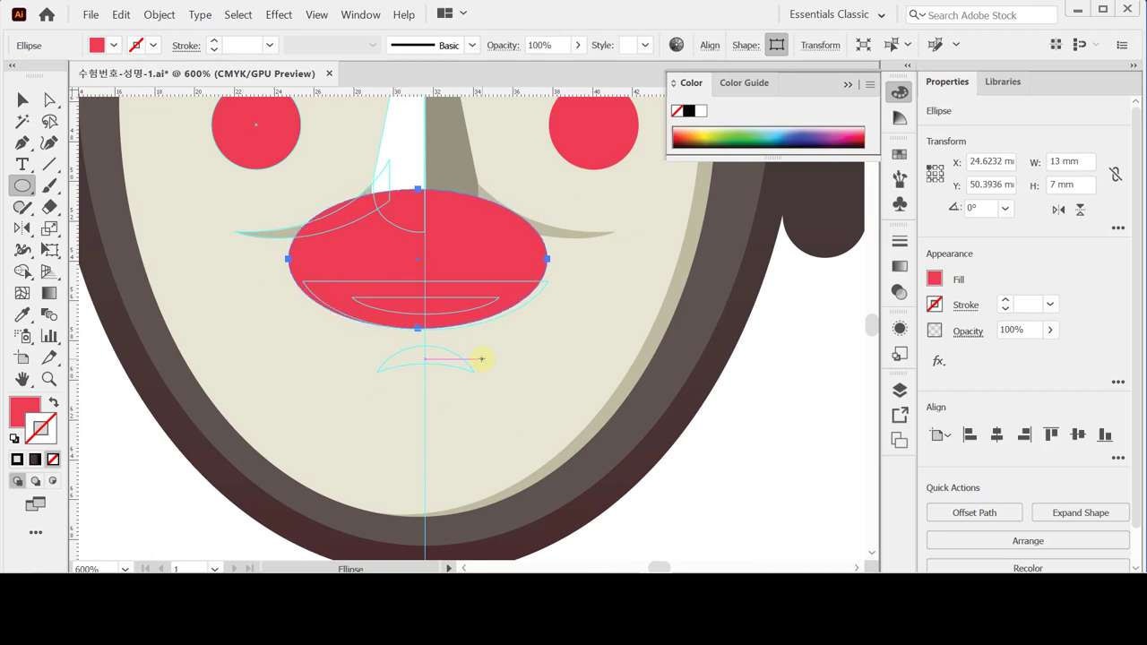
key(Right)
key(Right)
key(Right)
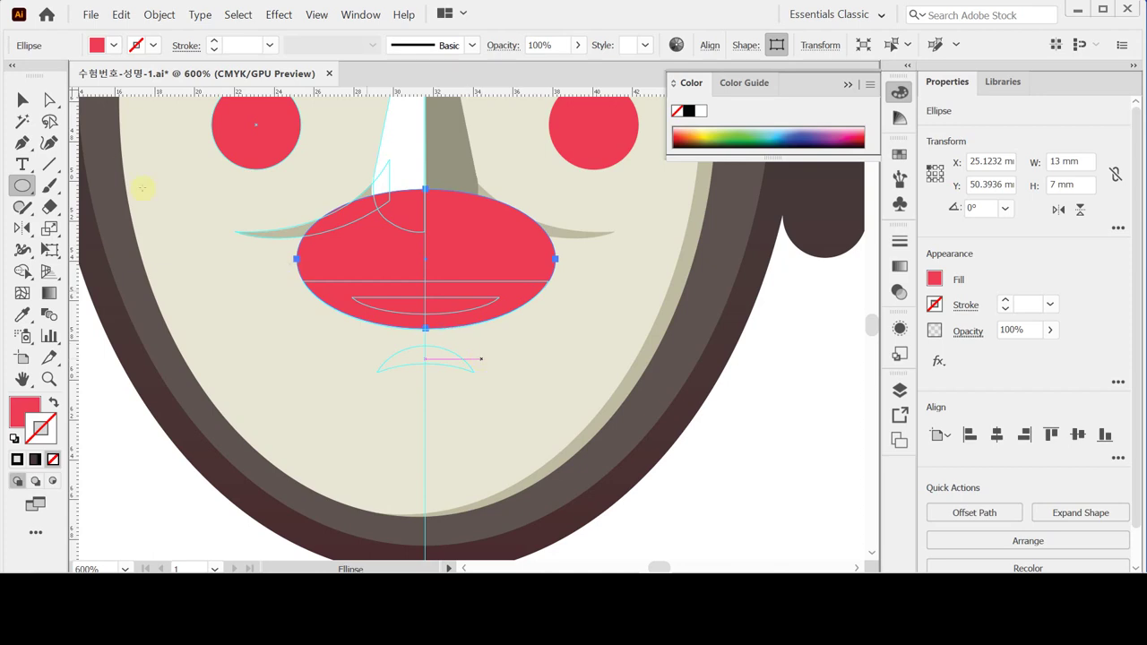
Step: Draw a rectangle about 18.8 × 6.3 mm over the upper part of the red ellipse, ending at the mouth outline's straight upper edge
key(v)
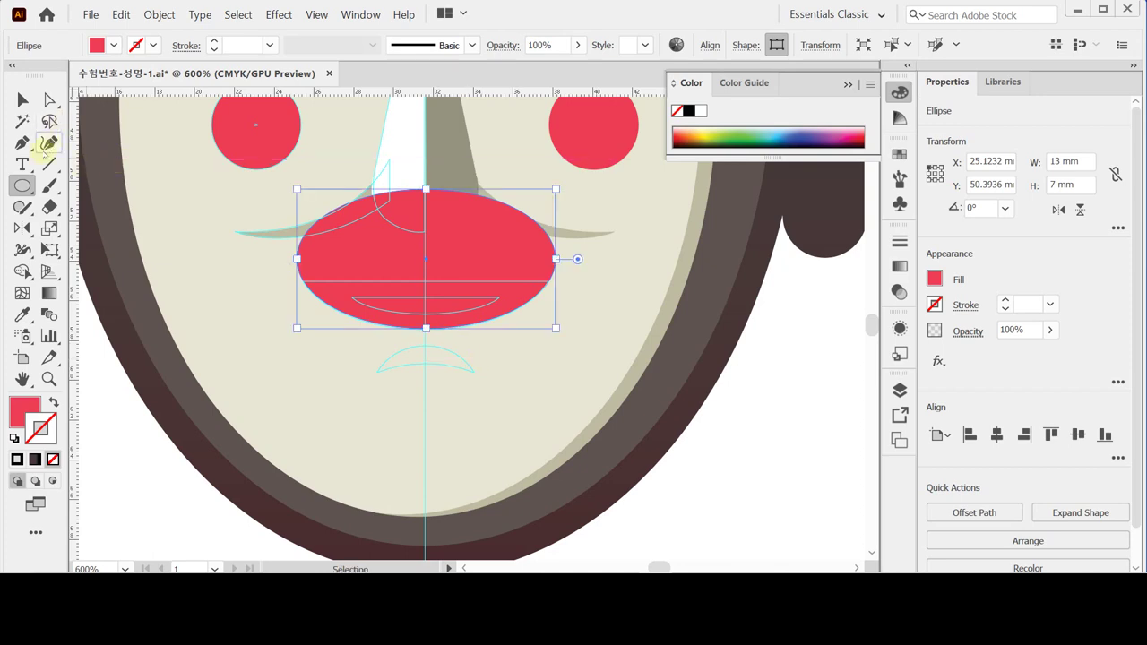
click(25, 184)
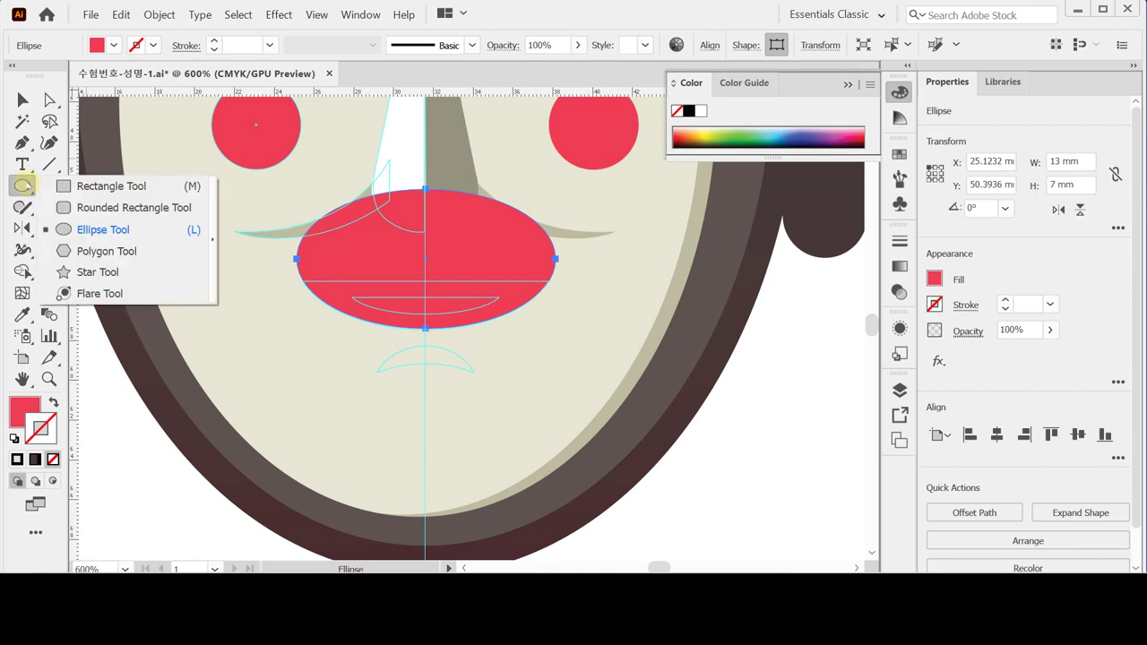
drag(24, 184, 125, 185)
drag(232, 159, 605, 281)
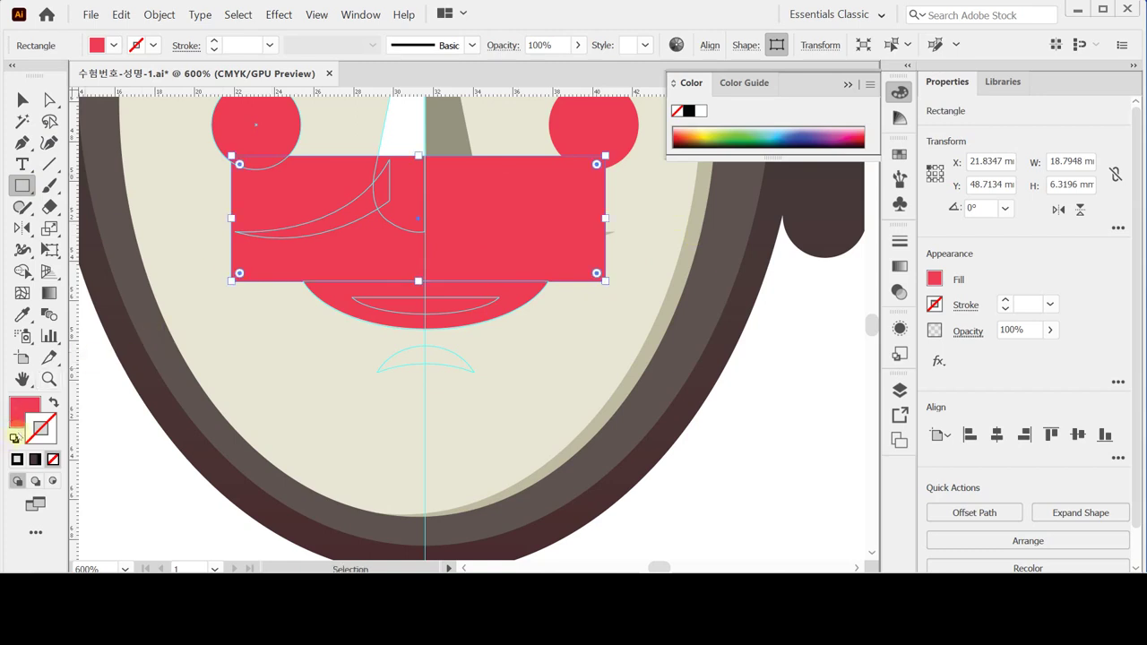
Step: Give the rectangle the default white fill and black stroke, and subtract it from the red ellipse with Minus Front
click(14, 437)
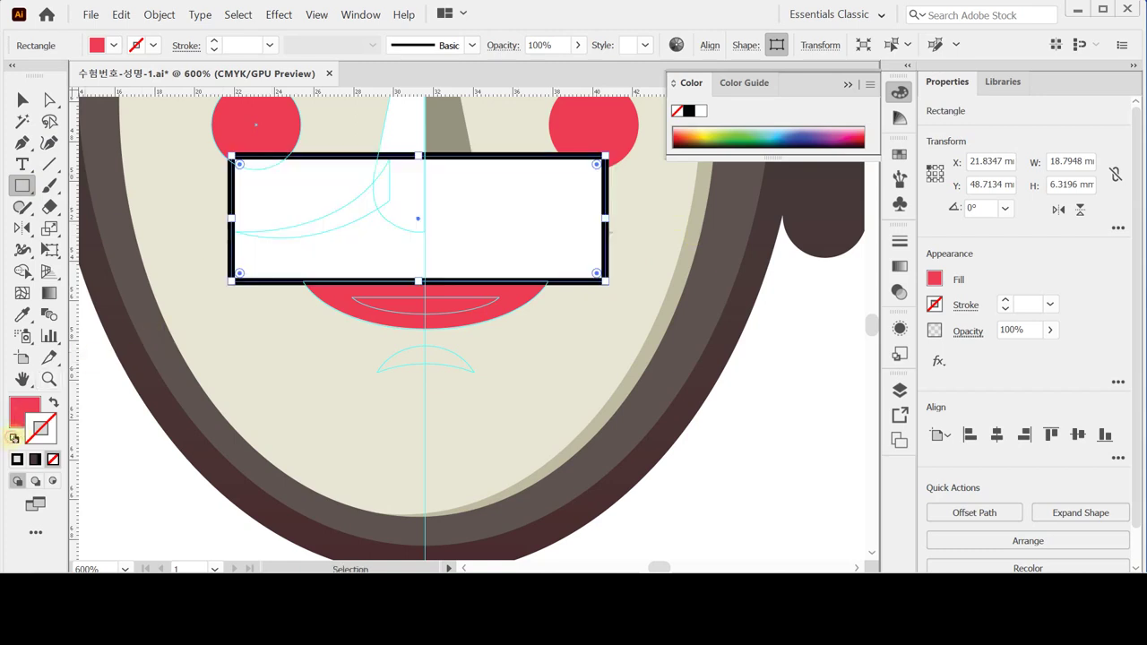
shift+click(354, 302)
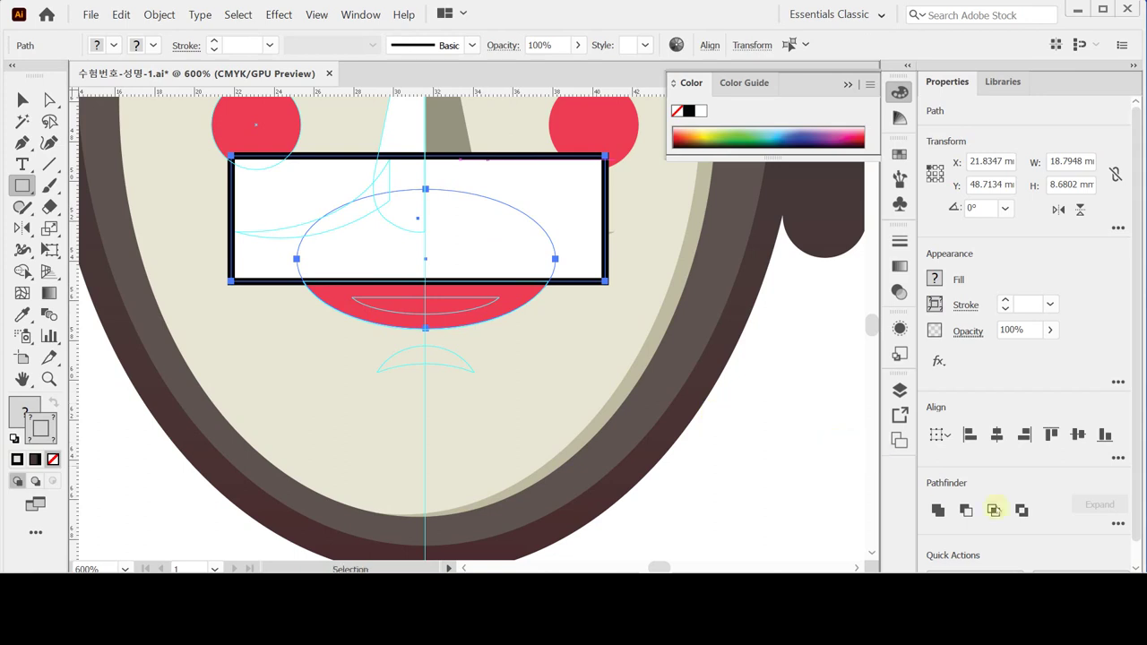
click(969, 510)
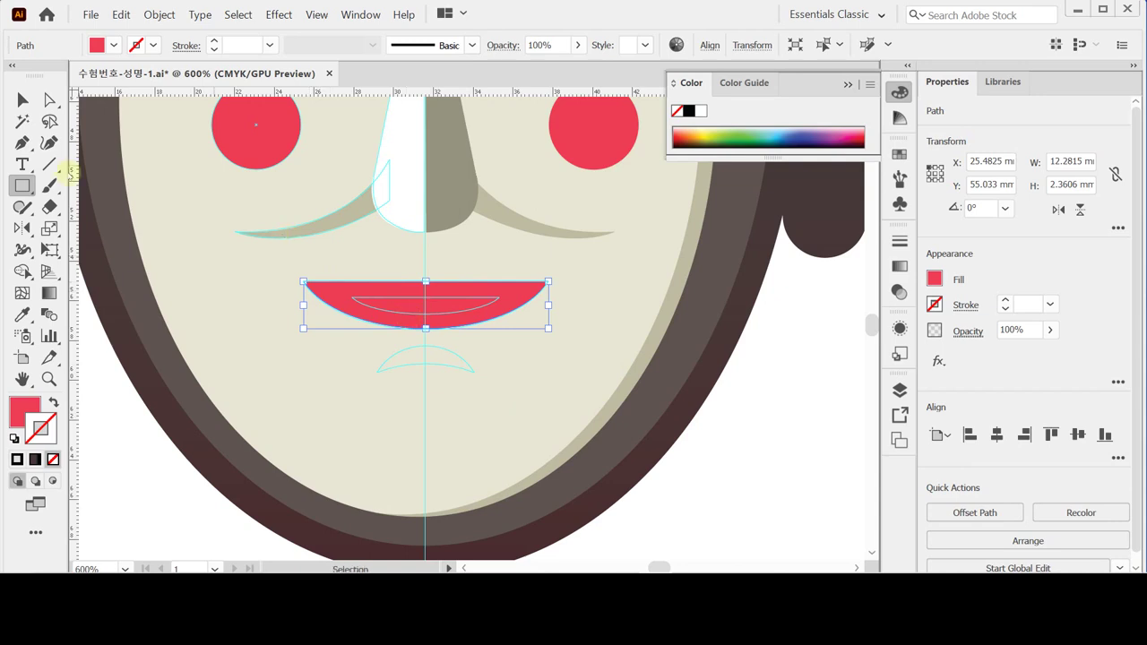
Step: Make a non-uniformly scaled copy of the red lip shape at 60% horizontal and 35% vertical
double_click(50, 227)
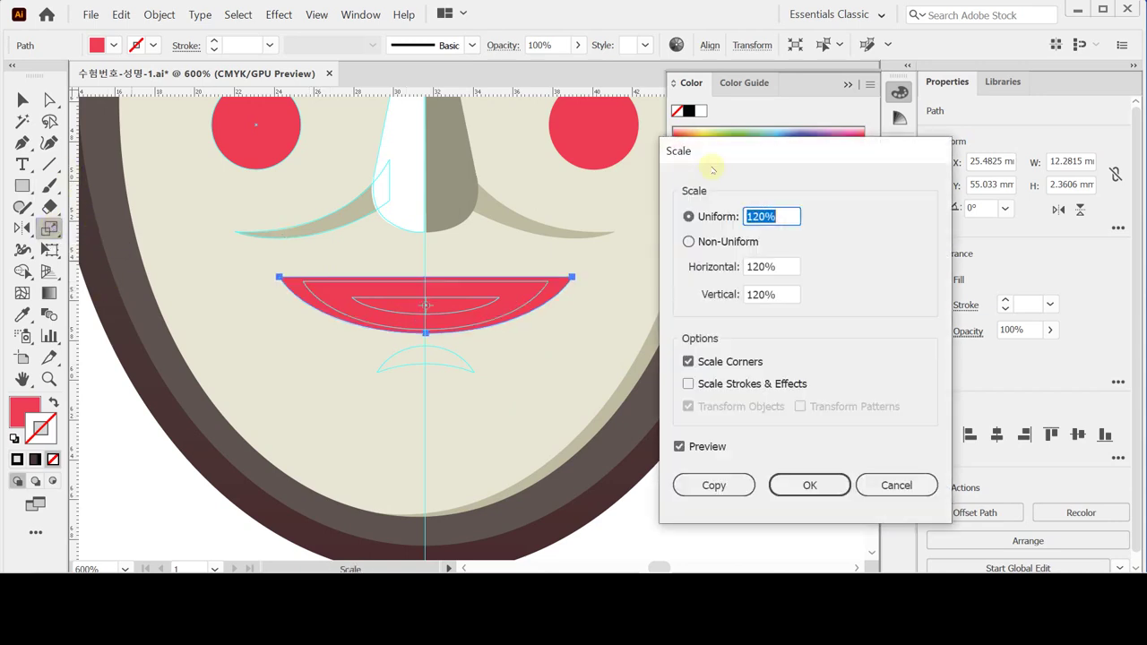
drag(706, 153, 652, 196)
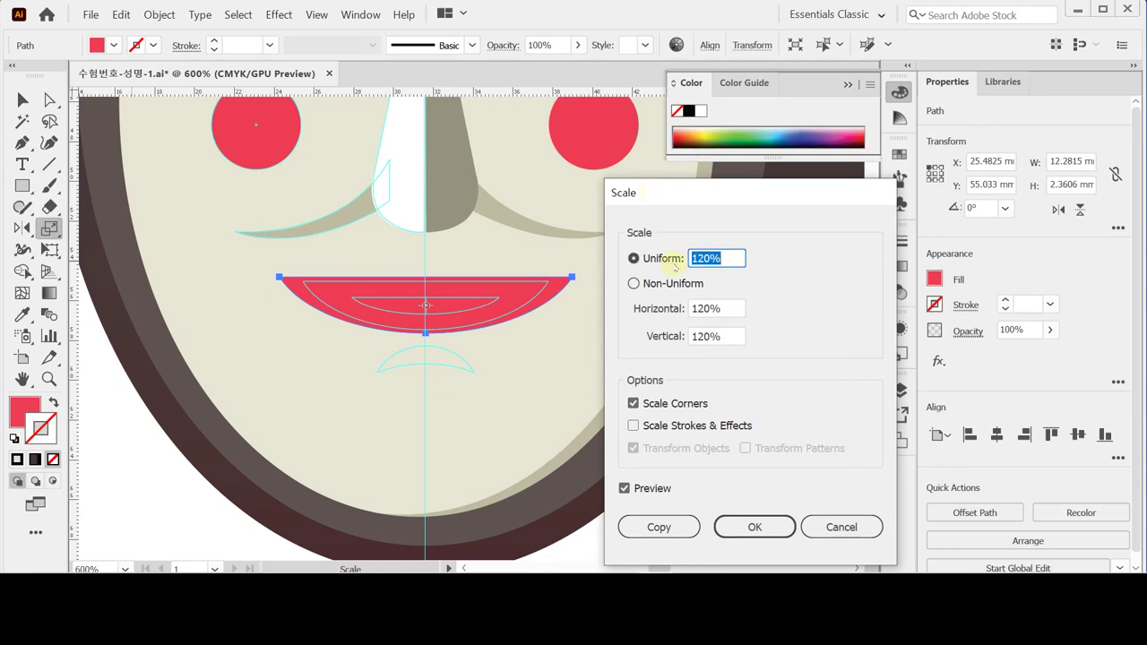
click(665, 293)
click(665, 285)
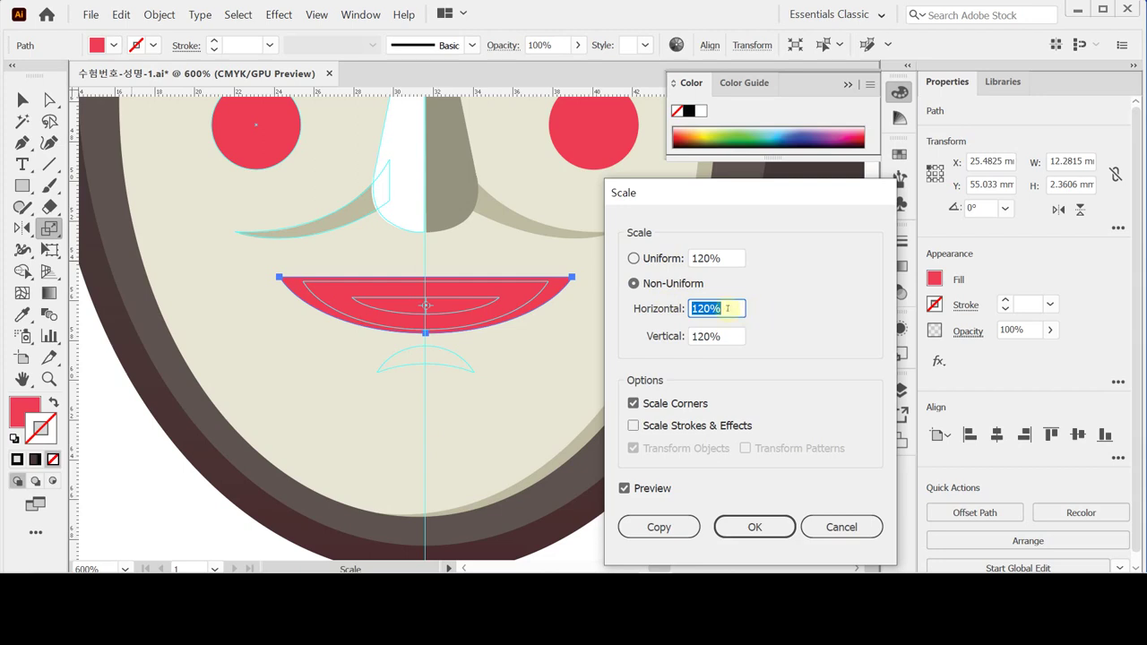
text(60)
key(Tab)
text(3)
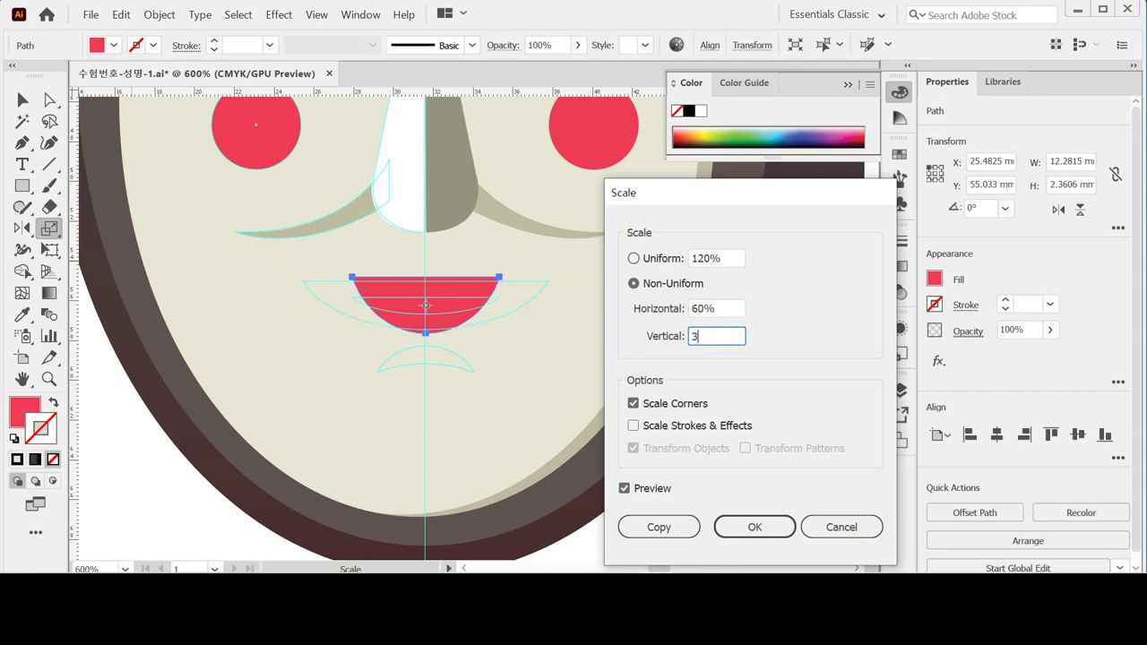
text(5)
key(Tab)
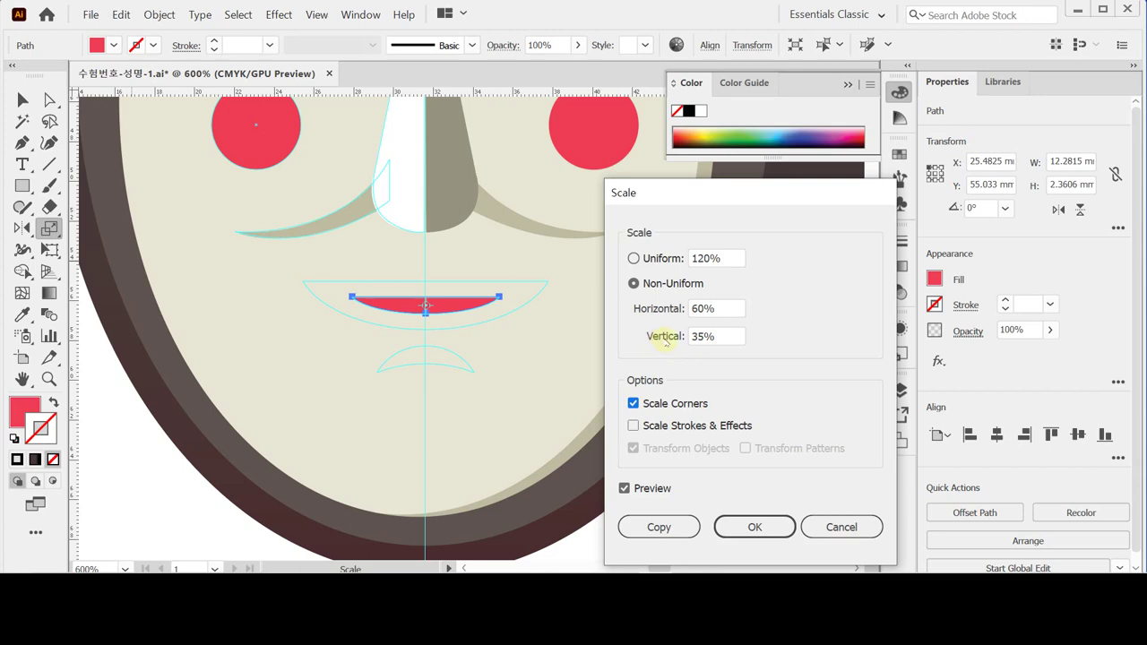
click(660, 527)
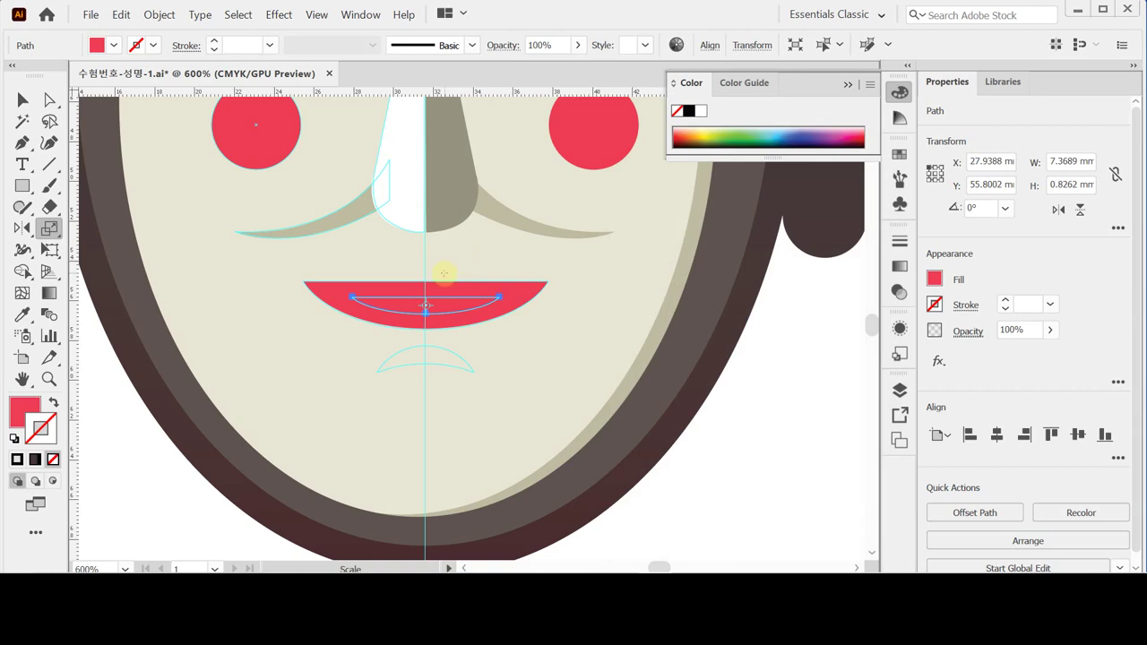
Step: Give the small inner mouth shape a black fill and no stroke
click(18, 431)
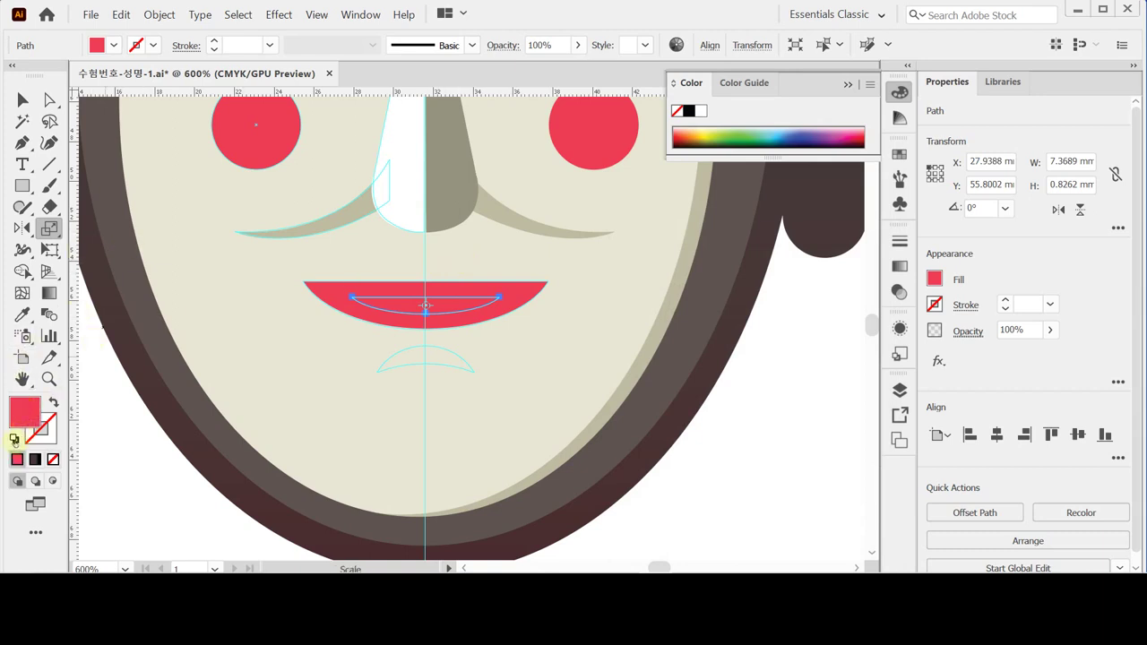
click(14, 438)
click(53, 402)
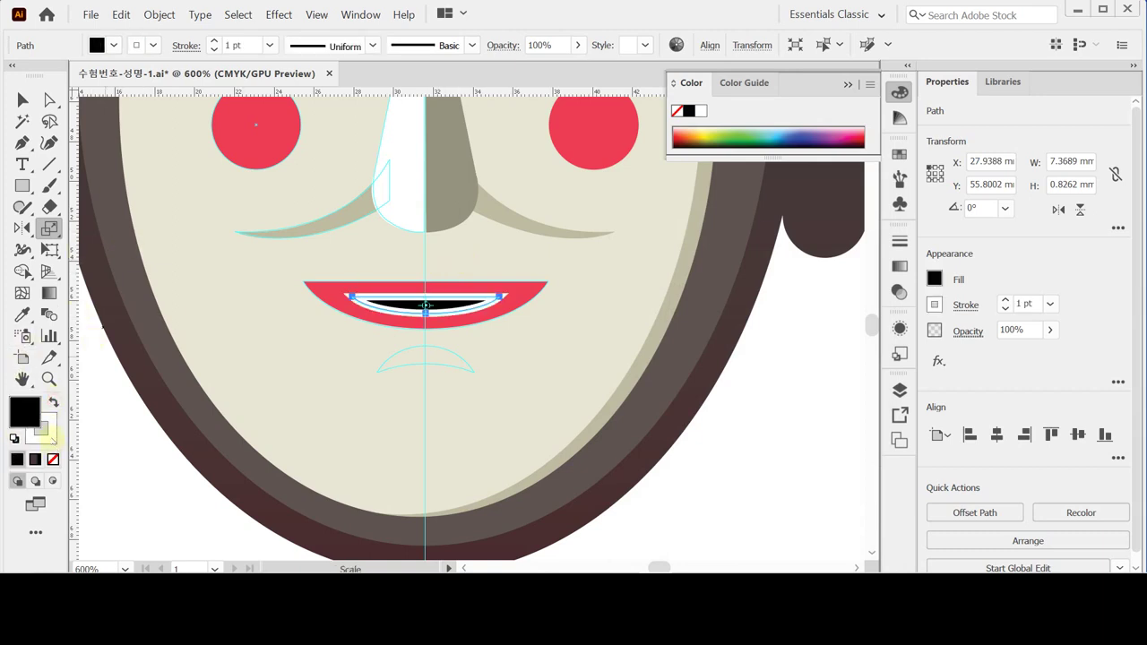
click(40, 426)
click(52, 459)
click(36, 408)
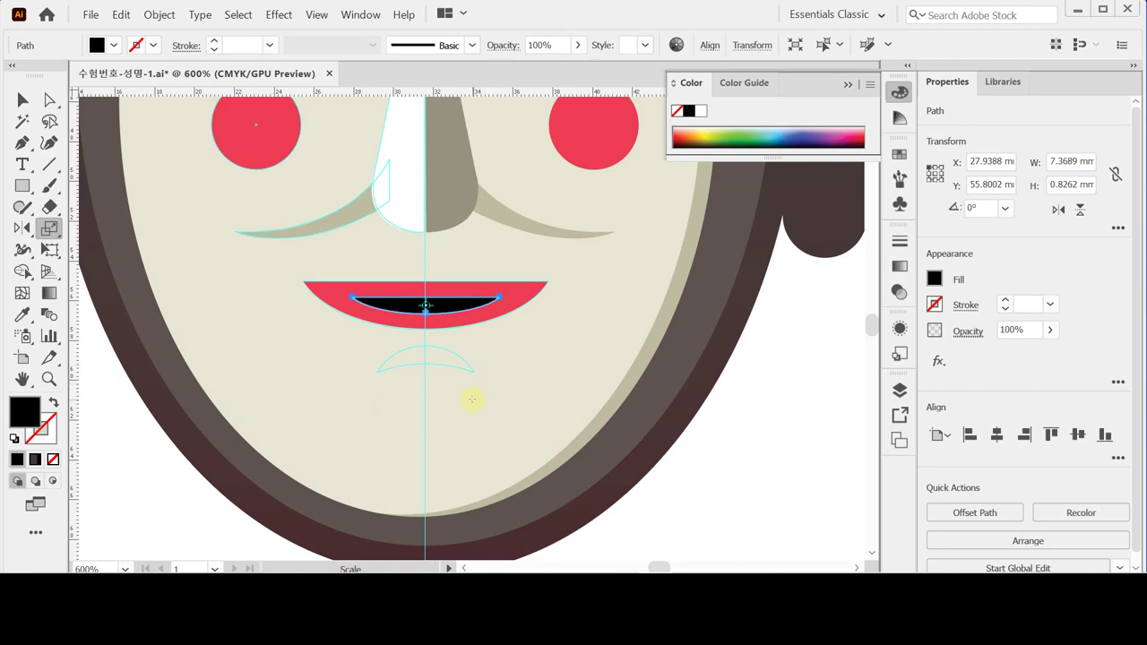
Step: Create a 5.5 × 5 mm ellipse below the mouth for the chin crease
click(22, 185)
click(25, 187)
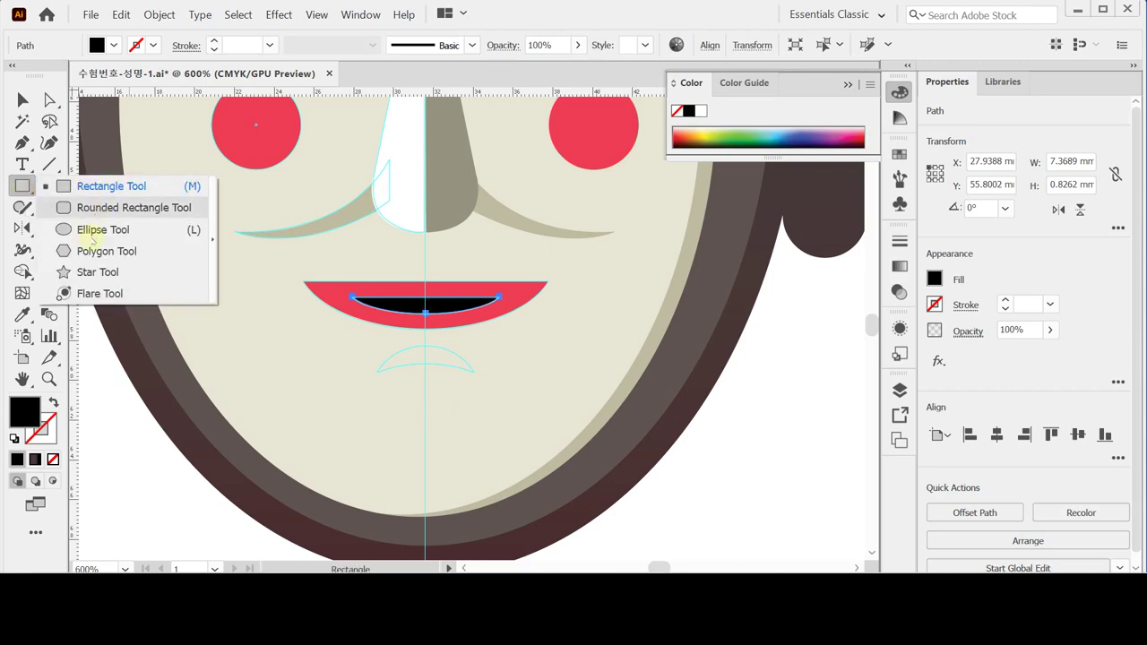
click(93, 233)
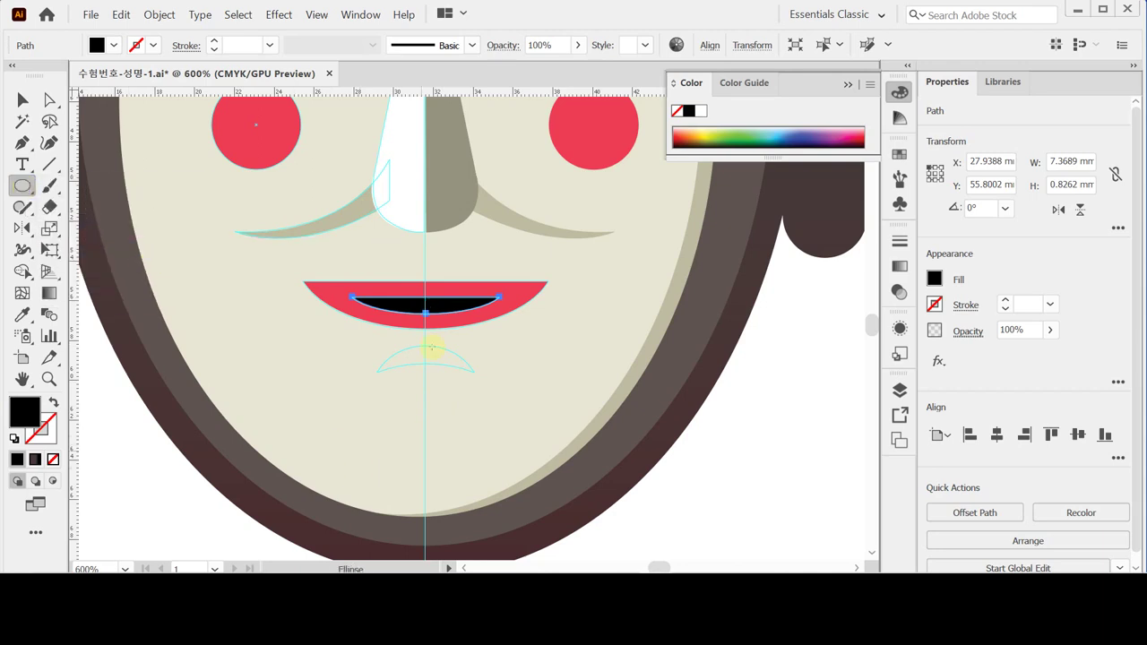
click(354, 353)
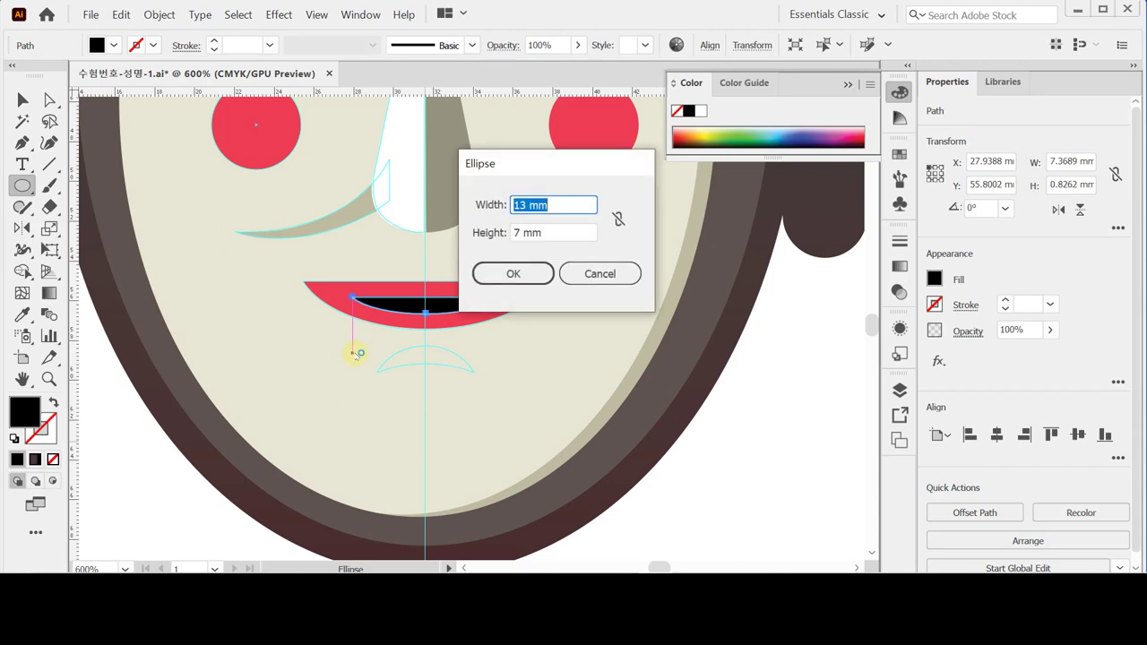
text(5)
key(Tab)
key(BackSpace)
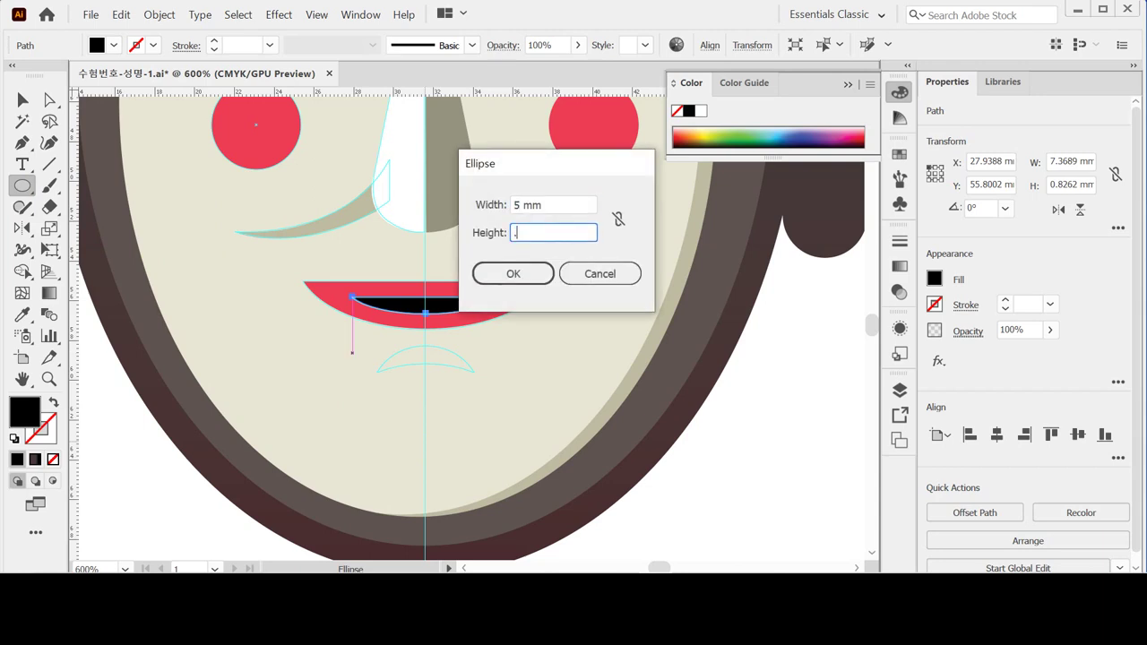
text(7)
key(Tab)
text(5.5)
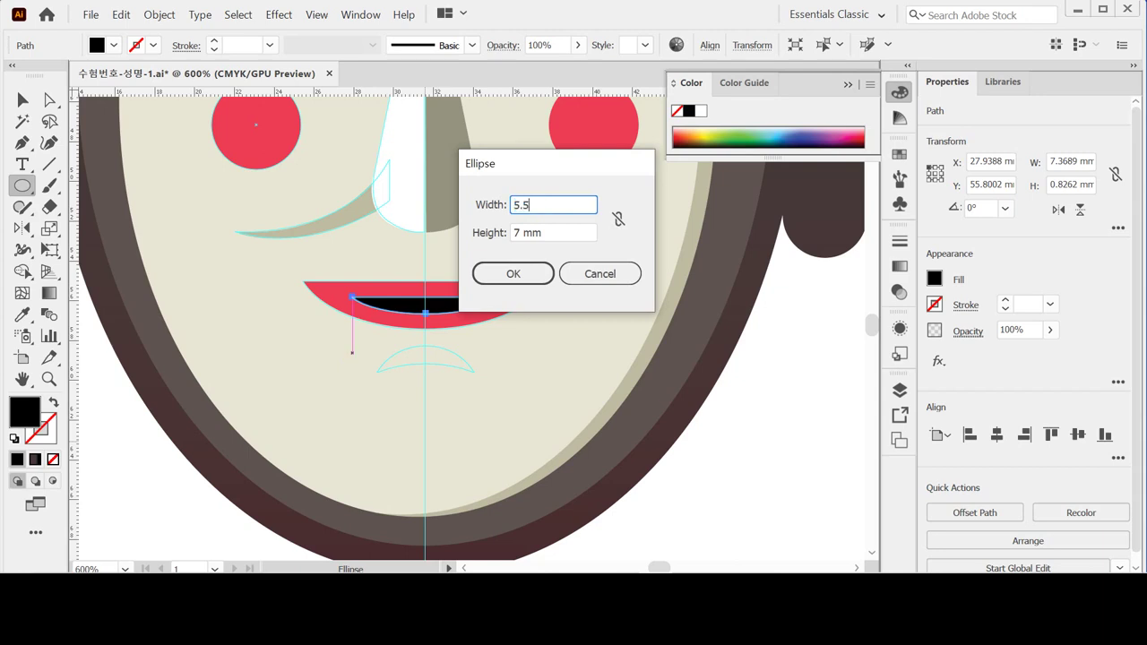
key(Tab)
text(5)
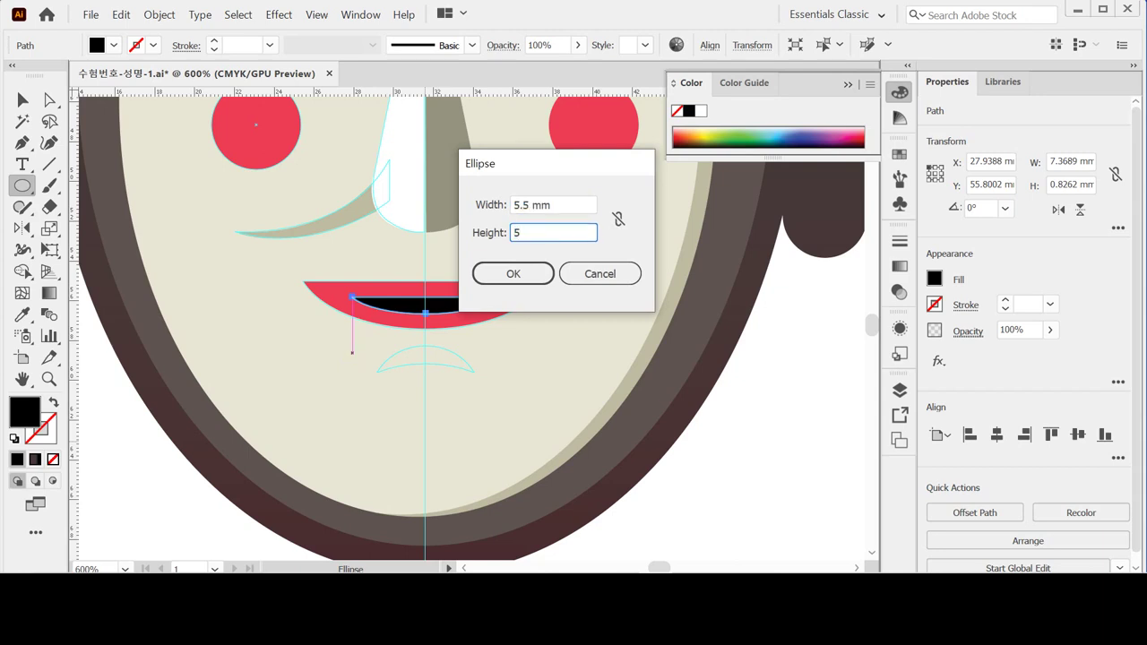
key(Return)
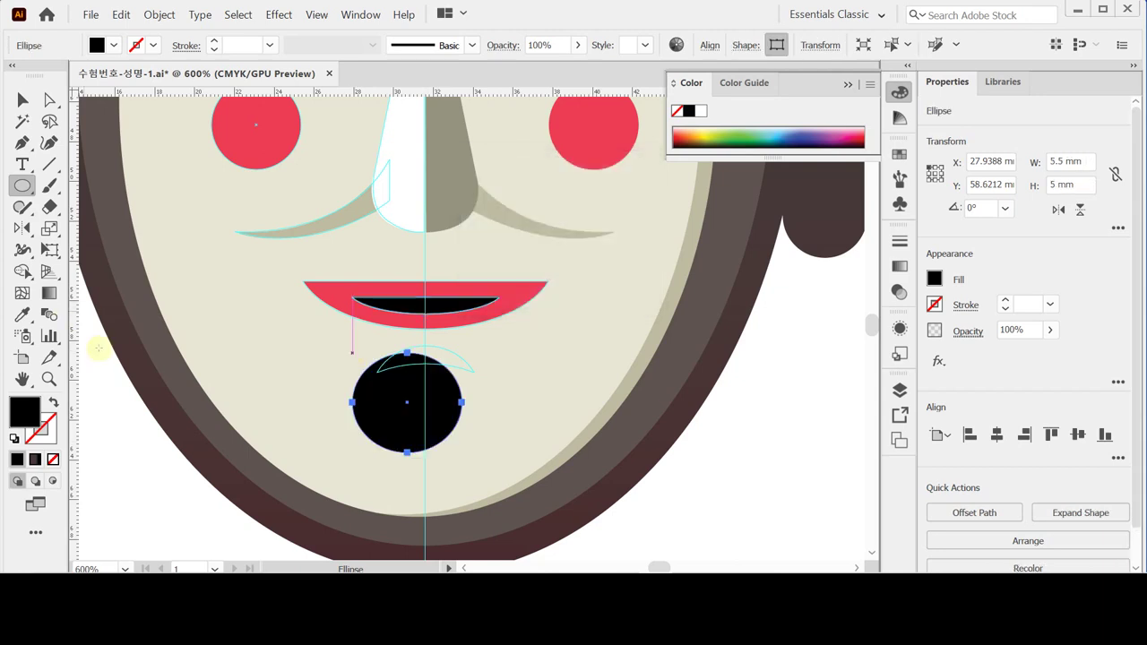
Step: Centre the chin ellipse on the vertical guide along the crease outline's upper arc, and give it the cheek crease's khaki fill
ctrl+click(408, 409)
mouse_move(408, 410)
mouse_down()
mouse_move(468, 409)
mouse_move(420, 406)
mouse_up()
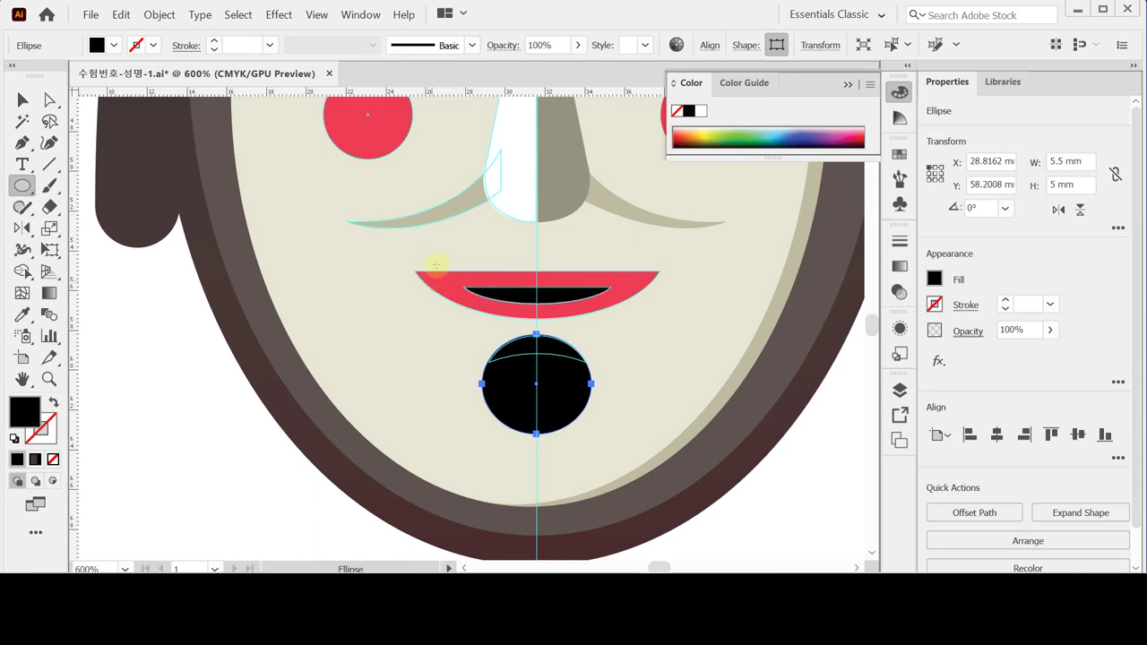
key(i)
click(459, 208)
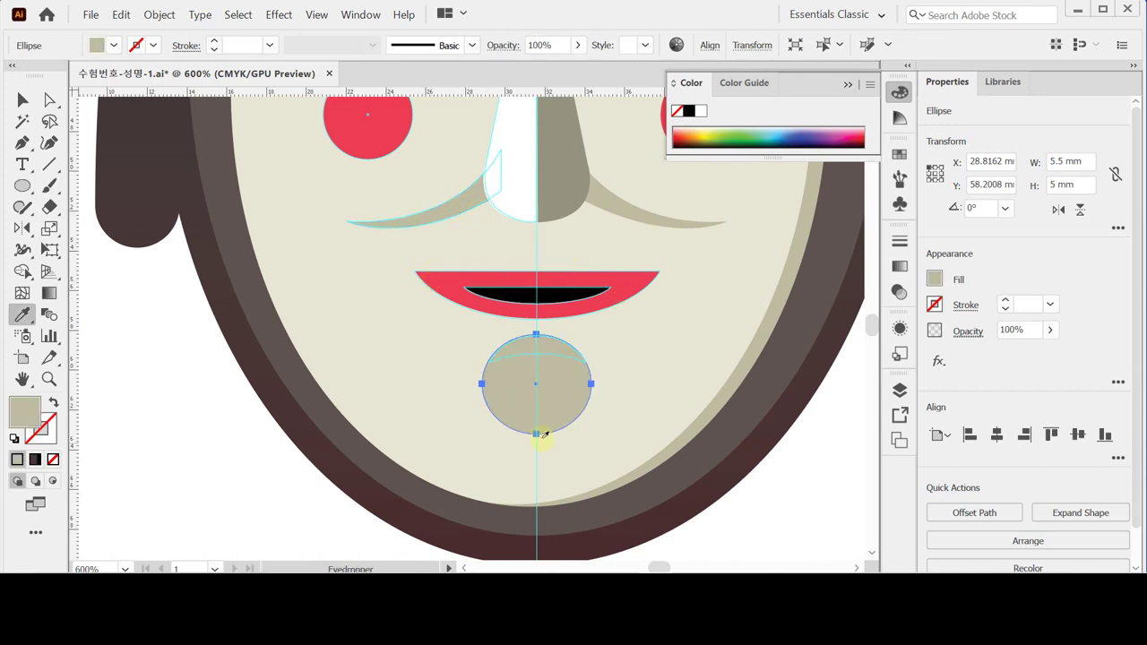
Step: Create a 10 × 7 mm ellipse over the lower part of the chin ellipse, with the default white fill and black stroke
click(23, 185)
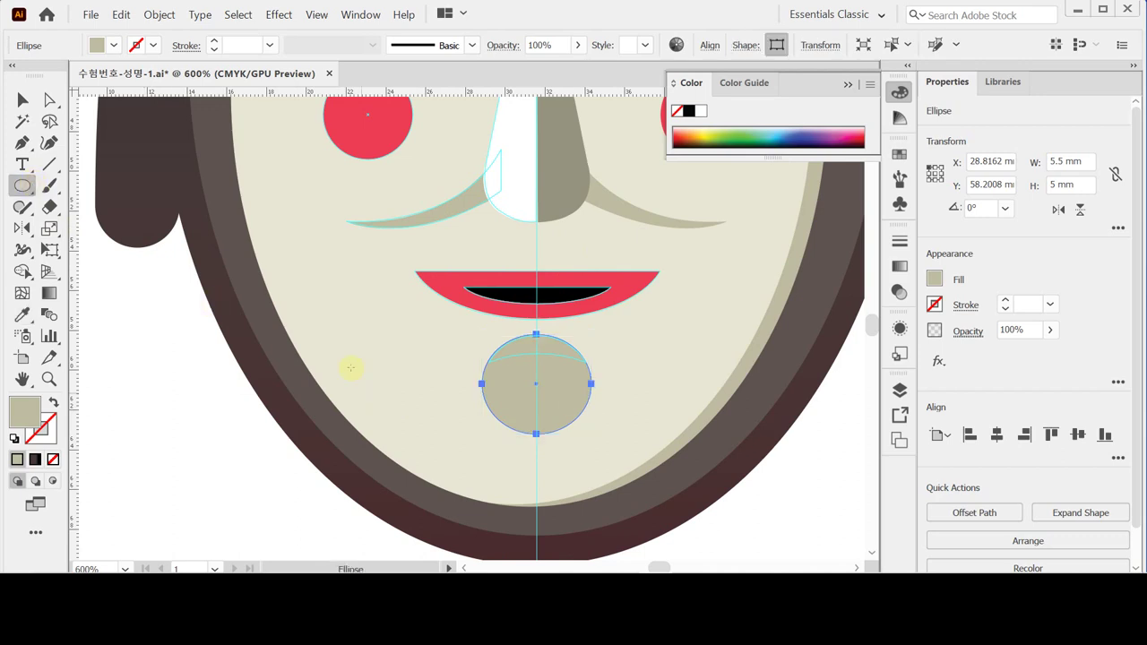
click(442, 378)
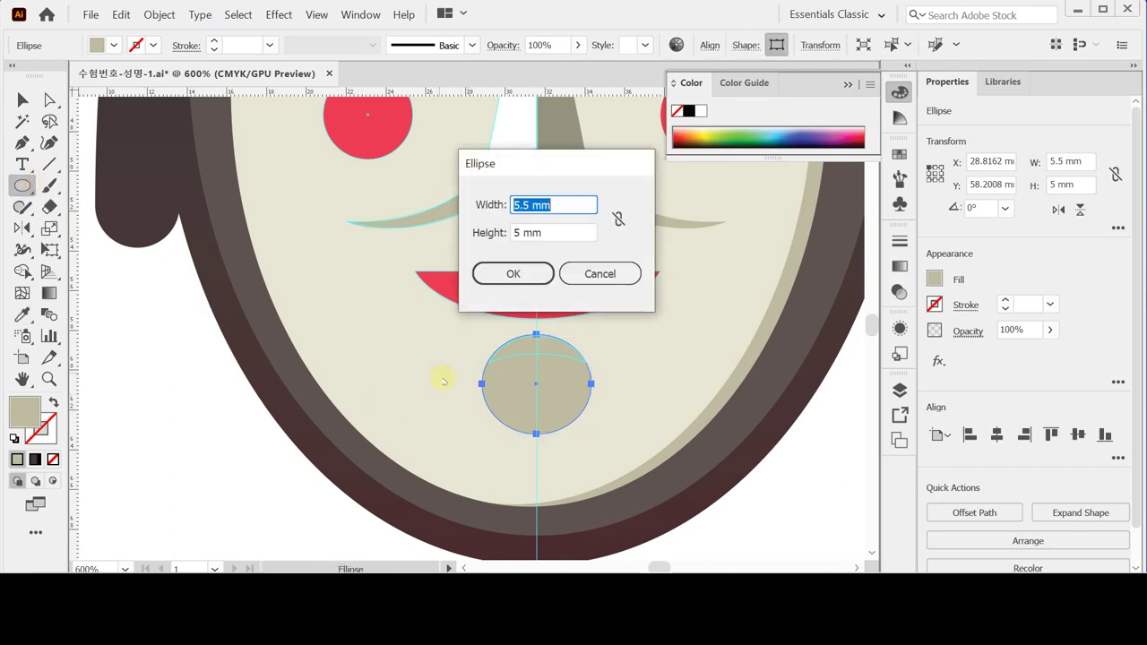
text(10)
key(Tab)
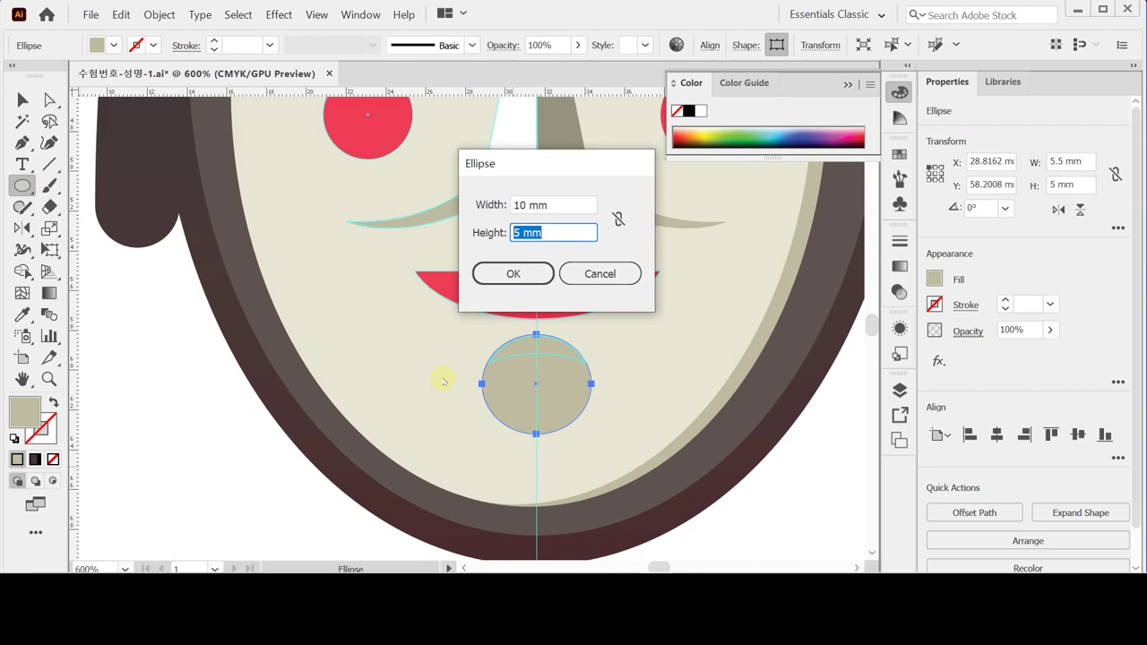
text(7)
key(Return)
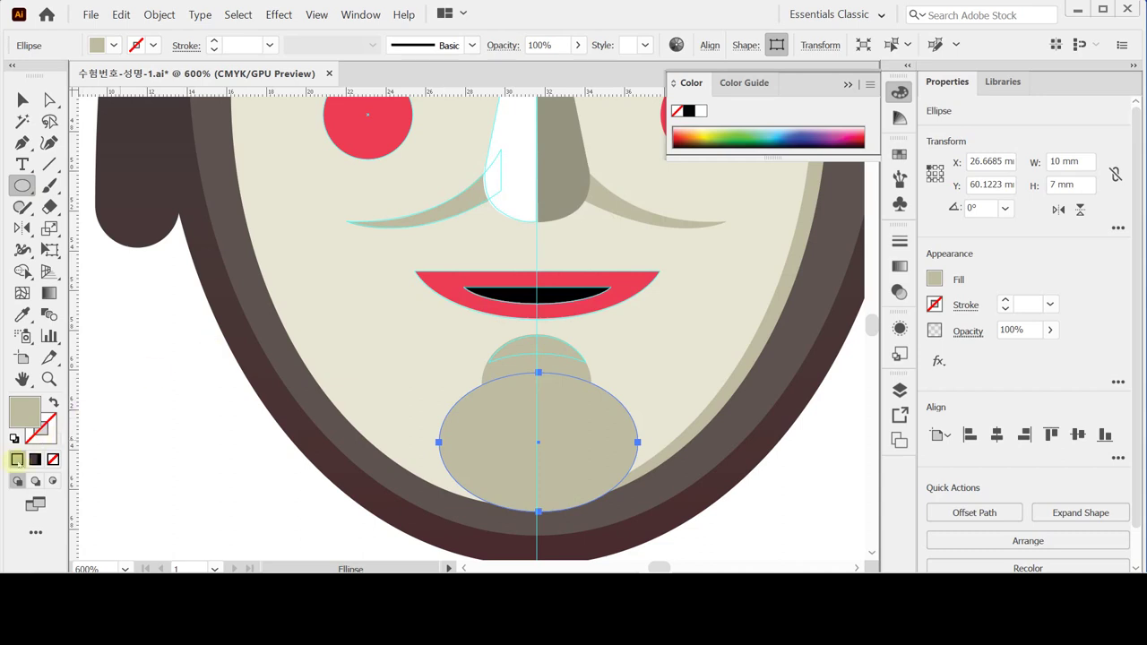
click(14, 438)
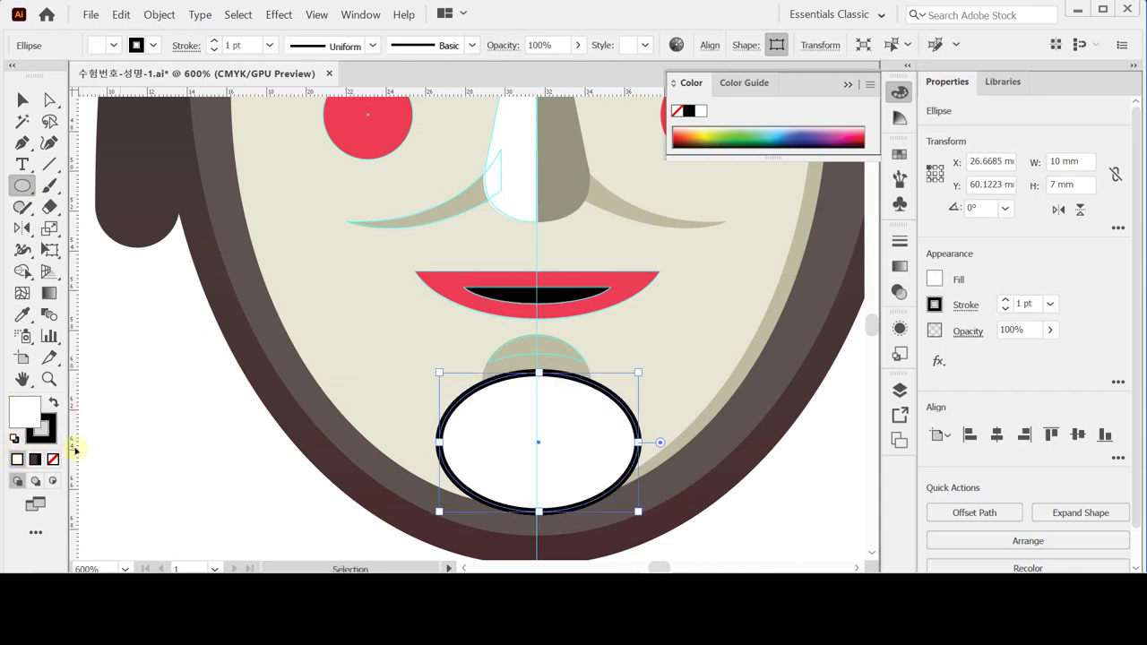
Step: Nudge the white ellipse up until its top edge meets the lower arc of the chin crease outline
key(Up)
key(Up)
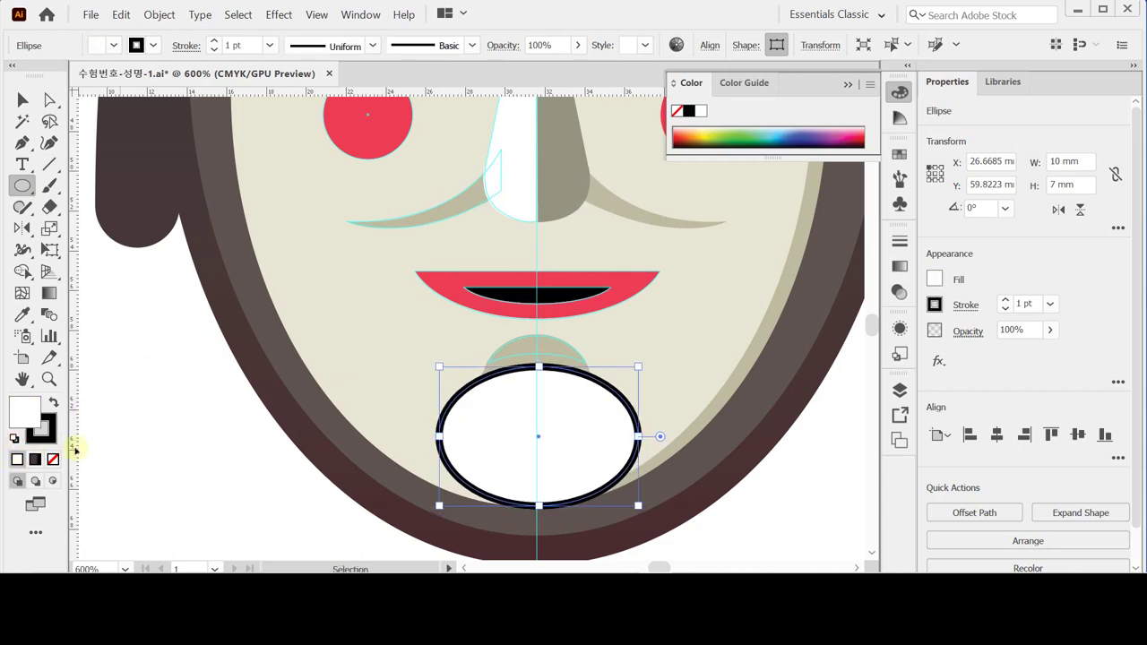
key(Up)
key(Up)
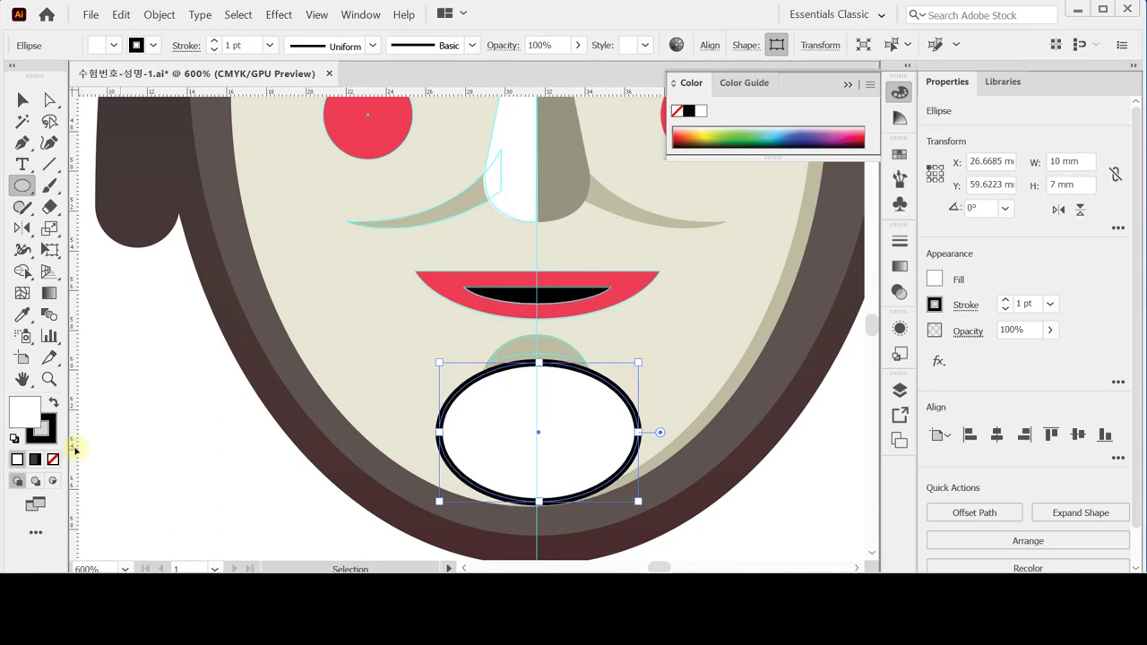
key(Up)
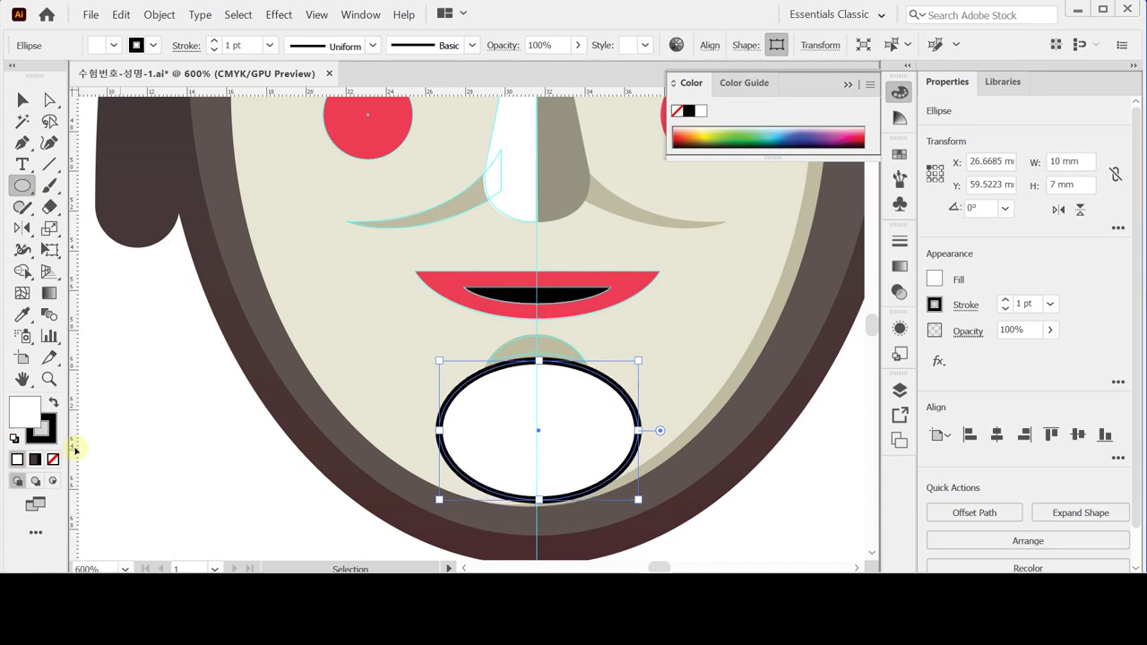
key(Up)
key(Left)
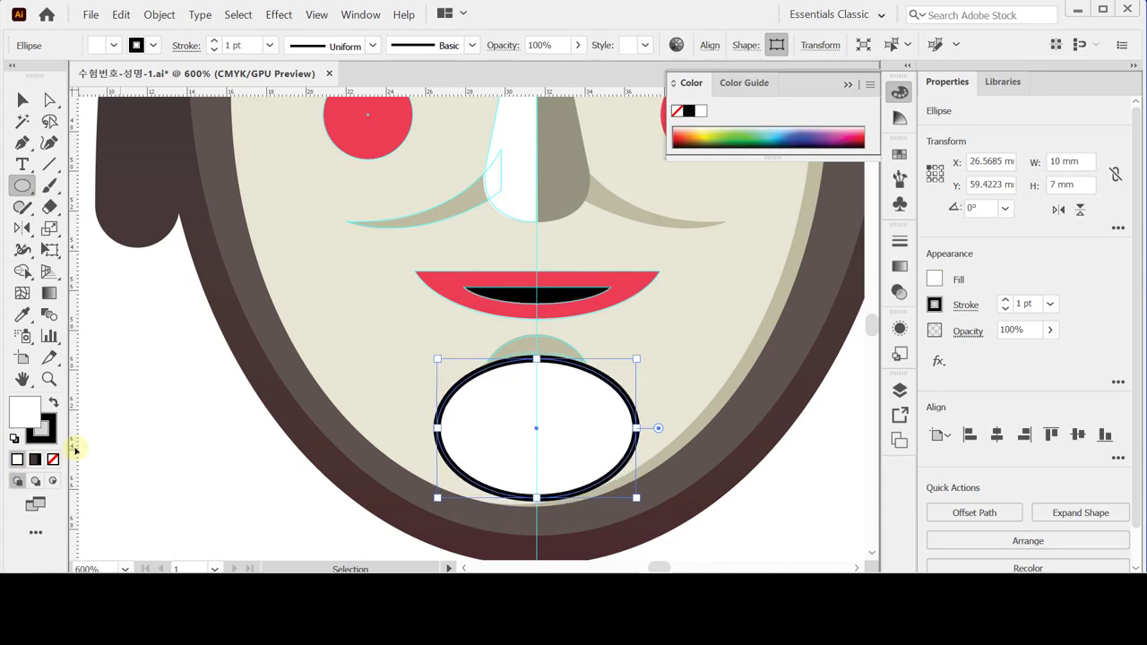
key(Up)
key(Right)
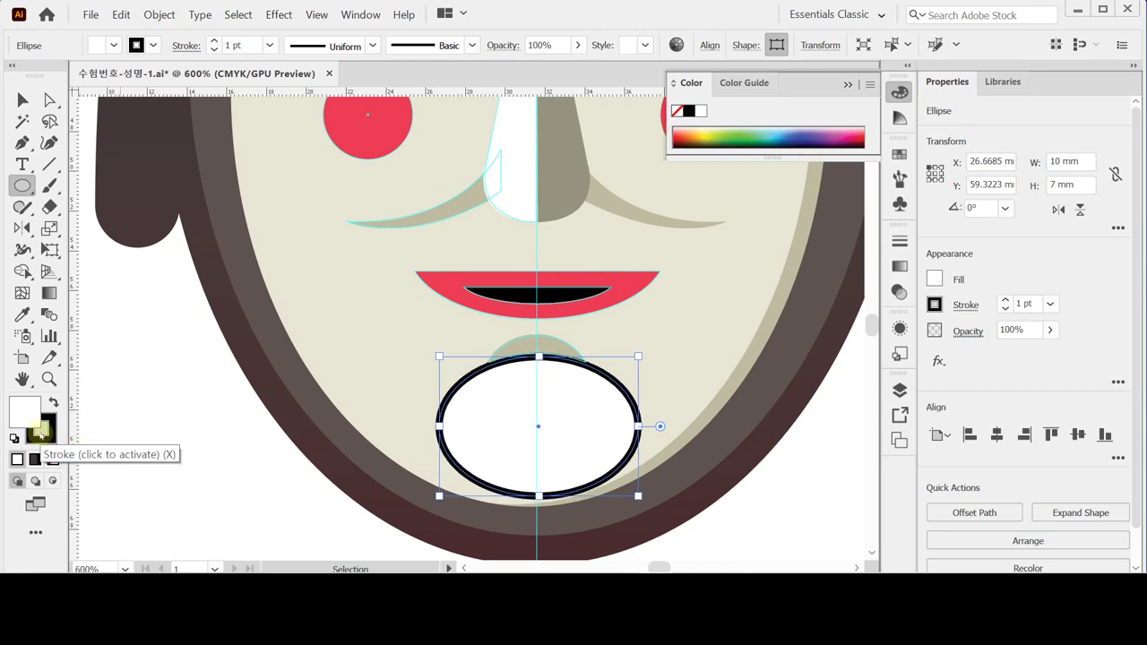
click(40, 431)
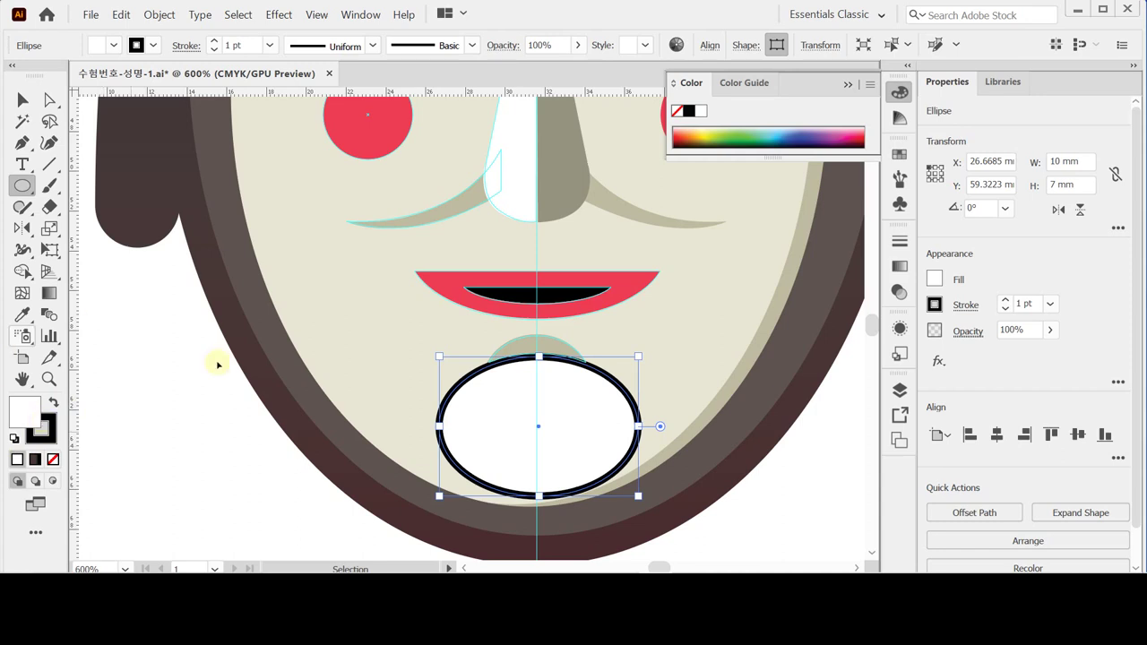
Step: Subtract the white ellipse from the khaki chin ellipse with both centred horizontally on each other, and save the file
ctrl+shift+click(515, 347)
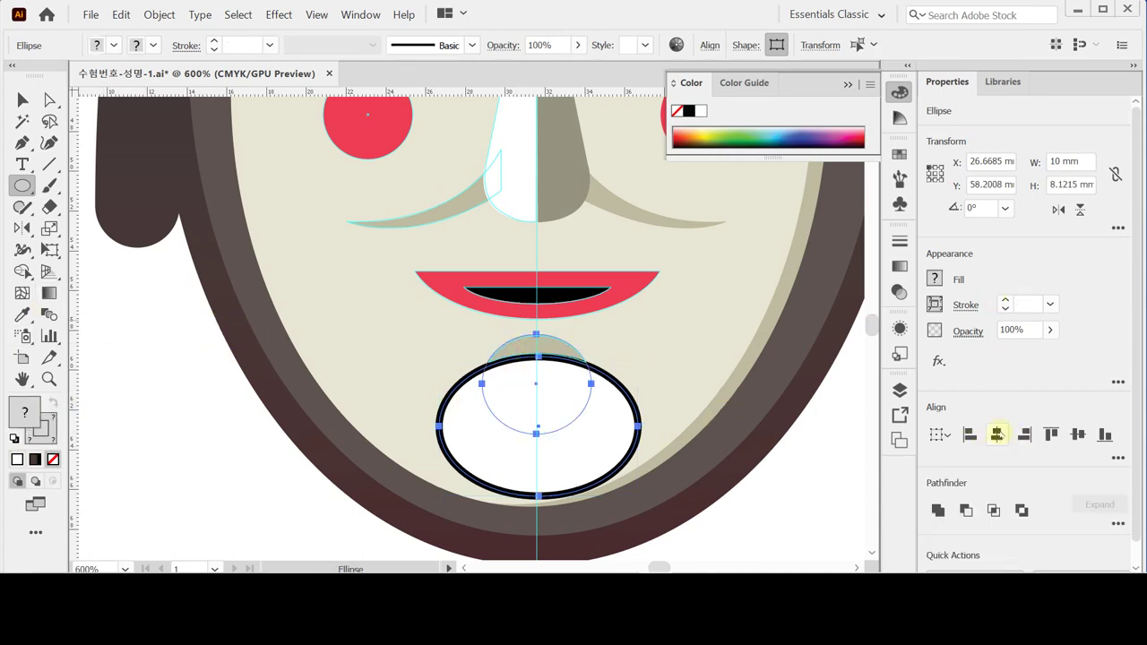
click(996, 435)
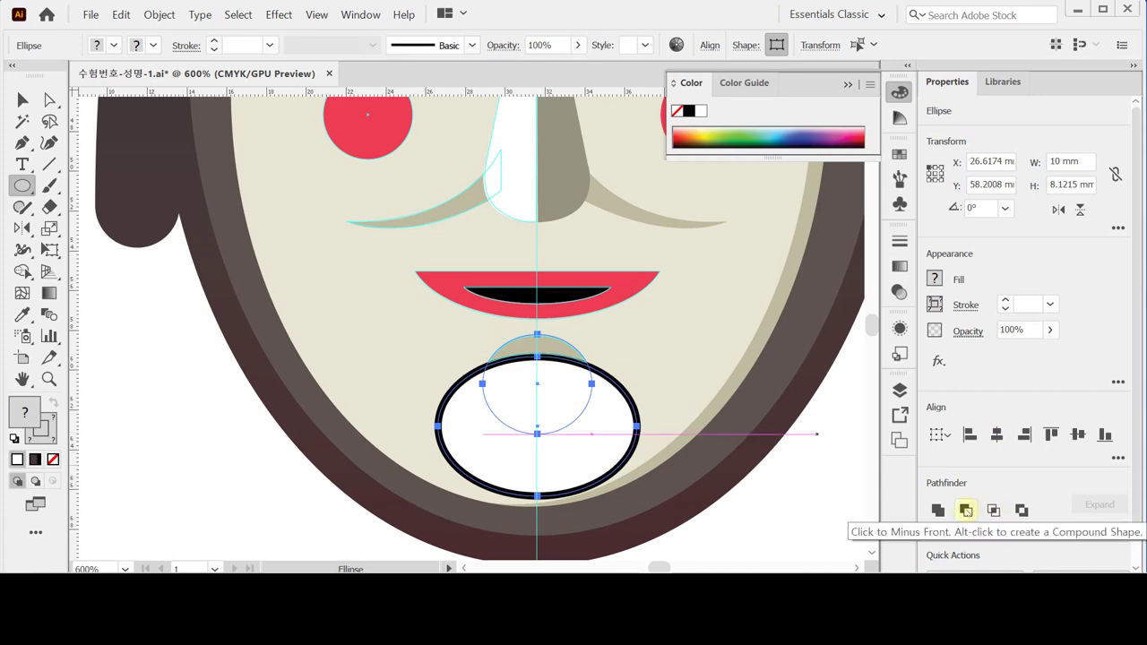
click(966, 510)
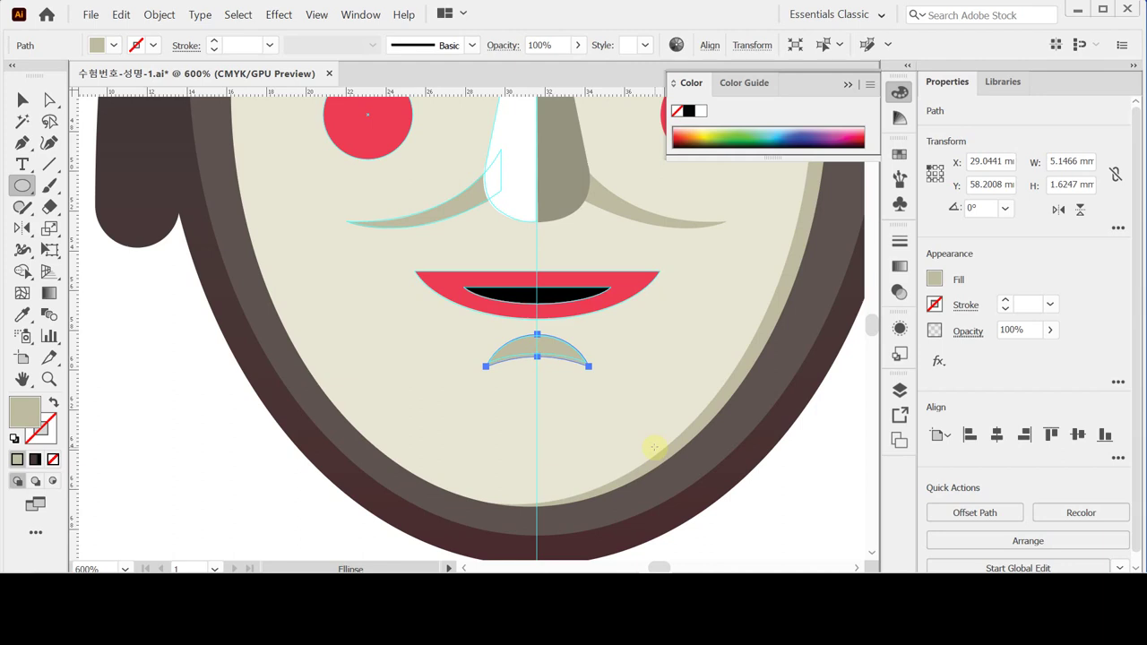
key(ctrl)
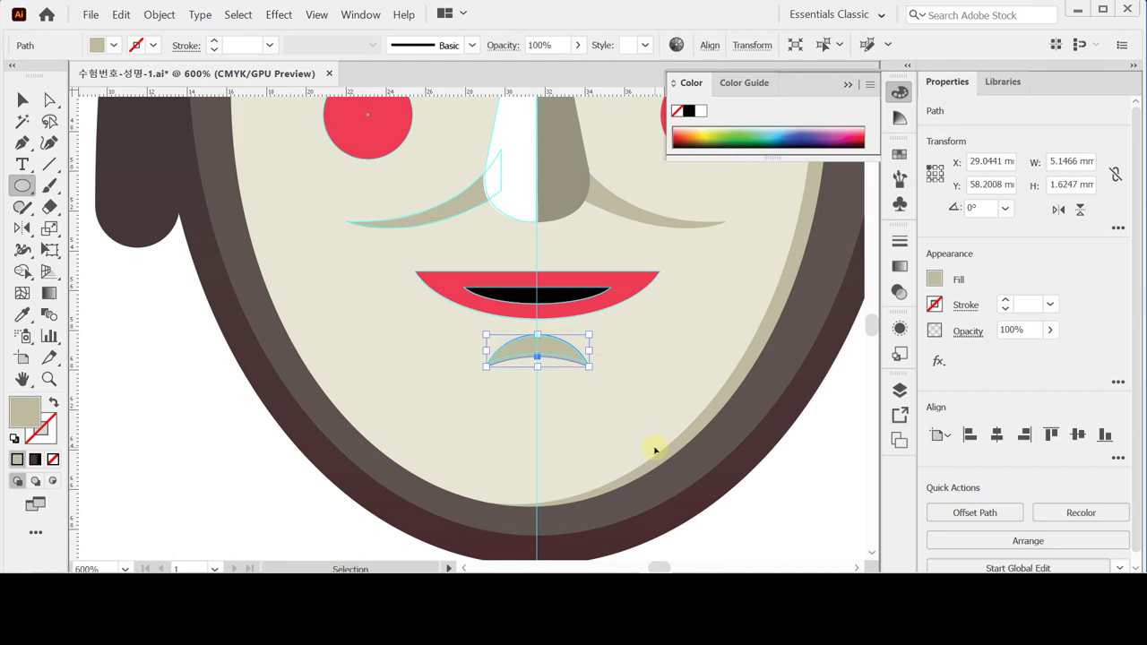
key(ctrl+s)
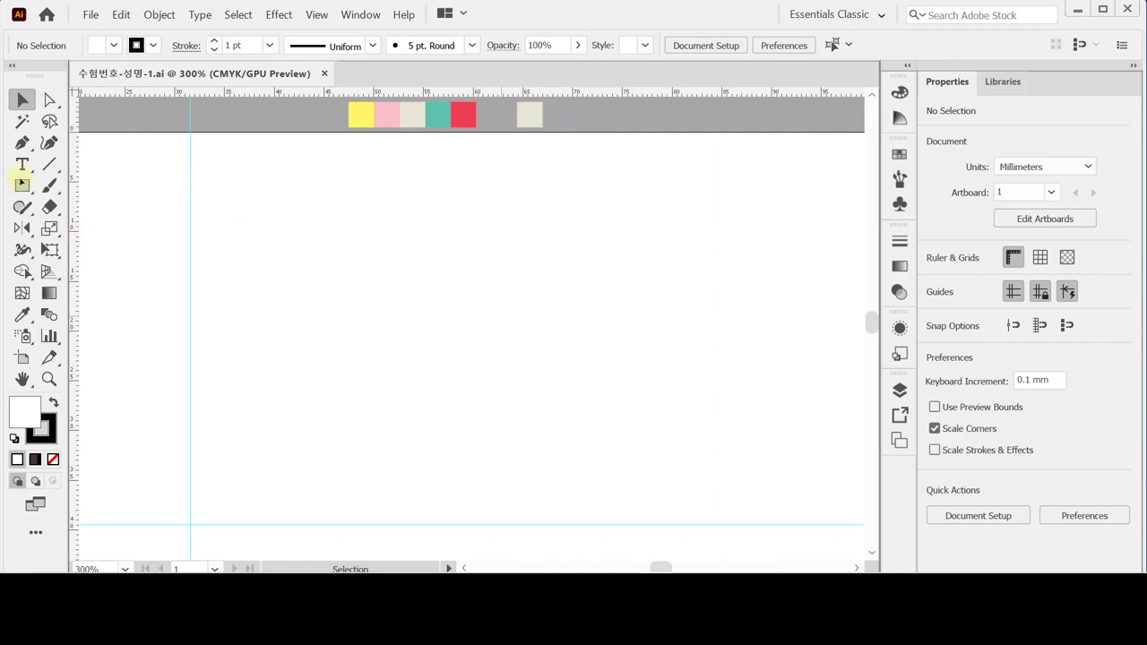
Step: Create a 3.5 × 24 mm rectangle in the empty artboard area below the colour swatches
click(22, 185)
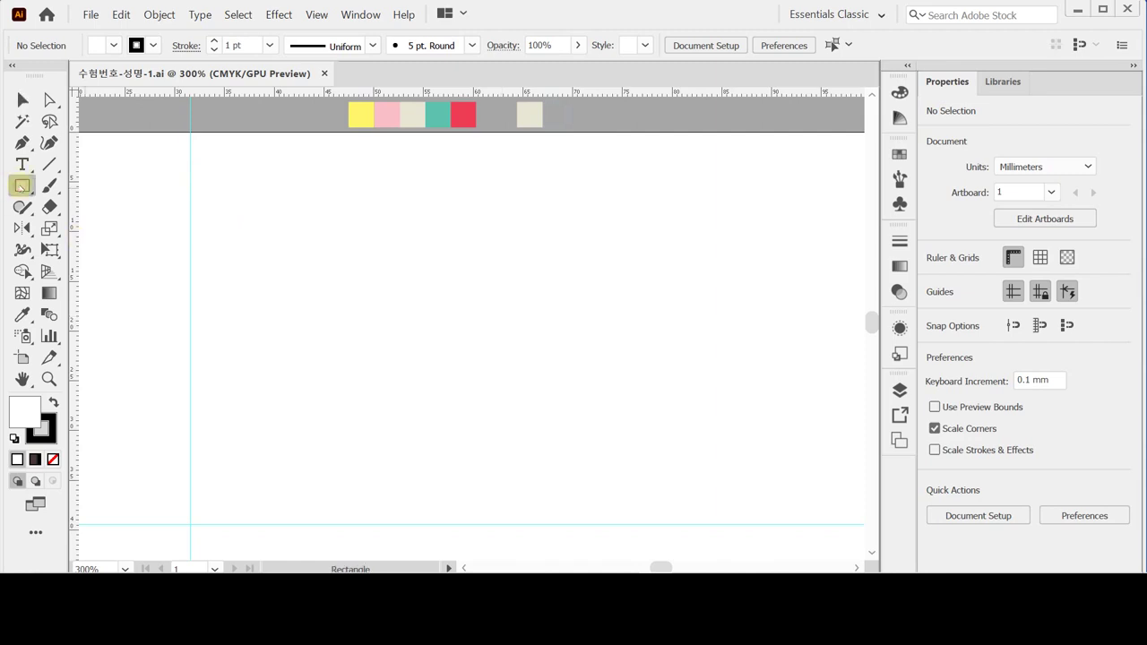
click(252, 215)
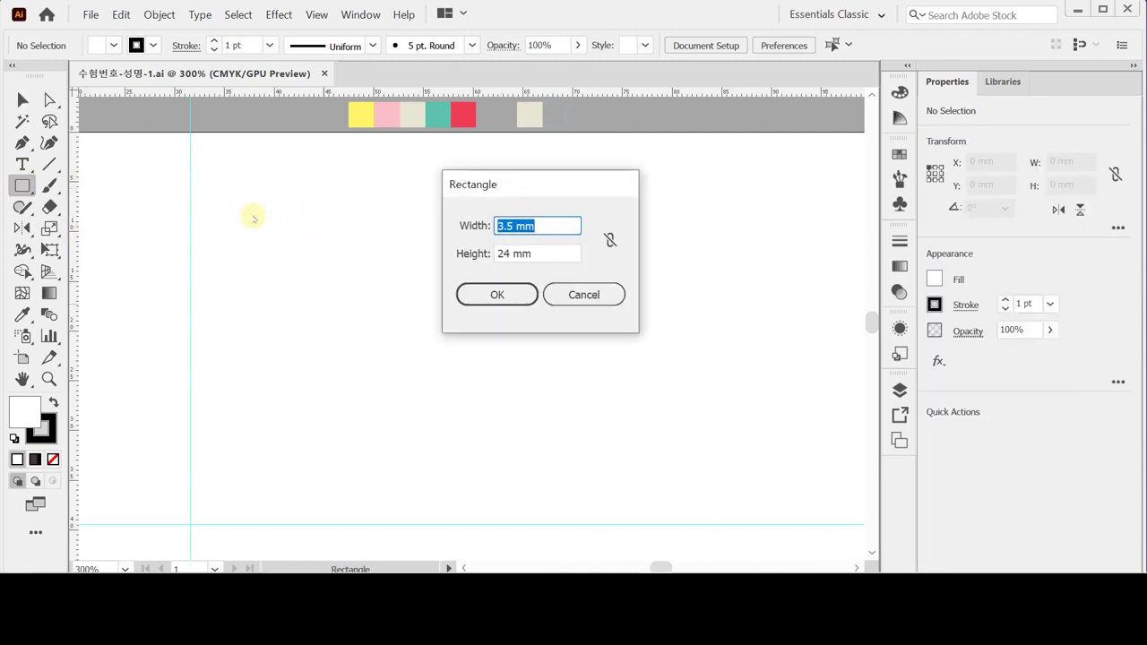
click(544, 226)
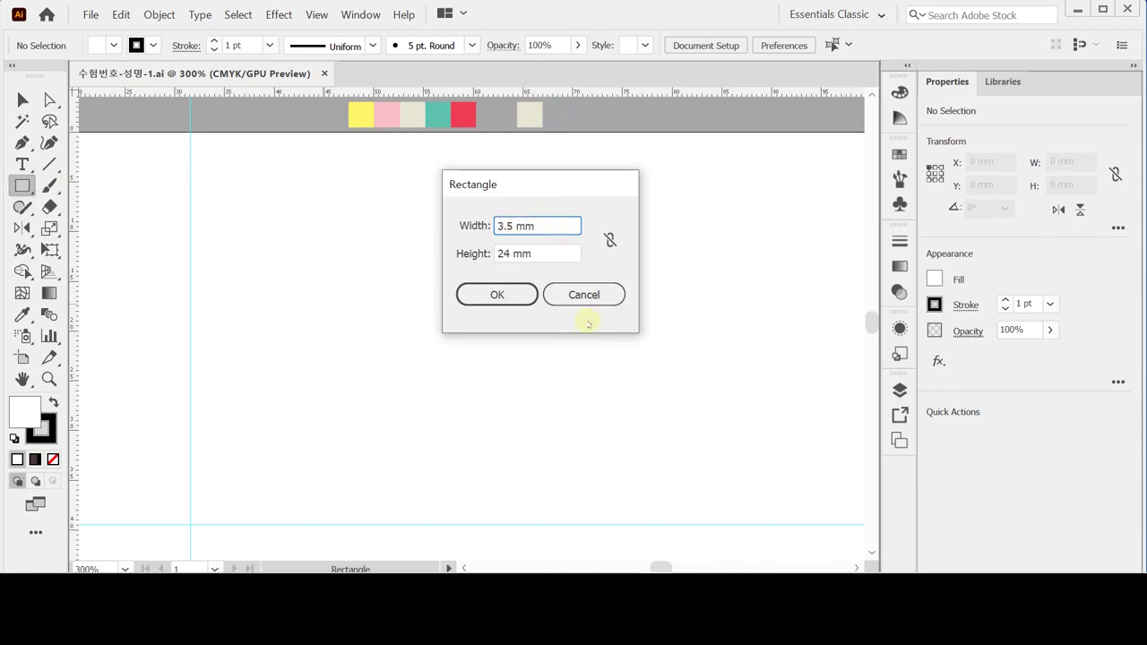
click(497, 294)
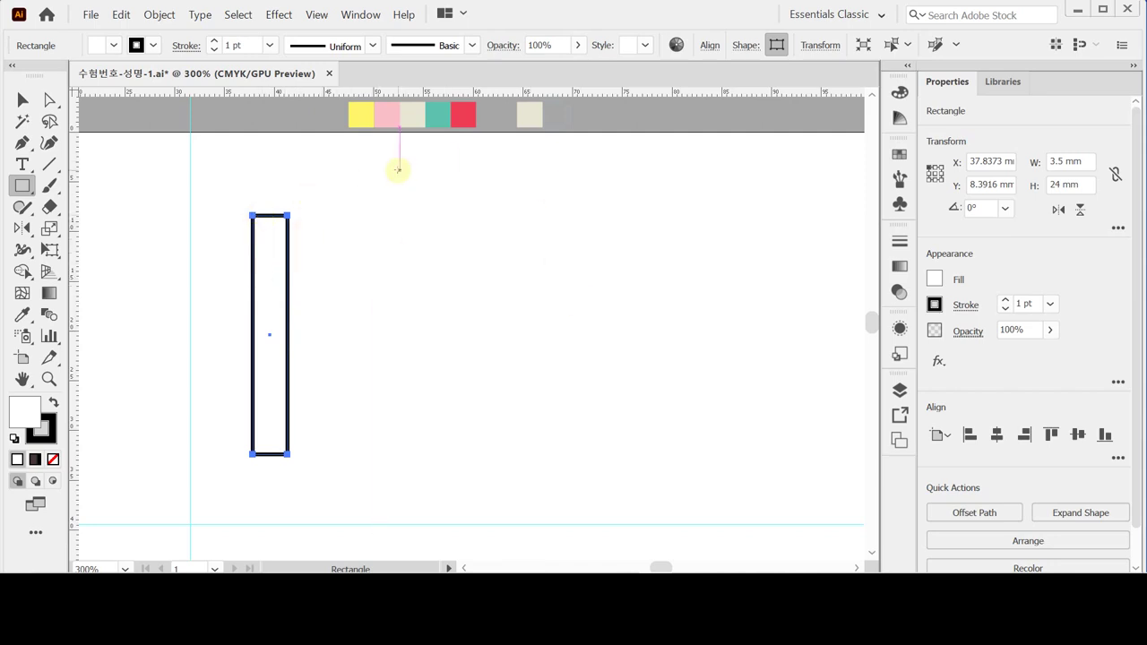
click(438, 207)
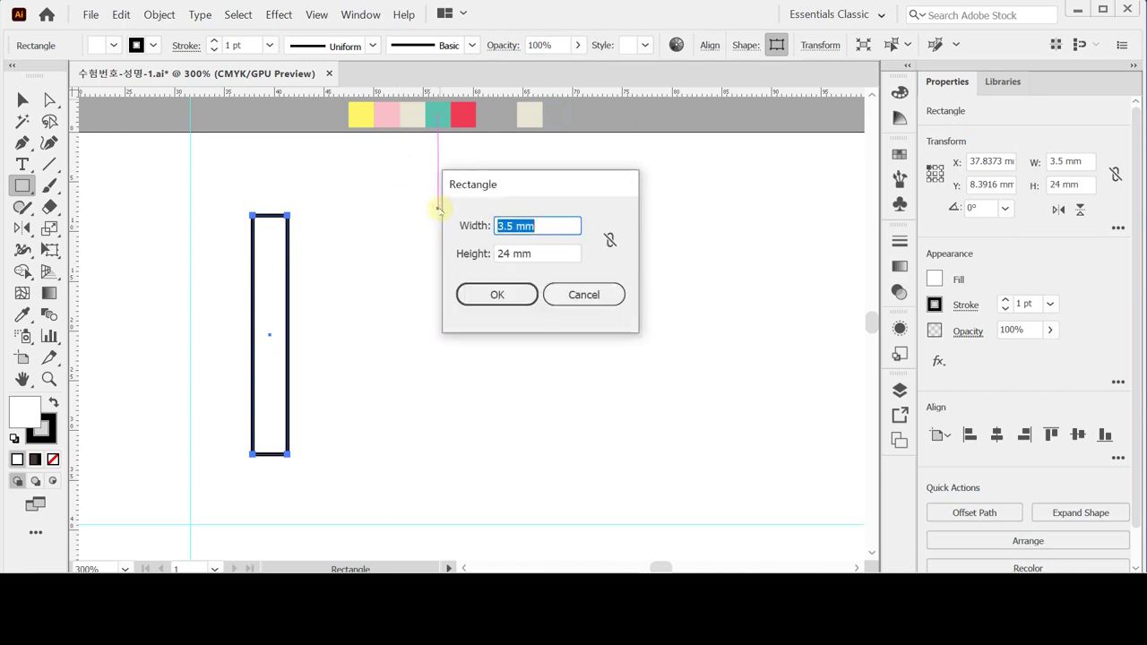
click(576, 298)
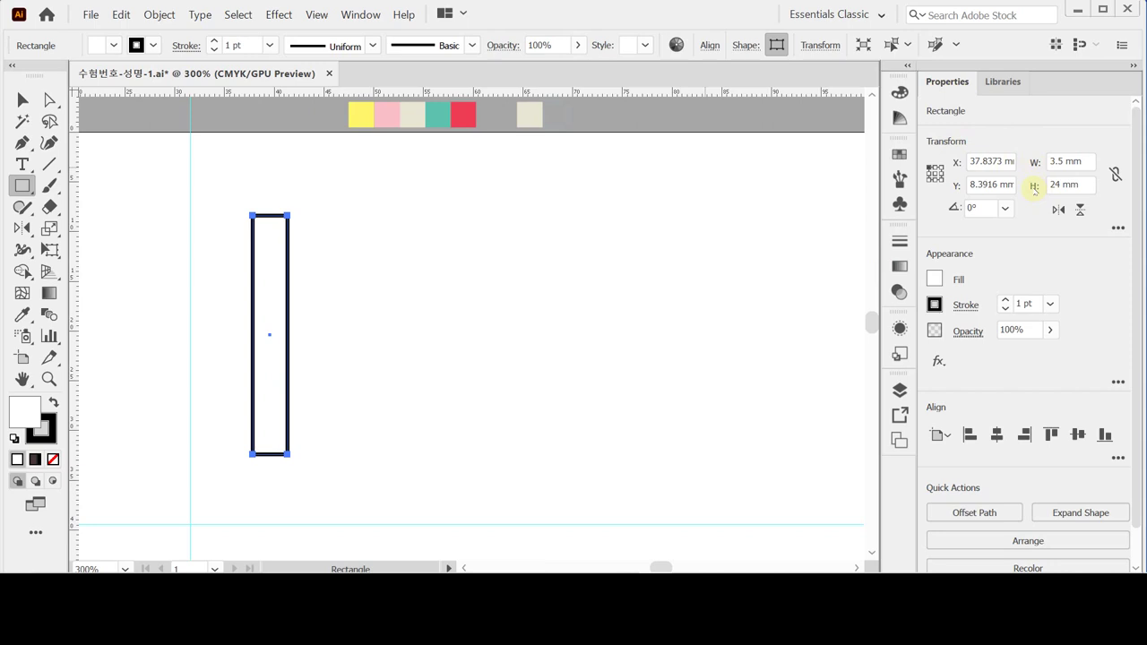
Step: Make a copy of the rectangle moved 3.5 mm horizontally and 0 mm vertically
key(v)
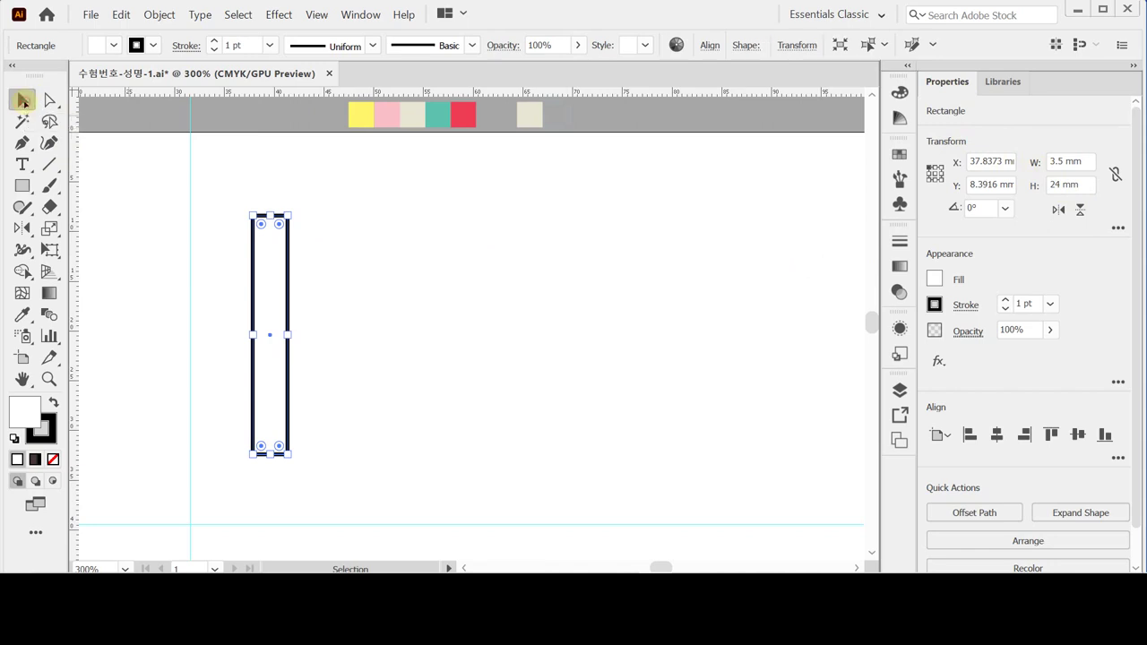
double_click(23, 101)
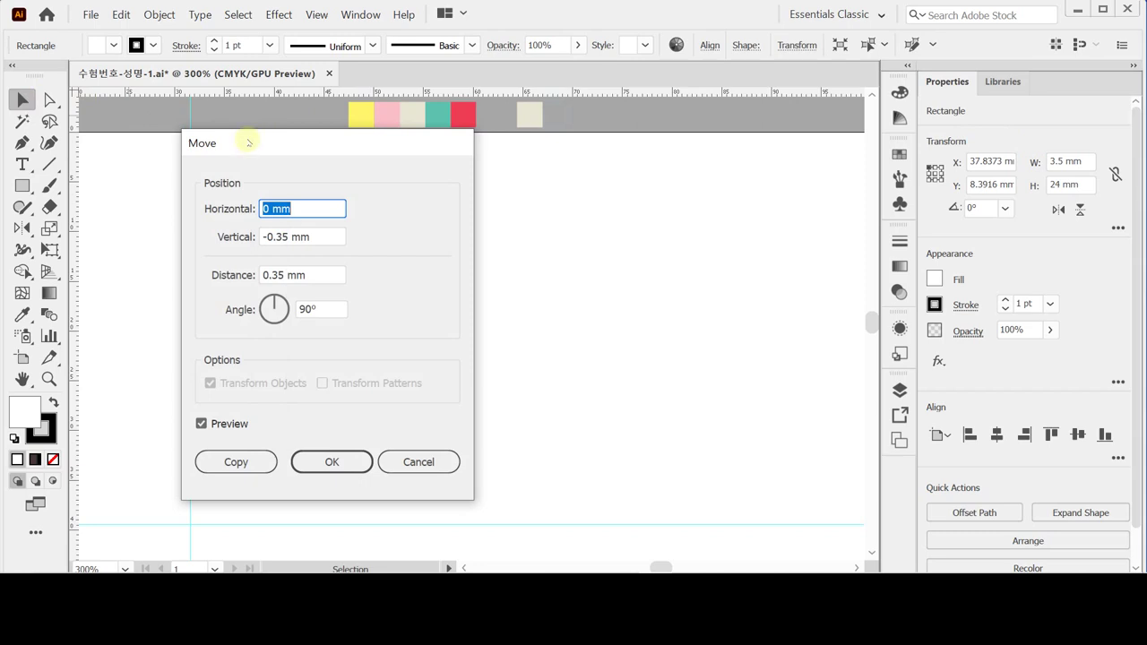
drag(245, 141, 532, 161)
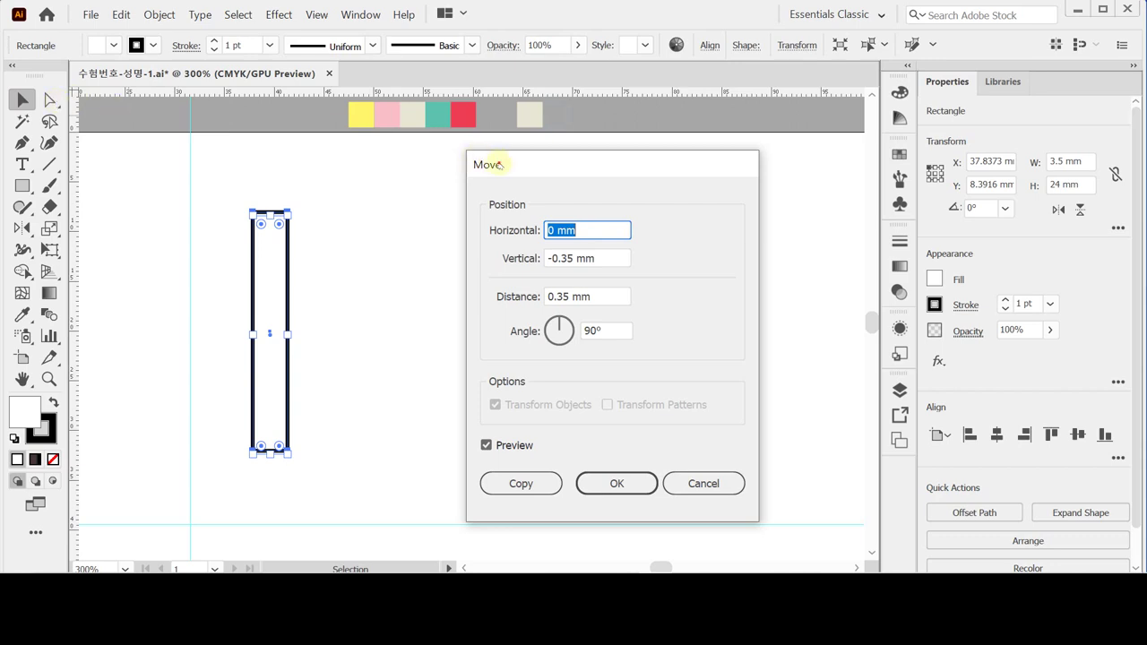
drag(495, 164, 495, 164)
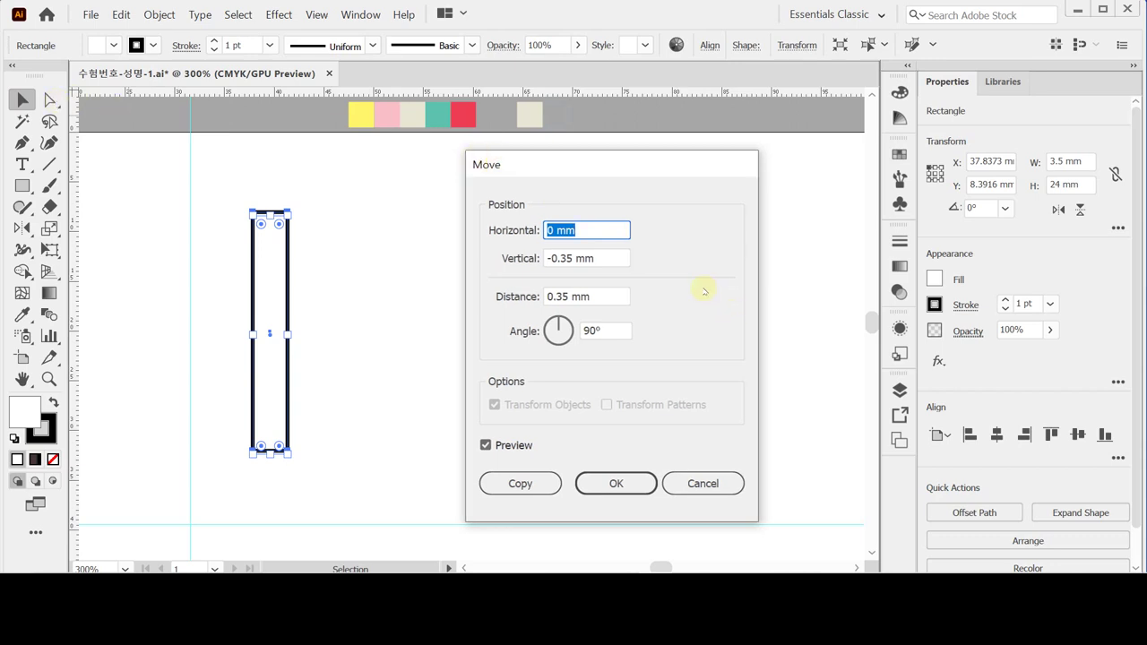
text(3.5)
key(Tab)
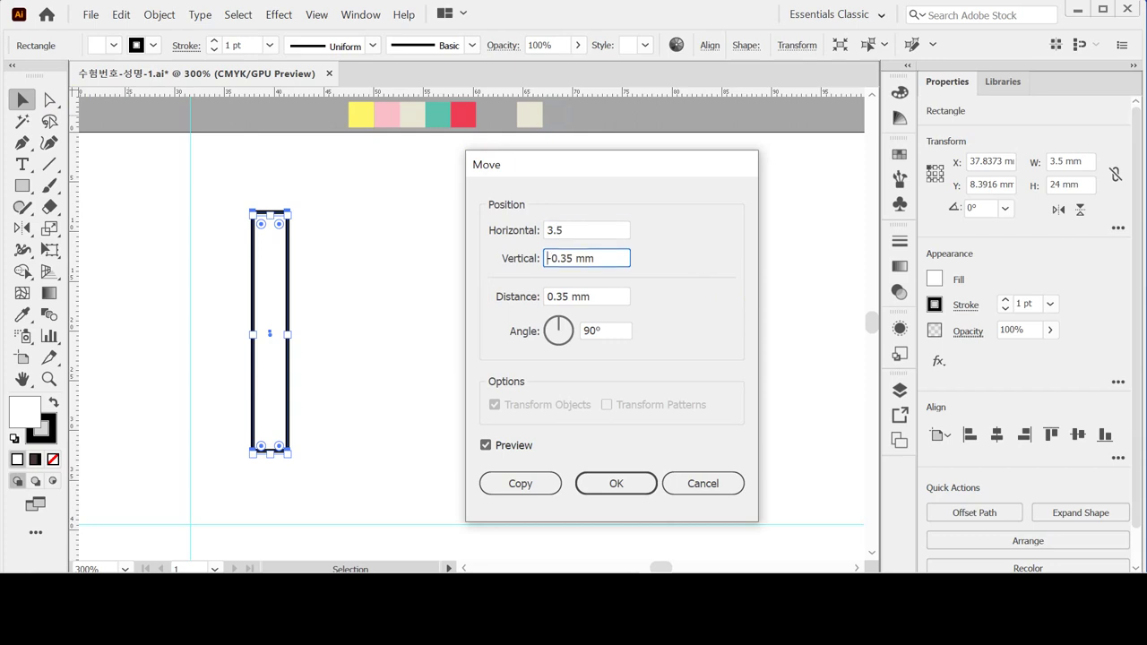
text(0)
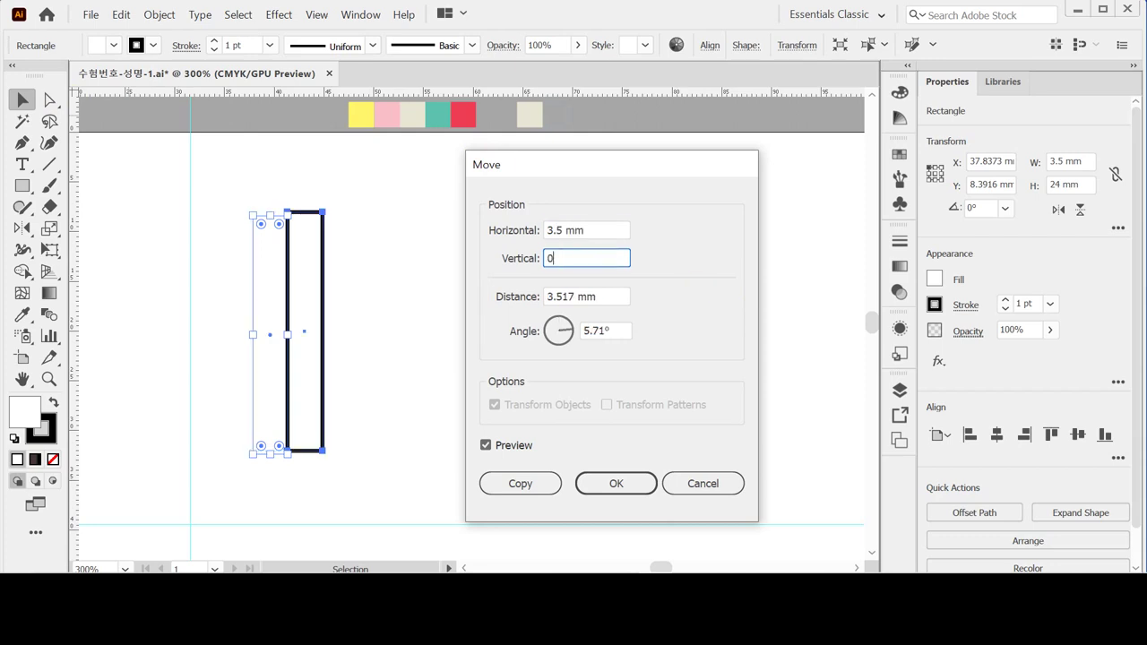
key(Tab)
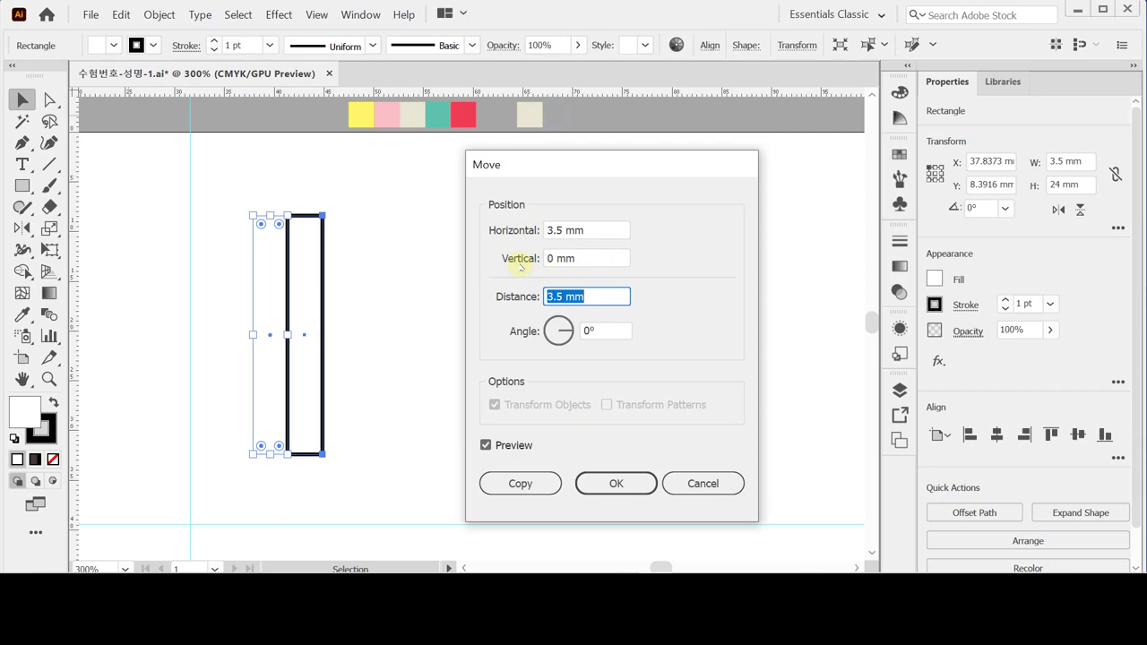
double_click(509, 446)
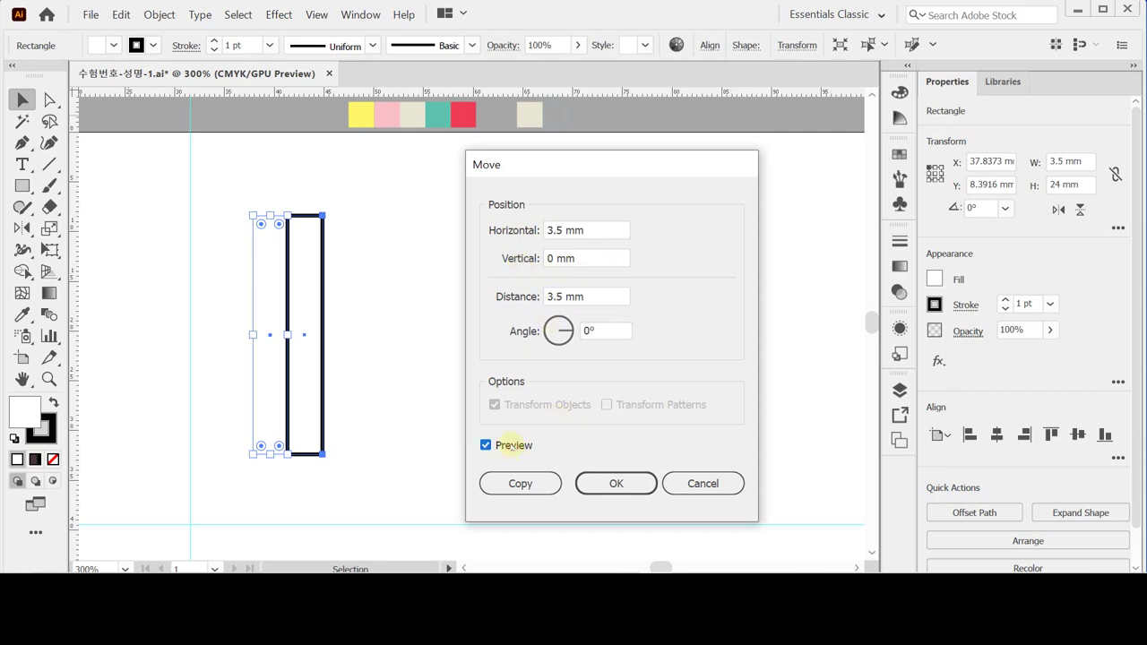
double_click(511, 446)
click(510, 445)
click(510, 445)
click(520, 484)
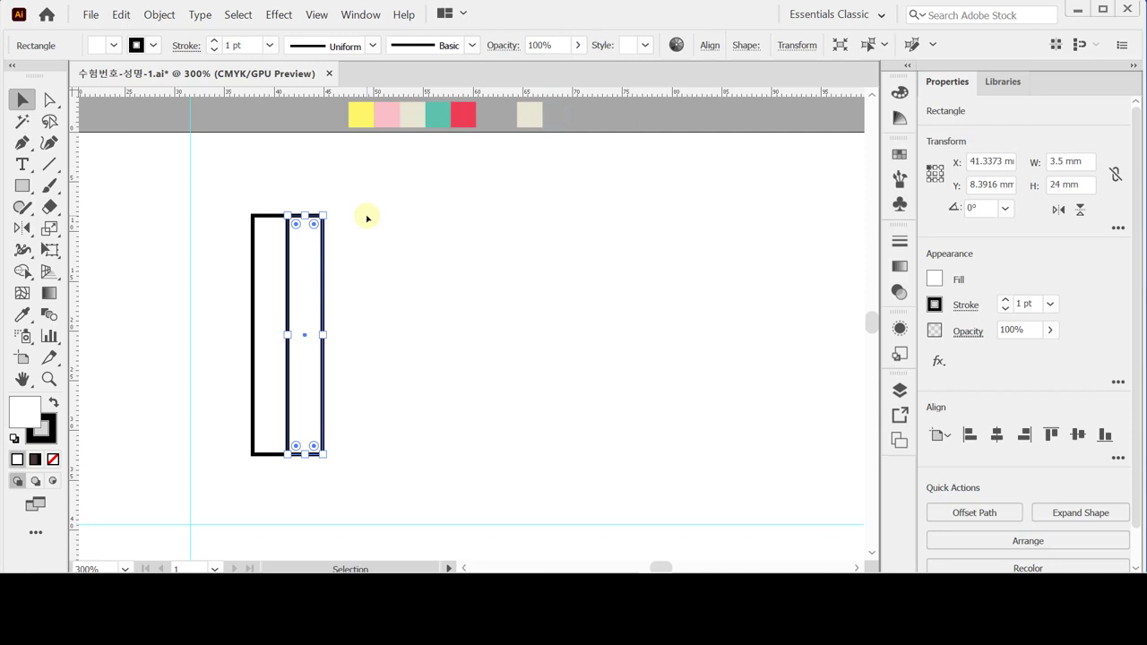
Step: Repeat the offset copy four more times to form a row of six adjoining stripes
key(a)
key(ctrl+d)
key(ctrl+d)
key(ctrl+d)
key(ctrl+d)
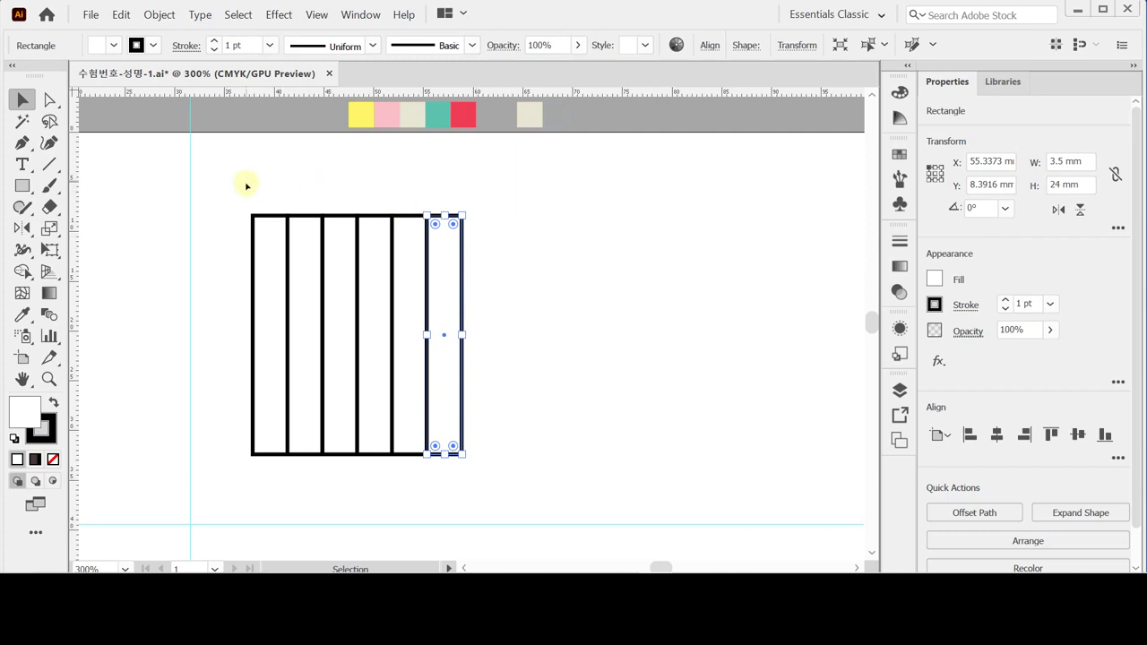
Step: Colour the first three stripes from the left with the yellow, pink and beige swatches, in that order
click(266, 235)
key(i)
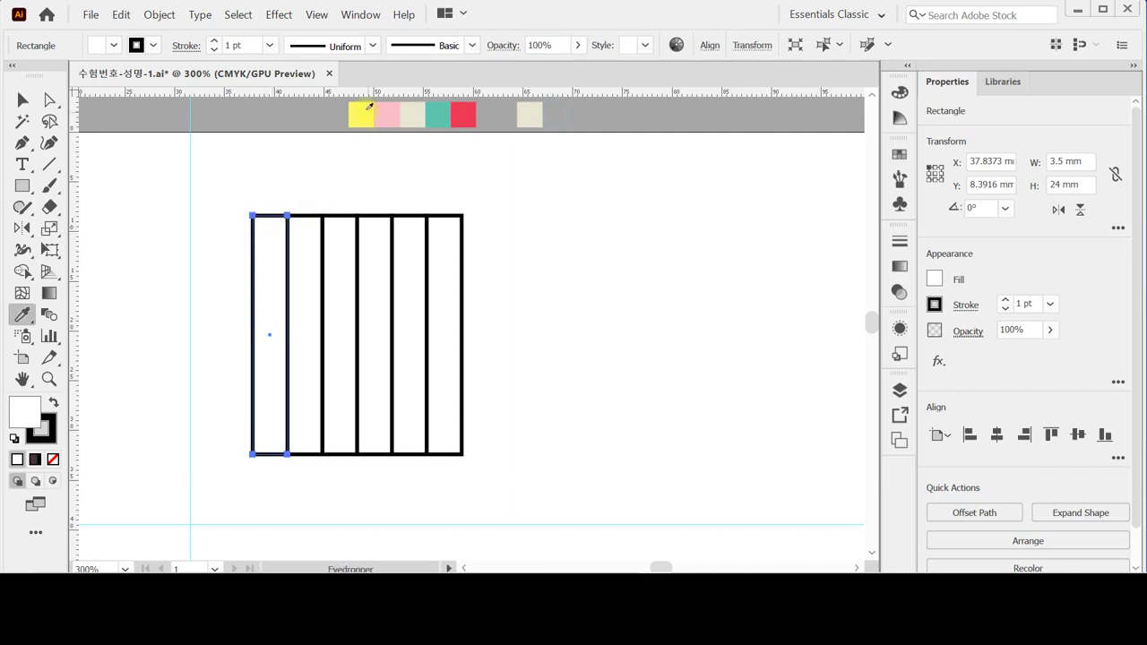
click(361, 115)
ctrl+click(309, 226)
click(392, 116)
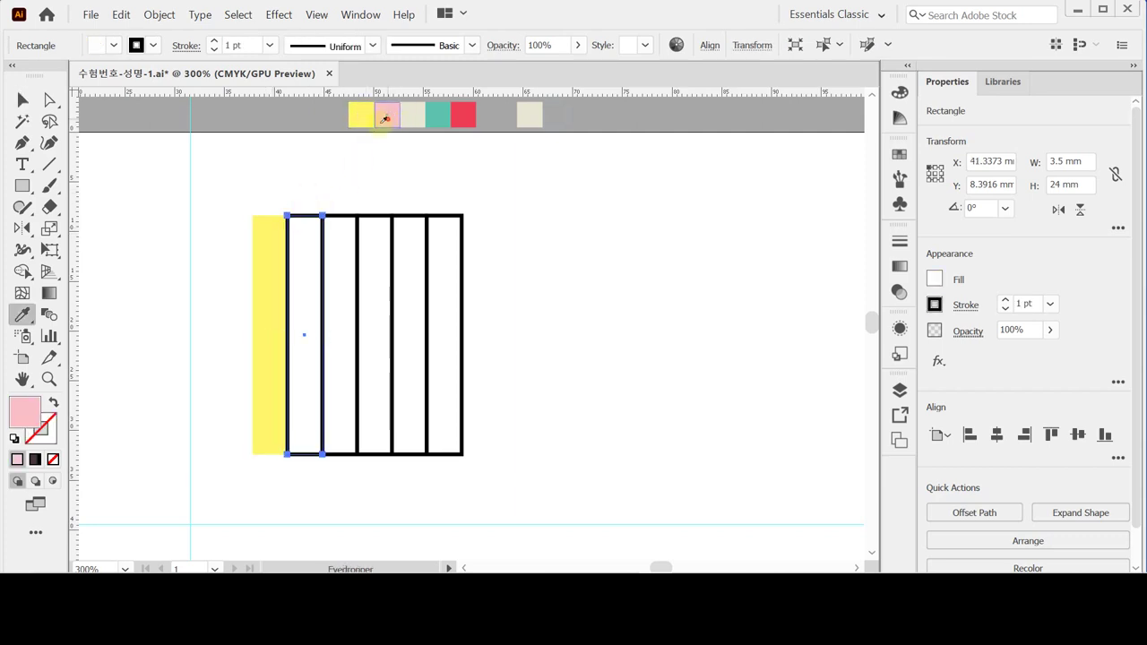
ctrl+click(337, 220)
click(411, 116)
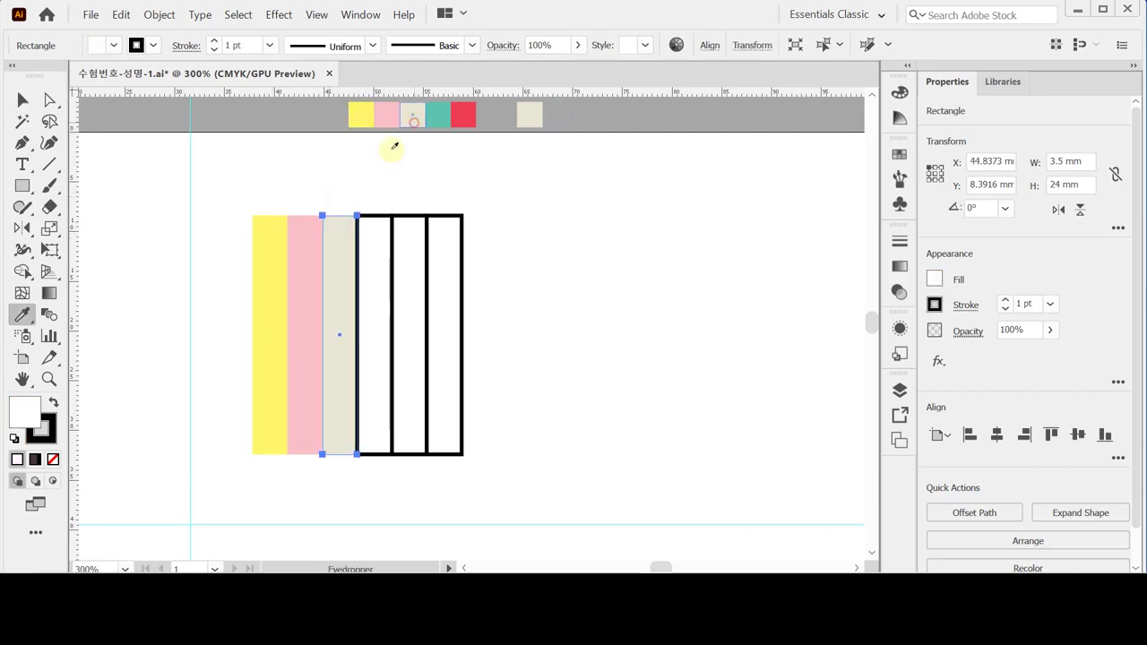
Step: Colour the fourth stripe with the teal swatch and the fifth stripe with the red swatch
ctrl+click(376, 259)
click(437, 114)
ctrl+click(411, 228)
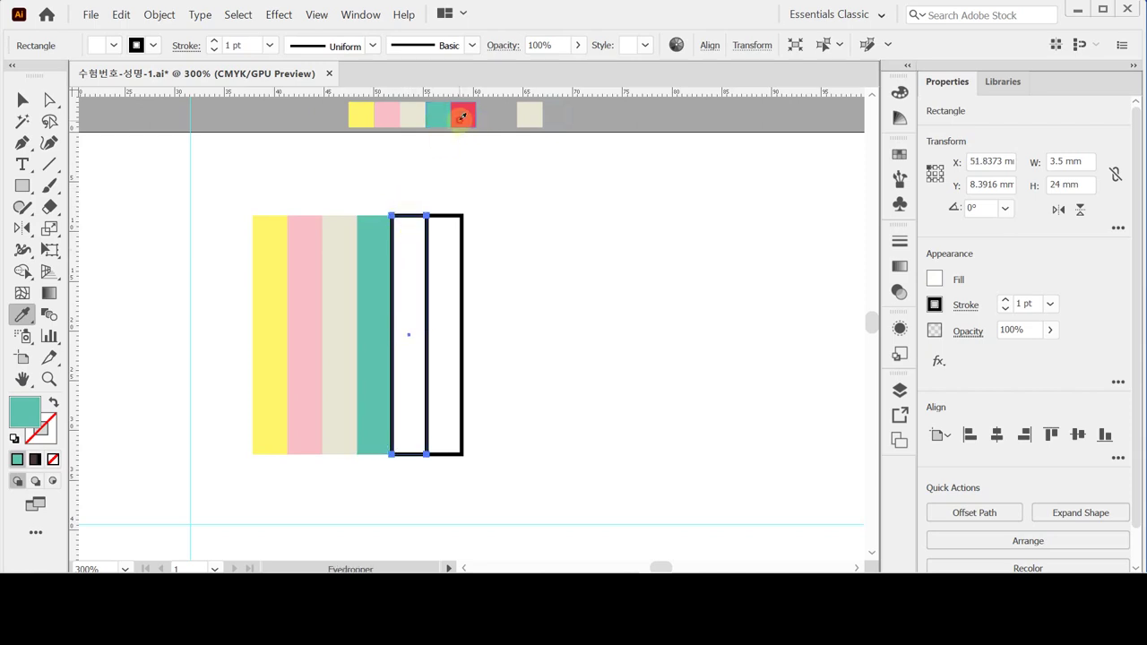
click(465, 114)
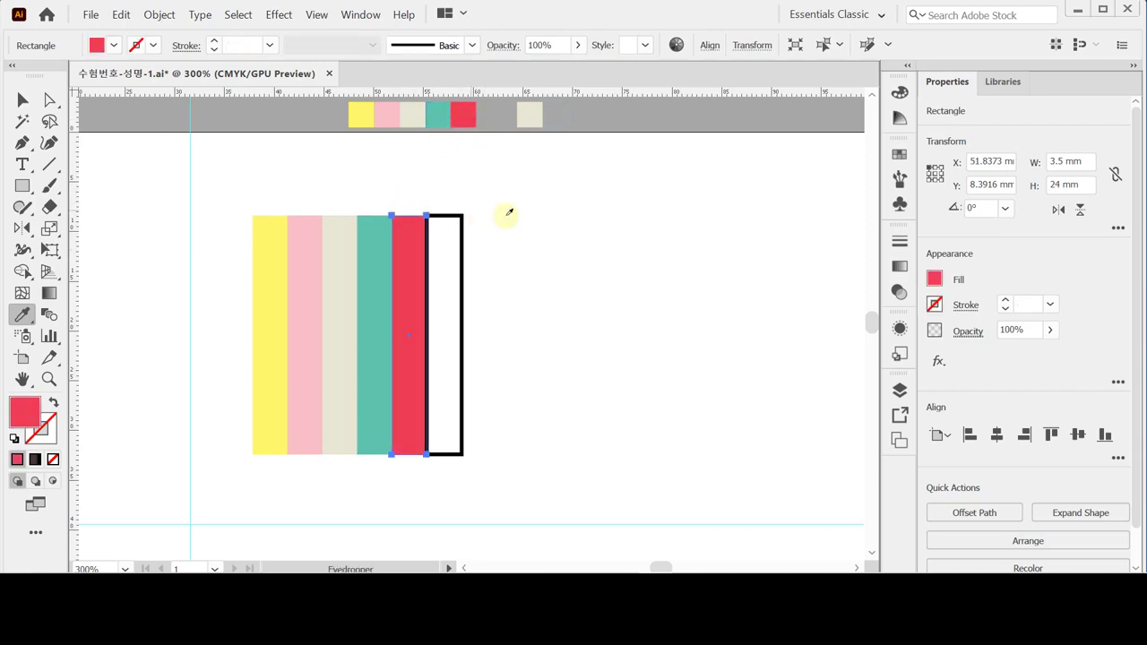
Step: Give the sixth stripe a black fill and no stroke
ctrl+click(453, 240)
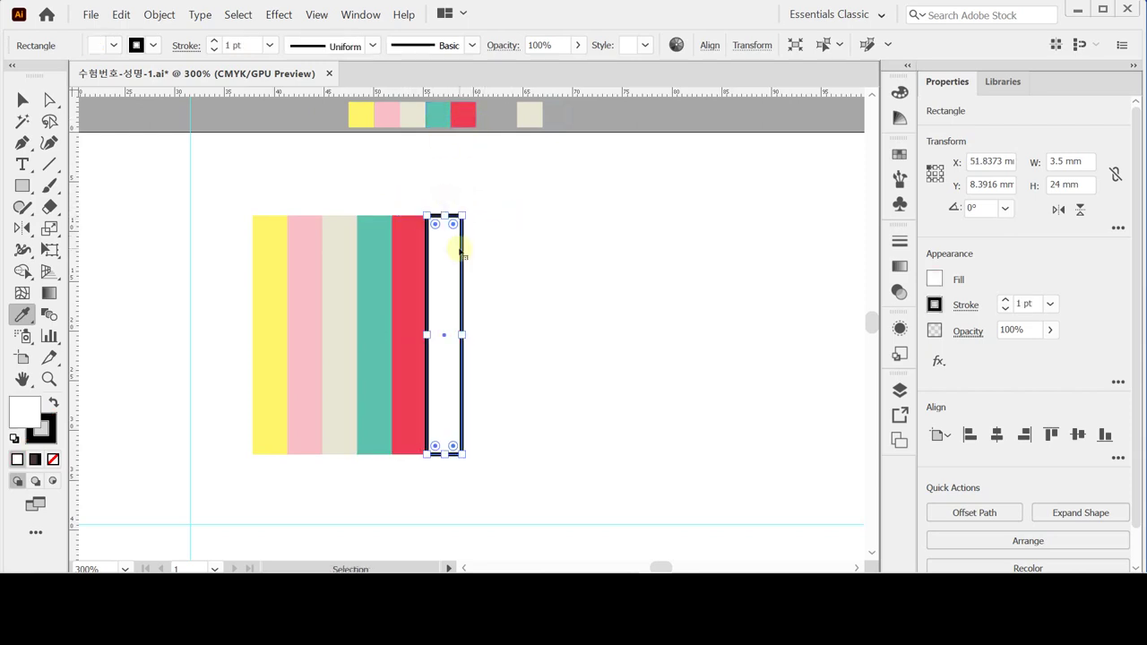
click(53, 402)
key(F6)
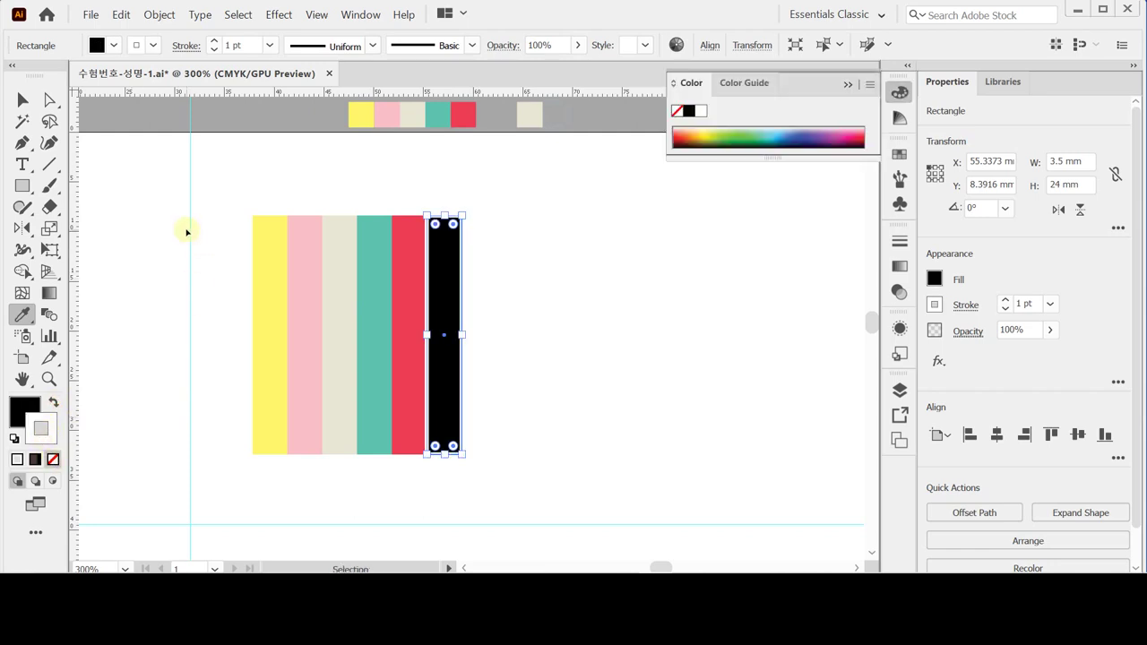
key(x)
key(slash)
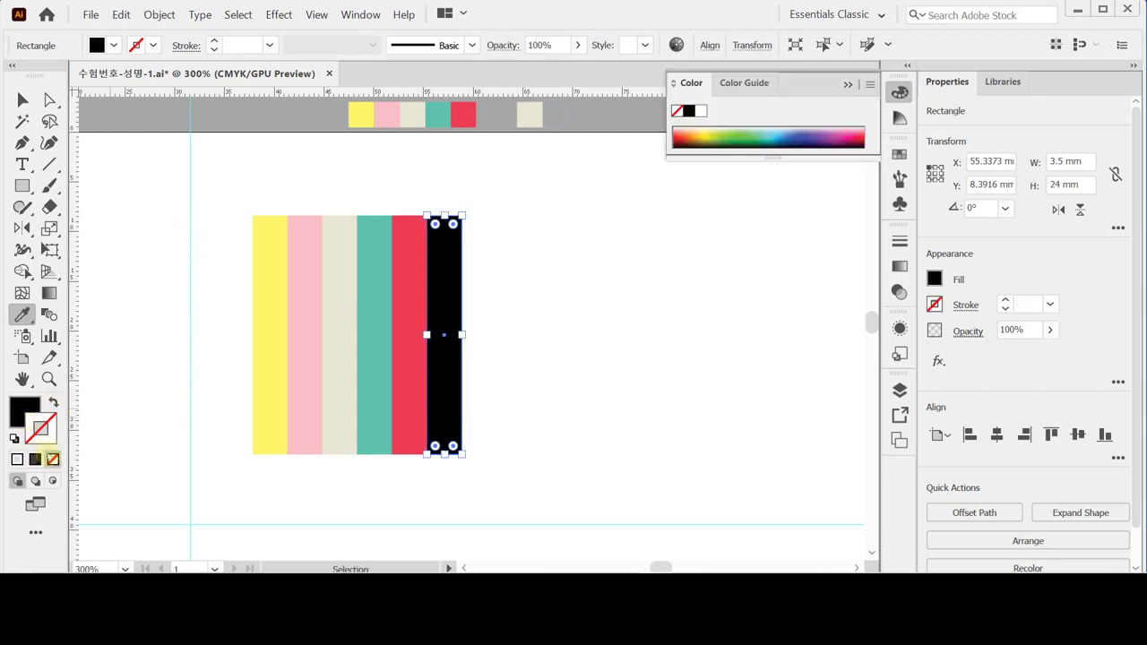
ctrl+click(194, 219)
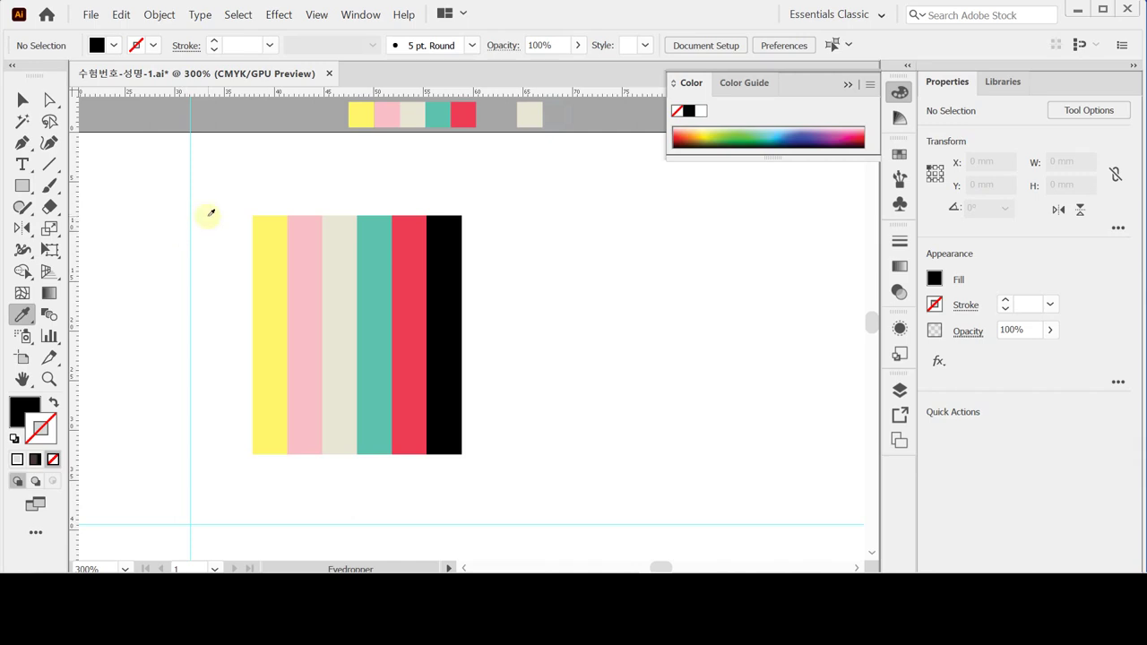
Step: Select all six stripes and start an Envelope Distort warp with the Arc style in horizontal orientation
key(ctrl)
drag(208, 212, 471, 317)
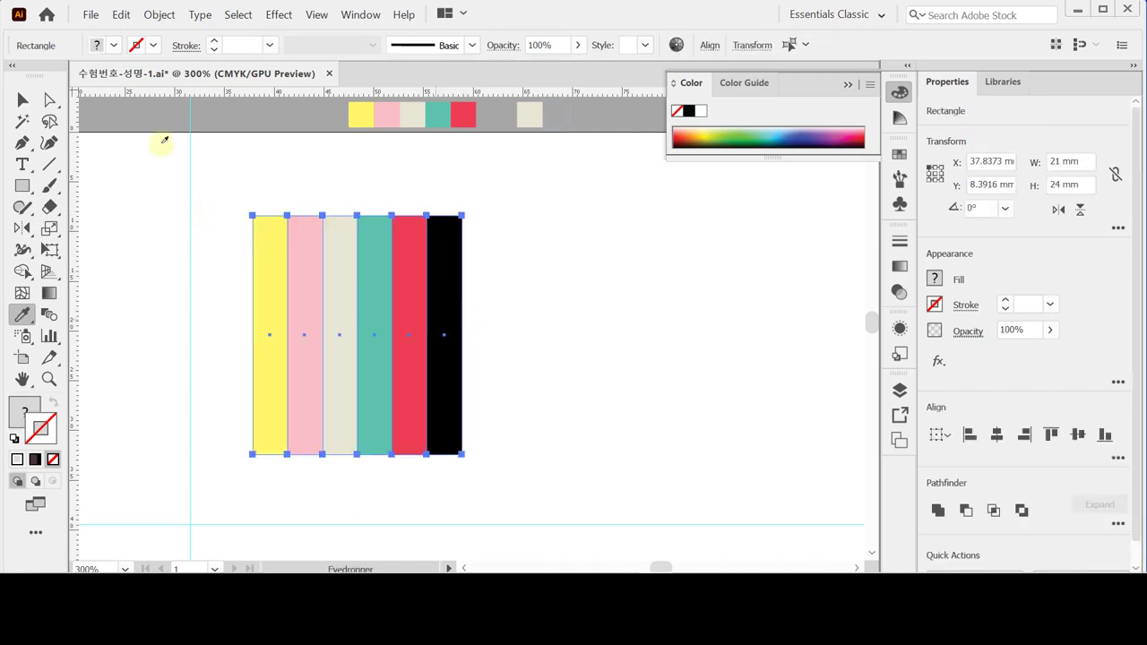
key(ctrl)
click(159, 15)
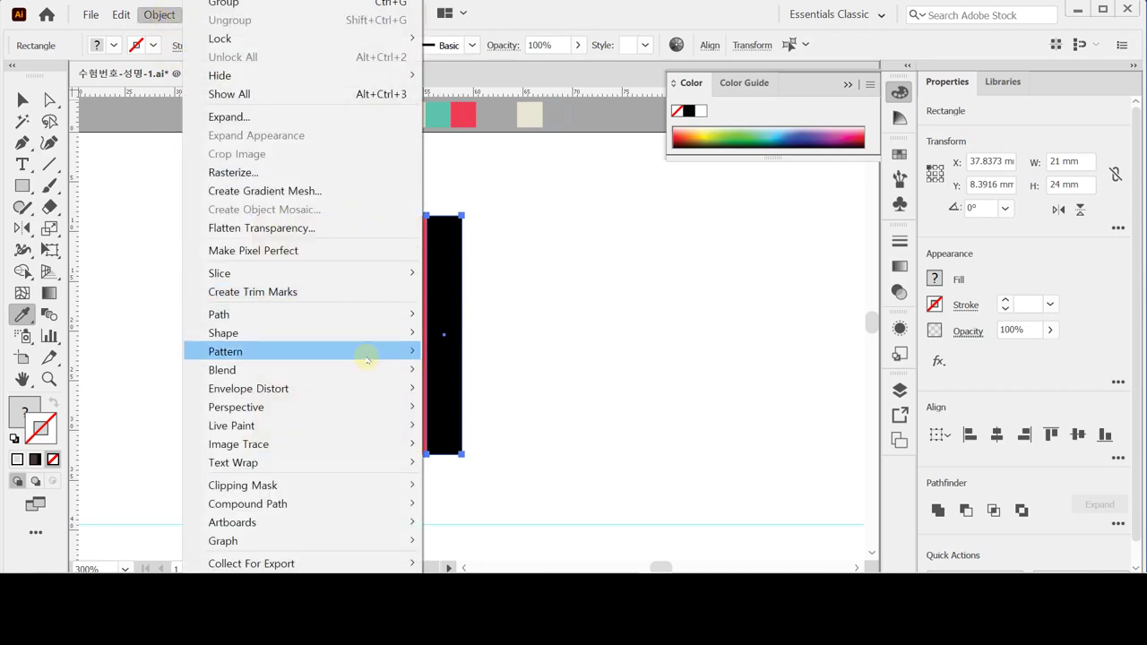
mouse_move(367, 385)
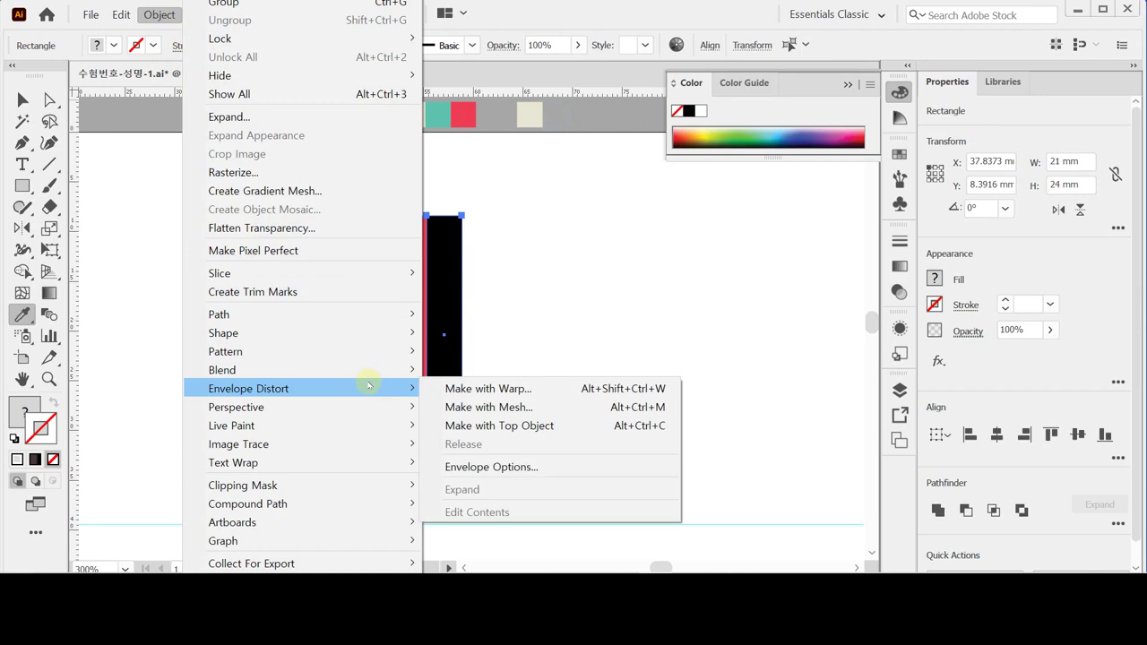
click(448, 388)
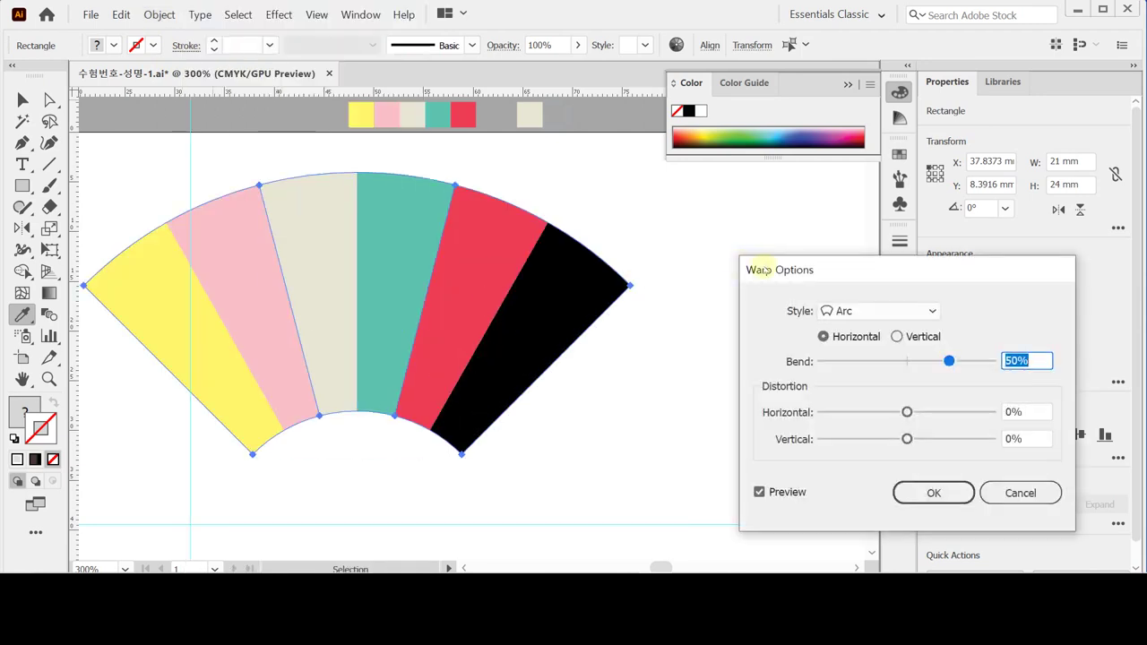
drag(766, 268, 656, 236)
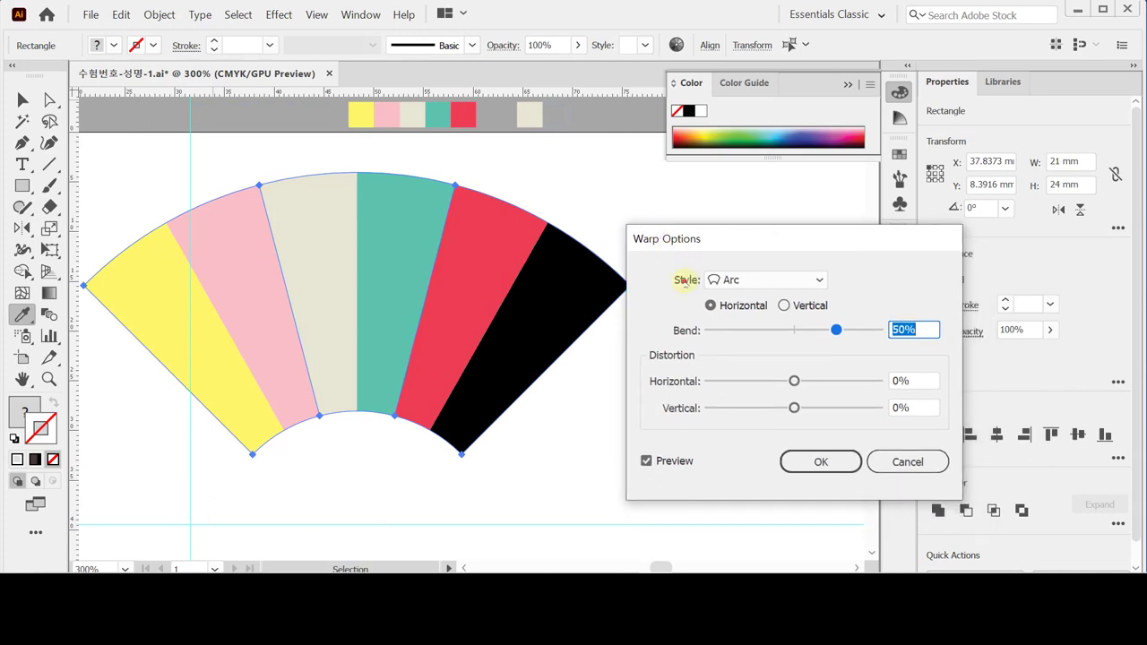
click(685, 279)
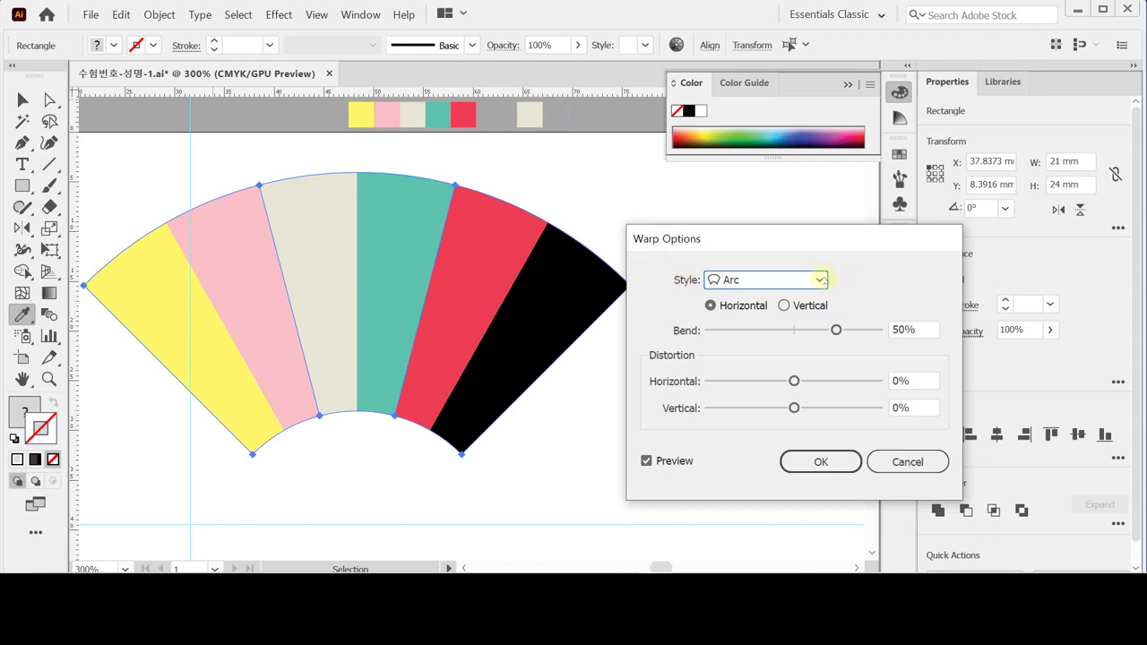
click(820, 279)
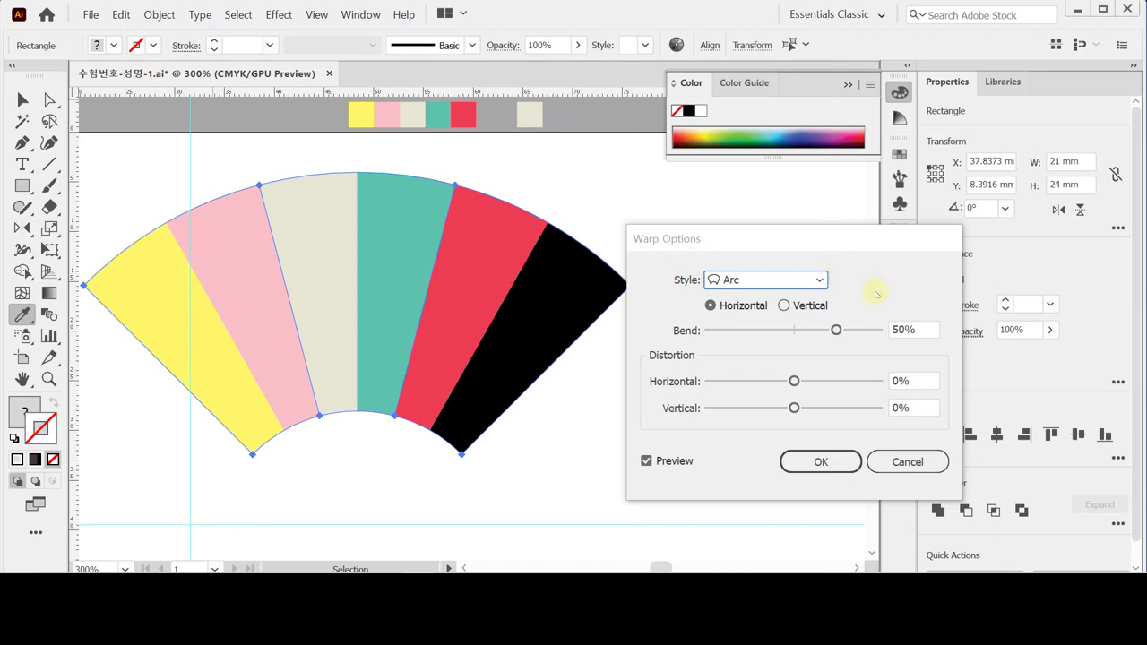
click(710, 305)
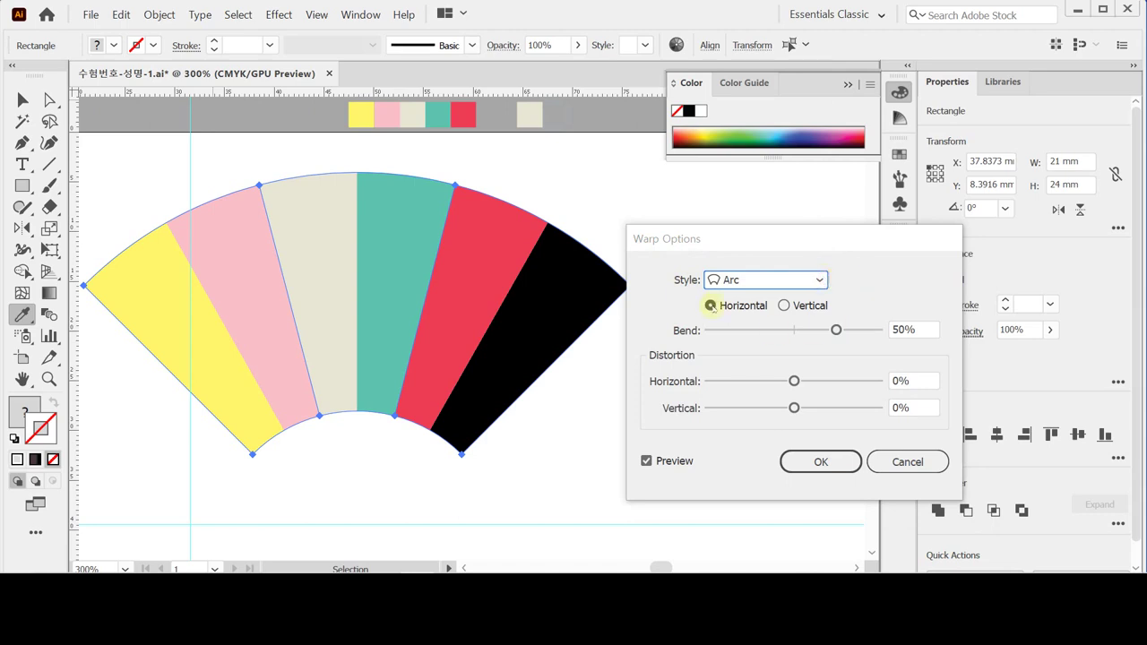
Step: Try a stronger bend of 76% on the arc warp, then go back to 50%
click(855, 331)
click(858, 331)
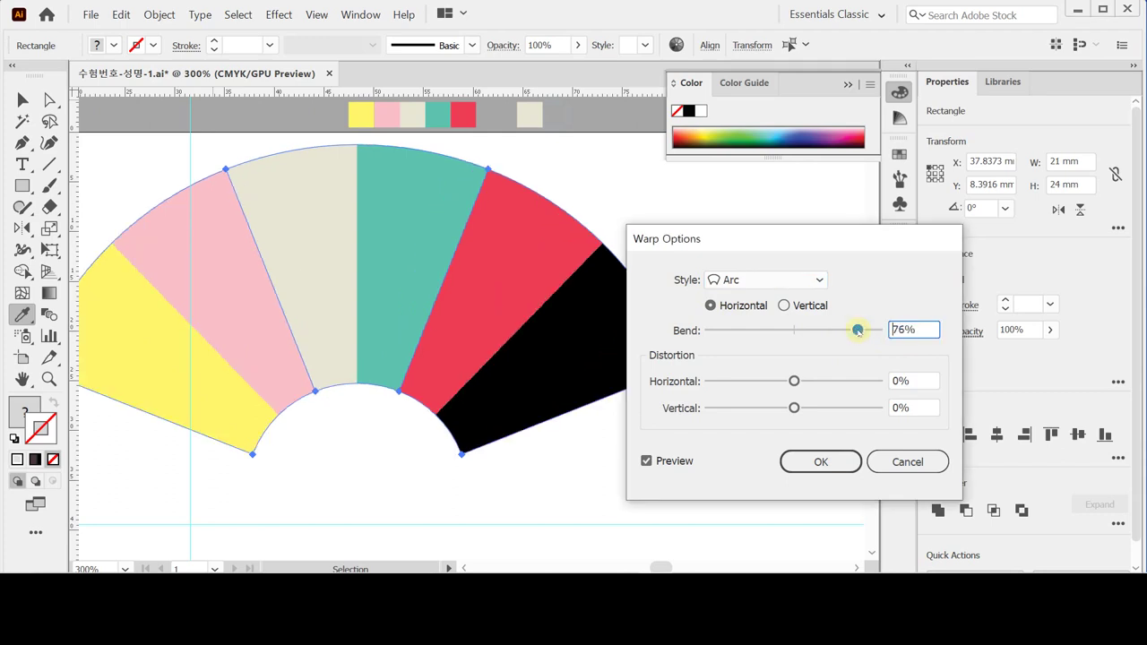
mouse_move(857, 330)
mouse_down()
mouse_move(867, 331)
mouse_move(714, 331)
mouse_move(854, 330)
mouse_move(800, 330)
mouse_move(836, 329)
mouse_up()
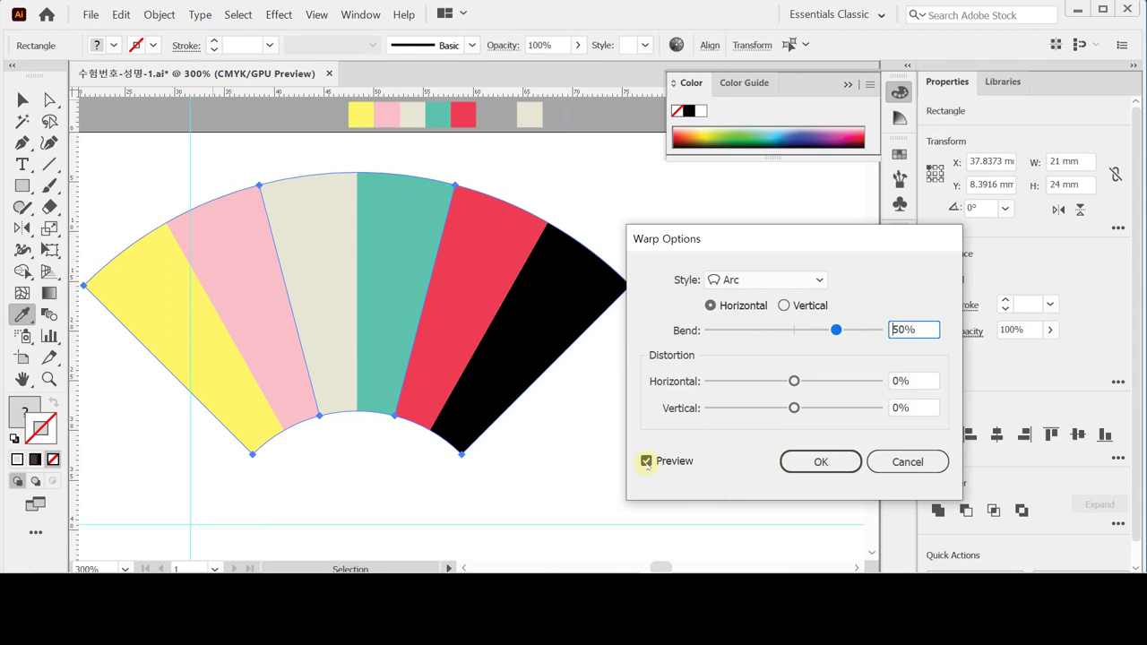
Step: Set the arc warp's bend to 80% and its horizontal distortion to -50%
click(835, 329)
text(80)
click(905, 380)
text(-50)
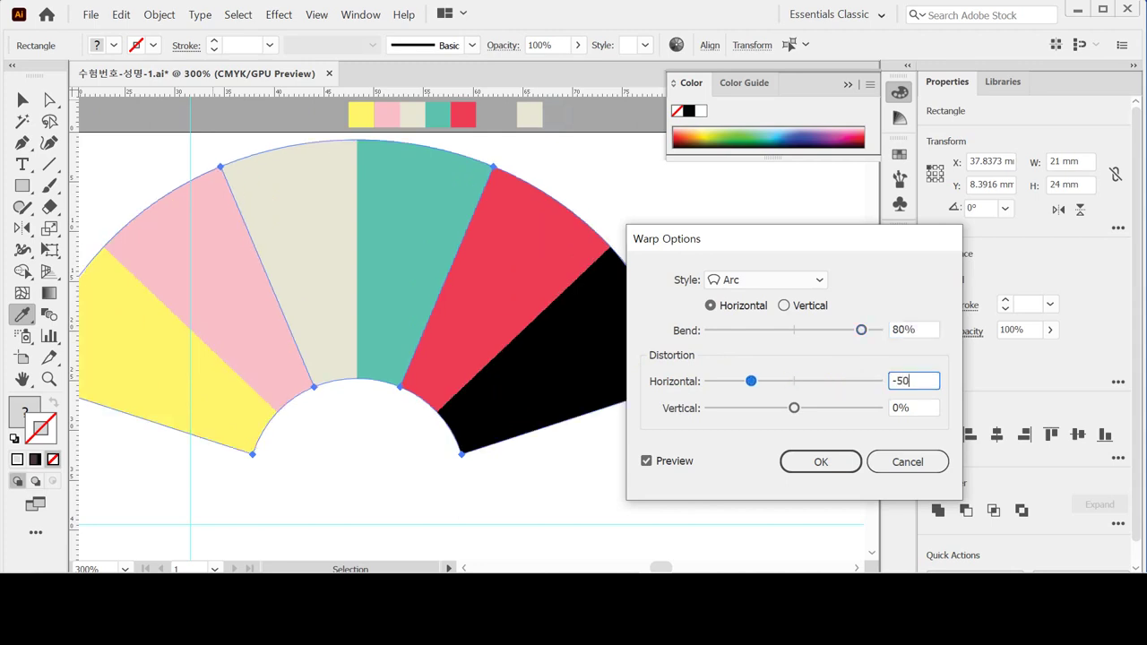
key(Tab)
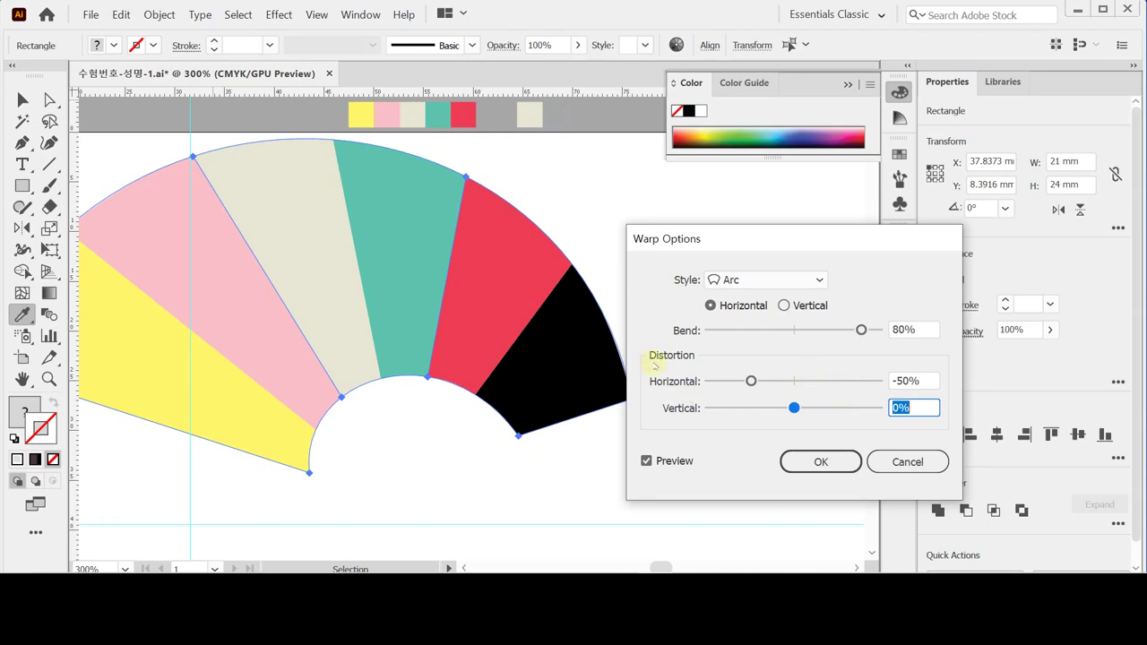
Step: Try positive and negative vertical distortion values on the arc warp, such as 42%, -14%, -68% and 27%
click(828, 407)
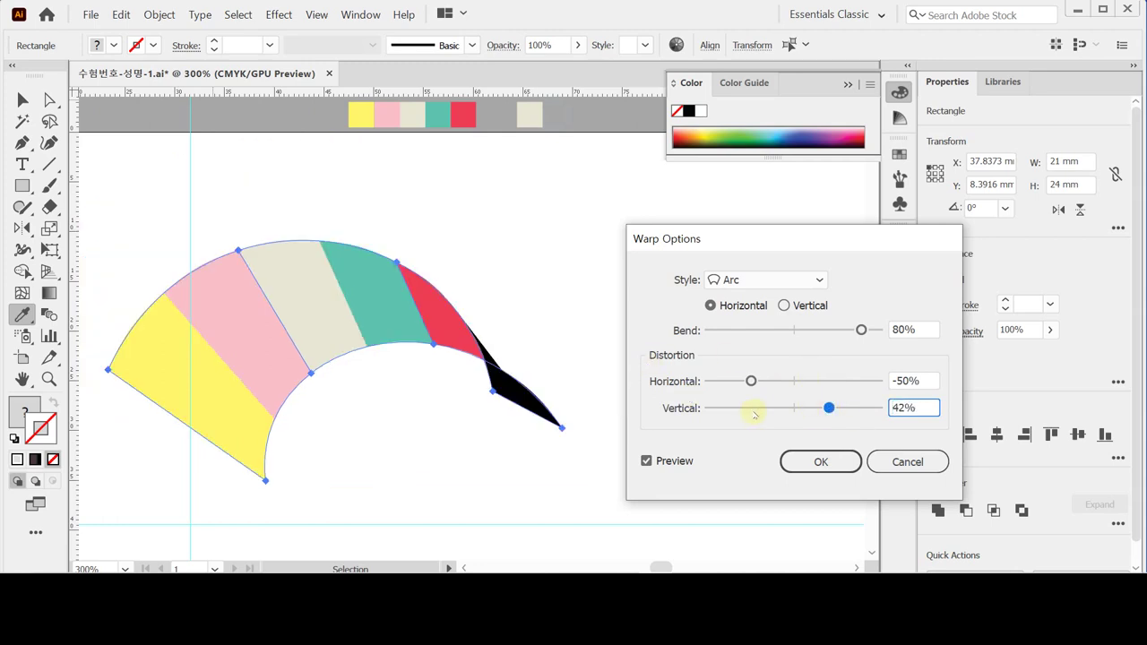
click(741, 407)
drag(769, 414, 842, 412)
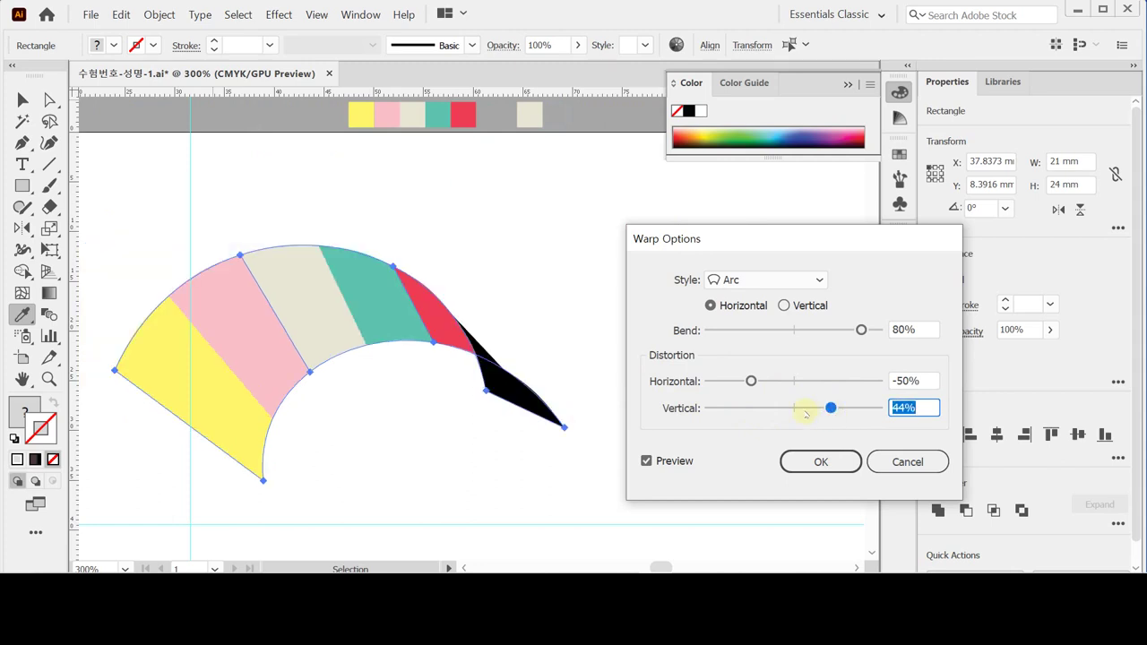
click(806, 408)
click(781, 408)
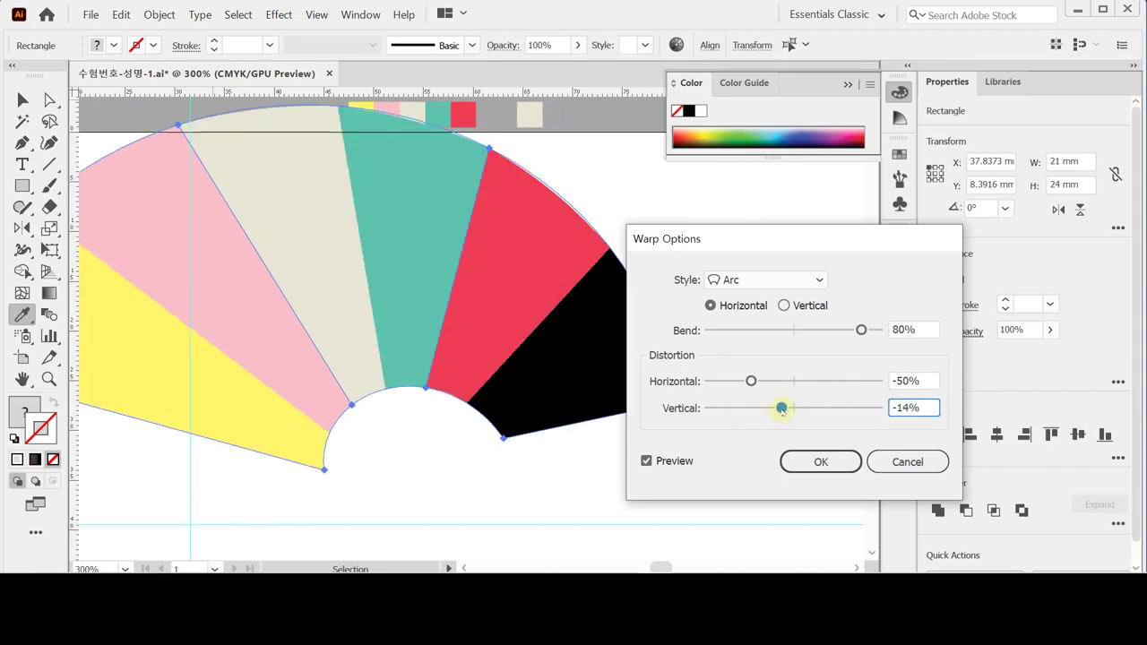
click(762, 409)
click(738, 408)
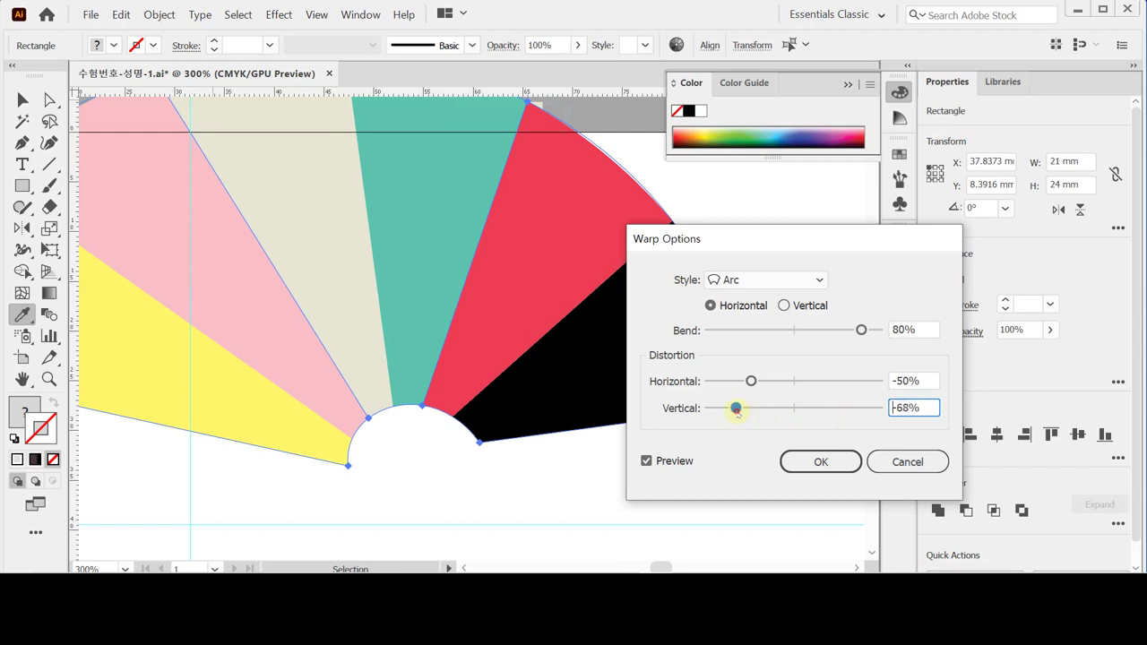
click(759, 408)
click(797, 409)
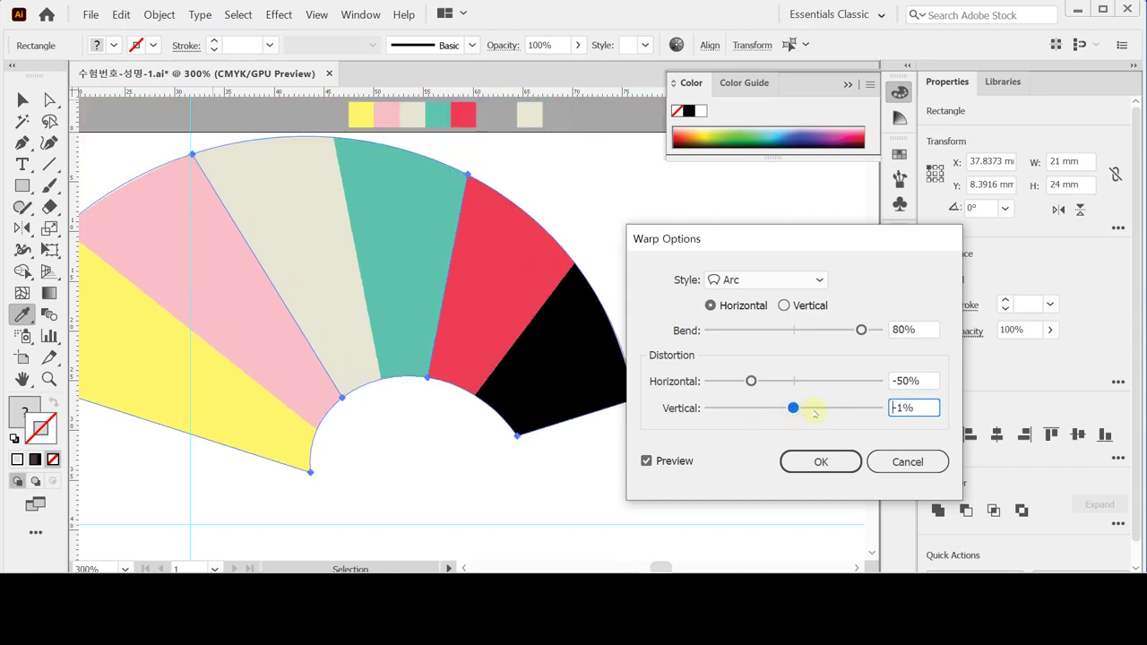
click(816, 409)
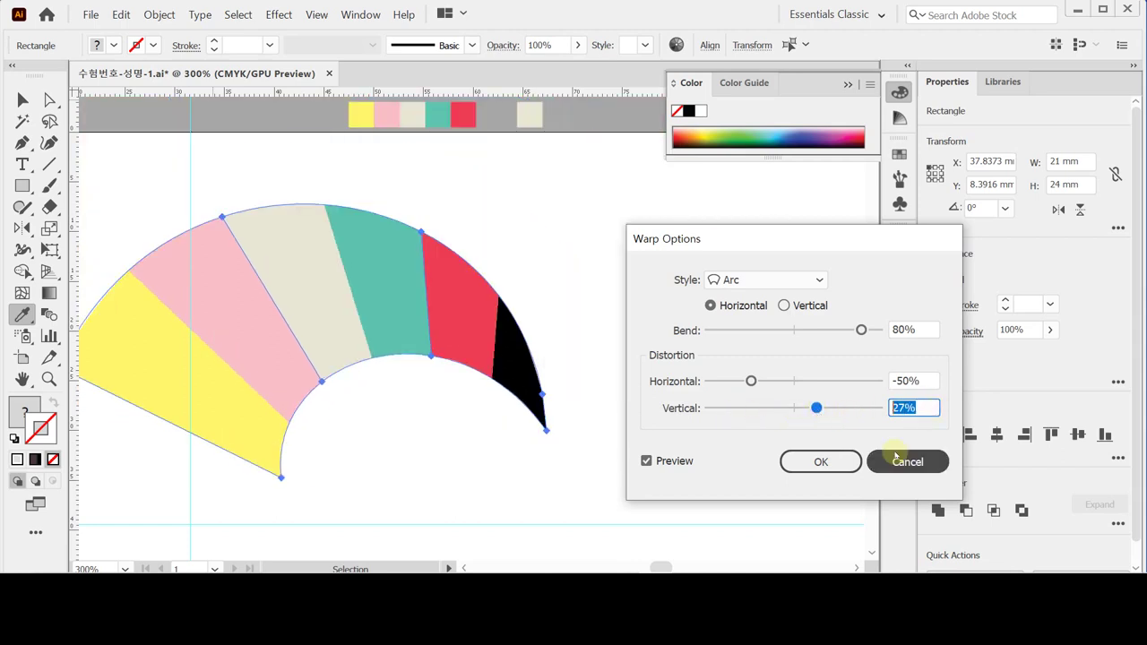
Step: Set the vertical distortion to 0% and apply the warp to the stripes
text(0)
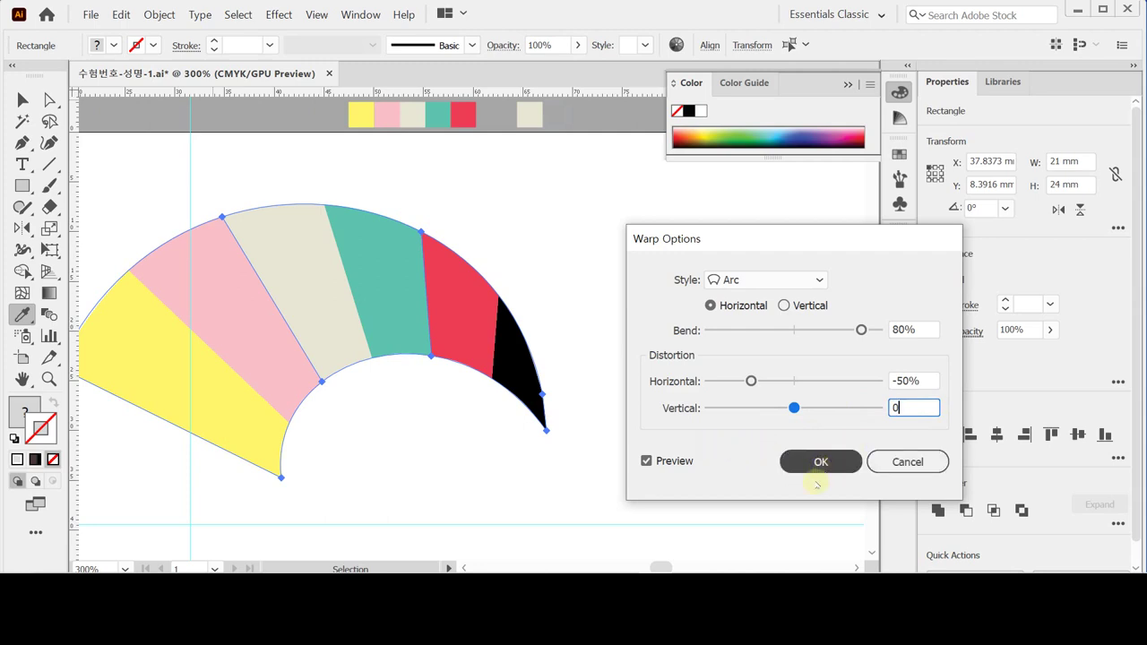
click(817, 462)
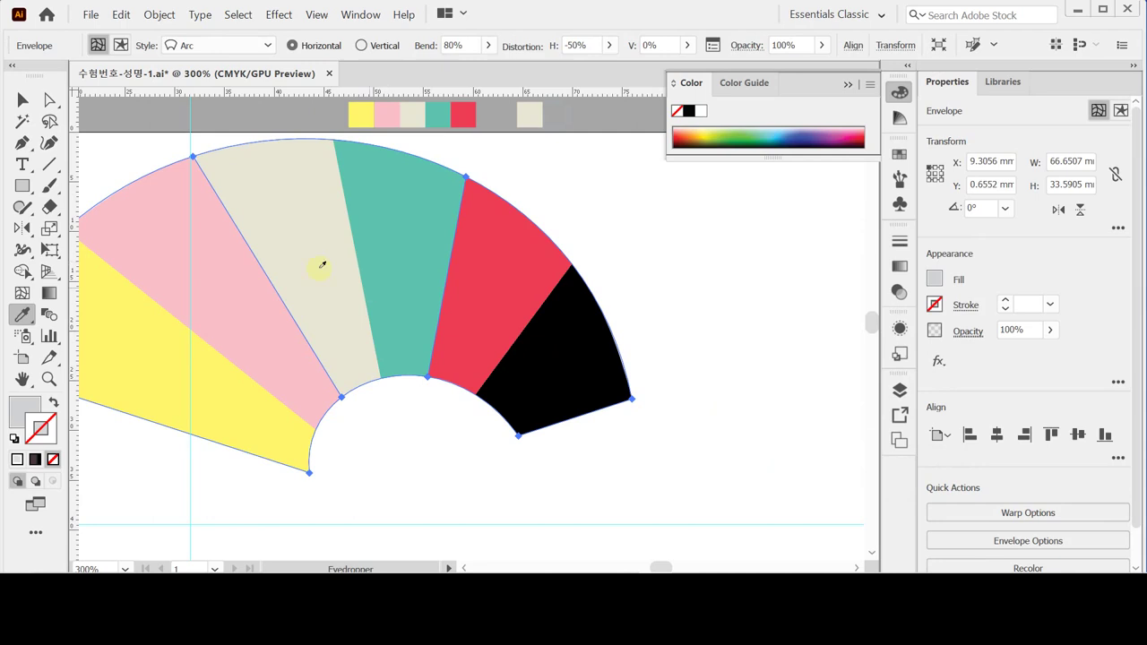
Step: Rotate the warped stripe fan by -45°
click(22, 228)
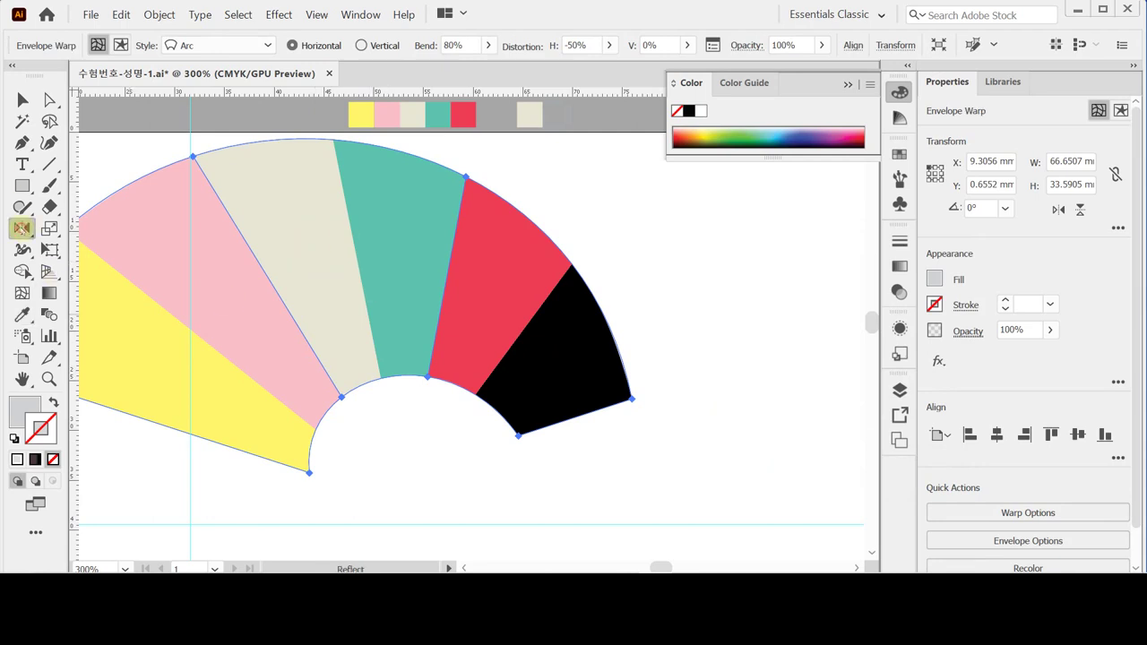
click(100, 229)
double_click(21, 228)
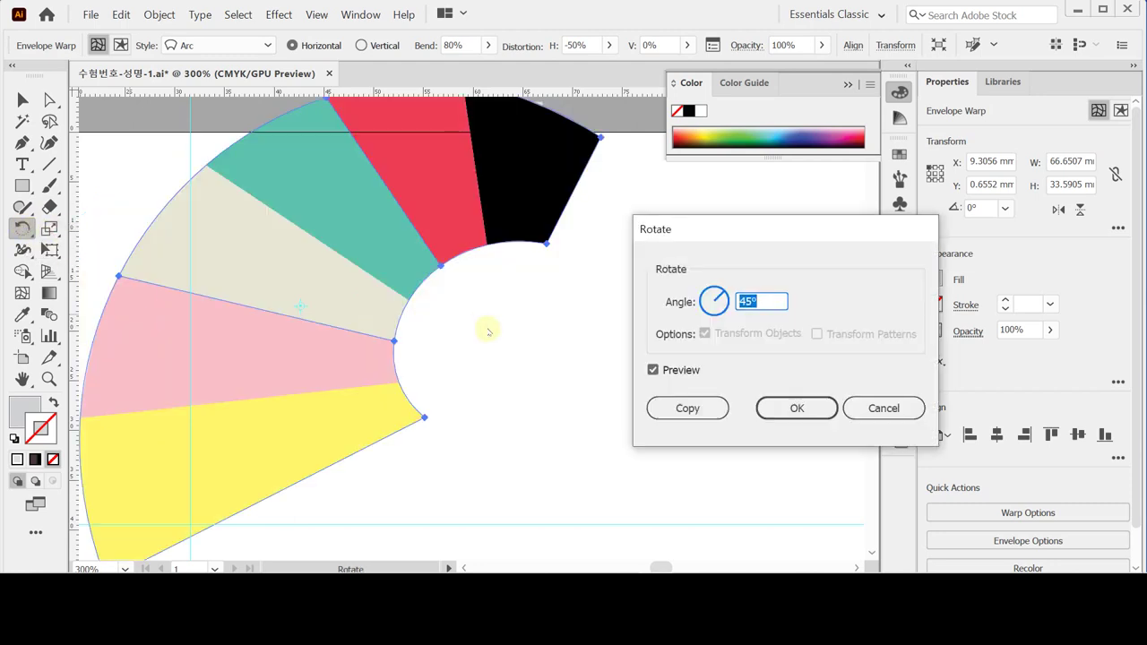
text(-45)
key(Return)
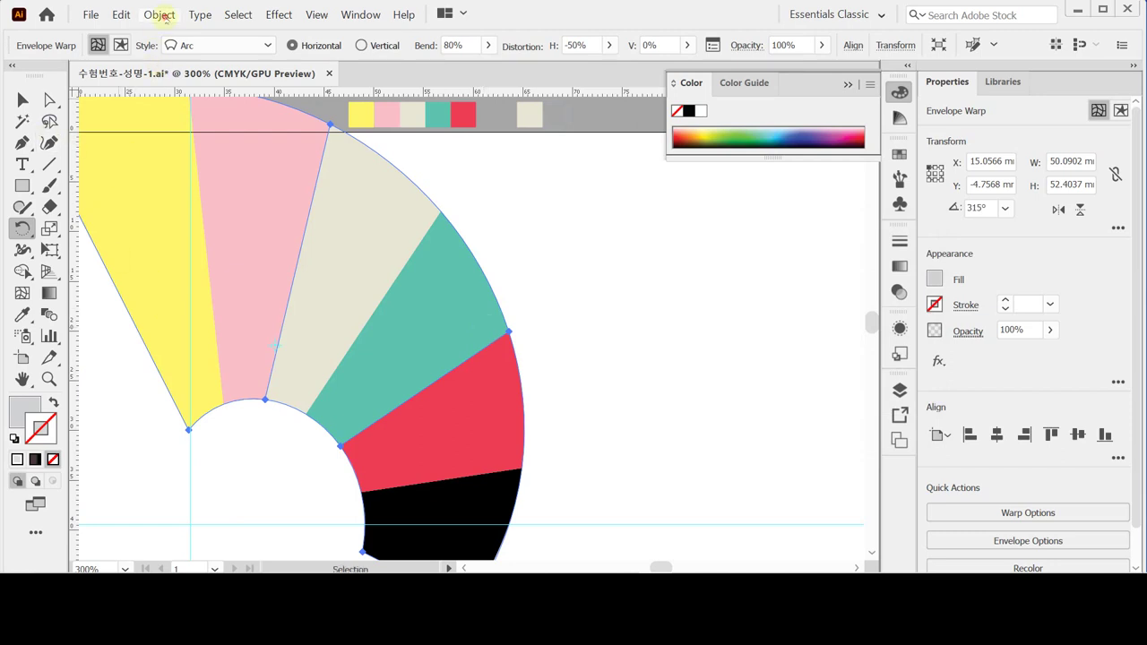
Step: Expand the stripe fan's envelope and move the resulting group about 29 mm right and 16 mm down
click(159, 14)
mouse_move(301, 385)
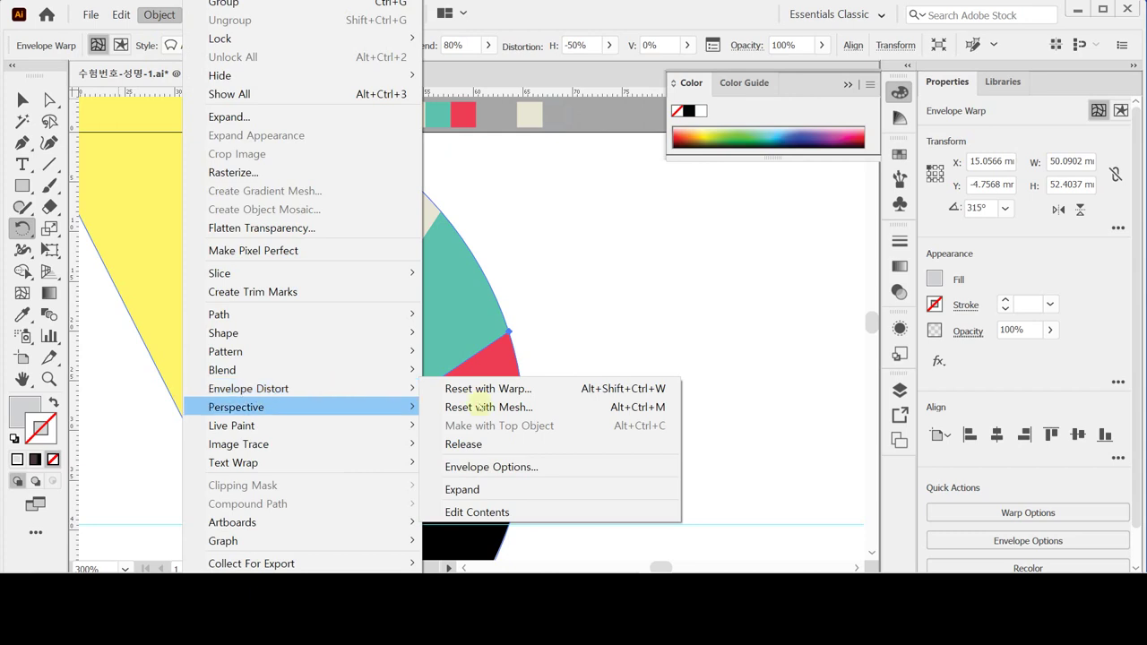
click(463, 491)
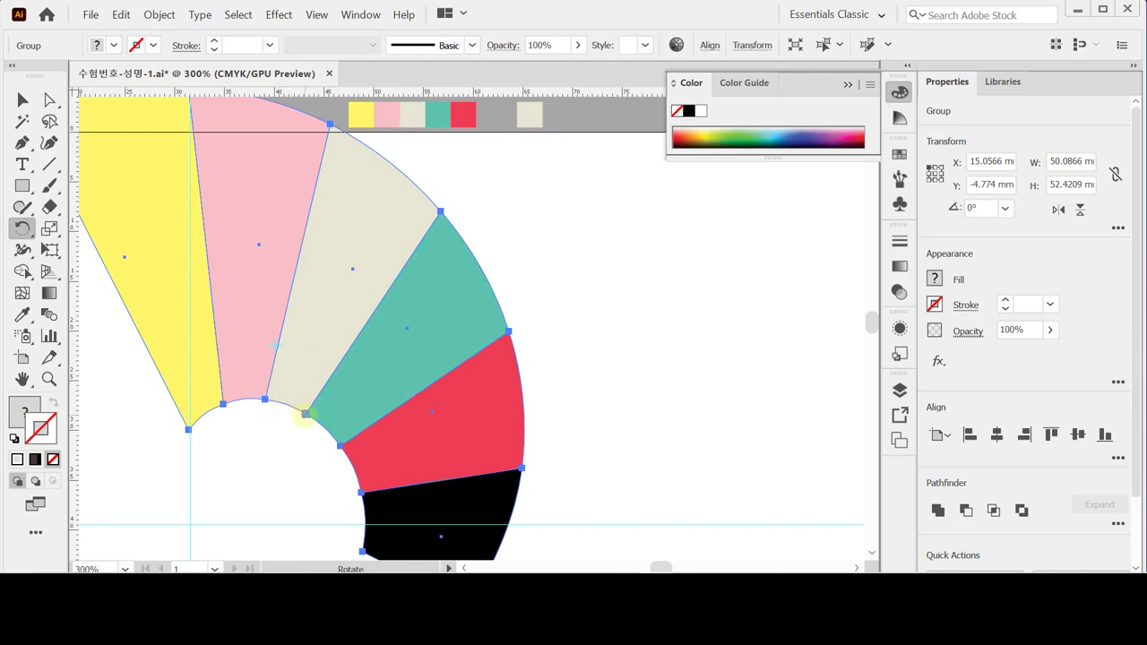
click(484, 420)
drag(276, 224, 573, 368)
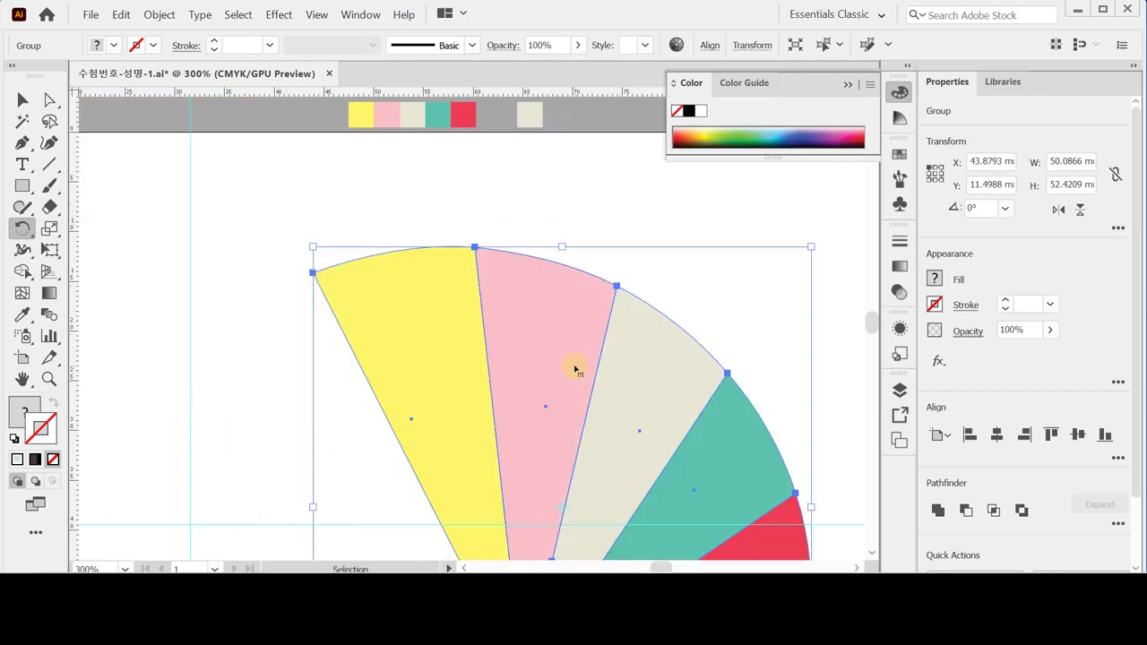
Step: Create a 73 × 73 mm circle over the fan, with its bounds starting just outside the yellow segment's outer corner
drag(22, 187, 94, 230)
click(290, 291)
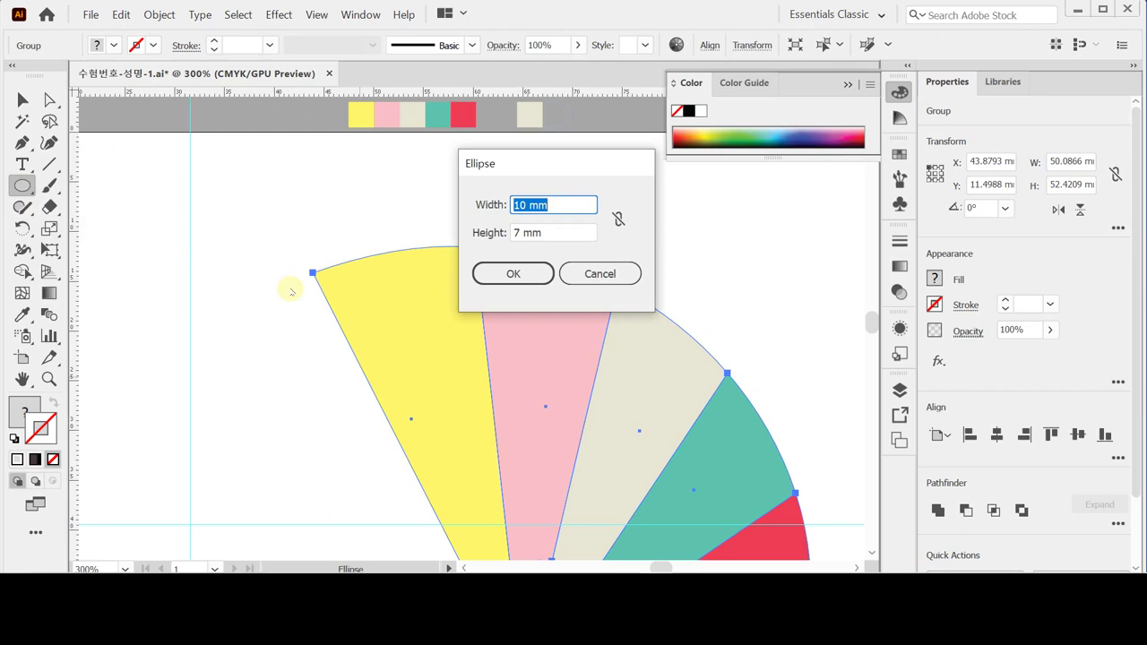
text(73)
key(Tab)
text(73)
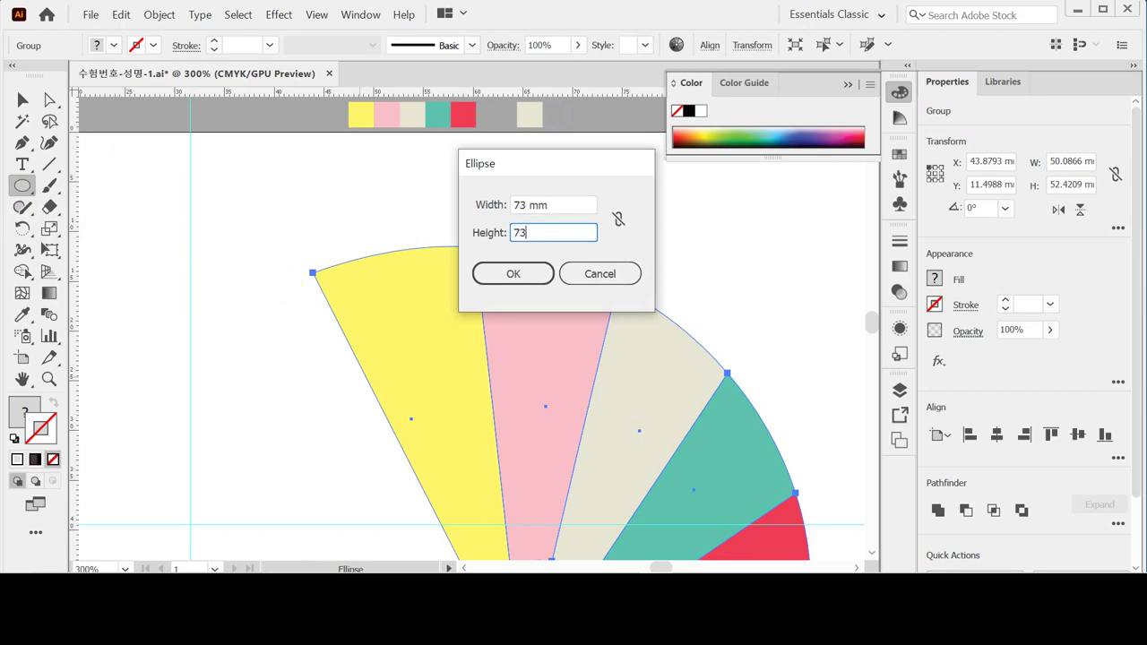
key(Return)
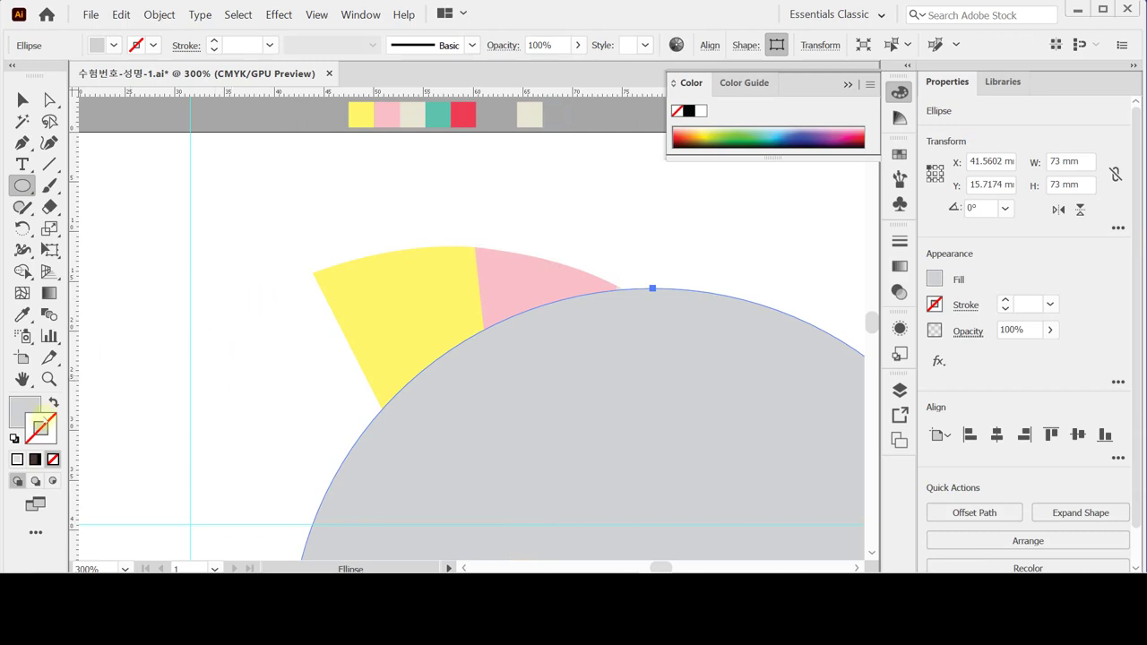
Step: Turn the circle into an unfilled grey outline and cut away its lower-left arc, from the yellow segment round to below the black one
click(53, 404)
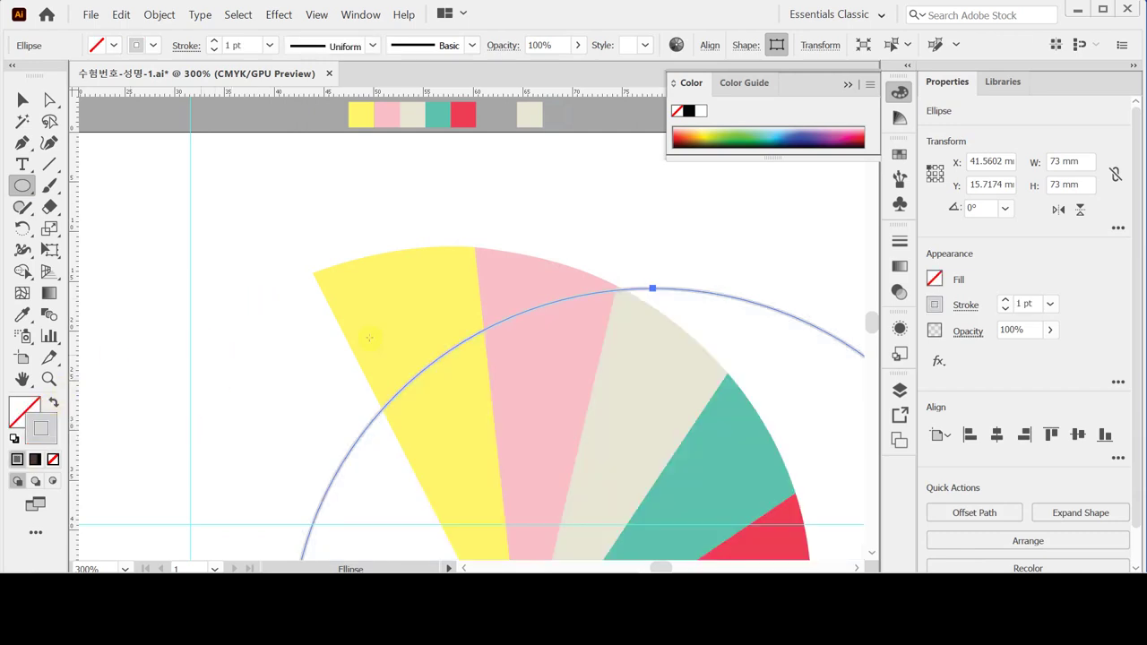
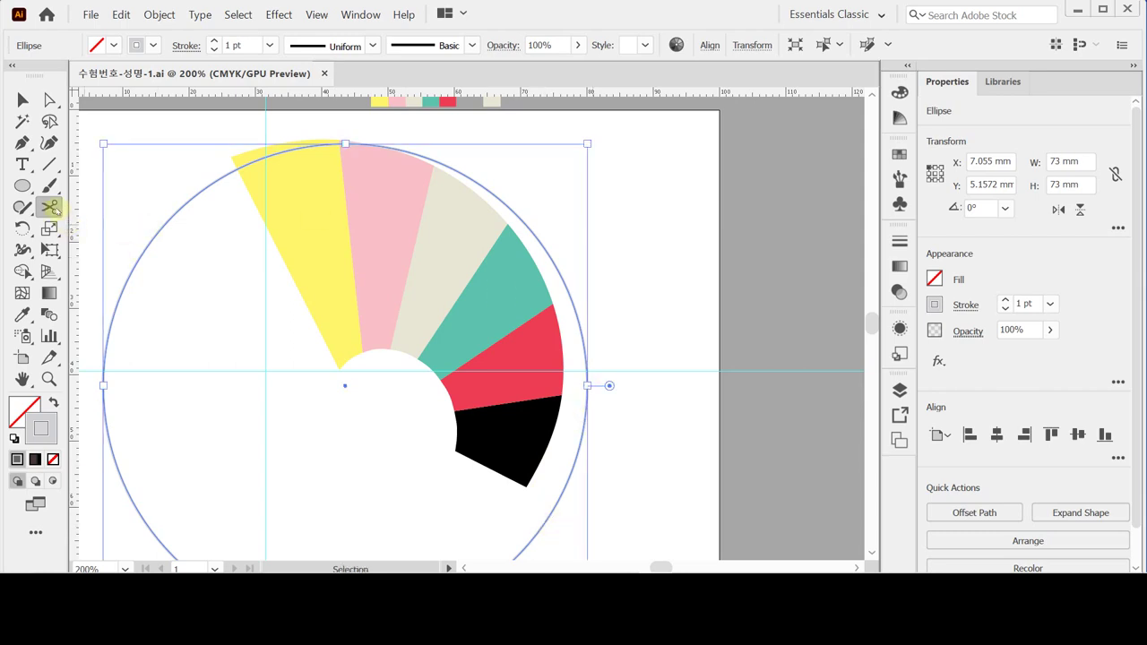
click(51, 207)
click(106, 229)
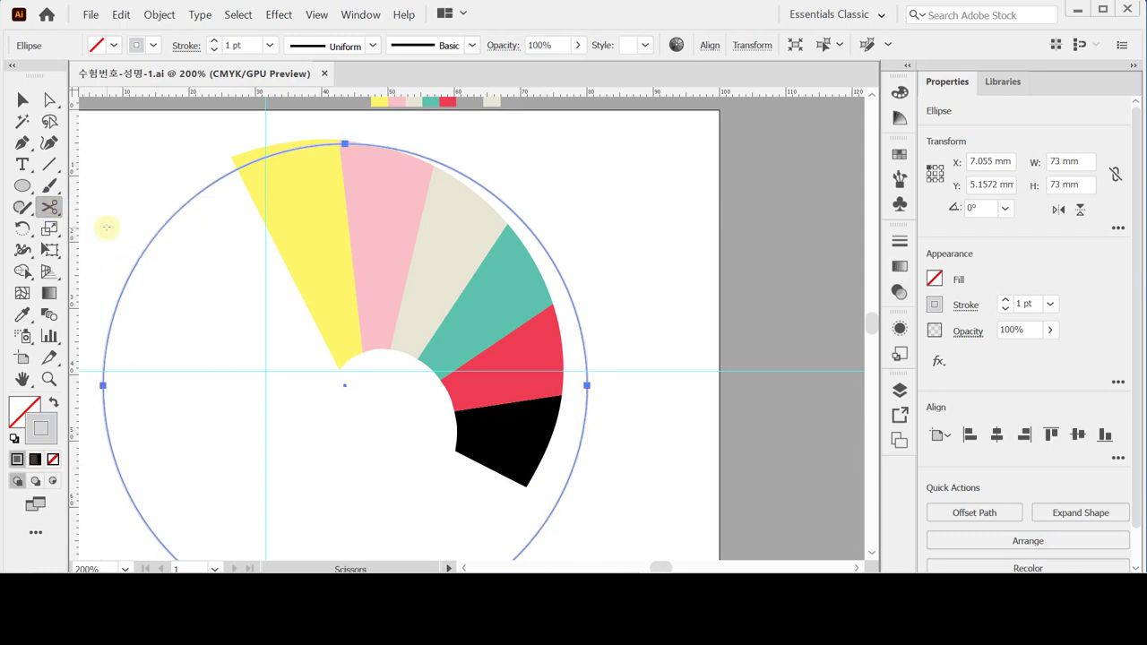
click(271, 155)
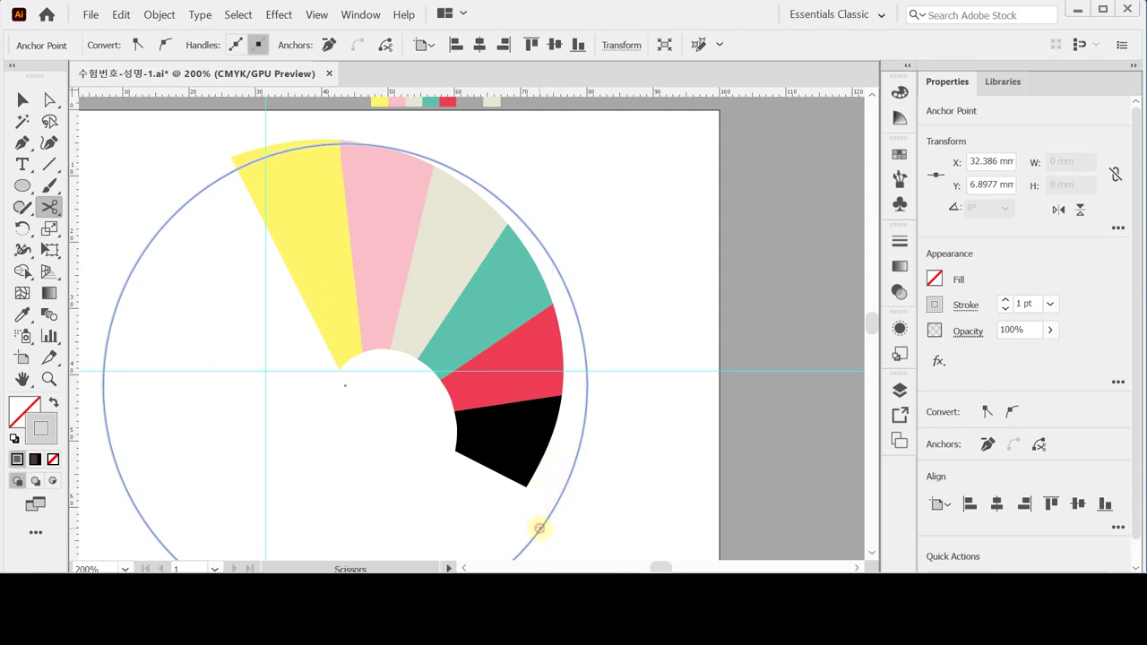
click(539, 529)
scroll(613, 506, down, 2)
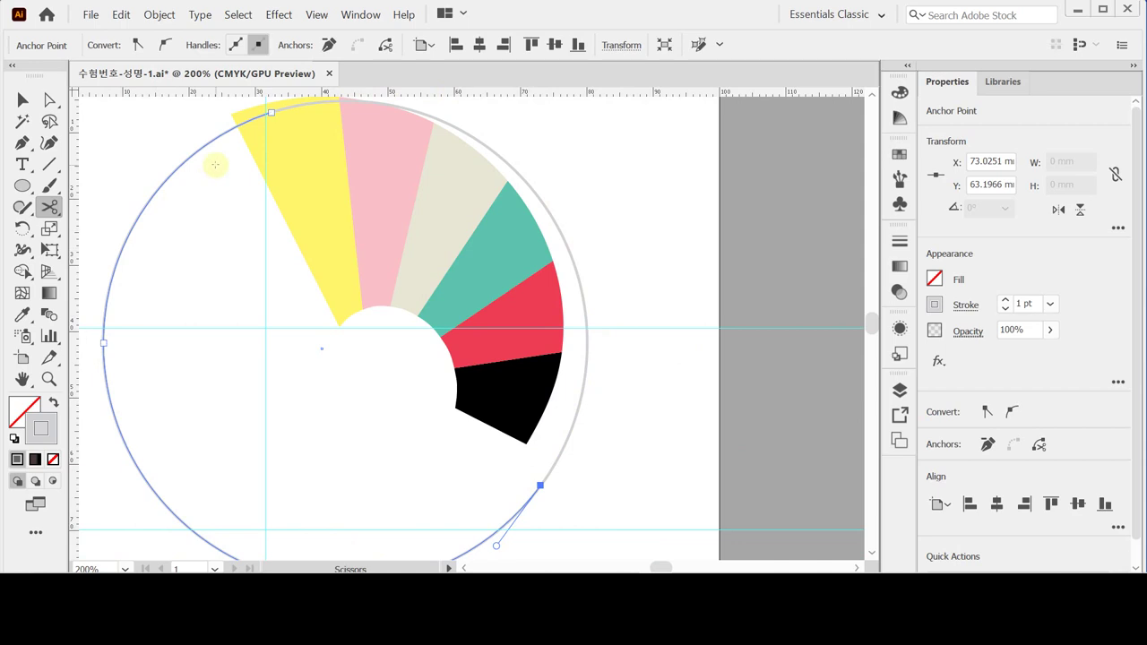
click(177, 480)
key(Delete)
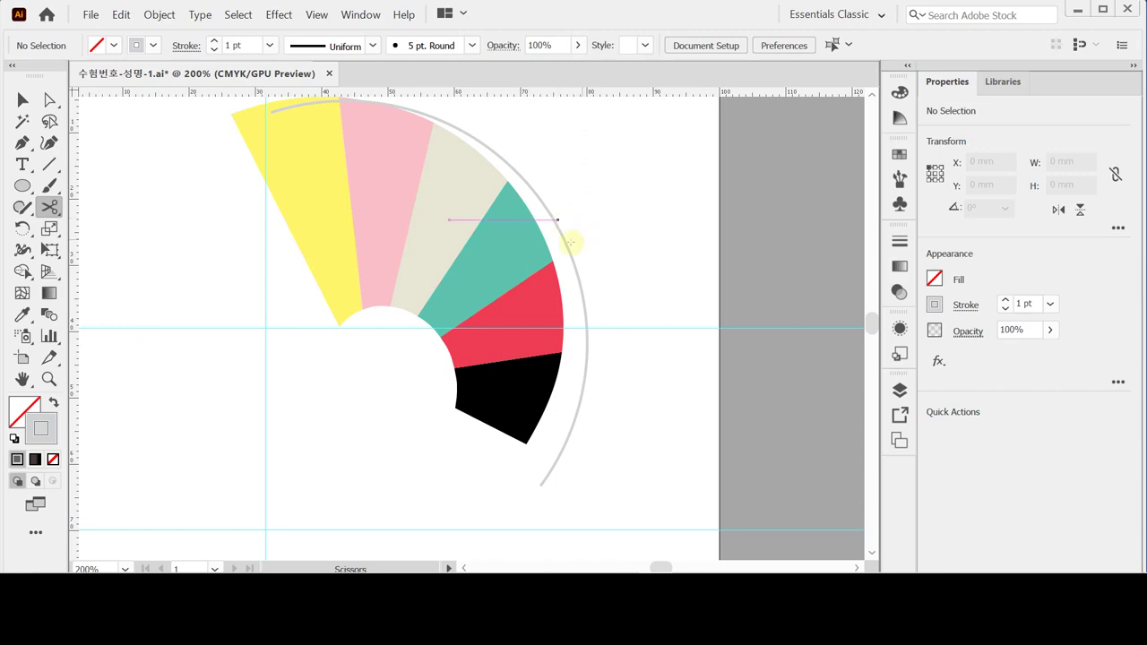
Step: Set the remaining arc's stroke to a 2 pt weight with round caps
key(v)
click(564, 242)
key(c)
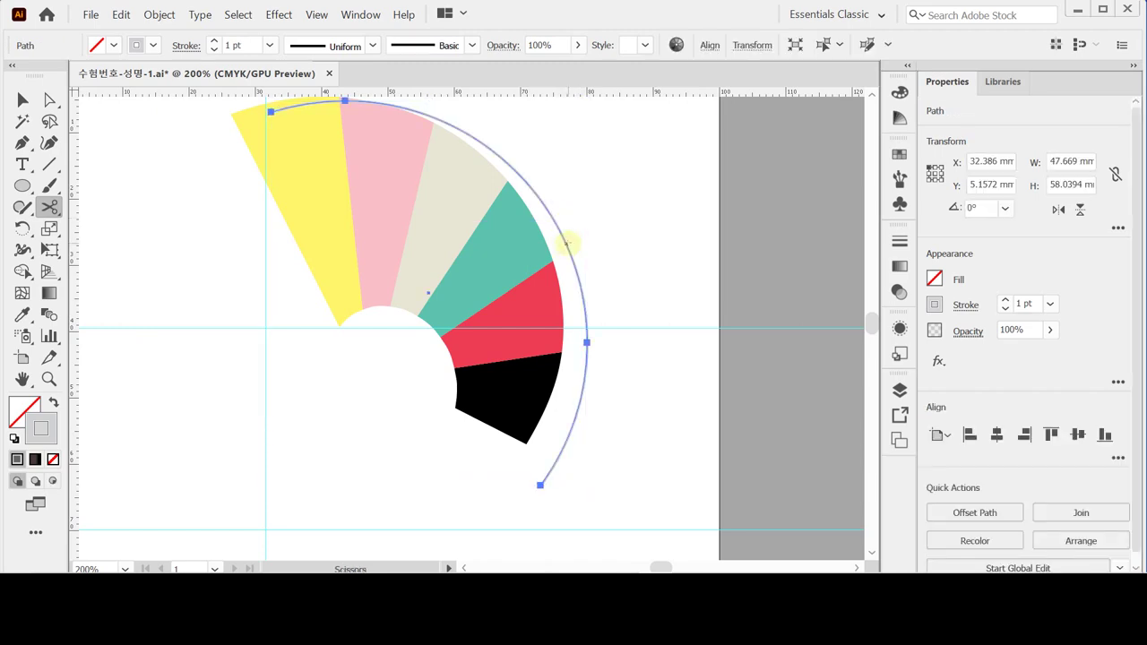
click(965, 305)
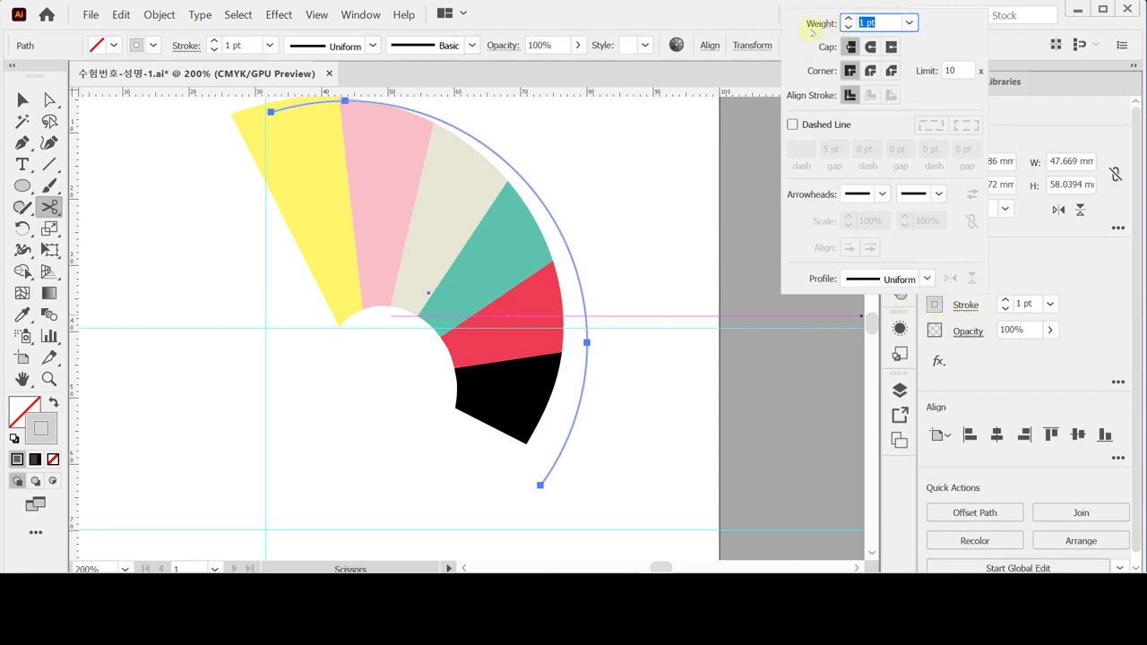
click(847, 19)
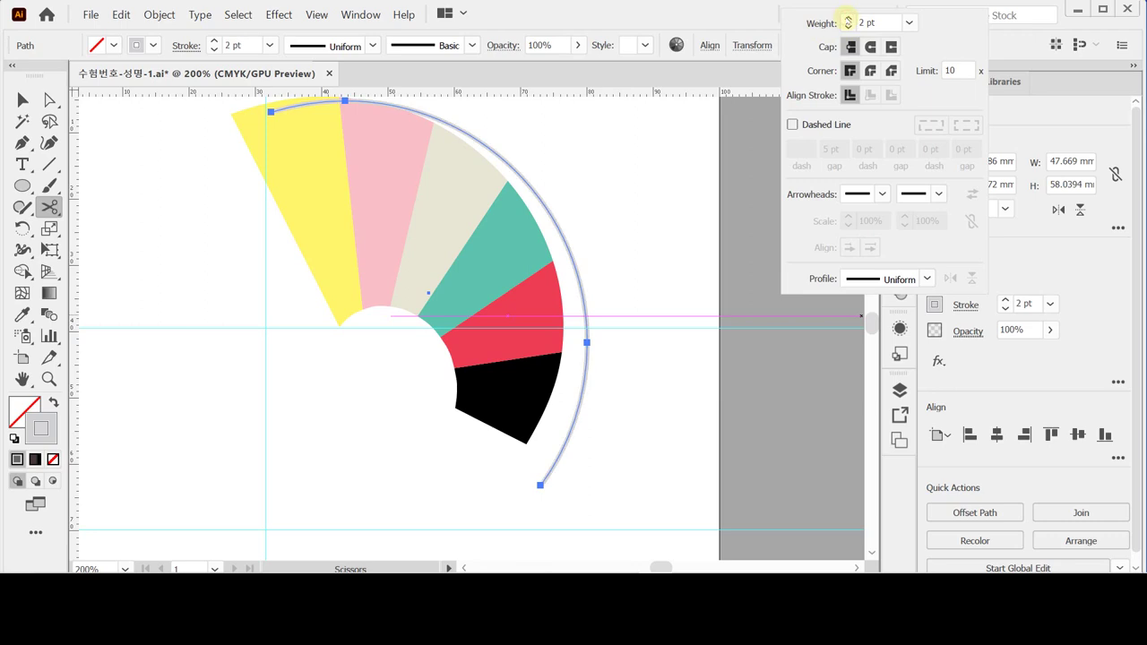
click(870, 47)
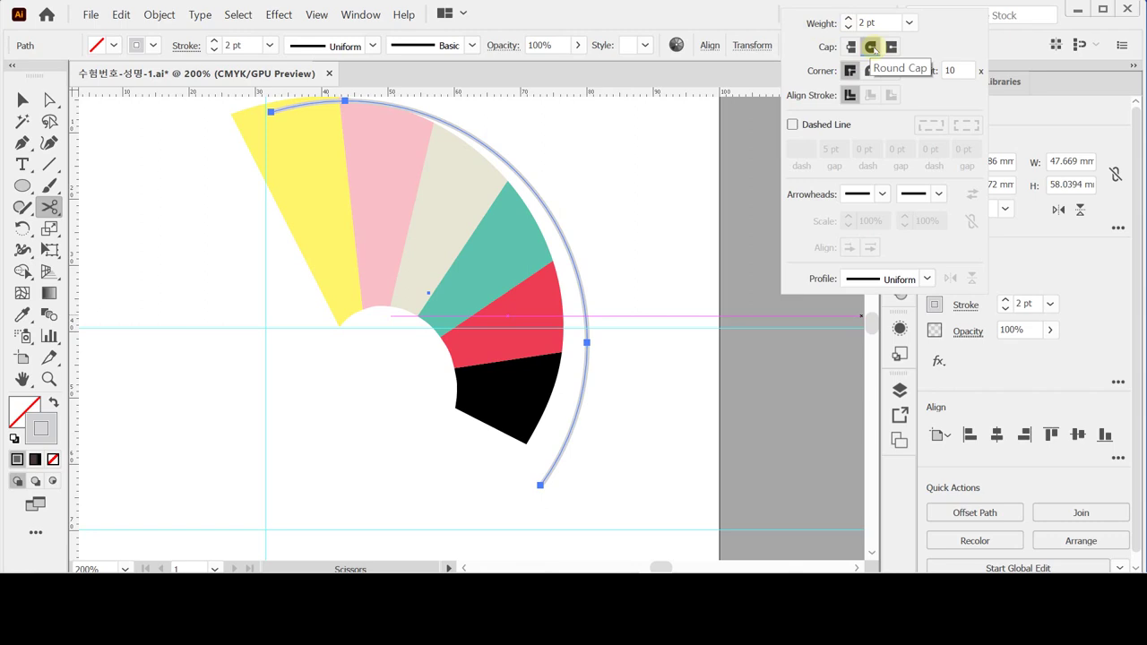
Step: Make the arc's stroke a dashed line with 4 pt dashes
click(793, 124)
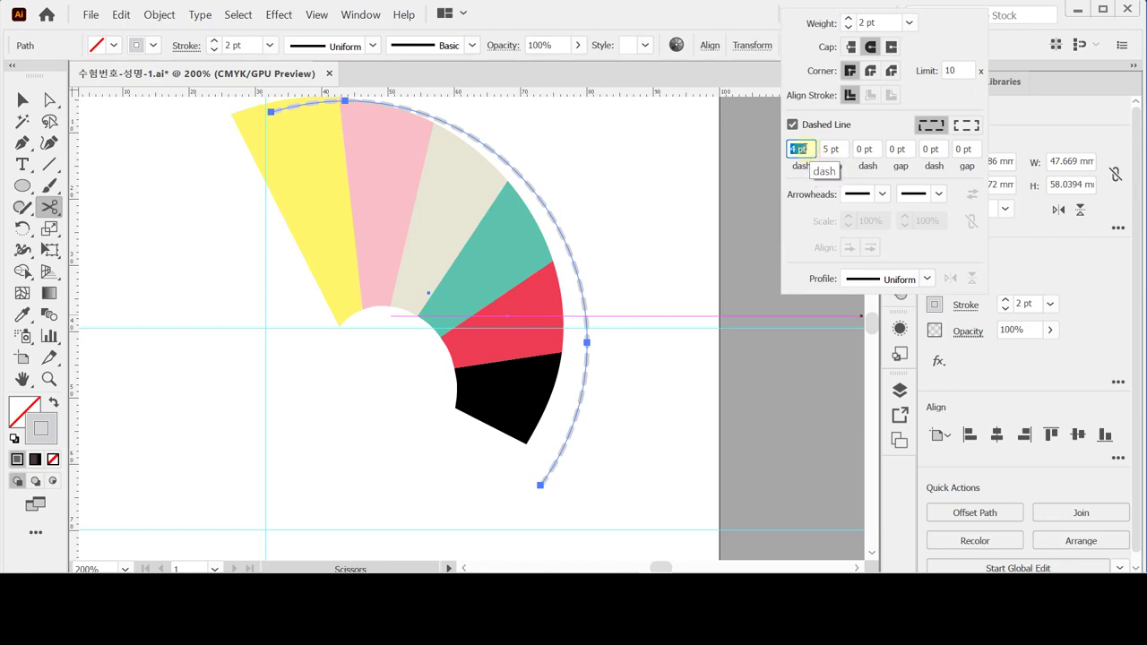
key(Tab)
key(BackSpace)
key(Tab)
key(Tab)
key(Tab)
key(Tab)
key(Tab)
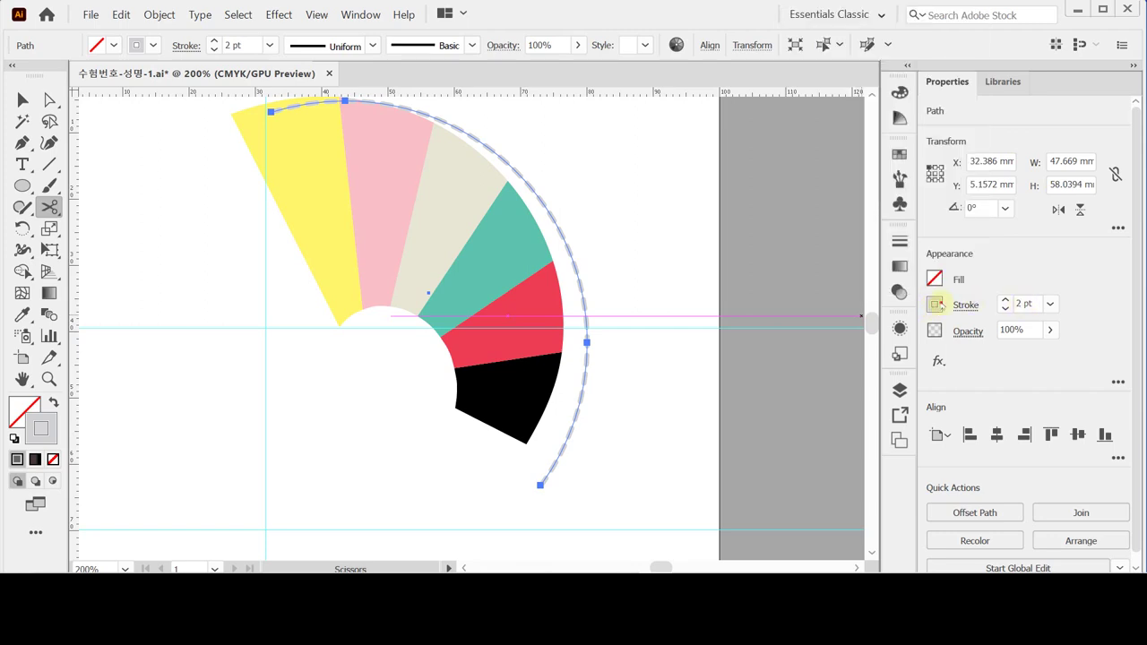
Step: Set the dashed arc's stroke colour to 40% black (K)
click(934, 305)
click(903, 438)
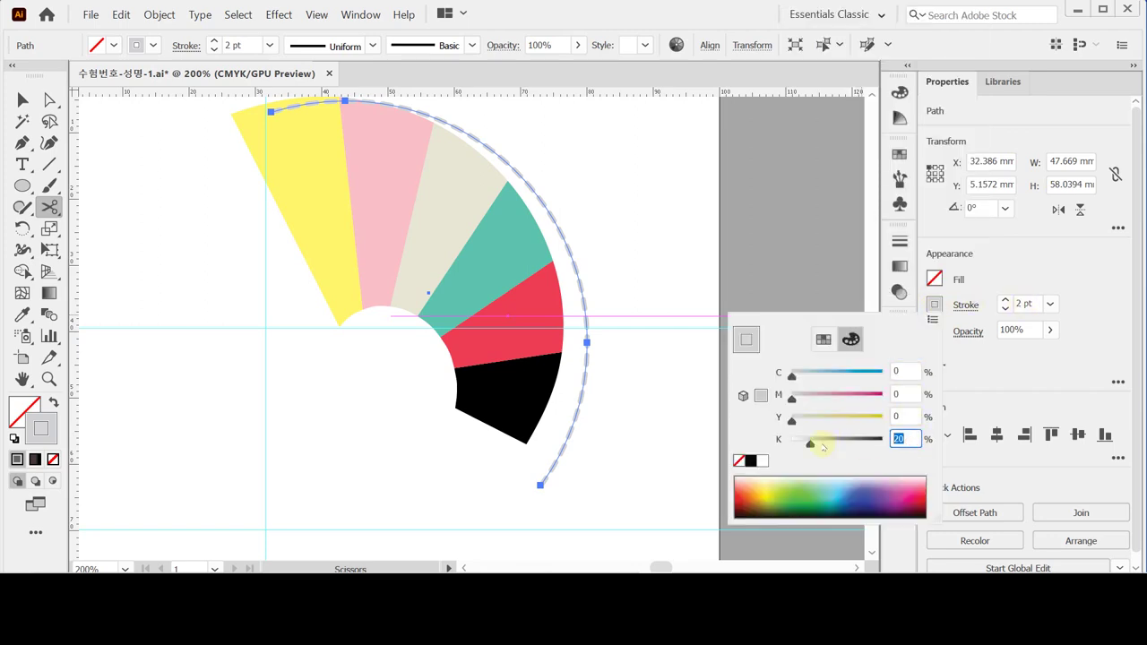
text(40)
click(820, 444)
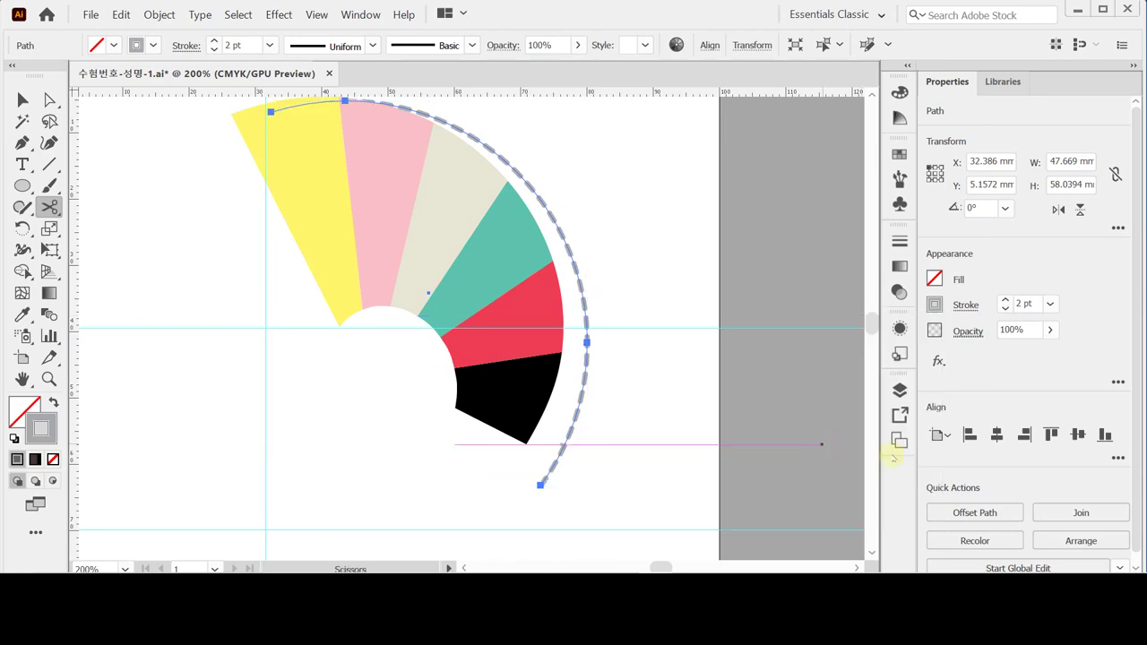
Step: Create a 75 × 75 mm circle over the fan with the default white fill and 1 pt black stroke
scroll(892, 457, up, 2)
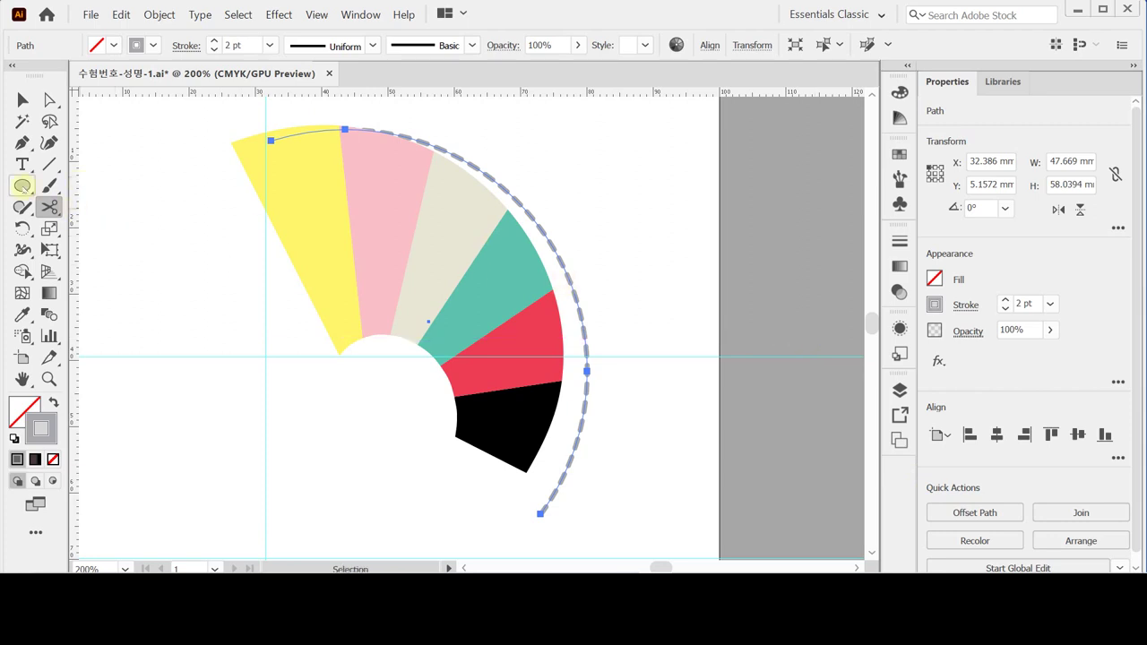
click(23, 185)
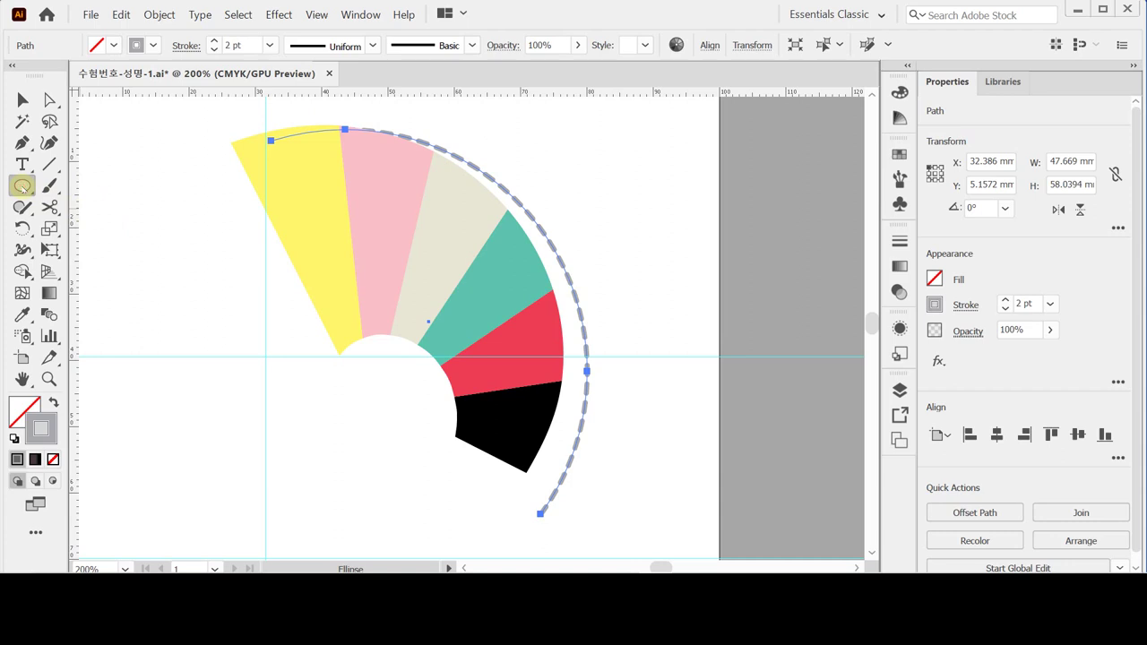
click(148, 165)
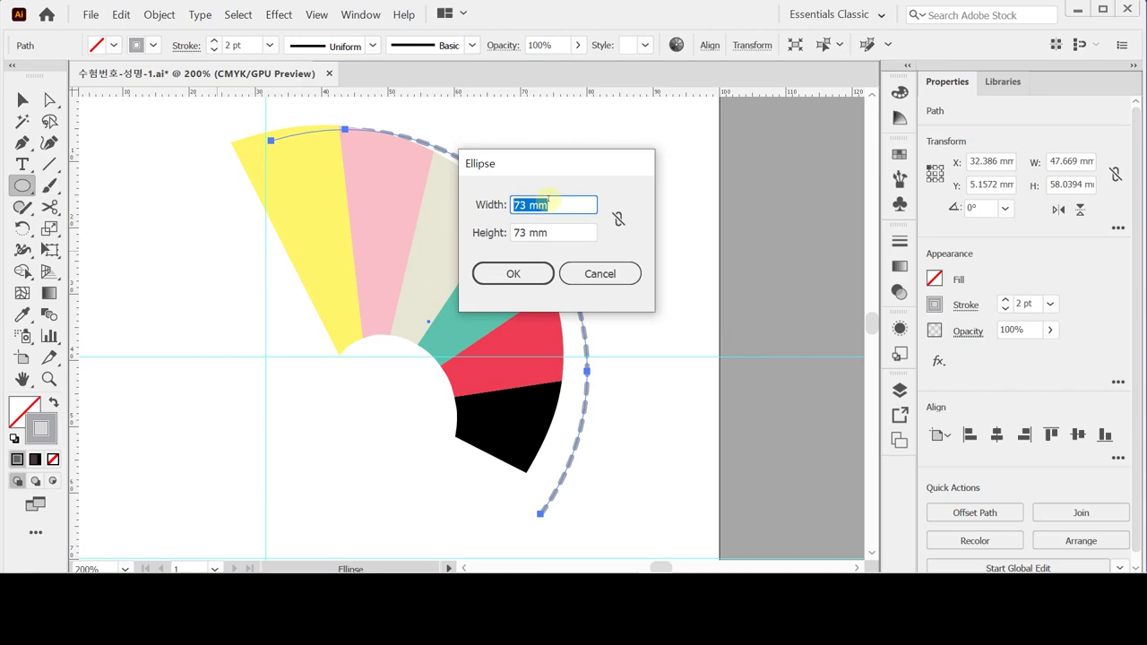
drag(519, 205, 593, 204)
text(5)
key(Tab)
text(75)
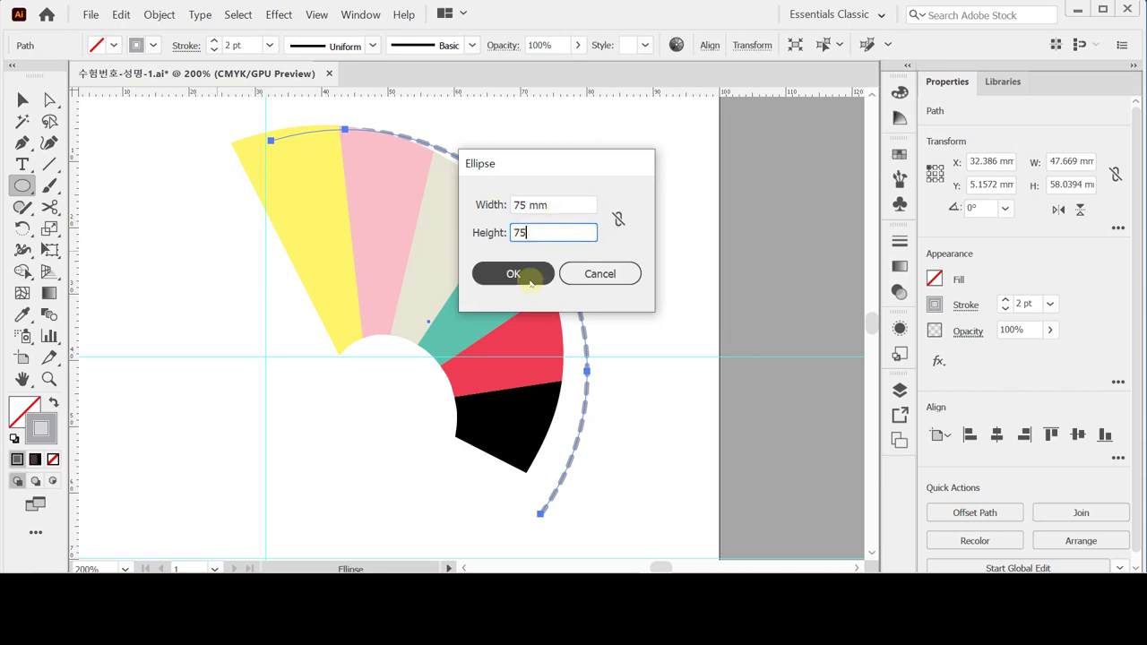
click(530, 280)
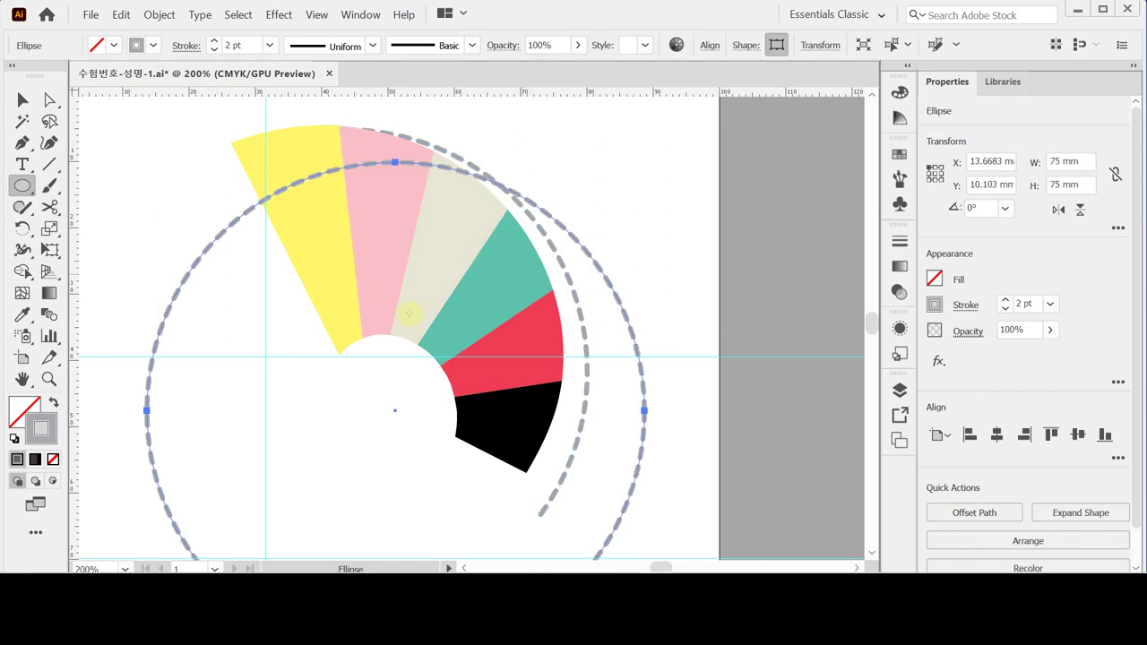
click(14, 439)
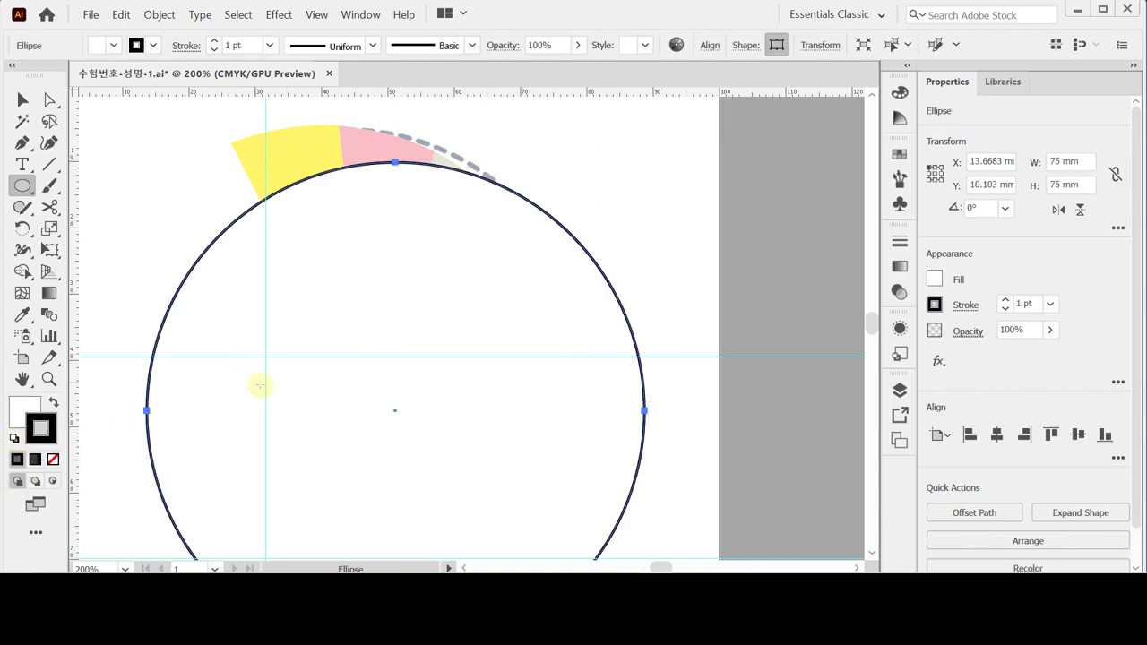
Step: Move the 75 mm circle about 3.4 mm left and 4.9 mm up, around the fan and dashed arc
scroll(258, 380, left, 3)
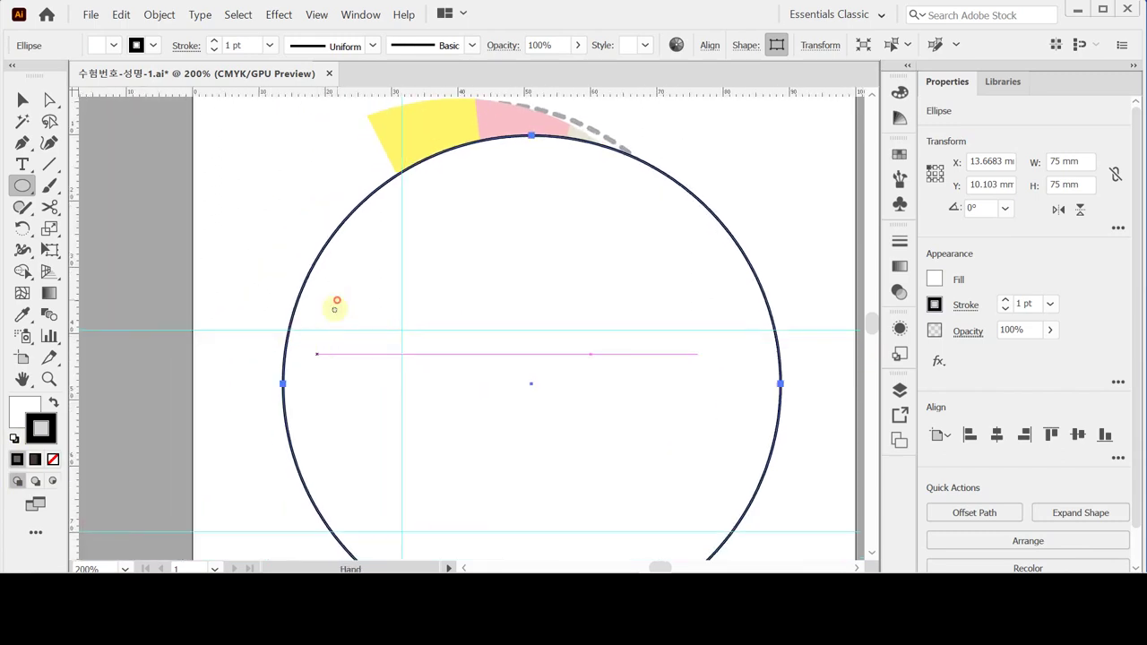
drag(335, 304, 325, 330)
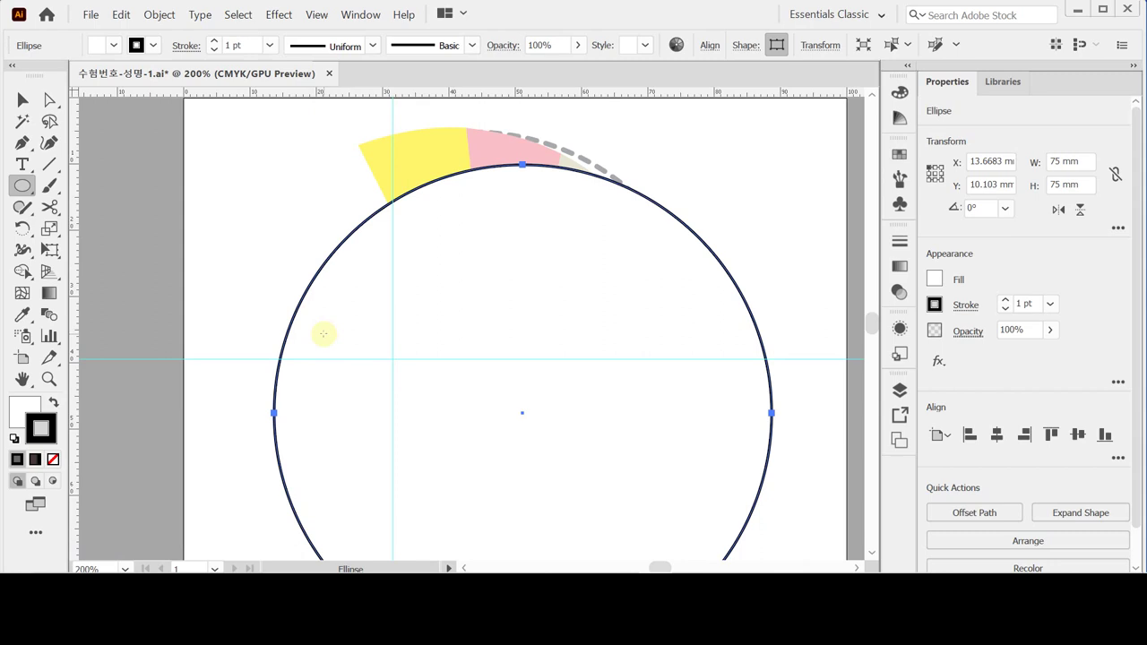
key(v)
key(ctrl+minus)
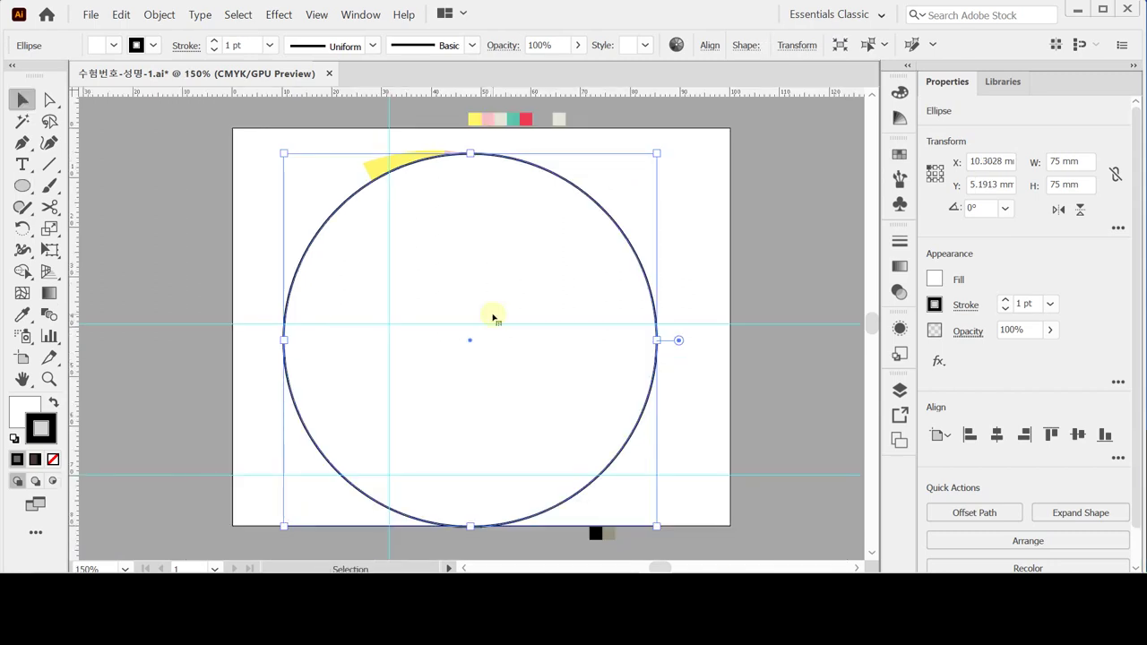
Step: Make a copy of the 75 mm circle offset -0.7 mm horizontally and 1.4 mm vertically
double_click(21, 100)
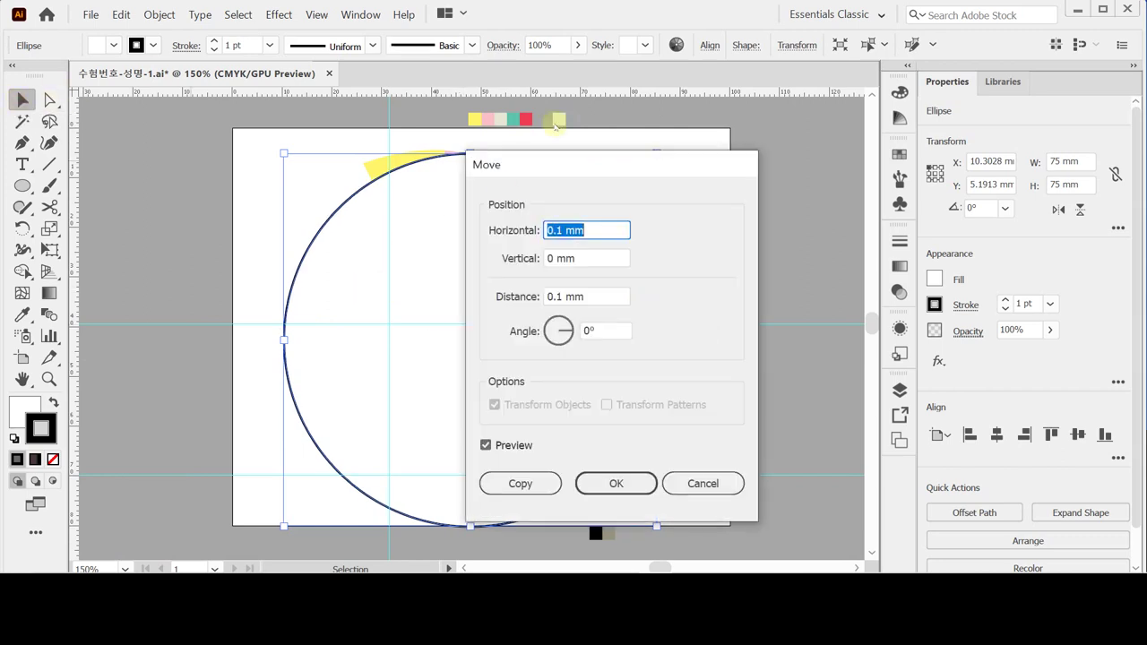
drag(599, 164, 683, 214)
text(-0.7 mm)
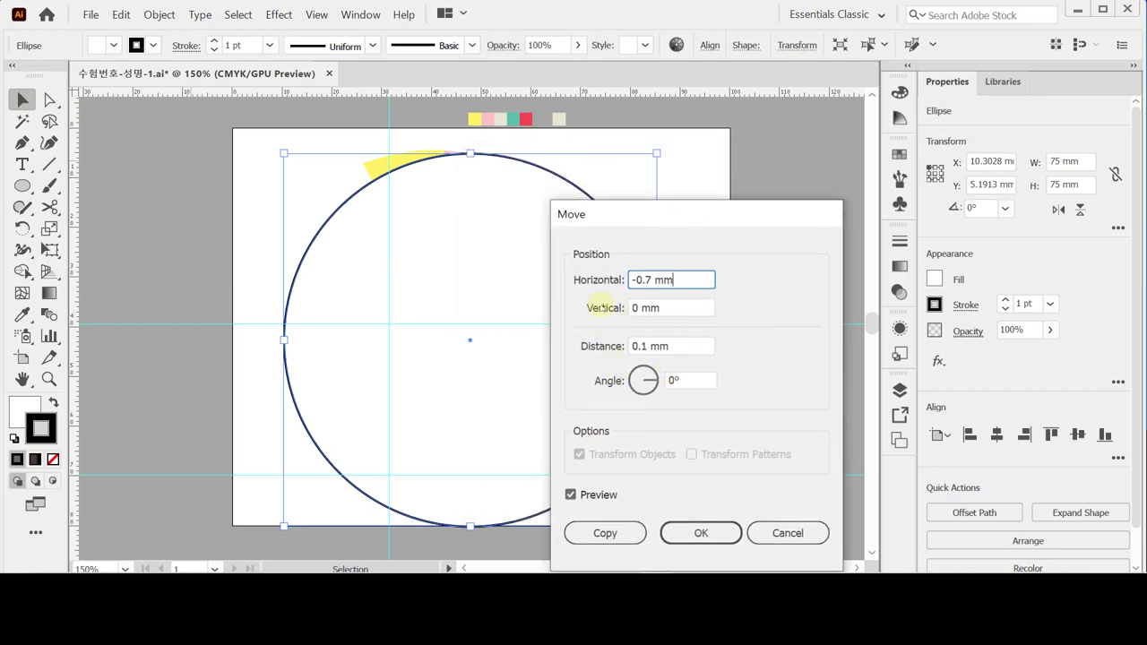
key(Tab)
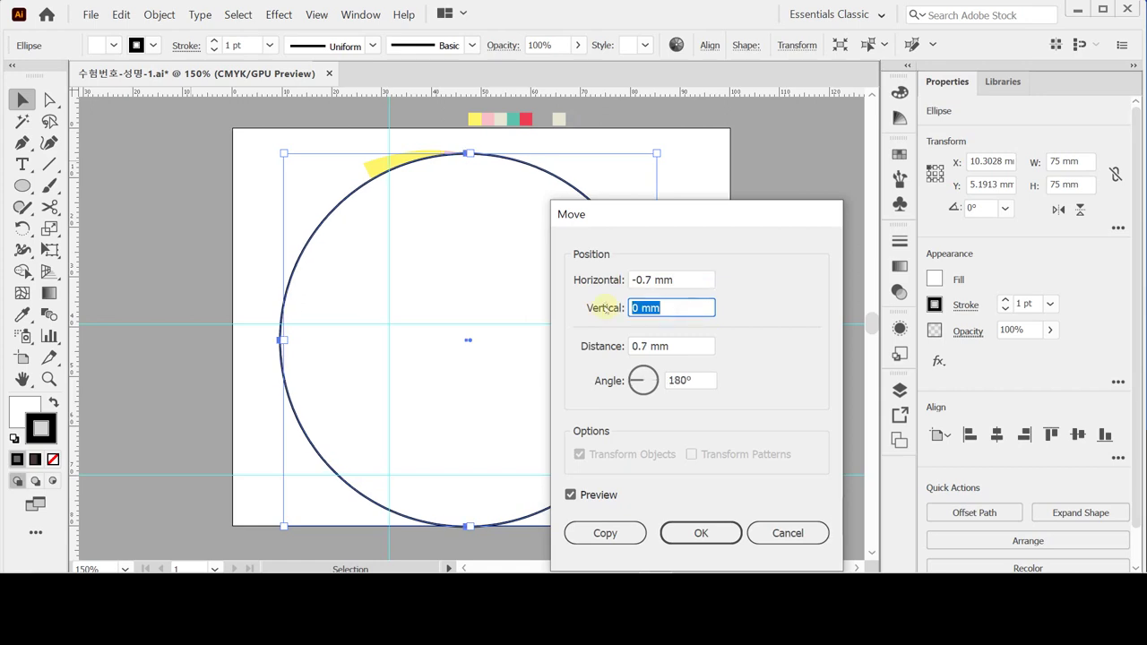
text(1.4)
key(Tab)
click(587, 530)
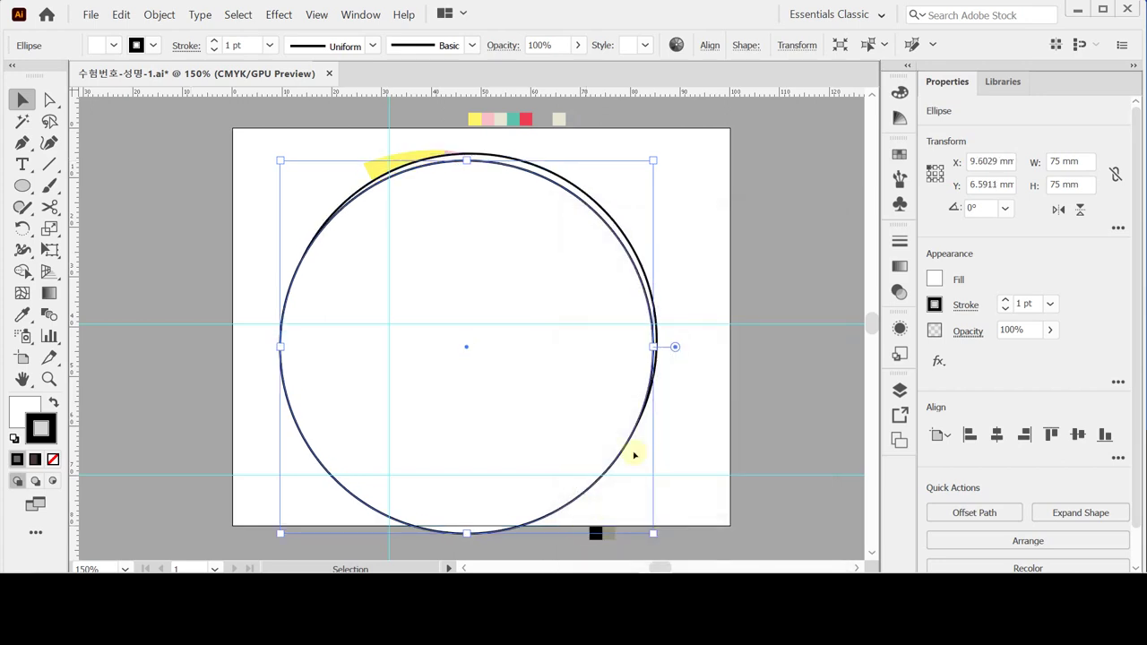
Step: Subtract the offset copy from the original 75 mm circle to leave a thin crescent
key(ctrl)
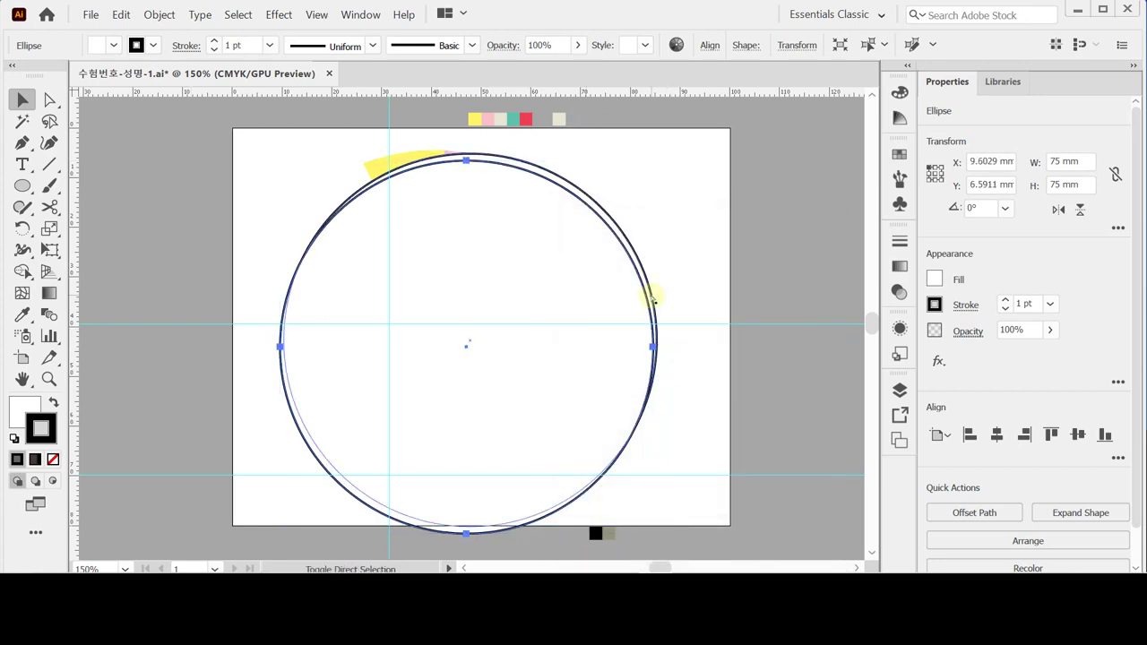
shift+click(596, 467)
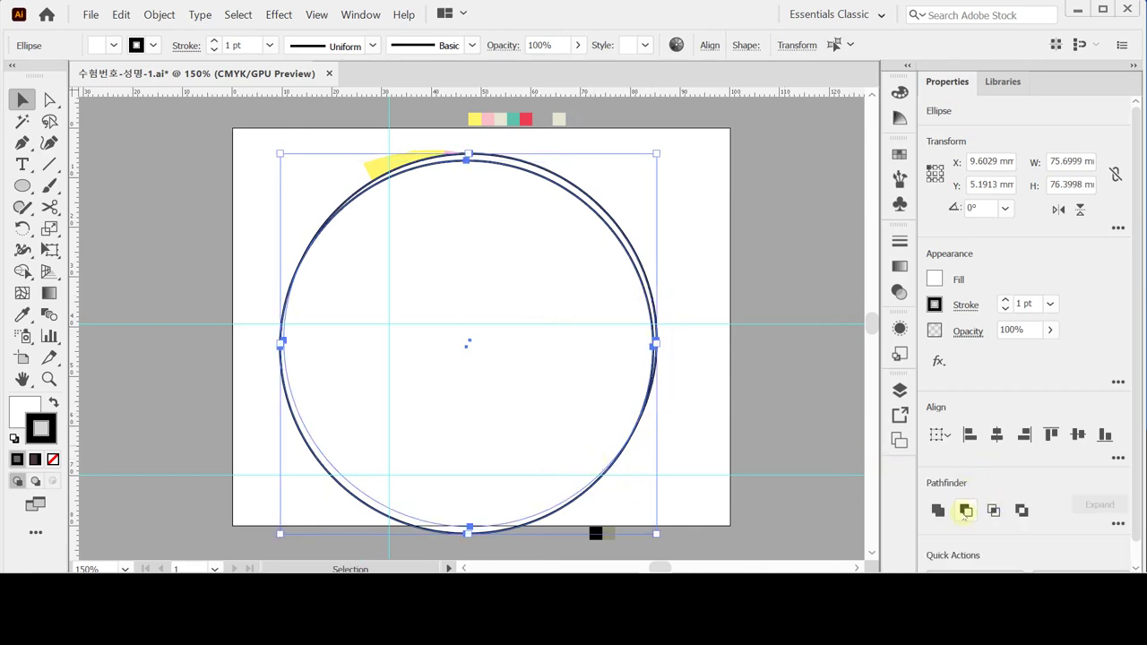
click(965, 510)
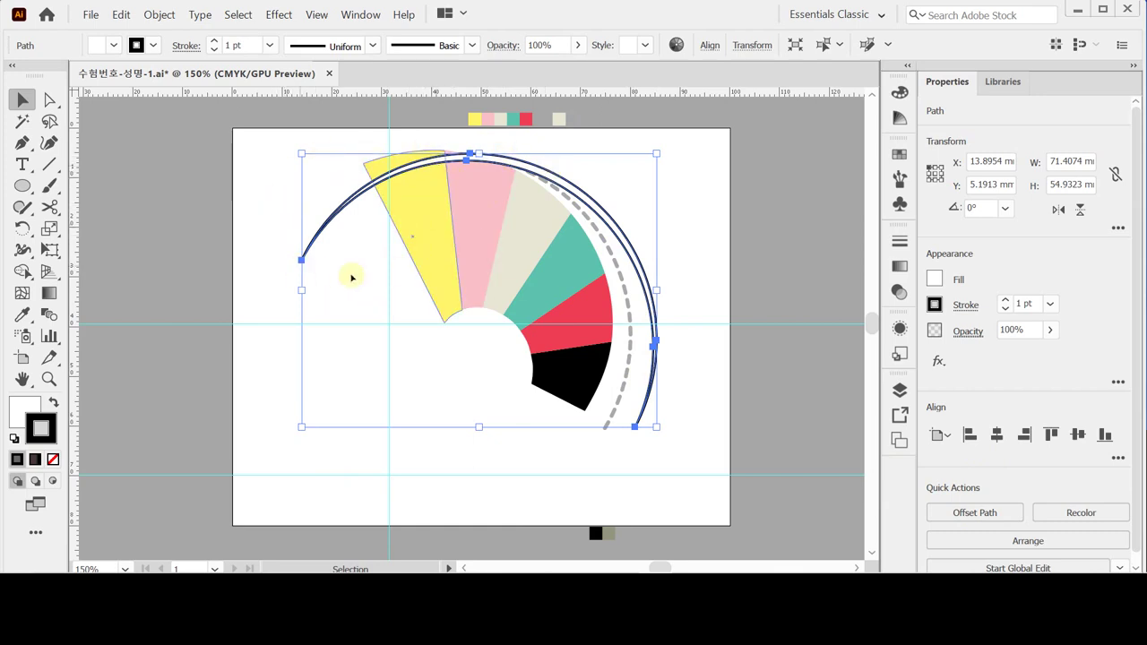
Step: Draw a rectangle about 26 mm wide over the crescent's left end and subtract it from the crescent
click(23, 185)
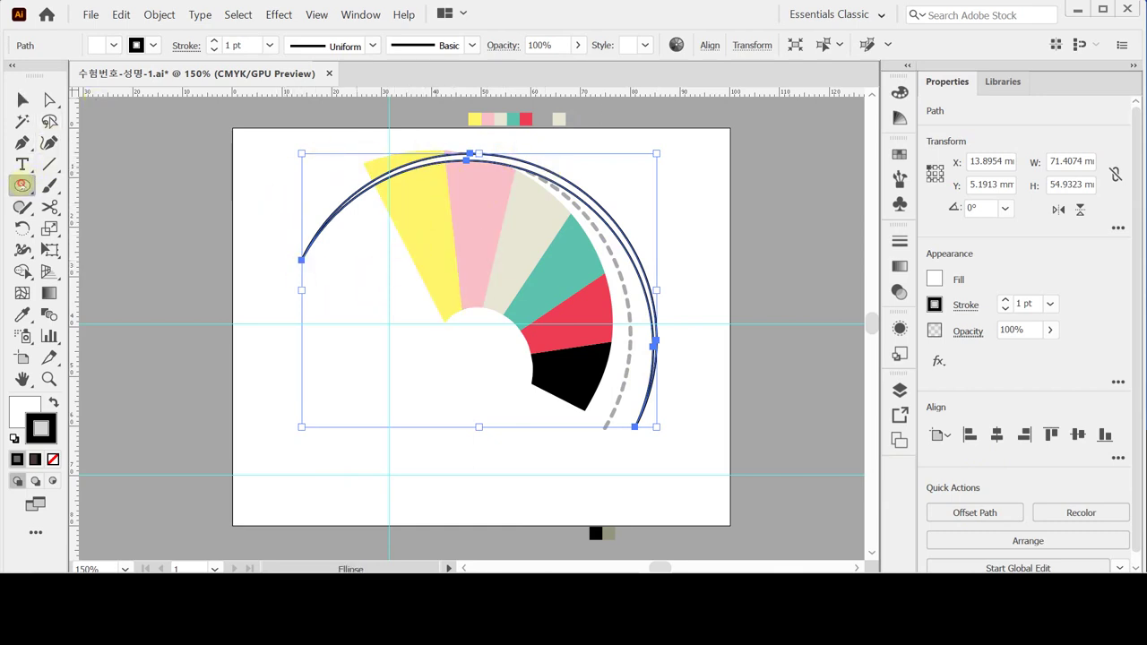
drag(22, 186, 90, 184)
mouse_move(292, 143)
mouse_down()
mouse_move(348, 285)
mouse_move(421, 301)
mouse_up()
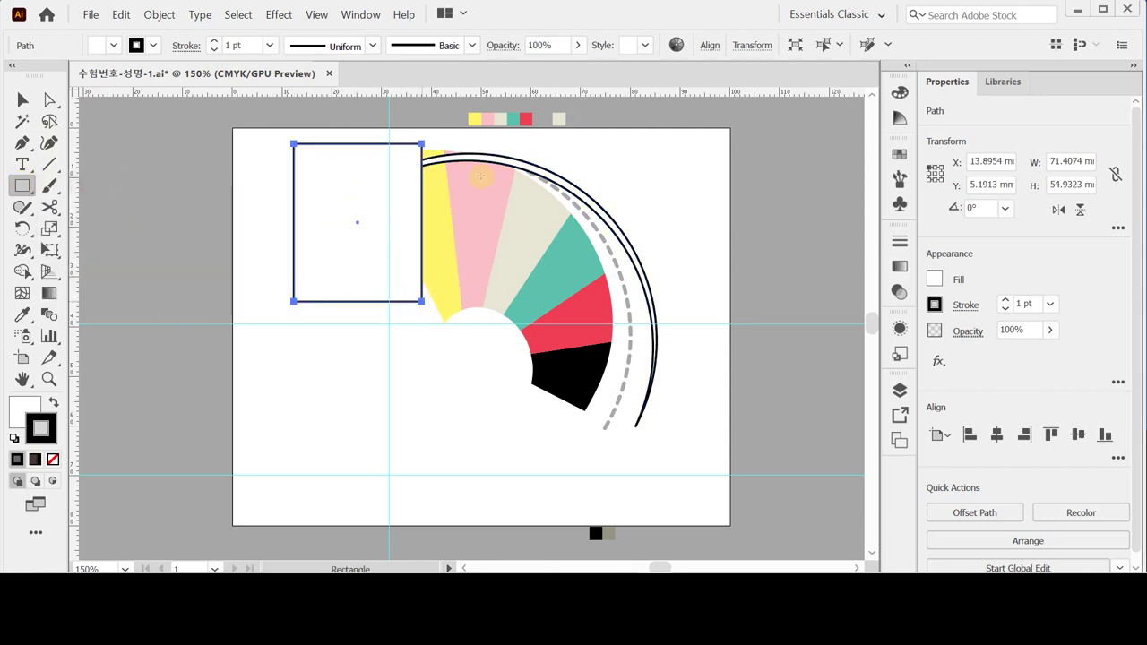
shift+click(635, 205)
click(966, 511)
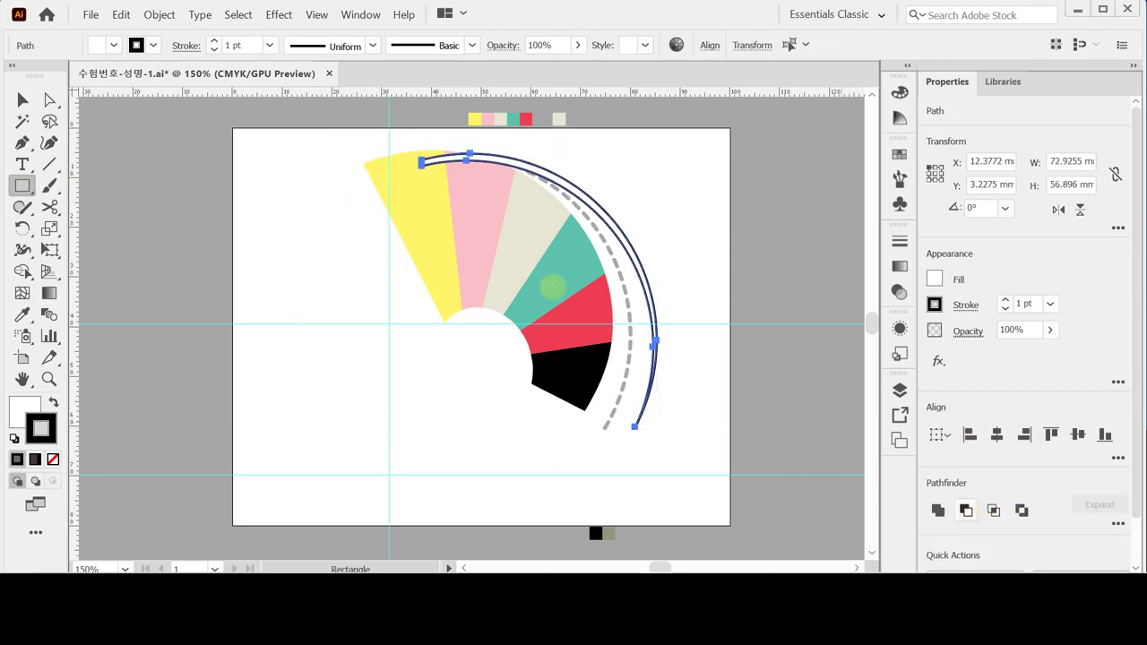
Step: Remove the crescent's stroke and set its fill to C0 M0 Y10 K10
key(ctrl)
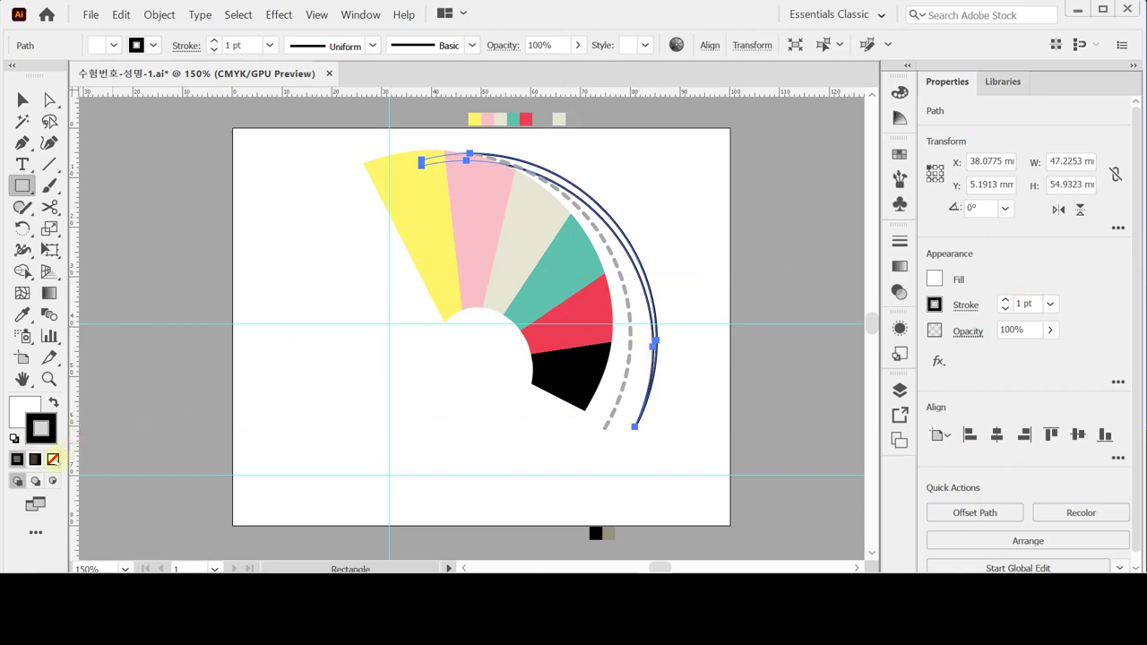
click(52, 459)
key(F6)
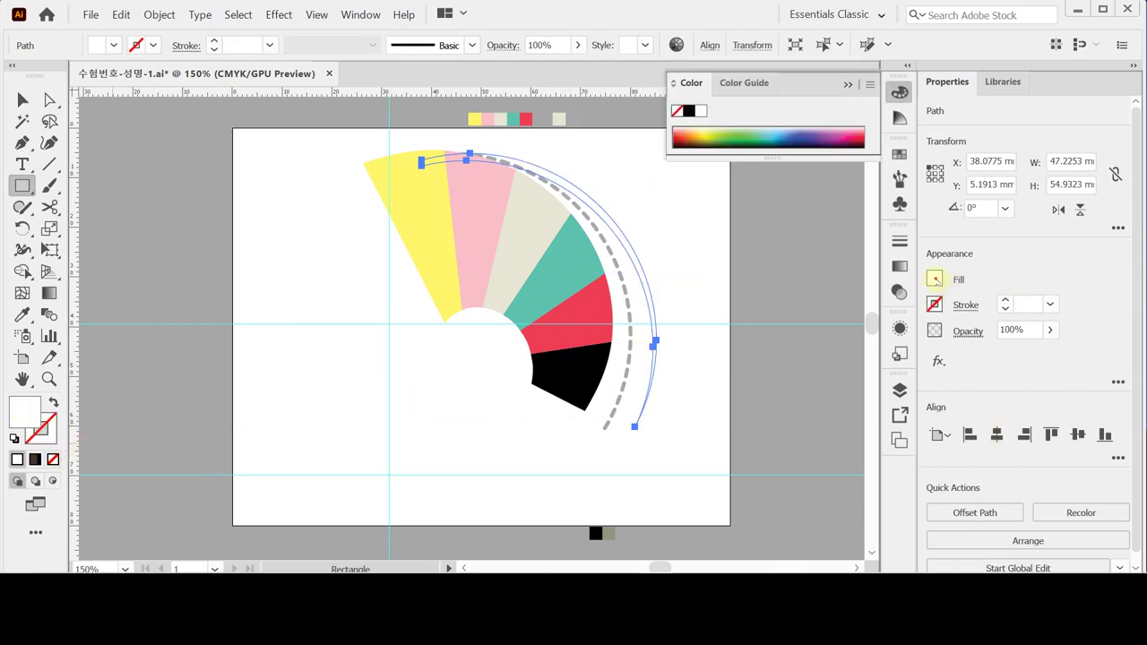
click(936, 279)
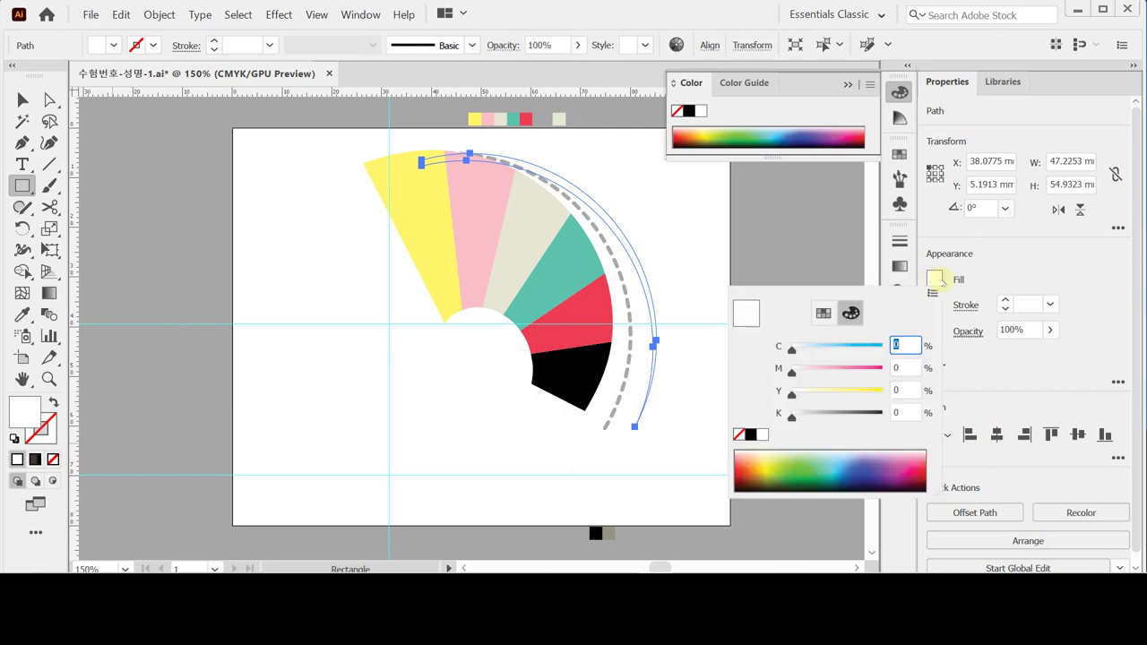
click(906, 390)
text(10)
key(Tab)
text(10)
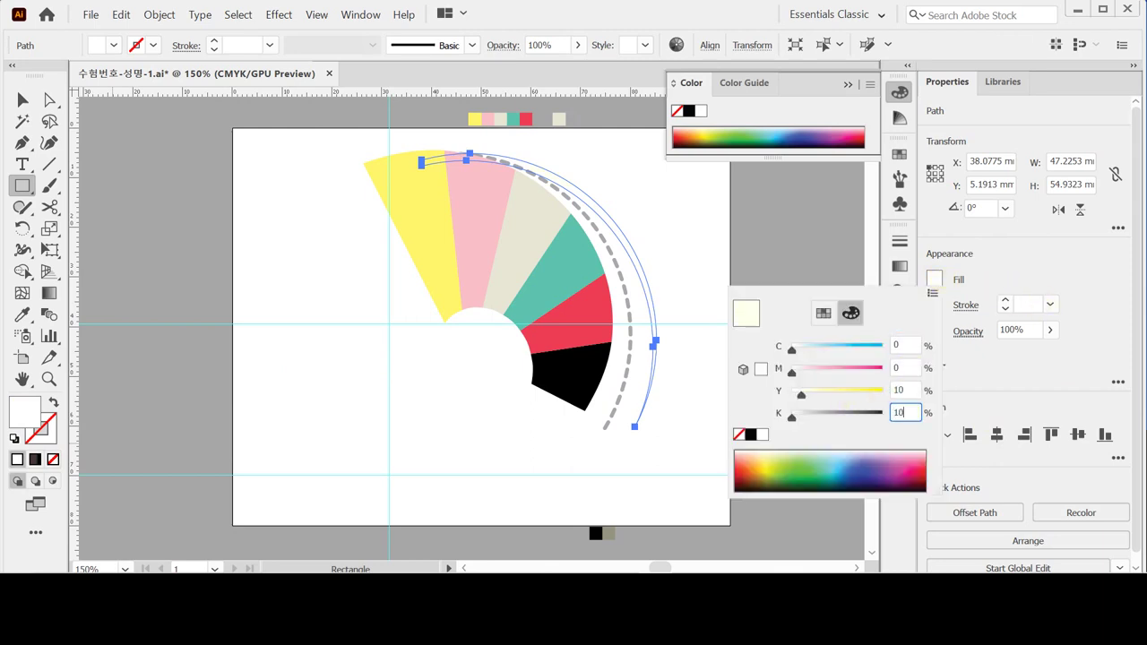
click(843, 397)
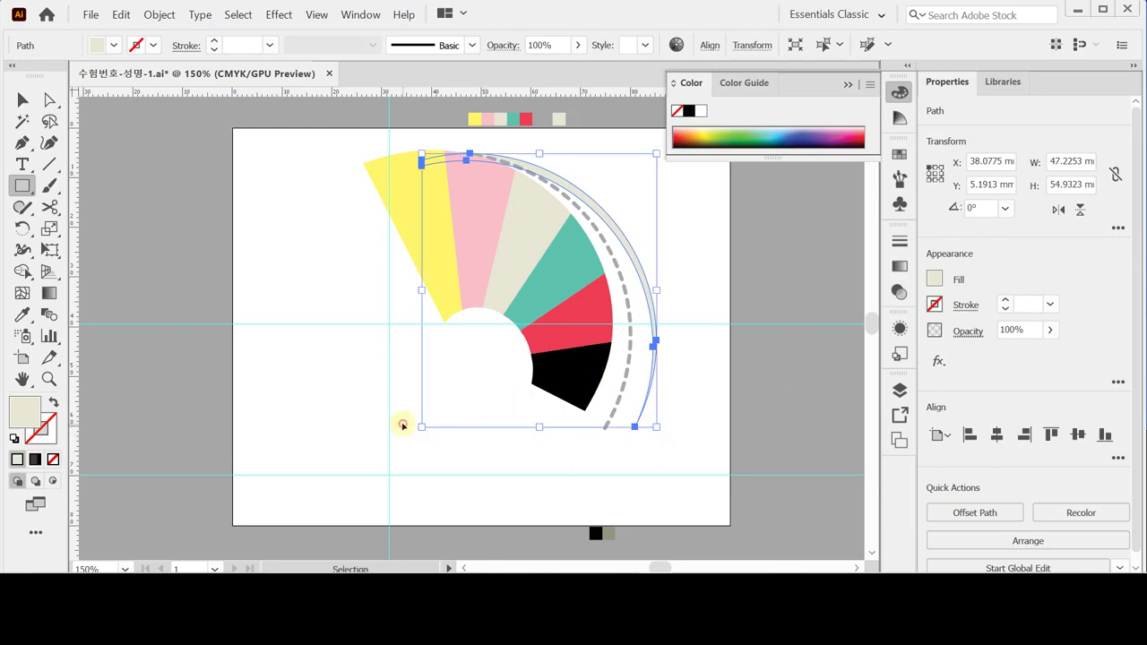
ctrl+click(408, 423)
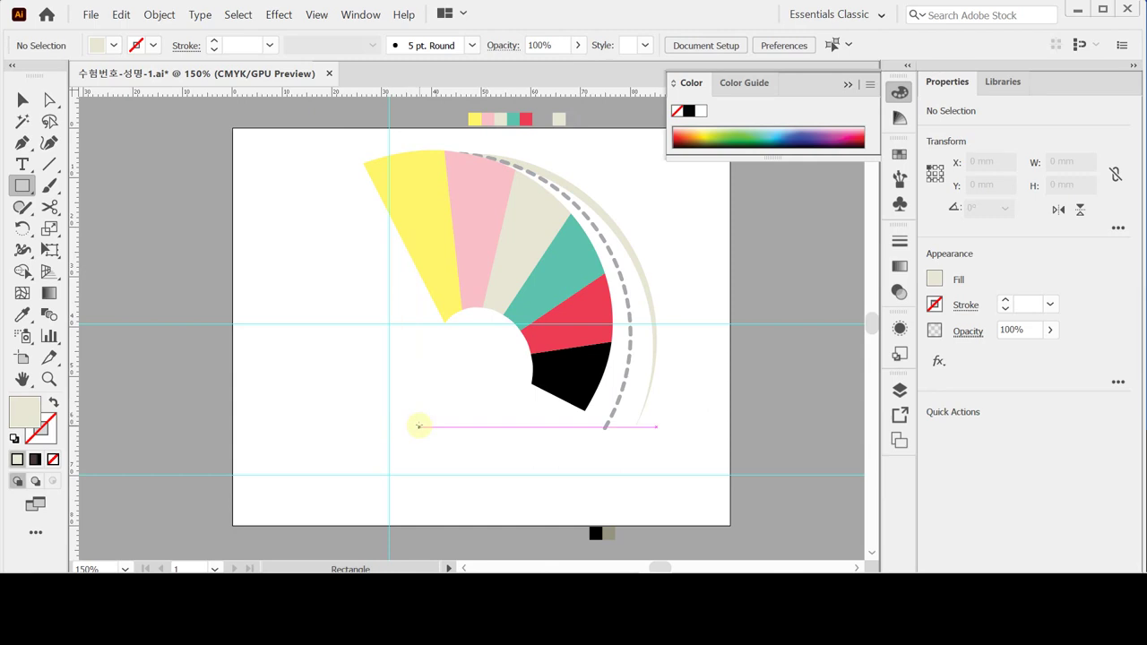
Step: Show all hidden mask artwork again and save the document
key(ctrl)
key(ctrl+s)
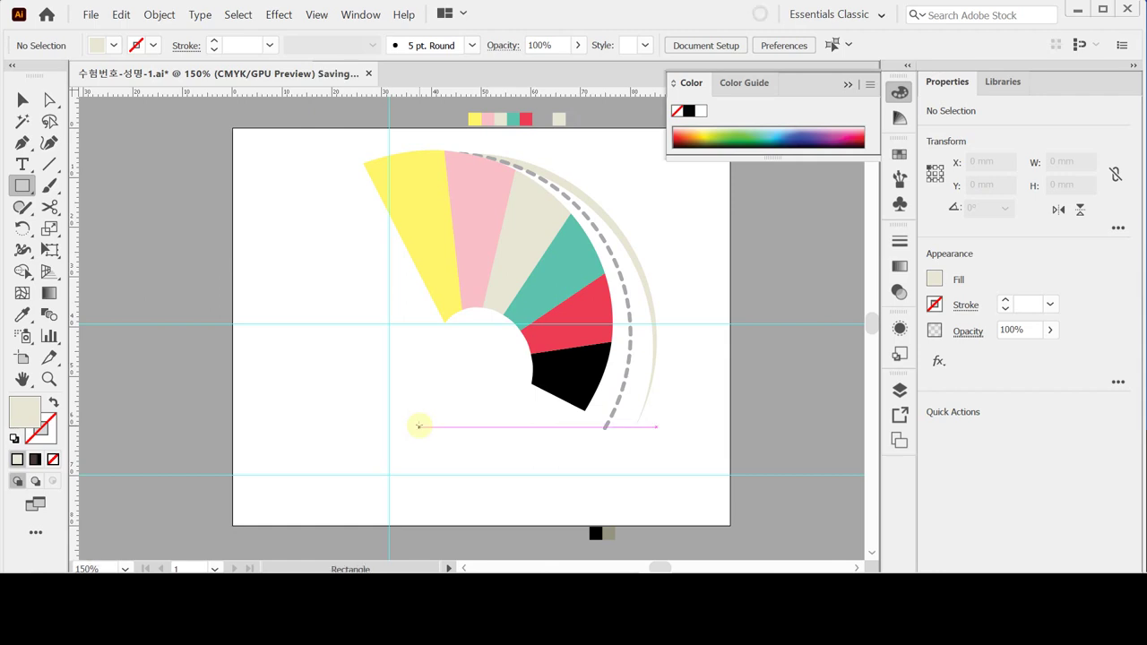
key(ctrl+z)
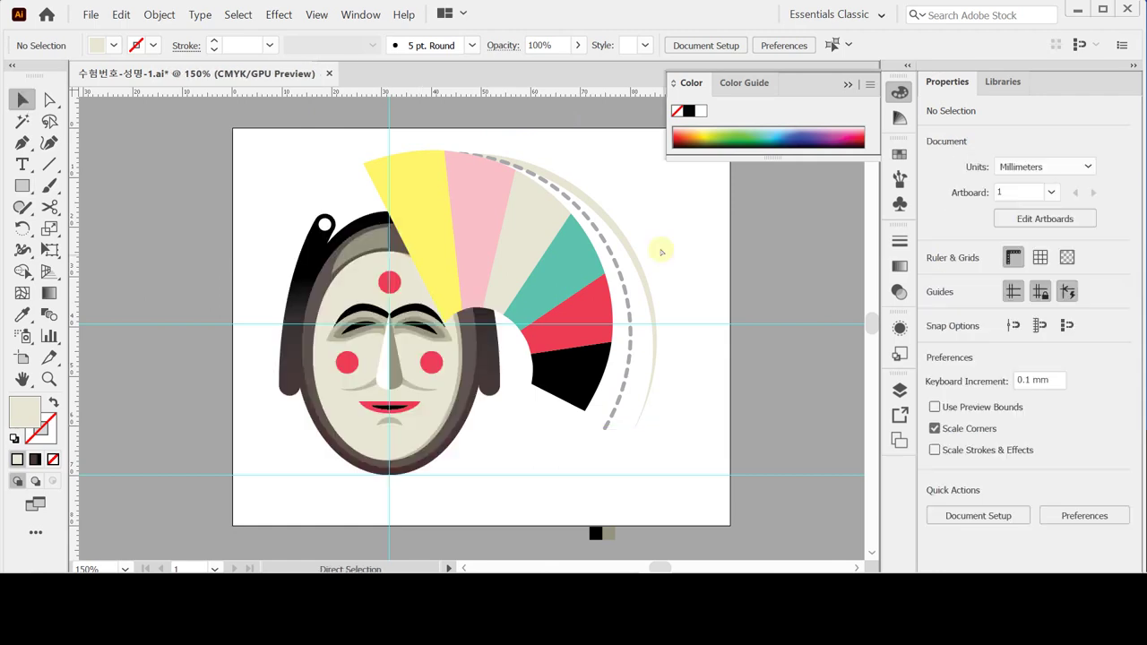
key(ctrl+s)
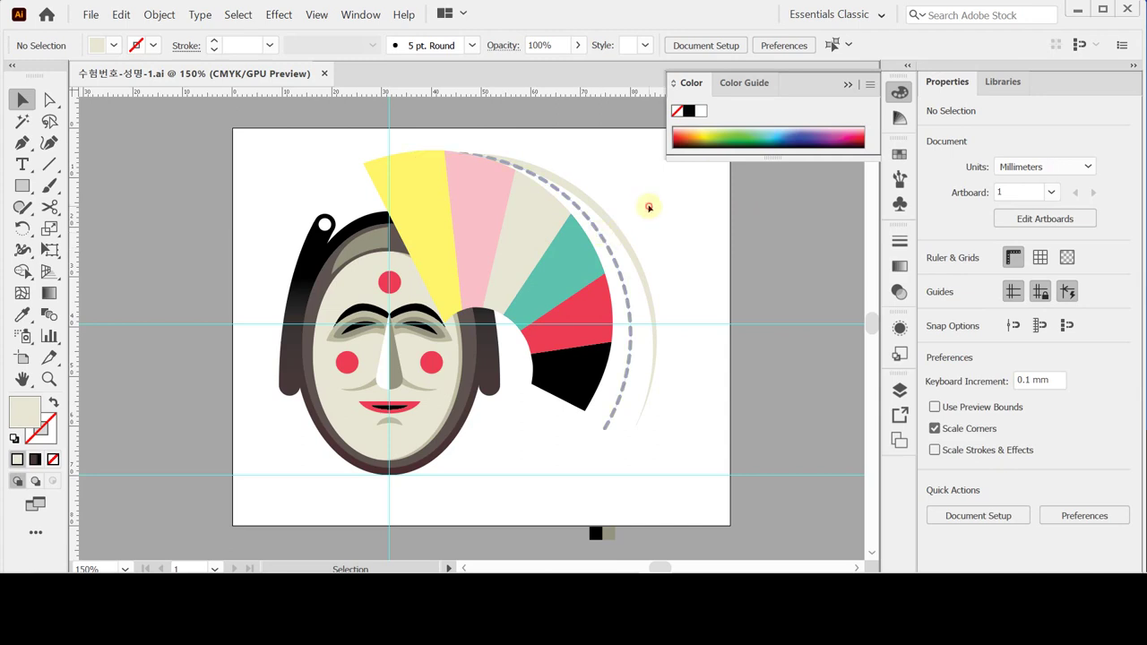
Step: Send the fan segments, dashed arc and crescent together to the back, behind the mask
drag(643, 174, 566, 257)
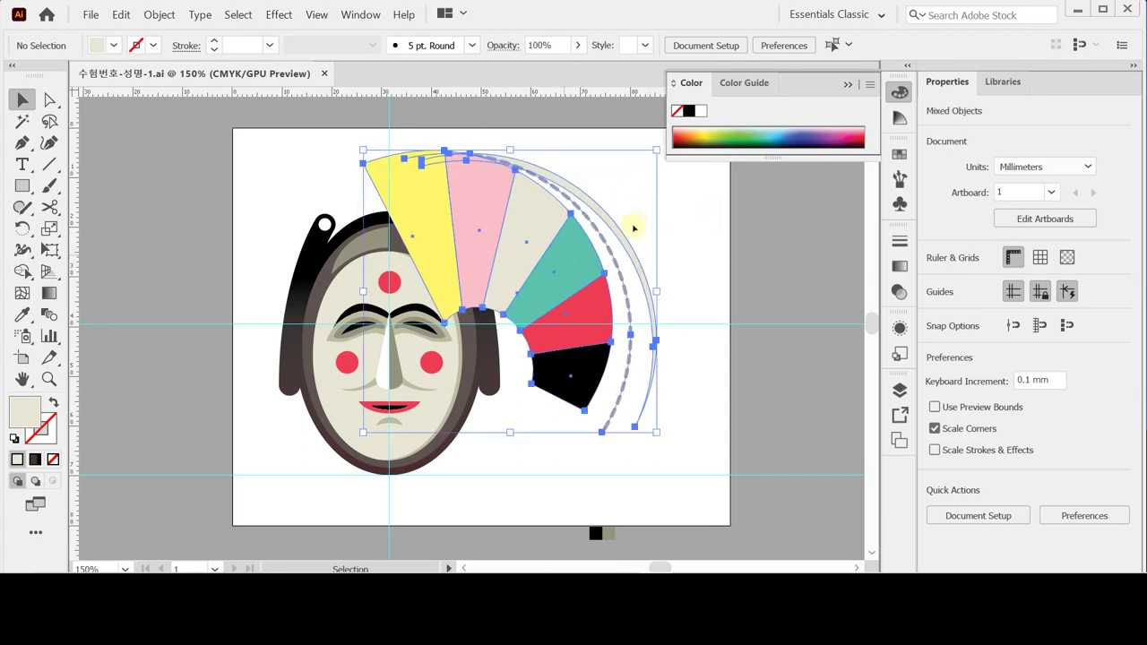
right_click(539, 210)
mouse_move(627, 386)
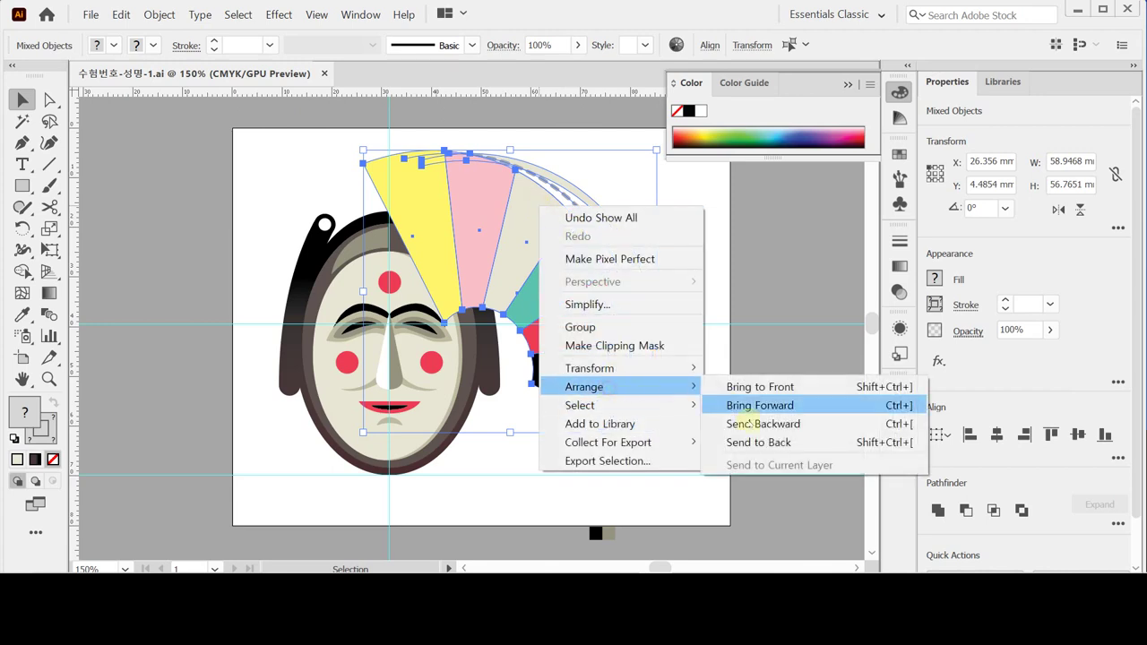
click(758, 442)
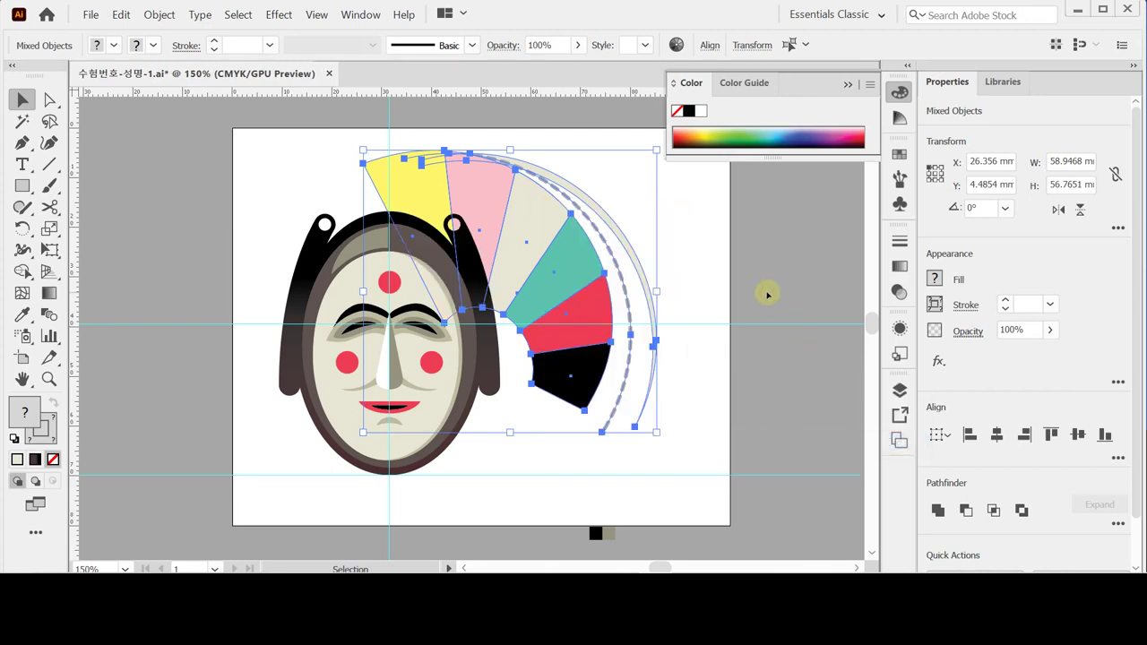
click(768, 295)
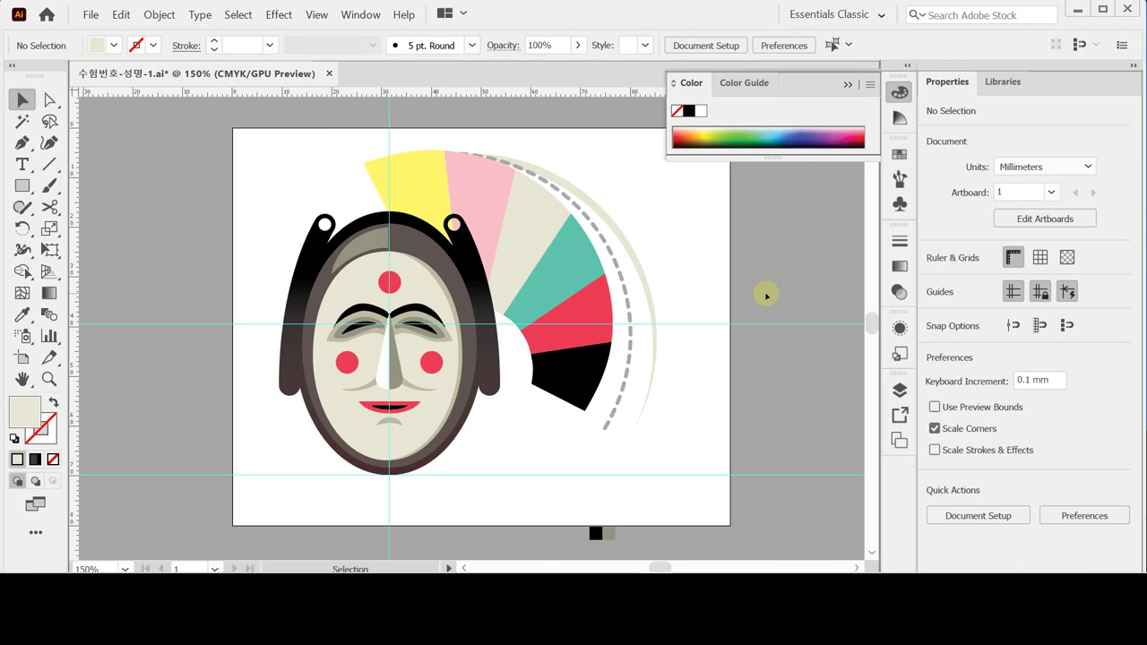
Step: Place a new point text object below the fan, beside the mask's chin, and bring up its character settings
key(t)
key(ctrl+equal)
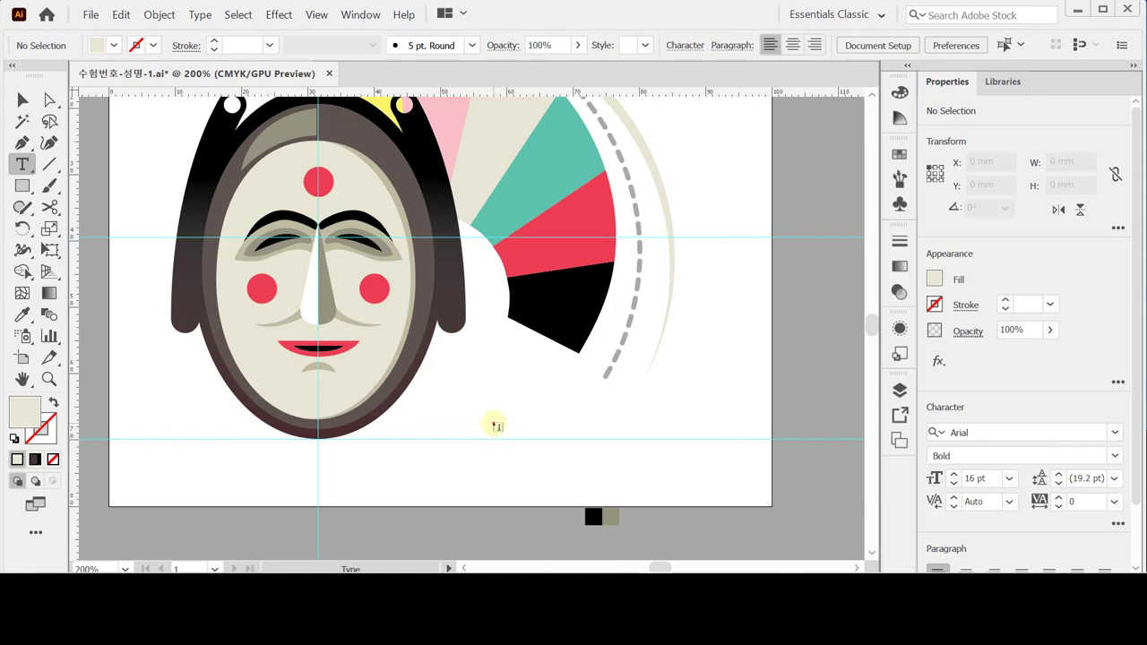
click(493, 422)
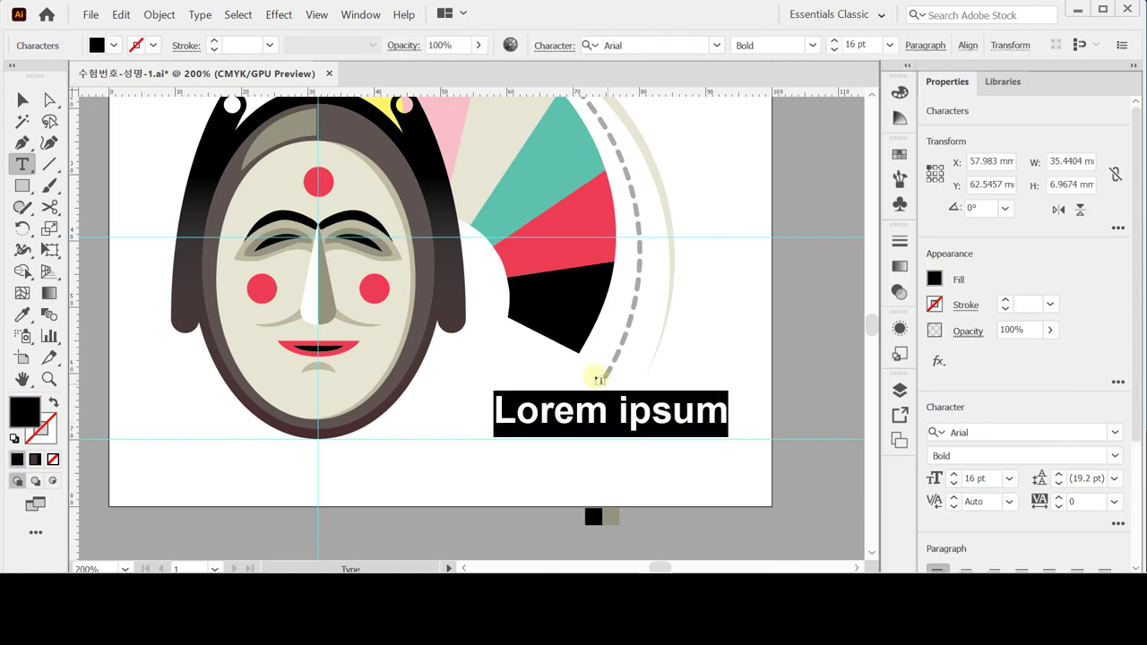
key(Escape)
key(ctrl+t)
key(ctrl+shift+a)
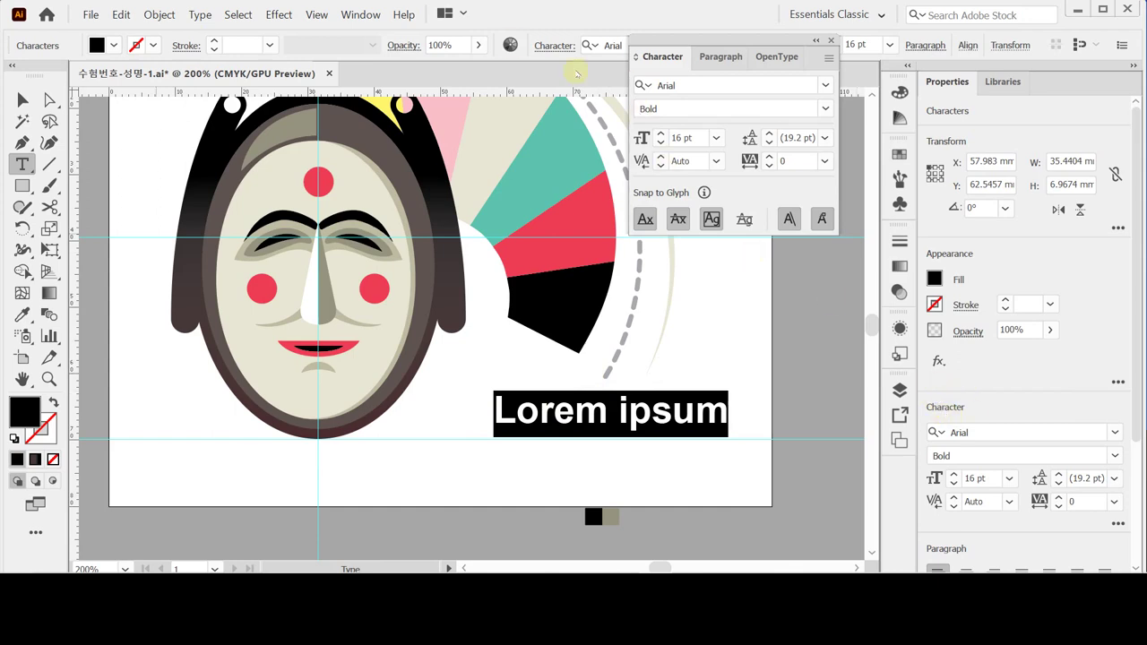
click(697, 87)
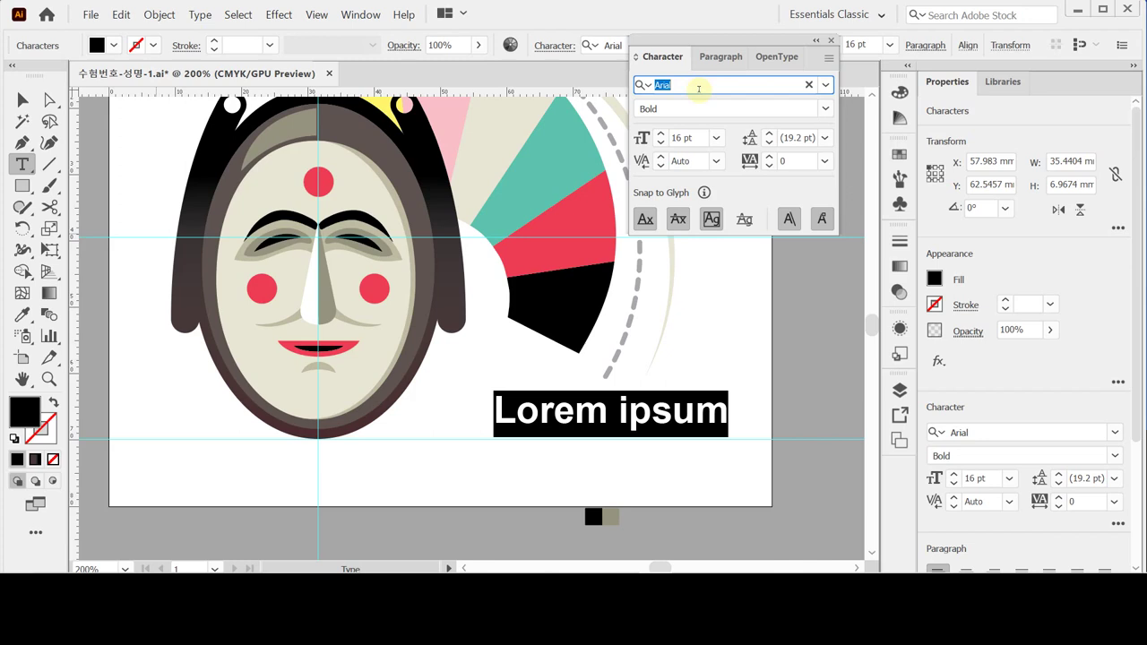
text(t)
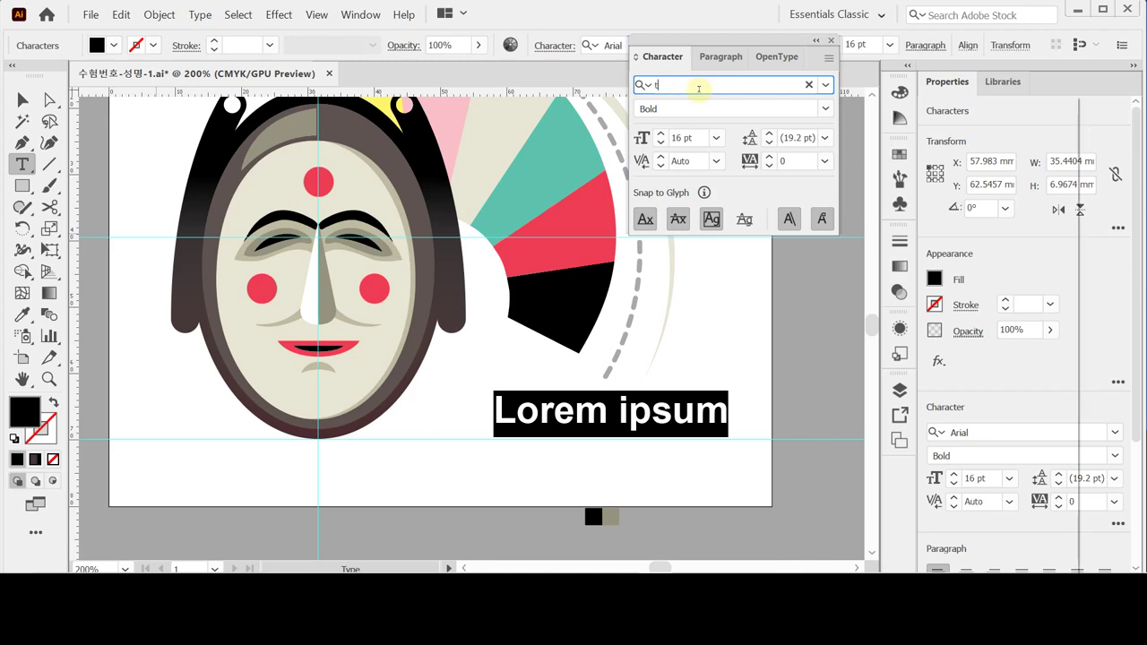
text(im)
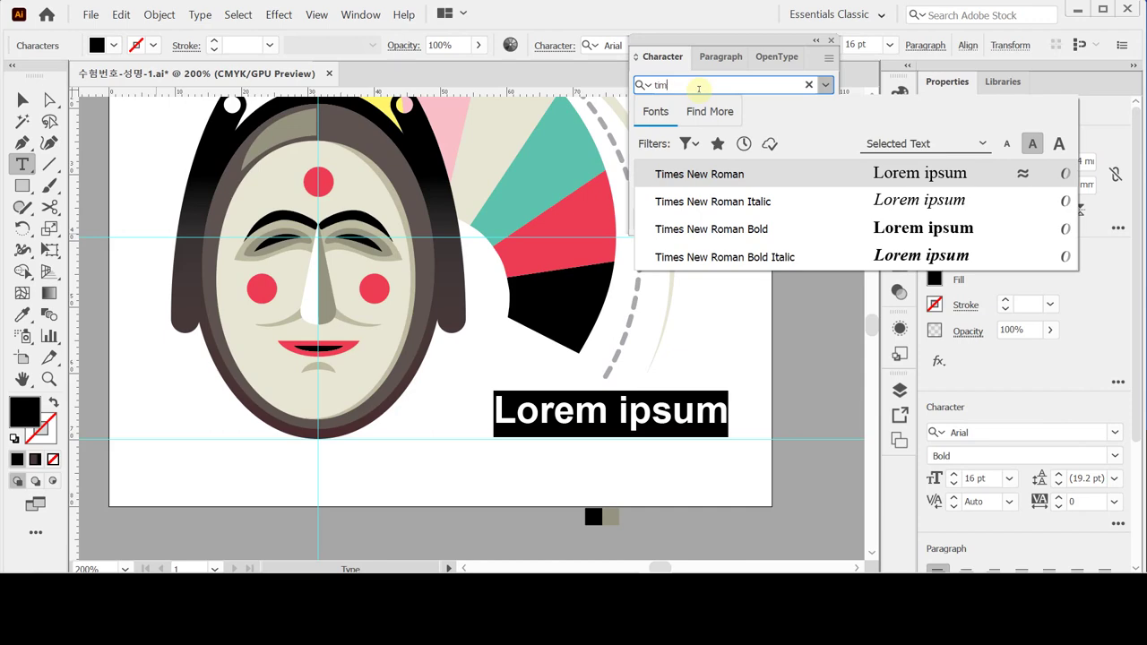
key(BackSpace)
key(BackSpace)
key(BackSpace)
Step: Set the placeholder text's font to Arial Bold
text(a)
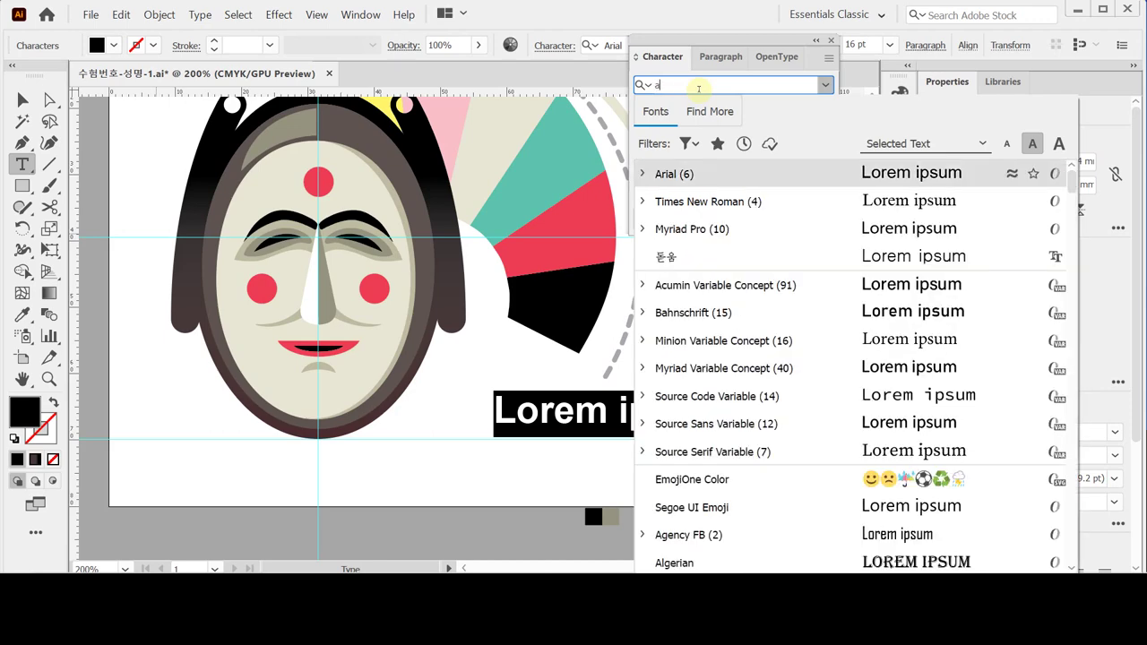
text(ri)
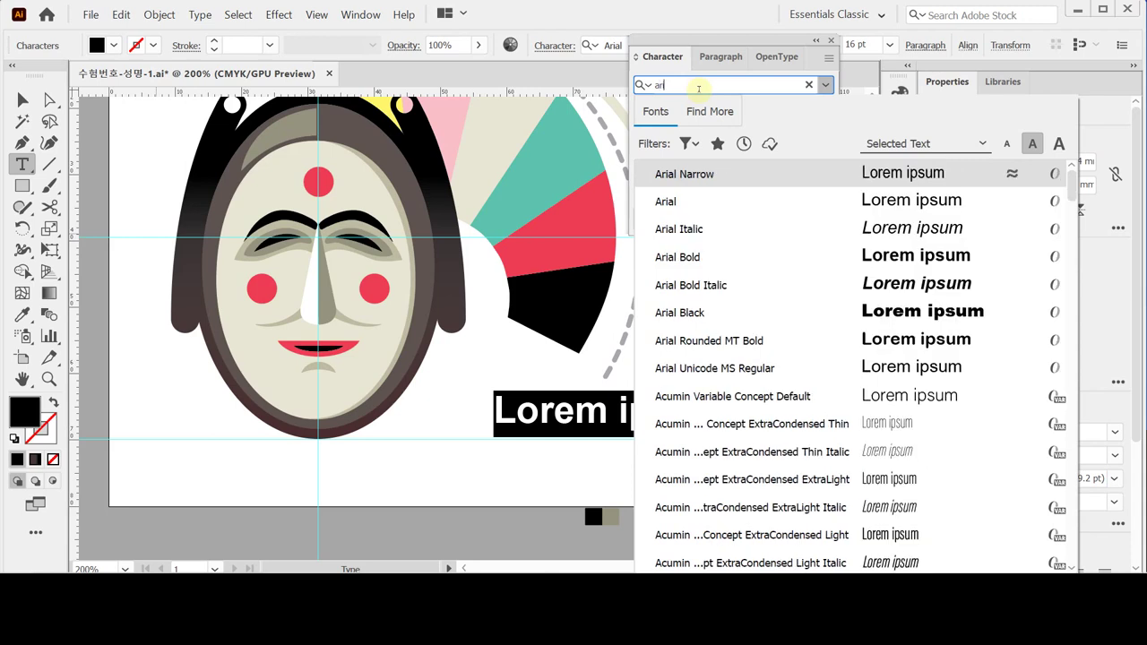
click(686, 257)
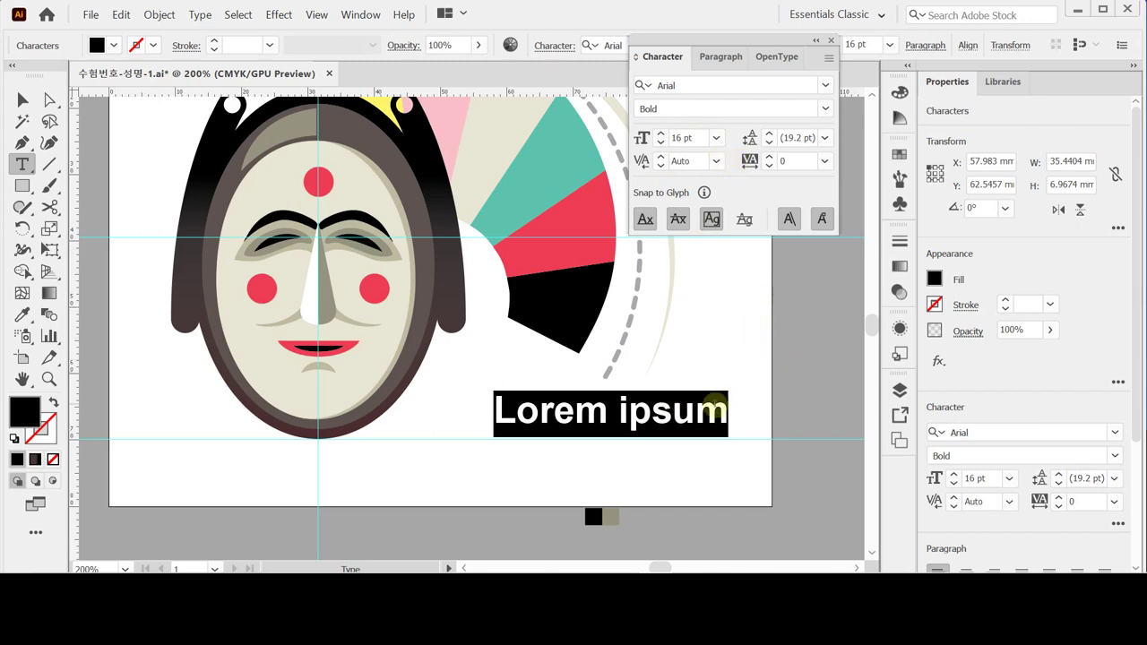
Step: Replace the placeholder text with "KOREAN" on the first line and "Mask Dance" on the second
text(KO)
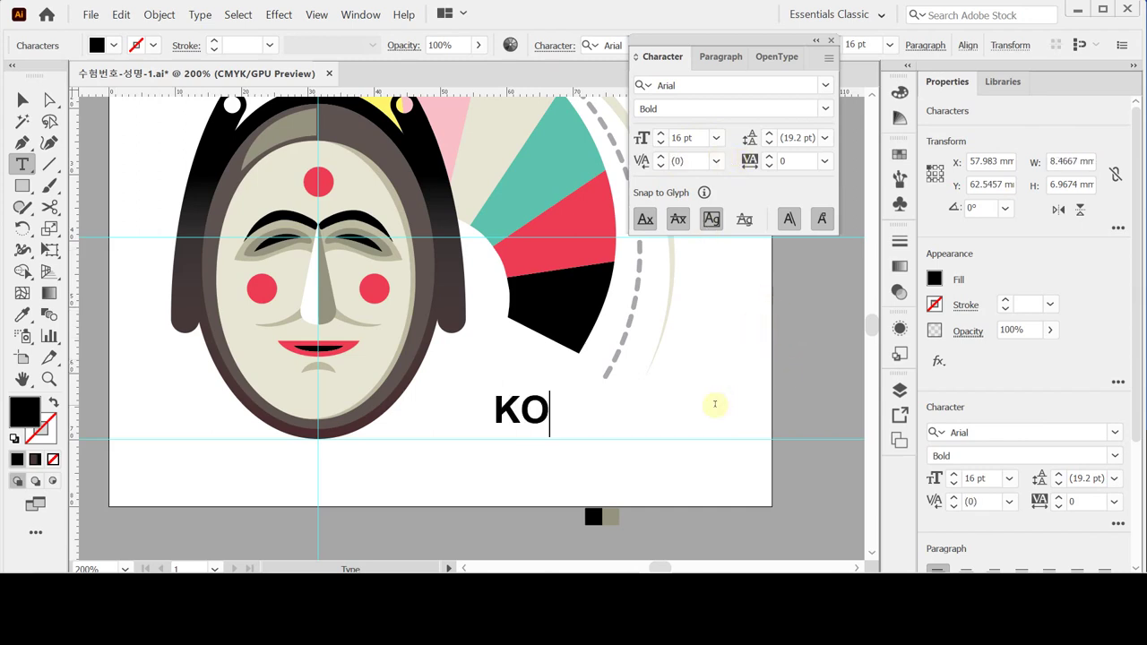
text(REA)
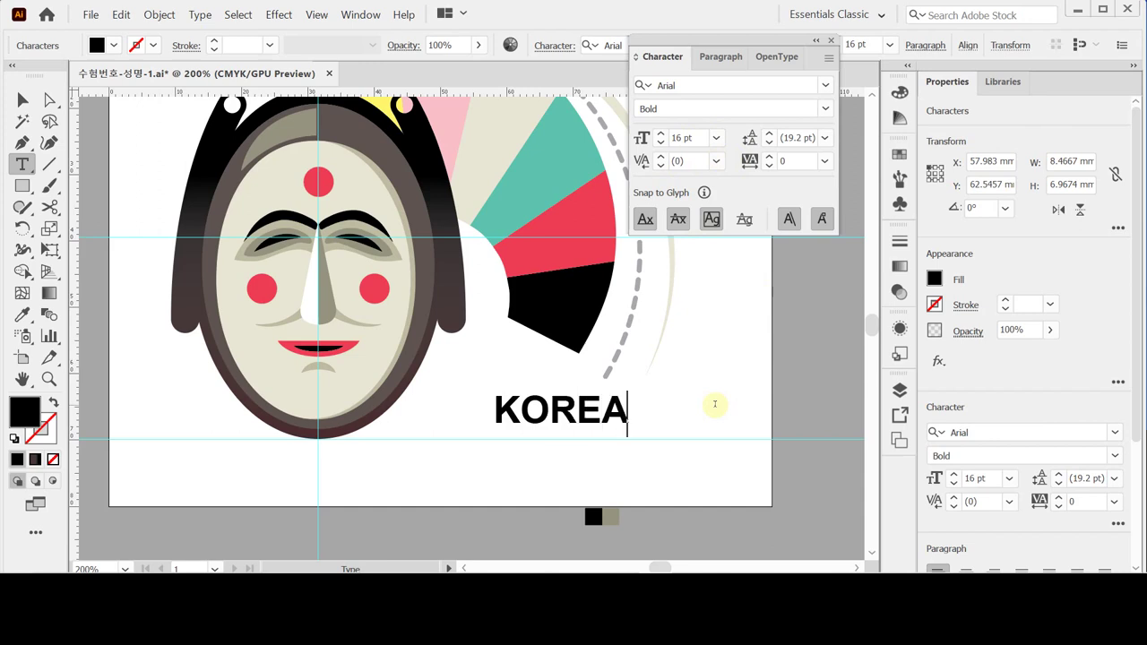
text(N)
key(Return)
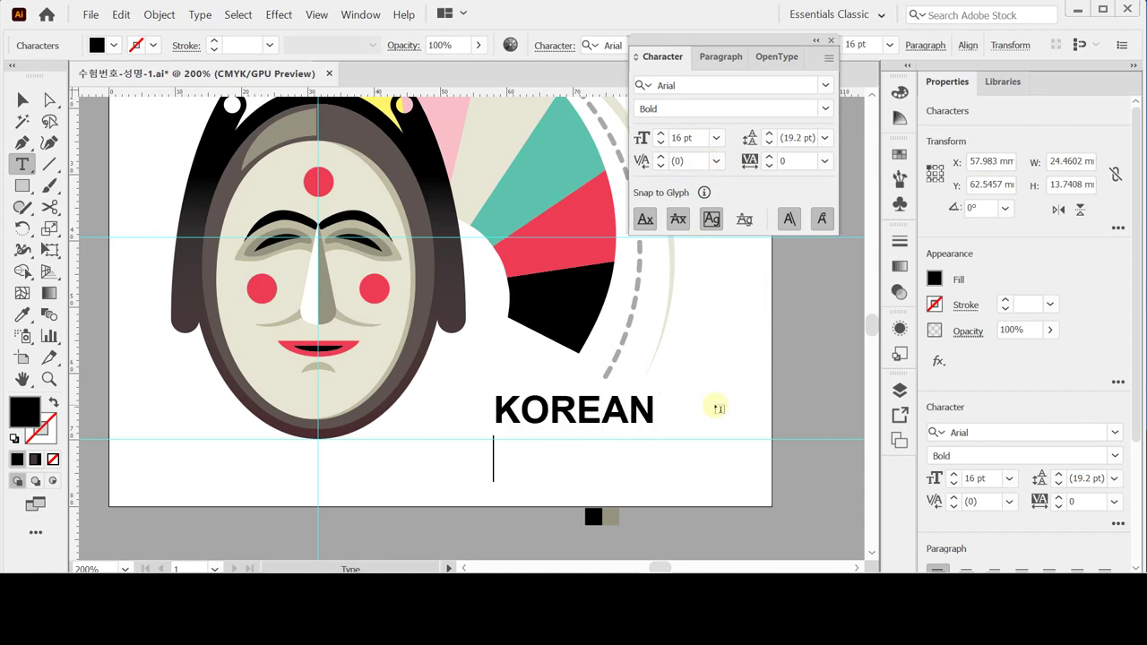
text(Mas)
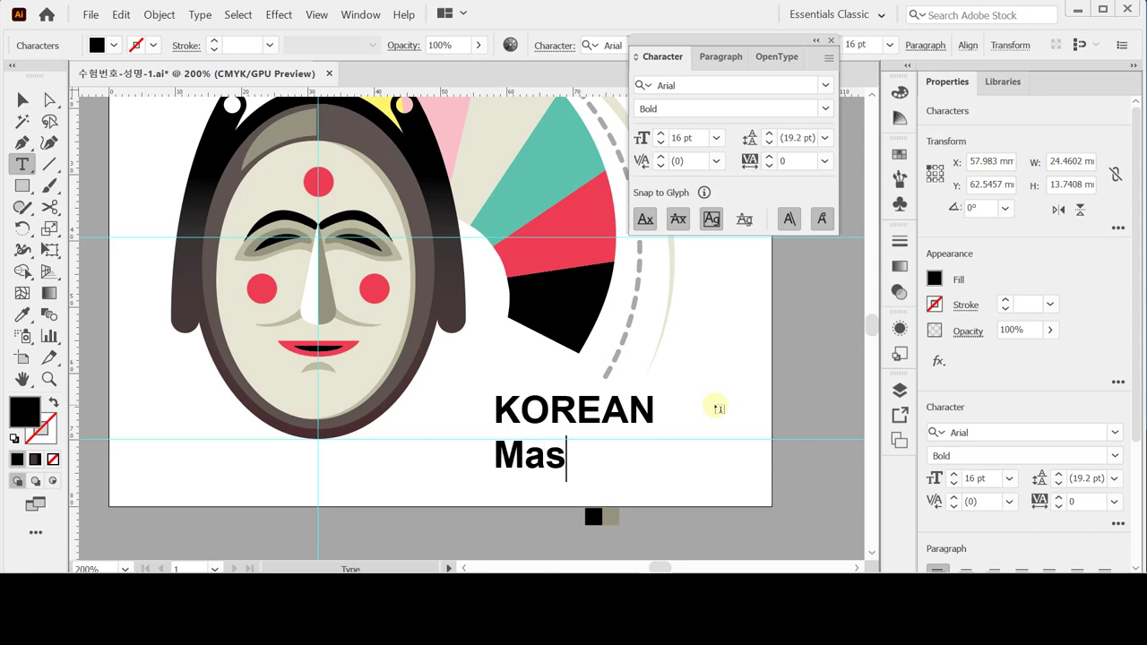
text(k Da)
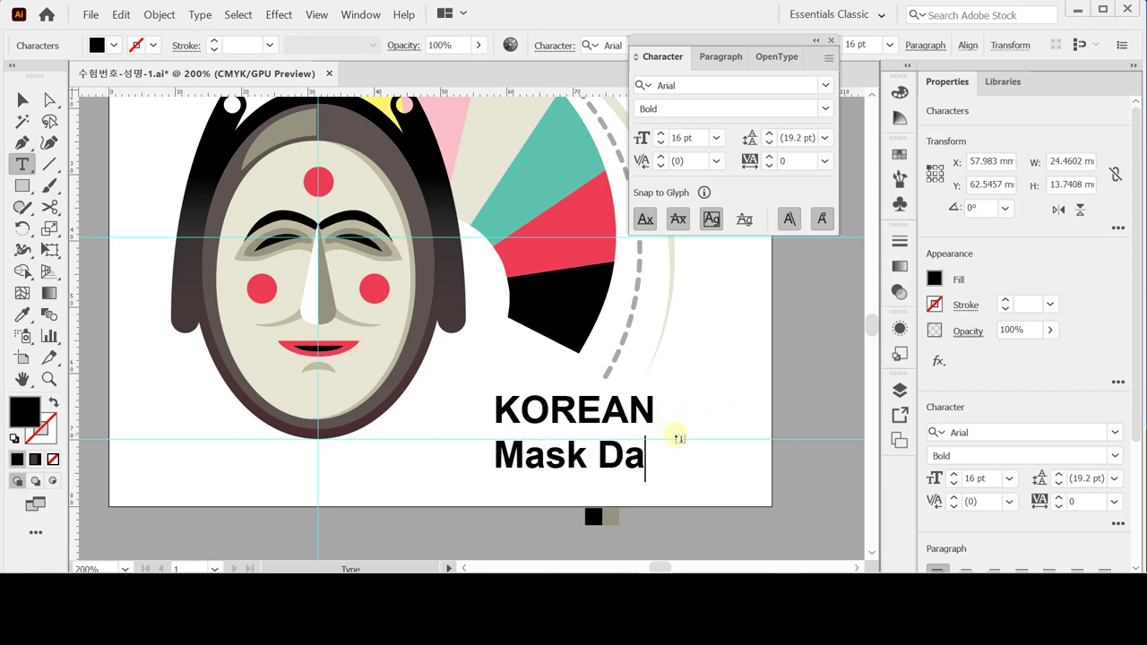
text(nce)
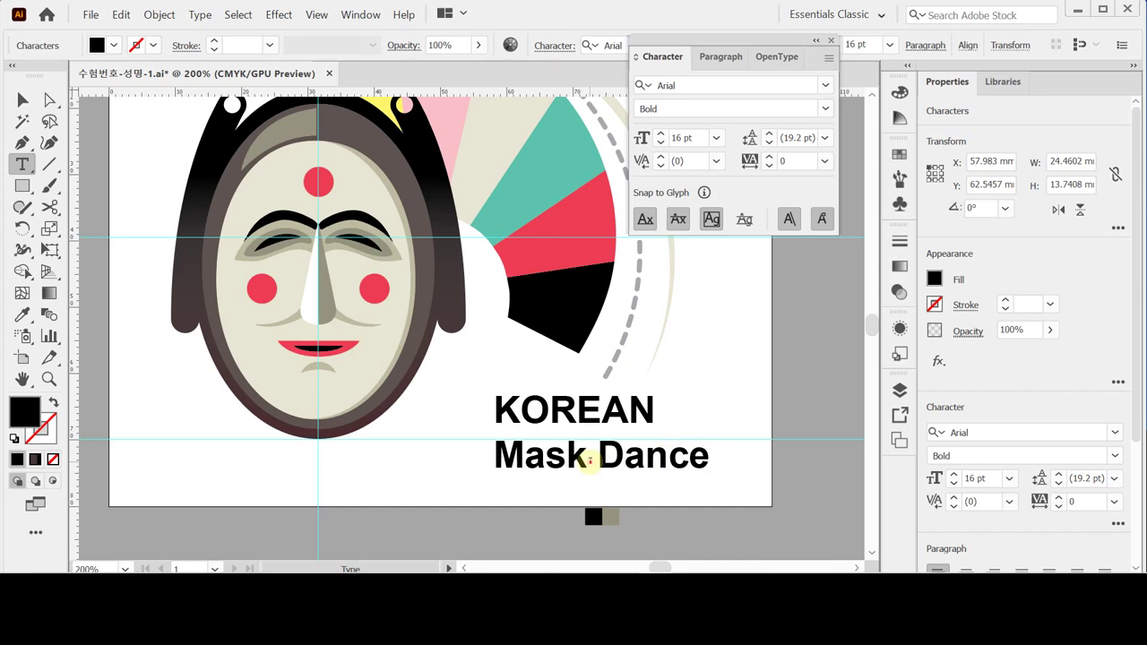
Step: Select the whole "Mask Dance" line of the title text
triple_click(590, 460)
double_click(549, 459)
click(550, 458)
triple_click(550, 458)
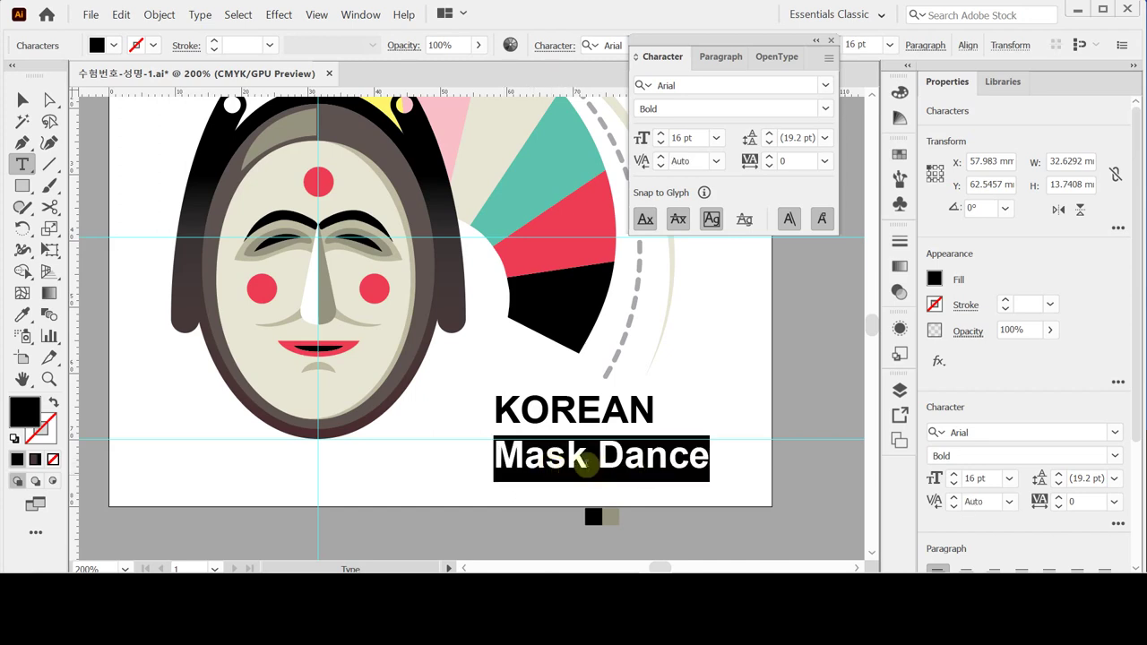
key(BackSpace)
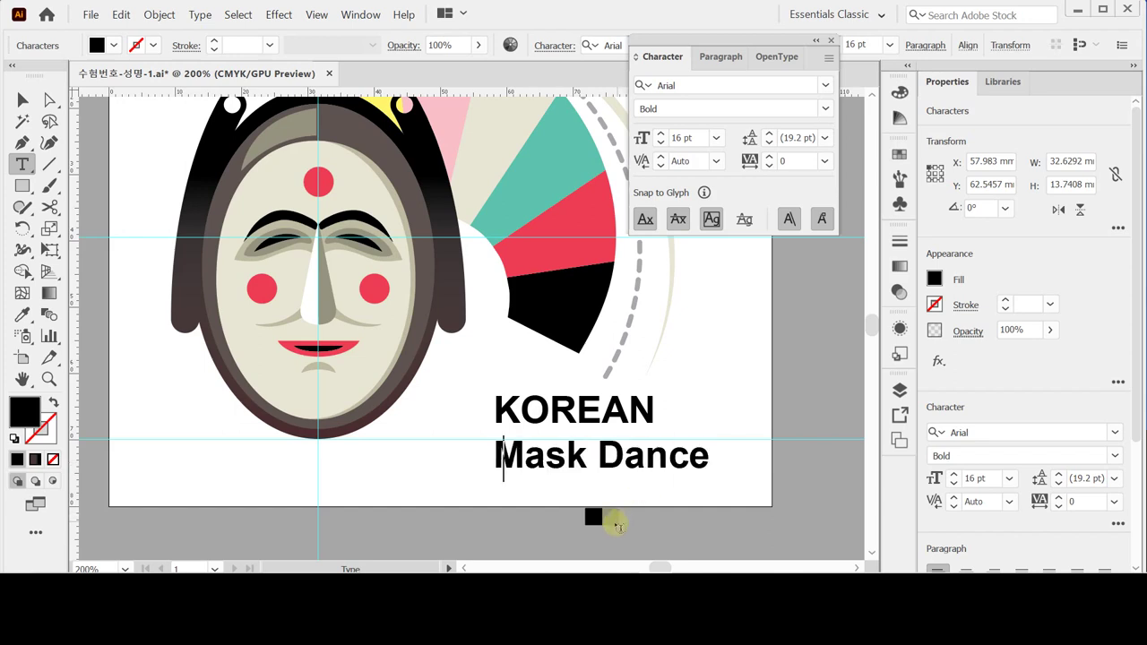
key(ctrl+z)
key(ctrl+z)
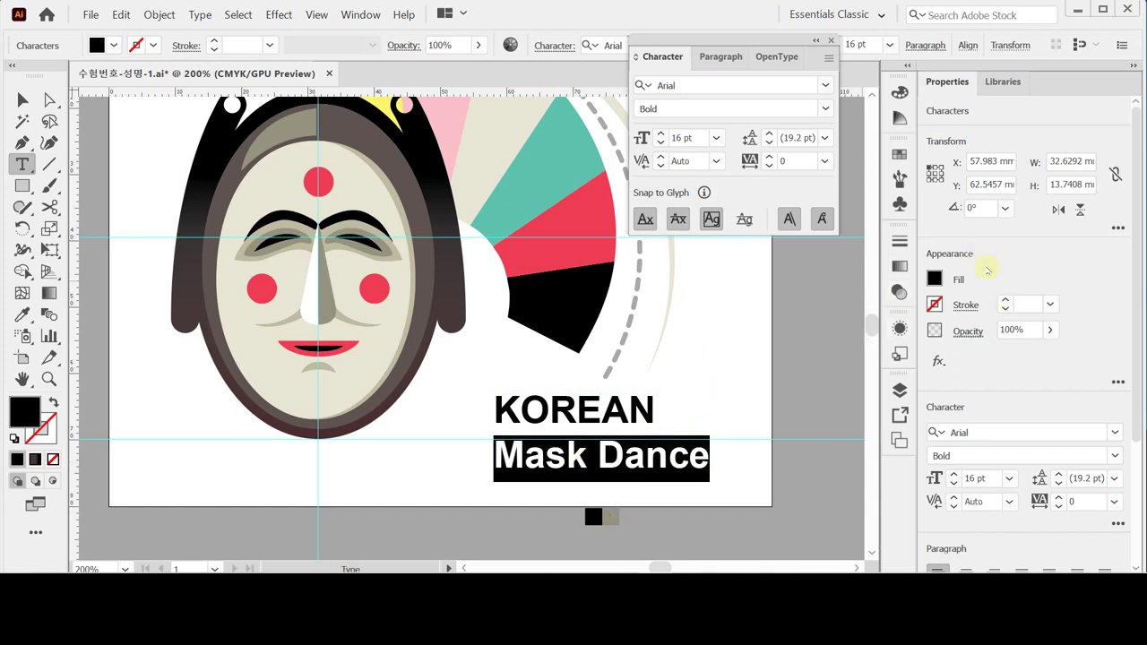
Step: Set the "Mask Dance" line's fill to C0 M0 Y20 K50 and close the character settings
click(934, 280)
click(933, 279)
click(933, 279)
click(903, 389)
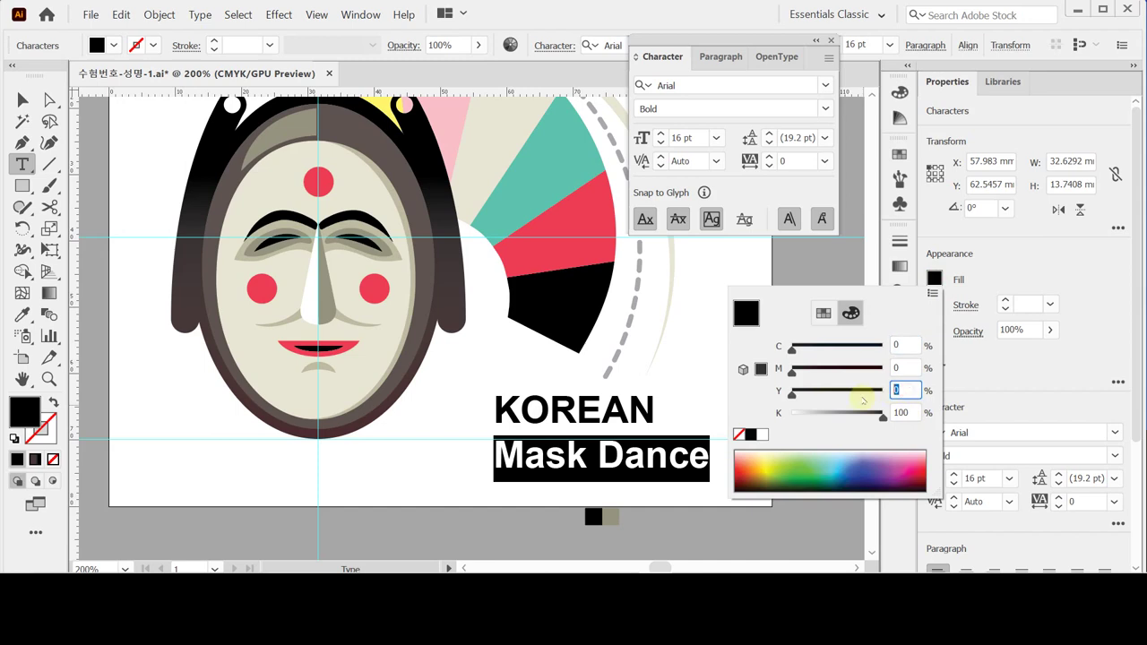
text(20)
key(Tab)
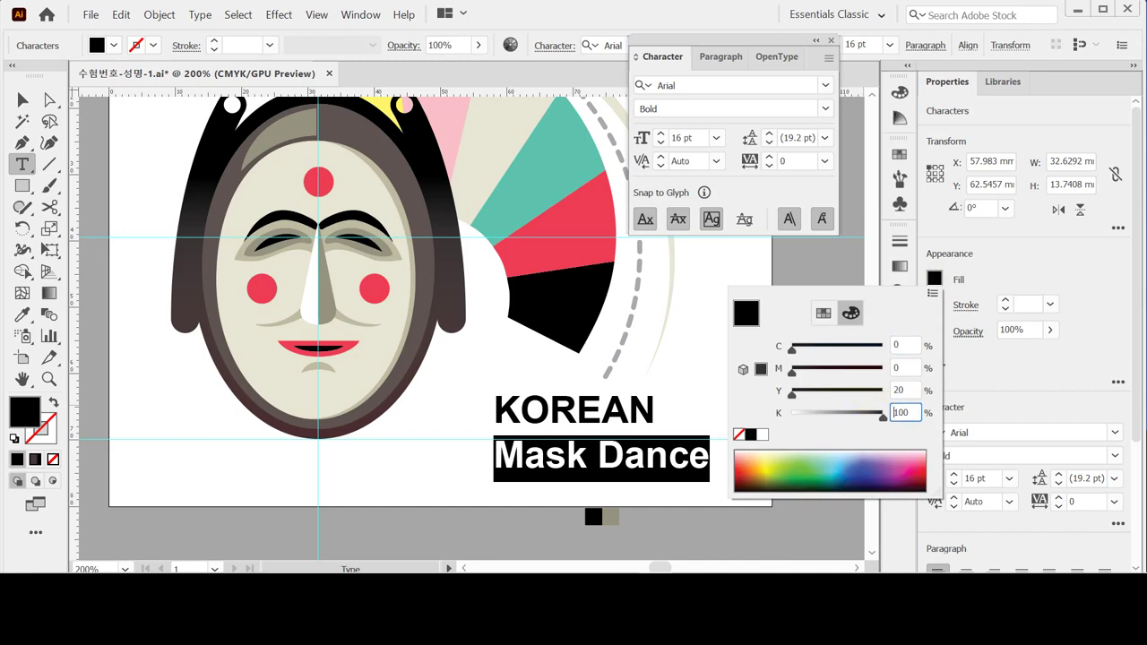
text(50)
key(Return)
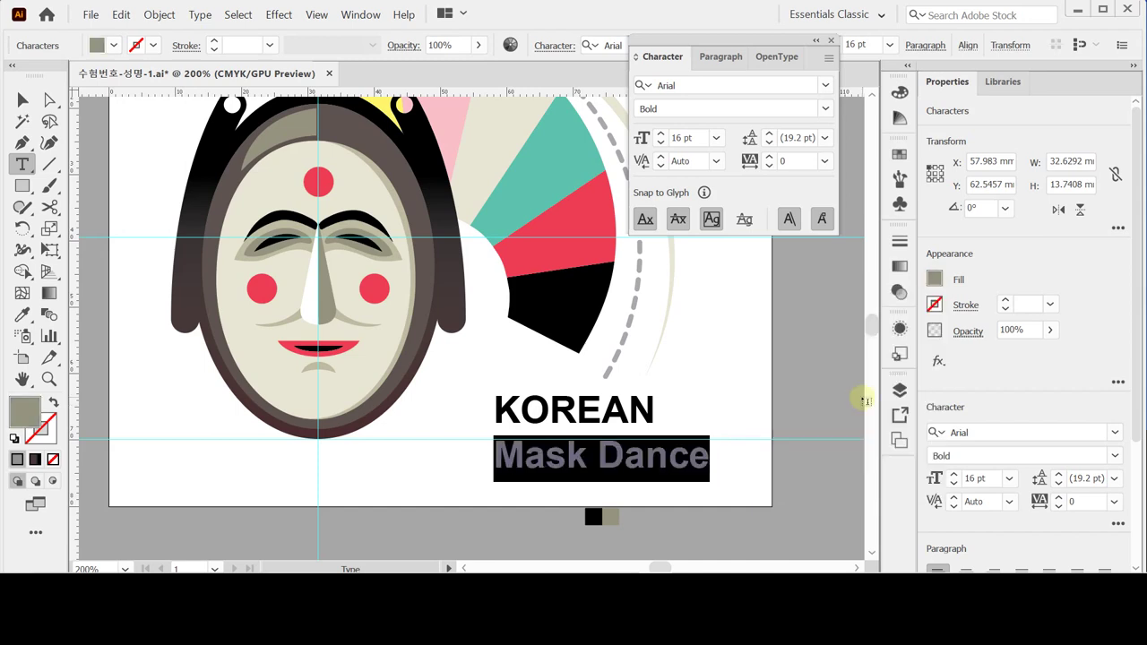
click(831, 40)
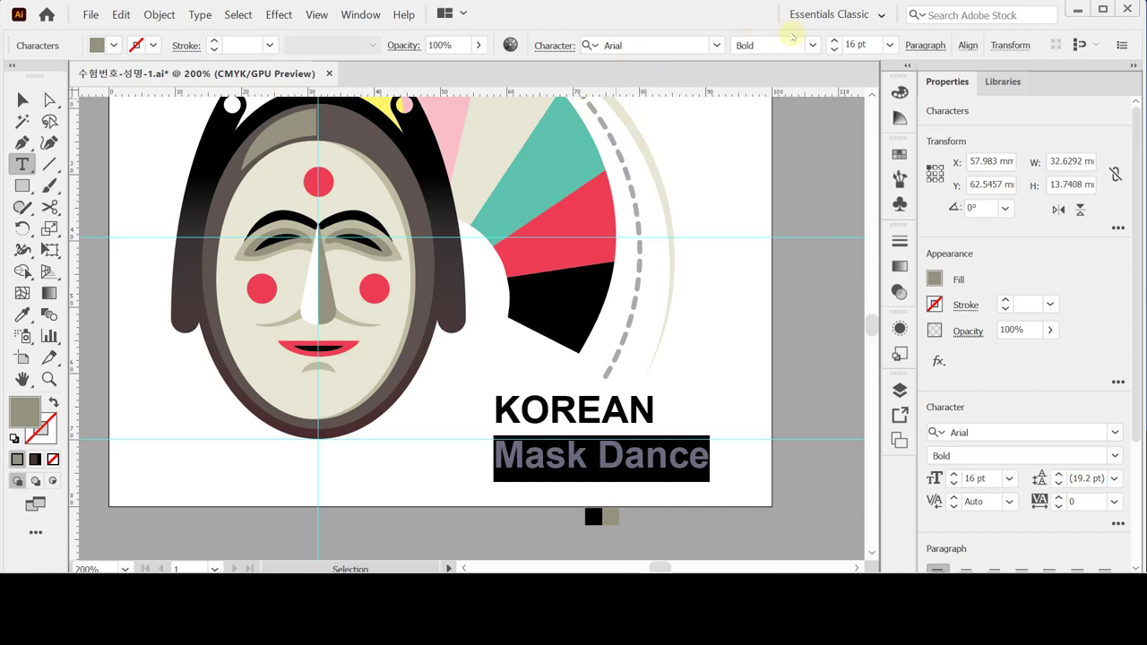
Step: Delete the two small colour sample squares below the artboard
click(22, 100)
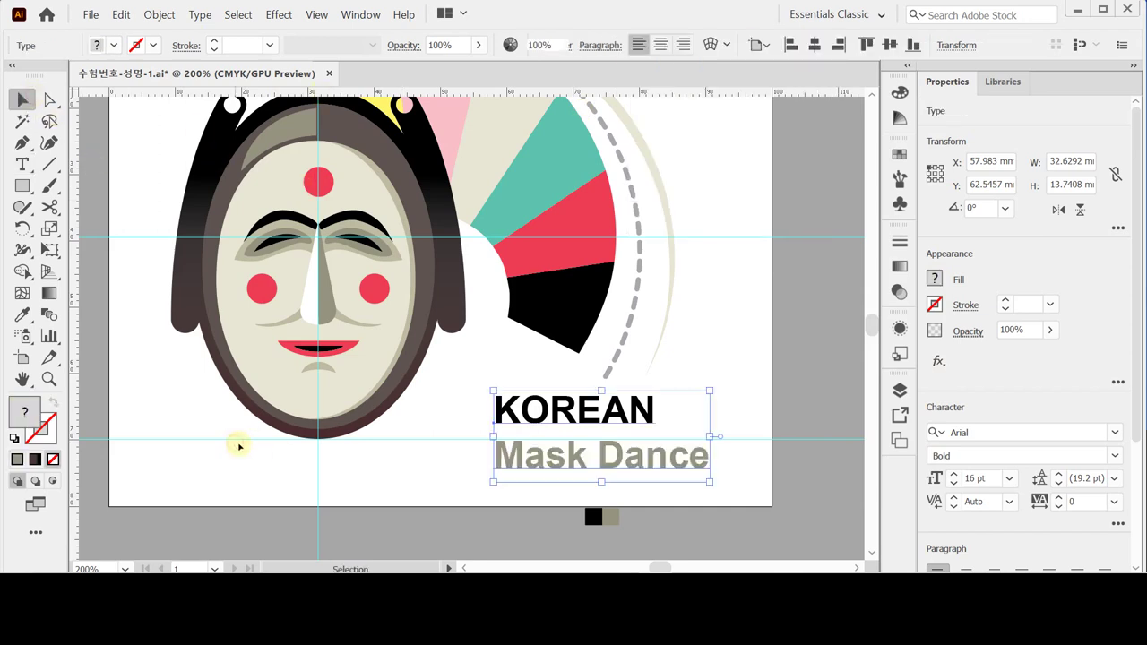
click(256, 449)
click(619, 512)
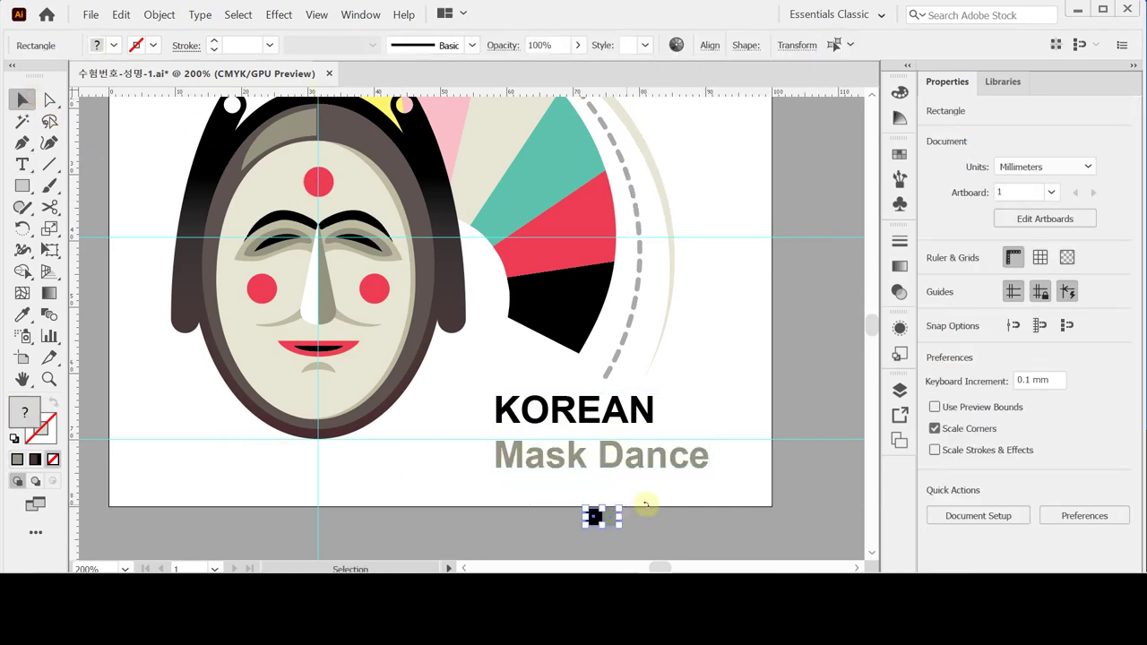
key(Delete)
Step: Fit the whole artboard in the window and hide the guides
click(22, 379)
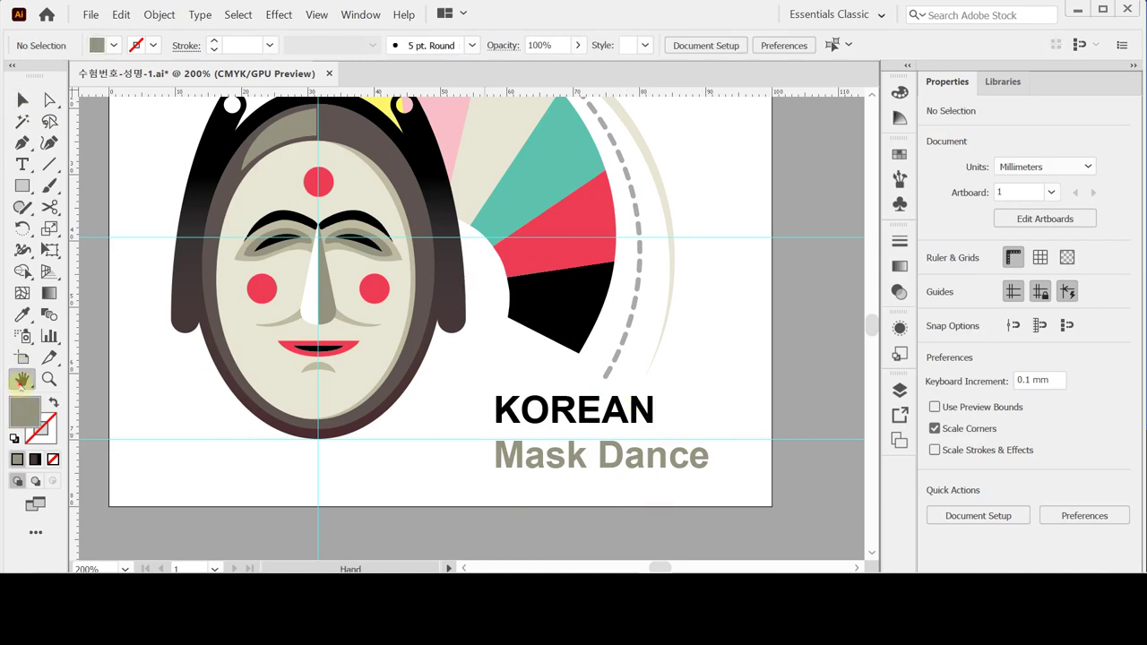
double_click(23, 380)
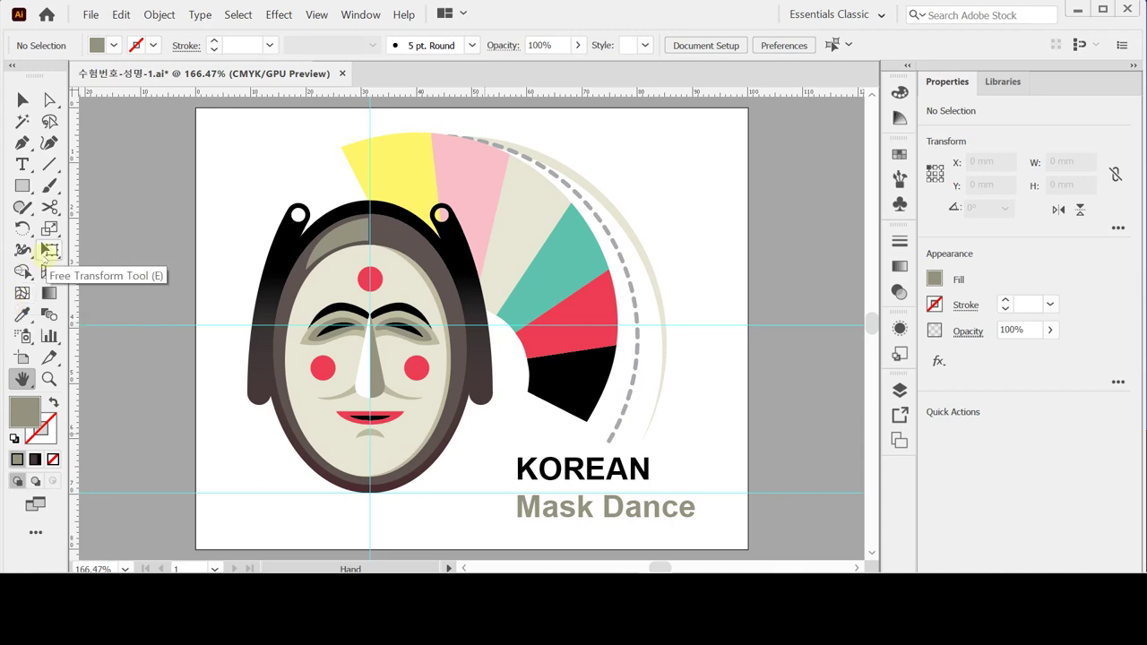
right_click(206, 162)
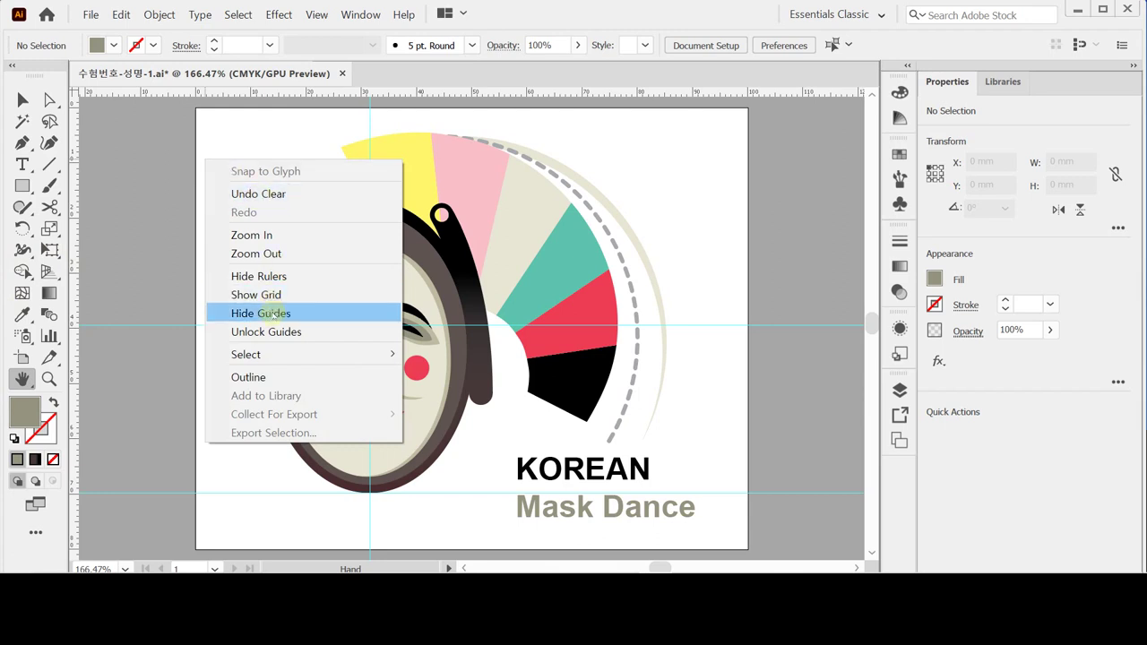
click(272, 316)
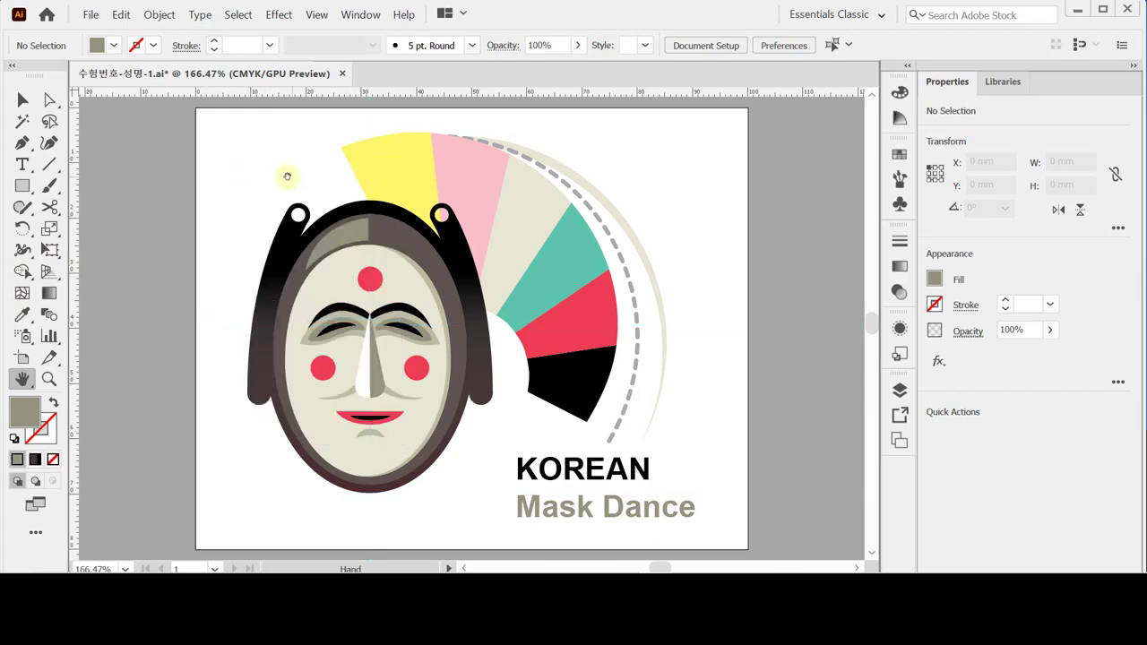
click(191, 181)
Step: Save the illustration over the existing 수험번호-성명-1.ai in the GTQ folder, using the Illustrator 2020 version
key(ctrl+shift+s)
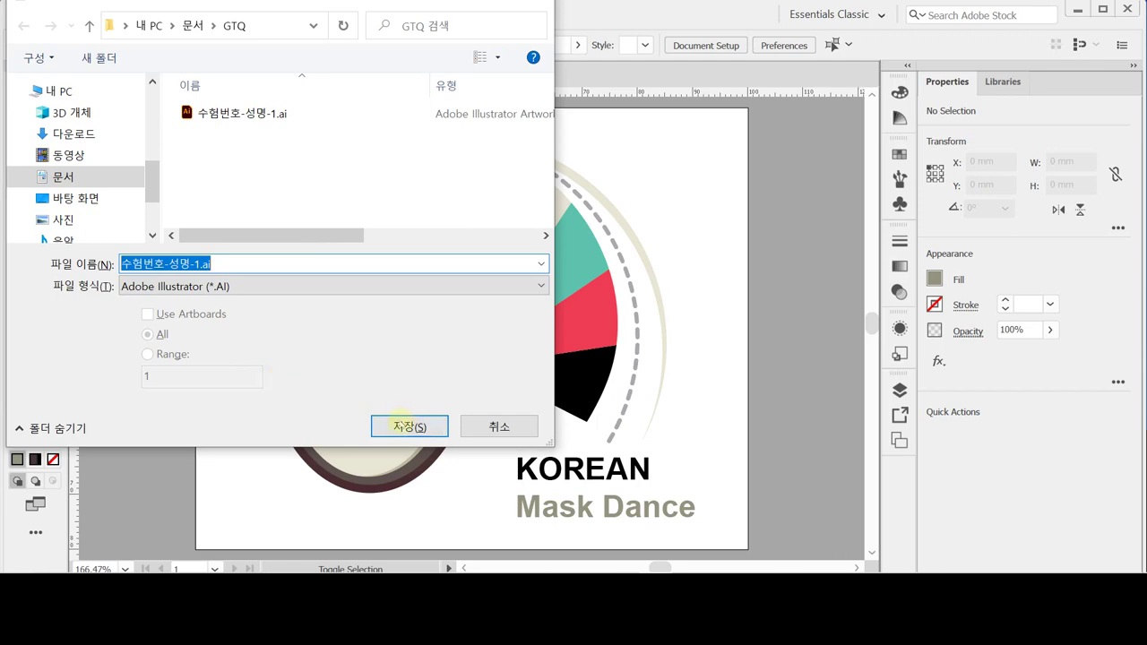
click(408, 427)
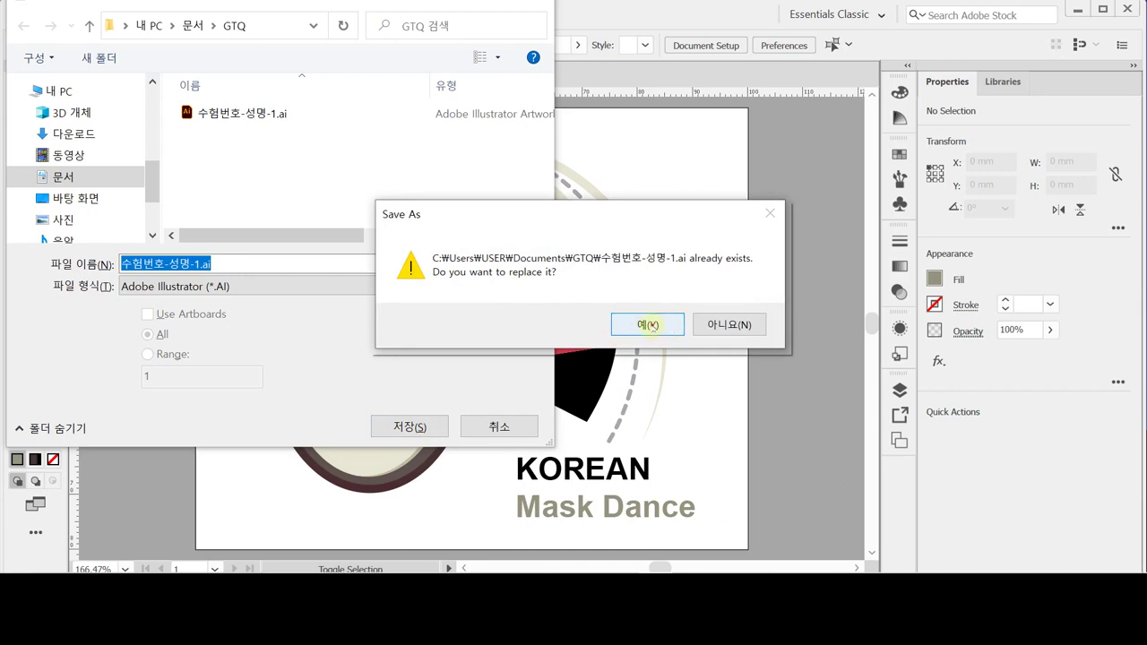
click(648, 325)
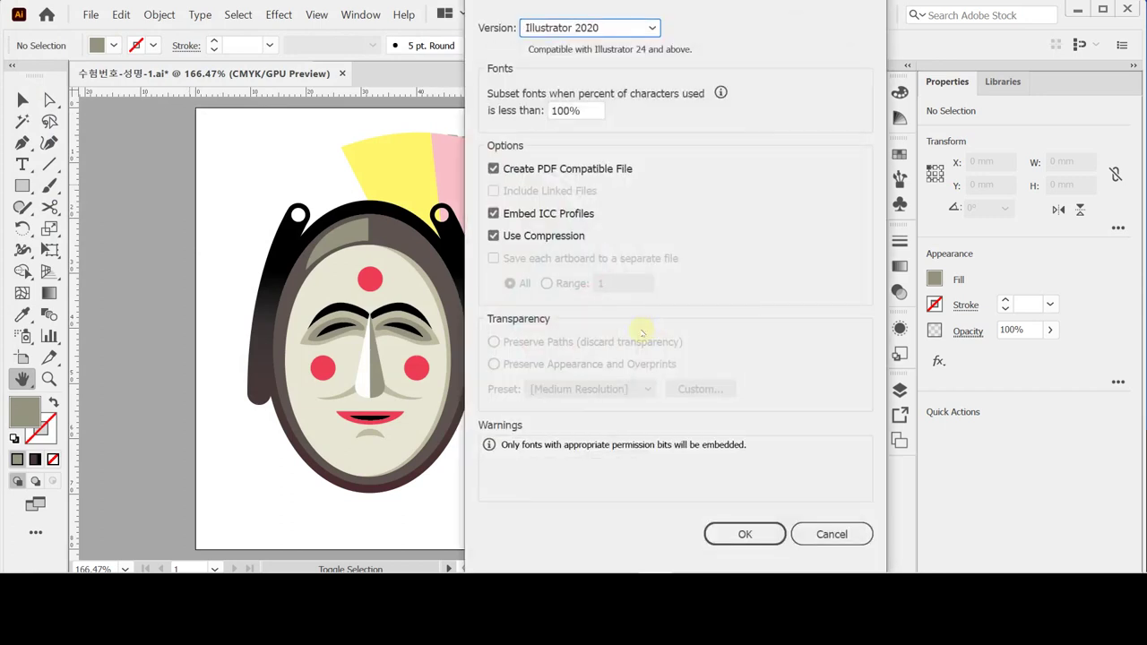
click(742, 533)
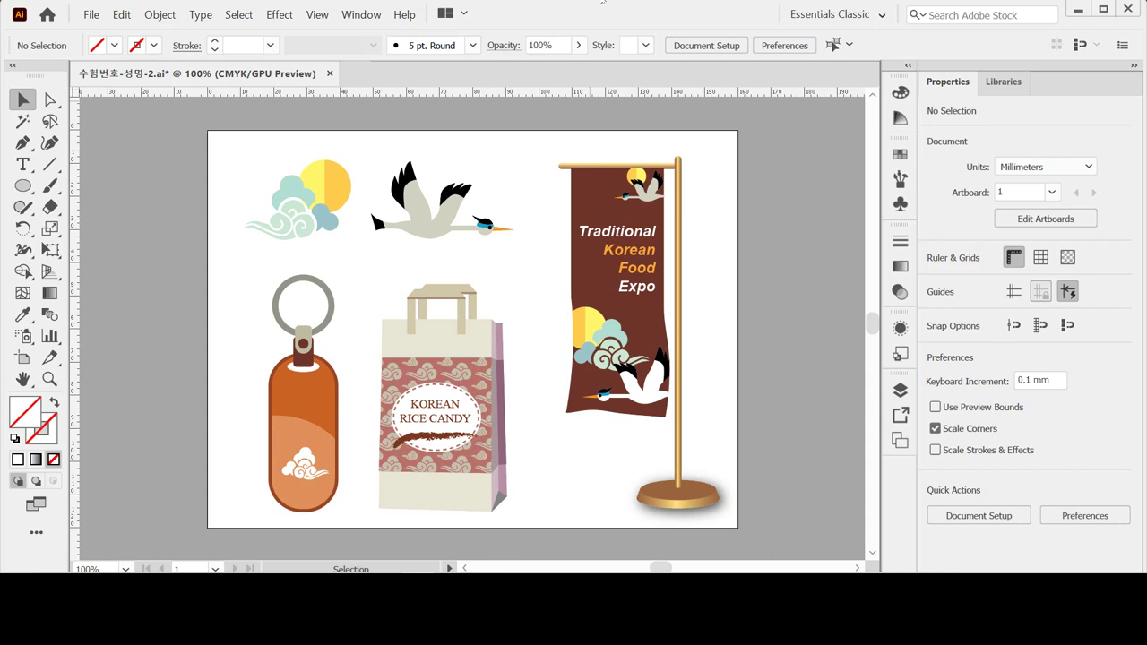
Step: Create a new 160 × 120 mm document in millimetres with CMYK colour mode and High (300 ppi) raster effects
key(ctrl+n)
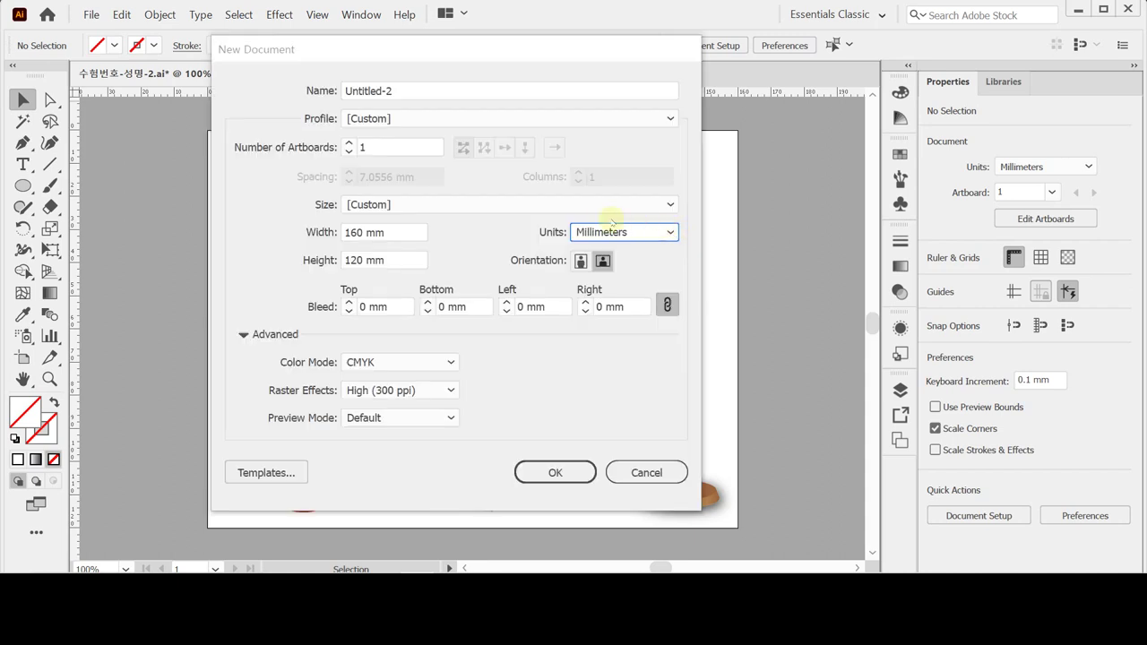
click(670, 233)
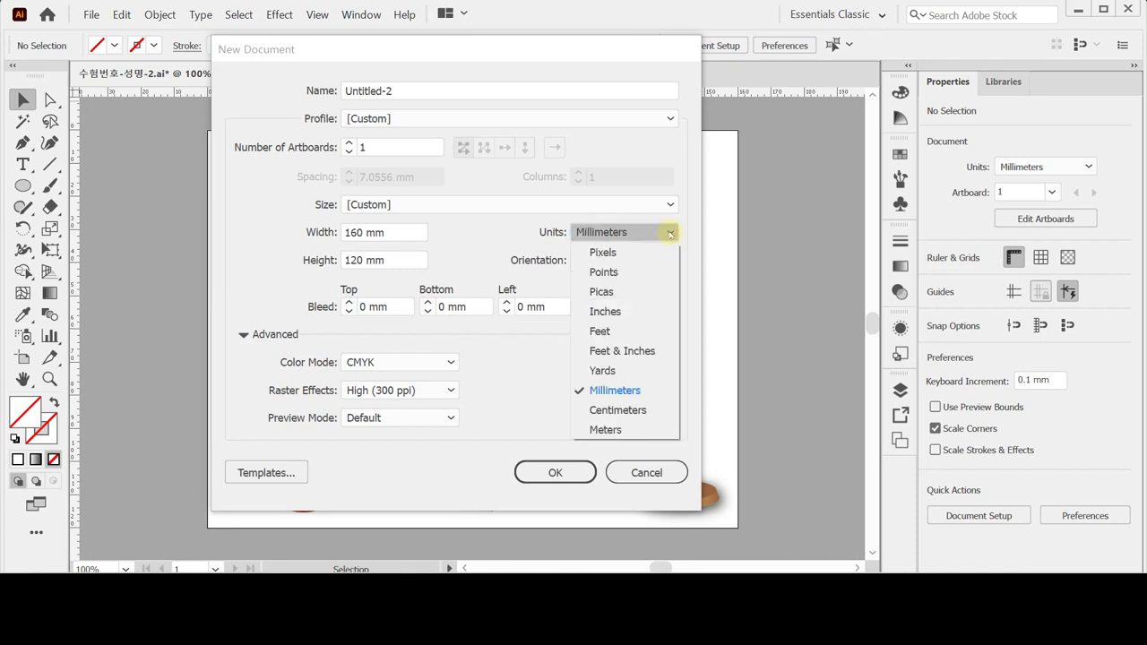
click(670, 233)
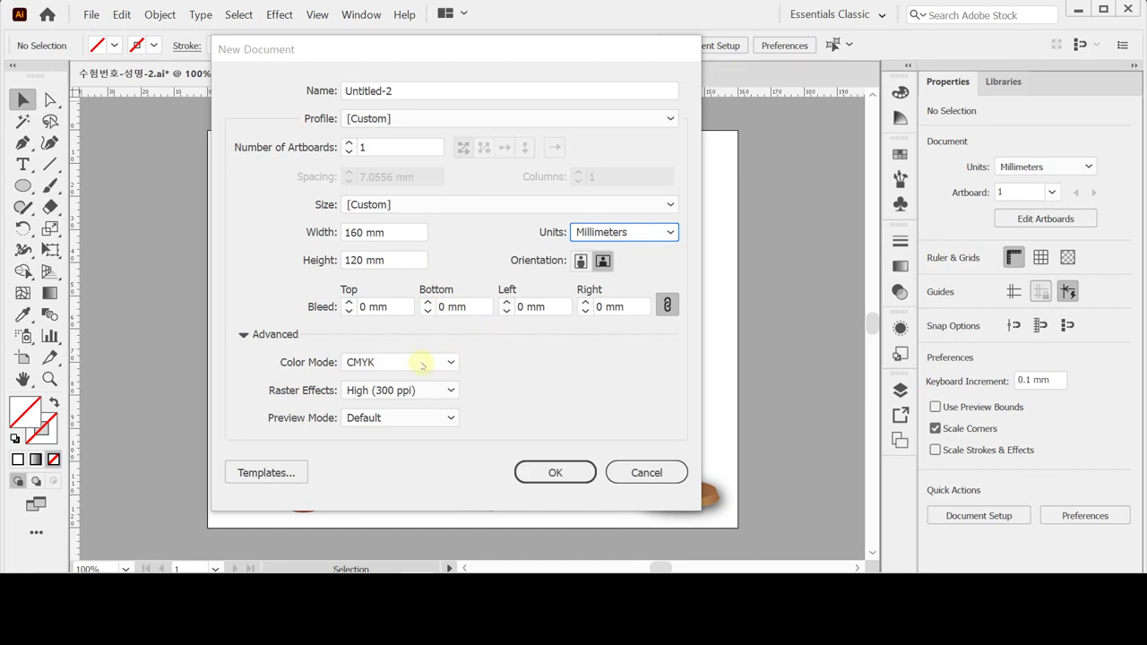
click(568, 472)
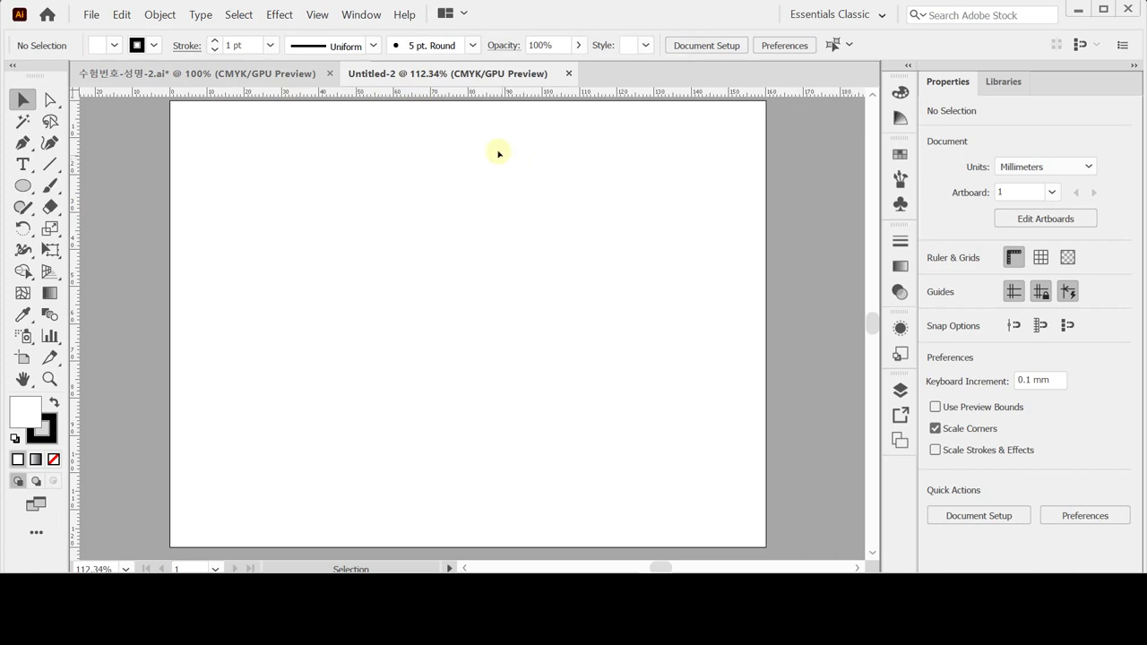
drag(494, 92, 494, 92)
drag(485, 218, 492, 221)
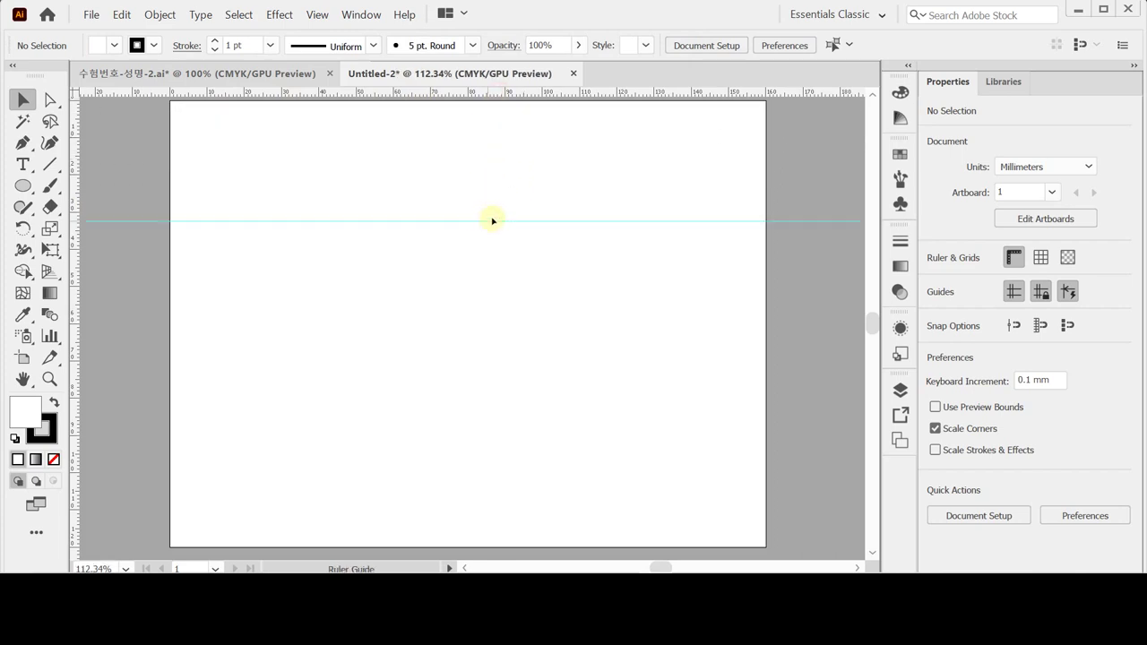
key(ctrl+z)
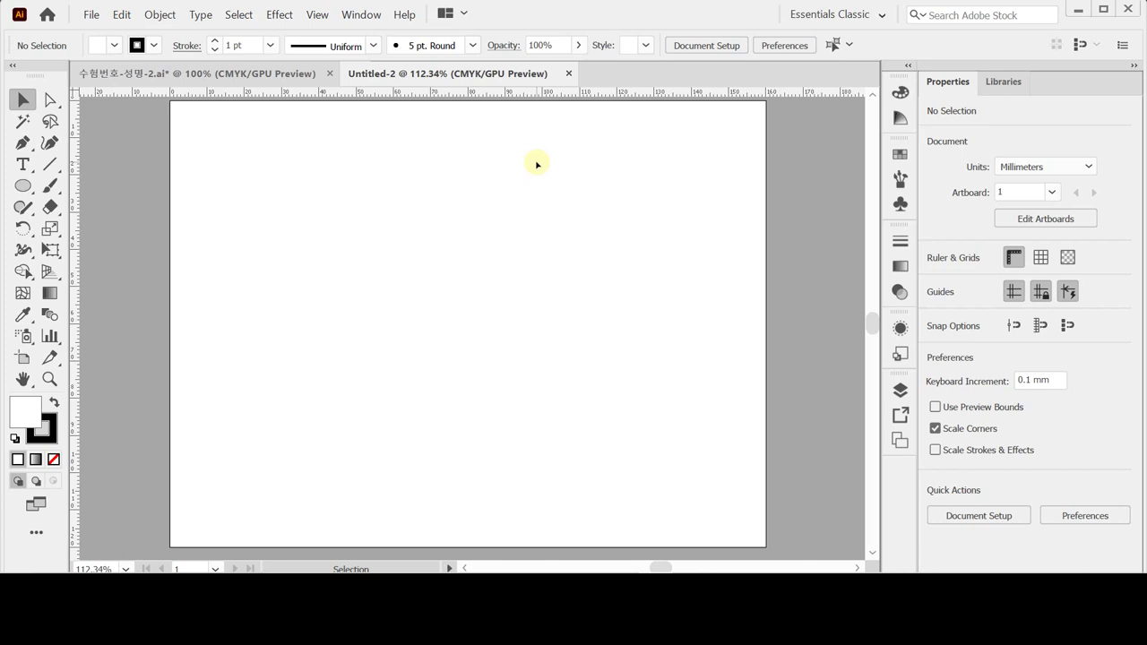
Step: Paste the copied set of three vertical and two horizontal guides in place on the new artboard and deselect them
key(ctrl+f)
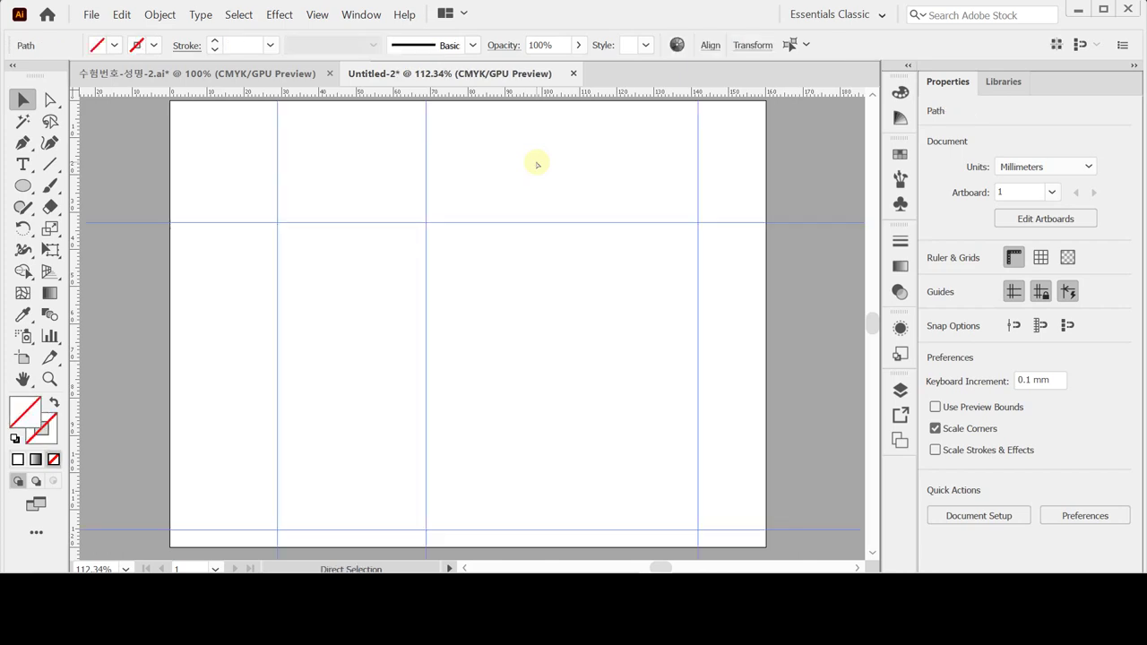
click(537, 164)
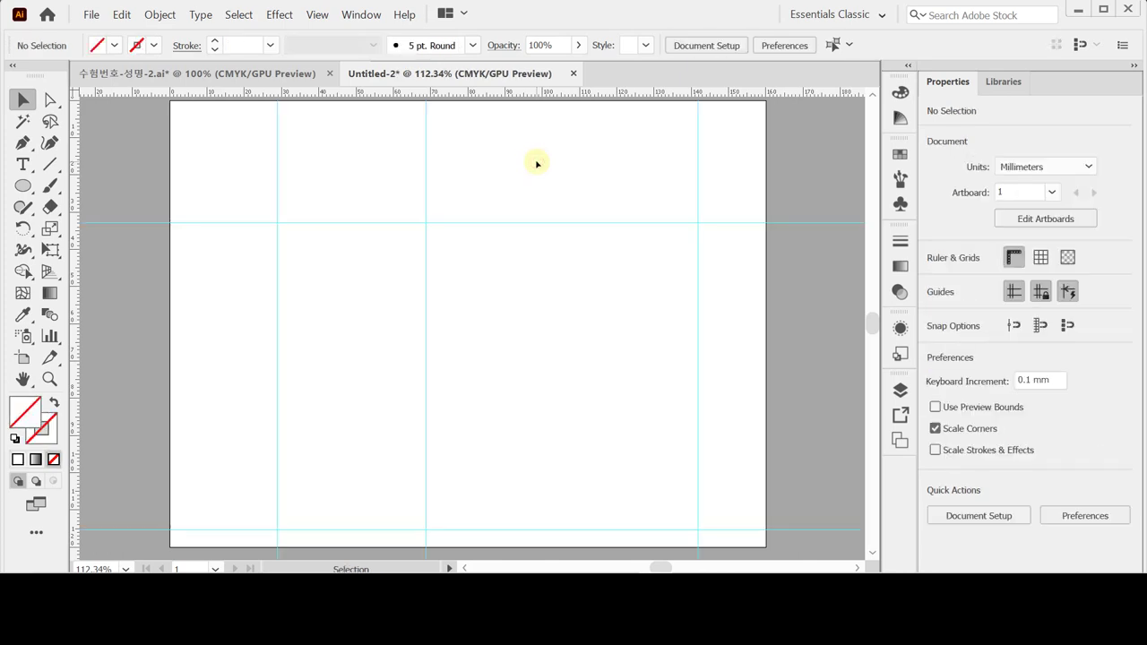
key(ctrl)
Step: Save the document in the GTQ folder as 수험번호-성명-2 in Adobe Illustrator (*.AI) format, using the Illustrator 2020 version
key(ctrl+s)
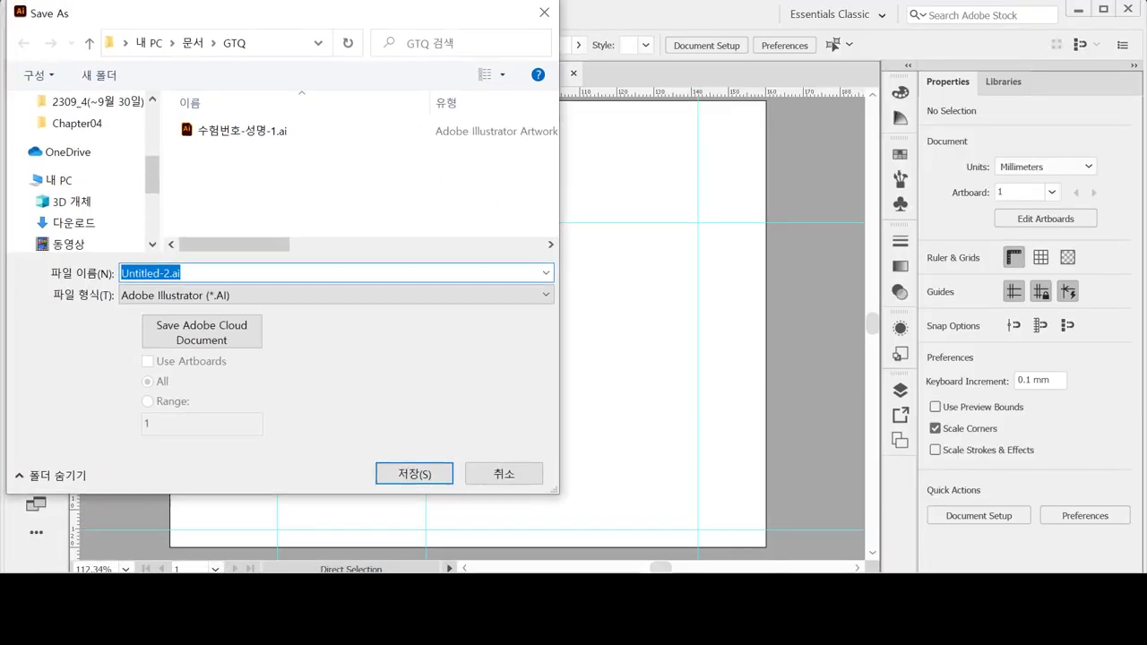
drag(122, 14, 231, 33)
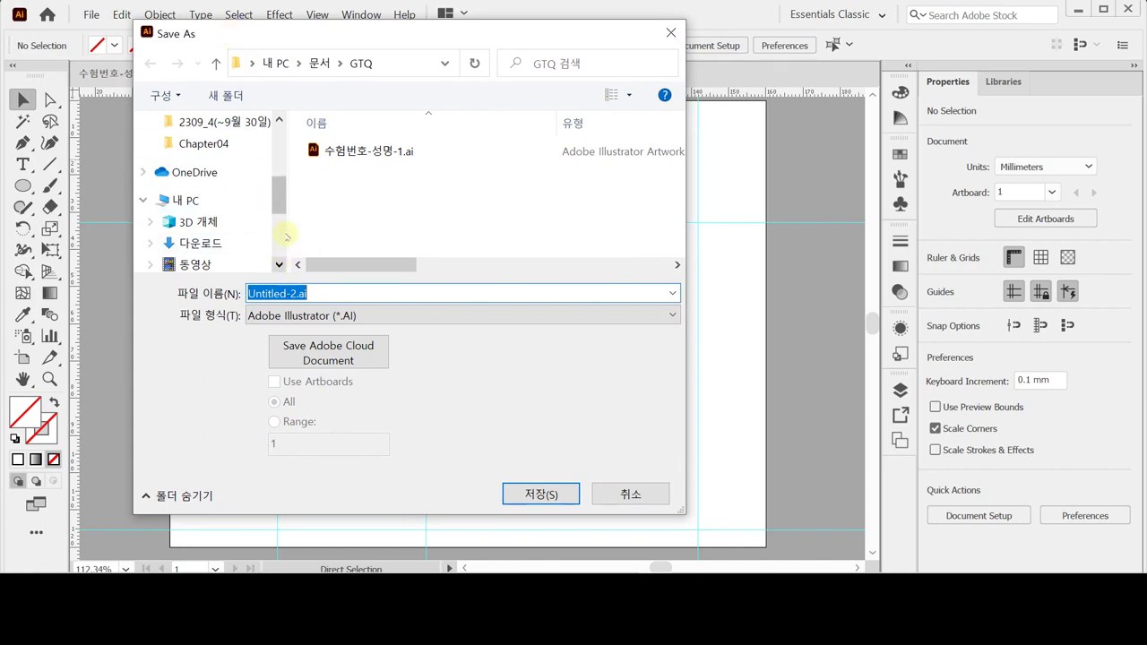
drag(284, 206, 284, 237)
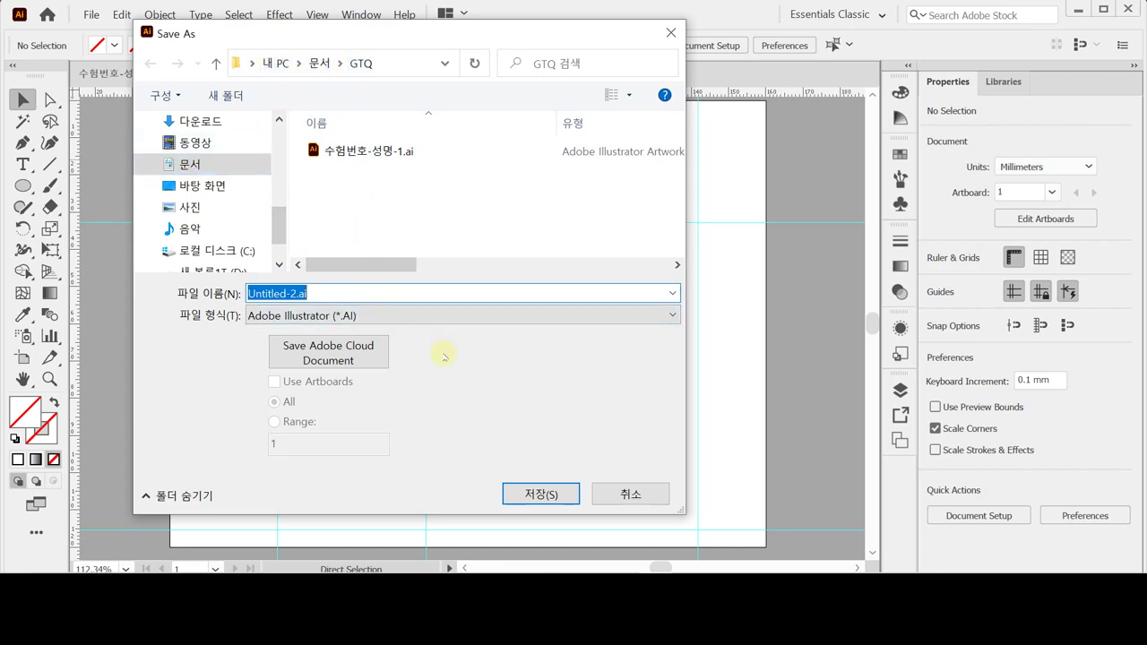
click(354, 151)
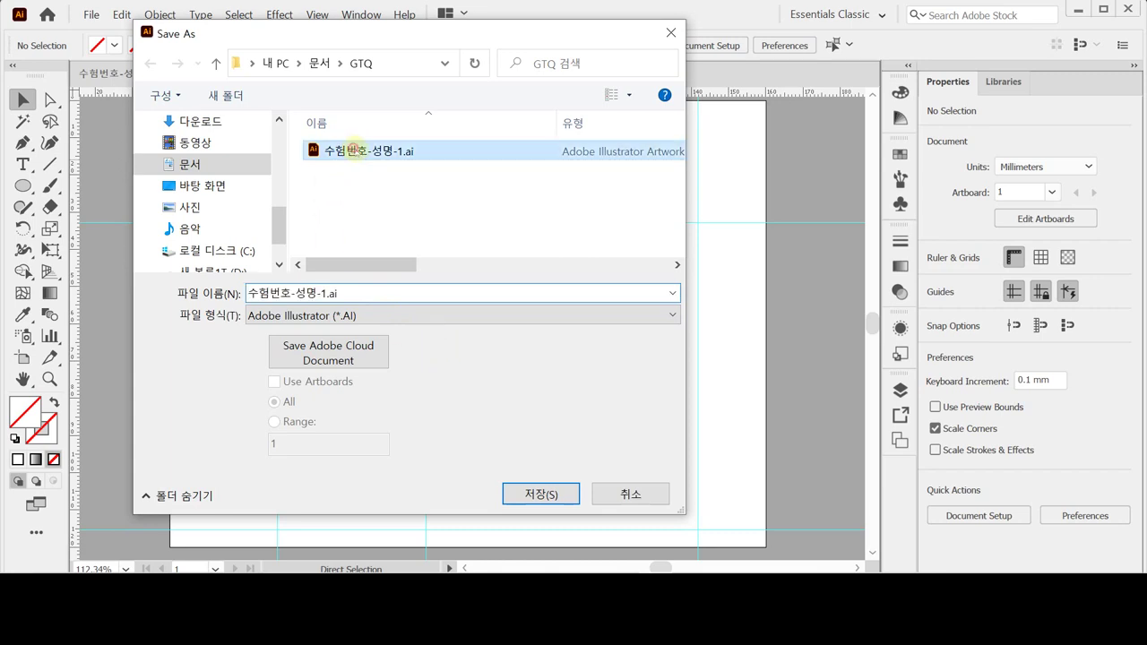
click(339, 302)
double_click(333, 294)
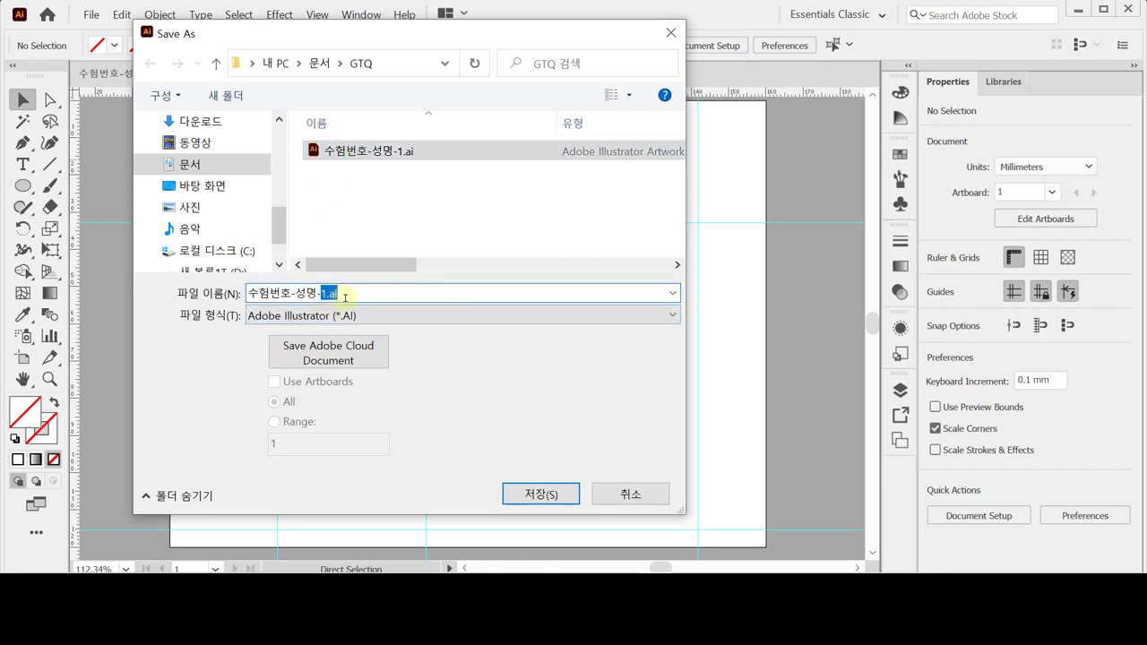
text(2)
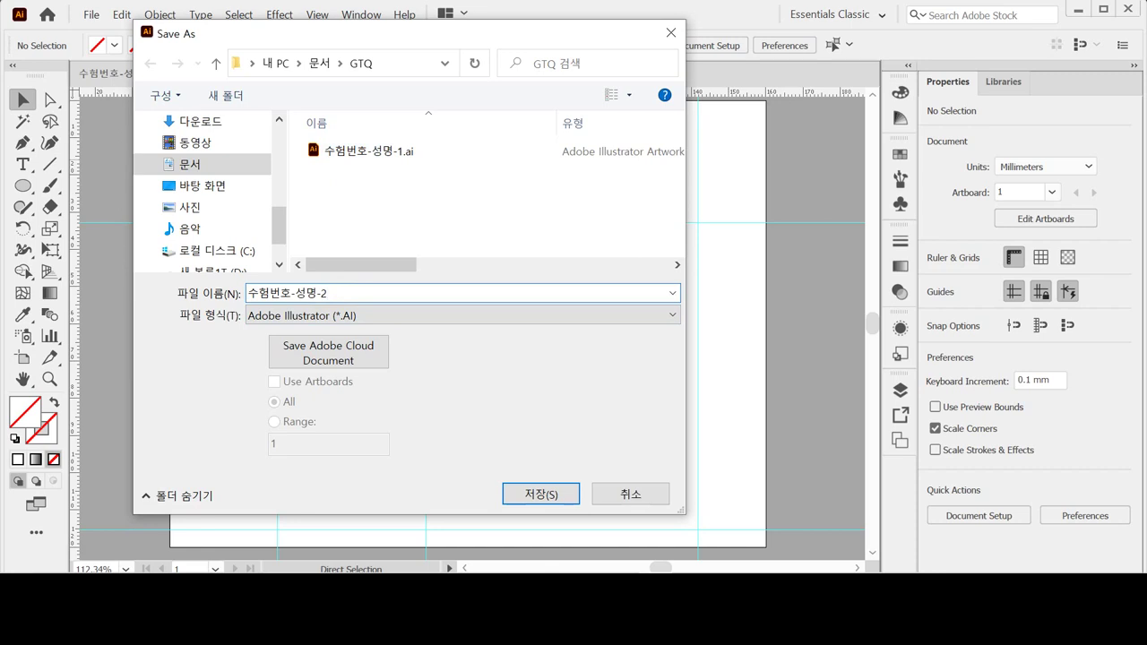
key(Tab)
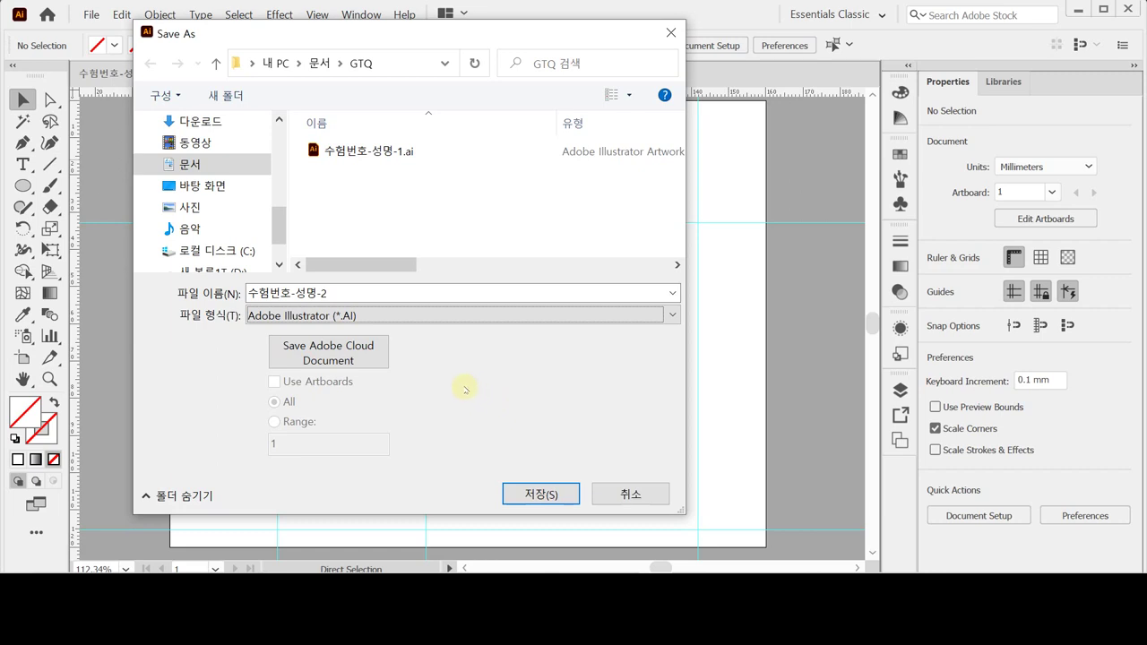
click(535, 493)
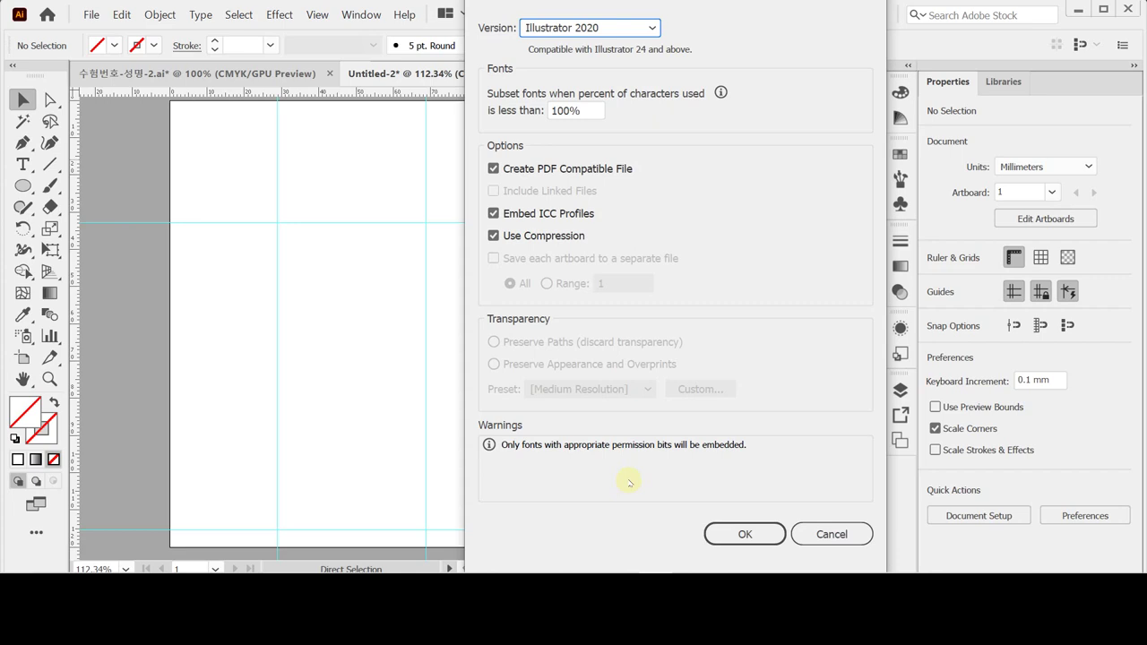
click(740, 533)
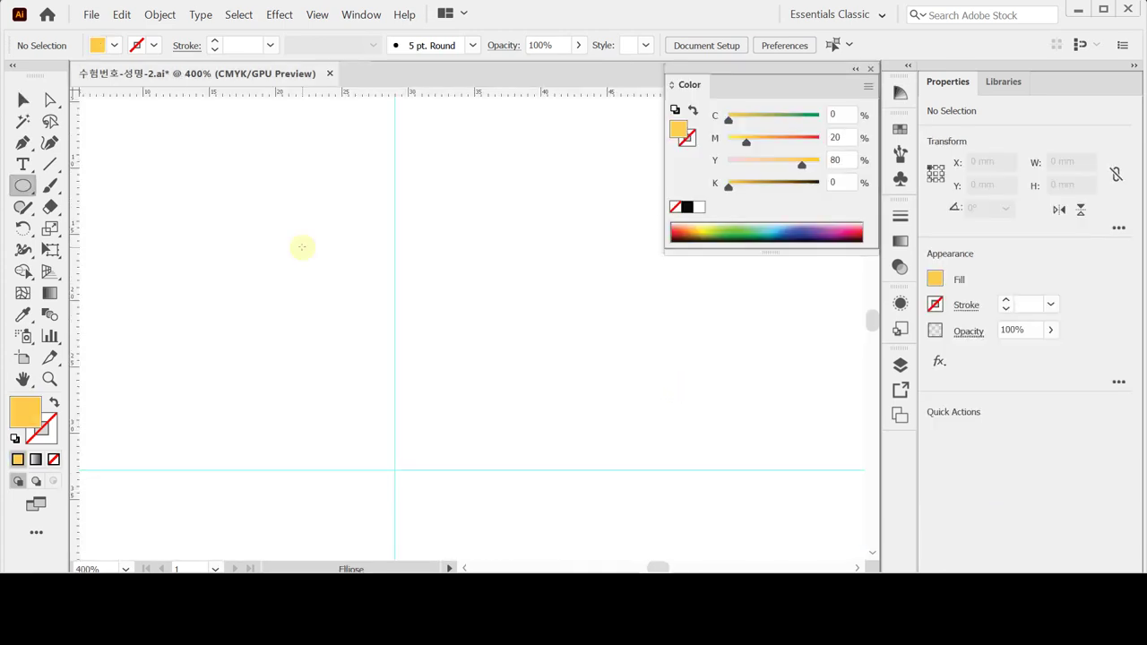
Step: Draw a 16 × 16 mm circle with the Ellipse tool, centre it on the leftmost vertical guide, and deselect it
click(367, 189)
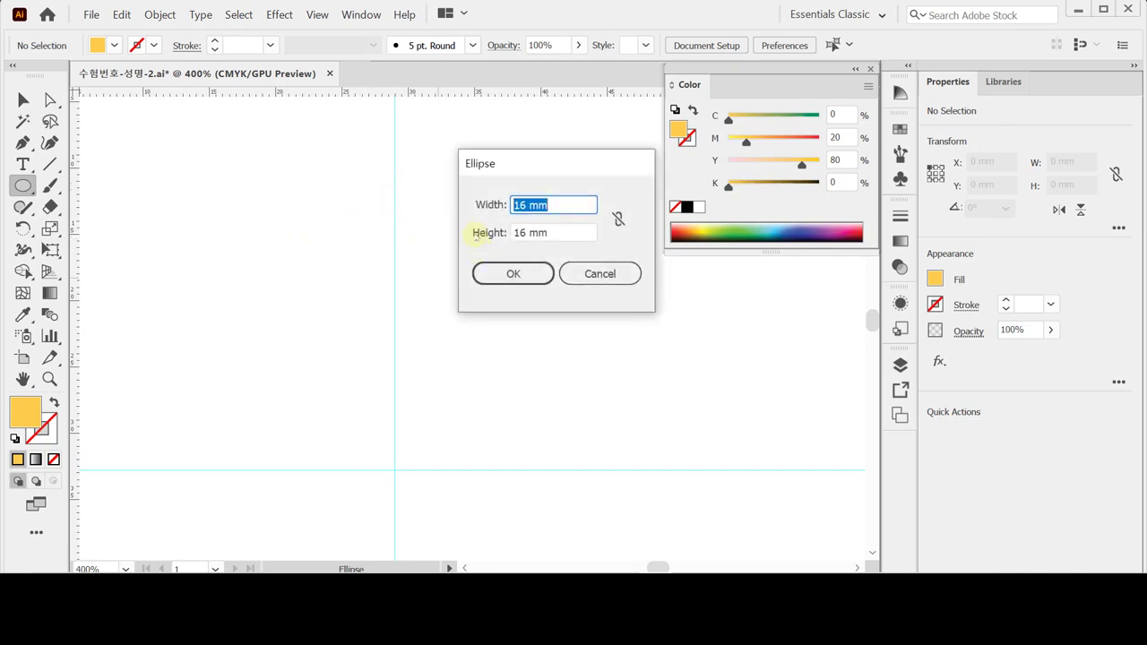
click(570, 213)
click(562, 232)
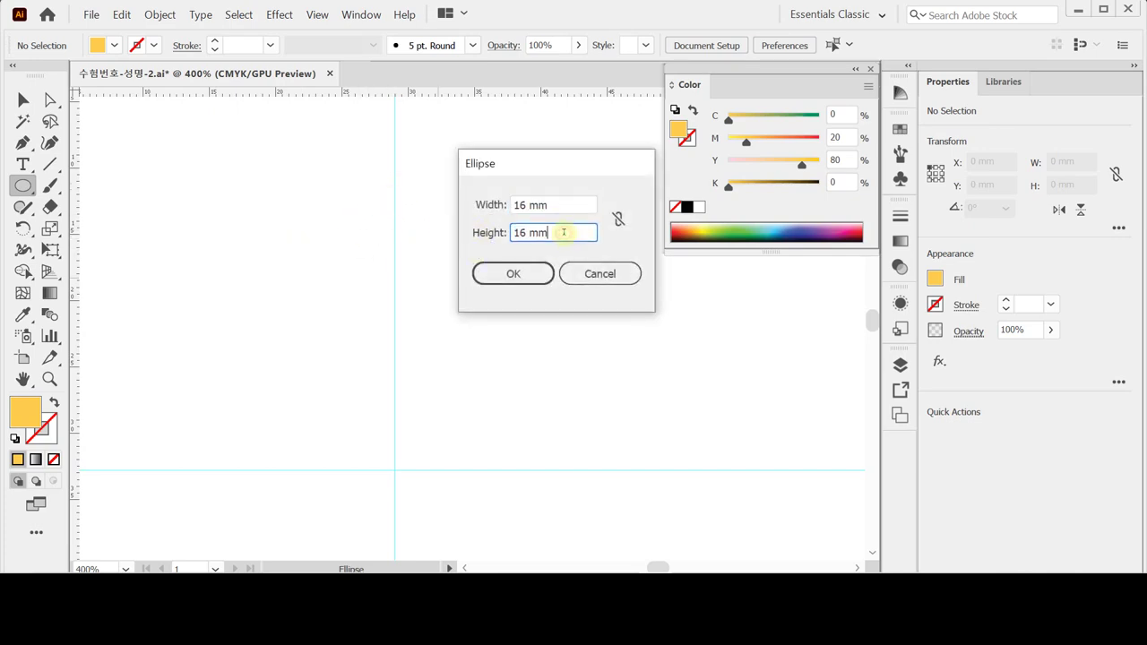
click(530, 277)
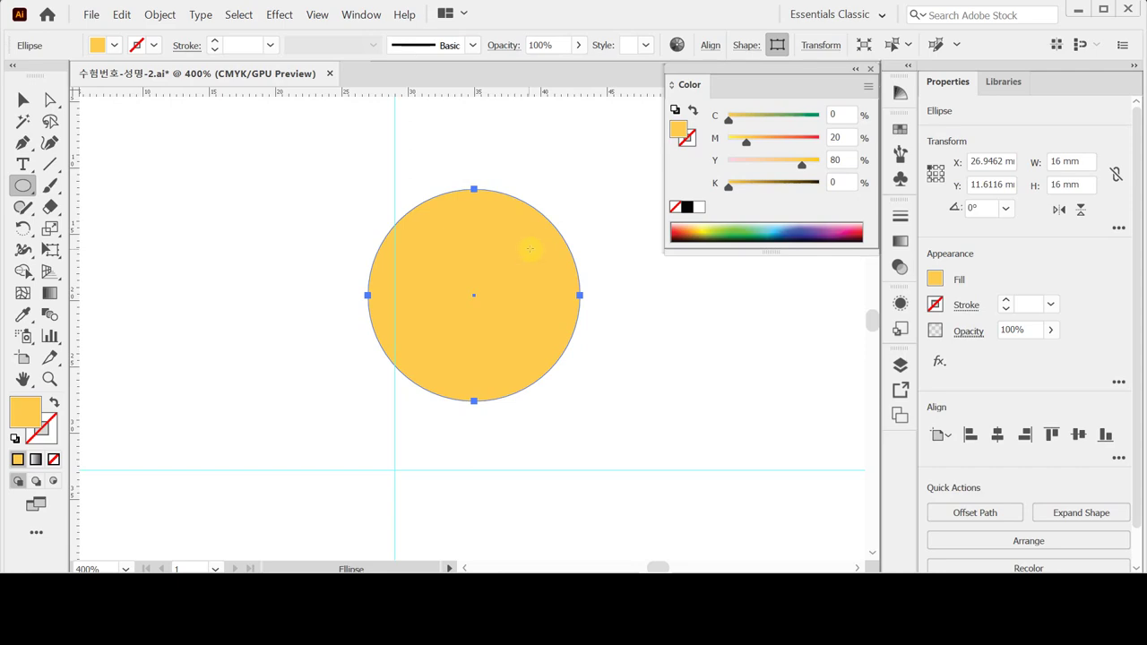
drag(510, 281, 439, 259)
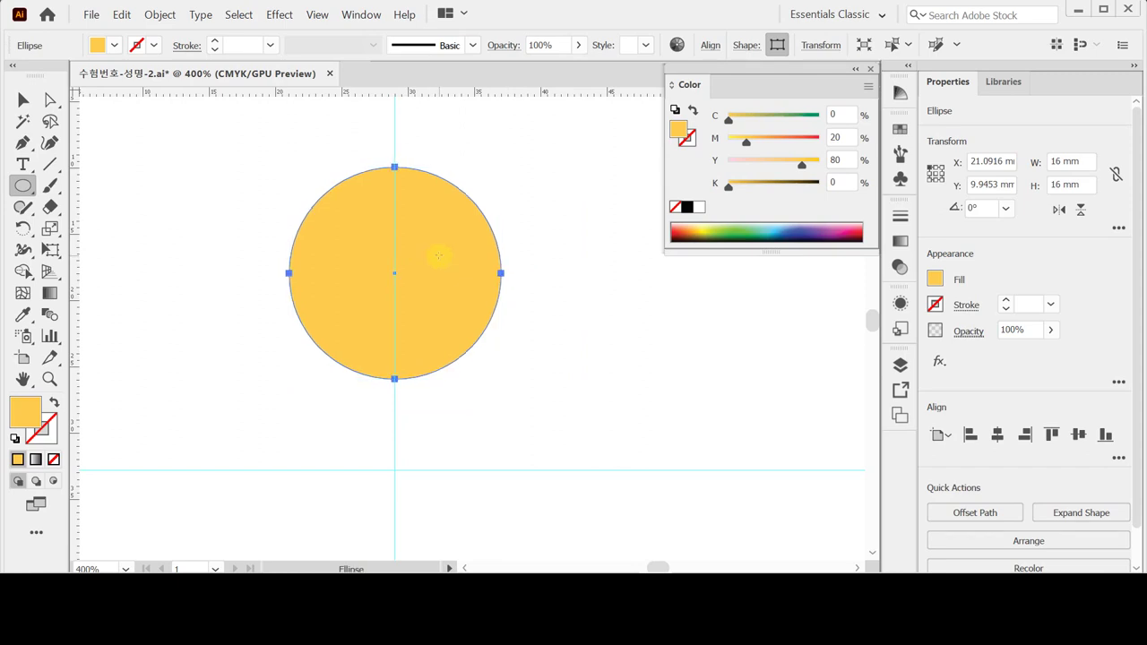
ctrl+click(209, 173)
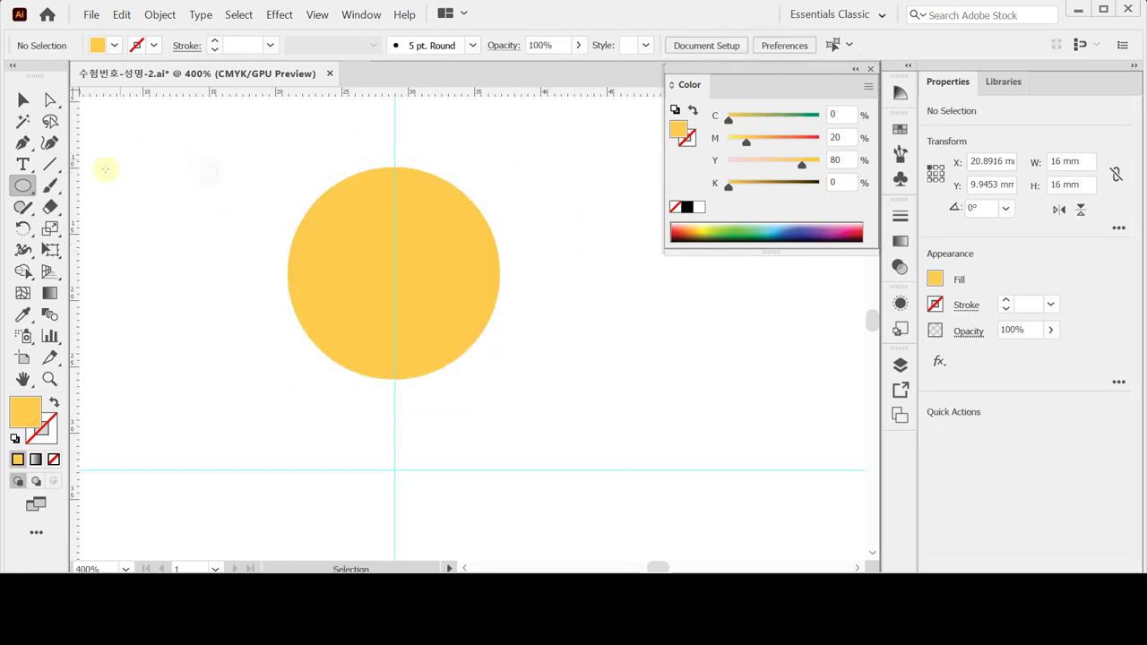
Step: Draw a vertical line about 21.3 mm long through the circle's centre and give it the default black stroke
click(50, 164)
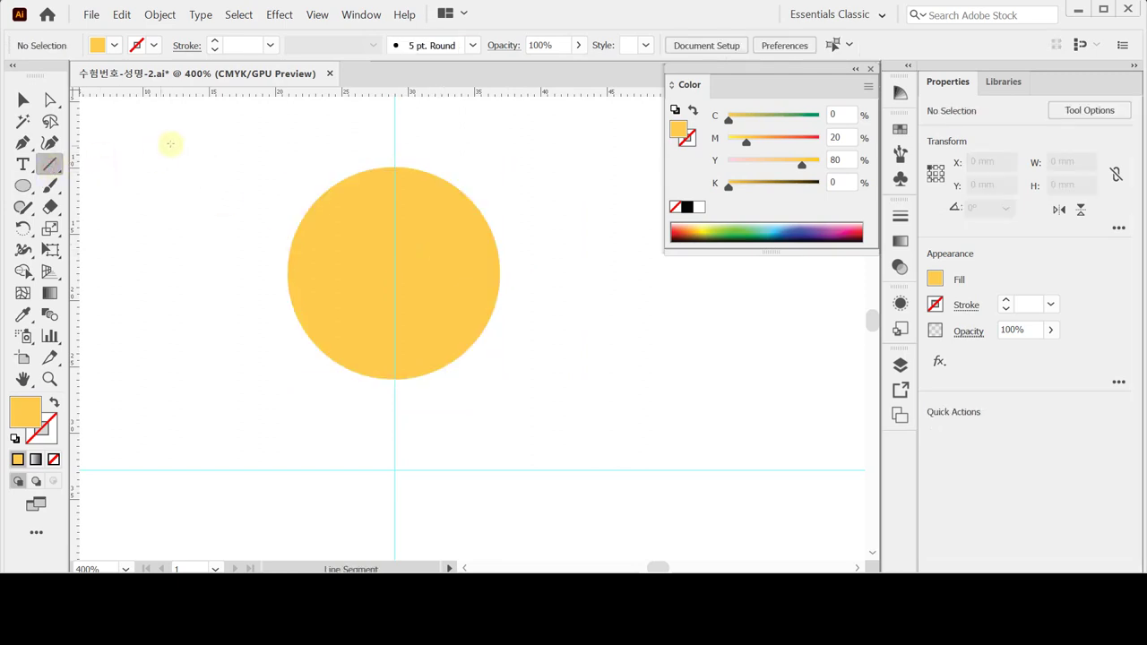
mouse_move(394, 274)
mouse_down()
mouse_move(394, 146)
mouse_move(384, 389)
mouse_move(395, 430)
mouse_up()
click(50, 435)
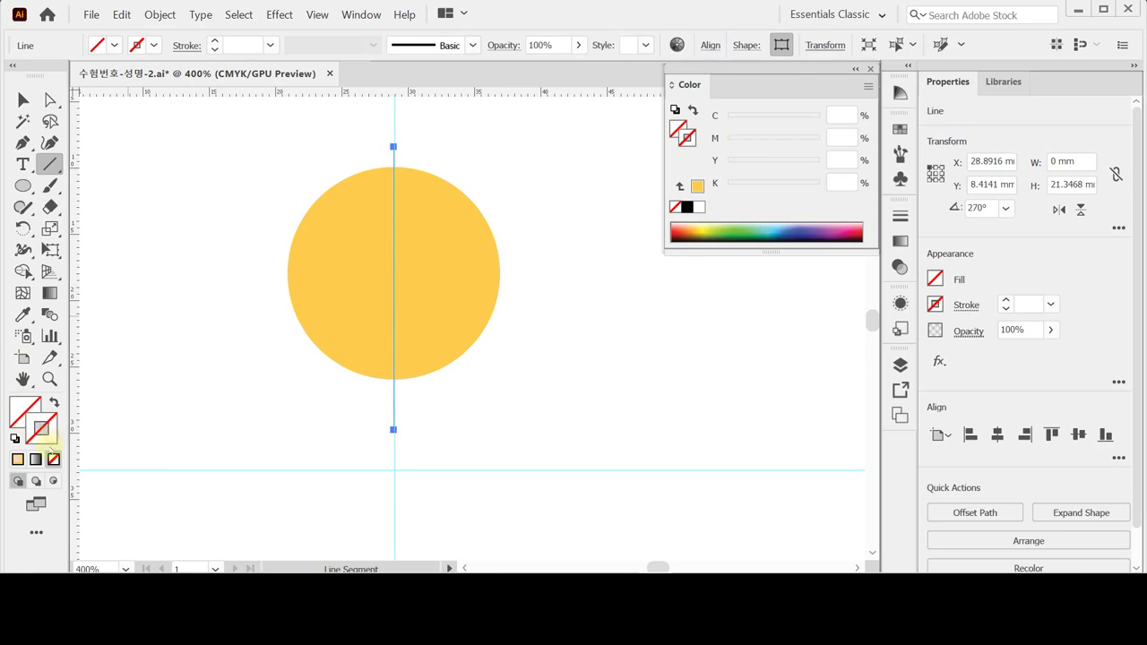
click(14, 438)
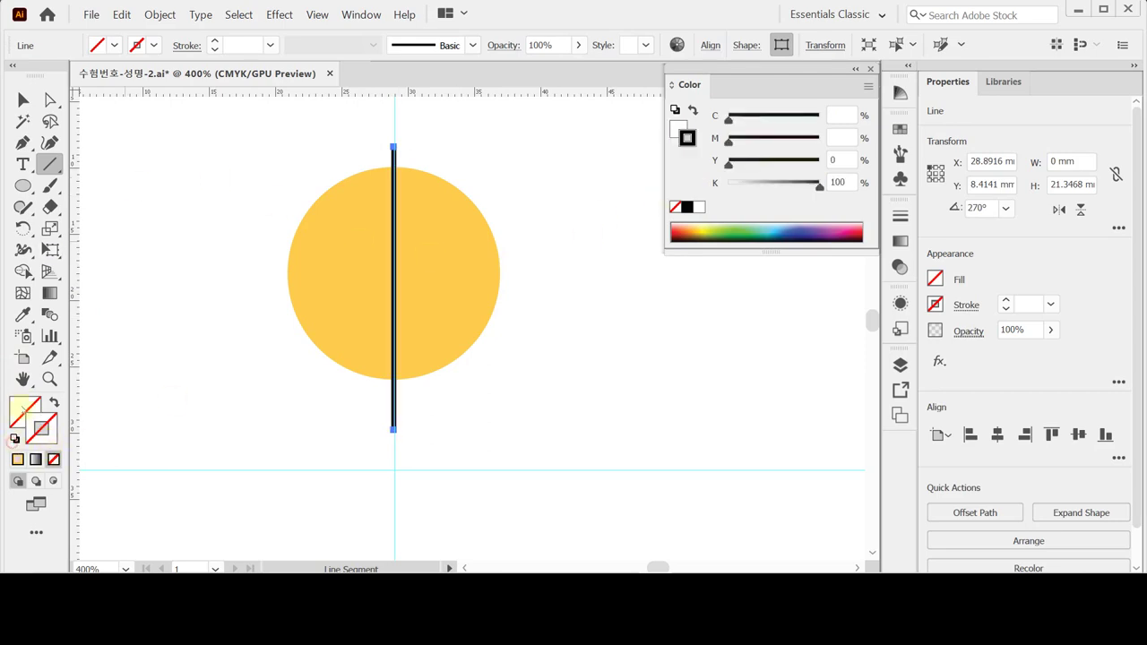
Step: Select the orange circle together with the black vertical line and align both on their horizontal centres
click(53, 459)
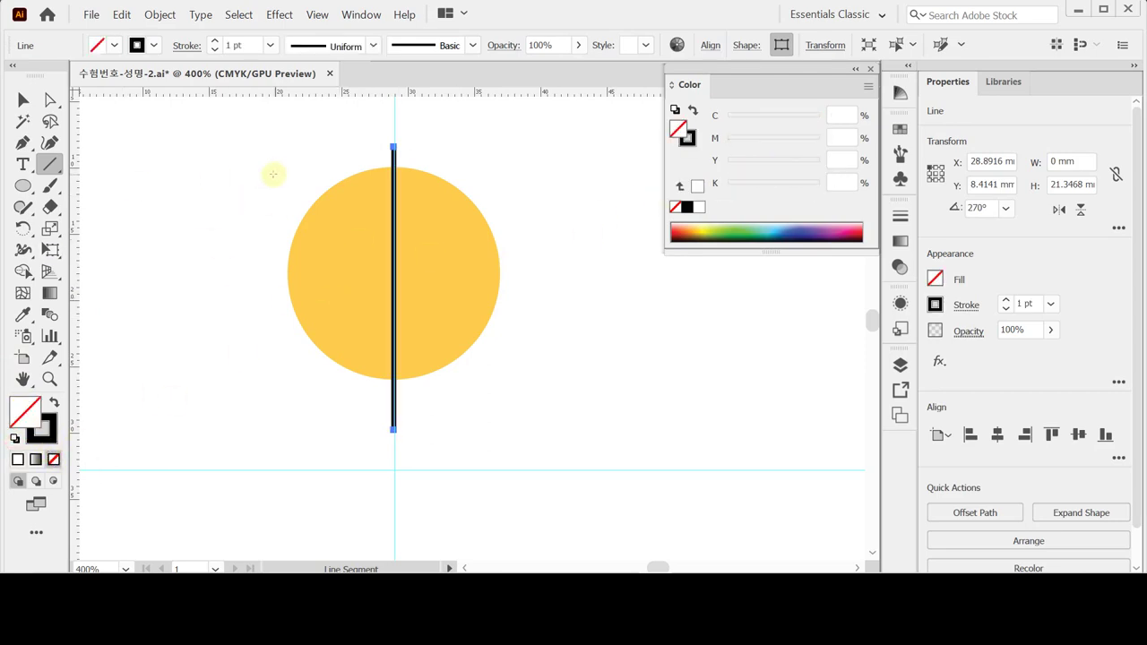
key(ctrl)
drag(274, 183, 562, 323)
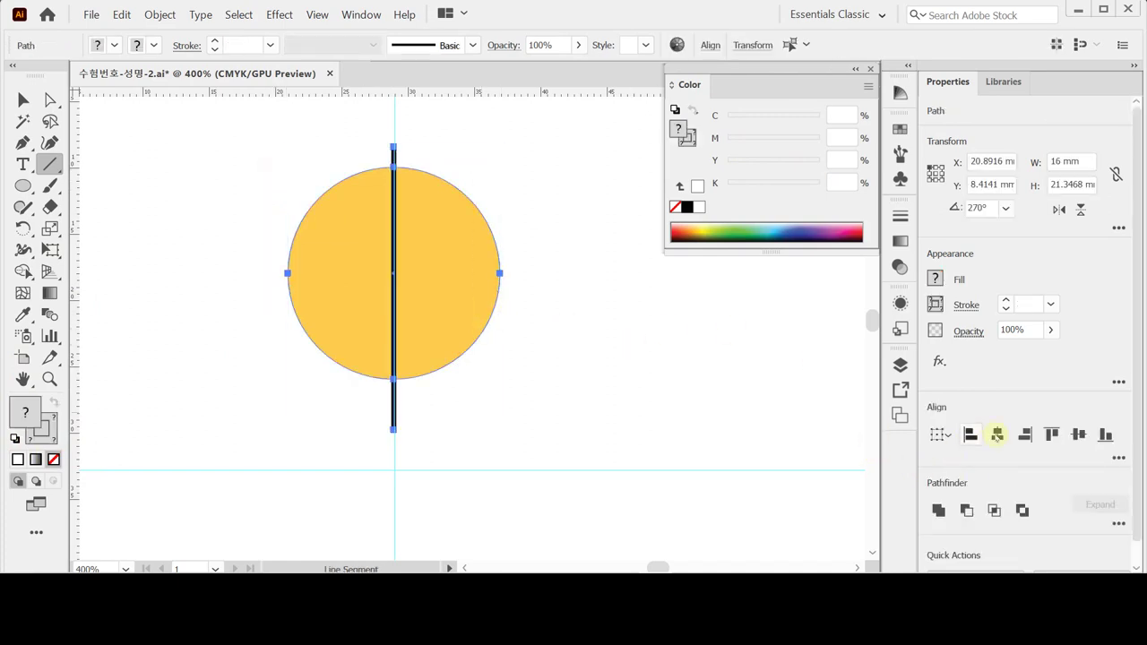
click(997, 435)
Step: Split the circle along the vertical line into two halves with Pathfinder Divide and deselect the result
drag(1136, 467, 1139, 502)
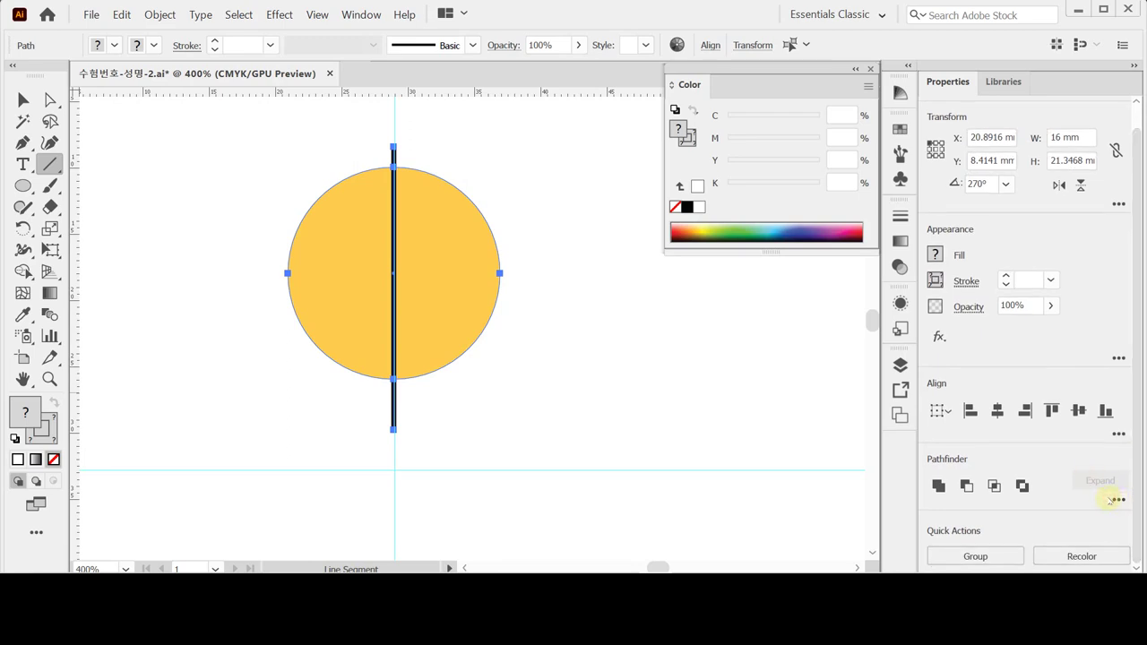
click(1117, 500)
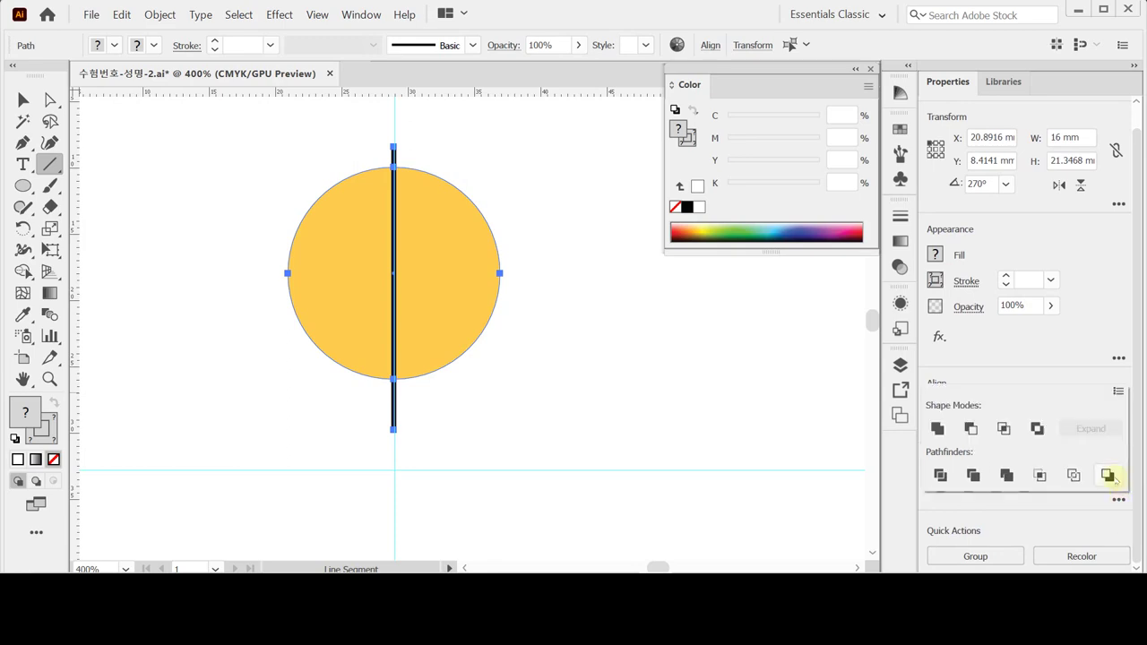
click(591, 322)
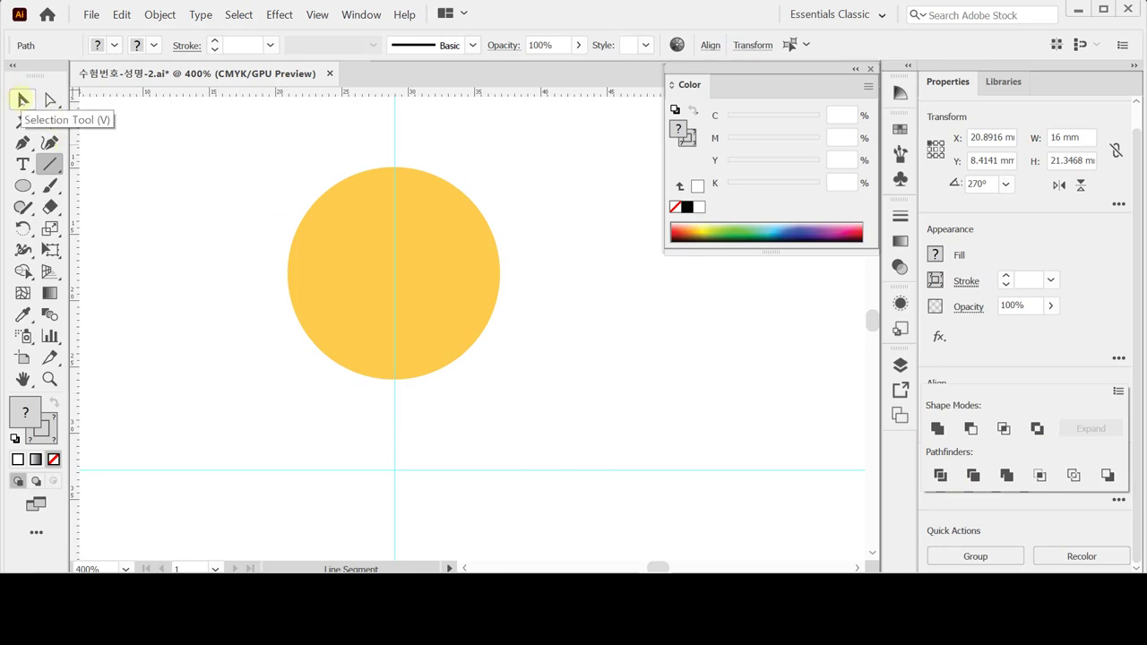
key(ctrl+shift+a)
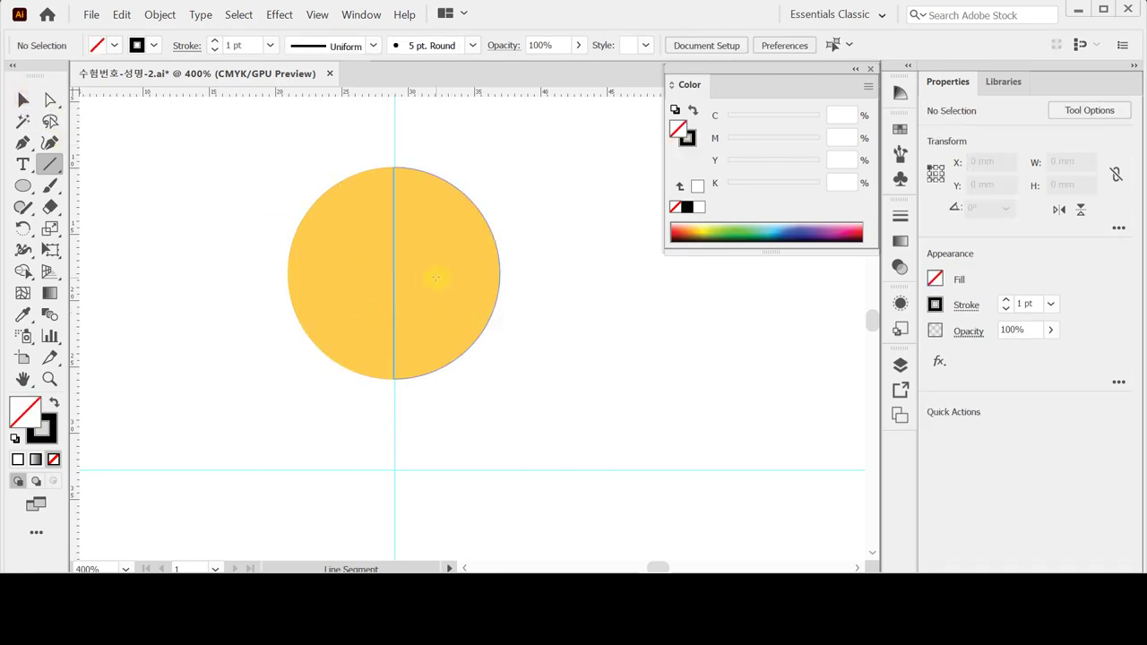
Step: Isolate the divided circle group, change its left half's fill to M 0 and Y 70, and exit isolation
ctrl+click(439, 279)
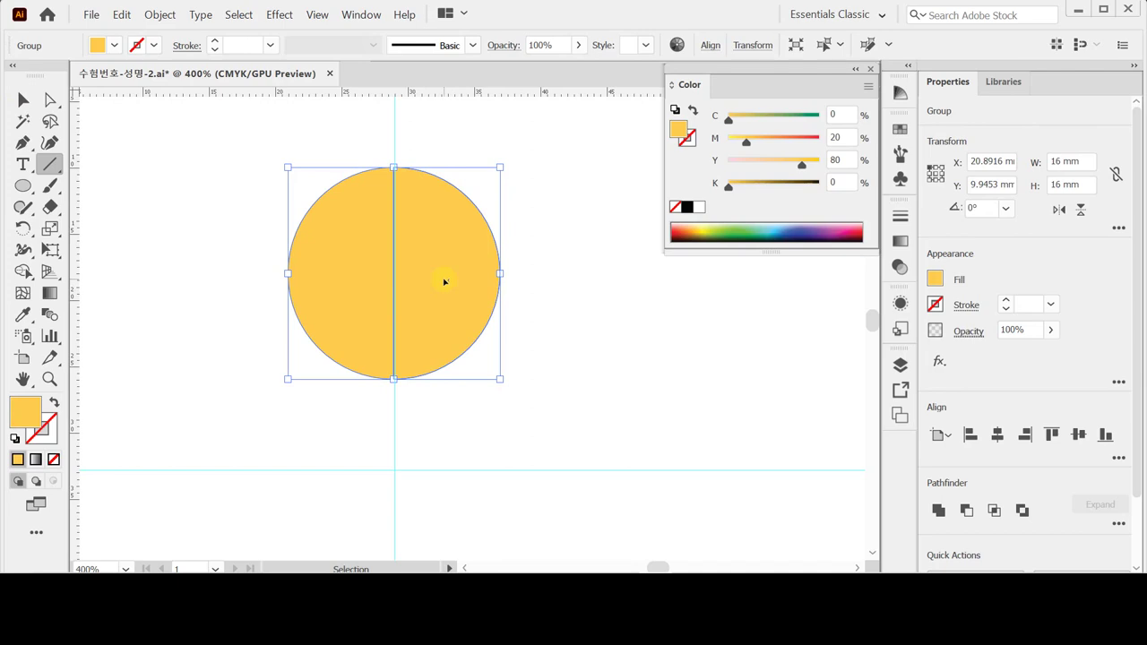
click(447, 281)
ctrl+double_click(457, 268)
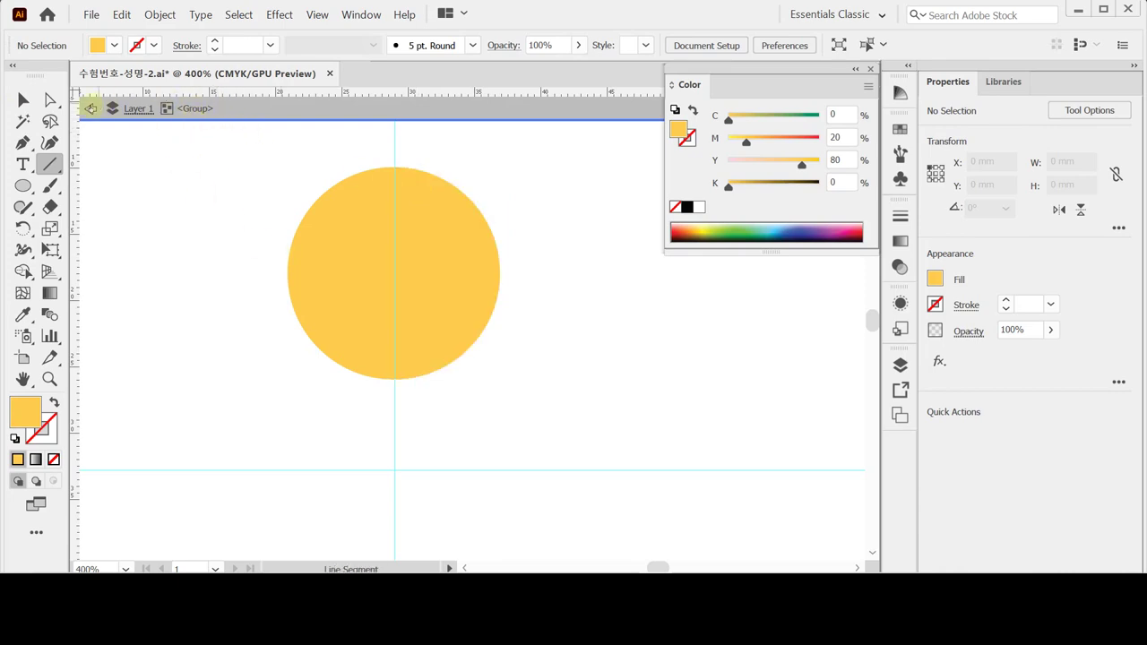
key(v)
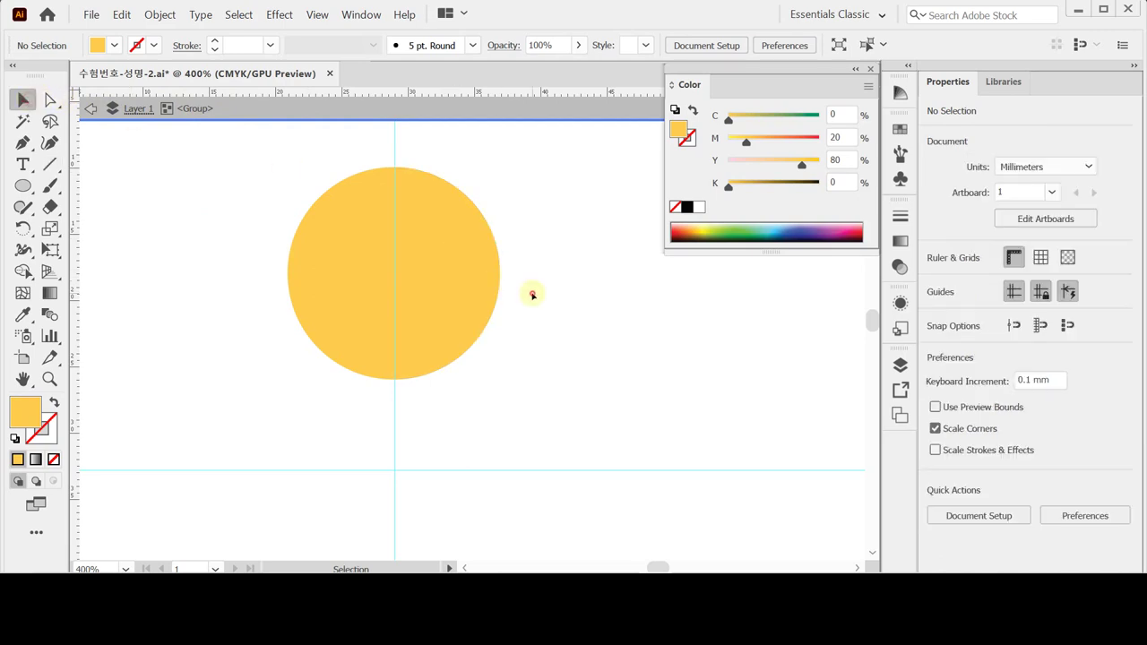
click(338, 243)
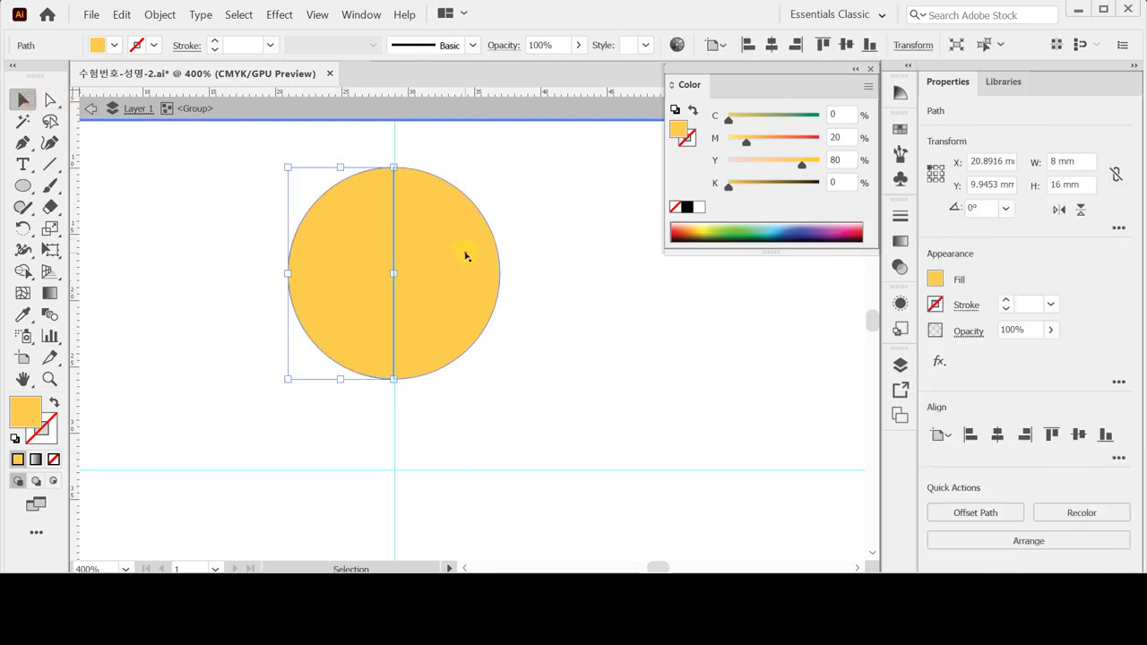
click(465, 256)
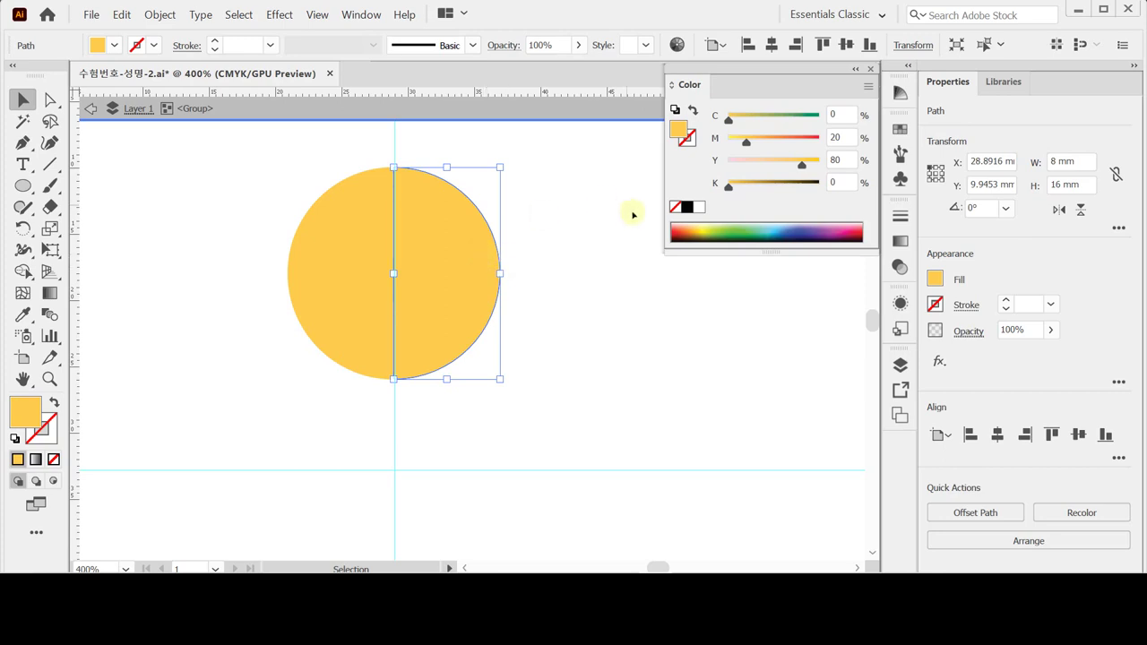
click(319, 279)
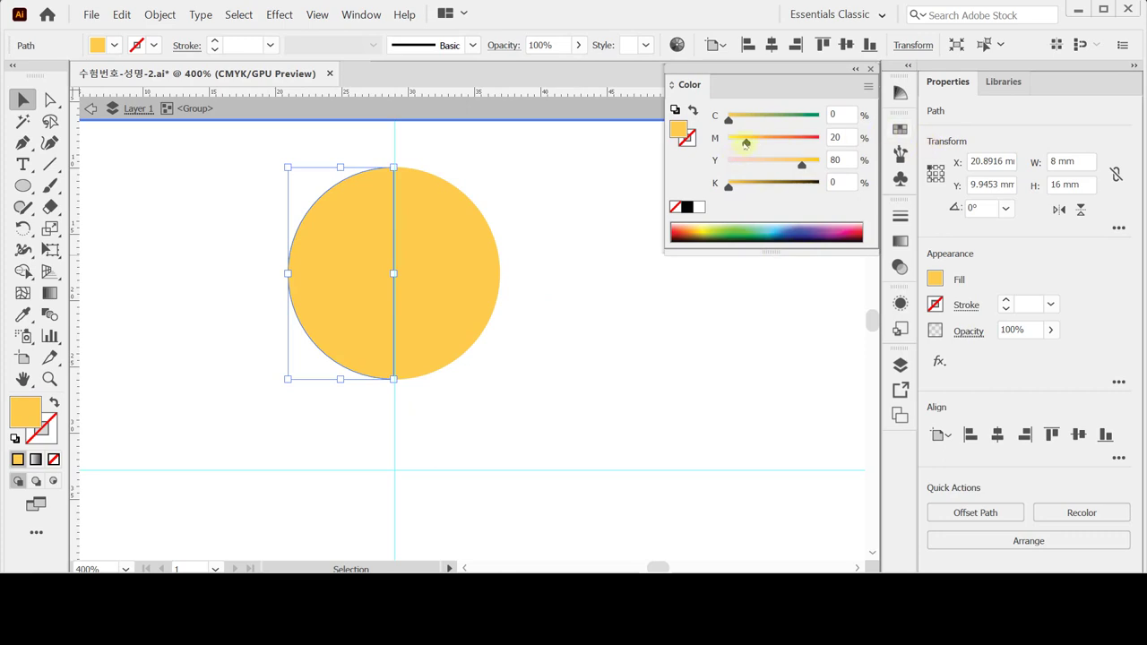
drag(746, 142, 728, 142)
double_click(837, 159)
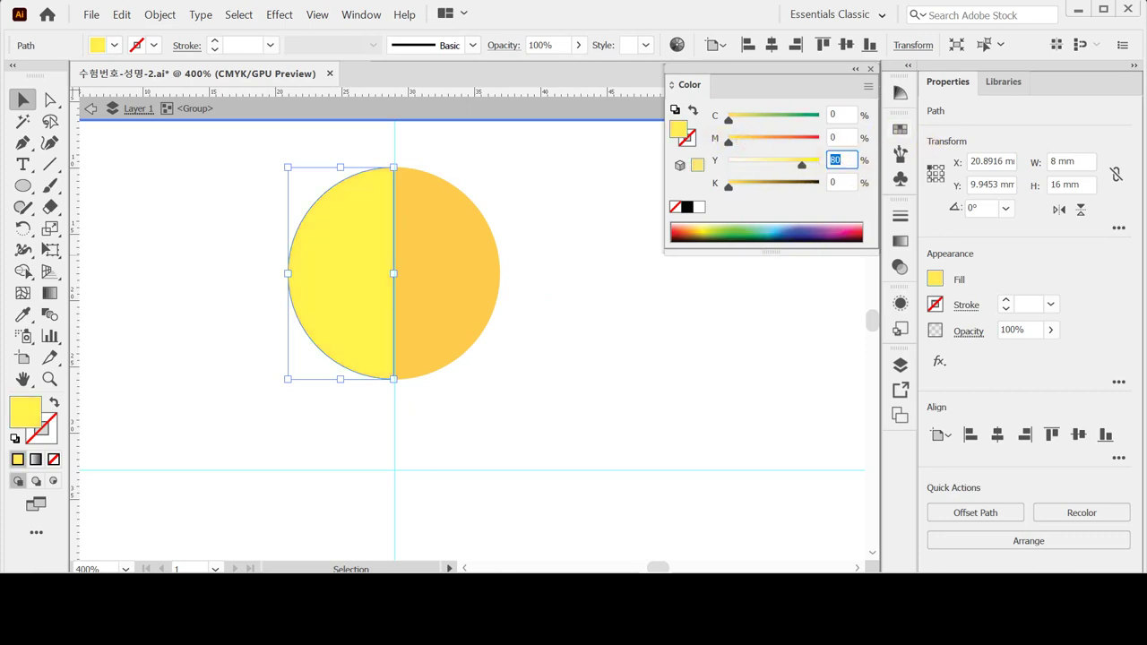
text(70)
key(Return)
double_click(643, 371)
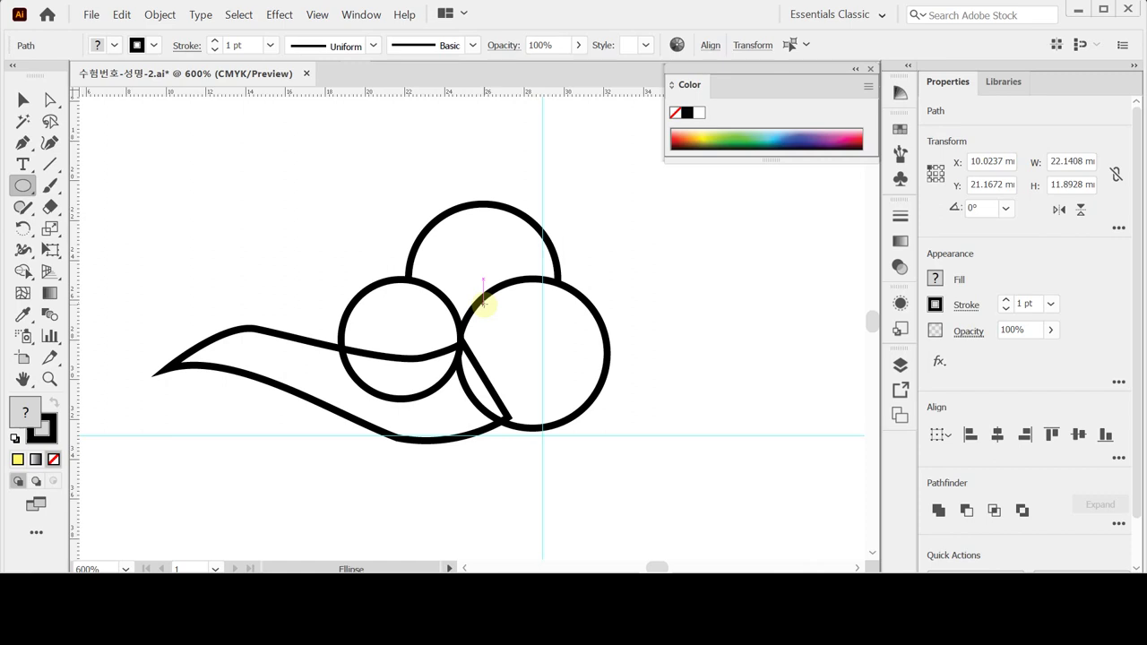
Step: Convert the outlined cloud shapes to guides and draw a 7.5 × 7.5 mm circle over the uppermost guide circle
key(ctrl)
key(ctrl+5)
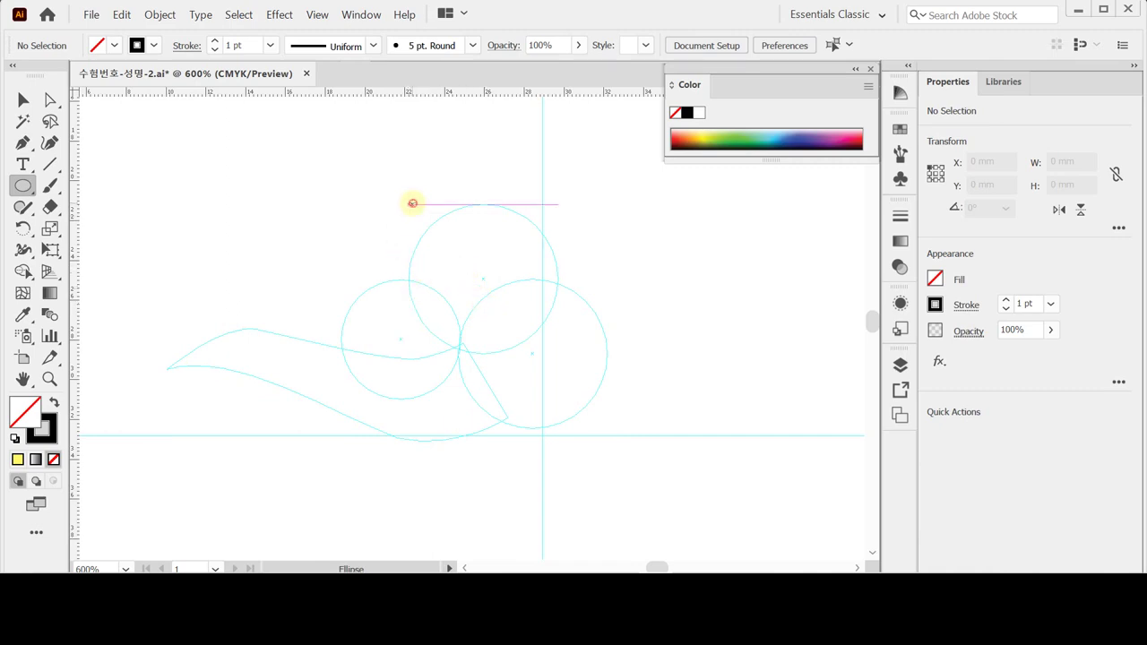
click(408, 204)
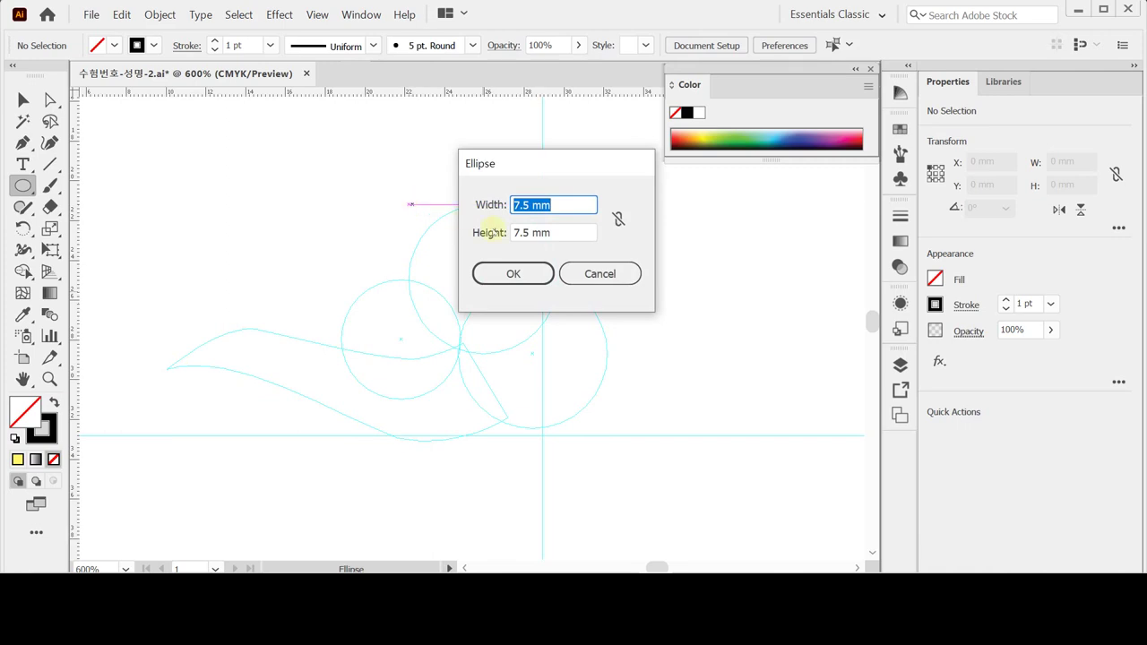
click(557, 232)
click(531, 276)
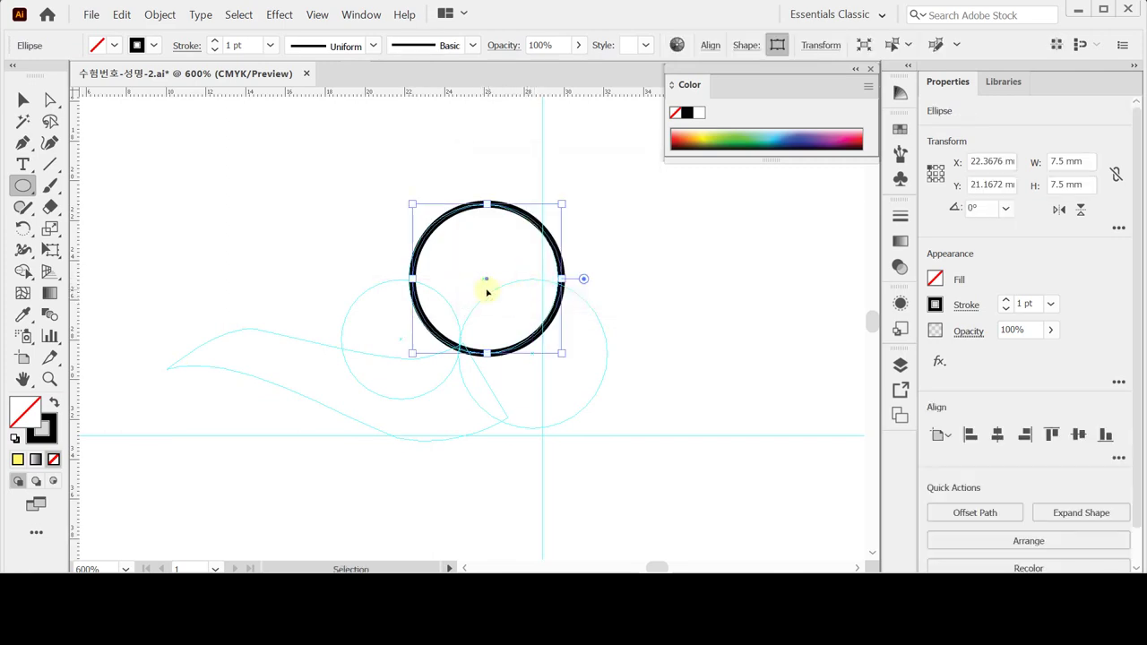
Step: Copy the 7.5 mm circle onto the lower-right guide circle, draw a 6 × 6 mm circle on the left one, and deselect it
drag(485, 277, 533, 357)
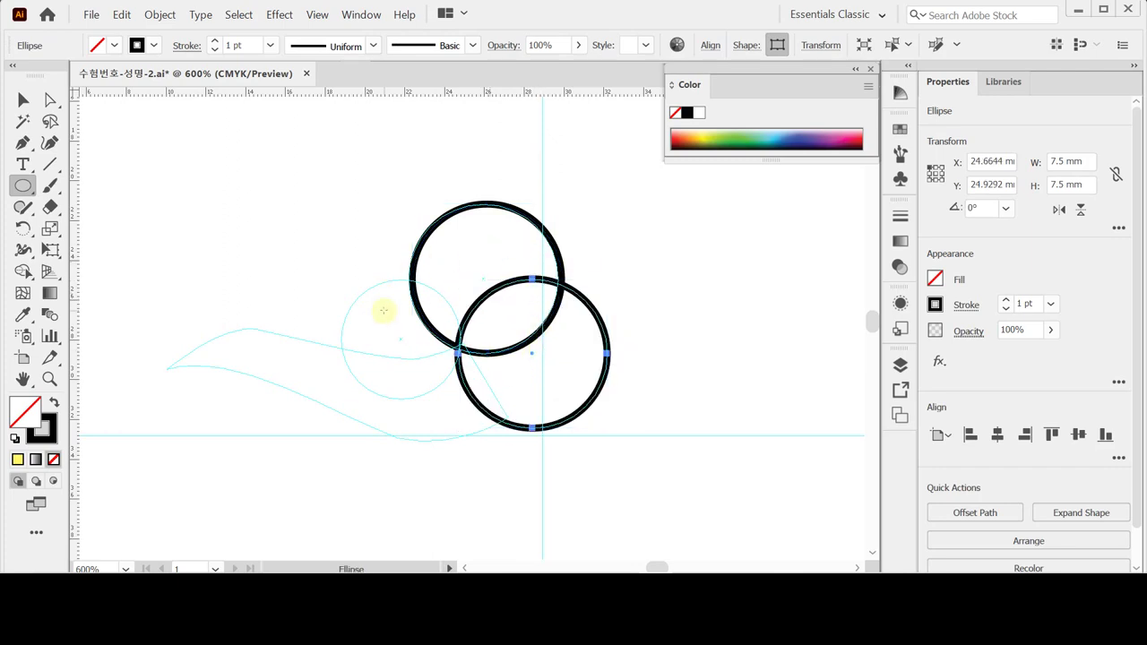
click(341, 281)
text(6)
key(Tab)
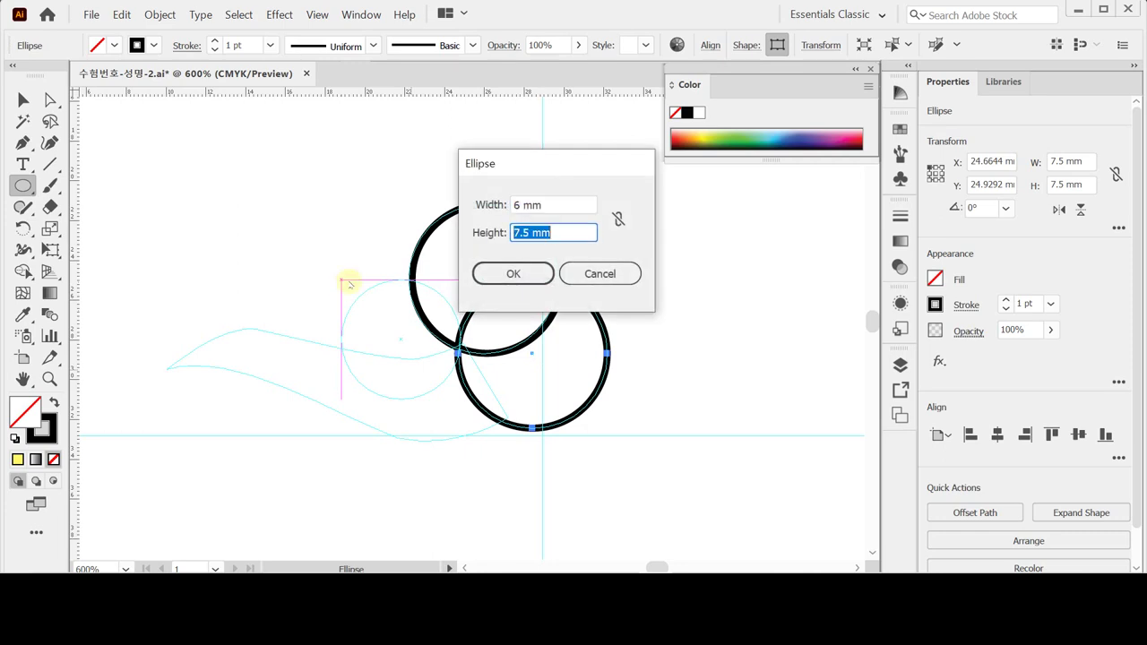
text(6)
key(Return)
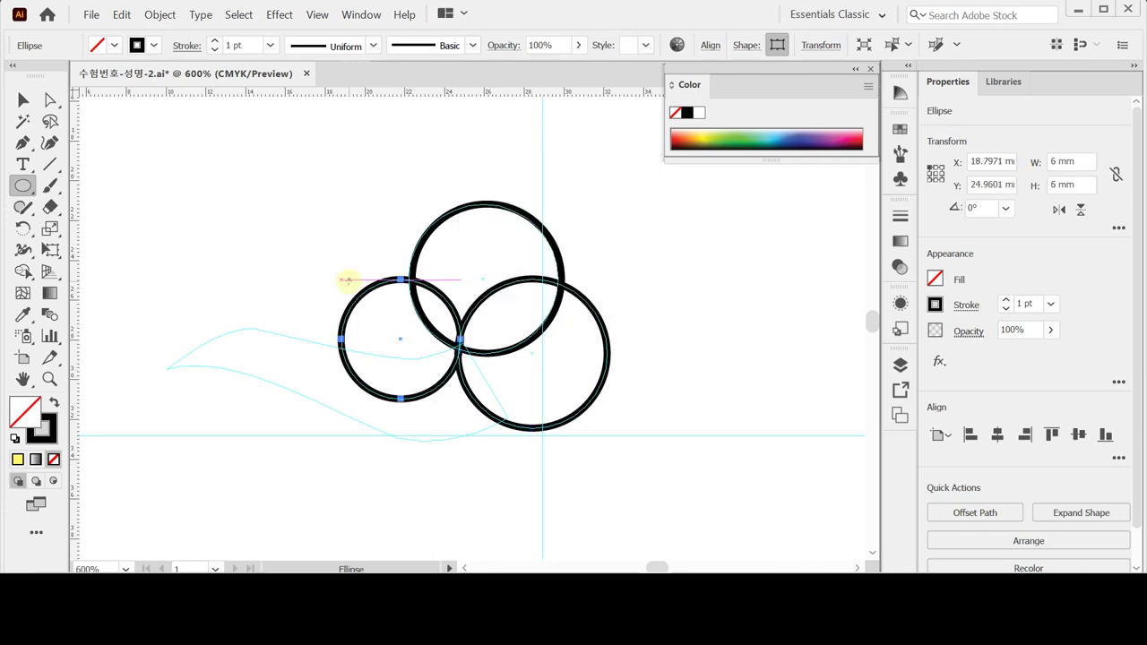
drag(379, 313, 400, 246)
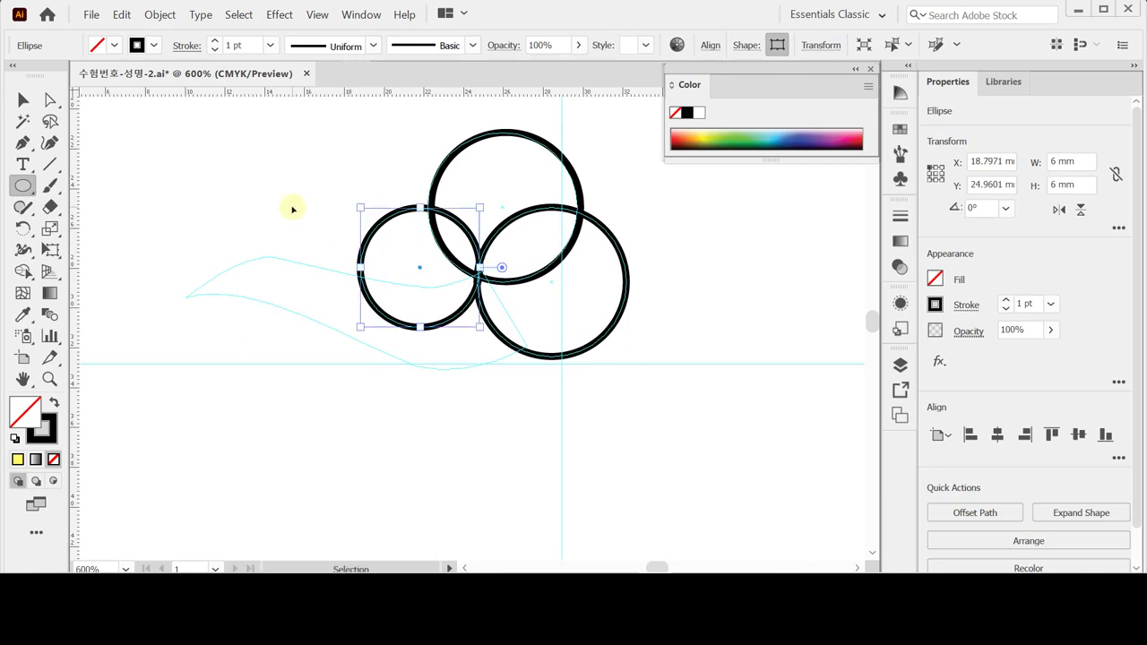
key(ctrl+shift+a)
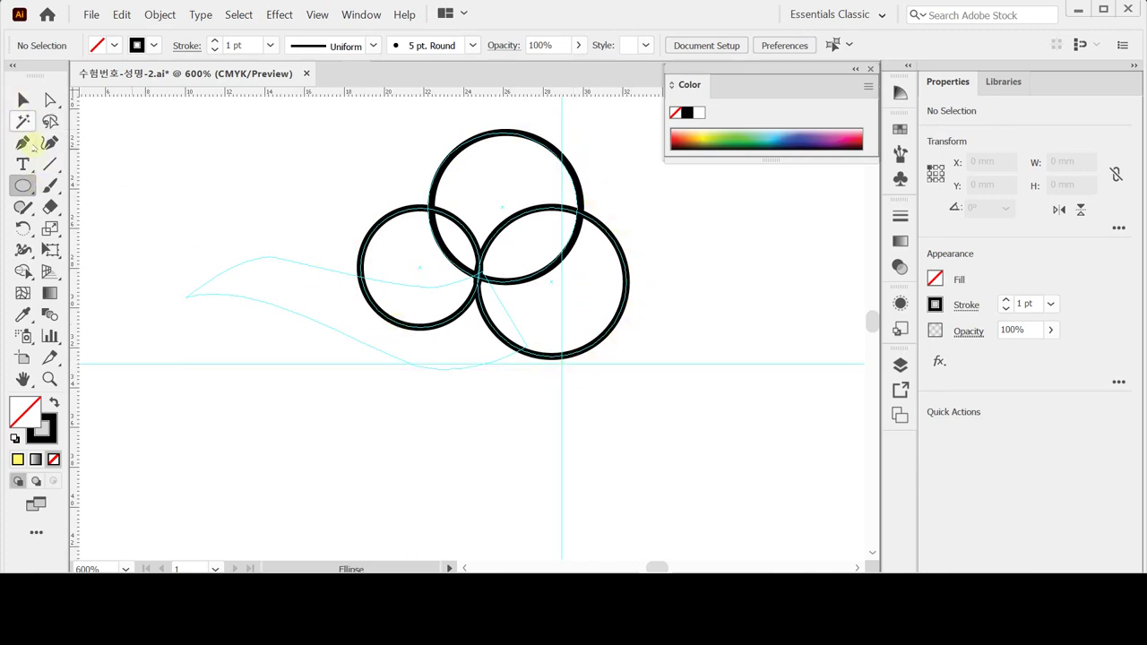
Step: Draw a closed, wavy tail with the Pen tool along the guide curves, from its pointed tip to the overlapping circles
click(22, 142)
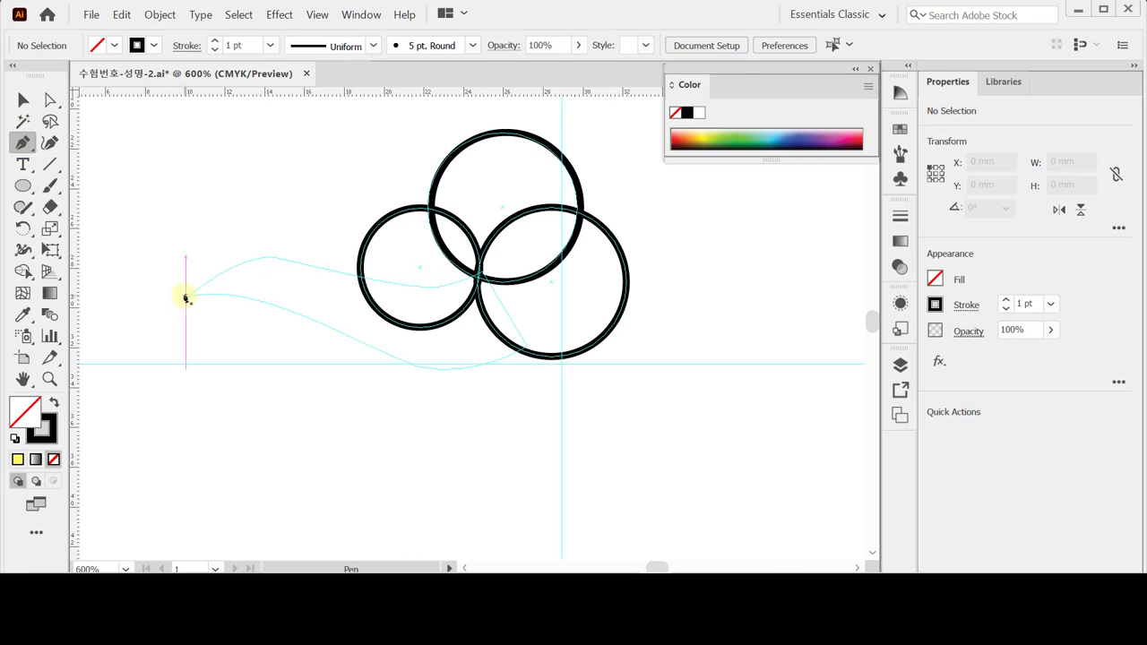
key(Caps_Lock)
key(Caps_Lock)
click(182, 299)
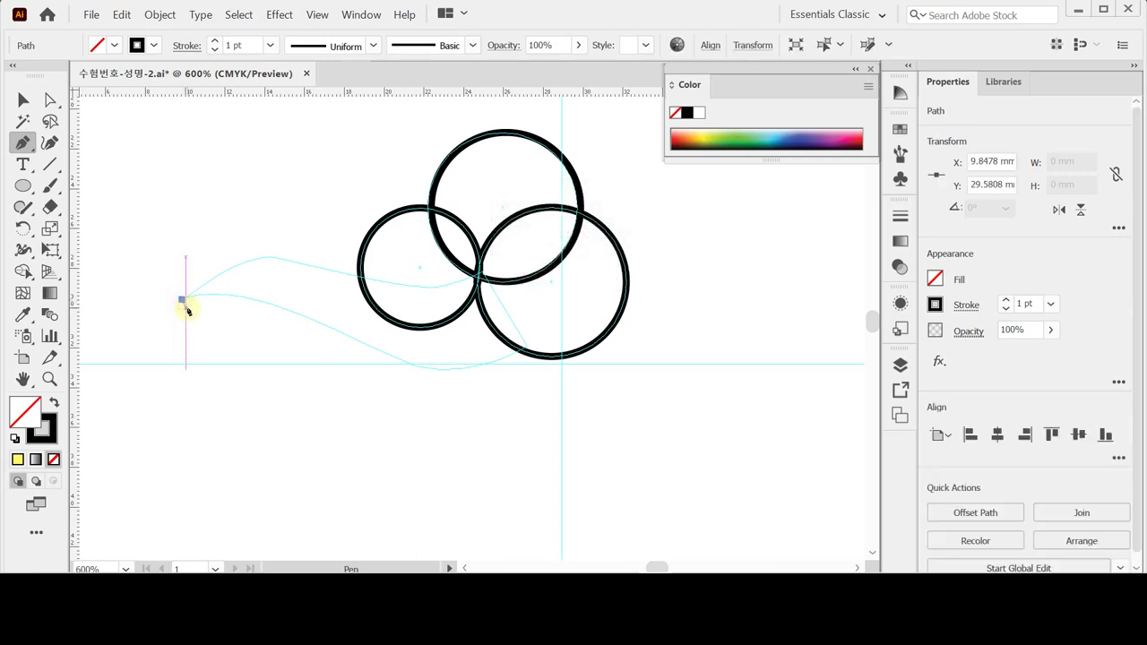
drag(265, 258, 294, 258)
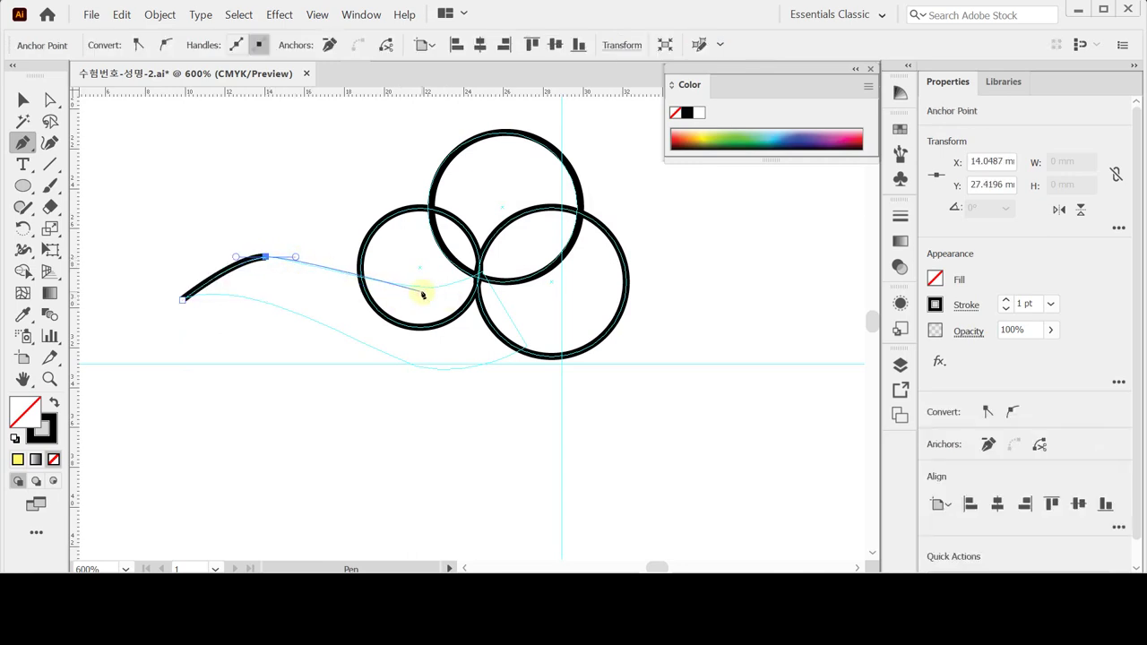
mouse_move(416, 286)
mouse_down()
mouse_move(449, 286)
mouse_move(537, 335)
mouse_move(526, 346)
mouse_up()
click(526, 346)
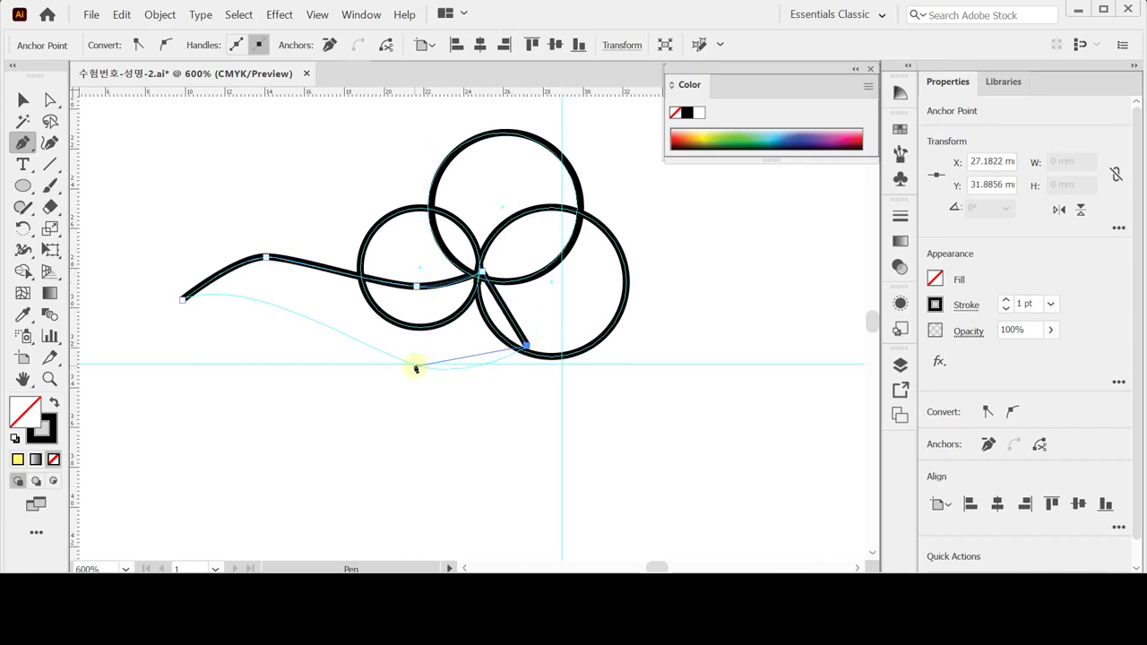
mouse_move(414, 366)
mouse_down()
mouse_move(351, 346)
mouse_move(353, 358)
mouse_up()
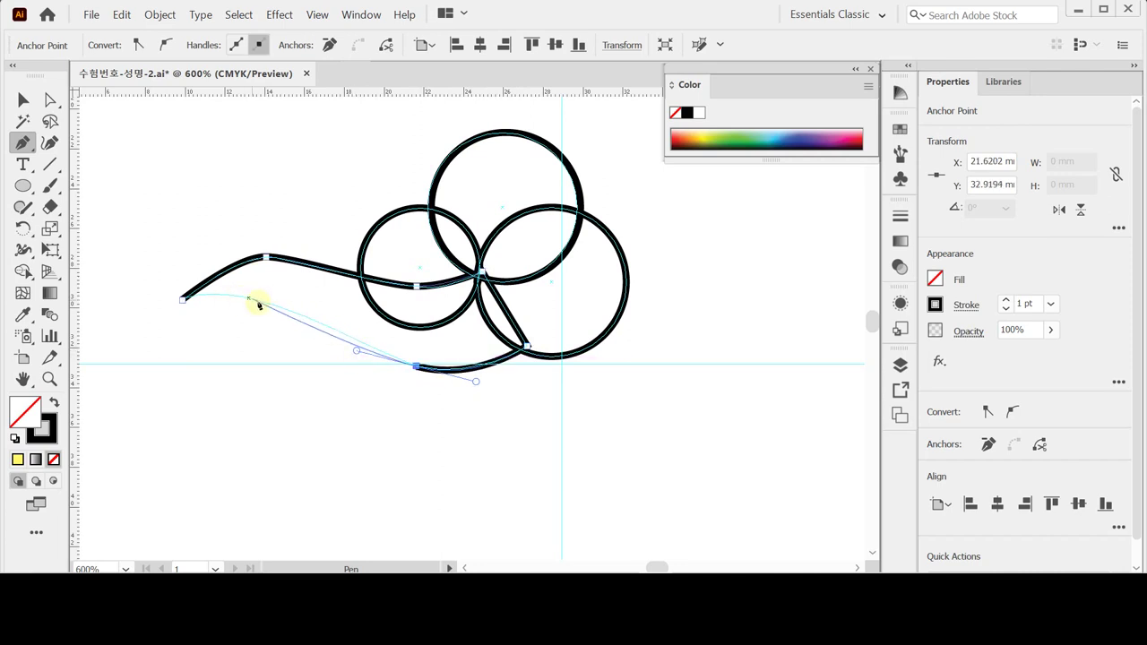
drag(273, 305, 225, 295)
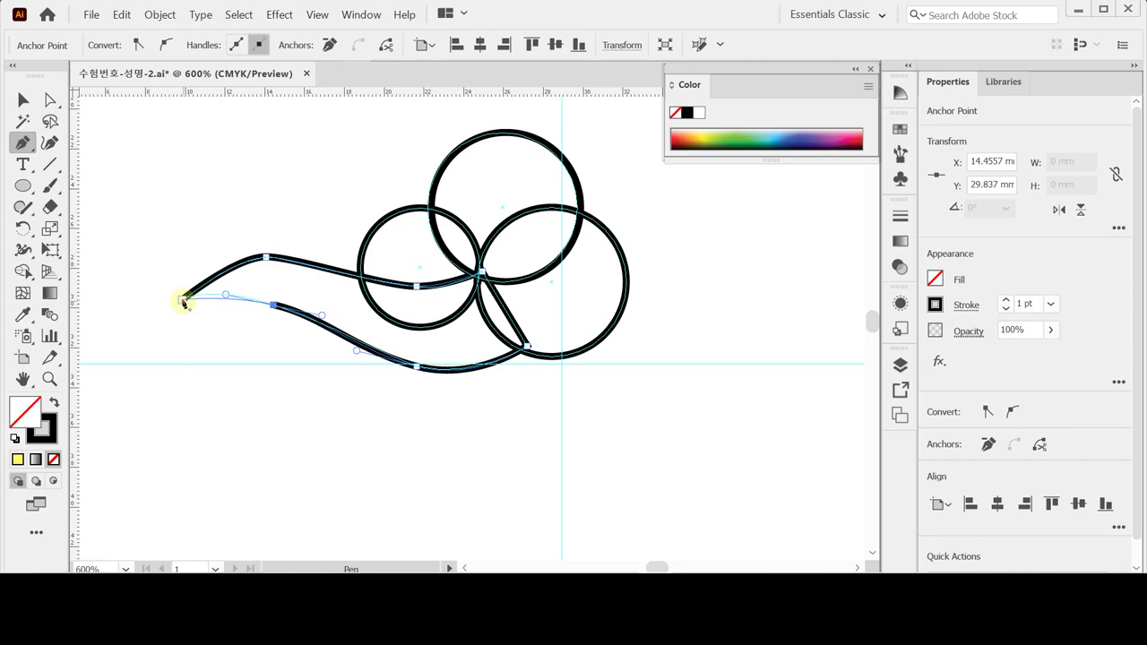
click(183, 302)
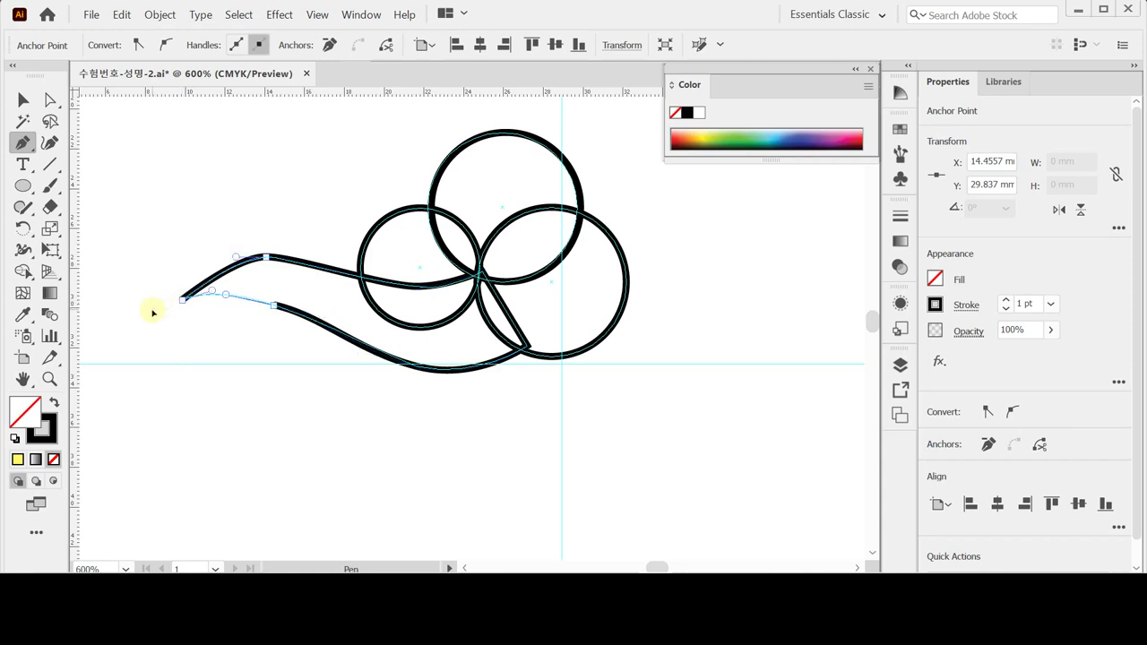
drag(153, 313, 154, 312)
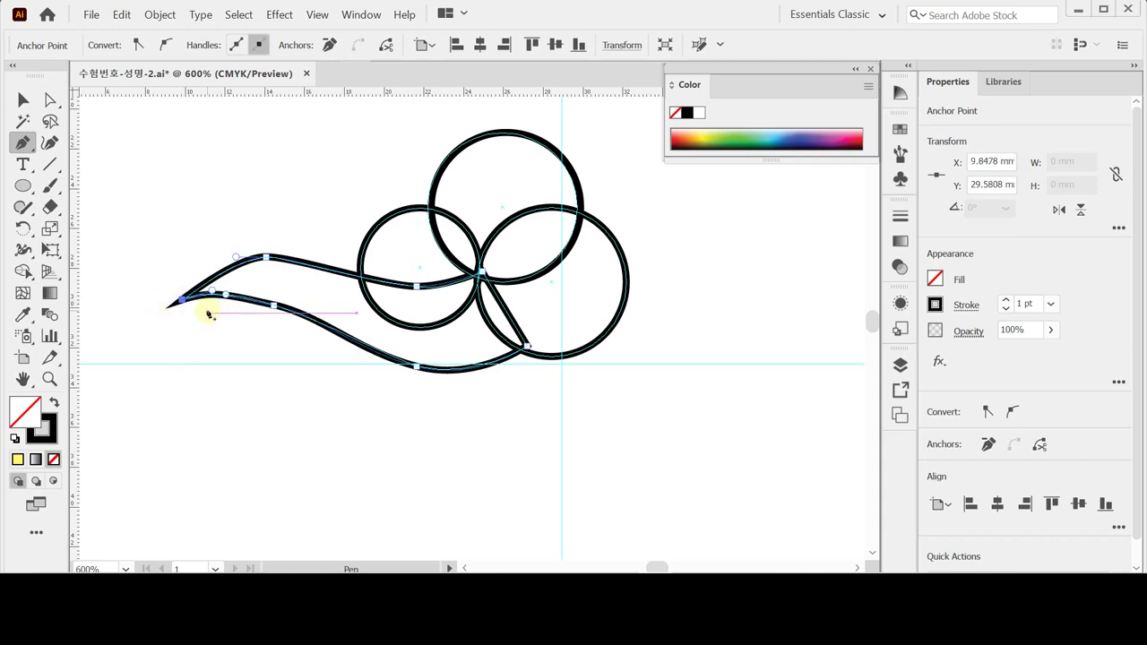
key(ctrl)
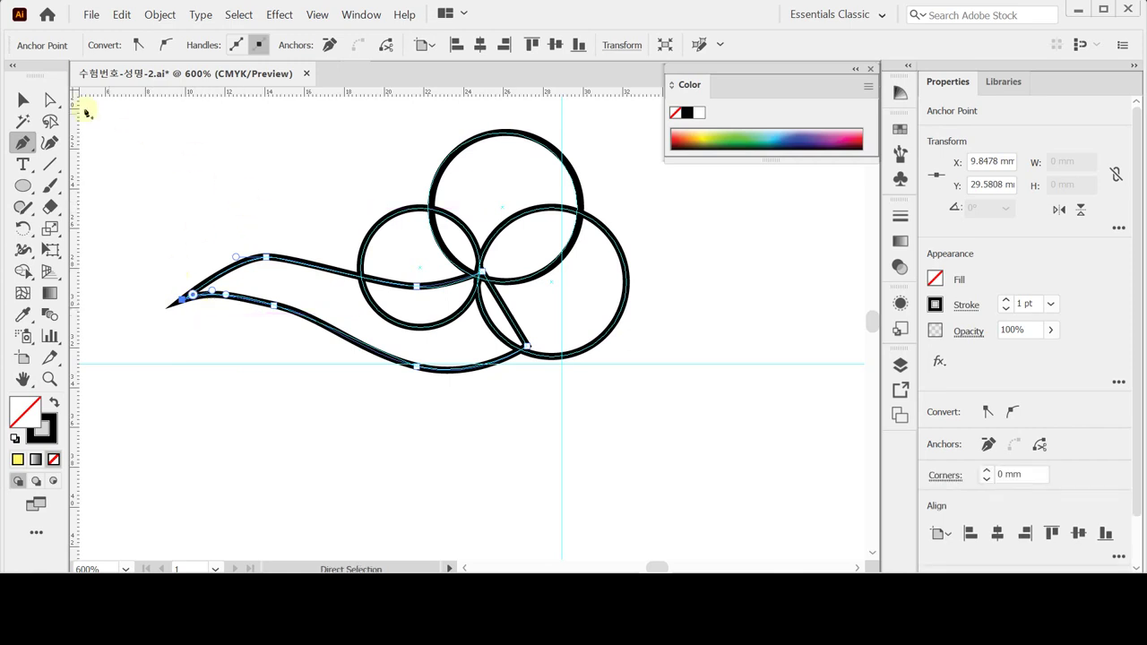
Step: Unite the three circles and the tail into one cloud shape, then swap fill and stroke for a black fill without stroke
key(v)
drag(363, 181, 558, 332)
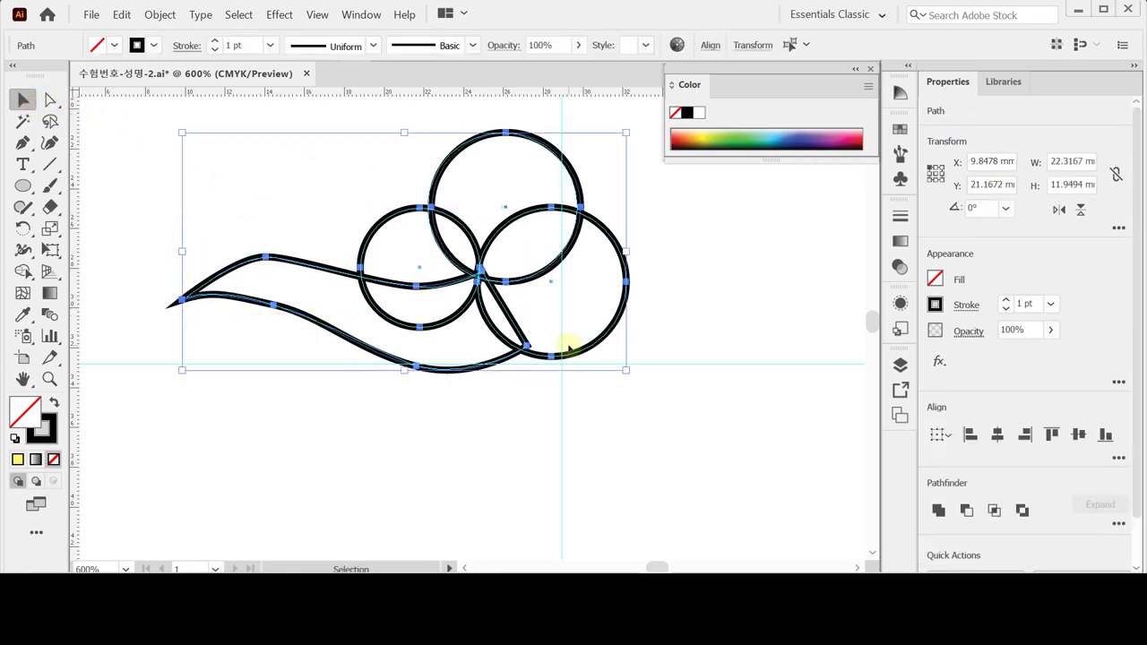
click(938, 510)
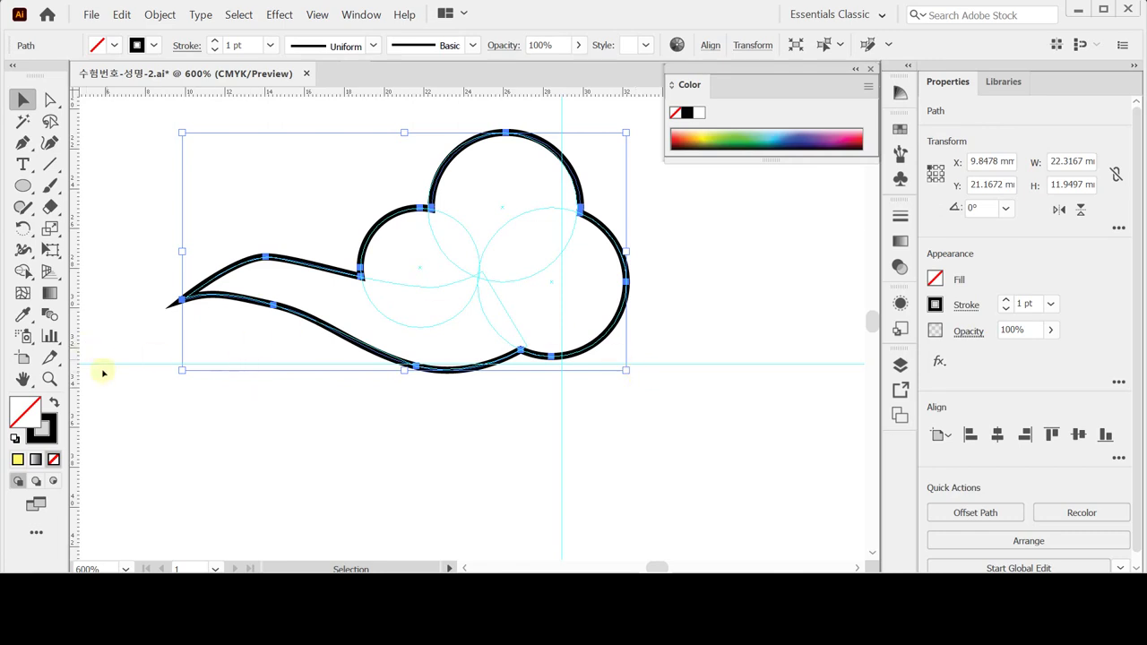
click(54, 402)
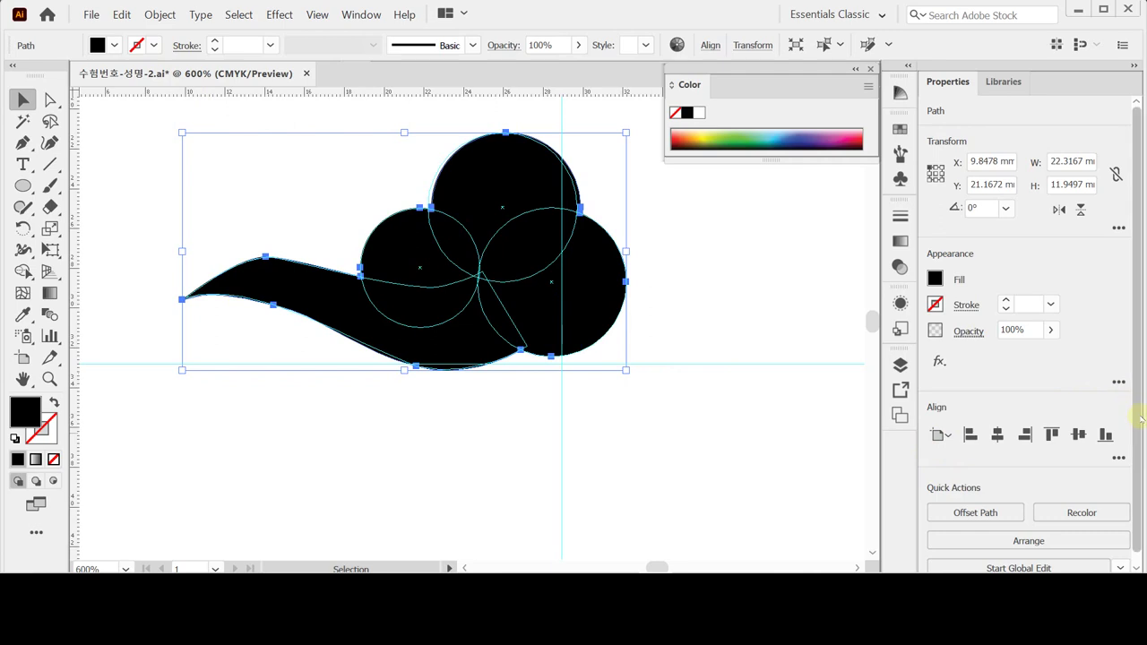
Step: Offset the cloud's path by 1 mm with Miter joins and fill the larger offset shape with green
scroll(1049, 448, down, 1)
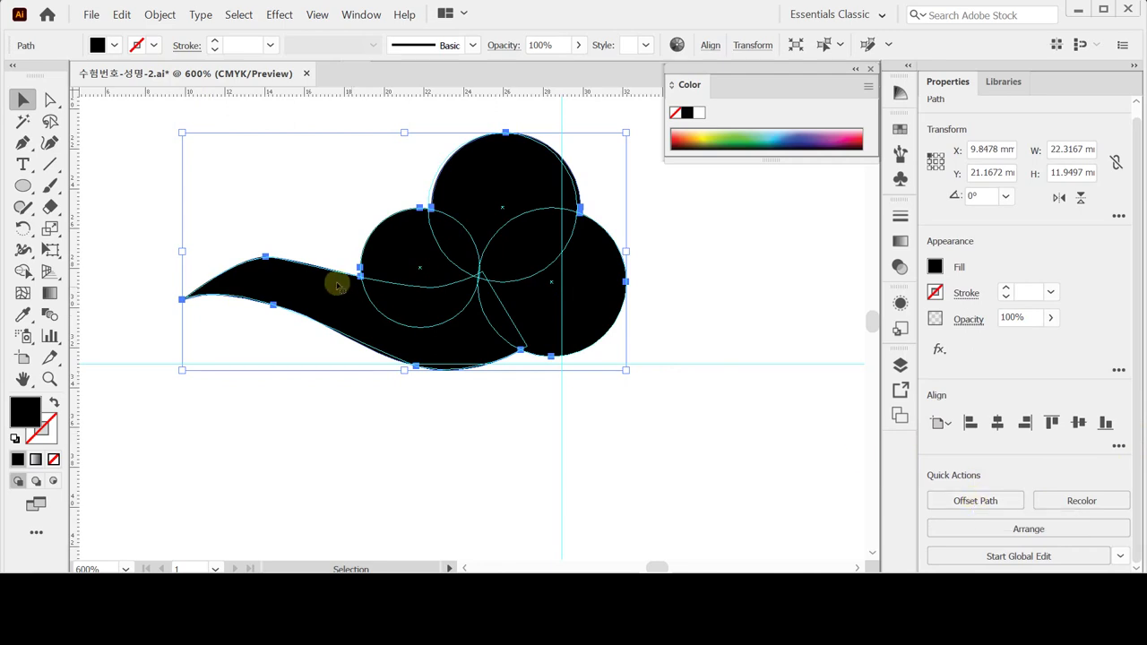
click(161, 15)
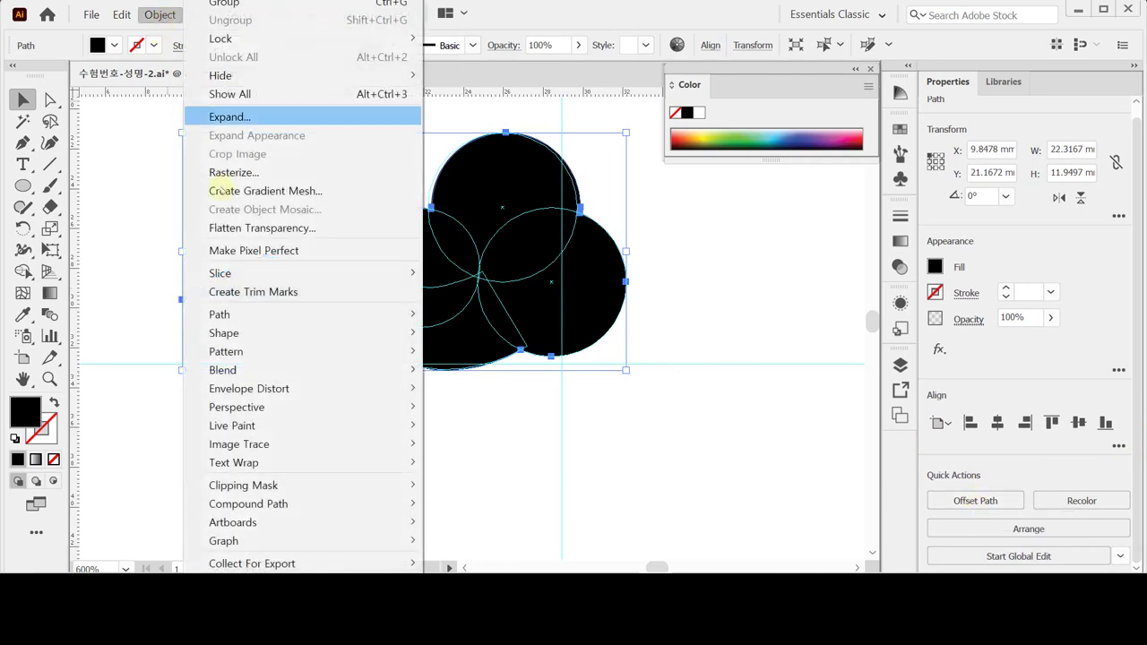
mouse_move(305, 319)
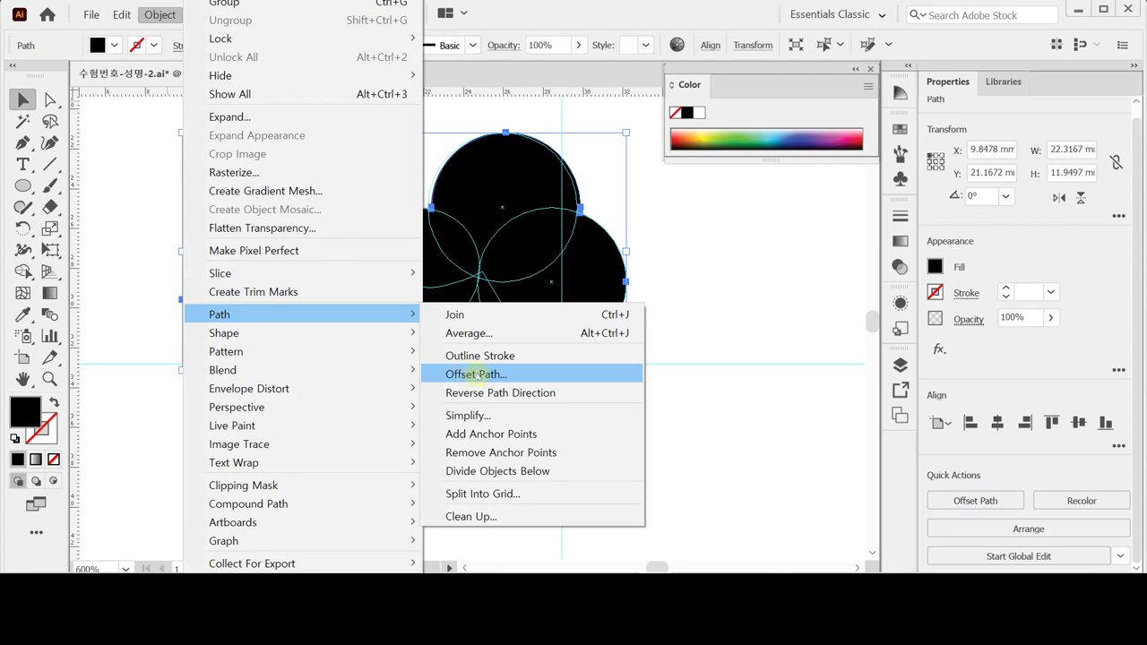
click(475, 374)
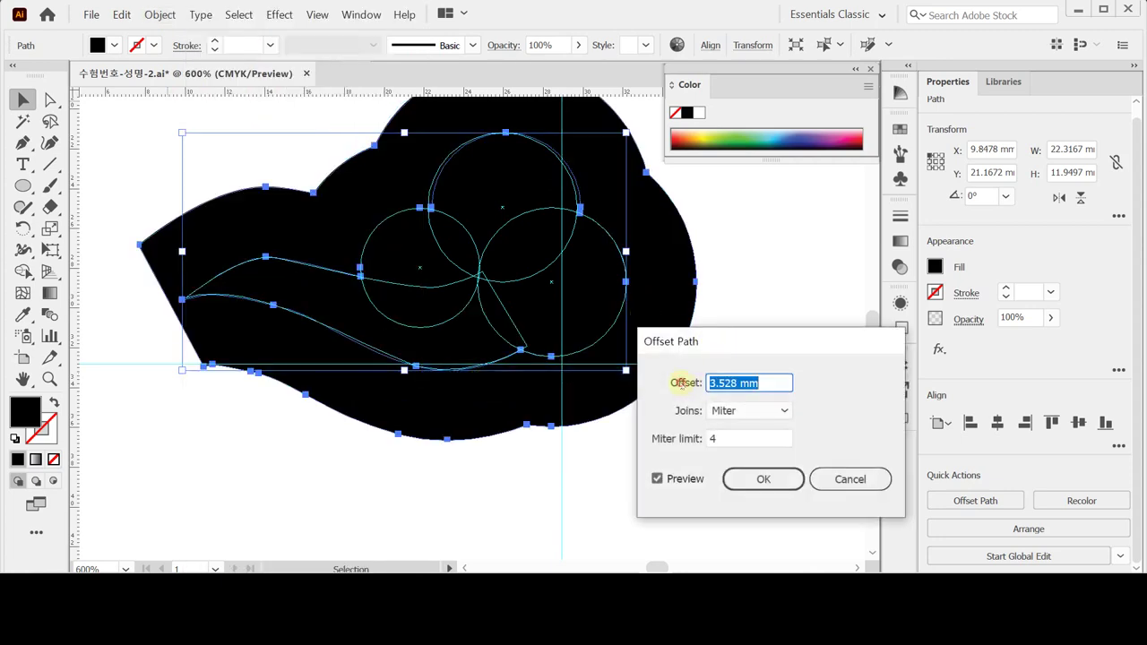
text(1)
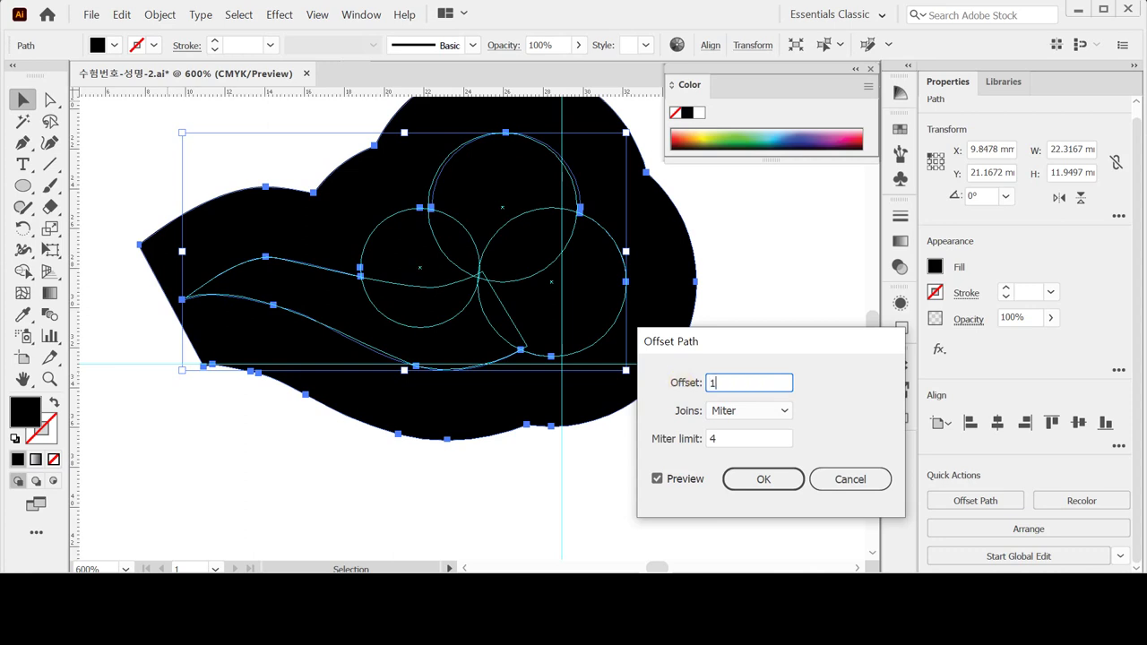
key(Tab)
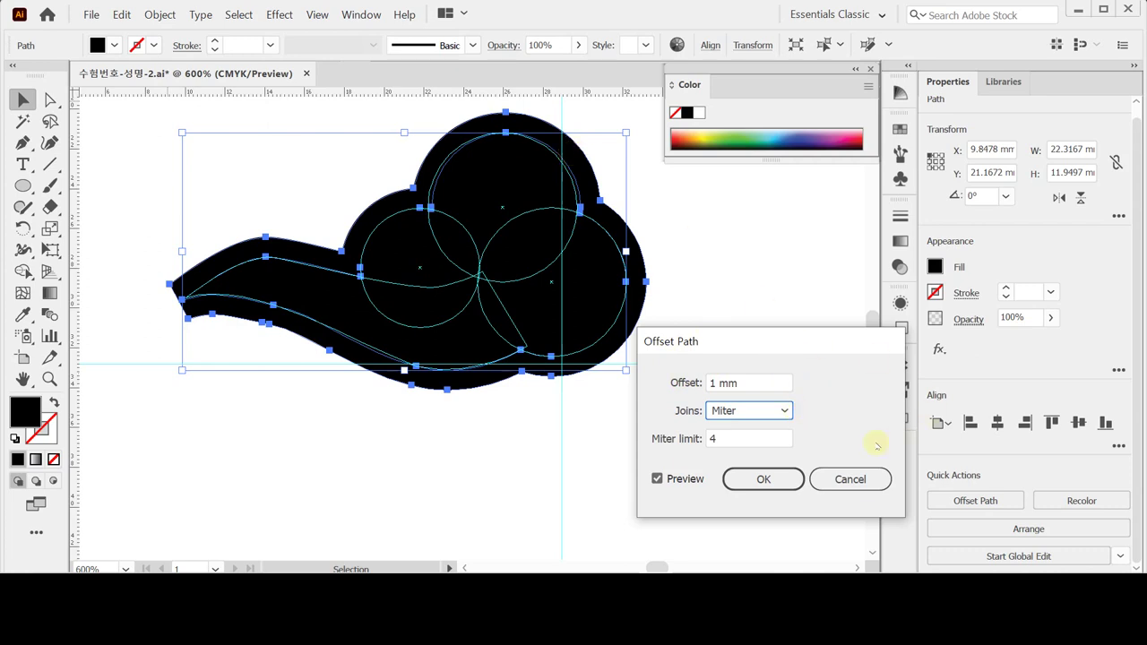
click(765, 479)
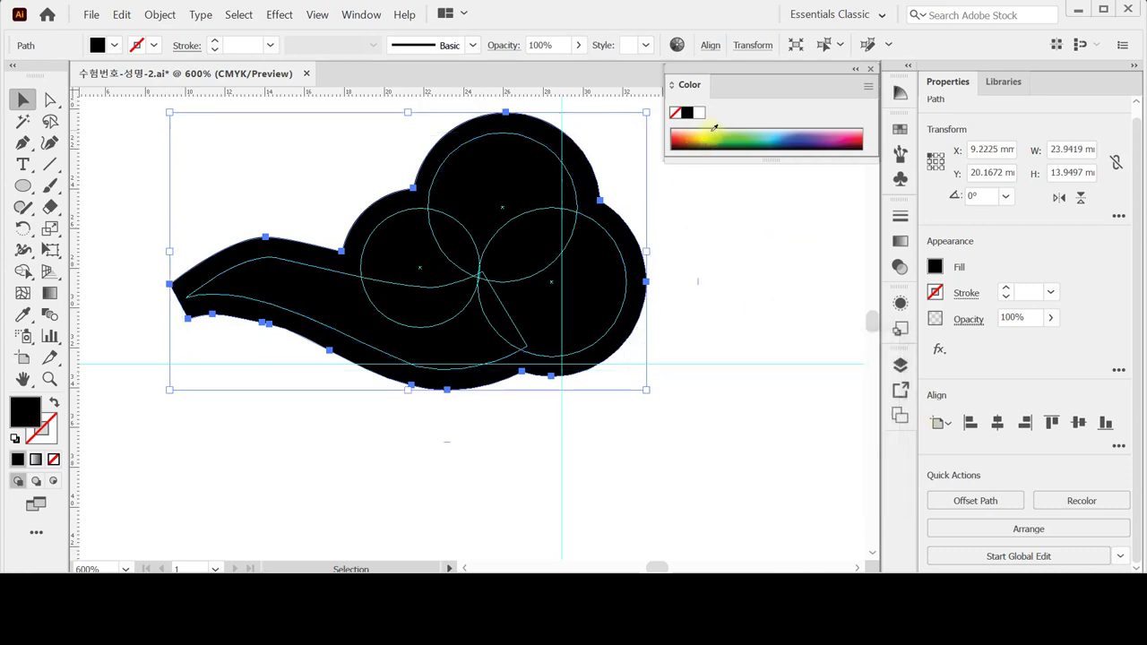
click(716, 136)
click(752, 133)
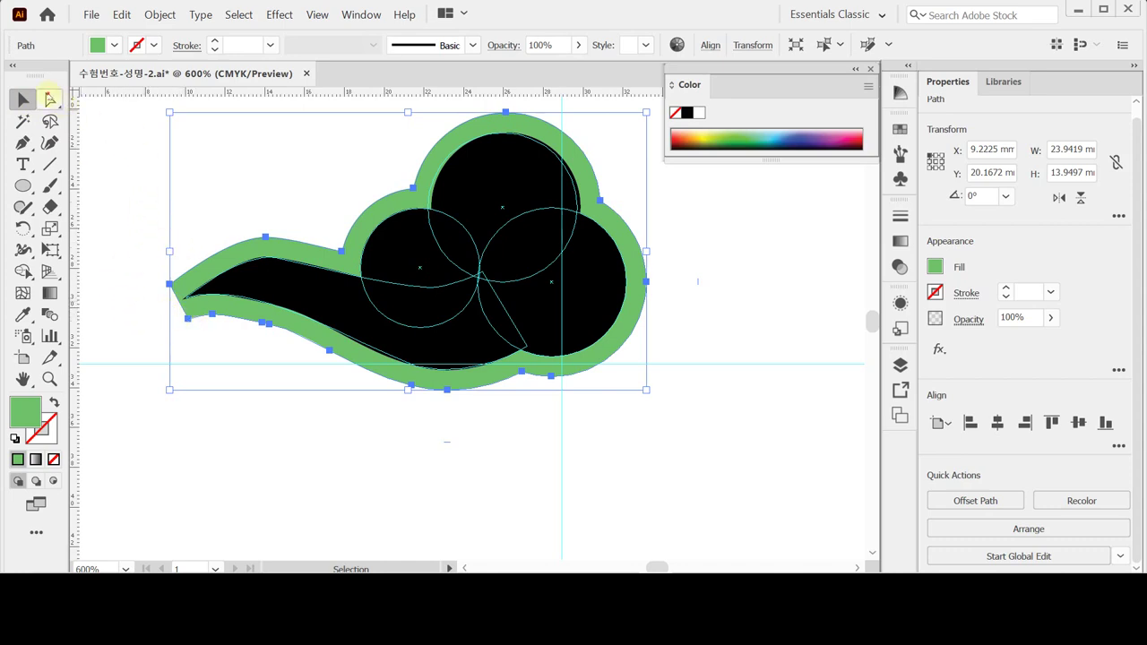
Step: Add an anchor point on the blunt tail end of the green shape and pull it outward into a sharp tip
click(50, 99)
click(159, 187)
click(181, 303)
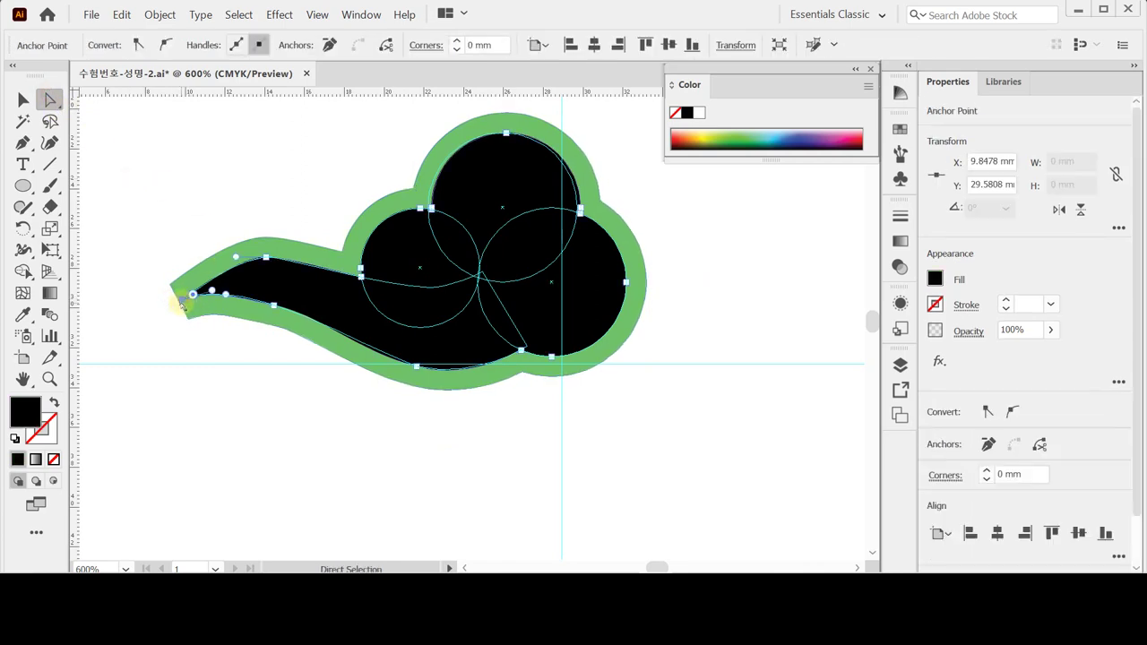
click(170, 292)
key(p)
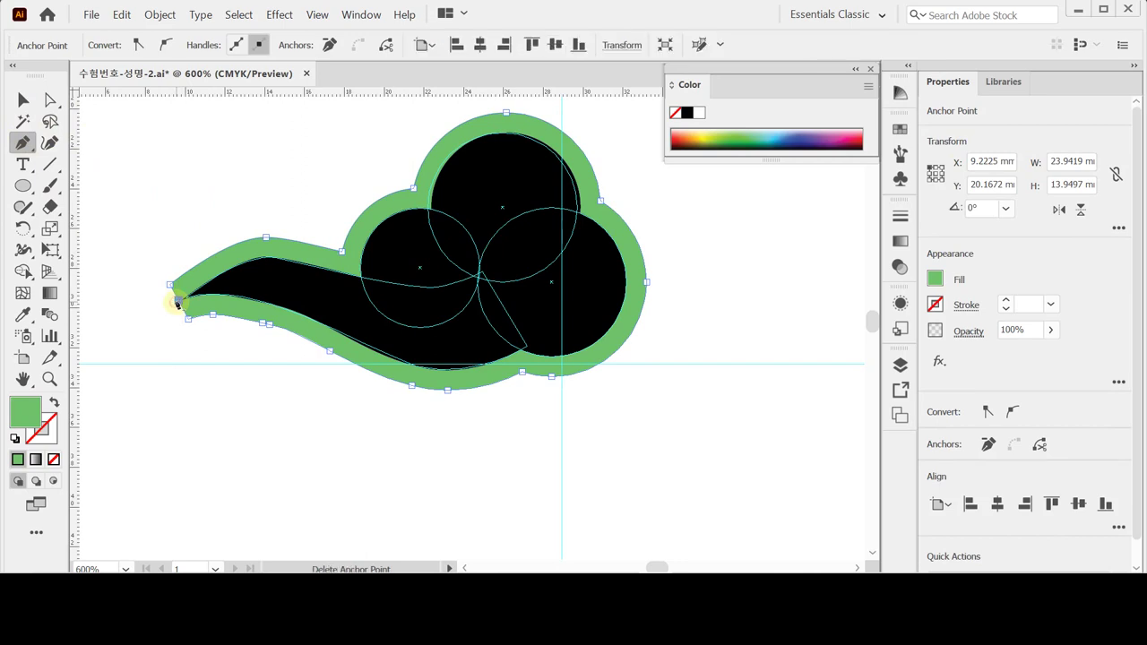
drag(177, 303, 121, 327)
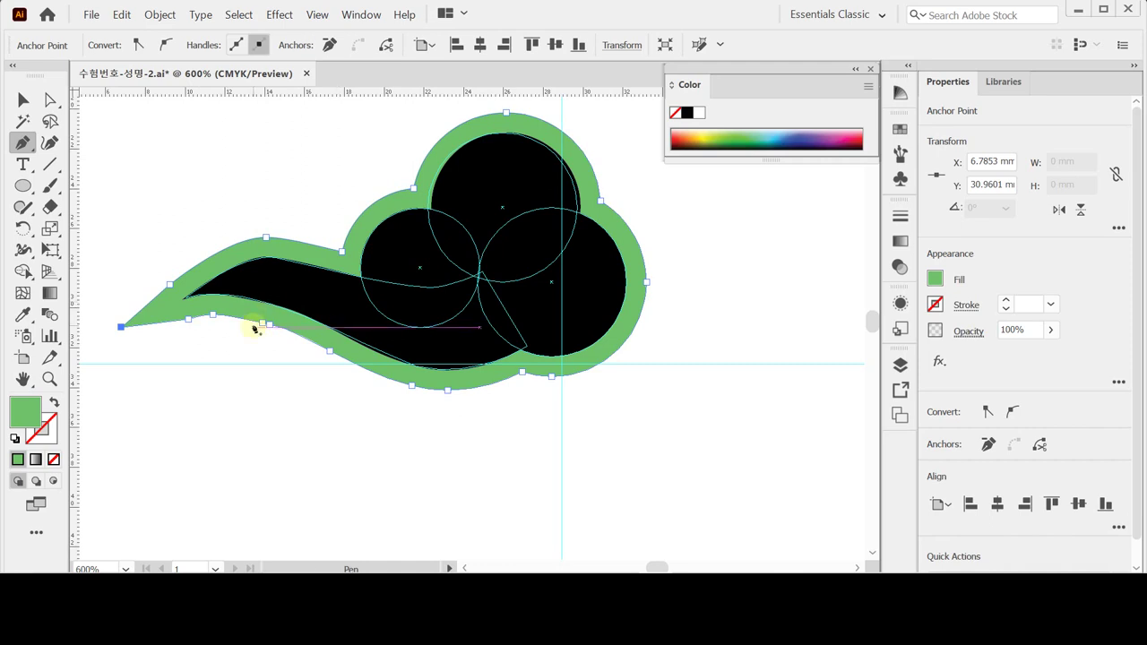
key(v)
click(312, 158)
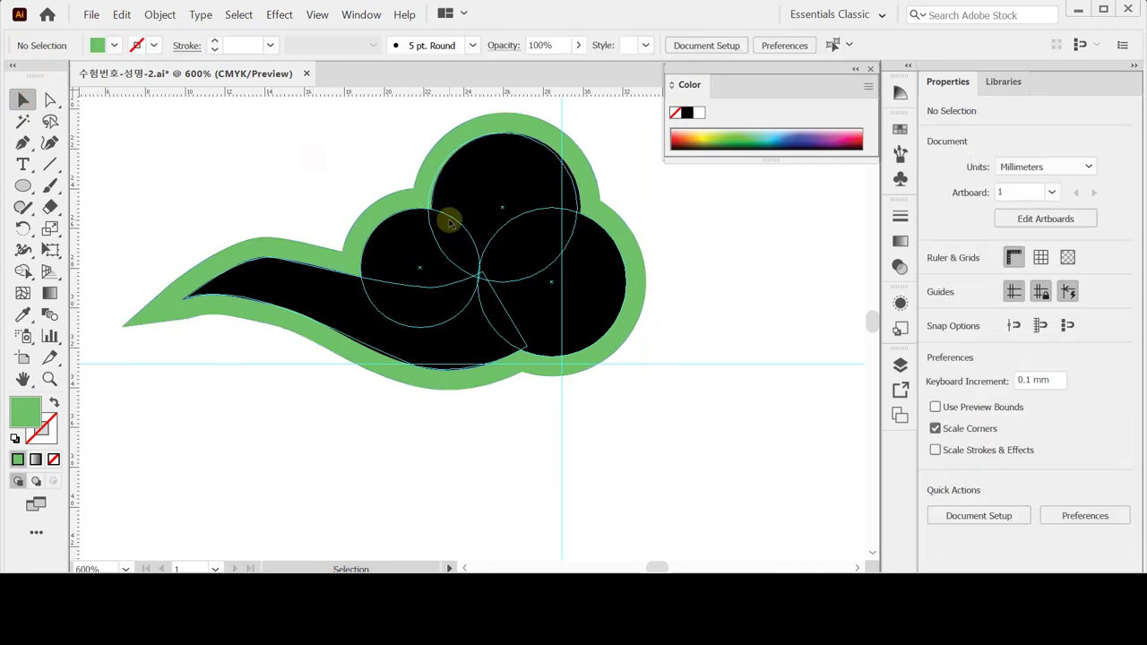
Step: Enter isolation mode on the black cloud shape and deselect it
click(502, 213)
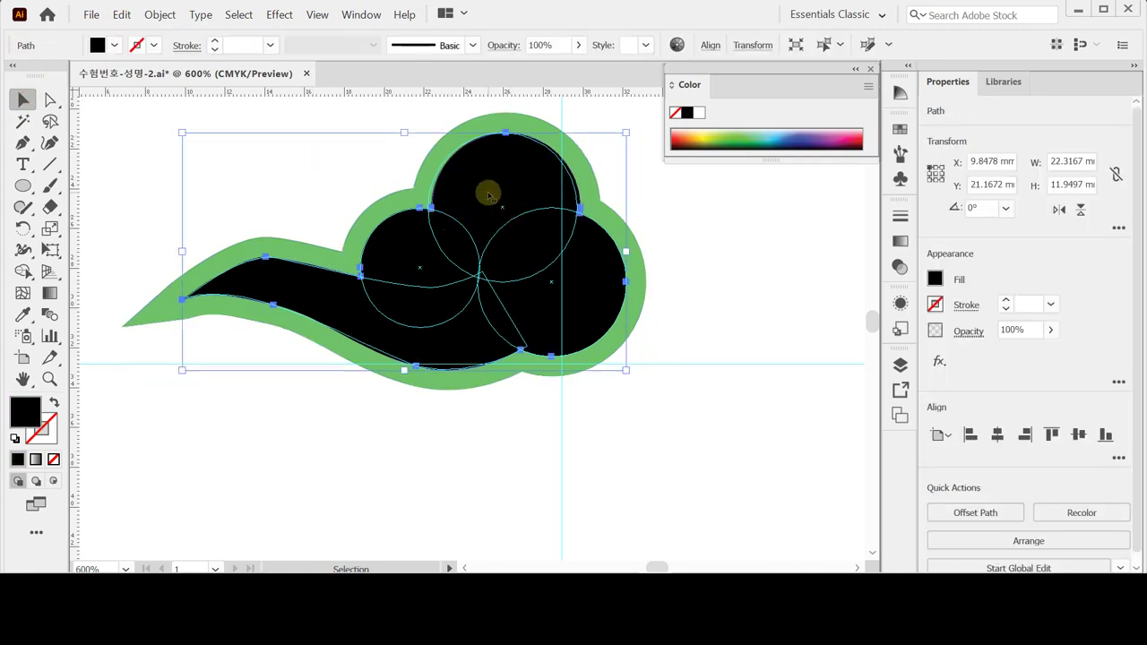
key(a)
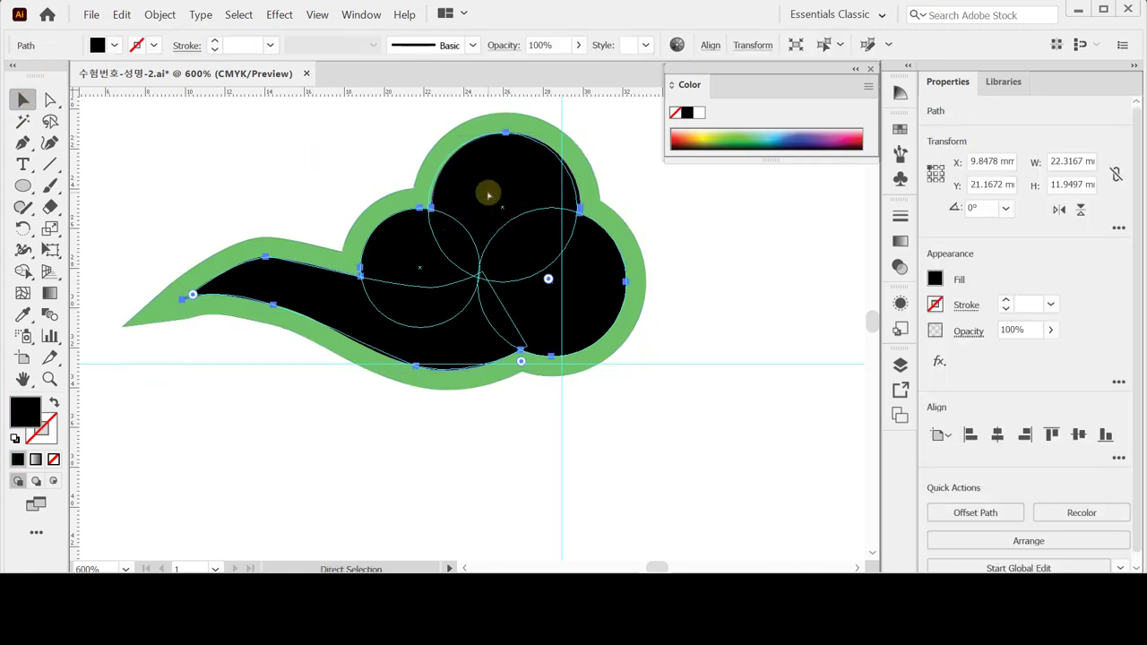
key(v)
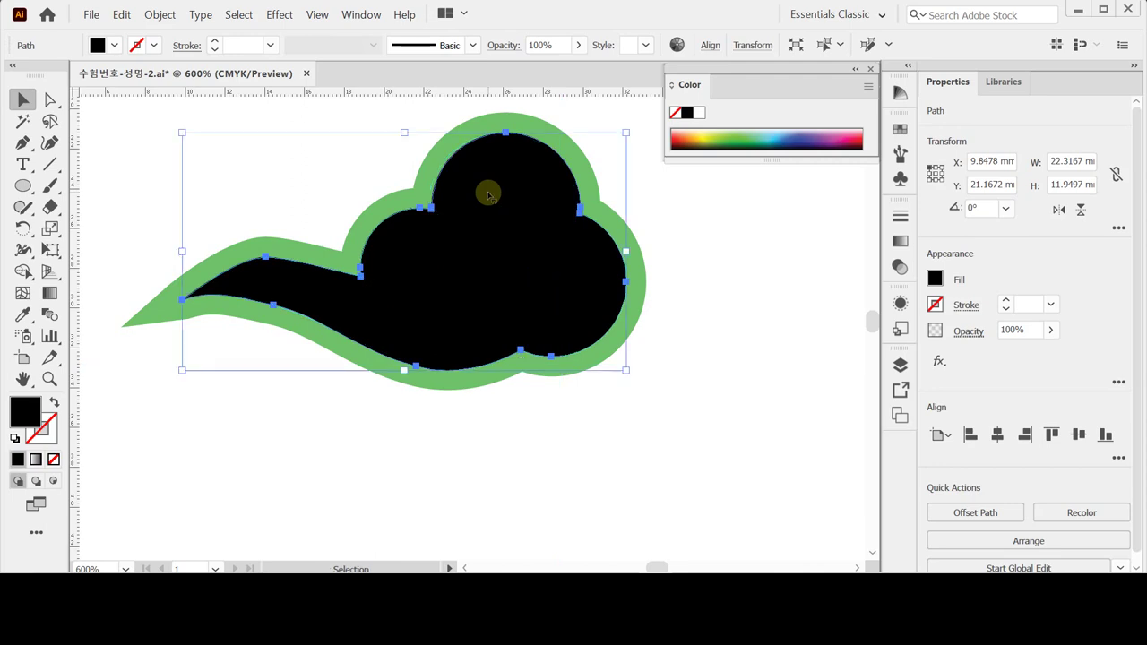
double_click(500, 243)
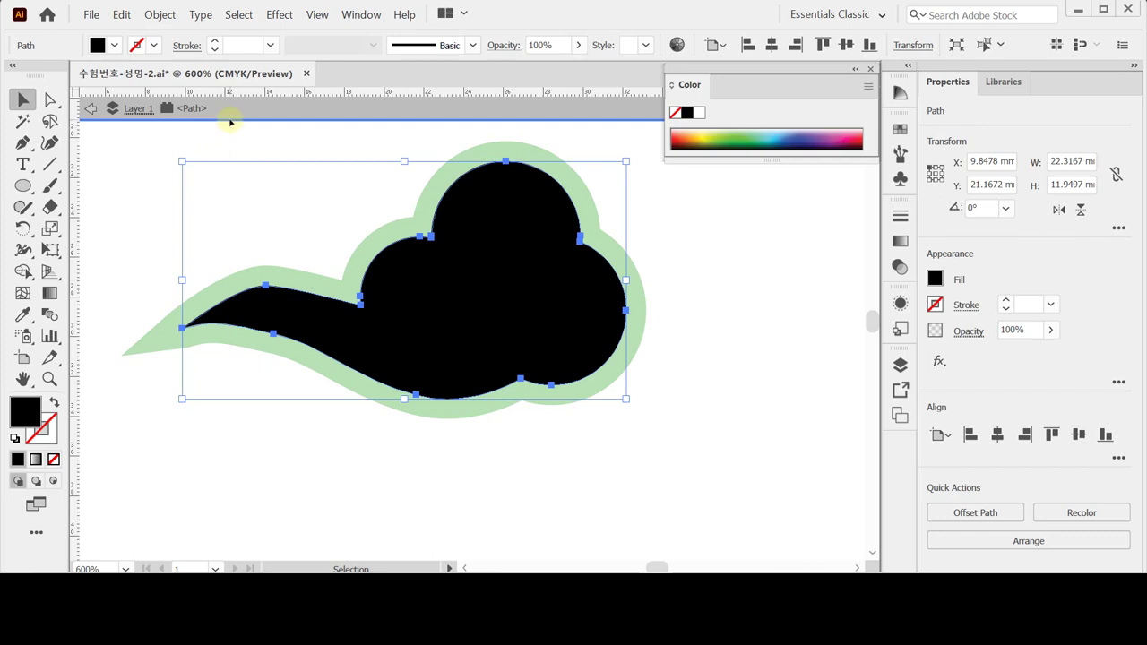
key(shift)
key(ctrl+shift+a)
Step: Draw an open curled line with the Pen tool along the guide spiral in the small lobe, using a light blue stroke without fill
key(p)
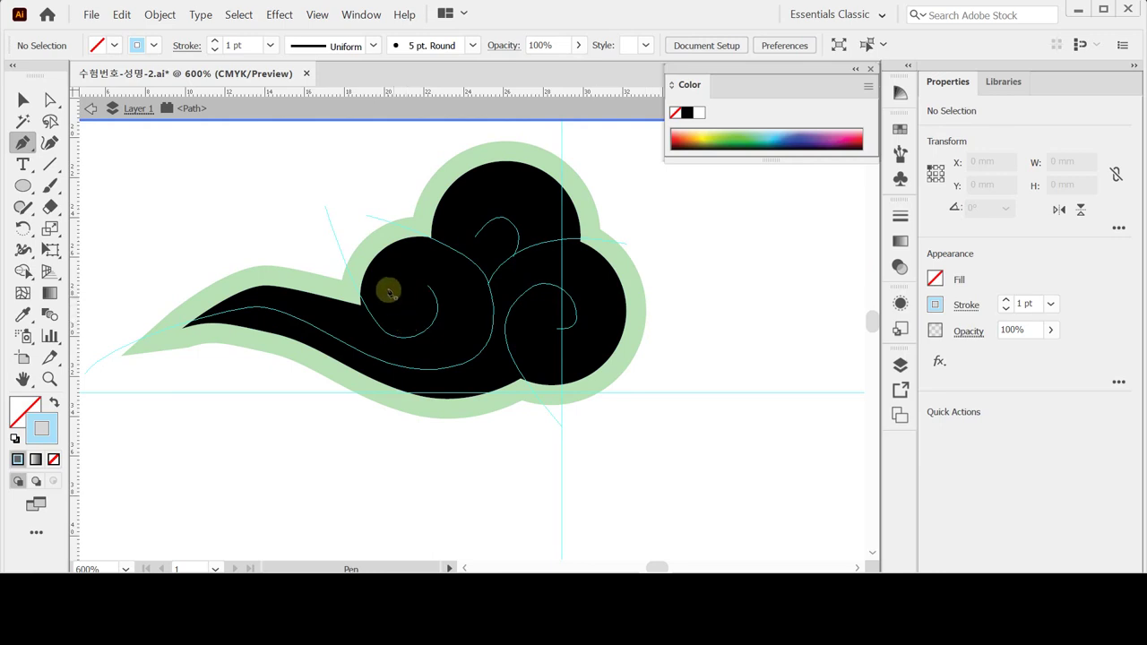
click(324, 206)
mouse_move(382, 327)
mouse_down()
mouse_move(411, 348)
mouse_move(440, 318)
mouse_move(414, 272)
mouse_up()
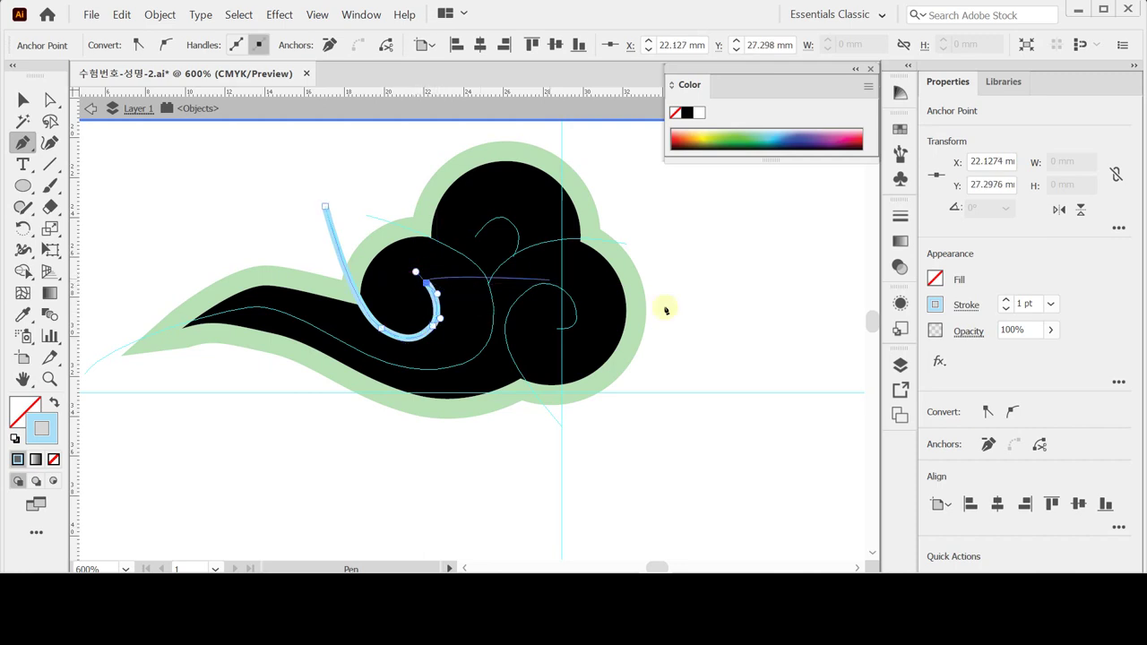
Step: Set the curled line's stroke weight to 2 pt and its ends to Round Cap
click(962, 308)
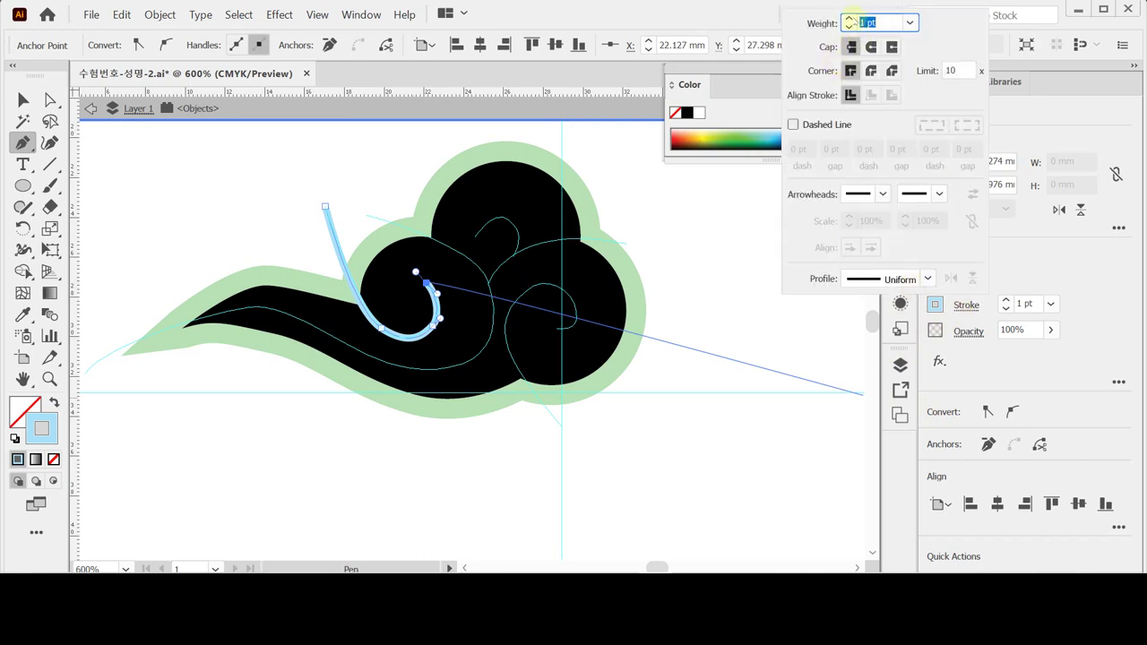
click(849, 19)
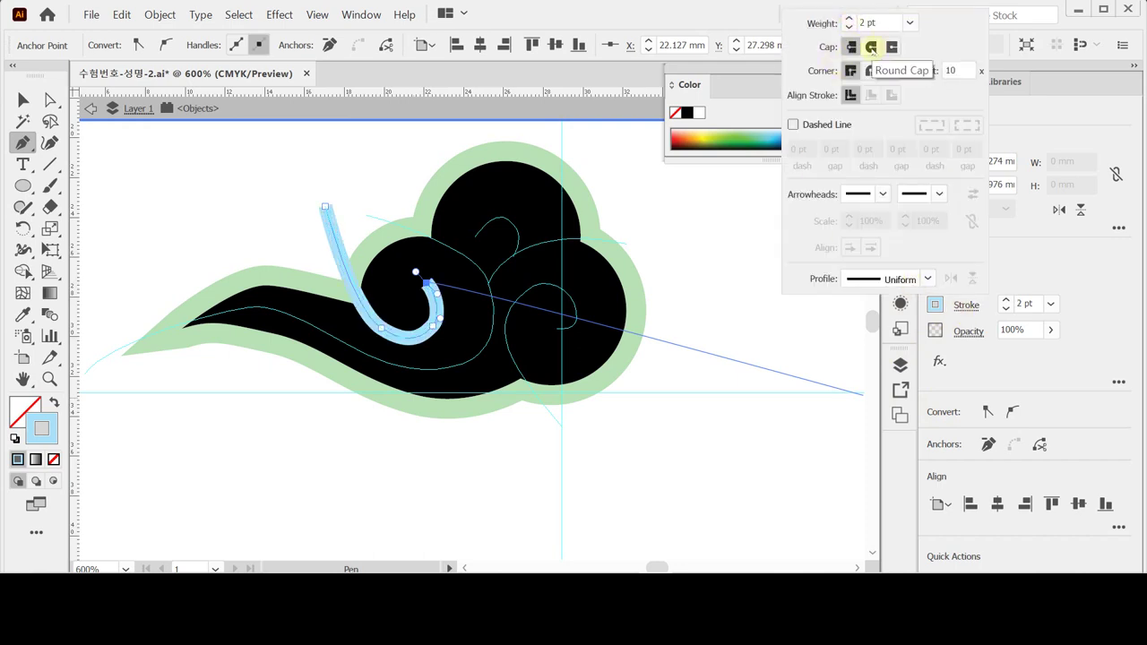
click(871, 48)
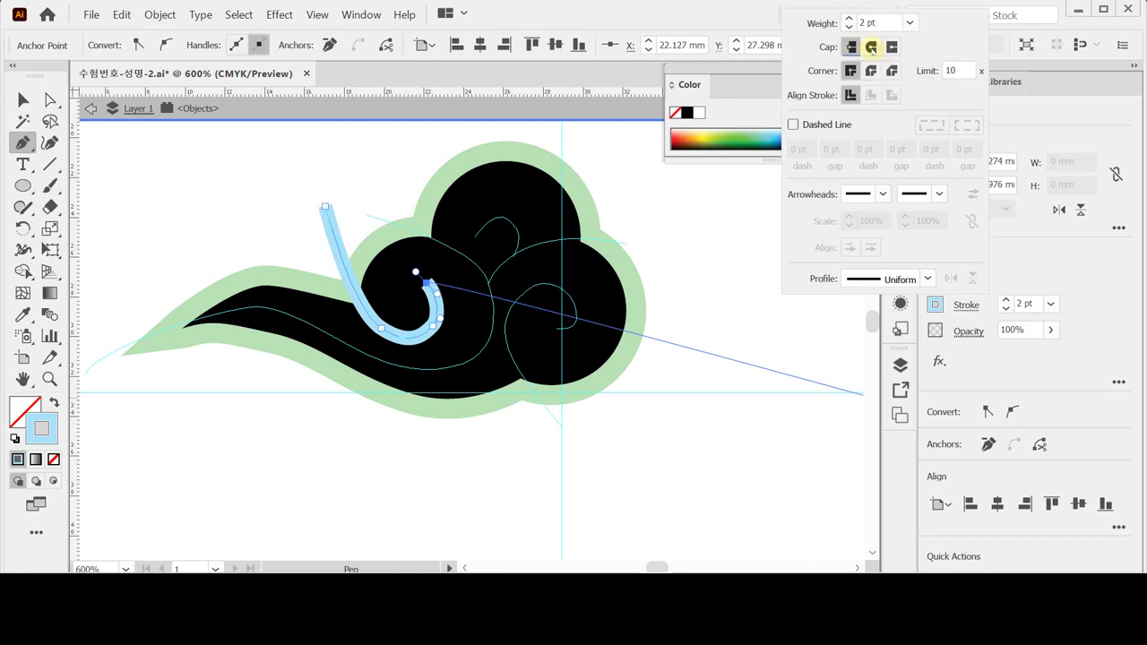
click(870, 47)
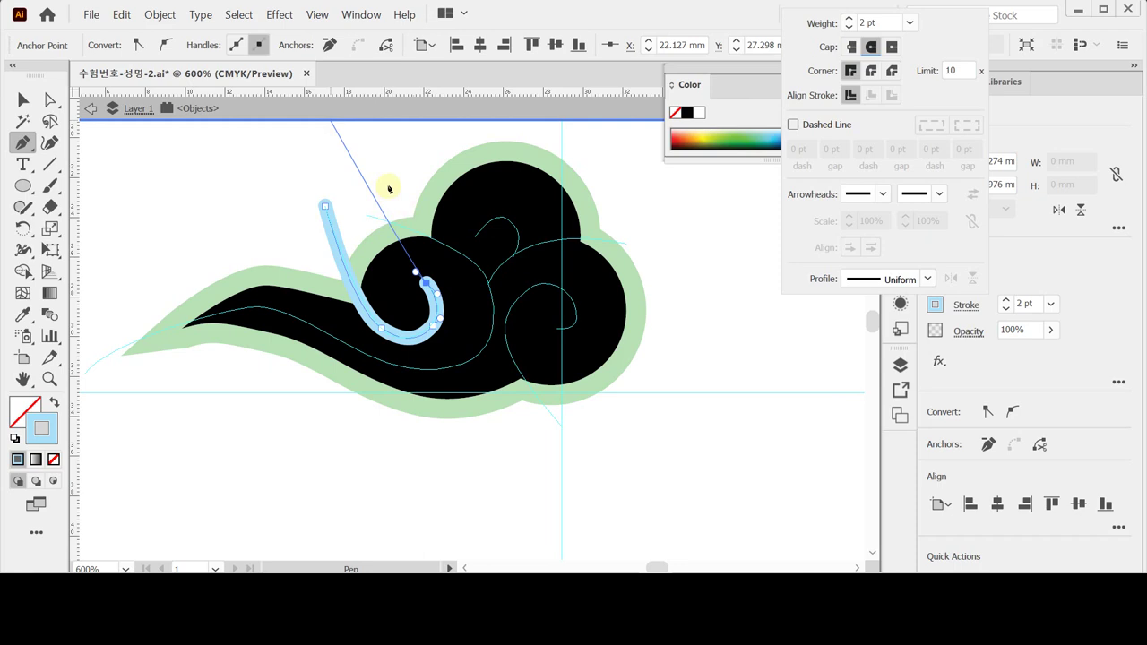
key(ctrl)
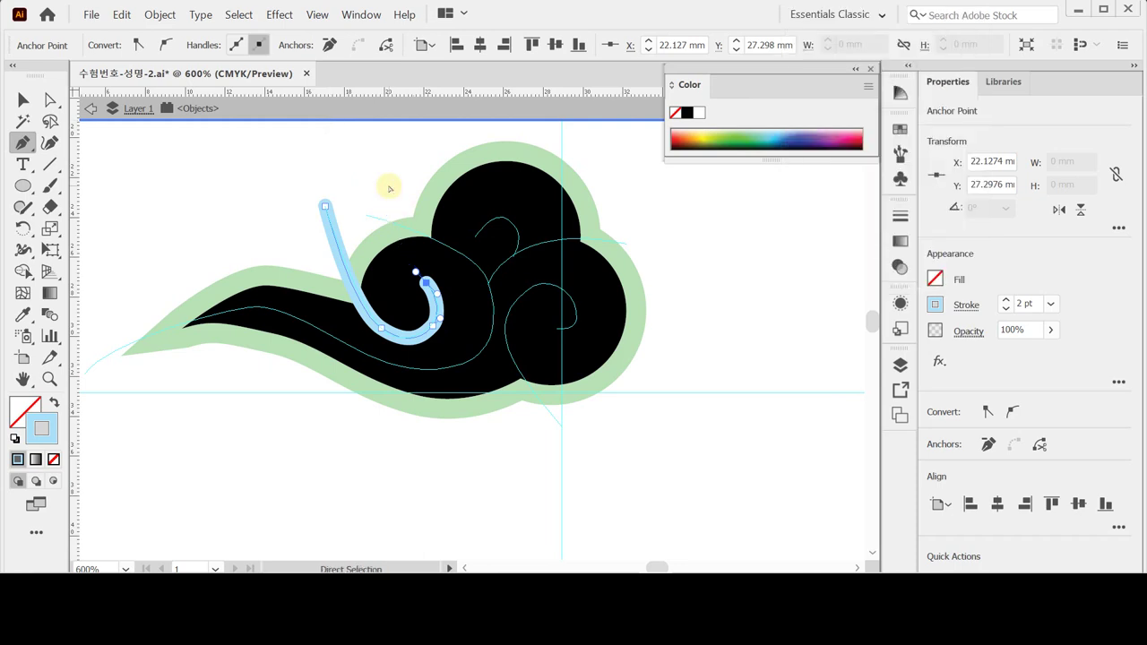
Step: Draw an open light blue line with the Pen tool along the guide from the tail tip, through the tail and around the small lobe
ctrl+click(389, 188)
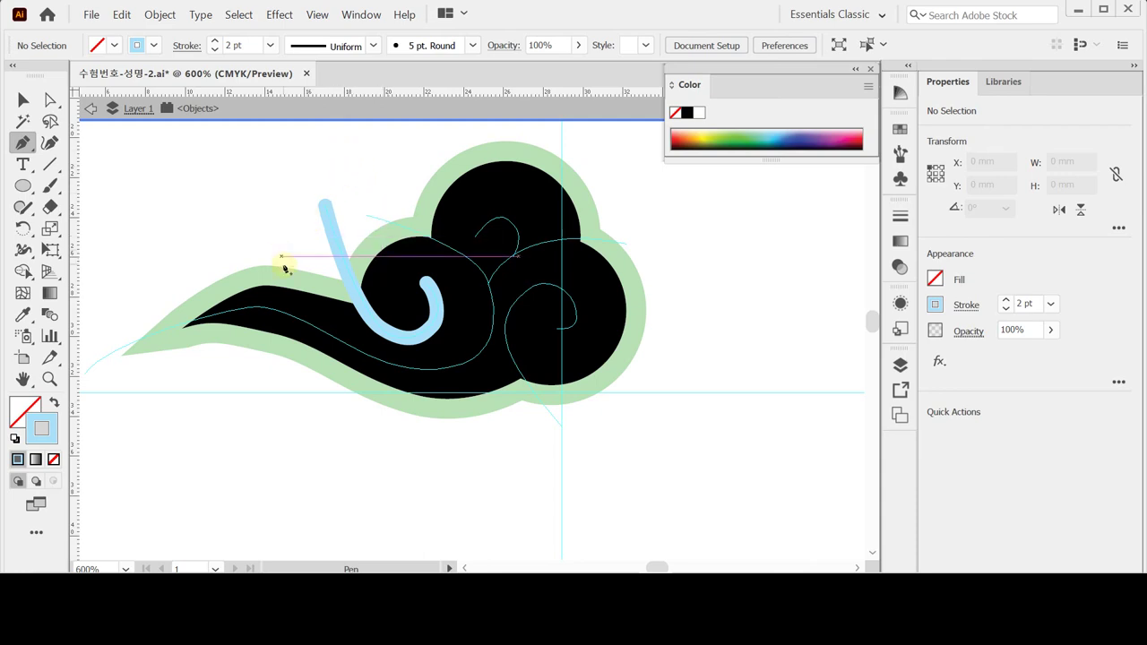
key(ctrl+space)
ctrl+alt+click(418, 379)
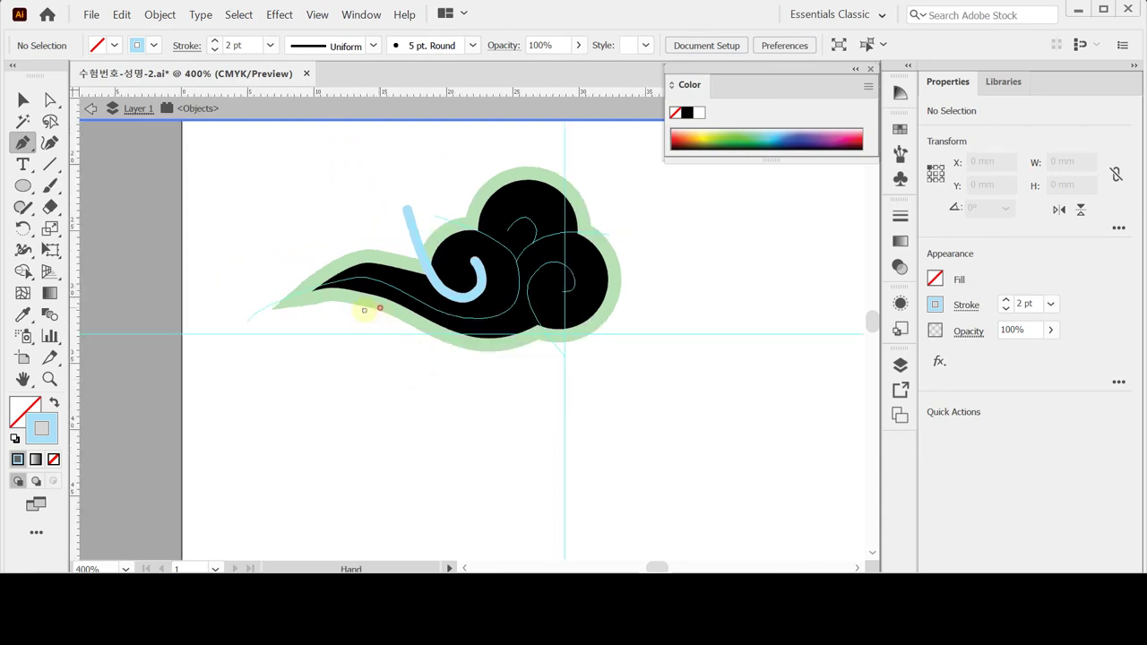
drag(367, 307, 209, 325)
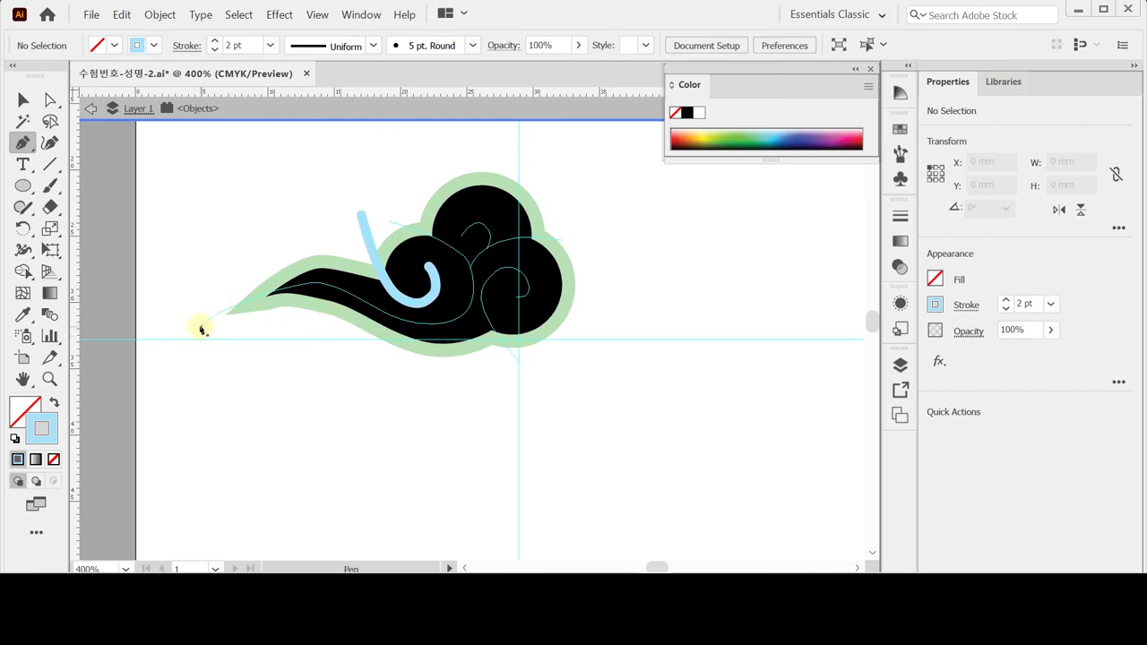
click(200, 326)
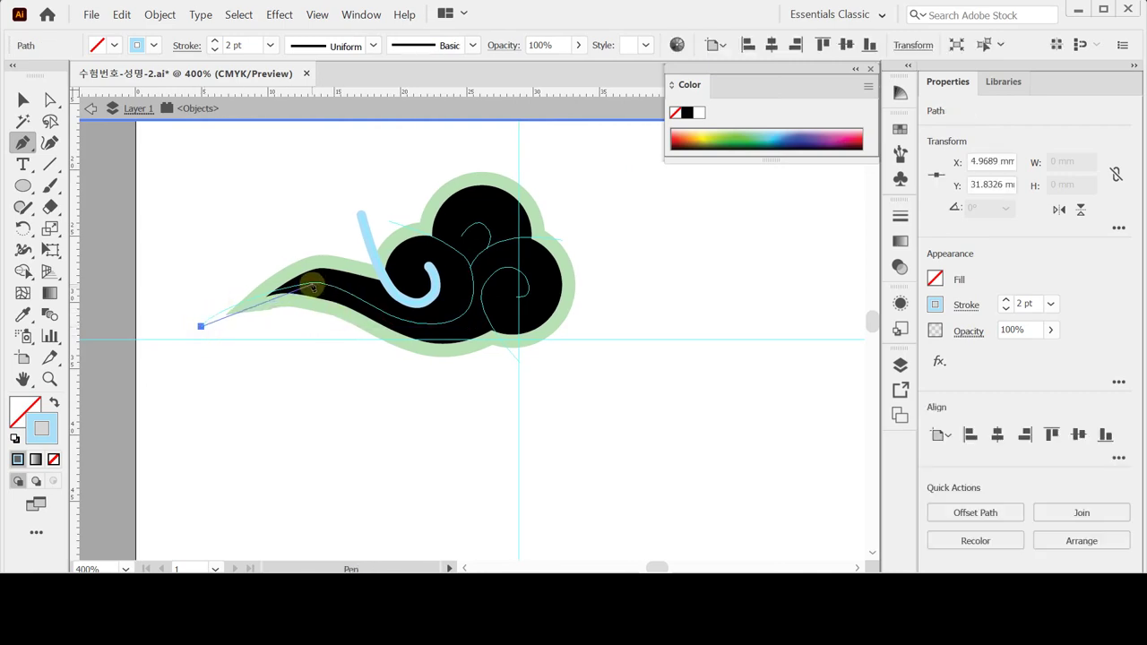
drag(315, 284, 477, 295)
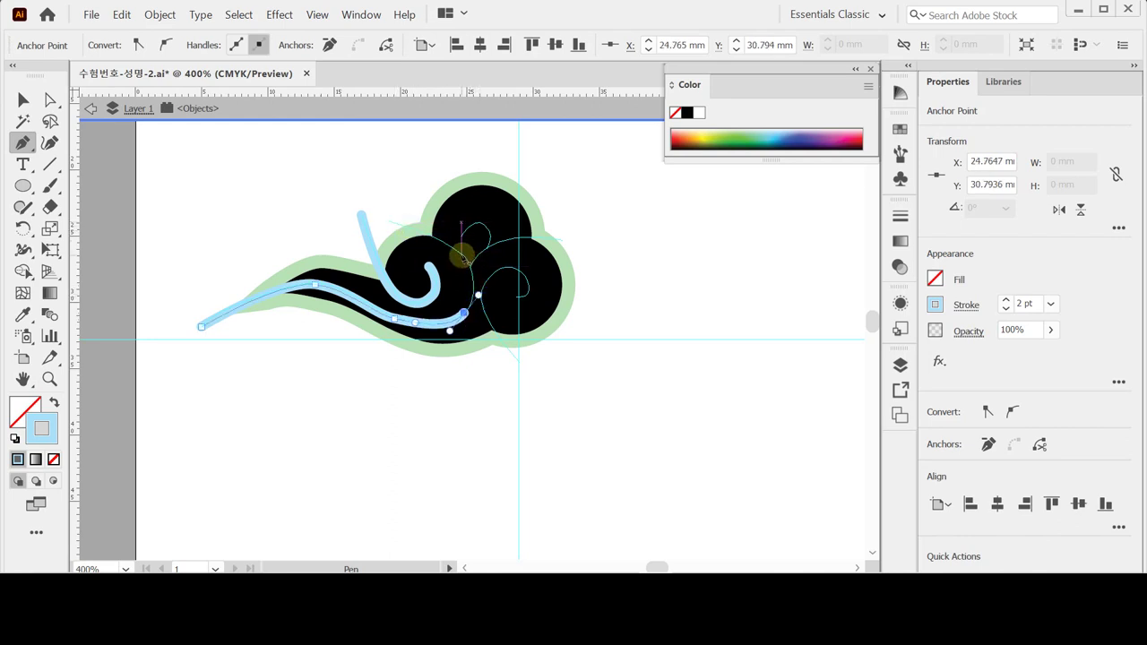
ctrl+click(489, 338)
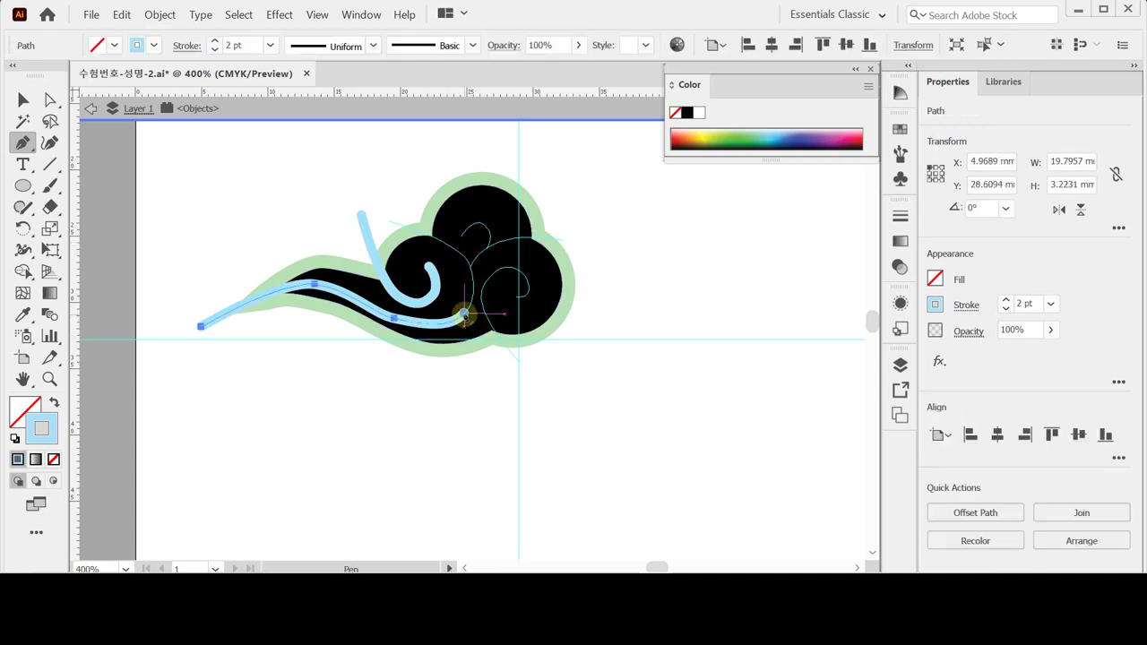
click(462, 313)
drag(465, 260, 450, 232)
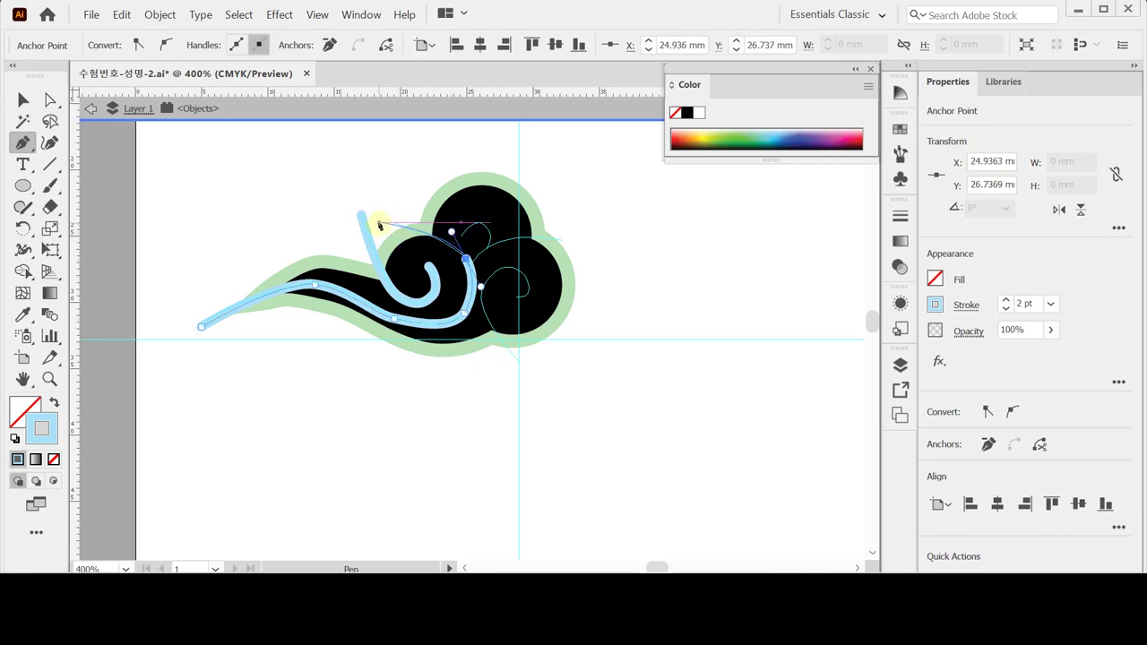
drag(379, 223, 361, 225)
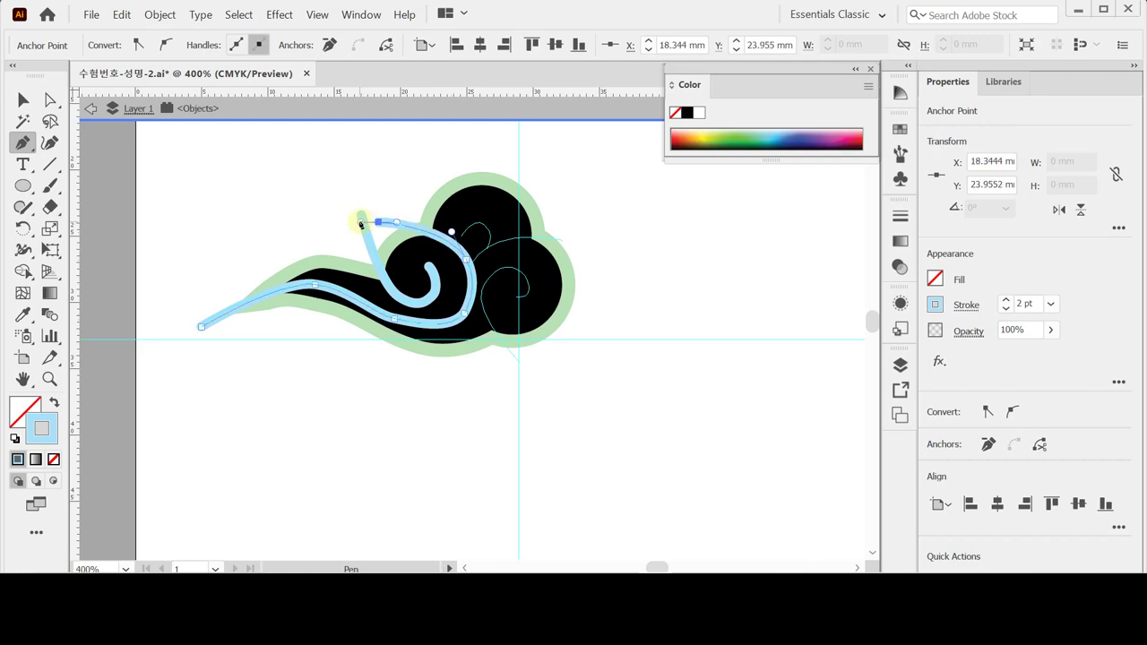
ctrl+click(397, 167)
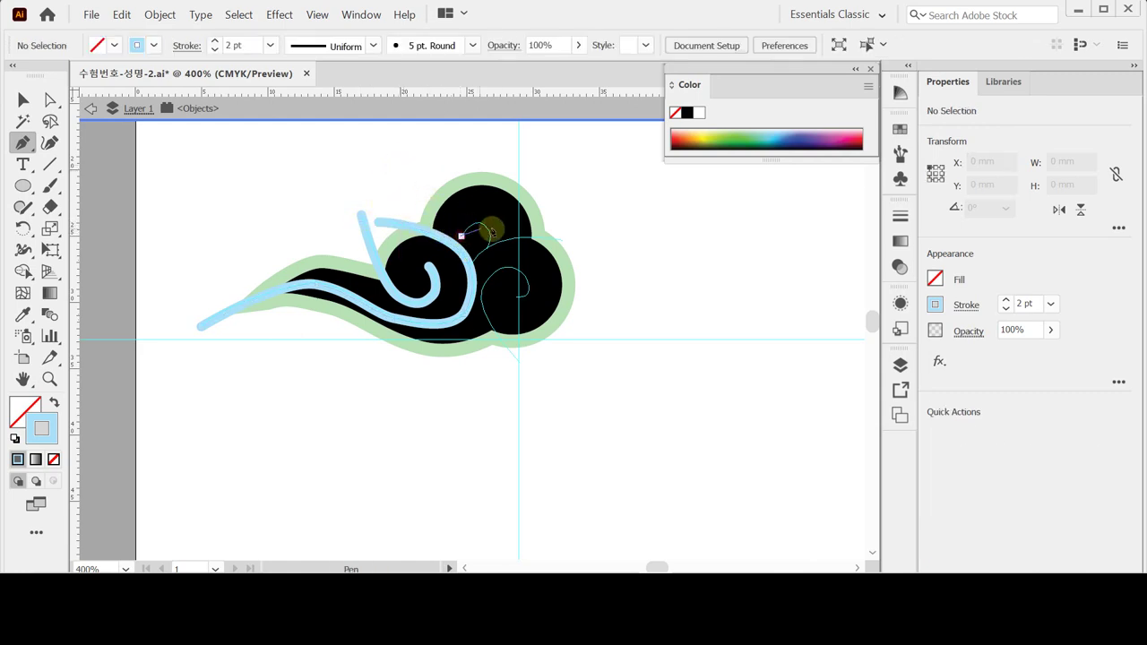
Step: Draw the remaining light blue curled lines with the Pen tool along the guides in the upper lobe and the large right lobe
click(460, 235)
drag(487, 234, 496, 255)
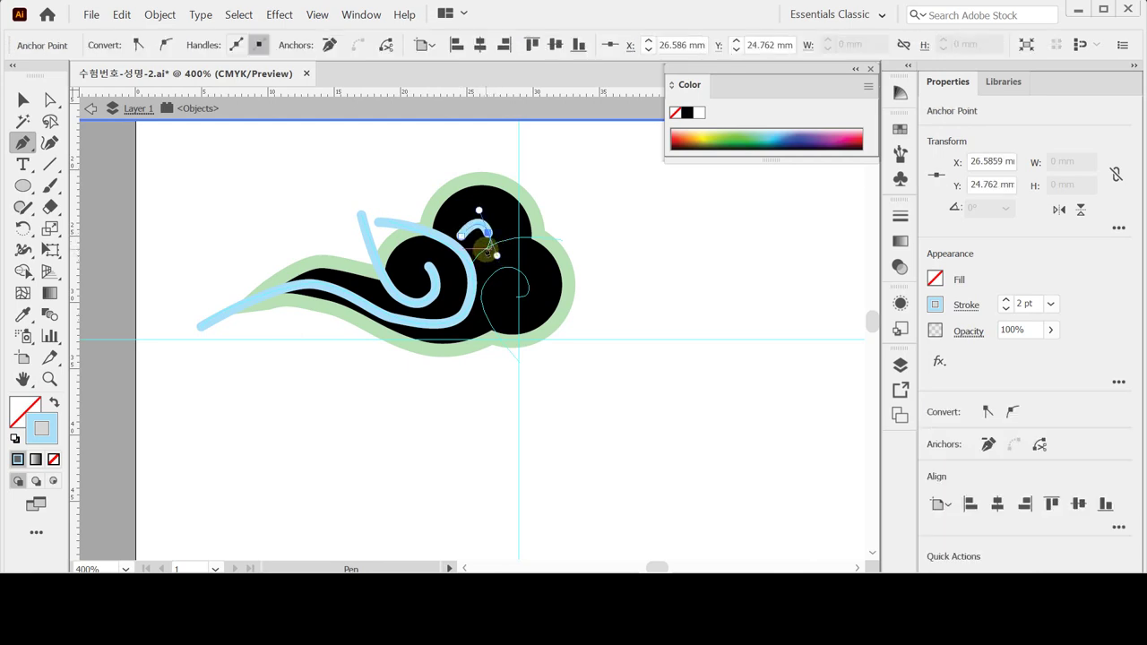
click(488, 232)
click(484, 248)
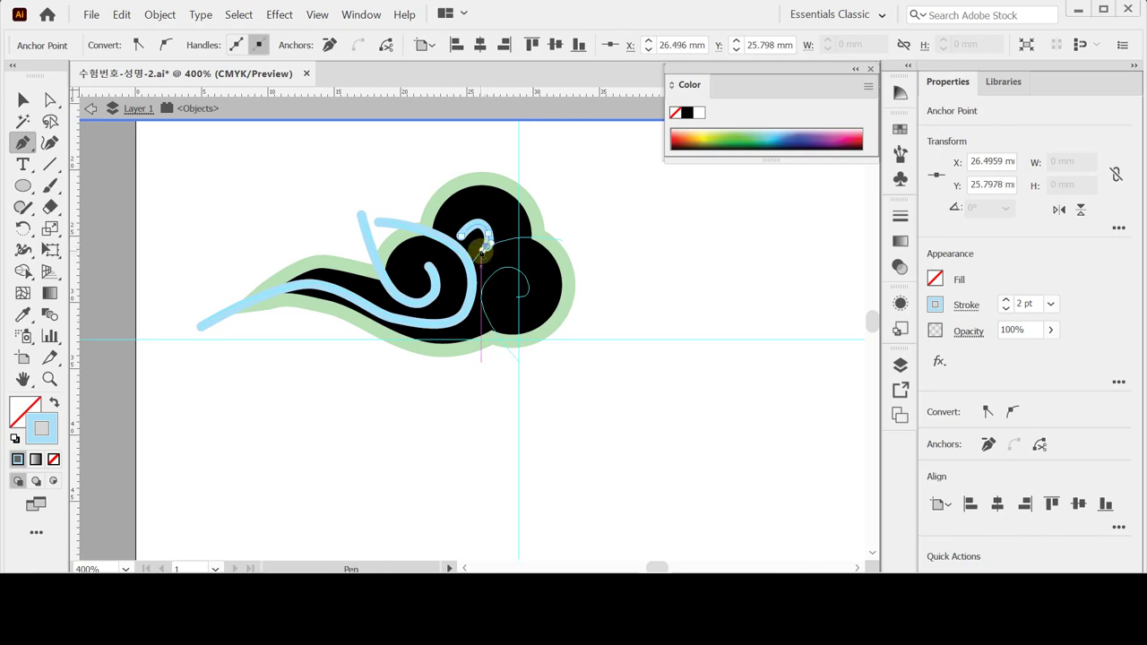
drag(518, 362, 550, 393)
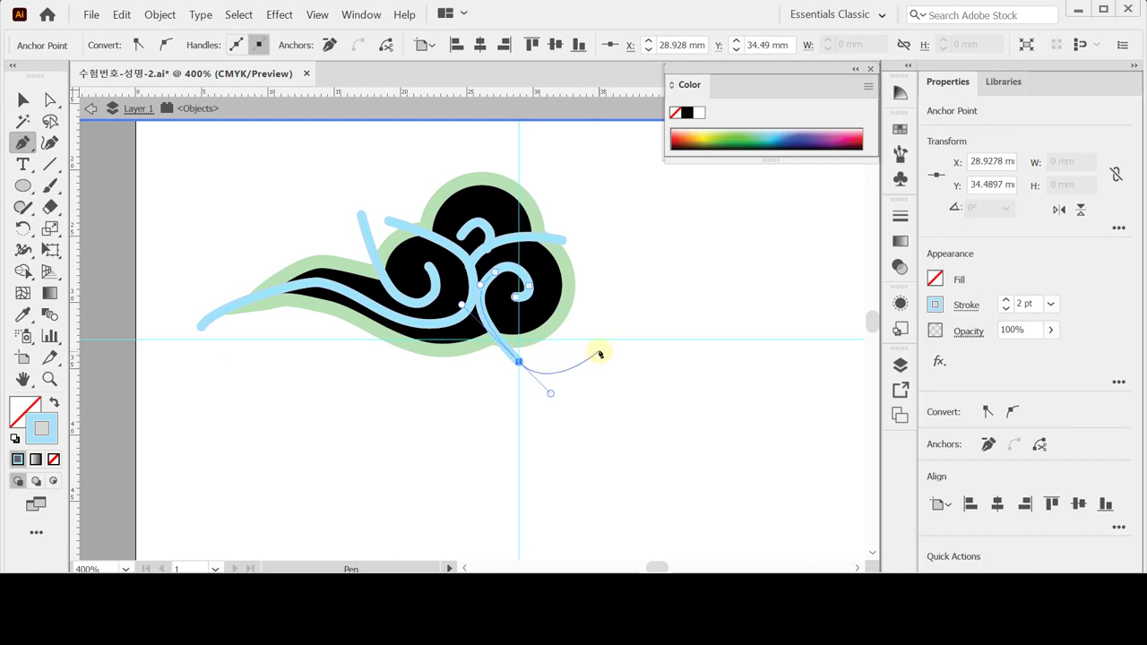
Step: Convert all the light blue lines to outlined strokes and subtract them from the black cloud shape with Minus Front
key(ctrl)
key(ctrl+a)
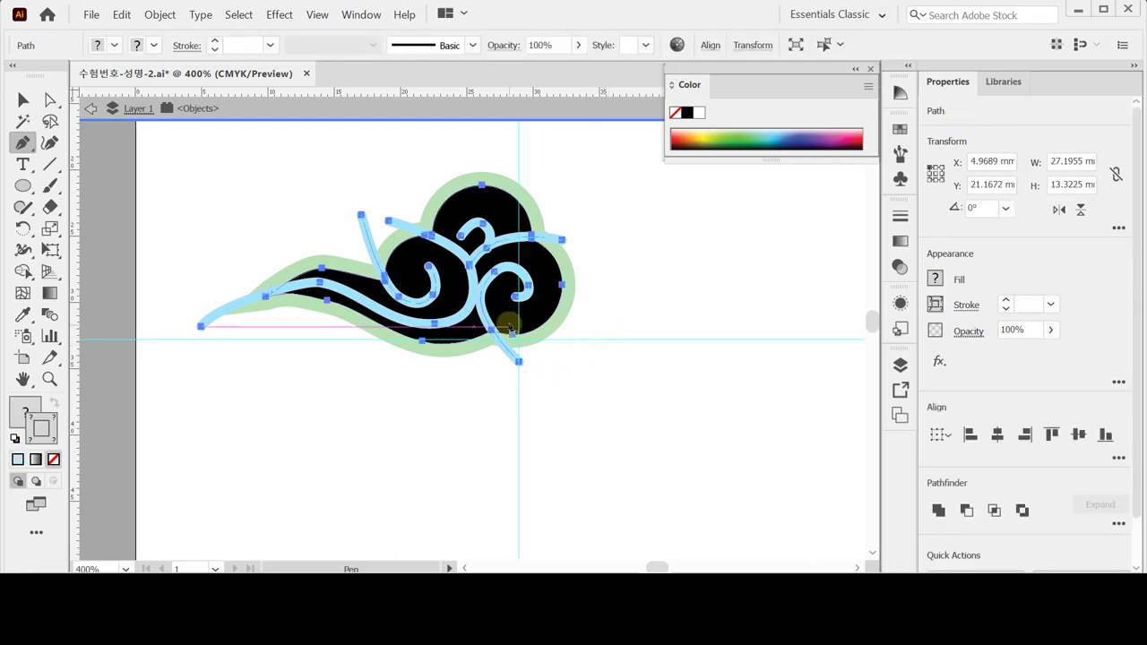
key(ctrl)
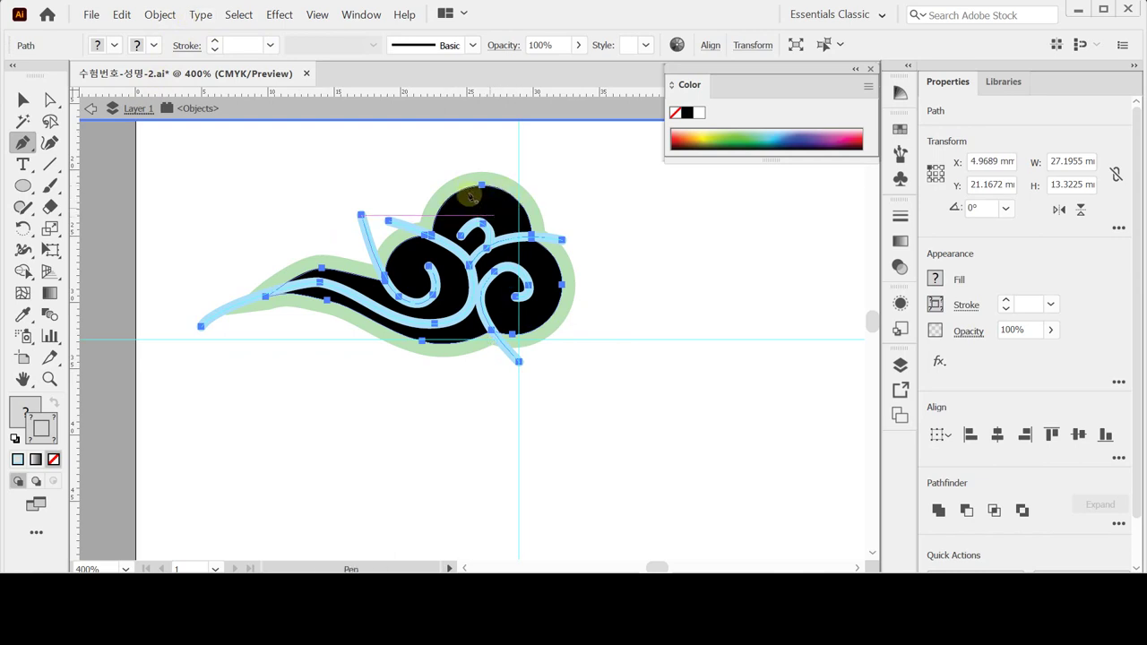
click(160, 15)
mouse_move(301, 318)
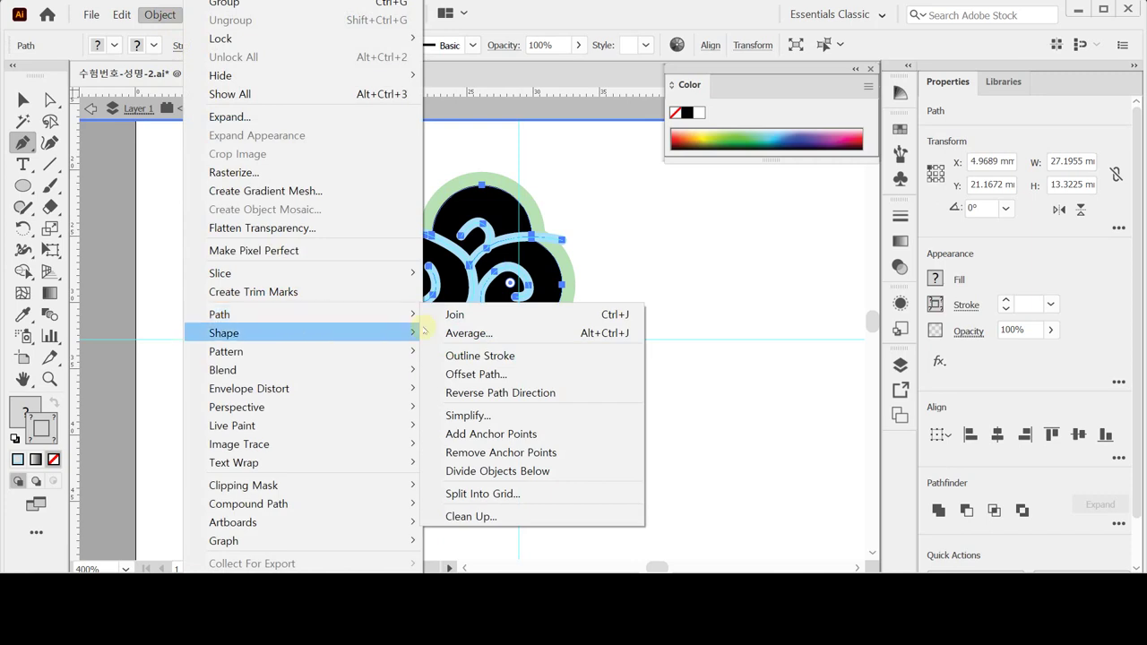
click(537, 360)
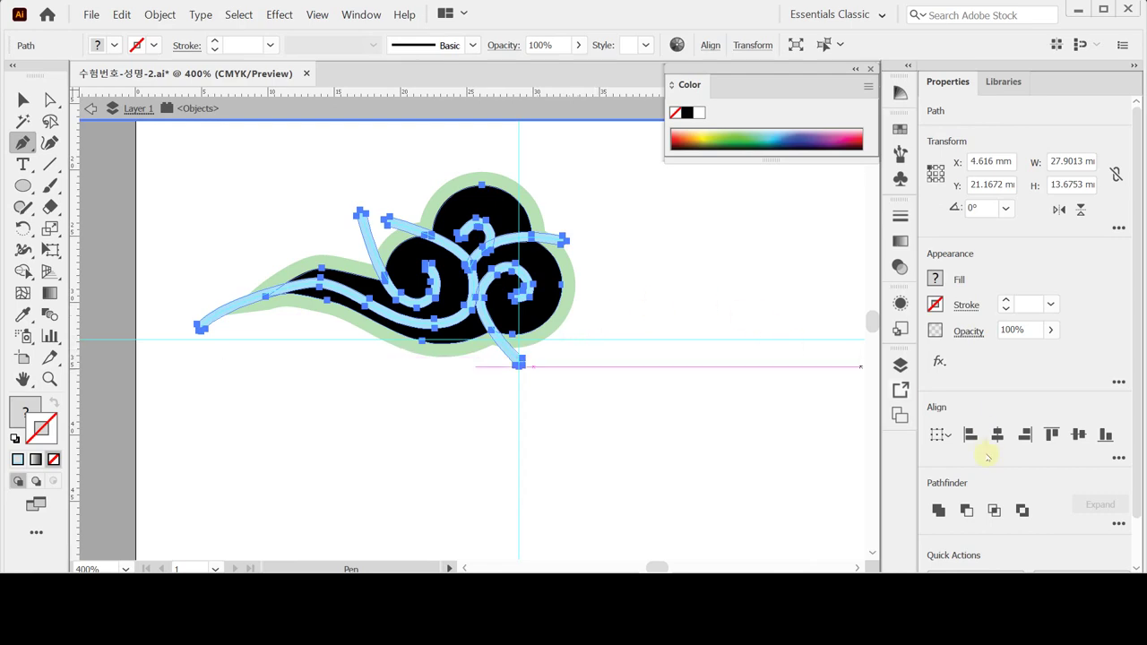
click(967, 510)
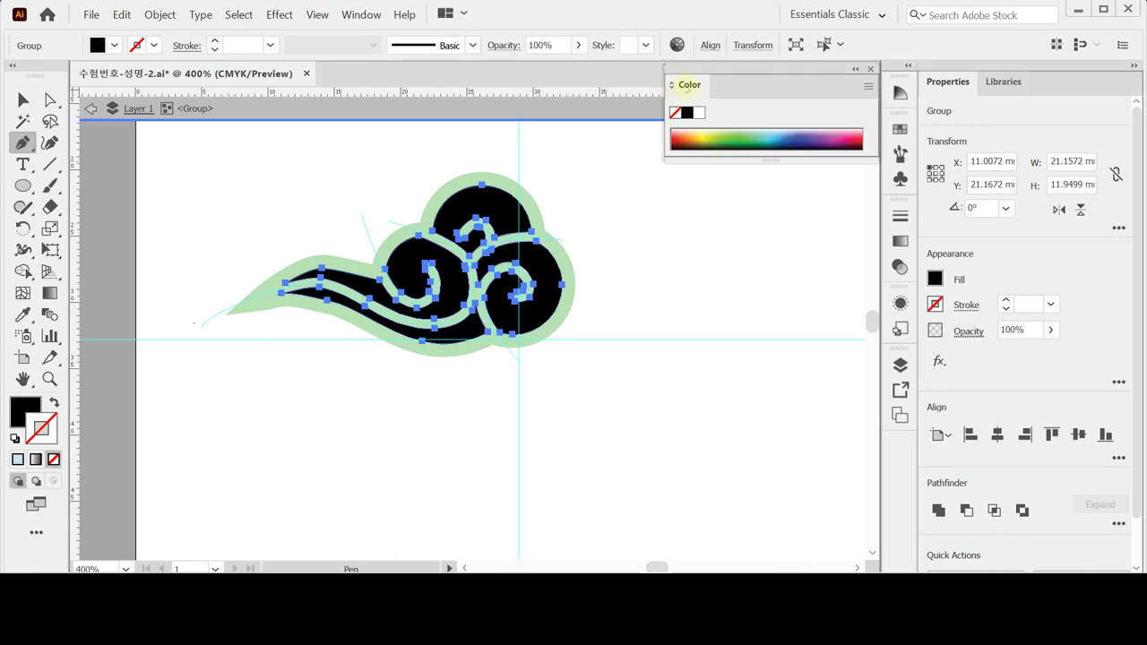
Step: Set the cut cloud group's fill to C 20, M 0, Y 20, K 0 and exit isolation mode
double_click(689, 83)
double_click(689, 83)
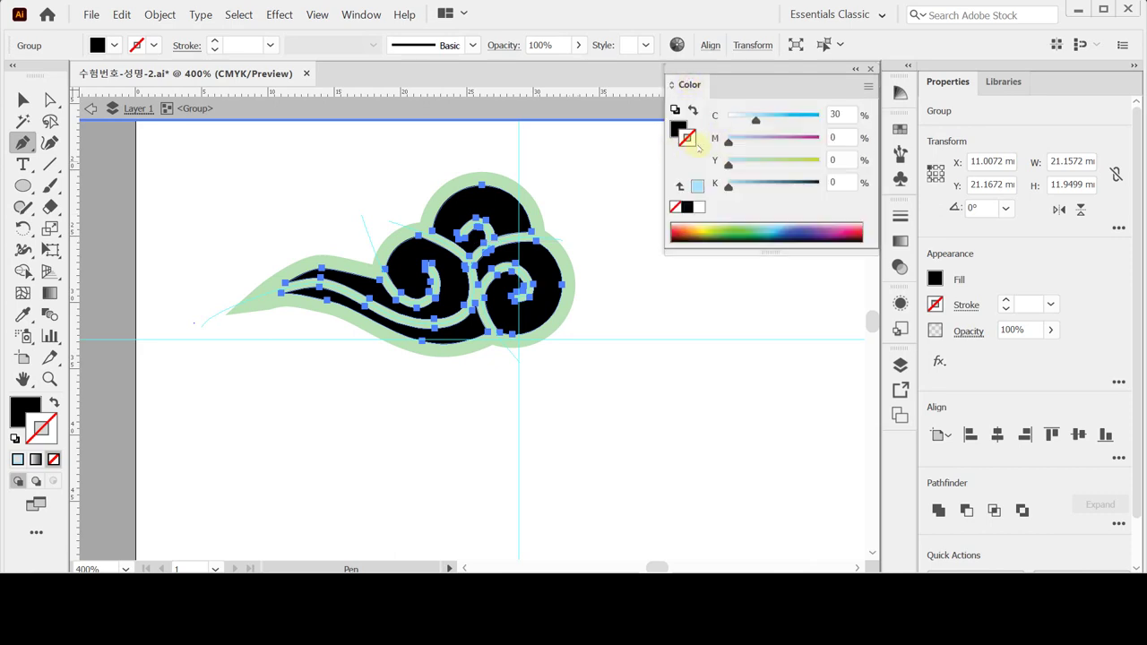
click(675, 129)
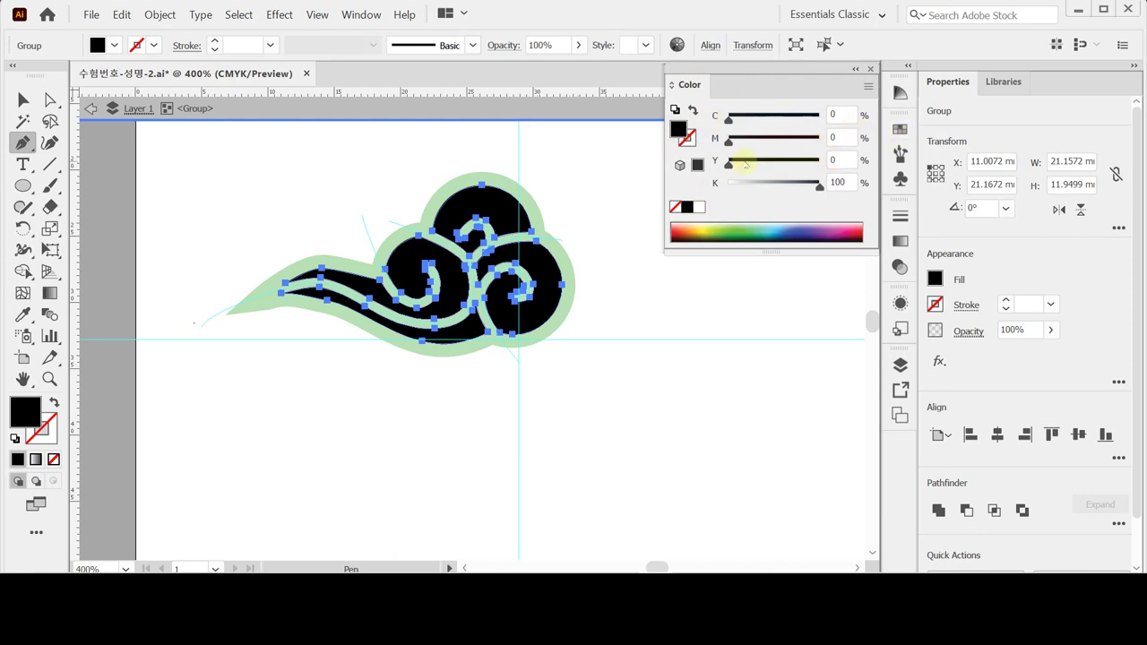
click(838, 115)
text(20)
key(Tab)
key(Tab)
text(20)
key(Tab)
key(Tab)
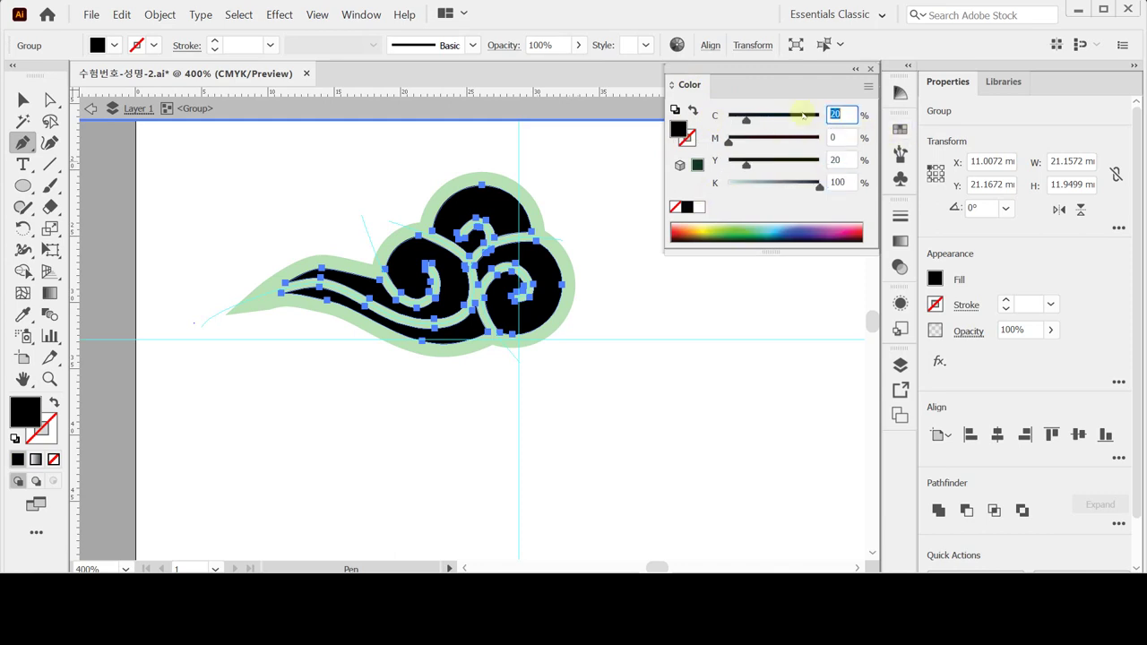
key(Tab)
key(Tab)
key(Tab)
text(0)
key(Return)
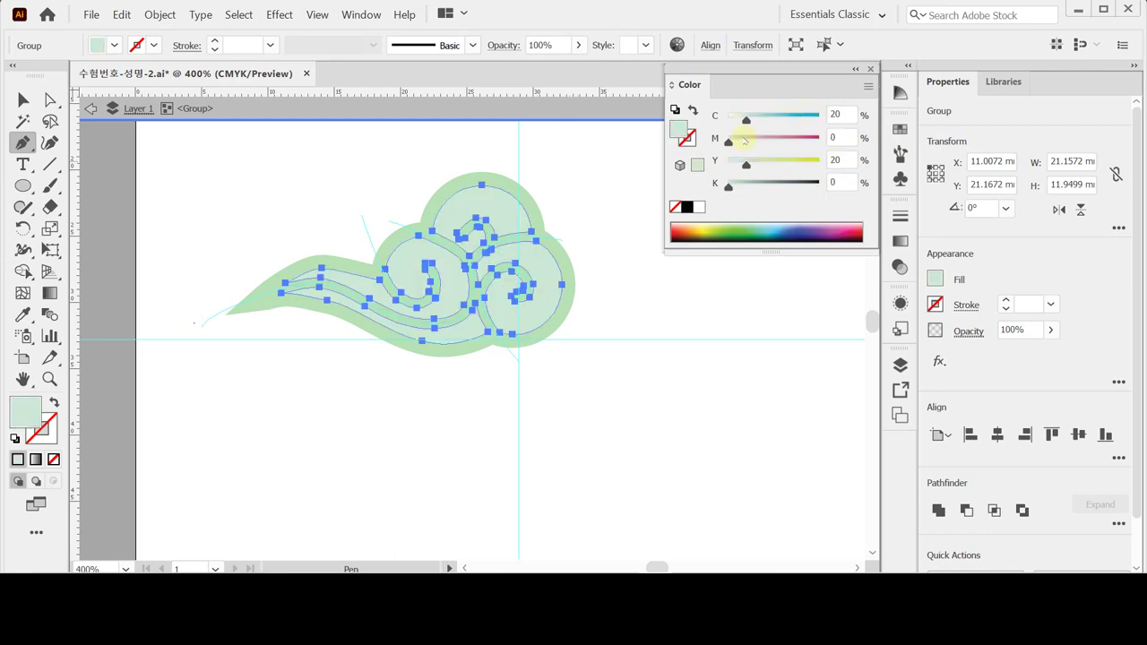
key(Escape)
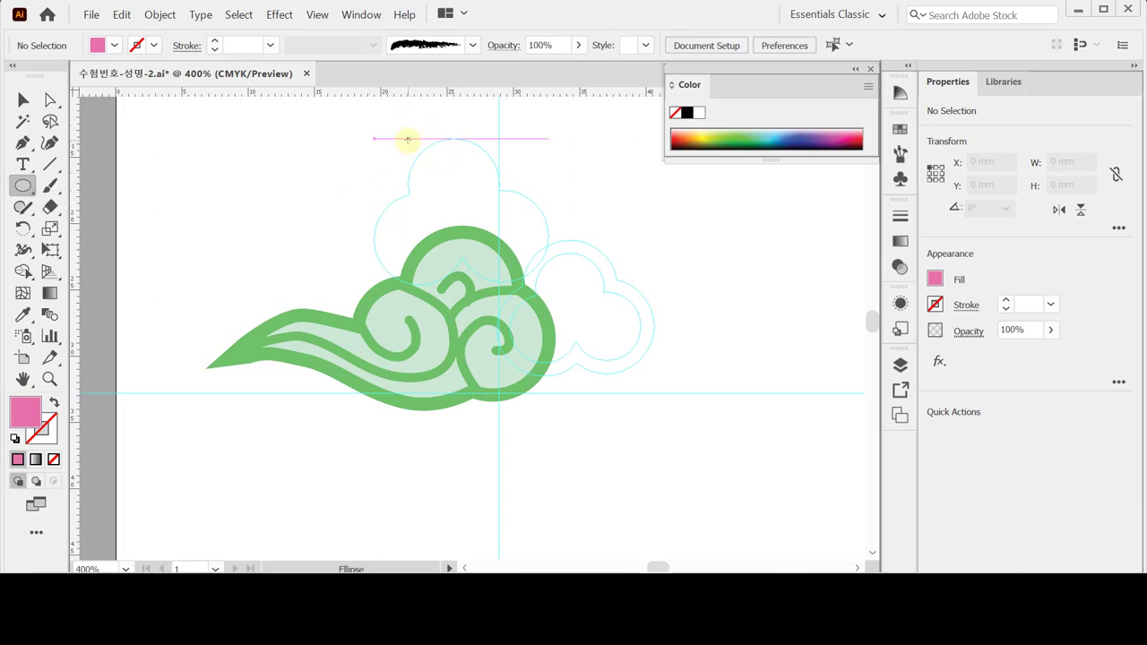
Step: Draw a pink circle about 6.85 mm wide on the three-lobed guide's upper lobe and place copies on its two lower lobes
drag(412, 140, 498, 229)
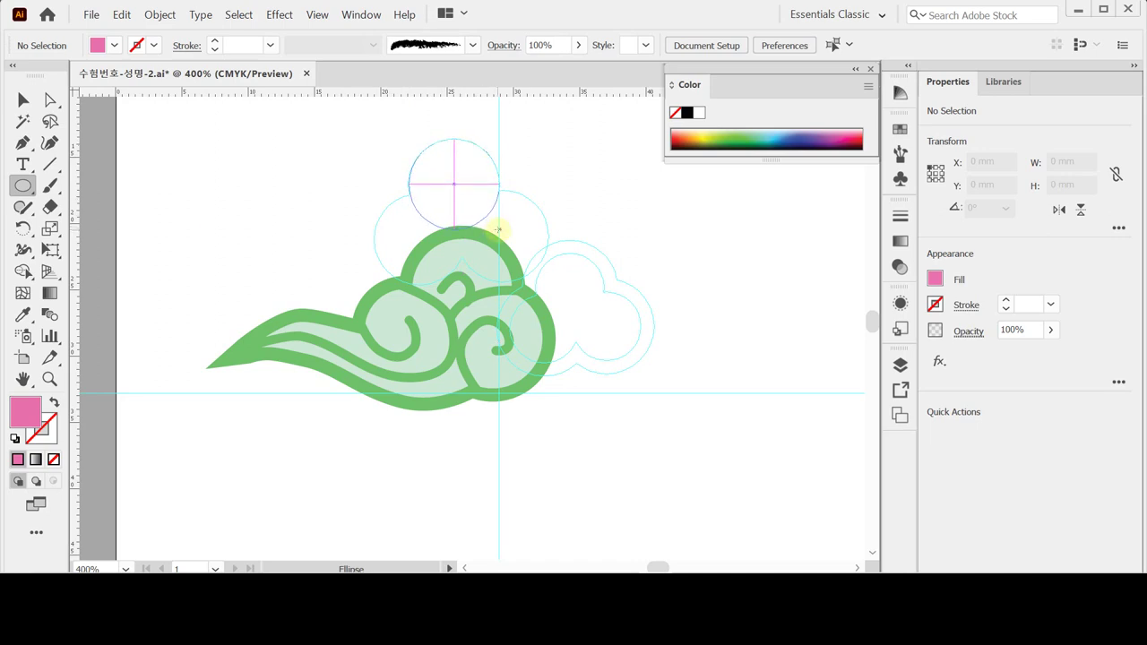
drag(498, 230, 497, 229)
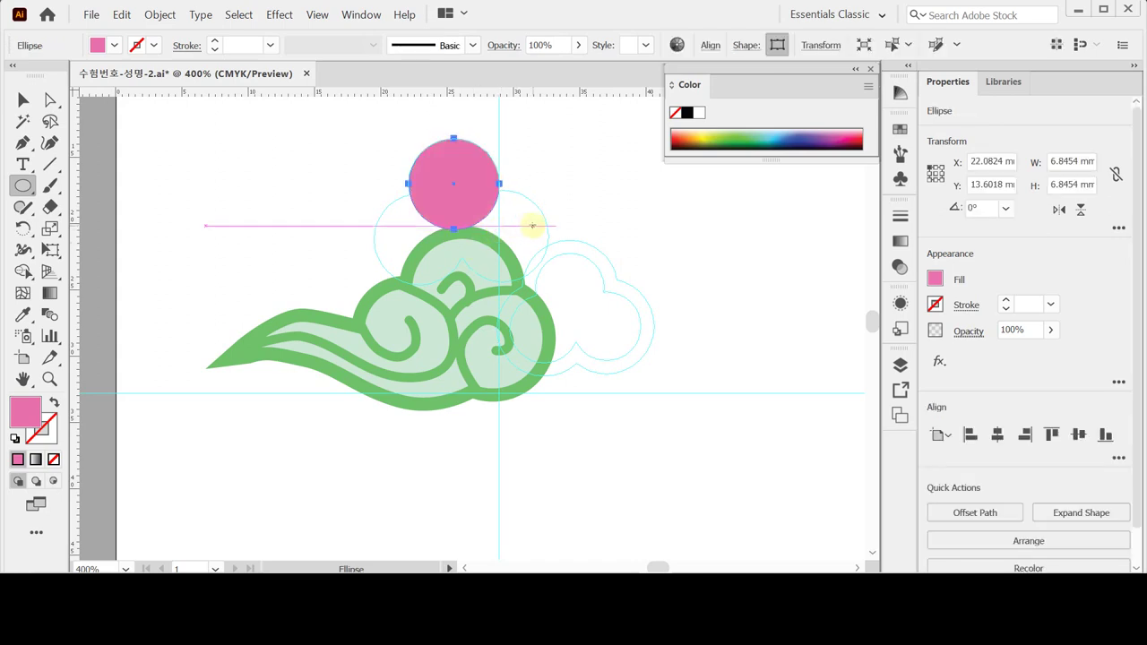
key(ctrl)
drag(458, 184, 430, 244)
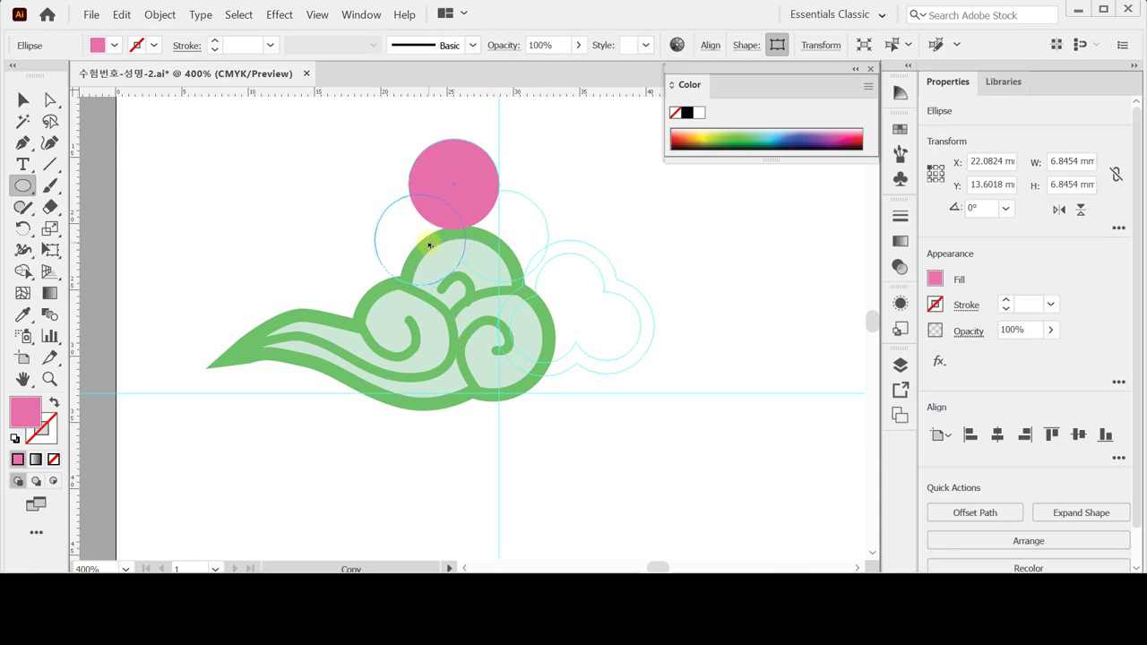
drag(430, 244, 508, 240)
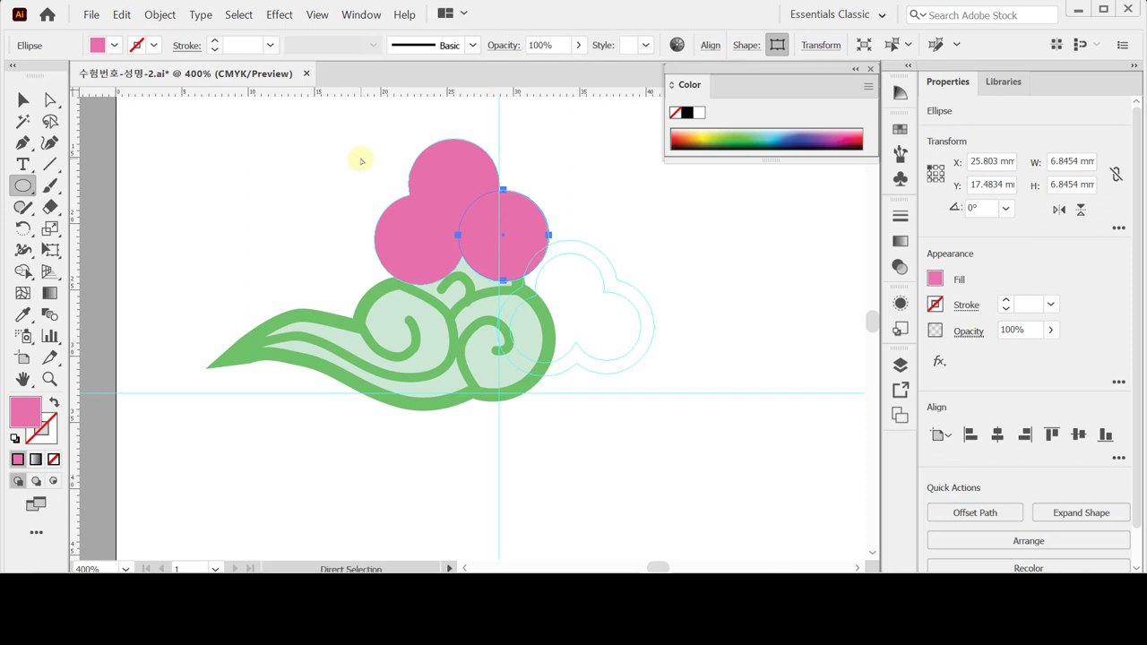
Step: Unite the three pink circles into a single three-lobed shape
ctrl+shift+click(404, 224)
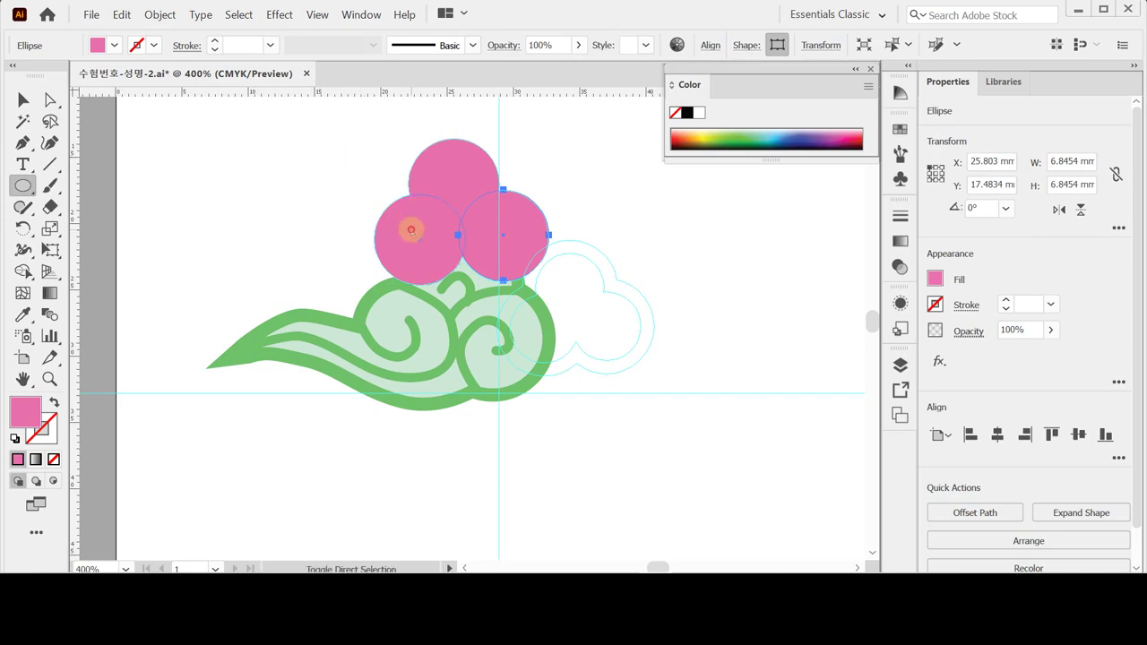
ctrl+shift+click(460, 174)
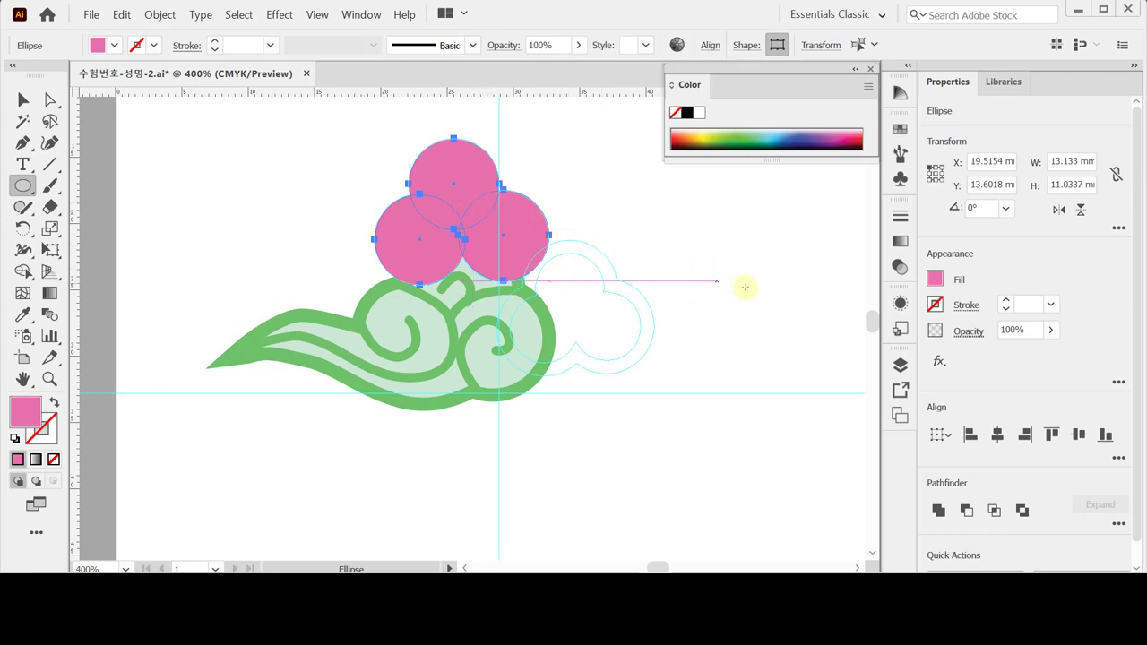
click(938, 510)
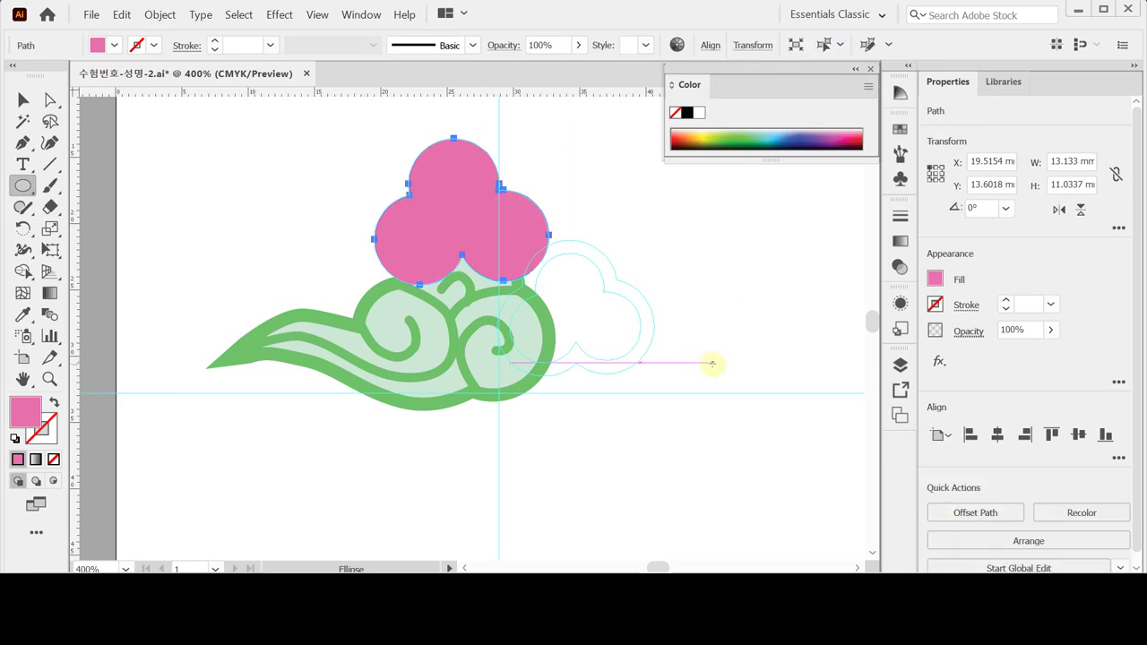
Step: Create a copy of the pink three-lobed shape scaled uniformly to 75% and recolor the copy magenta
key(a)
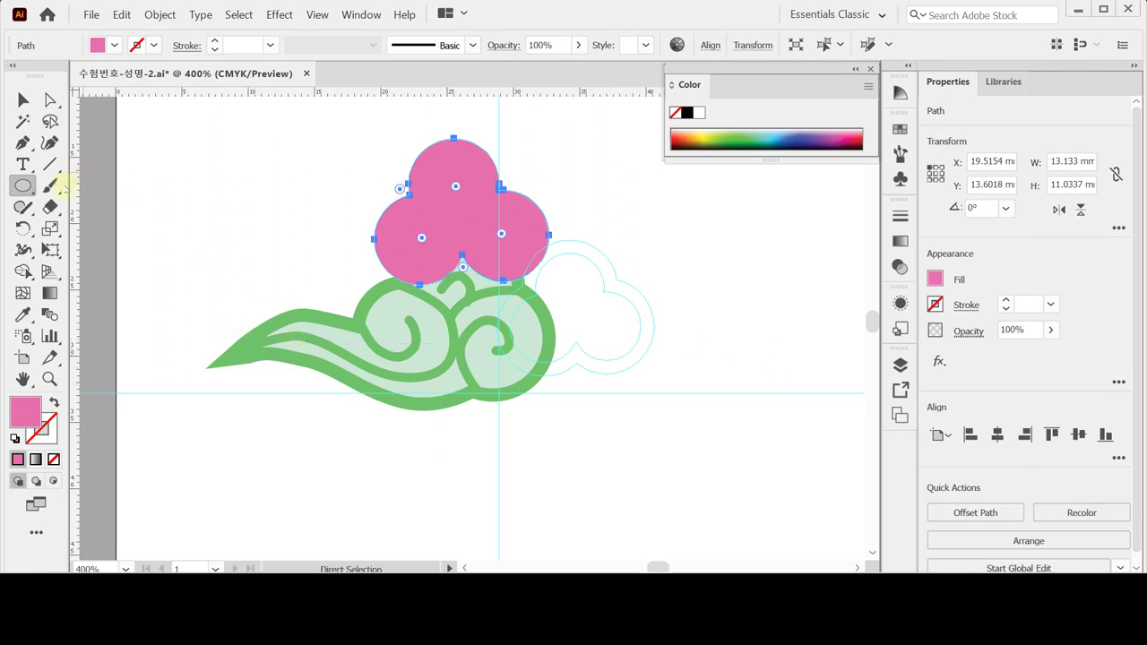
double_click(49, 228)
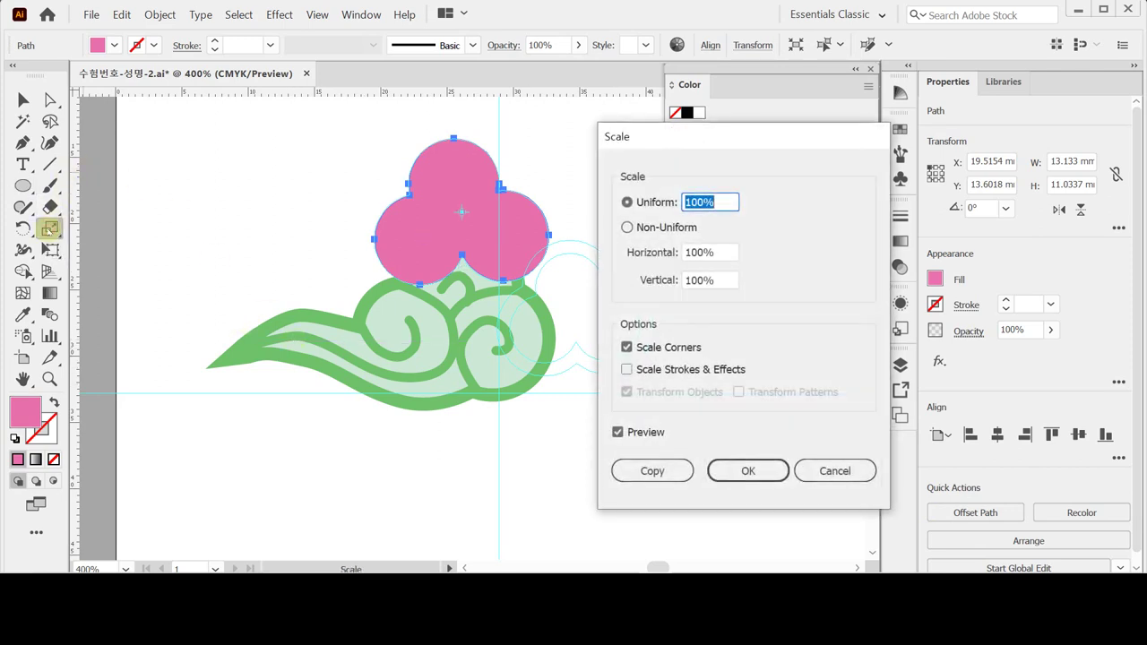
click(661, 203)
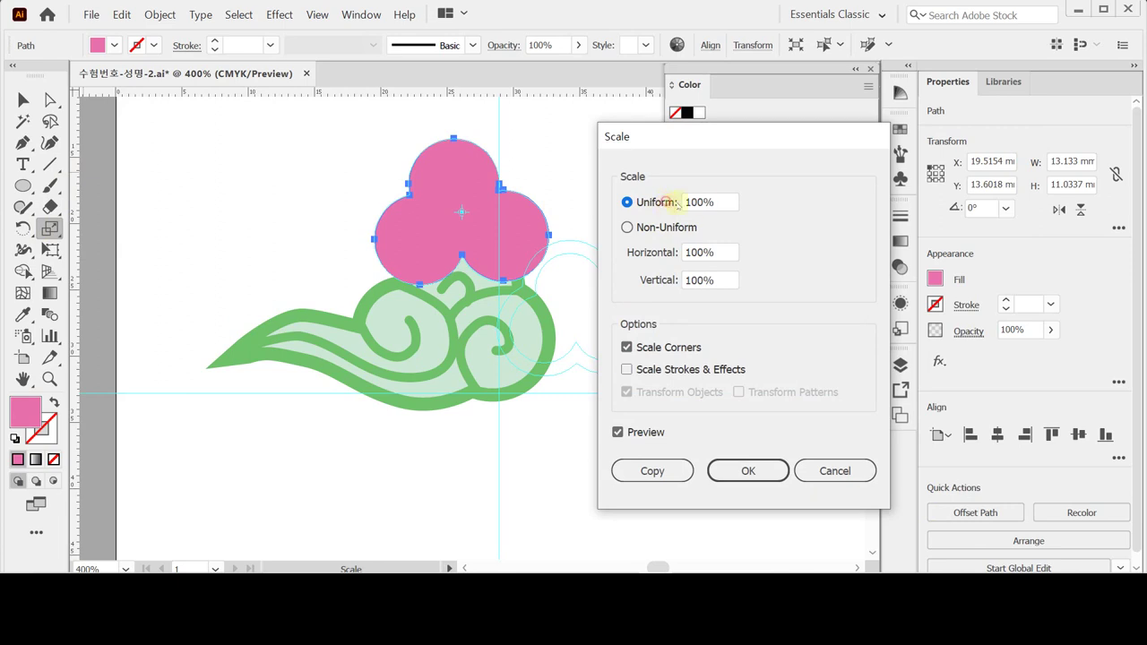
click(723, 205)
text(75)
click(652, 473)
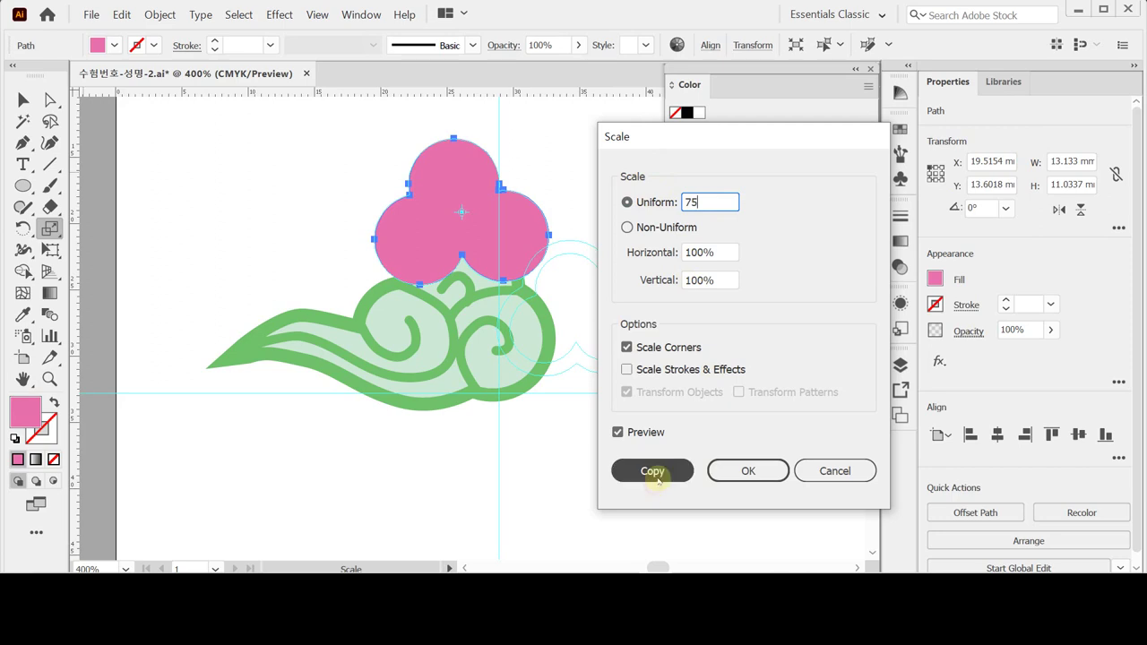
click(799, 144)
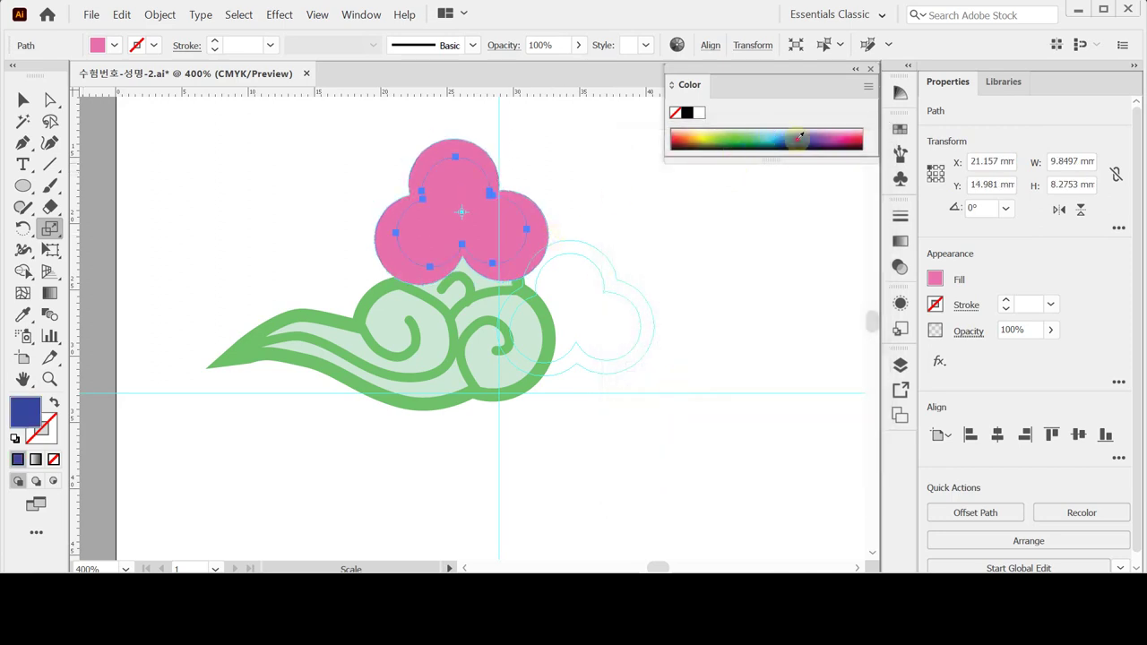
click(842, 139)
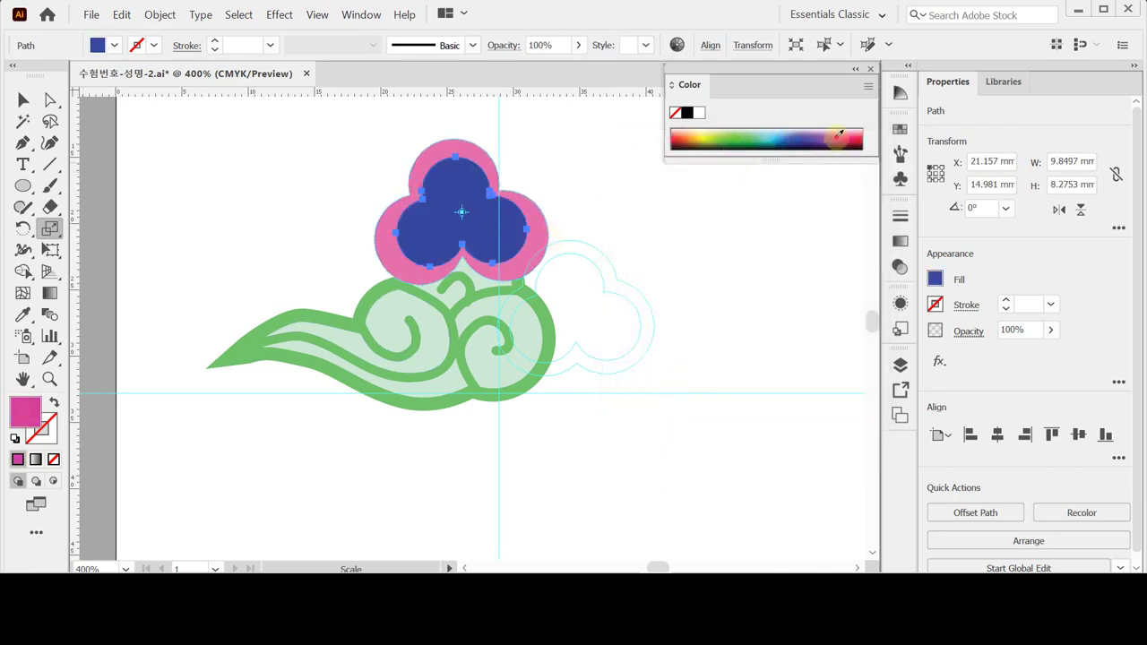
Step: Move the magenta three-lobed shape onto the smaller three-lobed guide and add a 1 mm Miter offset path around it, filled dark purple
drag(497, 236, 615, 320)
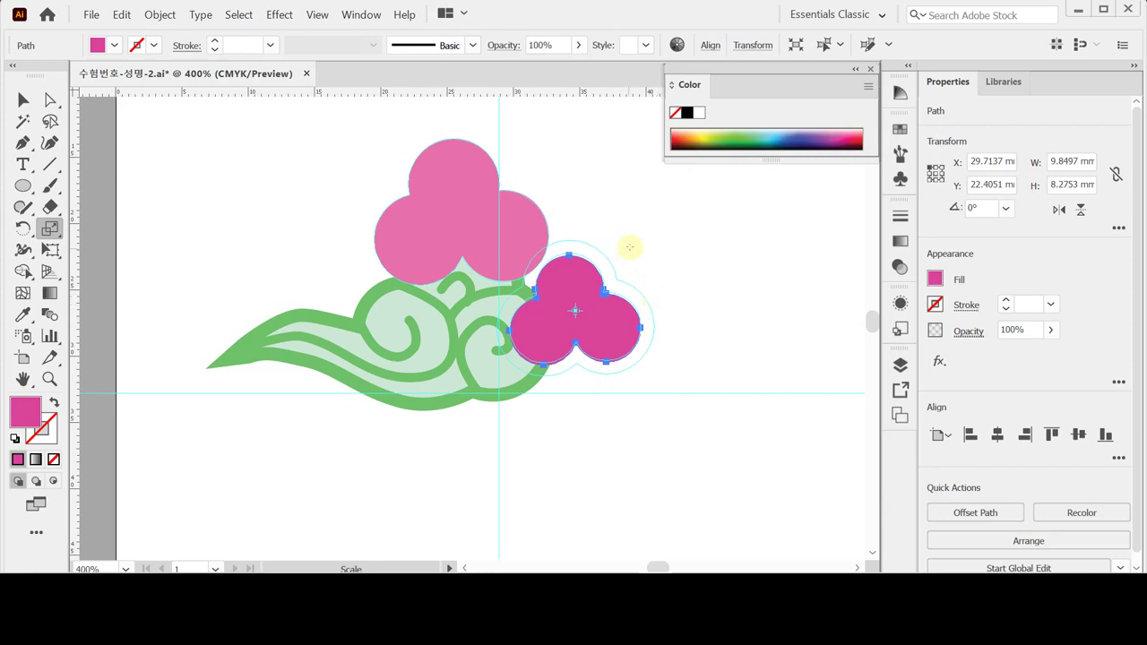
click(975, 512)
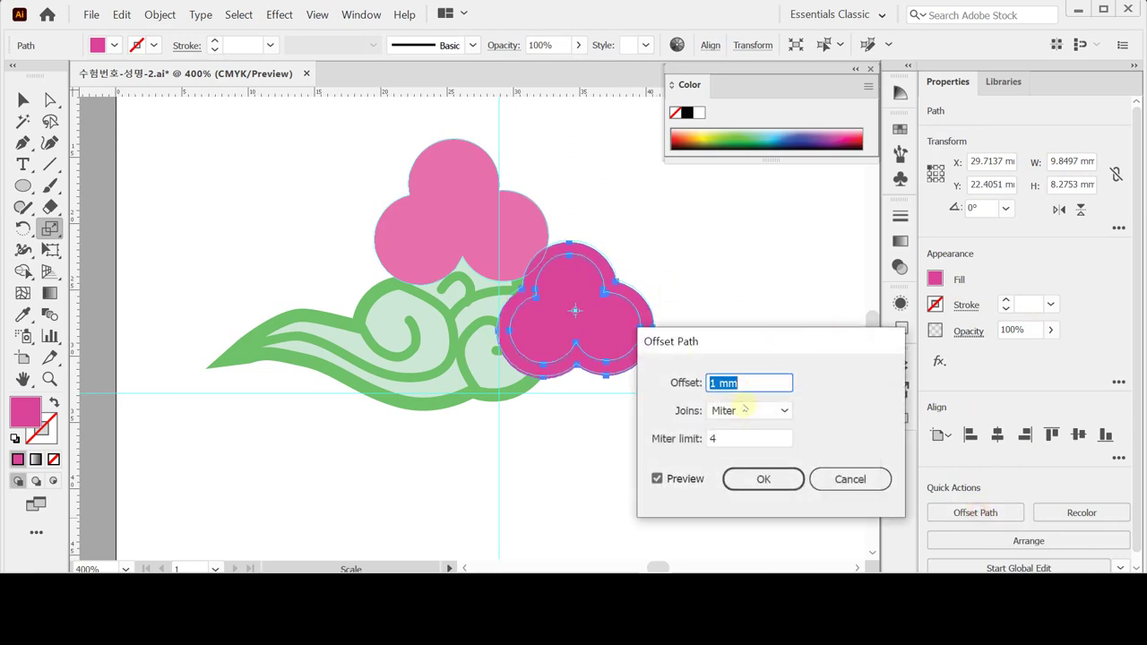
click(762, 479)
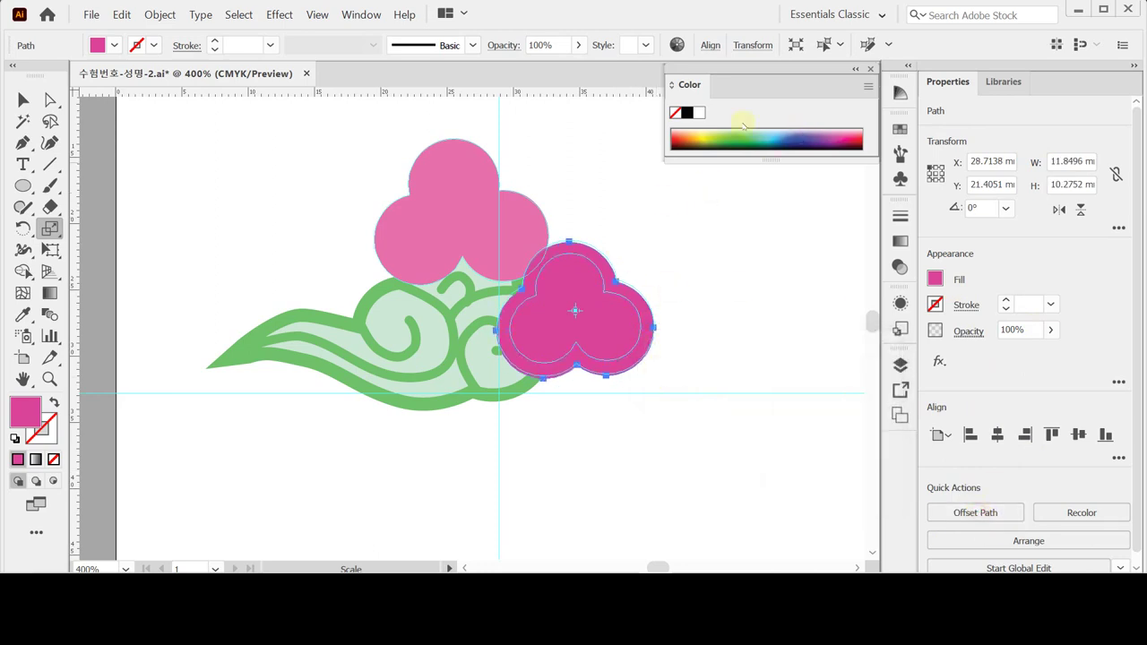
click(829, 140)
click(851, 137)
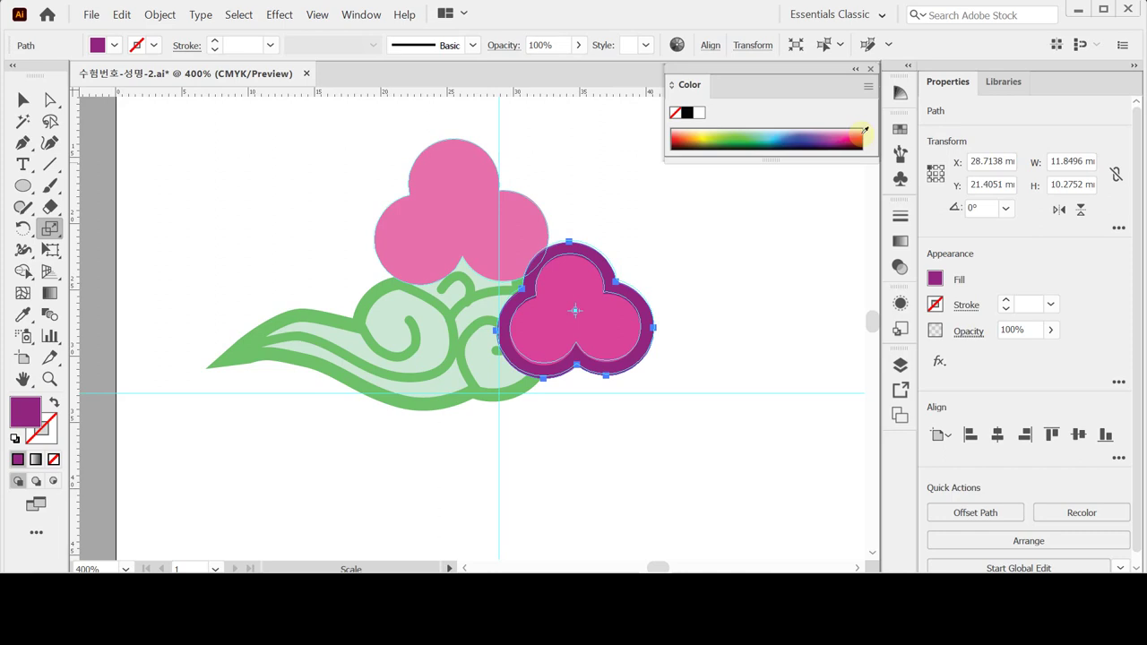
Step: Copy the green cloud border shape and paste the copy in front of the original
click(23, 99)
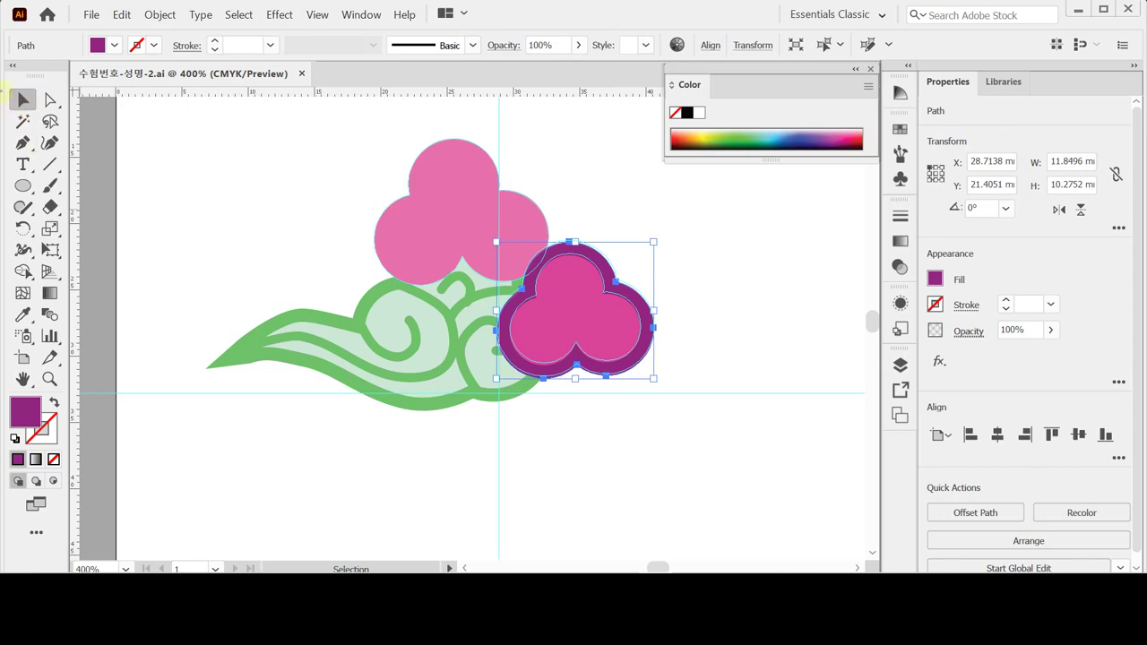
click(271, 330)
click(264, 235)
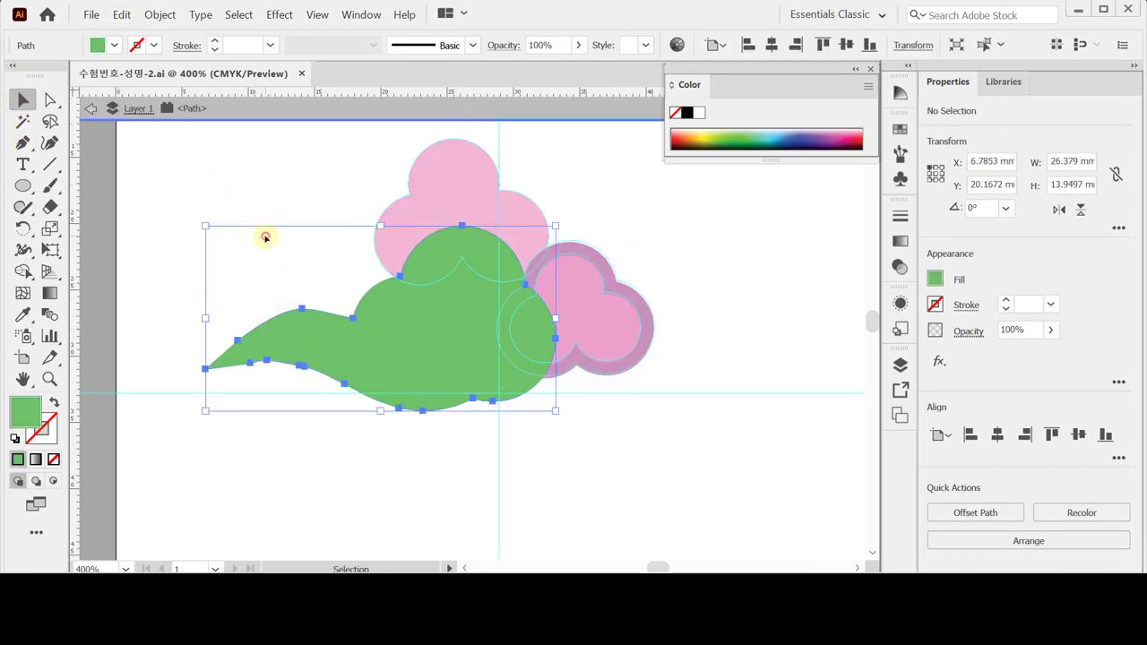
click(280, 321)
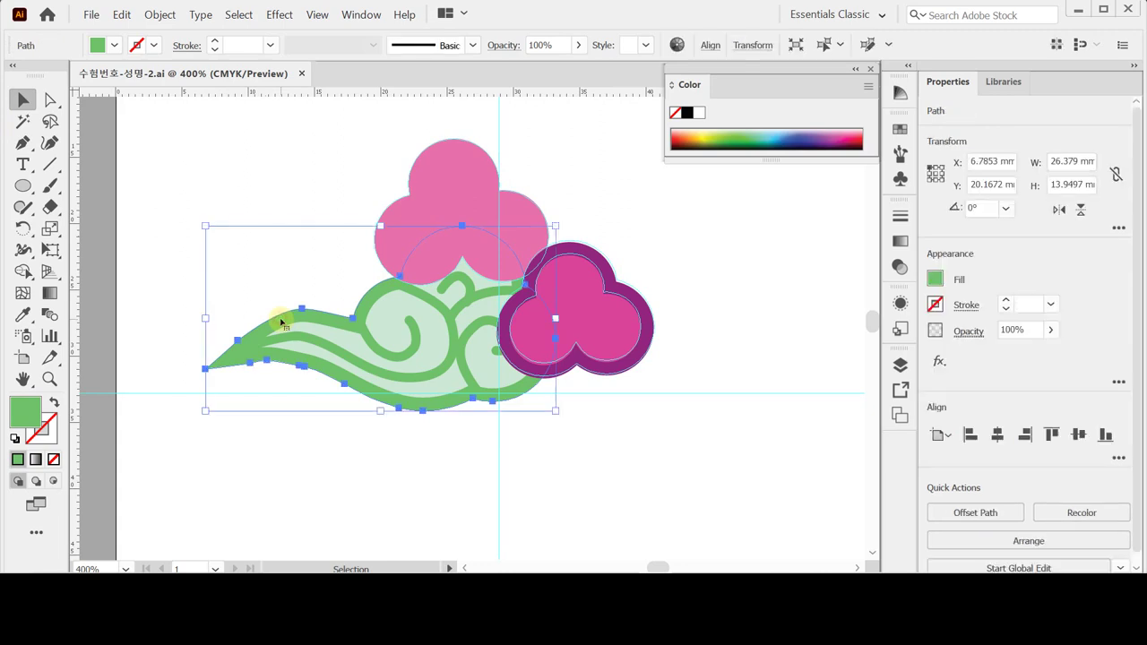
key(a)
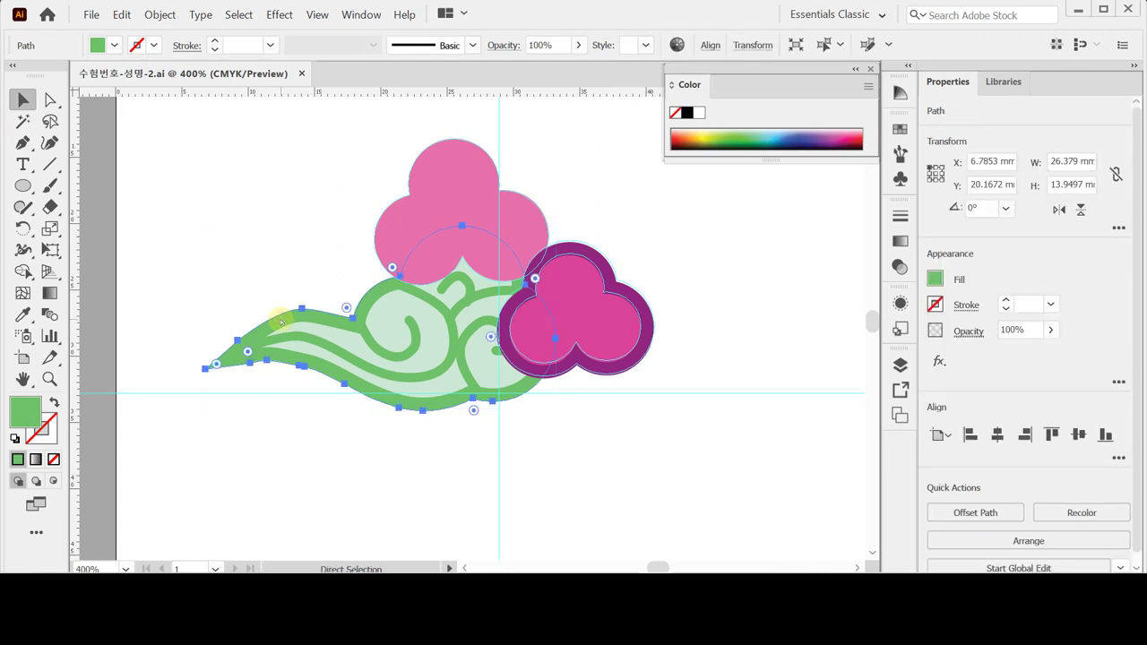
key(v)
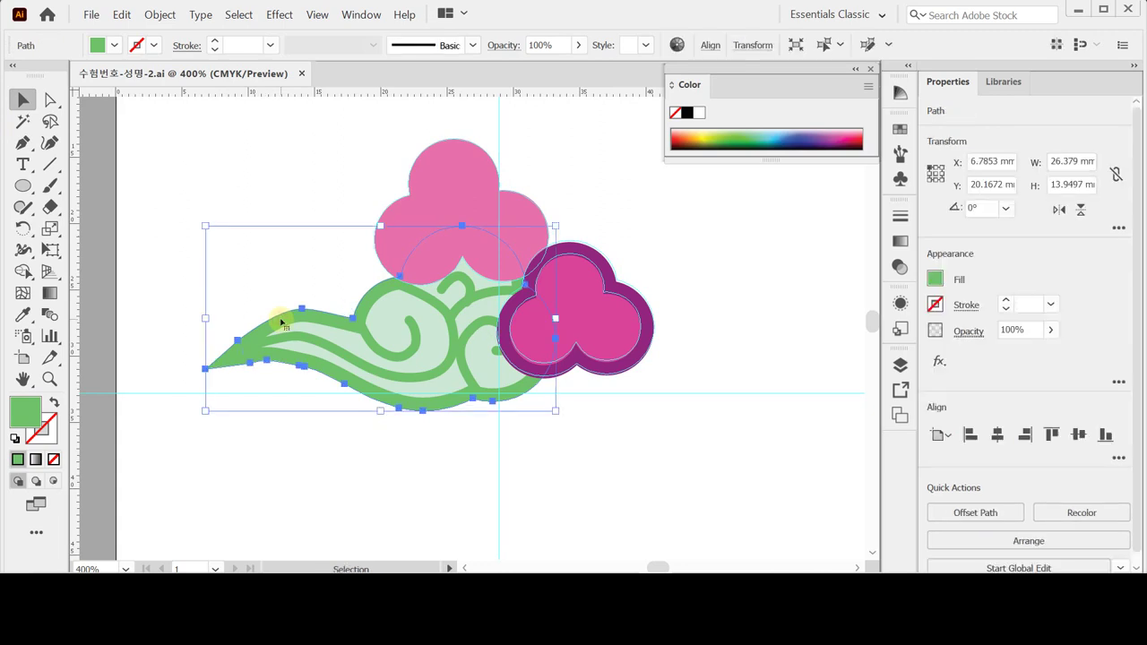
key(ctrl+c)
key(ctrl+f)
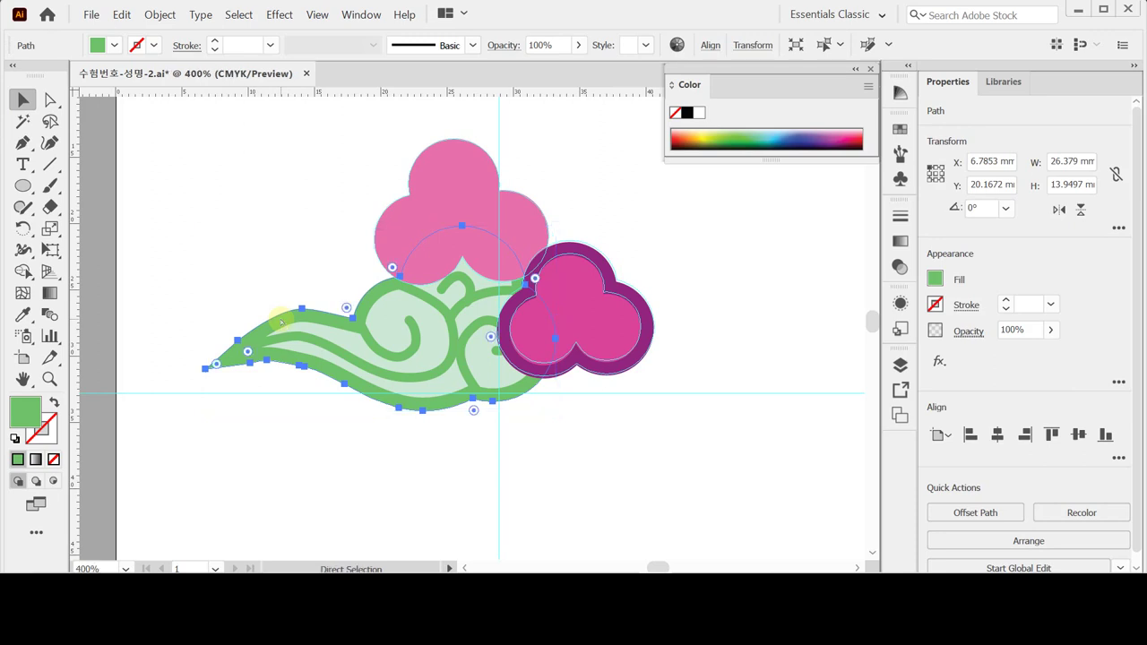
click(122, 14)
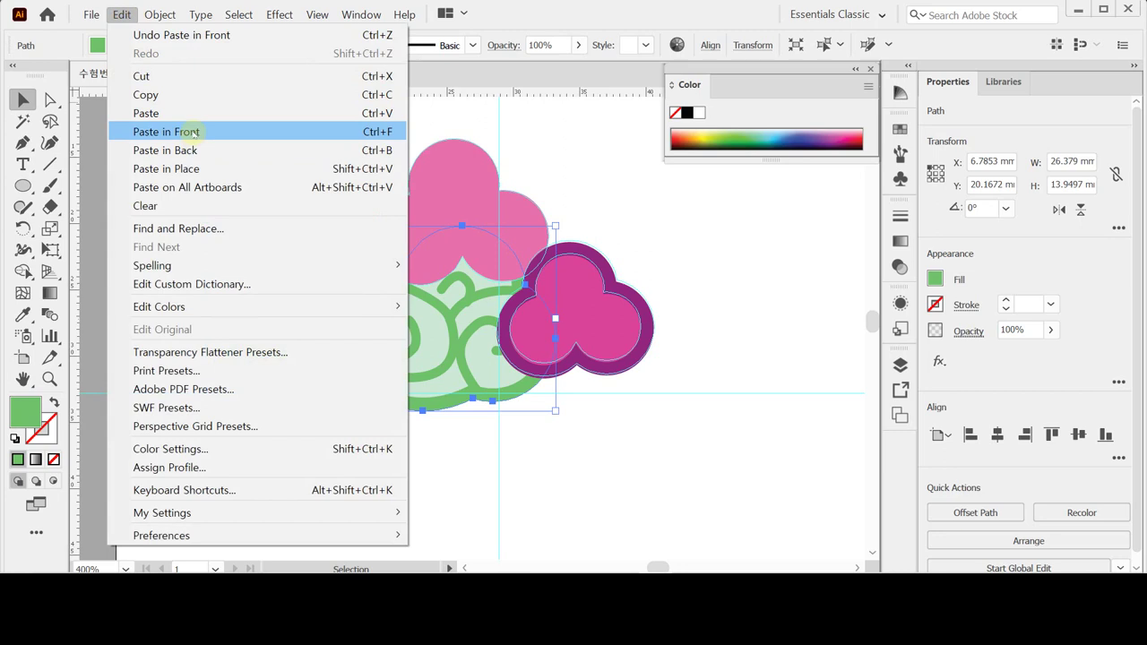
click(61, 39)
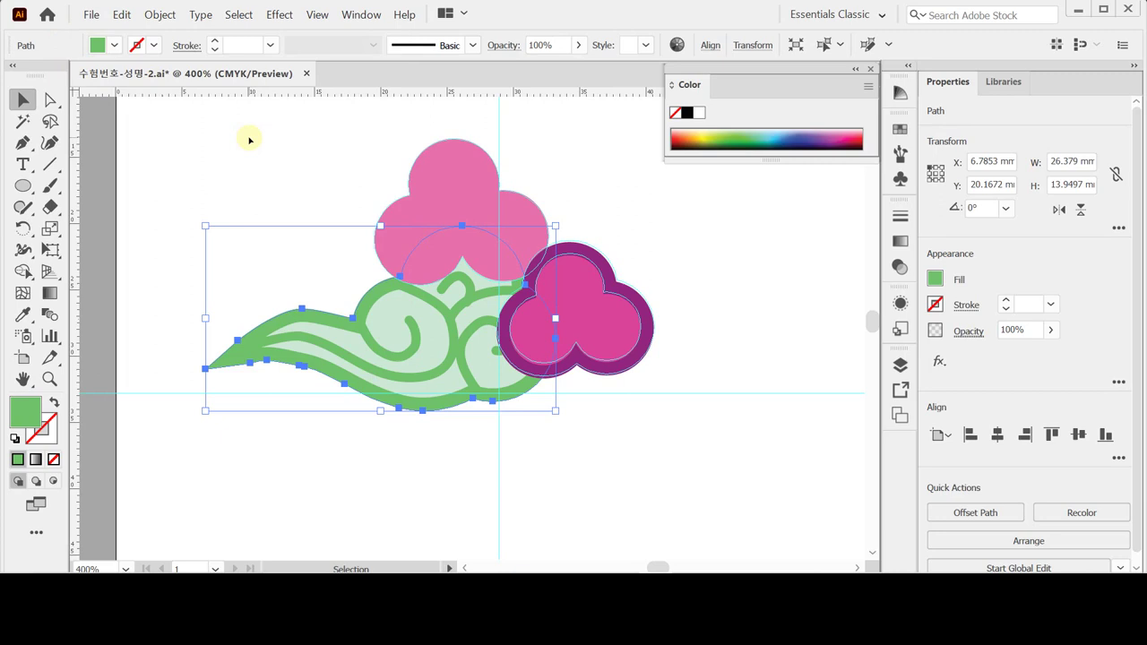
Step: Cut the green border copy out of the large pink three-lobed shape with the Minus Back pathfinder
shift+click(442, 182)
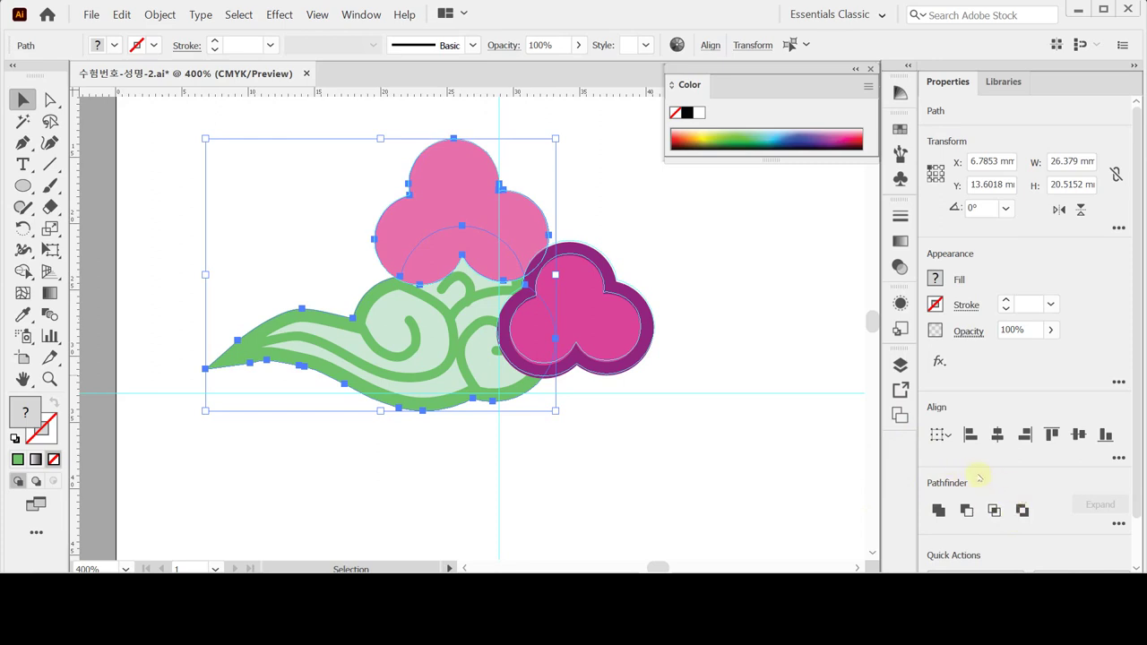
click(1118, 523)
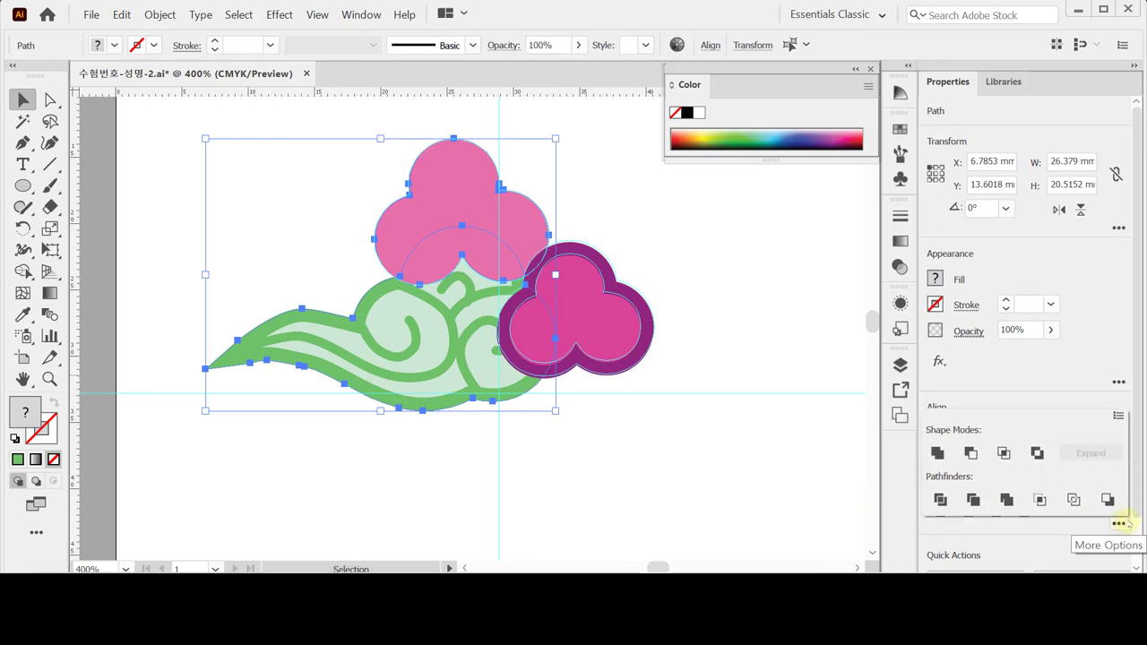
click(1107, 498)
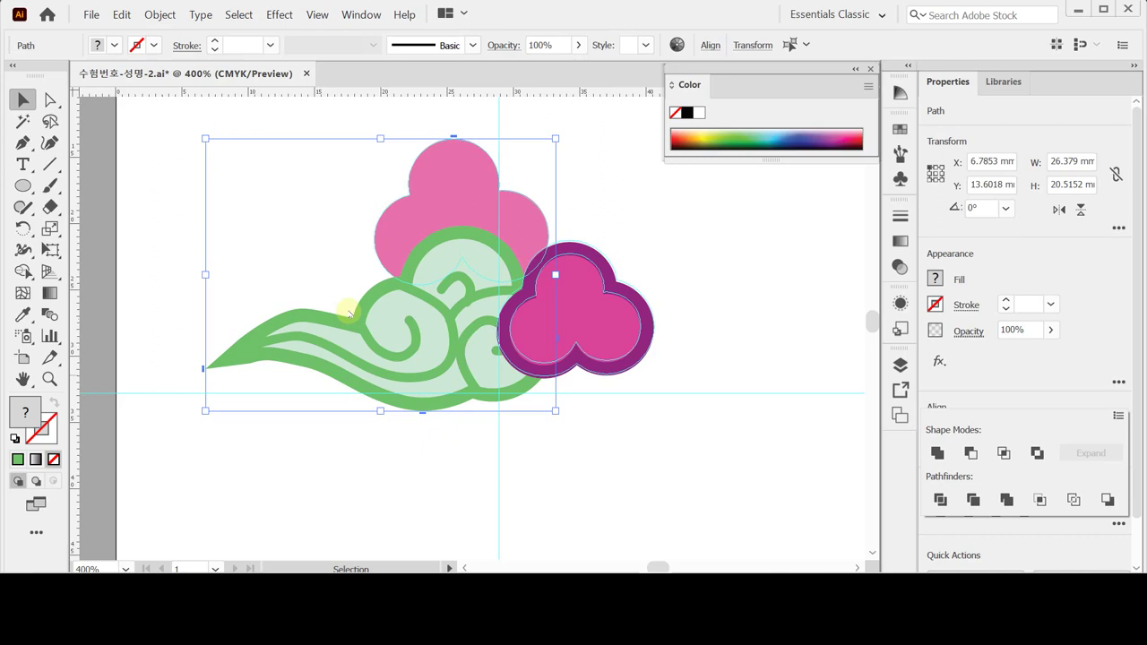
Step: Subtract the dark purple offset shape from the large pink shape with Minus Front
click(390, 256)
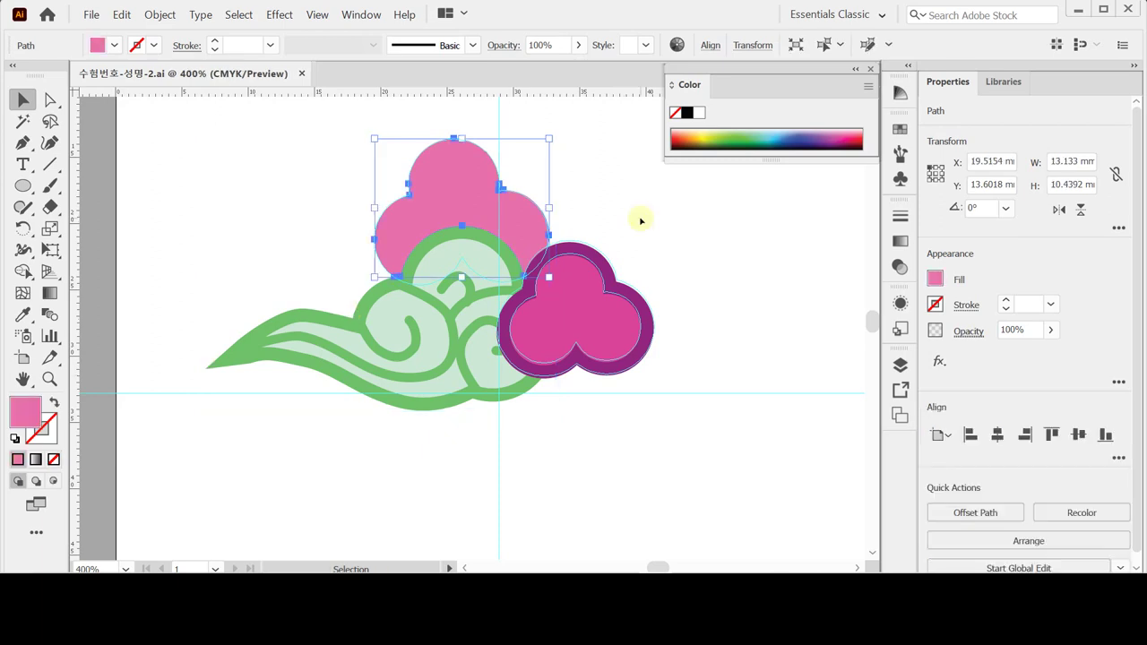
drag(576, 218, 540, 249)
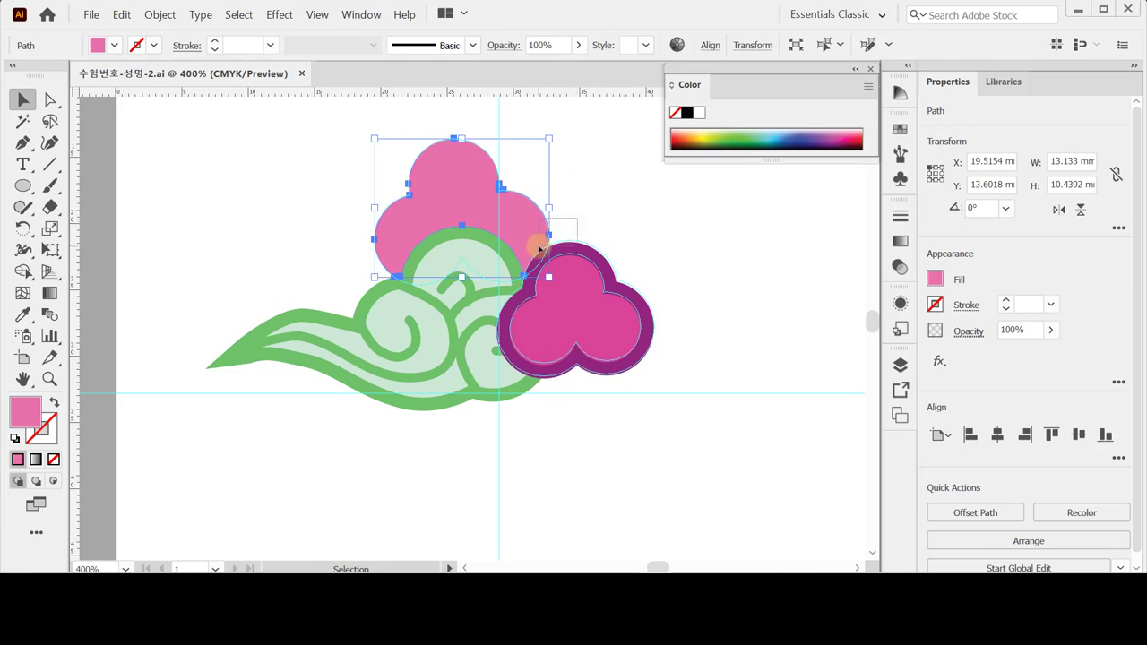
drag(540, 249, 541, 249)
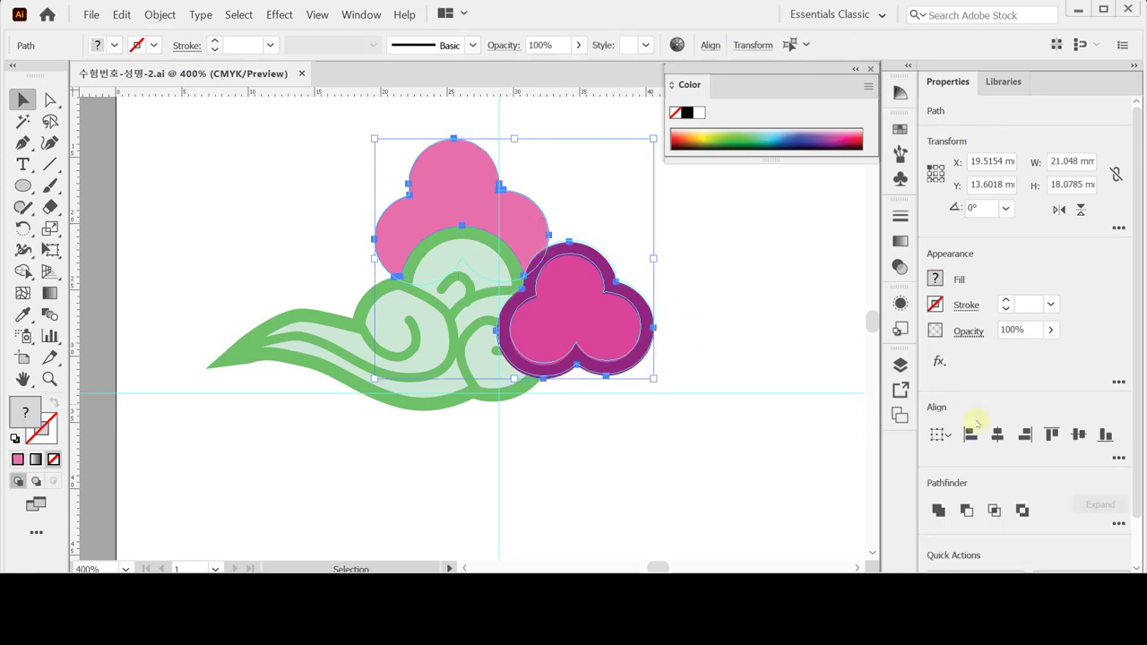
click(966, 507)
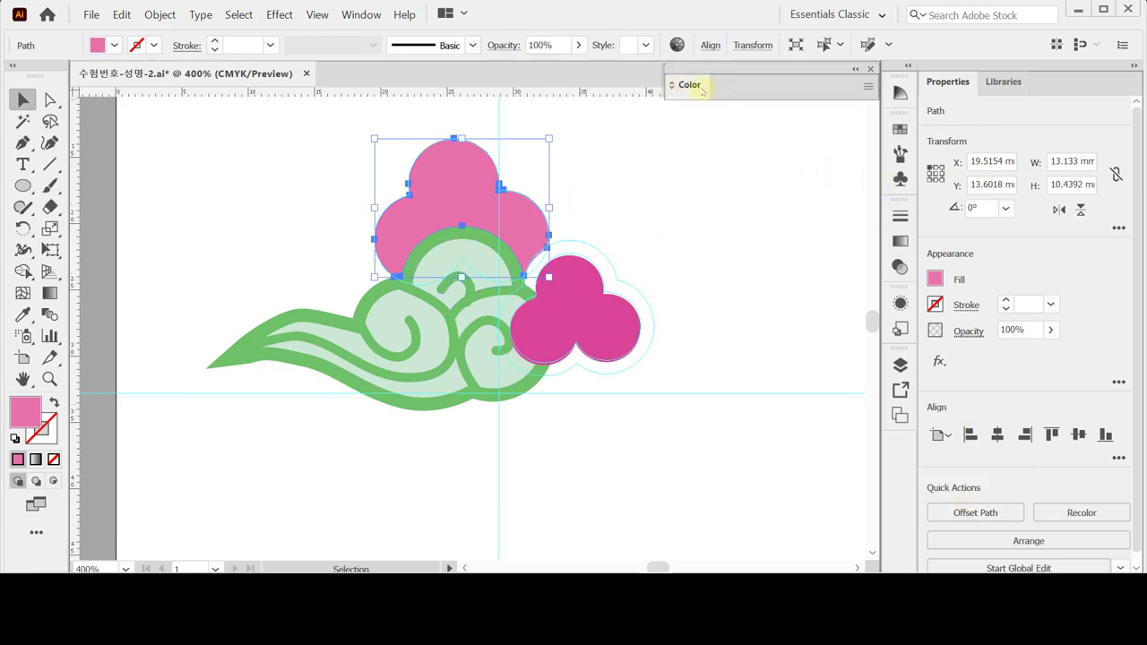
Step: Set the large trimmed three-lobed shape's fill to C 30, M 0, Y 20, K 0
click(686, 84)
click(688, 207)
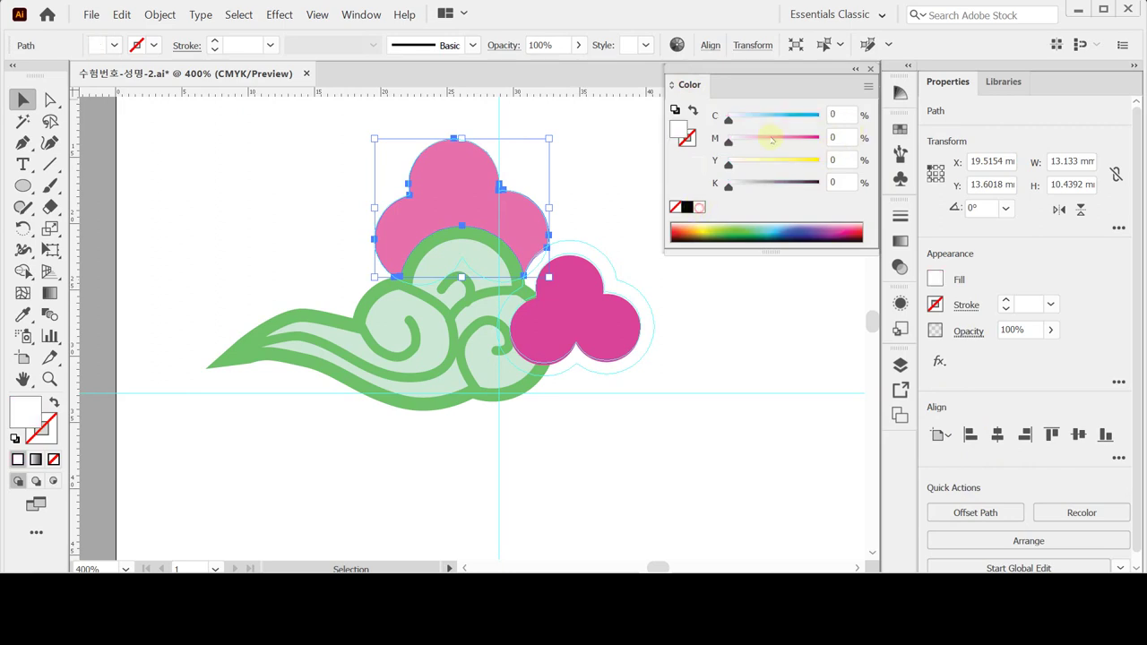
click(839, 114)
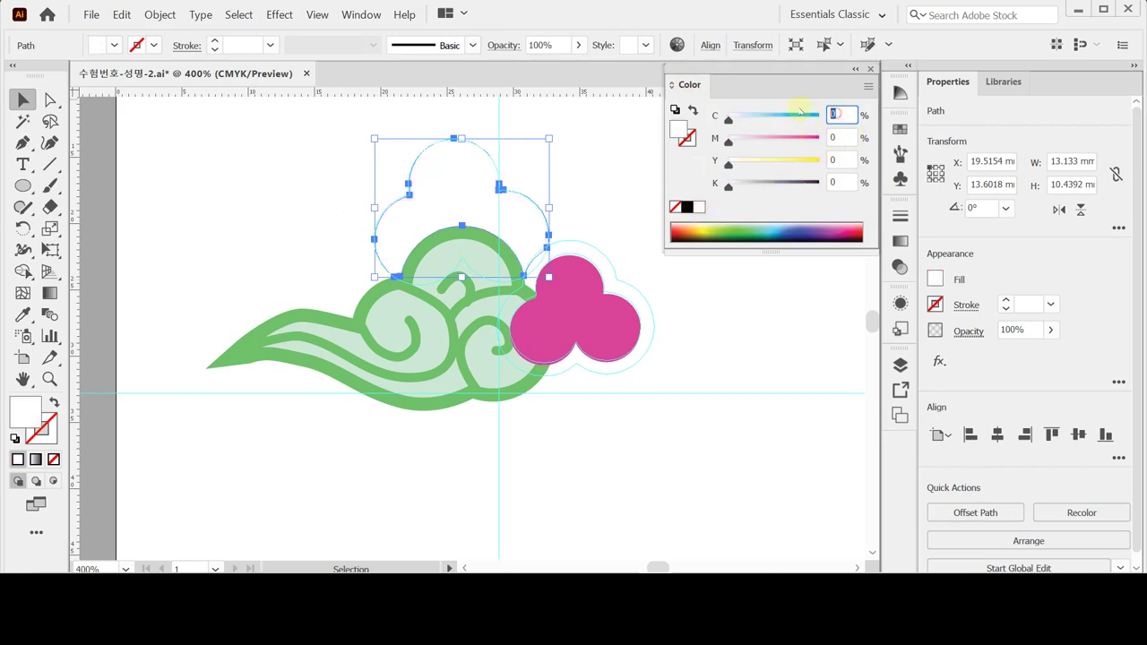
text(30)
key(Tab)
key(Tab)
text(20)
key(Return)
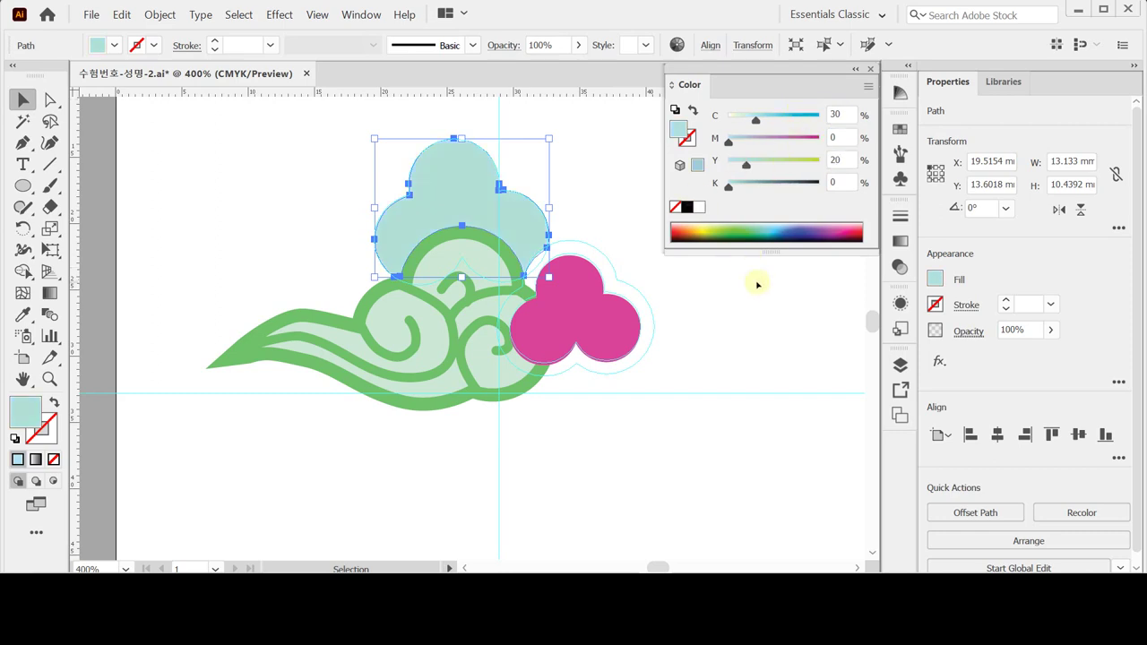
Step: Cut the green border shape out of the magenta three-lobed shape with the Minus Back pathfinder
click(536, 383)
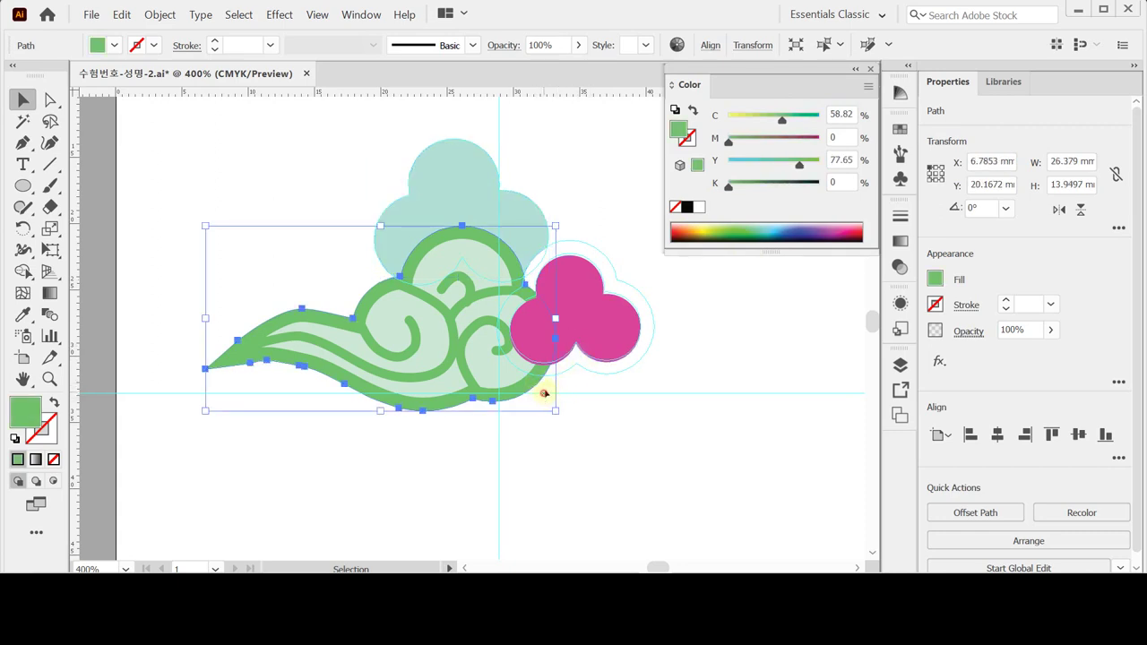
drag(543, 394, 568, 353)
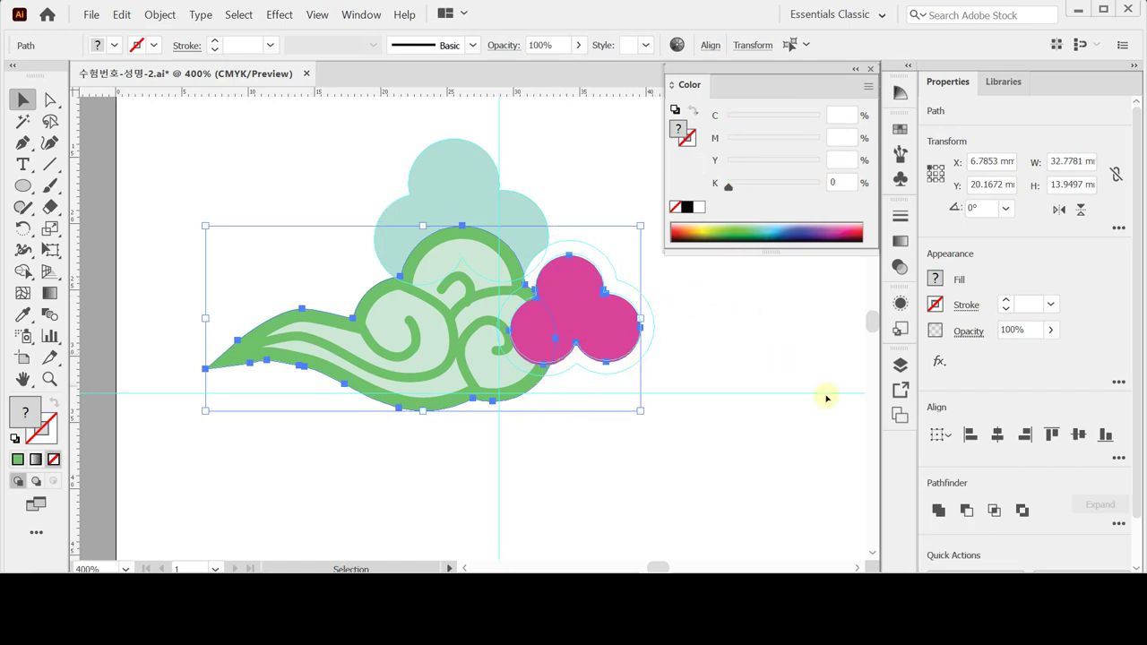
click(1118, 523)
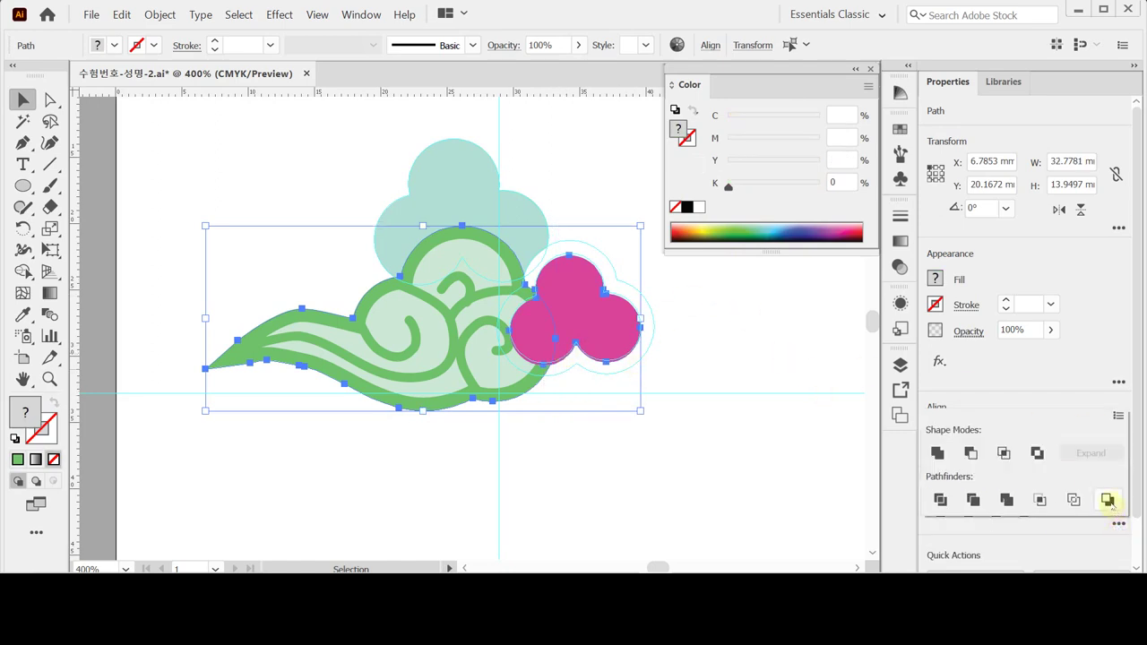
click(1108, 500)
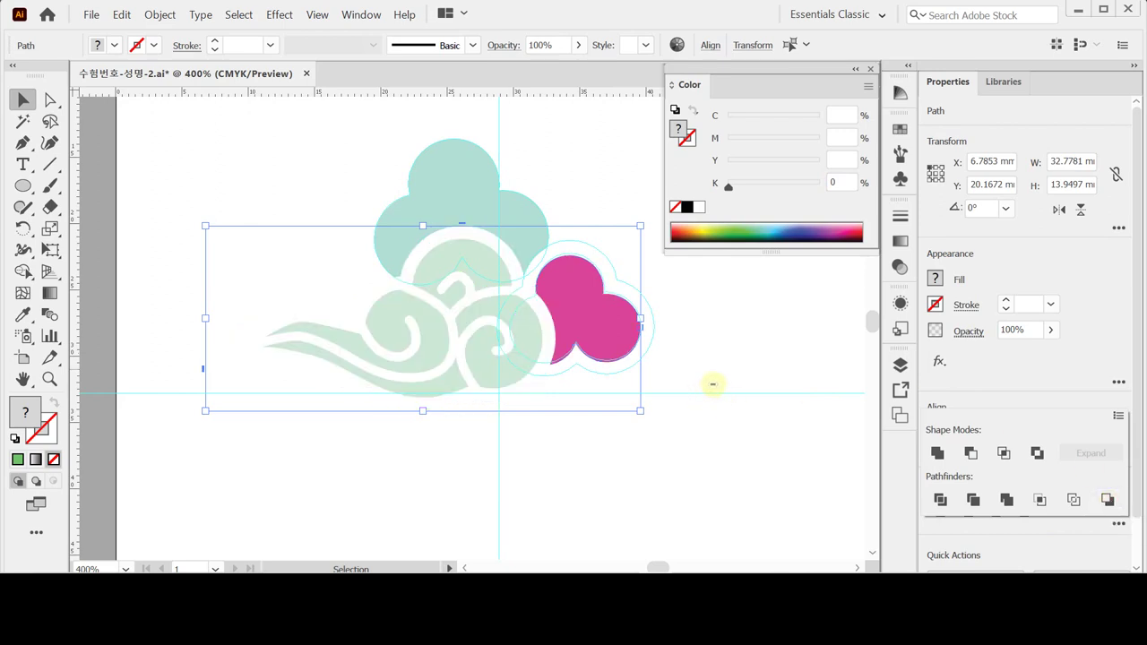
click(686, 376)
Step: Set the trimmed magenta shape's fill to C 40, M 10, Y 20, K 0 and deselect it
click(609, 328)
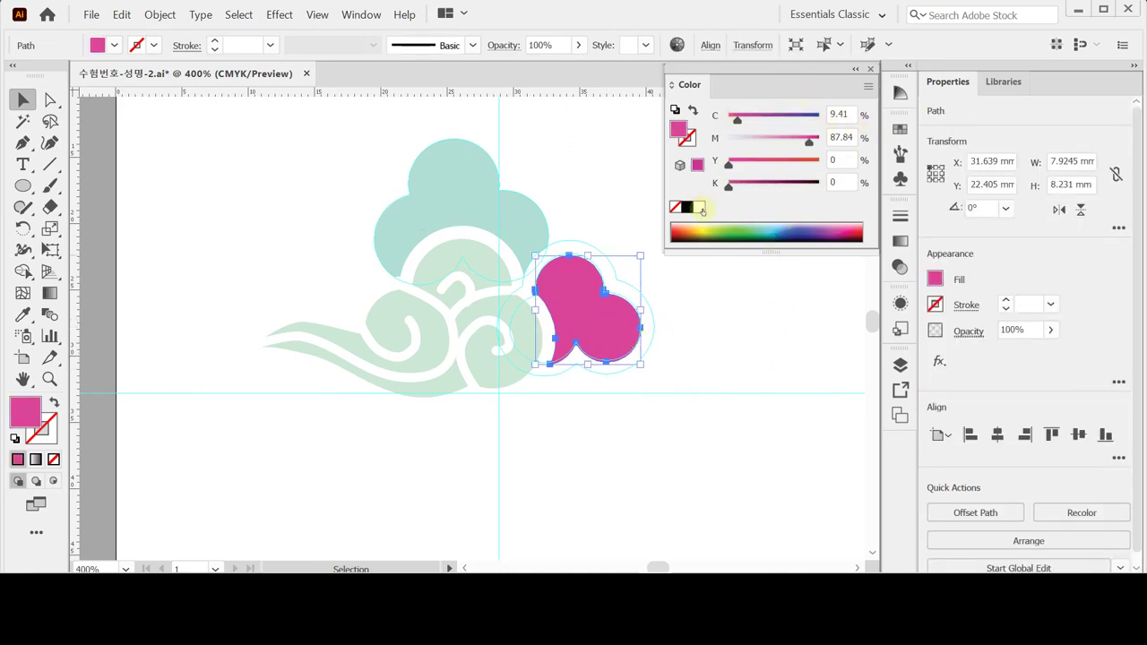
click(842, 113)
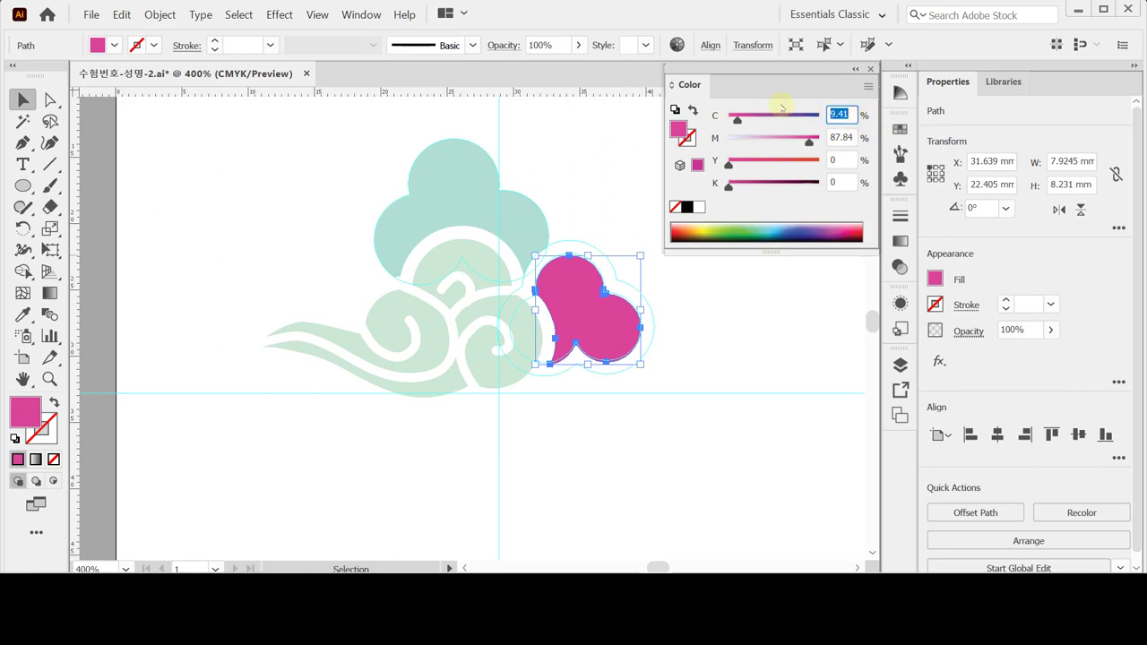
text(40)
key(Tab)
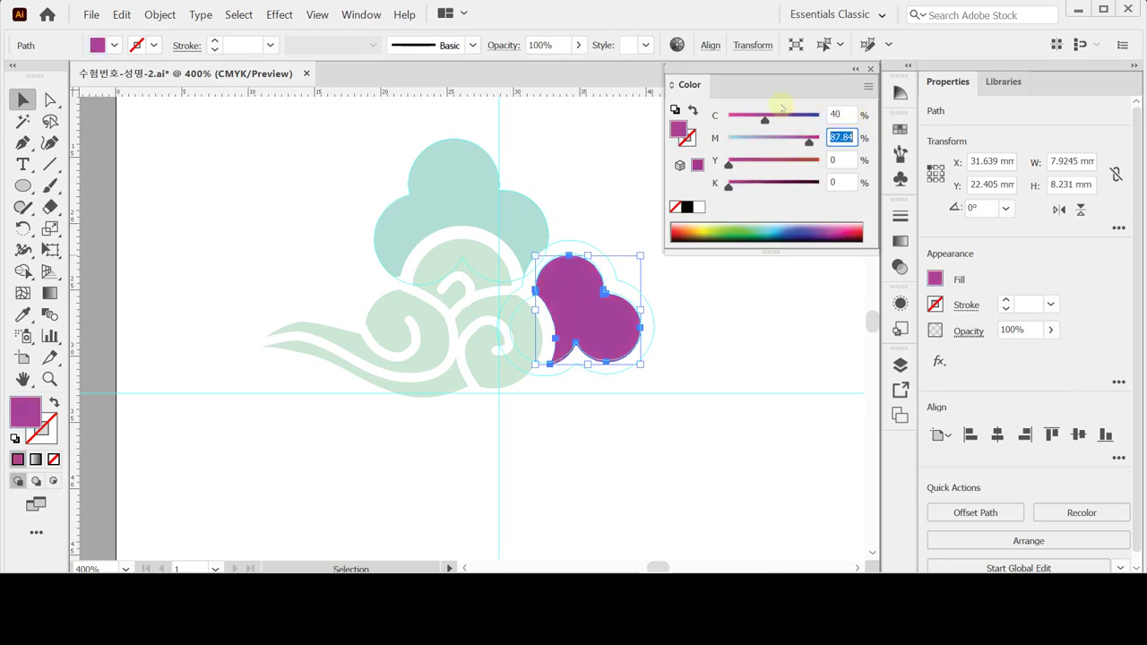
text(10)
key(Tab)
text(20)
key(Tab)
click(781, 107)
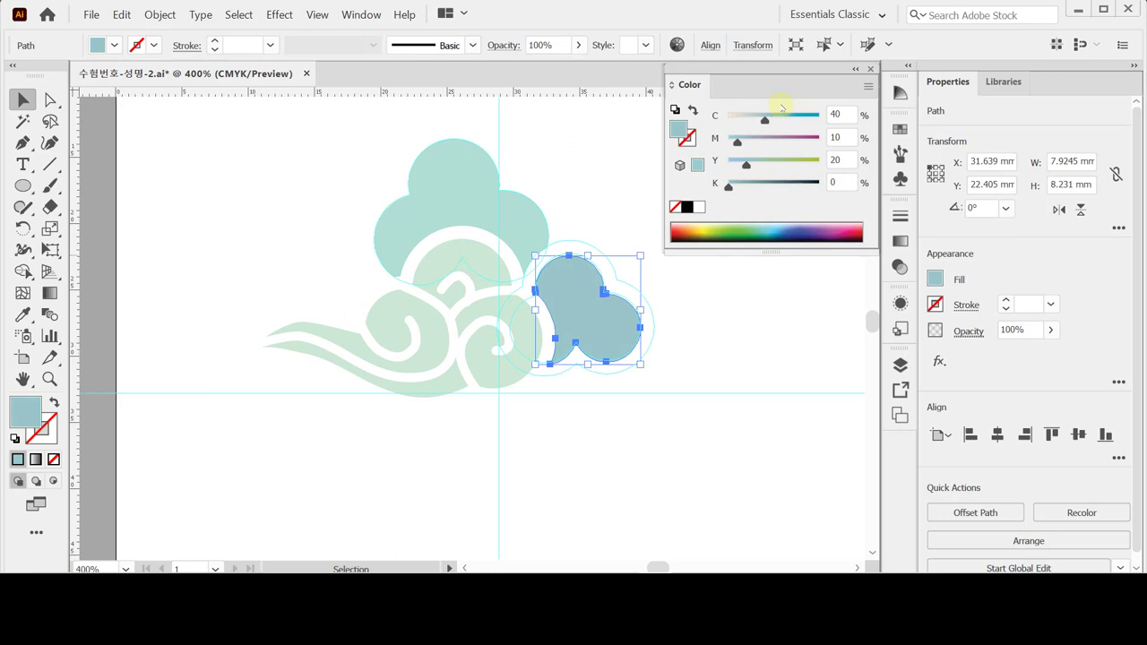
click(840, 325)
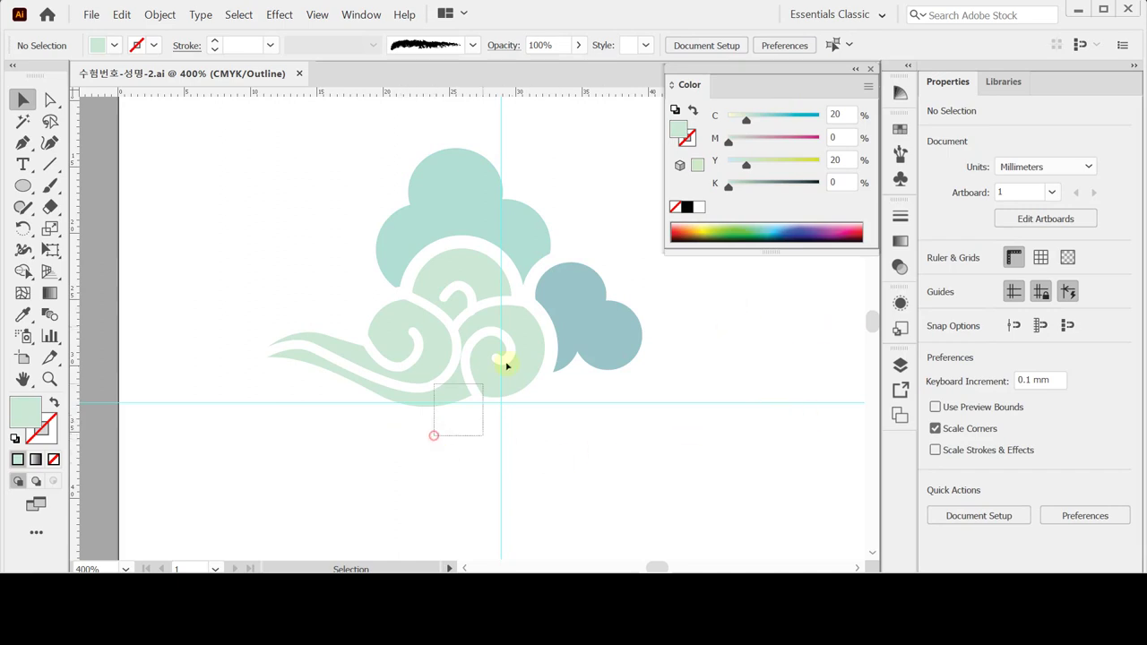
Step: Paste a copy of the pale green cloud and small blue shape onto the larger cloud guide off the artboard, and select the copied blue shape
drag(430, 436, 587, 339)
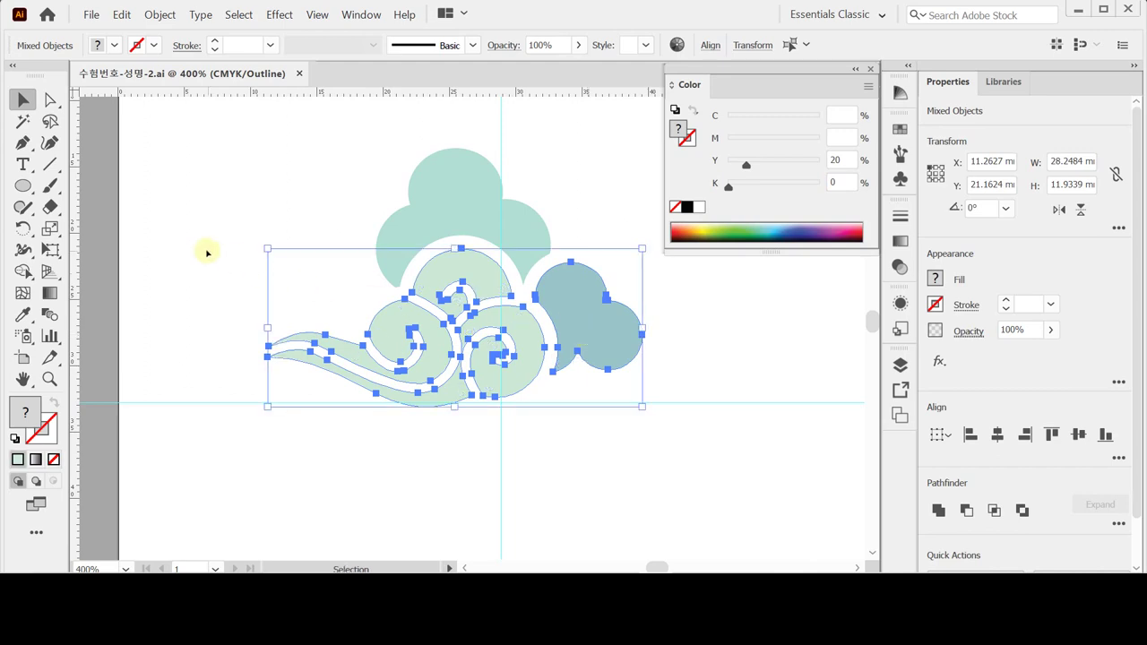
scroll(206, 252, left, 10)
scroll(206, 253, up, 2)
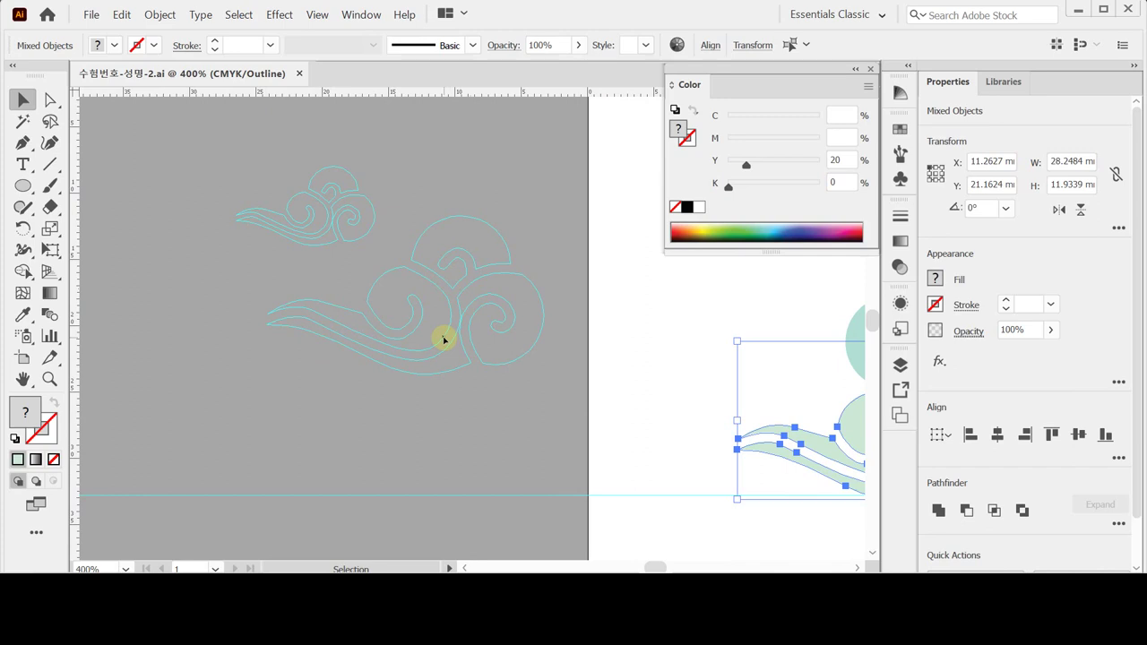
key(ctrl+v)
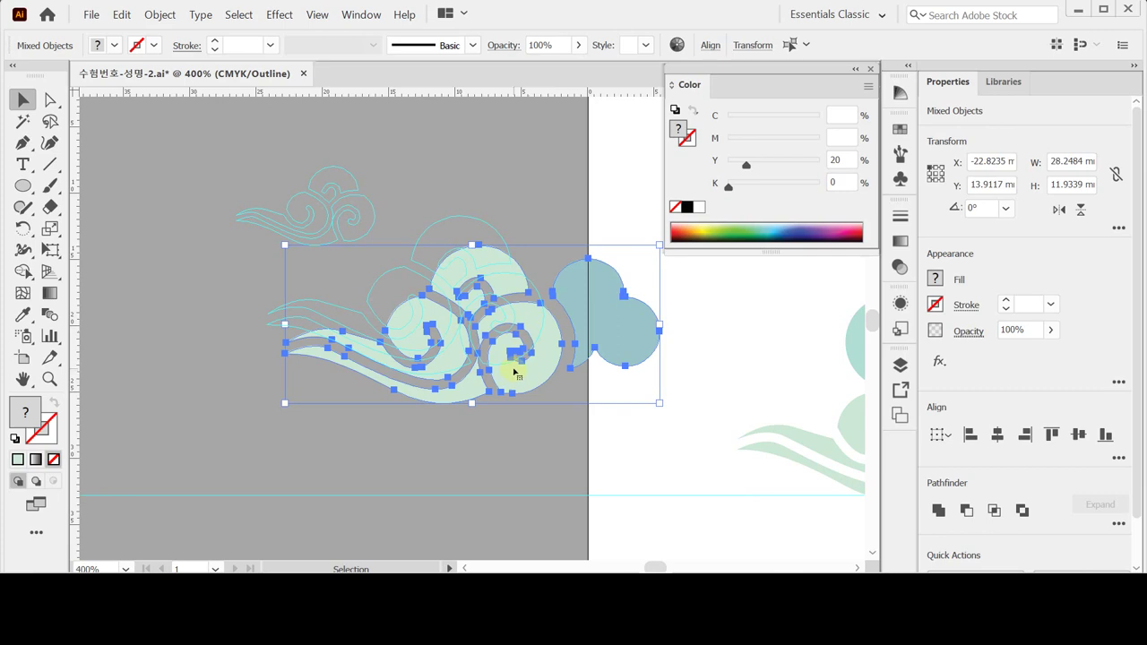
drag(514, 374, 499, 346)
click(605, 267)
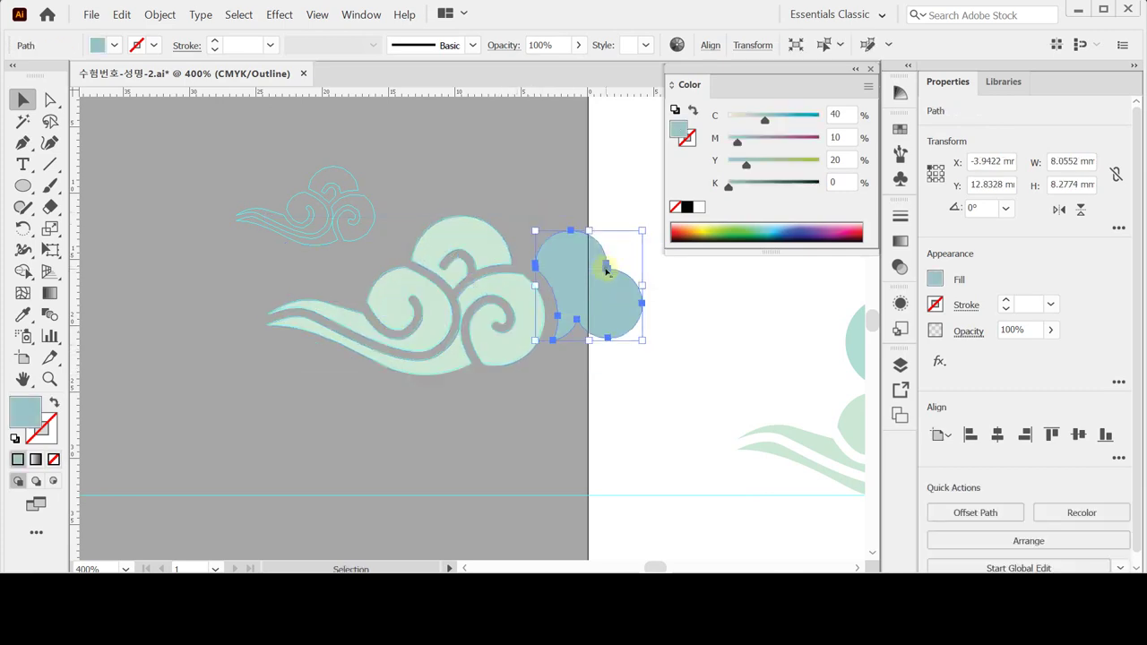
Step: Delete the copied blue shape and make a uniform 50% scaled copy of the pale green cloud off the artboard
key(Delete)
click(409, 347)
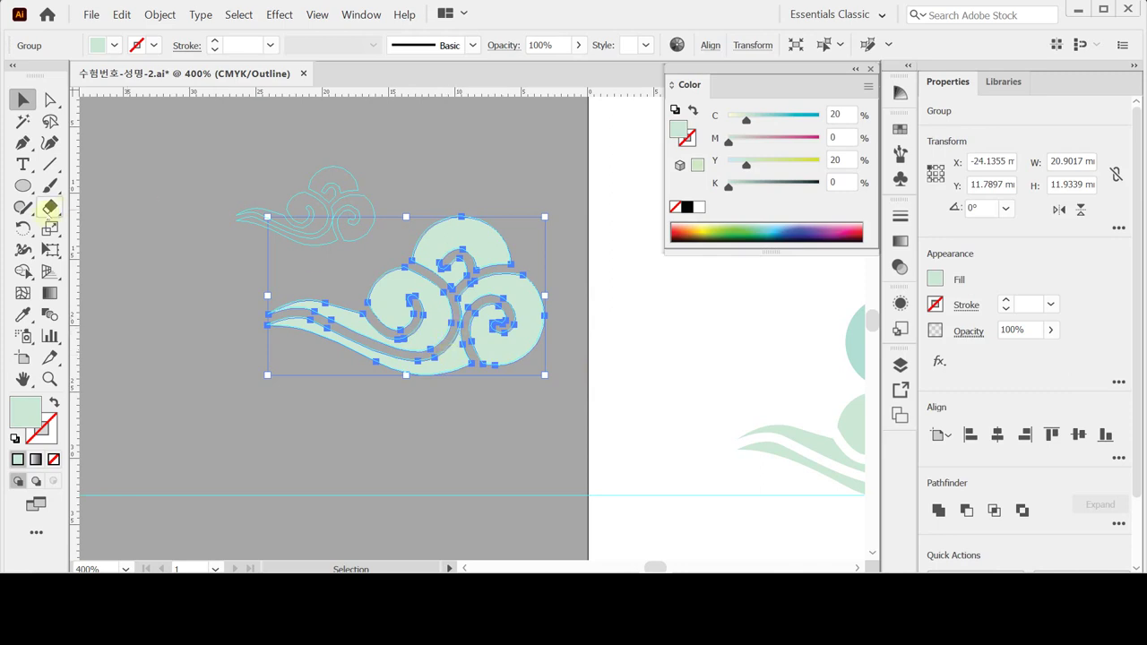
double_click(50, 228)
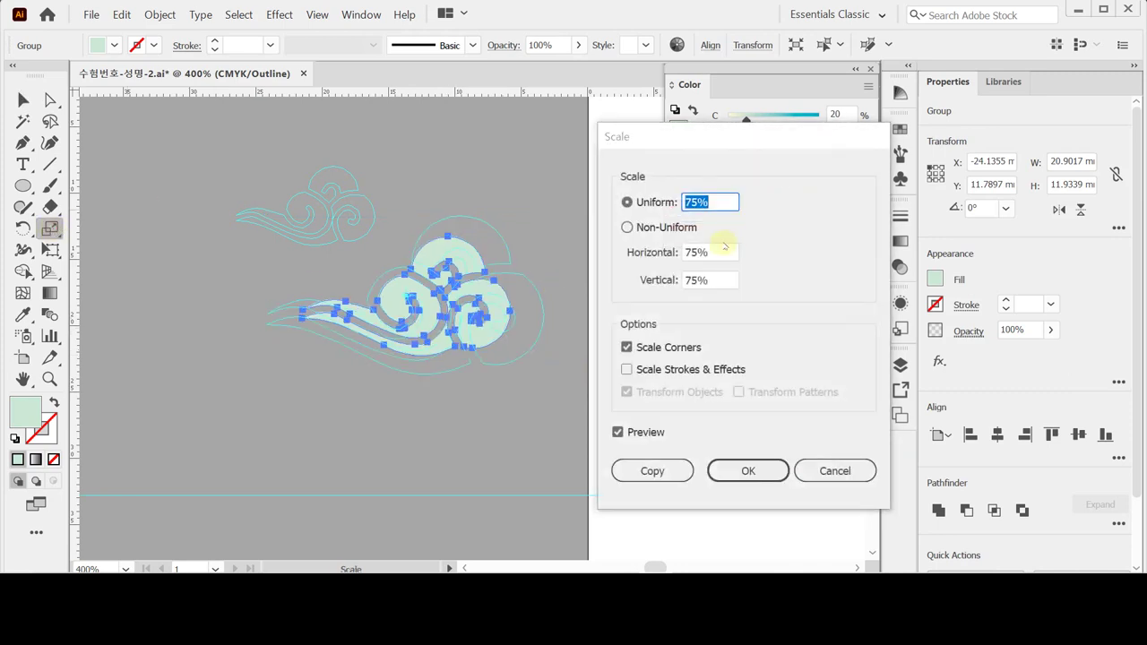
text(50)
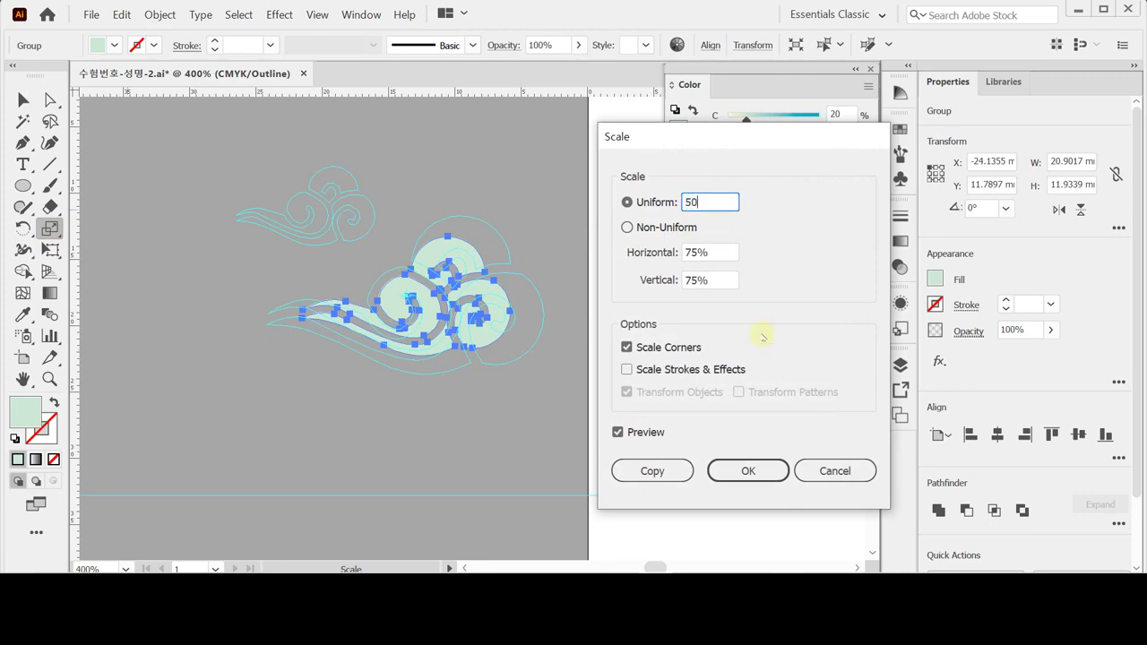
click(652, 472)
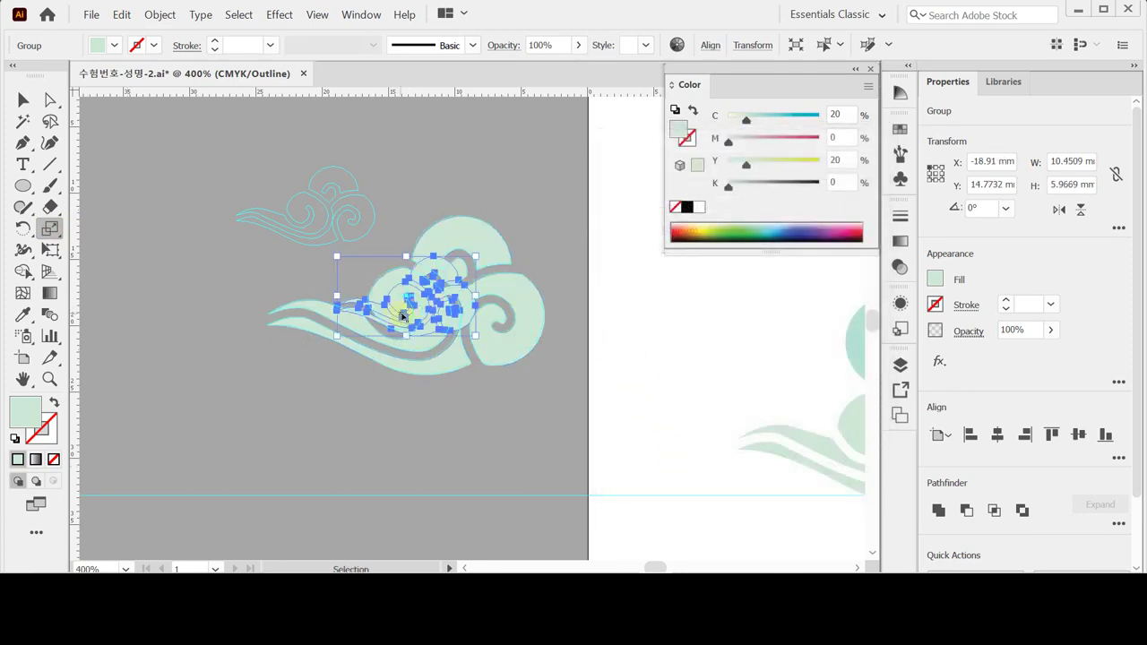
Step: Move the half-size cloud copy onto the smaller cloud guide
drag(408, 306, 303, 222)
key(s)
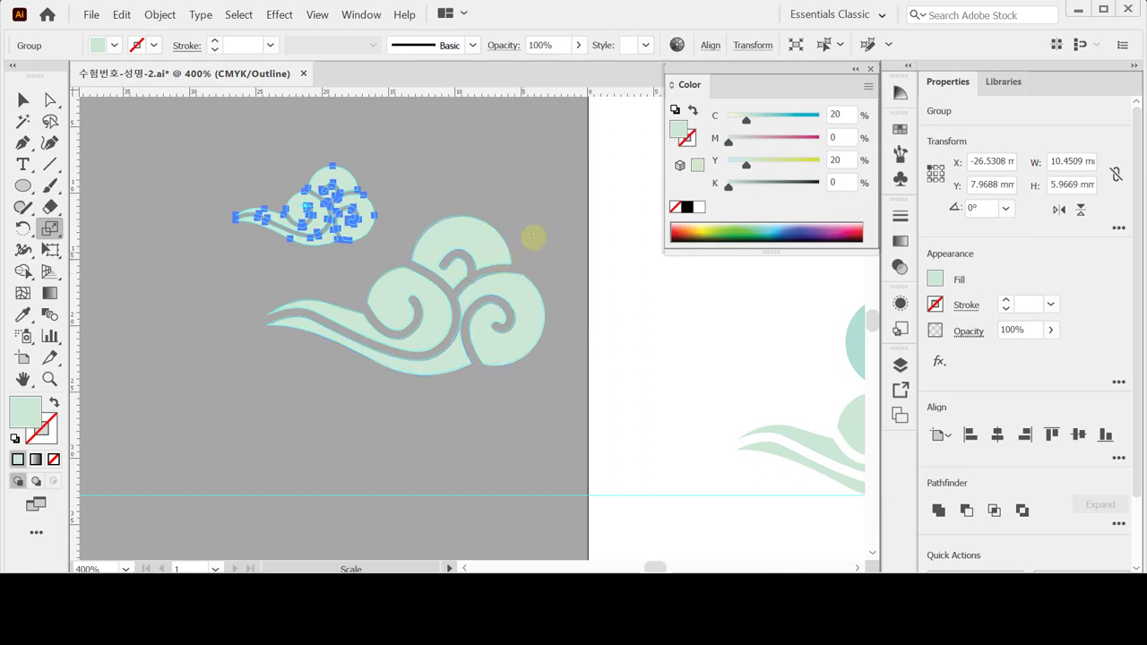
click(23, 99)
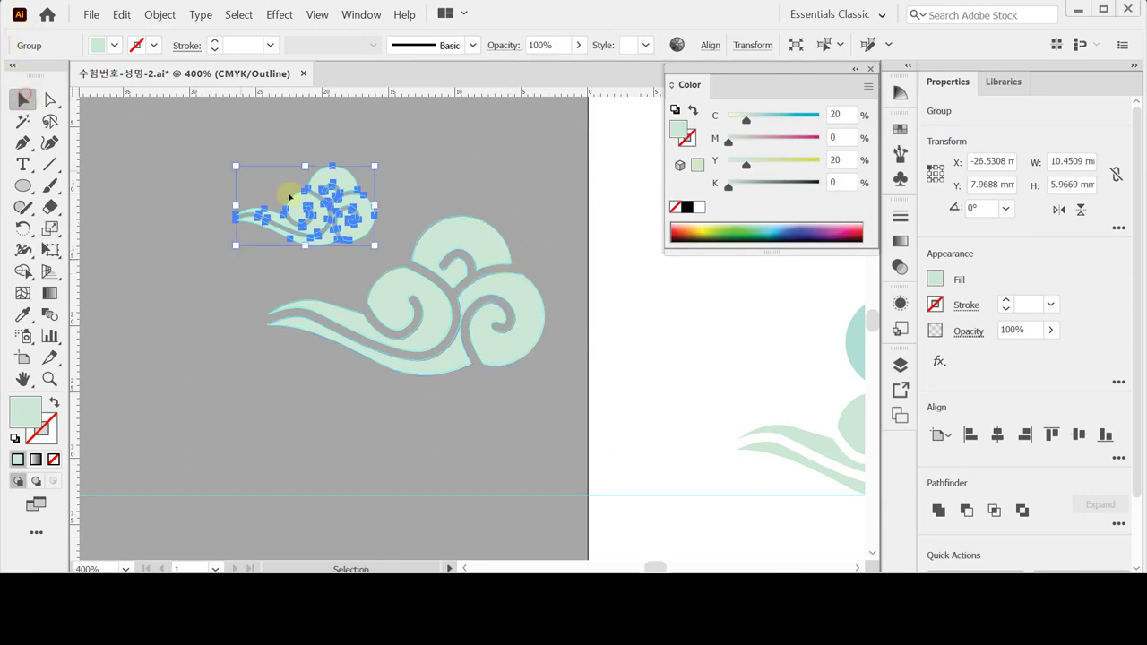
shift+click(441, 312)
double_click(441, 312)
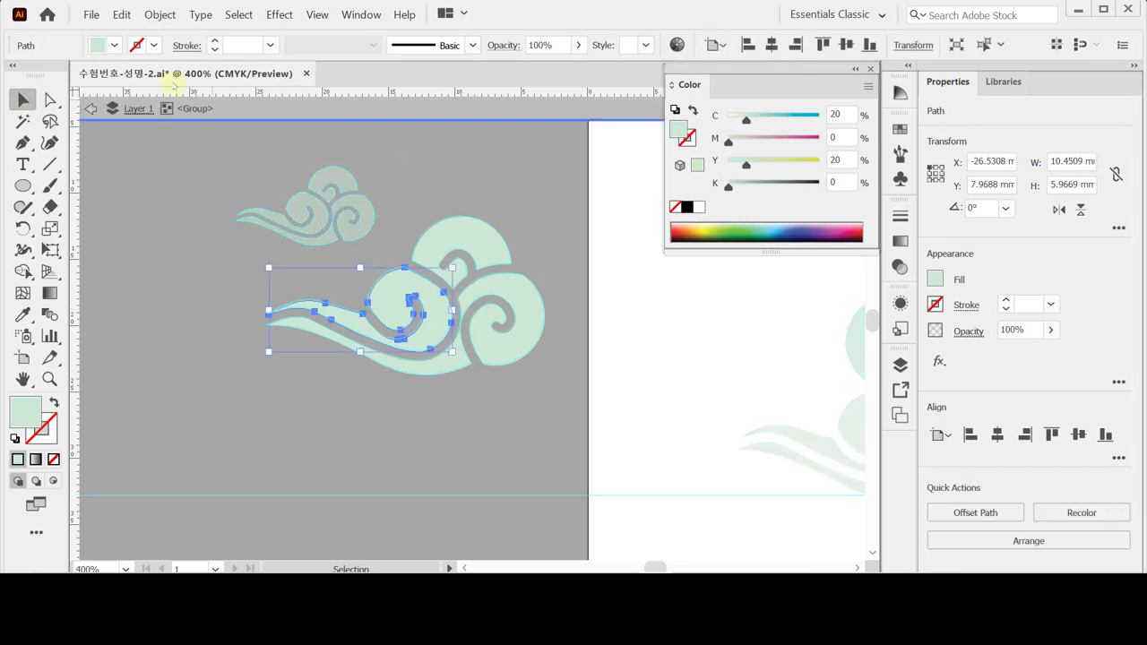
click(160, 14)
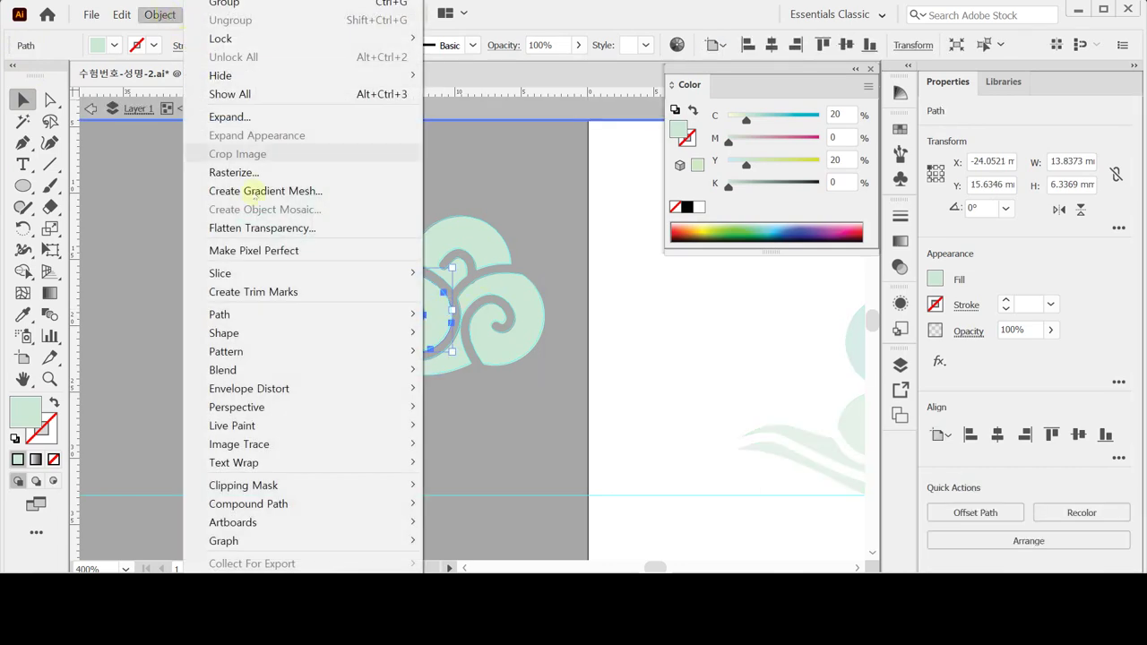
mouse_move(323, 352)
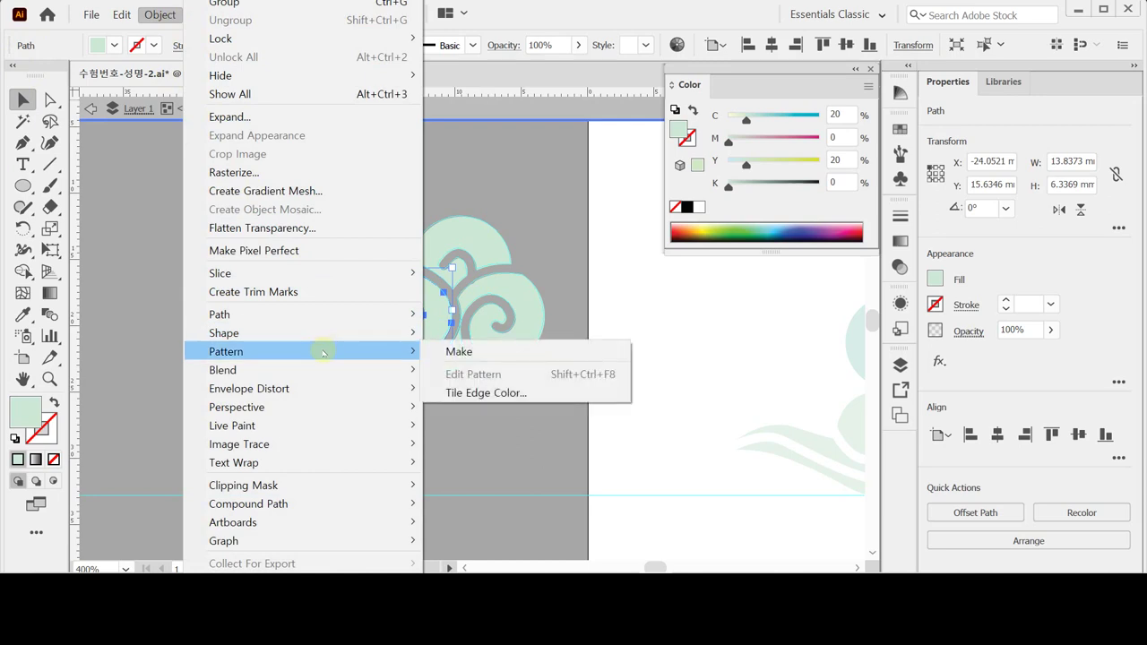
click(459, 354)
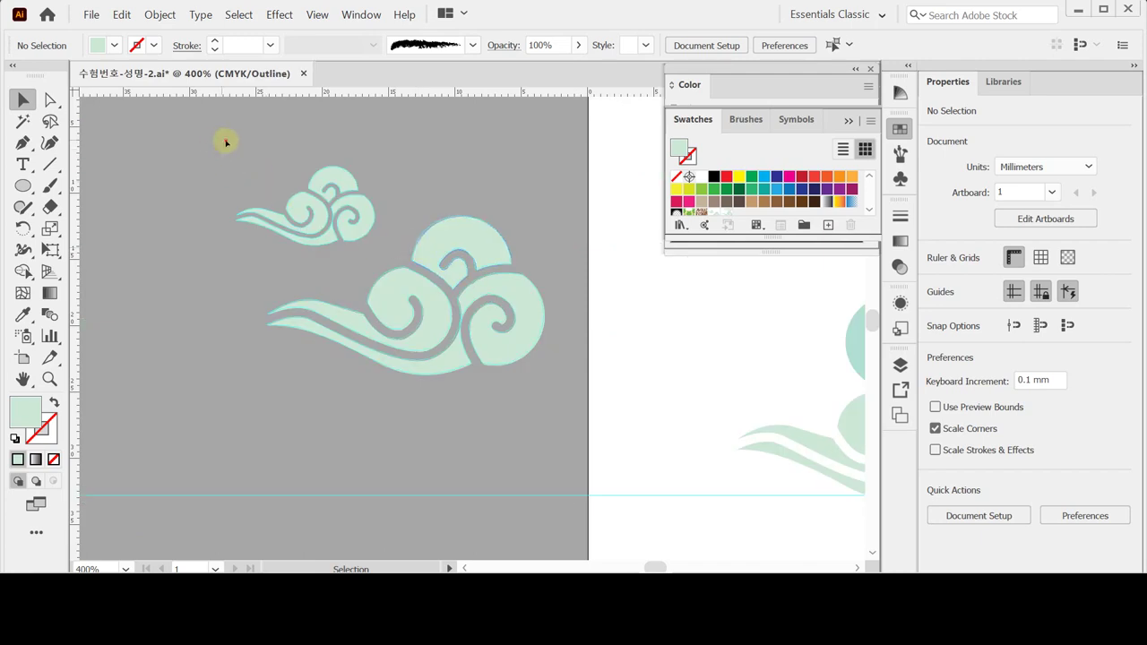
Step: Make a pattern from the large and small pale green clouds off the artboard
drag(221, 141, 541, 406)
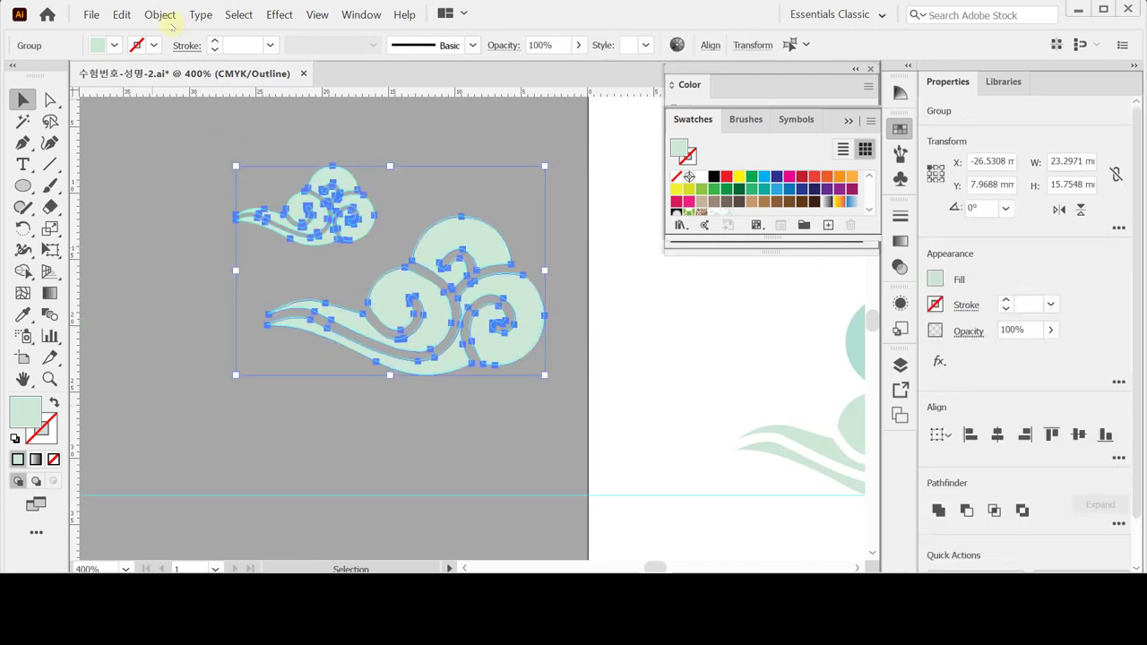
click(160, 14)
mouse_move(226, 351)
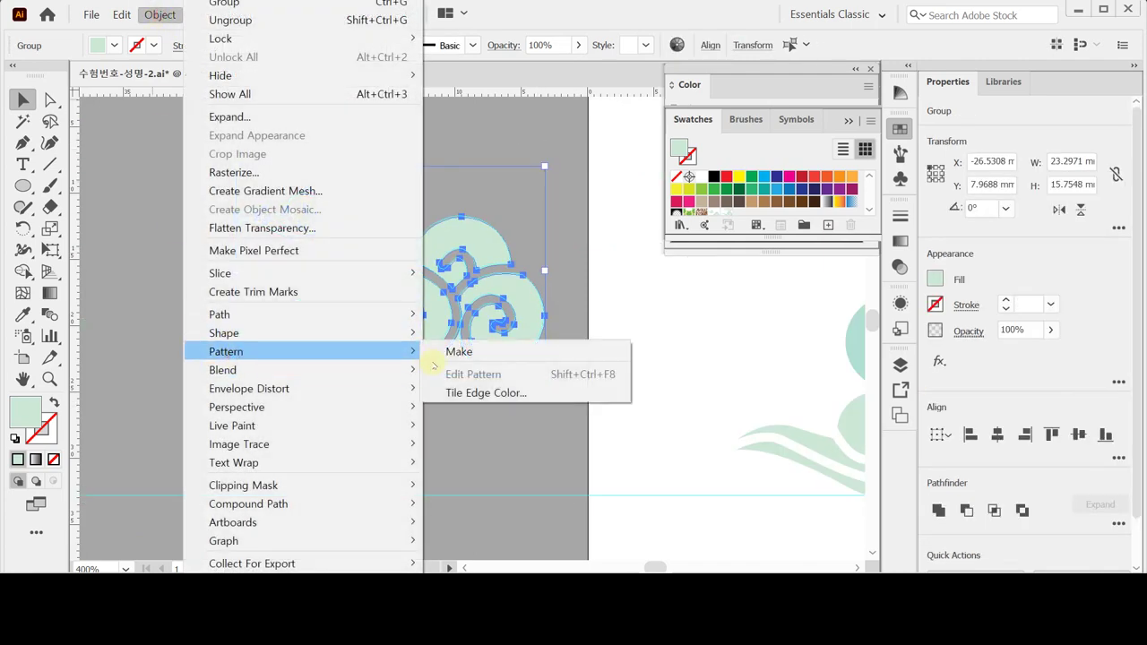
click(448, 351)
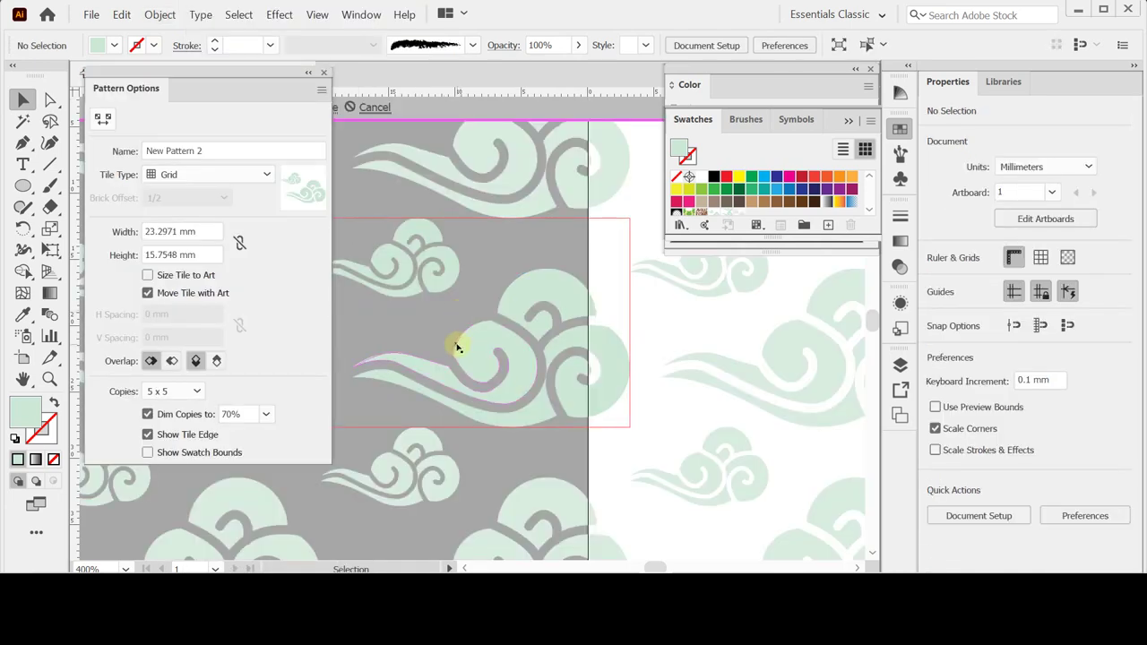
drag(501, 365, 590, 403)
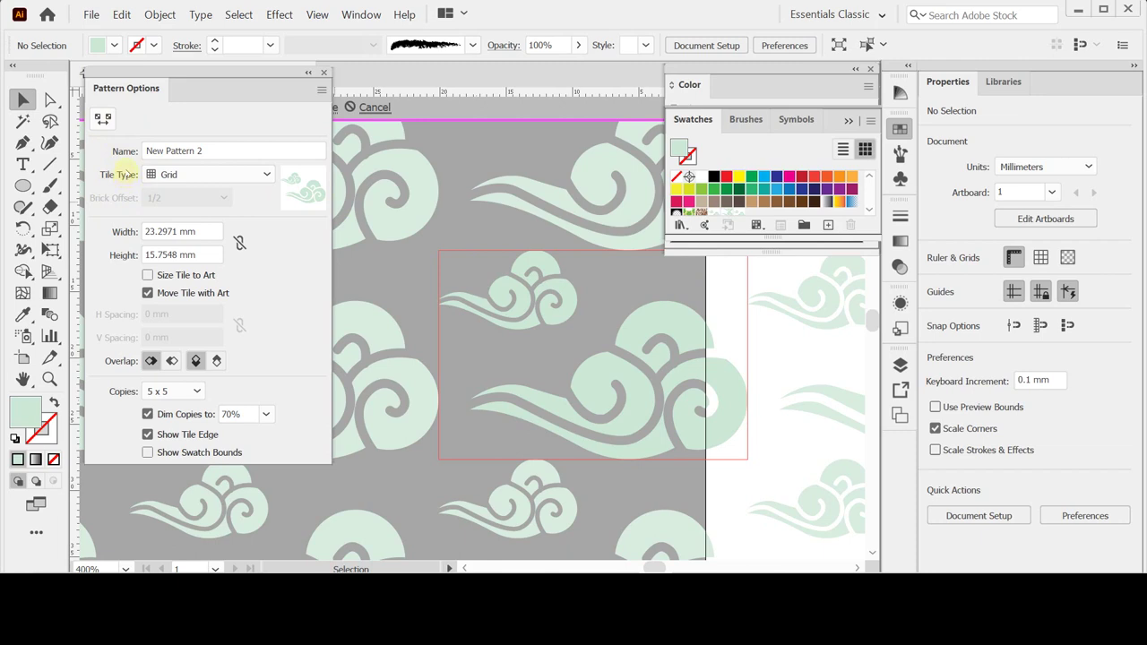
Step: Keep the Grid tile type, name the pattern "구름 문양" and exit pattern editing mode
click(268, 174)
click(268, 174)
click(268, 174)
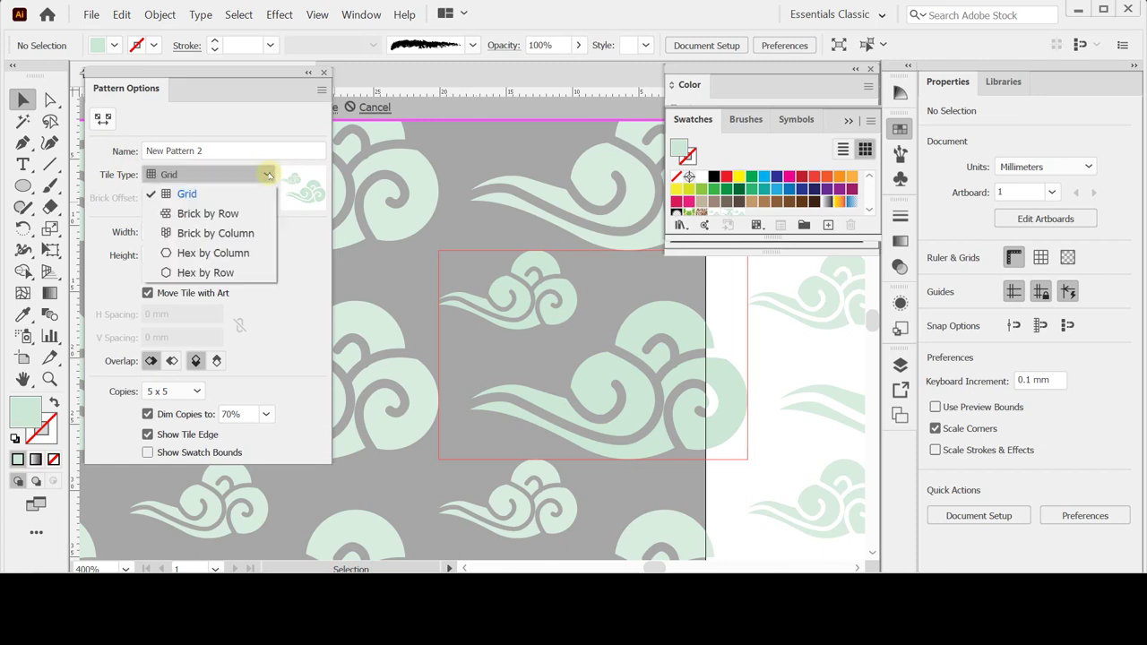
click(267, 174)
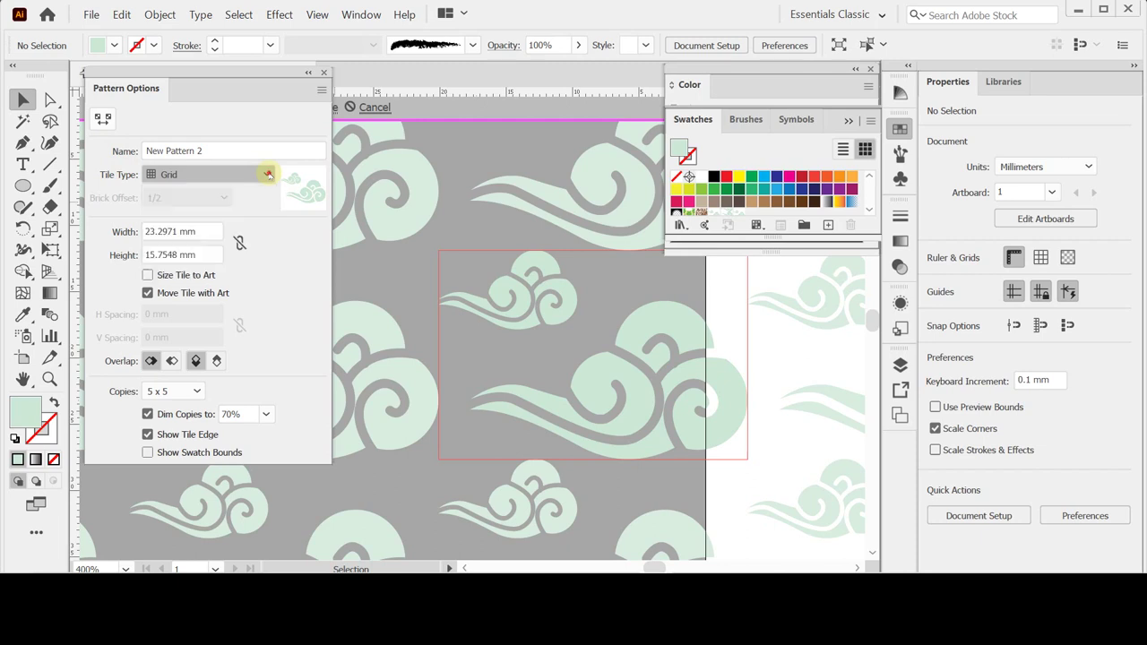
click(225, 153)
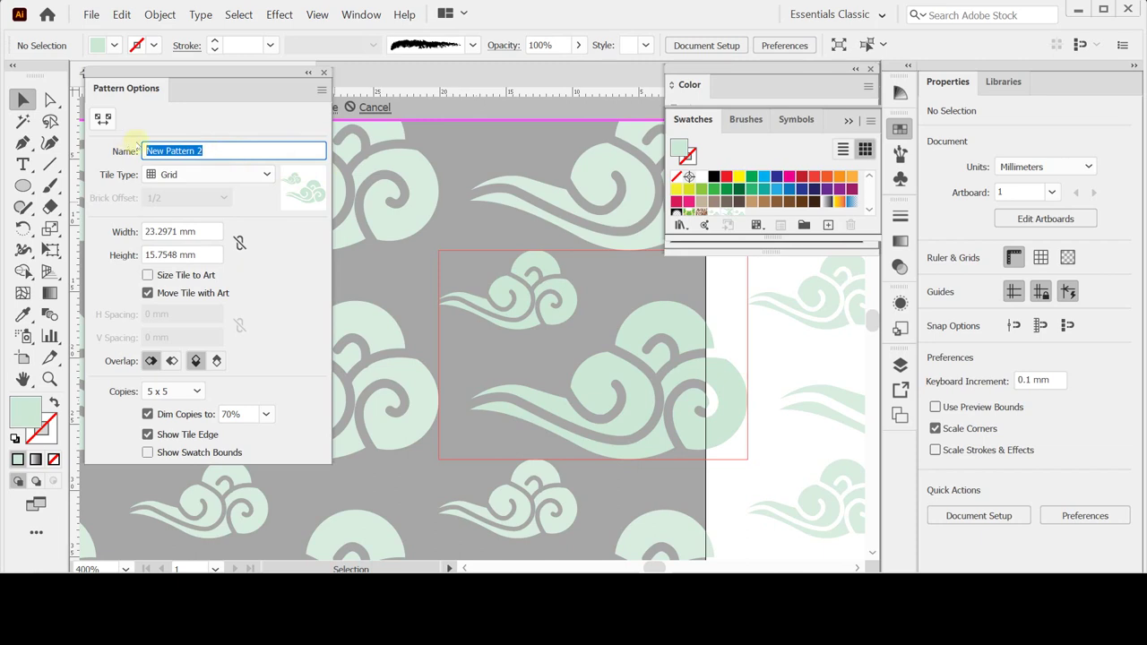
text(구름 문양)
drag(141, 72, 201, 179)
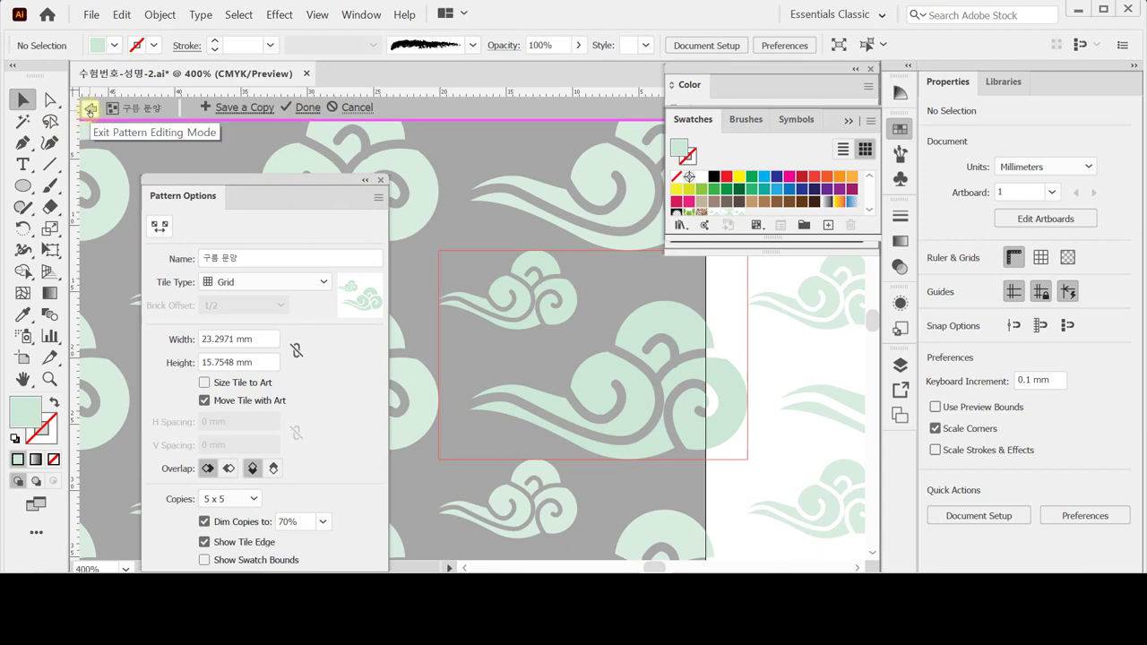
click(90, 110)
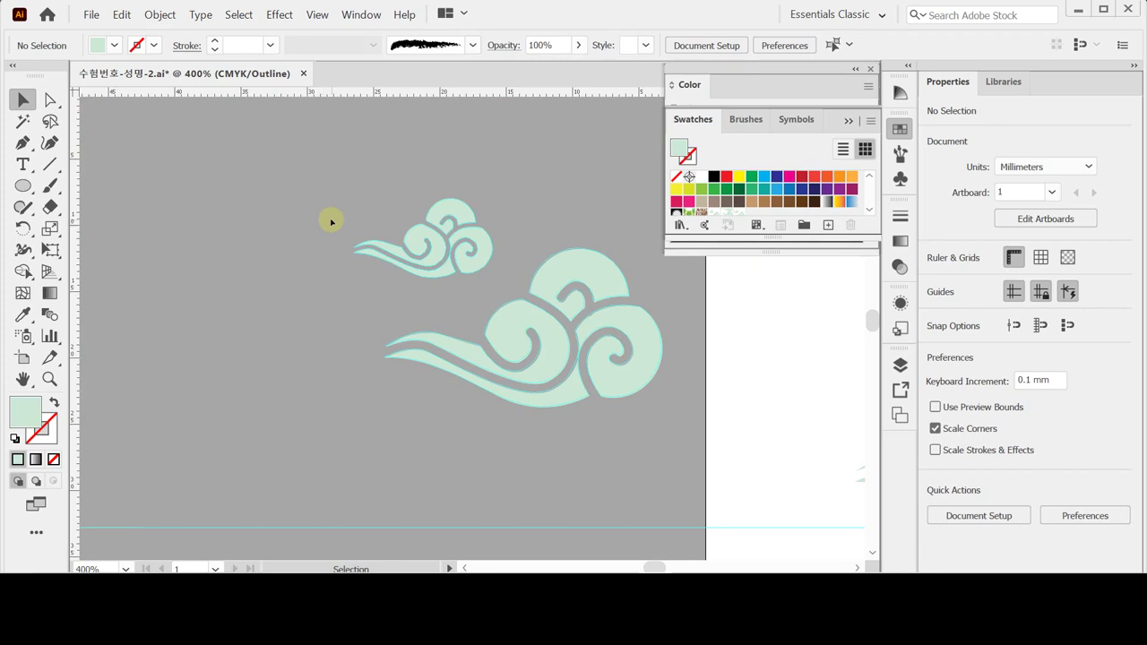
Step: Delete both pale green clouds off the artboard, leaving their guides, and check the saved pattern among the swatches
drag(351, 200, 609, 422)
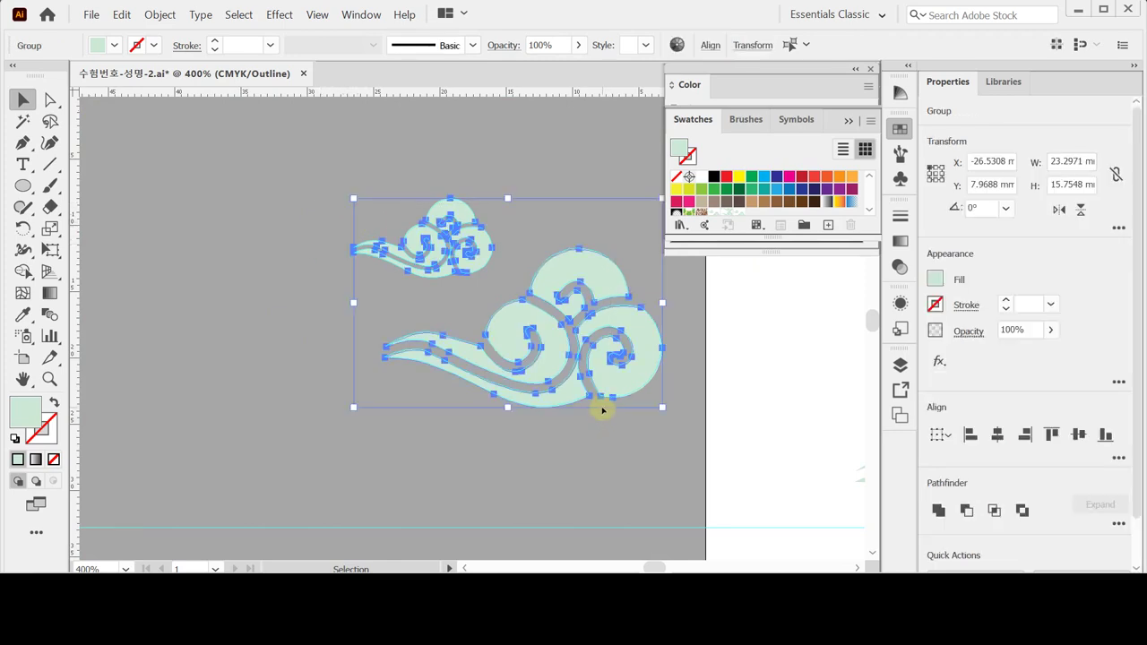
click(599, 408)
drag(619, 371, 319, 320)
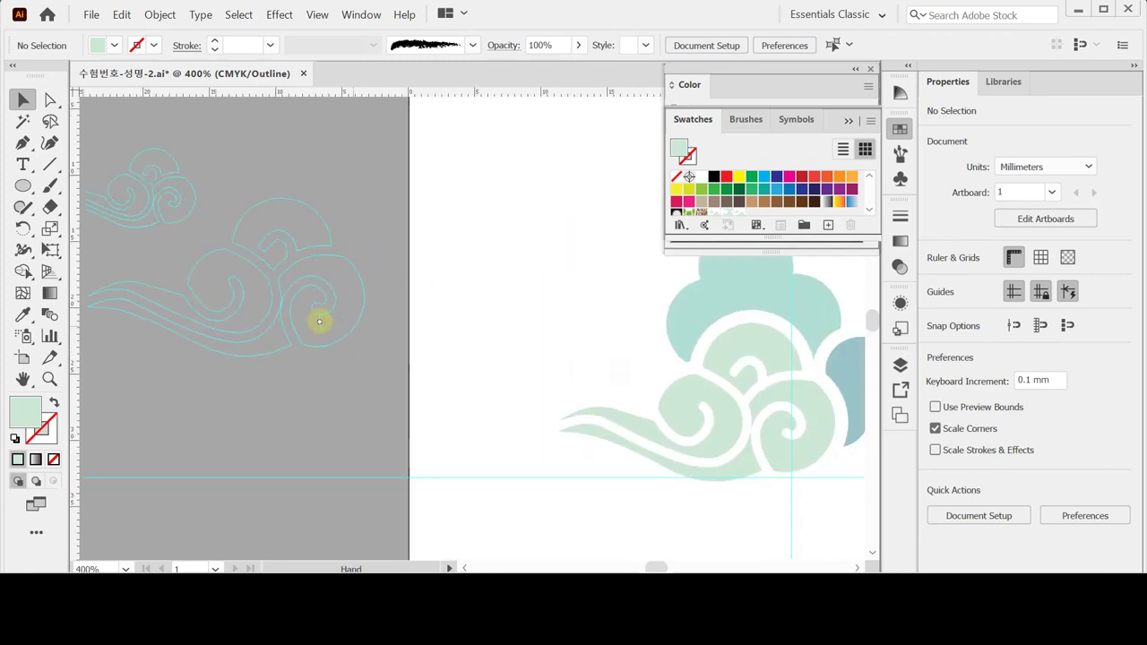
drag(561, 314, 355, 284)
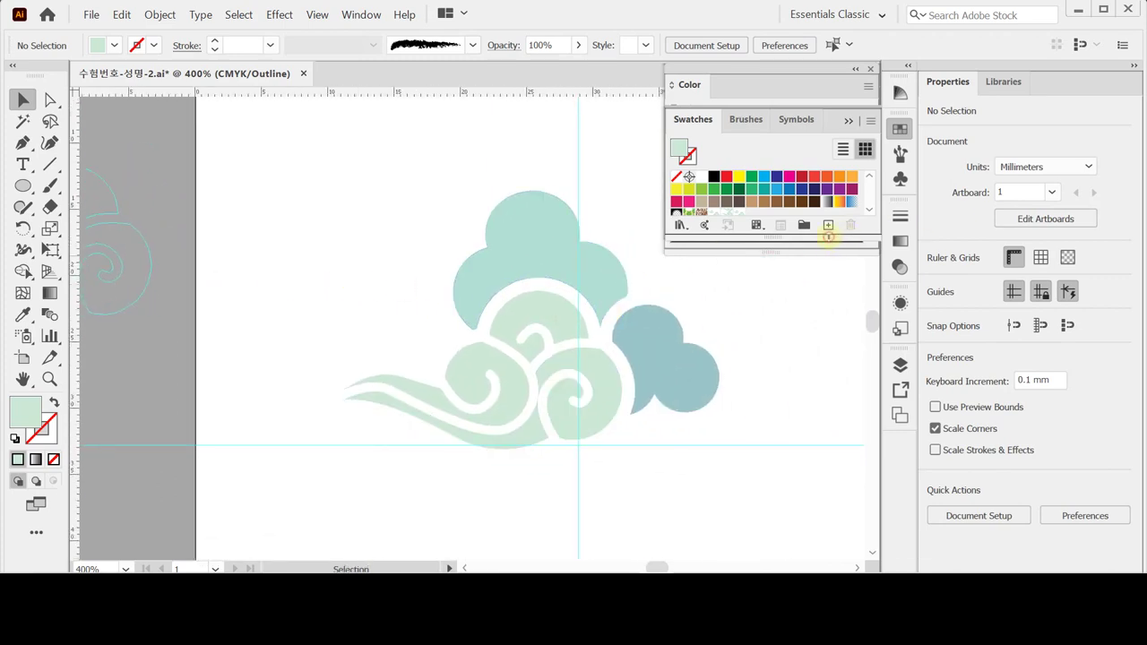
drag(829, 238, 828, 265)
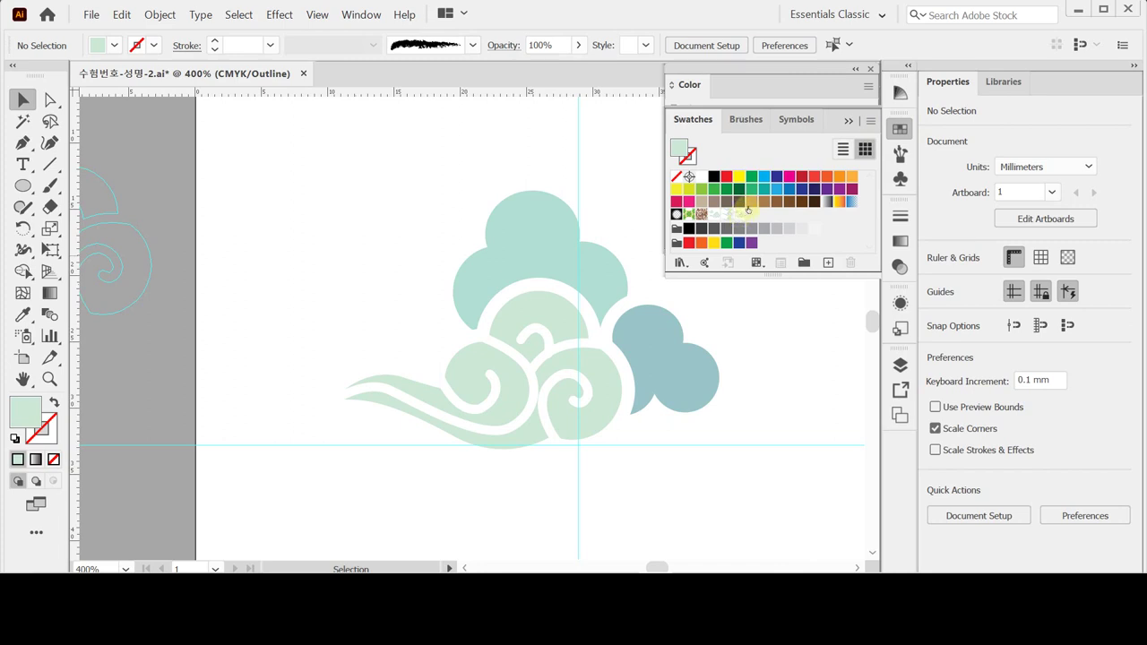
click(901, 128)
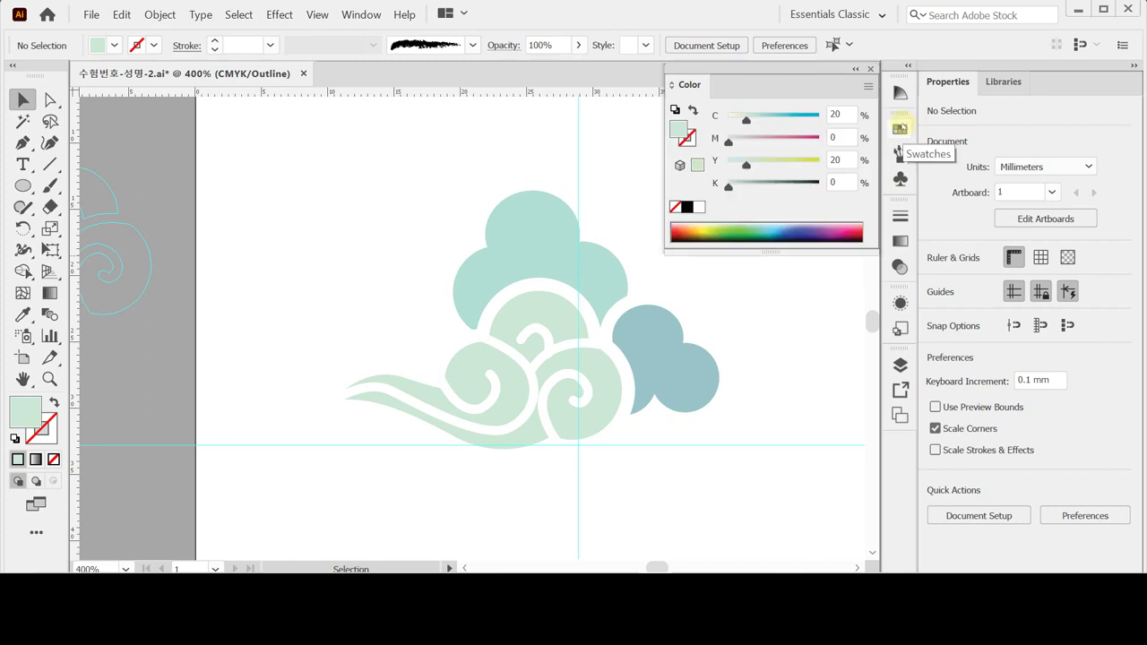
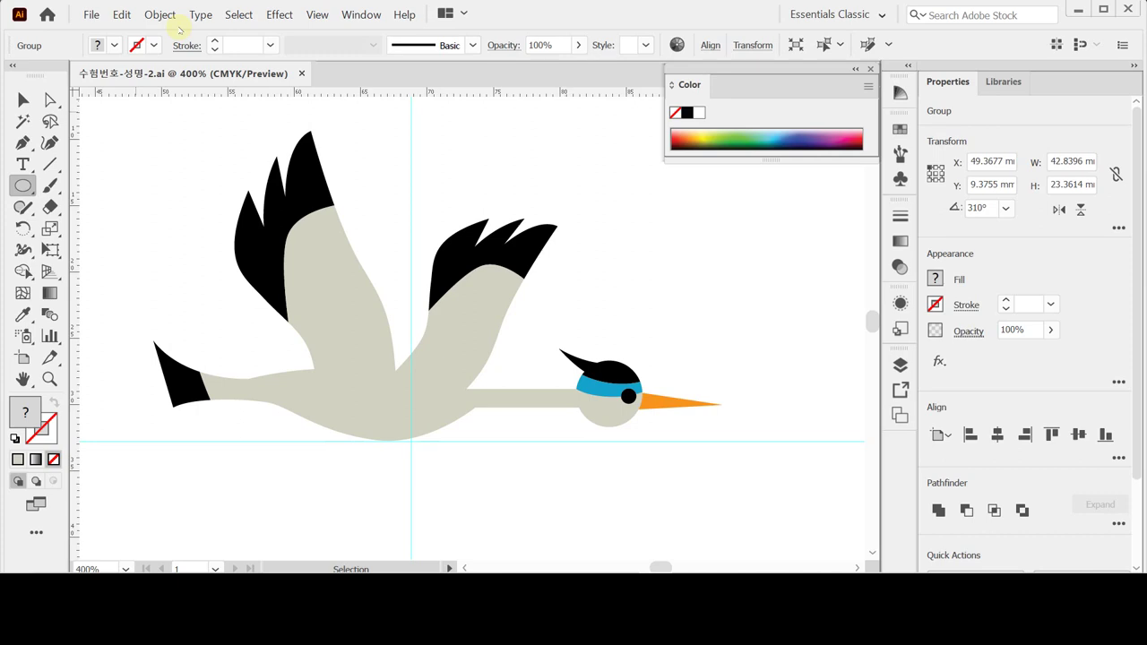
Step: Convert the crane artwork to guides, then hide and show the guides to check the result
key(ctrl+5)
key(ctrl+semicolon)
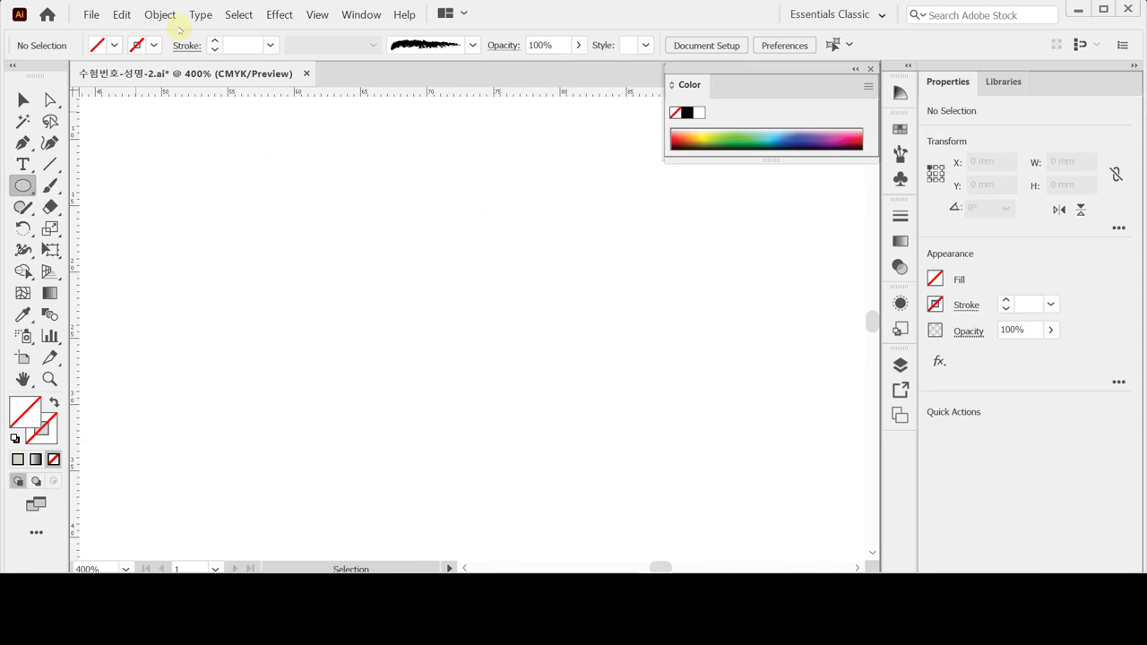
key(ctrl+semicolon)
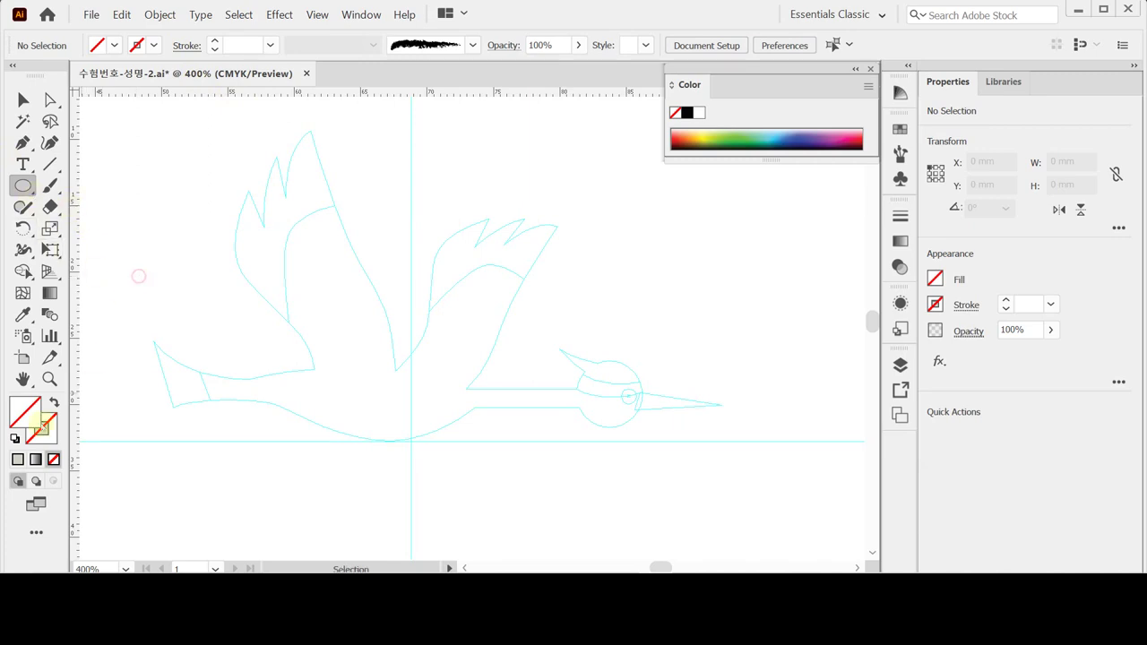
Step: Restore the default fill and stroke and draw a 5 mm circle on the crane's head guide
click(14, 438)
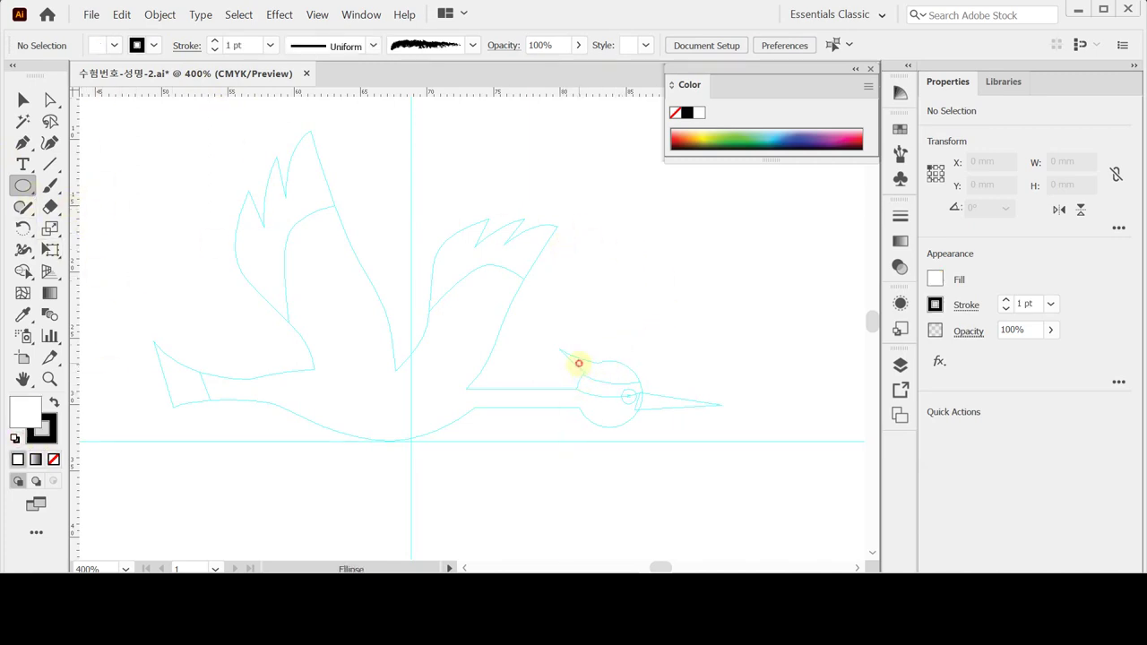
click(578, 363)
click(551, 205)
click(516, 279)
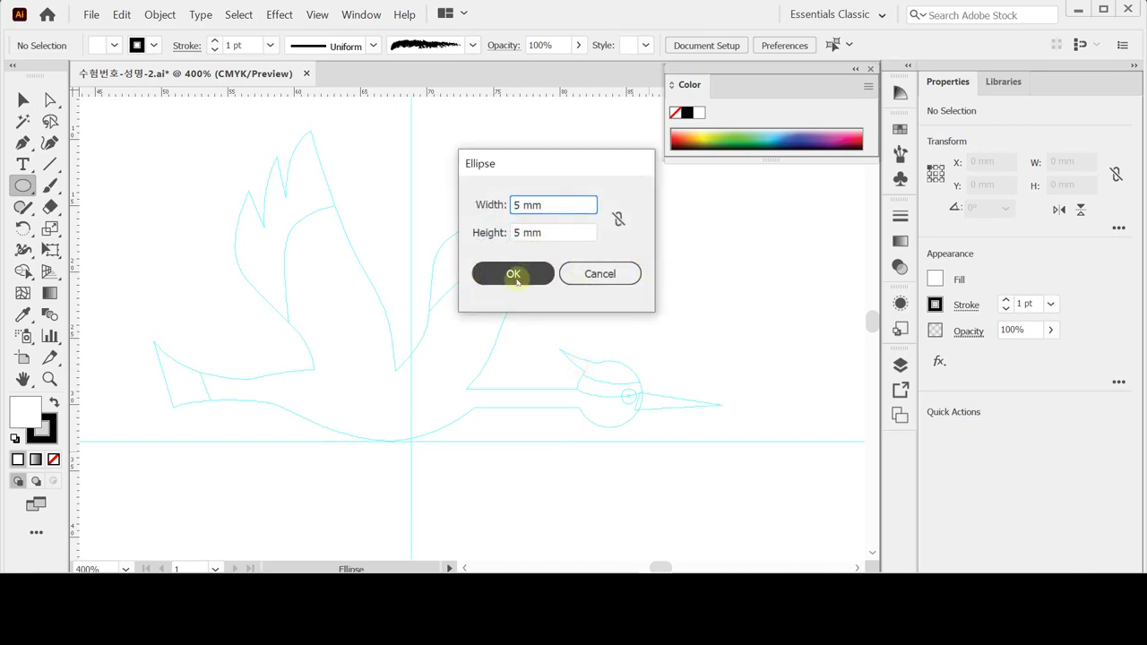
click(520, 277)
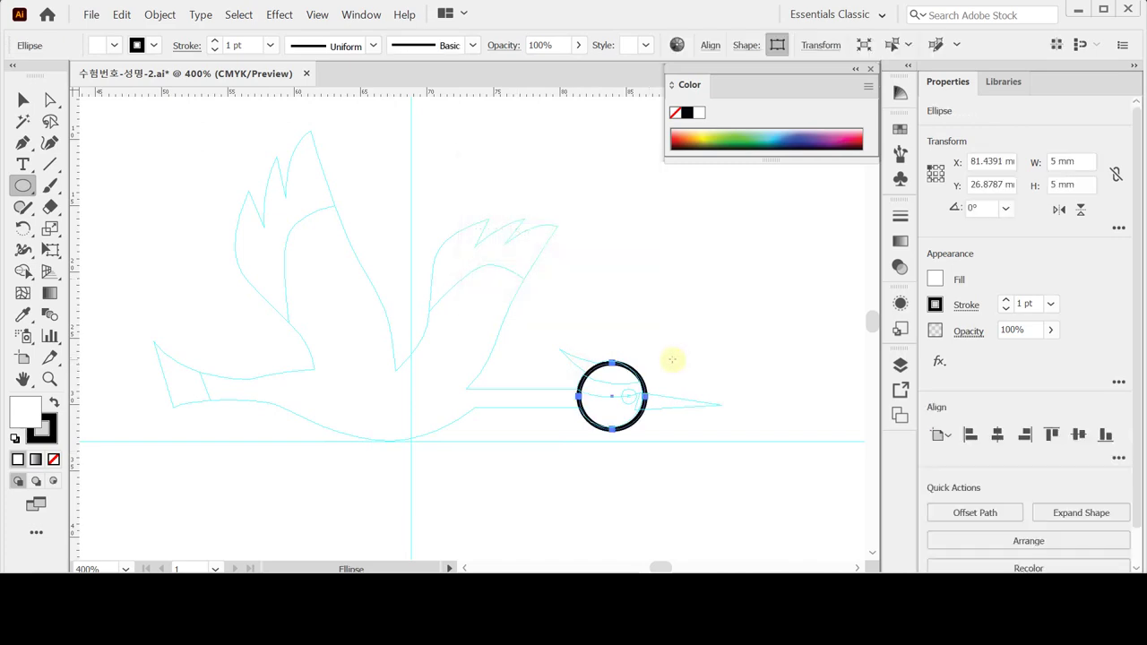
Step: Draw a 10 mm wide, 1.4 mm high rectangle over the crane's neck guide
drag(24, 185, 99, 186)
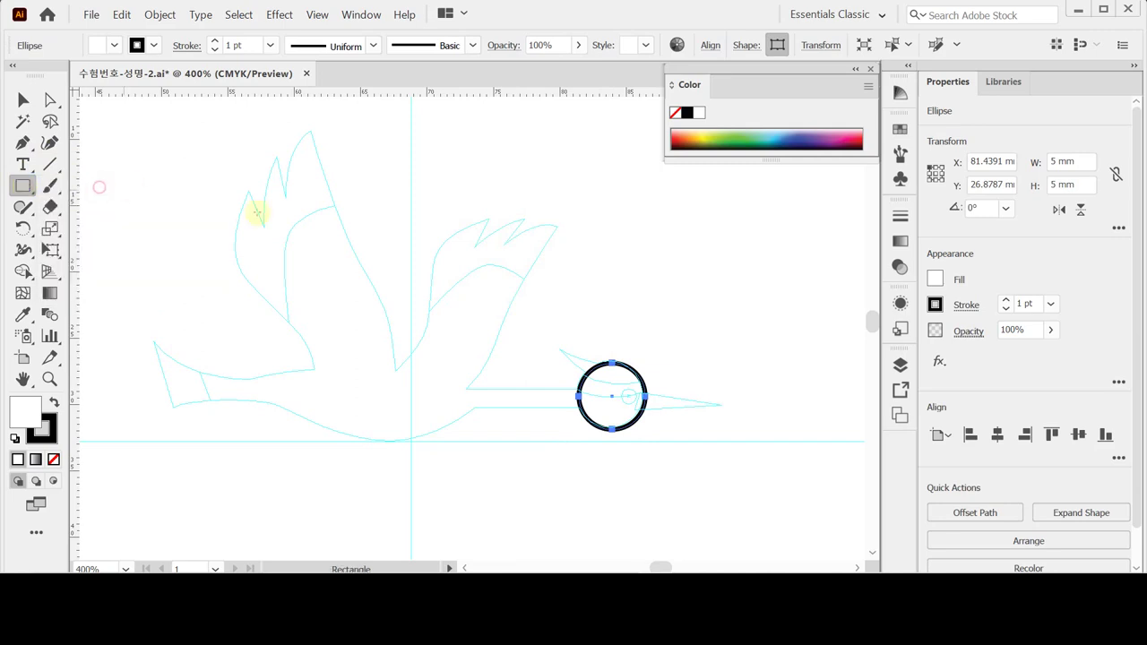
click(455, 389)
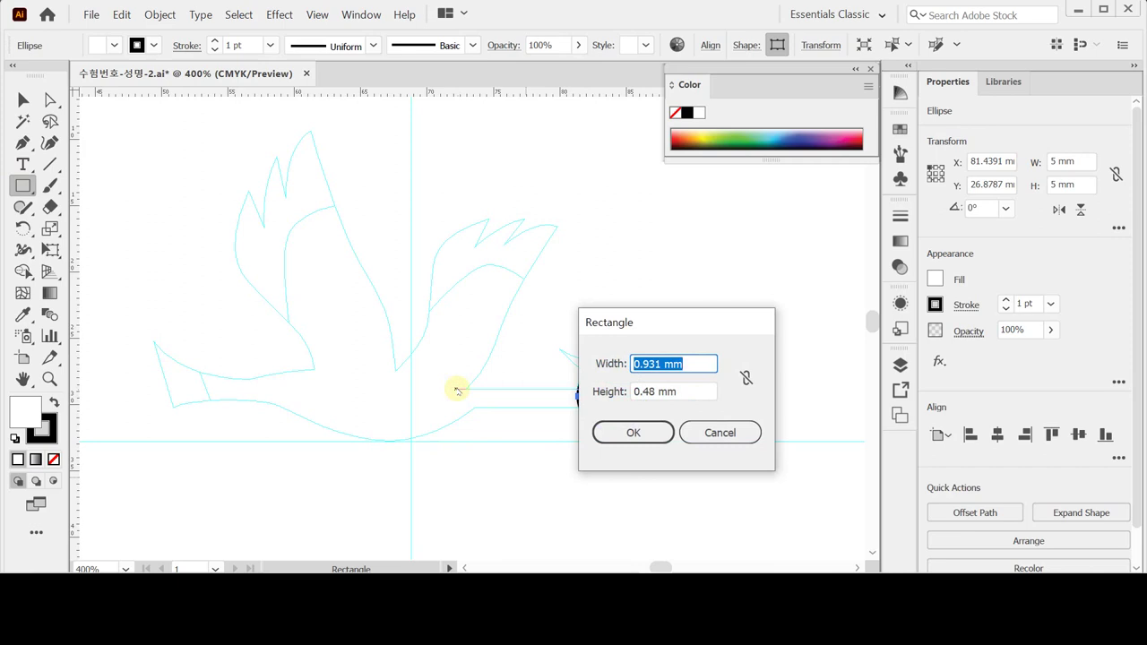
text(10)
key(Tab)
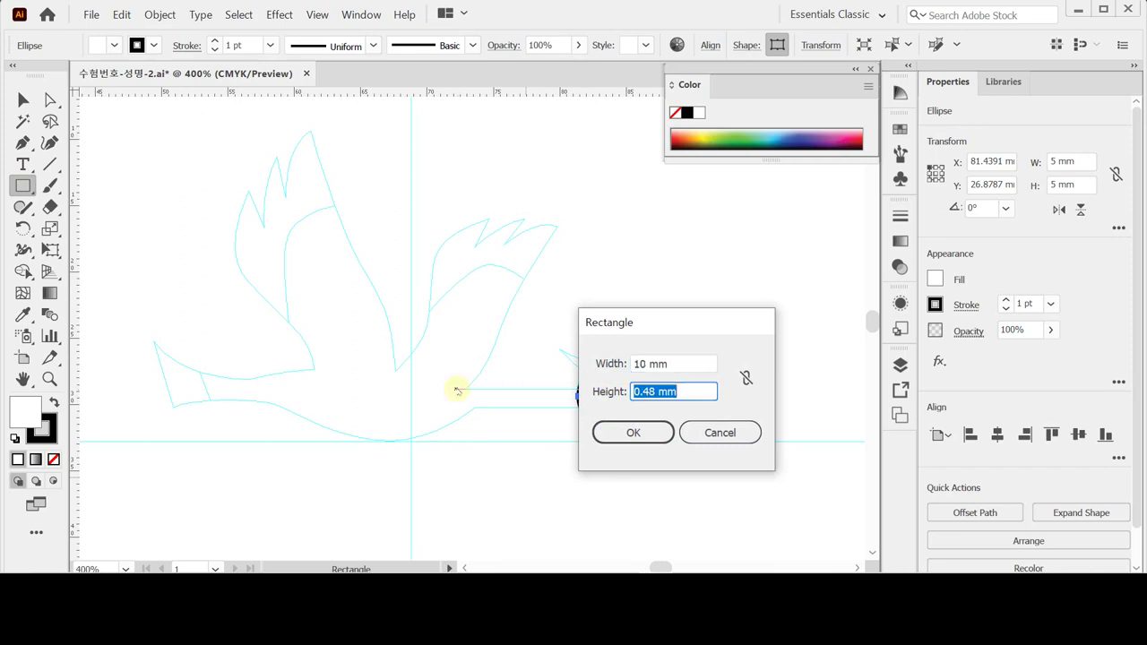
text(1.4)
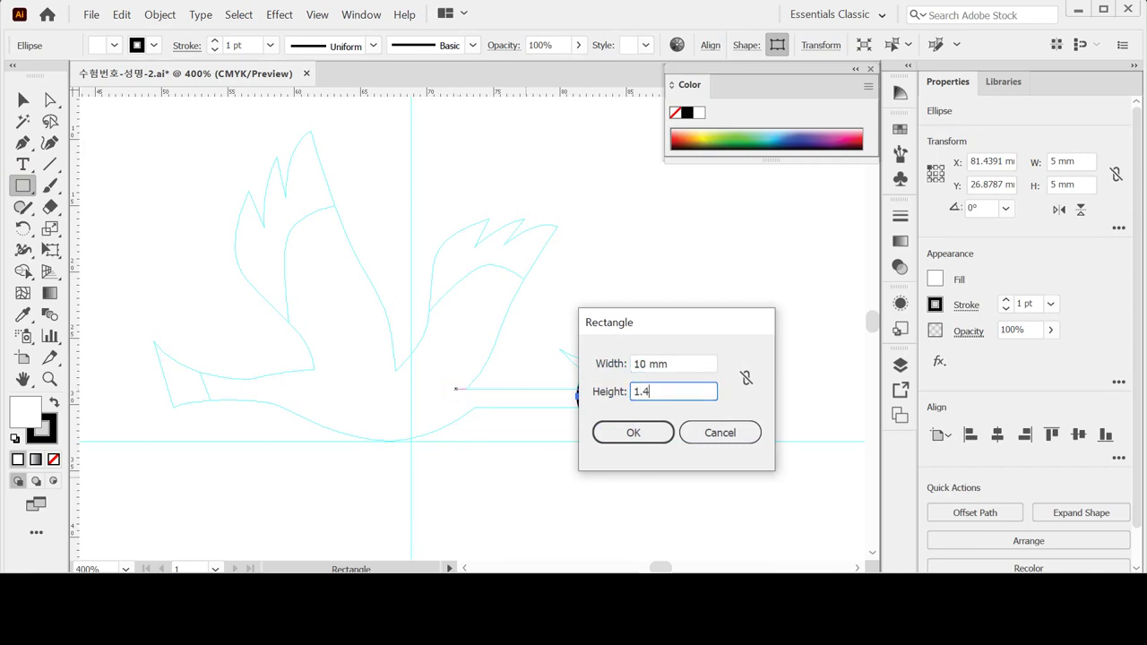
key(Return)
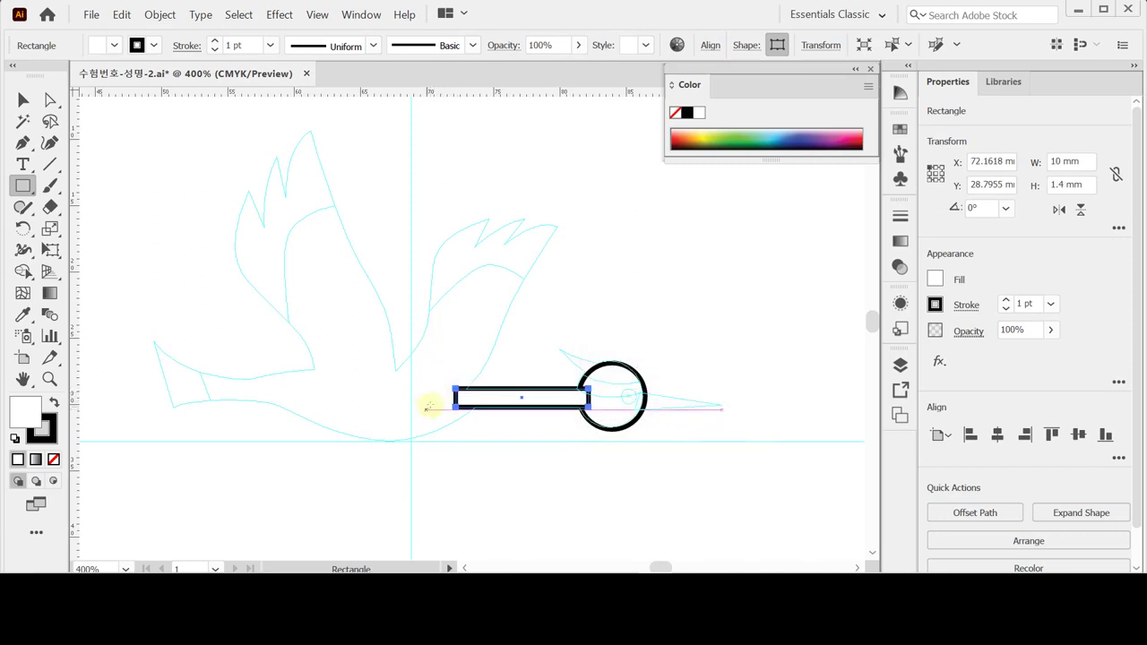
Step: Trace the crane's tail end and belly guide with the Pen tool, from the tail tip to the base of the neck
key(ctrl+shift+a)
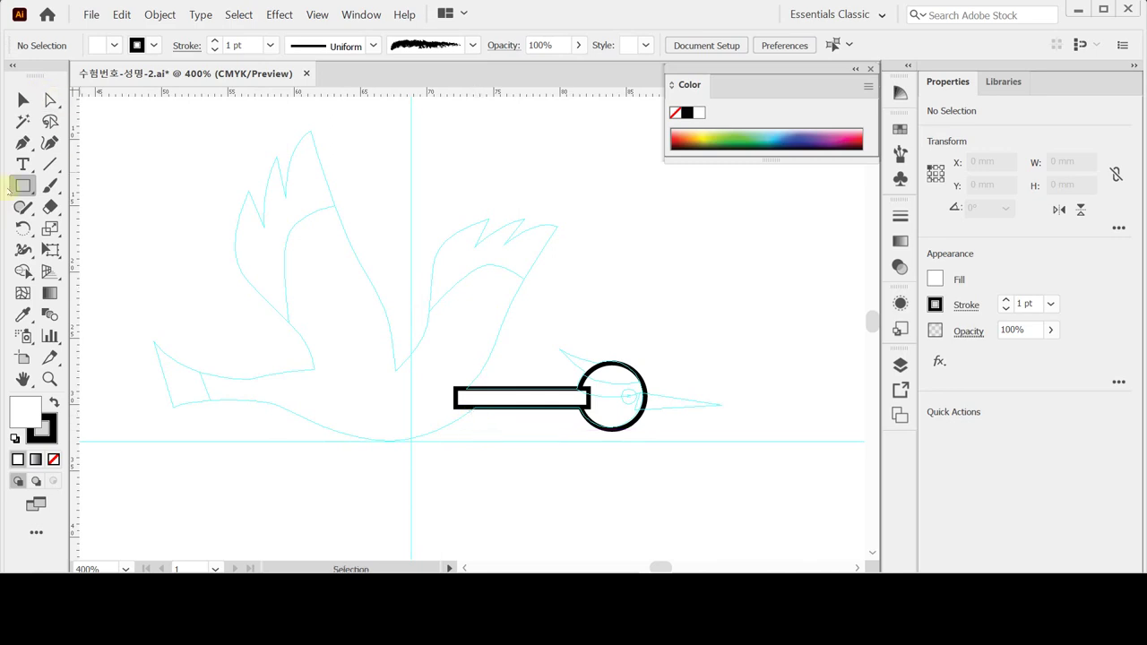
click(23, 142)
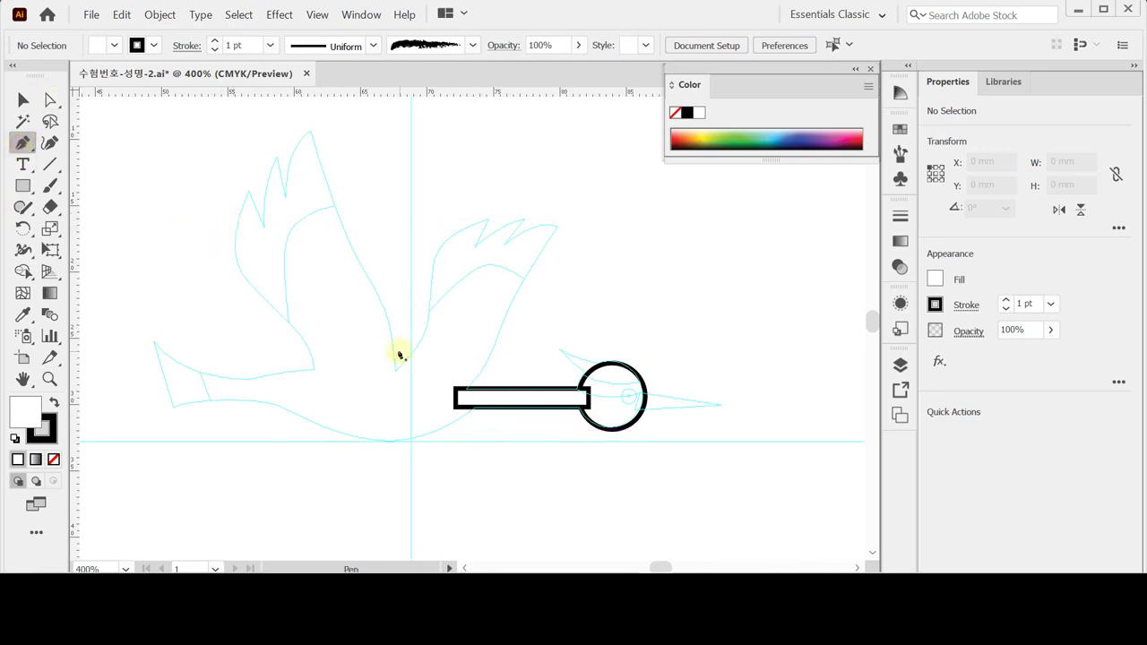
click(415, 422)
drag(415, 302, 486, 349)
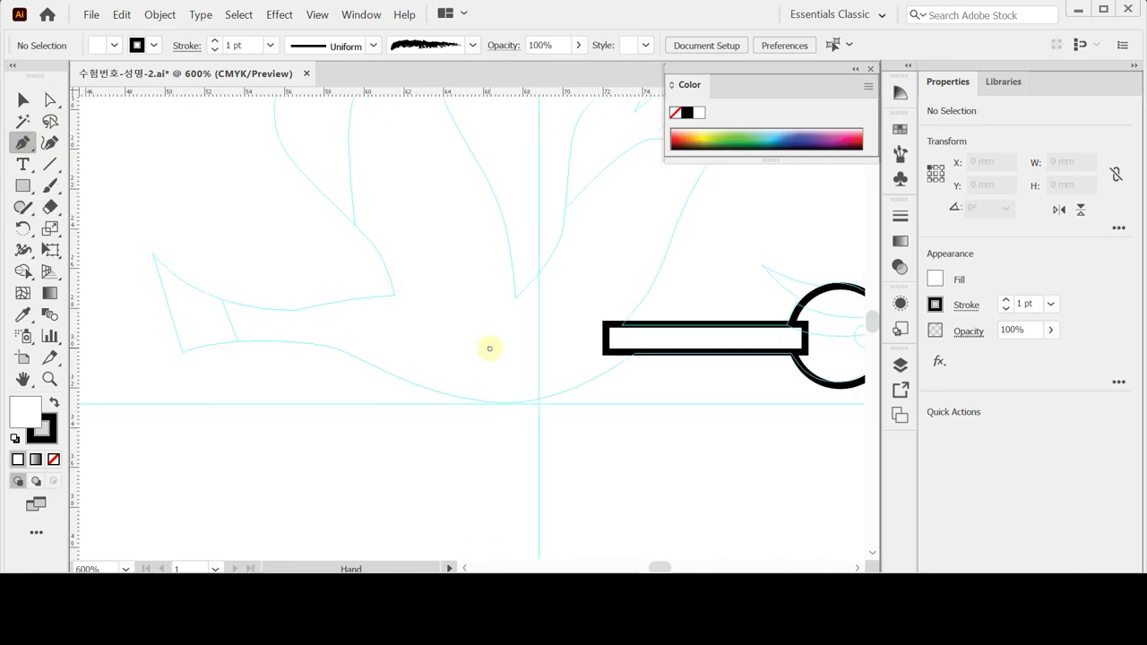
click(152, 254)
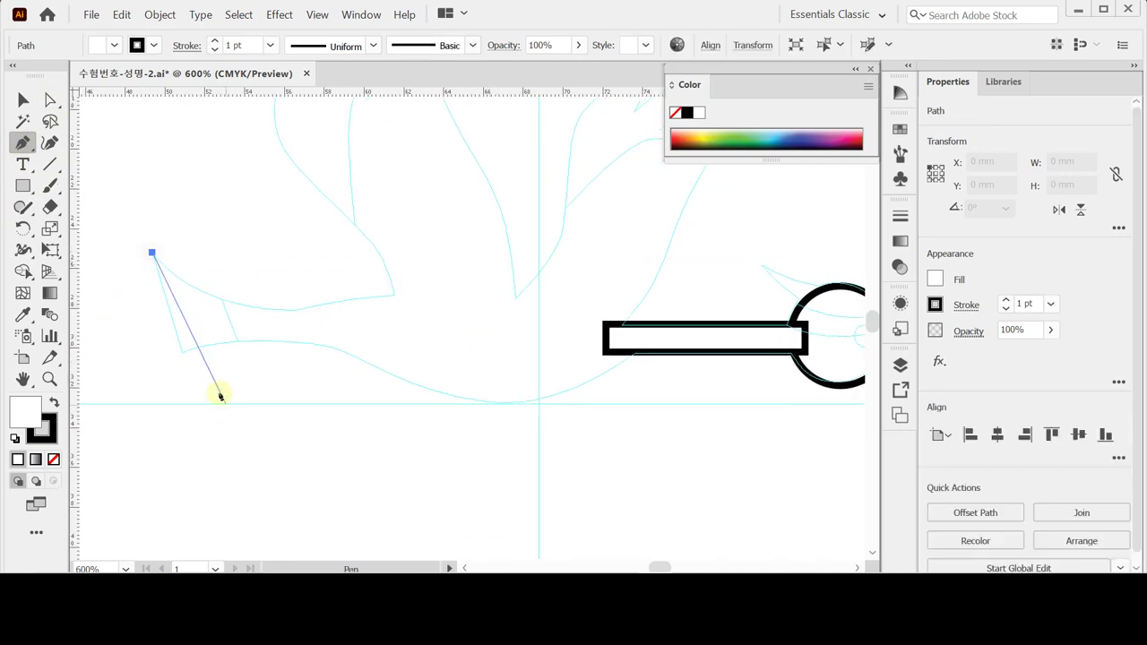
click(181, 352)
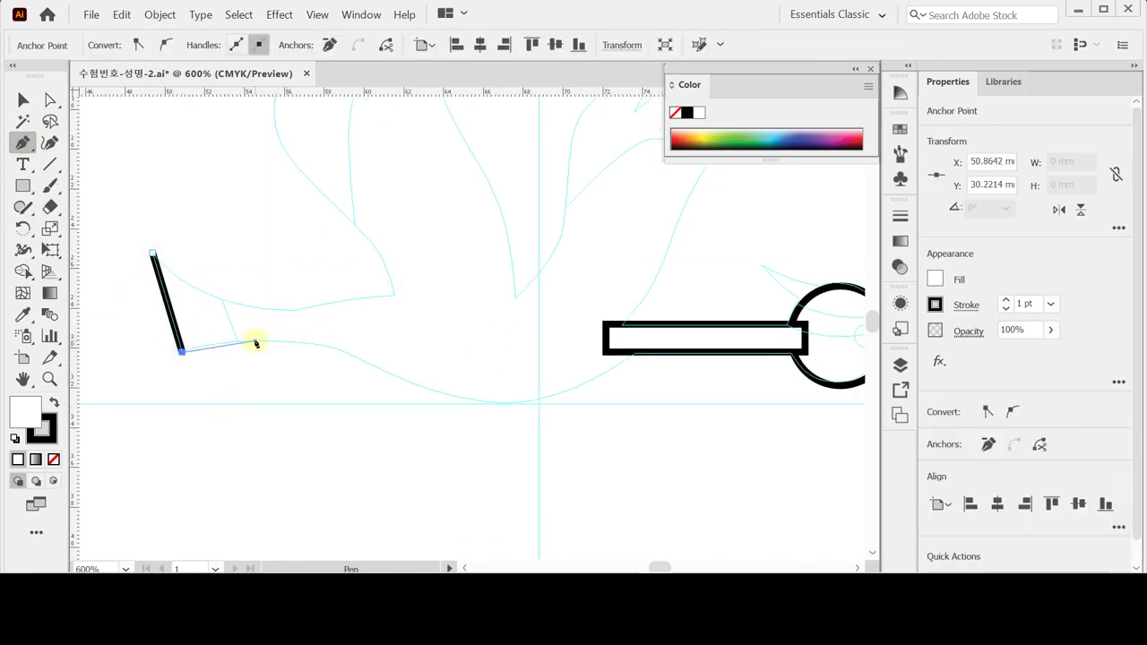
drag(255, 340, 296, 342)
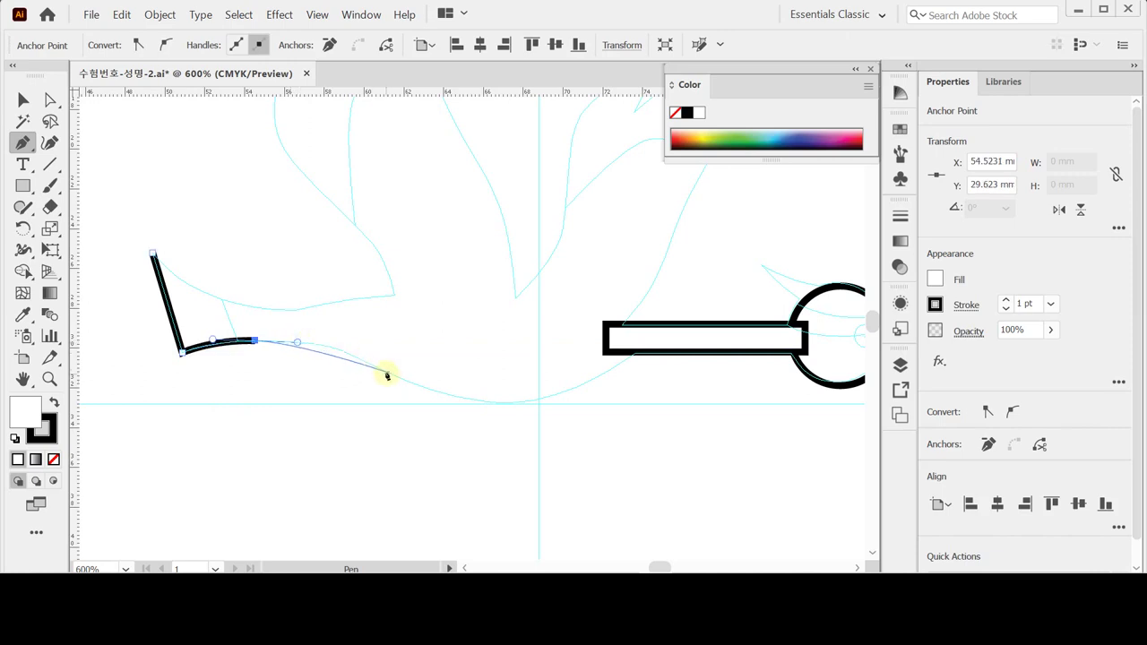
drag(367, 362, 409, 386)
drag(510, 405, 549, 400)
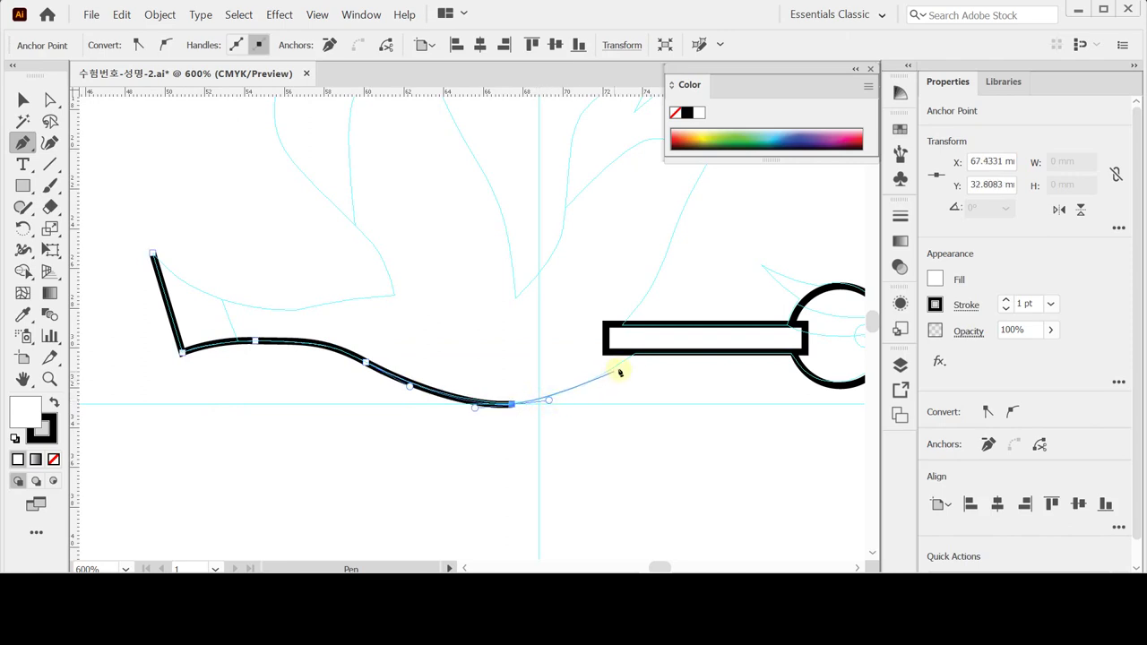
drag(638, 347, 661, 318)
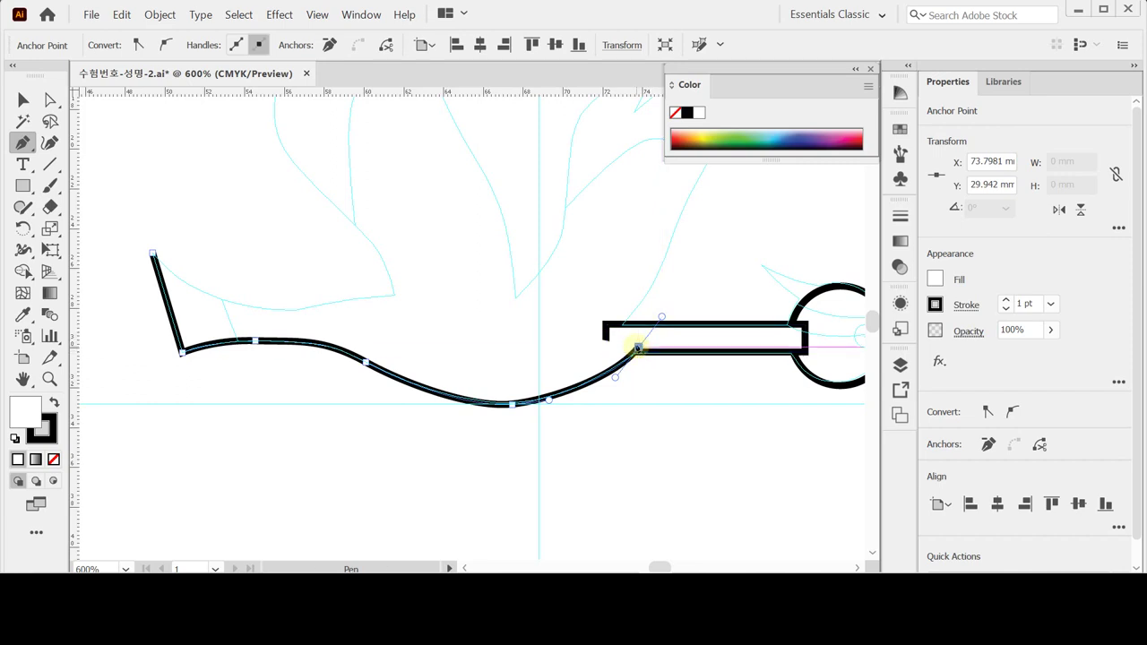
Step: Continue the body path across the neck base and along the crane's back, closing it at the tail tip
click(638, 347)
click(633, 324)
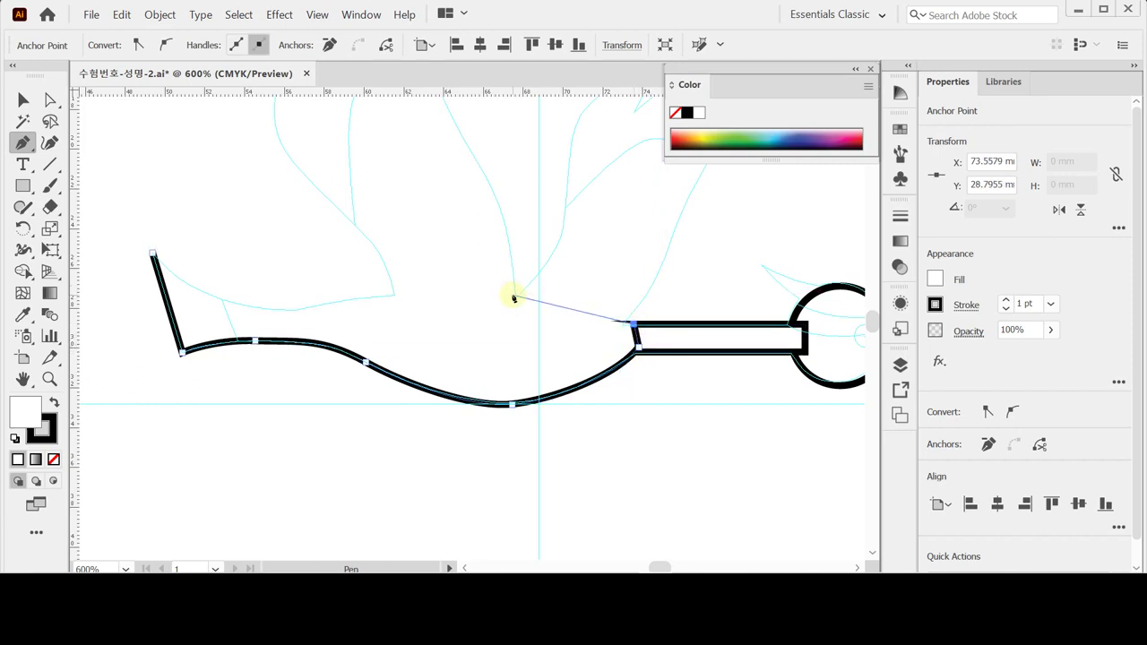
drag(511, 295, 430, 288)
drag(297, 311, 234, 323)
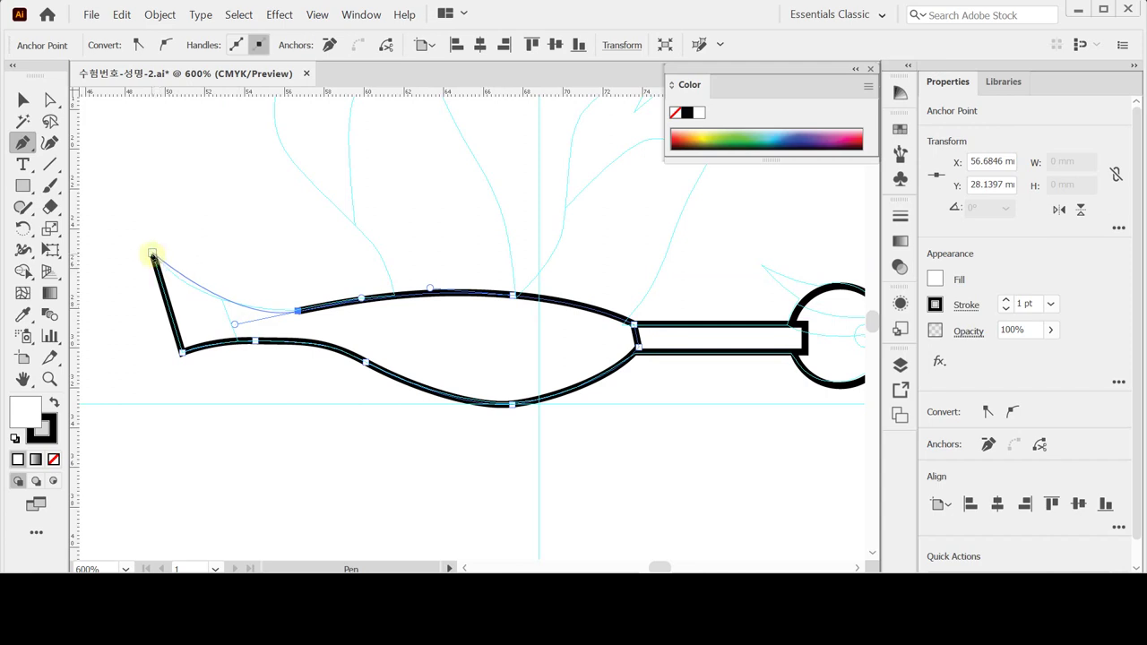
drag(153, 254, 140, 236)
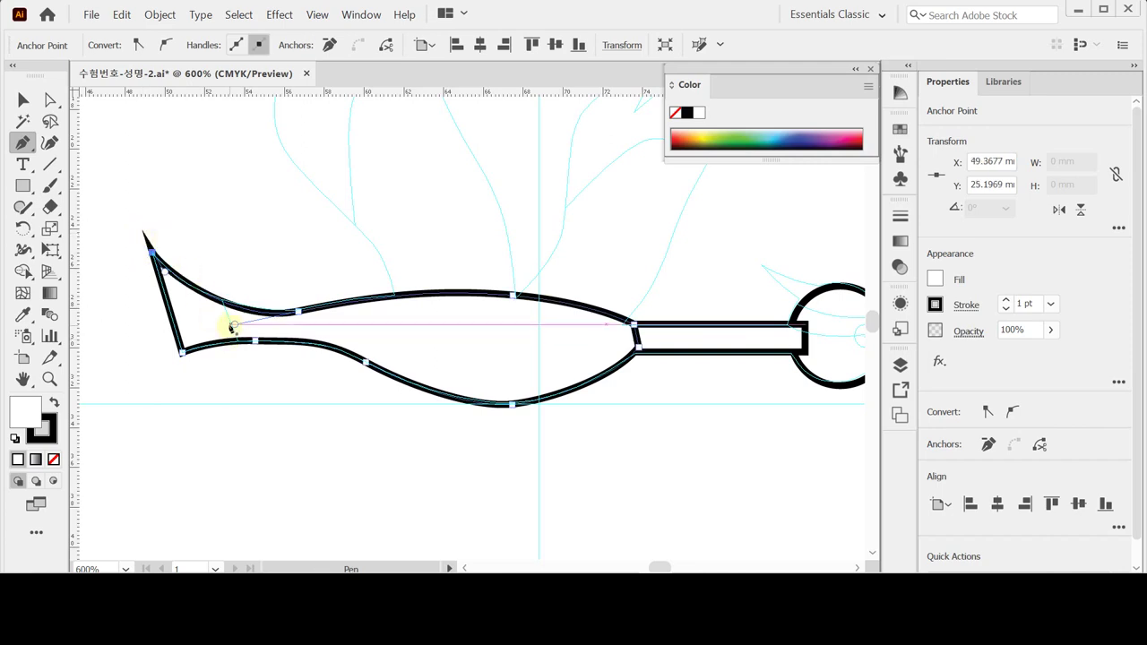
Step: Adjust the back's anchor point near the tail to fit the guide more closely, and deselect the finished body
key(ctrl)
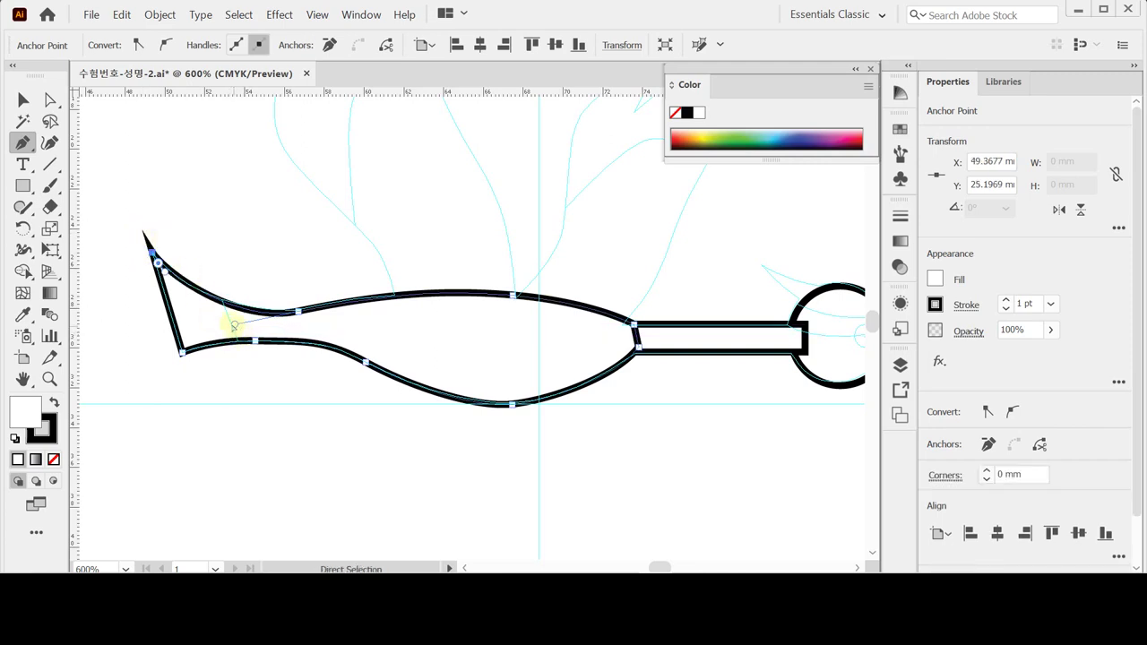
drag(233, 325, 367, 297)
click(296, 312)
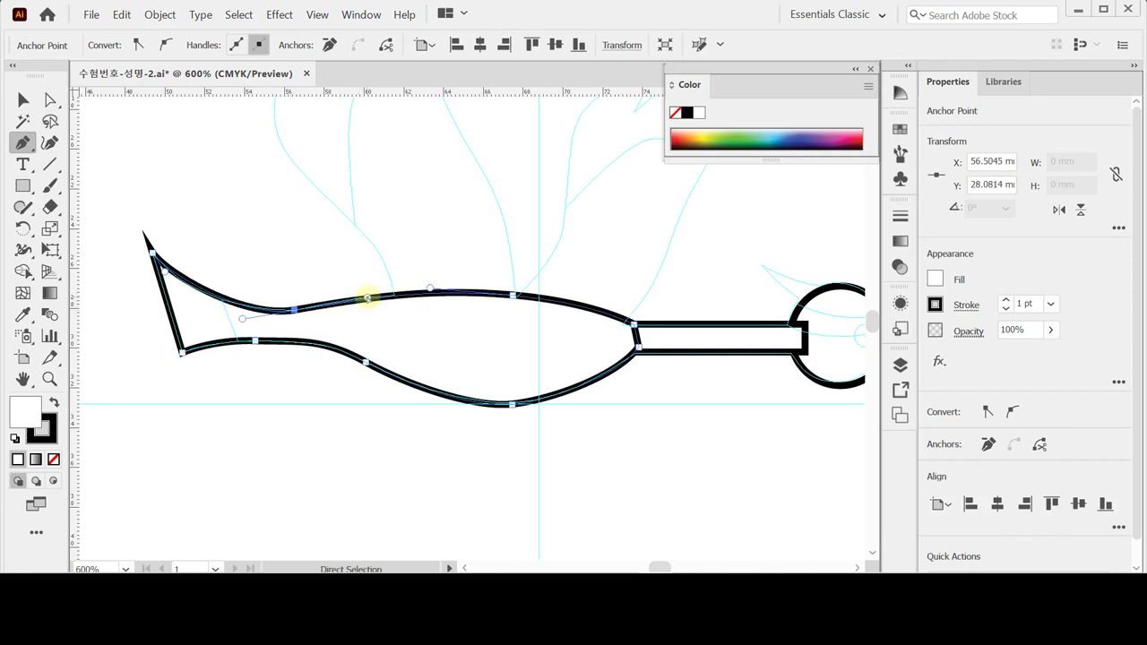
key(ctrl+minus)
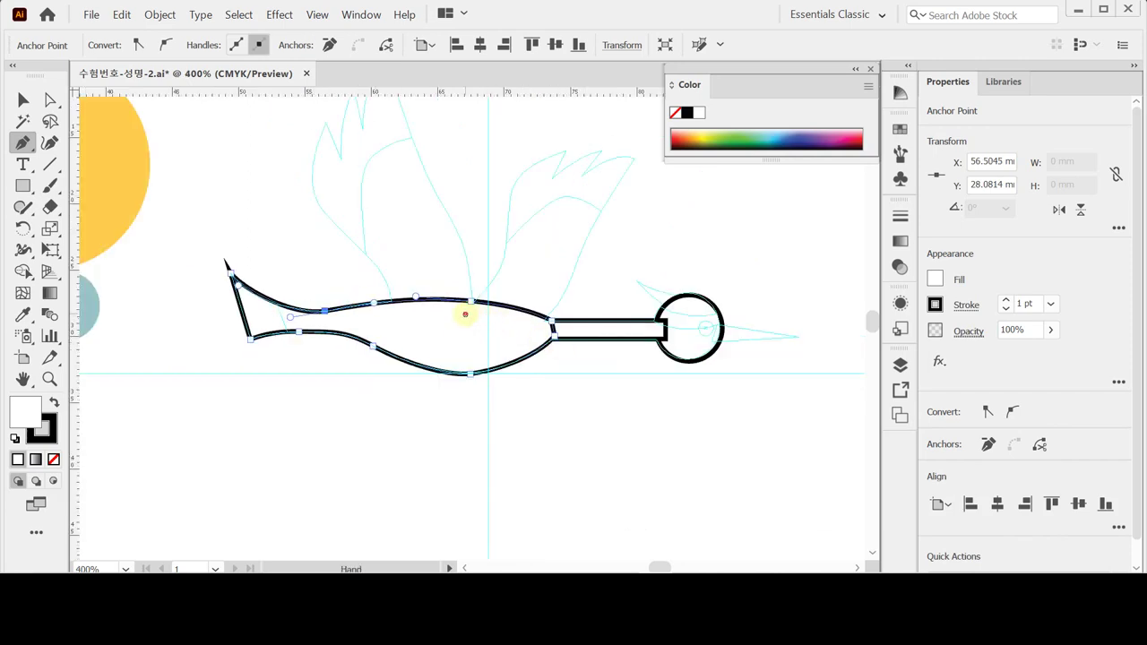
drag(464, 314, 467, 372)
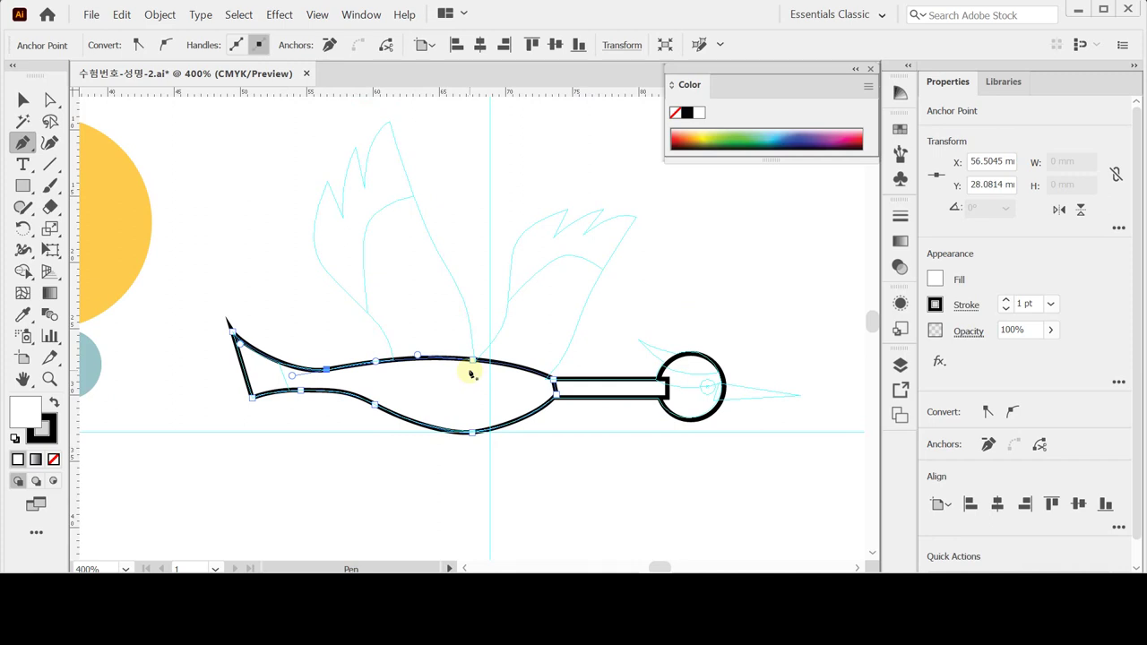
ctrl+click(422, 461)
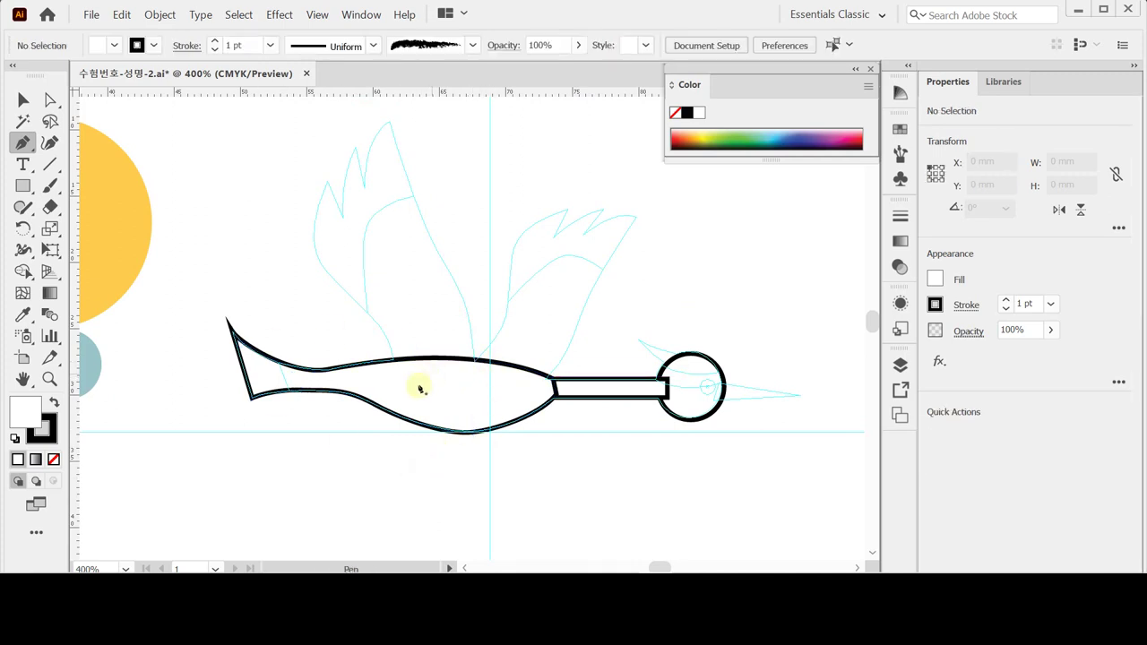
Step: Trace the outer edge of the wing nearest the tail, from inside the body up to its first feather tip
drag(274, 237, 271, 257)
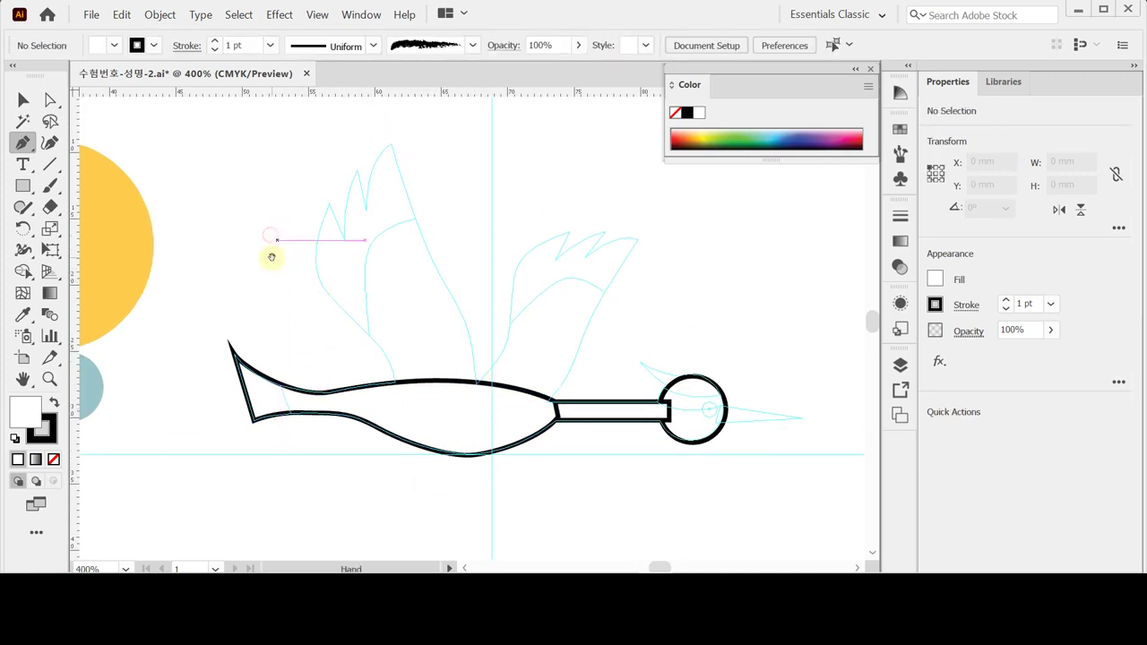
click(395, 408)
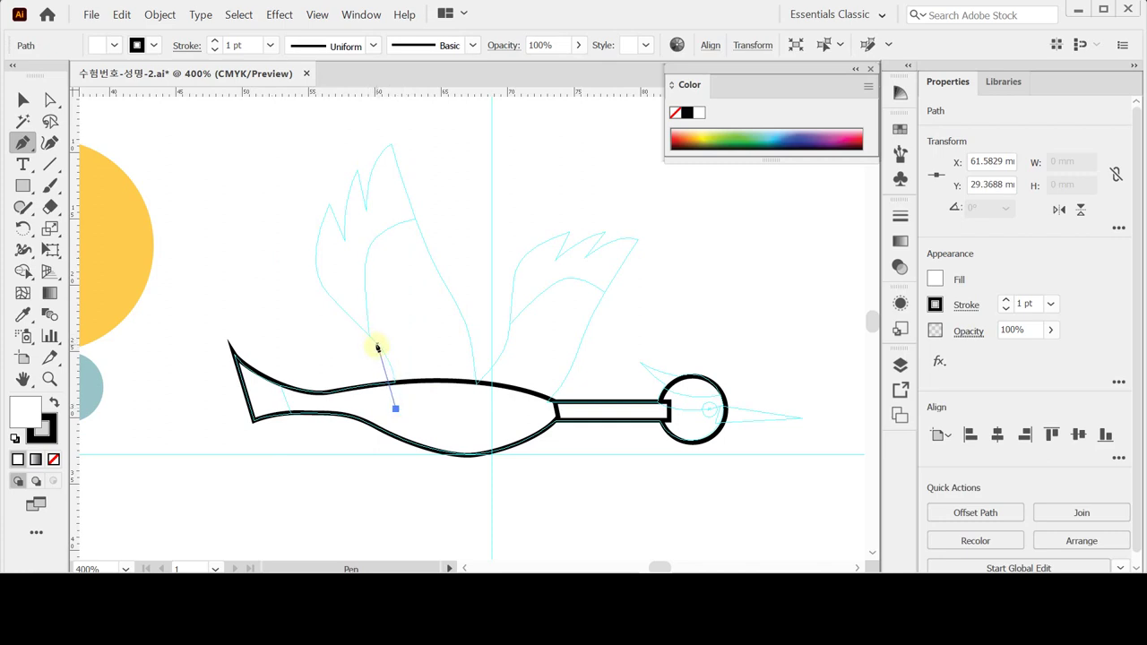
drag(376, 342, 314, 257)
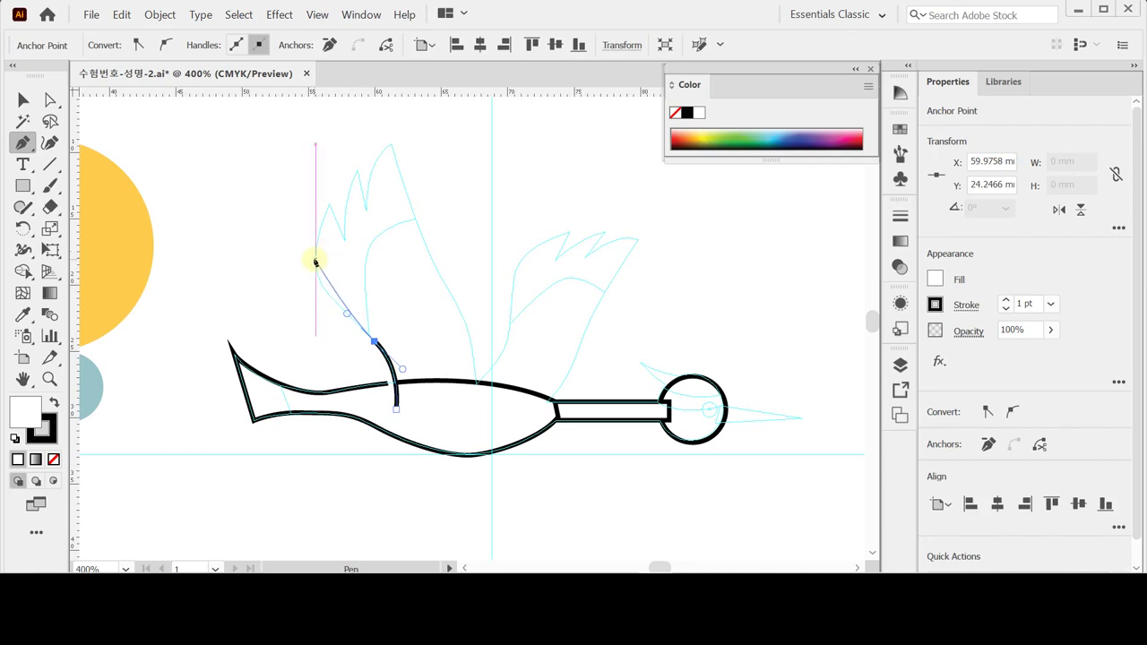
mouse_move(316, 258)
mouse_down()
mouse_move(316, 228)
mouse_move(342, 182)
mouse_up()
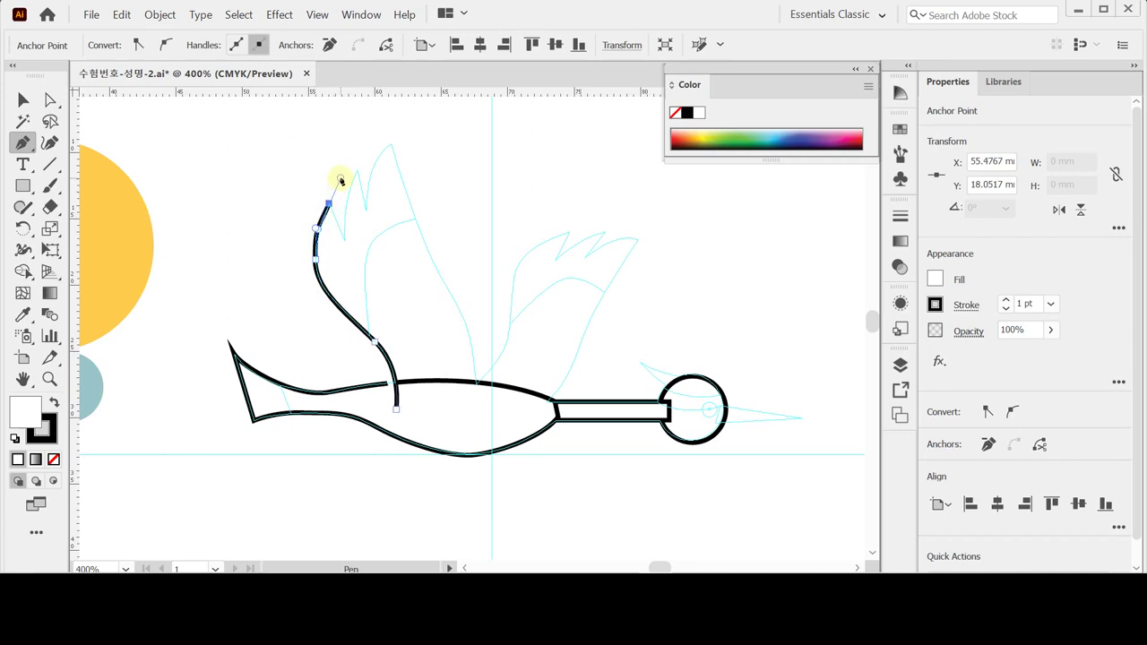
alt+scroll(368, 260, up, 2)
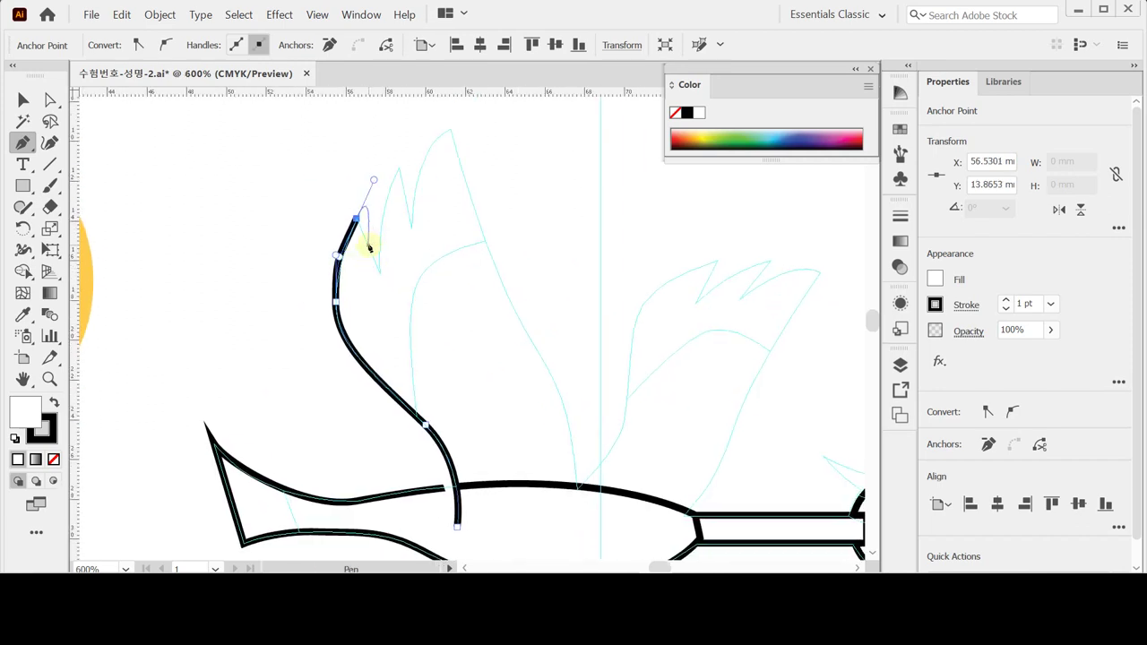
alt+scroll(402, 330, down, 2)
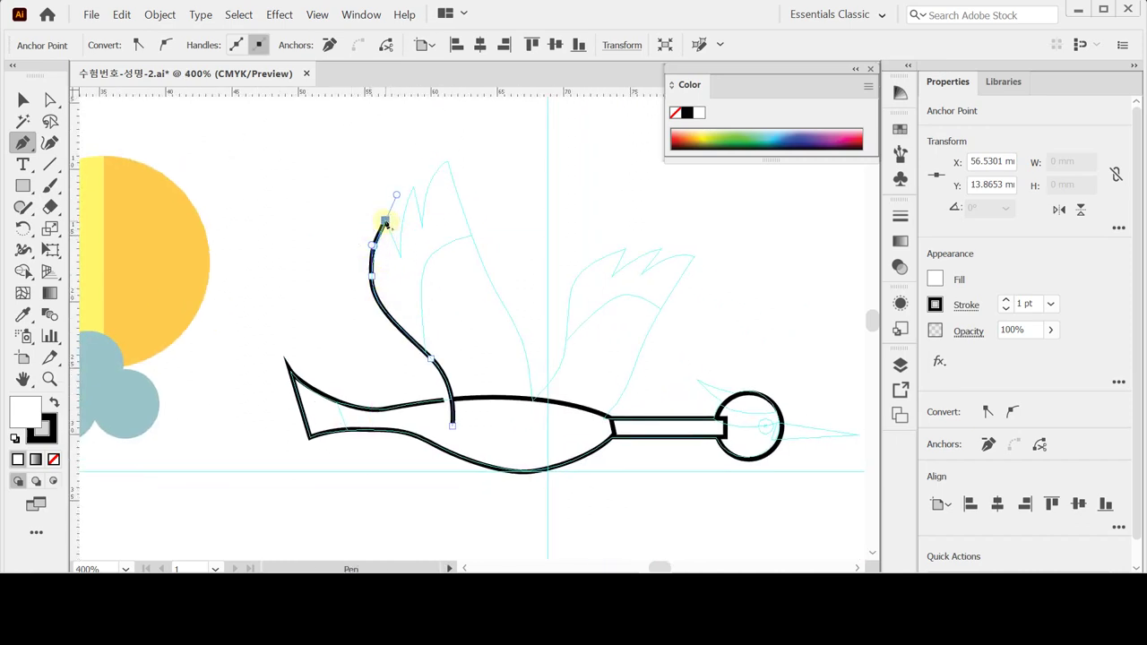
Step: Continue the wing path through the notches and feather tips to the wing's highest point, with sharp corners at the tips
click(385, 221)
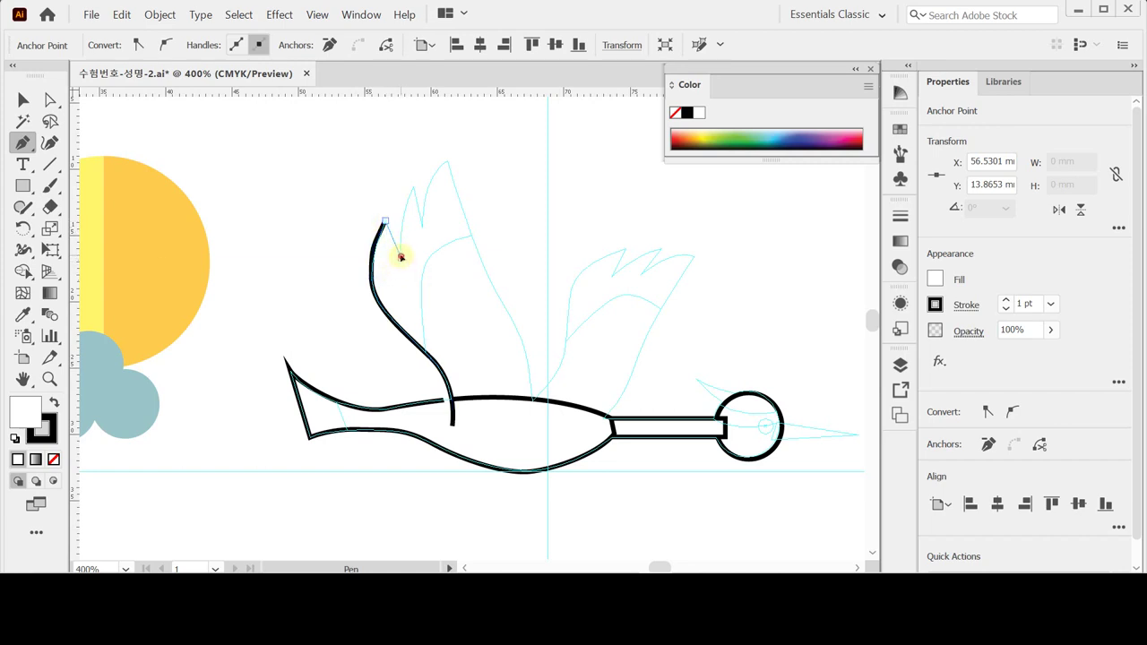
click(400, 258)
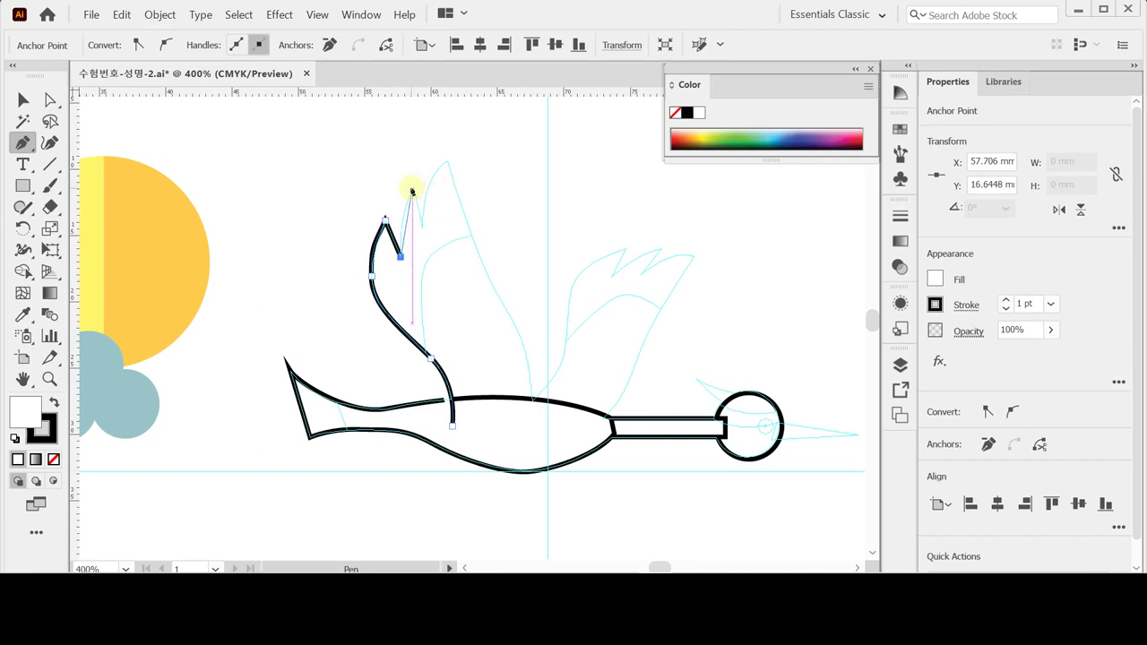
drag(412, 189, 436, 141)
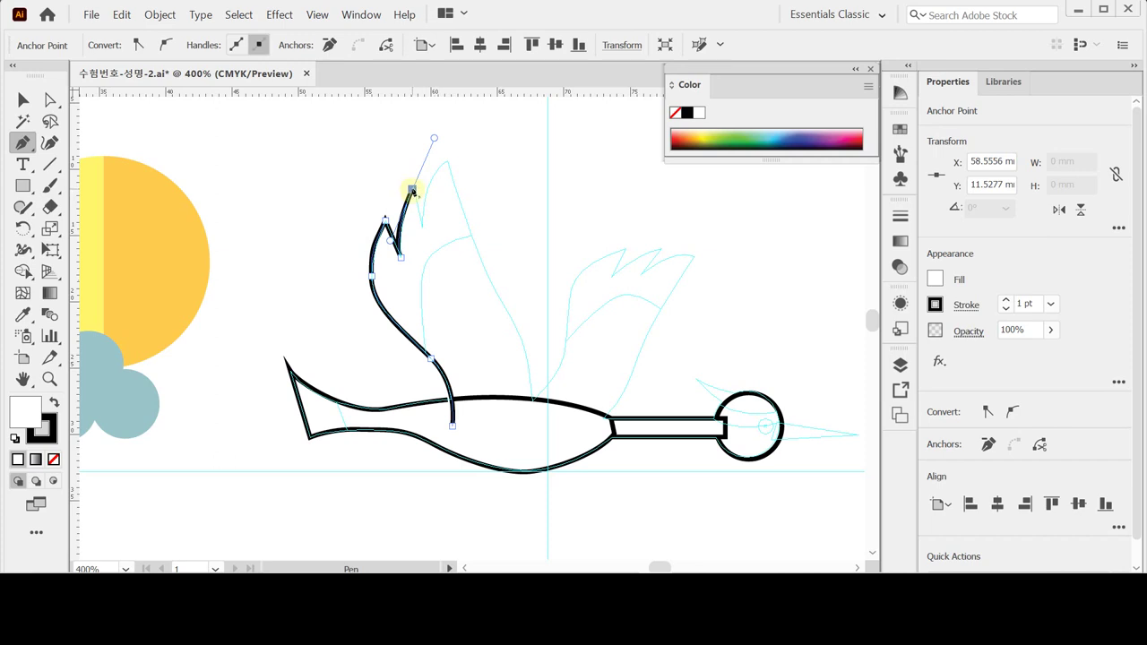
click(412, 191)
click(422, 227)
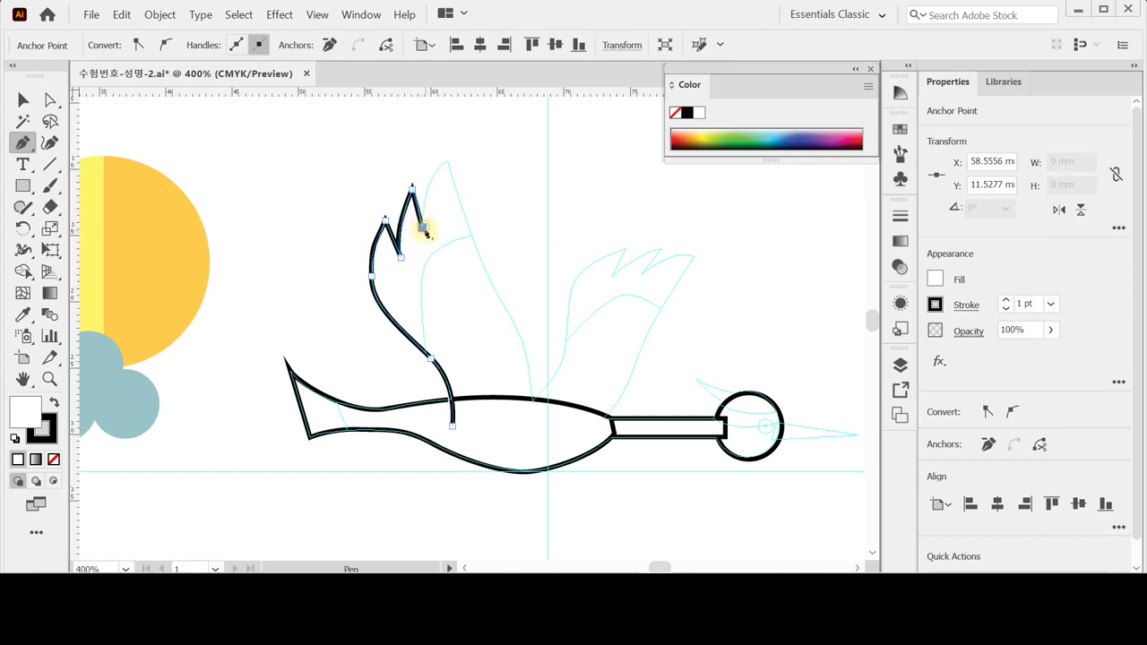
drag(446, 162, 468, 145)
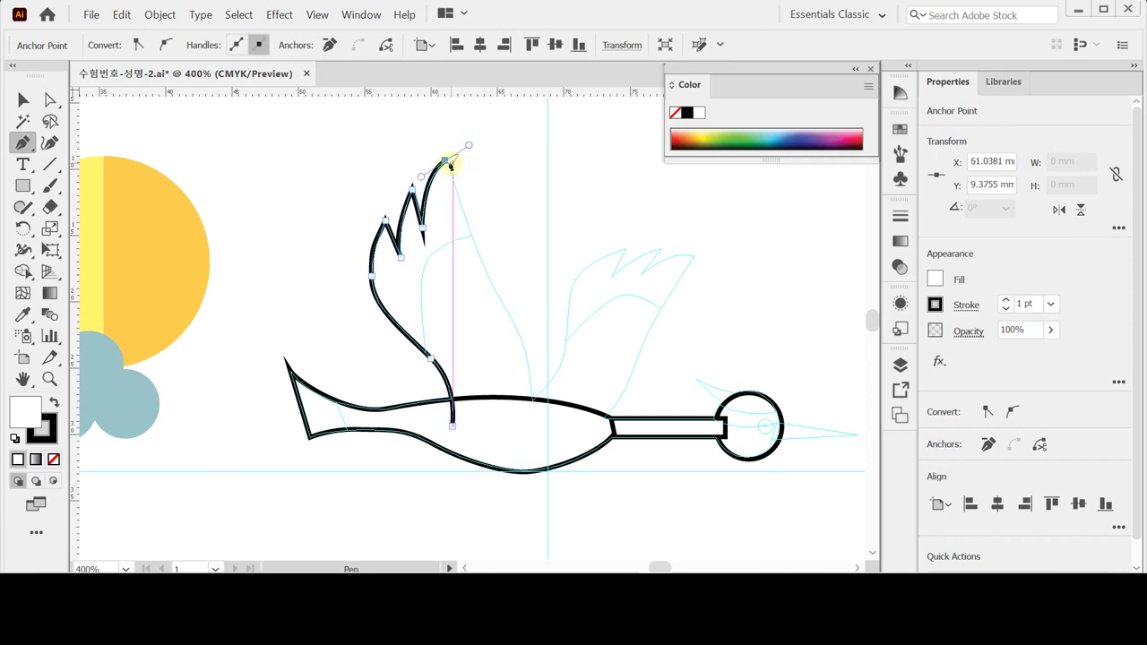
click(445, 161)
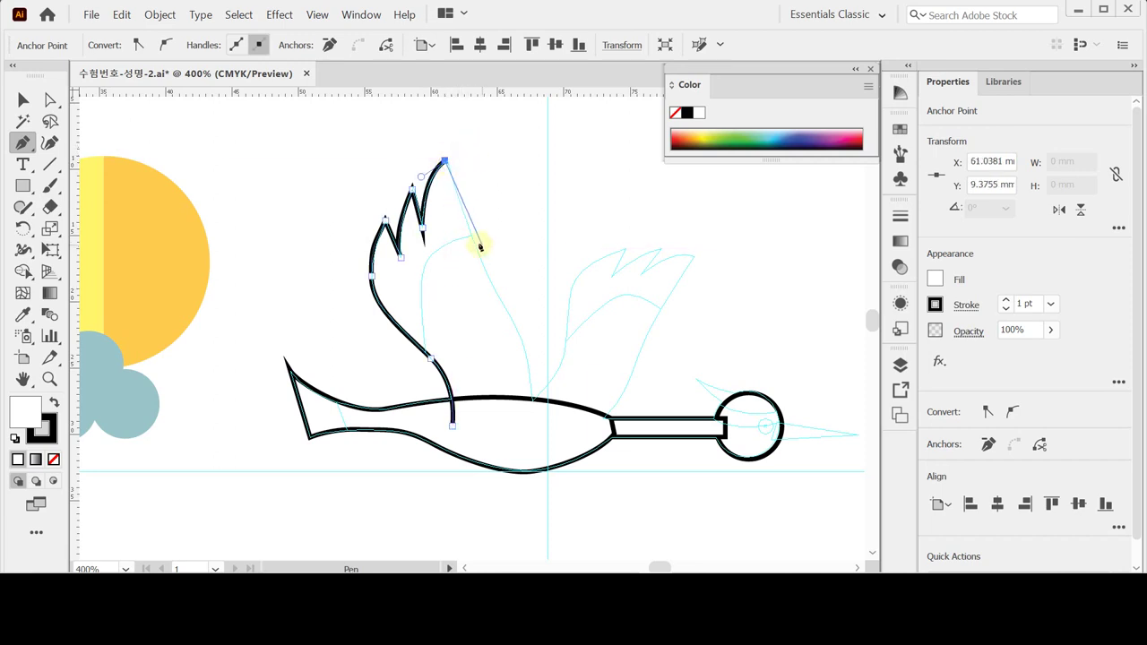
Step: Trace the wing's front edge along the guide from the highest tip down into the body
drag(473, 243, 483, 267)
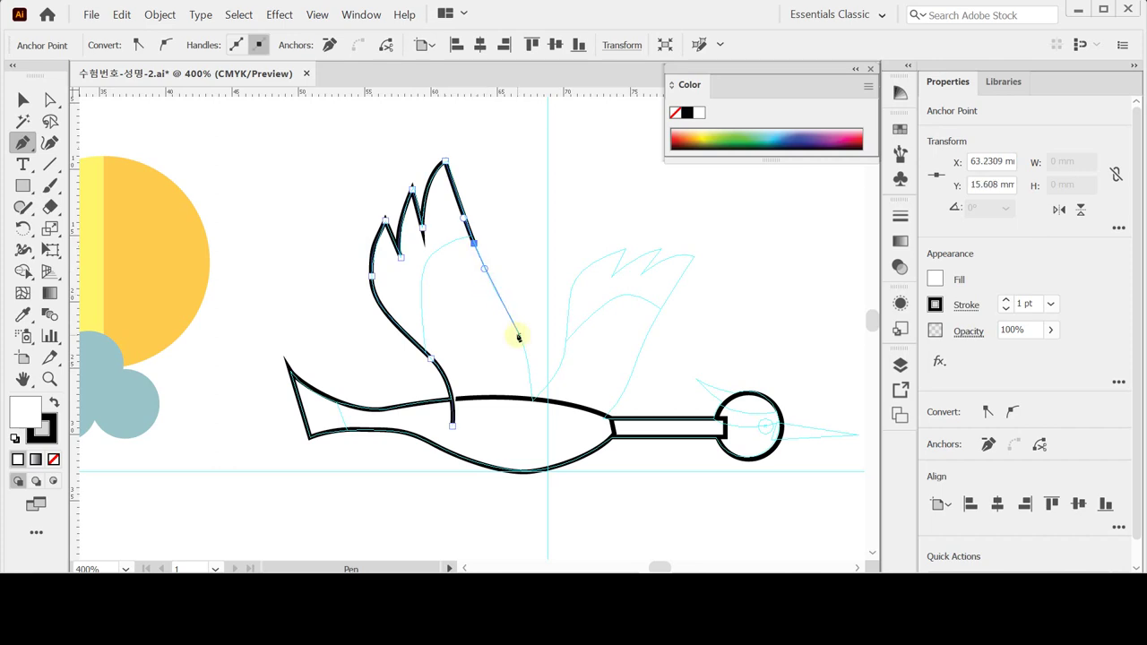
drag(516, 328, 524, 347)
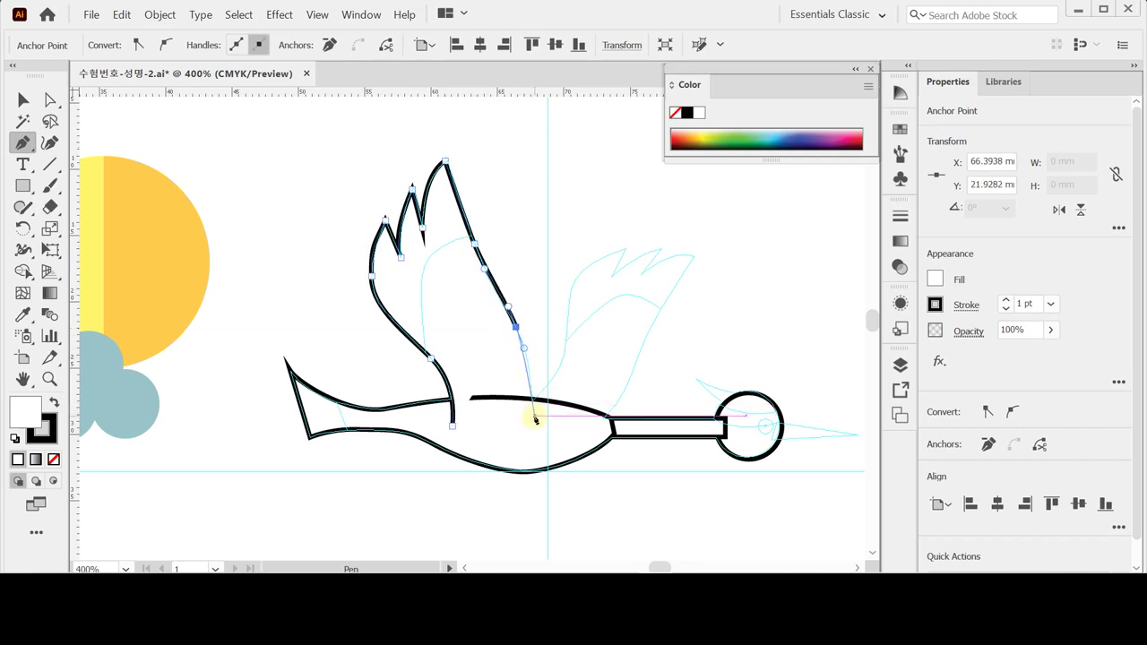
drag(533, 418, 533, 448)
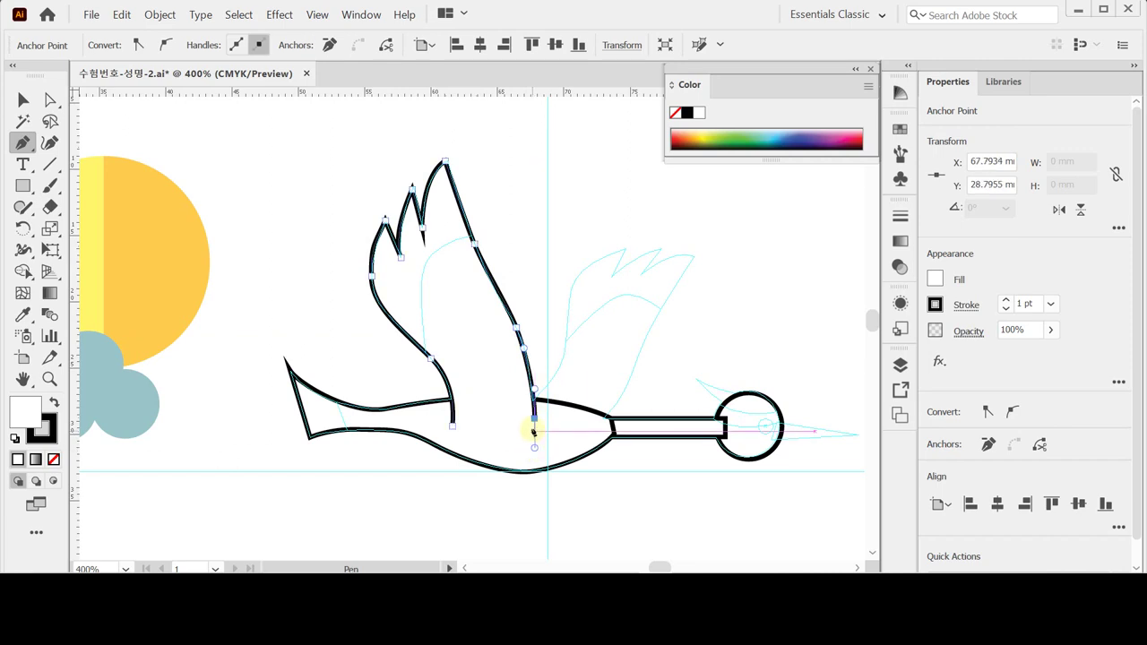
click(534, 421)
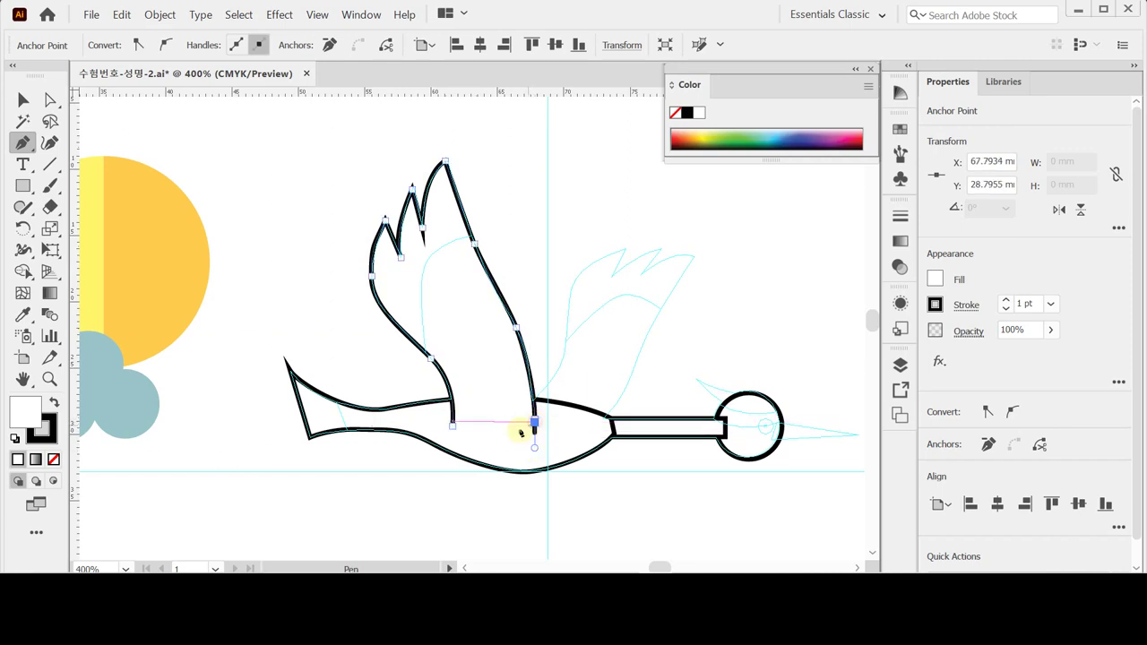
click(452, 429)
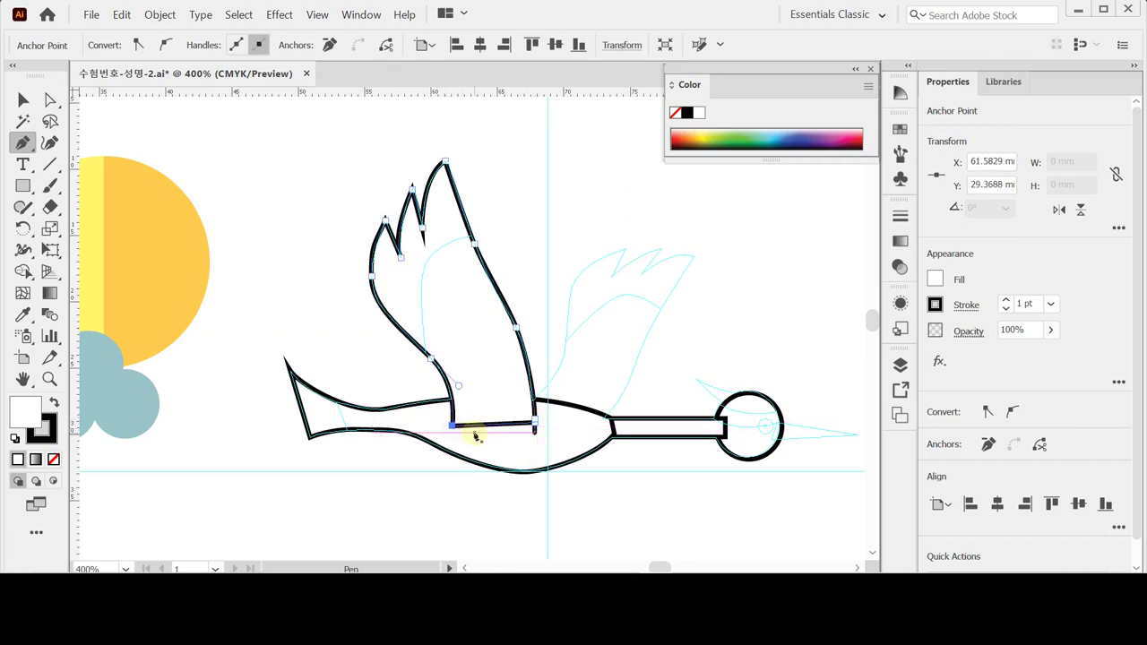
ctrl+click(534, 446)
key(ctrl+z)
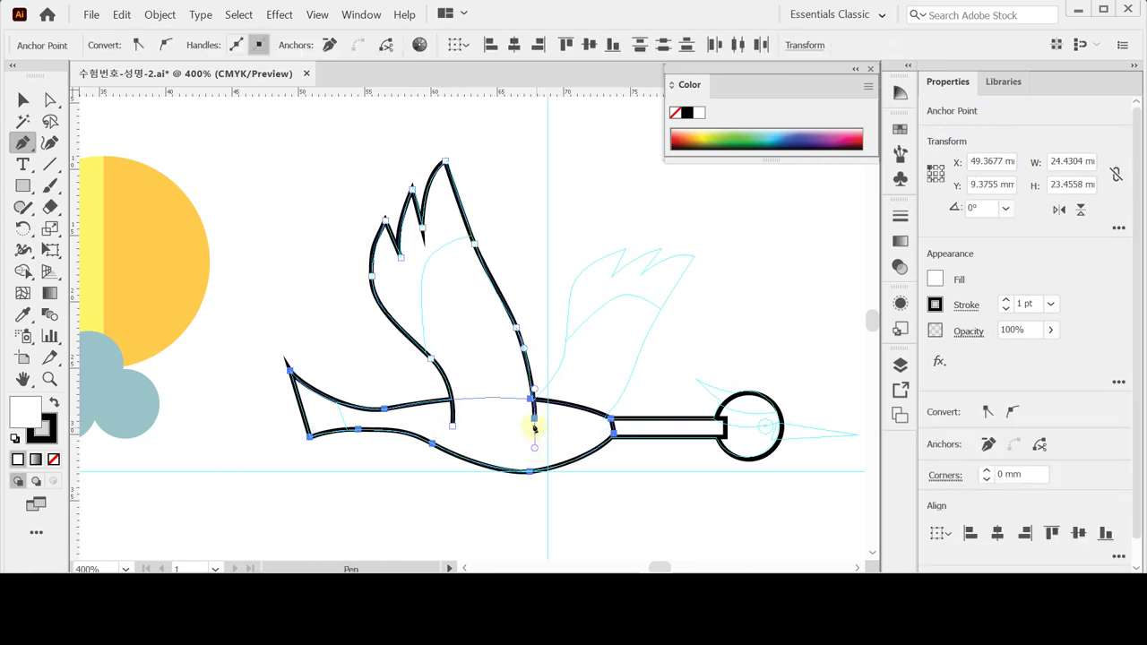
Step: Close the wing path with a straight base inside the body, from the front edge to its starting point
click(533, 417)
click(452, 427)
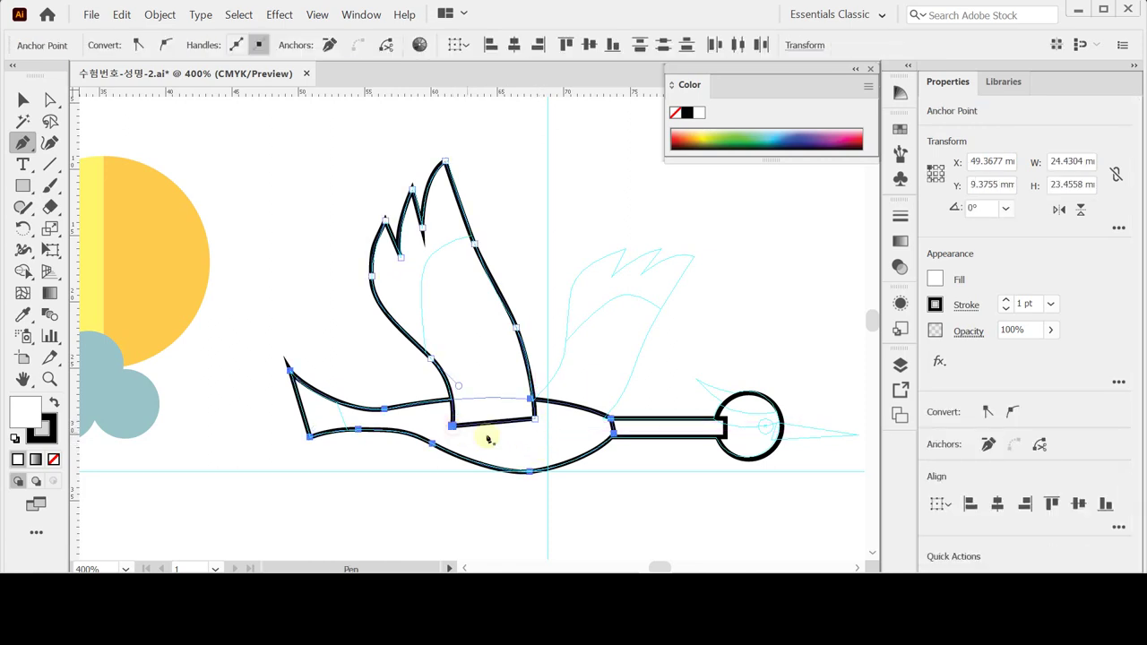
Step: Lower the front corner of the wing's straight base slightly, deeper inside the crane's body
ctrl+click(532, 410)
drag(534, 418, 533, 432)
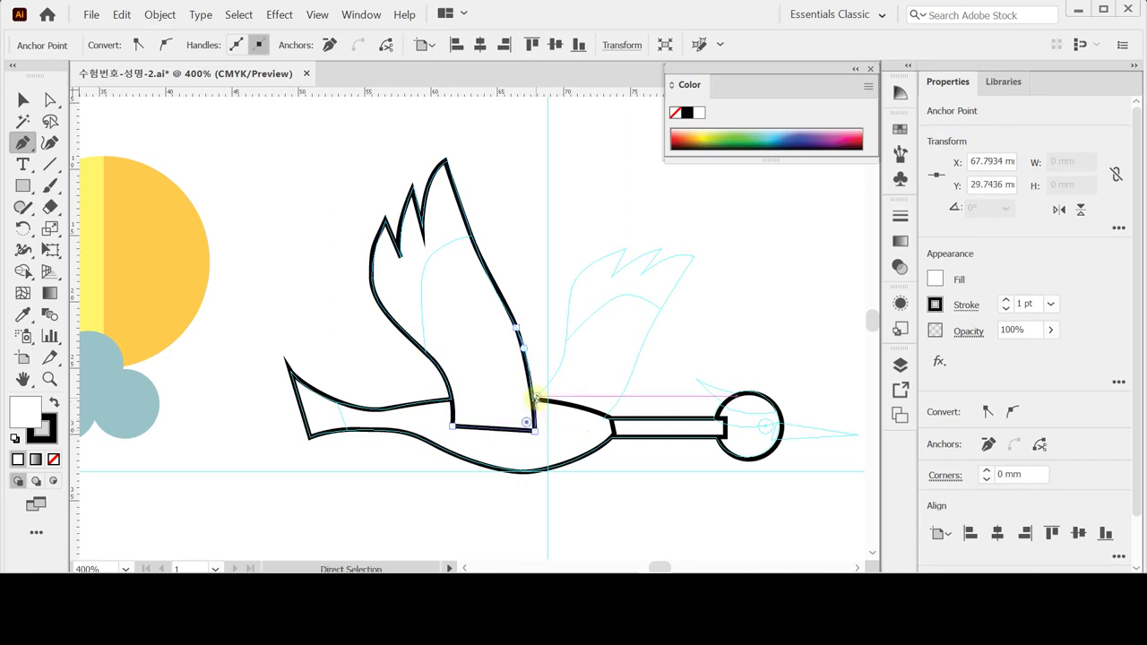
ctrl+click(484, 328)
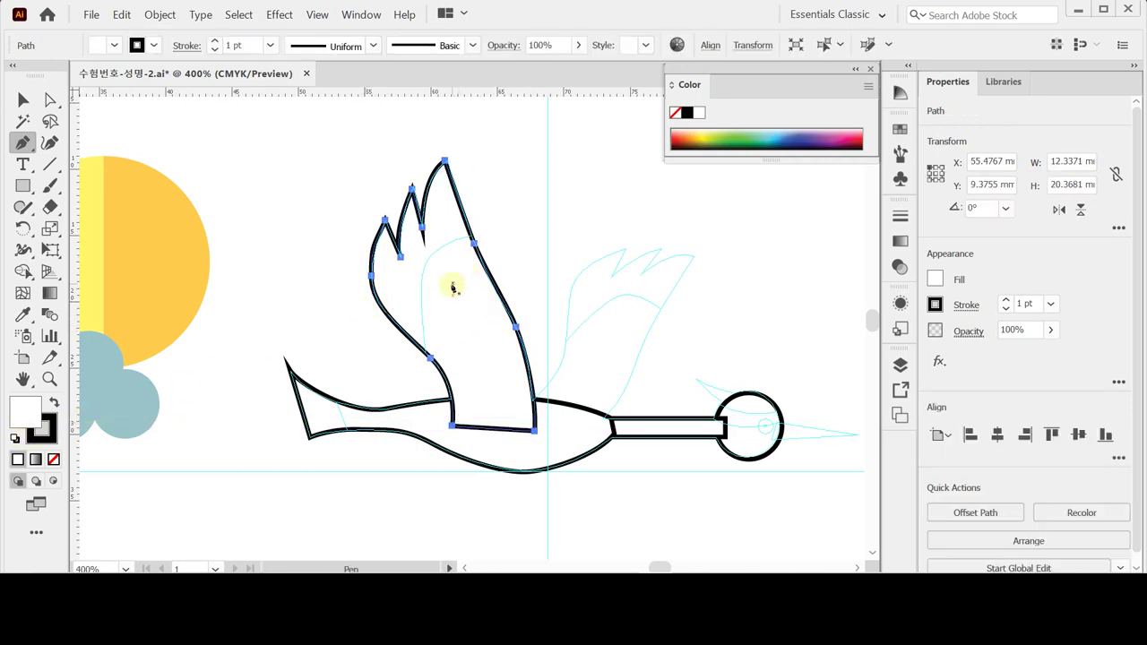
key(ctrl)
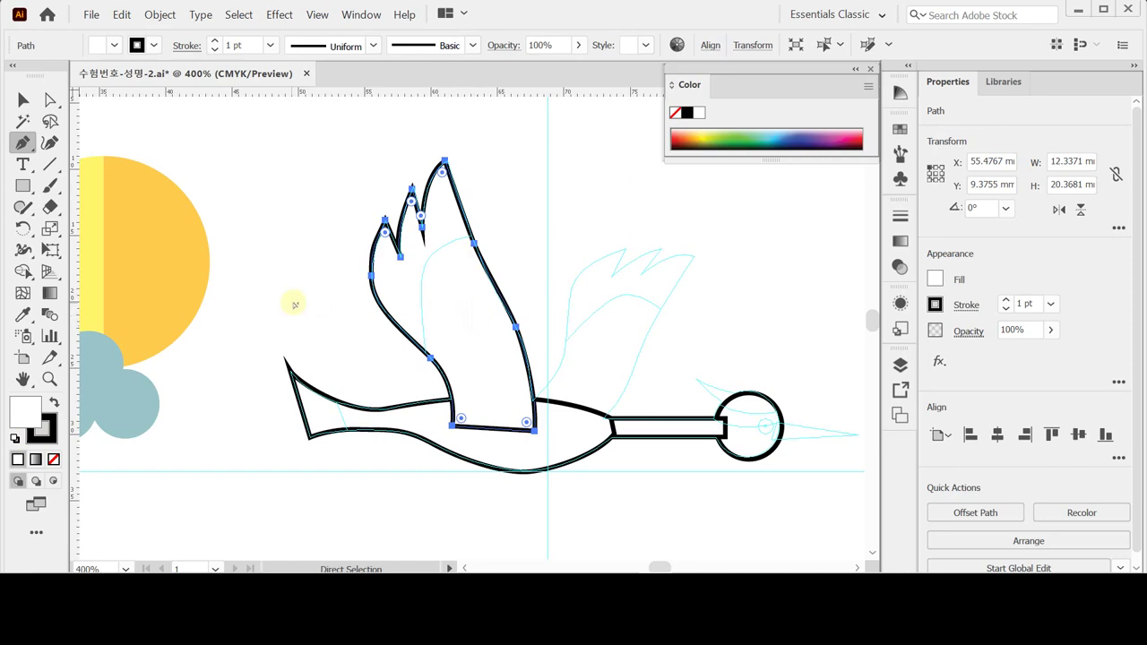
ctrl+click(325, 296)
ctrl+click(497, 327)
ctrl+click(497, 327)
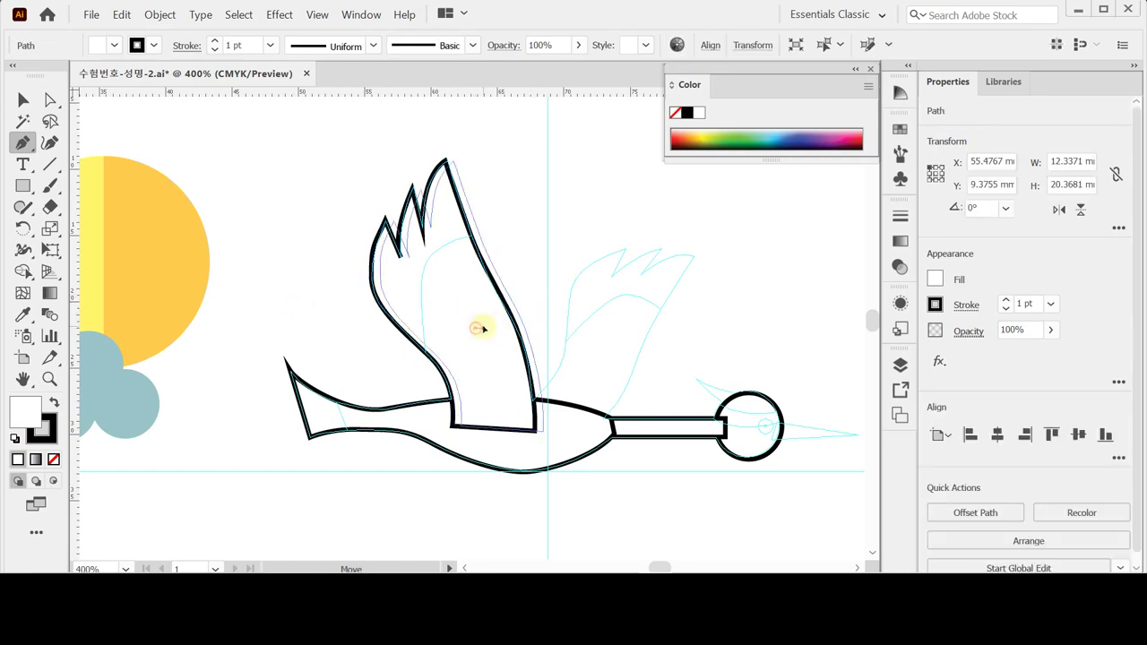
ctrl+click(478, 325)
ctrl+click(468, 318)
ctrl+click(333, 289)
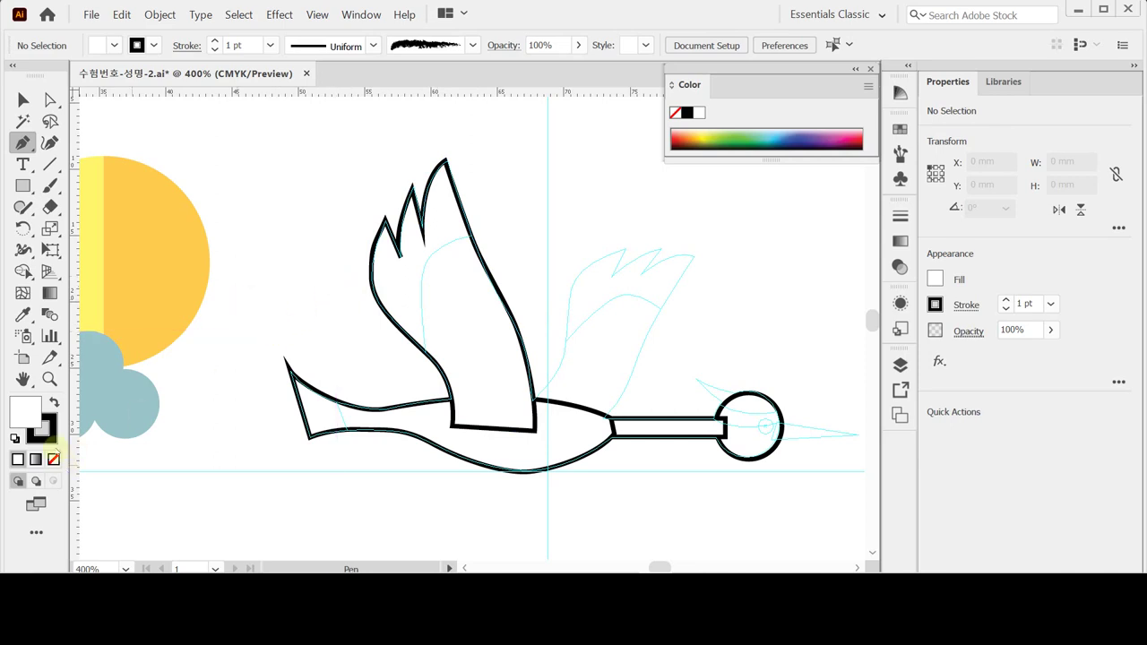
Step: Draw an unfilled open curve along the guide that separates the feather tips, extending both ends past the wing's outline
click(20, 417)
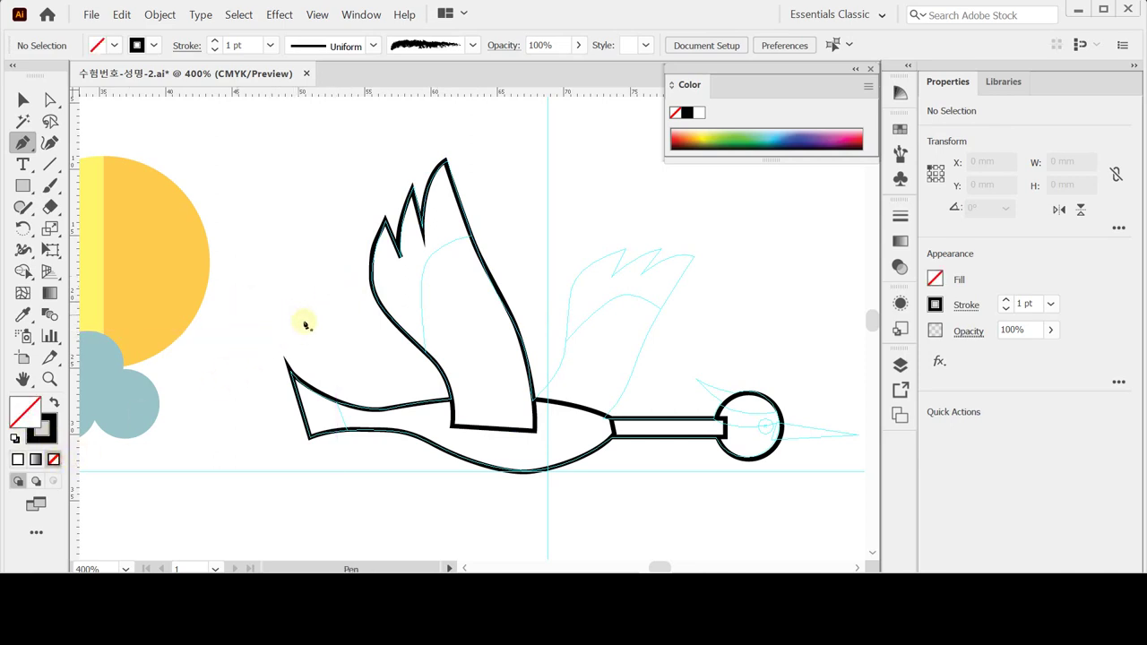
scroll(327, 352, down, 1)
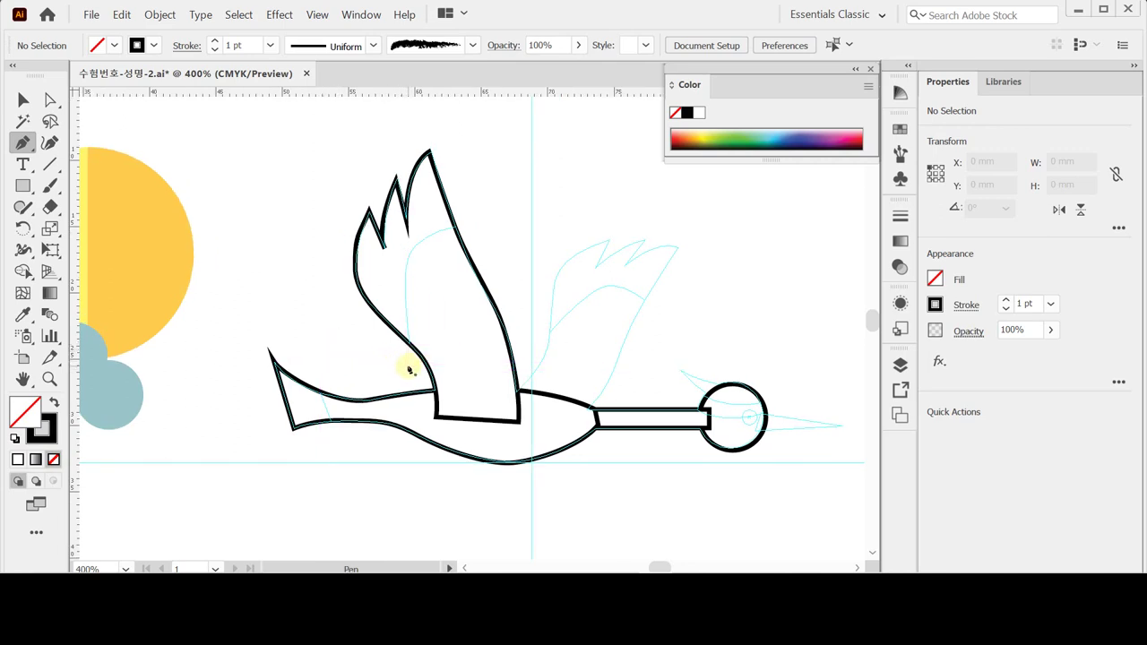
click(407, 369)
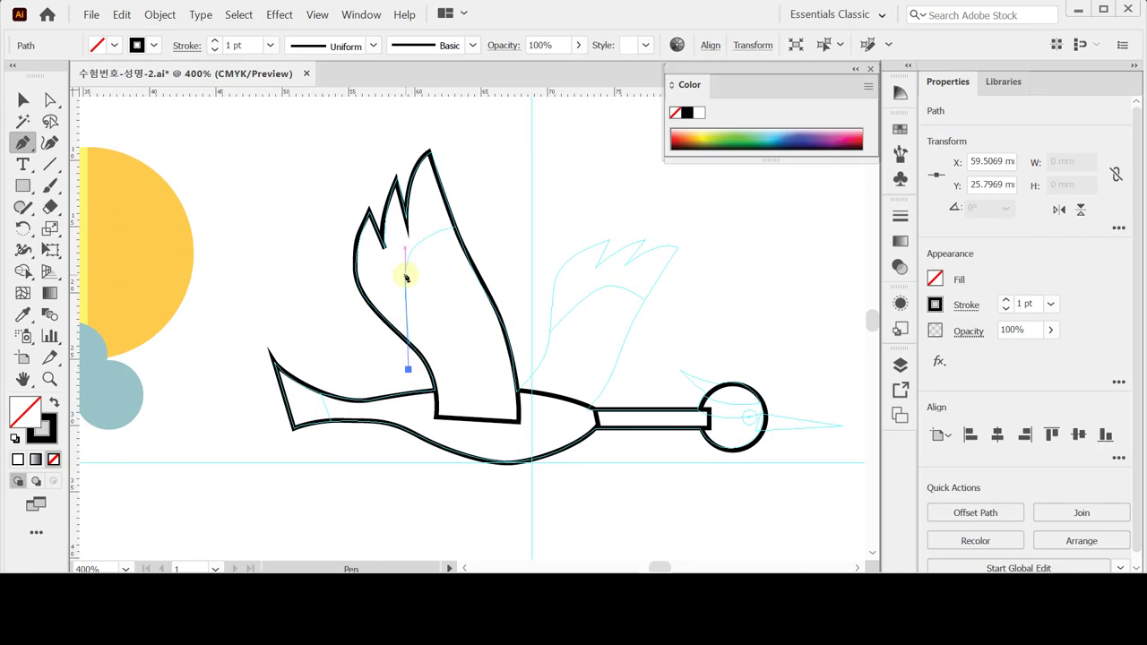
drag(405, 277, 404, 231)
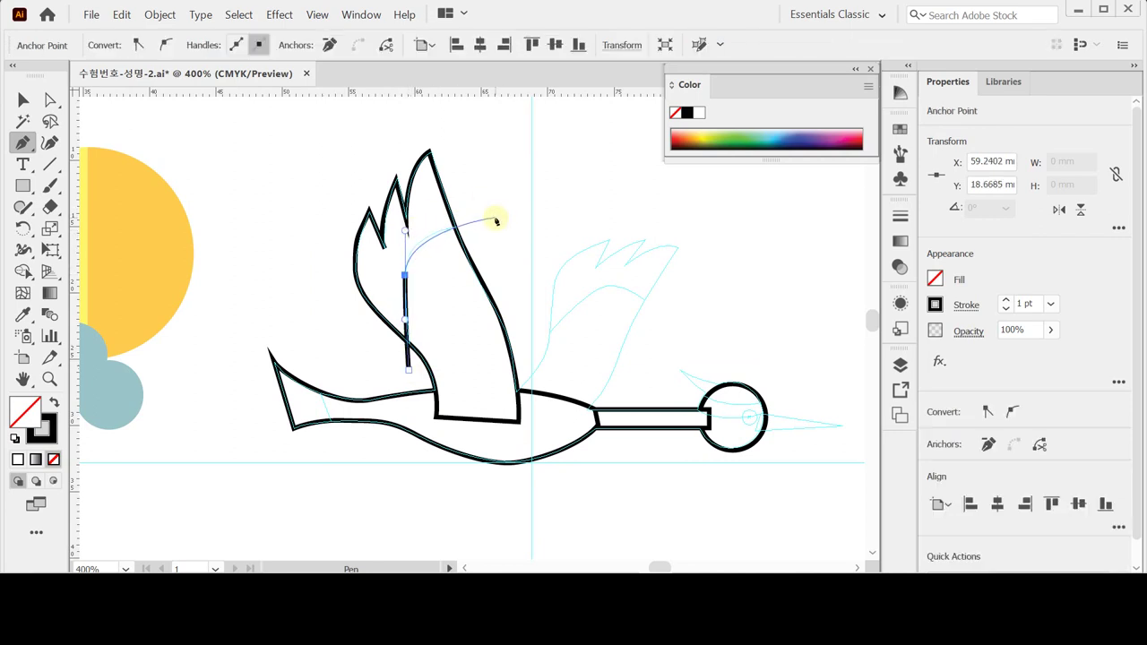
drag(492, 222, 516, 224)
ctrl+click(506, 255)
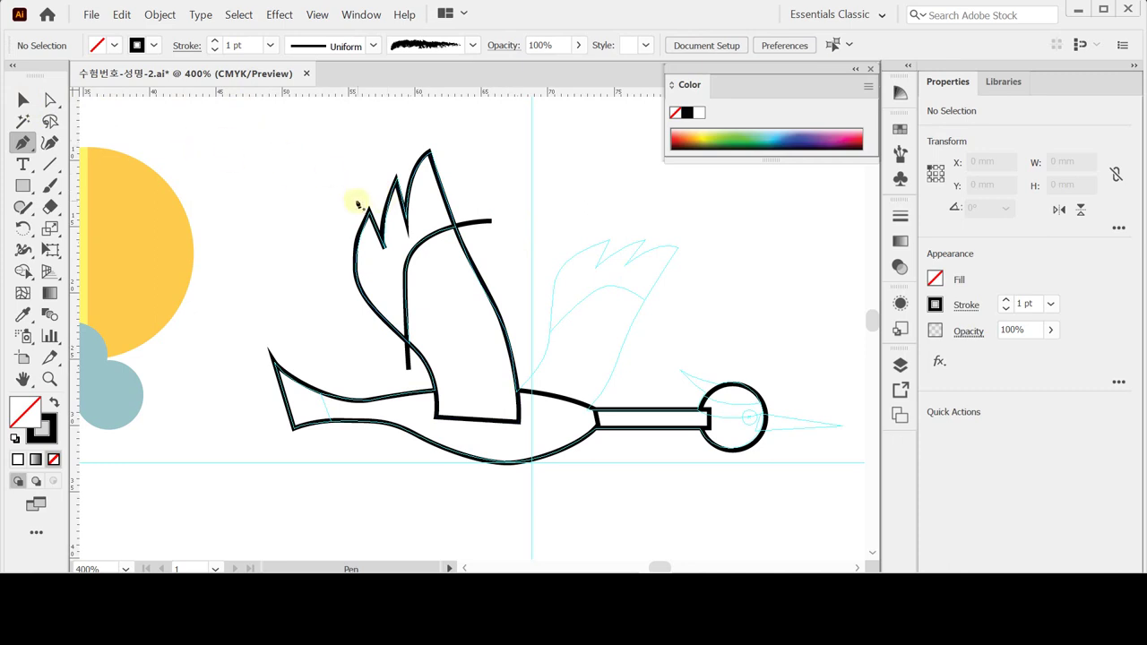
Step: Split the wing along the open curve by applying Pathfinder Divide to both paths
click(23, 100)
drag(339, 161, 432, 269)
click(1118, 523)
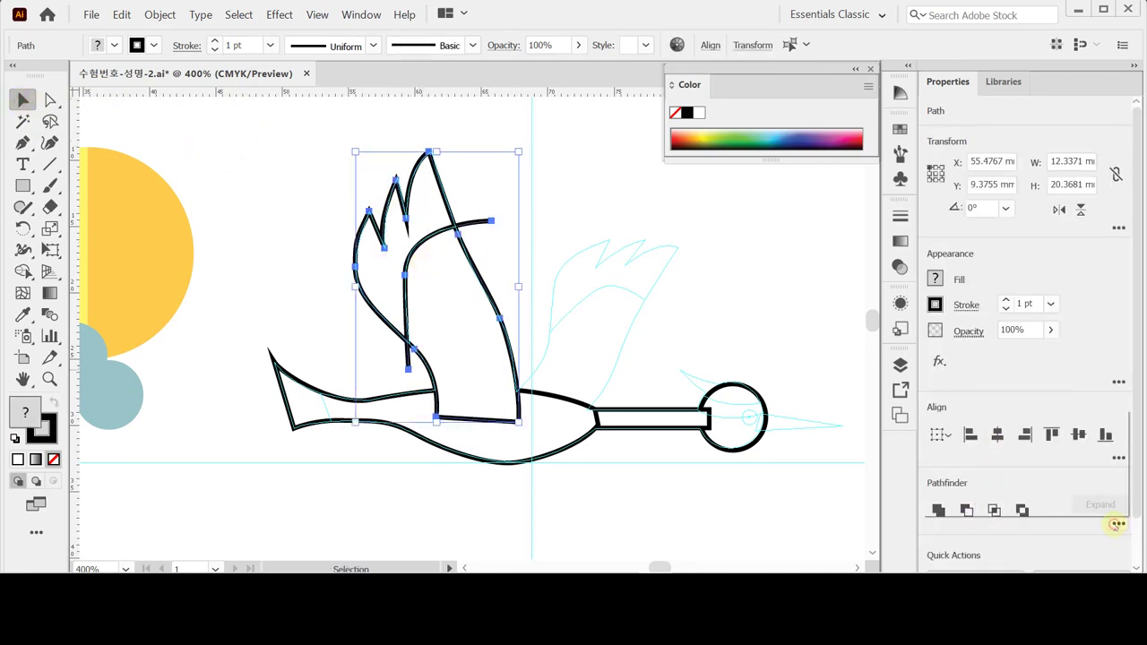
click(939, 499)
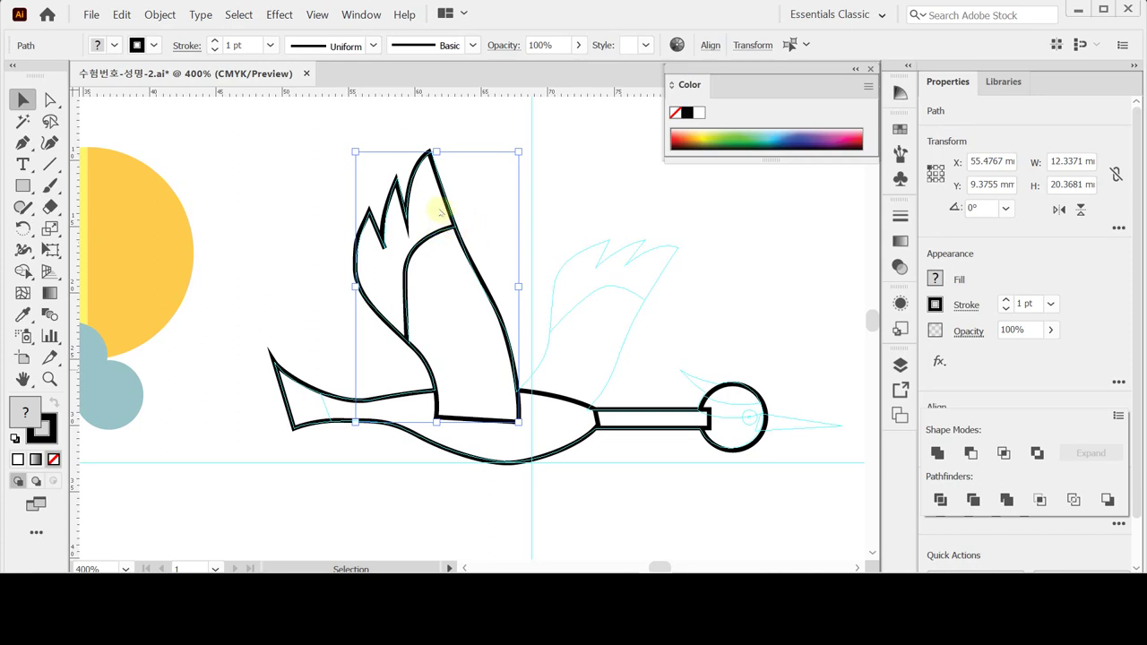
Step: Isolate the divided wing group and give the feather-tip section a black CMYK fill with K 100 and no stroke
double_click(439, 211)
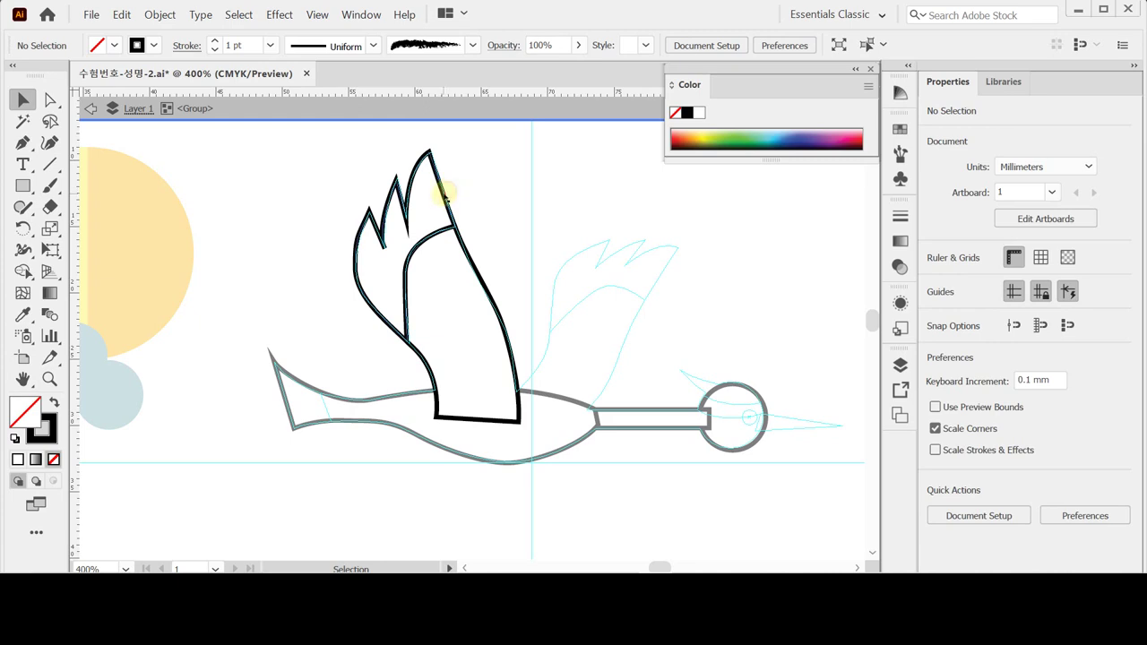
click(410, 189)
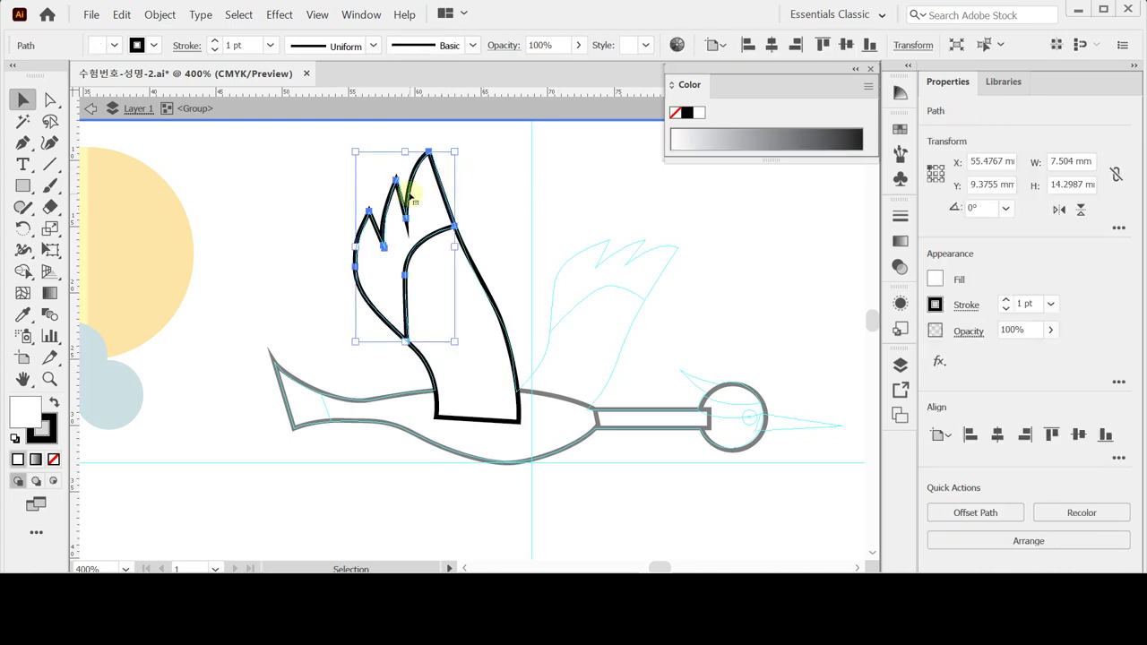
click(688, 85)
click(688, 85)
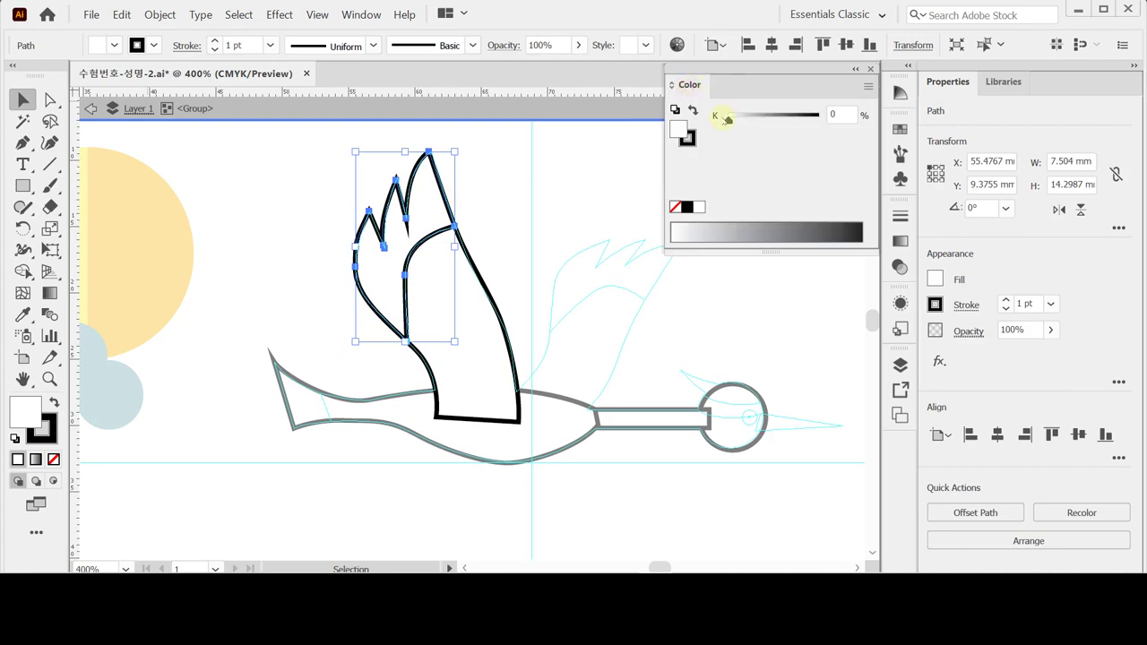
click(868, 86)
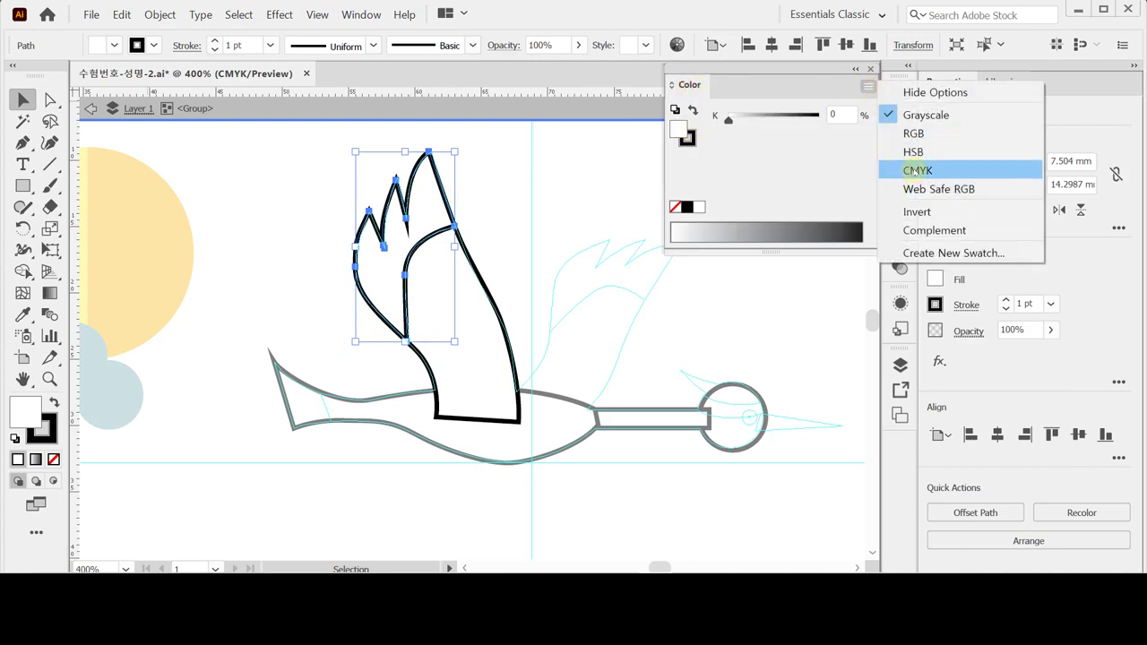
click(915, 171)
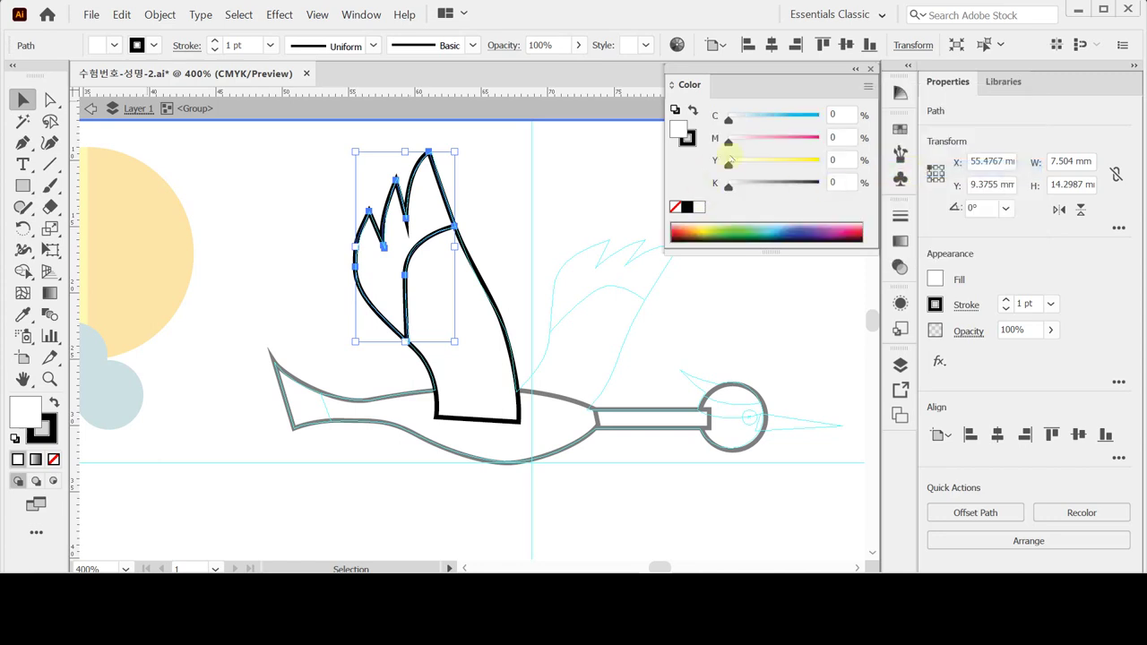
click(686, 207)
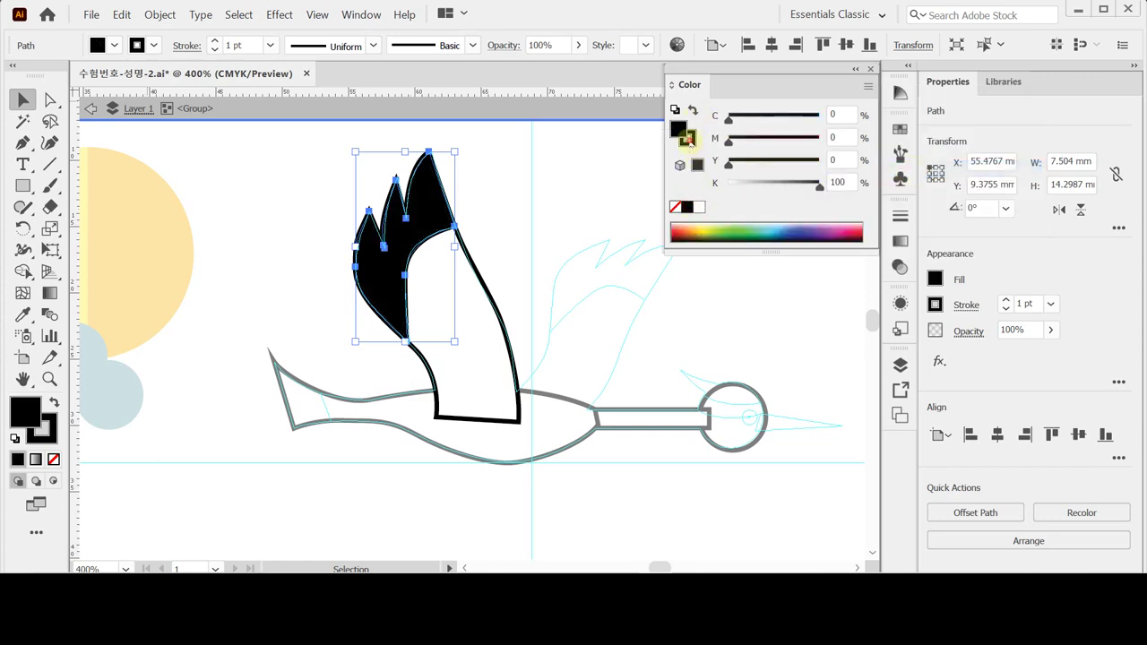
alt+click(674, 207)
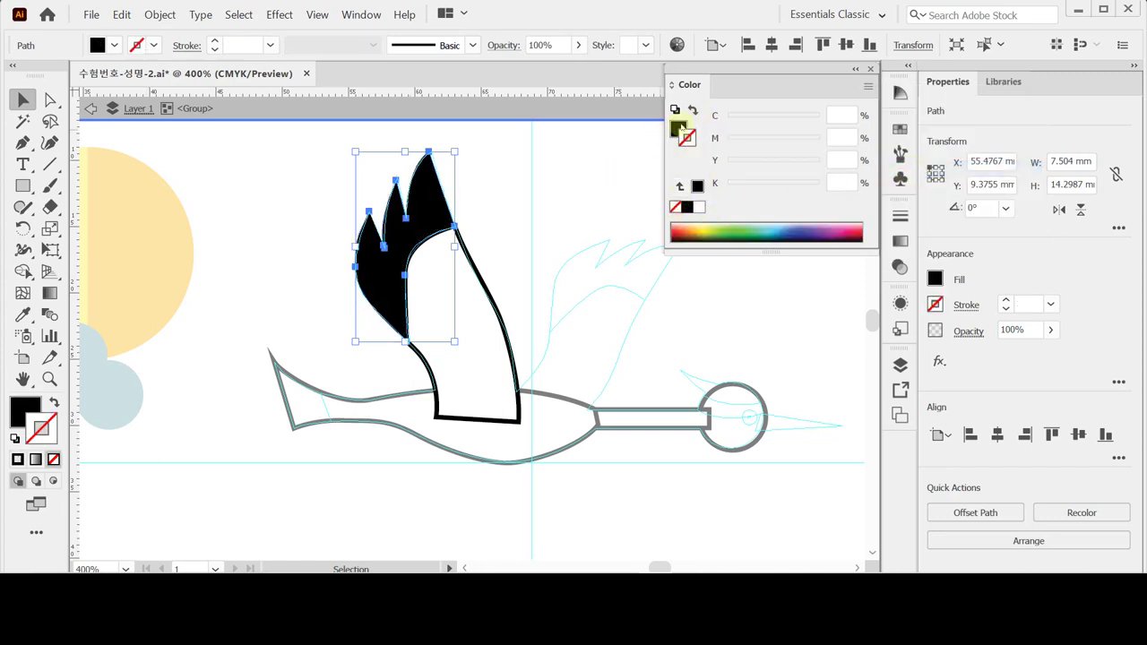
Step: Fill the wing's lower section with CMYK colour C 0, M 0, Y 10, K 20
click(468, 281)
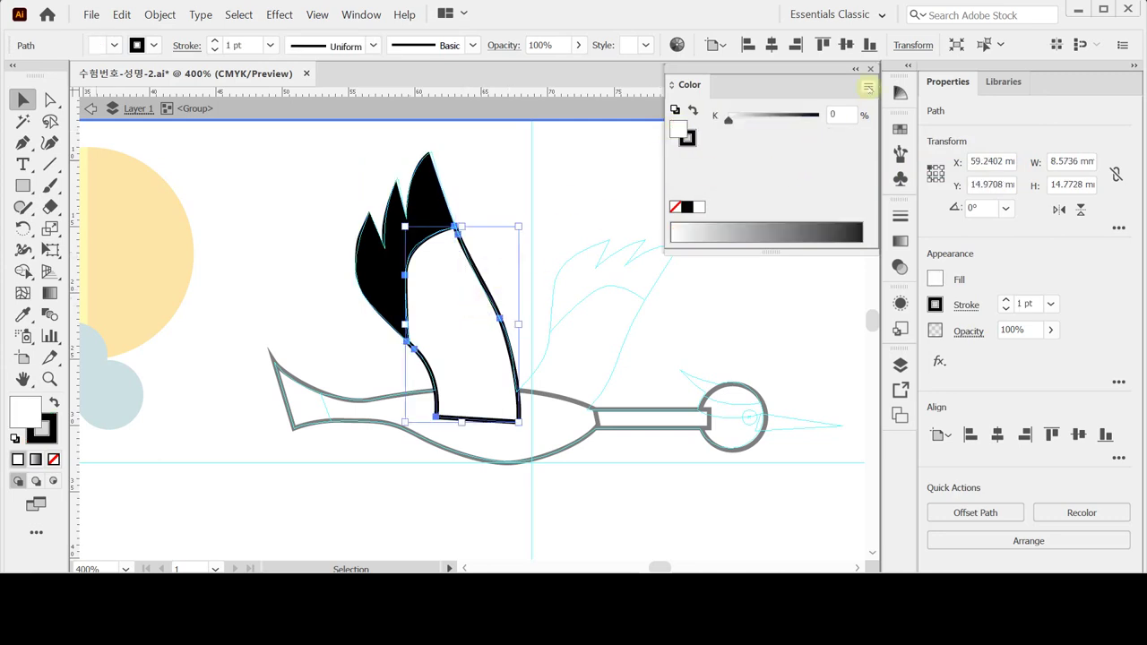
click(868, 87)
click(918, 167)
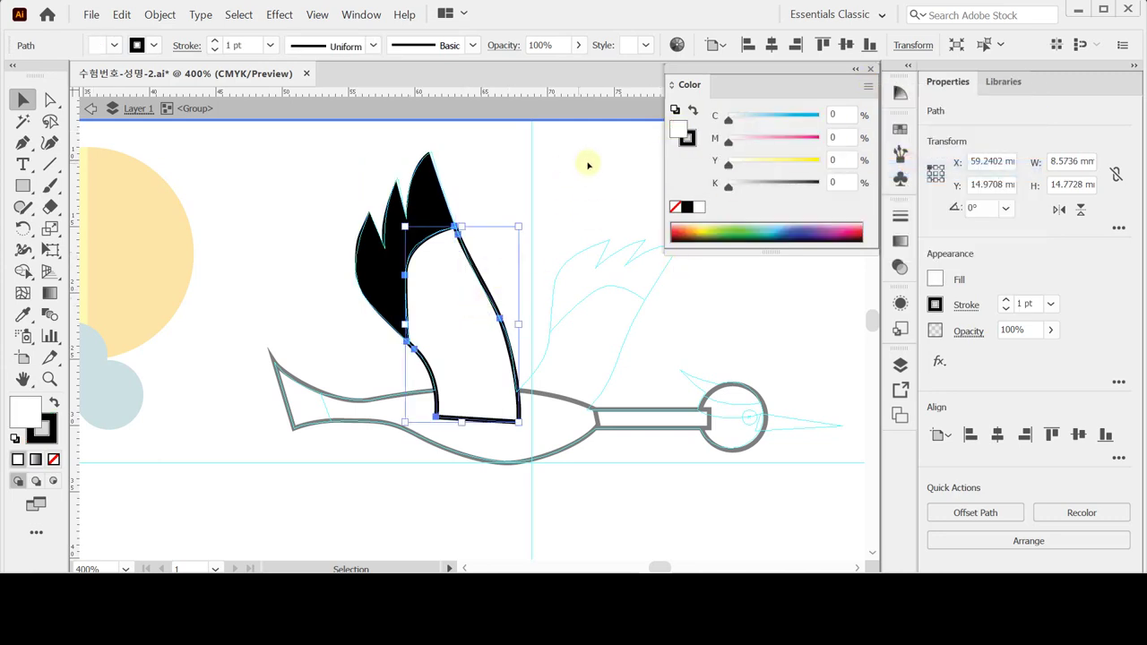
click(840, 137)
click(837, 159)
text(10)
key(Tab)
text(20)
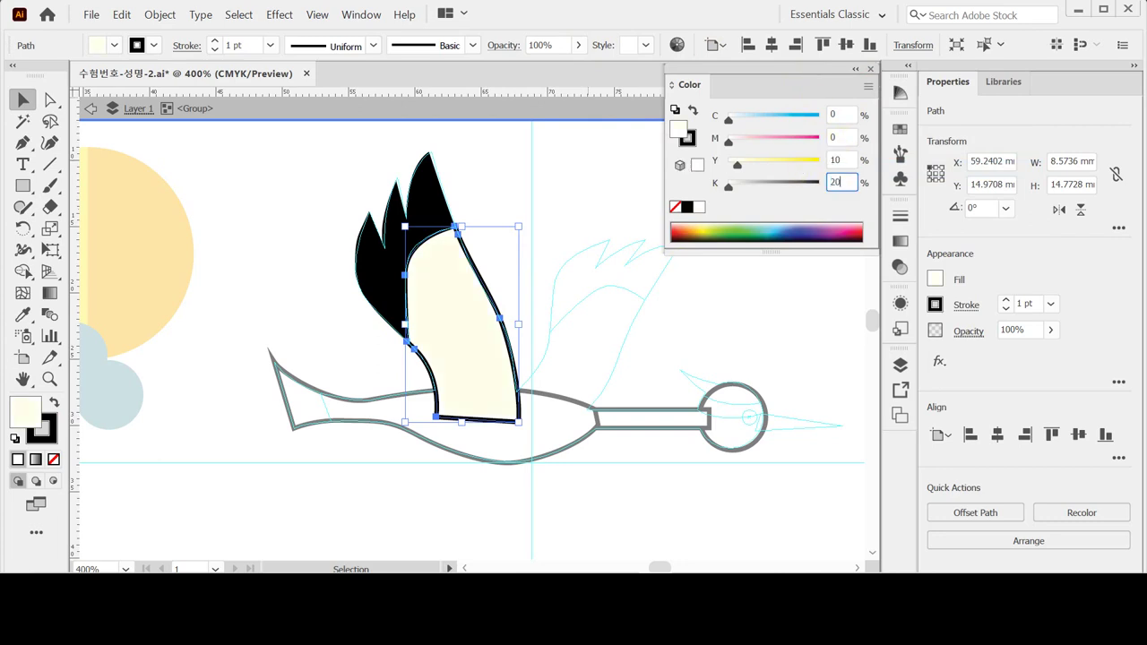
key(Return)
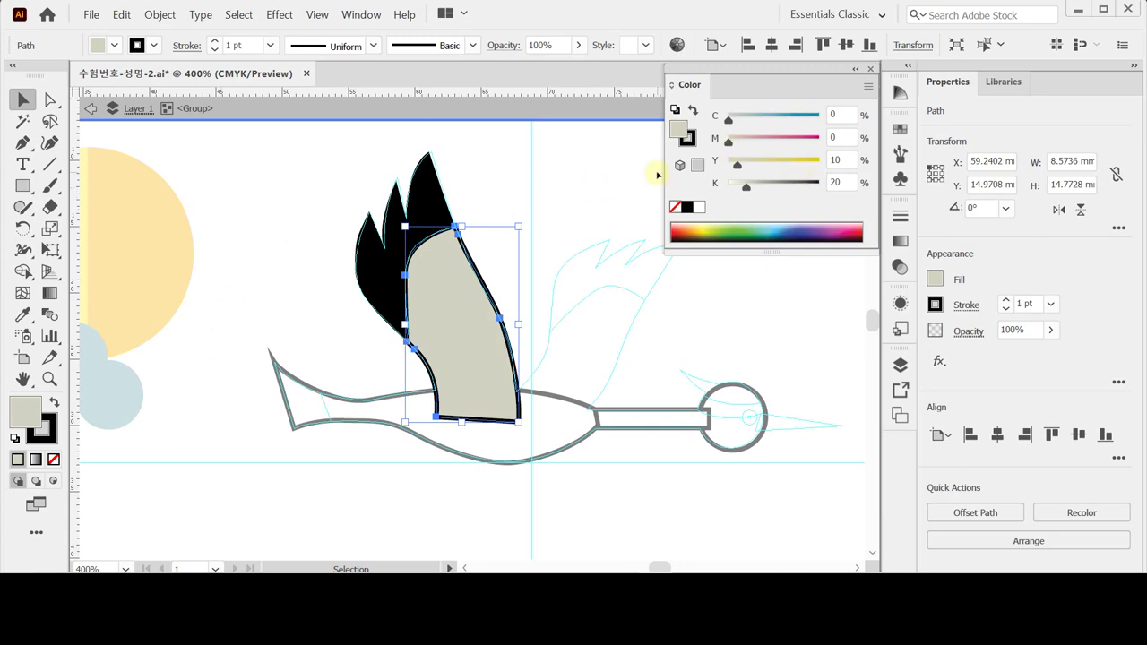
Step: Remove the stroke from the wing's lower section and exit group isolation
click(696, 139)
click(675, 207)
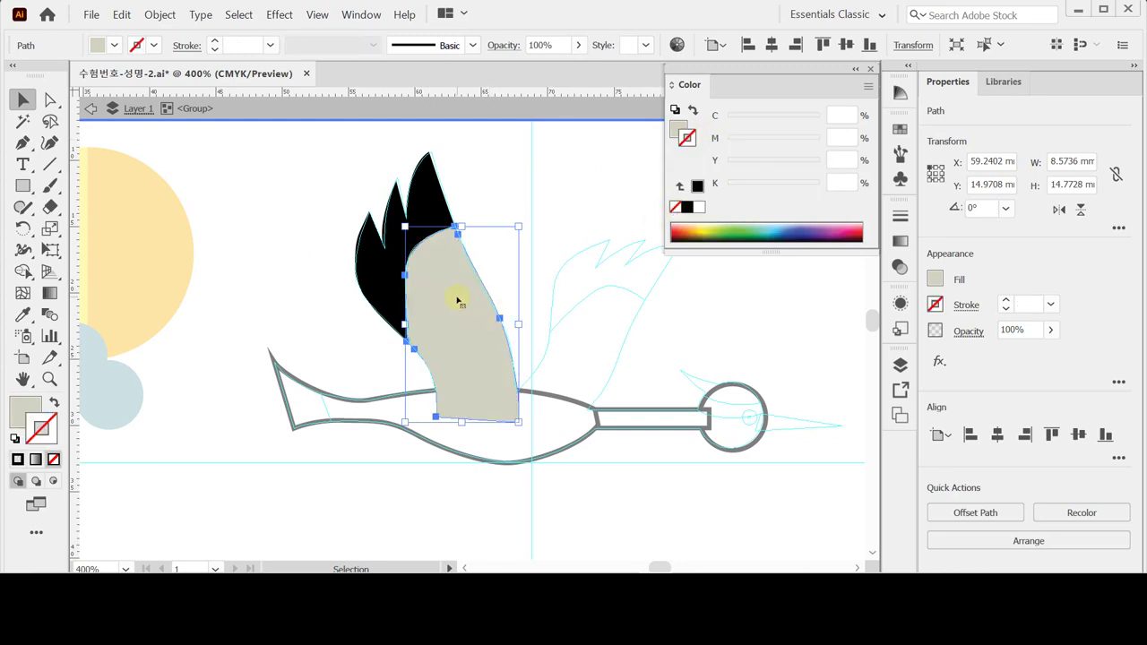
key(Escape)
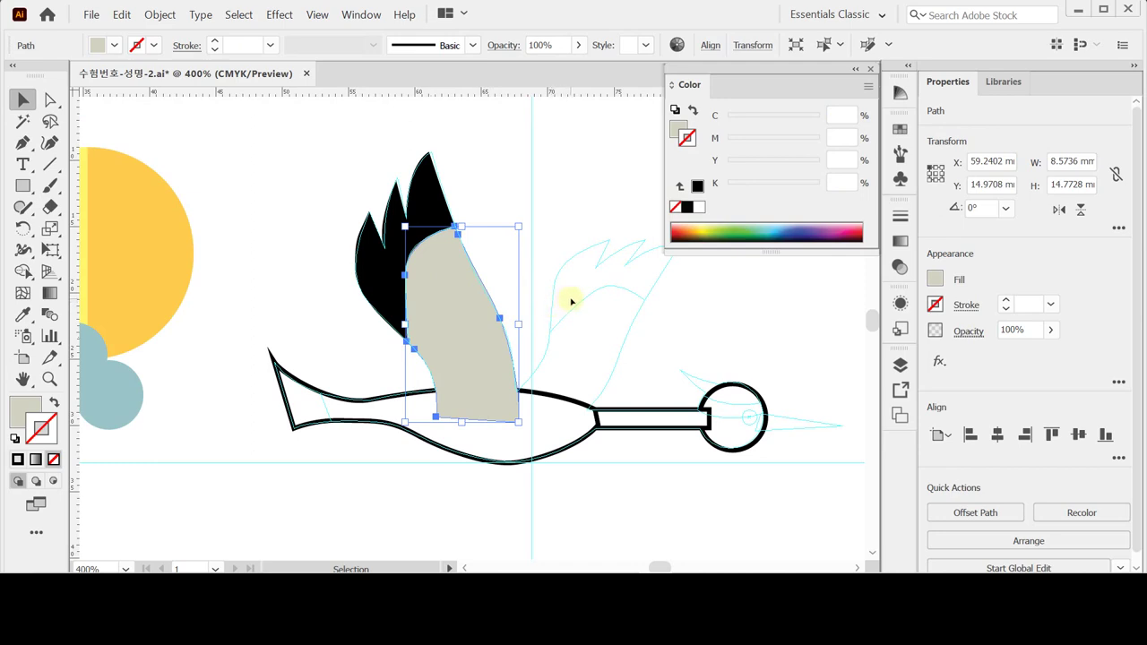
Step: Create a uniformly scaled 80% copy of the whole wing group
click(538, 282)
click(457, 298)
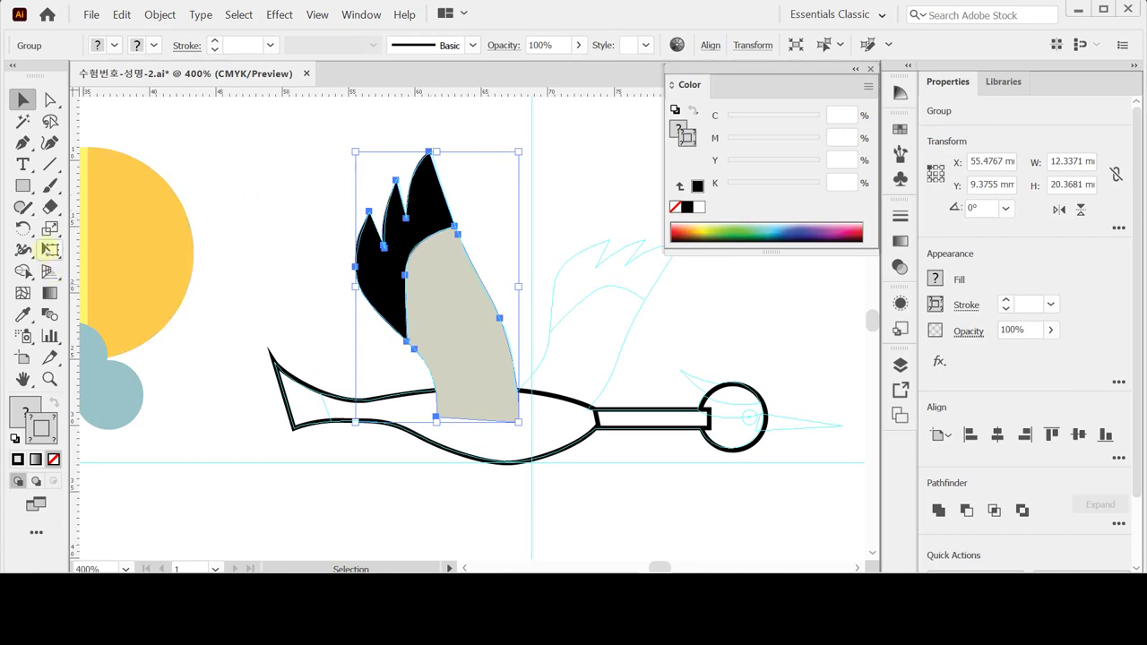
double_click(51, 229)
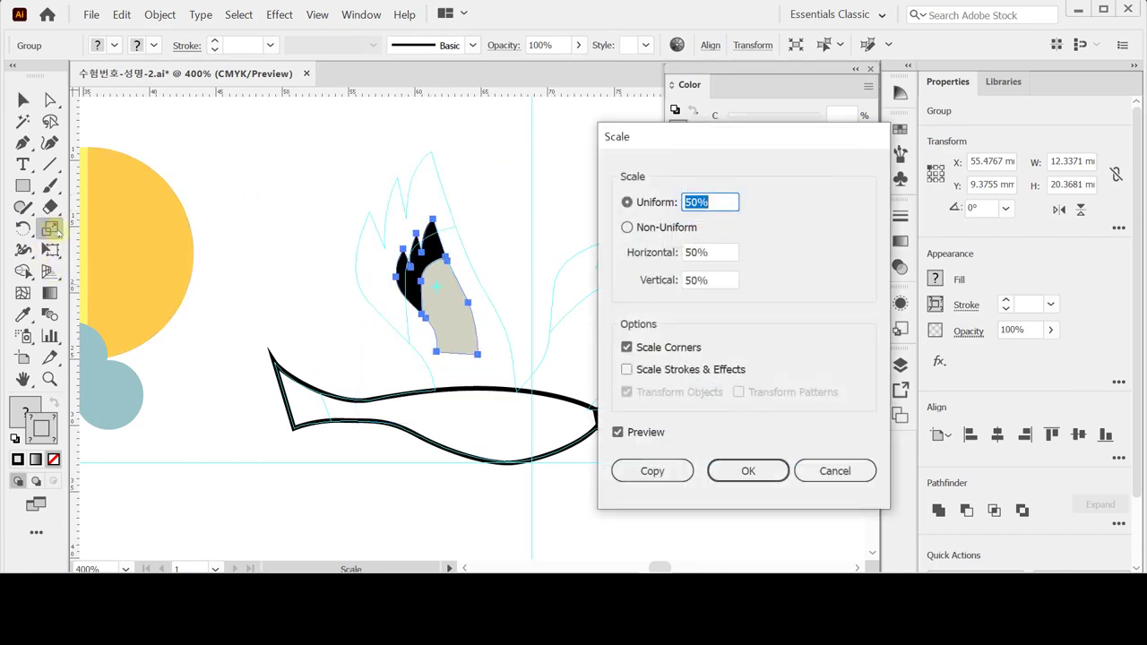
text(80)
click(642, 473)
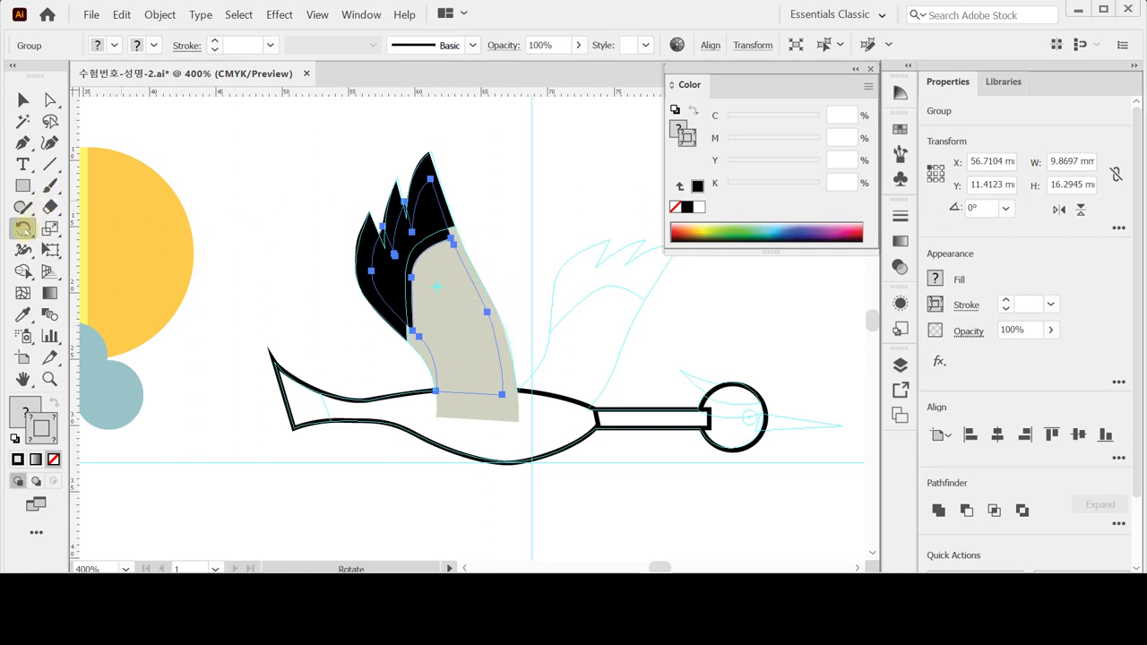
Step: Rotate the smaller wing copy by -50 degrees
double_click(24, 227)
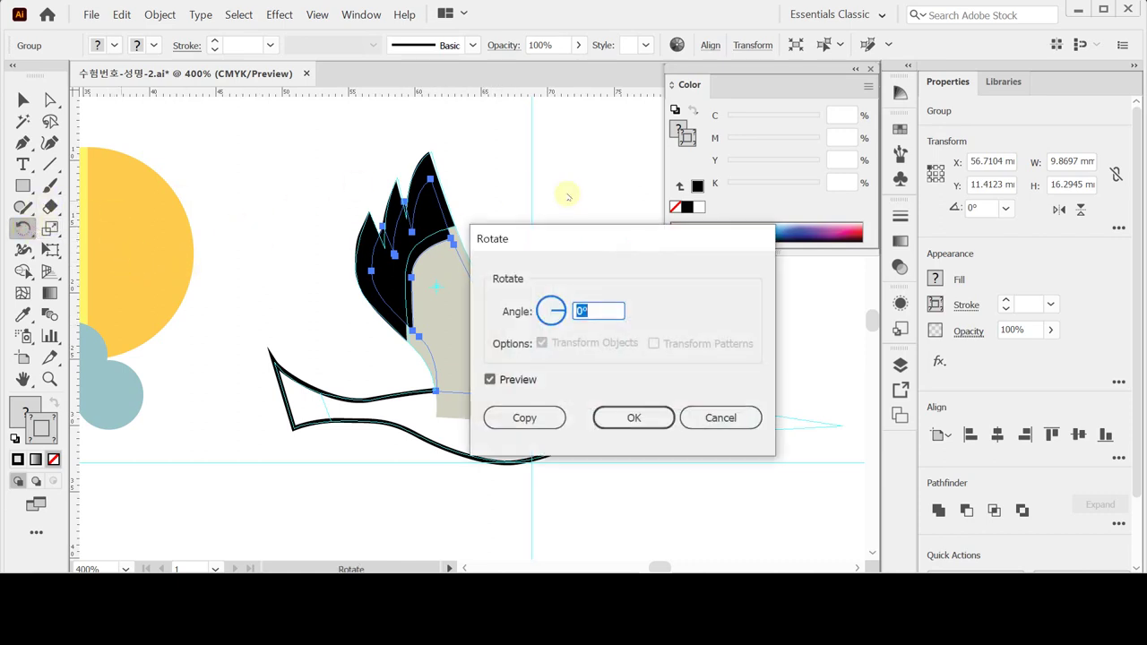
text(-50)
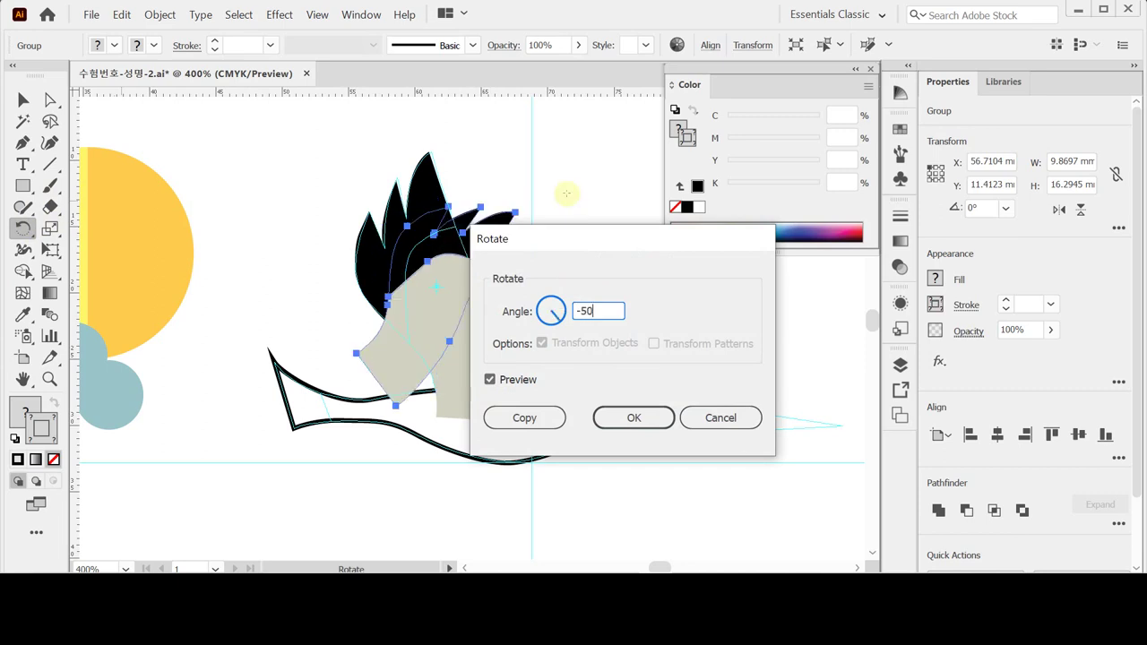
key(Return)
Step: Nudge the rotated wing copy onto the guide of the wing nearest the neck, at about X 67.6 mm, Y 16.4 mm
key(Right)
key(Right)
key(Right)
key(Right)
key(Right)
key(Right)
key(Right)
key(Right)
key(Right)
key(Right)
key(Right)
key(Right)
key(Right)
key(Right)
key(Right)
key(Right)
key(Right)
key(Right)
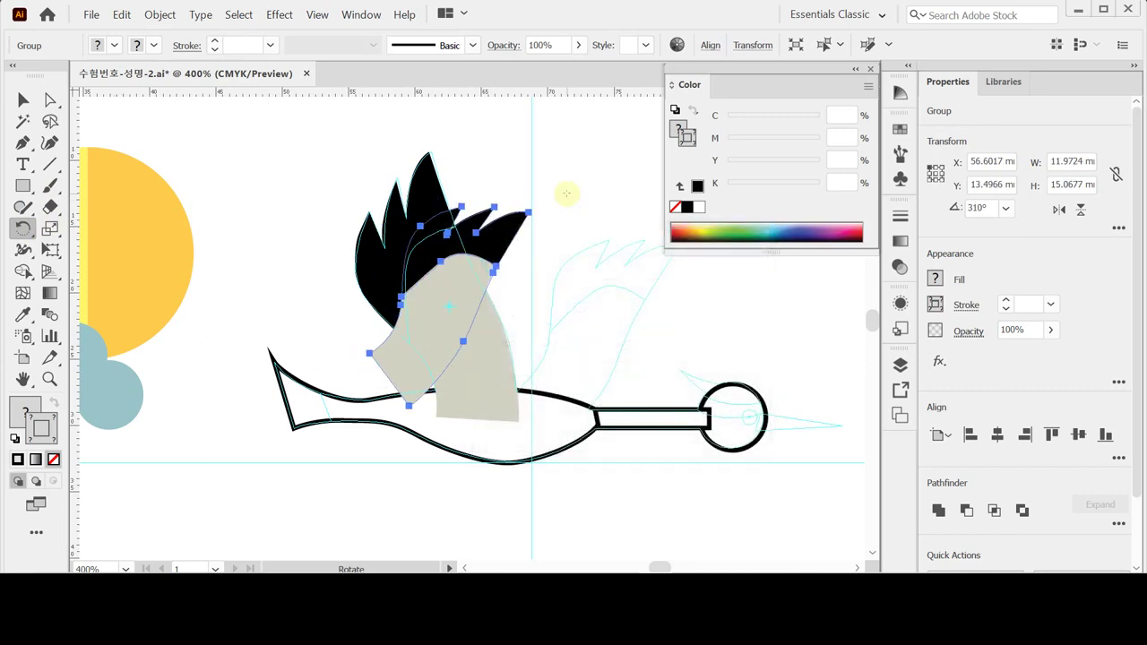
key(Left)
key(Left)
key(Left)
key(Left)
key(Left)
key(Left)
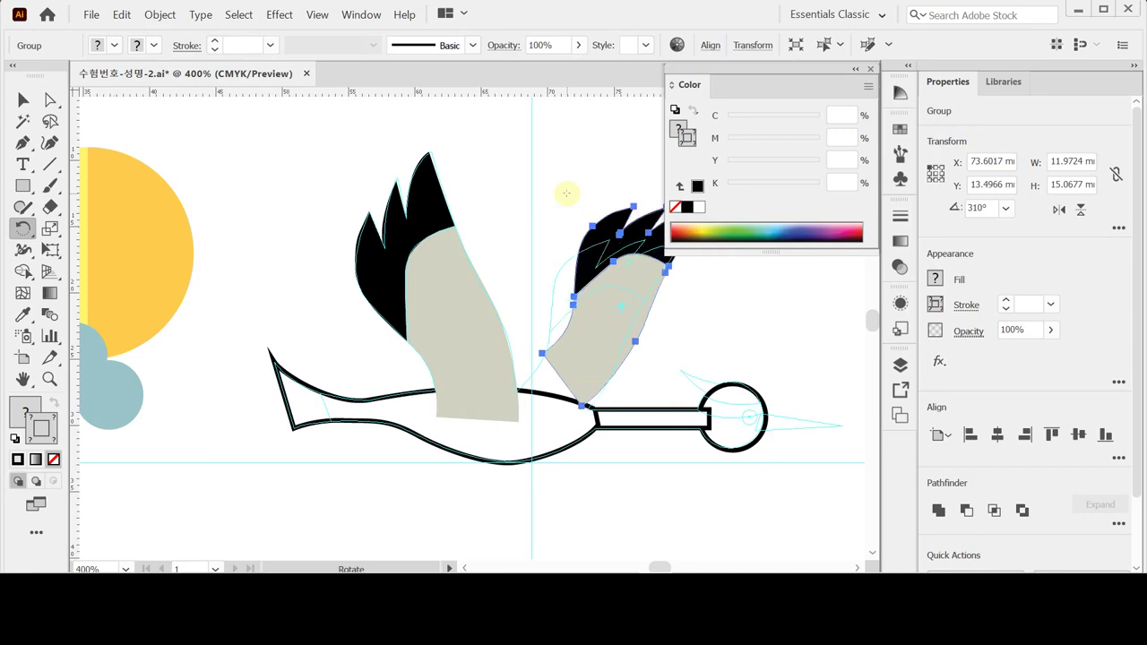
key(Down)
key(Down)
key(Down)
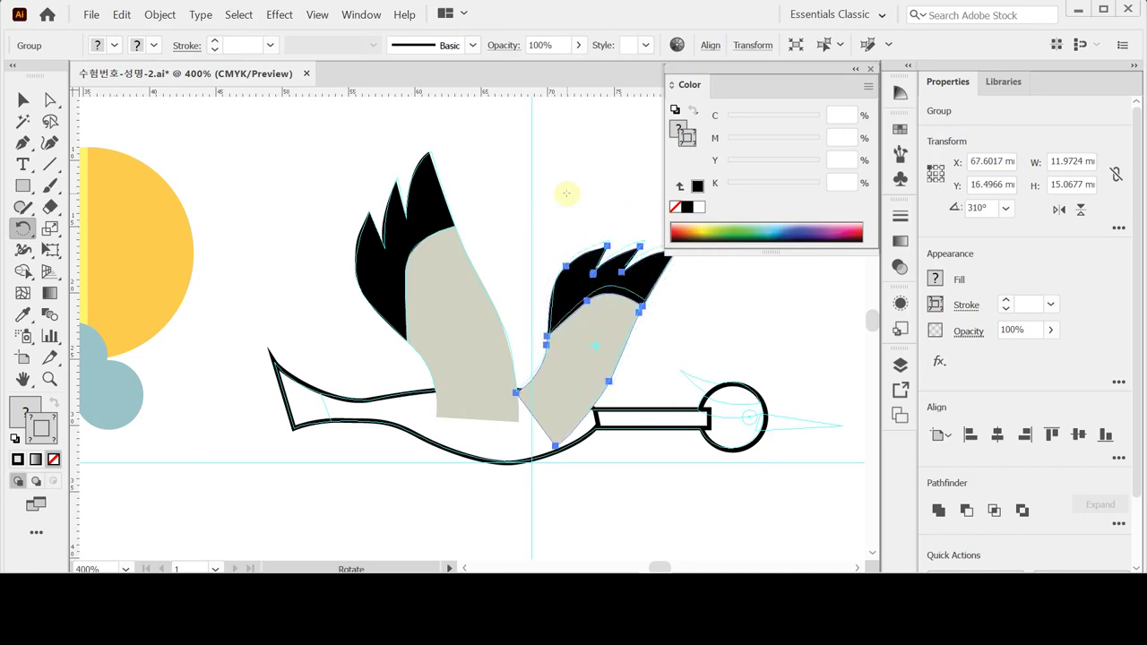
key(Right)
key(Up)
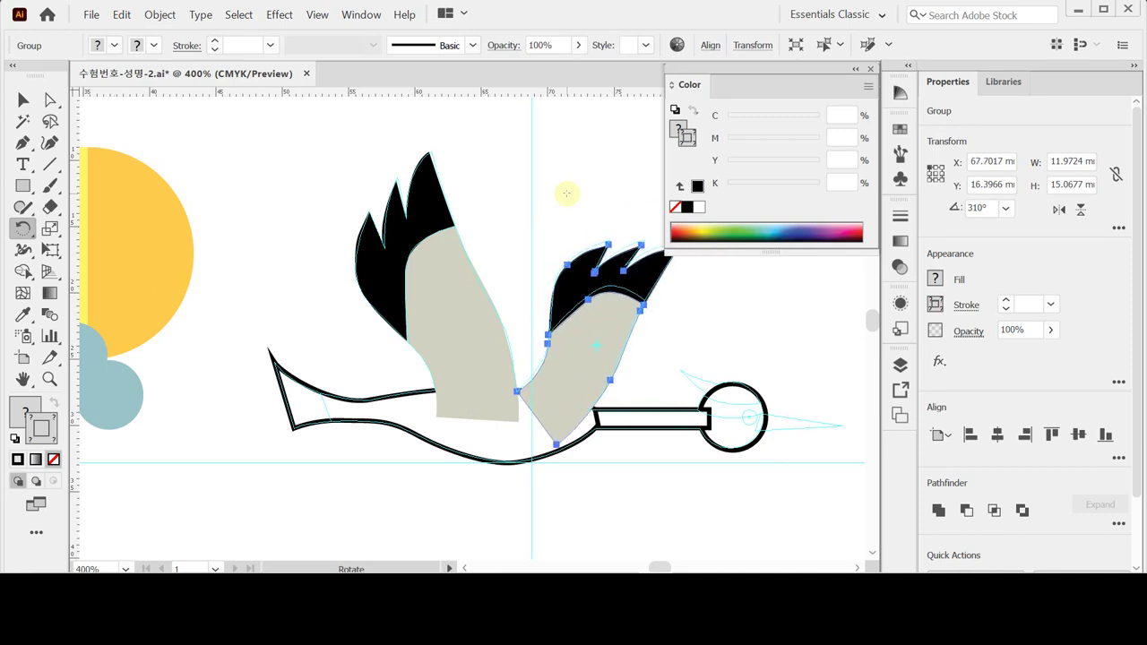
key(Left)
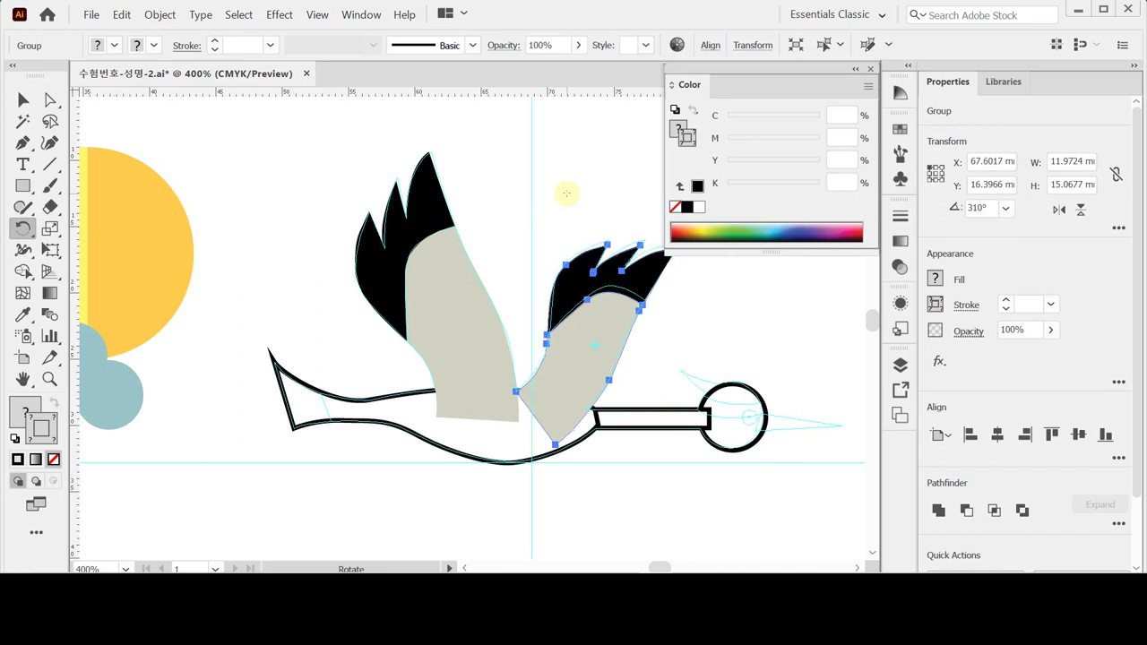
Step: Nudge the wing copy nearest the neck up to about Y 16.2 mm and deselect it
key(Up)
key(Up)
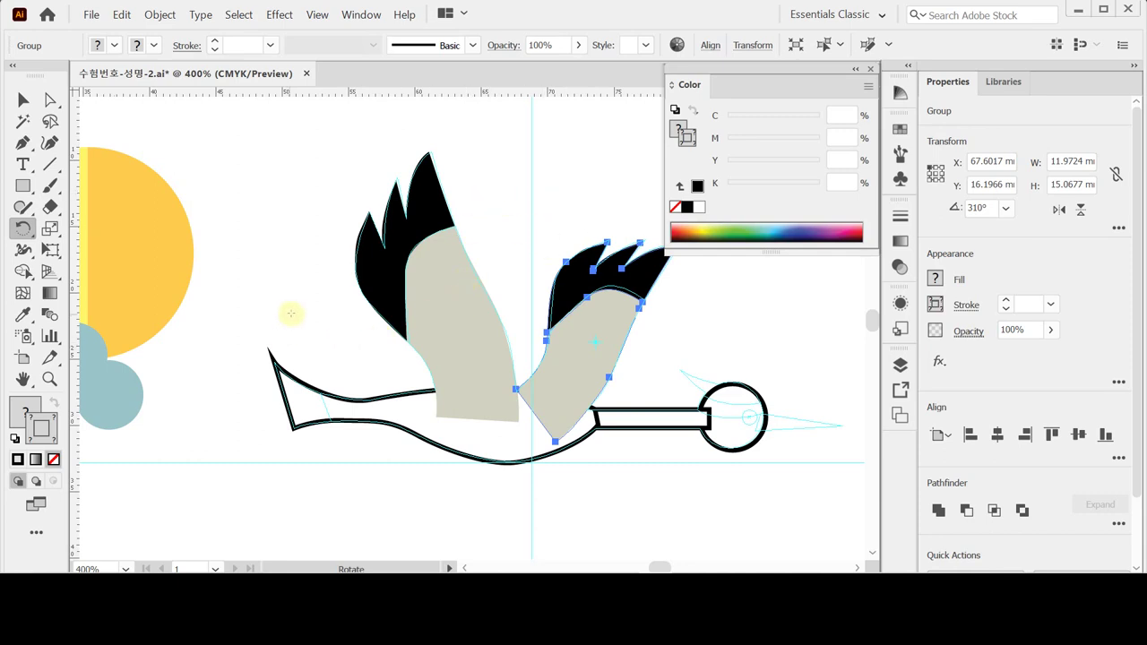
key(space)
drag(323, 311, 294, 245)
key(ctrl+shift+a)
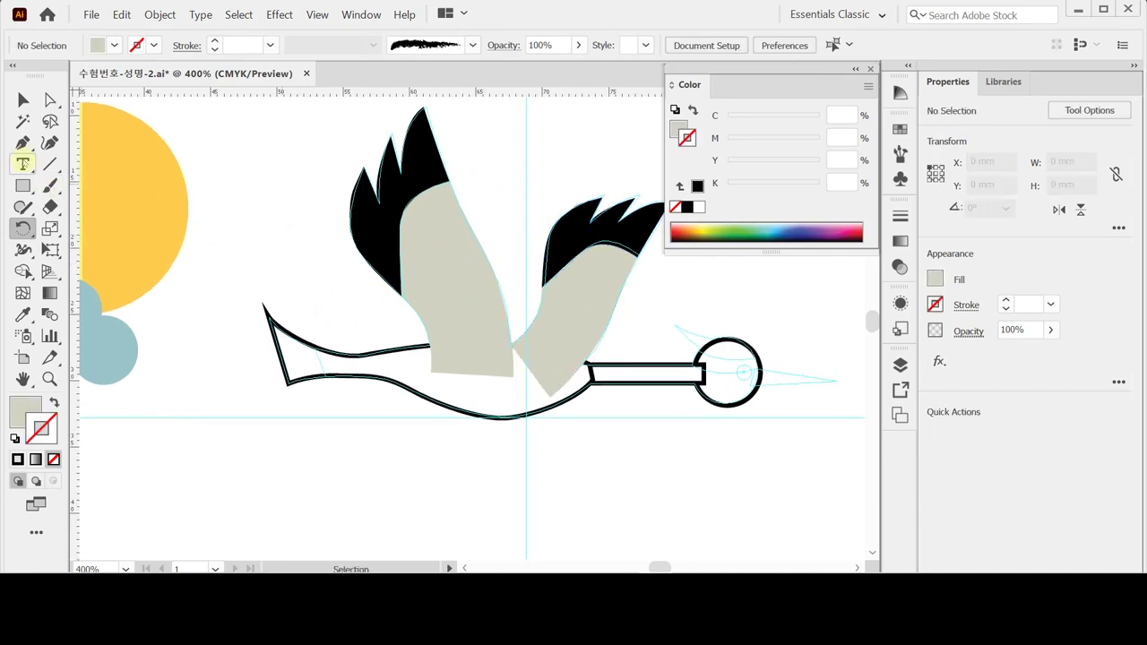
Step: Draw an open curve with no fill and a 1 pt black stroke across the tail guide, extending past both body edges
click(24, 142)
click(14, 438)
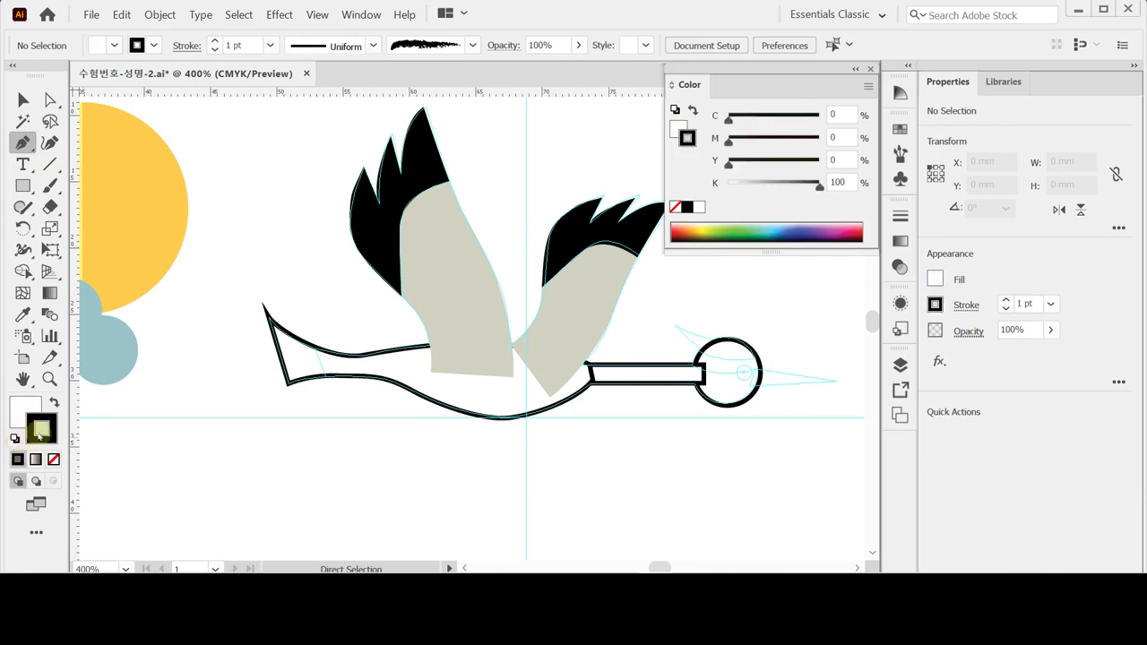
click(25, 412)
click(52, 459)
key(x)
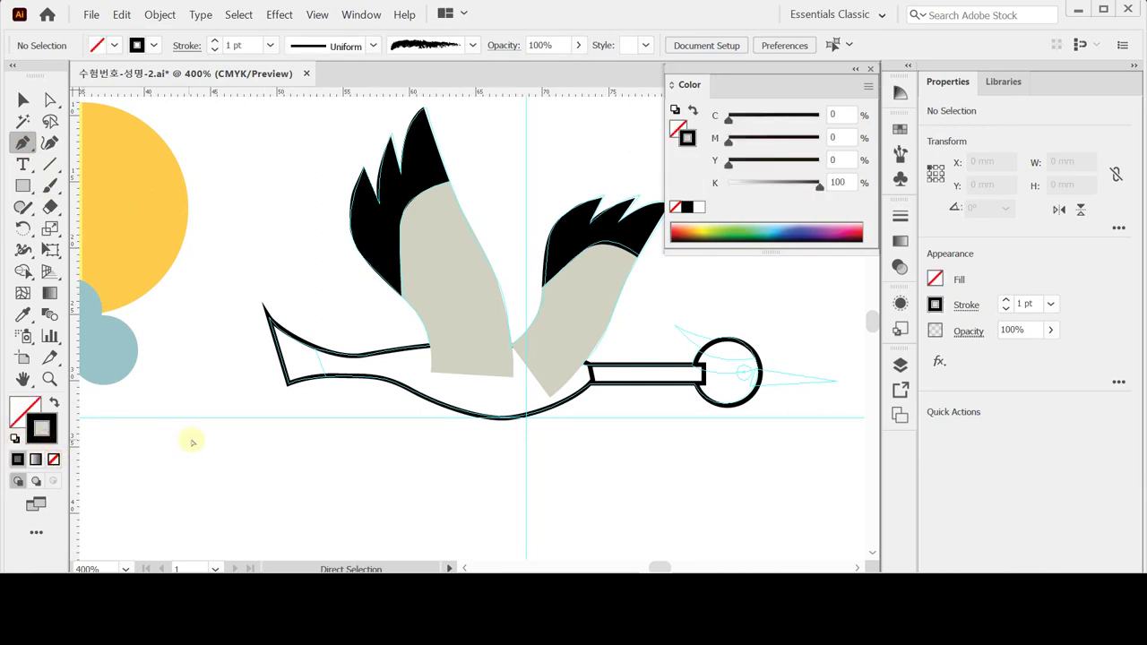
click(297, 308)
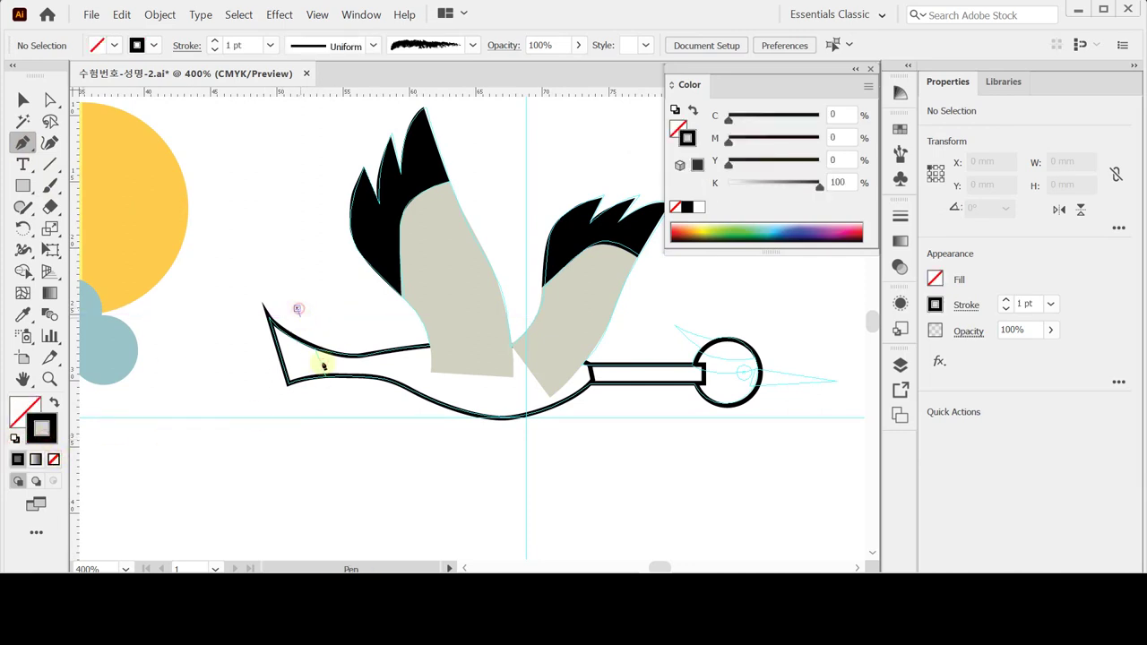
ctrl+click(335, 415)
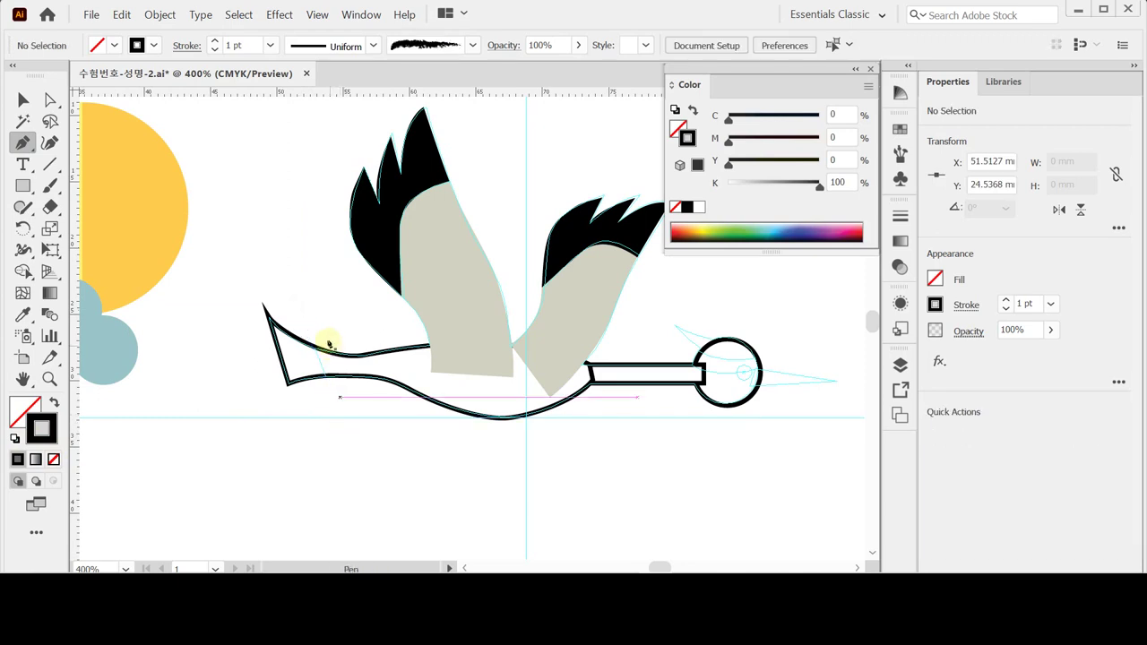
click(310, 308)
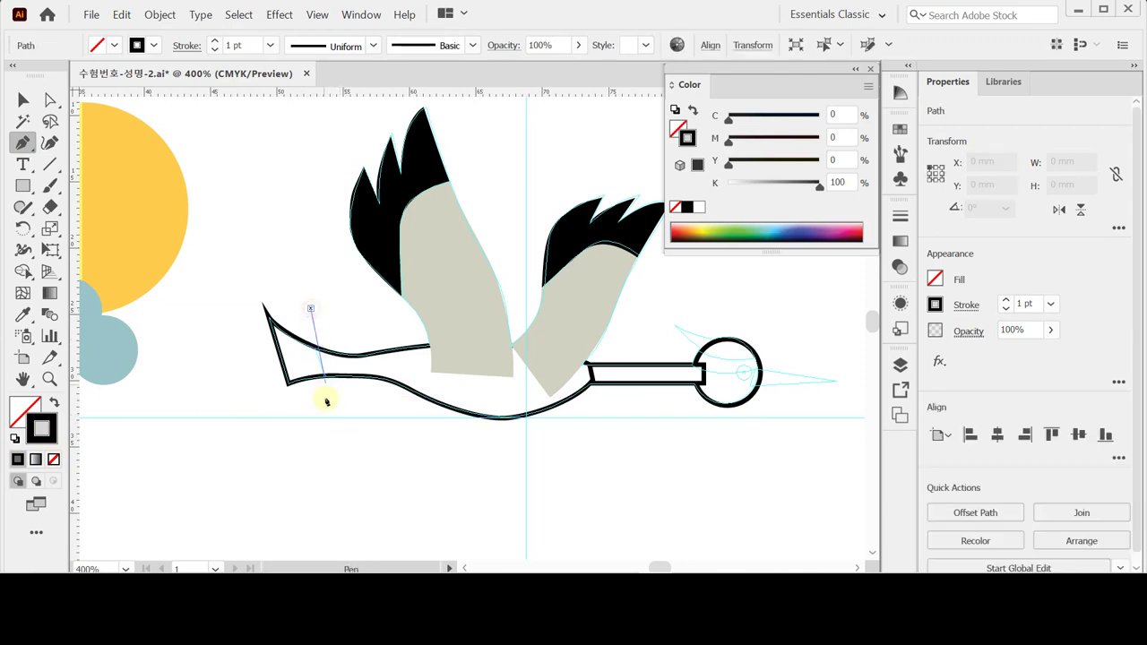
mouse_move(333, 402)
mouse_down()
mouse_move(353, 440)
mouse_move(336, 406)
mouse_up()
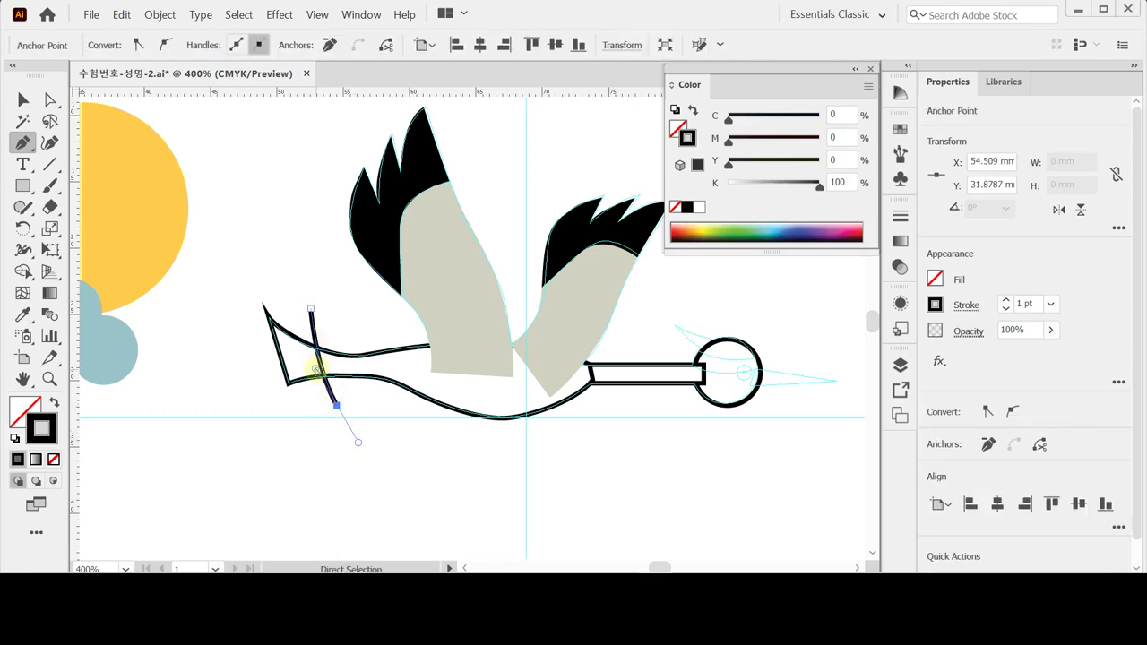
drag(315, 368, 310, 361)
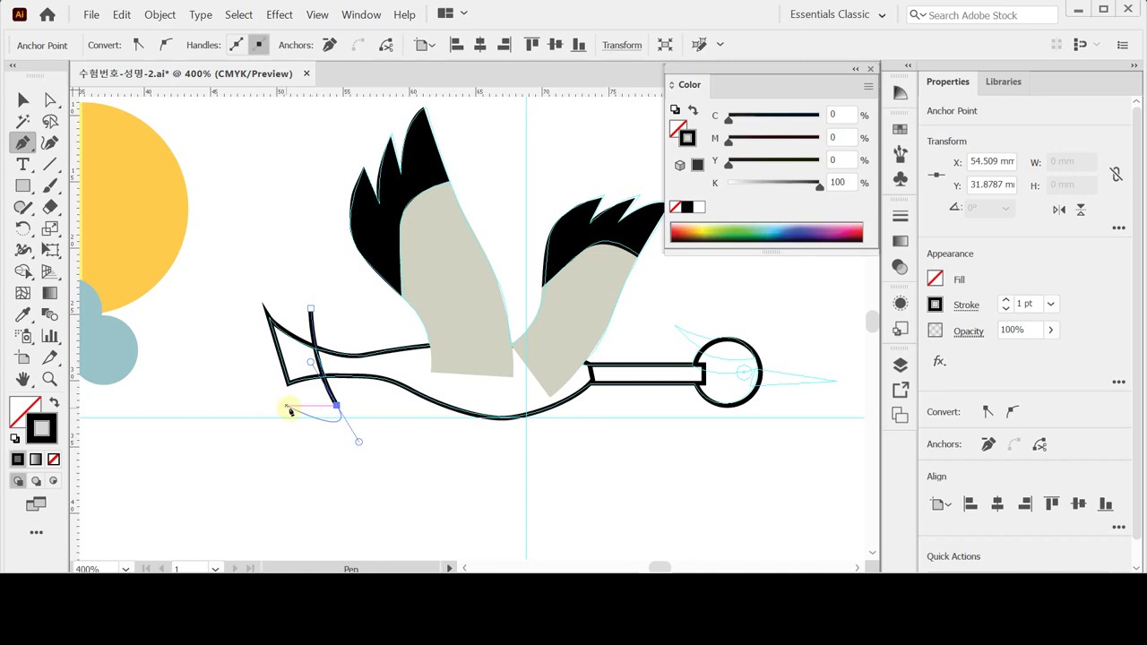
Step: Divide the body shape along the tail curve with the Divide pathfinder
ctrl+shift+click(397, 382)
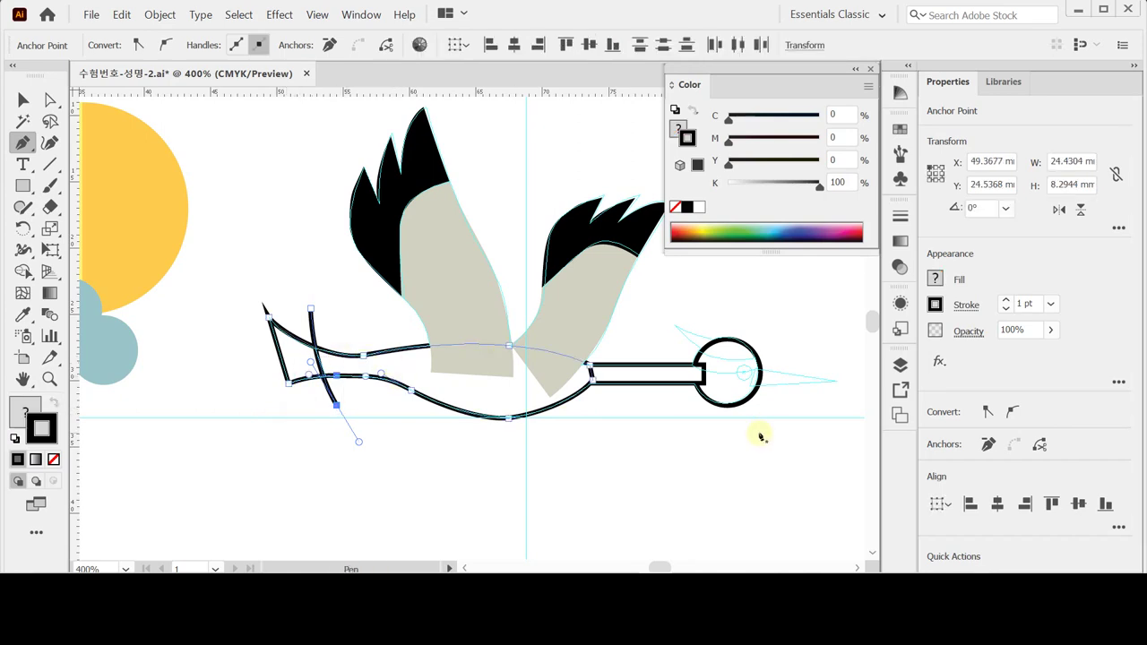
click(24, 100)
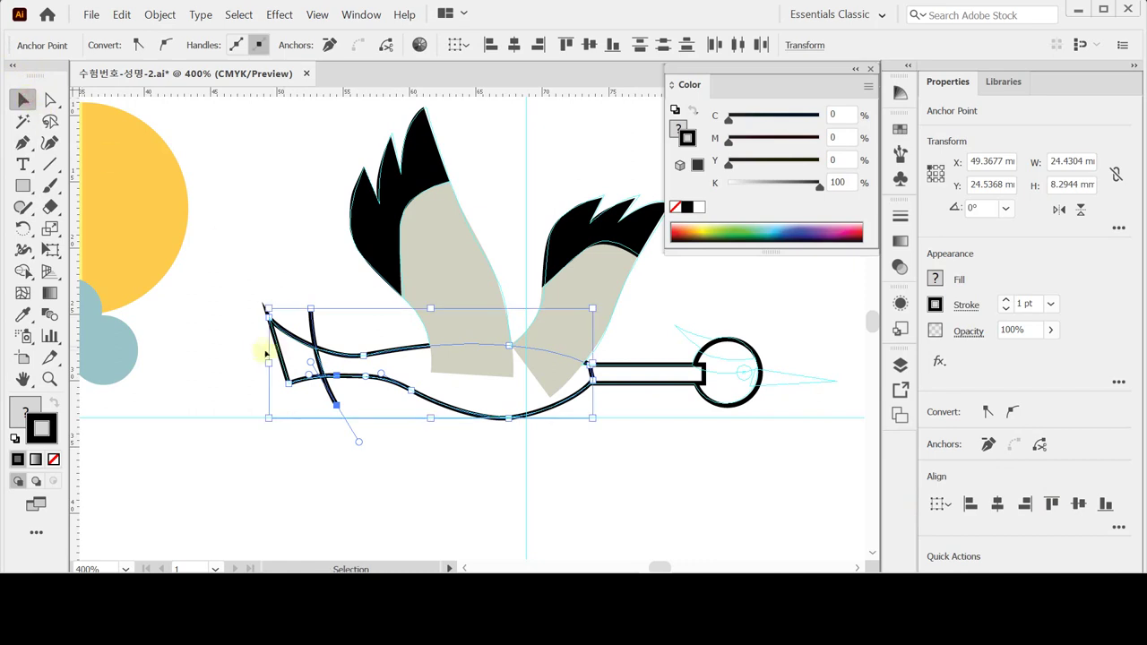
drag(299, 451, 384, 392)
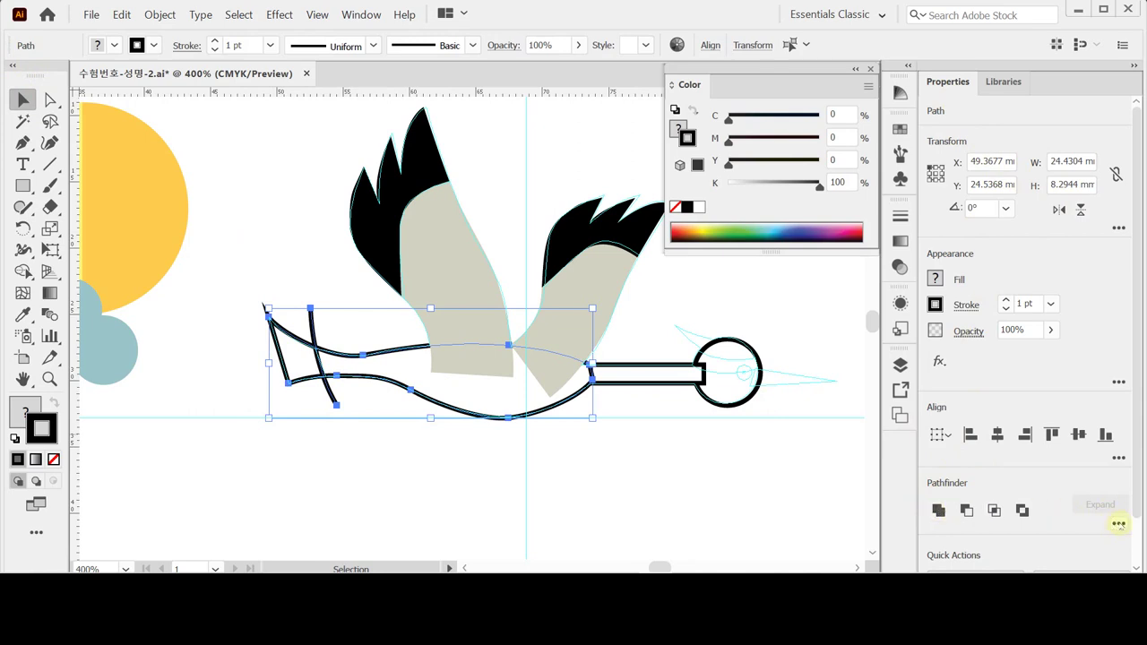
click(1118, 524)
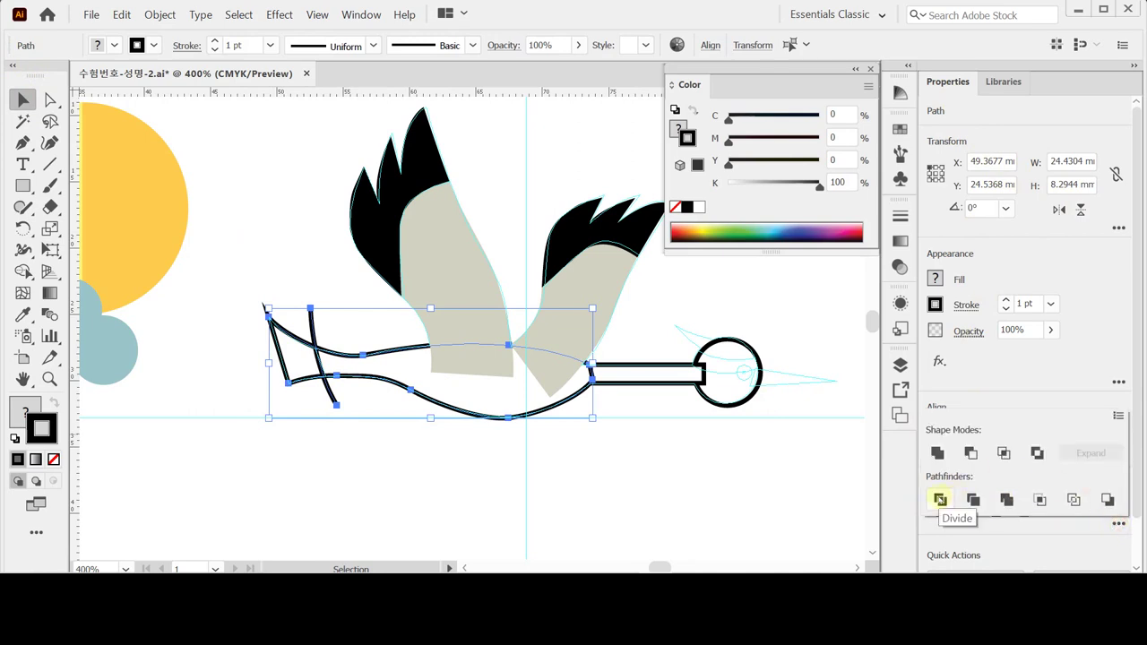
click(939, 499)
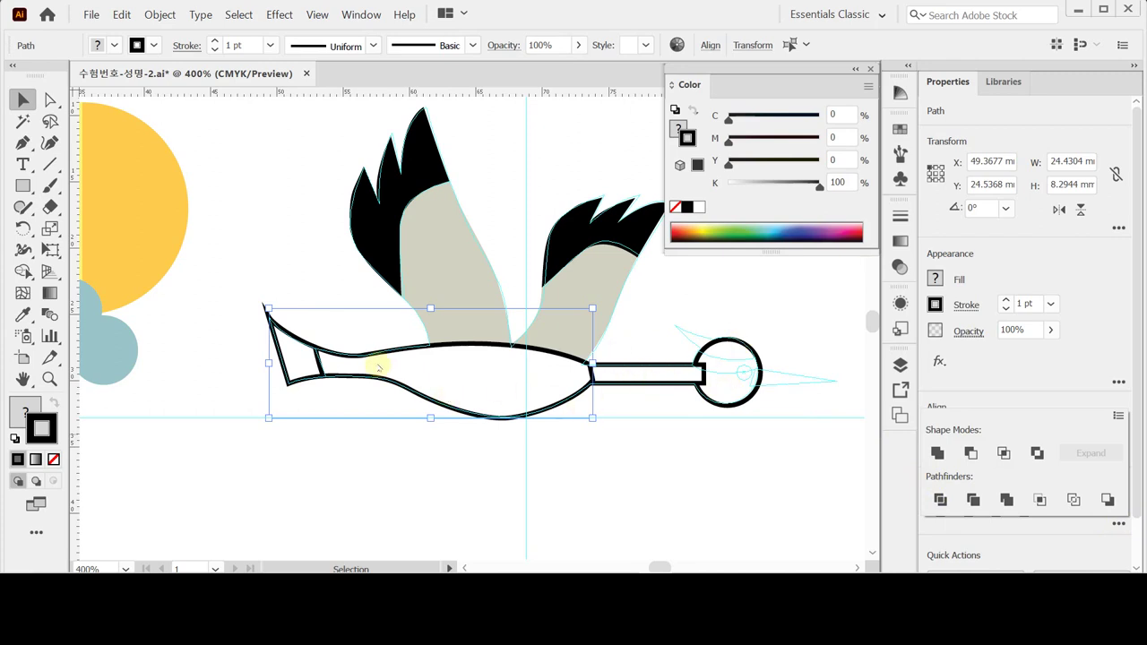
Step: Isolate the divided body group and give the tail tip the wing feathers' black fill with no stroke
double_click(377, 365)
click(293, 370)
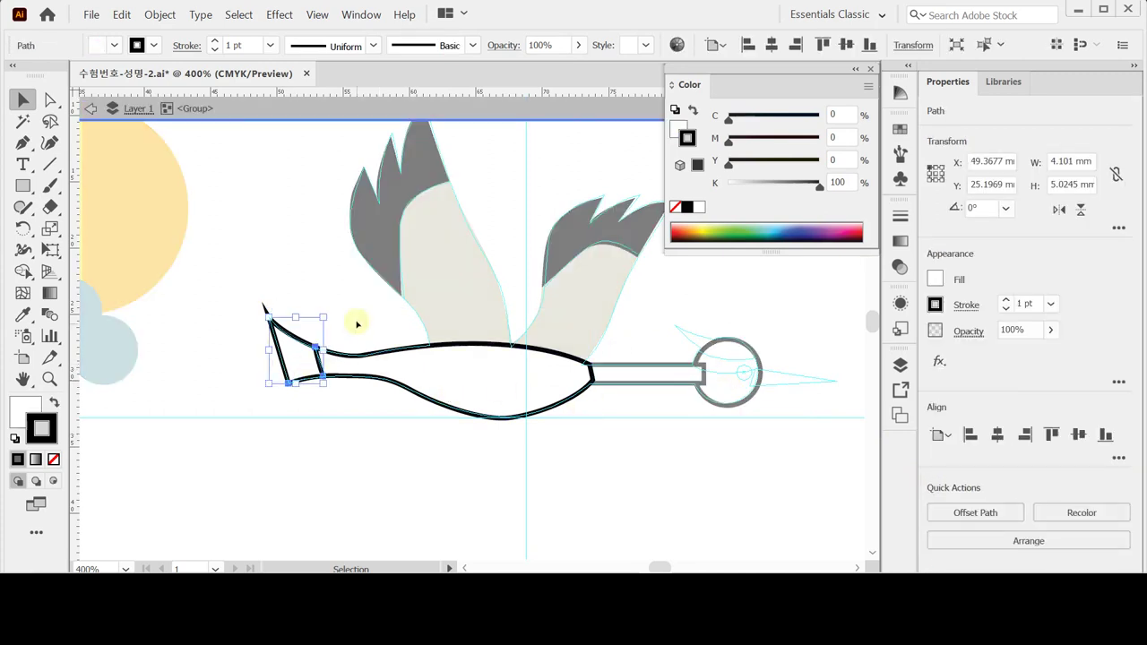
click(385, 216)
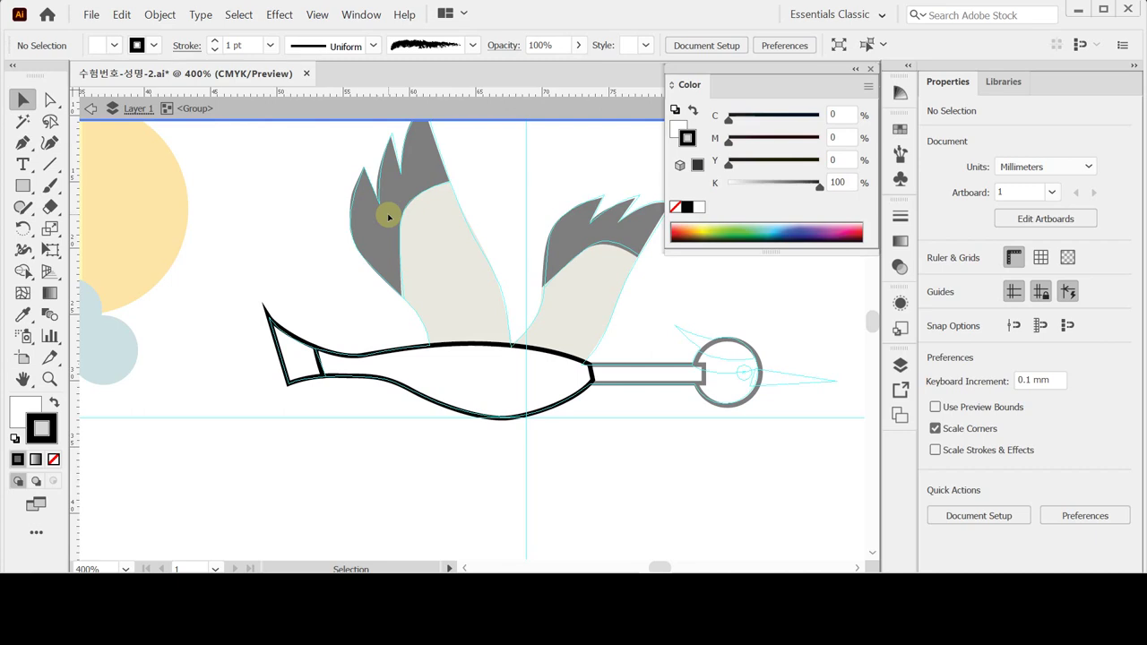
click(282, 326)
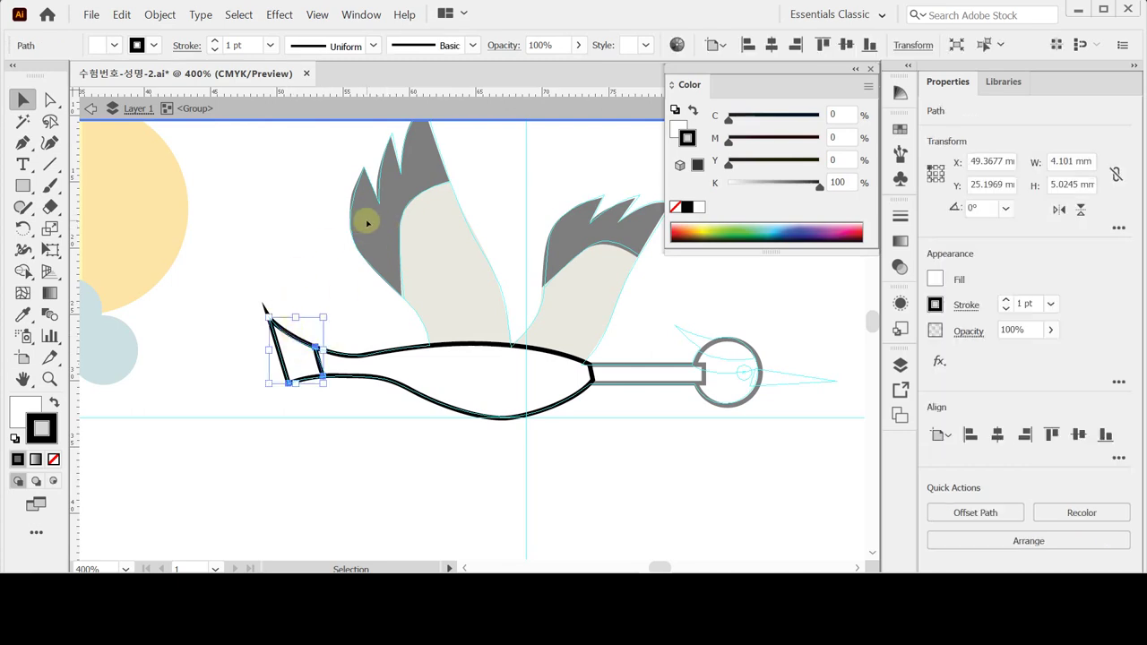
key(i)
key(shift+x)
Step: Give the main body section the lower wing's beige fill with no stroke, exit group isolation and deselect
ctrl+click(367, 345)
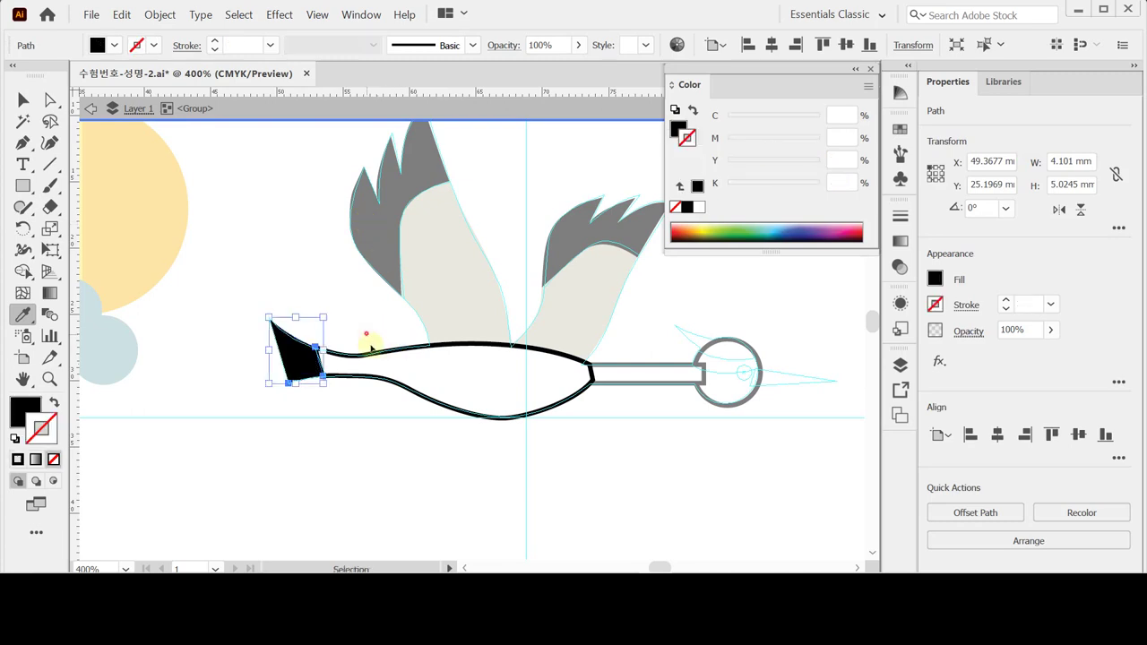
click(465, 266)
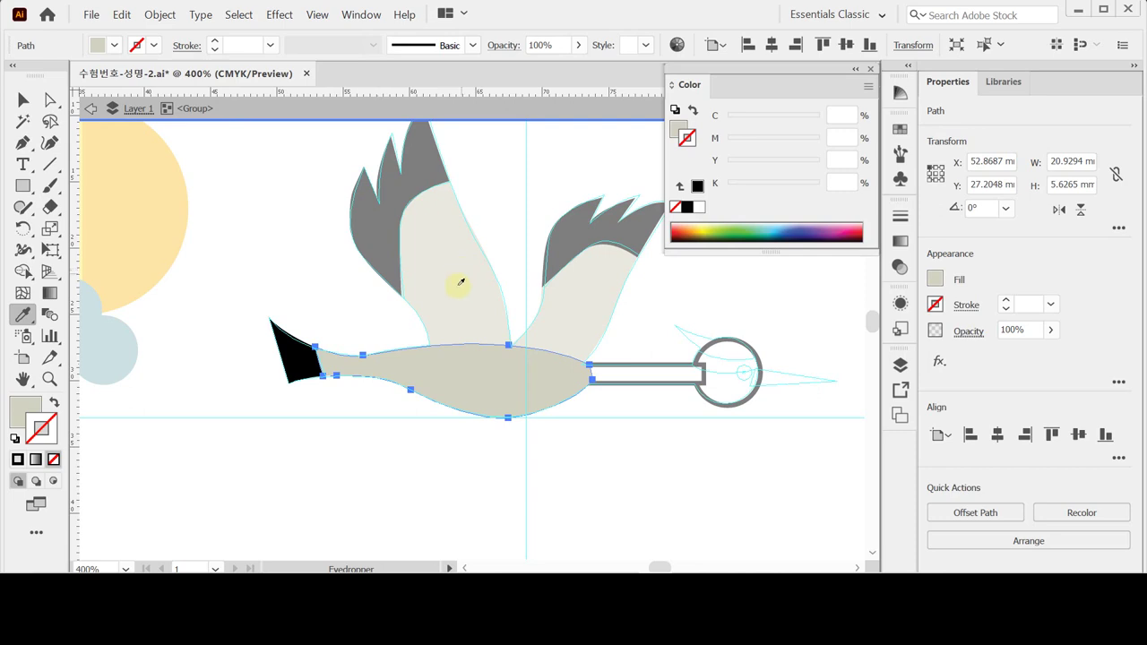
key(i)
key(Escape)
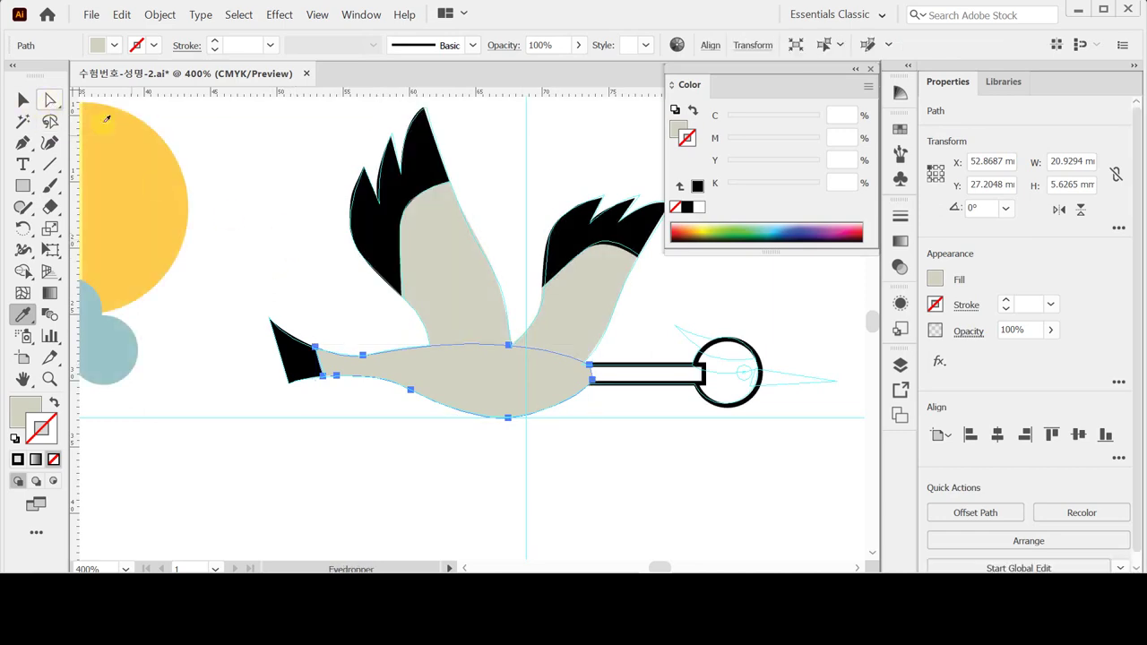
key(v)
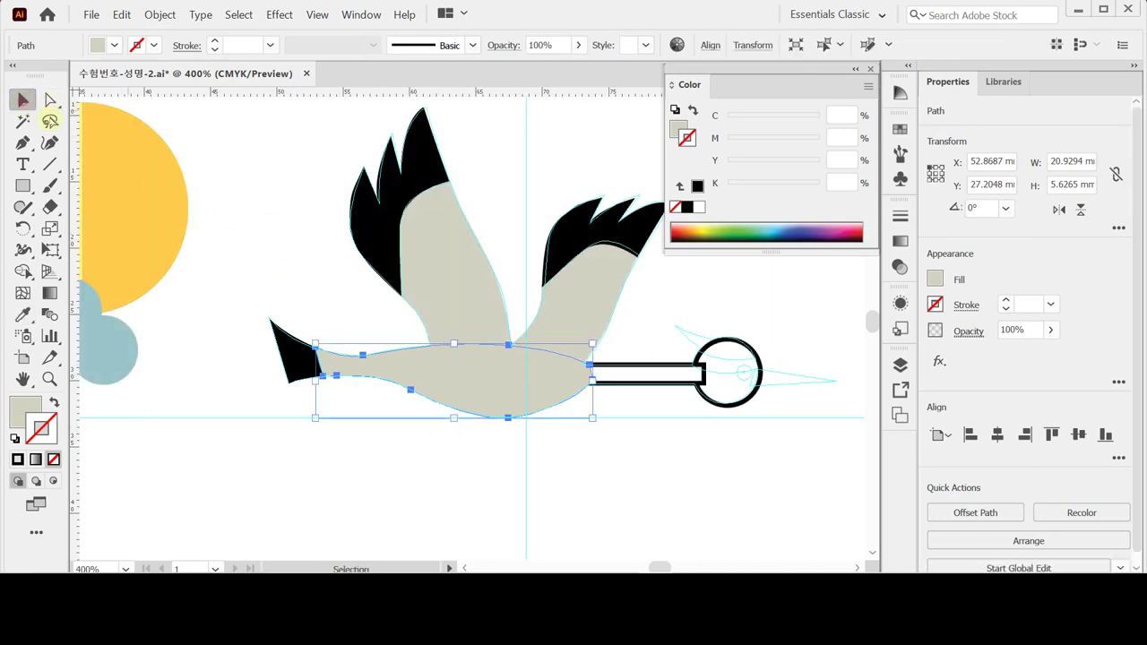
click(517, 450)
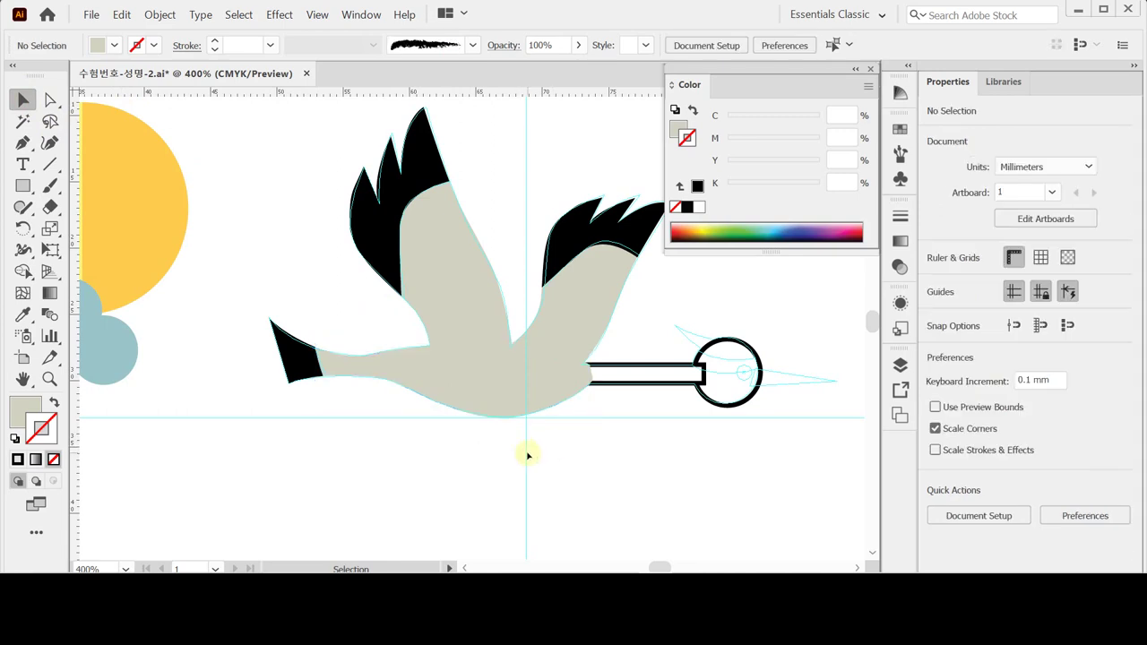
Step: Check which of the crane's wing, body, neck and head parts are grouped and which are single shapes
drag(527, 455, 657, 378)
drag(612, 405, 708, 360)
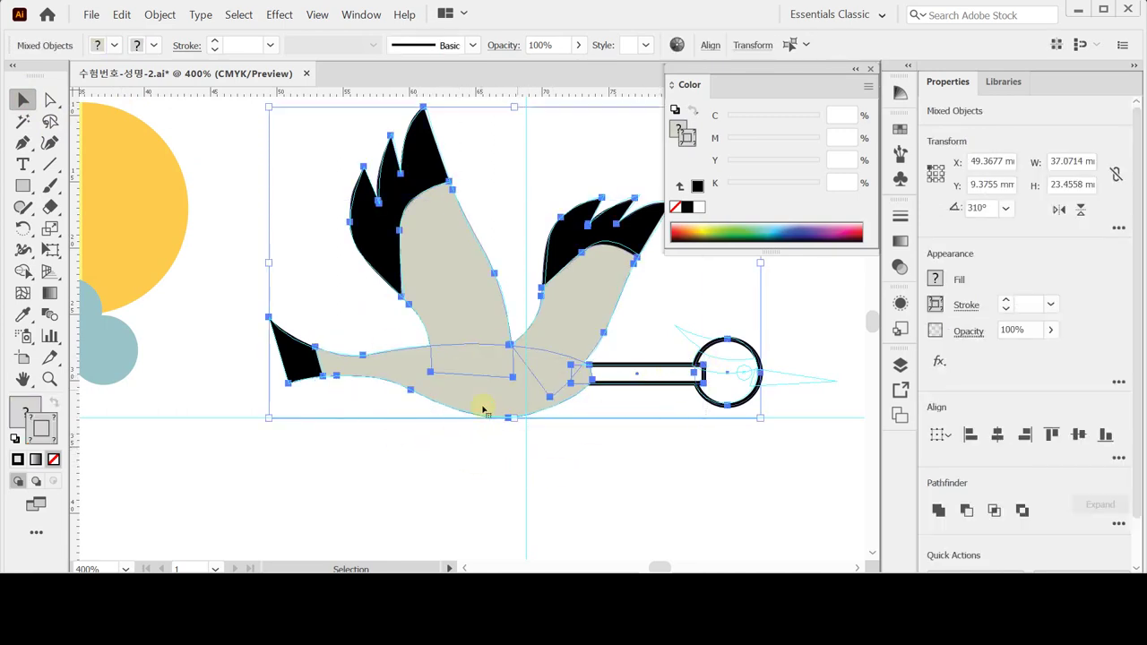
click(489, 460)
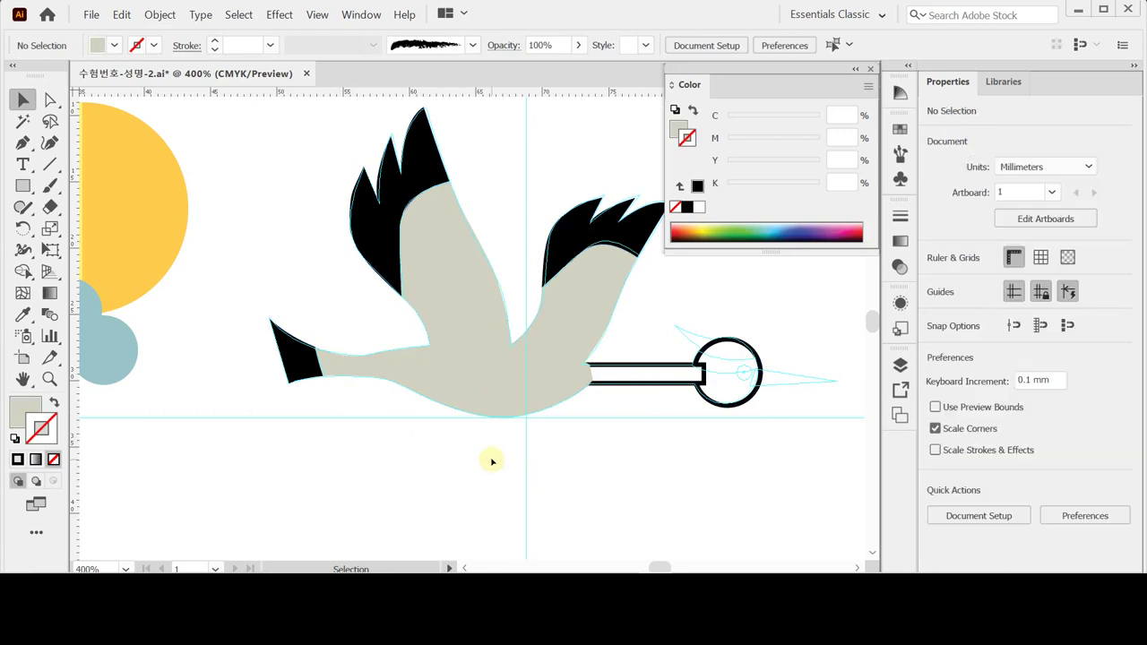
click(459, 305)
click(585, 299)
click(450, 264)
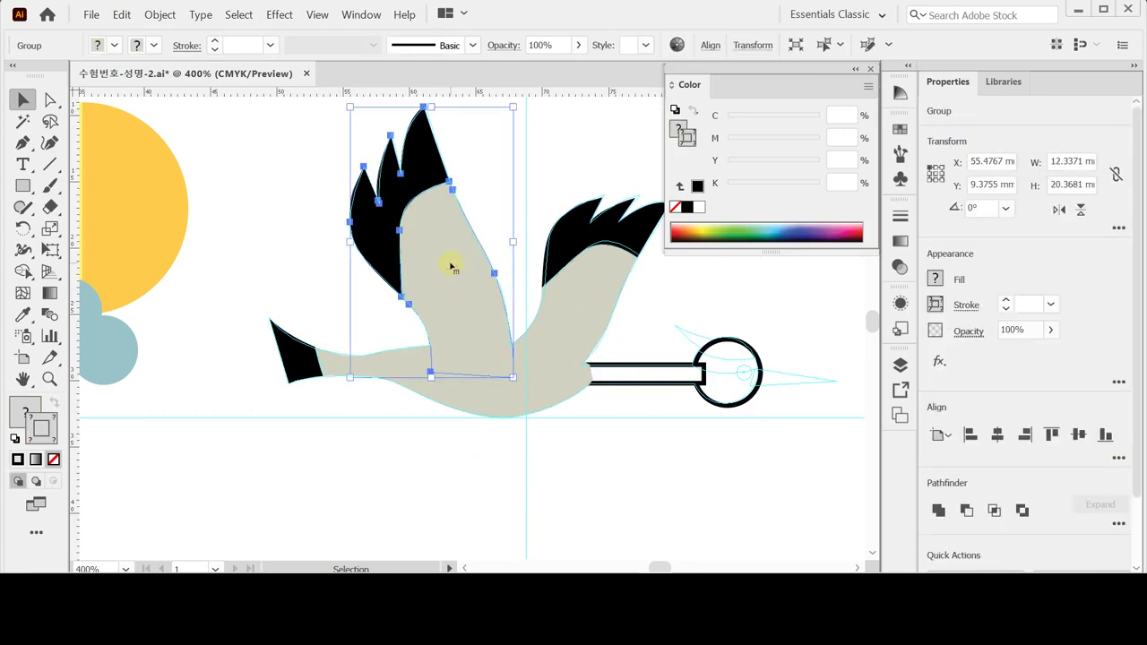
click(435, 445)
click(343, 367)
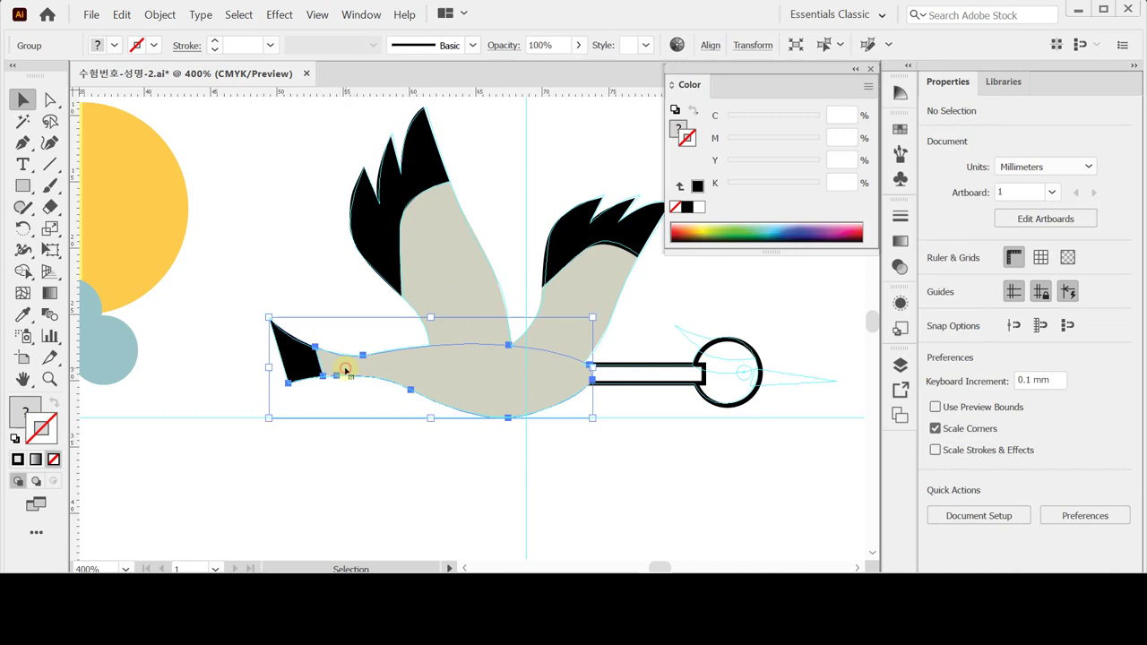
click(513, 467)
click(654, 380)
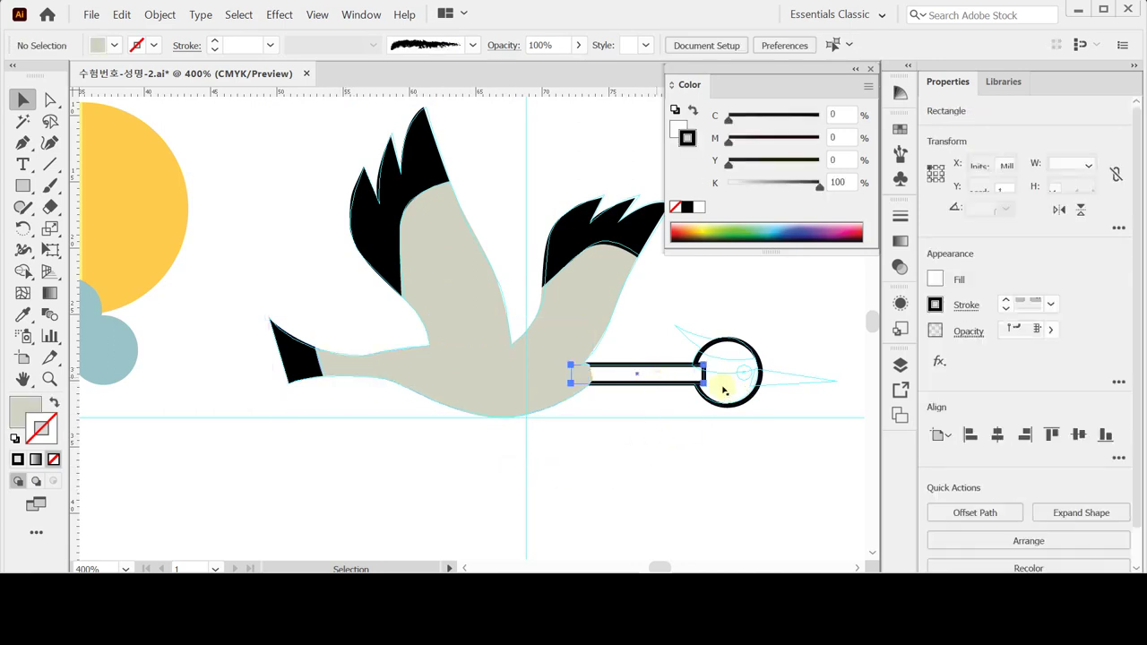
click(724, 391)
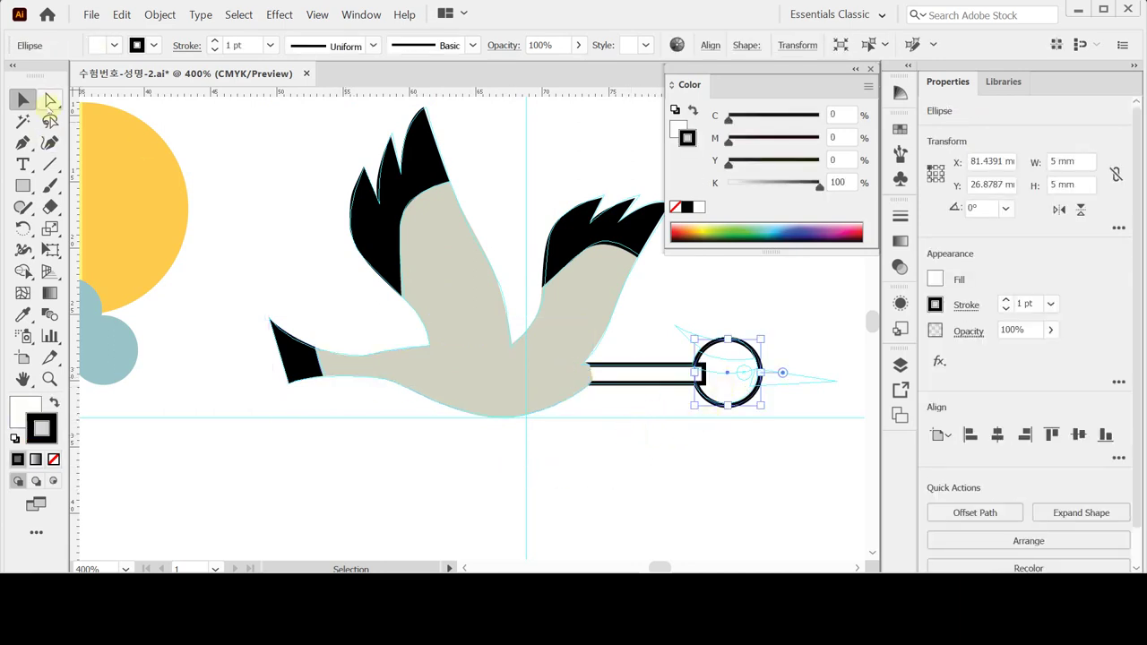
Step: Unite both beige wing sections, the body, neck and head into one shape, leaving out the black feathers and tail tip
click(49, 100)
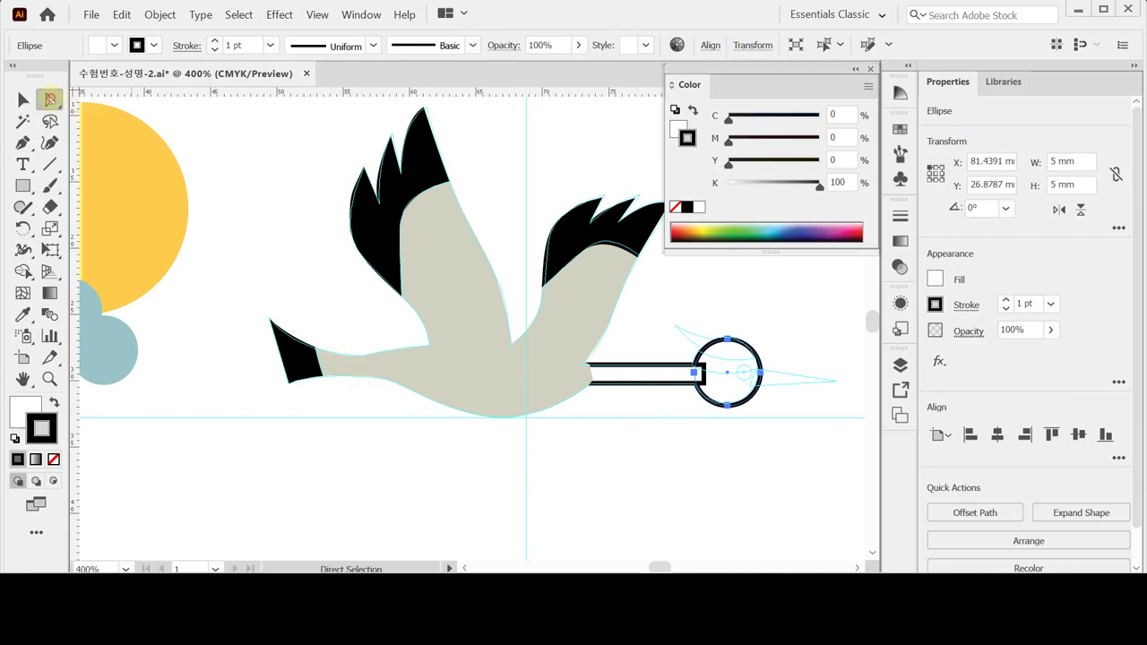
drag(50, 100, 410, 404)
drag(51, 98, 90, 120)
drag(410, 436, 727, 354)
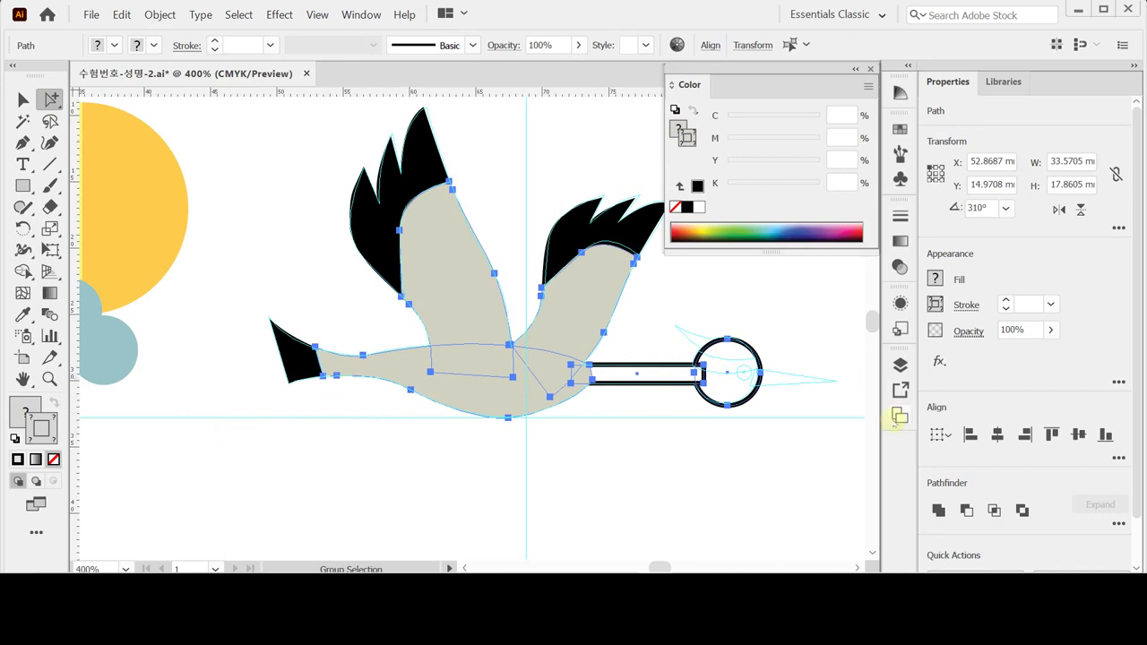
click(938, 510)
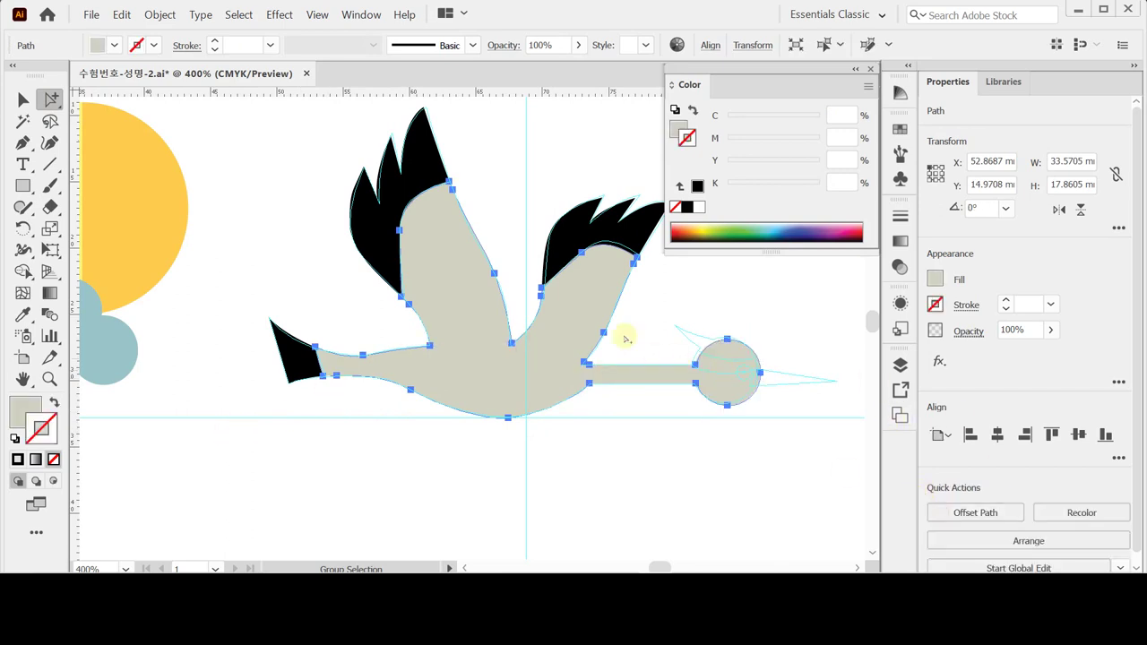
click(614, 452)
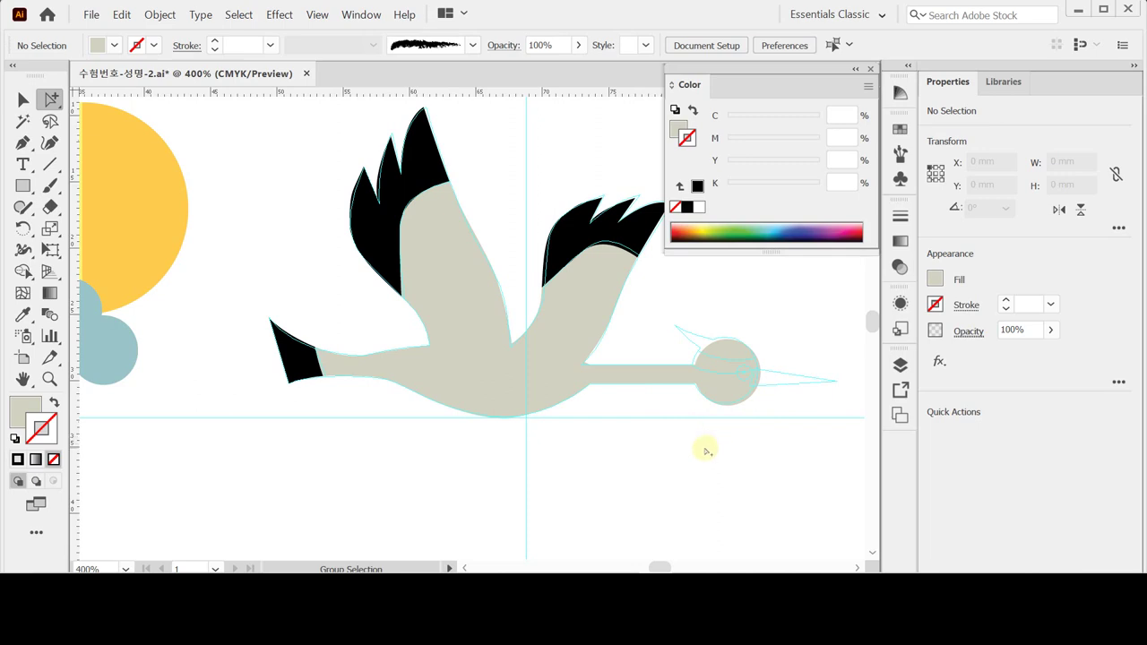
Step: Draw two curved dividing lines across the head along the guides, with a 1 pt black stroke and no fill
key(shift)
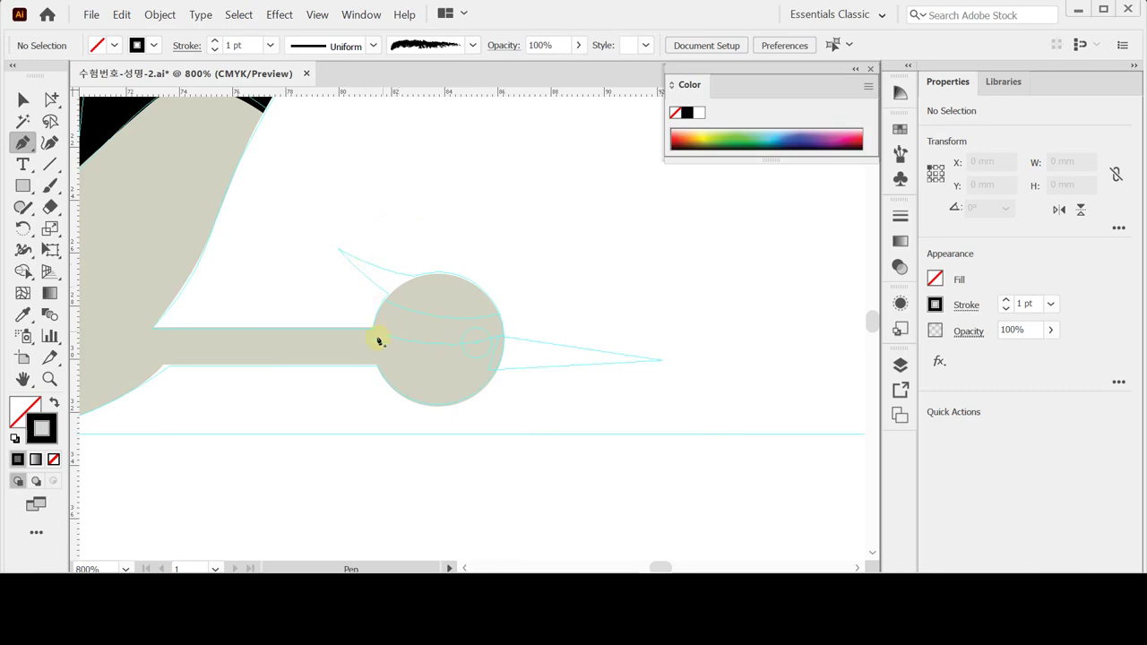
click(362, 285)
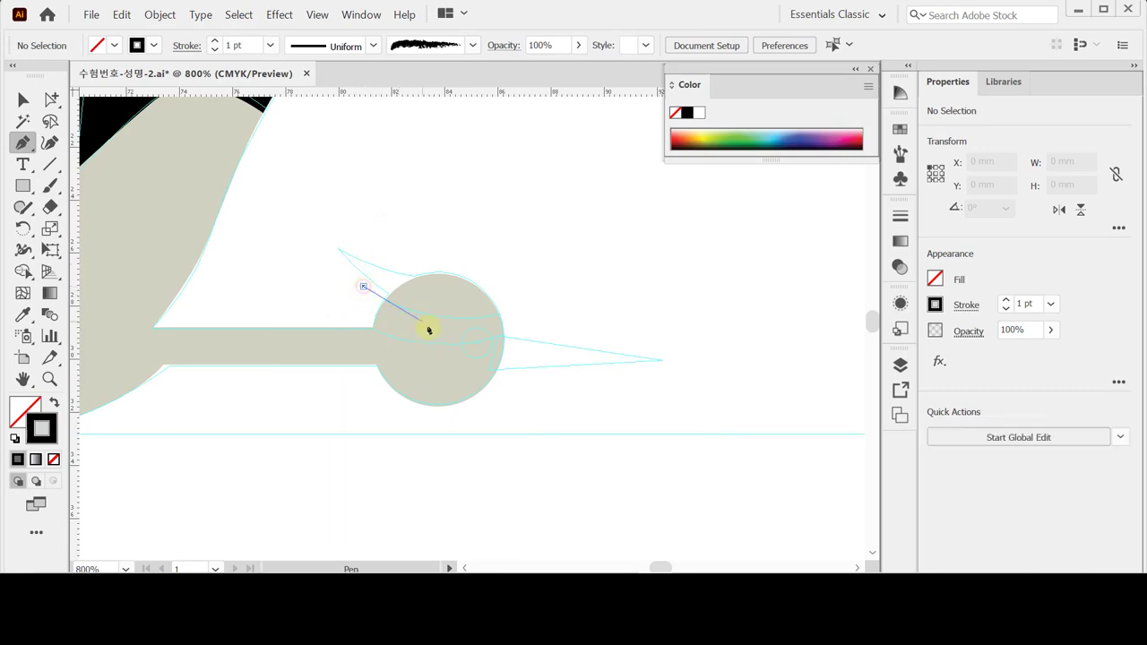
drag(442, 318, 480, 319)
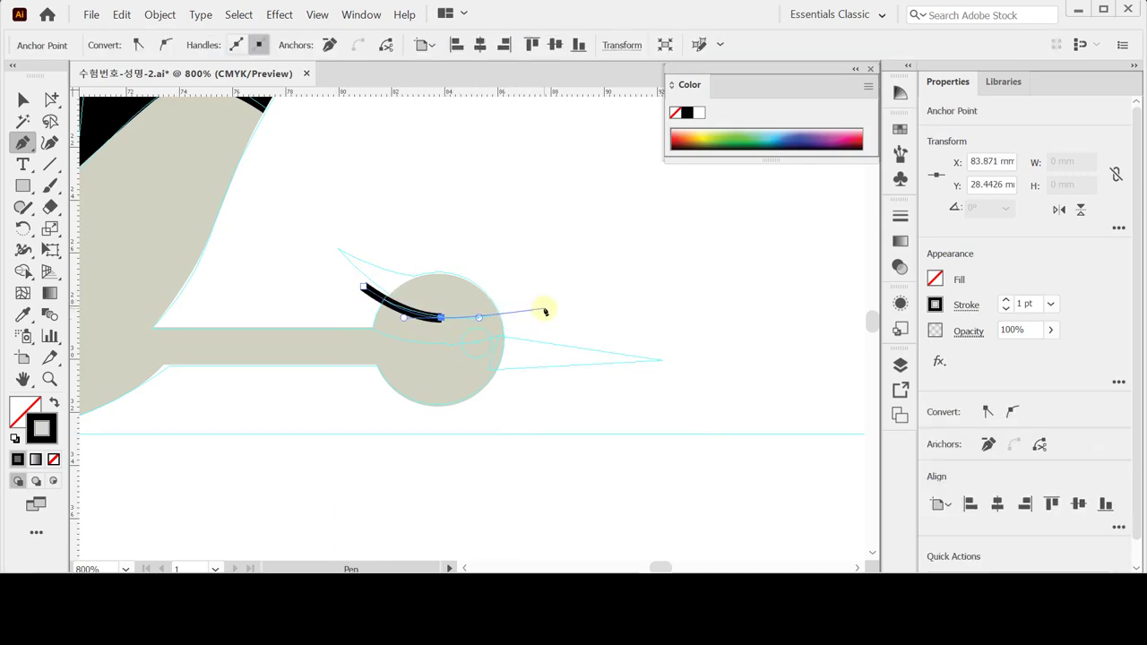
click(542, 309)
ctrl+click(370, 328)
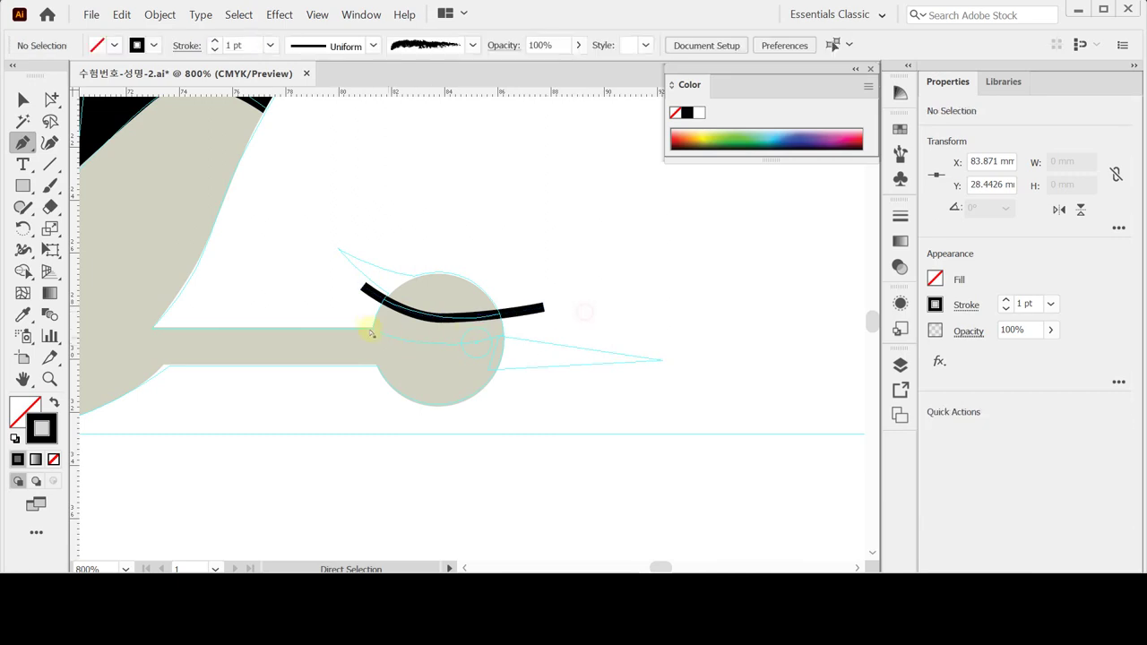
click(356, 315)
drag(524, 336, 659, 300)
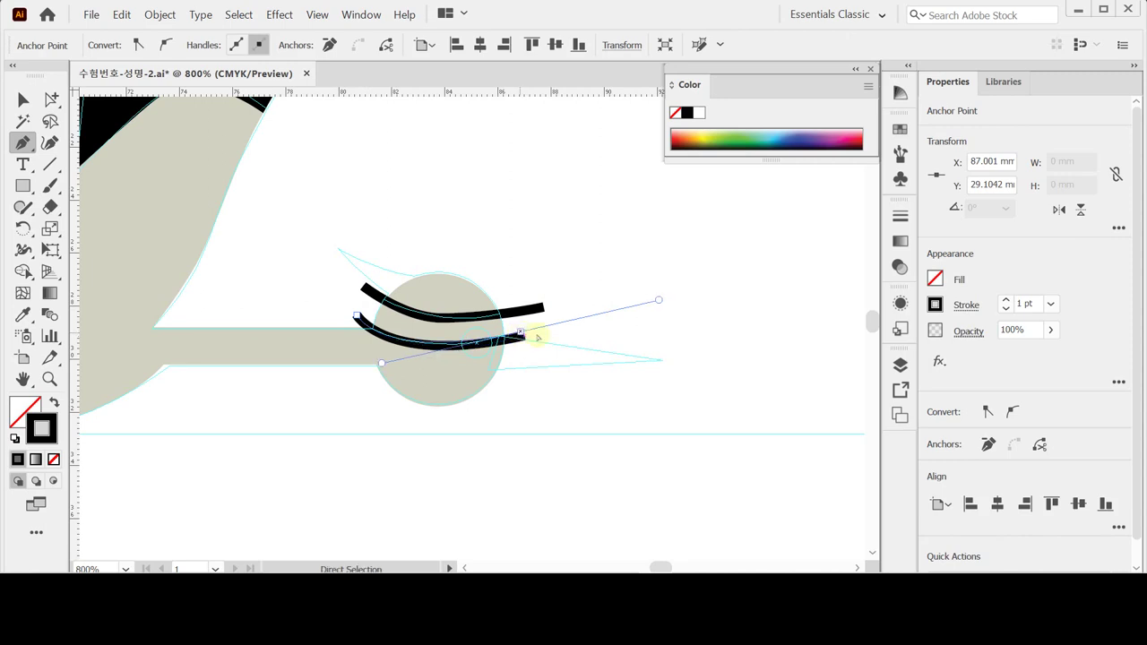
ctrl+click(651, 324)
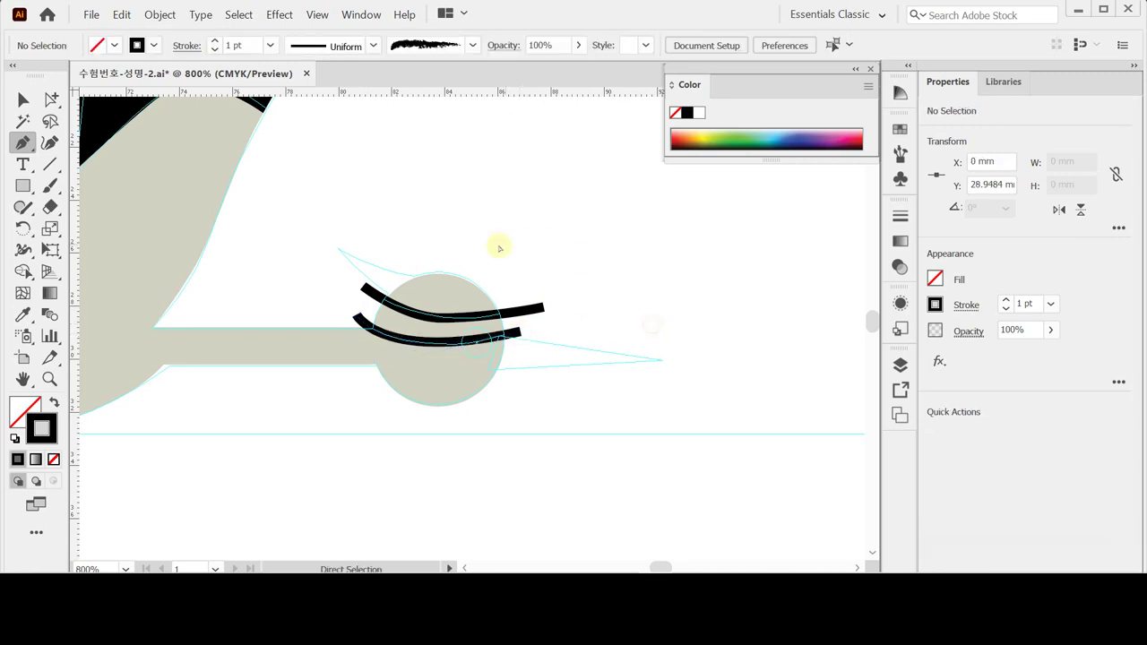
Step: Divide the united crane body along the two curved lines crossing the head, and deselect the result
ctrl+click(452, 371)
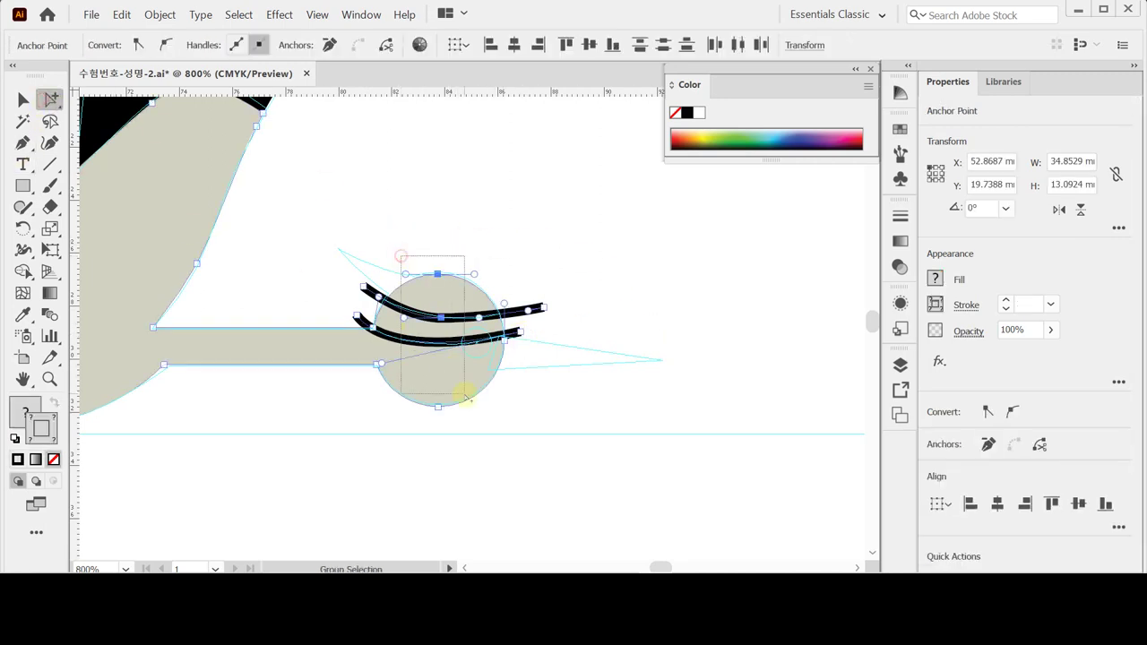
click(461, 389)
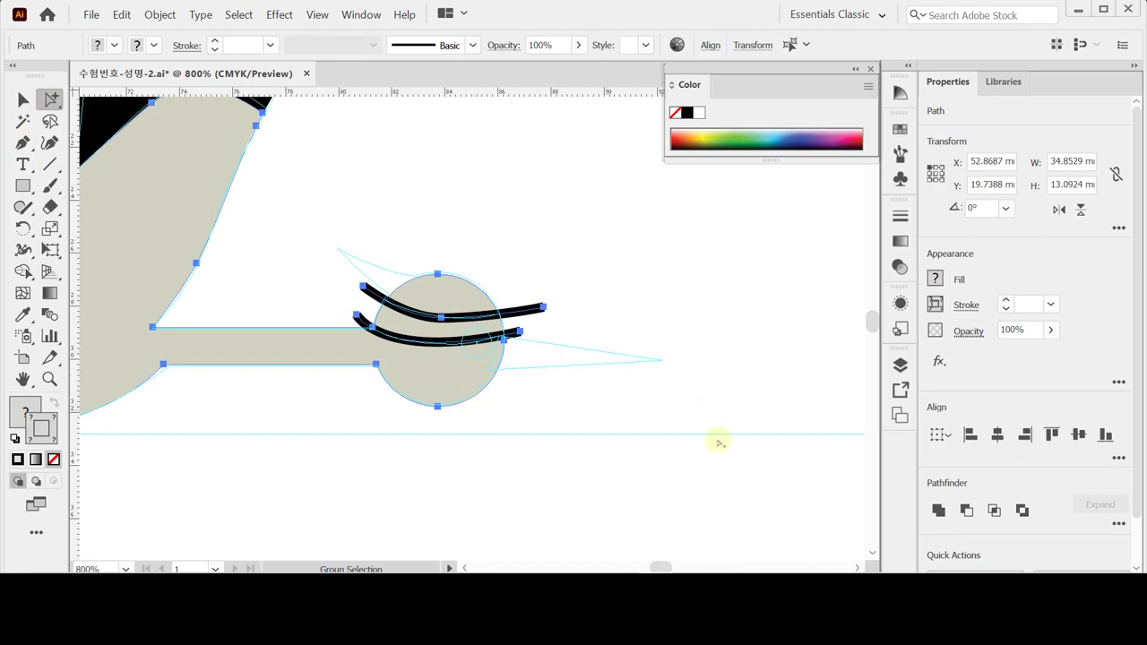
click(1118, 524)
click(940, 499)
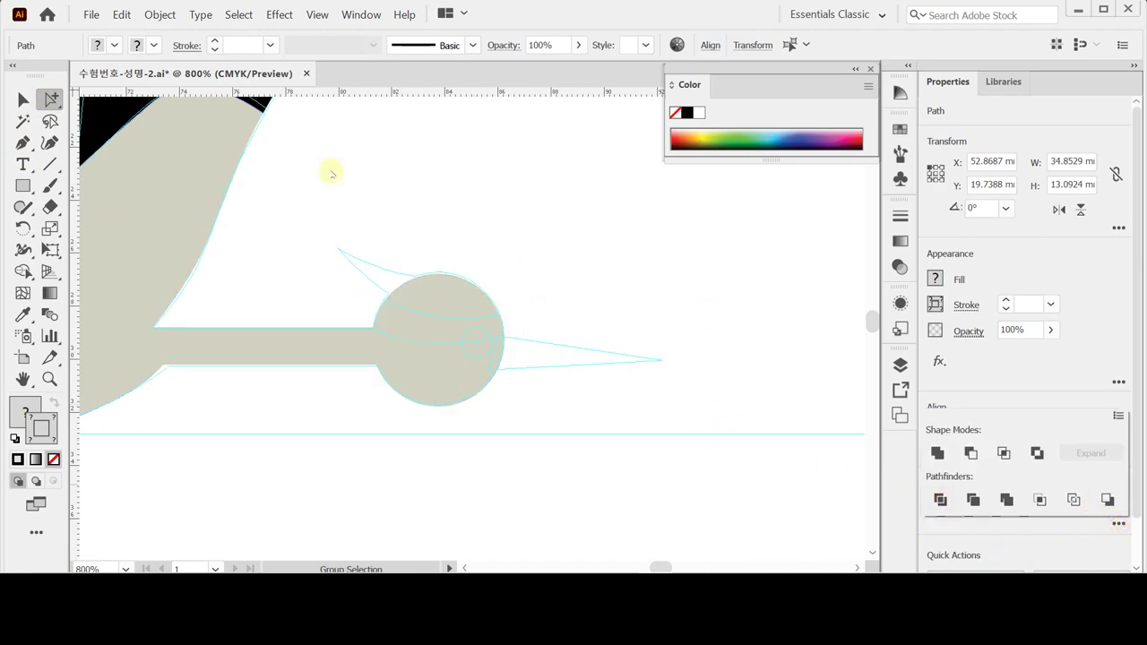
key(ctrl+shift+a)
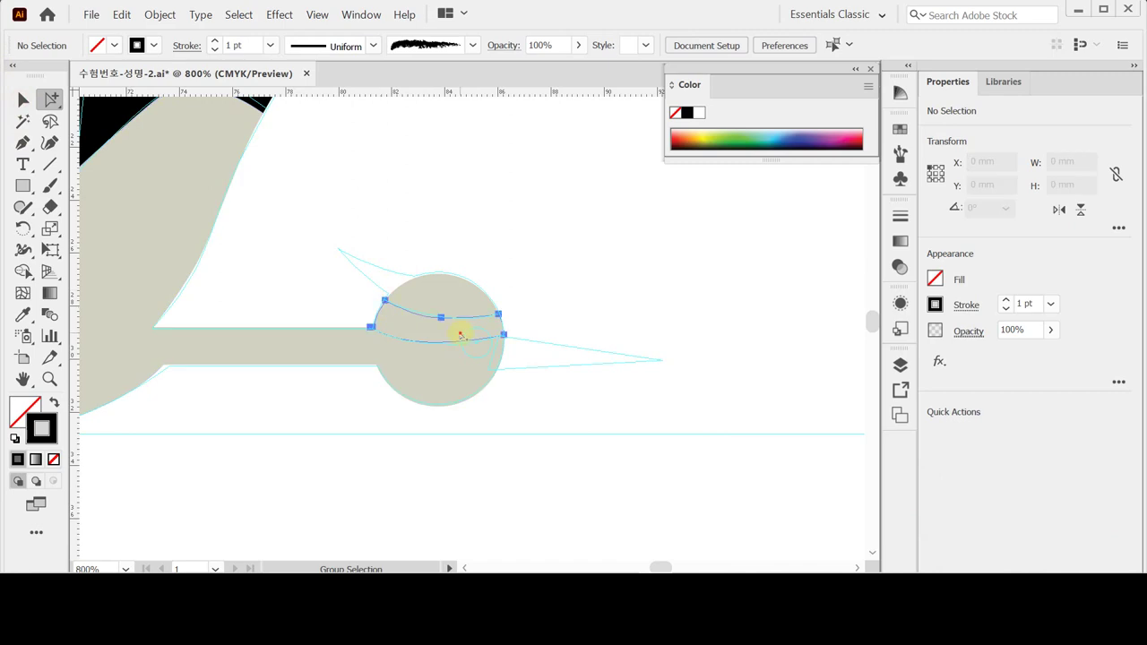
Step: Isolate the divided body group and fill the uppermost section of the head with black
click(460, 335)
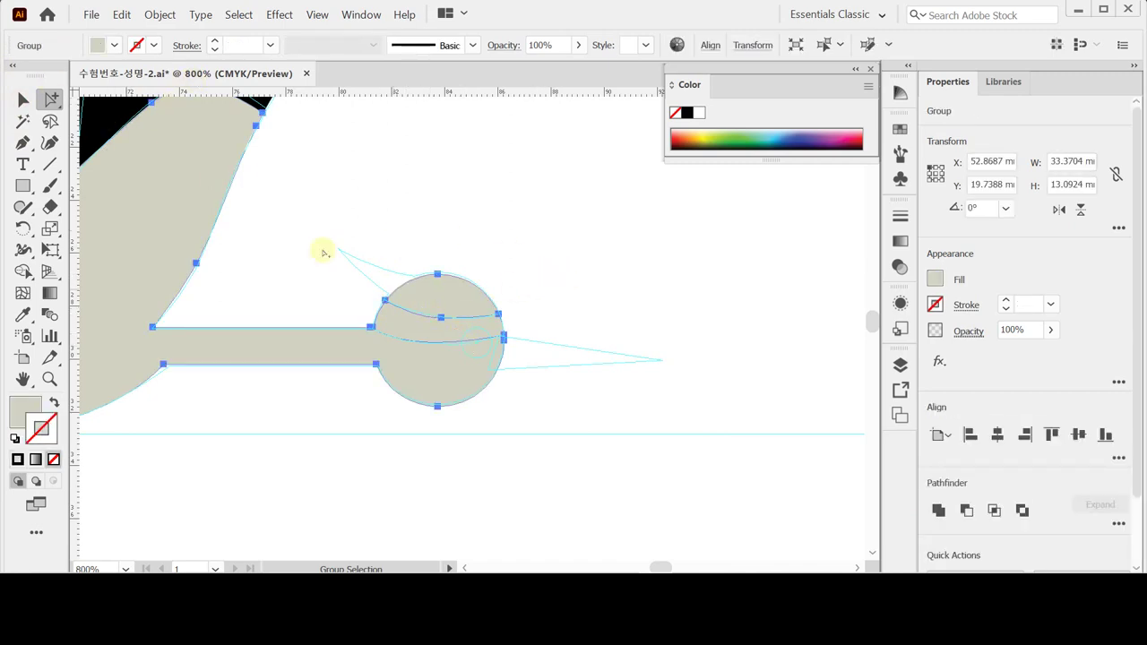
key(v)
key(ctrl+shift+a)
click(461, 337)
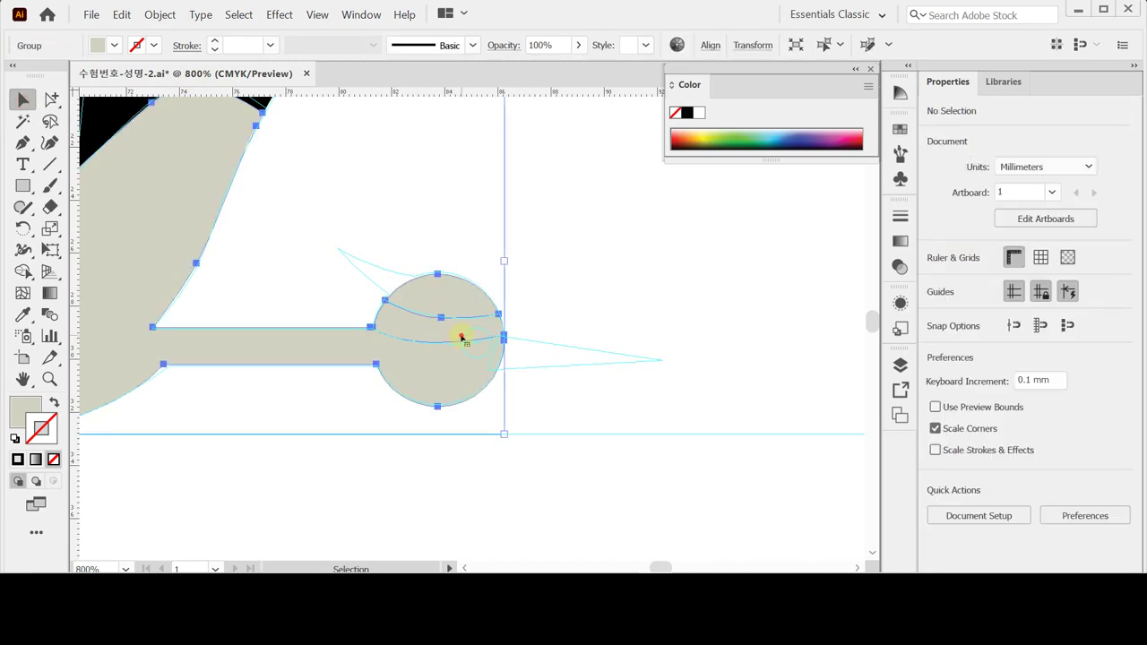
double_click(460, 337)
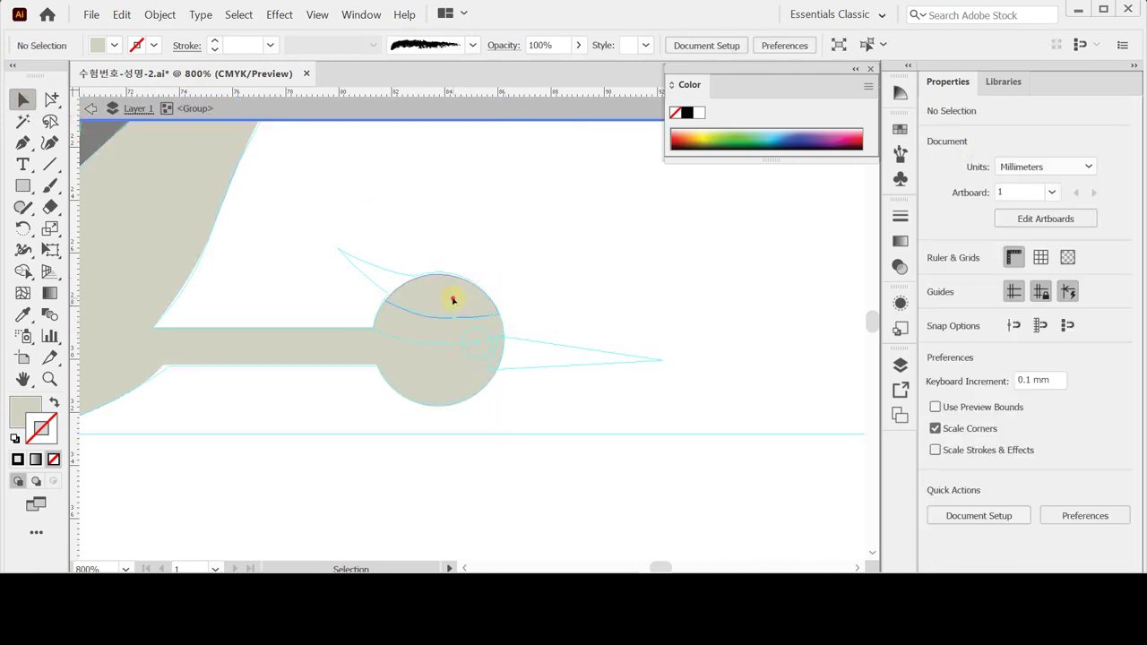
click(454, 300)
click(689, 84)
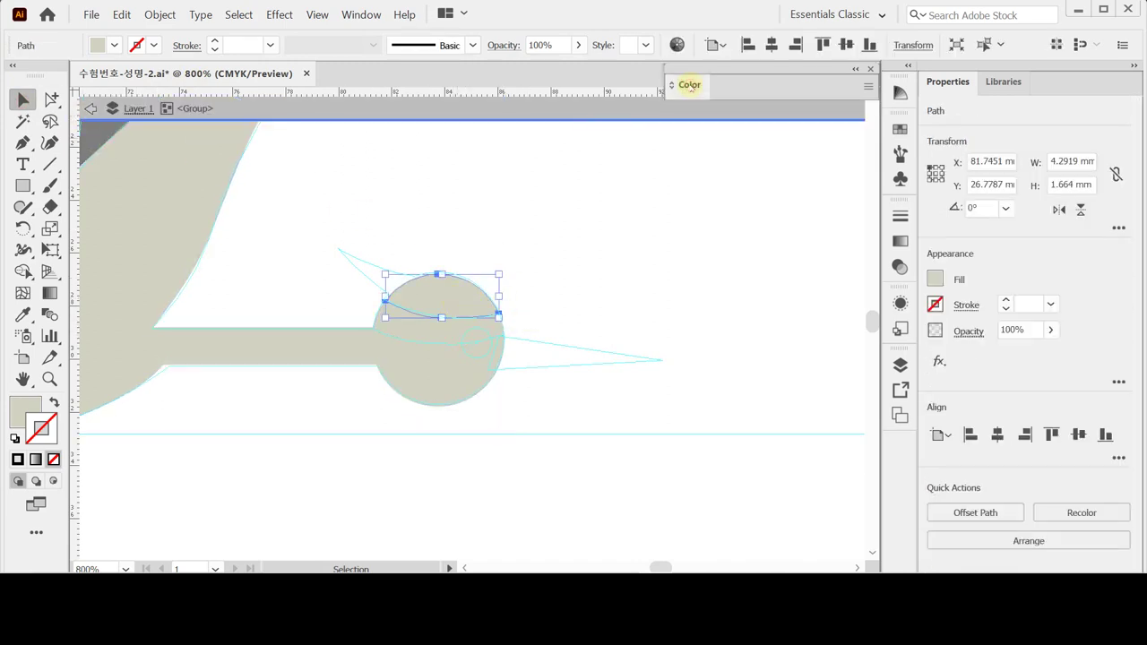
click(689, 85)
click(678, 127)
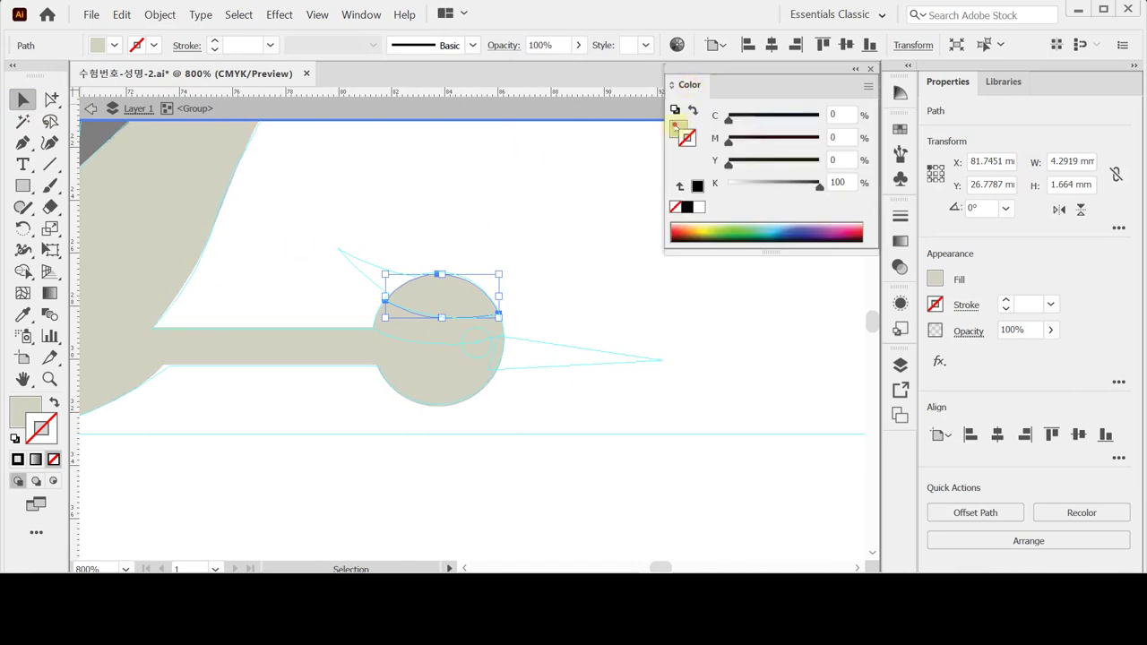
click(687, 207)
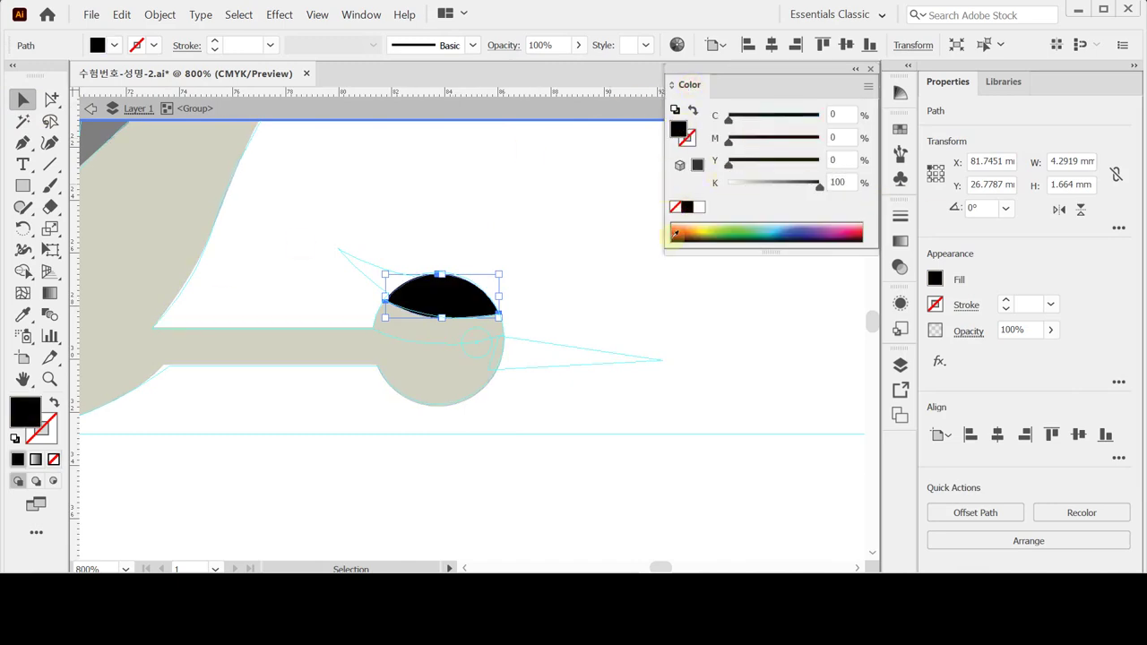
Step: Set the head's middle band fill to C 70 and Y 0, and deselect it
click(454, 328)
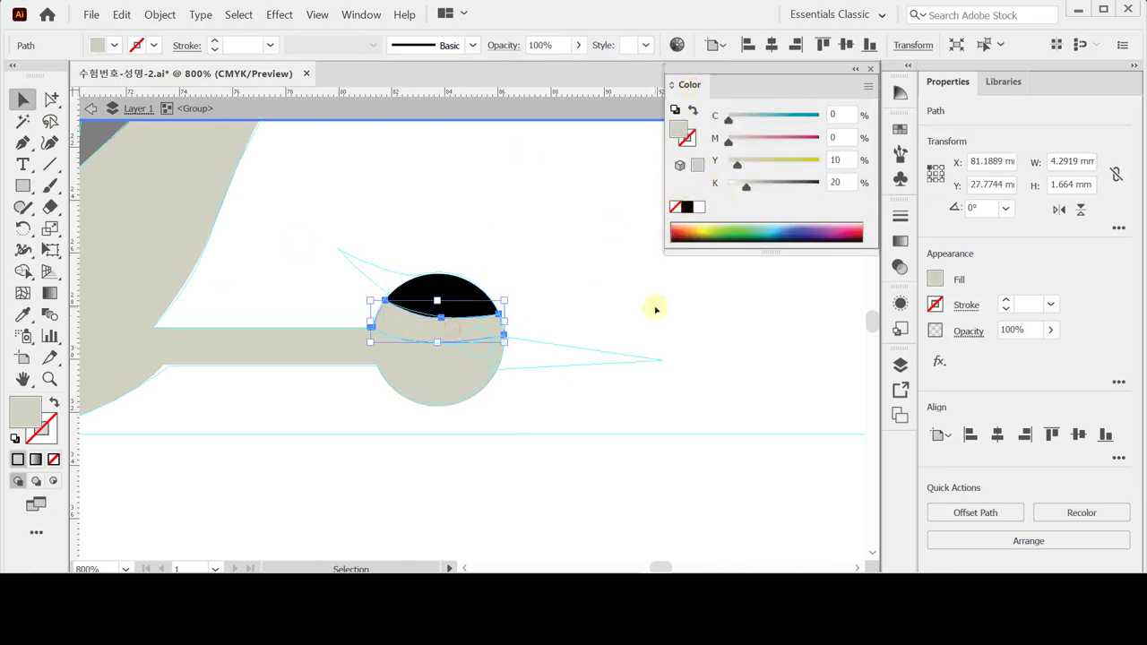
click(843, 113)
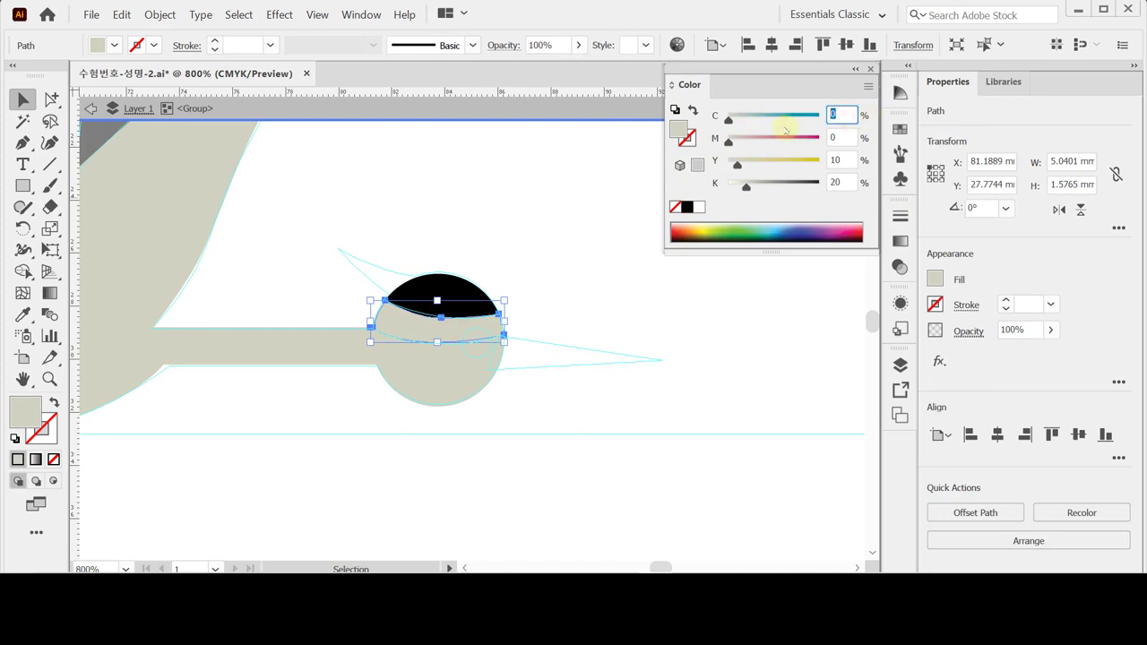
text(70)
key(Tab)
key(Tab)
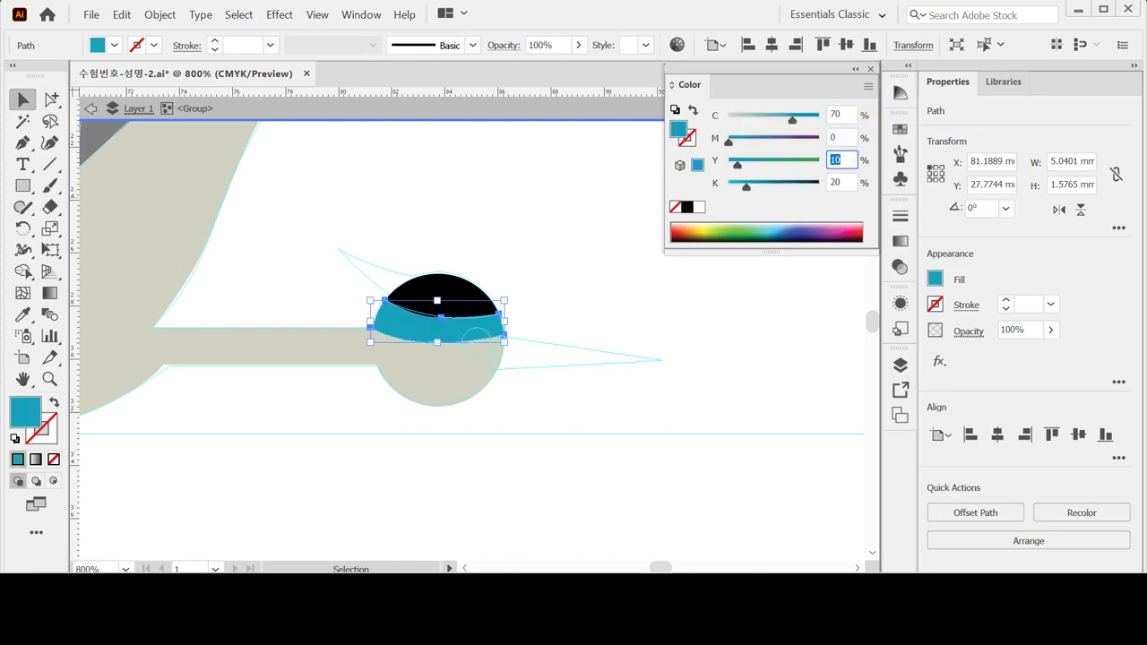
text(0)
key(Tab)
key(Return)
click(488, 241)
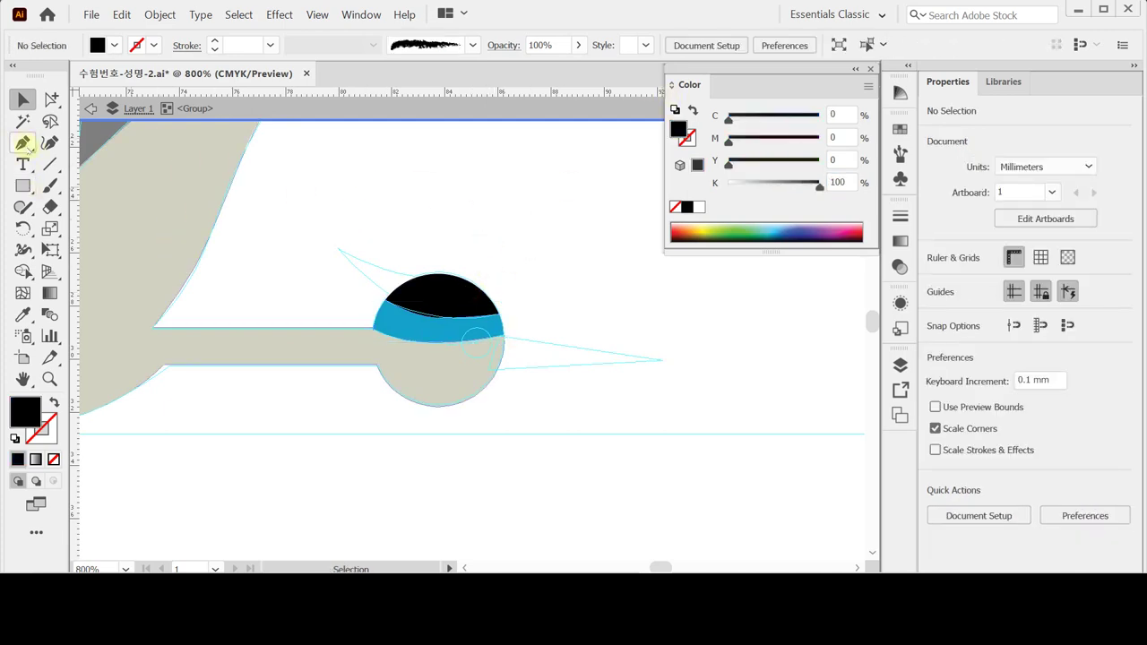
Step: Draw a pointed black crest along the guide at the back of the head, overlapping the black cap
click(23, 144)
click(338, 248)
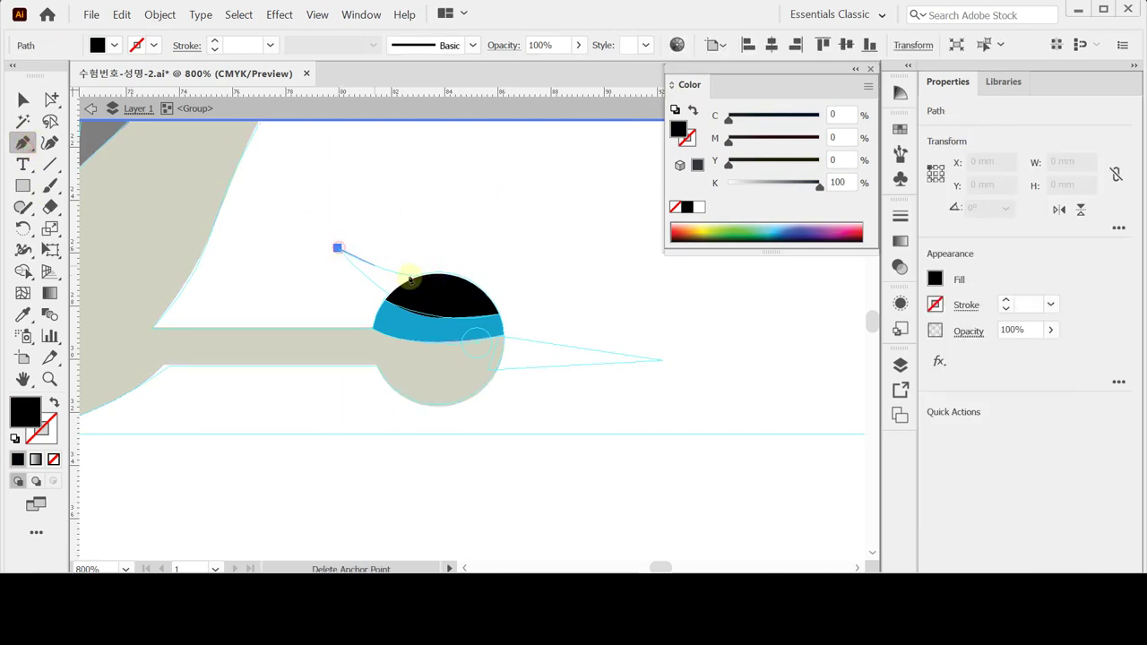
drag(427, 278, 314, 220)
Step: Unite the pointed crest with the black cap of the head and deselect the shape
drag(404, 238, 430, 281)
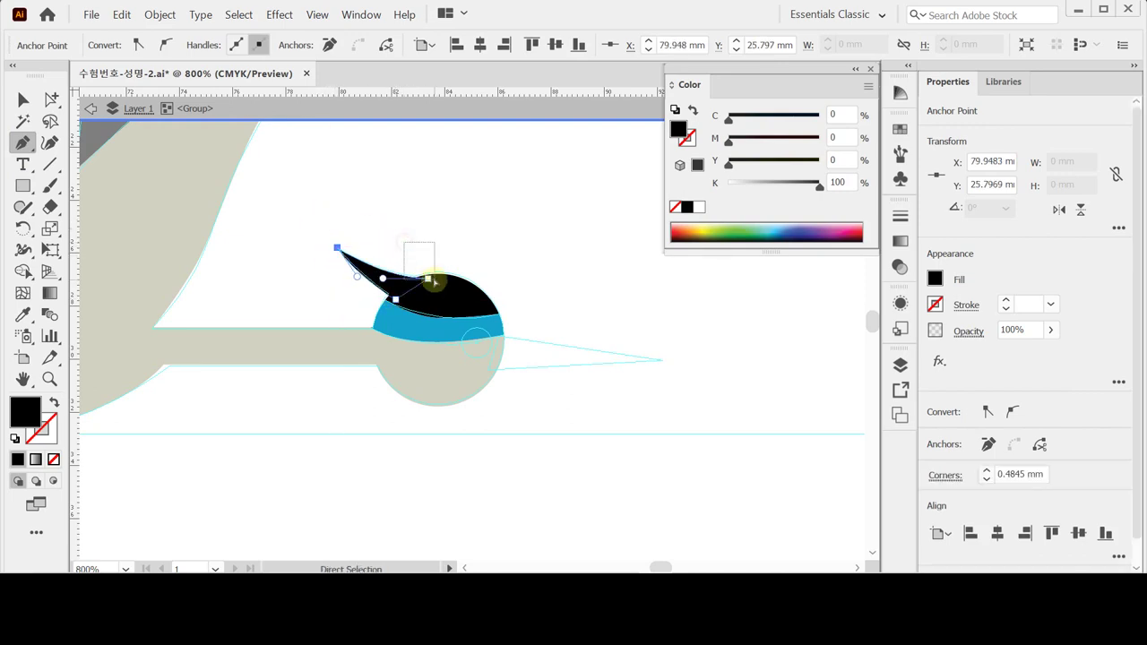
key(v)
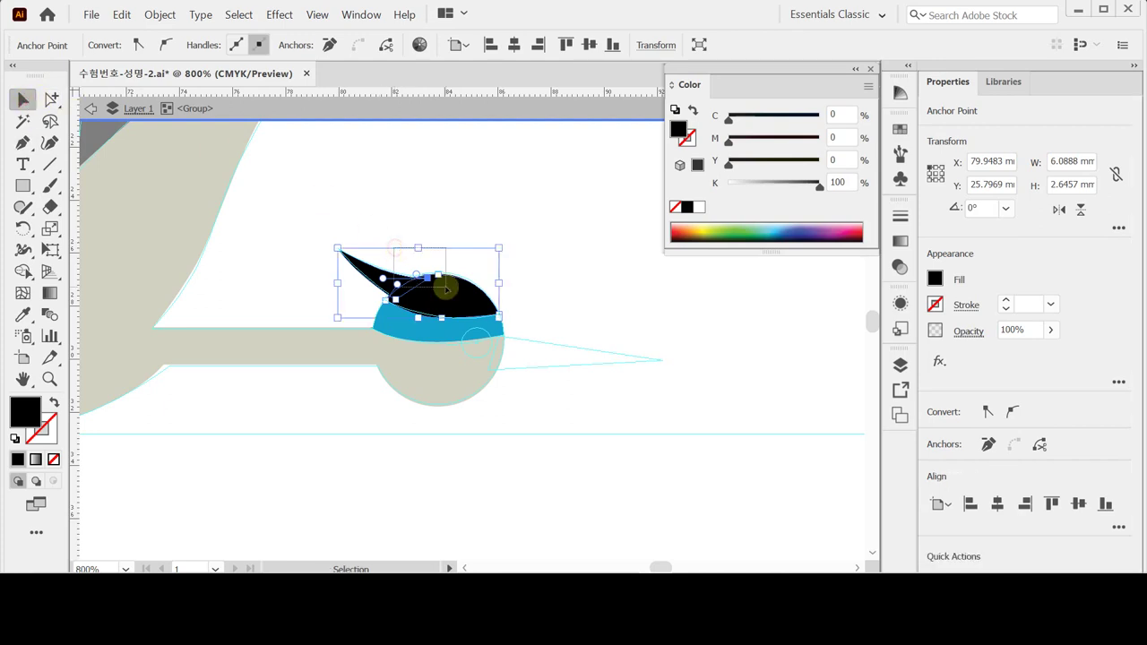
click(445, 288)
click(938, 509)
click(691, 474)
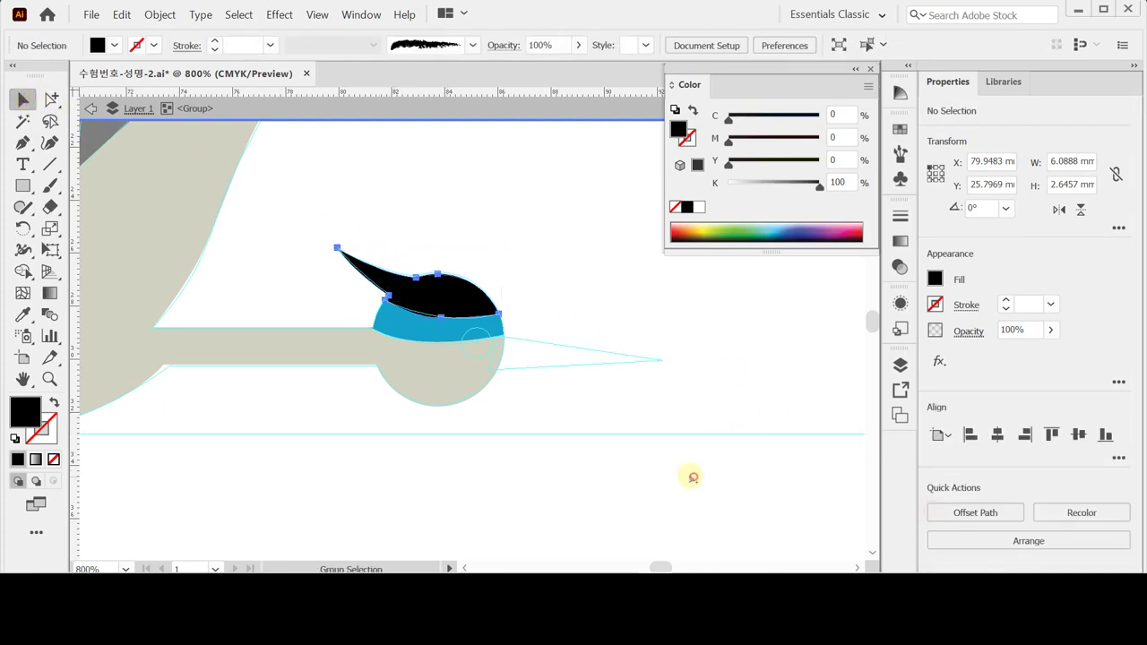
Step: Draw a black circle for the eye over its circular guide and deselect it
click(24, 143)
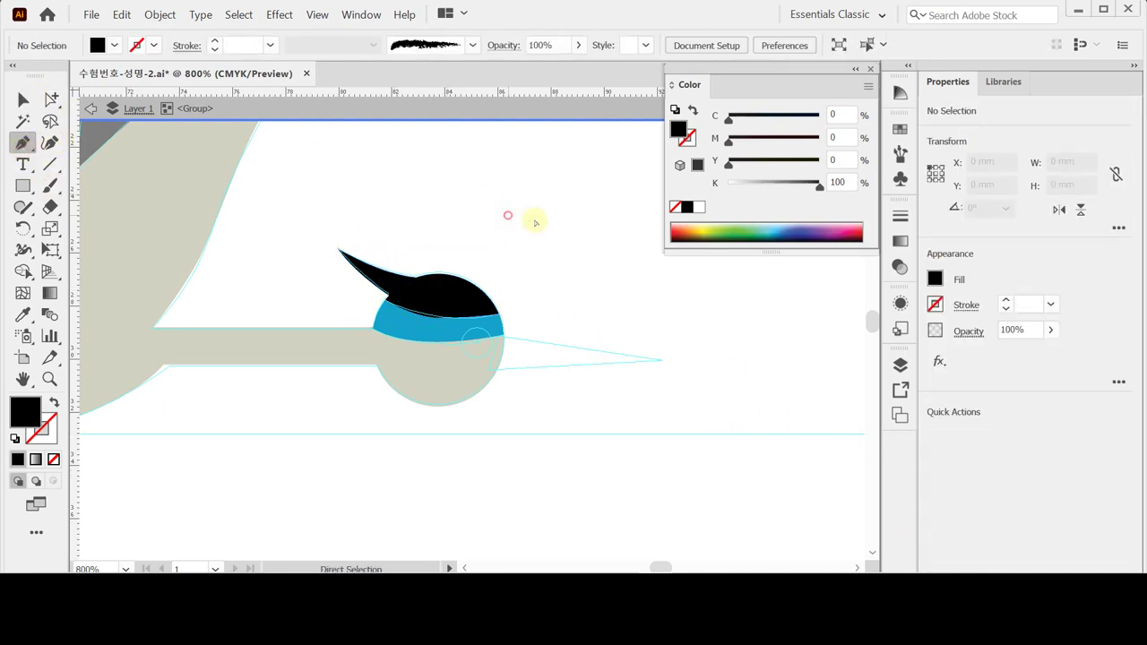
drag(23, 185, 85, 228)
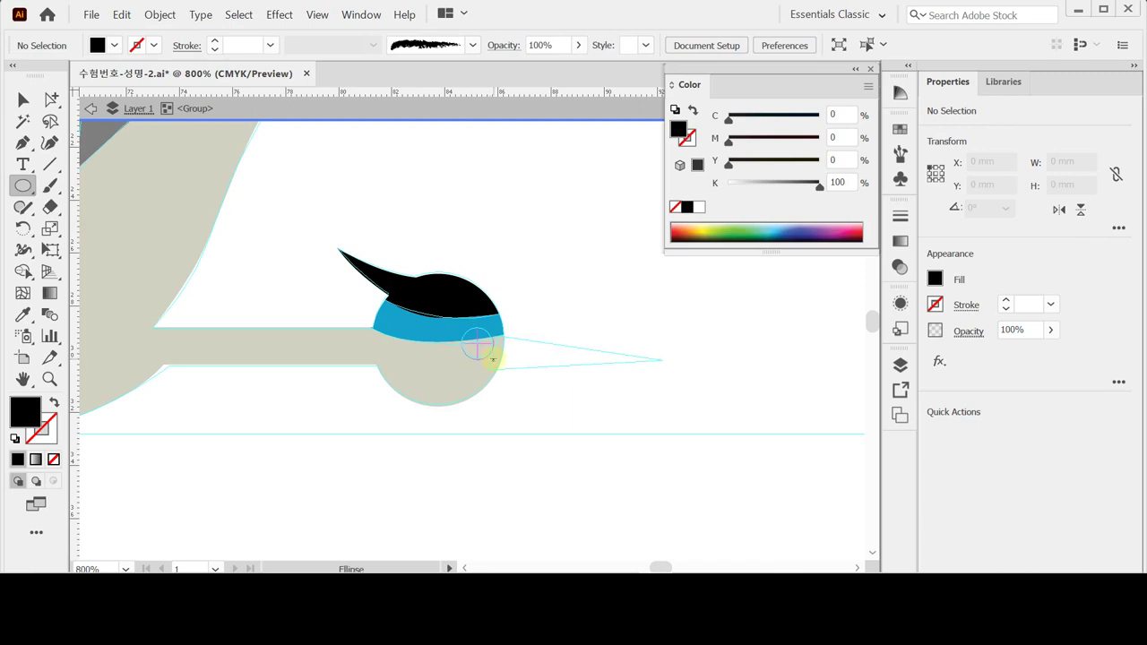
drag(492, 361, 492, 361)
ctrl+click(543, 417)
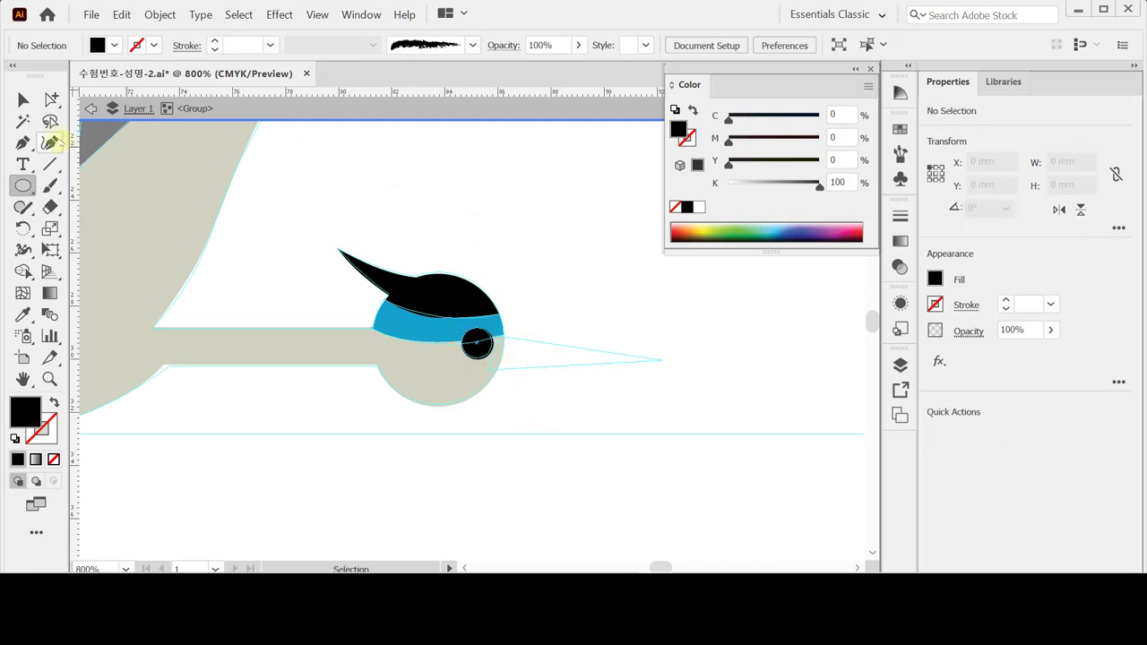
Step: Draw the closed triangular beak along its guide, with its base overlapping the front of the head
click(23, 142)
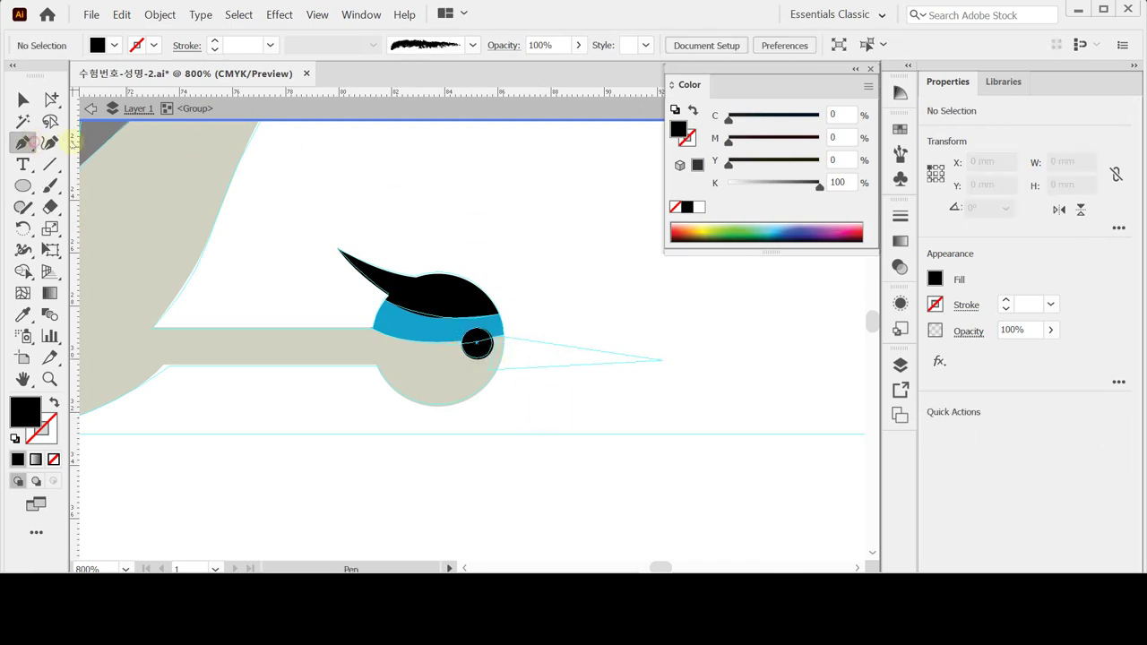
click(658, 359)
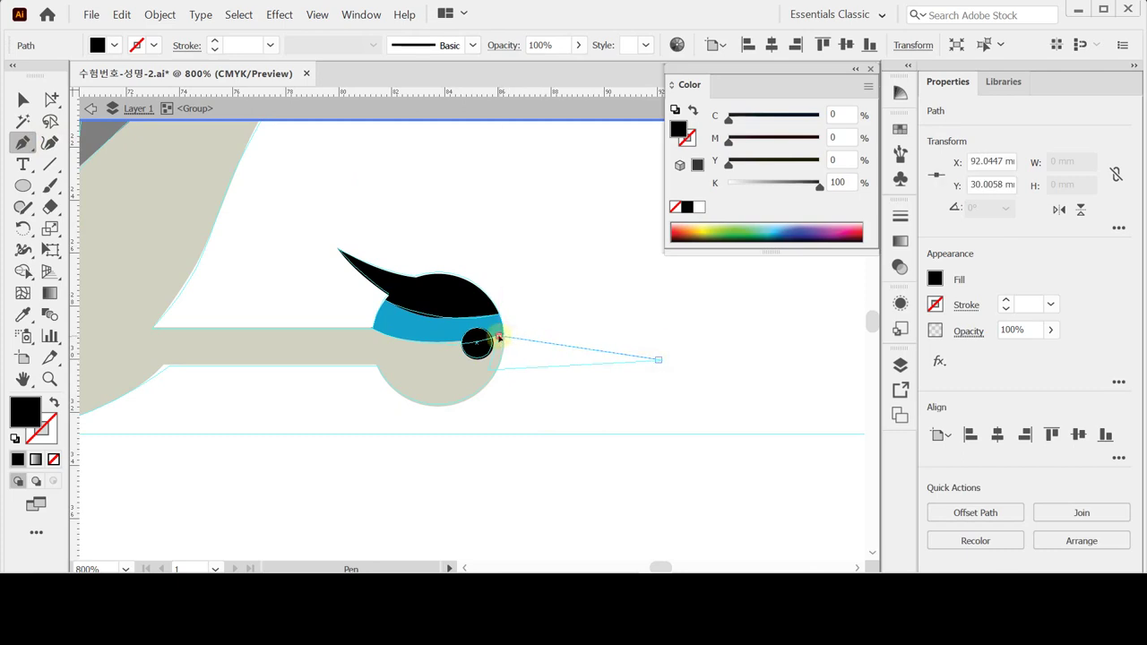
drag(499, 337, 487, 375)
click(488, 371)
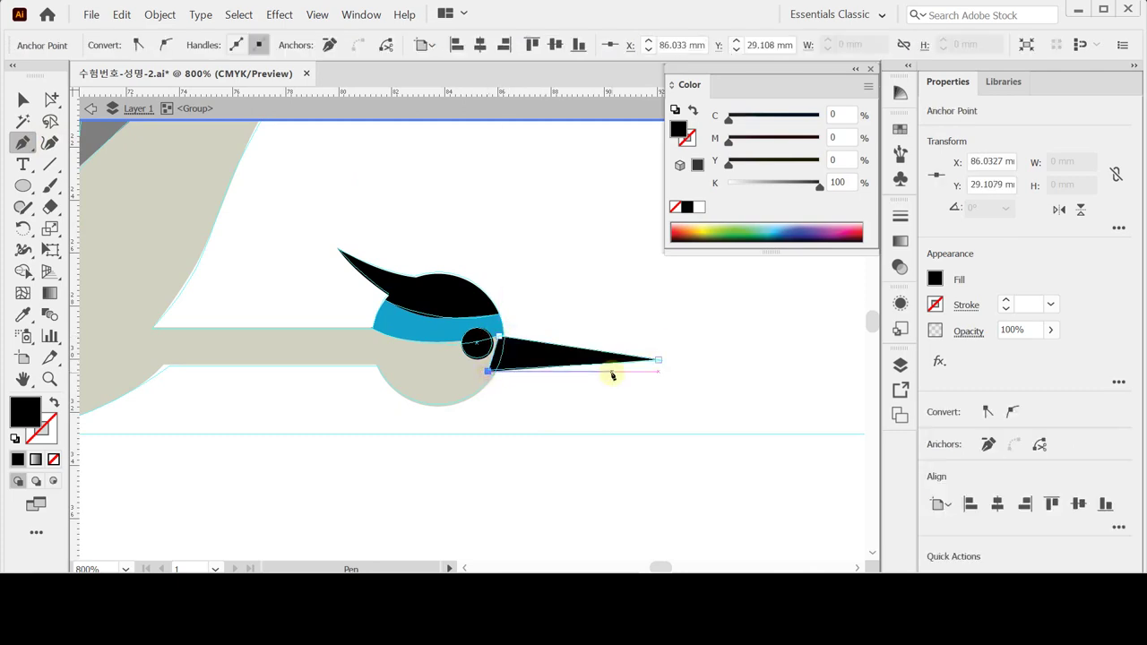
click(657, 360)
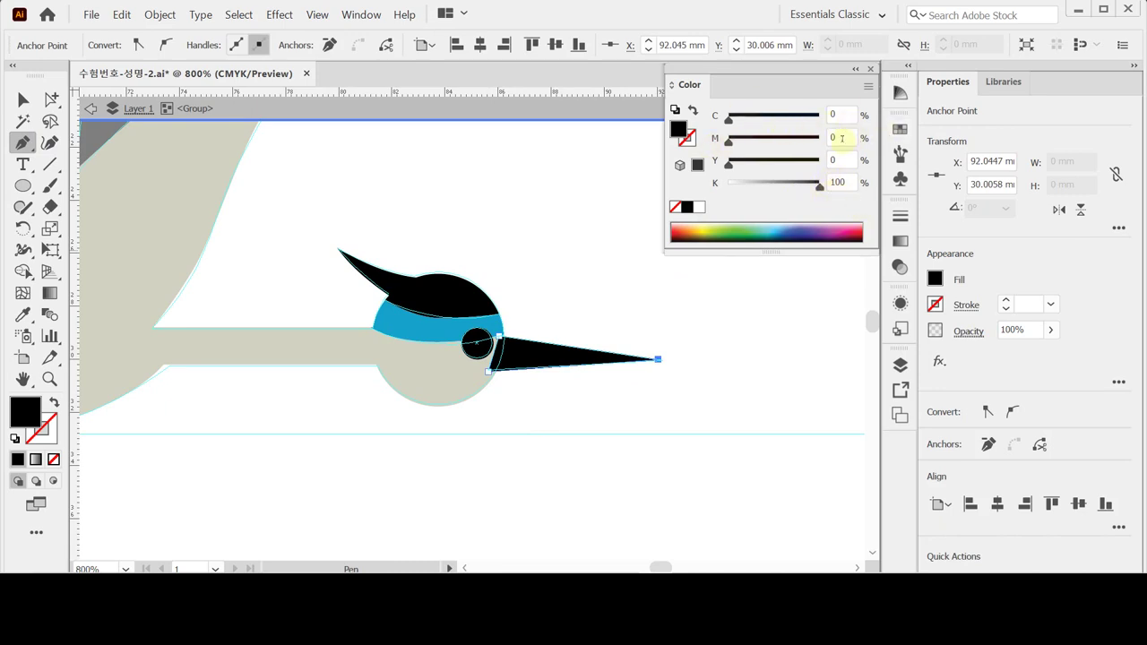
Step: Set the beak's fill to C 0, M 50, Y 100, K 0 and send it behind the head
click(842, 137)
text(50)
key(Tab)
text(100)
key(Tab)
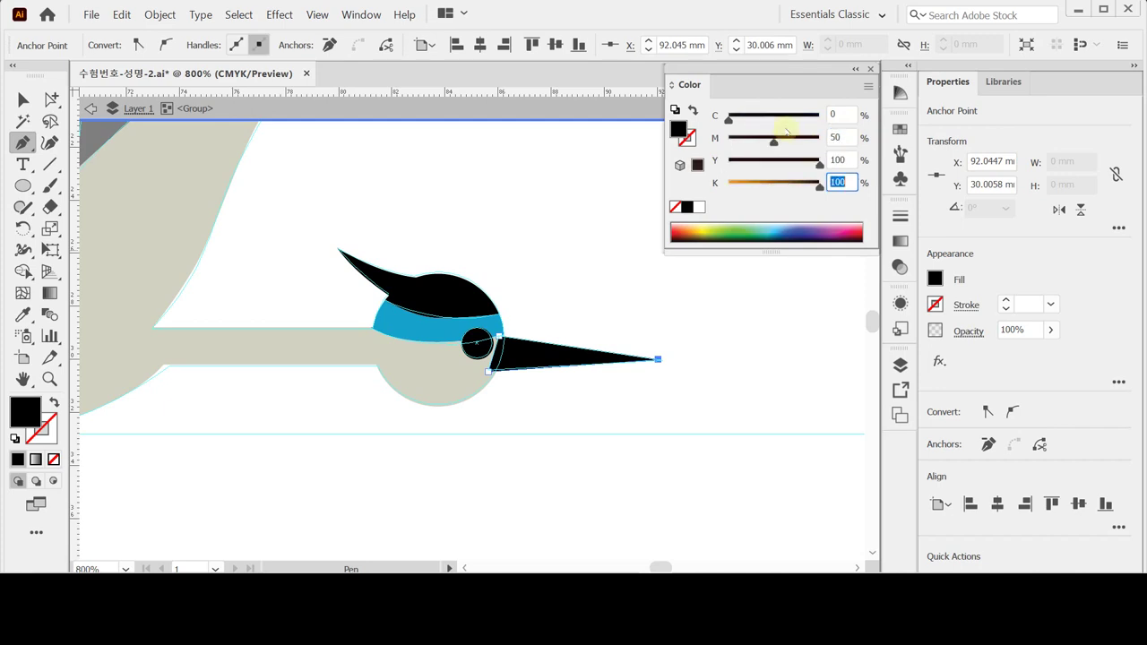
text(0)
key(Return)
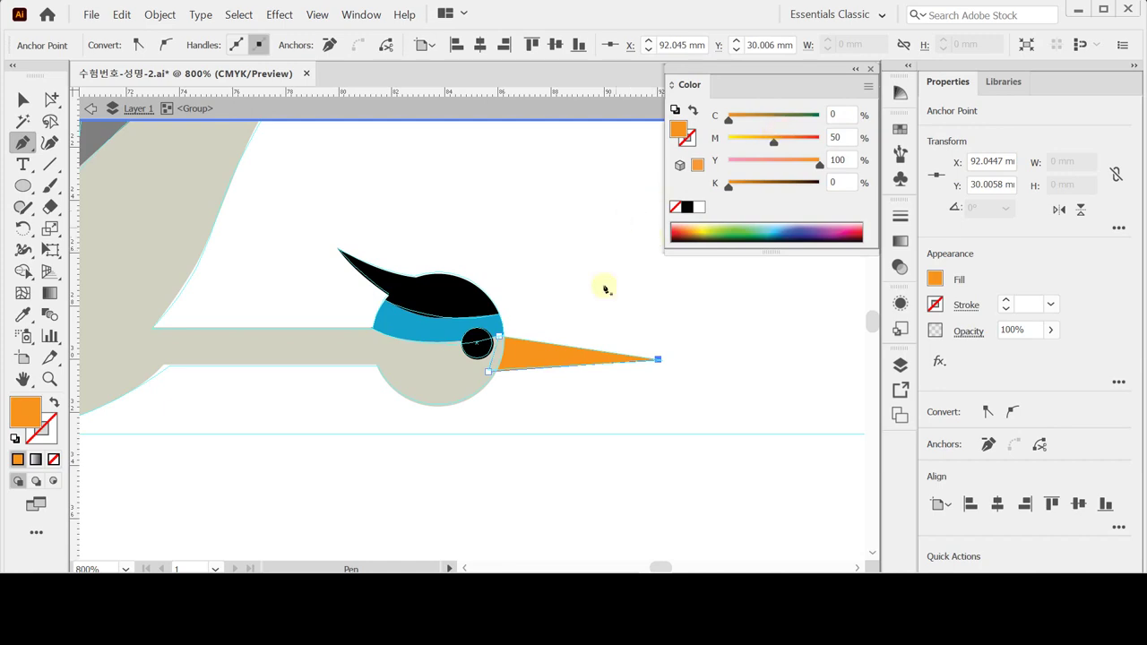
right_click(553, 358)
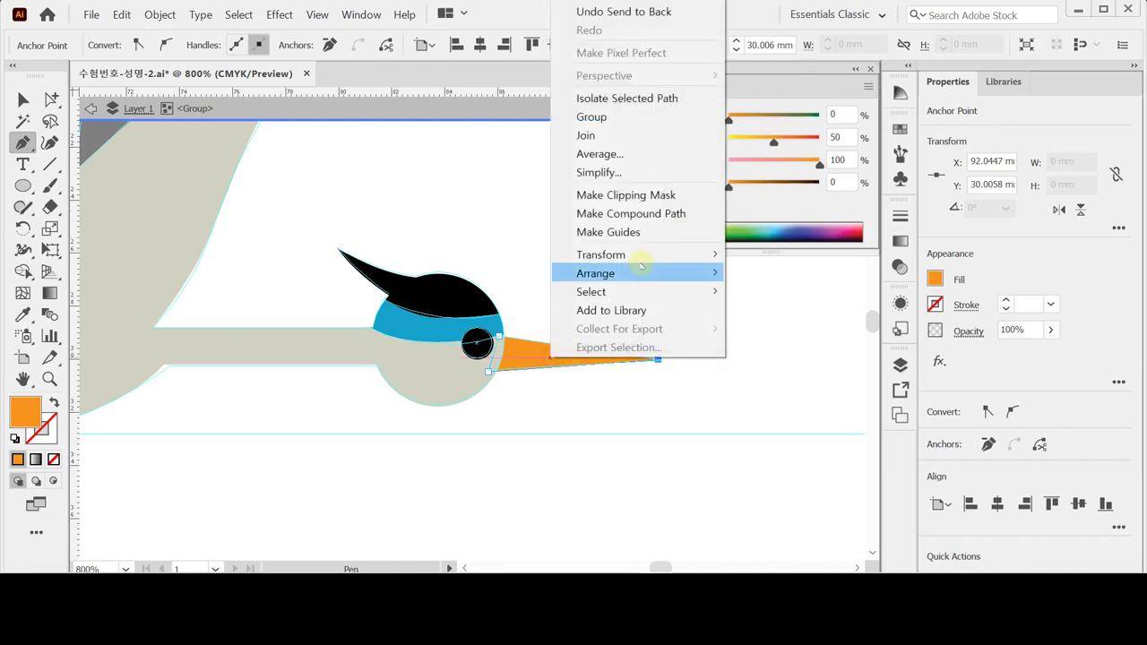
mouse_move(642, 270)
key(Escape)
key(Escape)
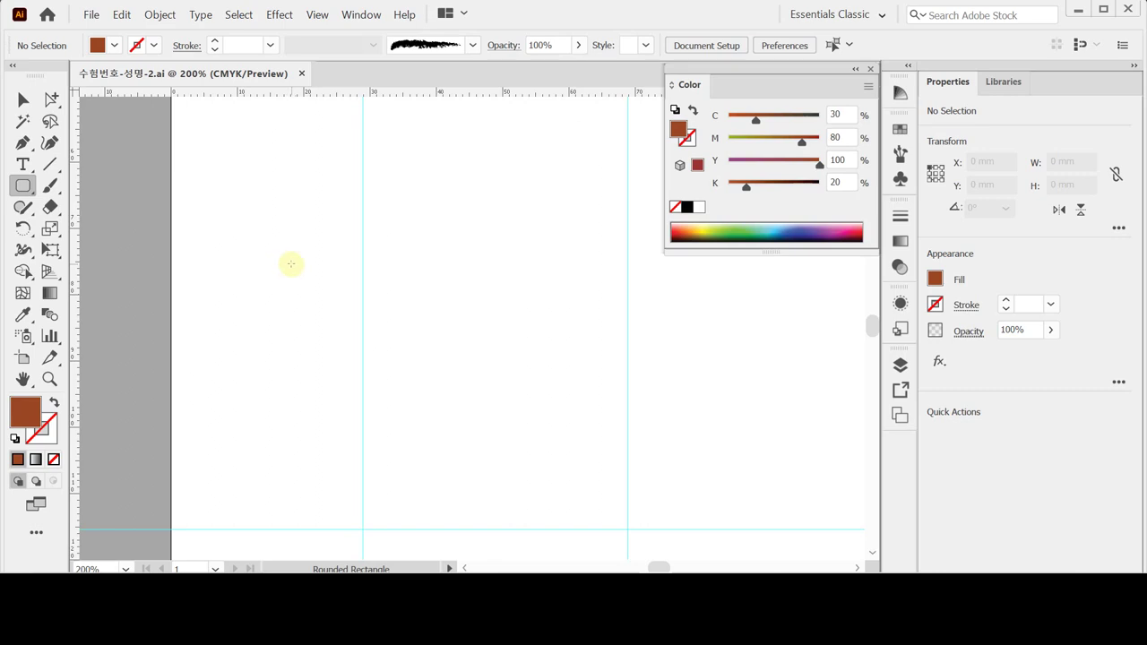
Step: Create a 21 × 48 mm rounded rectangle with a 10 mm corner radius, centred on the first vertical guide with its base on the horizontal guide
click(292, 263)
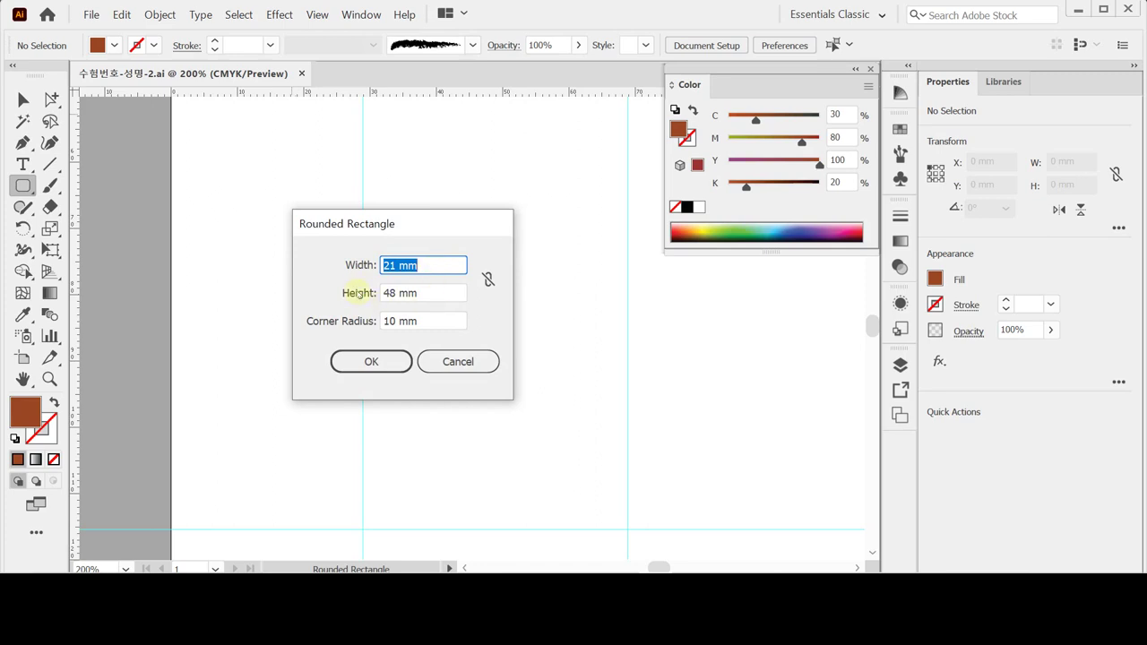
key(Tab)
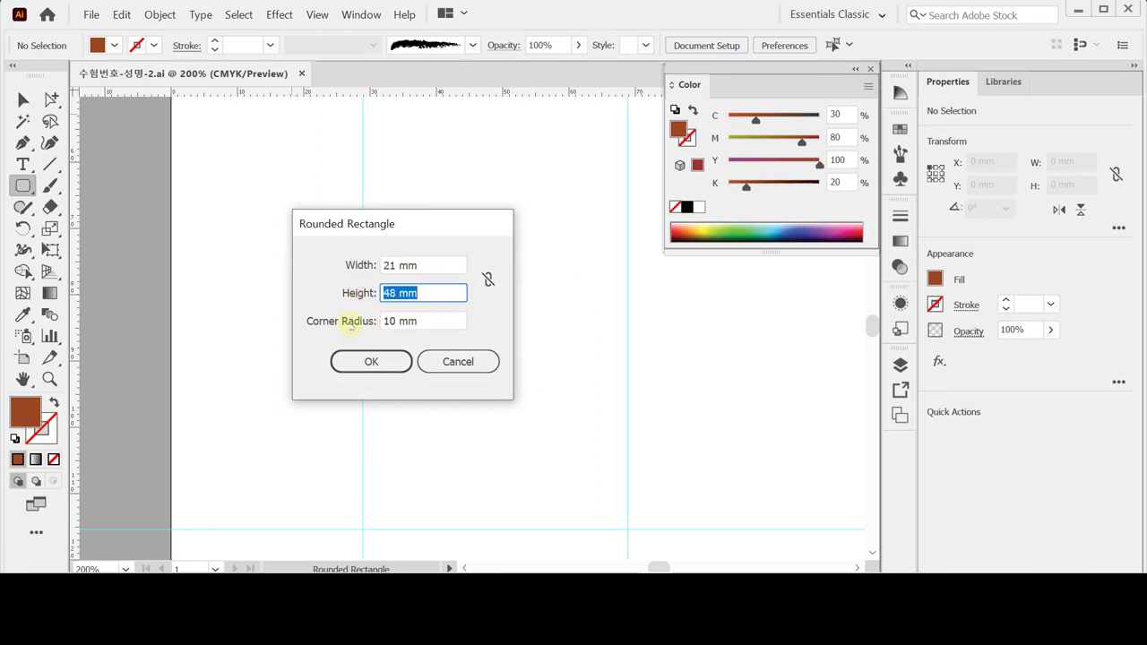
click(365, 358)
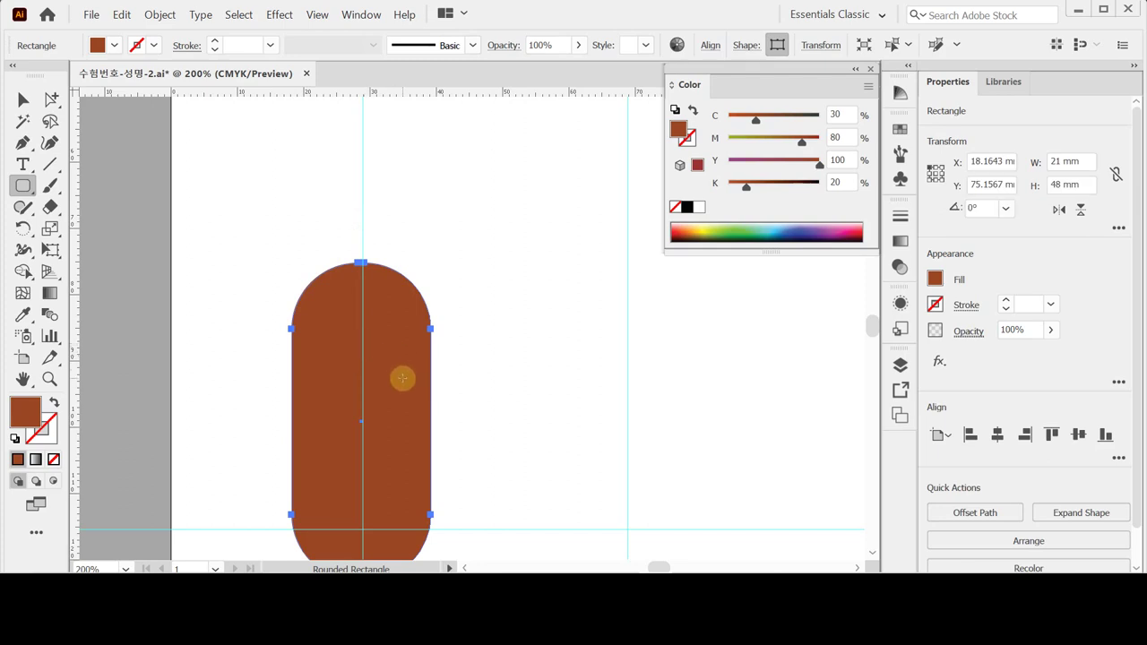
drag(402, 378, 404, 326)
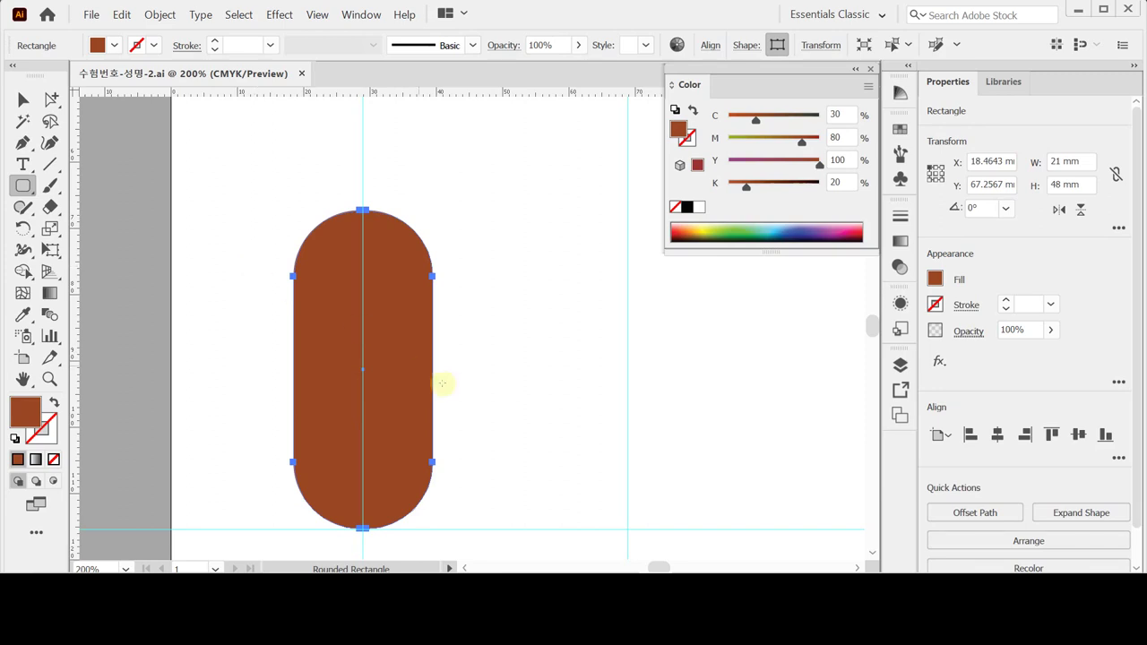
Step: Offset the rounded rectangle's path by -1 mm to make a smaller copy inside it
click(972, 515)
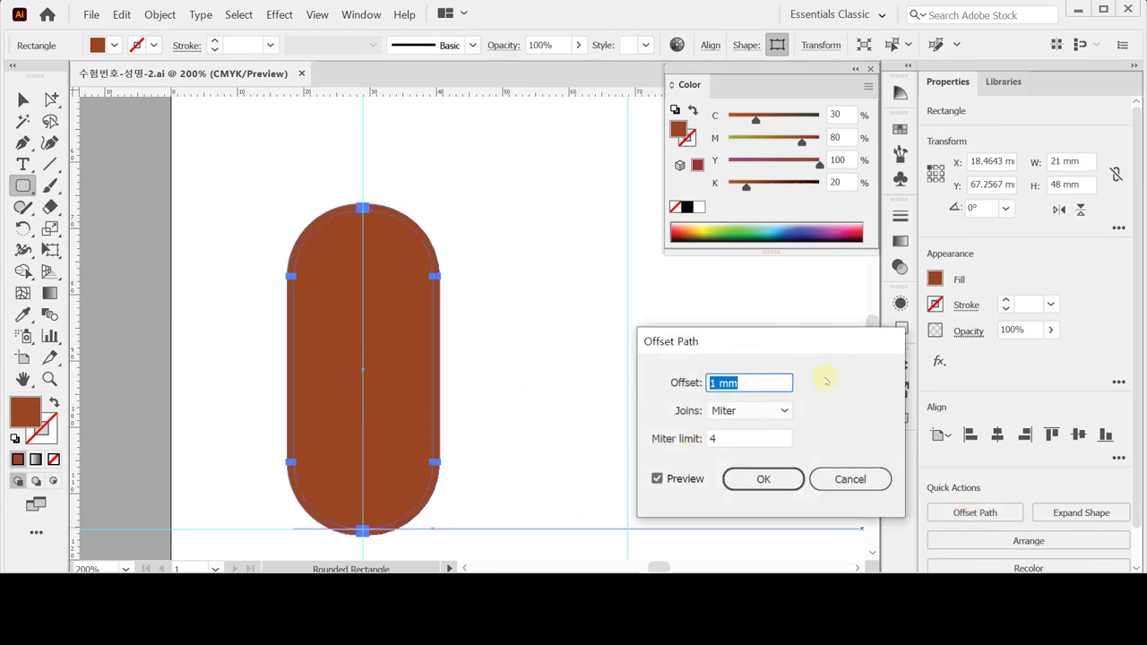
key(Home)
text(-)
key(Return)
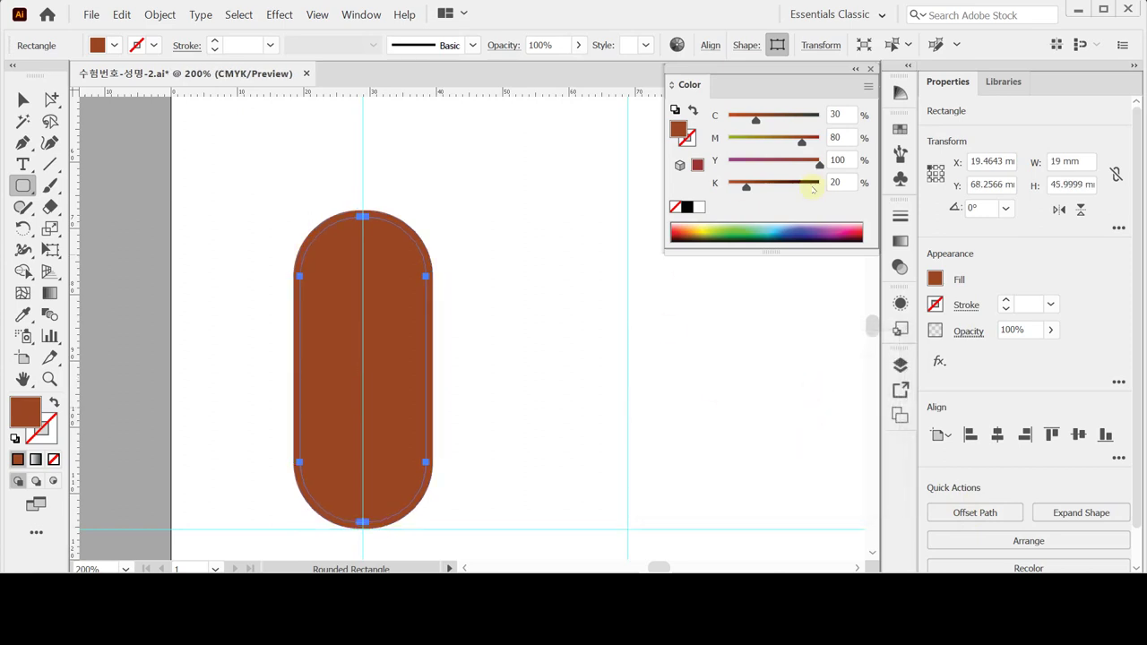
Step: Set the inner rounded shape's fill to C 10, M 70, Y 100, K 10 and deselect it
click(843, 114)
text(10)
key(Tab)
text(70)
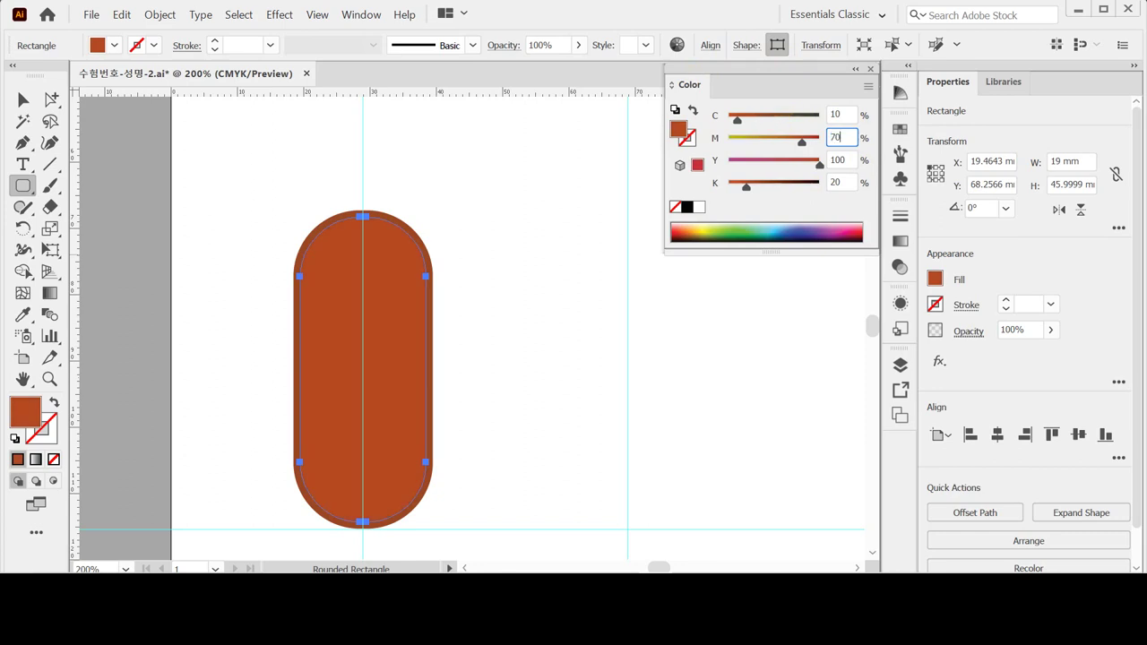
key(Tab)
key(Tab)
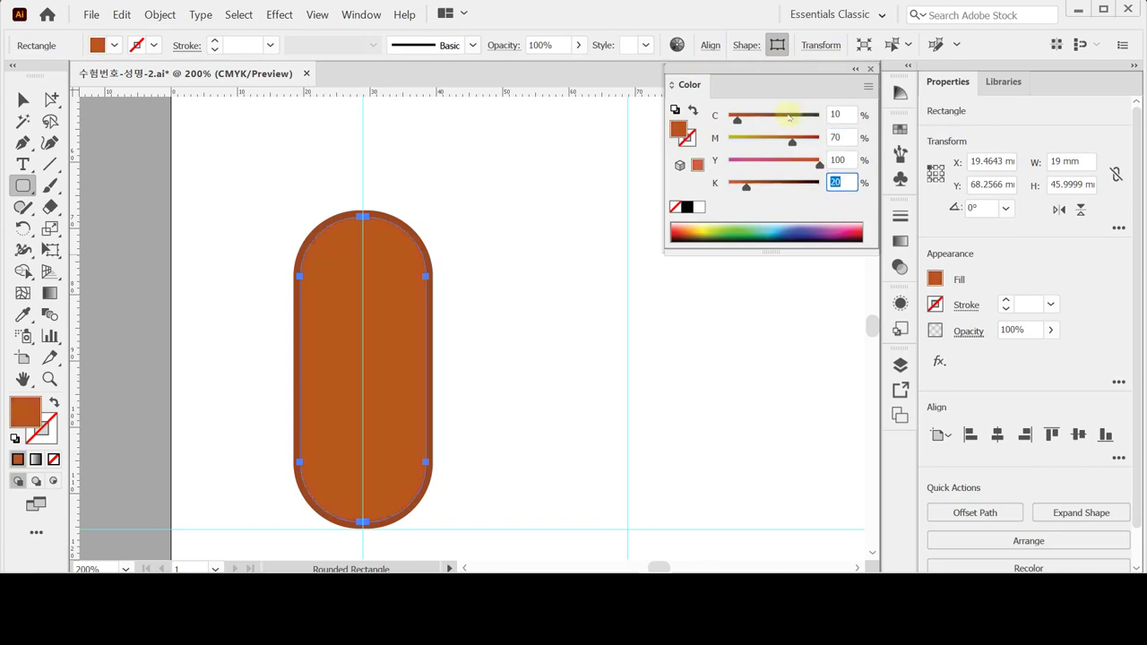
text(10)
key(Return)
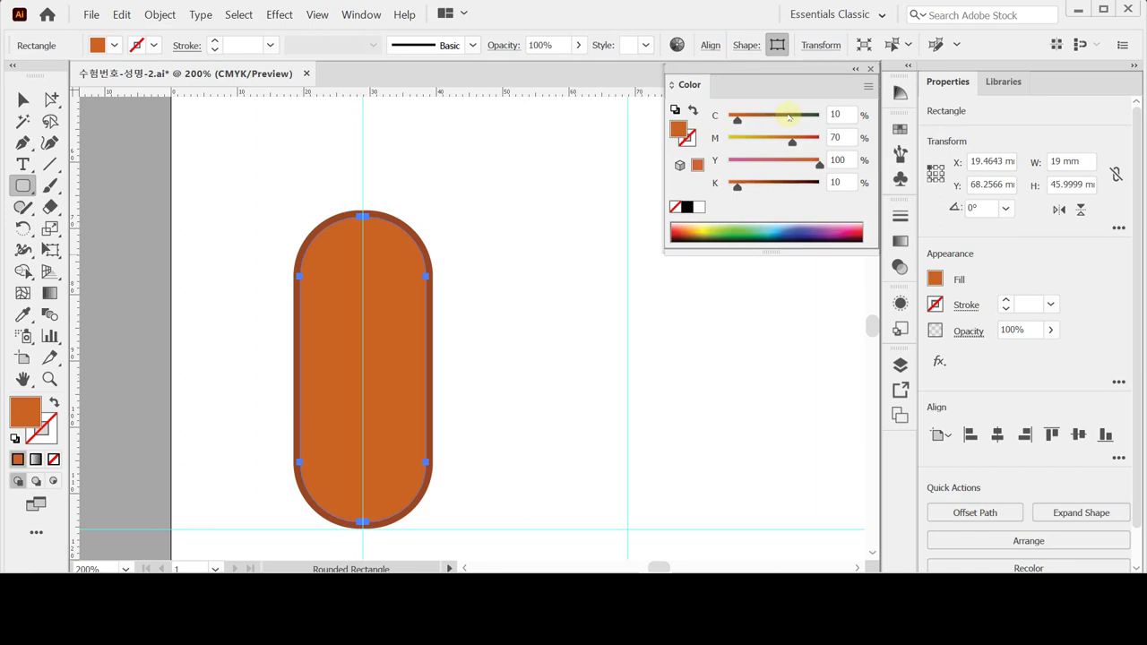
click(22, 100)
click(489, 331)
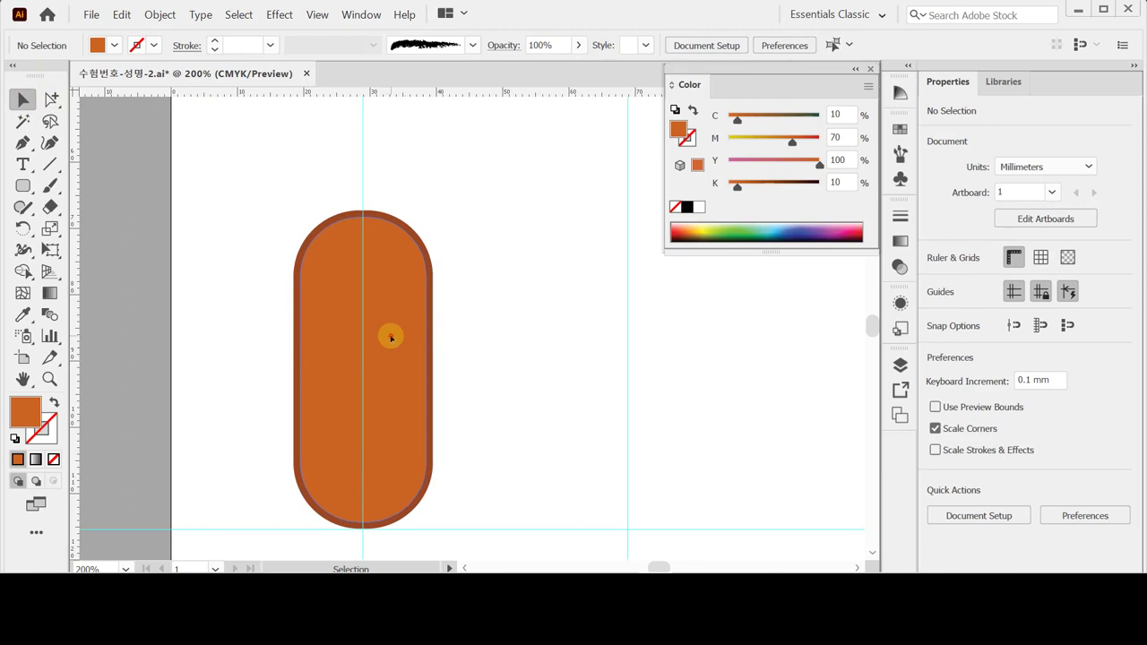
Step: Isolate the inner rounded shape and draw an open, unfilled curve about 30 mm wide across its middle, extending past both sides
double_click(387, 338)
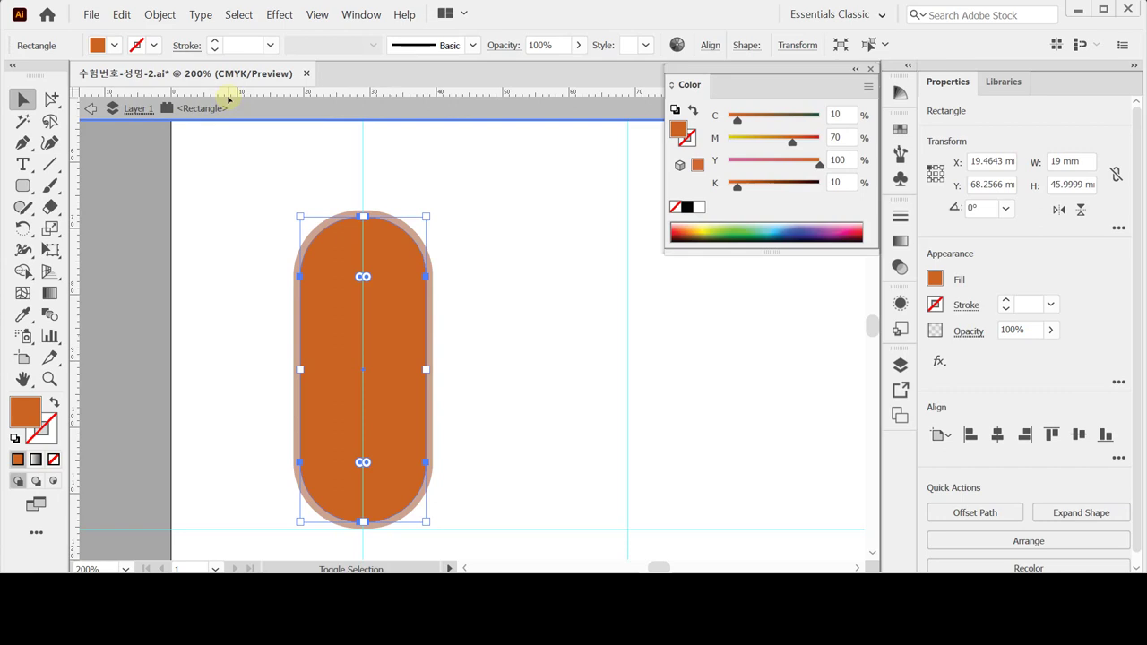
key(ctrl+shift+a)
click(22, 143)
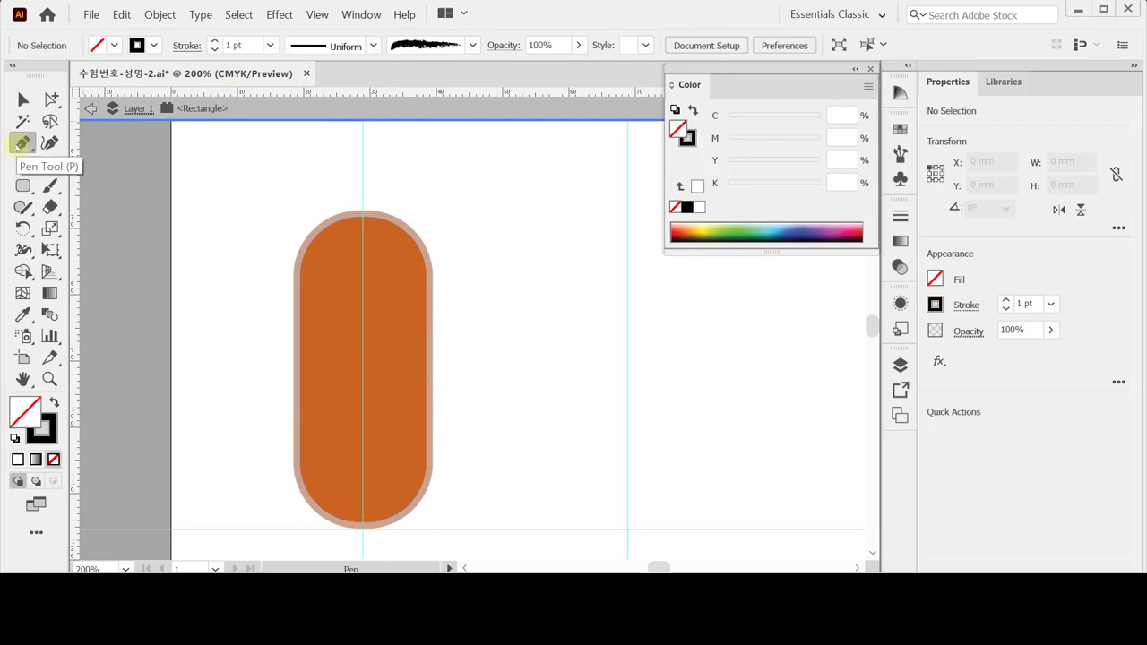
key(ctrl+shift+z)
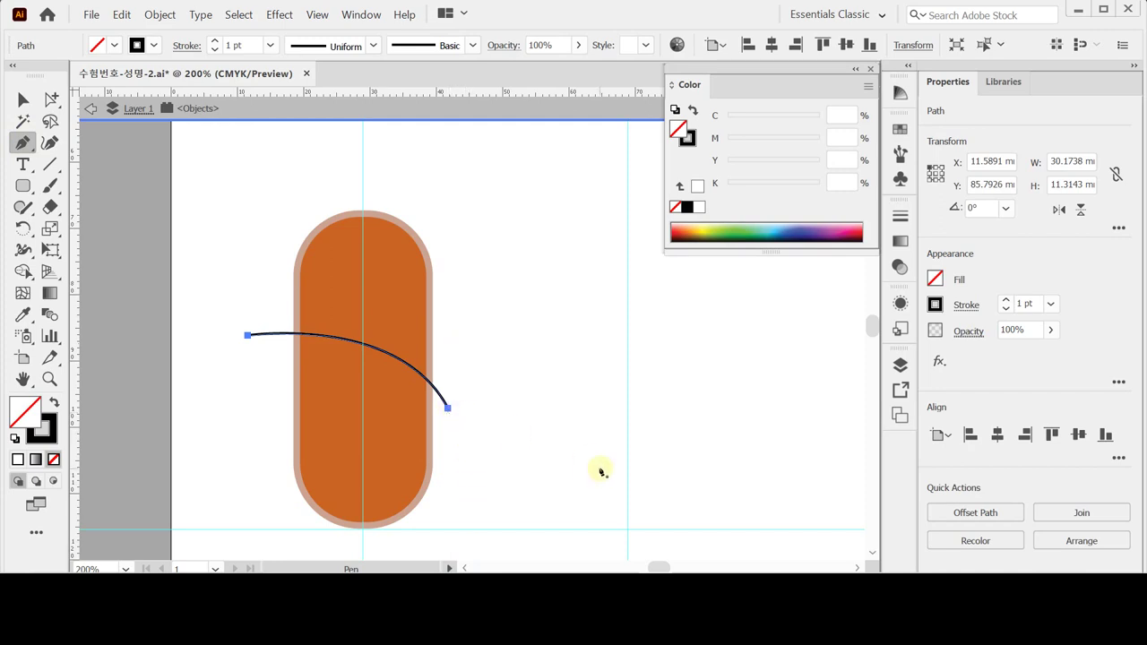
Step: Divide the inner rounded shape along the curve with Pathfinder Divide and deselect the pieces
key(ctrl+a)
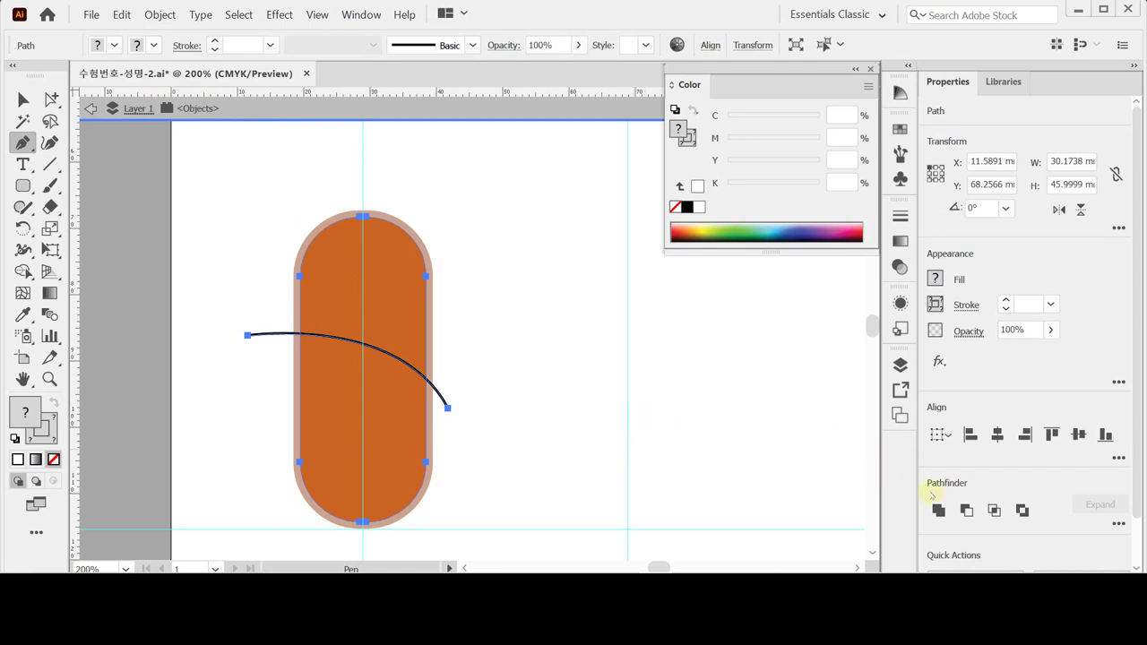
click(1118, 523)
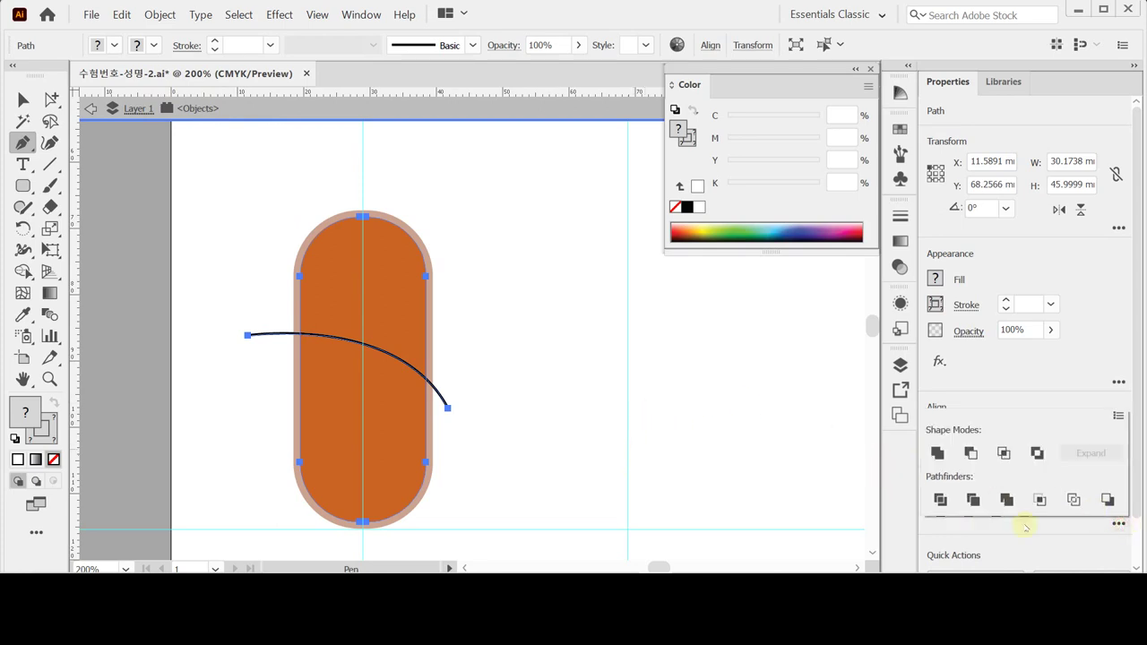
click(940, 499)
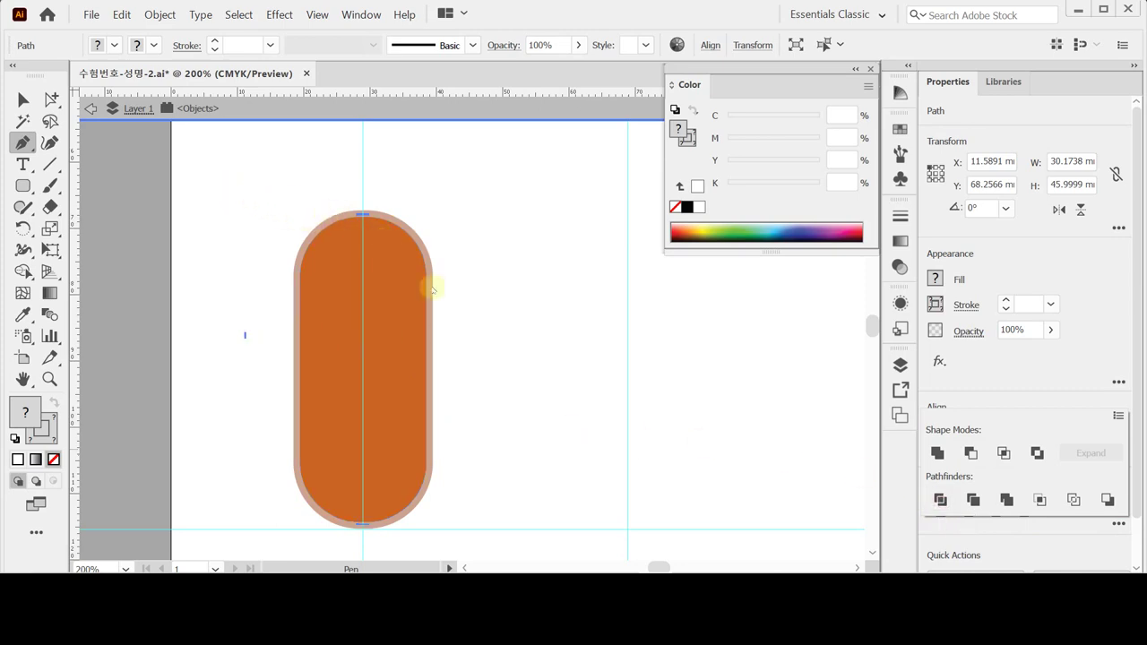
key(ctrl+shift+a)
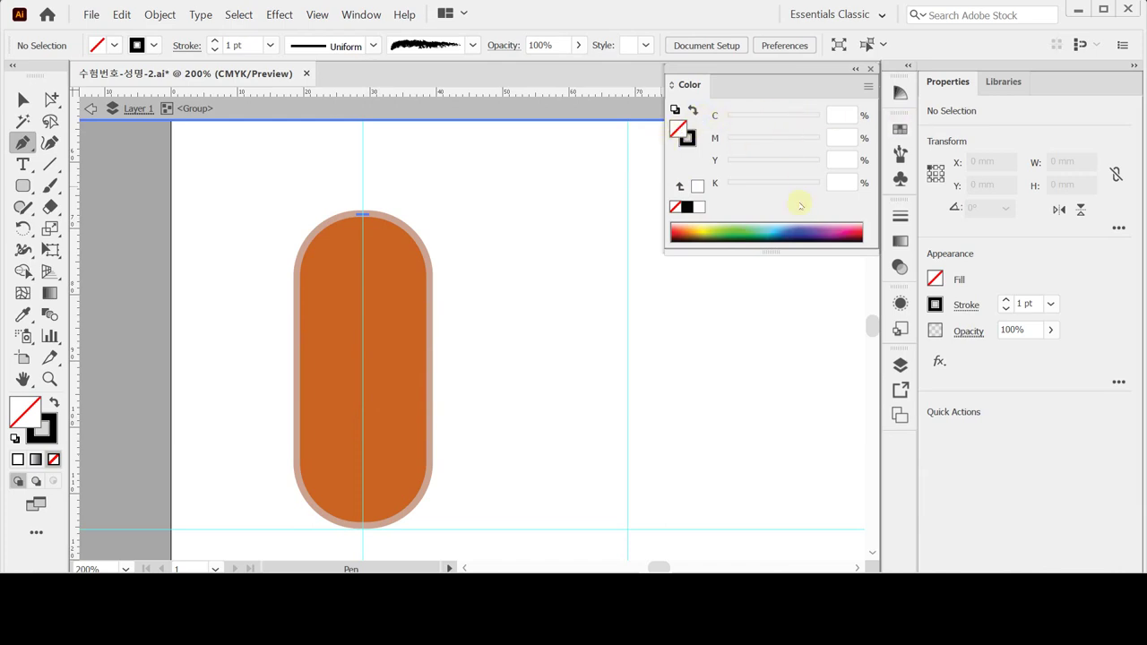
Step: Set the lower piece's fill to C 10, M 50, Y 70, K 0 and leave isolation mode
ctrl+click(379, 418)
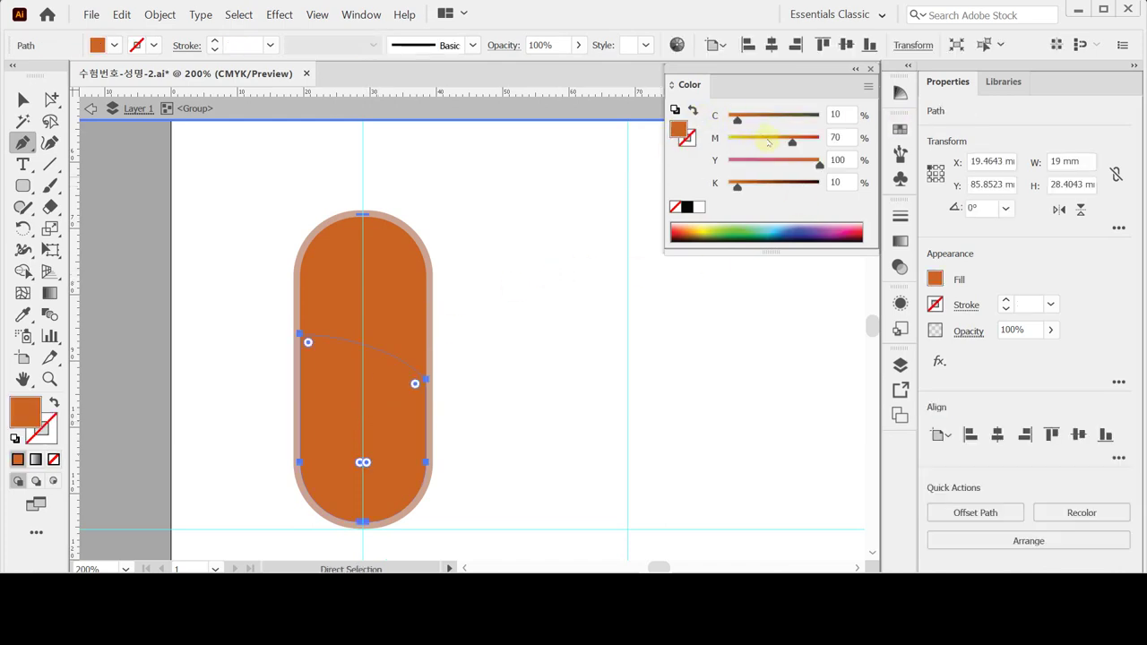
double_click(843, 114)
double_click(851, 138)
text(50)
key(Tab)
text(70)
key(Tab)
text(0)
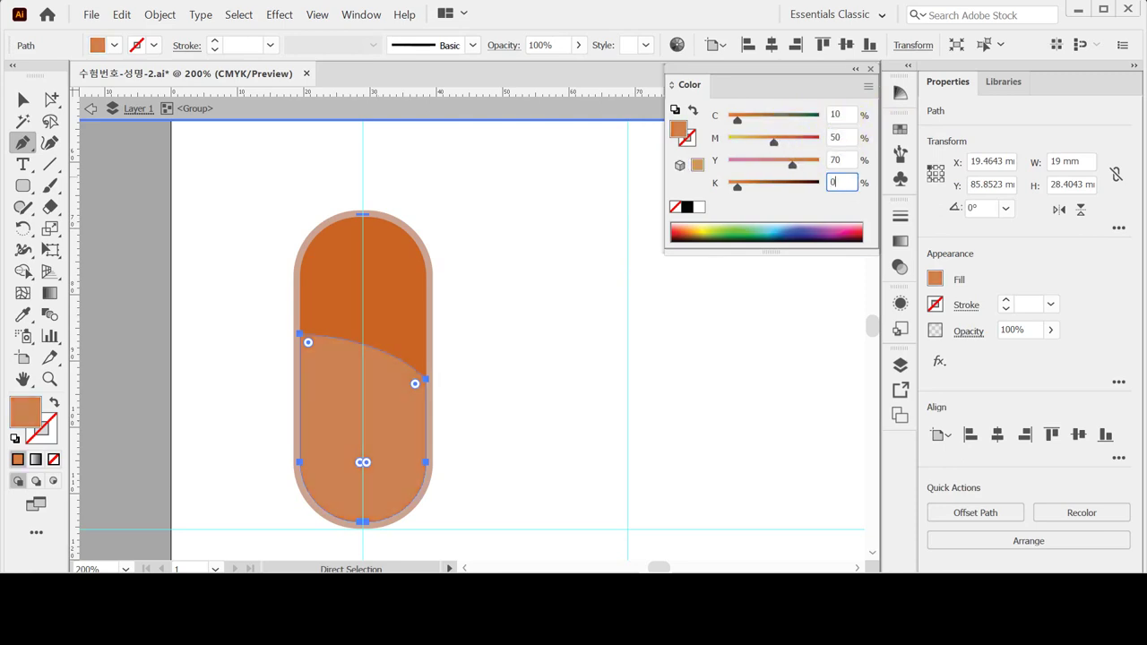
key(Return)
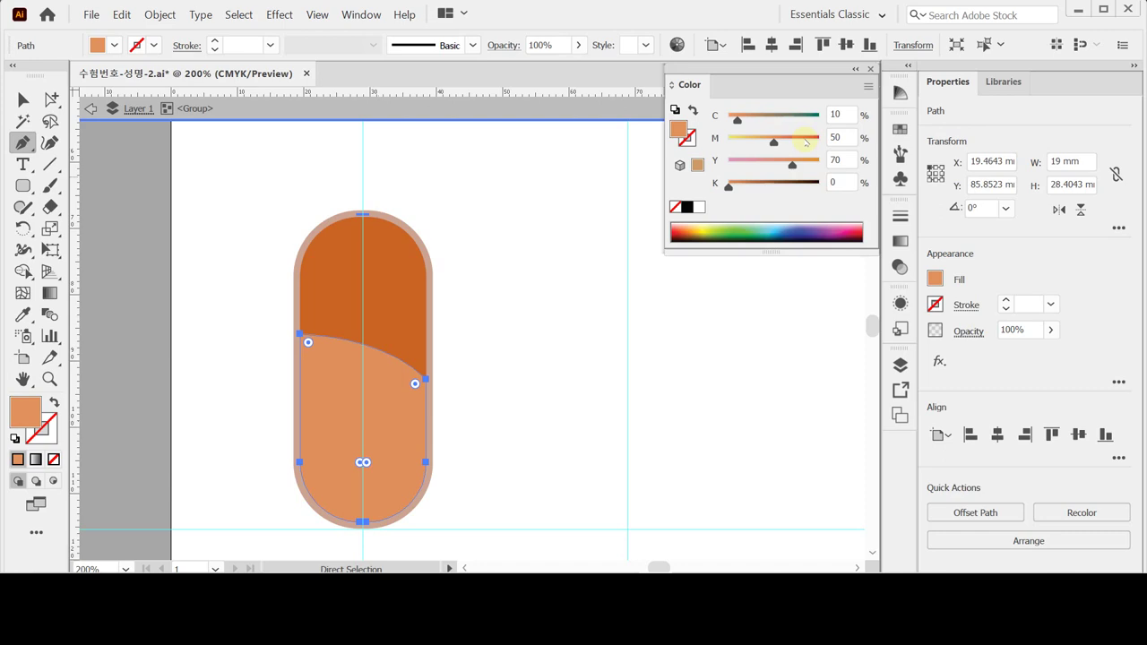
key(Escape)
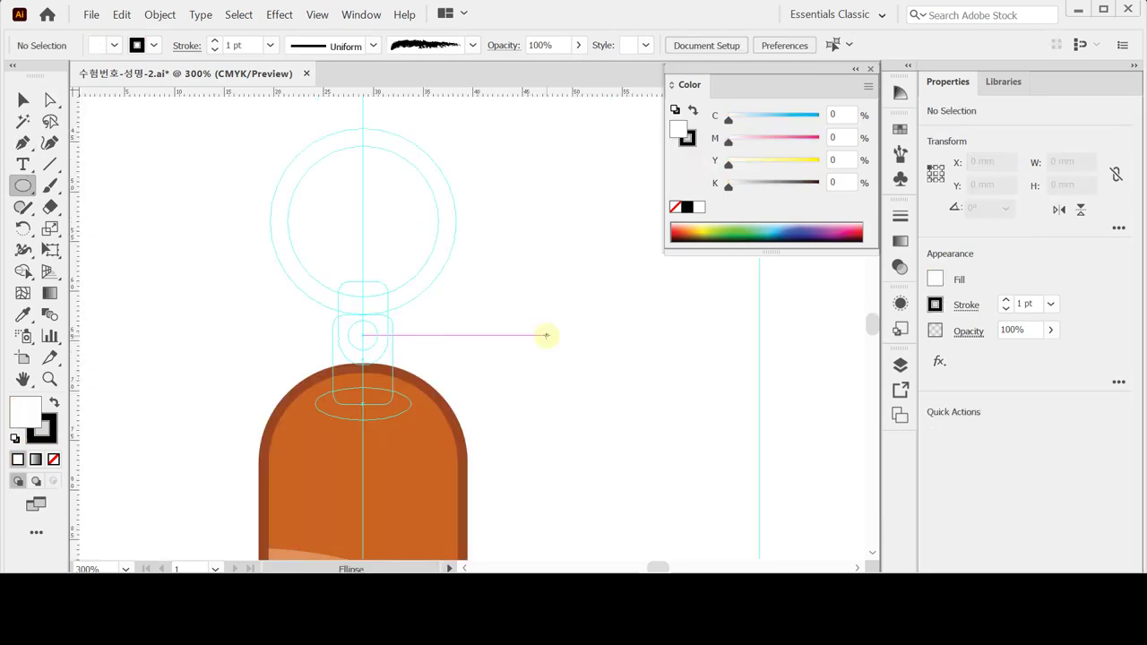
Step: Draw a white ellipse about 9.6 × 3.1 mm over the oval guide near the tag's upper end, remove its stroke and deselect it
drag(468, 377, 470, 362)
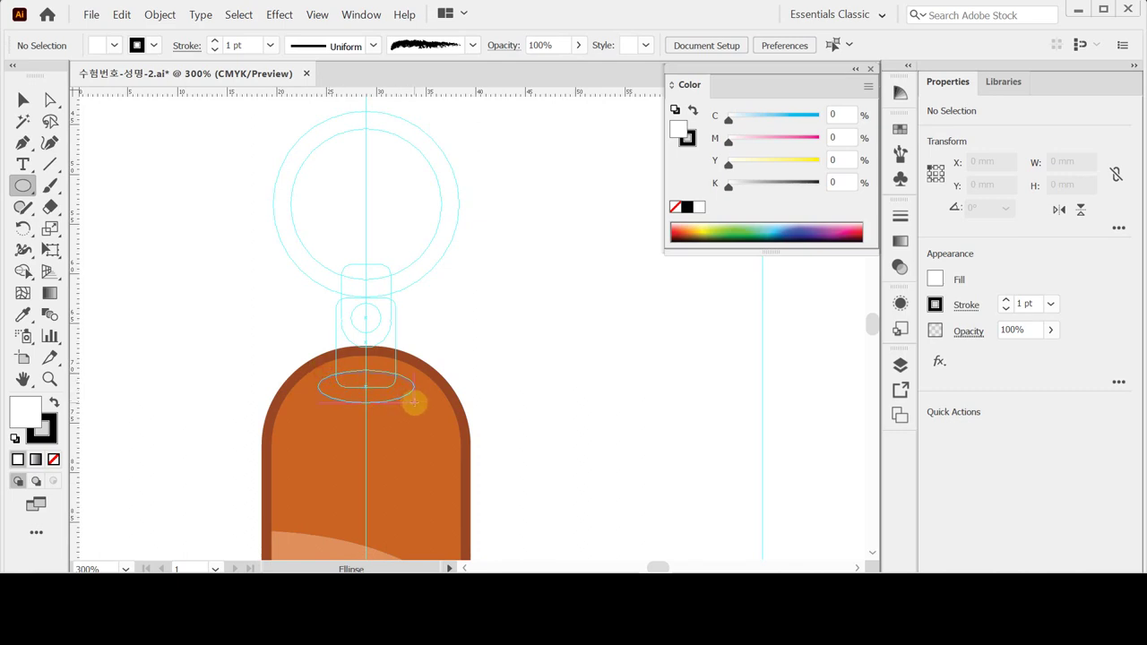
drag(414, 403, 413, 403)
click(46, 437)
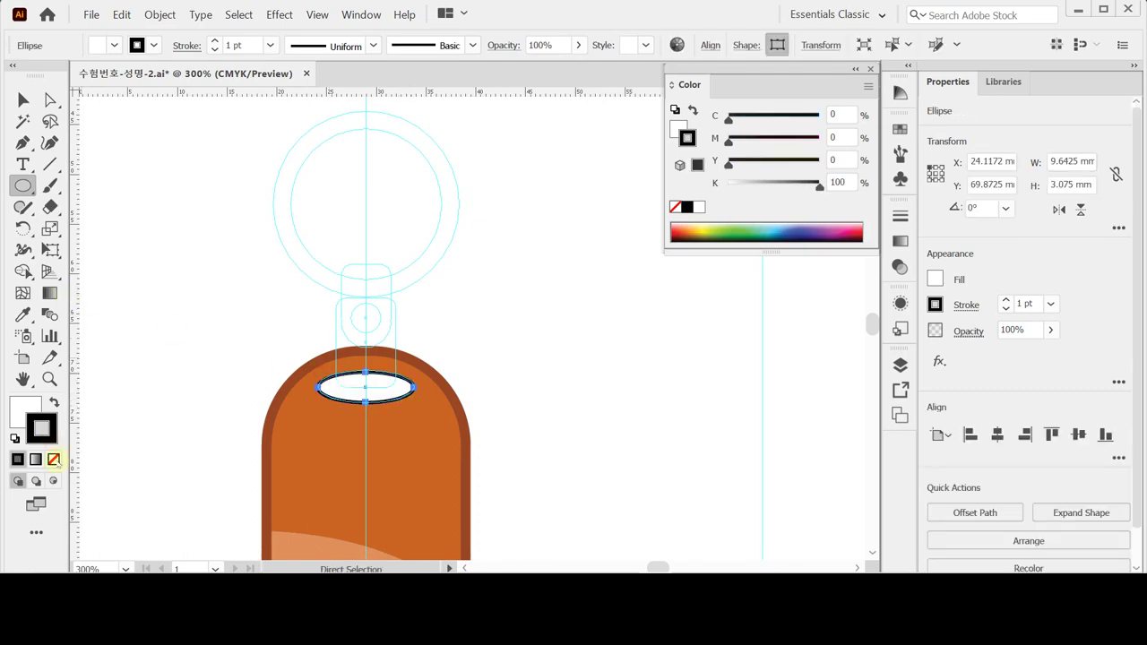
click(54, 459)
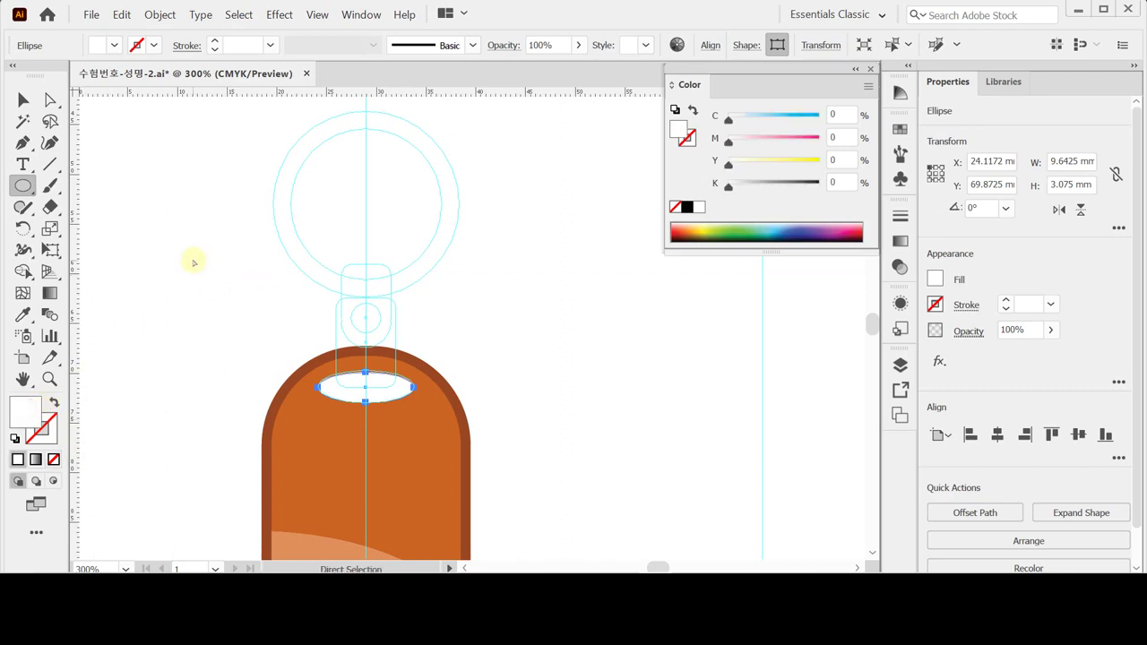
key(ctrl+shift+a)
Step: Create a 6 × 9 mm rounded rectangle with a 1 mm corner radius over the strap guide above the white ellipse
drag(23, 185, 107, 205)
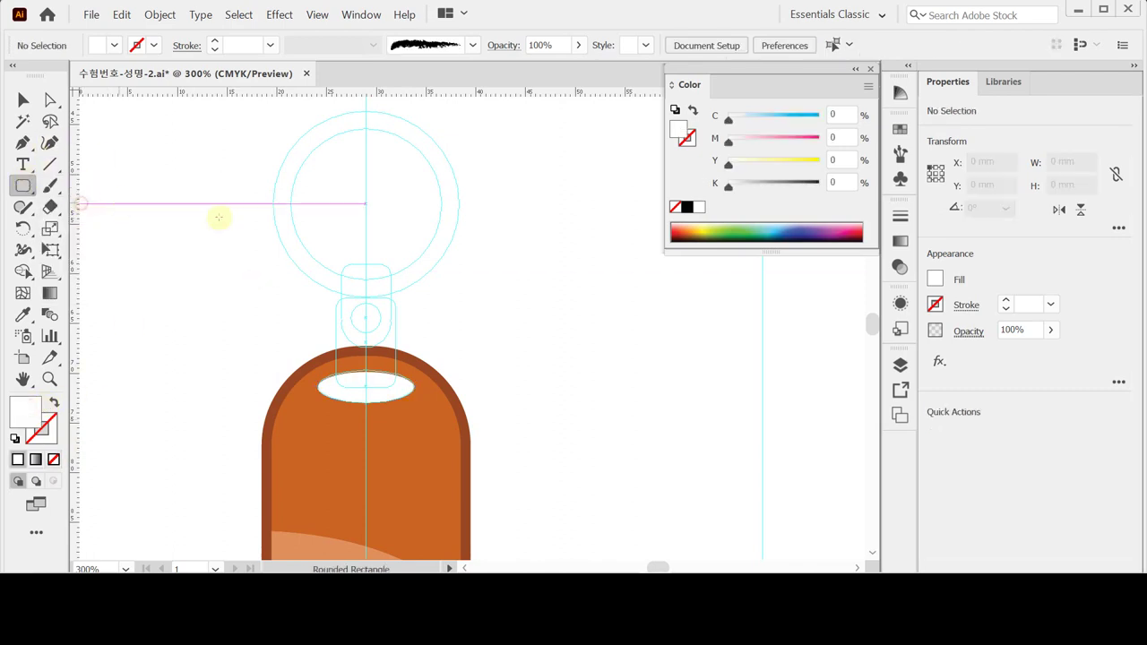
click(333, 298)
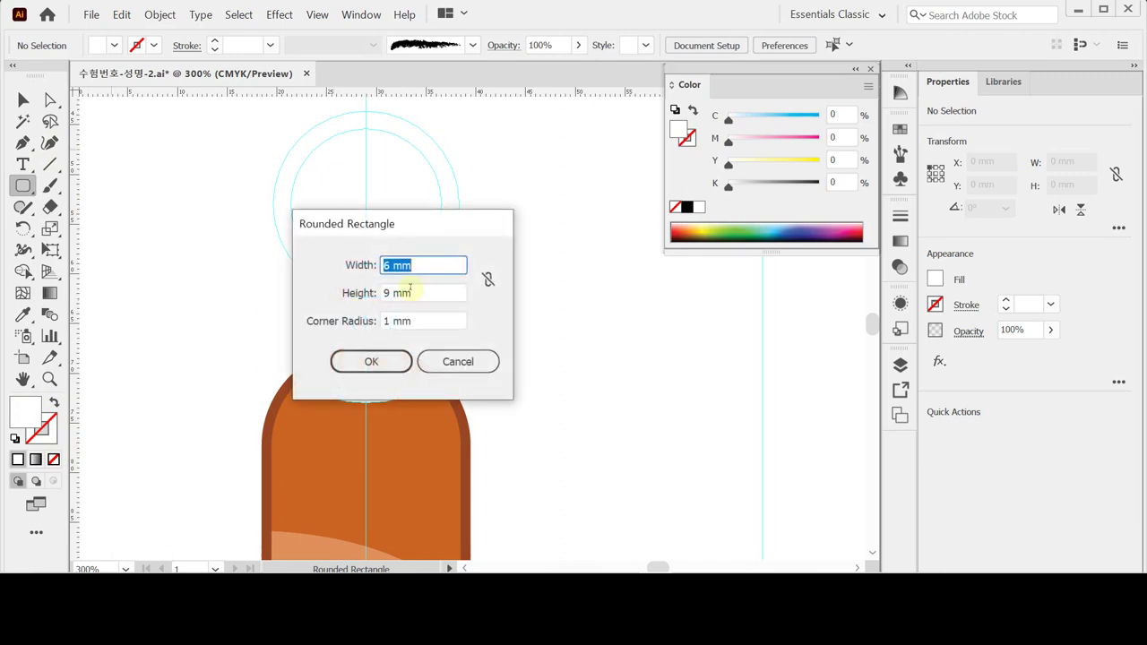
click(435, 361)
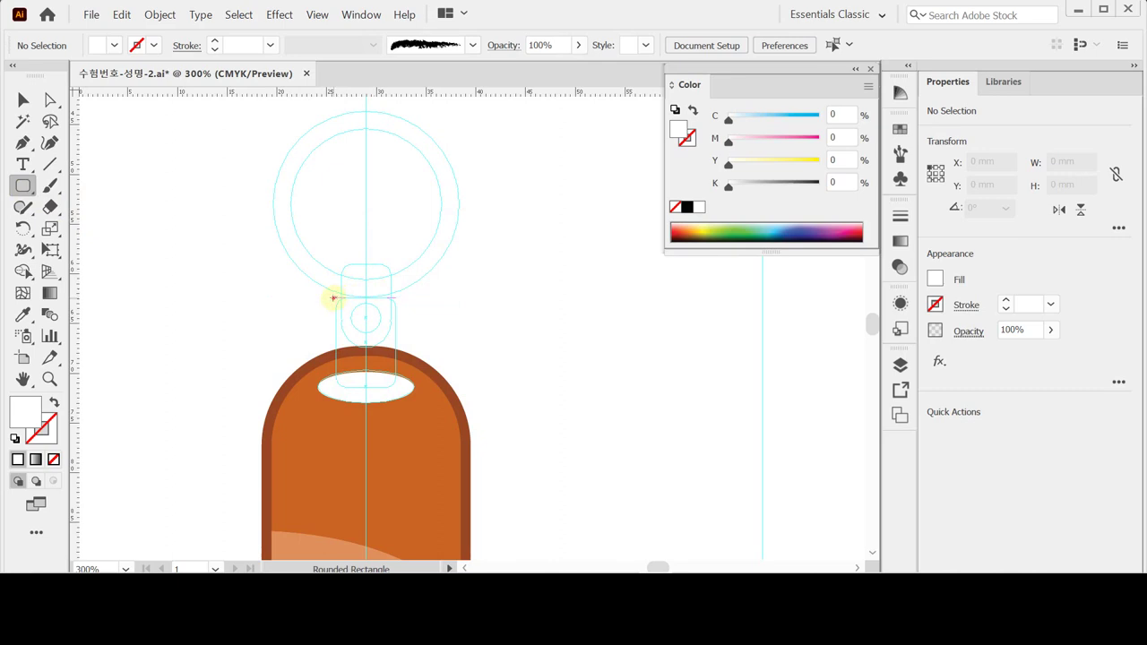
click(332, 299)
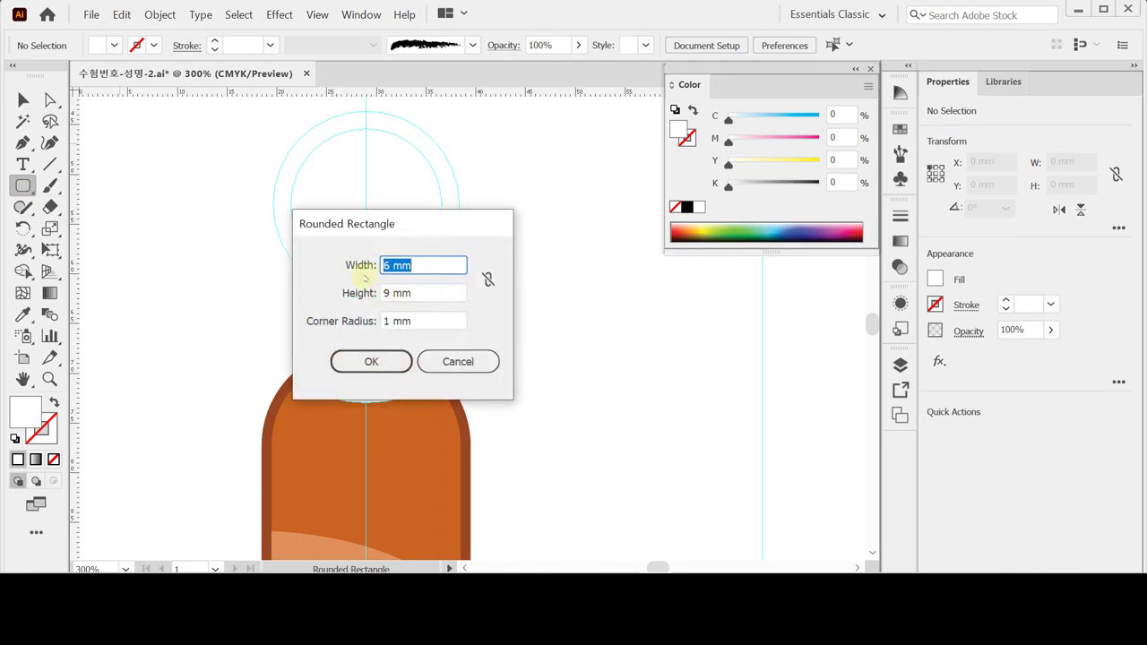
click(439, 265)
click(437, 294)
click(445, 322)
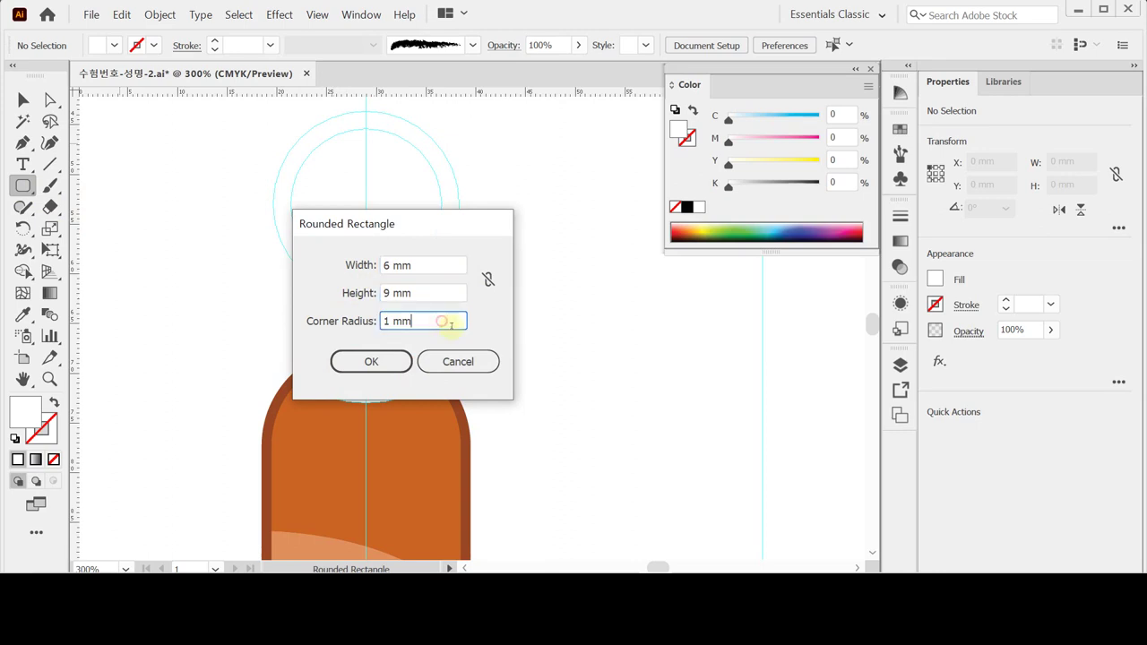
click(371, 360)
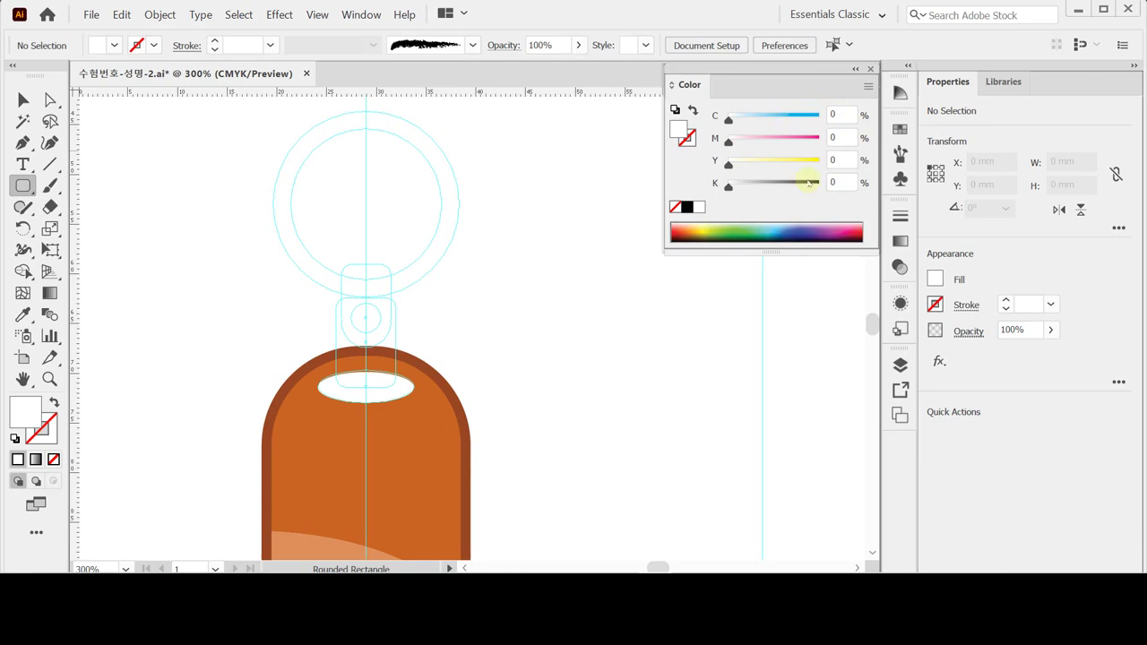
Step: Set the strap's fill to C 40, M 80, Y 80, K 40 and nudge it 0.2 mm to the right onto its guide
click(840, 114)
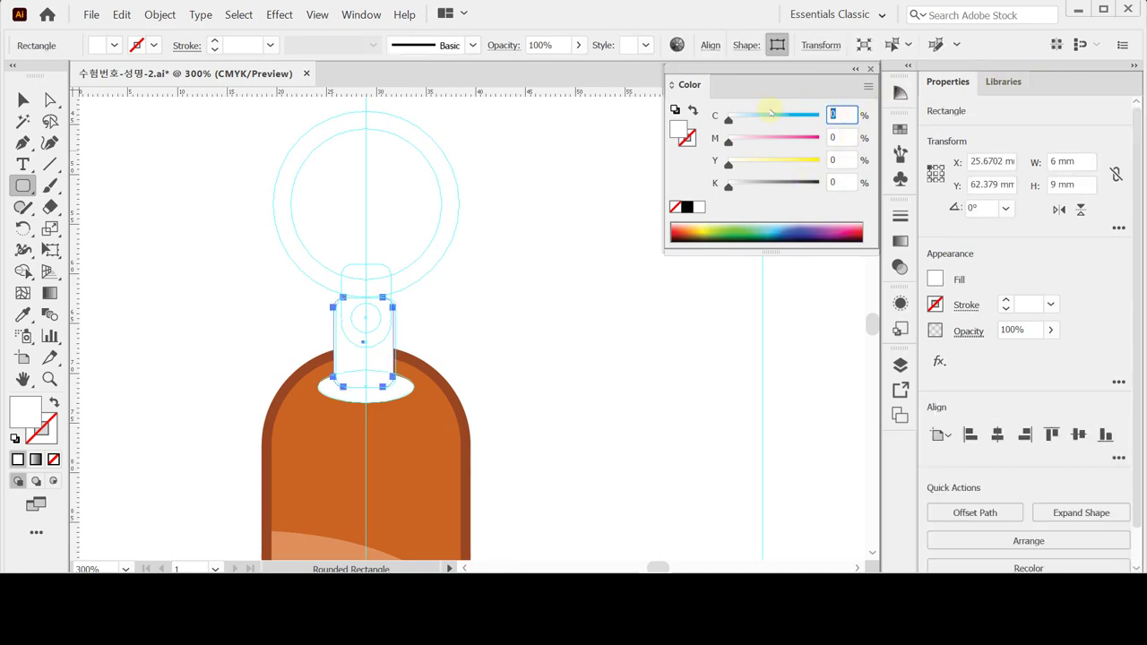
text(40)
key(Tab)
text(80)
key(Tab)
text(80)
key(Tab)
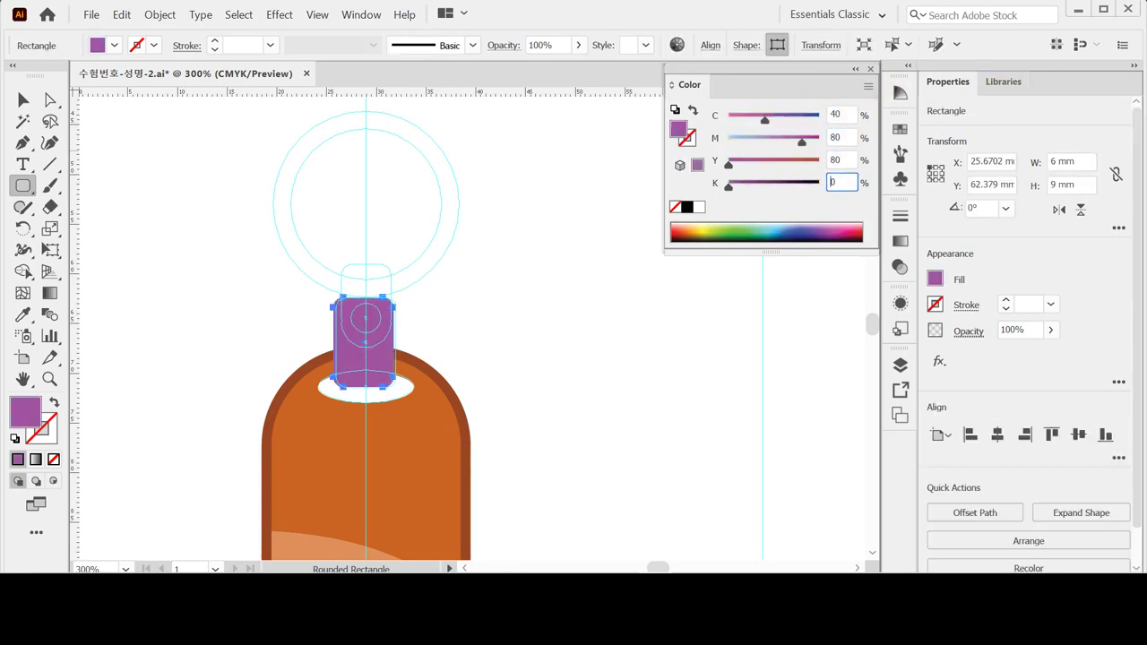
text(10)
key(BackSpace)
key(BackSpace)
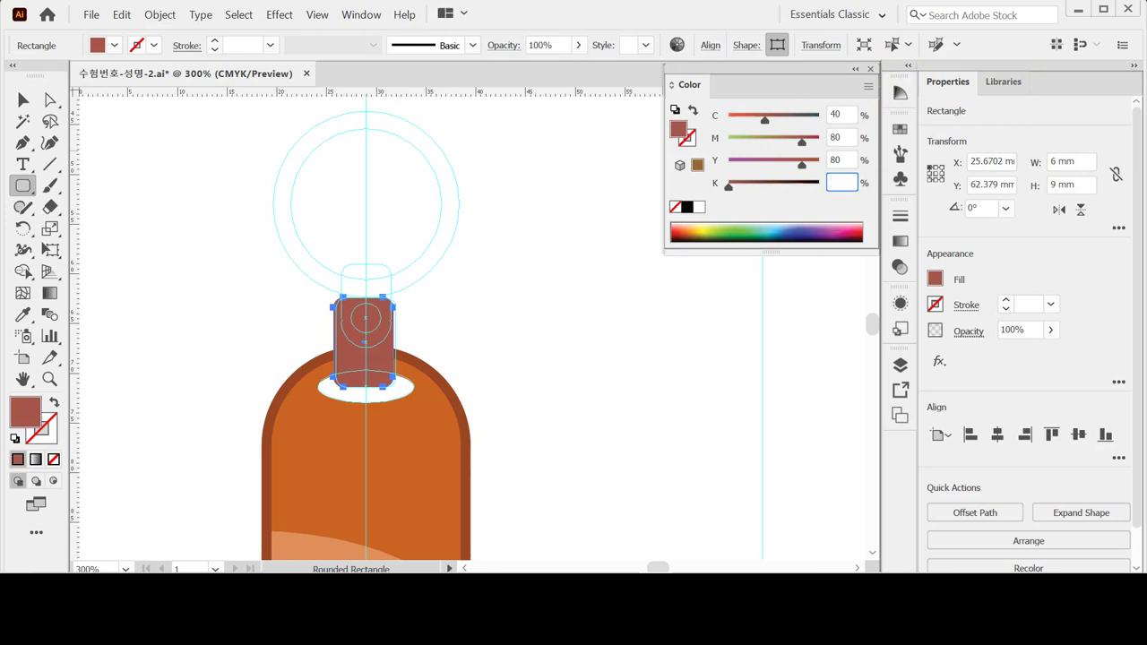
text(40)
key(Return)
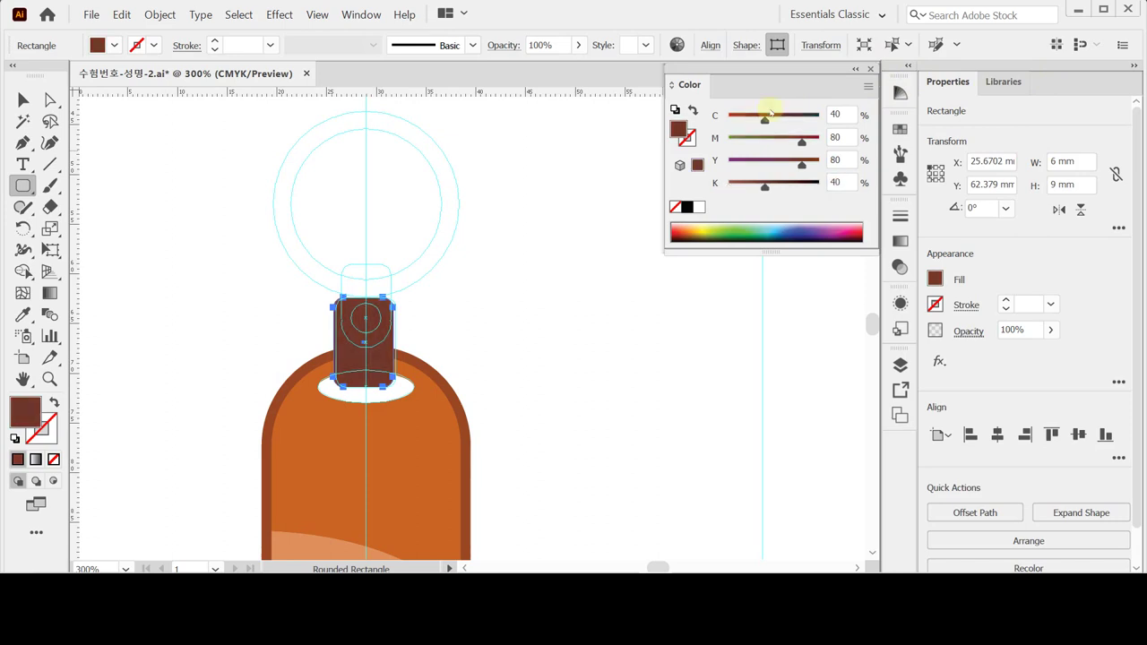
key(Right)
key(Right)
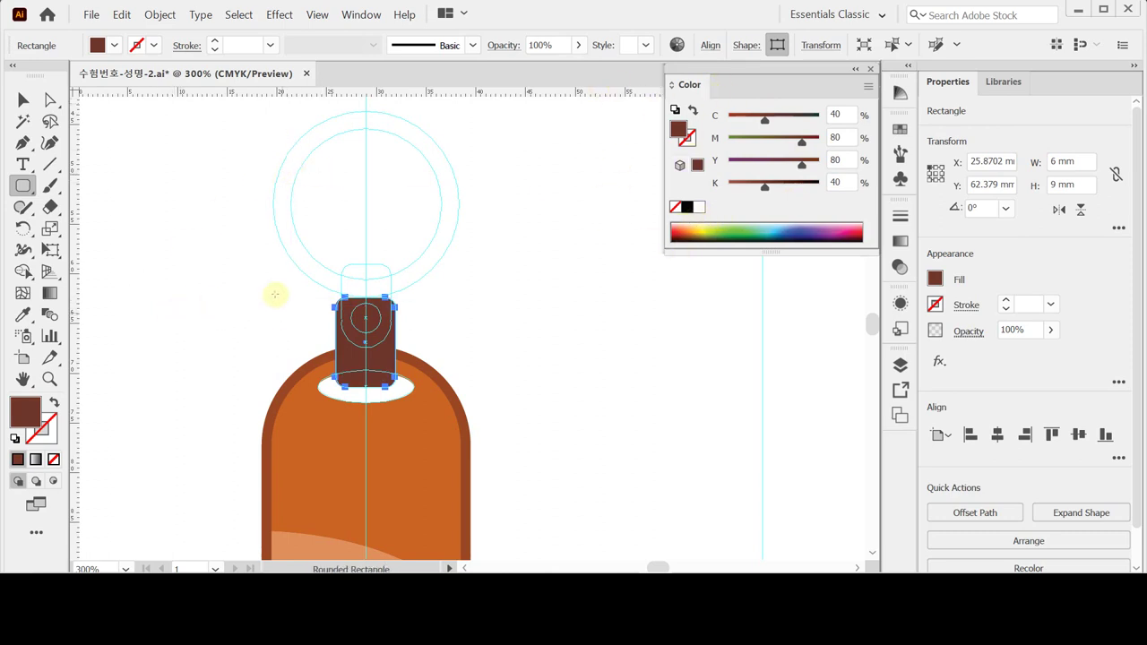
Step: Draw a rounded rectangle about 4.9 × 6.5 mm over the clasp guide above the strap and fill it with C 0, M 0, Y 20, K 30
drag(341, 262, 391, 329)
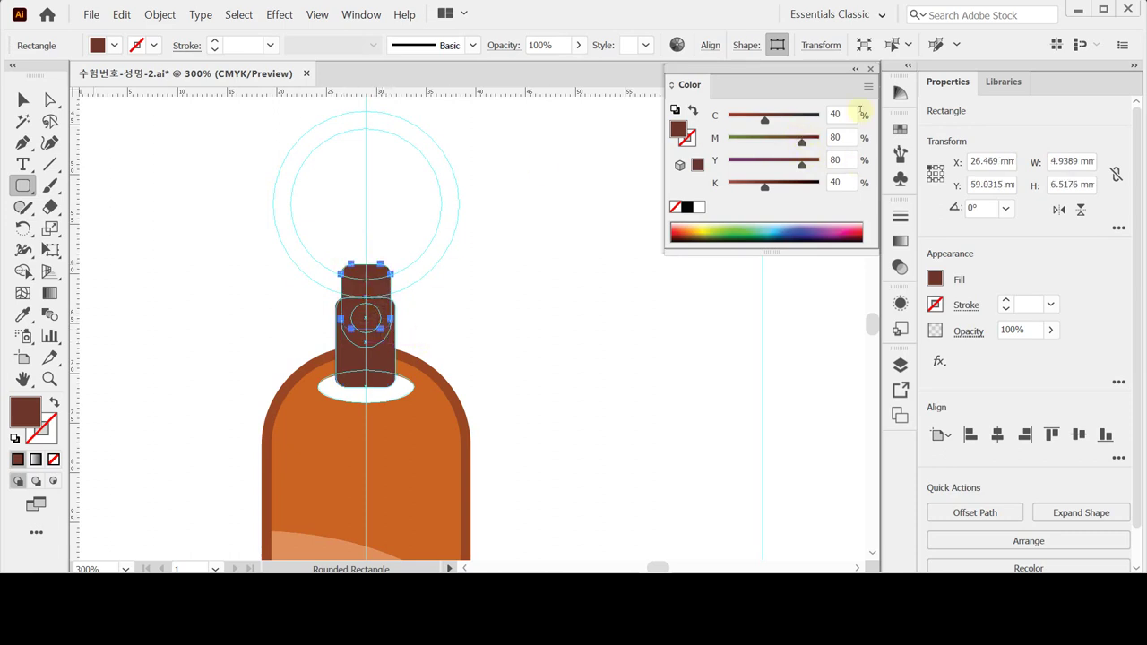
click(700, 208)
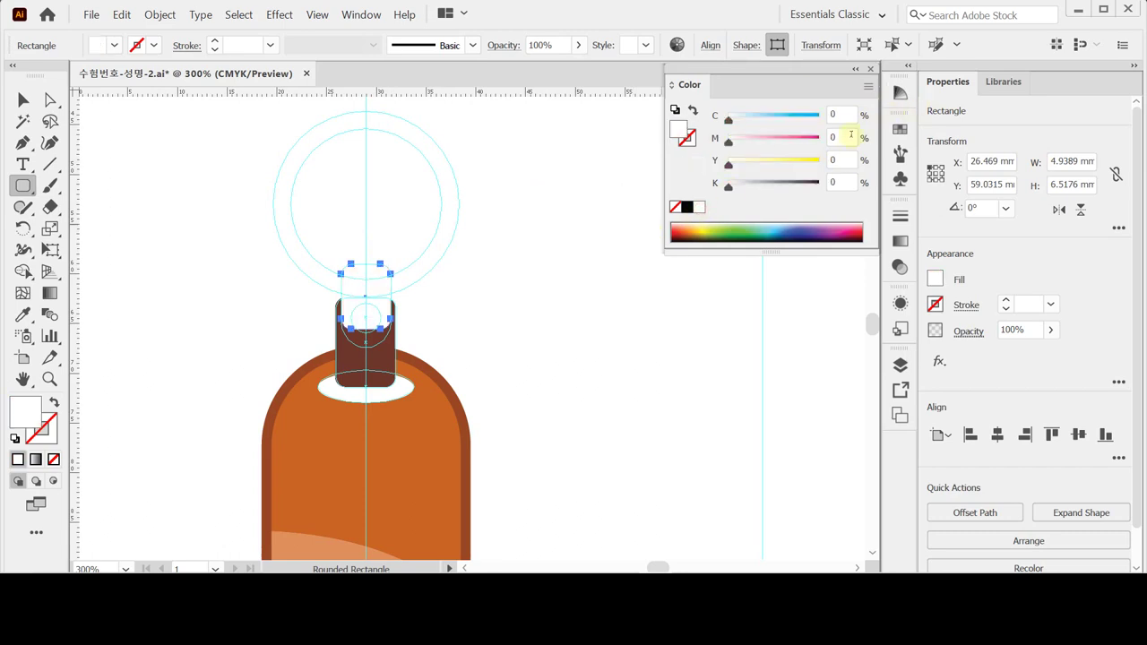
click(837, 159)
text(20)
key(Tab)
text(30)
key(Return)
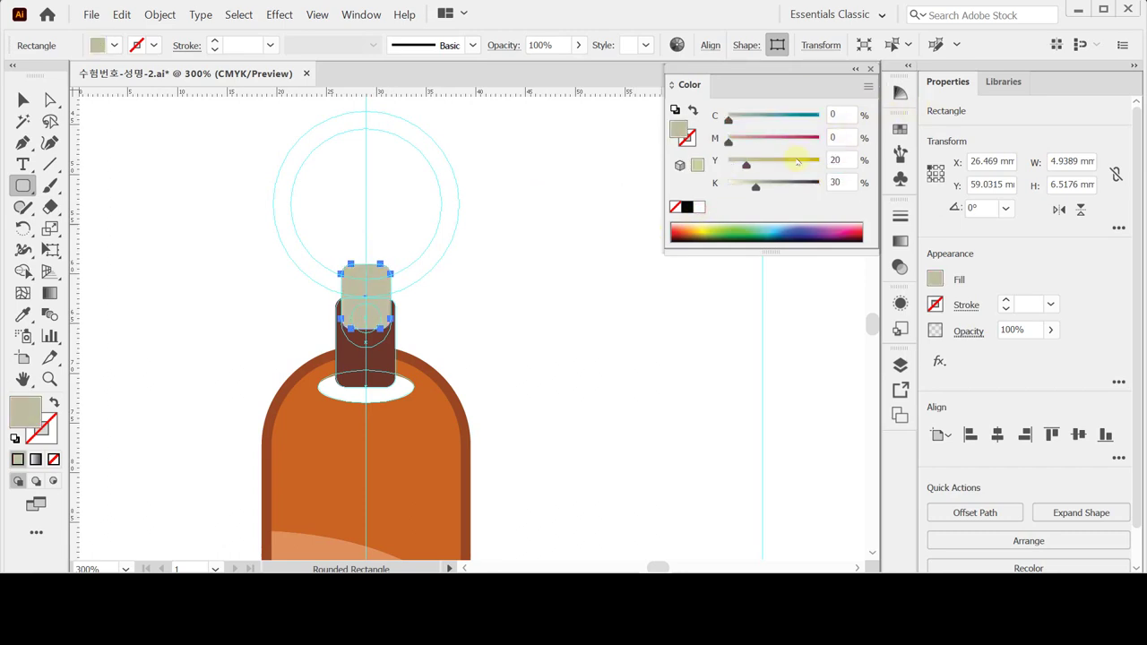
Step: Draw an ellipse about 4.9 mm wide over the clasp's lower rounded guide and stretch its upper edge until it is about 4.6 mm high
scroll(479, 300, up, 1)
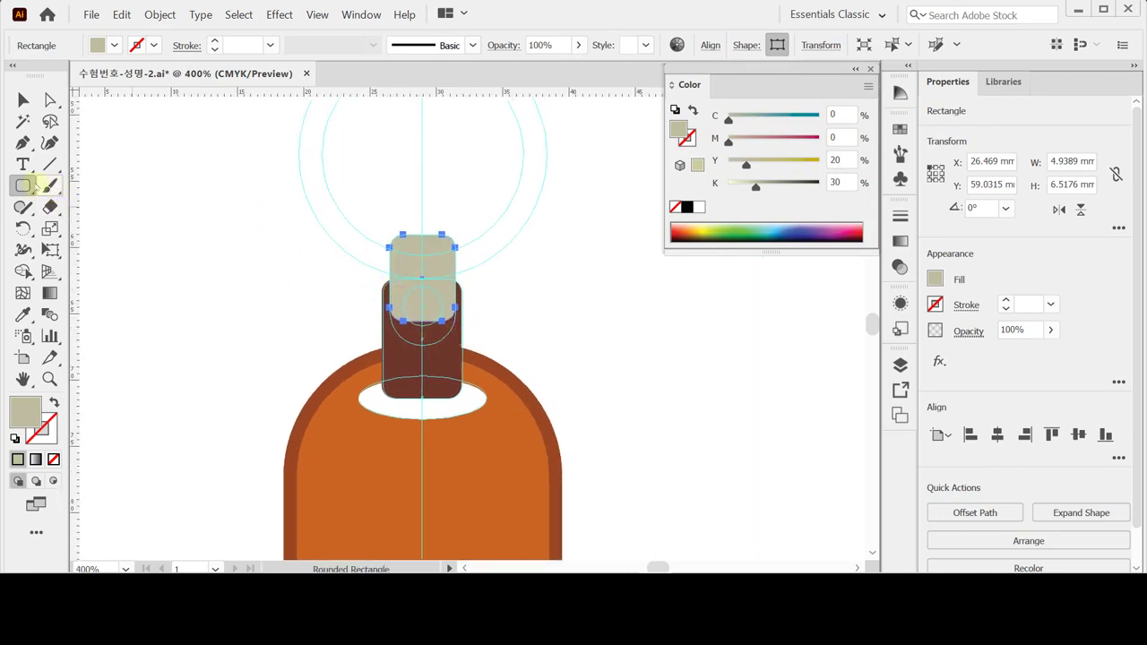
click(23, 185)
click(89, 229)
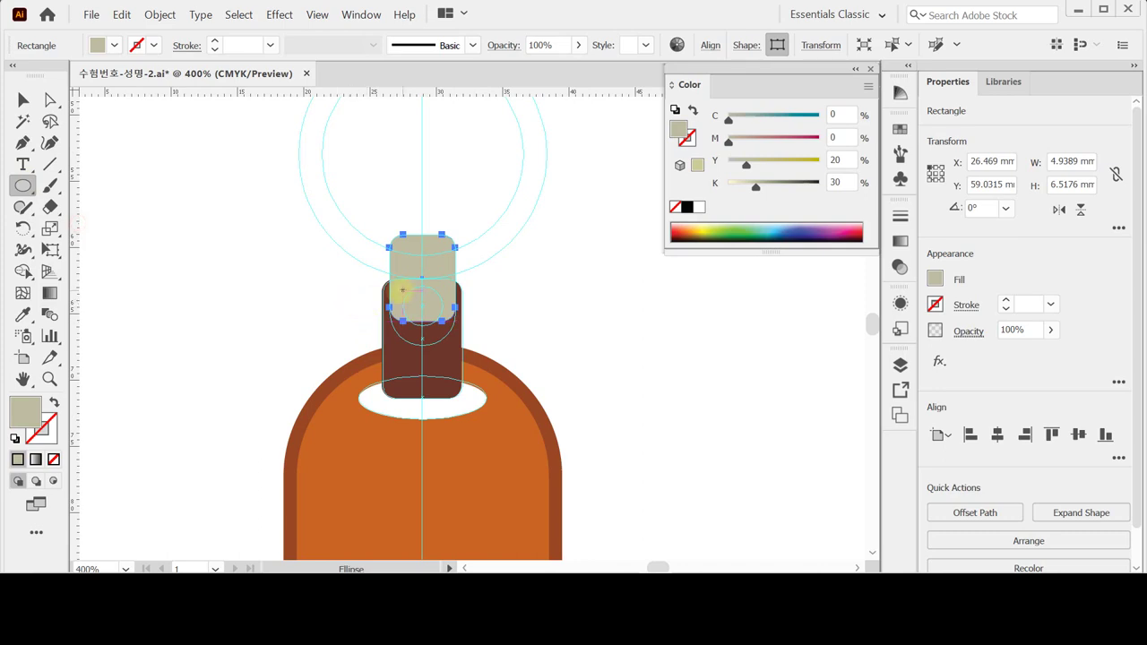
drag(387, 288, 456, 343)
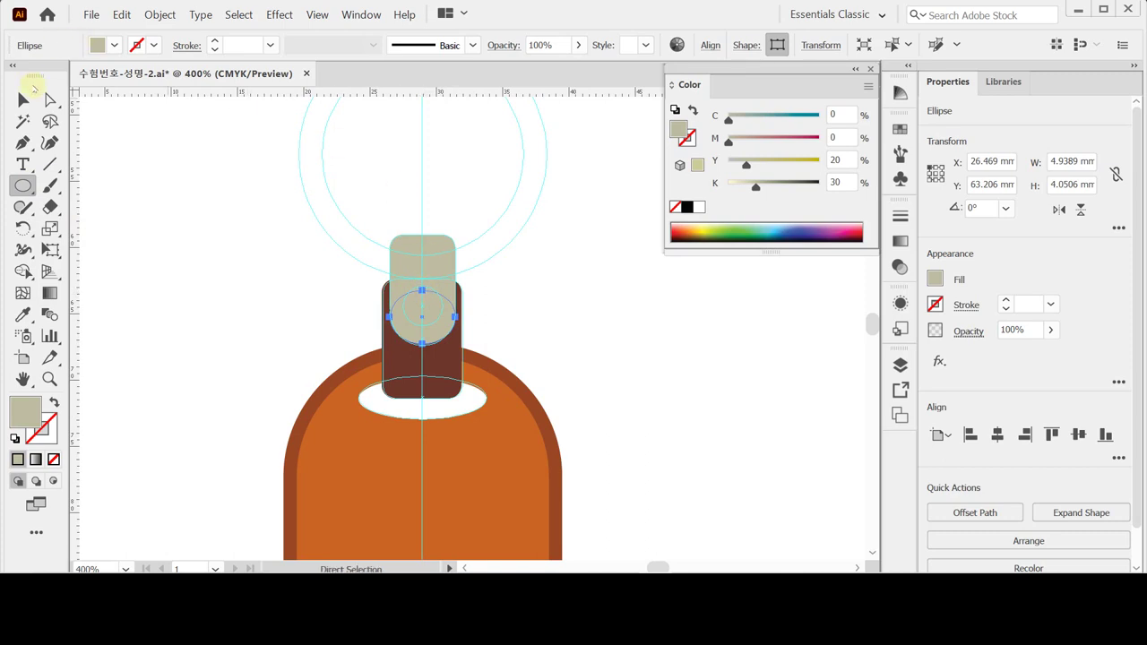
click(23, 99)
drag(422, 291, 422, 283)
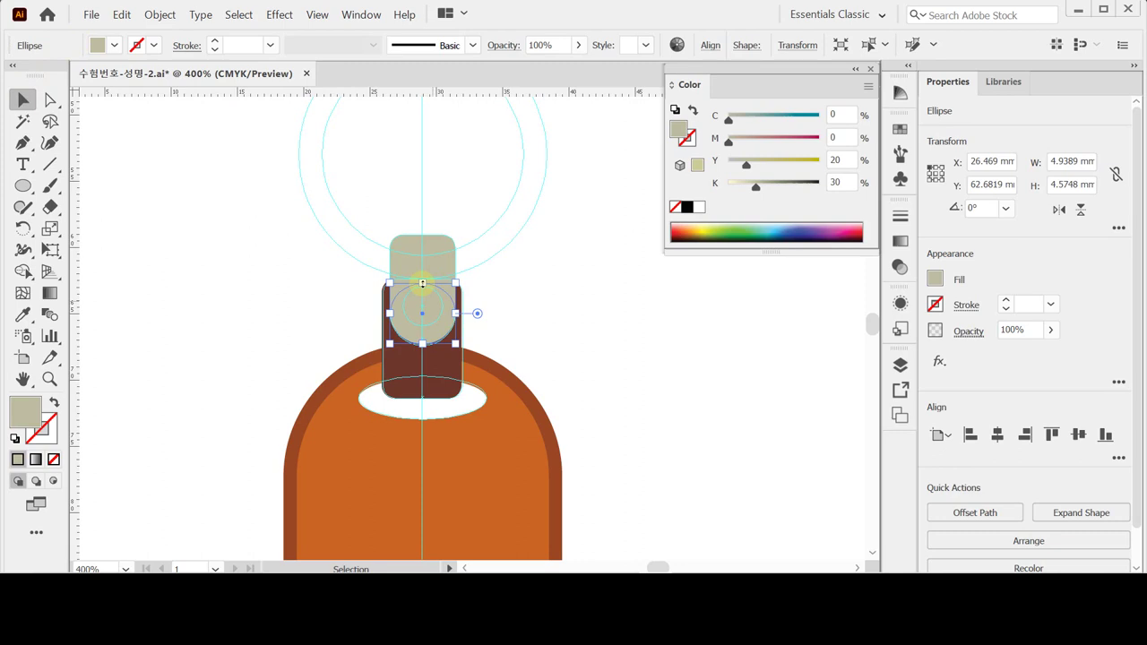
click(317, 15)
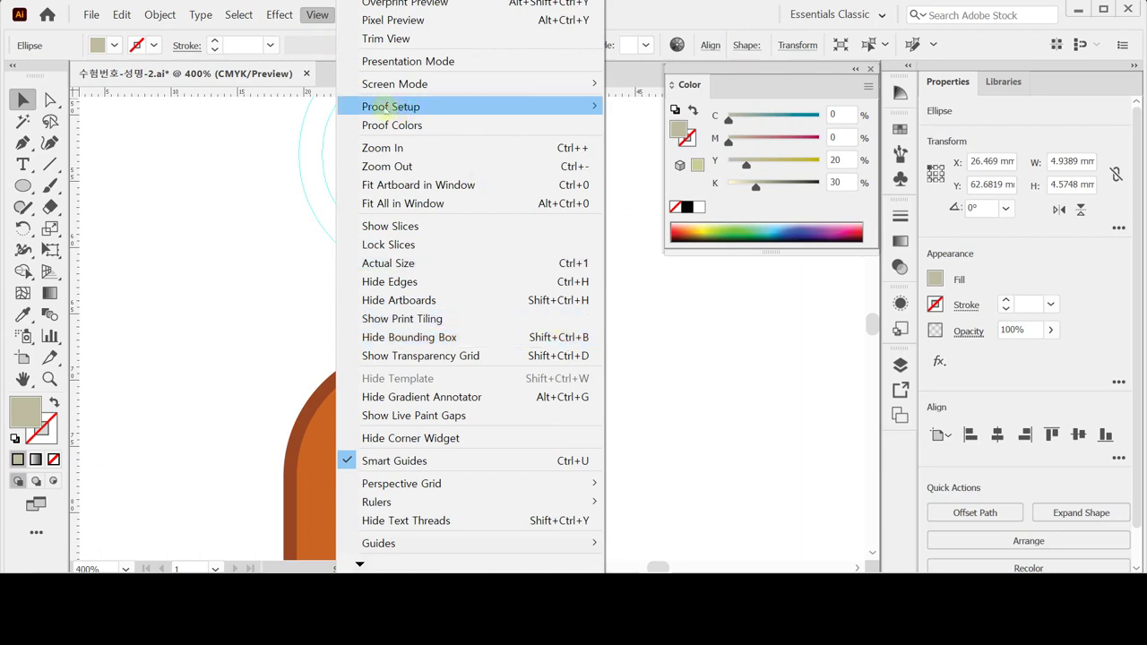
click(308, 37)
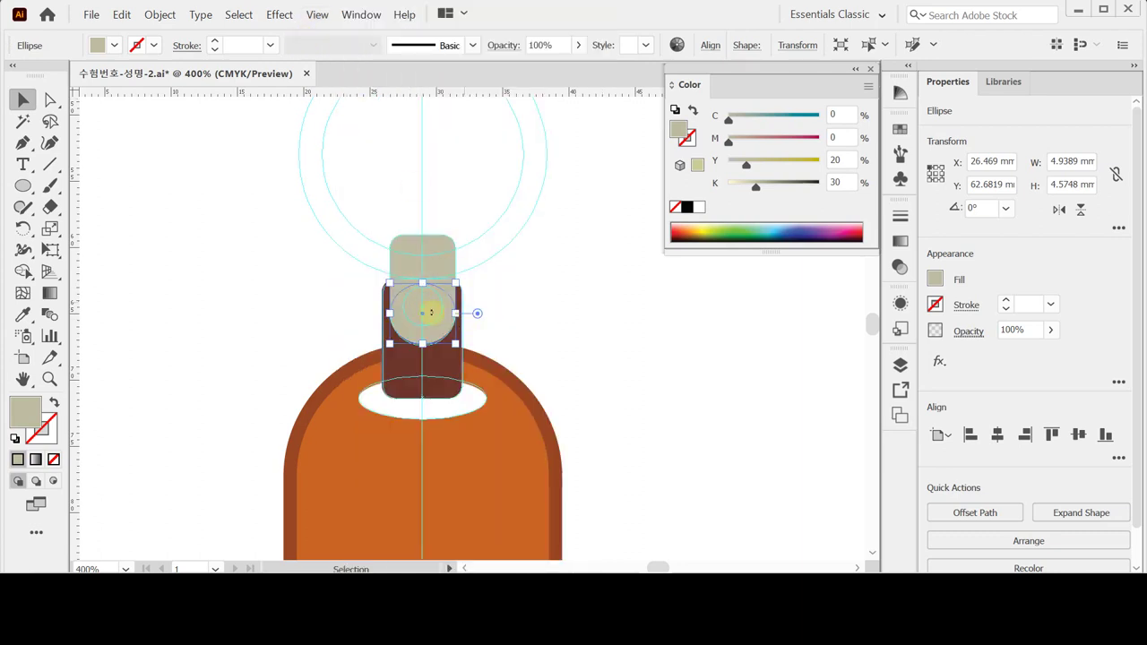
Step: Try uniting the beige ellipse with the beige rounded rectangle, and undo it
shift+click(424, 259)
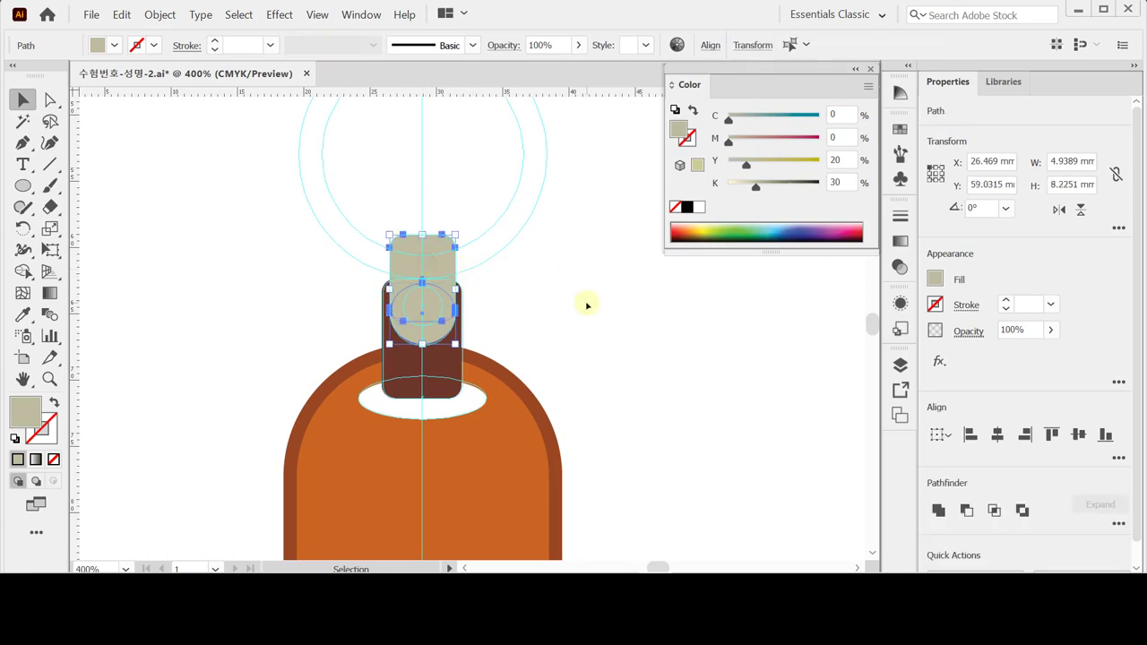
click(938, 510)
key(ctrl+z)
Step: Draw a trial rounded rectangle about 4.4 × 6.1 mm beside the strap and round its two lower corners to about 2.2 mm
drag(22, 185, 80, 210)
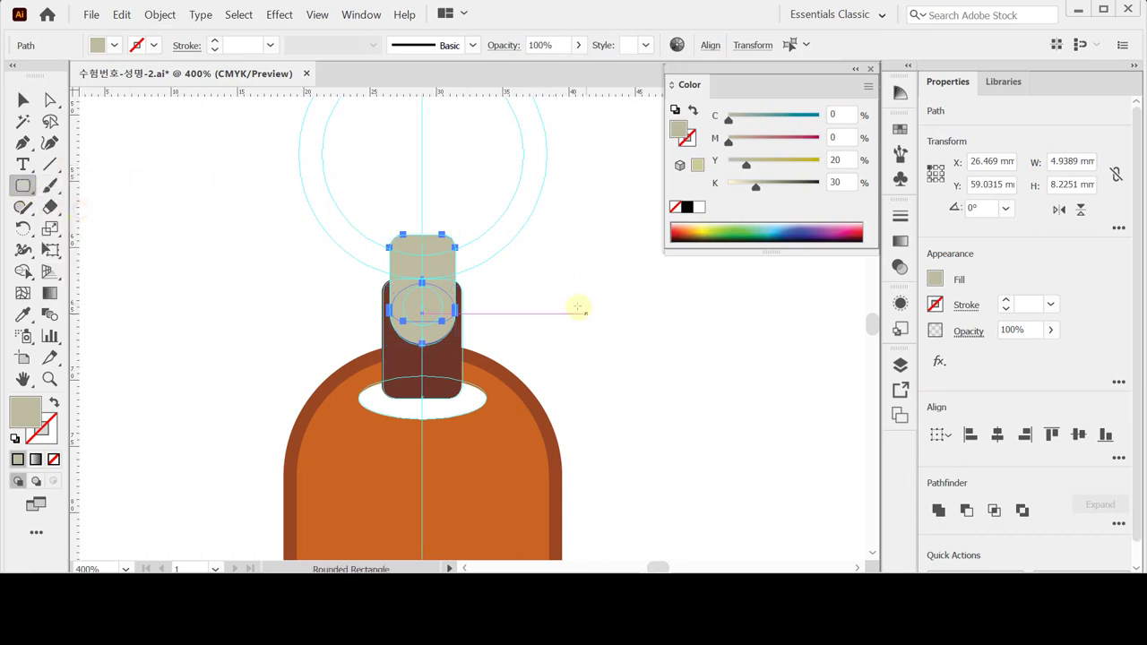
drag(558, 240, 617, 321)
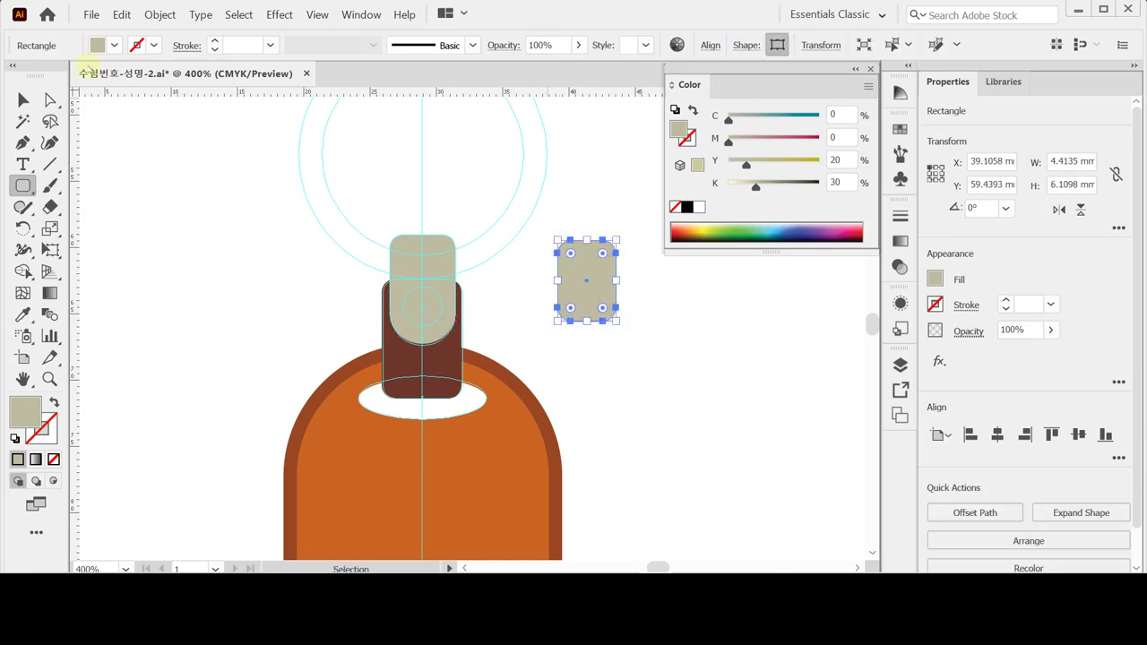
click(49, 100)
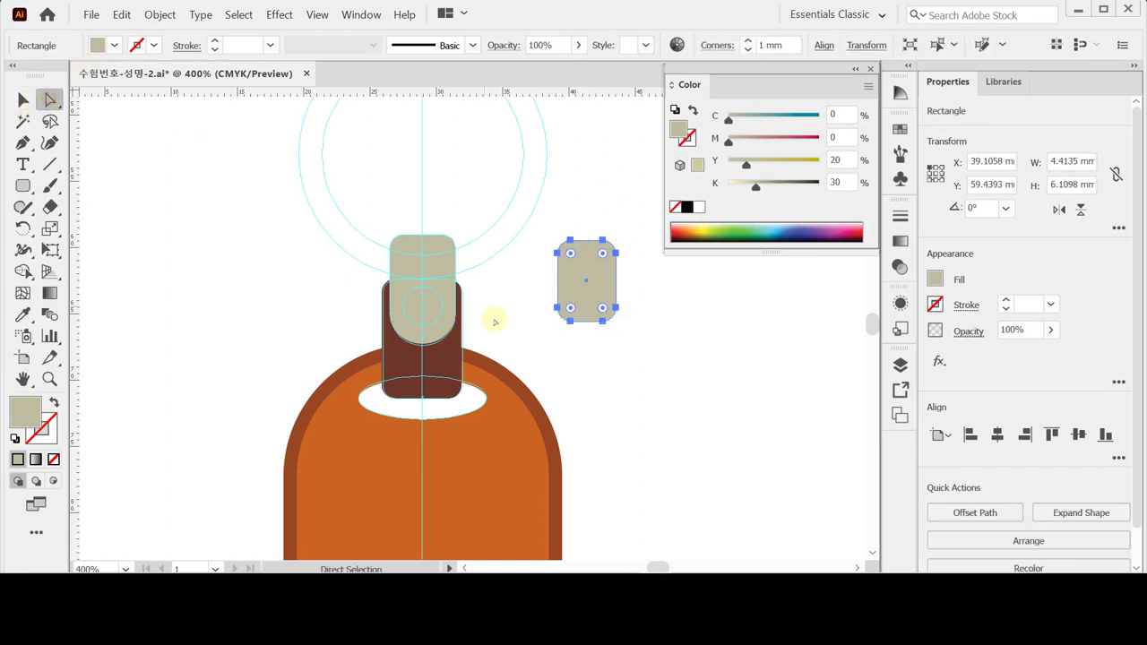
drag(525, 292, 660, 350)
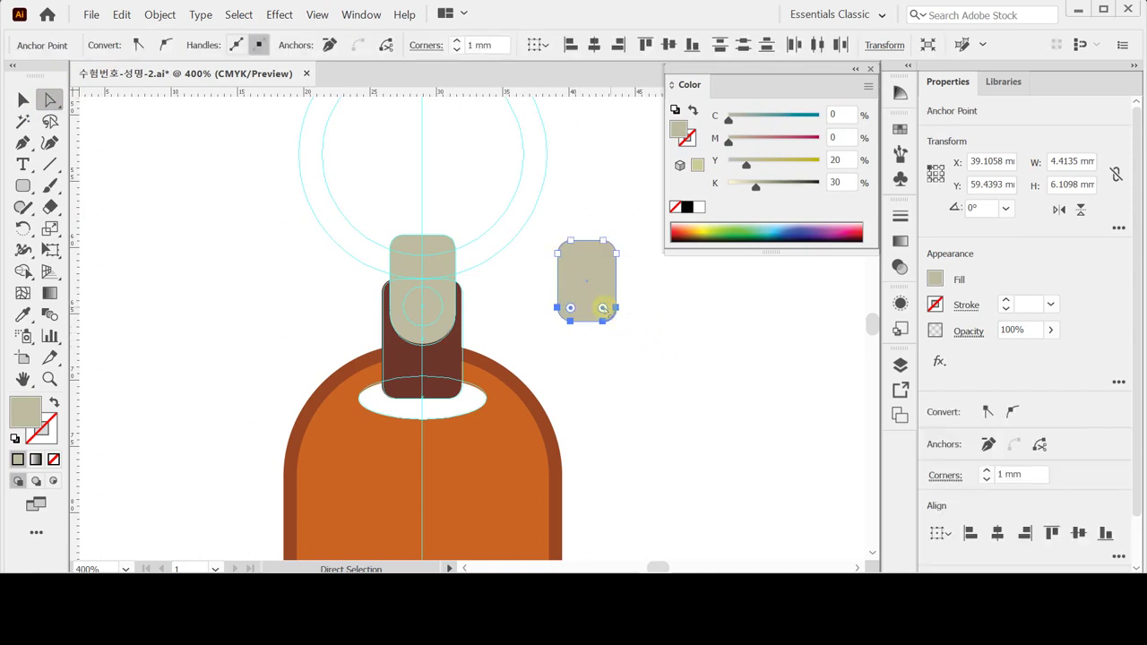
drag(604, 308, 586, 289)
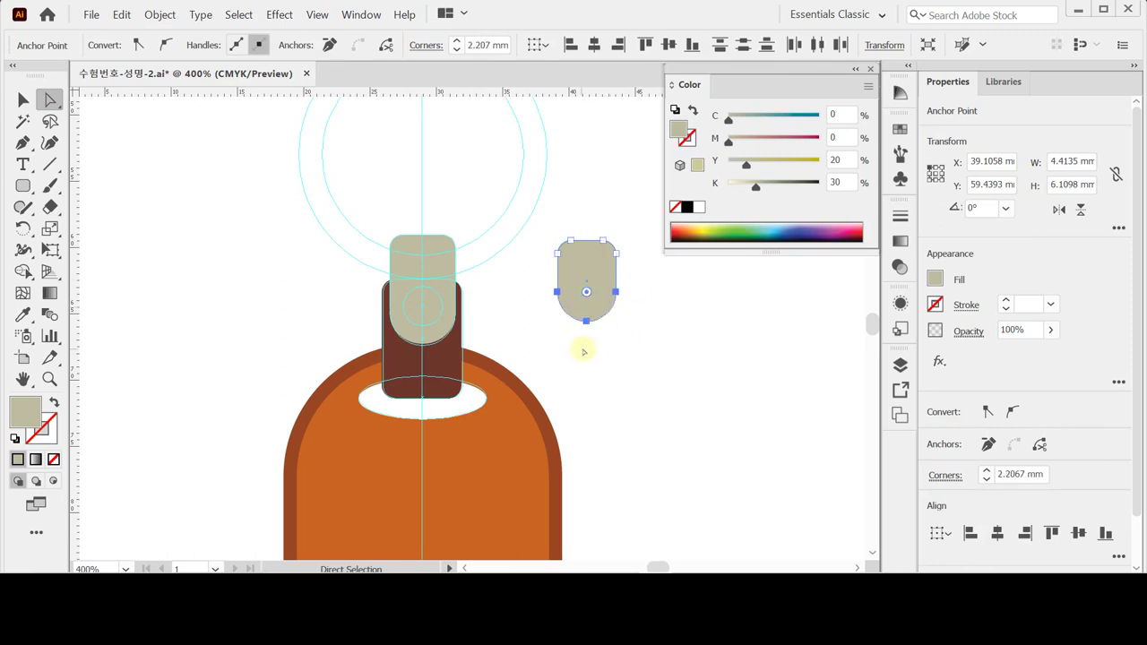
click(518, 297)
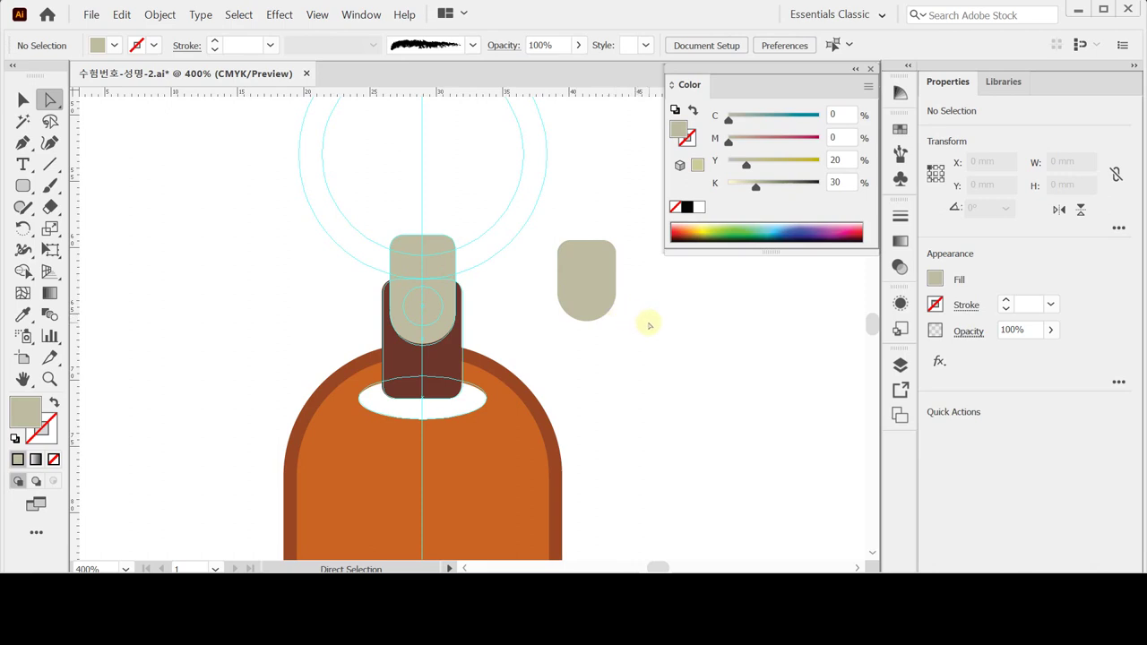
Step: Delete the trial rounded shape beside the strap
click(587, 269)
key(Delete)
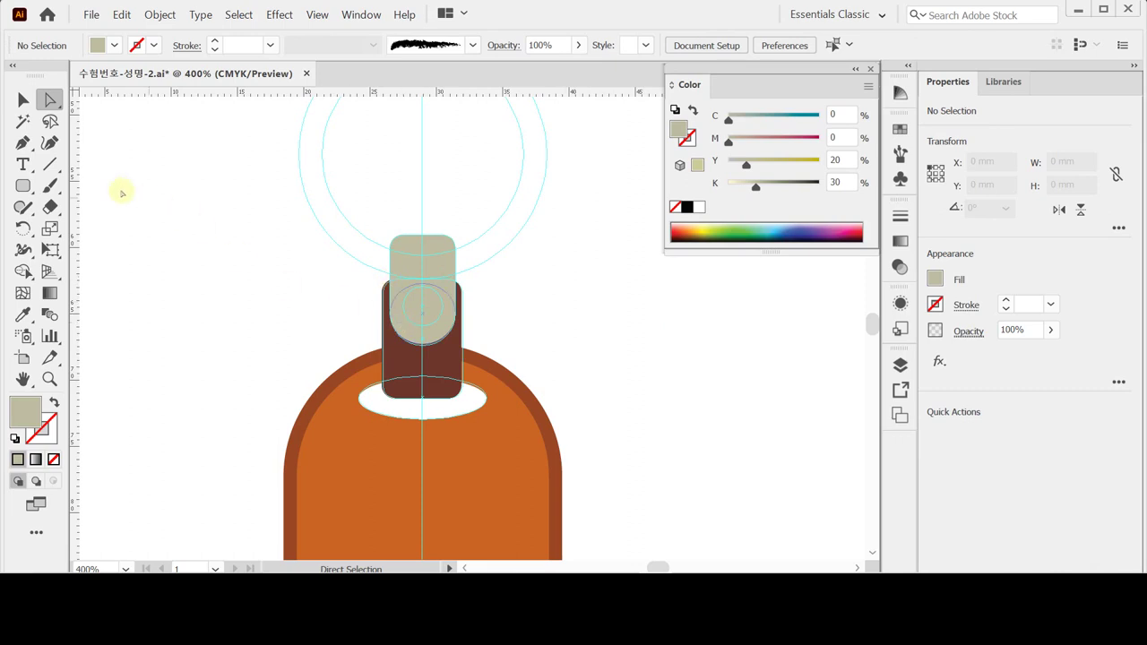
Step: Draw a 3 × 3 mm circle on the small round guide in the beige clasp and give it the strap's sampled dark brown fill
drag(23, 185, 98, 227)
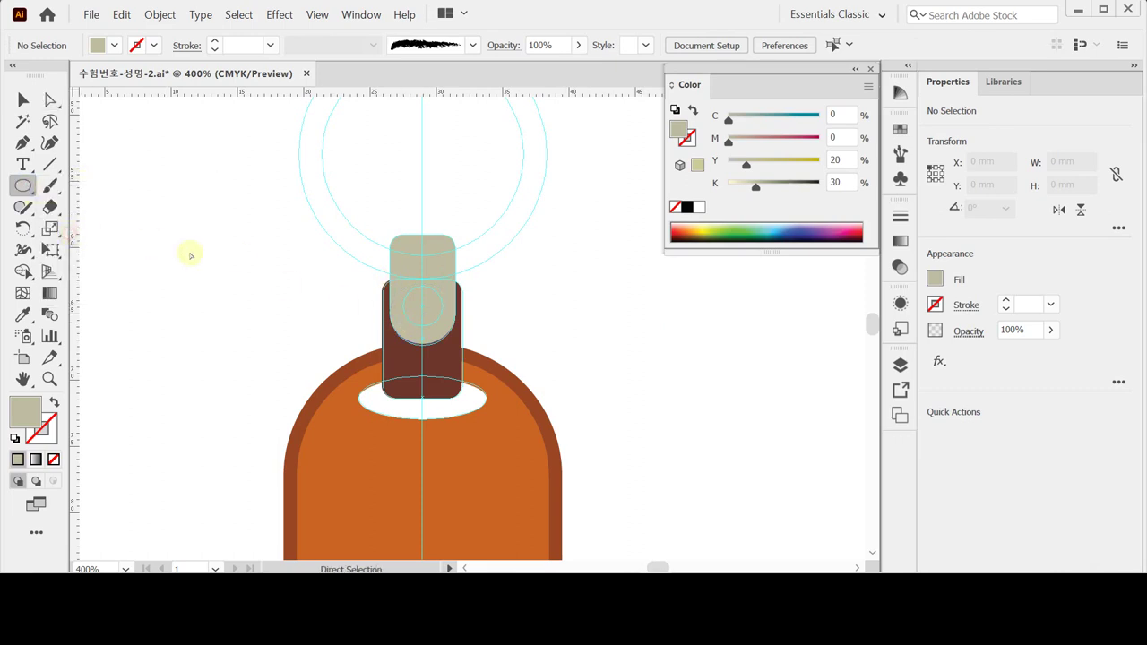
drag(421, 306, 441, 327)
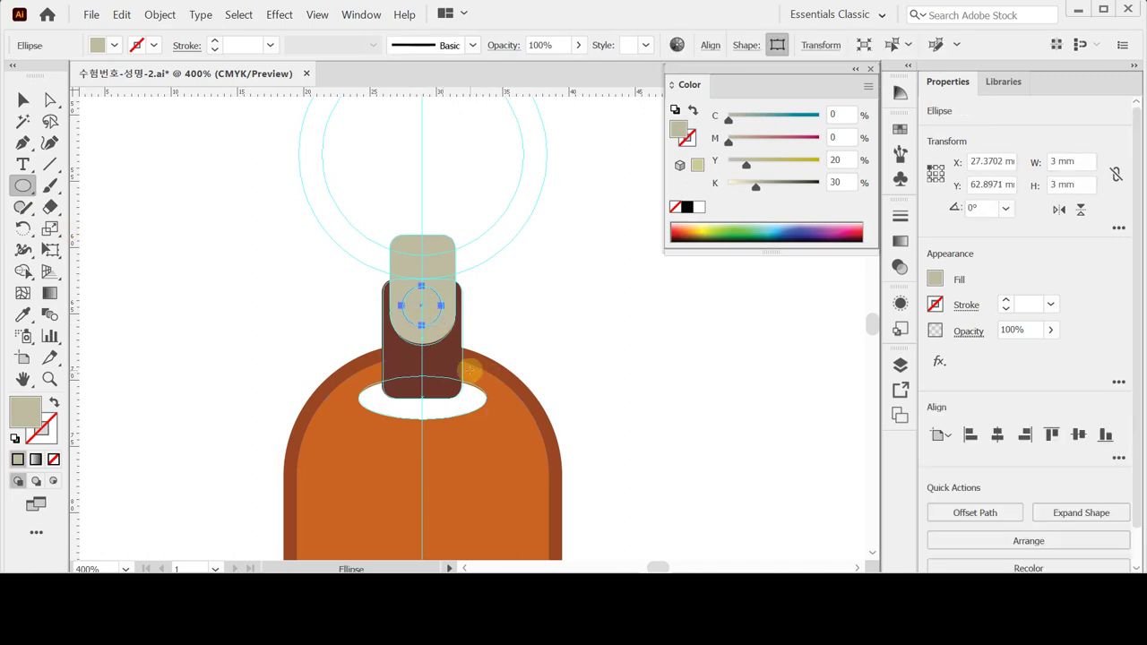
key(i)
click(448, 365)
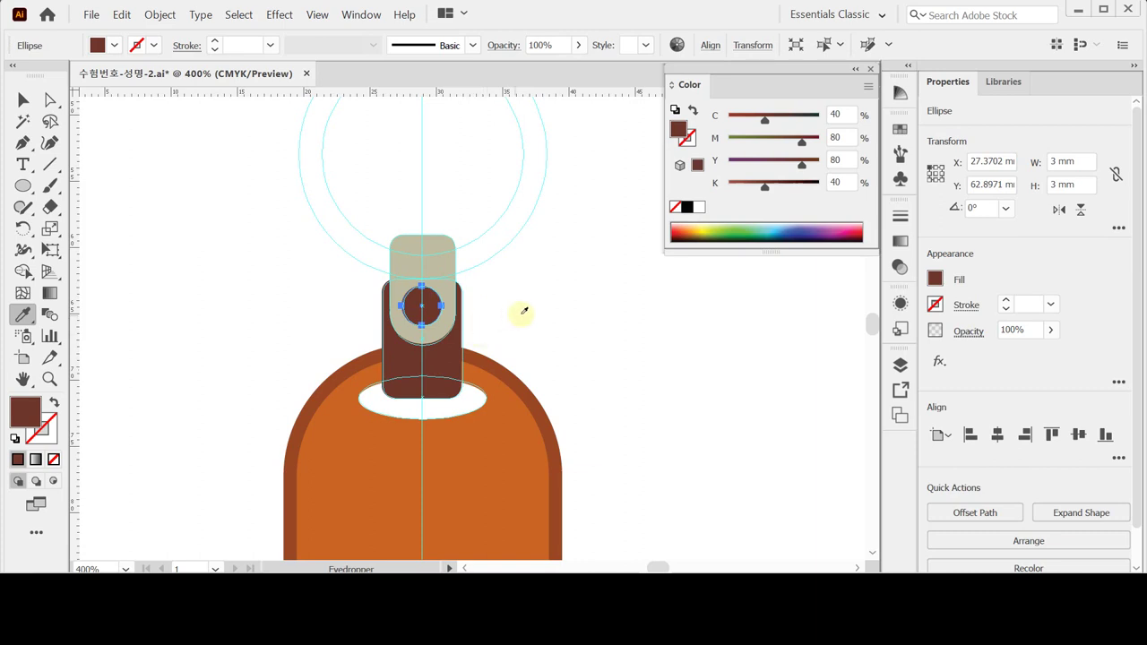
Step: Create a 17 × 17 mm circle over the ring guides and nudge it 1 mm right and 1.2 mm down between them
drag(440, 225, 424, 305)
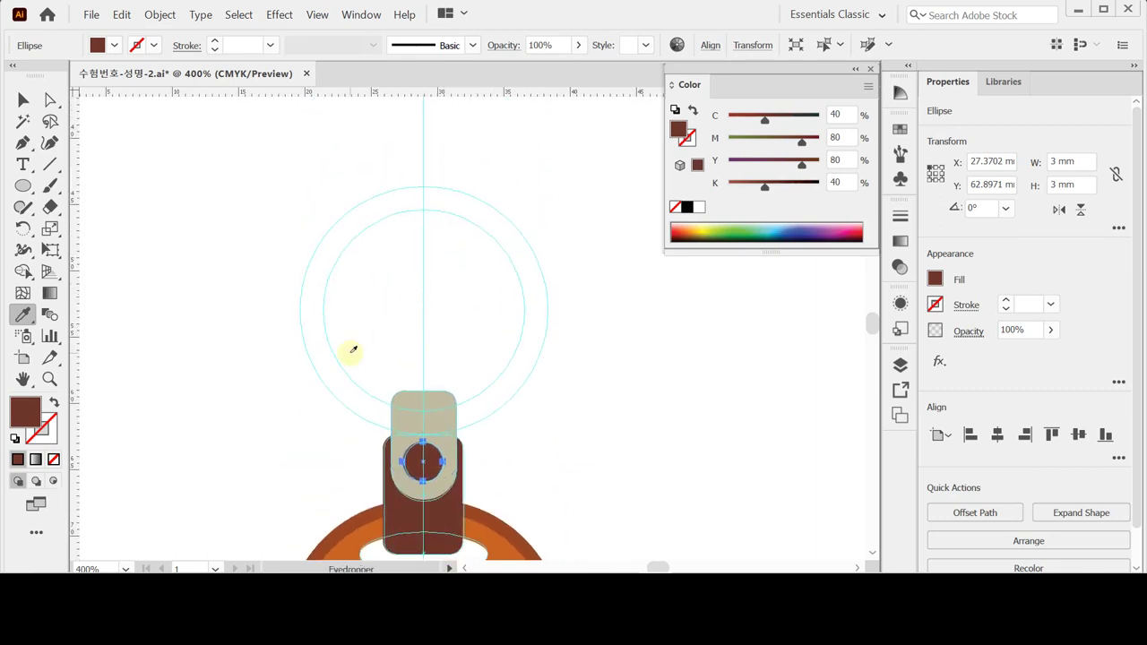
click(23, 186)
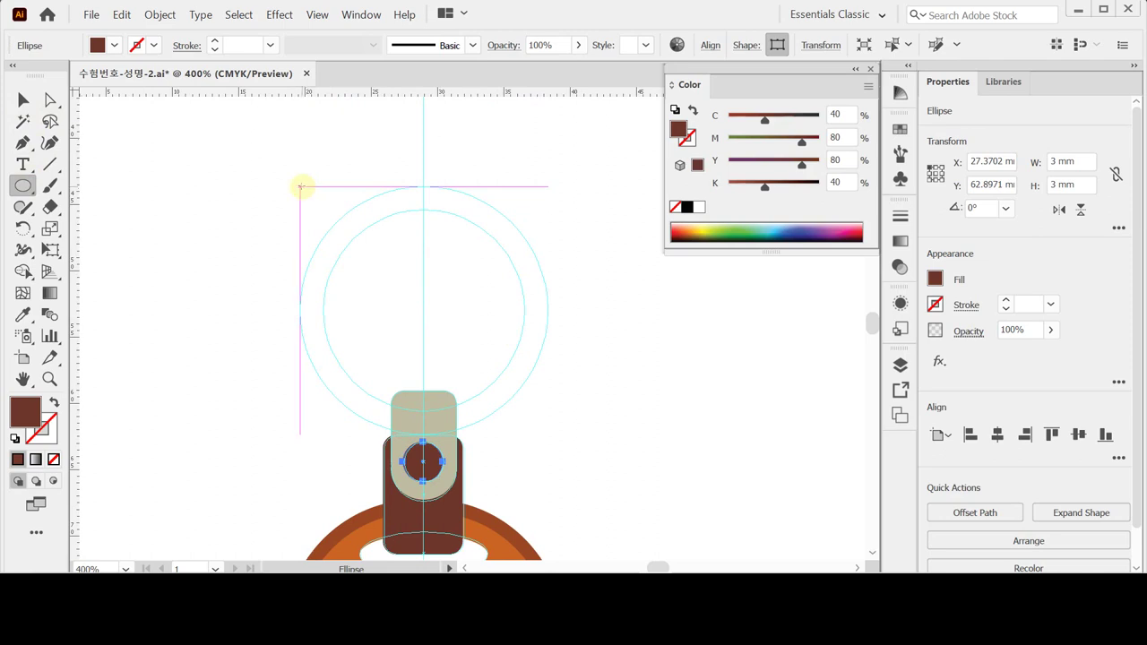
click(301, 186)
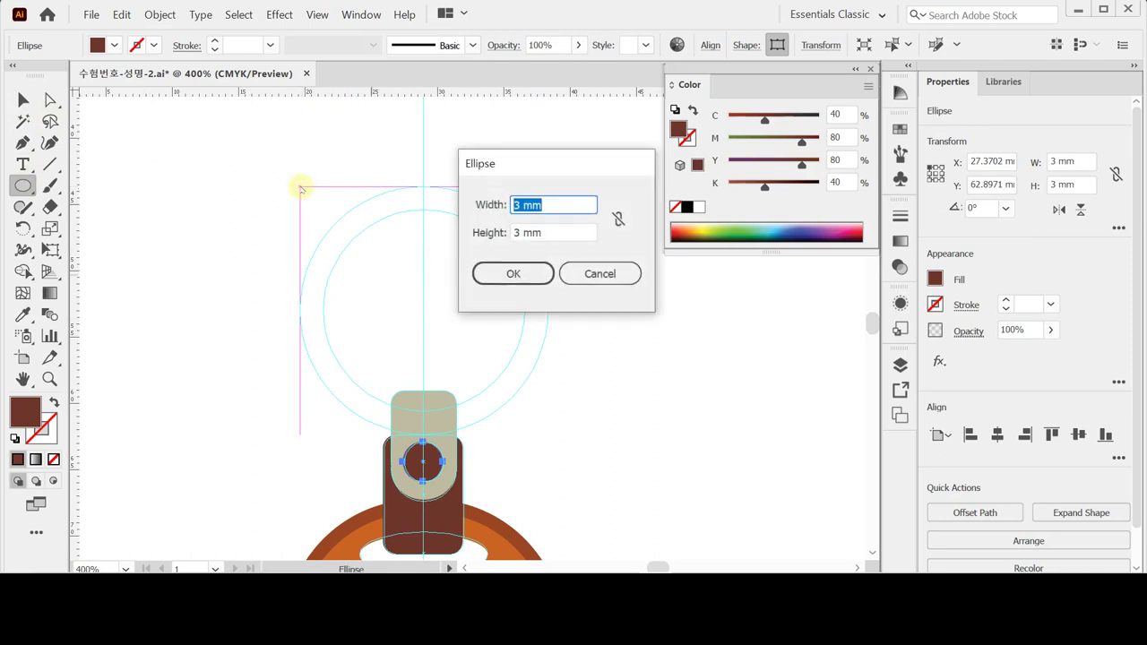
text(17)
key(Tab)
text(17)
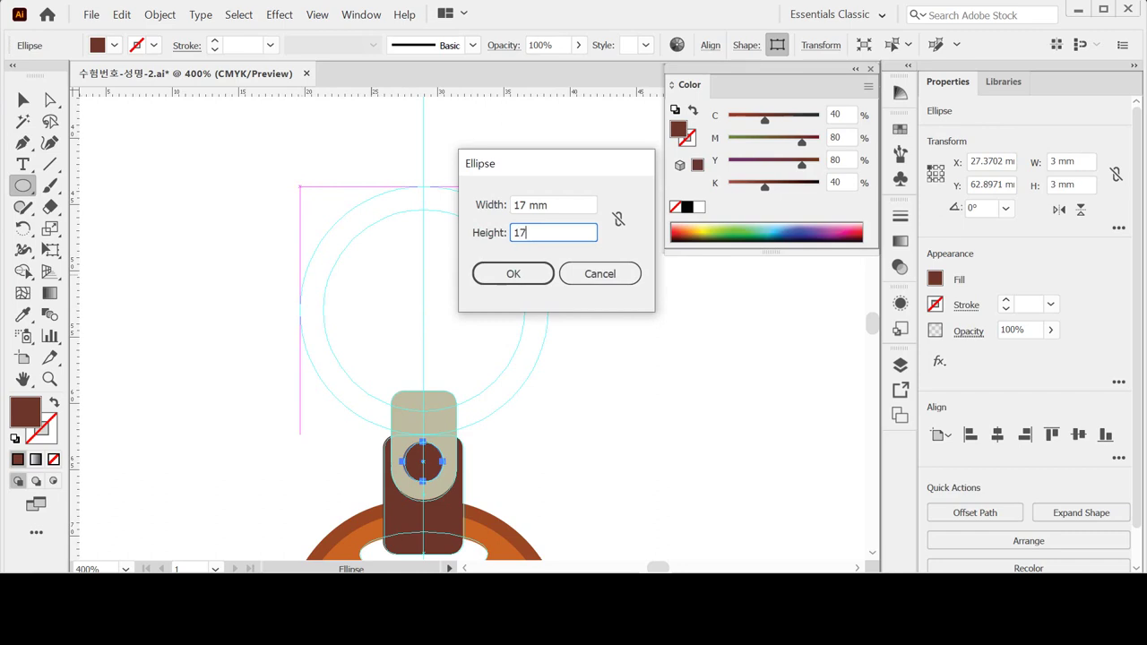
key(Return)
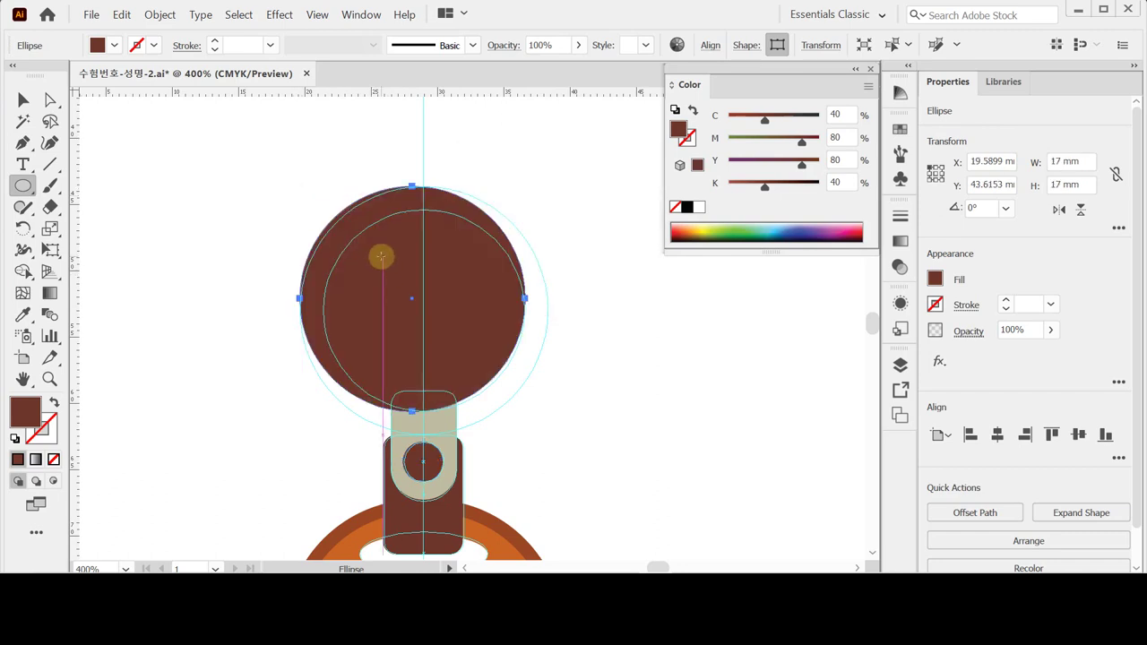
key(Right)
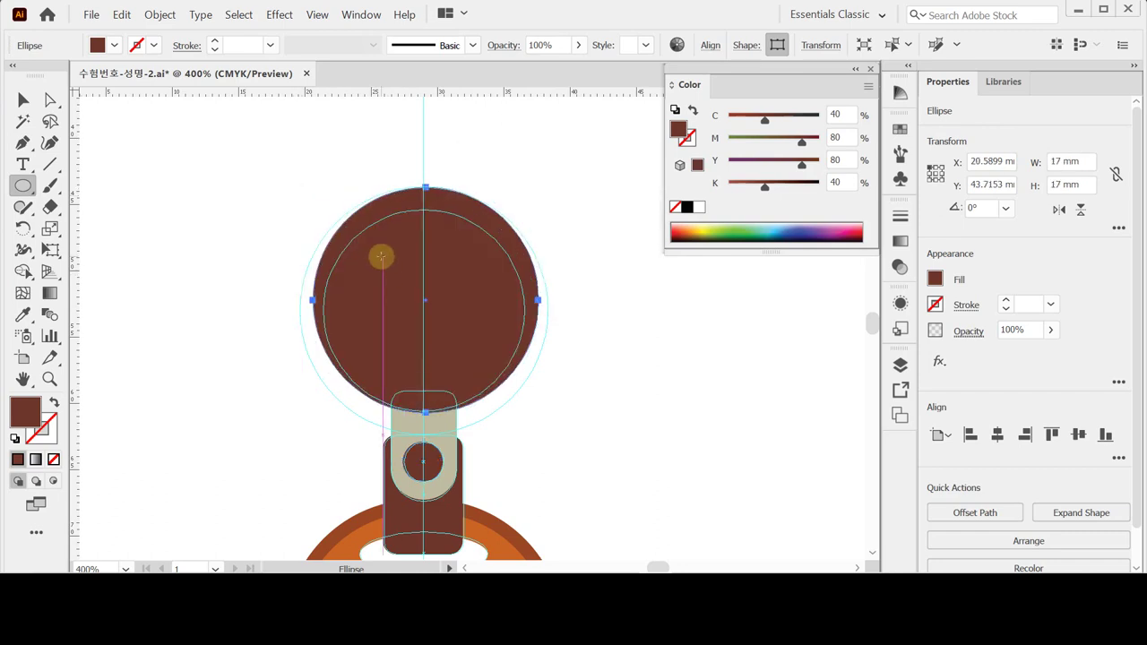
drag(381, 257, 381, 272)
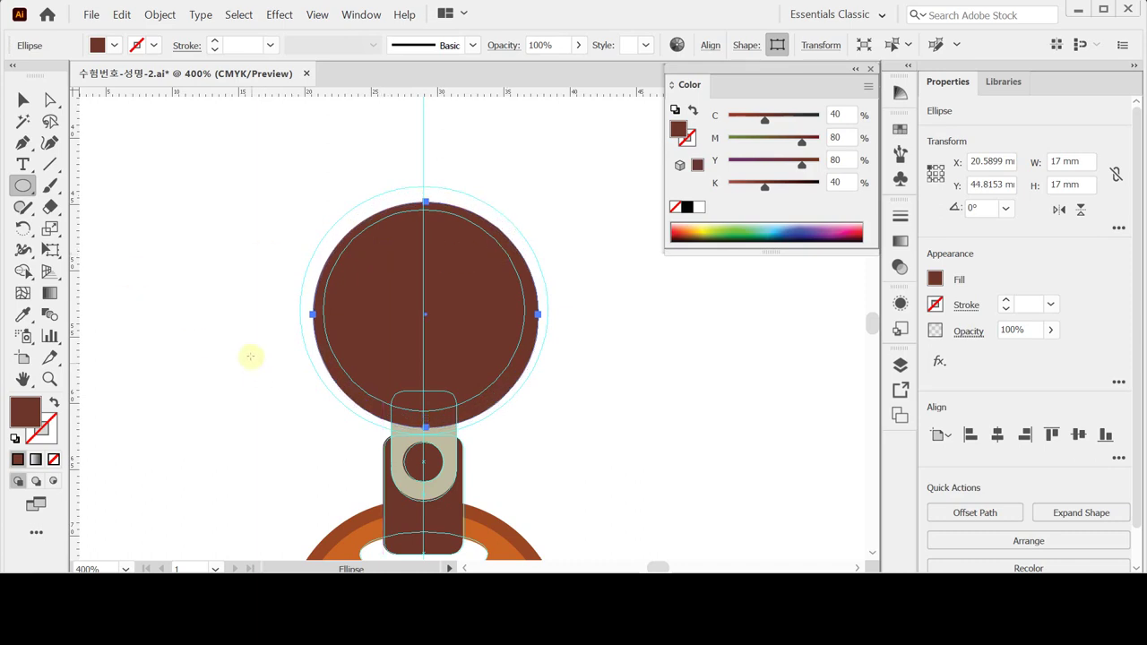
Step: Swap the ring circle's fill to a stroke and set the stroke colour to C 0, M 0, Y 10, K 50
click(54, 404)
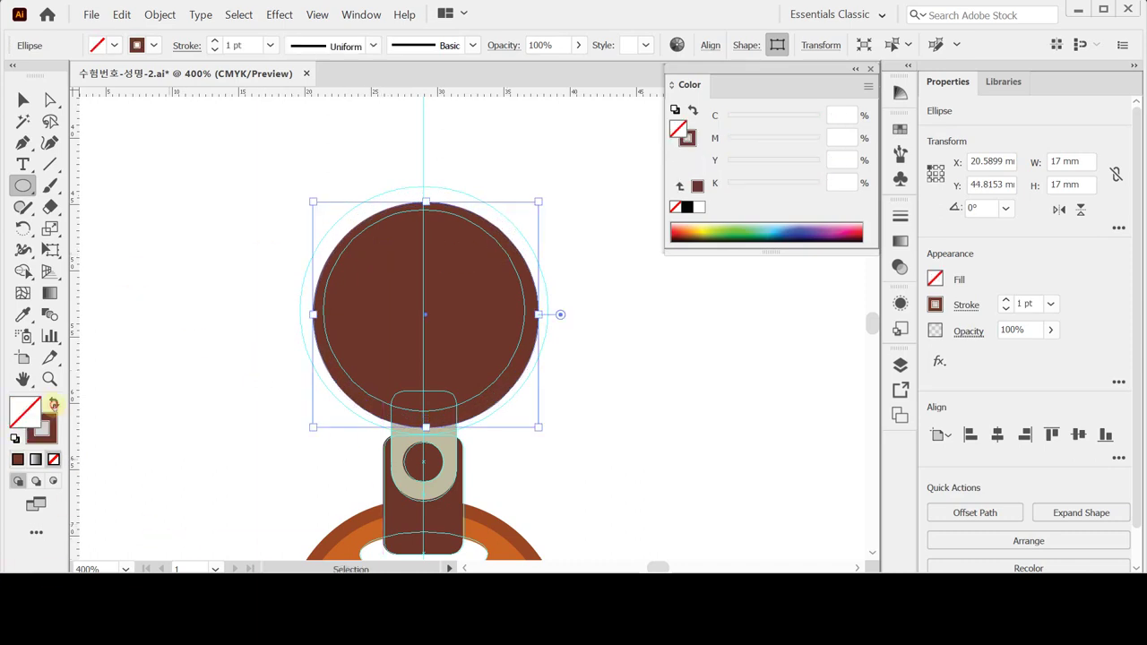
click(686, 137)
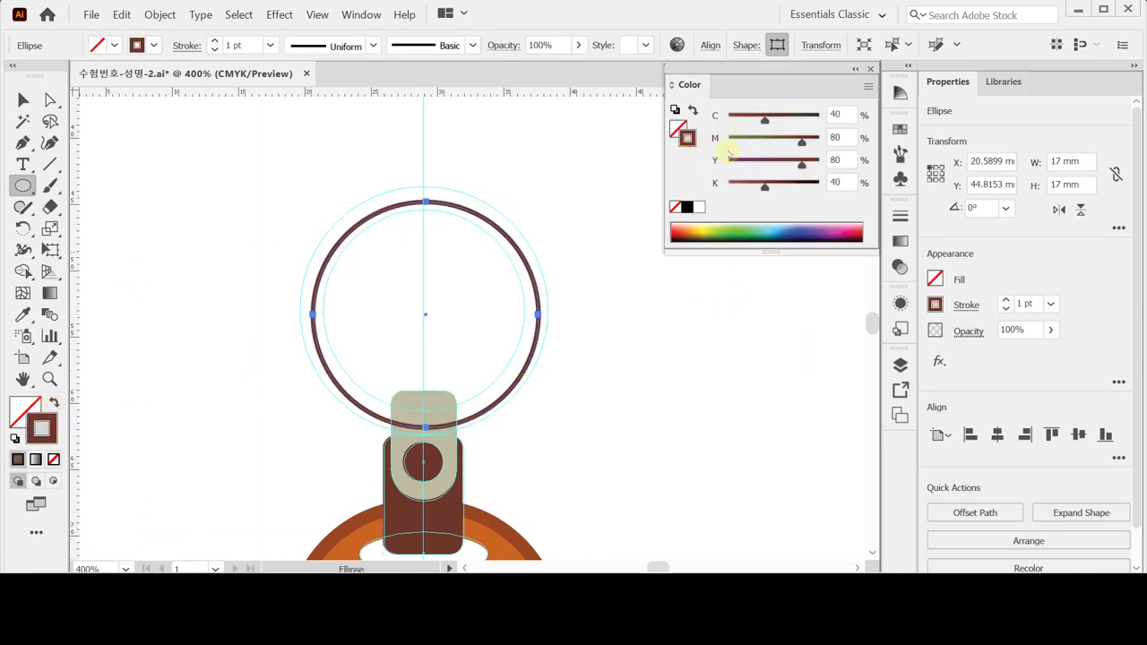
click(700, 208)
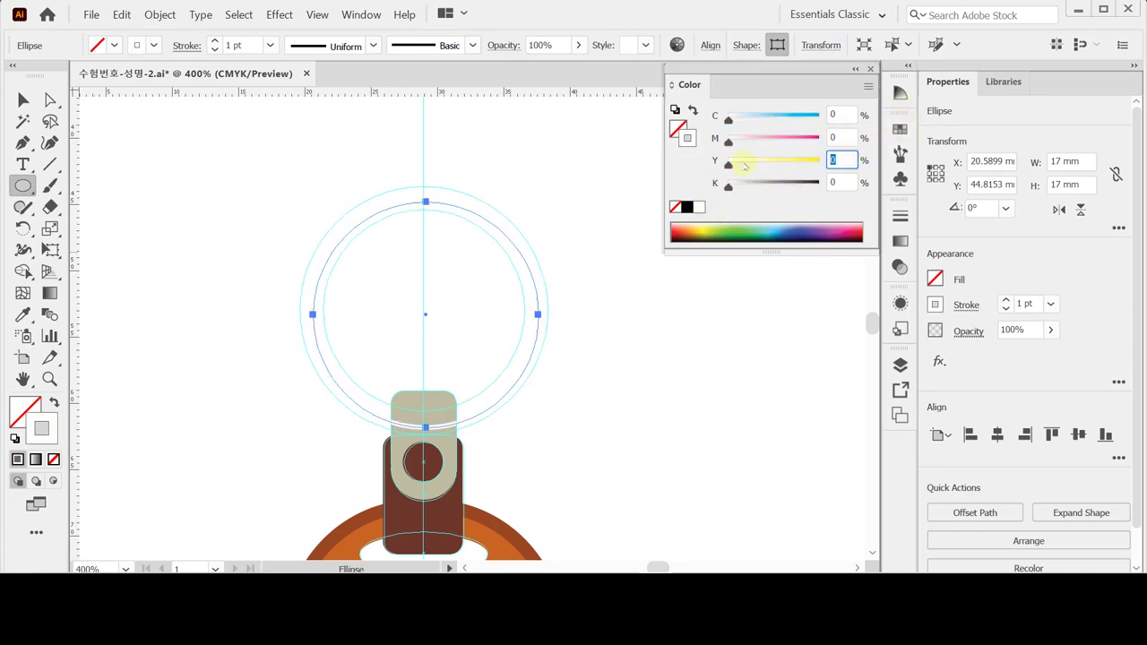
text(10)
key(Tab)
text(50)
key(Return)
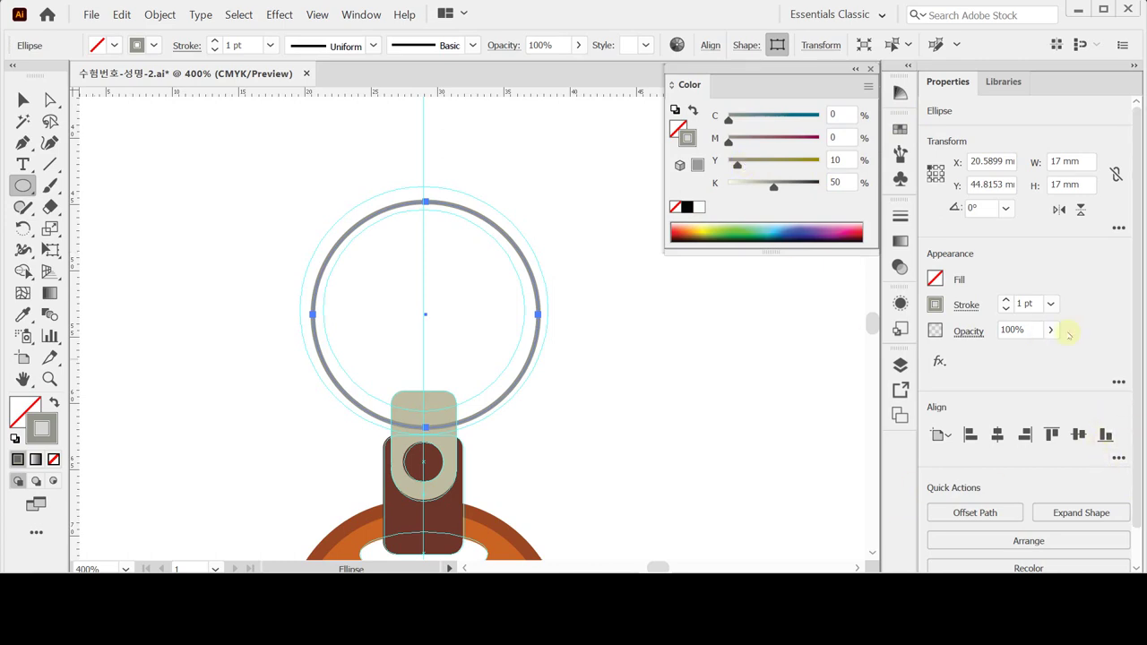
Step: Set the ring's stroke weight to 5 pt and nudge the ring 0.2 mm up onto its guides
click(1053, 305)
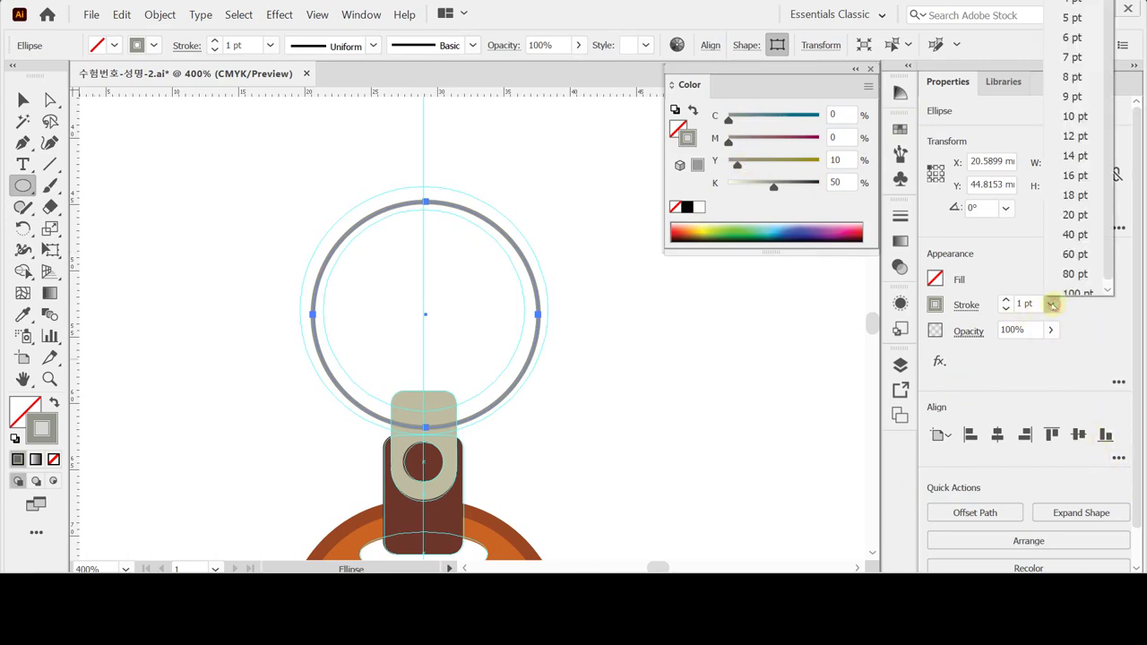
click(1084, 14)
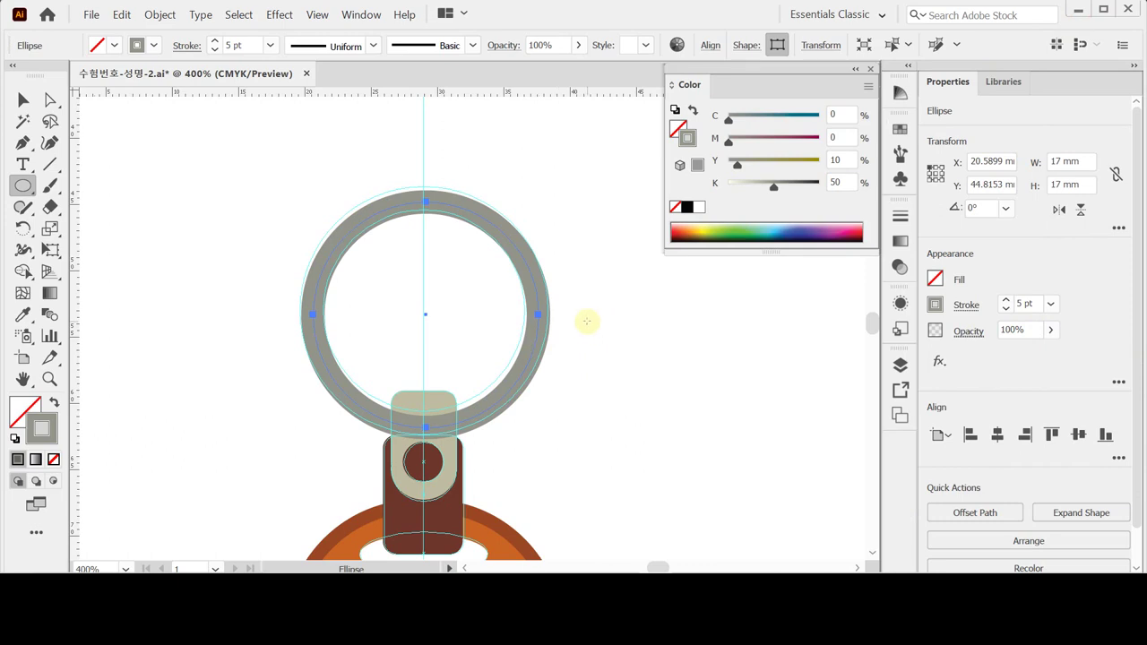
key(Up)
key(Up)
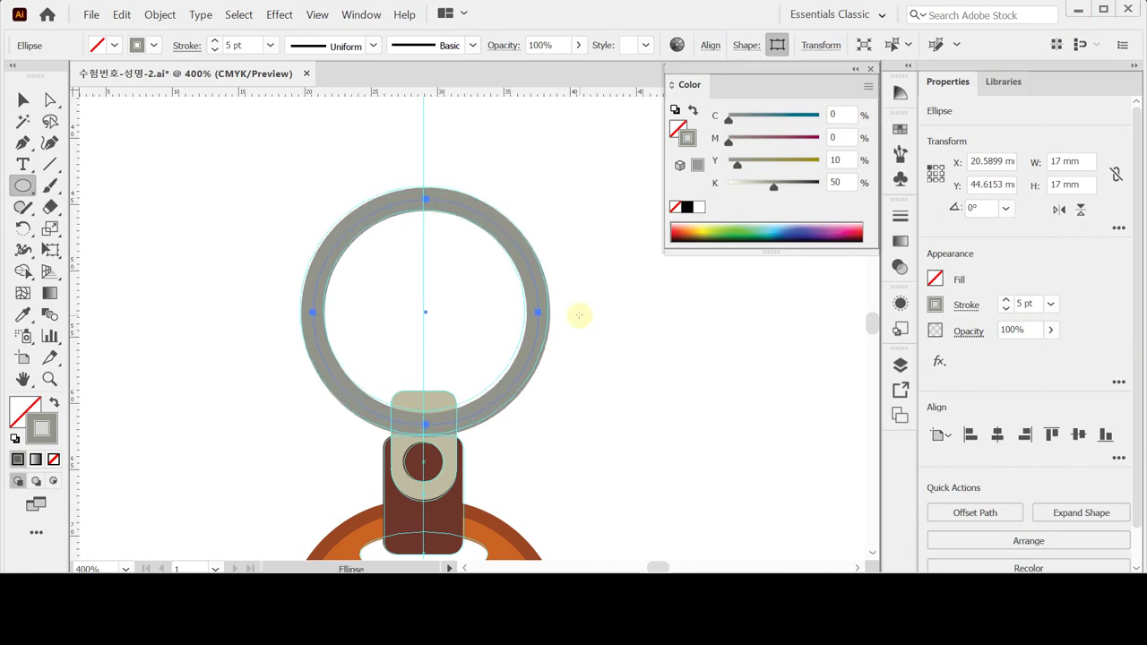
key(ctrl)
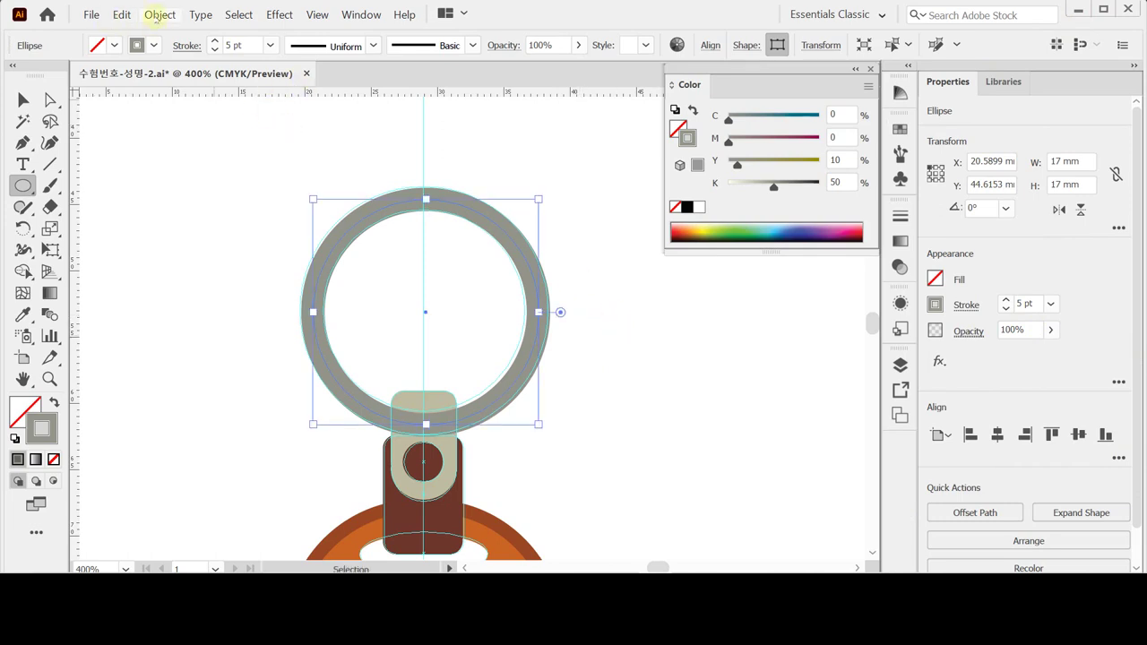
Step: Outline the key ring's 5 pt stroke into a filled shape and nudge it 0.1 mm up
click(159, 14)
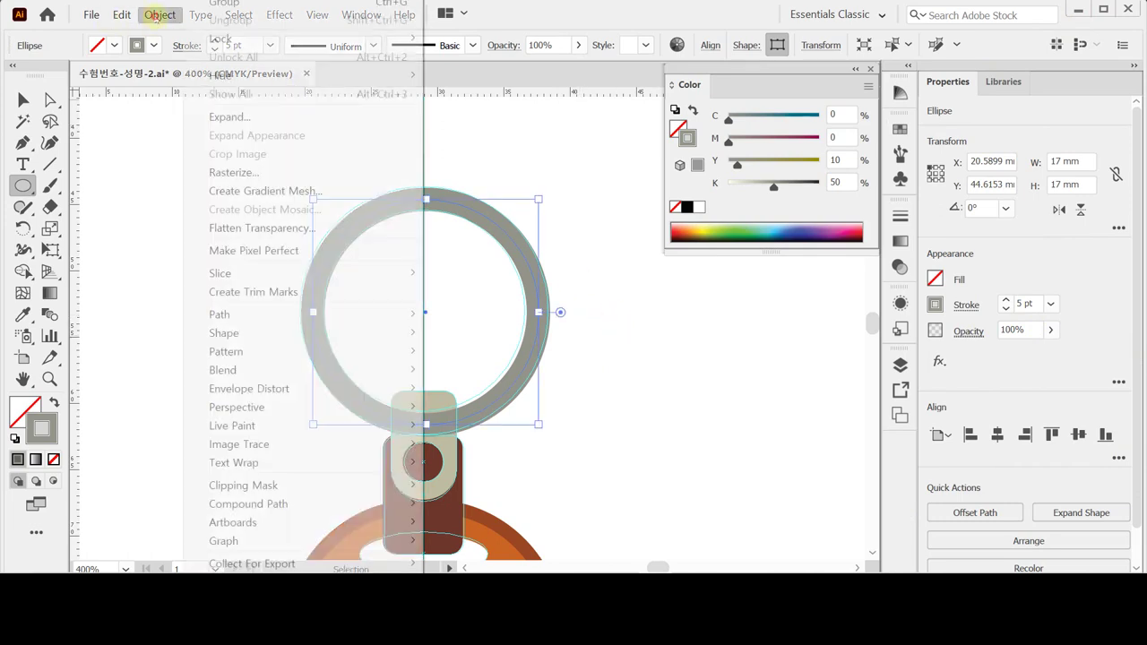
mouse_move(277, 314)
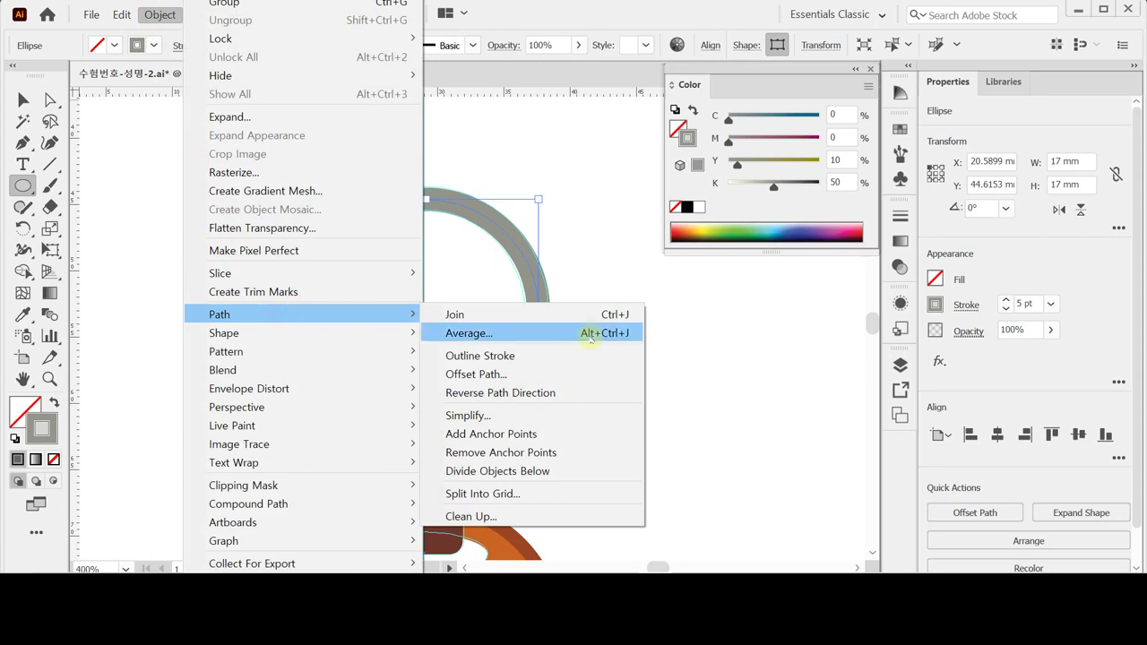
click(572, 358)
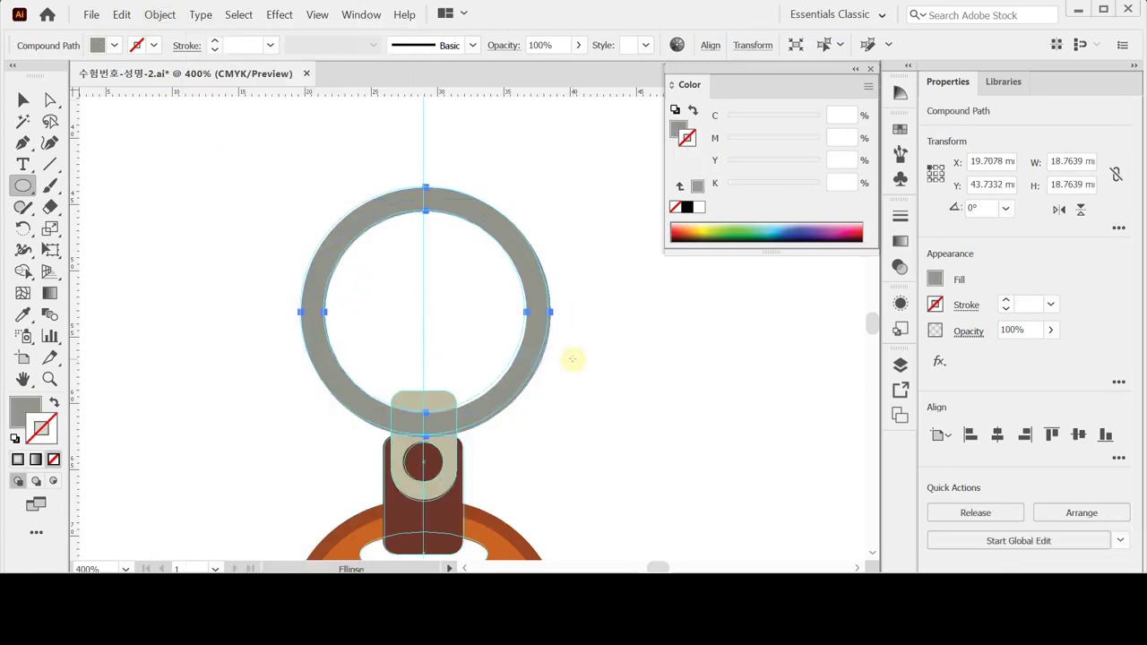
key(ctrl)
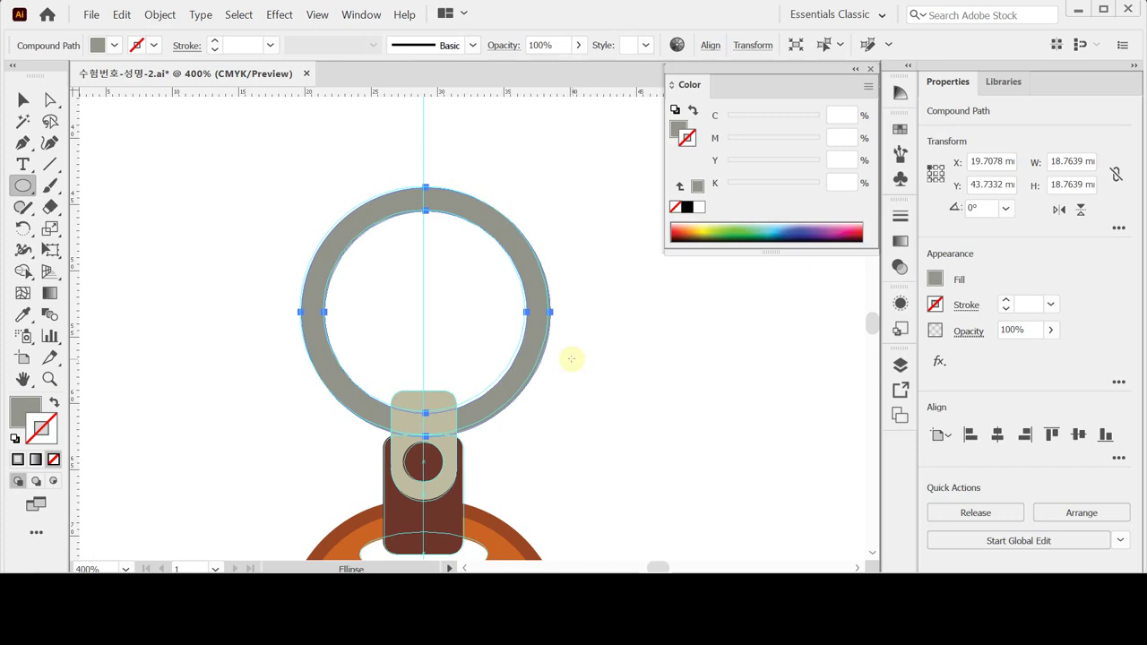
ctrl+alt+click(561, 391)
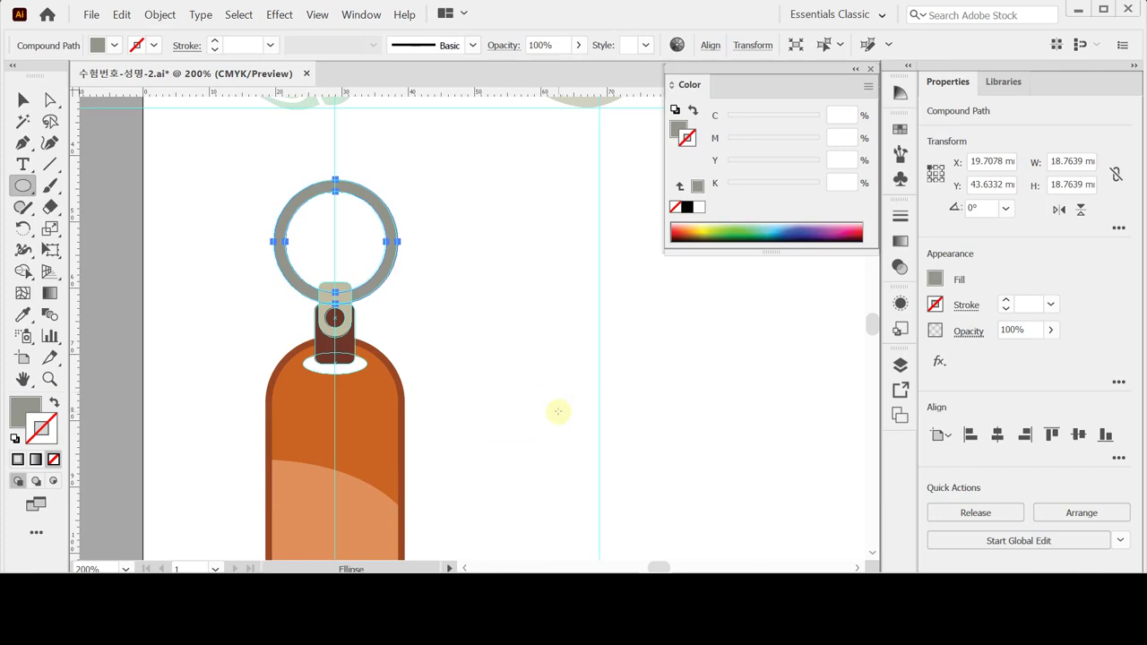
Step: Centre the ring, clasp, strap and tag body horizontally on one another
scroll(479, 332, down, 2)
click(22, 100)
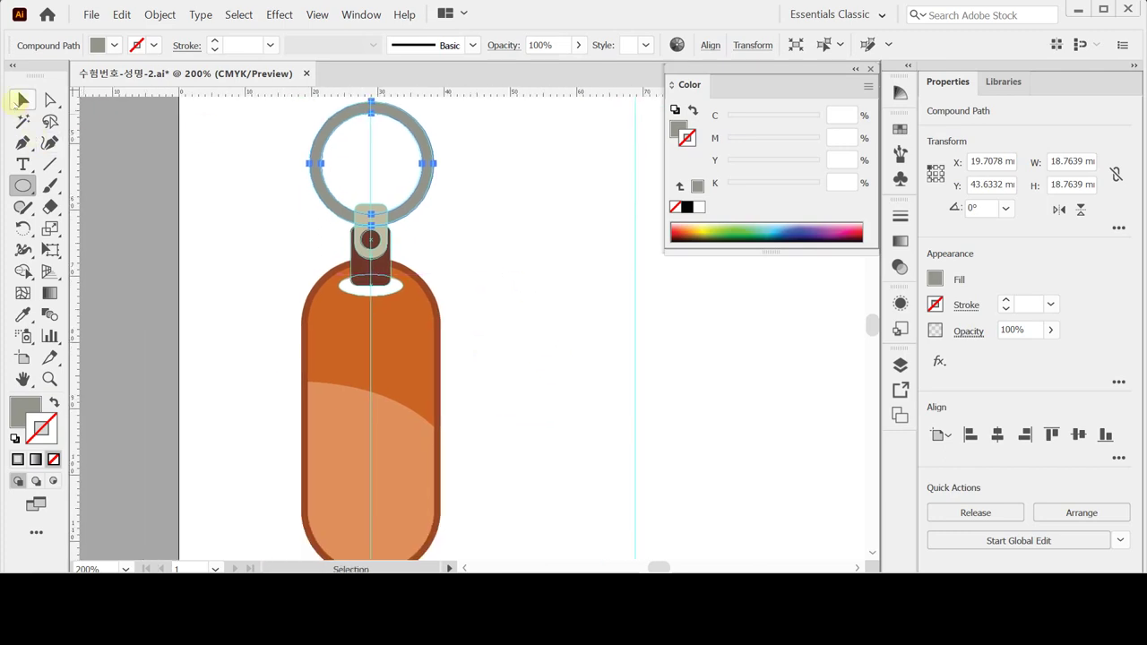
drag(235, 142, 431, 441)
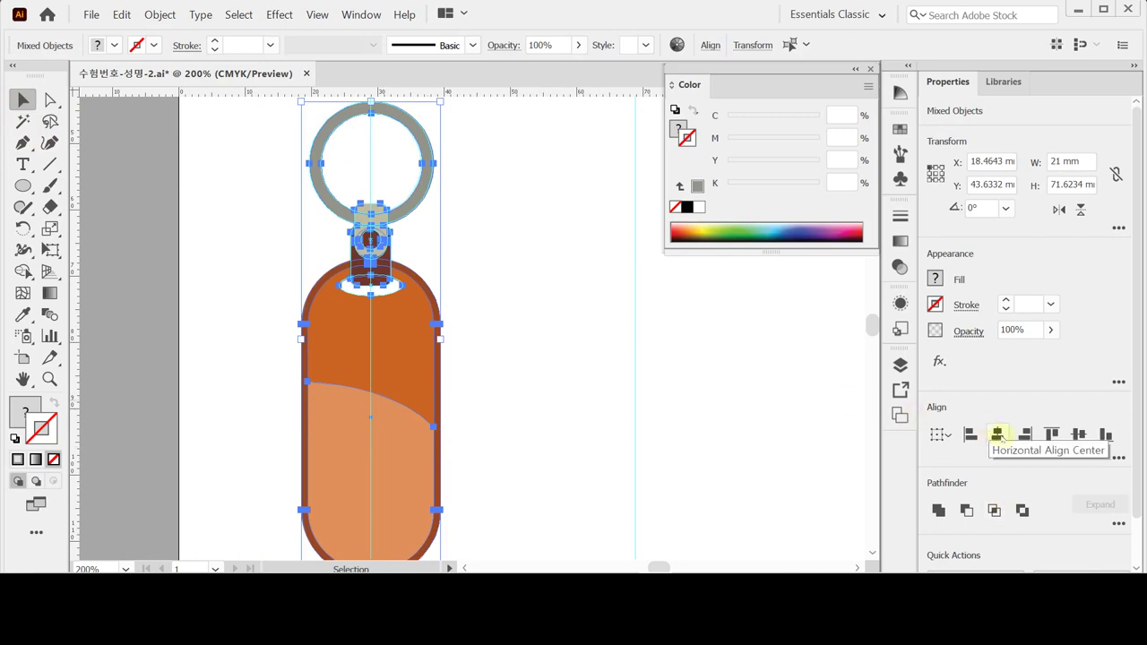
click(997, 434)
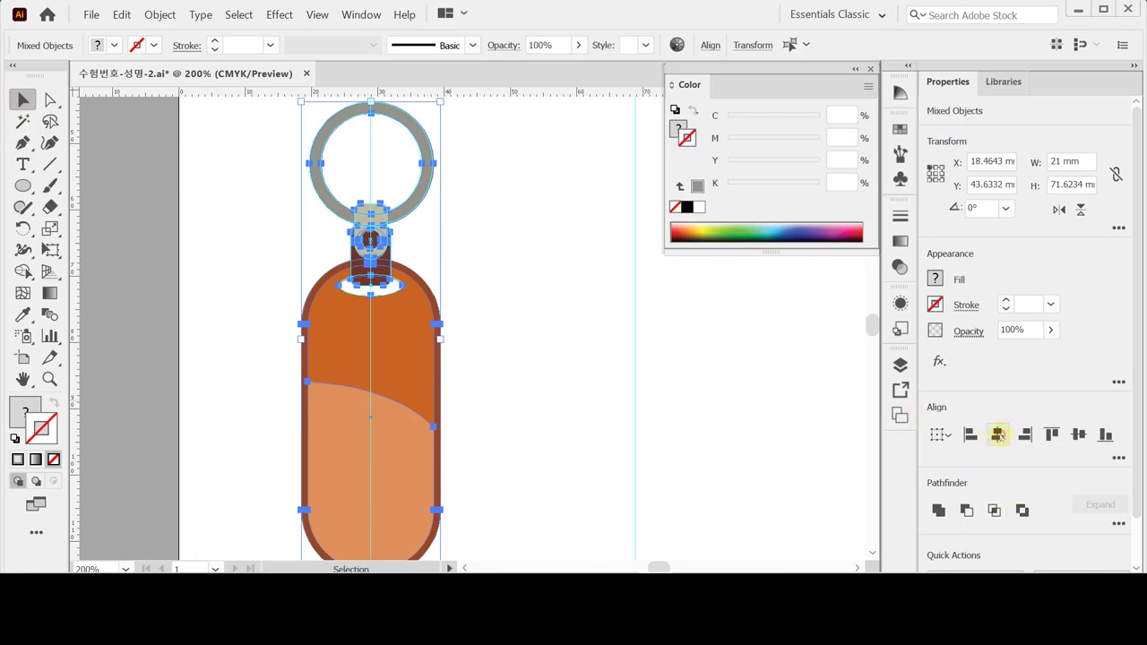
click(578, 307)
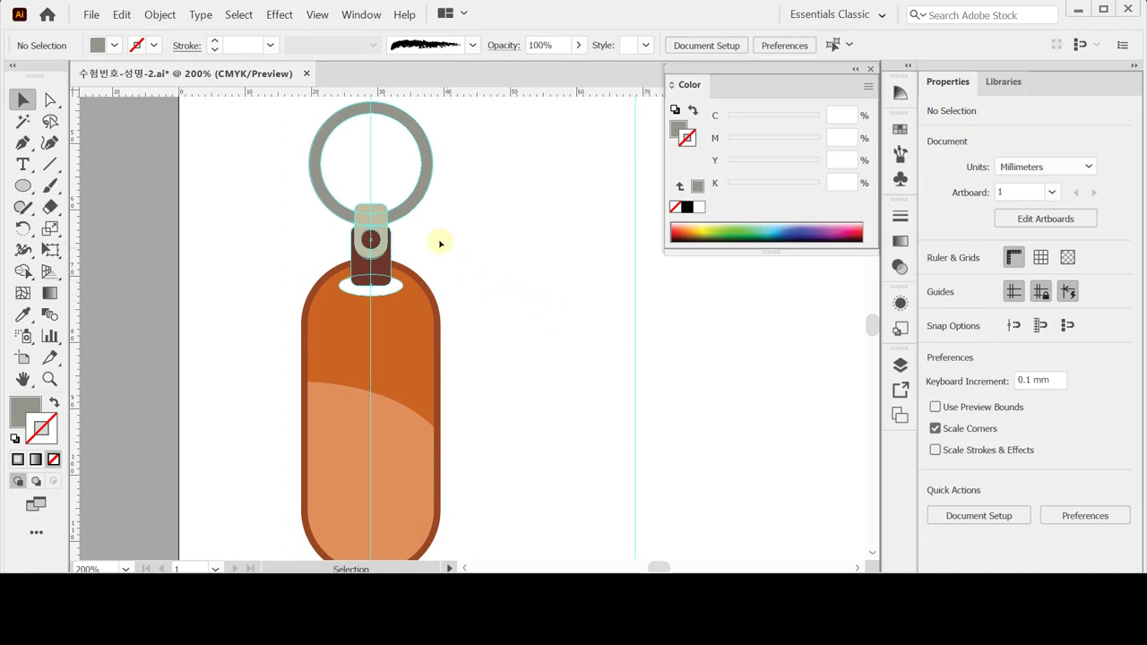
Step: Duplicate the cloud artwork without the sun and place the copy over the light orange part of the tag
drag(404, 184, 429, 283)
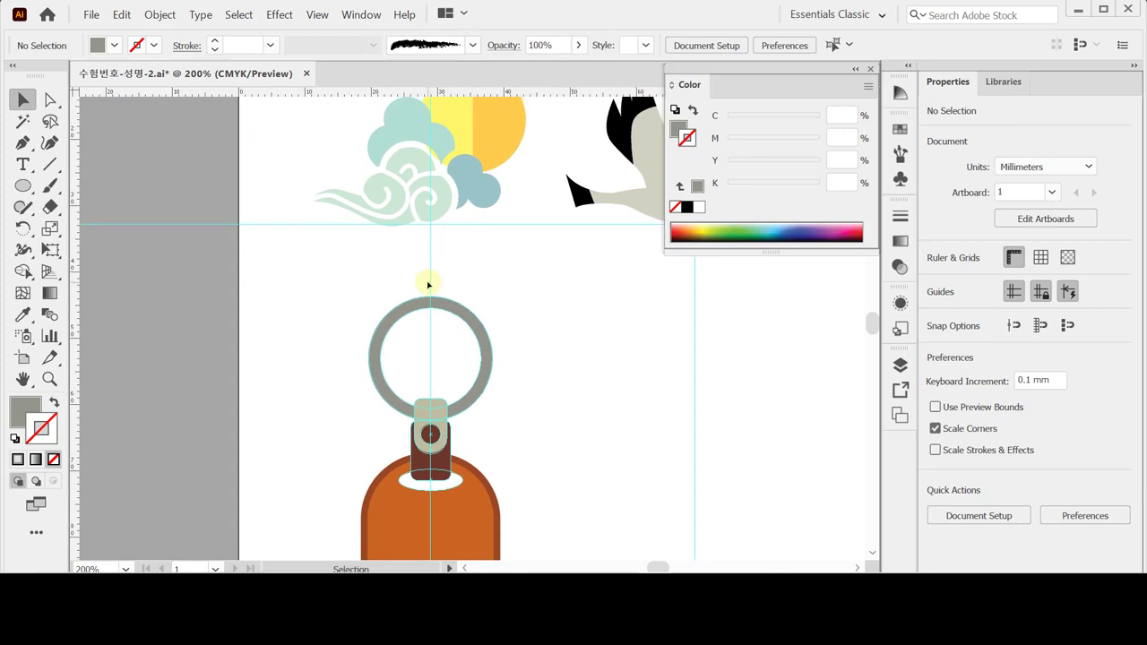
drag(427, 284, 547, 183)
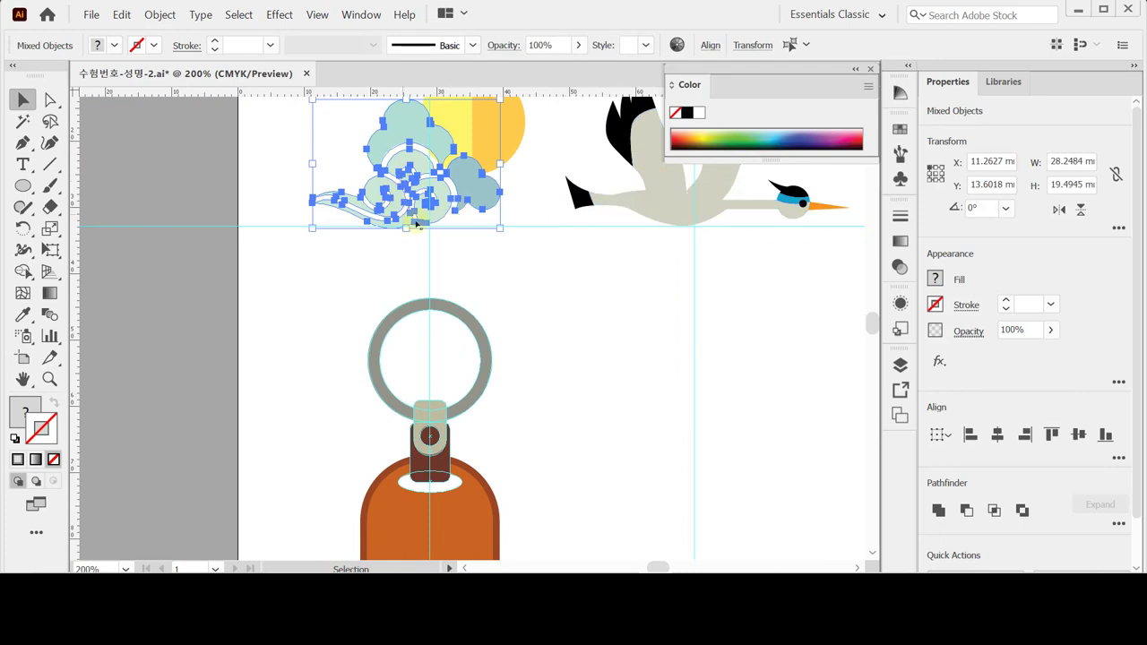
key(a)
key(v)
alt+drag(453, 221, 469, 392)
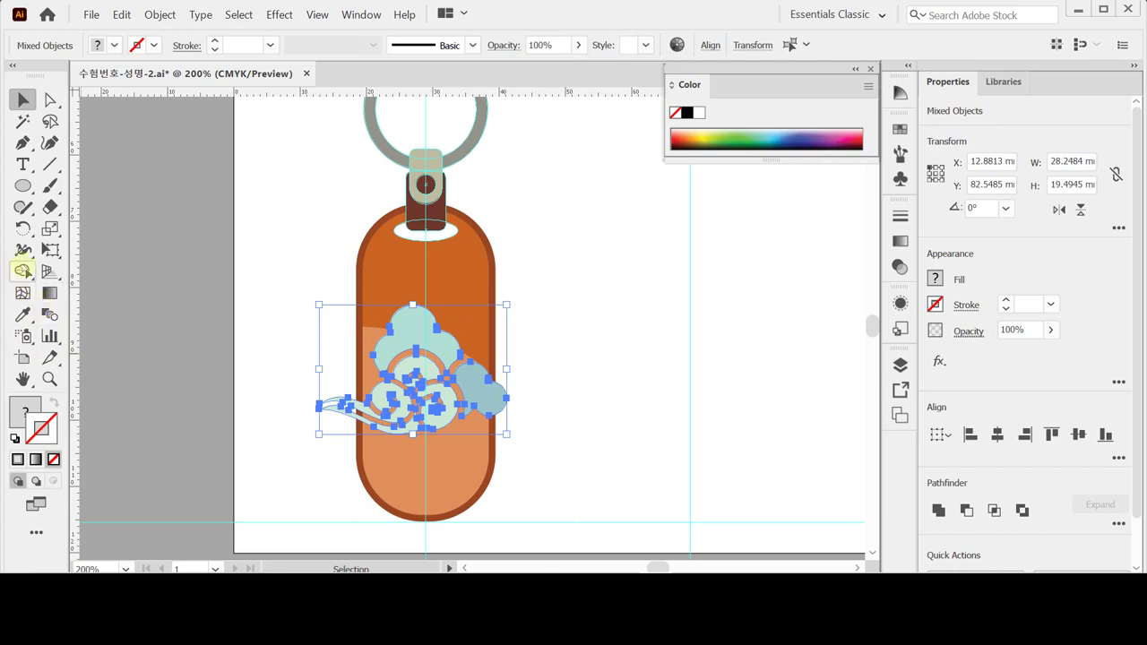
Step: Scale the cloud copy on the tag uniformly to 50%
double_click(50, 229)
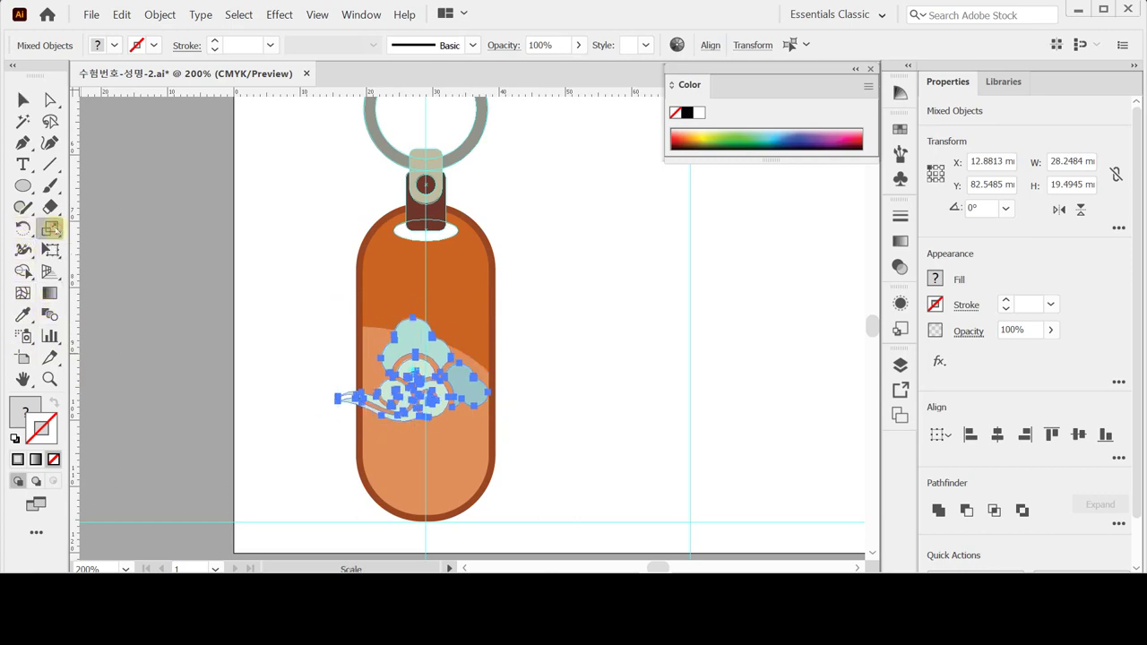
text(50)
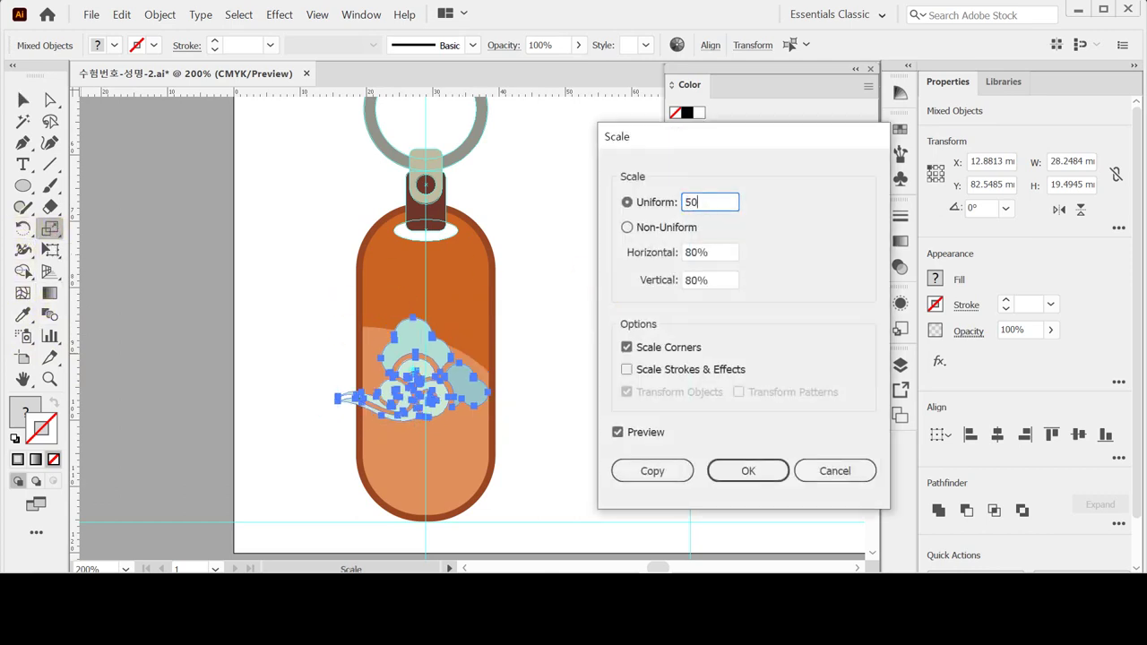
key(Return)
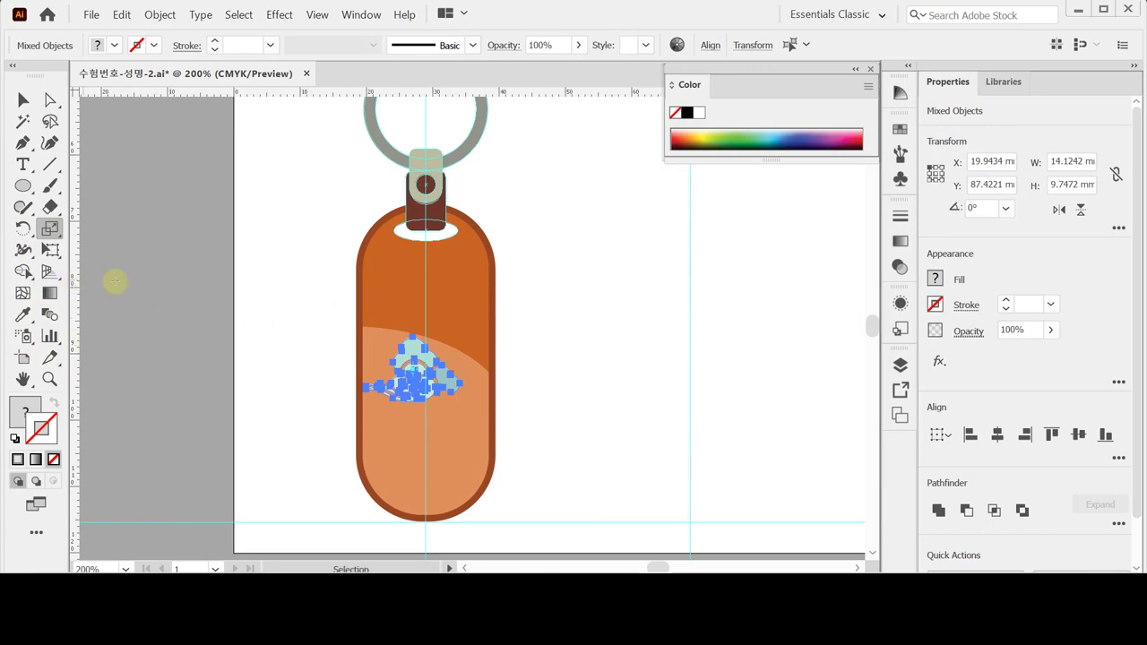
Step: Reflect the cloud copy across the vertical axis
click(23, 226)
drag(24, 224, 76, 248)
double_click(23, 228)
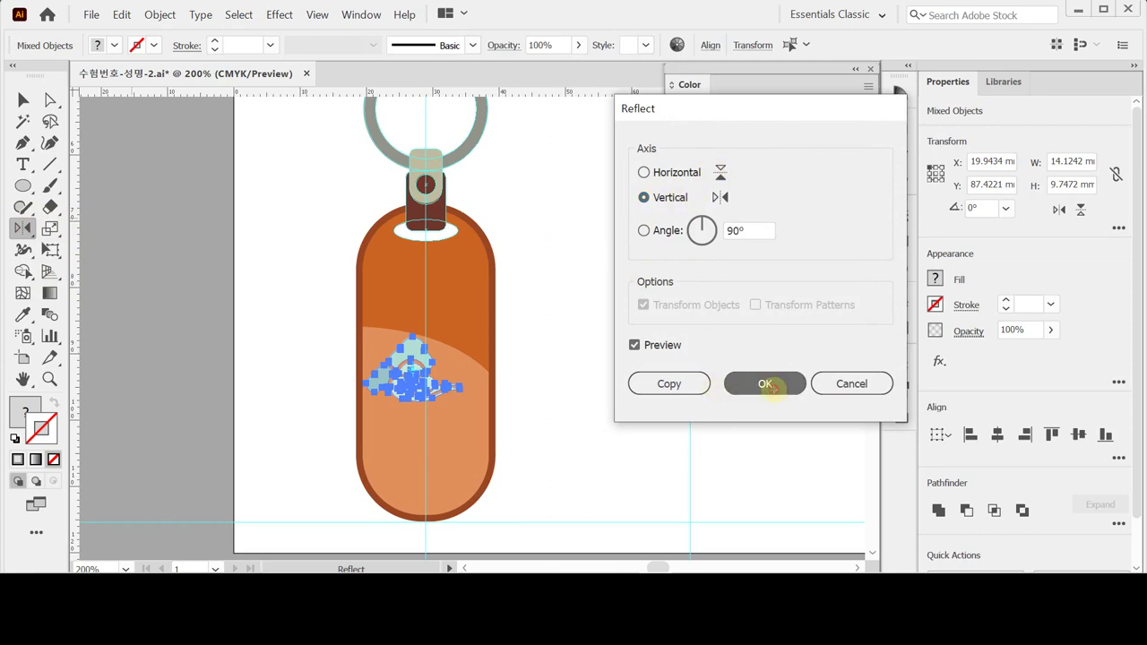
click(761, 383)
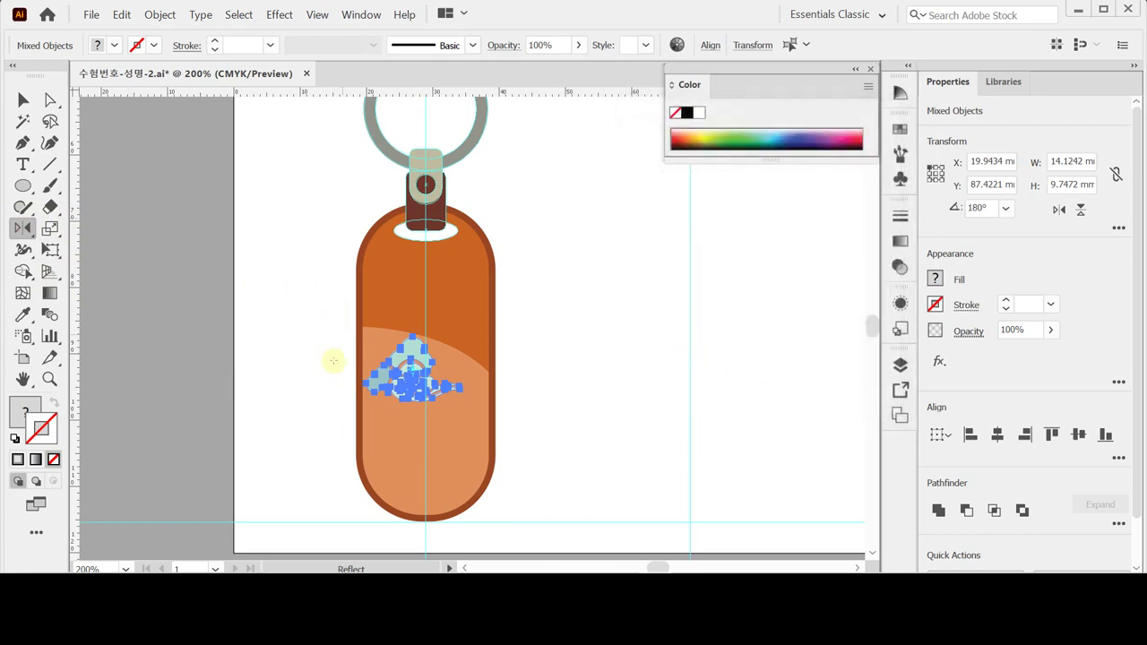
click(700, 112)
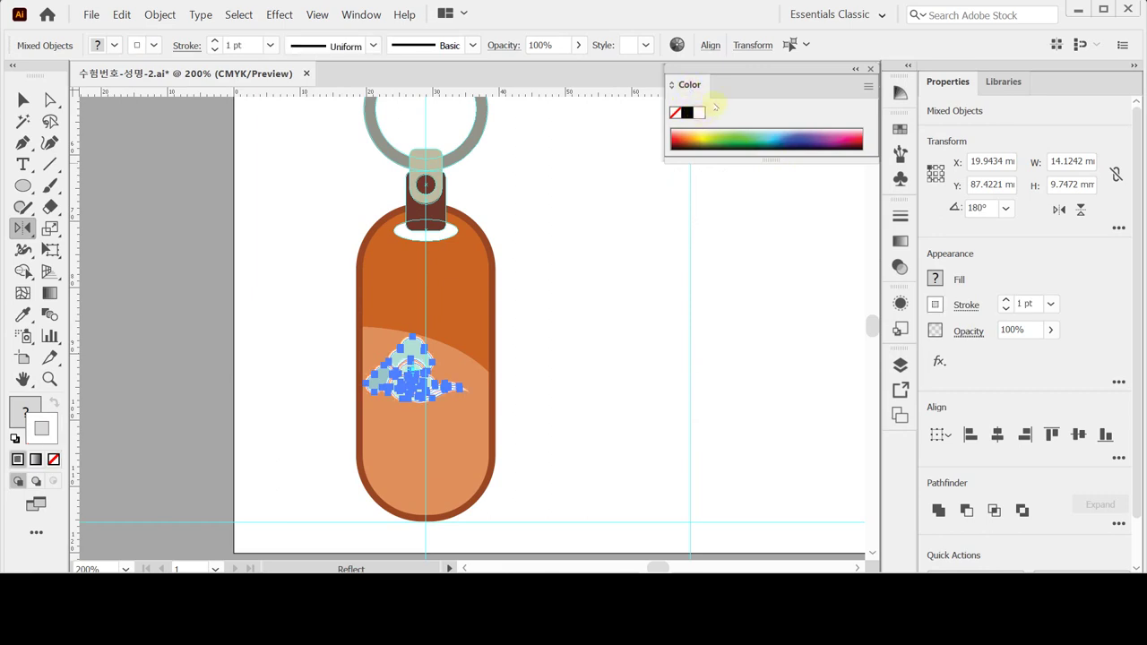
click(686, 87)
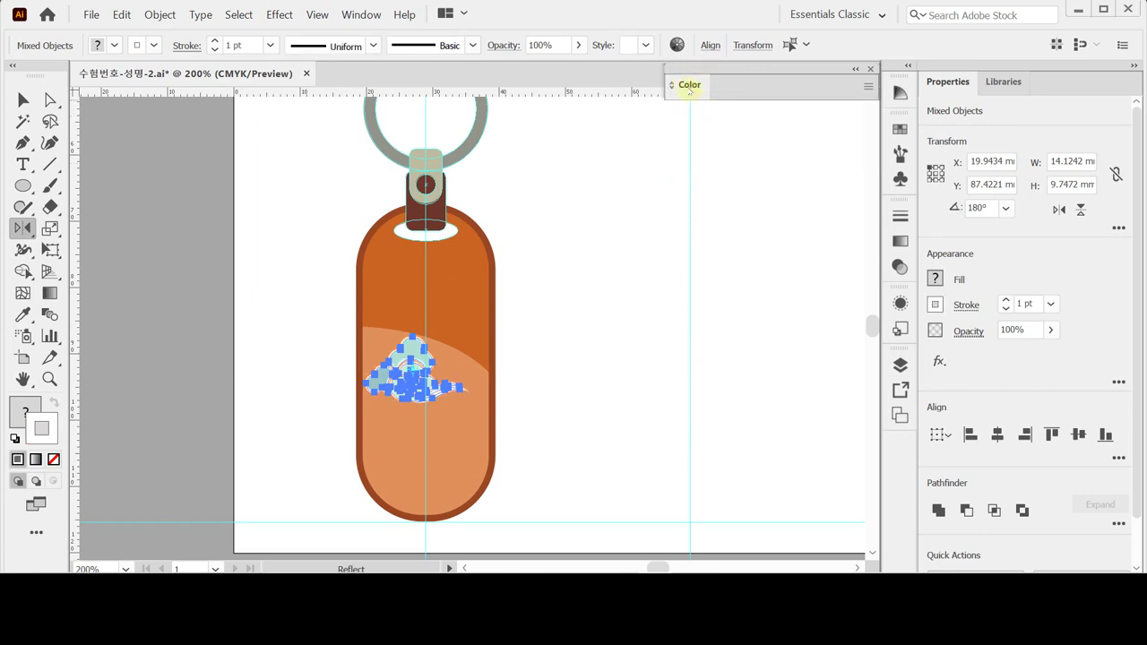
click(687, 88)
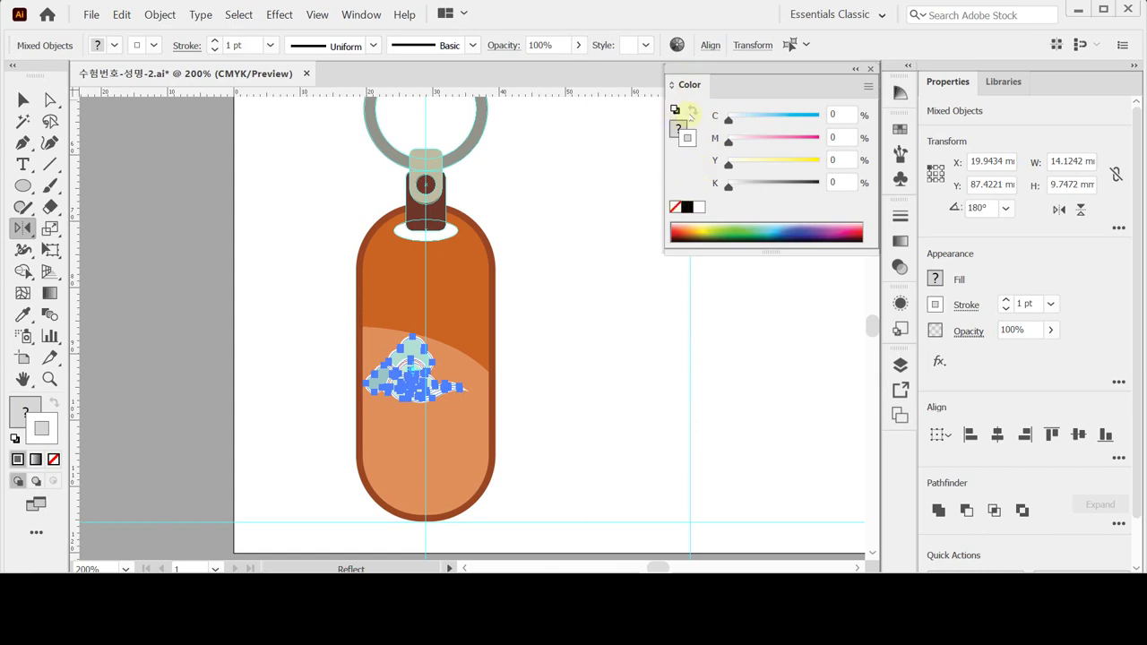
key(ctrl)
click(675, 206)
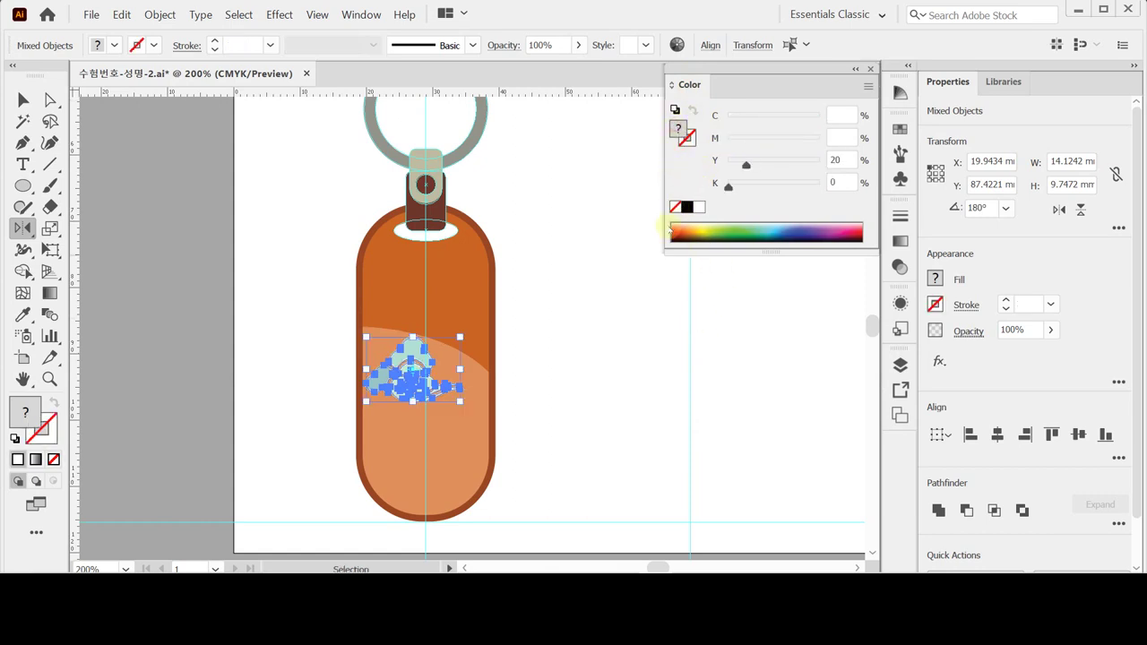
Step: Fill the cloud copy with white and move it 2 mm right and 7 mm down on the tag
click(696, 207)
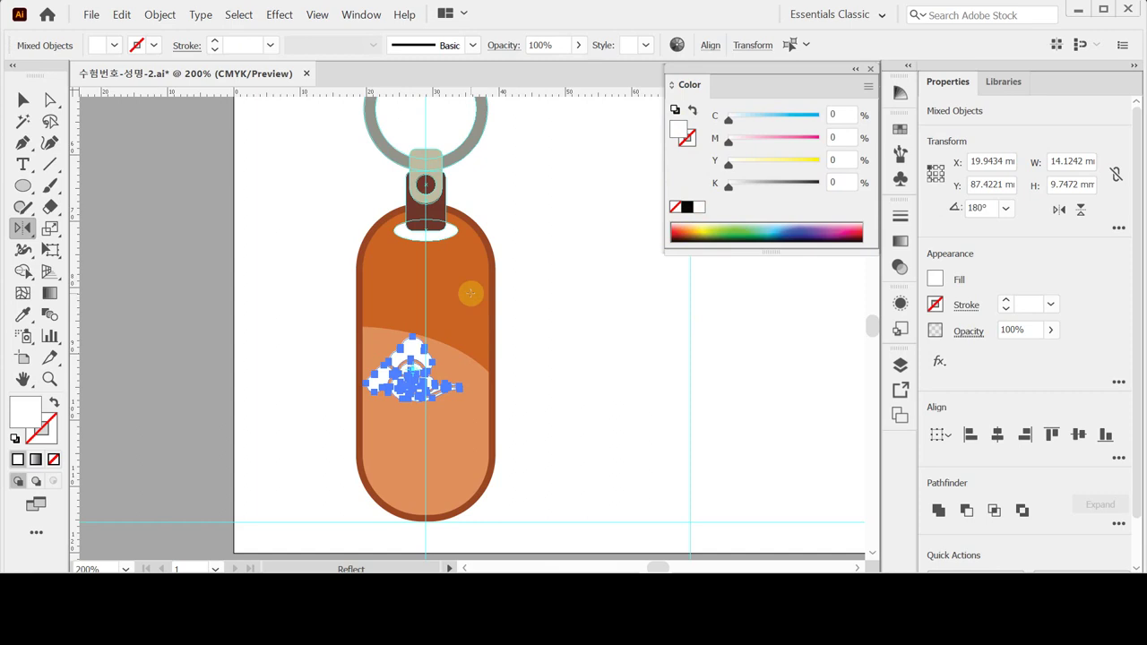
drag(412, 376, 425, 424)
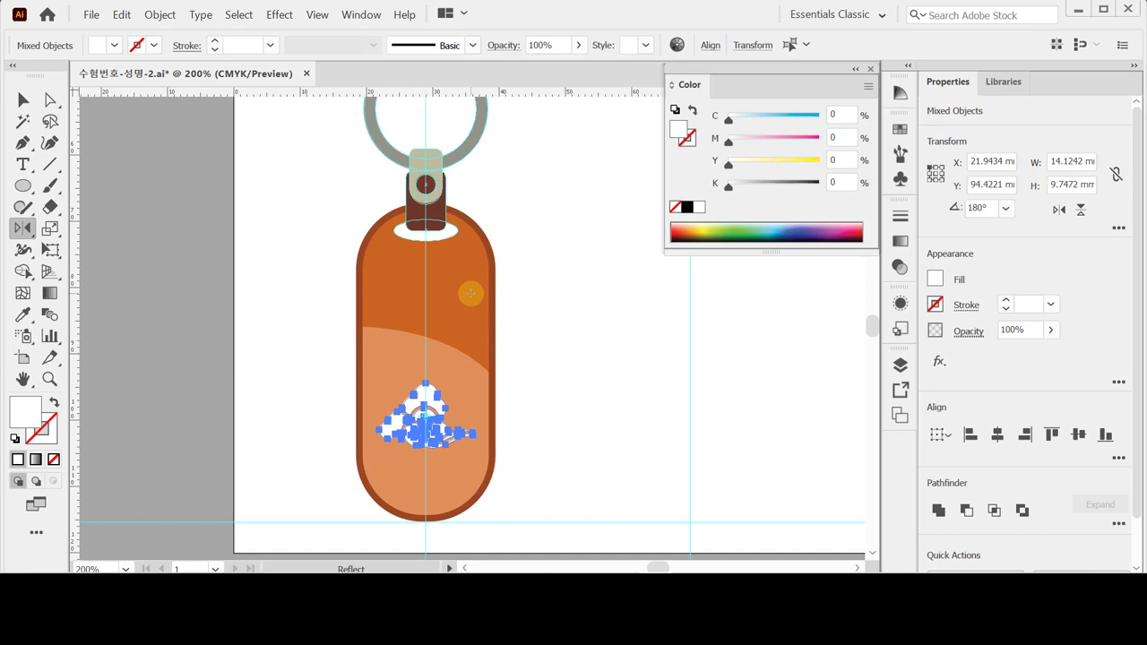
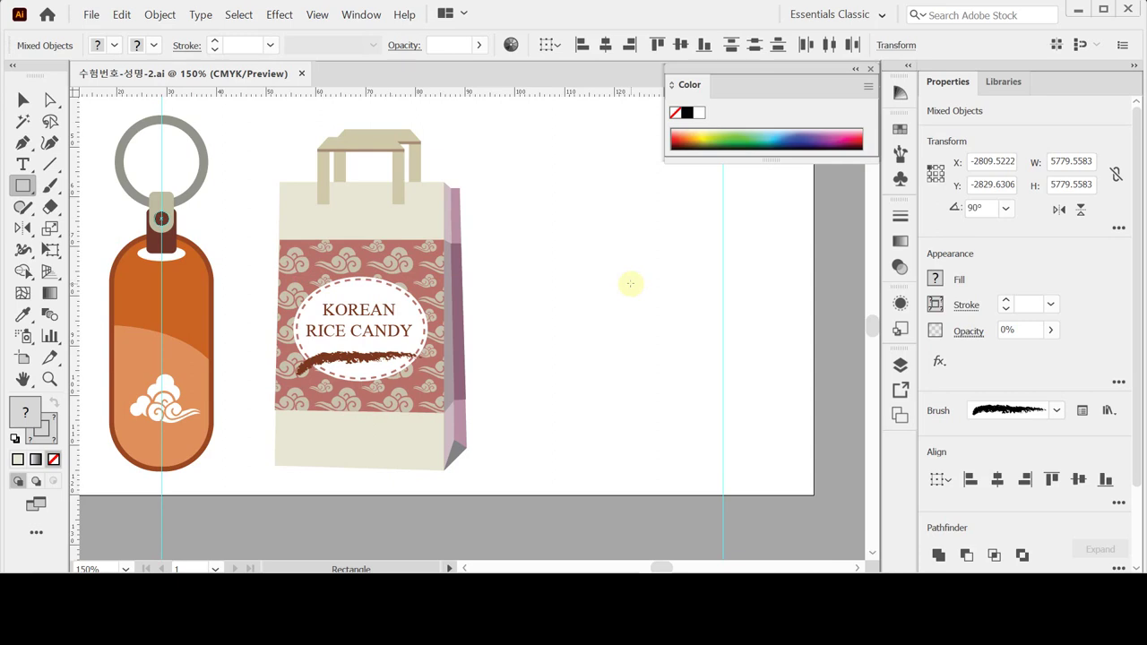
Step: Convert the selected shopping bag artwork into guides
key(ctrl+5)
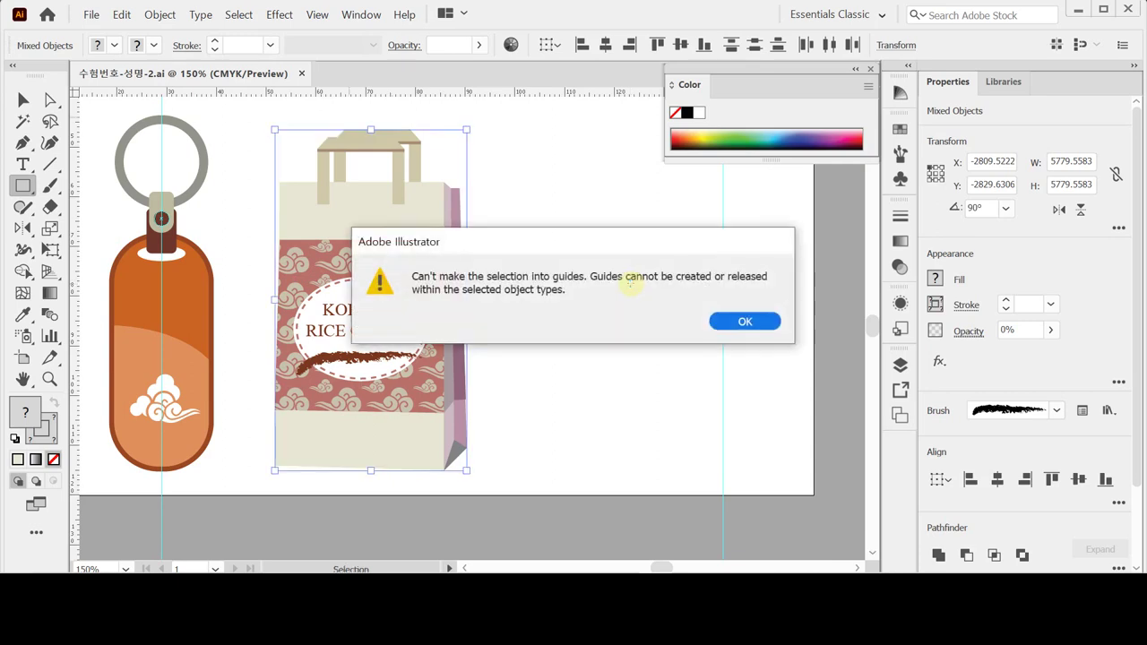
key(Return)
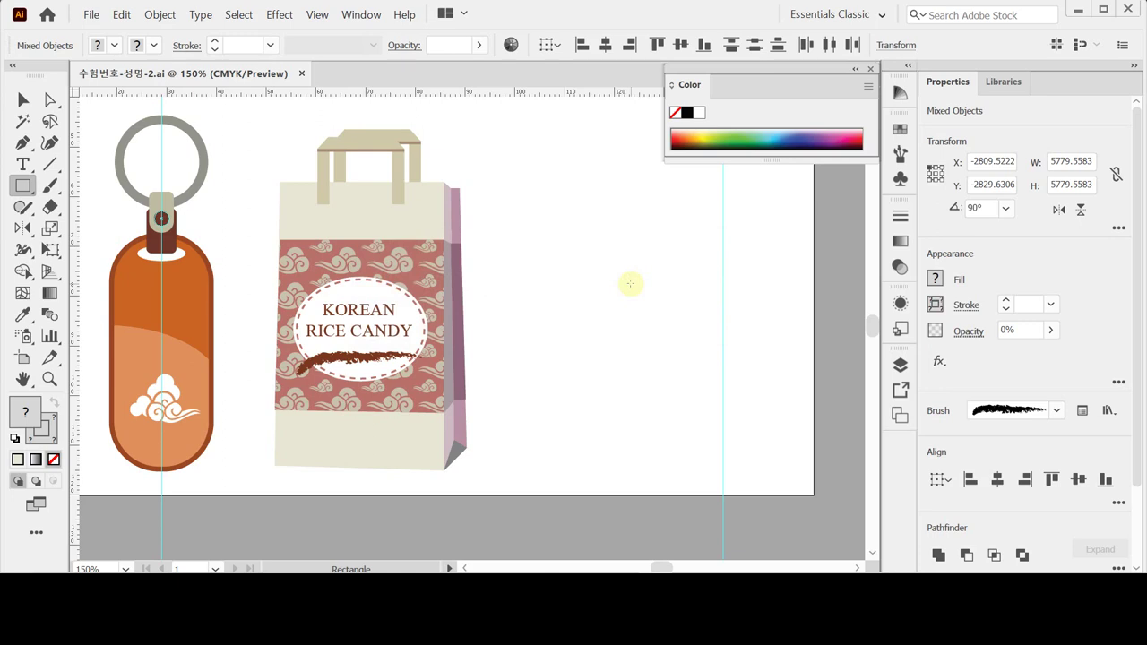
key(ctrl+5)
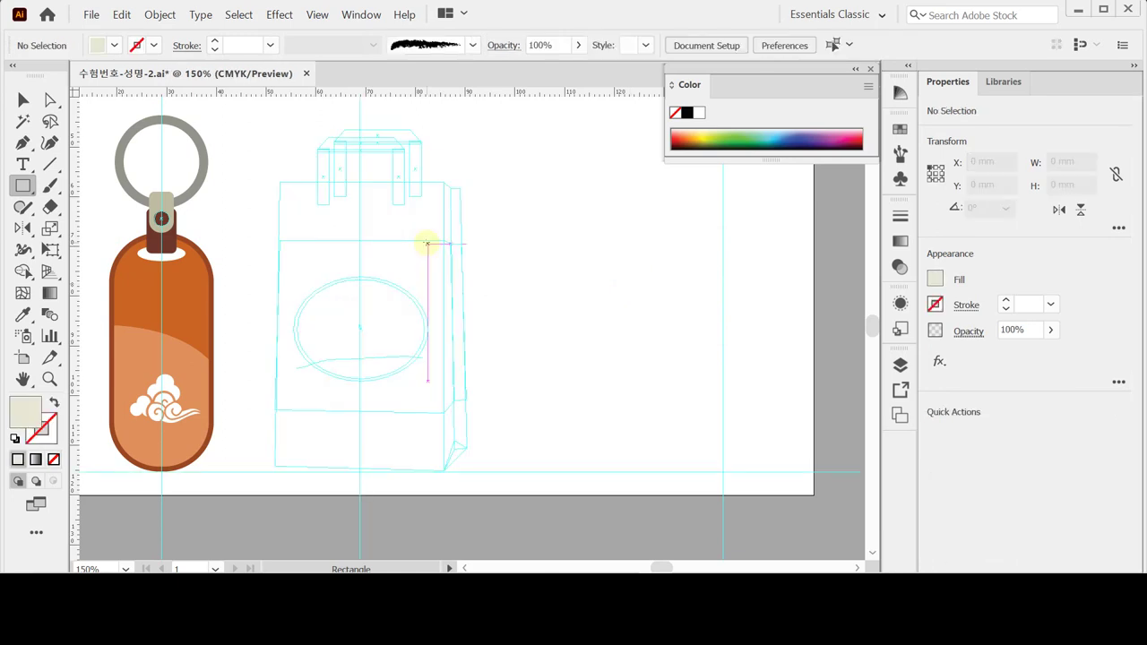
Step: Create a 33 × 58 mm rectangle from the upper-left corner of the bag's front-panel guide
click(280, 183)
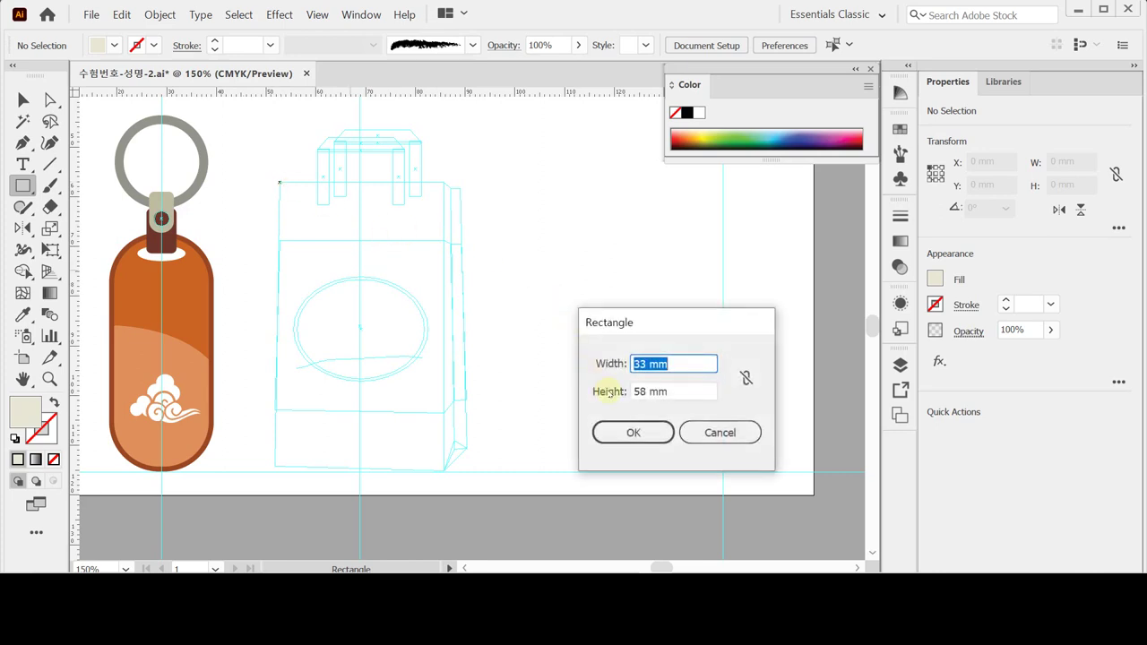
click(645, 430)
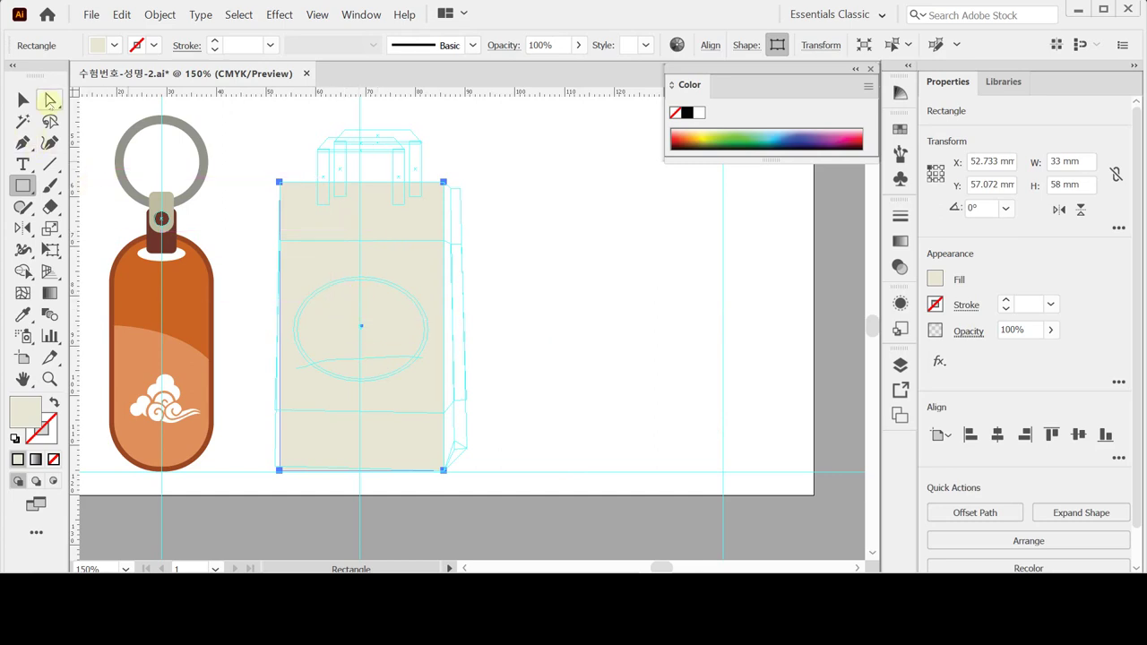
Step: Move the lower-left anchor point of the bag's front panel by -1 mm horizontally and -1 mm vertically
click(50, 100)
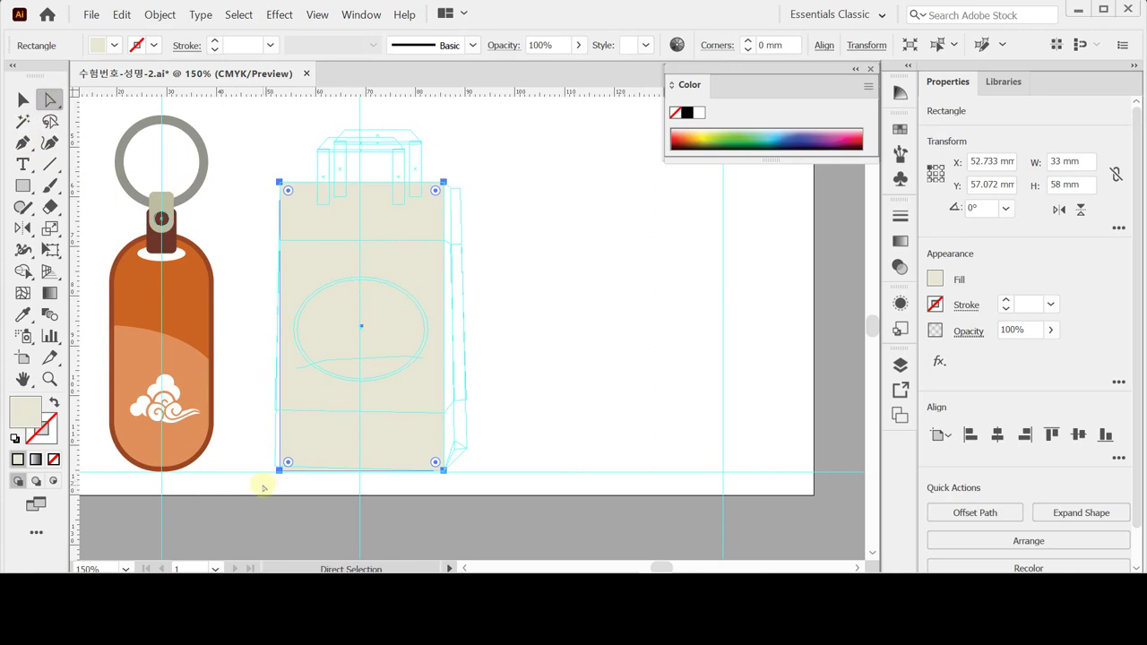
drag(264, 484, 314, 442)
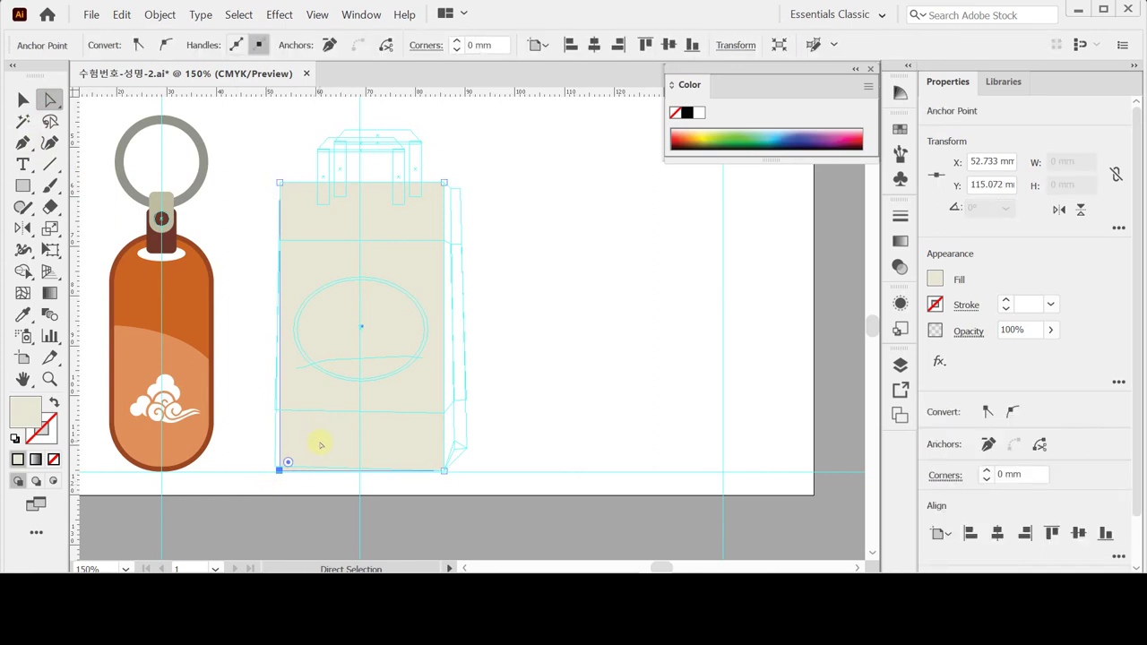
double_click(48, 101)
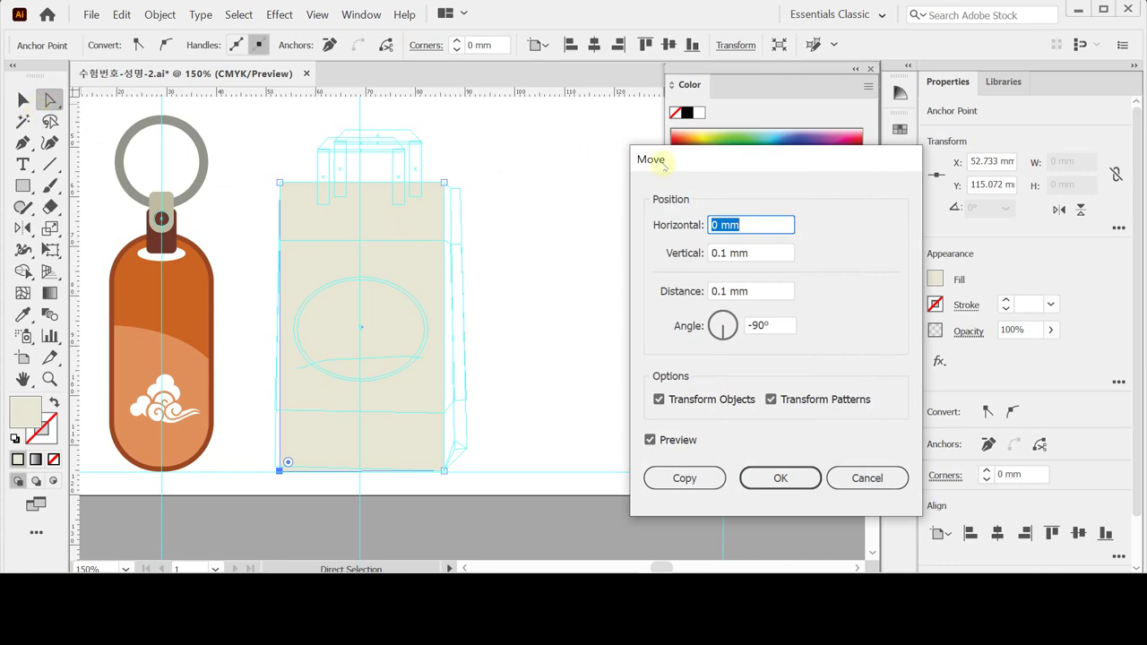
drag(662, 162, 519, 157)
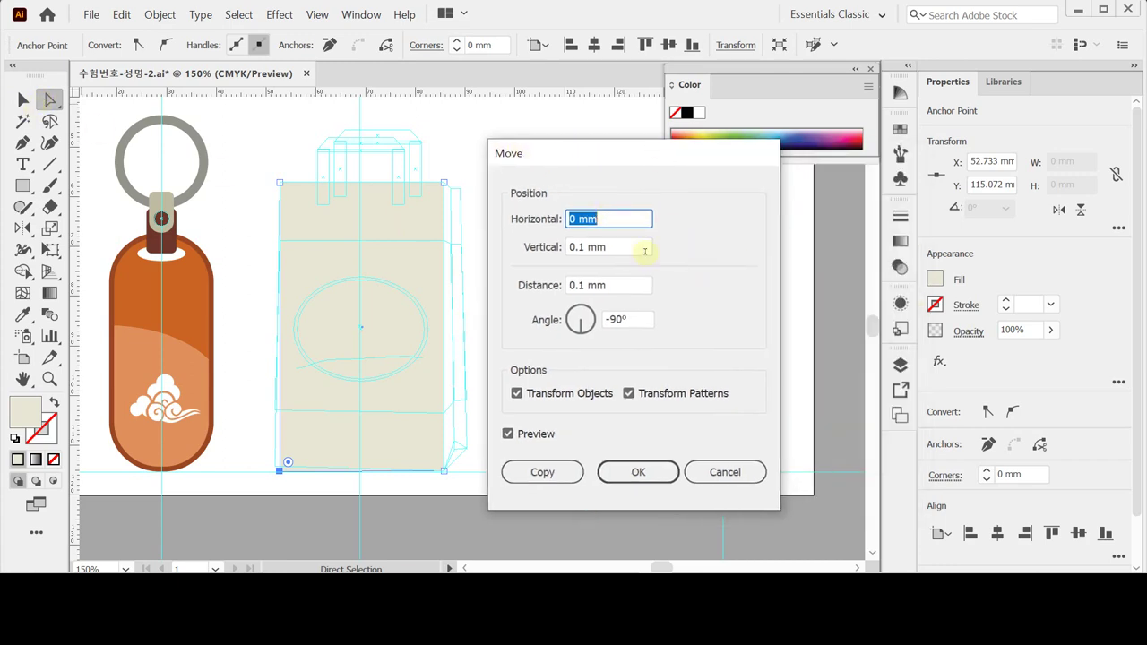
text(-)
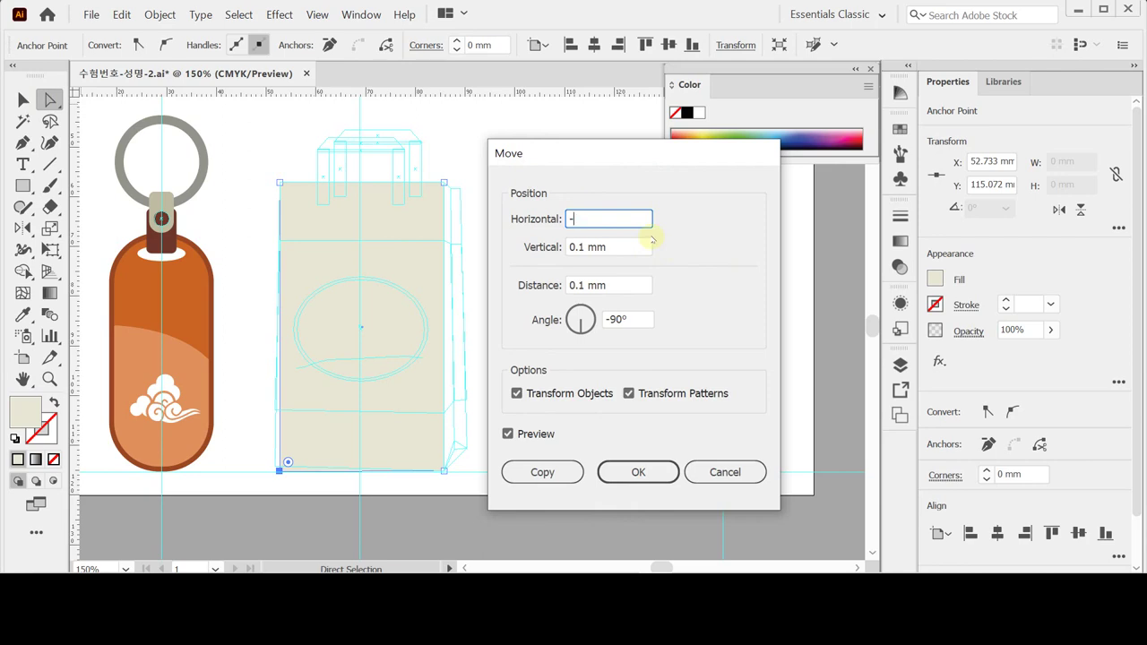
text(1)
key(Tab)
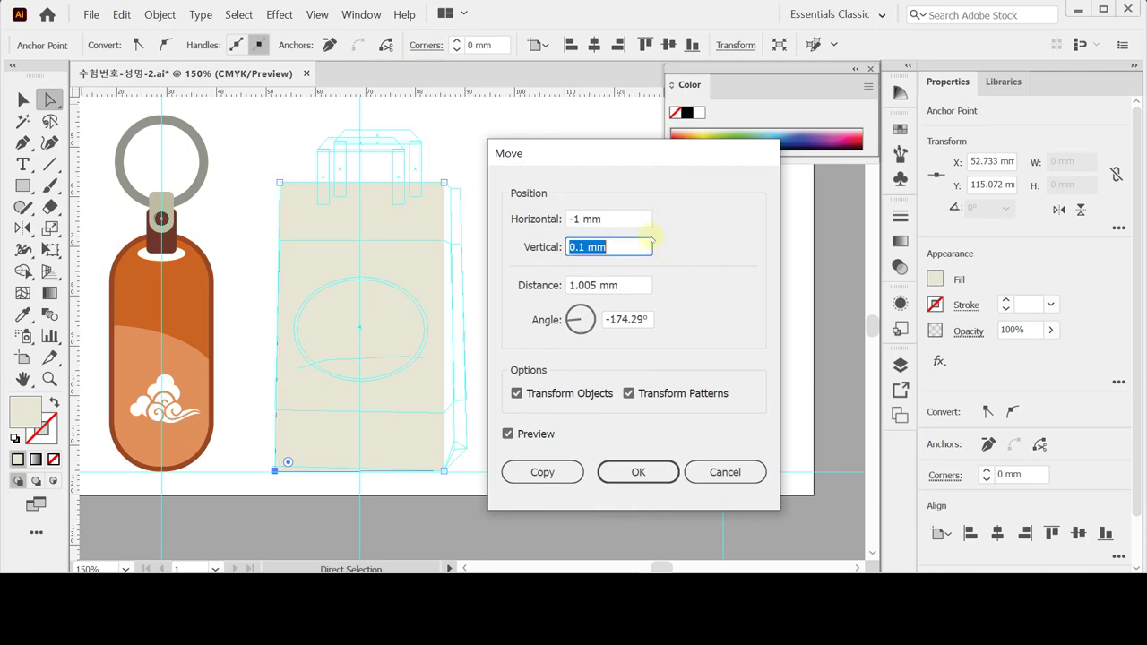
text(-1)
key(Tab)
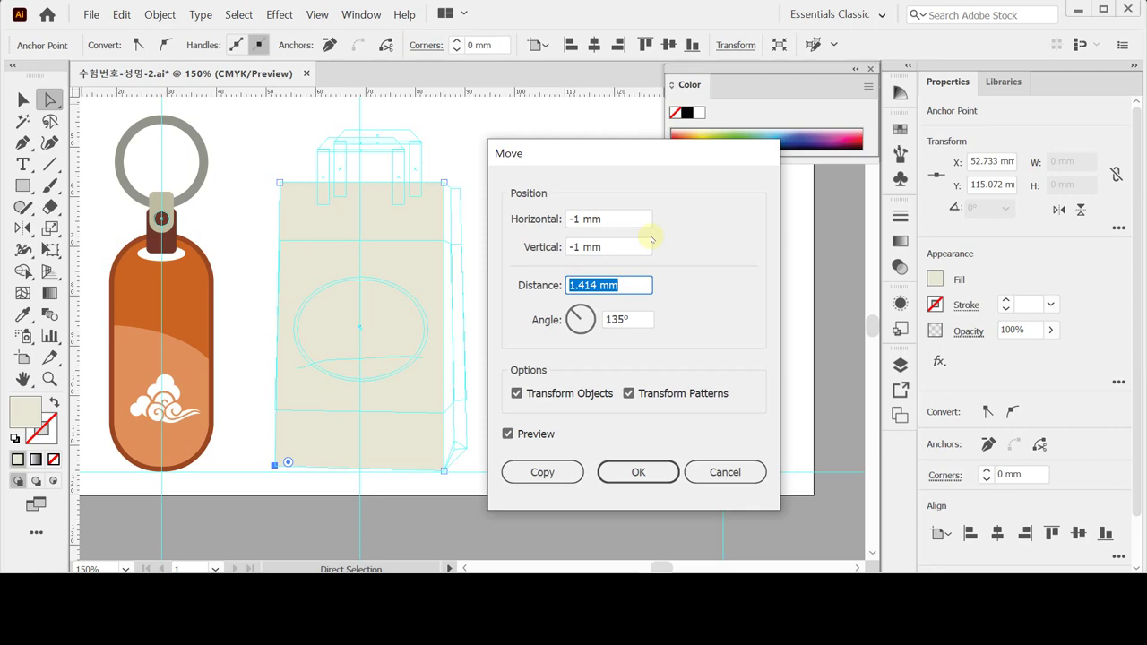
key(Return)
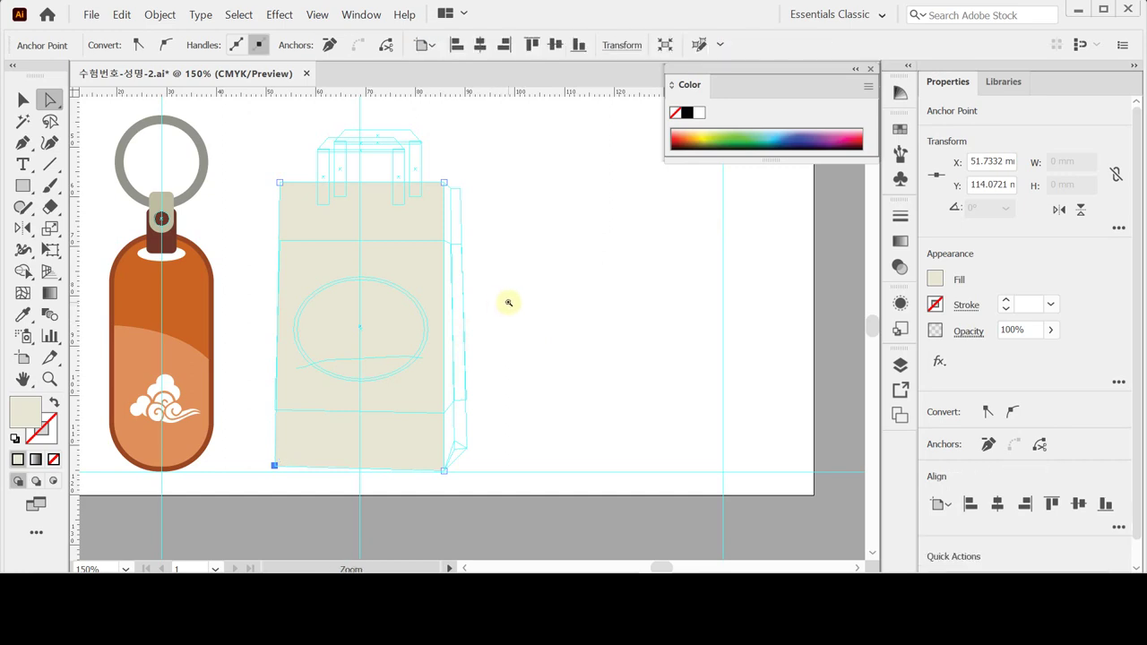
Step: Draw the narrow inner side fold beside the front panel's right edge as a closed four-point Pen path over the guides
key(ctrl+plus)
click(470, 252)
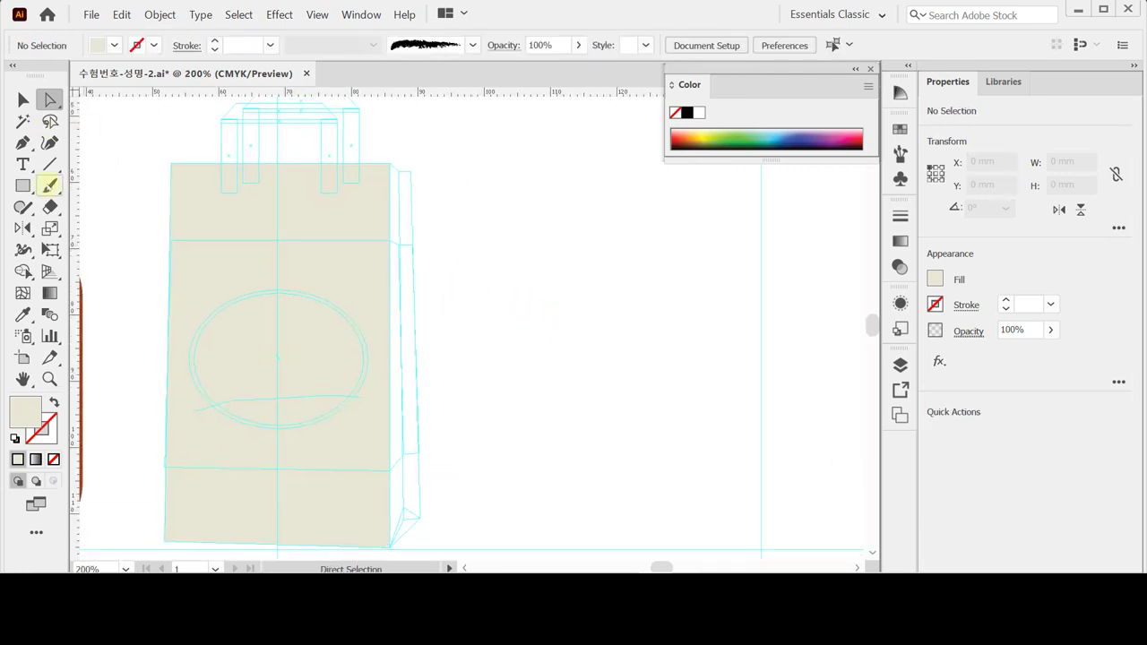
click(23, 143)
drag(493, 224, 484, 184)
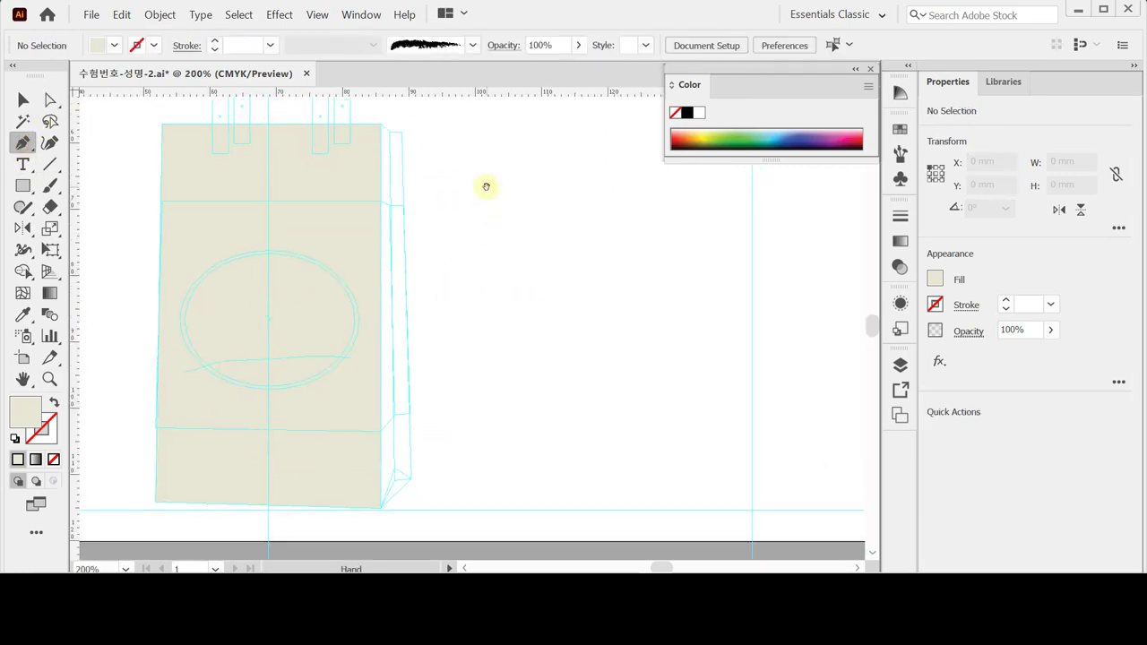
click(380, 125)
click(389, 135)
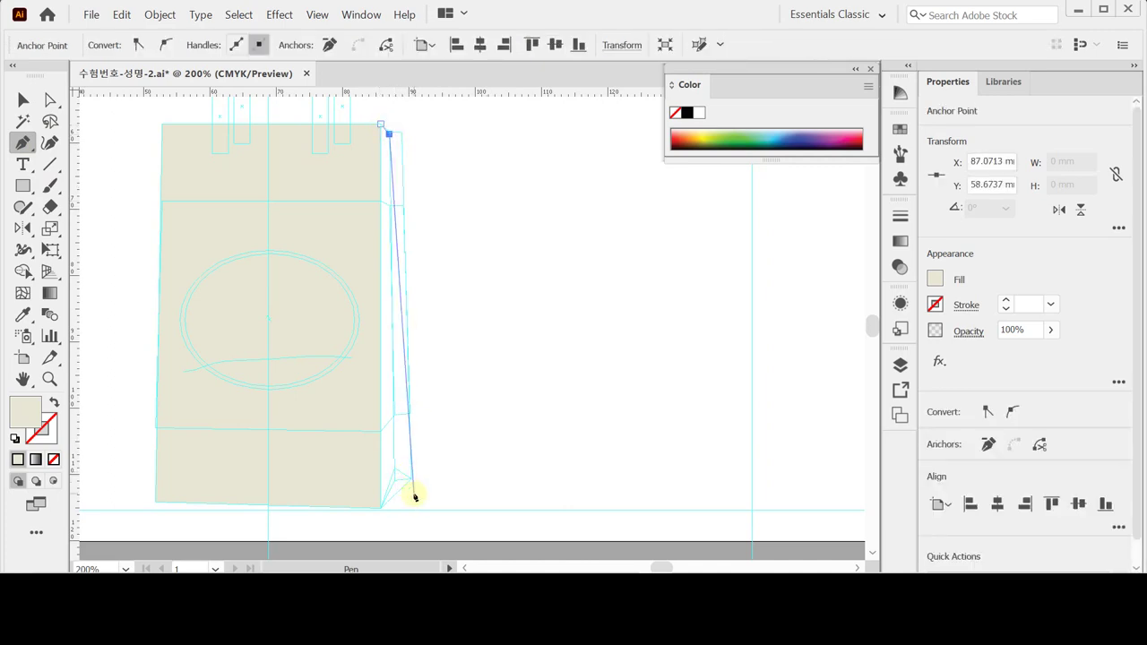
click(394, 480)
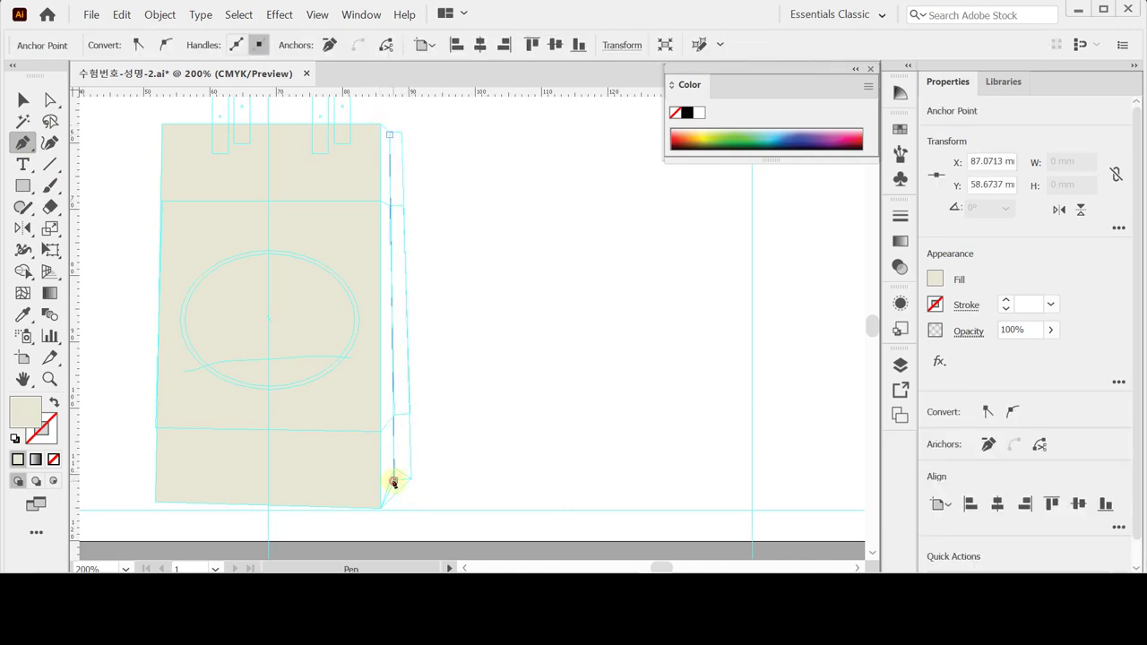
click(379, 507)
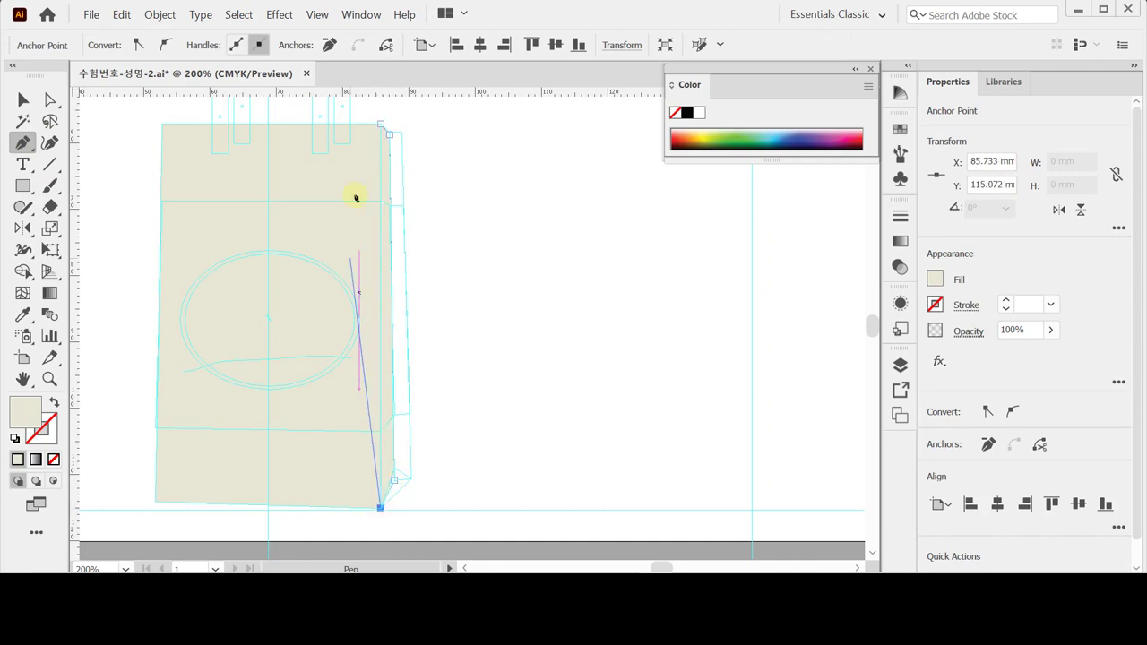
click(380, 126)
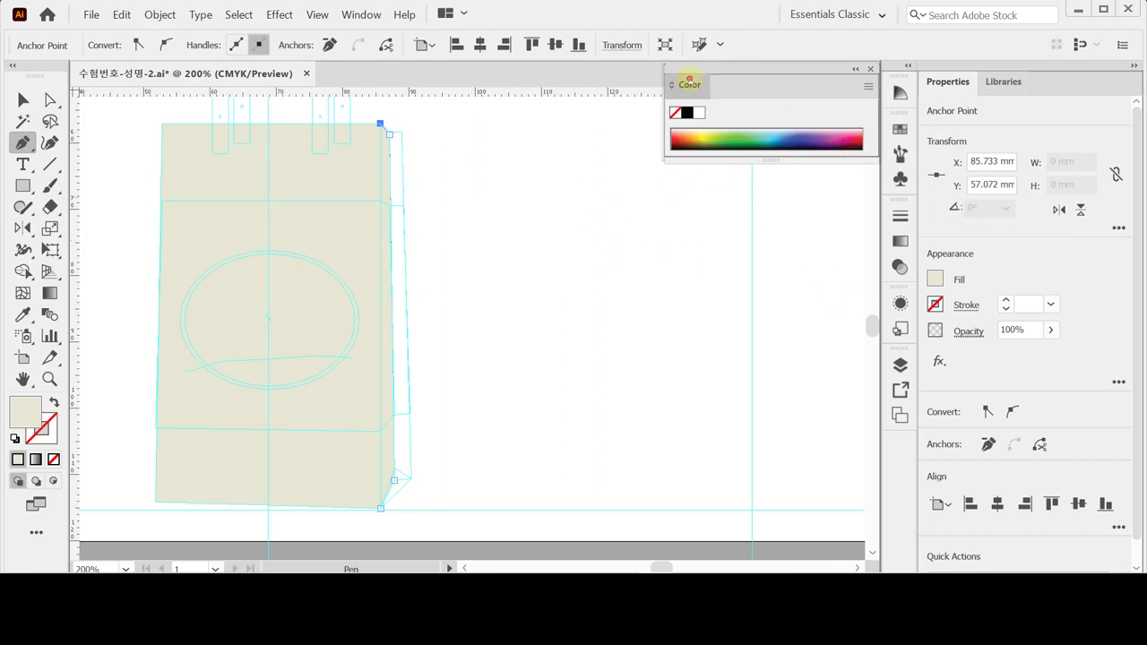
Step: Set the inner side fold's fill colour to C 10, M 20, Y 10, K 10
double_click(688, 82)
double_click(686, 84)
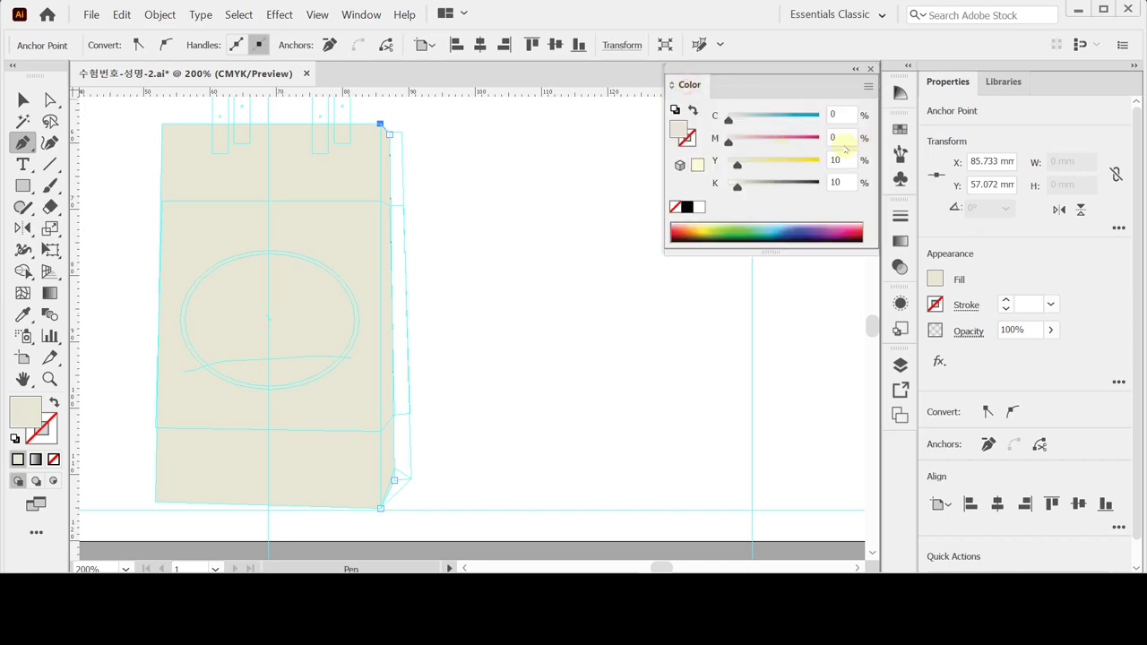
click(840, 117)
text(10)
key(Tab)
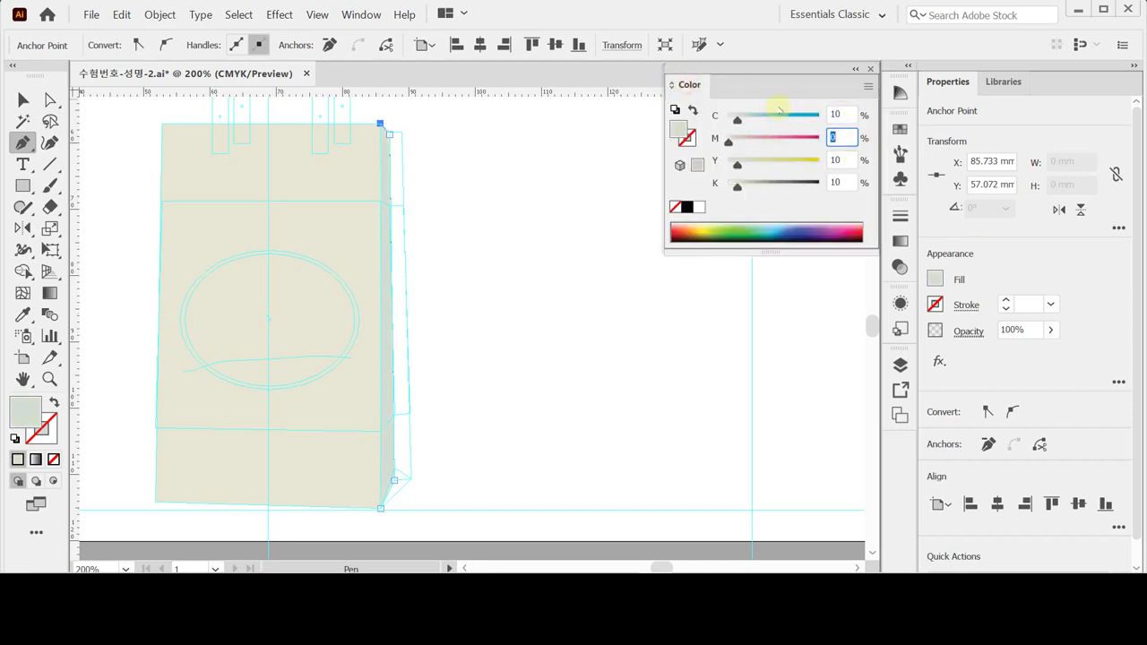
text(20)
key(Tab)
key(Return)
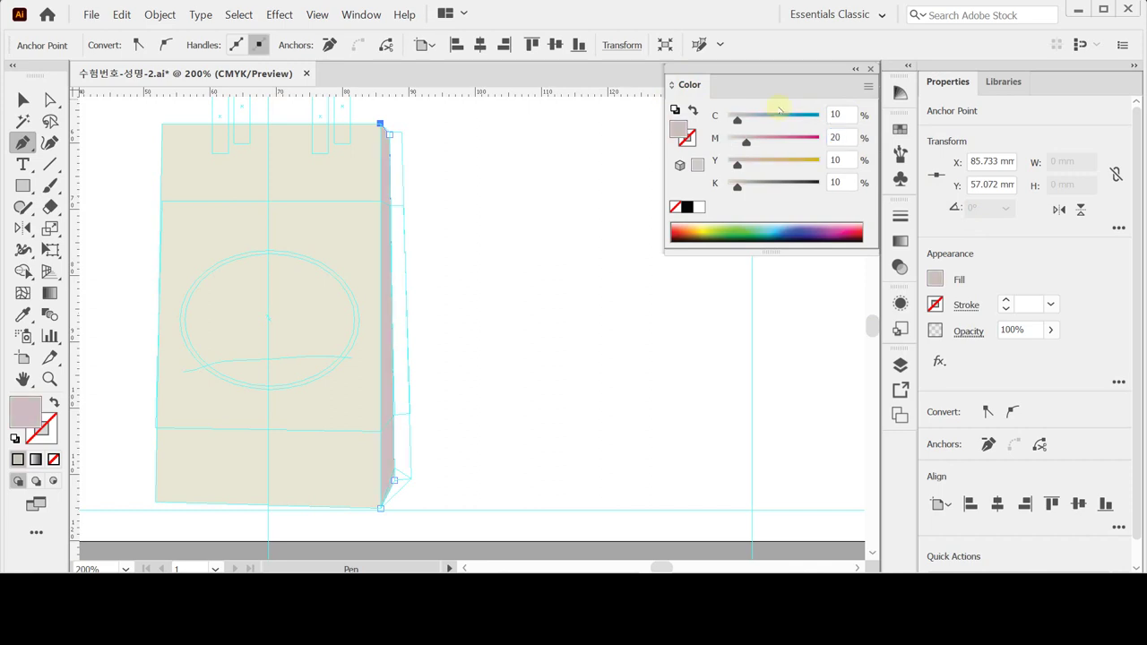
Step: Draw the outer side fold of the bag with the Pen tool, starting along its top guide edge
key(ctrl)
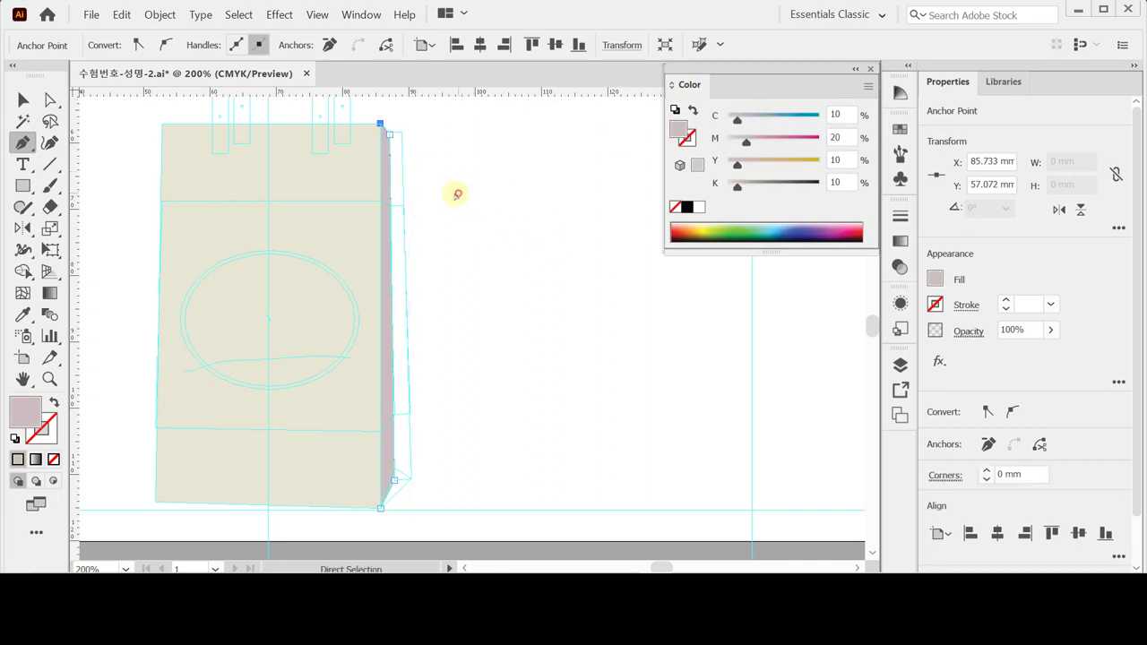
ctrl+click(457, 194)
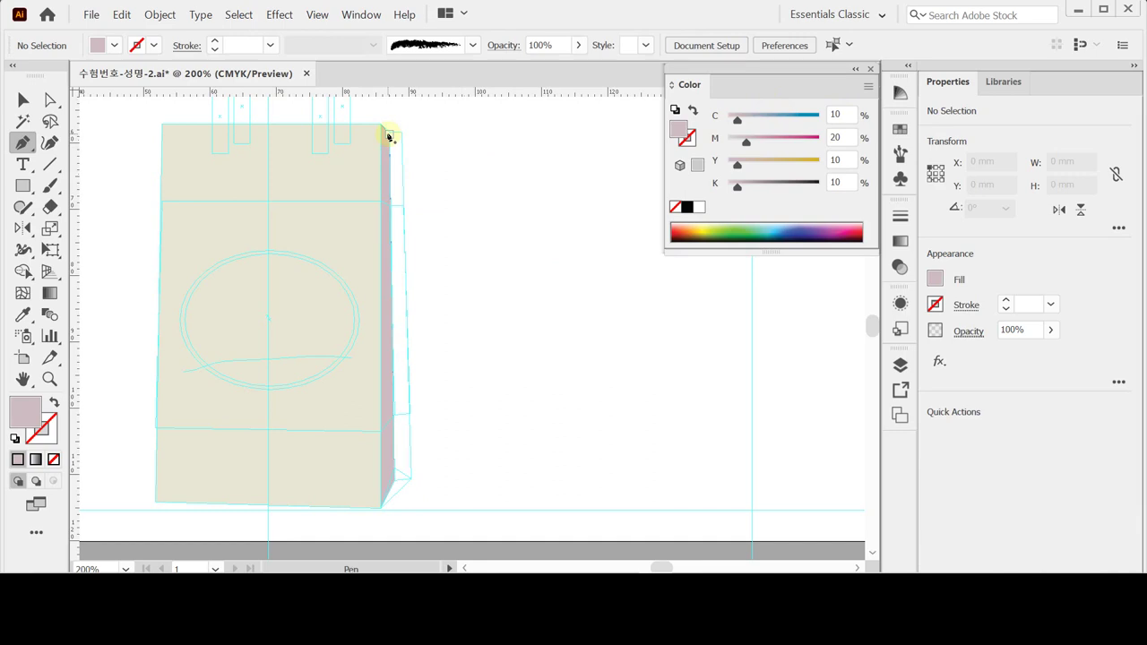
click(390, 134)
click(401, 133)
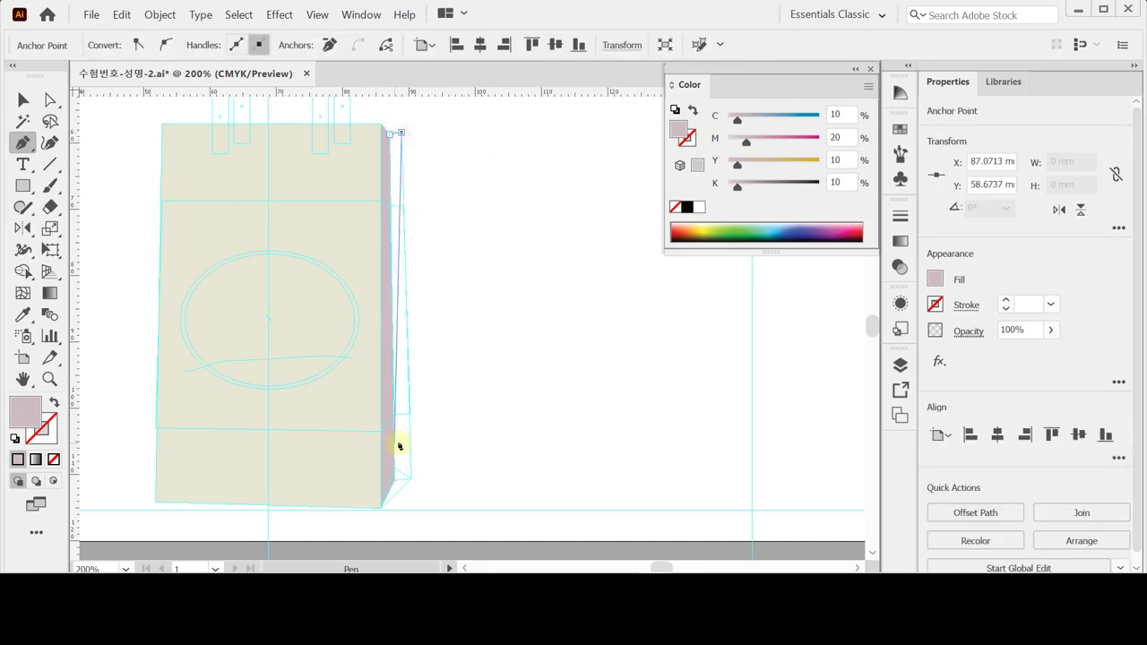
Step: Finish drawing the shopping bag's outer side panel with the Pen tool and fill it with C 0, M 30, Y 0, K 30
click(395, 479)
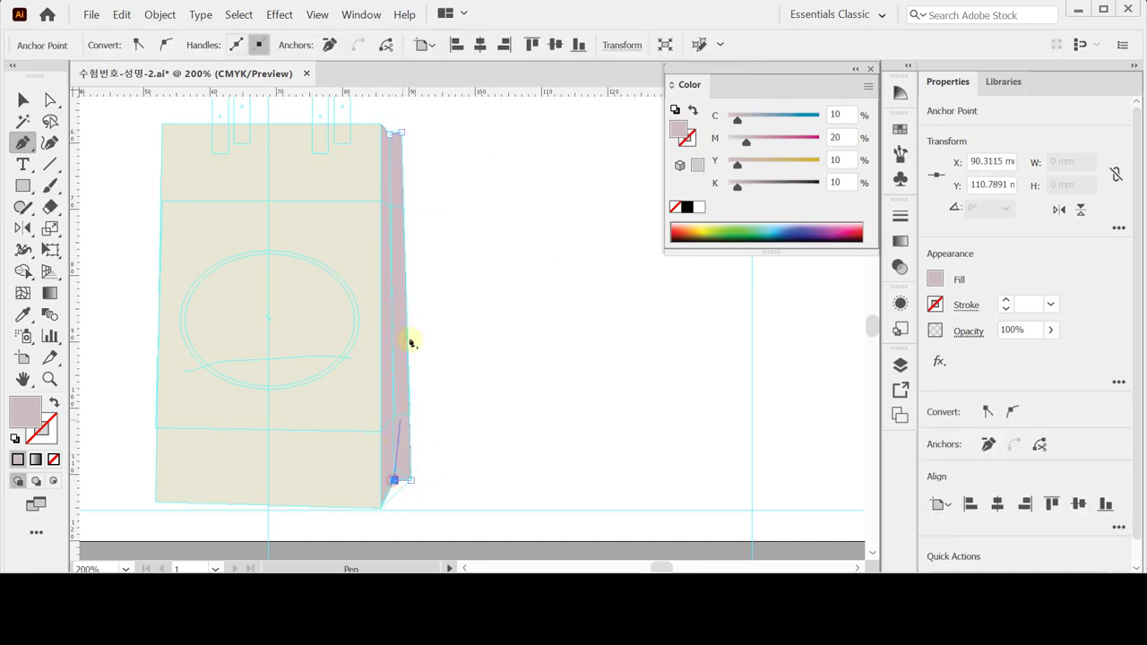
click(389, 134)
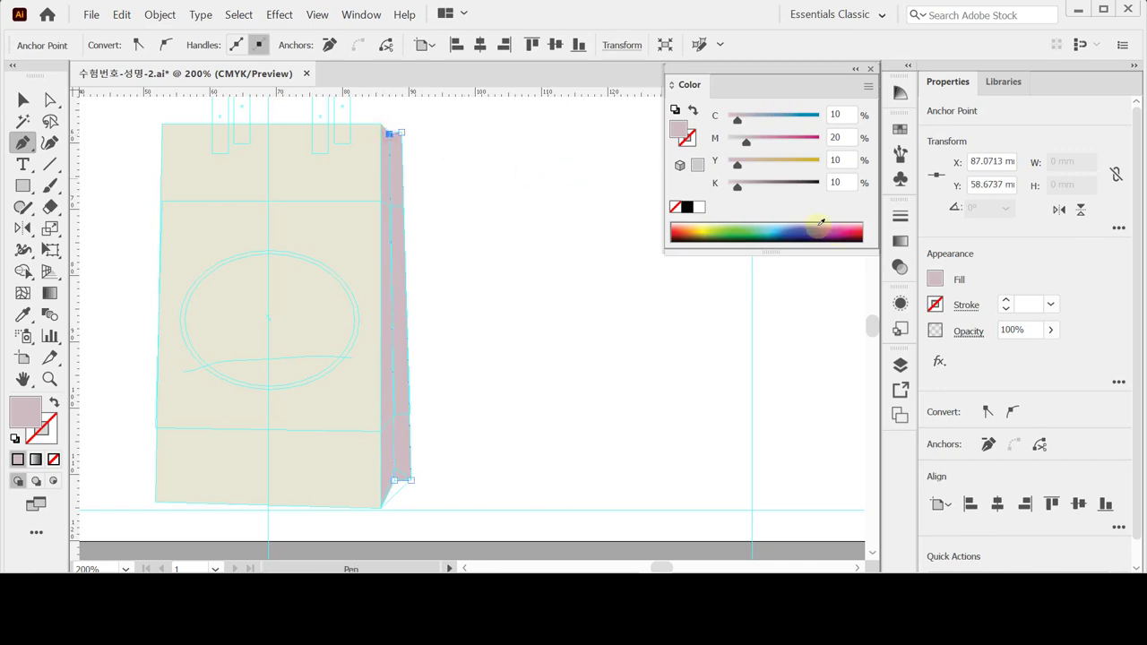
click(838, 114)
text(0)
key(Tab)
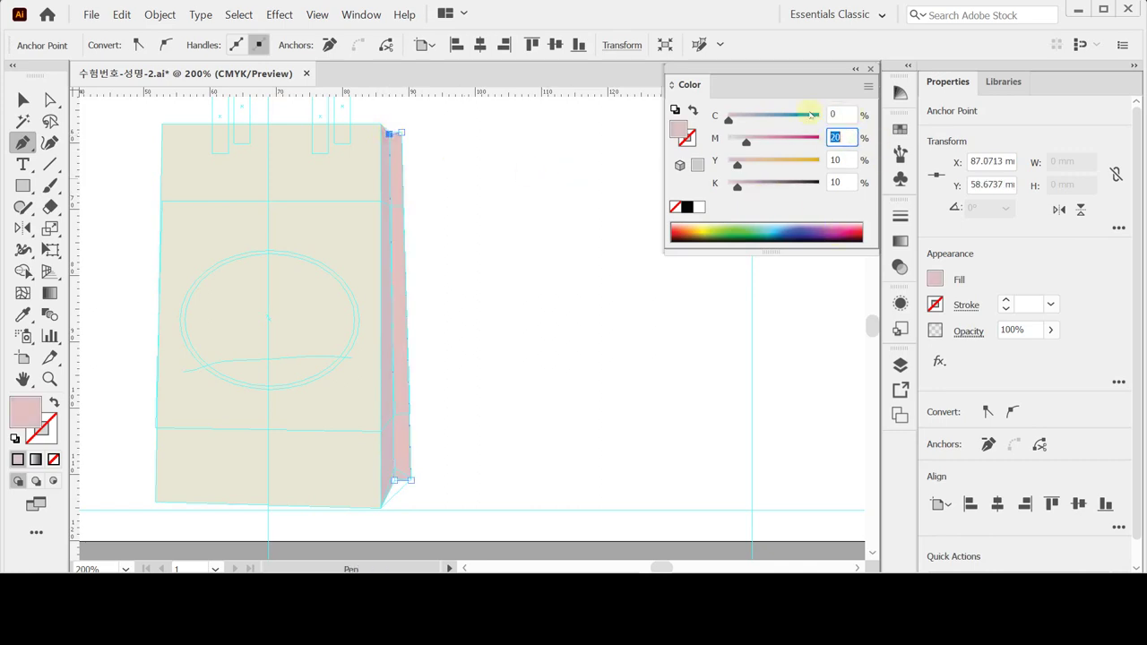
text(30)
key(Tab)
text(0)
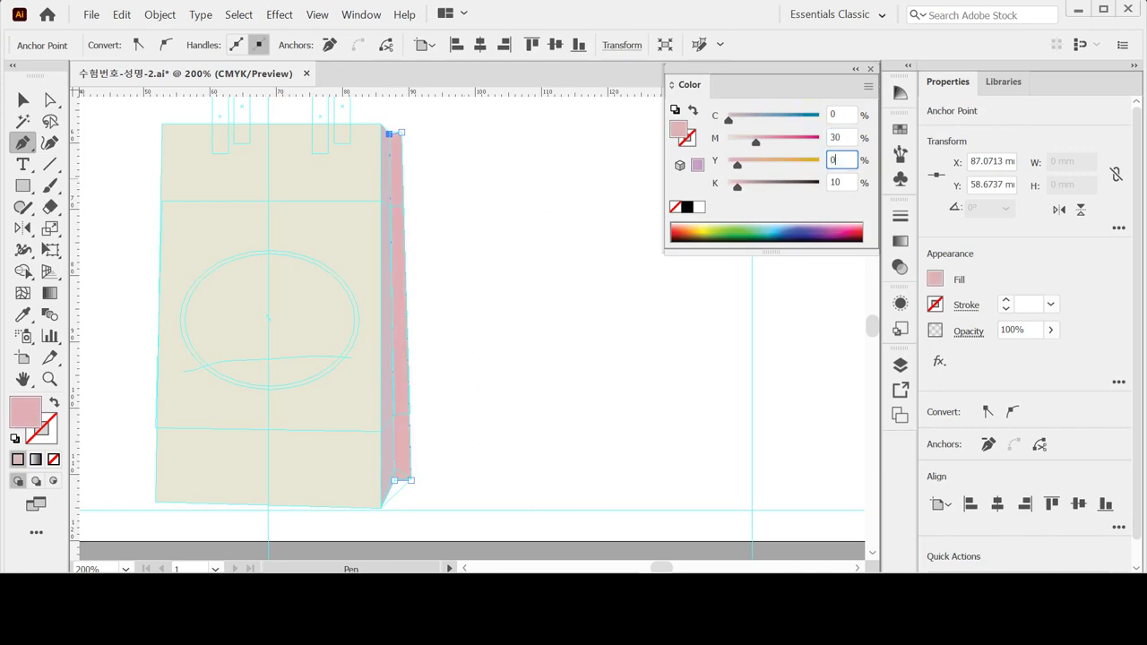
key(Tab)
text(30)
key(Return)
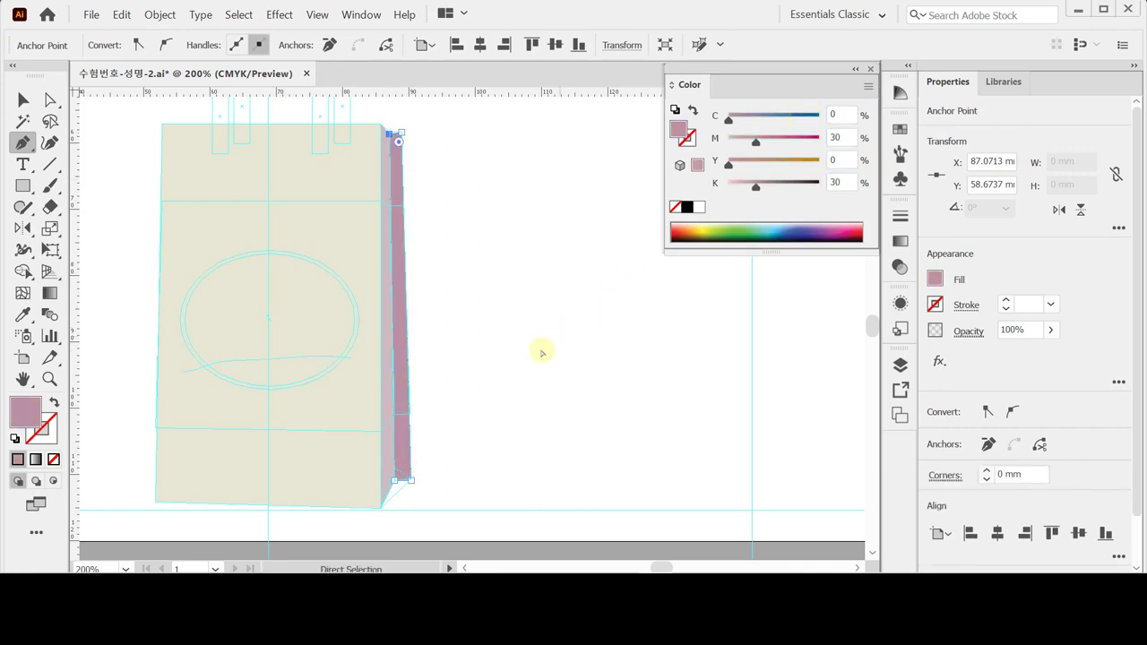
ctrl+click(533, 381)
Step: Draw a small triangle about 4.6 × 6.1 mm at the foot of the bag's side panels with the Pen tool
drag(458, 395, 462, 332)
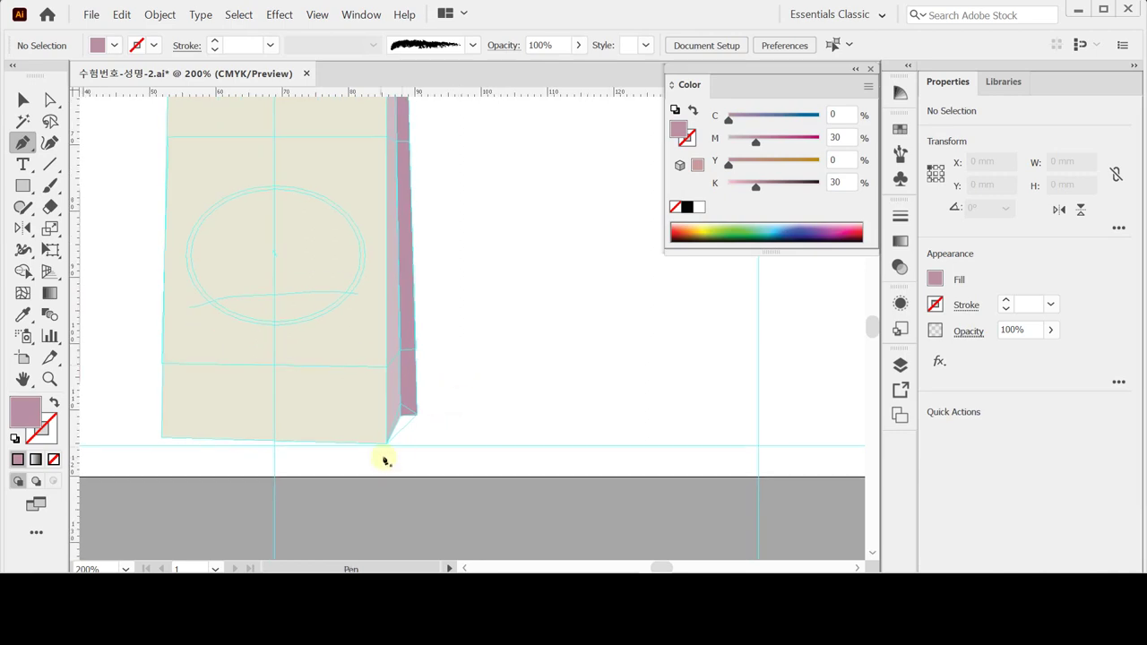
click(385, 443)
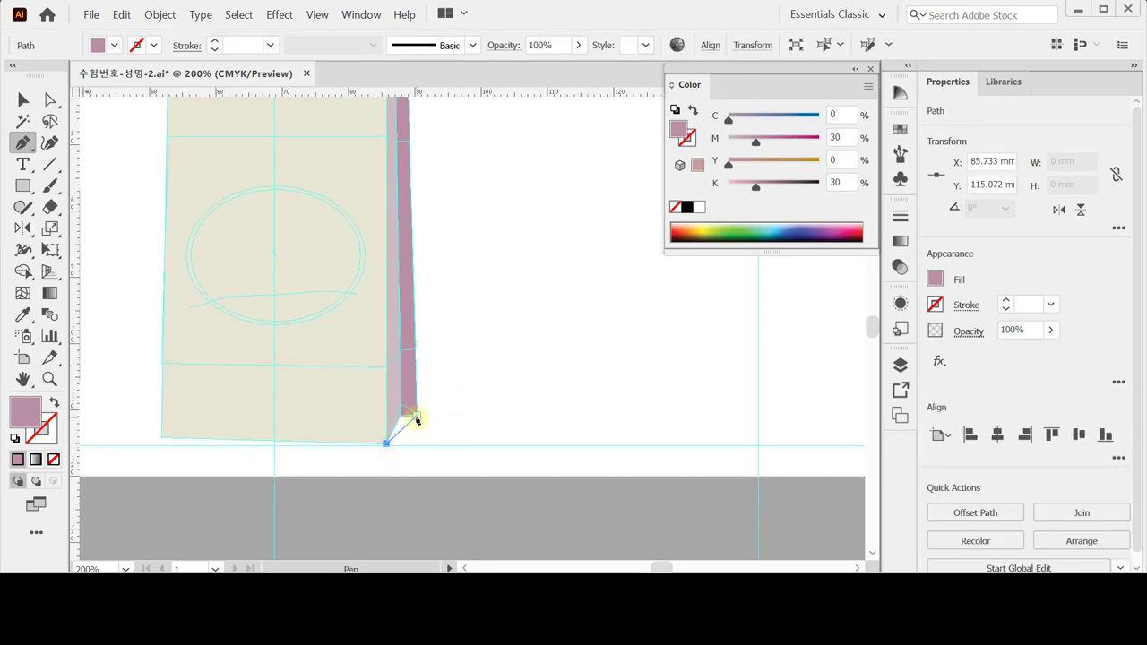
click(401, 404)
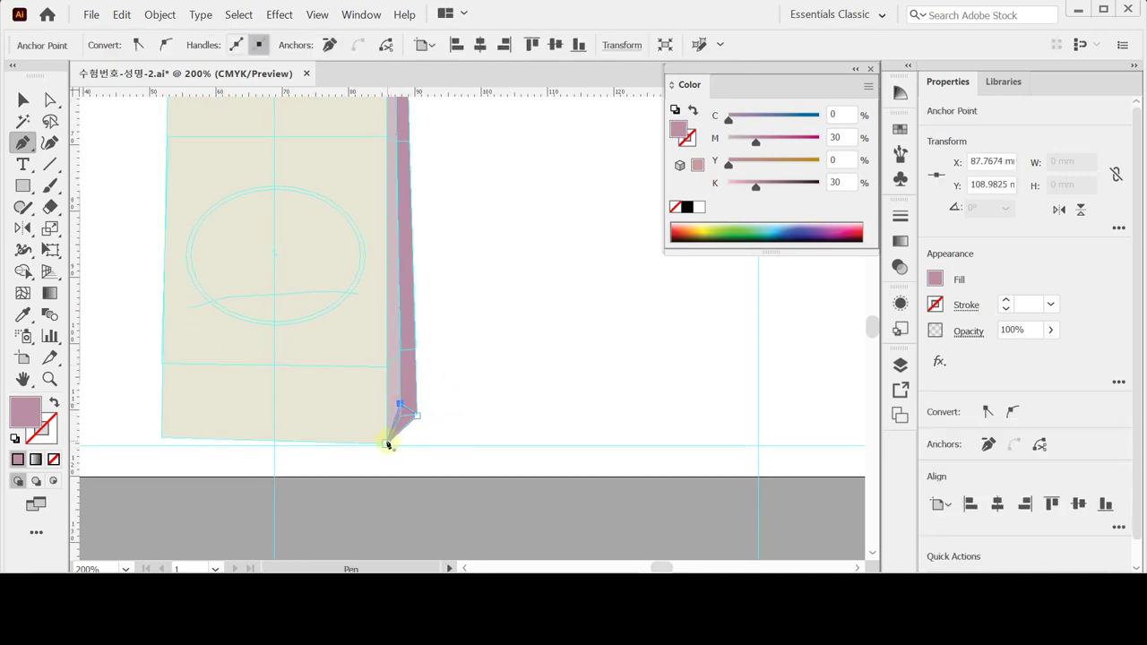
click(385, 444)
click(385, 443)
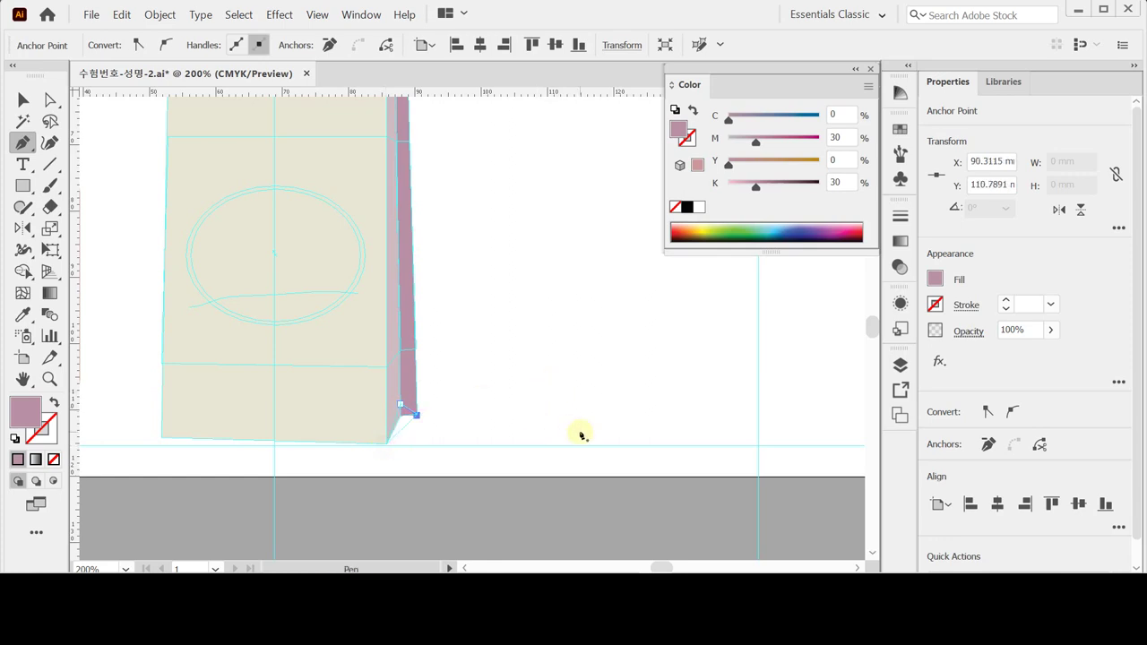
Step: Fill the small bottom triangle with grey at K 60 and the other color values at 0
key(ctrl+a)
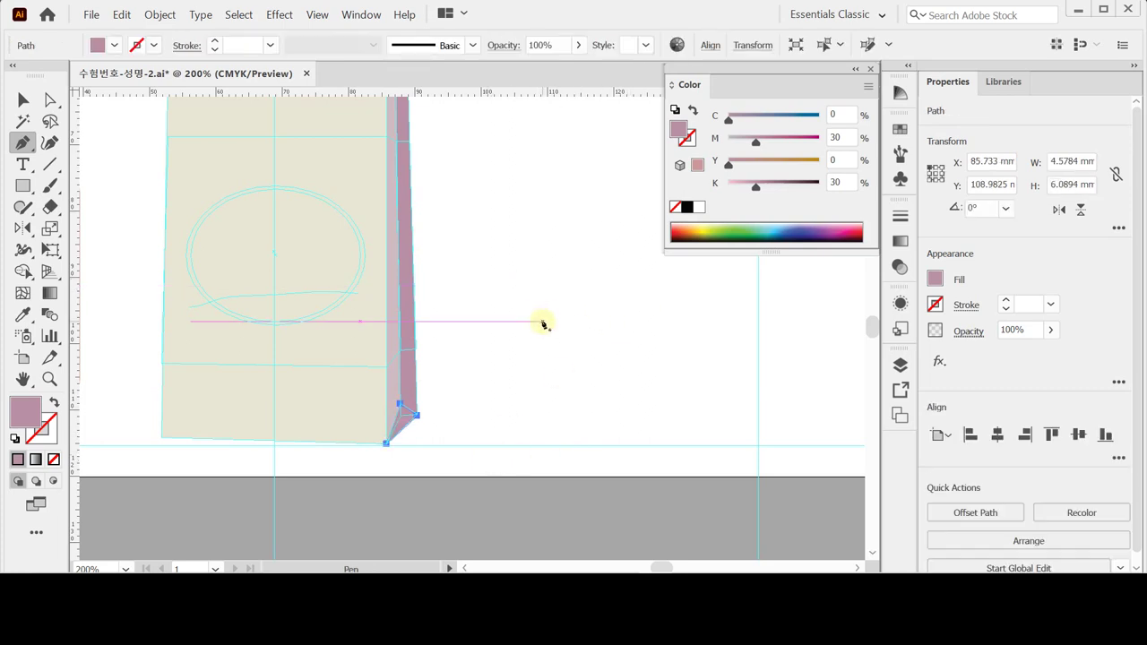
click(687, 207)
click(842, 182)
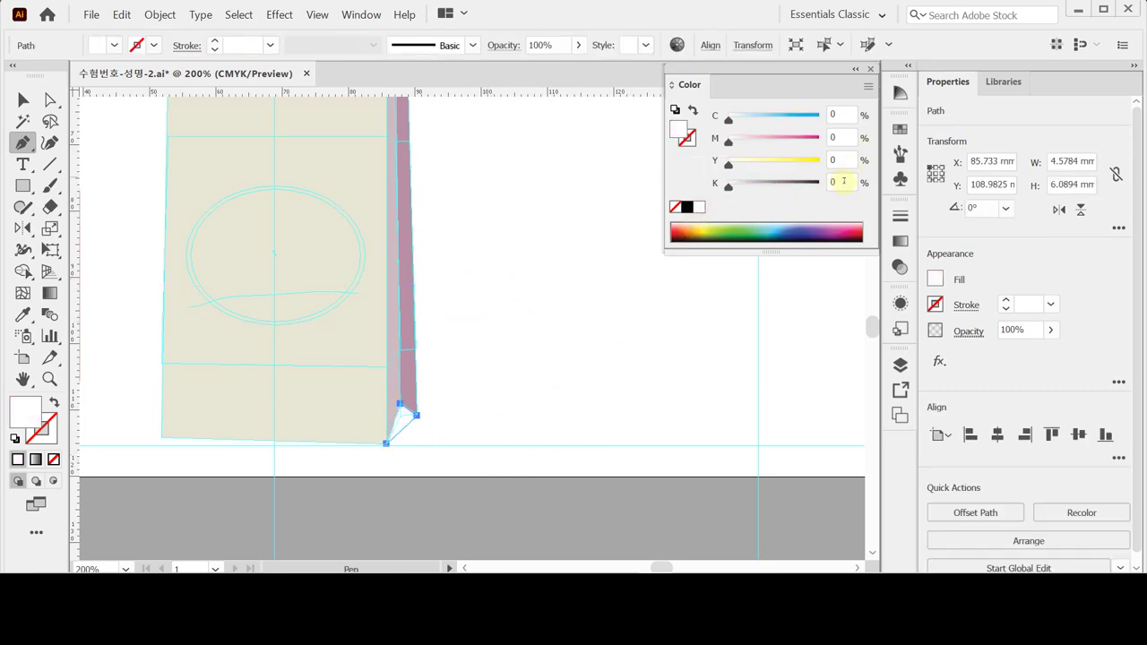
click(778, 184)
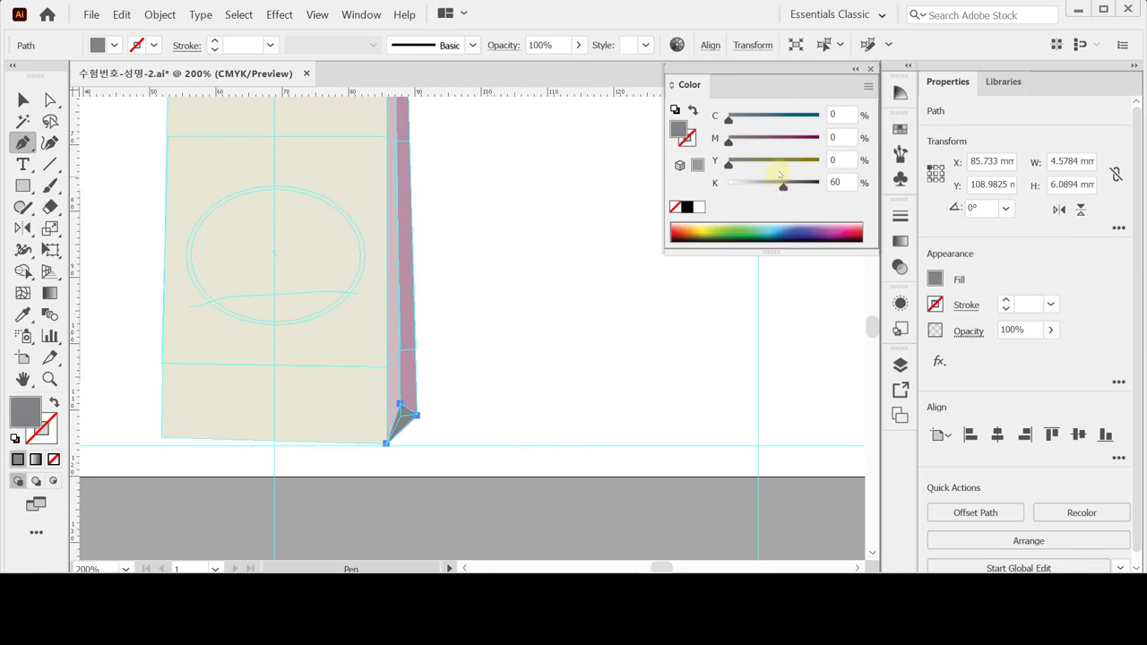
key(ctrl)
Step: Make a non-uniformly scaled copy of the bag's front and side panels at 100% horizontal and 60% vertical
click(23, 99)
scroll(282, 278, up, 1)
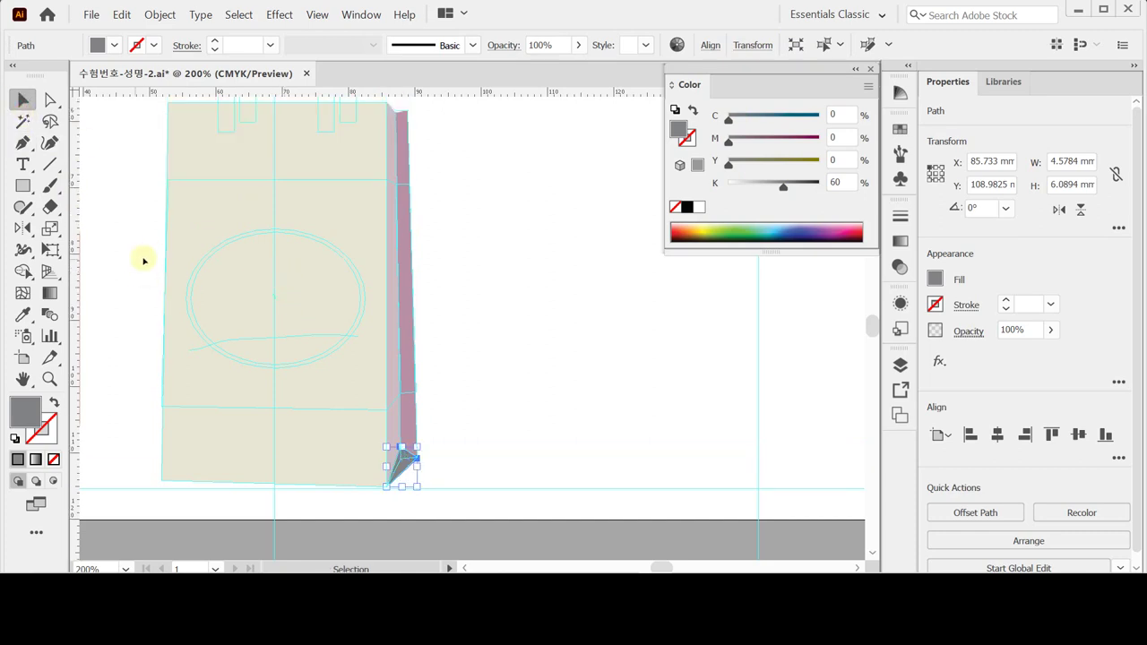
drag(132, 238, 464, 319)
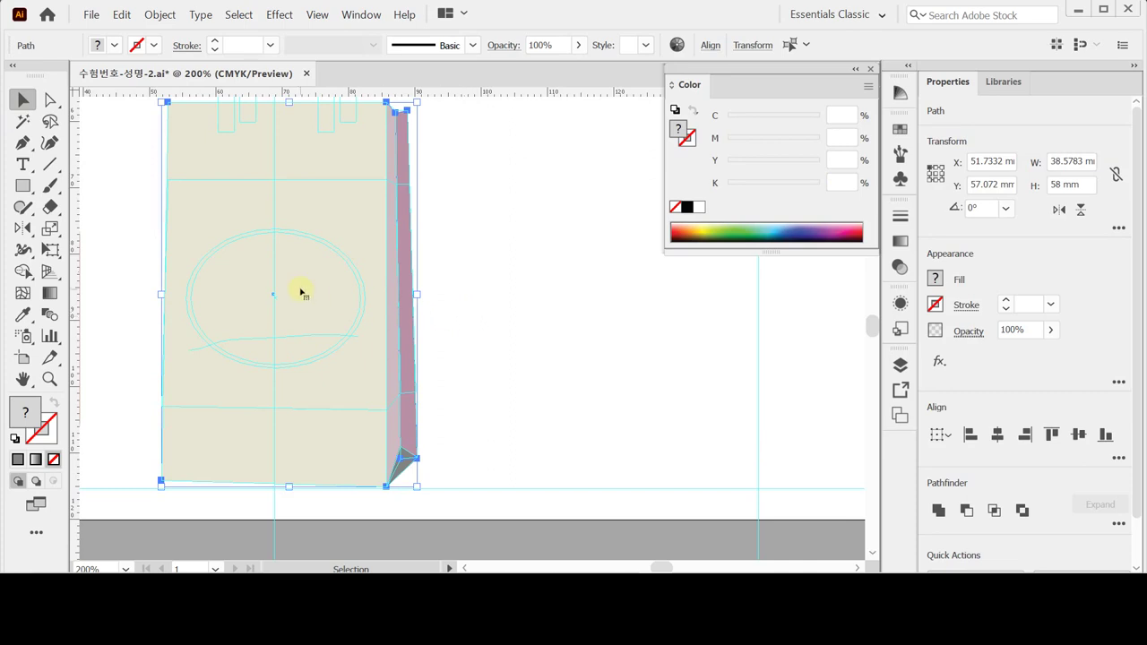
double_click(50, 228)
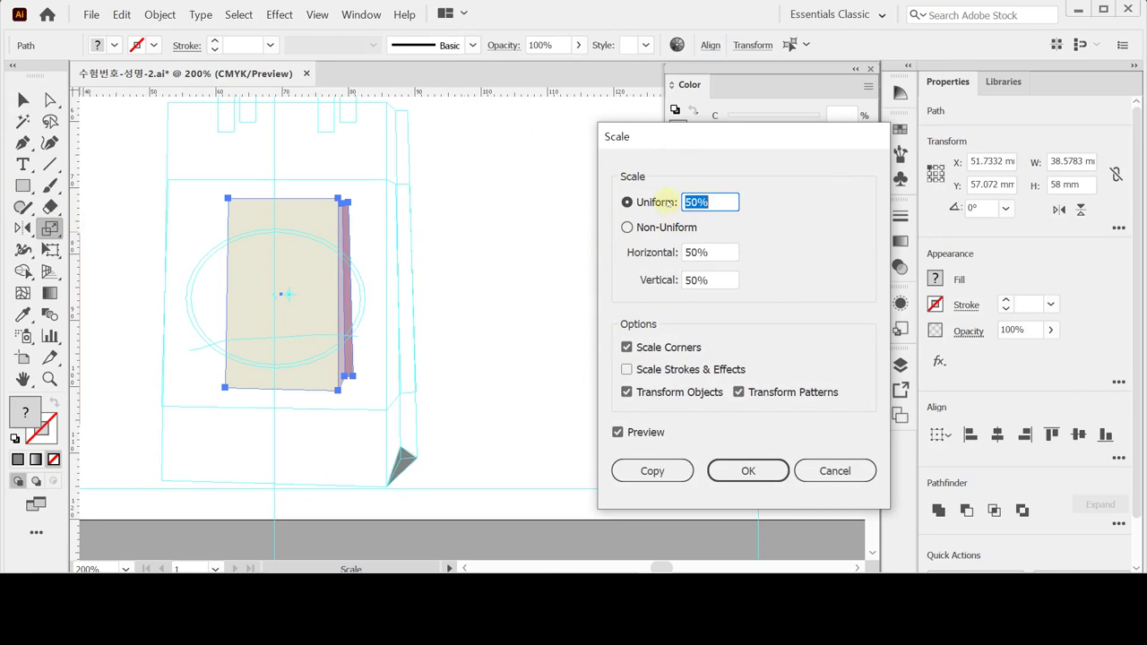
click(630, 228)
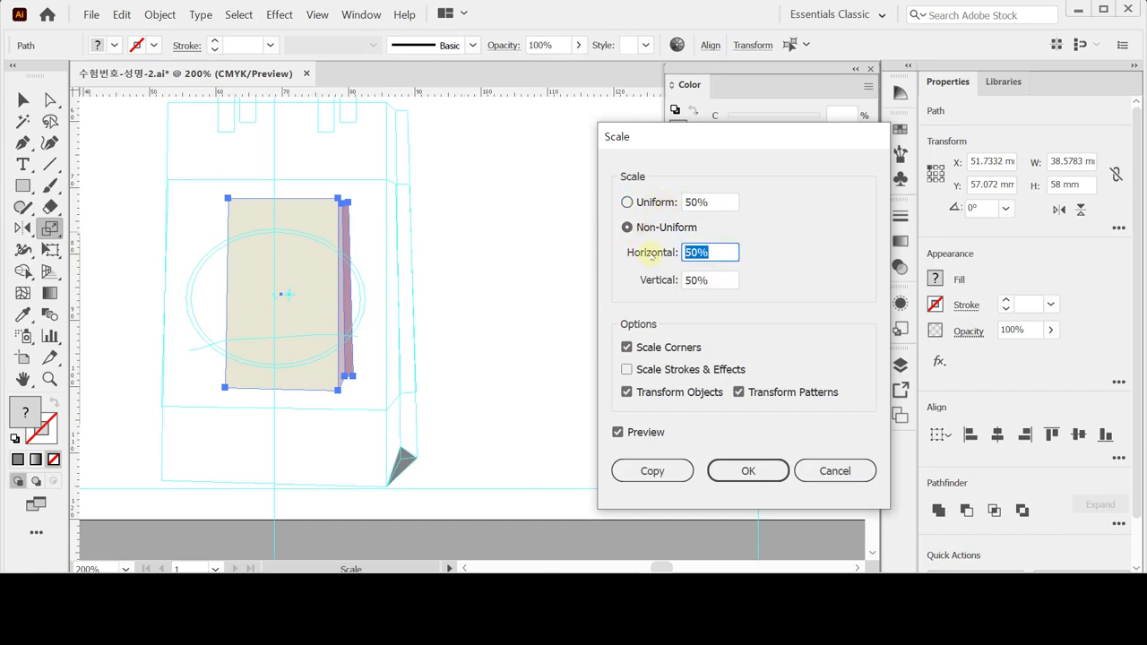
text(100)
key(Tab)
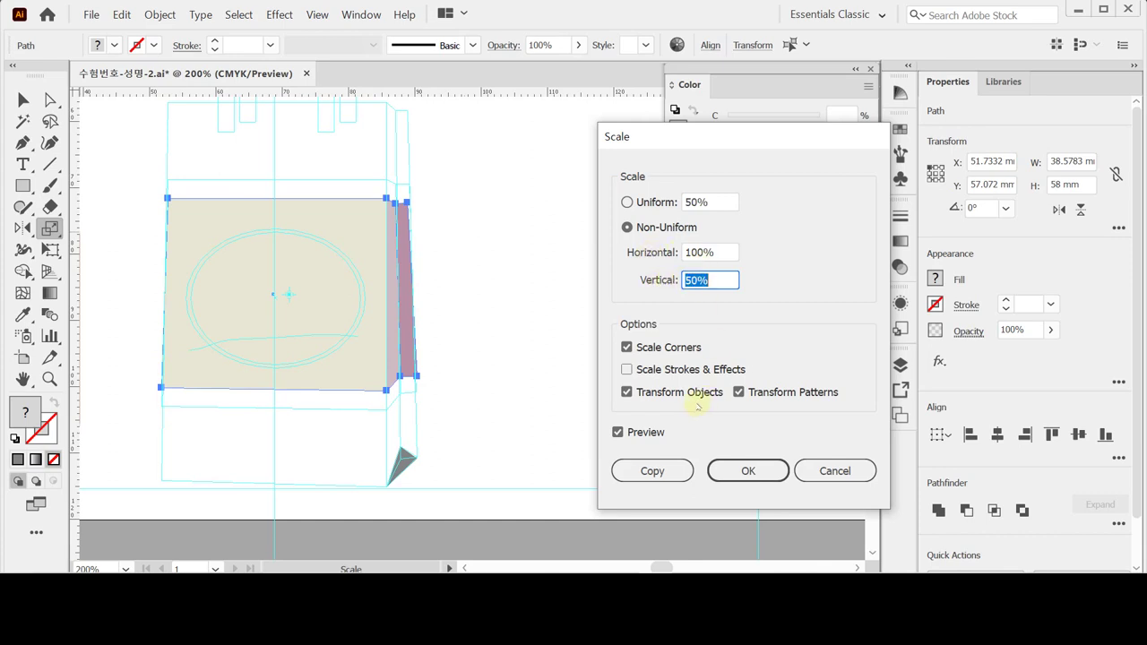
text(60)
click(645, 324)
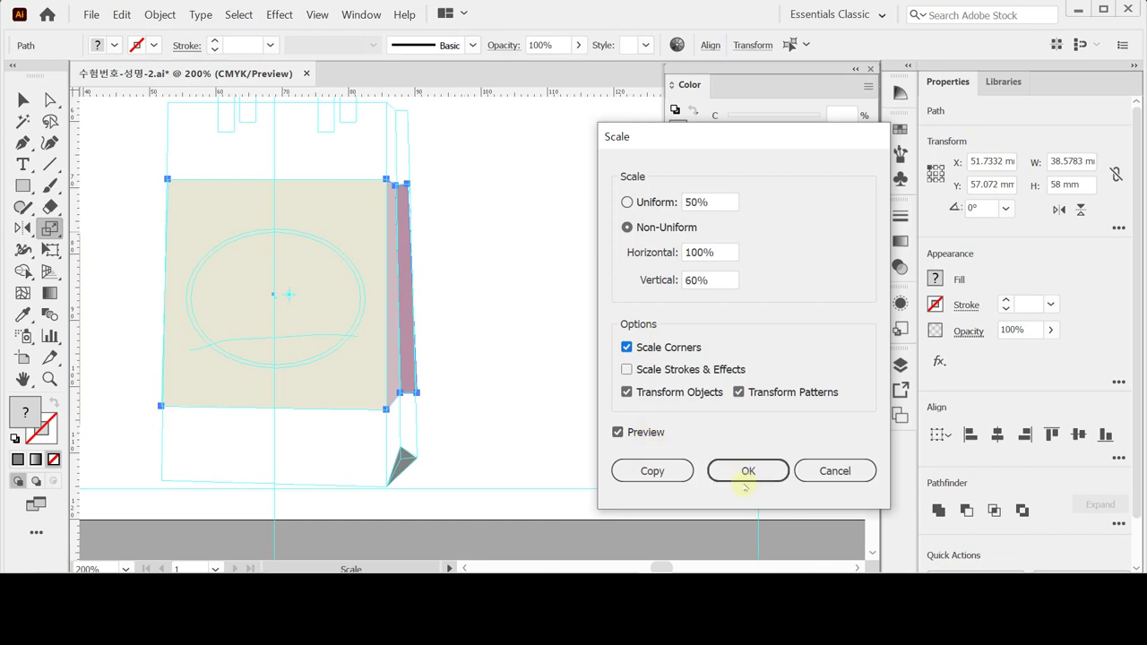
click(652, 470)
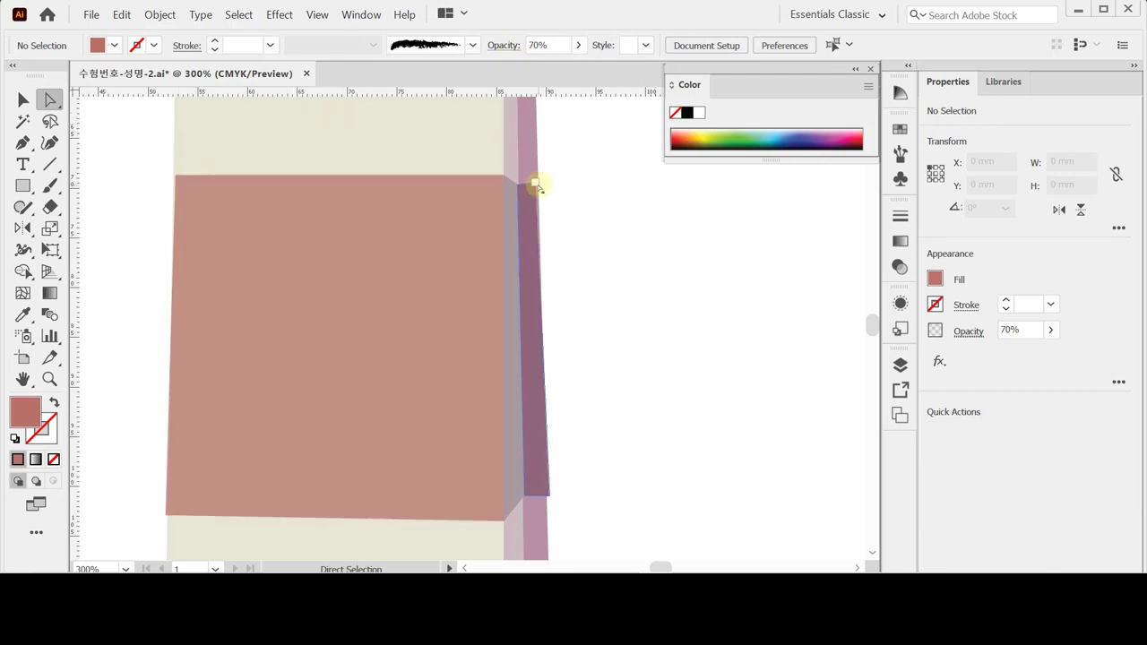
Step: Adjust the outer corner anchors of the dark purple side band to follow the bag's outer edge
drag(576, 481, 599, 402)
click(579, 429)
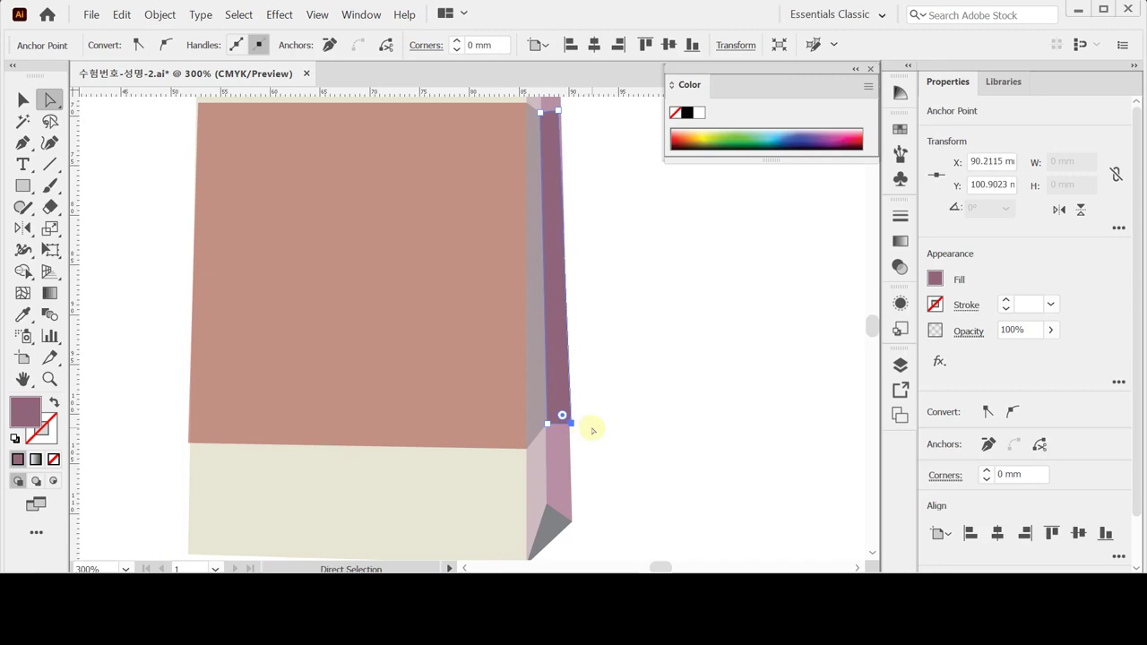
click(561, 107)
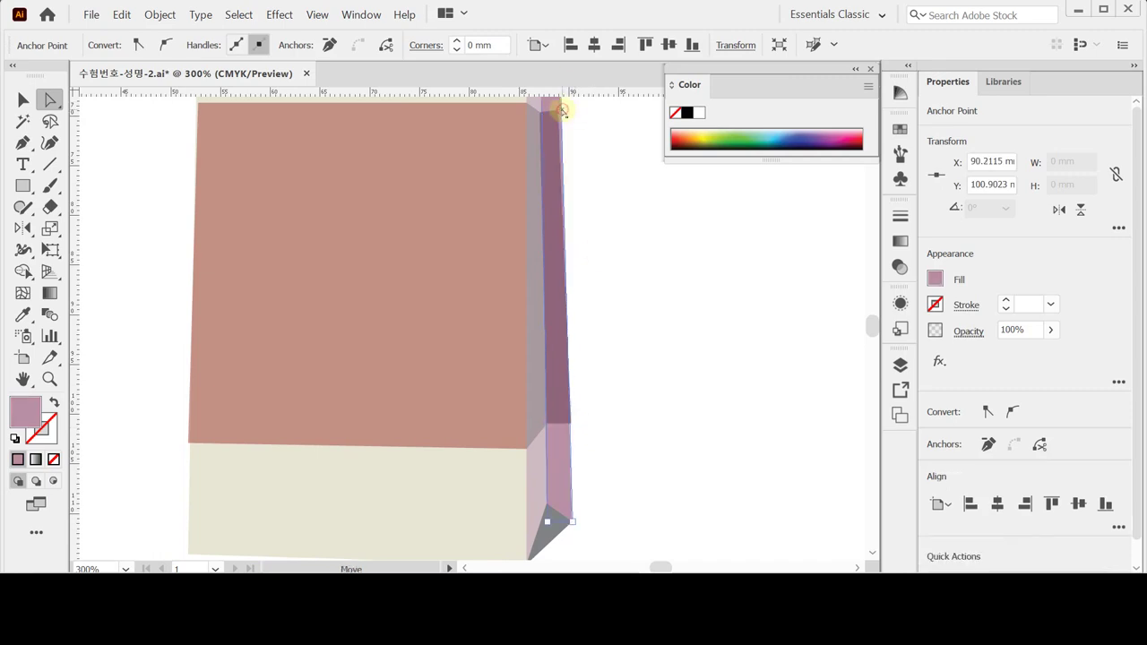
drag(552, 138, 557, 153)
click(552, 147)
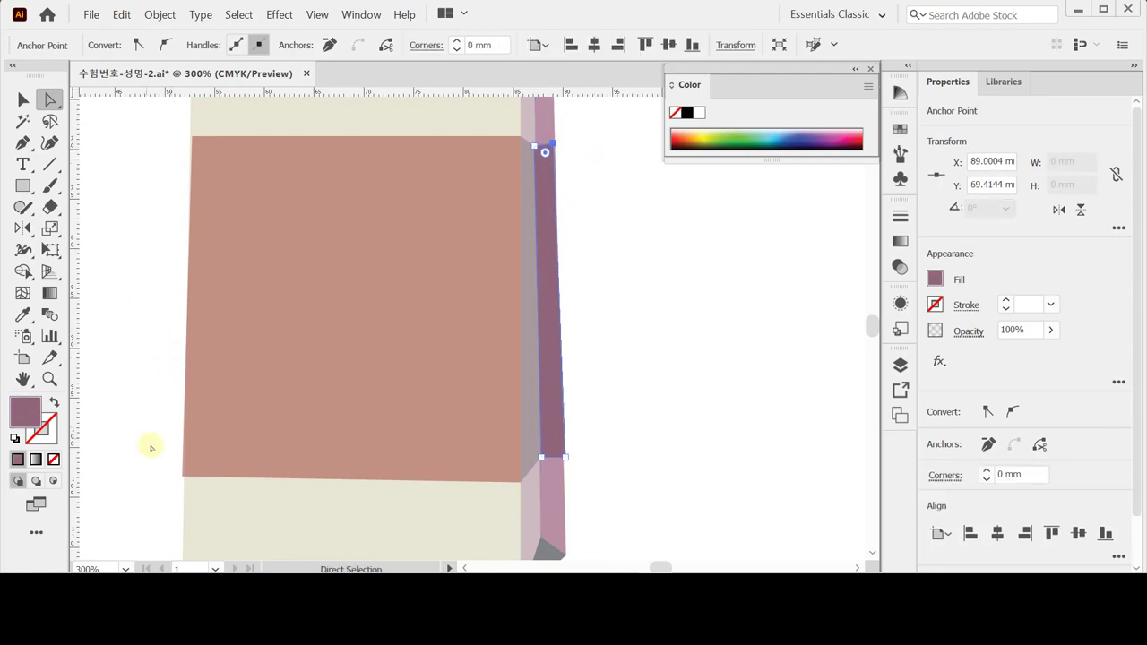
Step: Align the red front band's left corners with the bag's edge, moving the lower one 0.2 mm right, and fine-tune the side band's lower outer corner
click(176, 477)
key(Right)
key(Right)
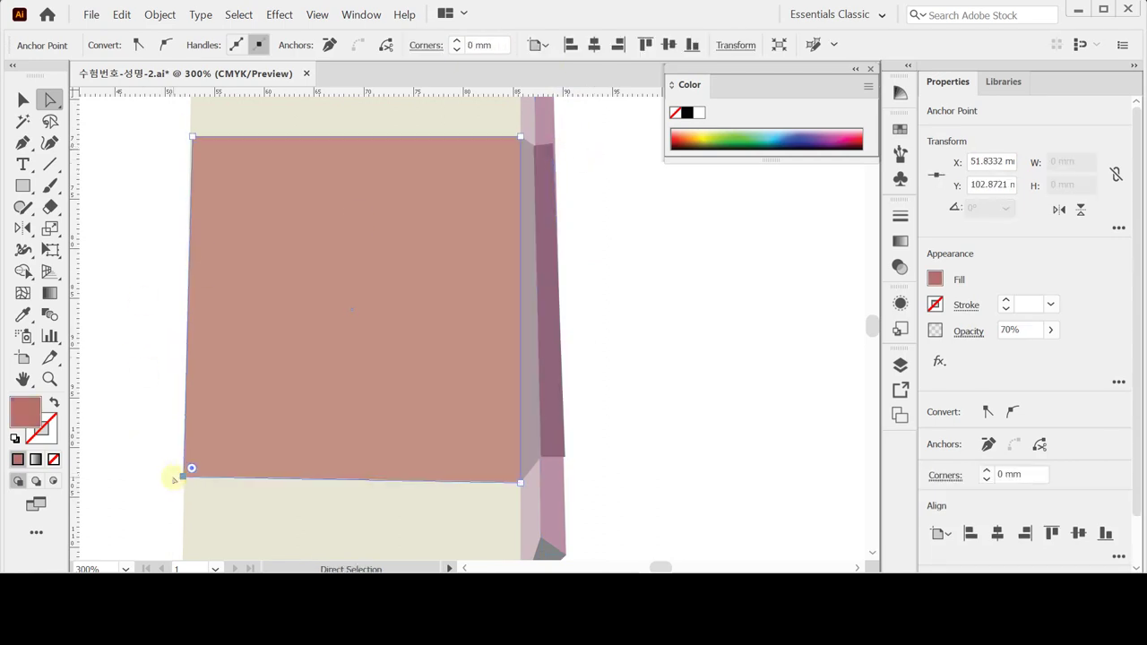
click(192, 139)
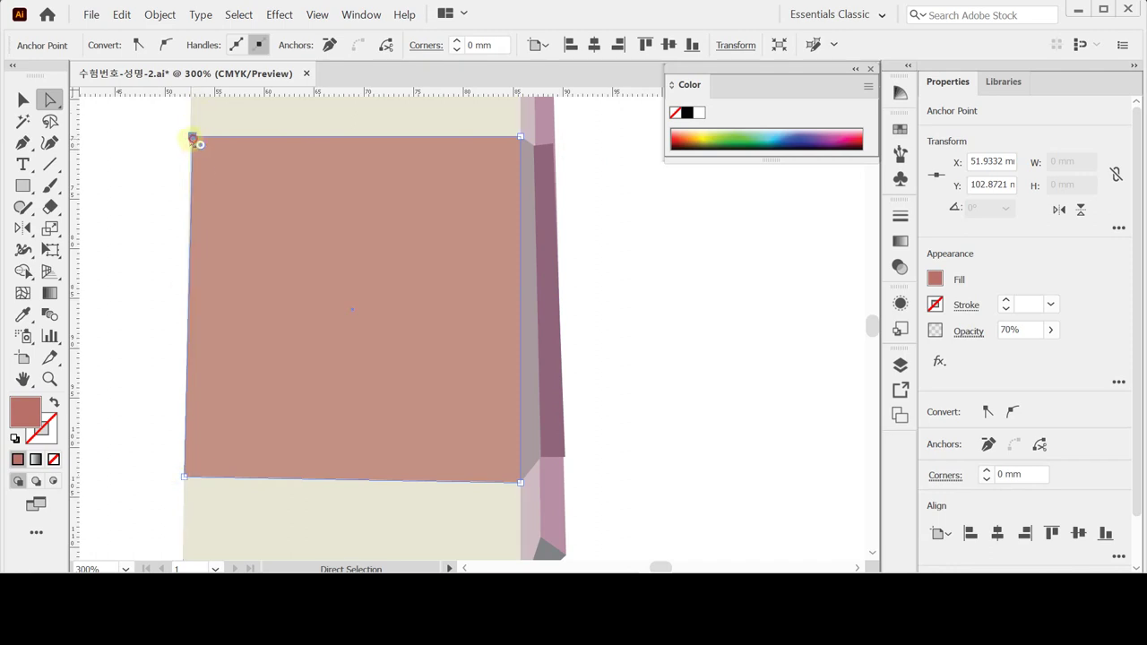
click(153, 163)
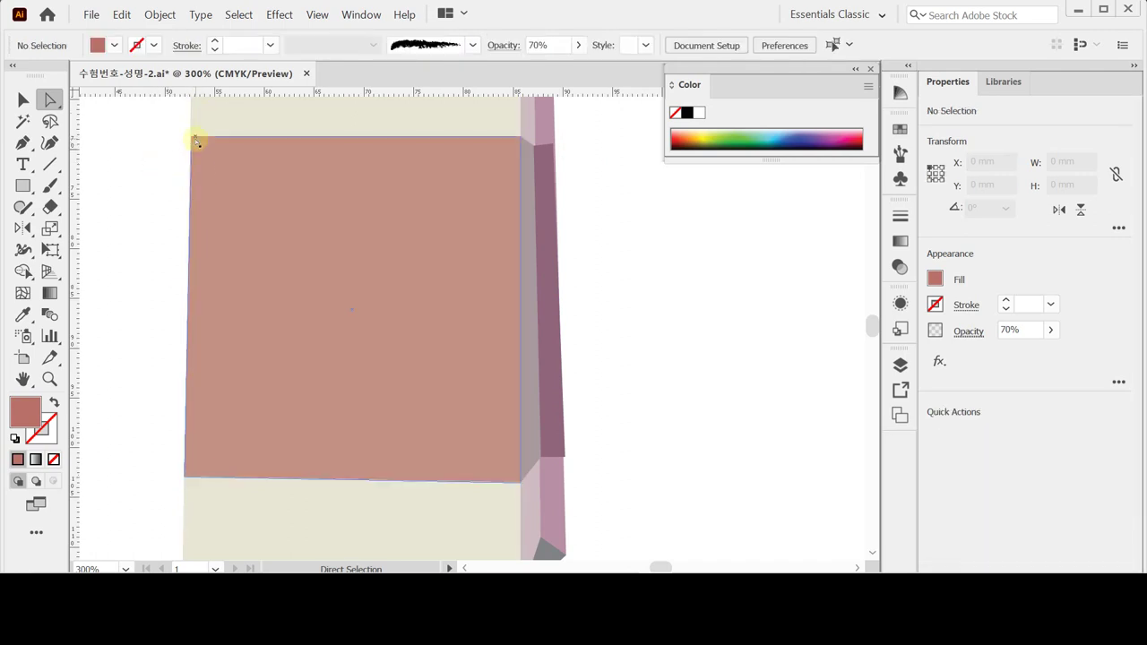
click(565, 455)
click(646, 425)
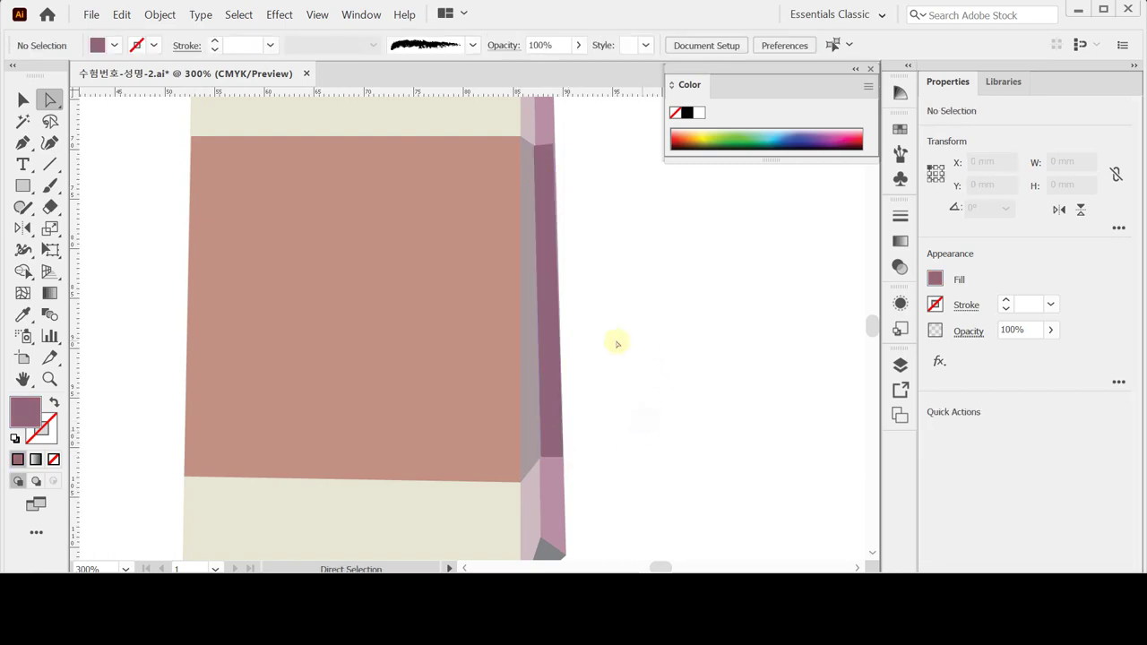
Step: Set the opacity of the red front band to 100%
key(ctrl+minus)
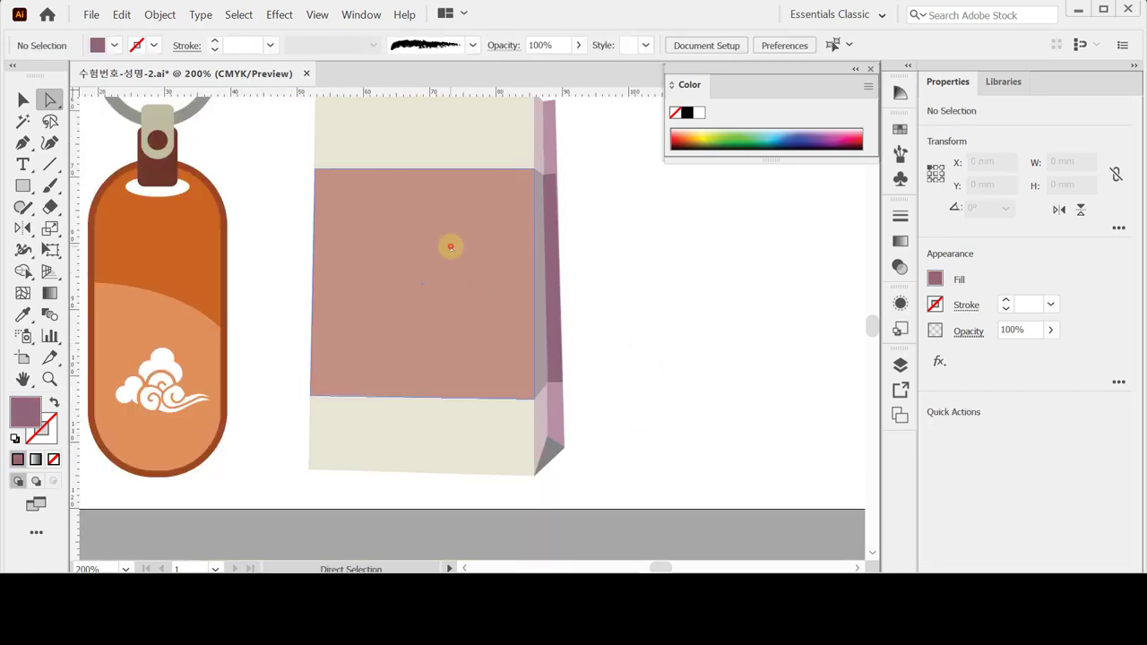
click(450, 245)
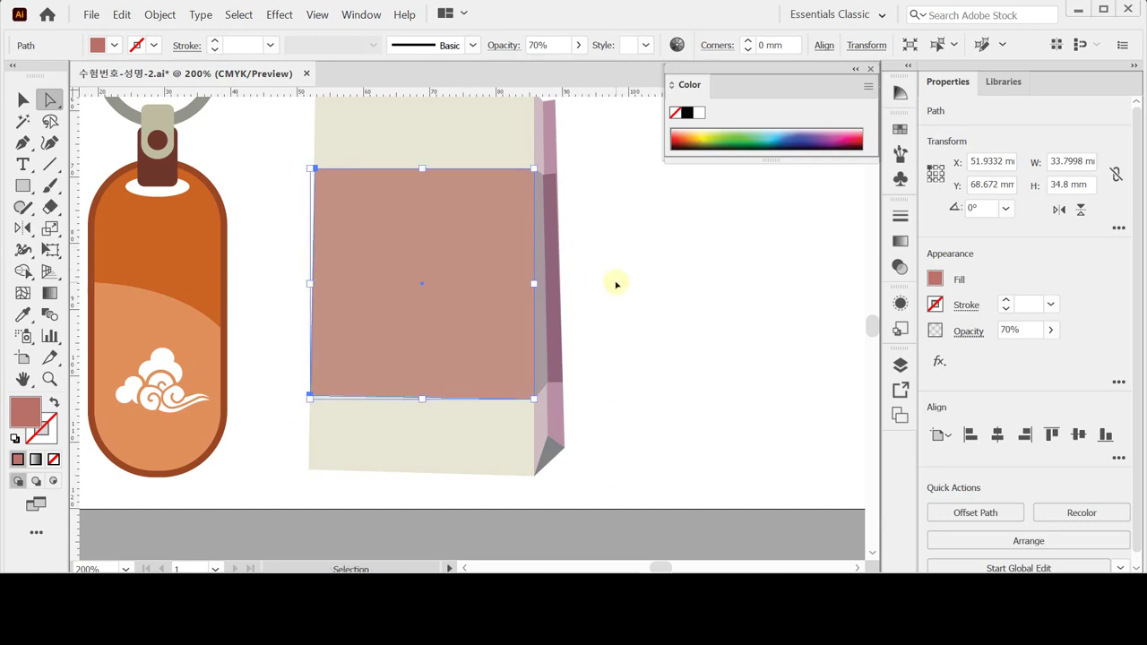
key(ctrl)
ctrl+click(714, 280)
ctrl+click(455, 266)
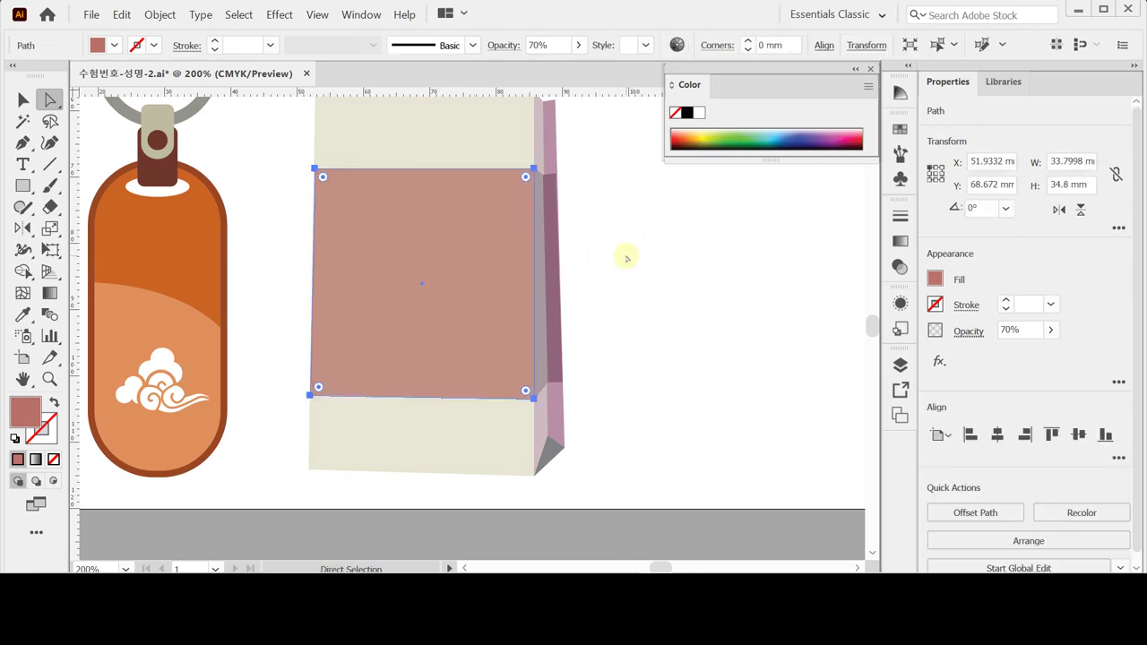
key(0)
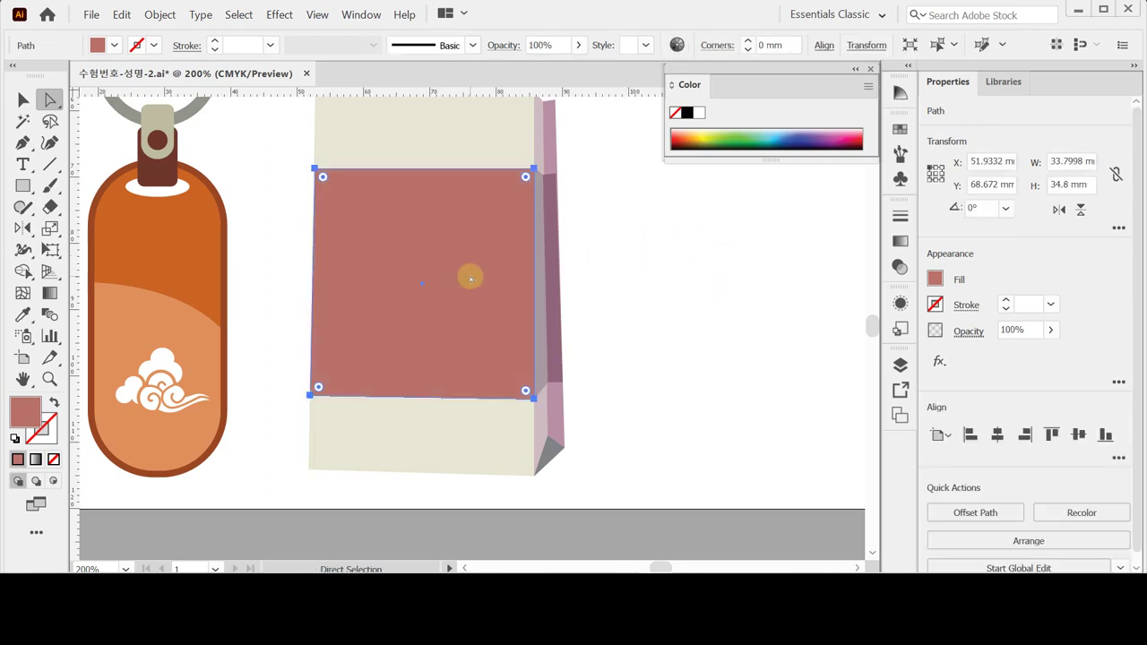
Step: Duplicate the red front band in place and fill the copy on top with the mint cloud pattern swatch
drag(384, 267, 349, 337)
key(ctrl+z)
click(902, 128)
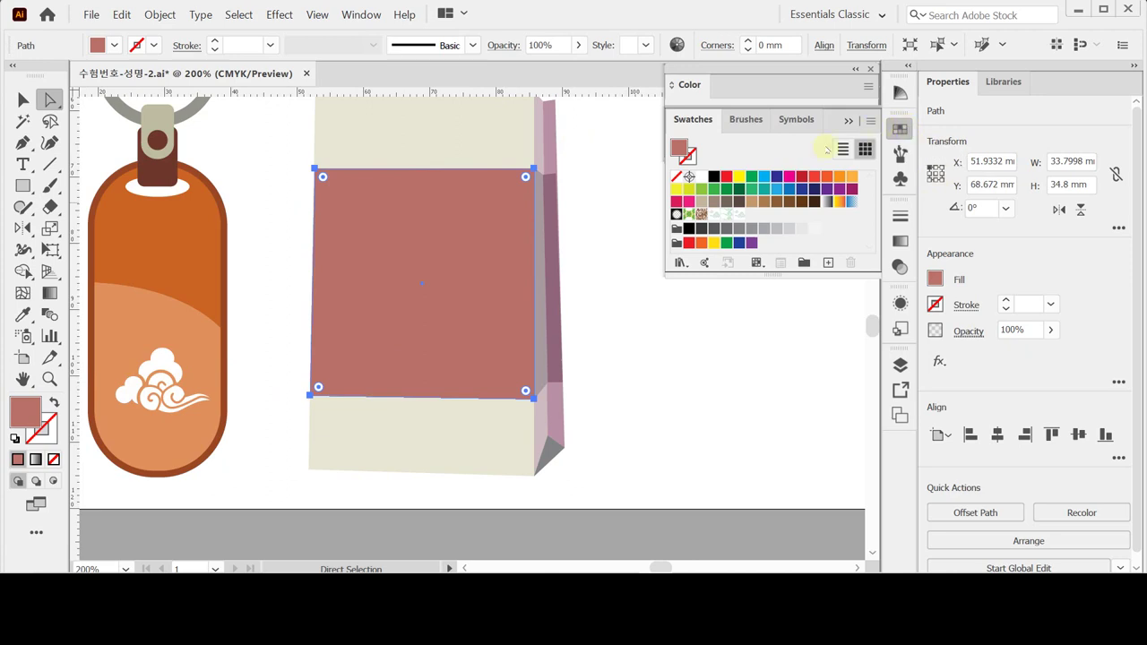
click(738, 202)
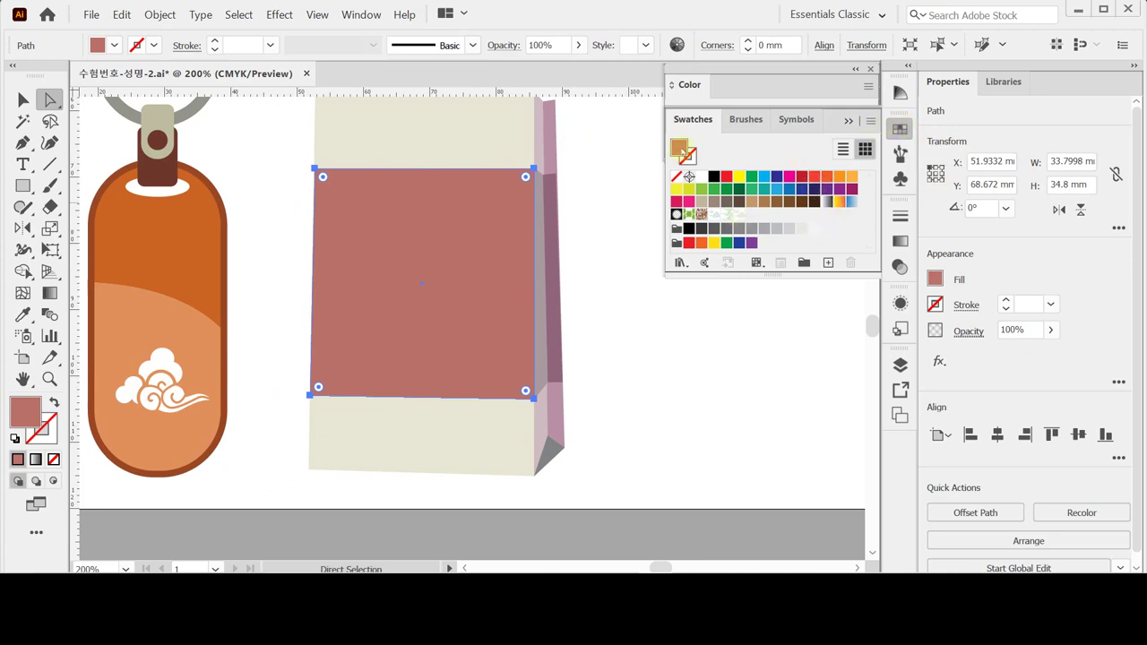
click(738, 214)
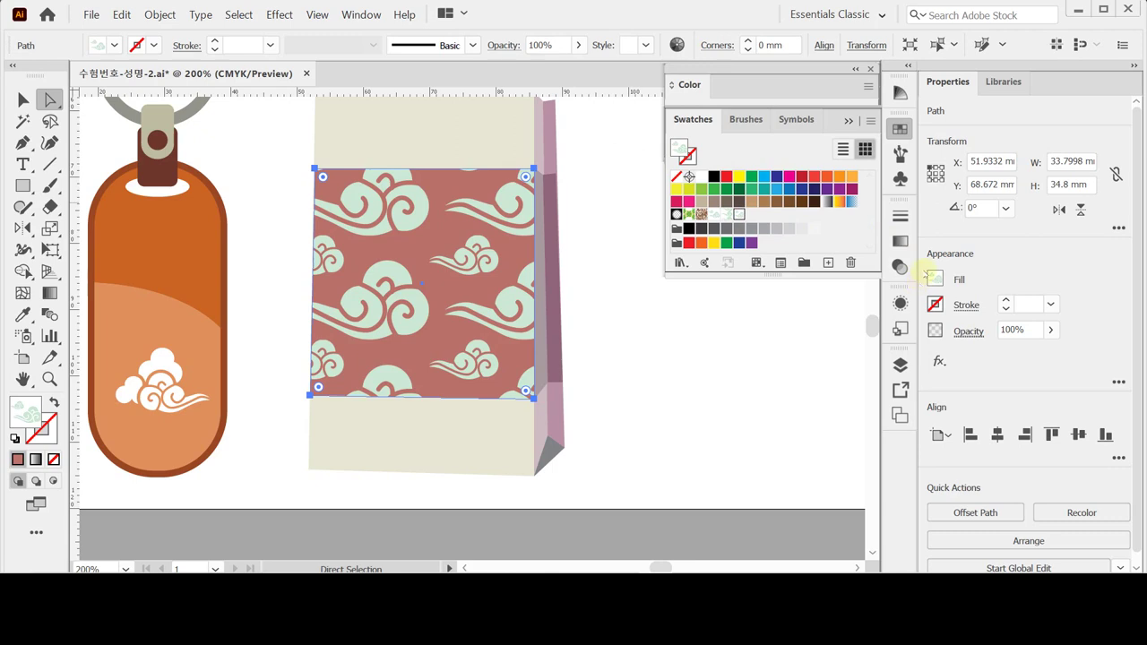
click(899, 128)
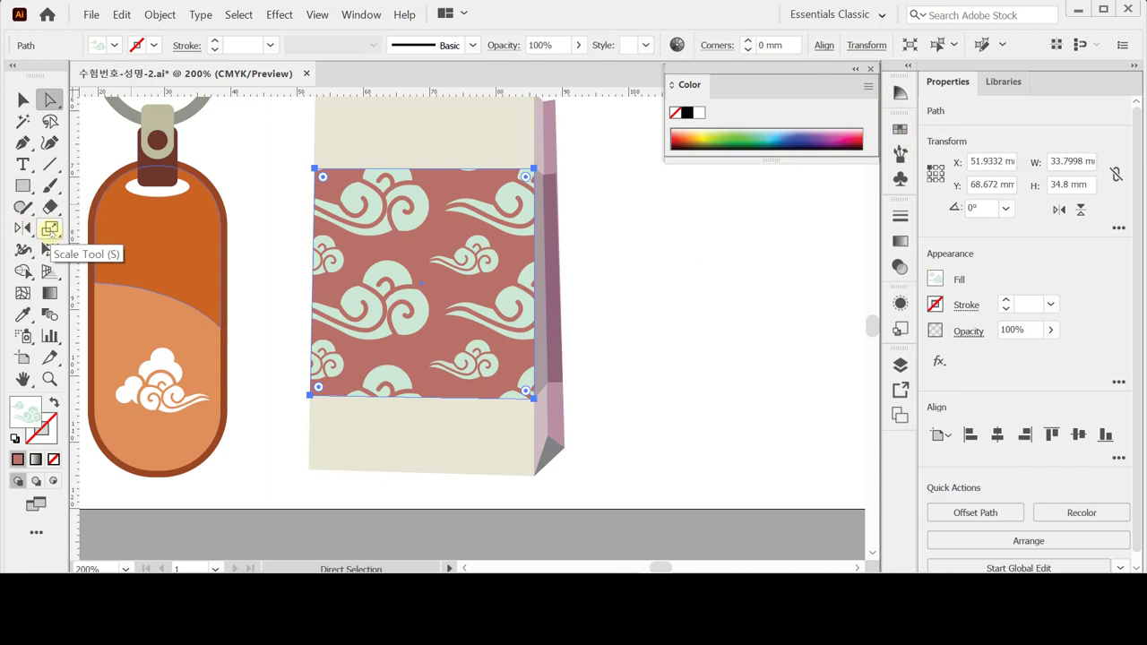
Step: Scale only the cloud pattern inside the front band's top copy uniformly to 45%, leaving the object itself untransformed
double_click(50, 229)
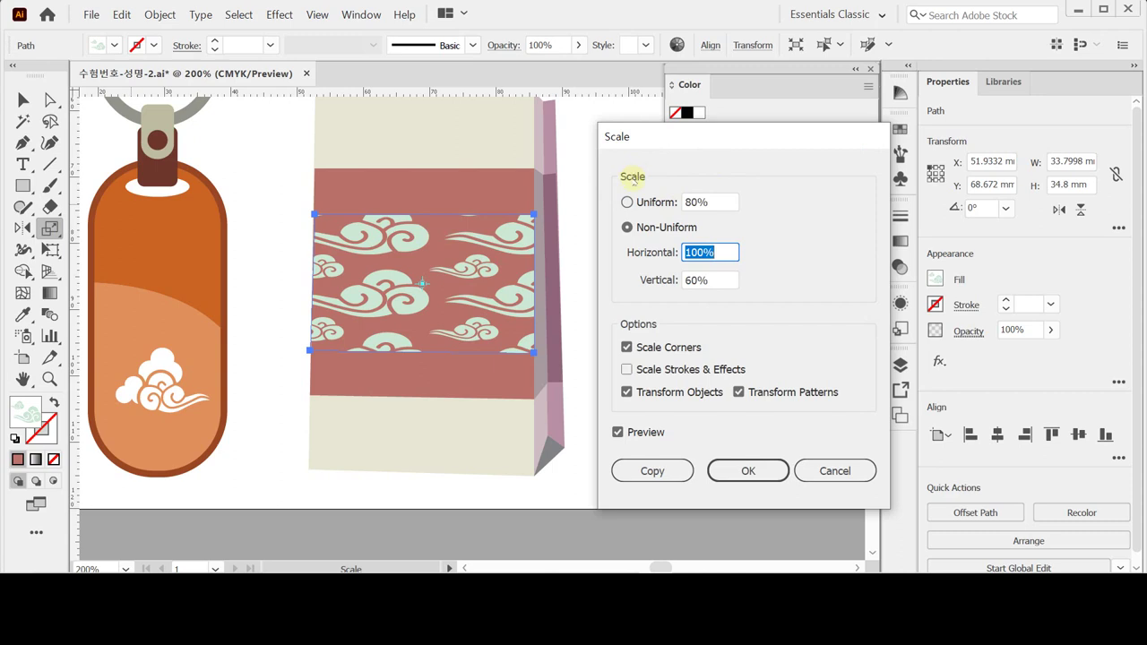
click(652, 201)
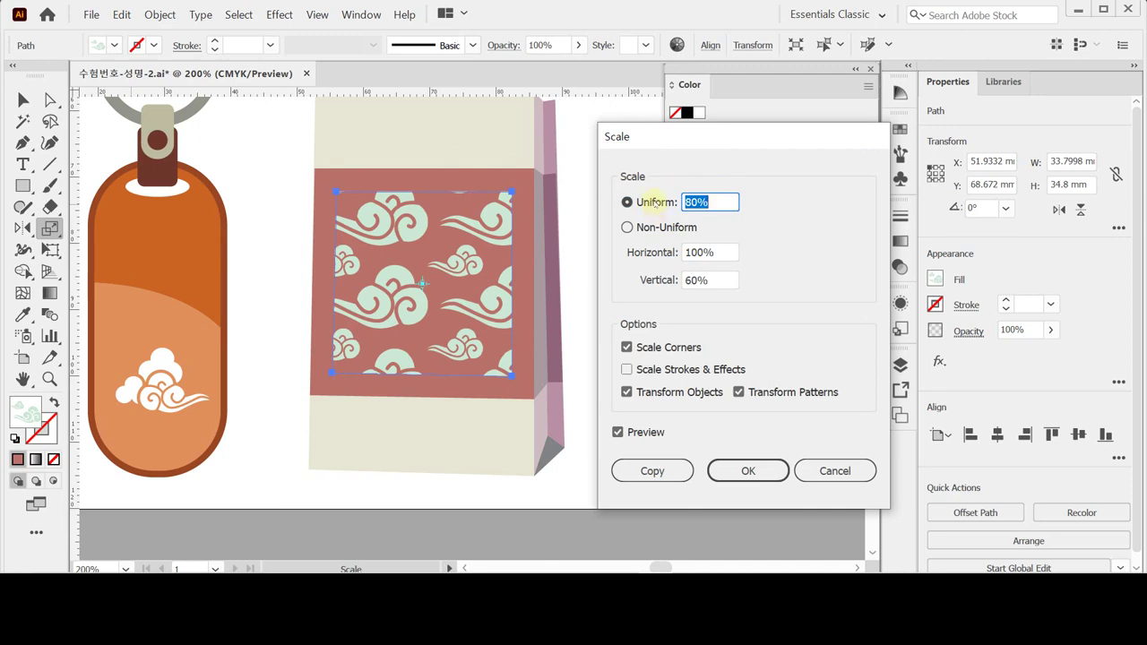
text(45)
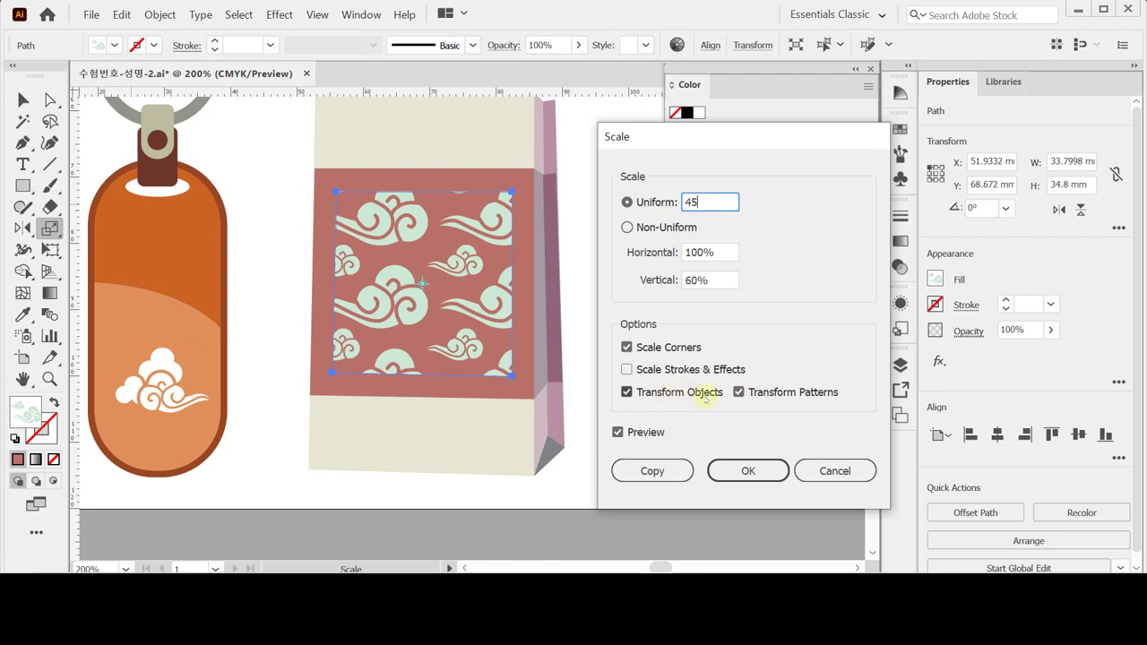
click(626, 392)
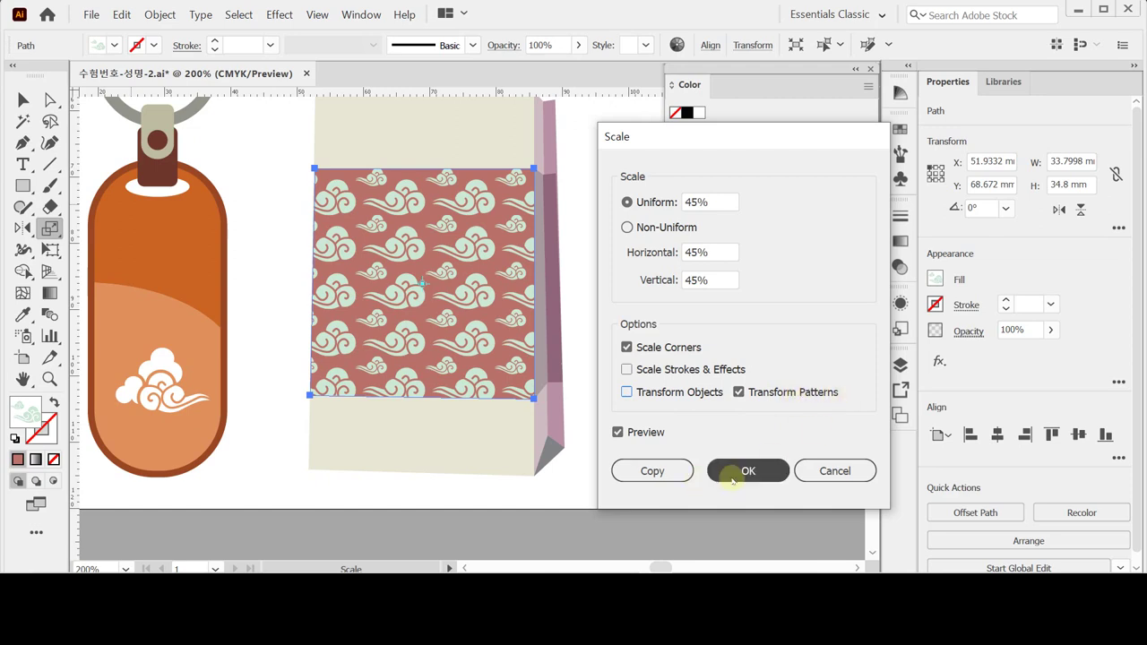
click(655, 436)
click(655, 436)
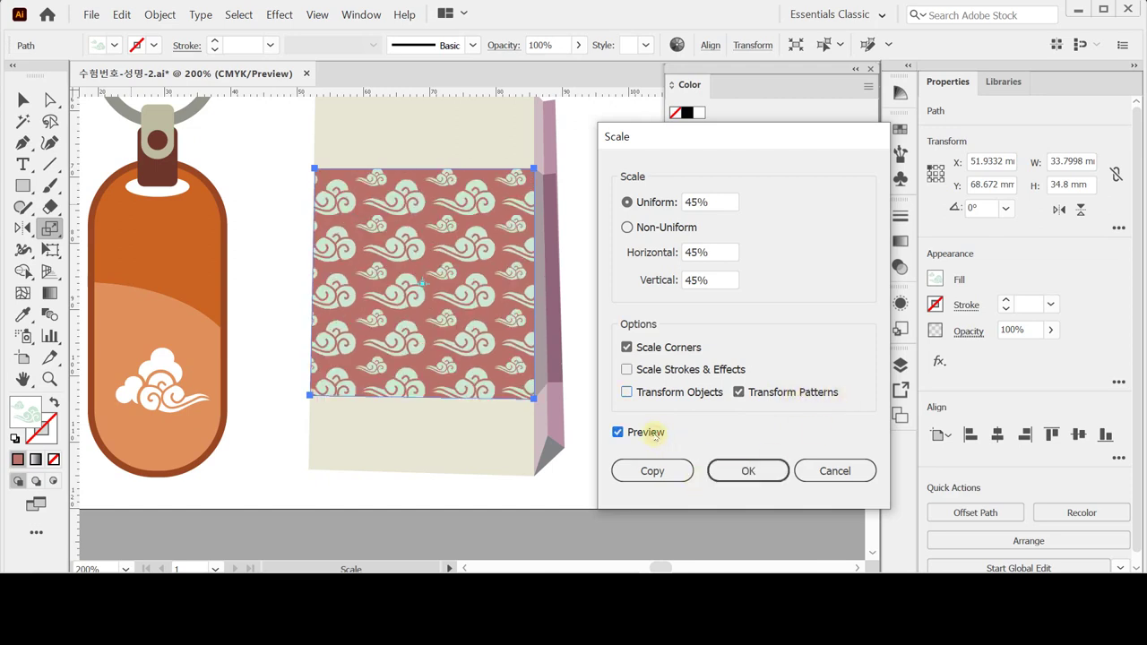
click(748, 471)
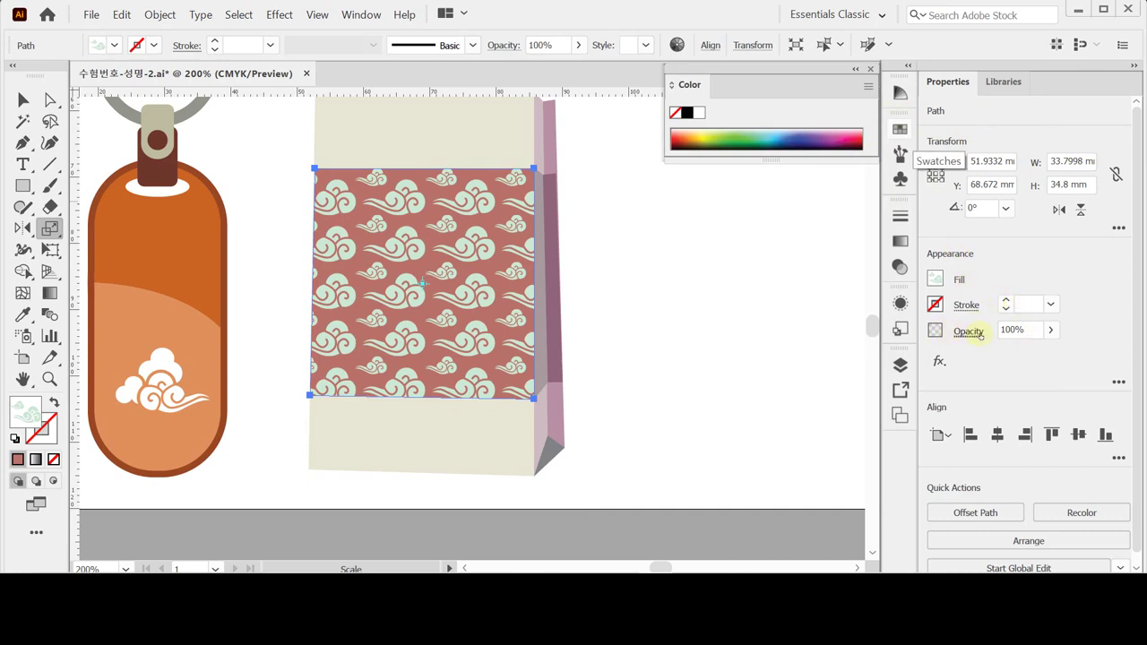
Step: Set the opacity of the cloud-pattern band to 70% and save the document
key(ctrl)
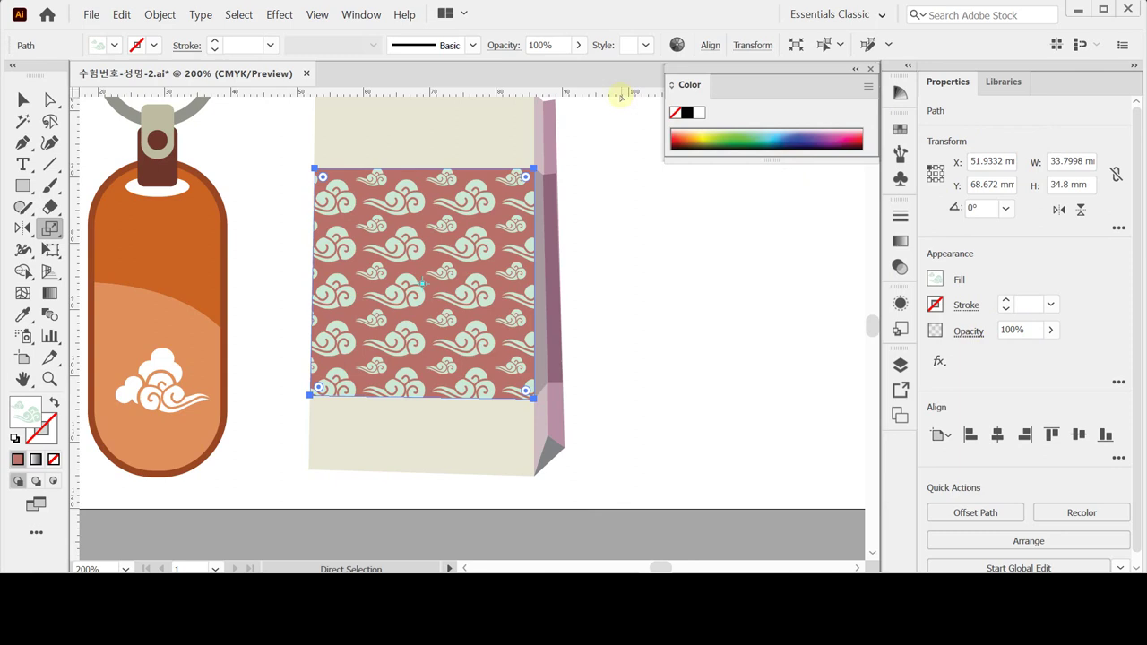
click(501, 45)
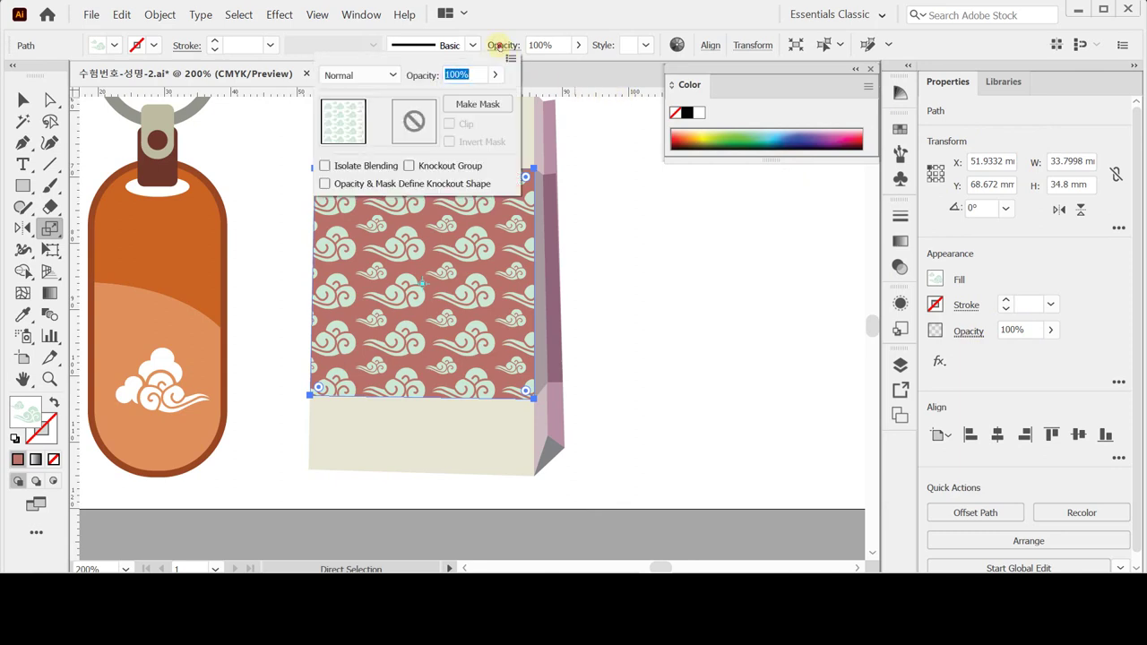
click(503, 47)
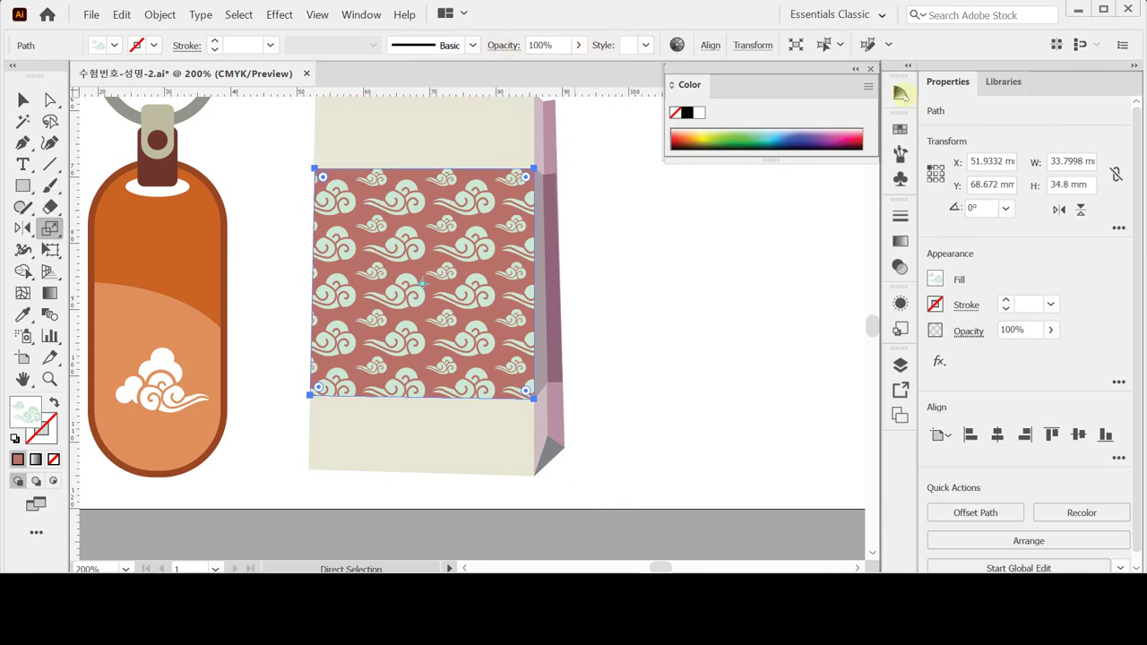
click(961, 333)
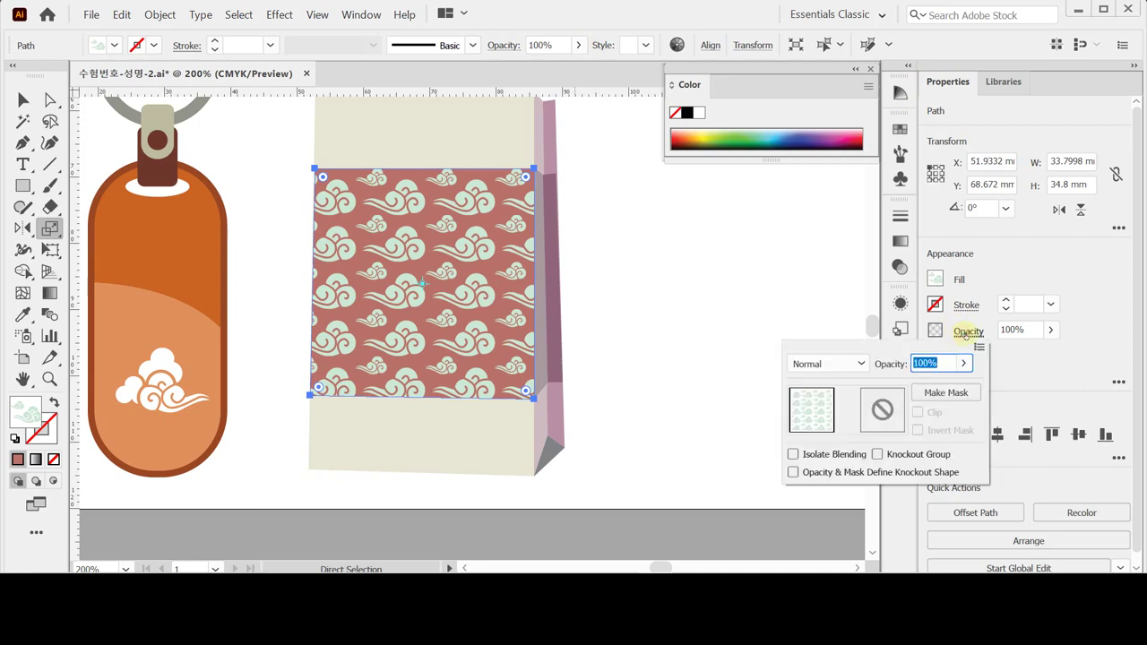
text(70)
key(Return)
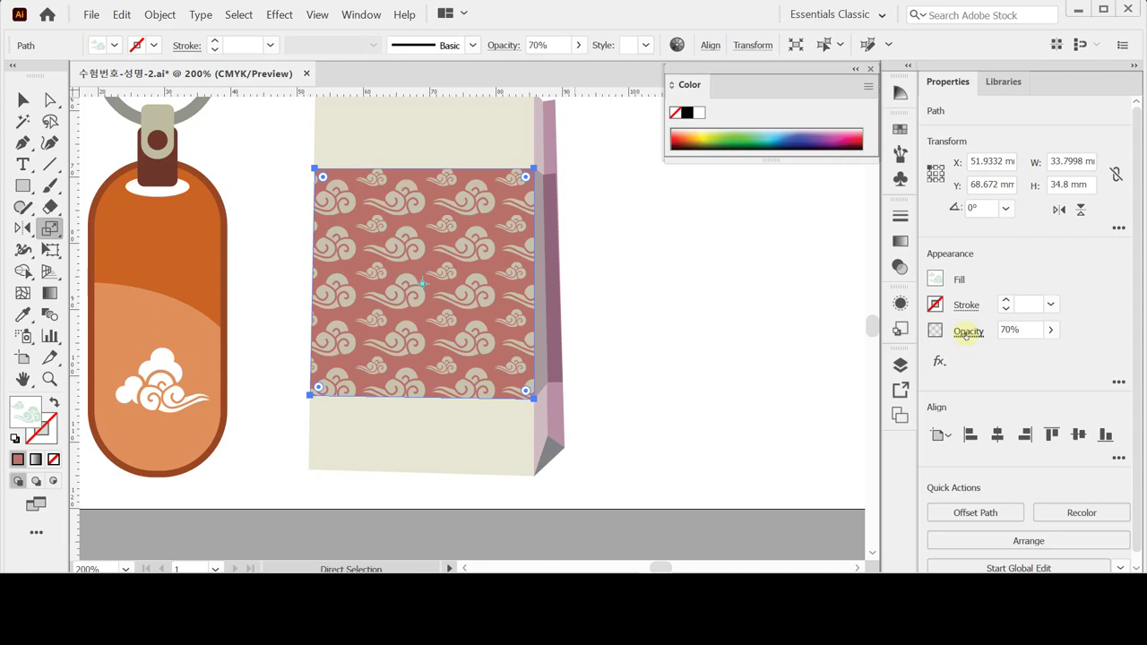
scroll(624, 319, up, 5)
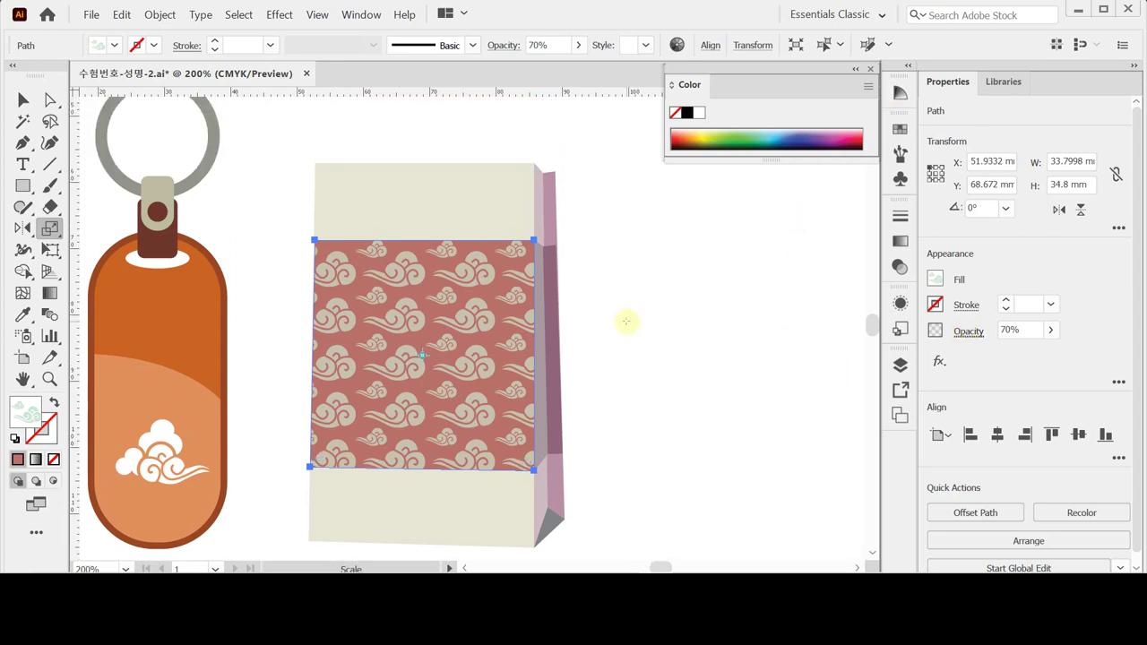
key(a)
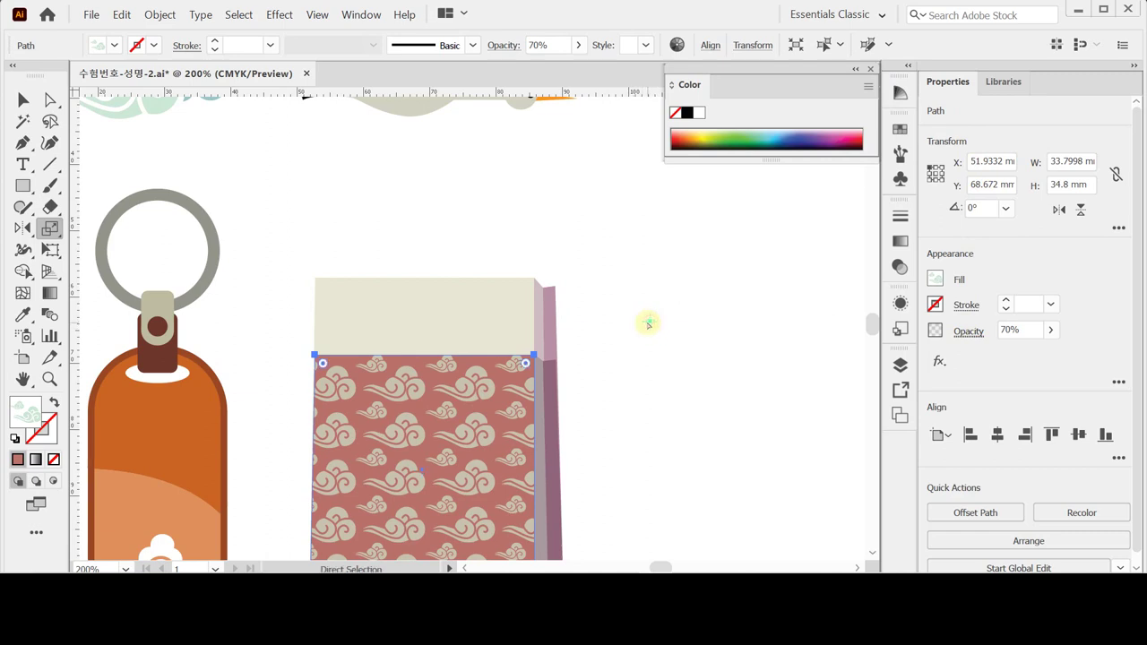
key(ctrl+s)
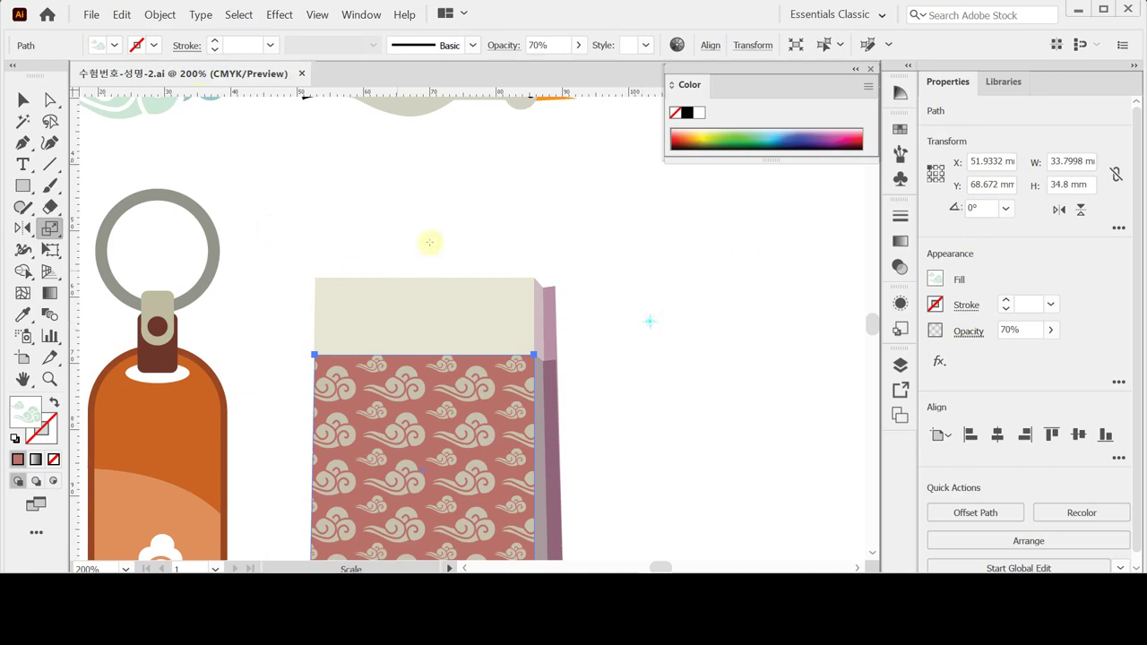
Step: Show the guides and draw a rectangle about 2.4 x 11.3 mm over the front handle's left strap guide
key(ctrl+semicolon)
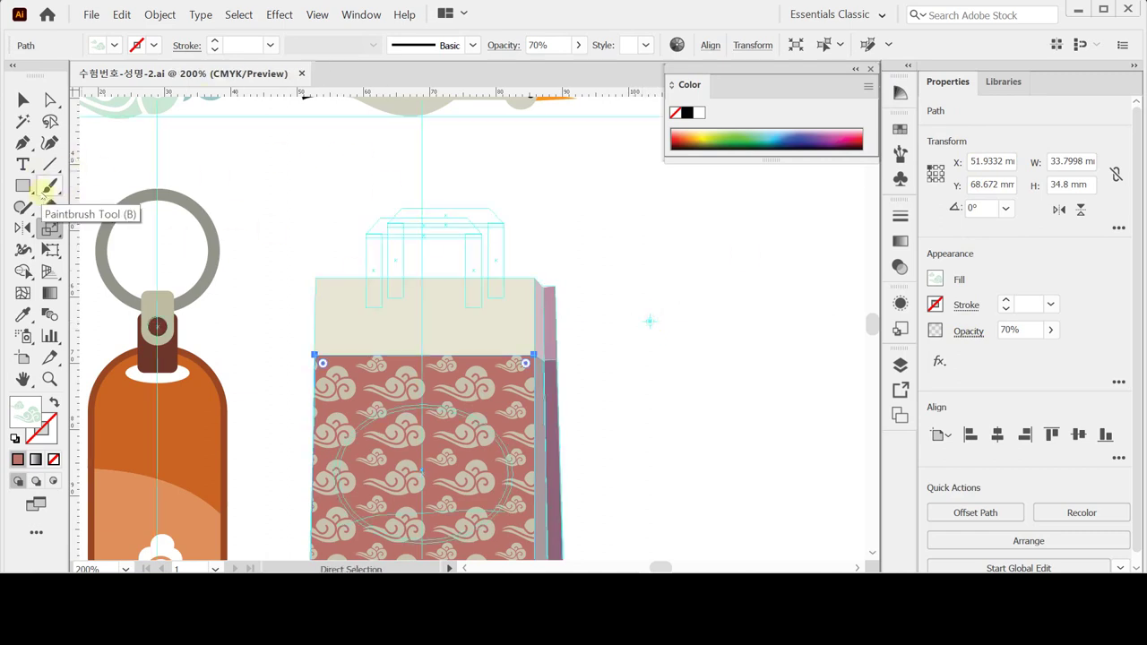
click(22, 186)
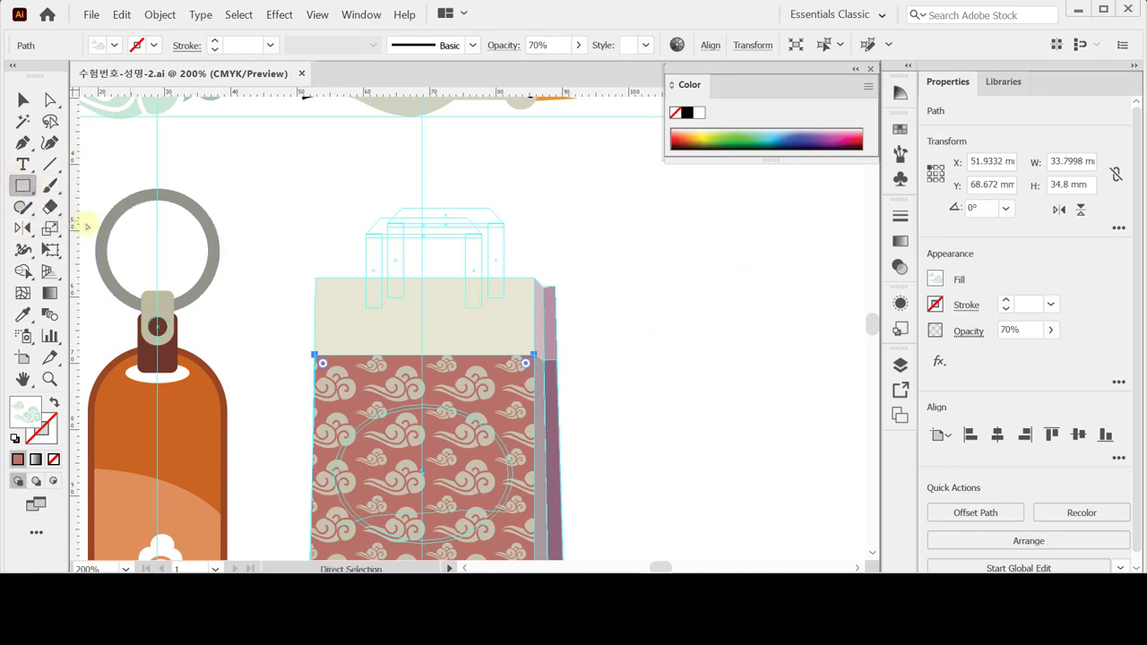
ctrl+click(331, 197)
ctrl+click(559, 359)
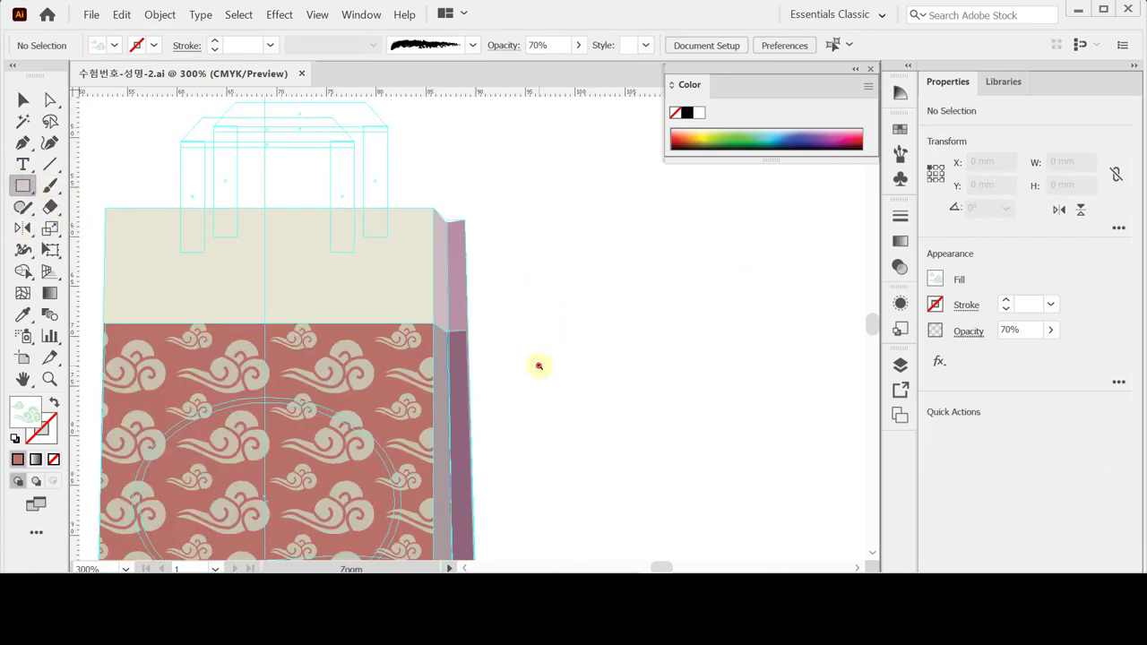
ctrl+click(537, 367)
drag(320, 263, 442, 316)
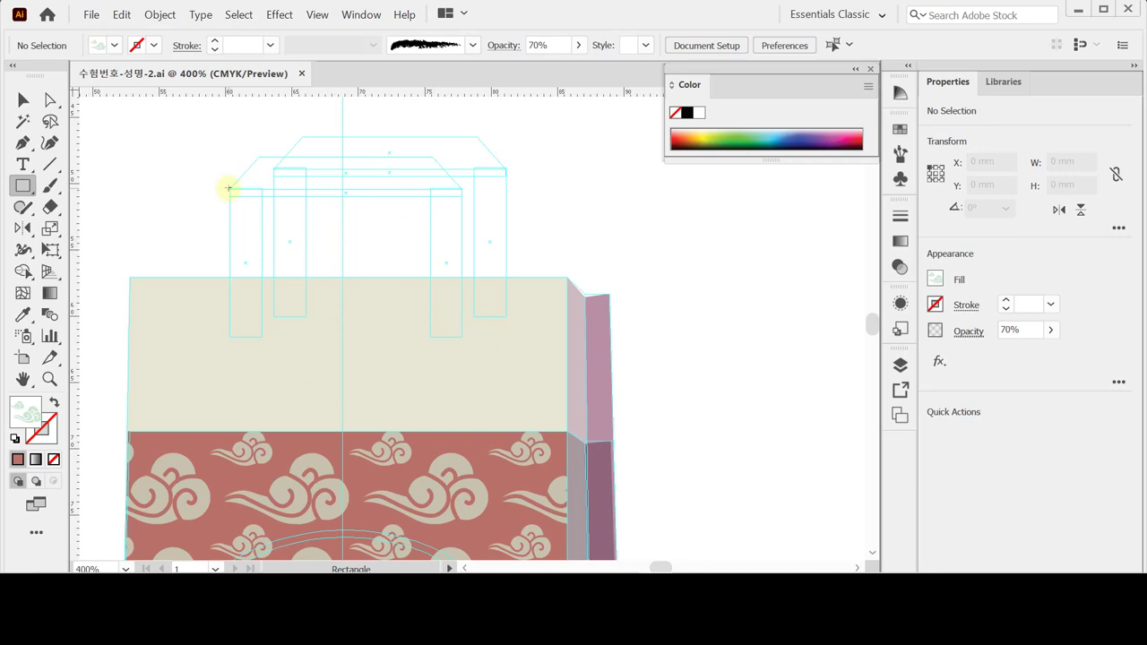
drag(229, 189, 260, 337)
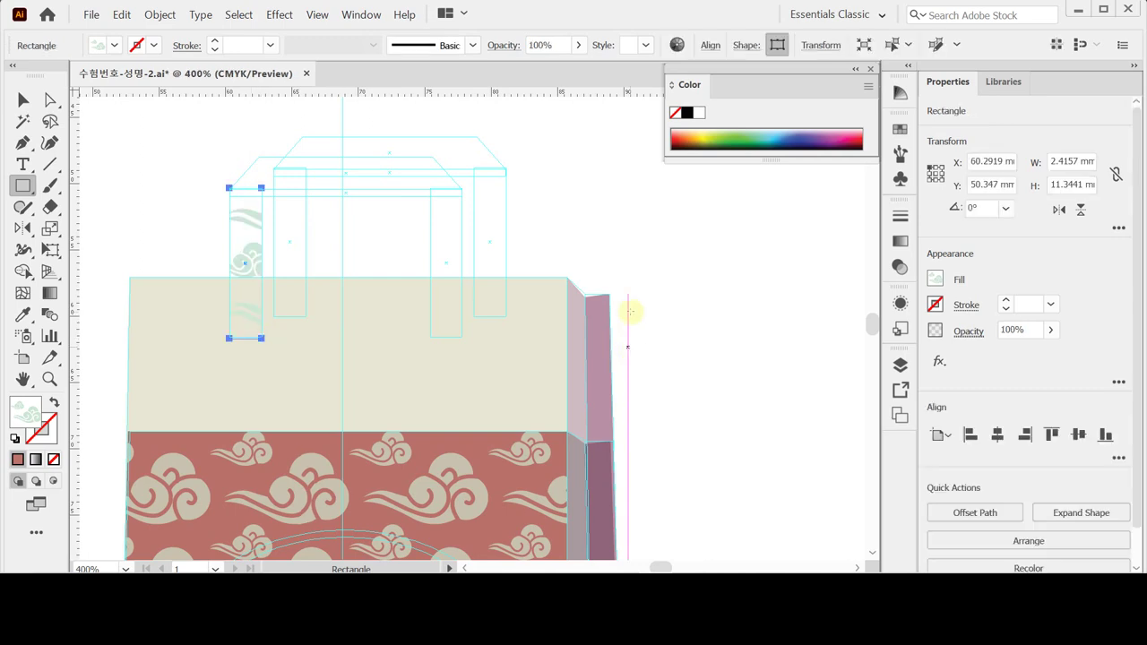
Step: Reset the strap rectangle's appearance, remove its stroke and fill it with a sampled tan colour
key(d)
click(47, 434)
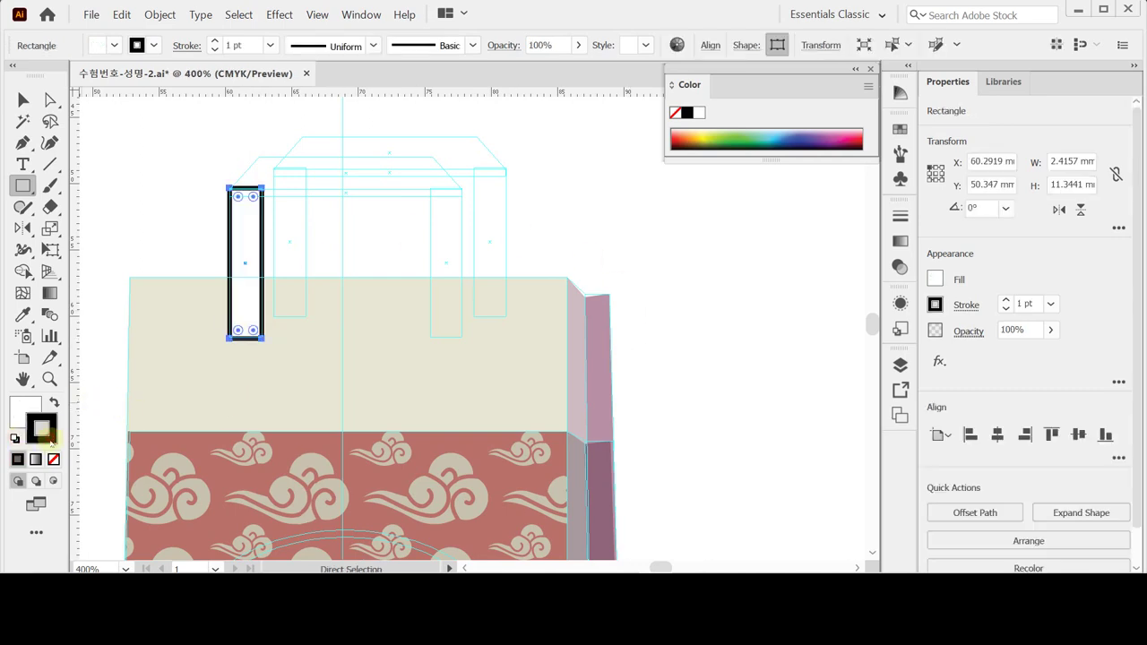
click(52, 458)
click(26, 410)
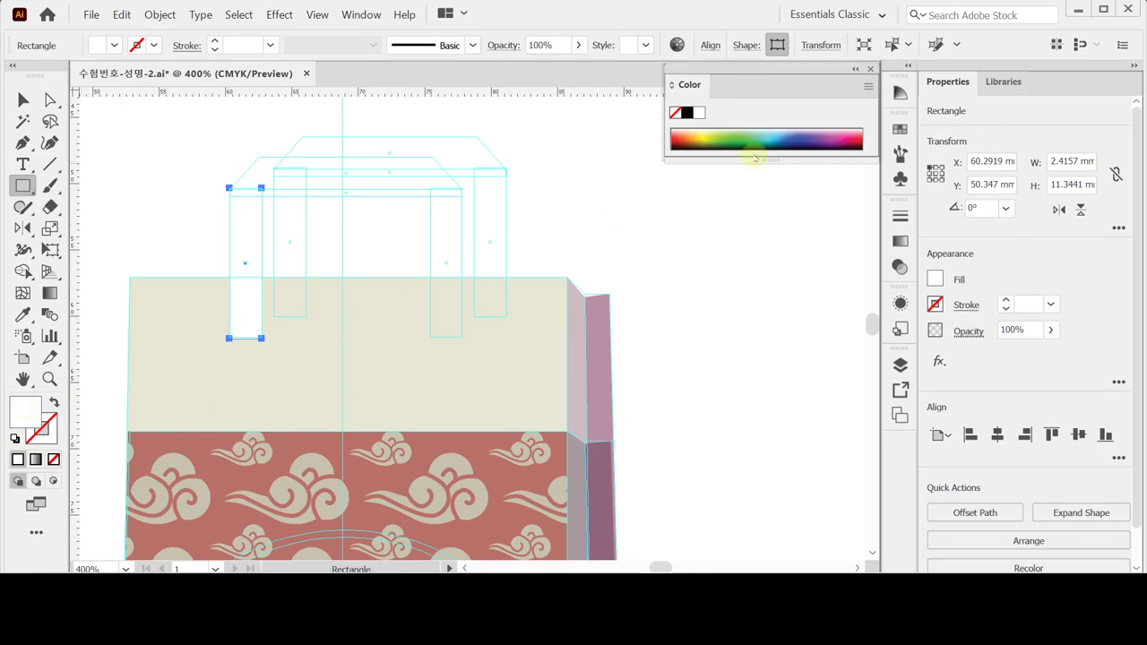
key(i)
click(547, 96)
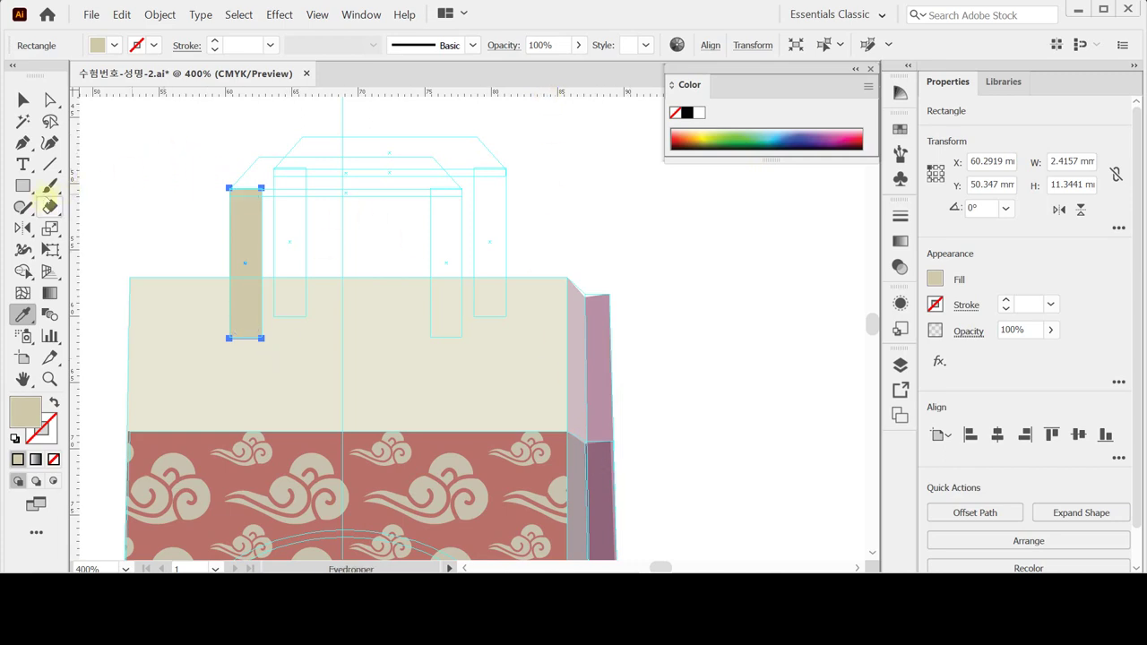
Step: Duplicate the tan strap horizontally onto the front handle's right strap guide
key(m)
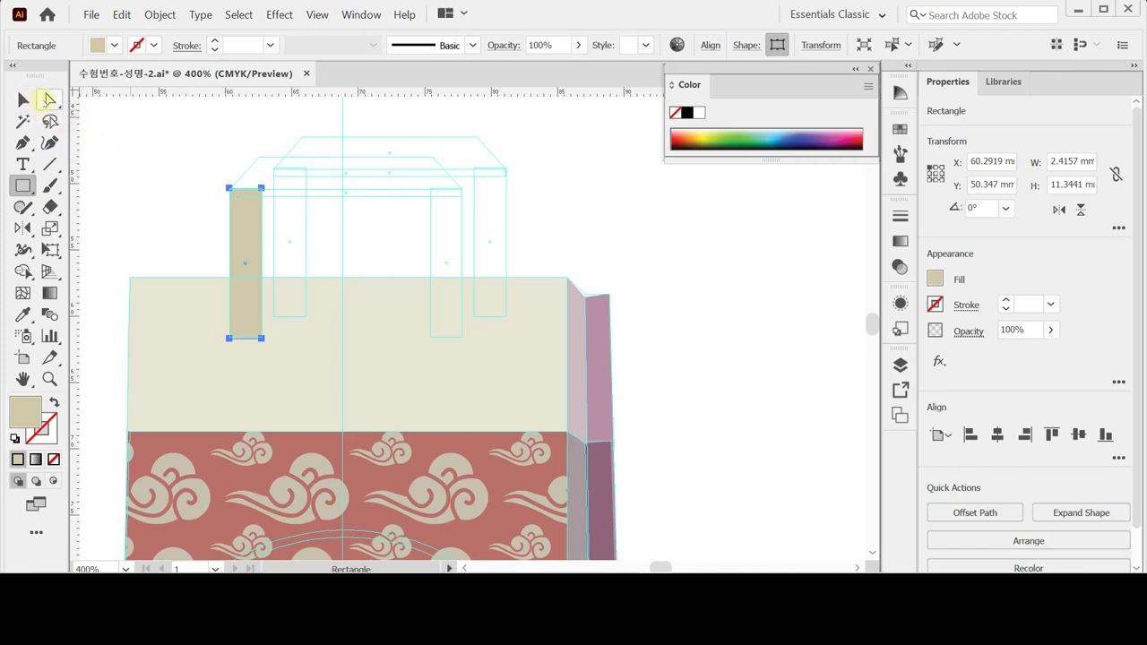
click(47, 101)
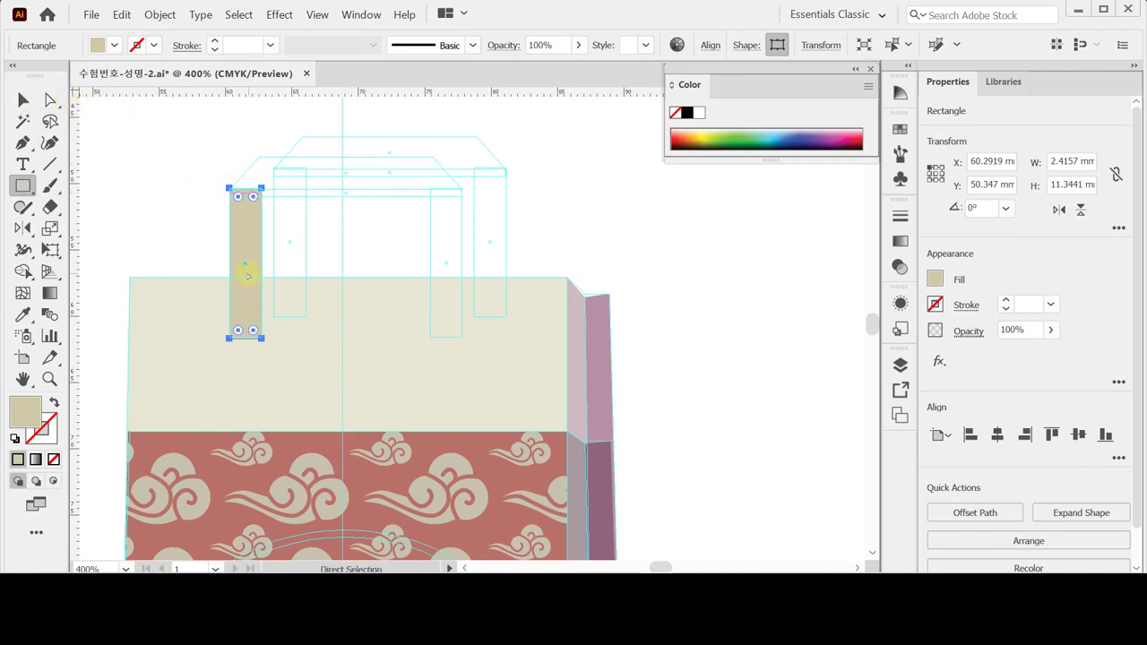
key(alt)
drag(249, 239, 447, 240)
key(shift)
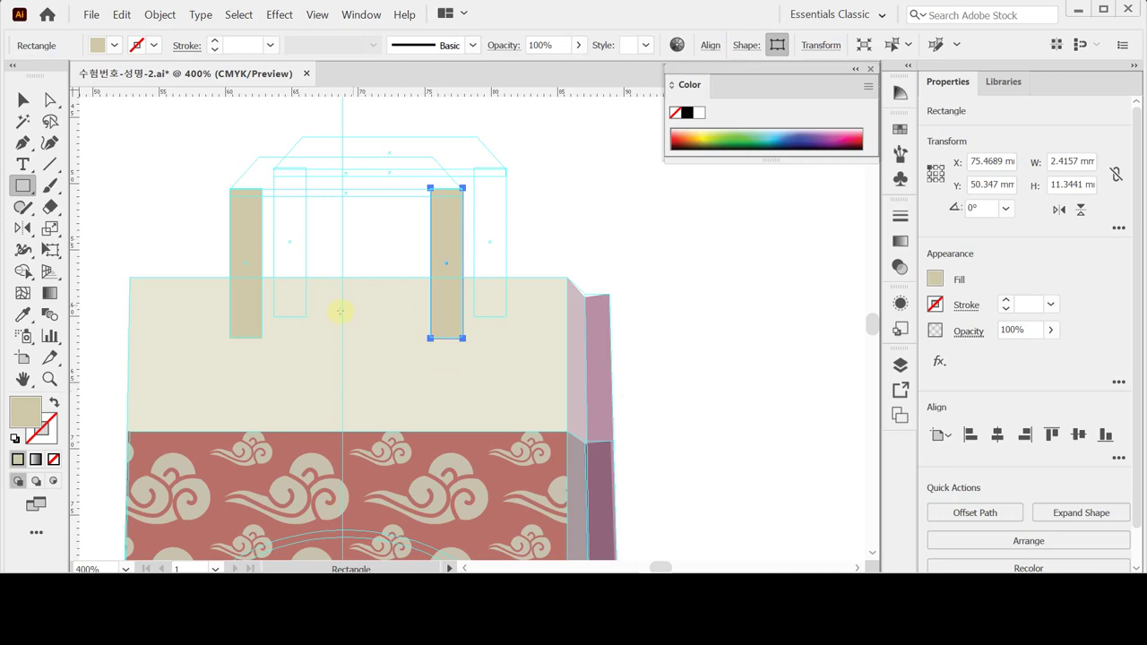
Step: Create a copy of the right strap rotated by 90°, with pattern transformation turned off
key(a)
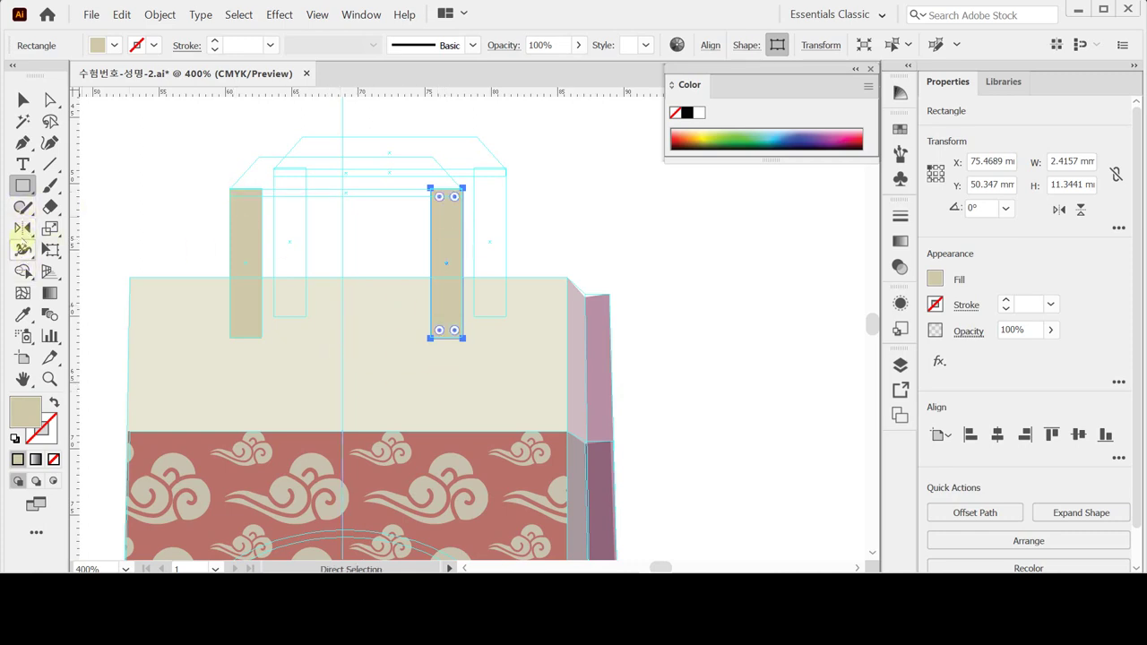
drag(20, 229, 90, 229)
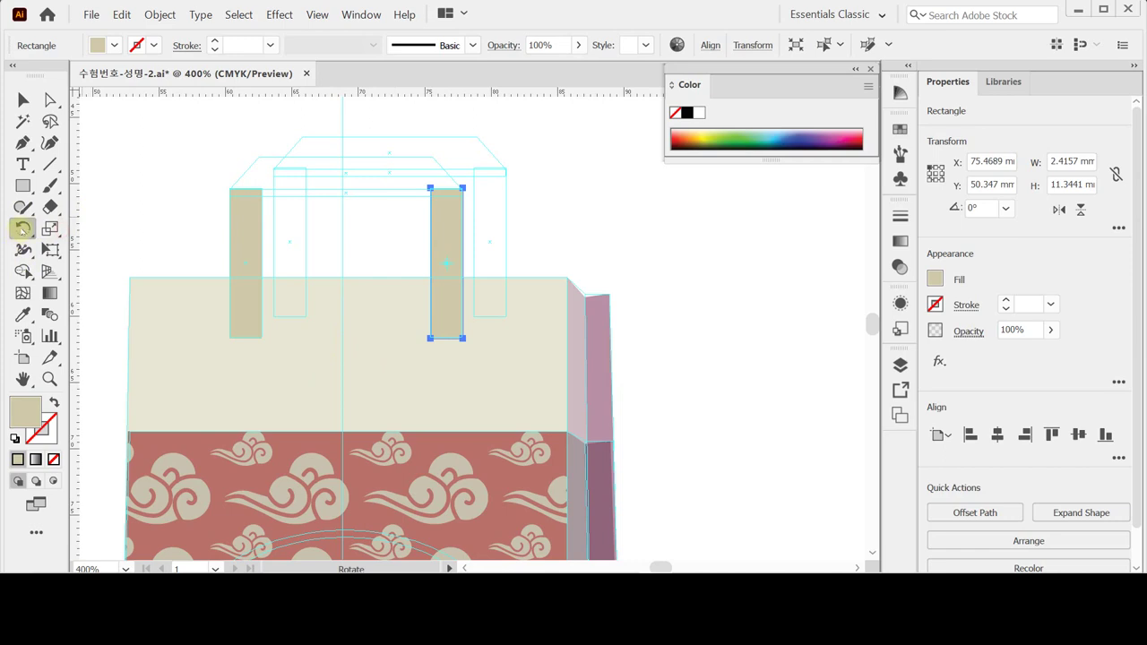
double_click(22, 230)
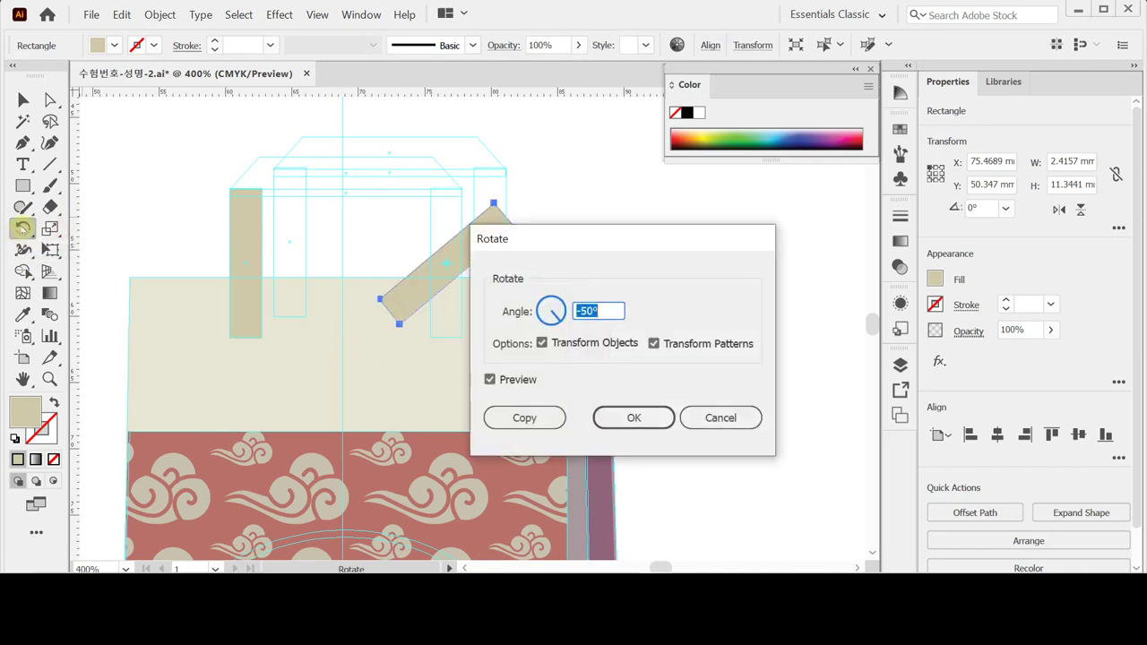
text(90)
key(Tab)
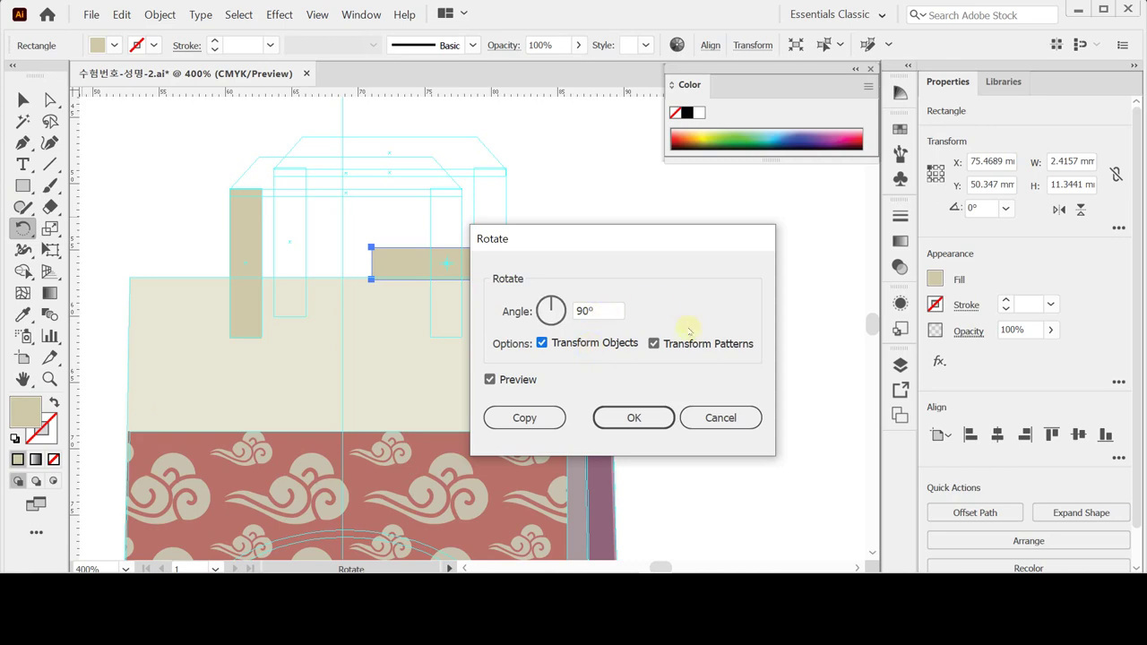
click(654, 344)
click(612, 421)
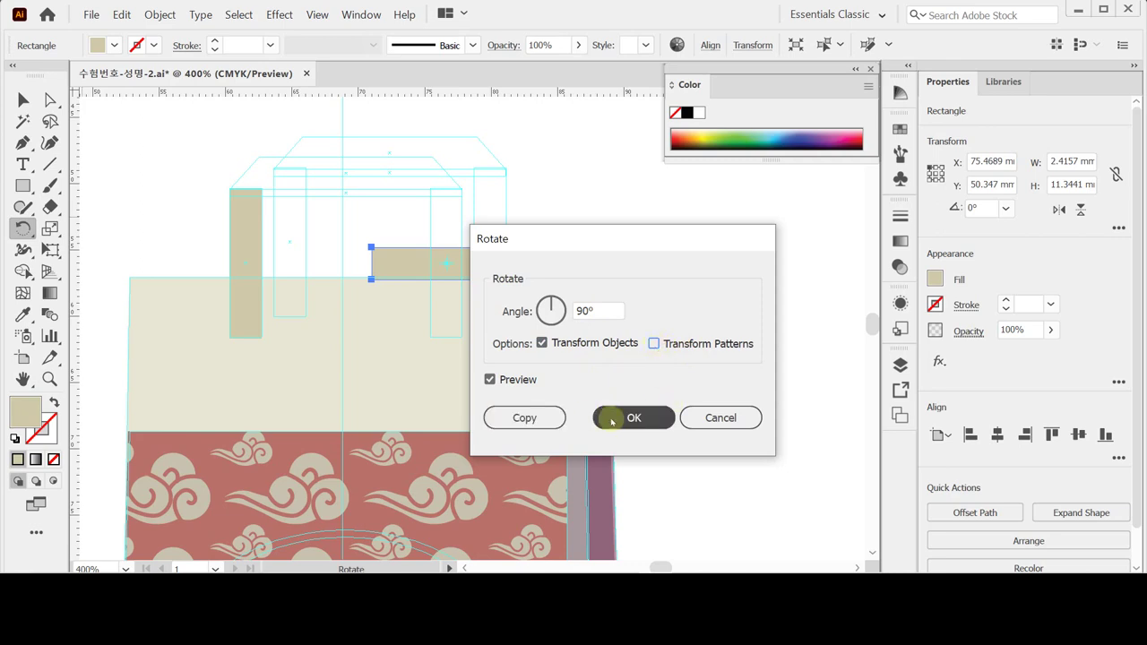
click(523, 415)
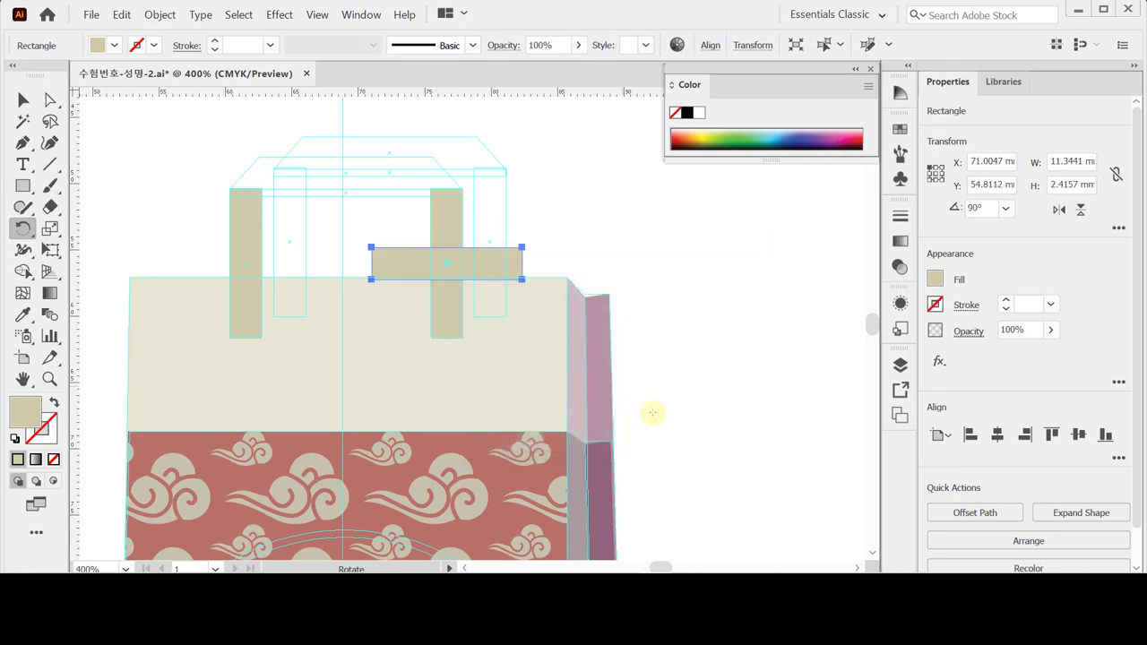
Step: Move the horizontal strap copy to the upper end of the left strap and align their left edges
key(ctrl)
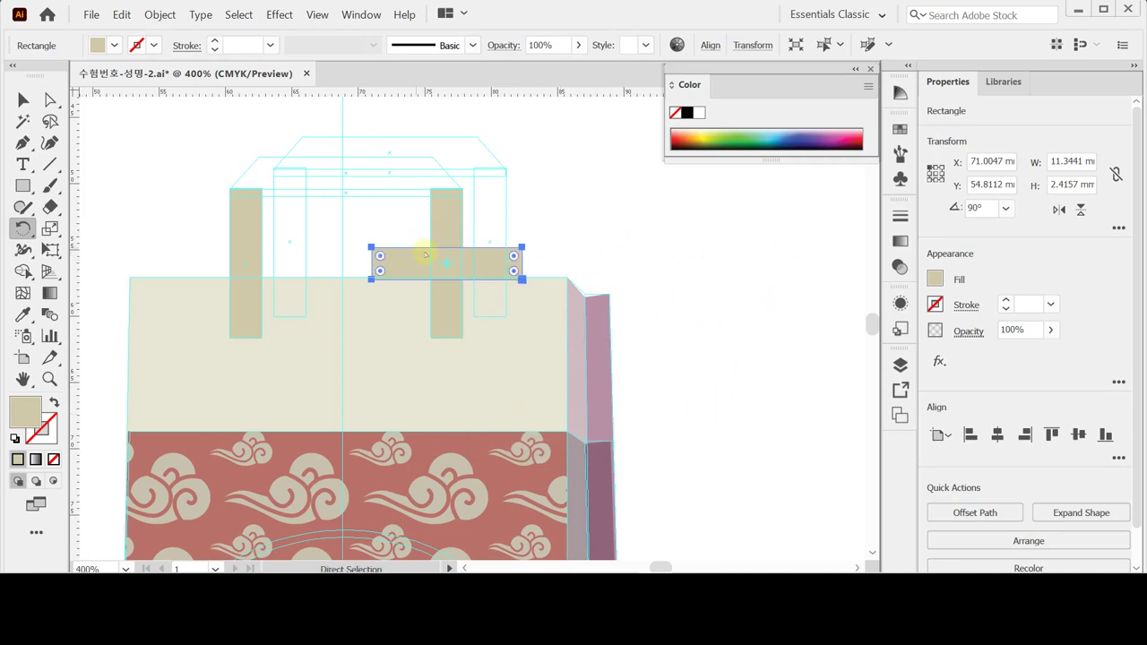
drag(421, 268, 280, 186)
key(v)
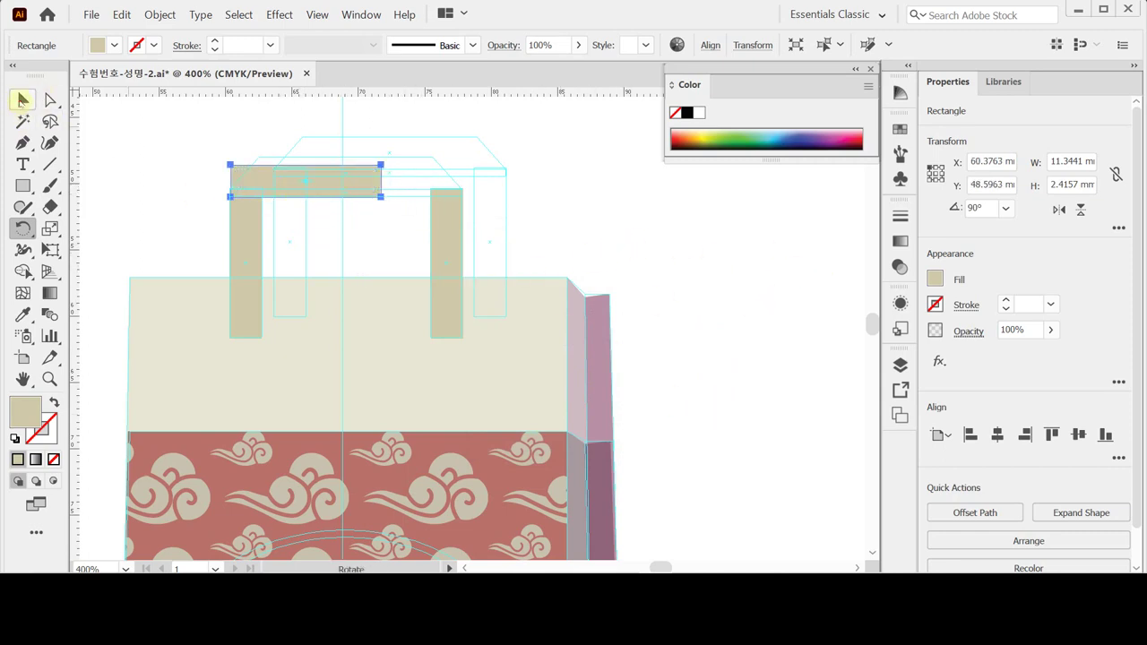
drag(202, 146, 254, 240)
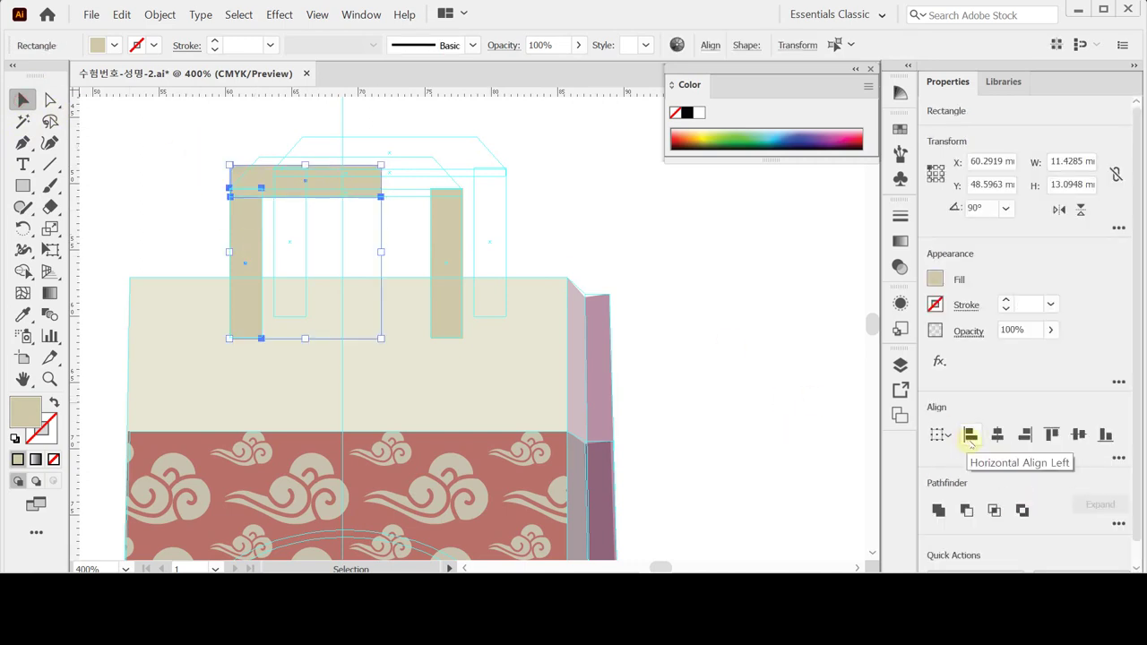
click(970, 435)
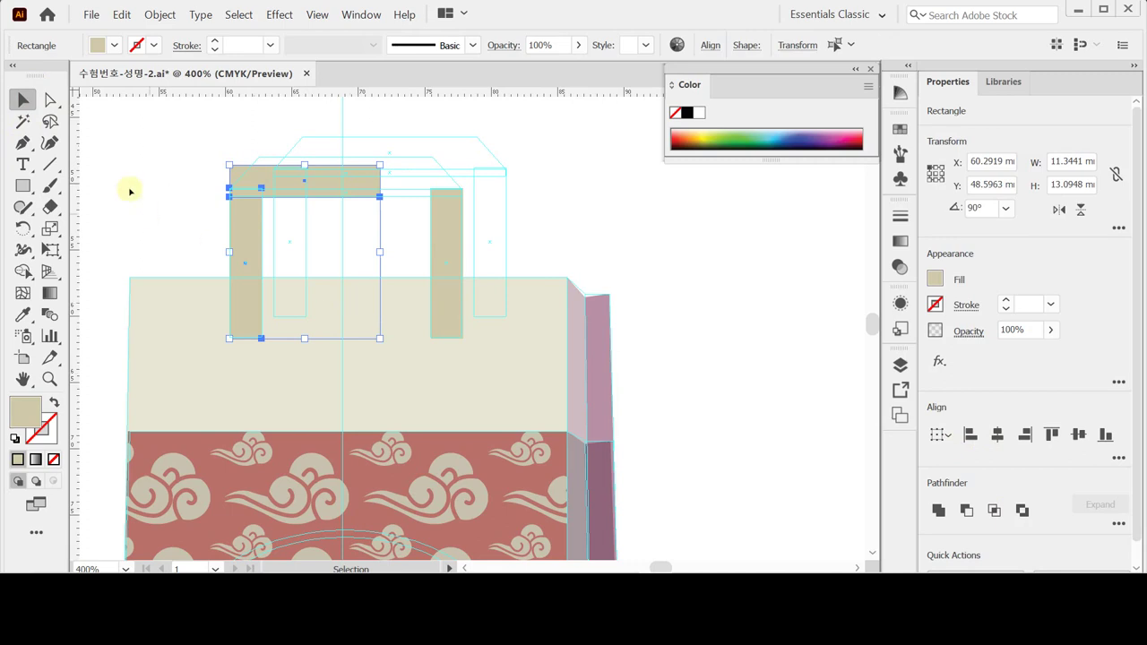
Step: Nudge the horizontal strap up 0.5 mm above the left strap
click(155, 158)
click(339, 179)
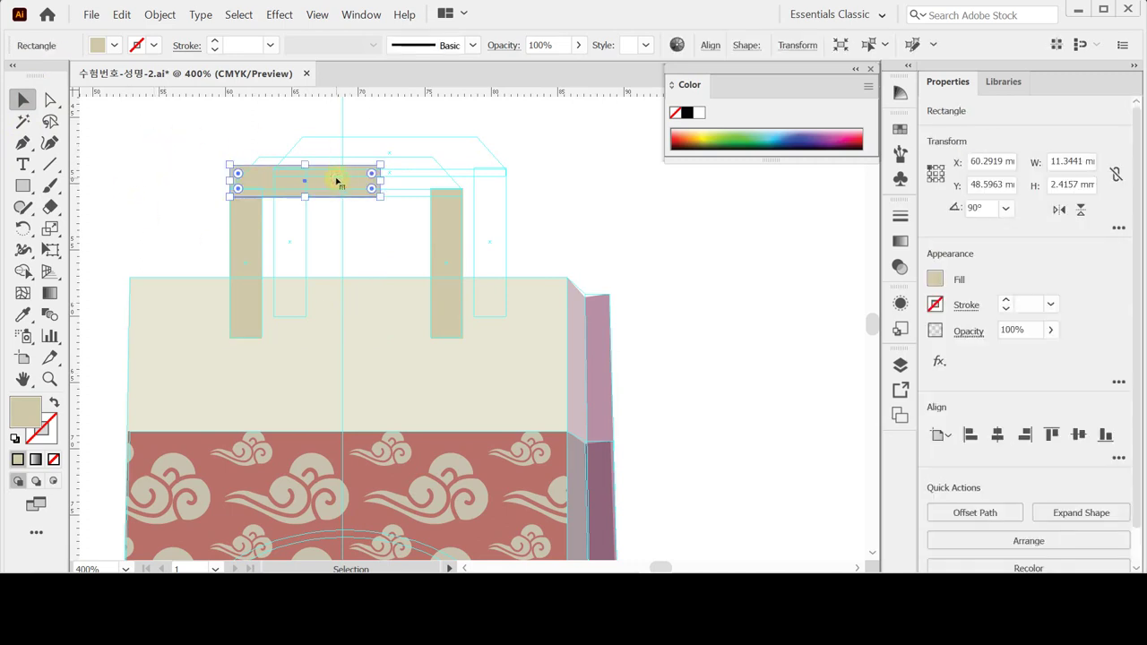
key(Up)
key(Up)
key(Up)
key(Up)
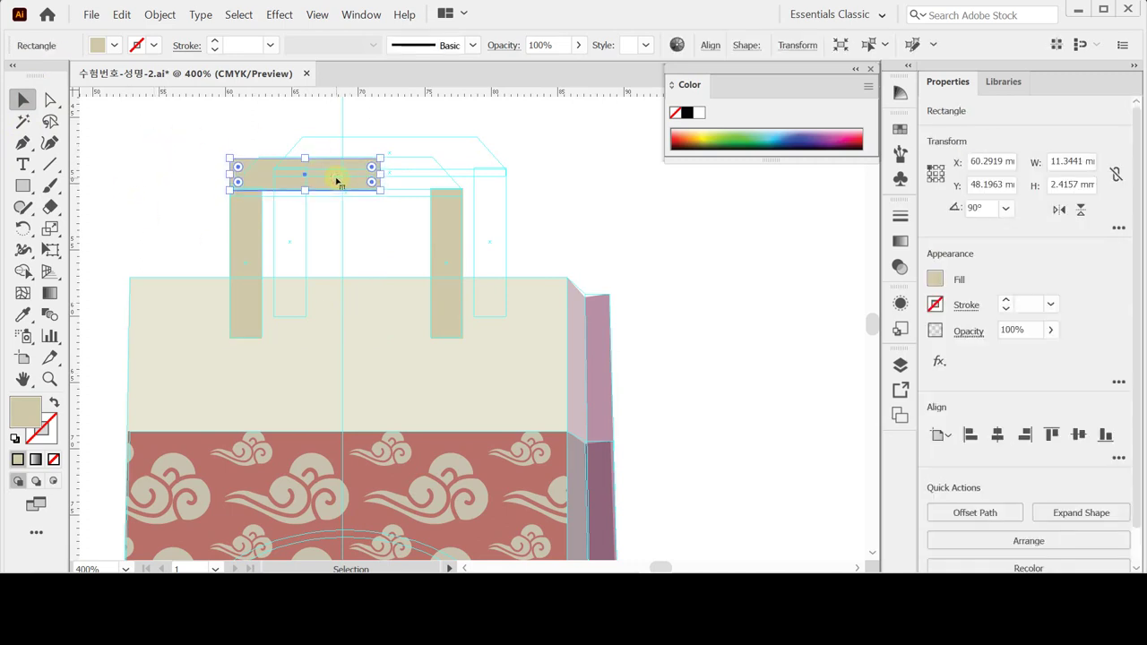
Step: Widen the horizontal strap to about 17.49 mm so it reaches the right strap's outer edge
click(170, 188)
click(388, 172)
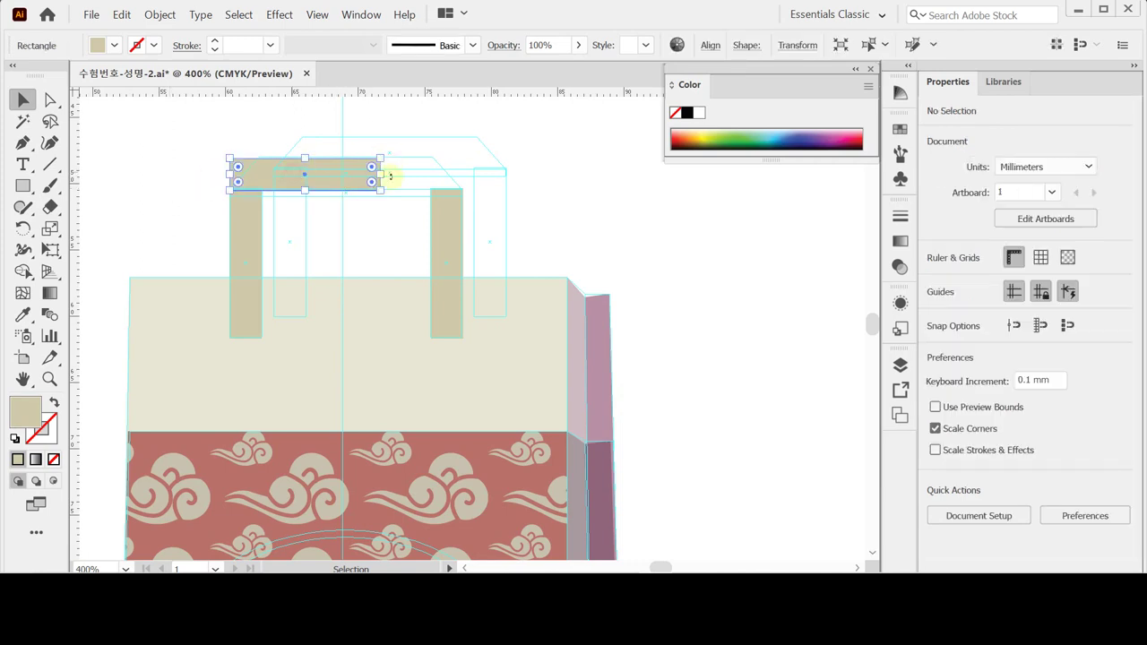
drag(383, 176, 462, 176)
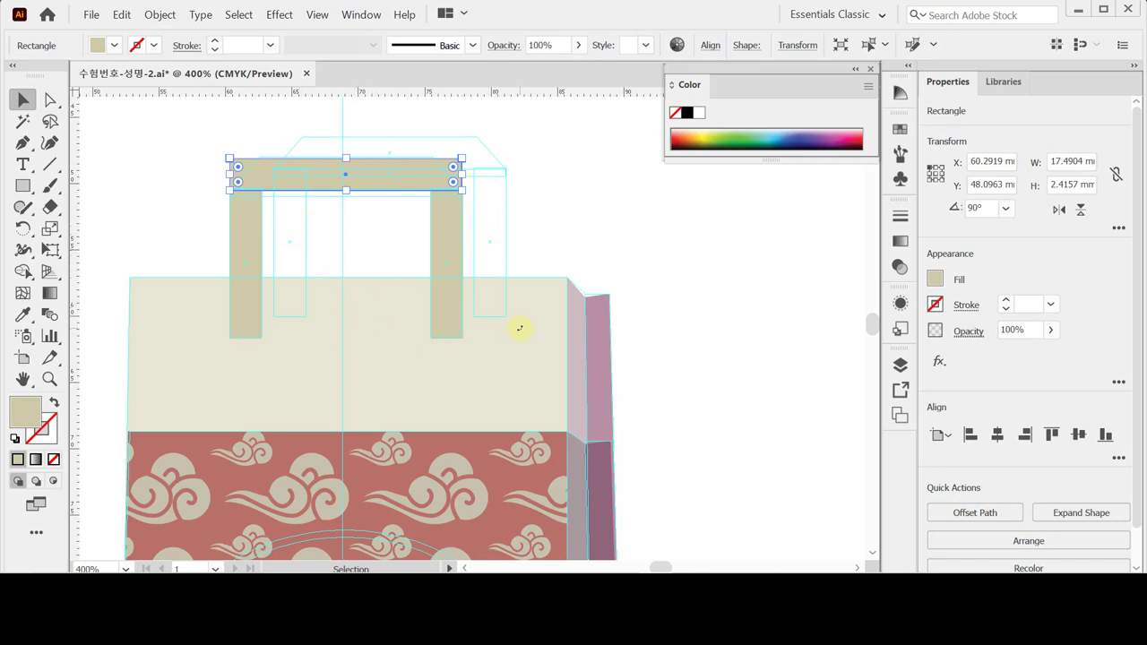
click(370, 240)
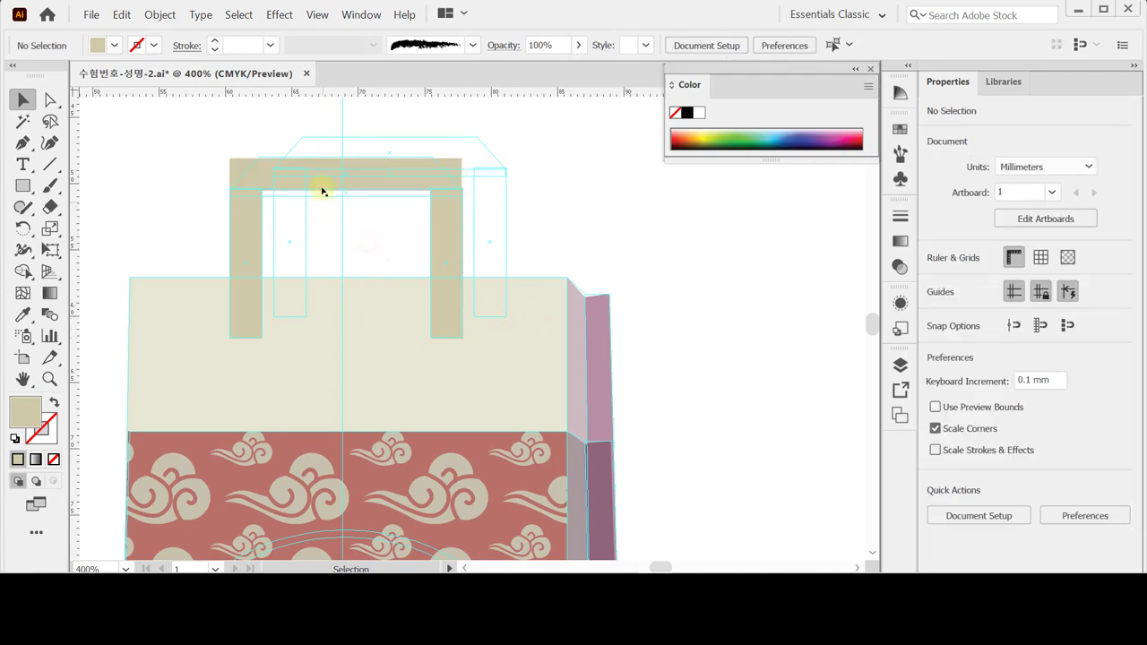
Step: Duplicate the horizontal strap and reduce the copy to a strip about 0.63 mm high along the strap's lower edge
click(376, 175)
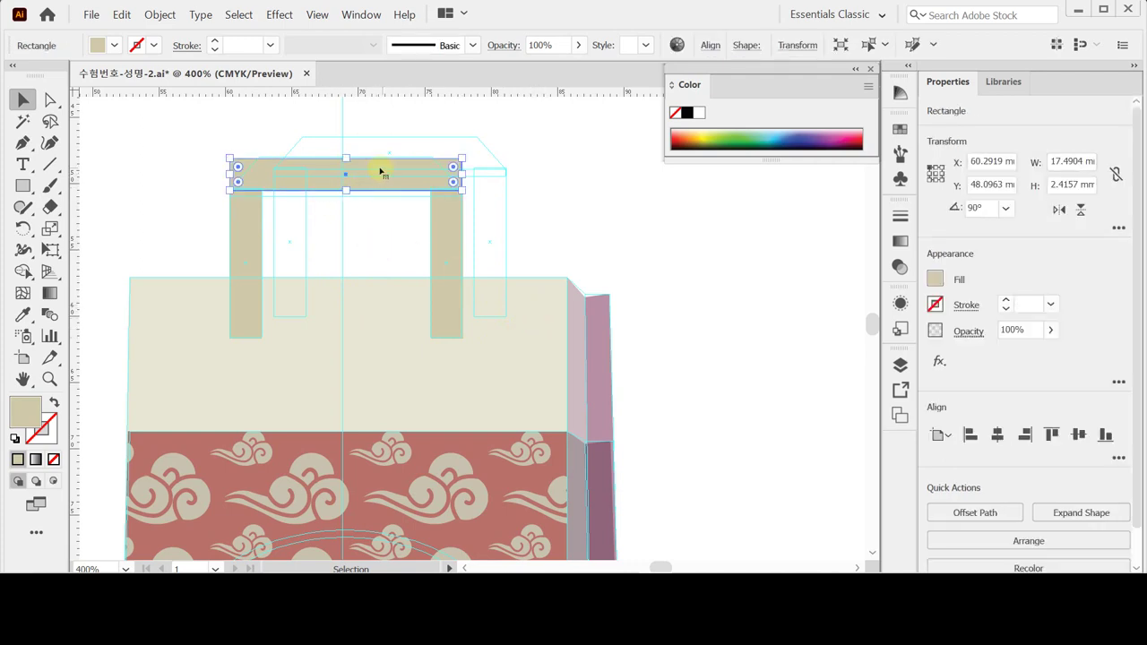
drag(380, 170, 344, 188)
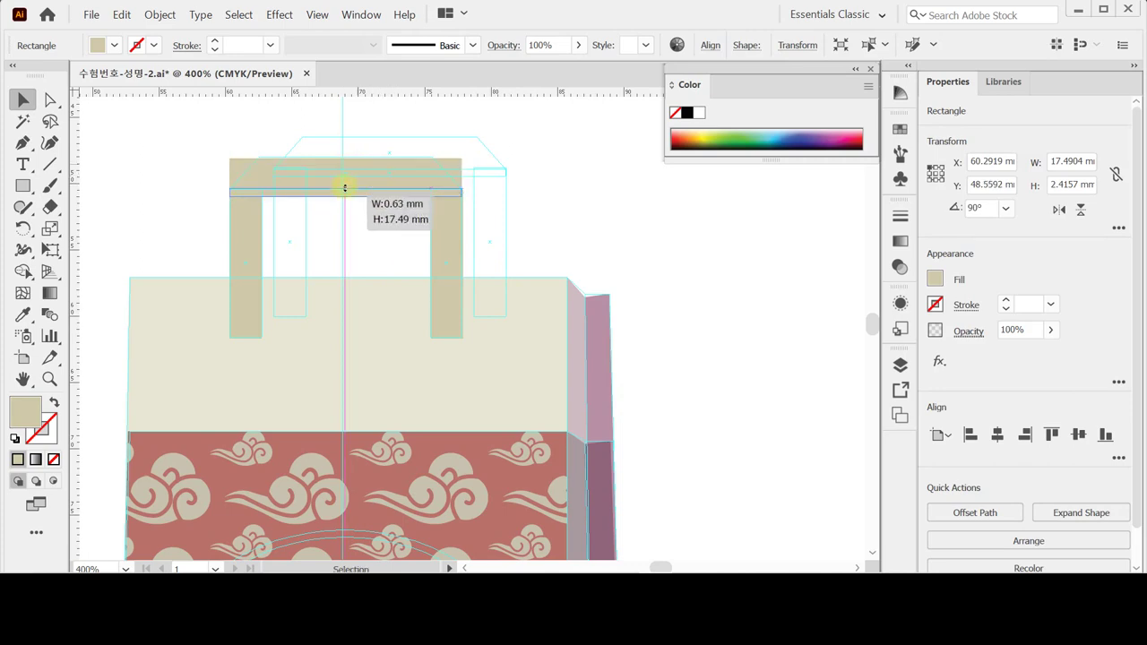
drag(344, 188, 344, 188)
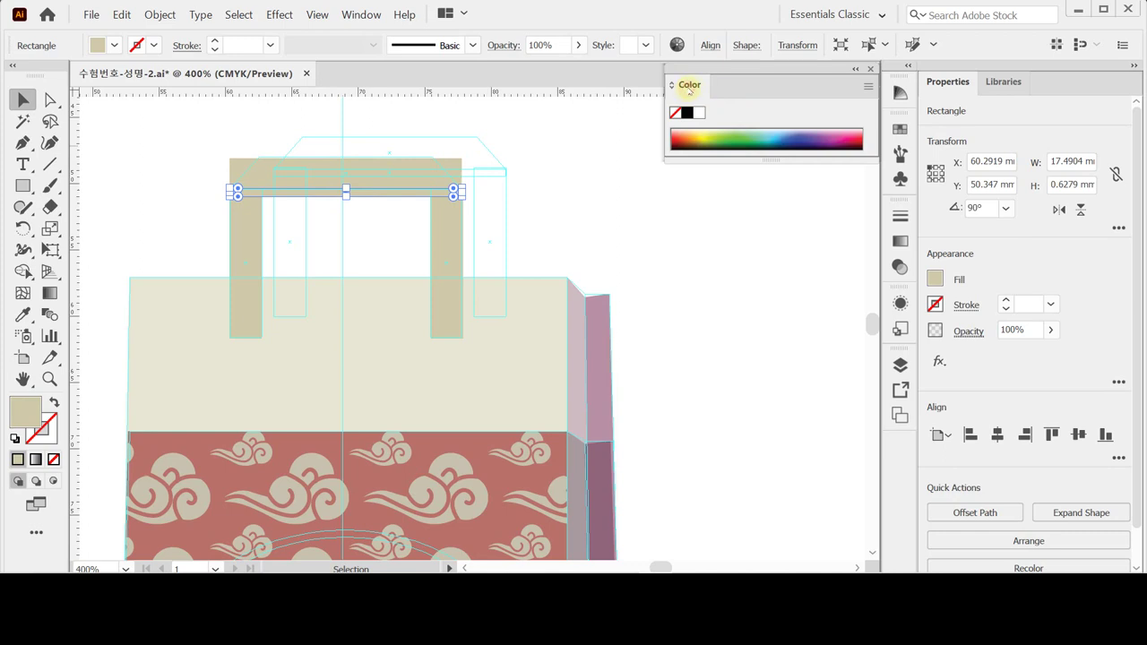
Step: Fill the thin strip under the horizontal strap with C 0, M 30, Y 30, K 40
click(690, 89)
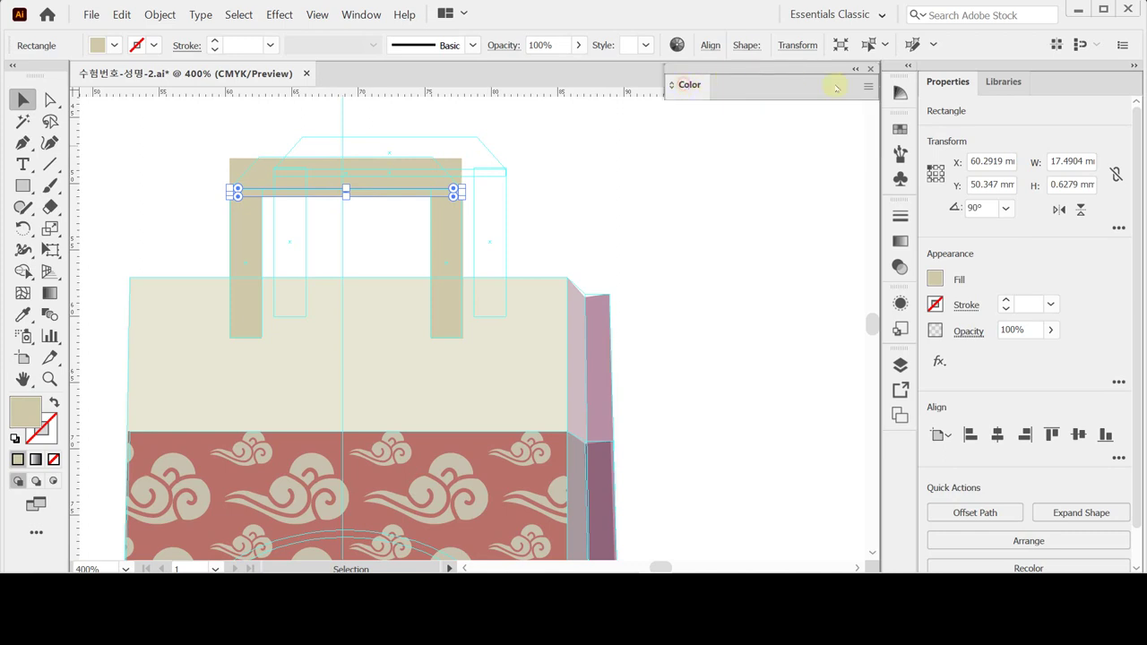
click(694, 87)
click(840, 116)
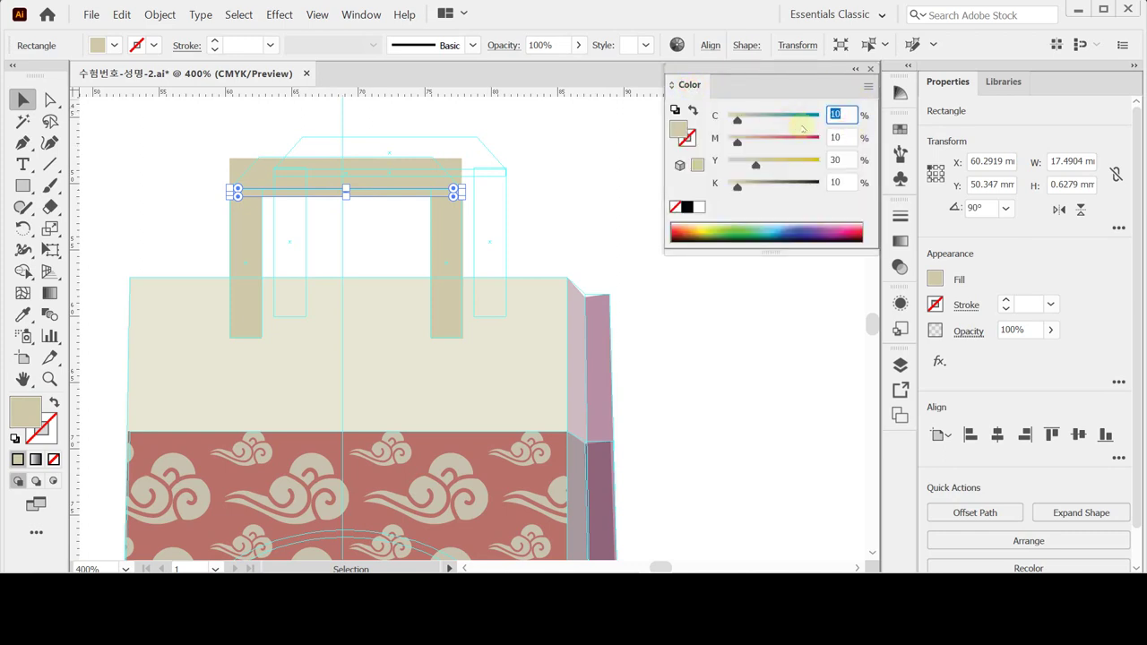
text(0)
key(Tab)
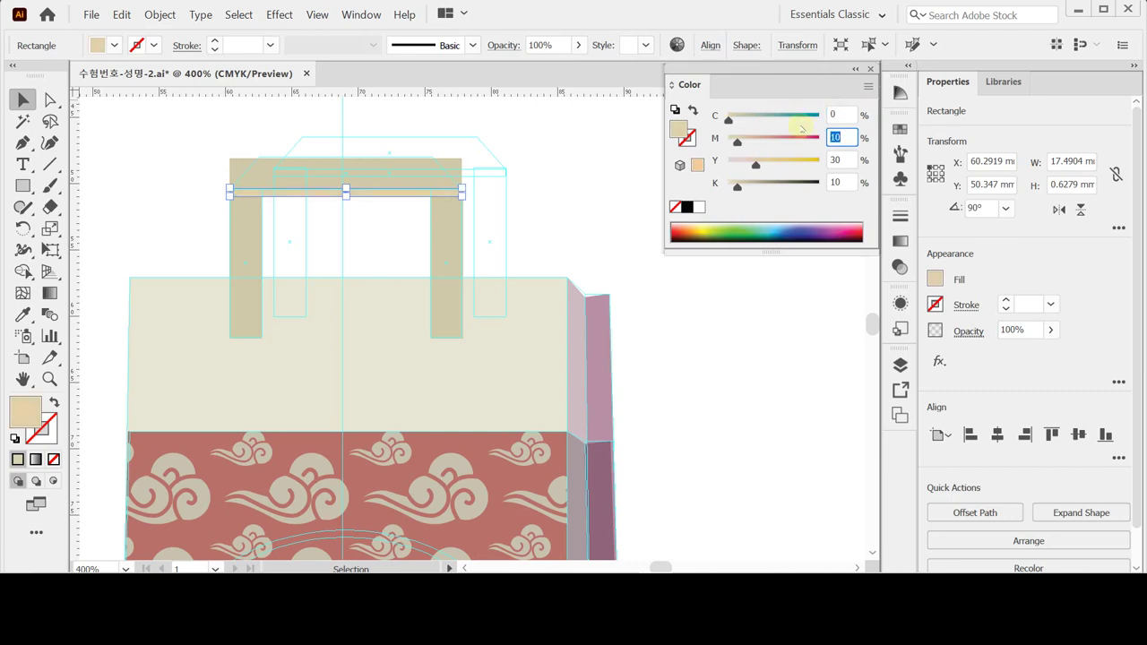
text(30)
key(Tab)
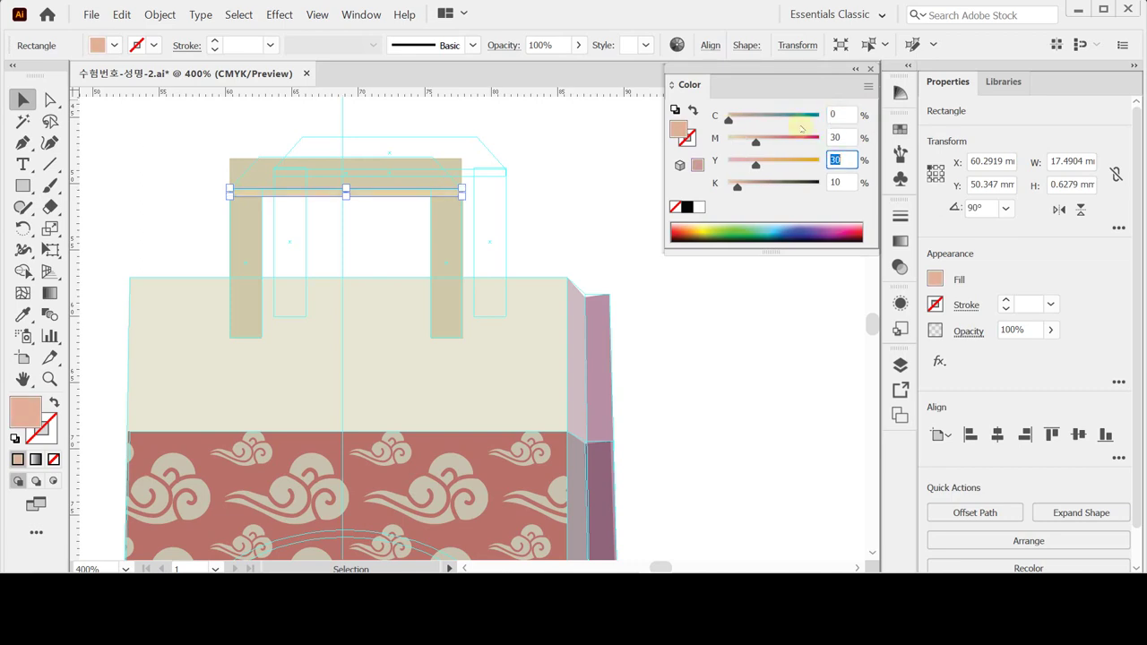
key(Tab)
text(40)
key(Return)
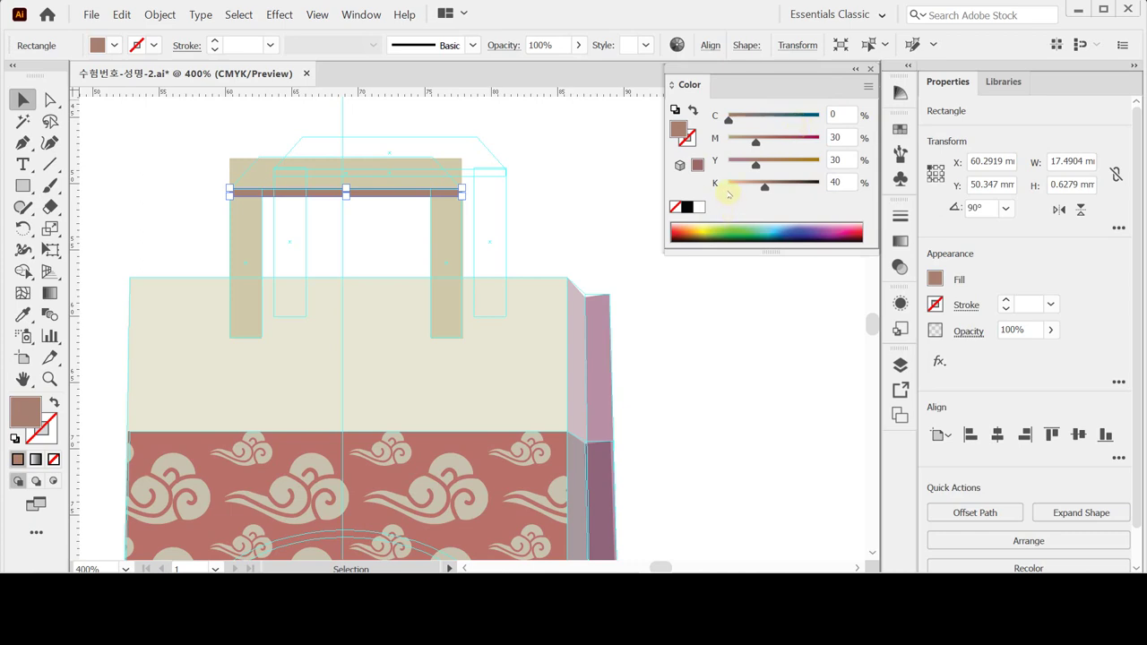
Step: Scale the horizontal strap's two upper anchor points uniformly to 75% to taper its top edge
click(50, 99)
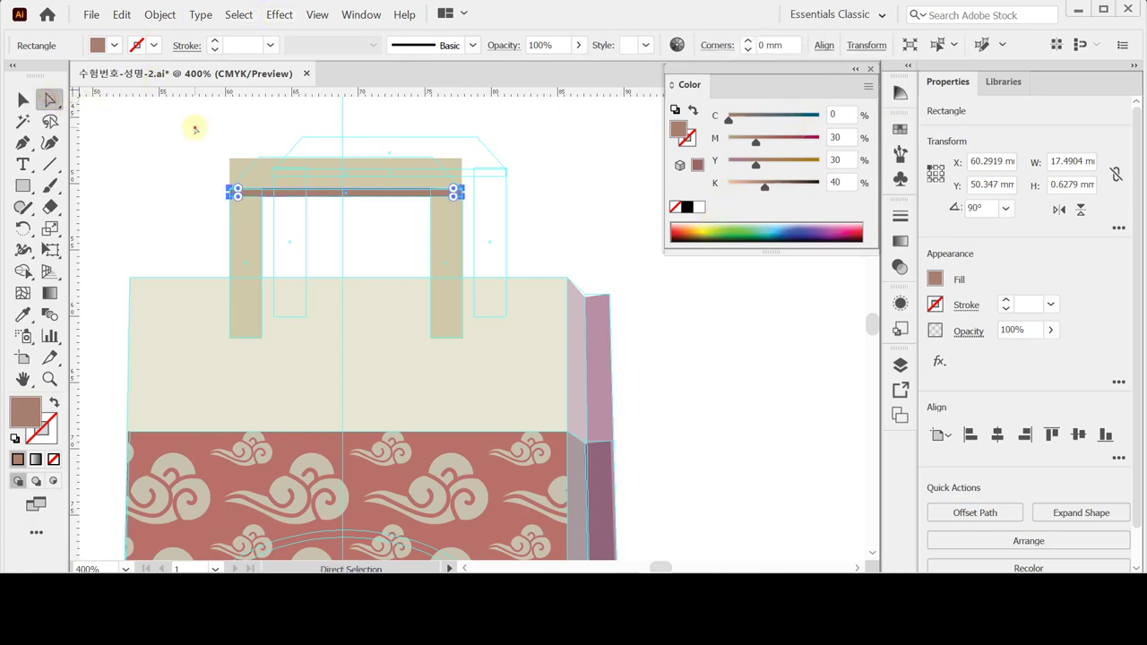
click(194, 128)
drag(189, 136, 480, 171)
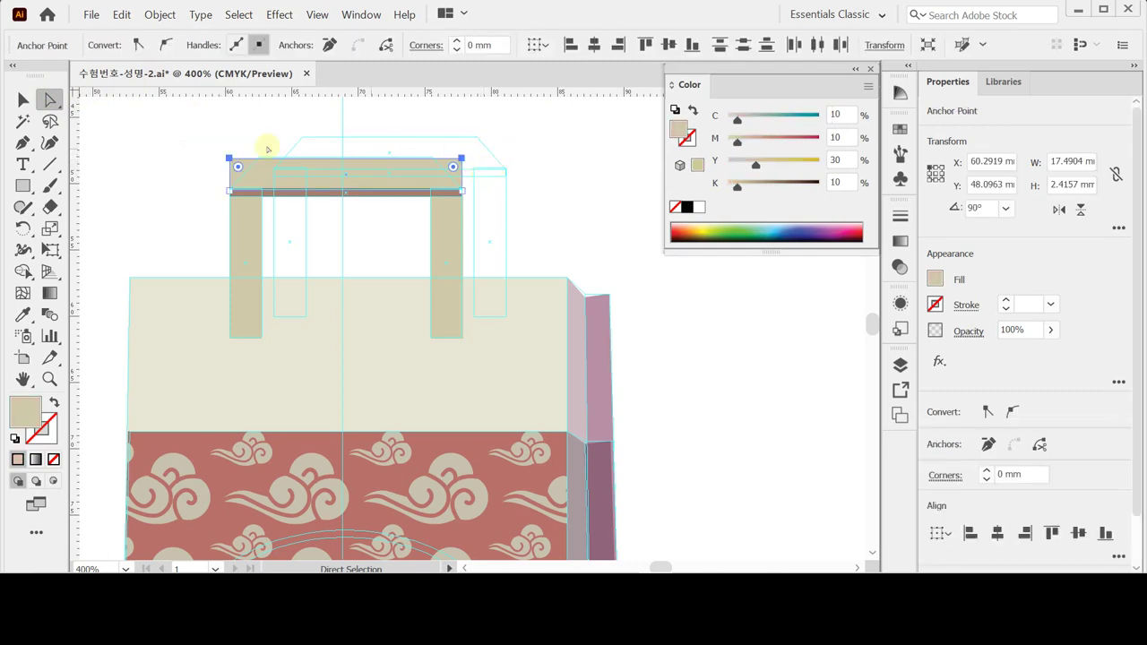
double_click(50, 228)
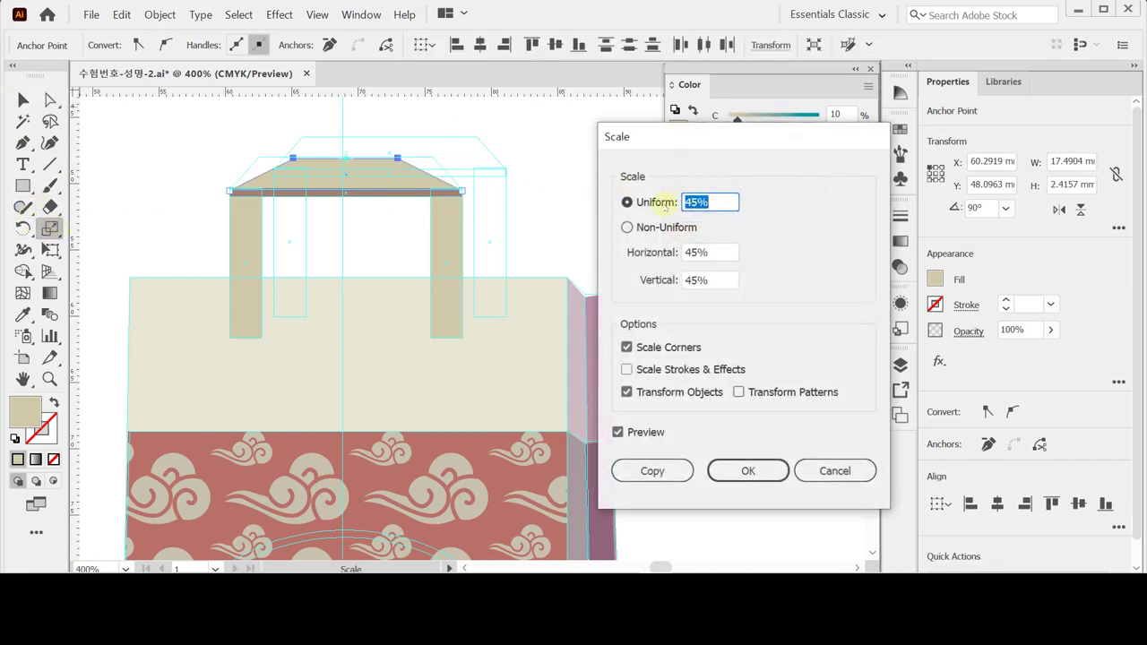
text(75)
key(Tab)
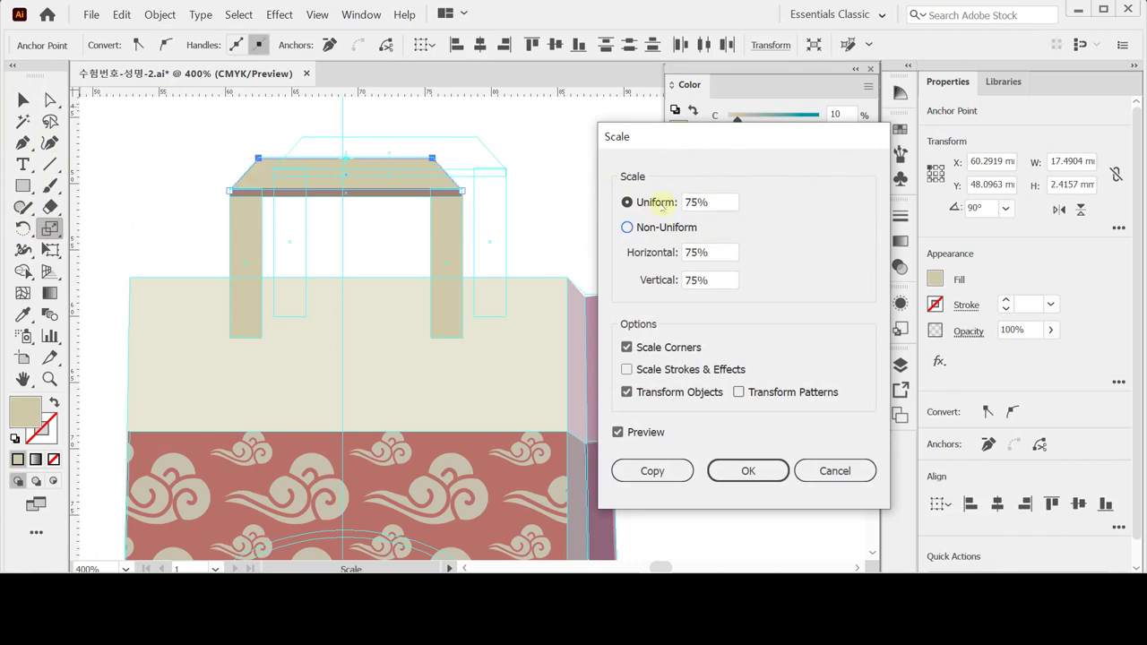
key(Return)
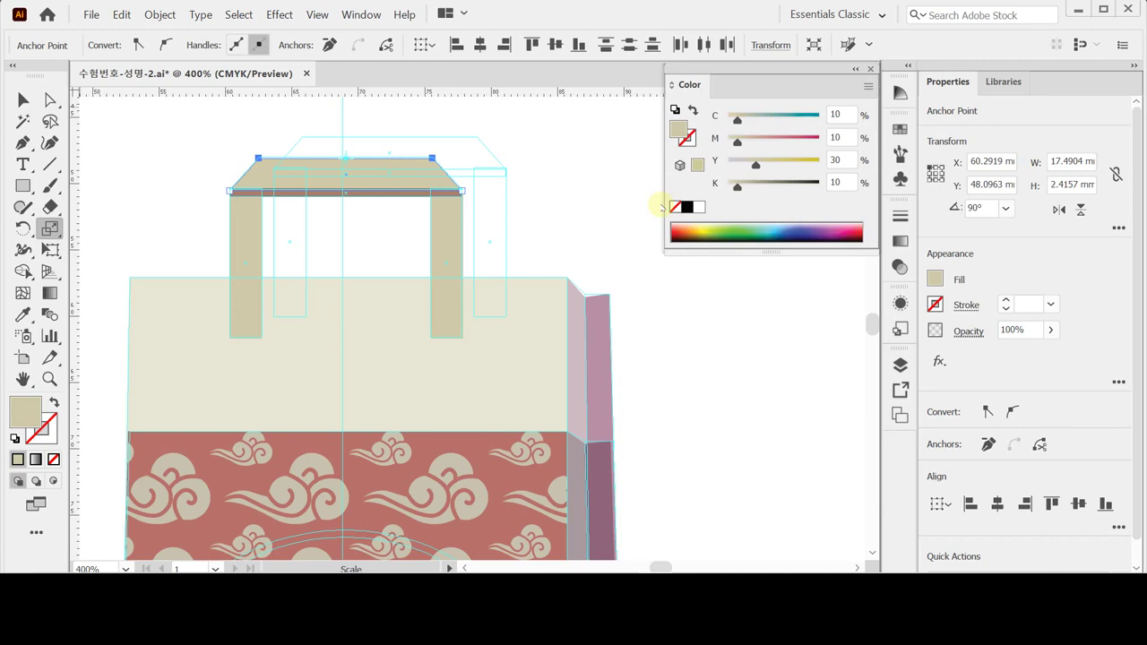
Step: Duplicate the complete front handle onto the rear handle guides and place the copy behind the bag's front
click(23, 100)
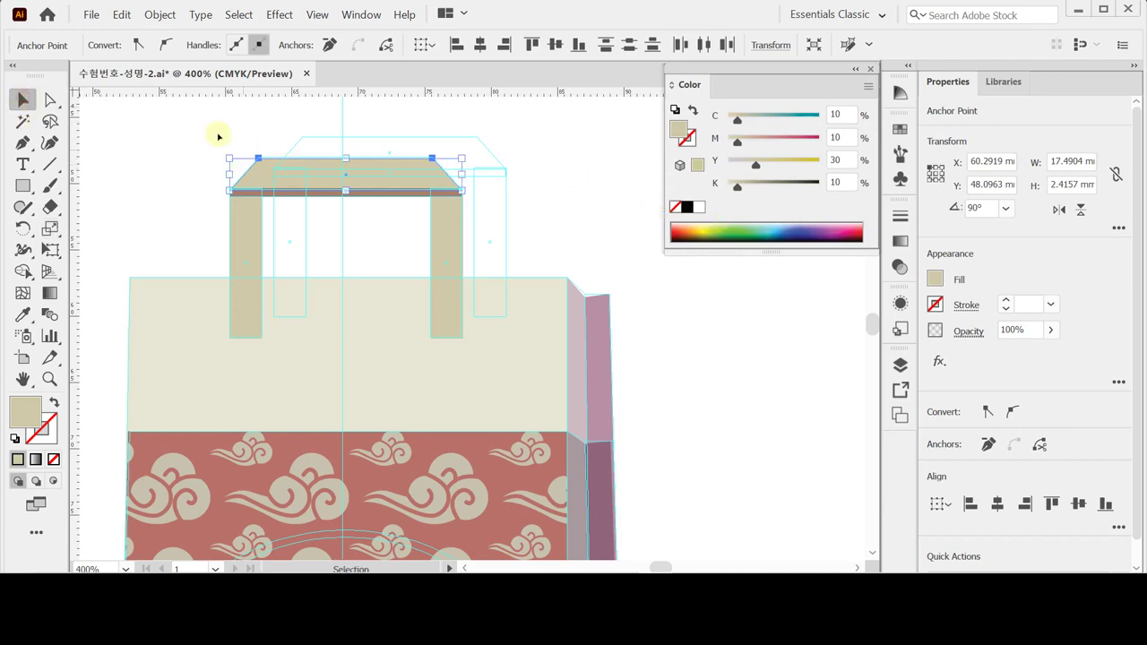
drag(175, 136, 492, 212)
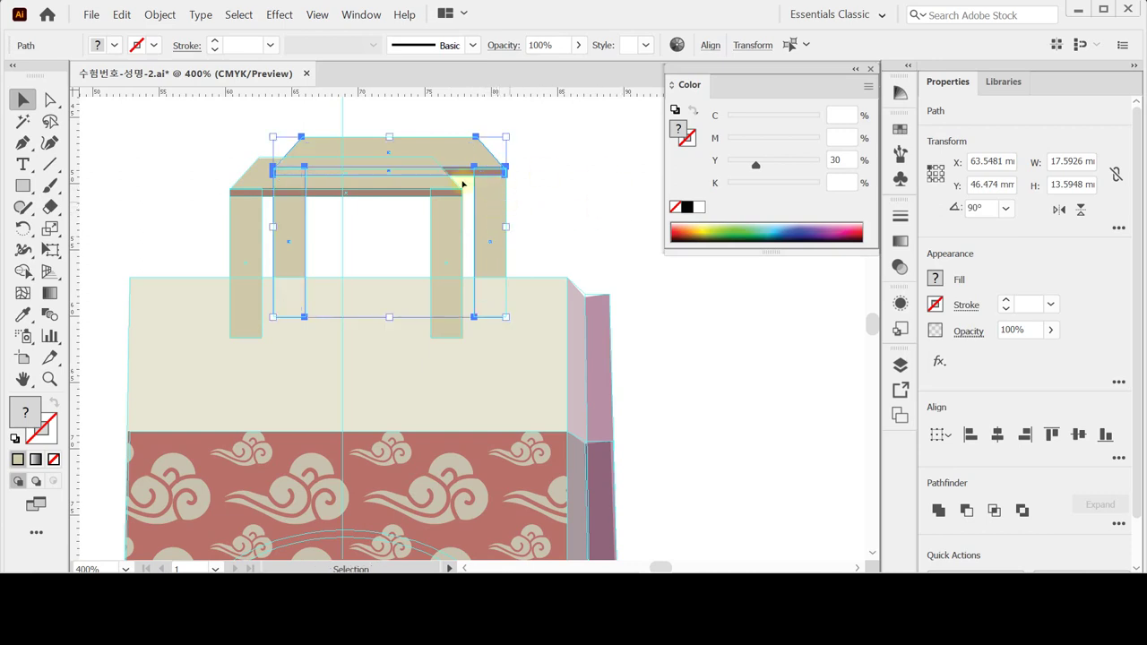
click(574, 199)
Step: Draw a 27 × 21 mm ellipse centred on the oval guide on the bag's red patterned band
drag(458, 517, 499, 403)
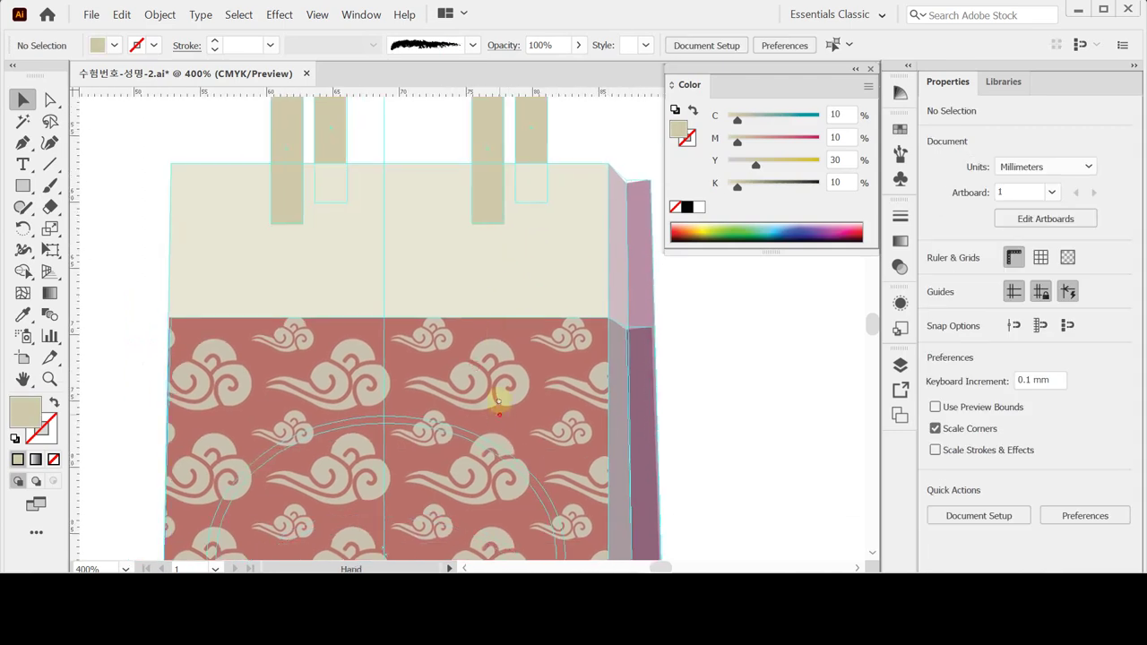
scroll(497, 400, down, 5)
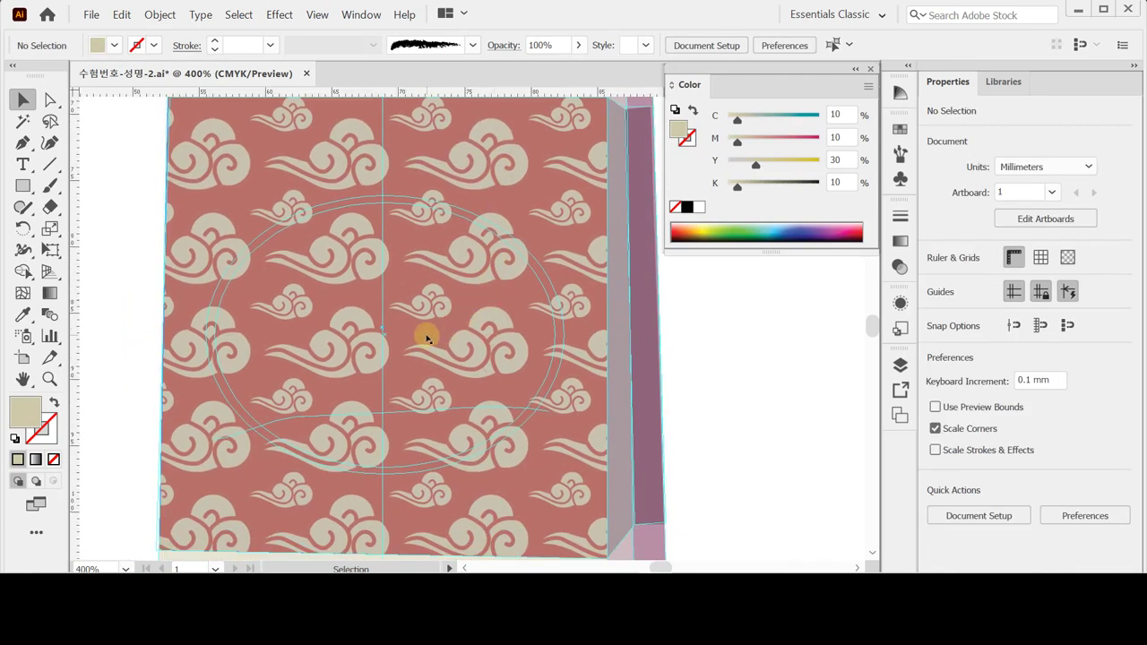
click(24, 186)
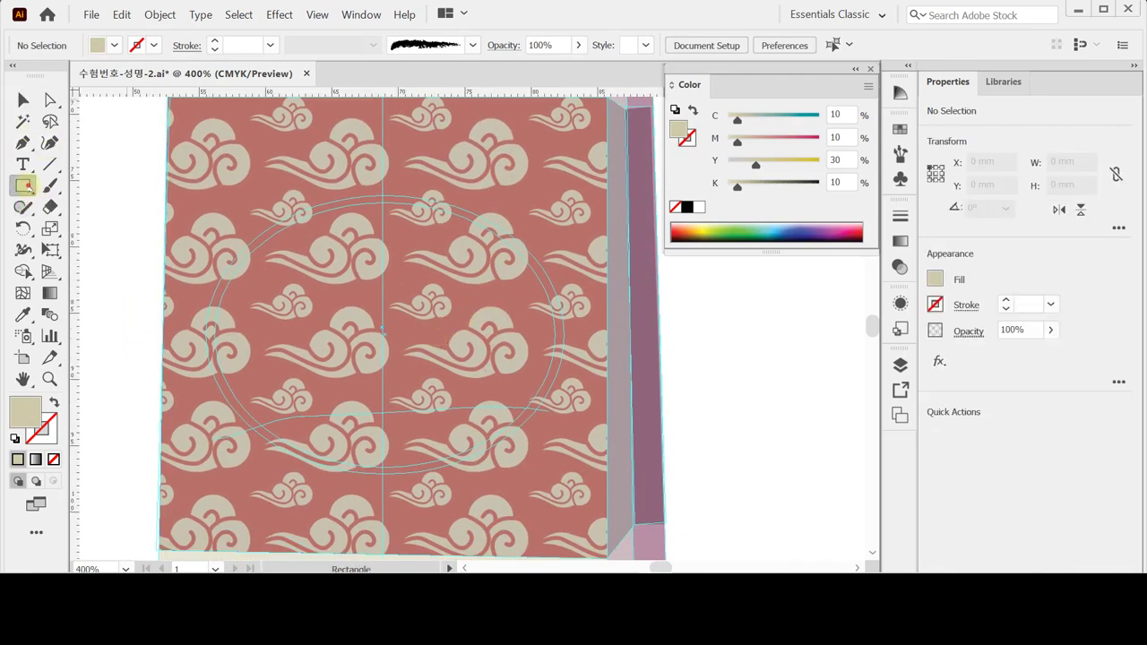
drag(24, 186, 90, 231)
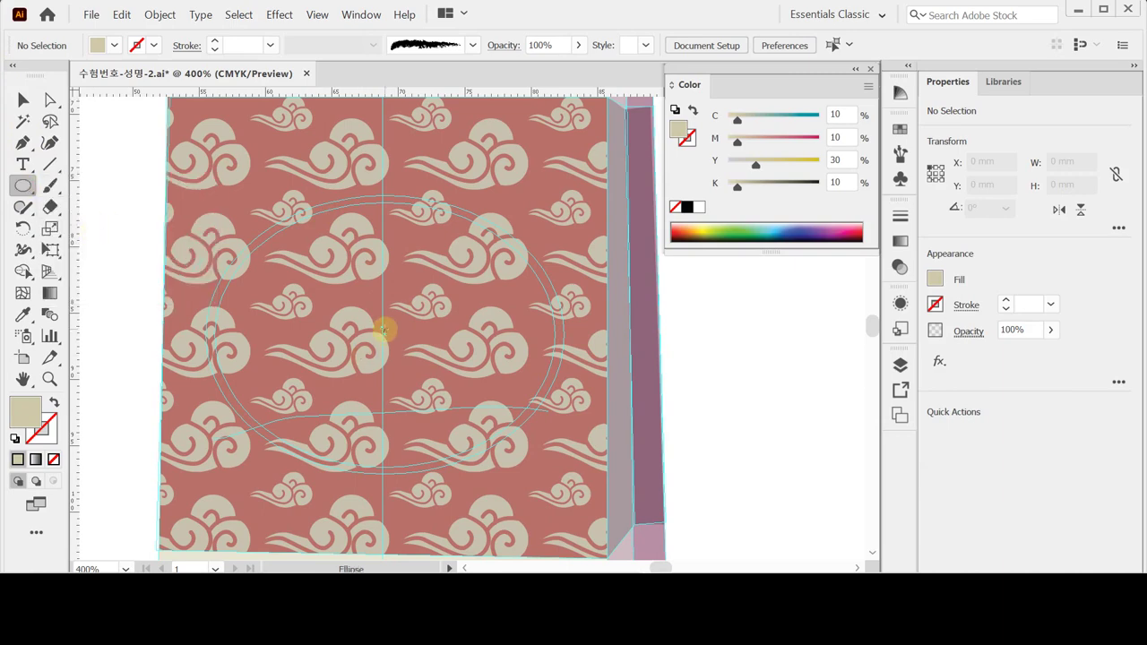
click(383, 335)
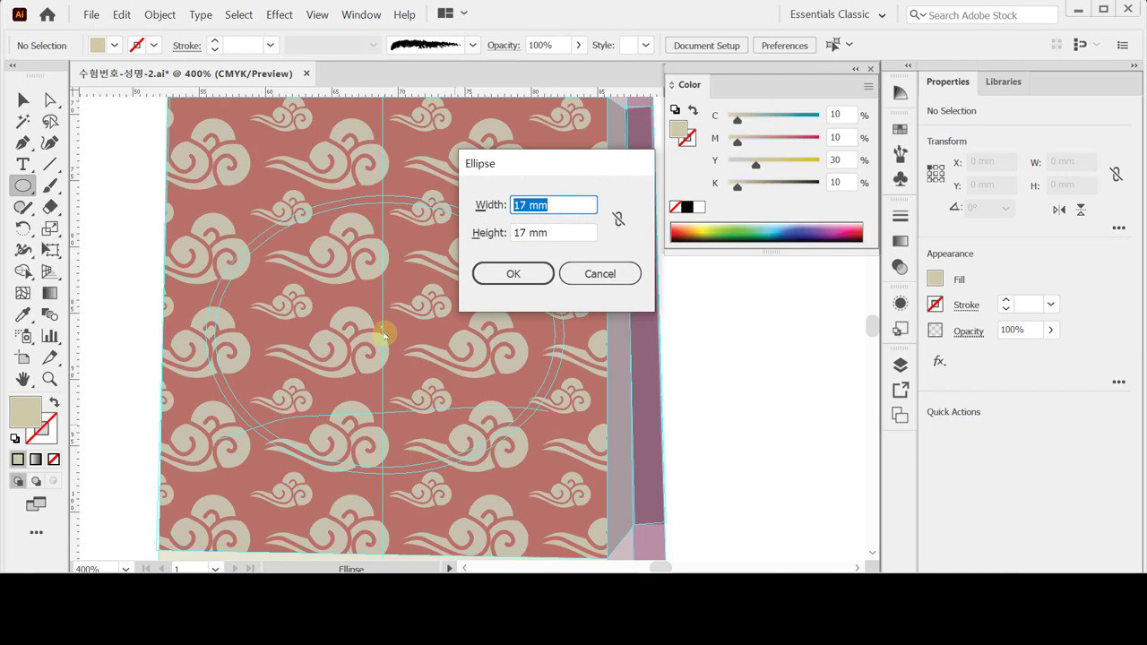
text(27)
key(Tab)
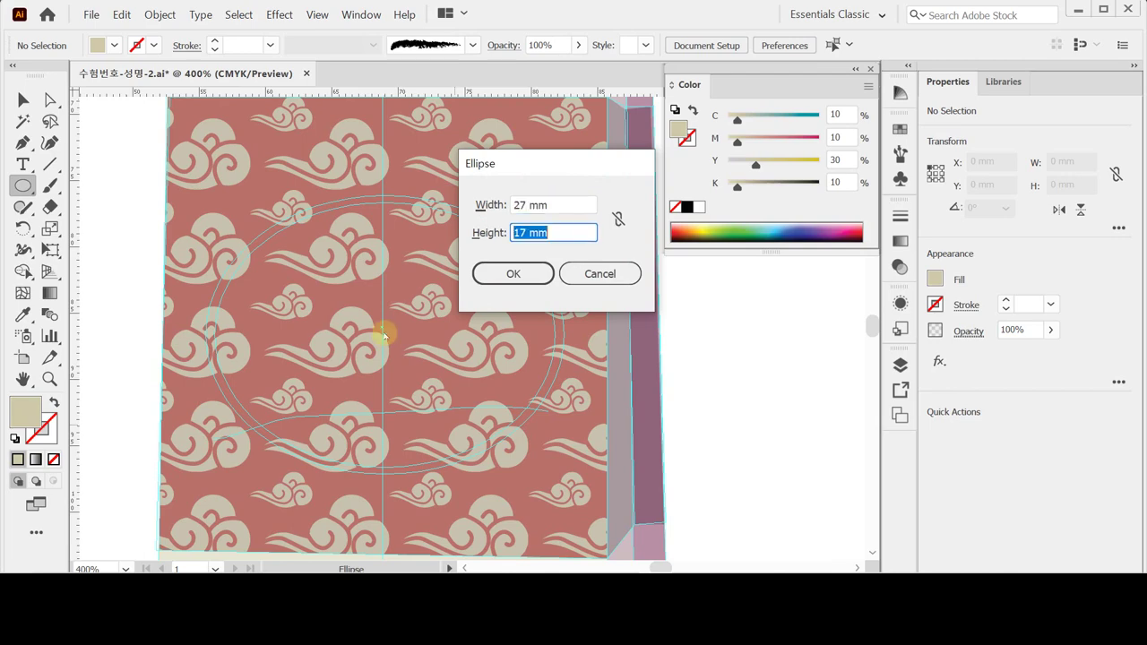
text(21)
key(Return)
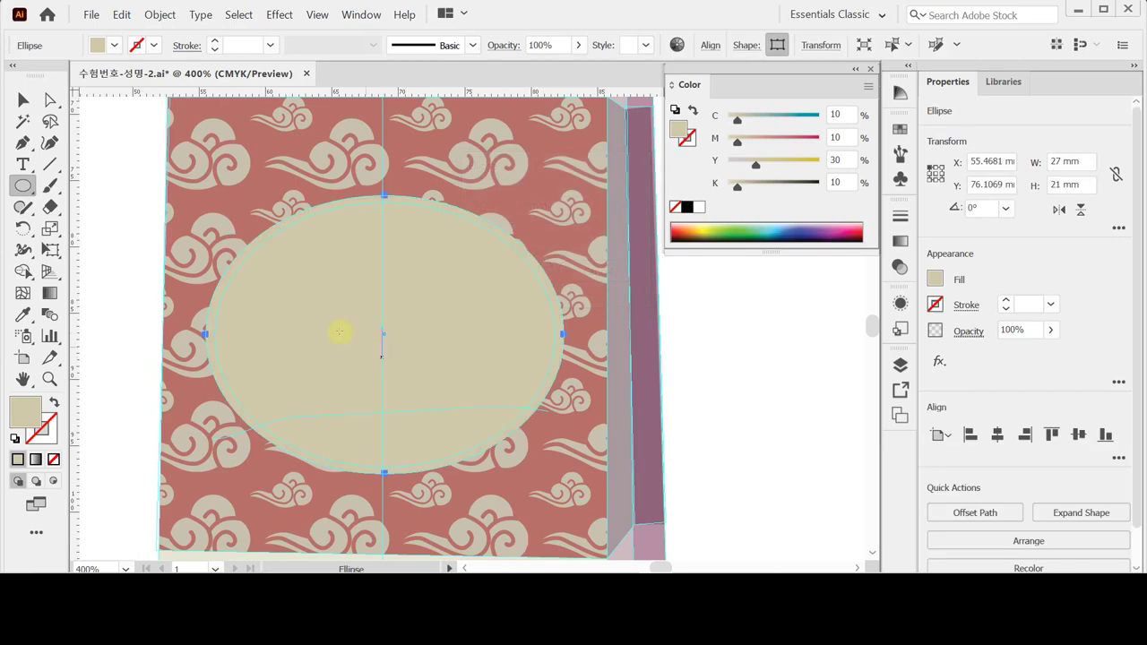
Step: Reset the ellipse to the default white fill and remove its stroke
click(15, 438)
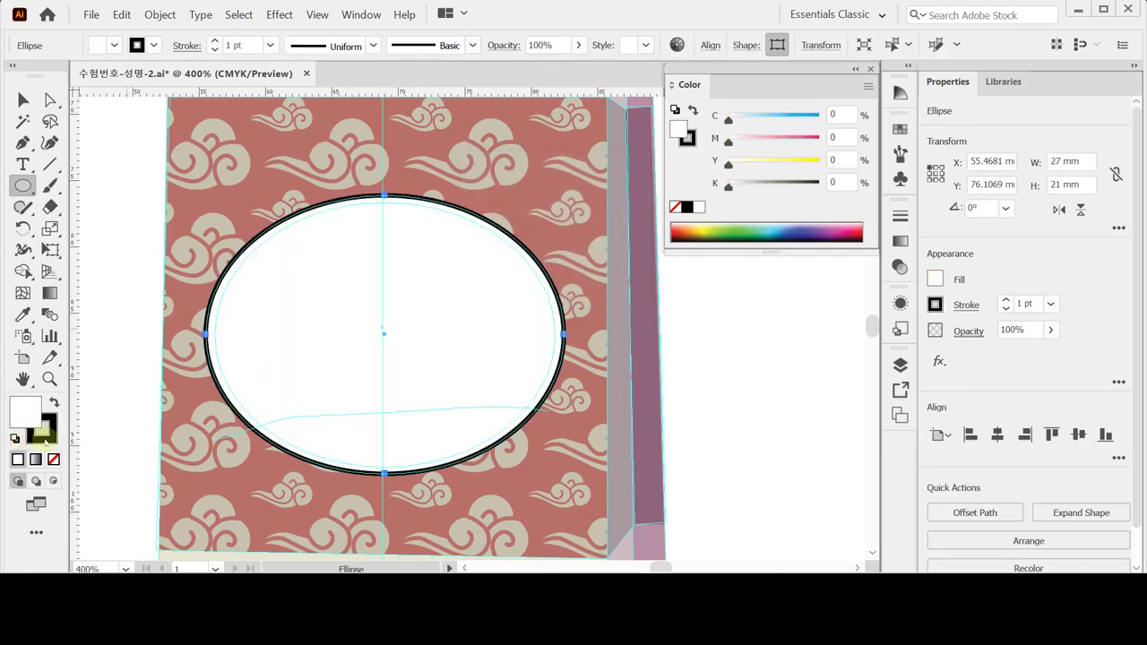
click(54, 458)
click(23, 414)
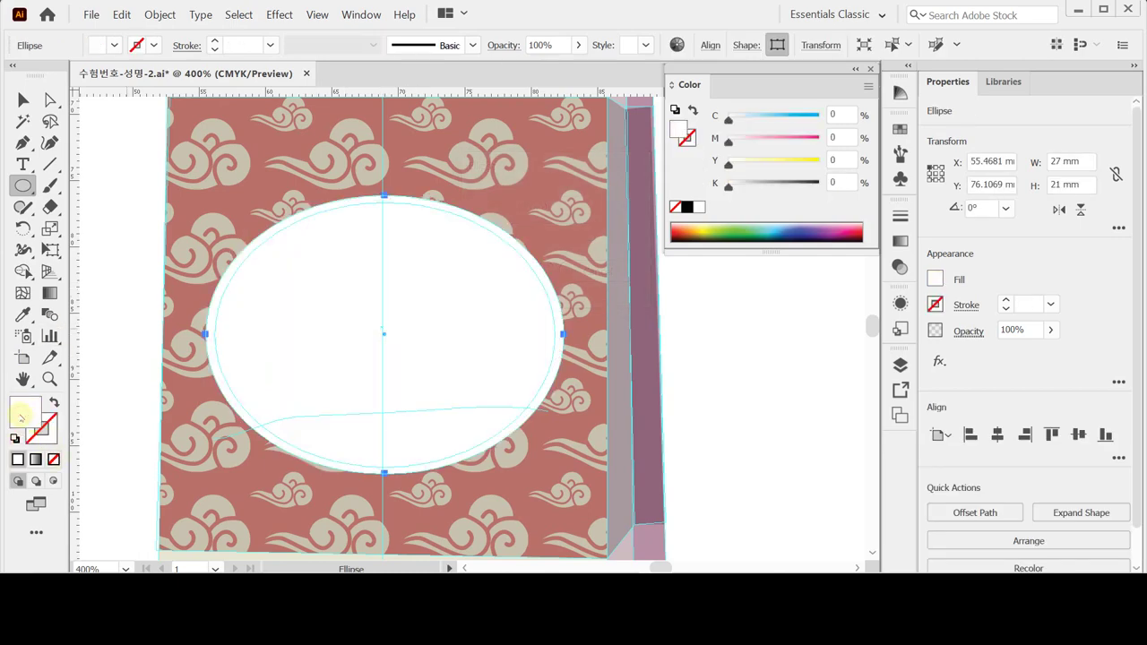
click(43, 434)
Step: Create a copy of the white ellipse scaled uniformly to 95%
double_click(49, 228)
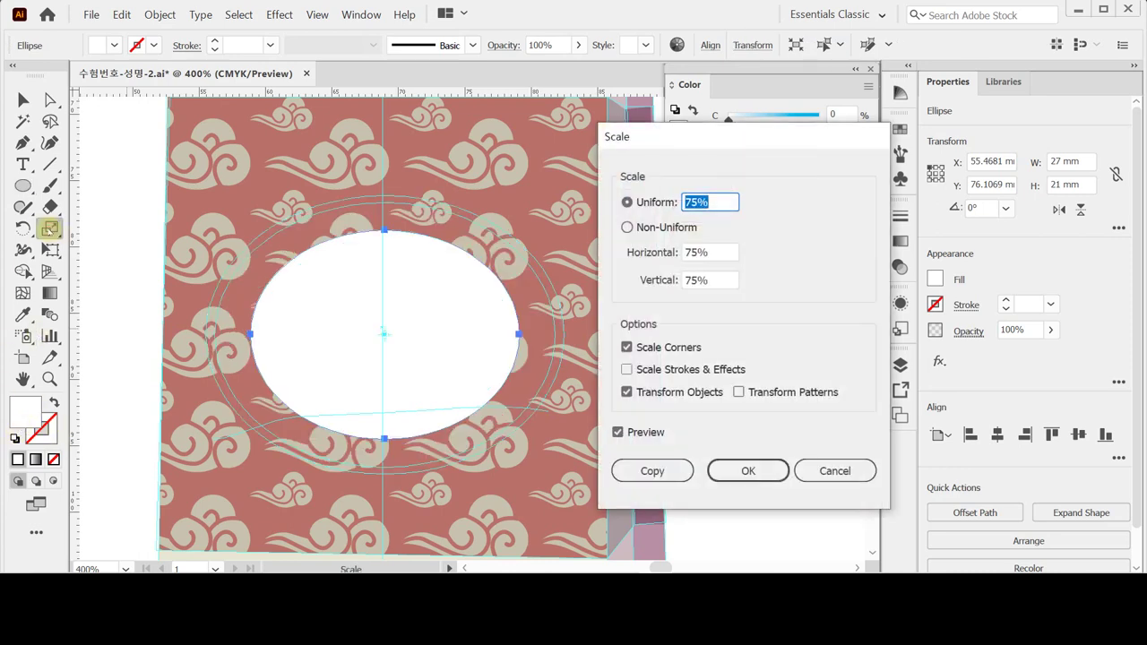
text(95)
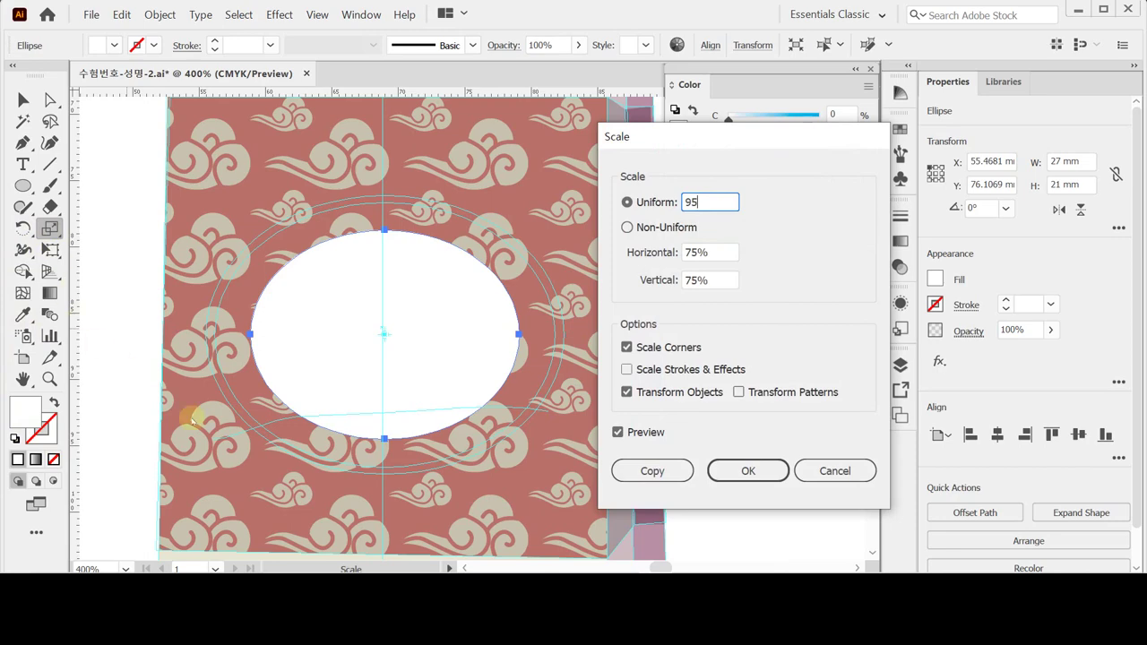
click(625, 481)
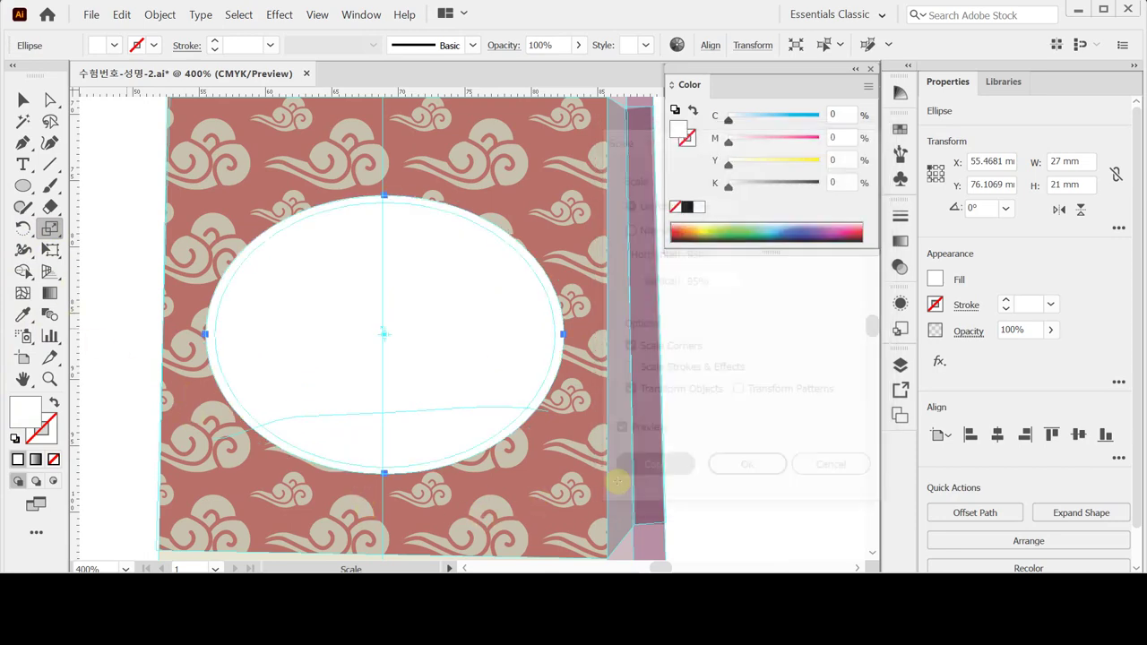
Step: Swap the inner ellipse's fill and stroke, leaving a white 1 pt outline with no fill
key(v)
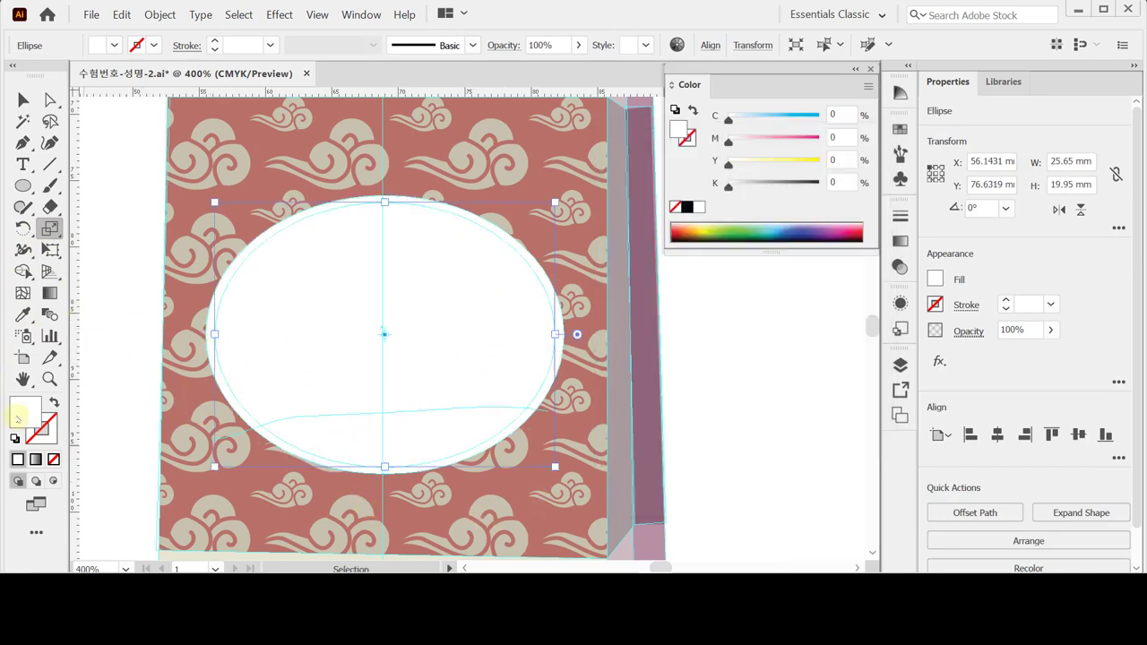
click(54, 405)
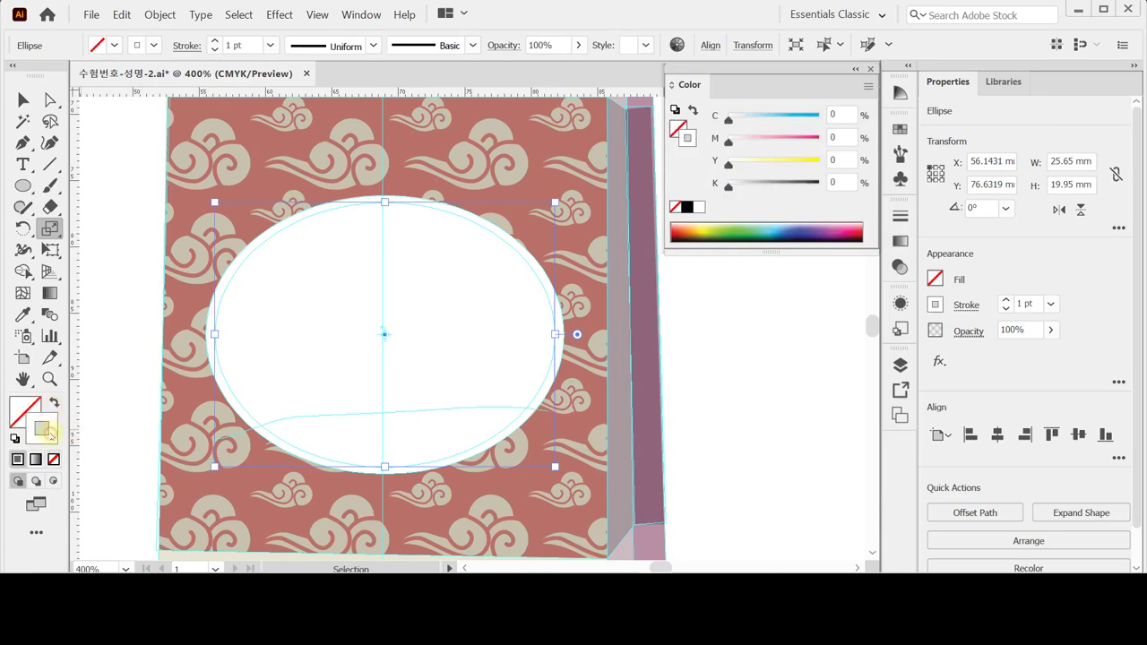
key(s)
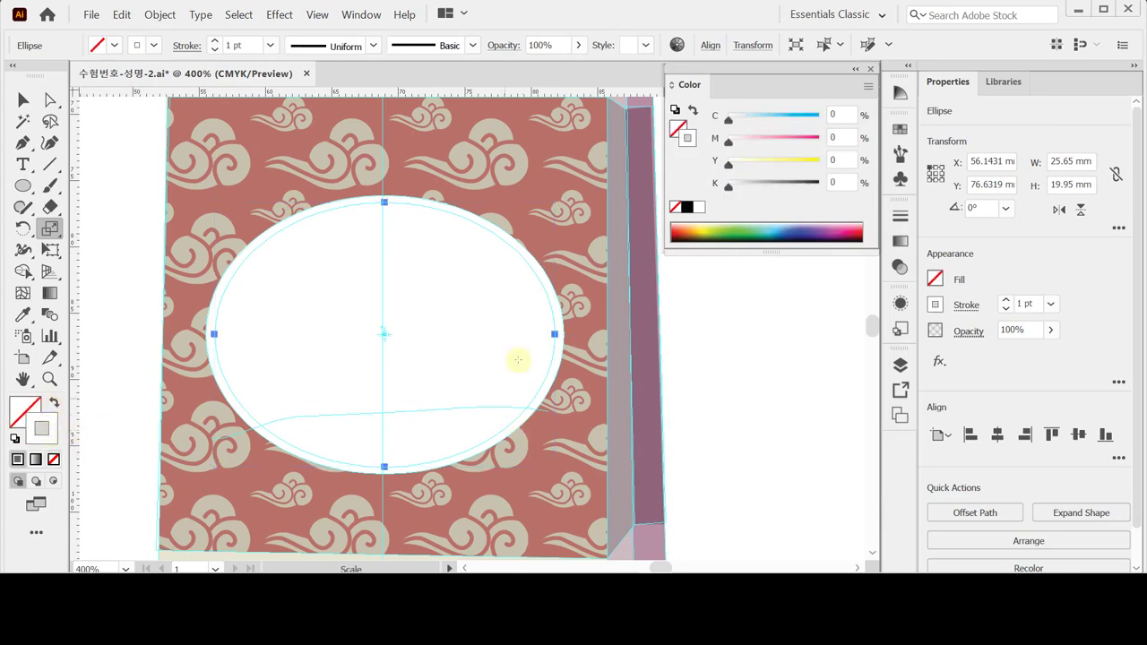
Step: Set the inner ellipse's stroke colour to C 20, M 60, Y 50, K 10
click(839, 114)
text(20)
key(Tab)
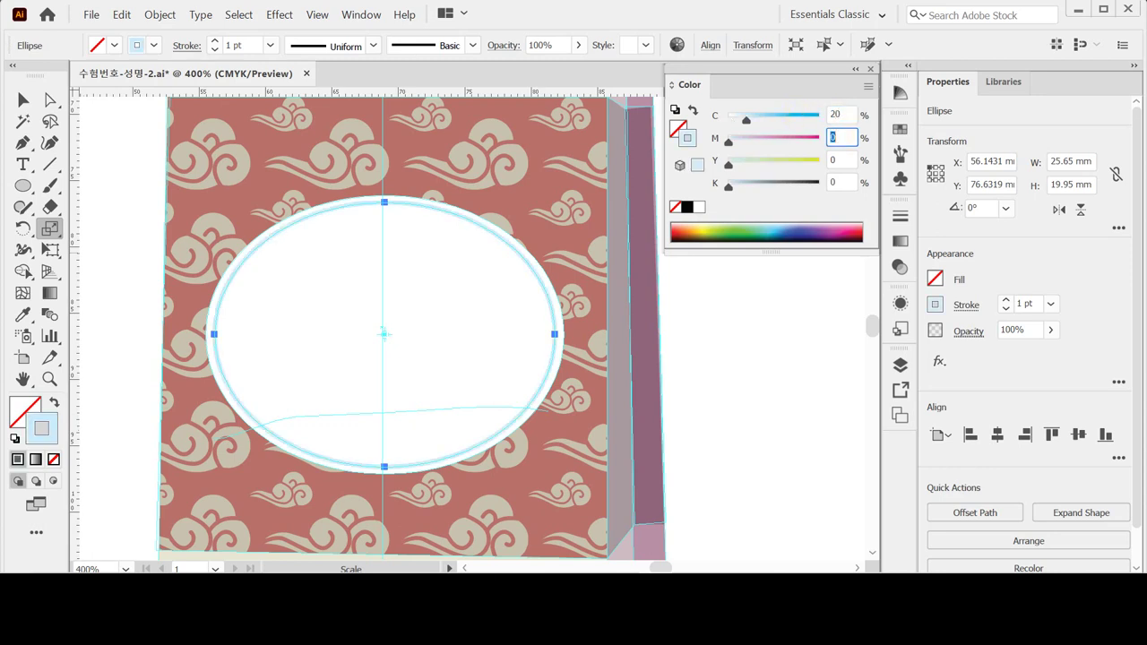
text(60)
key(Tab)
text(50)
key(Tab)
text(10)
key(Return)
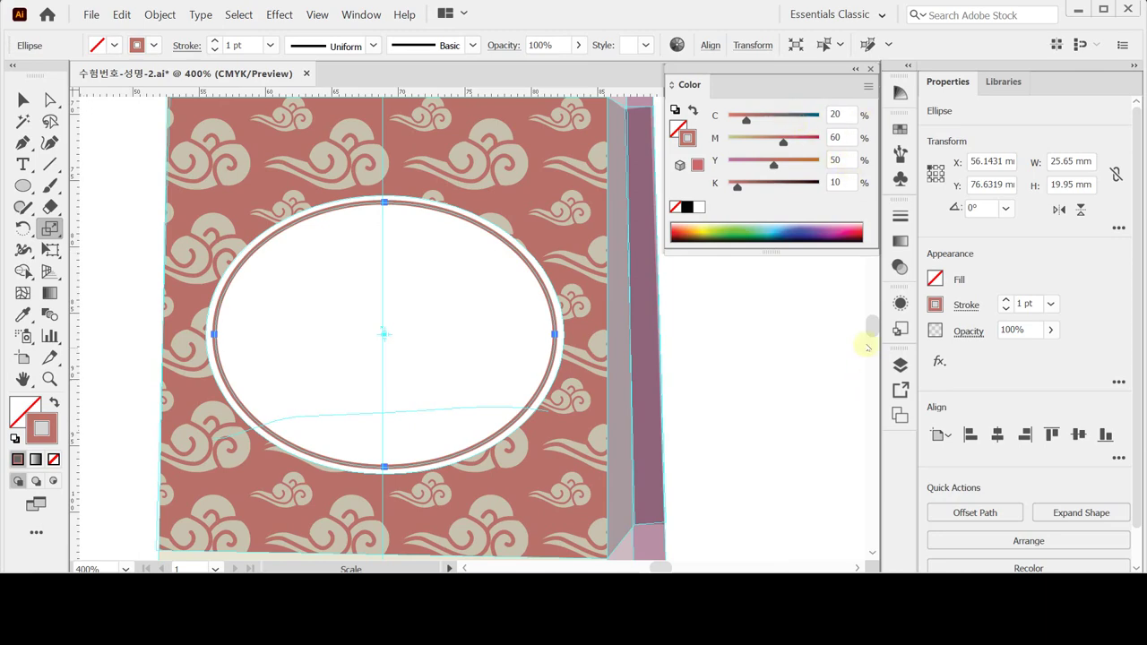
Step: Turn the inner ellipse's outline into a dashed line with 3 pt dashes and deselect it
click(964, 307)
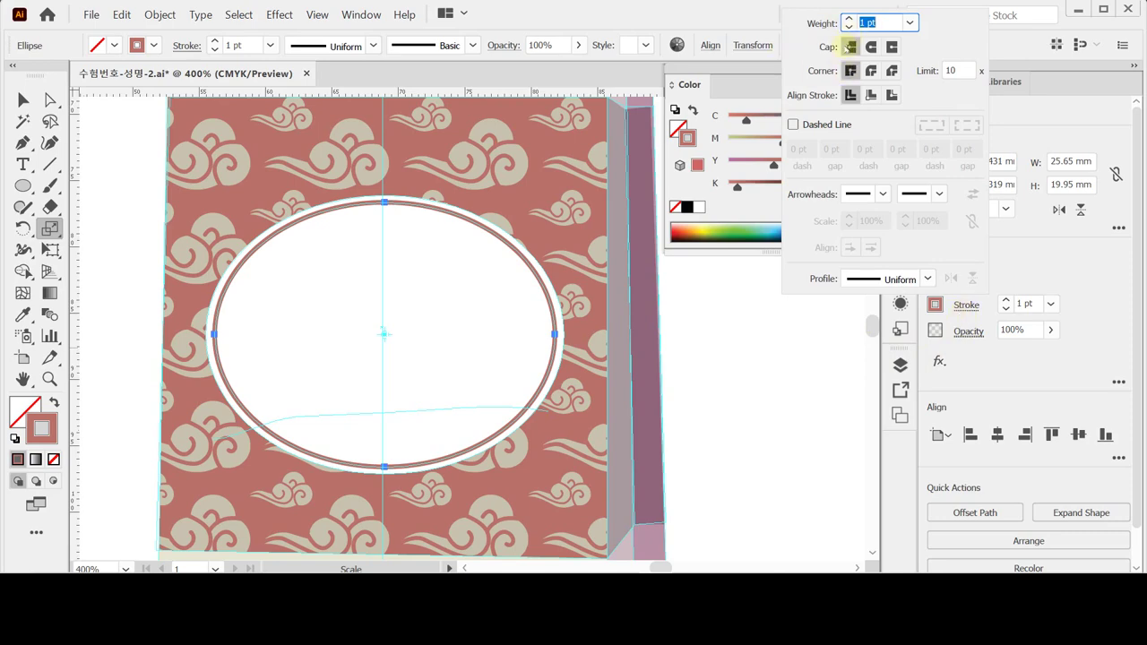
click(816, 125)
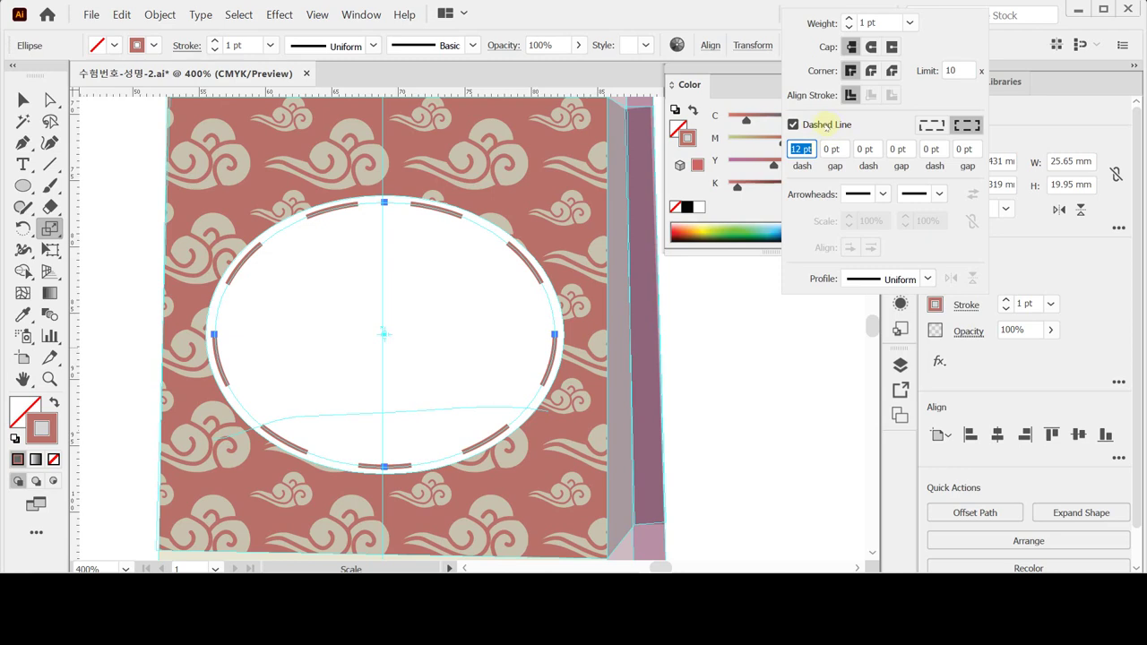
text(3)
key(BackSpace)
text(3)
key(Tab)
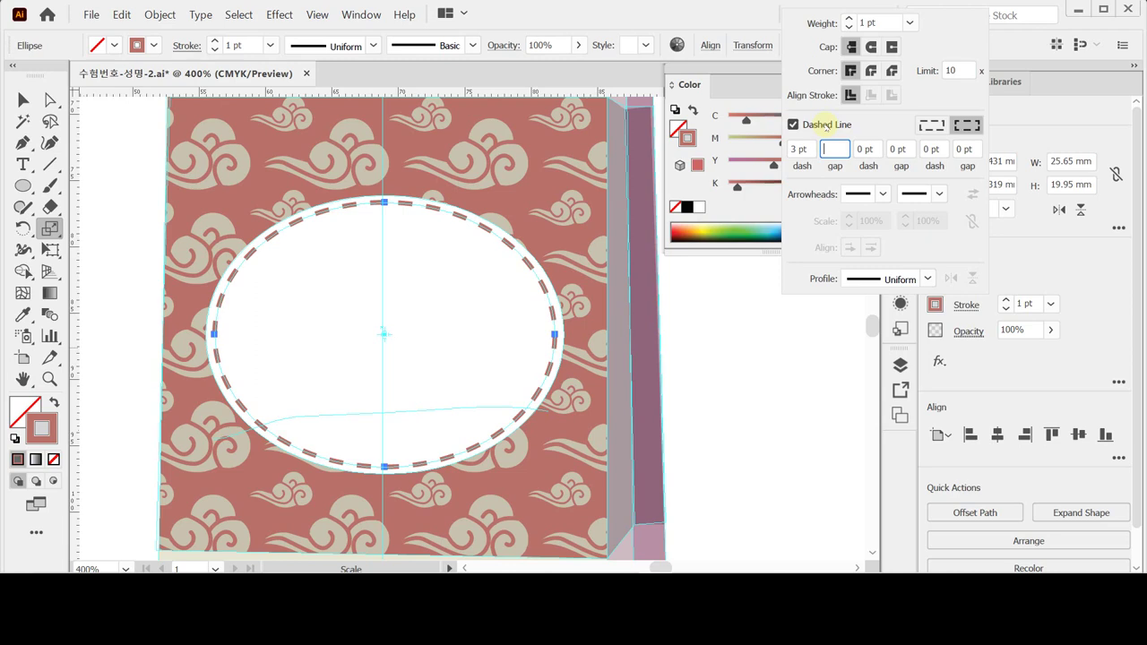
click(737, 288)
Step: Start a point text in the white oval label, using Times New Roman Regular at 10 pt
key(t)
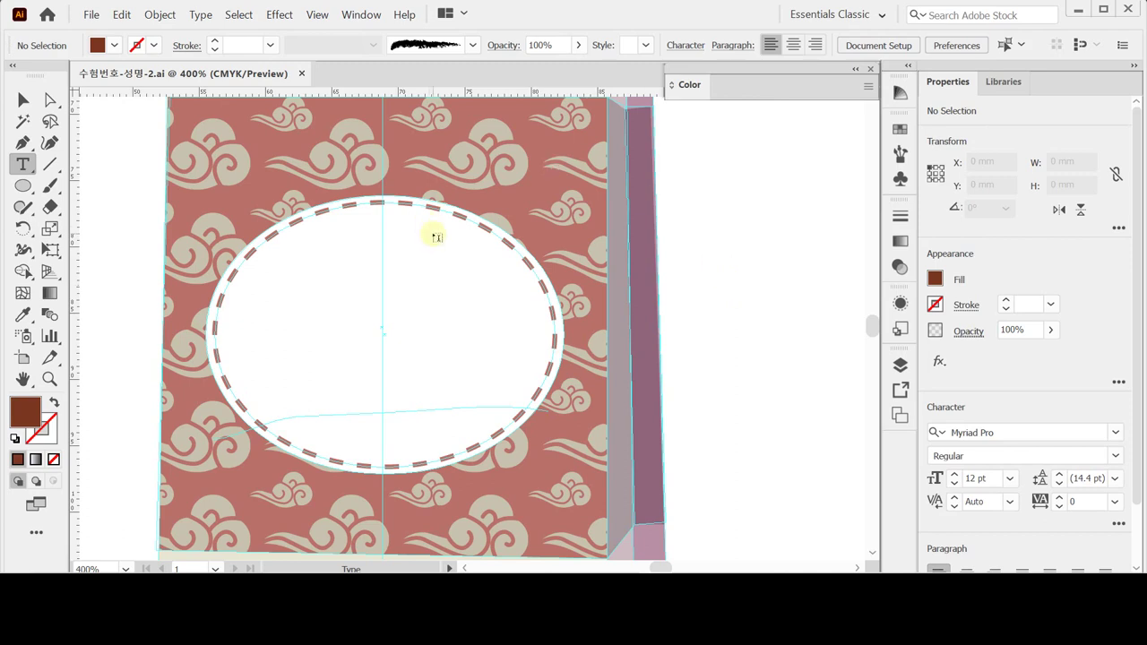
click(29, 164)
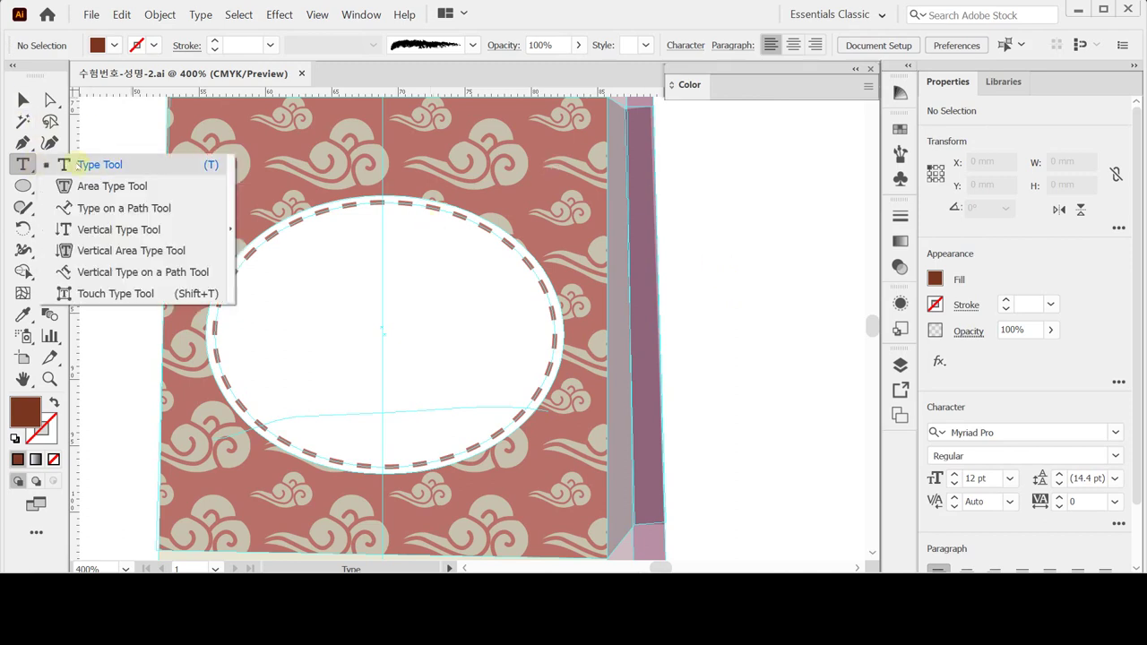
click(85, 165)
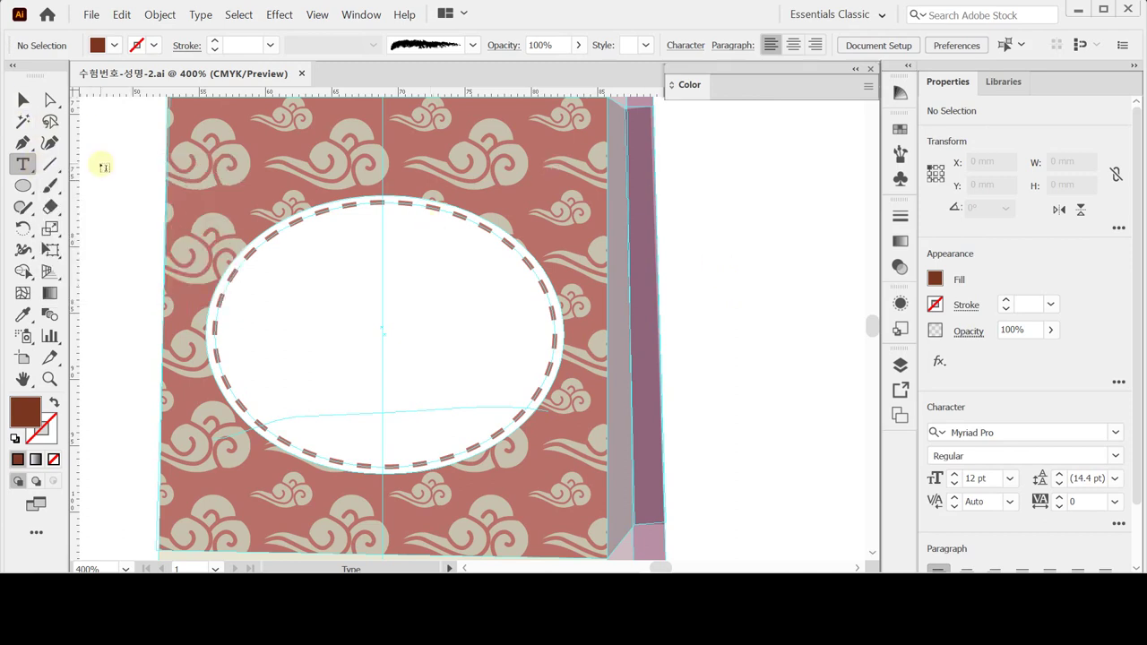
click(277, 277)
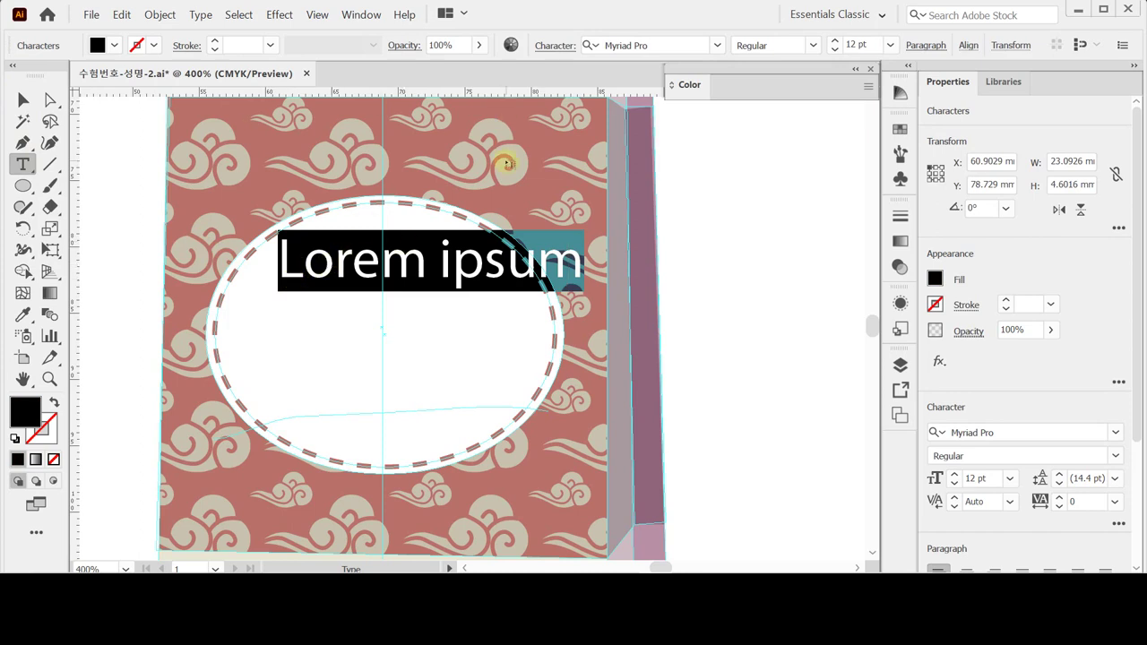
key(ctrl+t)
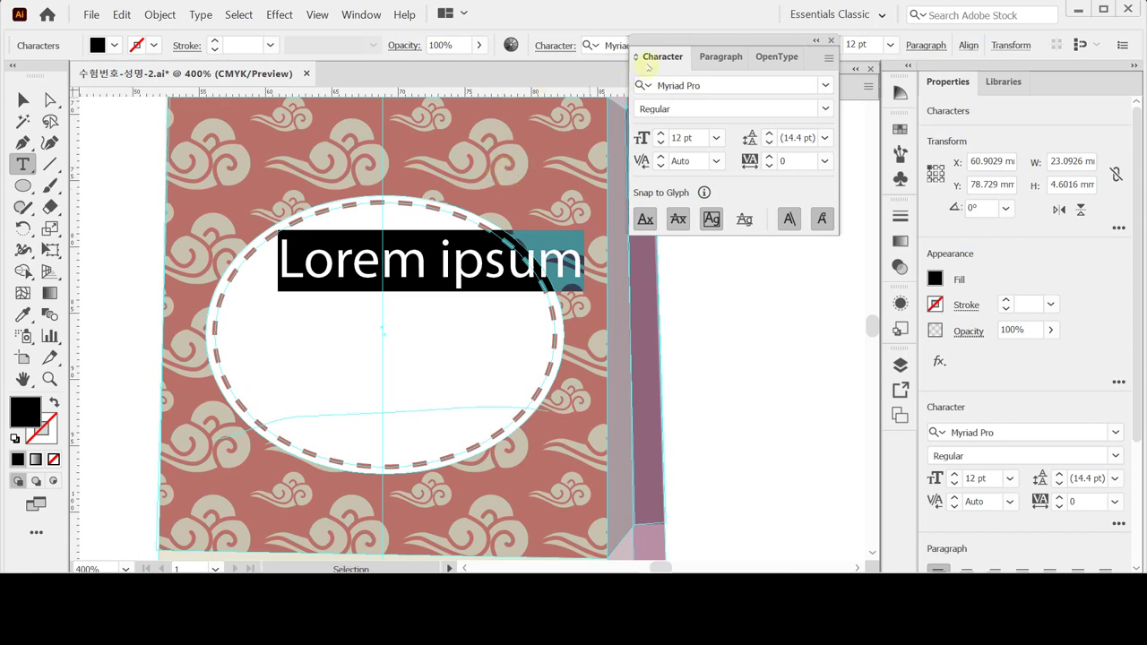
click(711, 85)
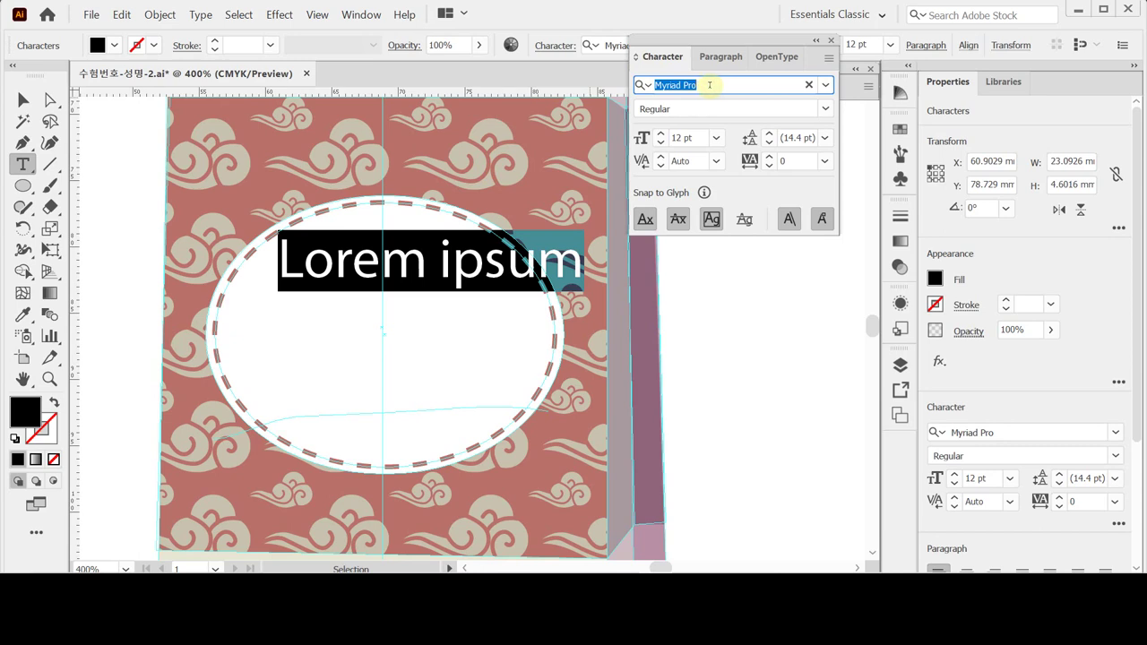
text(ti)
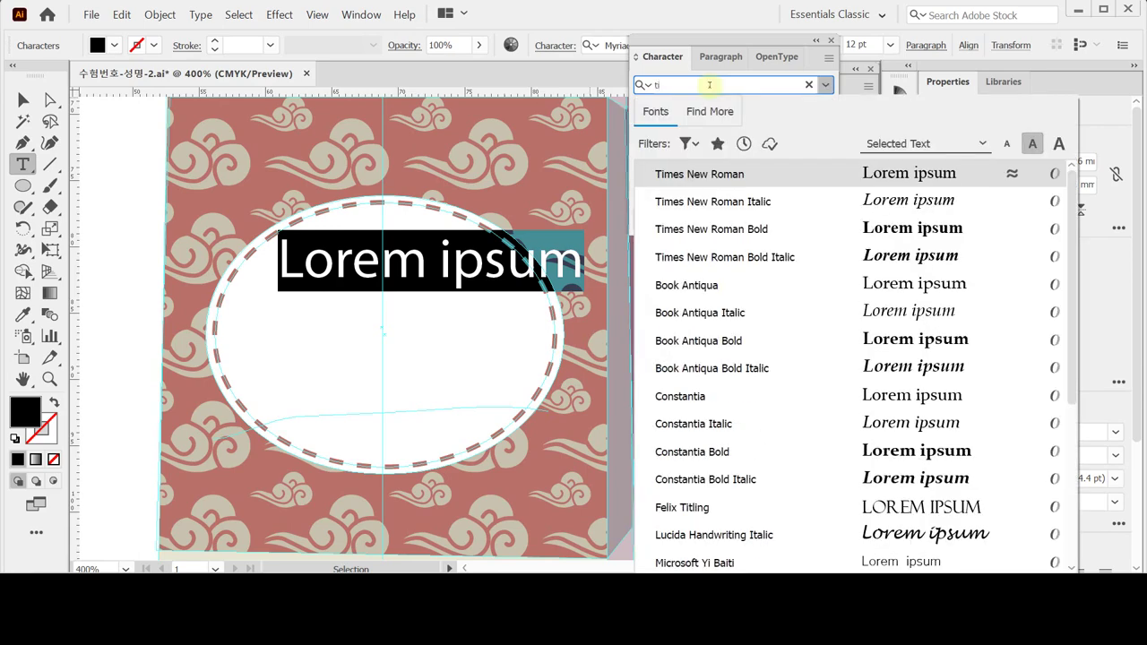
text(m)
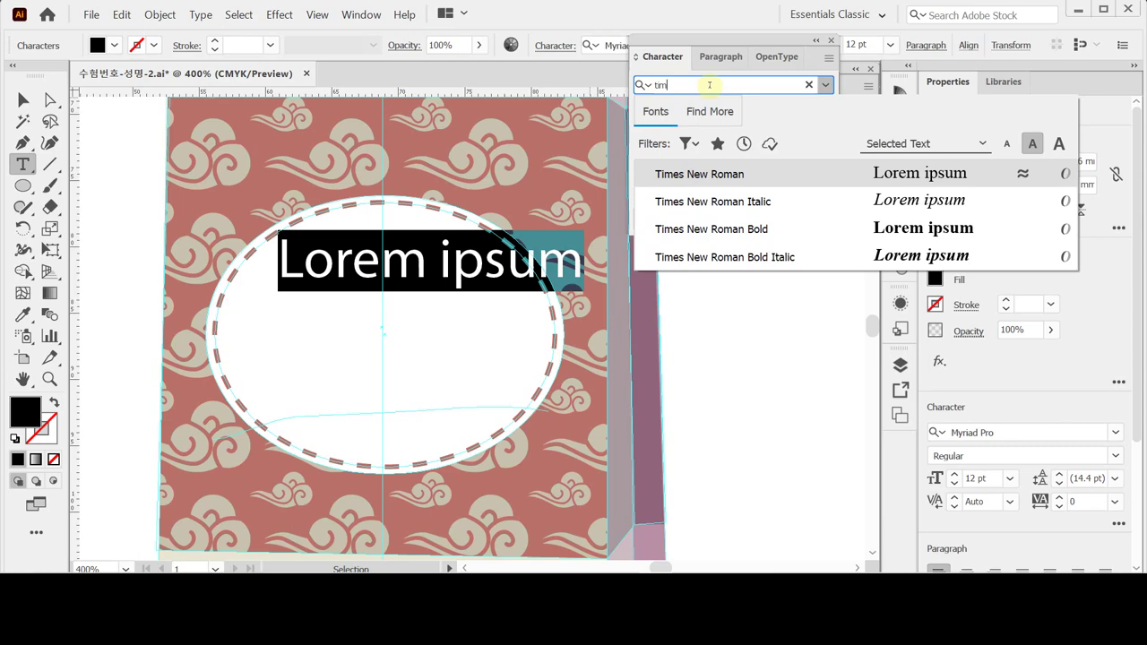
key(Return)
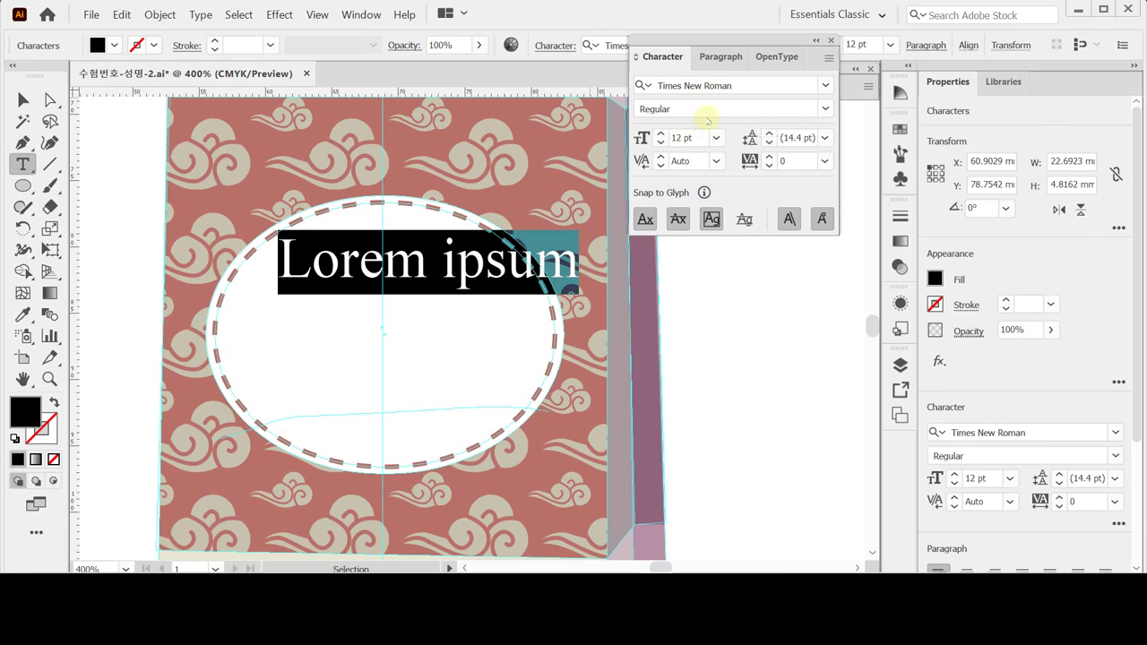
click(660, 142)
click(660, 142)
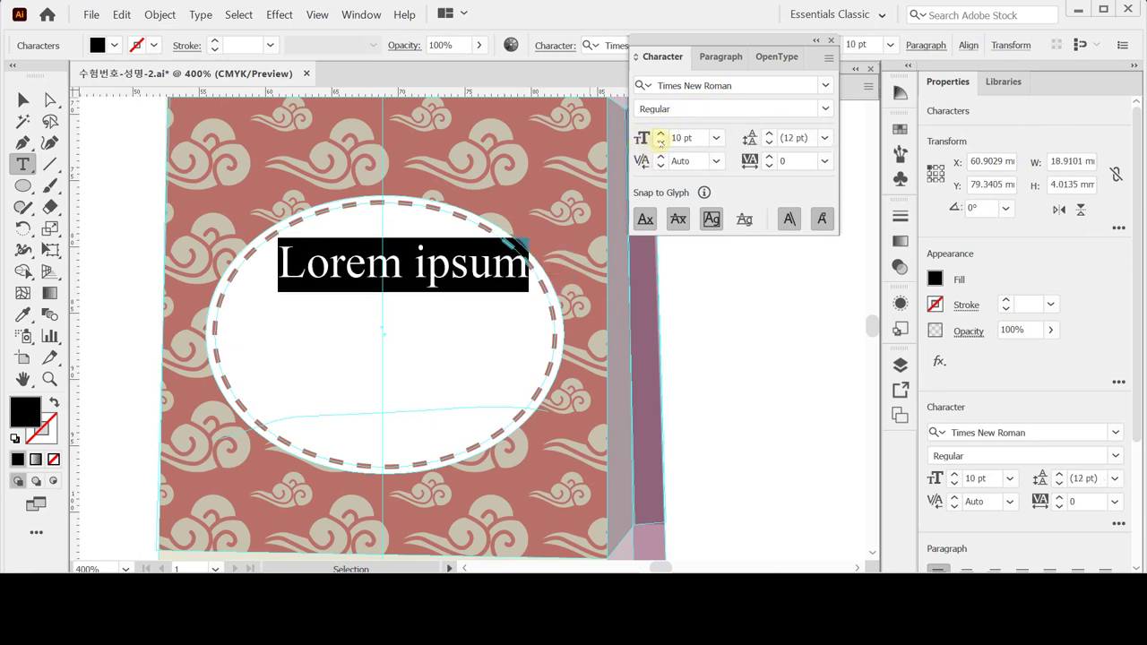
Step: Centre-align the text and replace the placeholder with KOREAN / RICE CANDY on two lines in dark brown
click(705, 59)
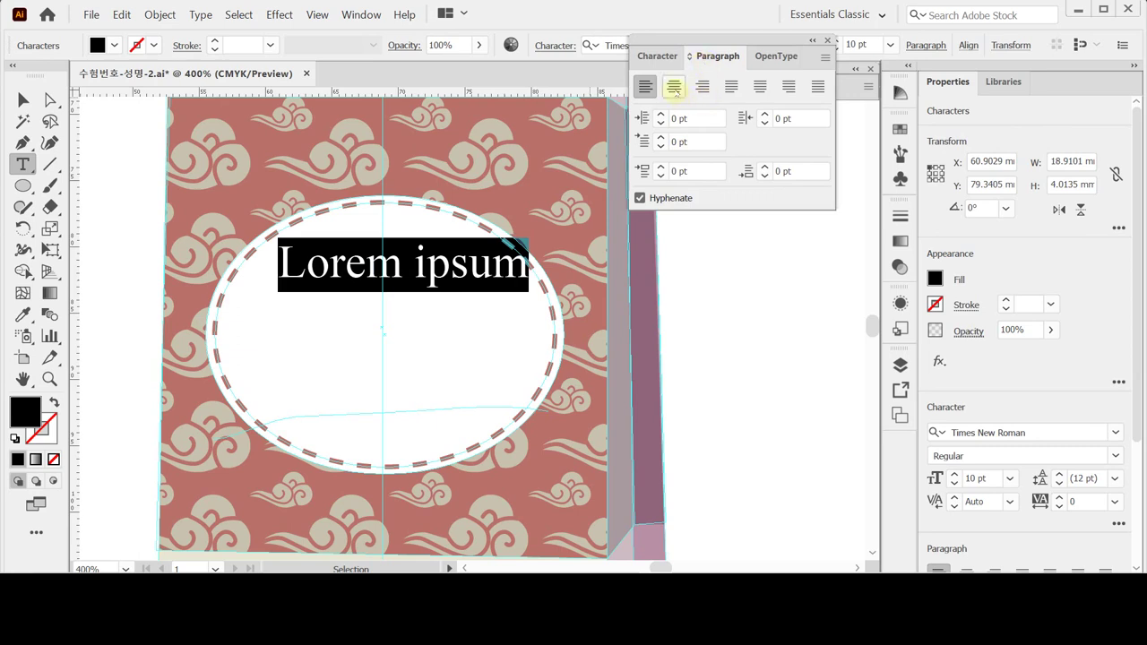
click(673, 87)
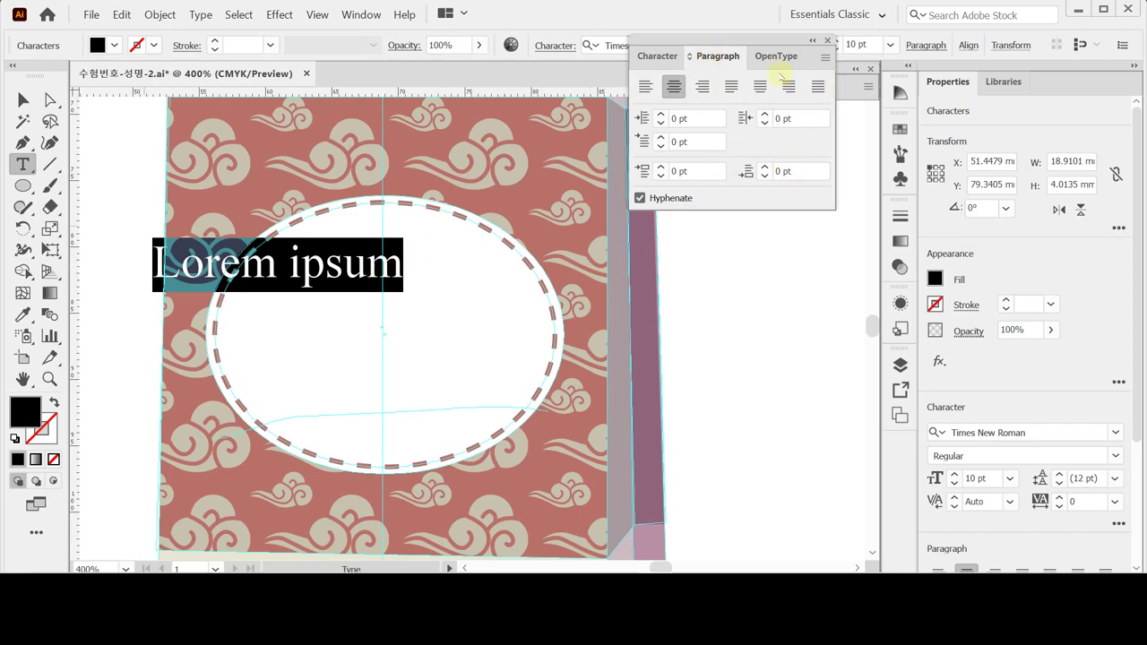
text(KOREAN RICE CANDY)
key(Escape)
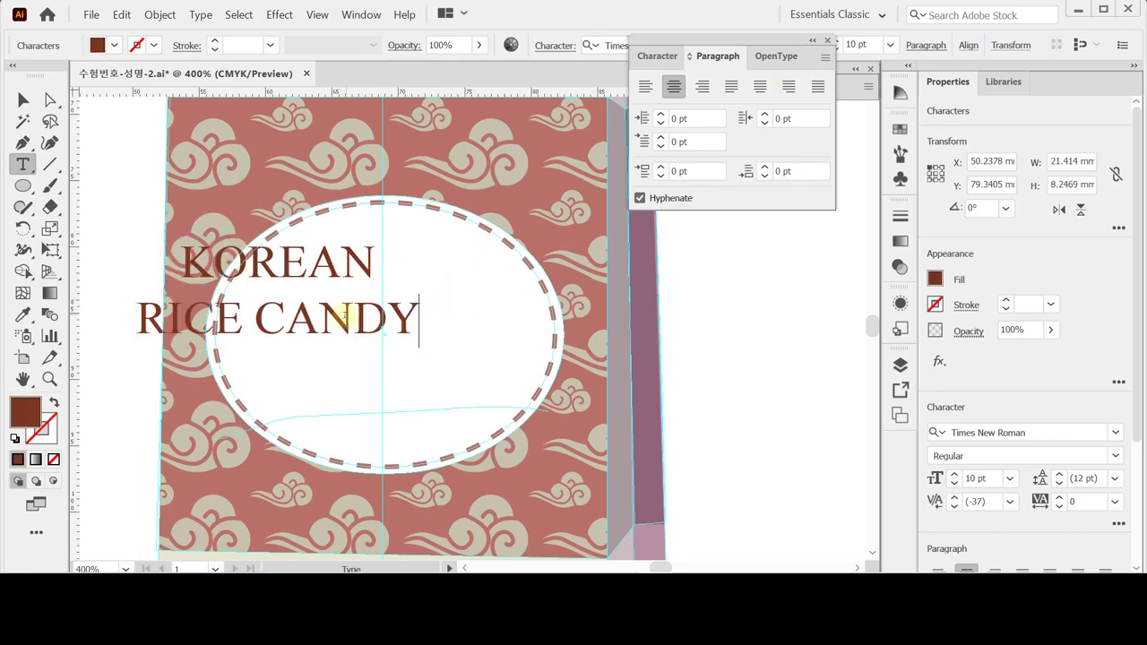
Step: Move the KOREAN RICE CANDY text into the white oval, nudge it right and up until centred on the vertical guide, and deselect it
drag(344, 330, 454, 339)
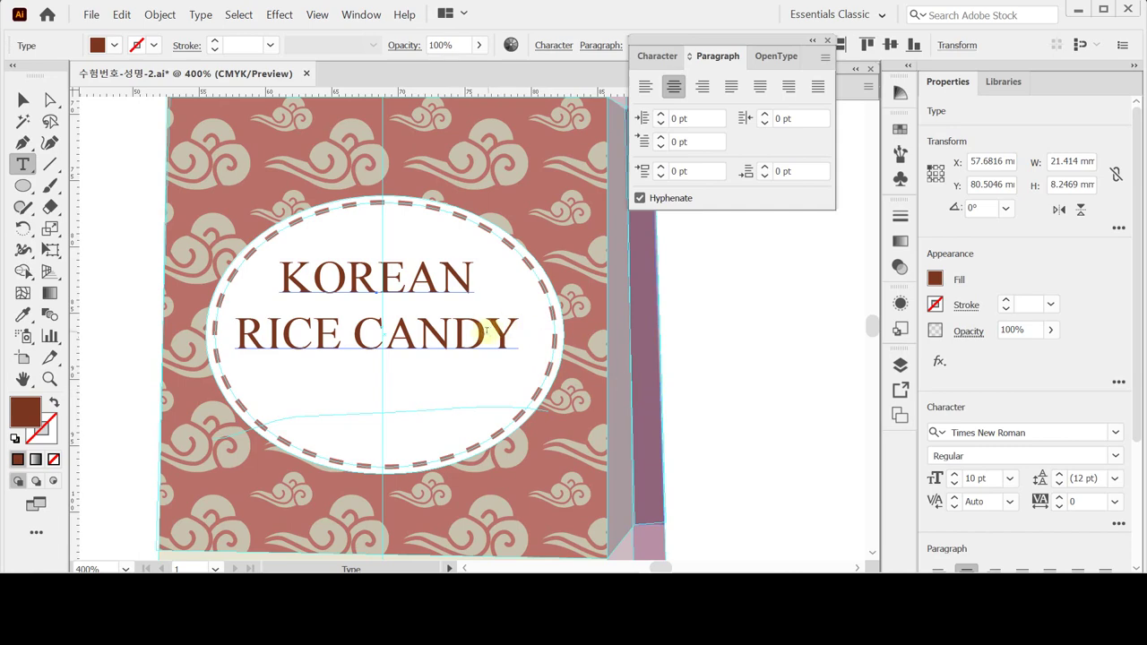
key(ctrl)
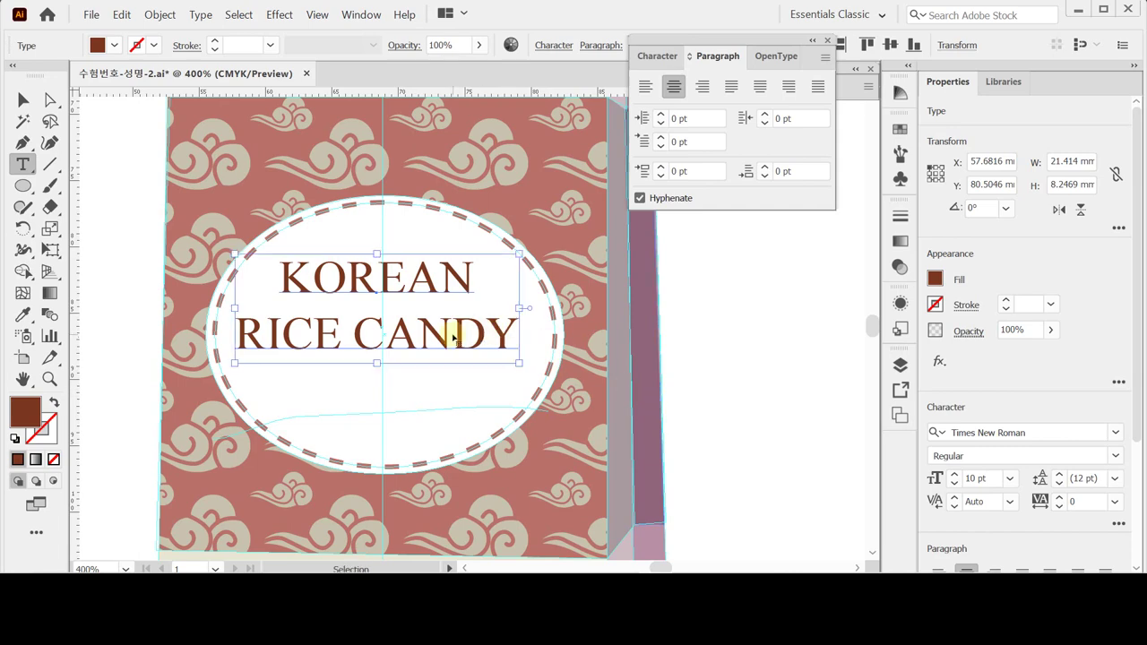
key(Right)
key(Right)
key(Right)
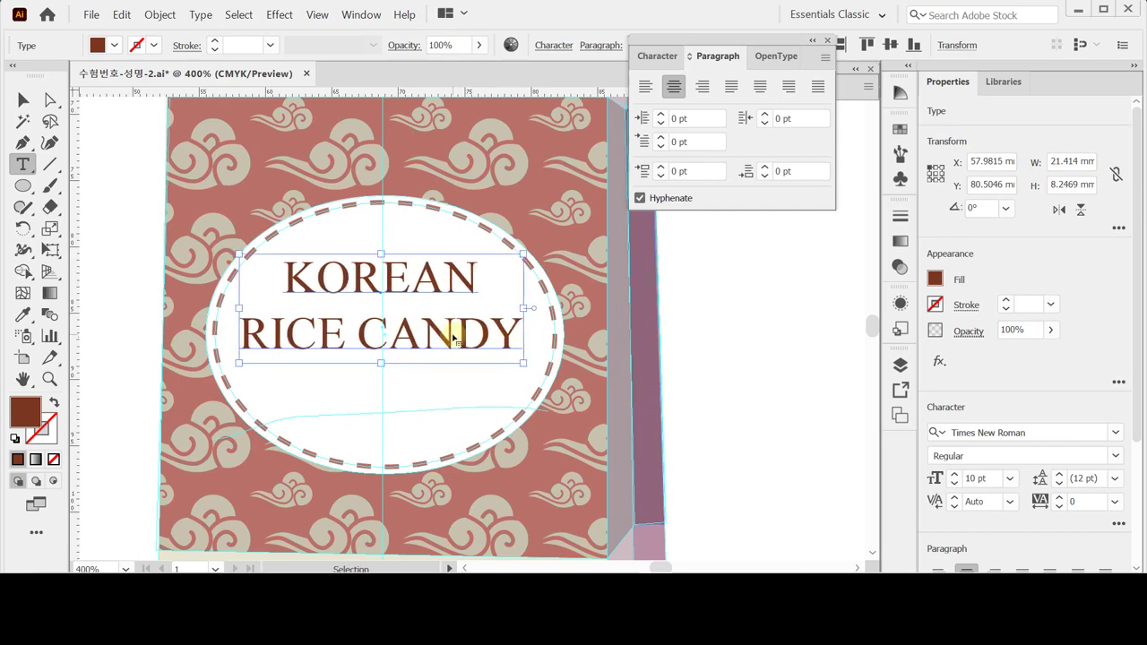
key(Right)
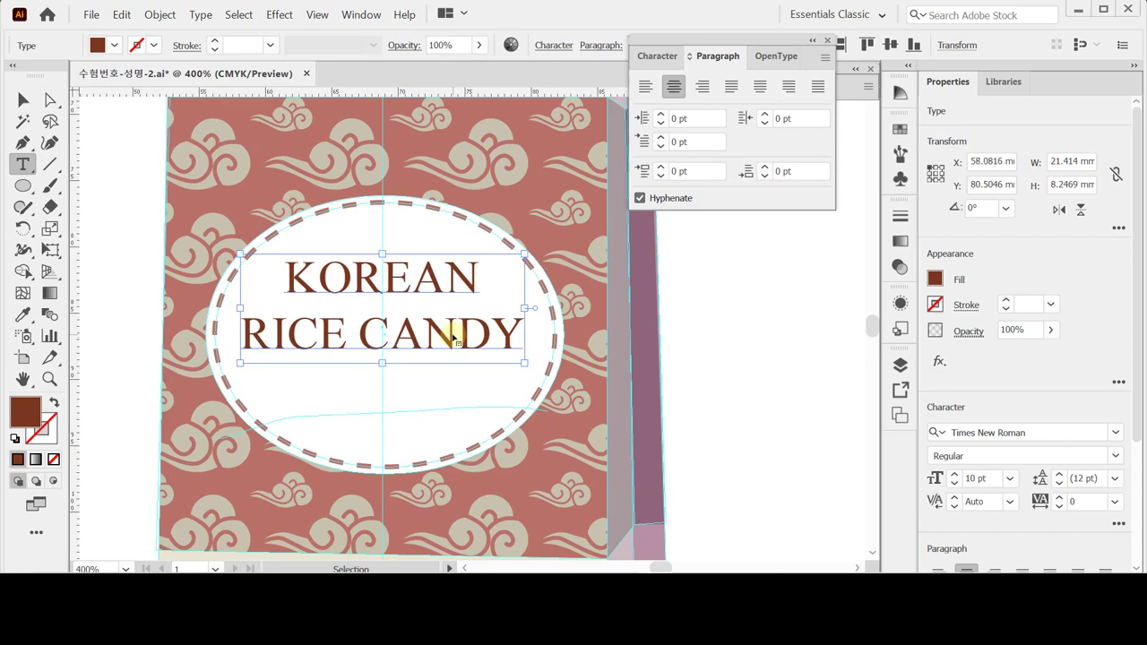
key(Up)
key(Up)
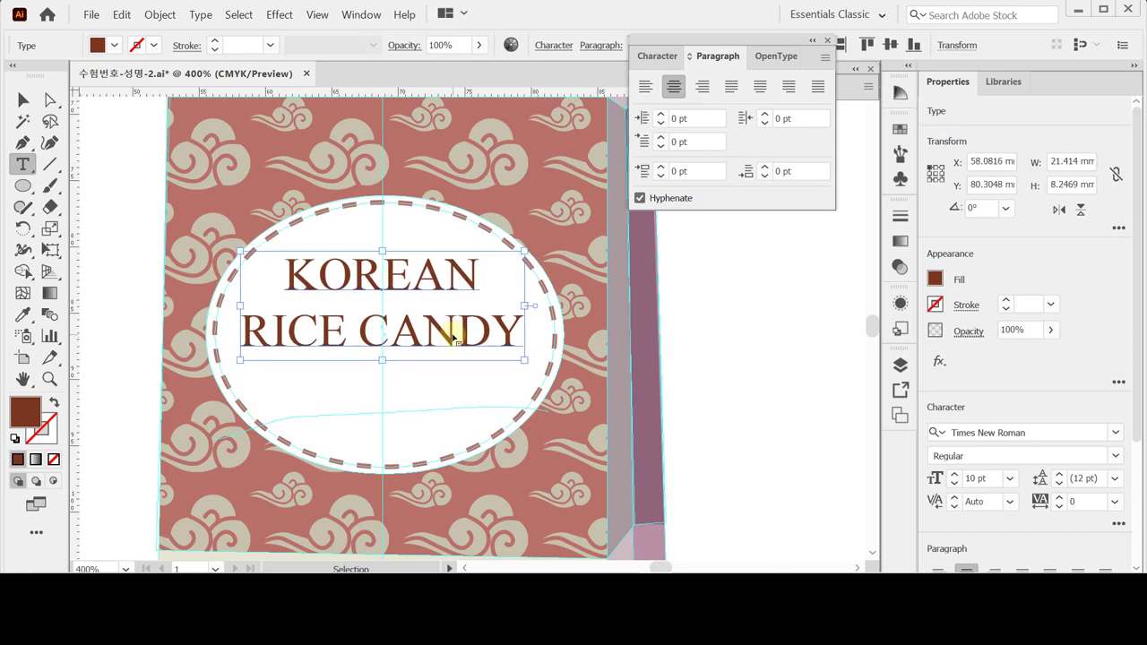
key(Up)
key(Up)
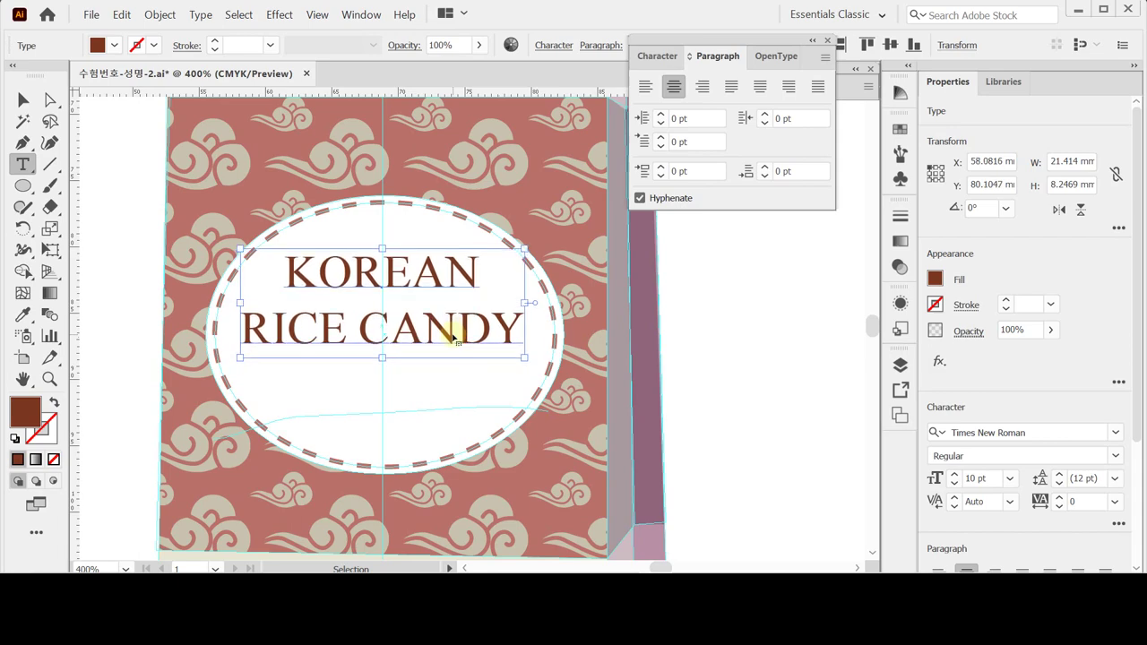
key(ctrl+t)
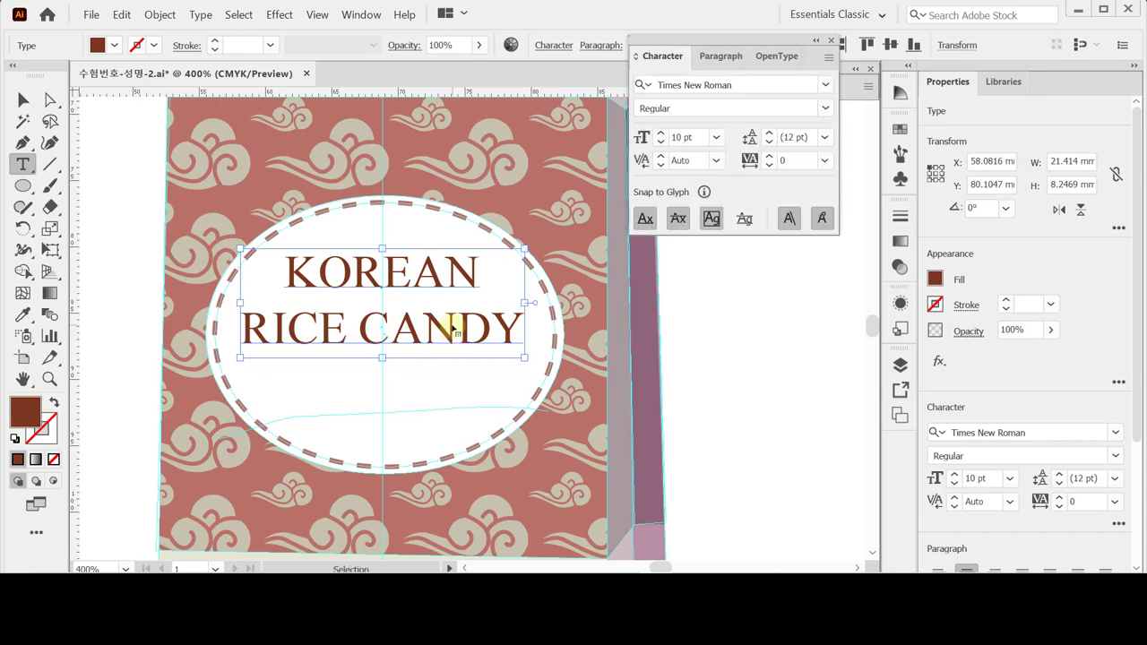
key(ctrl+t)
double_click(446, 313)
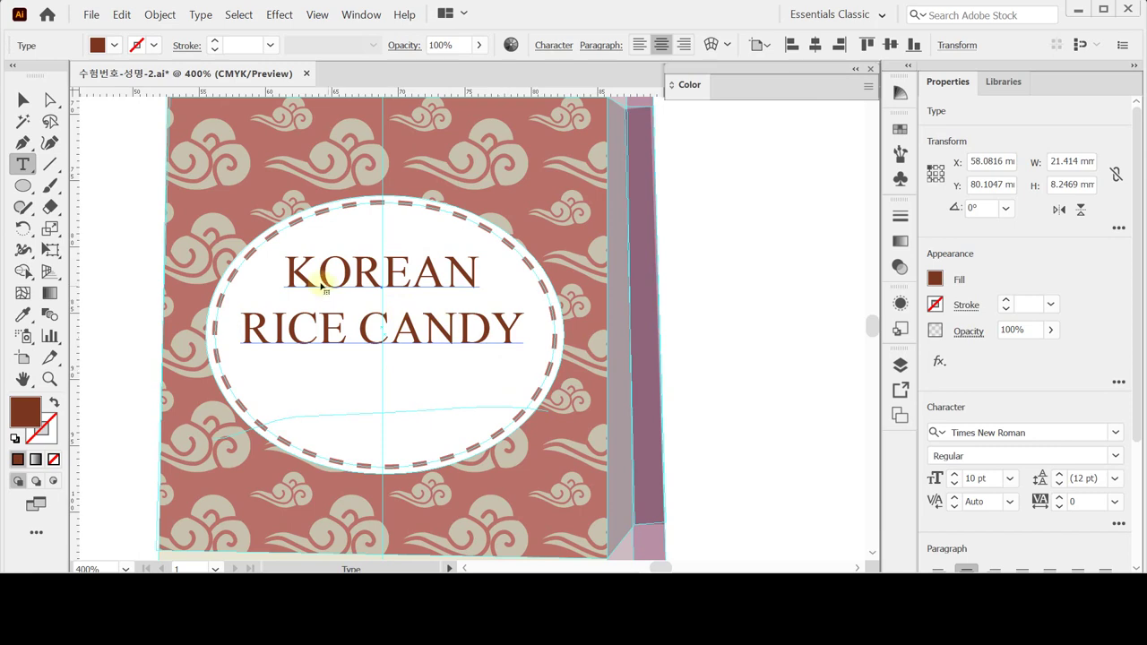
key(Escape)
ctrl+click(699, 331)
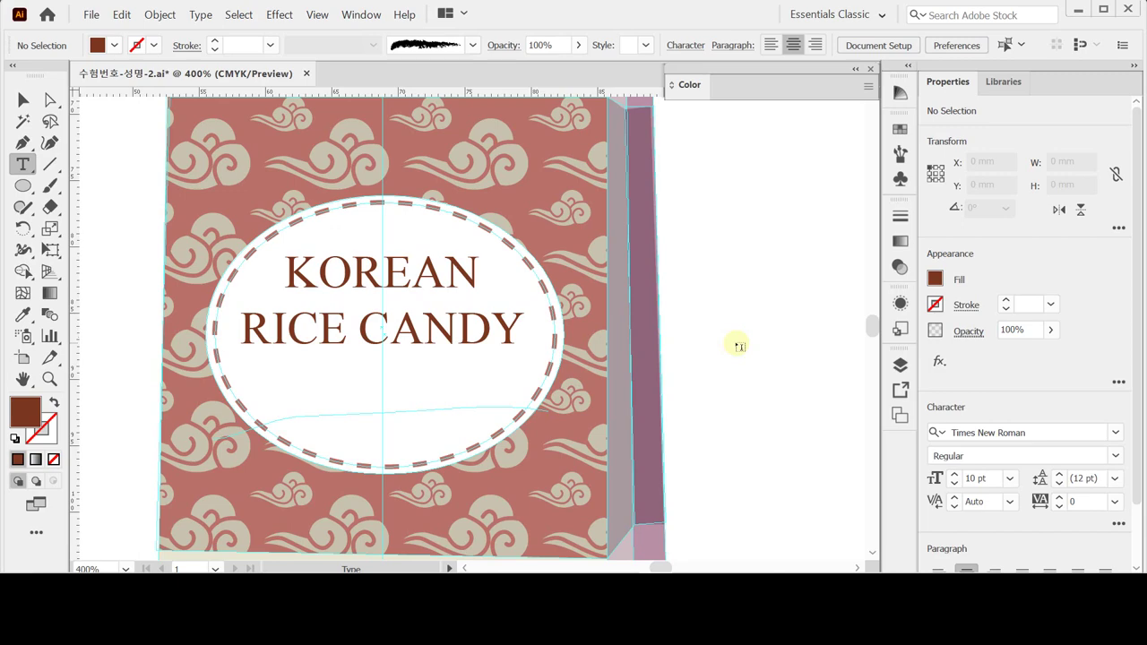
Step: Open the Artistic_ChalkCharcoalPencil brush library and enlarge it to show more of its brushes
key(v)
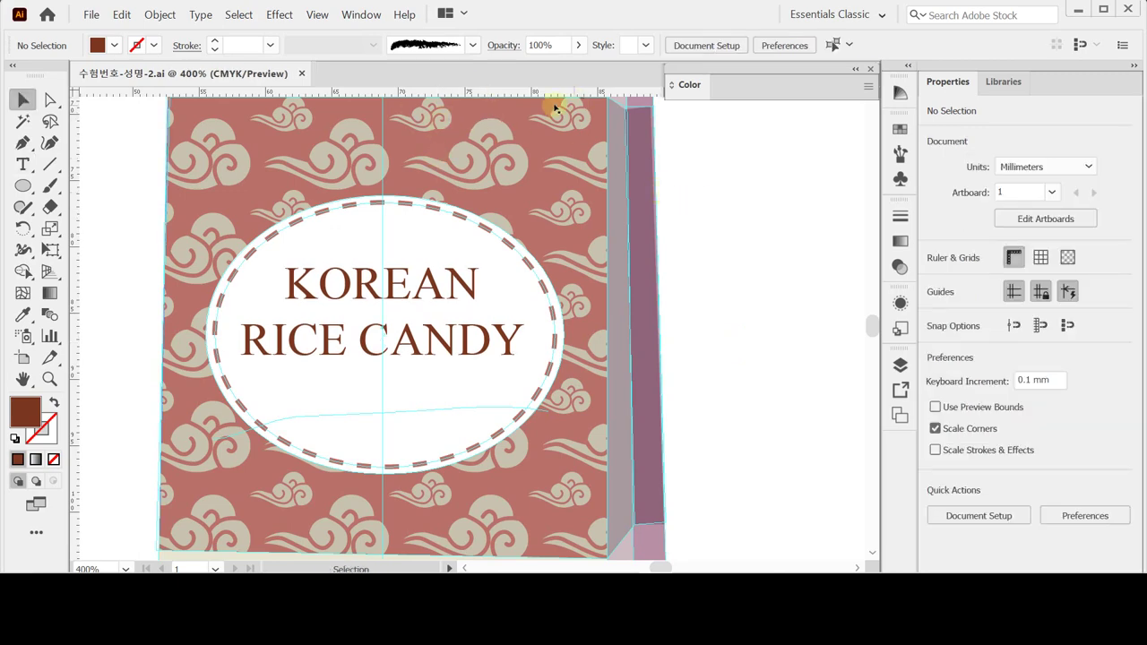
click(473, 45)
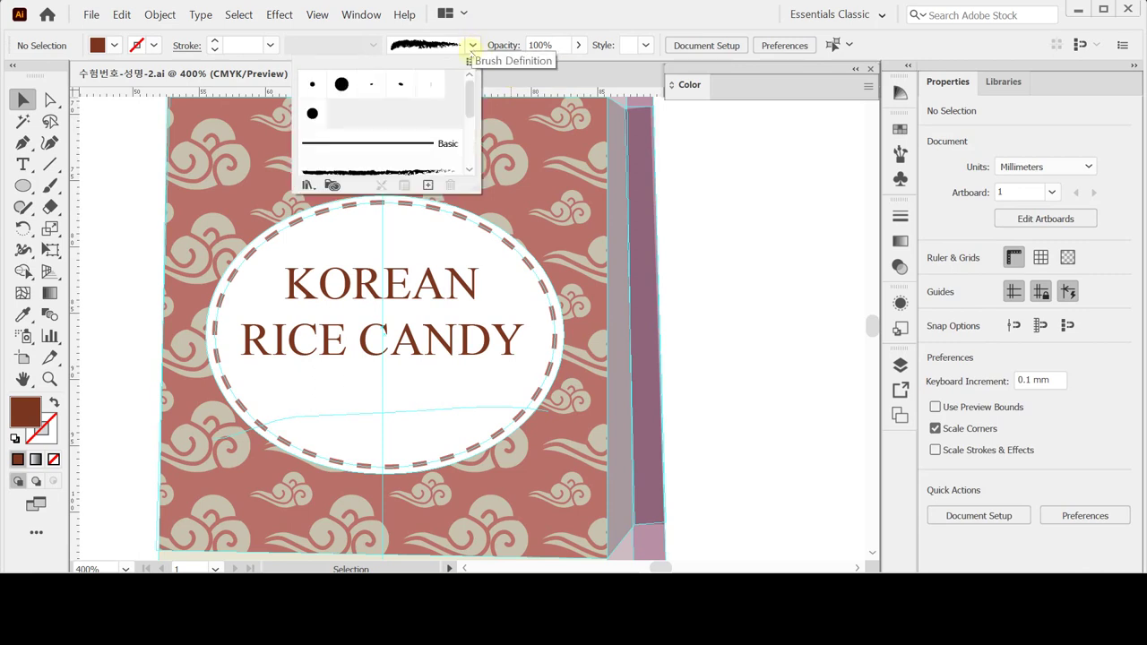
click(472, 45)
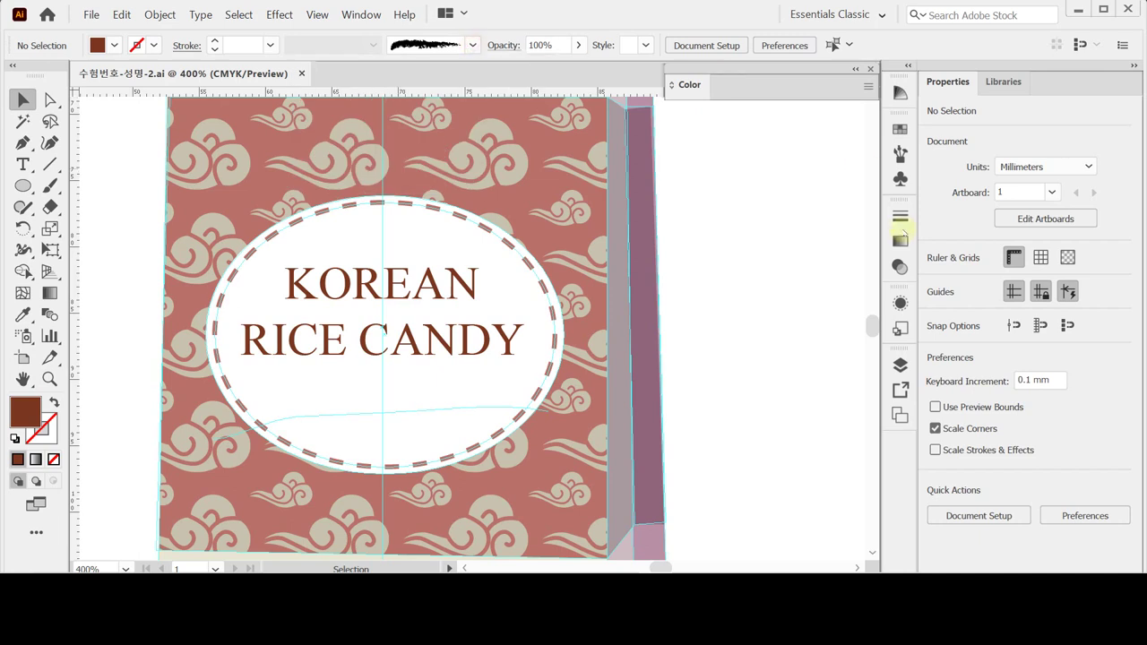
click(898, 155)
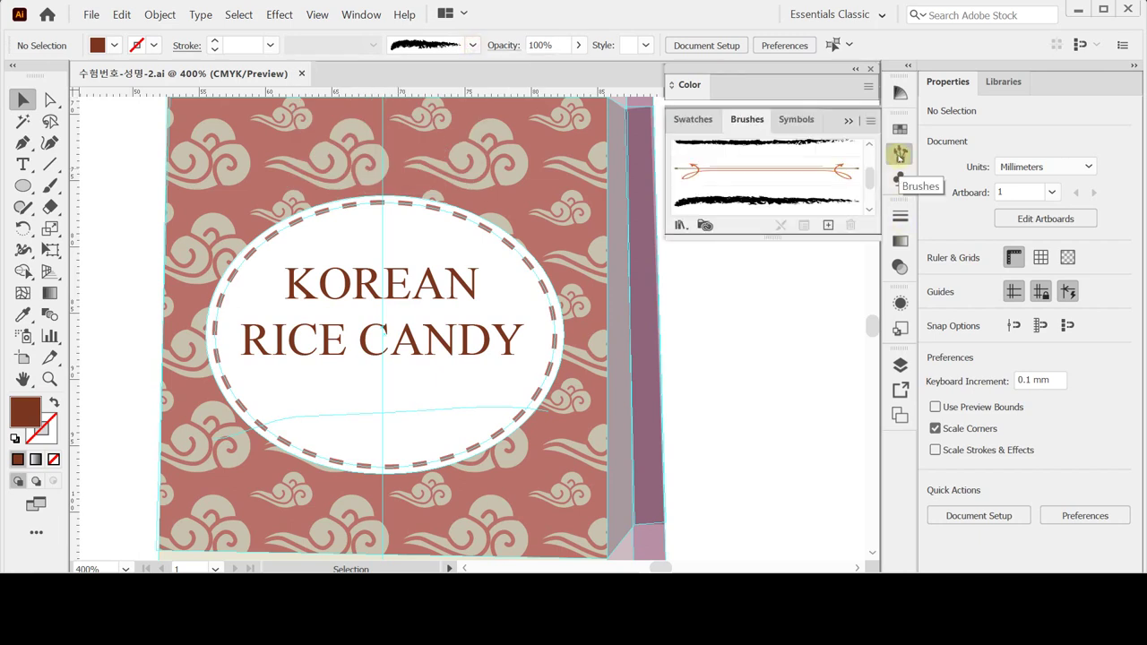
click(680, 227)
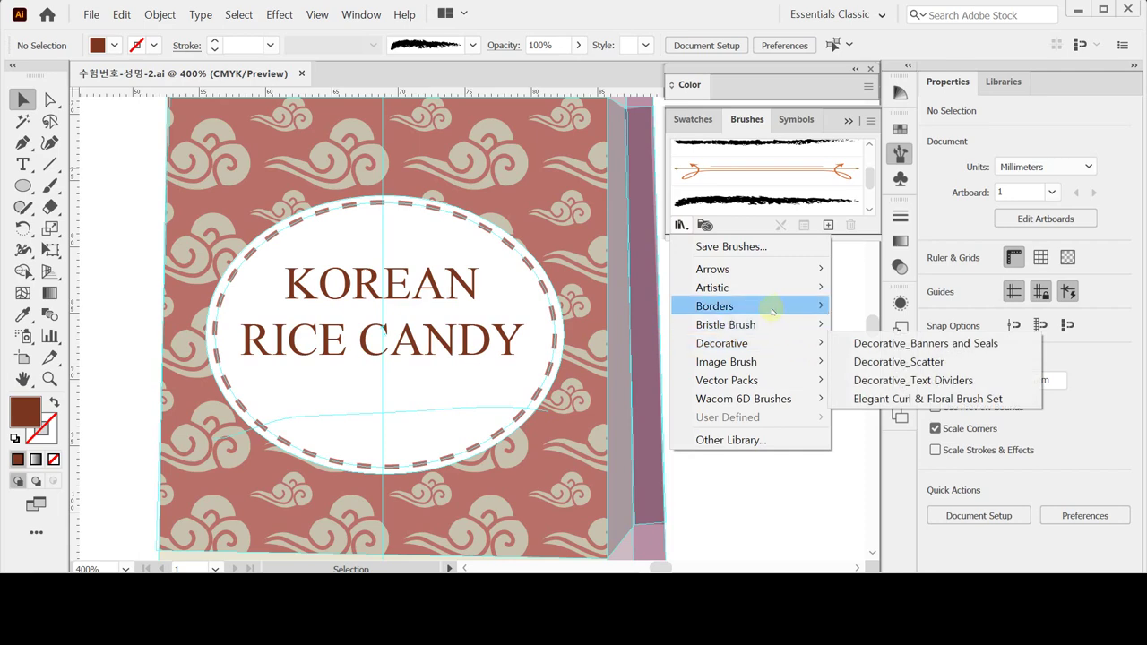
mouse_move(768, 287)
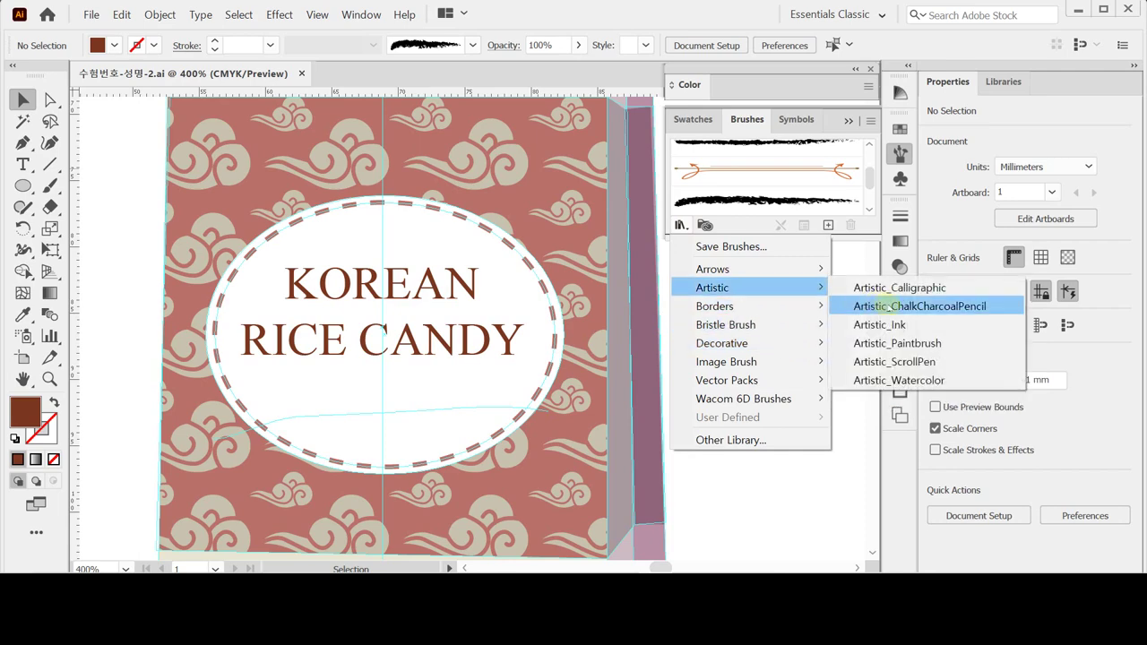
click(886, 305)
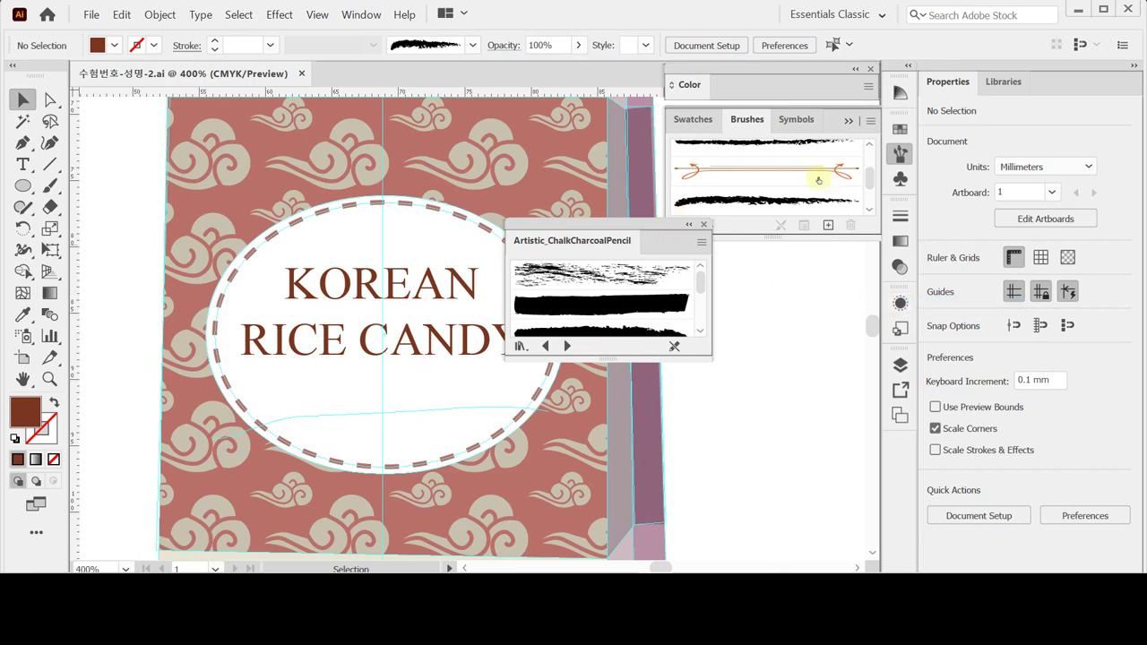
mouse_move(665, 358)
mouse_down()
mouse_move(671, 464)
mouse_move(615, 461)
mouse_move(612, 495)
mouse_up()
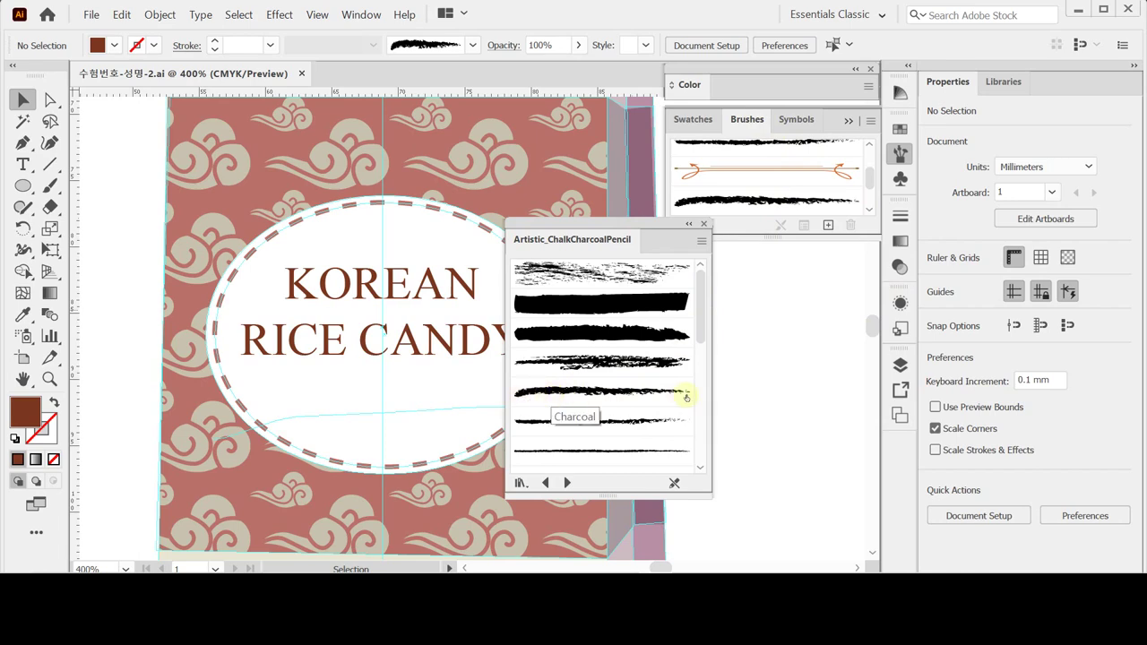
Step: Show the Artistic_ChalkCharcoalPencil brushes as a list by name and return them to thumbnail view
click(701, 241)
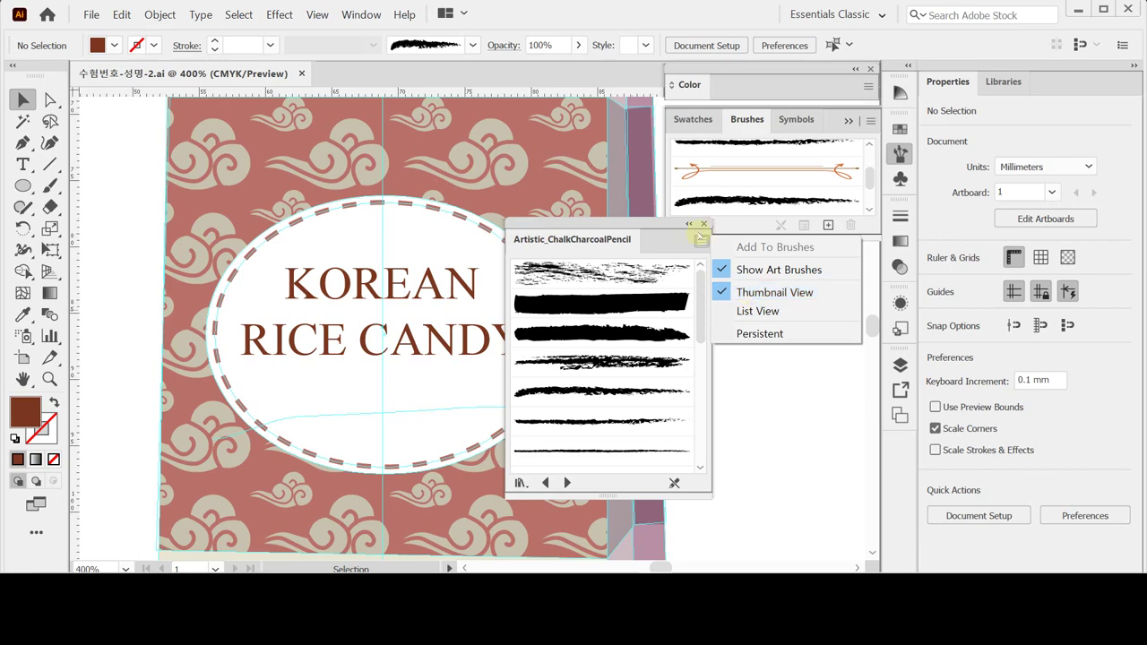
drag(697, 247, 678, 255)
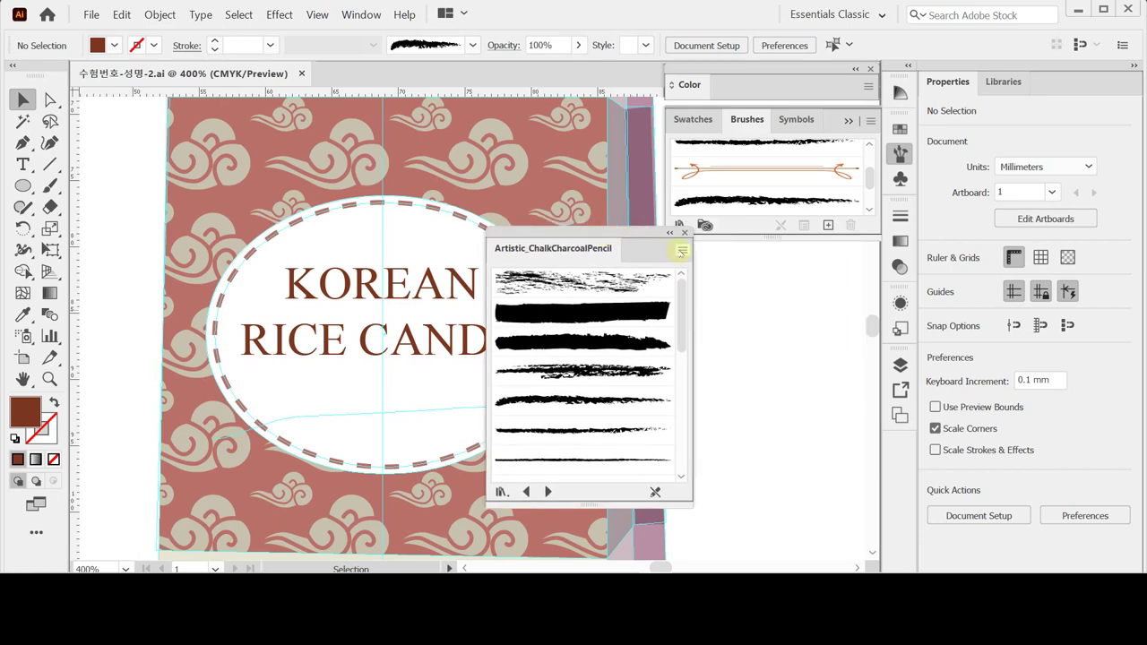
click(681, 252)
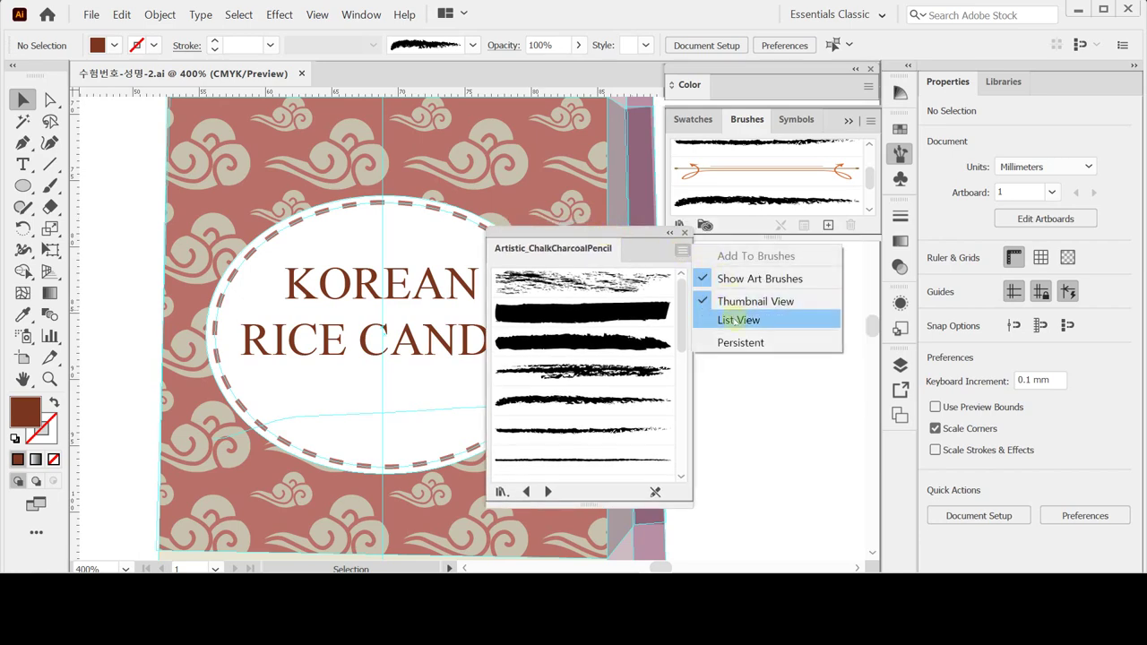
click(737, 320)
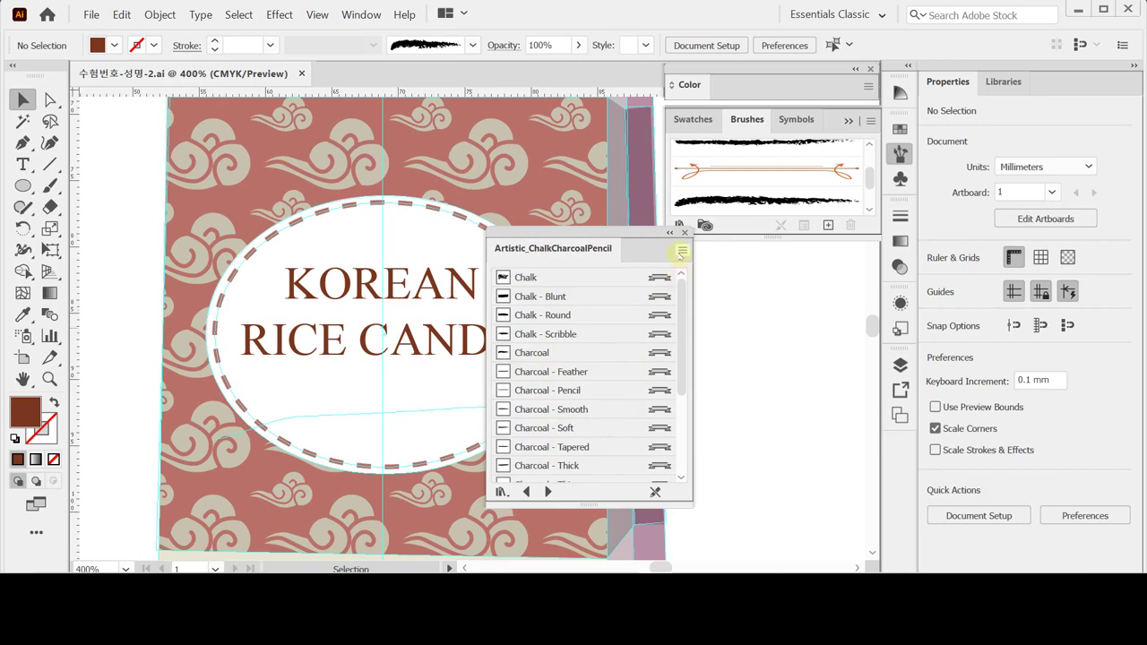
click(681, 251)
click(732, 303)
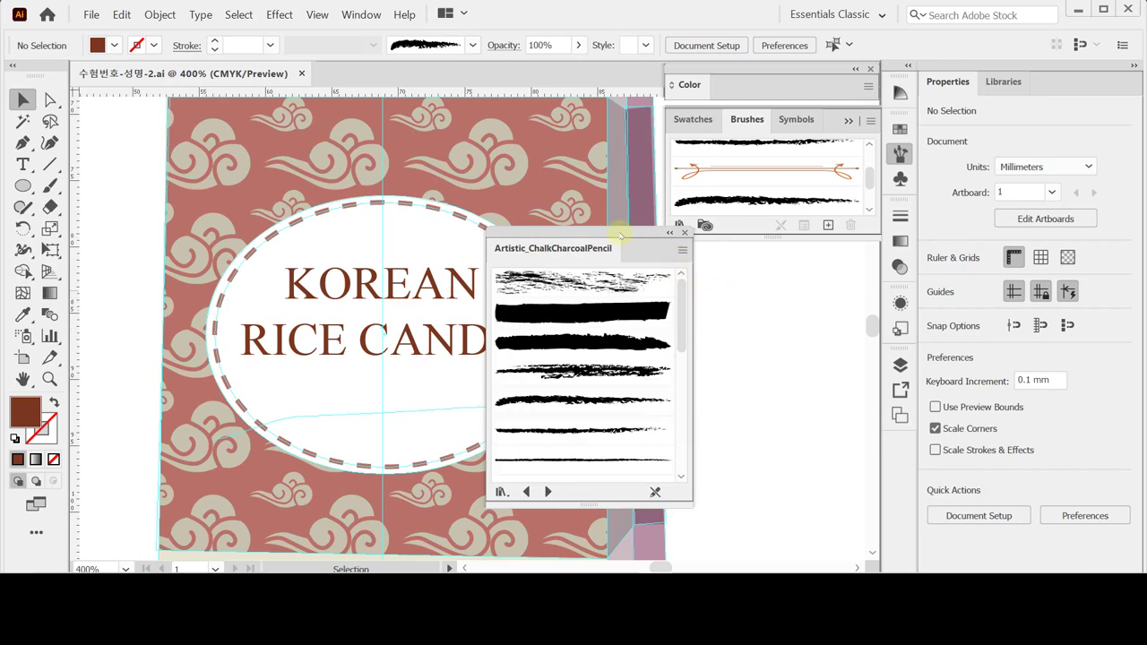
Step: Close the brush library, choose the Charcoal brush, and set no fill while keeping the dark brown stroke active
drag(613, 231, 725, 295)
click(794, 295)
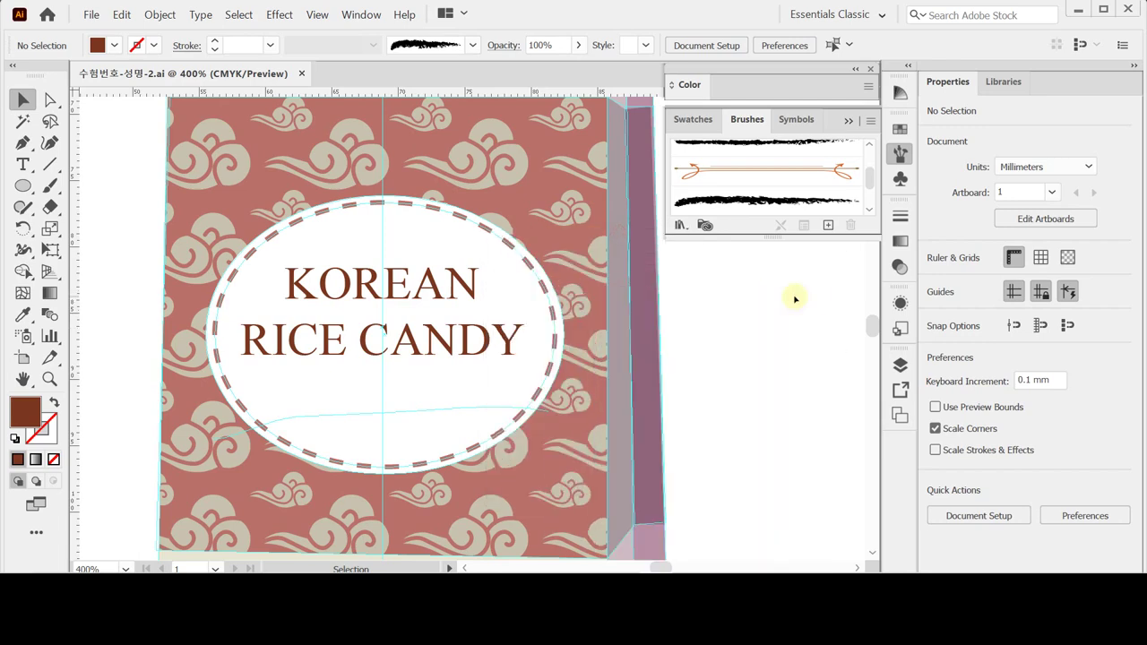
click(741, 202)
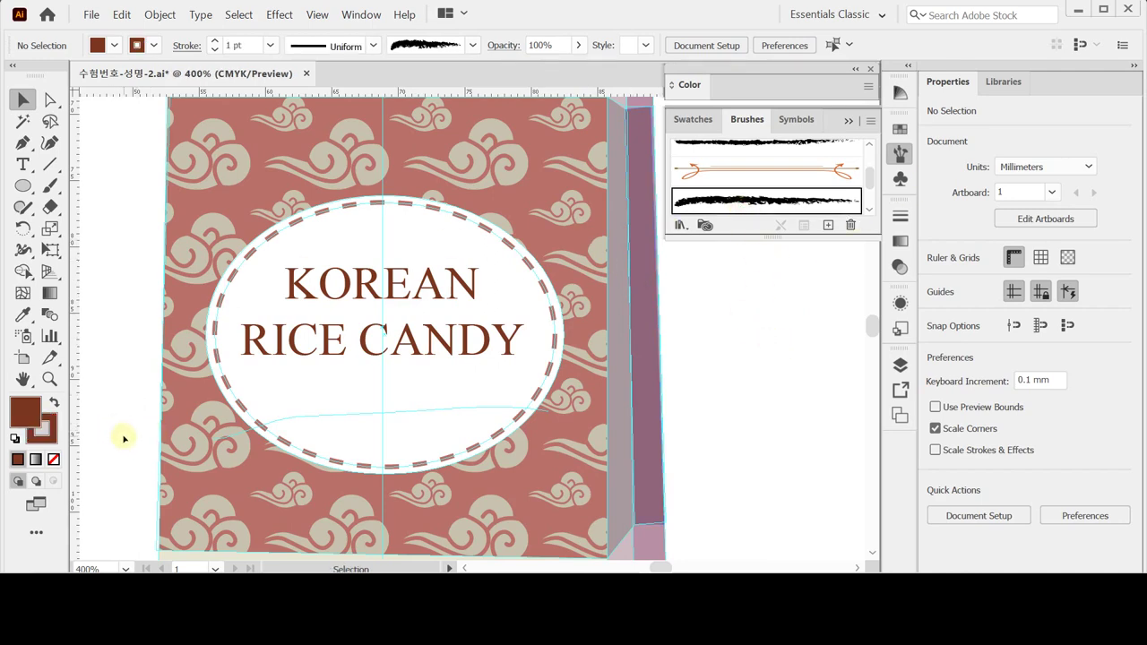
click(53, 459)
click(50, 434)
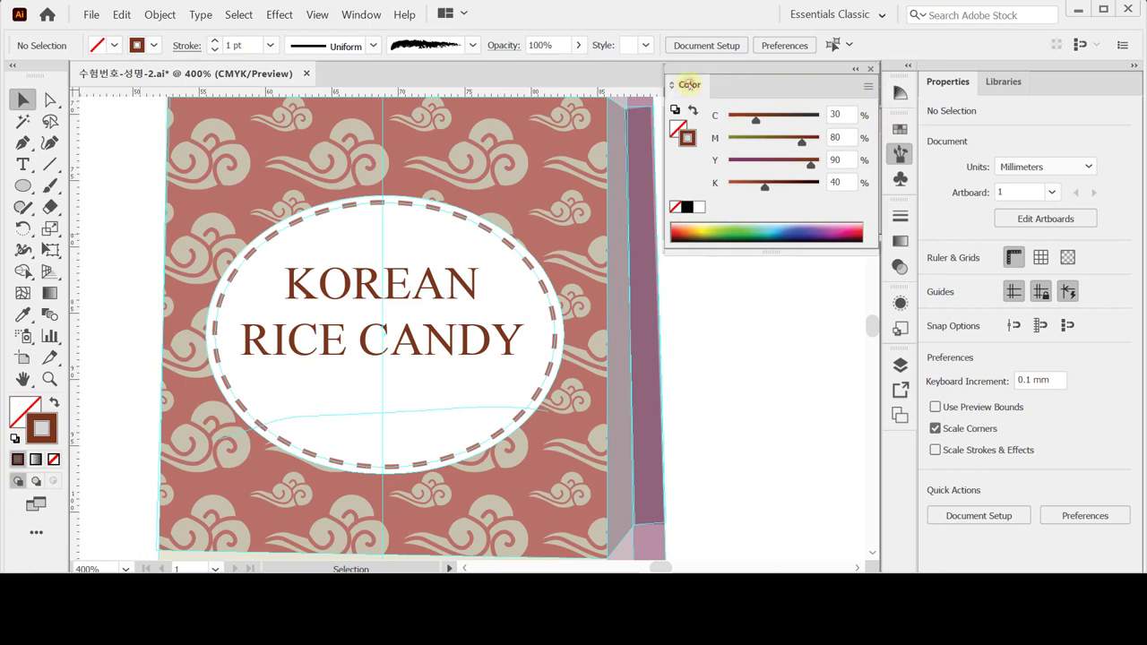
click(688, 84)
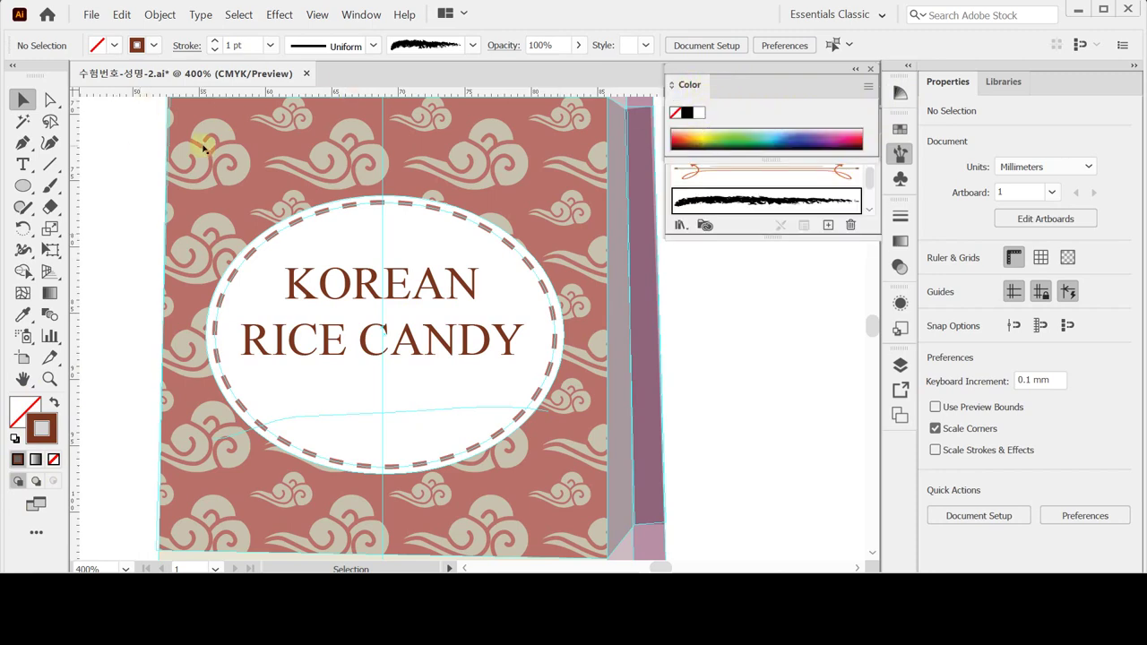
Step: Paint a gently arched Charcoal stroke about 26 mm wide with the Paintbrush across the label's lower part, beneath RICE CANDY
click(49, 186)
click(51, 186)
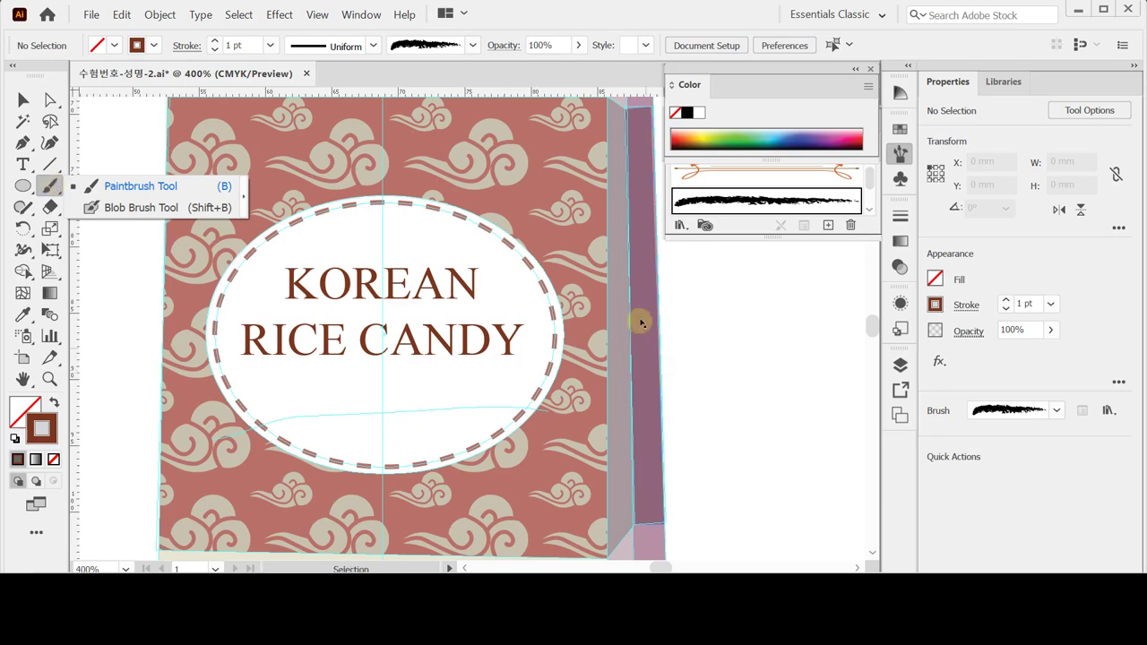
click(687, 358)
key(ctrl+minus)
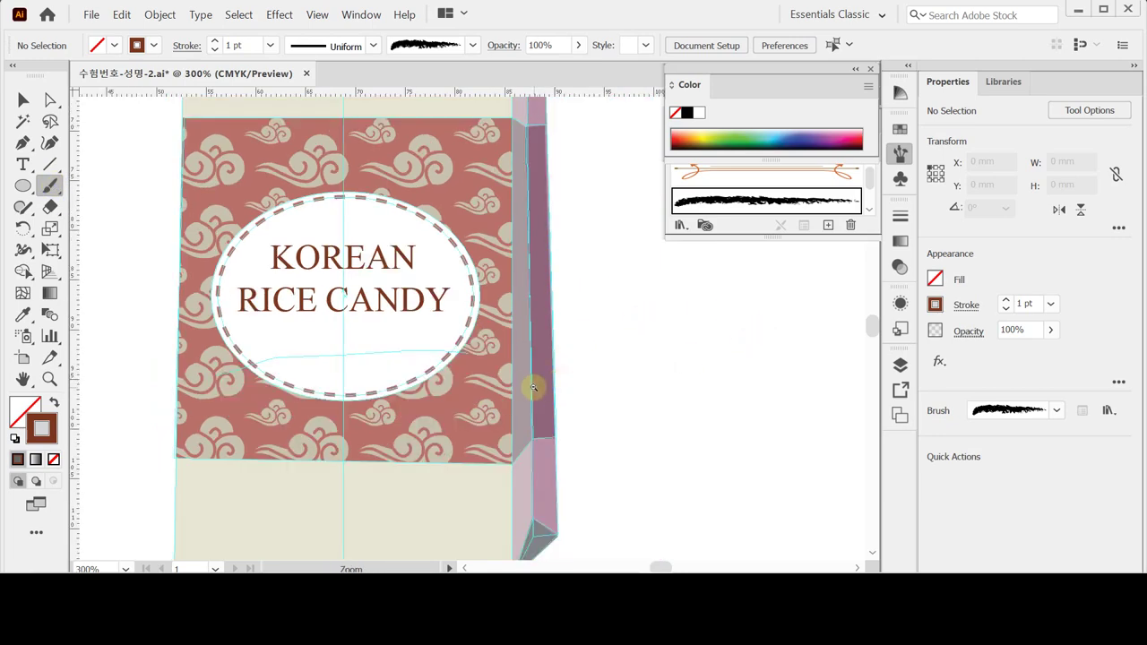
key(ctrl+minus)
drag(464, 320, 471, 320)
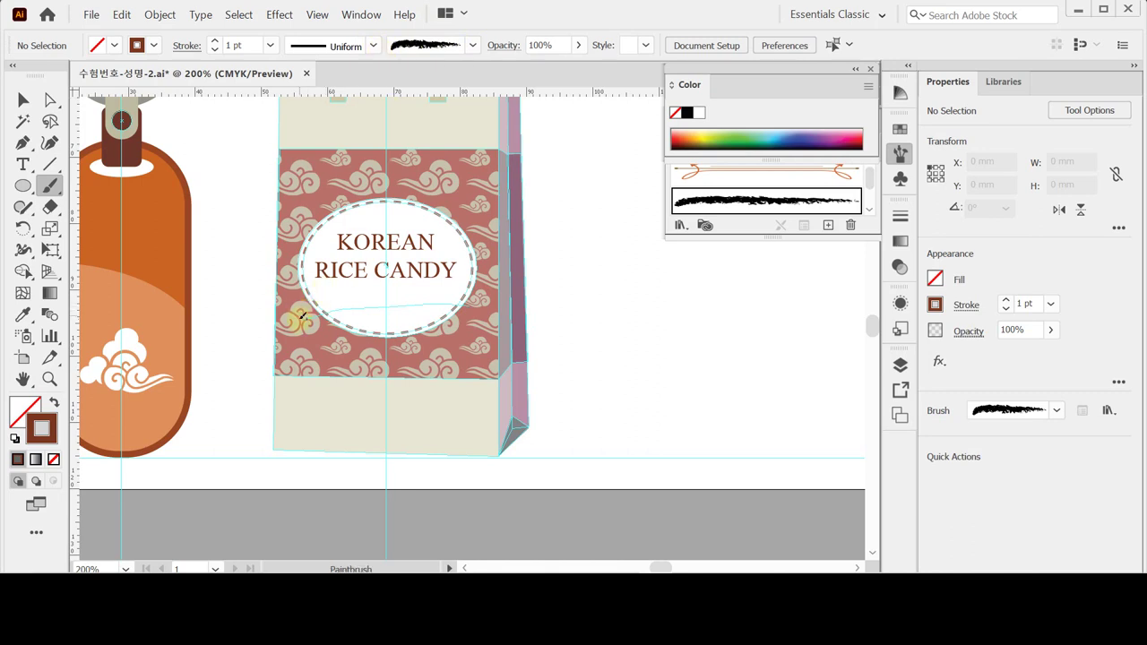
mouse_move(300, 322)
mouse_down()
mouse_move(384, 303)
mouse_move(475, 305)
mouse_up()
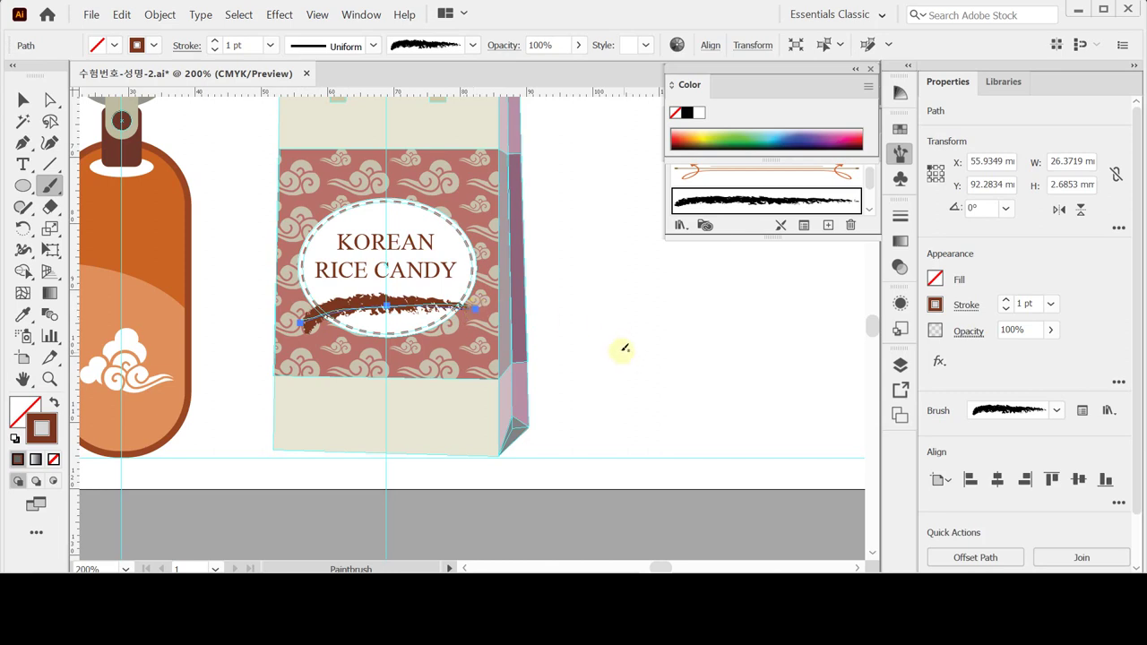
Step: Try a Charcoal stroke about 25 mm wide painted in the opposite direction beside the bag, and undo it
mouse_move(699, 366)
mouse_down()
mouse_move(644, 355)
mouse_move(534, 362)
mouse_up()
drag(654, 360, 711, 366)
click(121, 14)
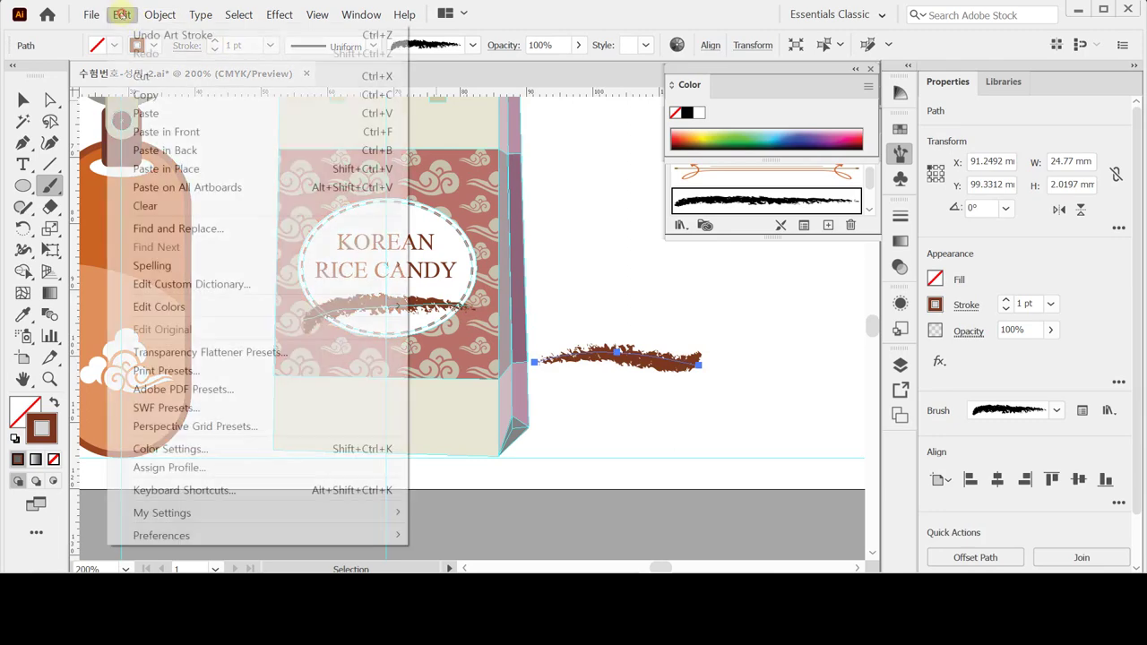
click(130, 34)
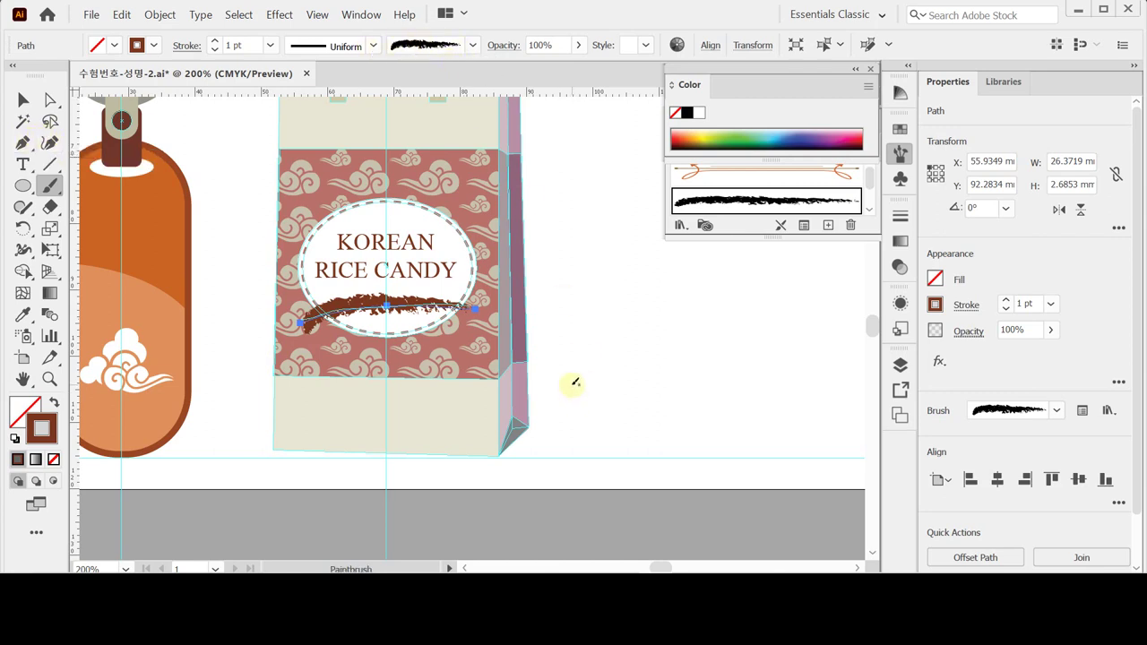
Step: Choose a new stroke weight for the Charcoal brush stroke under the label text
click(1049, 305)
scroll(1075, 152, up, 2)
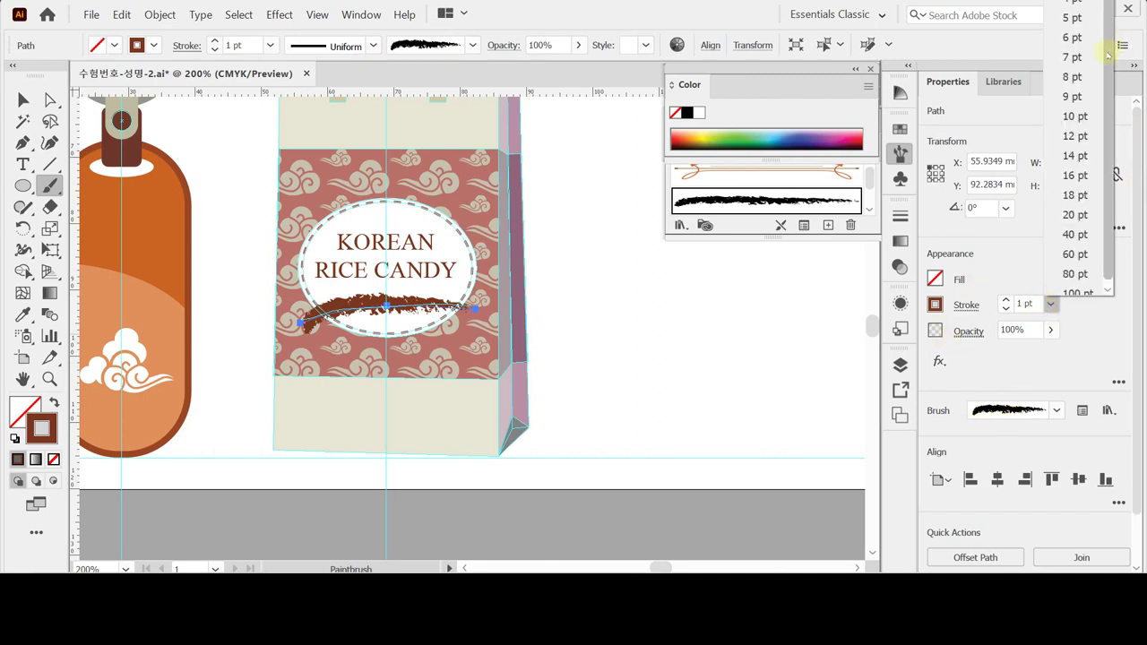
click(1072, 7)
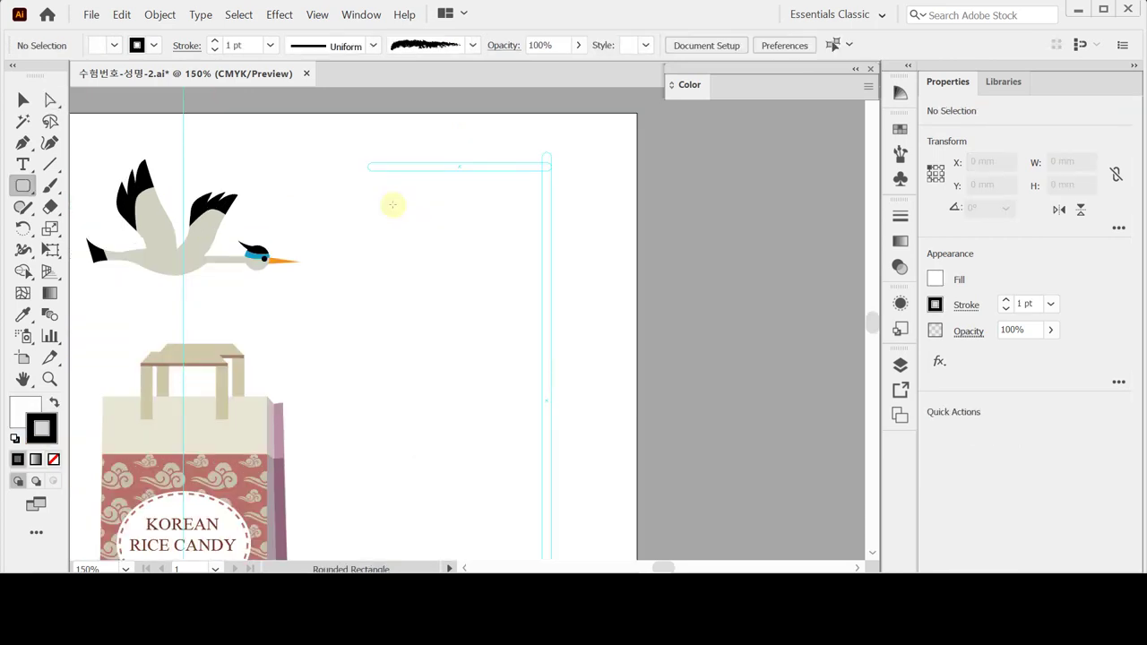
Step: Create a rounded rectangle 37 mm wide and 1.7 mm high with a 1 mm corner radius at the horizontal guide shape
click(368, 163)
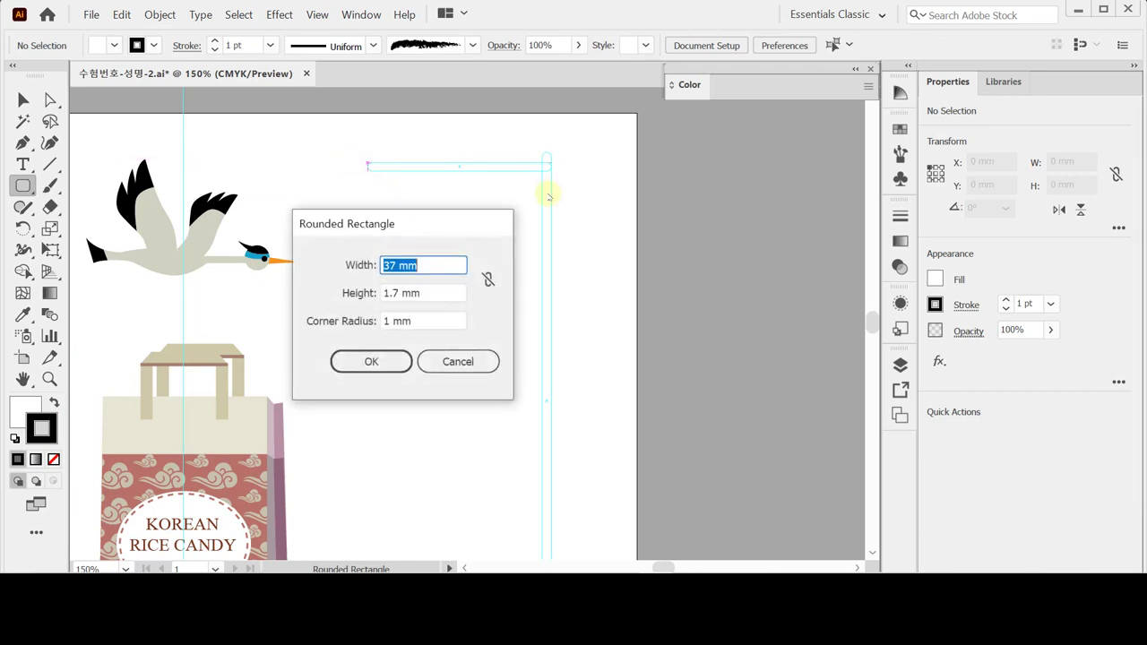
click(448, 295)
click(442, 321)
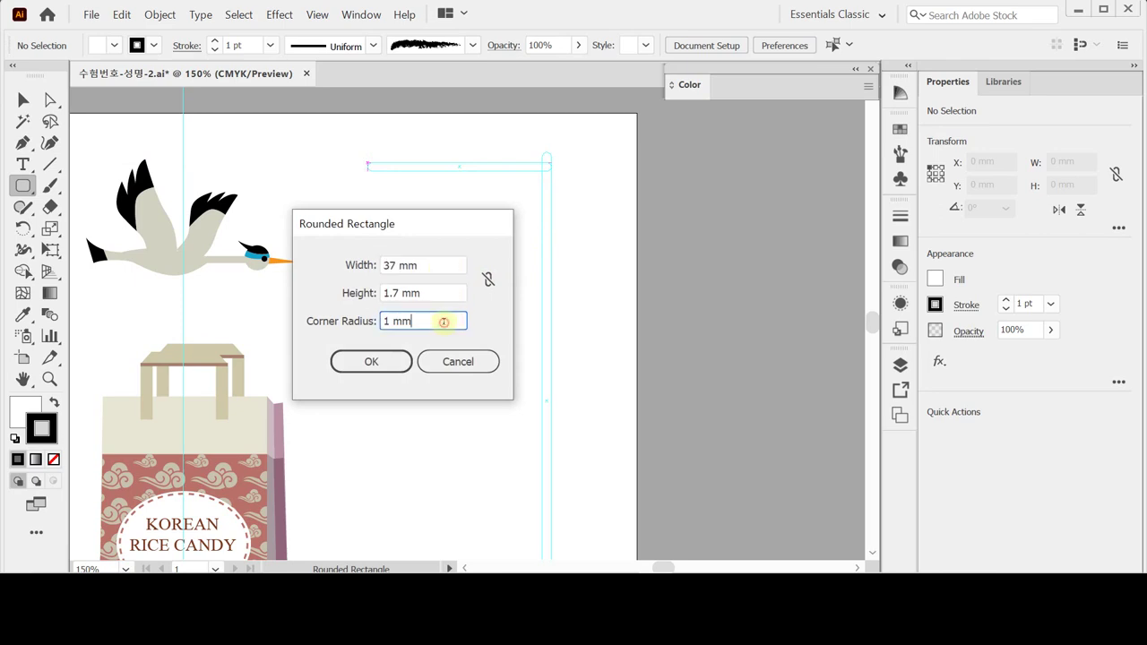
click(384, 361)
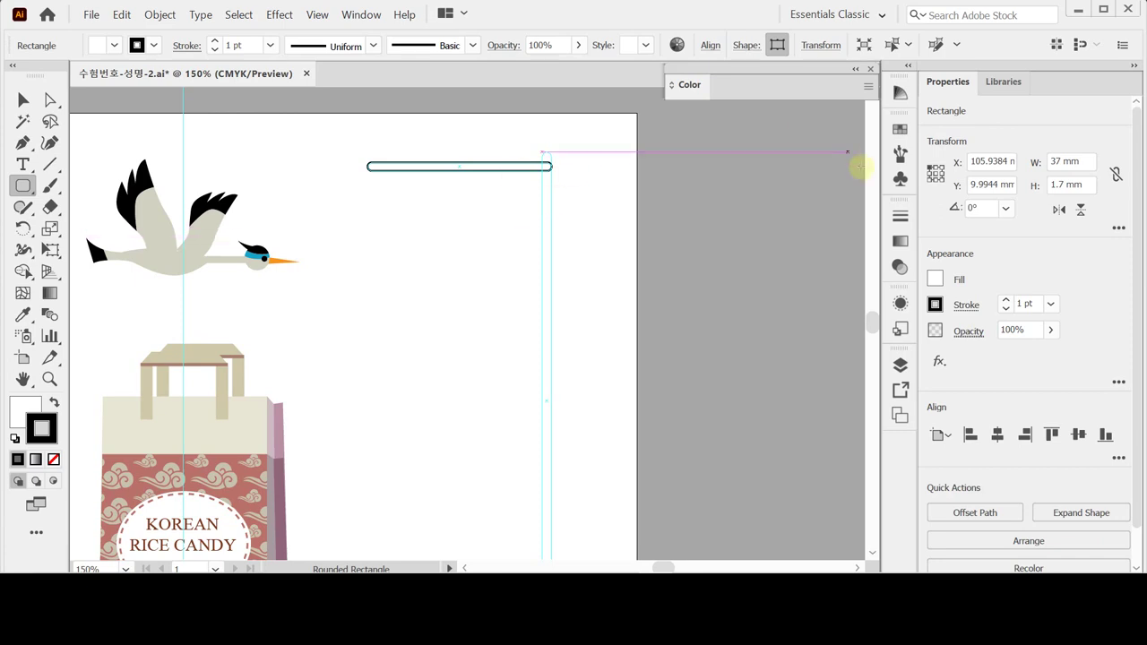
Step: Remove the thin rounded bar's stroke and fill it with a linear white-to-black gradient
click(901, 243)
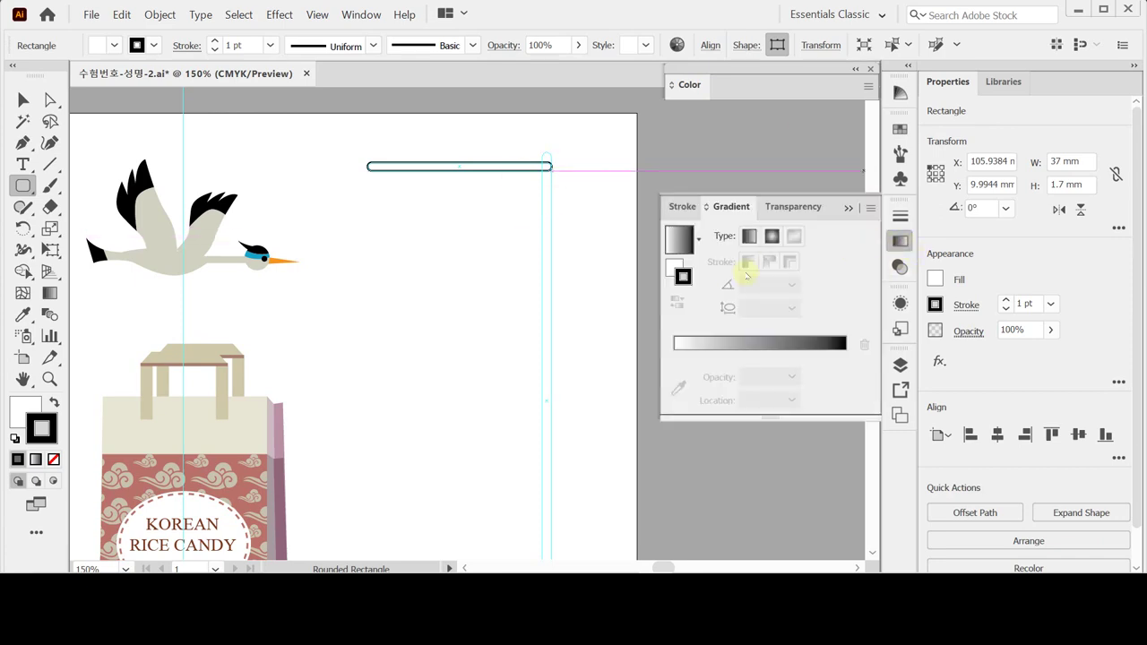
click(679, 238)
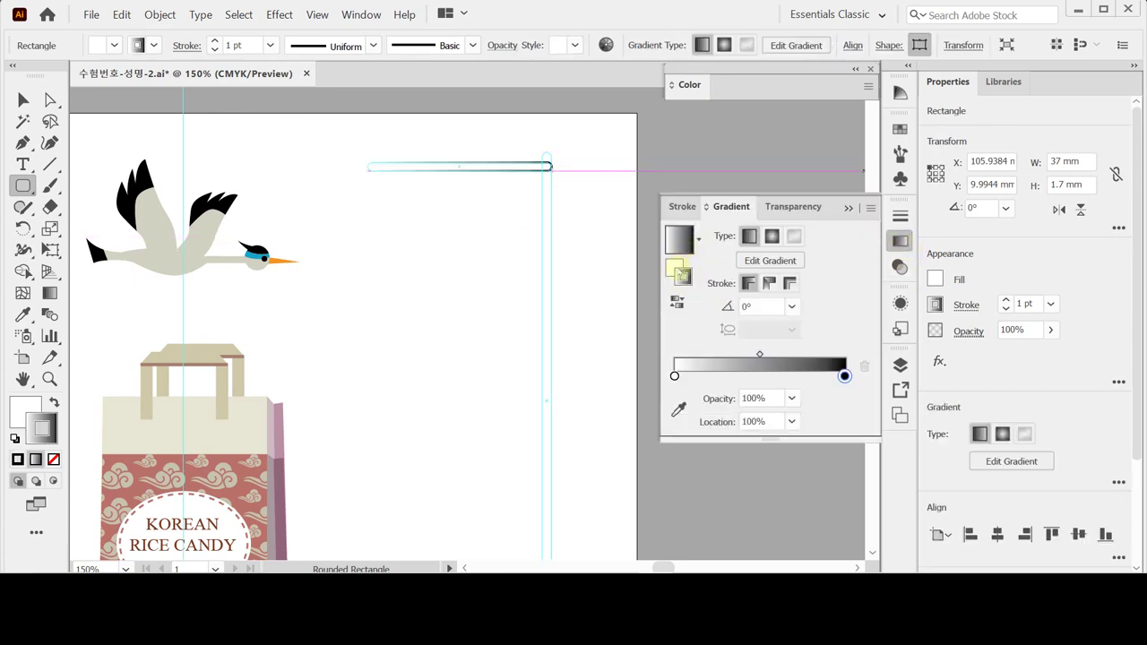
click(53, 459)
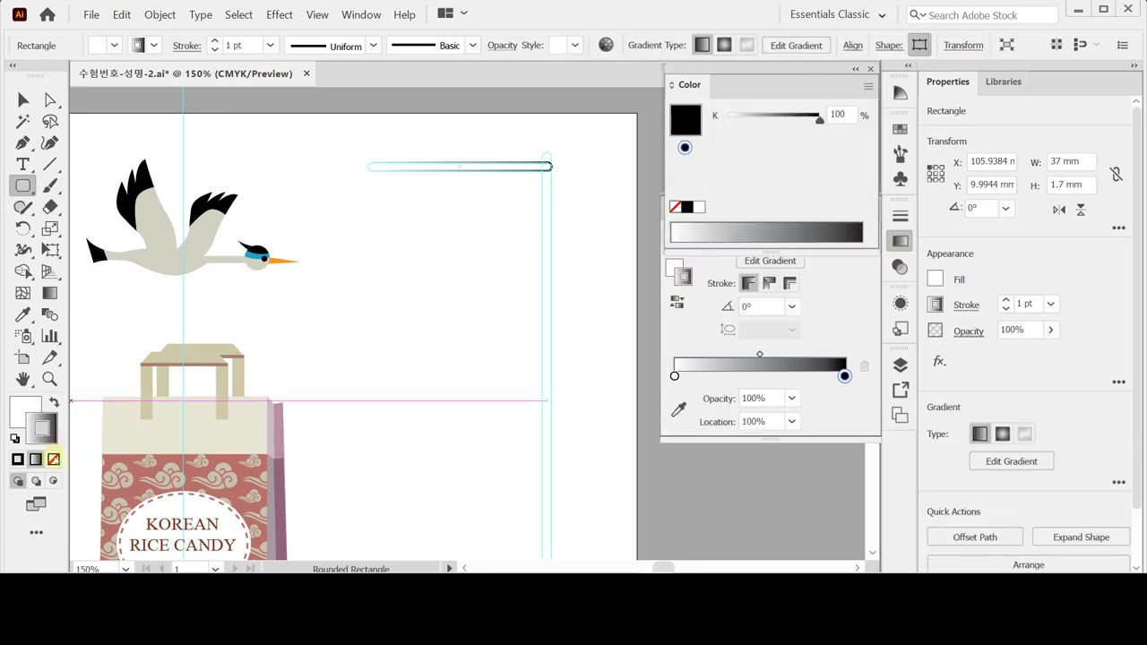
click(679, 249)
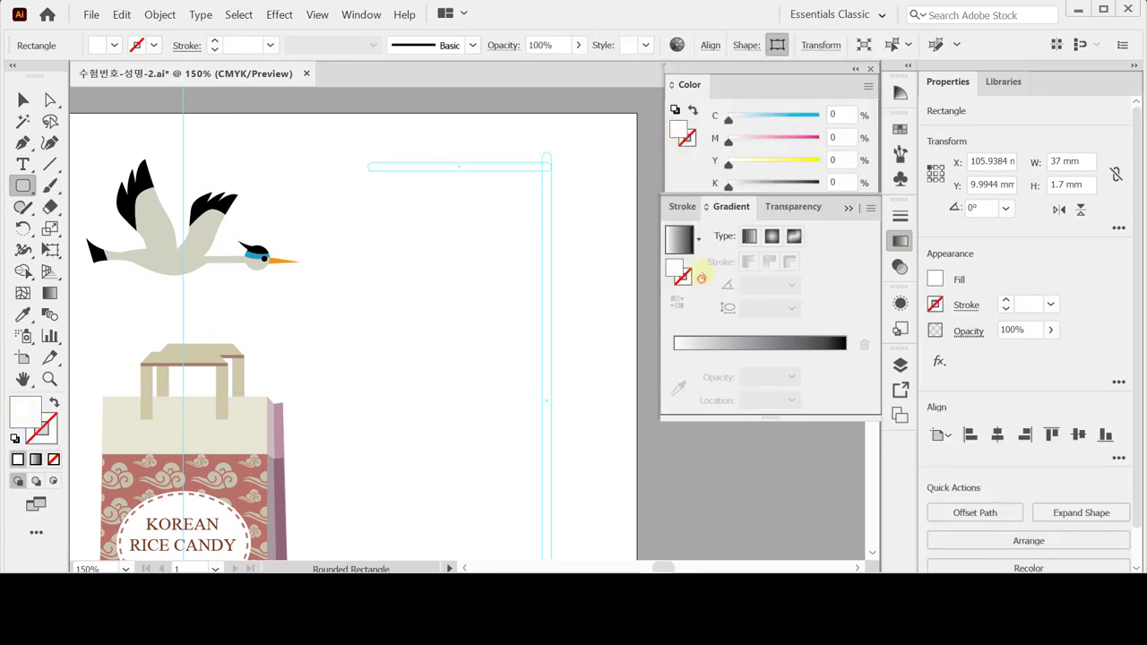
click(679, 240)
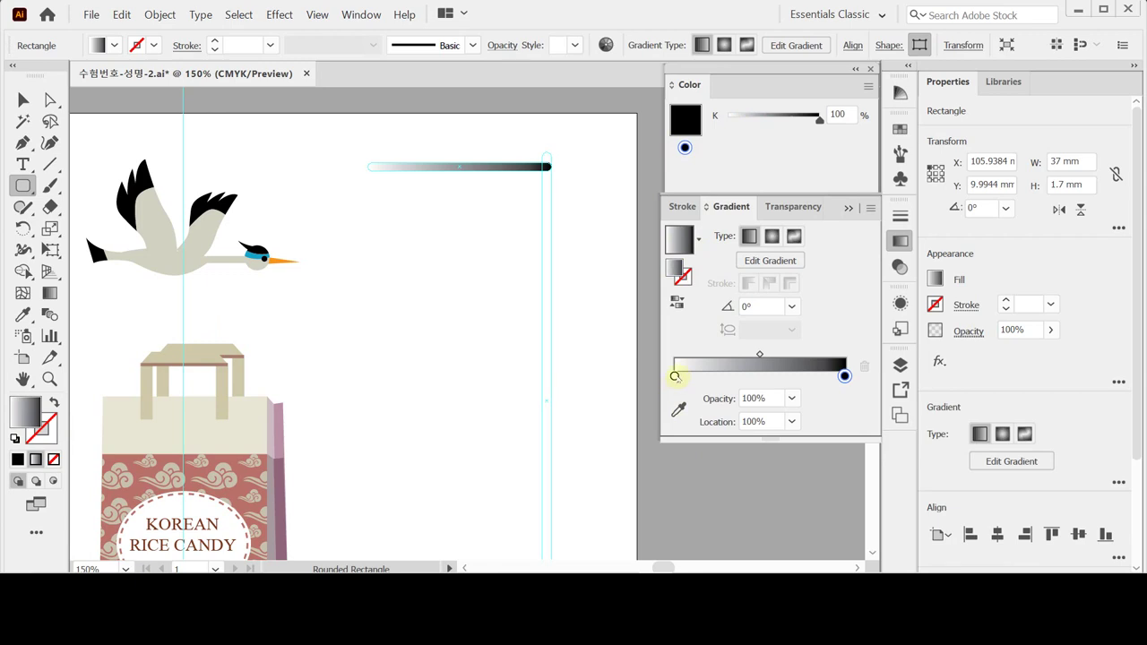
Step: Switch the bar gradient's white starting colour stop from grayscale to CMYK
click(675, 376)
click(867, 86)
click(900, 93)
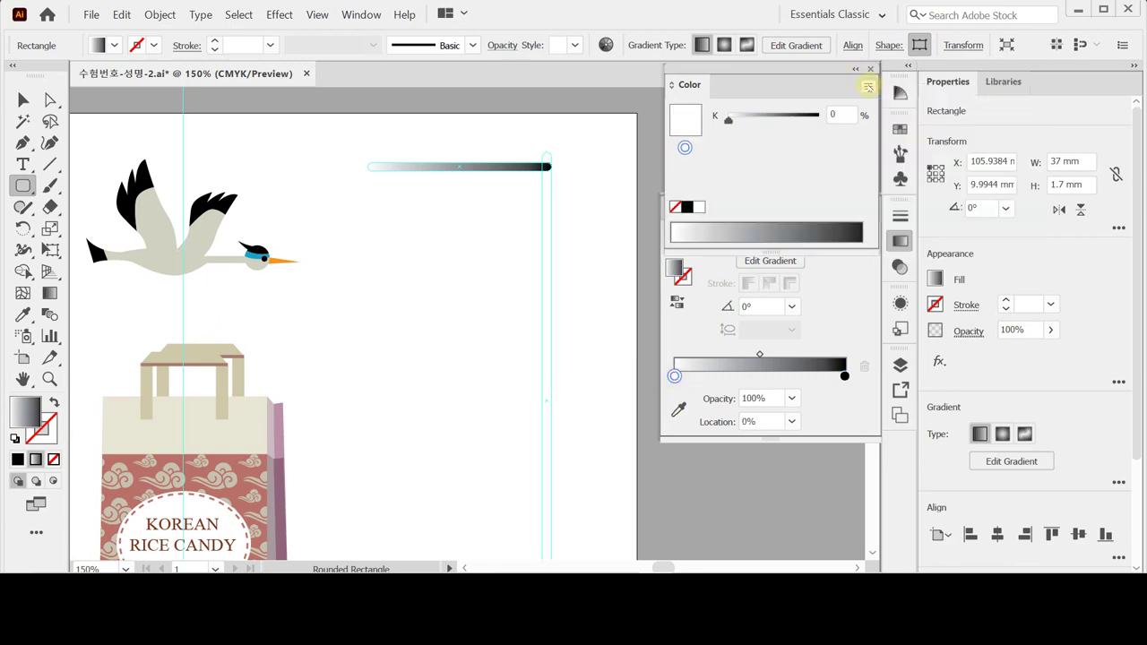
click(673, 270)
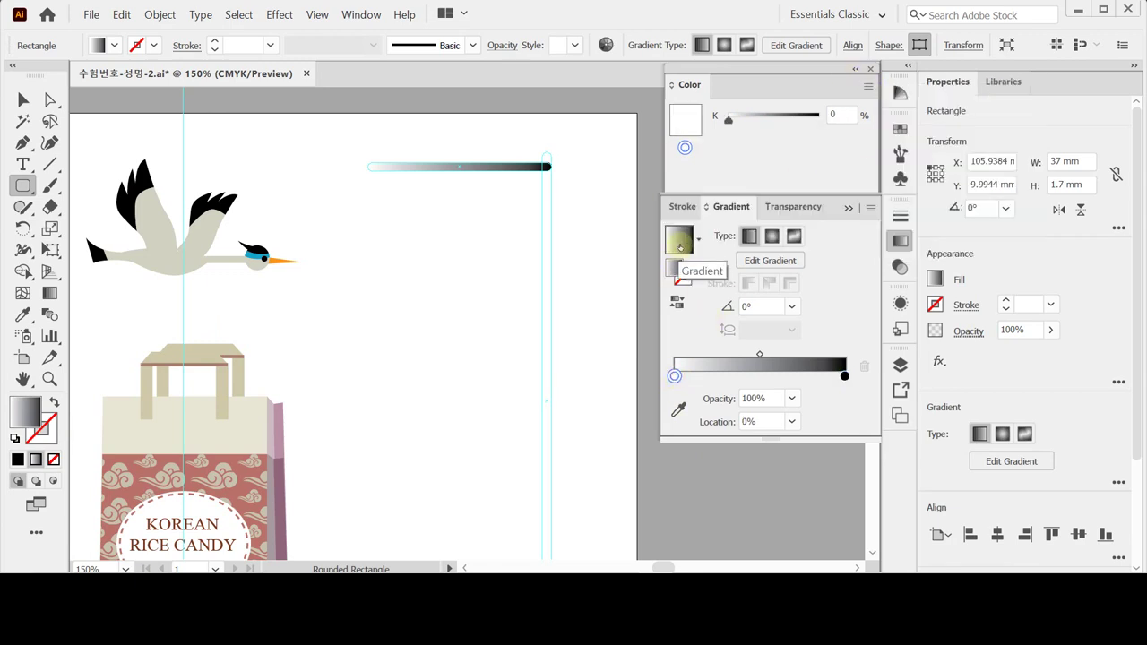
click(844, 375)
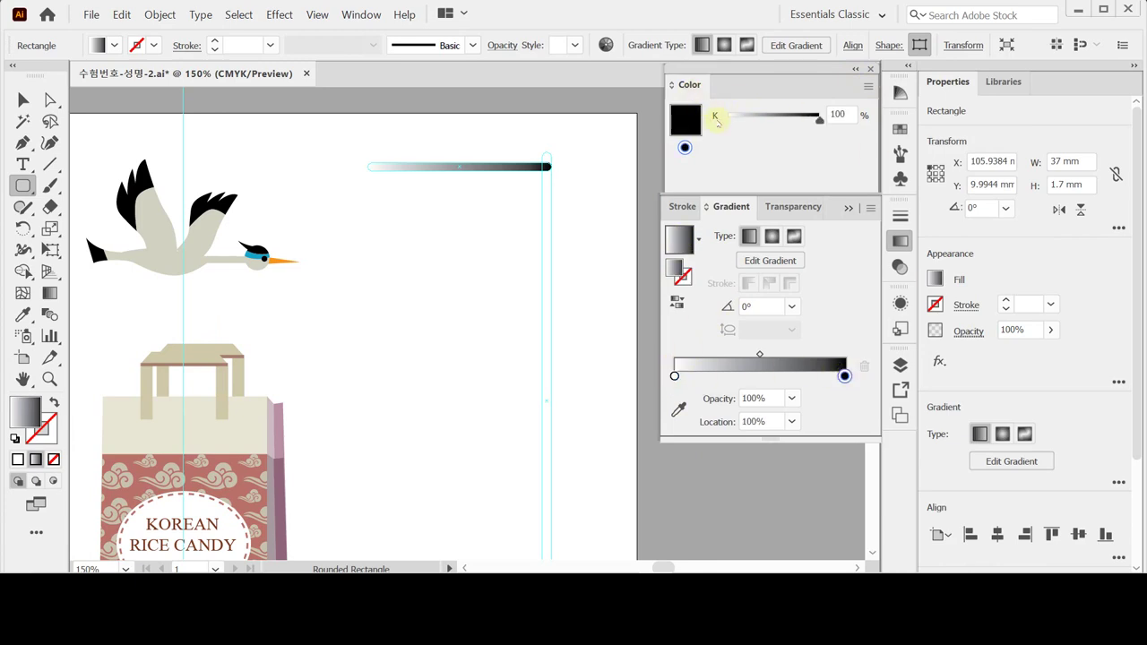
click(674, 376)
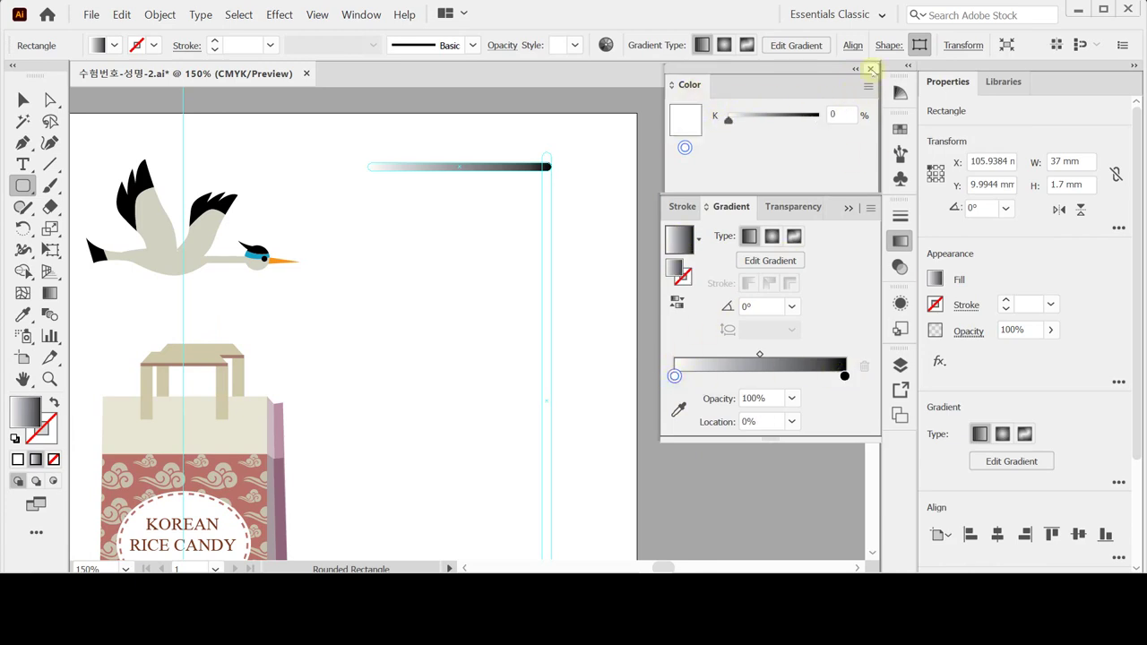
click(868, 85)
click(915, 163)
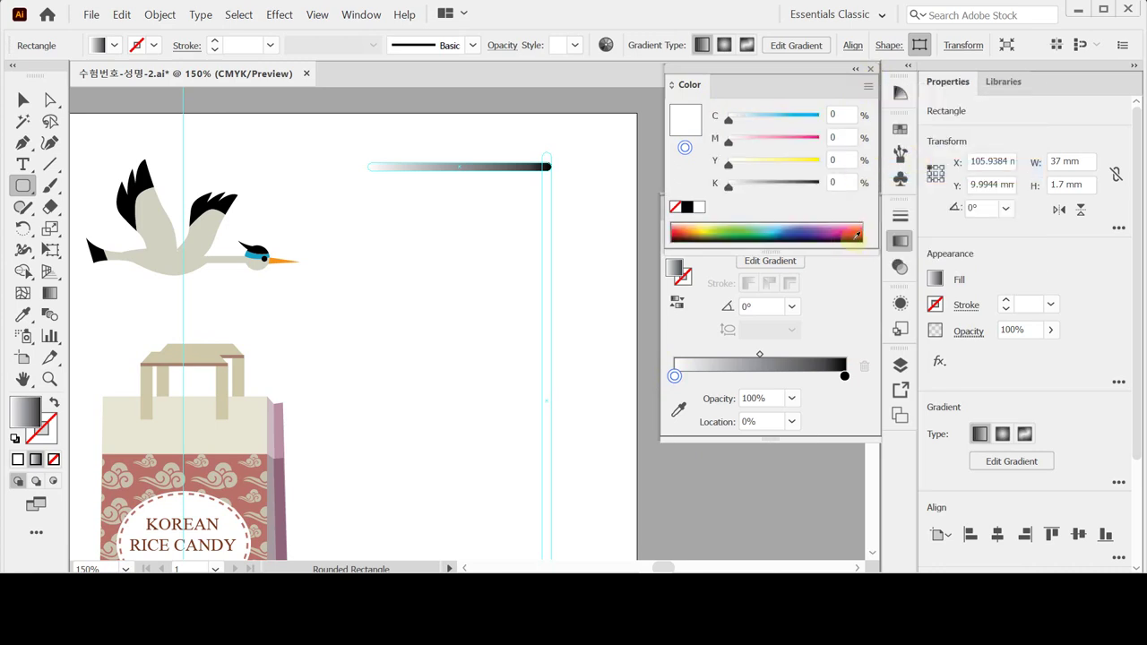
Step: Set the gradient's starting colour stop to brown with C 30, M 60, Y 80 and K 20
click(728, 307)
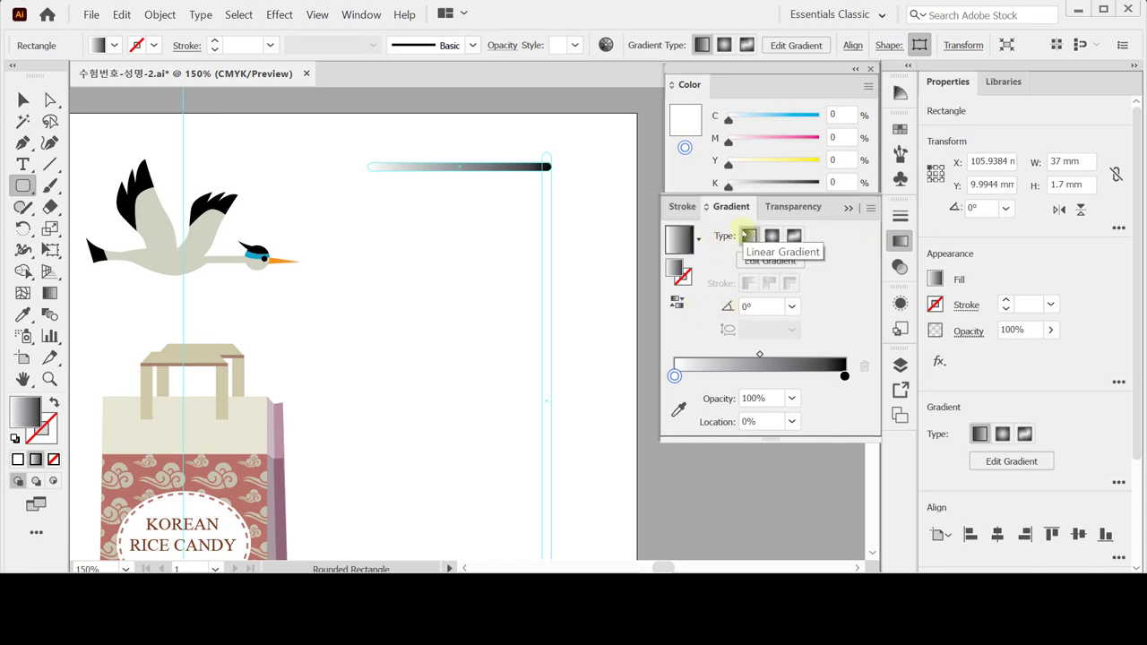
click(674, 376)
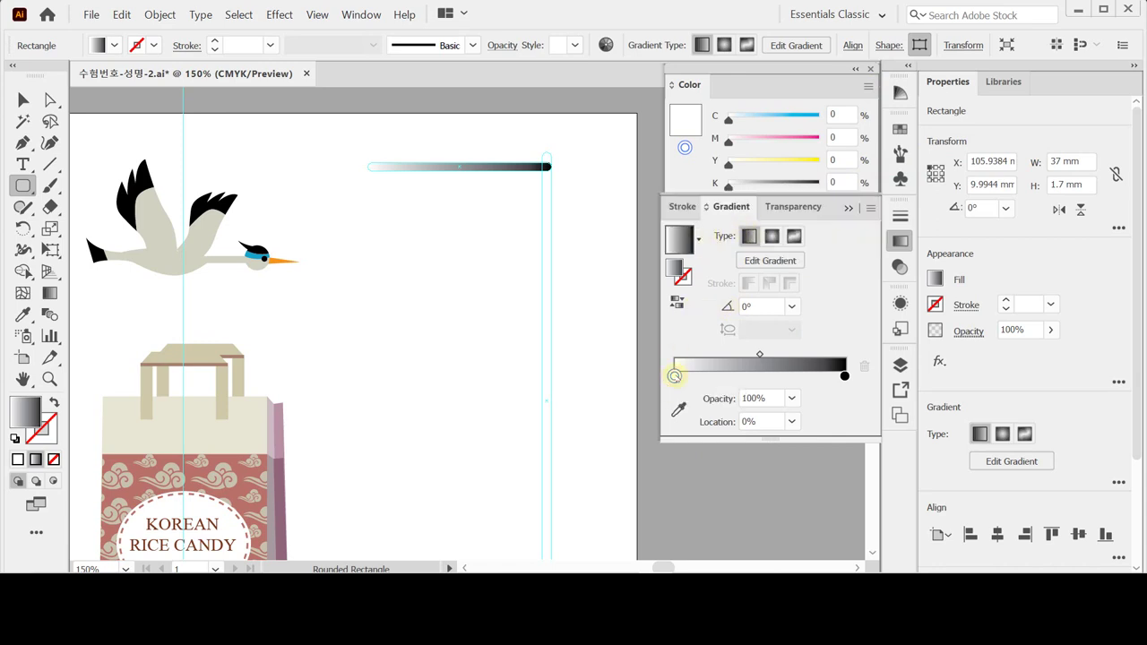
double_click(673, 375)
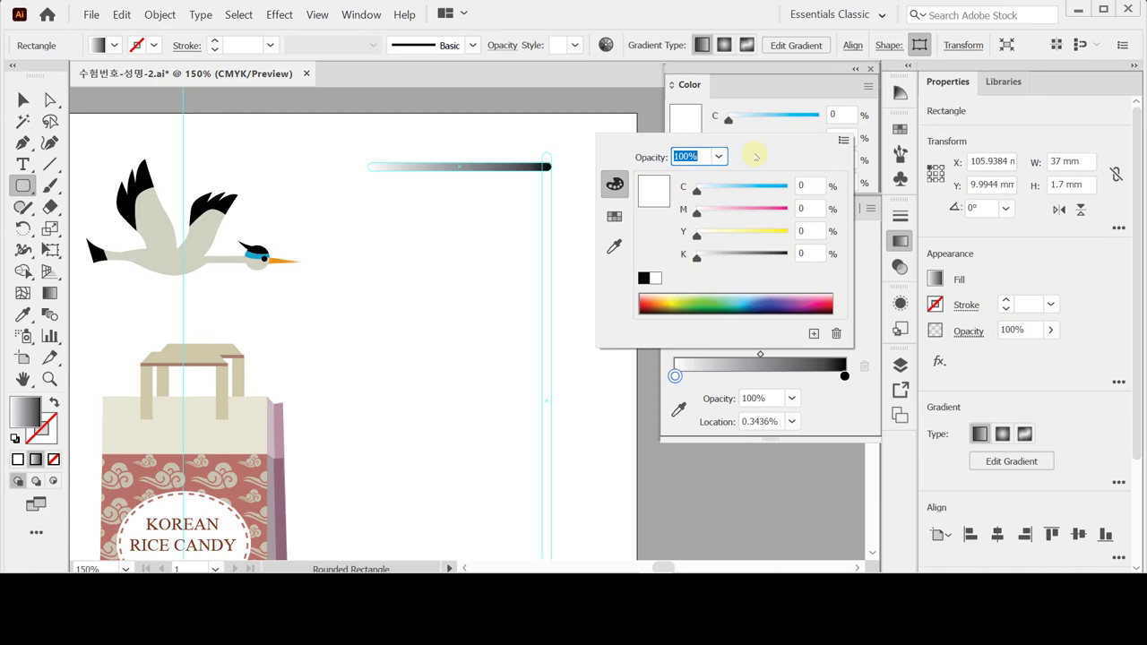
click(802, 186)
text(30)
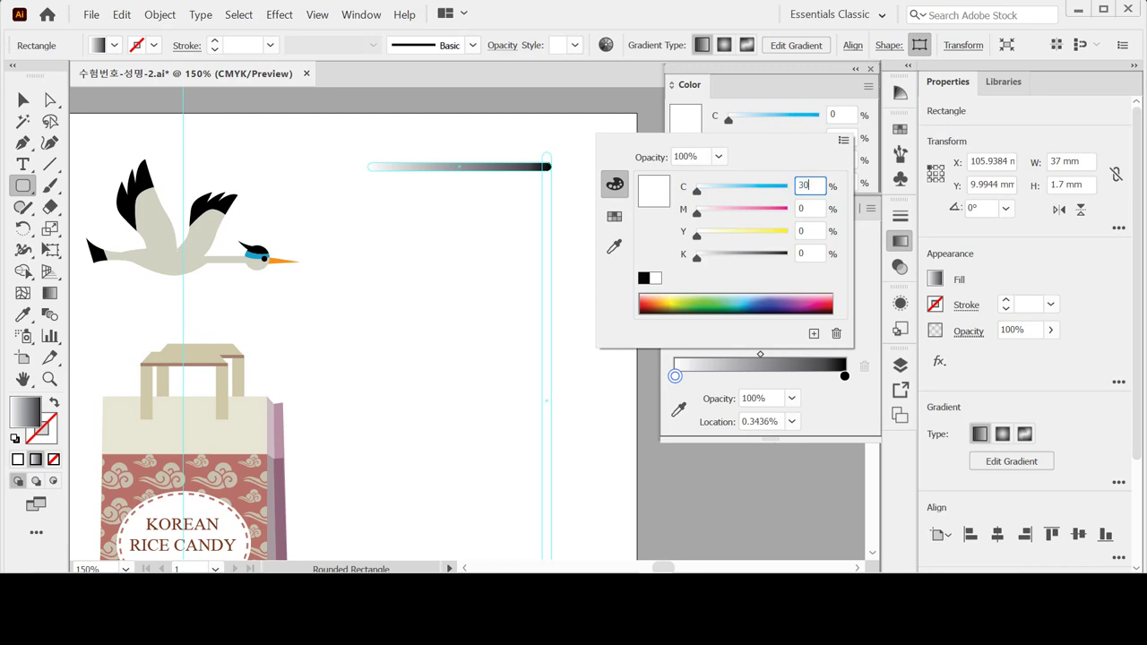
key(Tab)
text(60)
key(Tab)
text(80)
key(Tab)
text(20)
key(Return)
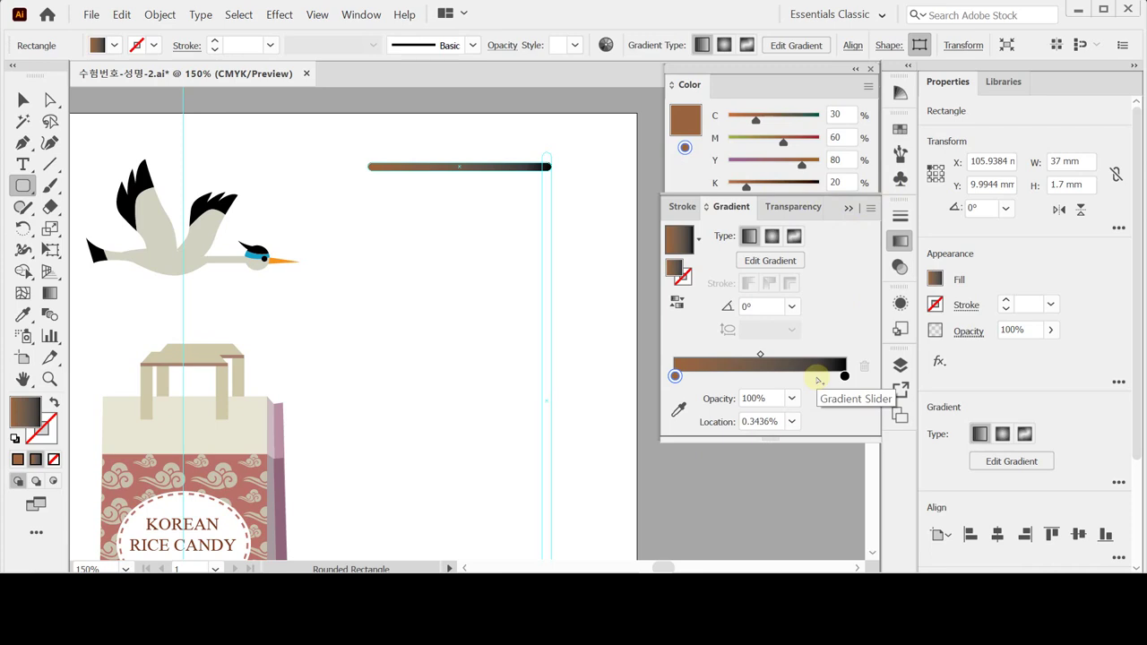
Step: Set the gradient's ending colour stop to CMYK C 0, M 10, Y 50, K 0 and the gradient angle to 90°
double_click(844, 375)
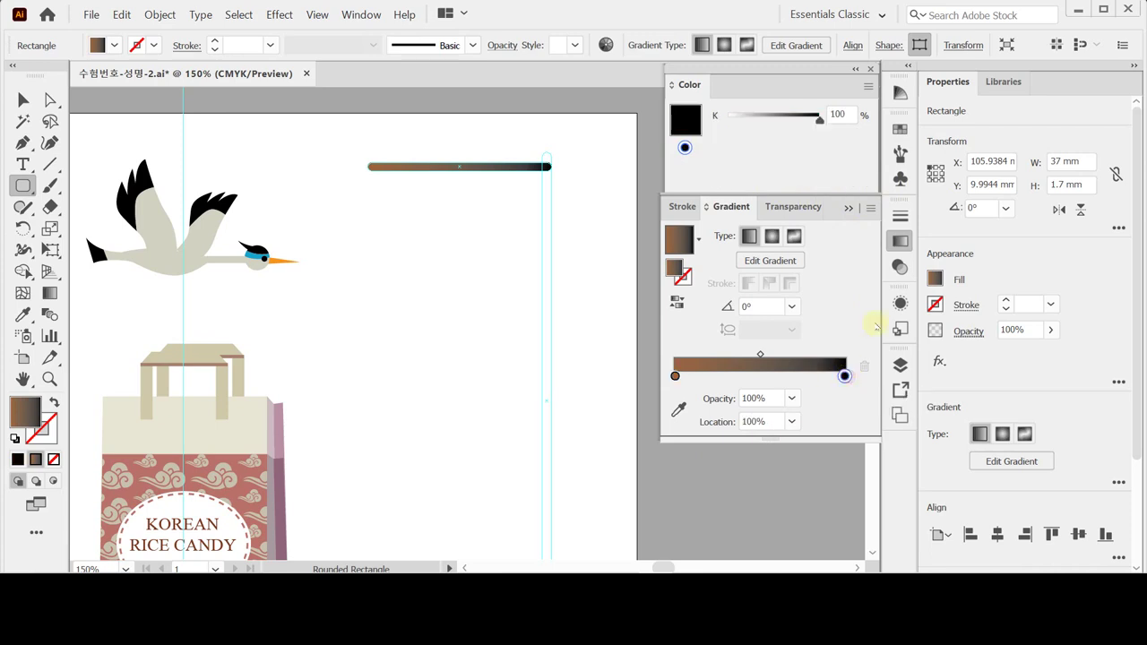
click(843, 139)
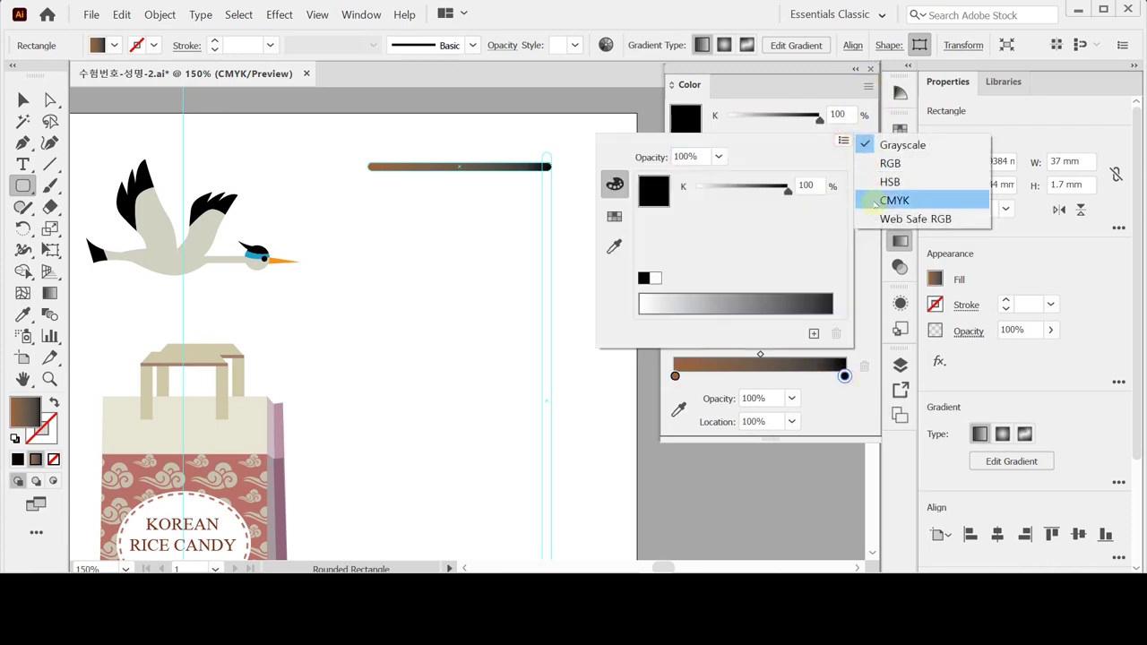
click(896, 199)
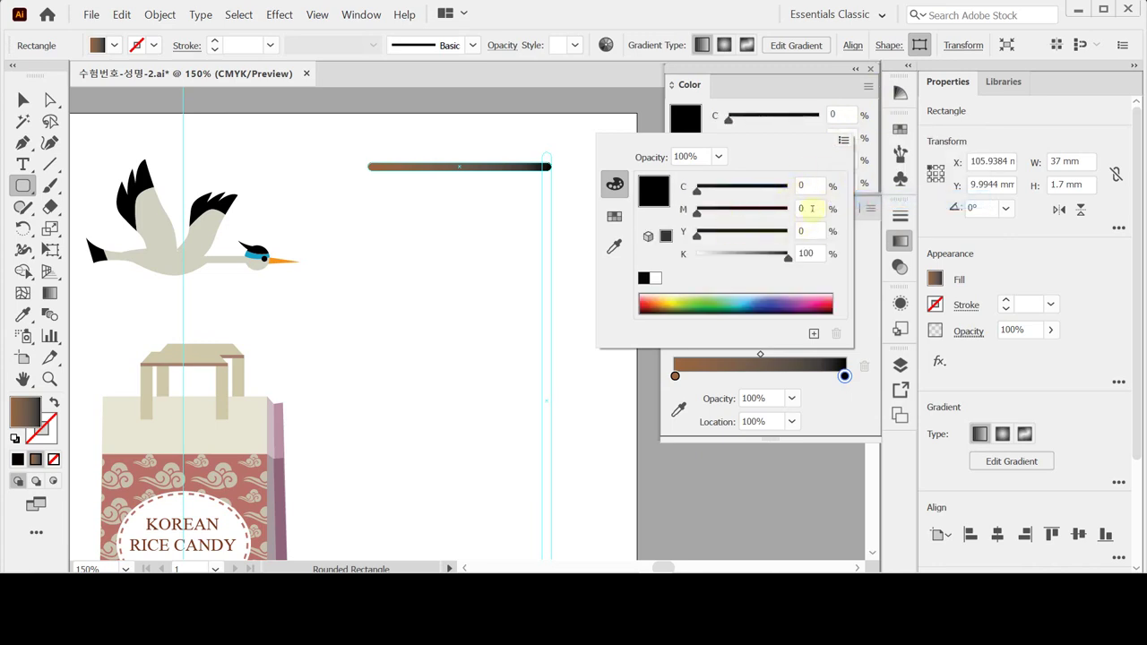
click(811, 207)
text(10)
key(Tab)
text(50)
key(Tab)
text(0)
key(Return)
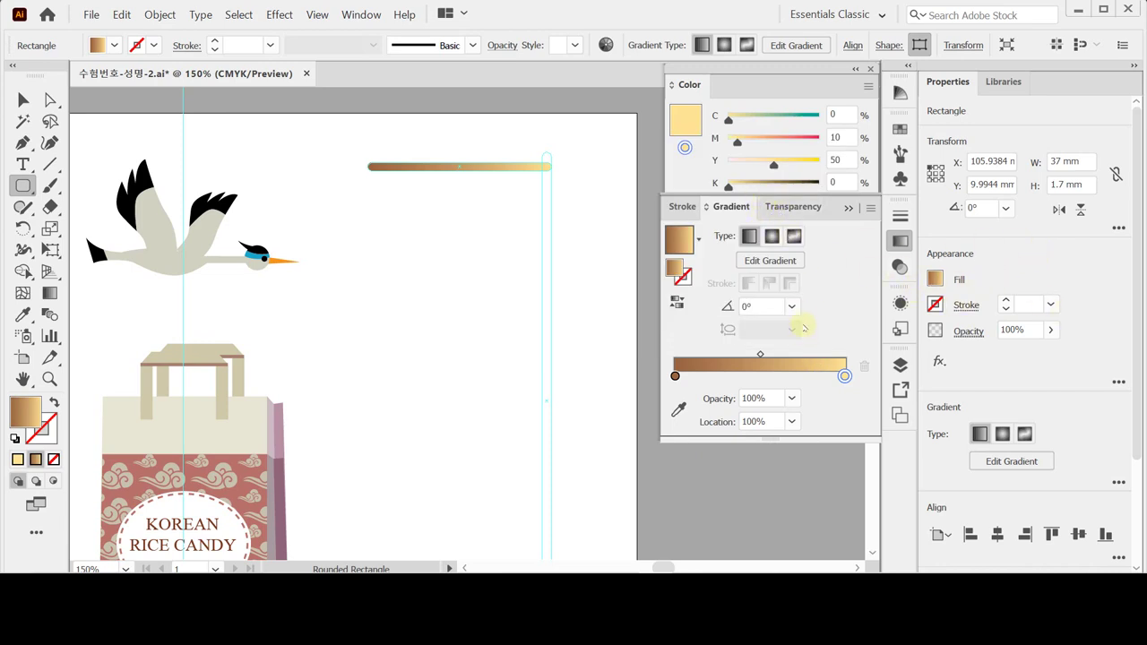
click(791, 306)
click(811, 43)
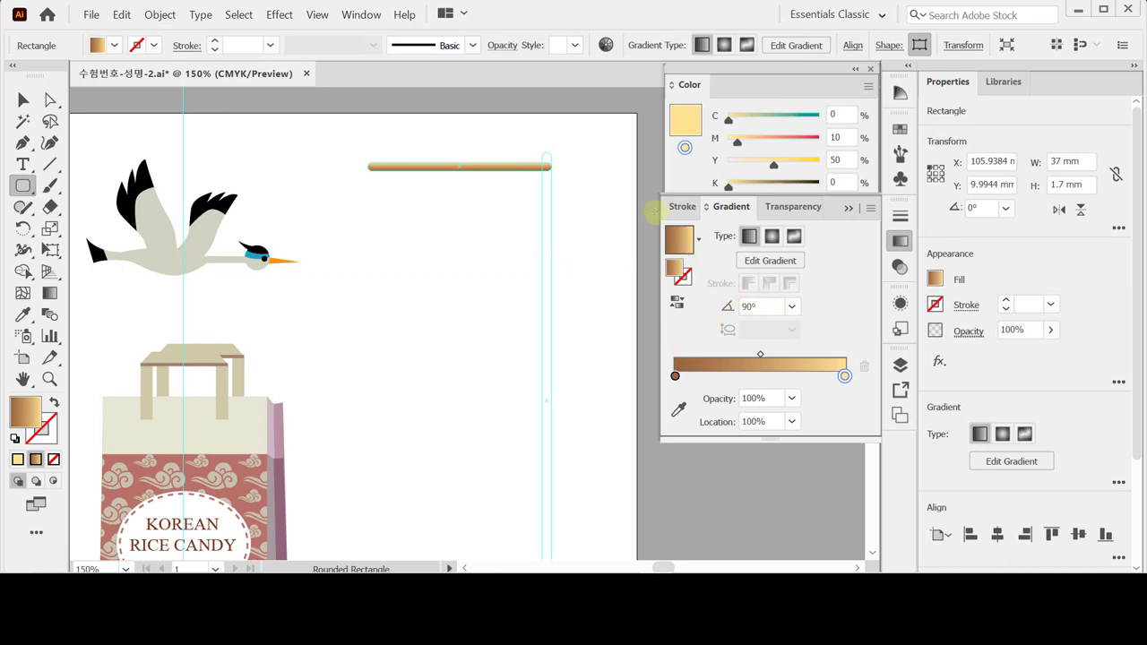
Step: Create a vertical rounded rectangle 2 mm wide and 100 mm high with a 1 mm corner radius at the top of the vertical guide shape
click(543, 154)
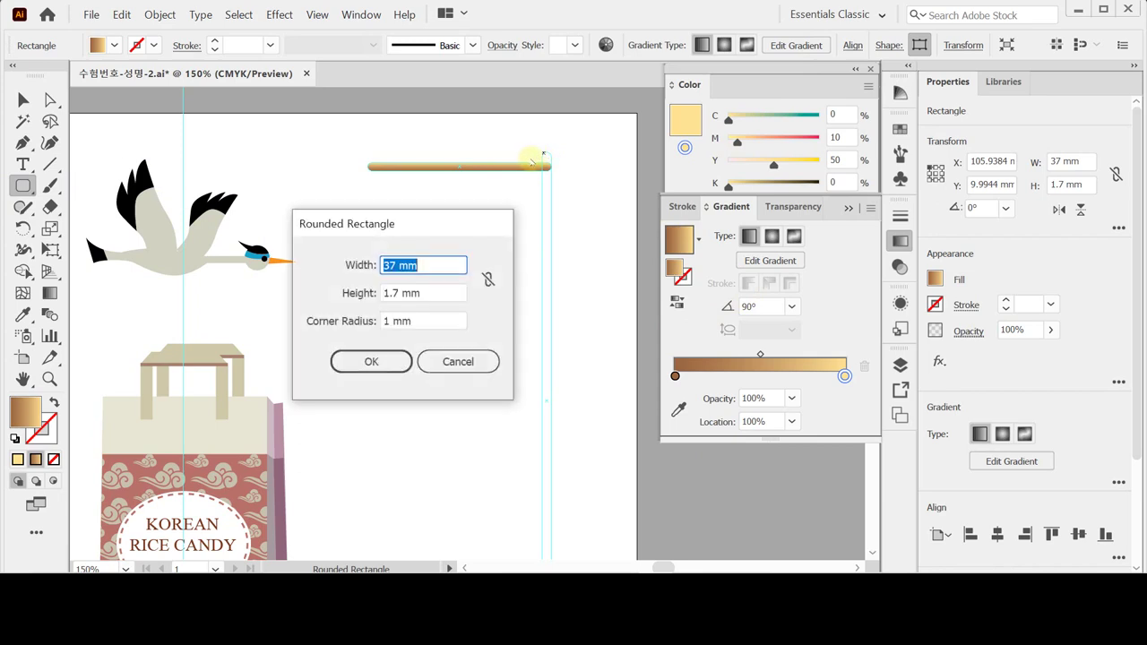
text(2)
key(Tab)
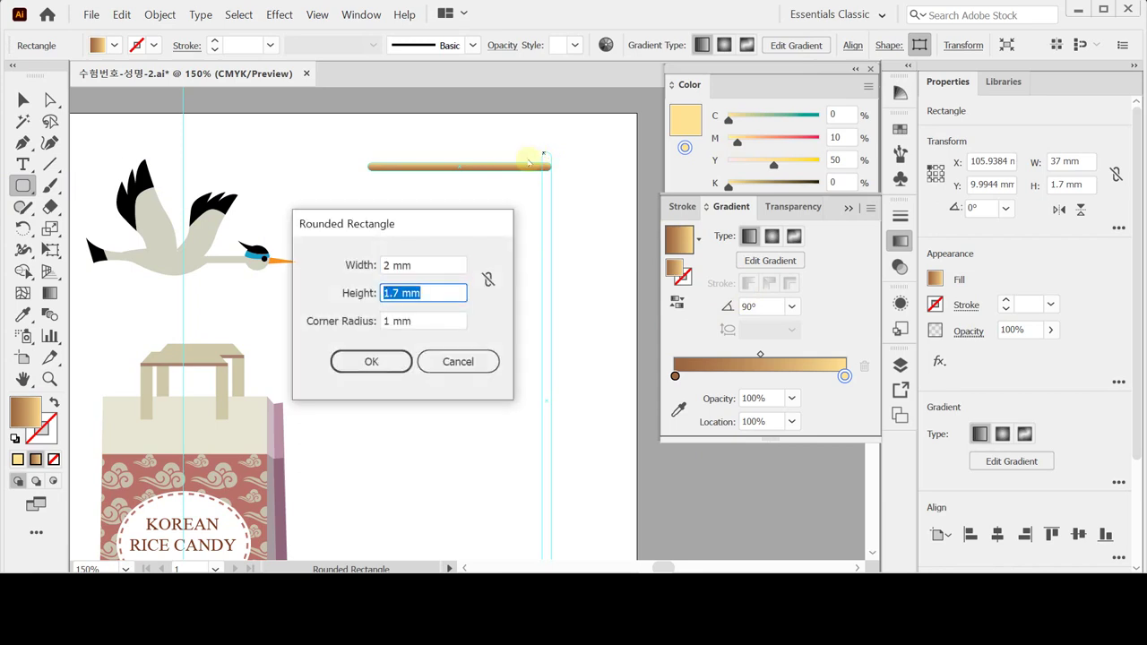
text(100)
key(Tab)
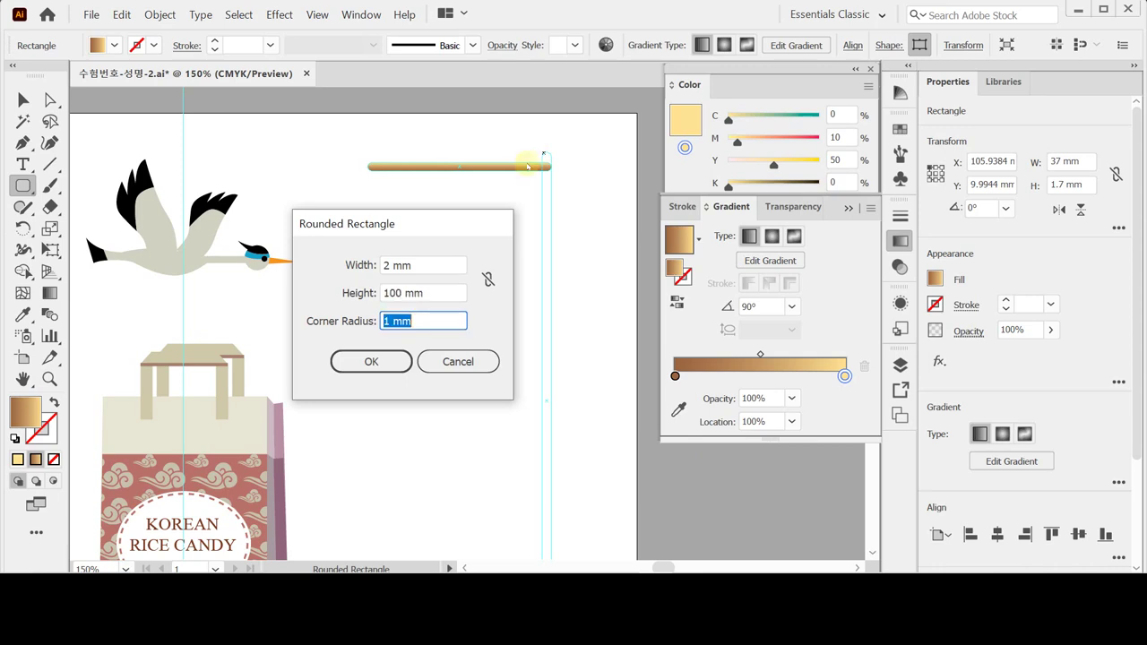
key(Return)
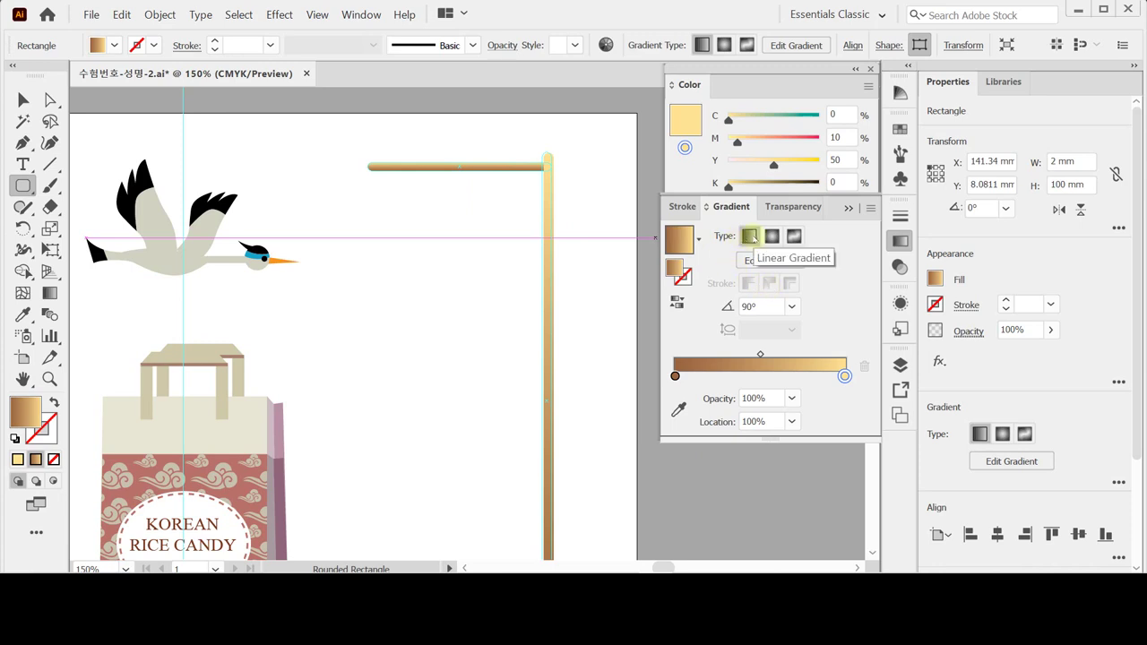
Step: Set the vertical bar's gradient angle to 0°
click(773, 306)
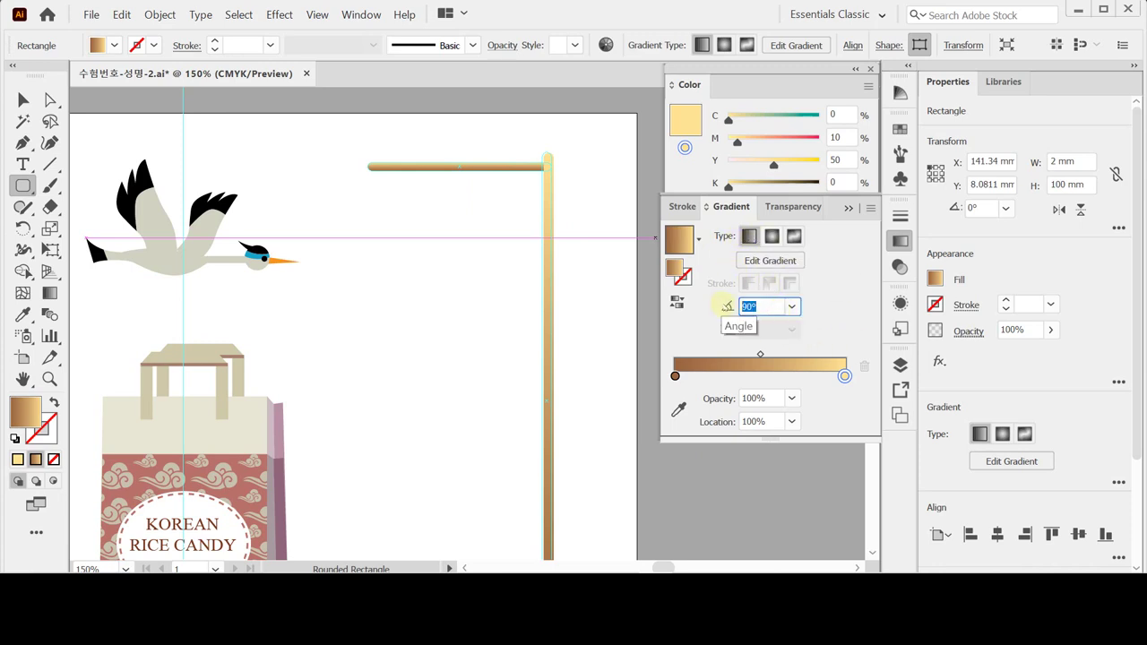
text(0)
key(Return)
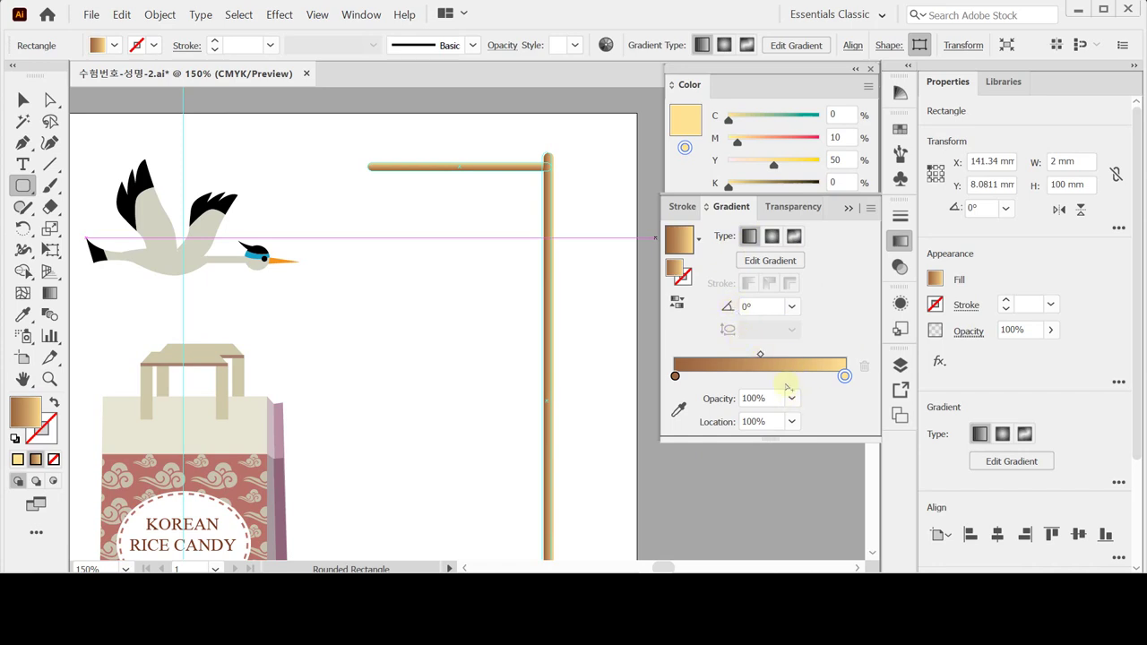
Step: Check the CMYK values of the brown starting colour stop in the vertical bar's gradient
click(674, 376)
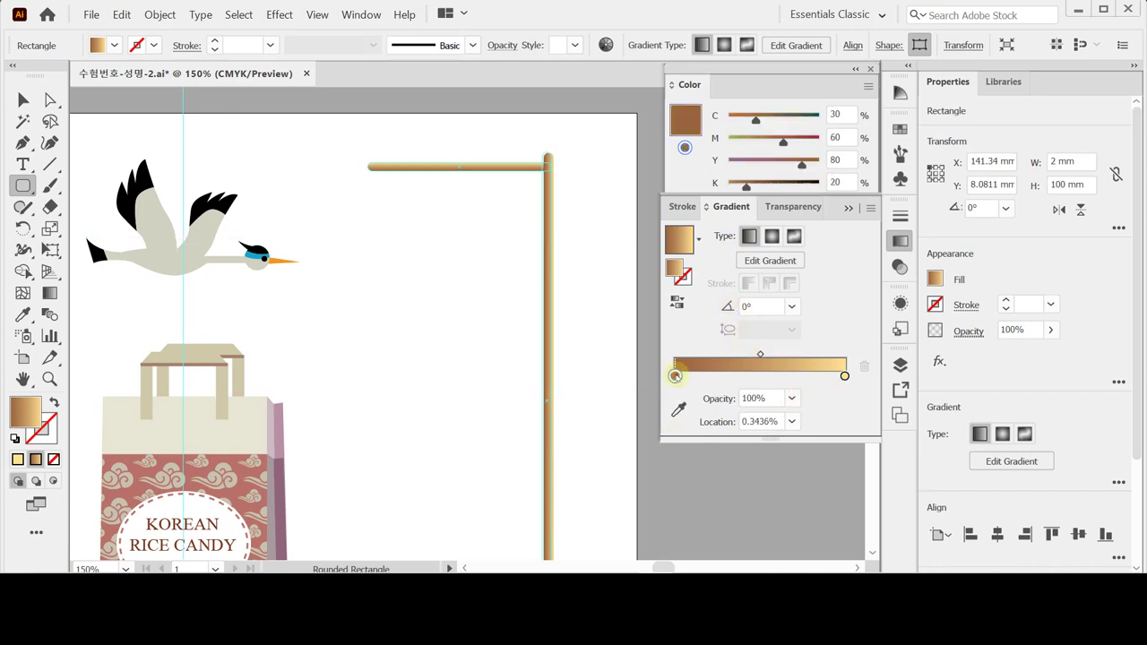
double_click(674, 377)
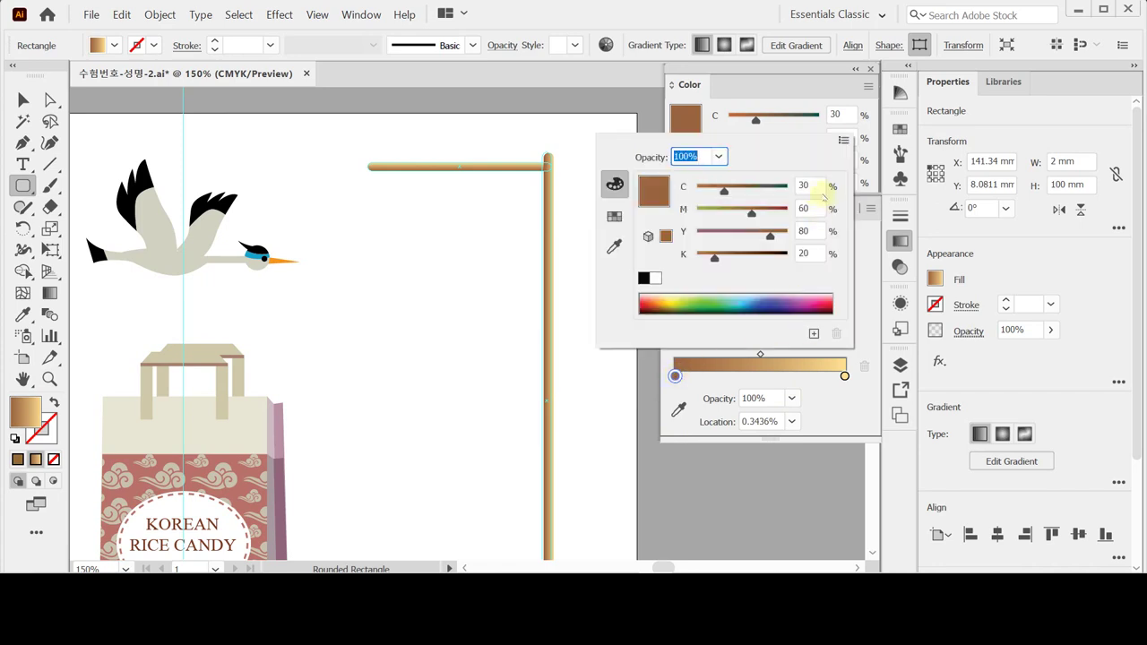
click(815, 186)
click(815, 208)
click(815, 231)
click(815, 253)
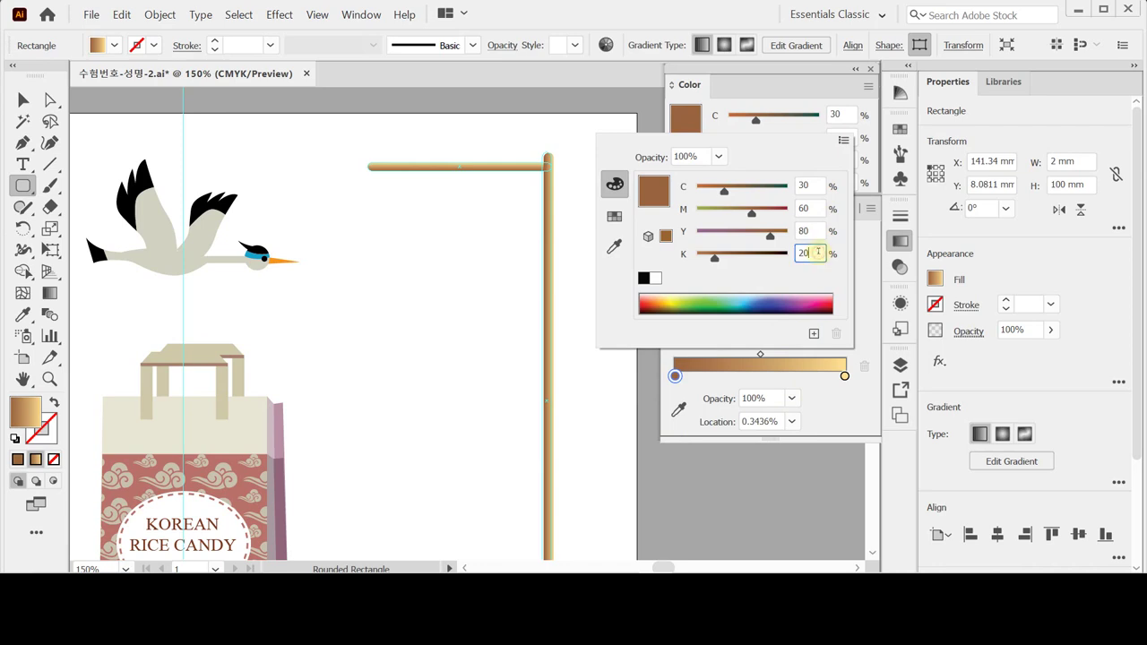
click(833, 419)
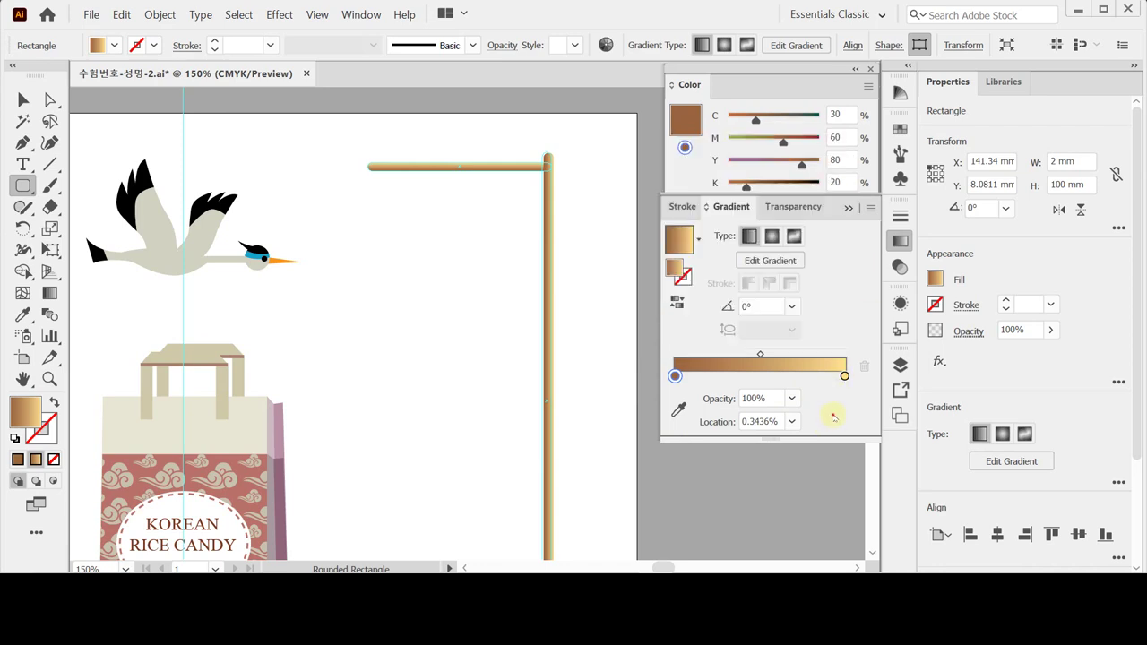
Step: Add a middle colour stop with C 0, M 10, Y 60, K 0 to the vertical bar's gradient at about 53%
click(752, 376)
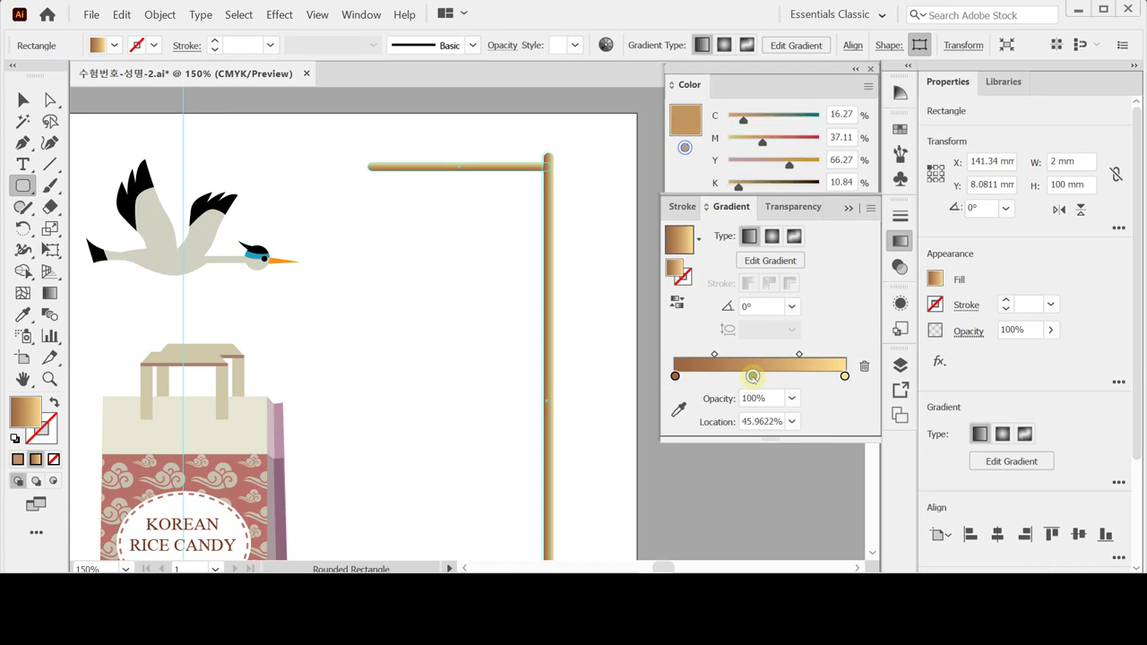
click(831, 114)
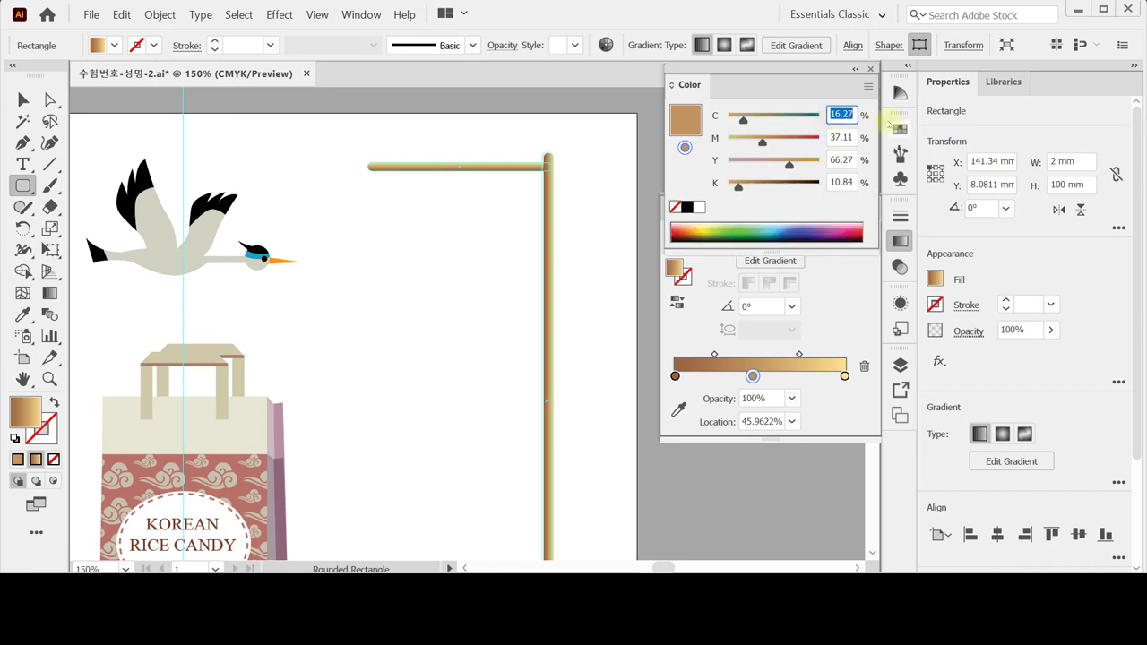
text(0)
key(Tab)
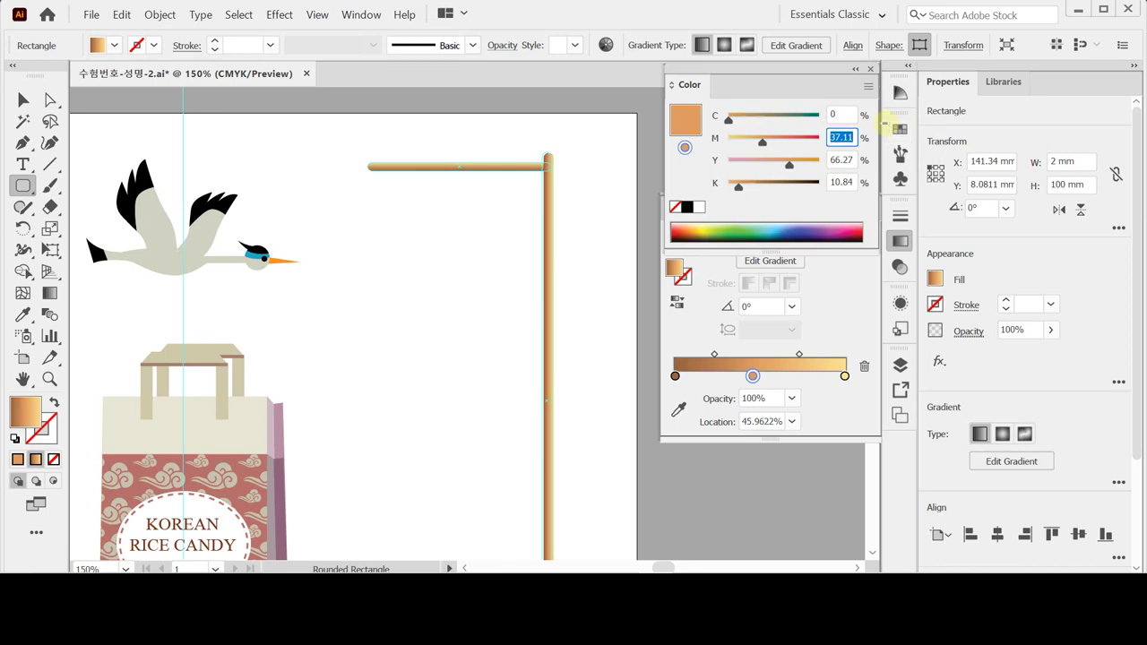
text(10)
key(Tab)
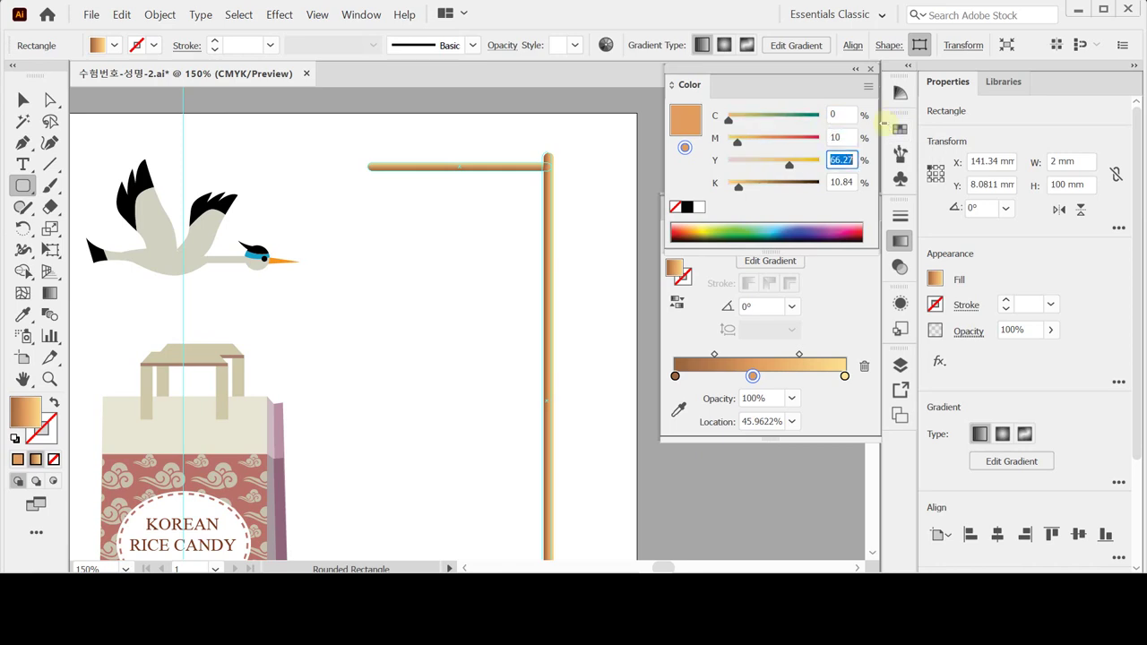
text(60)
key(Tab)
text(0)
key(Tab)
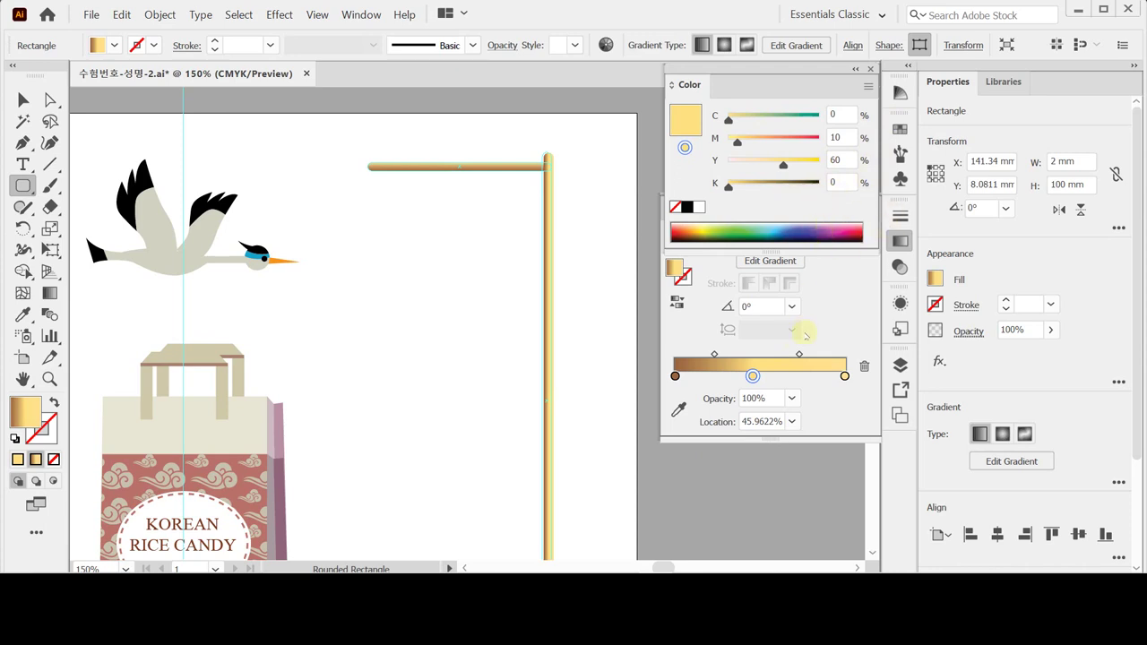
drag(752, 375, 763, 376)
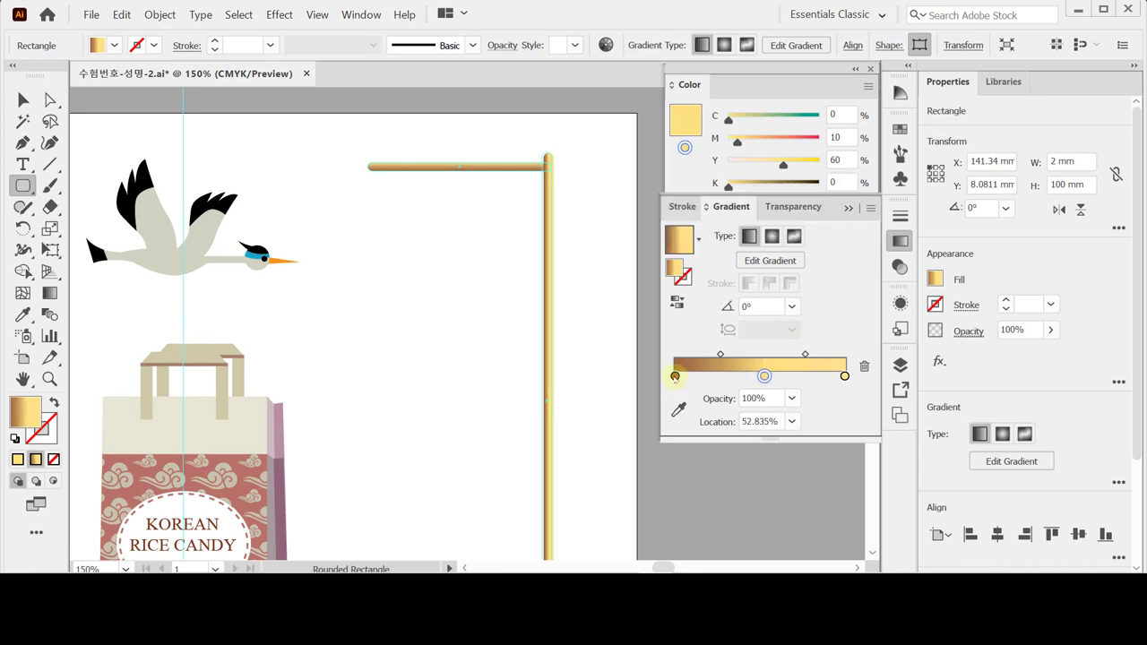
Step: Replace the light yellow ending stop with a copy of the brown starting stop and shift the middle yellow stop to about 52%
click(675, 376)
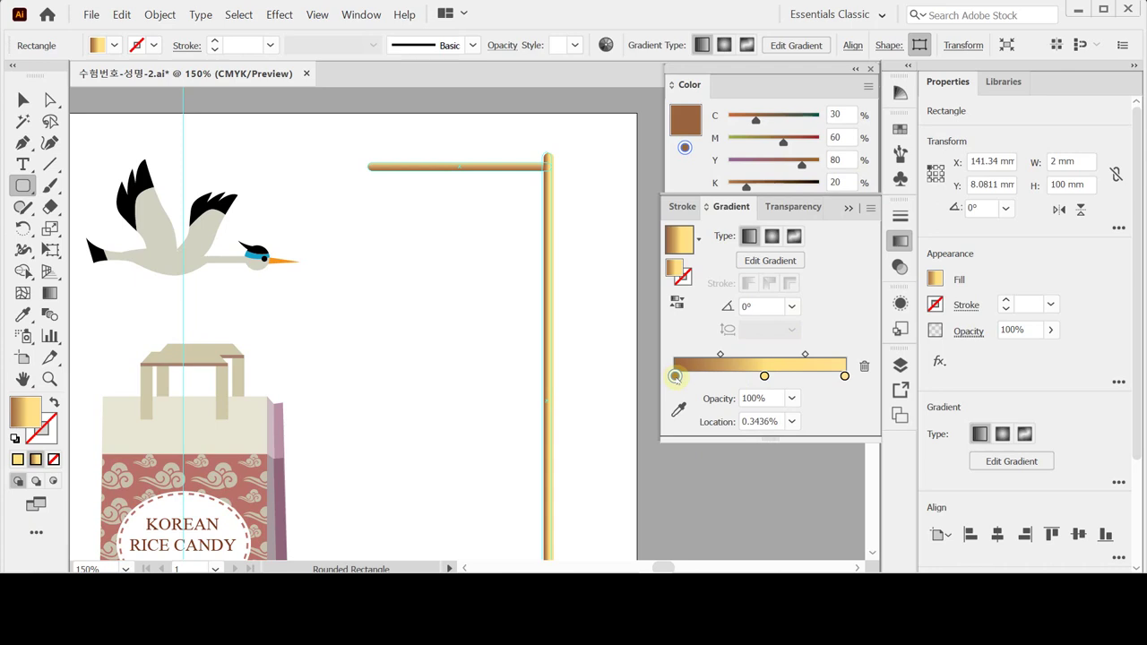
drag(675, 376, 816, 376)
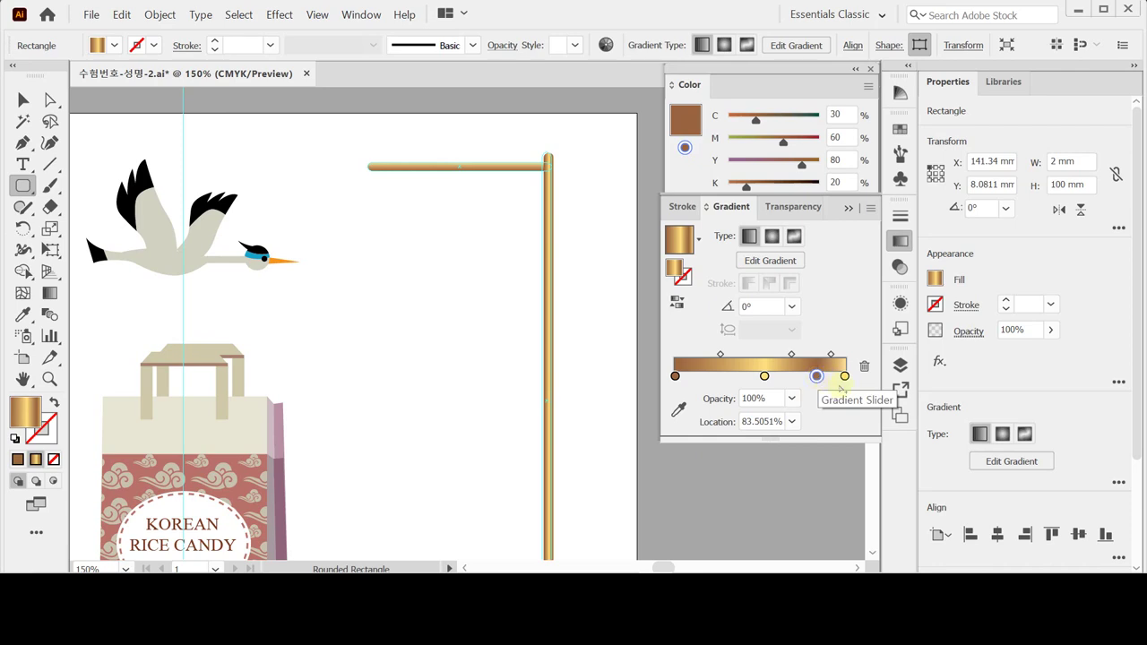
mouse_move(844, 376)
mouse_down()
mouse_move(845, 408)
mouse_move(818, 374)
mouse_move(844, 376)
mouse_up()
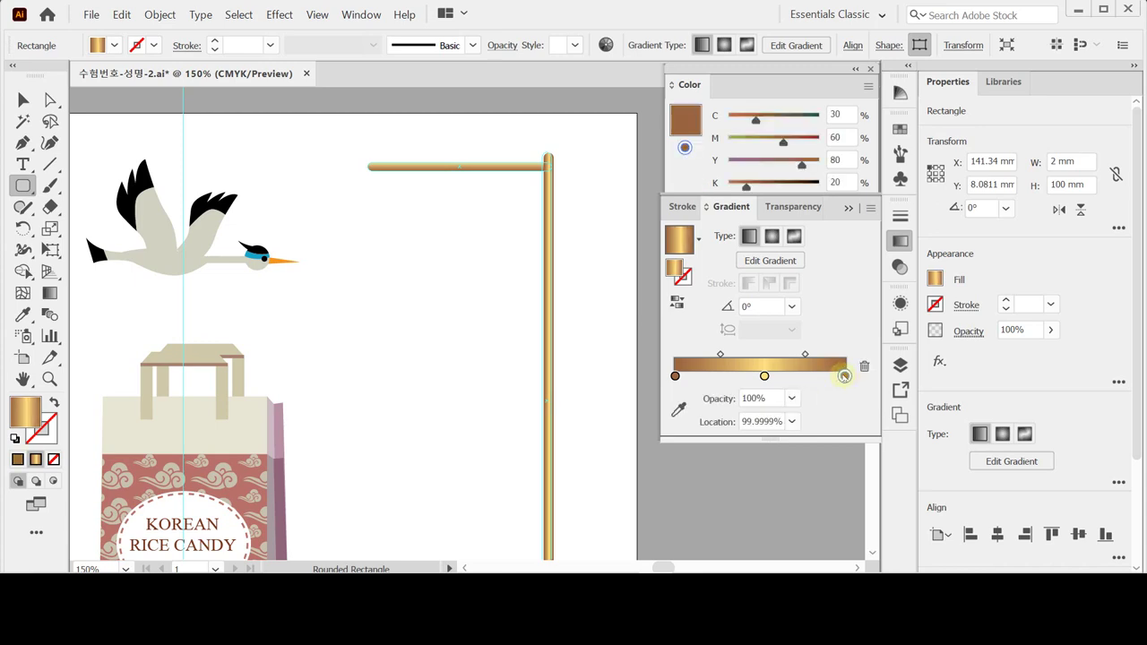
click(674, 376)
click(763, 376)
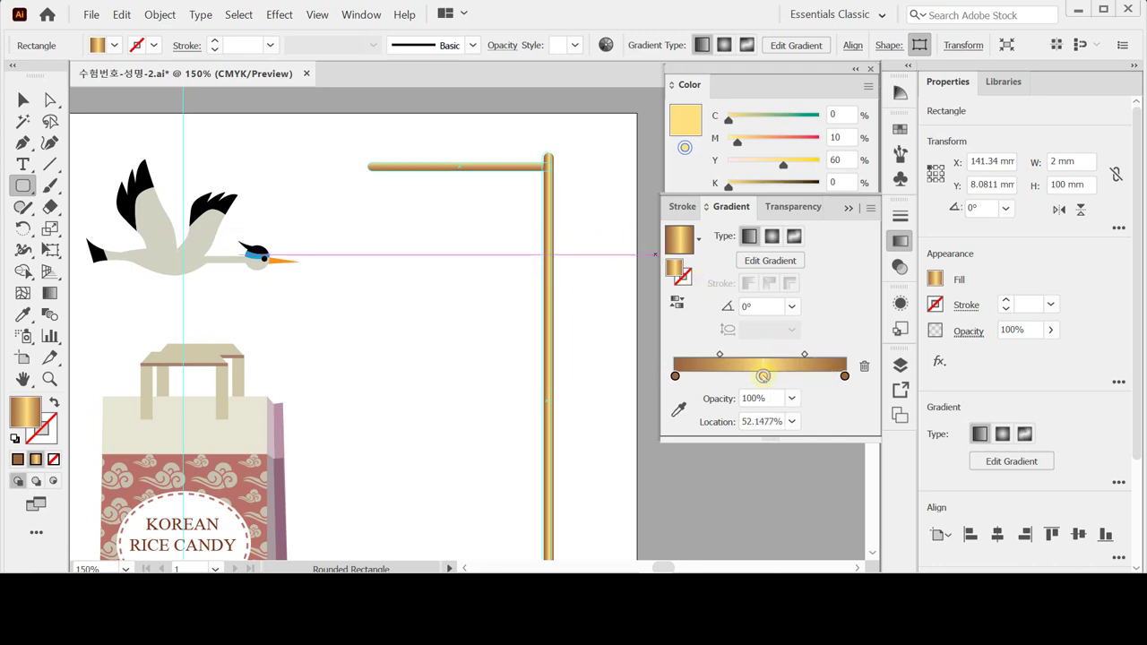
drag(763, 376, 761, 376)
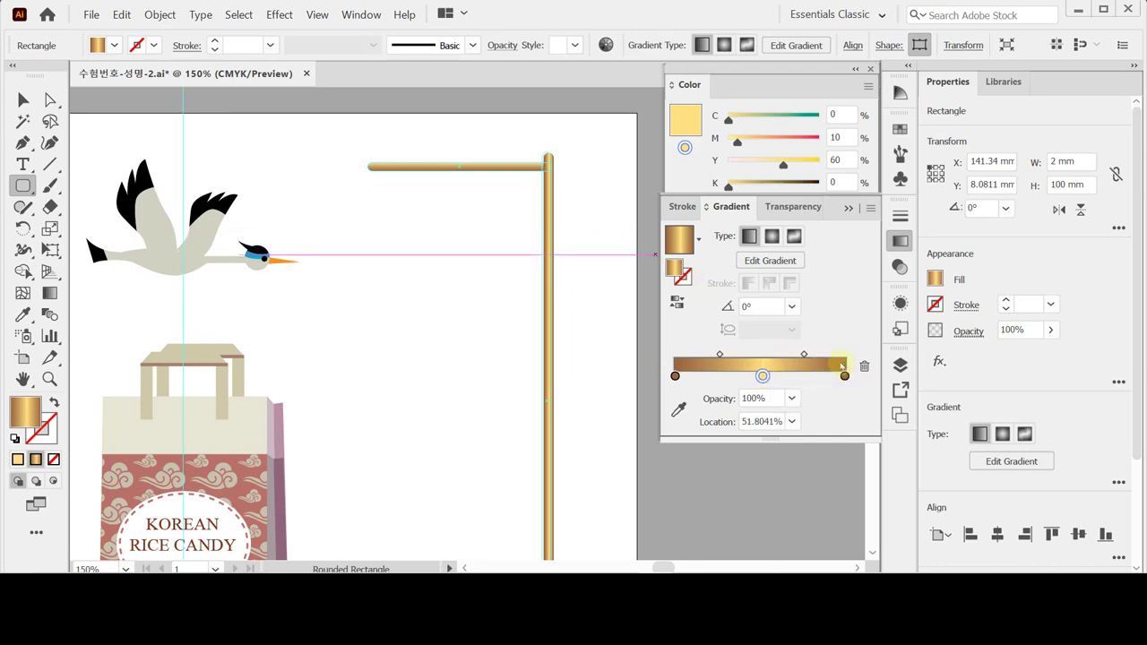
Step: Deselect the vertical bar and restore the default white fill and black stroke for an ellipse at the stand's base
ctrl+click(549, 304)
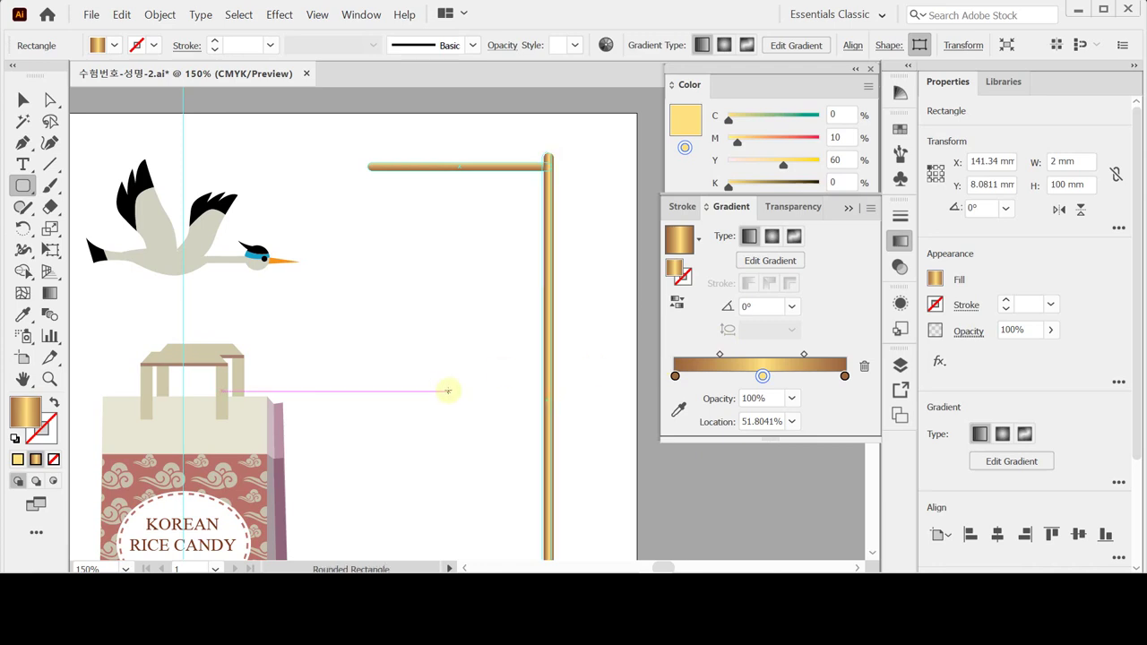
drag(568, 422, 628, 304)
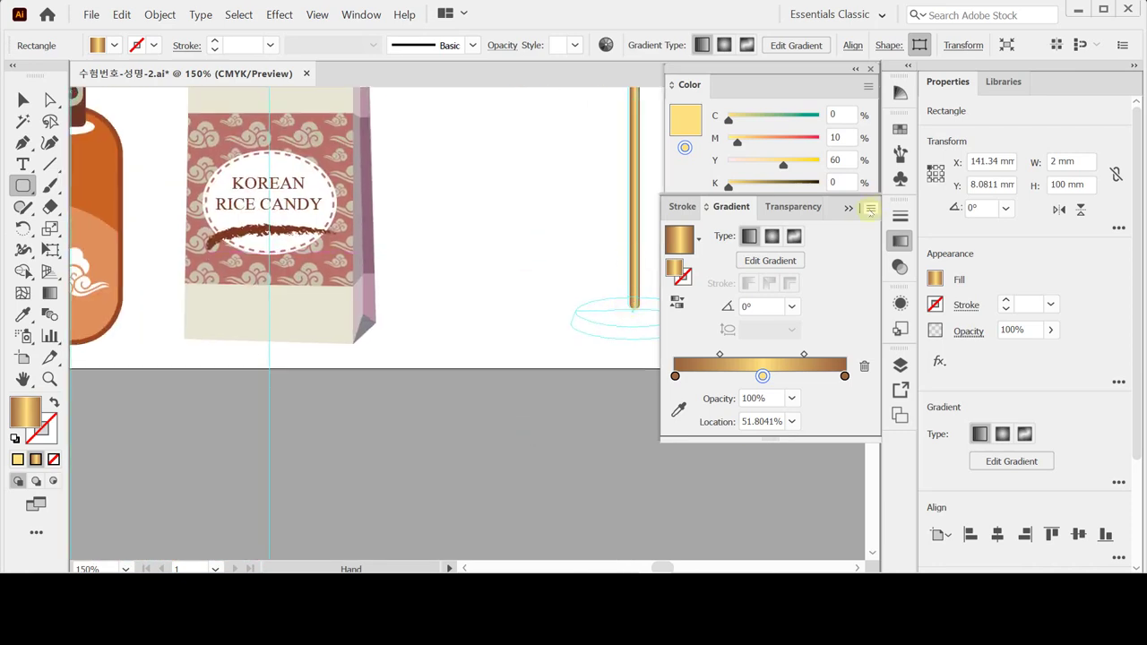
click(899, 240)
ctrl+click(510, 299)
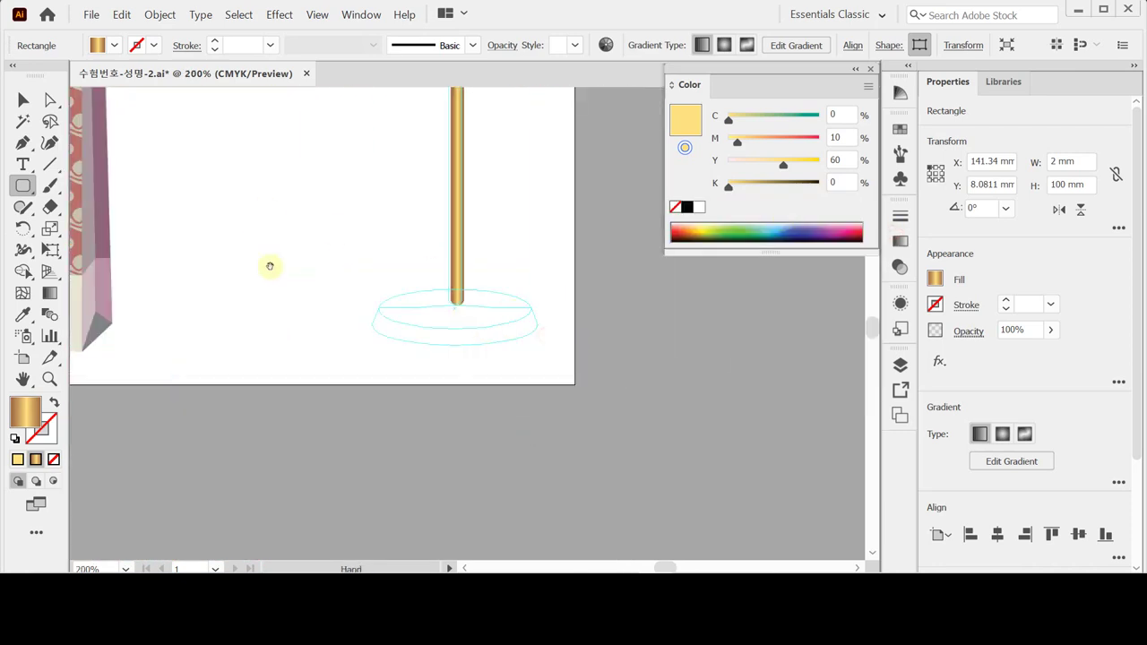
click(23, 185)
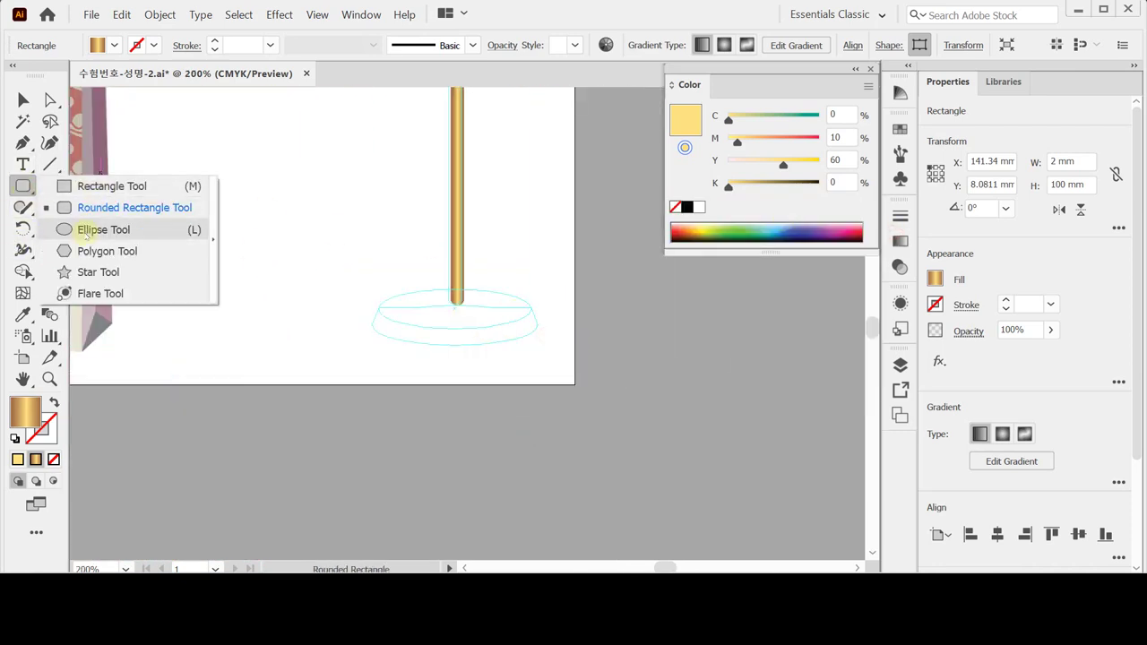
click(90, 230)
key(ctrl+shift+a)
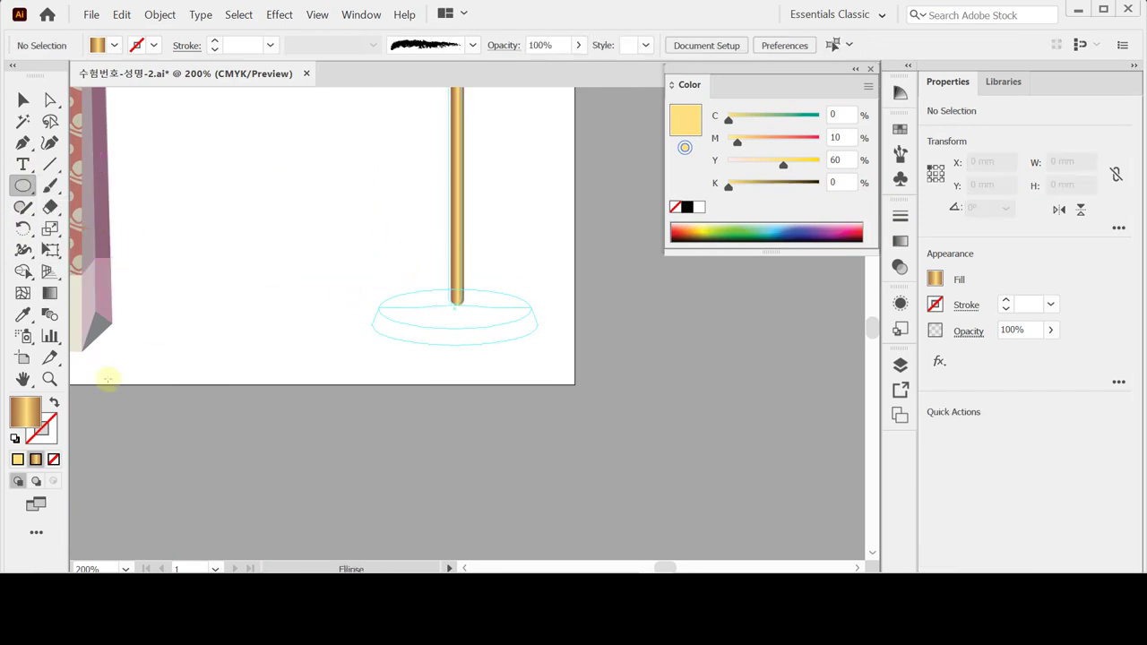
click(14, 438)
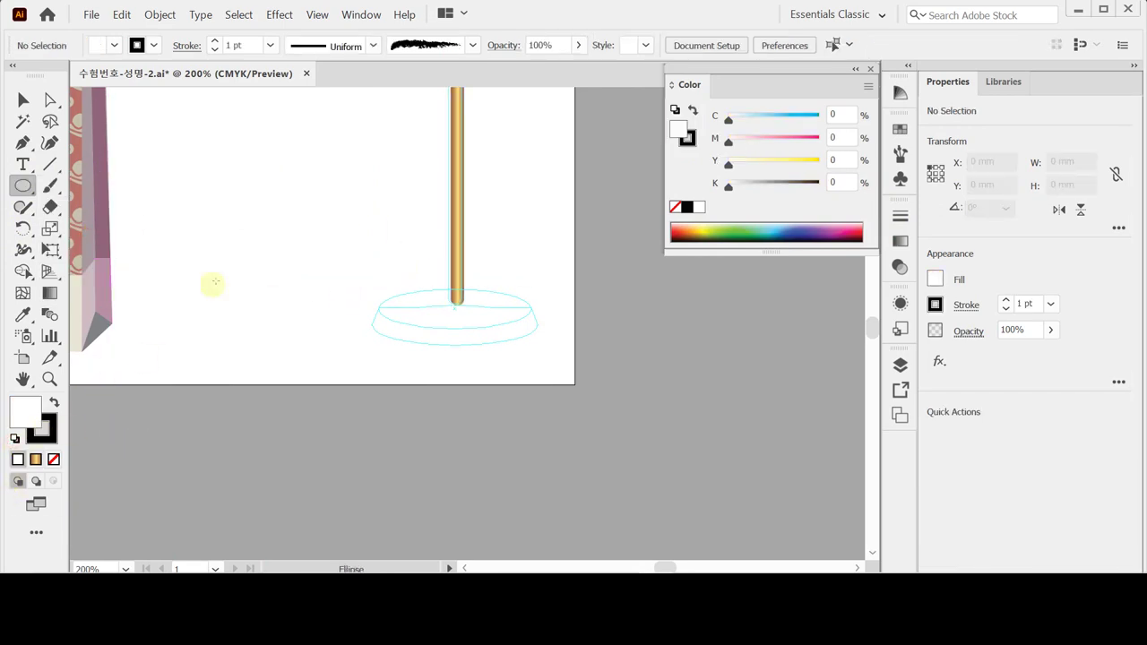
Step: Draw a 23 mm by 6 mm ellipse at the foot of the vertical bar
click(378, 291)
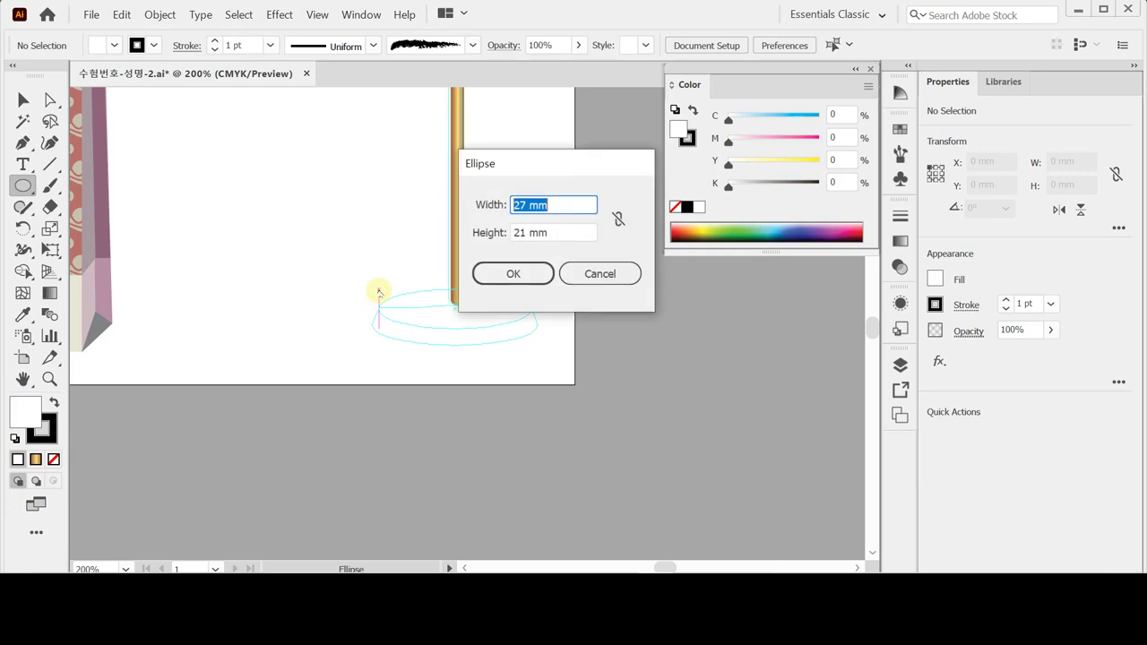
text(2)
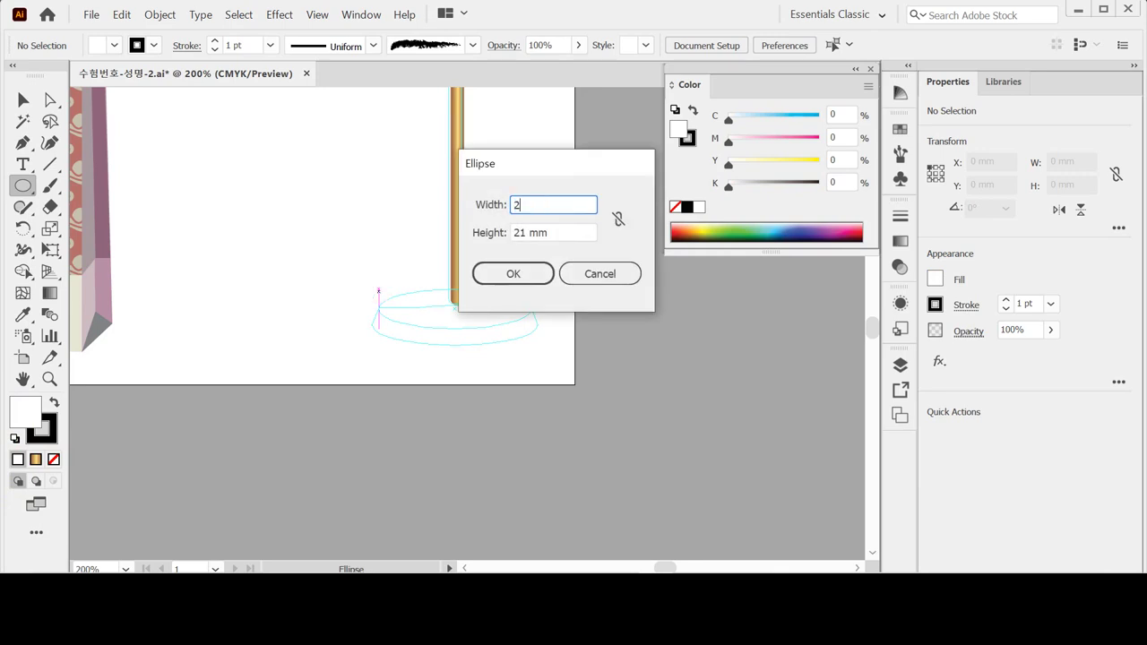
text(3)
key(Tab)
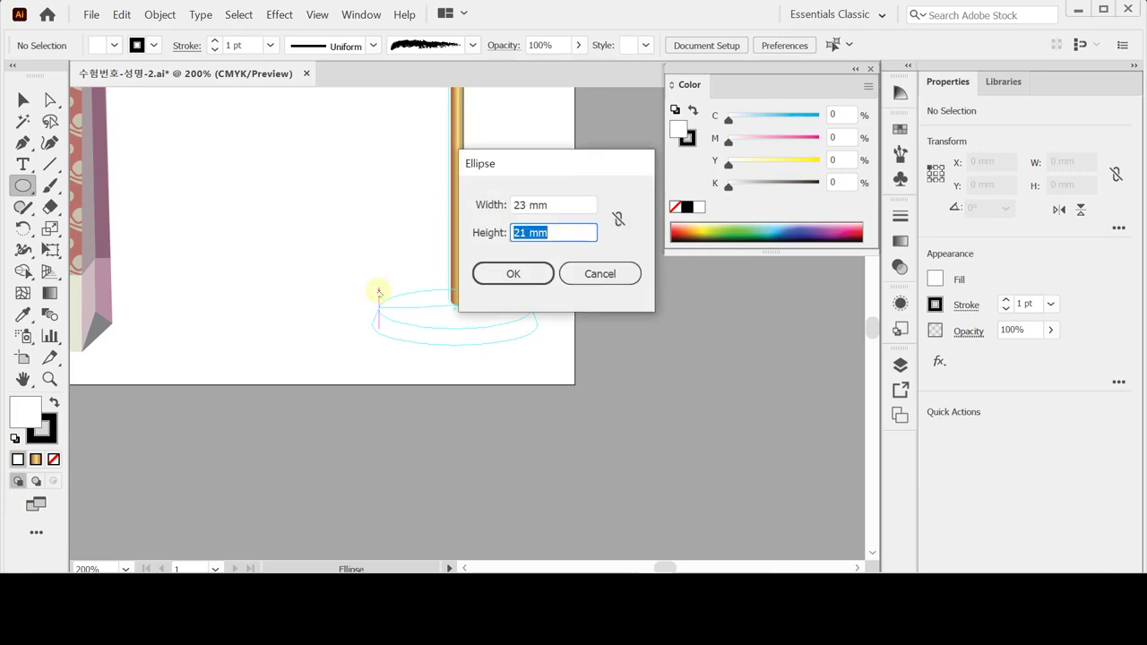
text(6)
key(Return)
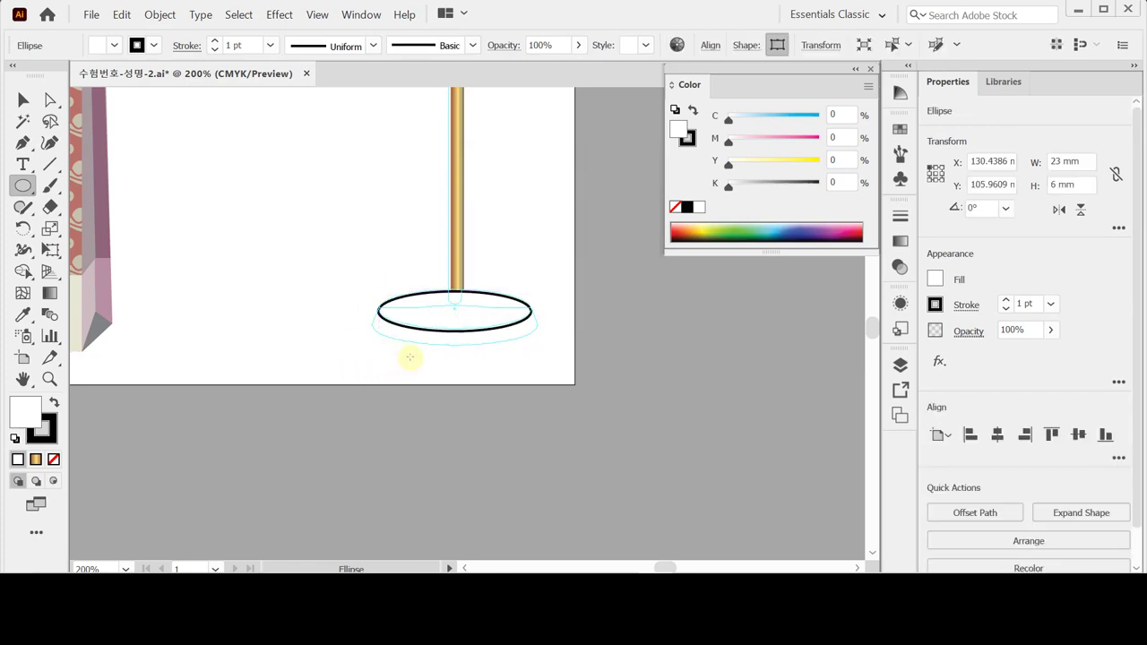
Step: Create a copy of the base ellipse with Transform Each, scaled 108% horizontally and moved 2.5 mm vertically
drag(457, 315, 389, 338)
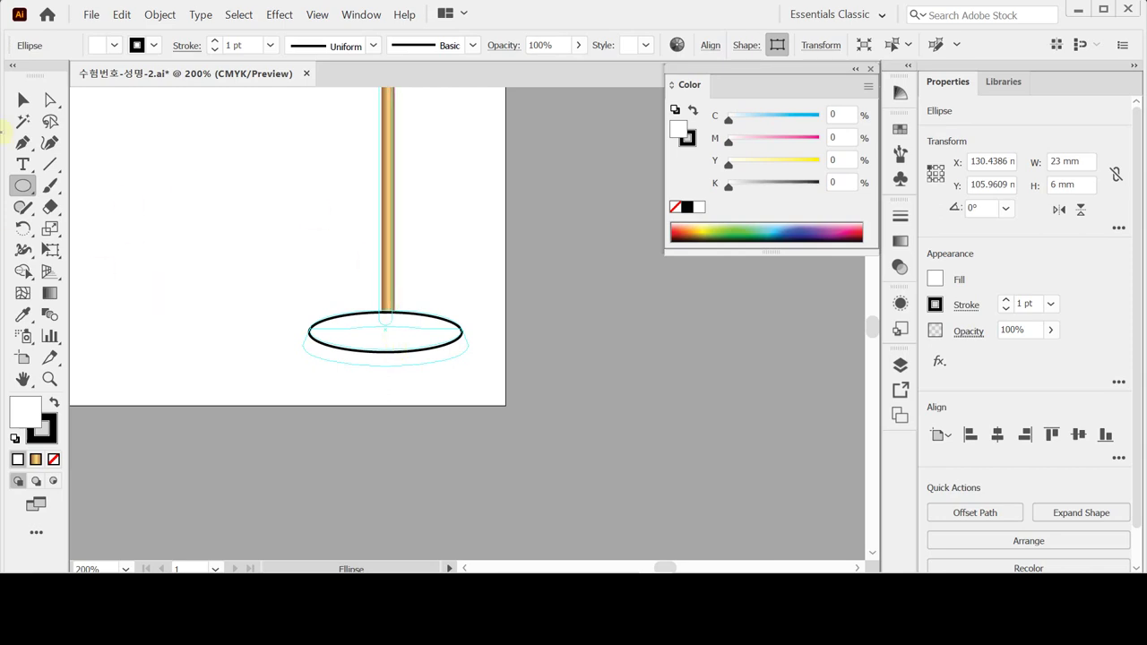
ctrl+click(421, 359)
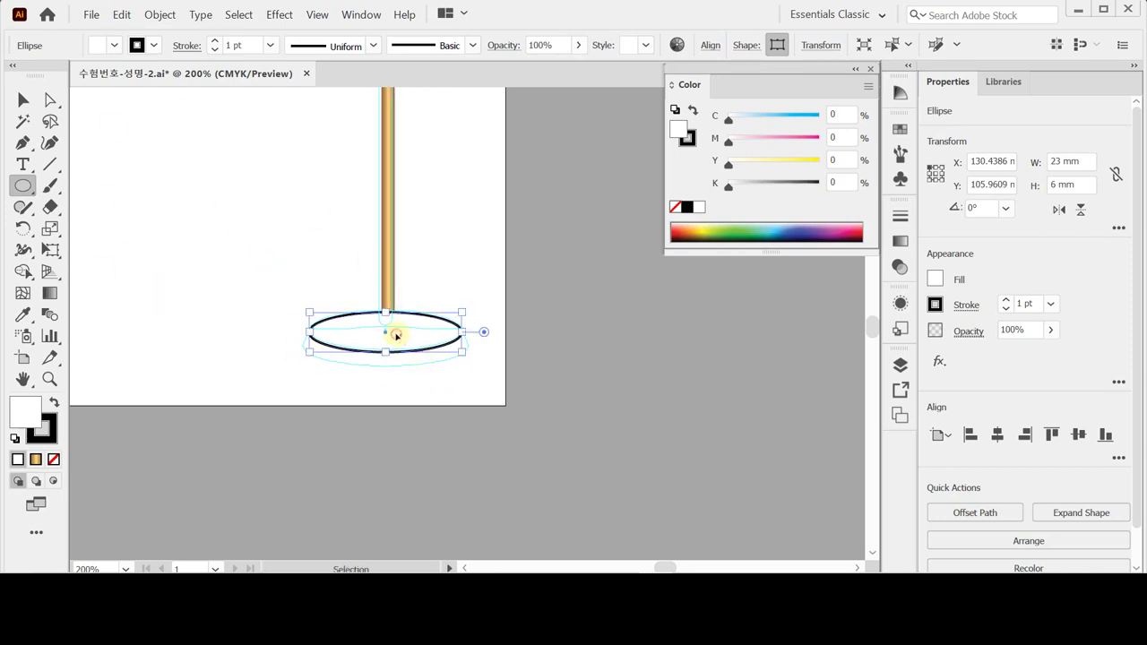
key(ctrl)
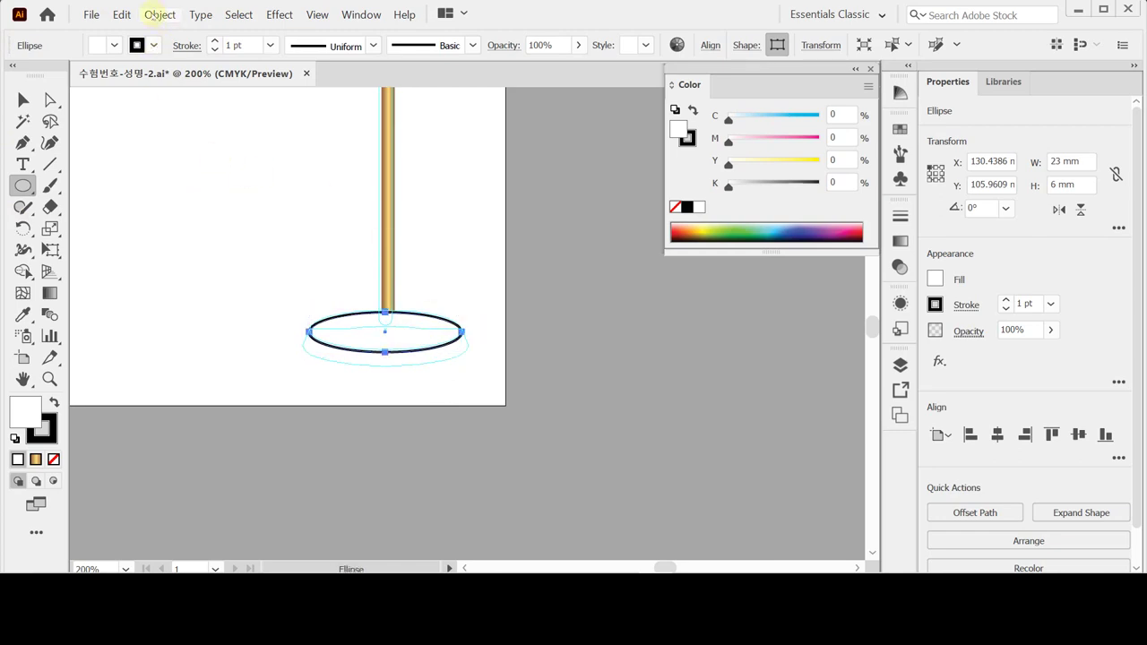
click(157, 14)
mouse_move(224, 2)
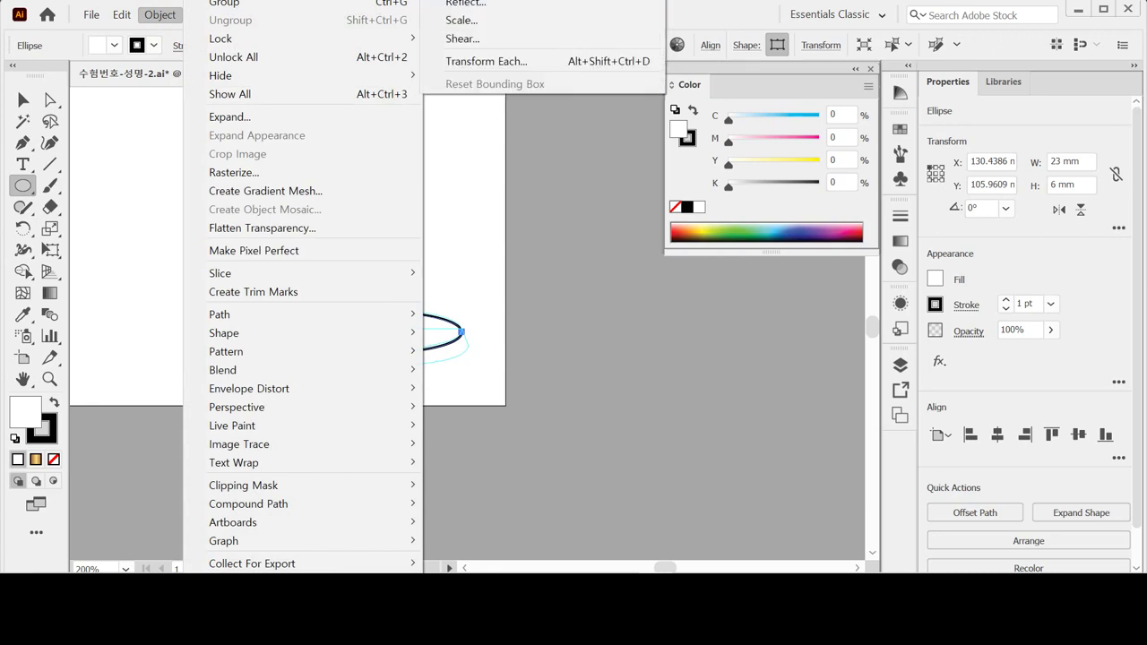
click(487, 61)
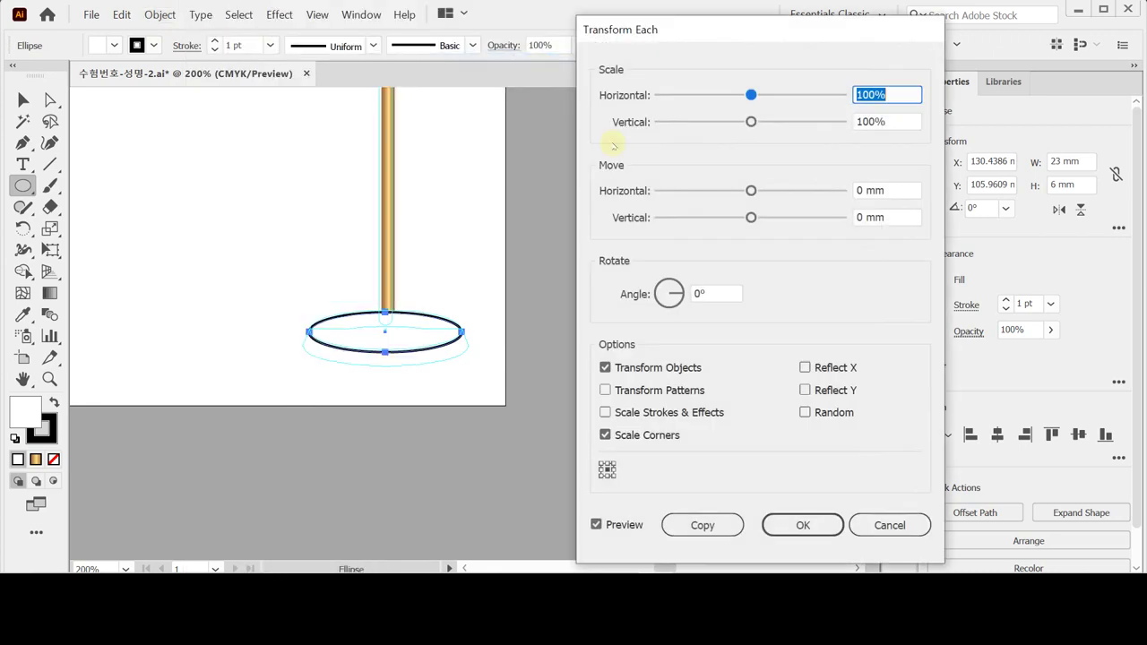
drag(617, 27, 557, 26)
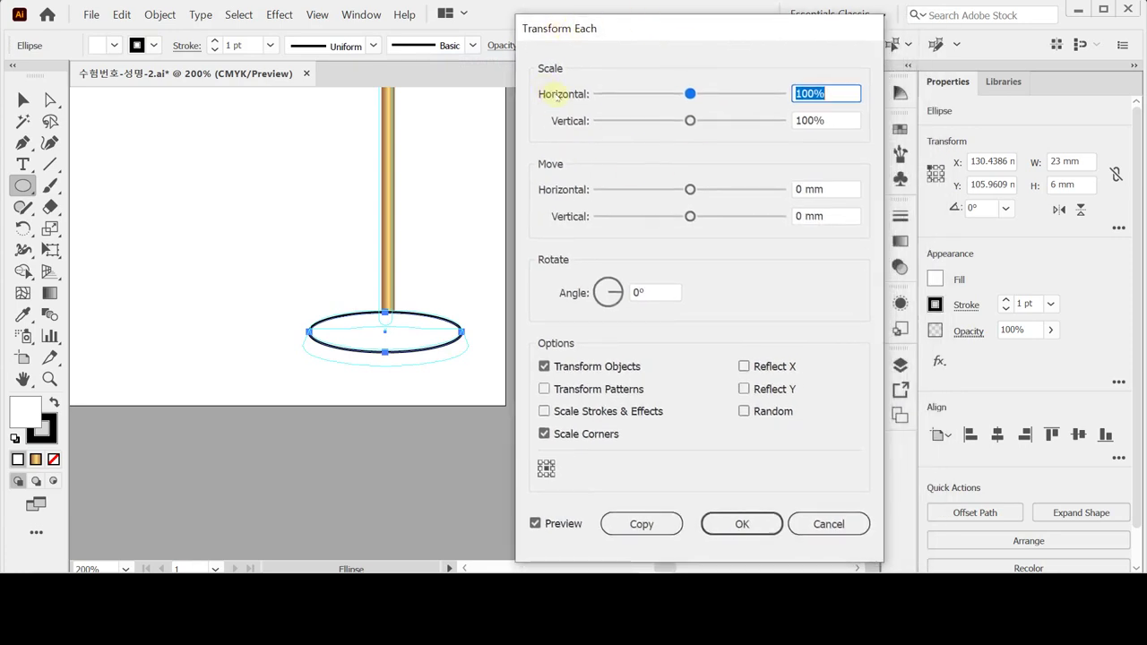
text(108)
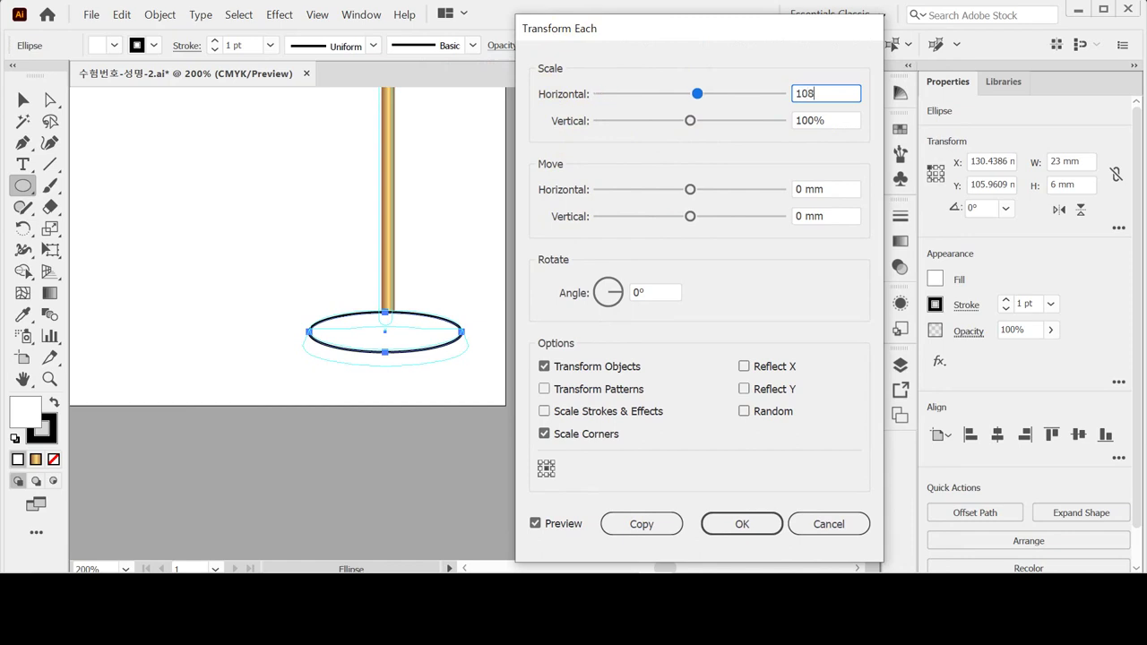
key(Tab)
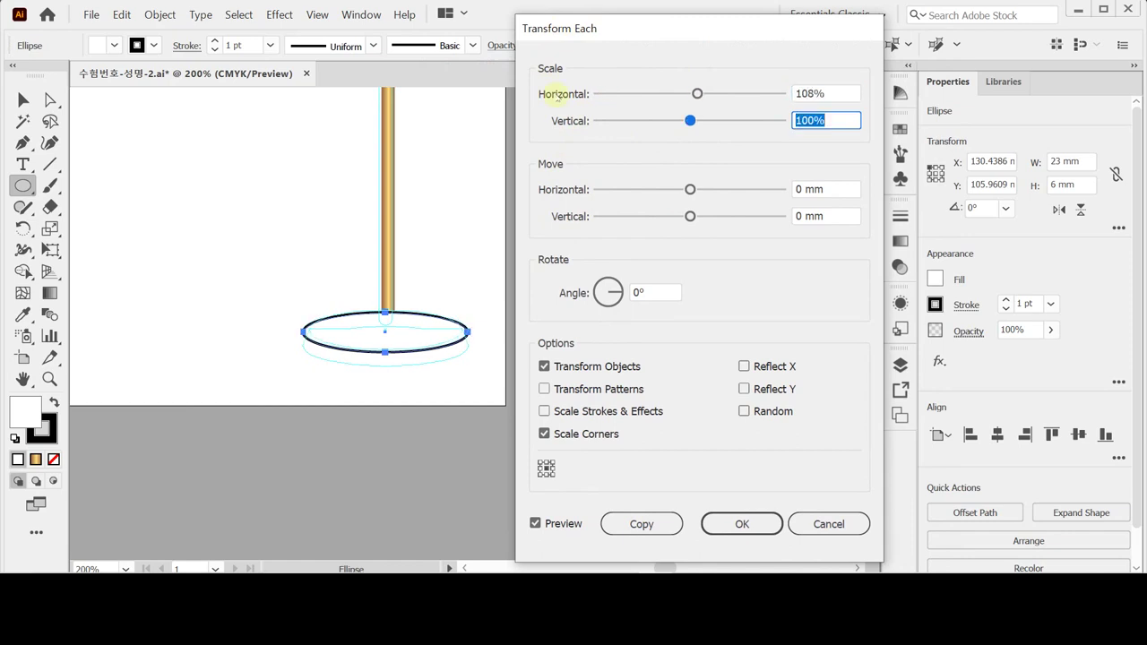
key(Tab)
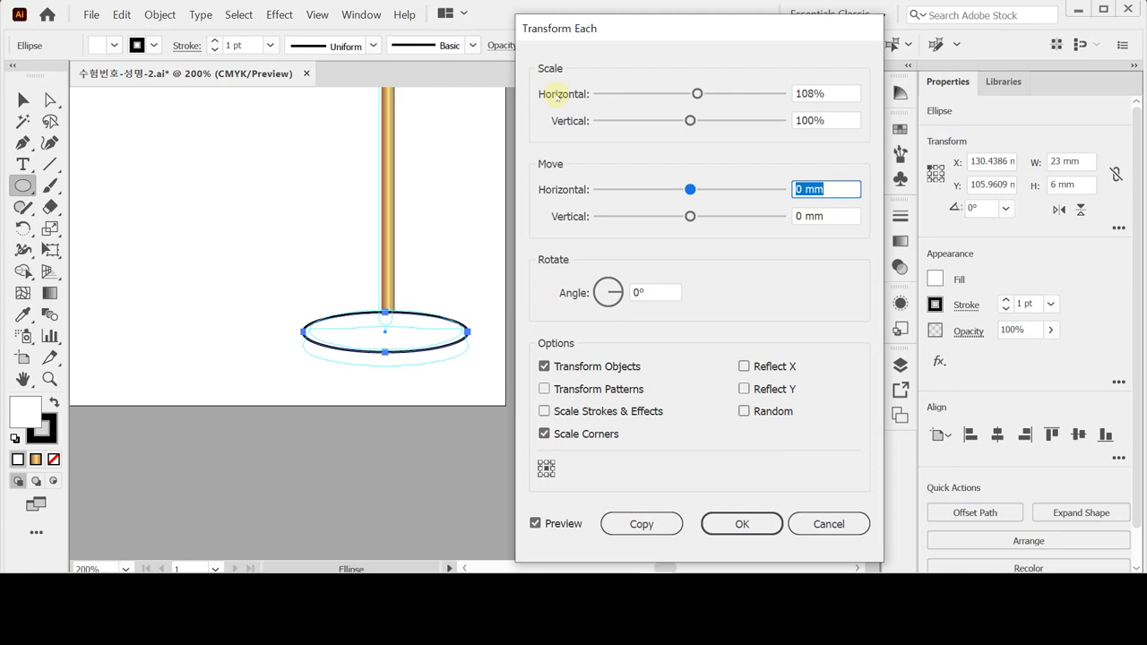
key(Tab)
text(2.5)
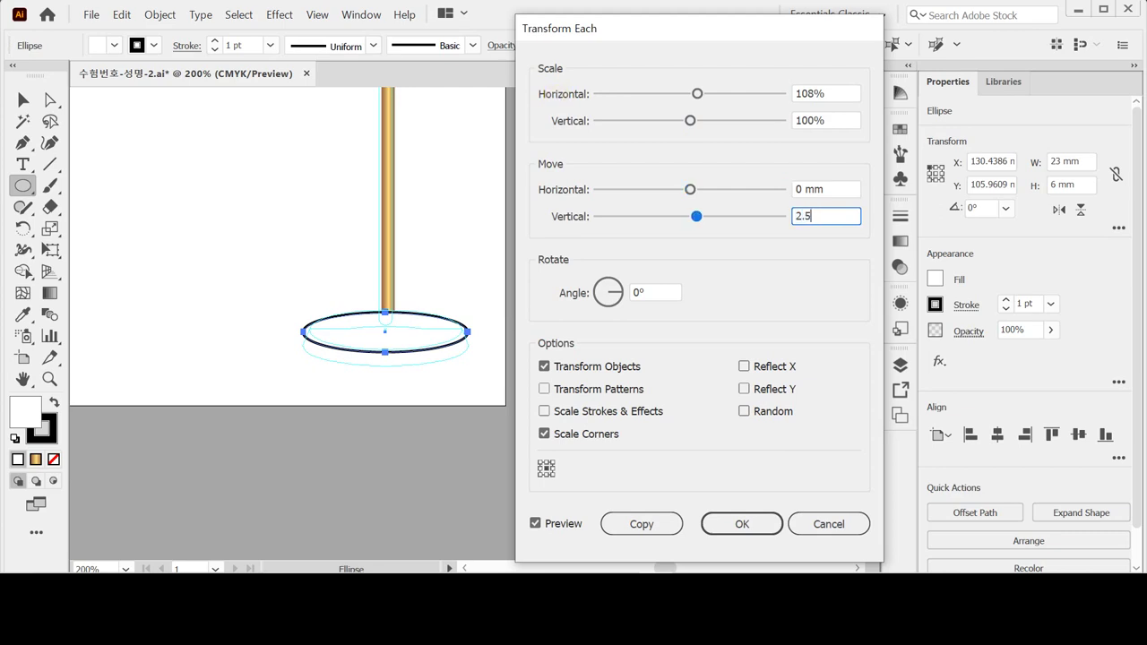
key(Tab)
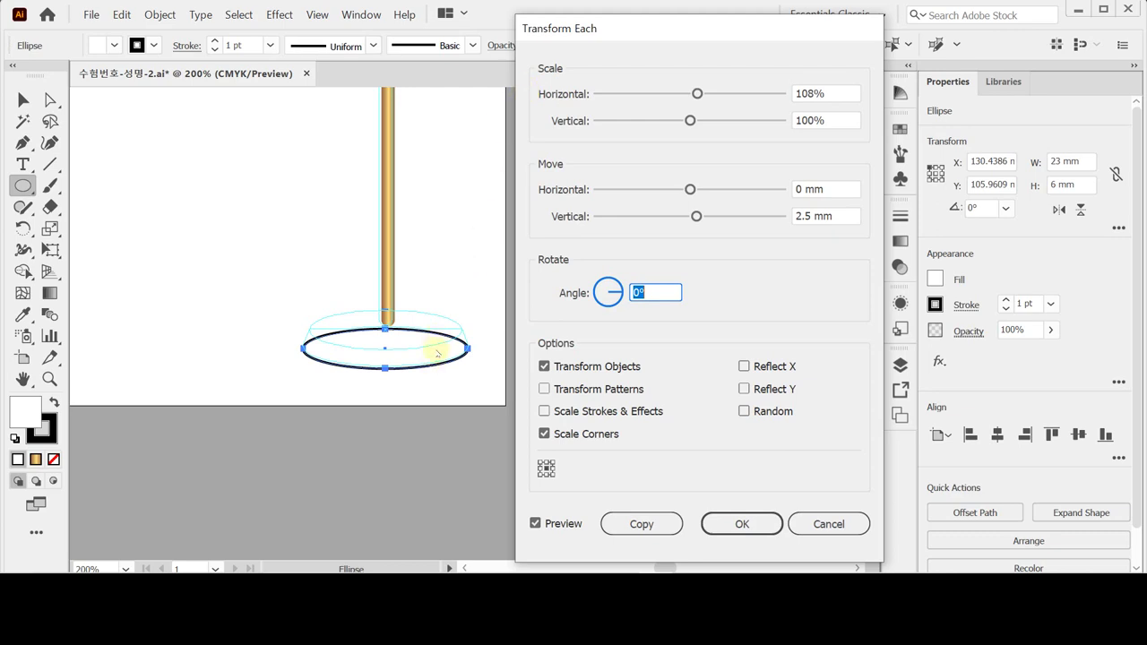
click(654, 524)
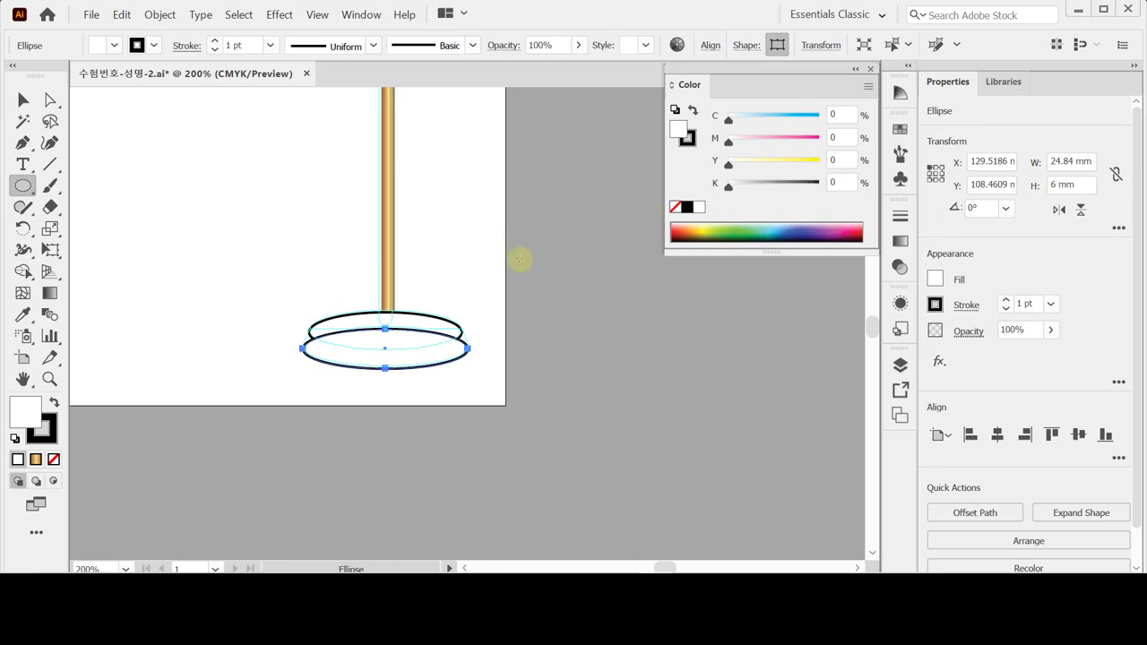
Step: Draw a 25 mm by 2.6 mm rectangle across the two base ellipses, starting from their left side
drag(23, 185, 79, 187)
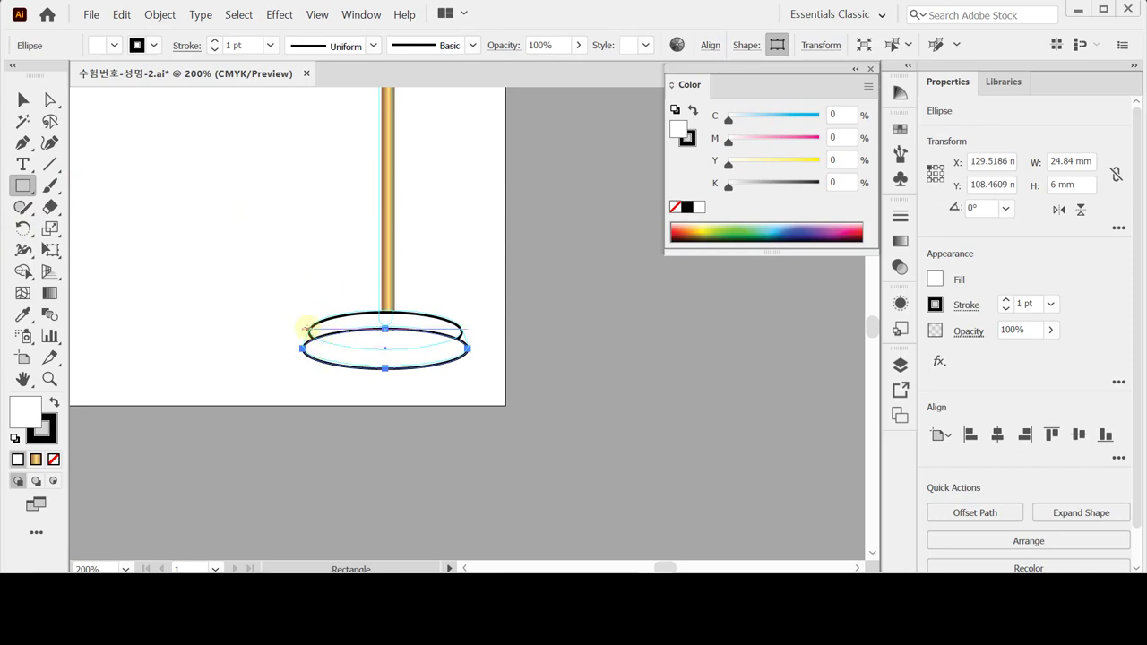
click(302, 328)
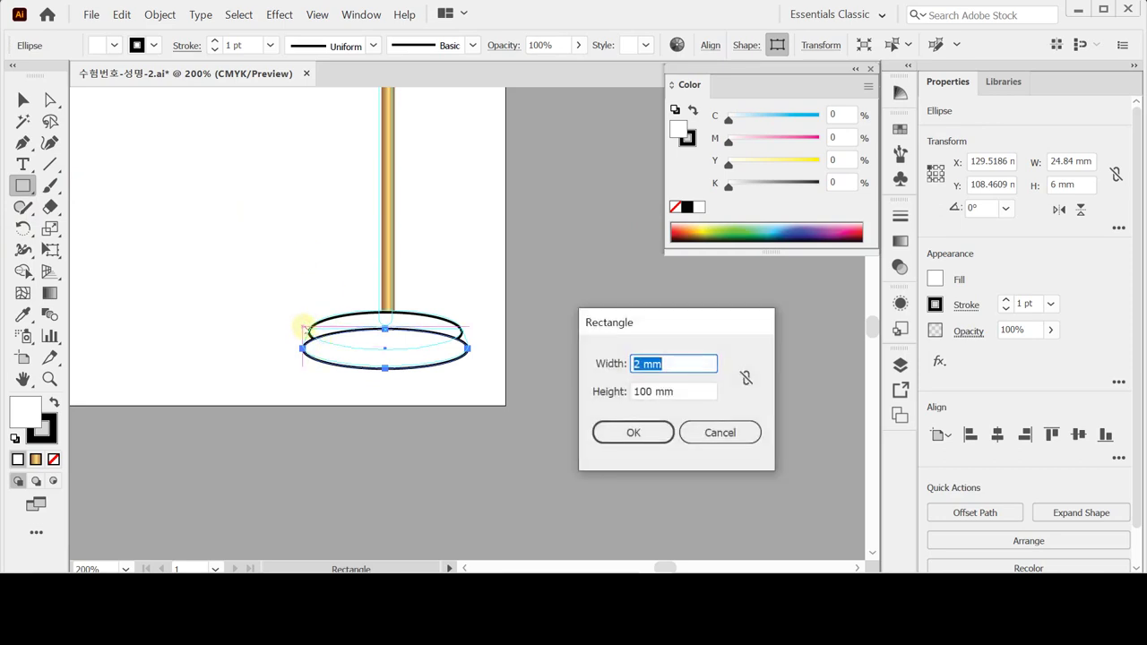
text(25)
key(Tab)
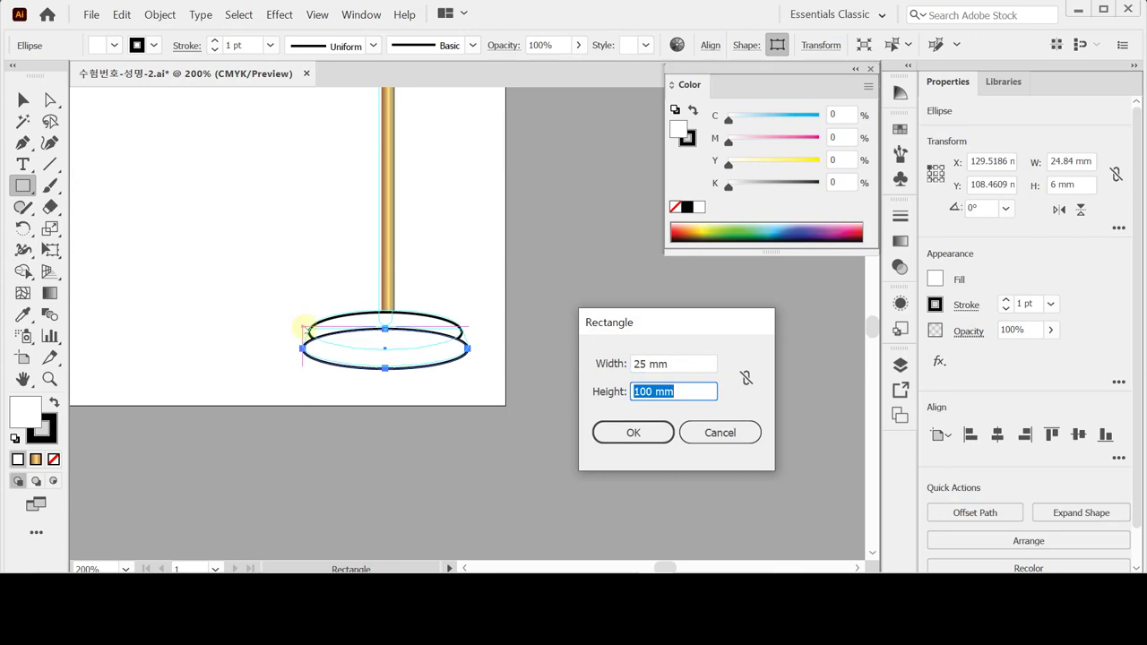
text(2.6)
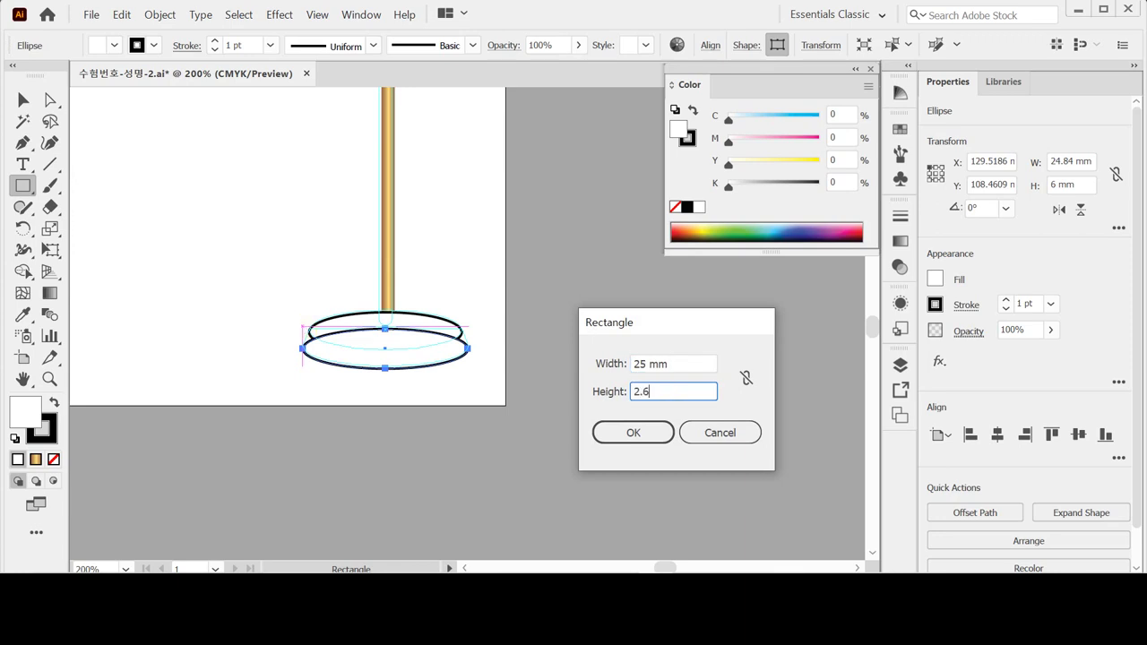
key(Return)
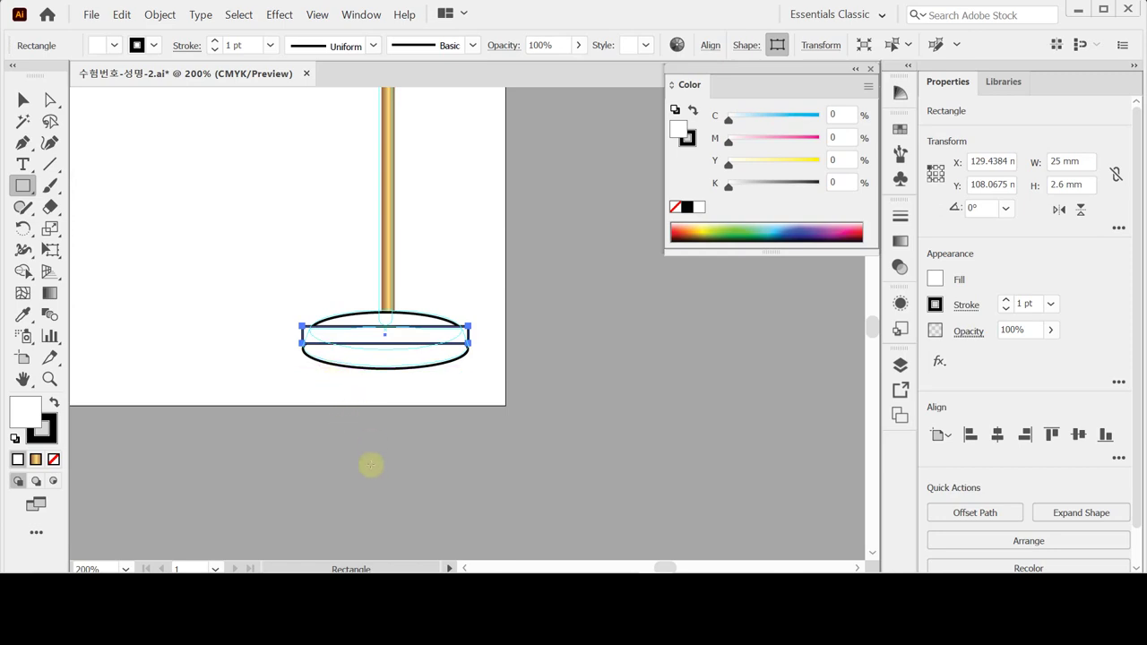
Step: Align the vertical bar, both ellipses and the rectangle to their horizontal centres, and deselect them
drag(423, 295, 429, 363)
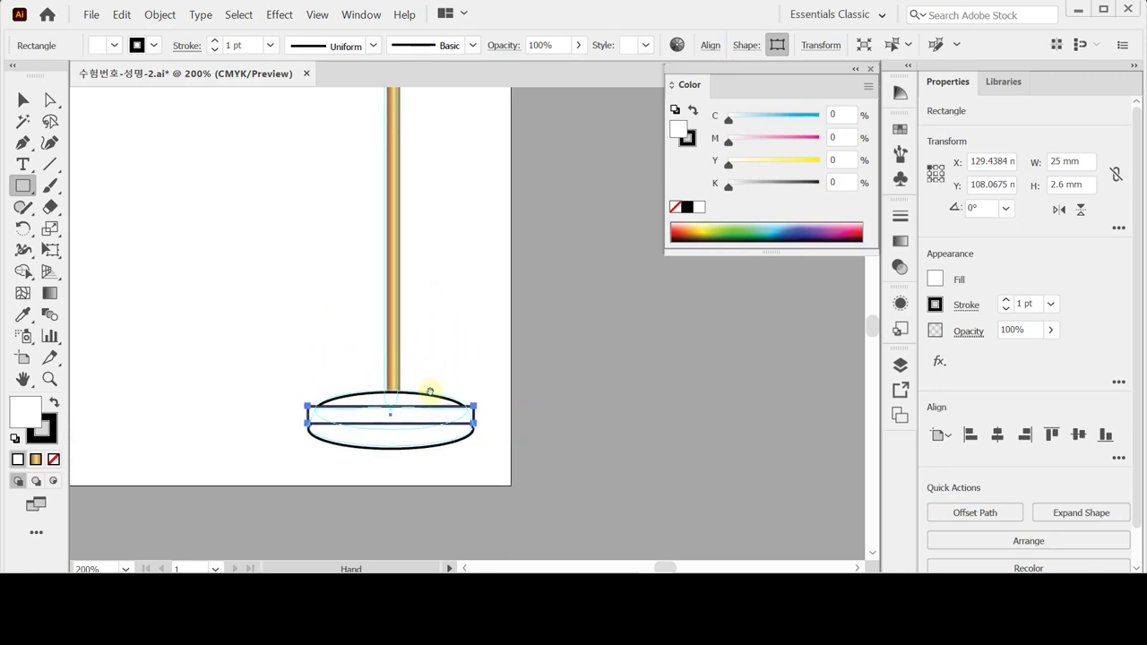
click(413, 328)
scroll(435, 336, down, 2)
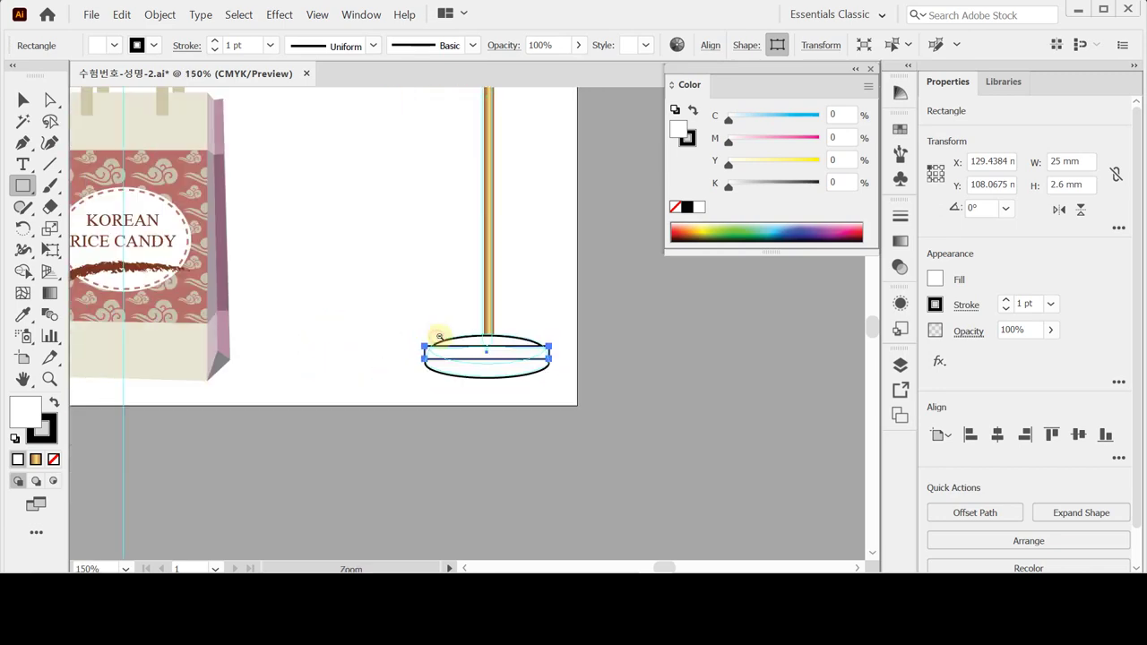
click(23, 99)
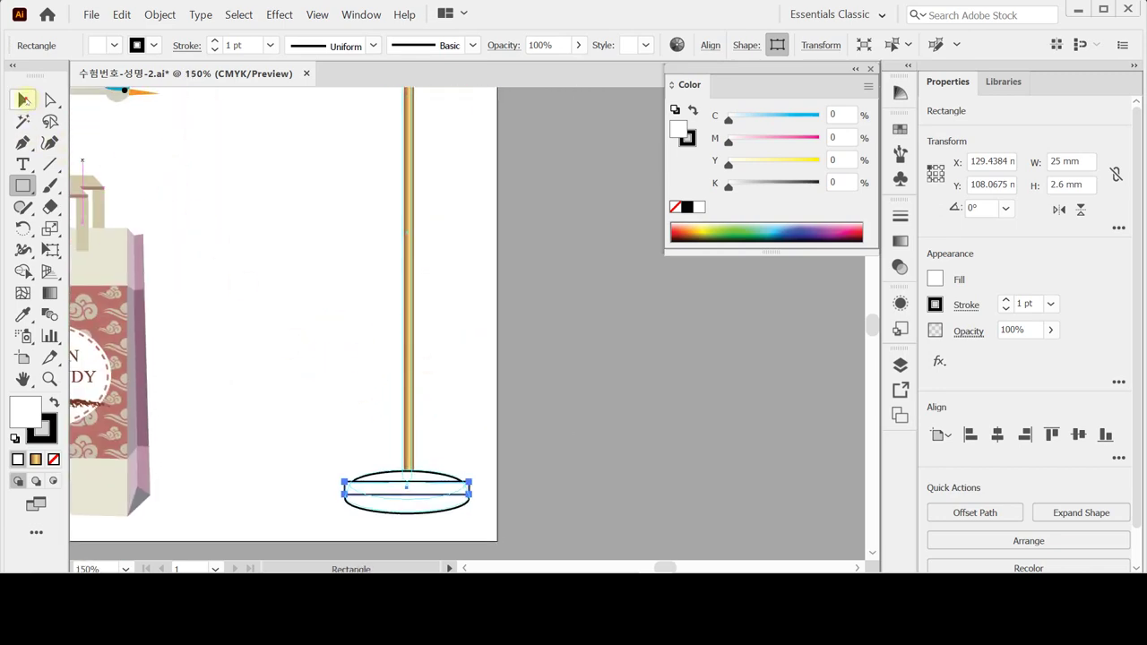
drag(333, 372, 487, 508)
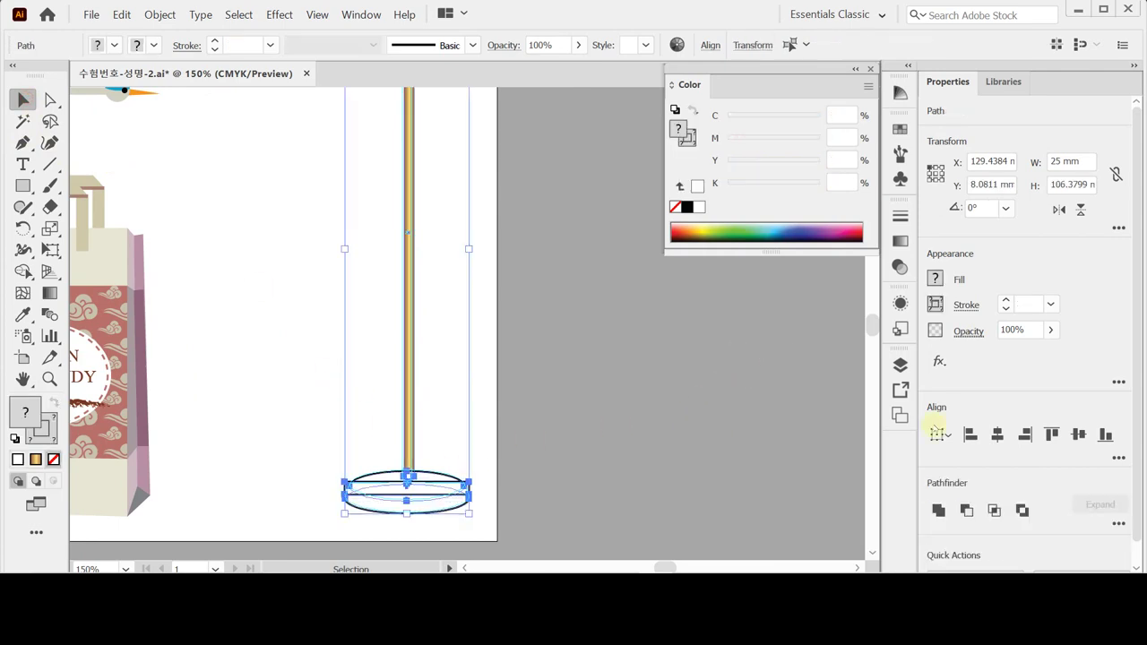
click(997, 435)
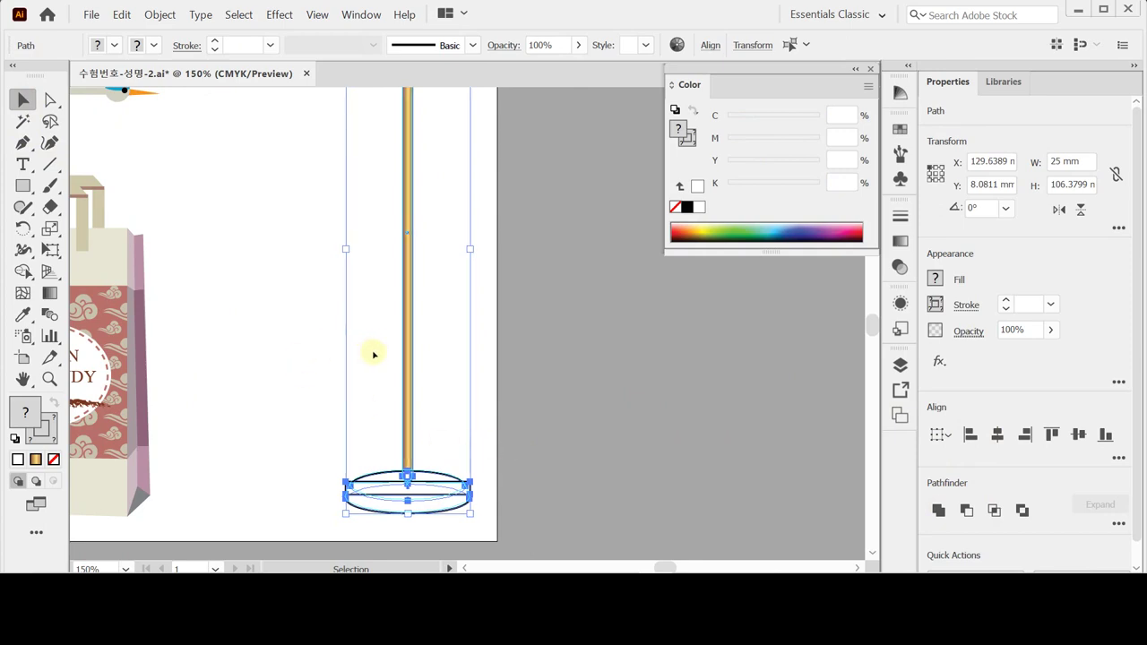
click(253, 273)
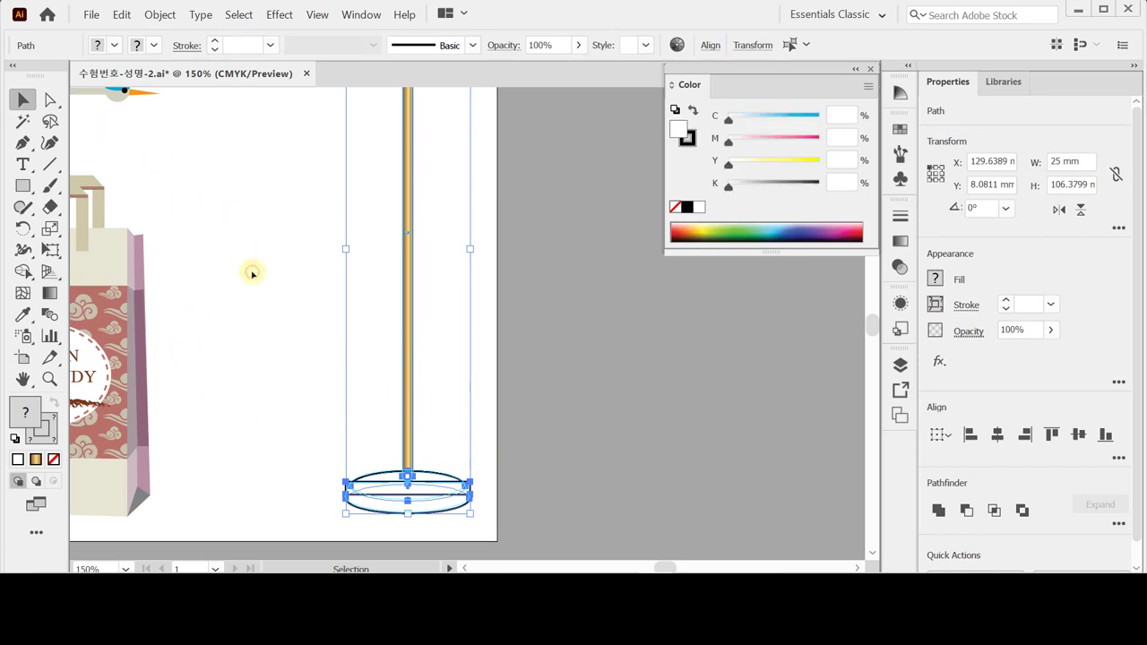
Step: Nudge the rectangle between the base ellipses down by about 0.2 mm
click(387, 491)
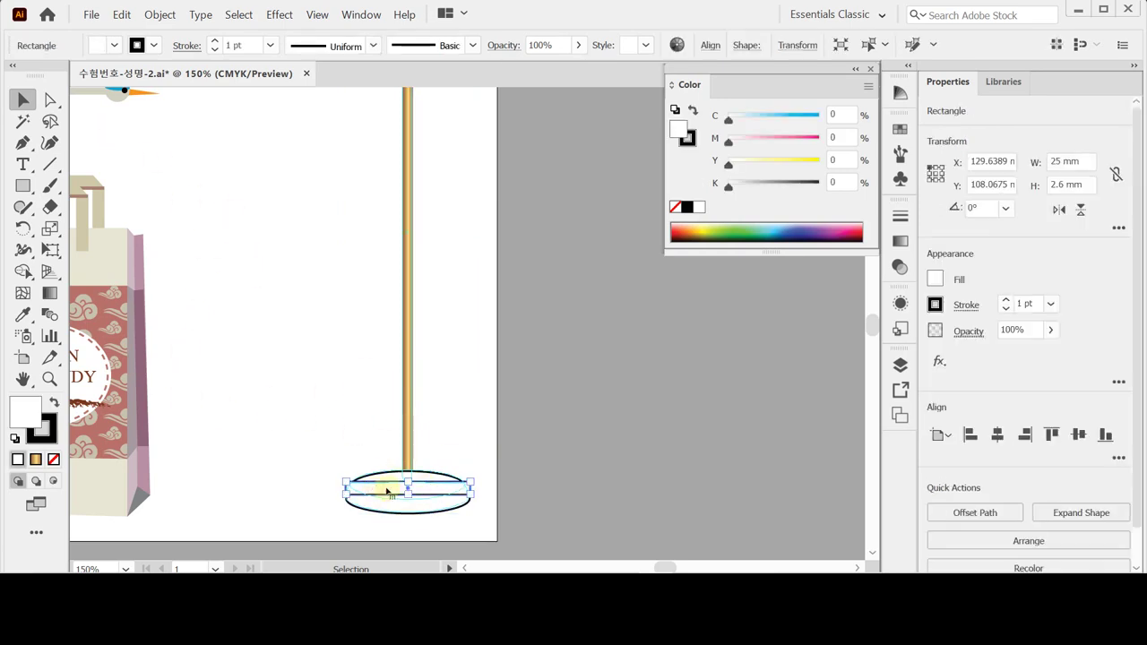
key(ctrl+space)
click(456, 473)
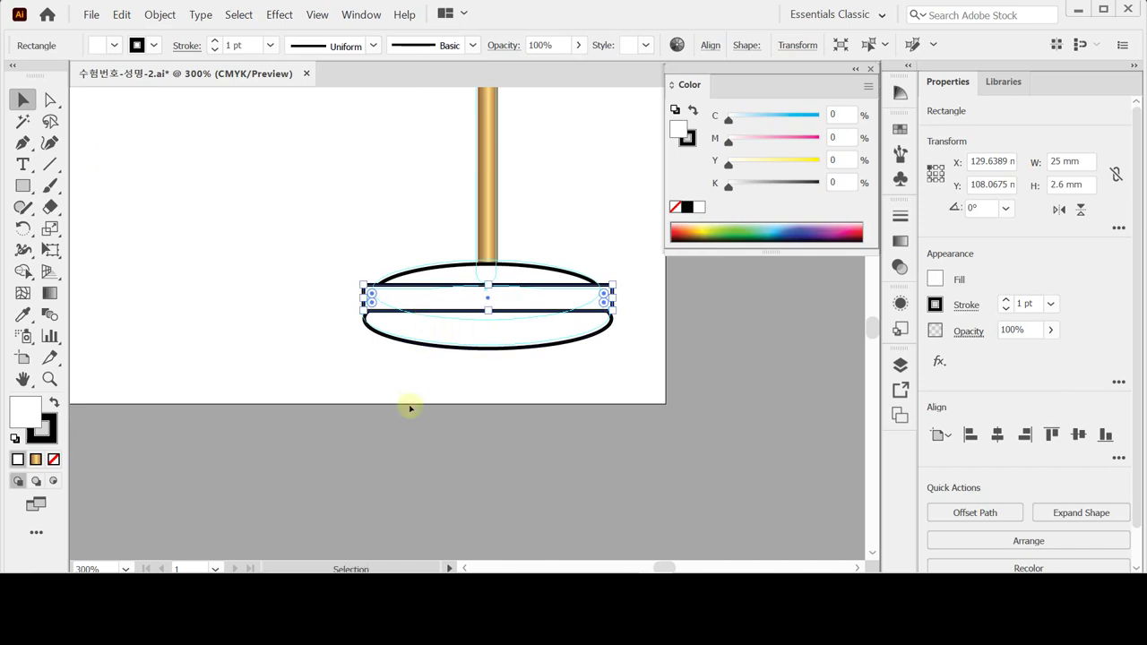
key(Down)
key(Down)
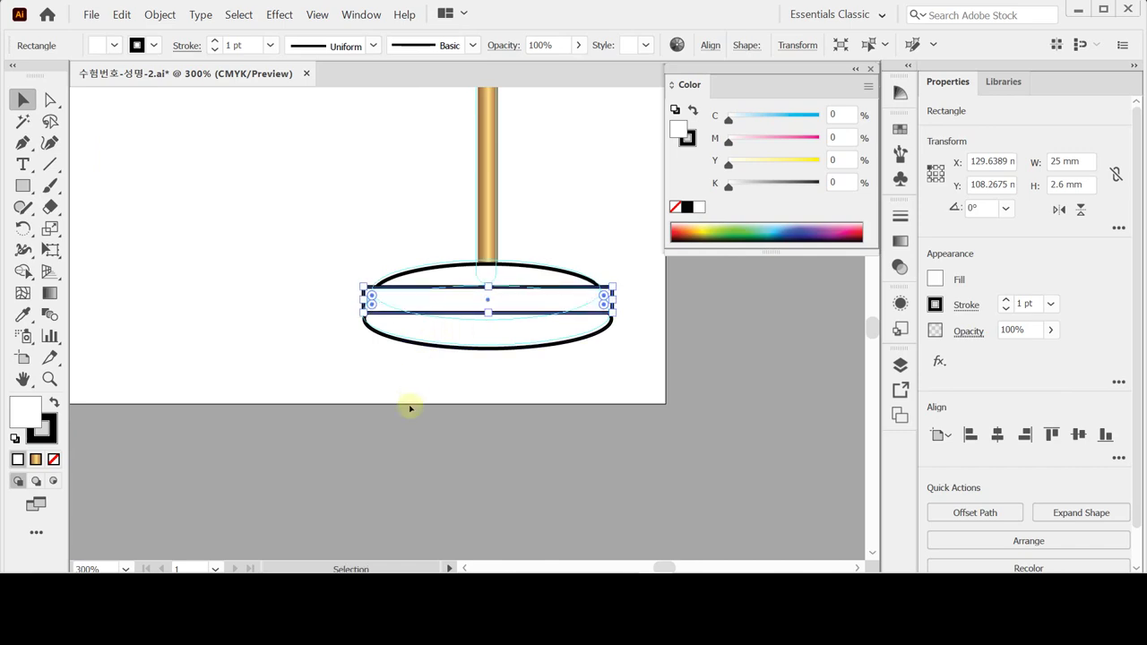
Step: Isolate the base rectangle and scale its two upper anchor points uniformly to 92% to form a trapezoid
double_click(387, 301)
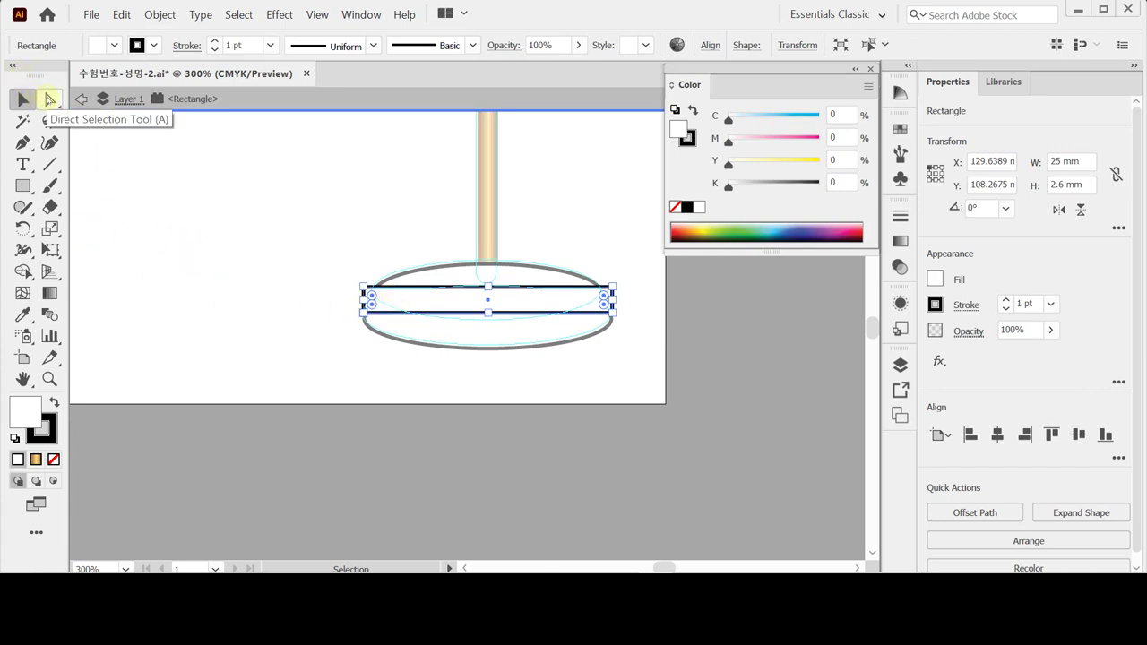
click(50, 99)
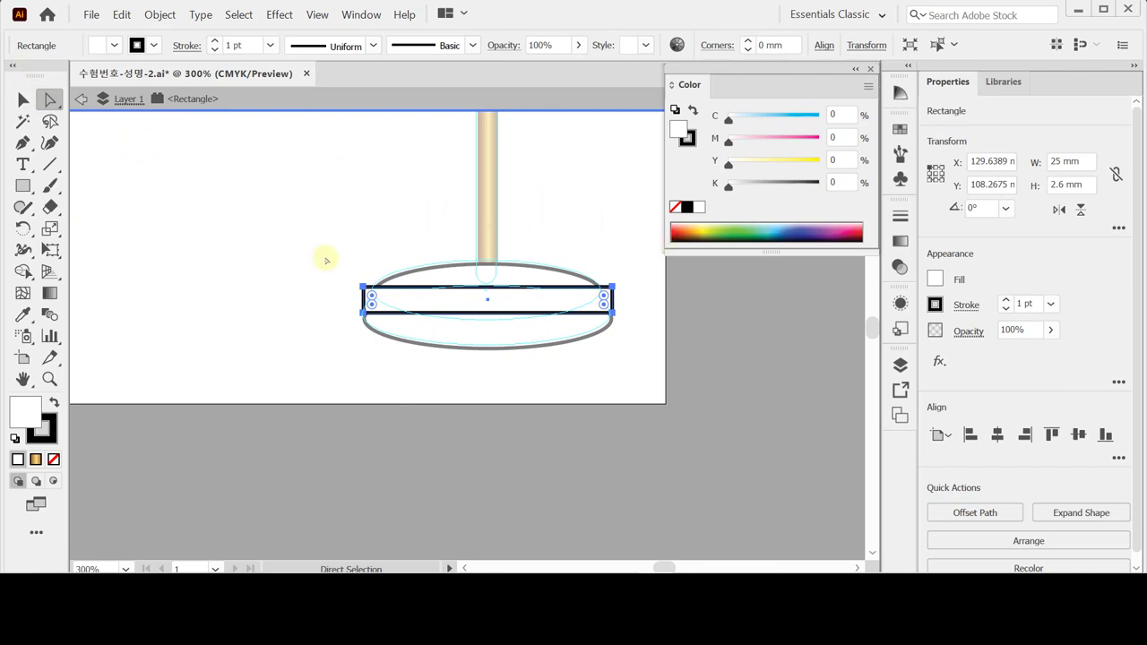
drag(325, 250, 645, 299)
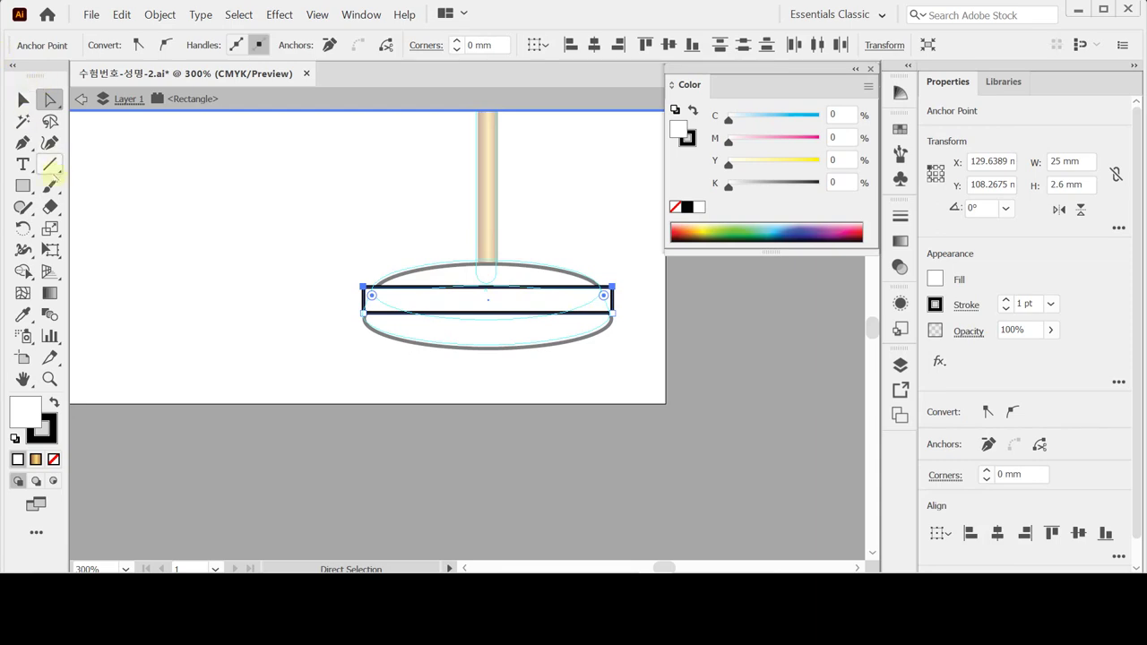
double_click(50, 228)
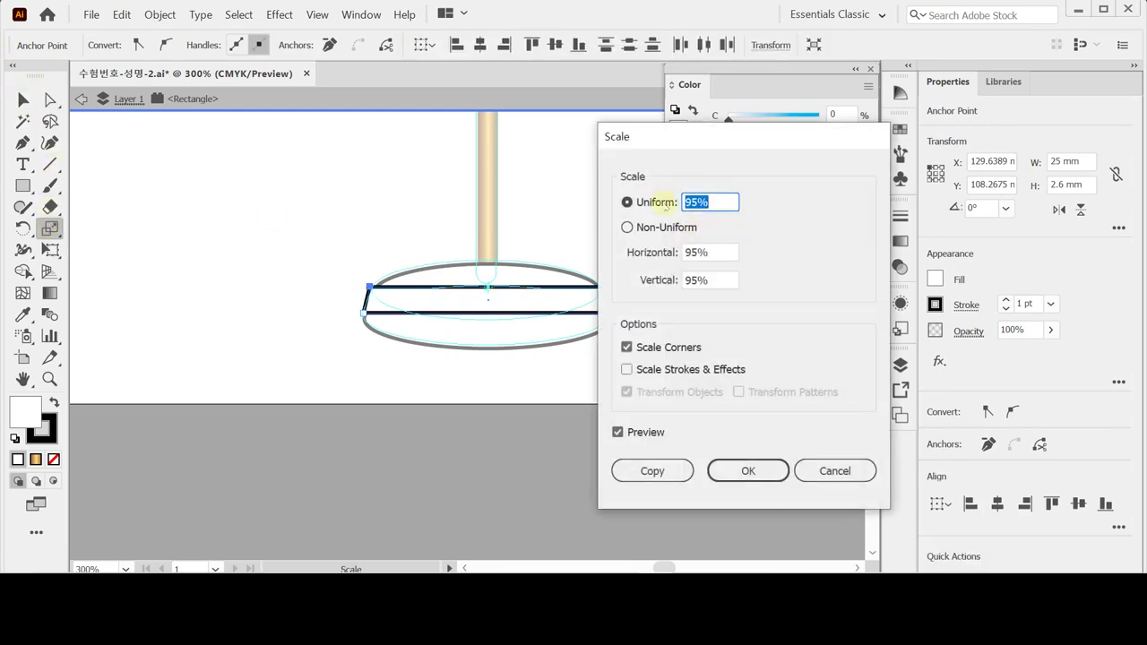
text(92)
key(Return)
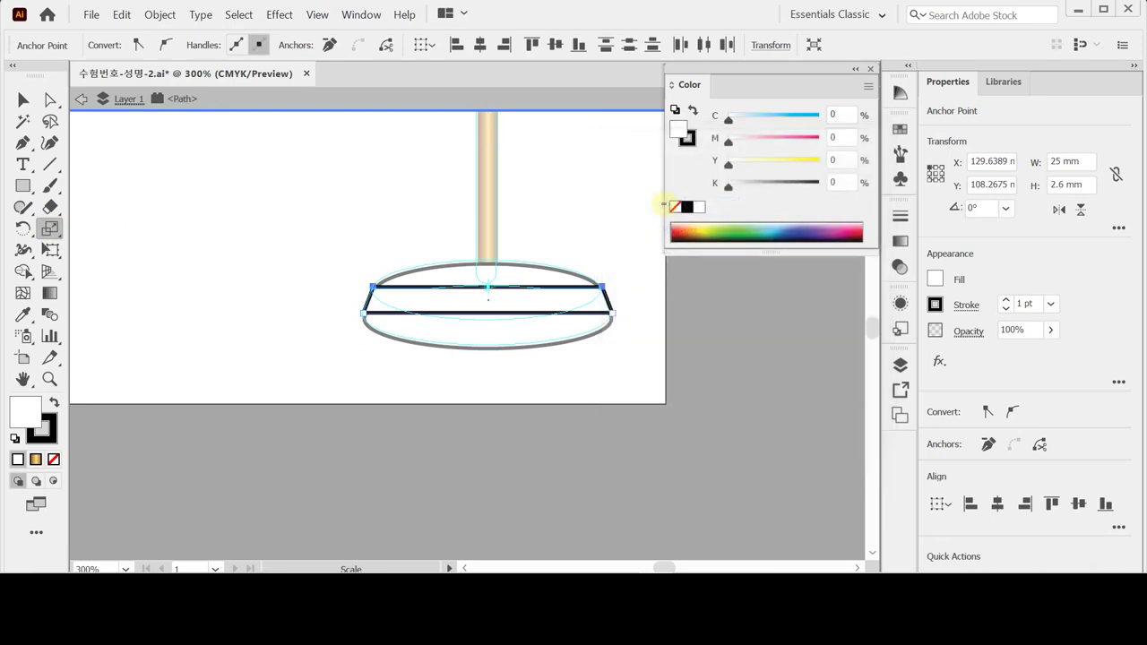
Step: Exit the trapezoid's isolation and nudge the trapezoid slightly down between the two base ellipses
key(Escape)
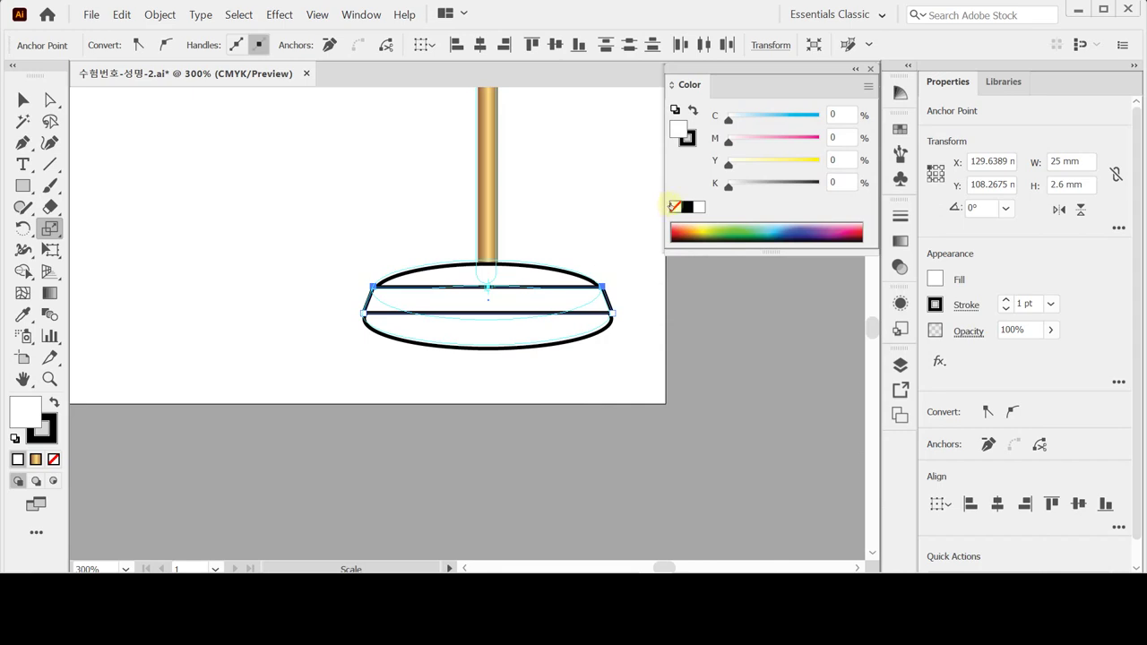
click(627, 360)
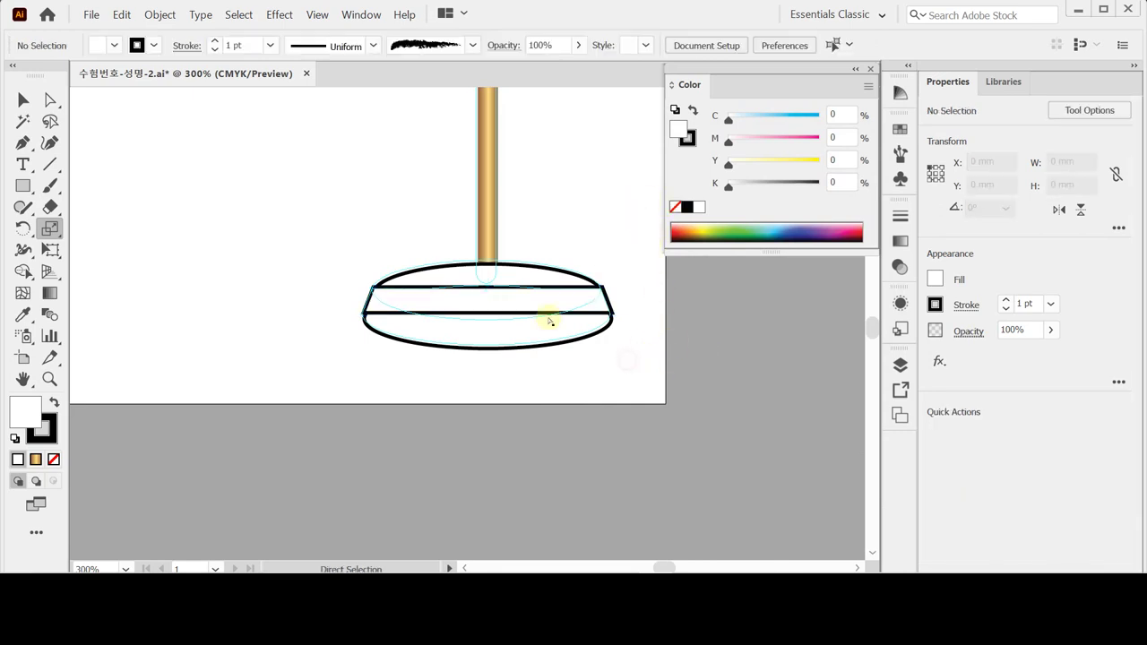
key(ctrl+plus)
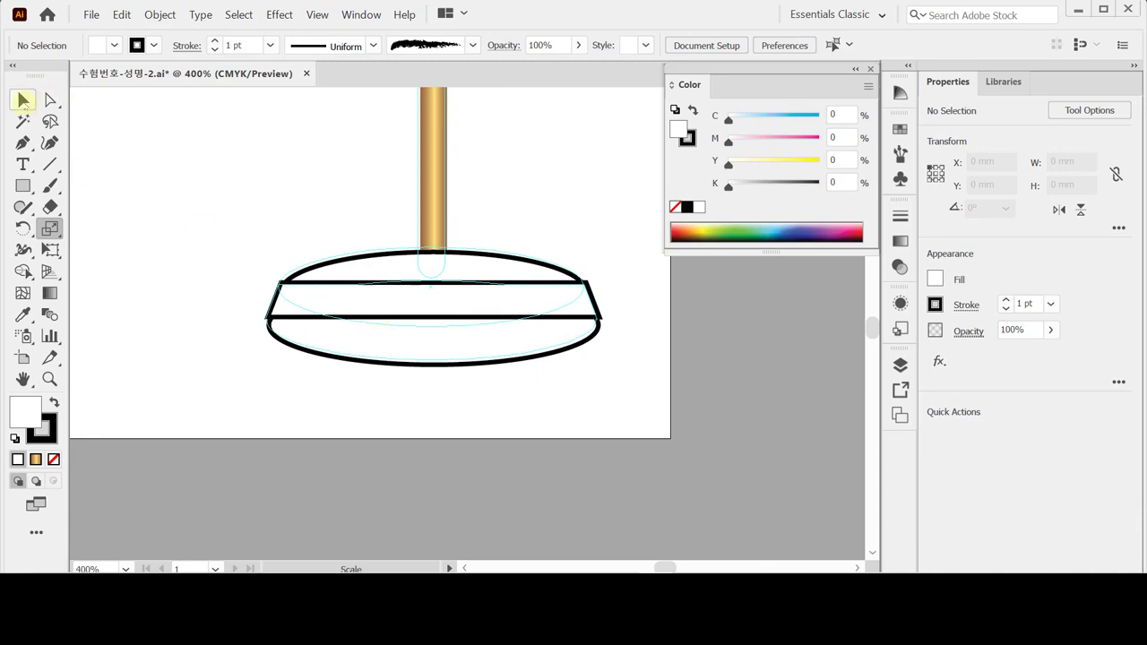
click(23, 100)
click(457, 316)
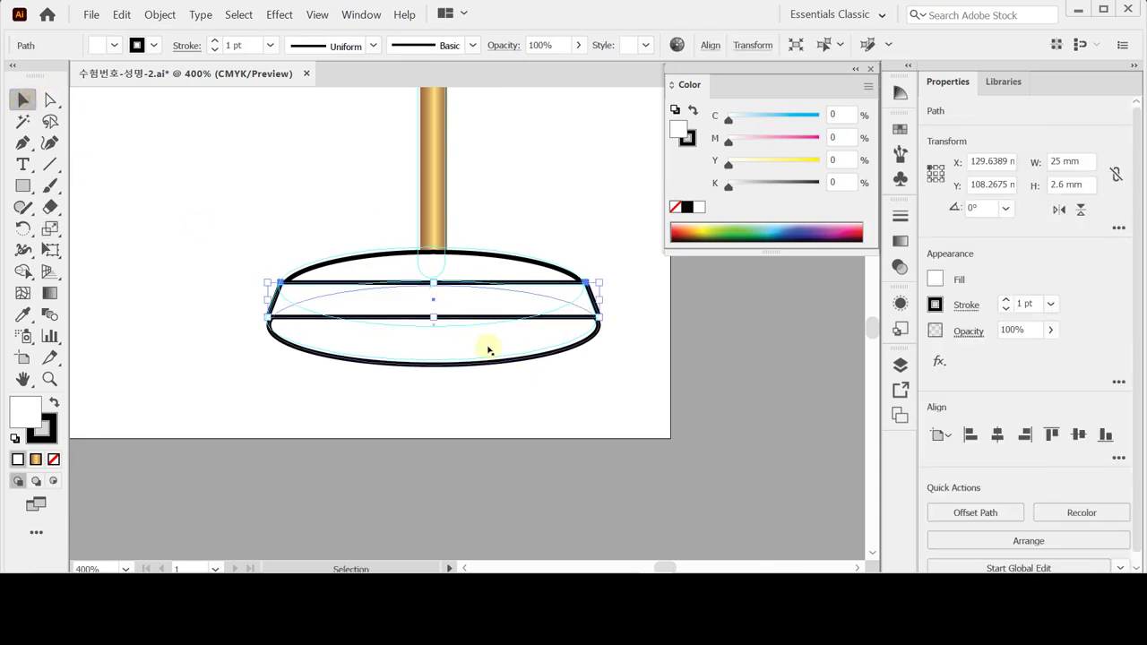
click(627, 359)
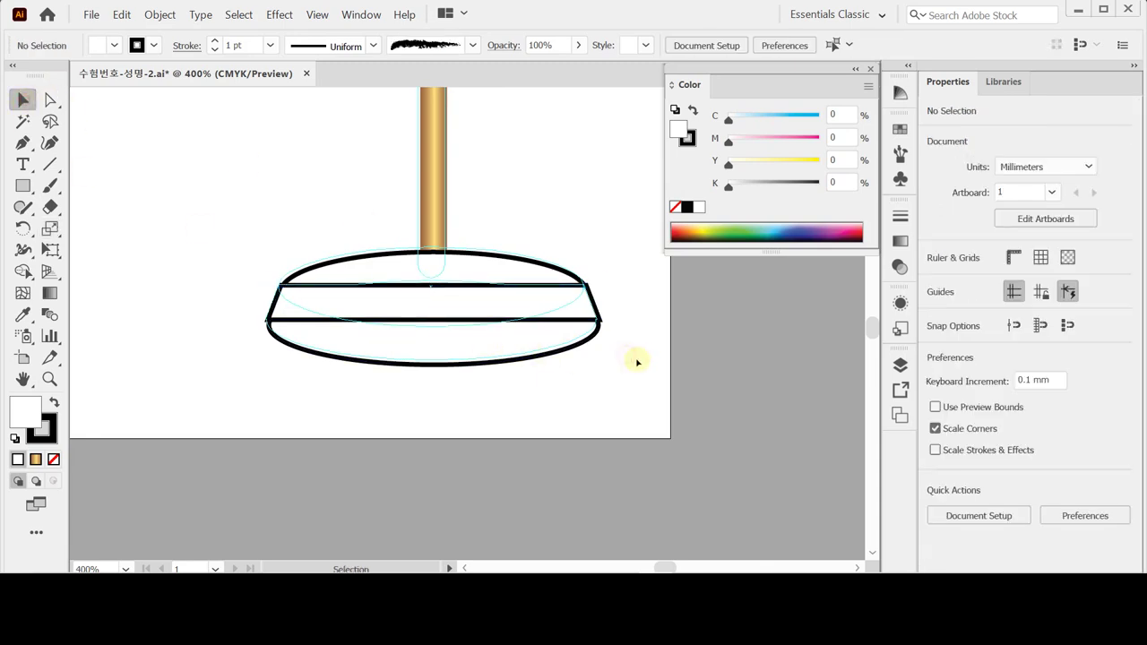
Step: Try uniting the trapezoid and both base ellipses into one shape with the bronze-gold linear gradient and no stroke
drag(276, 385, 342, 332)
click(938, 510)
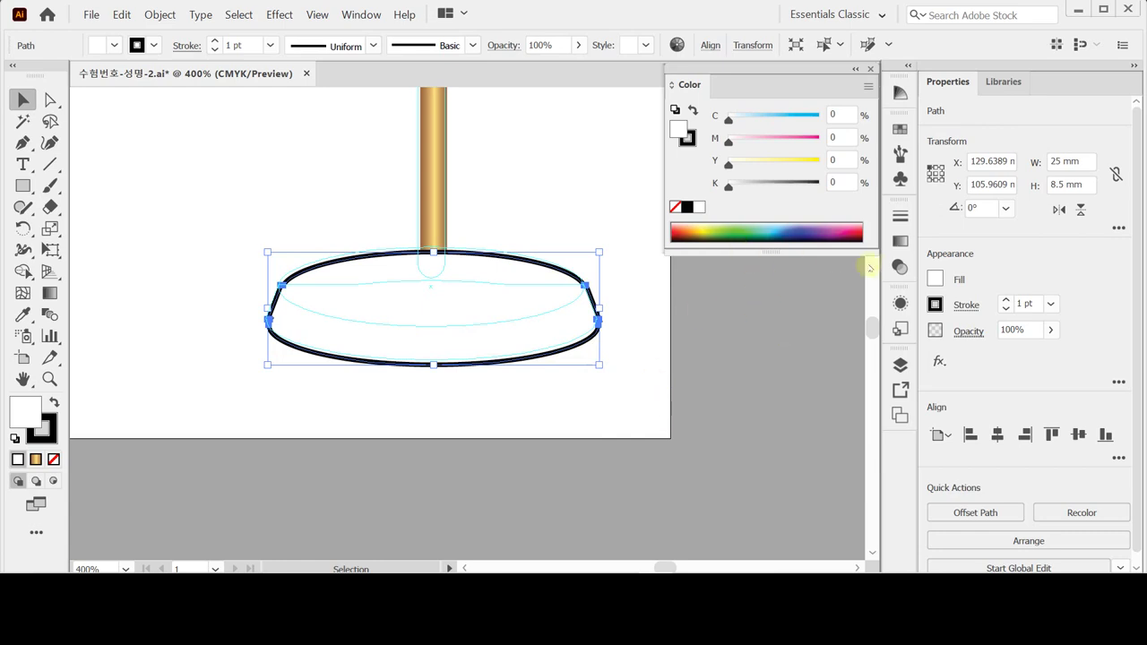
click(900, 240)
click(742, 344)
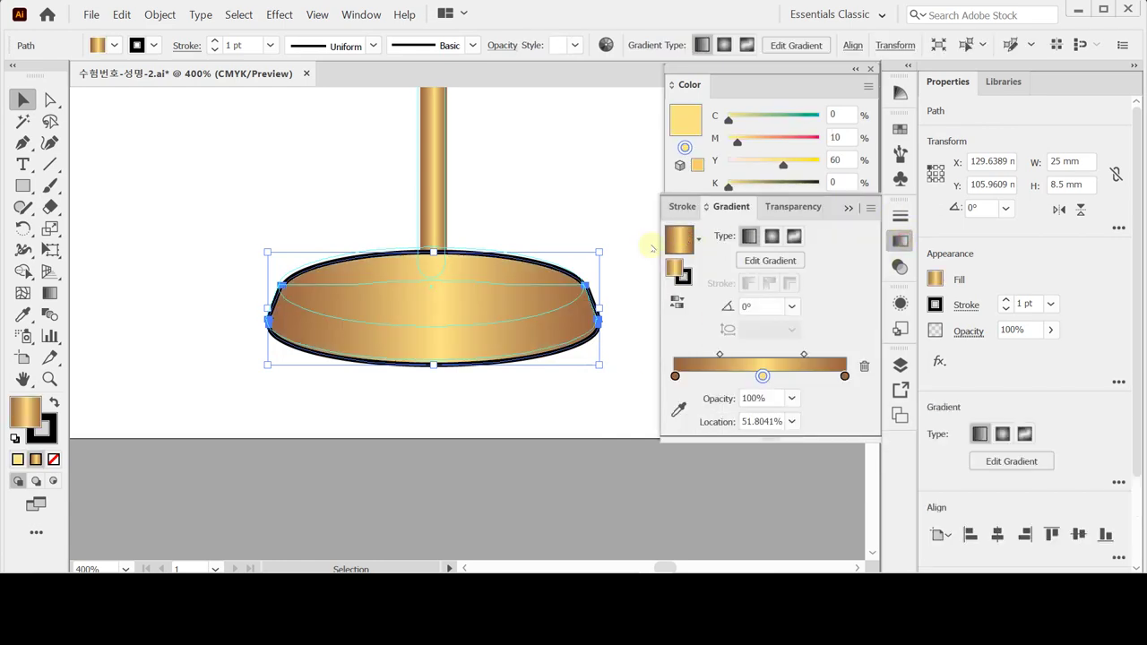
click(682, 275)
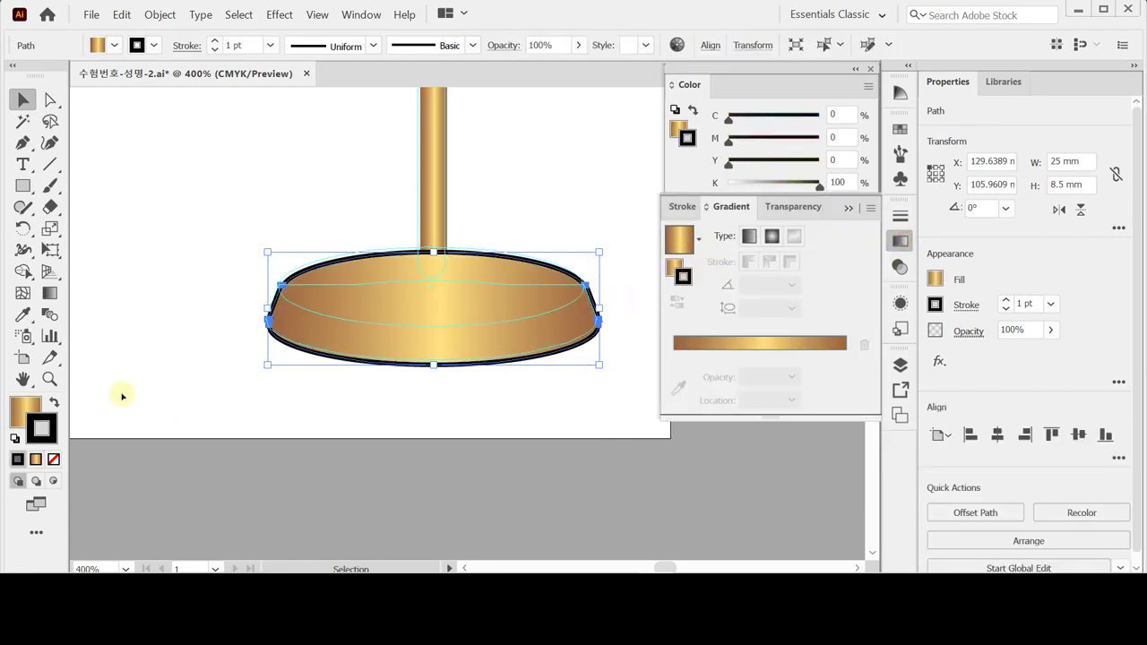
click(53, 458)
click(18, 408)
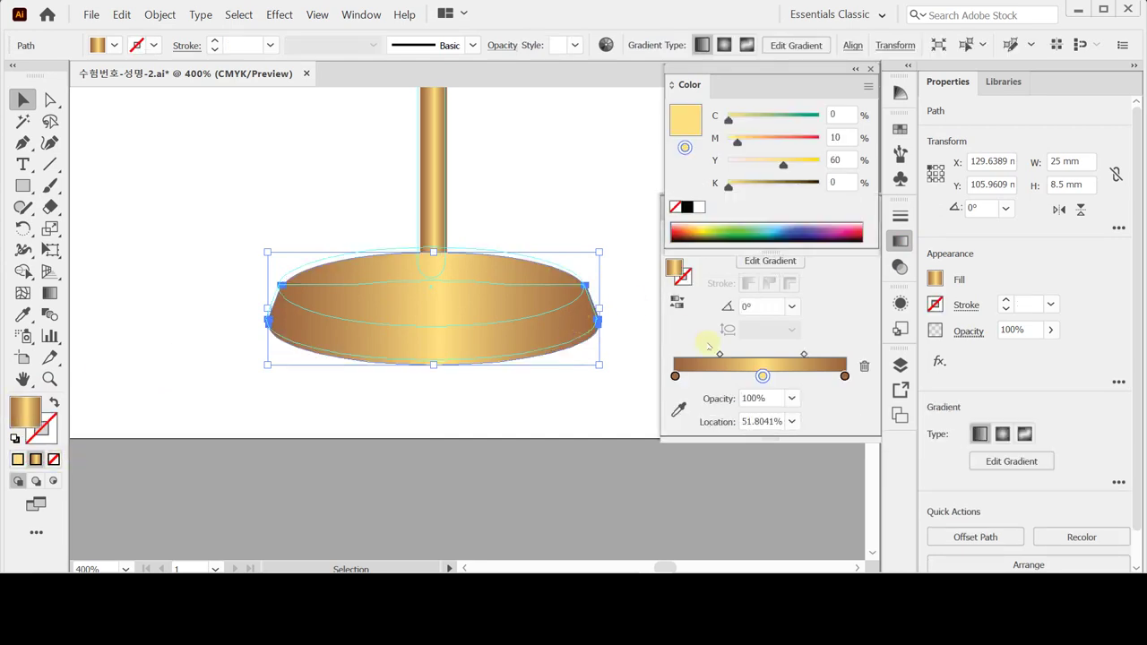
Step: Check the colours of the left and middle stops in the united base's gradient
click(674, 376)
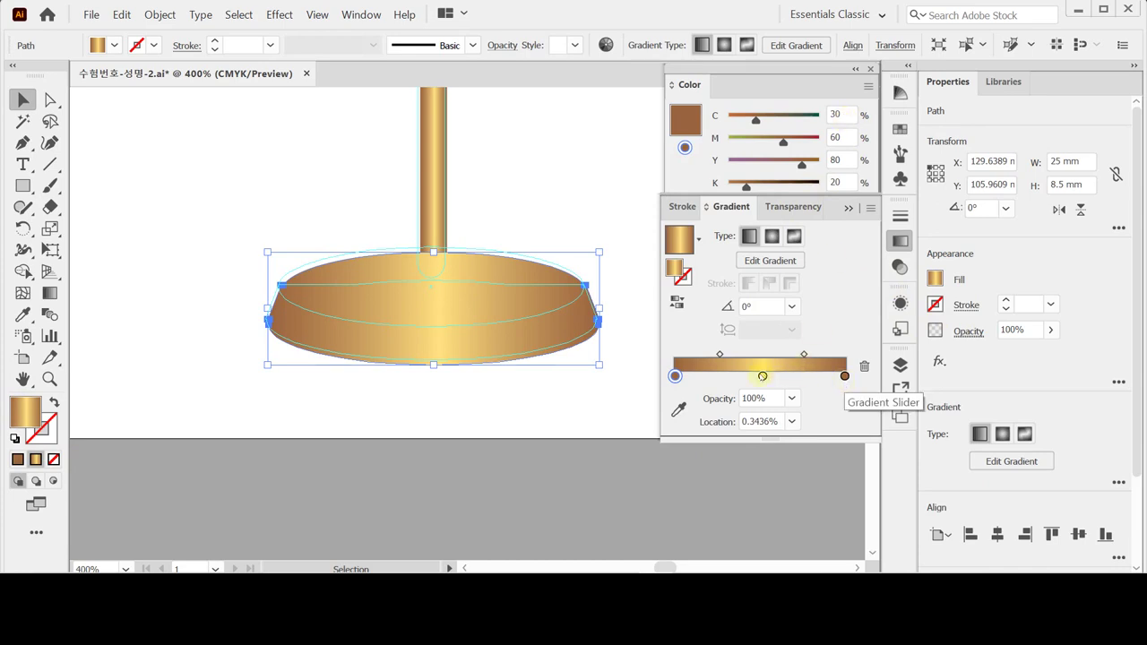
click(762, 376)
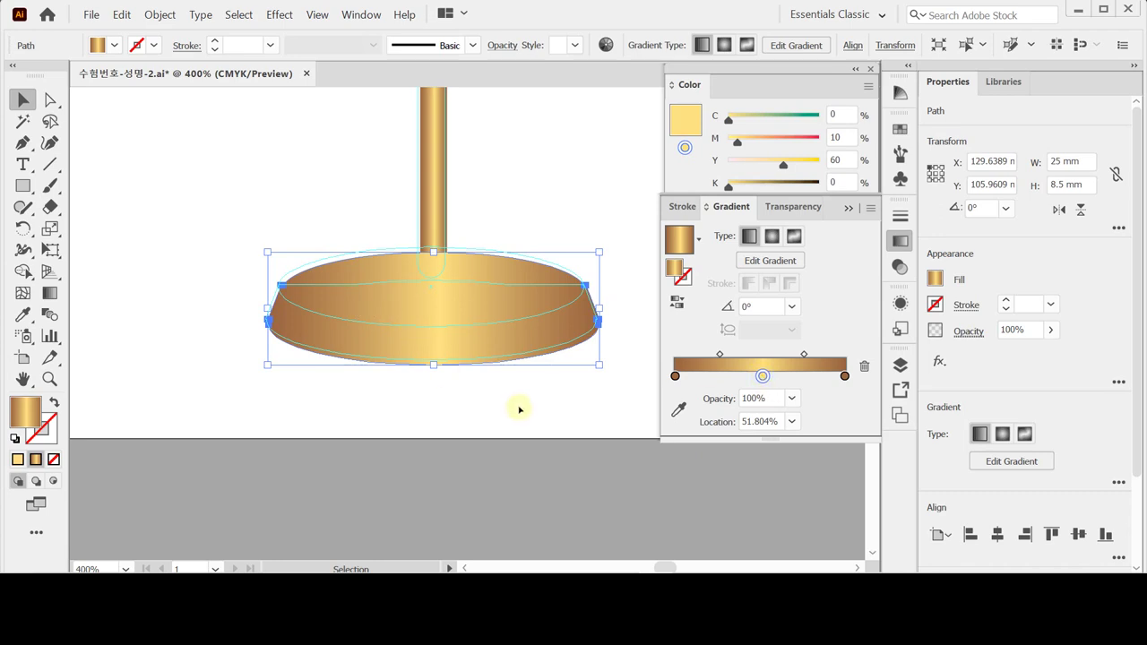
right_click(499, 343)
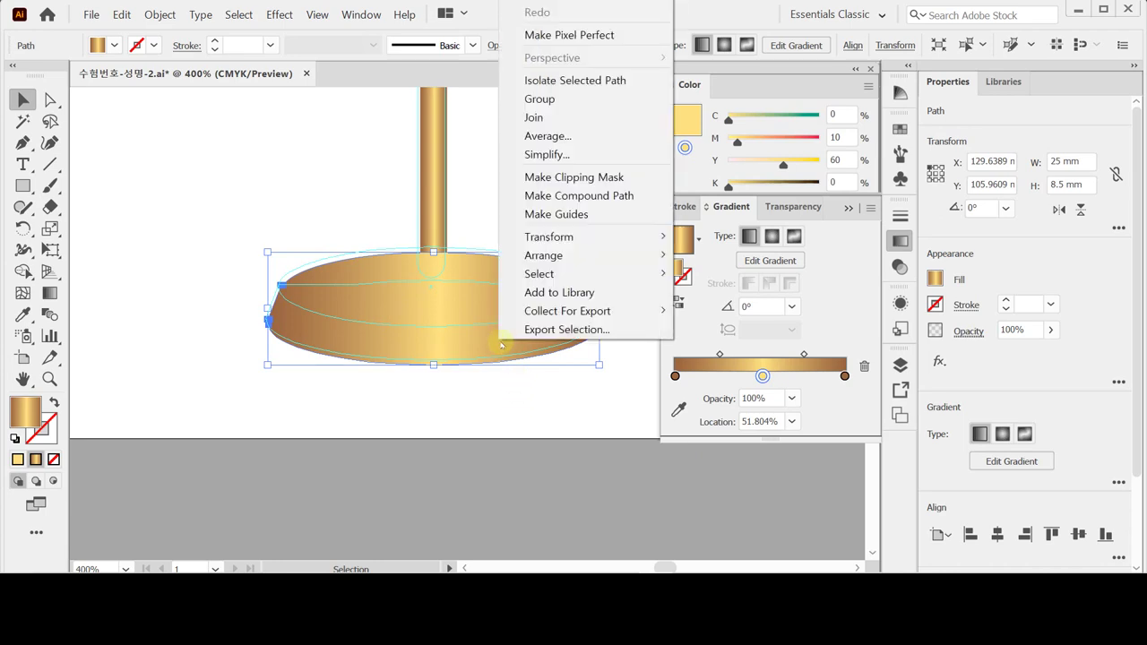
click(427, 369)
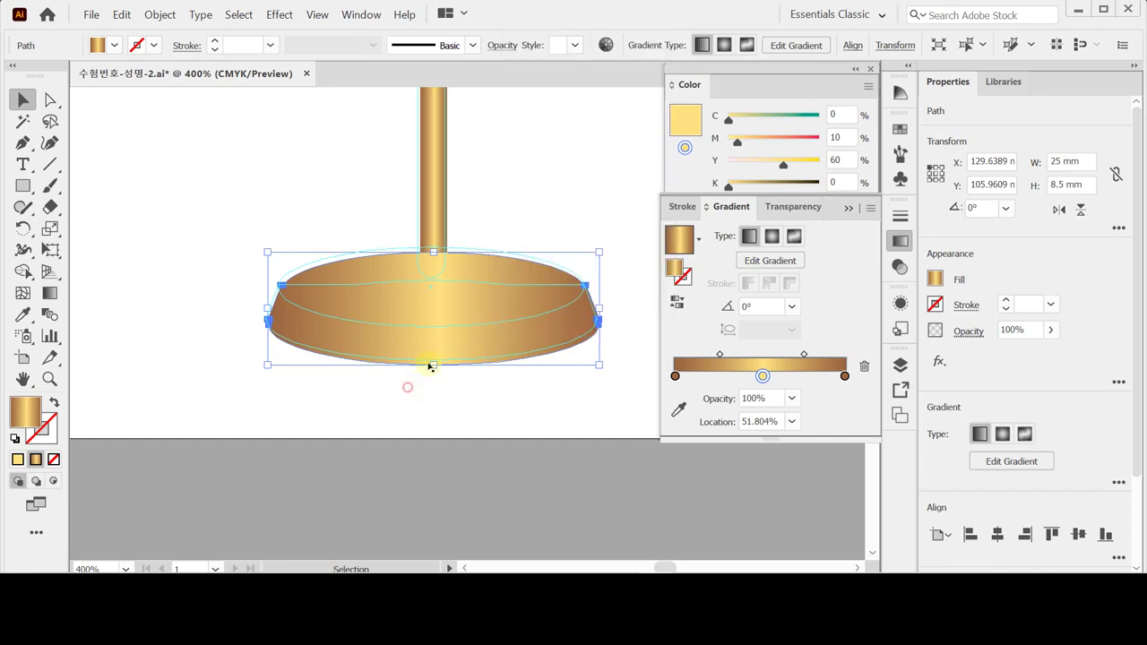
click(366, 269)
click(899, 241)
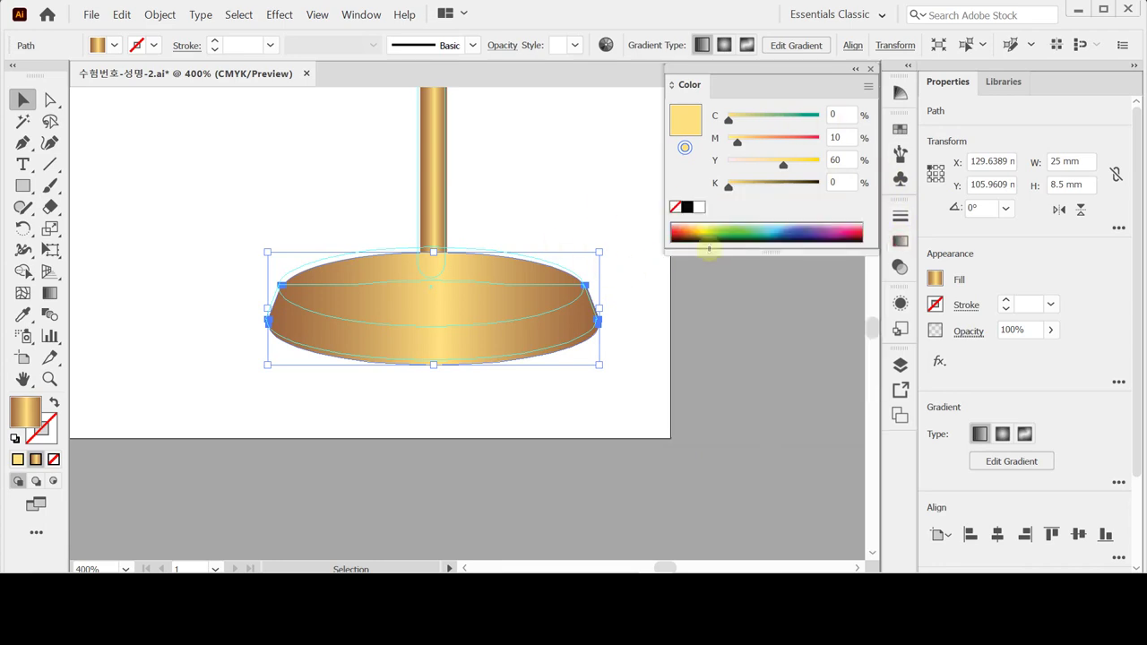
Step: Examine the outline and anchor points of the united base shape
key(a)
click(406, 418)
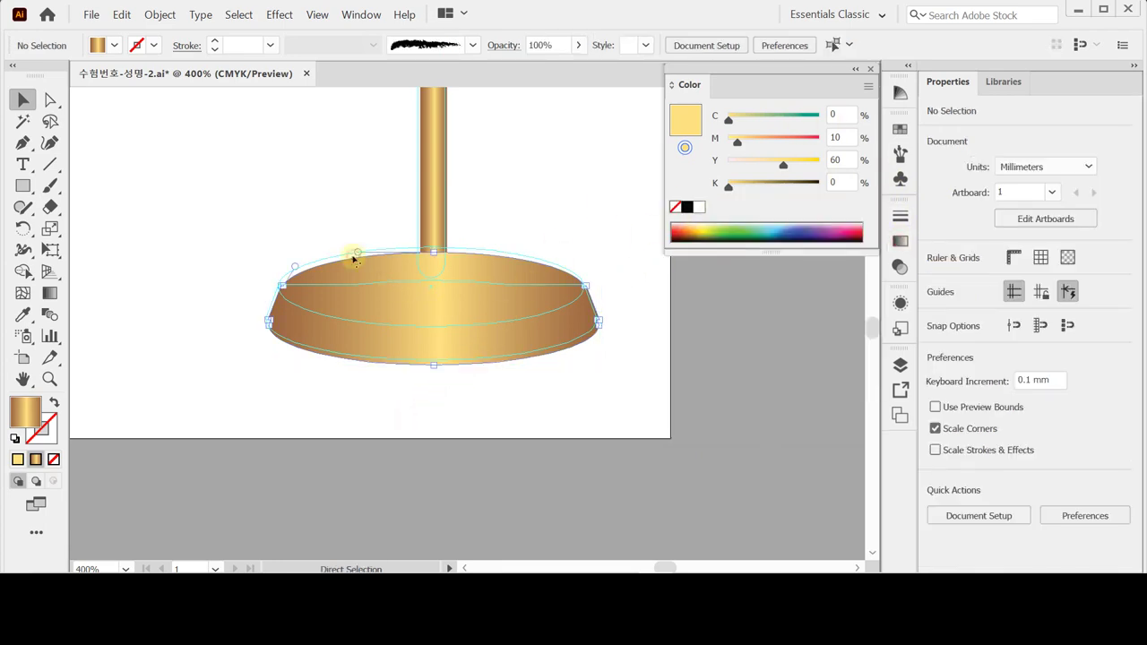
click(352, 256)
key(v)
click(194, 213)
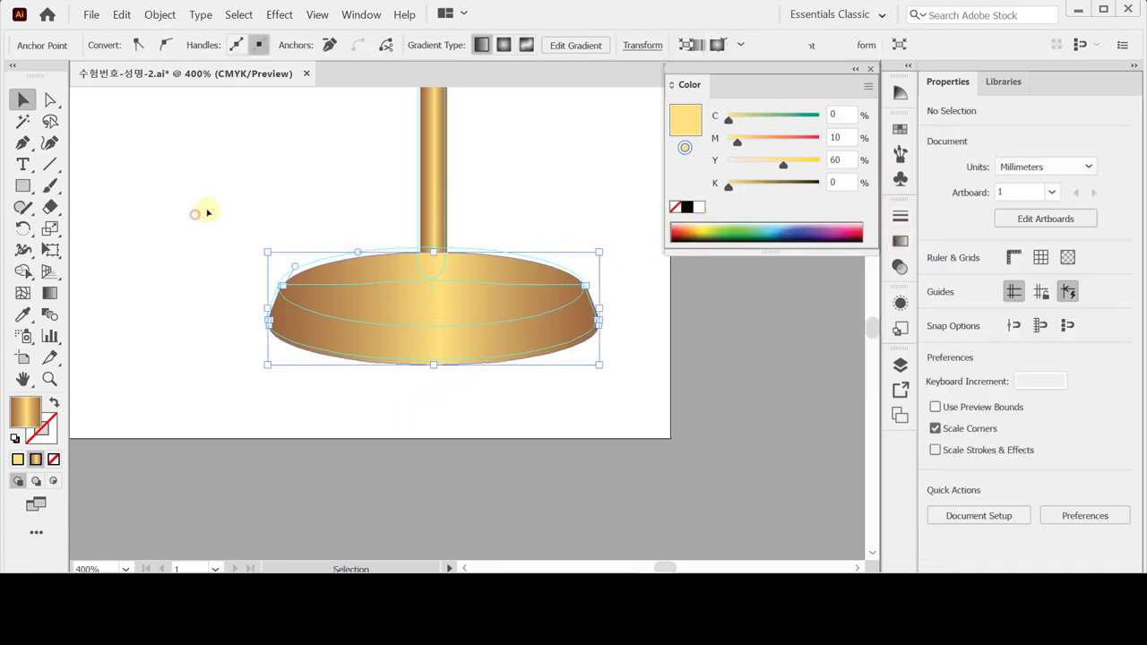
click(374, 257)
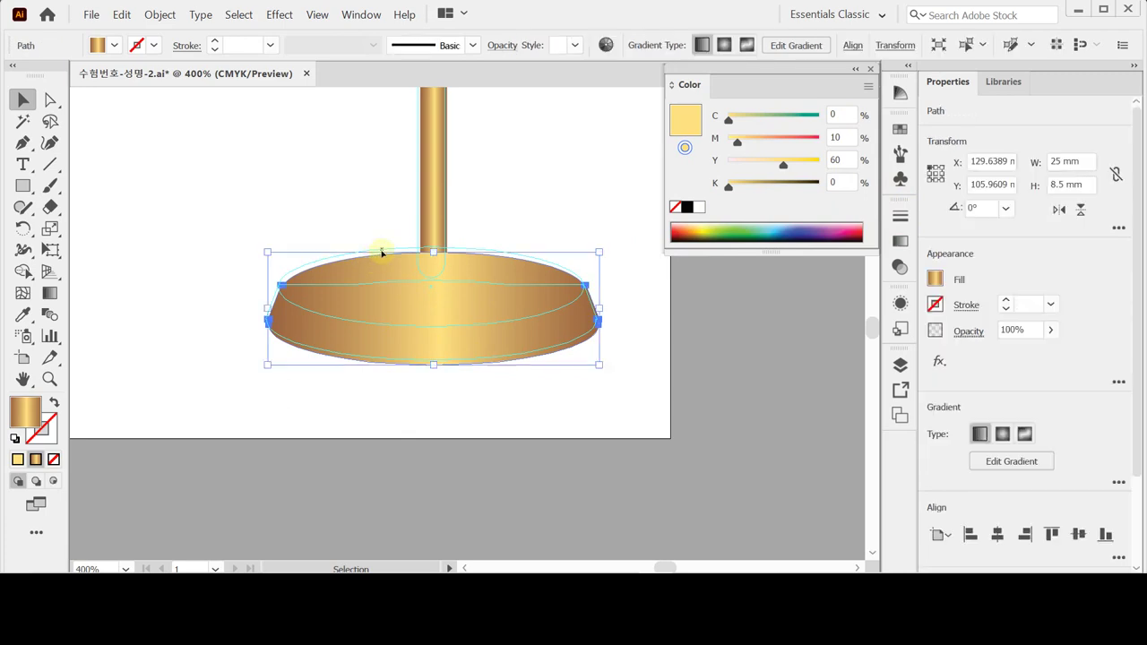
click(351, 212)
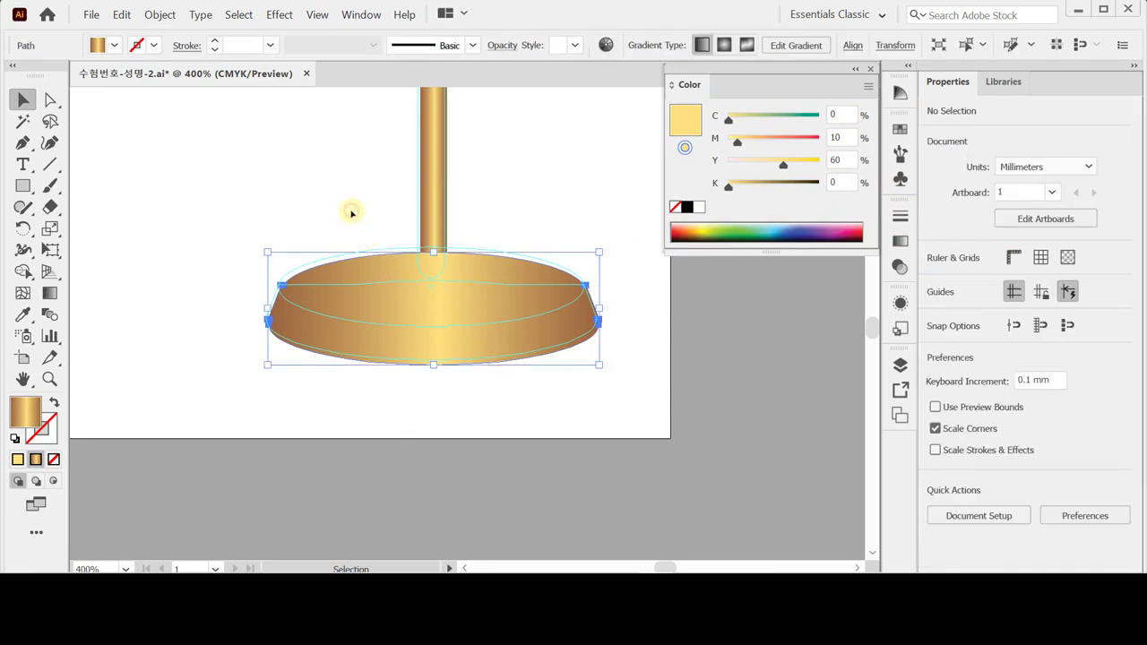
Step: Undo the gradient fill, stroke removal and uniting of the base shapes, and deselect them
key(ctrl+z)
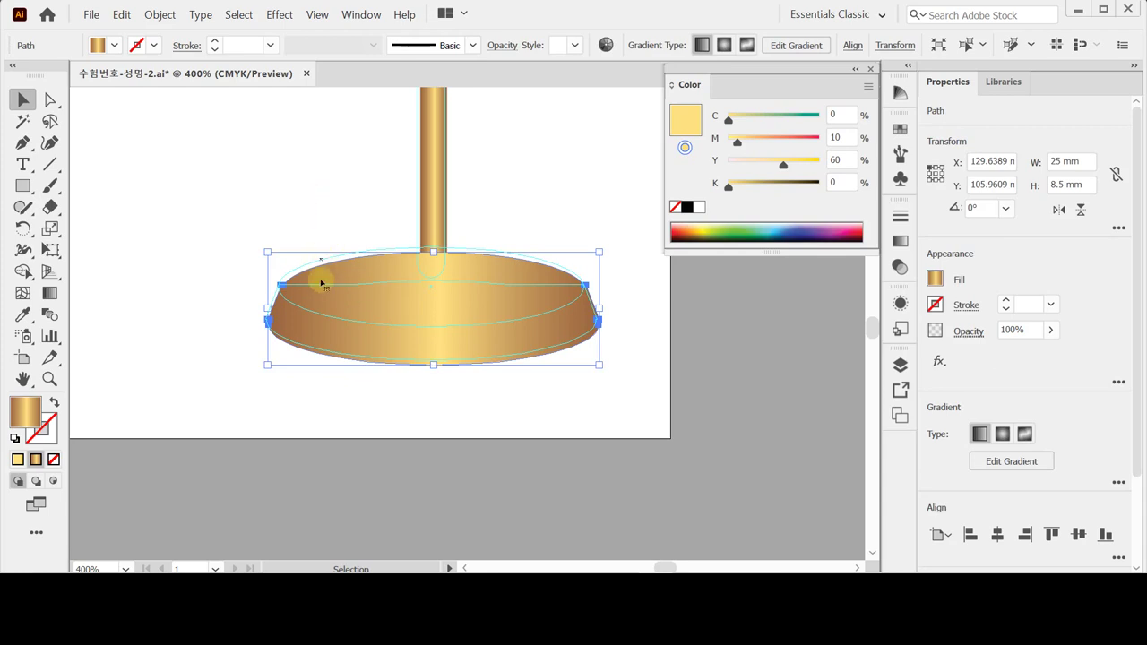
key(ctrl+z)
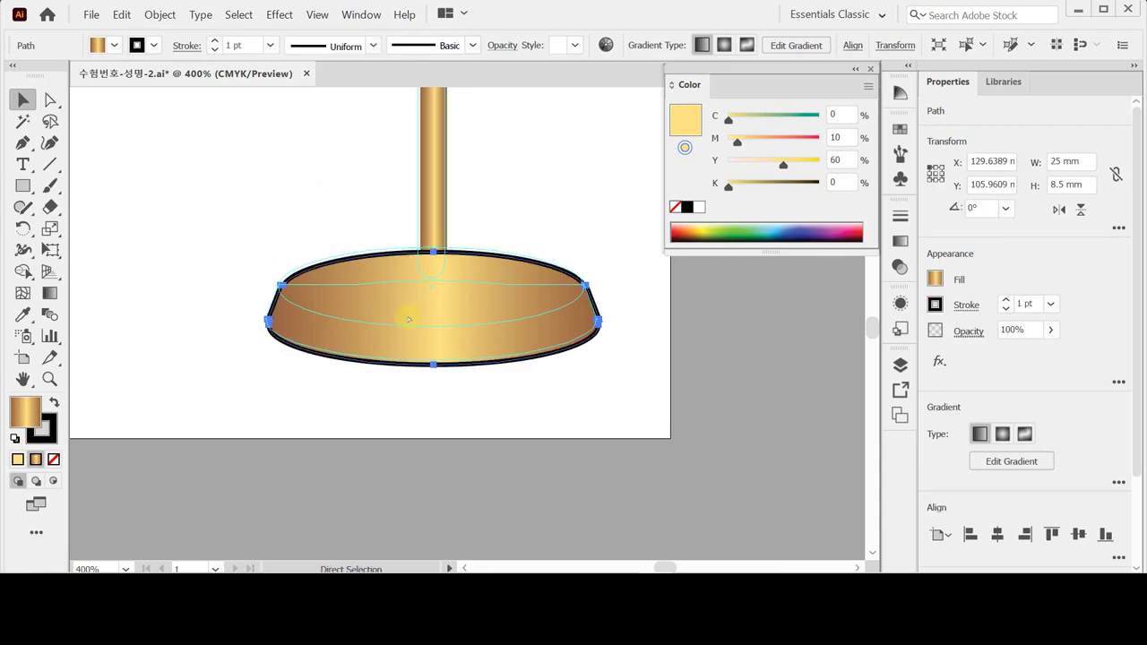
key(ctrl+z)
click(399, 397)
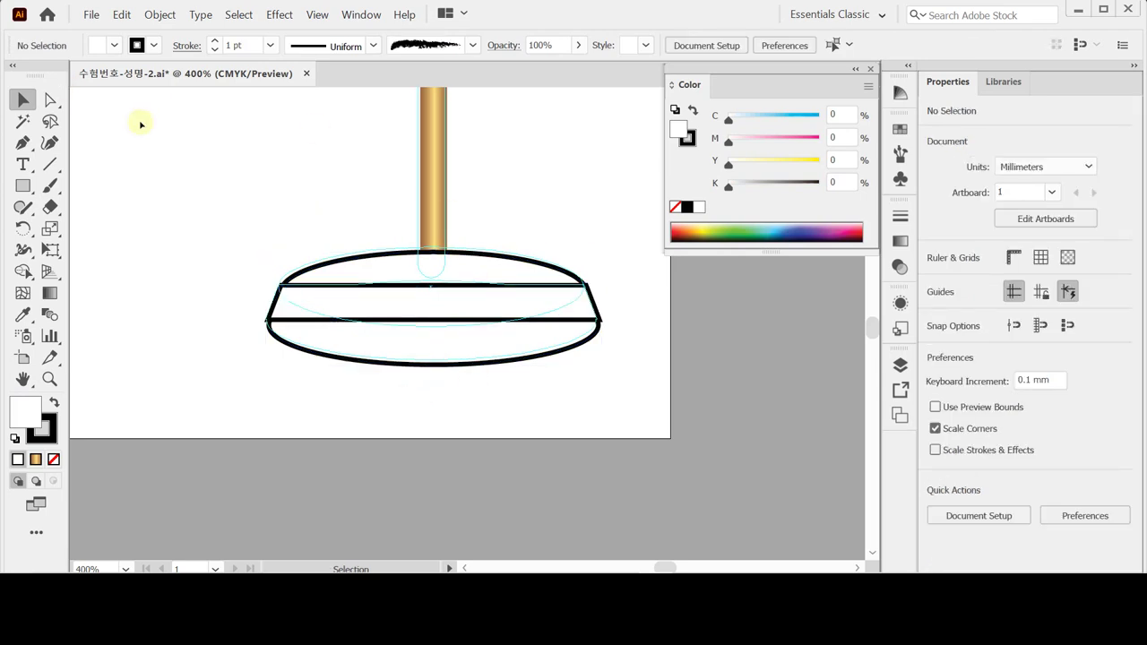
Step: Nudge the three base shapes up about 0.2 mm and fine-tune the vertical positions of the lower ellipse and trapezoid
drag(278, 394, 320, 277)
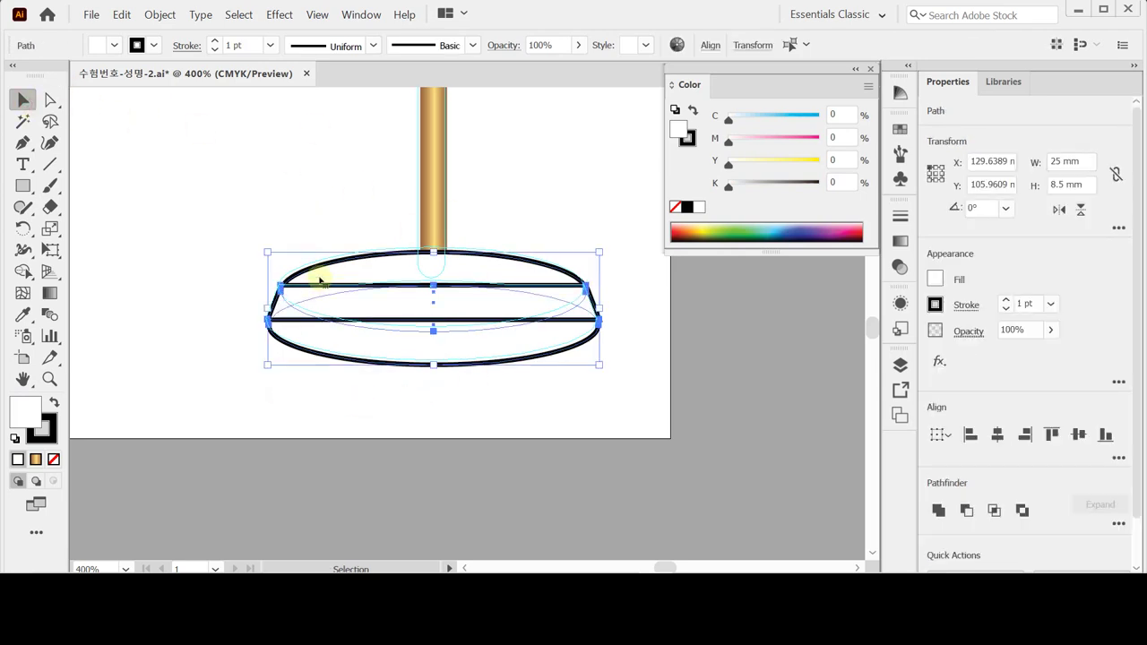
click(339, 385)
click(341, 320)
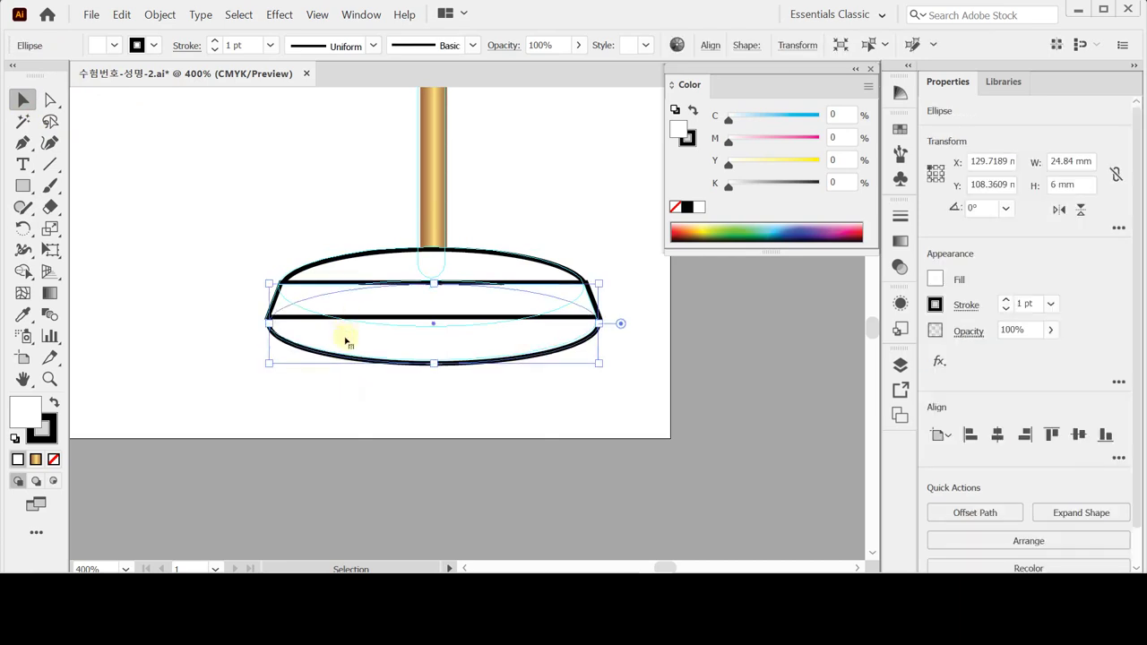
click(226, 273)
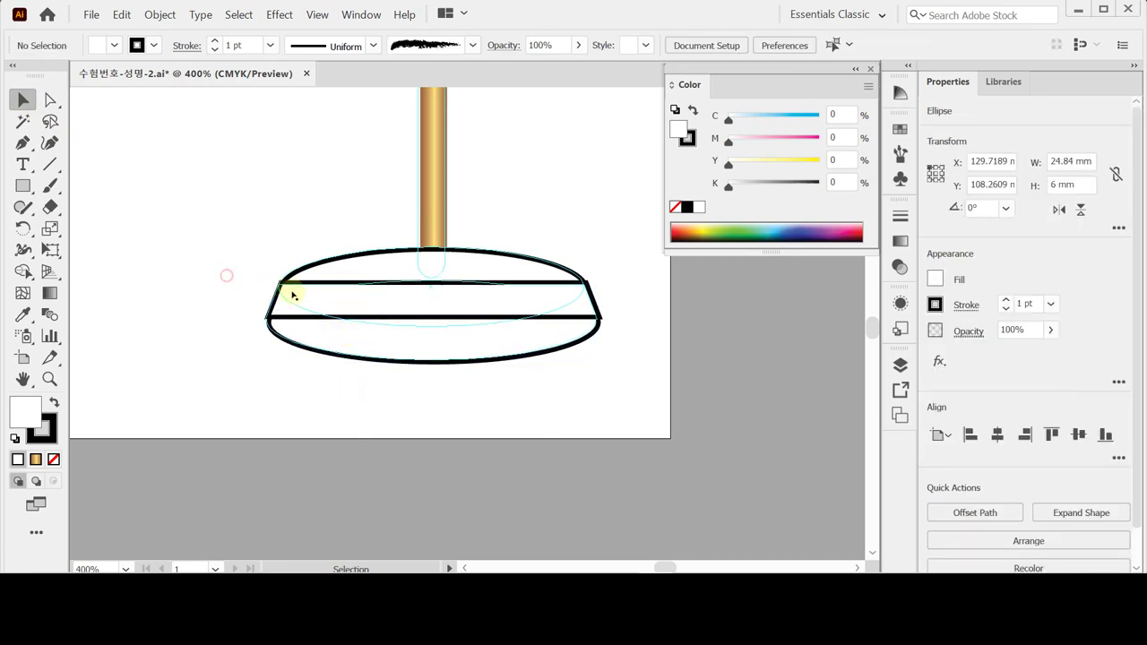
click(277, 296)
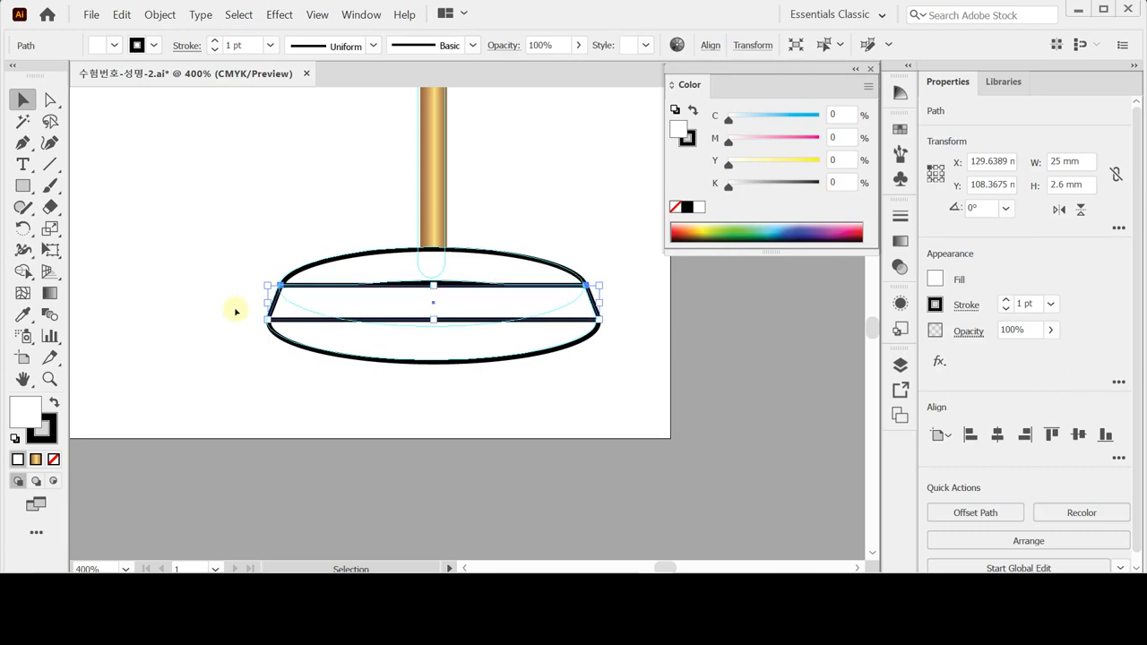
Step: Unite only the lower ellipse and the trapezoid into one base shape, leaving the upper ellipse separate
click(335, 397)
drag(371, 392, 269, 339)
drag(210, 366, 277, 316)
click(938, 511)
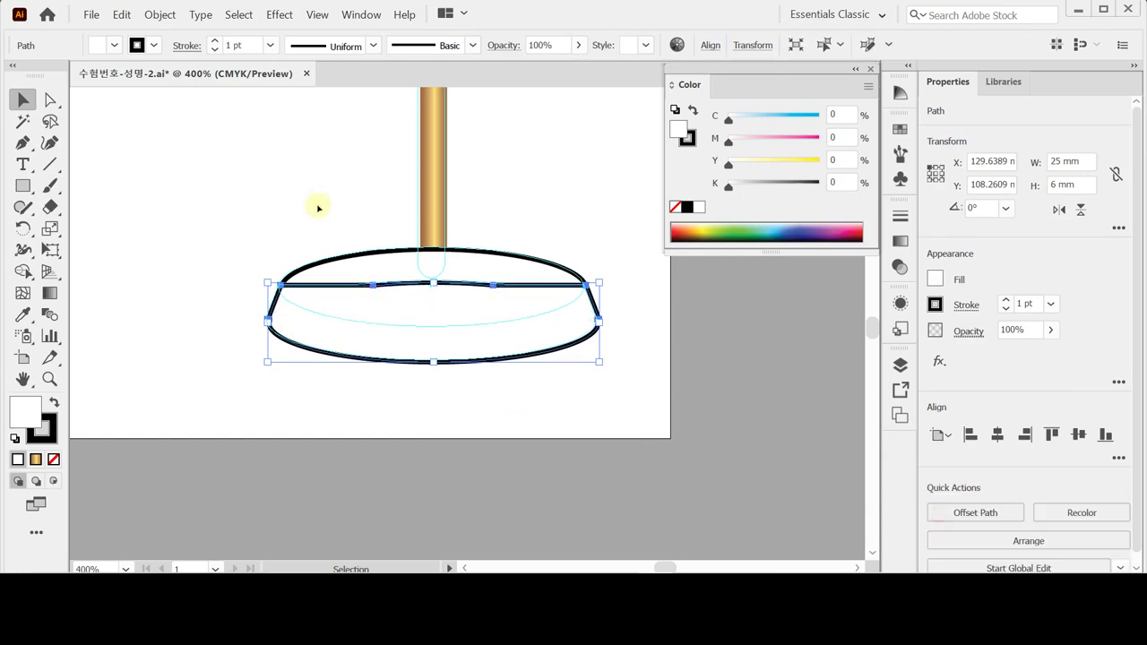
Step: Copy the vertical bar's gradient fill and strokeless appearance onto the united lower base shape with the Eyedropper, and deselect it
key(i)
click(445, 192)
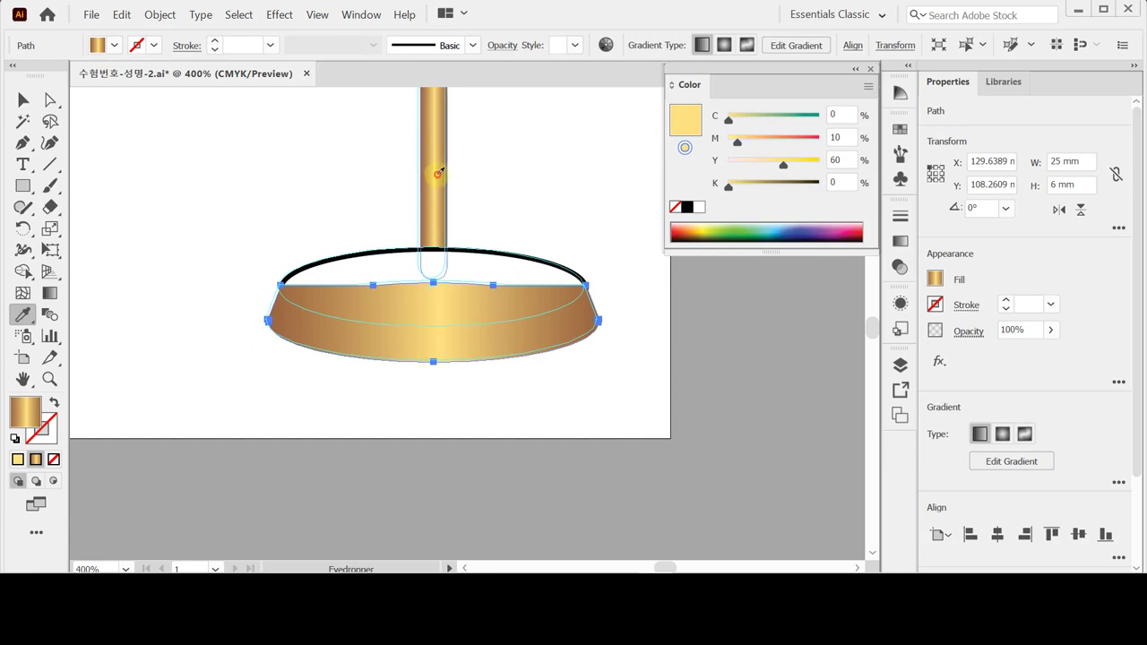
click(23, 99)
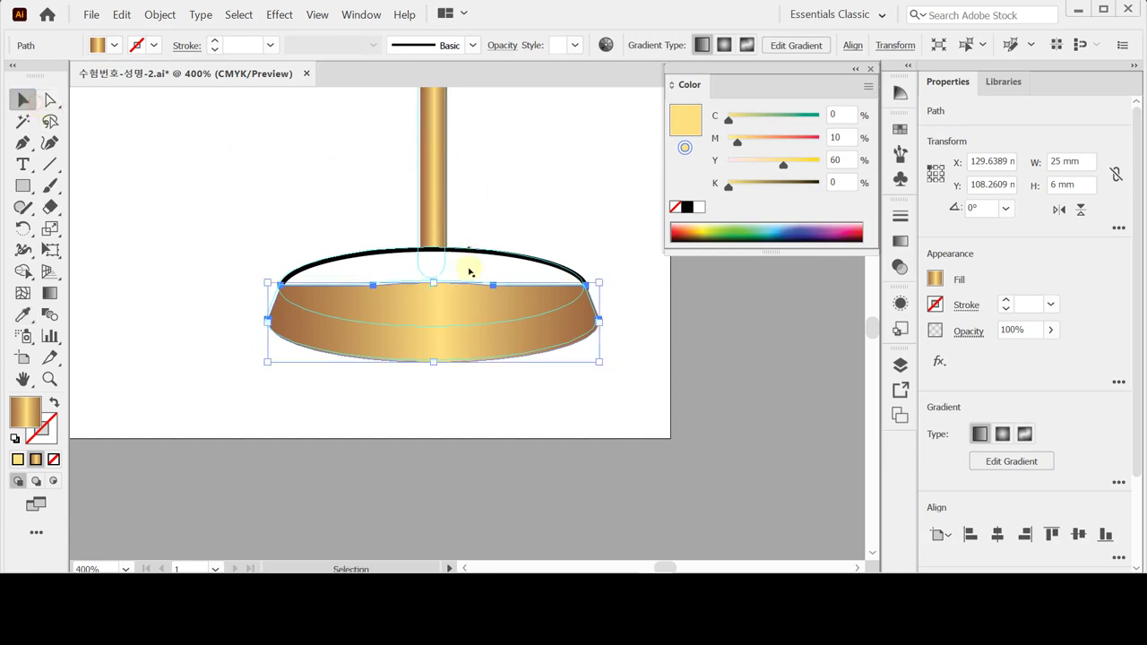
click(539, 234)
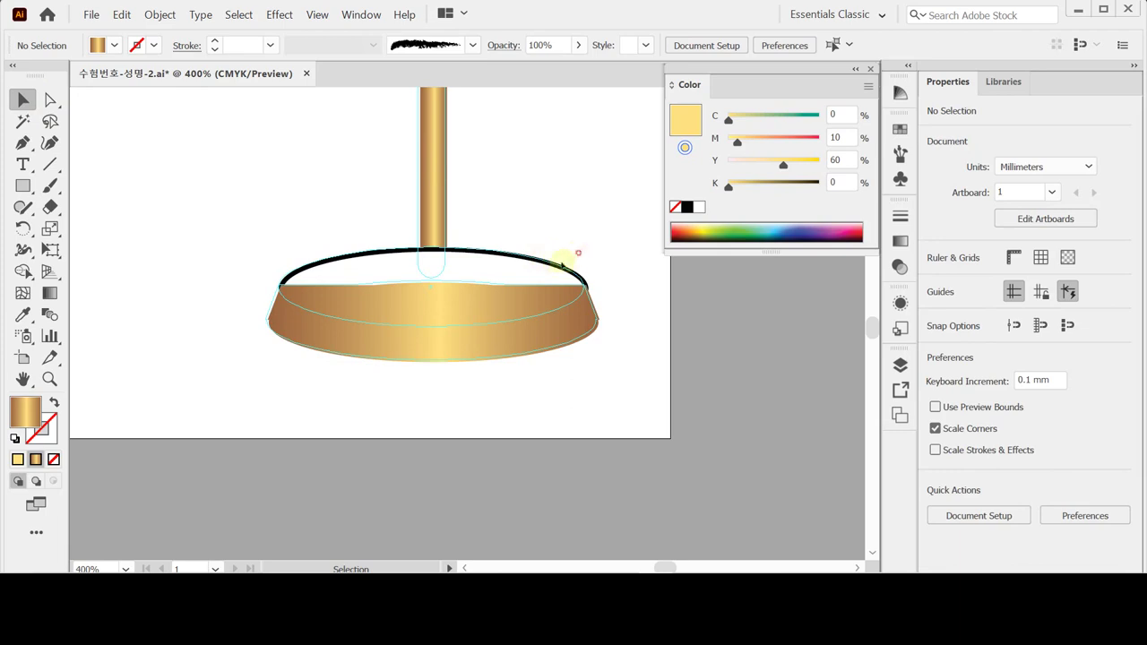
Step: Fill the upper base ellipse with C30 M60 Y80 K20 and remove its stroke
click(560, 261)
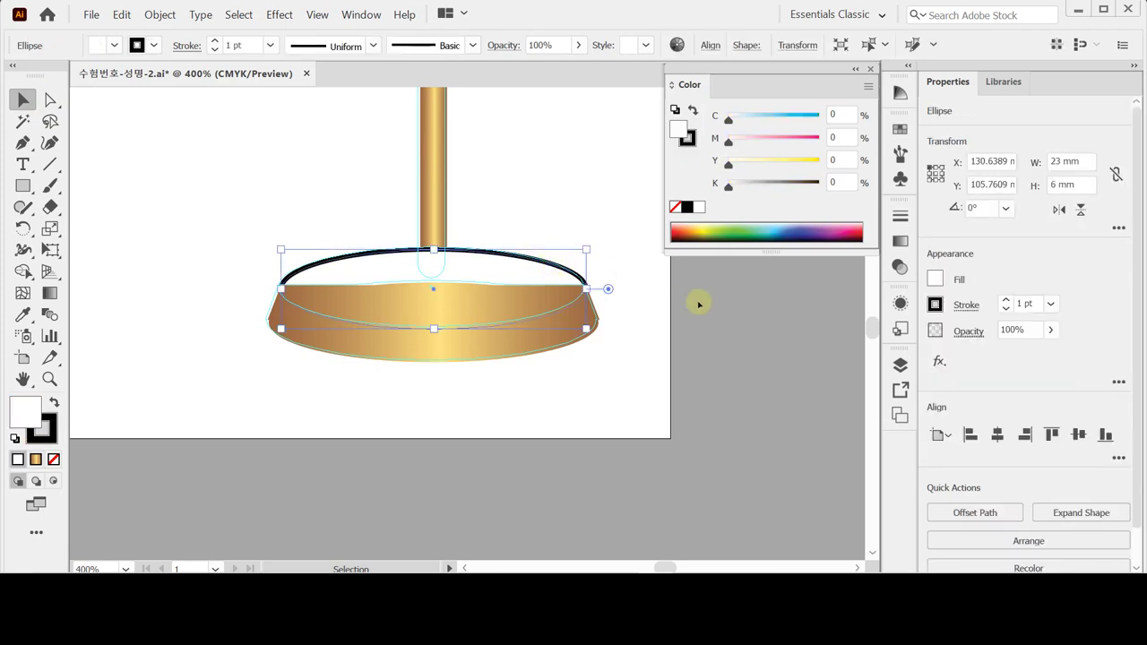
click(847, 113)
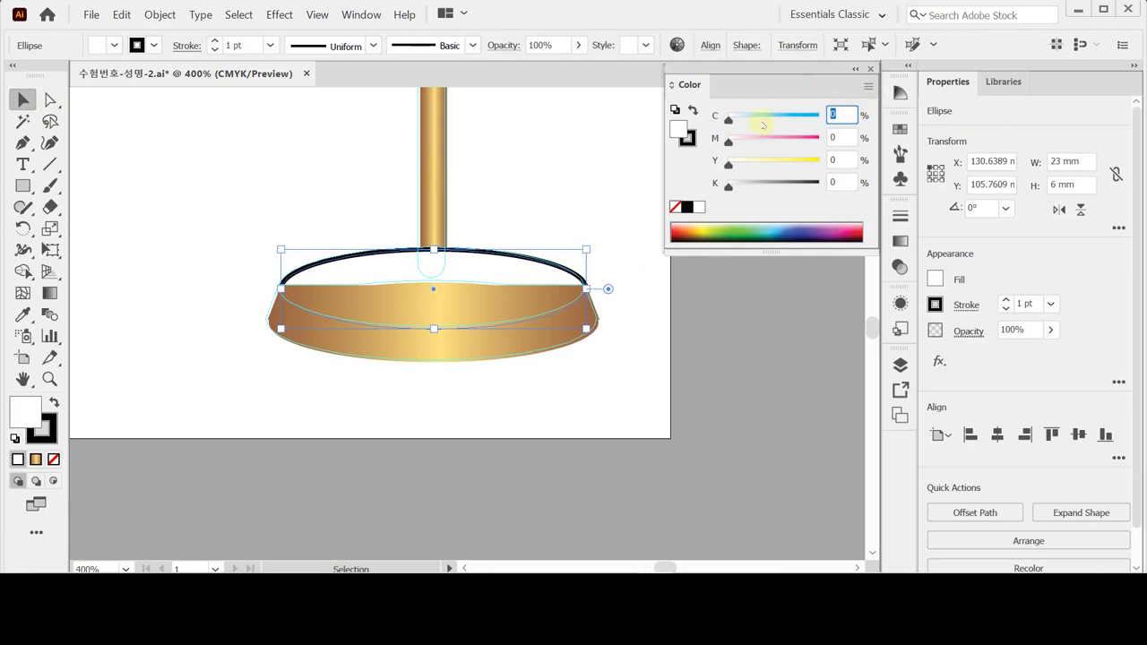
text(30)
key(Tab)
text(60)
key(Tab)
text(80)
key(Tab)
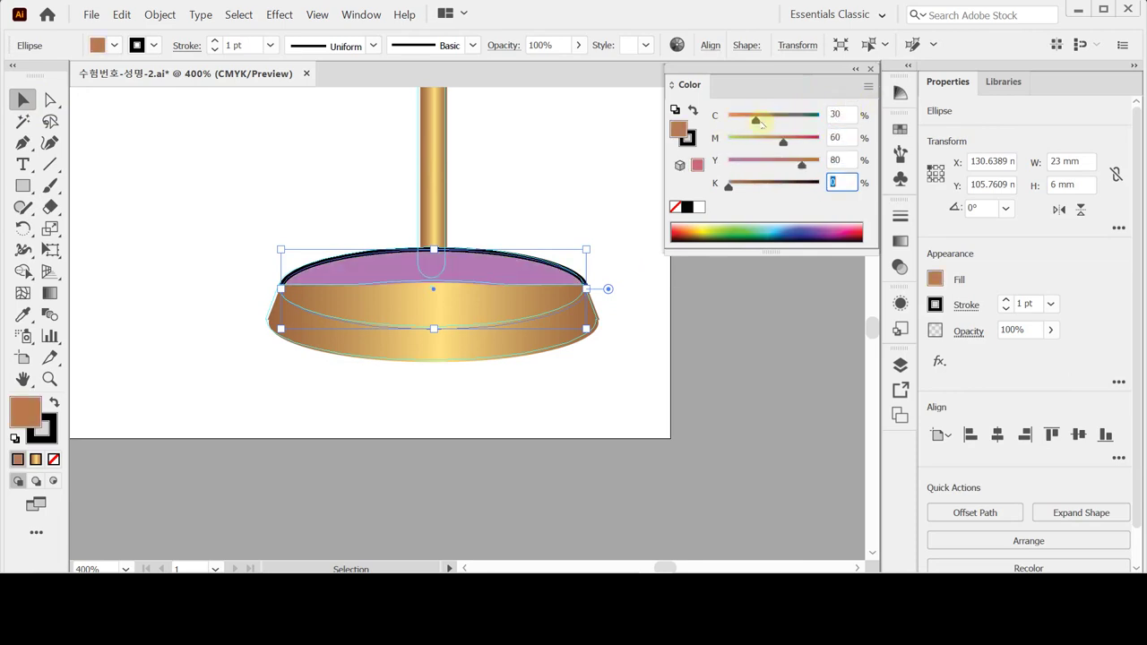
text(20)
key(Return)
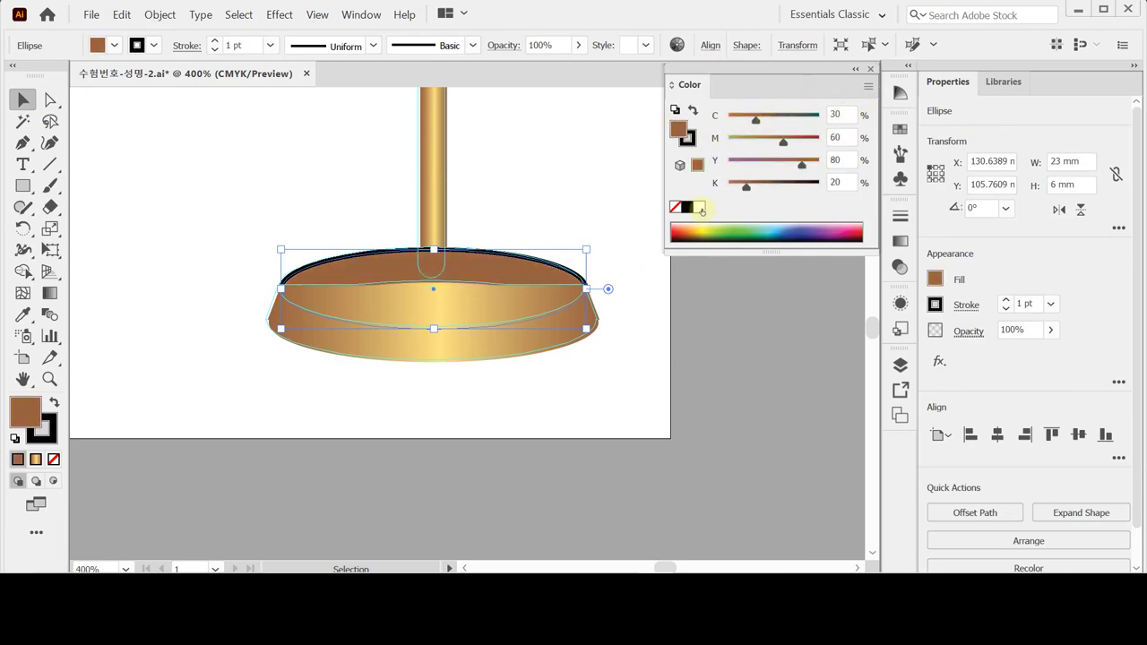
click(687, 139)
click(675, 207)
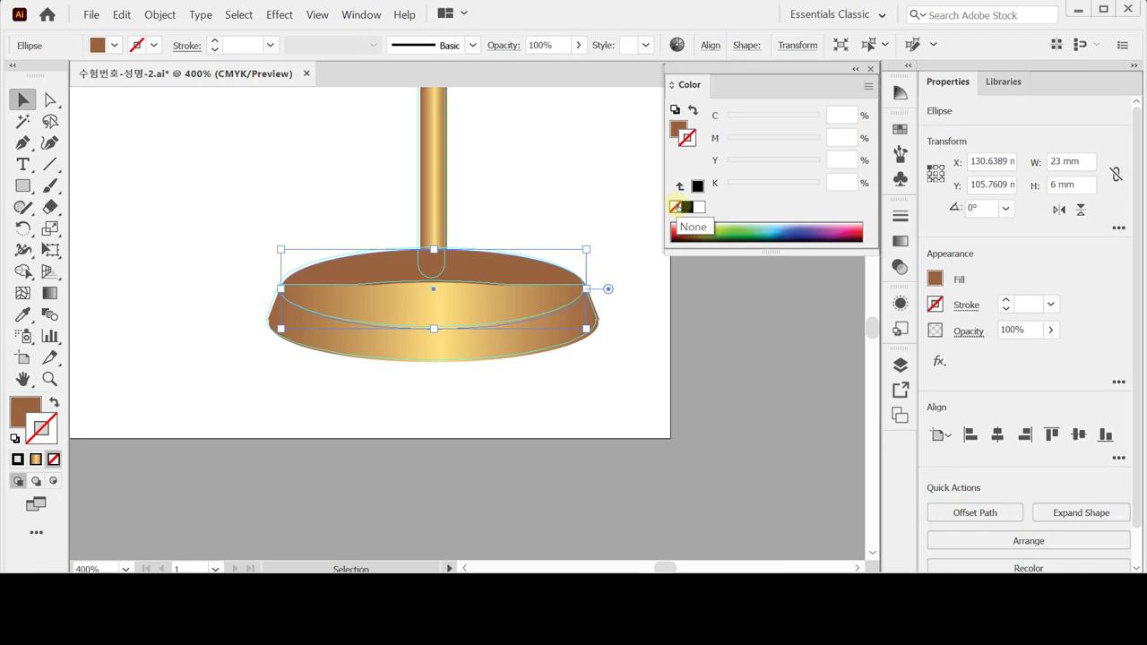
Step: Send the gold gradient lower base shape behind the brown upper ellipse
click(478, 409)
drag(463, 404, 559, 281)
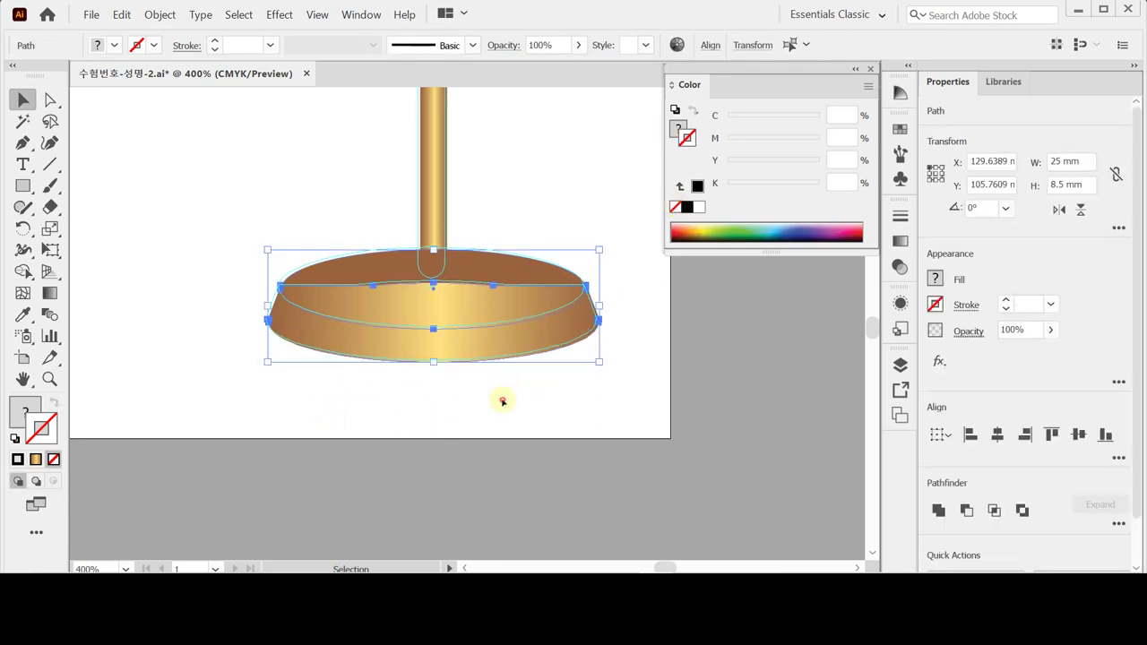
click(499, 396)
click(481, 355)
key(ctrl)
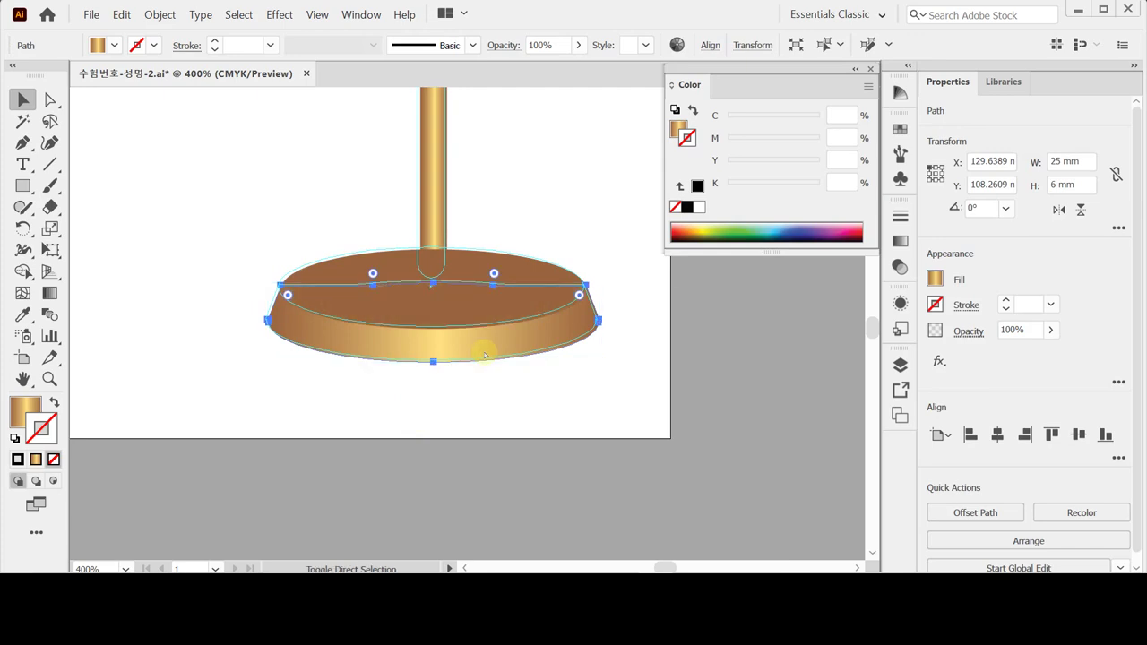
Step: Send both base shapes behind the vertical bar so the bar's rounded end sits on the brown ellipse
click(507, 394)
click(527, 303)
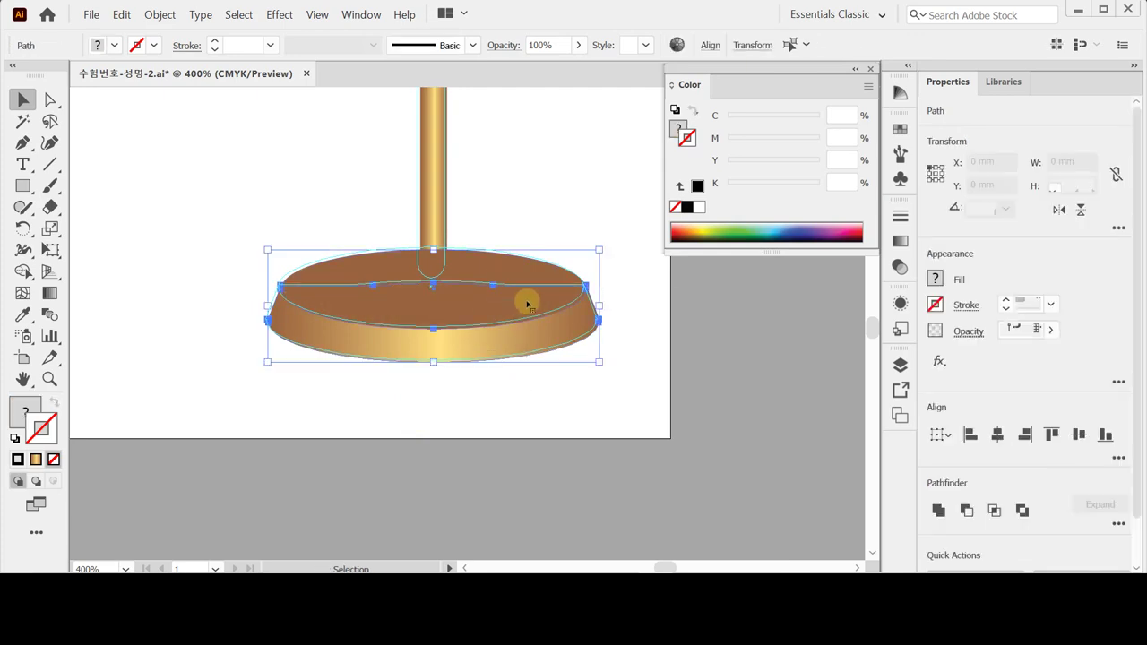
click(494, 430)
click(500, 344)
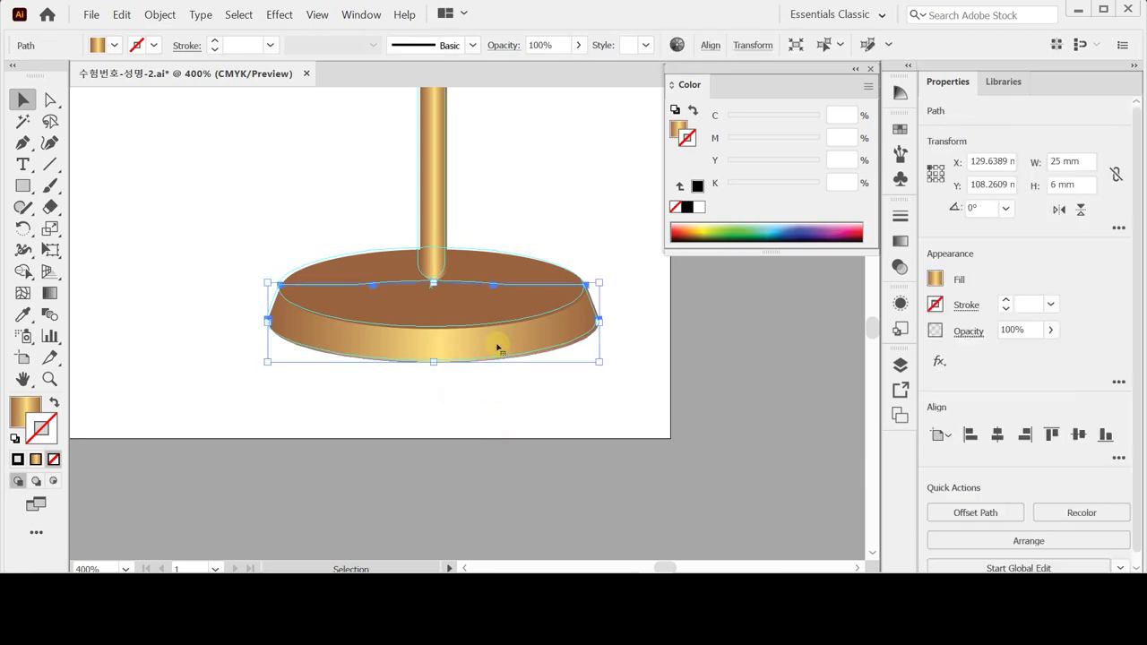
click(525, 417)
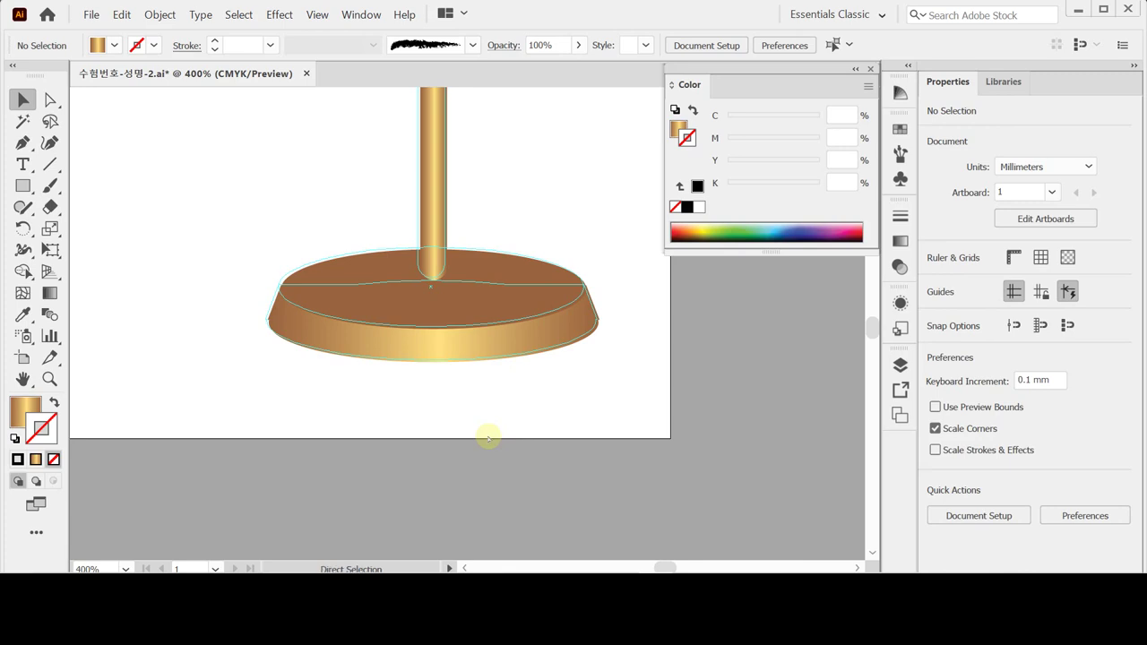
Step: Hide the guides and group the brown ellipse with the gold lower base shape
key(ctrl+semicolon)
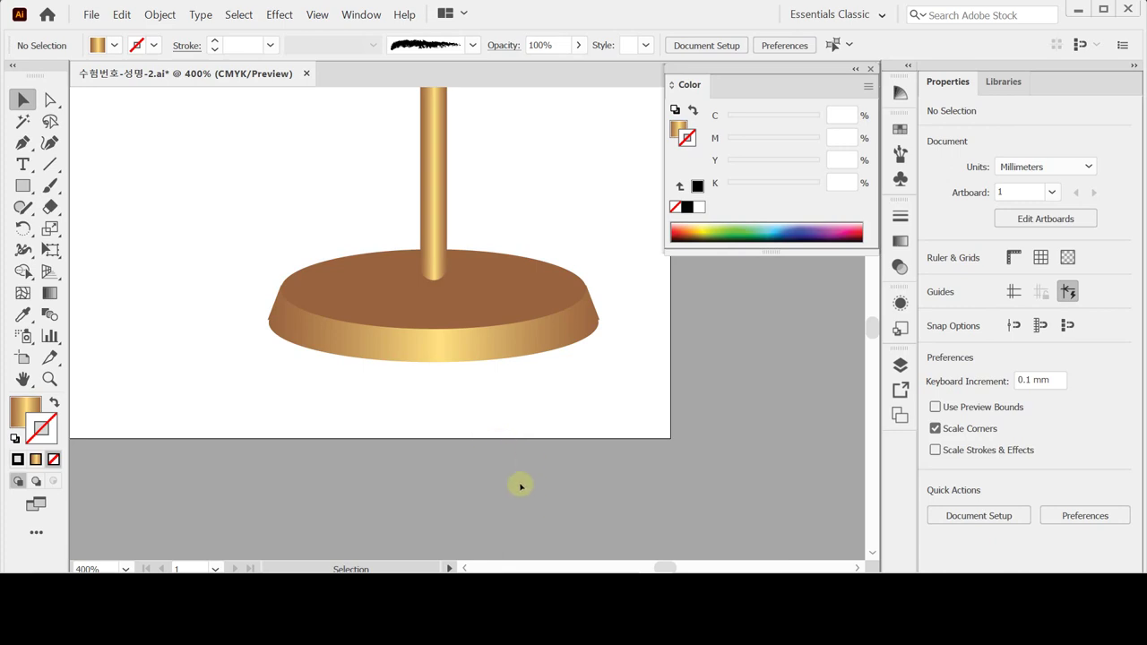
click(455, 426)
drag(468, 413, 527, 292)
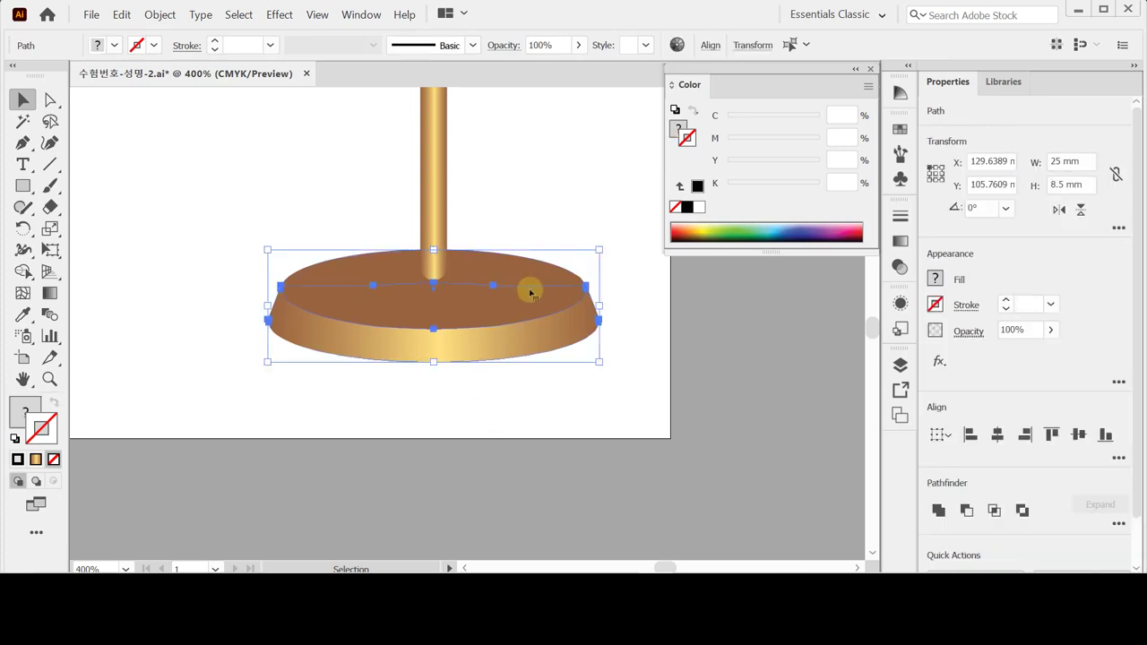
key(ctrl+g)
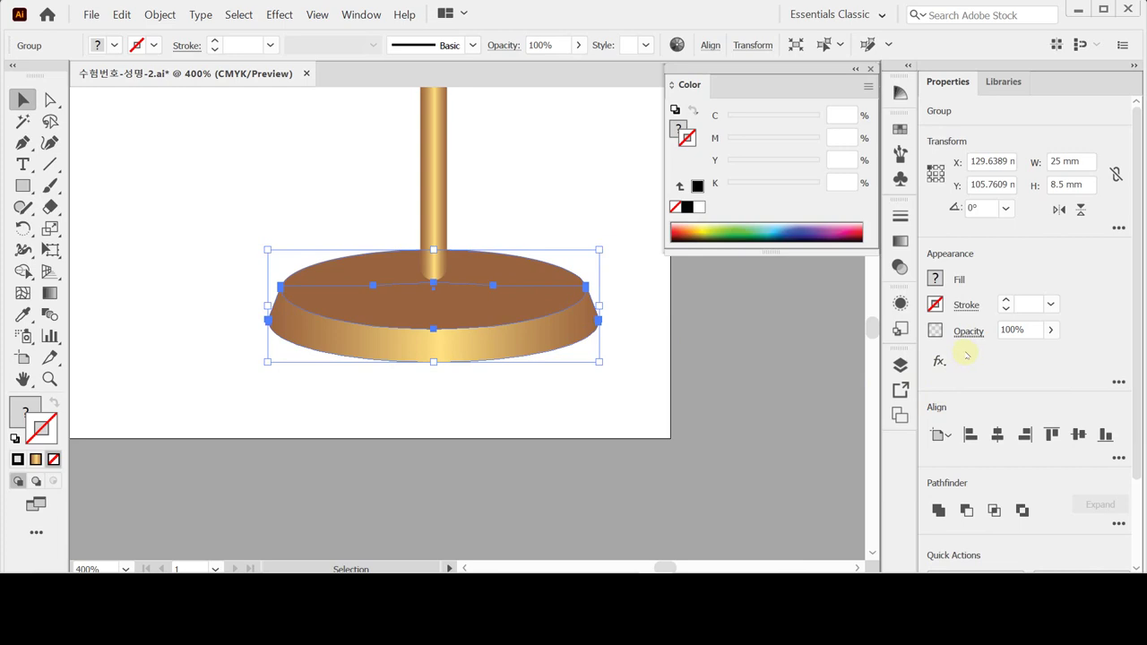
Step: Apply a Multiply drop shadow to the base group with 75% opacity, 1 mm X and Y offsets, and 1.76 mm blur
click(940, 360)
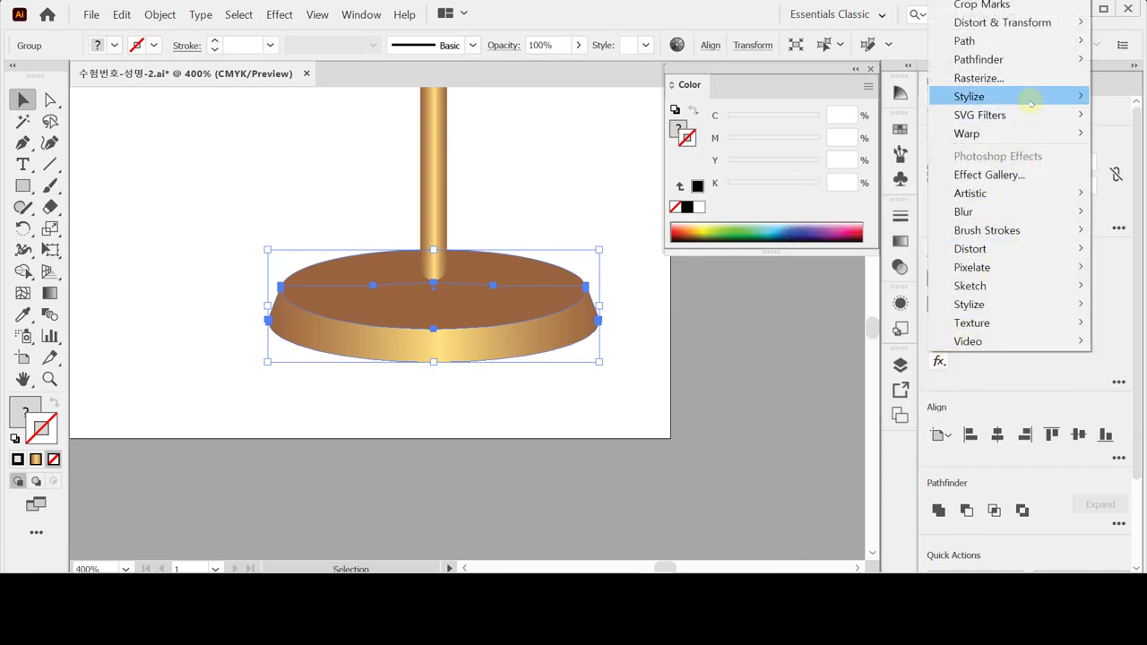
mouse_move(1030, 102)
click(847, 96)
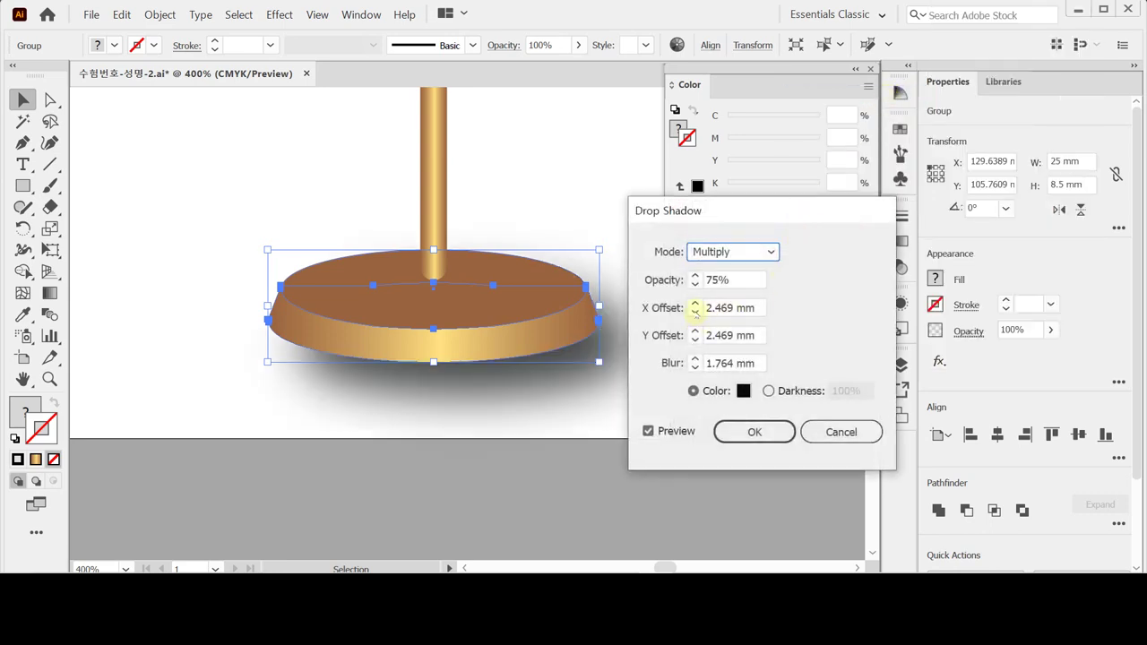
click(695, 312)
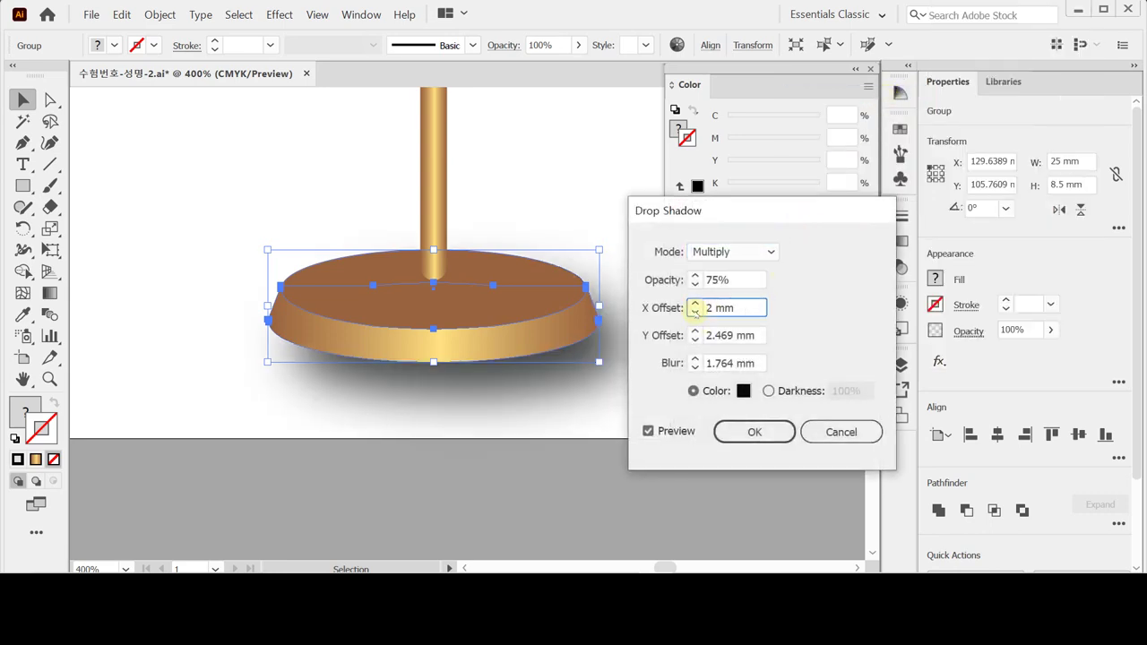
click(695, 311)
click(696, 340)
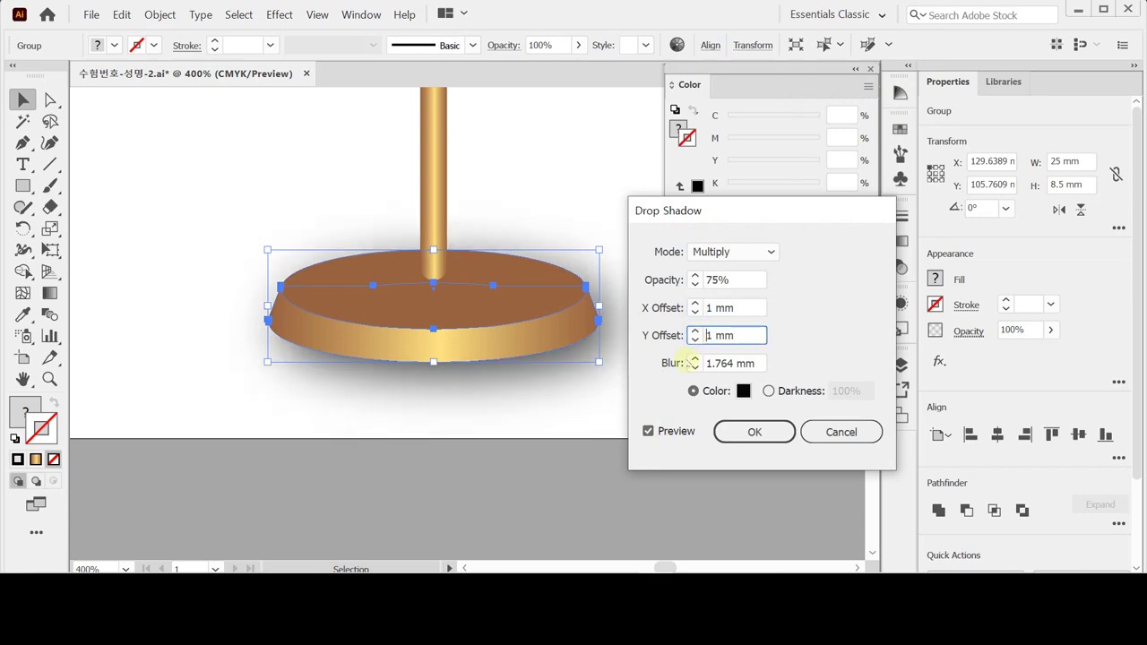
click(721, 363)
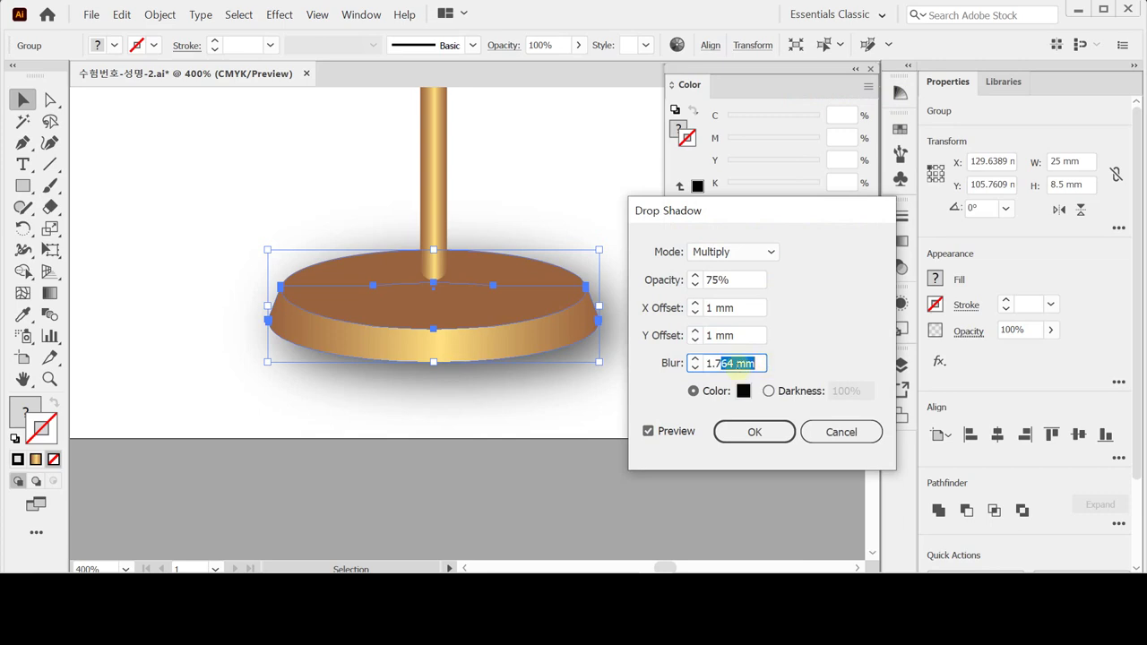
drag(729, 362, 797, 377)
key(BackSpace)
key(Return)
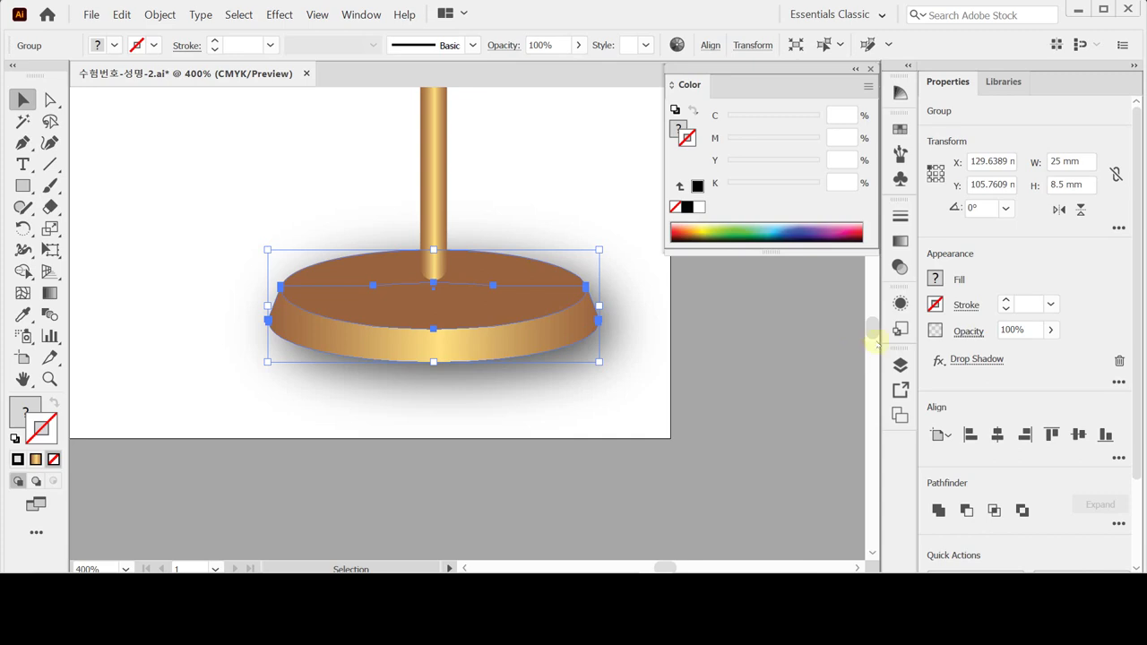
click(960, 361)
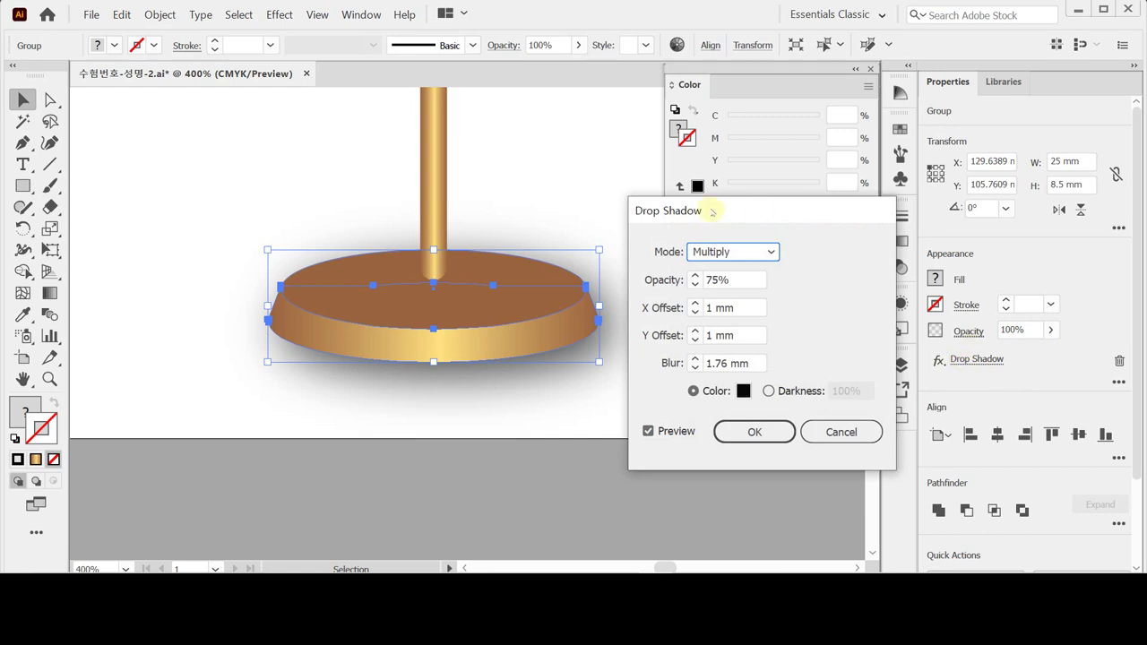
click(754, 430)
Step: Save the document
key(a)
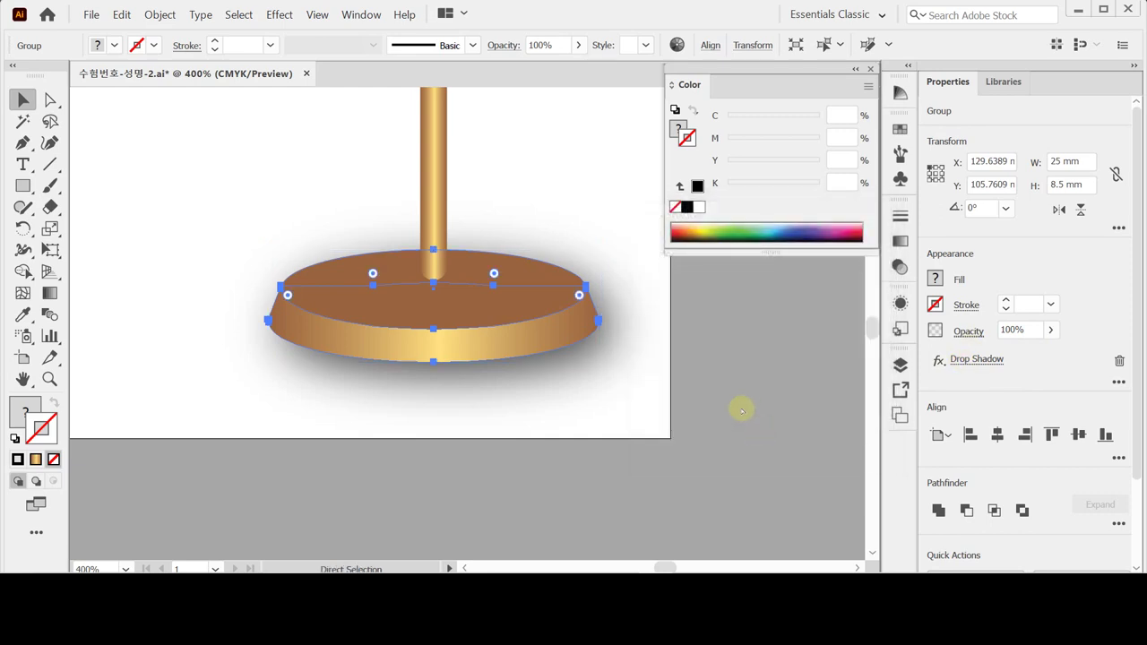
key(ctrl+s)
key(v)
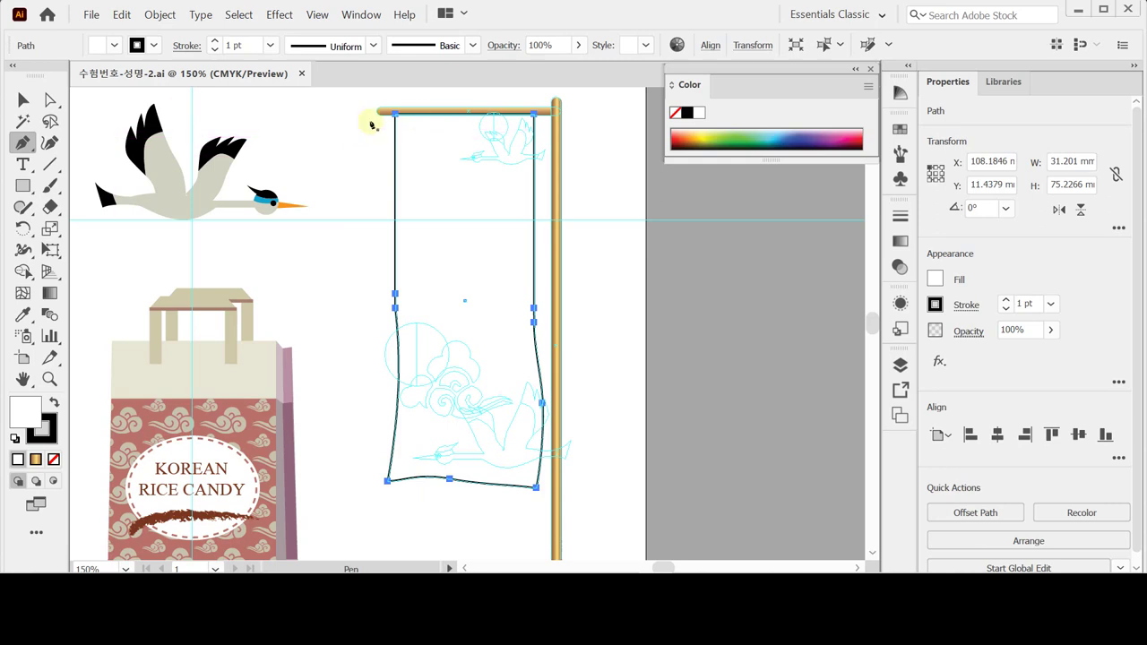
Step: Duplicate the sun-and-clouds artwork onto the lower part of the hanging banner
click(22, 99)
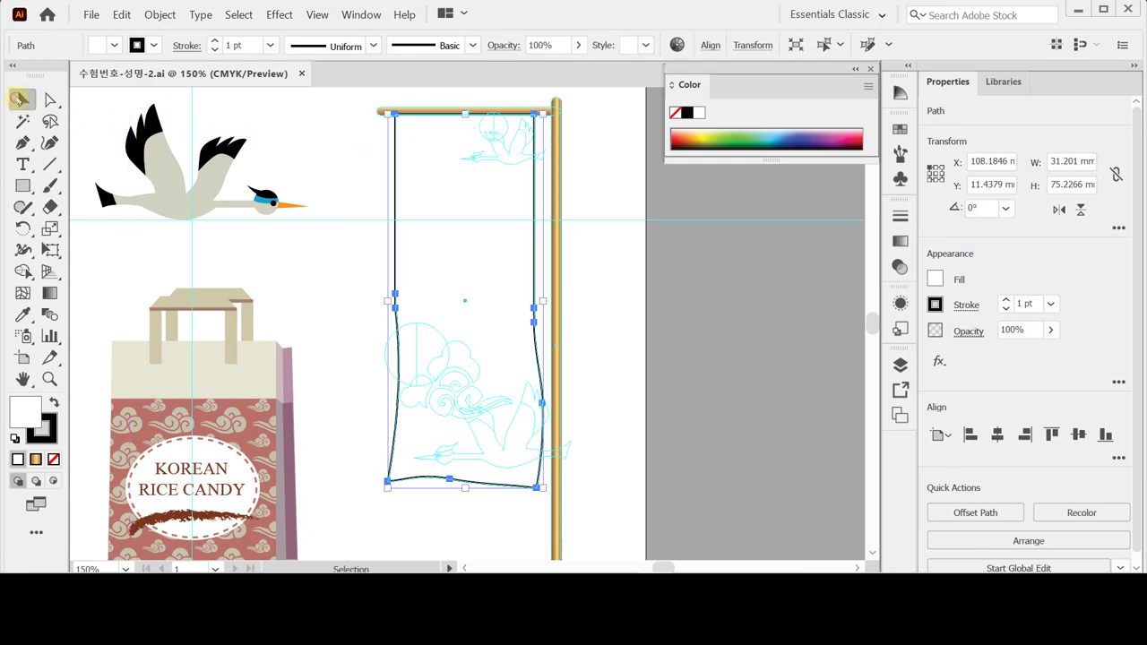
drag(337, 260, 414, 256)
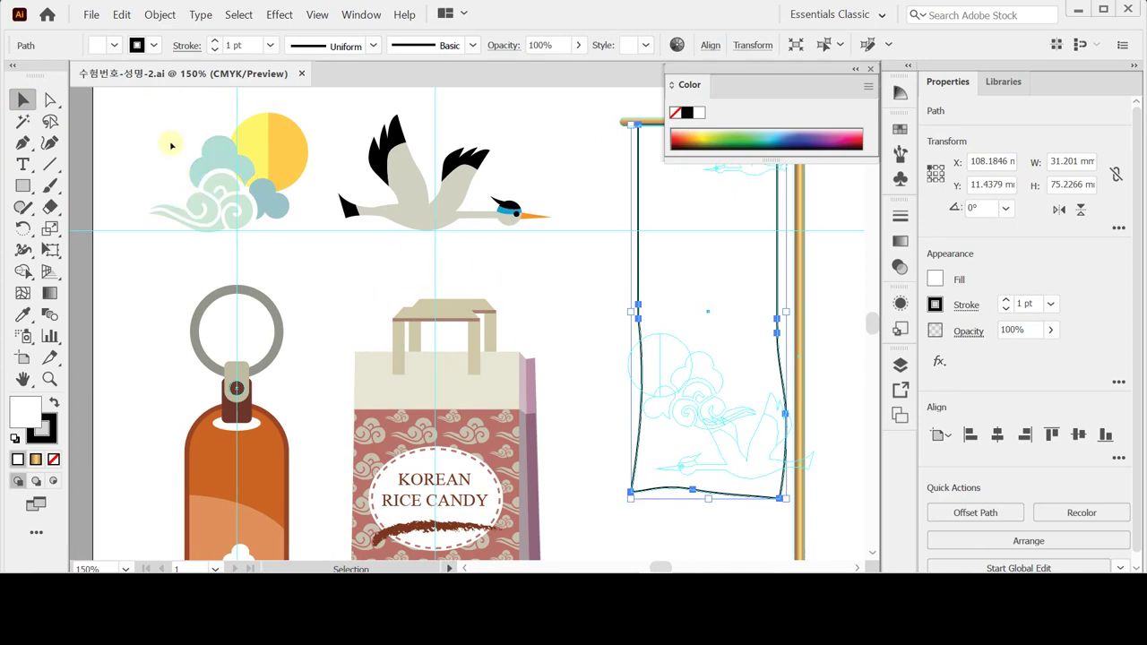
drag(181, 124, 293, 226)
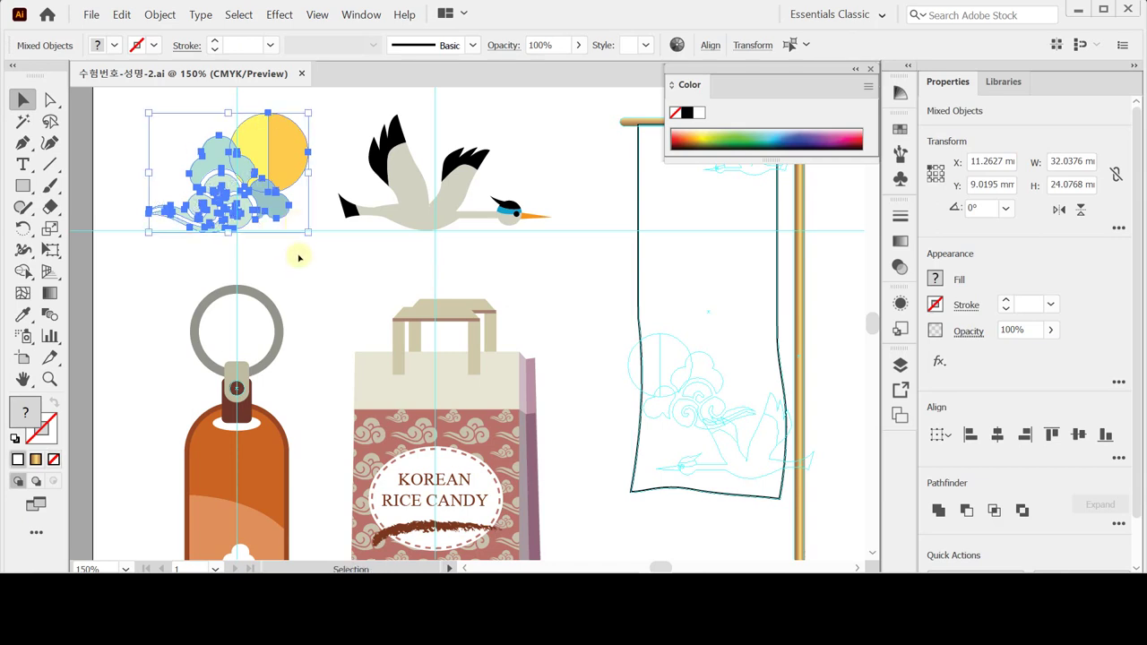
drag(302, 225, 685, 378)
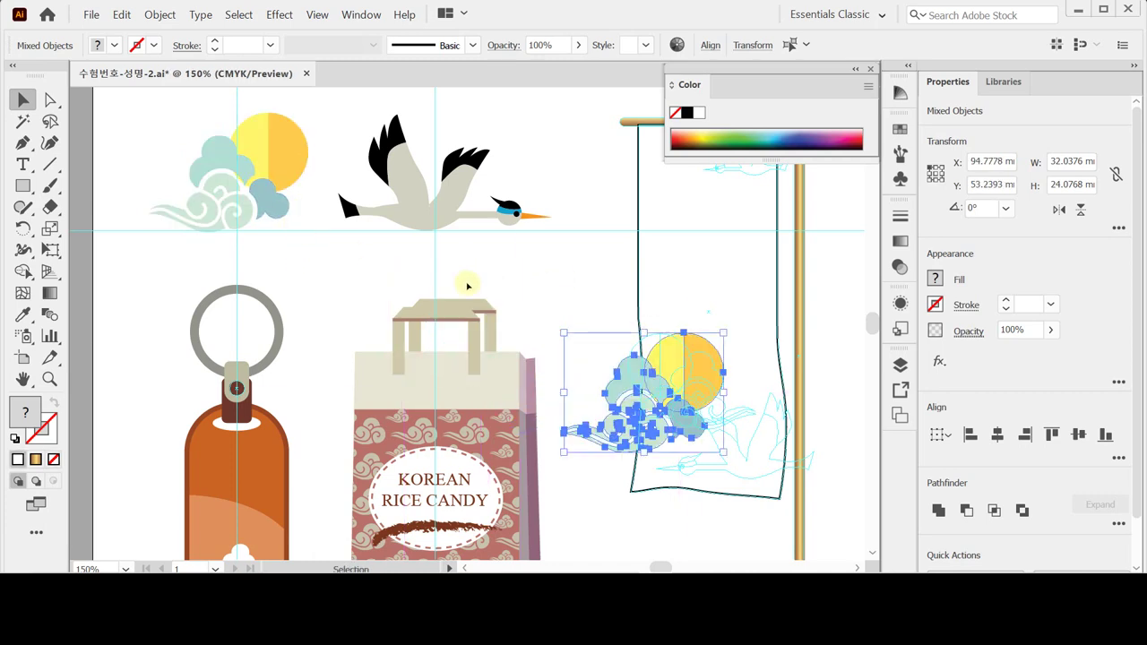
Step: Reflect the copied sun and clouds across the vertical axis
drag(24, 217, 54, 248)
double_click(24, 228)
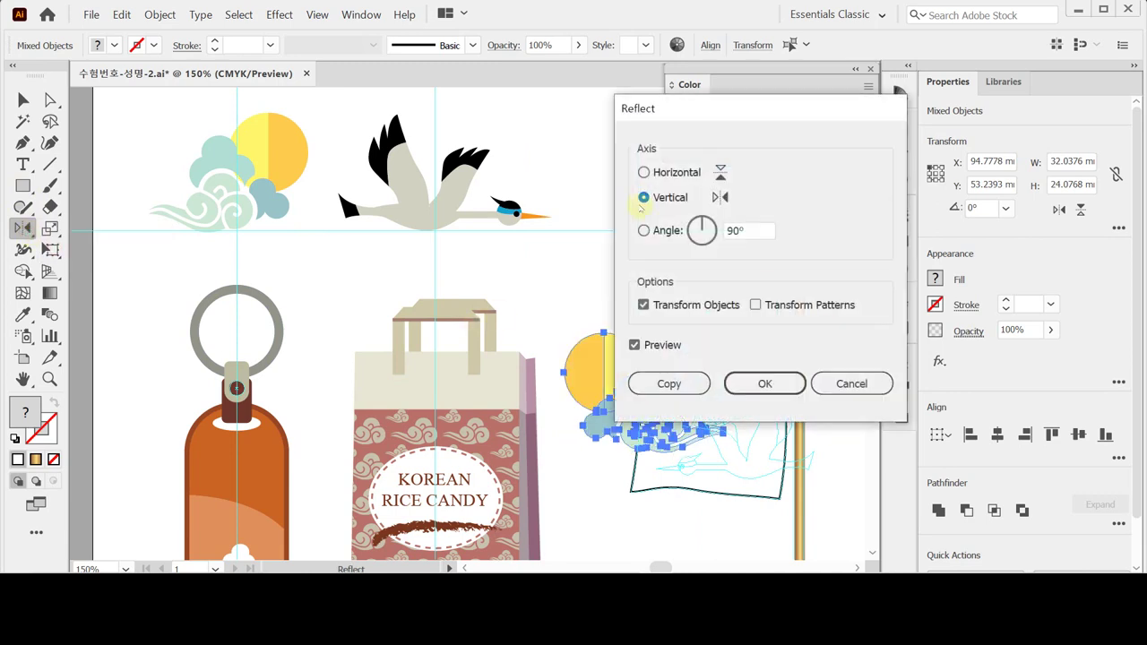
click(764, 383)
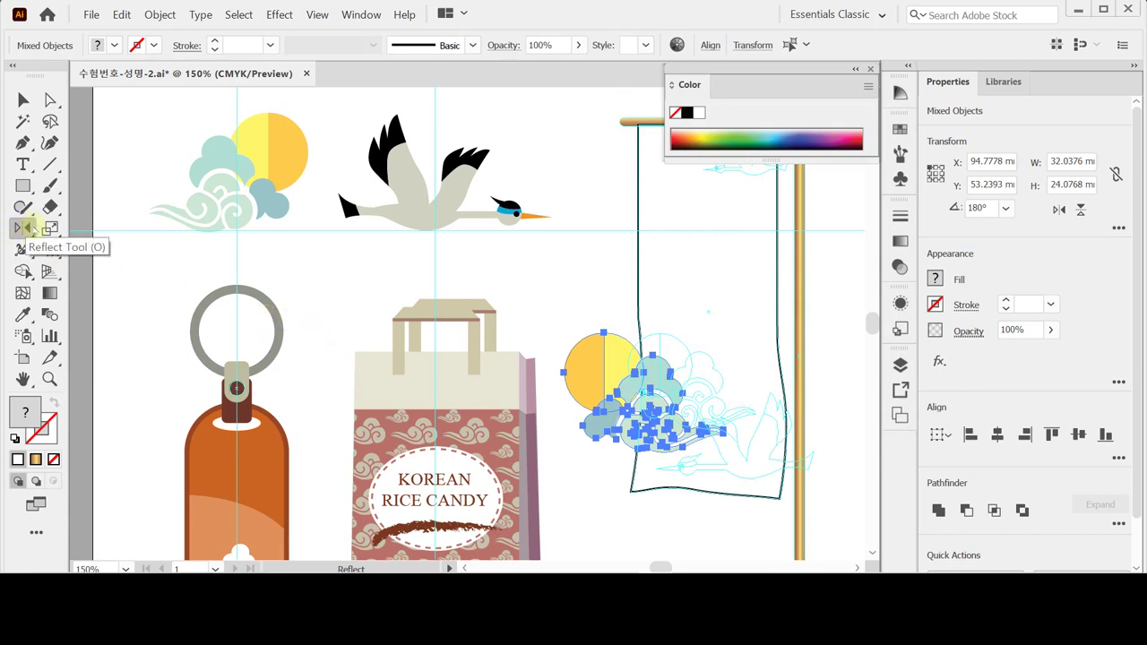
Step: Scale the copied sun and clouds uniformly to 80%
double_click(50, 228)
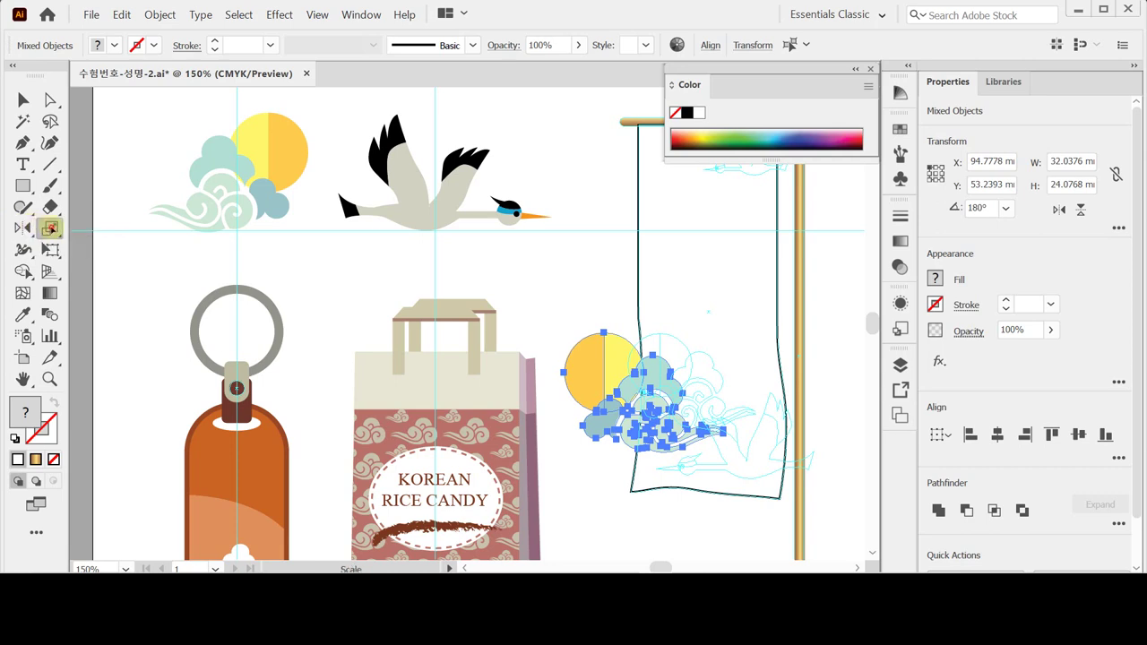
text(80)
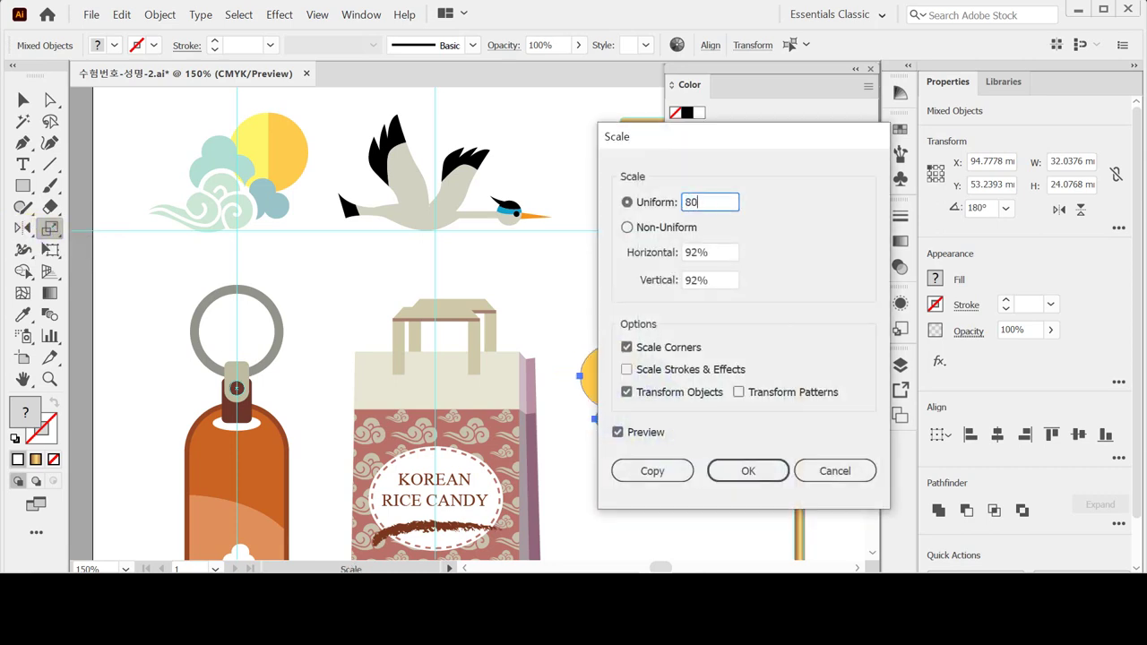
key(Return)
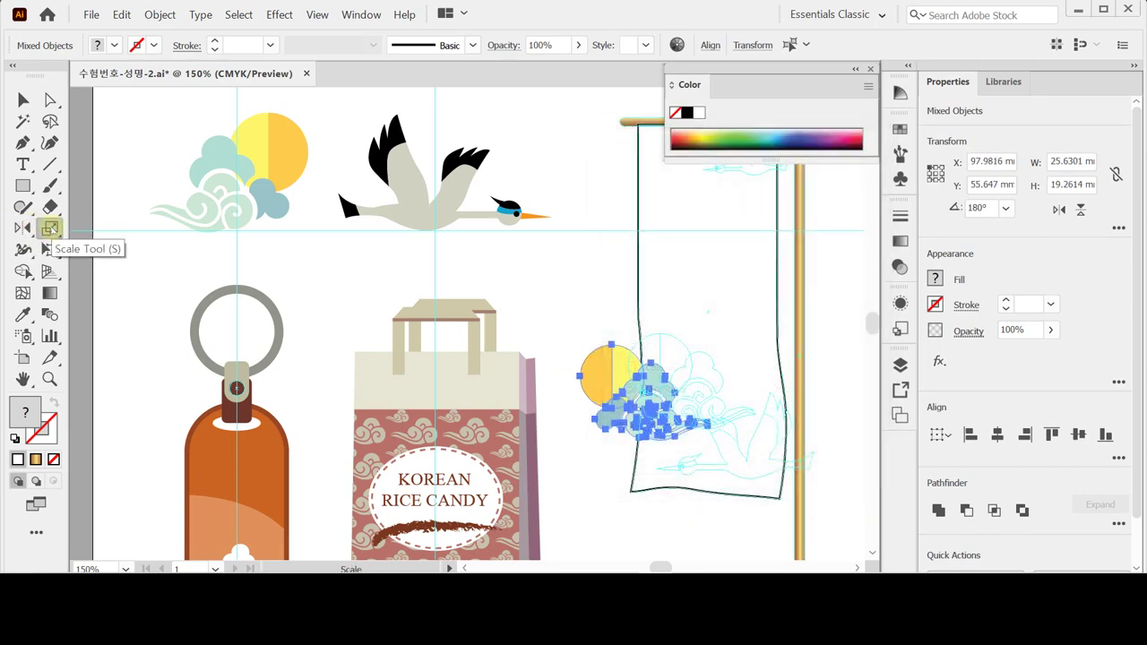
Step: Nudge the sun-and-clouds copy about 10 mm right and 2.1 mm up onto the banner's sketch outline
key(Right)
key(Right)
key(Right)
key(Right)
key(Right)
key(Right)
key(Right)
key(Right)
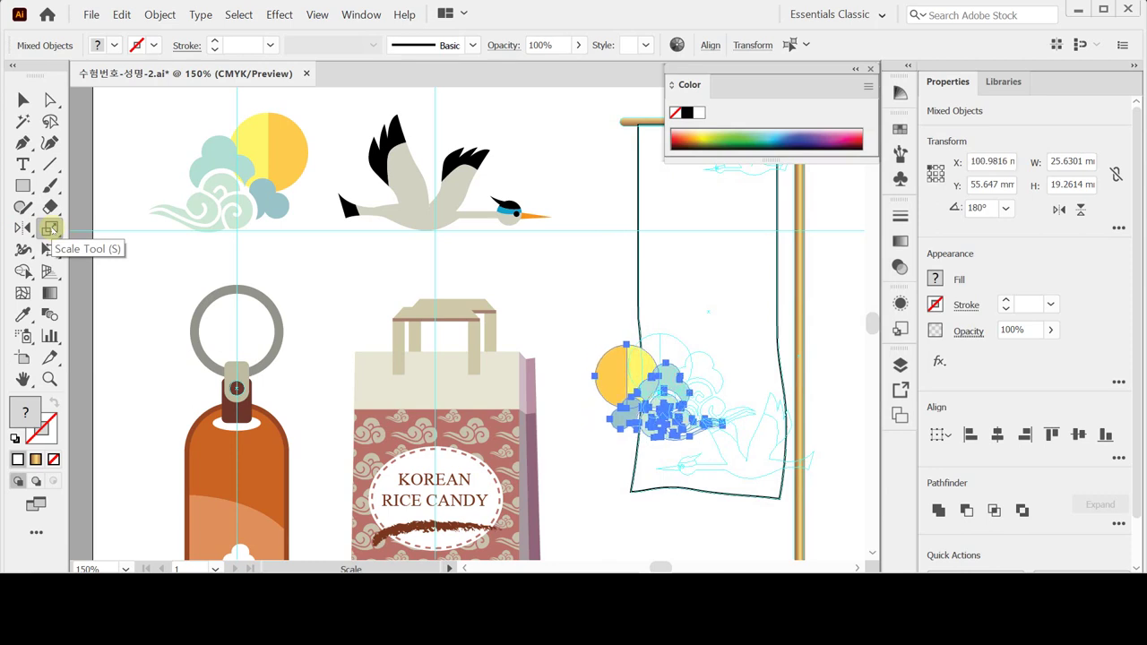
key(Right)
key(Right)
key(Right)
key(Right)
key(Right)
key(Up)
key(Up)
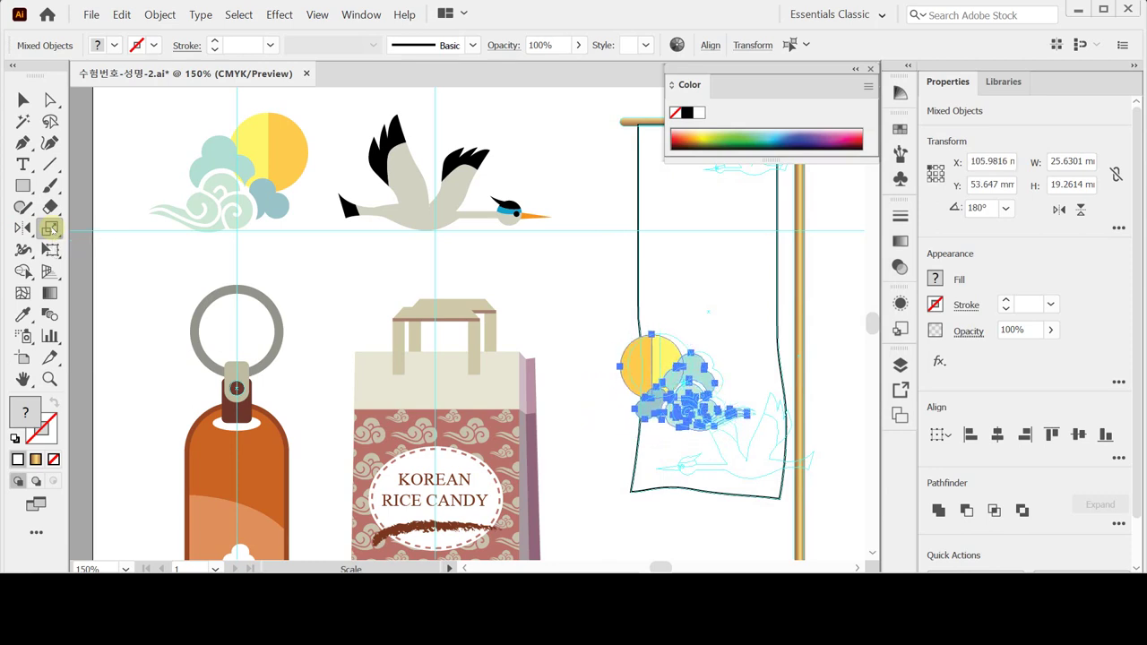
key(Right)
key(Up)
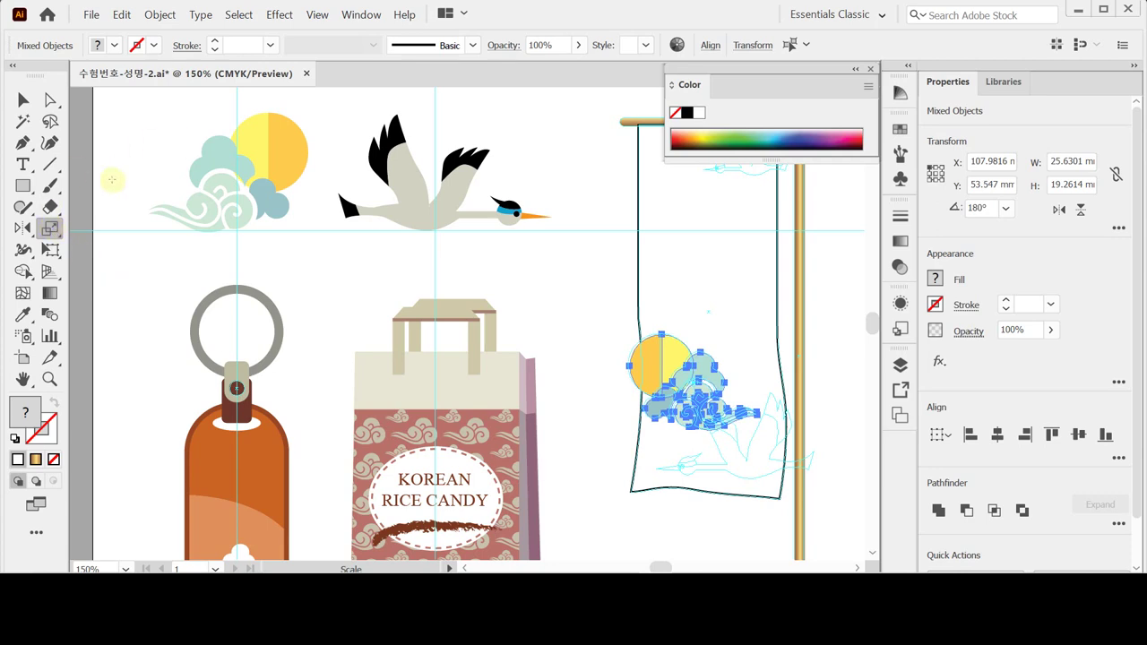
Step: Make a copy of the banner's sun scaled uniformly to 45%
key(space)
drag(490, 296, 320, 346)
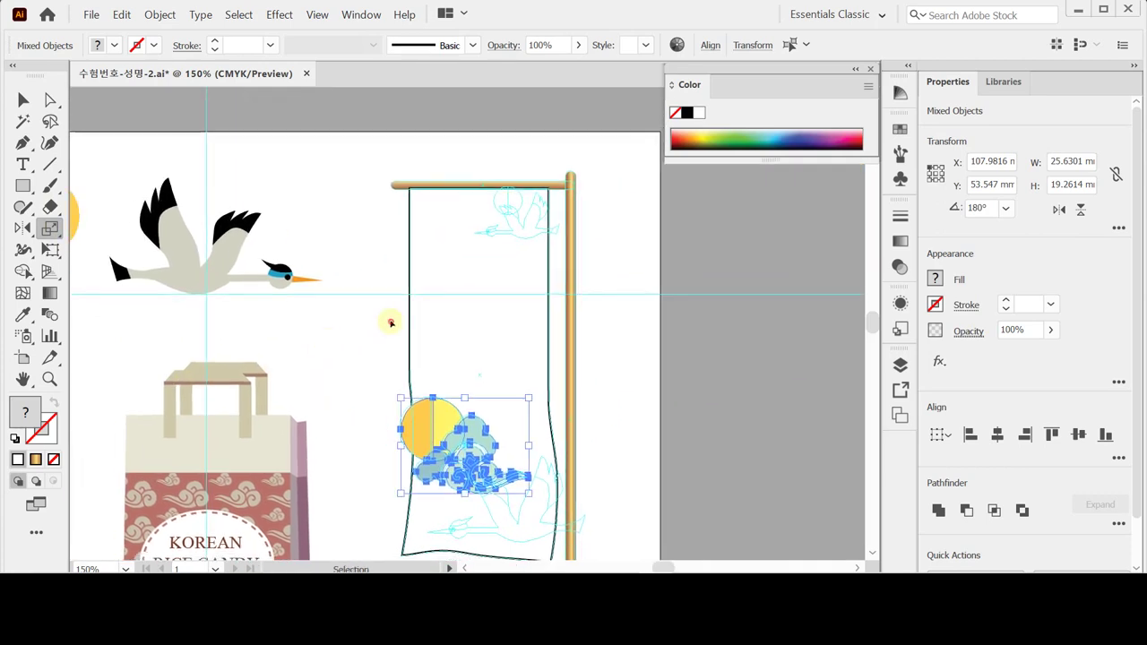
key(ctrl+shift+a)
ctrl+click(438, 409)
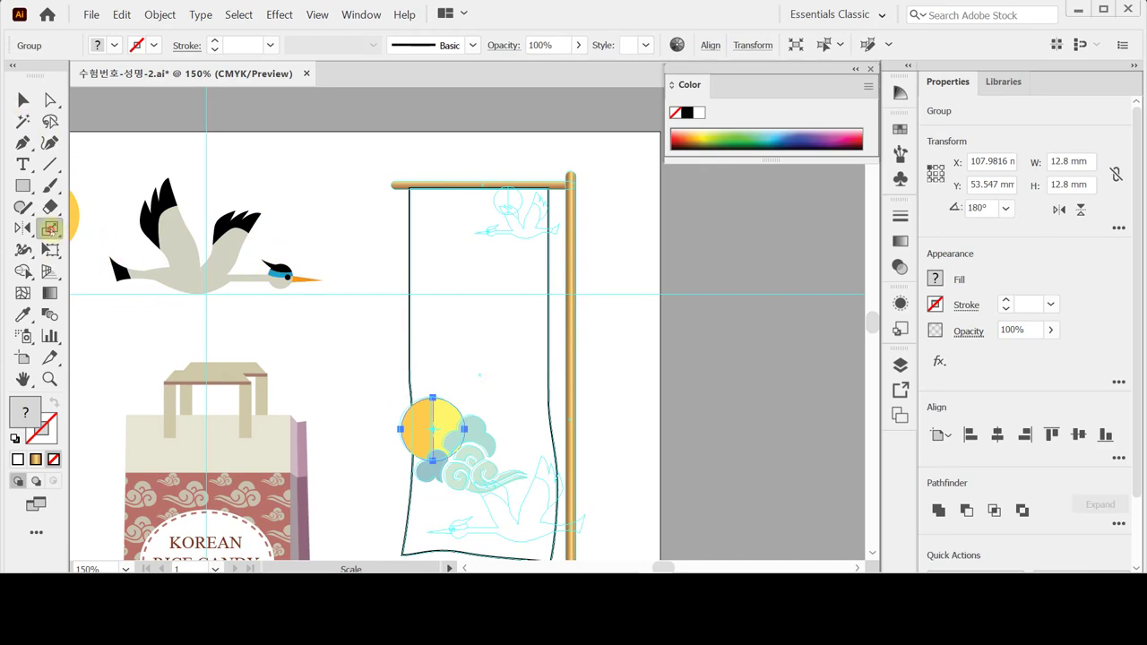
double_click(49, 229)
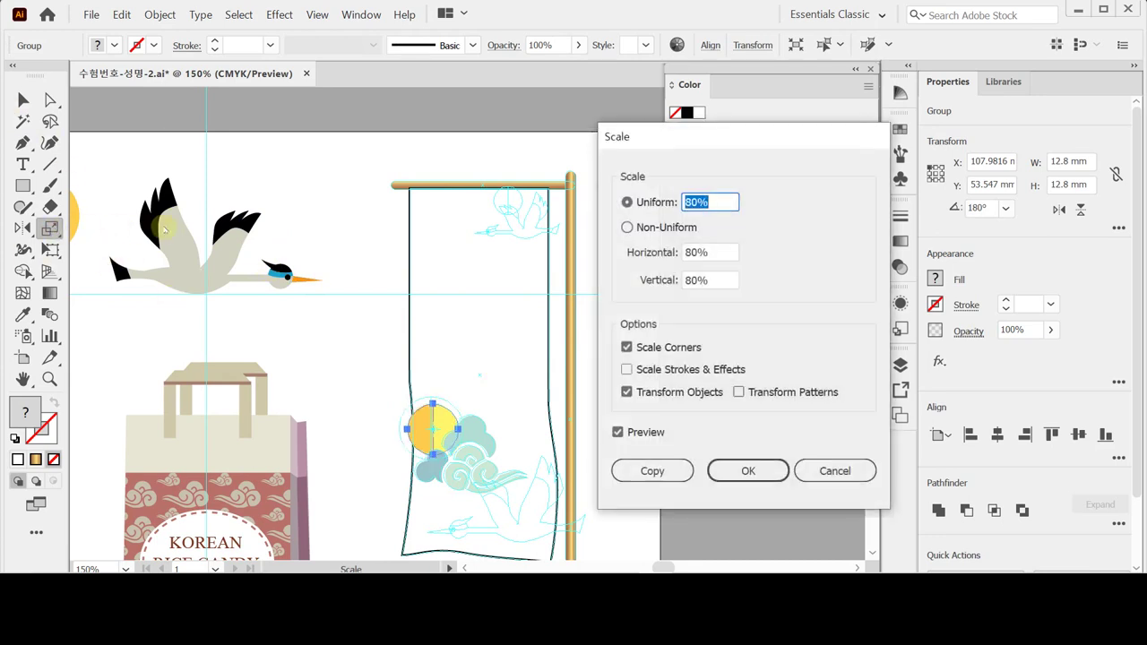
text(45)
click(632, 469)
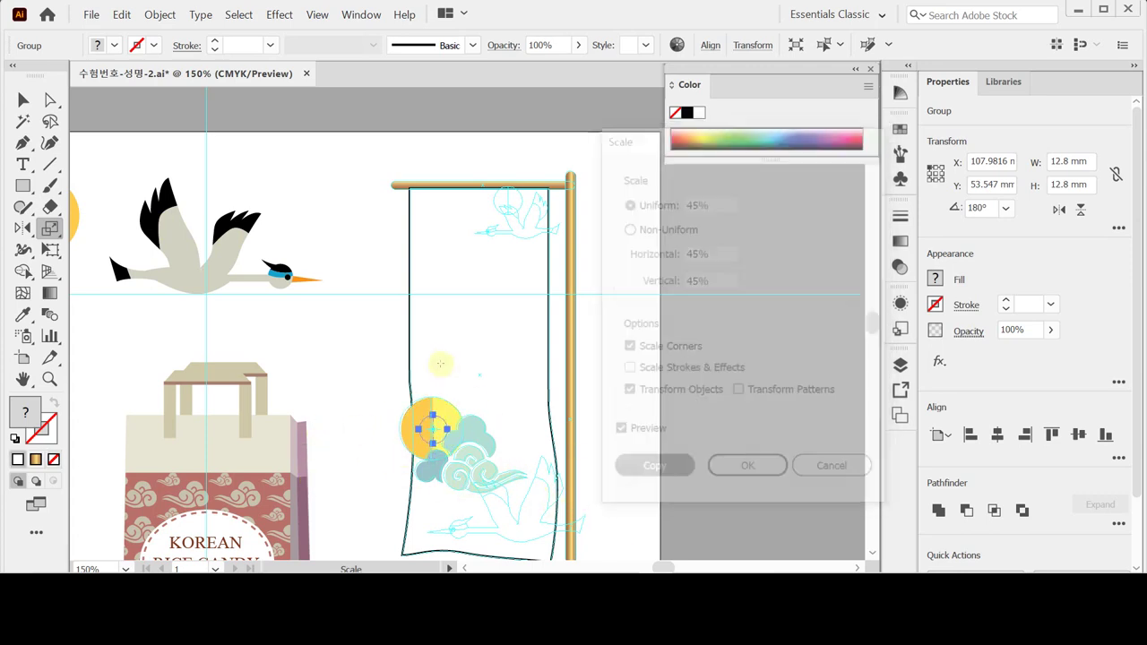
Step: Move the small sun copy about 16 mm straight up, clear of the large sun
key(v)
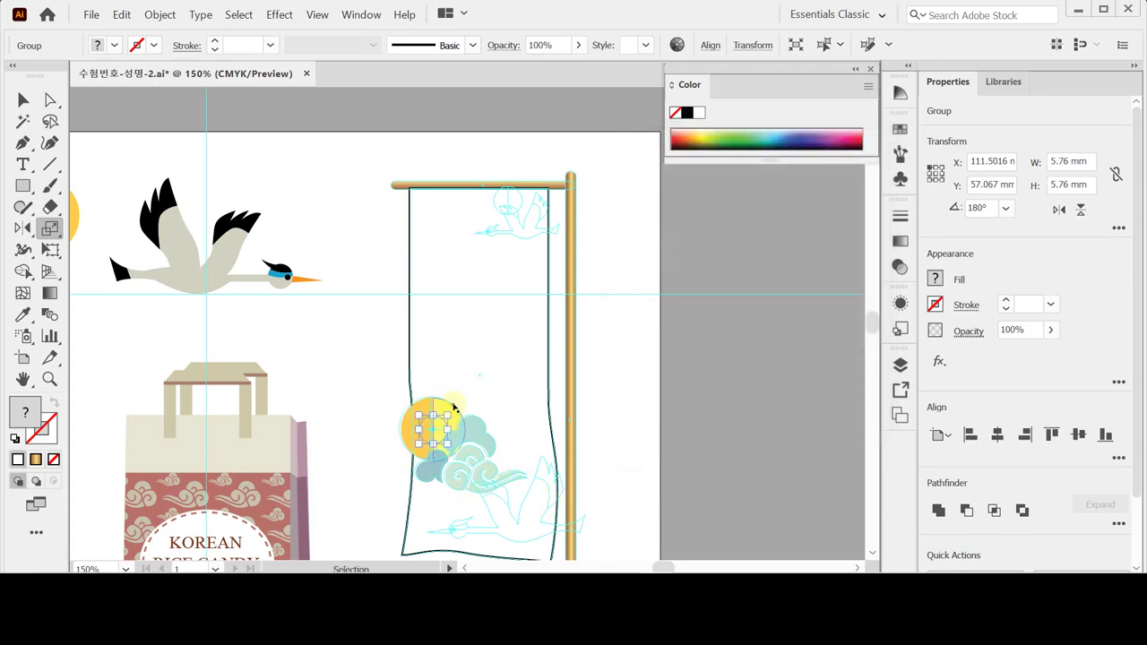
key(s)
drag(446, 436, 446, 351)
key(v)
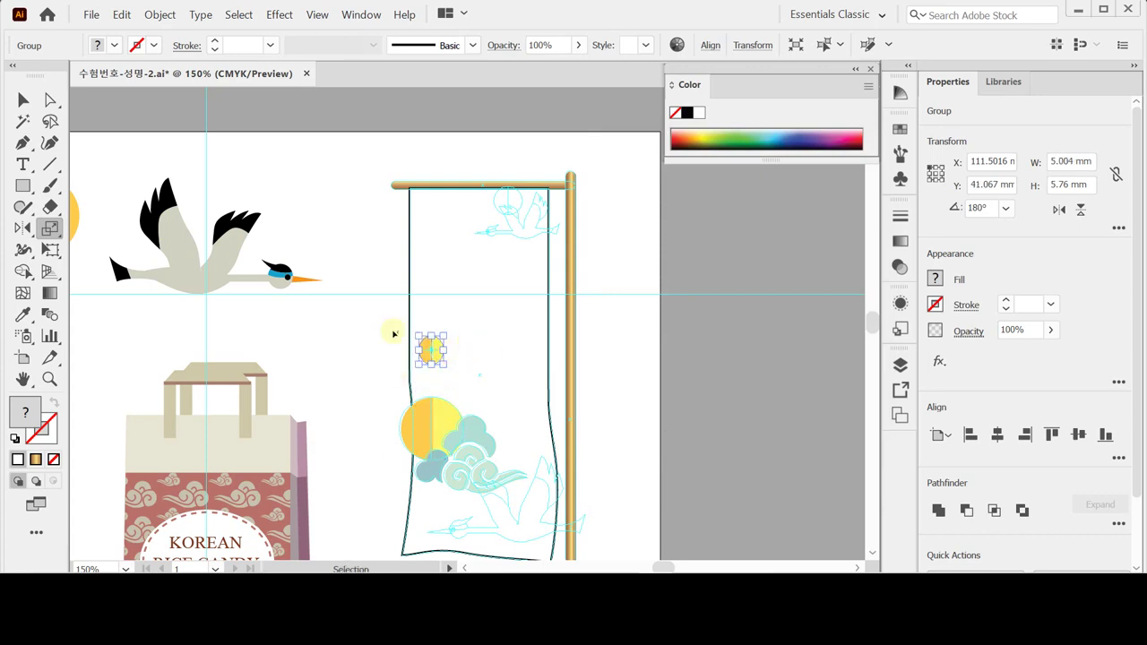
Step: Move the small sun copy onto the sun outline near the top of the banner sketch and deselect it
click(342, 328)
drag(433, 356, 507, 206)
key(s)
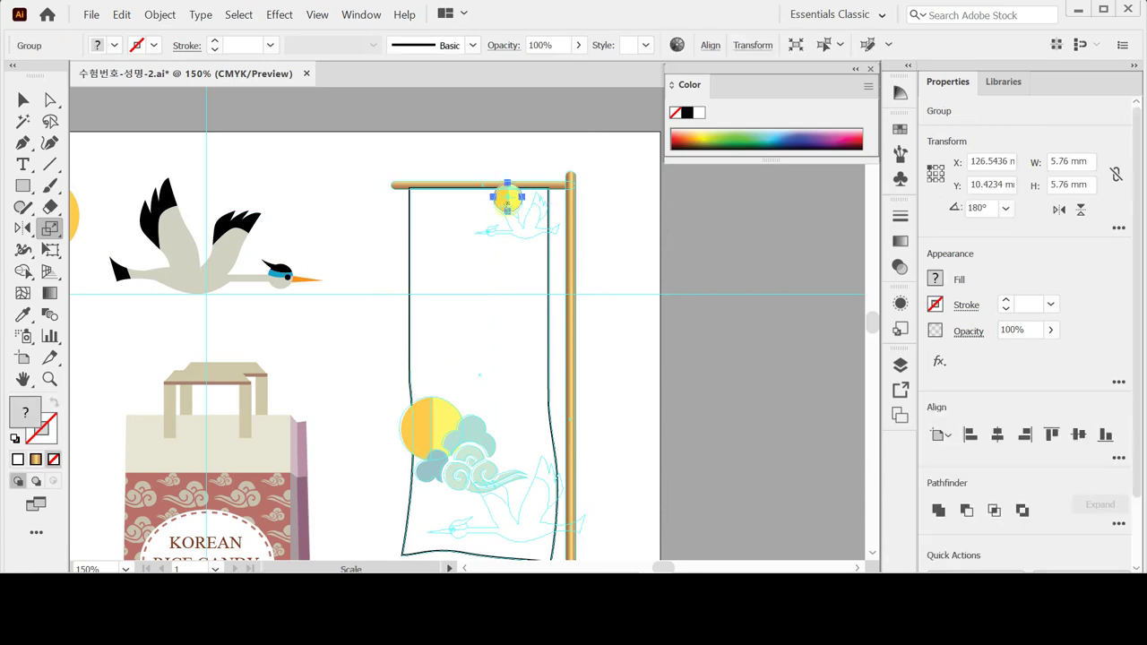
ctrl+click(346, 268)
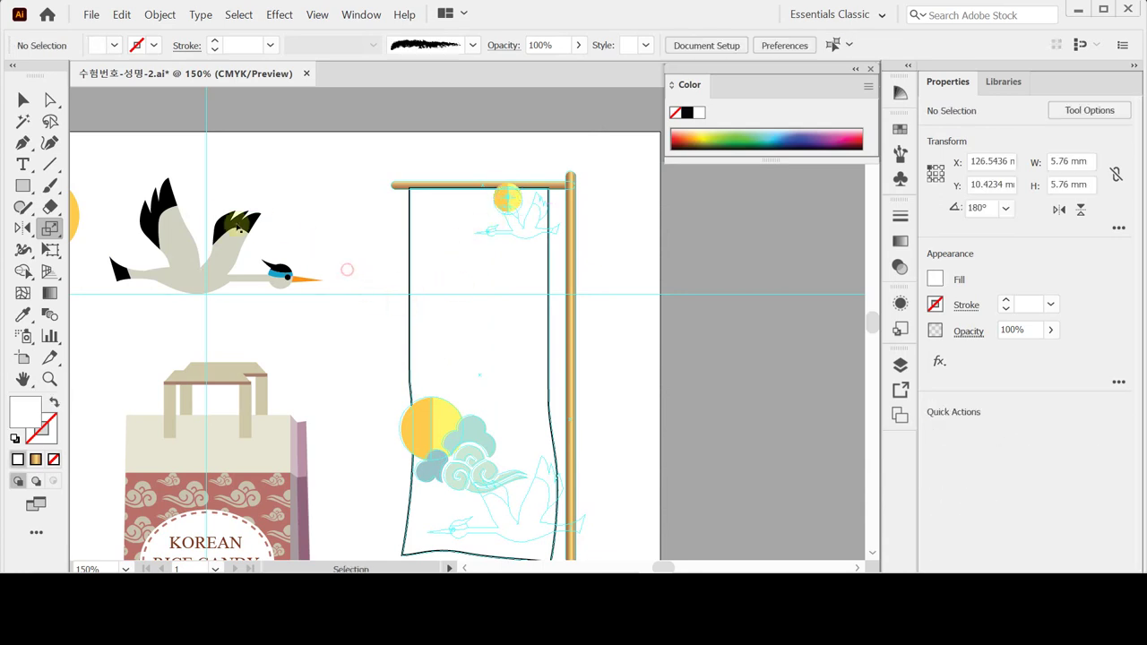
Step: Copy the crane onto the middle of the banner and reflect the copy across the vertical axis
ctrl+click(213, 258)
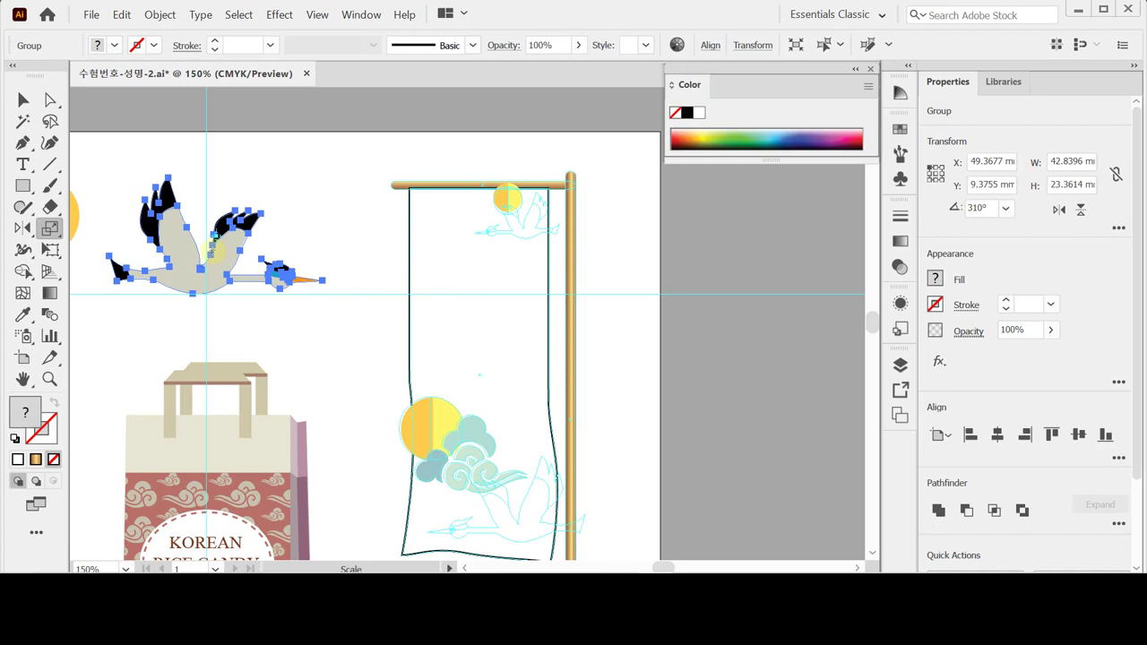
key(ctrl)
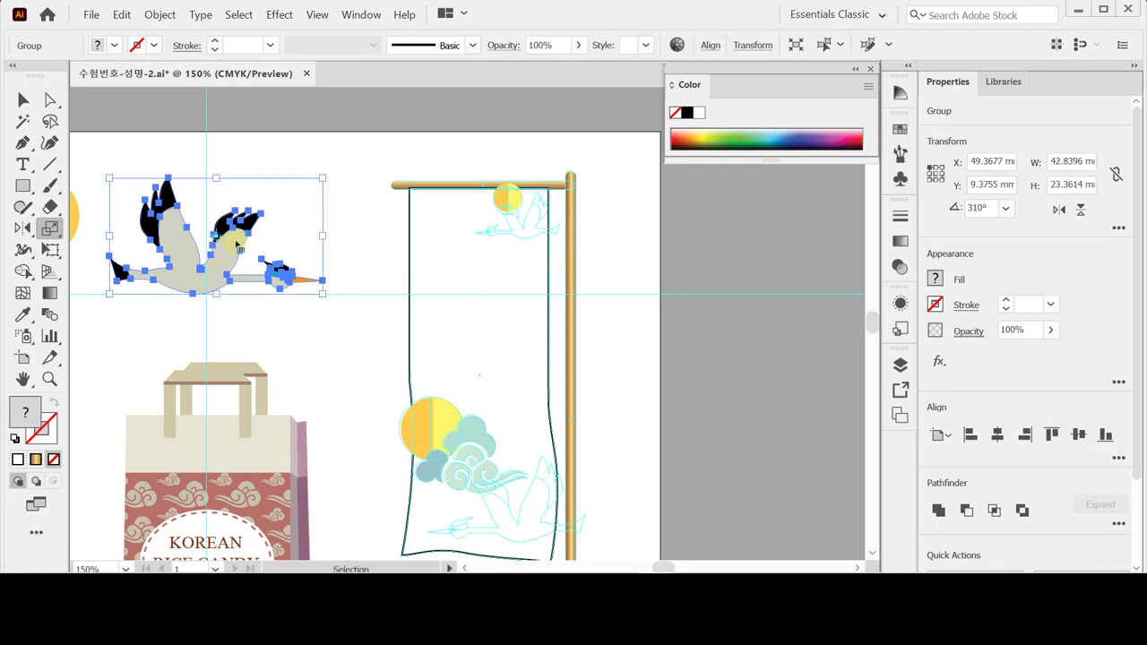
drag(238, 243, 486, 331)
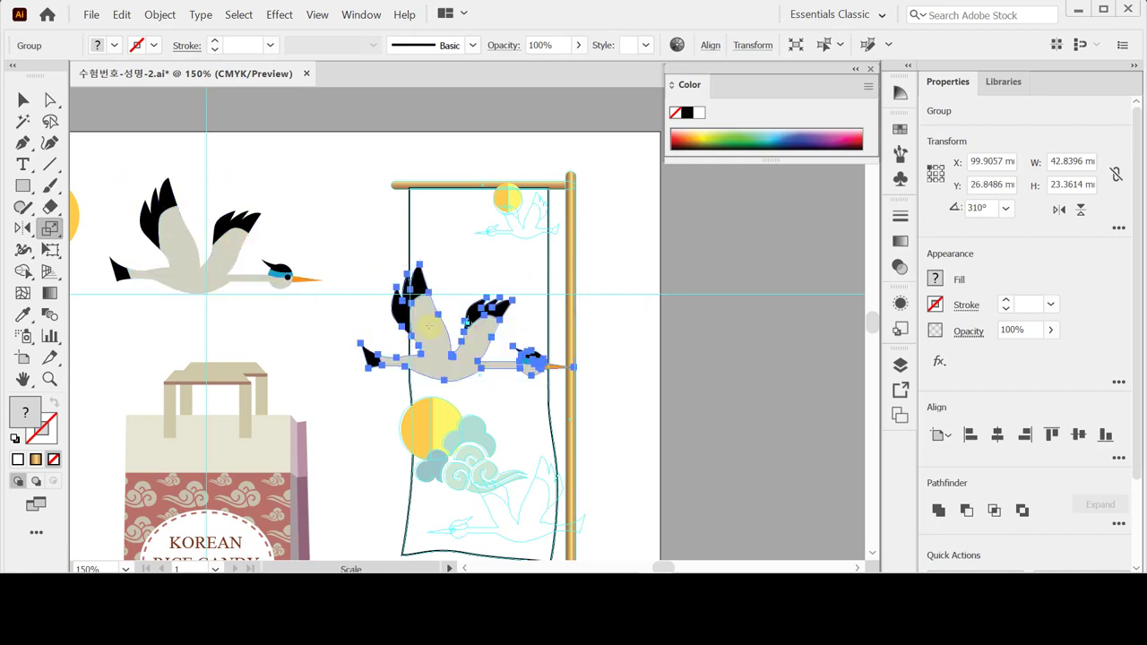
drag(469, 421, 471, 334)
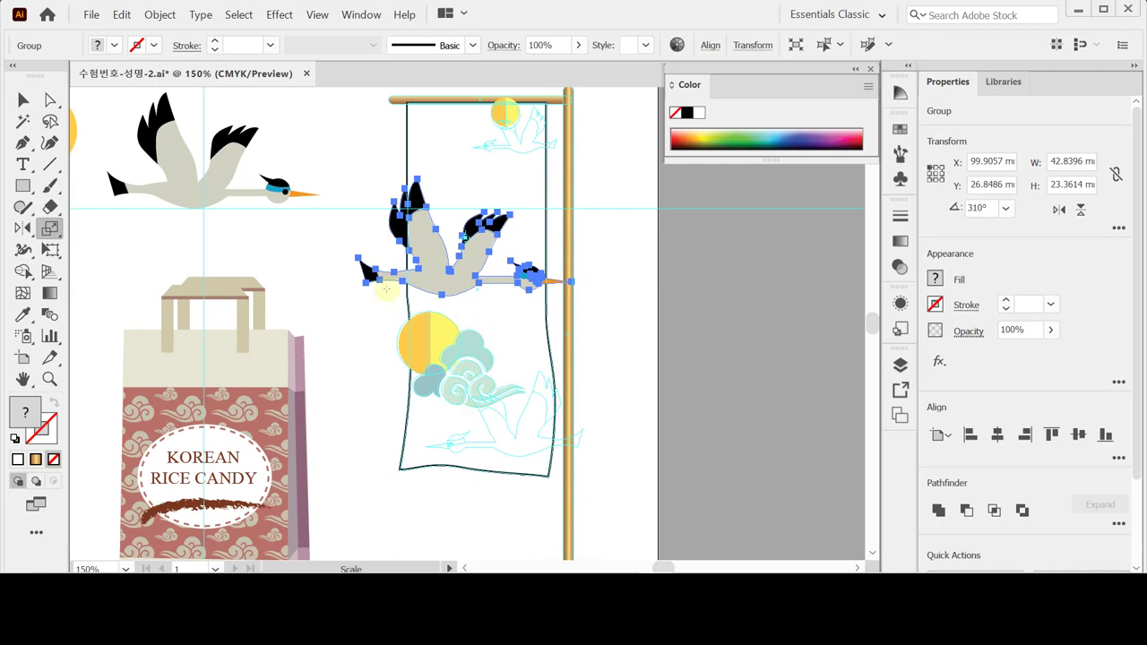
double_click(23, 227)
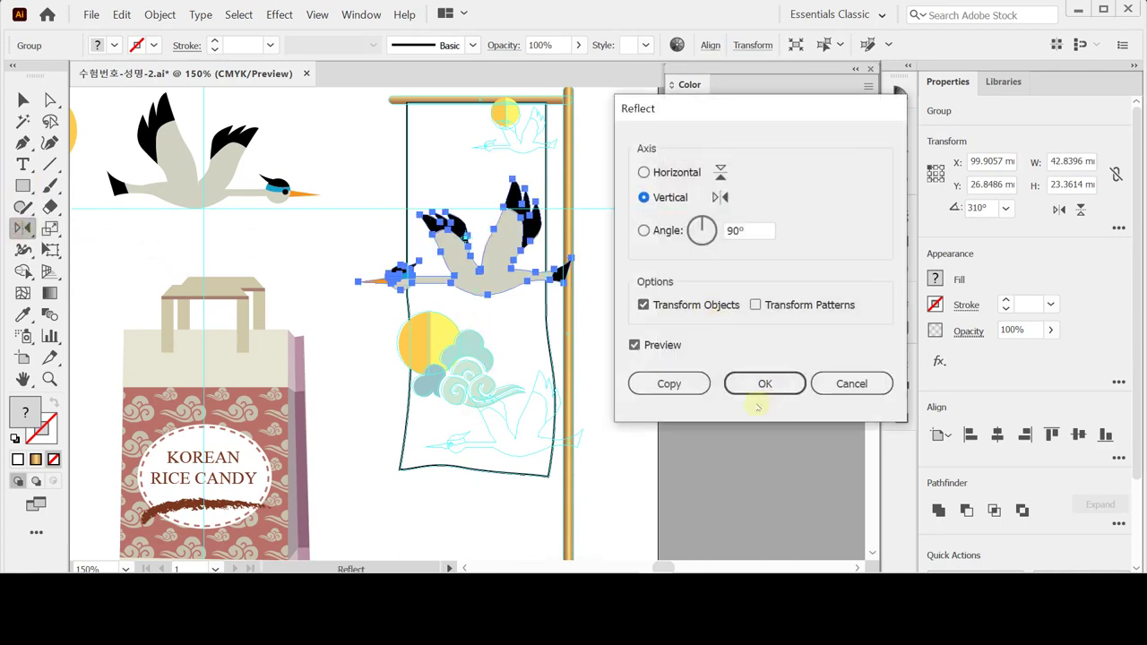
click(739, 383)
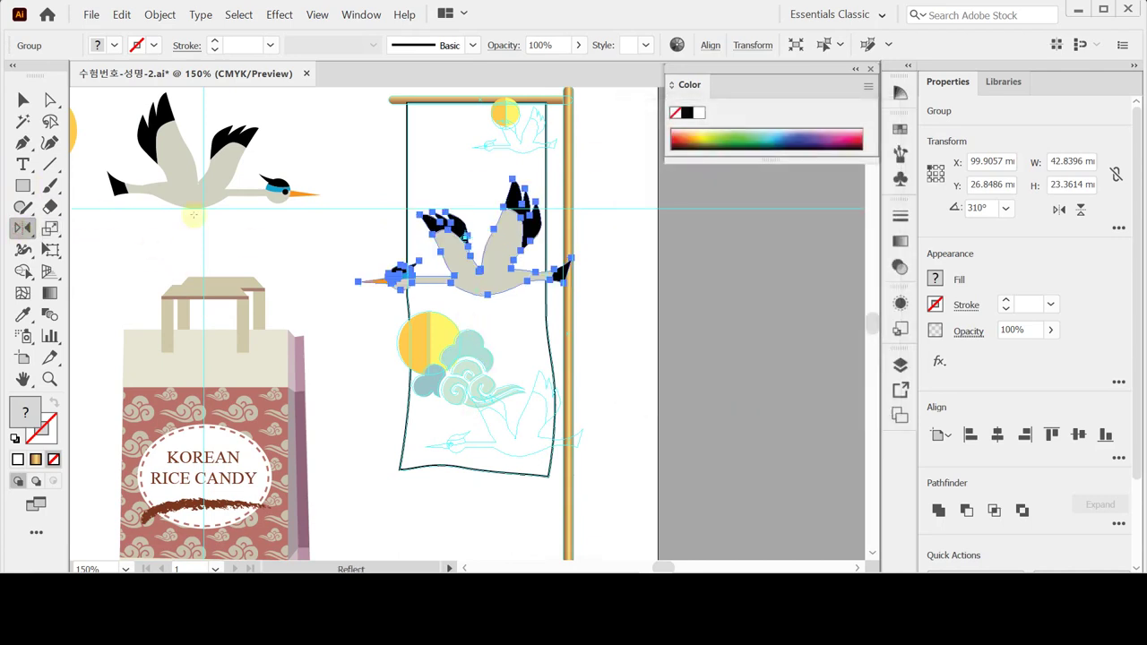
Step: Scale the mirrored crane copy uniformly to 40%
double_click(50, 228)
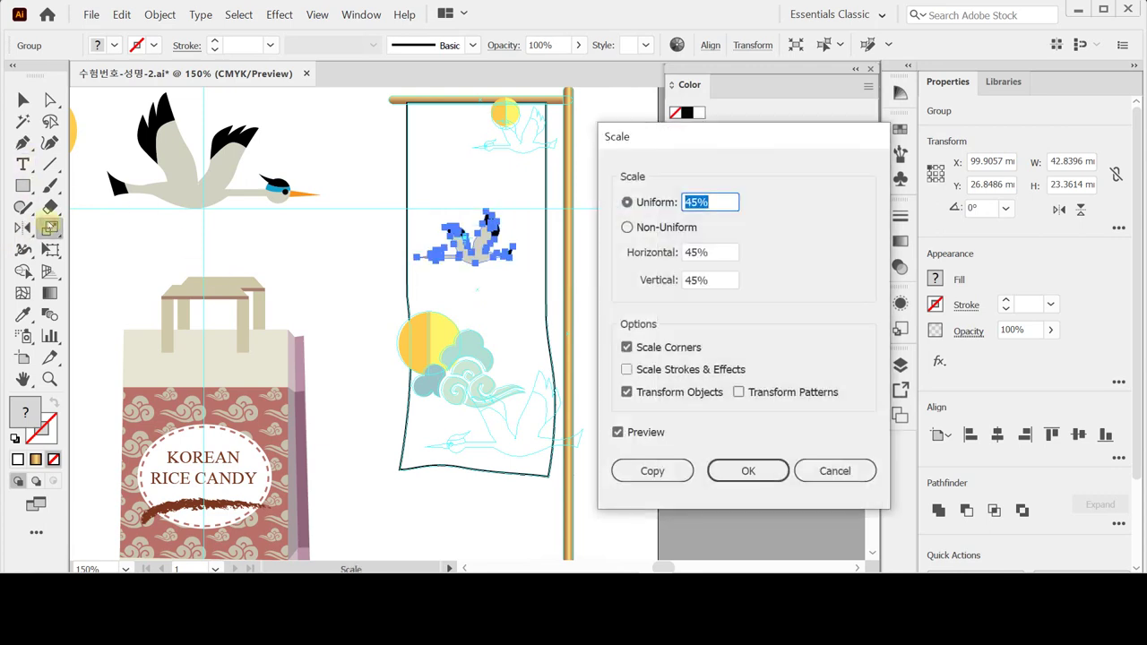
text(404)
key(BackSpace)
key(Return)
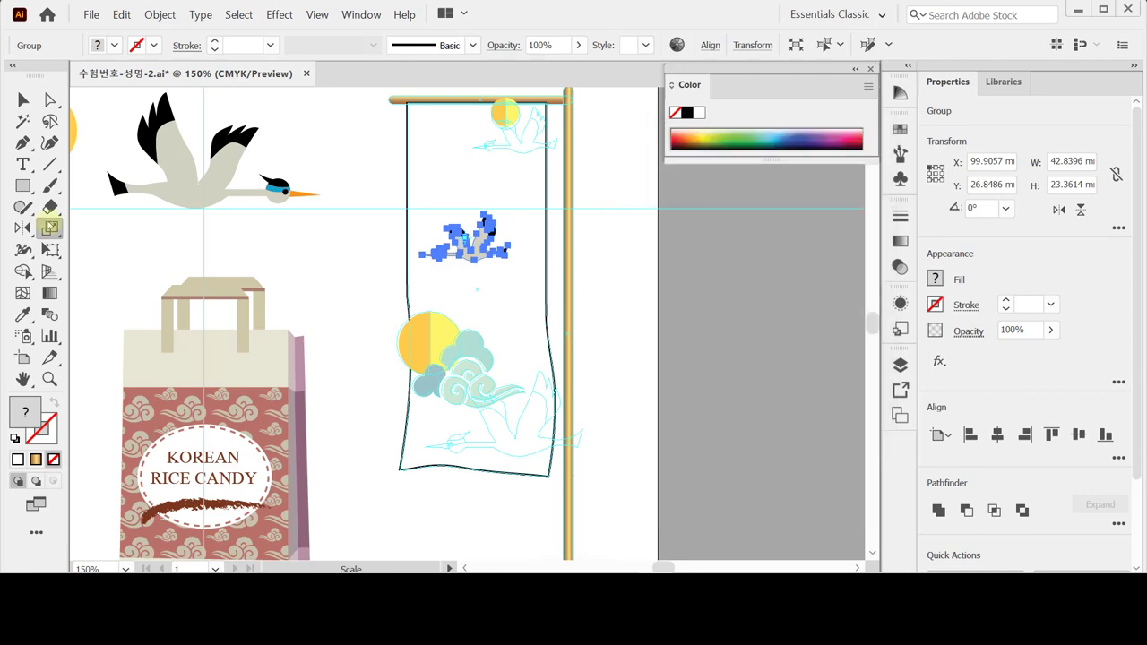
Step: Move the small crane onto the upper crane outline beside the small sun, nudging it 1 mm right
key(v)
drag(478, 247, 520, 143)
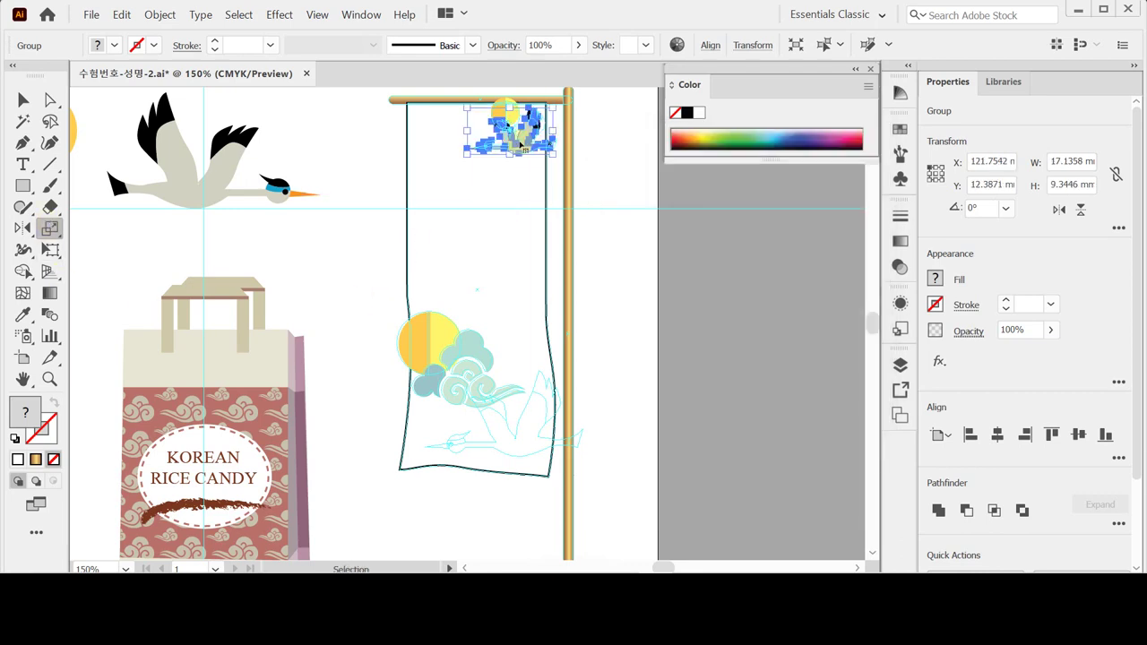
key(s)
key(Right)
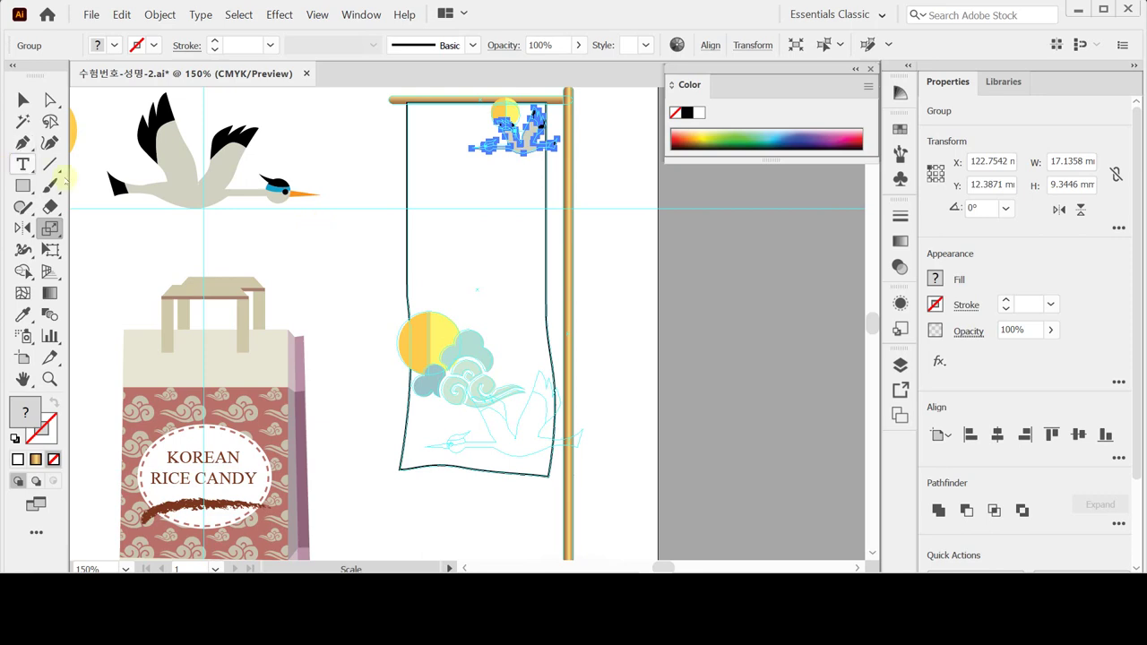
Step: Make a copy of the small crane scaled uniformly to 185% and place it on the lower crane outline of the banner
double_click(50, 228)
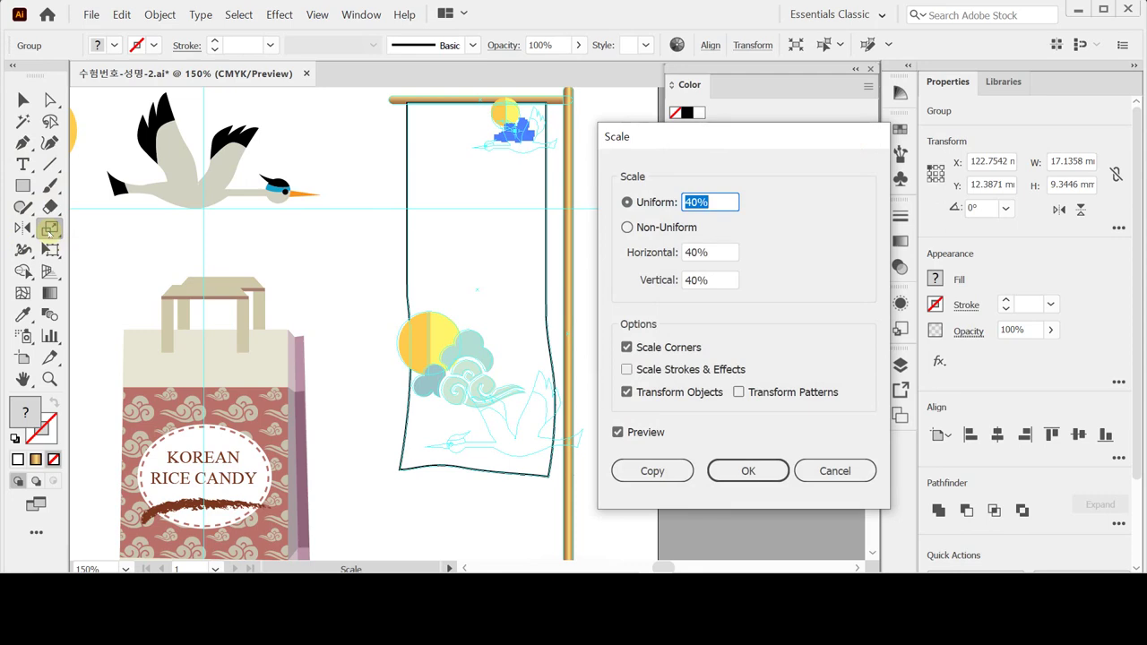
text(185)
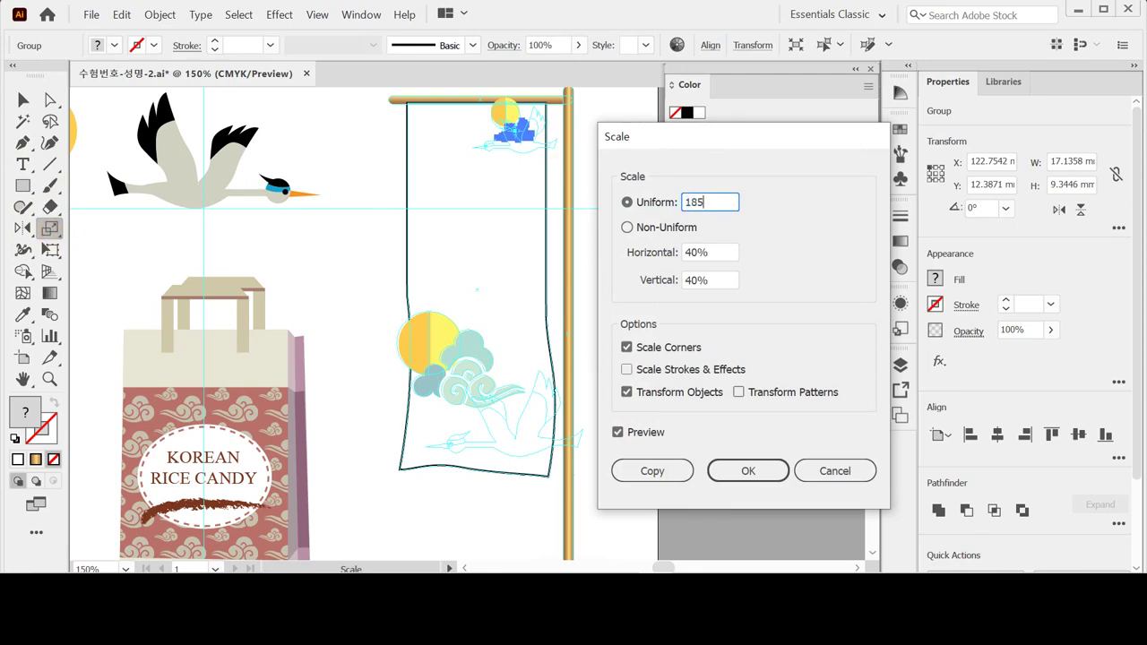
click(643, 470)
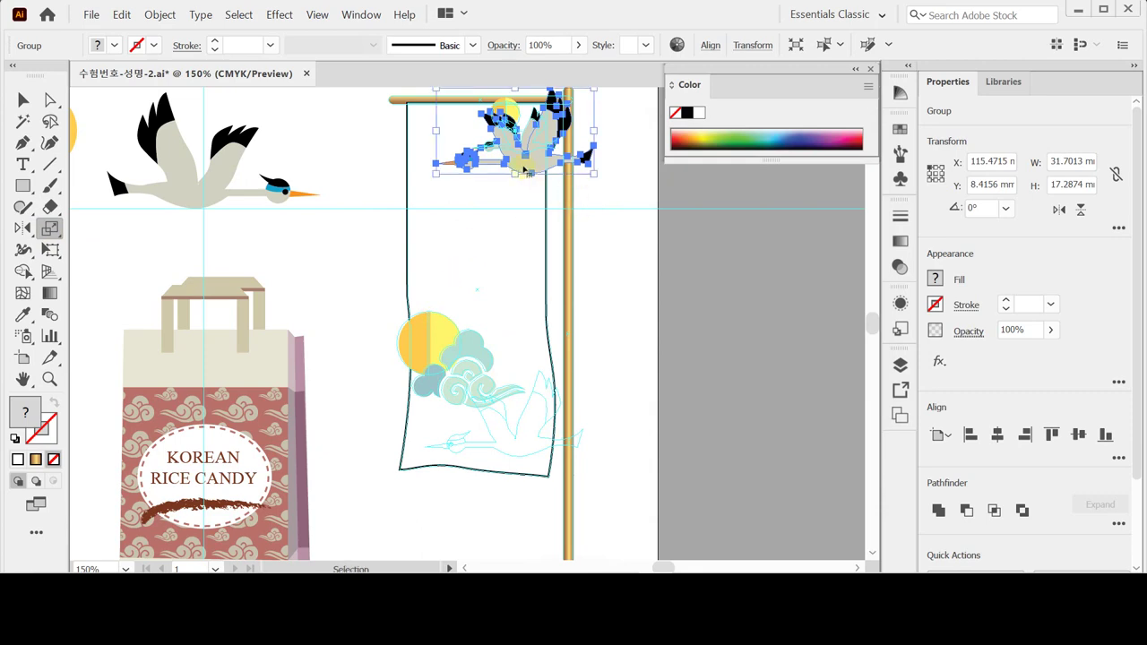
drag(528, 166, 512, 448)
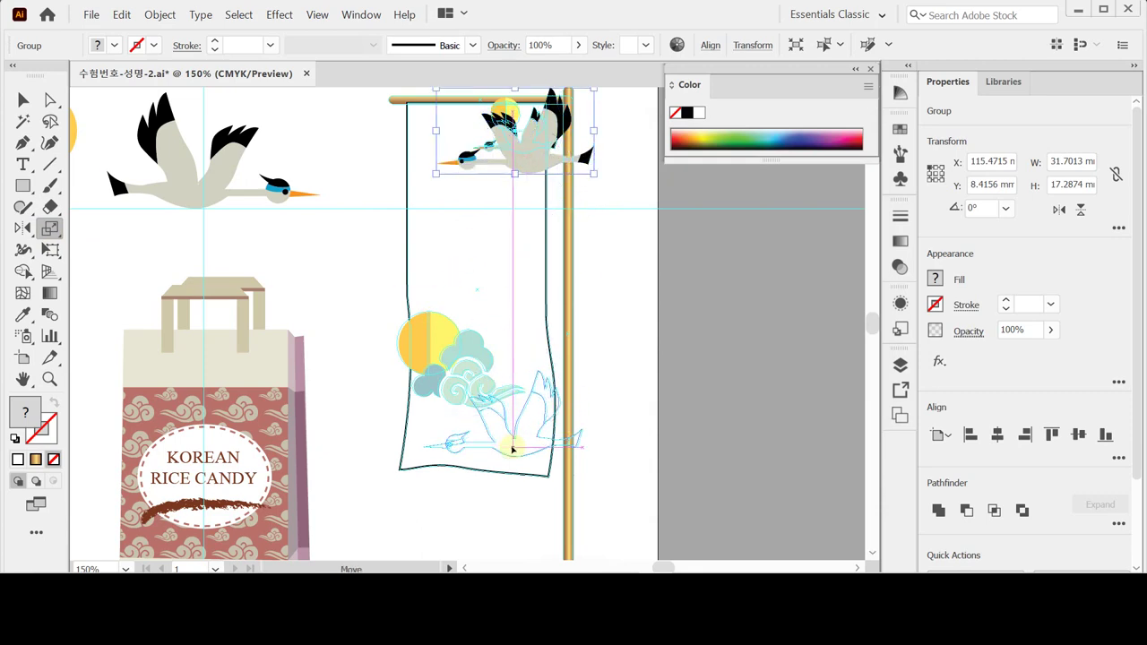
drag(512, 448, 514, 449)
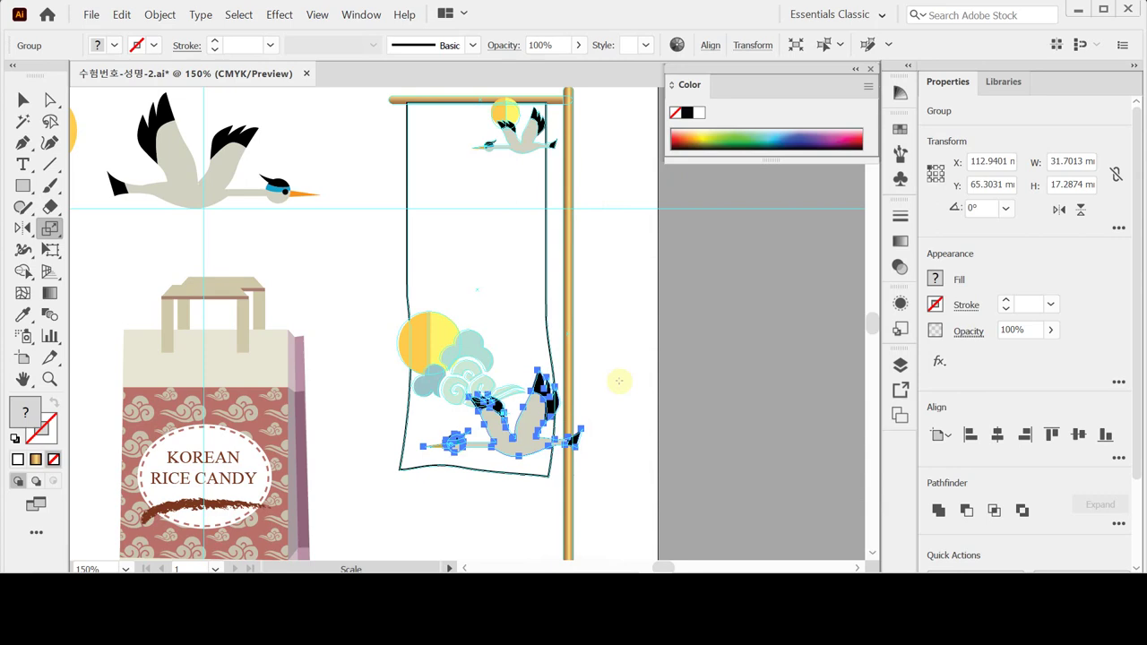
Step: Isolate the large crane's body inside its nested groups, fill it with white and leave isolation
click(25, 100)
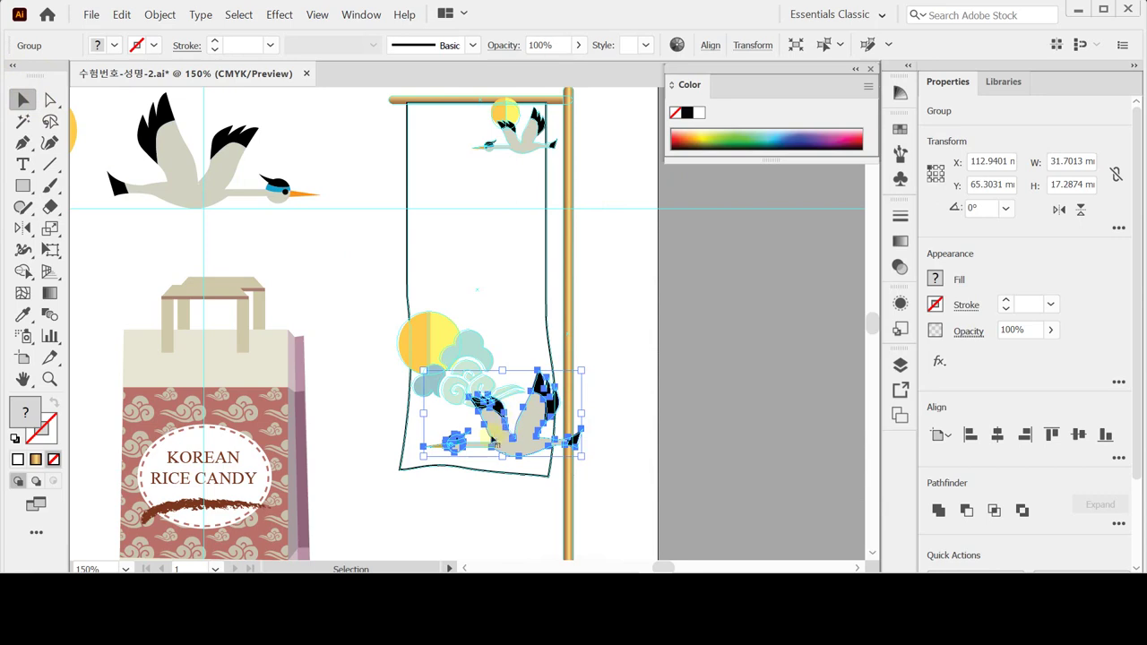
double_click(504, 443)
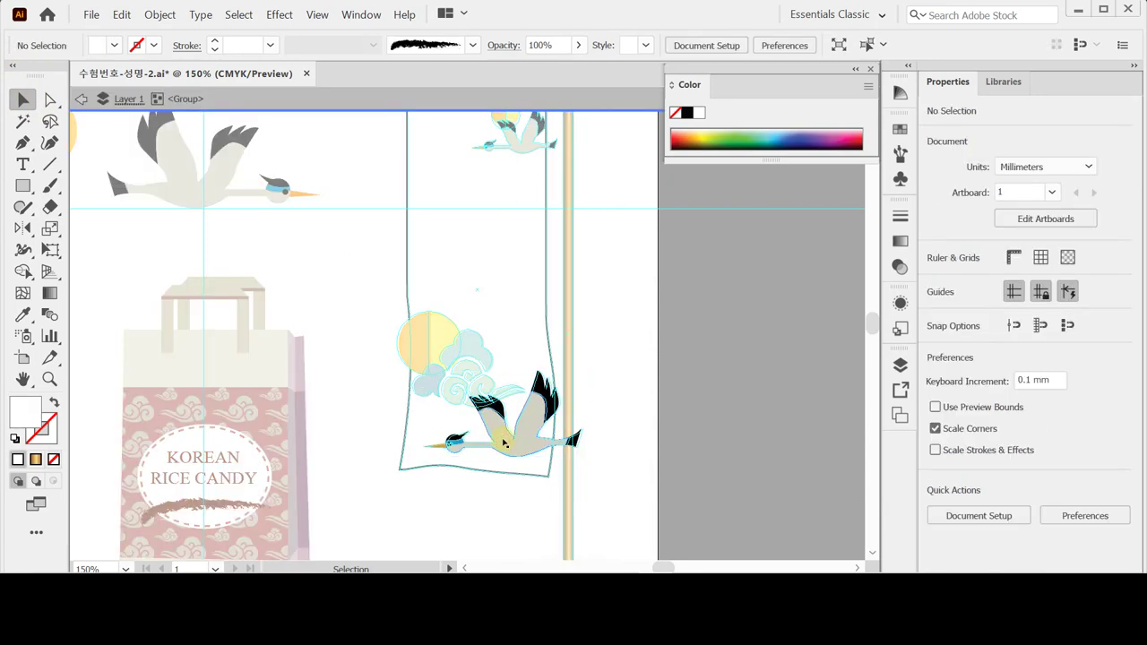
double_click(504, 442)
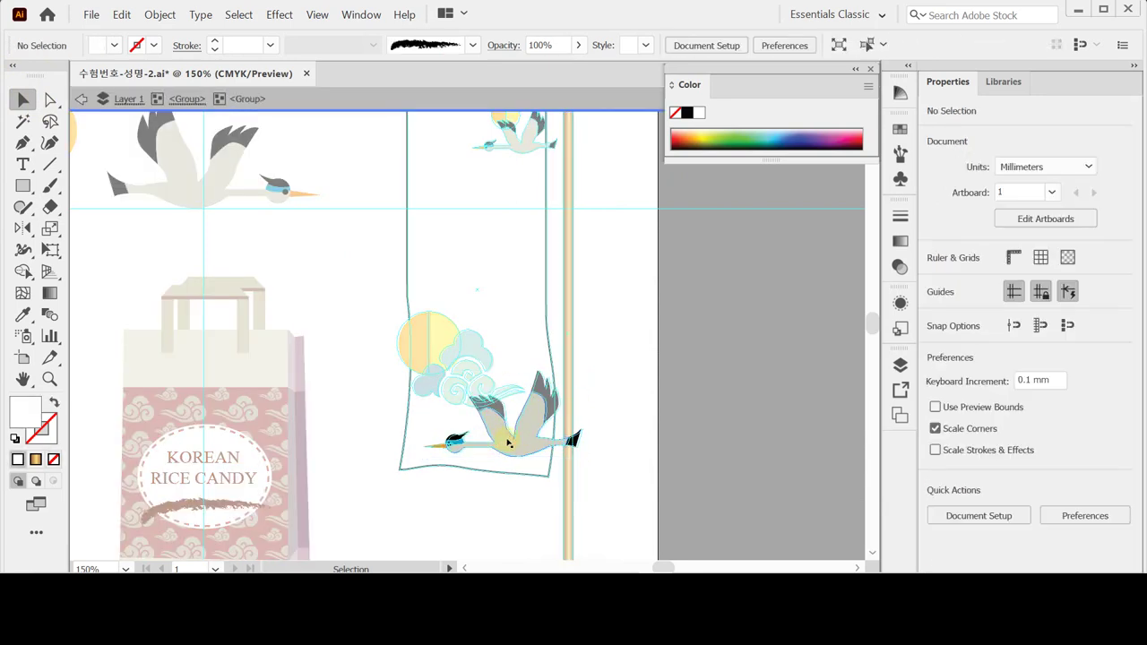
click(516, 439)
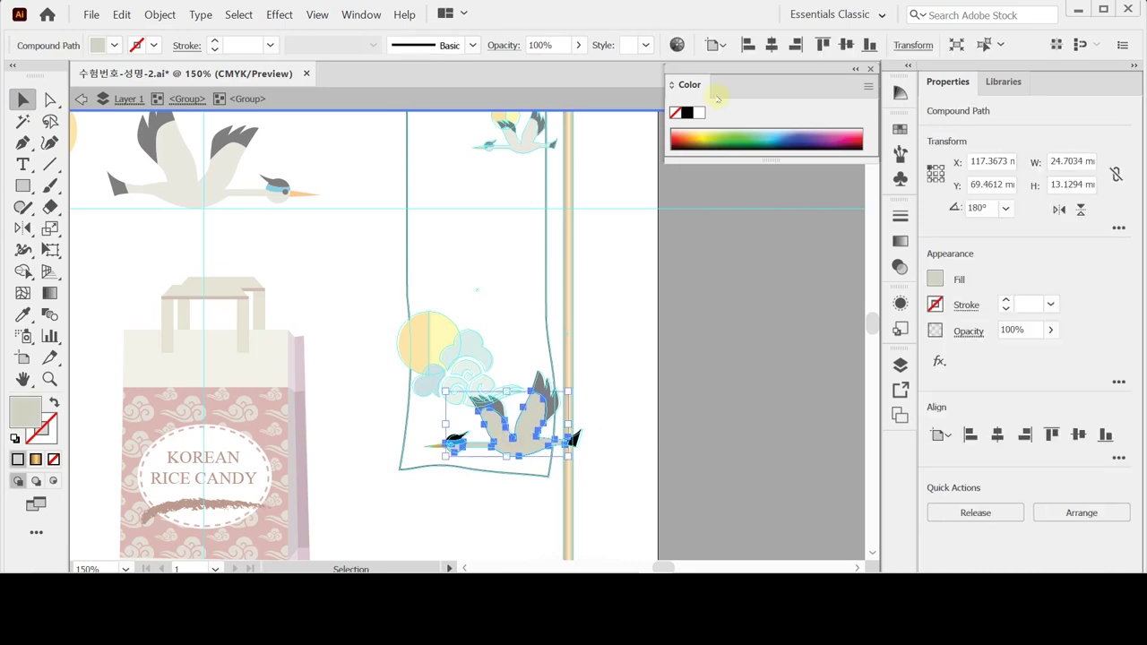
click(704, 84)
click(703, 84)
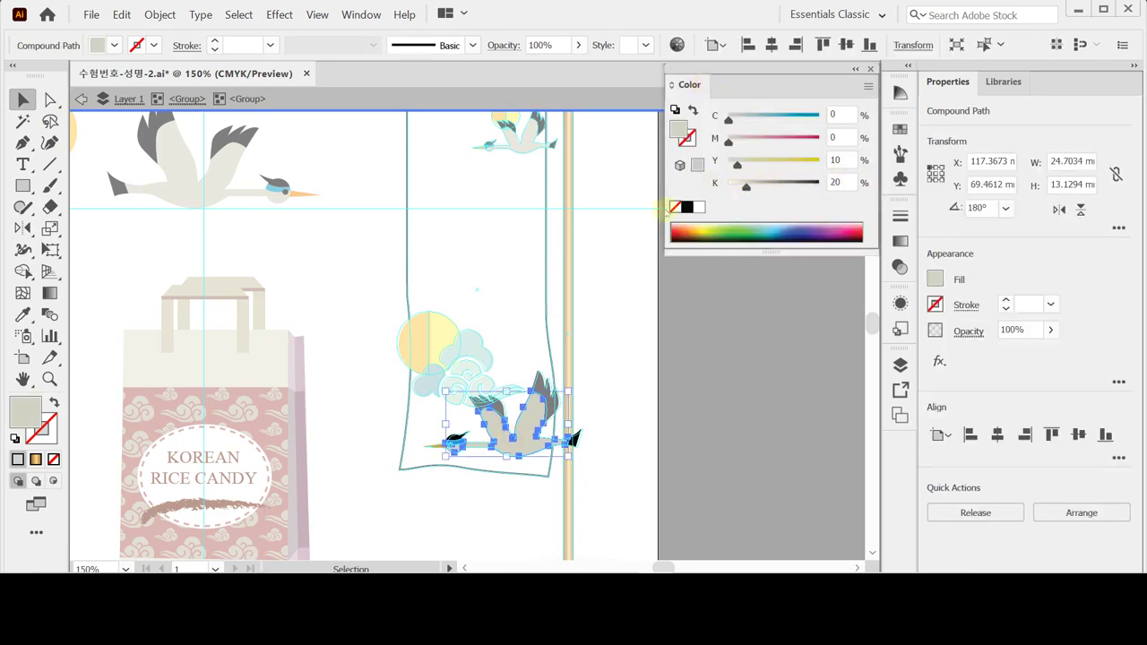
click(699, 208)
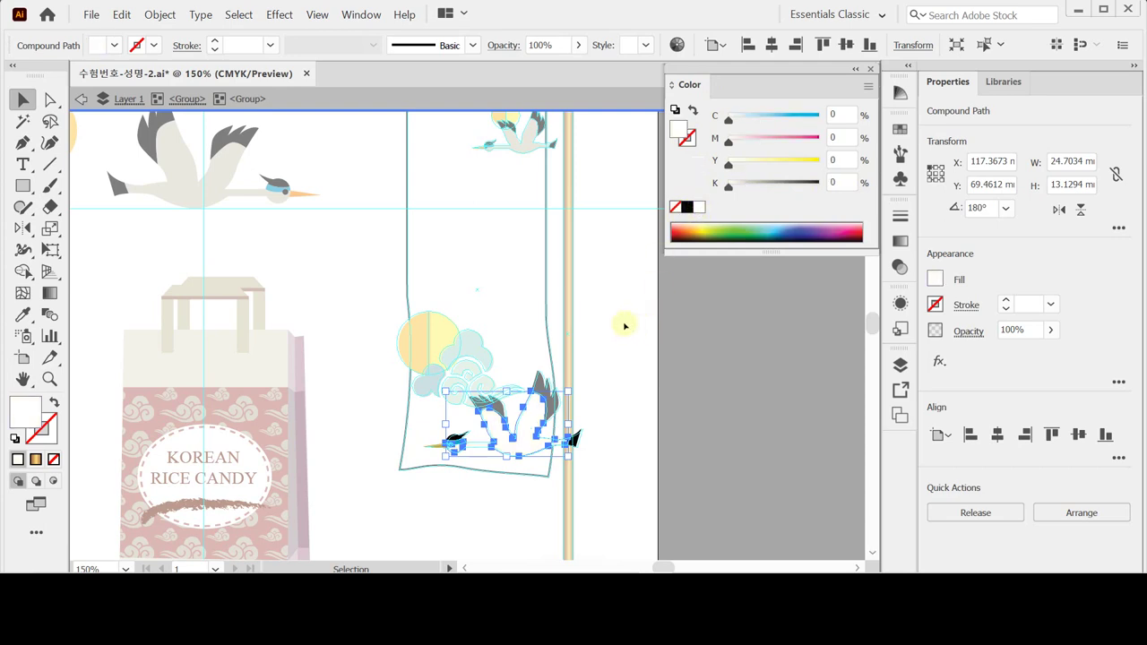
key(Escape)
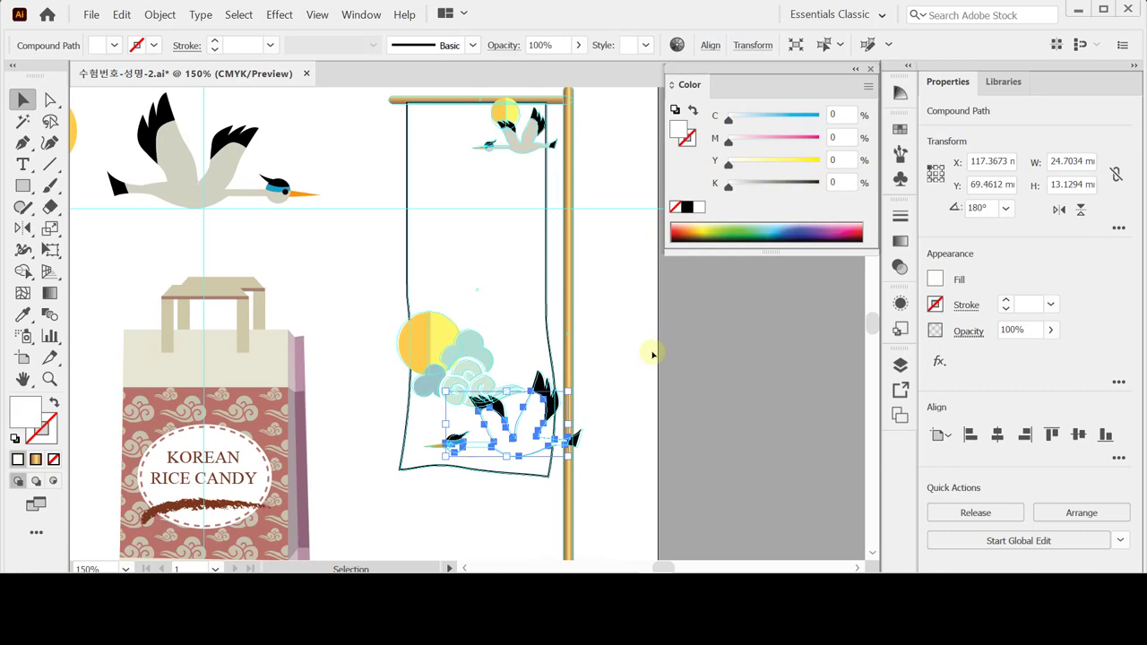
Step: Bring the banner's outline path to the front of the sun, cloud and crane artwork
click(387, 244)
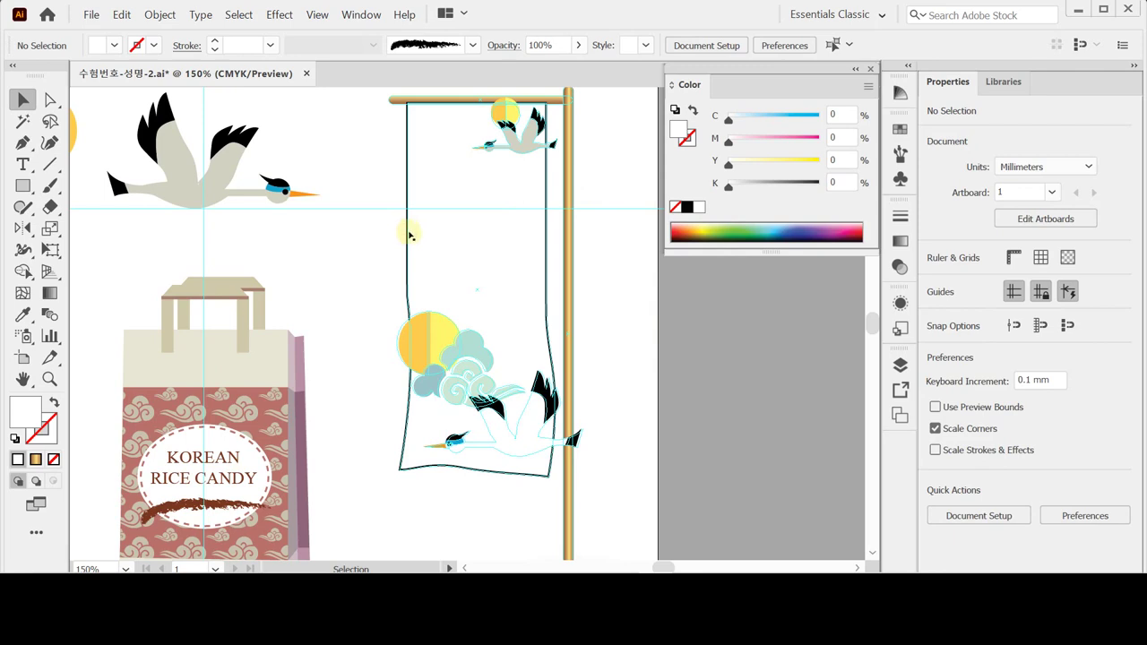
click(407, 235)
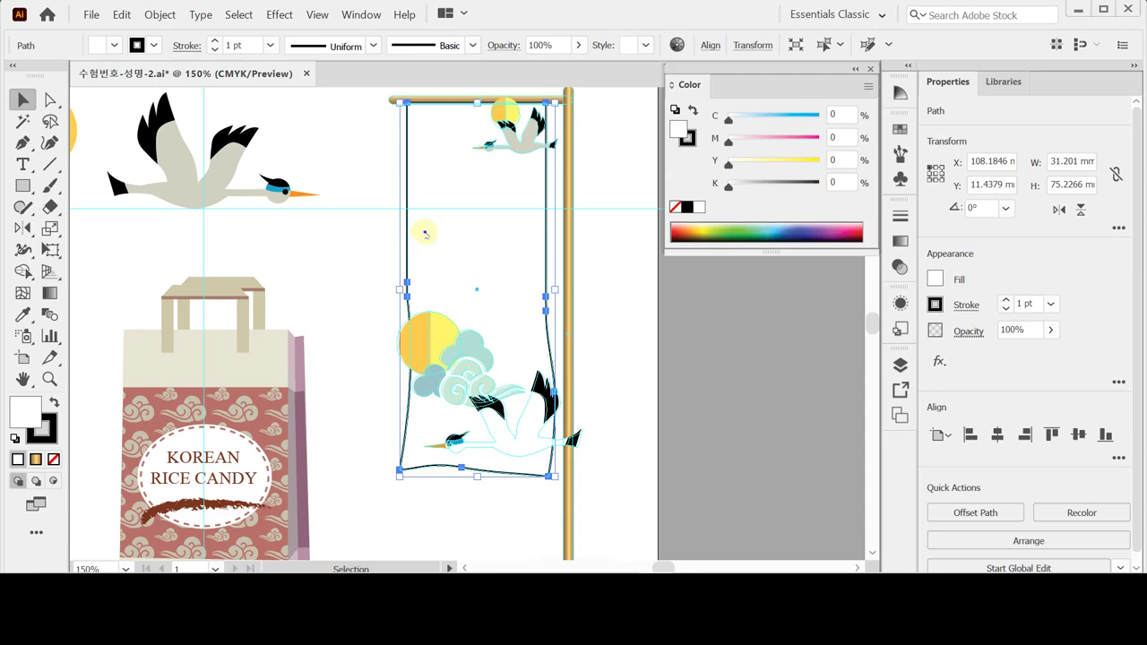
right_click(425, 235)
mouse_move(543, 489)
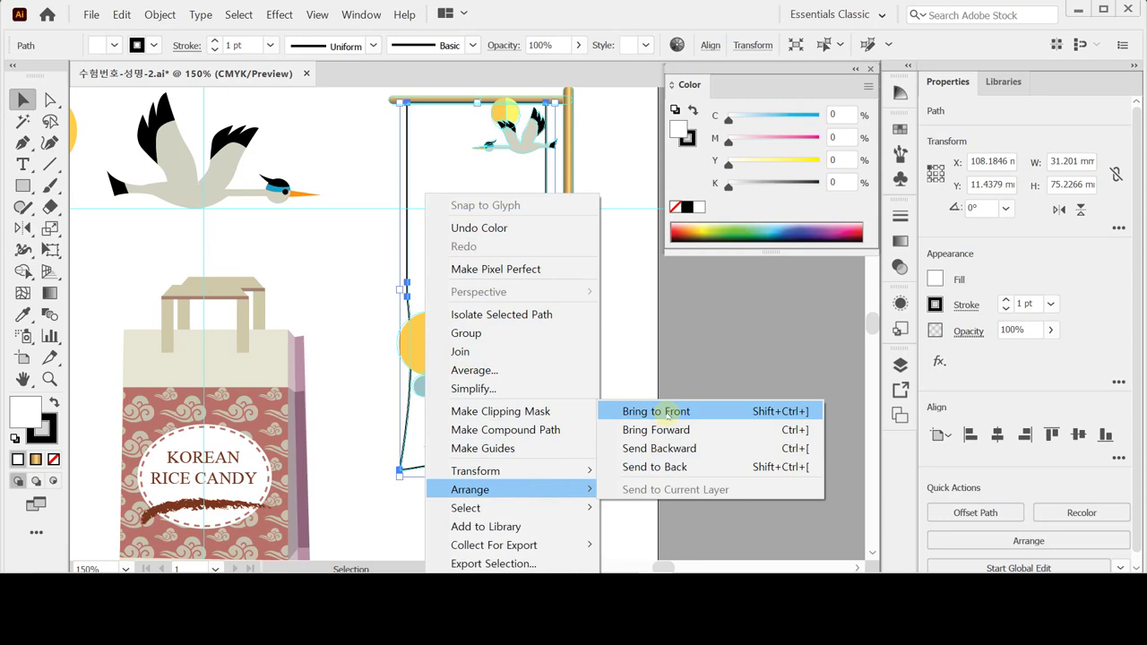
click(665, 412)
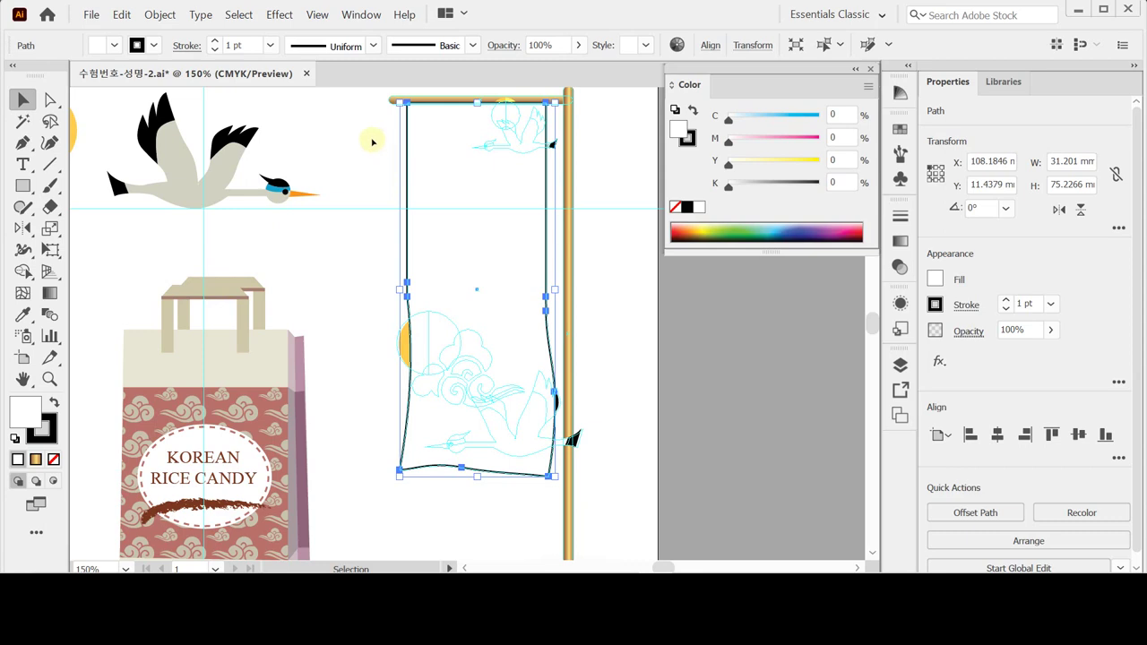
Step: Select the banner outline together with its suns, clouds and cranes and make a clipping mask from them
drag(377, 124, 546, 454)
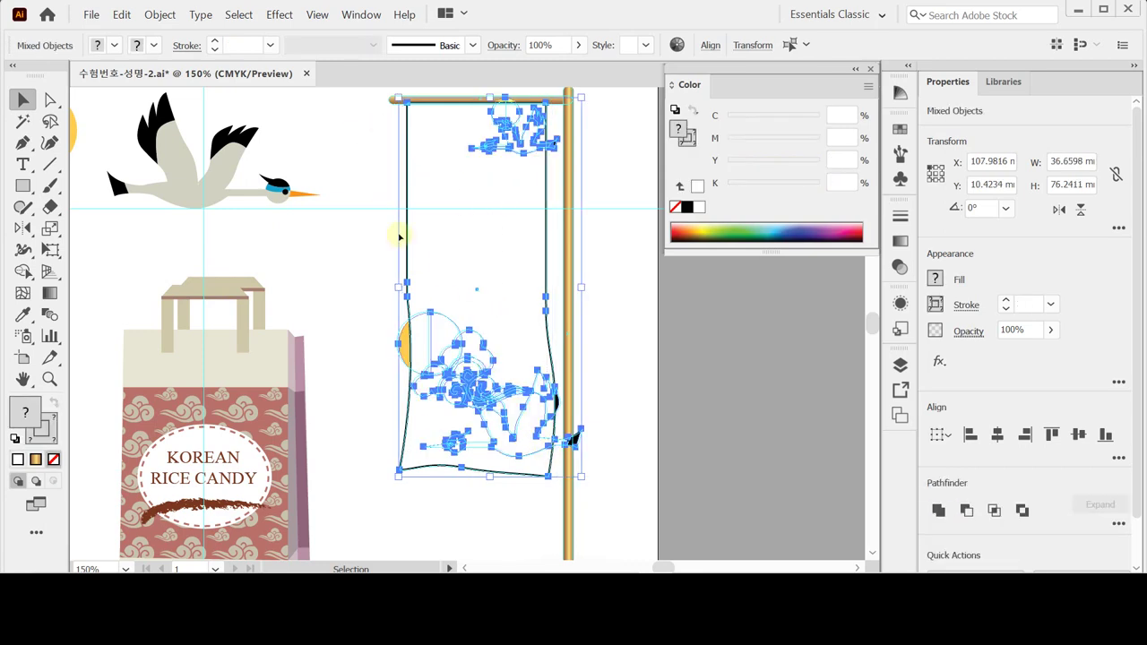
right_click(464, 210)
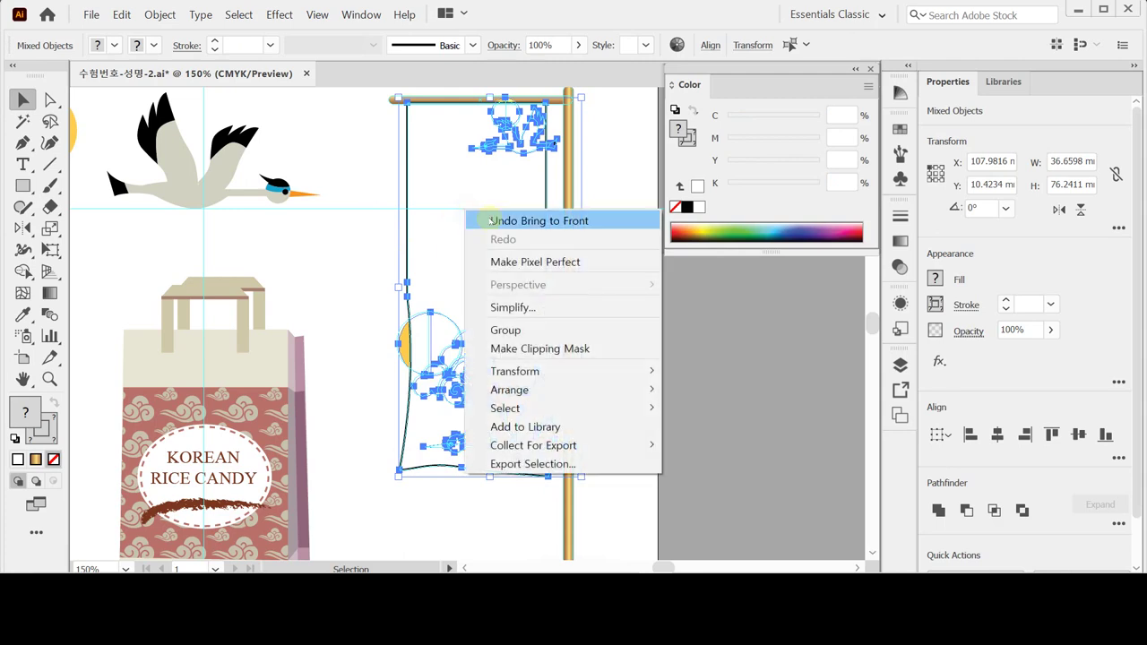
click(588, 349)
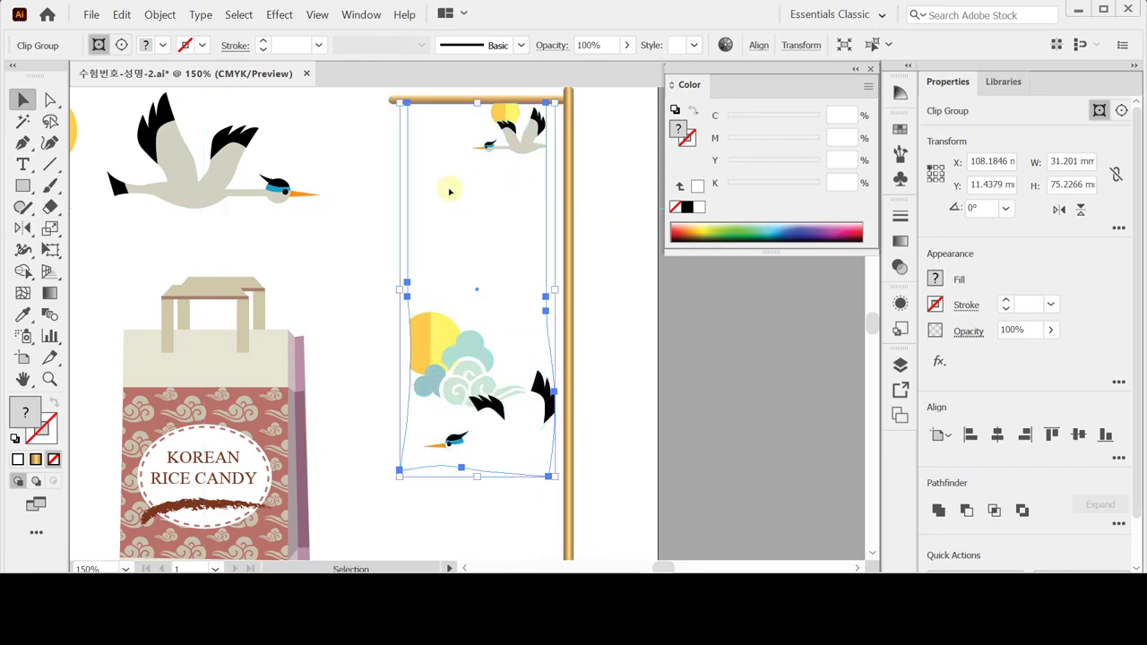
click(330, 223)
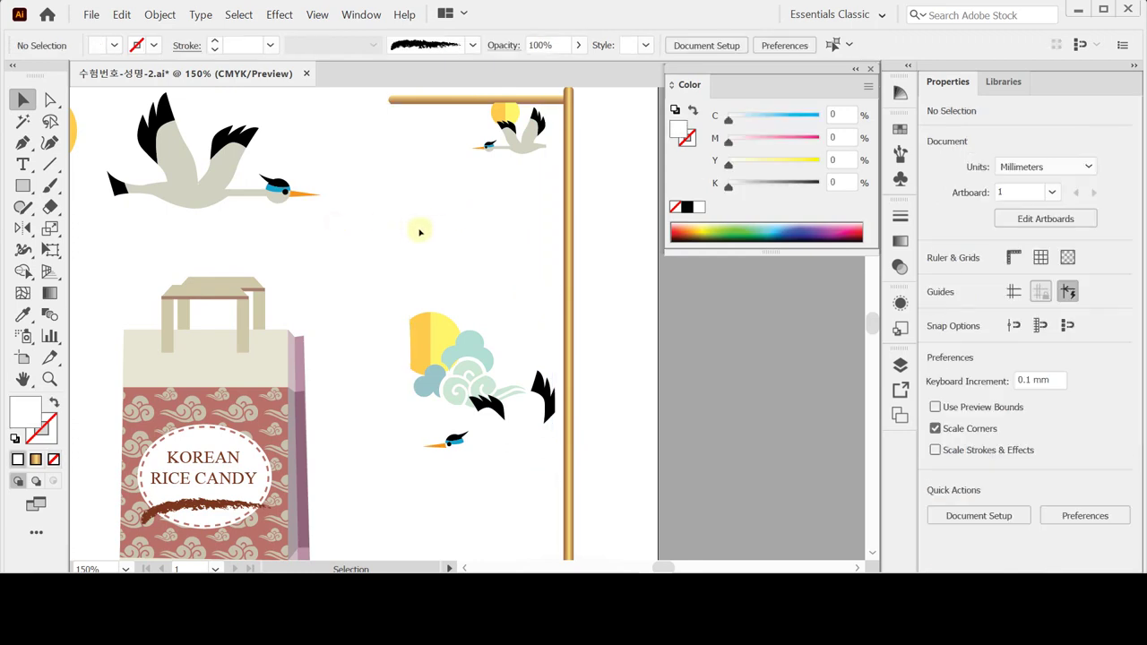
Step: Isolate the banner's clip group, fill its clipping path with C 40, M 80, Y 80, K 40 and leave isolation
click(407, 227)
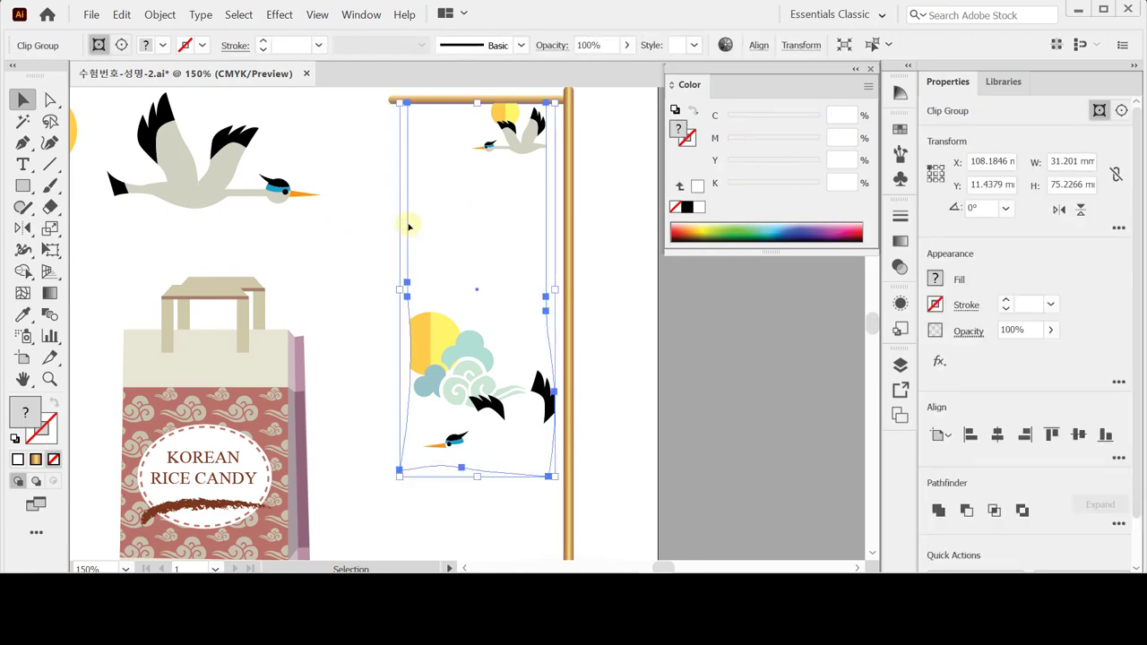
click(409, 226)
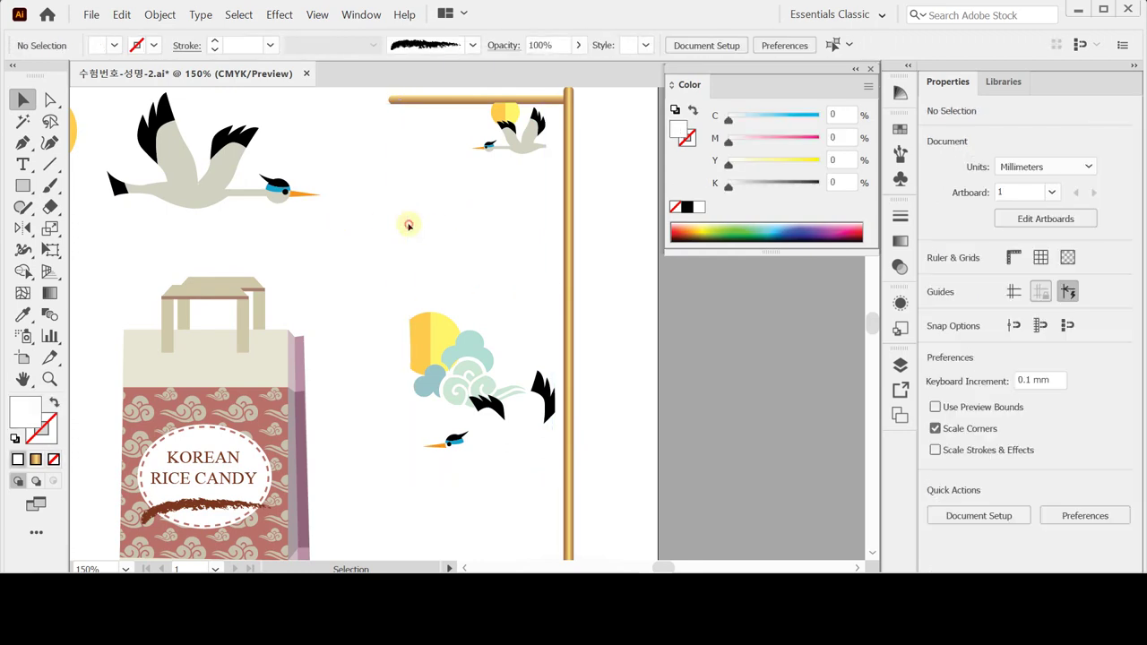
click(442, 321)
click(444, 306)
click(407, 290)
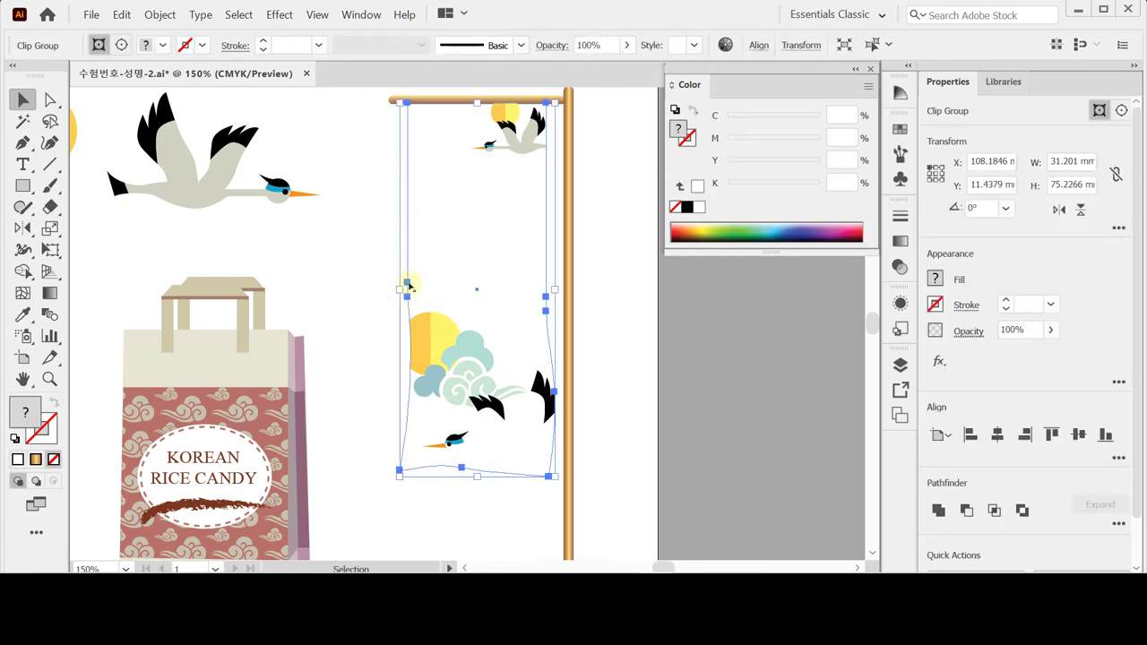
double_click(408, 237)
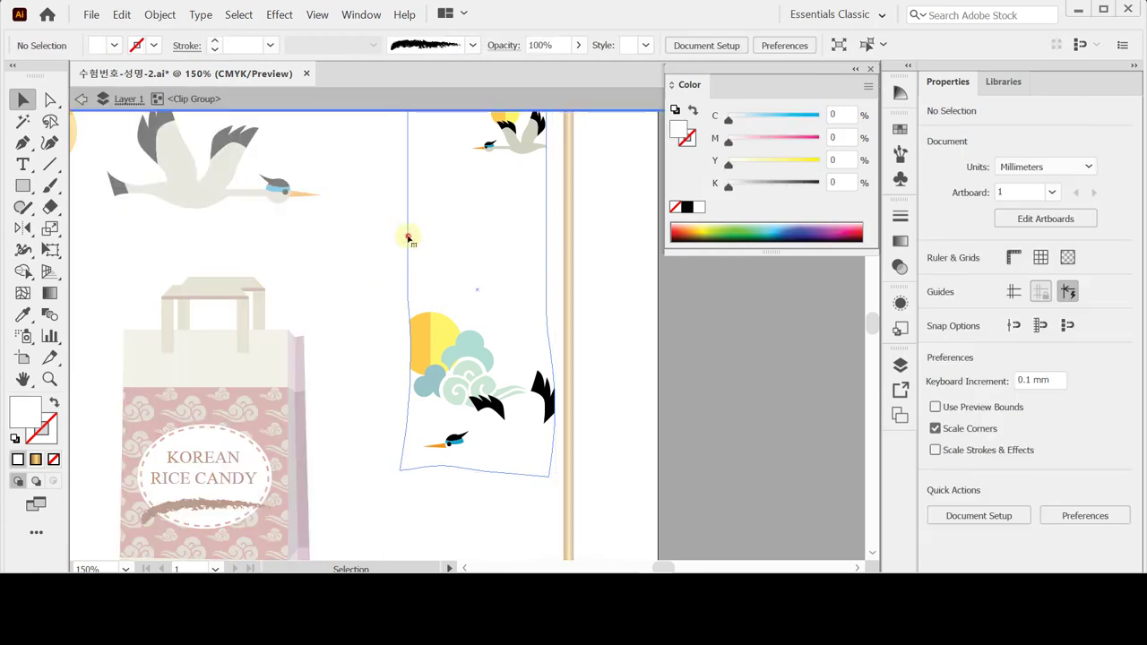
click(407, 237)
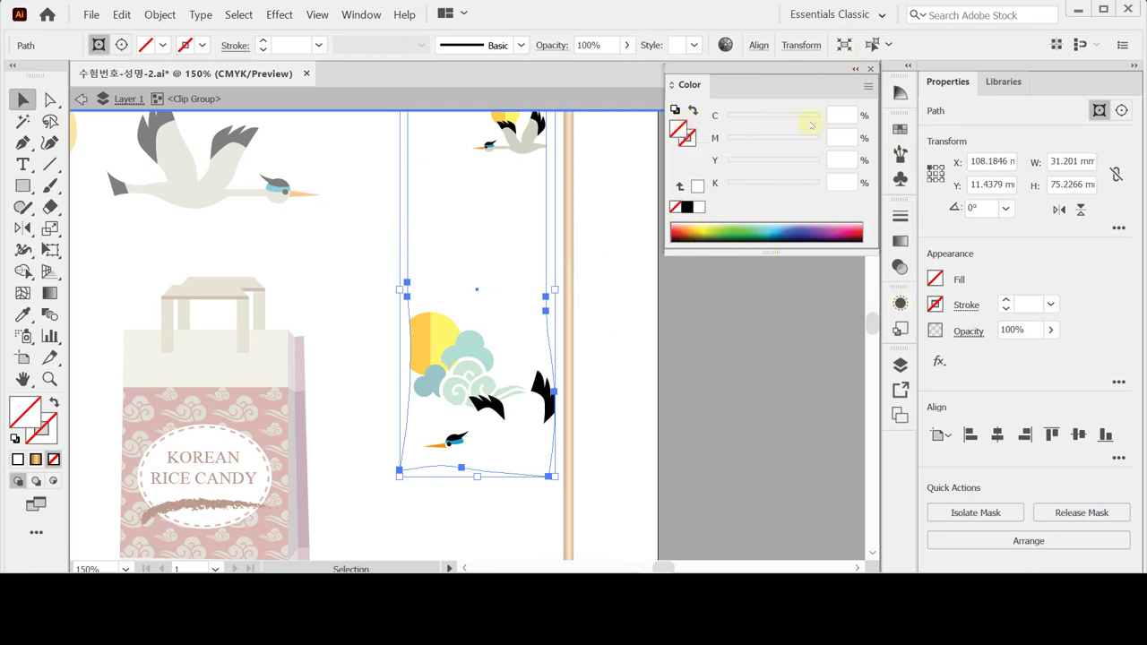
click(845, 117)
text(40)
key(Tab)
text(80)
key(Tab)
text(80)
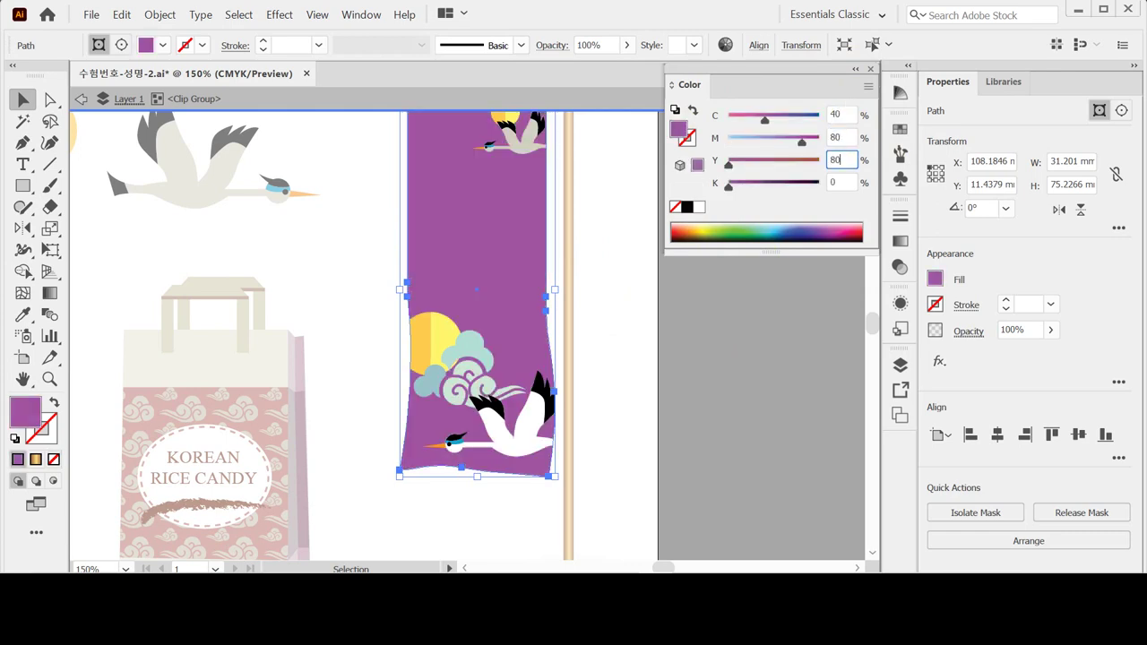
key(Tab)
text(40)
key(Return)
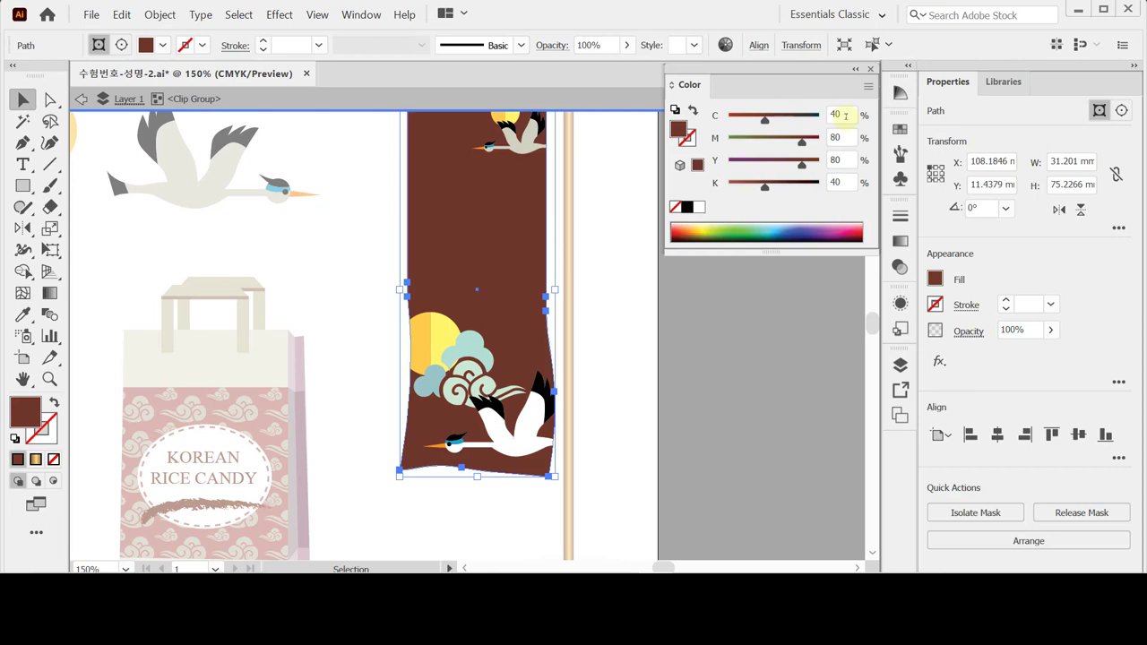
key(Escape)
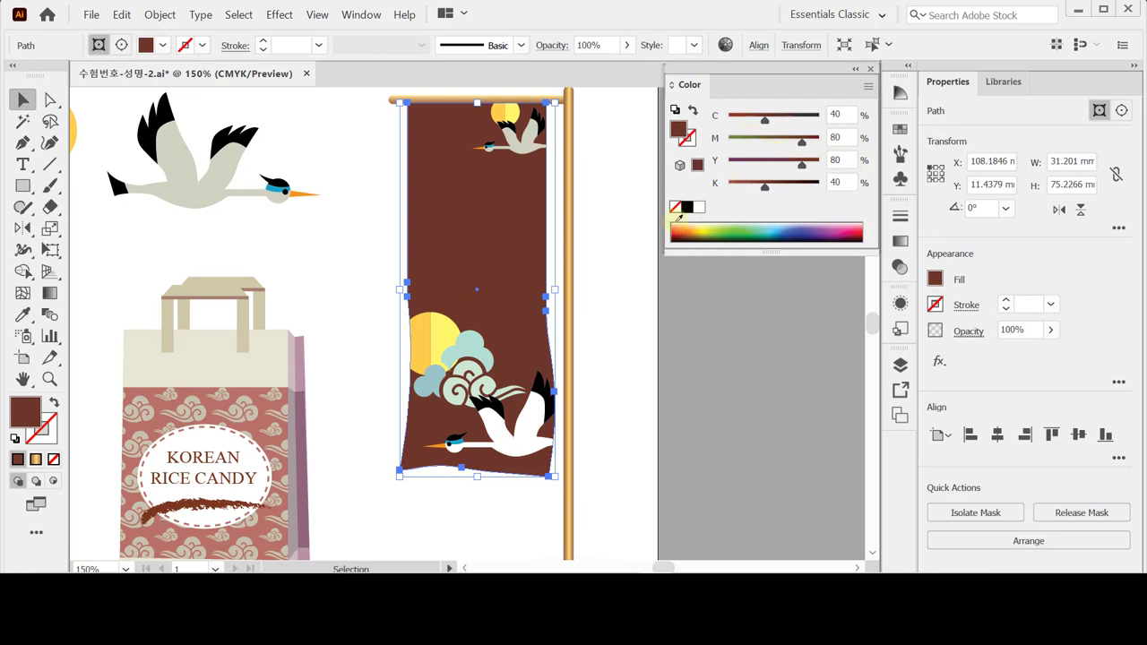
click(620, 299)
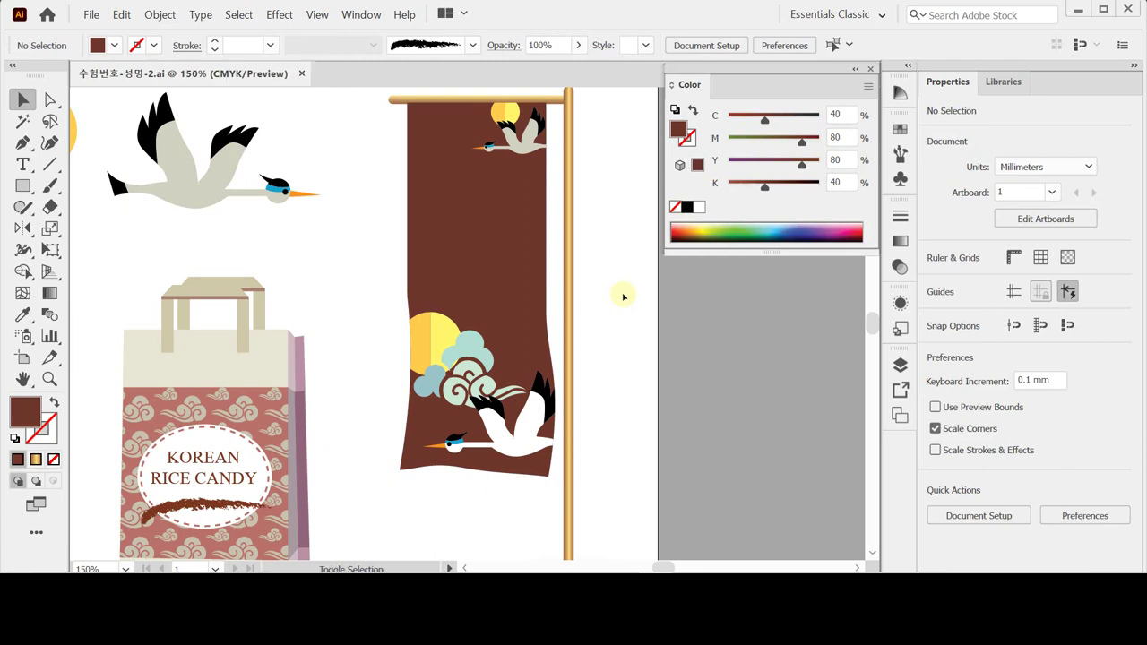
Step: Start a point text on the upper part of the banner and set it to Arial Bold Italic, 13 pt
key(t)
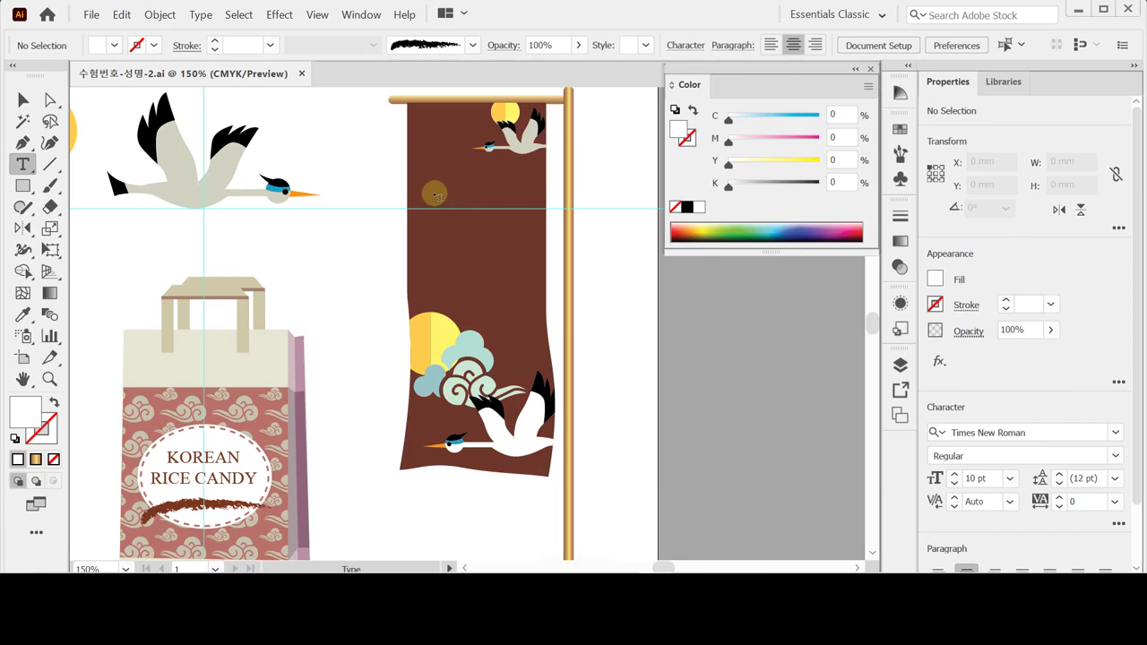
click(433, 194)
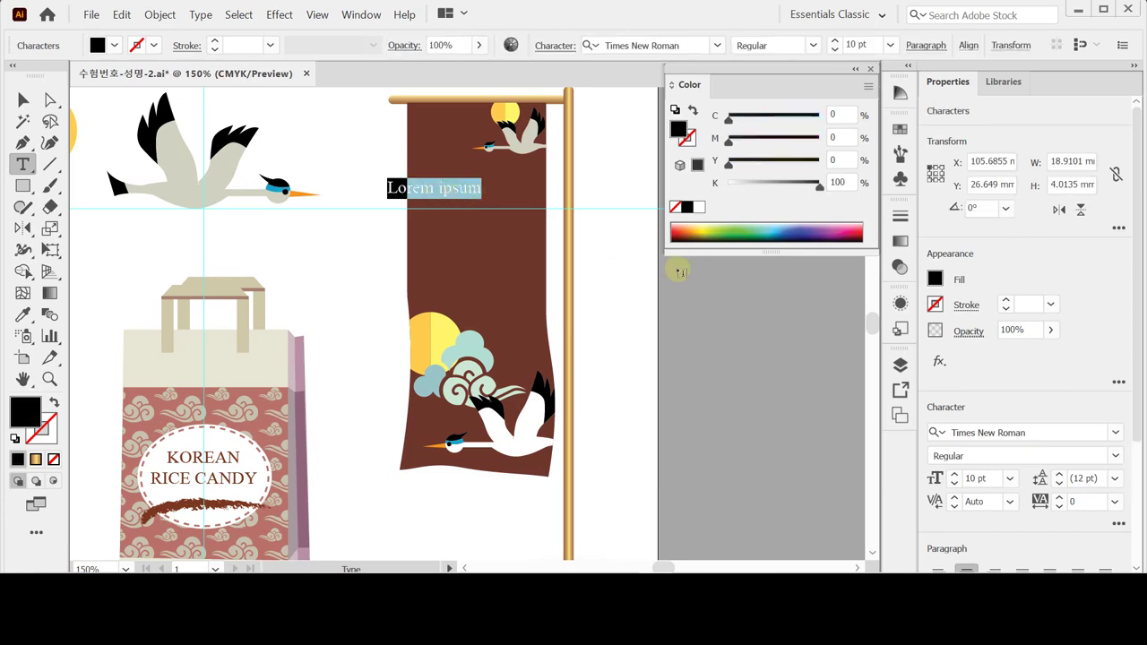
click(546, 46)
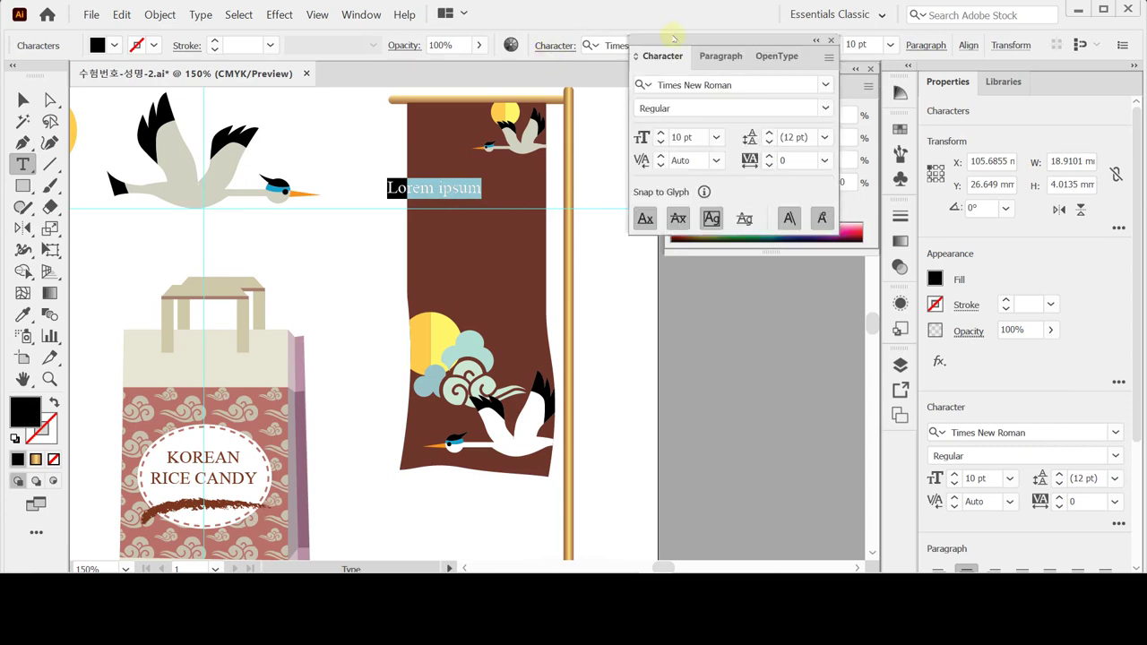
click(672, 86)
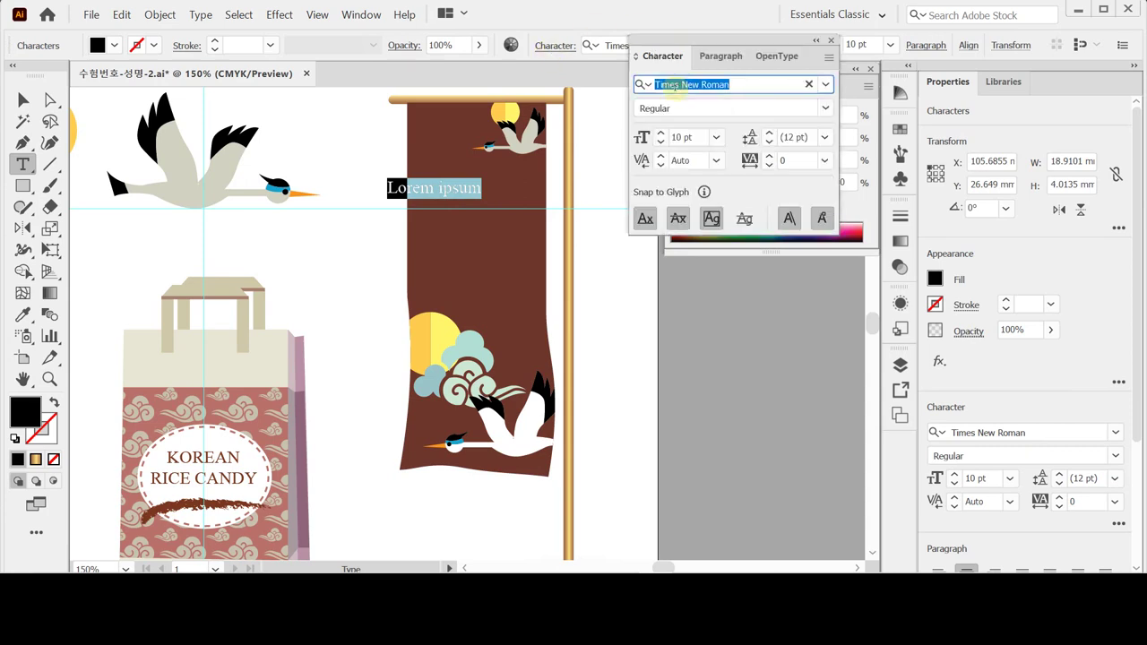
text(ari)
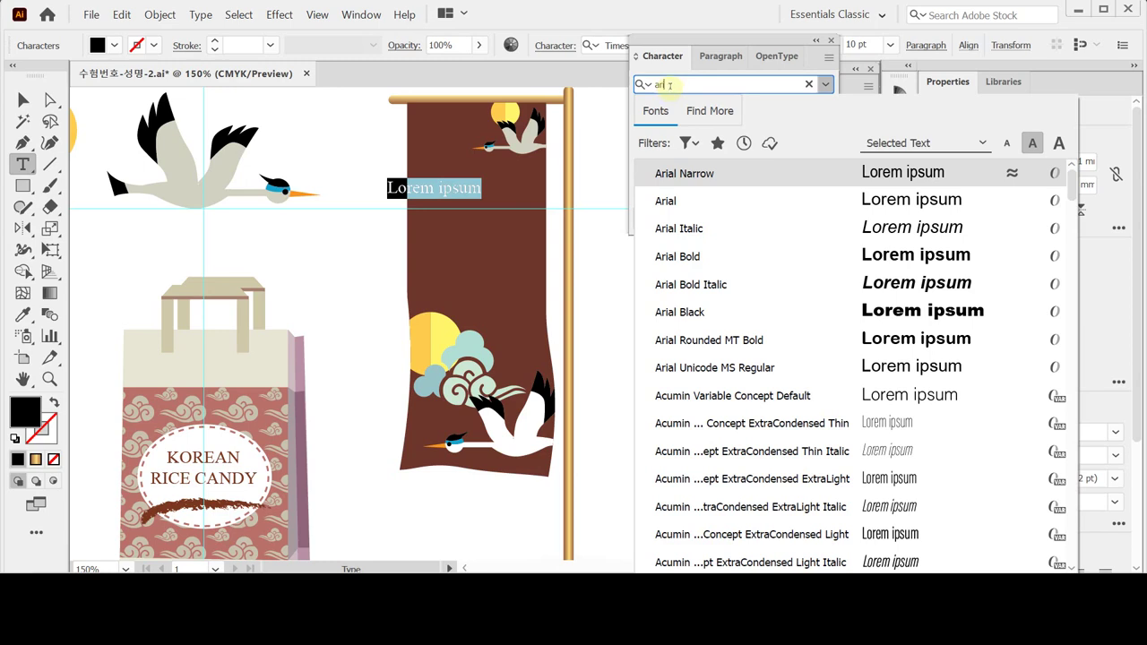
click(726, 284)
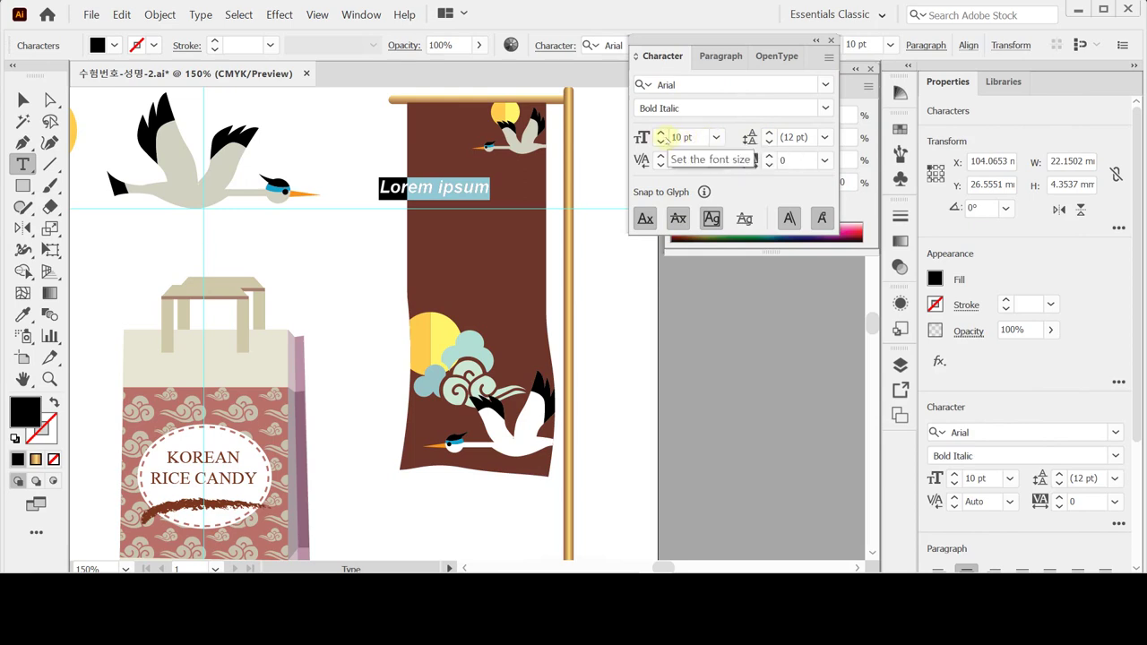
click(660, 133)
click(660, 133)
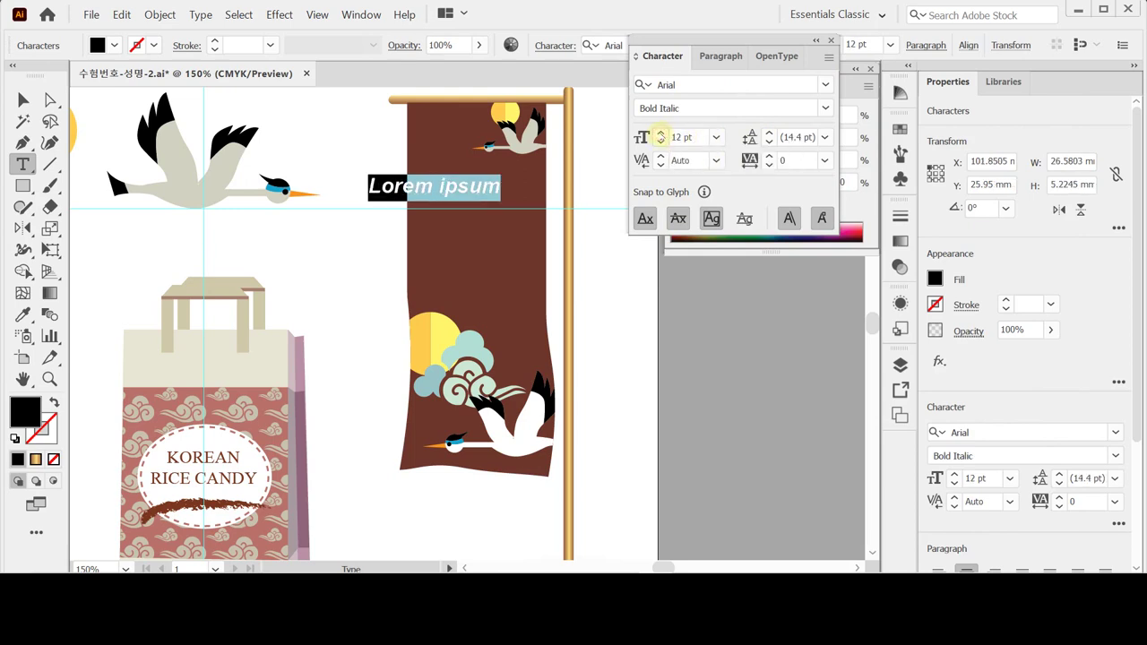
click(660, 132)
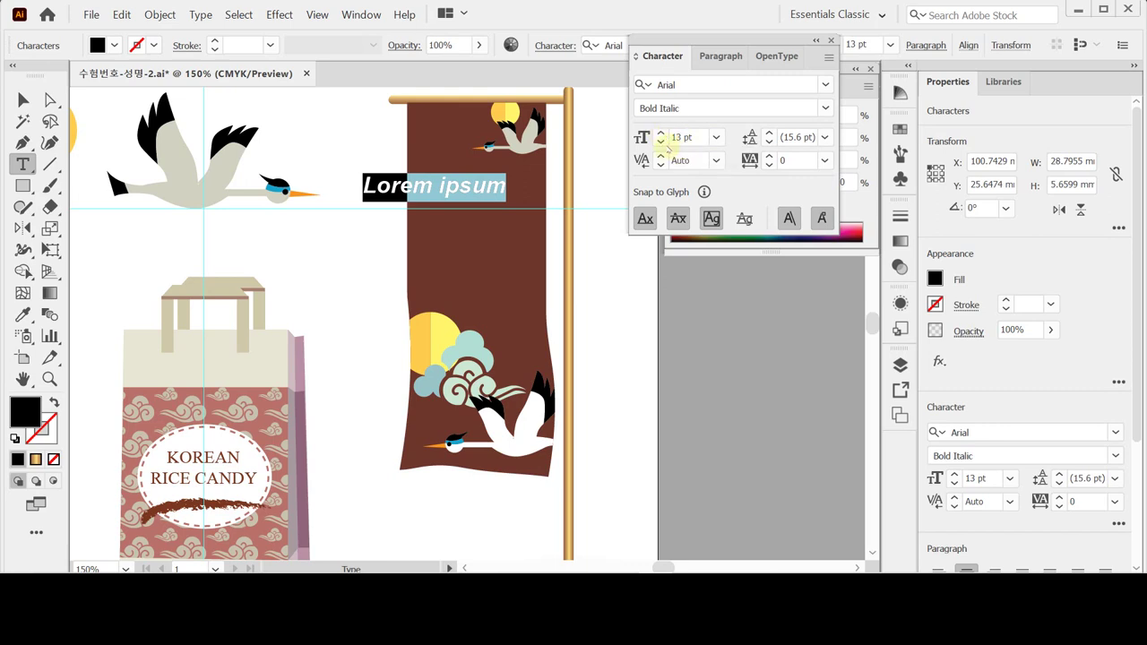
Step: Align the placeholder text on the banner to the right and close the text settings
click(720, 55)
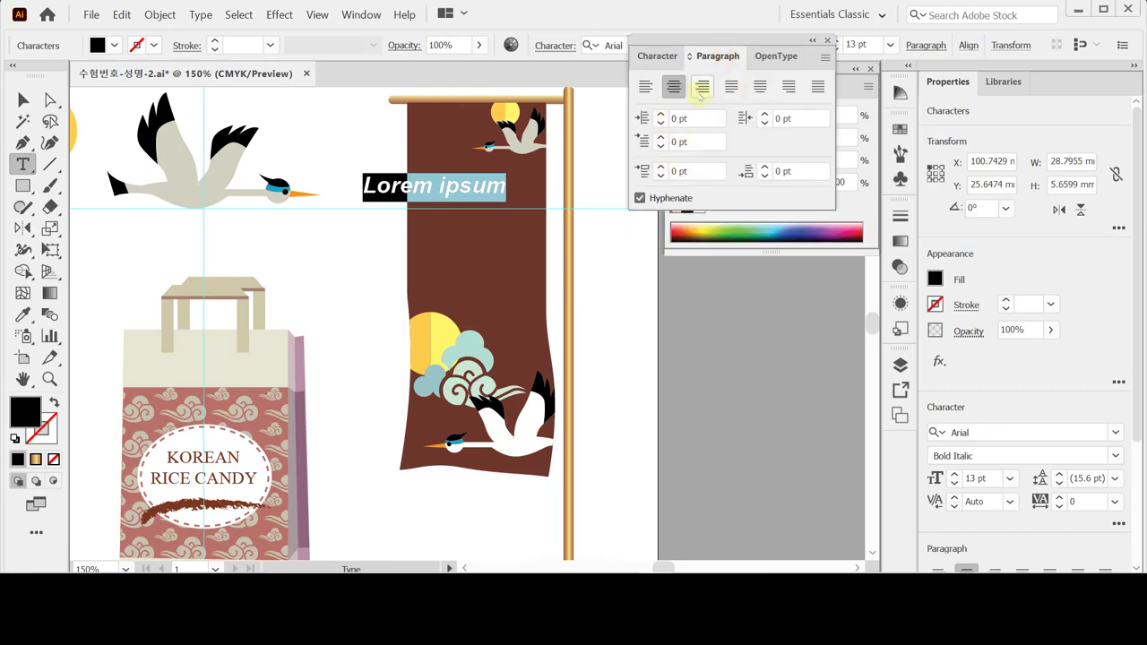
click(702, 88)
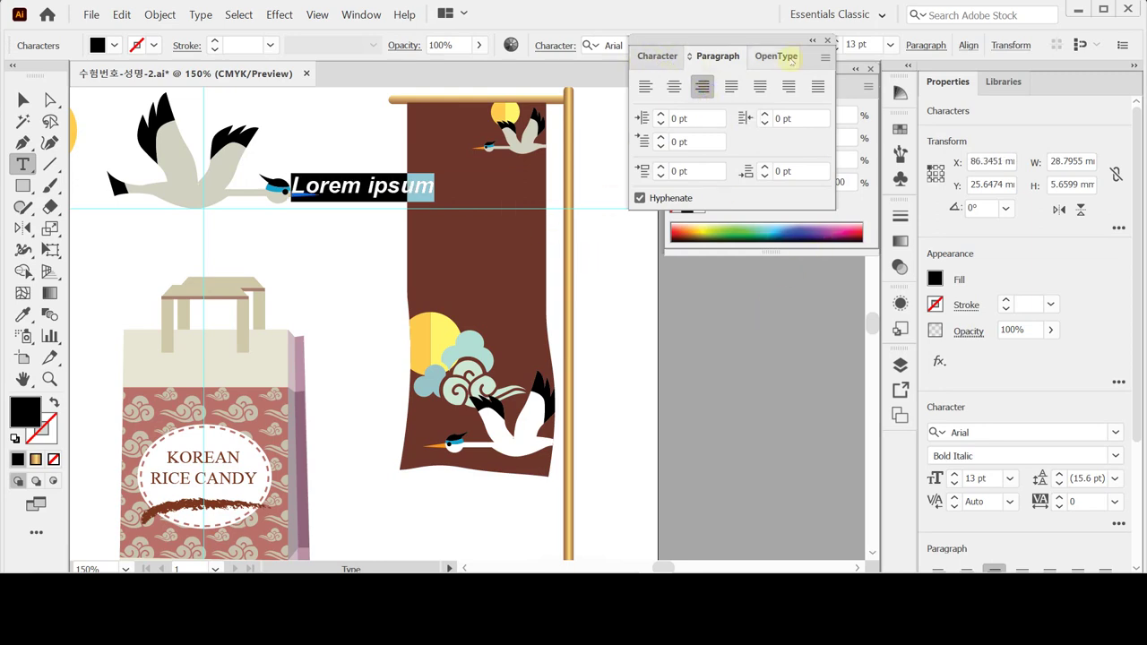
drag(716, 42, 716, 37)
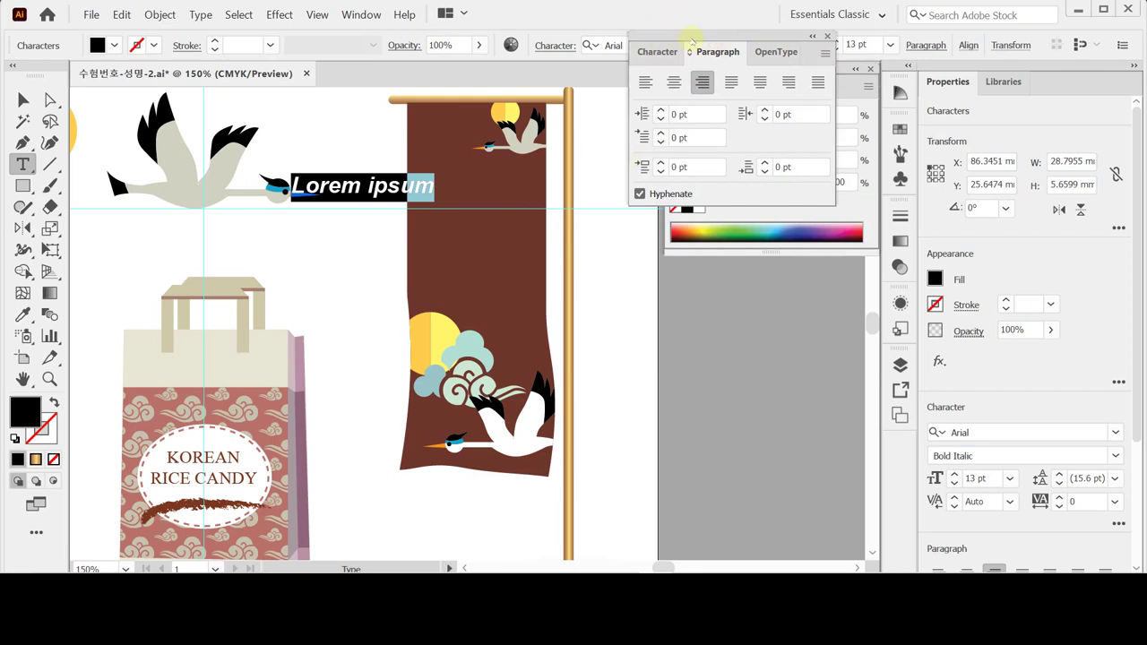
key(ctrl+t)
key(ctrl+t)
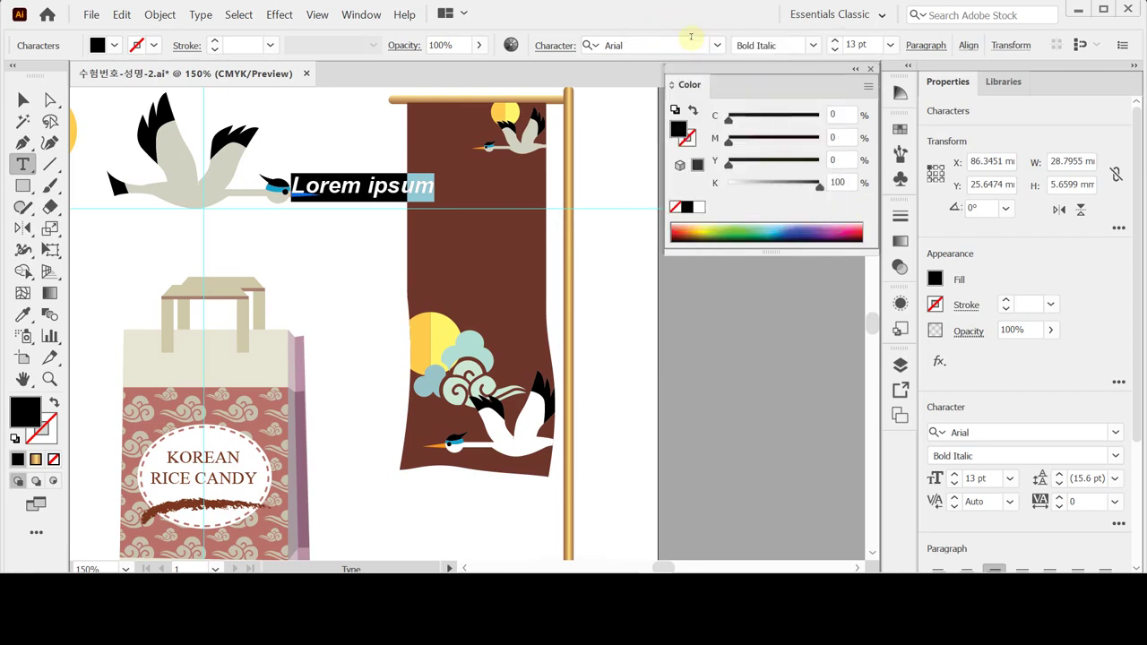
Step: Write Traditional / Korean / Food / Expo on four banner lines, filling Korean and Food with M 40, Y 90 and the rest with white
click(700, 208)
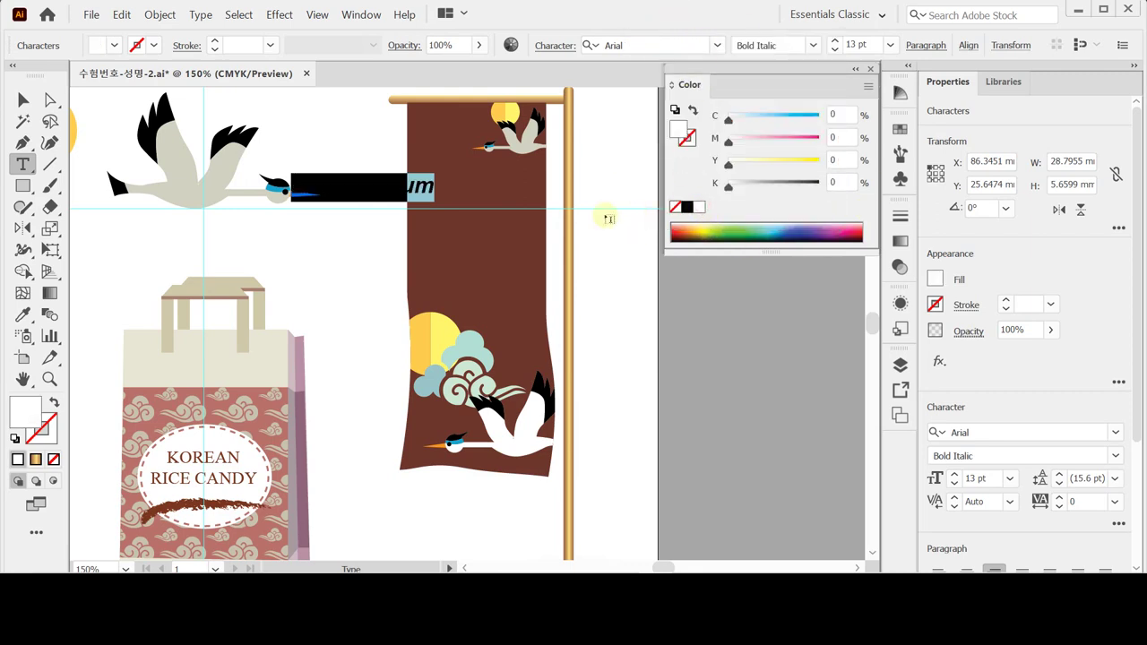
click(439, 207)
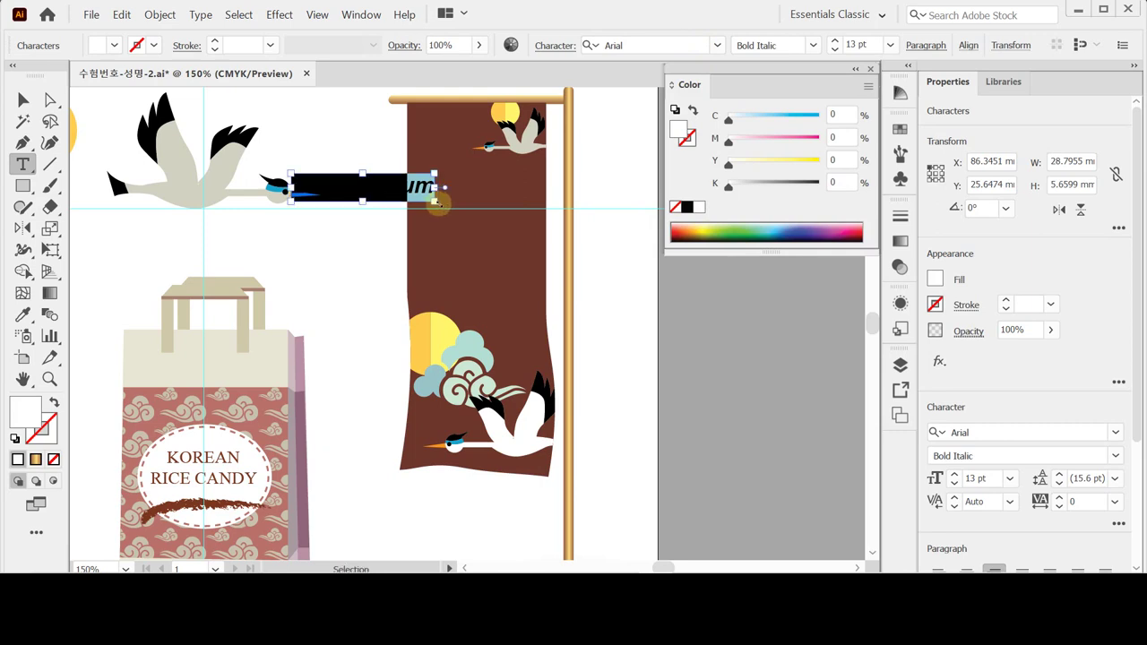
drag(405, 266, 517, 290)
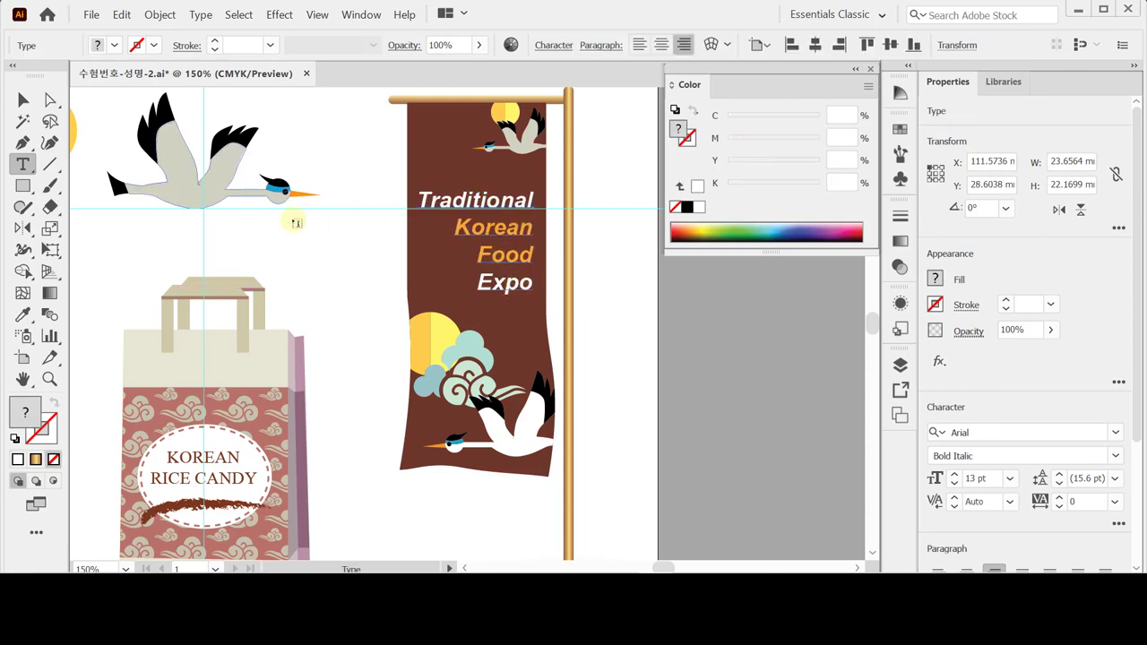
Step: Check the fill colour and character settings of the words Korean Food on the banner
drag(455, 227, 537, 254)
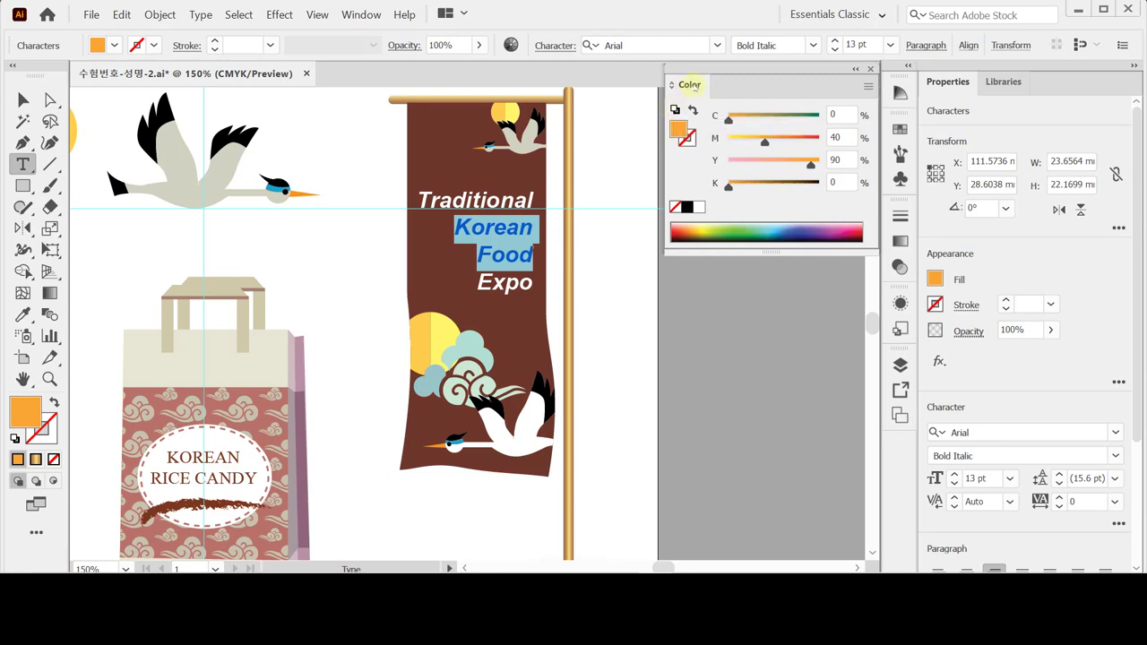
key(ctrl+t)
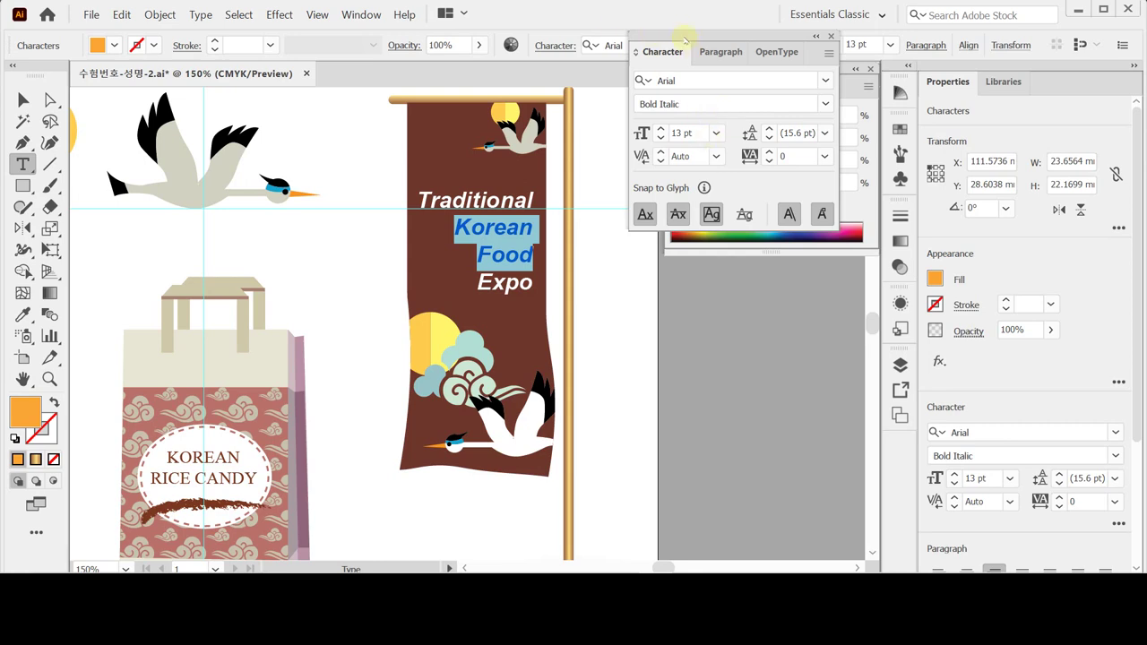
key(Escape)
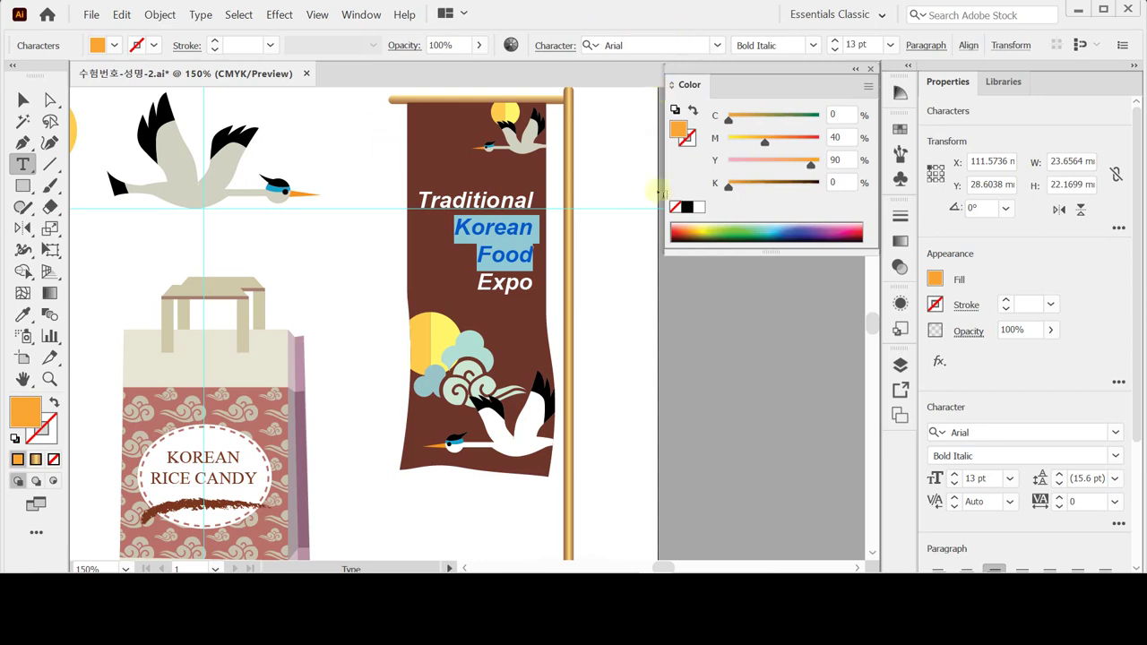
Step: Fit the whole artboard in view, dock the floating colour settings and deselect the banner text
click(683, 85)
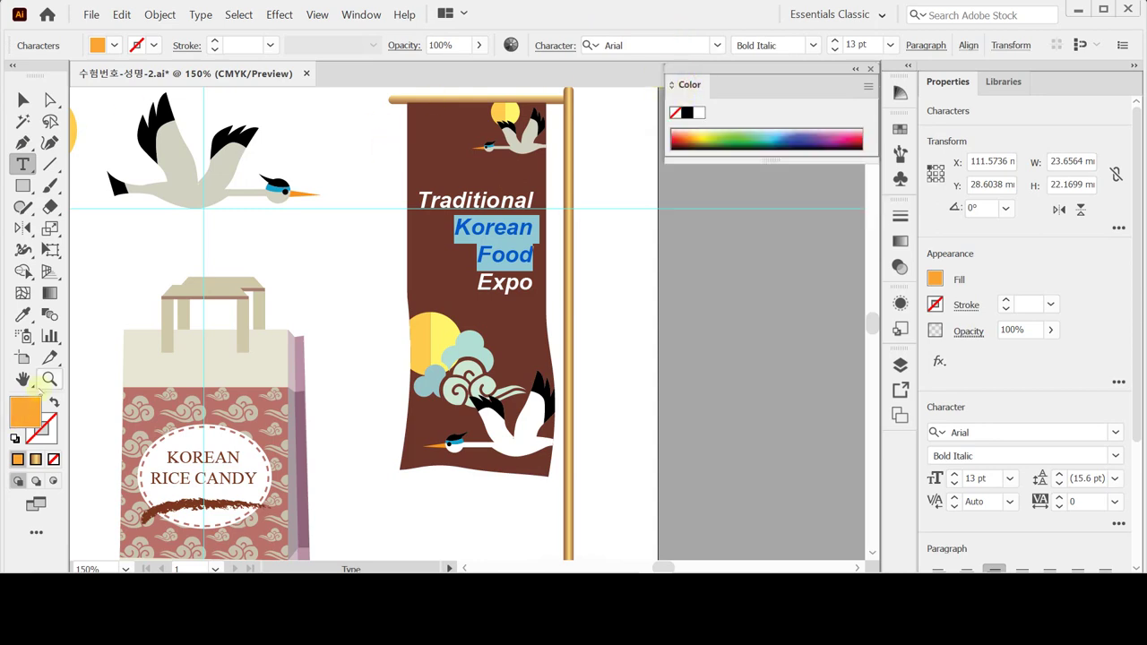
double_click(23, 379)
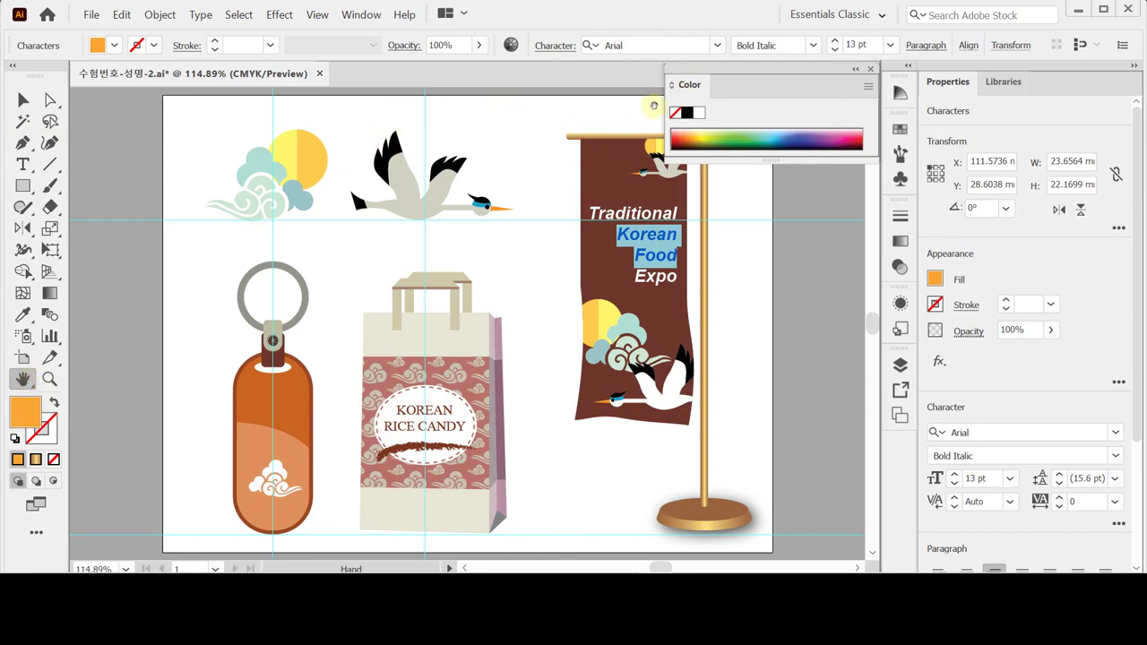
drag(713, 88, 899, 90)
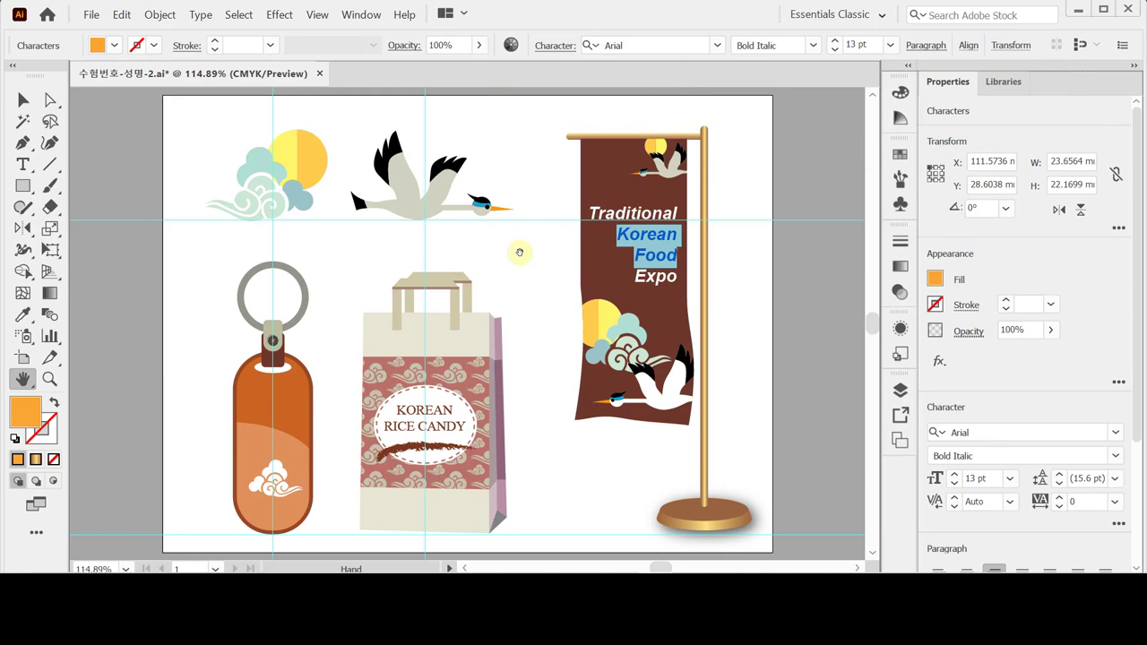
key(ctrl+shift+a)
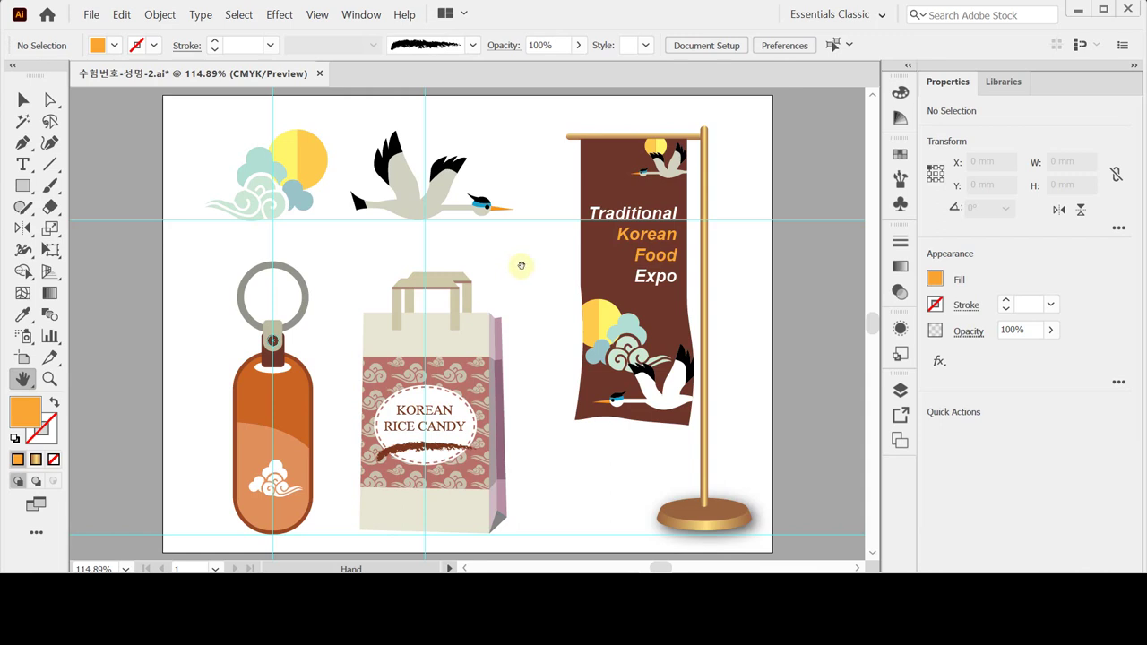
Step: Hide the guides and save the document
right_click(510, 266)
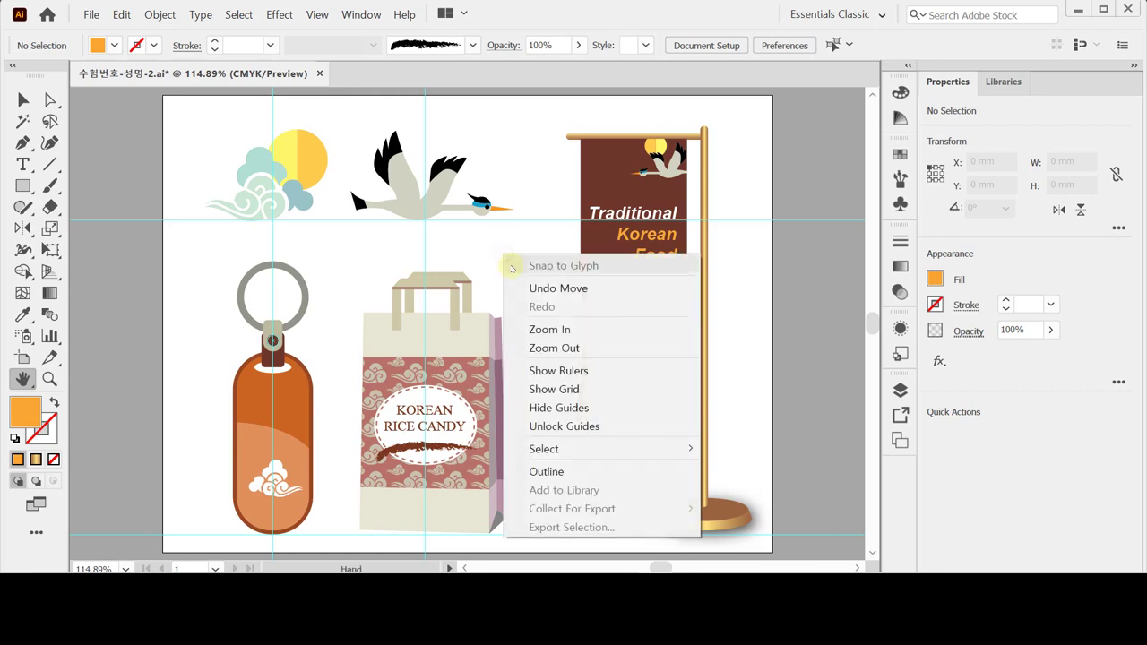
click(608, 410)
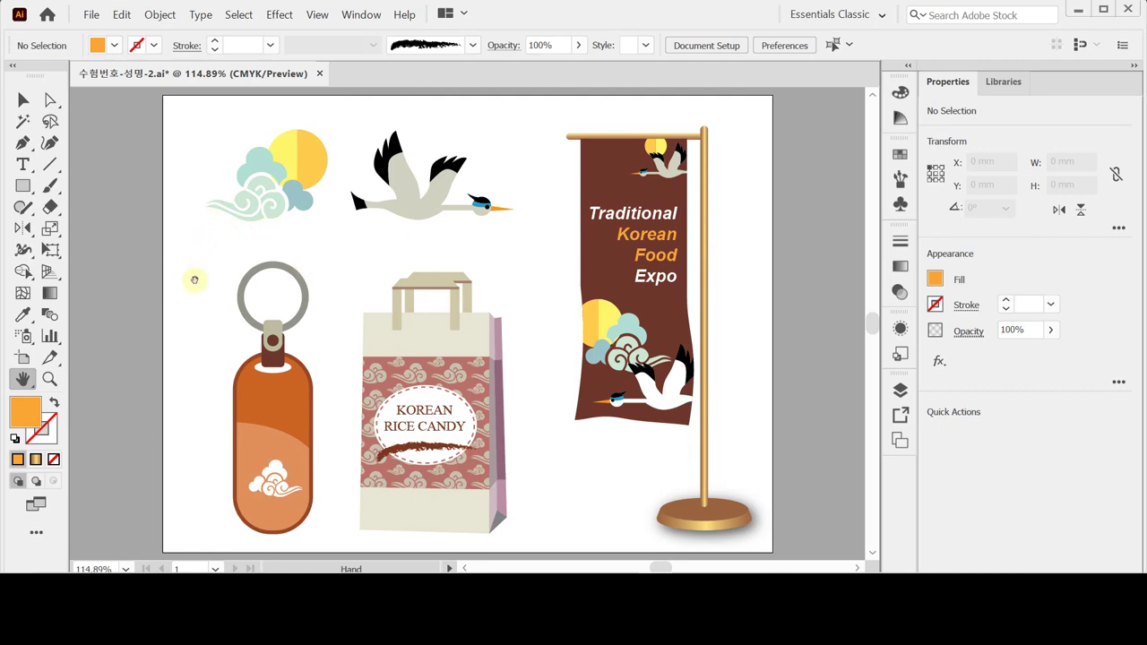
click(91, 15)
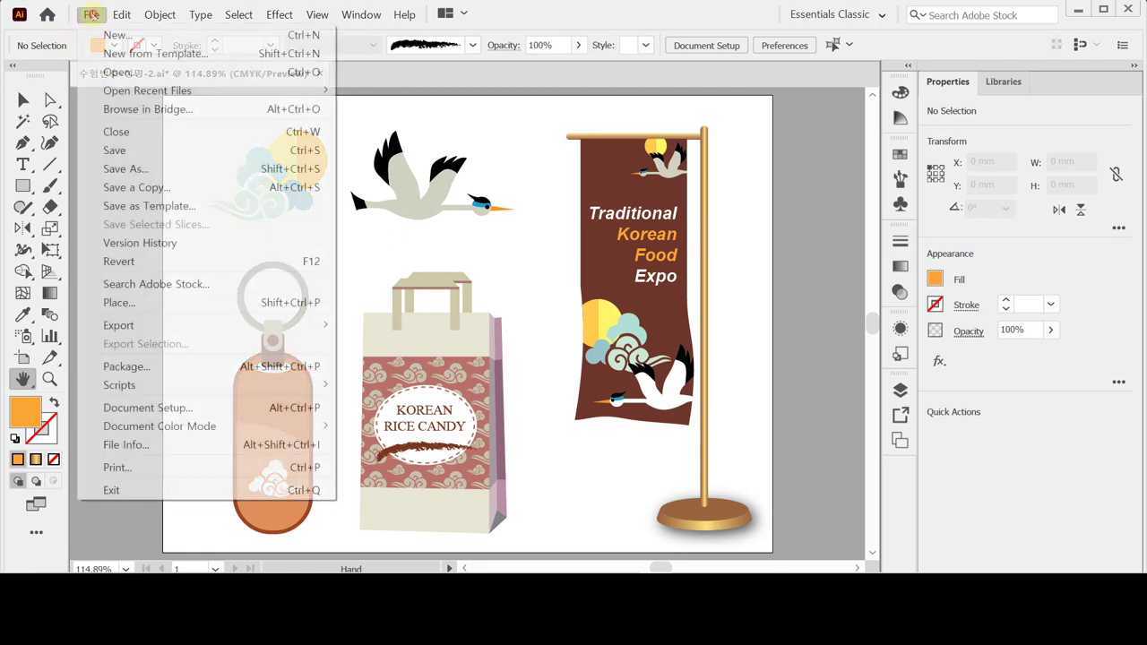
click(139, 150)
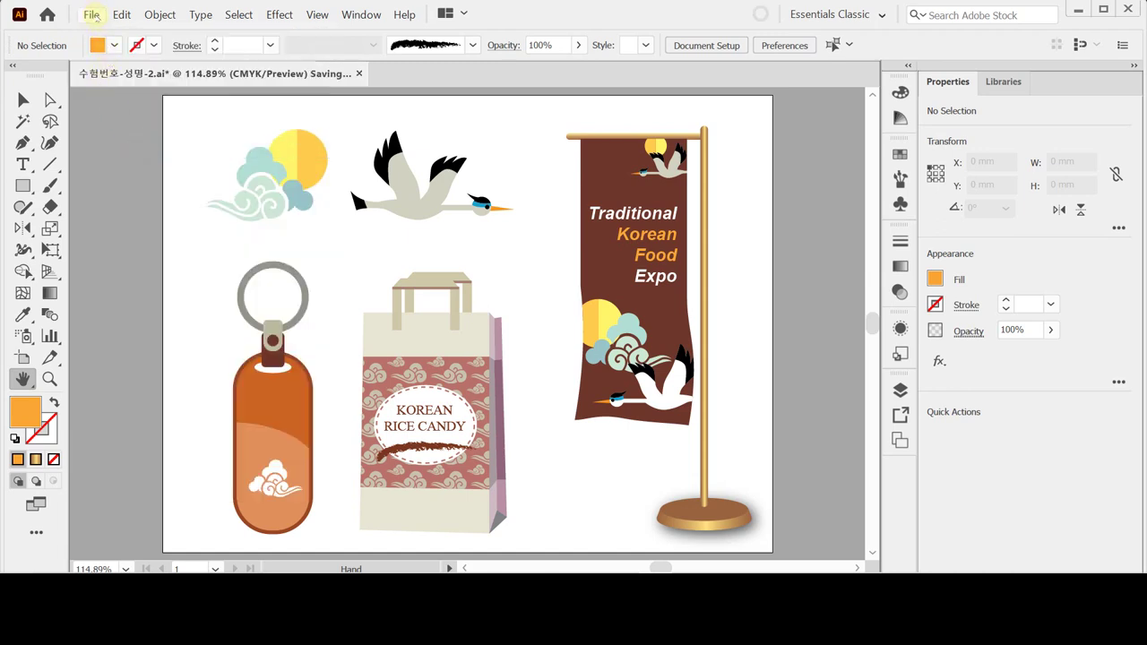
Step: Save the document as 수험번호-성명-2.ai in the GTQ folder, replacing the existing file and using the Illustrator 2020 version
click(92, 15)
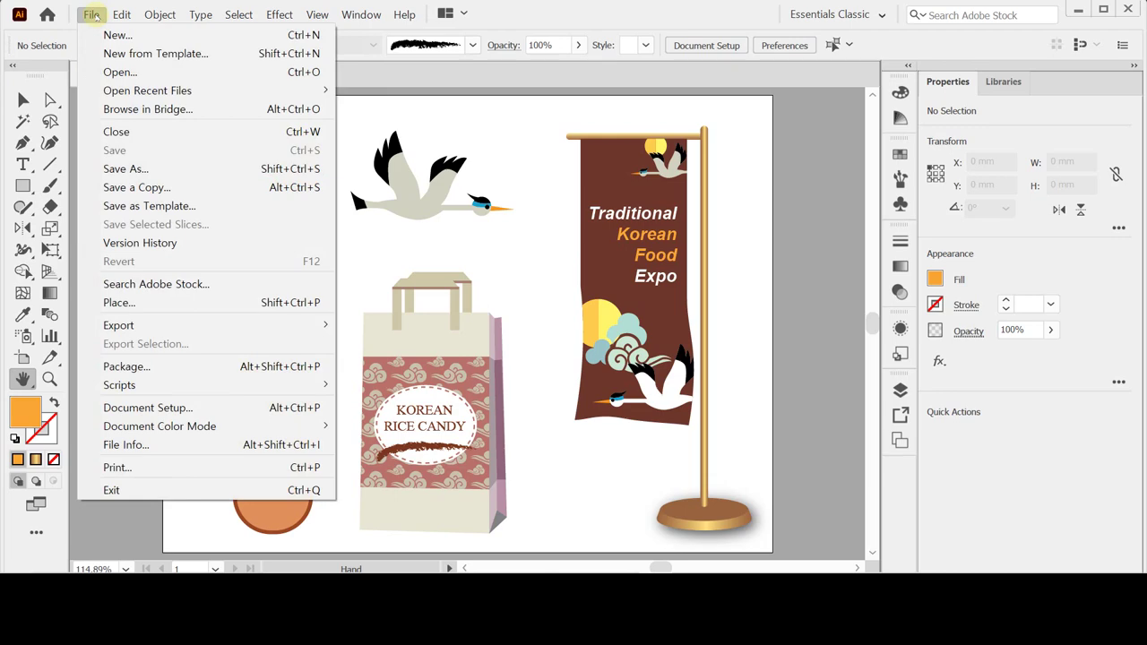
click(135, 167)
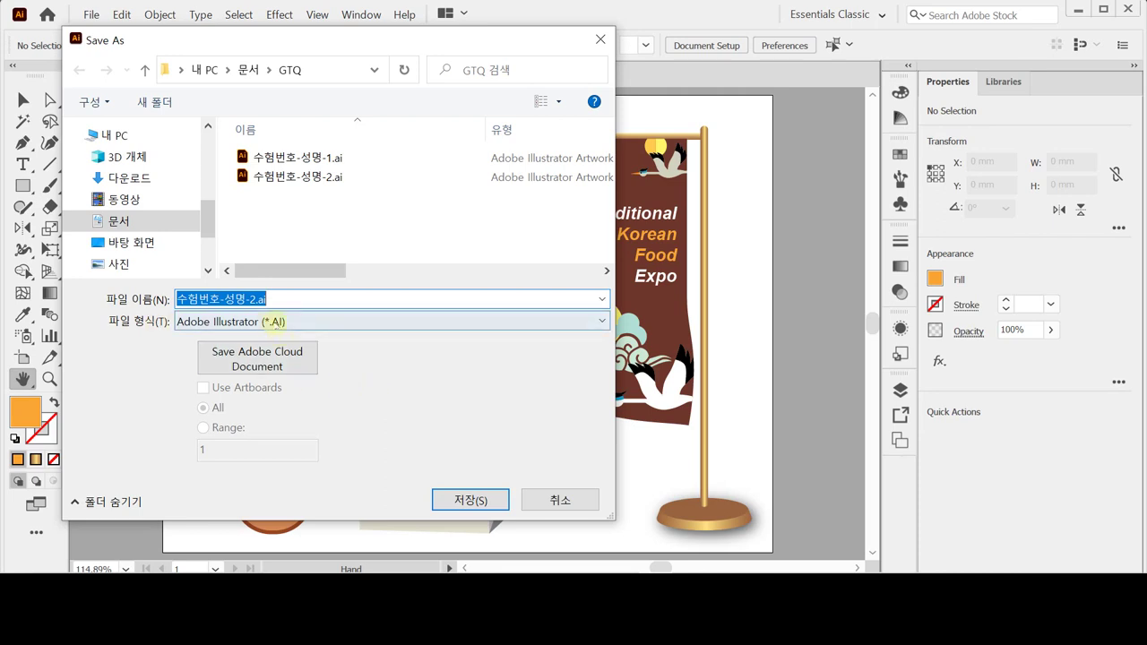
click(491, 499)
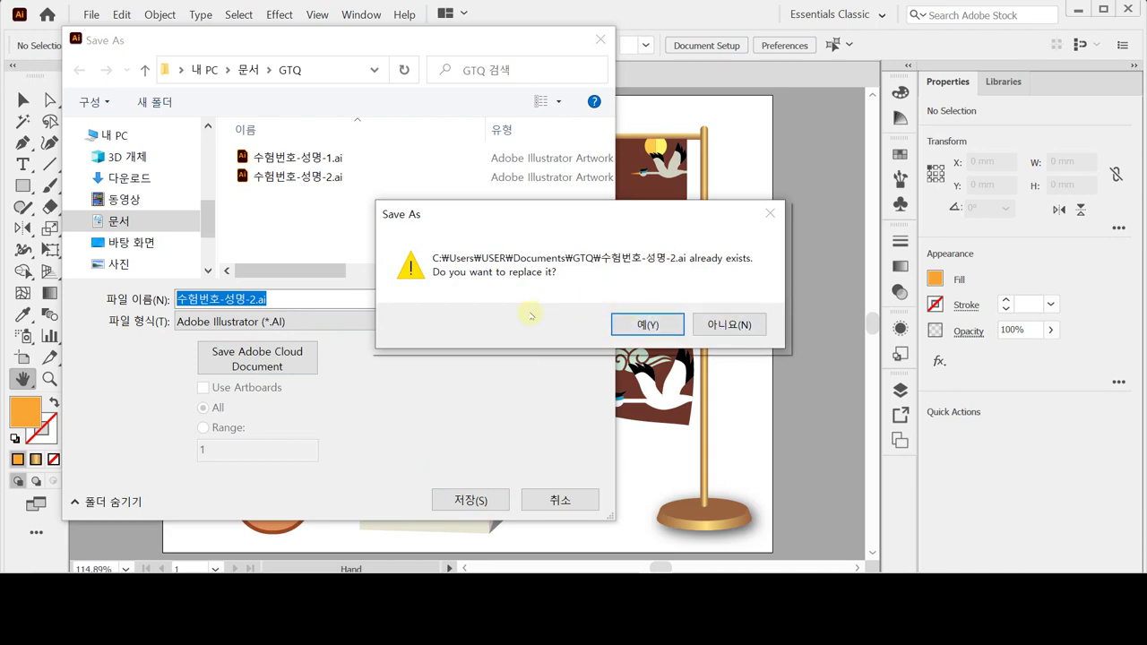
click(647, 324)
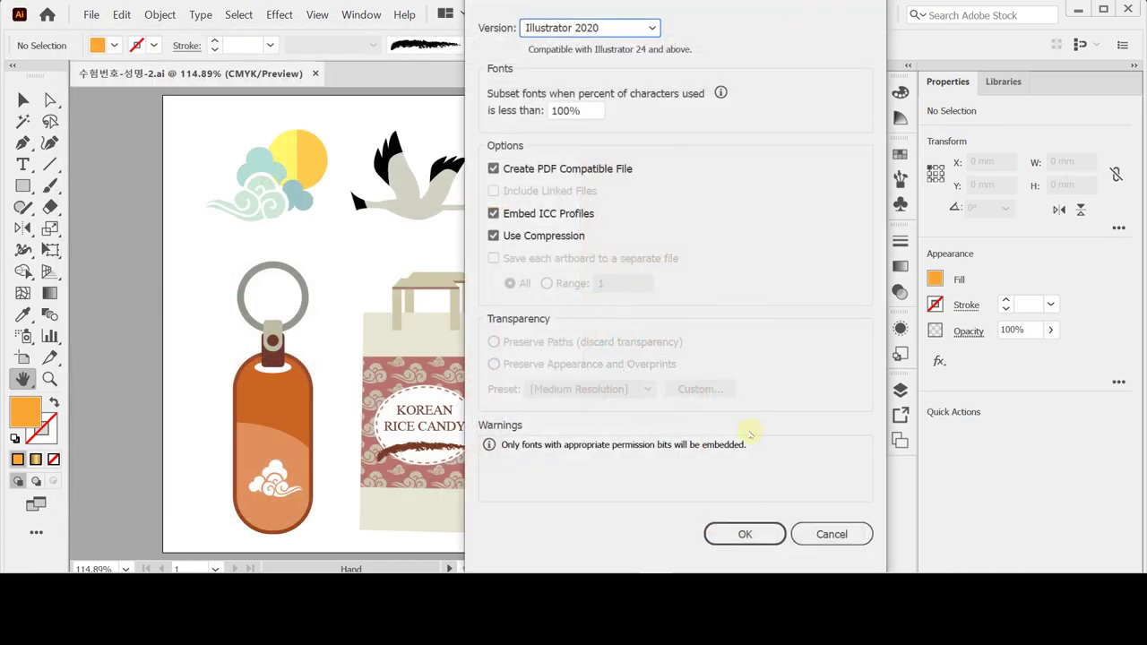
click(718, 532)
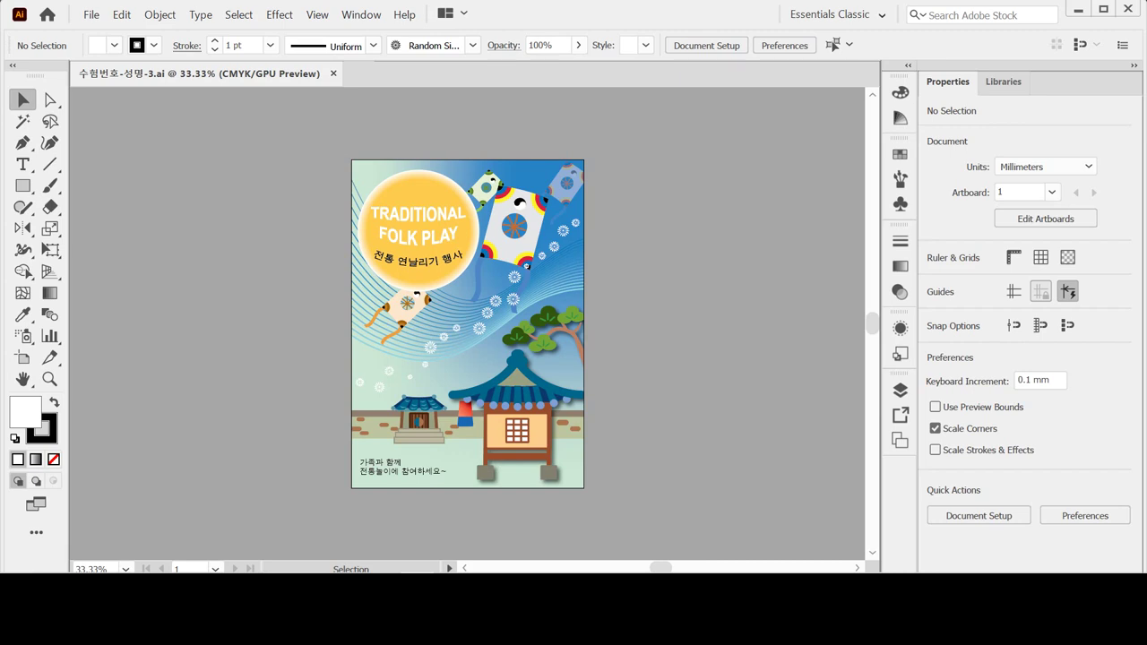
Step: Create a portrait A4 document of 210 x 297 mm in CMYK at 300 ppi and show the rulers
key(ctrl+n)
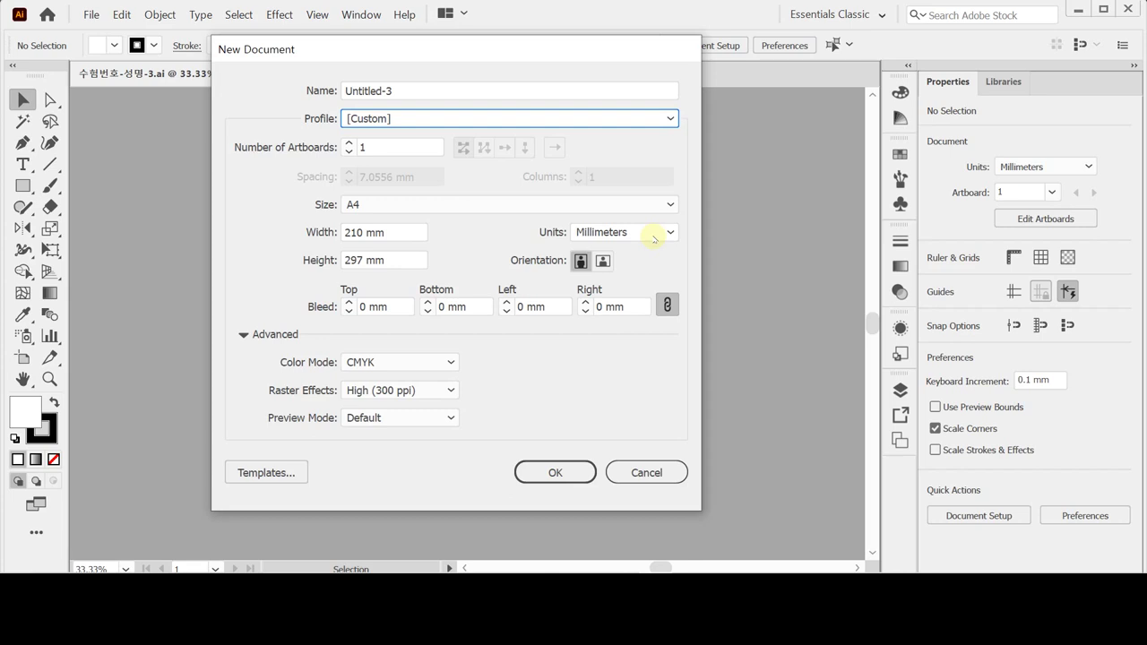
click(404, 235)
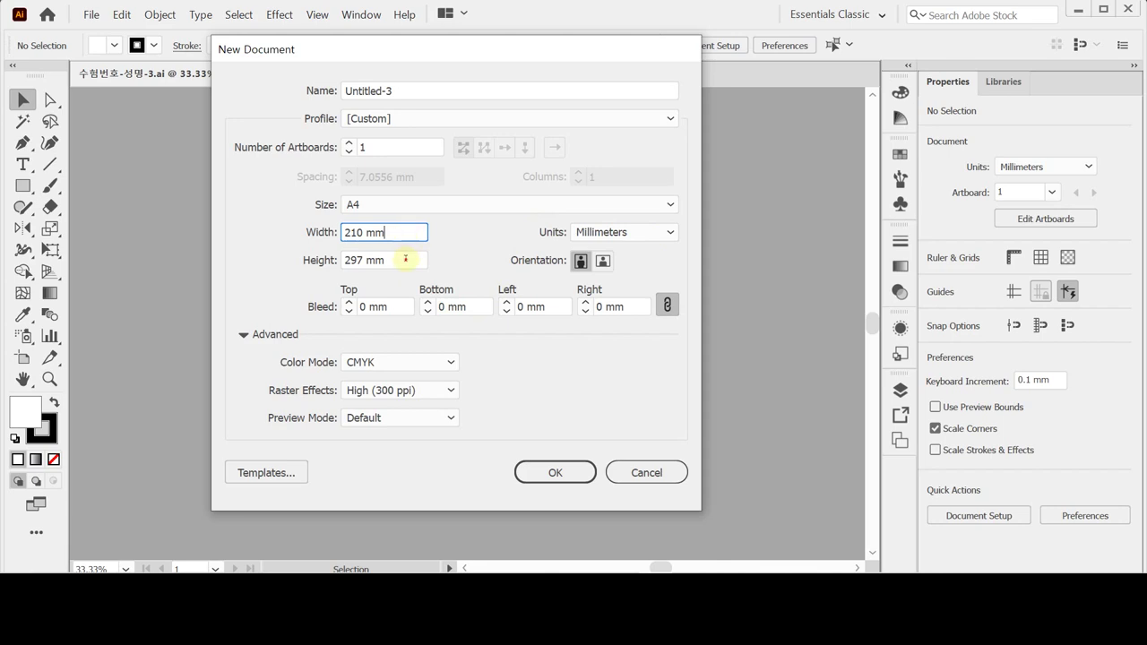
click(403, 260)
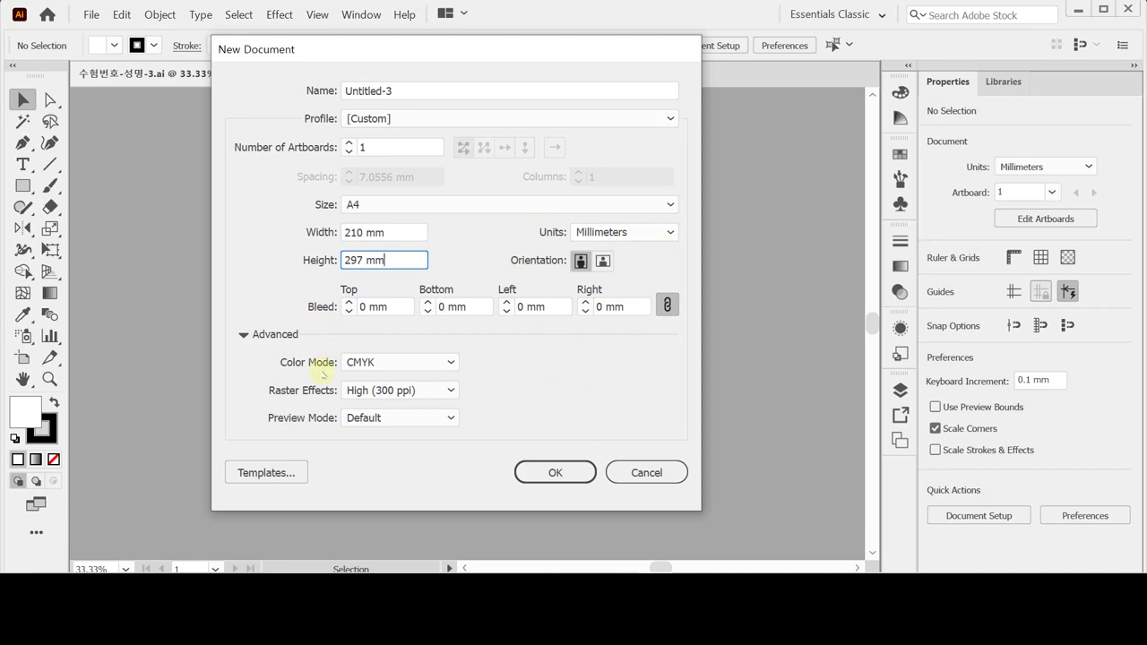
click(568, 472)
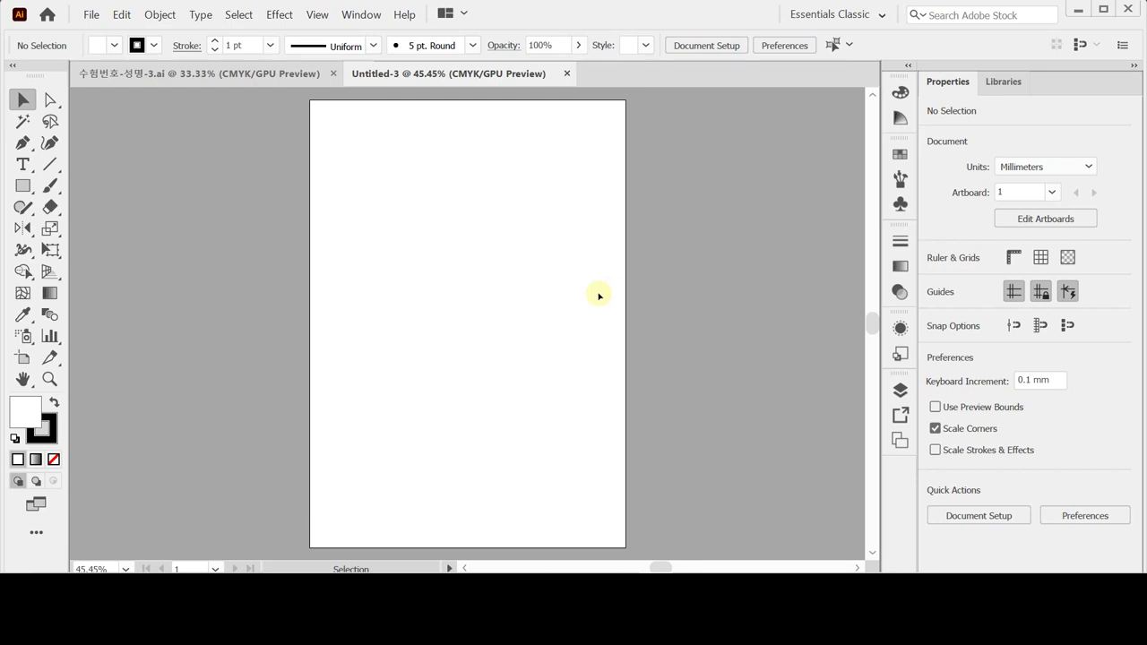
key(ctrl+r)
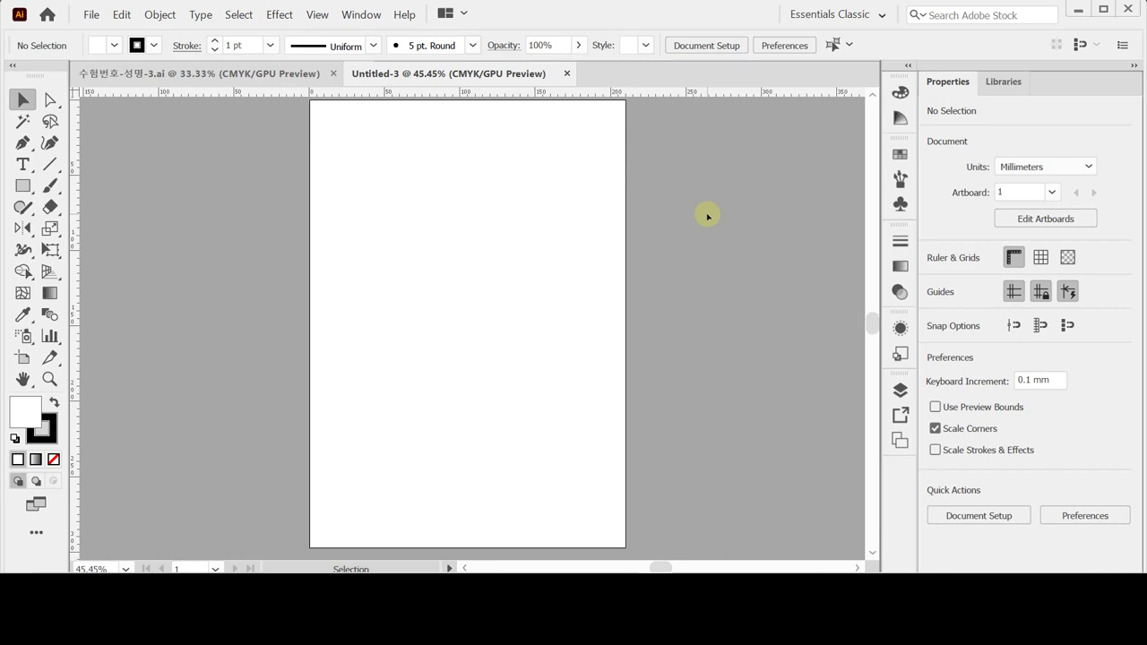
Step: Save the new document as 수험번호-성명-3 in the GTQ folder in Illustrator 2020 format
key(ctrl+s)
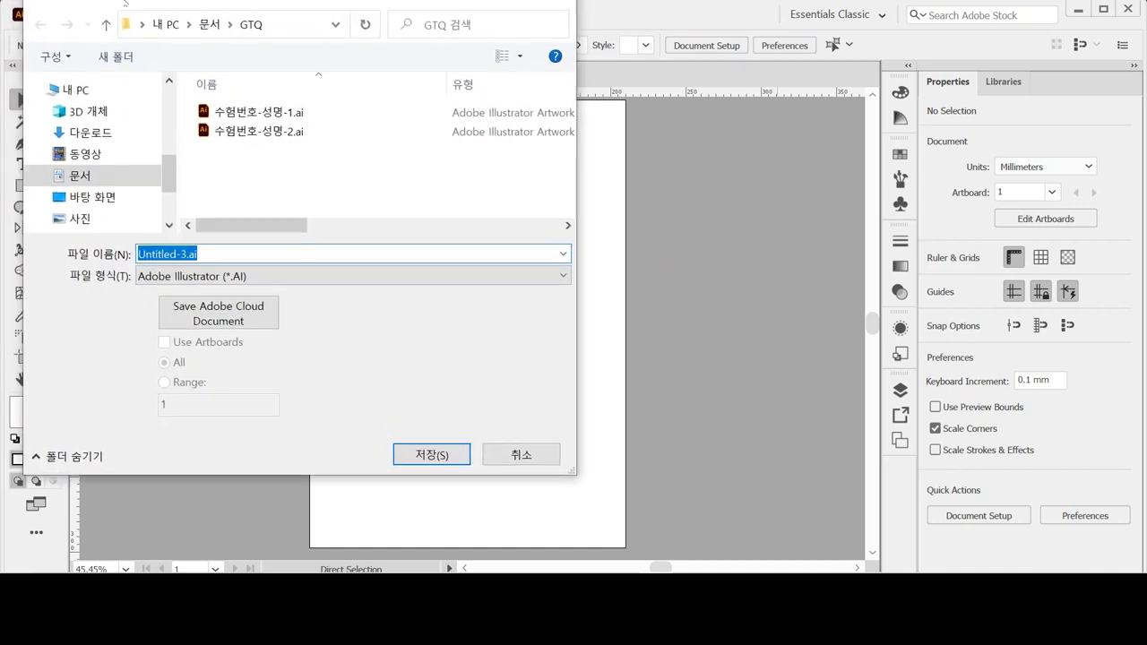
drag(125, 3, 159, 22)
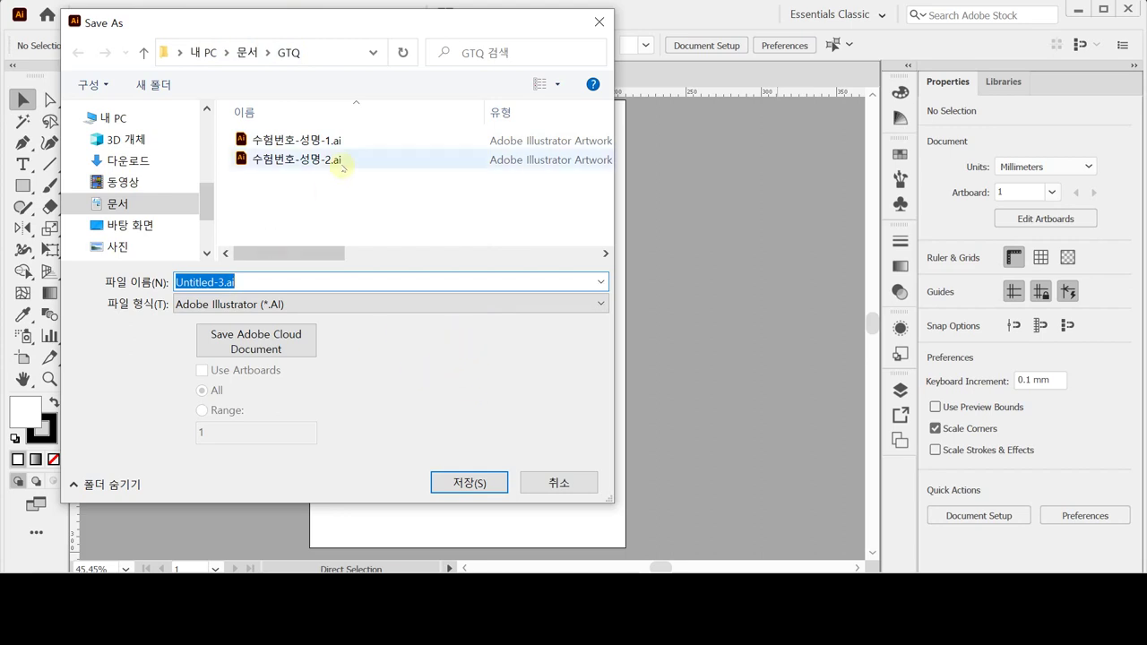
click(309, 159)
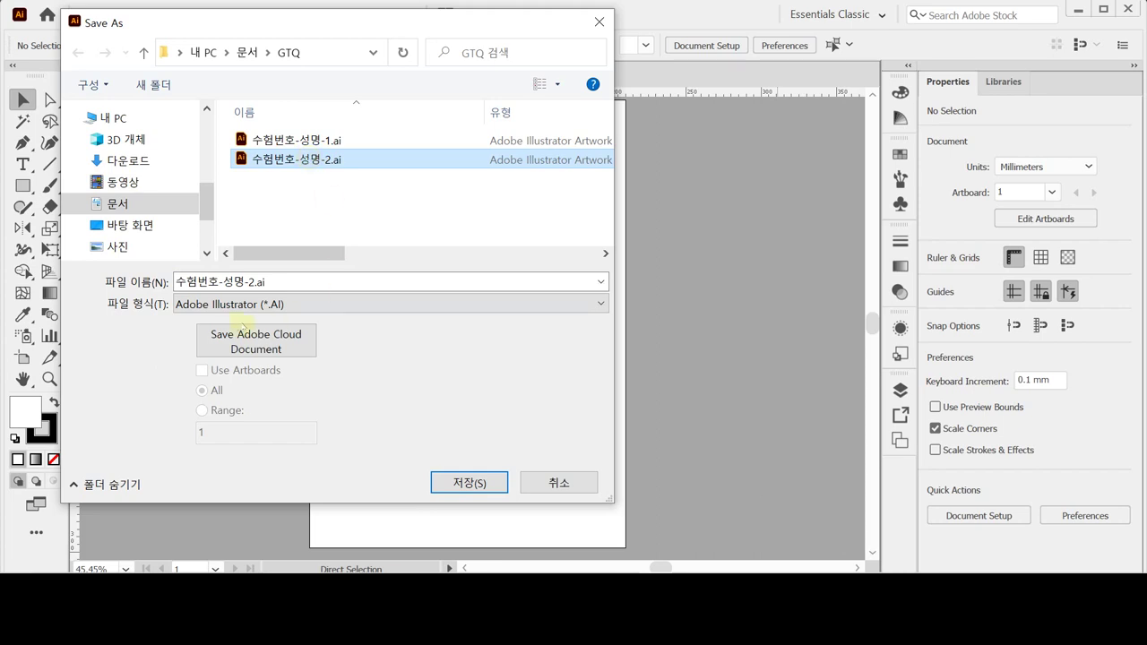
click(255, 281)
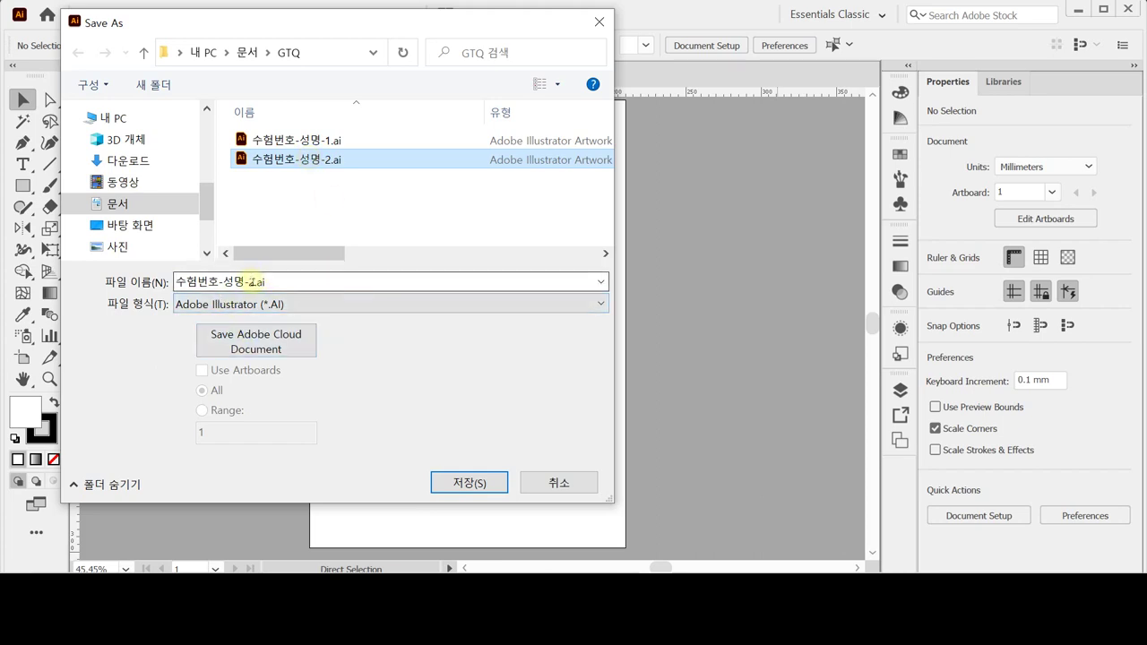
double_click(255, 281)
click(250, 281)
drag(250, 281, 282, 281)
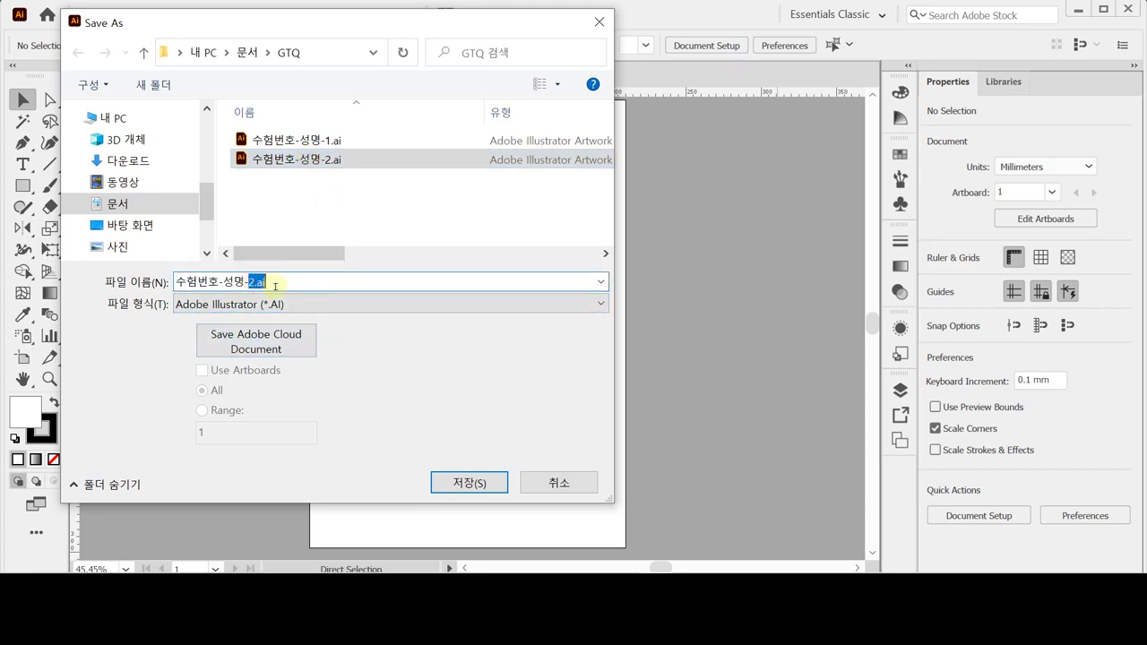
text(3)
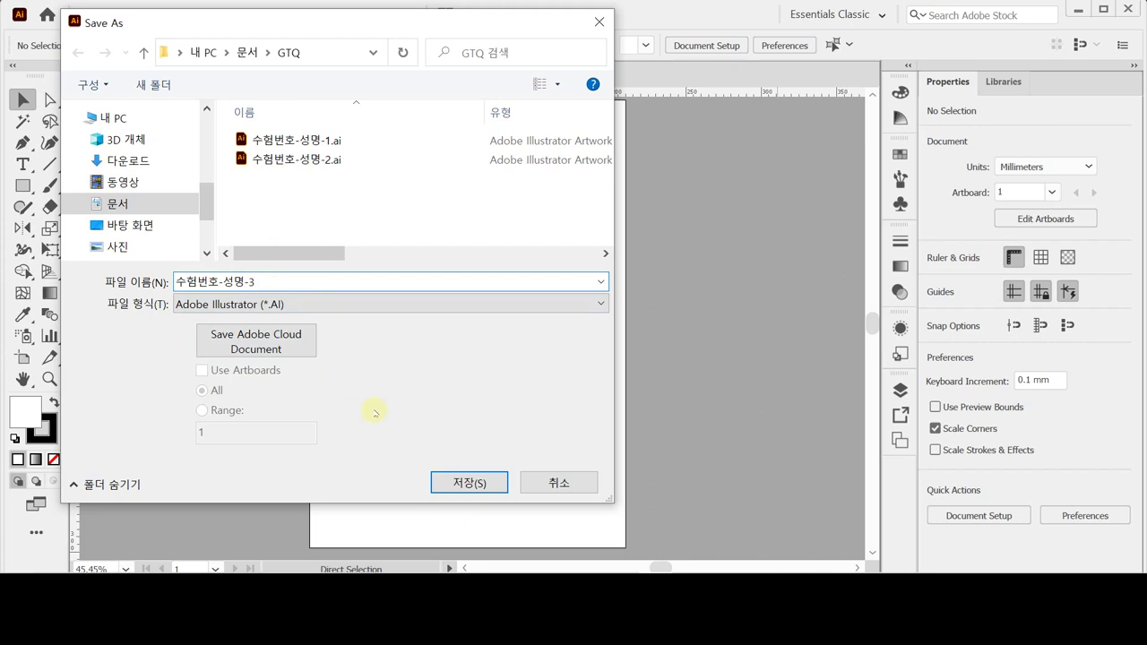
click(472, 482)
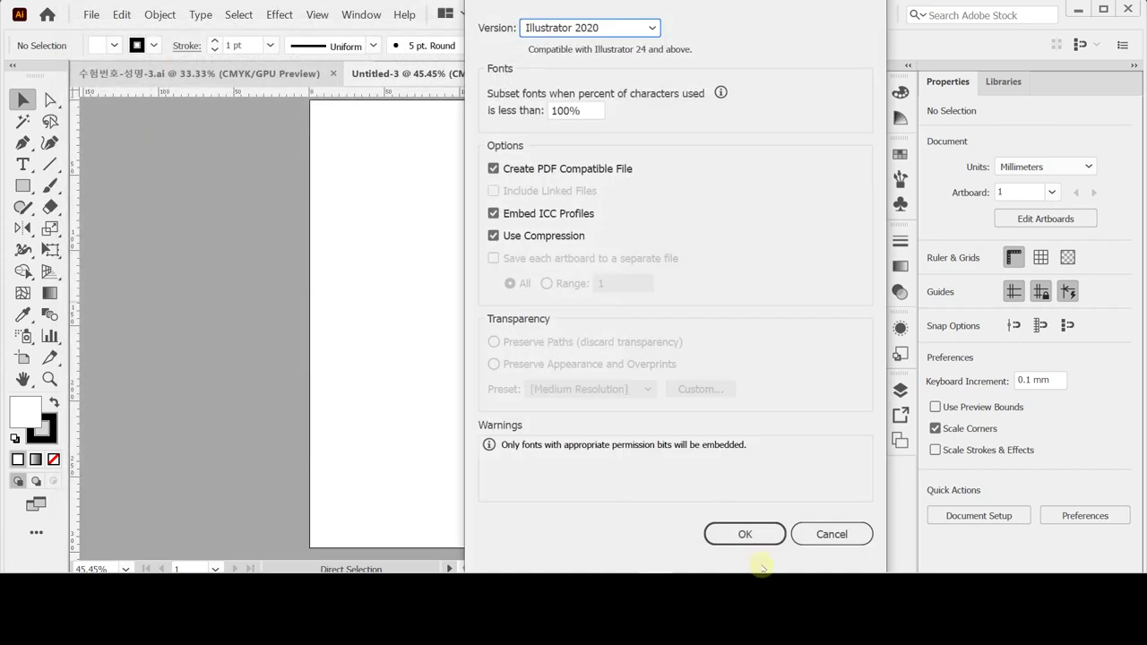
click(744, 534)
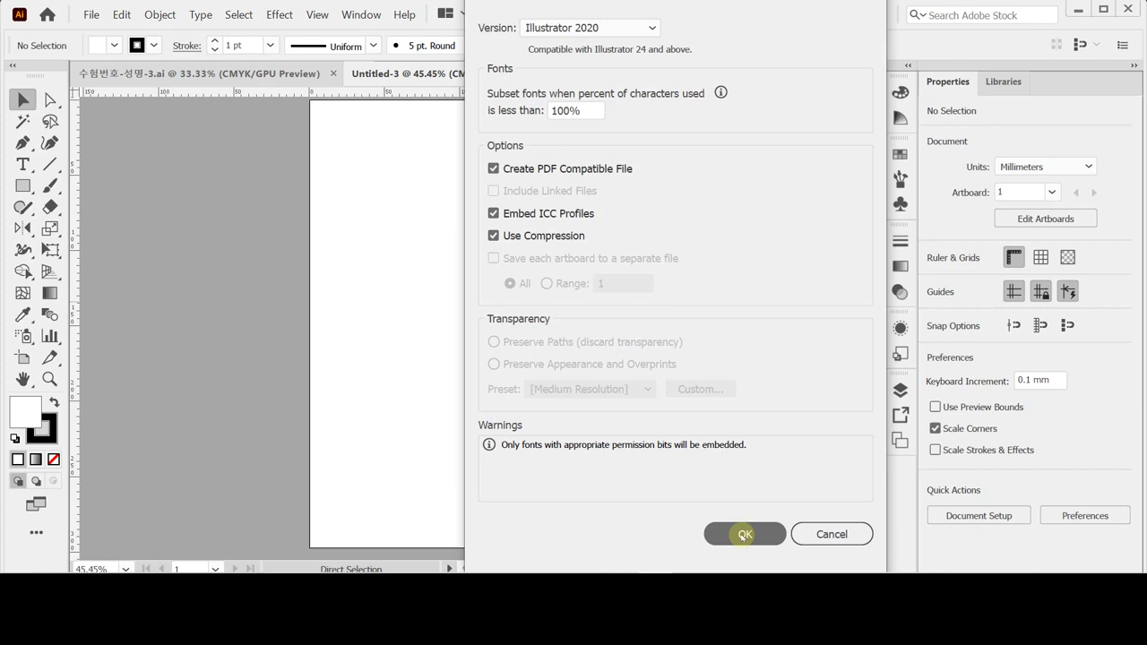
click(743, 534)
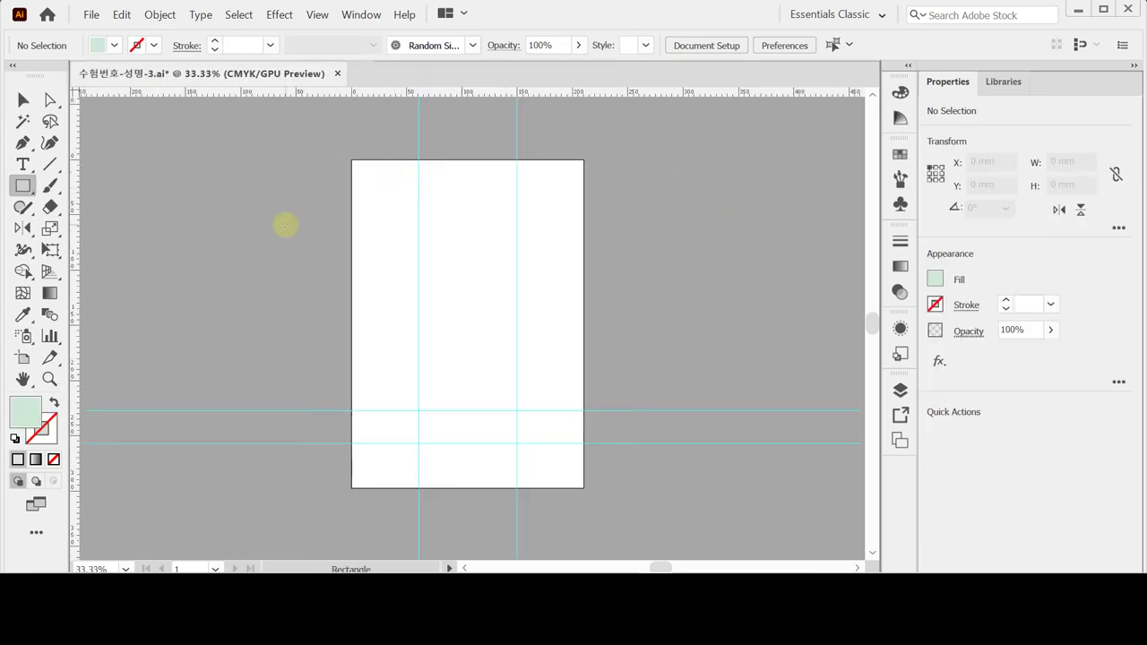
Step: Open the size settings for a new rectangle starting at the artboard's upper-left corner
click(352, 160)
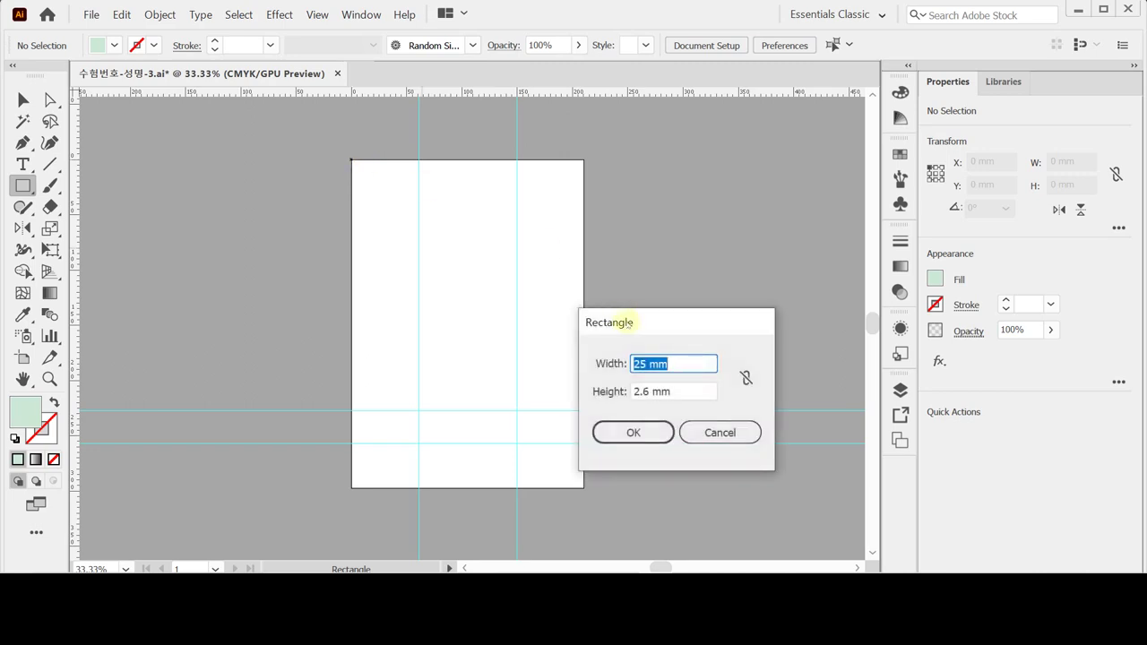
Step: Create a 210 × 297 mm rectangle covering the whole artboard
drag(625, 322, 592, 289)
text(210)
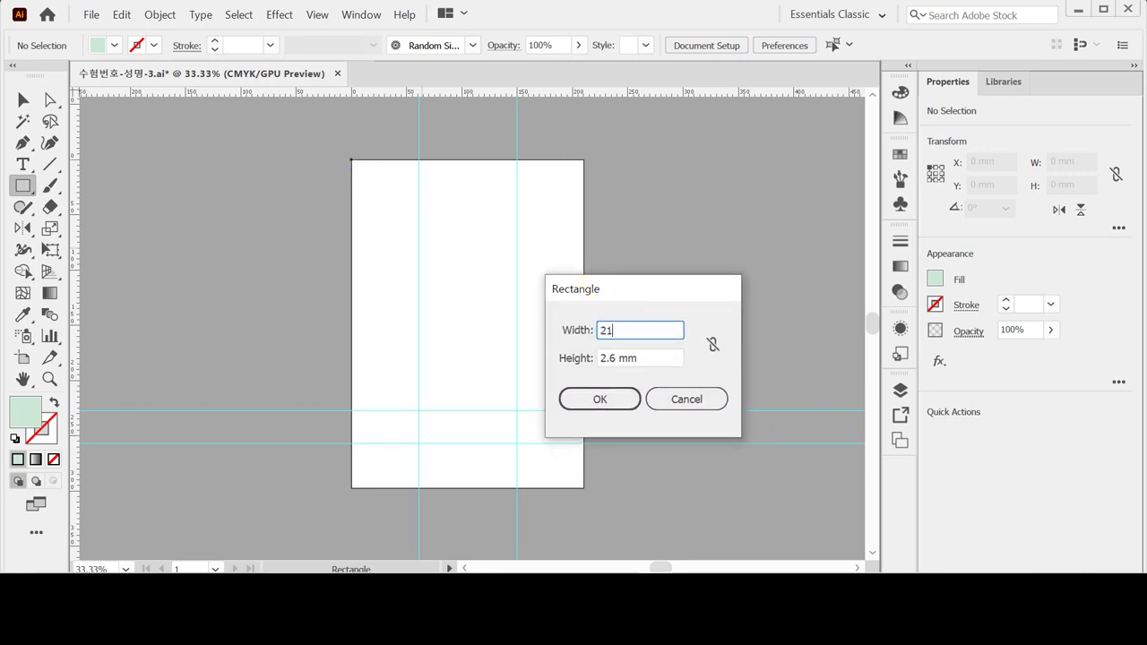
key(Tab)
text(297)
key(Tab)
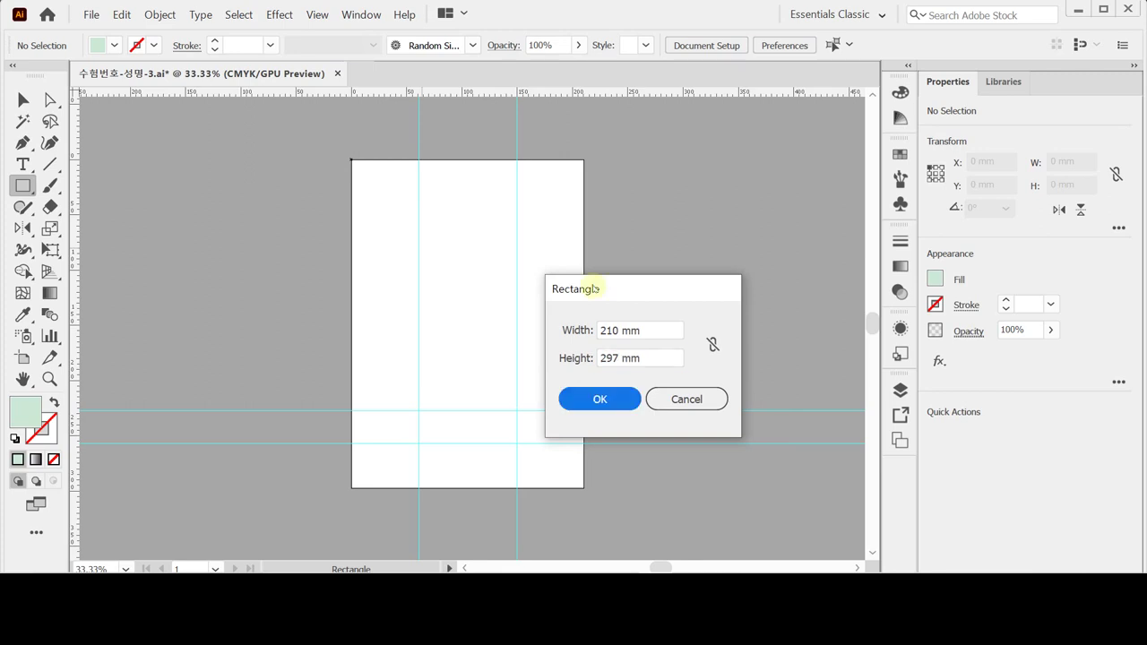
key(Return)
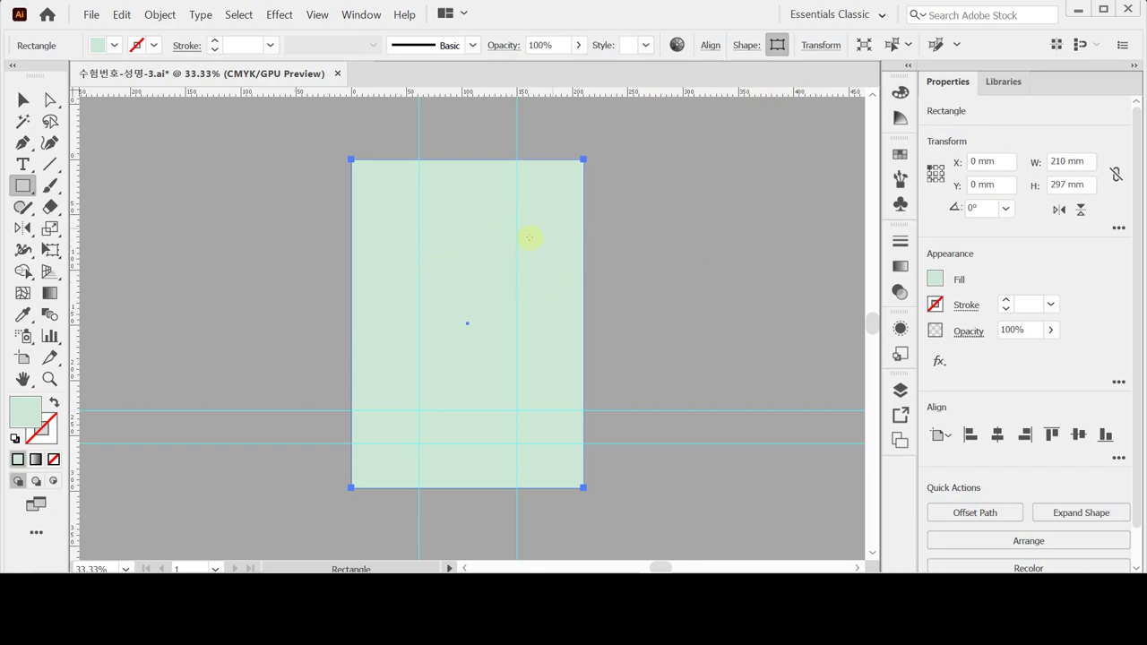
Step: Add two gradient mesh points to the background rectangle, at about X 20, Y 42 mm and X 161, Y 272 mm
click(23, 293)
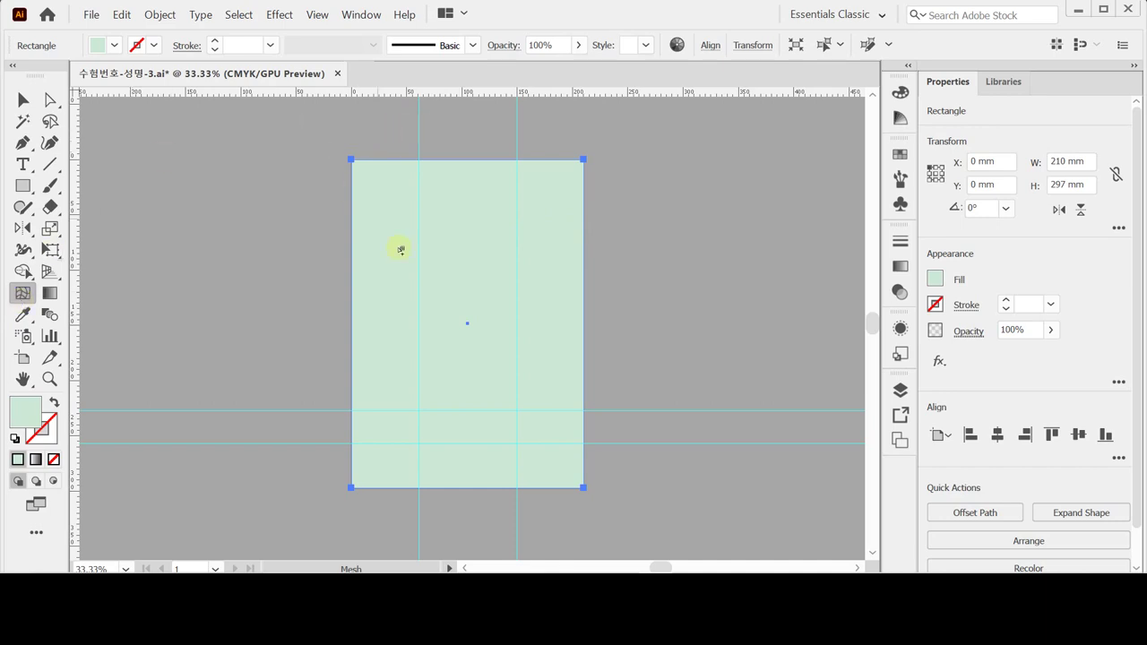
click(373, 206)
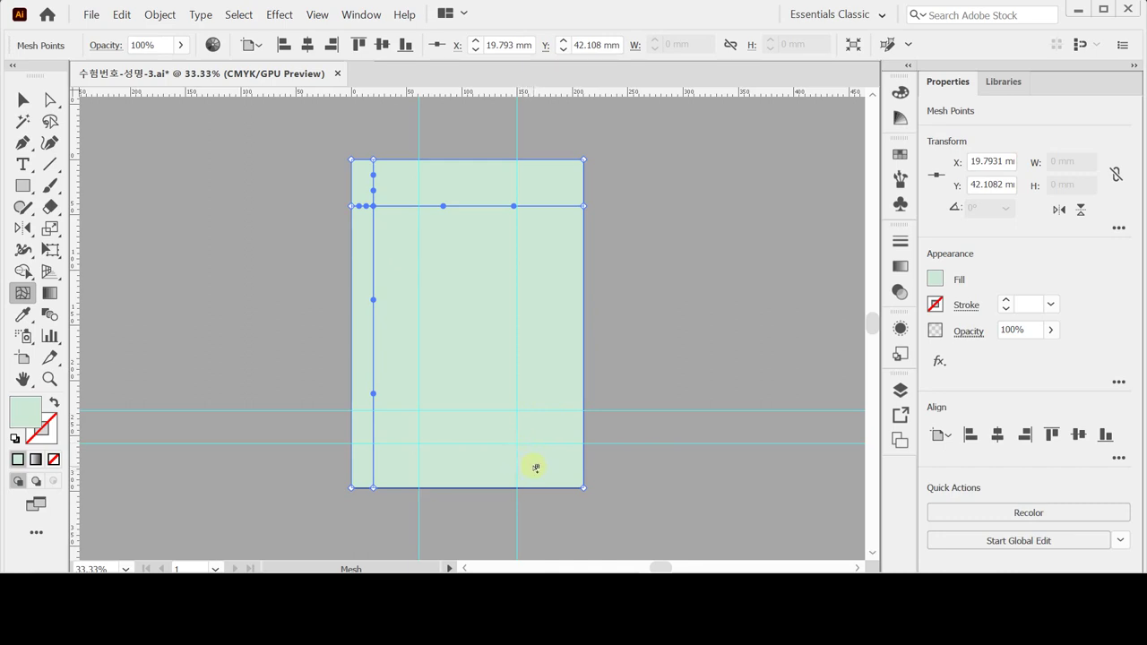
click(529, 461)
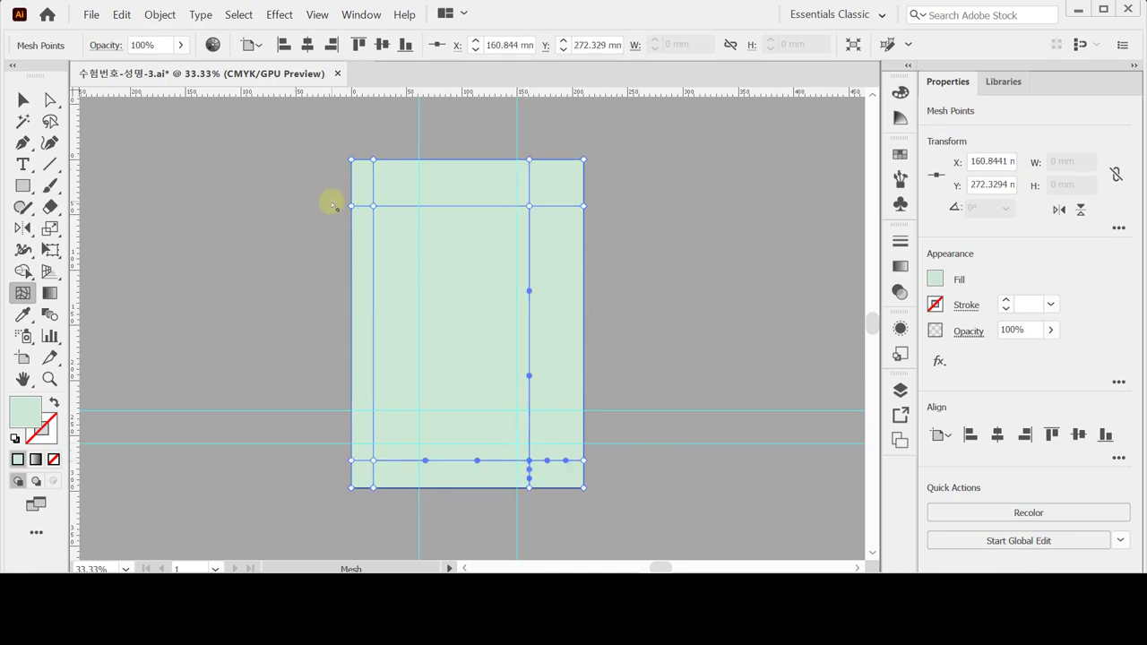
Step: Select the mesh points in the background's upper-right corner and fill them with C 80, M 40, Y 0, K 0
click(50, 100)
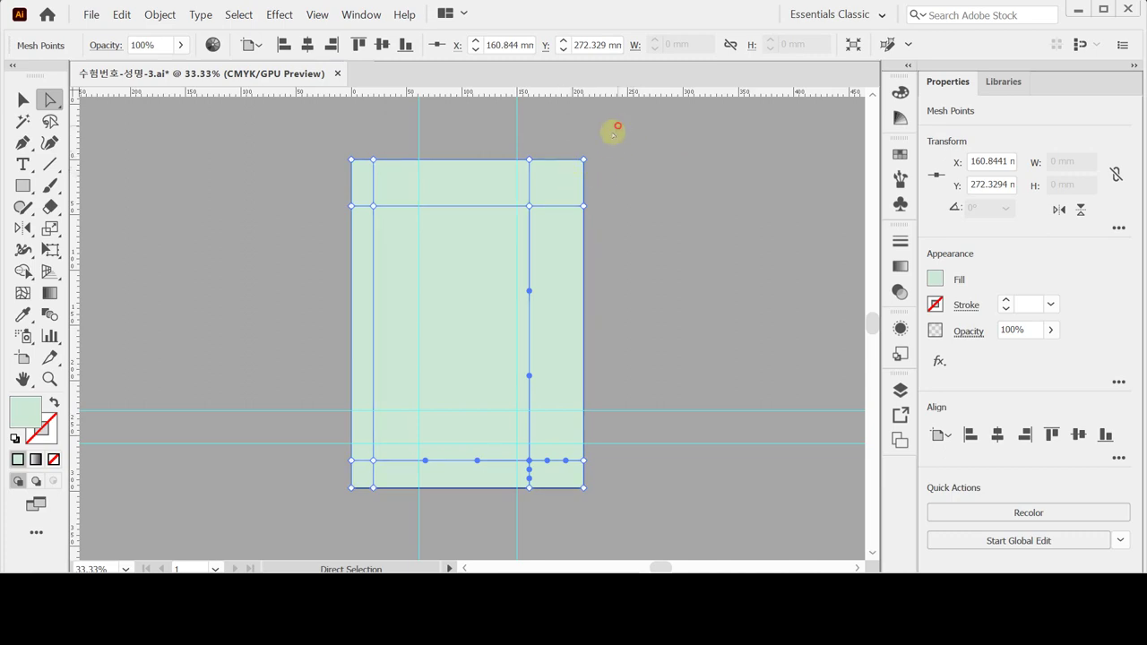
drag(617, 125, 647, 255)
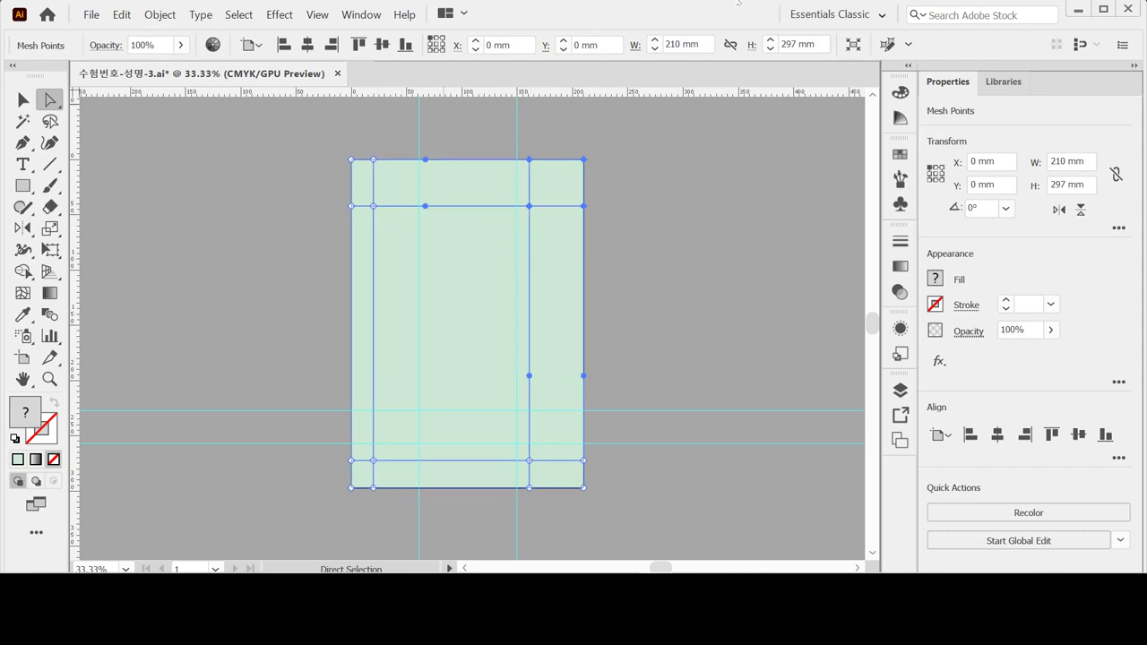
click(899, 92)
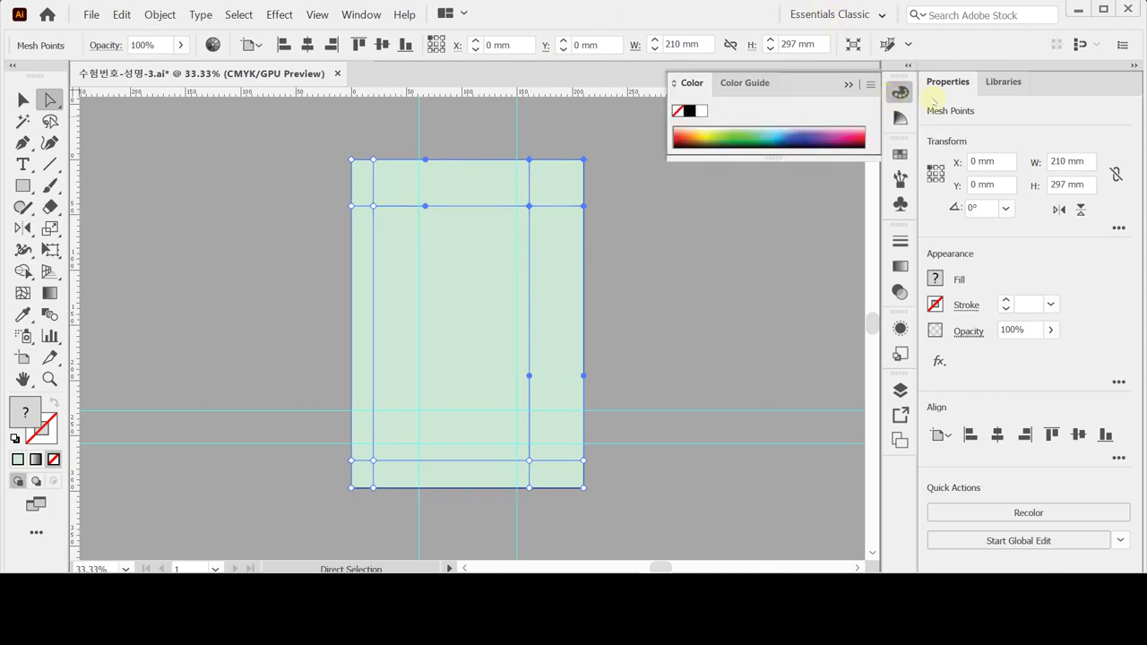
click(932, 102)
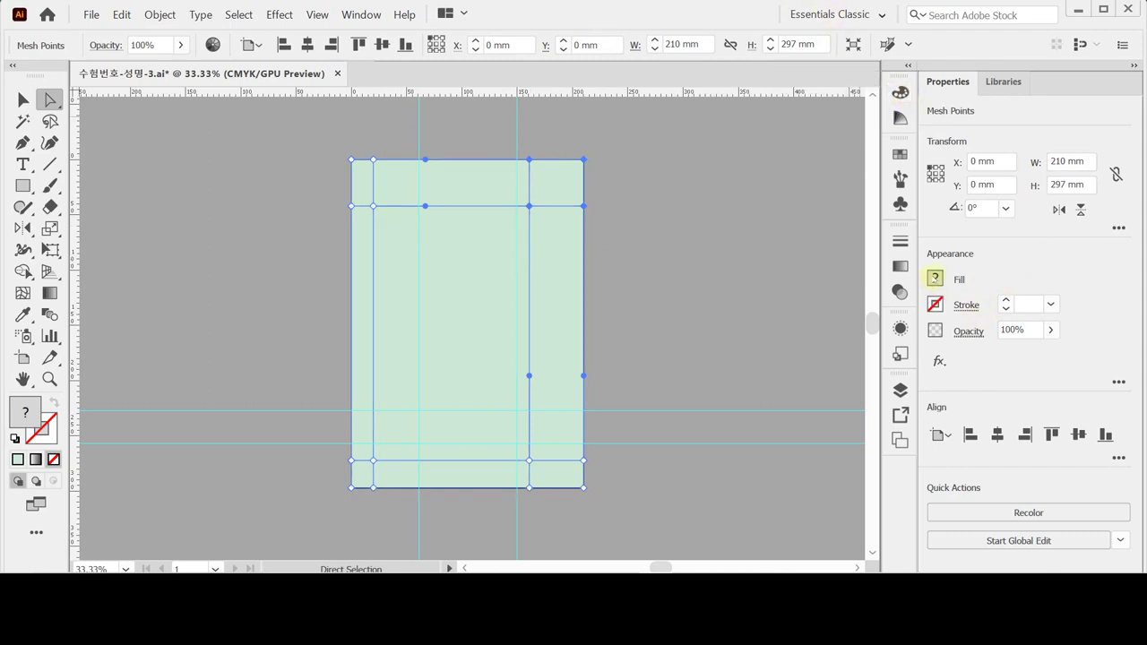
click(935, 279)
click(824, 312)
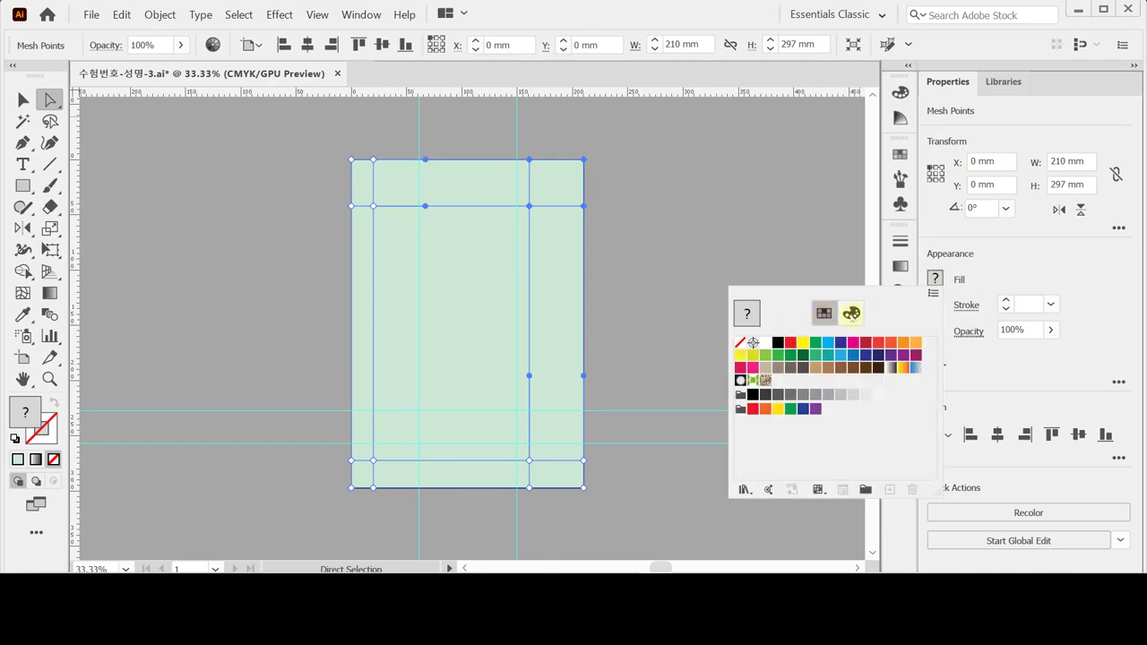
click(851, 313)
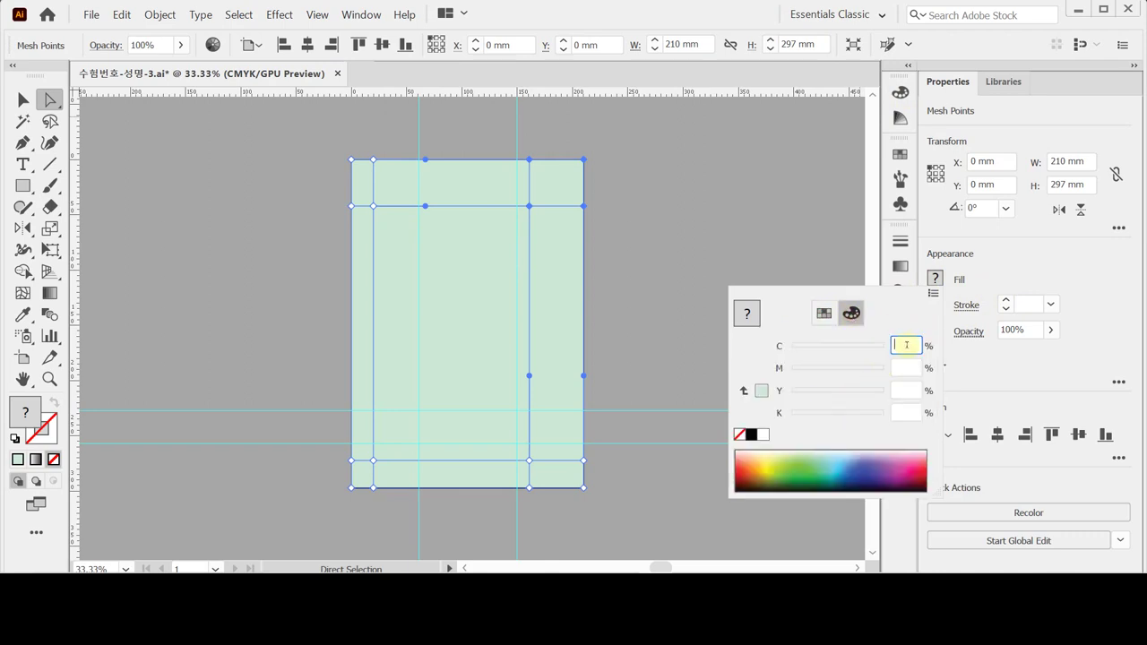
text(0)
key(Tab)
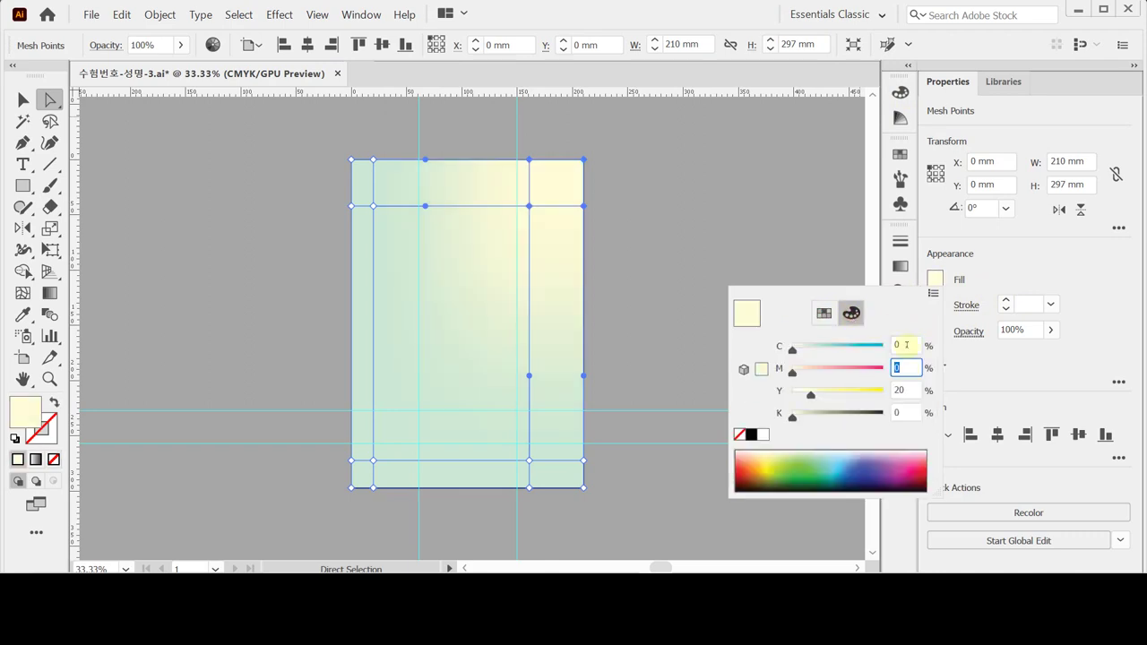
click(905, 344)
text(80)
key(Tab)
text(40)
key(Tab)
key(Tab)
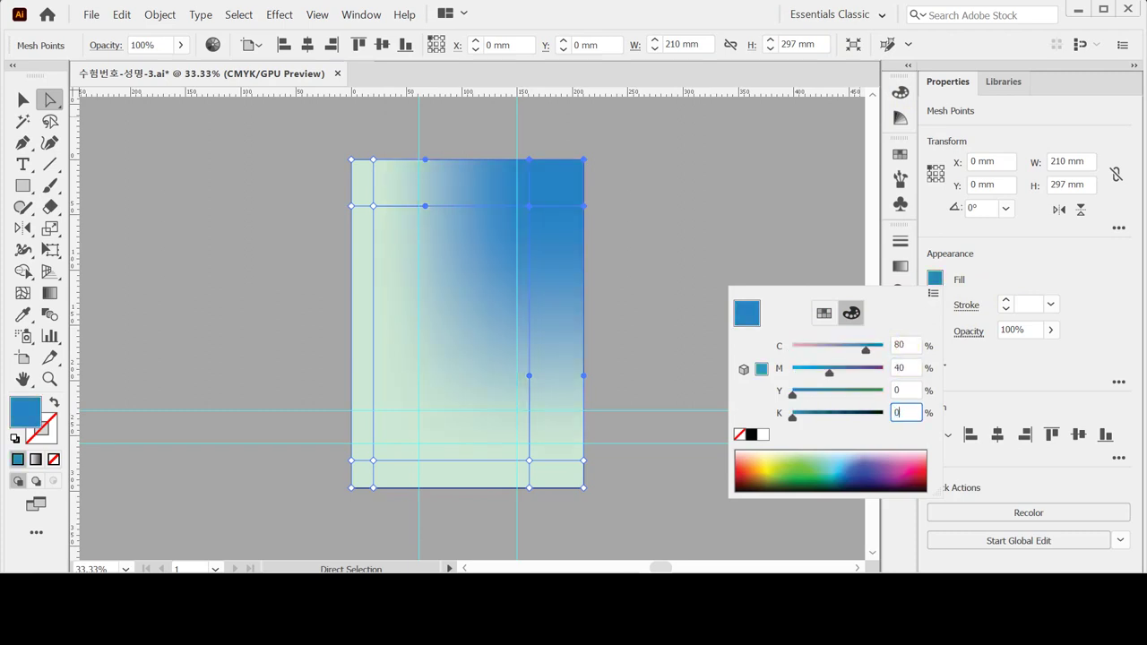
key(Return)
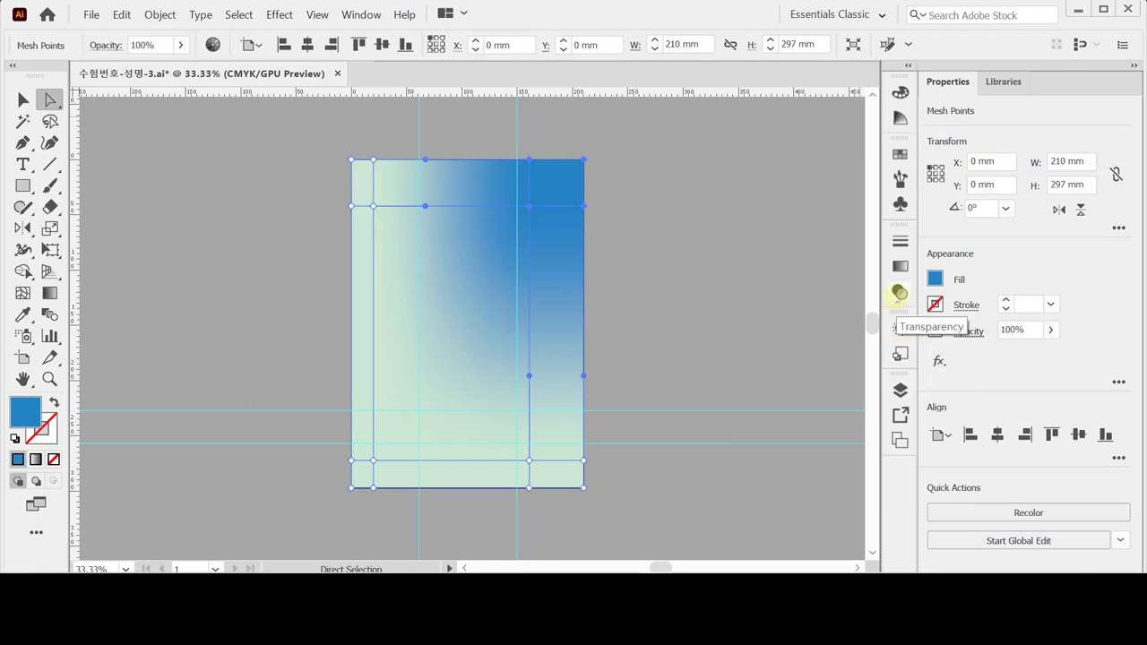
click(718, 302)
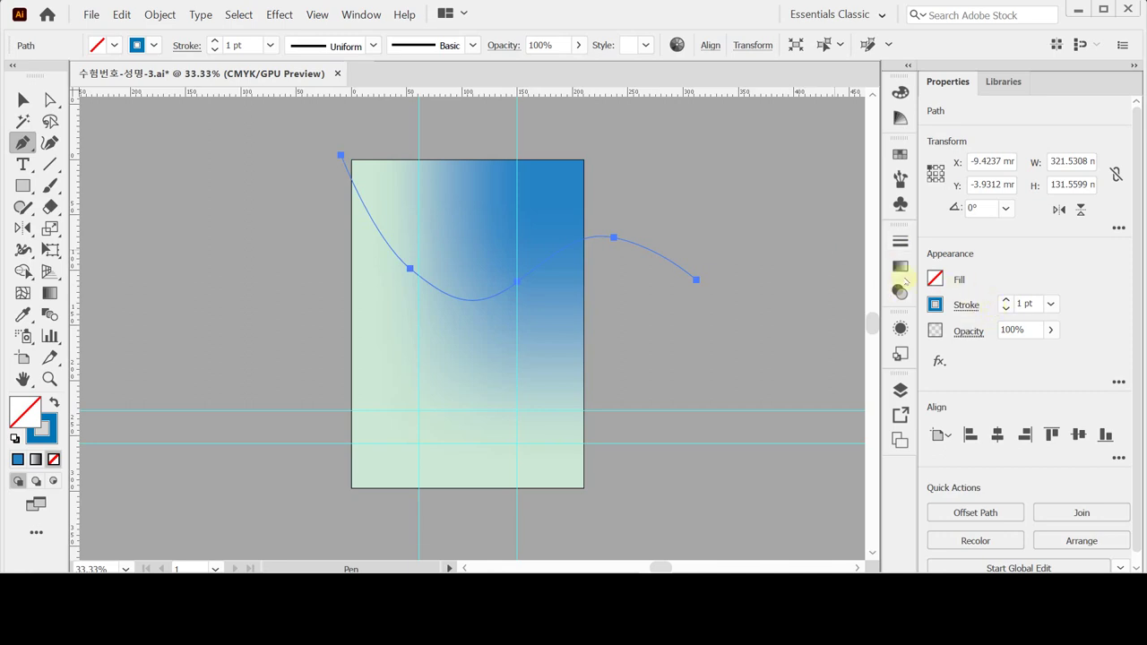
Step: Select the two curved paths crossing the artboard and create a blend between them
key(ctrl+v)
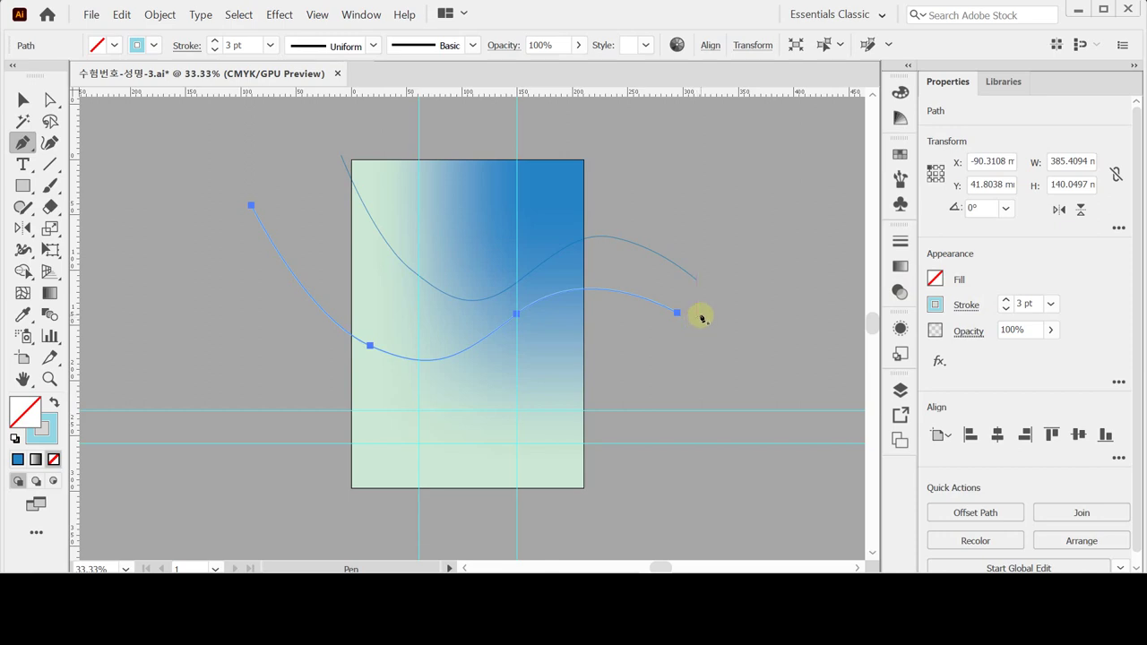
key(ctrl)
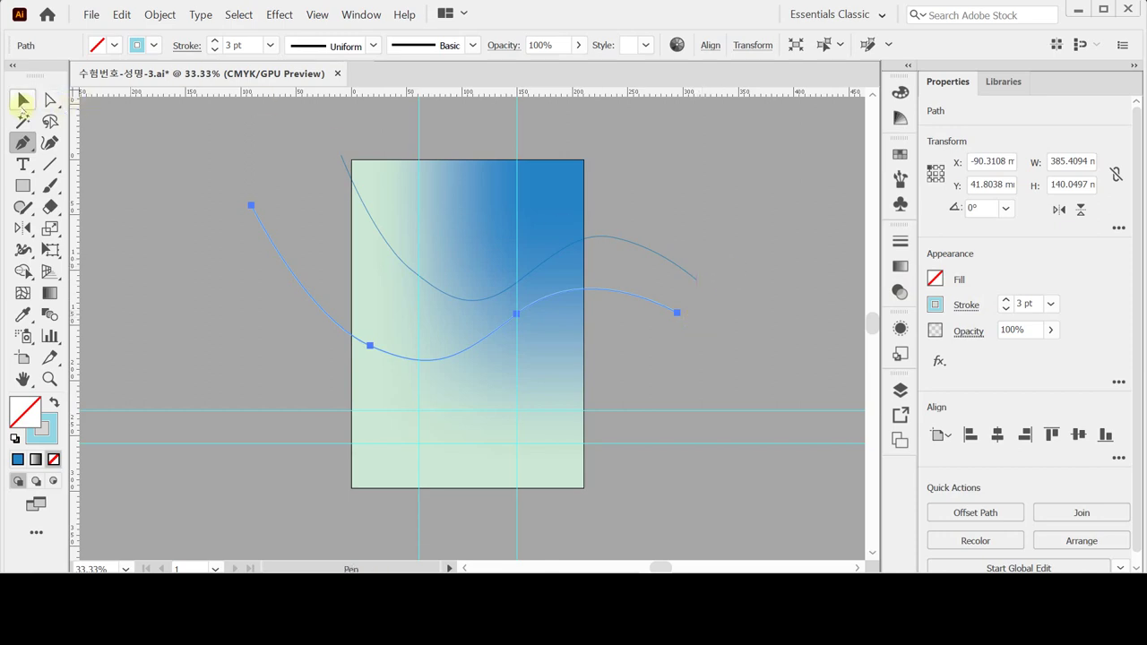
click(23, 99)
drag(713, 277, 631, 362)
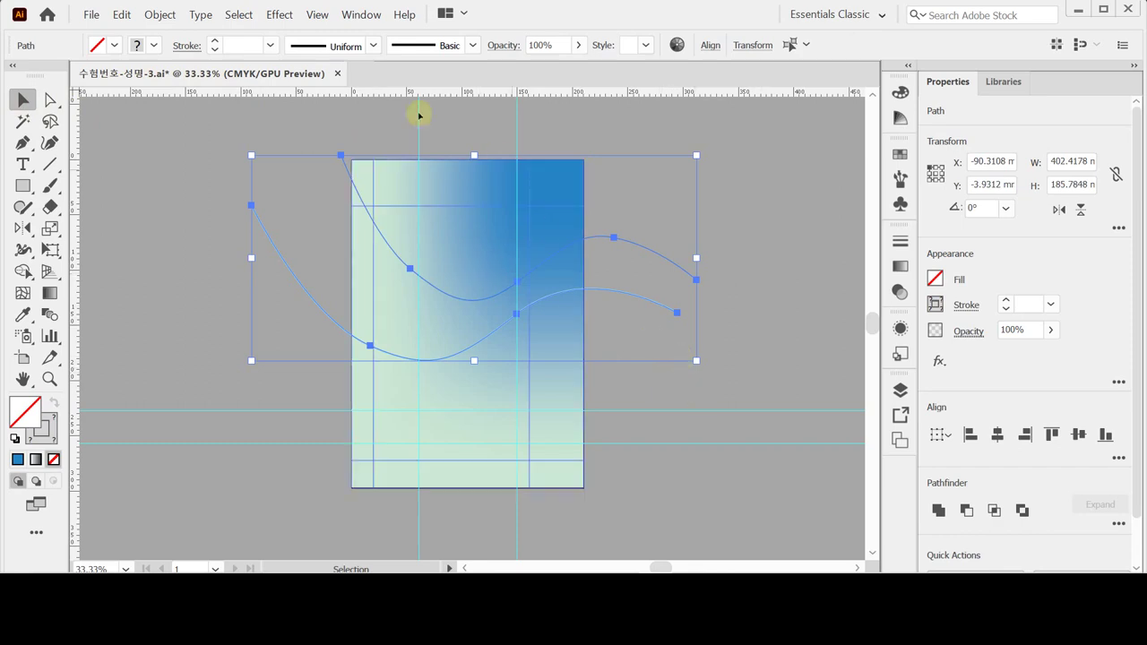
click(159, 14)
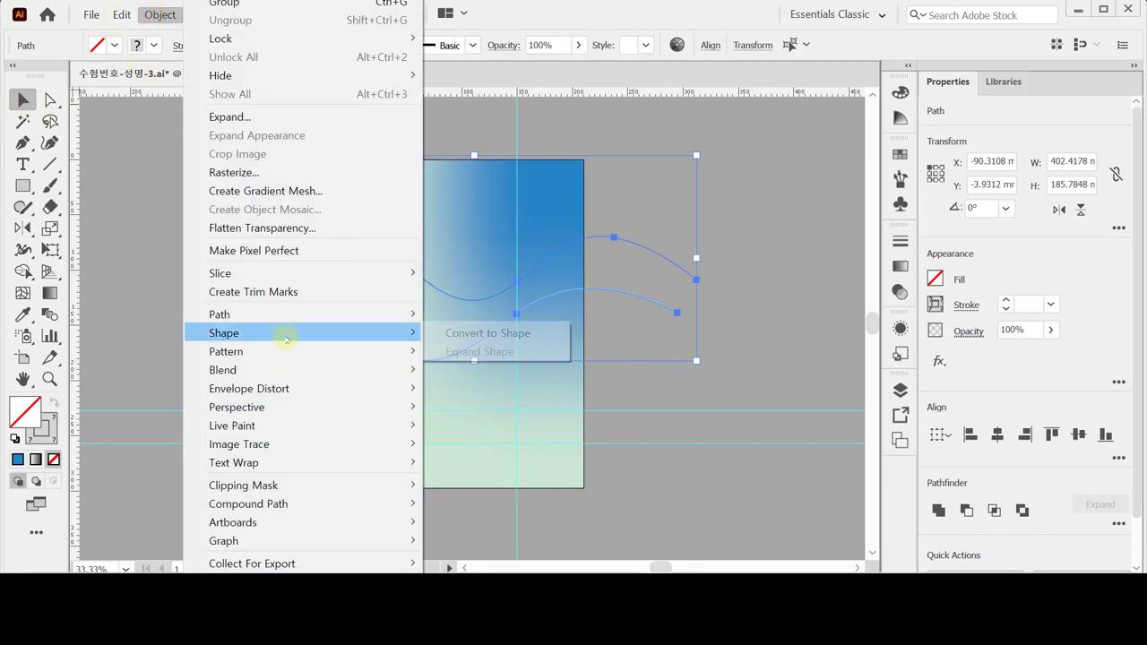
mouse_move(289, 367)
click(457, 369)
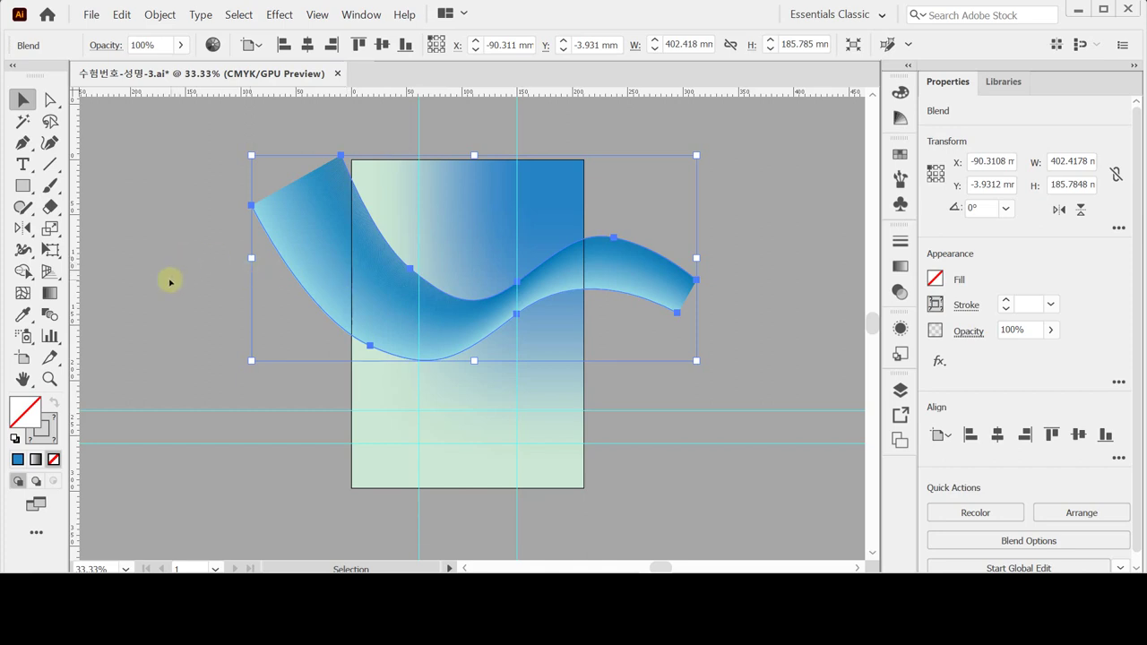
Step: Set the blend spacing to 15 specified steps and save the document over the version modified outside the program
click(50, 315)
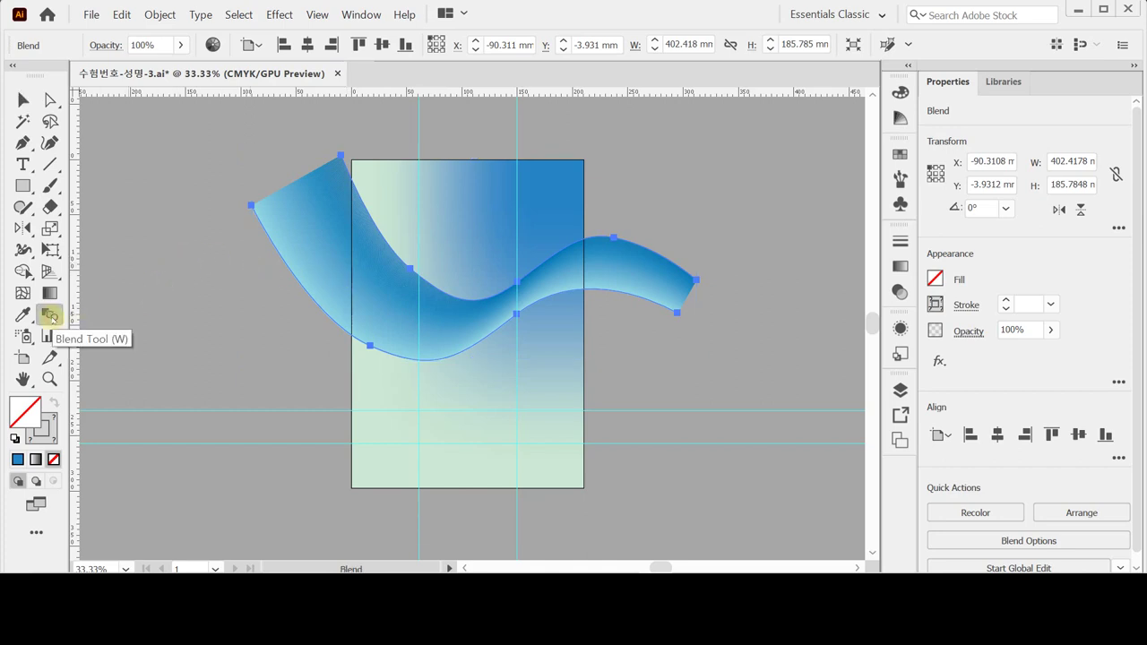
double_click(50, 315)
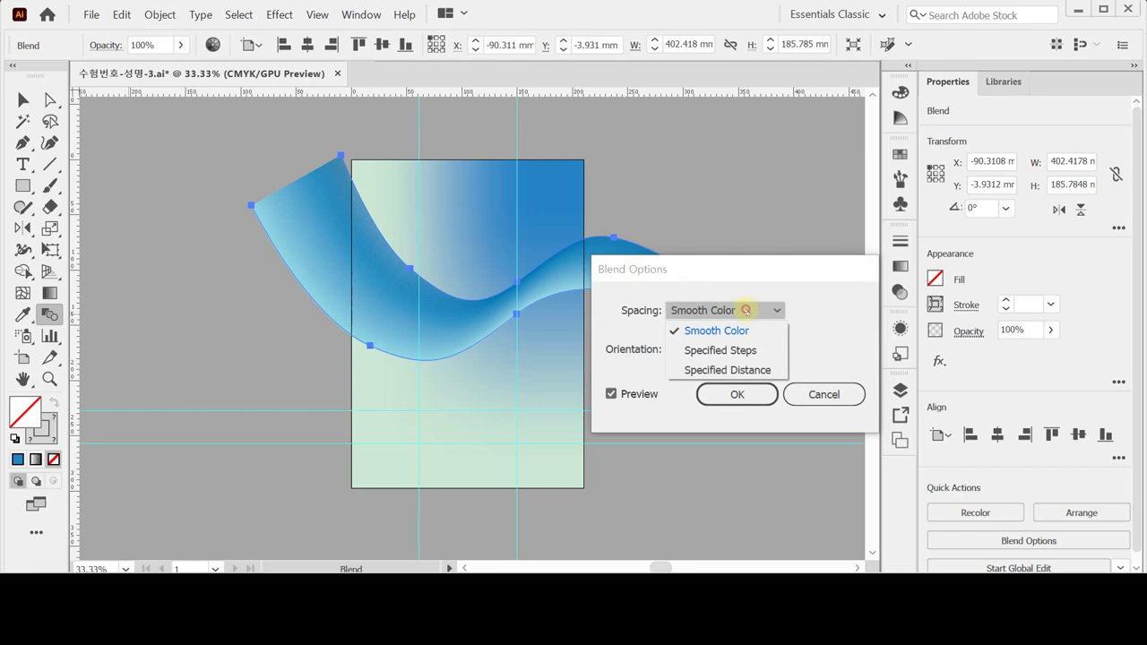
click(766, 350)
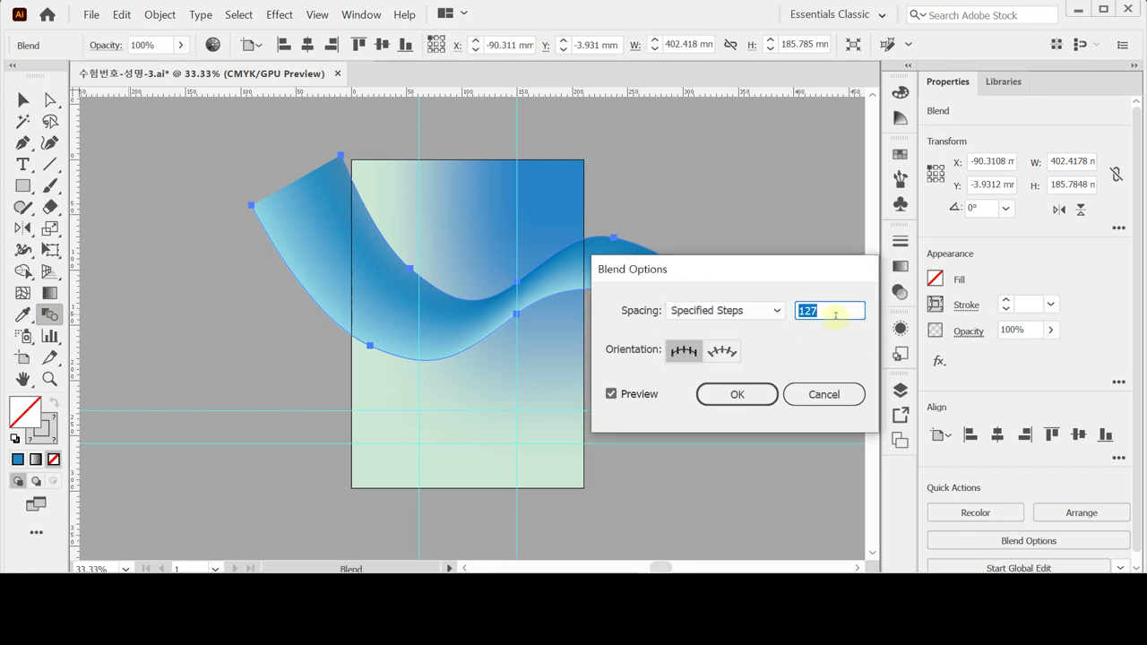
text(15)
key(Return)
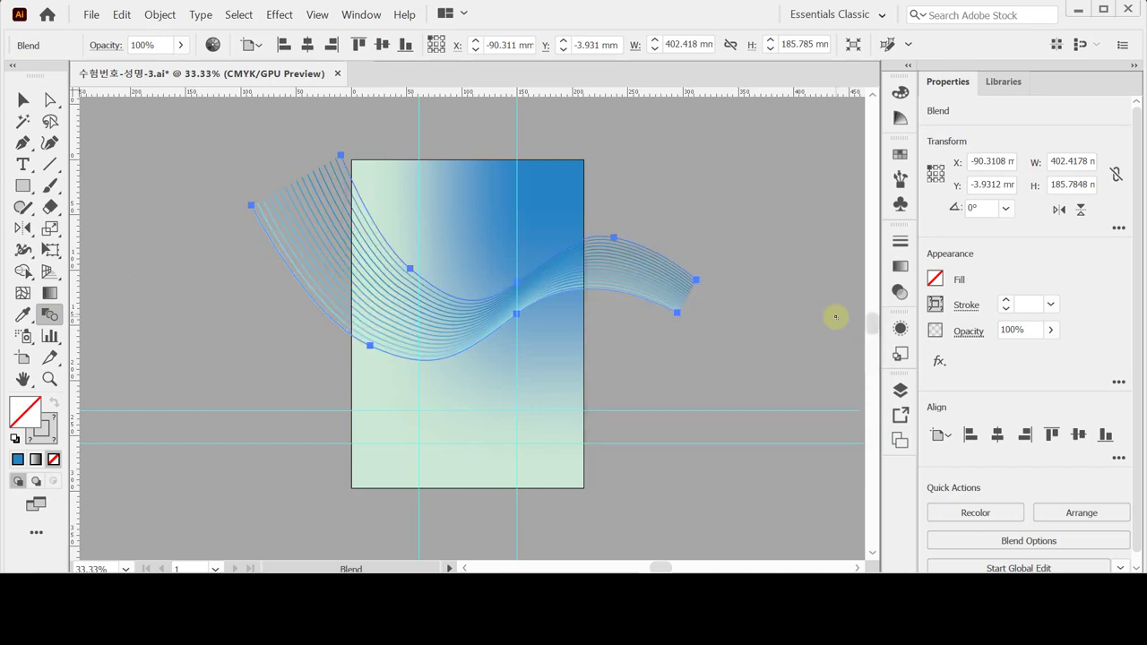
click(592, 246)
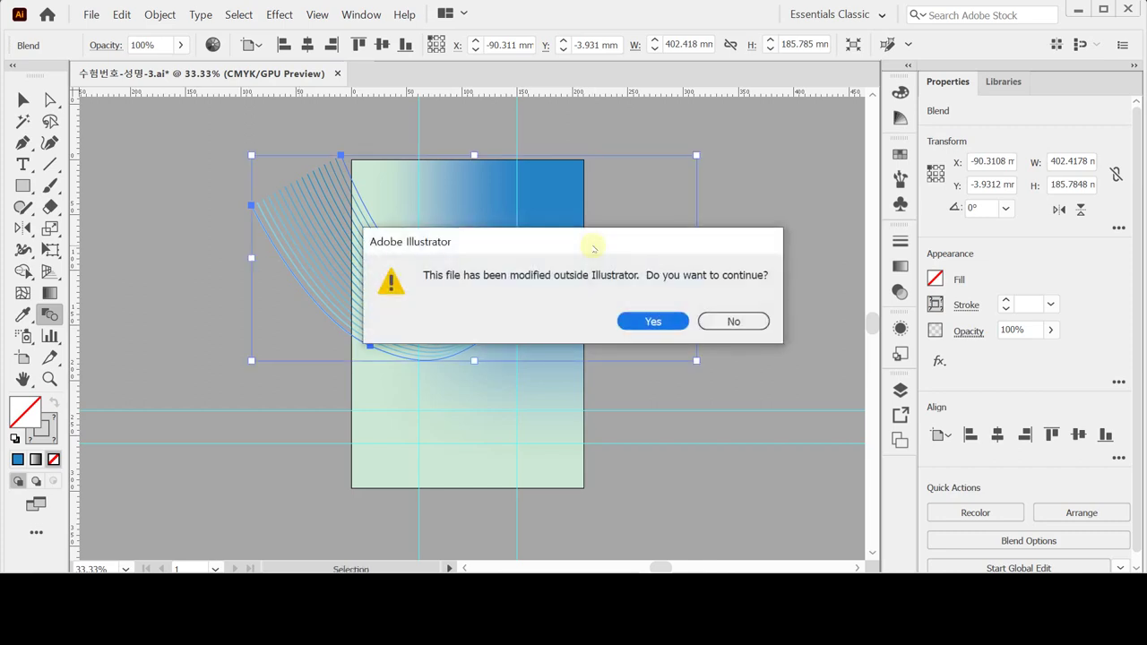
key(Return)
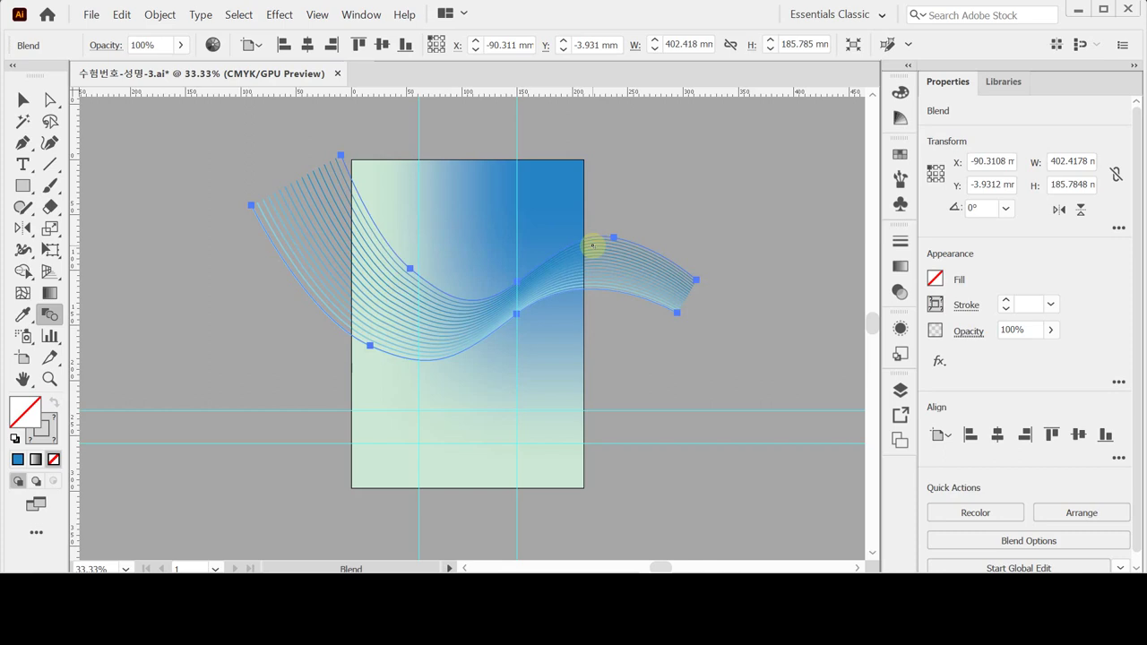
Step: Create a 220 × 21 mm rectangle across the lower part of the artboard and nudge it 3 mm to the right
key(ctrl+shift+a)
key(m)
key(ctrl+equal)
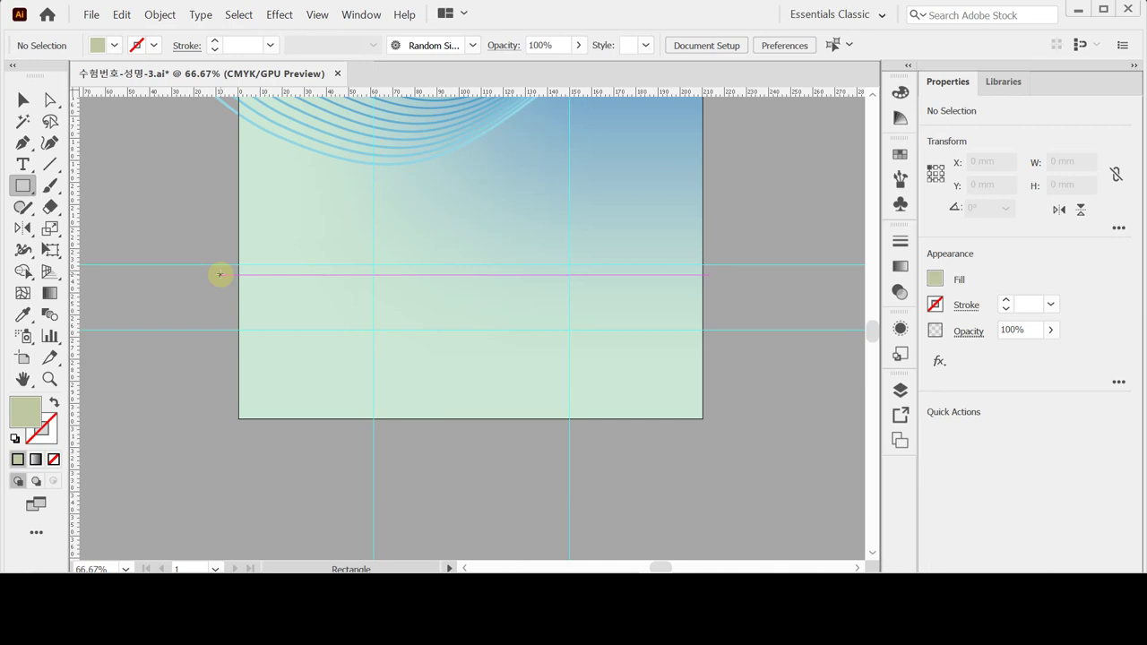
click(220, 274)
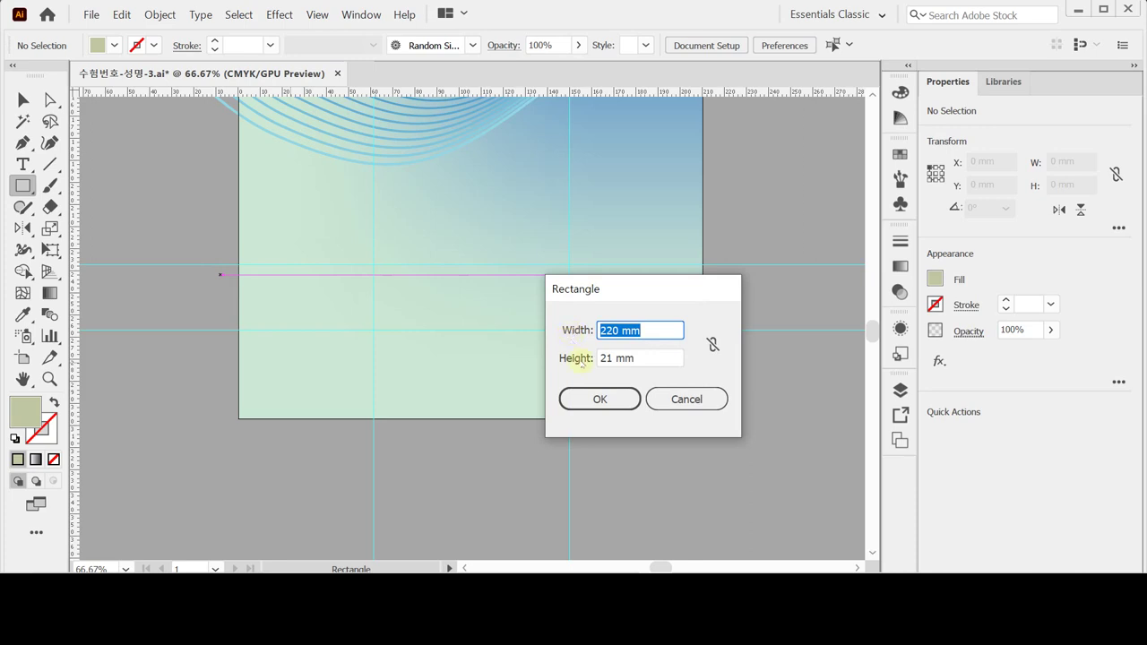
click(595, 398)
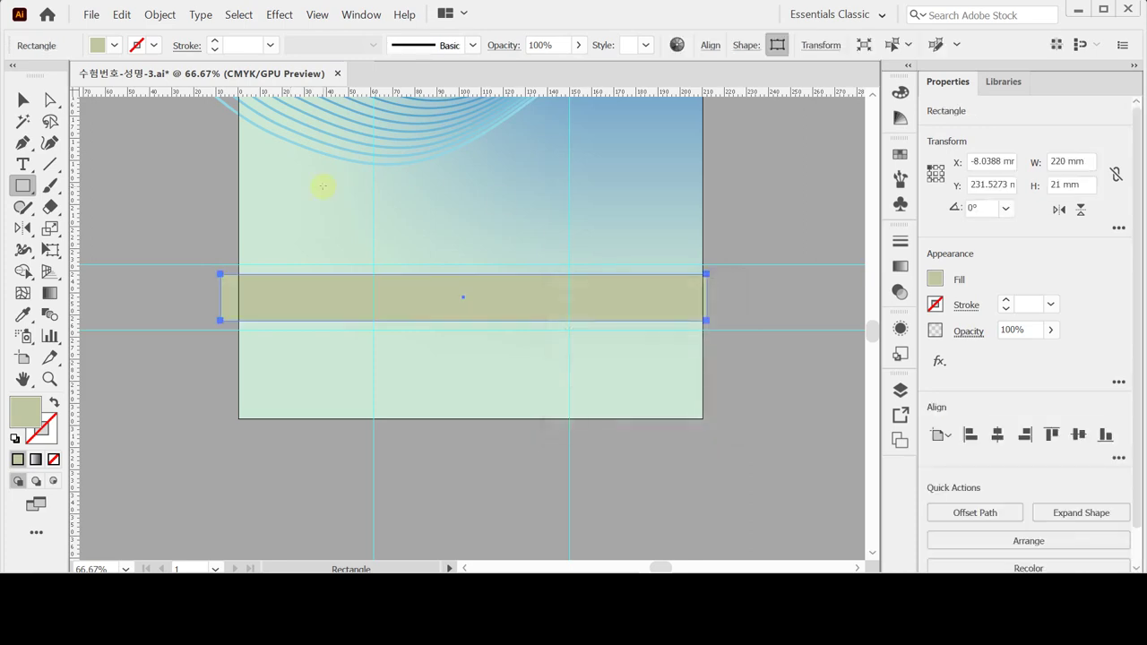
key(Right)
key(Right)
key(Right)
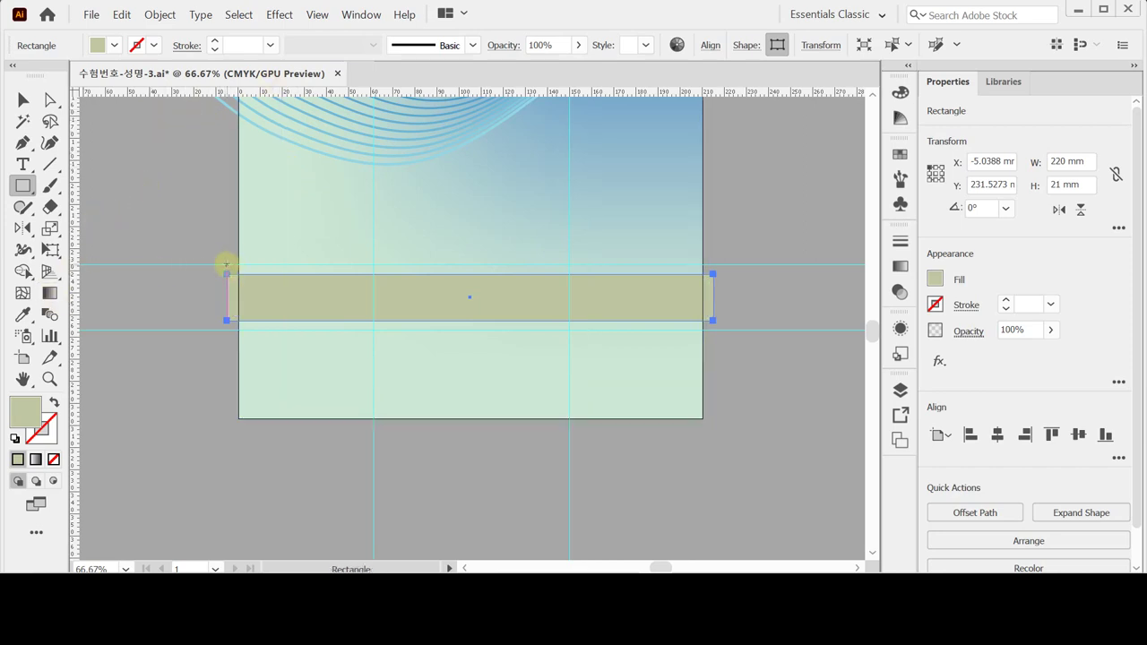
Step: Draw a 220 mm wide, about 4.3 mm high rectangle along the wall band's upper edge and fill it with C 50, M 50, Y 60, K 20
mouse_move(227, 265)
mouse_down()
mouse_move(578, 305)
mouse_move(599, 279)
mouse_move(726, 280)
mouse_move(714, 274)
mouse_up()
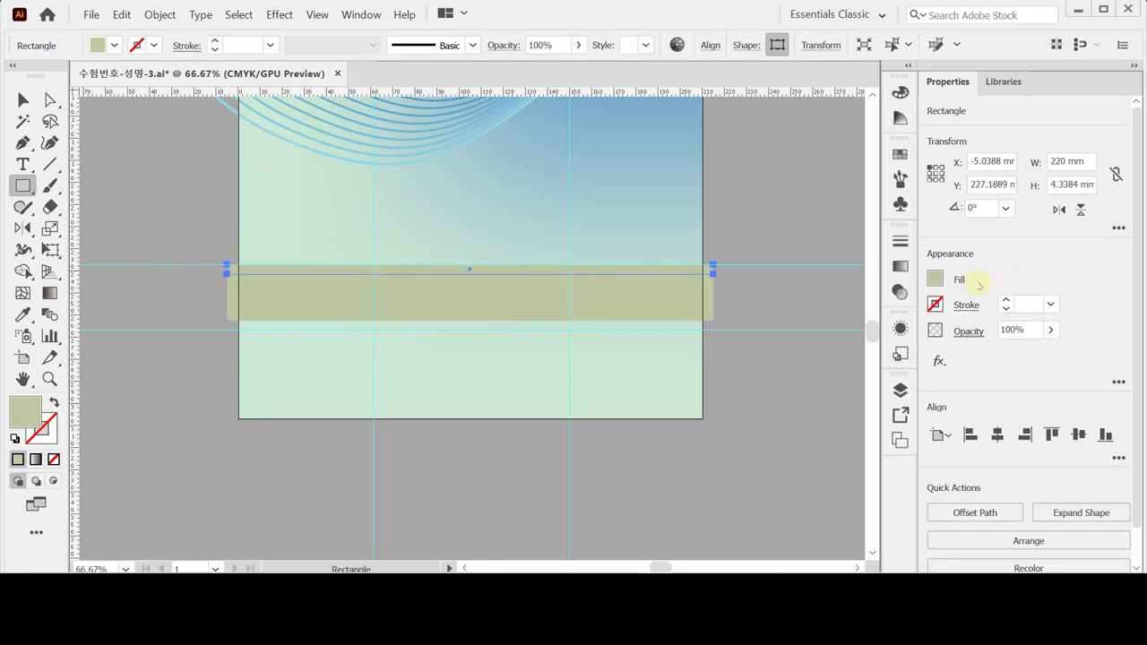
click(934, 280)
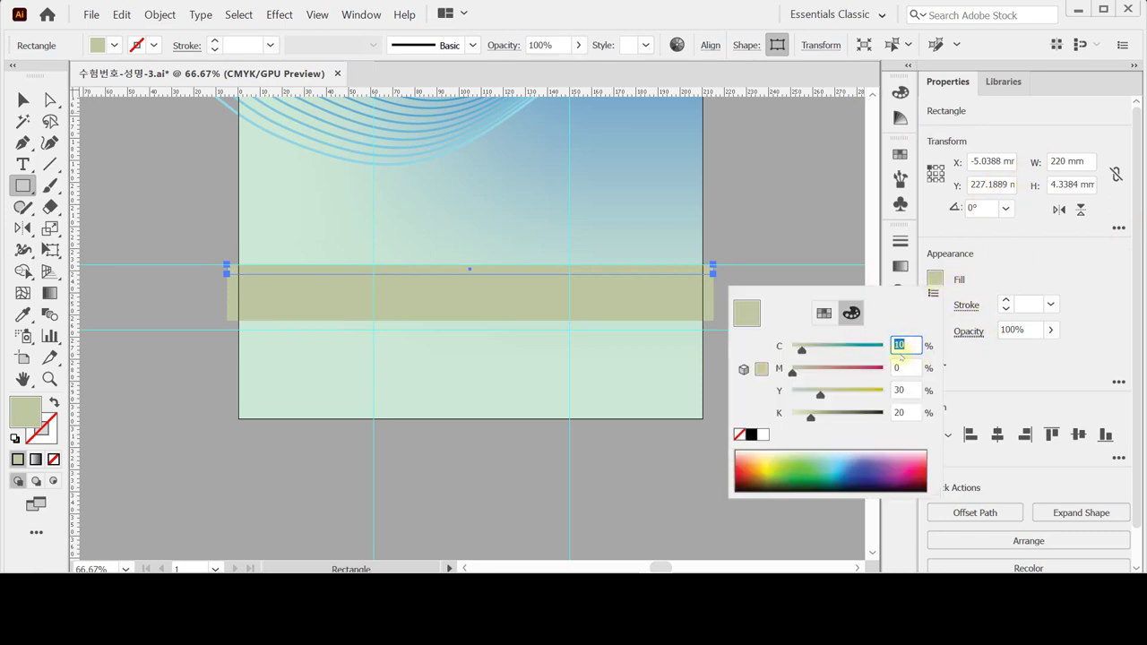
text(50)
key(Tab)
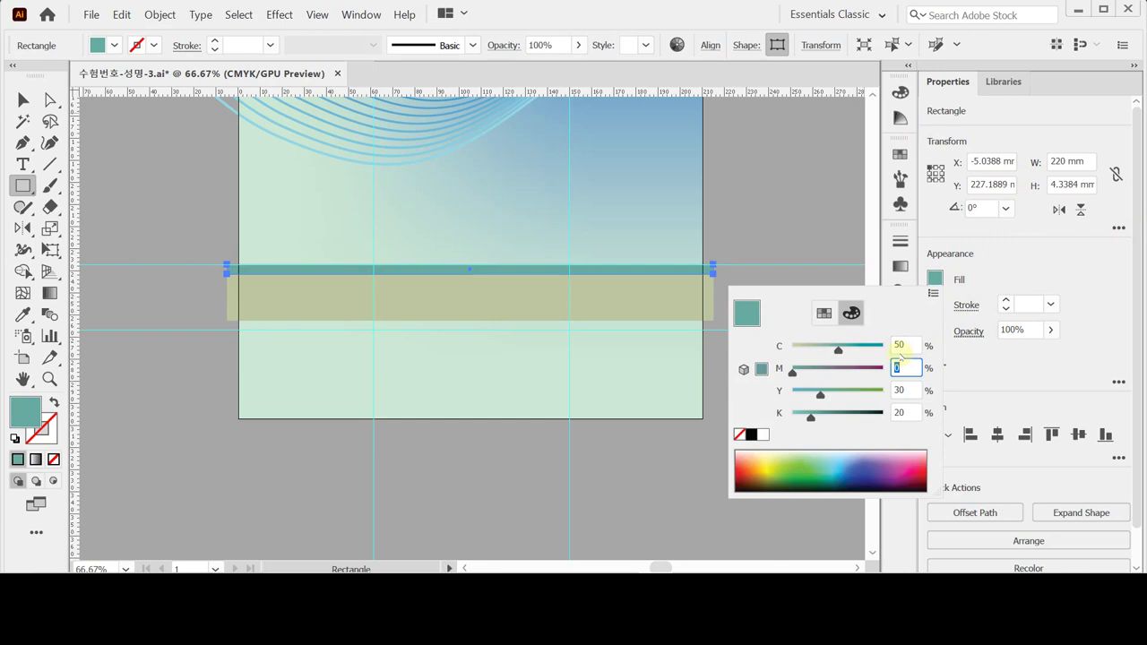
text(50)
key(Tab)
text(60)
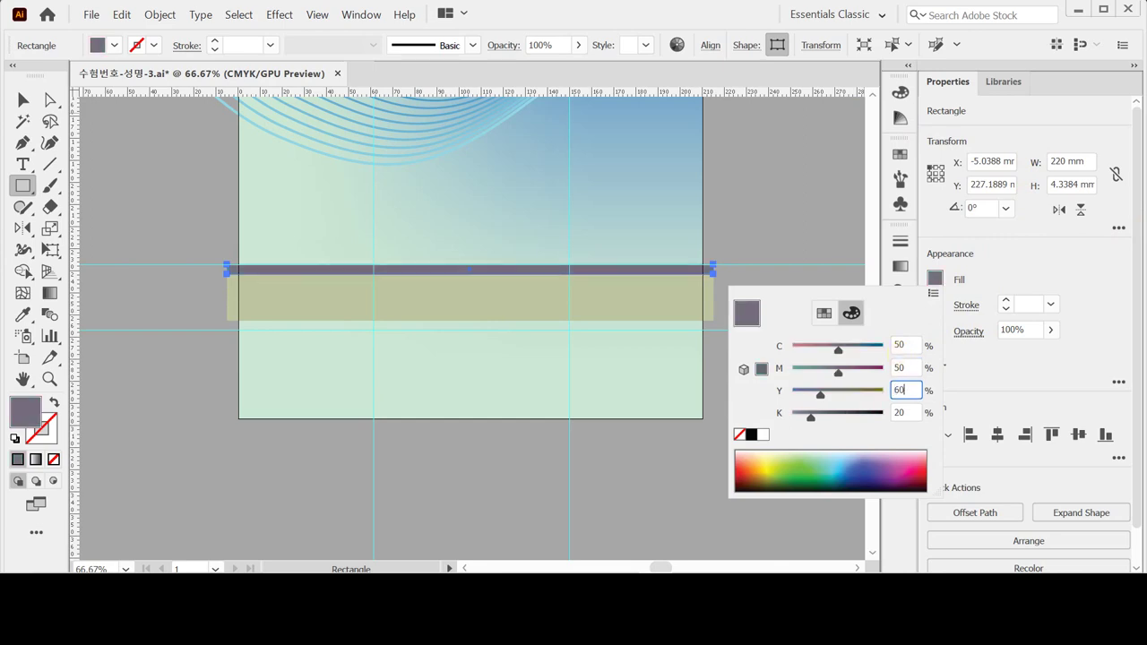
key(Tab)
key(Return)
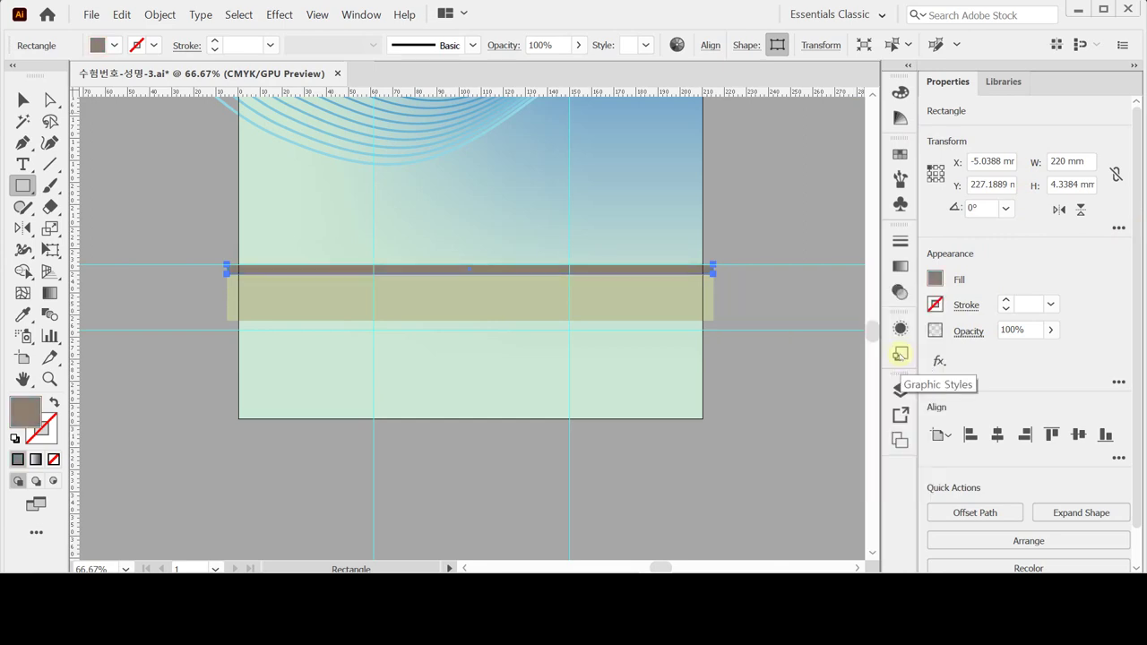
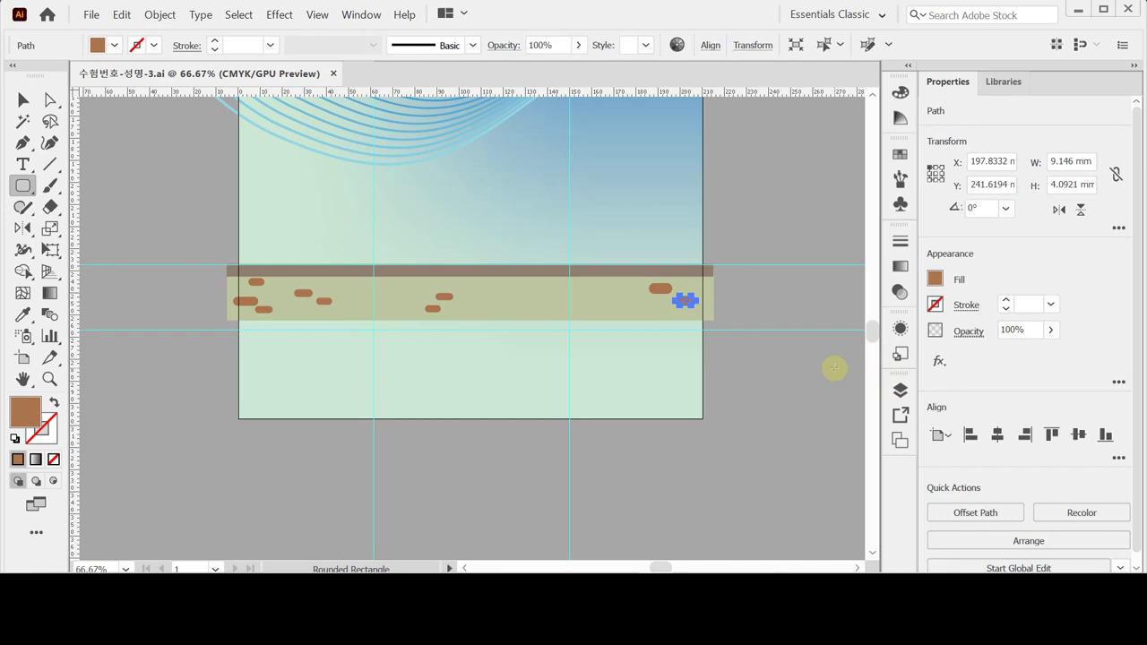
Step: Deselect the brick shapes and paste the copied tiled-roof gate group over the wall band
ctrl+click(801, 430)
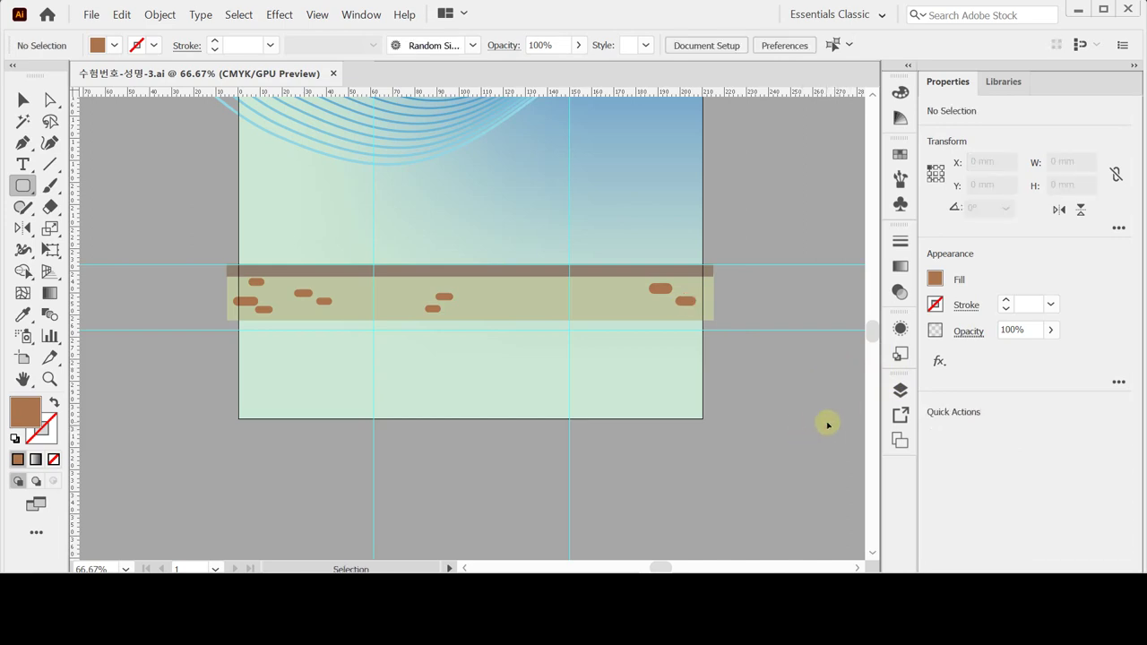
key(ctrl+v)
scroll(439, 372, up, 1)
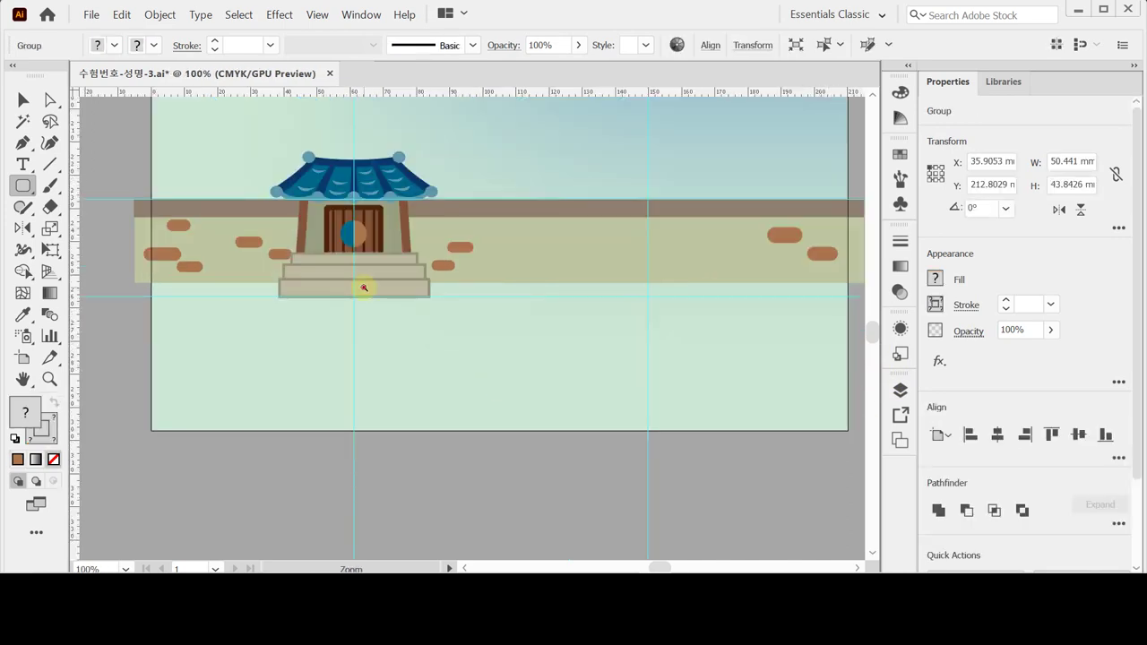
scroll(363, 287, up, 3)
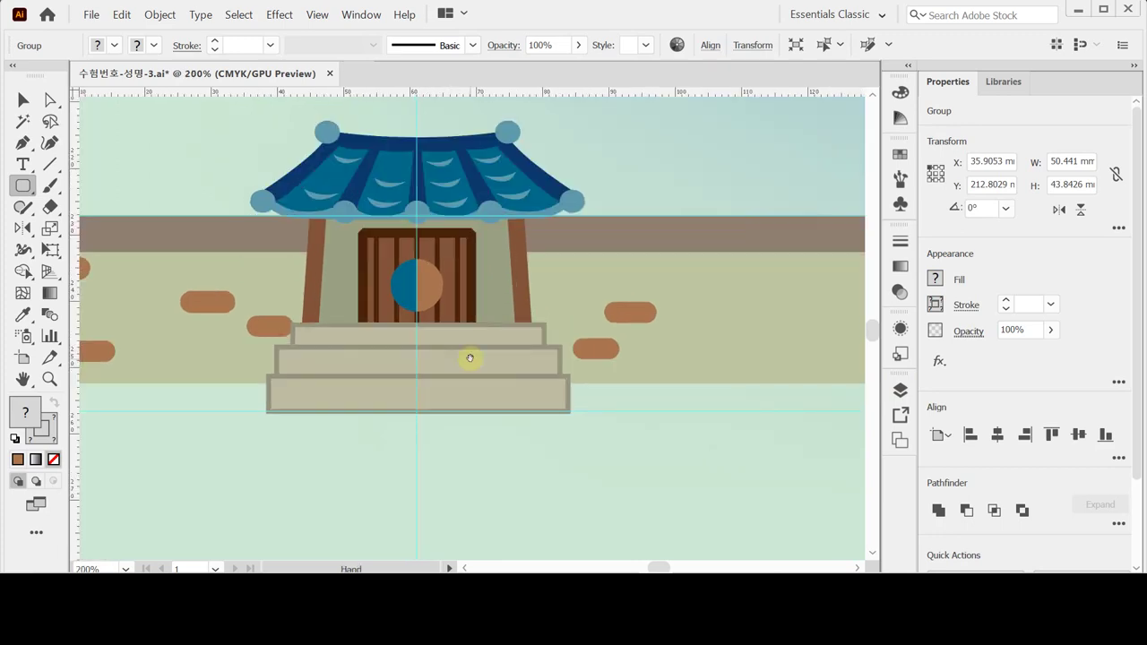
drag(469, 358, 460, 384)
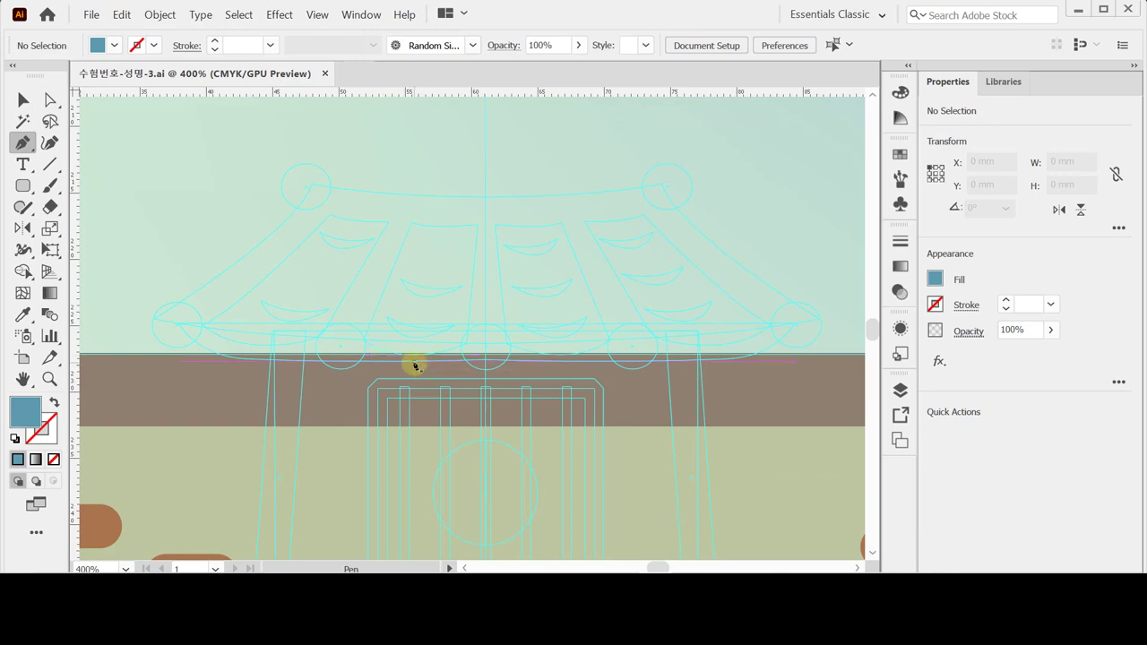
Step: Trace the roof outline with the Pen tool from the ridge's centre to its left end and the left eave tip, using stroke instead of fill
ctrl+click(426, 320)
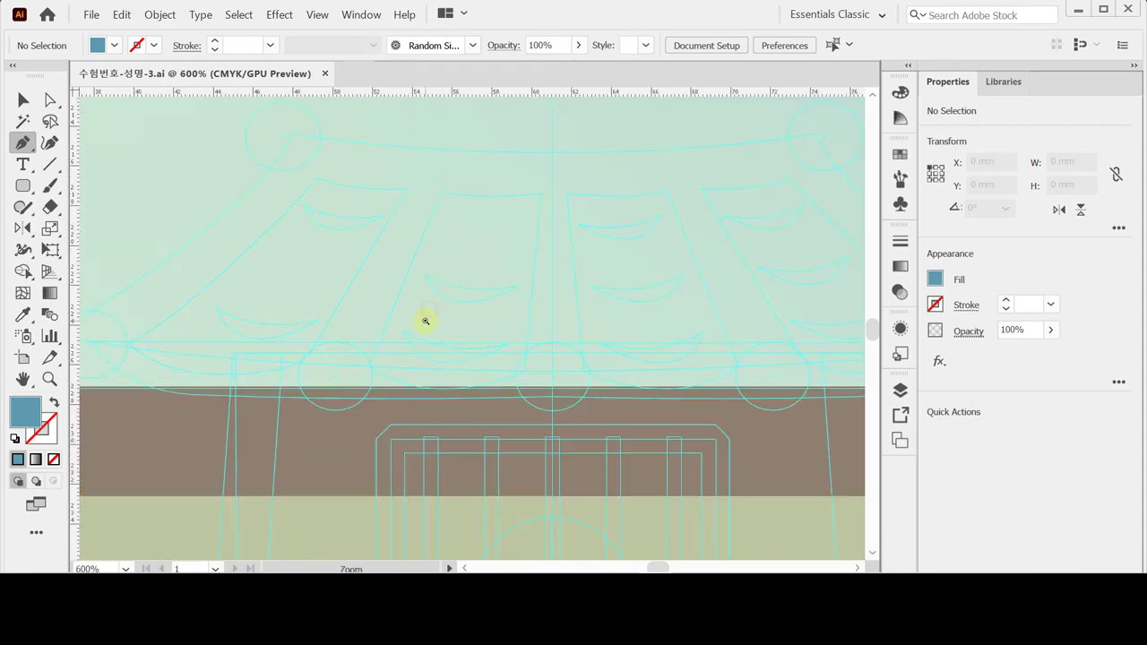
drag(425, 321, 552, 332)
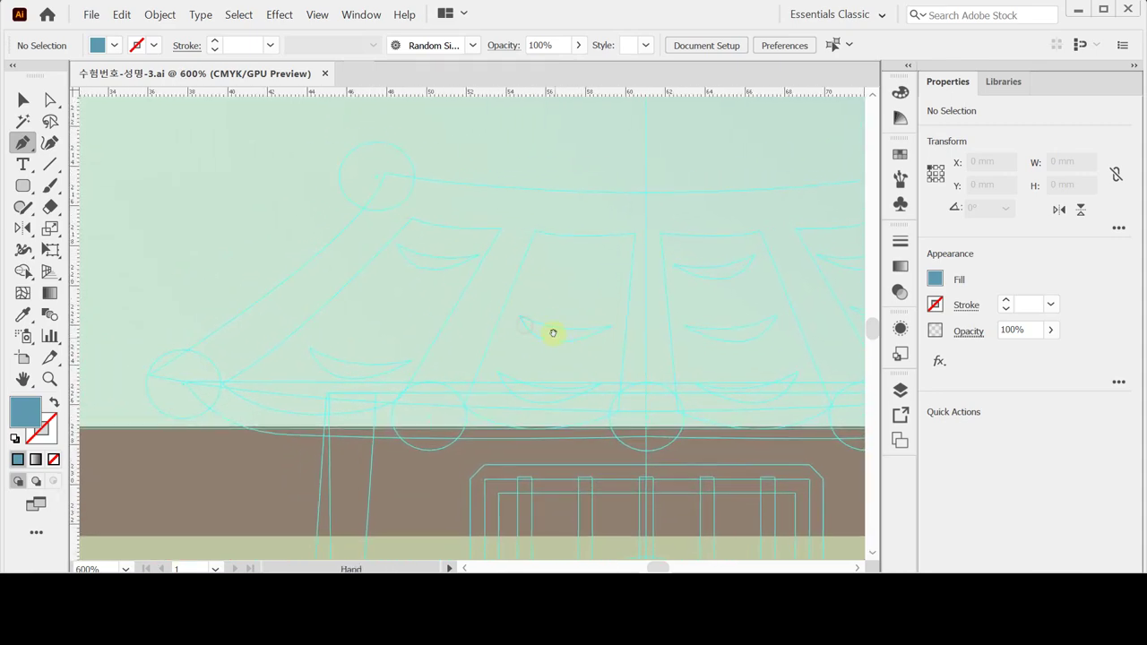
key(ctrl+minus)
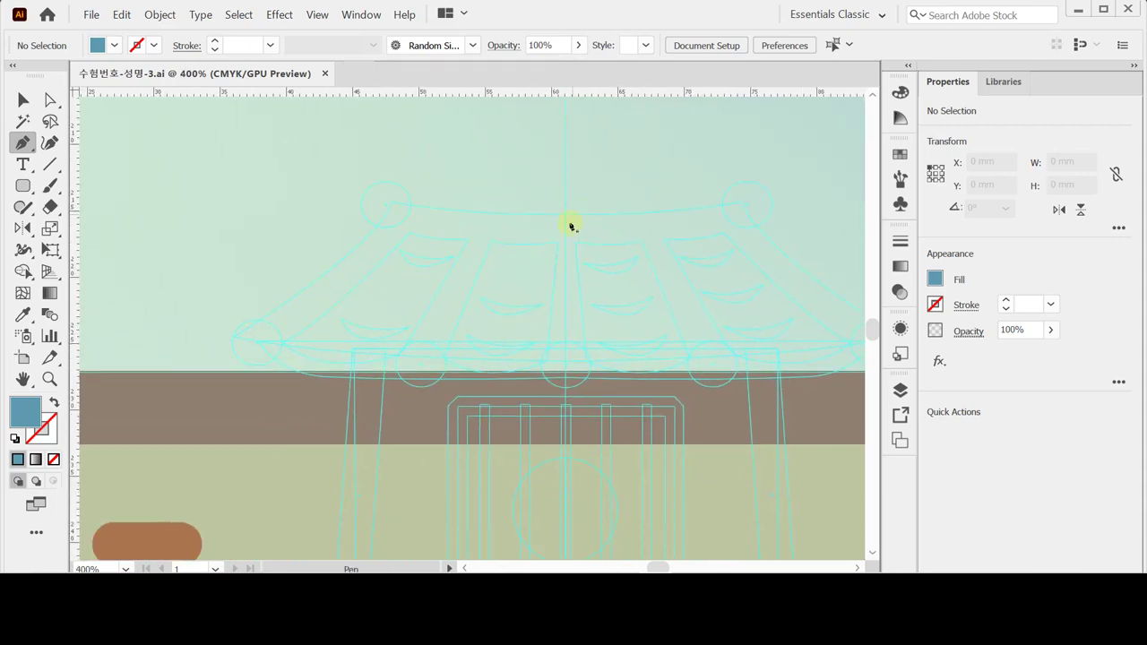
click(565, 218)
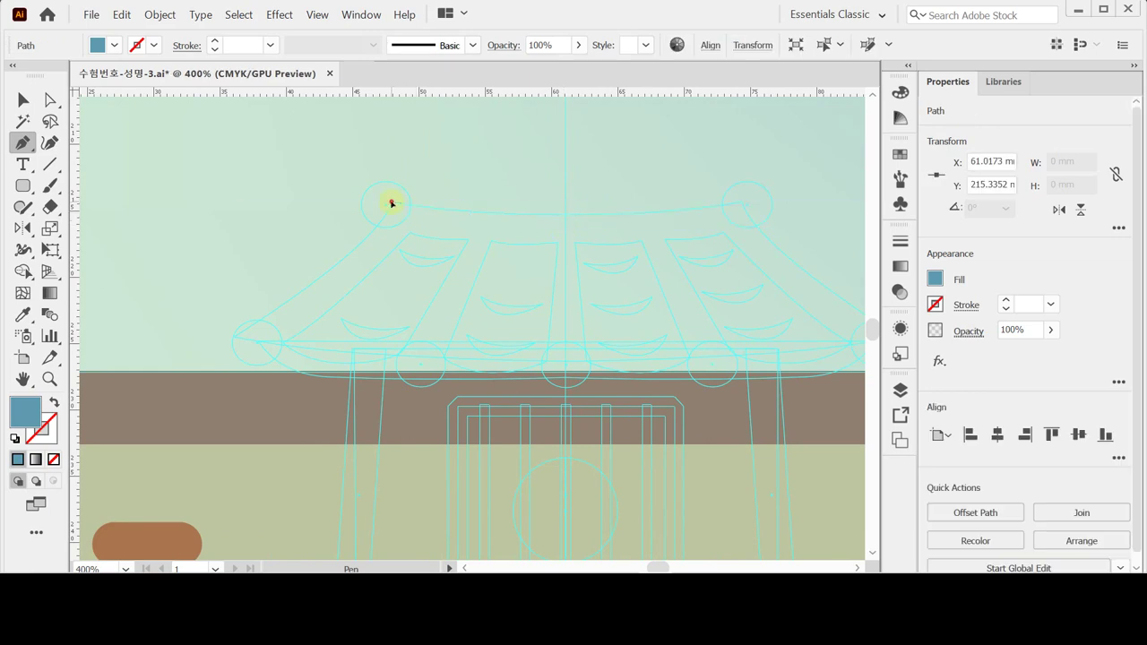
drag(390, 203, 414, 185)
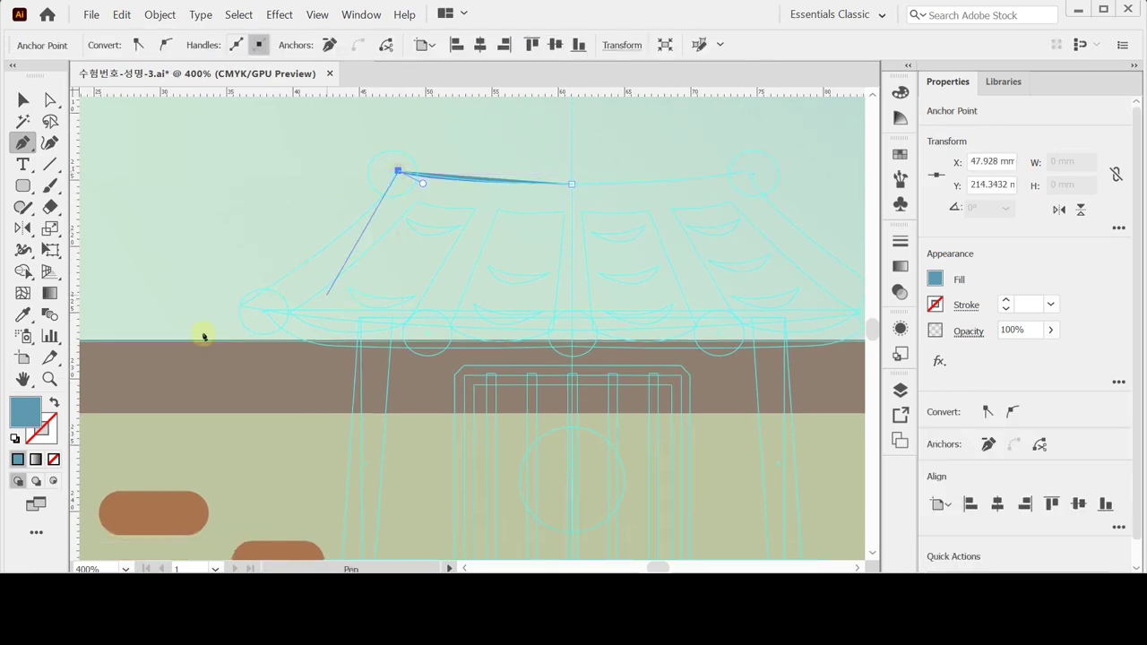
click(54, 402)
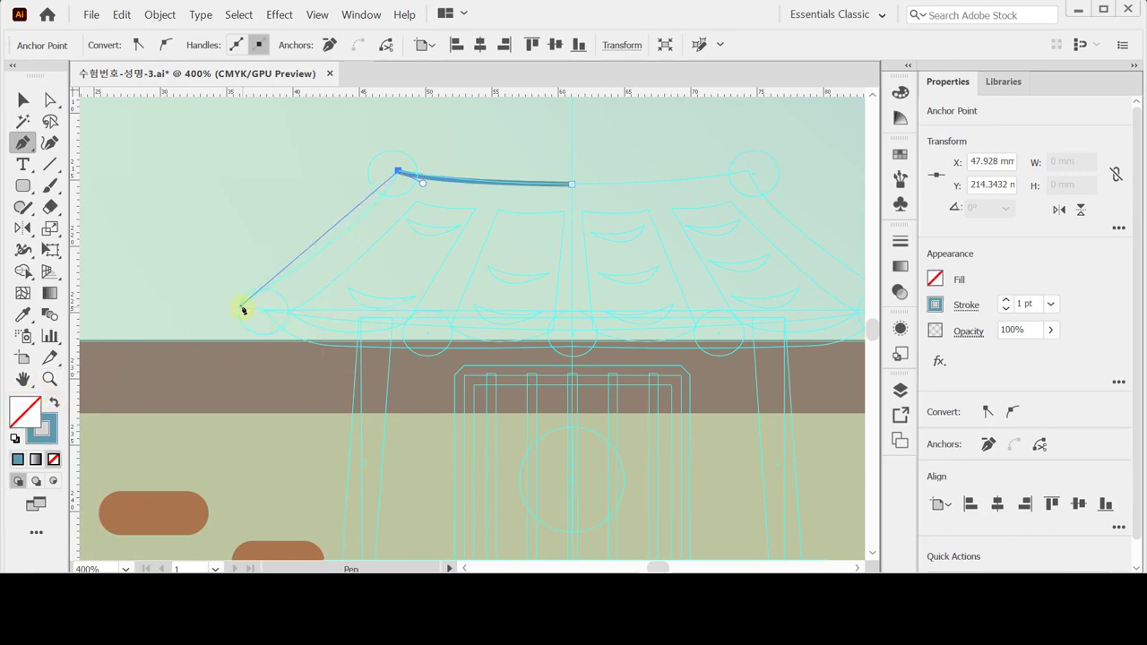
drag(242, 308, 135, 360)
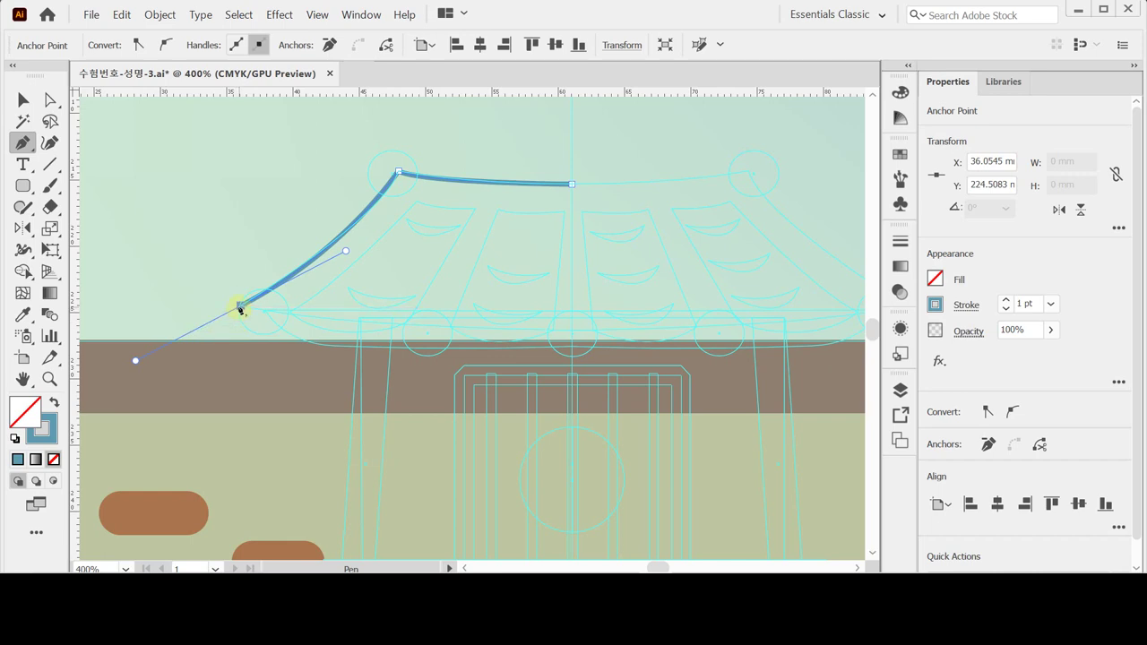
Step: Curve the roof's lower edge to the centre guide, close the half-roof path at the ridge centre and swap its stroke back to fill
click(239, 307)
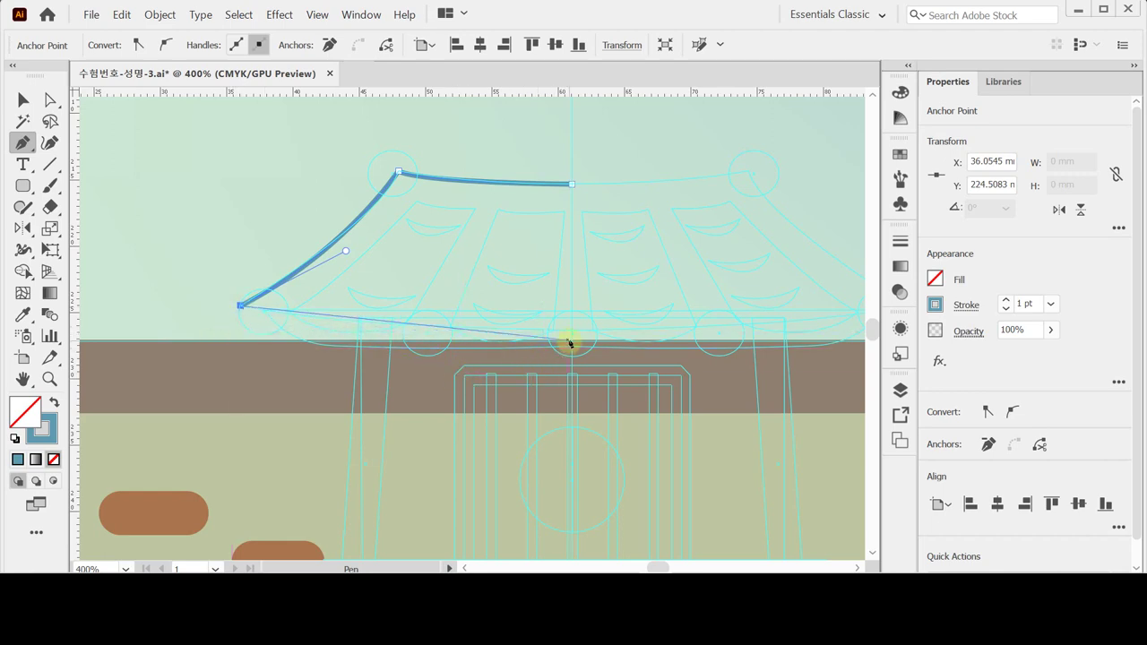
drag(568, 335, 693, 333)
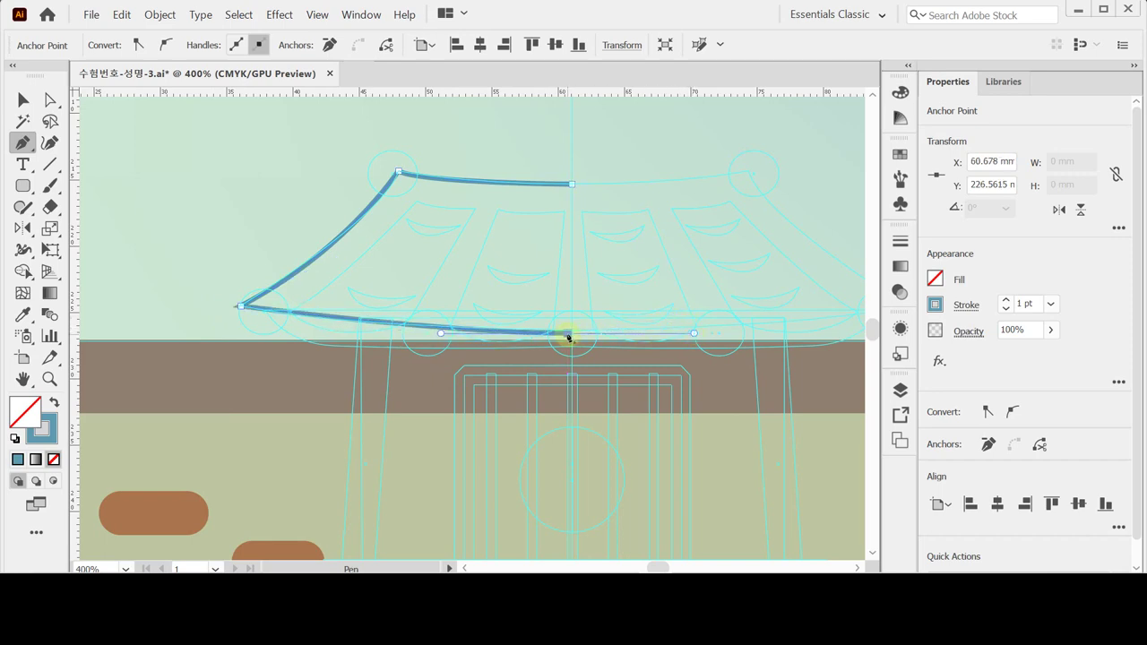
key(Escape)
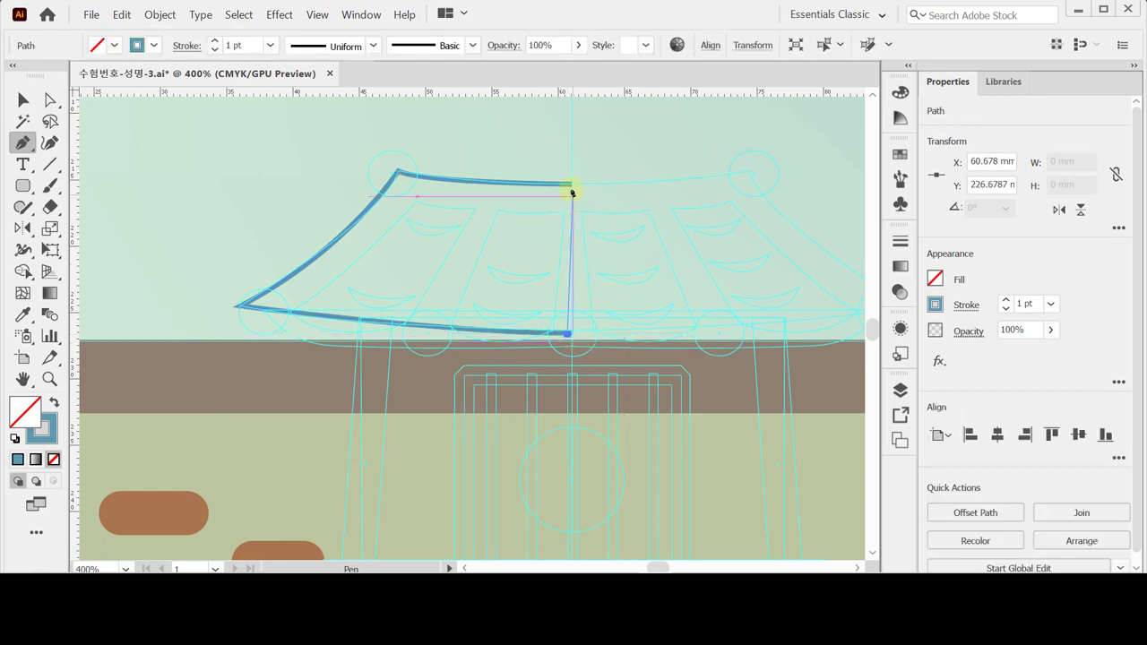
key(ctrl)
ctrl+click(573, 333)
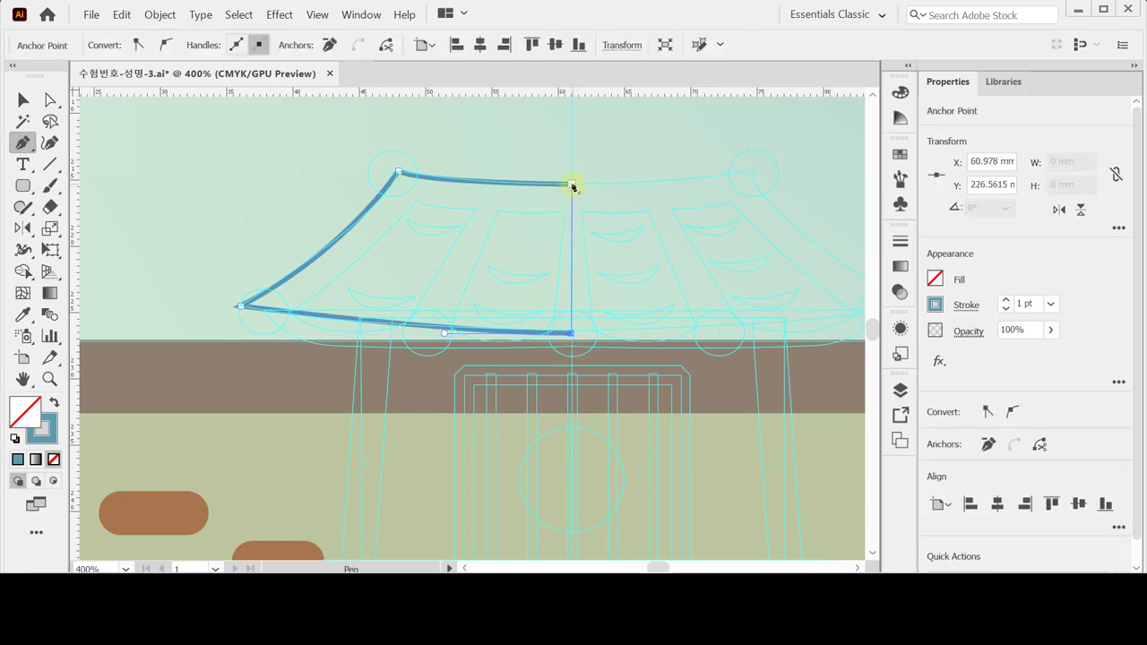
click(573, 185)
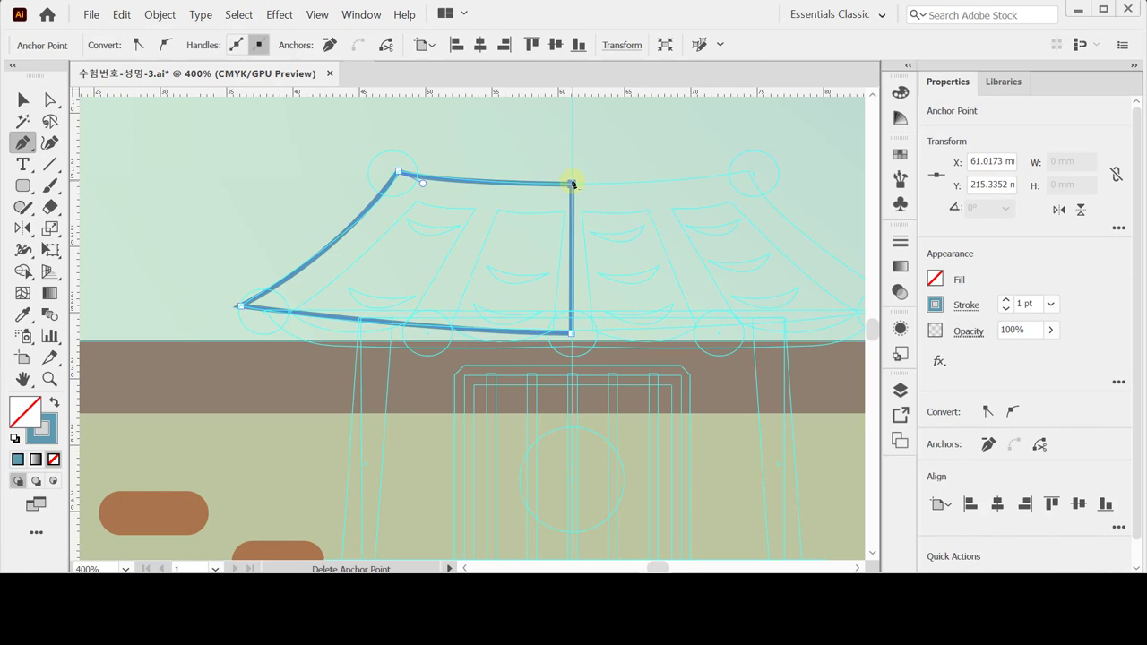
key(shift+x)
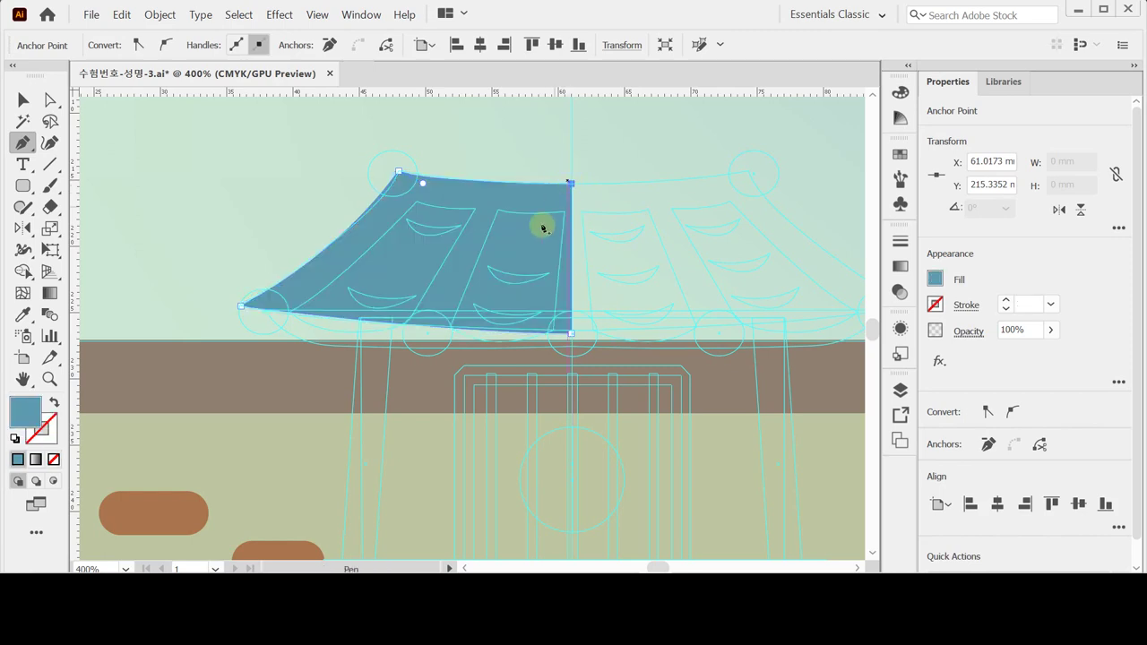
Step: Adjust the curvature of the half roof's slanted left edge to follow the guide outline
key(ctrl)
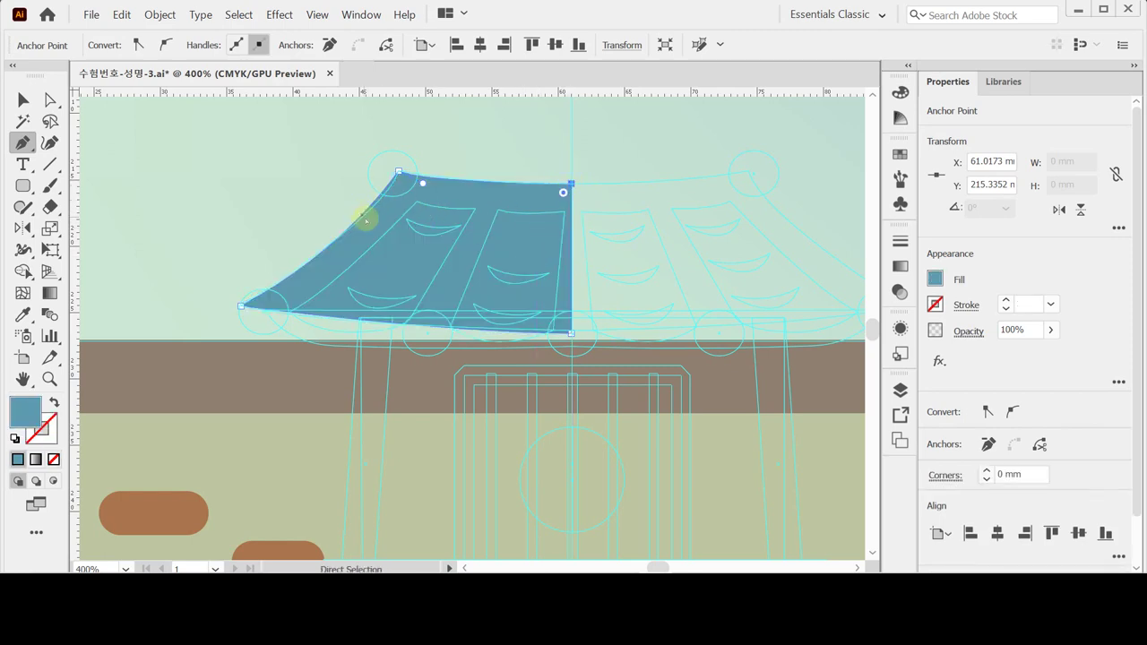
ctrl+click(366, 220)
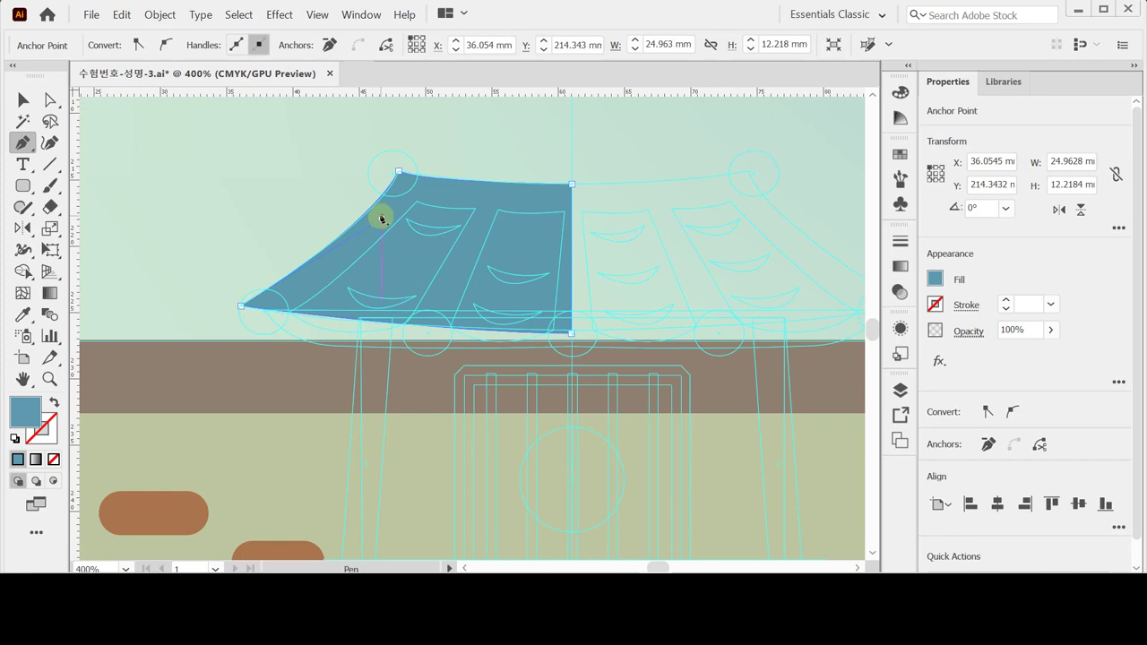
click(380, 218)
Step: Fill the half roof with C 90, M 60, Y 0, K 40, deselect it and save the document
click(936, 277)
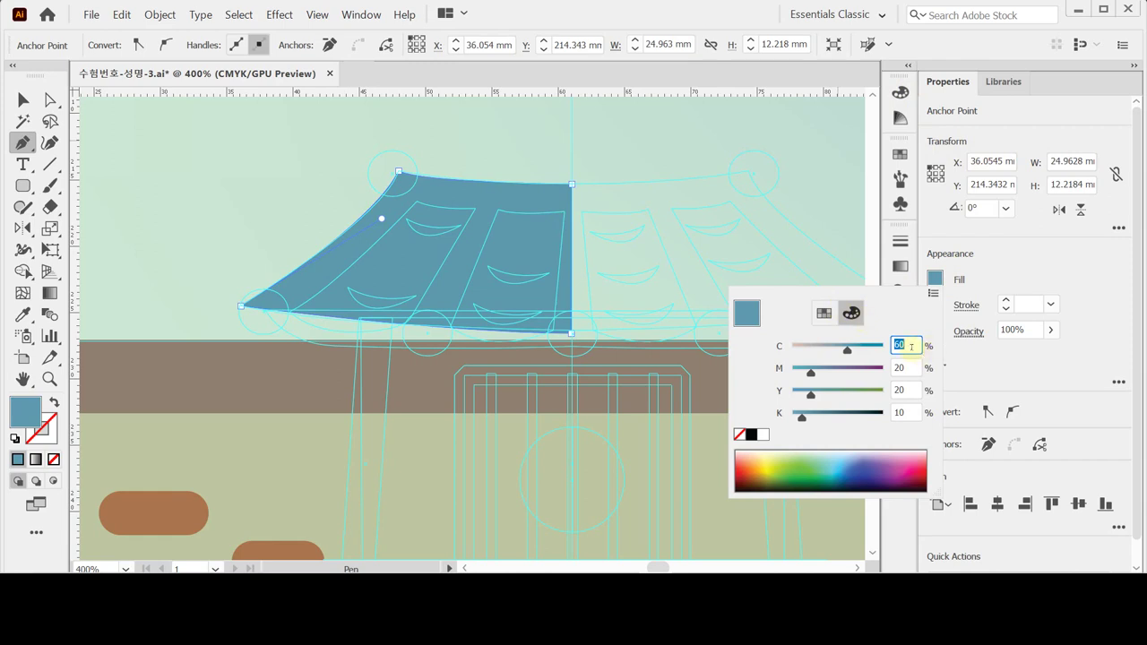
text(90)
key(Tab)
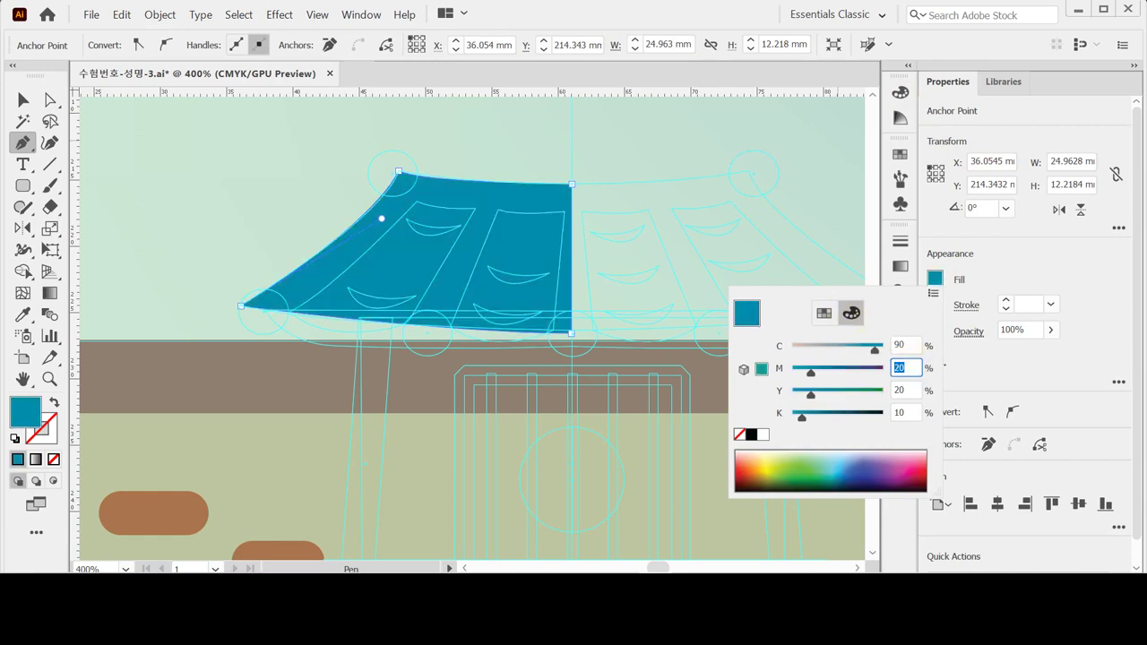
text(60)
key(Tab)
text(0)
key(Tab)
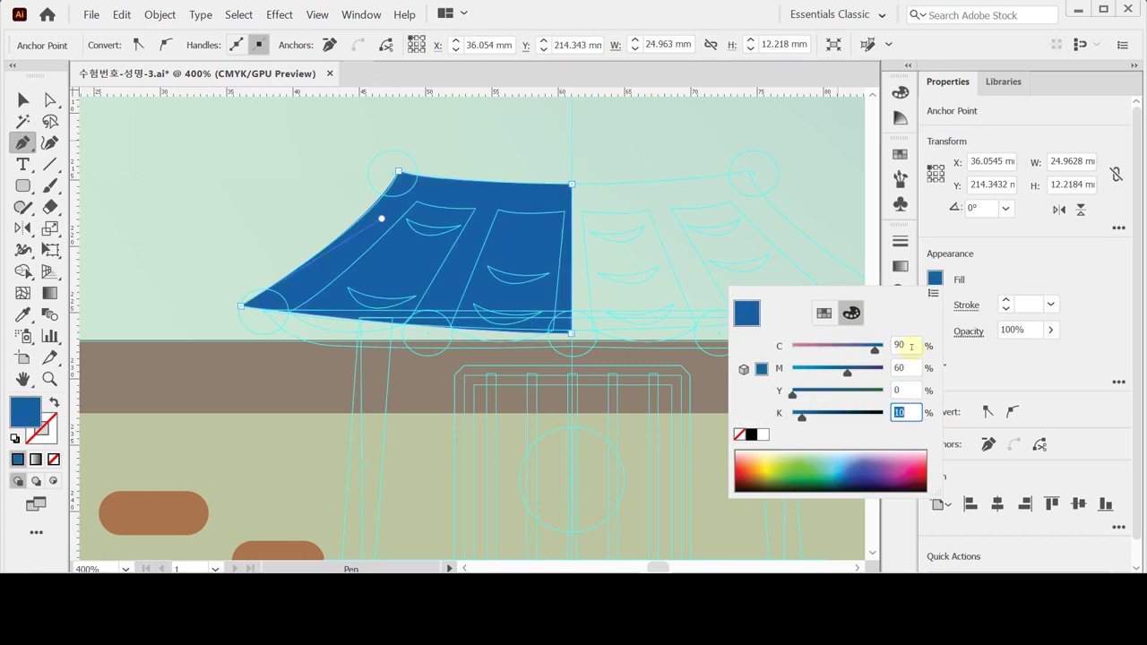
text(60)
key(BackSpace)
key(BackSpace)
text(40)
key(Return)
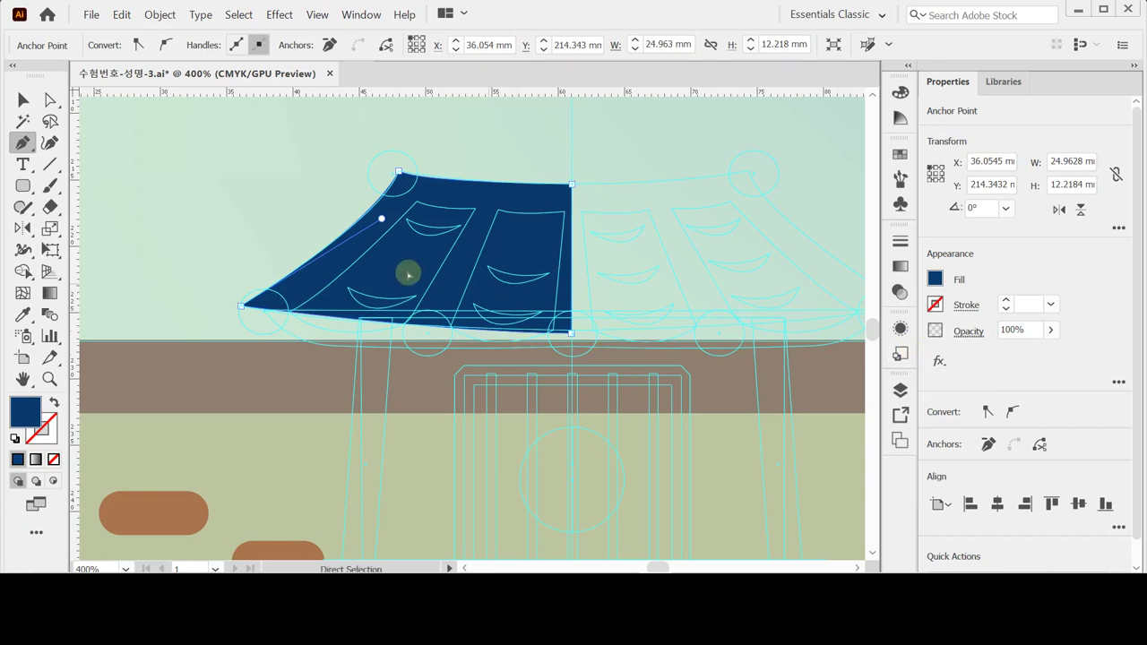
ctrl+click(209, 202)
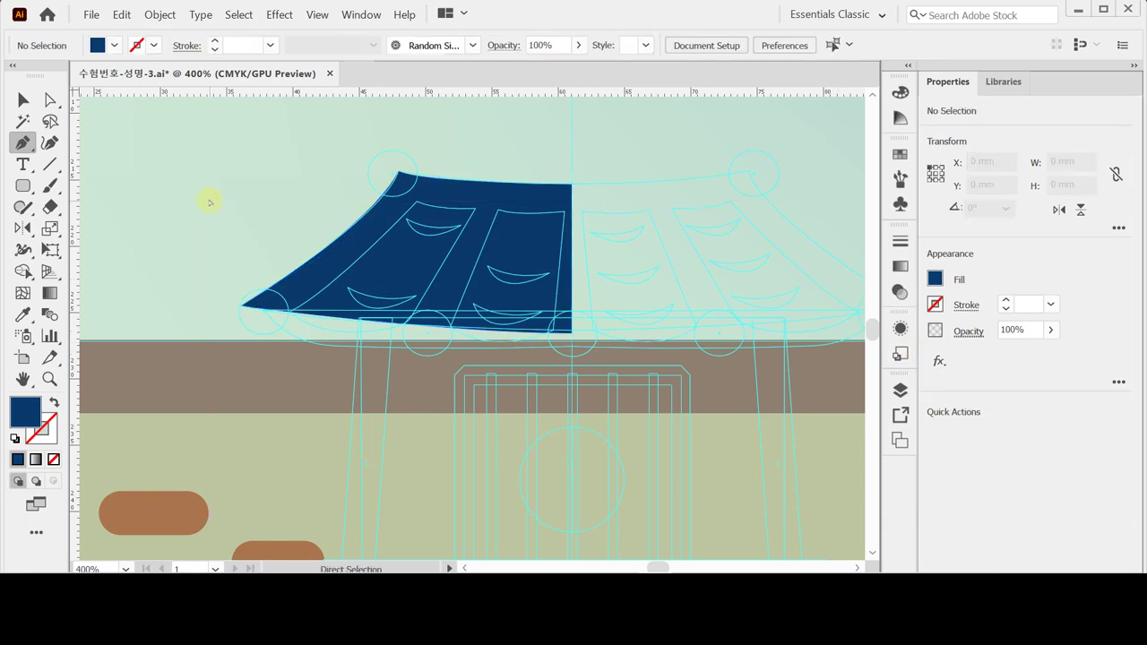
key(ctrl+s)
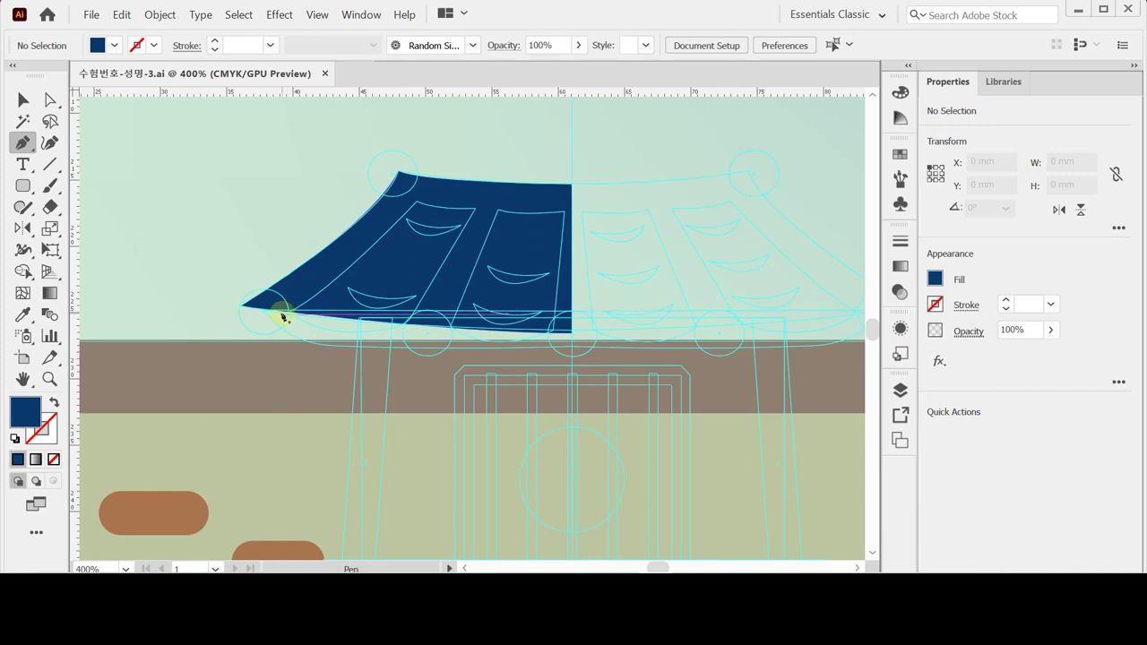
Step: Trace the roof's left tile panel with the Pen tool, closing it with a curved lower edge at its lower-left corner
click(290, 315)
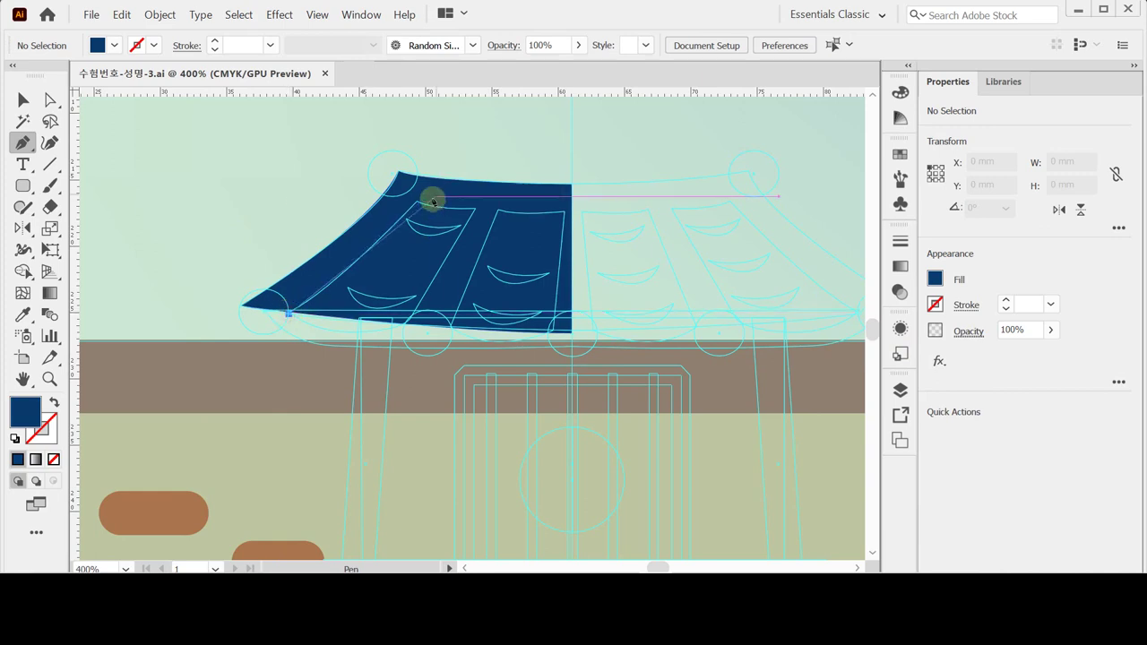
drag(415, 202, 440, 166)
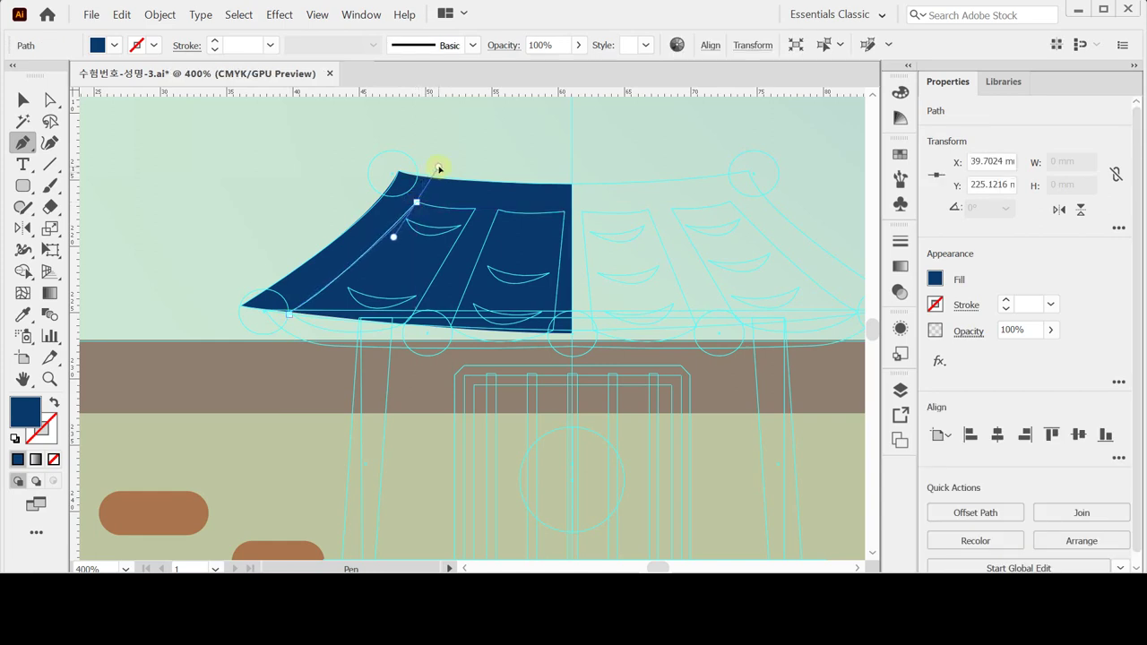
click(416, 199)
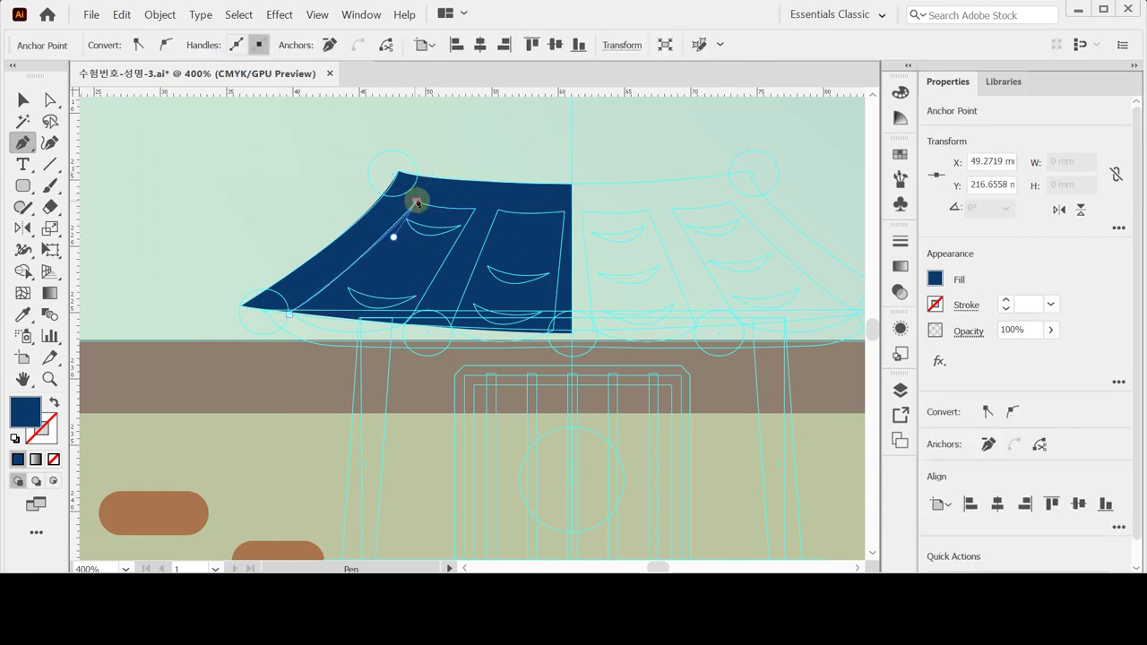
drag(477, 211, 497, 205)
click(477, 210)
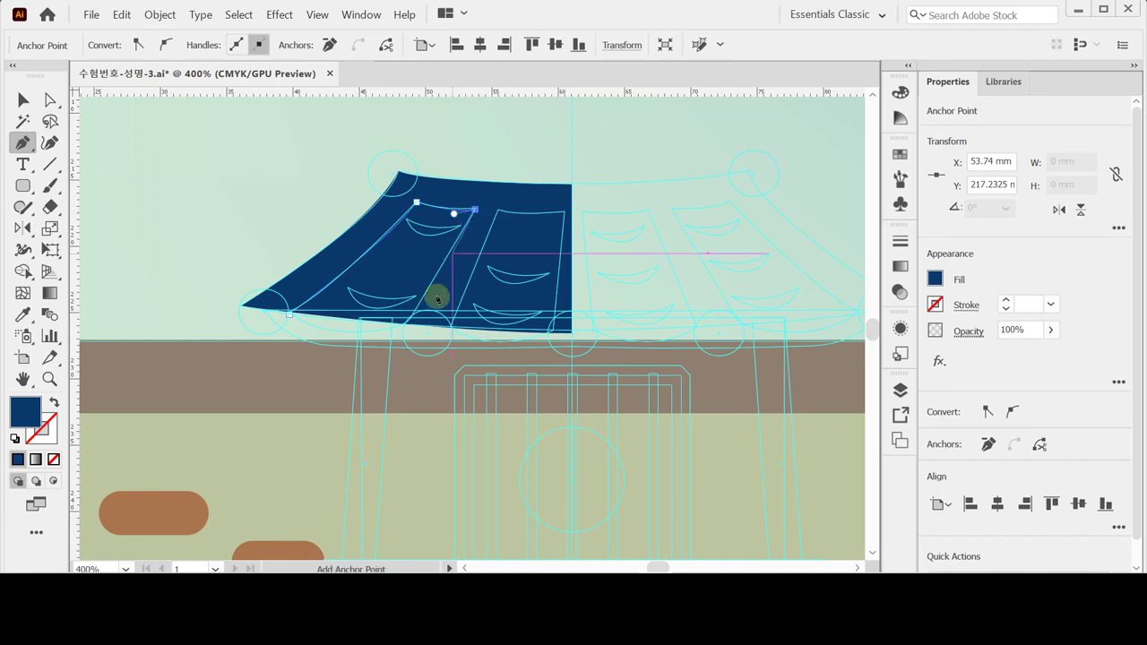
click(404, 330)
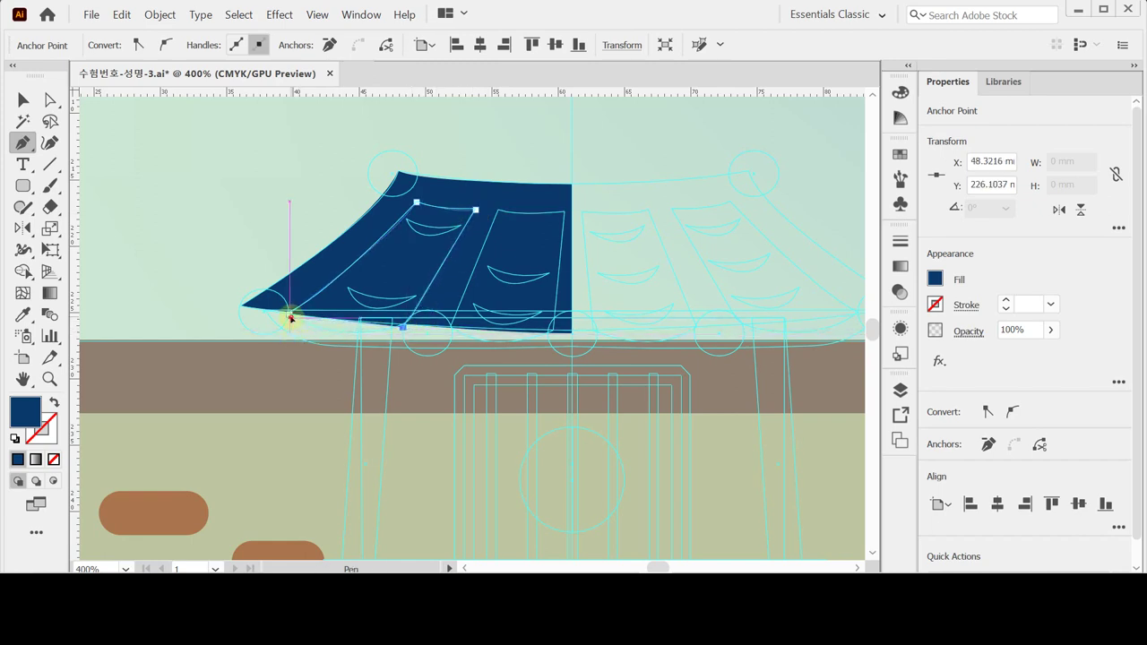
drag(289, 316, 254, 291)
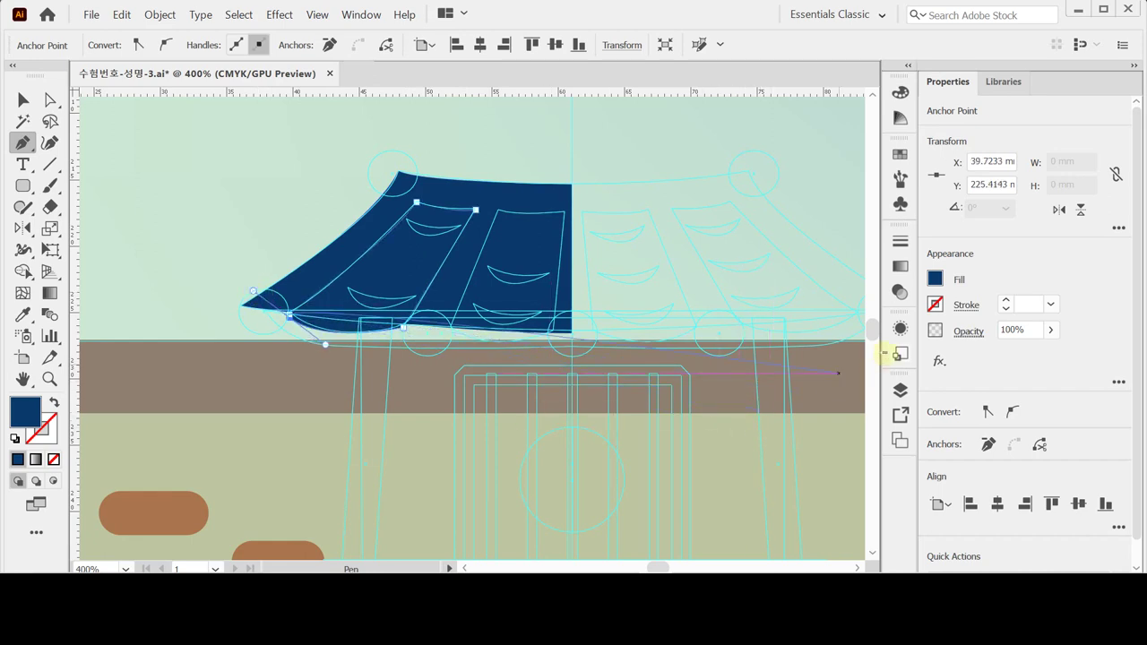
Step: Fill the roof's left tile panel with C 90, M 20, Y 10
click(934, 278)
click(903, 346)
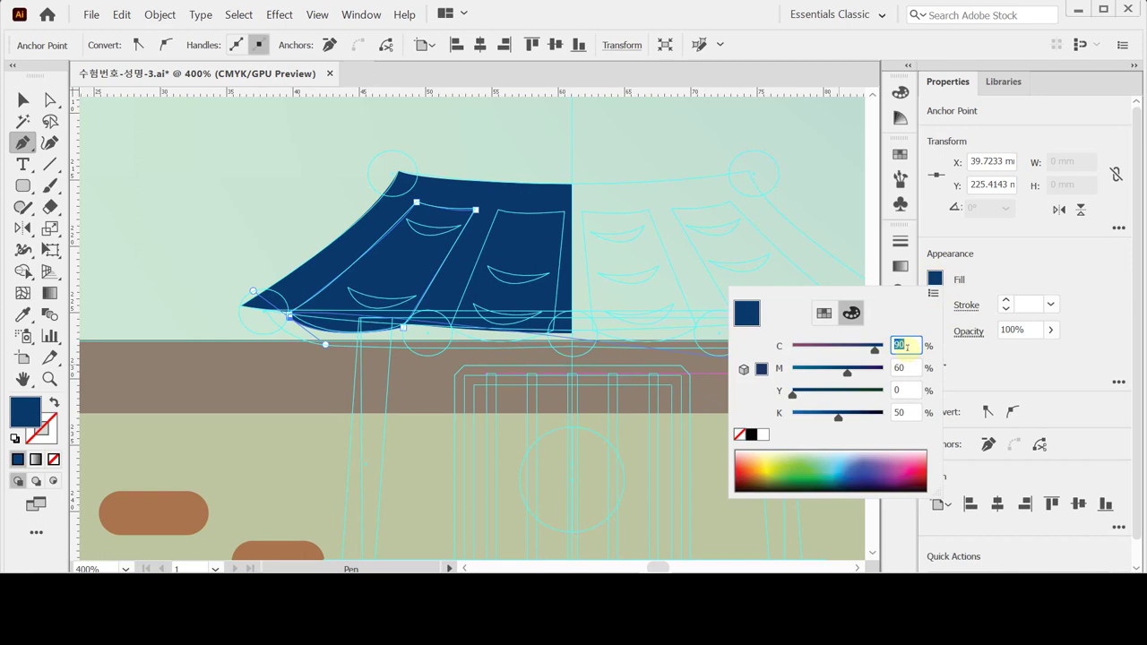
key(Tab)
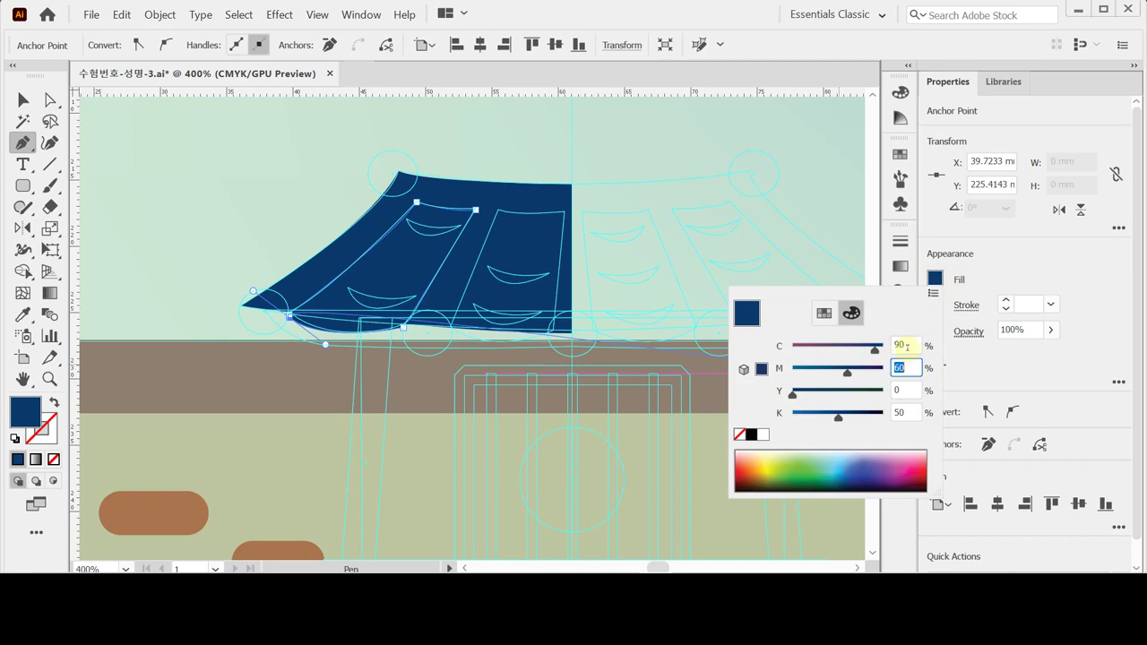
text(20)
key(Tab)
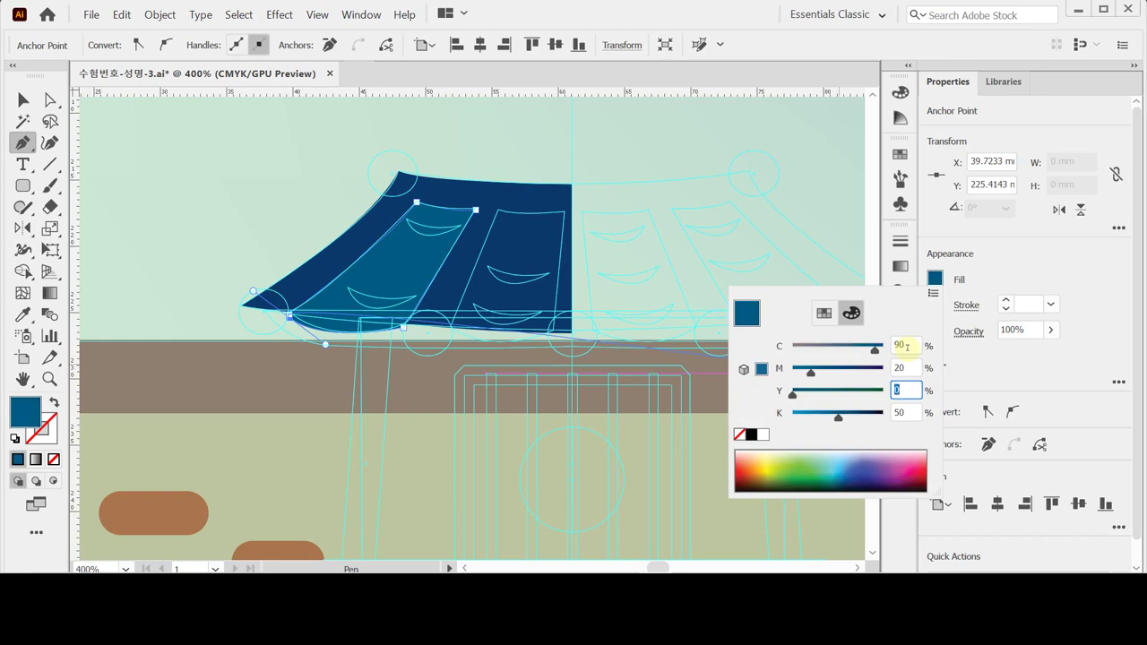
text(10)
key(Tab)
key(Return)
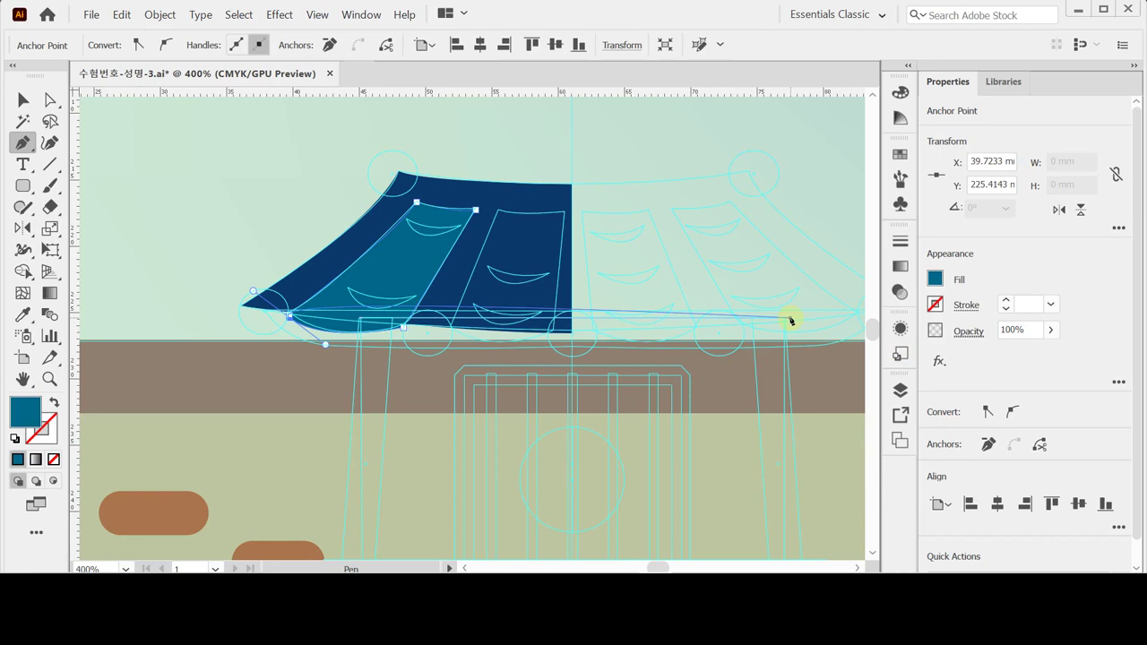
key(ctrl+z)
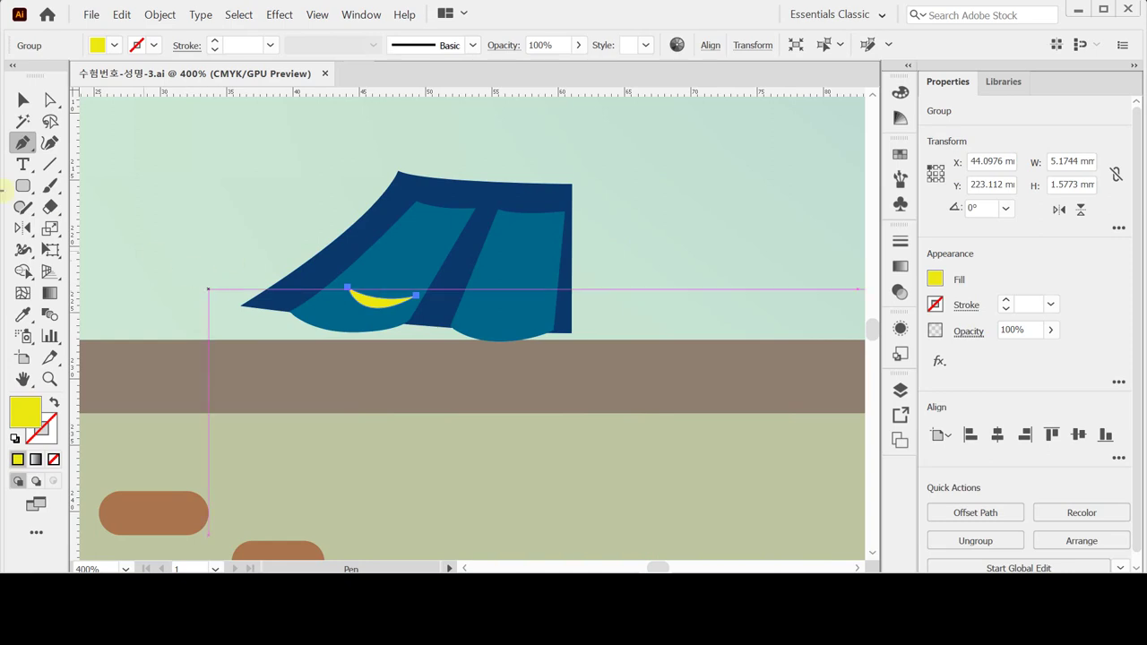
Step: Make a copy of the yellow crescent scaled uniformly to 80%
key(ctrl)
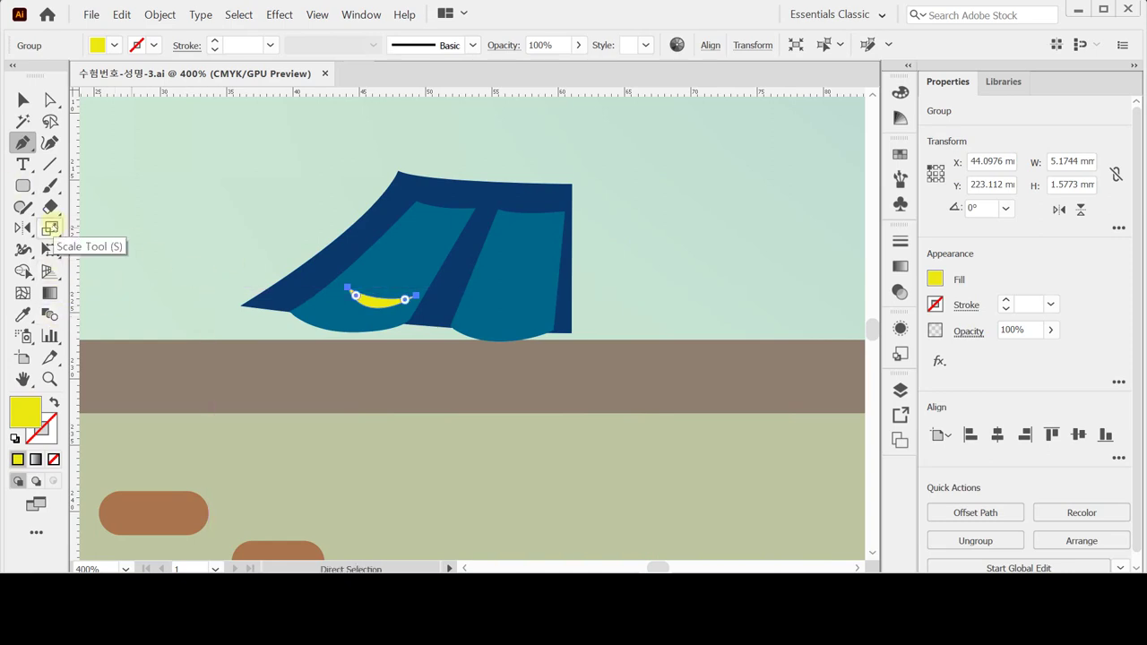
double_click(50, 229)
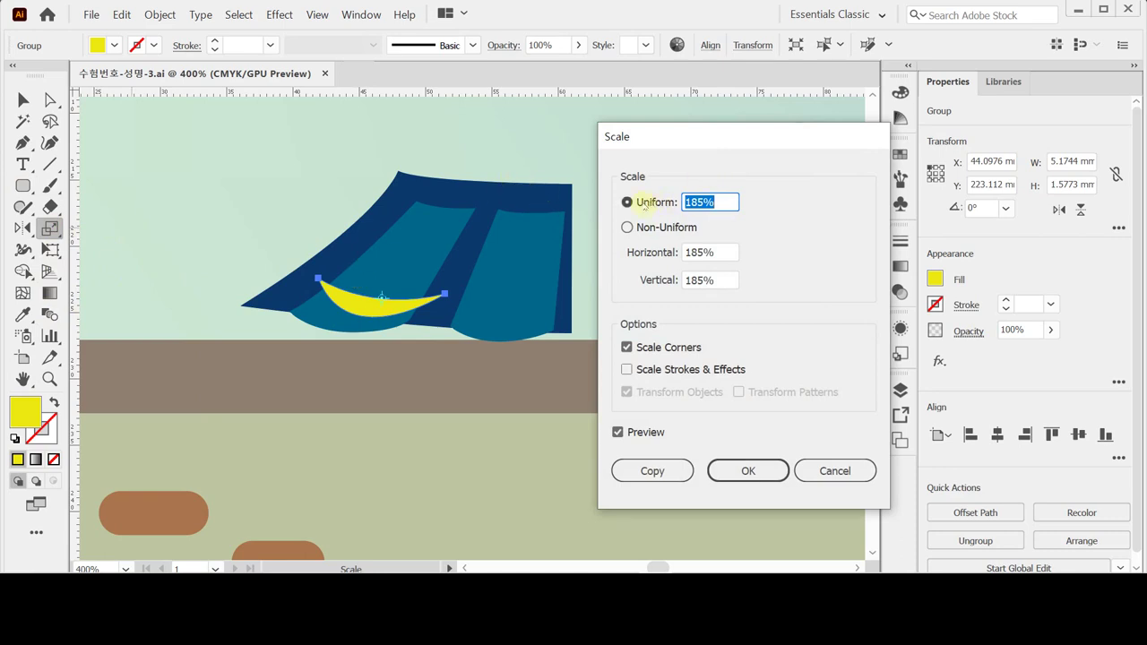
text(80)
key(Tab)
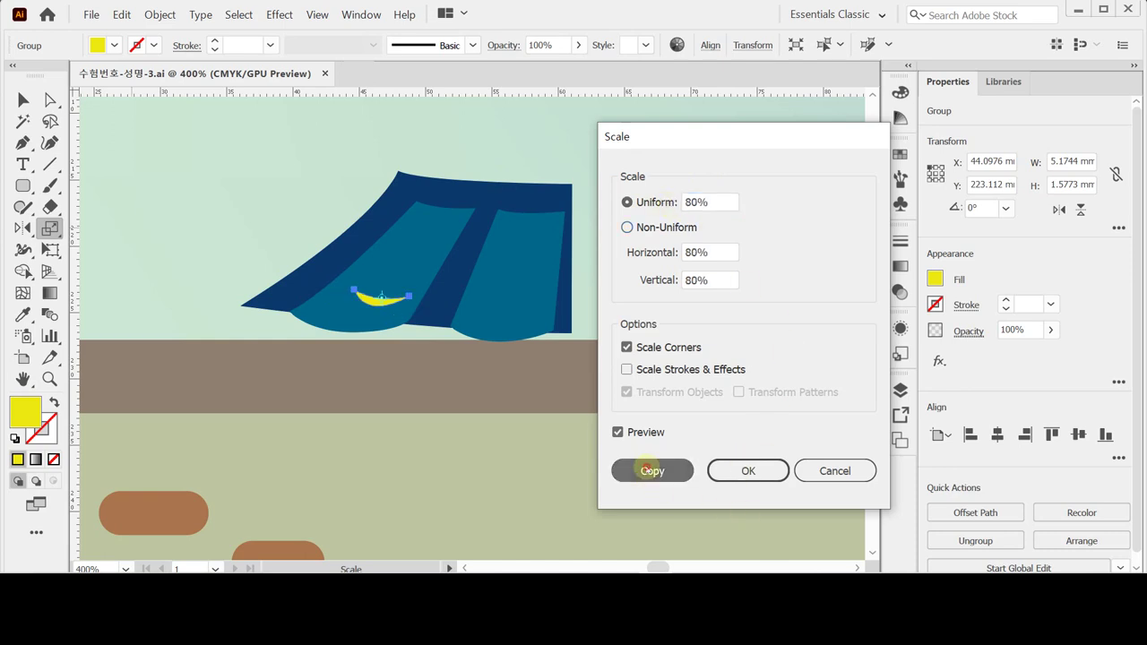
click(652, 471)
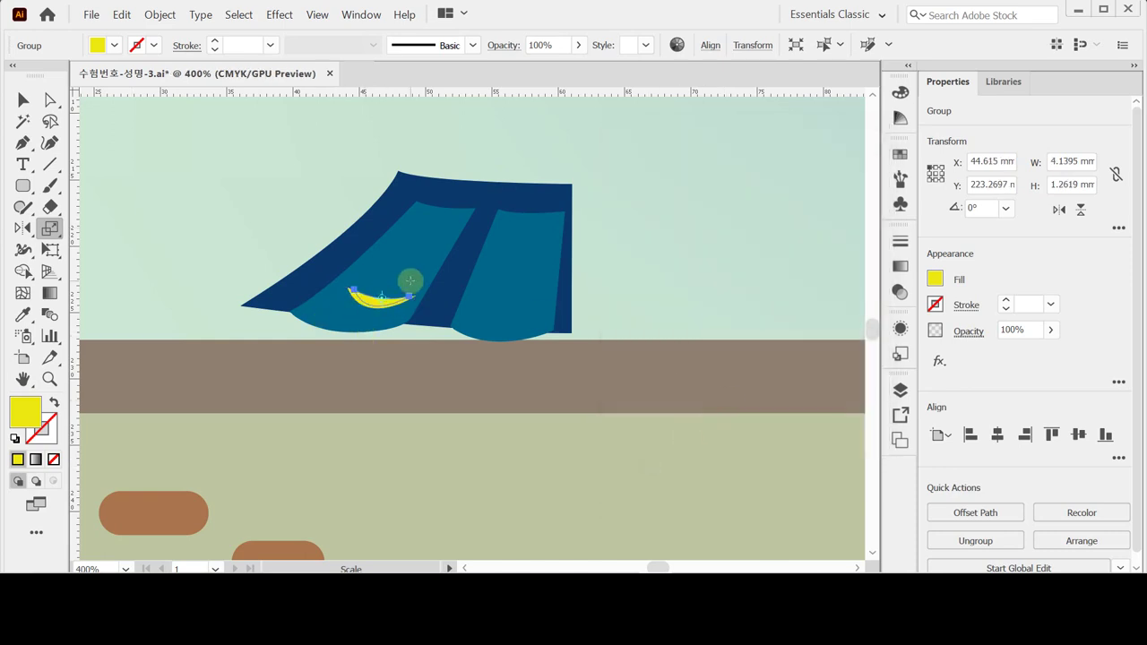
Step: Nudge the smaller crescent up to the top of the left tile panel, to about X 48.5 mm, Y 218 mm
key(Up)
key(Up)
key(Up)
key(Up)
key(Up)
key(Right)
key(Right)
key(Right)
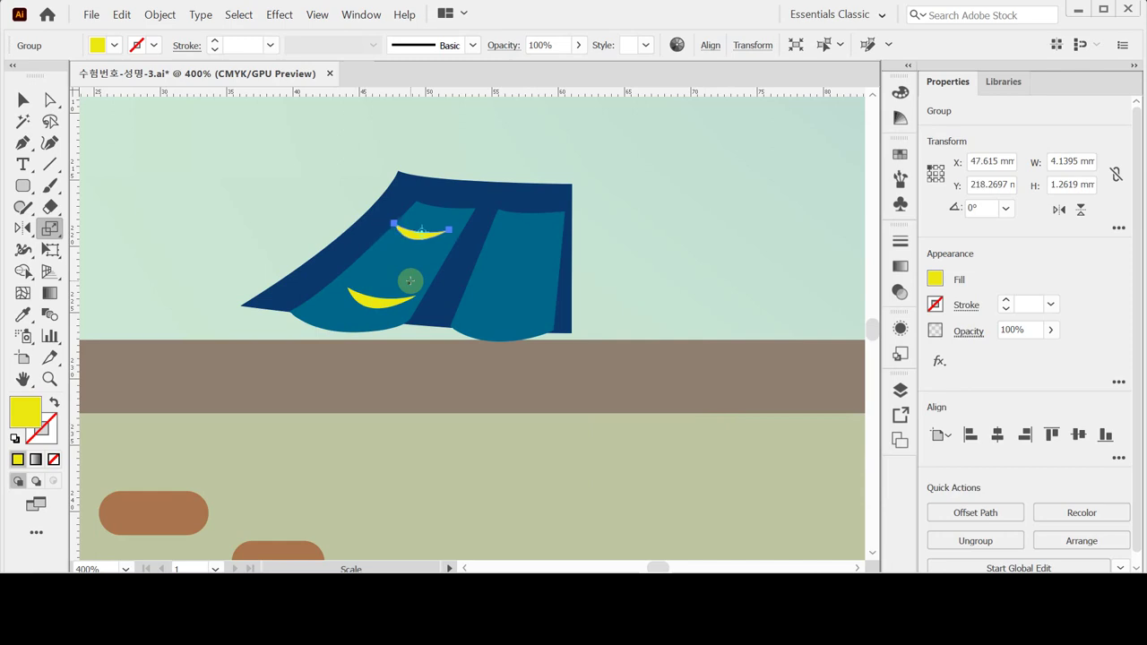
key(Up)
key(Up)
key(Up)
key(Up)
key(Up)
key(Right)
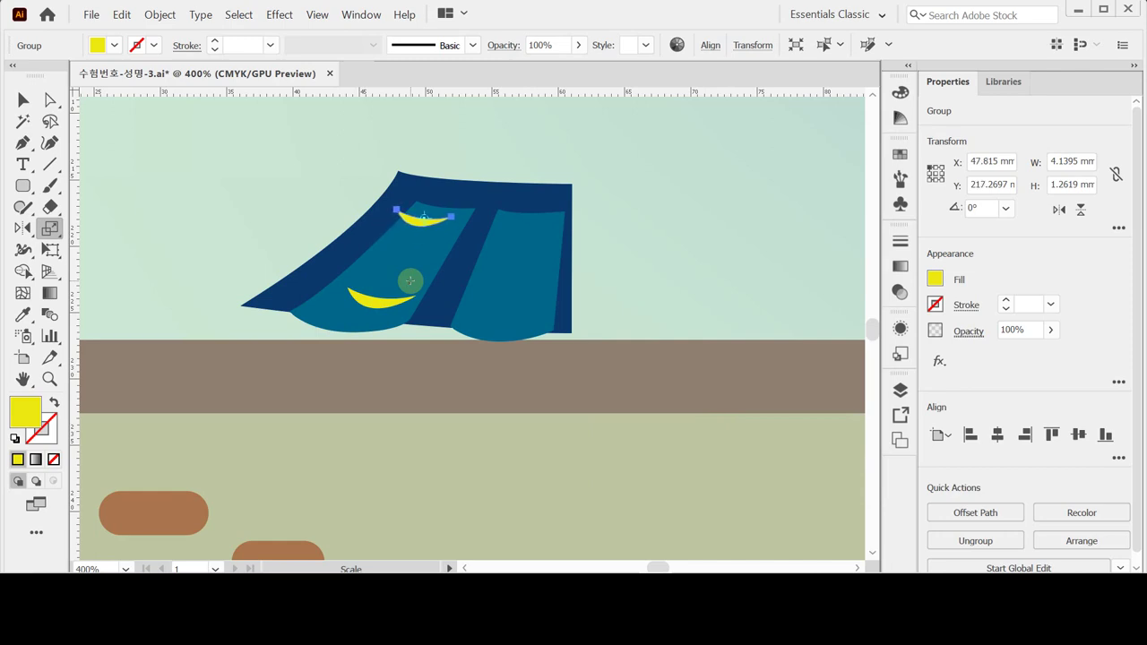
key(Down)
key(Right)
key(Down)
key(Down)
key(Down)
key(Down)
key(Down)
key(Right)
key(Right)
key(Right)
key(Right)
key(Right)
key(Right)
key(Right)
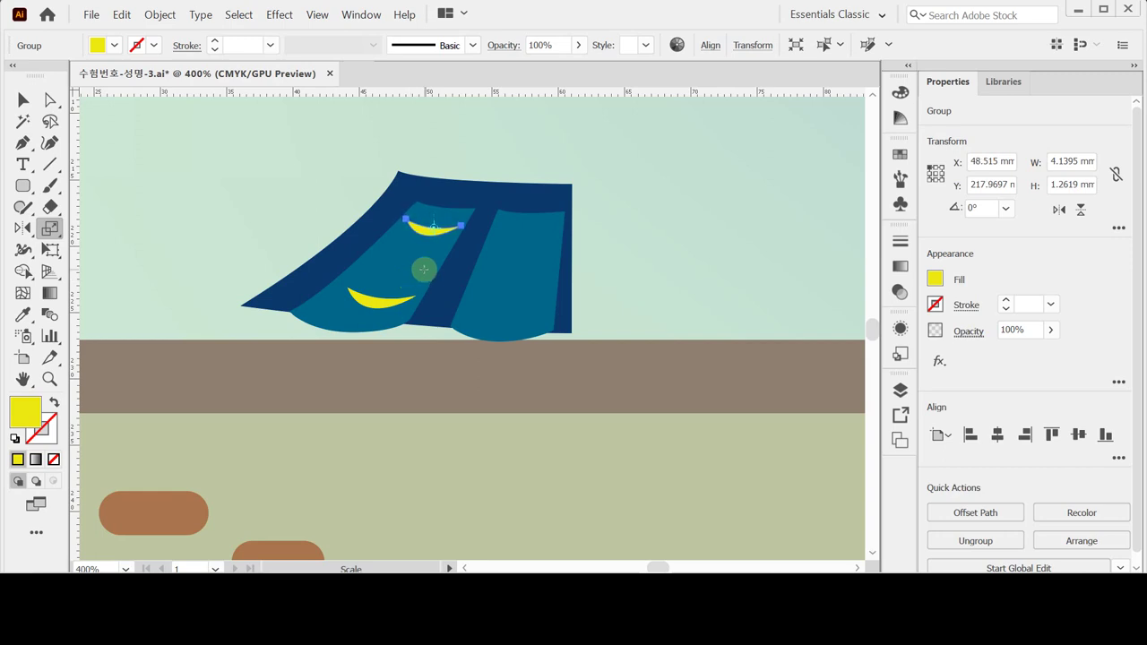
Step: Select both crescents on the left tile panel and blend them together
shift+click(377, 305)
key(s)
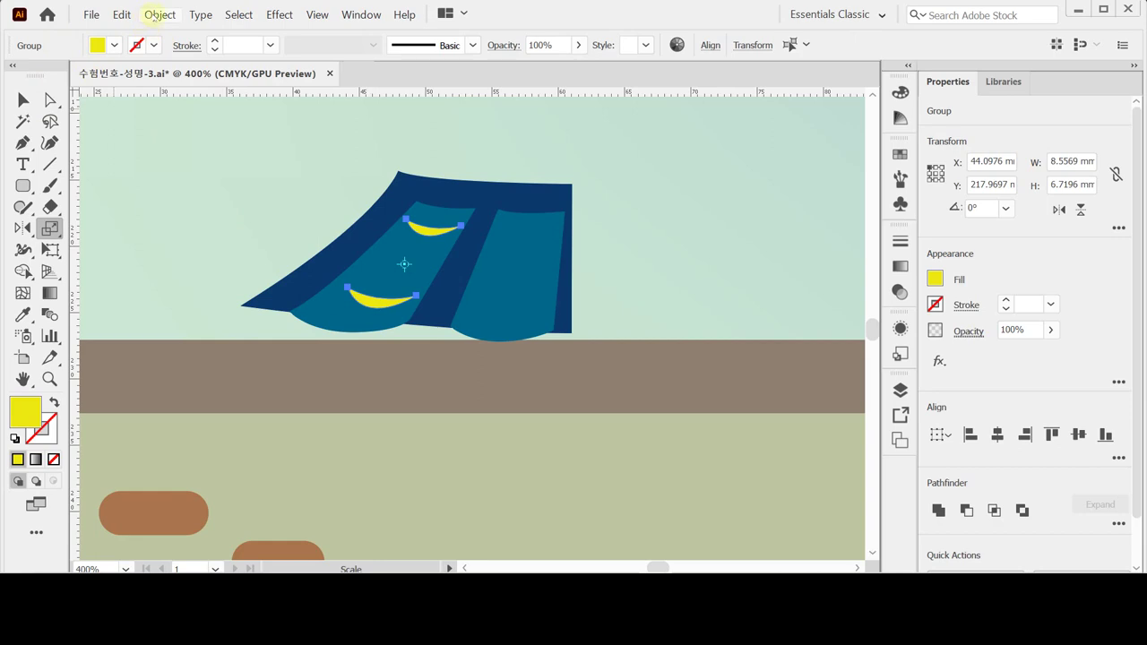
click(157, 14)
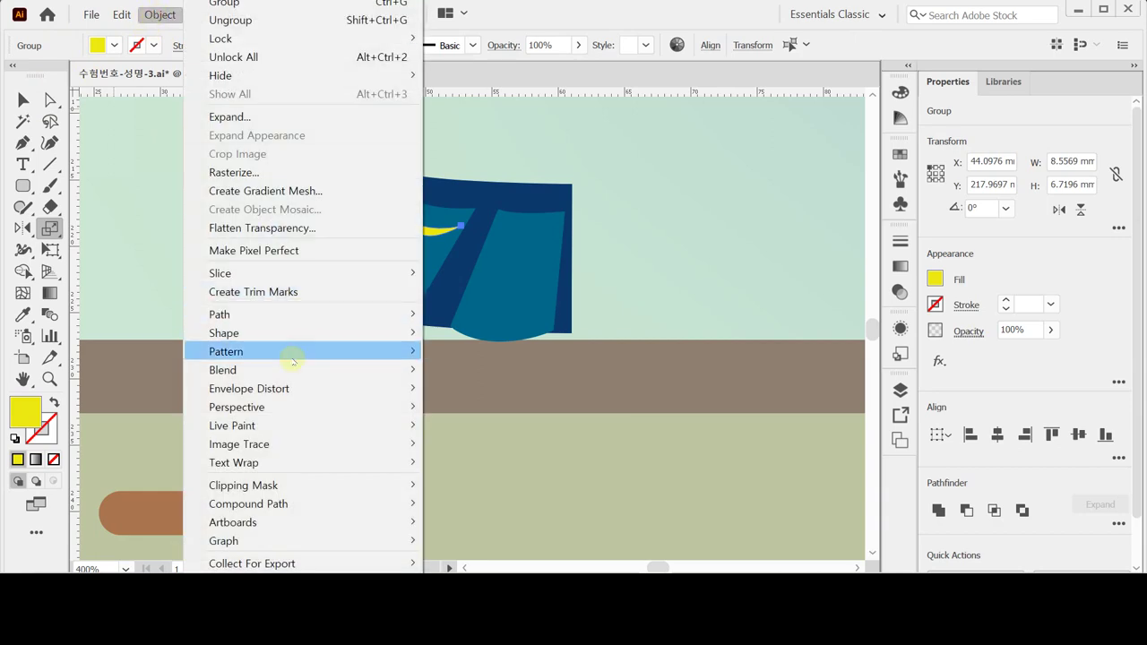
mouse_move(291, 371)
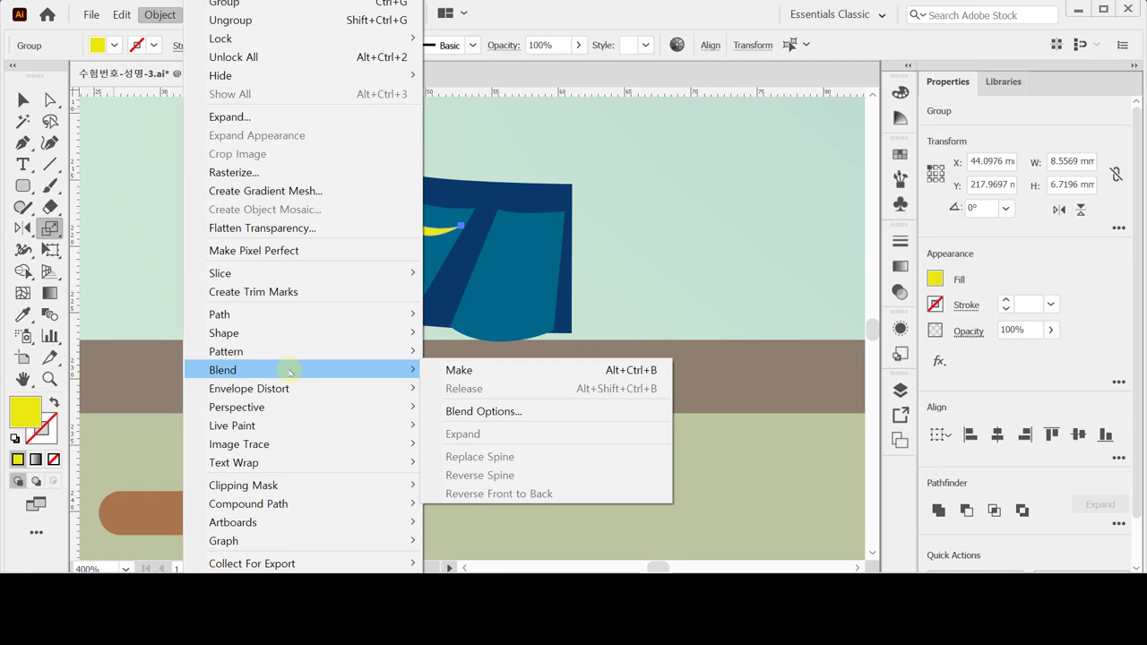
click(455, 370)
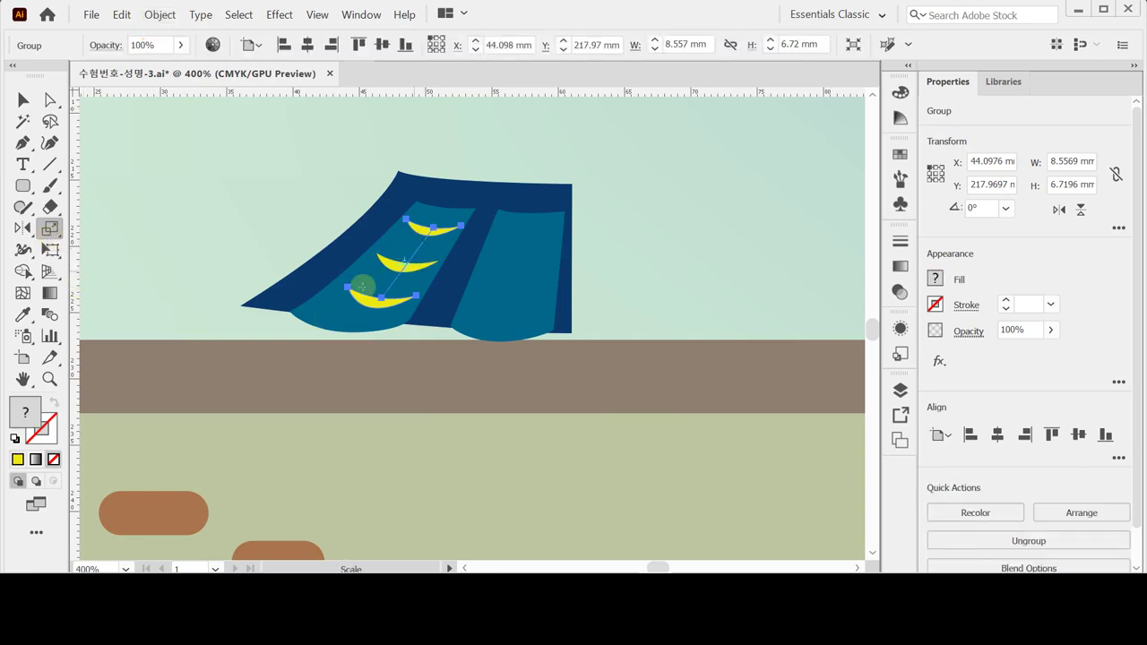
Step: Try the crescent blend with its spacing set to 2 specified steps
double_click(49, 315)
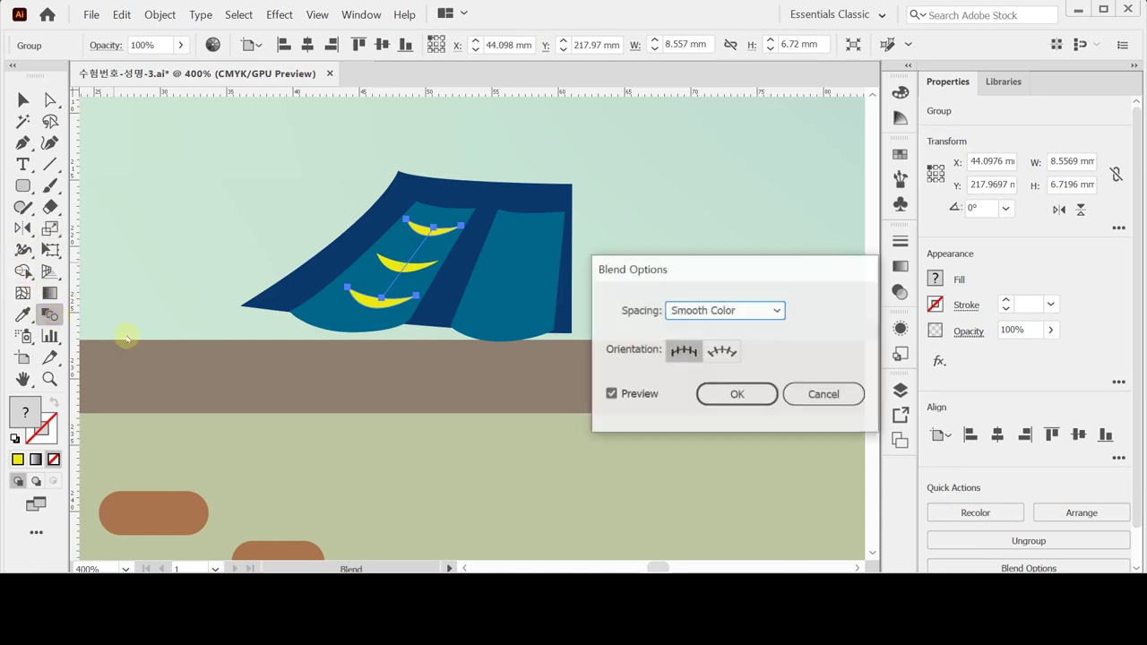
click(733, 311)
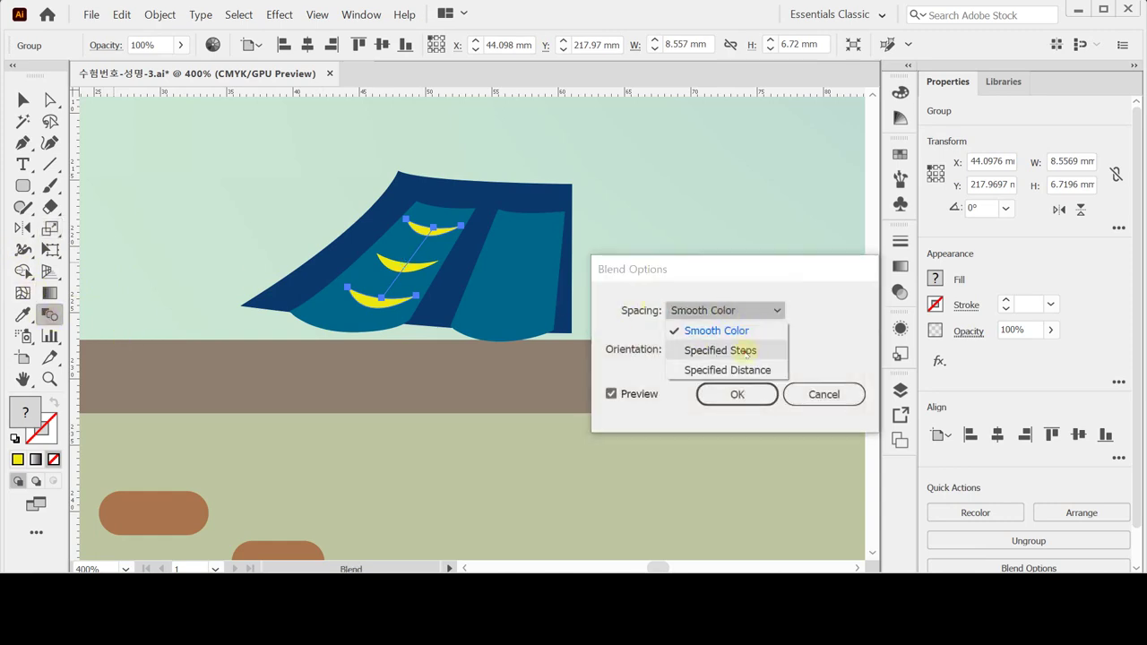
click(744, 351)
text(2)
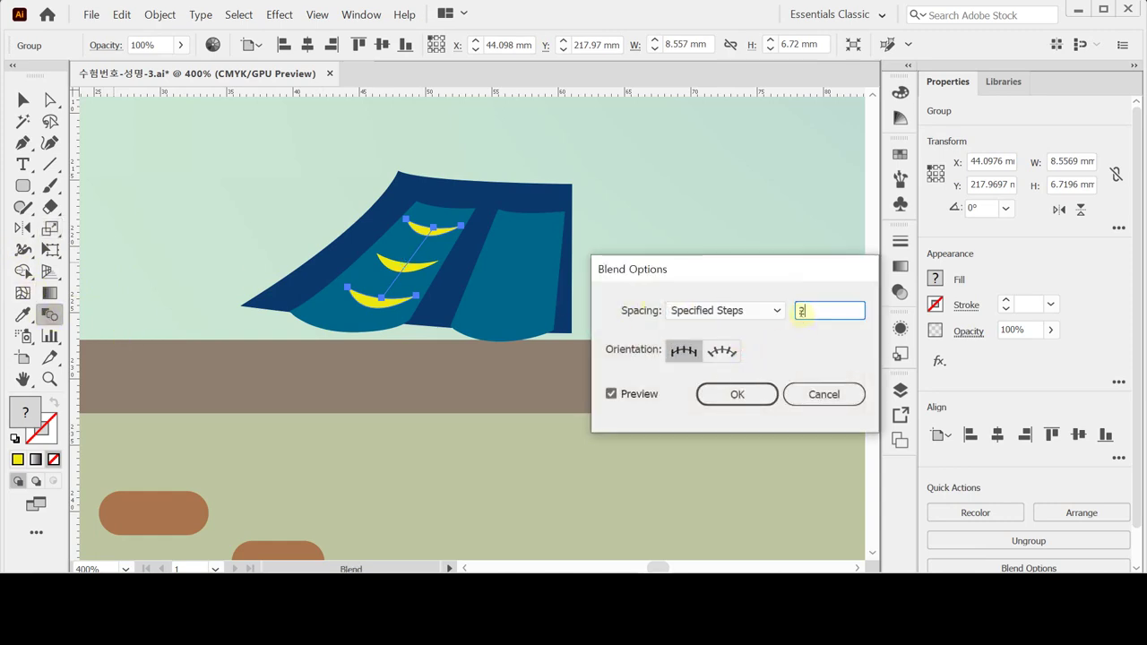
key(Tab)
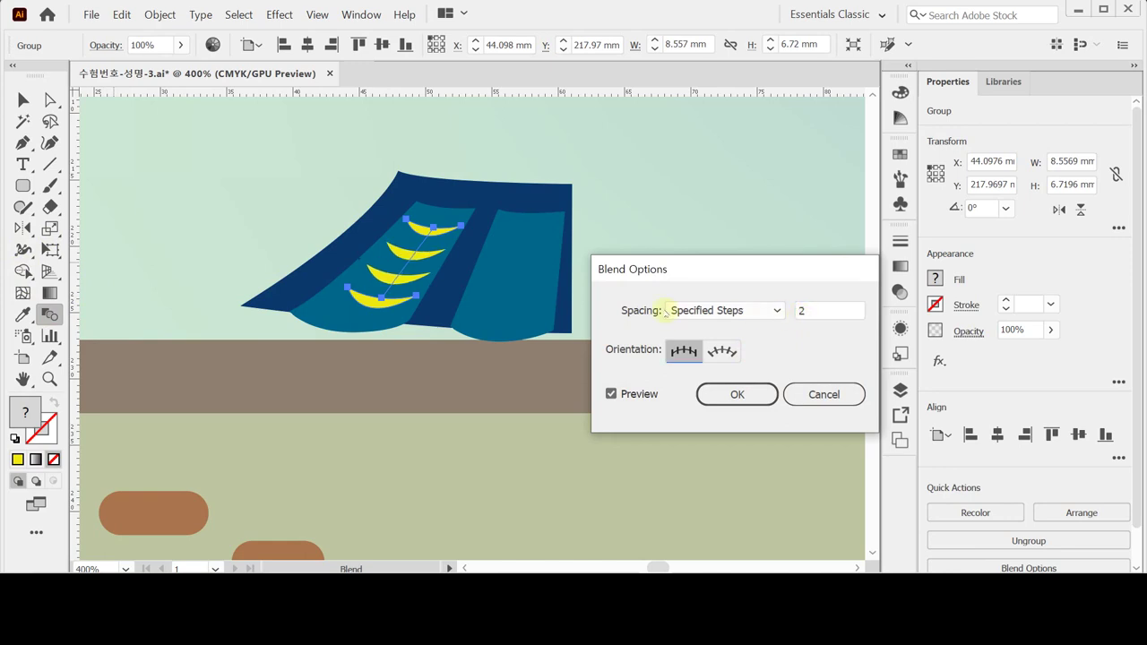
key(Escape)
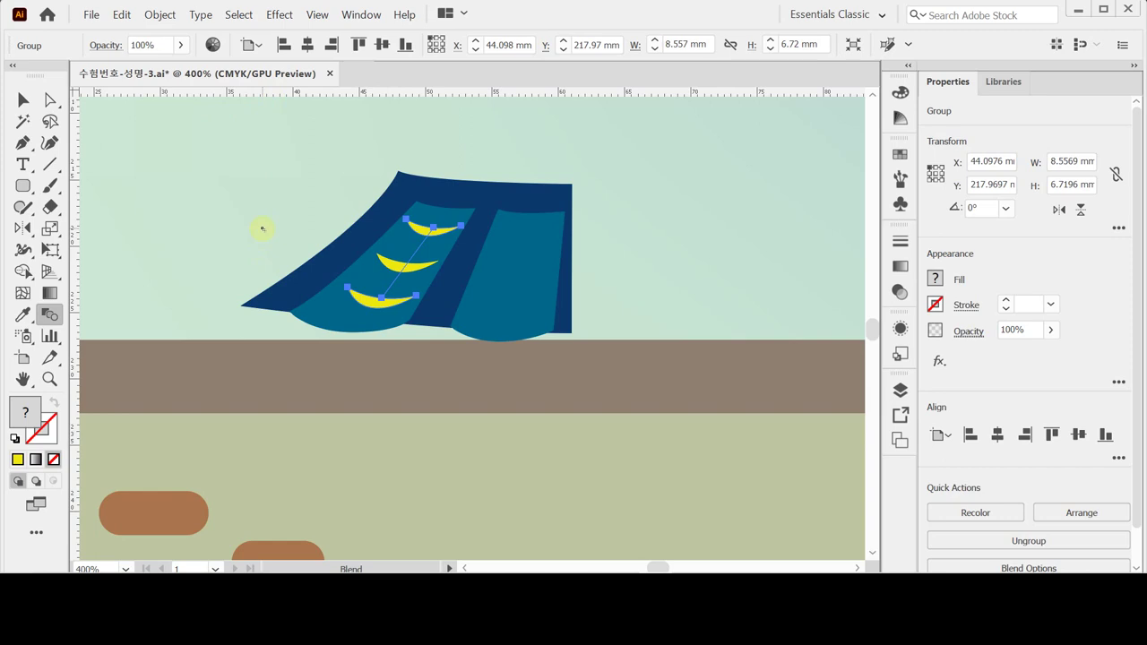
Step: Place a copy of the blended crescents on the second tile panel, at about X 51.5 mm, Y 218.2 mm
ctrl+click(378, 304)
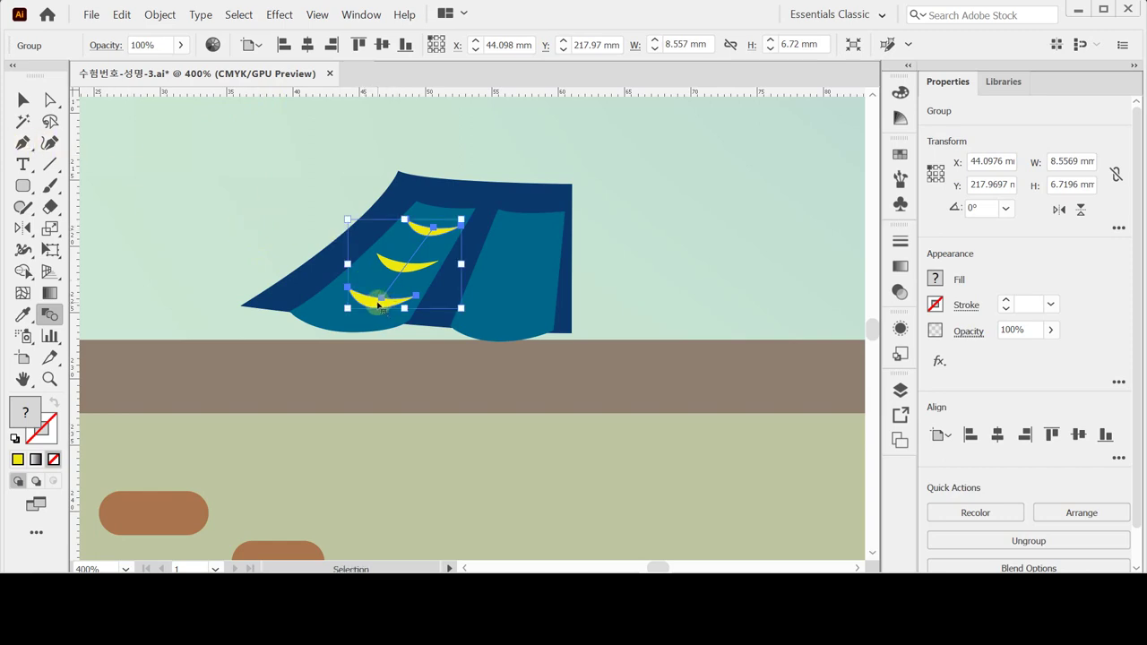
drag(379, 304, 499, 312)
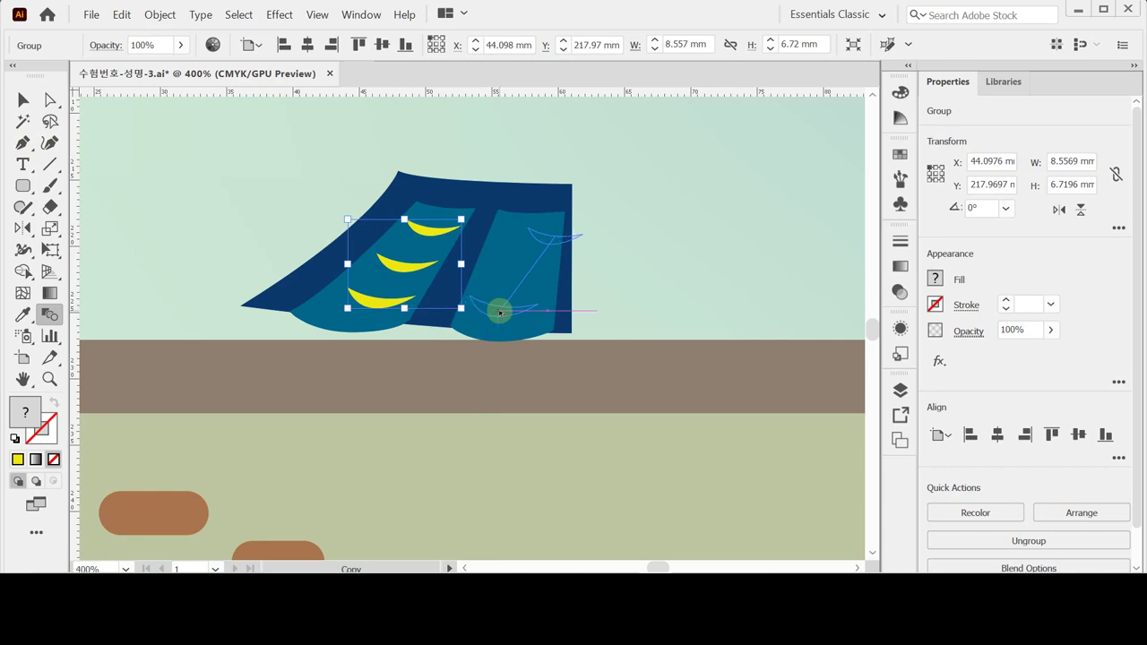
drag(500, 312, 475, 308)
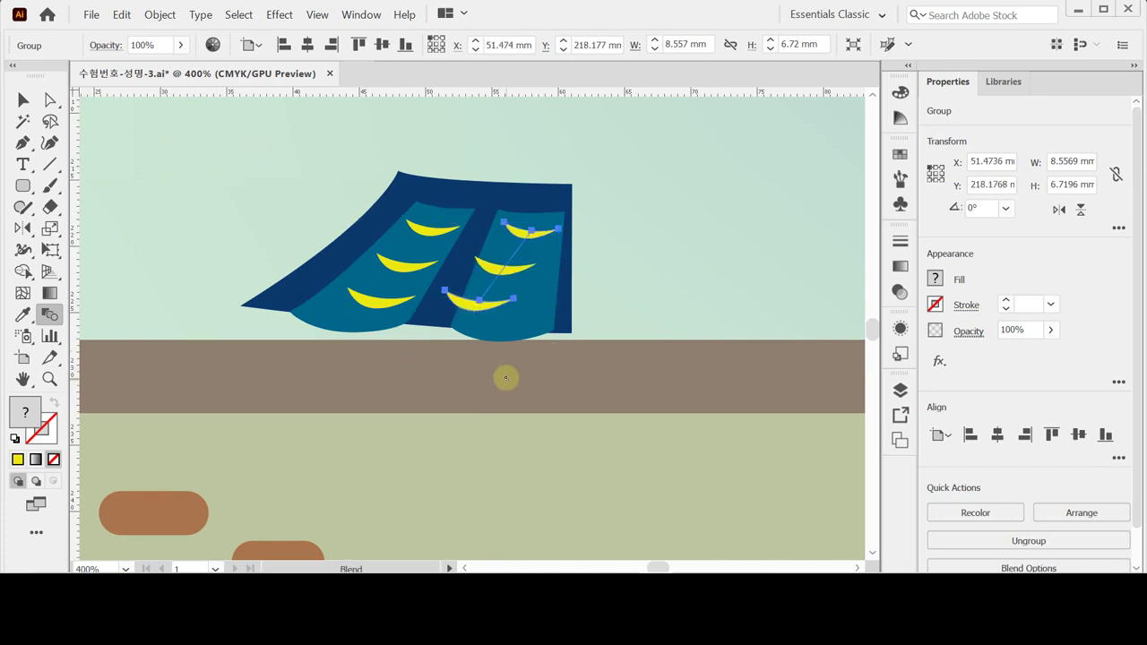
Step: Isolate the copied blend, move its bottom crescent to about X 53.9 mm, Y 224.1 mm within the second panel, and leave isolation
key(v)
double_click(466, 310)
click(464, 308)
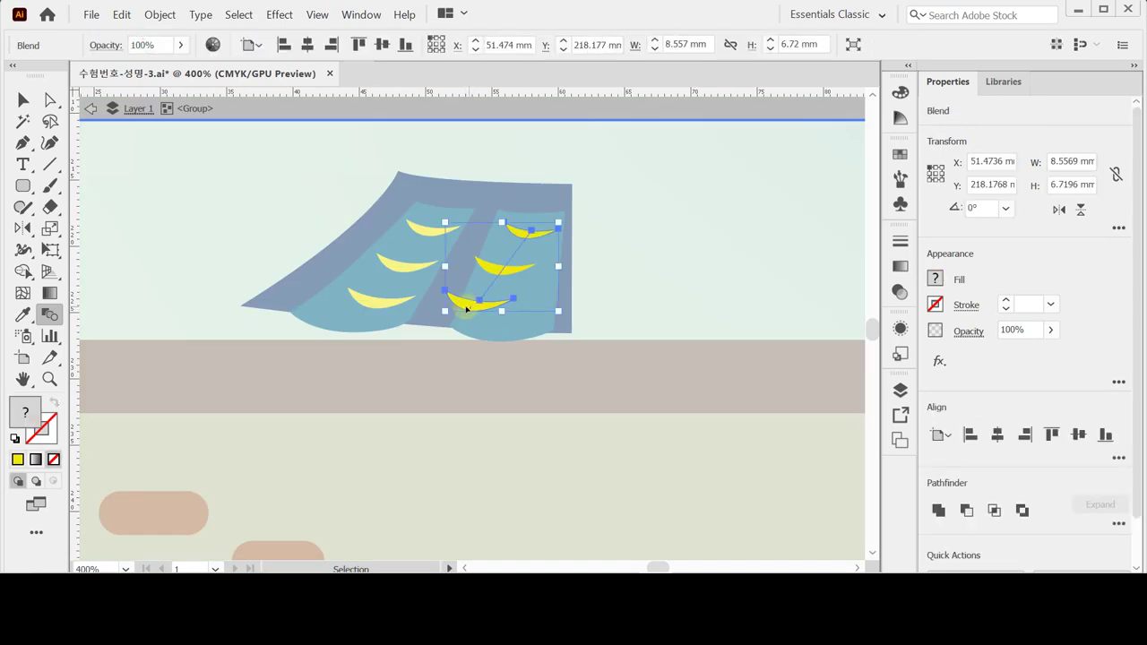
drag(462, 307, 474, 315)
click(23, 99)
double_click(459, 306)
click(461, 316)
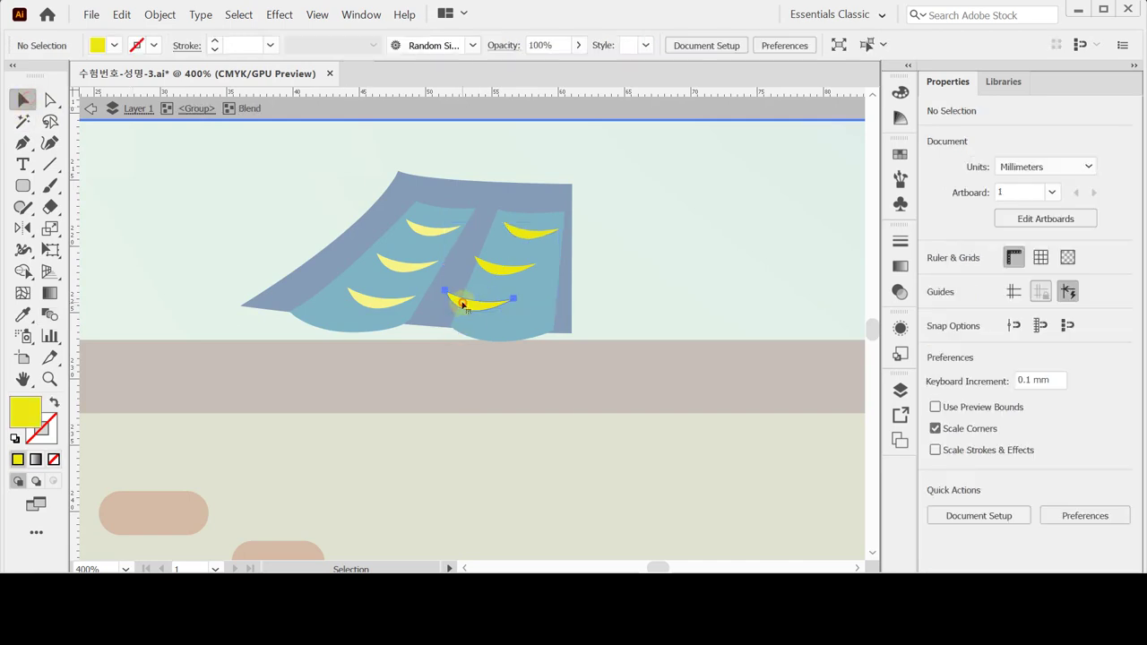
click(473, 305)
drag(473, 304, 498, 318)
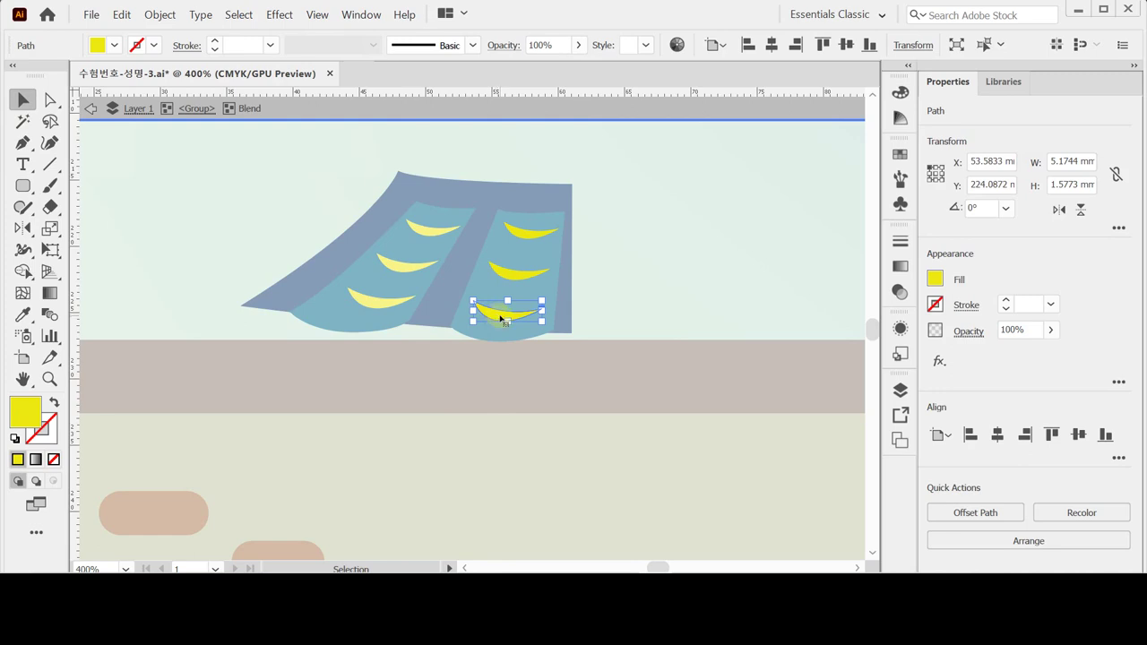
drag(498, 318, 502, 320)
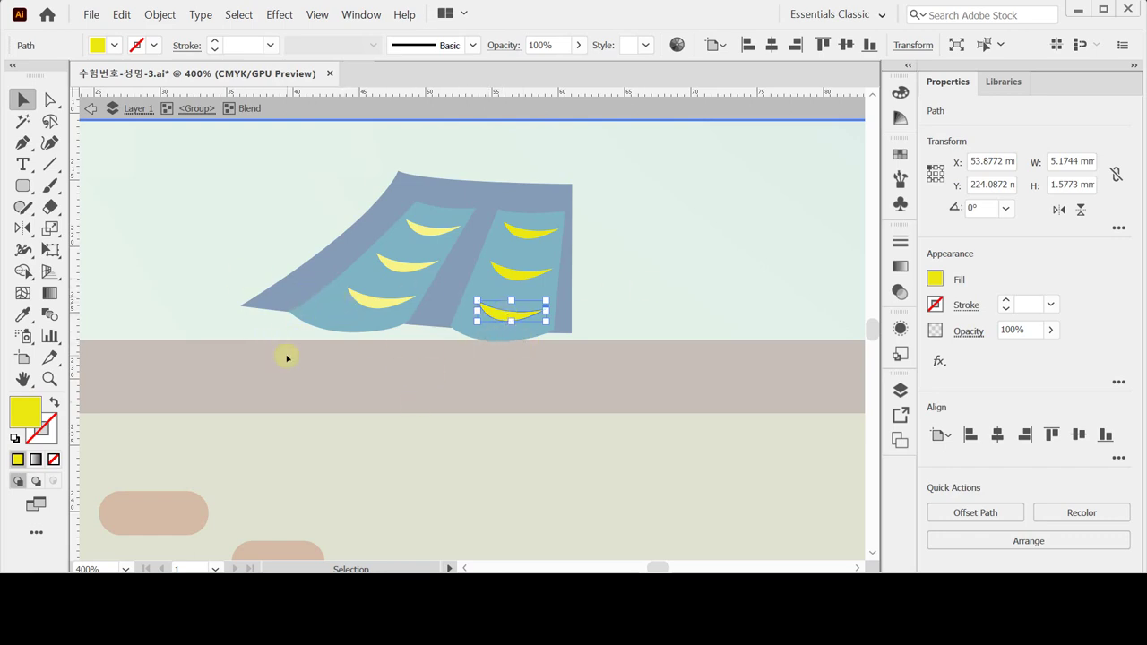
double_click(282, 207)
click(378, 299)
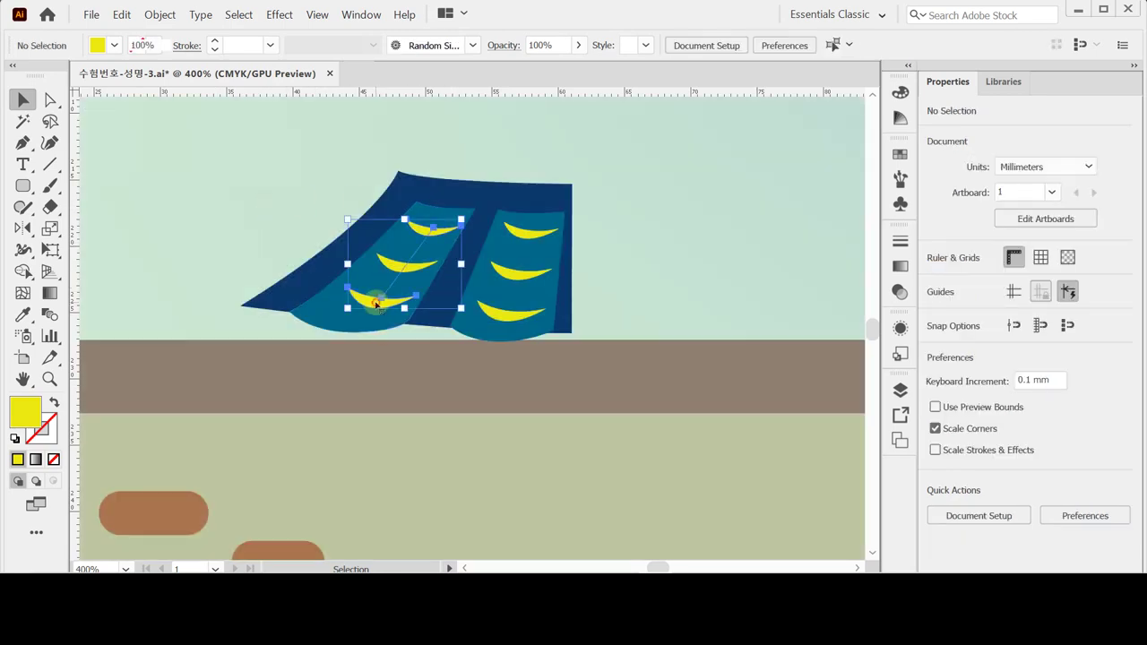
Step: Expand the crescent blends on both tile panels into separate shapes
shift+click(484, 325)
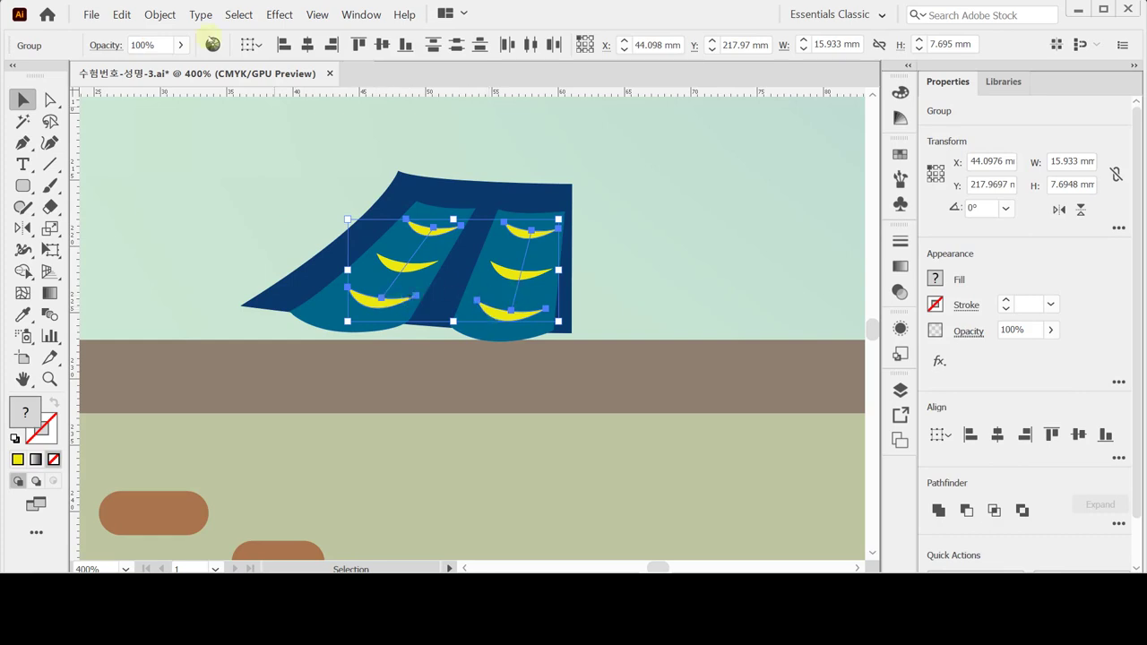
click(158, 16)
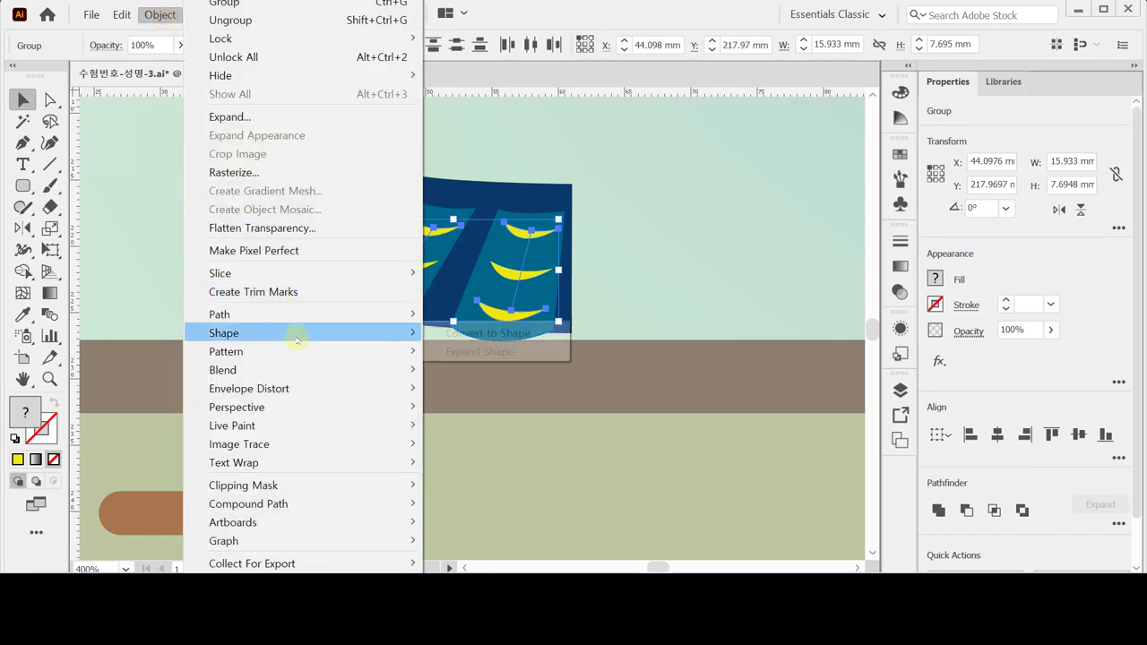
mouse_move(306, 368)
click(473, 433)
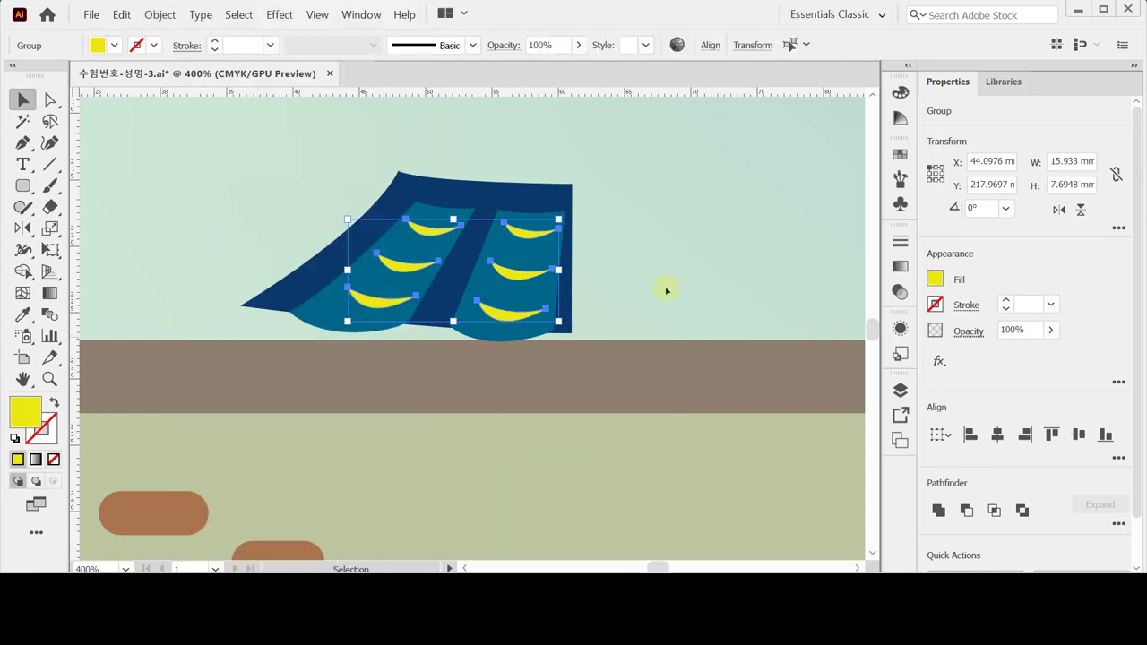
Step: Fill all the expanded crescents with C 60, M 20, Y 20, K 0 and deselect them
click(935, 279)
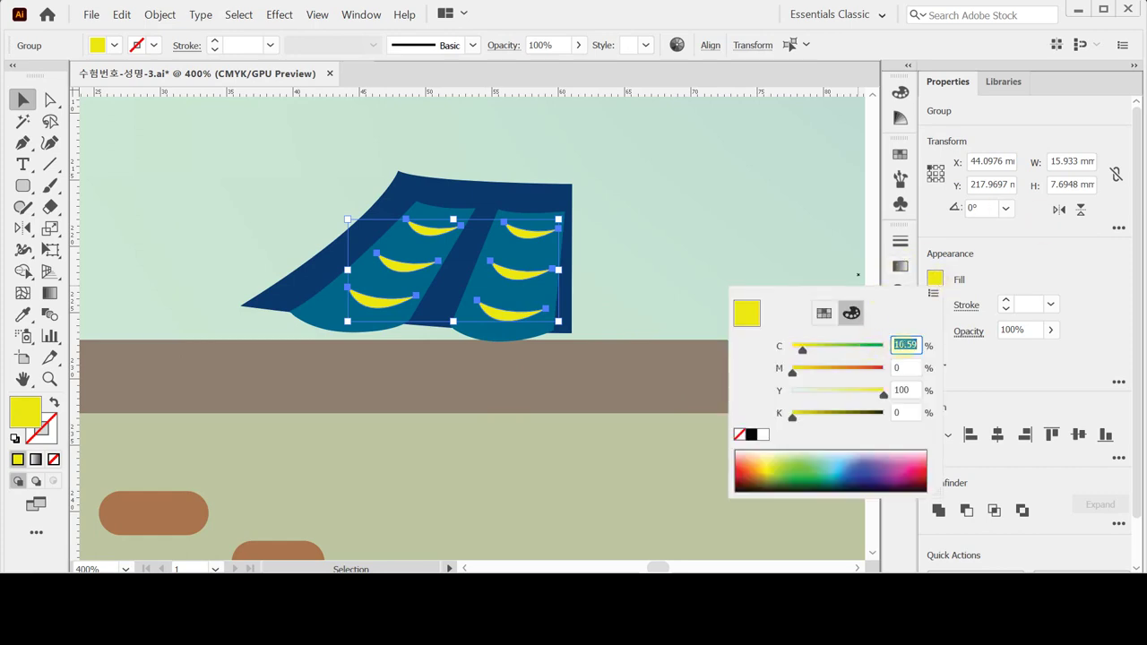
text(60)
key(Tab)
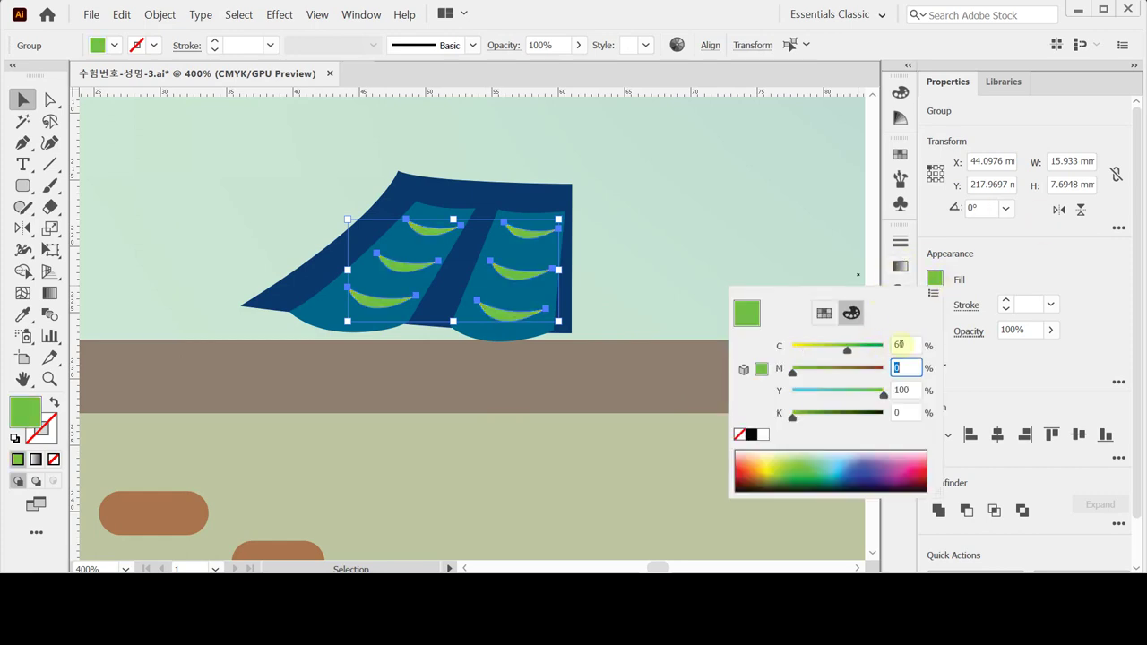
text(20)
key(Tab)
text(20)
key(Tab)
key(Return)
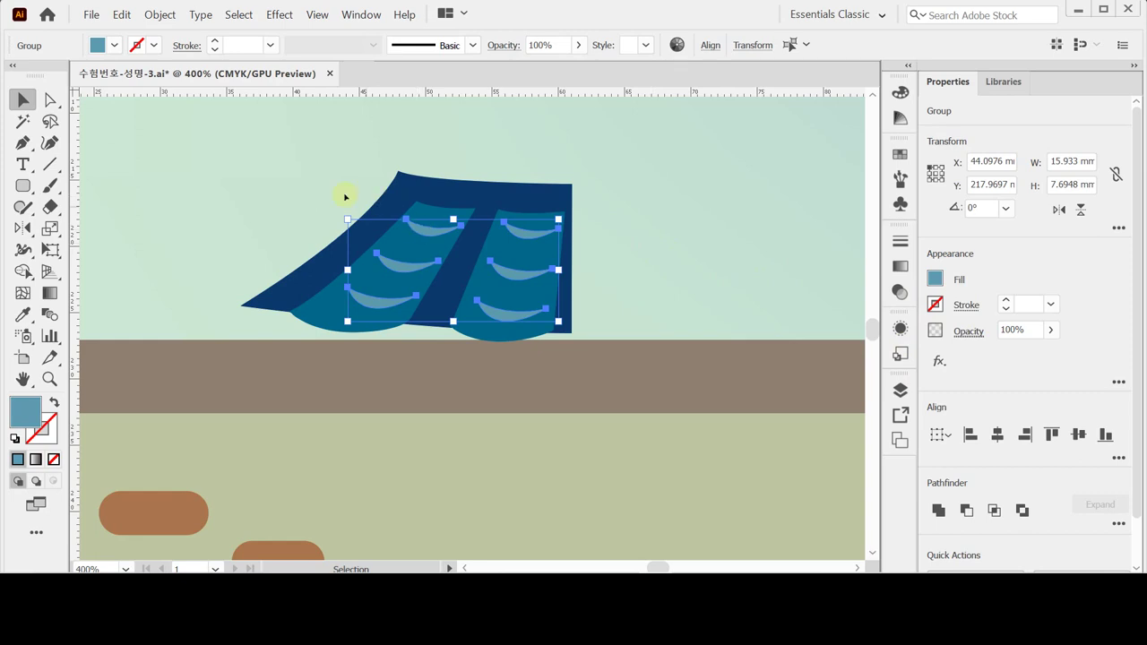
key(a)
click(240, 167)
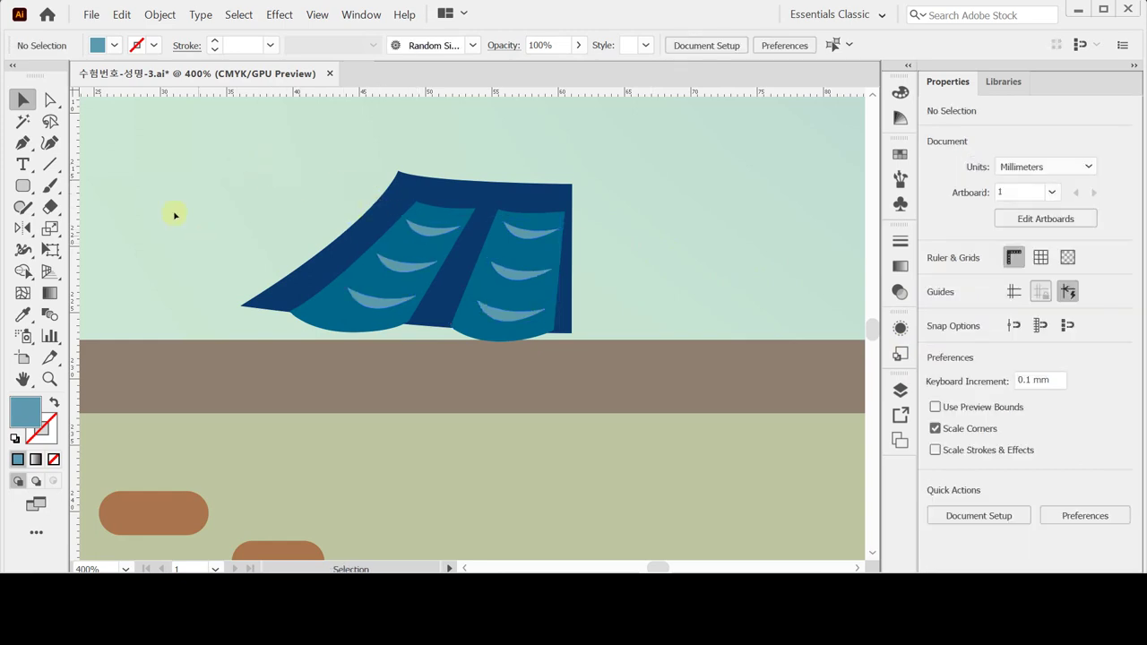
Step: Draw a blue ellipse about 3.8 mm by 3.4 mm with copies at the roof's corners and along its lower edge
click(23, 185)
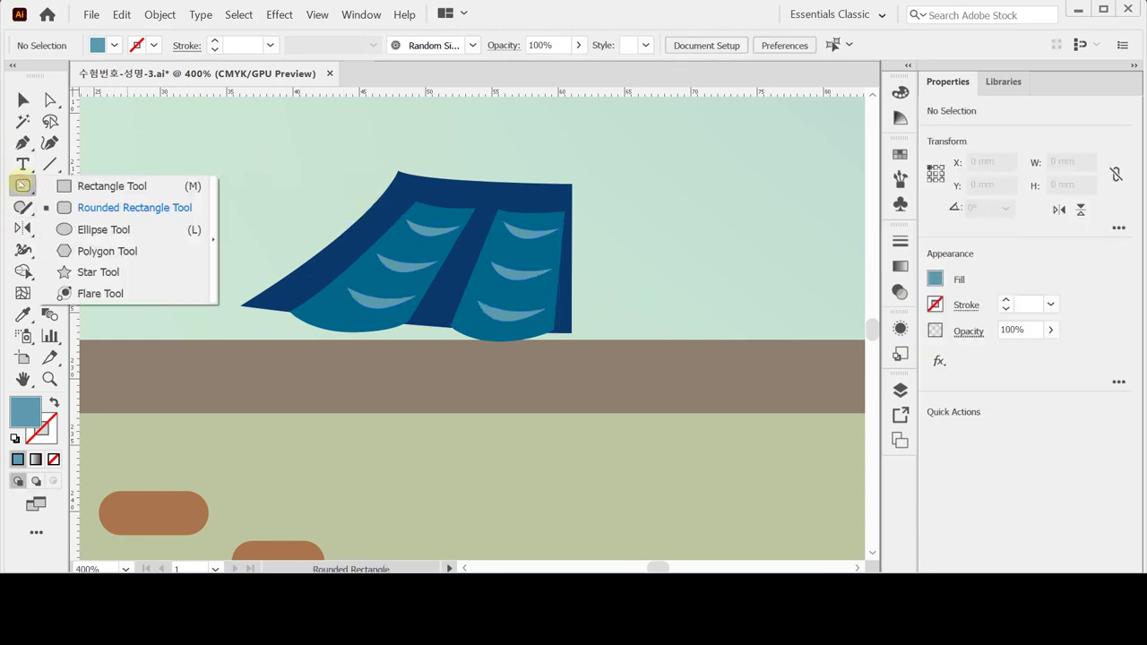
click(88, 230)
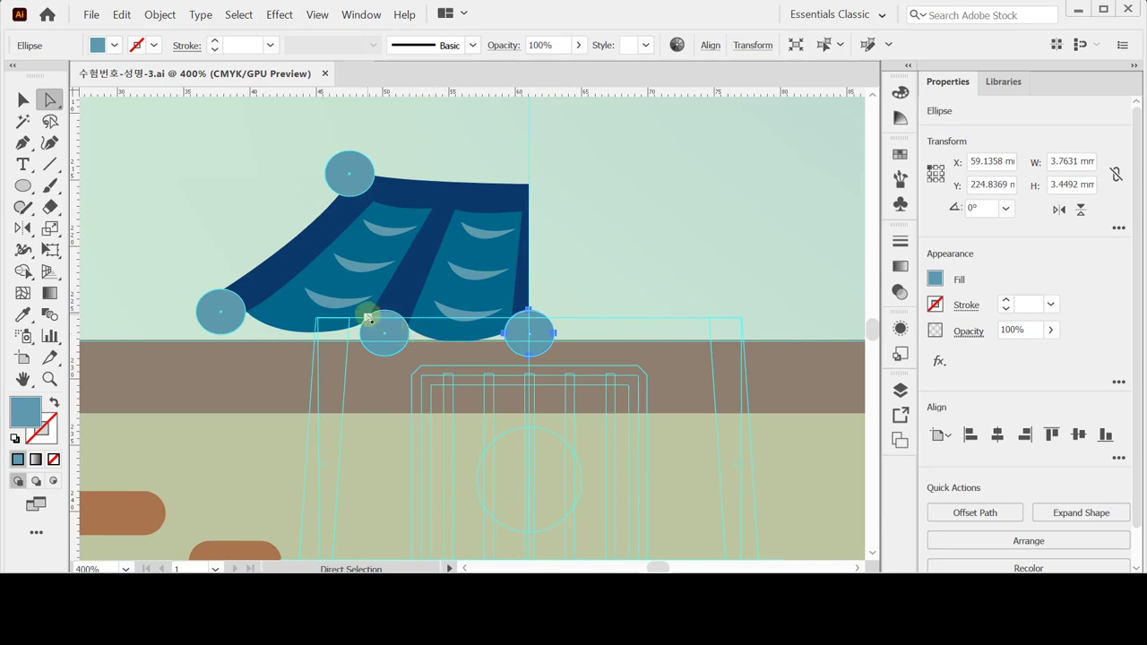
Step: Add an eave shape about 23.1 mm by 2.9 mm under the roof, match it to the circles' blue fill, and send it behind the tiles
key(ctrl)
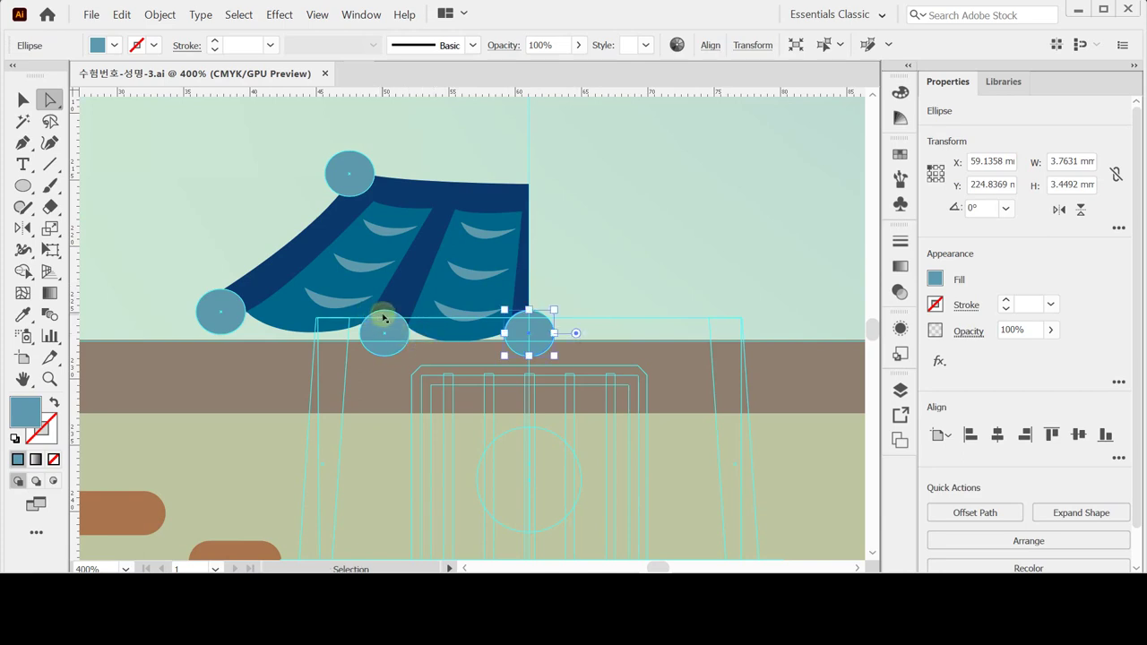
key(ctrl+f)
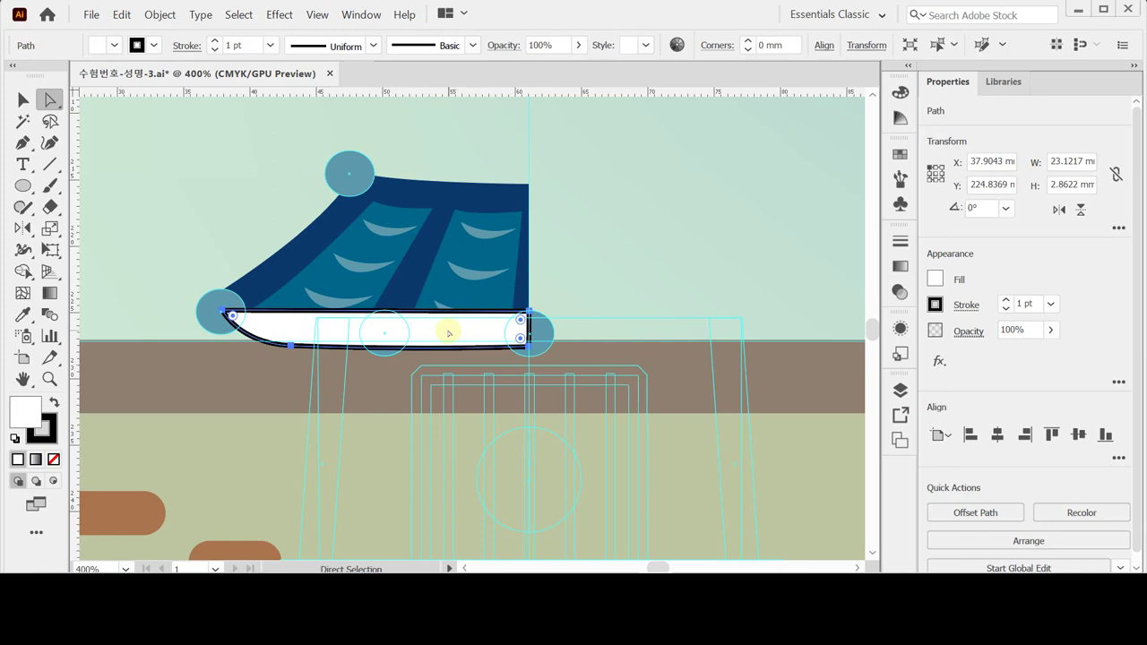
key(i)
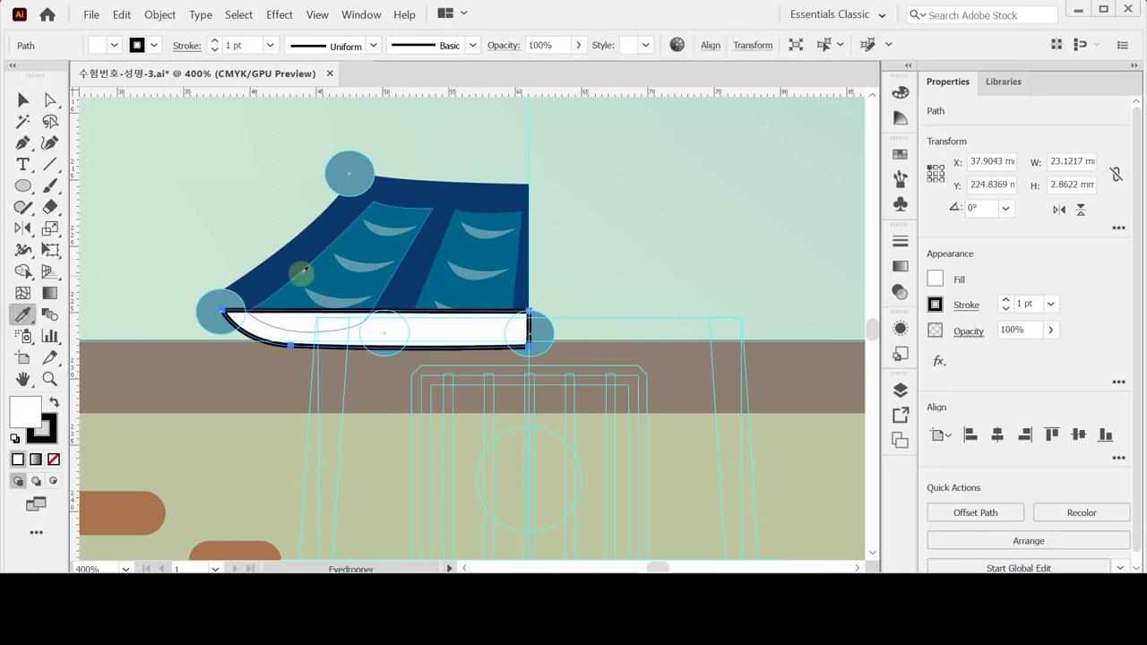
click(220, 303)
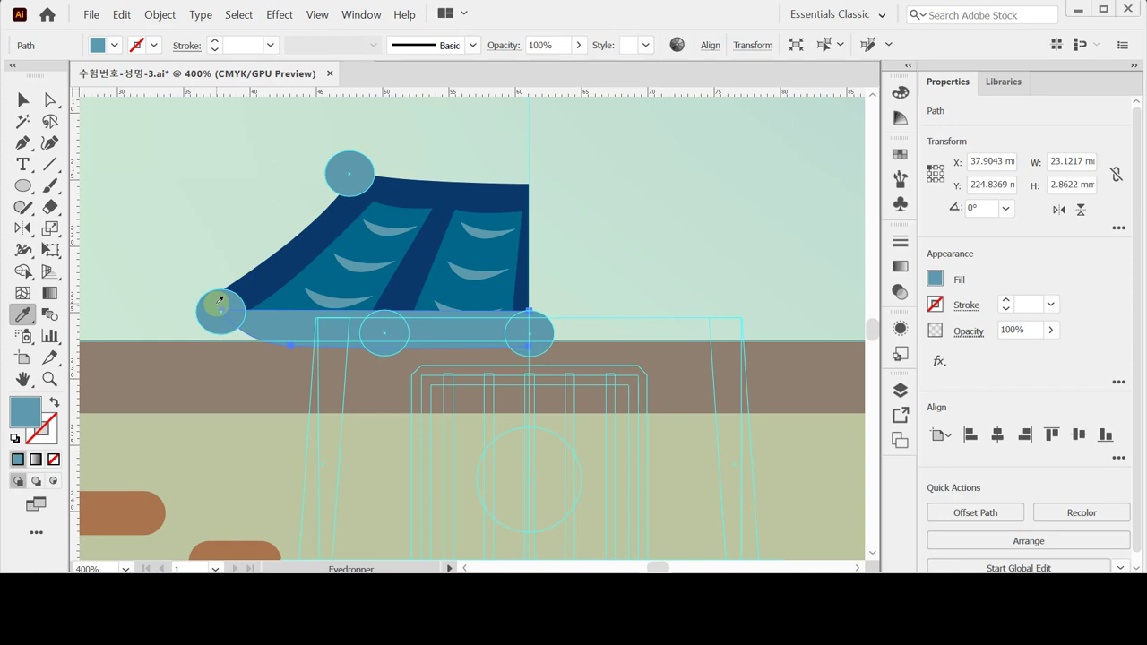
key(ctrl)
key(ctrl+bracketleft)
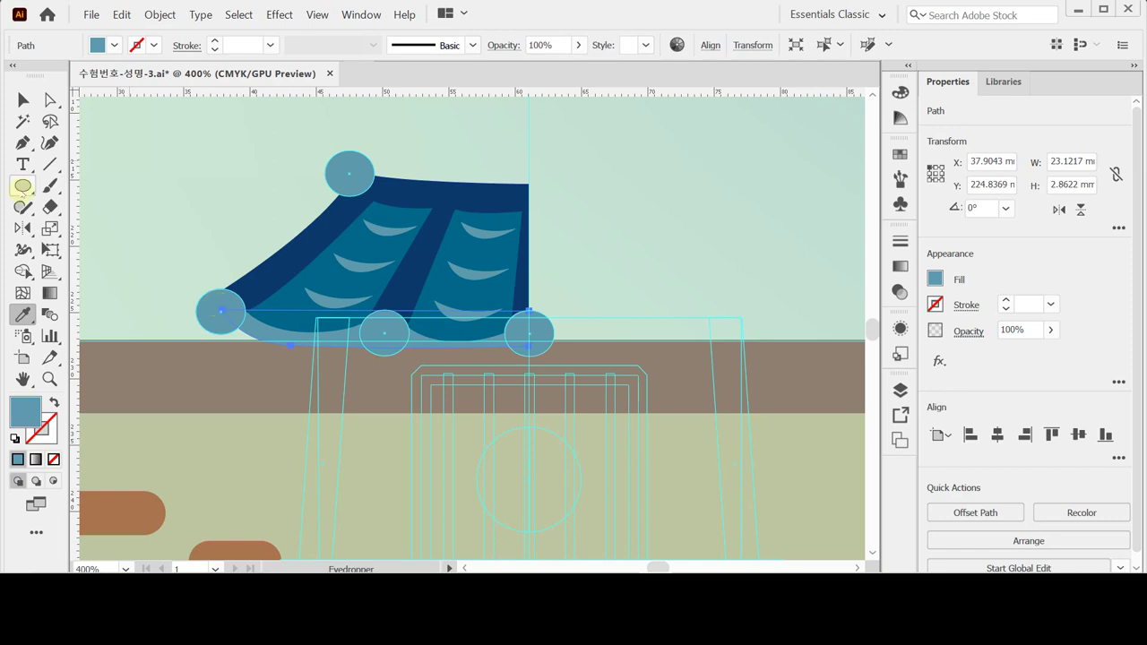
Step: Select the shapes of the left roof half with the help of outline view, leaving out the circle on the centre line
click(22, 99)
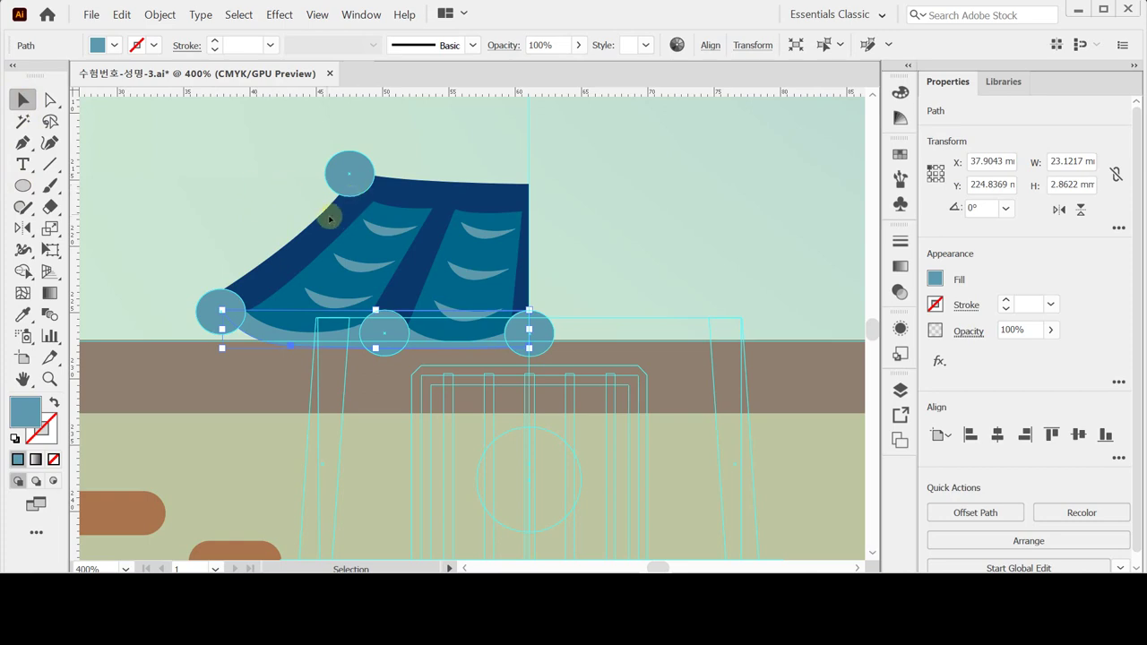
key(ctrl+y)
click(250, 159)
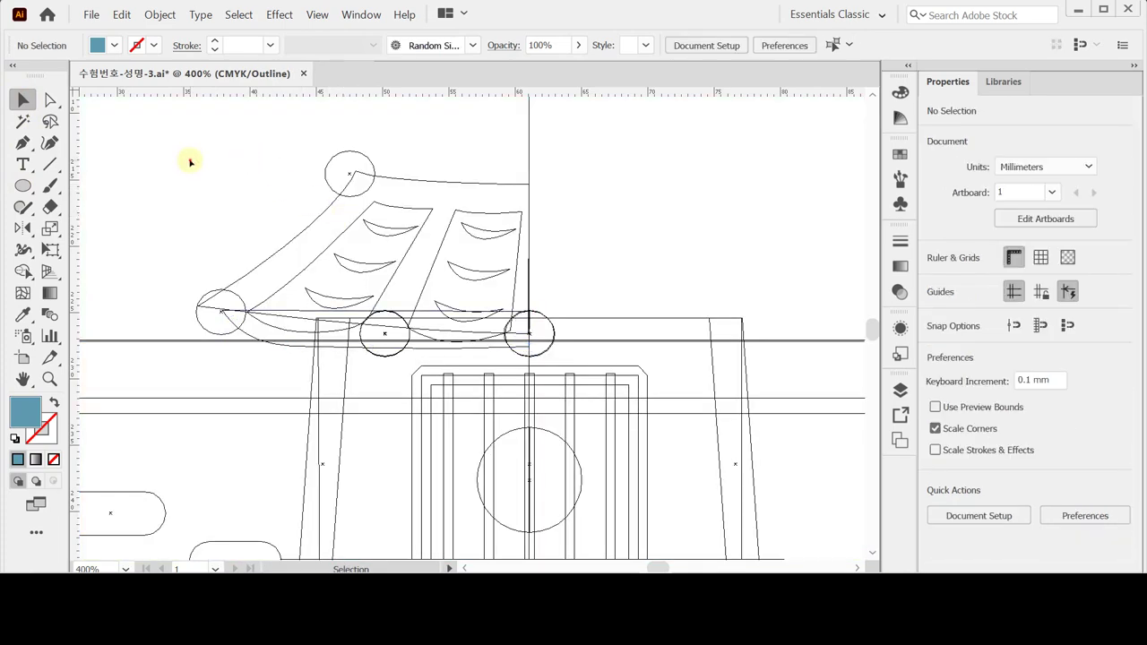
drag(165, 130, 515, 322)
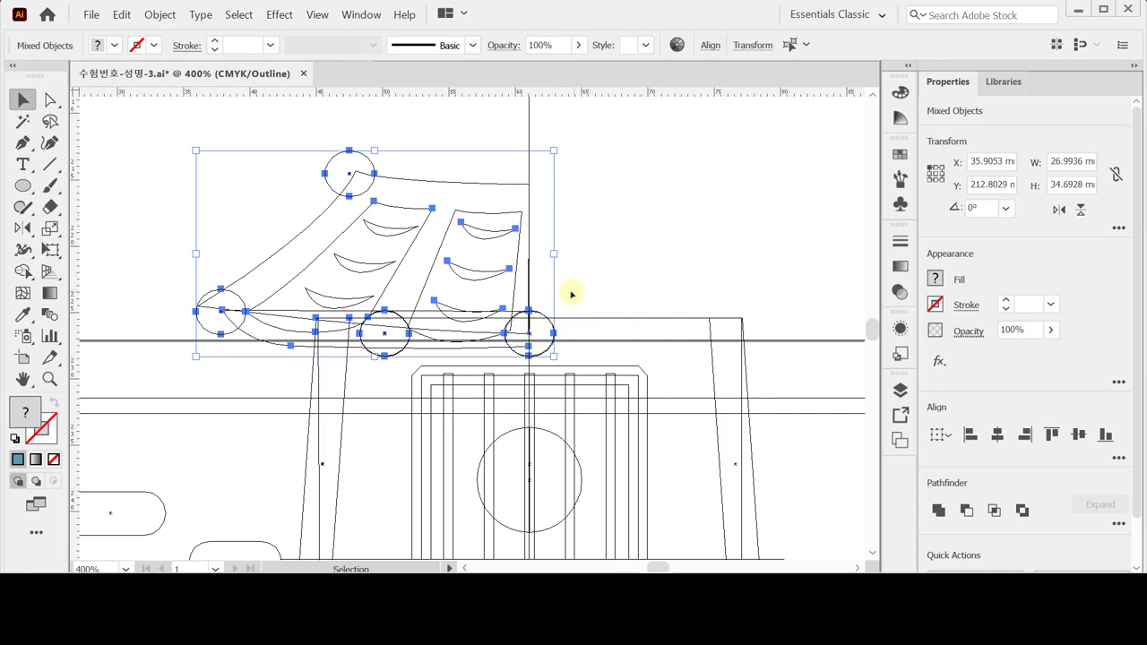
key(ctrl)
key(ctrl+y)
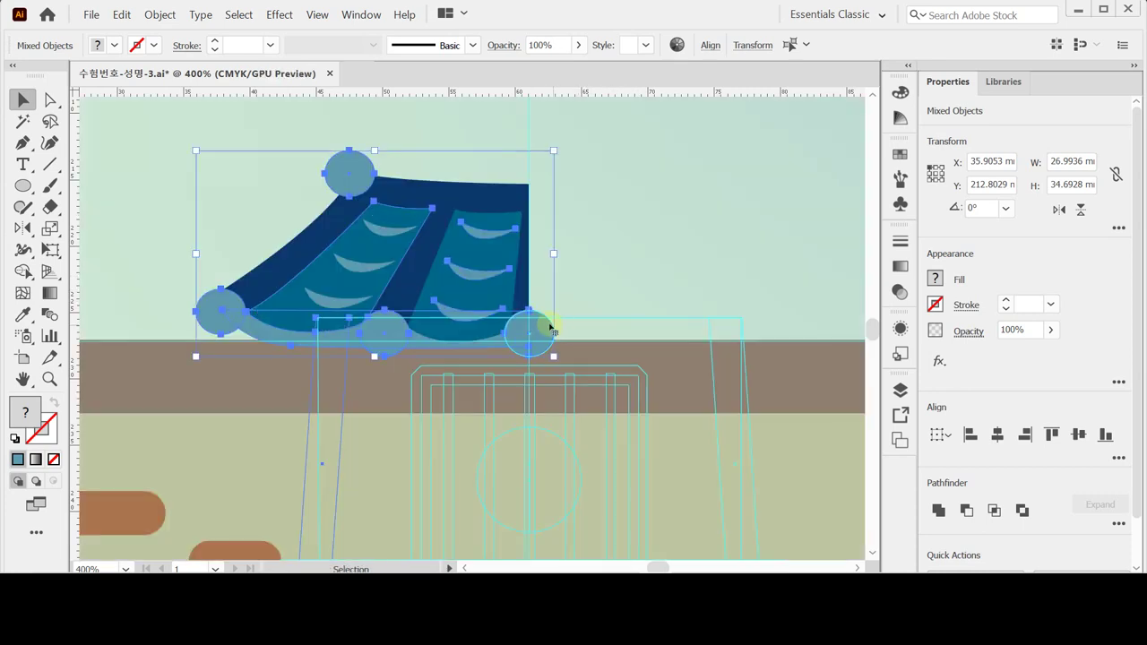
shift+click(544, 330)
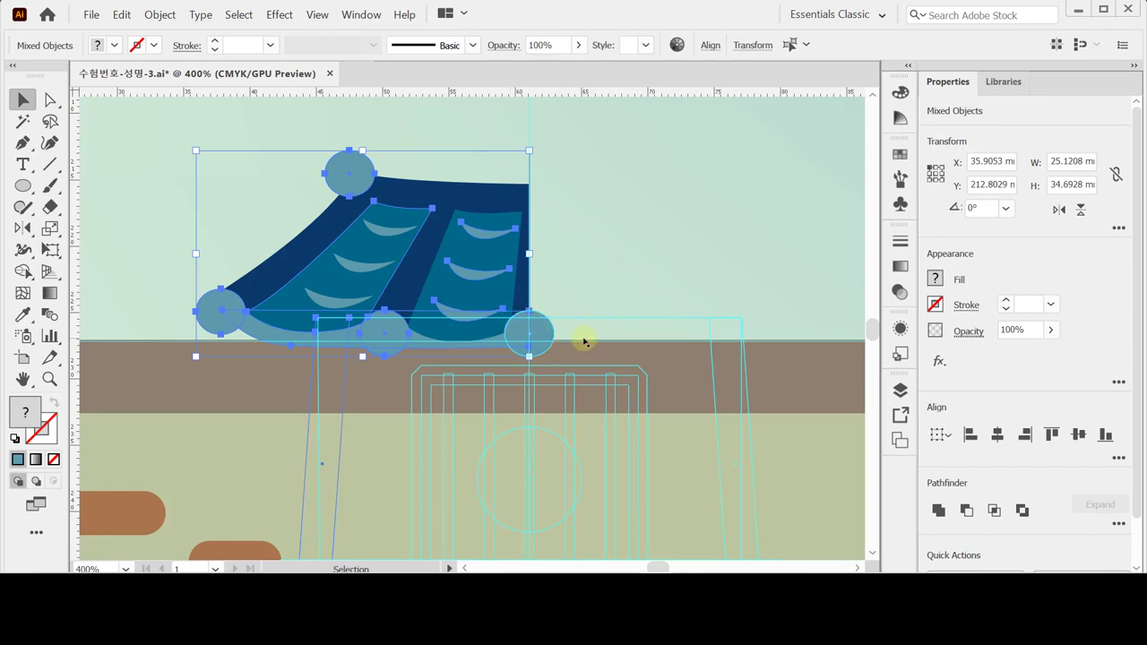
click(375, 308)
Step: Reflect a copy of the left roof half across the vertical axis at the roof's centre edge
click(24, 228)
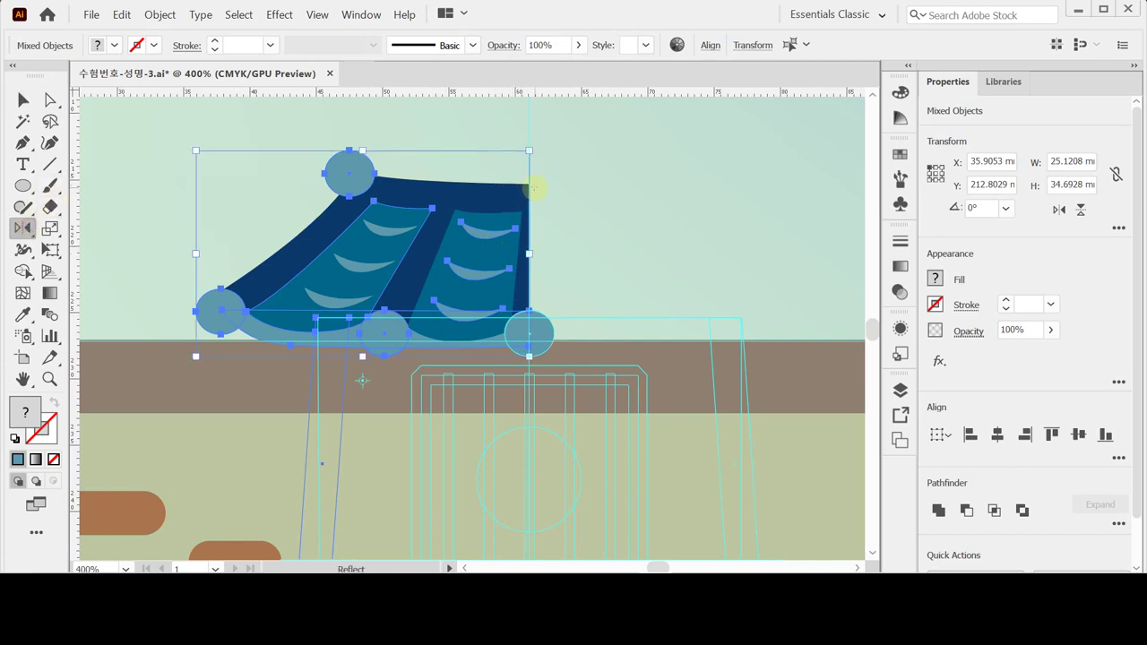
click(527, 185)
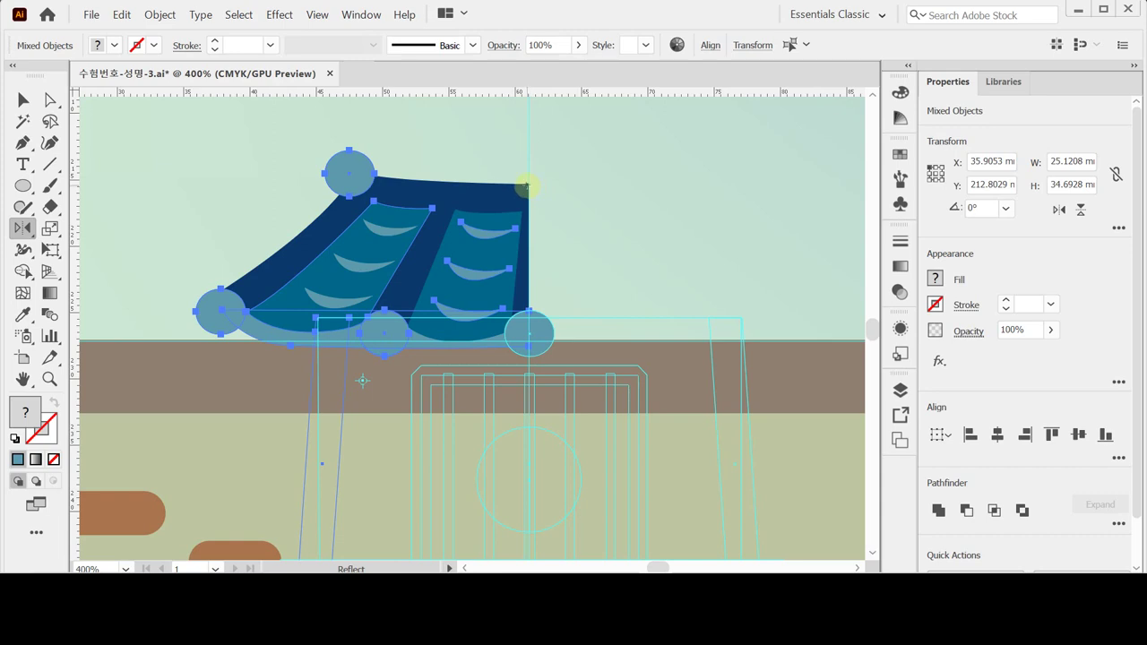
drag(527, 186, 576, 170)
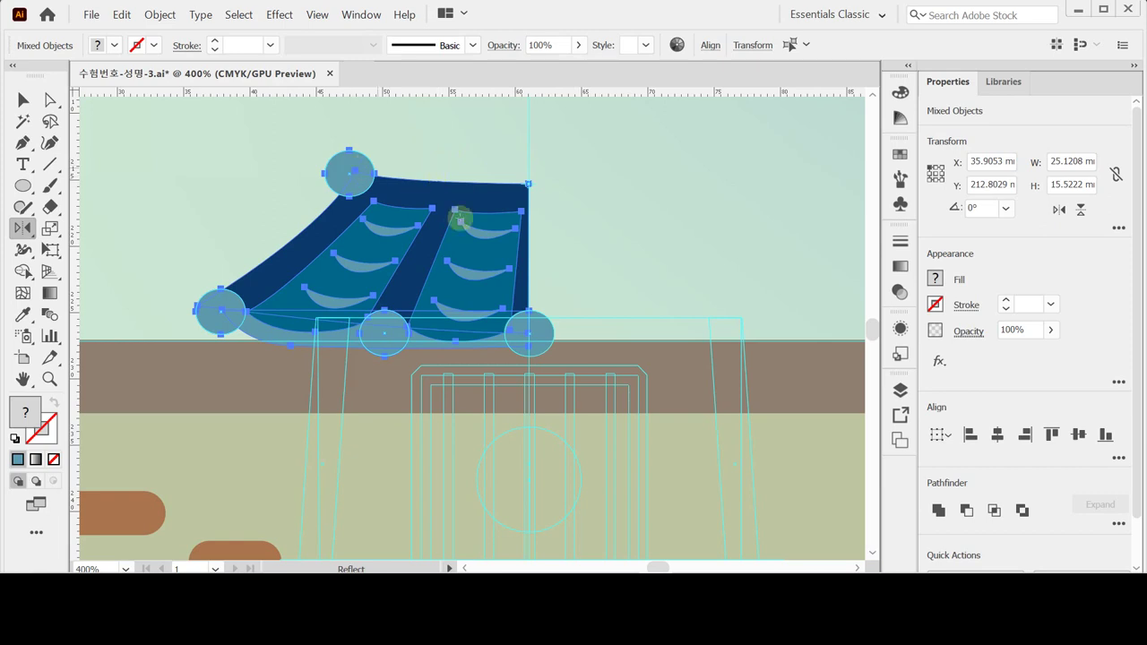
click(457, 265)
click(525, 185)
alt+click(529, 172)
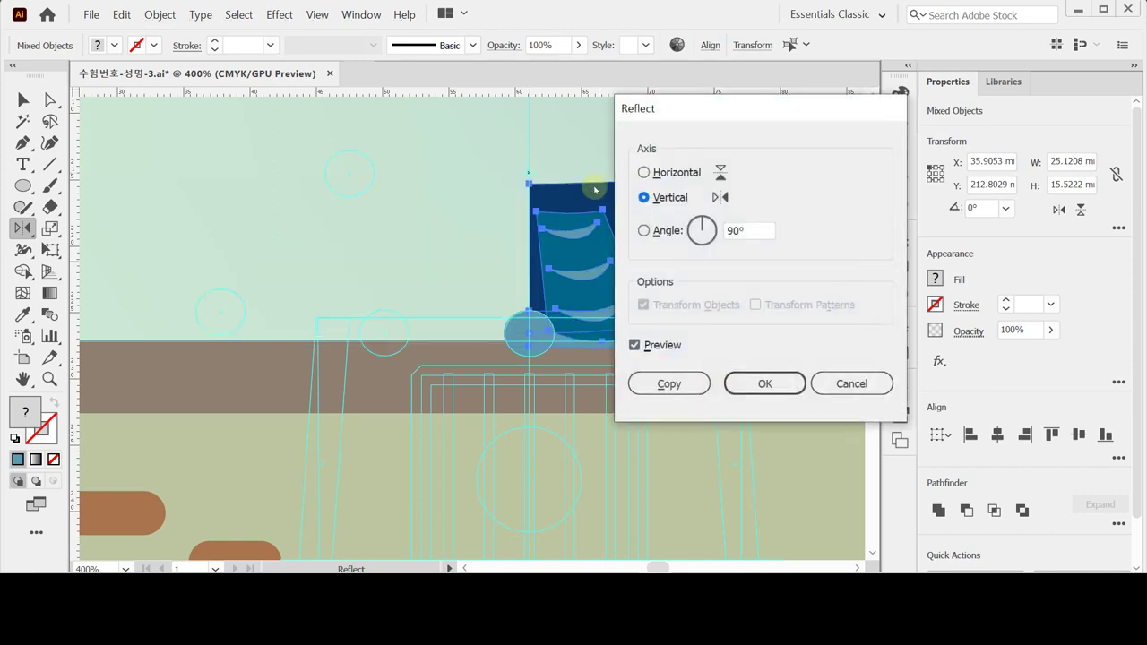
drag(663, 119, 698, 111)
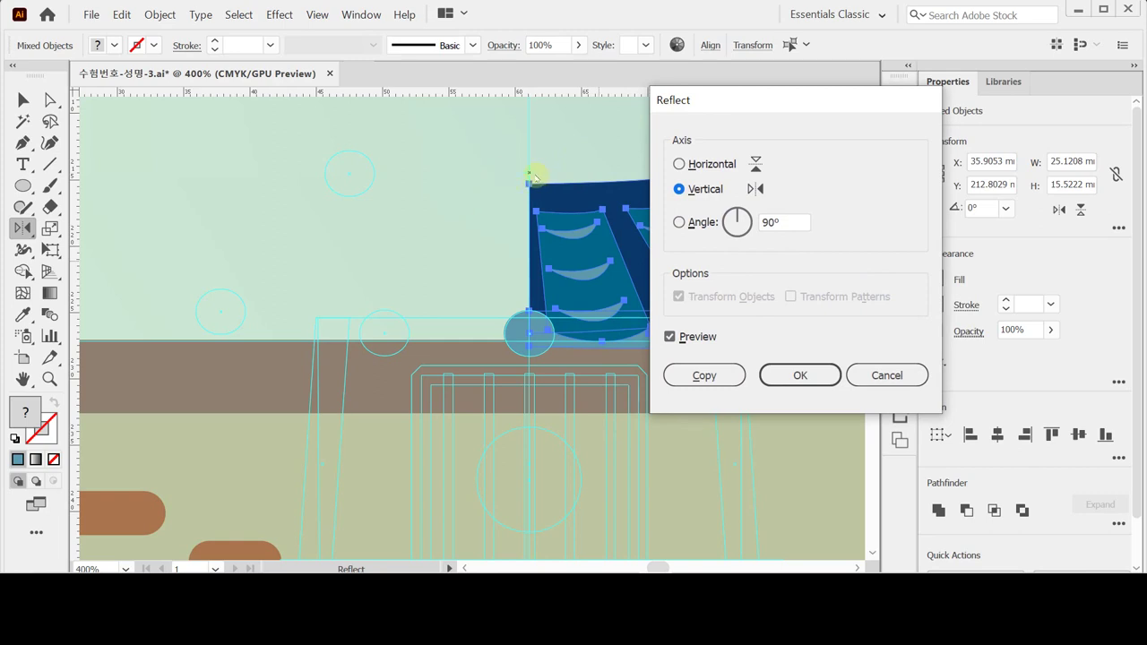
click(704, 376)
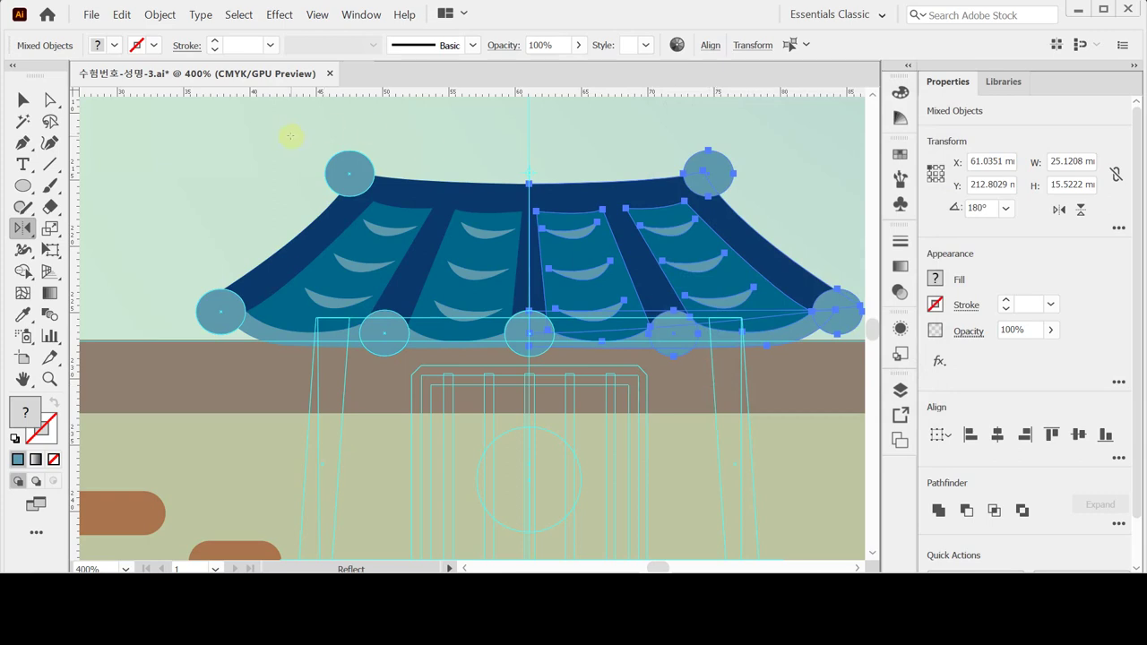
Step: Unite the two navy roof halves into one shape and send it behind the tile panels
click(24, 100)
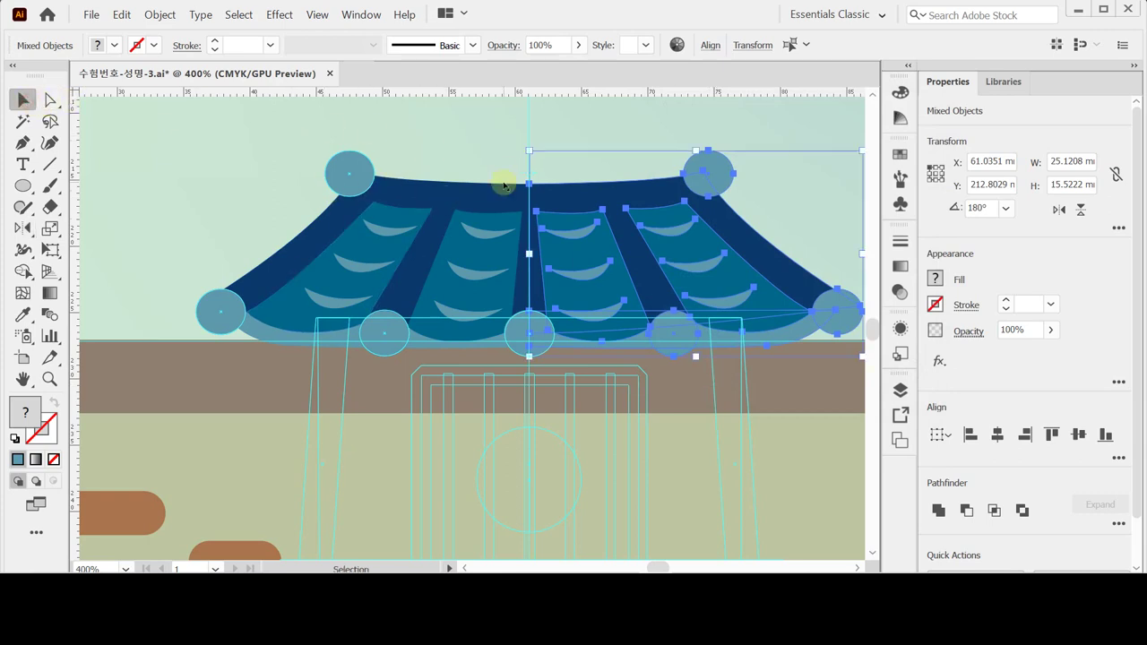
click(504, 186)
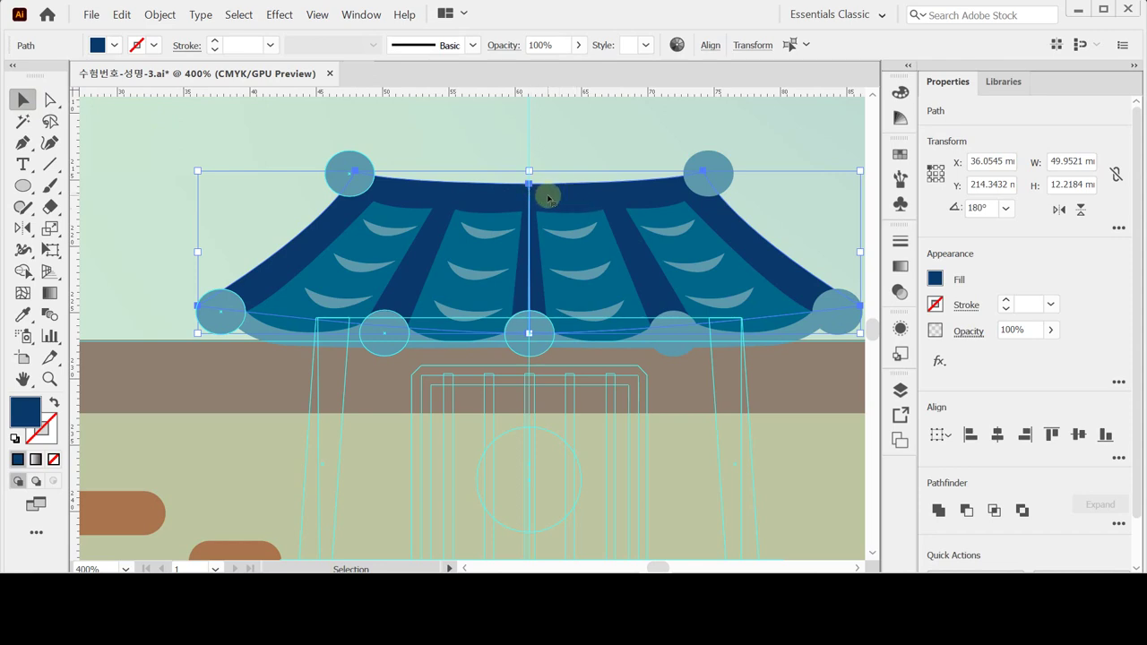
click(941, 509)
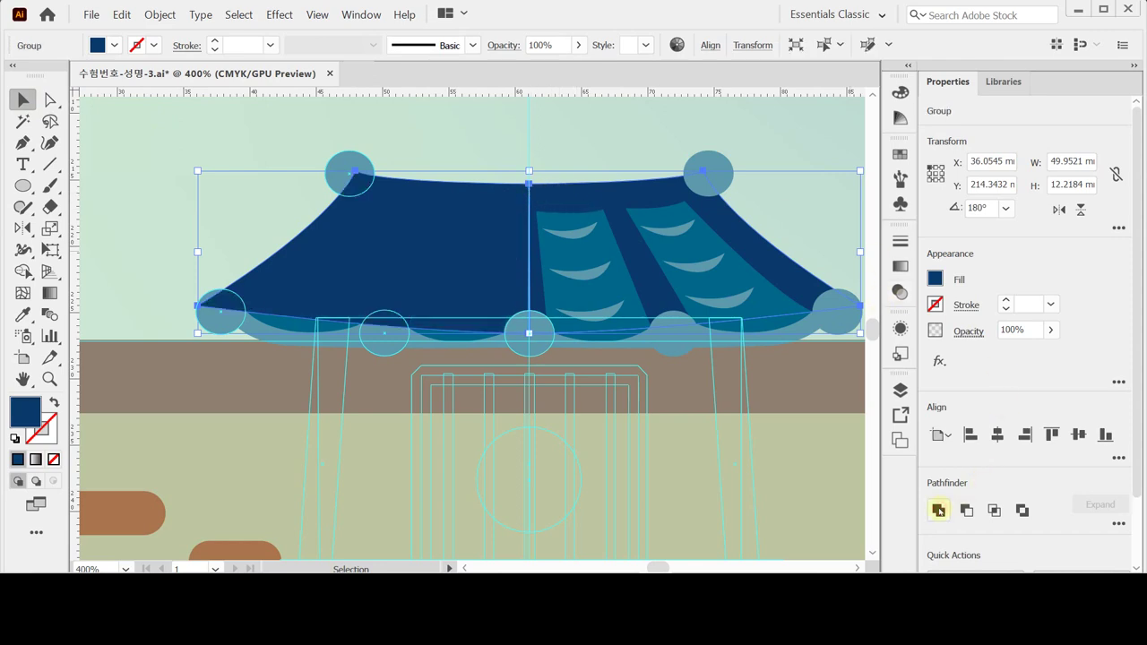
key(ctrl)
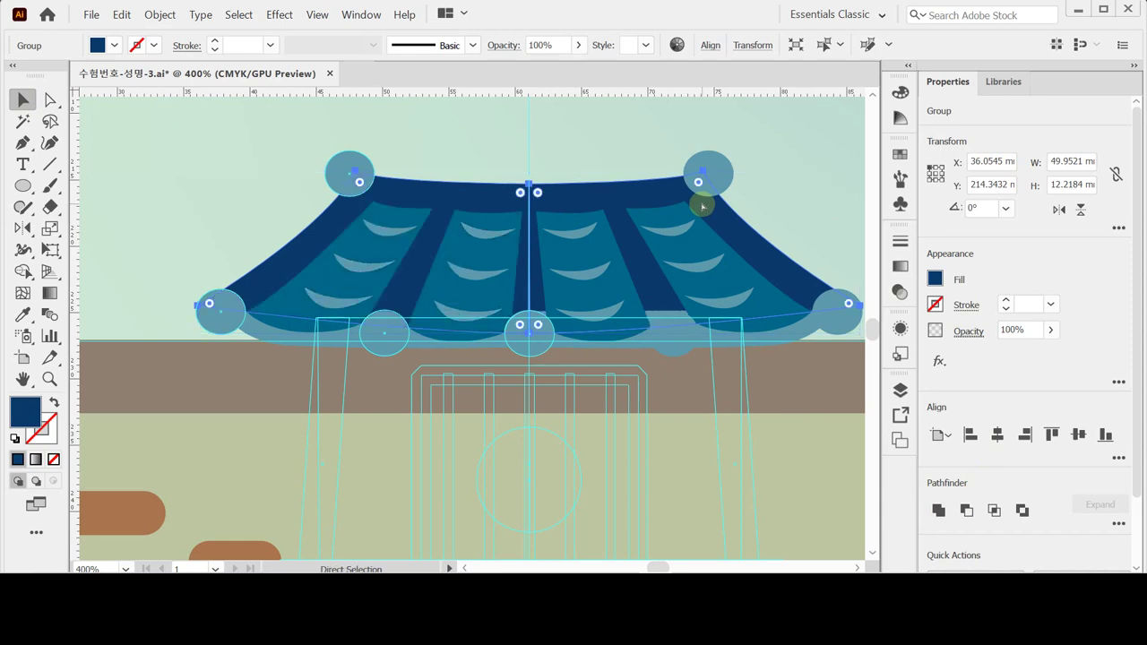
click(429, 352)
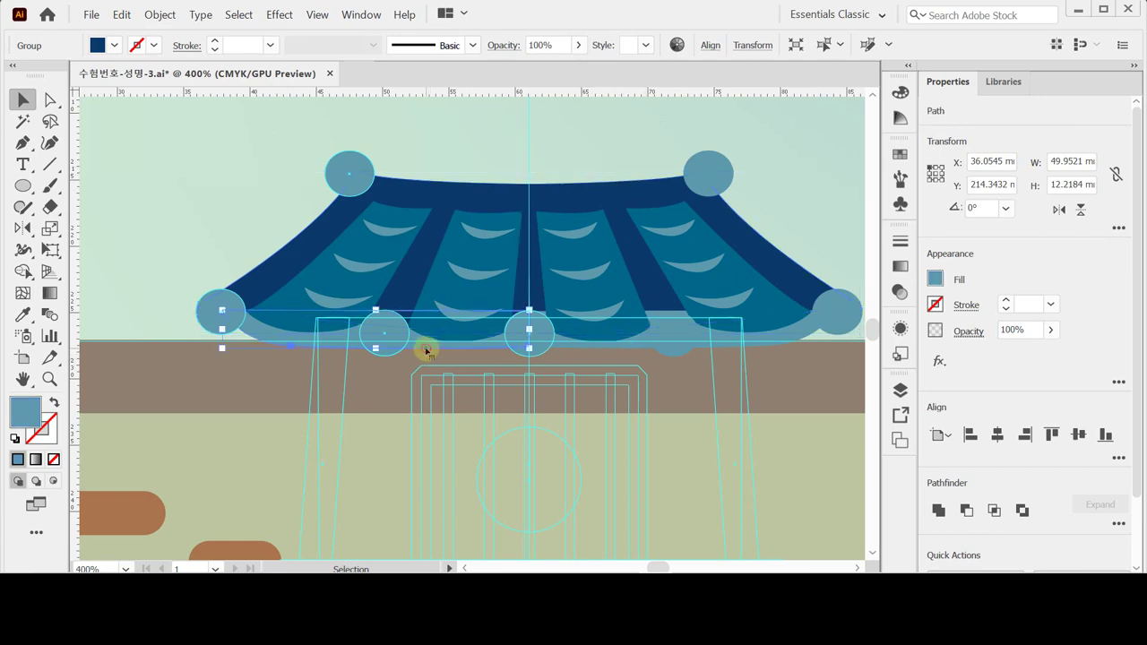
shift+click(672, 355)
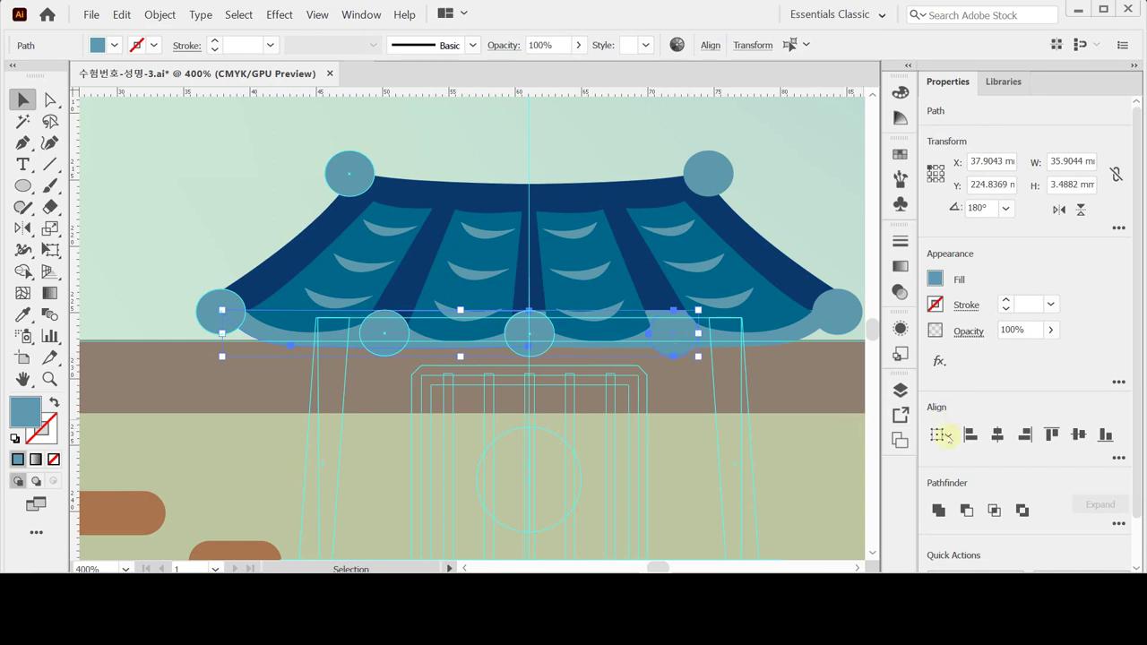
click(938, 510)
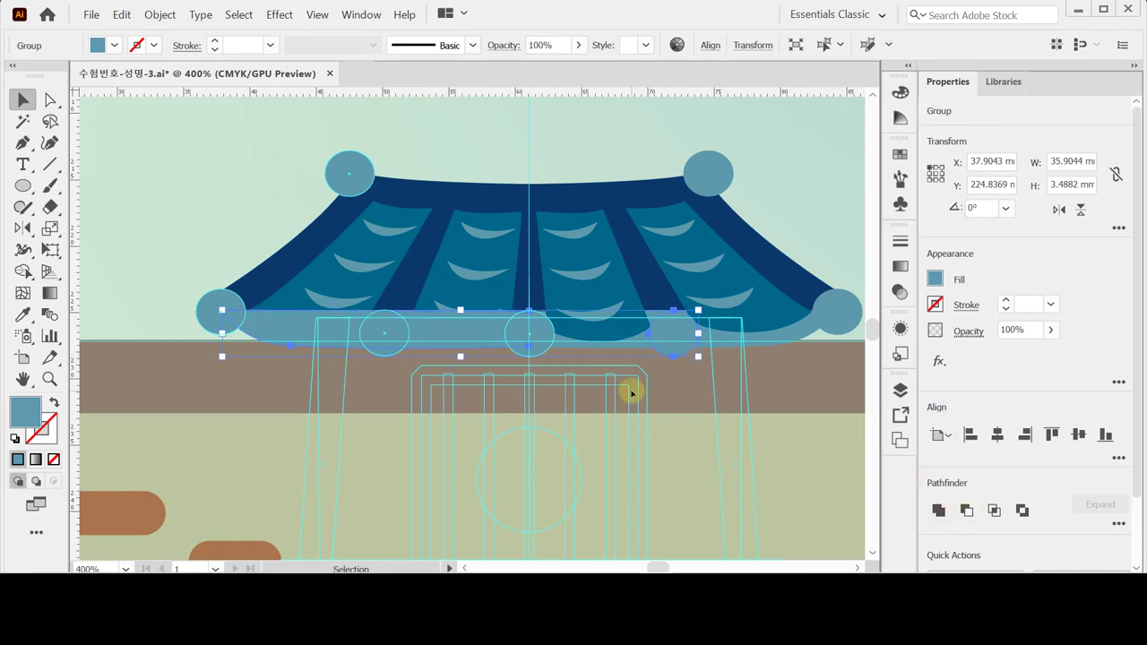
key(ctrl+z)
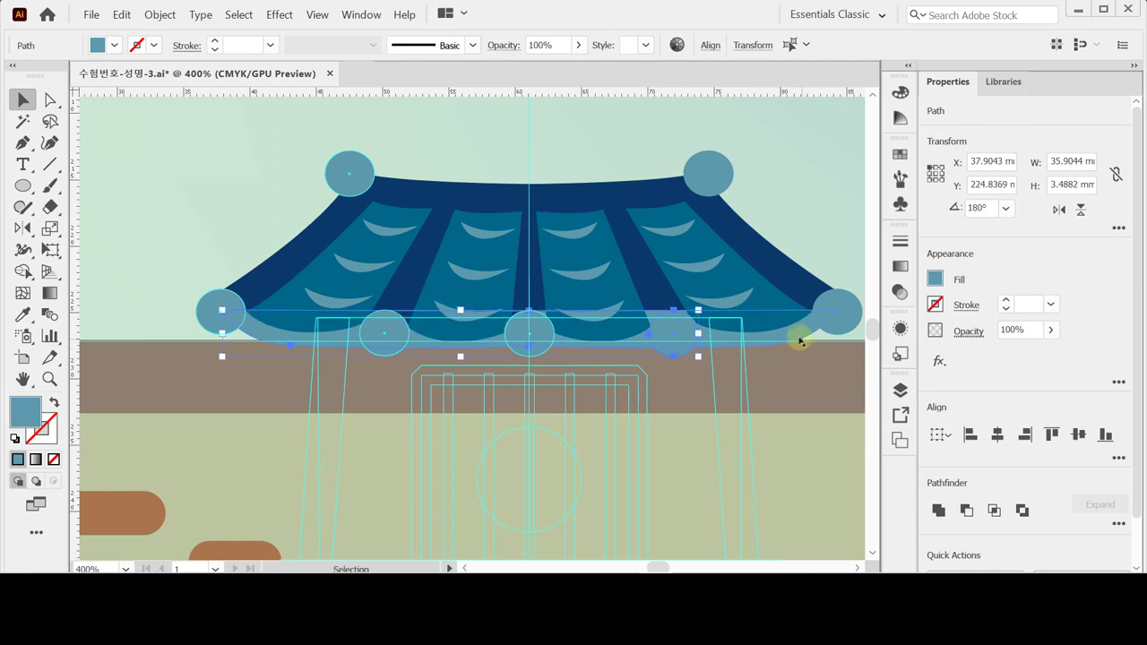
Step: Unite the two light-blue eave halves under the roof into one shape
click(800, 342)
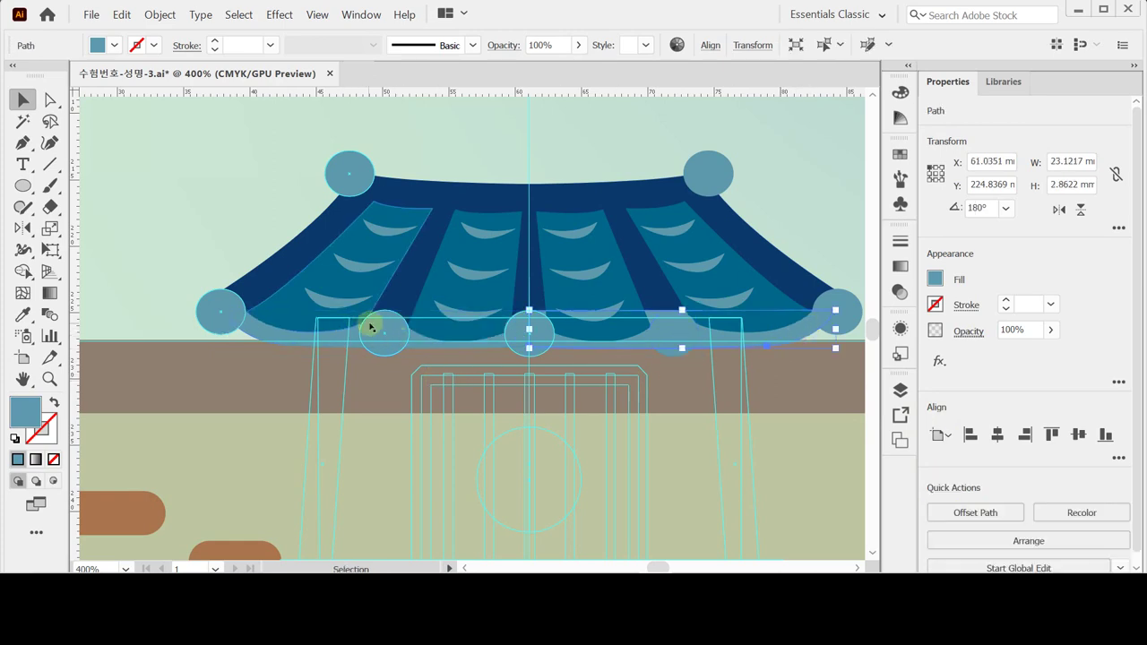
shift+click(270, 333)
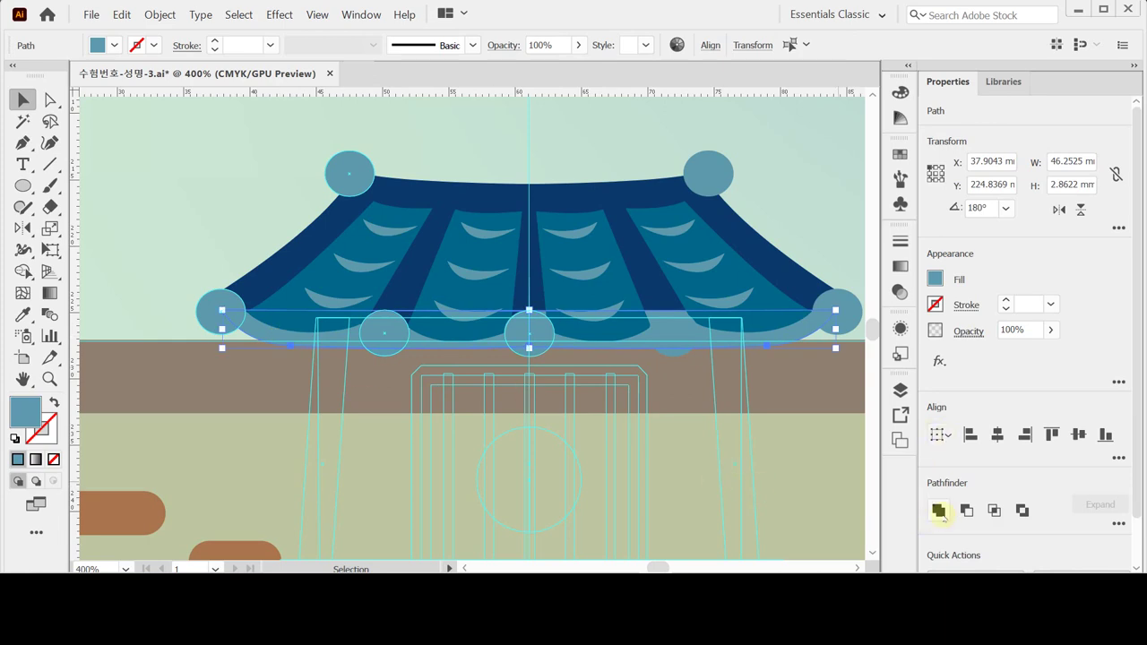
click(939, 510)
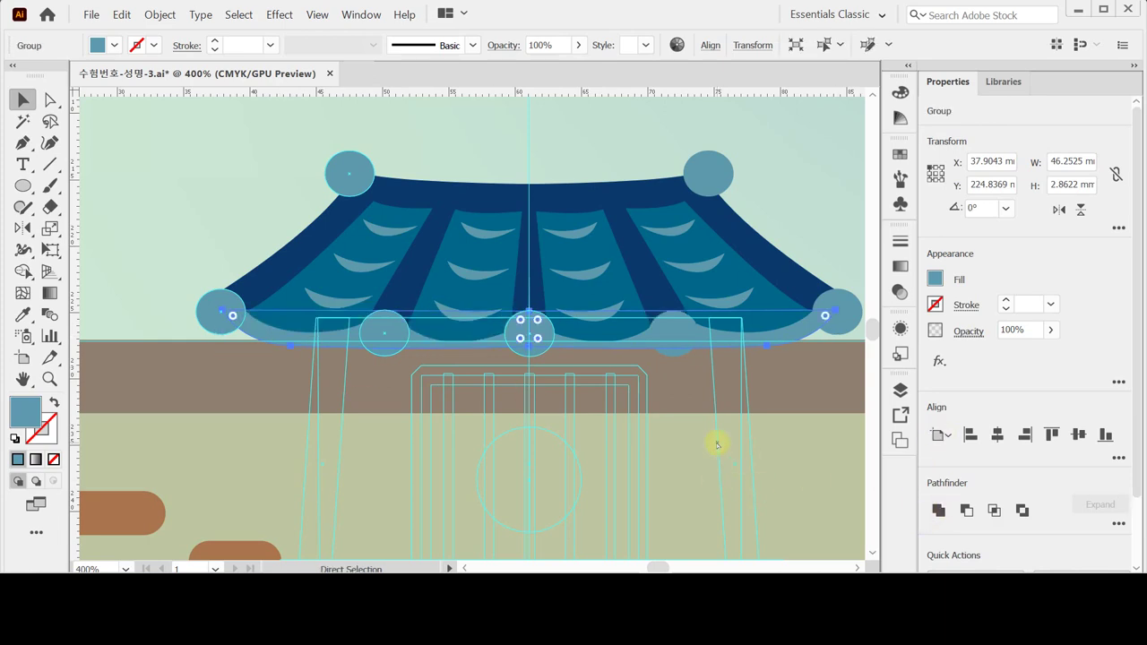
key(ctrl)
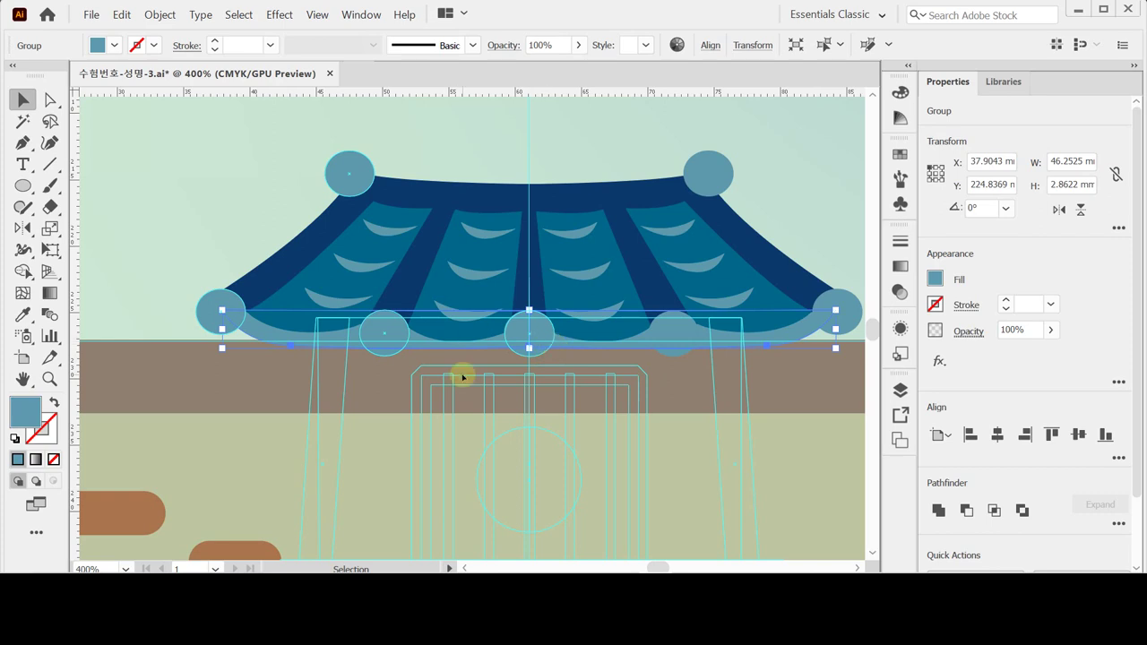
Step: Isolate the crescent group on the second tile panel from the left and delete its uppermost crescent
click(376, 267)
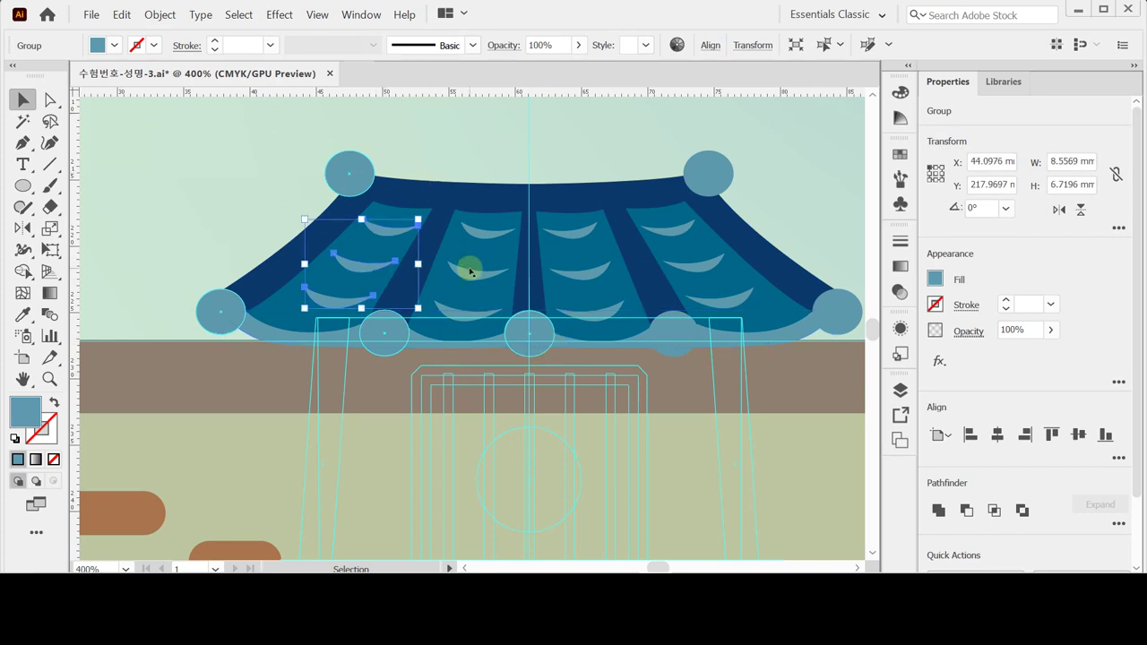
click(473, 272)
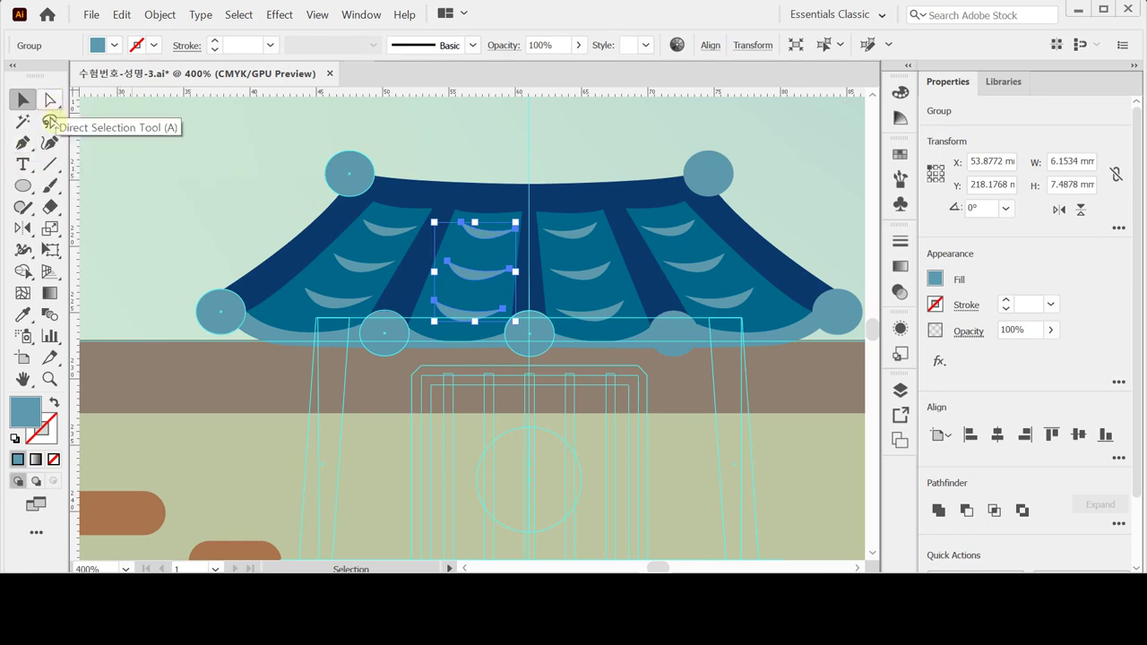
click(49, 102)
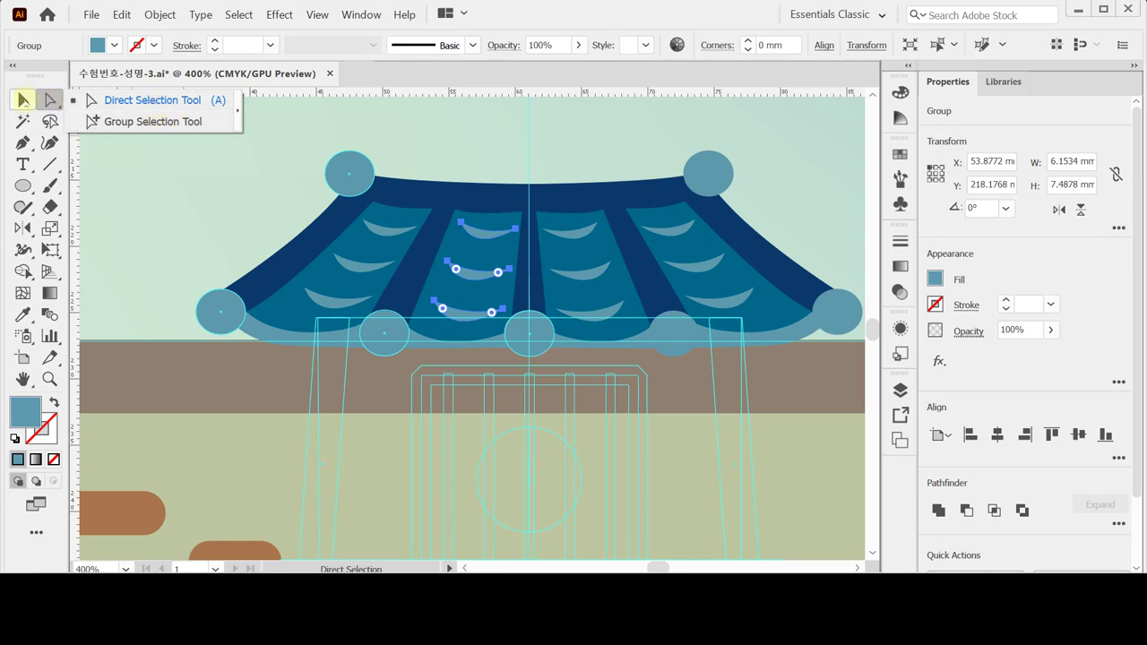
click(160, 101)
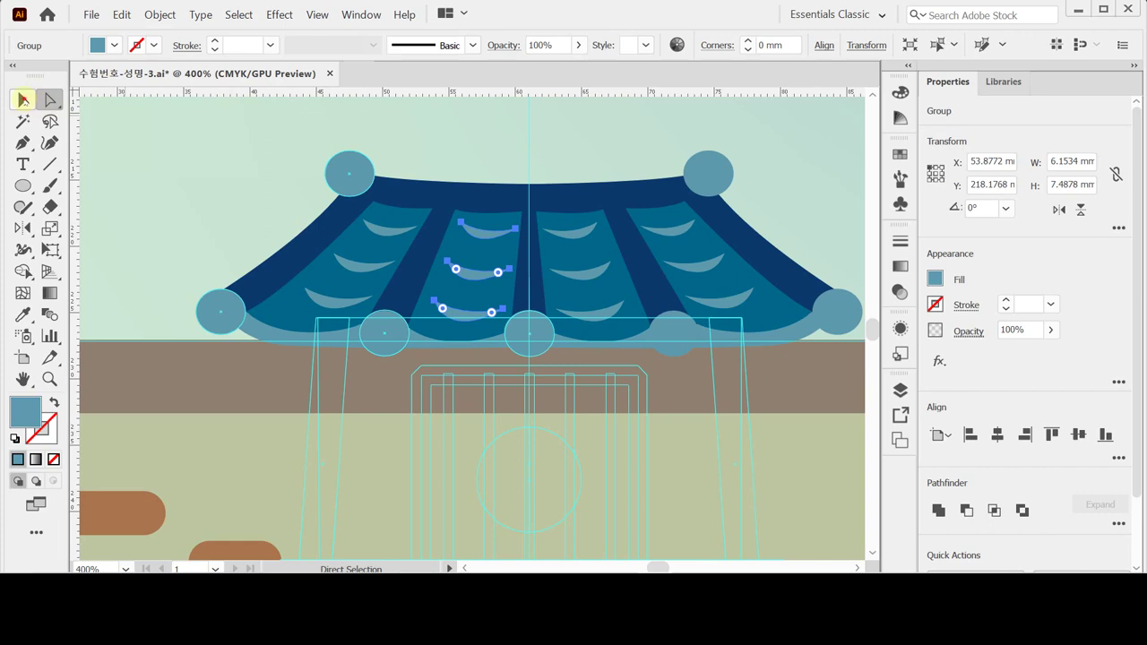
click(24, 100)
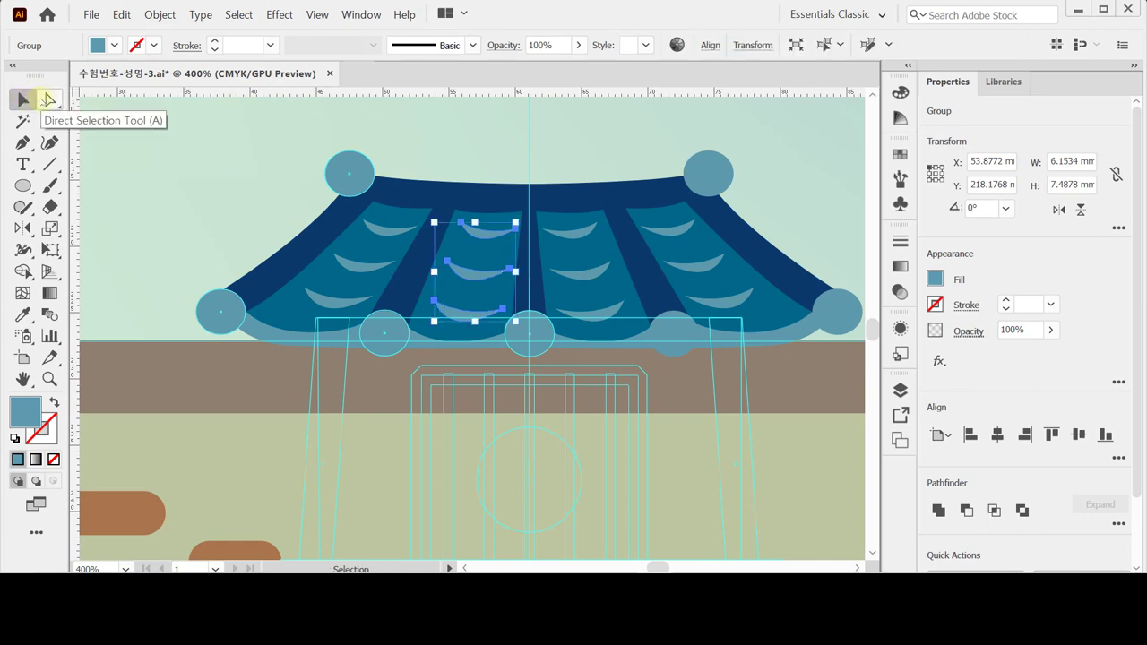
double_click(479, 280)
click(476, 279)
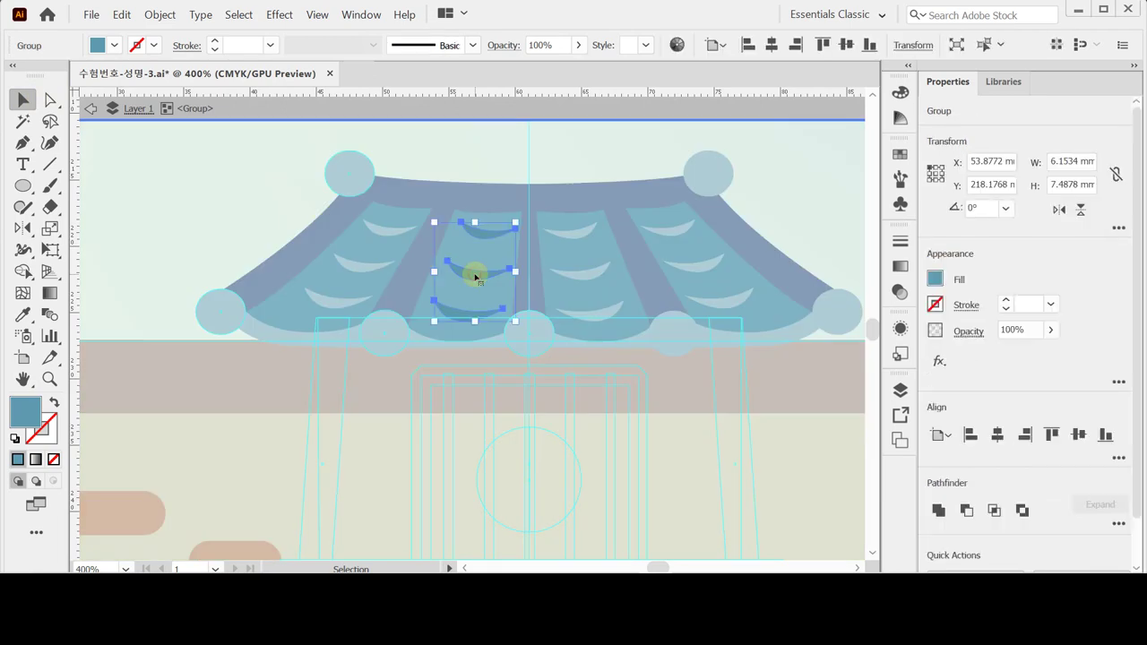
double_click(476, 279)
click(476, 278)
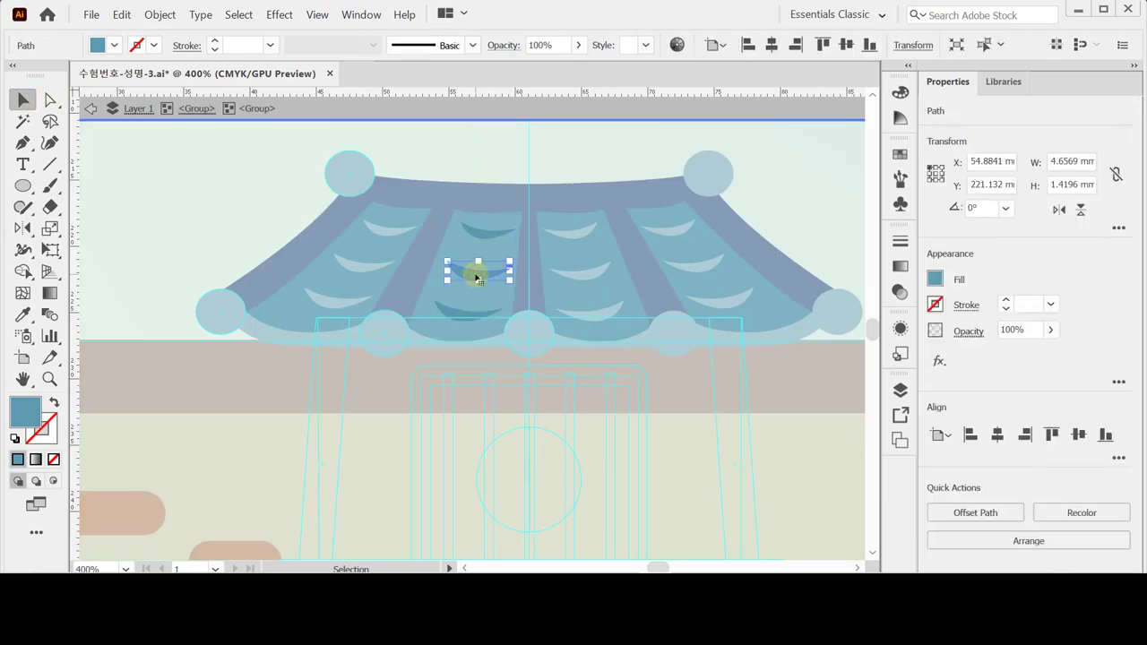
click(363, 266)
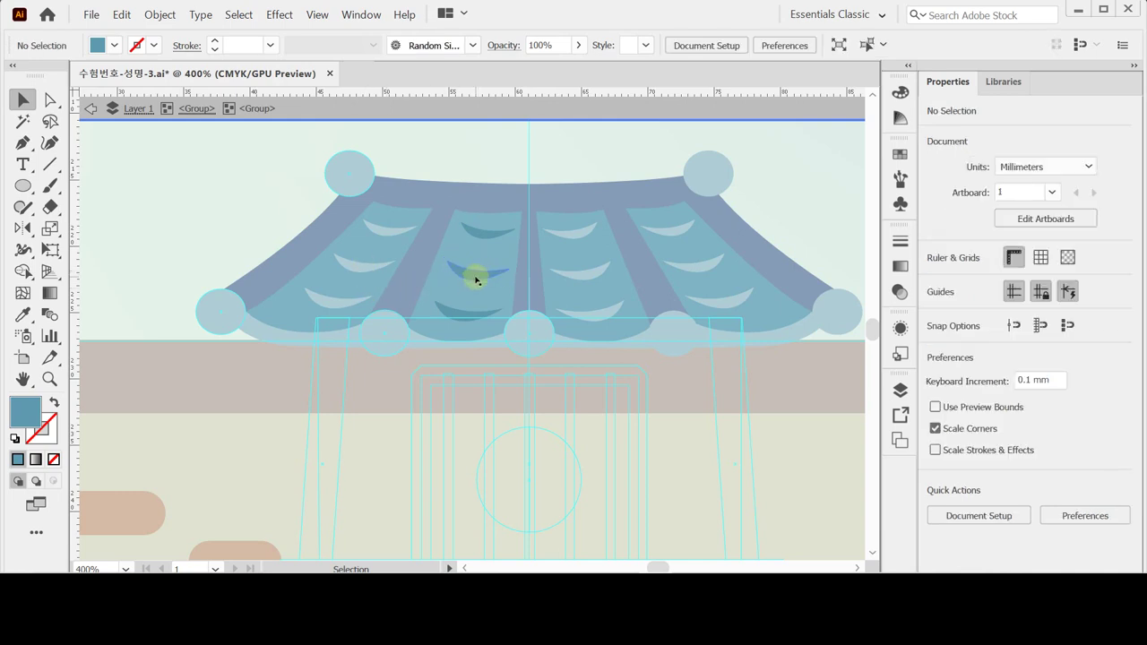
drag(476, 281, 481, 231)
click(483, 234)
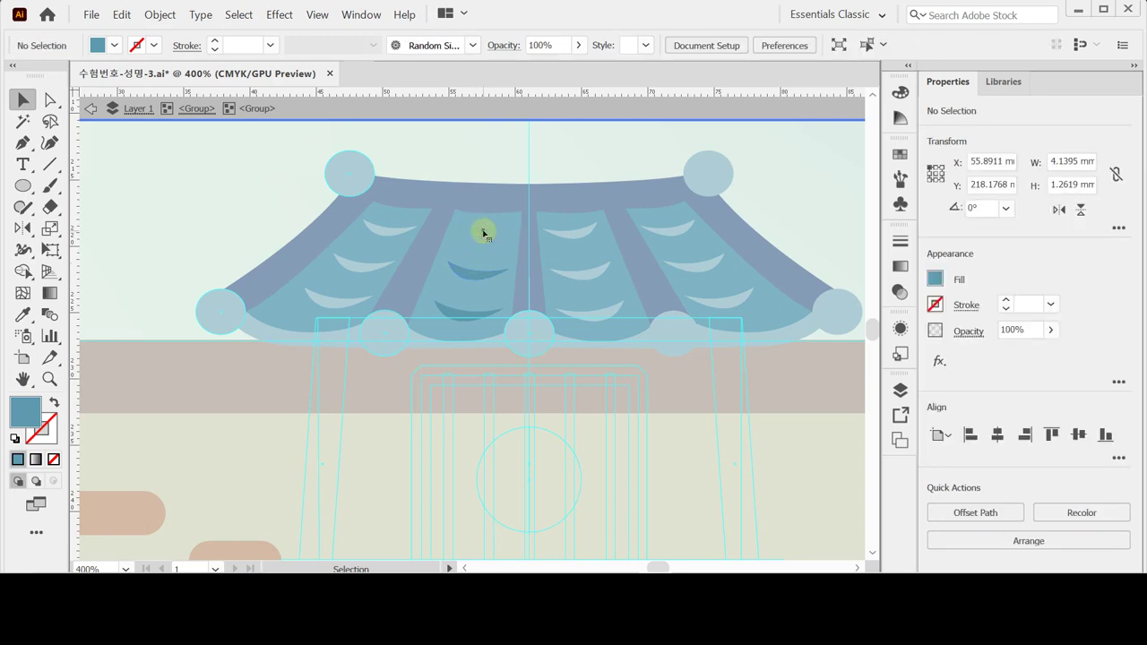
Step: Isolate the crescent group on the leftmost tile panel, delete its middle crescent, and leave isolation mode
click(374, 262)
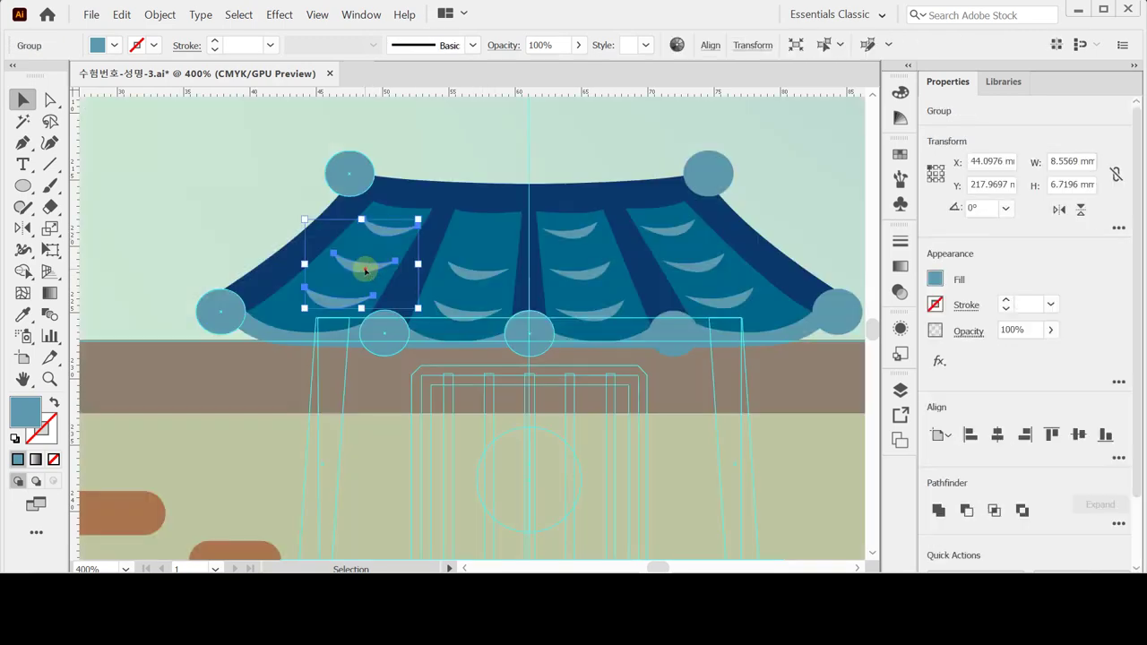
double_click(368, 269)
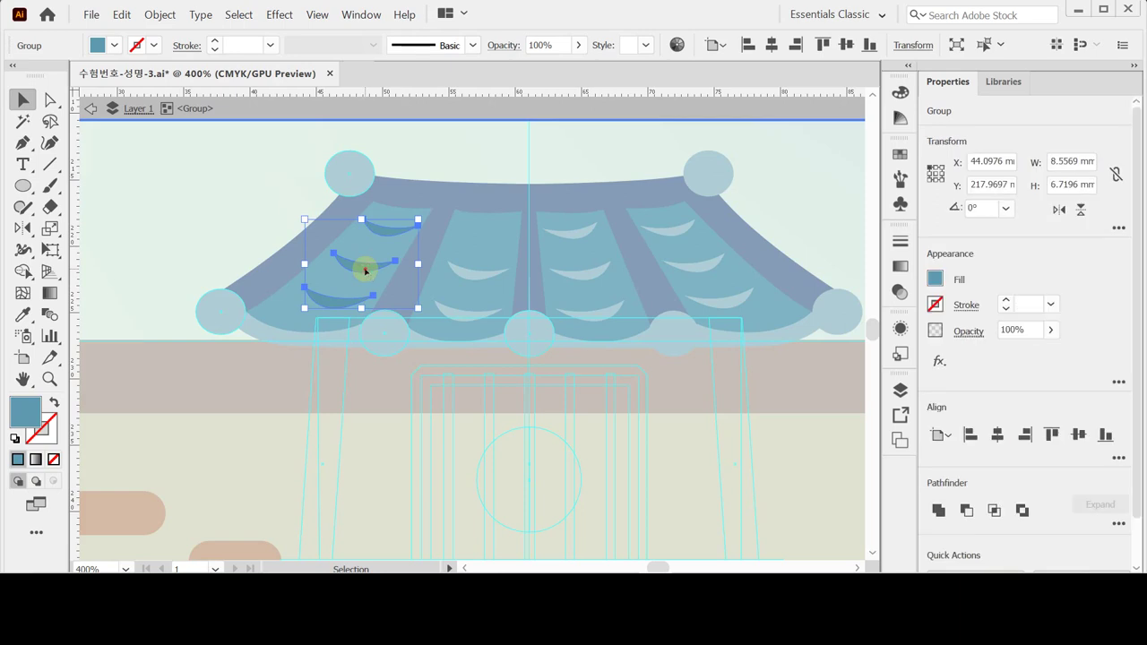
double_click(355, 269)
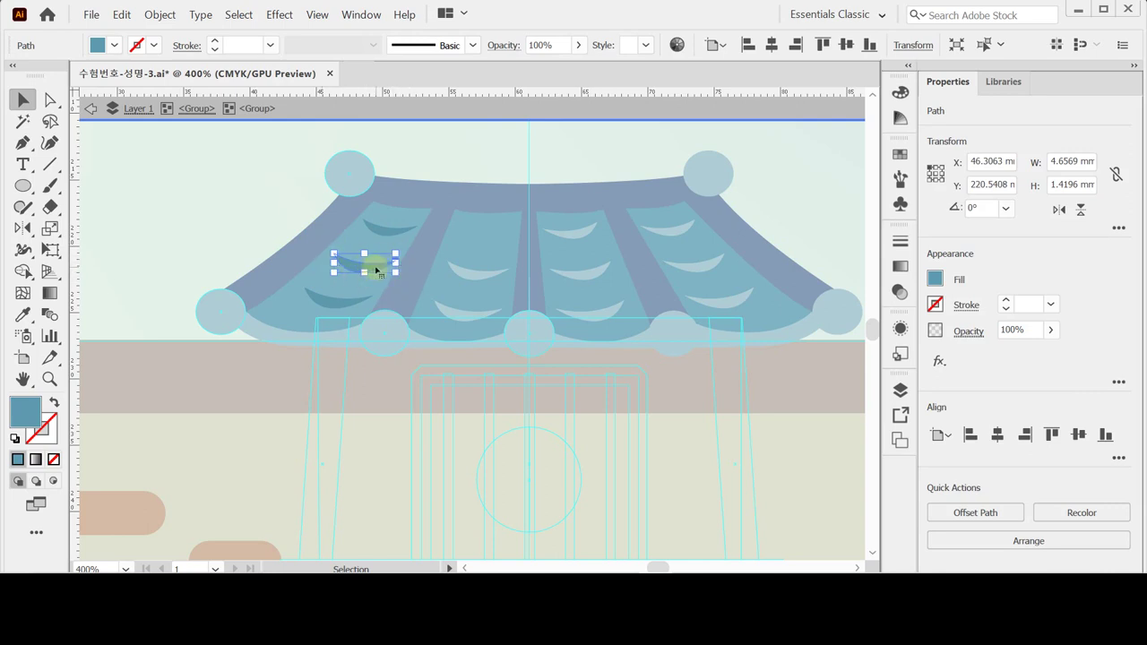
key(ctrl+shift+a)
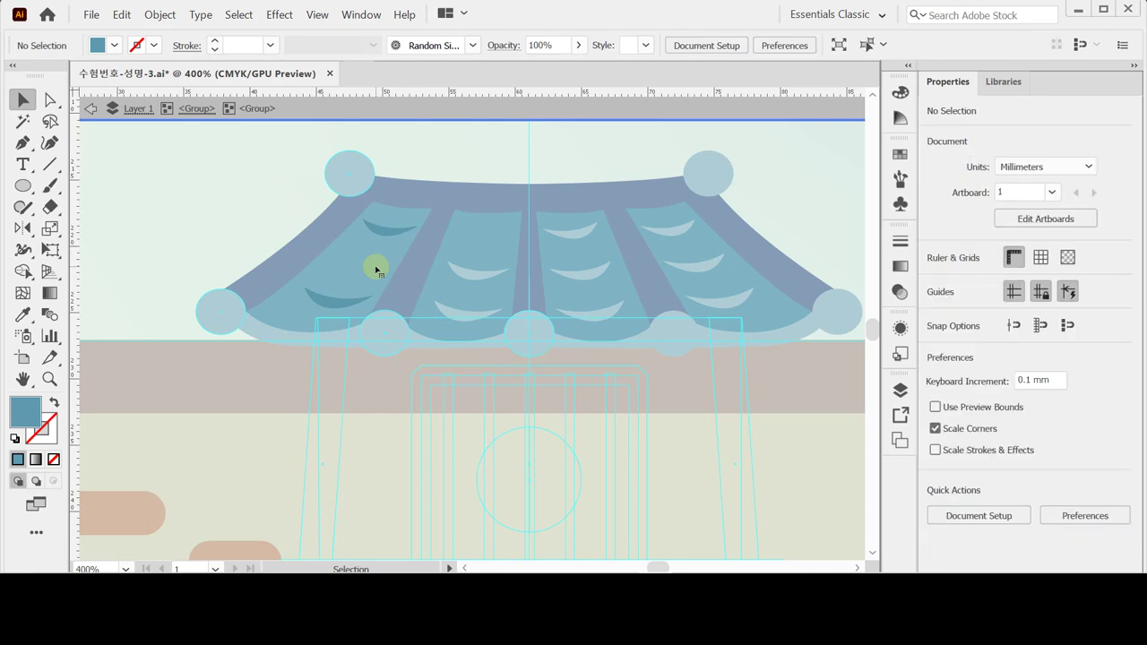
key(Escape)
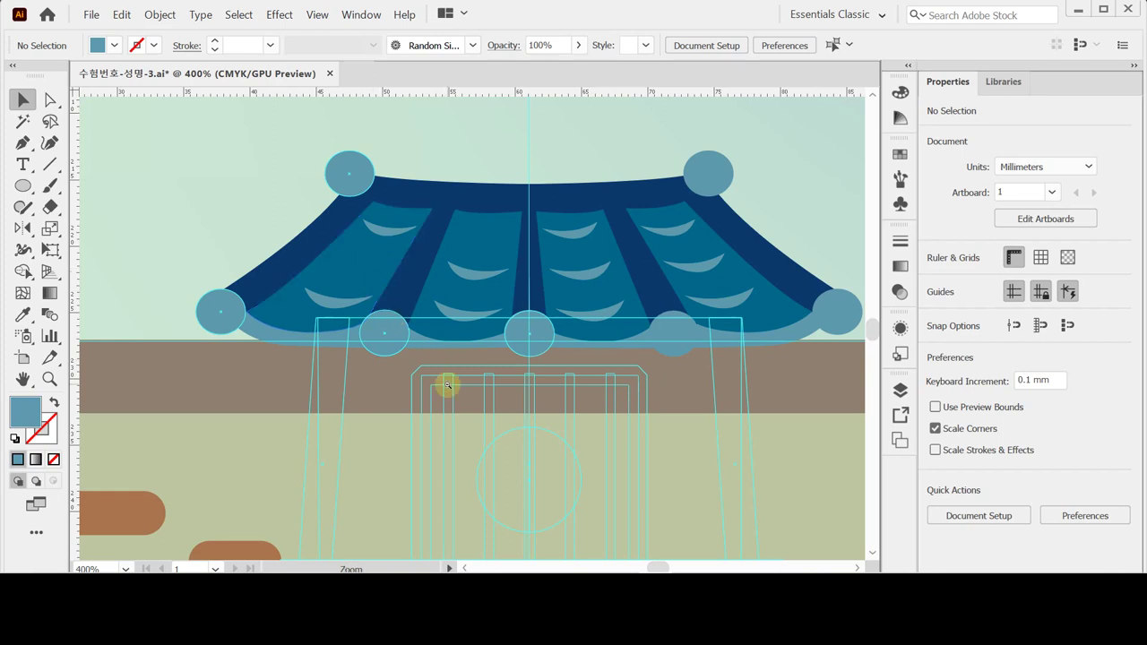
Step: Draw a rectangle about 32 mm by 21.7 mm below the roof for the gate wall, following the guide outline
key(ctrl+minus)
drag(497, 414, 475, 371)
drag(22, 185, 82, 185)
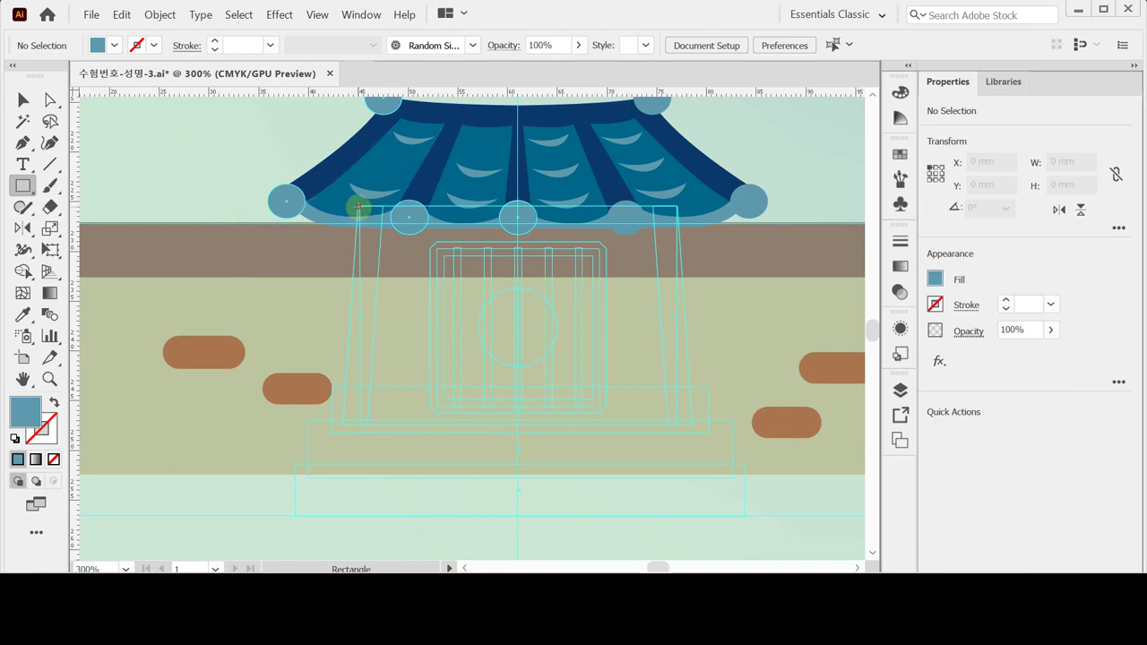
drag(358, 206, 675, 422)
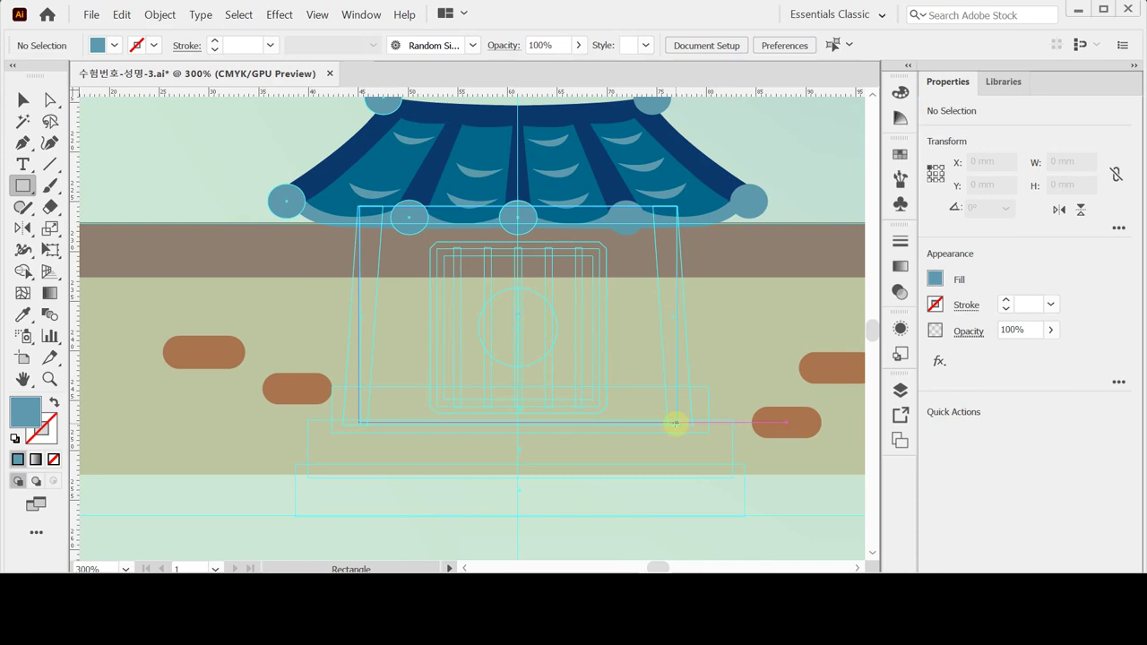
drag(676, 422, 676, 422)
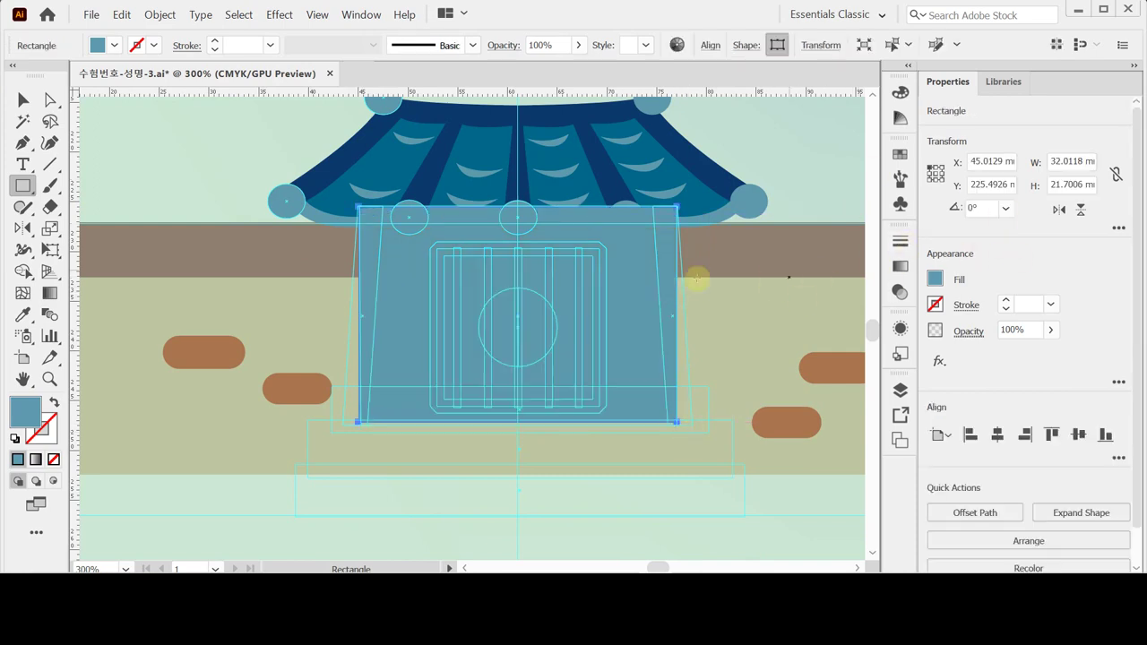
Step: Fill the gate wall rectangle with C 10, M 0, Y 30, K 40
click(935, 279)
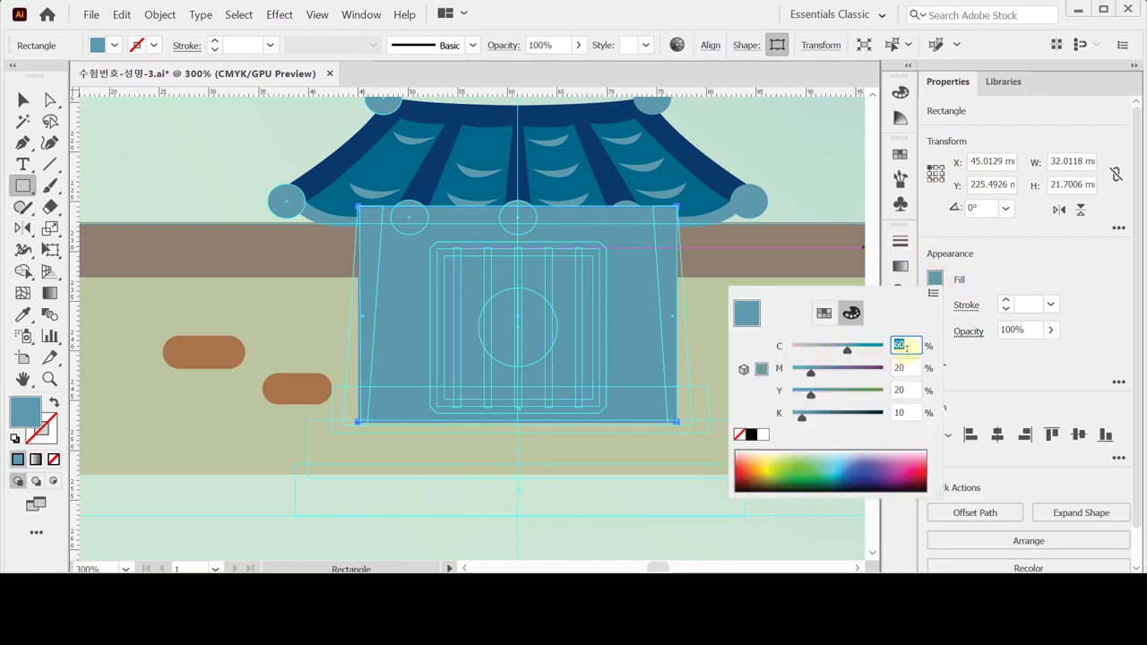
text(10)
key(Tab)
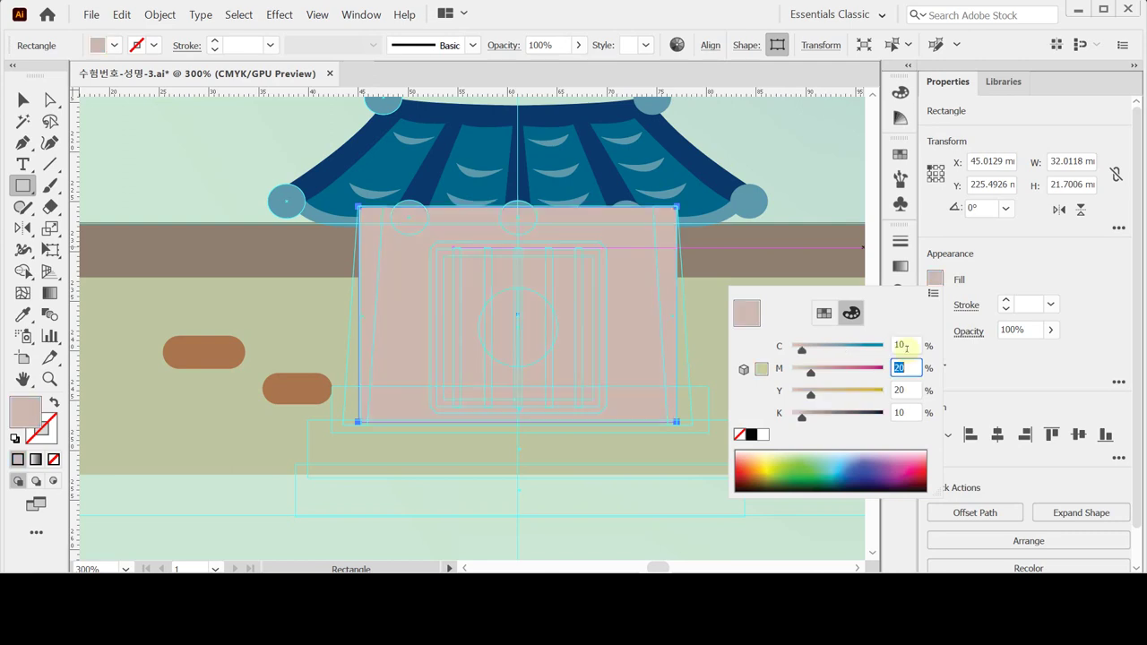
text(0)
key(Tab)
text(30)
key(Tab)
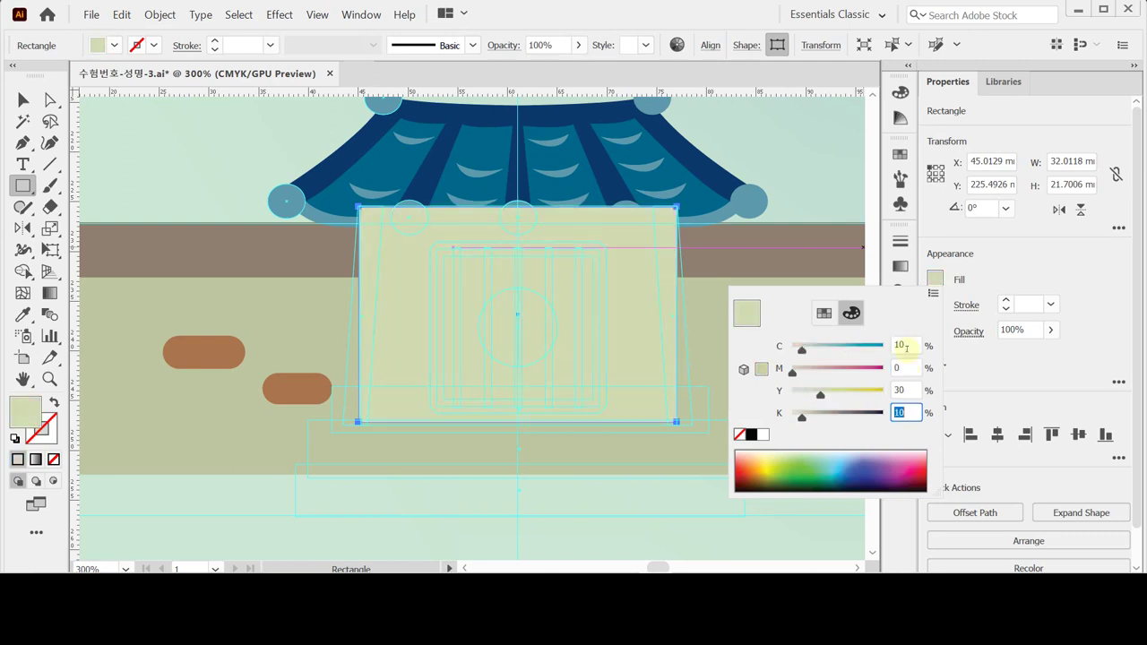
text(40)
key(Tab)
key(Return)
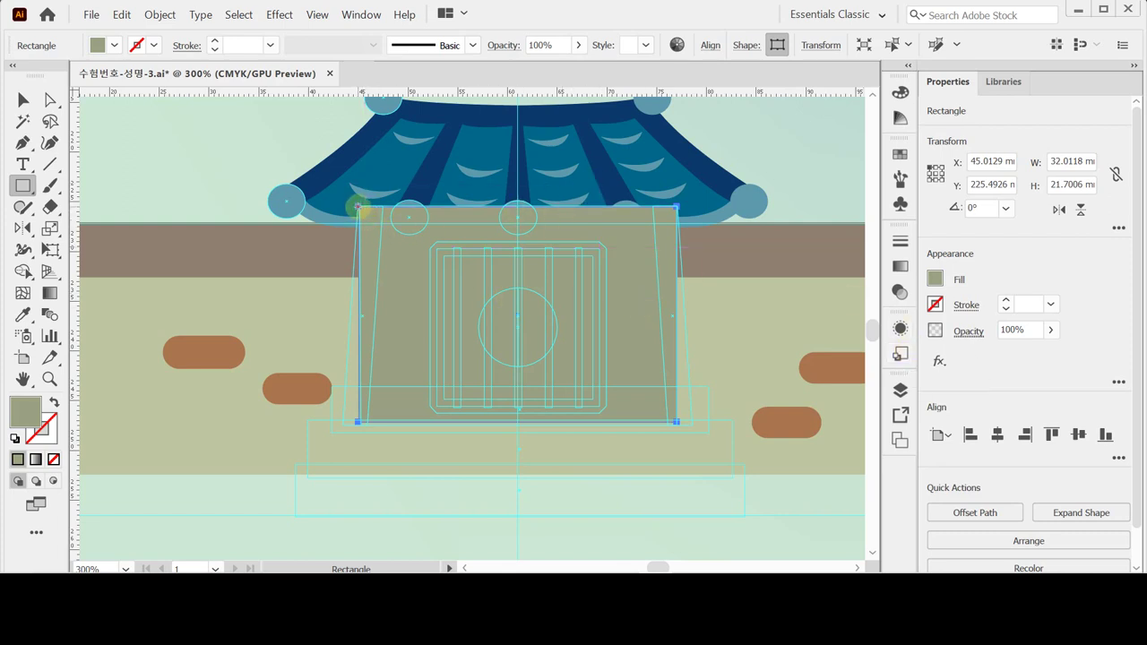
Step: Draw a pillar about 2.5 mm by 22 mm along the gate wall's left edge and fill it with C 60, M 80, Y 100
drag(358, 207, 384, 424)
click(934, 280)
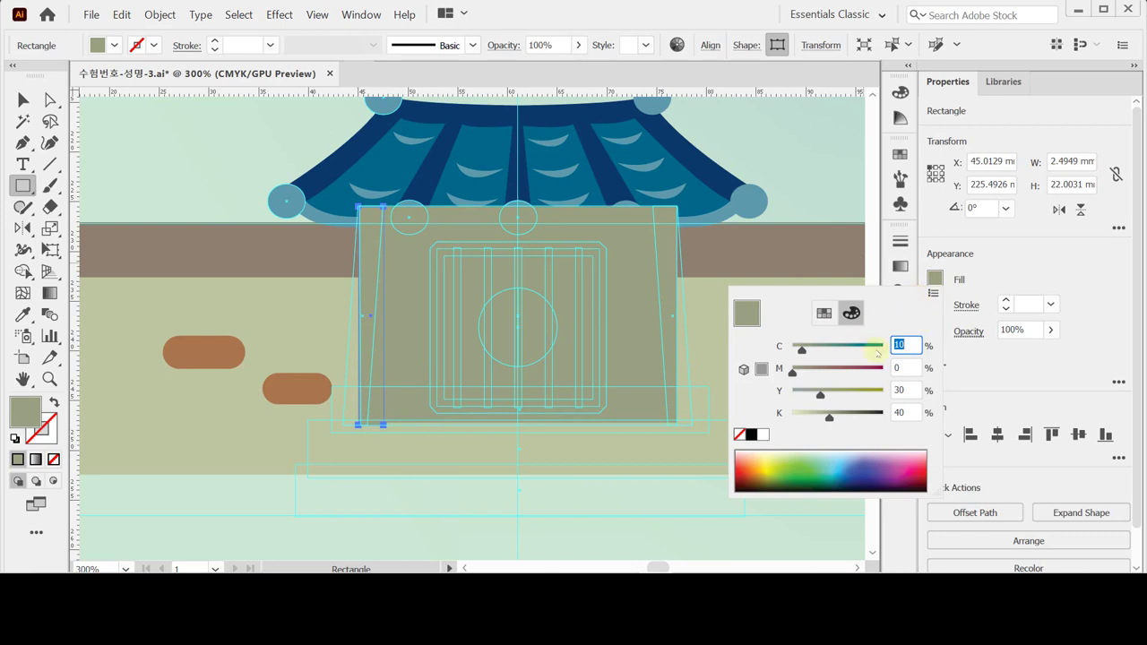
text(60)
key(Tab)
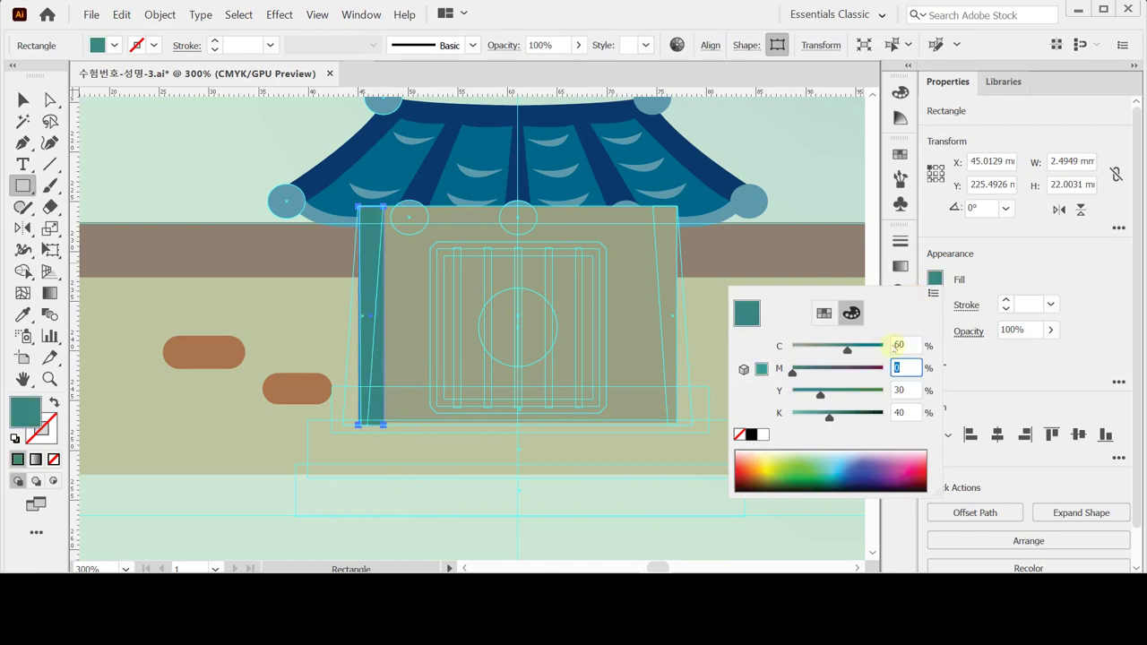
text(80)
key(Tab)
text(100)
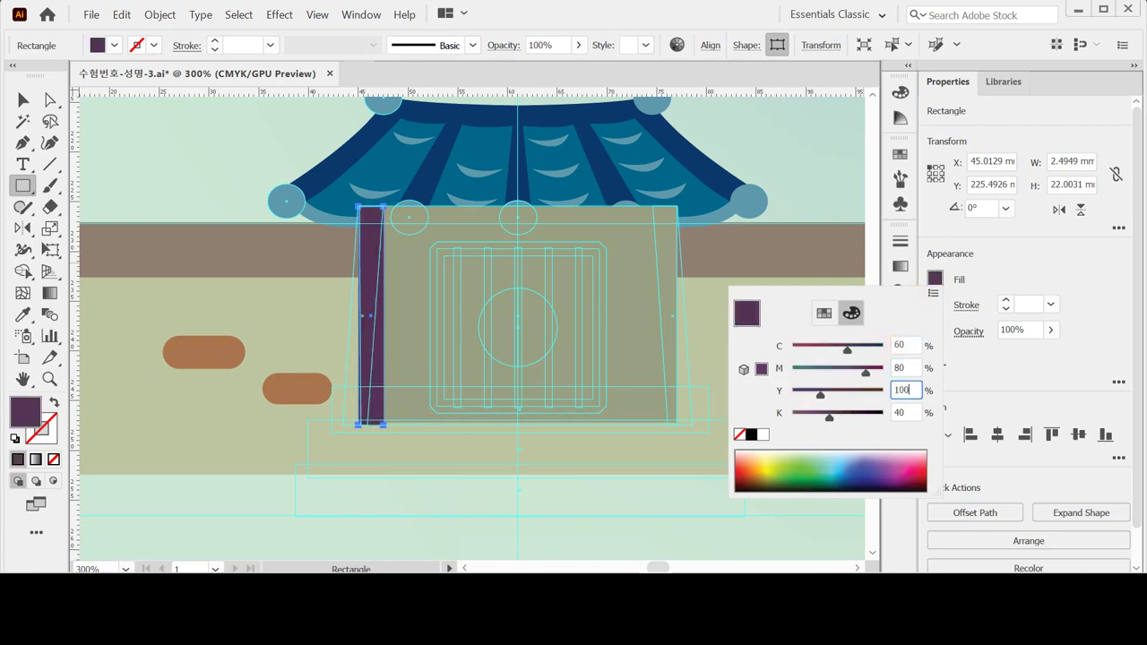
key(Return)
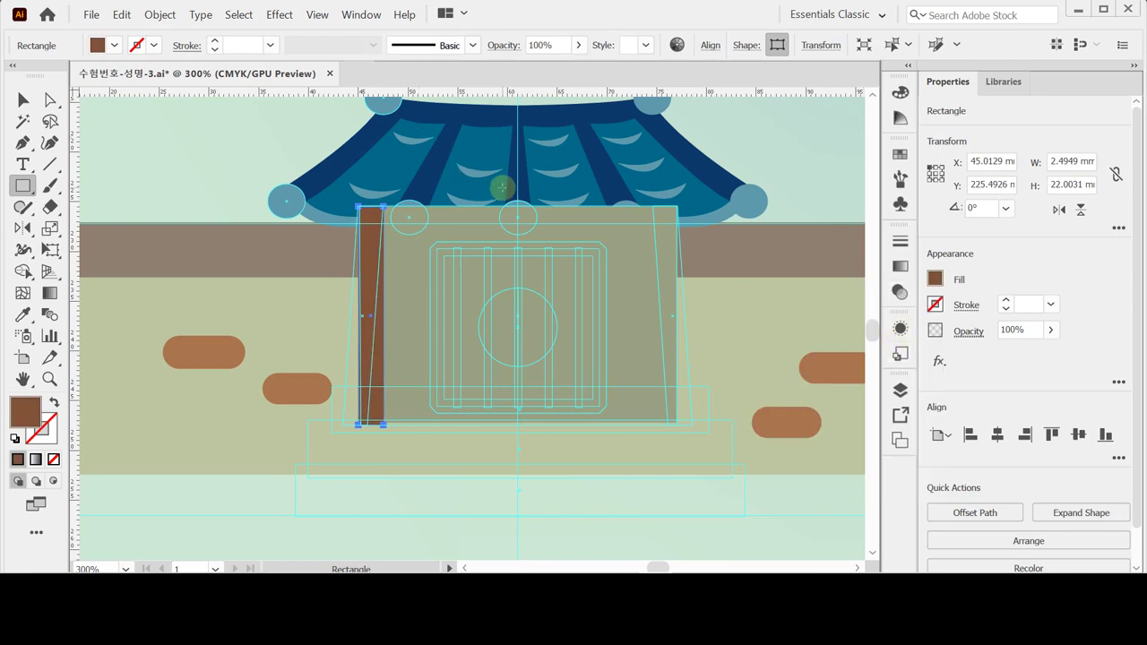
Step: Shift the left pillar's bottom edge outward to the guide so it slants to about 4.2 mm overall width, and select the whole pillar
click(49, 99)
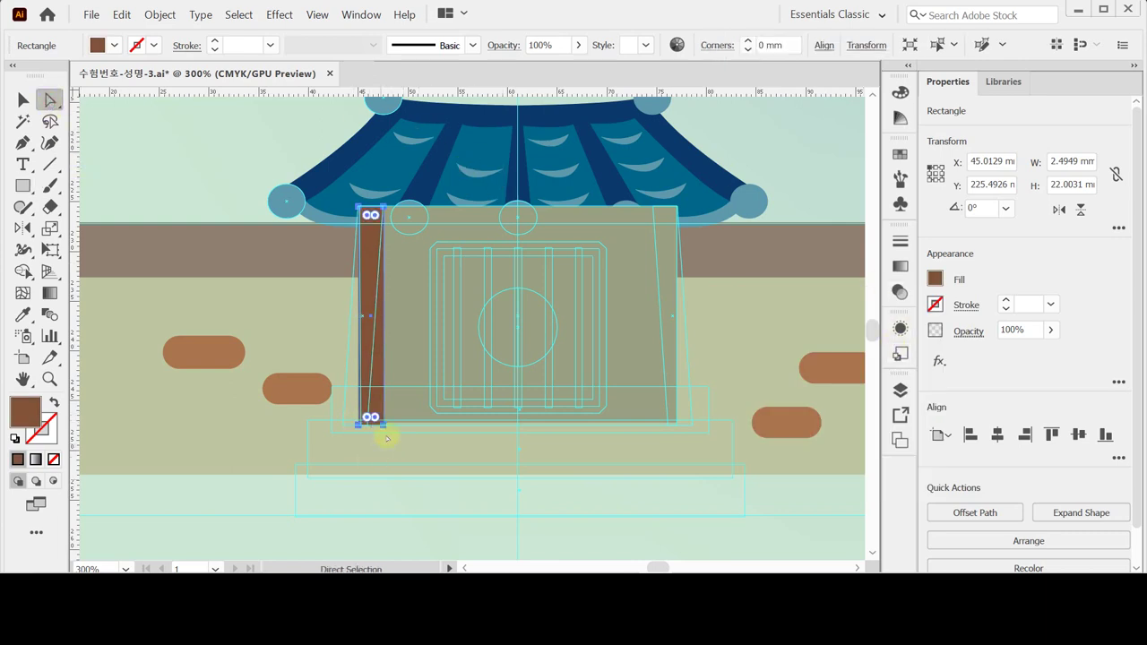
key(ctrl+plus)
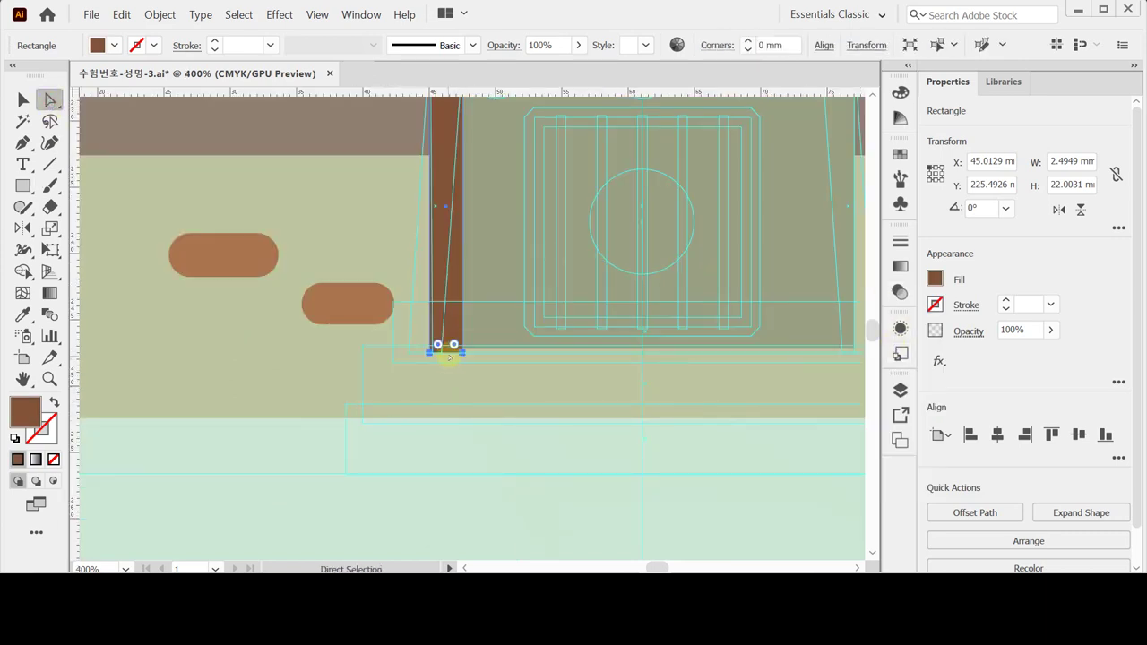
click(422, 403)
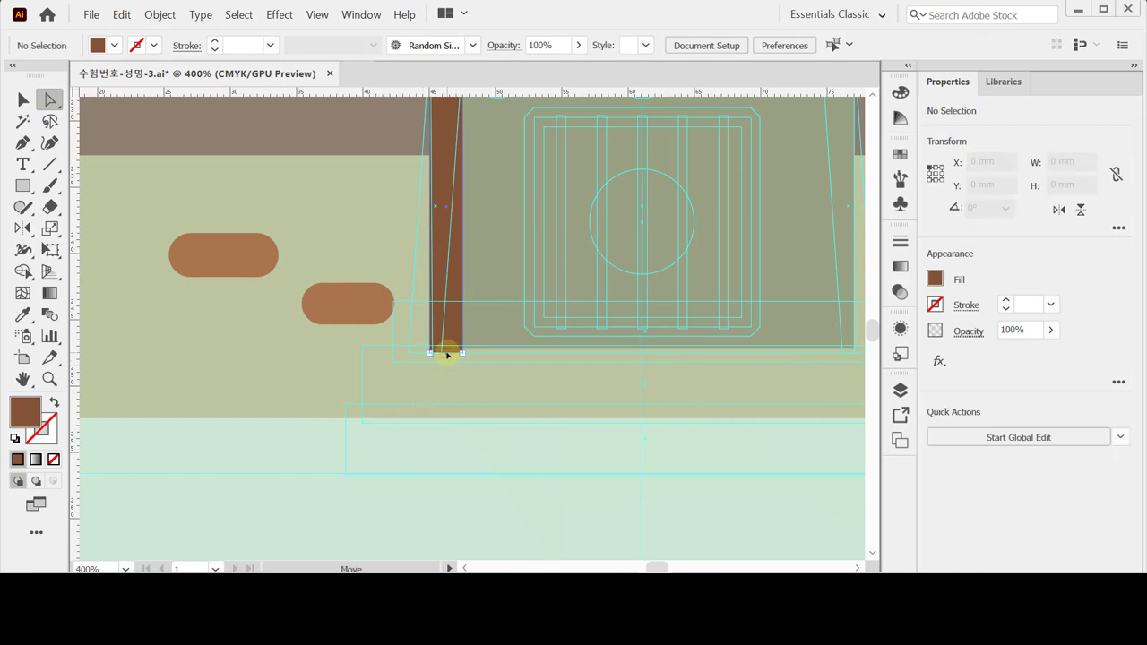
click(447, 355)
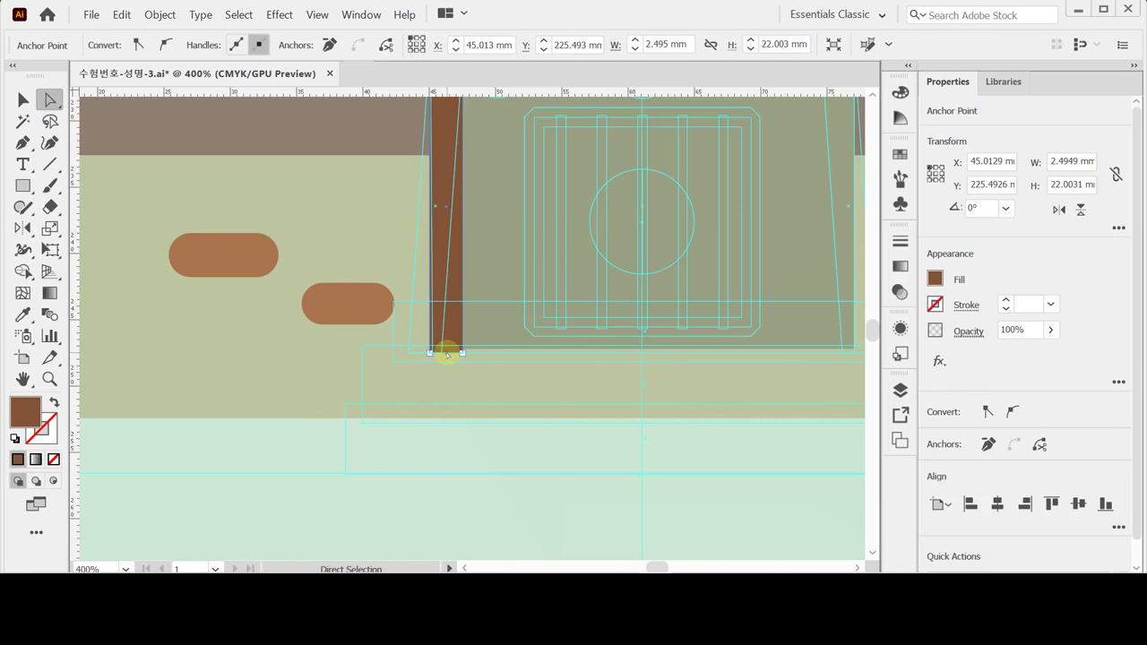
drag(447, 354, 344, 443)
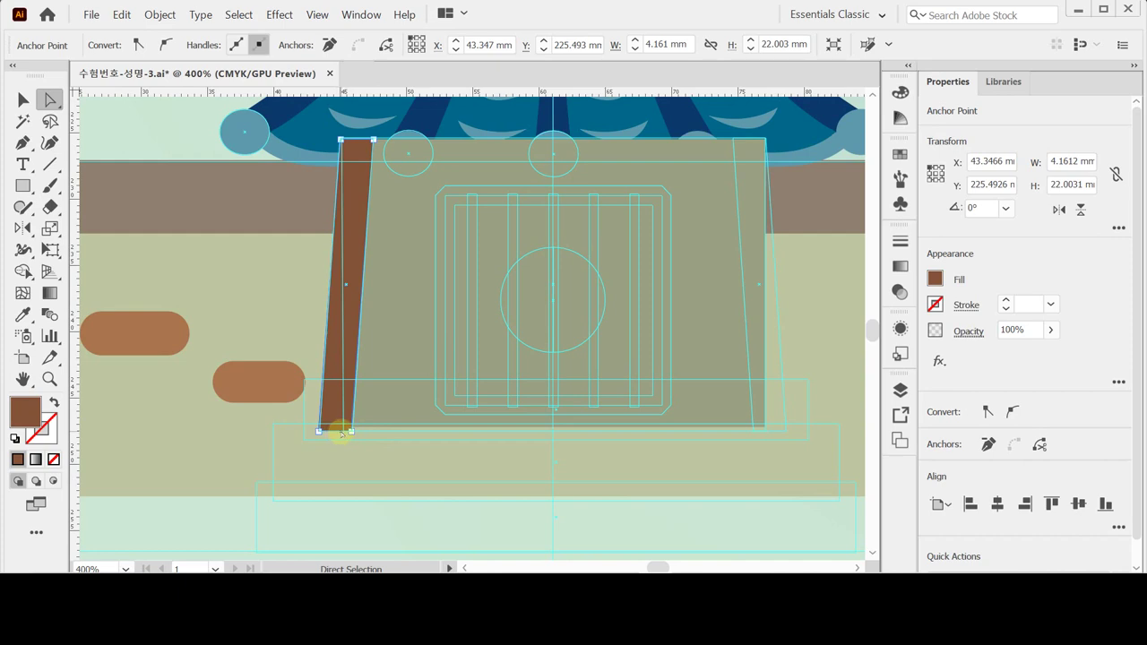
click(348, 339)
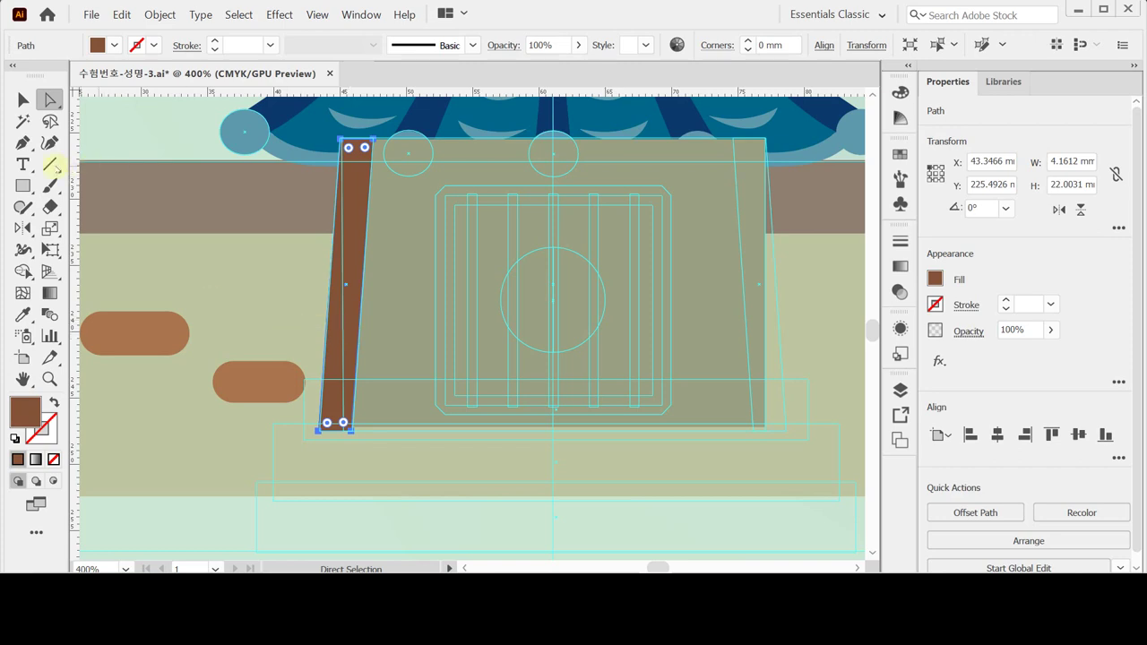
Step: Reflect a copy of the left pillar vertically about the gate's centre line to create the right pillar
click(22, 228)
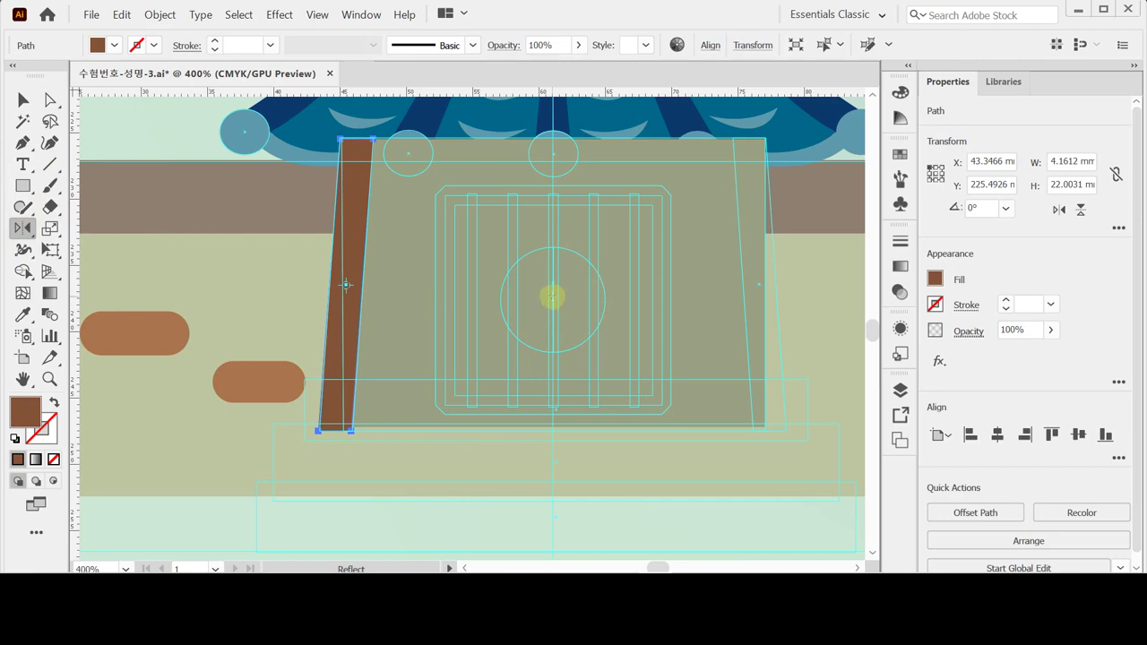
alt+click(552, 295)
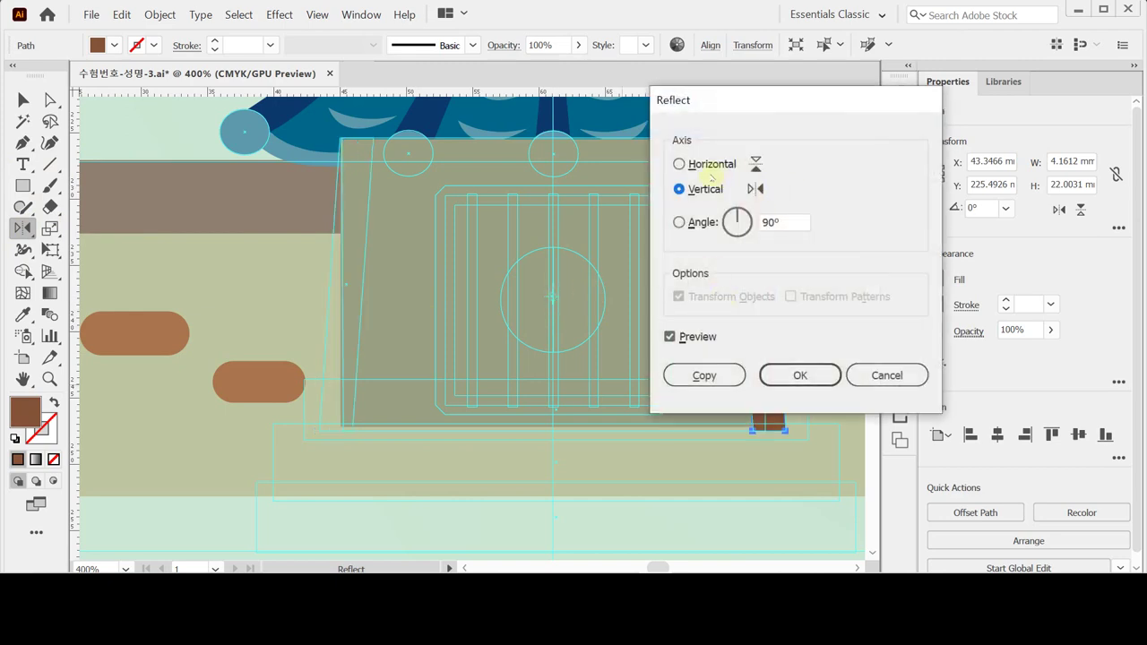
click(708, 375)
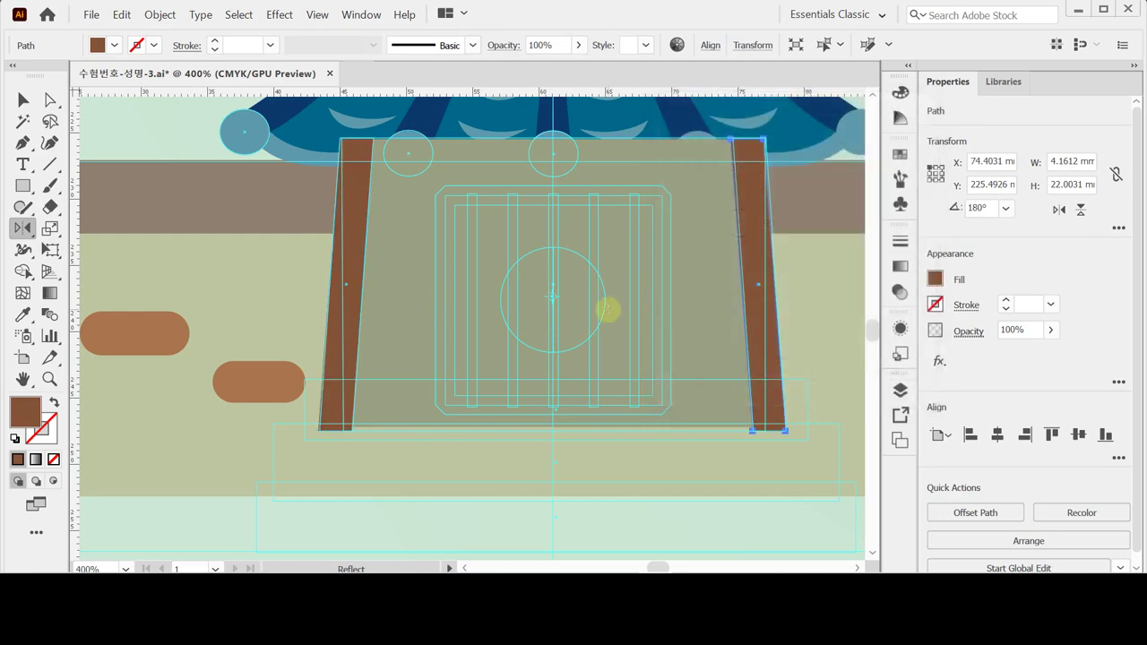
Step: Send the gate wall and both pillars behind the roof's tile circles and eaves, and save the document
key(ctrl)
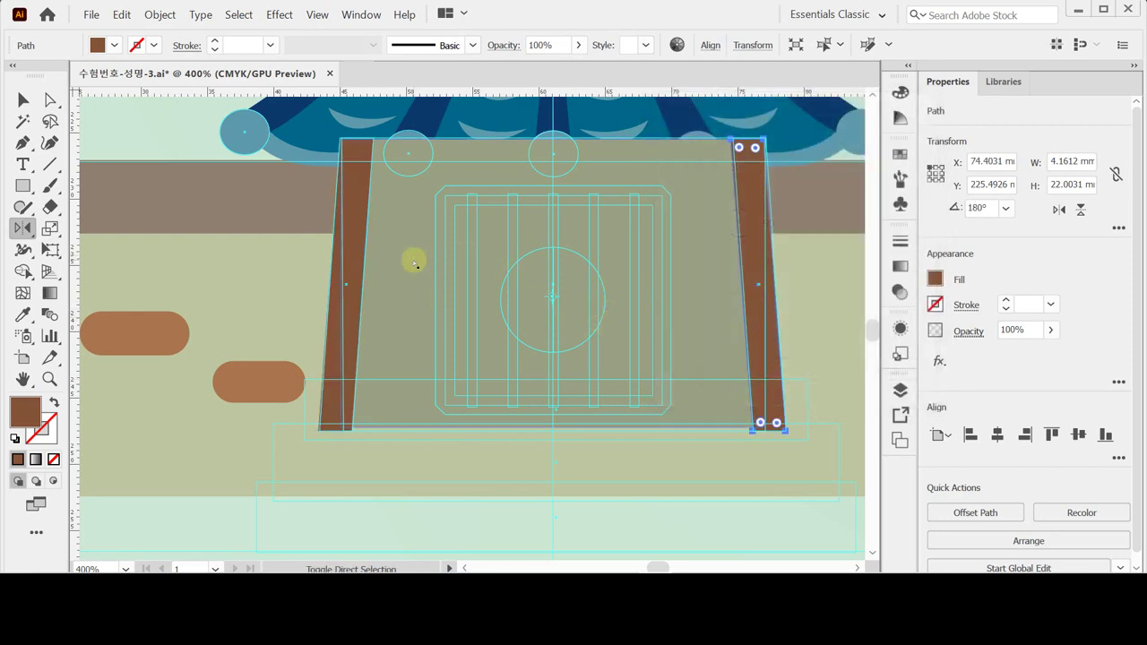
shift+click(363, 230)
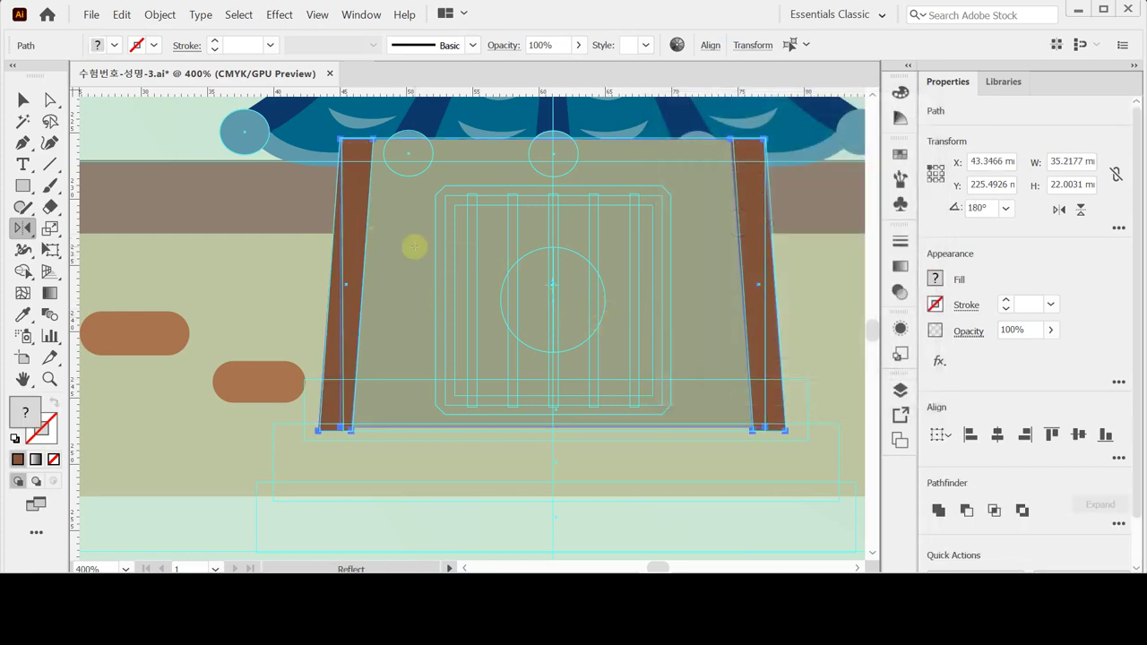
key(ctrl+minus)
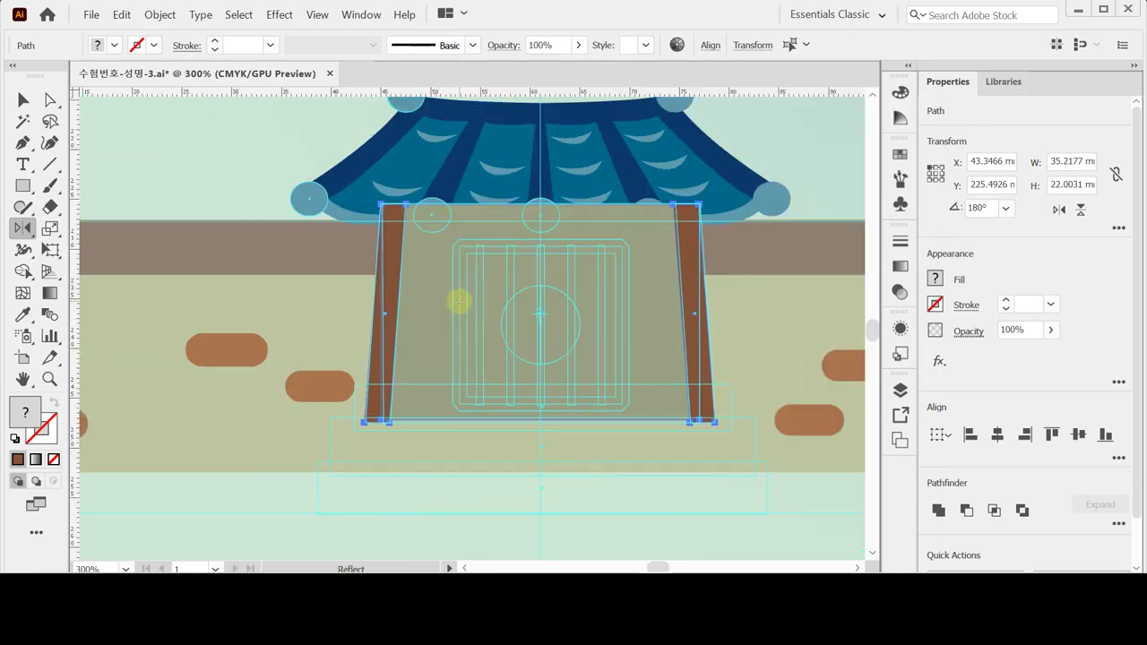
key(ctrl)
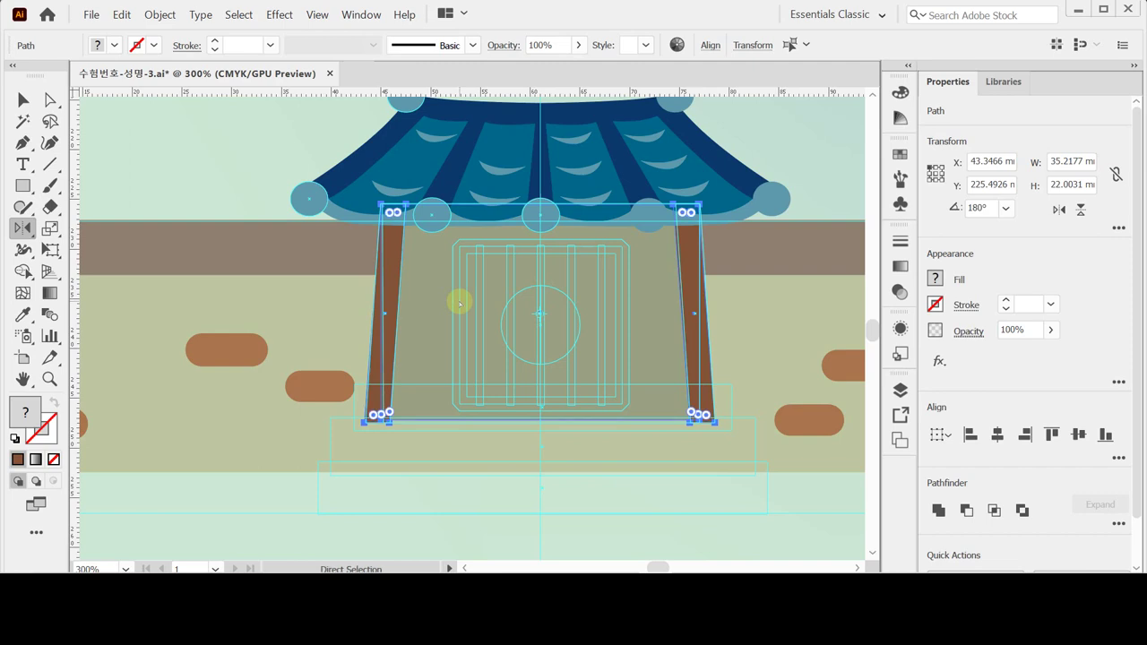
key(ctrl+s)
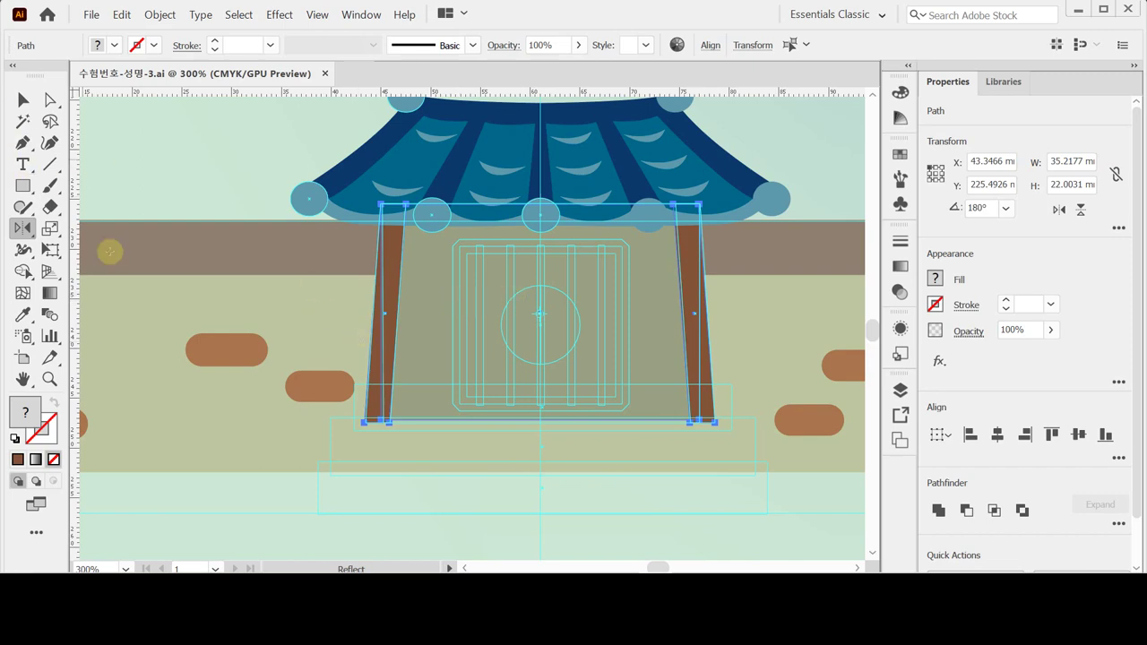
Step: Draw a door rectangle about 17.9 mm by 17.2 mm on the door guide, filled with C 60, M 80, Y 100
key(a)
click(23, 186)
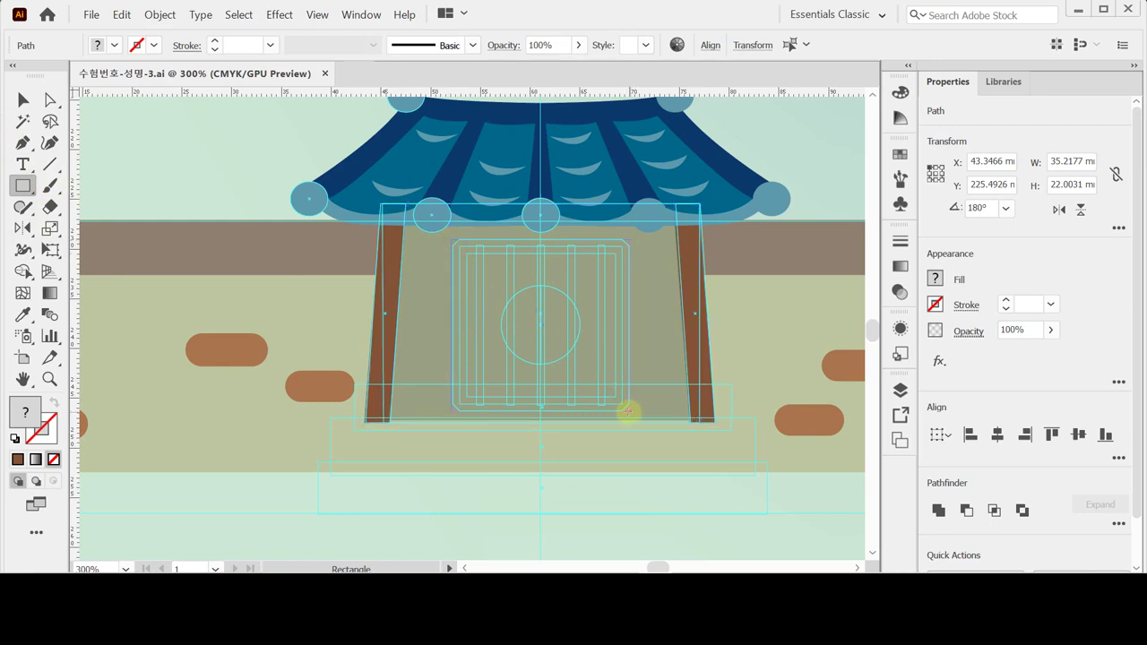
drag(629, 412, 628, 410)
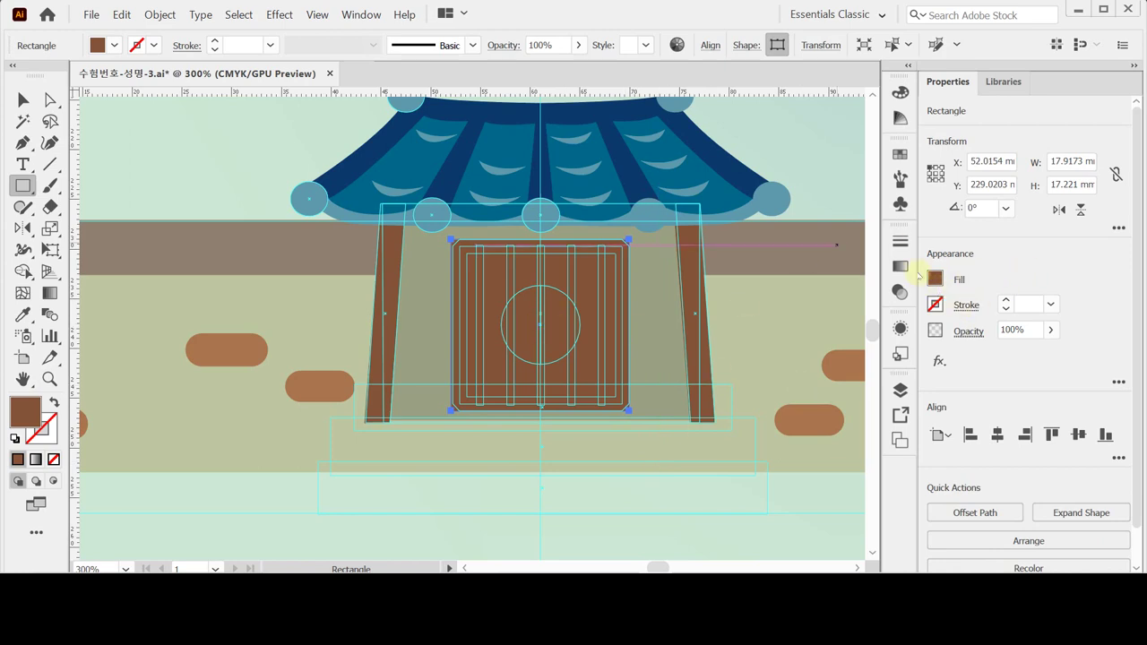
click(933, 280)
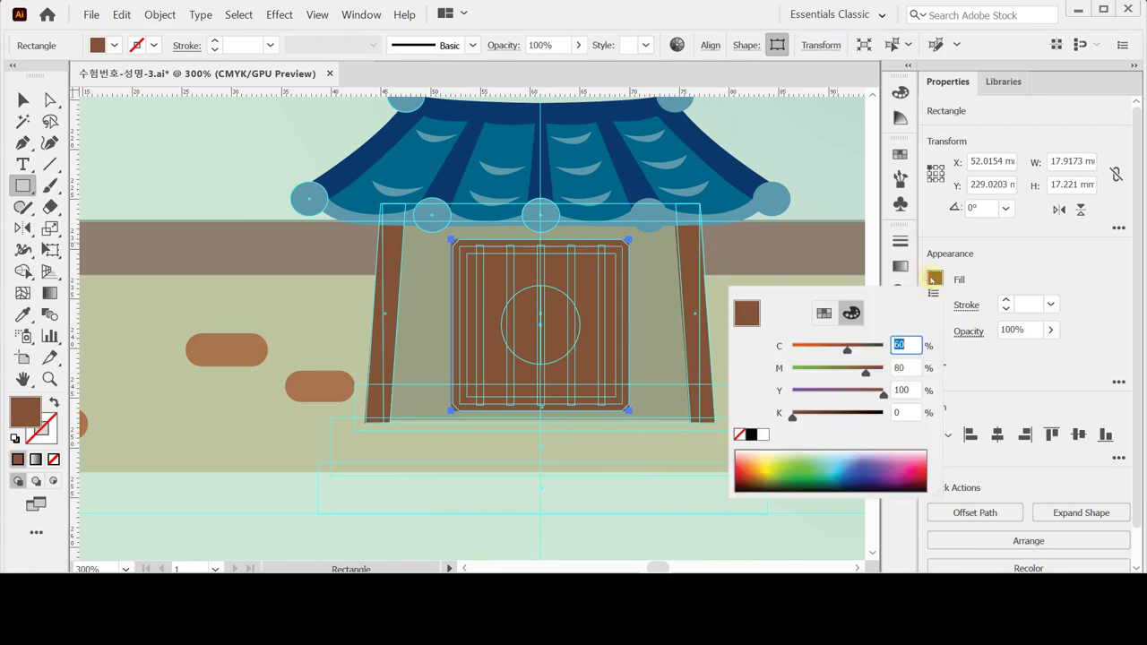
click(913, 344)
click(935, 279)
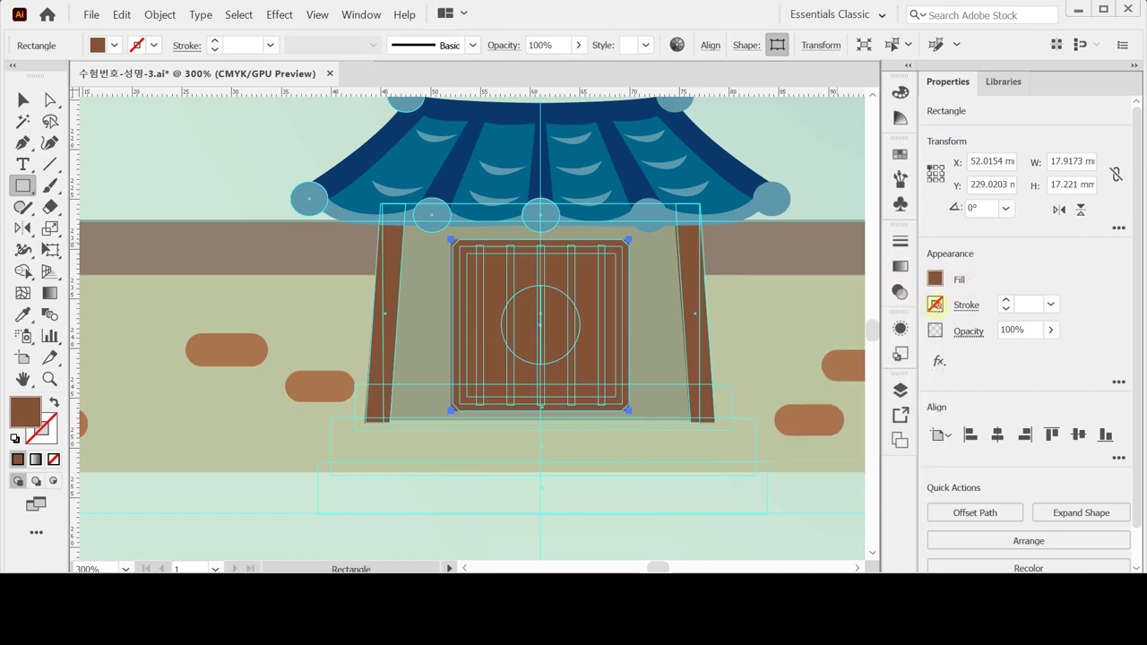
Step: Give the door rectangle a dark brown stroke using C 50, M 80, Y 100 with added black
click(934, 305)
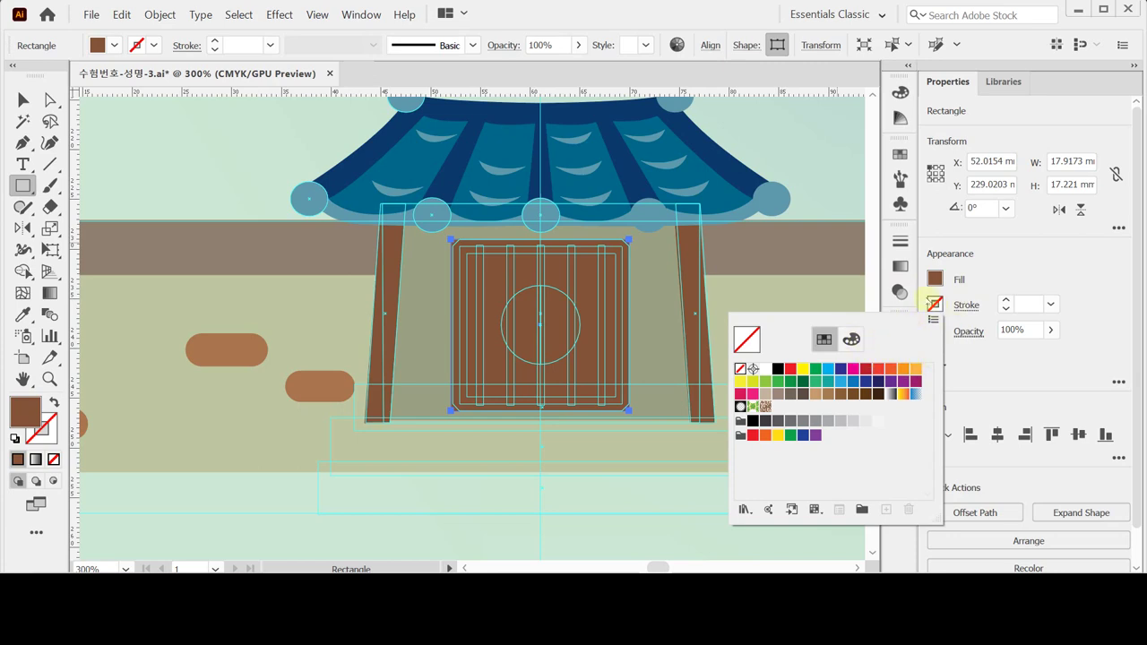
click(851, 339)
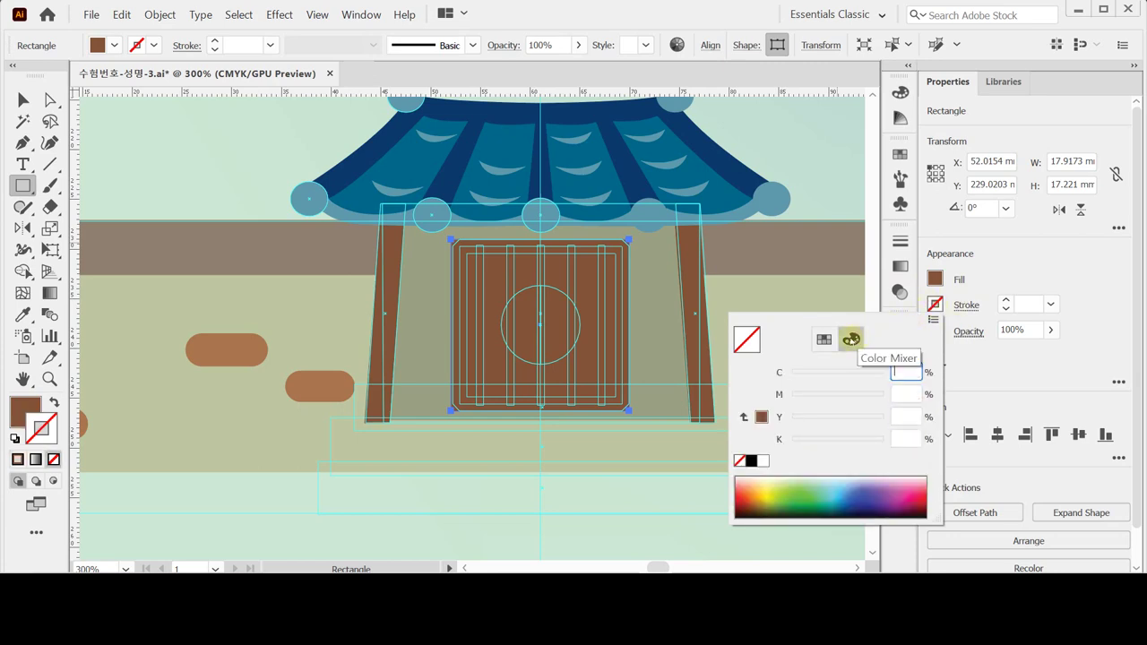
text(50)
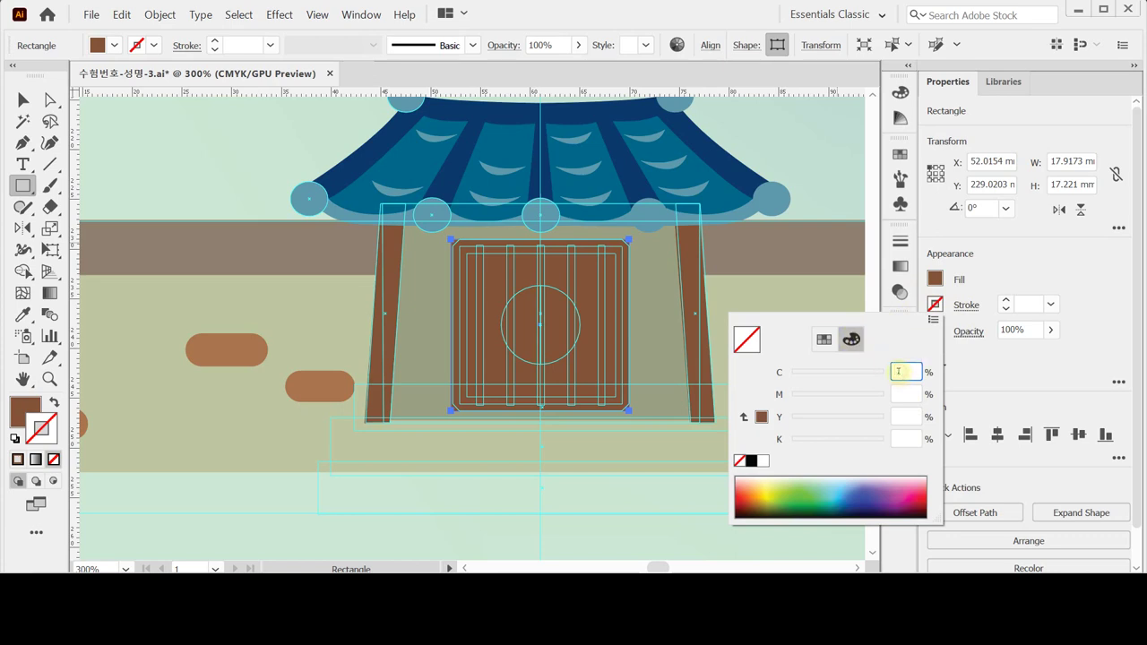
key(Tab)
text(80)
key(Tab)
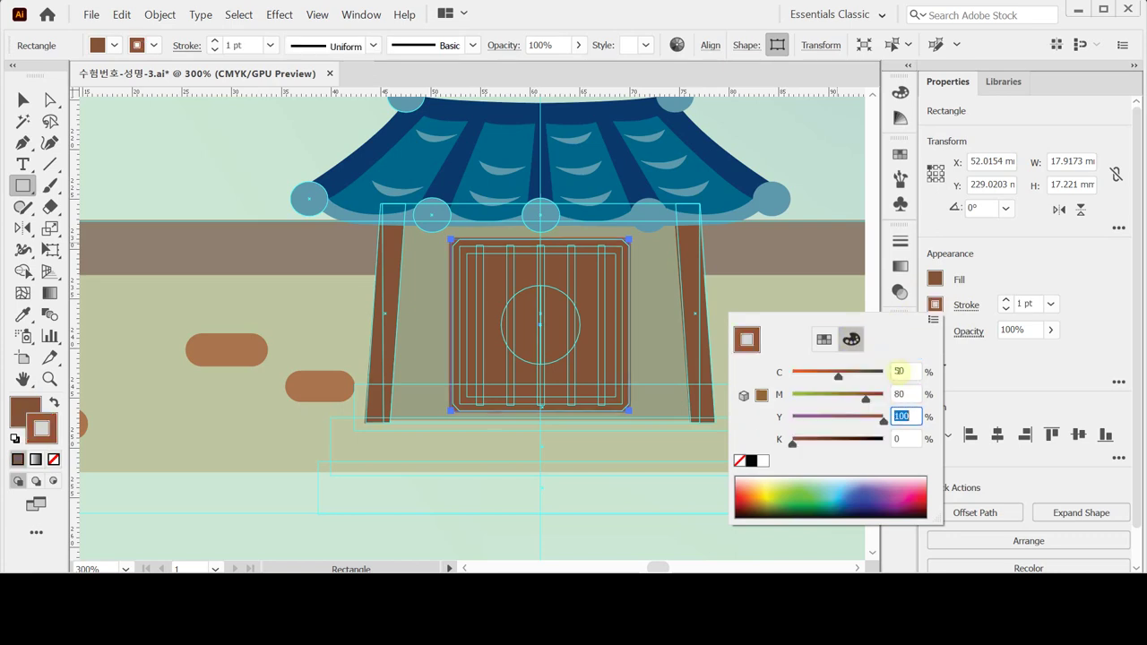
text(100)
key(Tab)
key(Return)
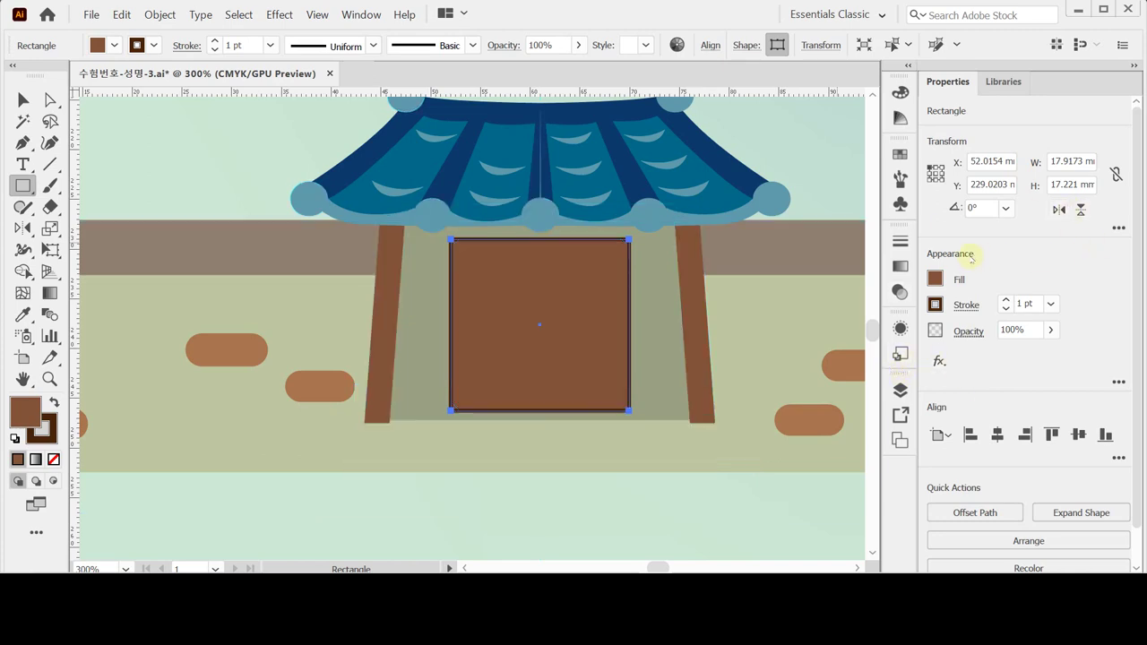
Step: Set the door's stroke weight to 4 pt with bevel-join corners
click(967, 303)
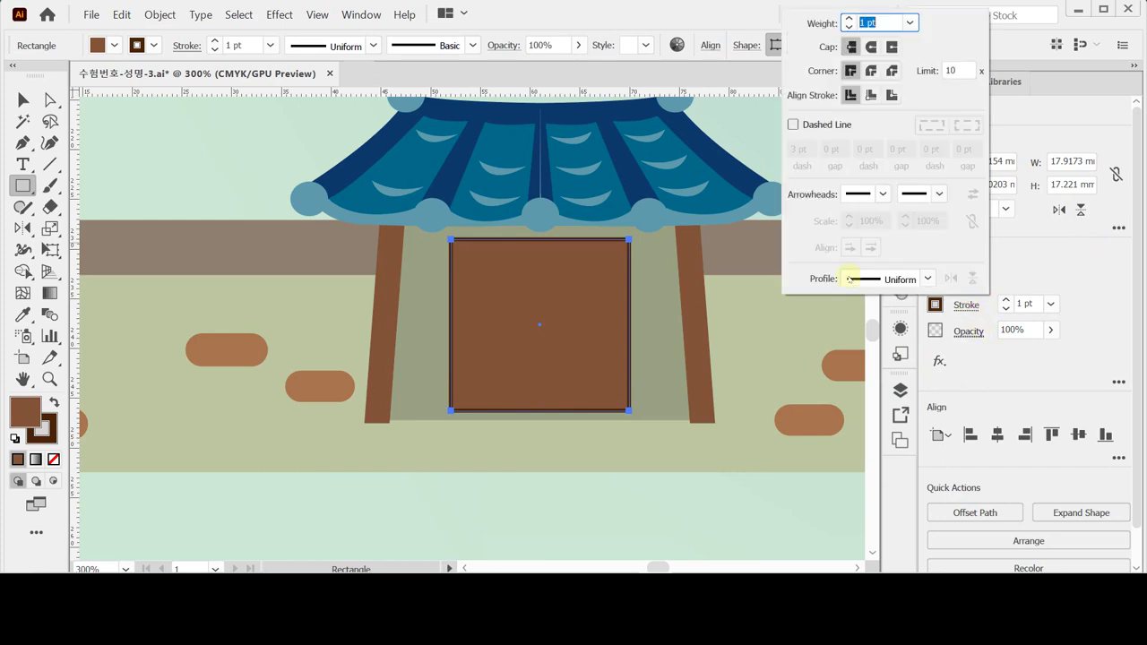
key(ctrl)
click(910, 22)
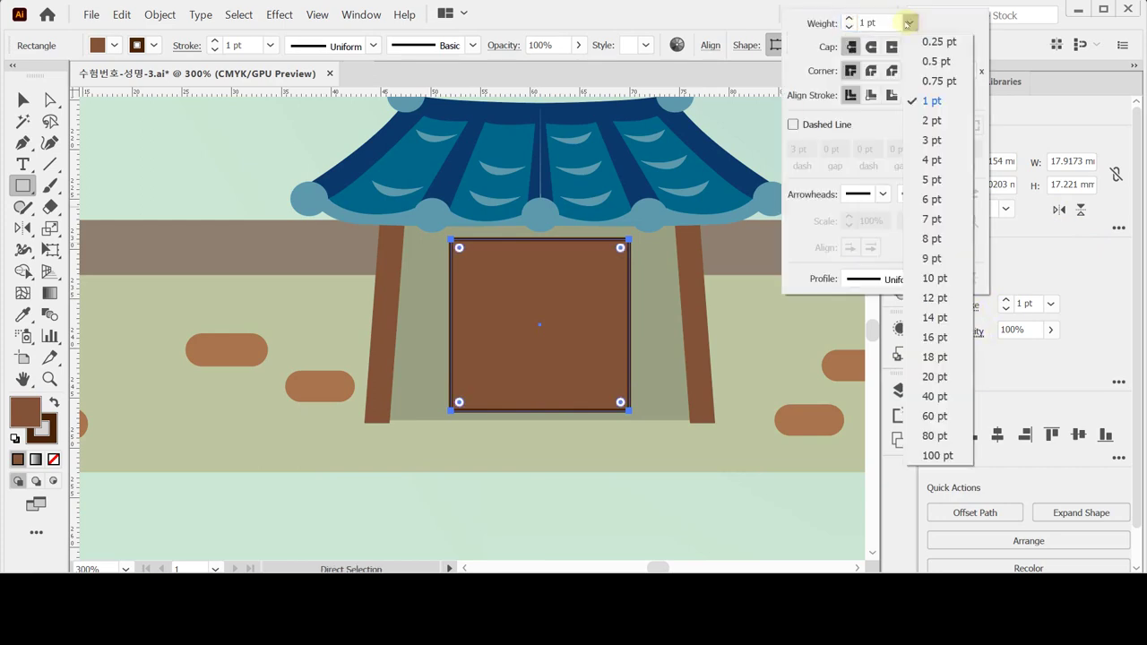
click(933, 160)
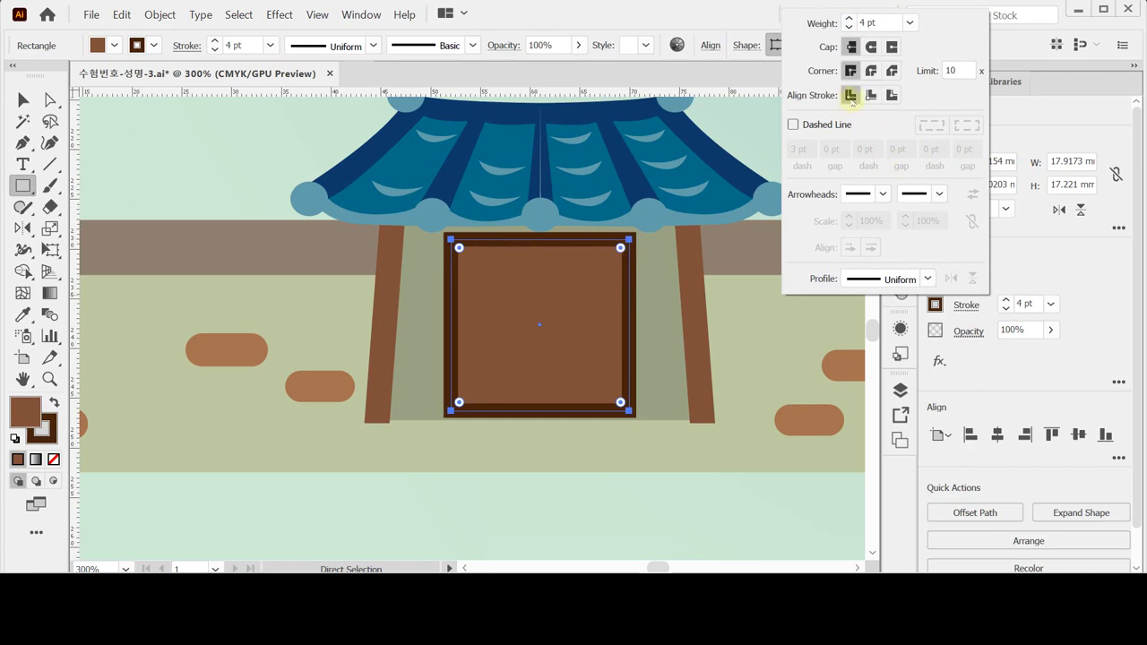
click(892, 72)
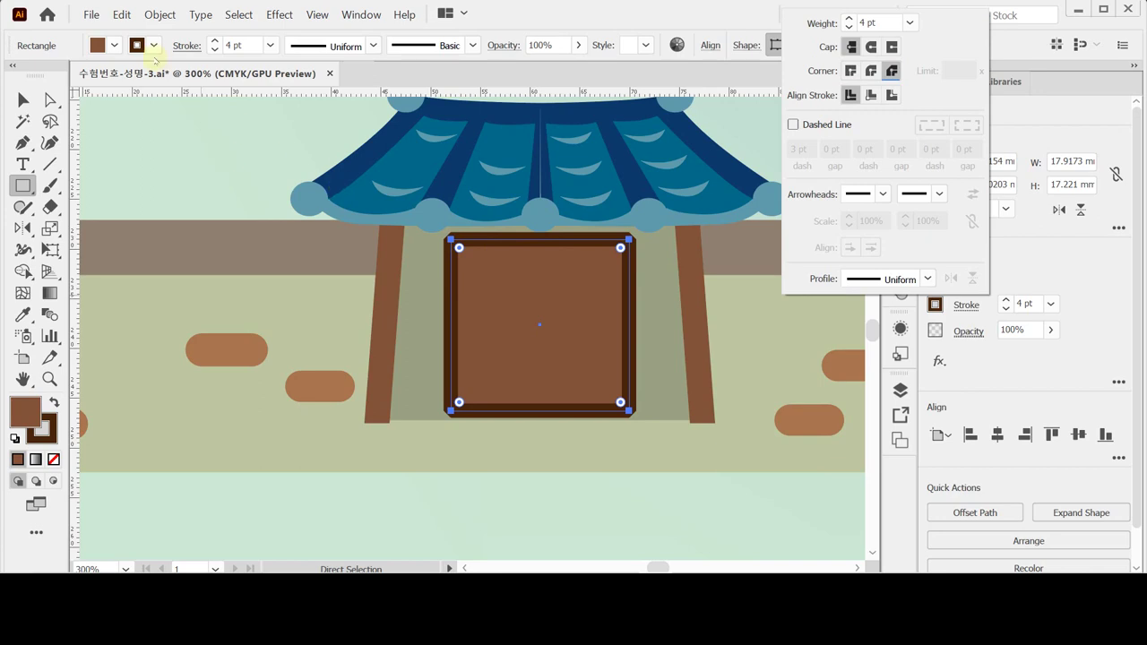
Step: Convert the door's stroke to an outlined shape and select only the resulting dark brown frame
click(159, 14)
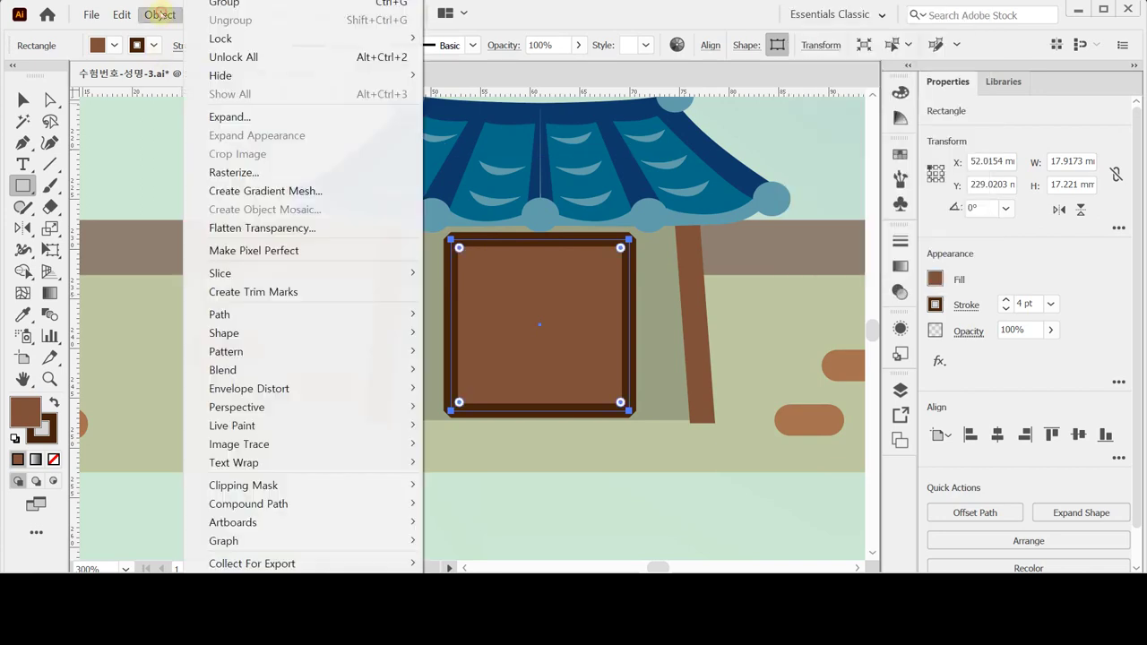
mouse_move(294, 309)
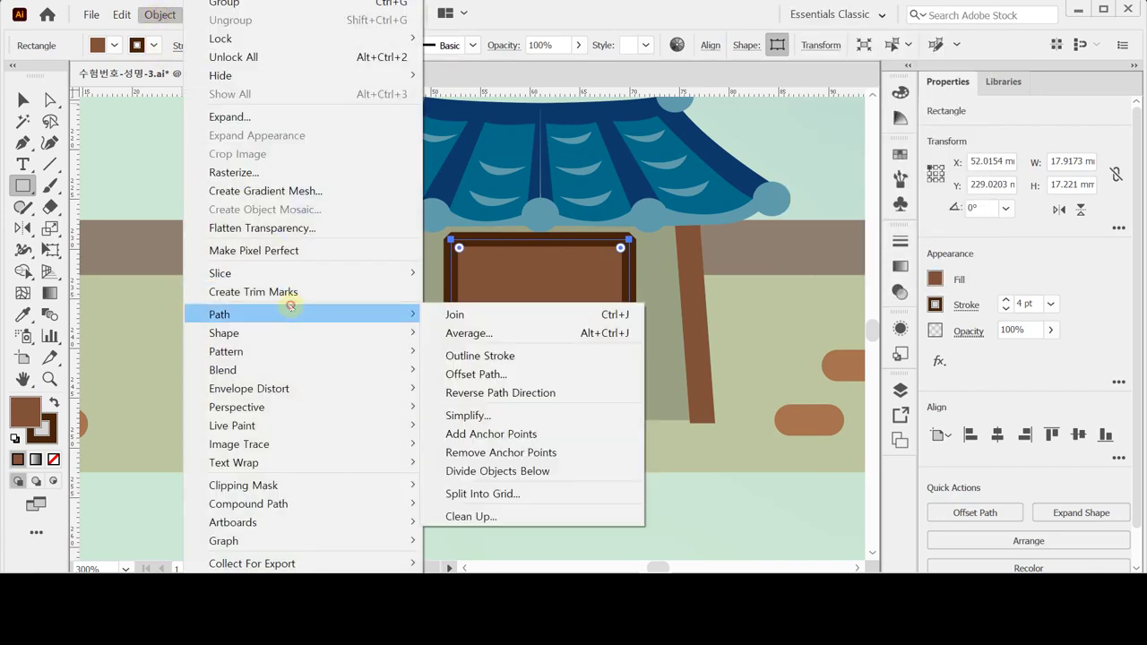
click(506, 356)
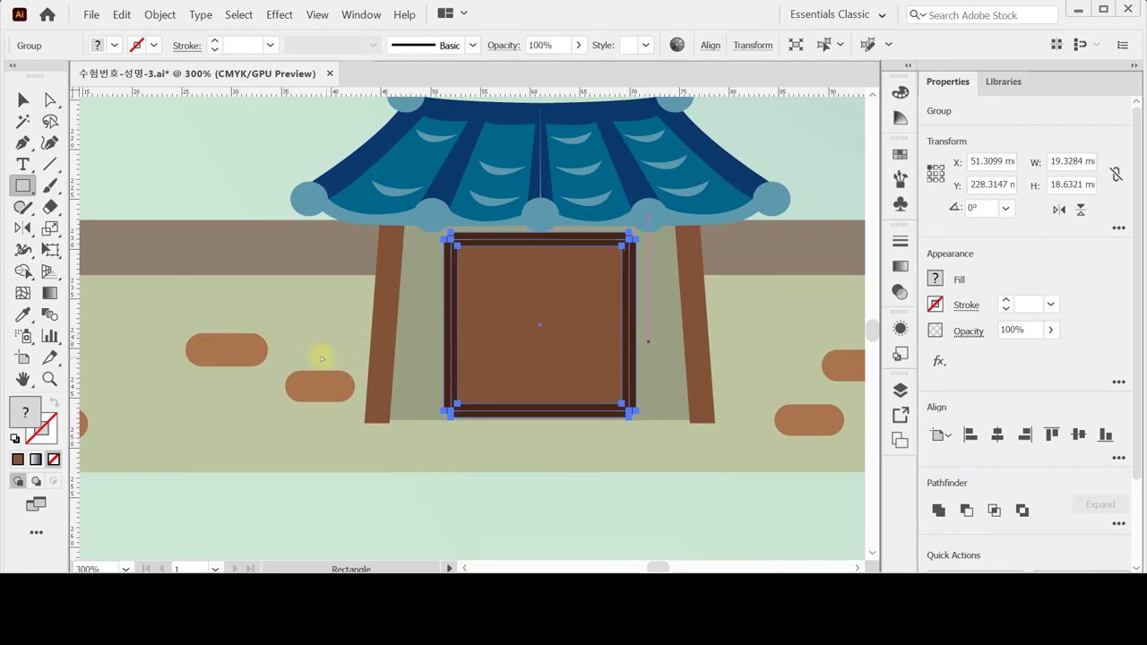
key(ctrl+shift+a)
ctrl+click(454, 333)
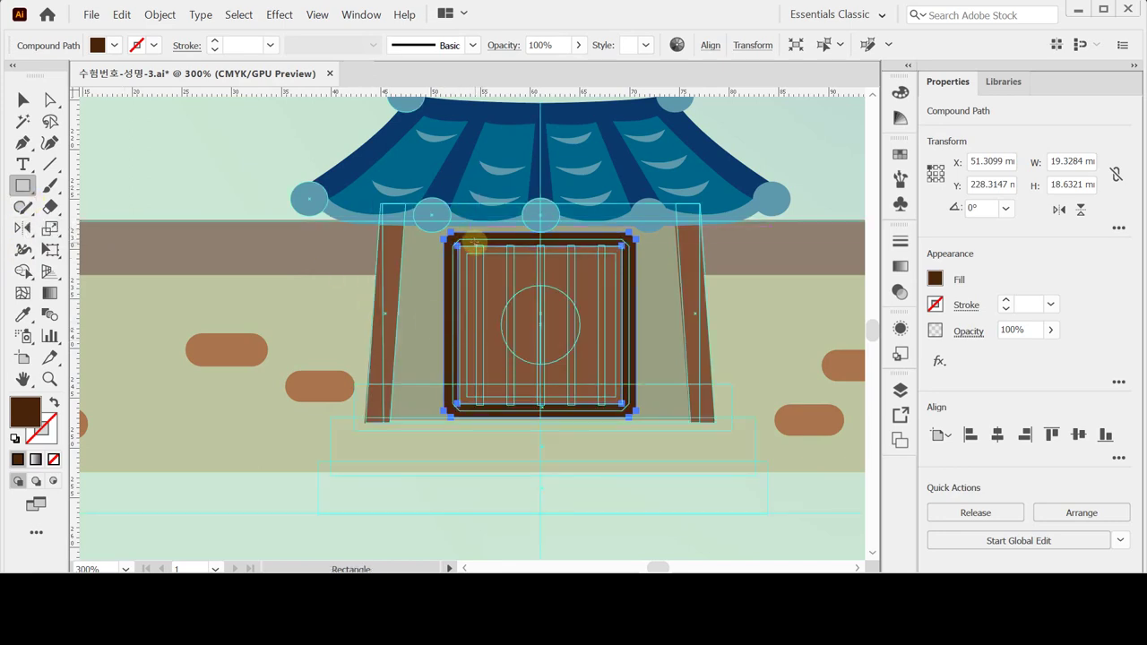
Step: Draw a dark brown vertical bar about 0.7 mm by 16.9 mm in the door and repeat it rightward about 2.7 mm apart for five bars
drag(475, 241, 483, 408)
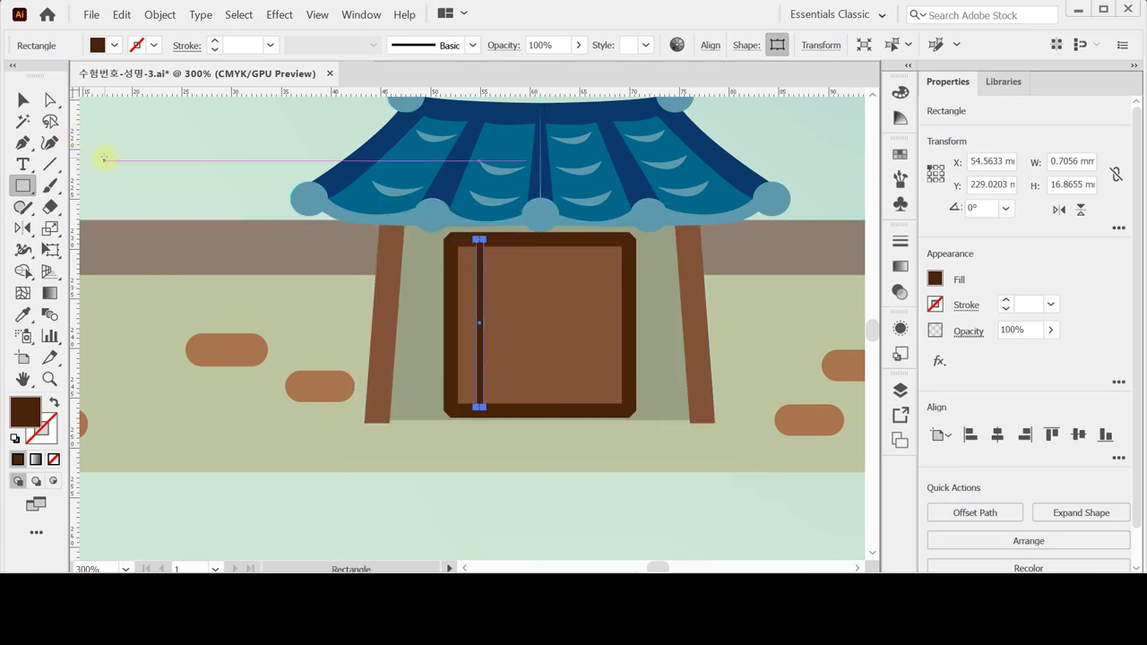
click(23, 99)
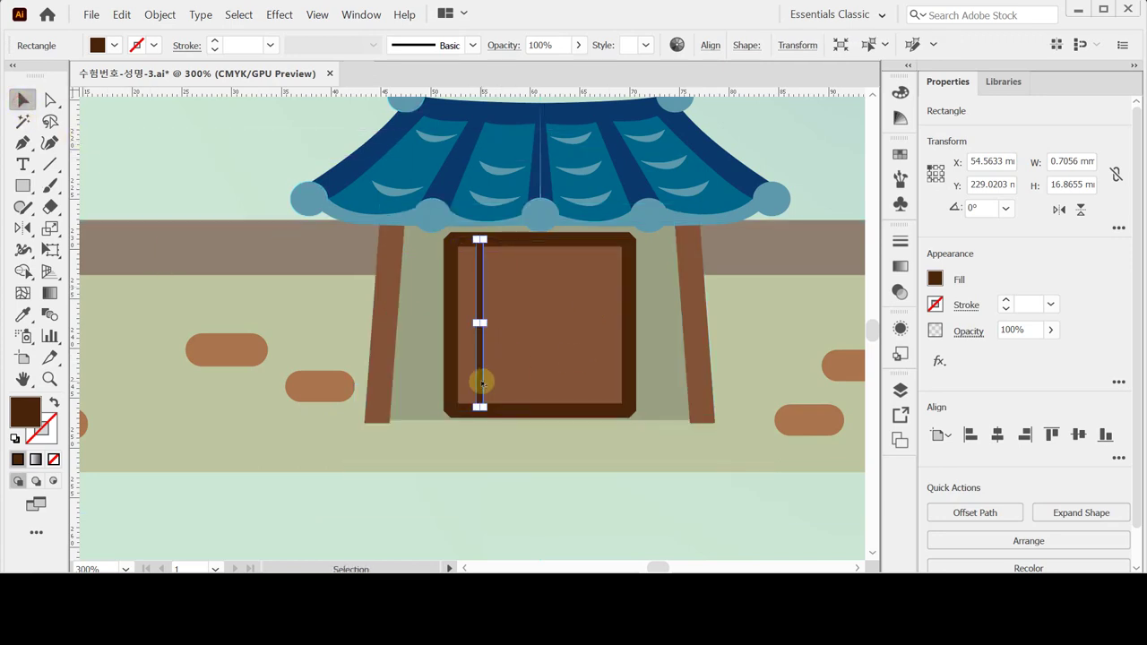
drag(481, 382, 508, 386)
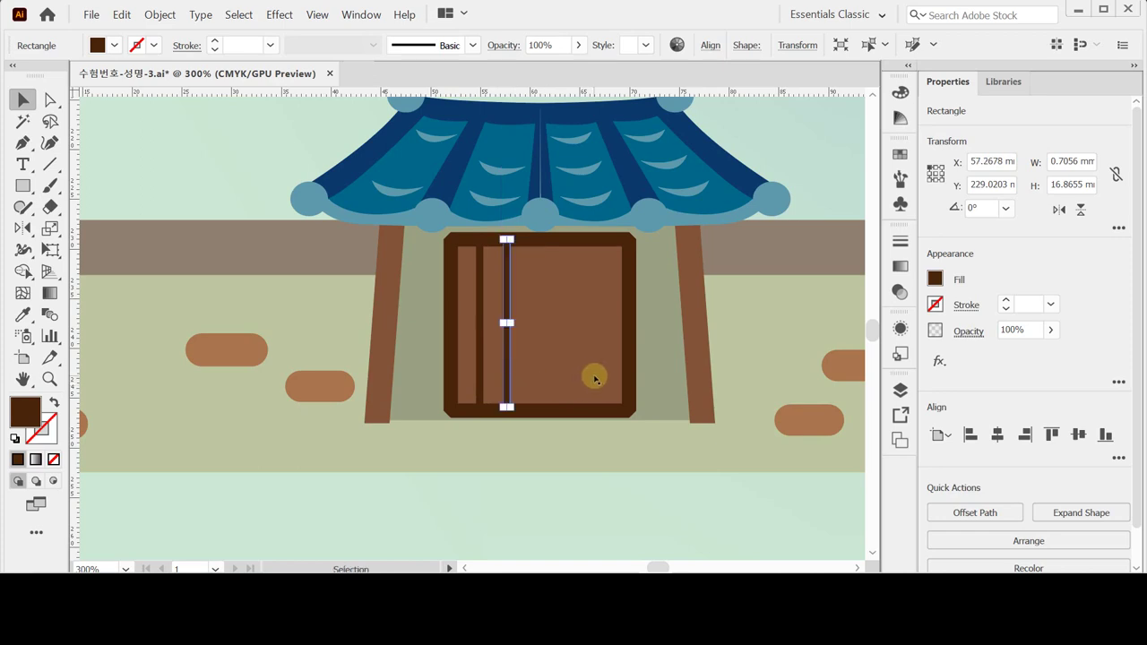
key(ctrl+d)
key(ctrl+d)
key(ctrl+d)
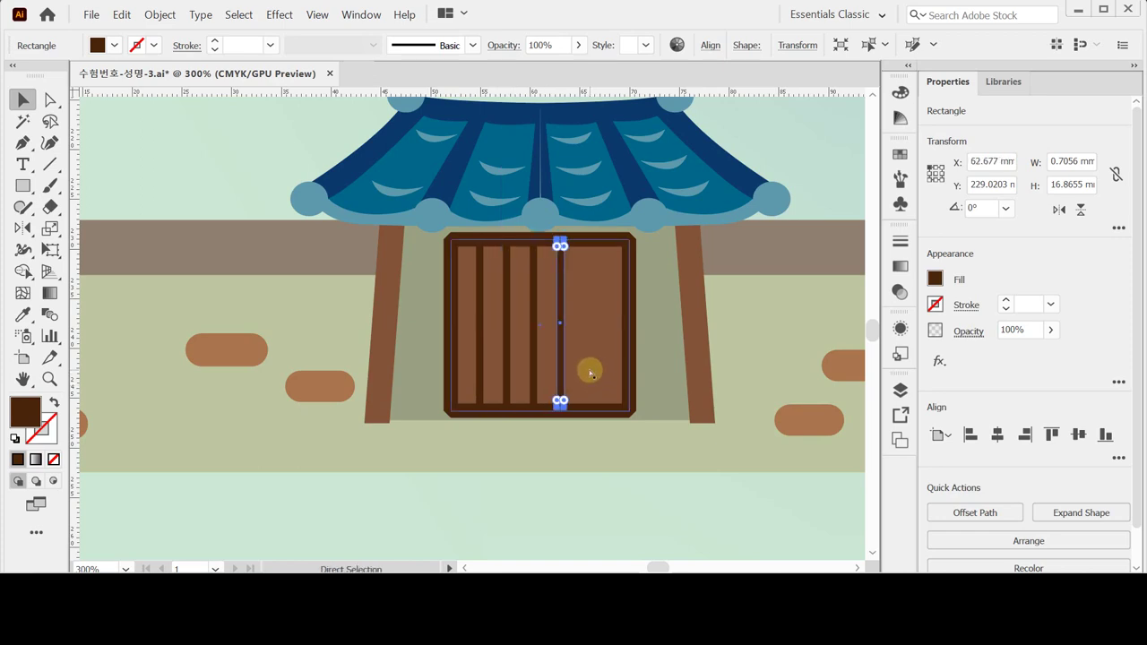
Step: Select all five door bars and shift them 0.6 mm to the right to centre them within the door frame
shift+click(480, 360)
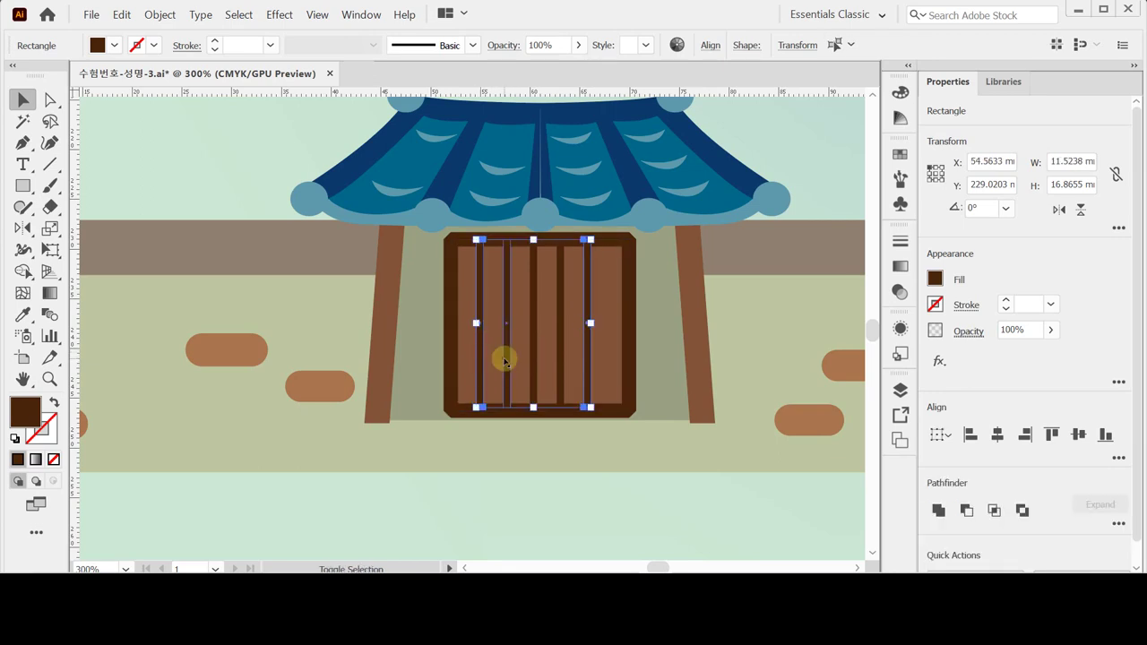
shift+click(506, 359)
shift+click(533, 365)
shift+click(562, 369)
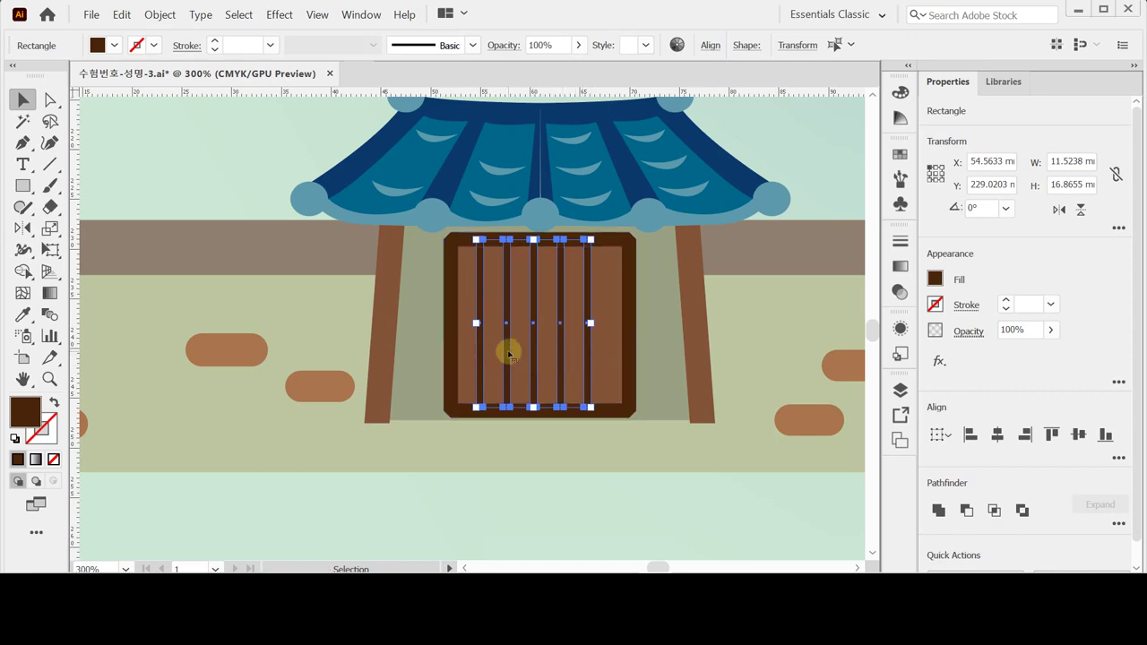
key(Right)
key(Right)
key(Right)
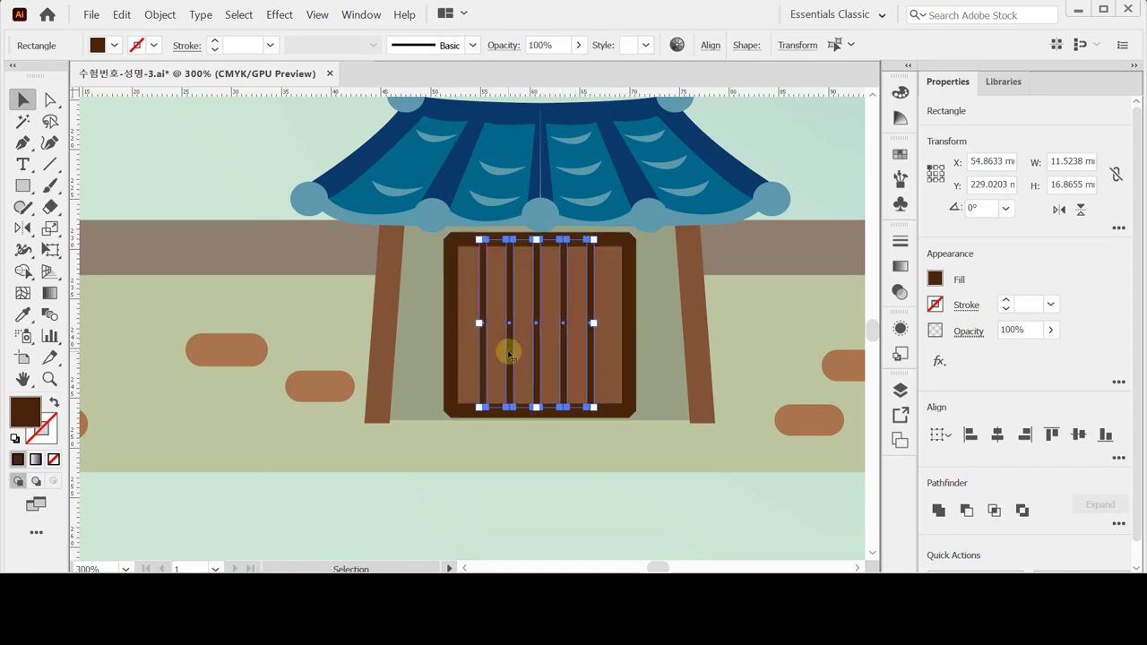
key(Right)
key(Right)
key(Right)
key(Right)
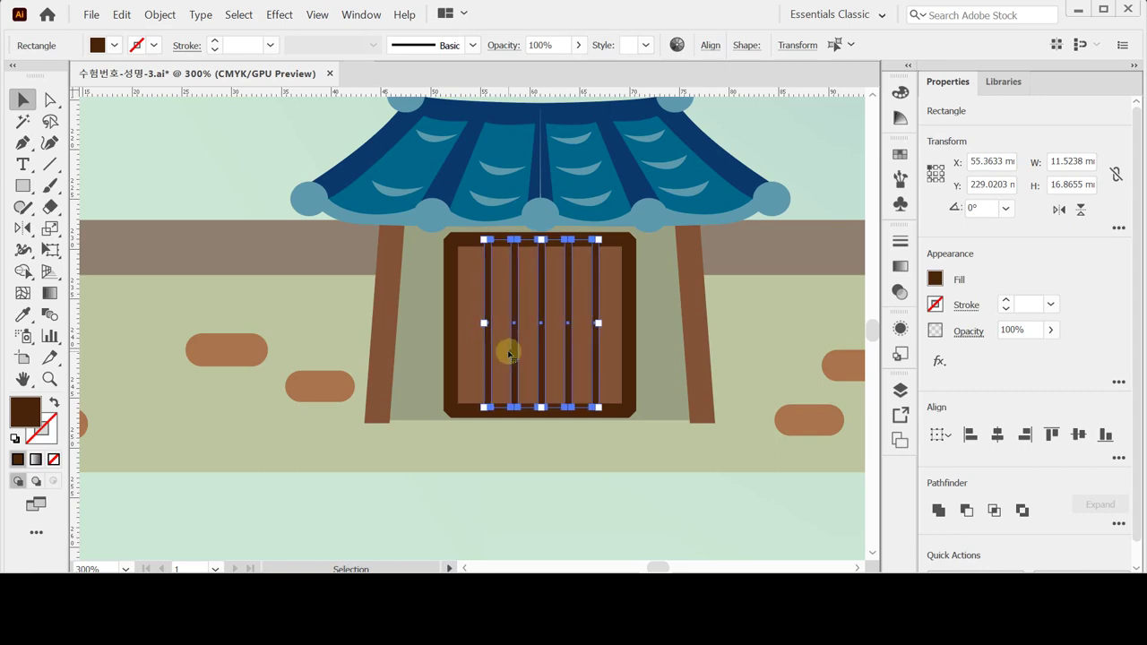
key(ctrl+z)
key(ctrl+z)
key(ctrl+z)
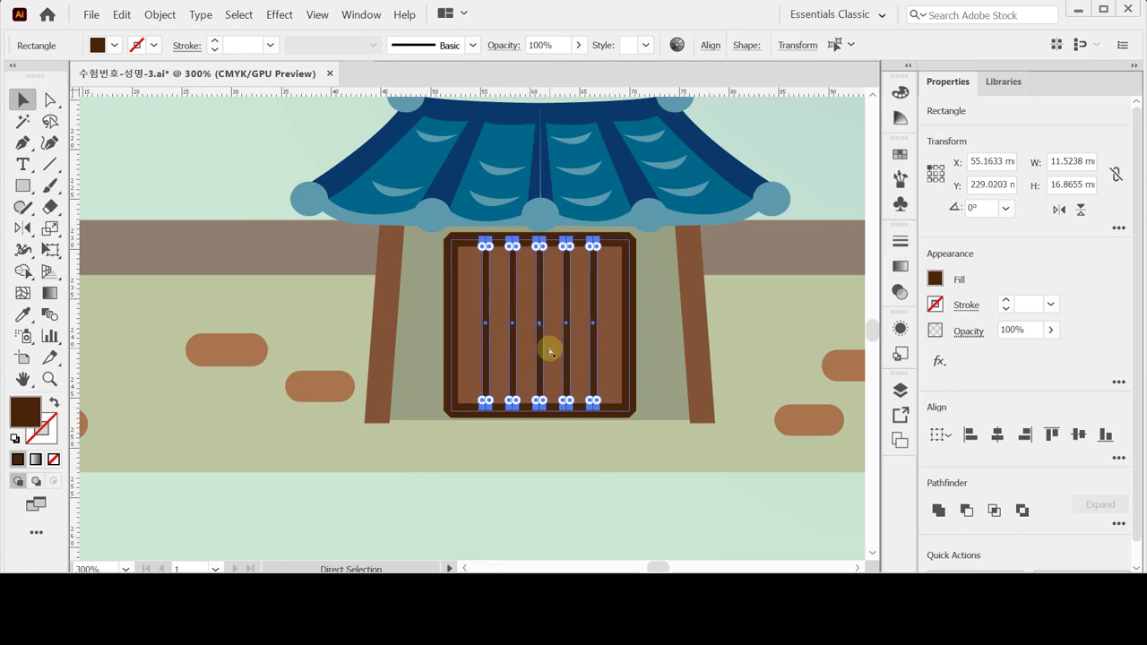
click(601, 494)
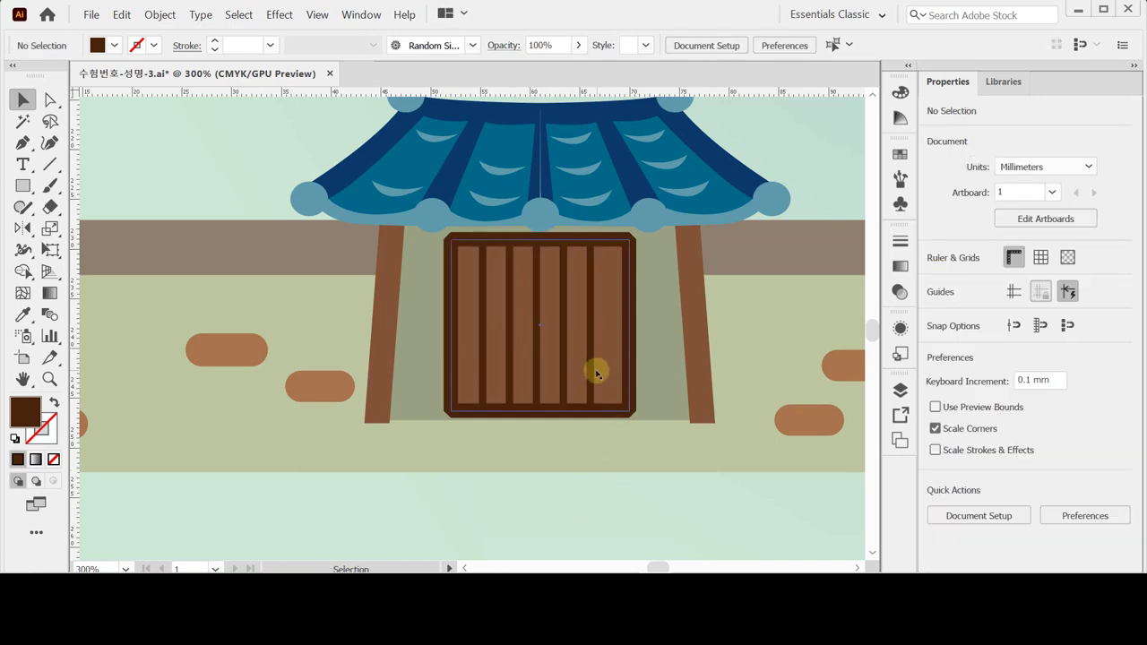
Step: Move the door's rightmost bar closer to the frame, then distribute all five bars evenly by their horizontal centres
drag(592, 370, 605, 372)
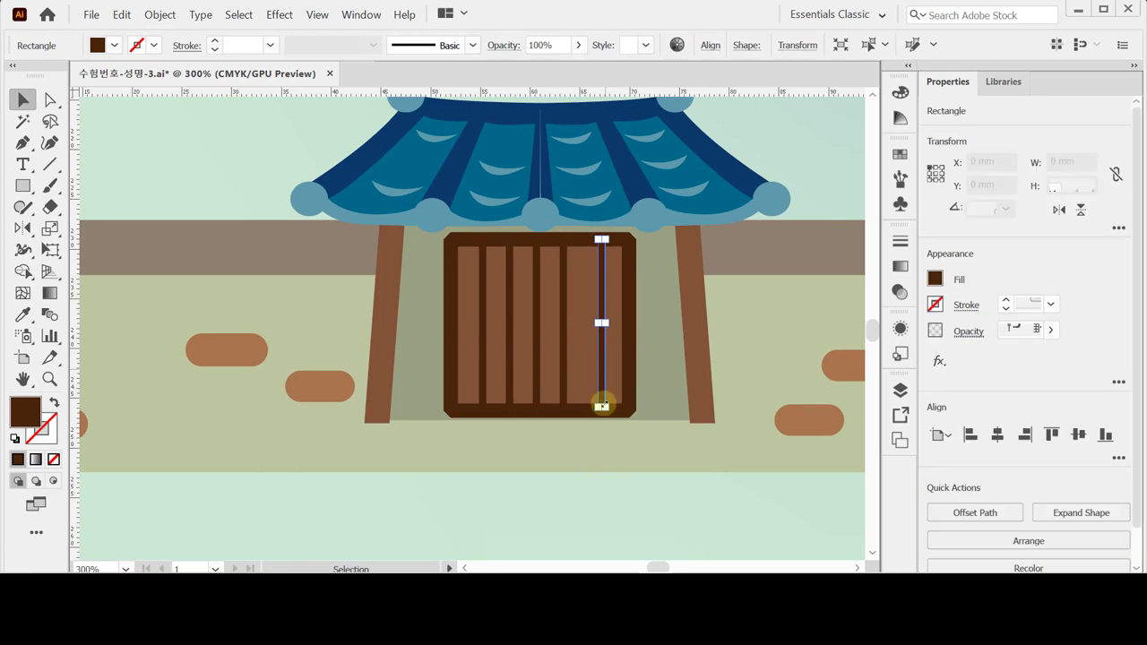
shift+click(484, 359)
shift+click(510, 347)
shift+click(536, 345)
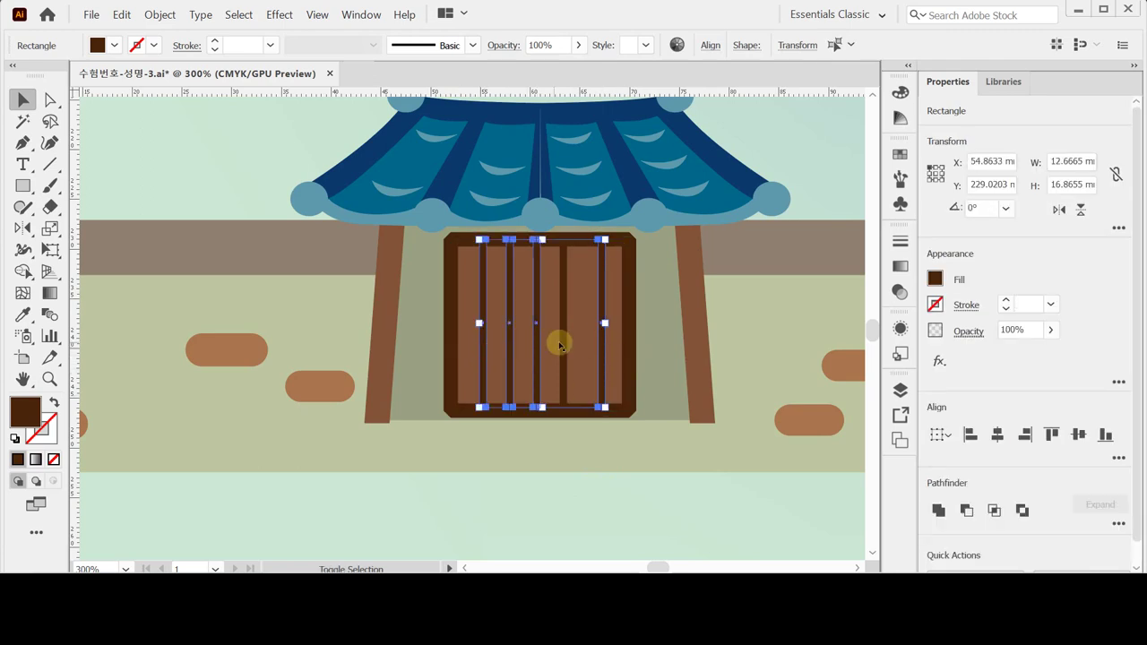
shift+click(563, 349)
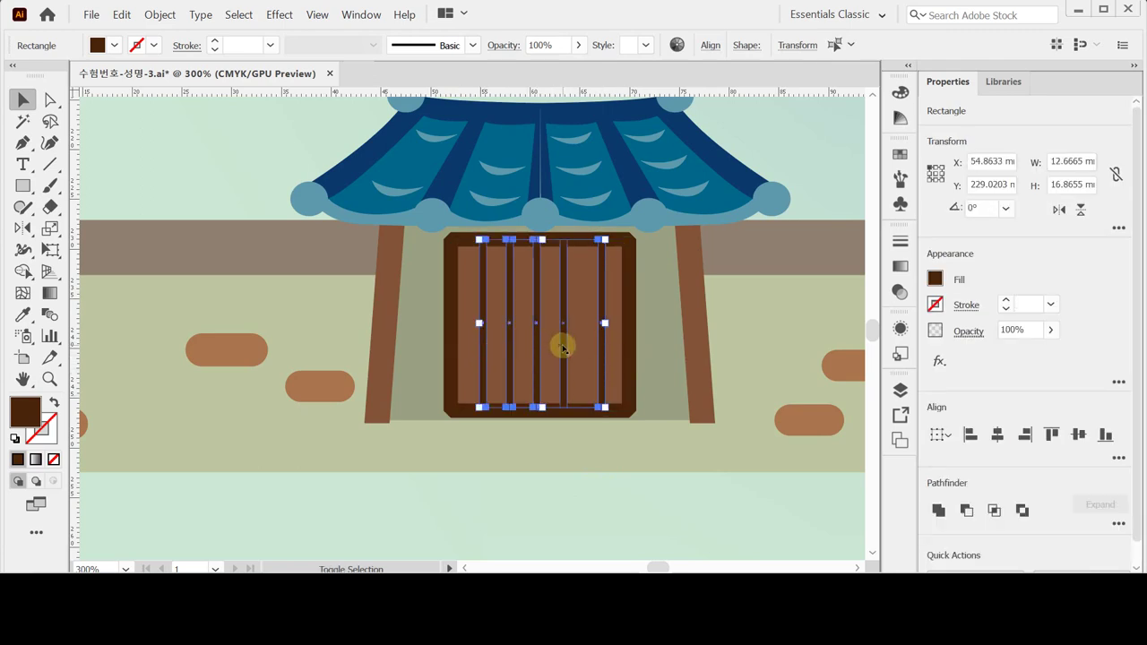
click(1118, 458)
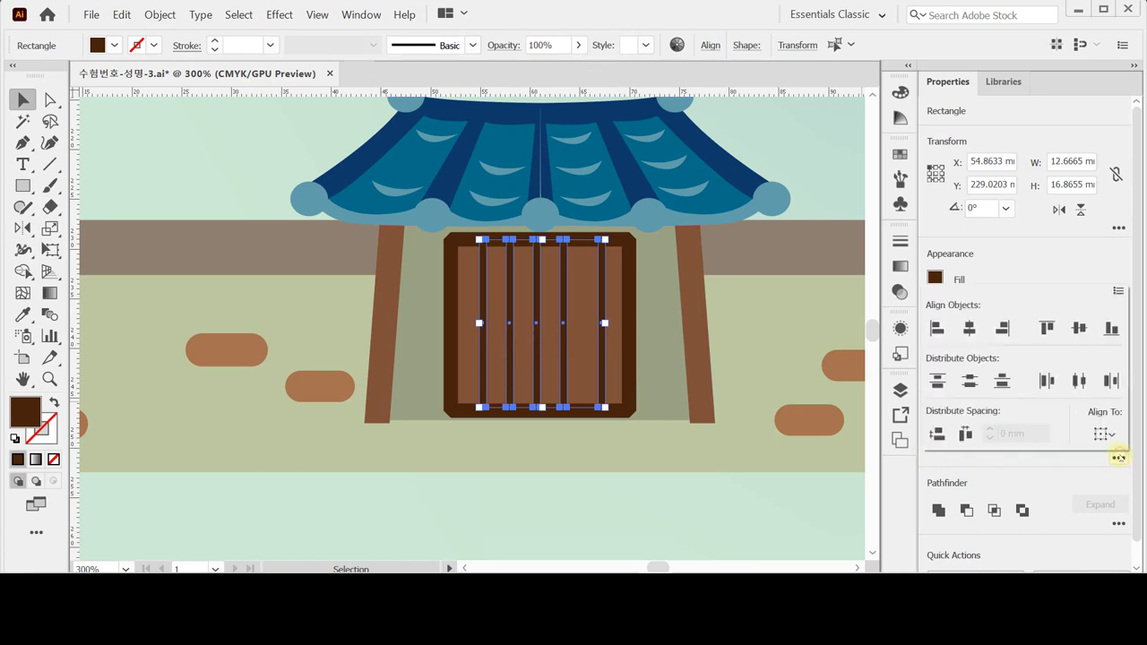
click(1080, 382)
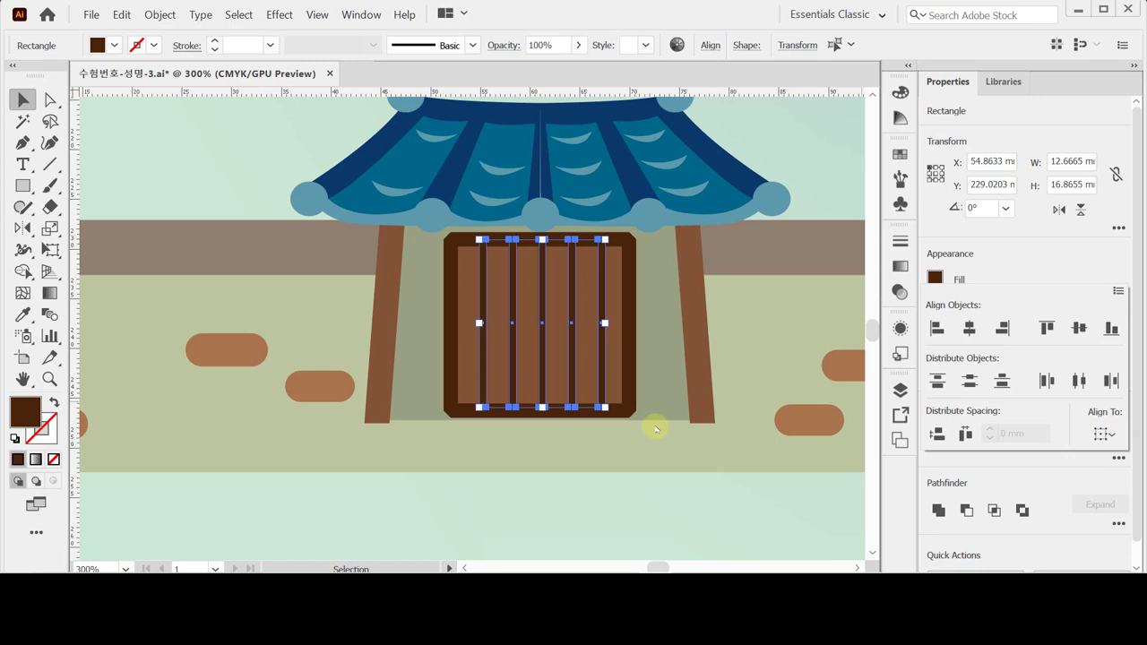
Step: Draw a circle about 7.9 mm in diameter at the door's centre with the default white fill and 1 pt black stroke
click(534, 440)
key(l)
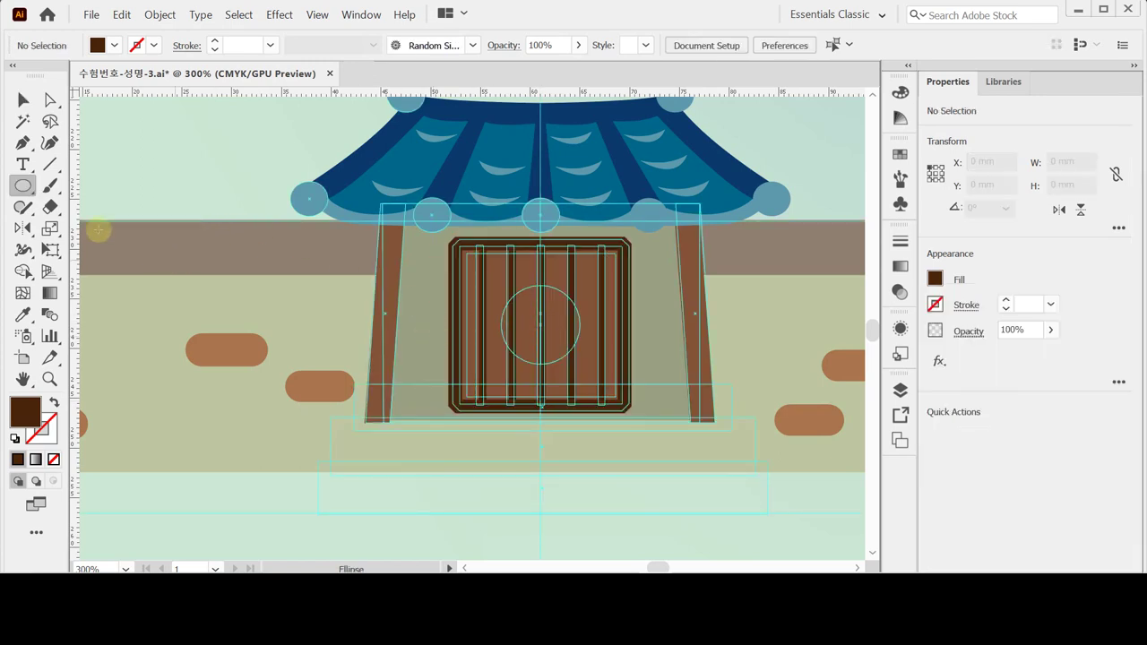
click(14, 438)
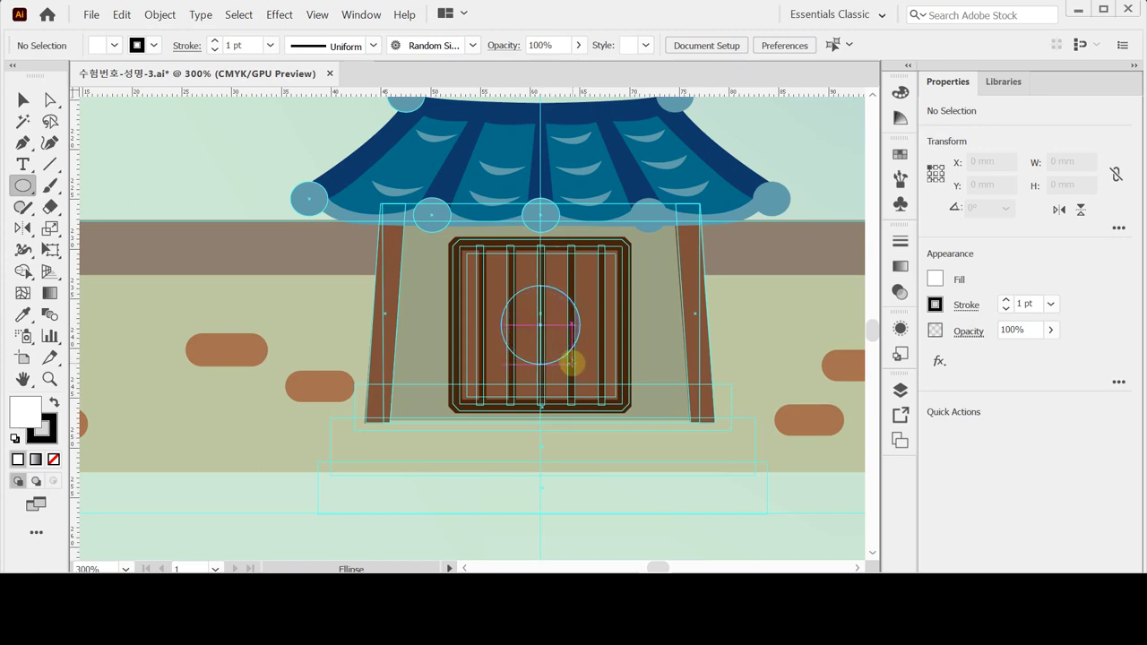
drag(570, 363, 569, 361)
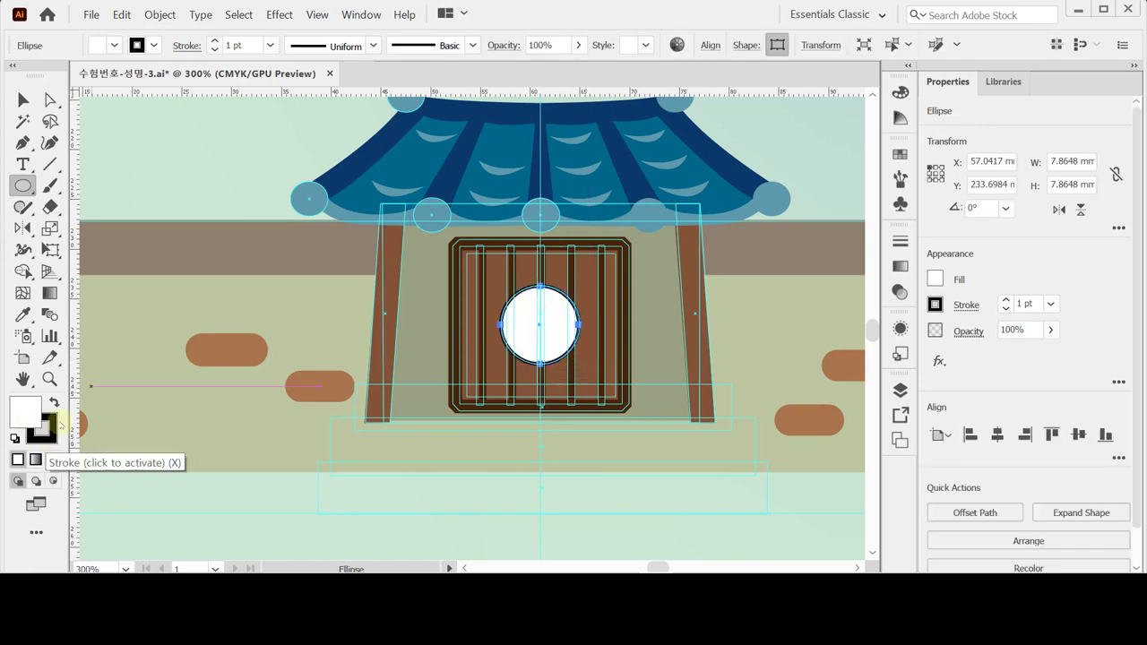
Step: Draw a vertical line about 13.8 mm long through the circle's centre and divide the circle along it with Pathfinder Divide
key(ctrl)
click(50, 164)
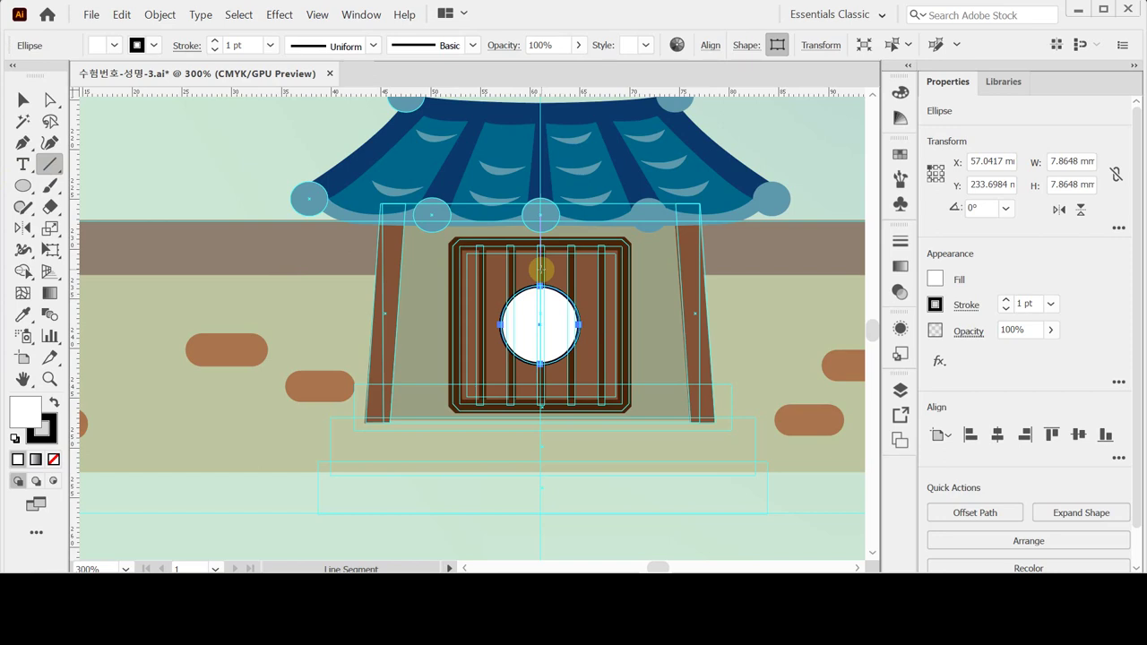
mouse_move(540, 268)
mouse_down()
mouse_move(540, 421)
mouse_move(543, 407)
mouse_up()
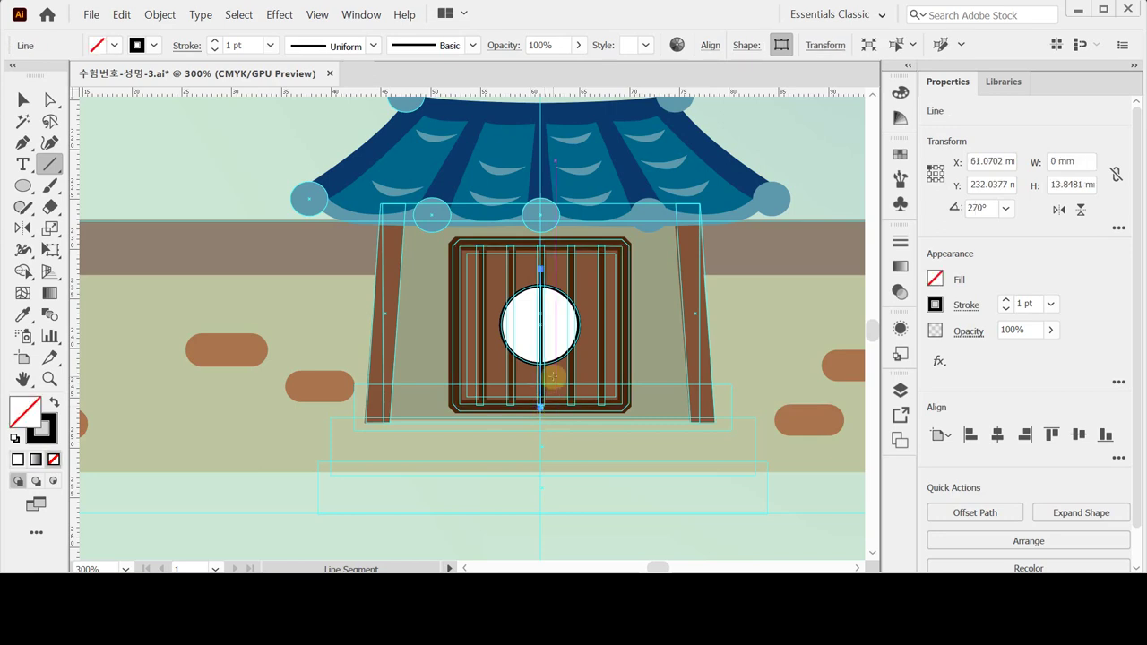
ctrl+shift+click(520, 332)
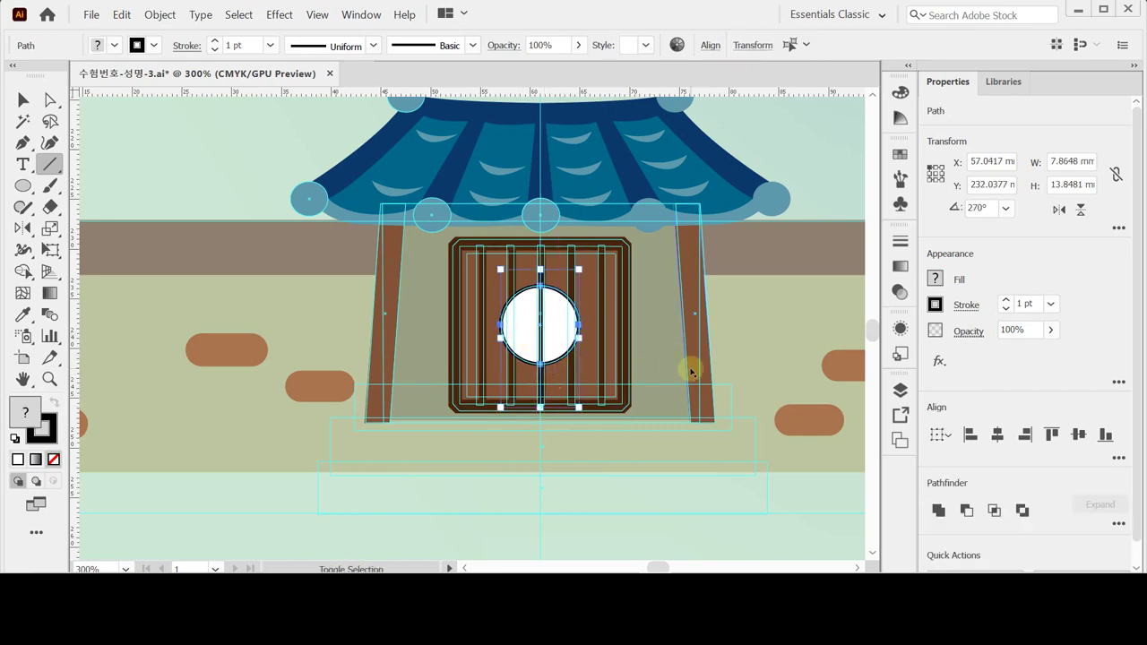
click(1118, 523)
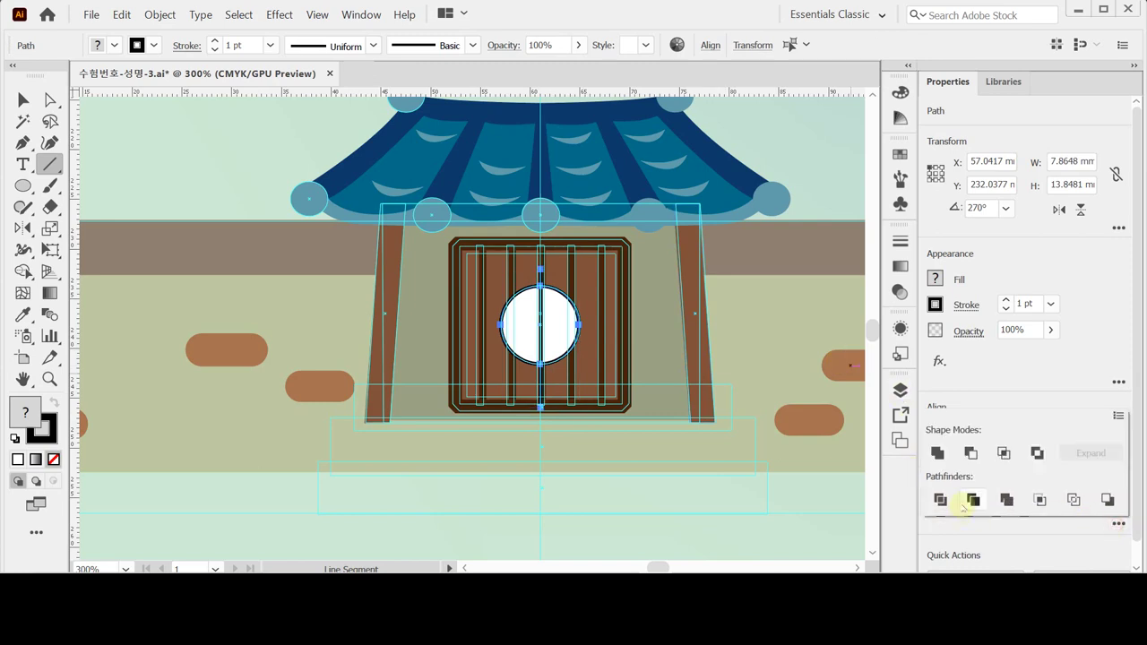
click(938, 498)
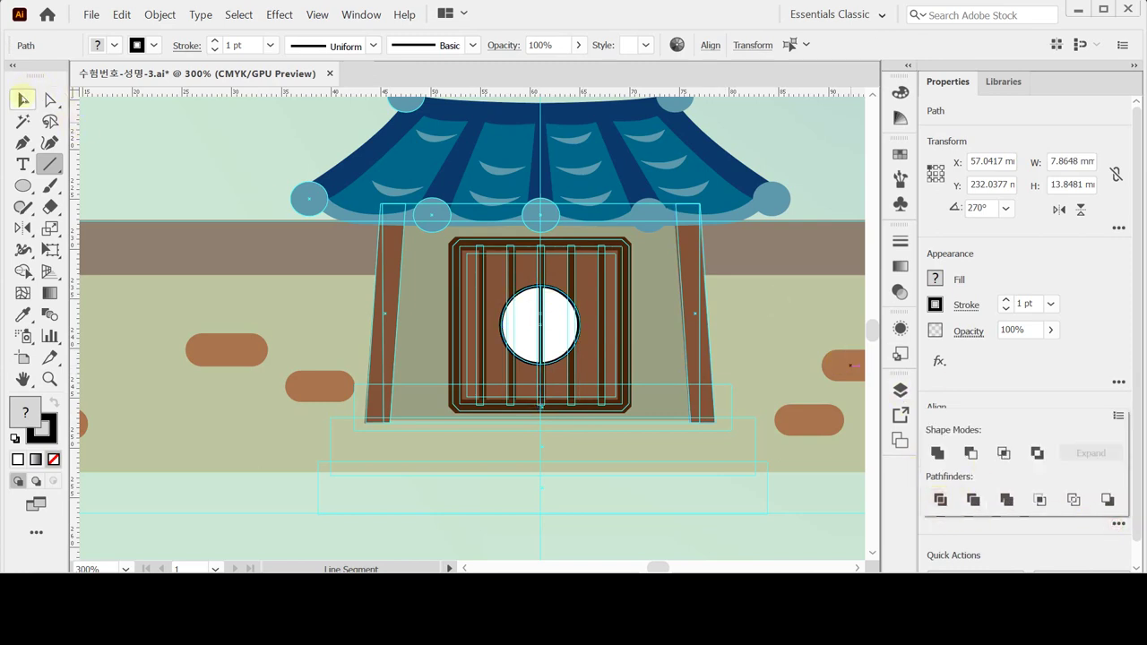
Step: Isolate the divided circle group for editing and select each half in turn
click(23, 101)
key(ctrl+shift+a)
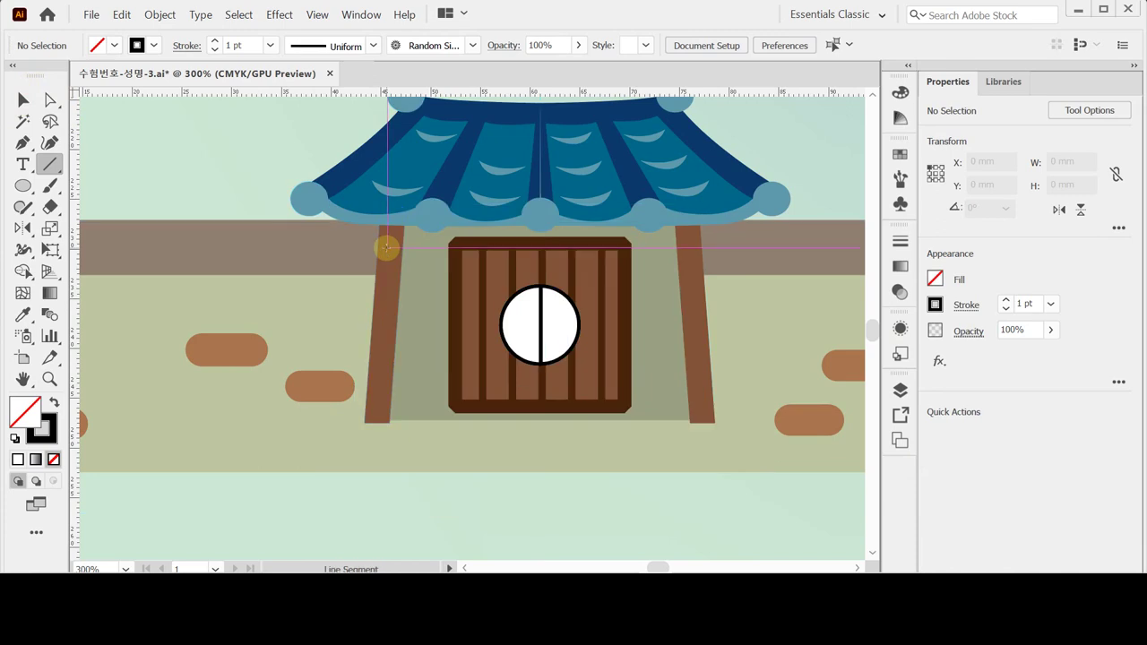
click(528, 338)
double_click(529, 339)
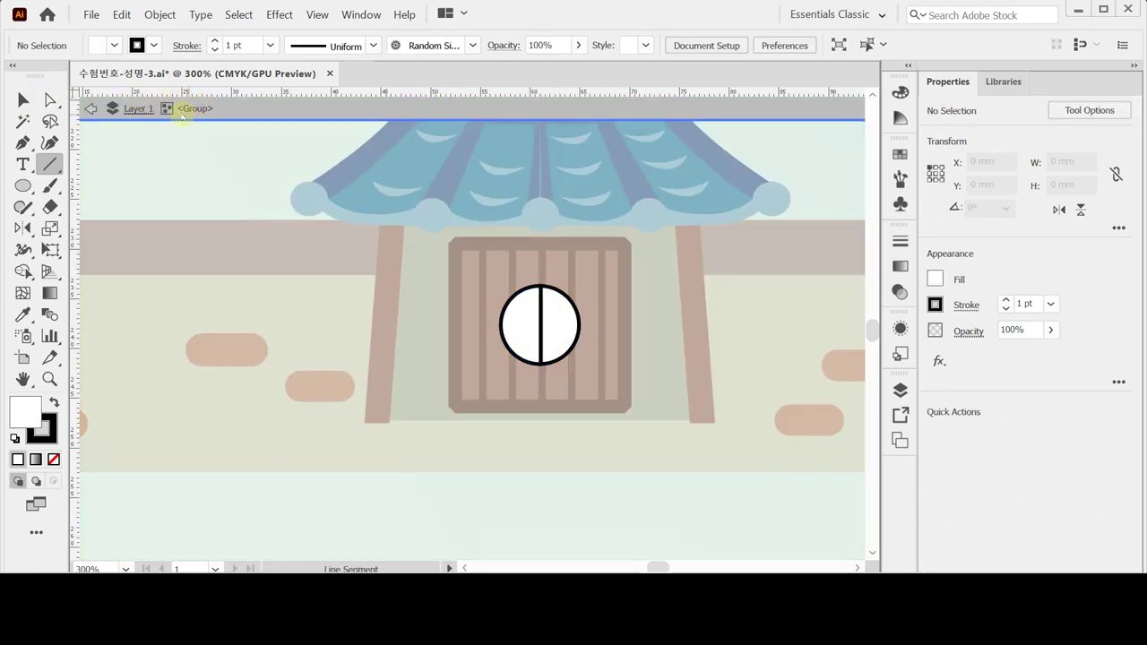
click(22, 99)
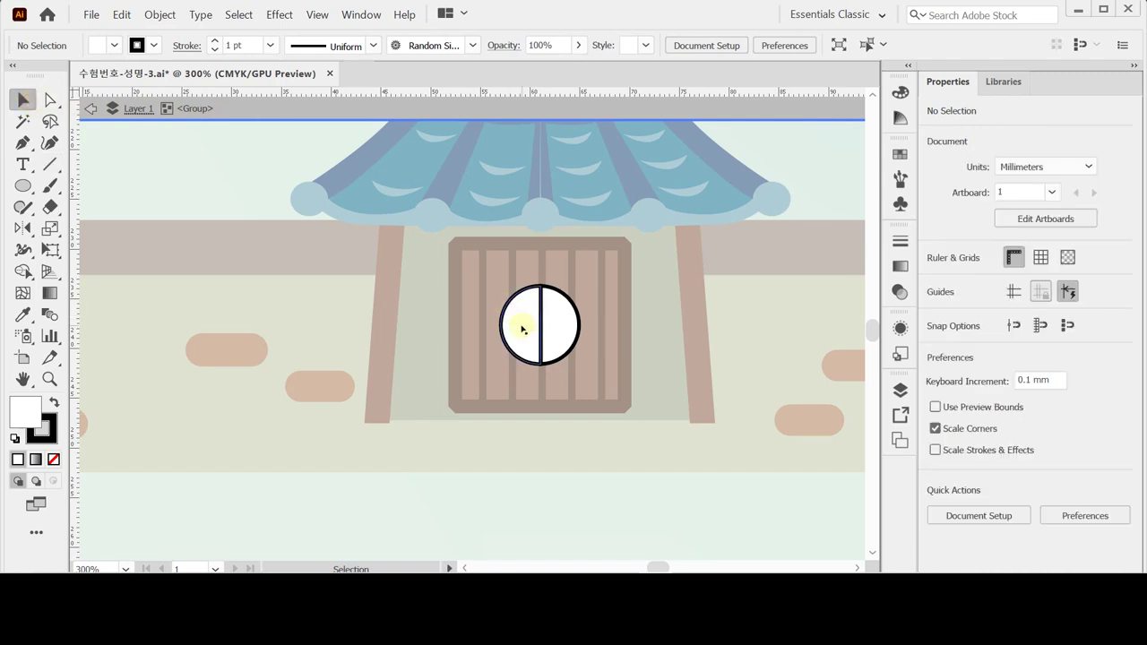
click(523, 329)
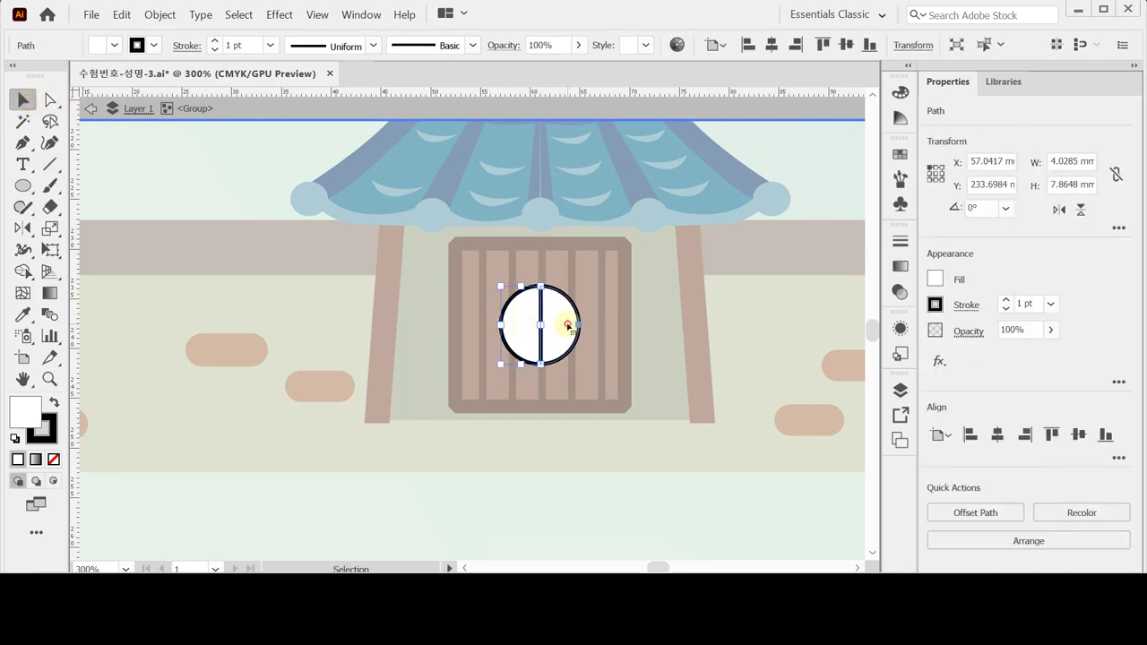
click(564, 328)
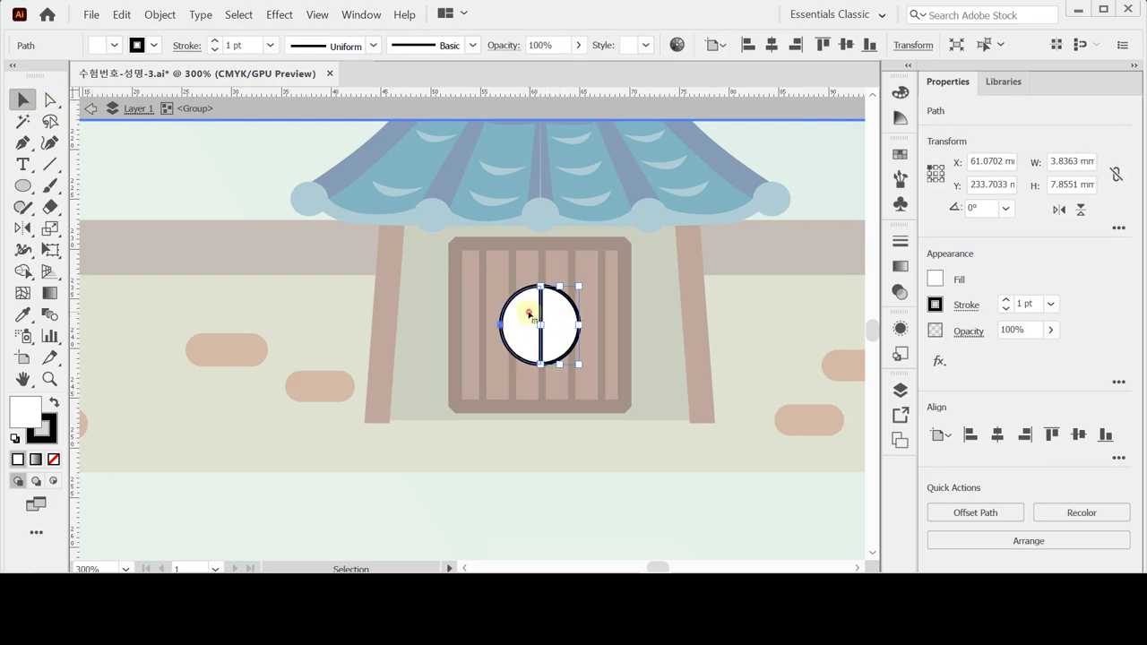
Step: Fill the circle's left half with teal in CMYK mode, C 90, M 20, Y 10, K 40
click(527, 311)
click(900, 349)
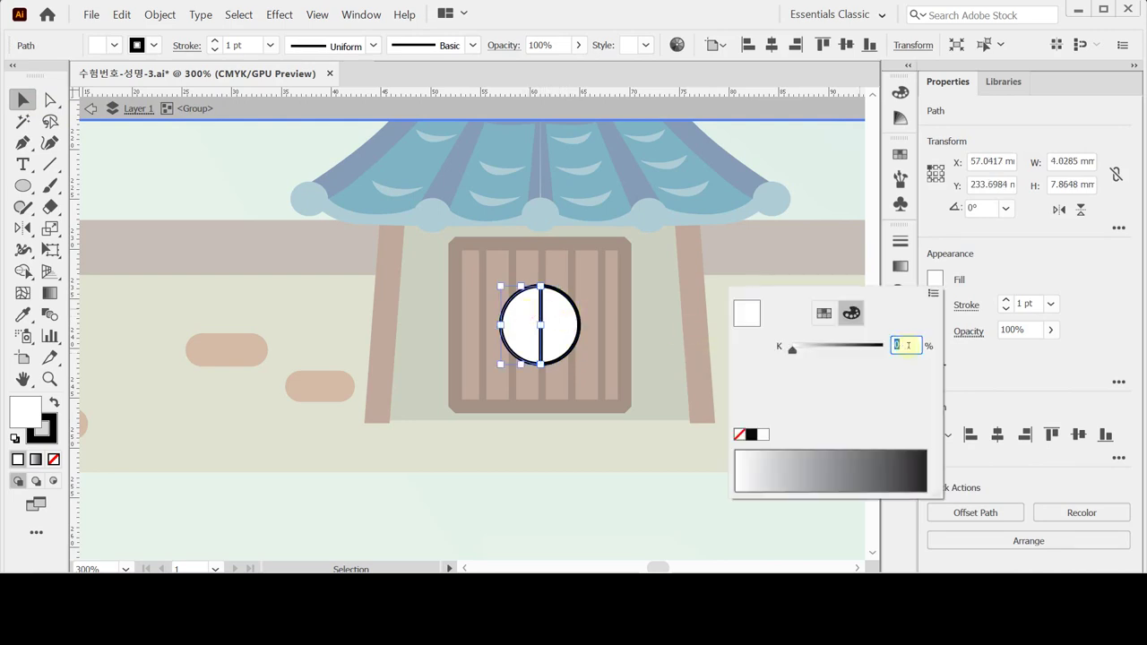
click(932, 293)
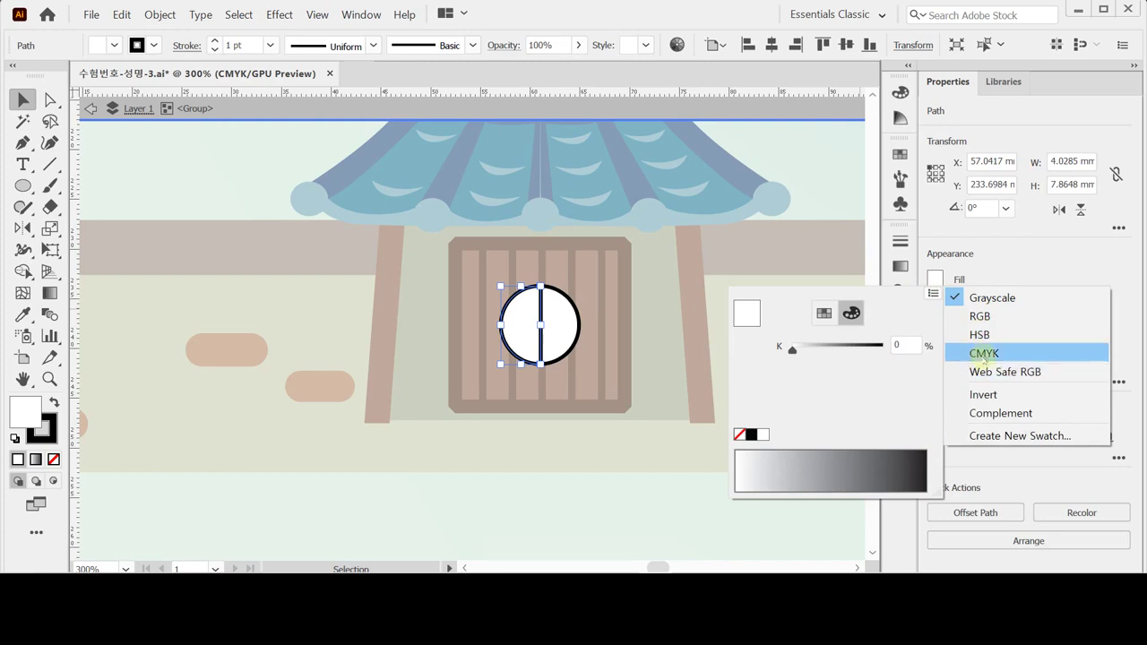
click(983, 353)
click(909, 346)
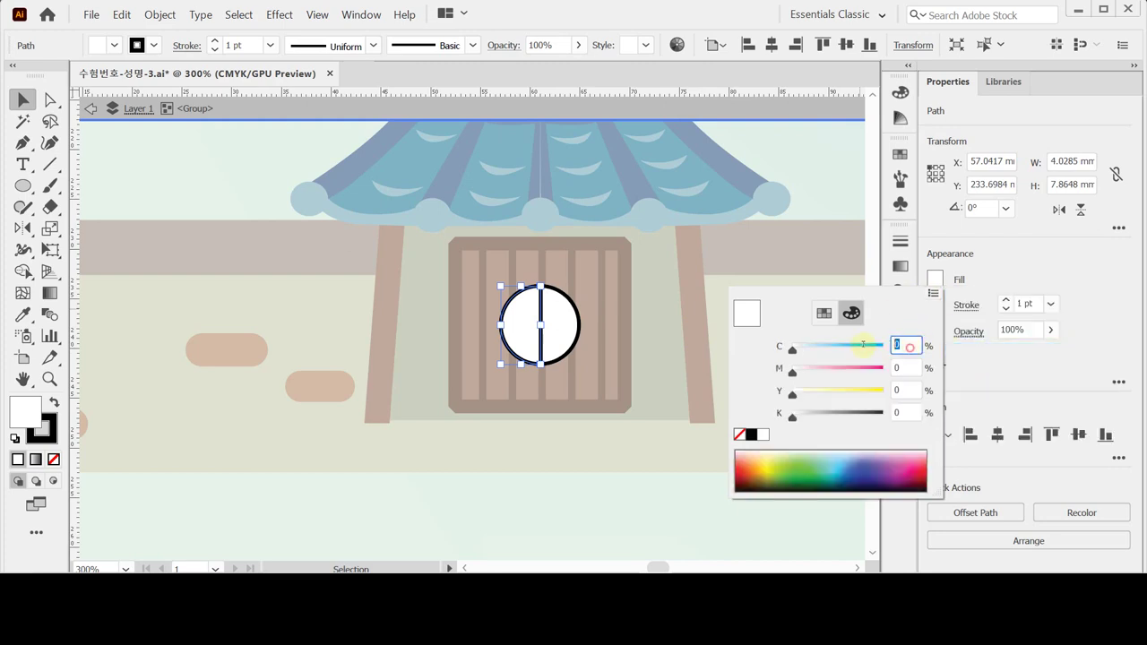
text(90)
key(Tab)
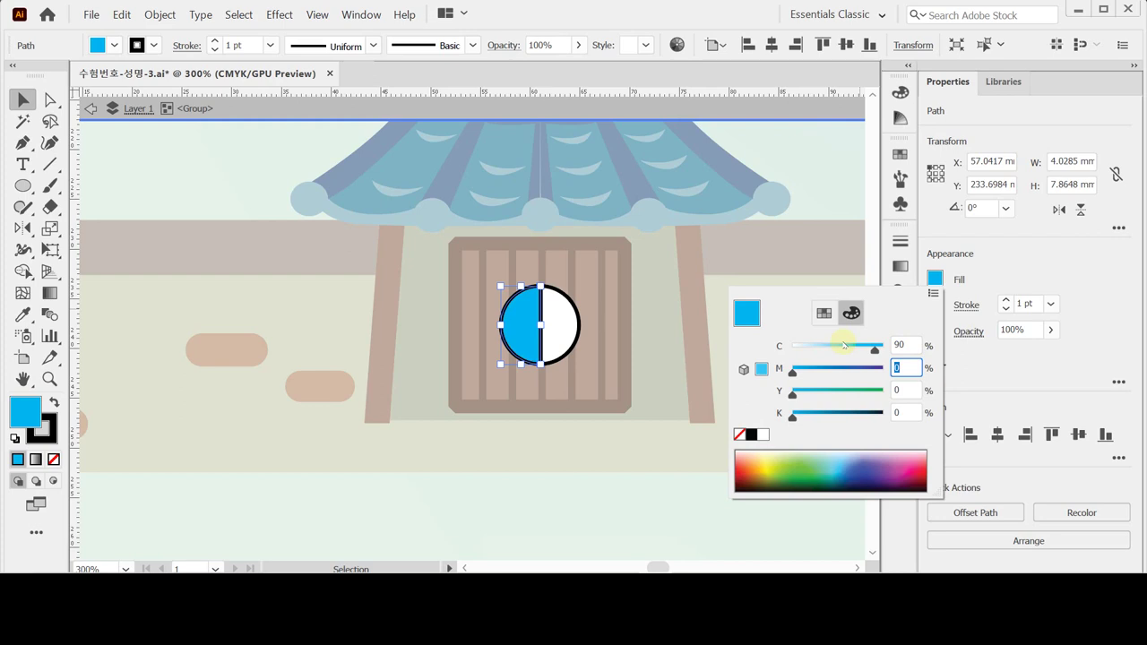
text(20)
key(Tab)
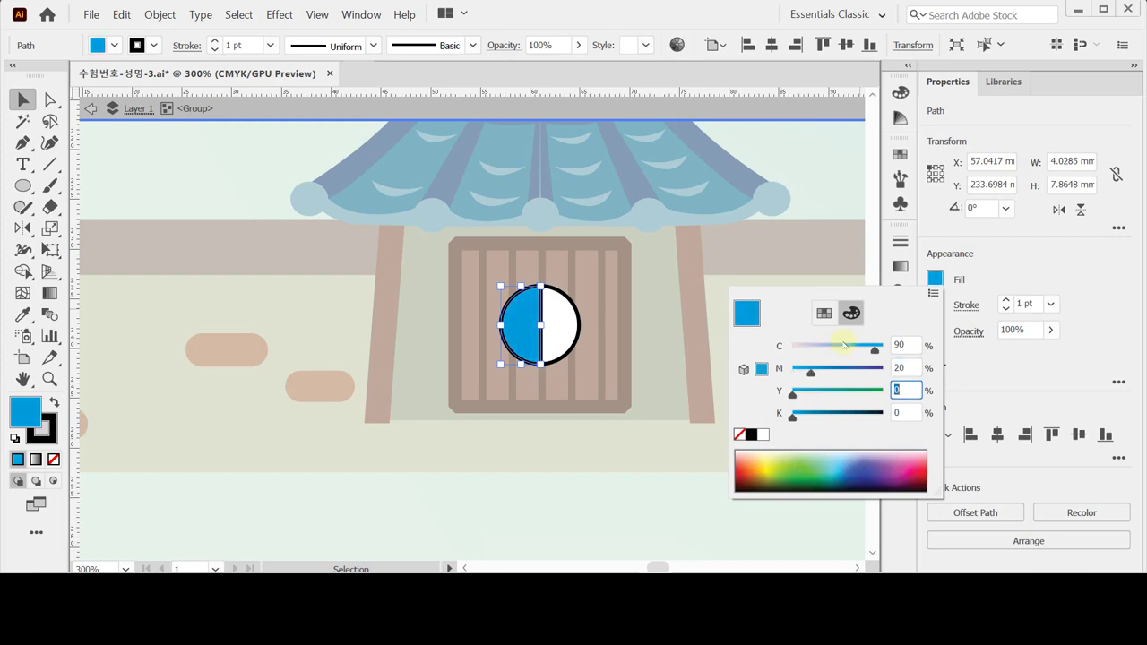
text(0)
key(Tab)
text(40)
key(Tab)
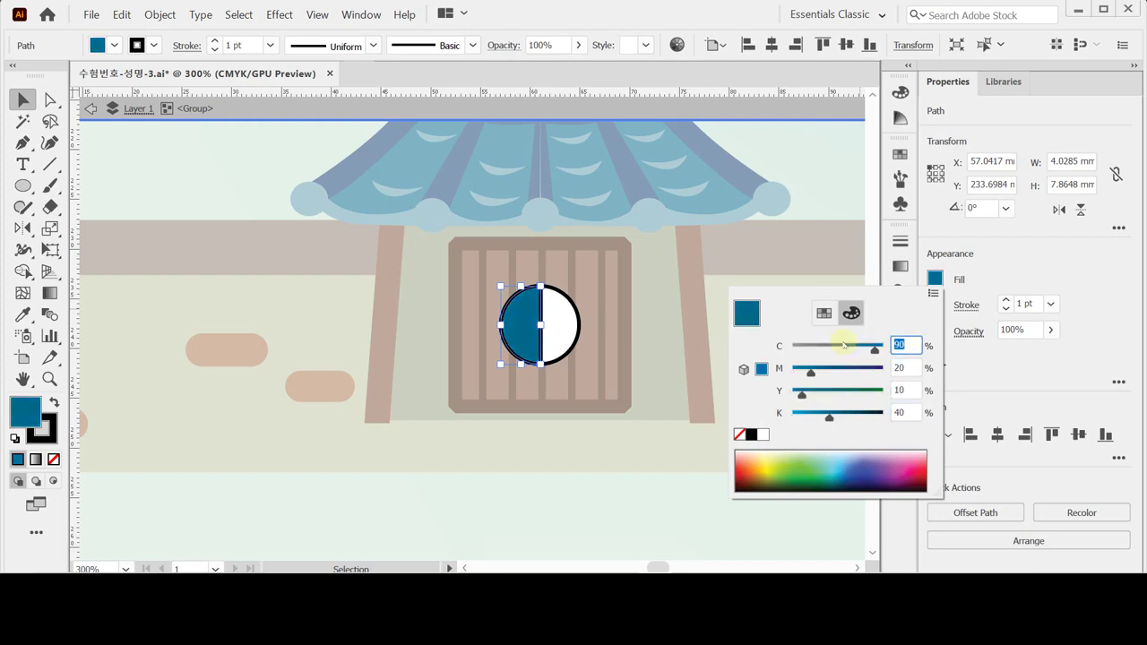
key(Return)
Step: Fill the circle's right half with brown in CMYK mode, C 20, M 50, Y 70, K 20
click(557, 327)
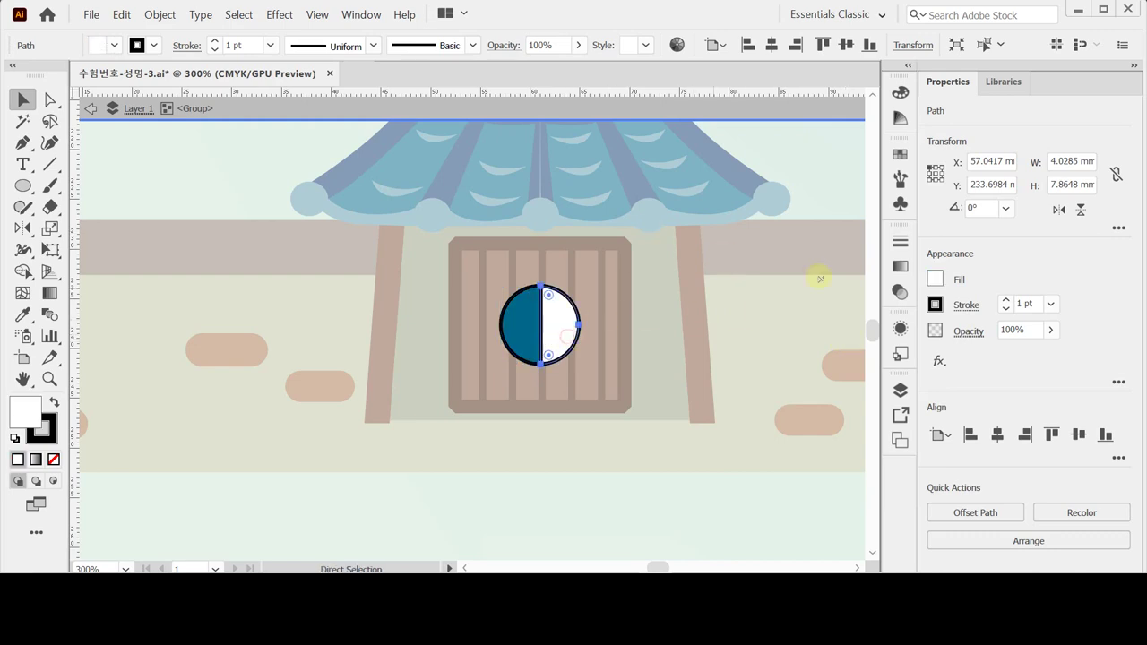
click(934, 278)
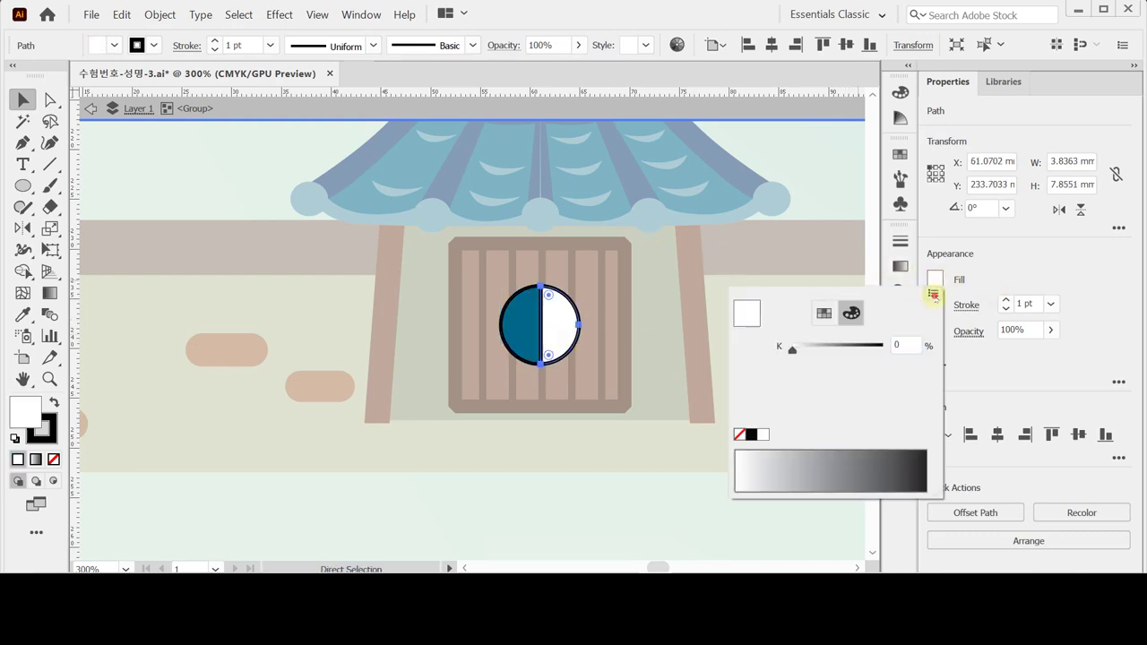
click(933, 293)
click(994, 353)
click(905, 345)
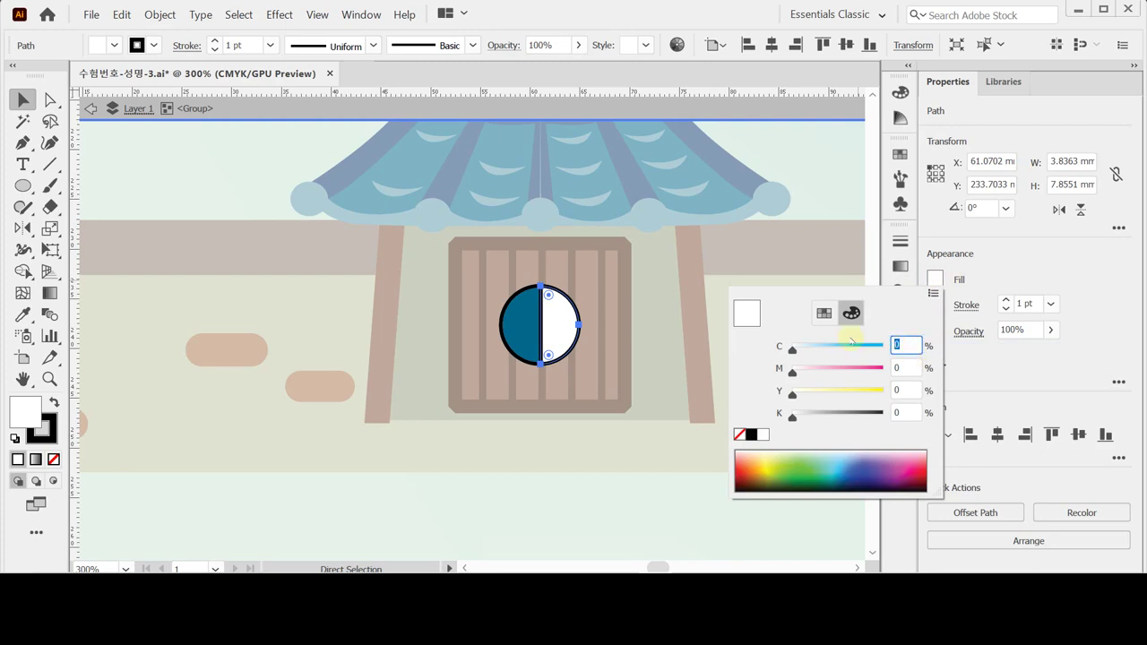
text(20)
key(Tab)
text(50)
key(Tab)
text(70)
key(Tab)
text(20)
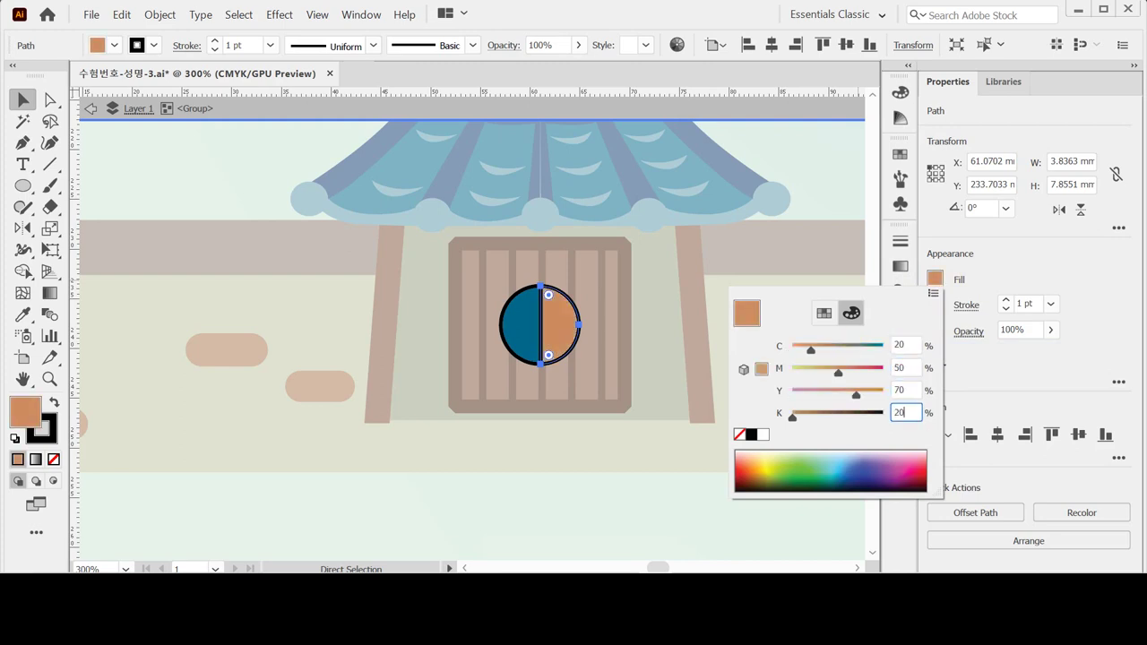
key(Return)
Step: Remove the stroke from both circle halves and leave the group's isolation mode
key(ctrl+a)
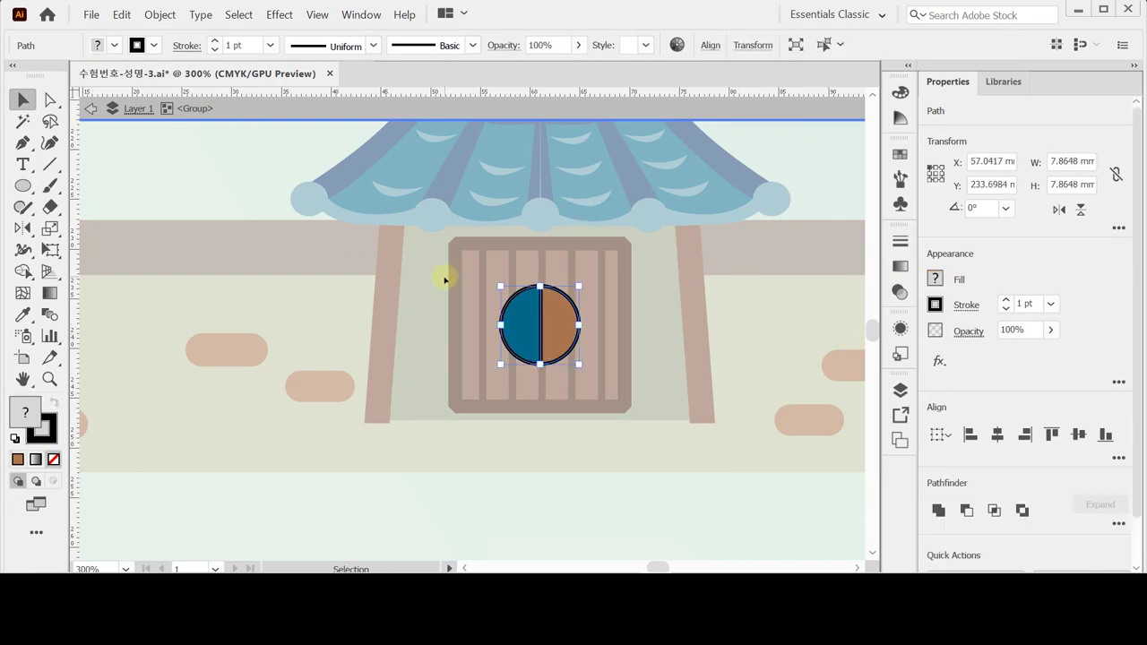
click(51, 435)
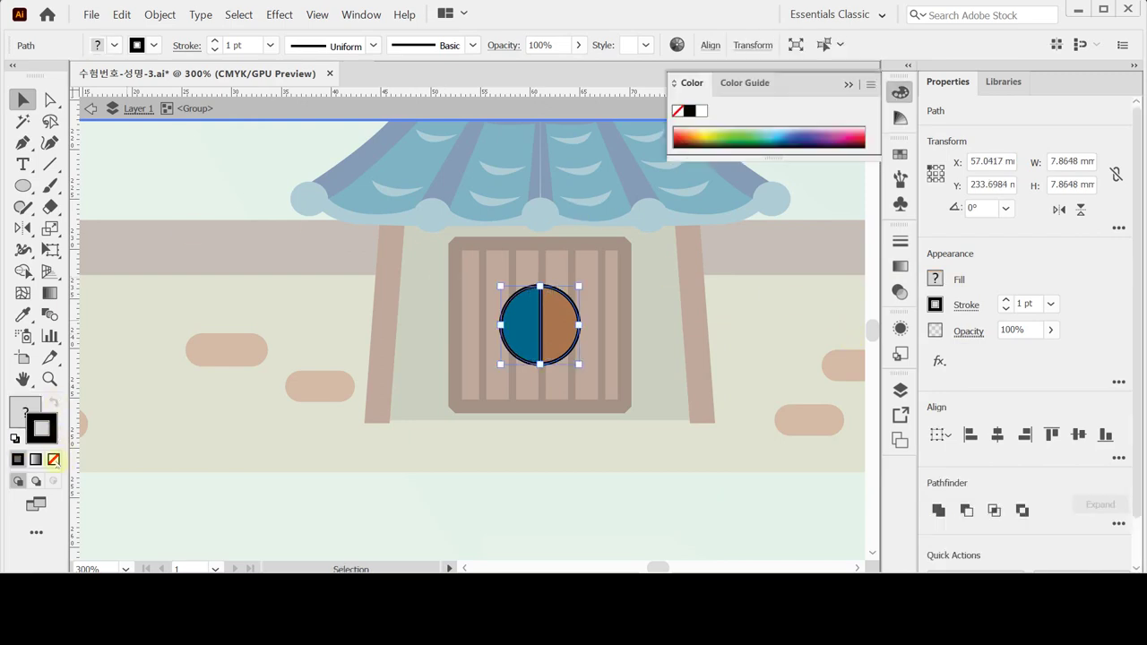
click(53, 460)
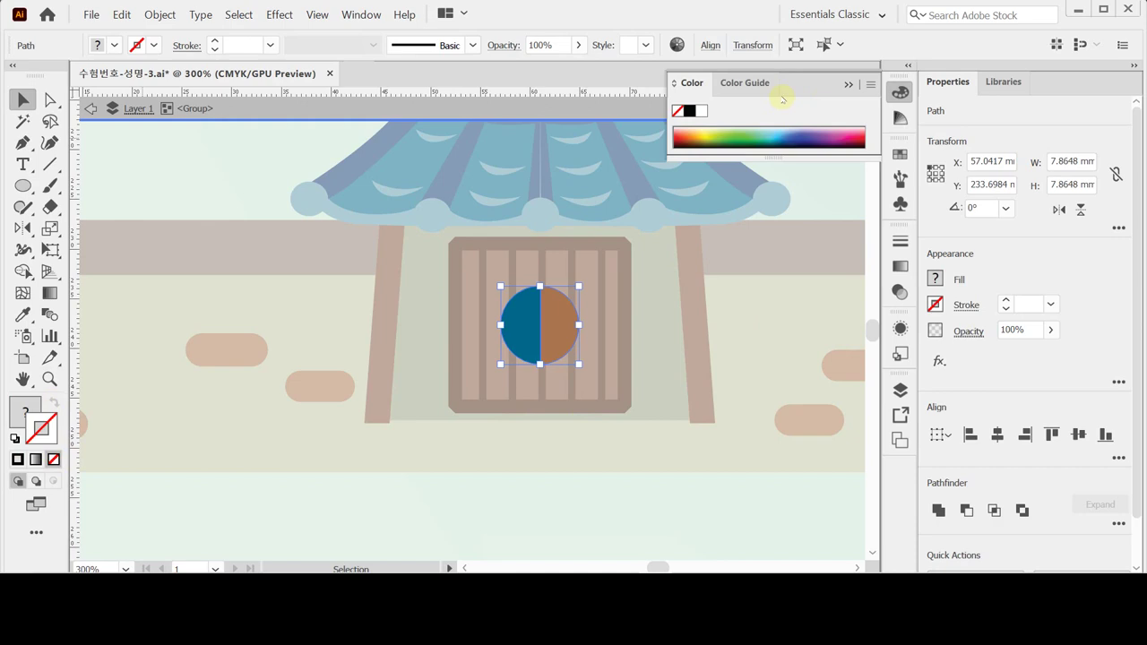
key(Escape)
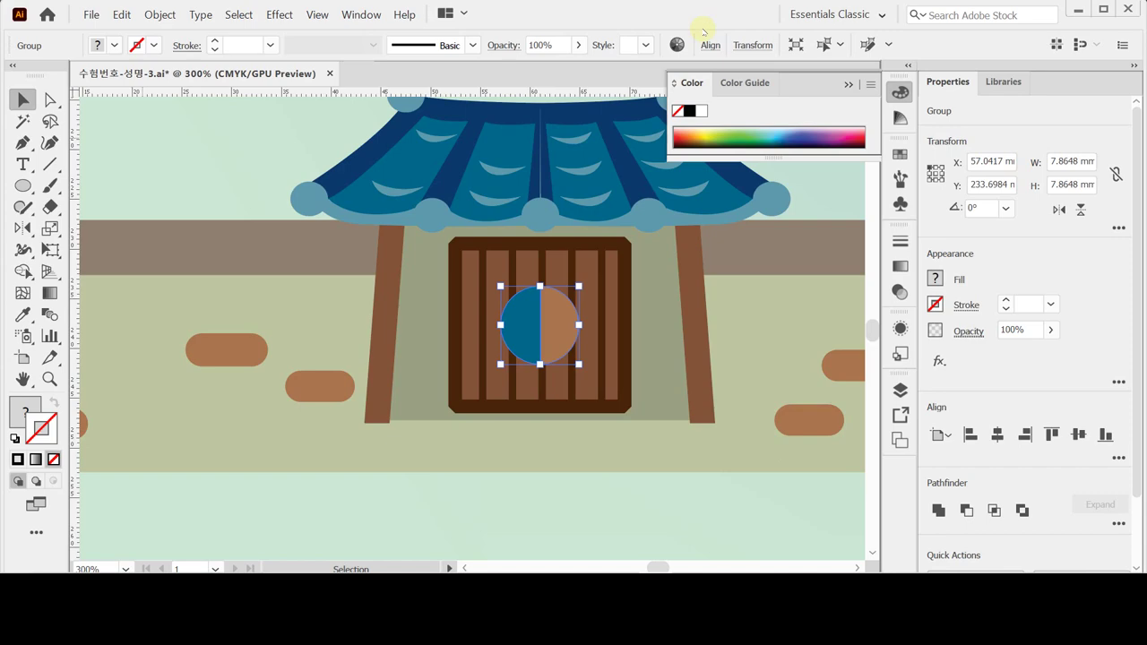
Step: Show the guides and draw the top step of the staircase as a rectangle about 37.9 × 4.6 mm across the gate's base
key(ctrl+F12)
key(Escape)
click(900, 91)
key(a)
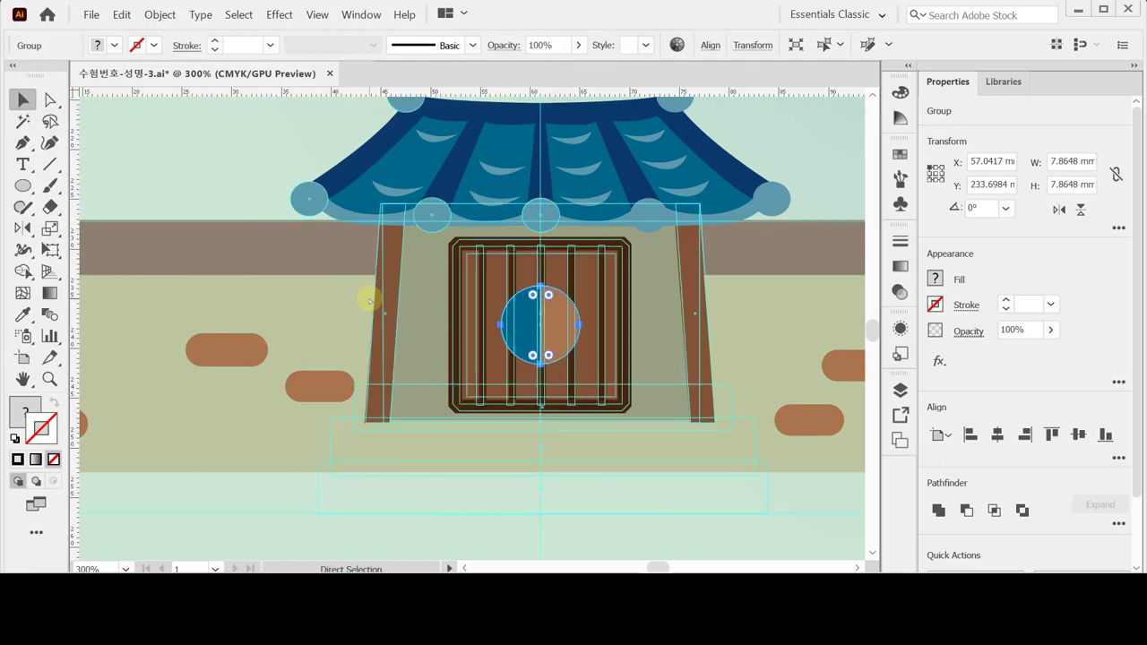
key(v)
scroll(451, 350, down, 2)
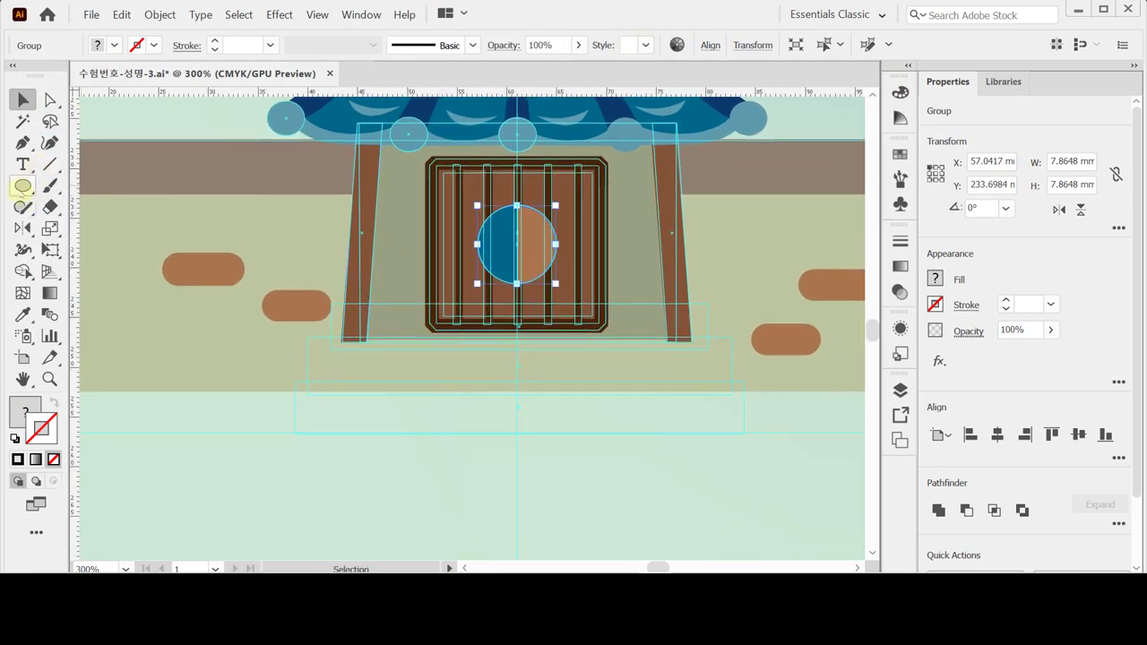
click(21, 190)
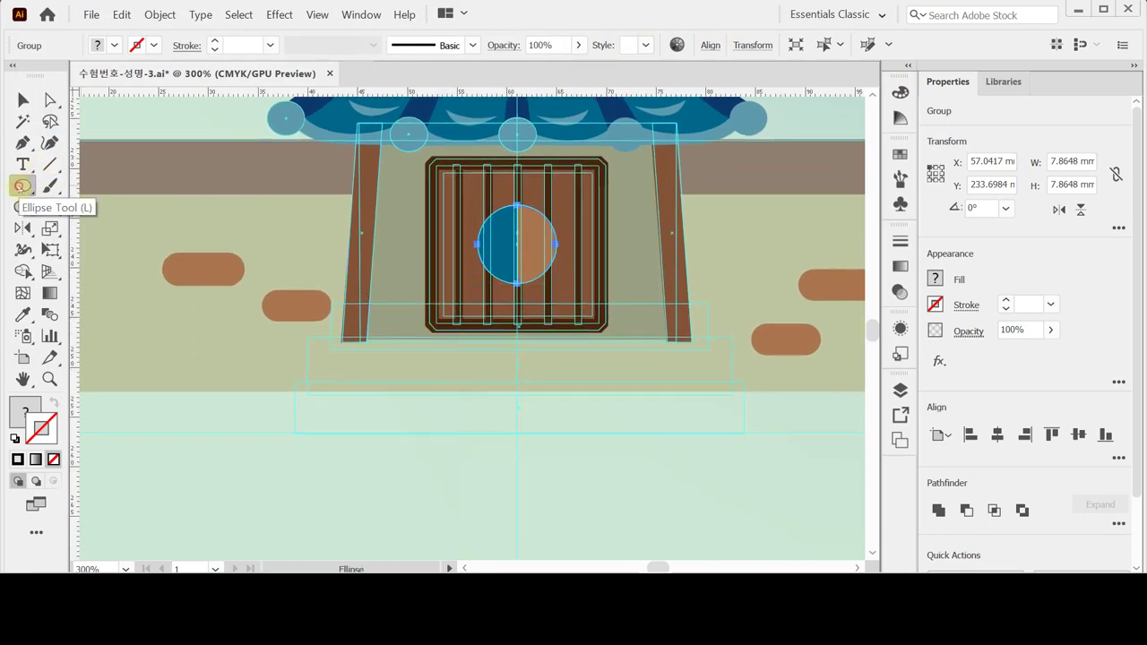
drag(20, 189, 109, 184)
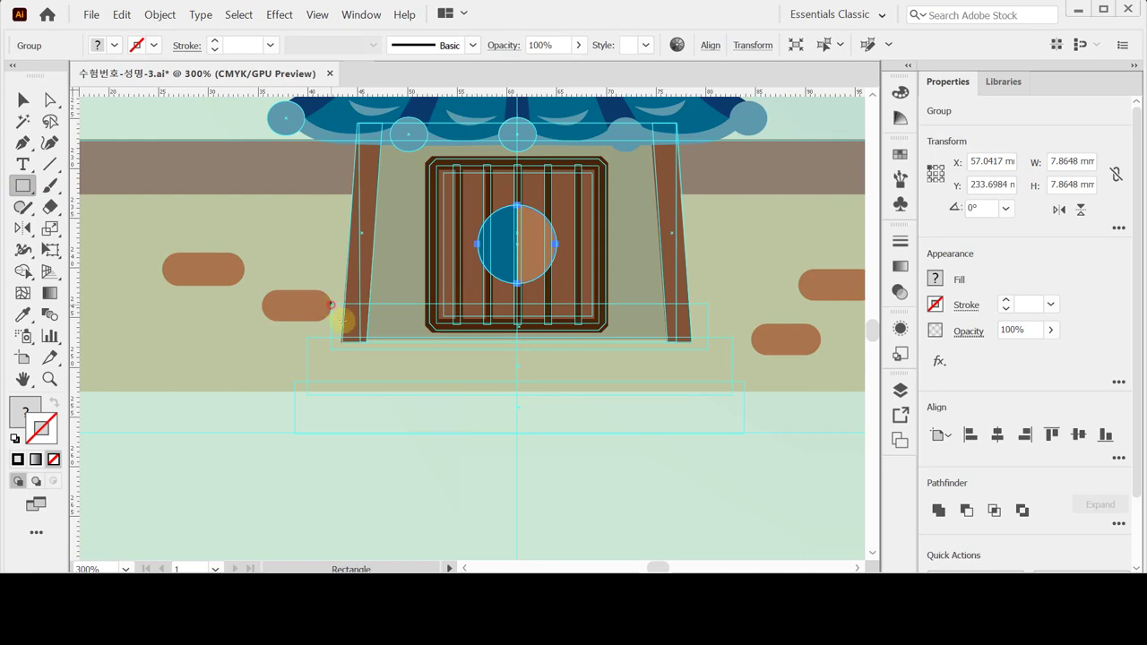
drag(331, 353, 706, 349)
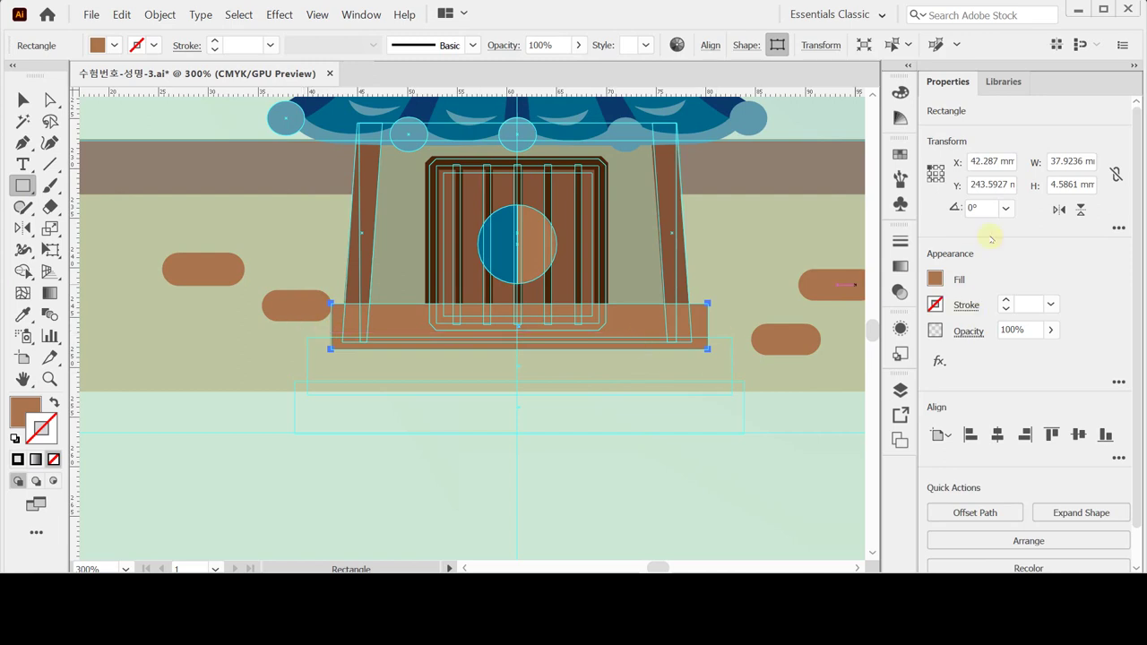
Step: Fill the top step rectangle with grey-beige, C 0, M 0, Y 20, K 30
click(937, 279)
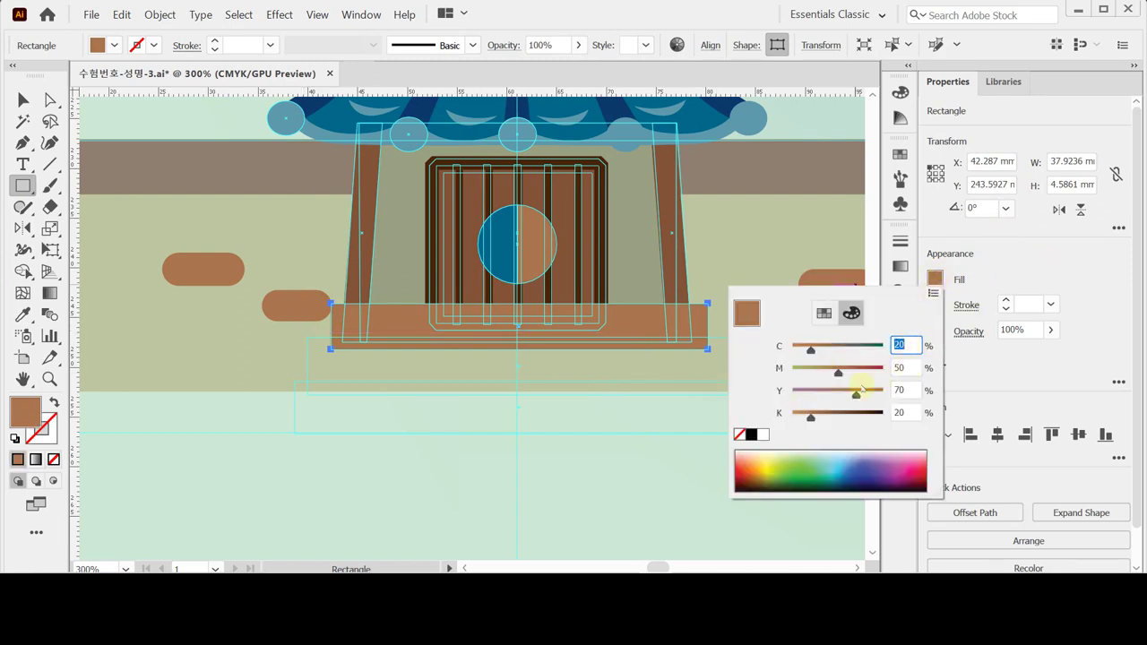
text(0)
key(Tab)
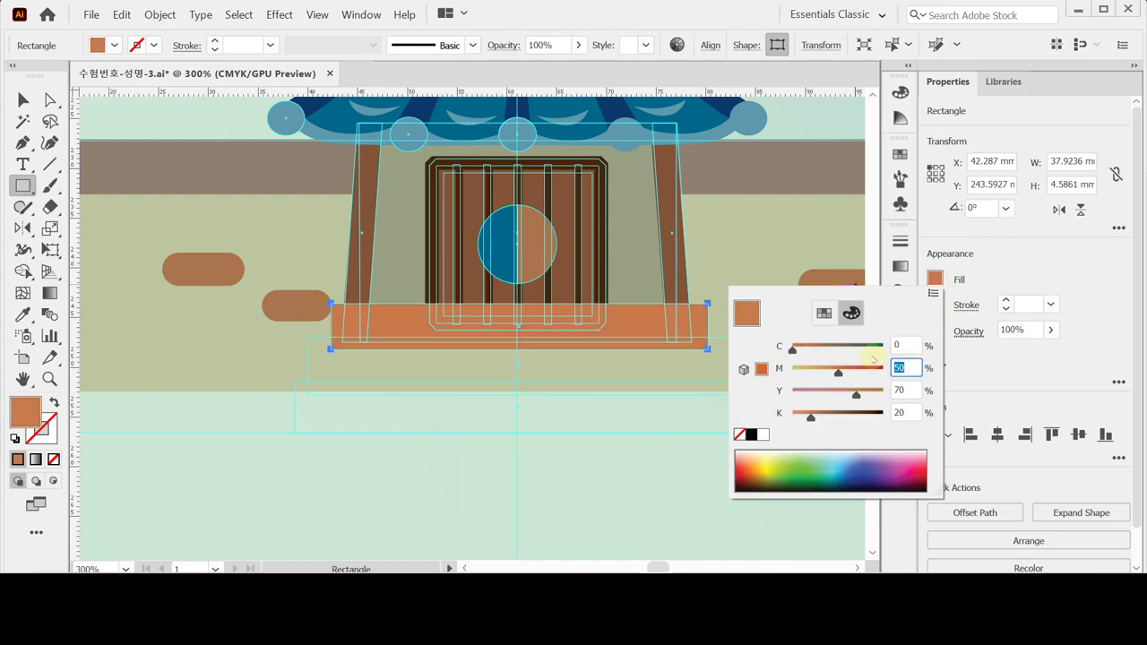
text(0)
key(Tab)
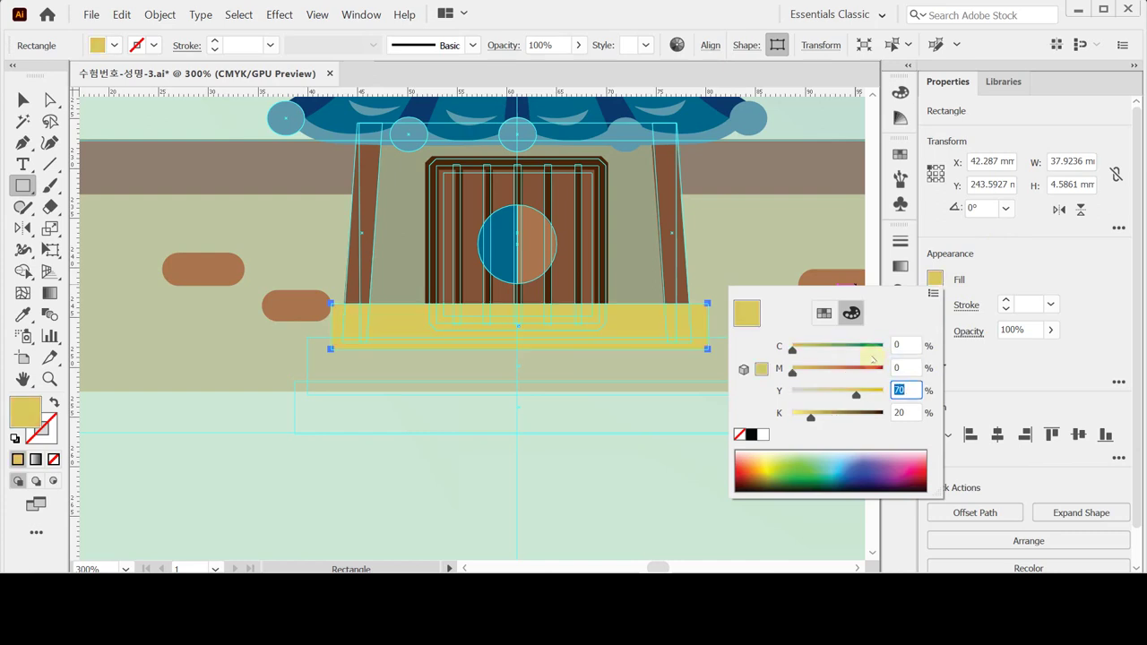
text(20)
key(Tab)
text(30)
key(Tab)
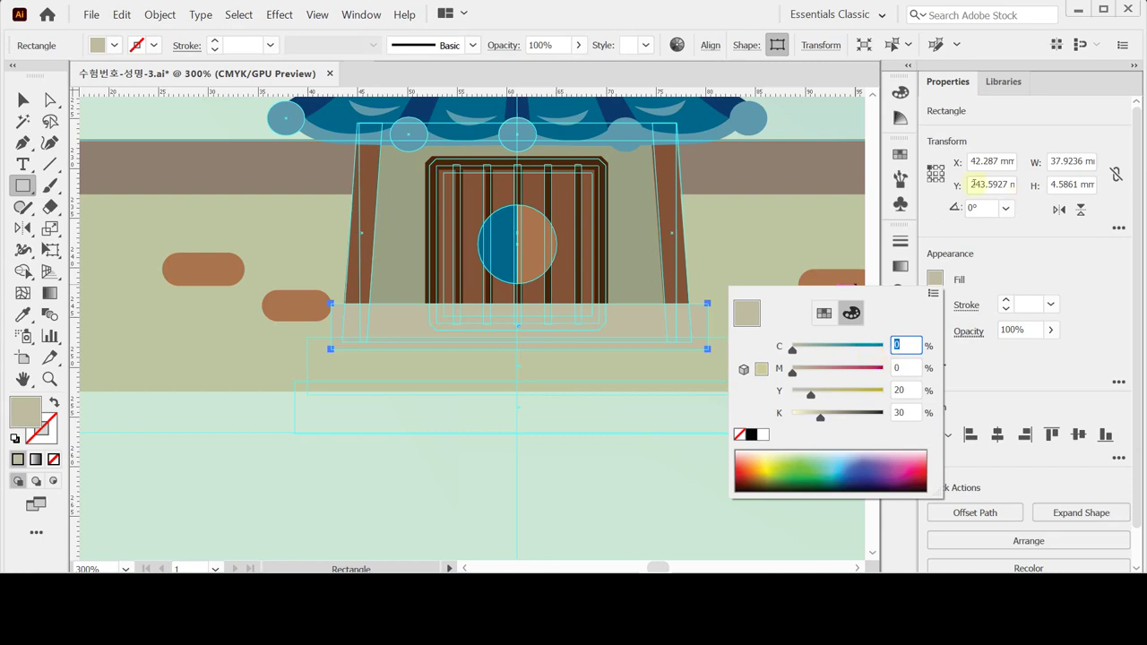
Step: Give the top step rectangle a 2 pt stroke coloured C 0, M 0, Y 20, K 50
click(934, 304)
click(934, 304)
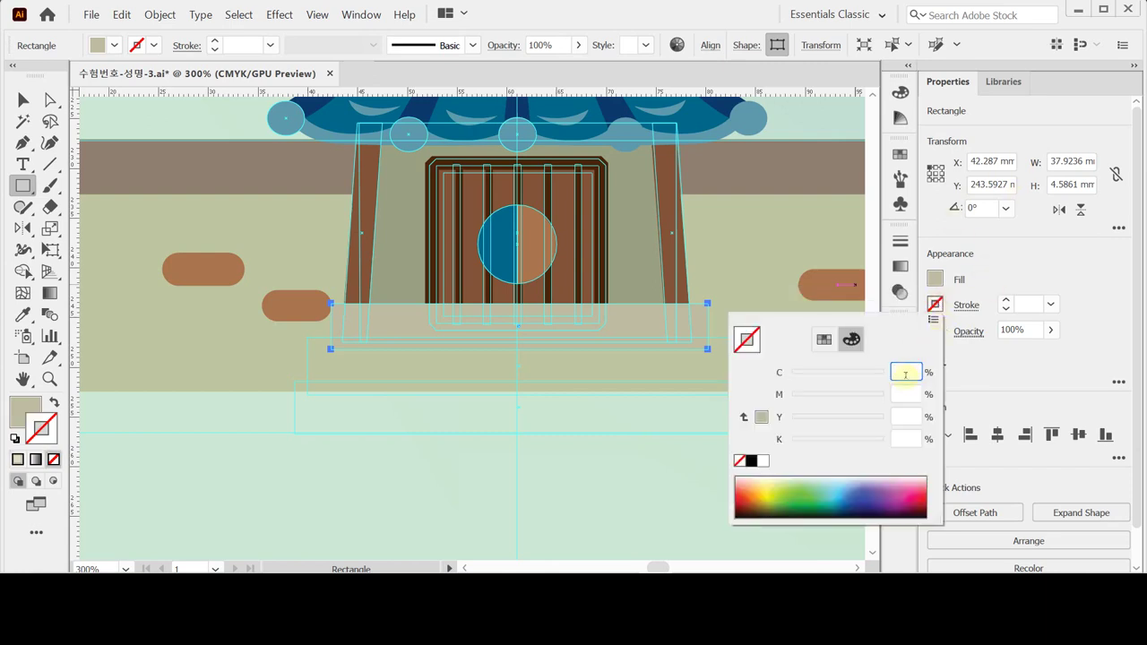
text(0)
key(Tab)
text(0)
key(Tab)
text(20)
key(Tab)
text(50)
key(Tab)
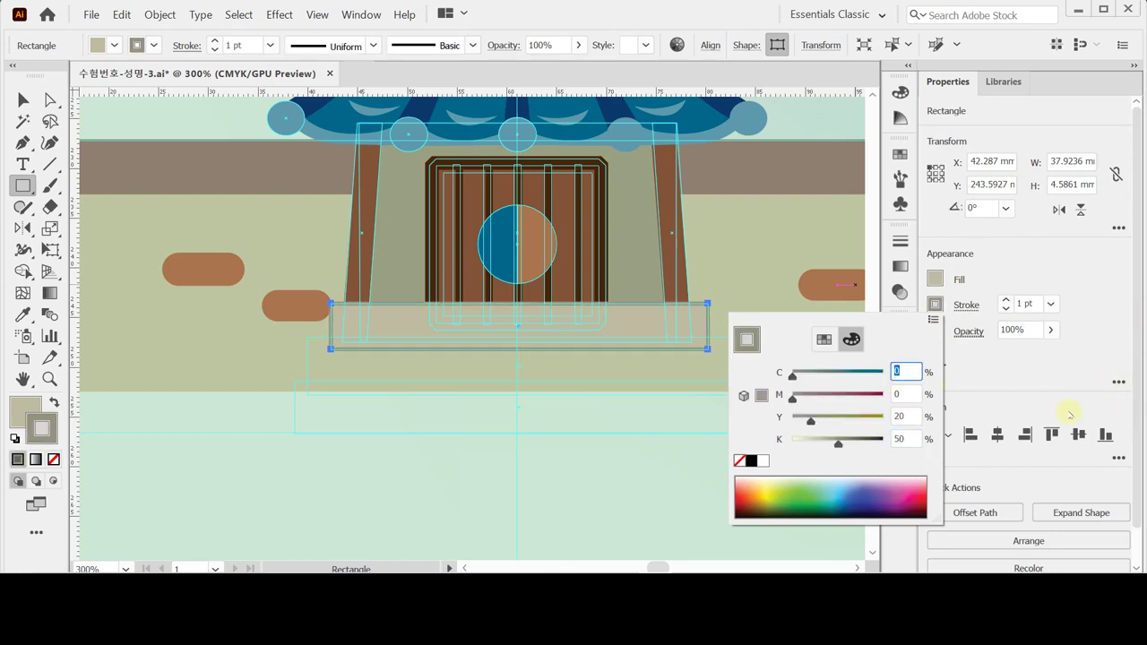
click(1005, 299)
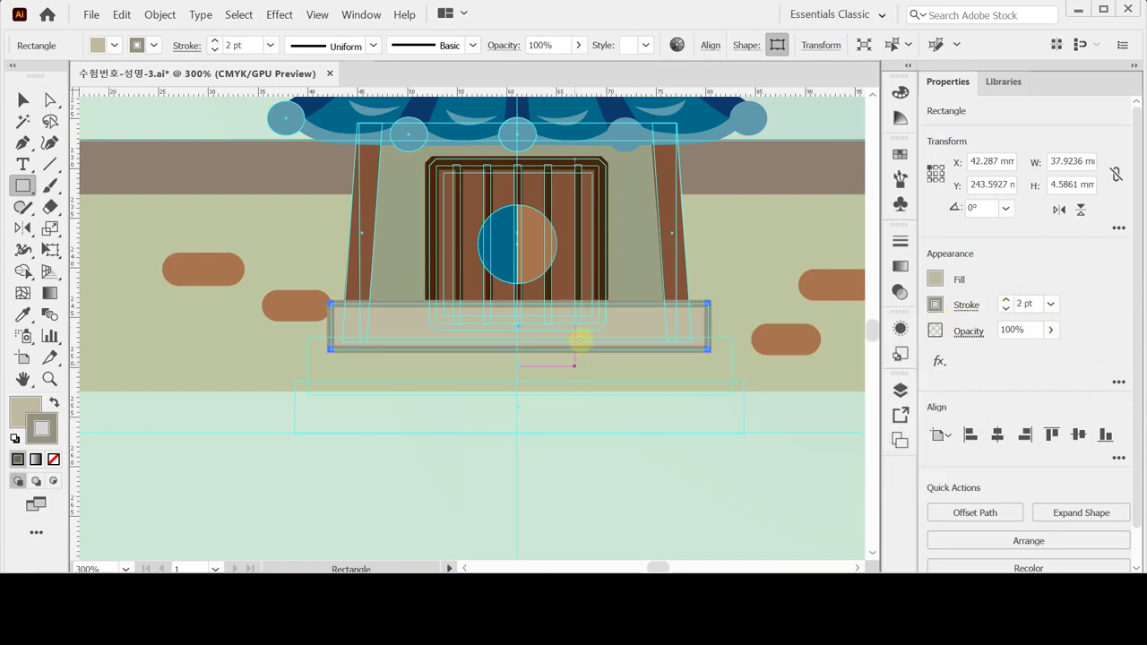
Step: Draw two wider step rectangles below the first, the lowest about 45.2 × 5.3 mm, and center-align all three horizontally
mouse_move(305, 337)
mouse_down()
mouse_move(379, 379)
mouse_move(732, 395)
mouse_up()
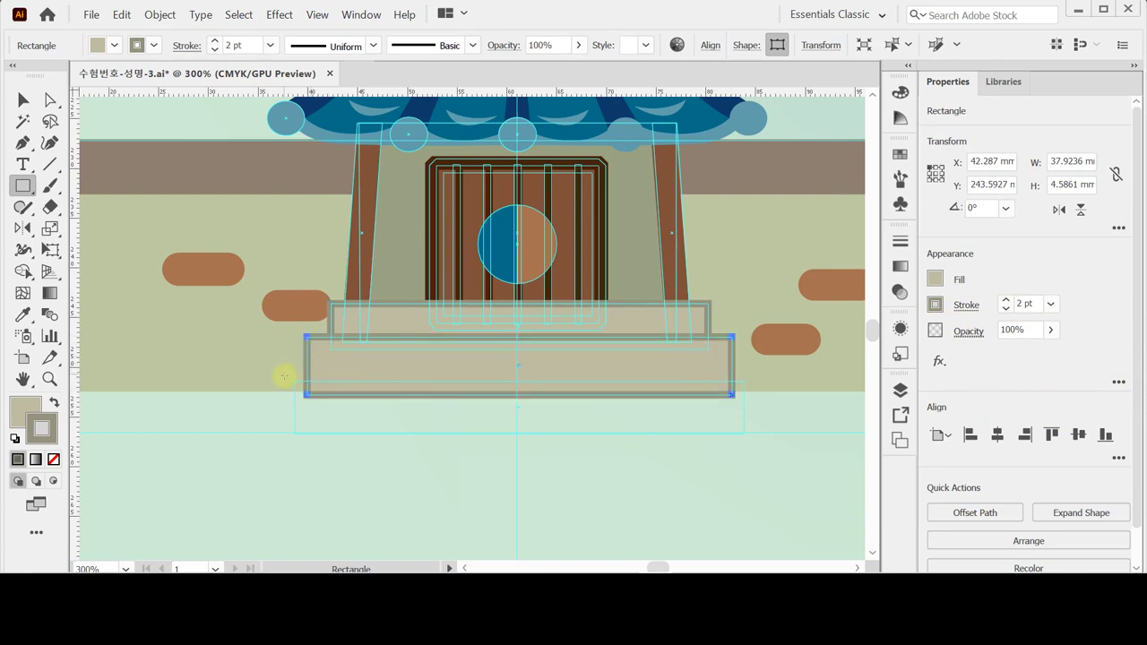
drag(295, 380, 743, 435)
key(ctrl+shift+a)
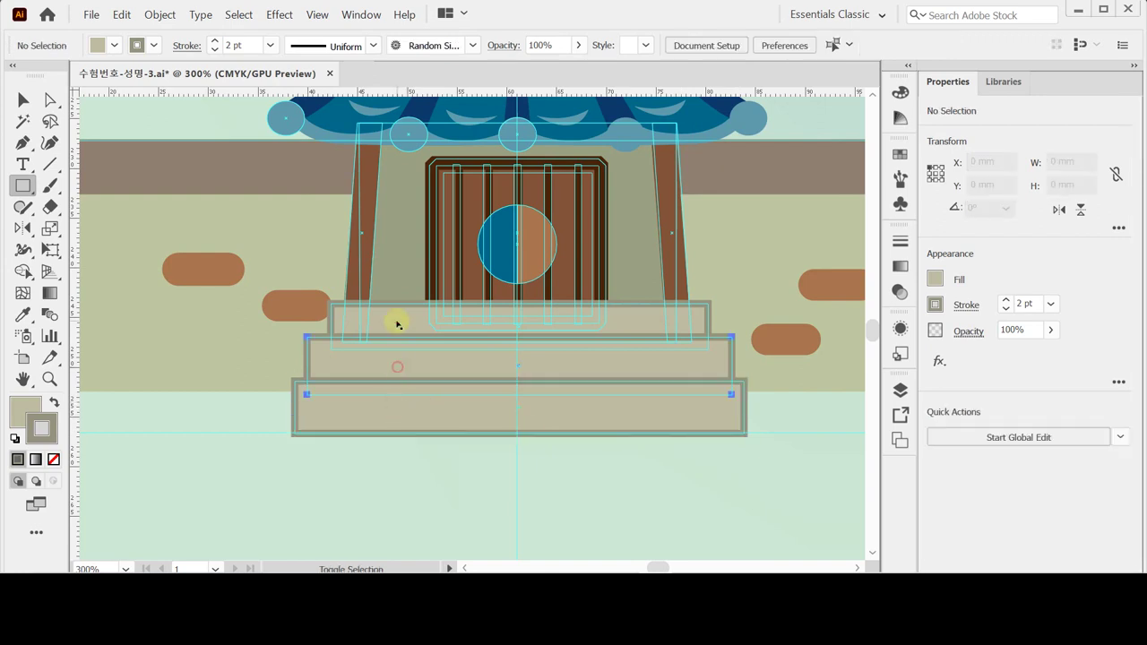
ctrl+click(397, 322)
ctrl+shift+click(379, 396)
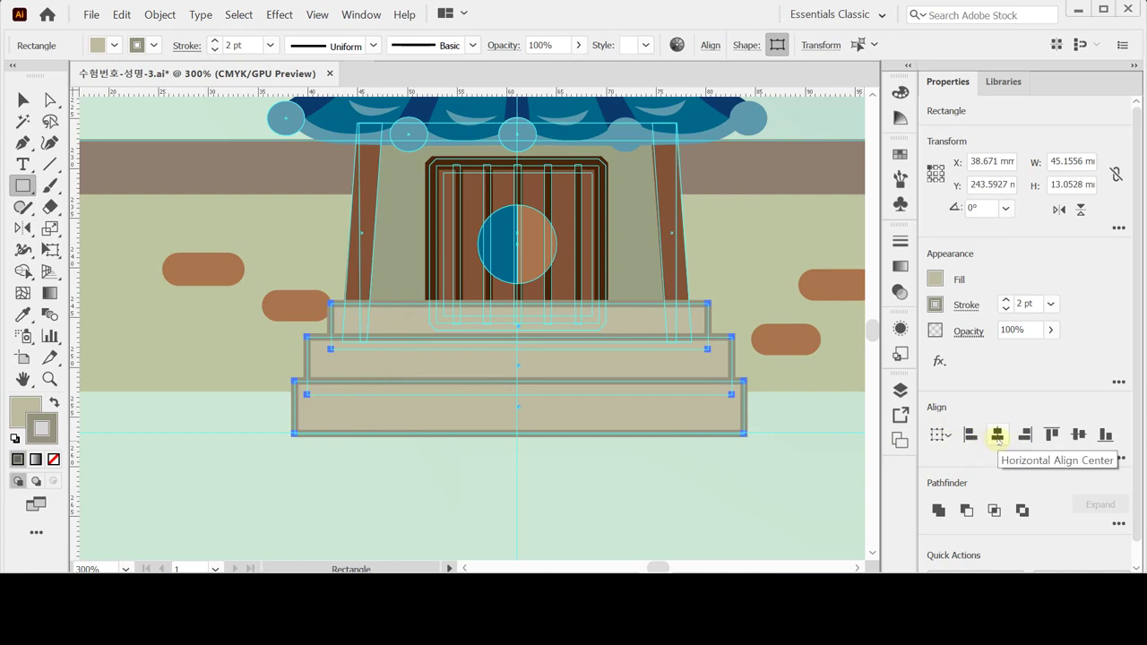
click(998, 438)
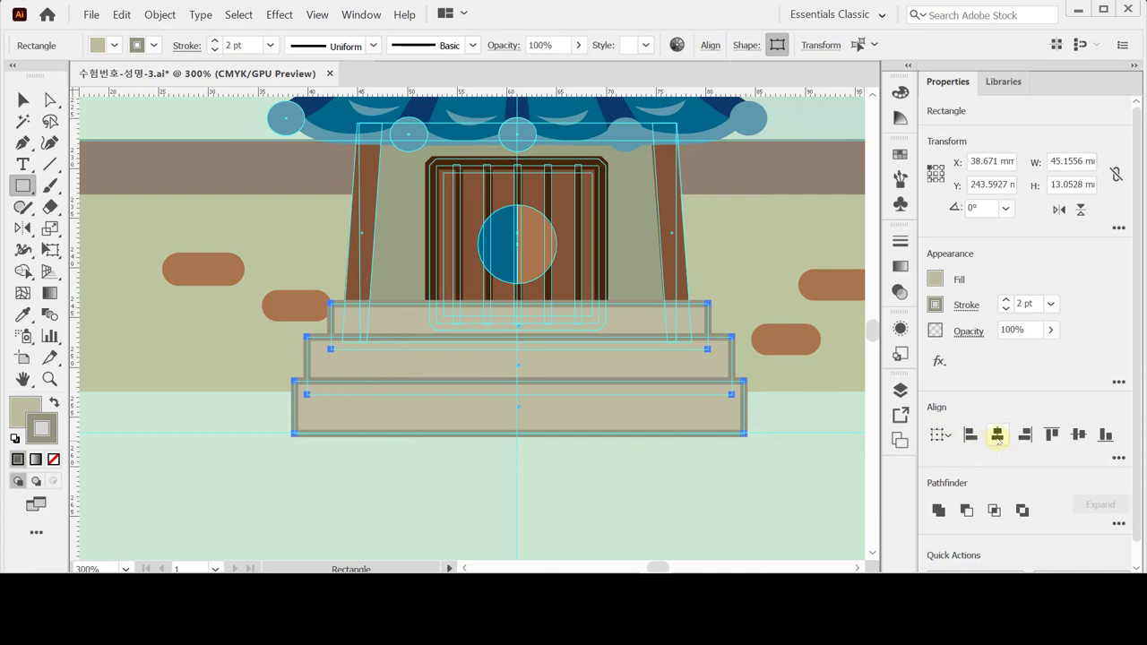
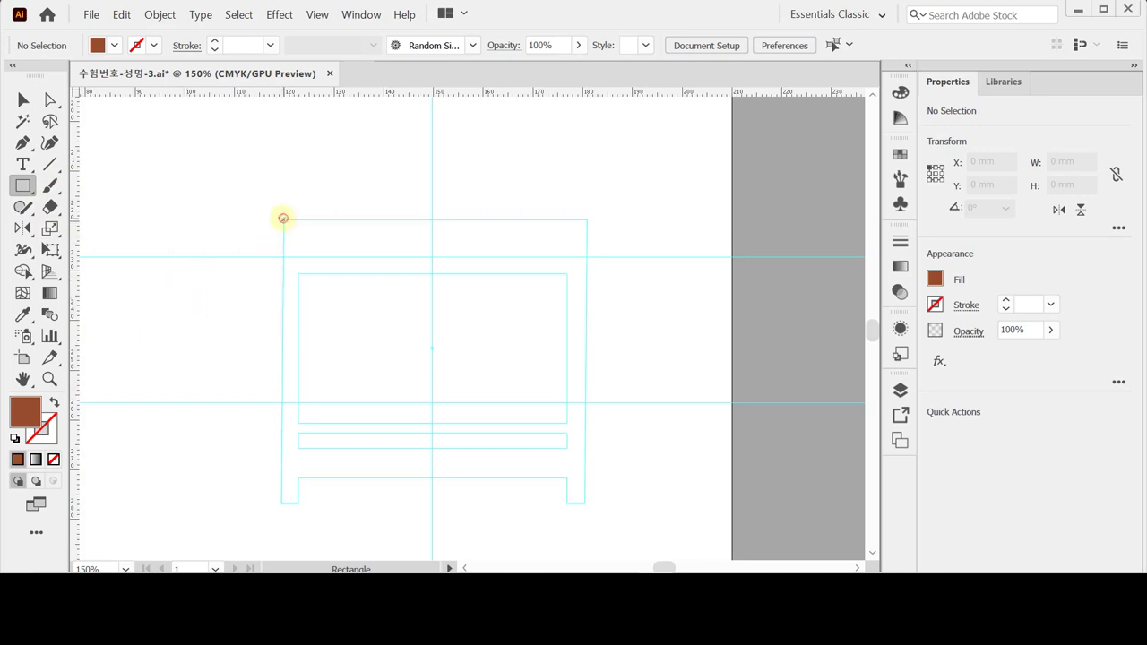
Step: Draw a 61 × 57 mm brown rectangle from the upper-left corner of the signboard guides
click(282, 219)
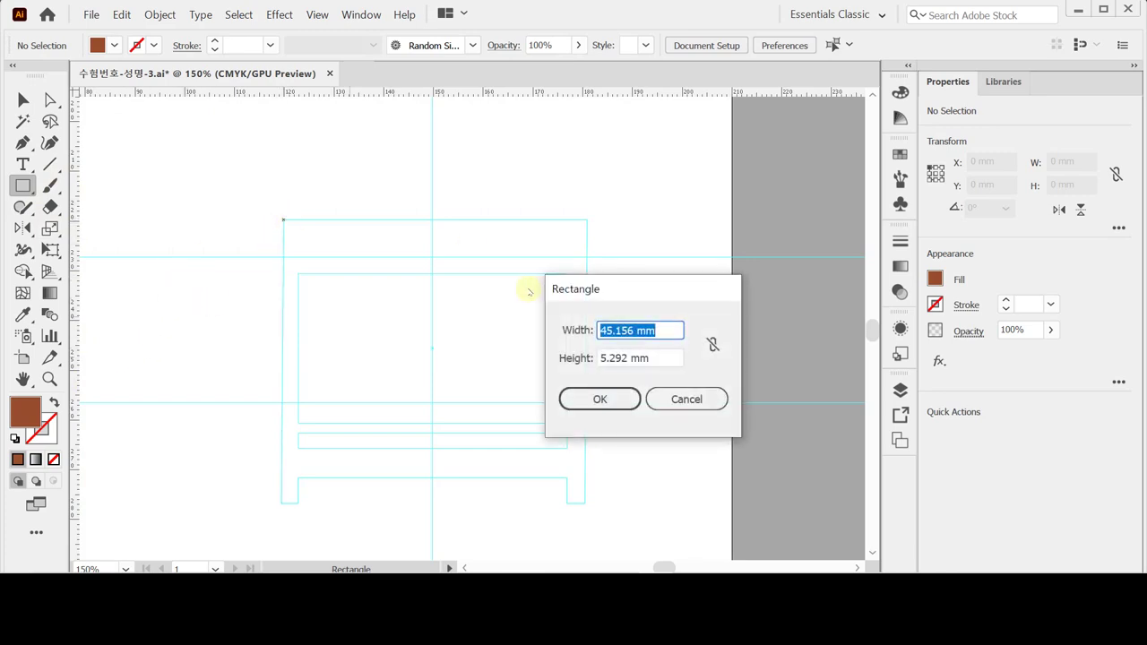
text(61)
key(Tab)
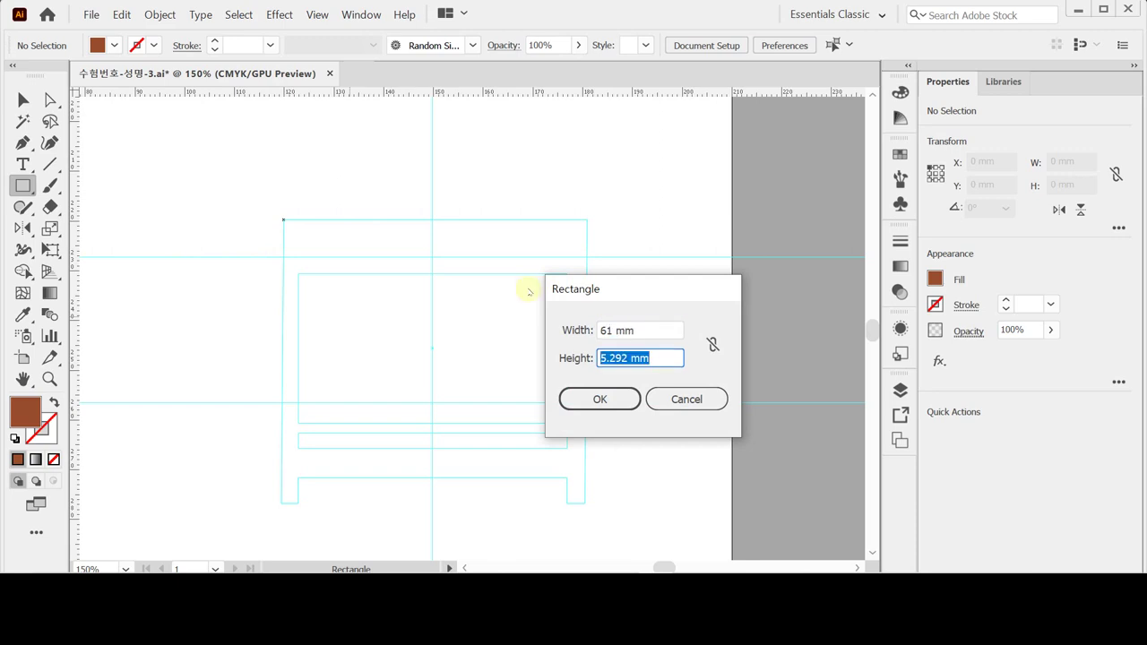
text(57)
key(Return)
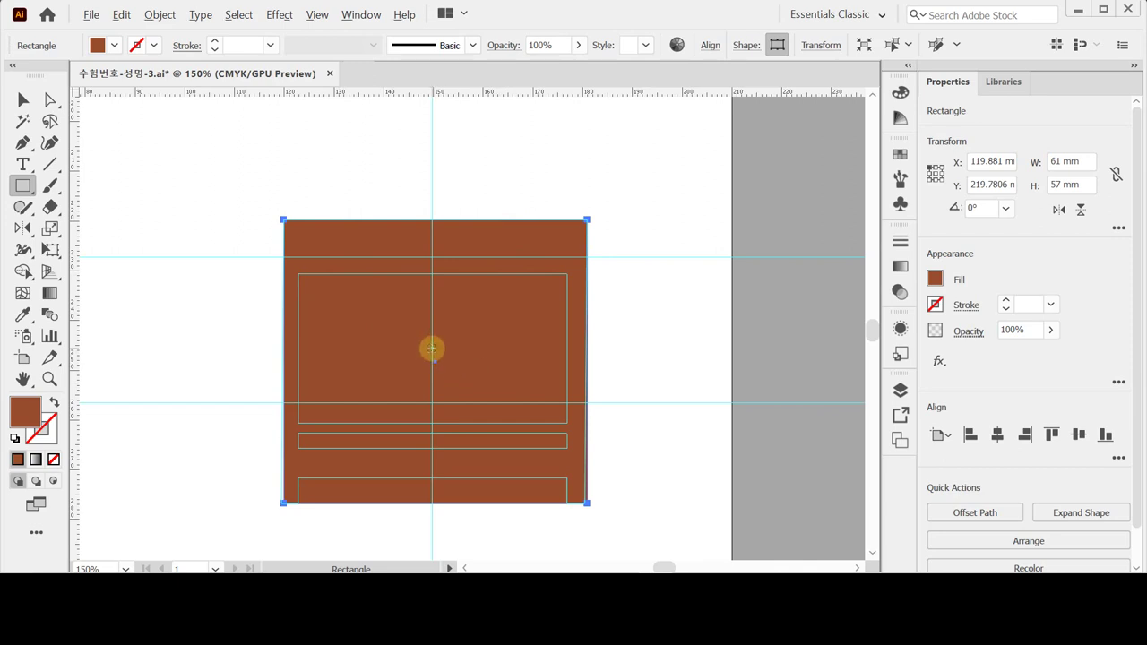
Step: Draw a 54 × 30 mm rectangle centred on the inner panel guide of the brown rectangle
click(431, 349)
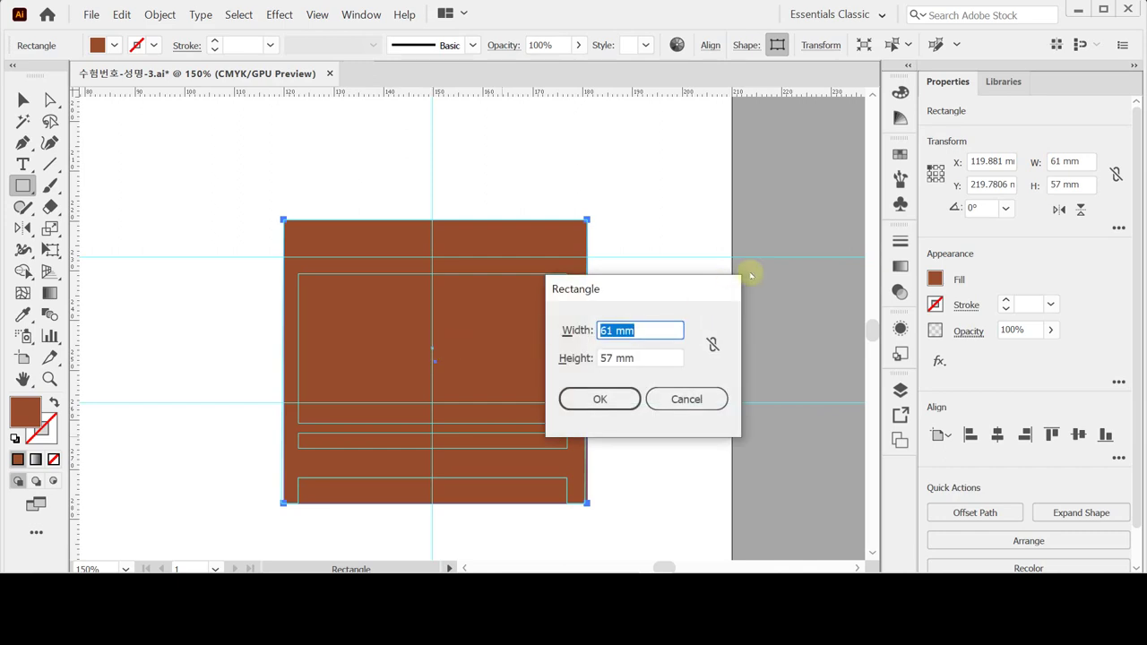
text(5)
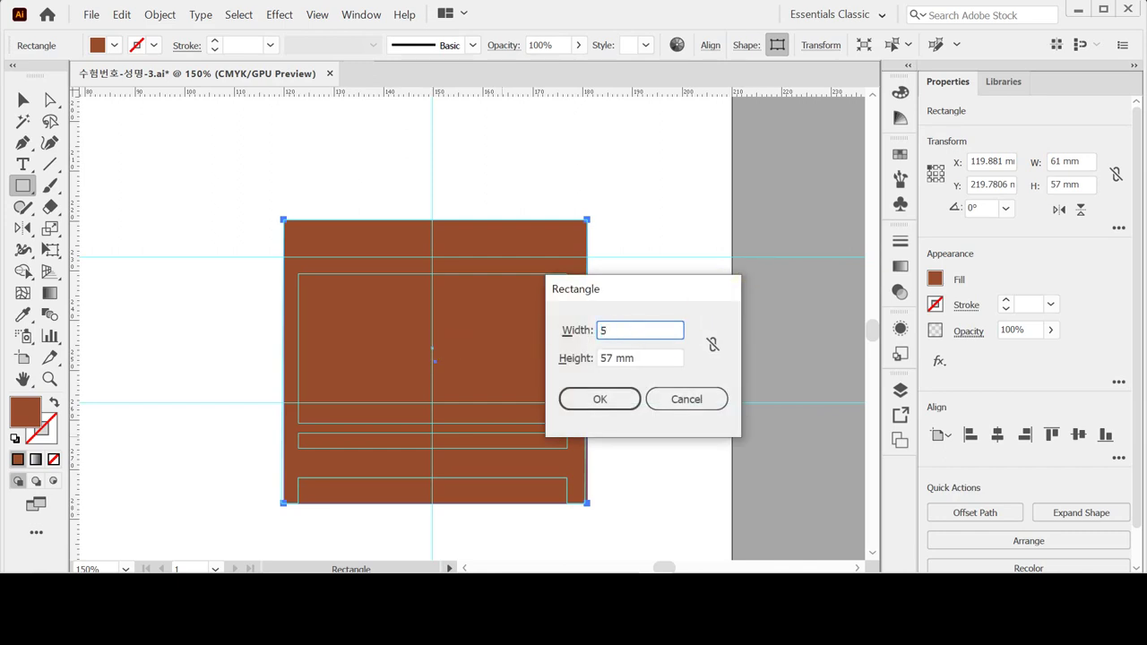
text(4)
key(Tab)
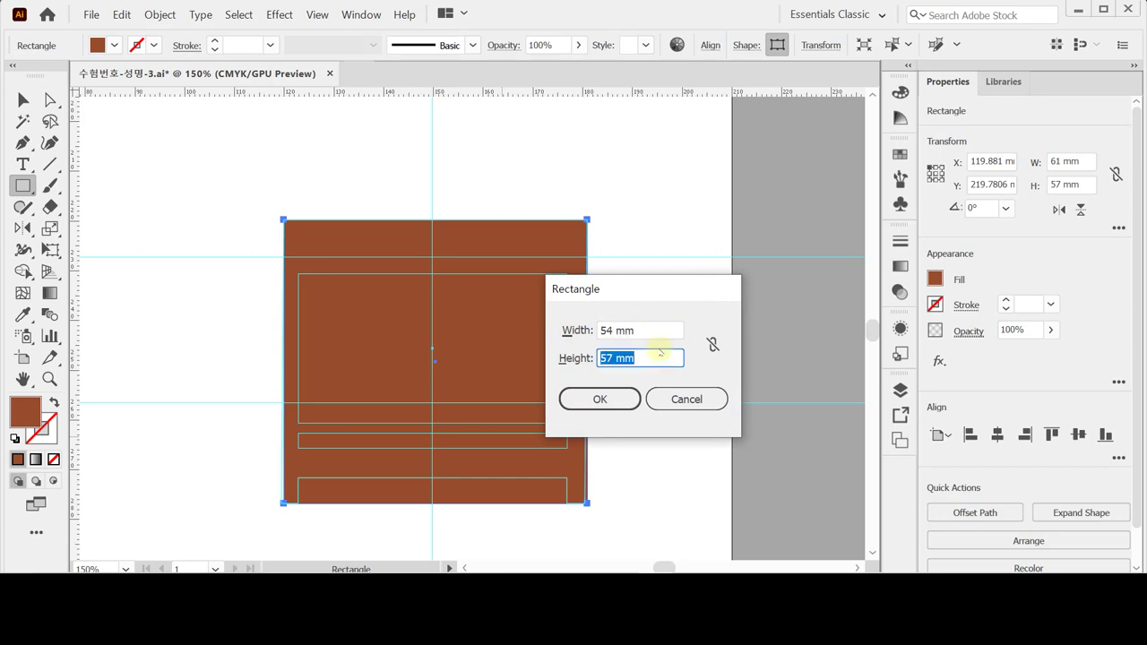
text(30)
key(Return)
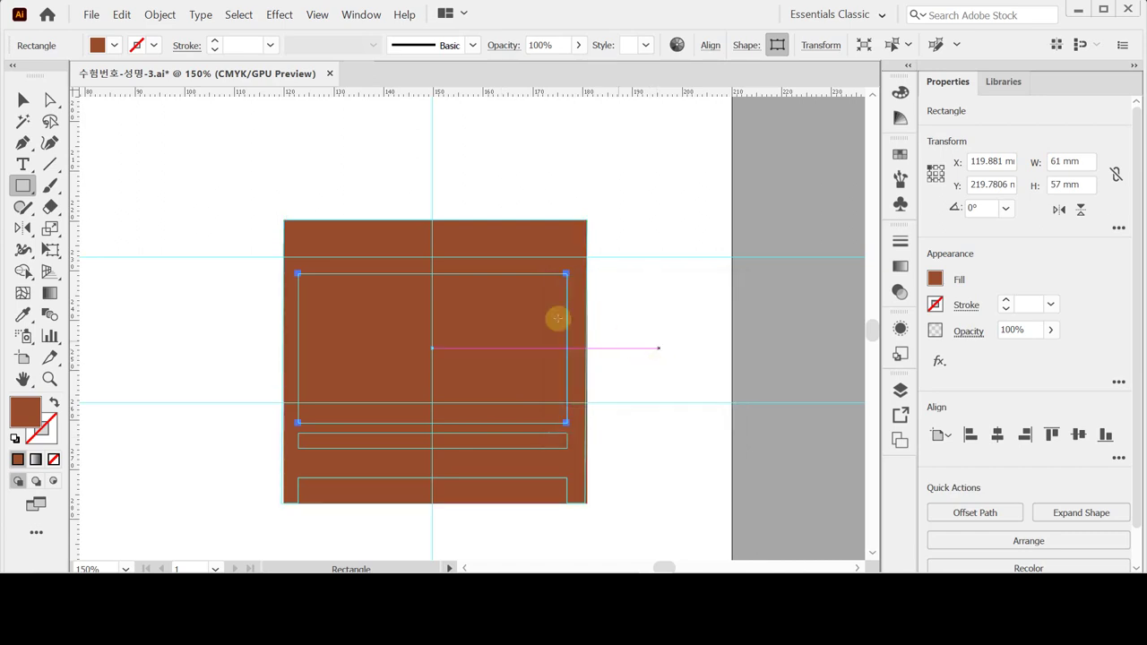
Step: Fill the 54 × 30 mm inner rectangle with light orange, C 0, M 20, Y 50, K 0
click(935, 278)
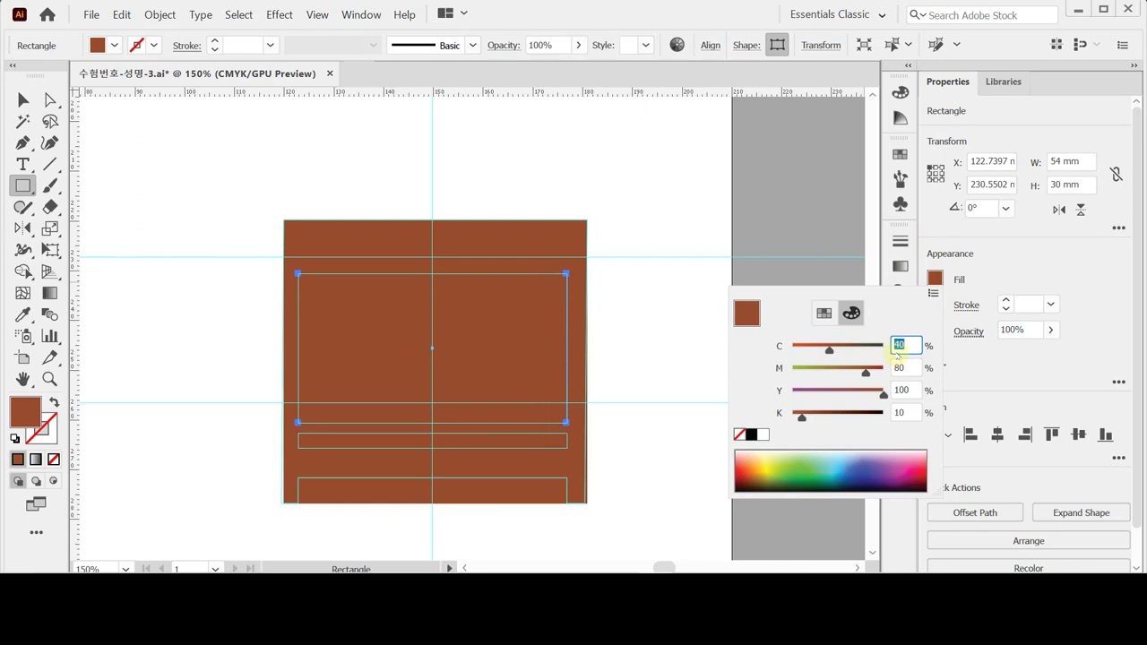
text(0)
key(Tab)
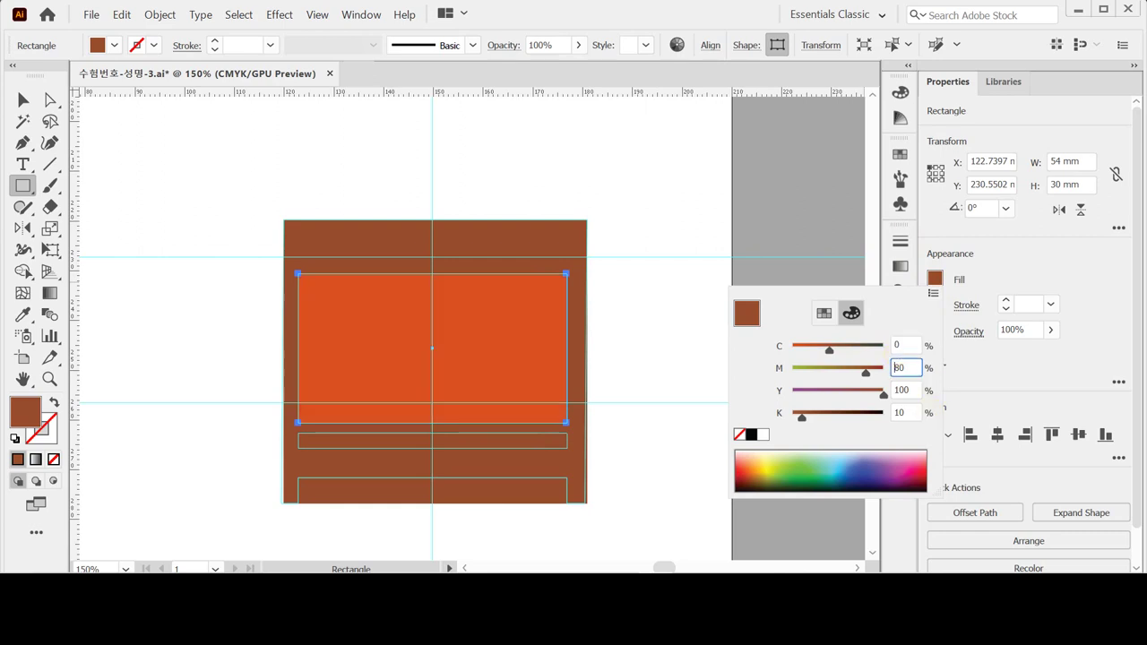
text(20)
key(Tab)
text(50)
key(Tab)
text(0)
key(Return)
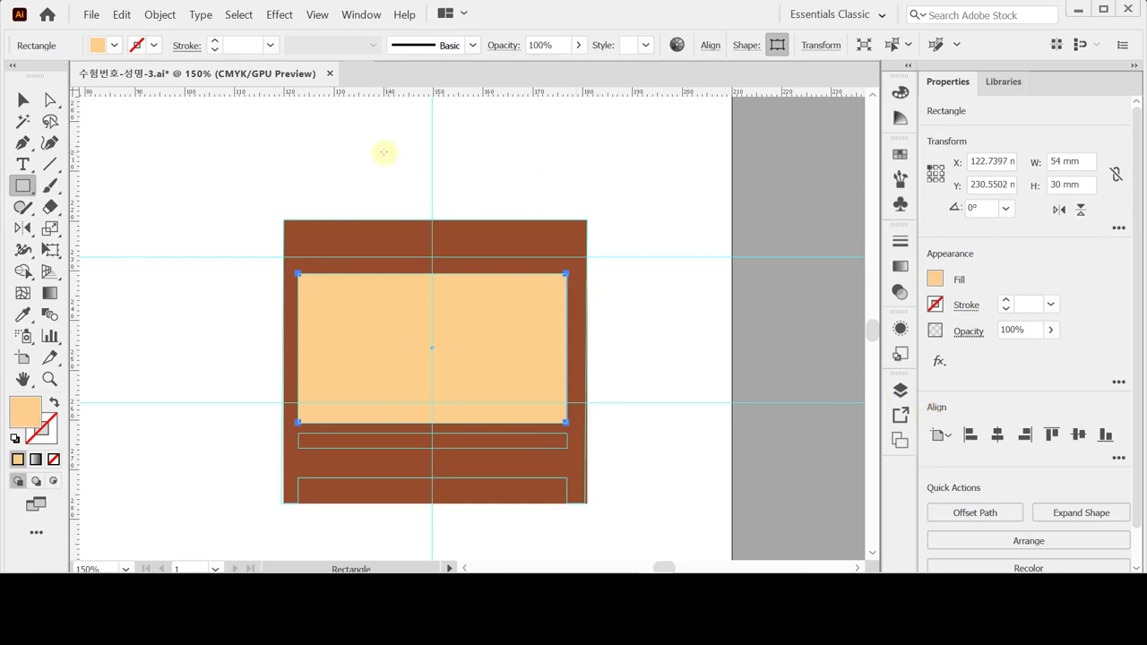
Step: Center-align the brown rectangle and the light orange inner rectangle horizontally, leaving nothing selected
key(v)
drag(379, 178, 477, 307)
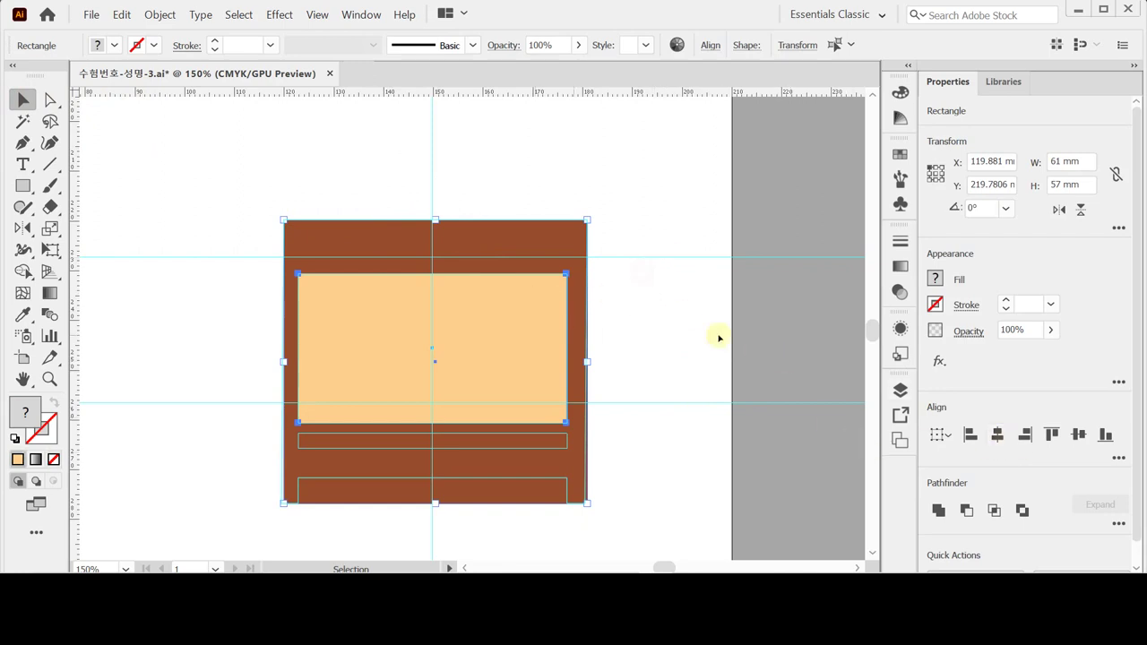
click(997, 435)
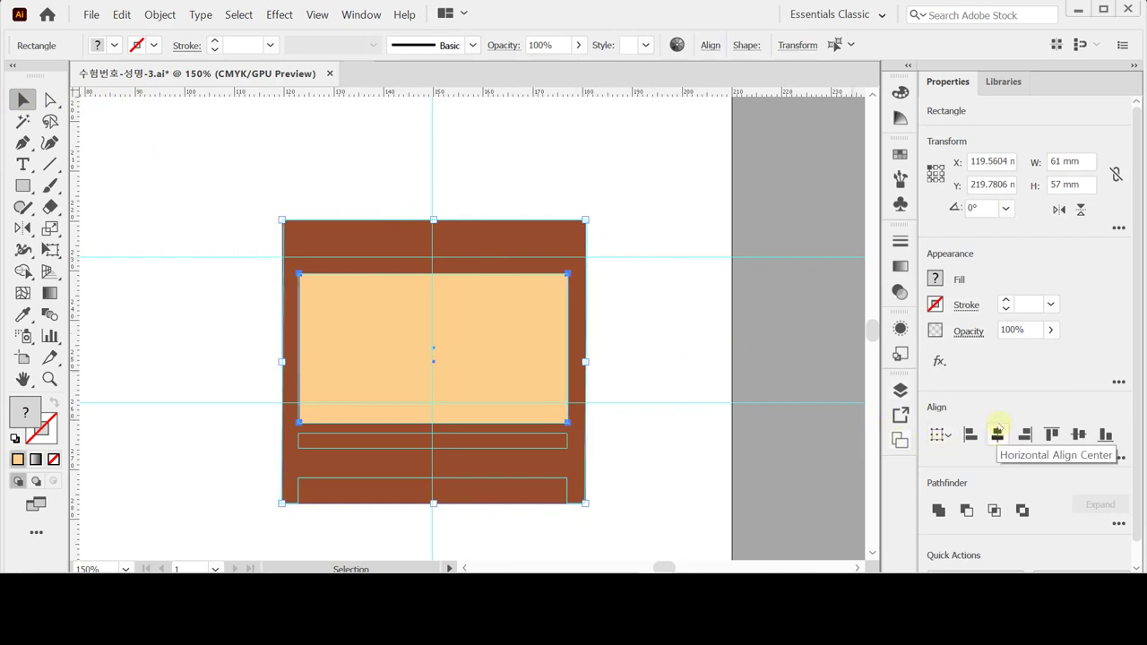
click(671, 325)
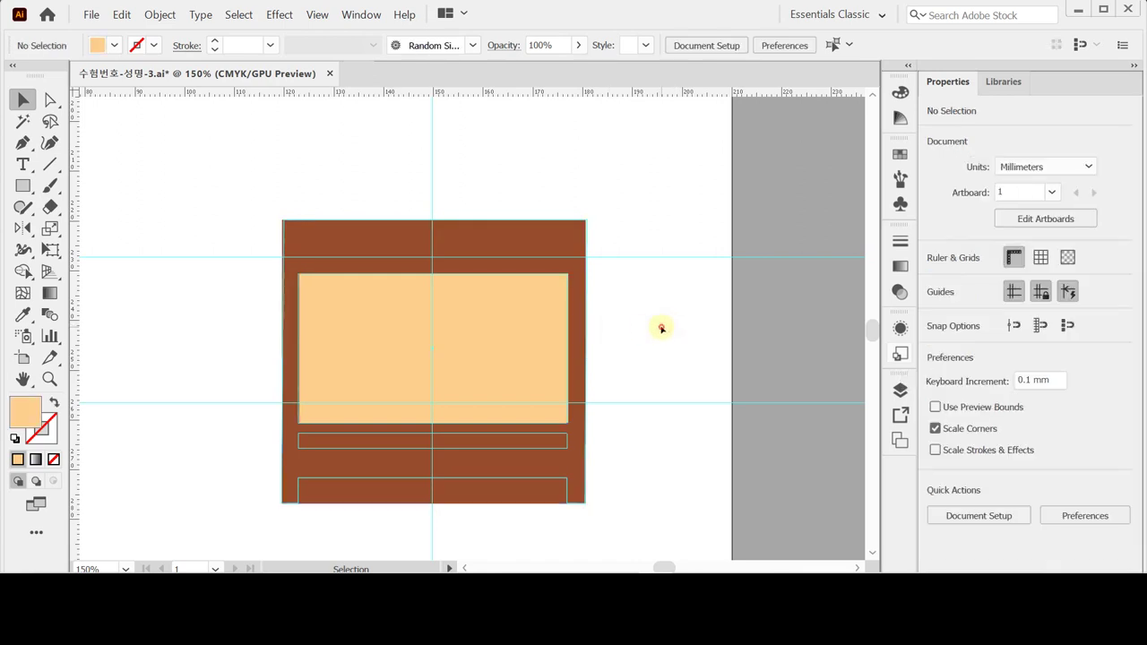
Step: Start a Transform Each on the light orange rectangle with horizontal scale 100% and vertical scale 10%
click(516, 318)
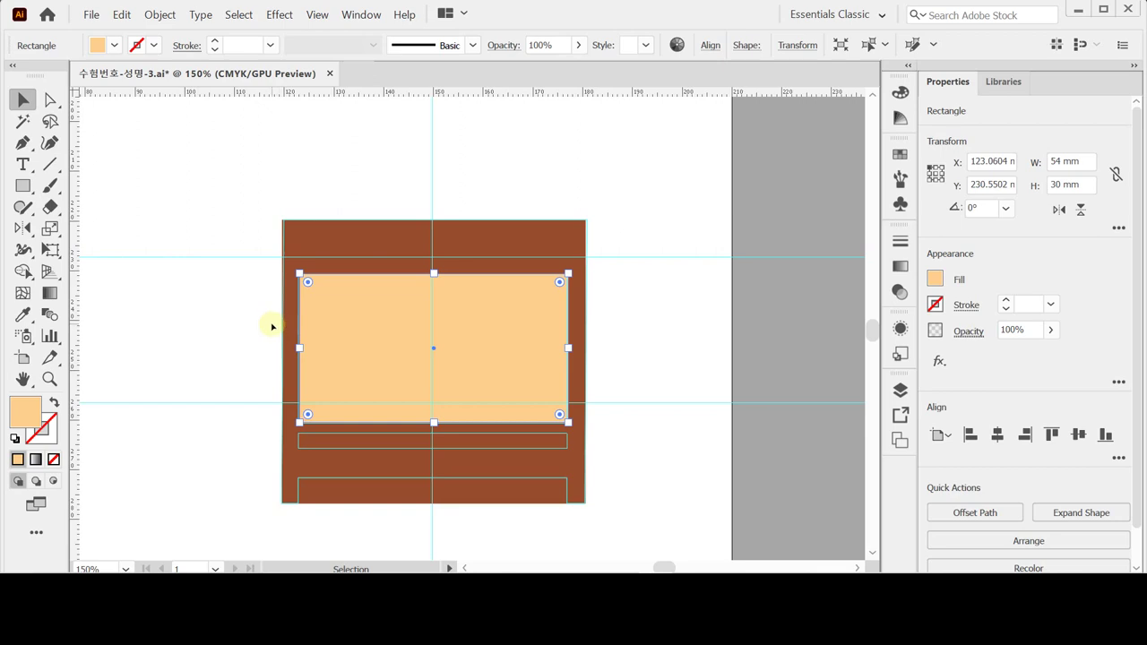
click(160, 15)
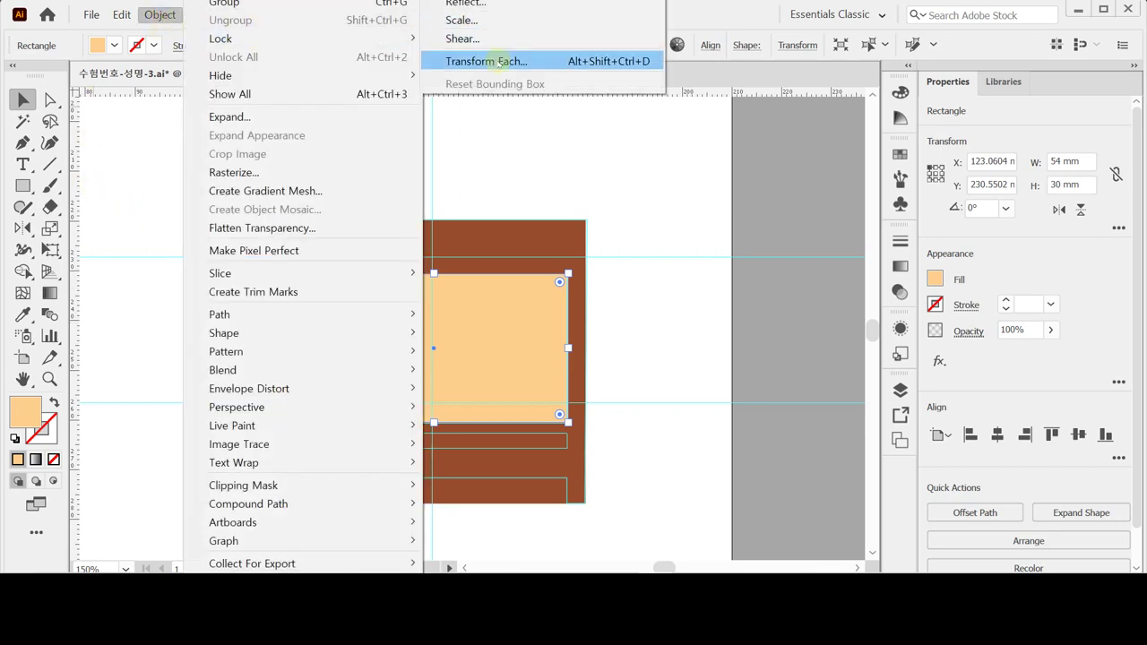
click(499, 62)
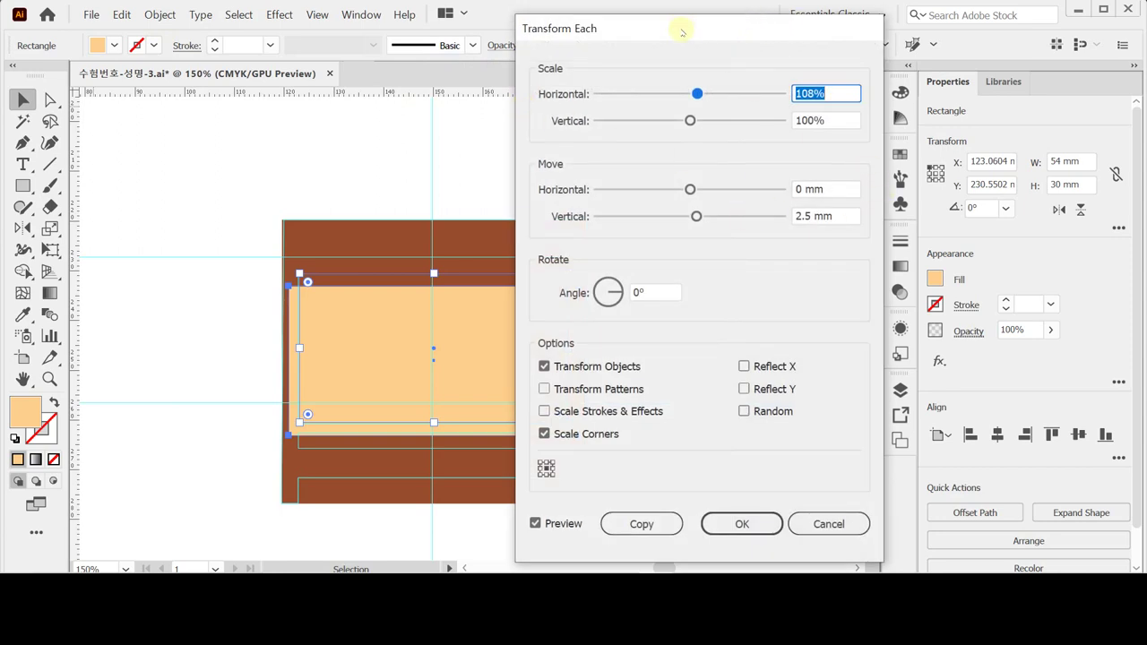
drag(680, 31, 789, 44)
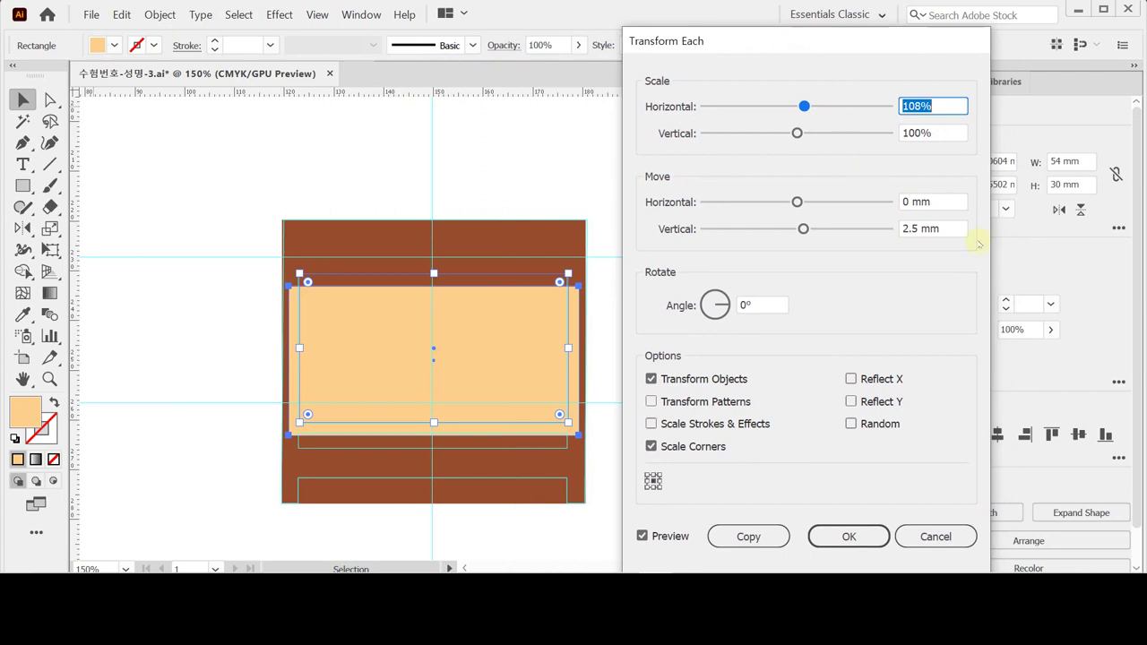
text(100)
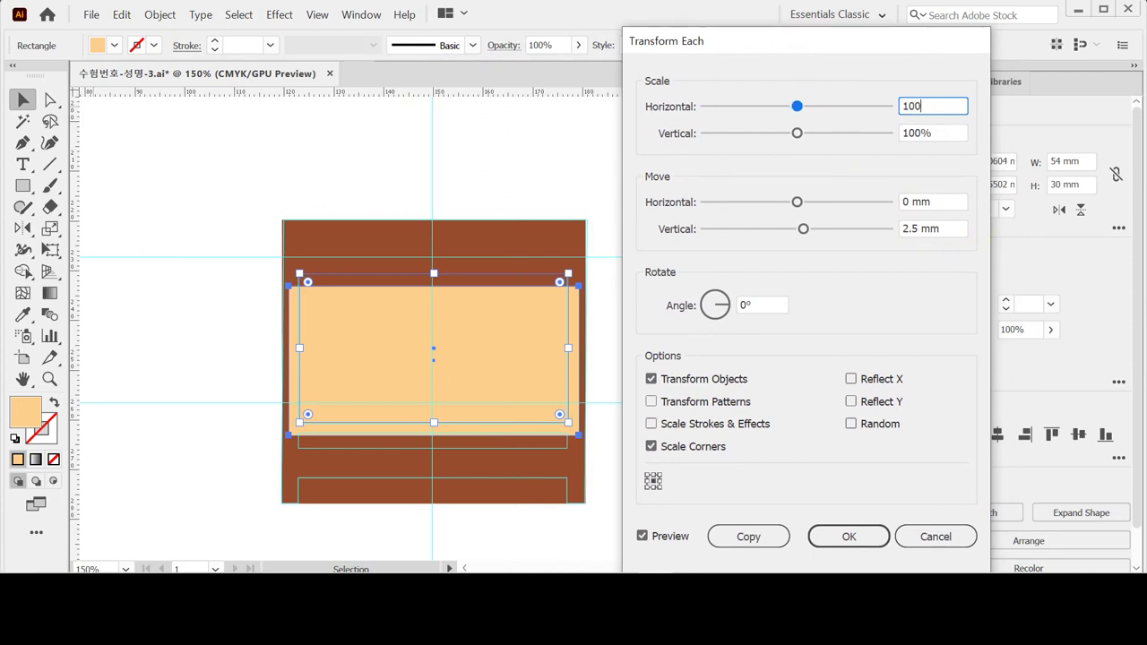
key(Tab)
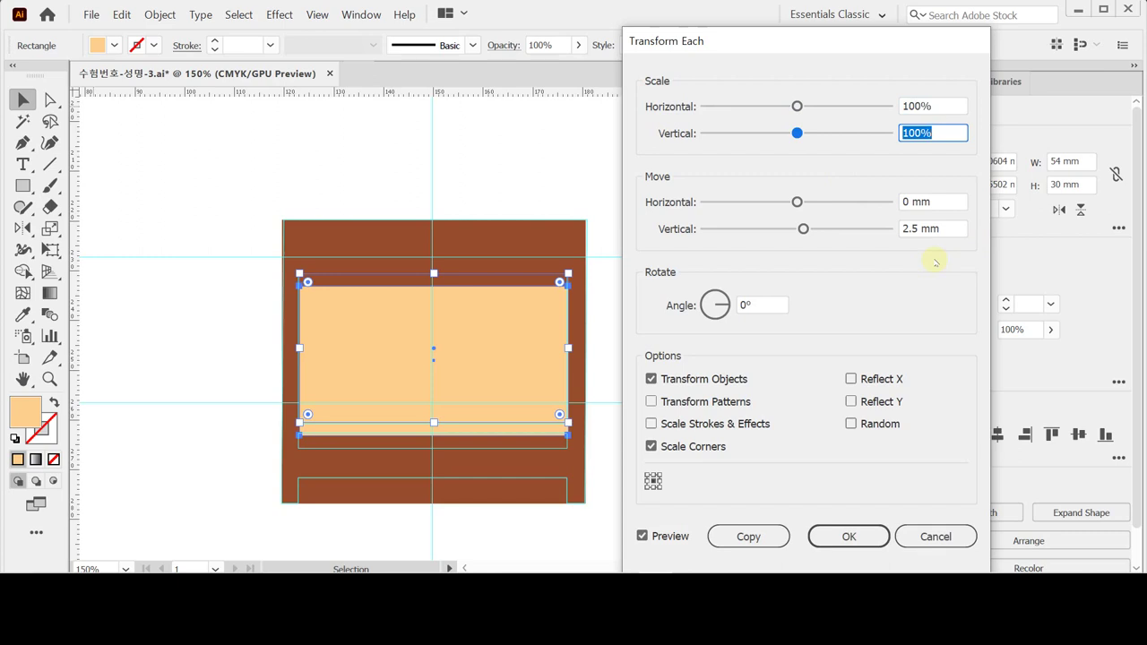
text(10)
key(Tab)
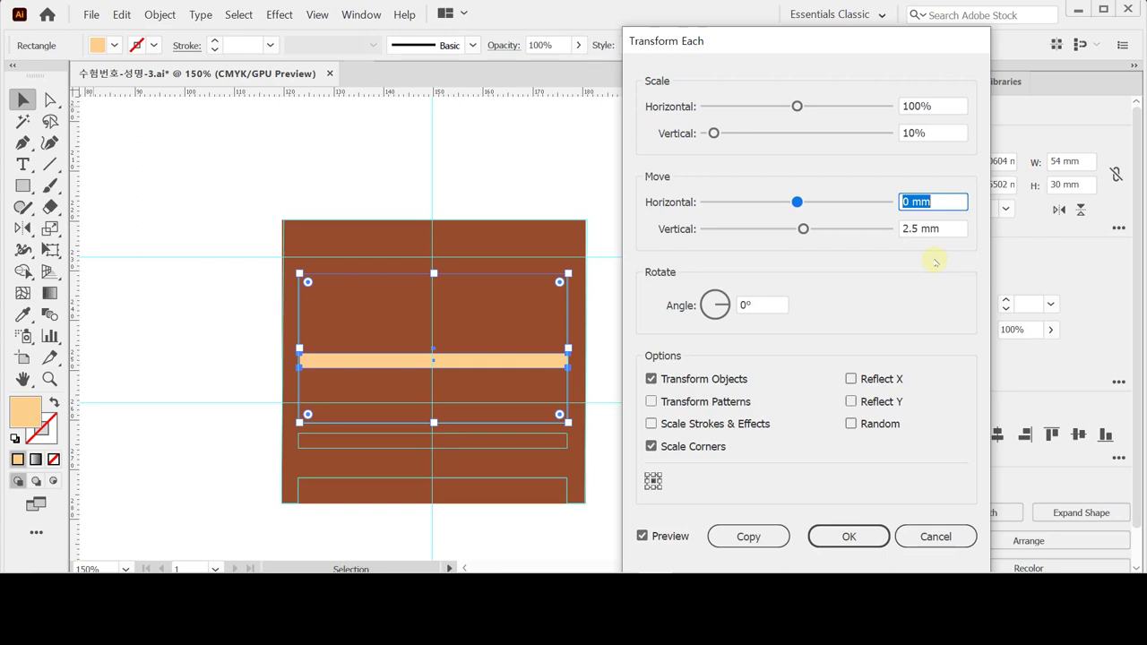
text(18)
key(Tab)
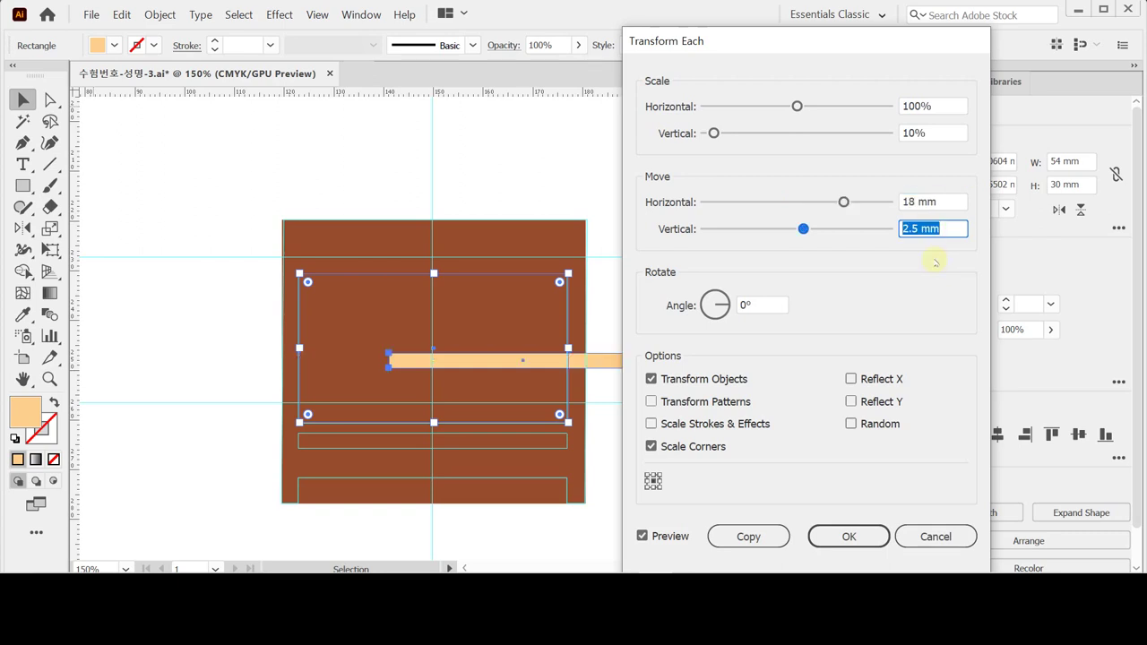
key(Tab)
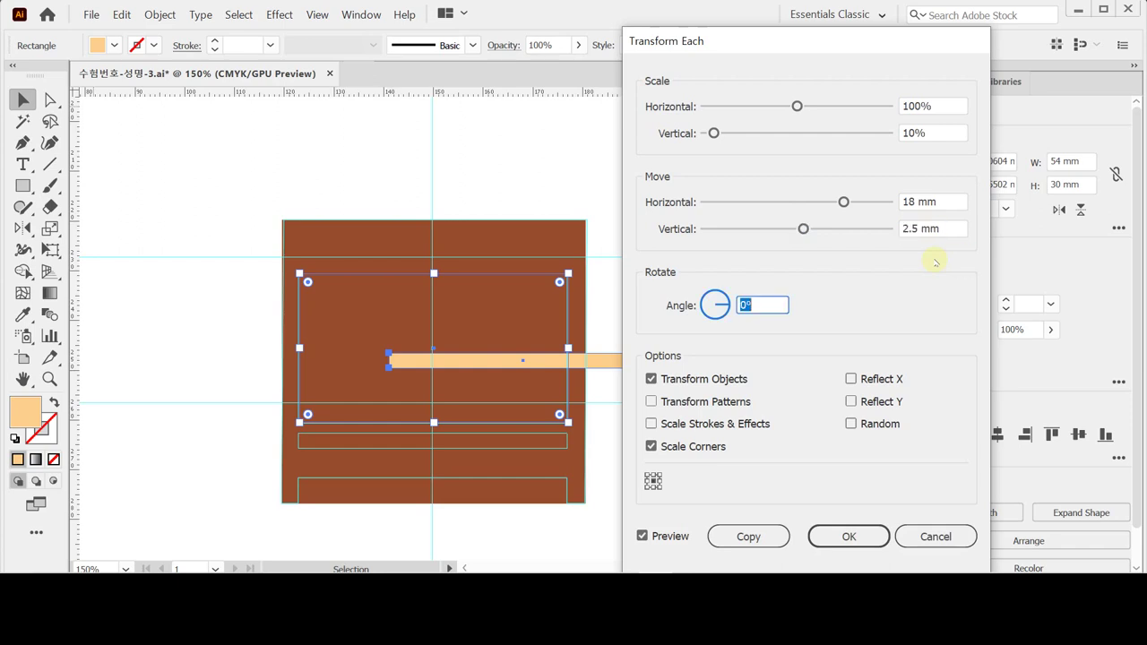
key(shift+Tab)
key(shift+Tab)
text(0)
Step: Set the vertical move to 18.5 mm and create the transformed strip as a copy
key(Tab)
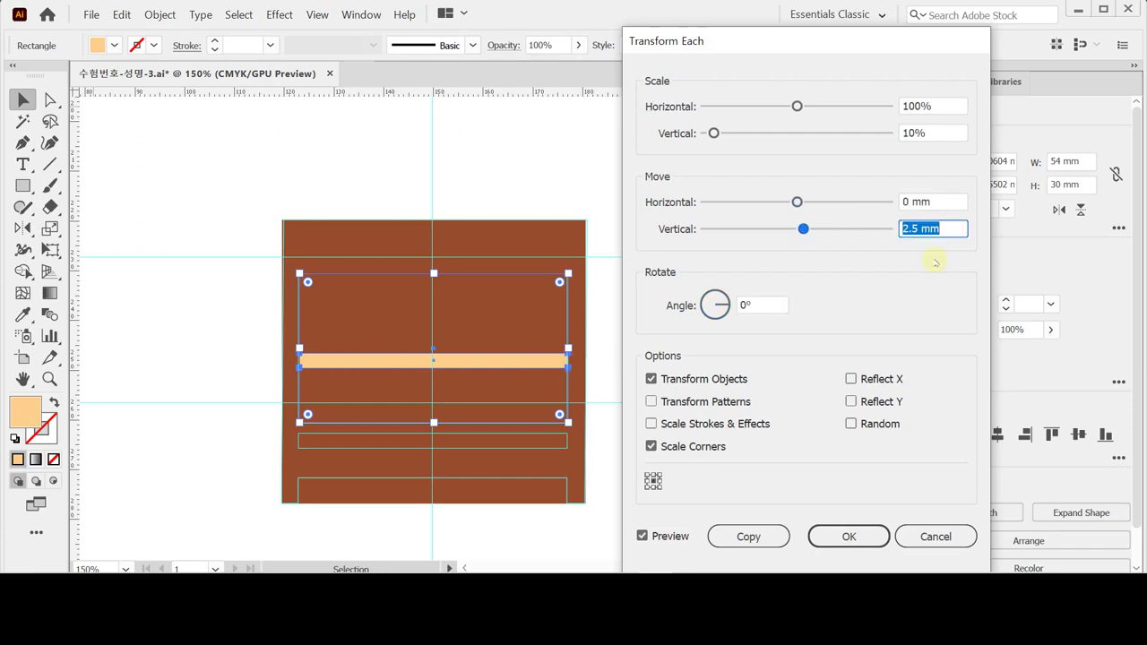
text(18.)
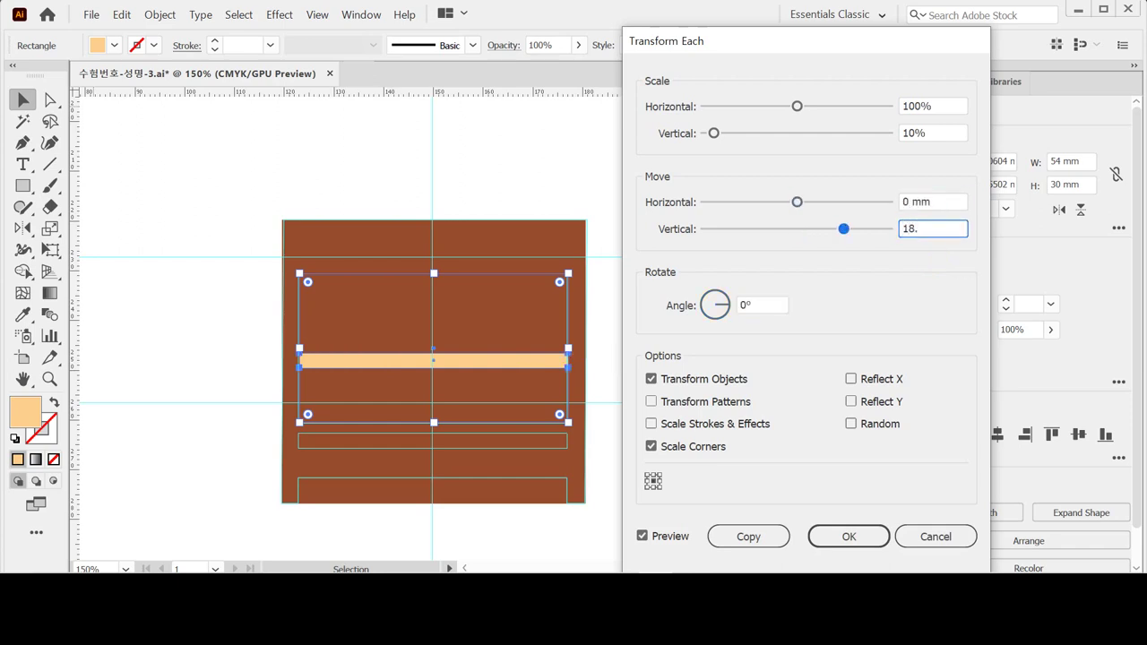
text(5)
key(Tab)
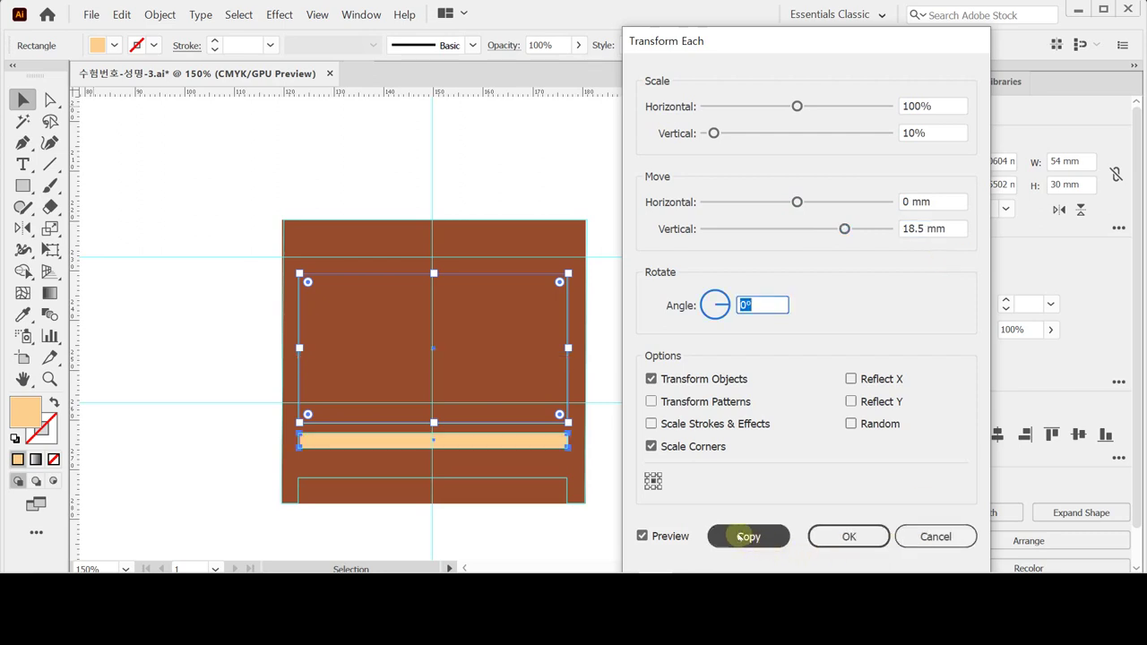
click(743, 535)
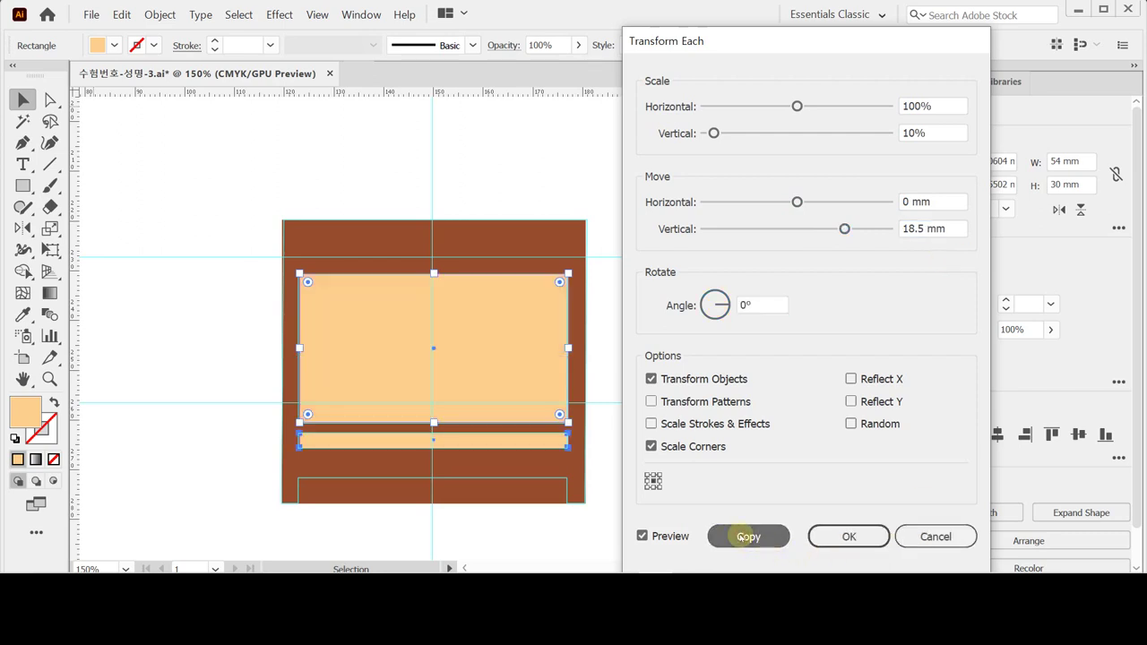
Step: Make a copy of the thin strip with Transform Each, scaled 230% vertically and moved 11 mm vertically
click(160, 15)
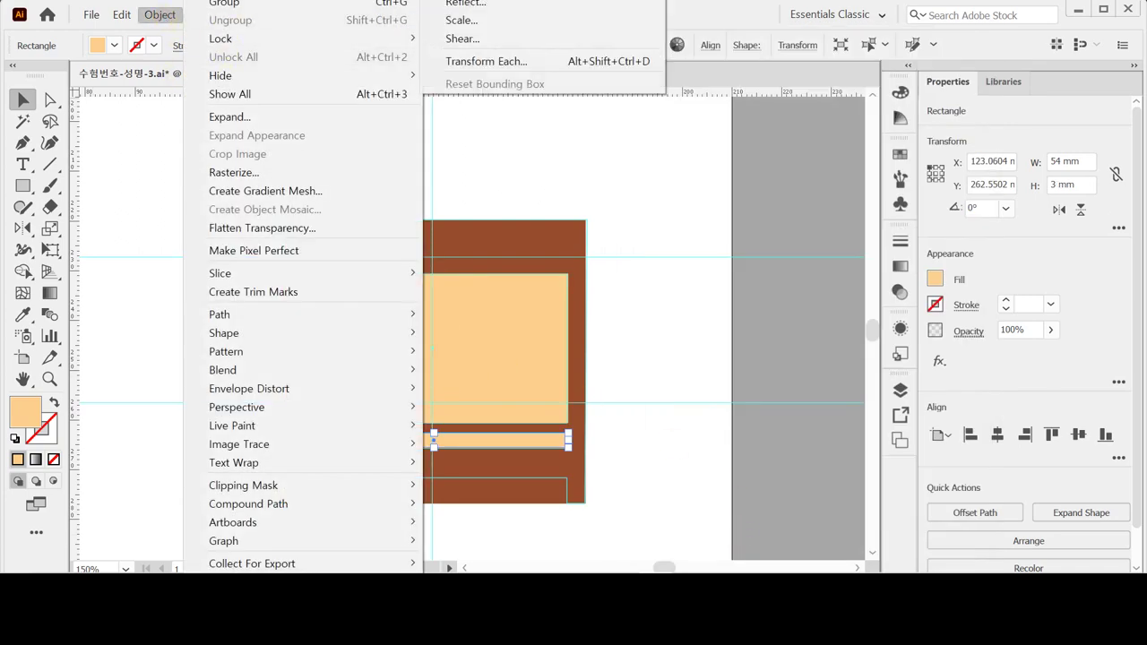
click(488, 62)
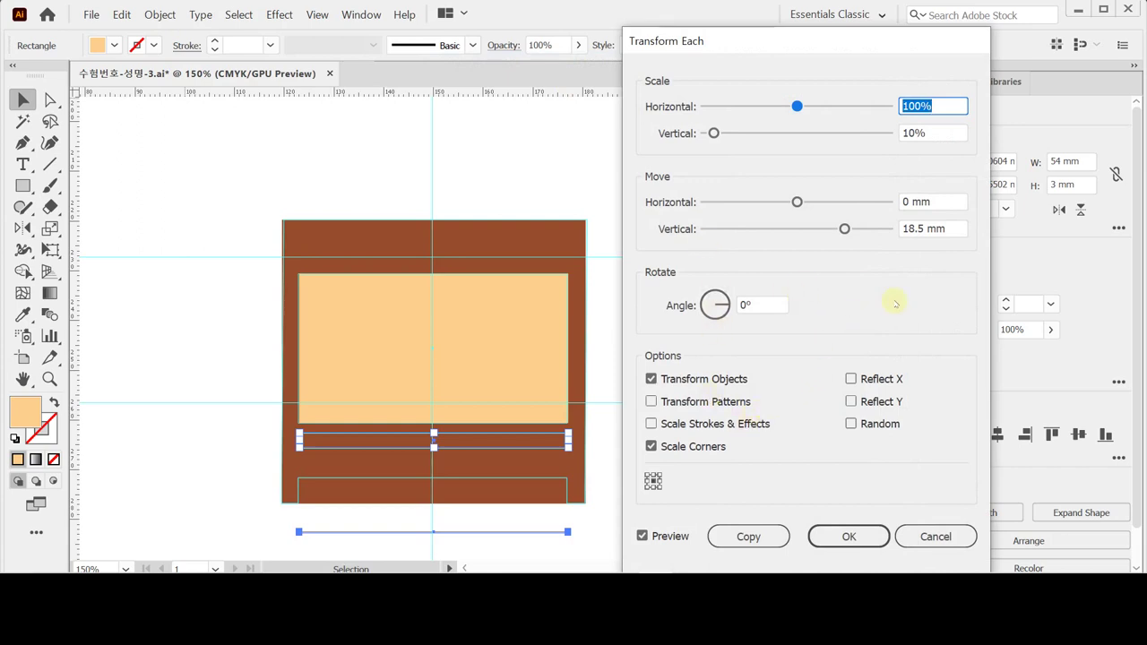
click(946, 131)
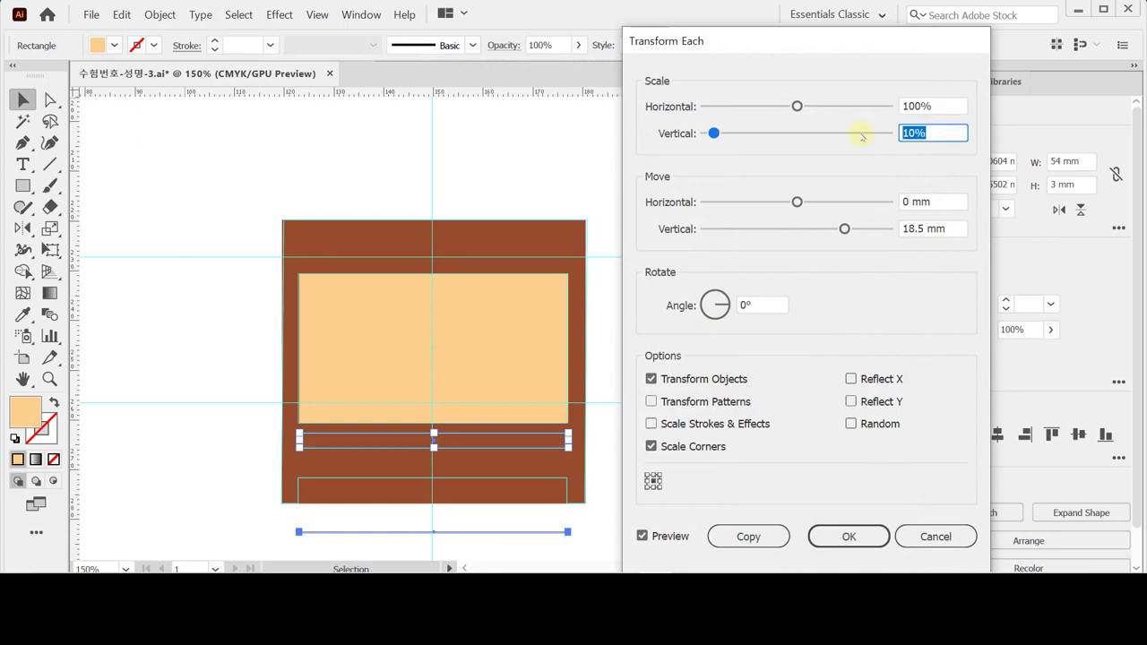
text(230)
key(Tab)
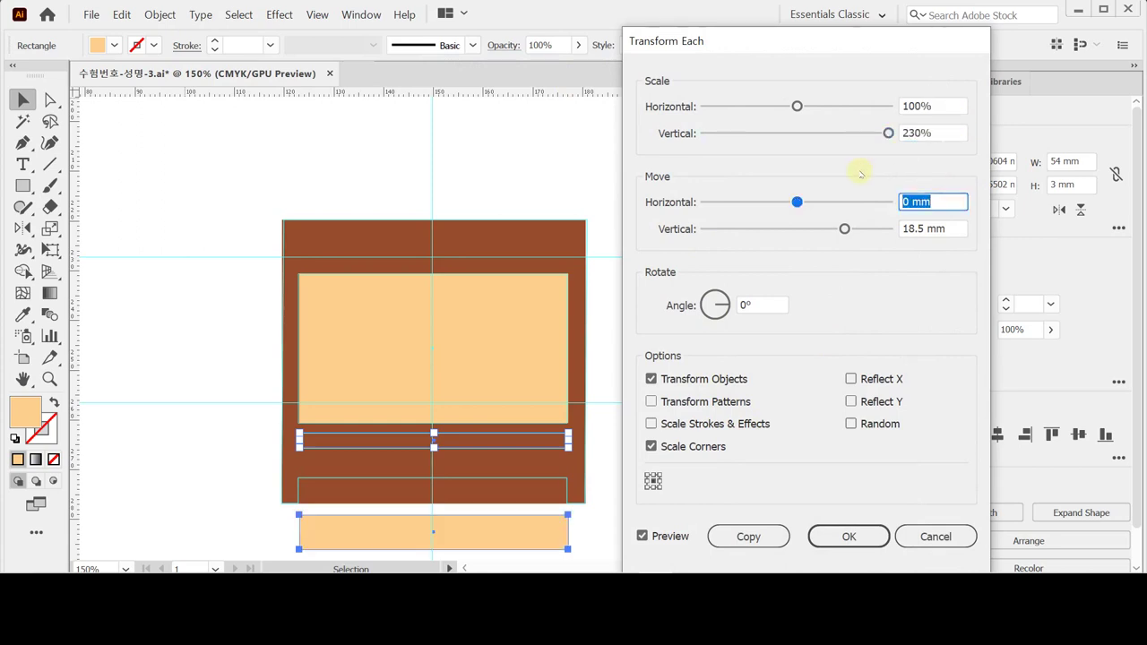
click(954, 228)
drag(955, 229, 903, 229)
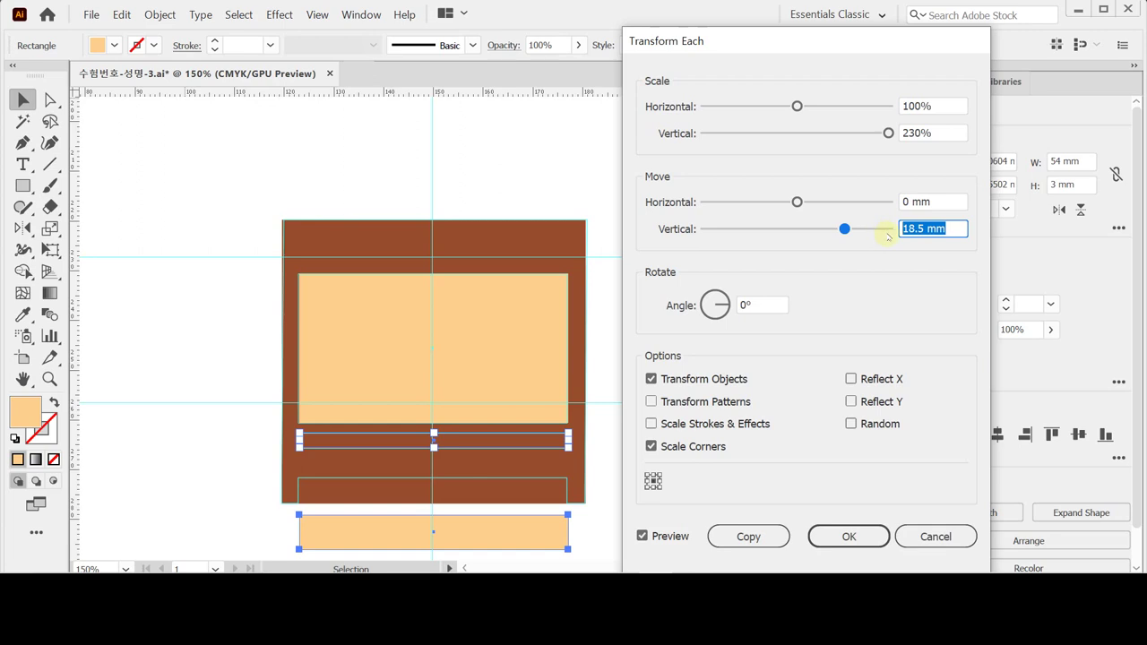
text(11)
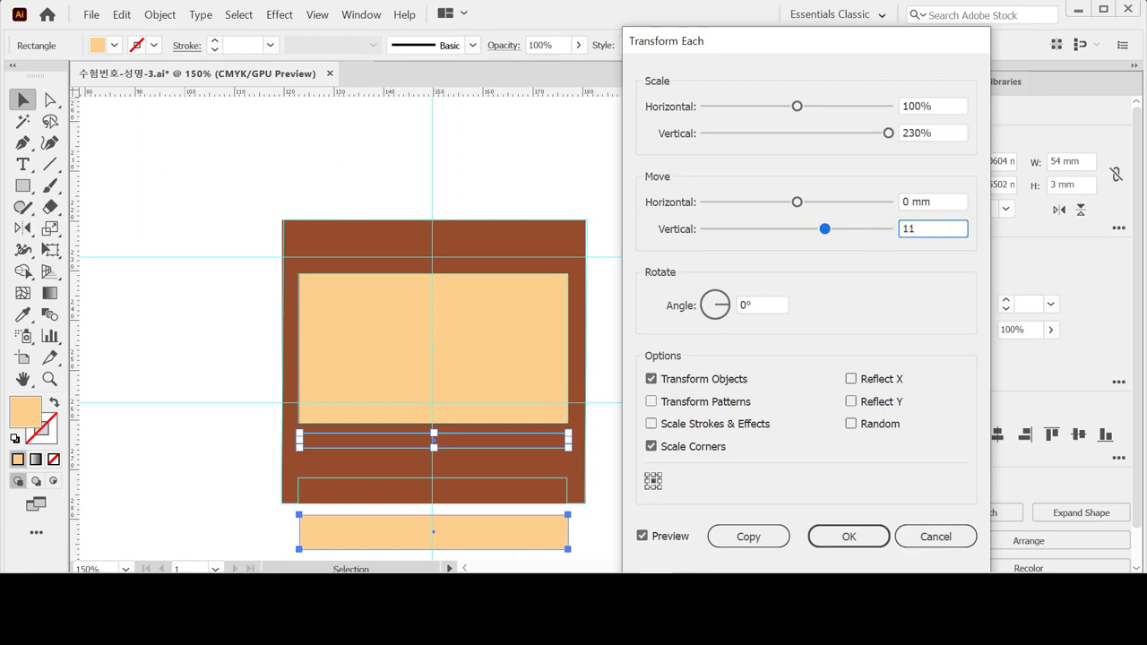
key(Tab)
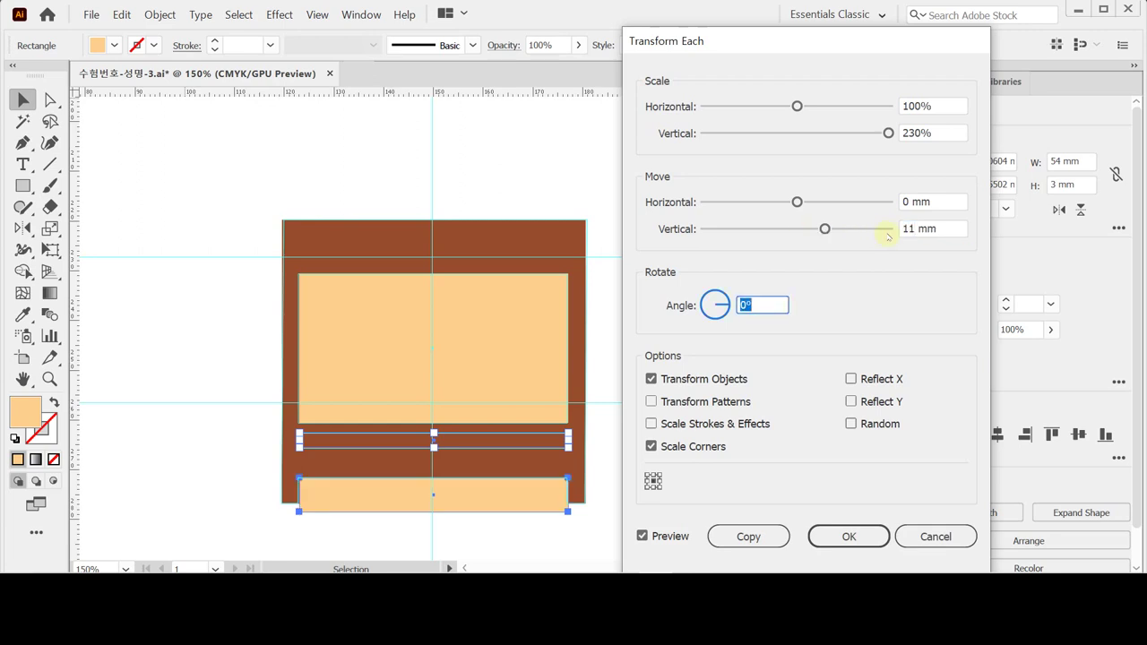
click(762, 536)
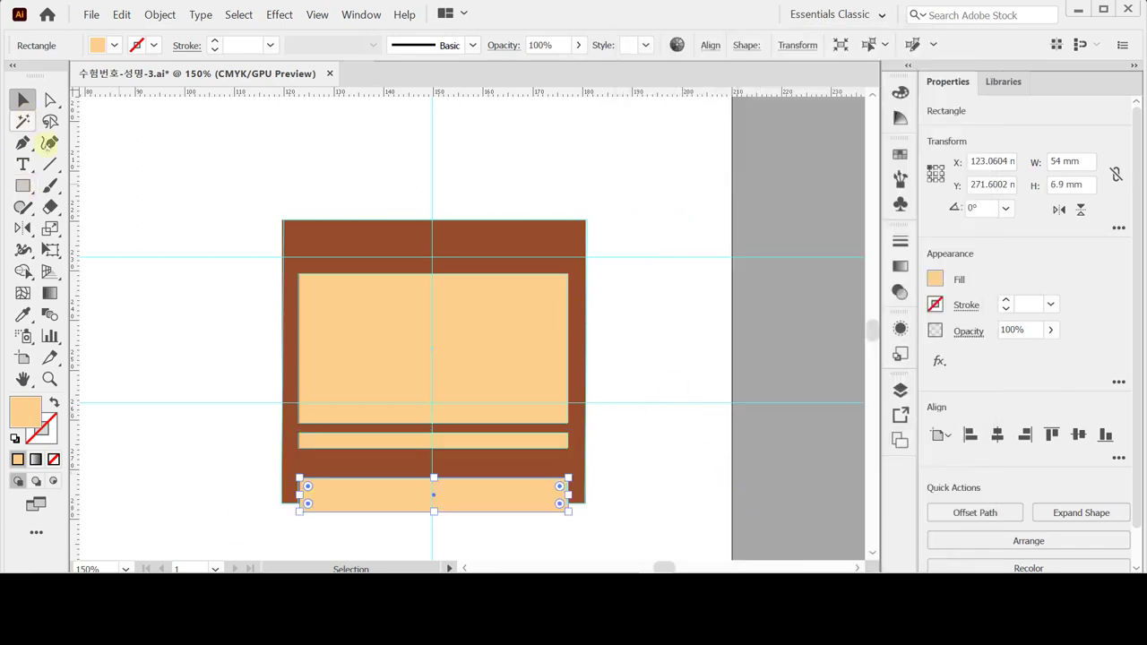
Step: Subtract the two lower light orange strips from the brown rectangle with Minus Front
drag(249, 438, 348, 514)
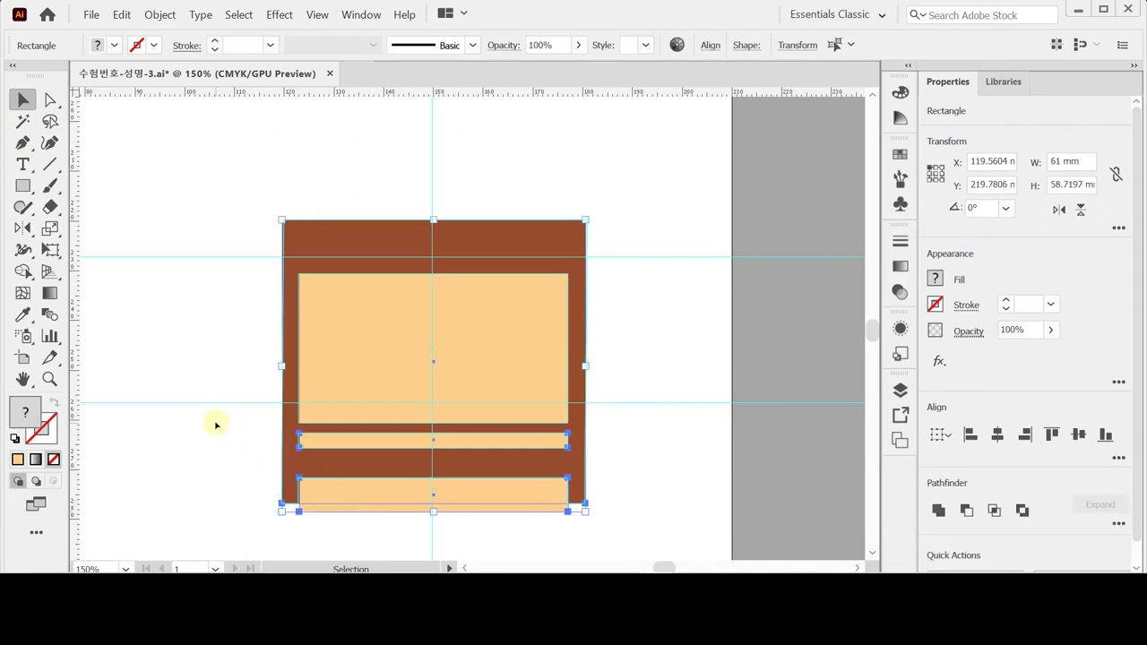
click(254, 440)
drag(249, 434, 337, 513)
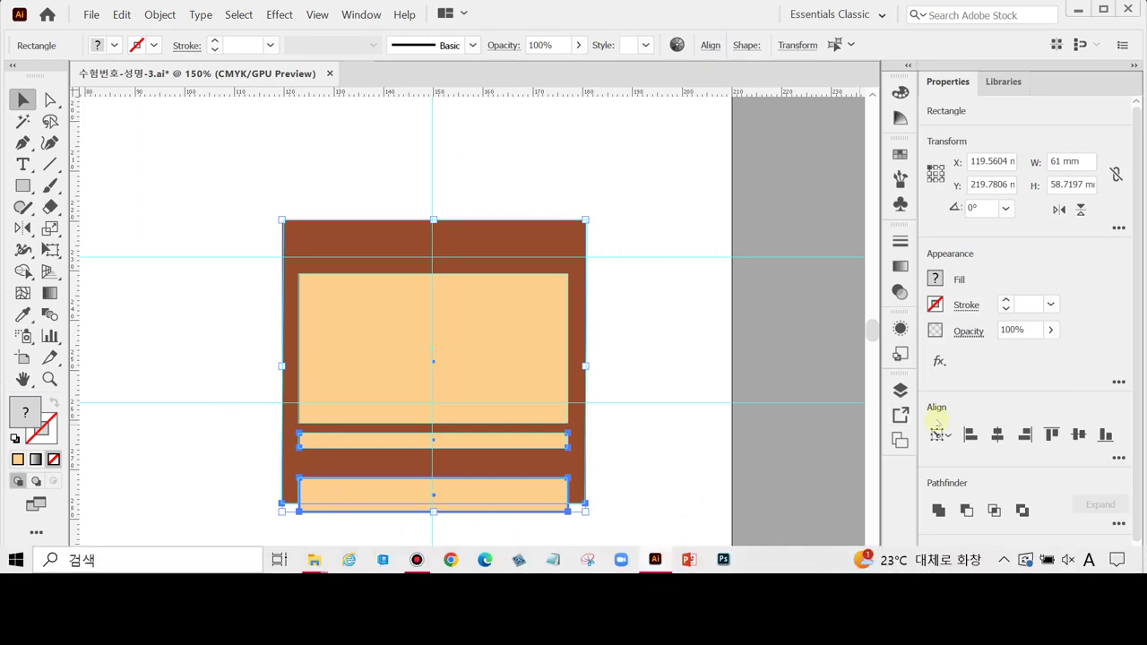
click(965, 509)
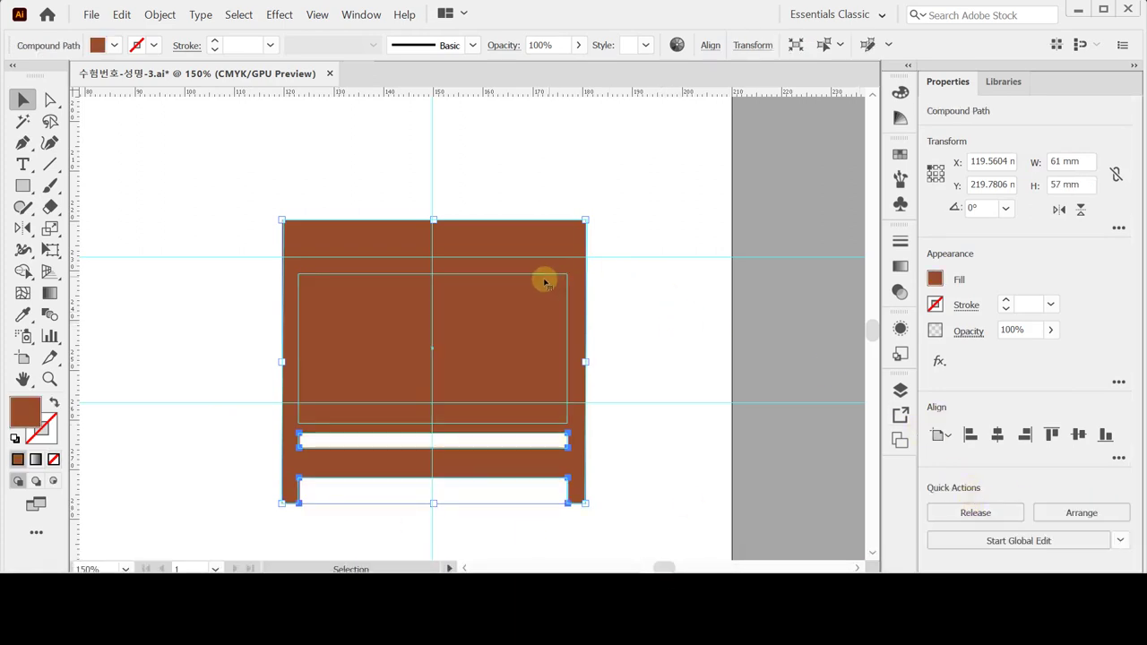
Step: Send the brown compound path backward behind the large light orange rectangle, leaving nothing selected
right_click(549, 249)
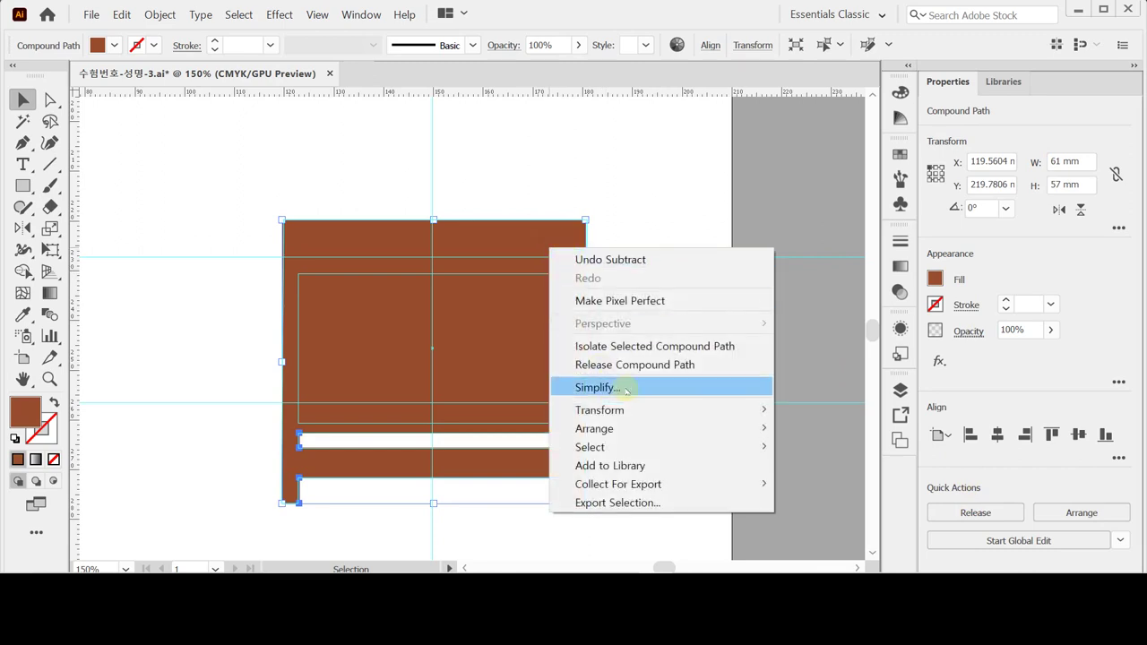
mouse_move(627, 433)
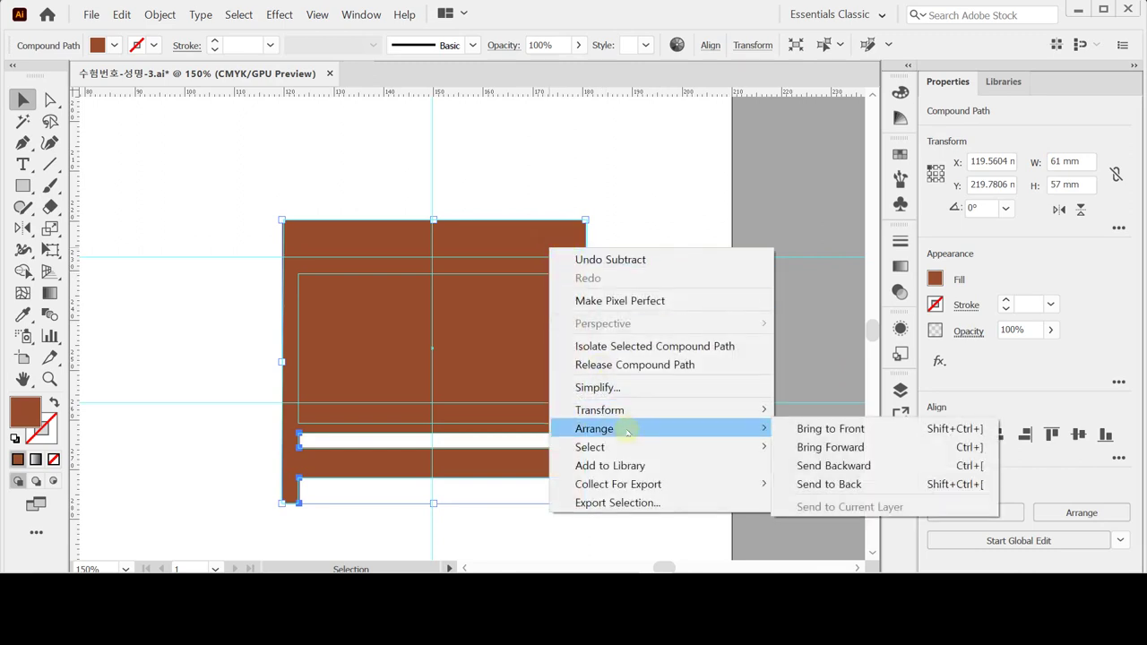
click(811, 466)
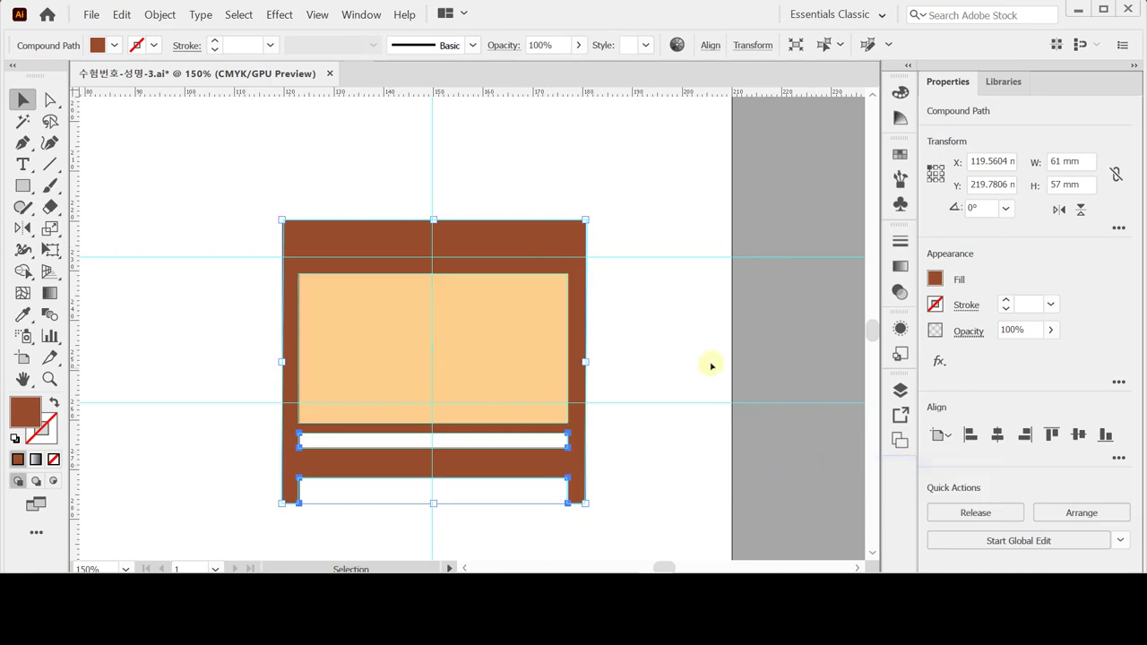
click(769, 352)
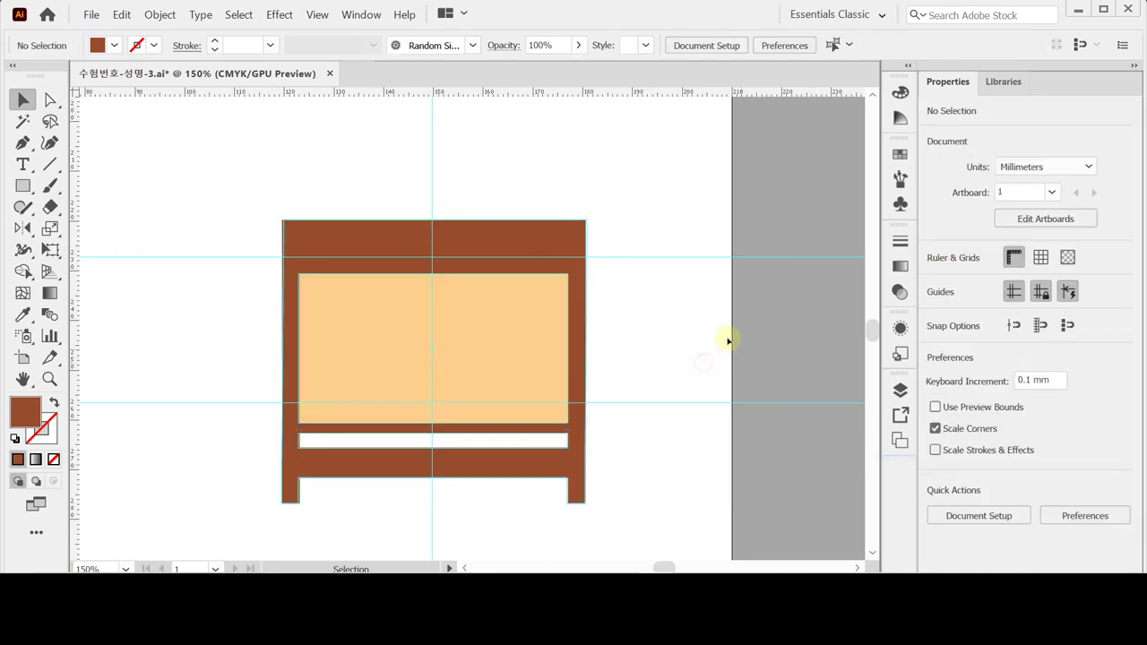
click(520, 320)
click(632, 315)
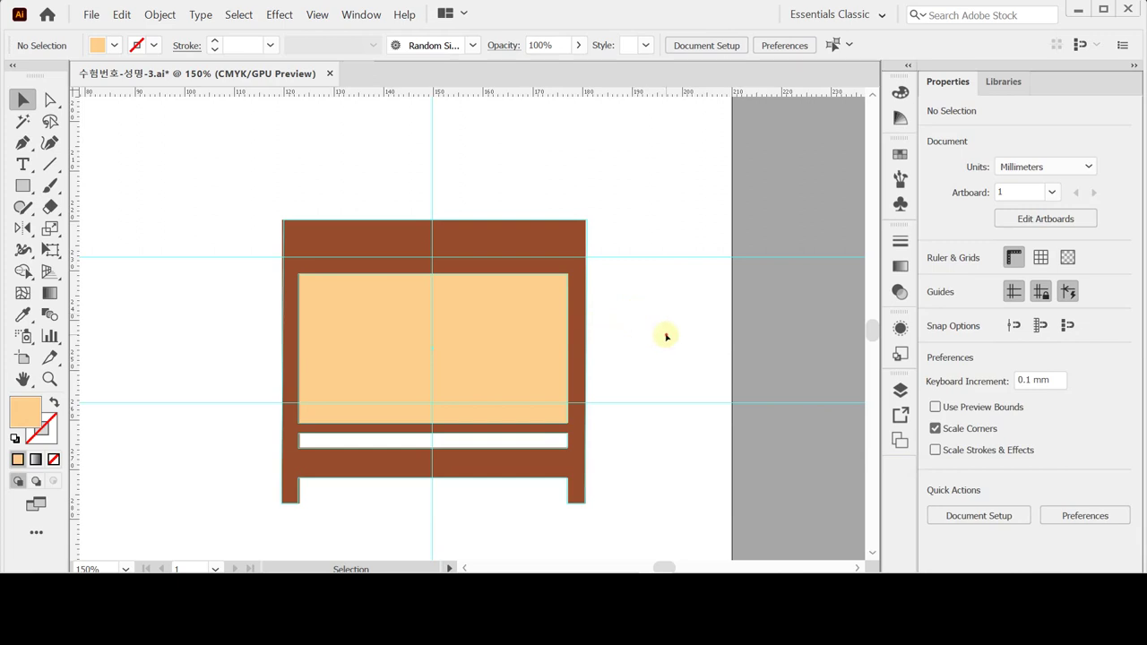
Step: Reflect a copy of the grey base block across the vertical centre guide to sit under the signboard's other leg
scroll(678, 416, down, 1)
scroll(678, 416, down, 3)
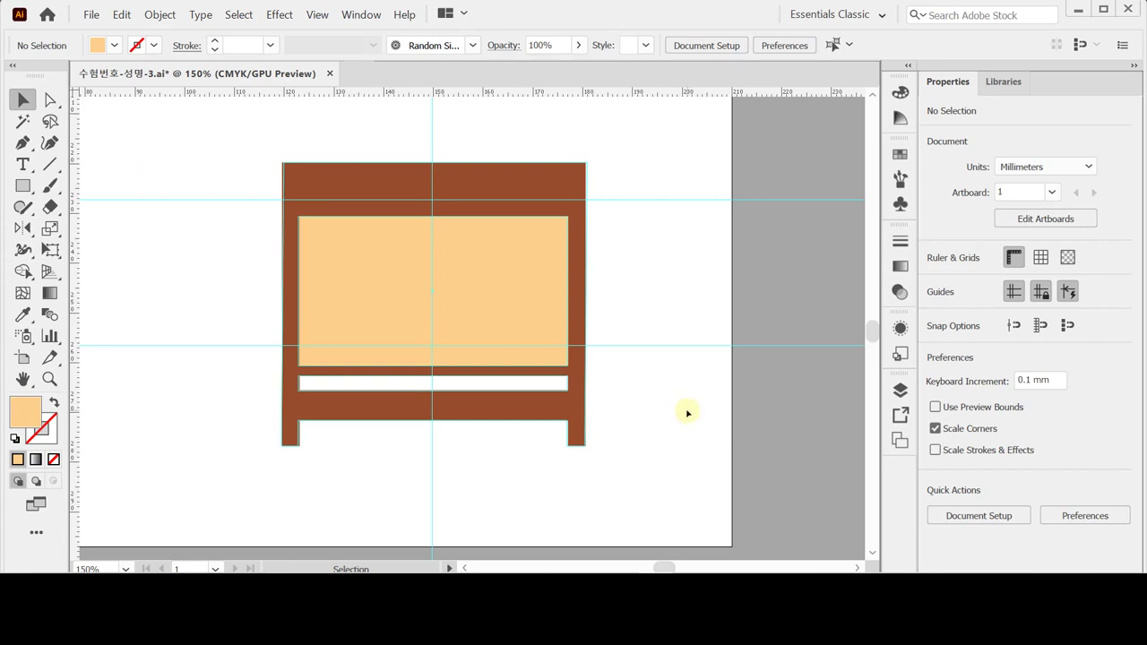
key(ctrl+z)
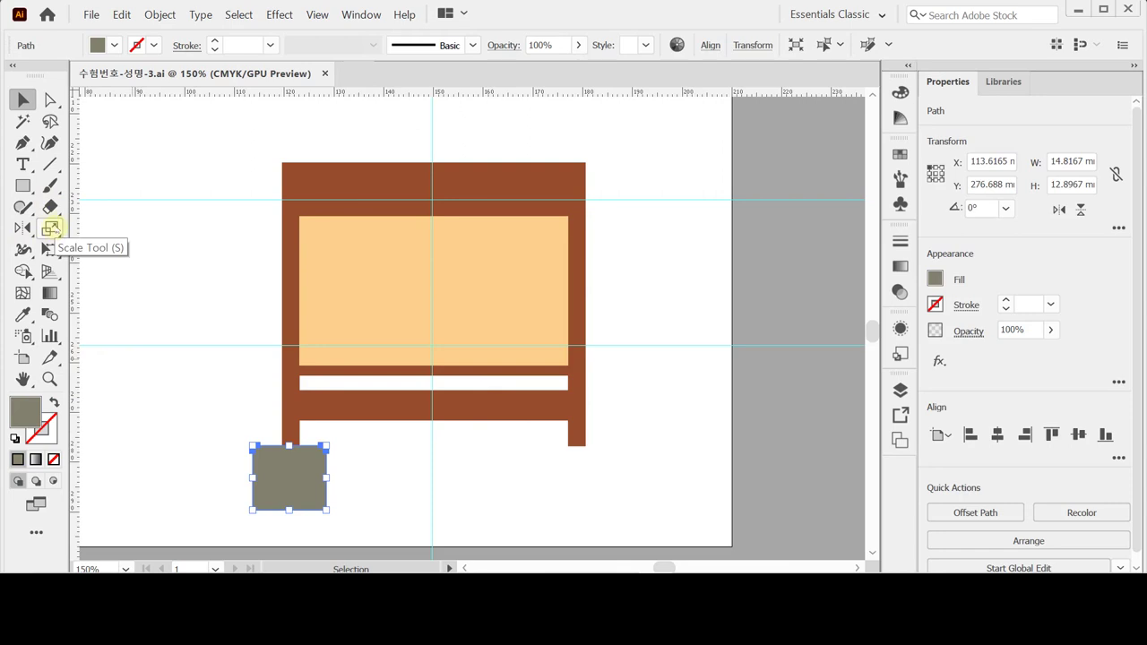
click(23, 227)
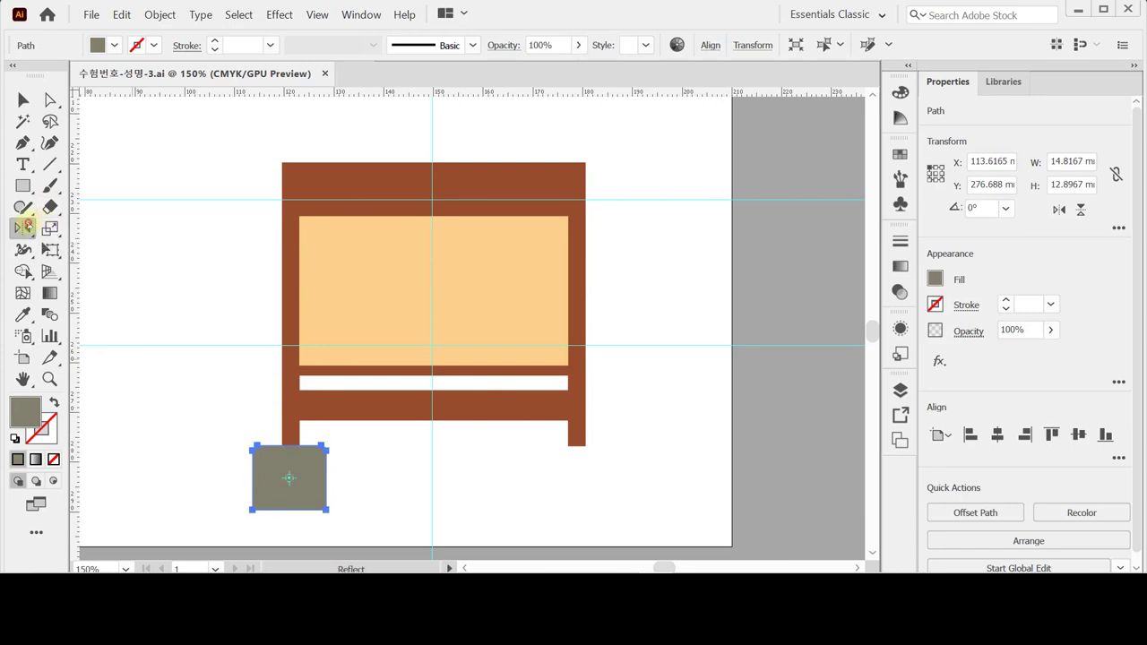
alt+click(431, 465)
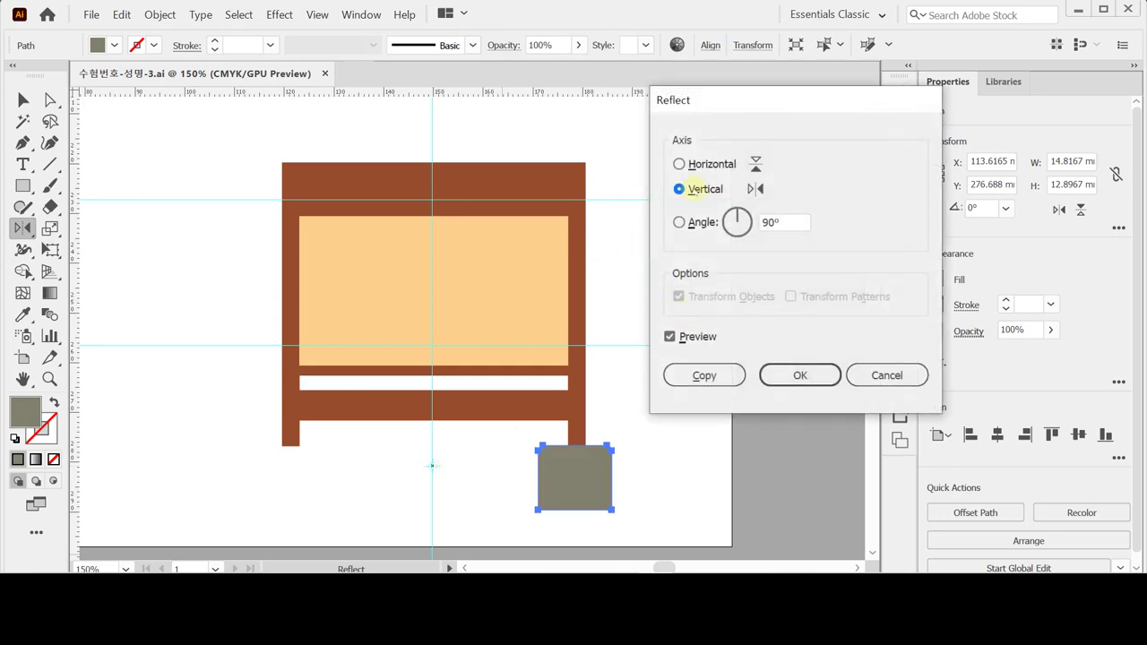
click(704, 374)
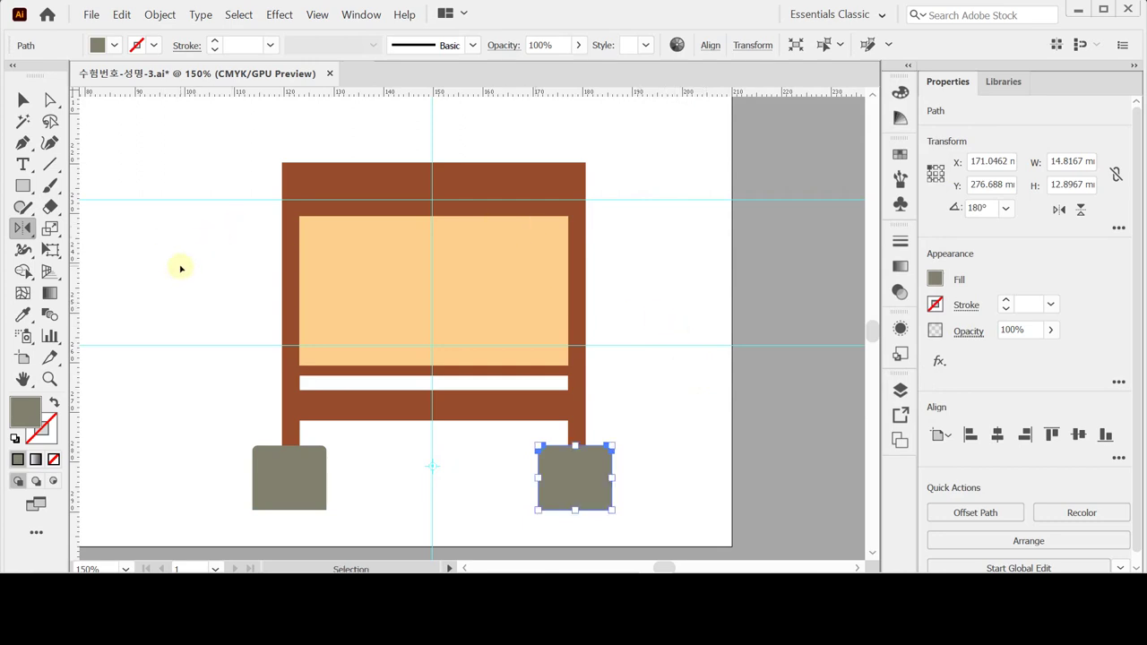
Step: Start a rectangular grid at the centre of the light orange panel, setting it 20 mm wide and 21 mm high
key(ctrl+shift+a)
click(23, 185)
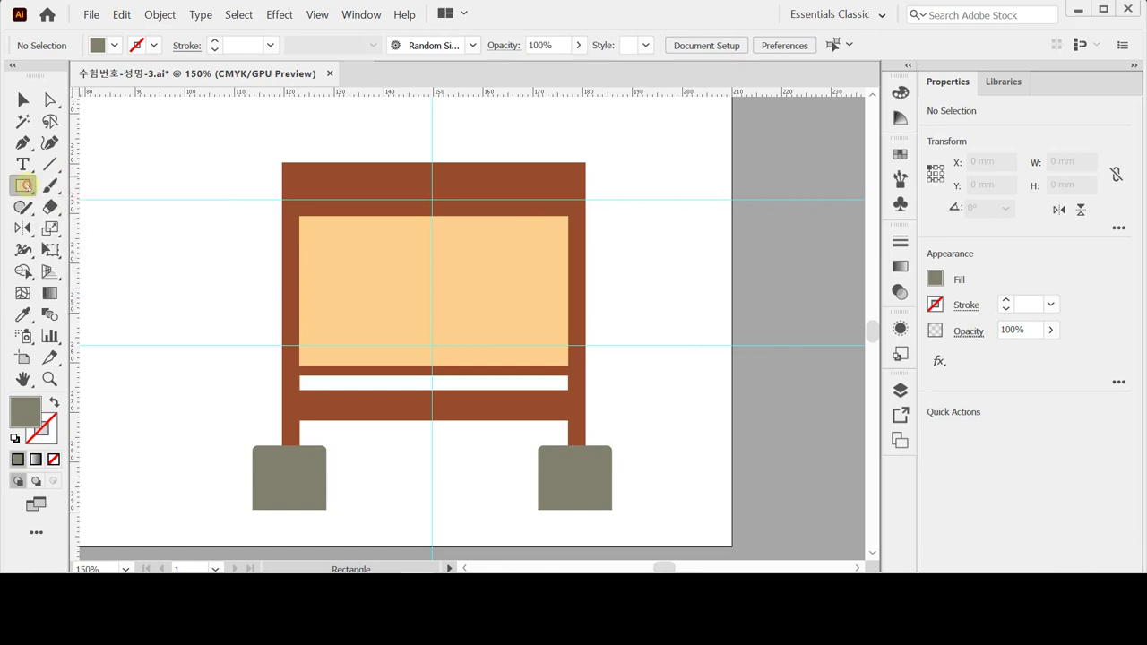
click(50, 164)
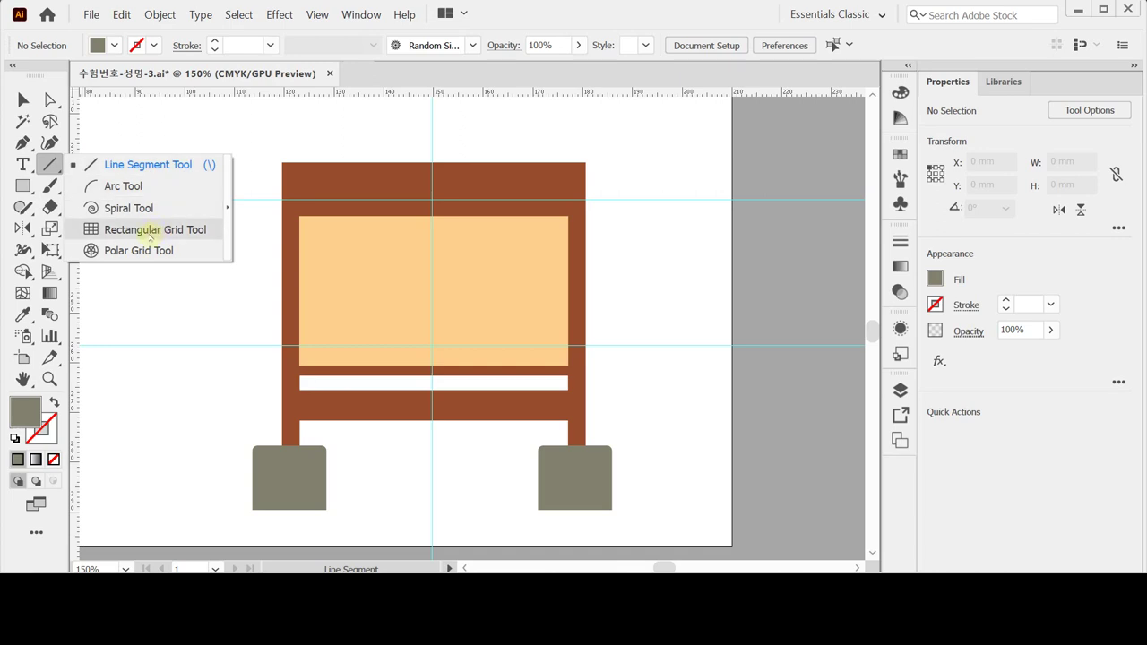
click(149, 231)
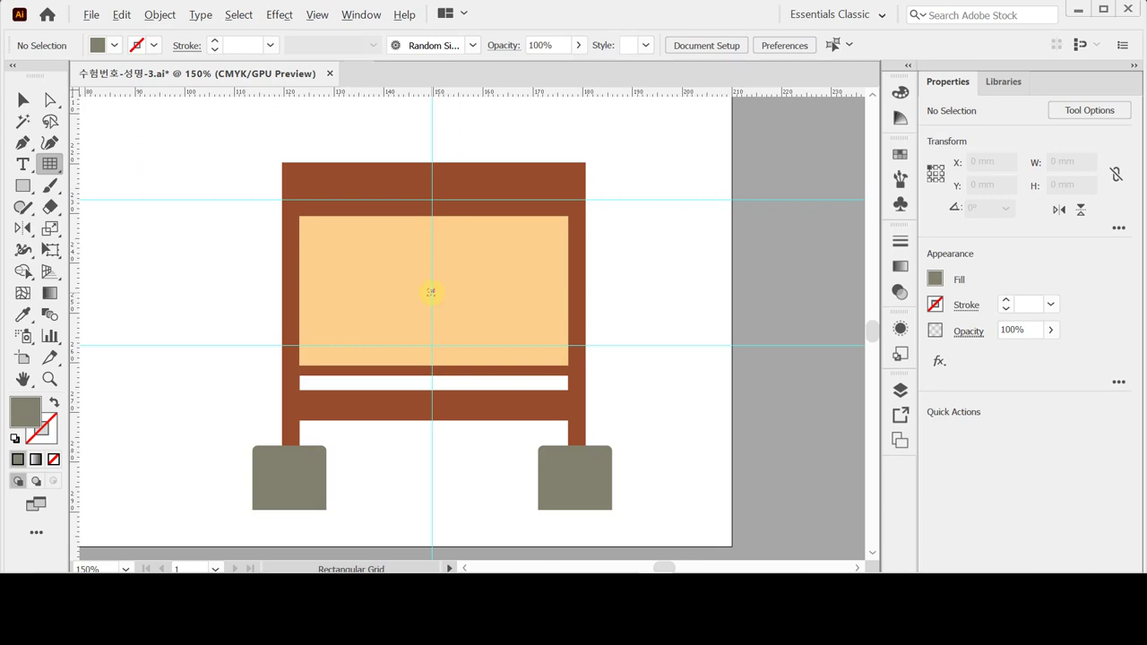
mouse_move(431, 292)
mouse_down()
mouse_move(556, 206)
mouse_move(431, 292)
mouse_up()
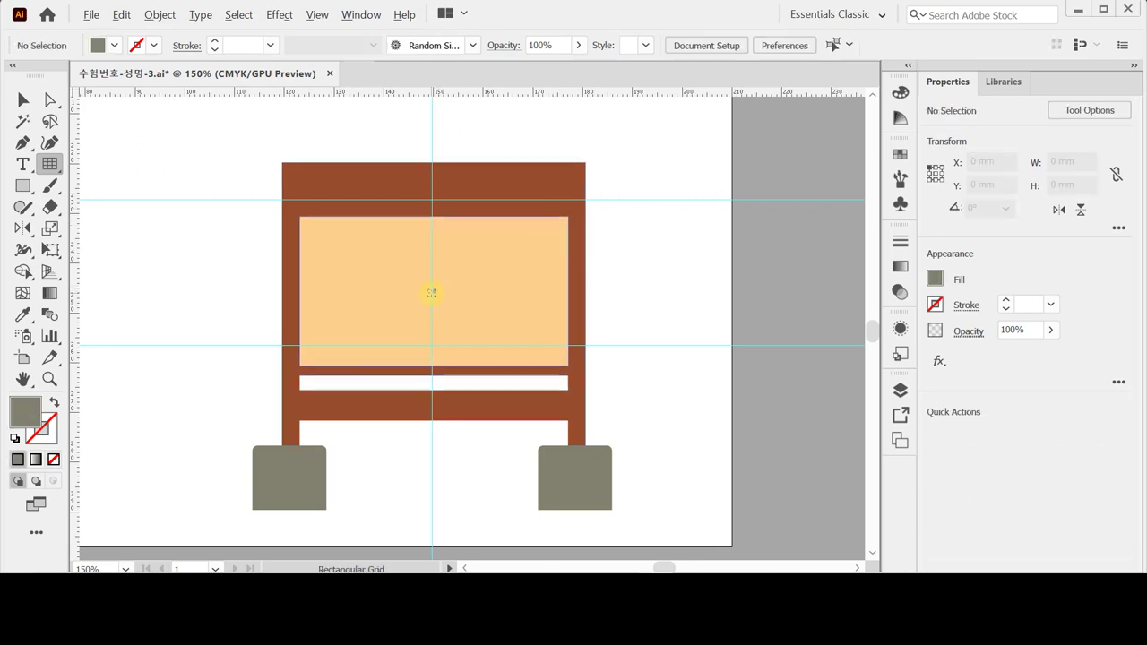
click(431, 292)
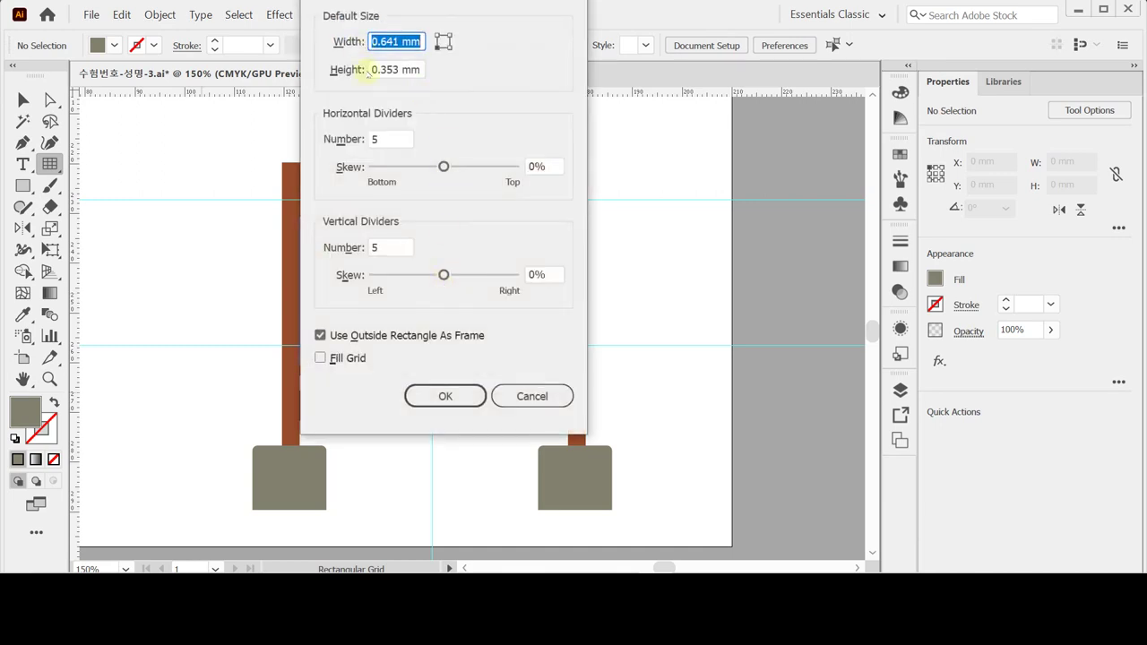
drag(399, 0, 447, 70)
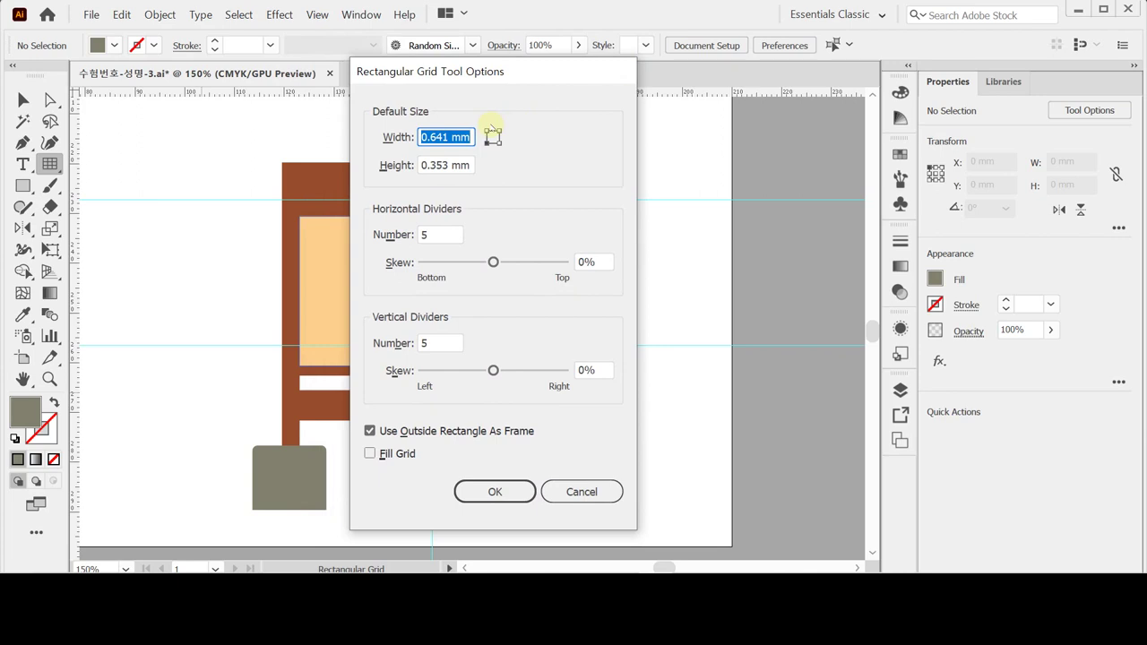
text(20)
key(Tab)
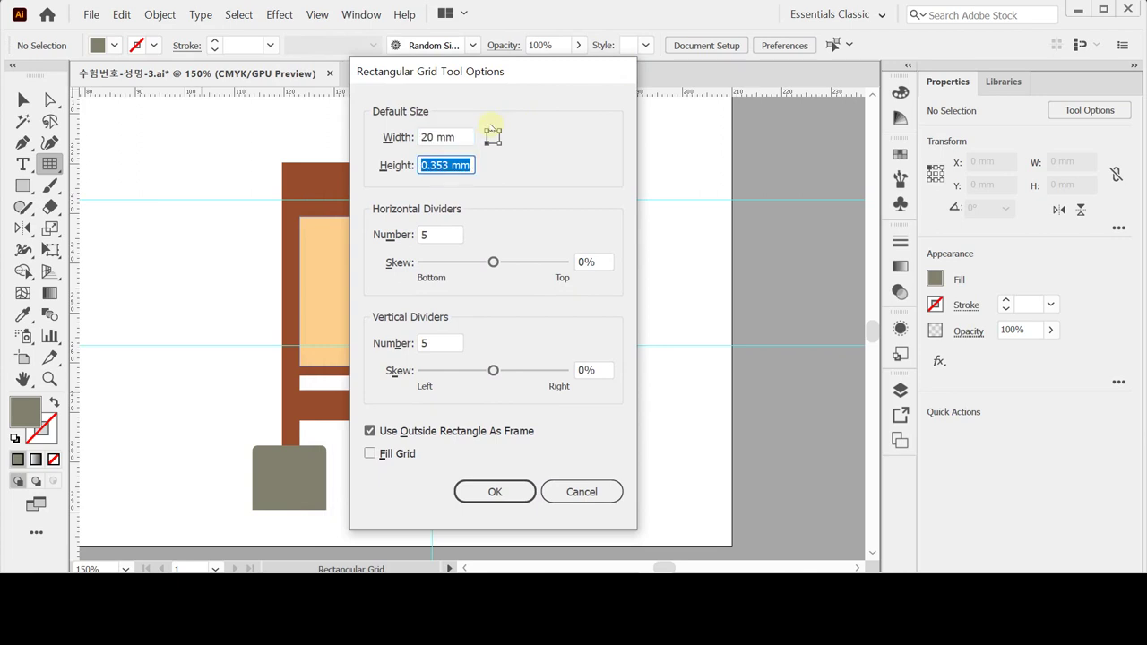
text(21)
key(Tab)
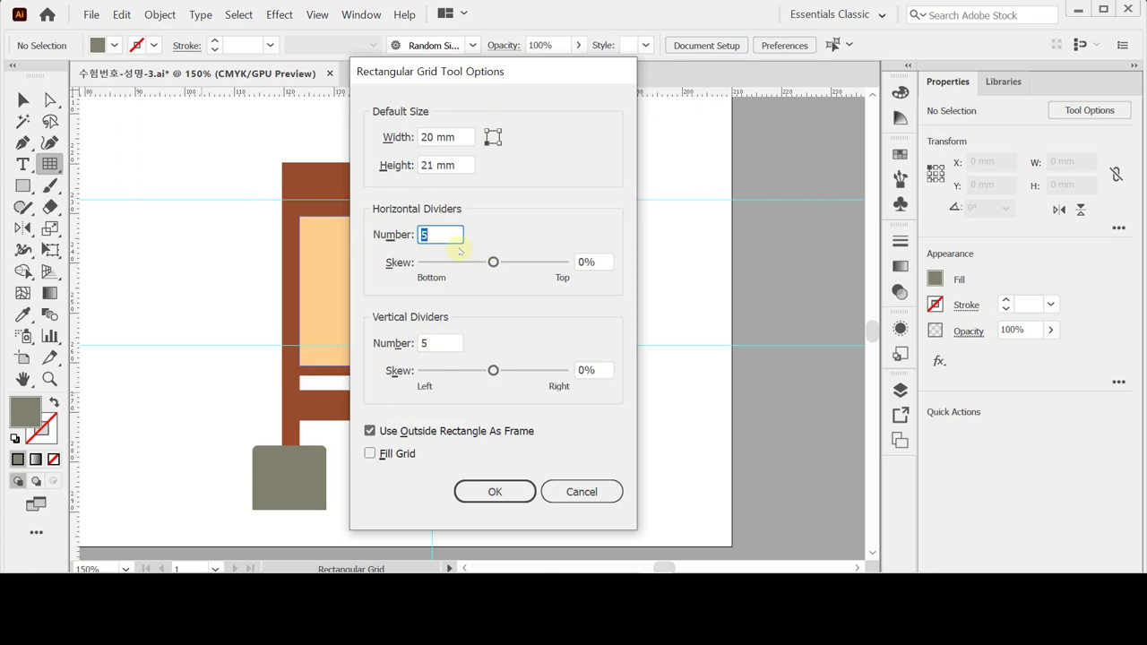
Step: Create the grid with 3 horizontal dividers and 2 vertical dividers, with Fill Grid enabled
text(3)
key(Tab)
key(Tab)
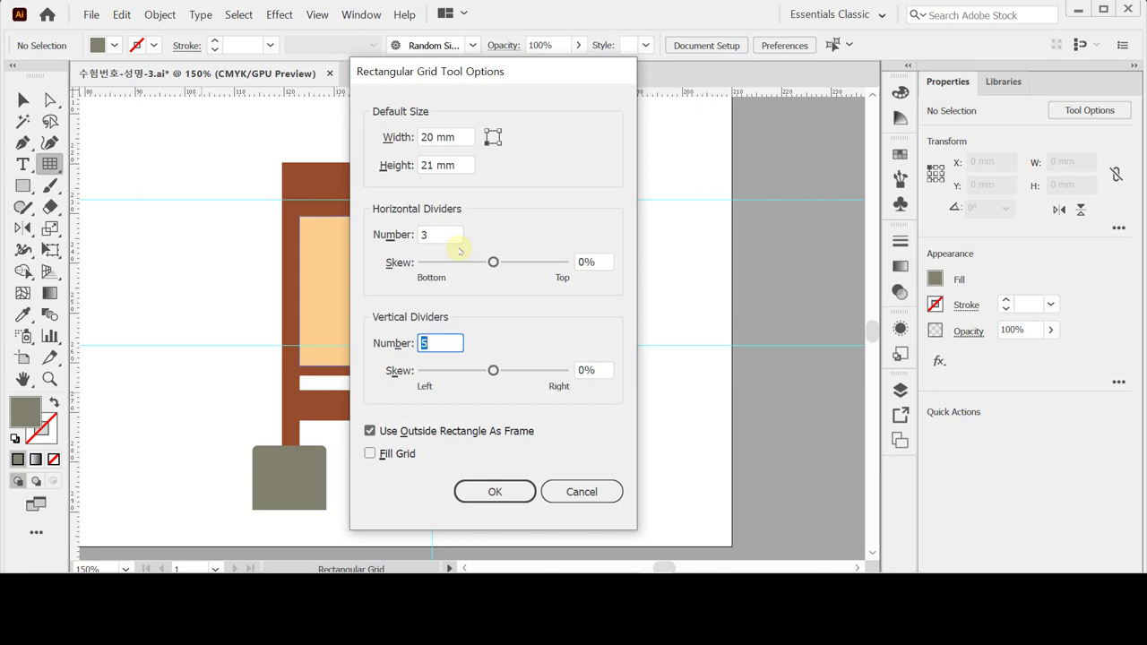
text(0)
key(BackSpace)
text(2)
key(Tab)
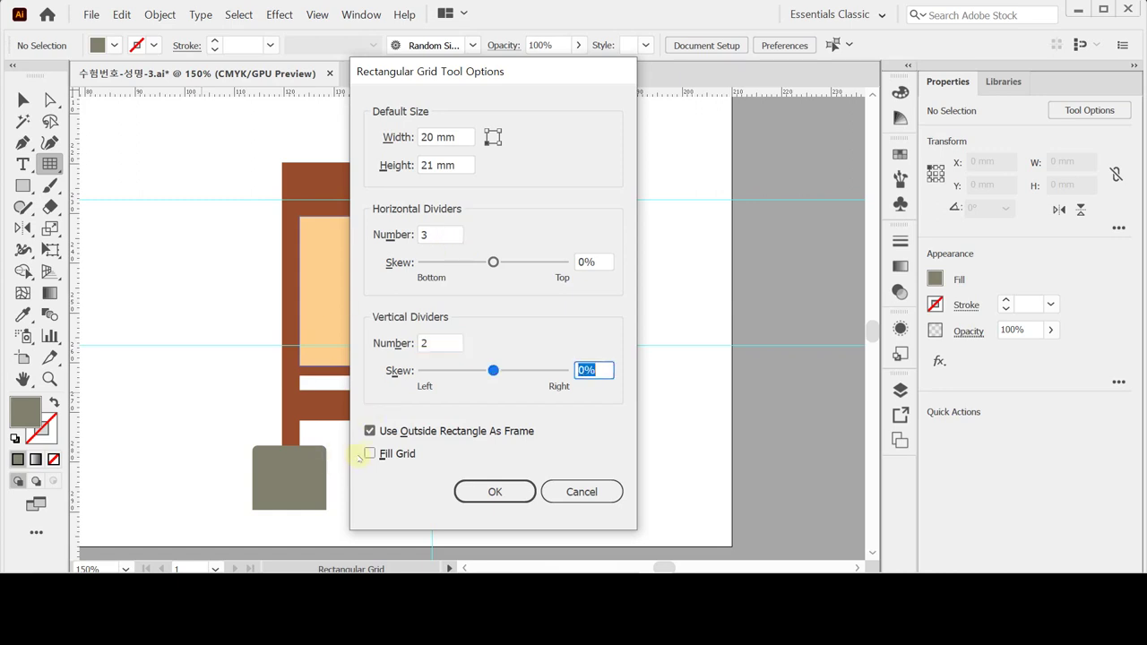
click(369, 453)
drag(462, 77, 675, 59)
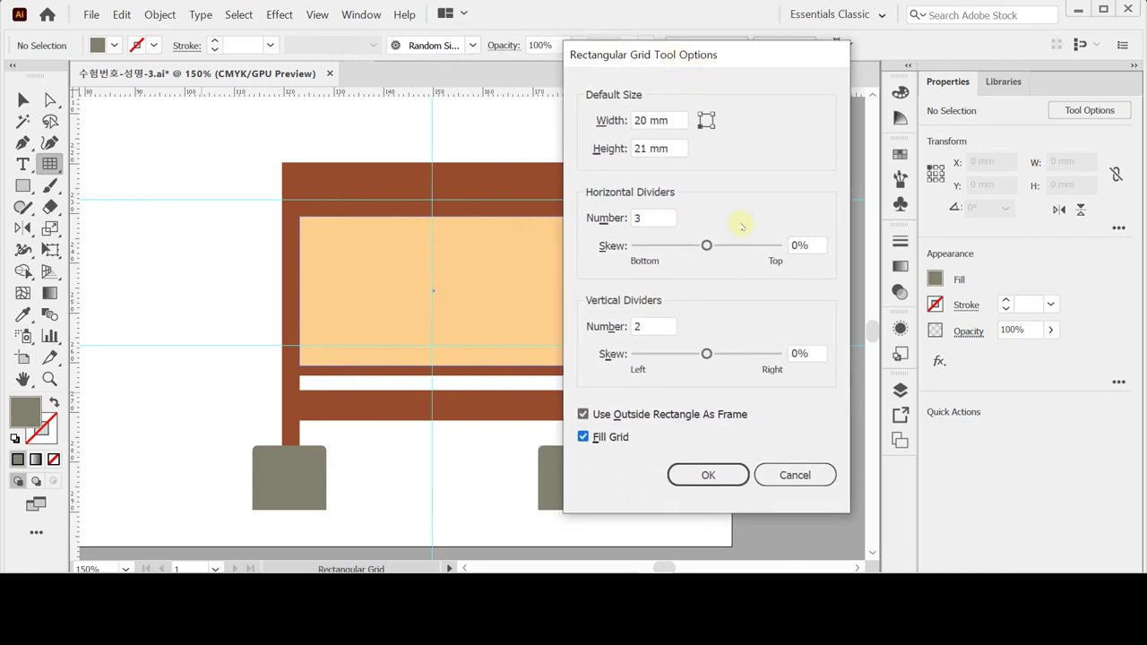
click(708, 475)
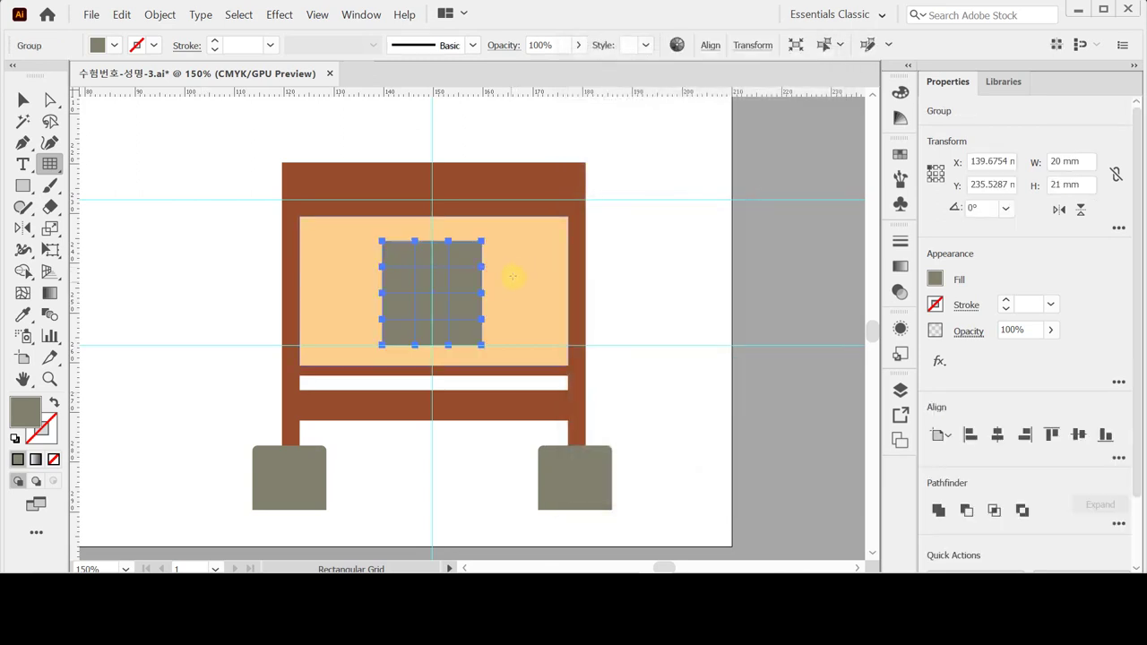
Step: Give the grid the default white fill and set its stroke colour to C40 M80 Y100 K10
click(14, 439)
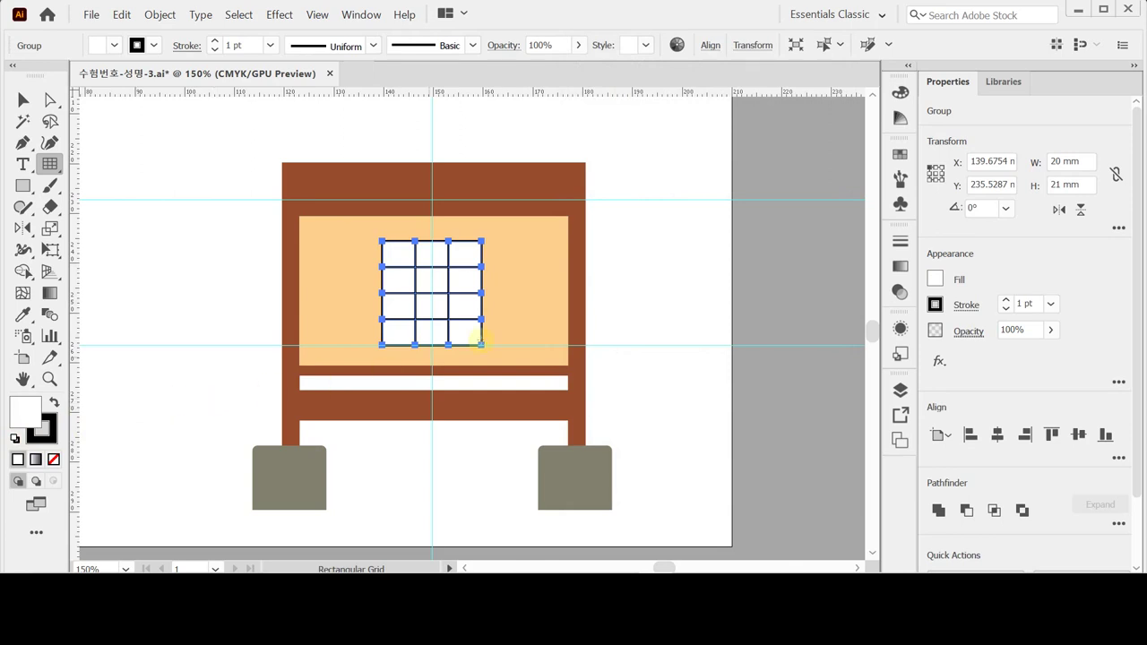
click(934, 305)
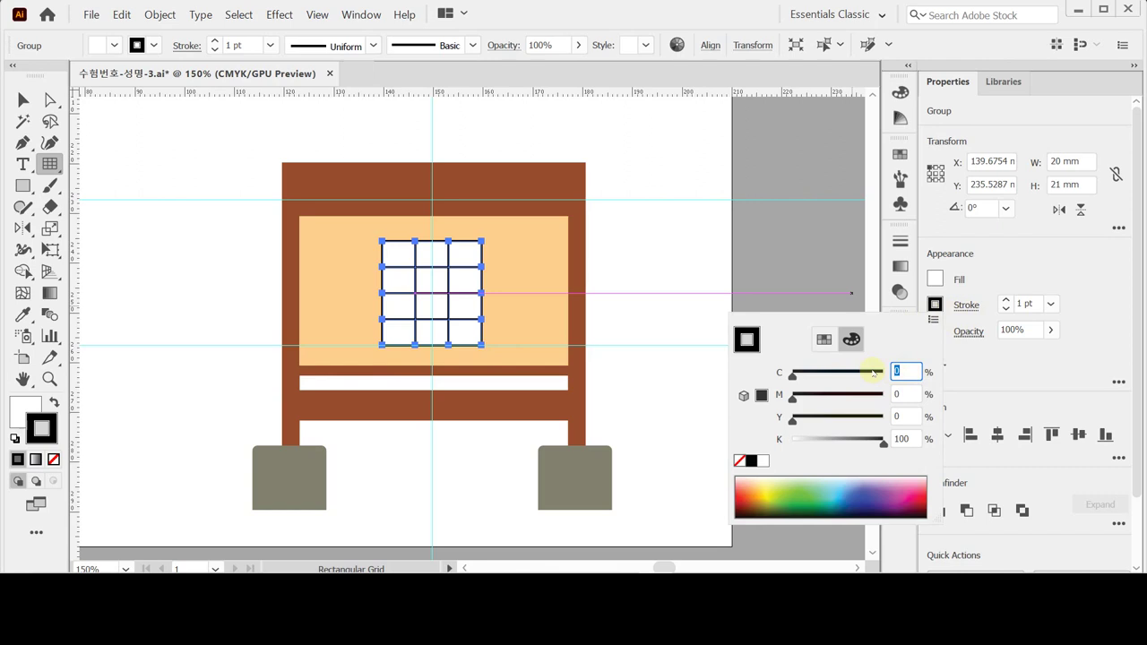
text(40)
key(Tab)
text(80)
key(Tab)
text(10)
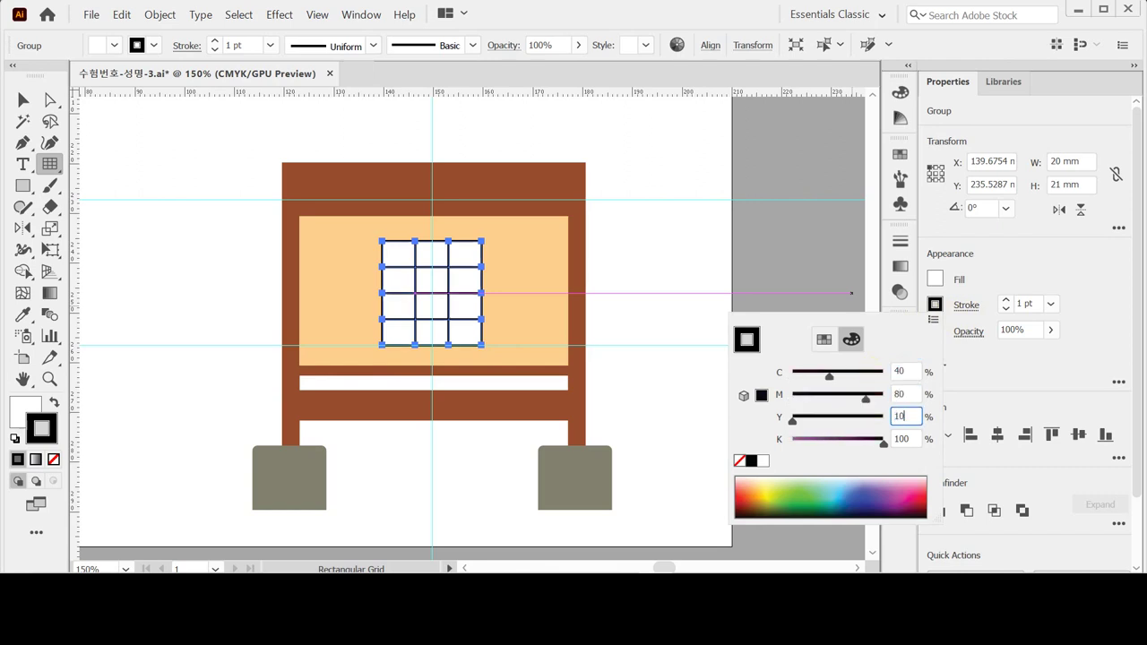
text(0)
key(Tab)
text(10)
key(Return)
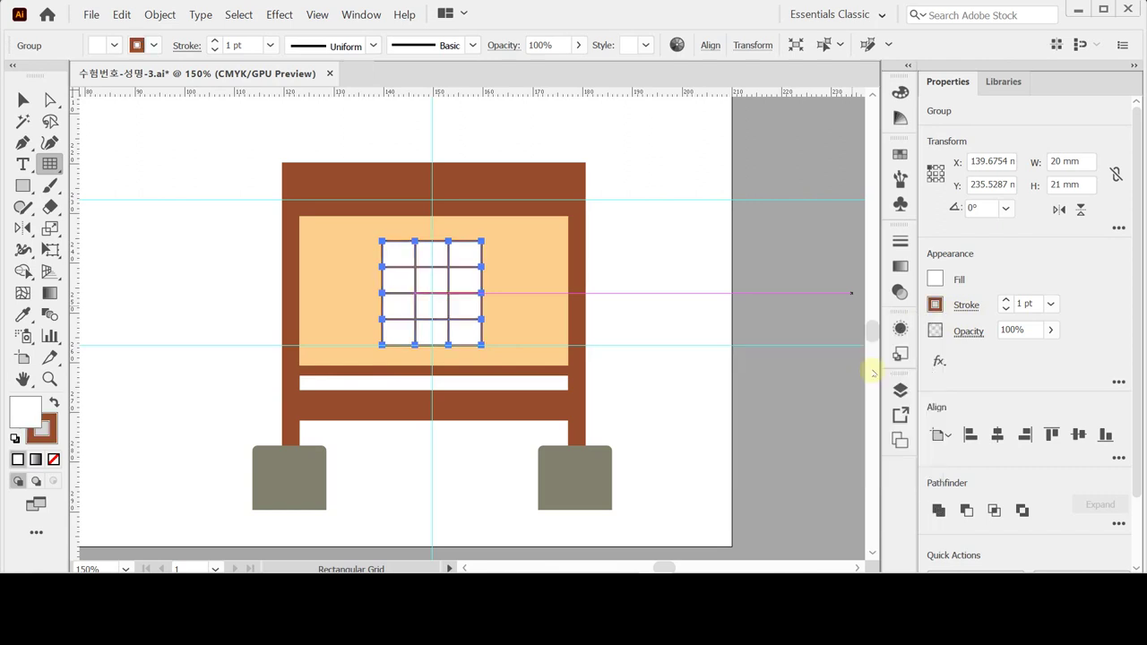
Step: Set the grid's stroke weight to 4 pt with bevelled corners, and save the document
click(976, 306)
click(910, 24)
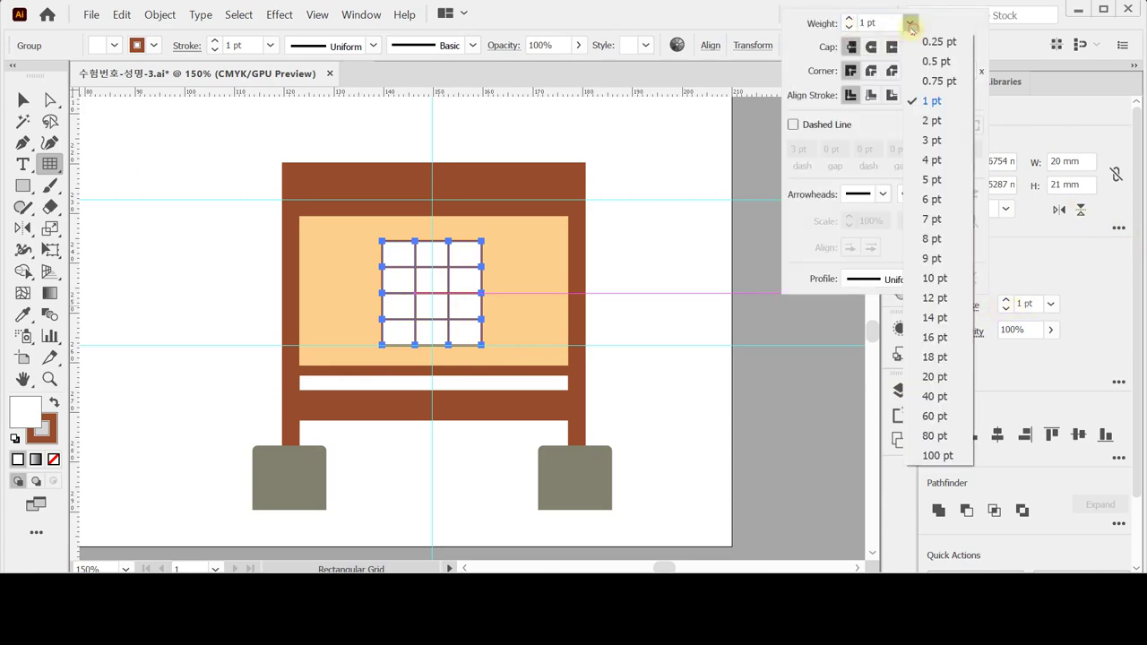
click(936, 160)
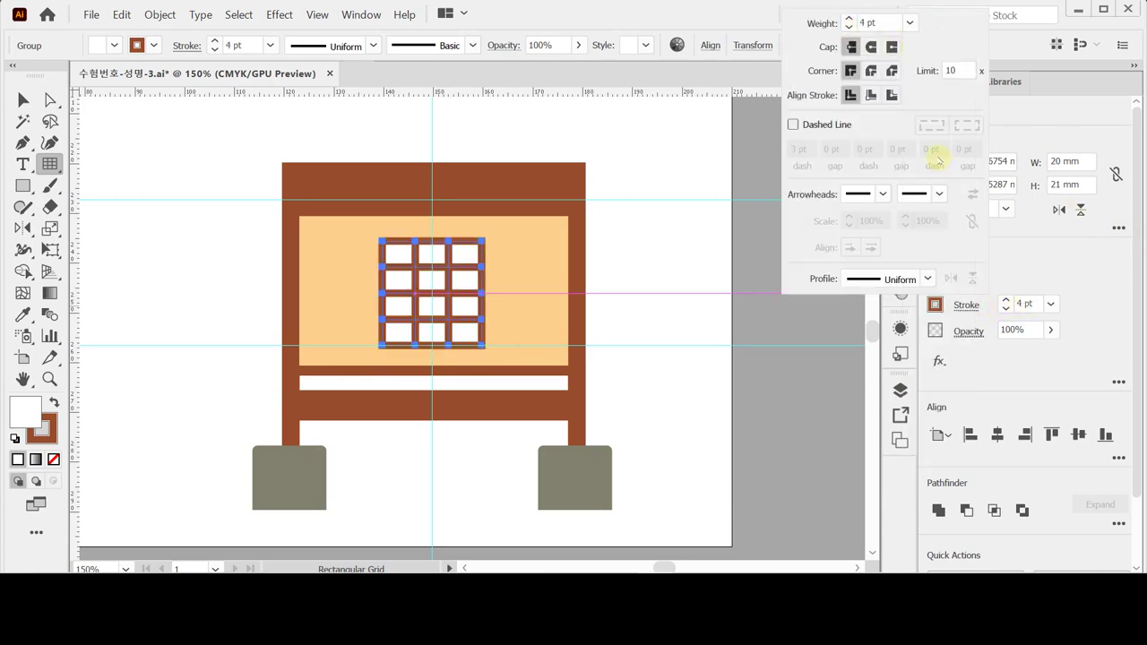
click(892, 72)
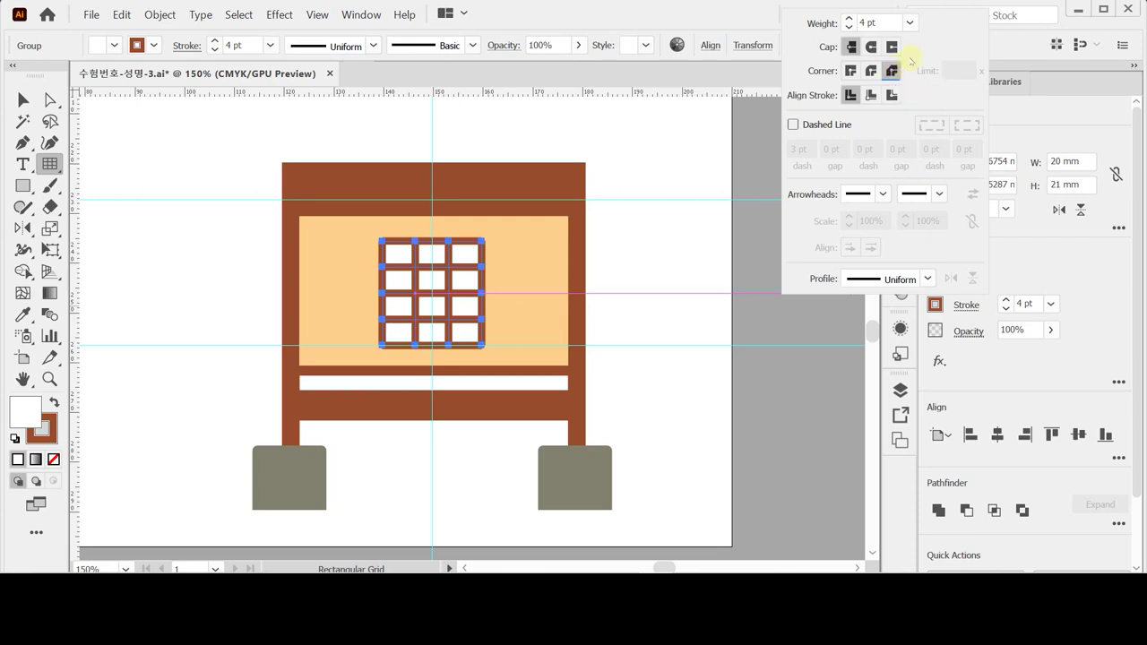
click(671, 321)
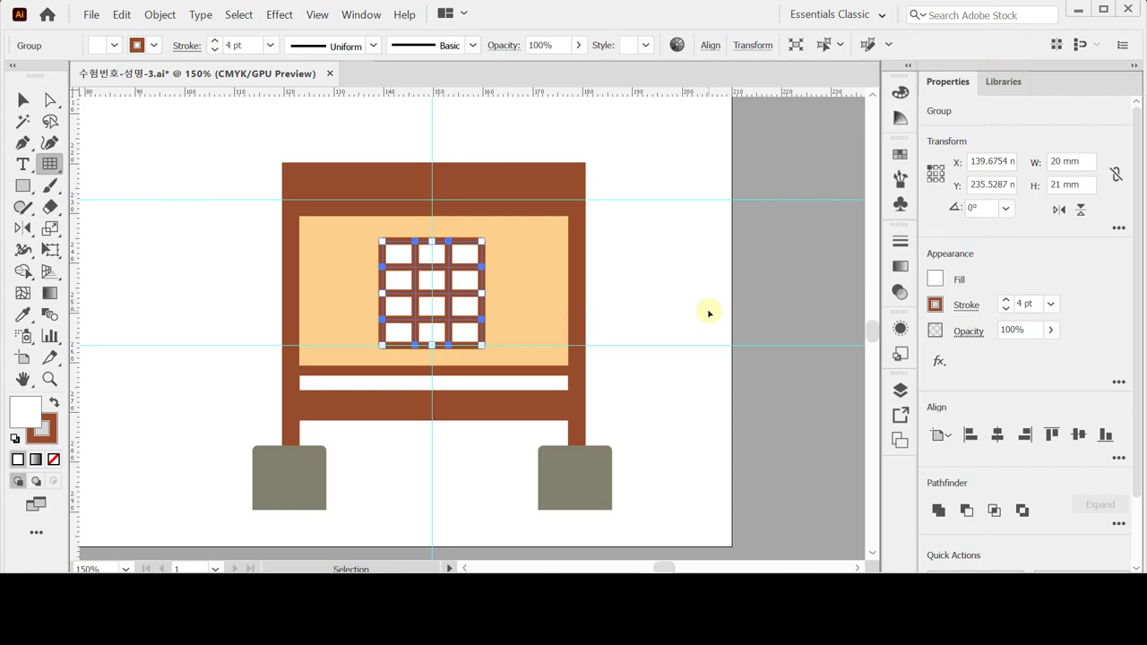
key(ctrl+s)
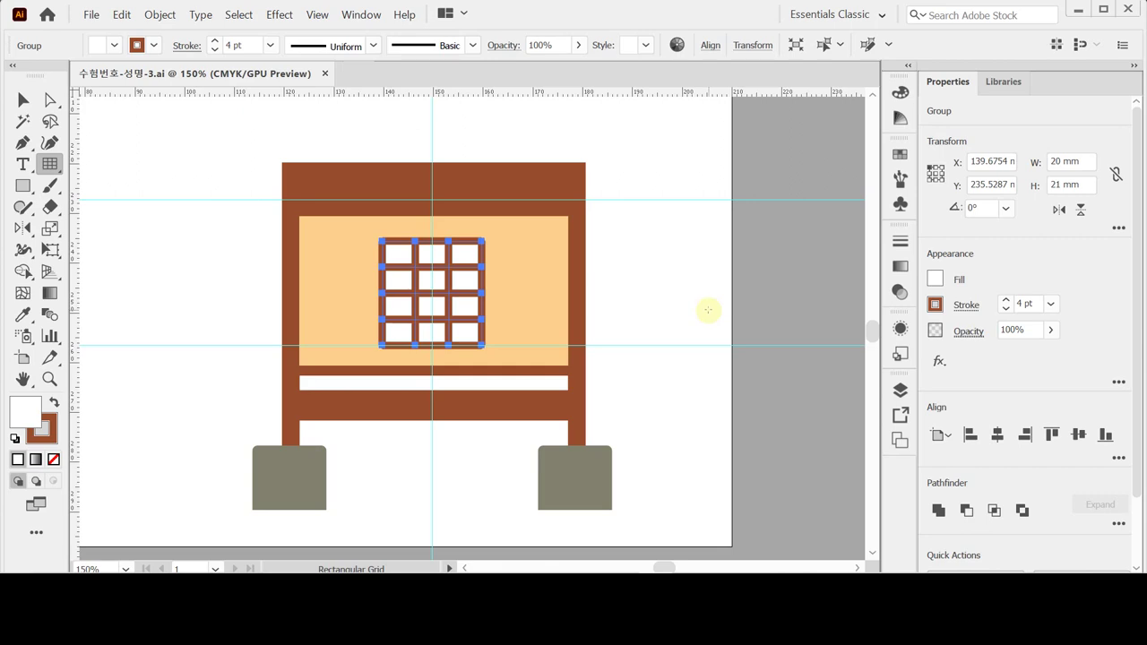
Step: Draw an open curve with no fill and a yellow stroke across the upper part of the dark blue roof half
click(705, 309)
scroll(663, 268, up, 2)
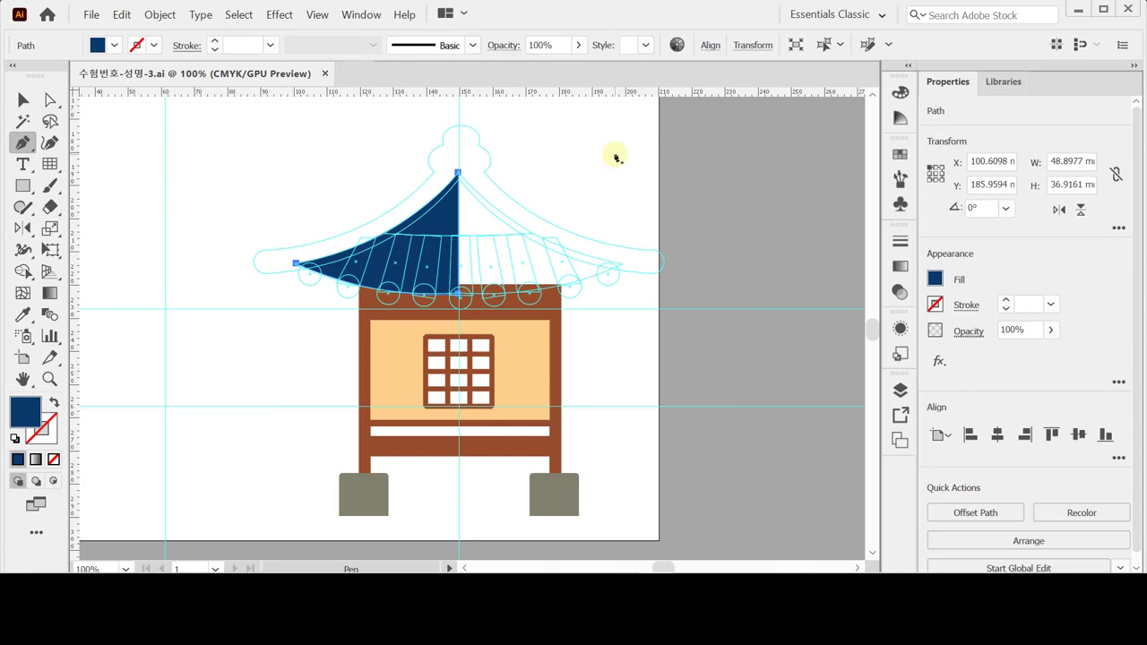
ctrl+click(415, 259)
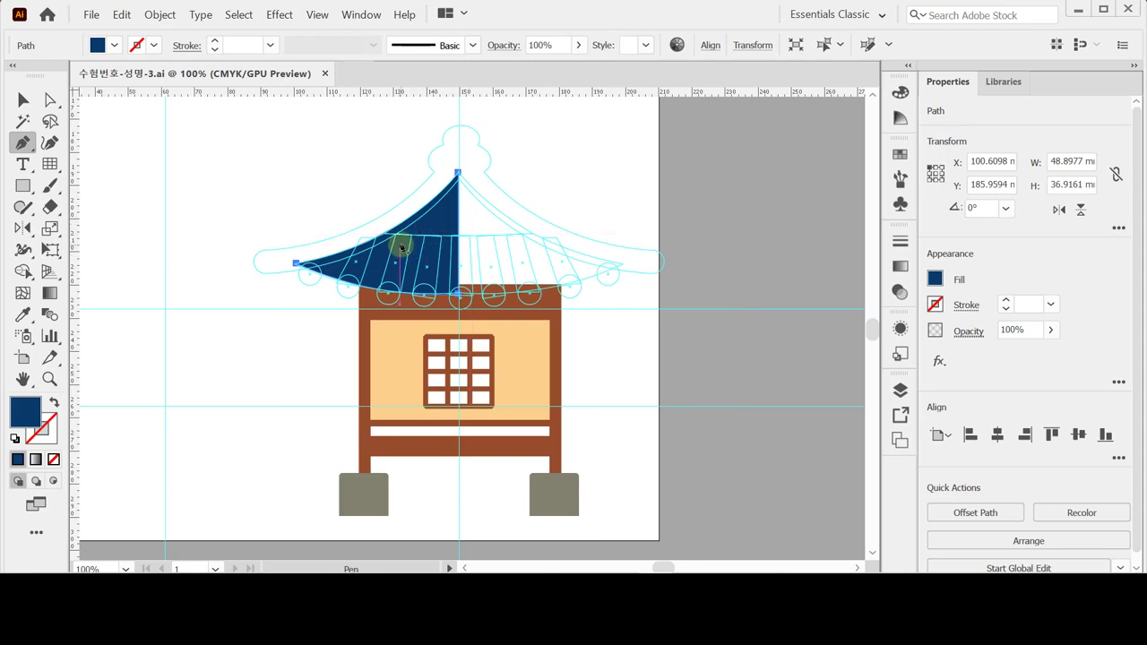
key(ctrl)
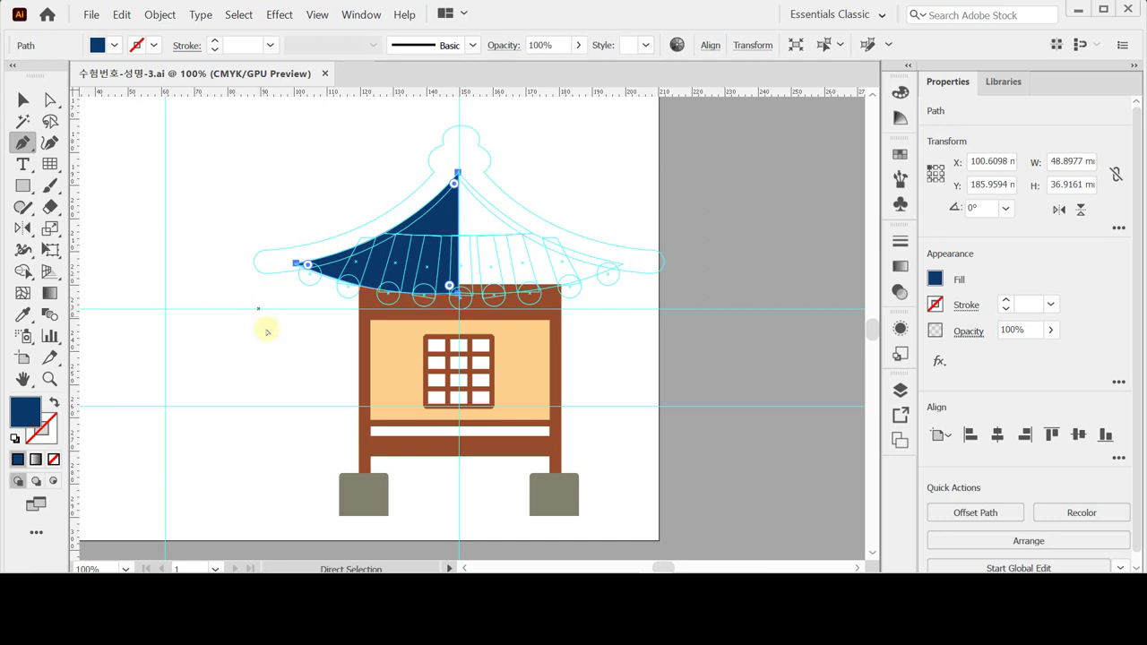
ctrl+click(256, 369)
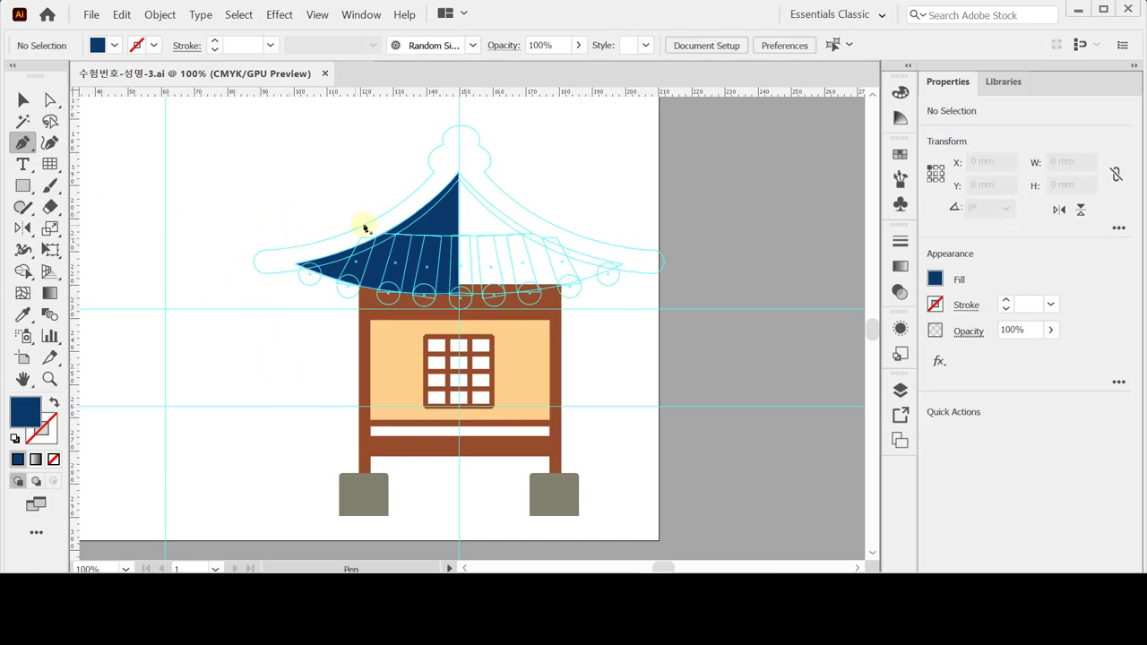
click(54, 402)
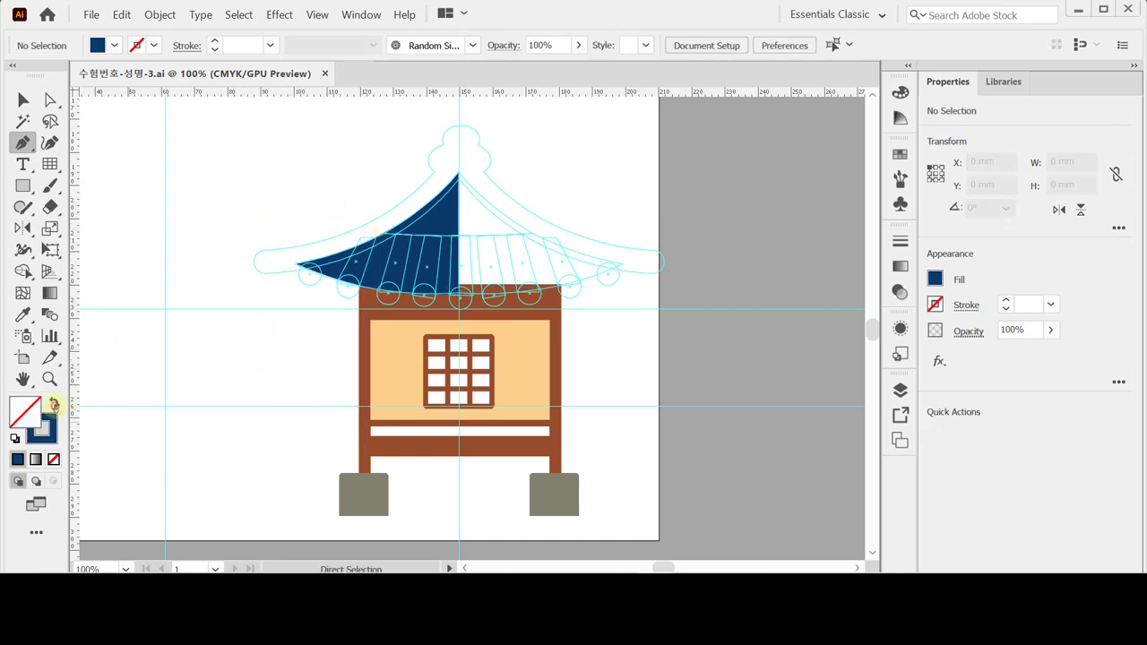
click(41, 430)
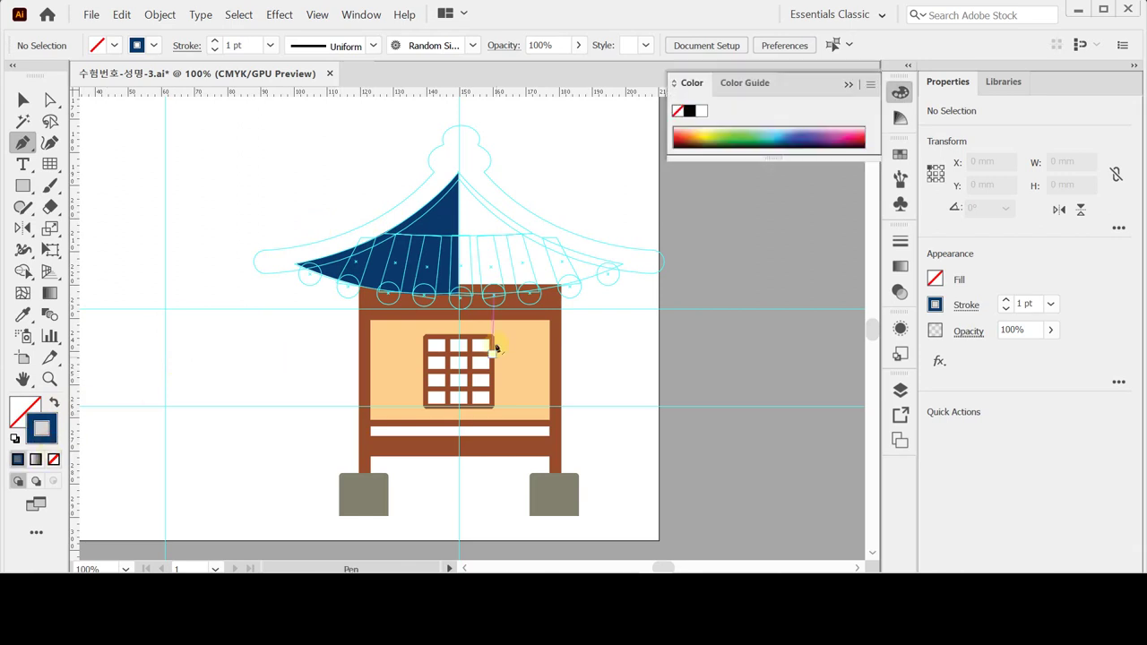
click(702, 137)
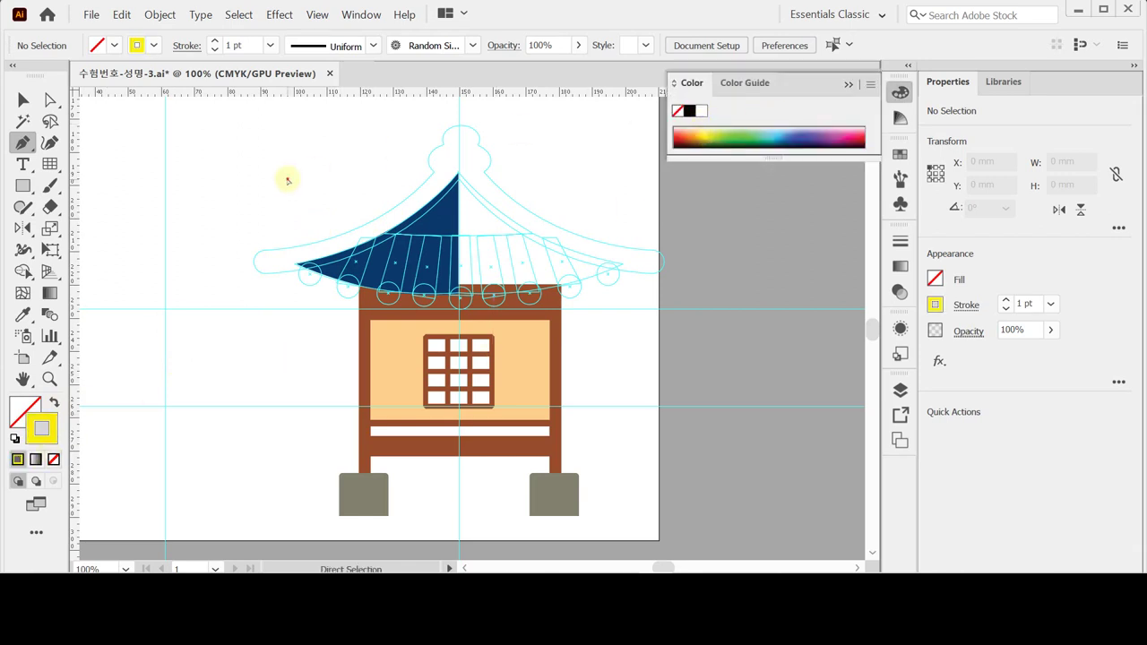
click(321, 218)
drag(474, 240, 581, 236)
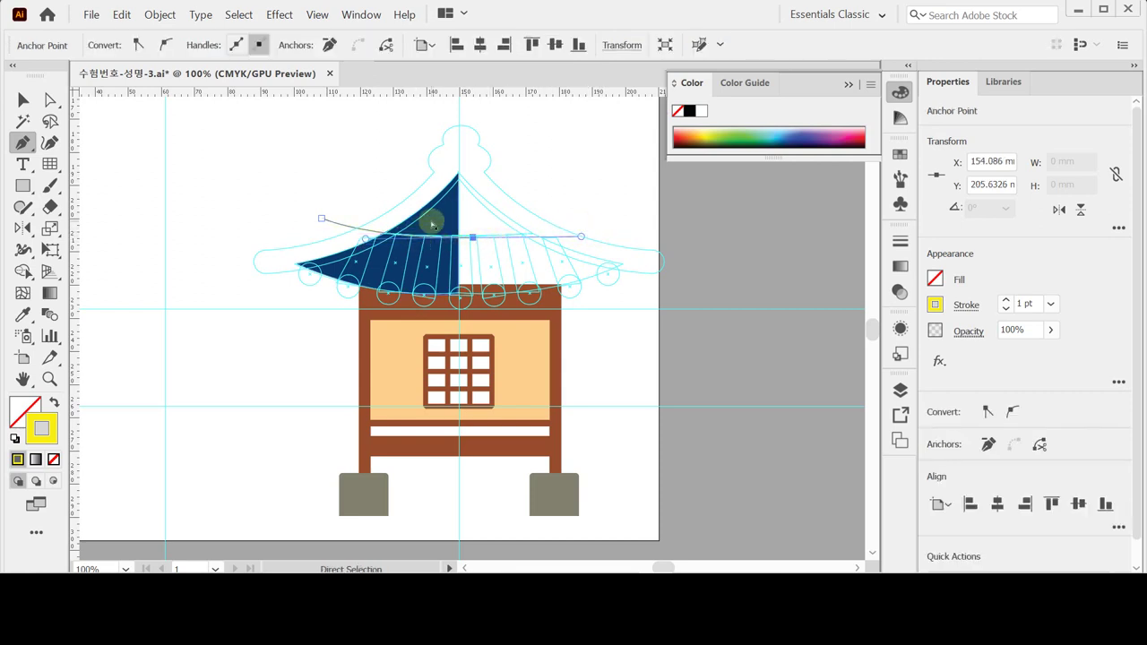
Step: Hide the guides and split the dark blue roof half along the yellow curve with Pathfinder Divide
key(ctrl+semicolon)
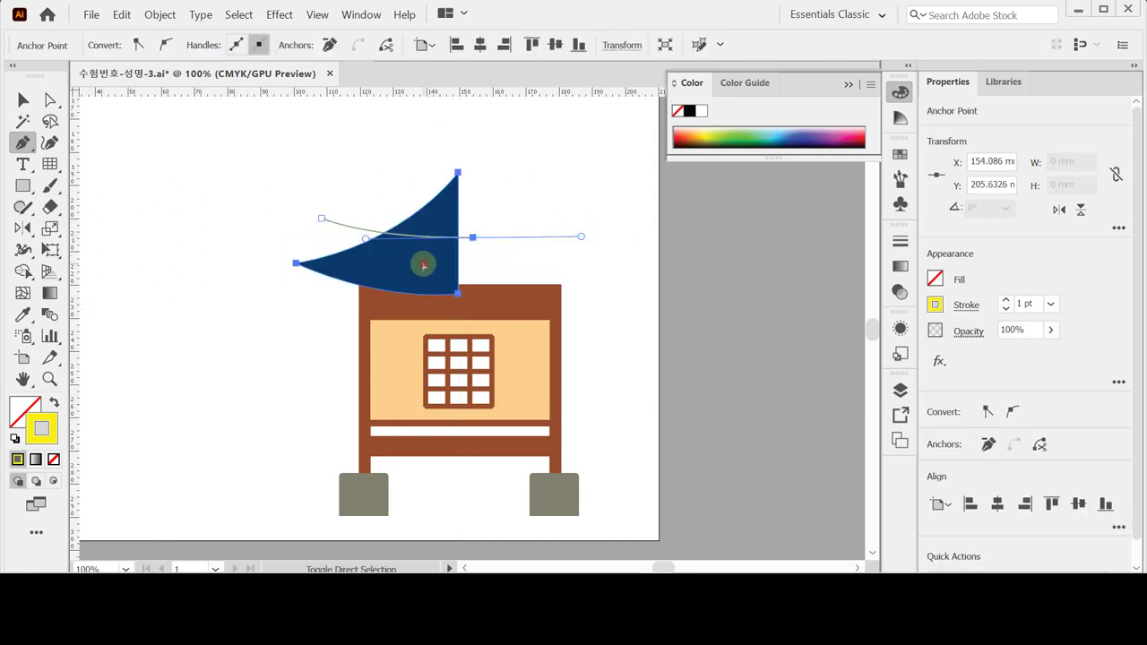
ctrl+click(422, 260)
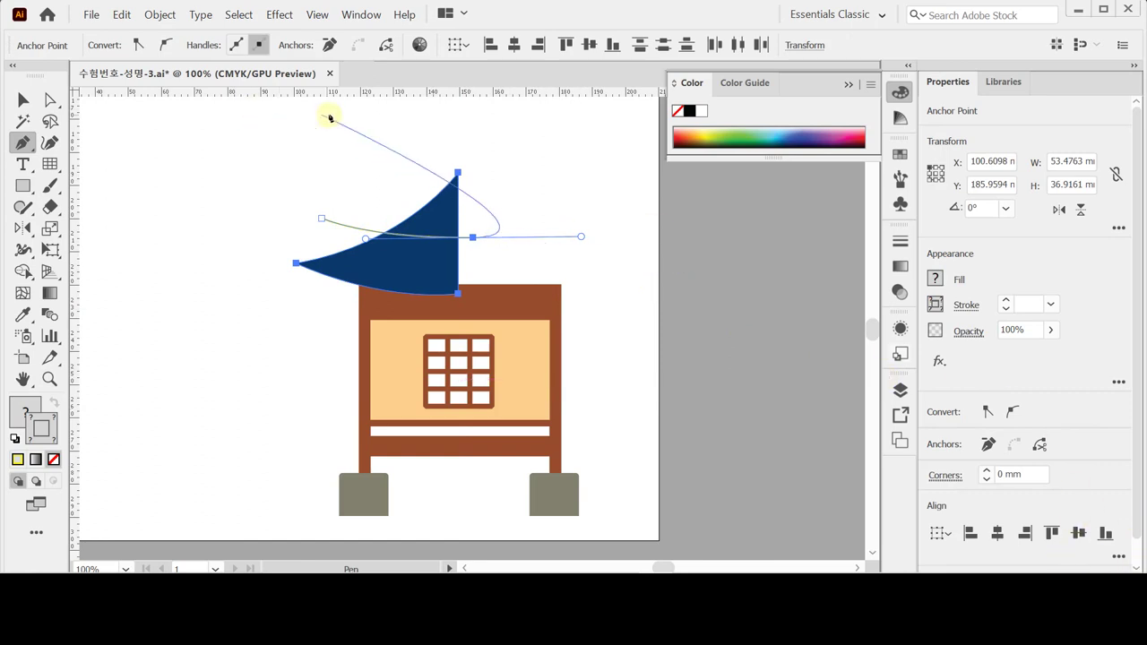
click(23, 100)
click(418, 259)
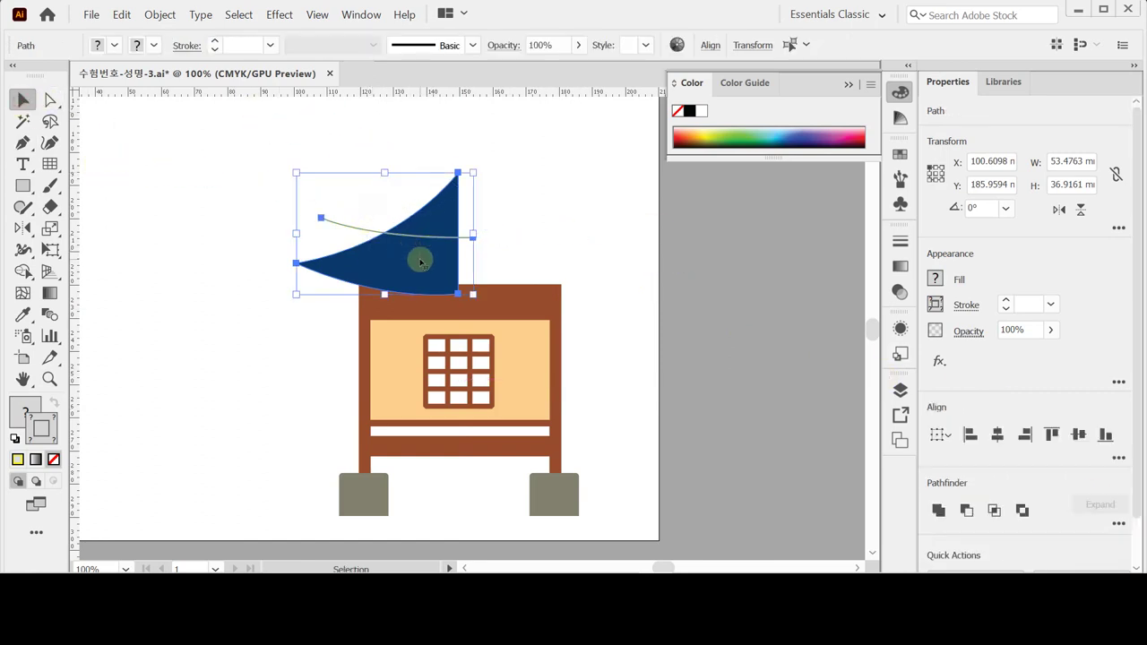
click(1119, 524)
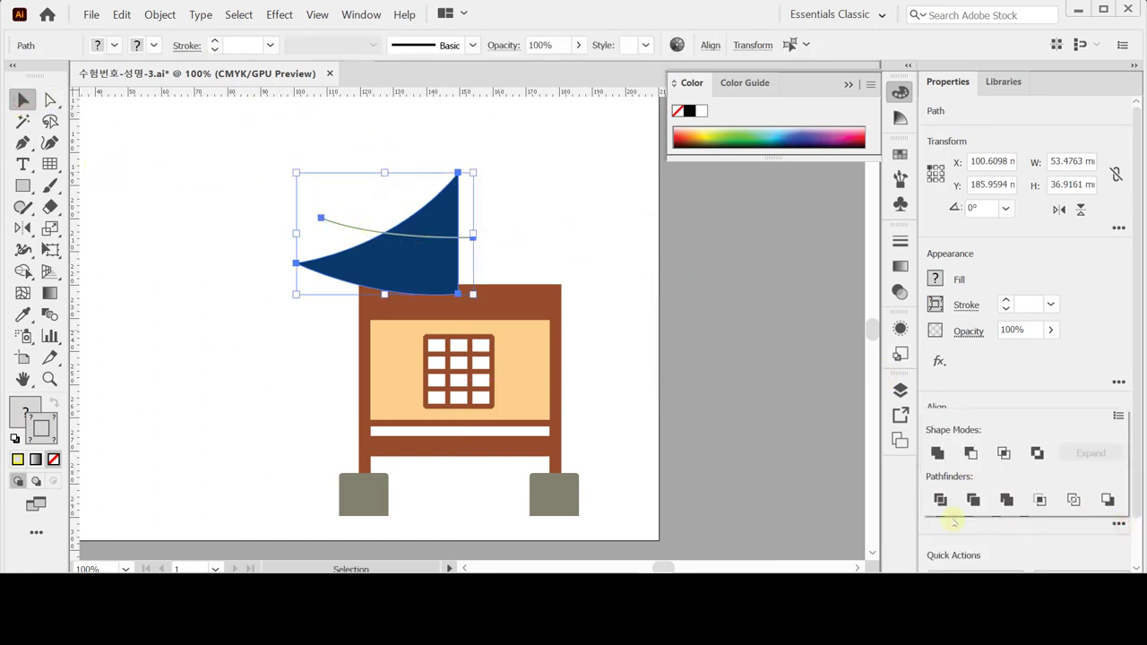
click(940, 499)
Step: Isolate the divided roof group for editing and show the guides again
click(445, 222)
double_click(447, 223)
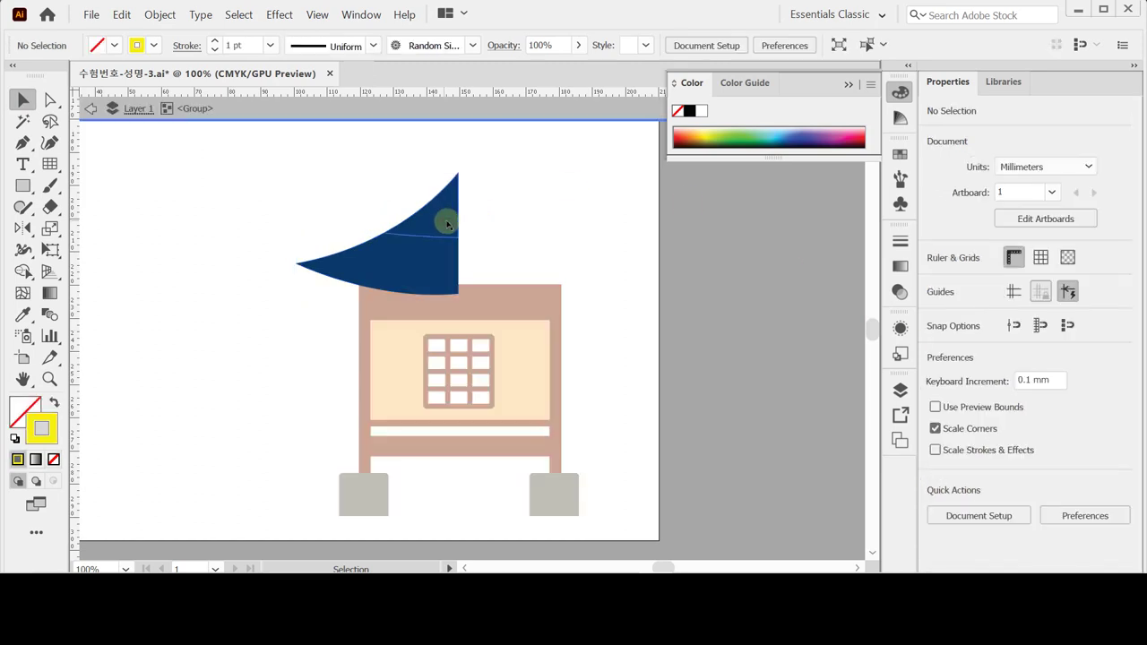
key(ctrl+semicolon)
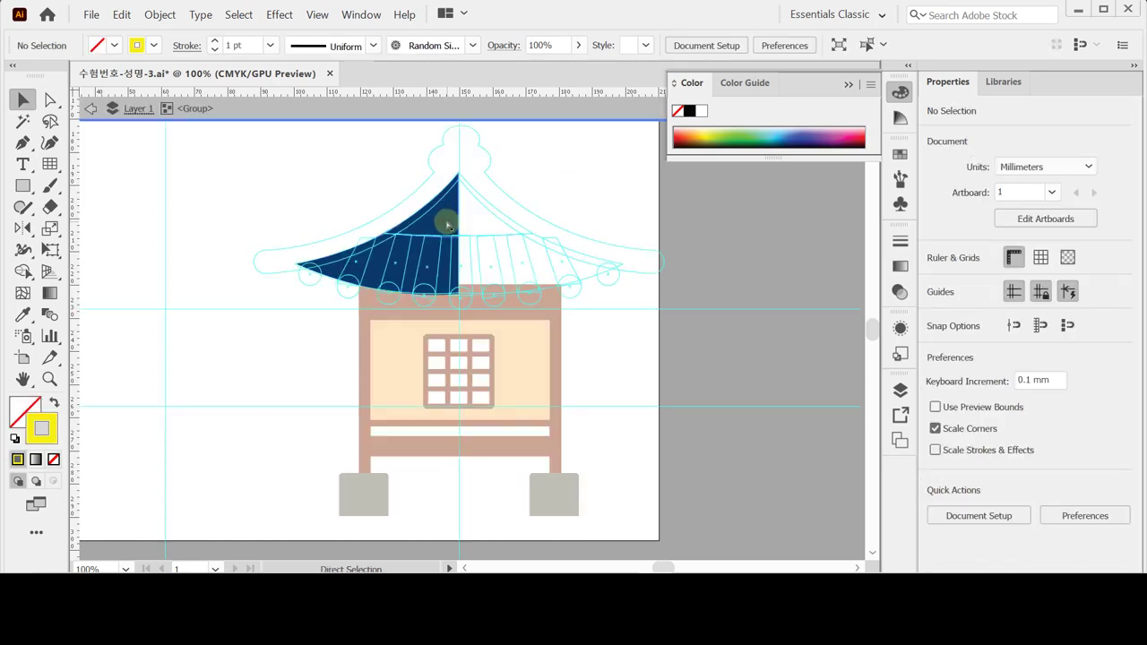
Step: Fill the upper piece of the divided roof half with C10 M0 Y30 K40 and leave isolation mode with the guides hidden
key(ctrl+semicolon)
click(448, 222)
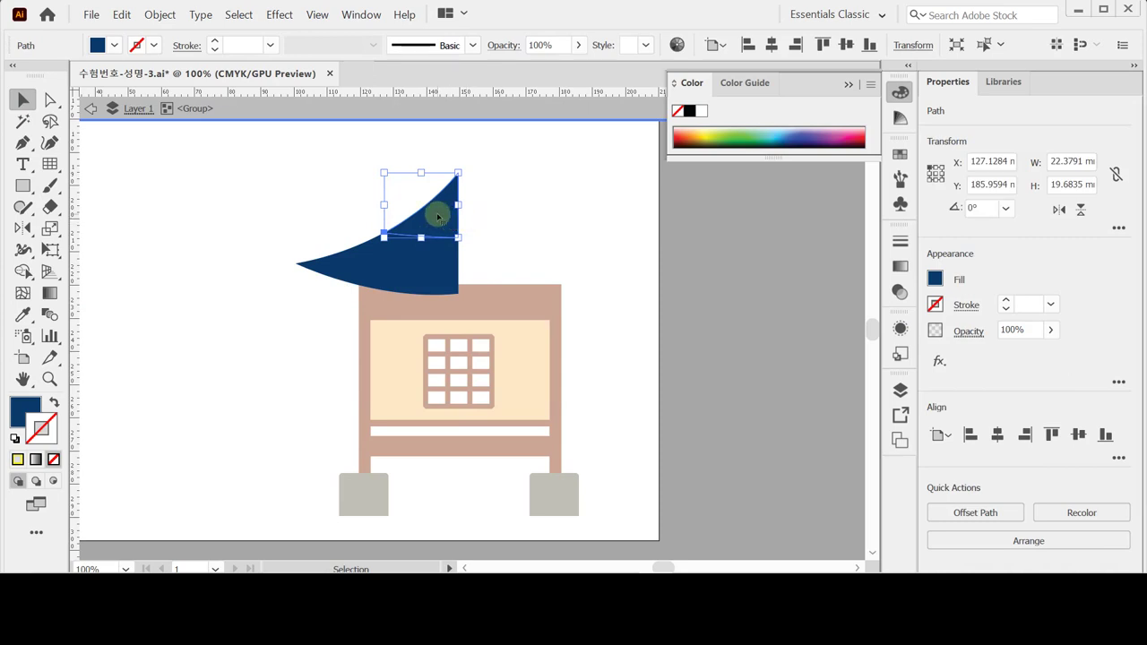
click(935, 281)
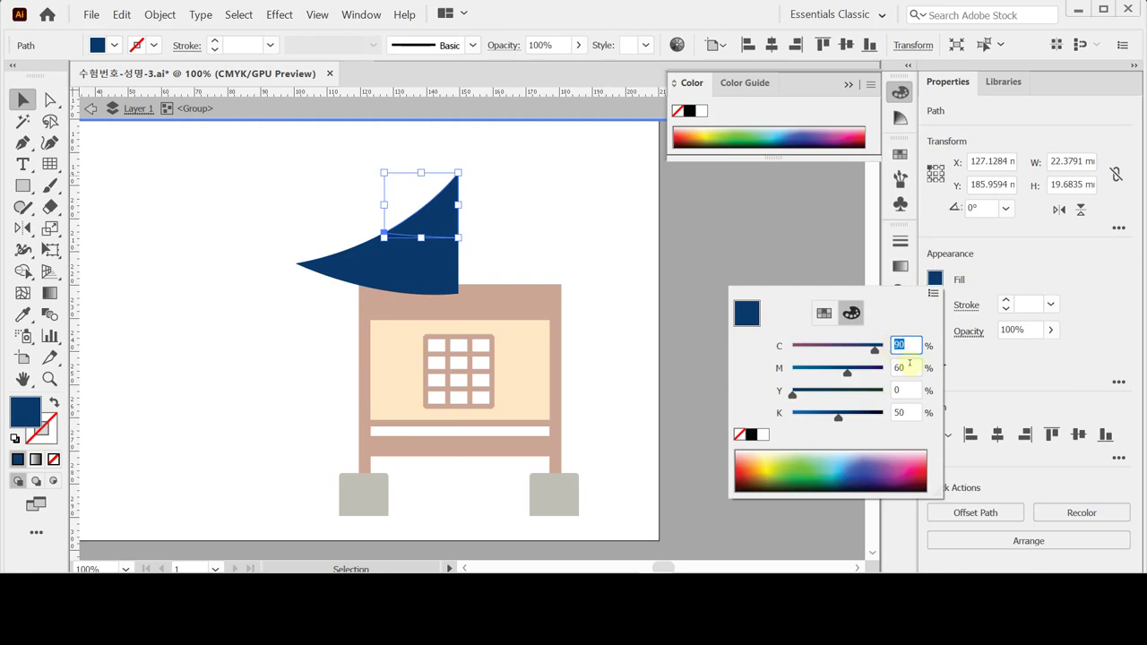
text(10)
key(Tab)
text(0)
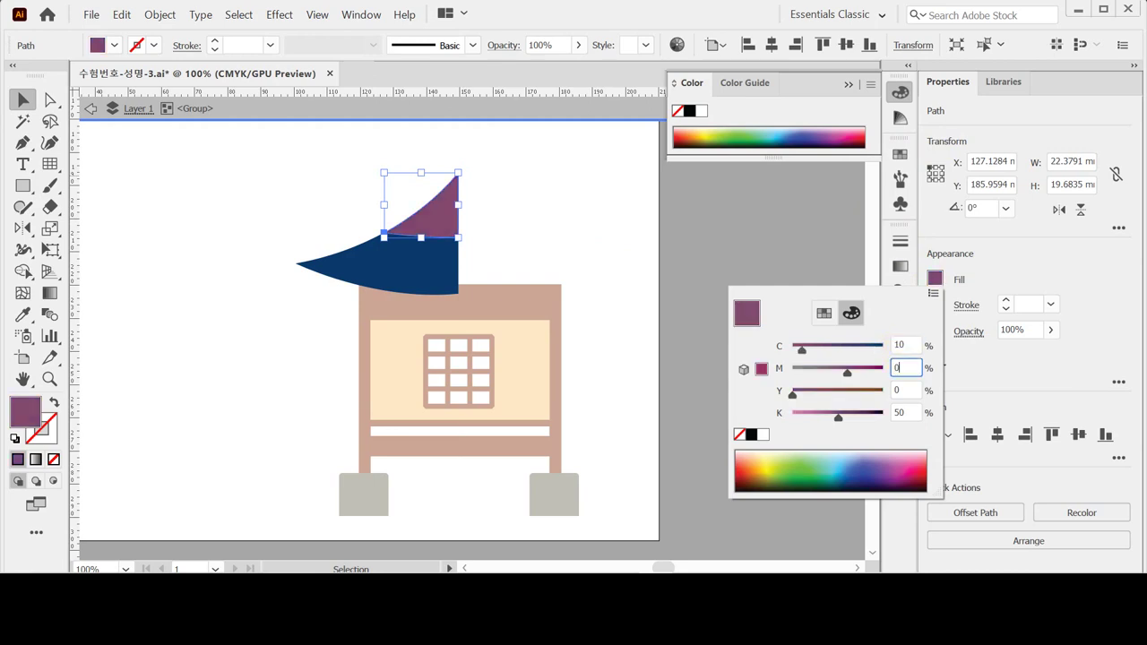
key(Tab)
text(30)
key(Tab)
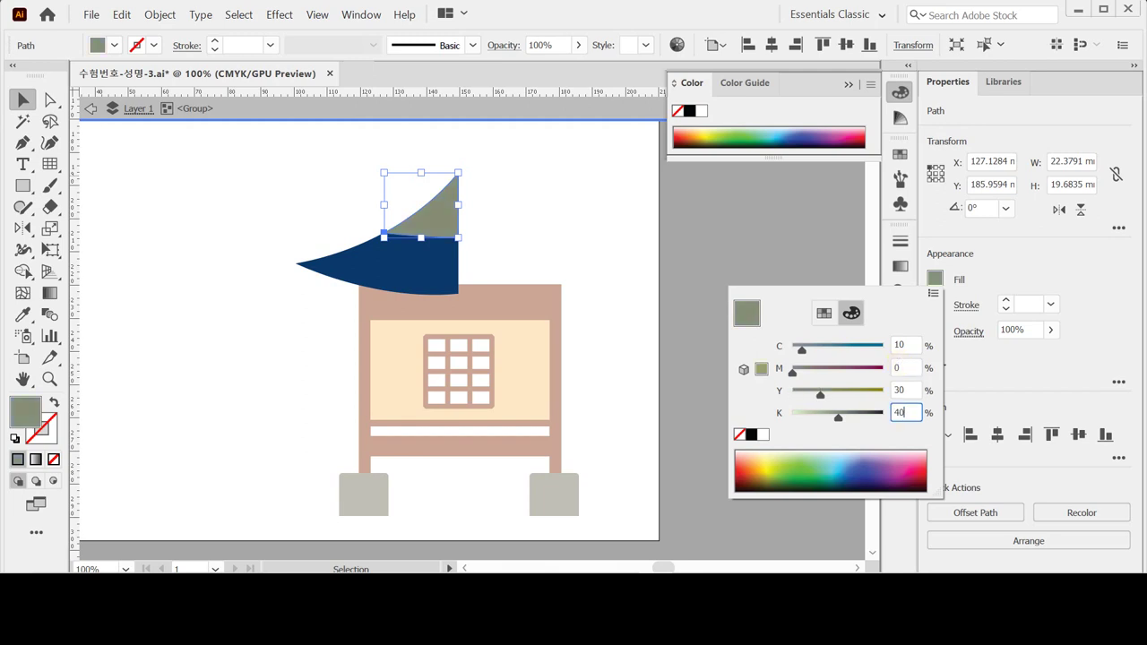
key(Return)
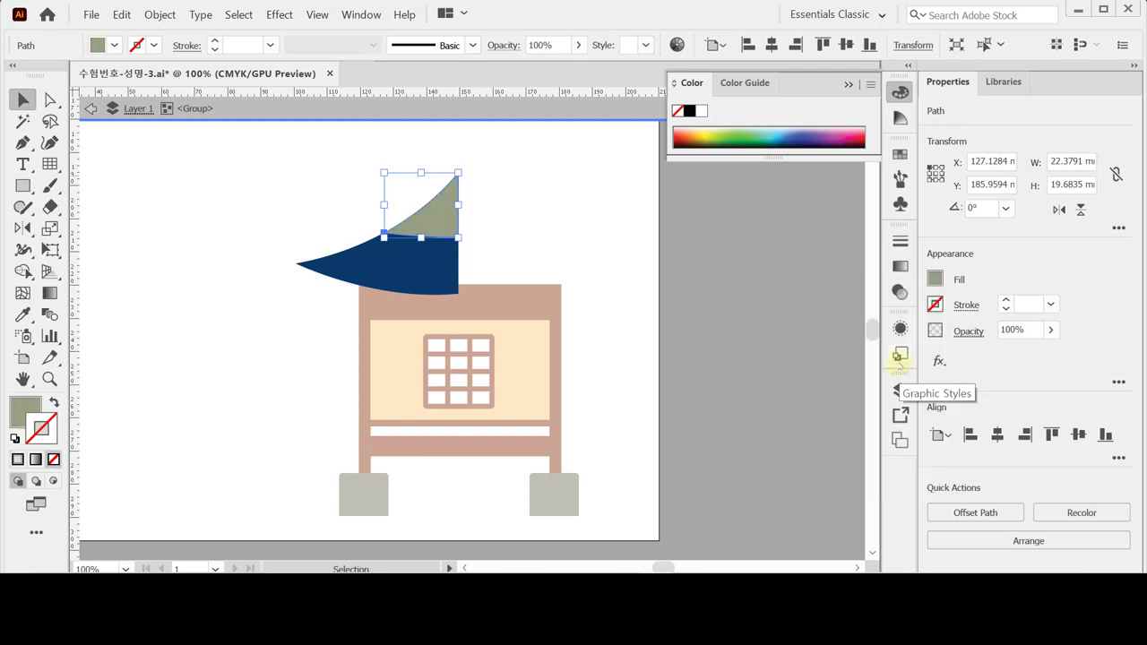
key(Escape)
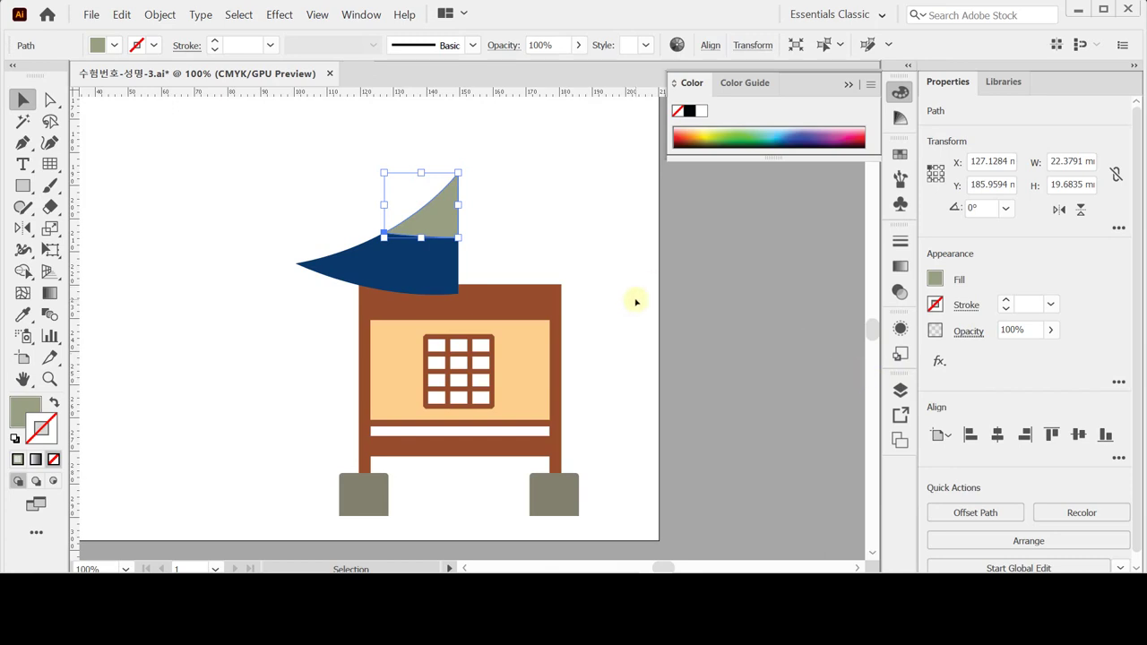
click(590, 240)
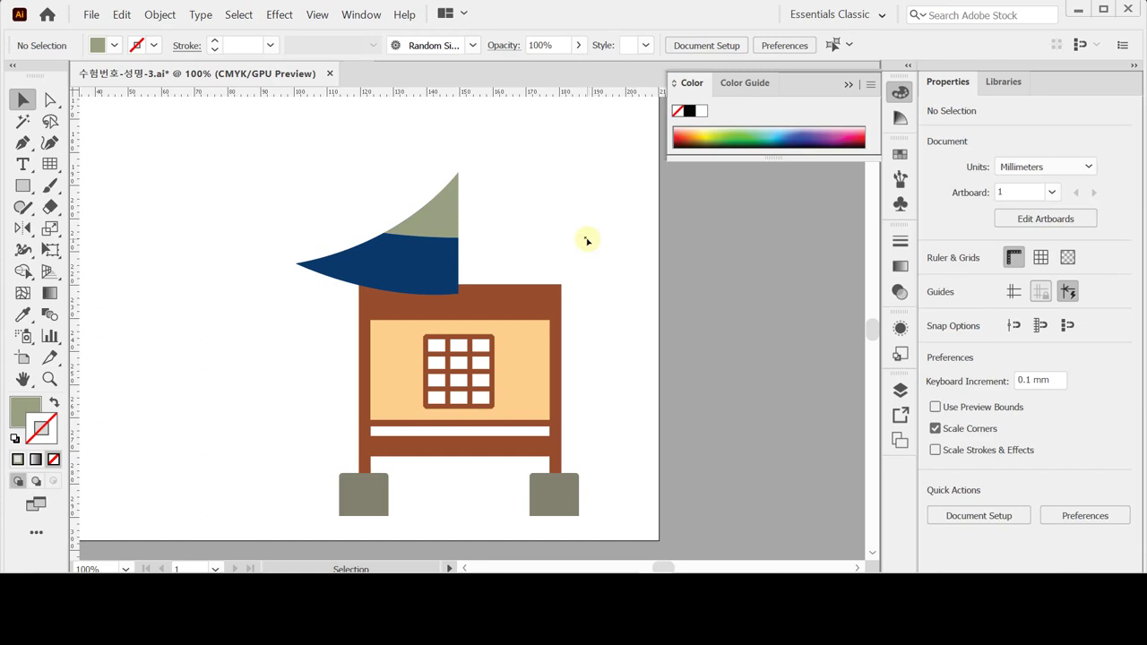
Step: Show the guides and draw a curve with no fill and a black stroke along the left roof ridge, from eave end to peak
key(ctrl+semicolon)
scroll(529, 212, up, 1)
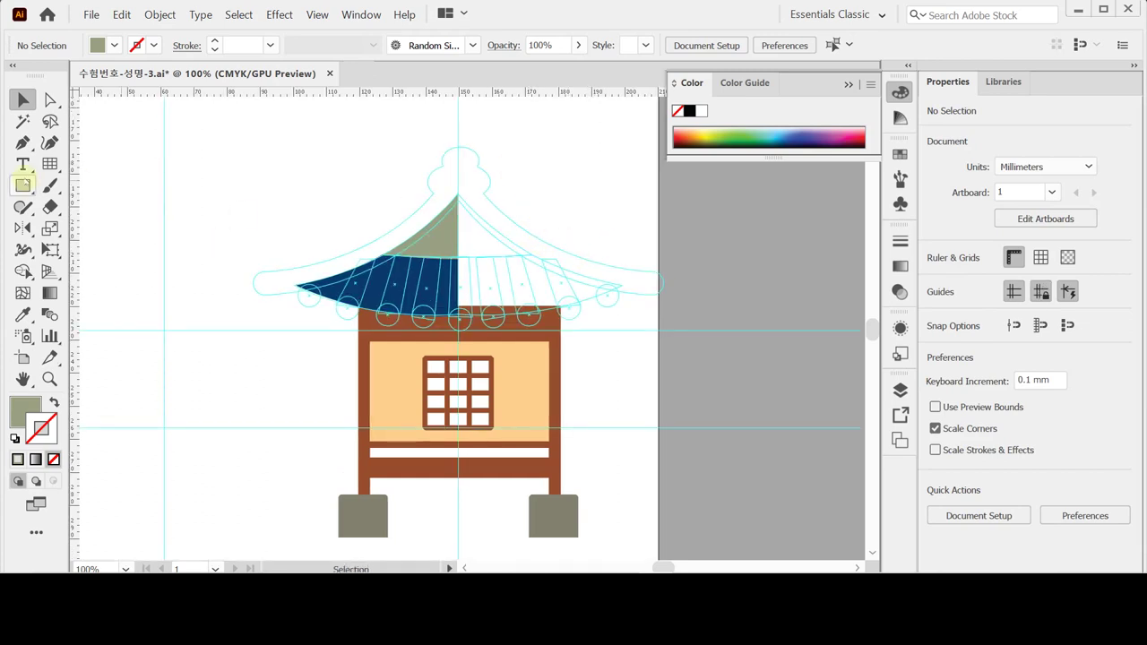
click(23, 142)
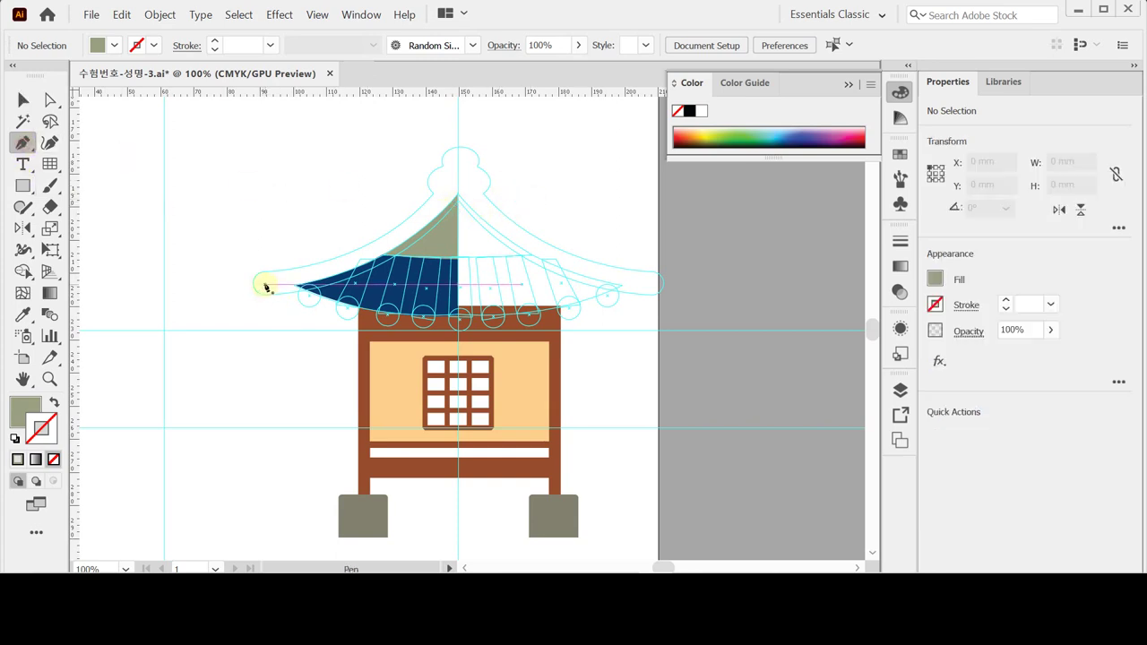
drag(265, 286, 220, 322)
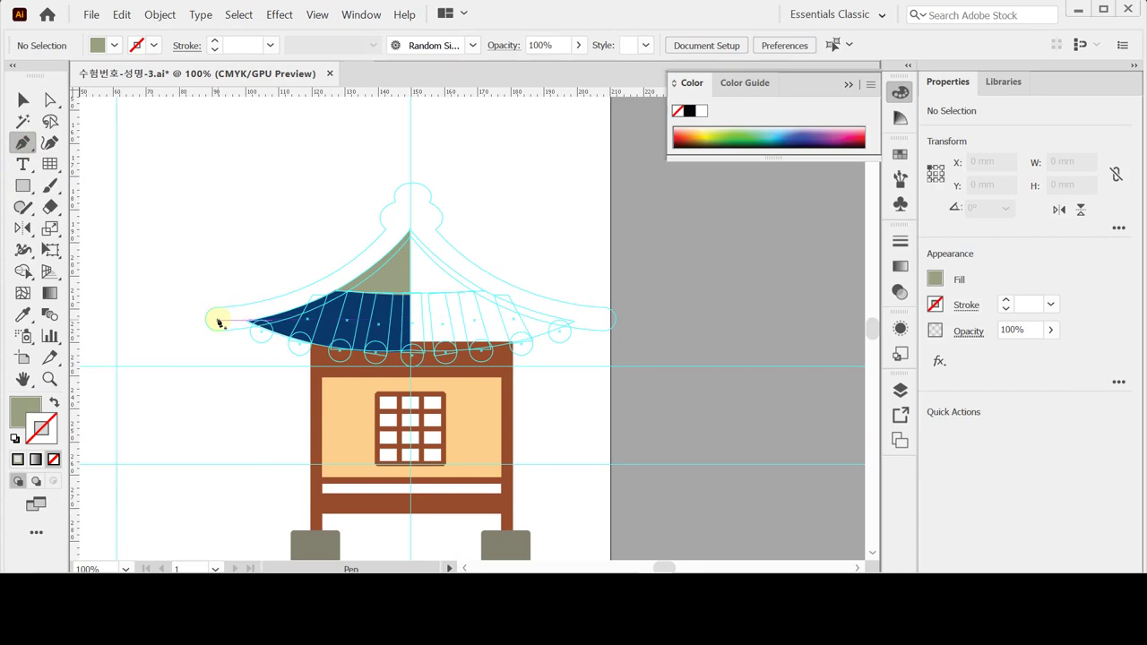
click(54, 403)
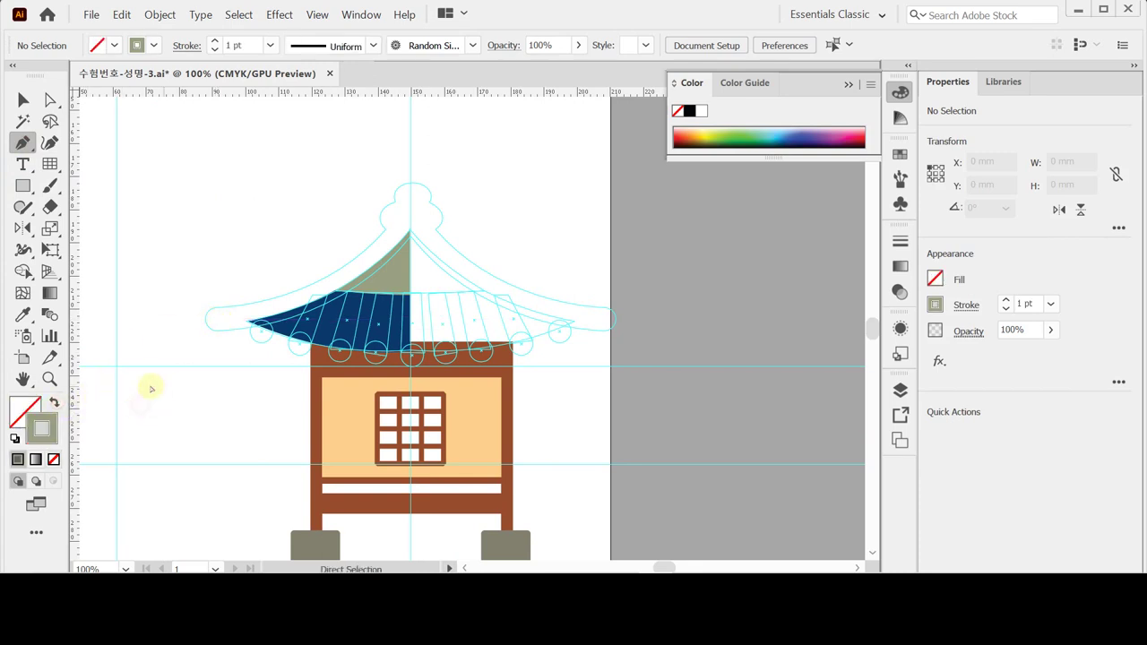
click(15, 438)
click(54, 459)
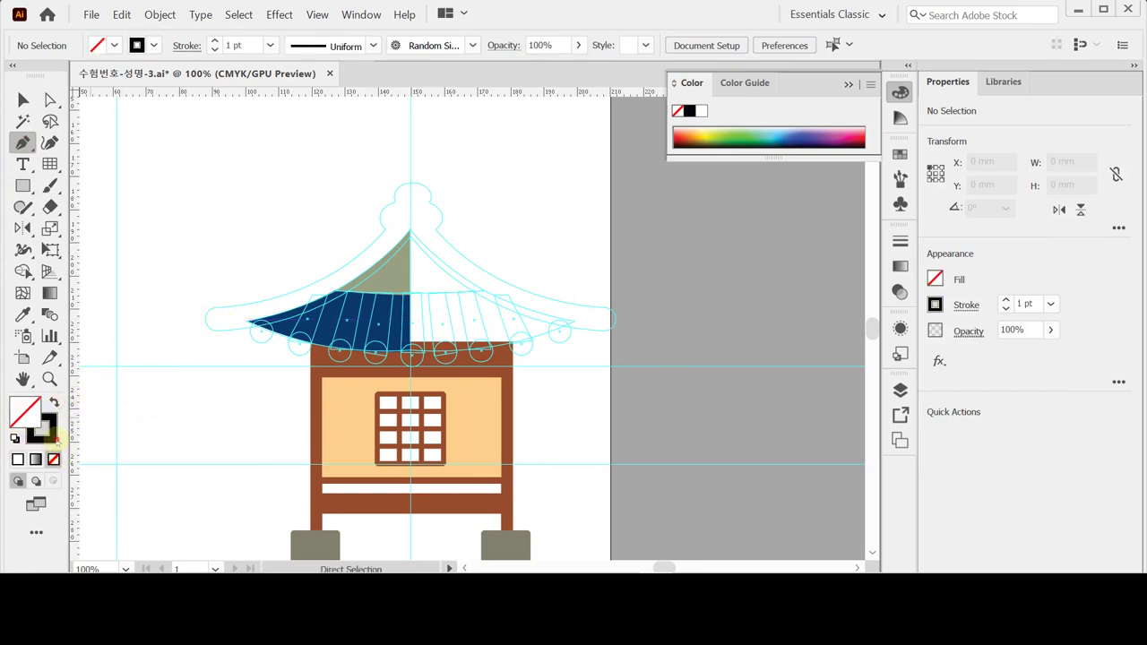
click(50, 435)
click(217, 319)
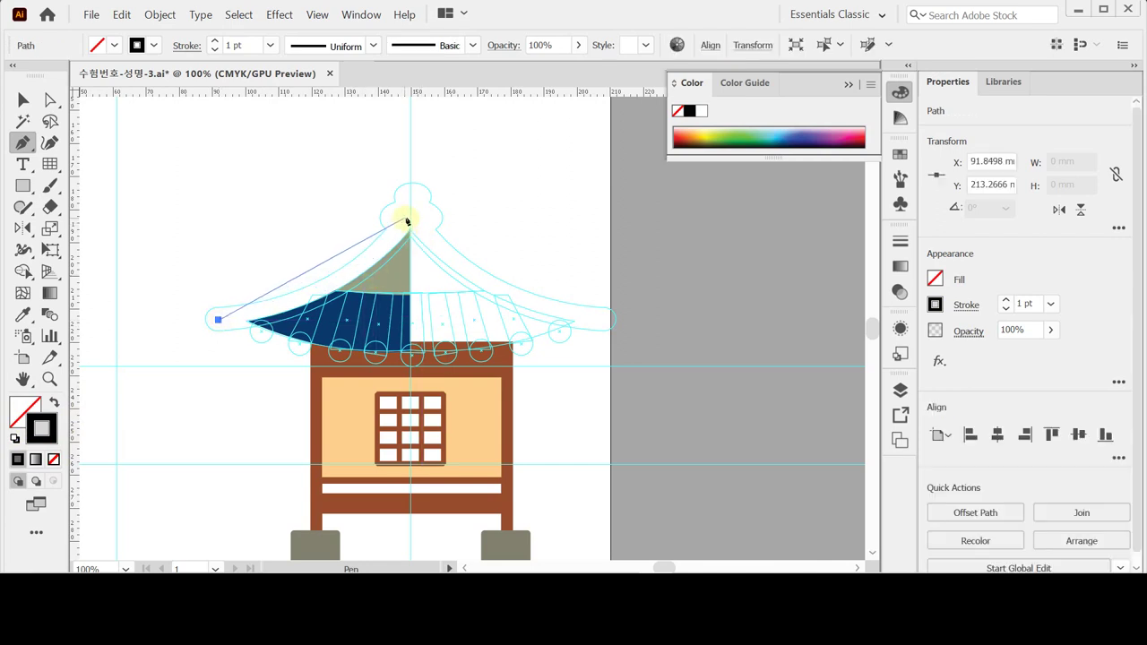
click(409, 218)
drag(408, 217, 468, 124)
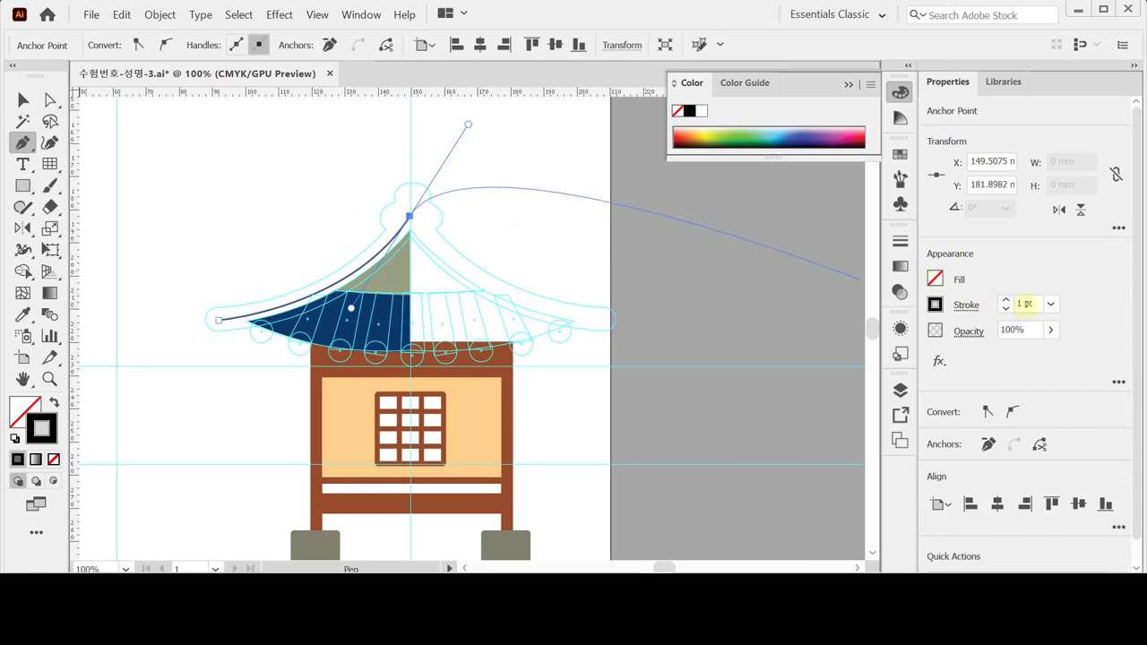
Step: Set the ridge curve's stroke weight to 20 pt with round caps
click(1025, 304)
text(20)
key(Return)
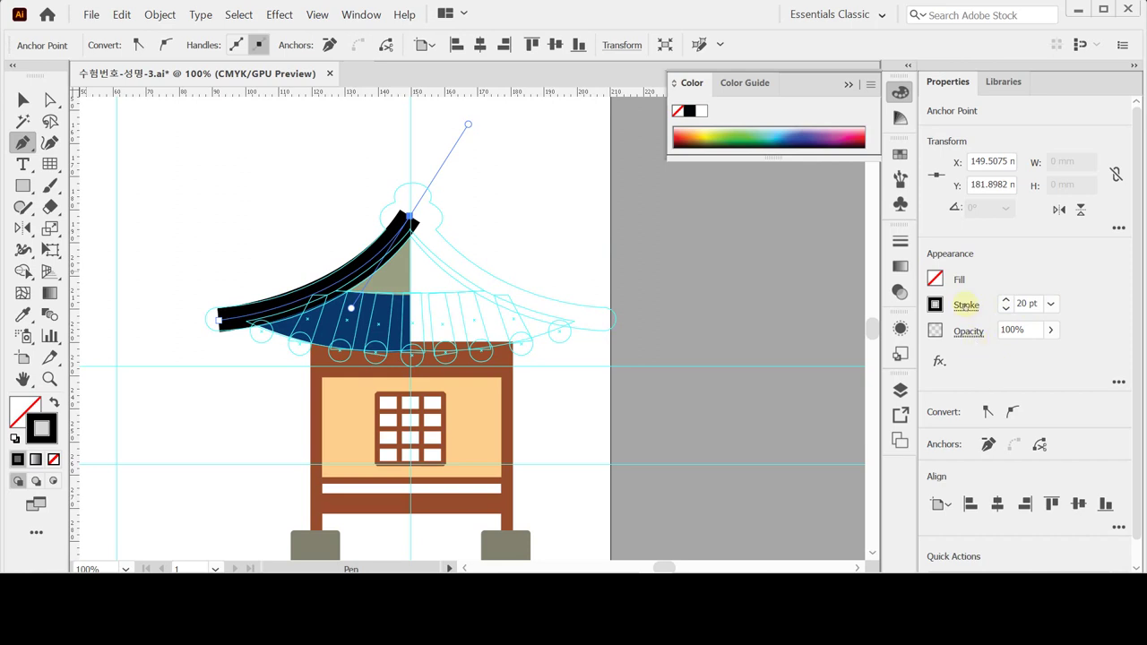
click(966, 305)
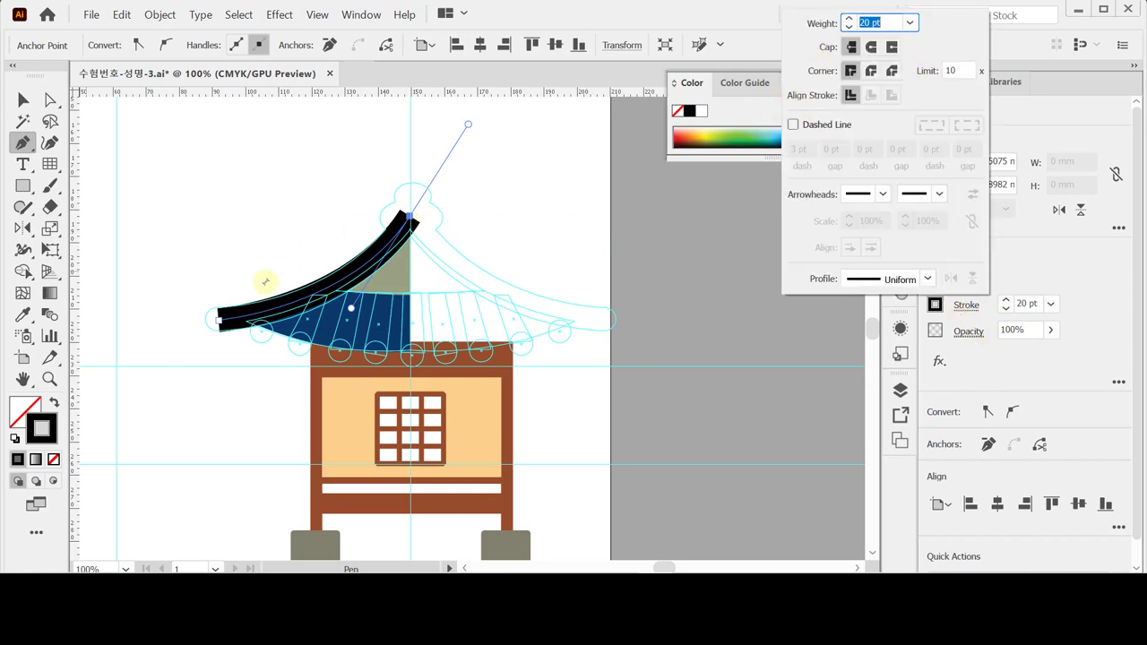
click(871, 48)
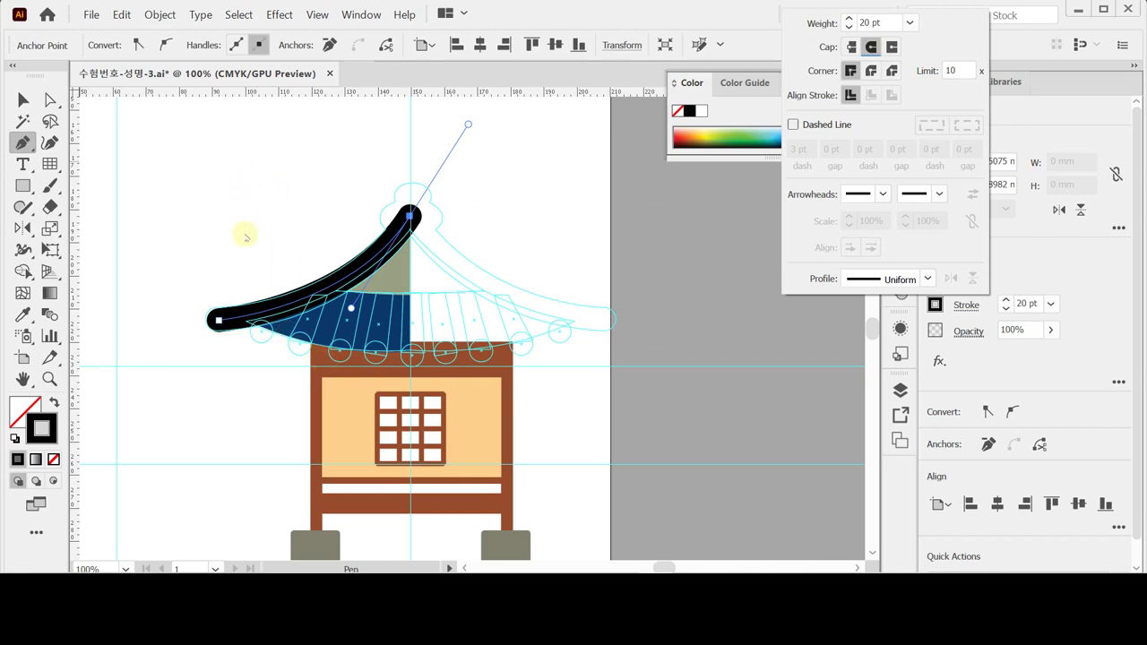
Step: Convert the thick ridge curve into a filled shape with Outline Stroke
click(160, 14)
click(159, 15)
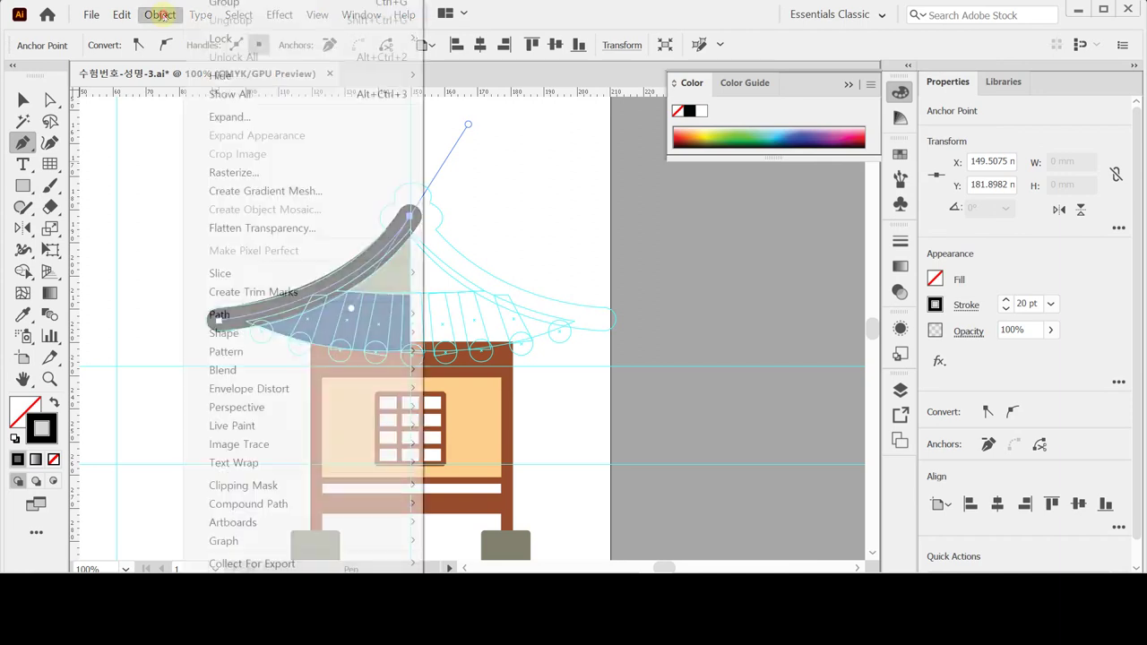
mouse_move(270, 316)
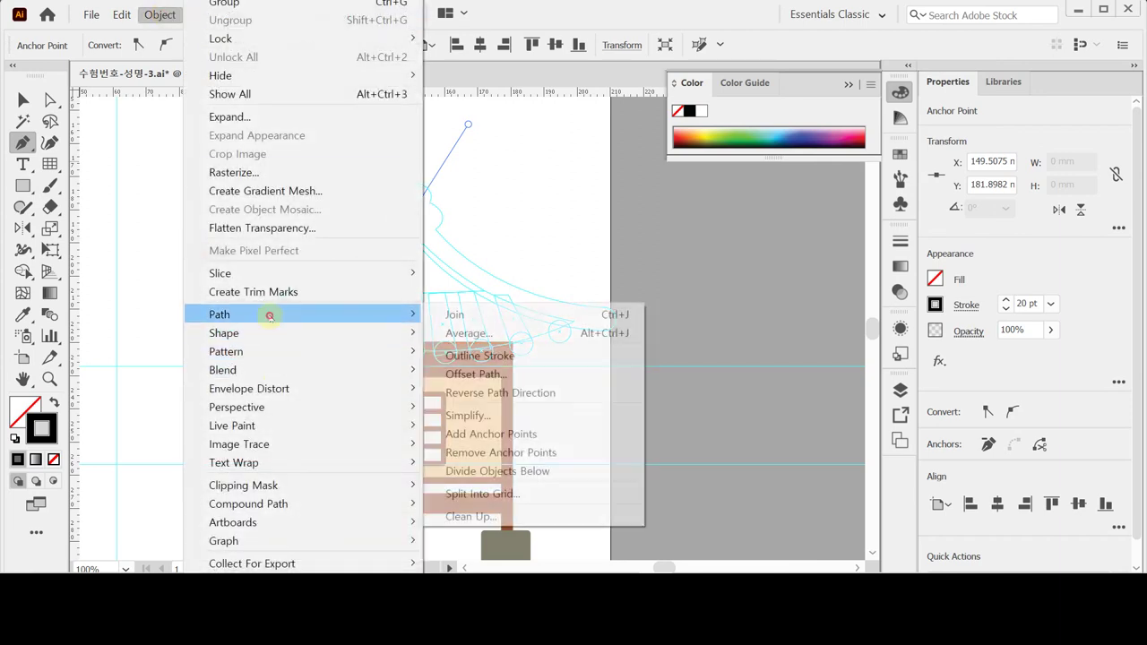
click(532, 356)
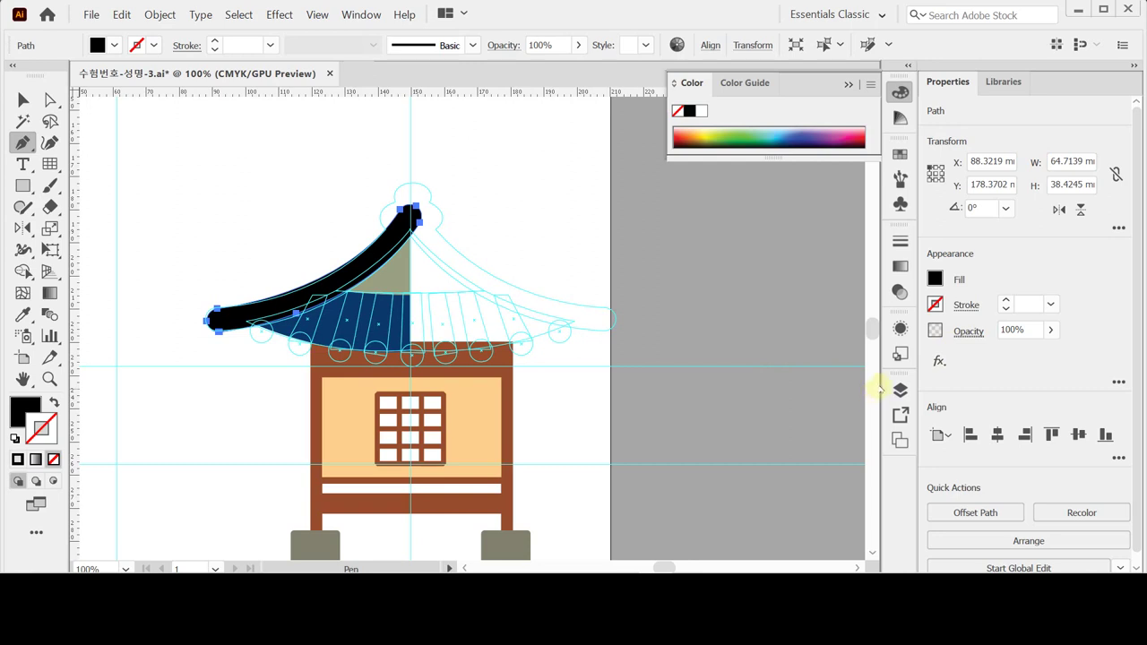
Step: Fill the outlined roof ridge with C90 M20 Y10 K40
click(938, 280)
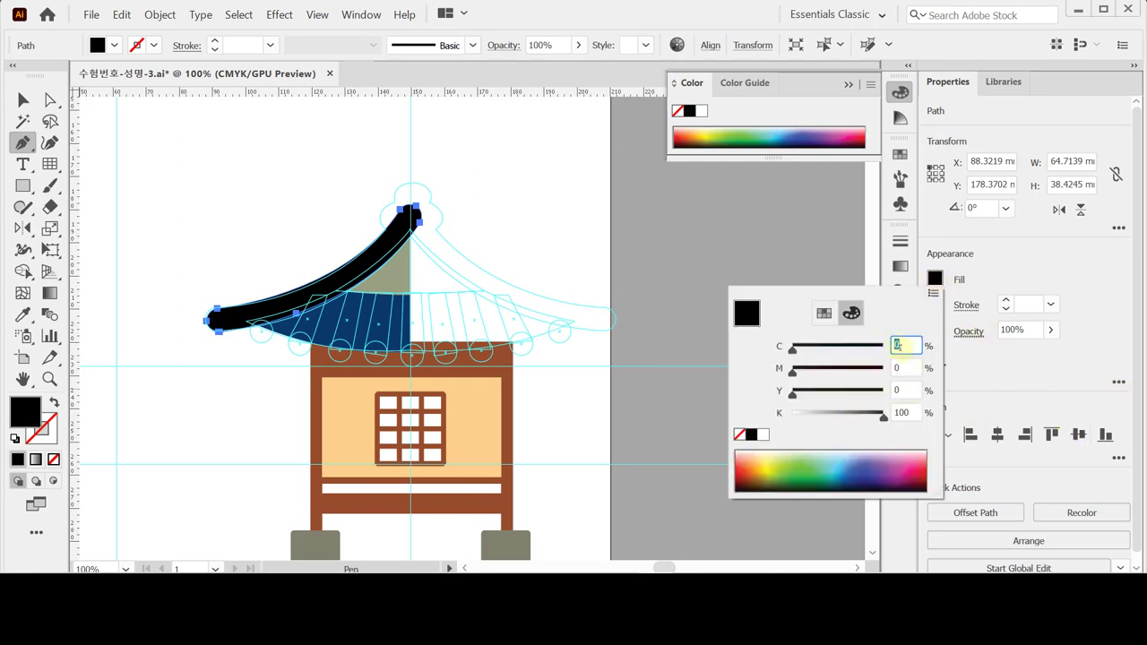
text(90)
key(Tab)
text(20)
key(Tab)
text(10)
key(Tab)
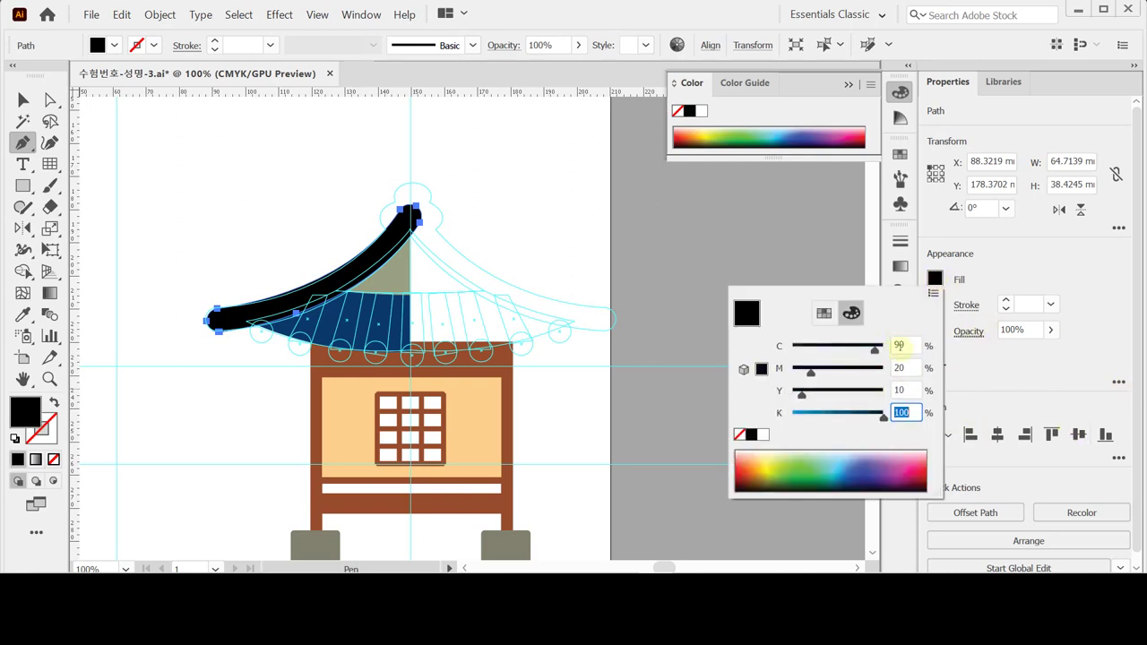
text(40)
key(Return)
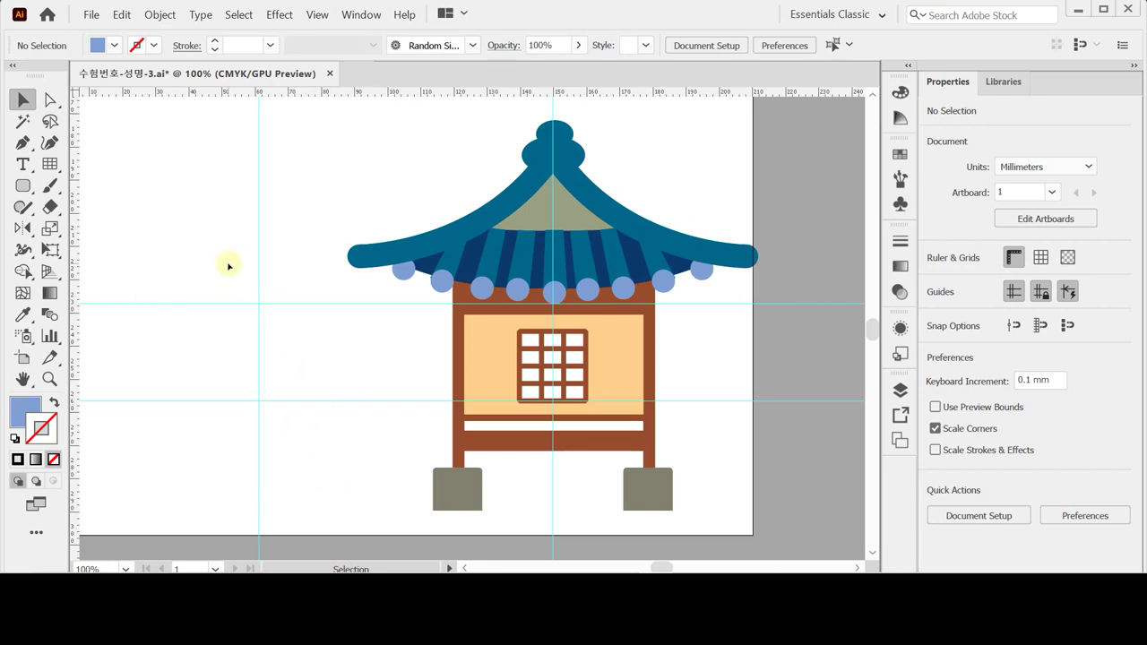
Step: Paste the red and blue lantern group in place below the left eave and turn its outlines into guides
key(ctrl)
key(ctrl+f)
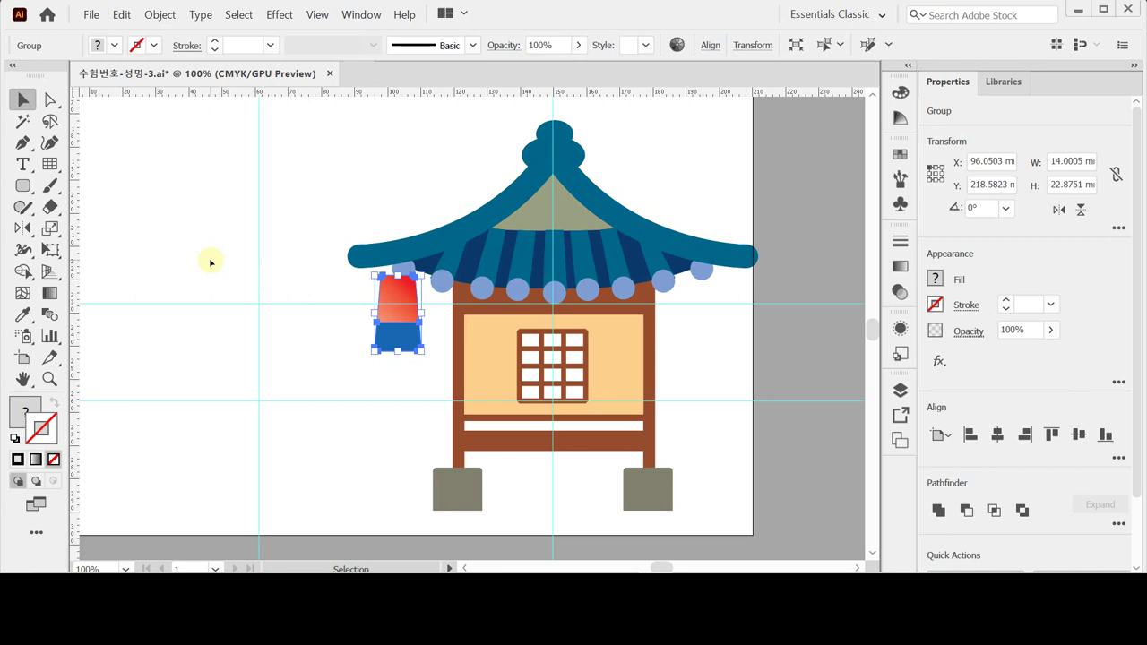
key(ctrl+h)
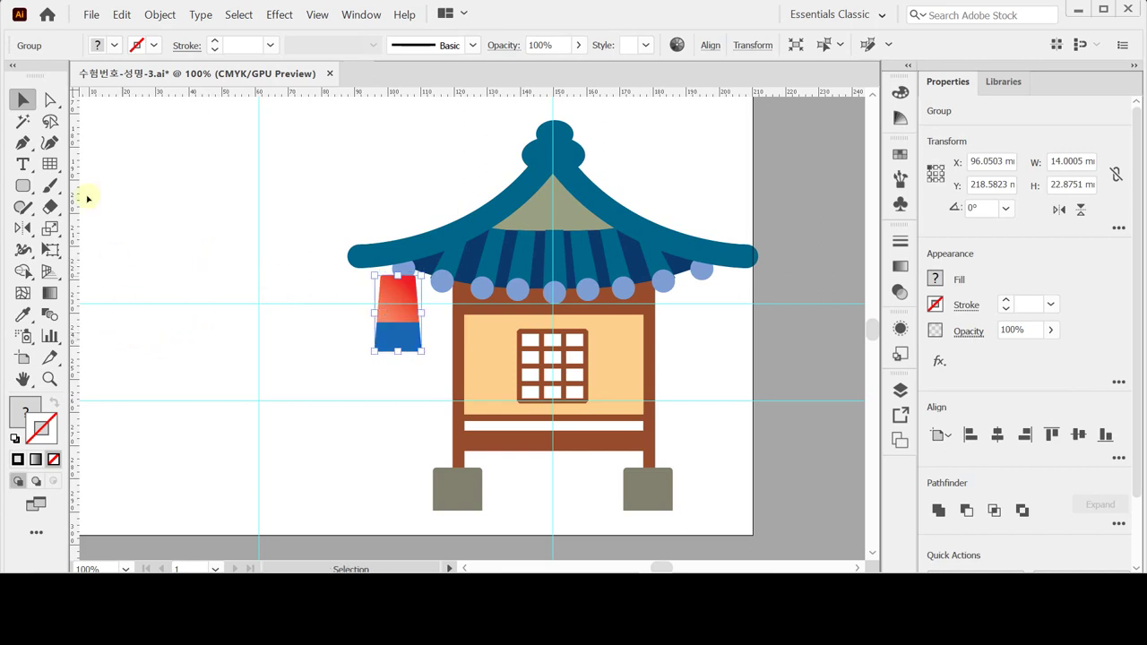
click(51, 96)
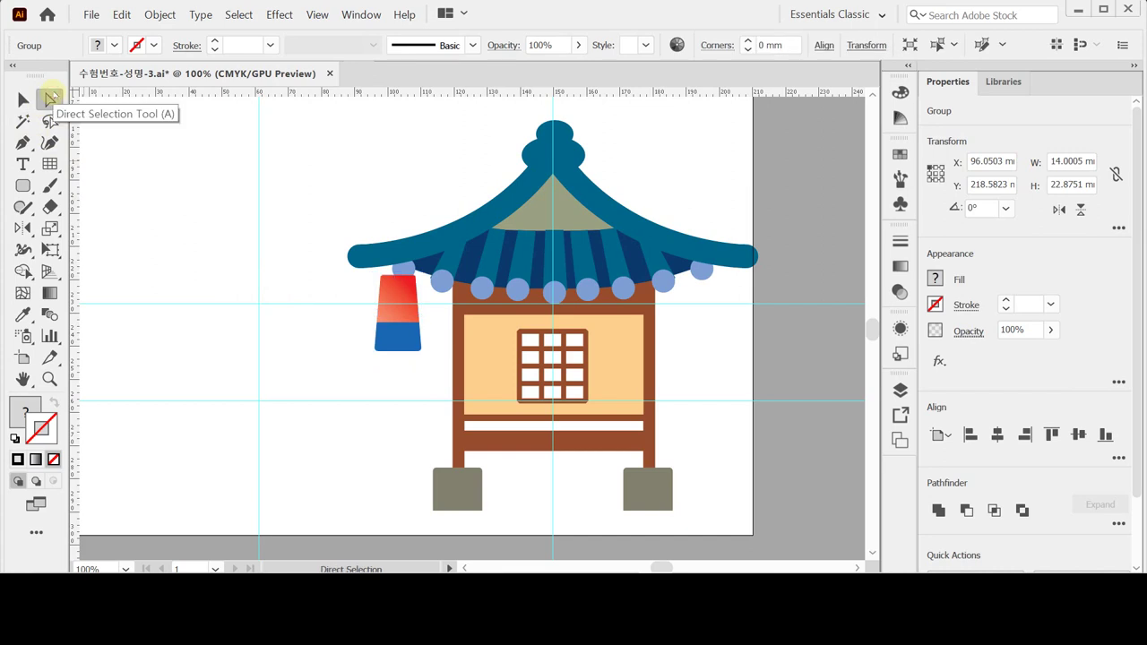
key(Delete)
scroll(320, 343, up, 3)
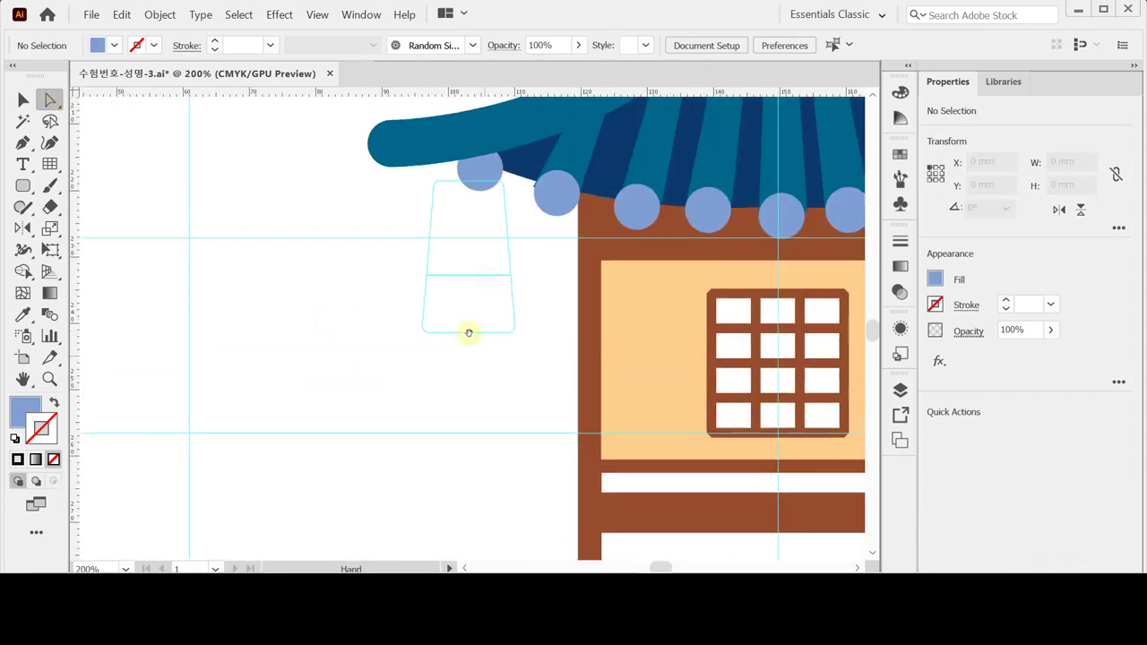
Step: Create a 14 × 23 mm rounded rectangle with a 1 mm corner radius, white fill and black stroke, beside the lantern guides
click(22, 185)
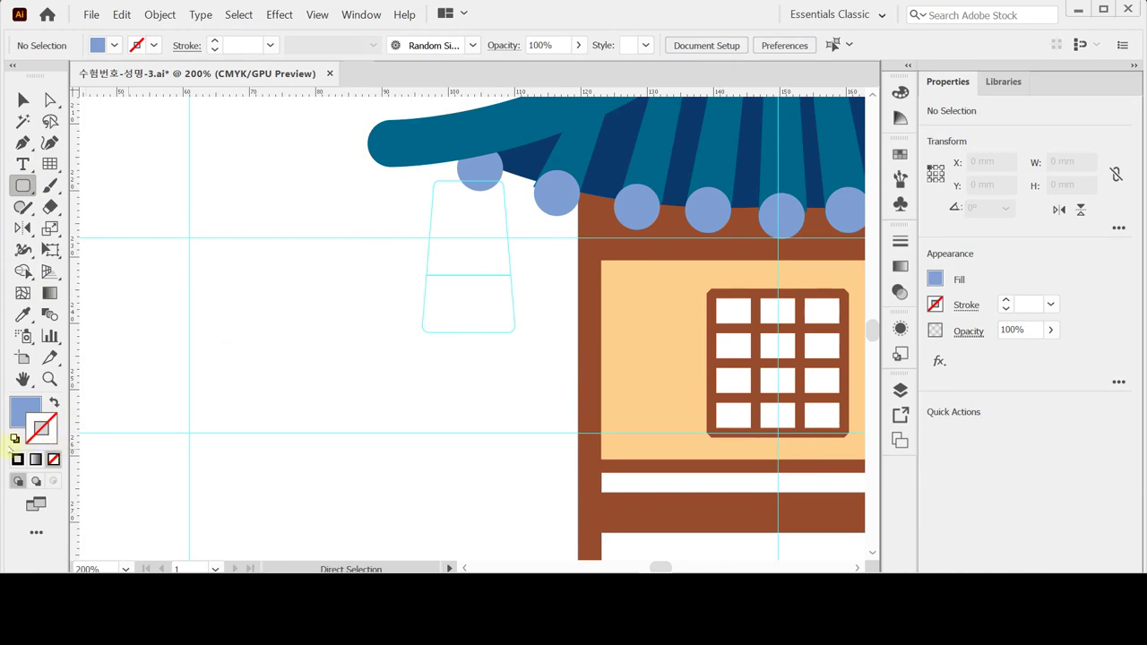
click(14, 438)
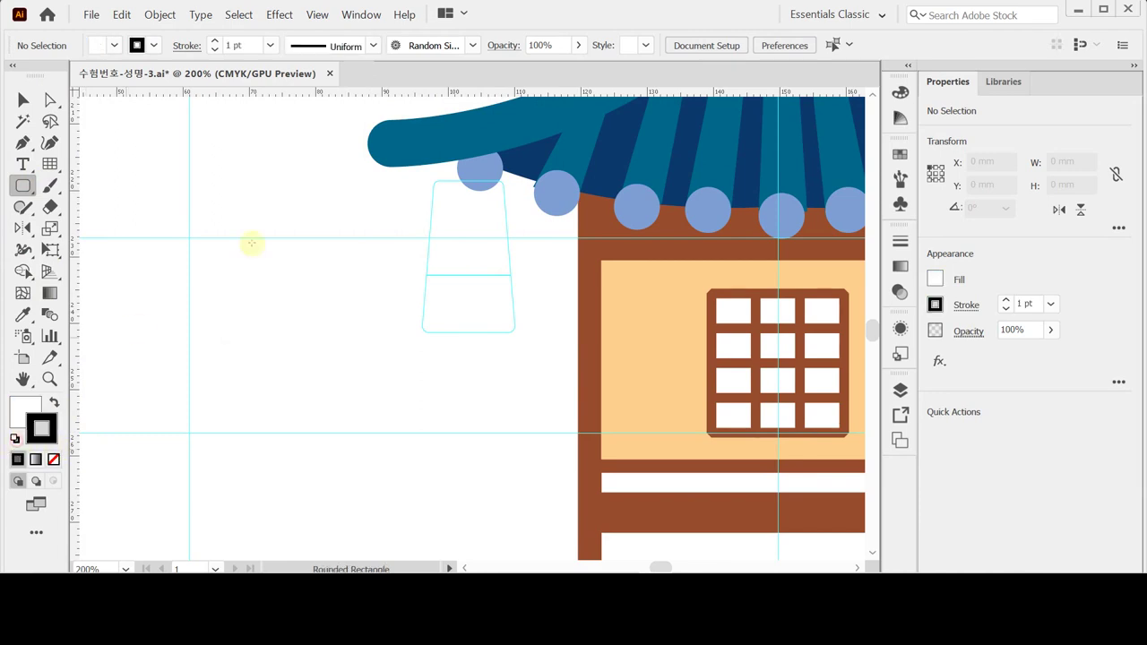
click(232, 198)
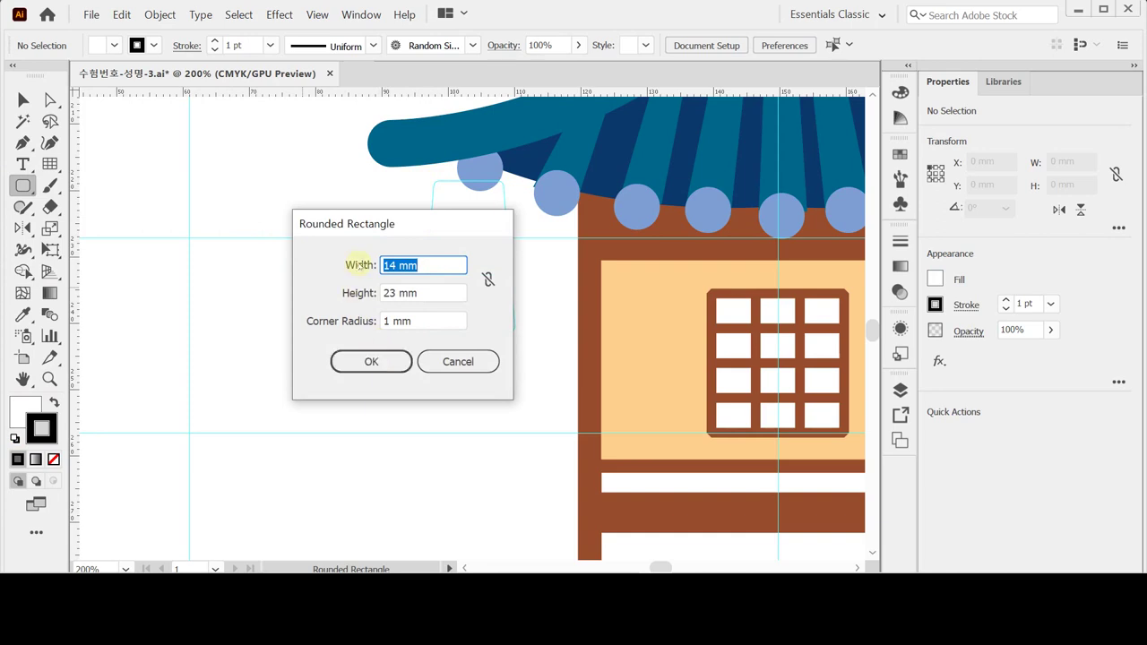
key(Tab)
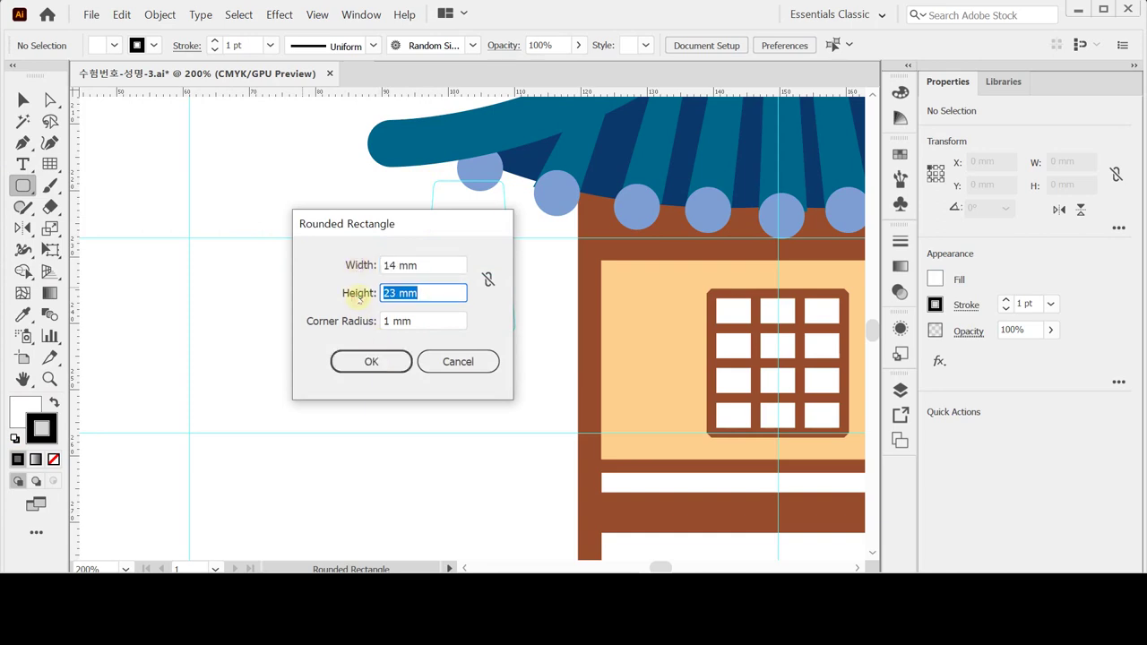
key(Tab)
click(368, 362)
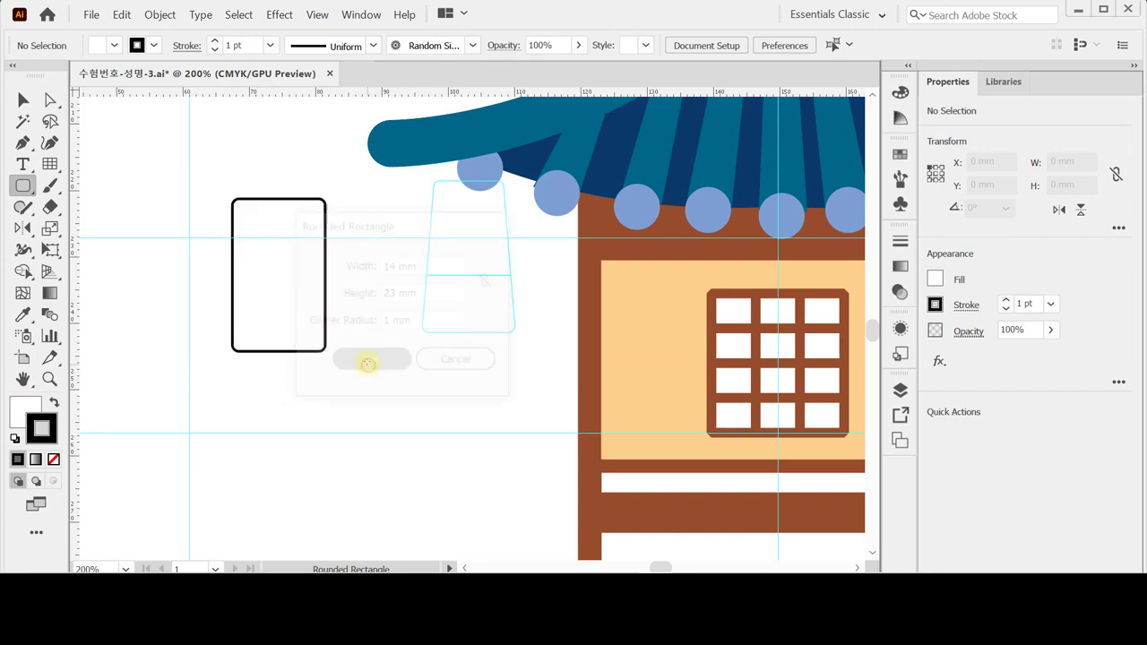
Step: Taper the rounded rectangle by scaling only its top corner anchors uniformly to 75%
key(ctrl)
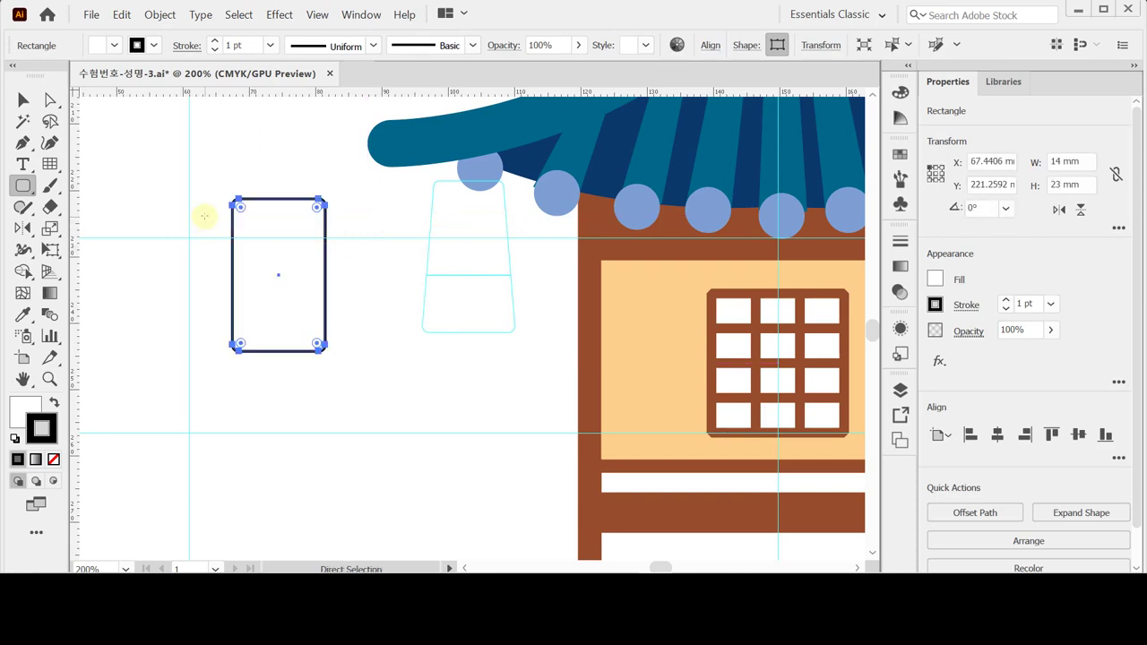
click(49, 100)
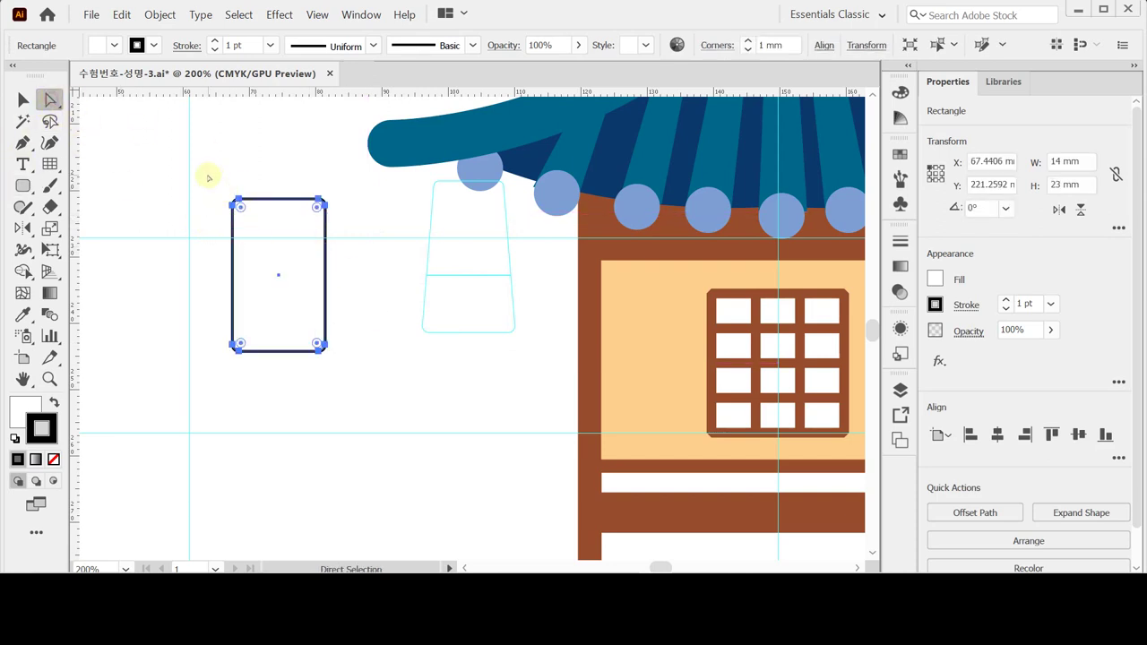
drag(209, 177, 346, 225)
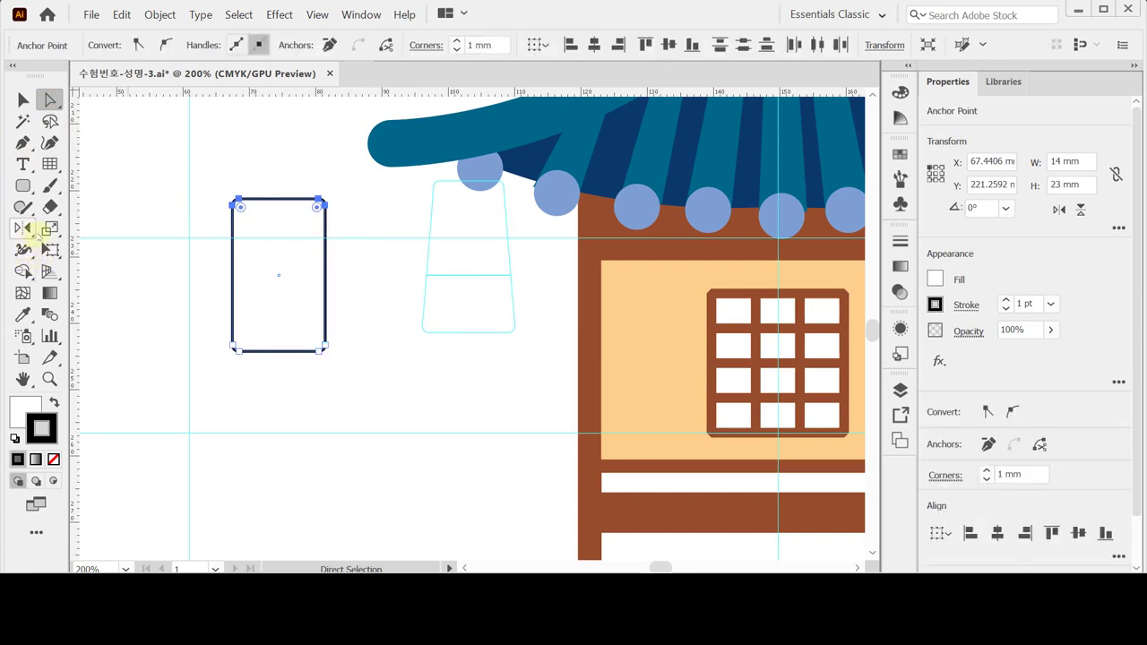
double_click(51, 229)
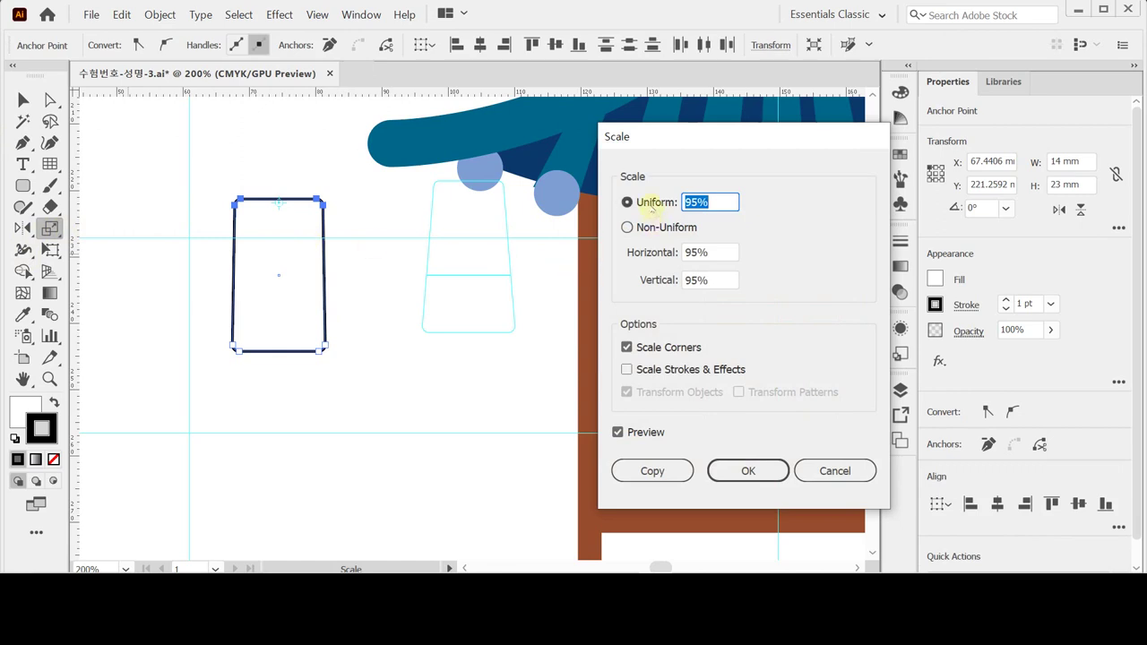
click(651, 202)
key(Tab)
text(7)
key(Tab)
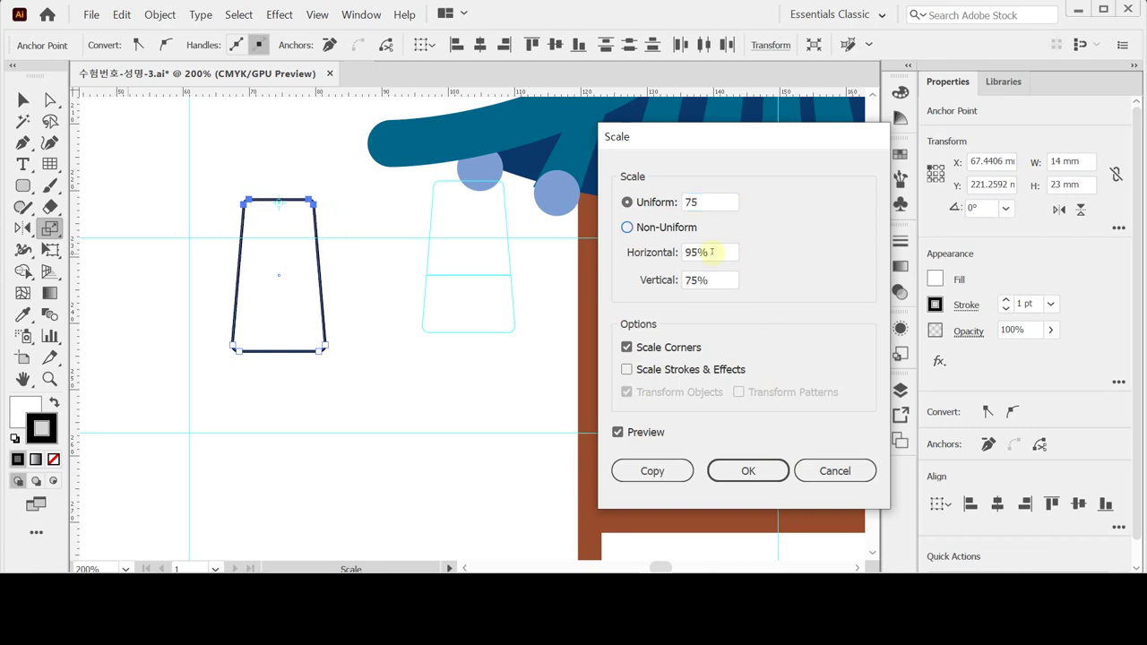
click(677, 472)
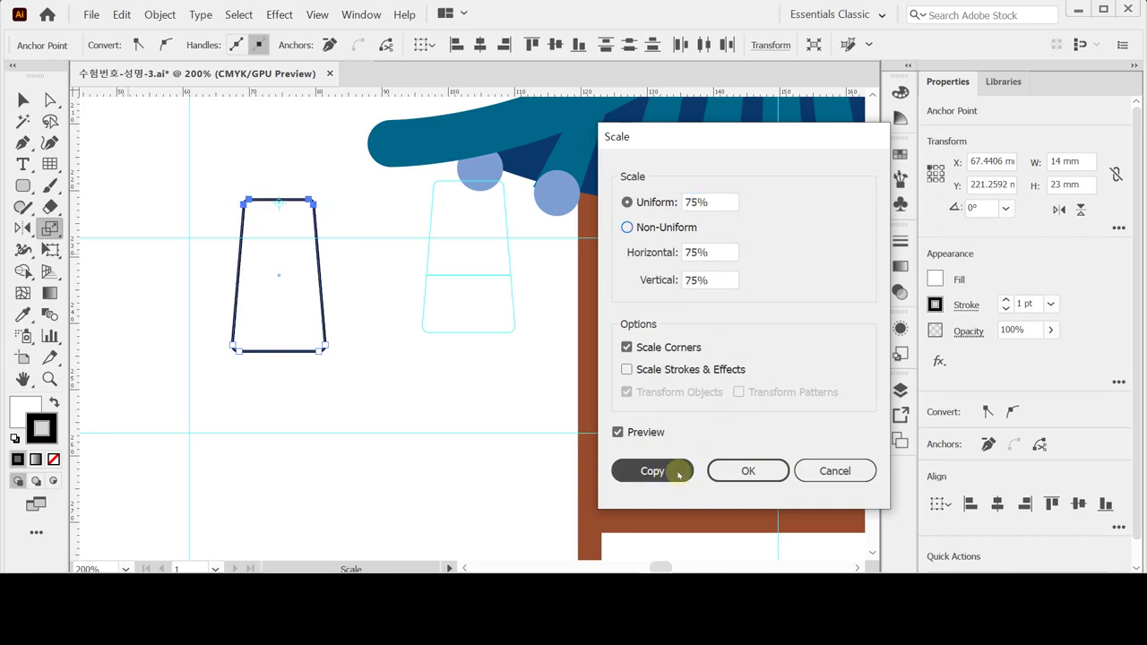
click(728, 470)
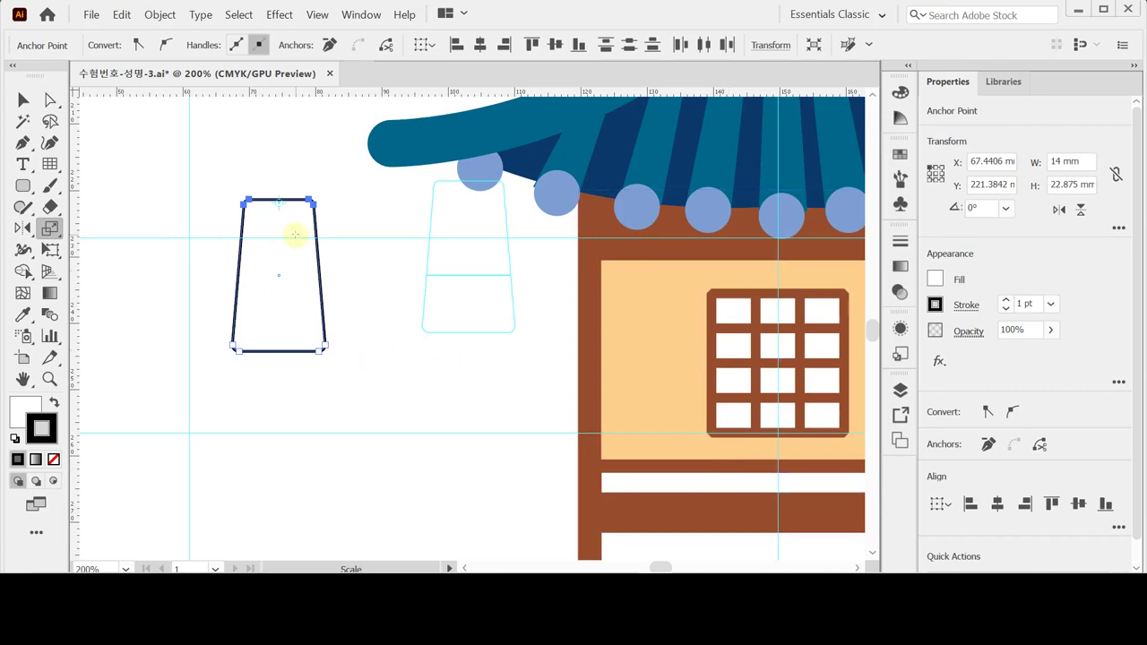
key(ctrl+shift+a)
Step: Move the tapered shape onto the lantern guides below the left eave
key(v)
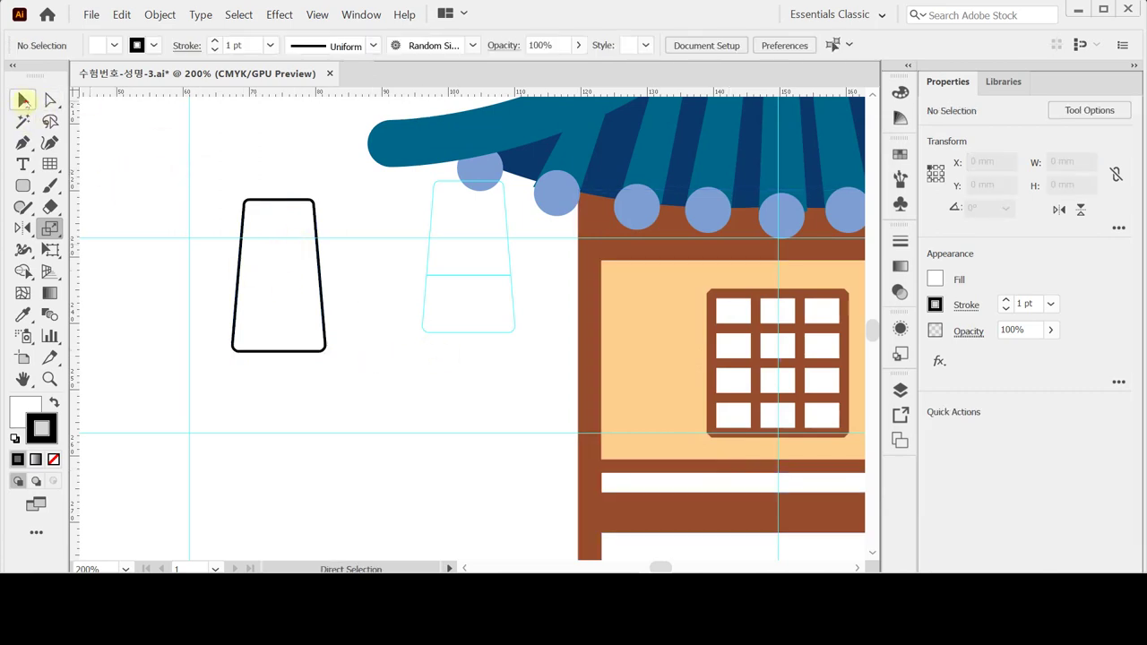
drag(274, 202, 464, 183)
click(325, 272)
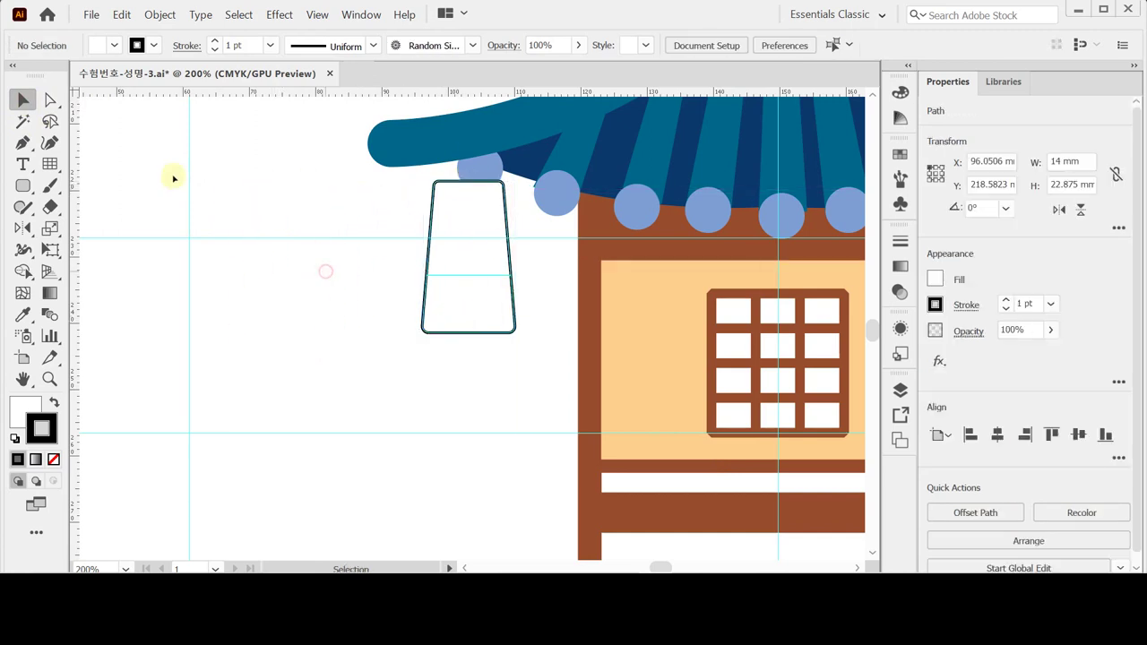
Step: Draw a horizontal line about 22 mm long along the lantern's inner guide and split the body with Pathfinder Divide
drag(49, 164, 123, 165)
drag(395, 274, 540, 275)
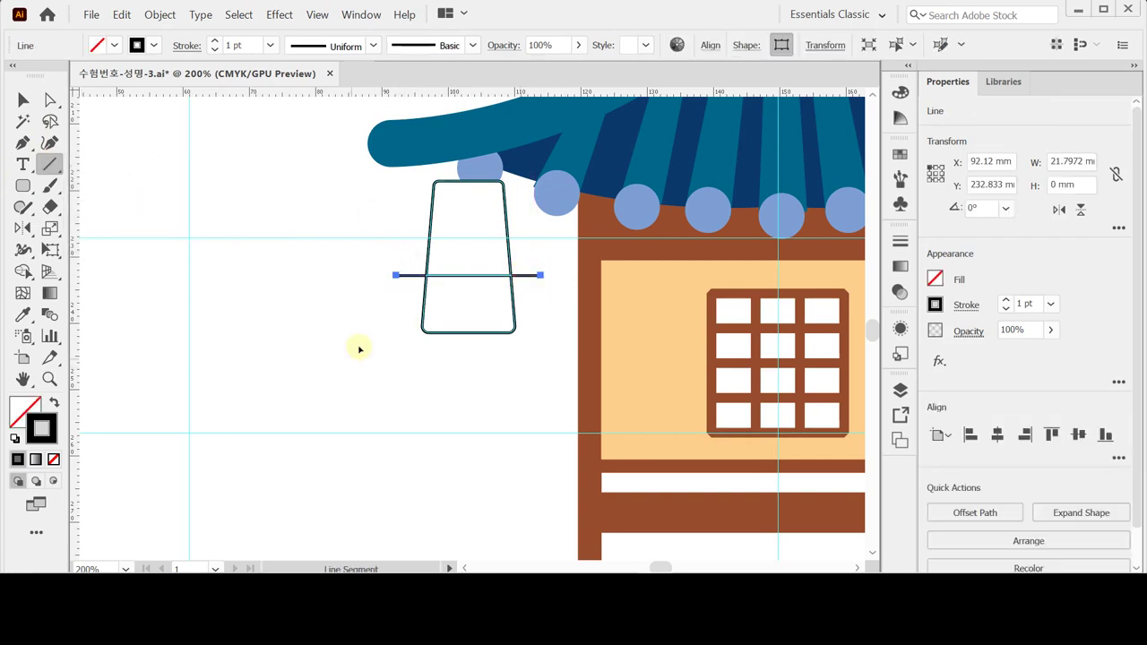
drag(366, 338, 447, 271)
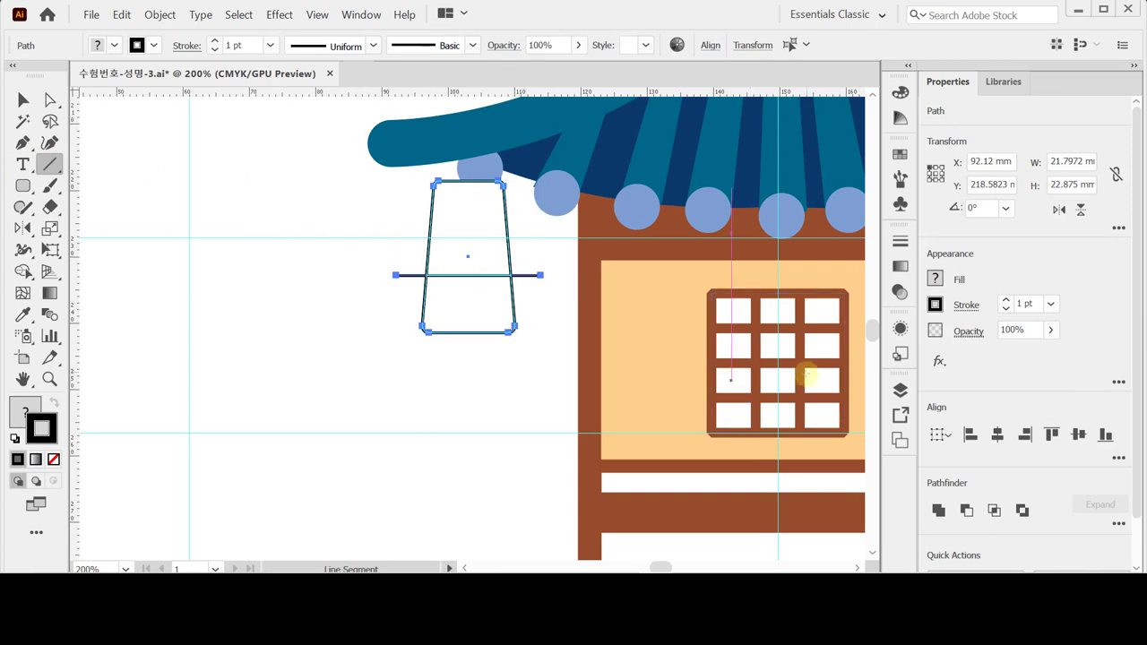
click(1118, 523)
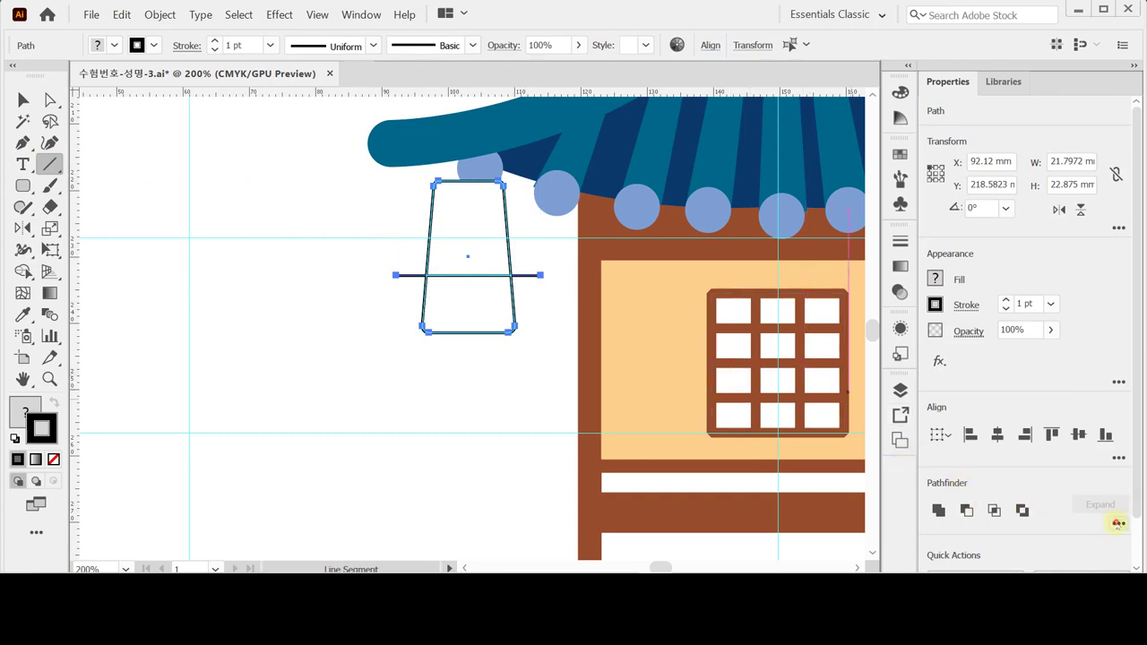
click(940, 499)
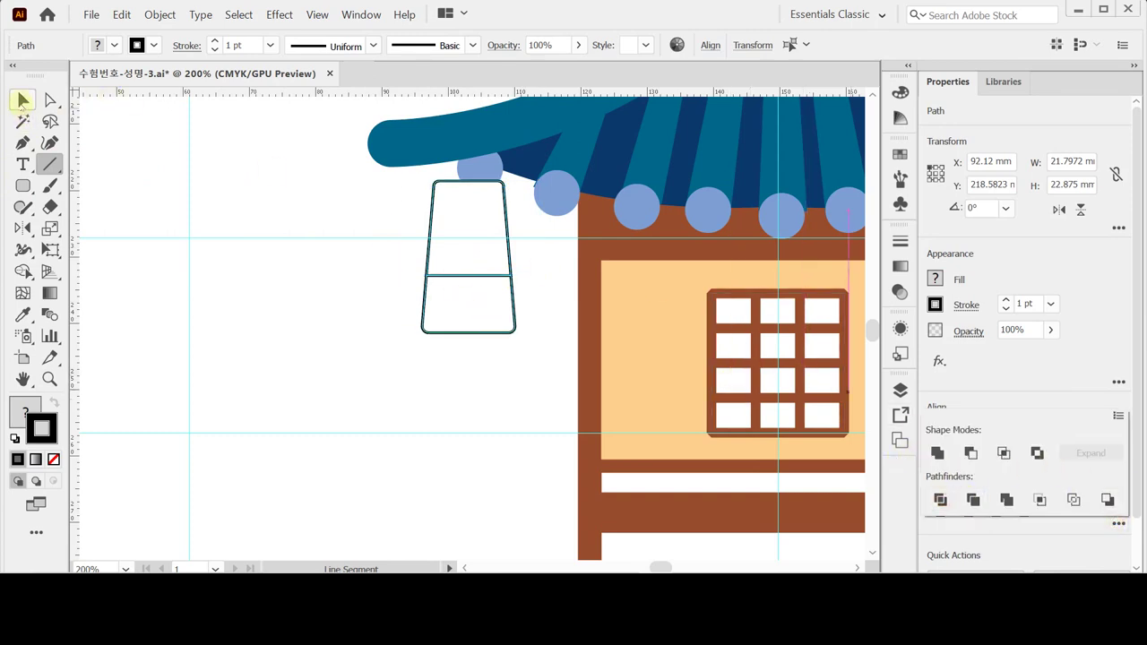
Step: Isolate the divided lantern group and fill its lower section with C90 M60 in CMYK mode
ctrl+double_click(491, 279)
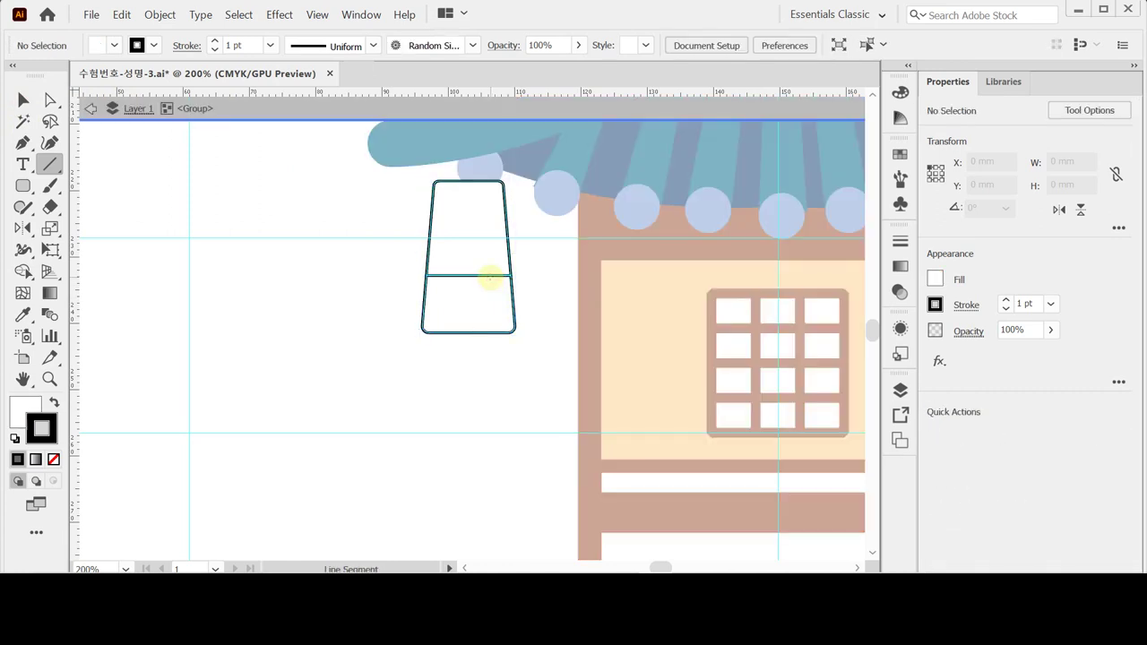
ctrl+click(505, 330)
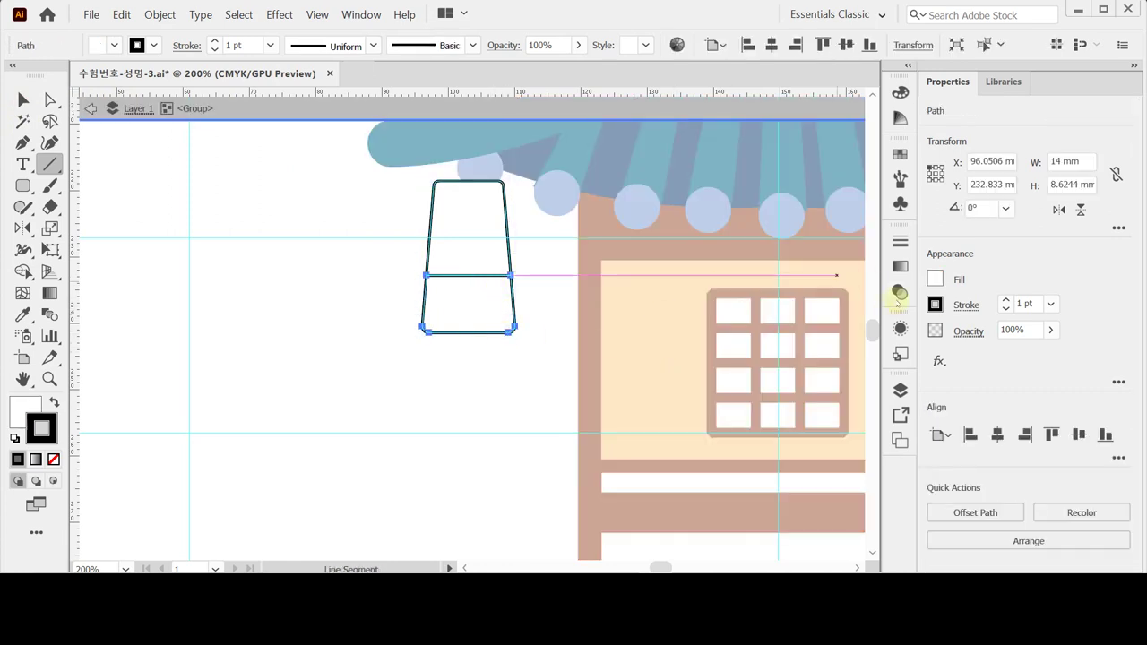
click(934, 305)
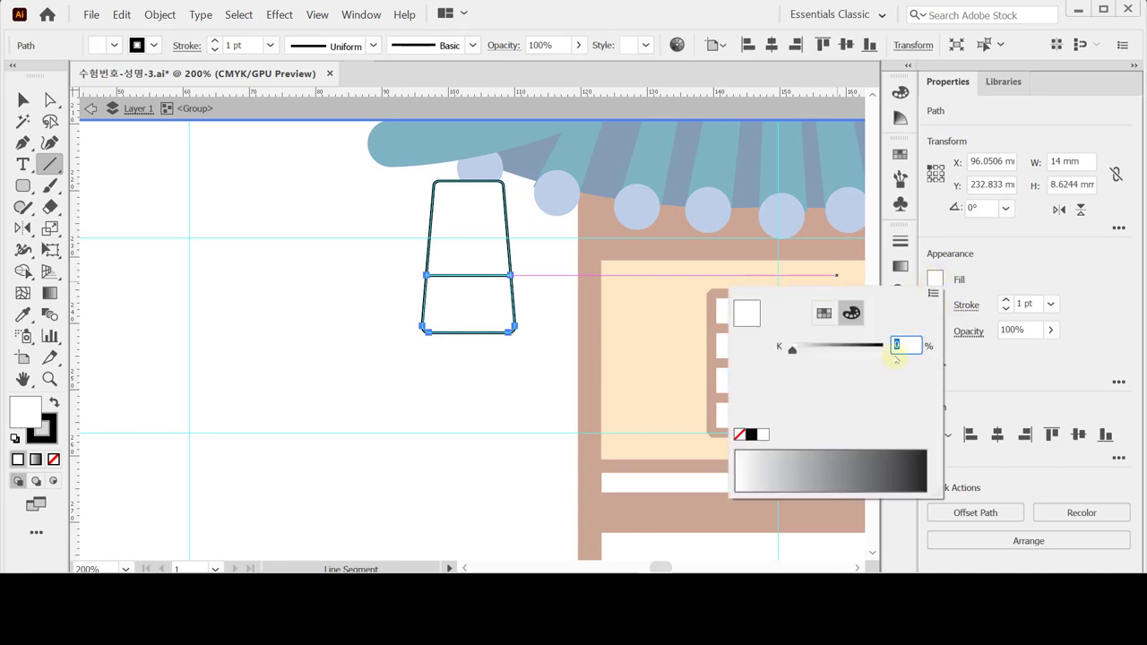
click(933, 294)
click(989, 354)
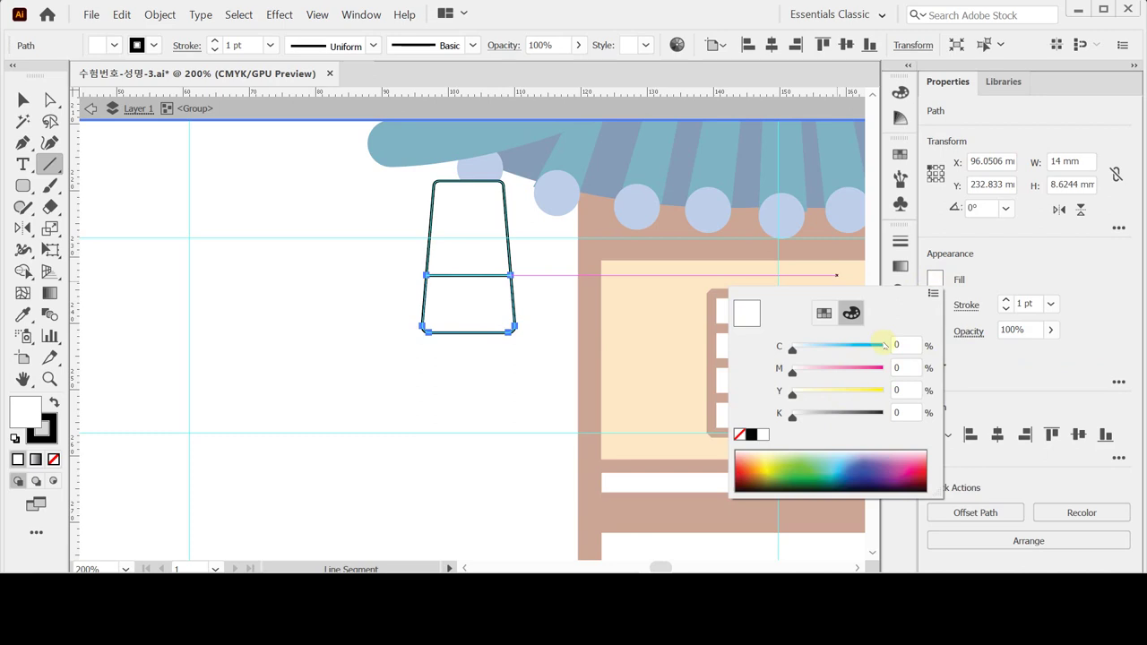
click(907, 389)
click(903, 345)
text(90)
key(Tab)
text(50)
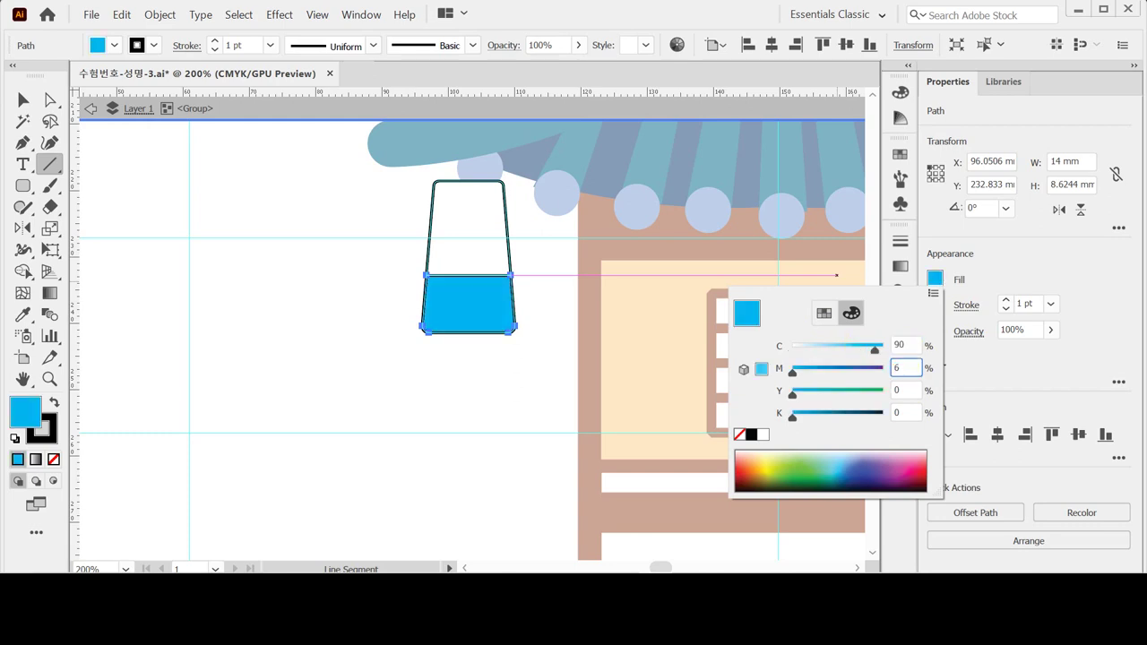
key(Return)
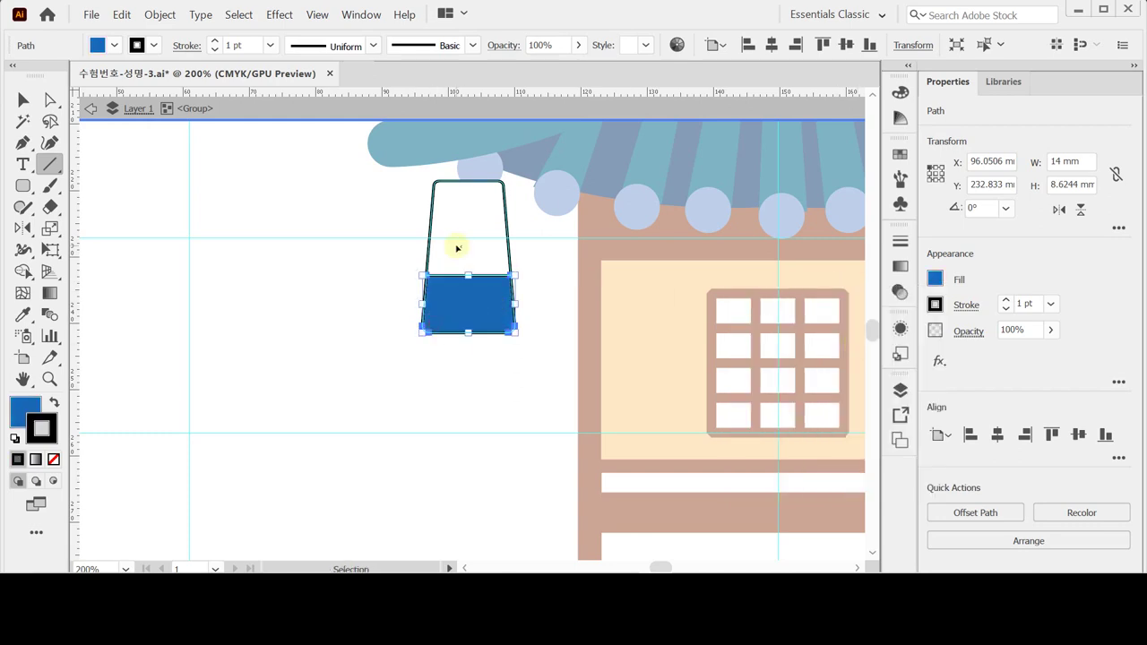
Step: Apply a linear white-to-black gradient fill to the lantern's upper section
ctrl+click(456, 246)
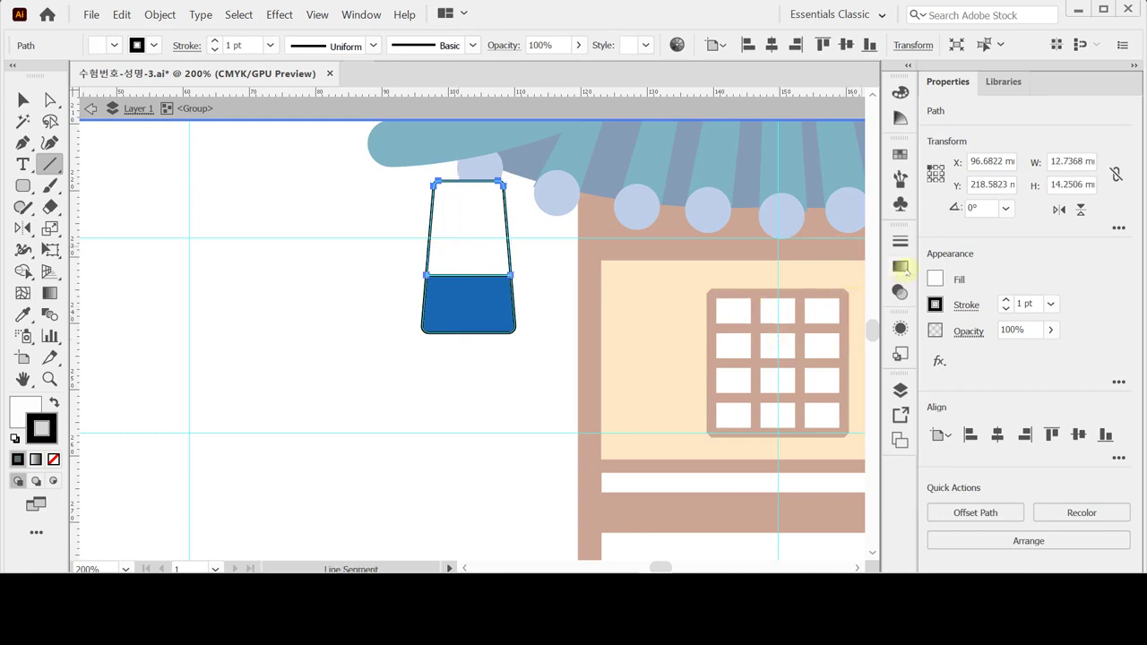
click(903, 267)
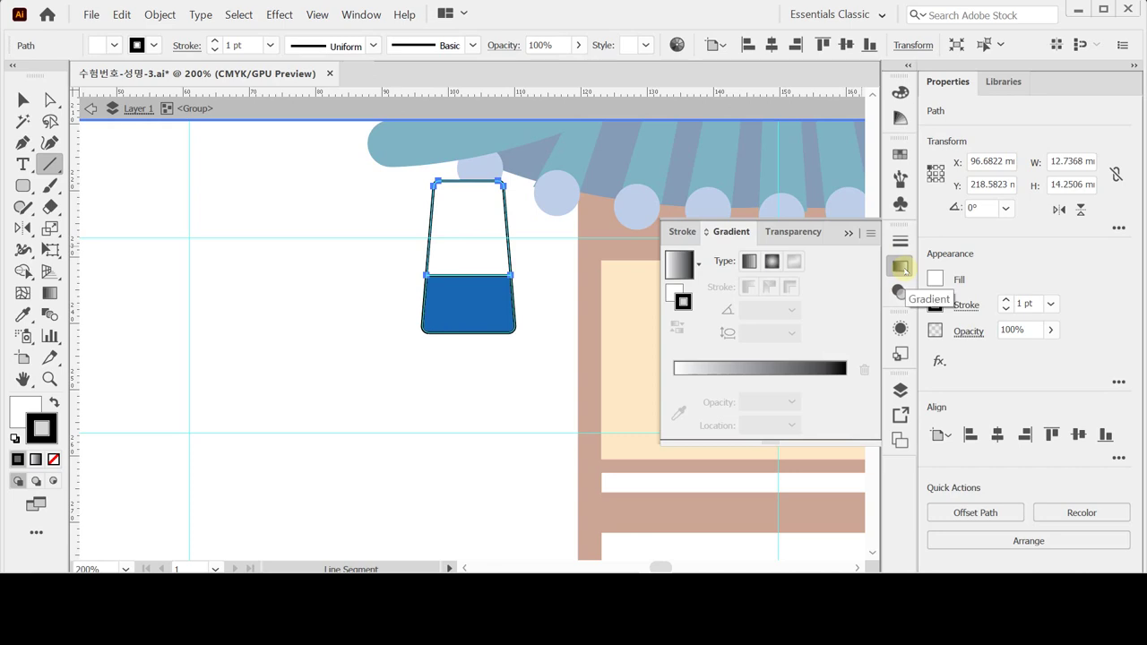
click(671, 289)
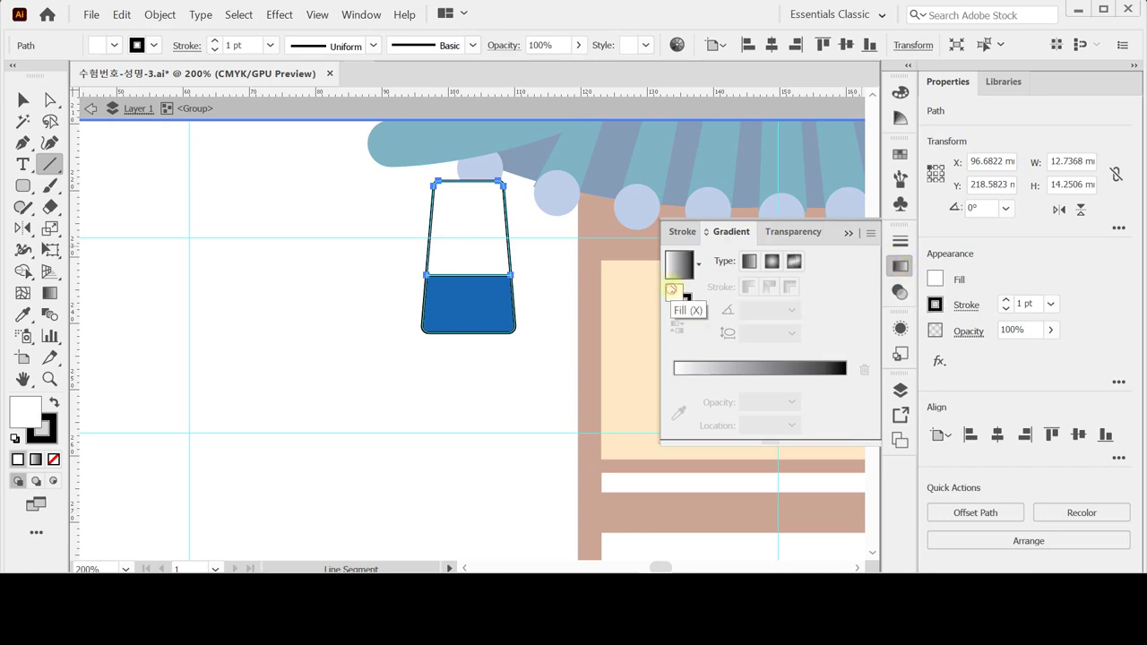
click(678, 264)
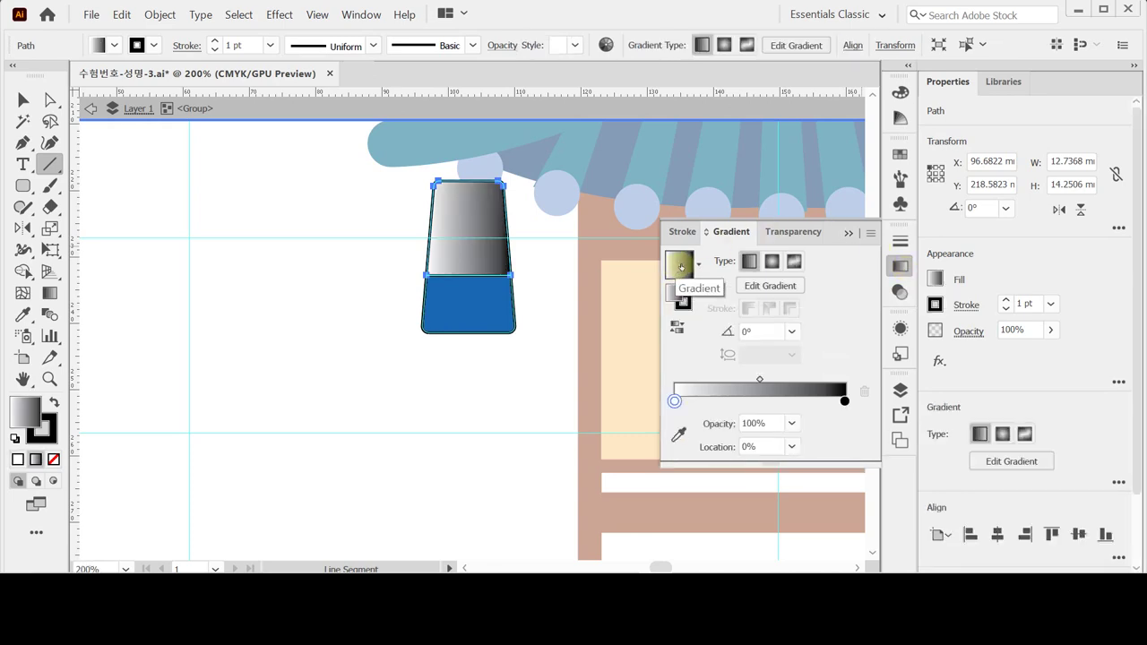
Step: Set the start stop of the lantern's upper gradient to M50 Y50 in CMYK mode
double_click(673, 401)
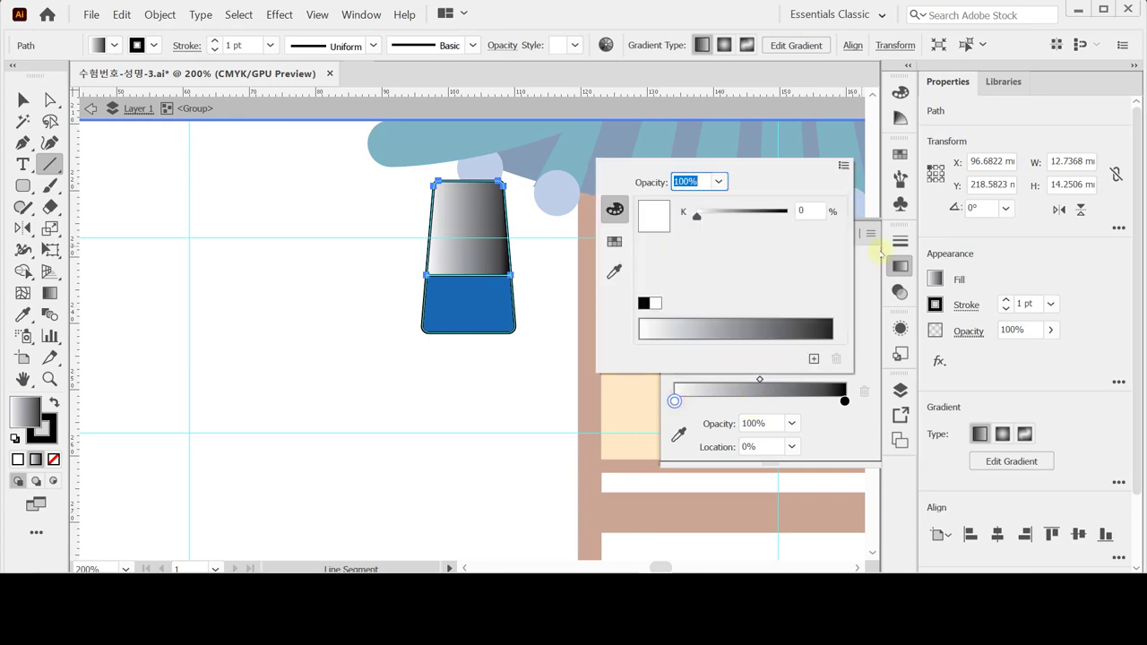
click(843, 165)
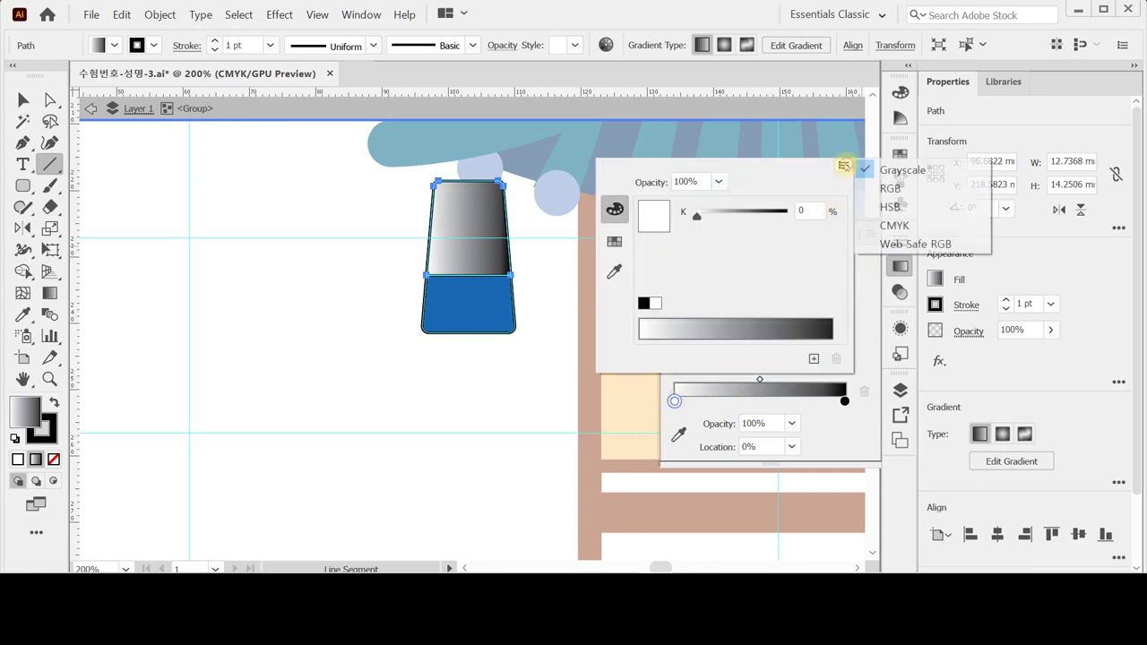
click(882, 225)
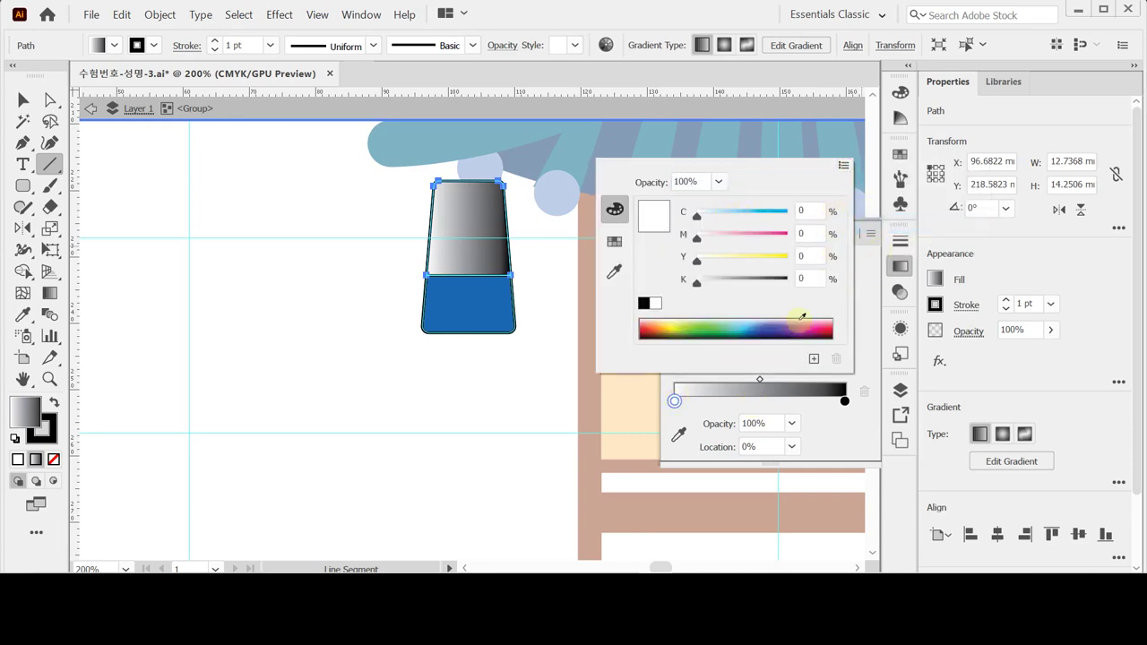
click(806, 233)
text(50)
key(Tab)
text(50)
key(Return)
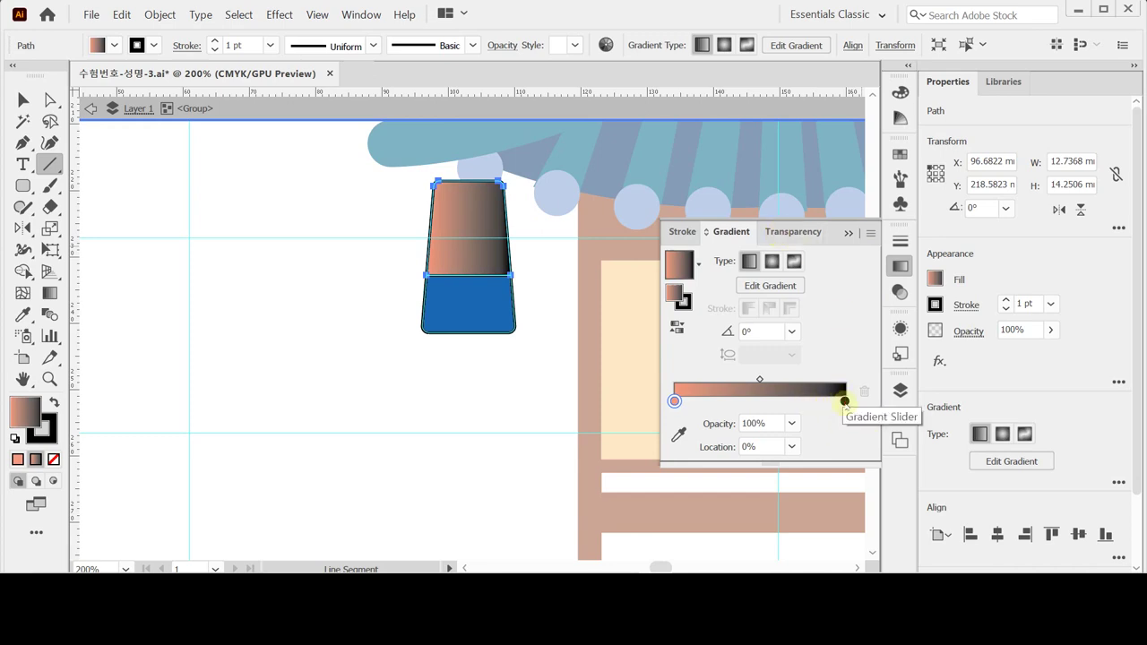
click(844, 401)
double_click(844, 401)
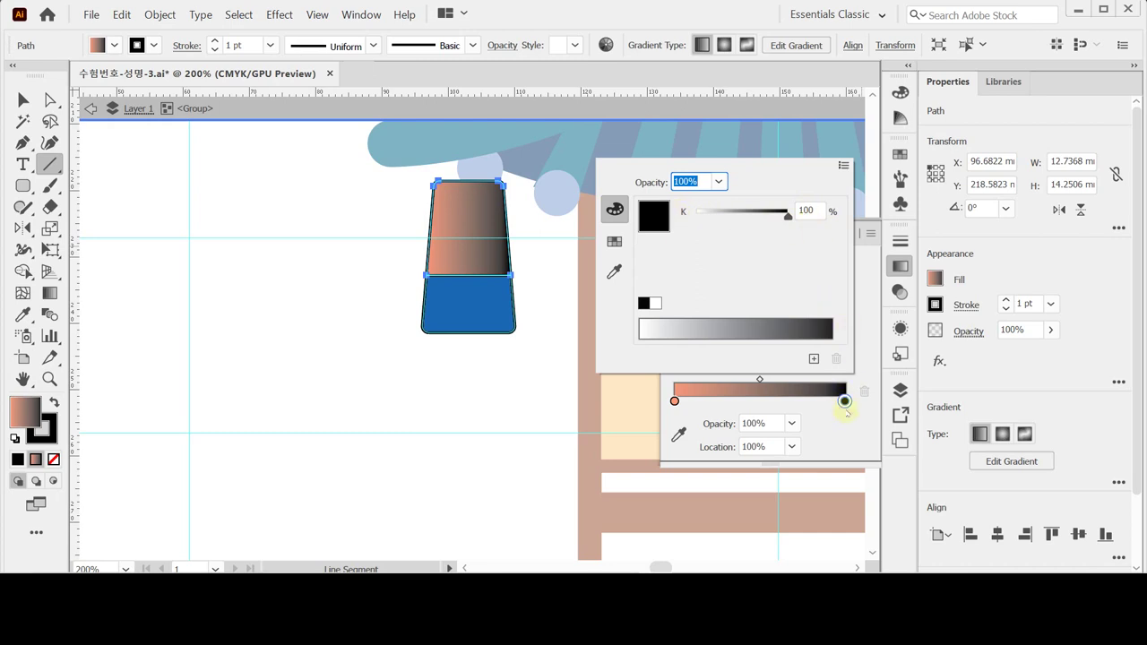
click(842, 426)
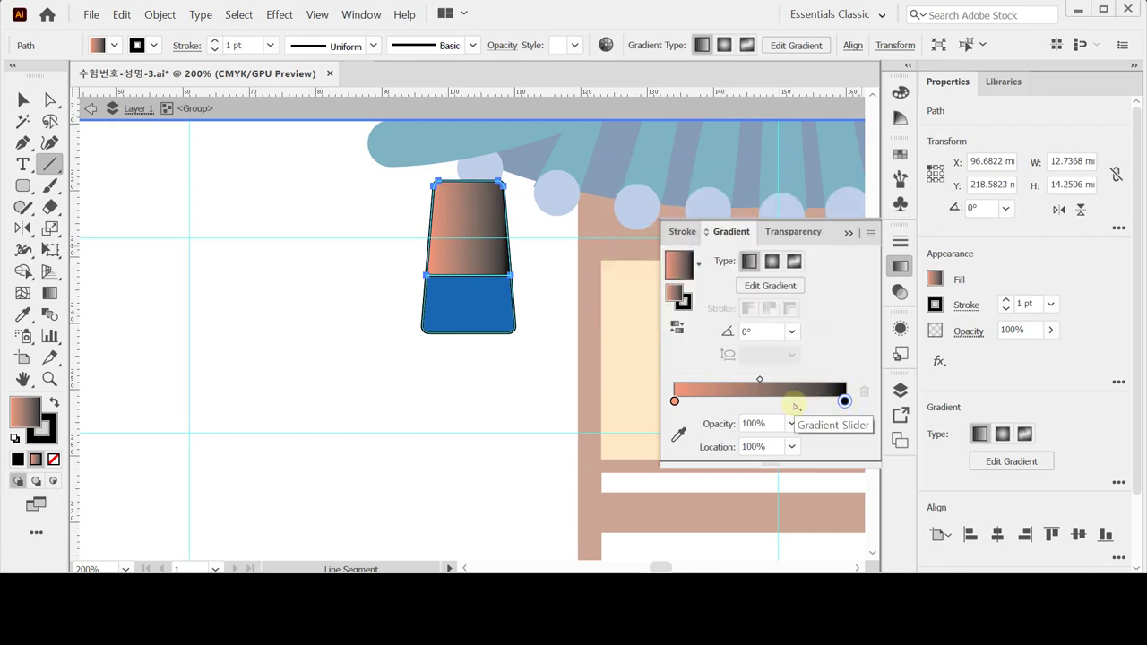
click(803, 401)
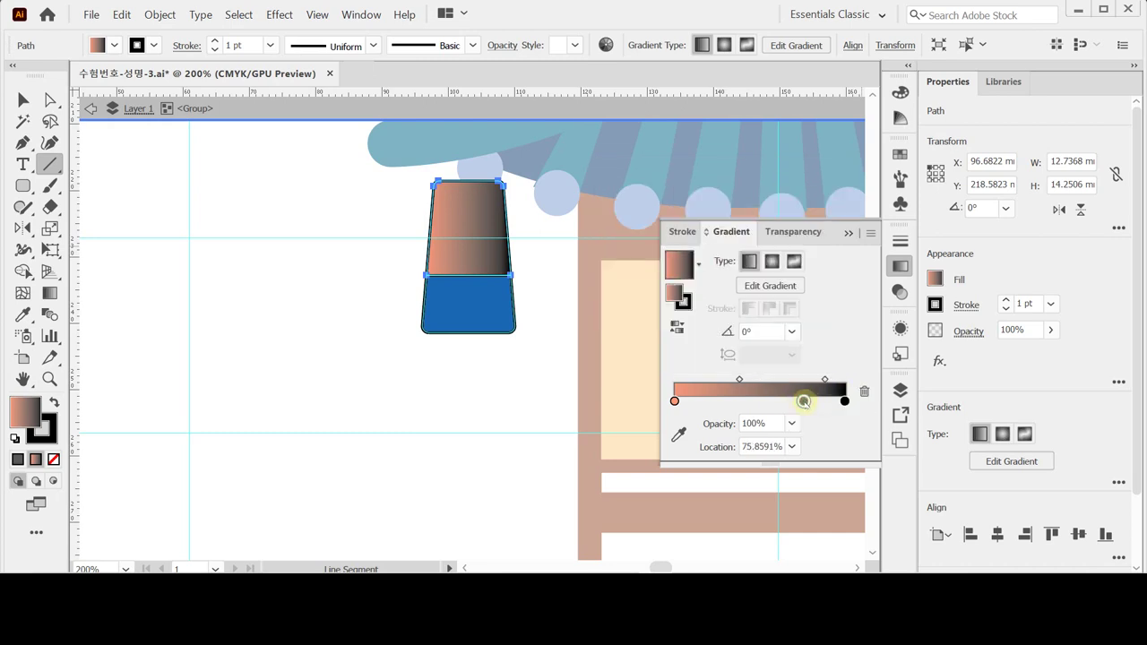
double_click(803, 401)
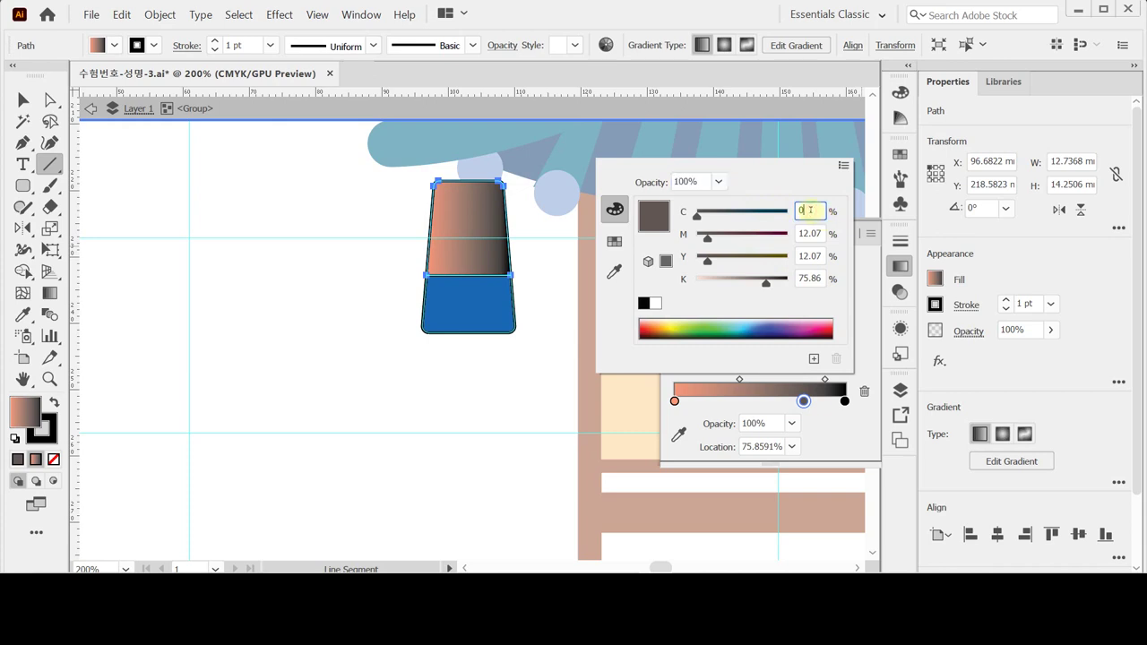
click(833, 412)
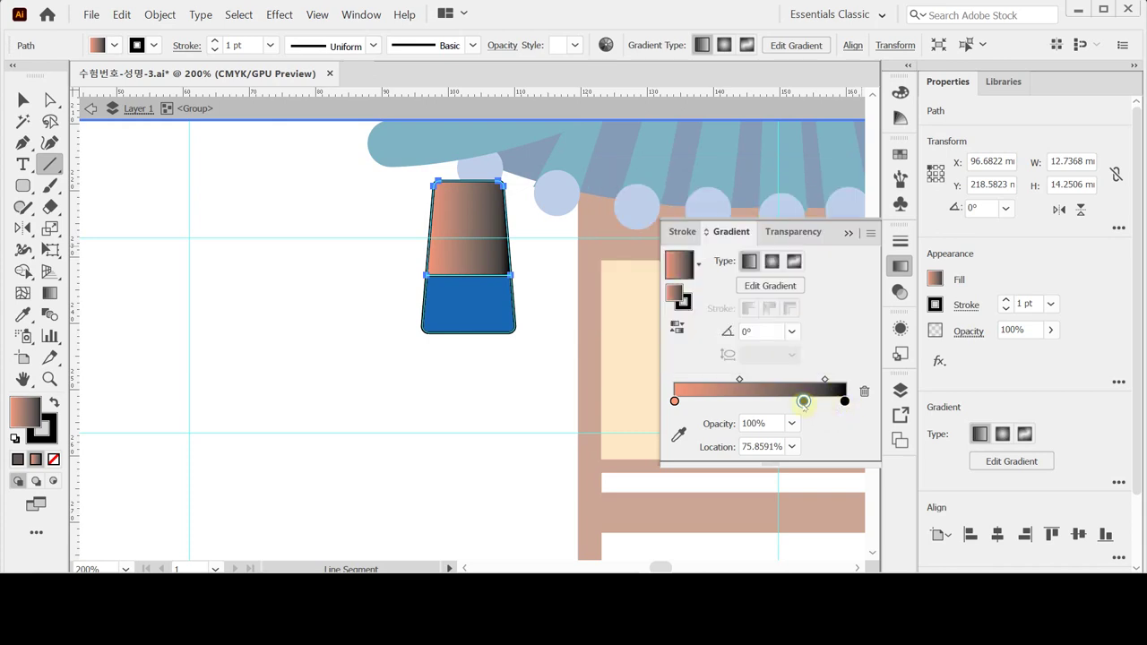
drag(803, 402, 807, 426)
click(673, 401)
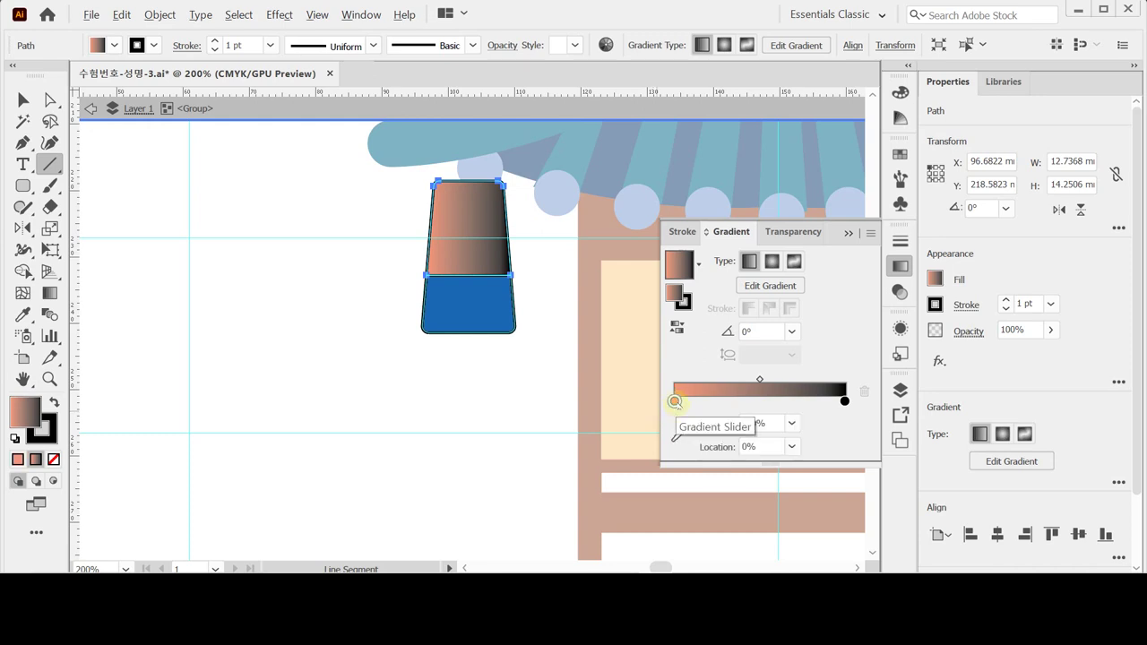
Step: Duplicate the salmon gradient stop at about 71% and set the copy's color to M 100, Y 100
drag(674, 401, 795, 401)
double_click(795, 400)
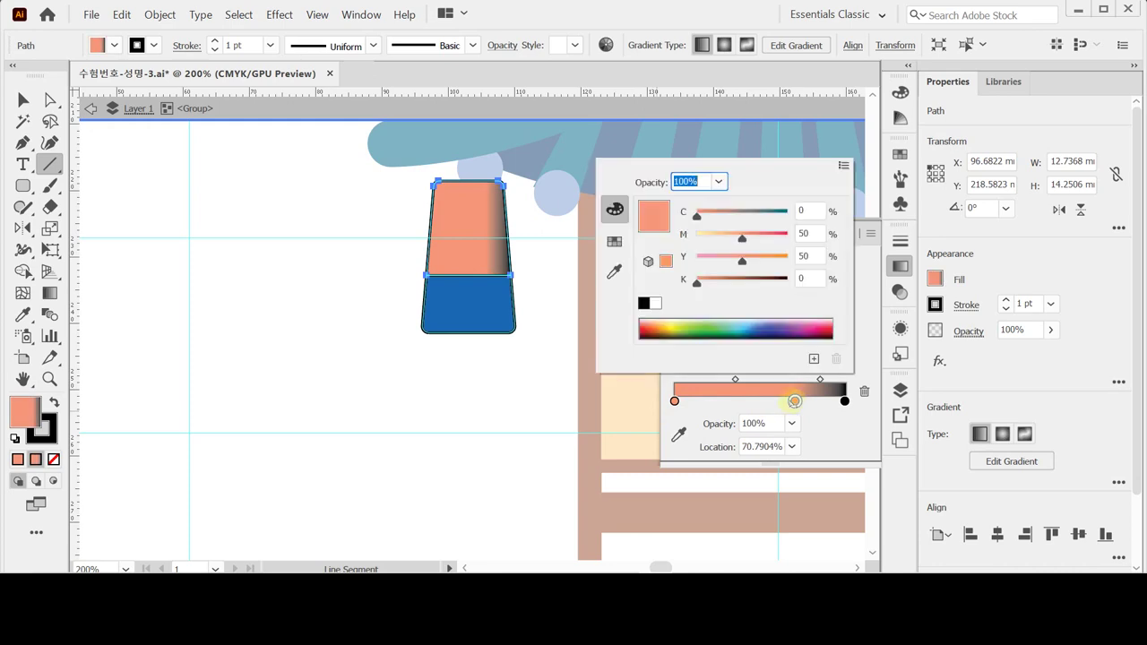
click(812, 233)
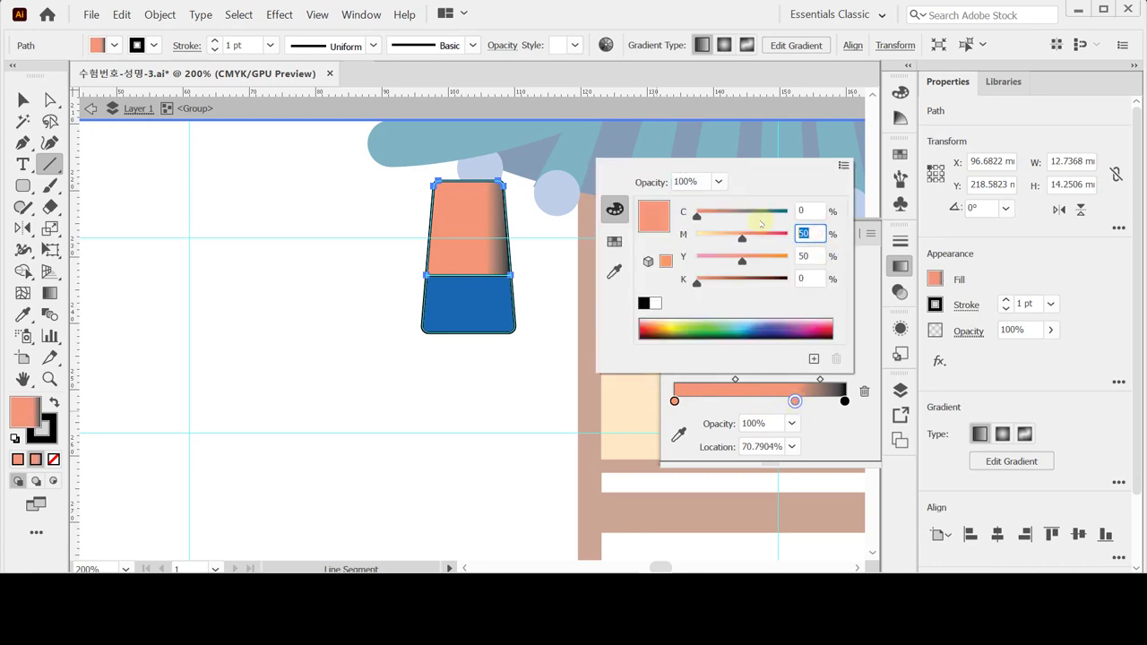
text(100)
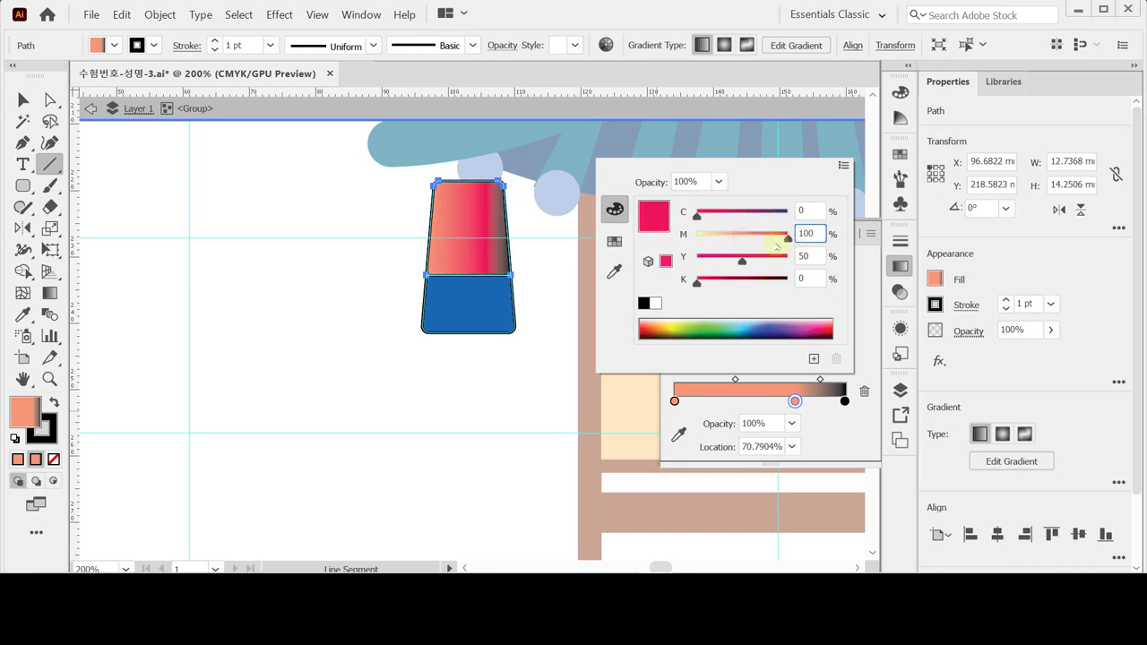
click(804, 257)
text(100)
click(842, 445)
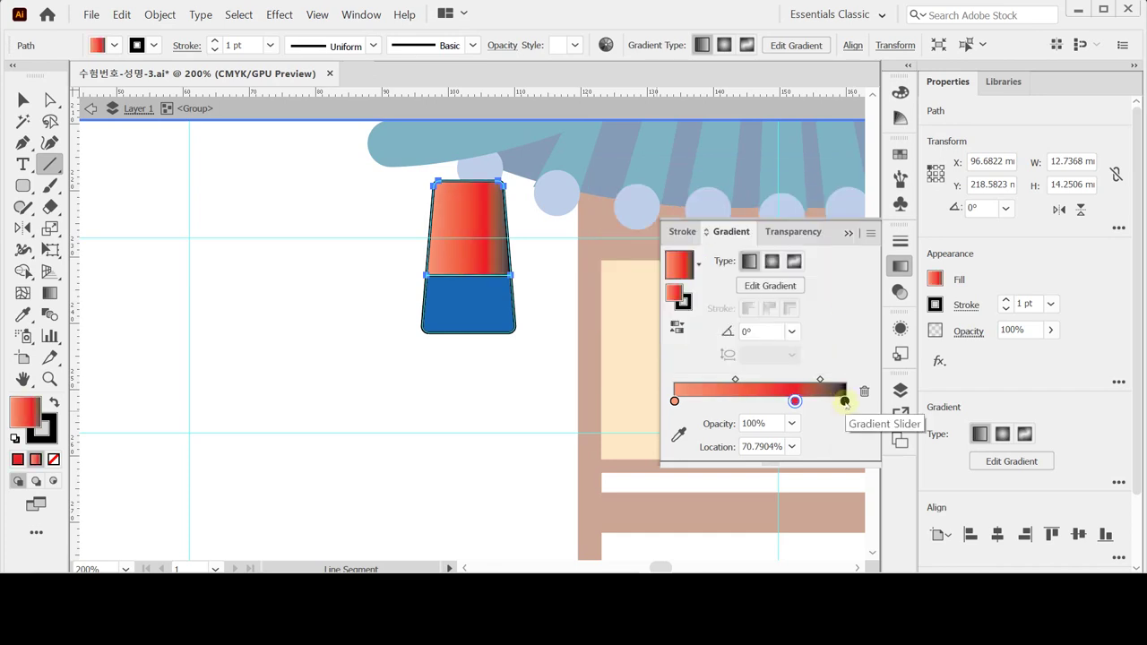
Step: Remove the black gradient stop and reposition the salmon stop at about 24% and the red stop at about 80%
click(843, 400)
drag(844, 401, 846, 429)
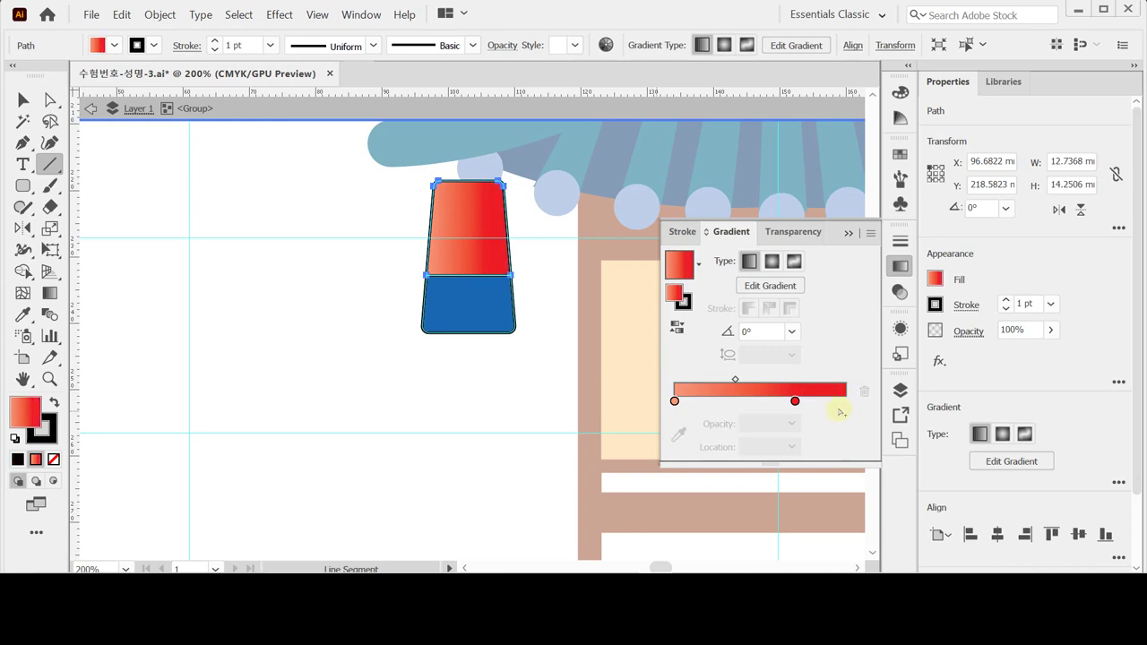
mouse_move(795, 400)
mouse_down()
mouse_move(834, 402)
mouse_move(806, 401)
mouse_up()
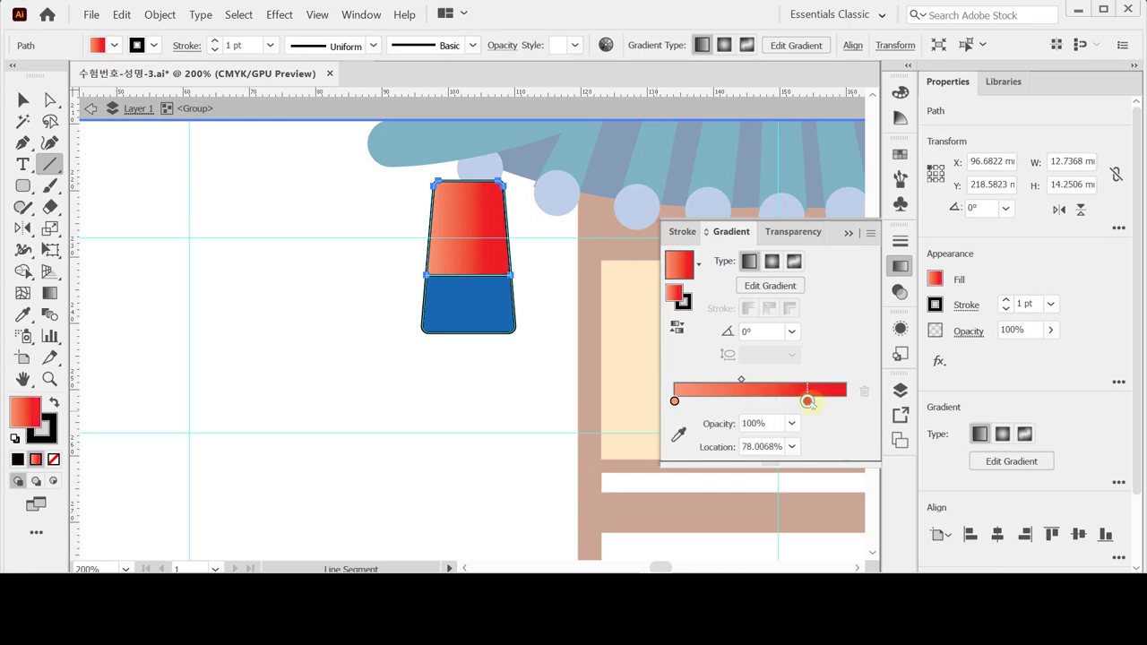
drag(674, 401, 714, 402)
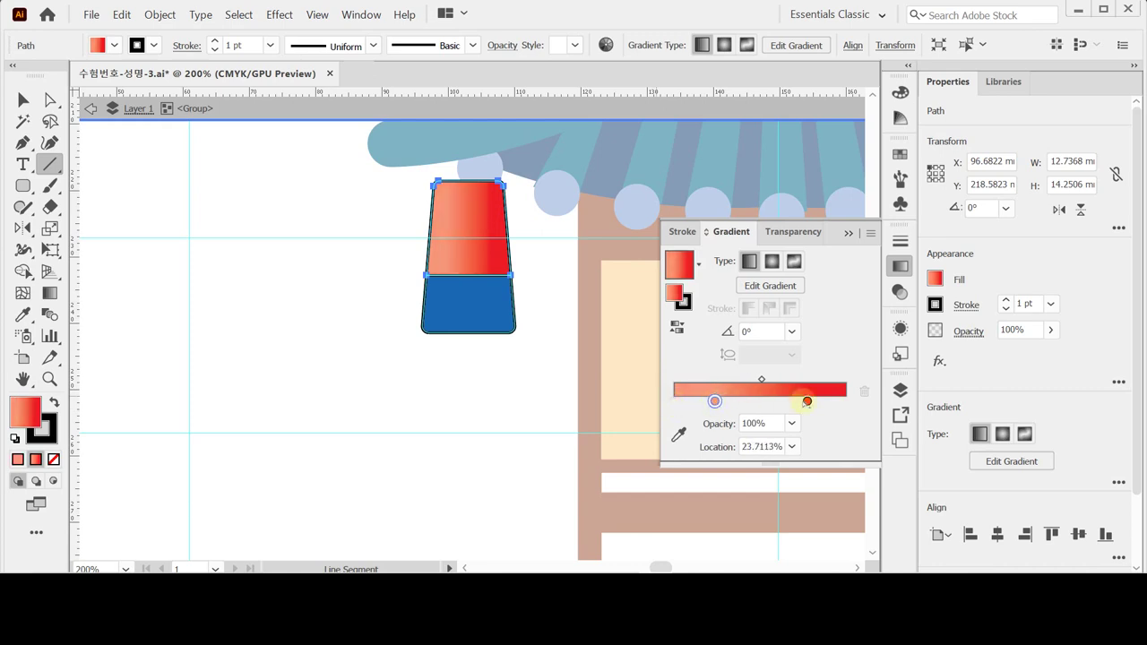
drag(808, 401, 810, 401)
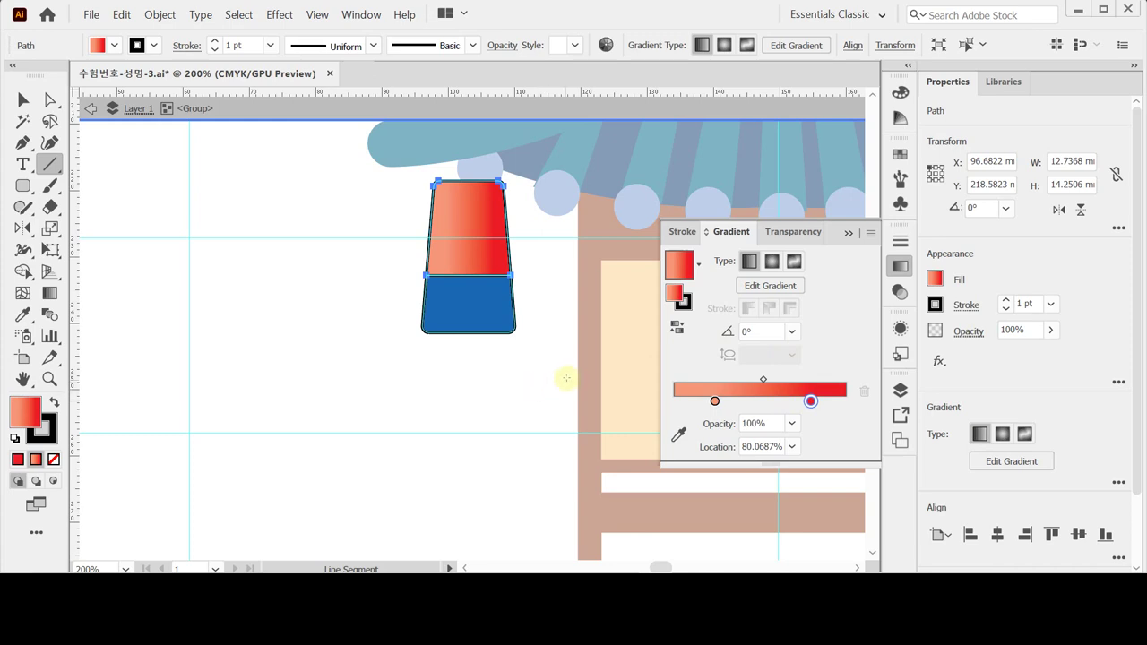
Step: Remove the stroke from both the red and blue parts of the lantern group and exit its isolation mode
key(ctrl)
click(550, 327)
key(ctrl+a)
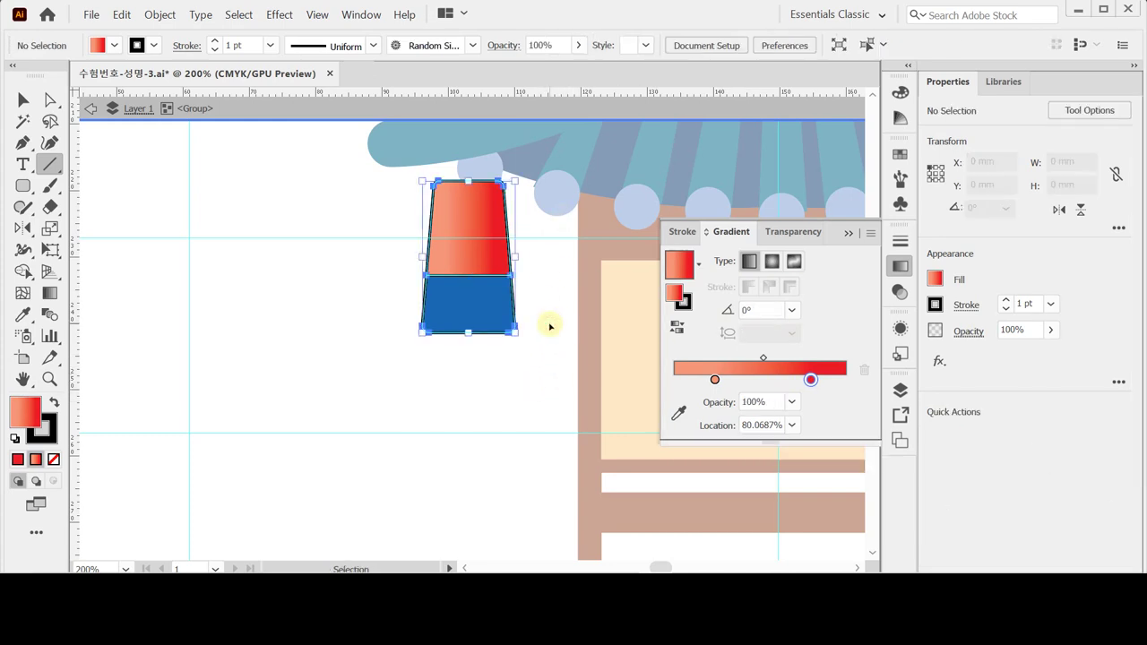
click(42, 432)
click(53, 459)
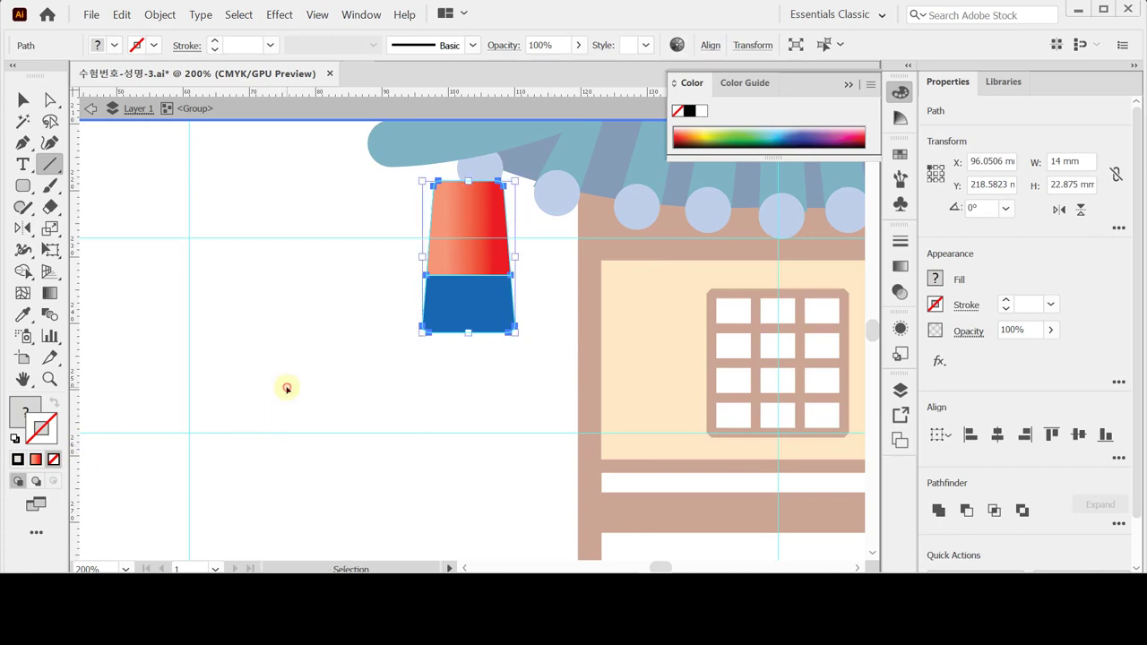
key(Escape)
key(ctrl+minus)
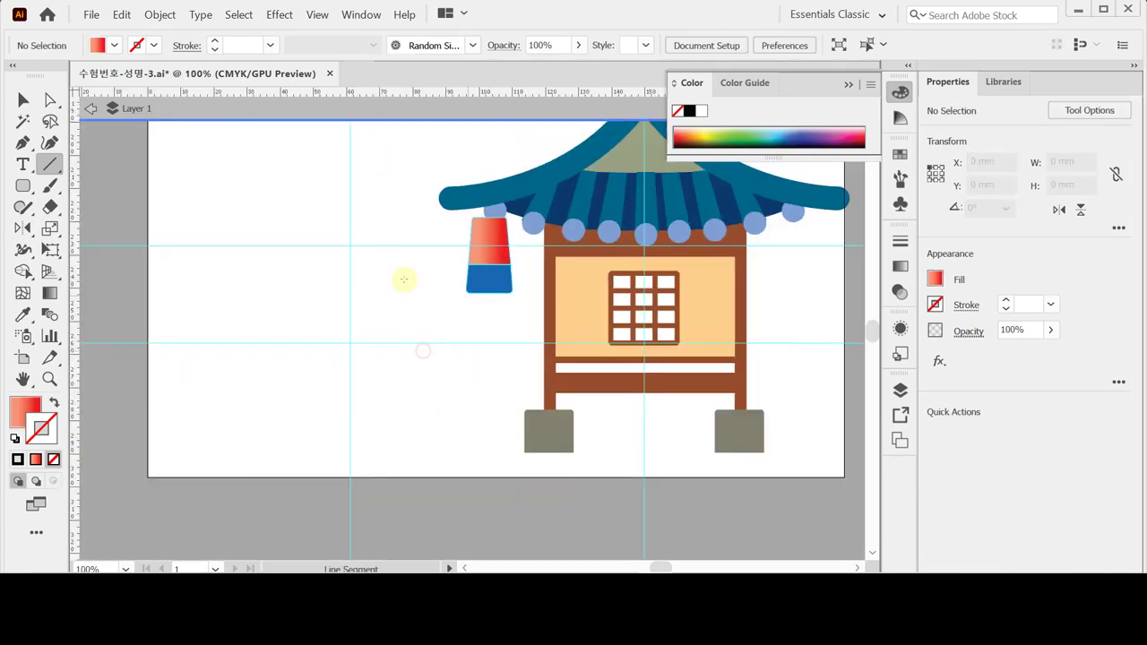
Step: Select the red and blue lantern group hanging under the roof's left end
key(v)
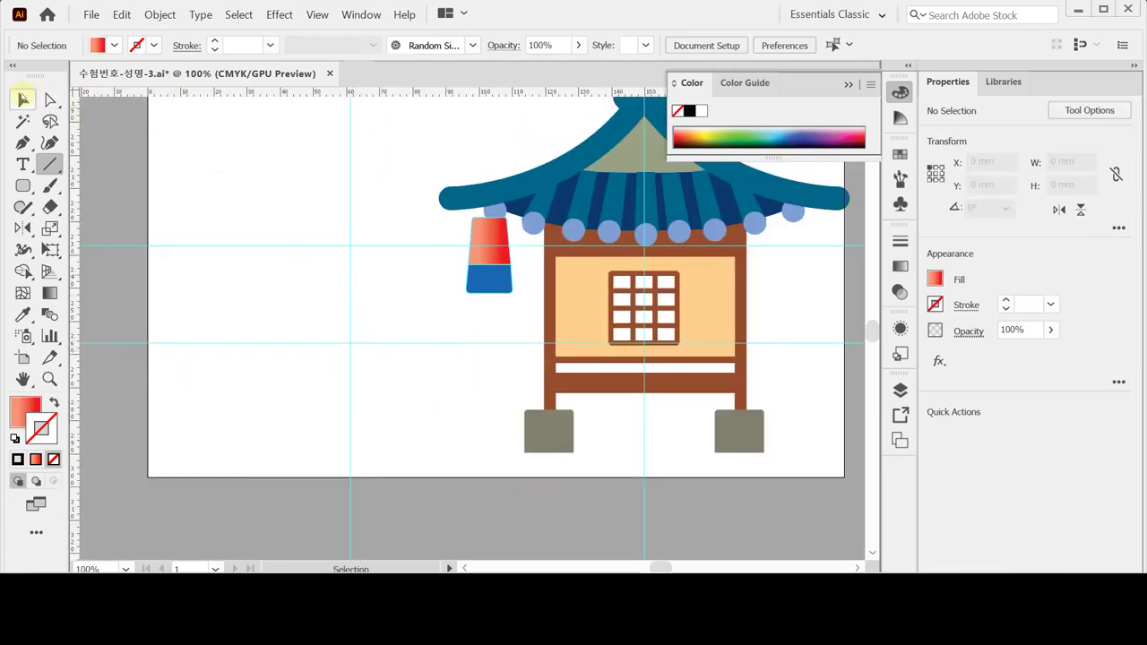
click(503, 214)
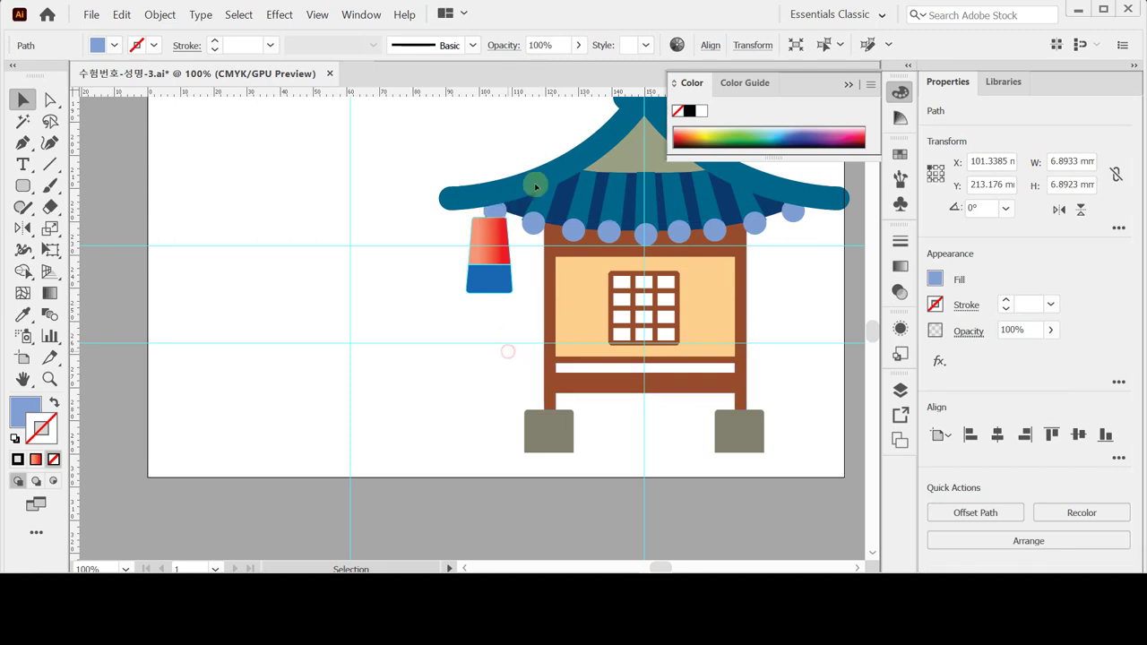
click(535, 271)
click(499, 278)
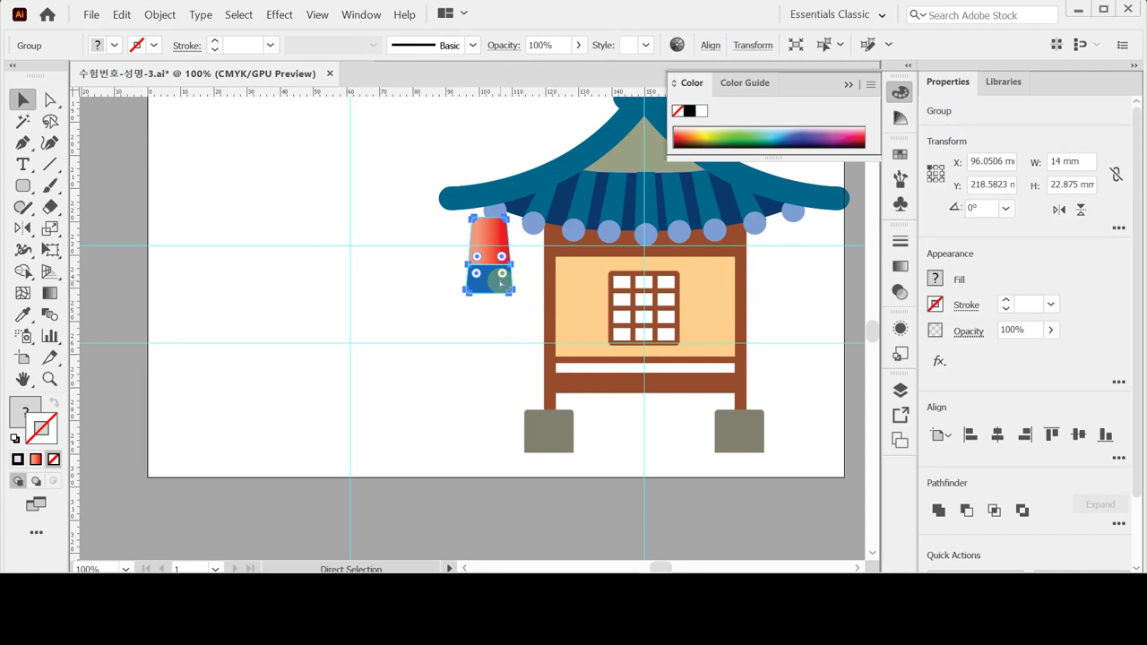
key(ctrl)
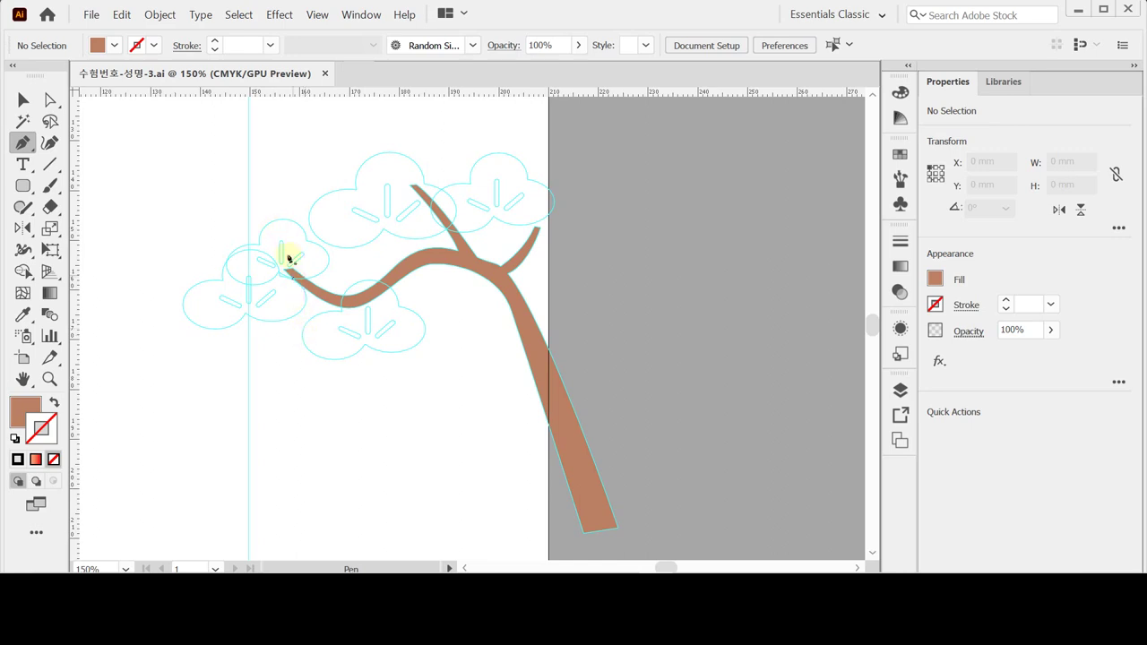
Step: Draw an ellipse about 14 x 11.5 mm over the top lobe of the large upper foliage outline and apply the default white fill and black stroke
key(ctrl+space)
click(404, 229)
drag(473, 322, 447, 262)
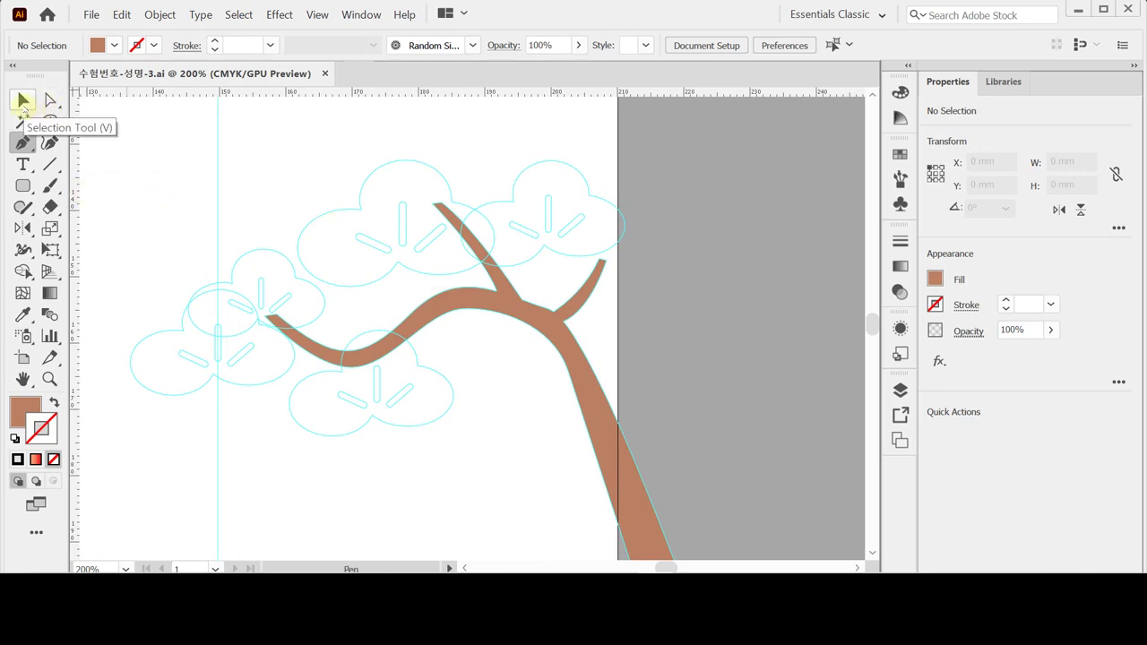
click(22, 185)
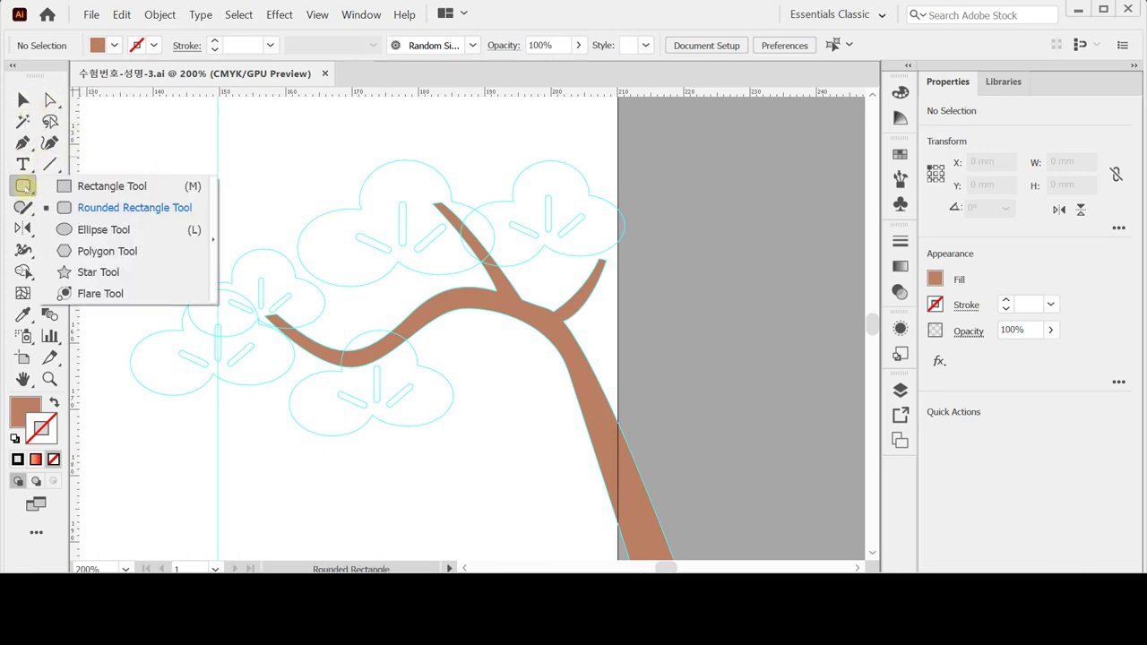
click(90, 229)
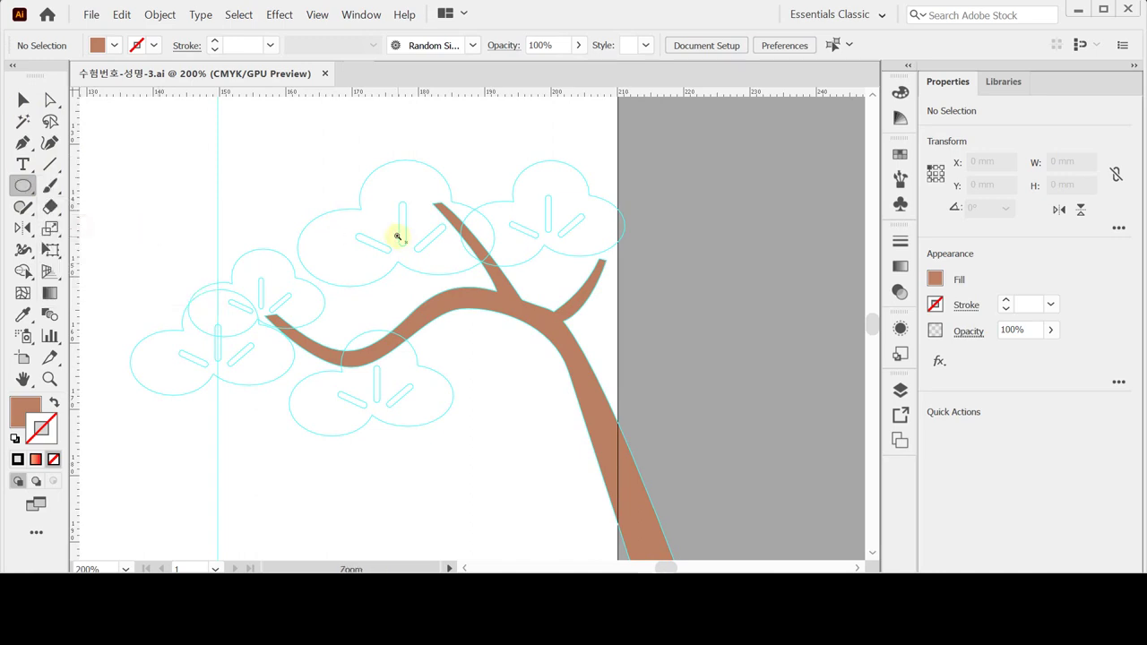
scroll(396, 235, up, 2)
drag(336, 173, 474, 282)
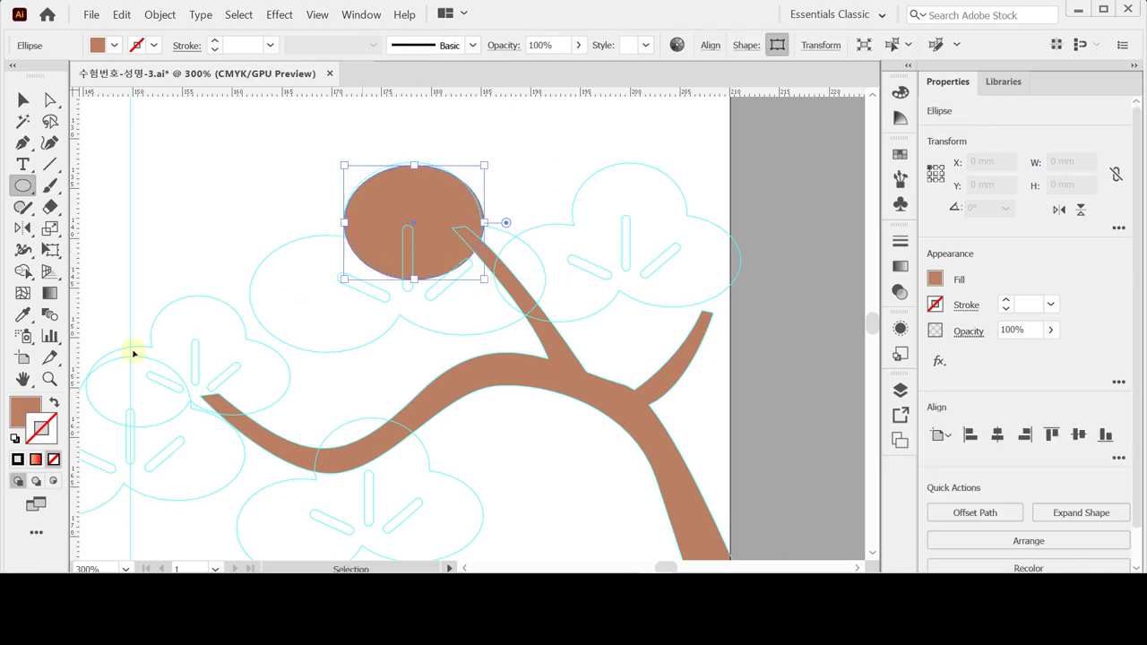
click(15, 438)
scroll(413, 342, down, 1)
scroll(413, 342, down, 2)
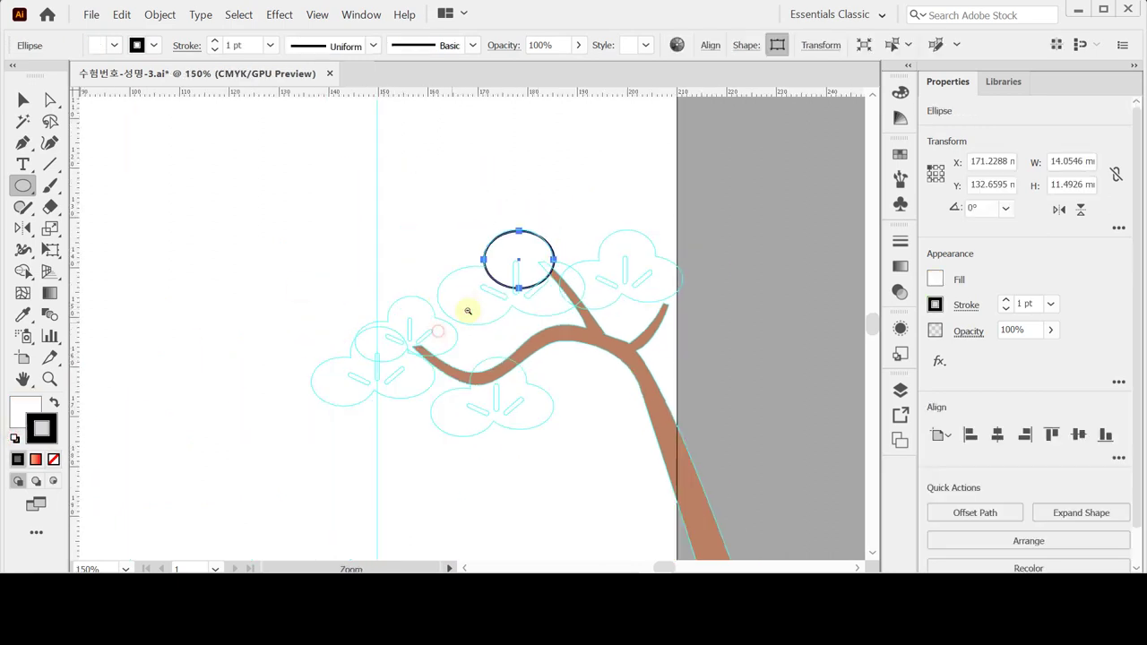
Step: Draw ellipses for the two lower foliage lobes, the right one about 17.3 x 11 mm, and unite all three ellipses
mouse_move(337, 245)
mouse_down()
mouse_move(418, 305)
mouse_move(396, 277)
mouse_move(409, 248)
mouse_move(399, 242)
mouse_move(465, 264)
mouse_move(484, 291)
mouse_up()
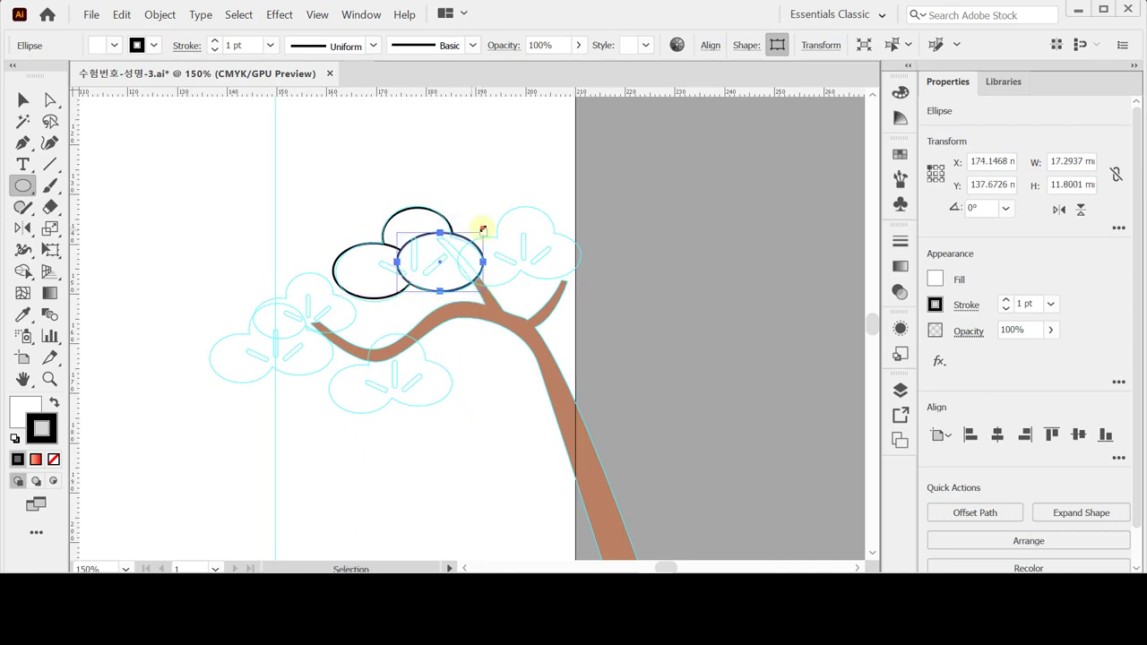
drag(483, 231, 483, 237)
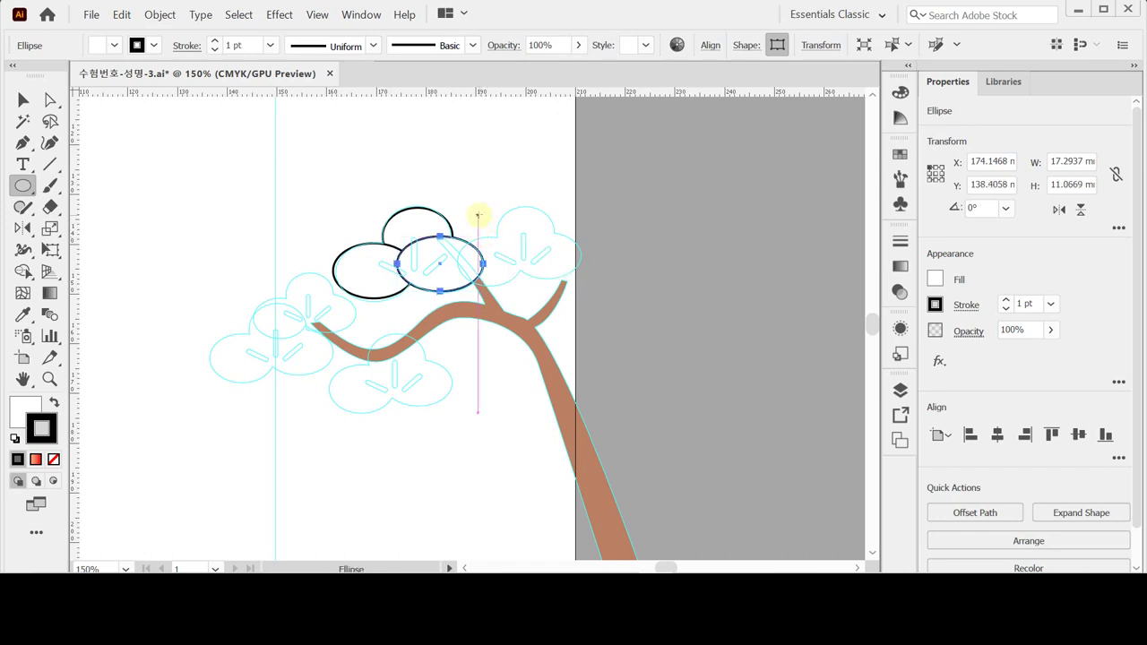
drag(376, 186, 414, 267)
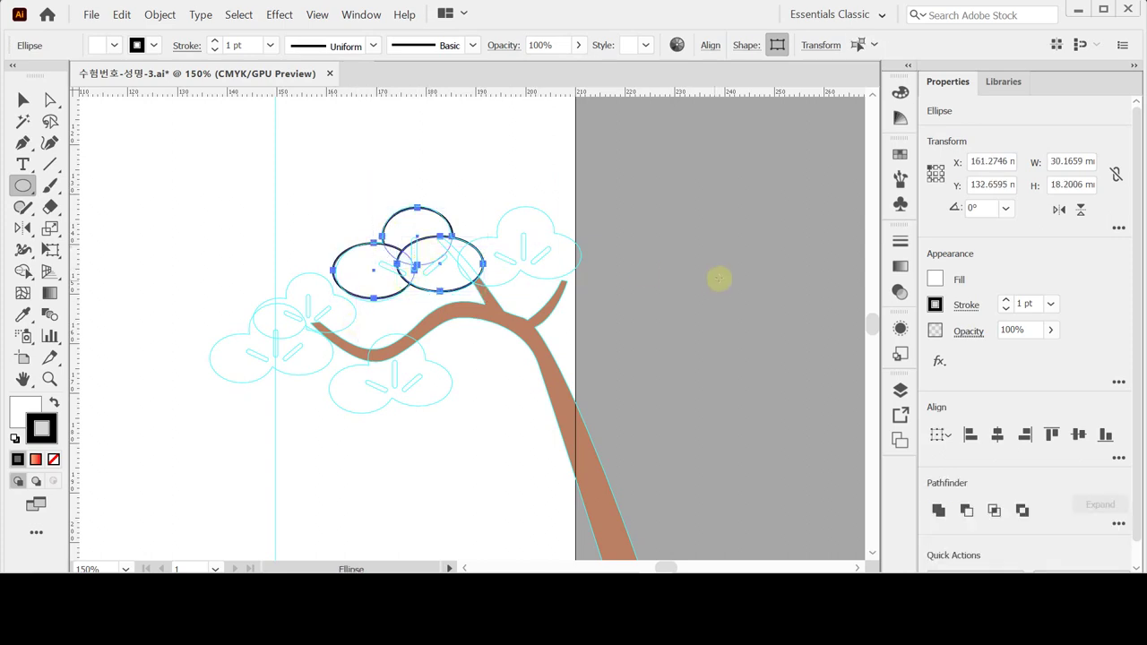
click(937, 509)
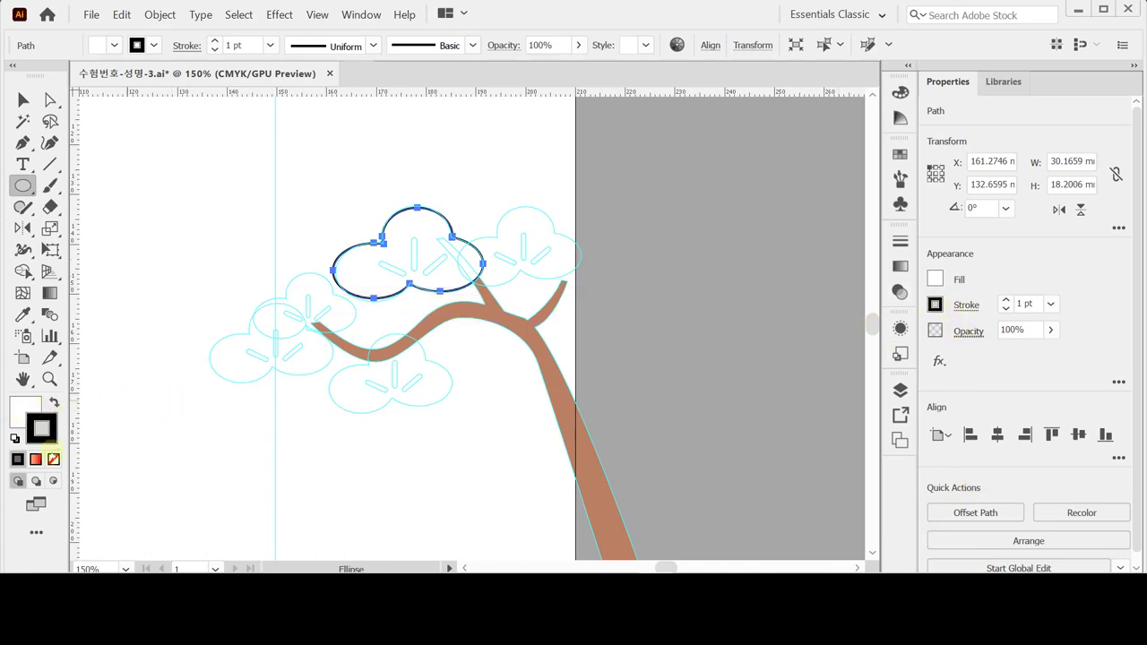
Step: Remove the united foliage shape's stroke and set its fill to C 50, M 100, Y 0, K 70
click(53, 458)
click(24, 412)
click(936, 278)
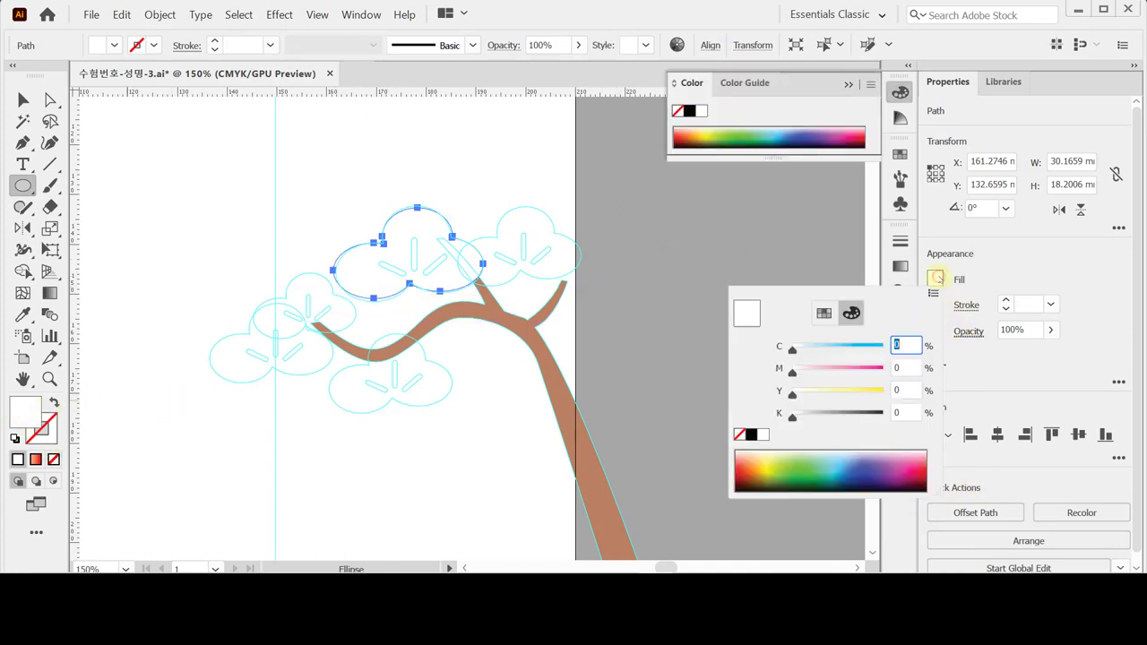
click(906, 347)
text(50)
key(Tab)
text(100)
key(Tab)
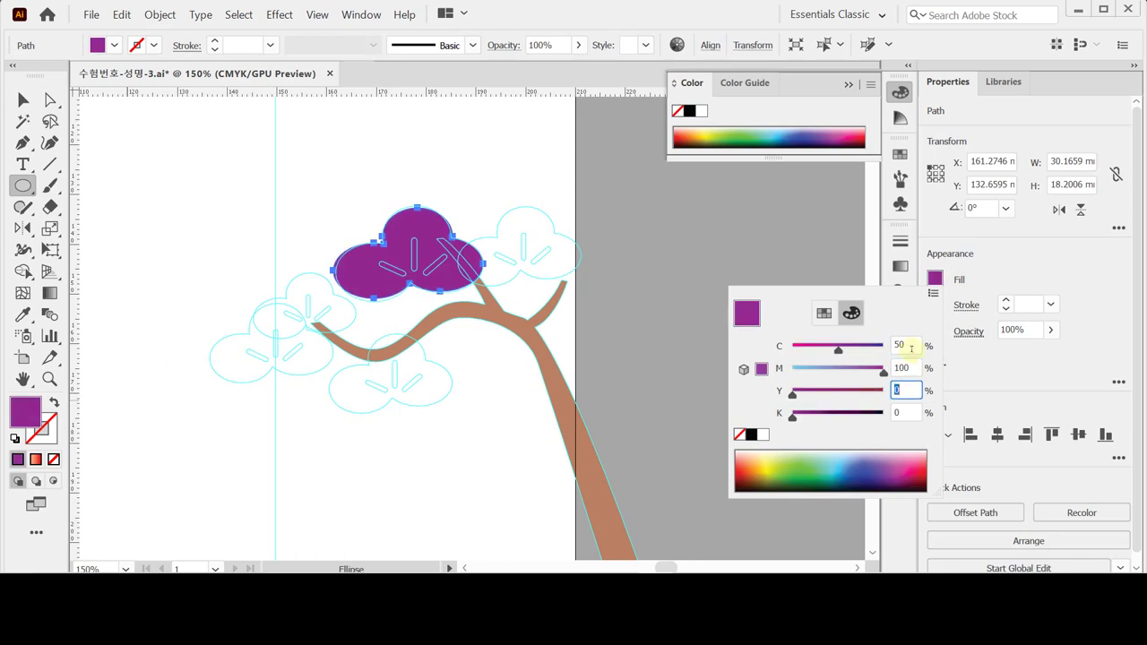
key(Tab)
text(7)
key(Return)
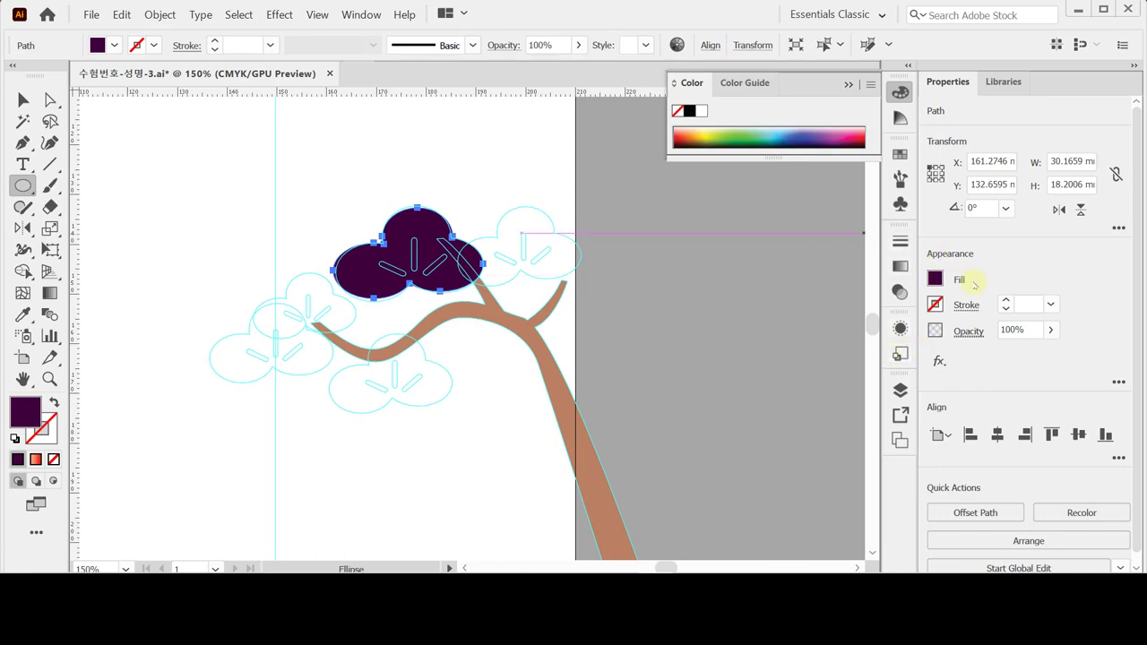
Step: Change the foliage fill to M 0 and Y 100, and deselect the shape
click(934, 277)
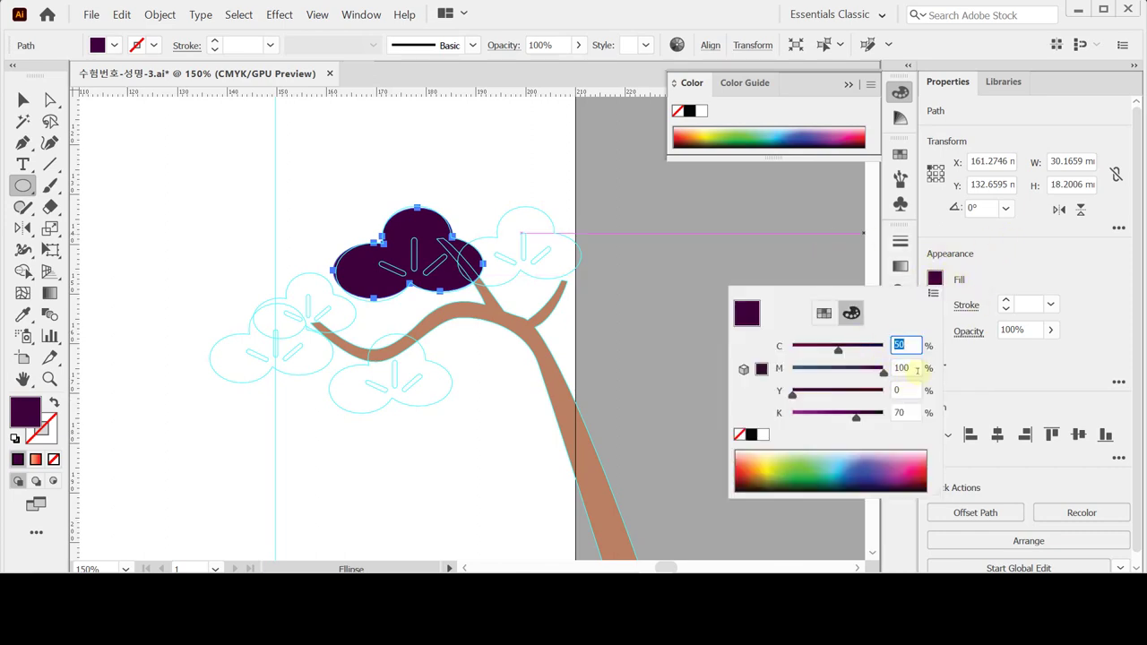
key(Tab)
text(0)
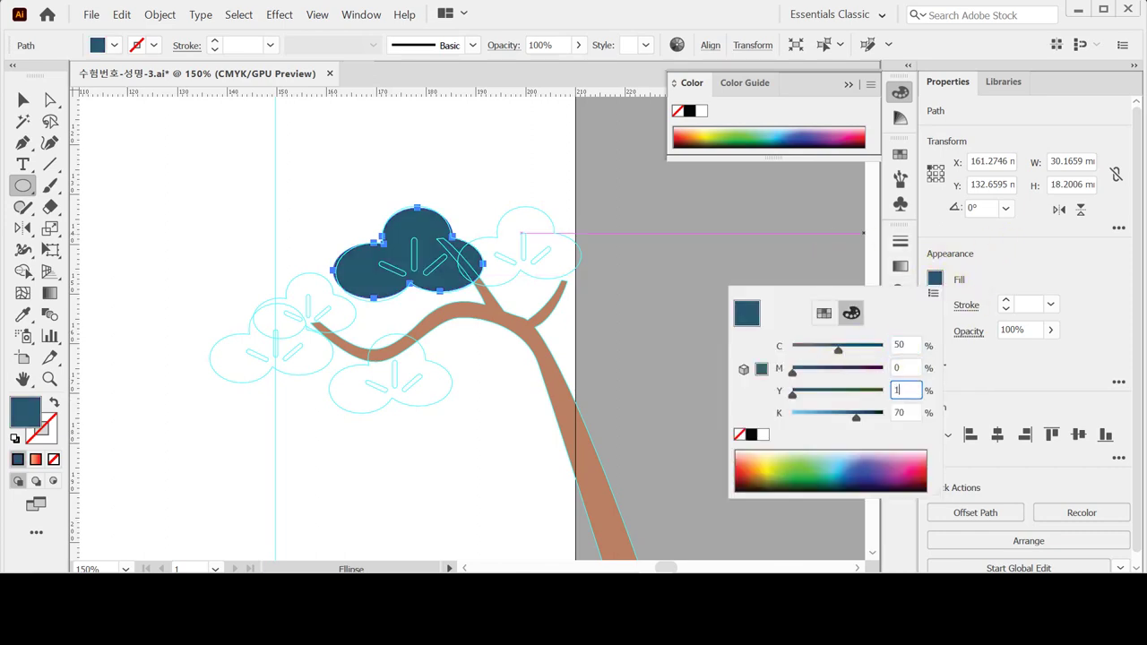
key(Tab)
text(100)
key(Return)
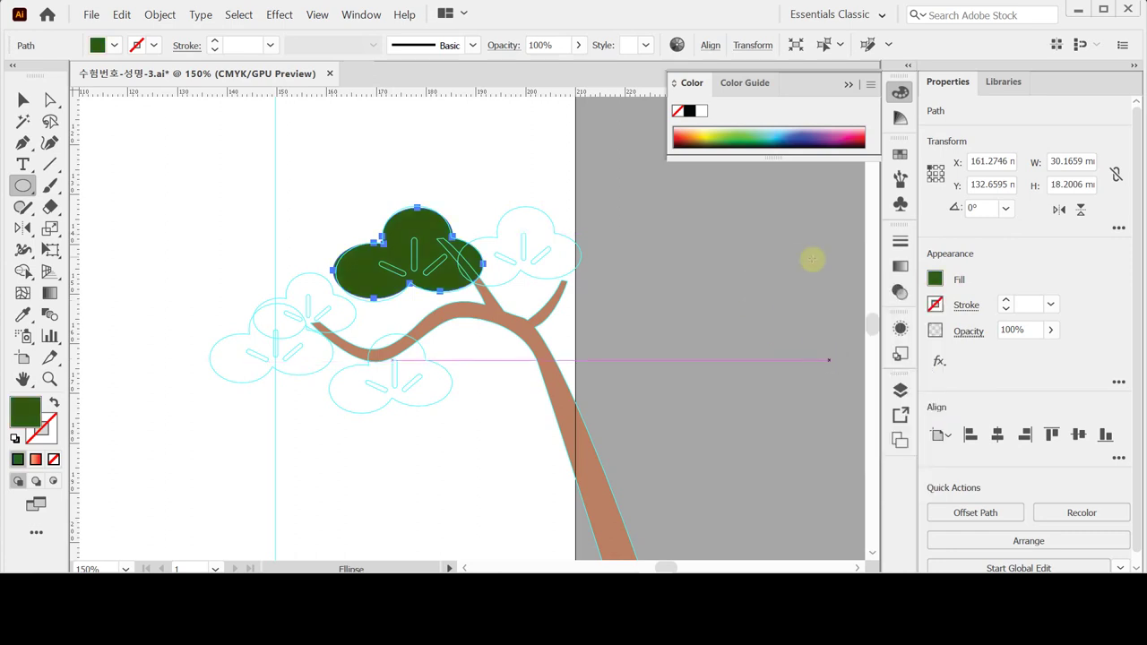
ctrl+click(681, 305)
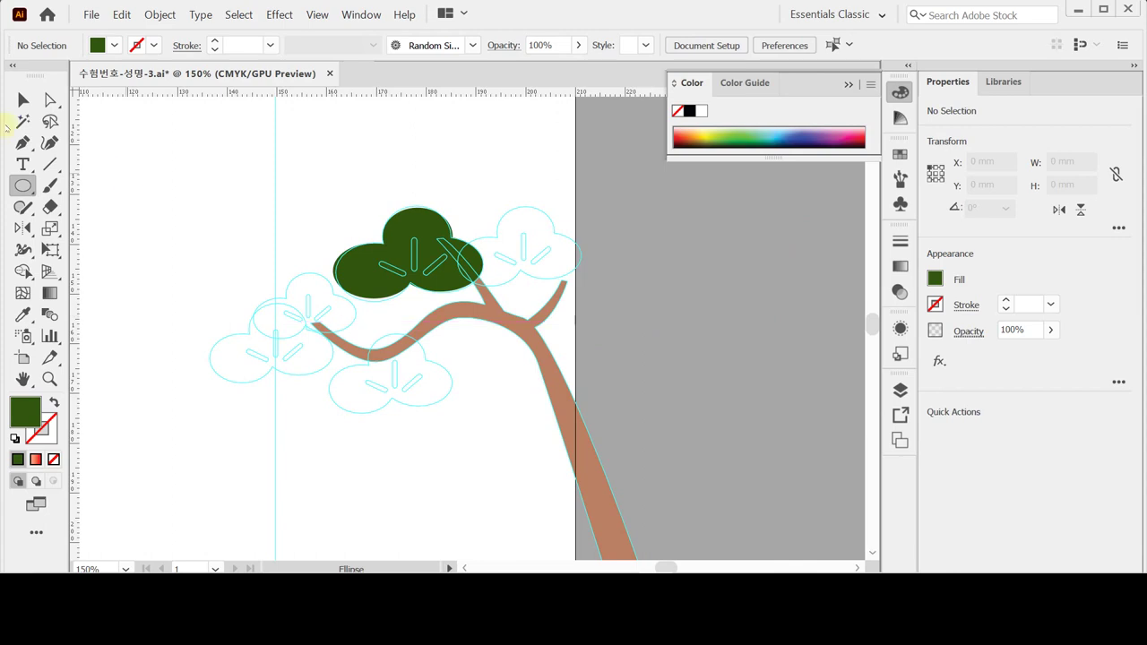
Step: Draw a slanted line segment about 4.6 mm wide and 2.3 mm high along the foliage's left vein outline
click(50, 164)
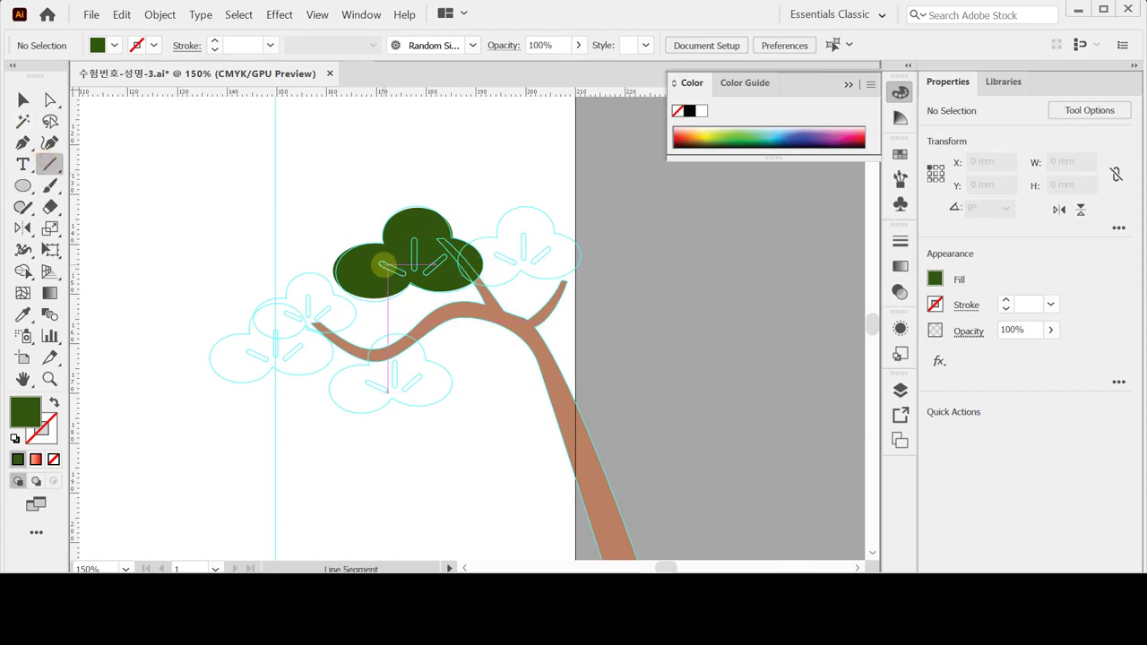
drag(382, 273, 404, 276)
drag(405, 276, 406, 276)
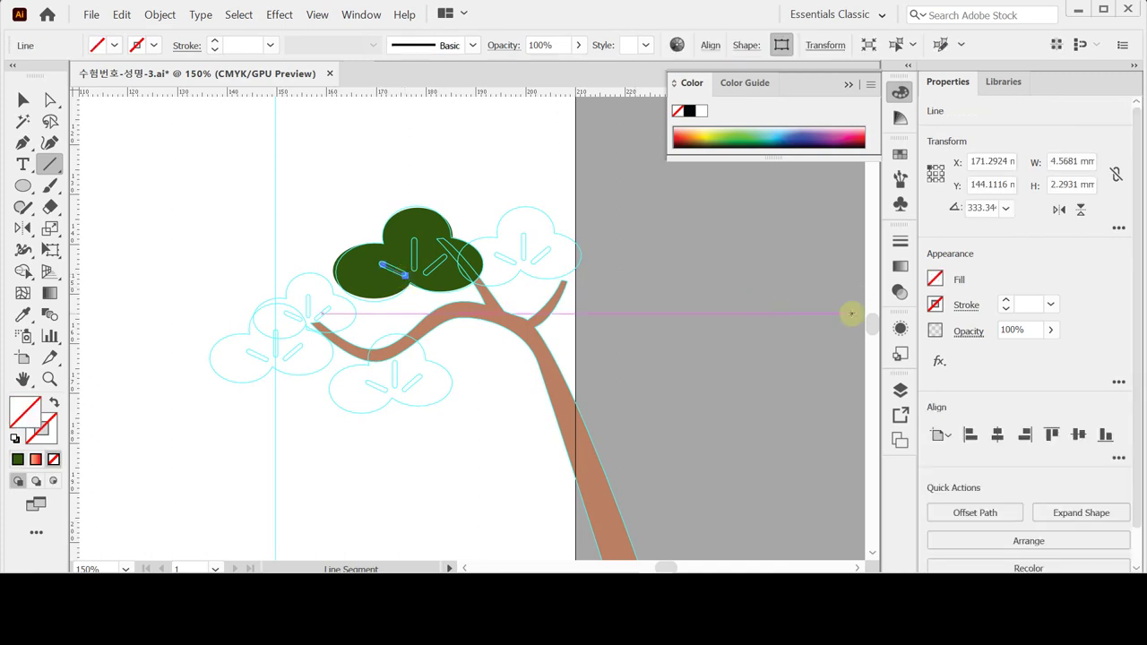
Step: Set the left vein line's stroke color to C 80, M 20, Y 100, and lighten it to a medium green
click(934, 305)
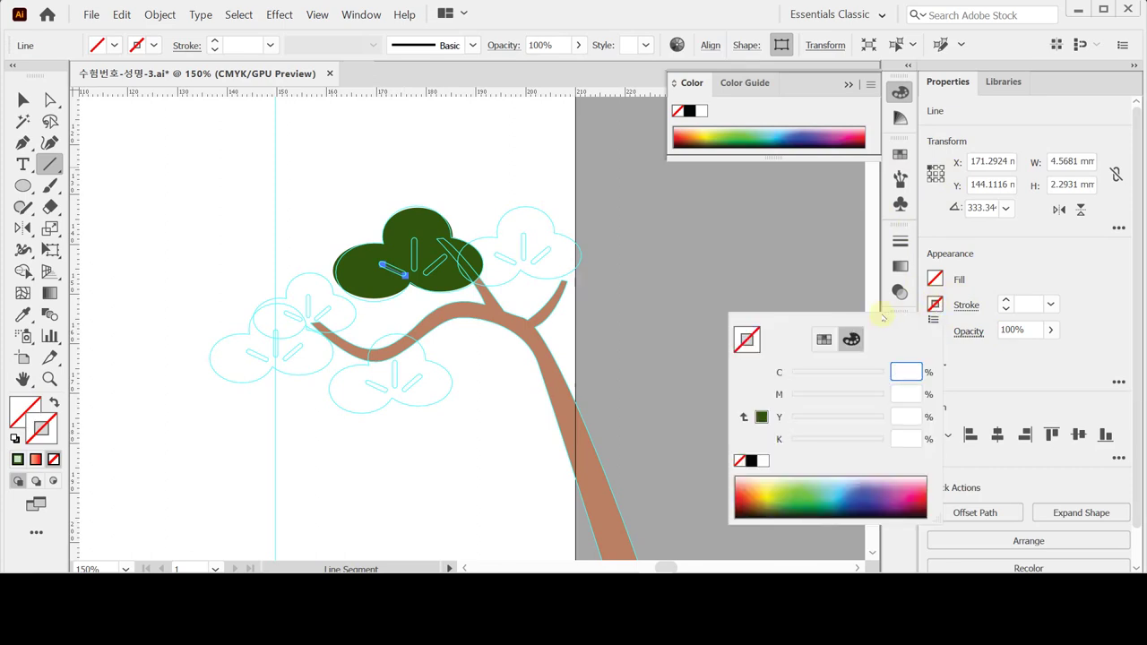
click(902, 371)
text(80)
key(Tab)
key(Tab)
text(100)
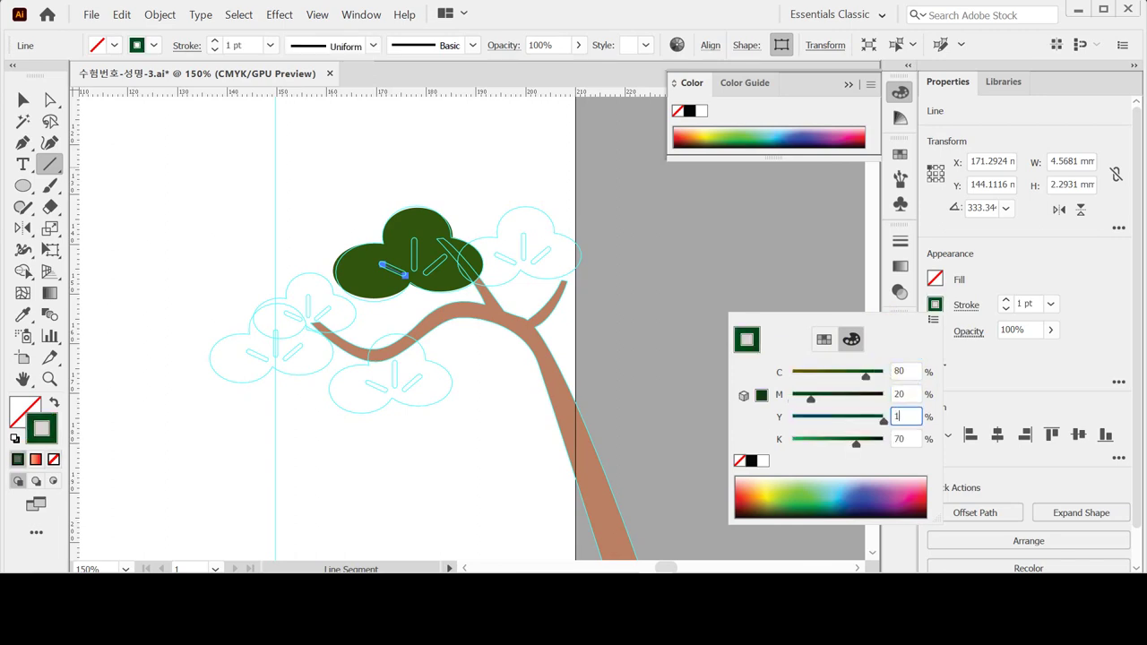
key(Return)
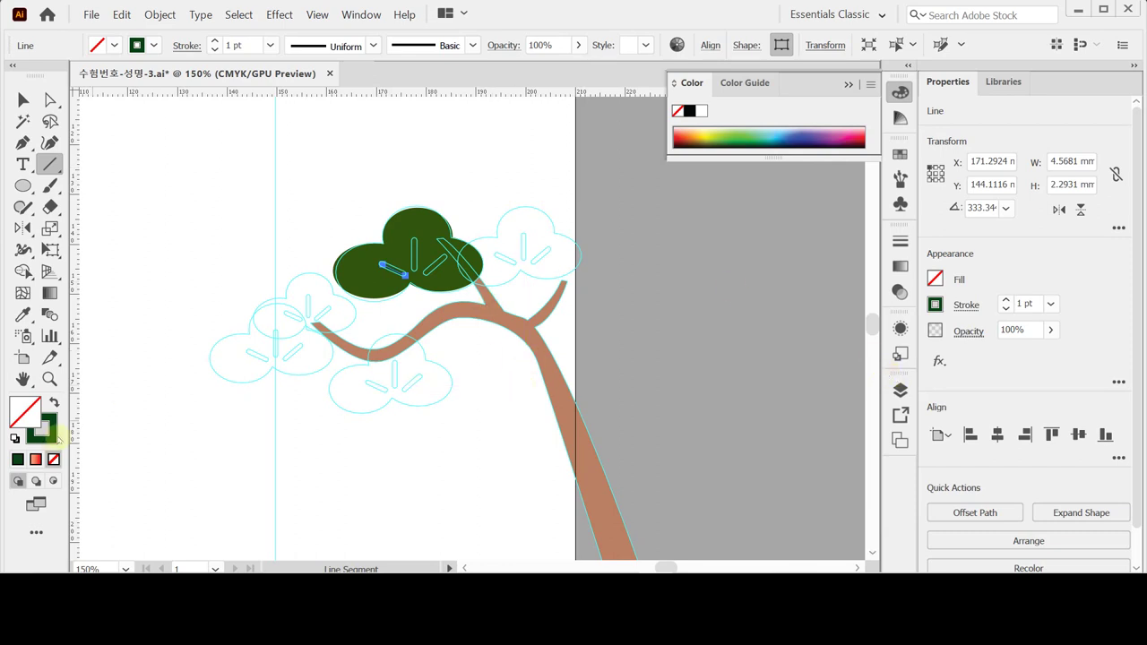
click(49, 439)
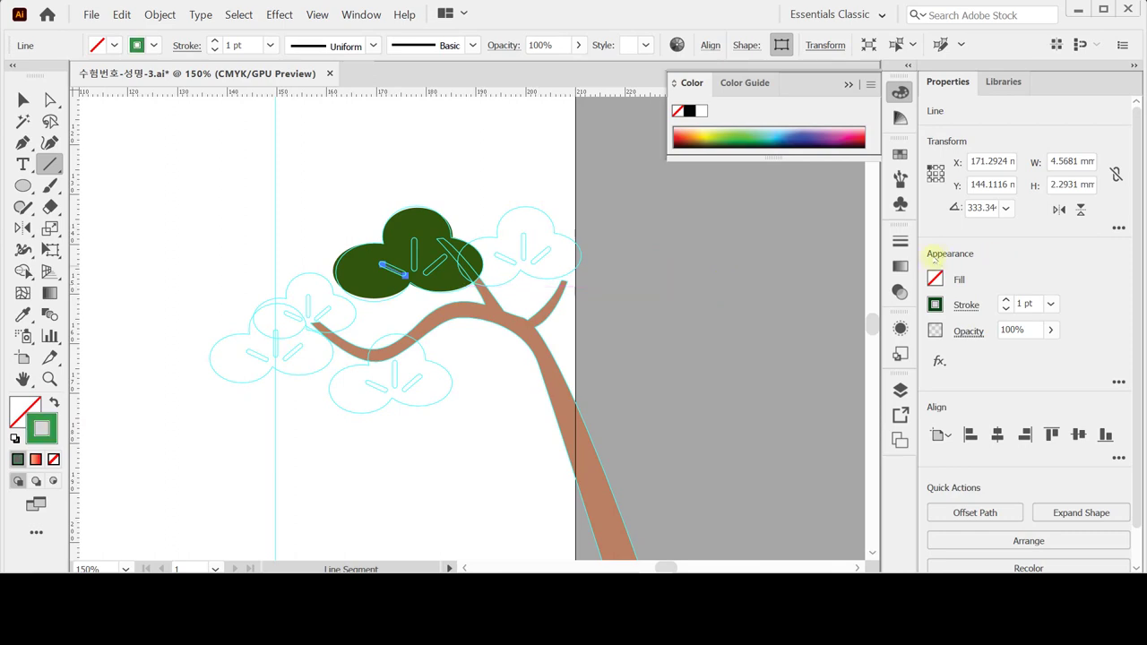
Step: Hide the guides and give the vein line a 3 pt stroke with round caps
key(ctrl)
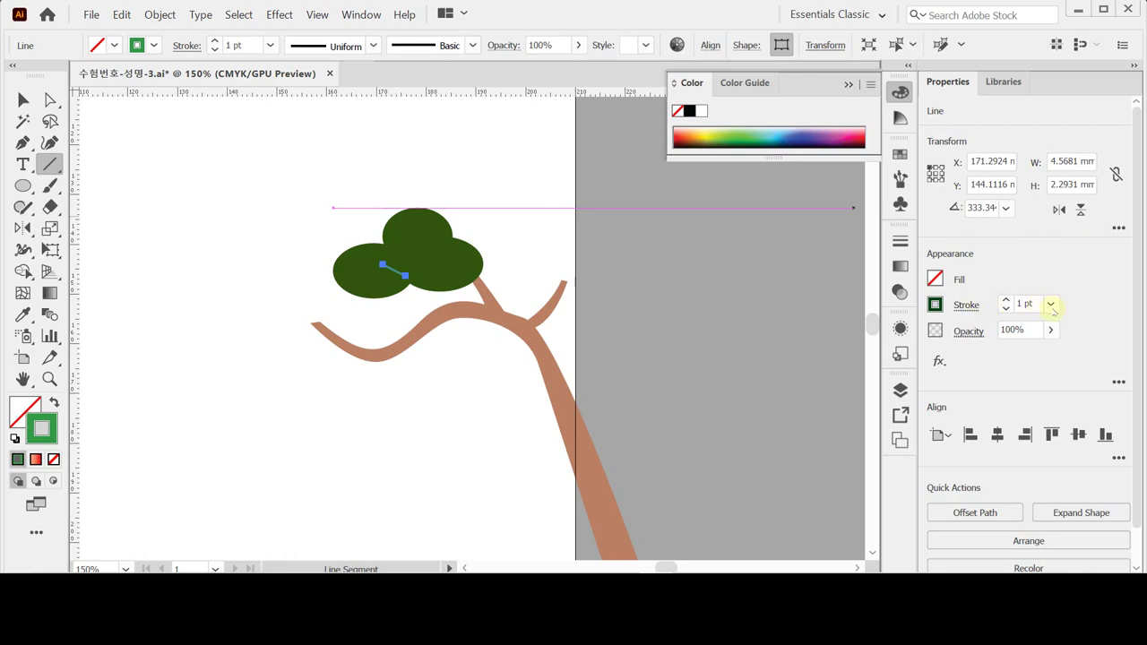
click(963, 304)
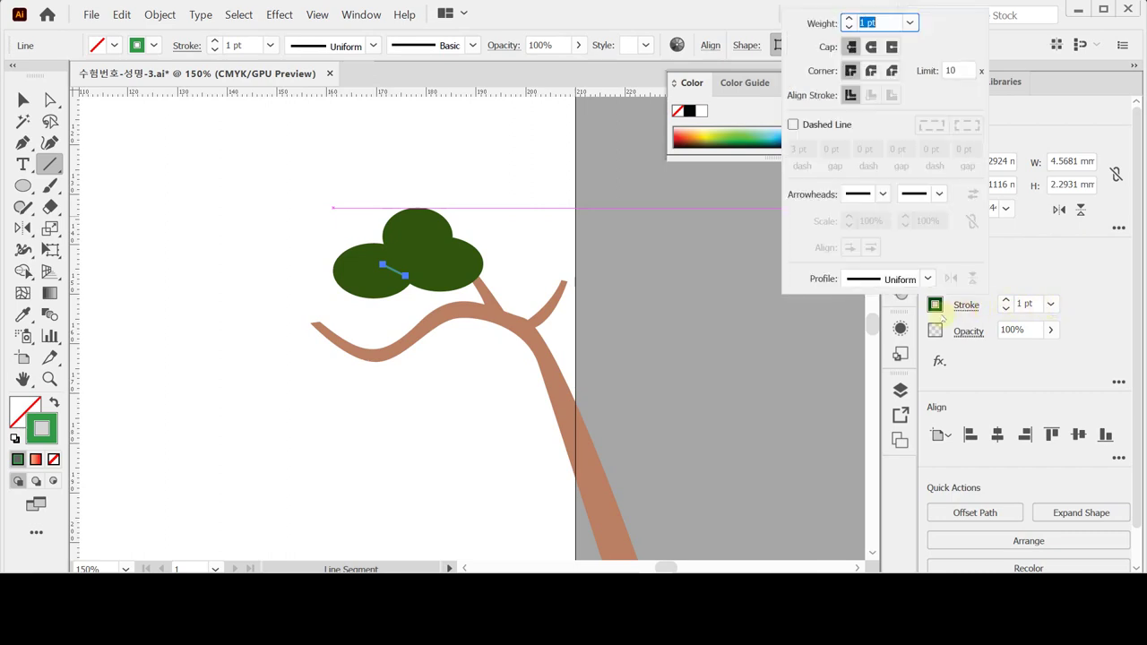
click(847, 18)
click(848, 19)
click(847, 19)
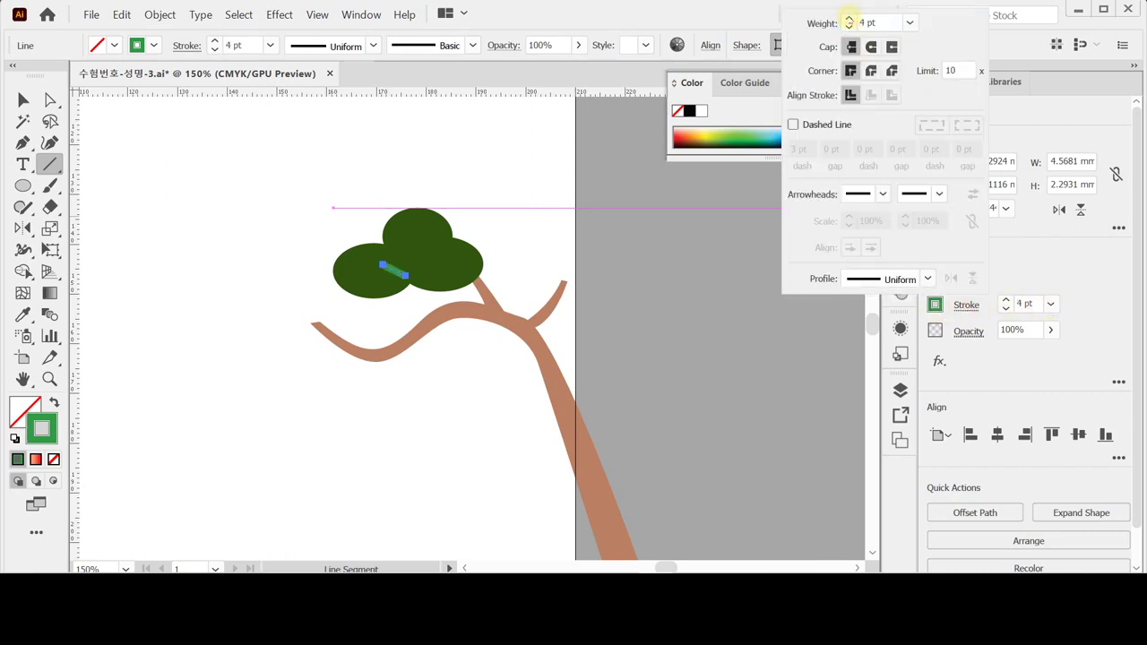
click(848, 27)
click(871, 47)
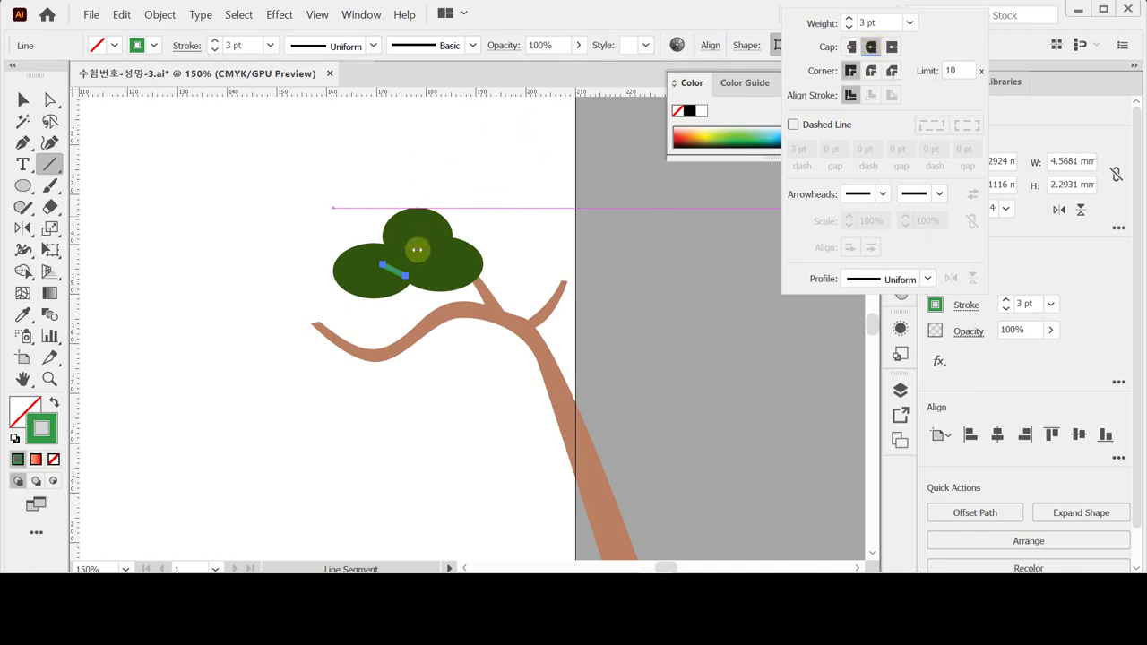
Step: Draw the vertical middle vein and a slanted right vein about 3.8 mm wide and 2 mm high over the guide outlines
click(421, 243)
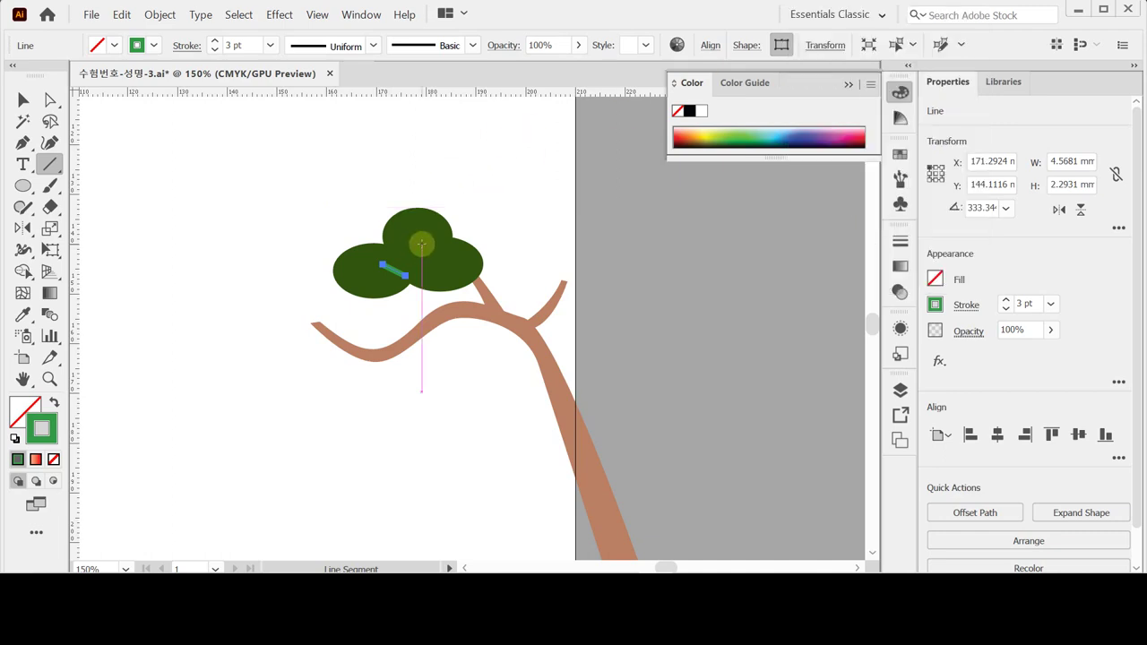
drag(421, 242, 429, 270)
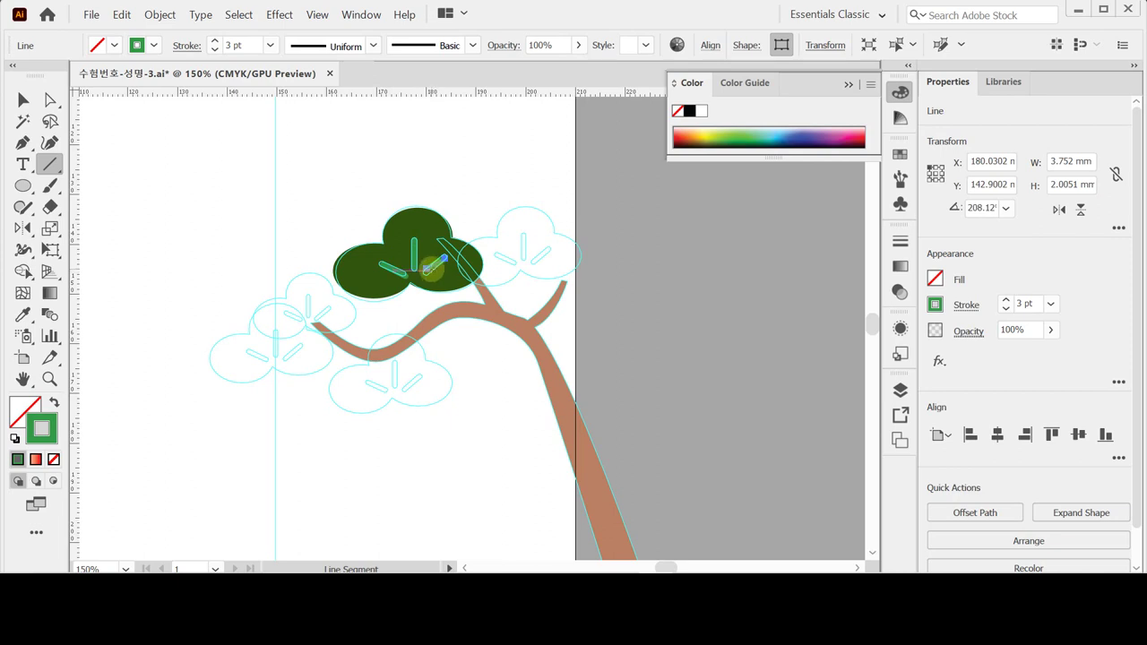
key(ctrl)
Step: In outline view with the guides hidden, select all three vein lines and convert their strokes to outlined shapes
key(ctrl+y)
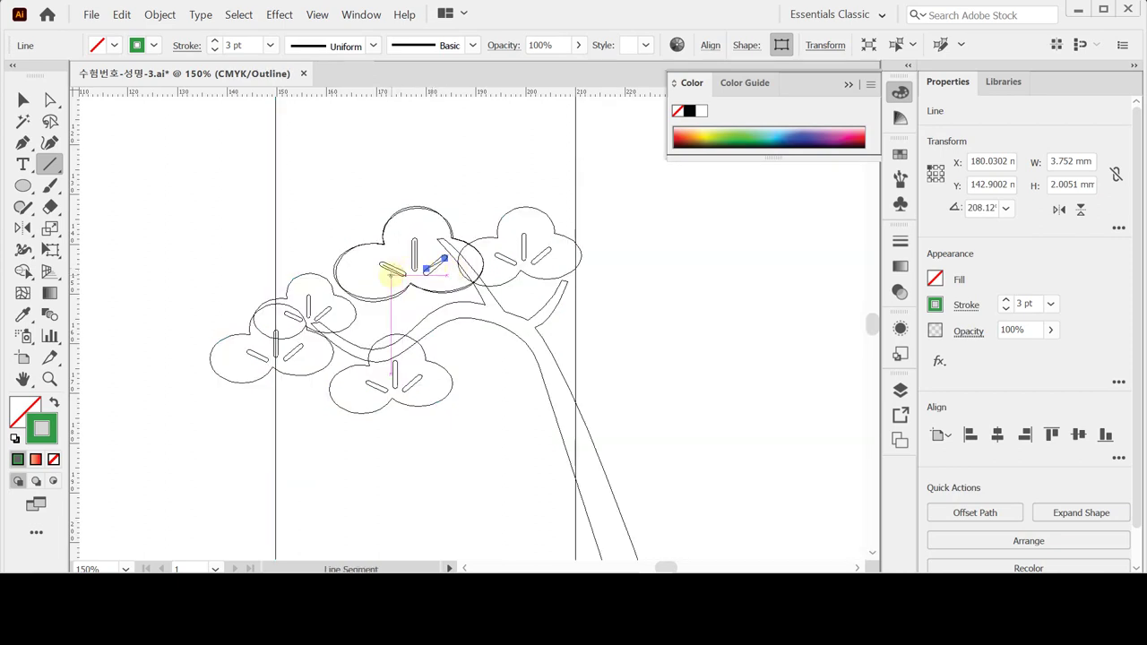
key(ctrl+semicolon)
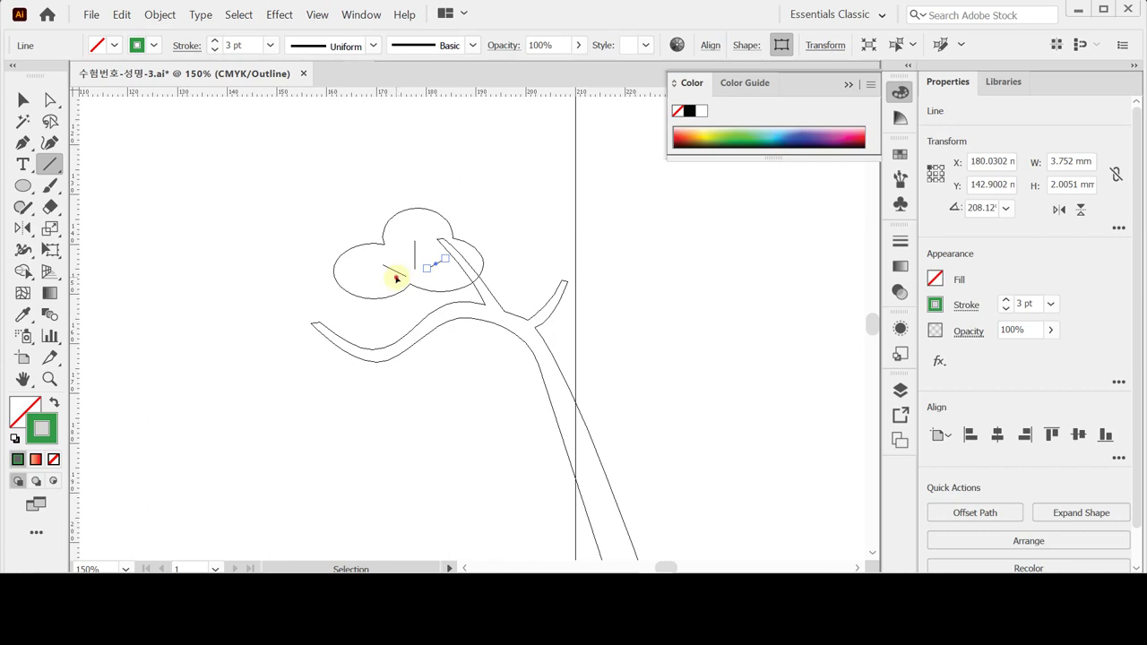
drag(397, 278, 405, 275)
ctrl+shift+click(440, 259)
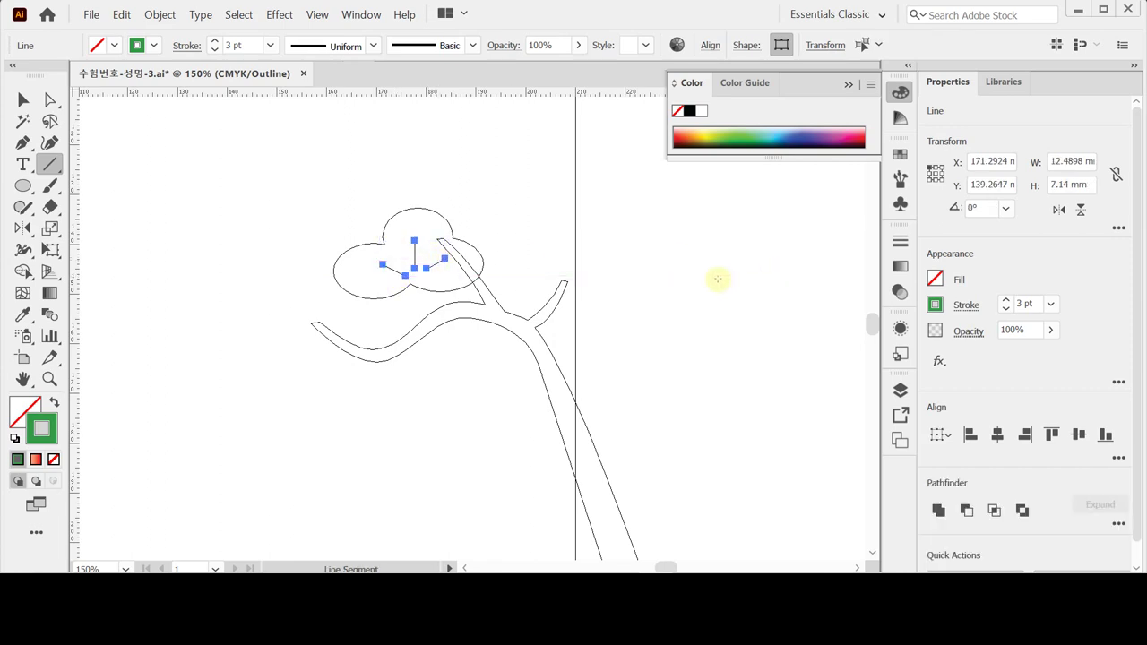
click(159, 14)
mouse_move(283, 315)
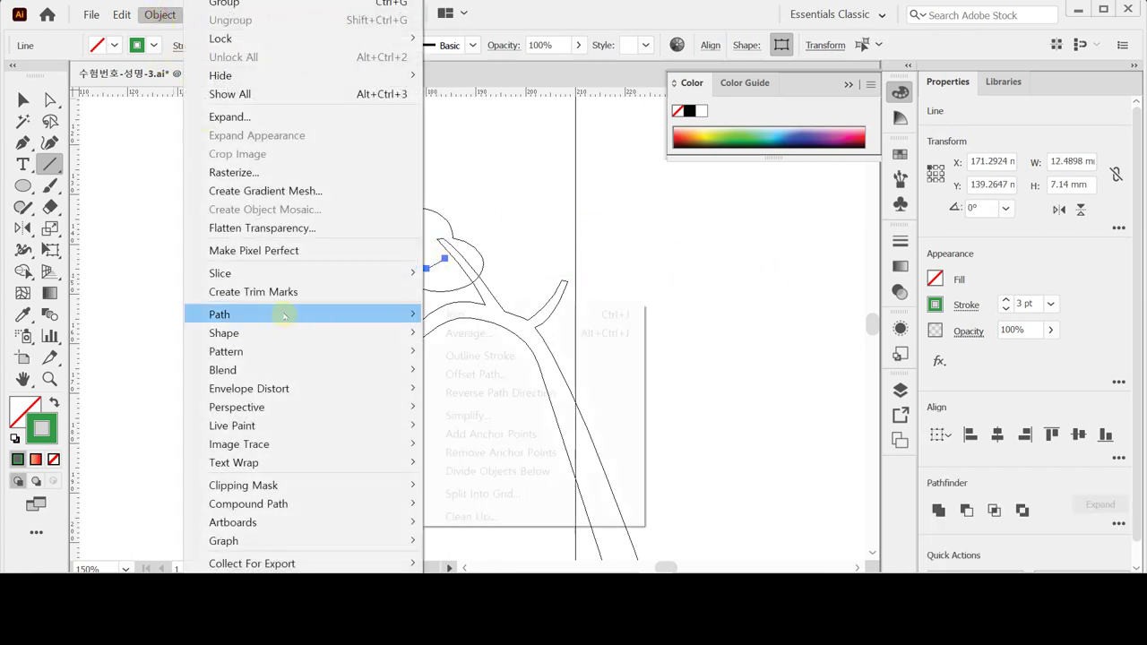
click(511, 357)
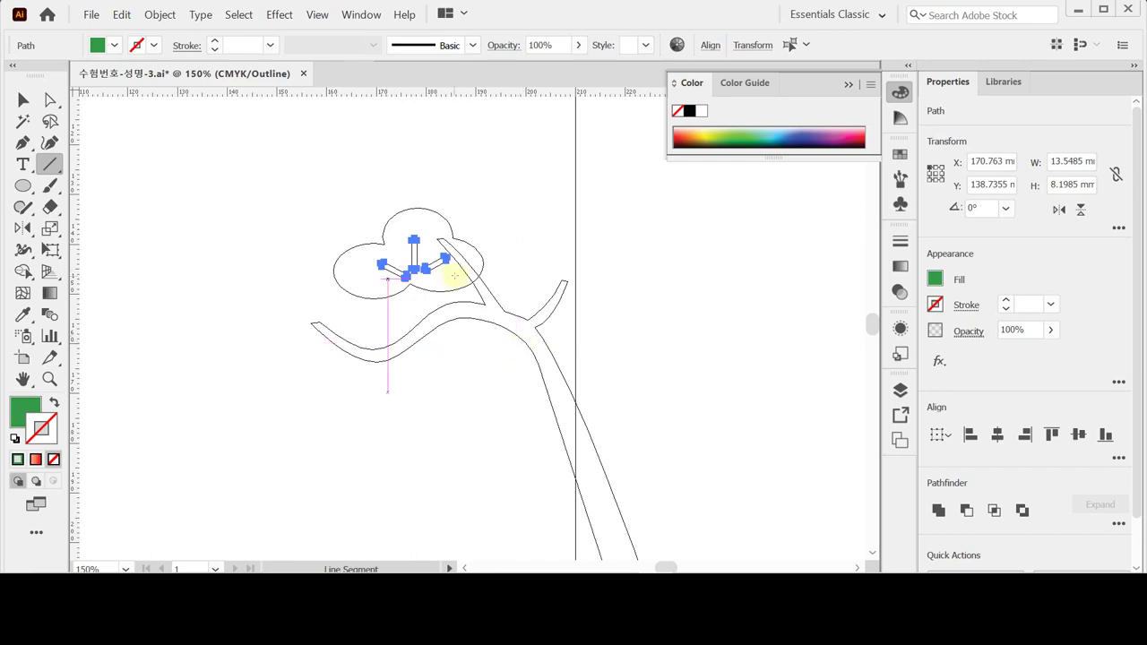
Step: Select the foliage shape with its three veins, return to preview, and place a copy over the small left guide cluster
drag(362, 201, 419, 287)
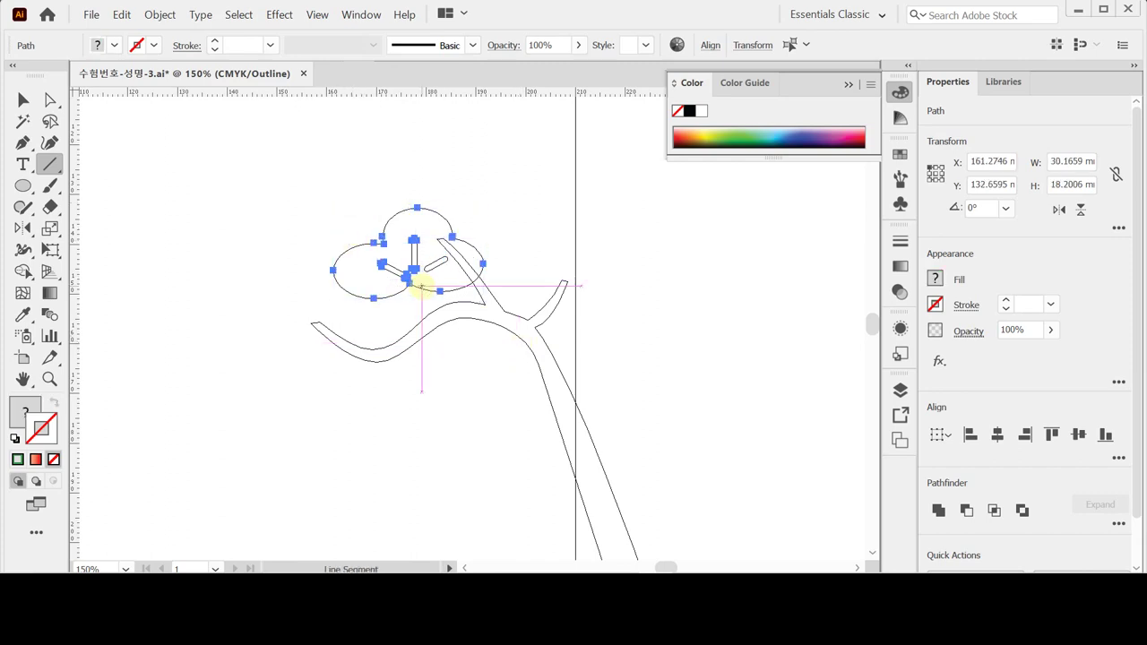
drag(369, 204, 433, 285)
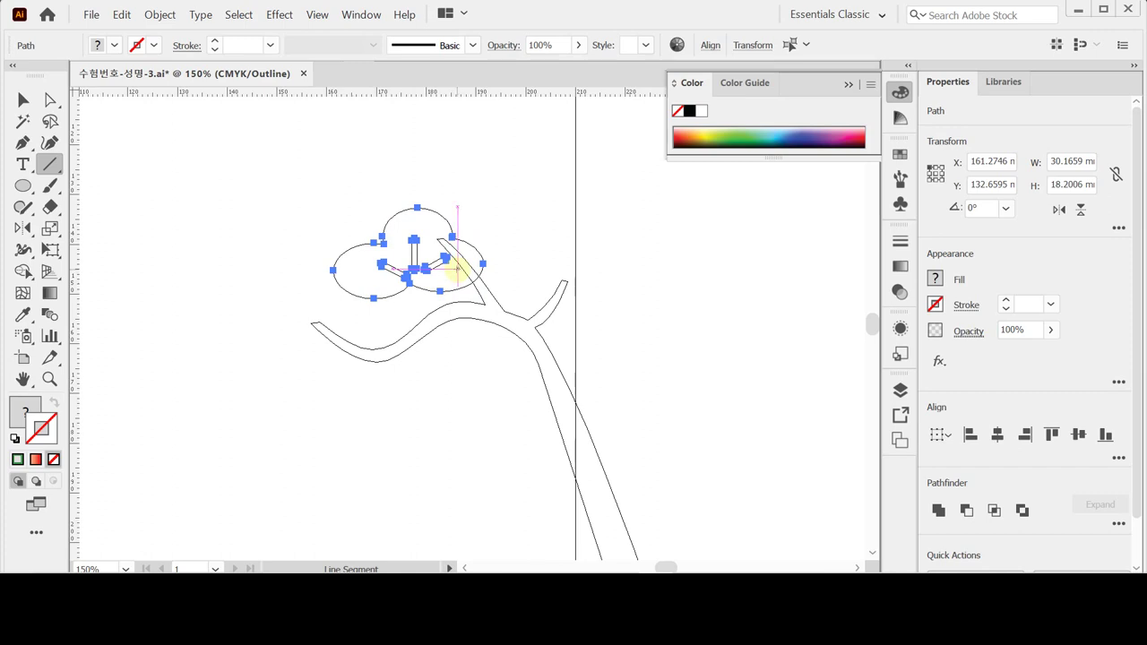
key(ctrl+y)
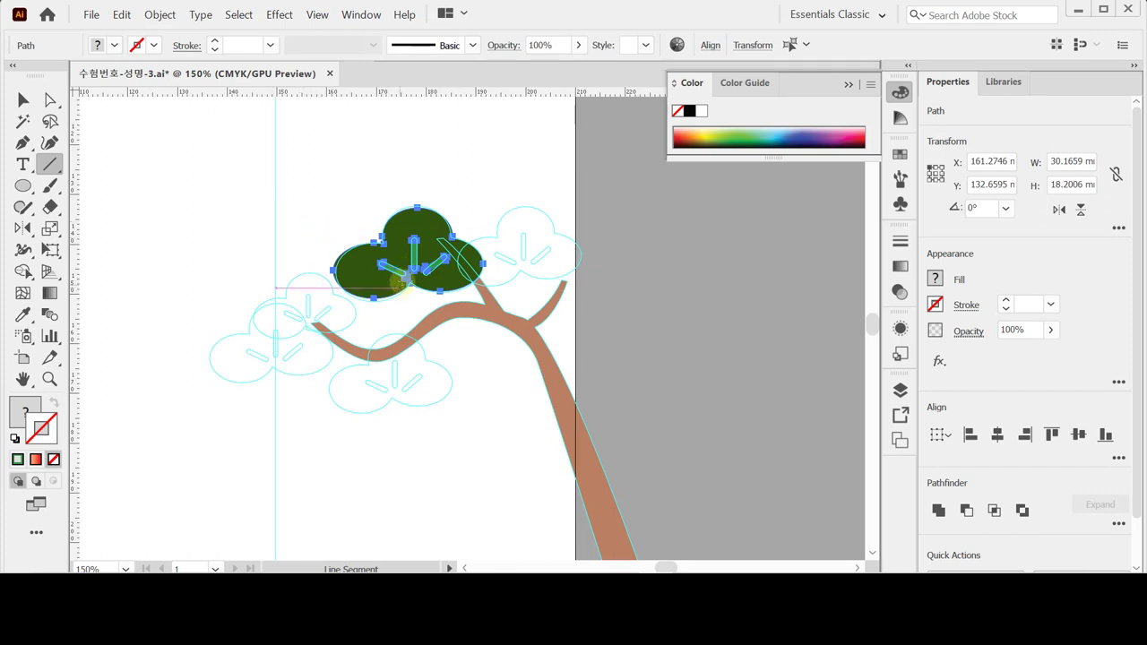
key(ctrl)
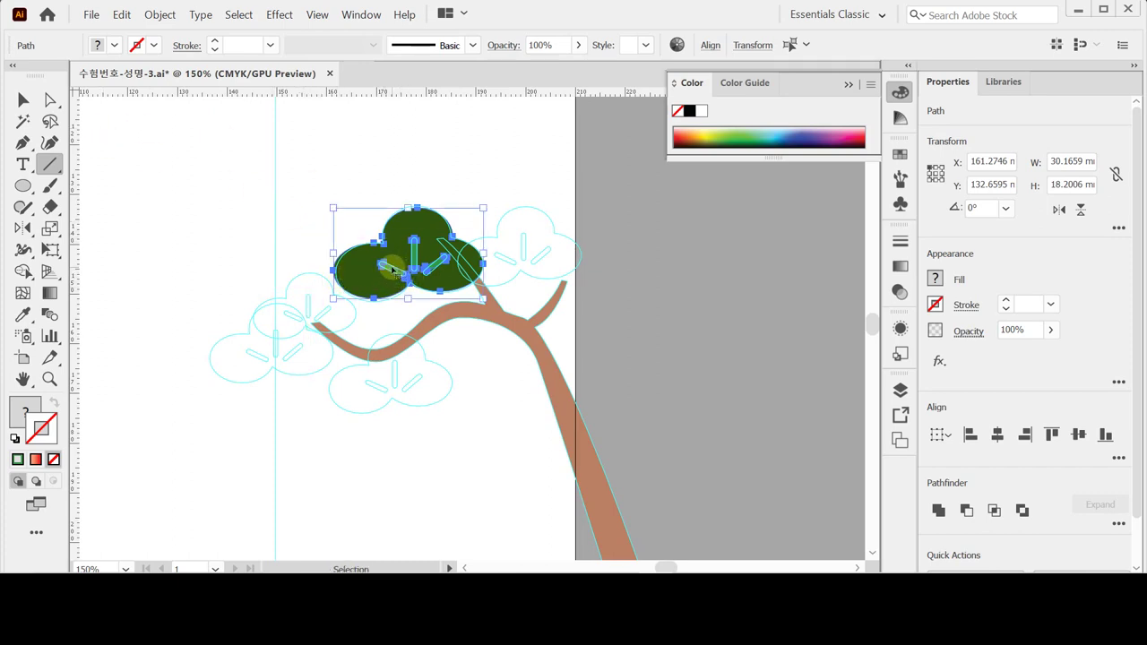
drag(393, 279, 288, 330)
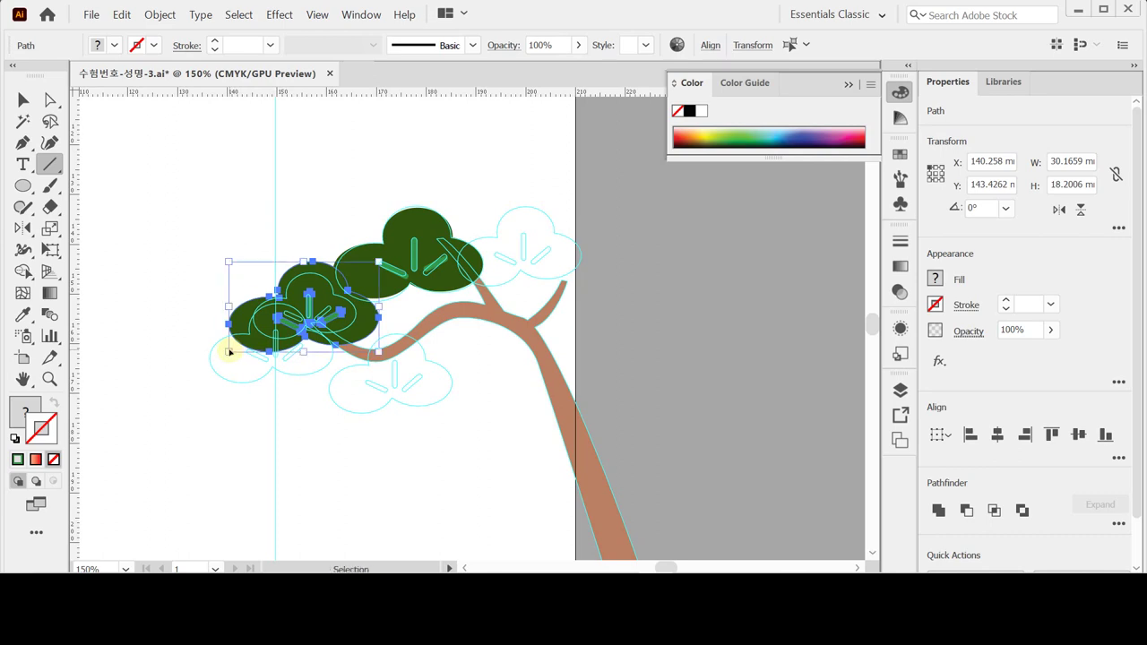
click(317, 14)
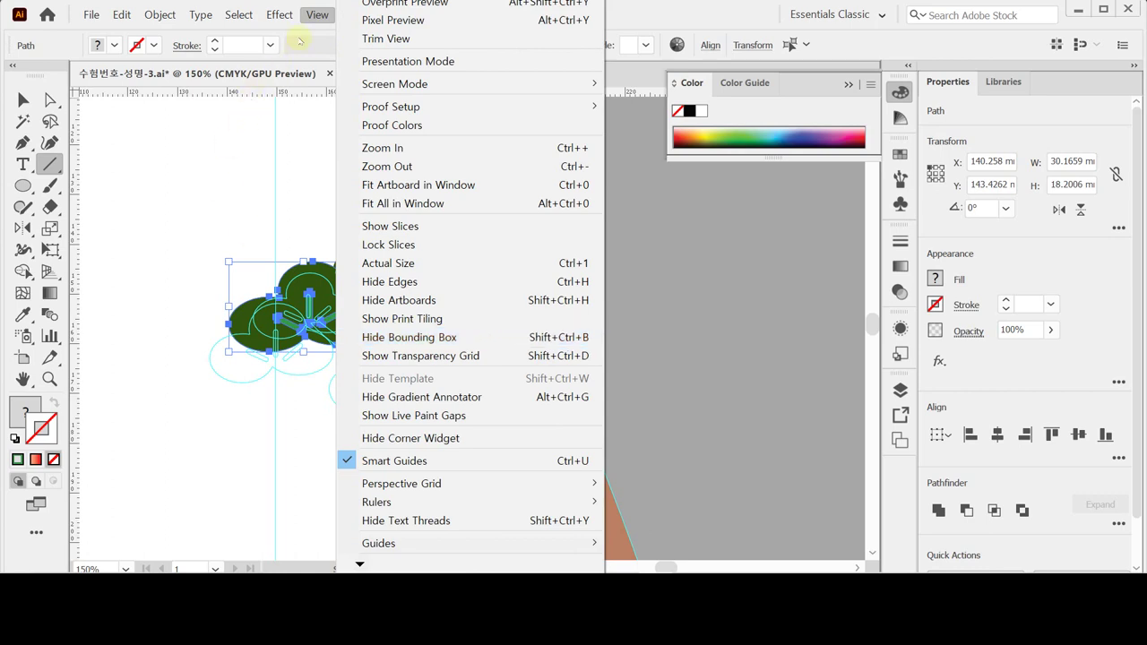
click(318, 14)
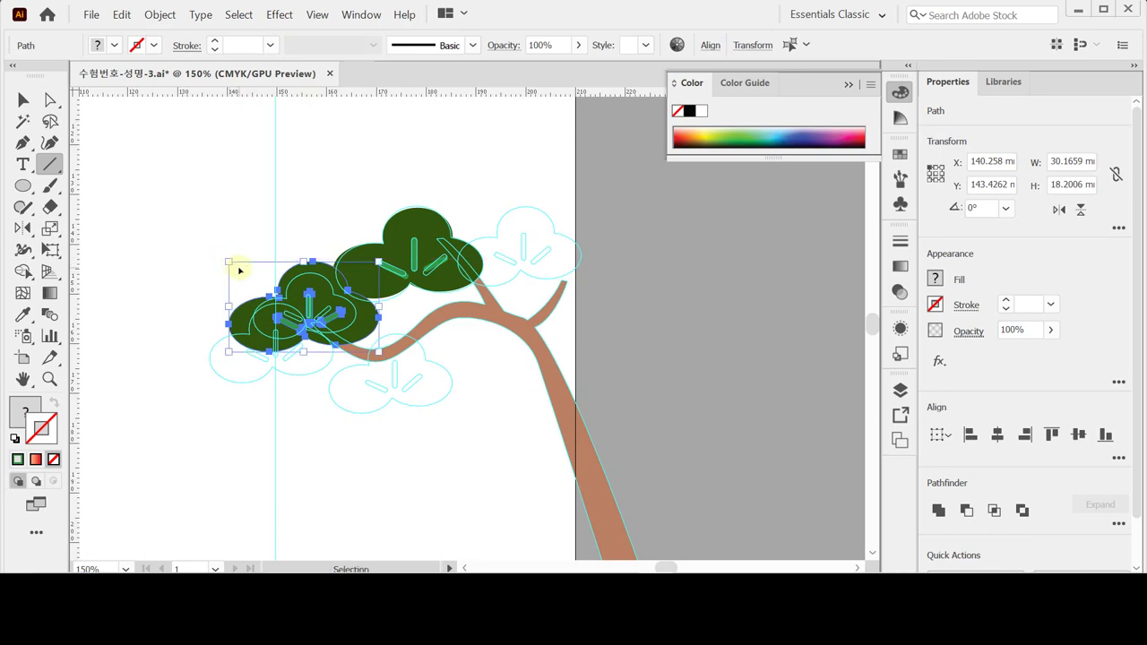
click(51, 165)
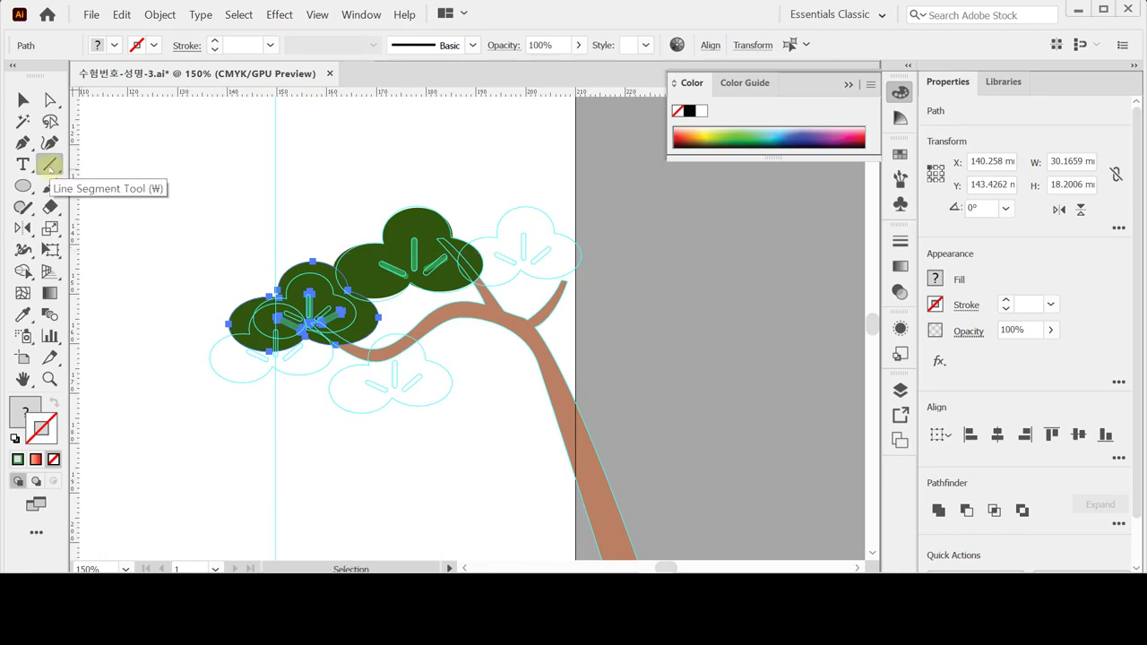
key(ctrl)
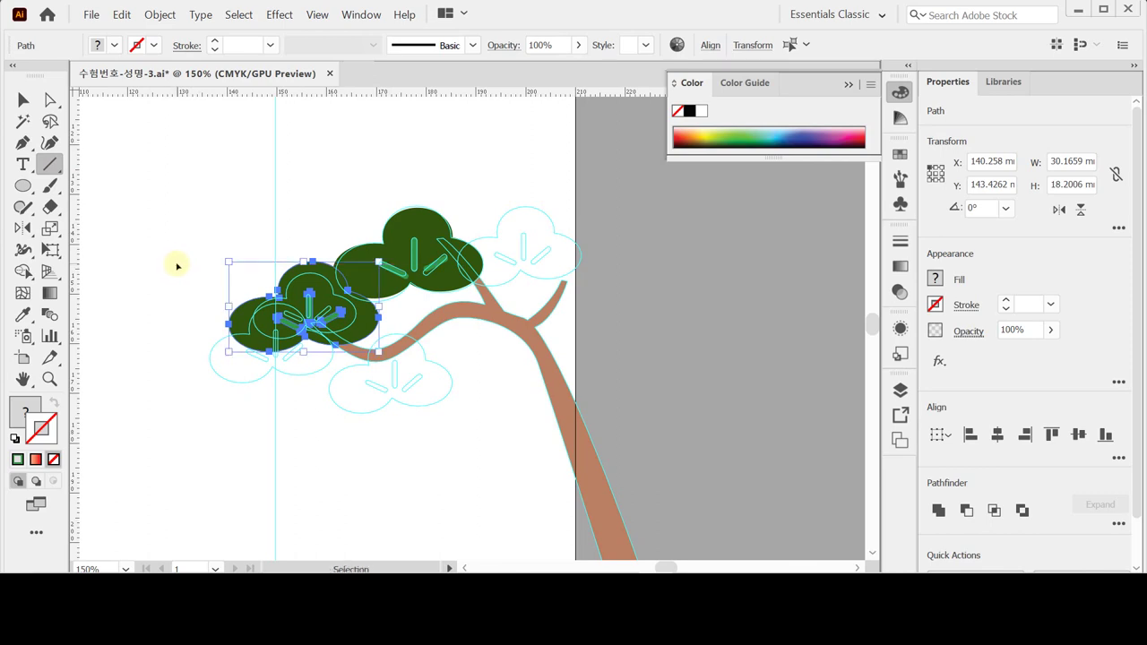
key(ctrl)
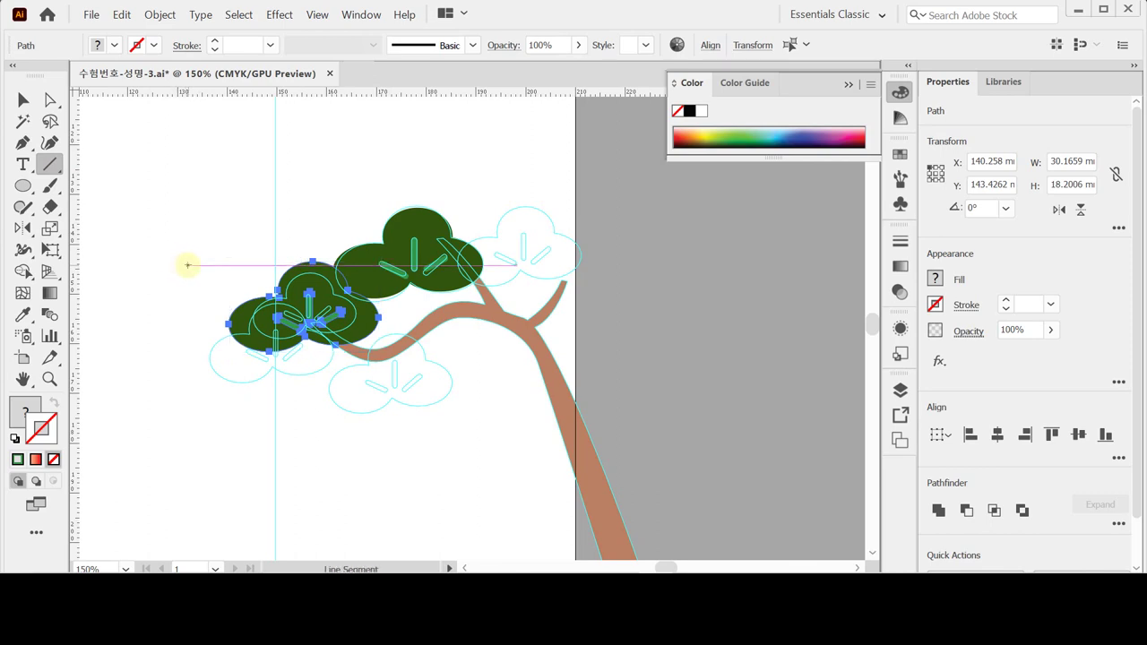
Step: Scale the copied foliage down to about 19.8 x 14.3 mm and fit it onto the small left guide outline
key(v)
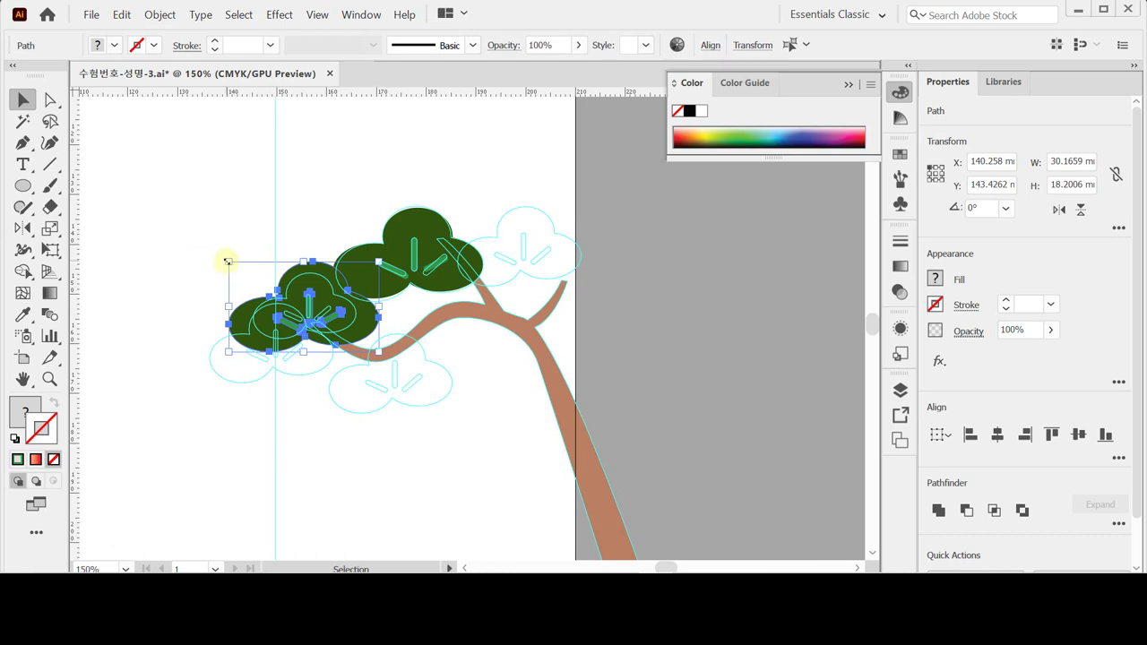
drag(227, 260, 272, 280)
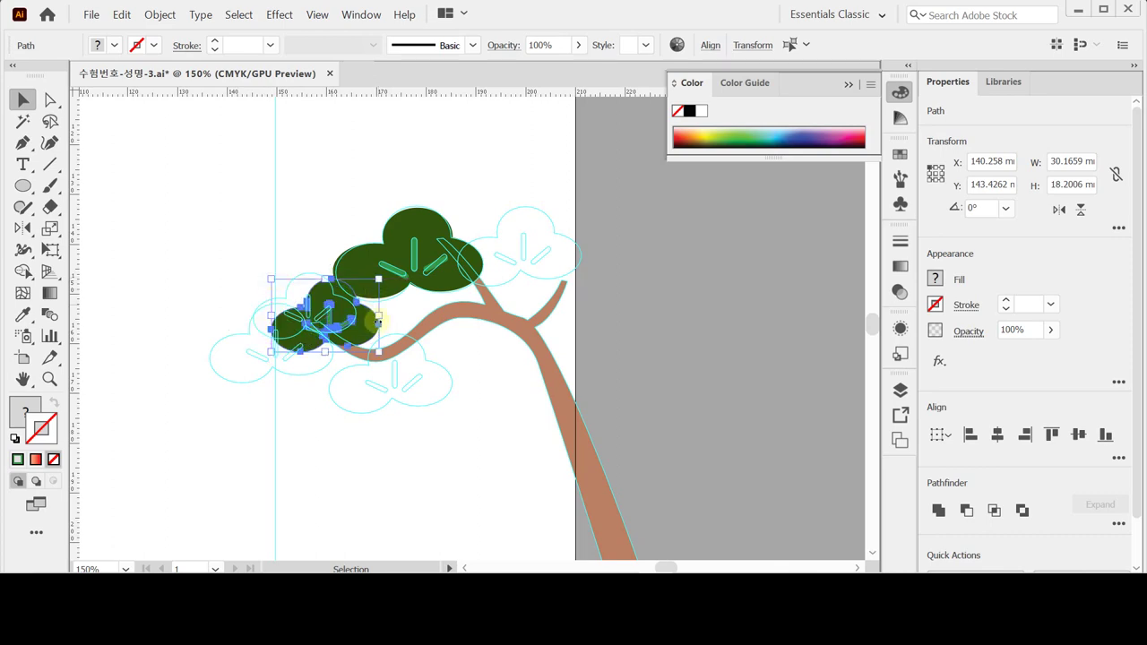
mouse_move(334, 320)
mouse_down()
mouse_move(341, 326)
mouse_move(319, 317)
mouse_up()
drag(257, 268, 260, 271)
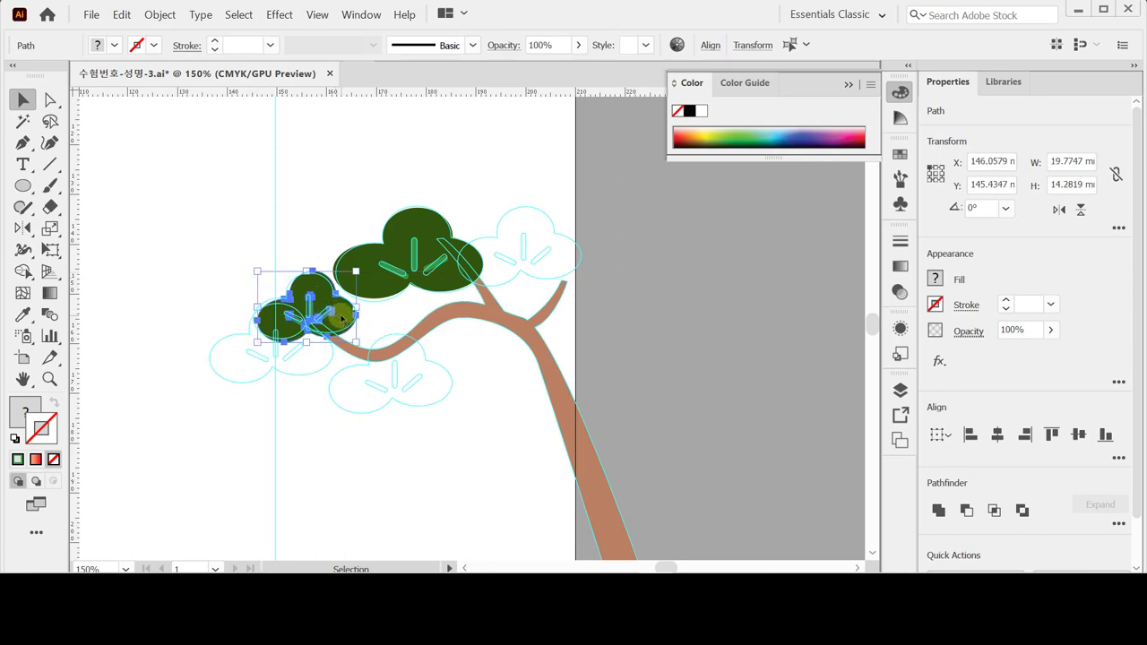
Step: Place foliage copies on the lower-left, lower-middle and right guide outlines, resizing the lower-left one to about 25.8 x 15.4 mm and the right one to about 24.7 x 15.4 mm
alt+drag(341, 317, 333, 379)
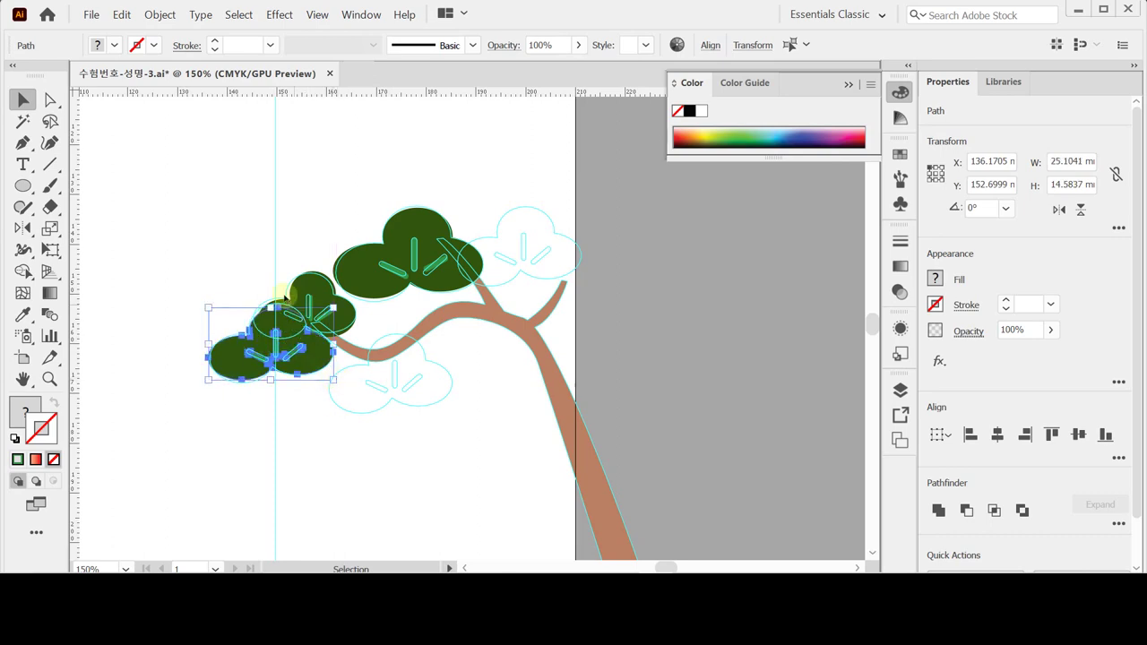
drag(207, 307, 211, 341)
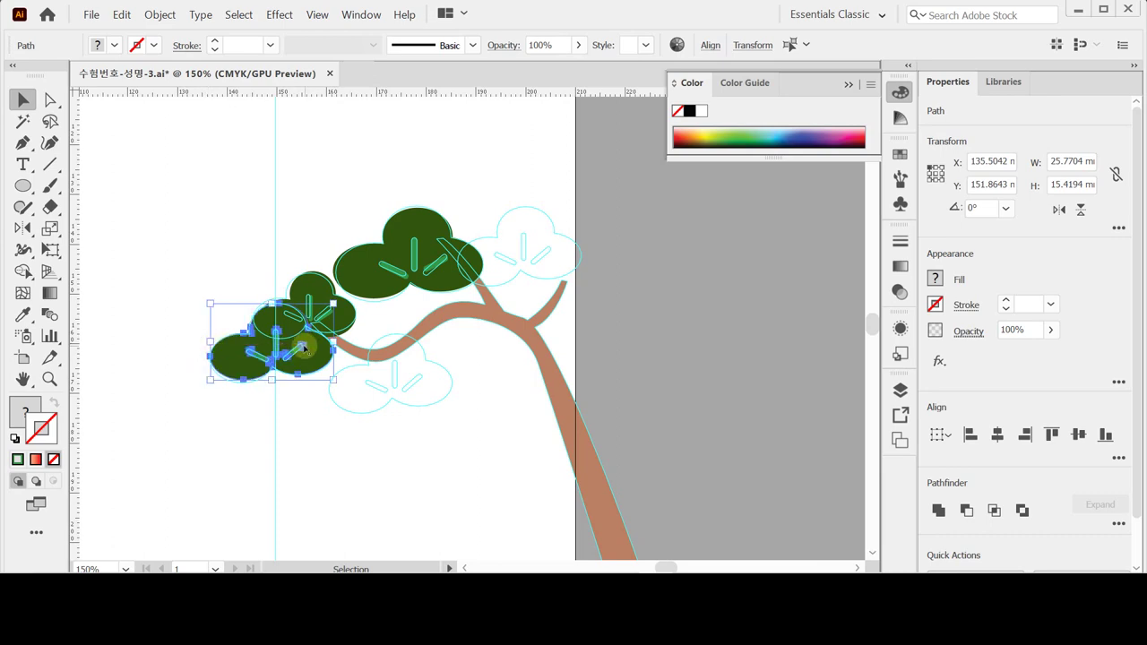
drag(281, 350, 544, 255)
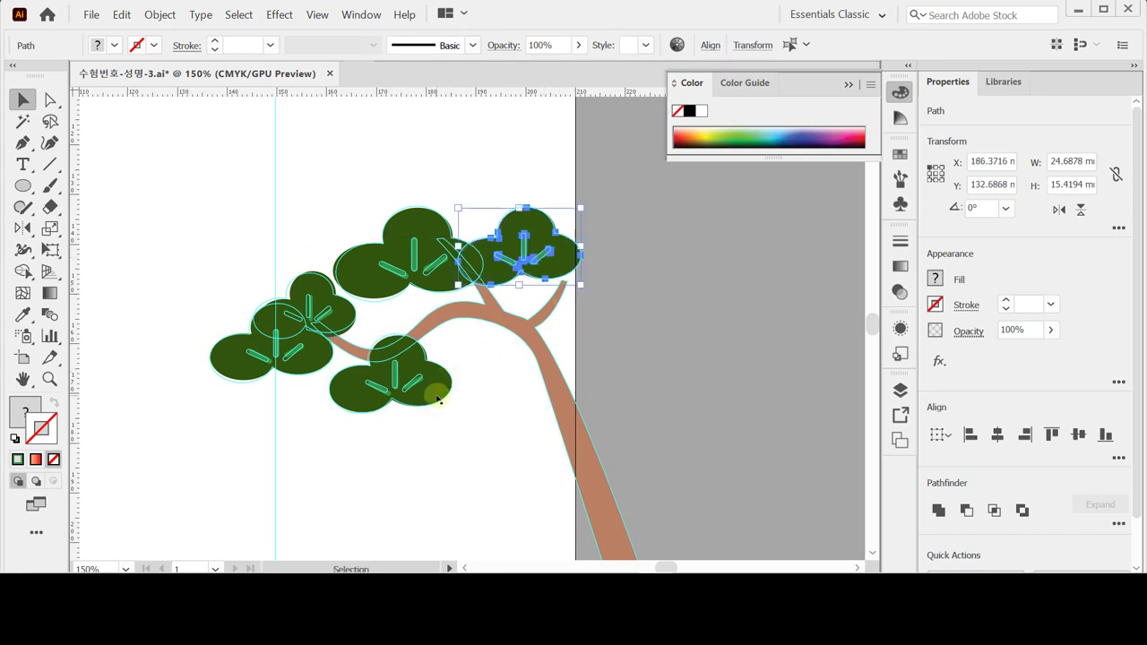
Step: Select the small left, lower-middle and right foliage shapes and set their fill's black value to 20%
click(324, 282)
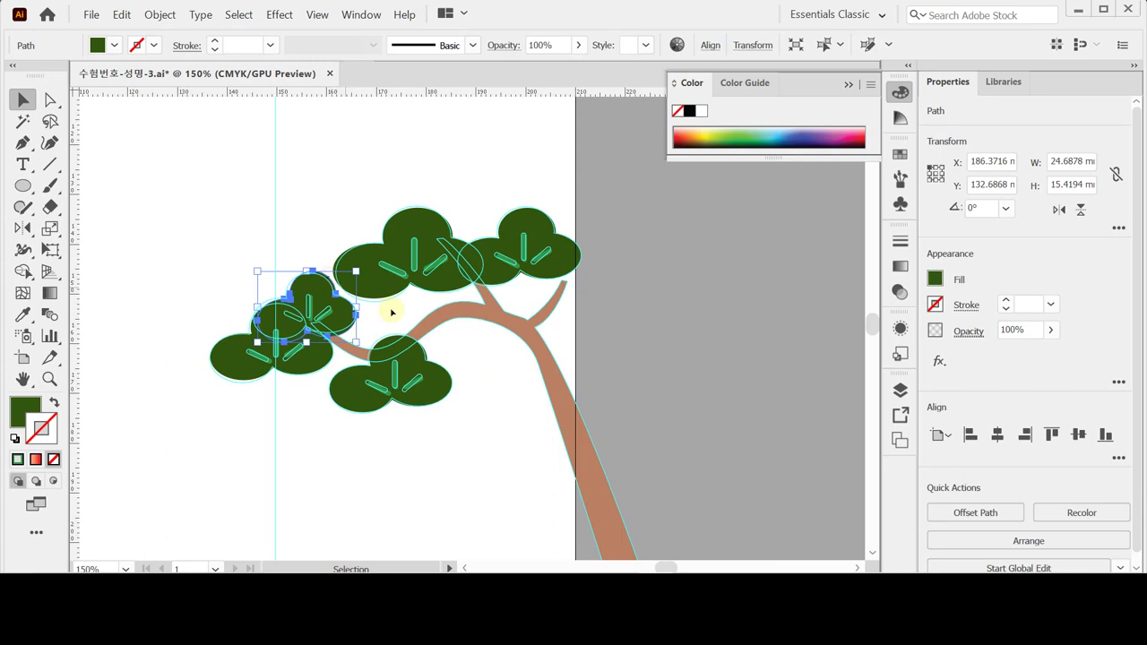
shift+click(437, 379)
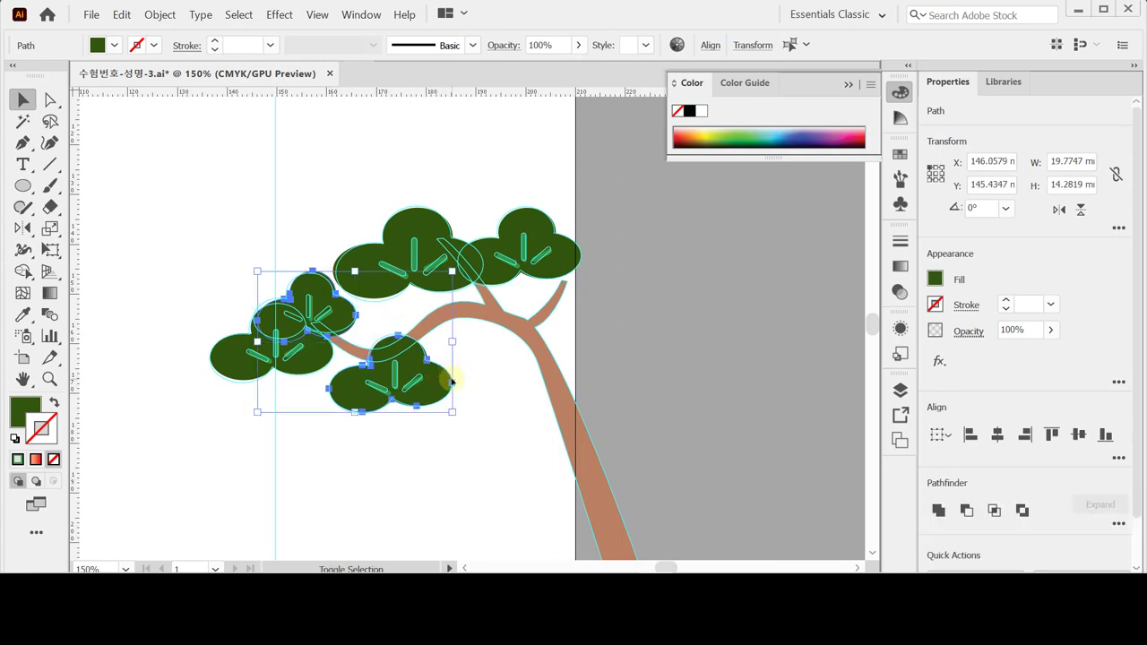
shift+click(538, 223)
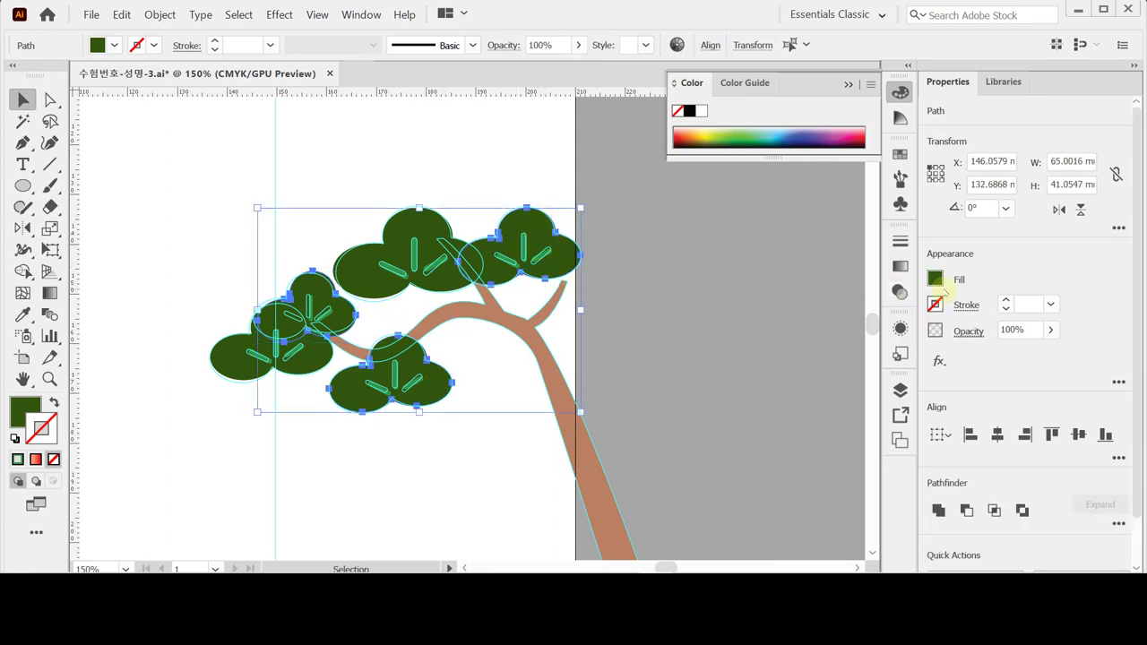
click(934, 278)
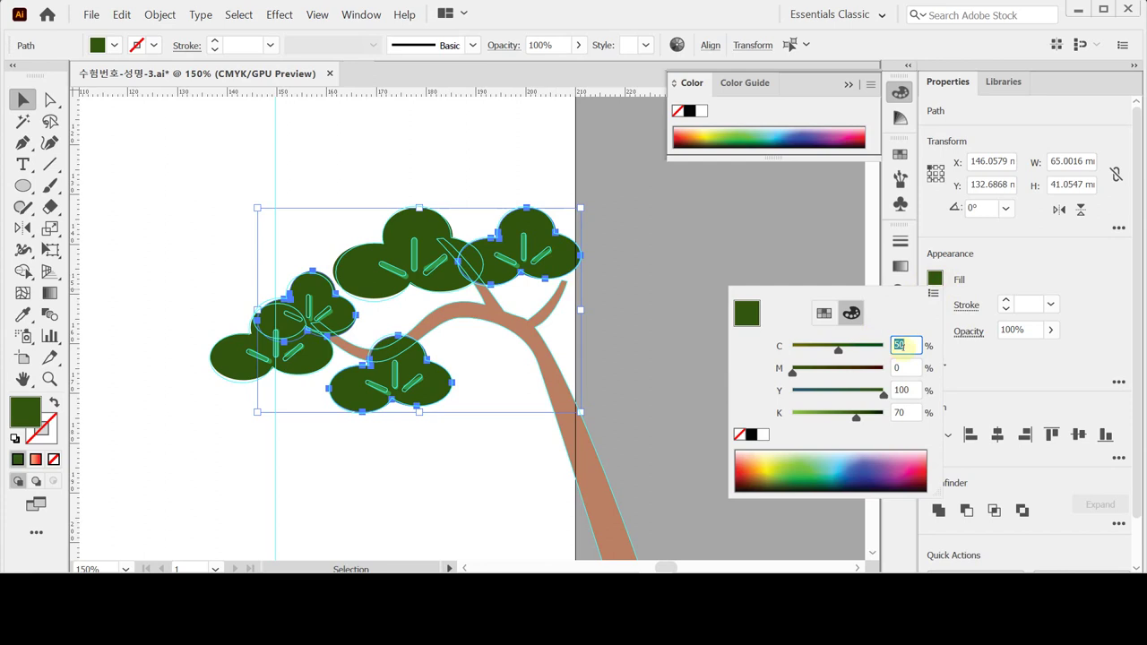
key(Tab)
key(Tab)
key(Tab)
text(20)
key(Return)
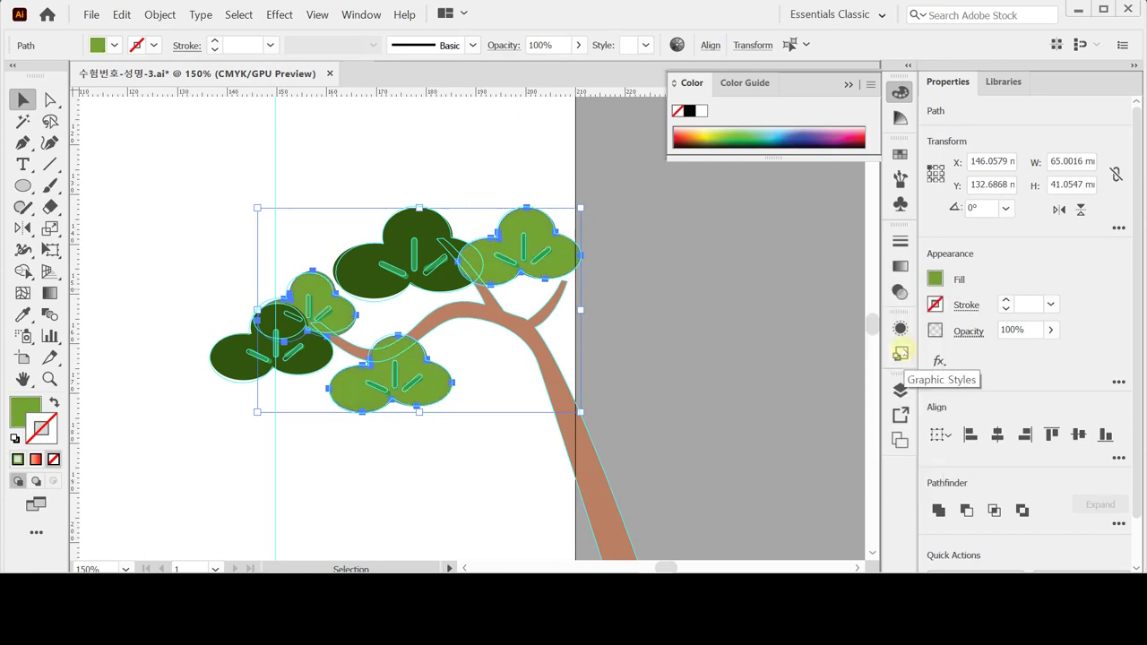
click(705, 332)
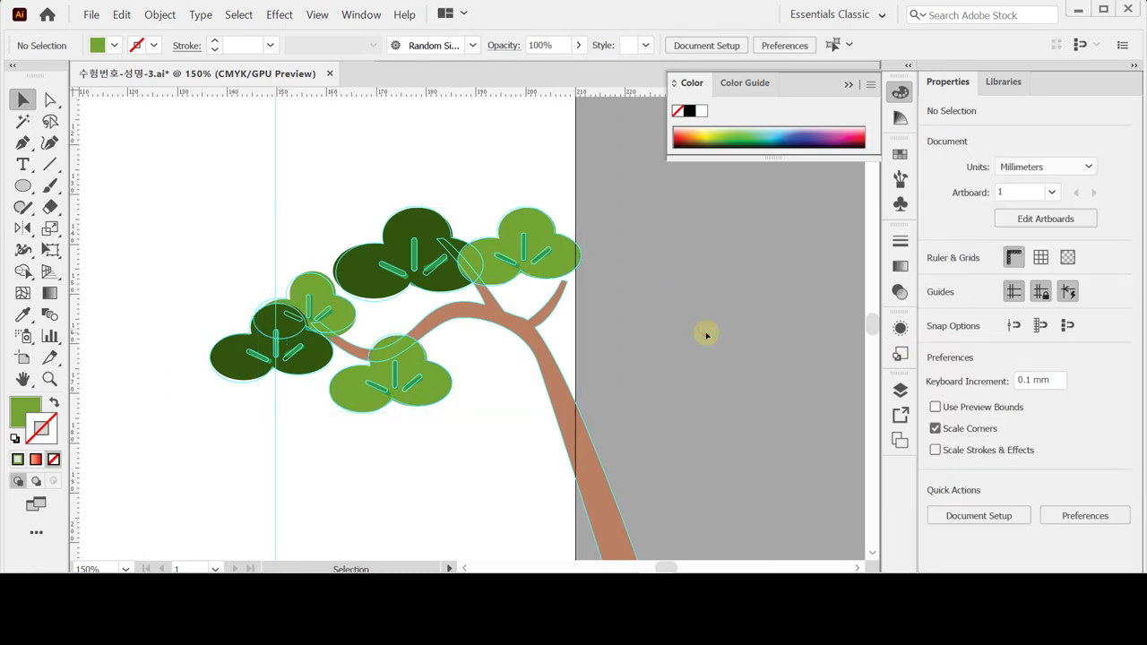
Step: Hide the guides and group the pine trunk, branches and all foliage clusters into one object
key(ctrl+semicolon)
ctrl+alt+click(550, 353)
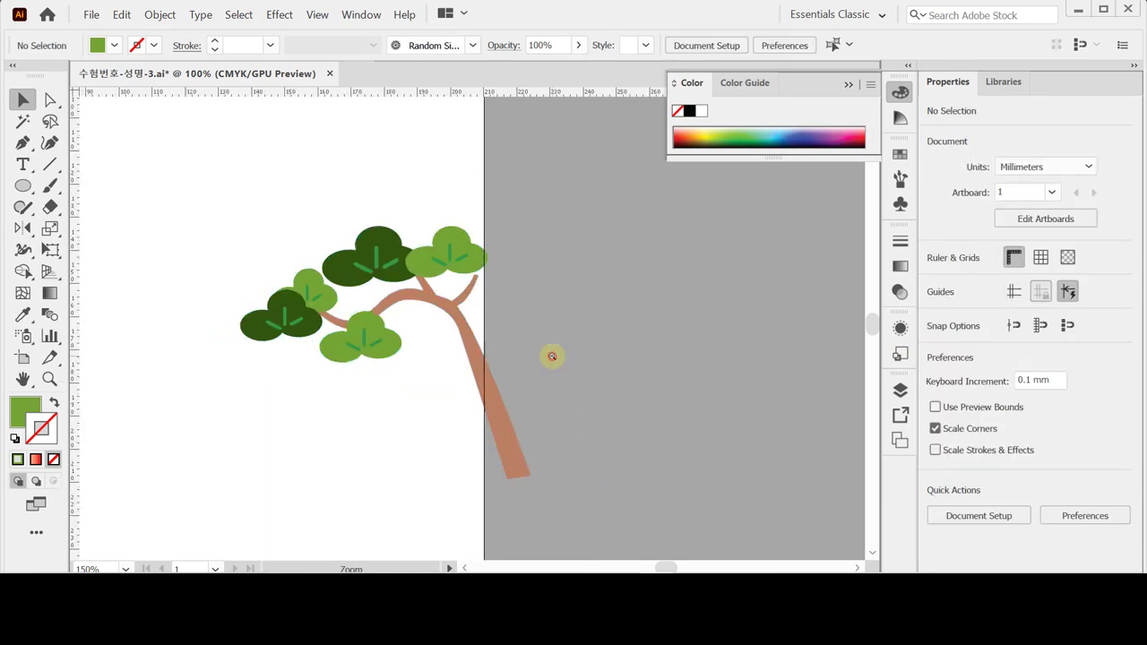
ctrl+alt+click(439, 364)
ctrl+click(430, 317)
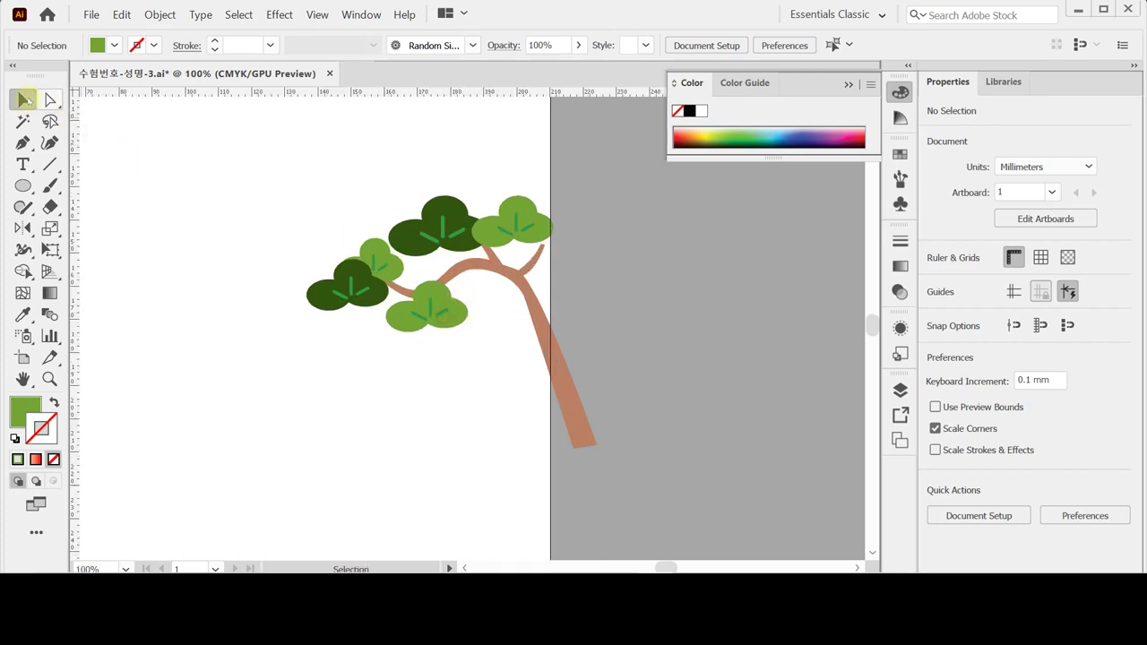
drag(325, 161, 550, 370)
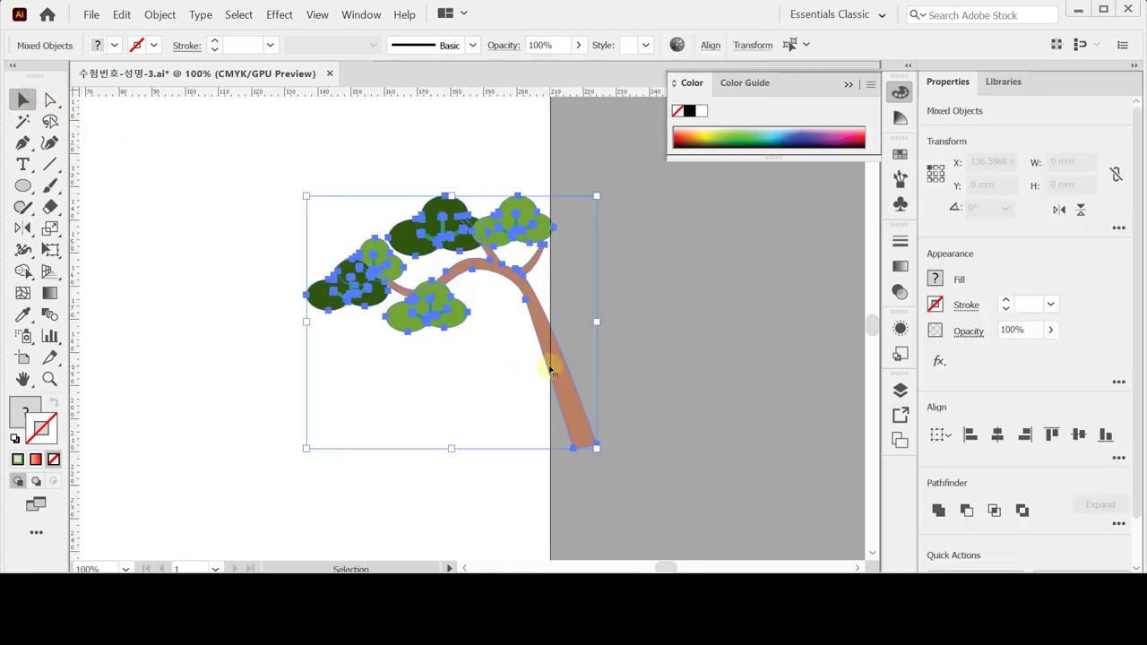
click(471, 348)
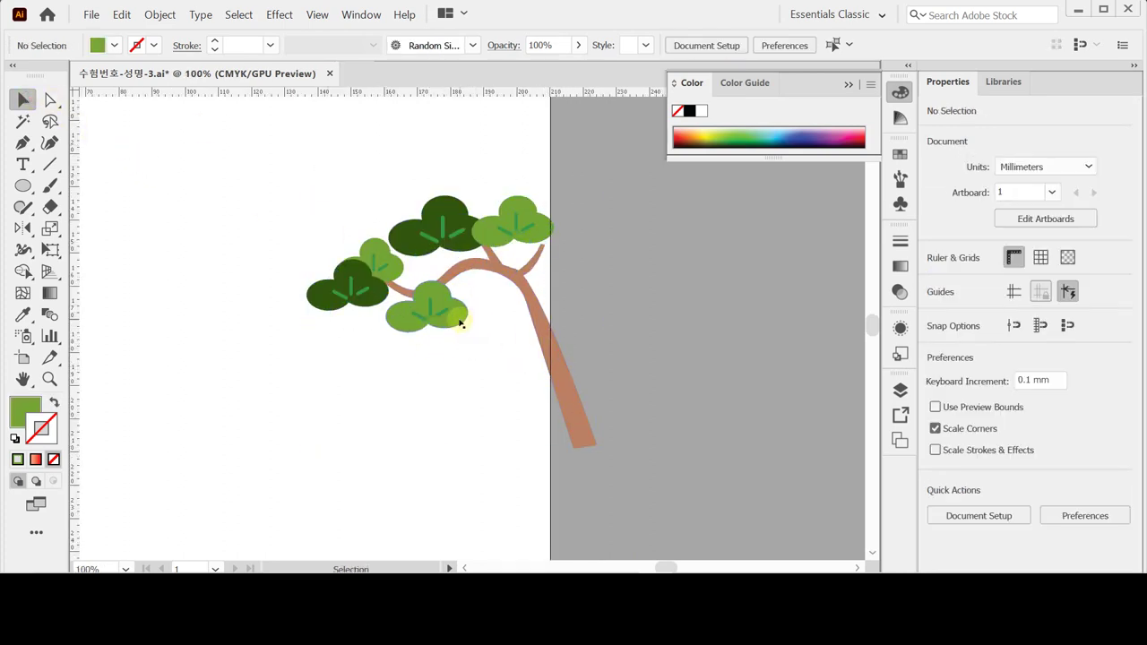
double_click(461, 323)
double_click(374, 215)
drag(310, 175, 542, 342)
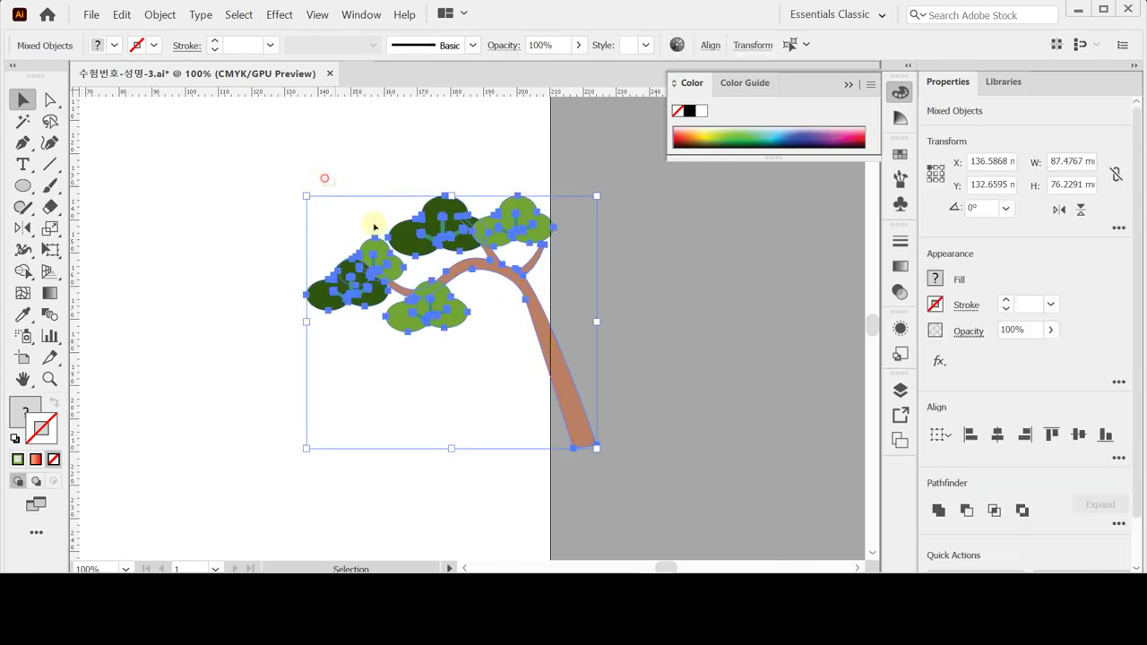
key(a)
key(ctrl+g)
key(v)
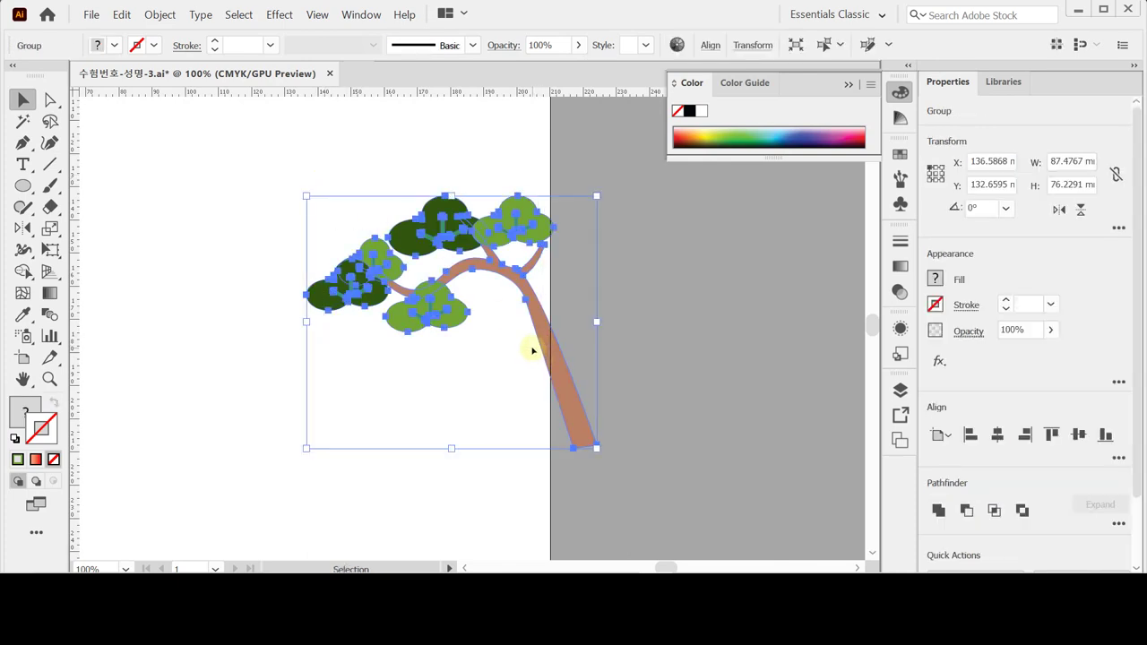
Step: Apply a Multiply drop shadow to the pine tree group with 75% opacity, 2.47 mm X and Y offsets and 1.76 mm blur
click(939, 362)
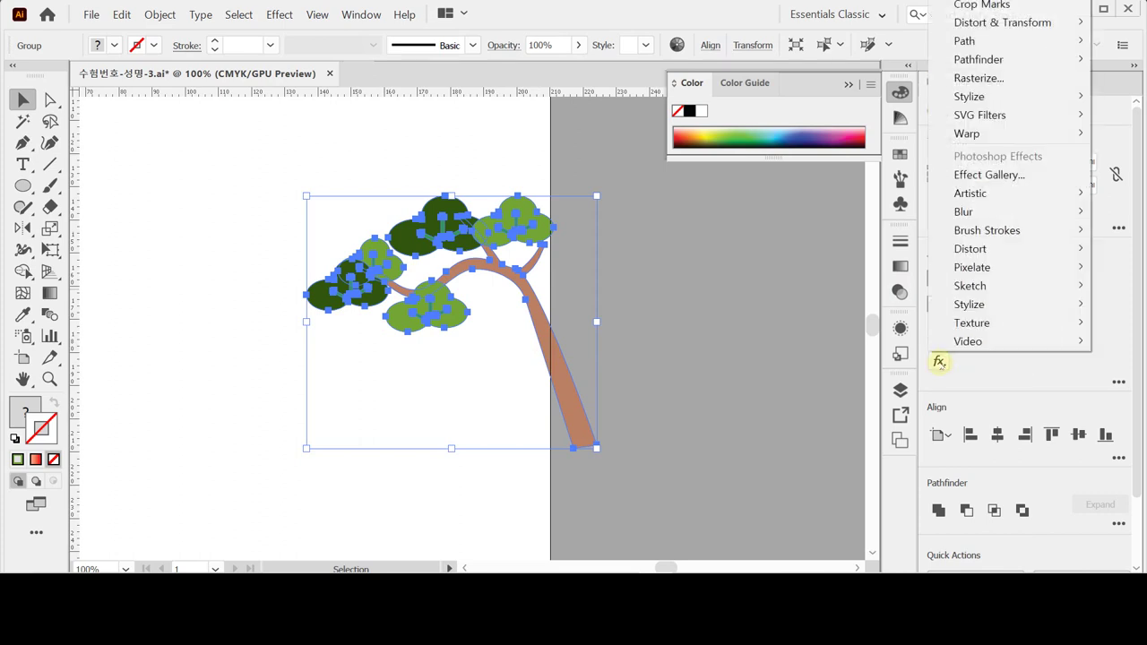
click(938, 362)
click(938, 362)
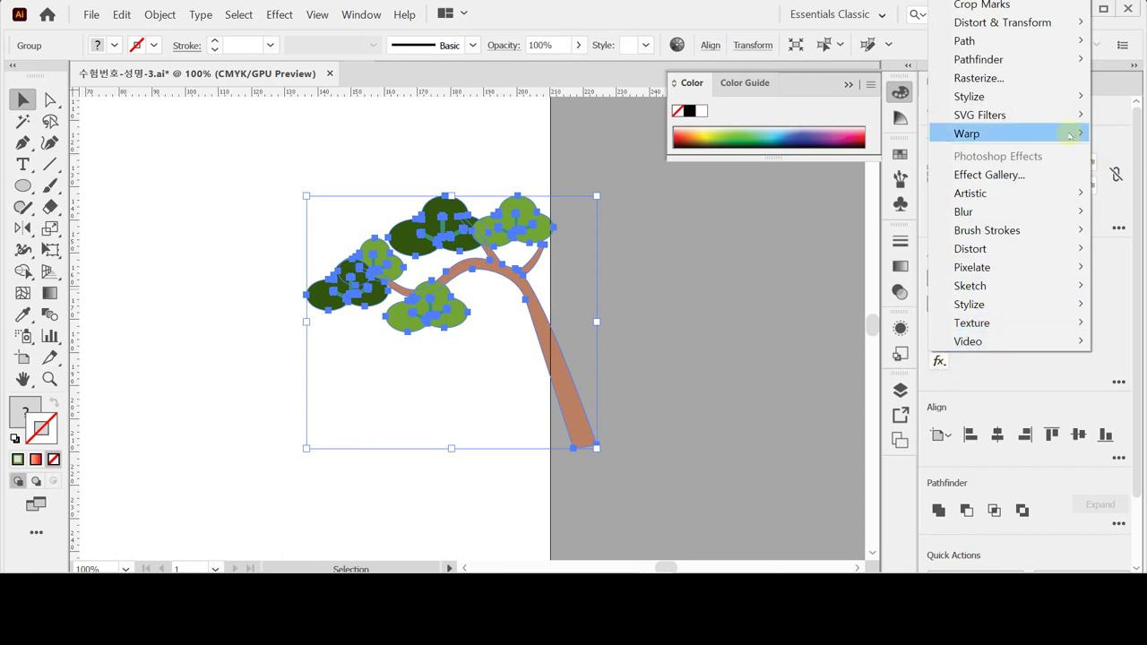
mouse_move(1042, 104)
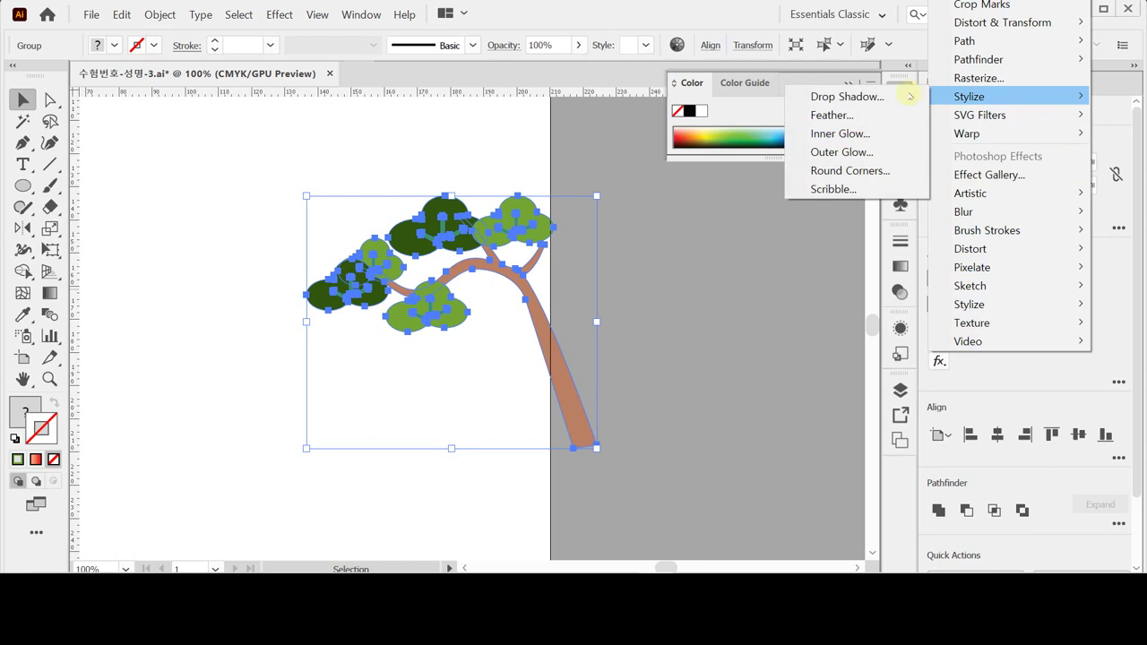
click(879, 96)
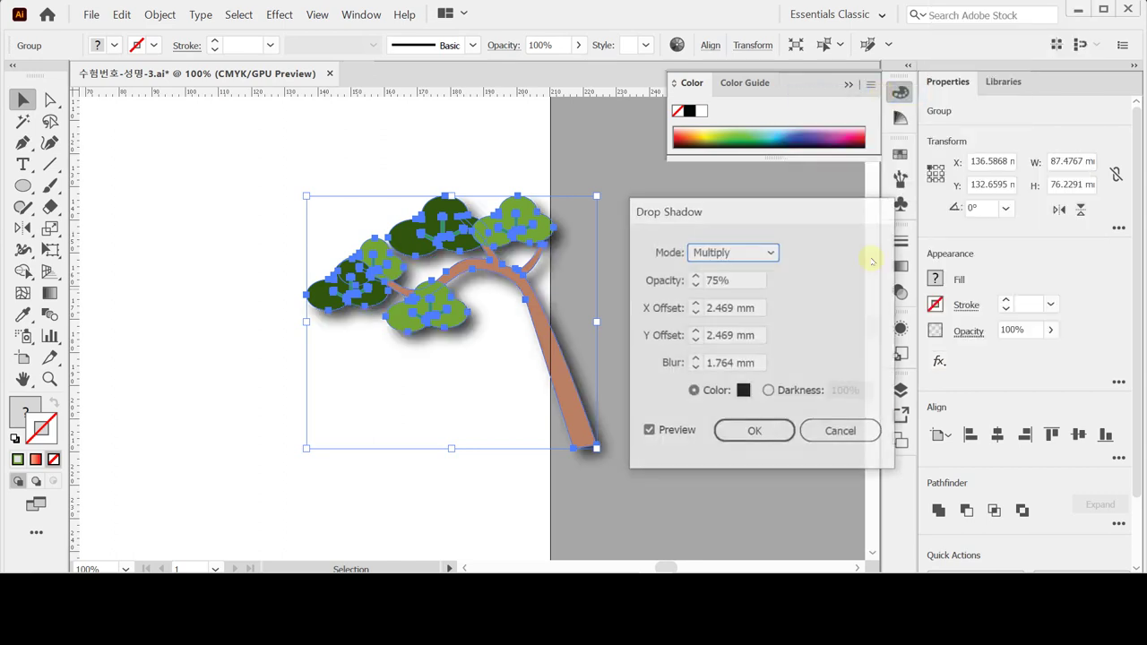
double_click(720, 307)
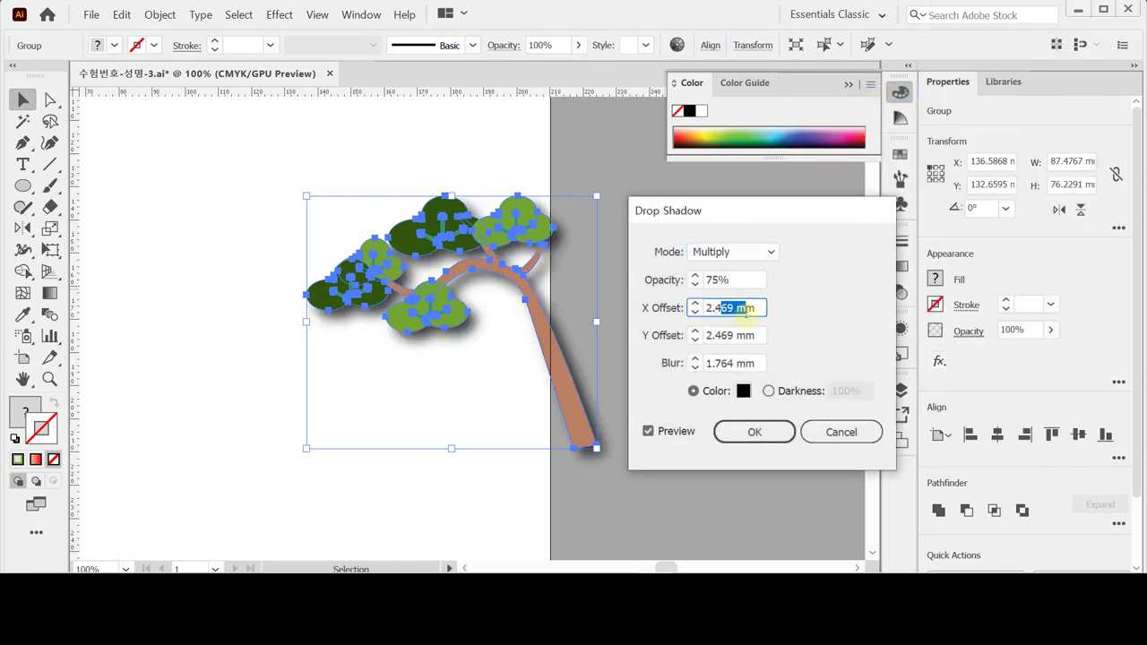
text(2.47)
key(Tab)
text(2.47)
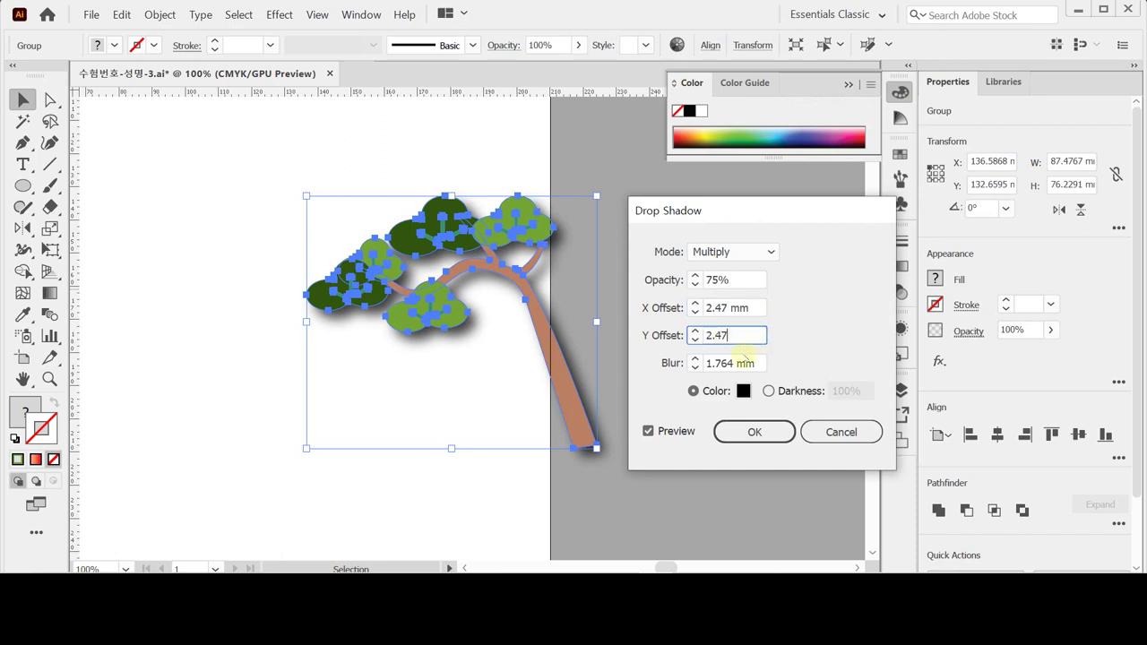
key(Tab)
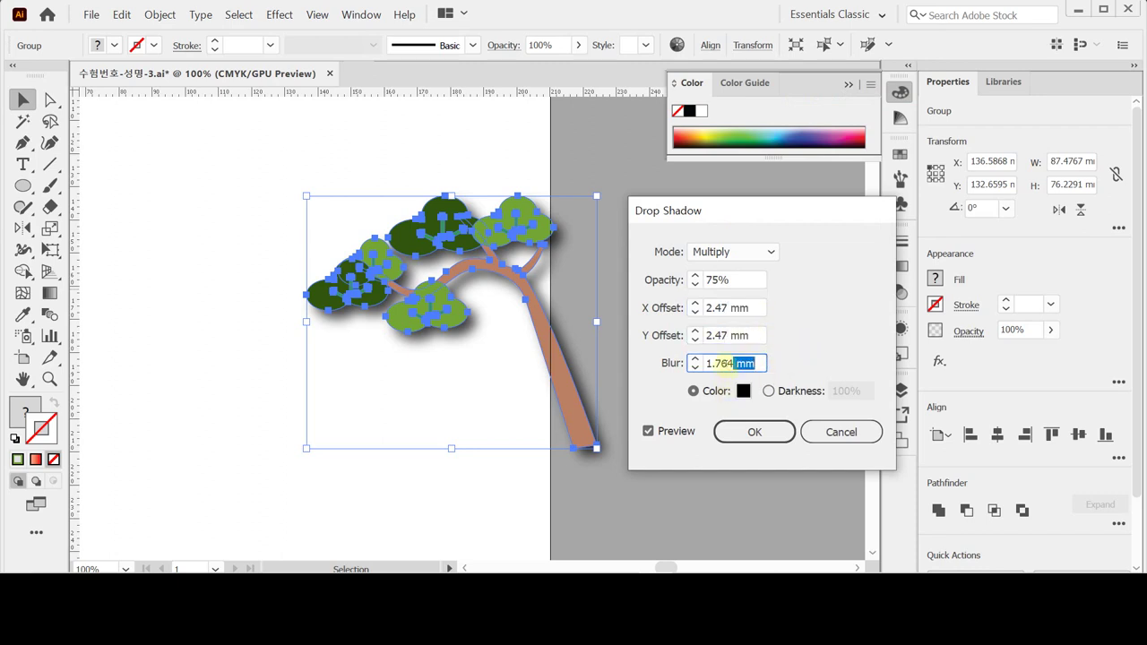
key(shift+Left)
key(BackSpace)
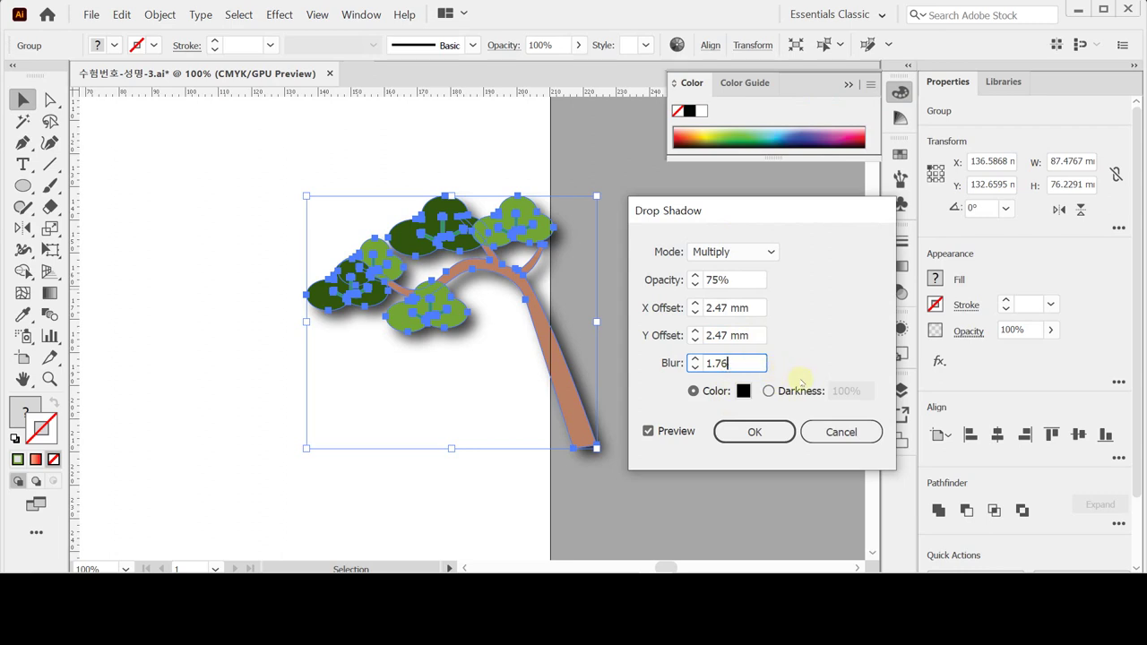
click(768, 430)
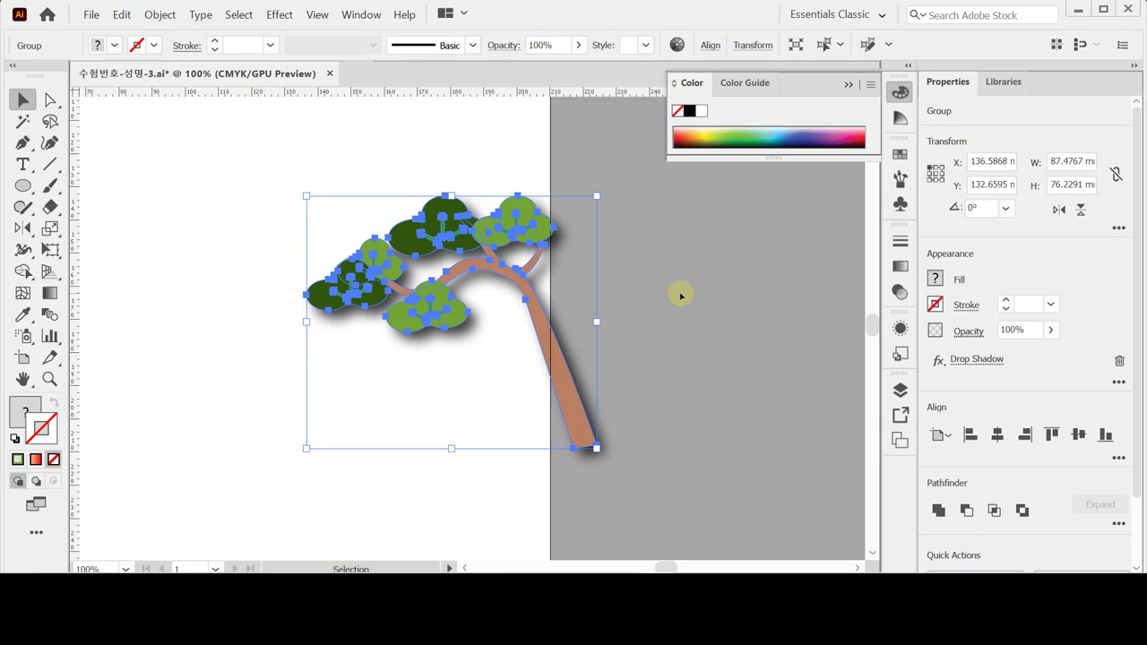
Step: Group all parts of the pavilion, leaving out the hanging lantern
key(shift)
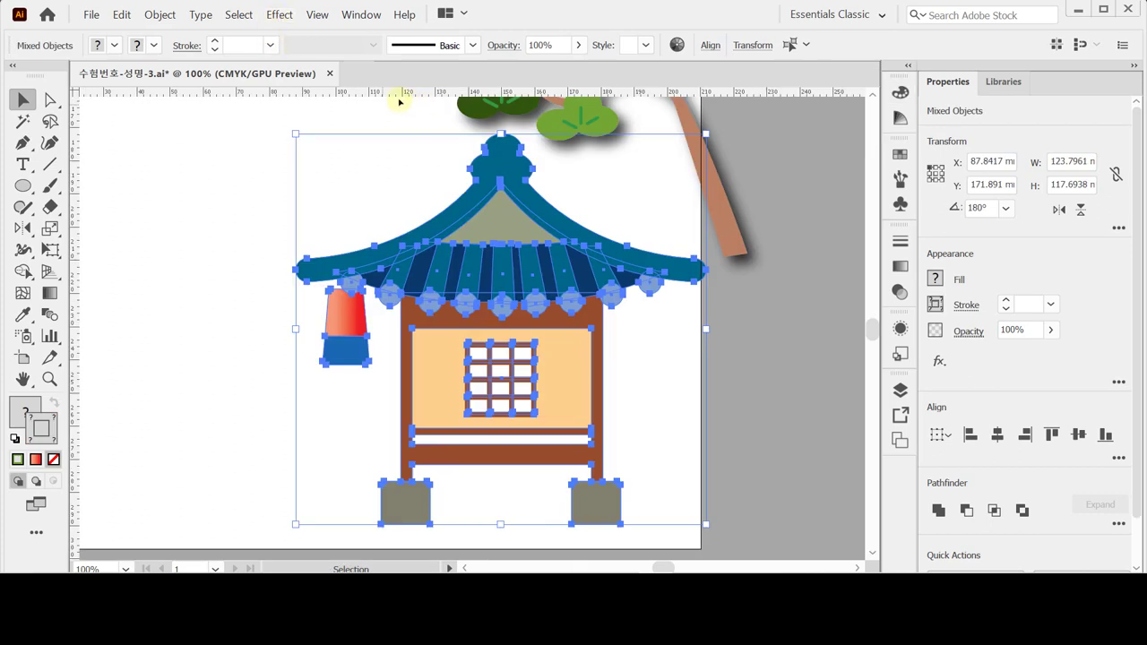
click(385, 189)
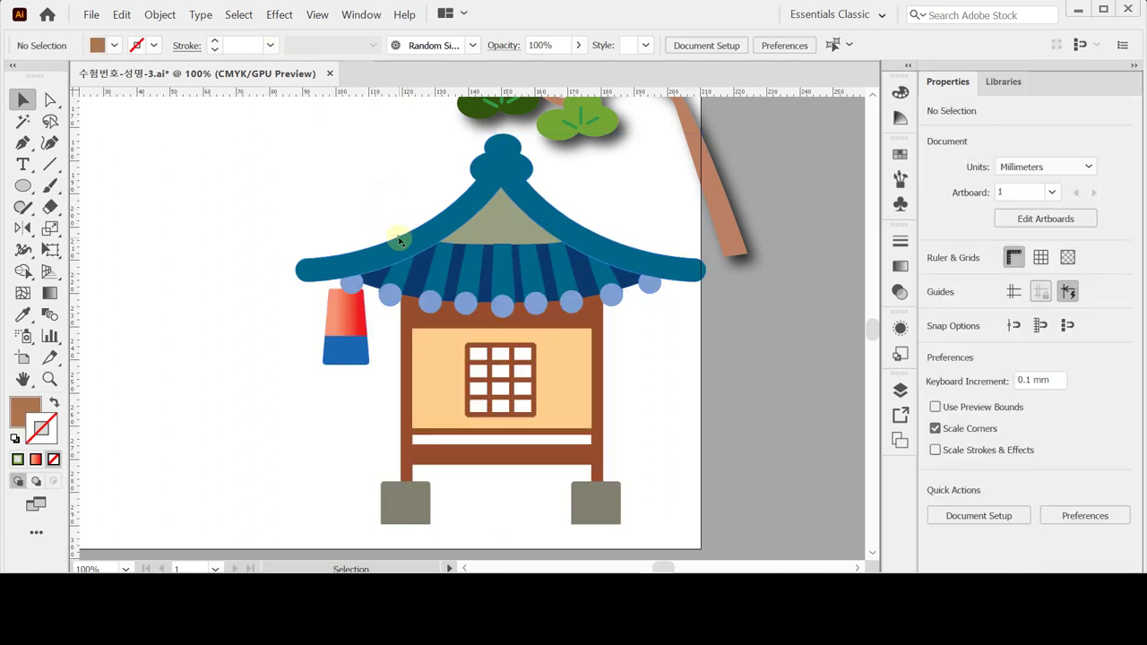
drag(328, 197, 645, 511)
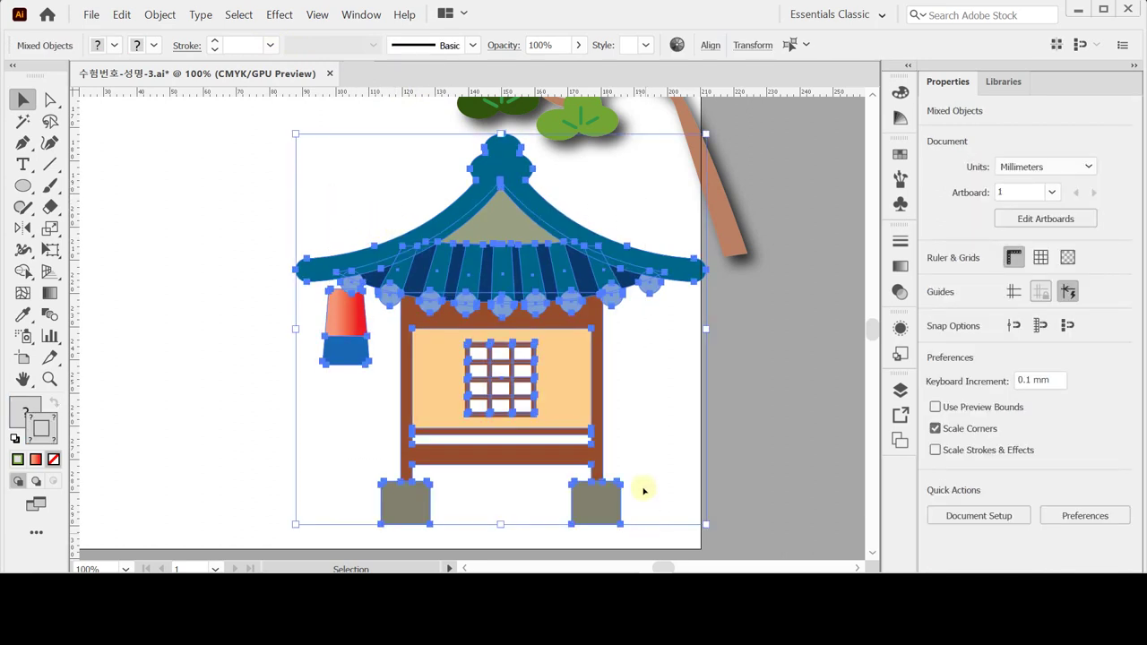
shift+click(352, 331)
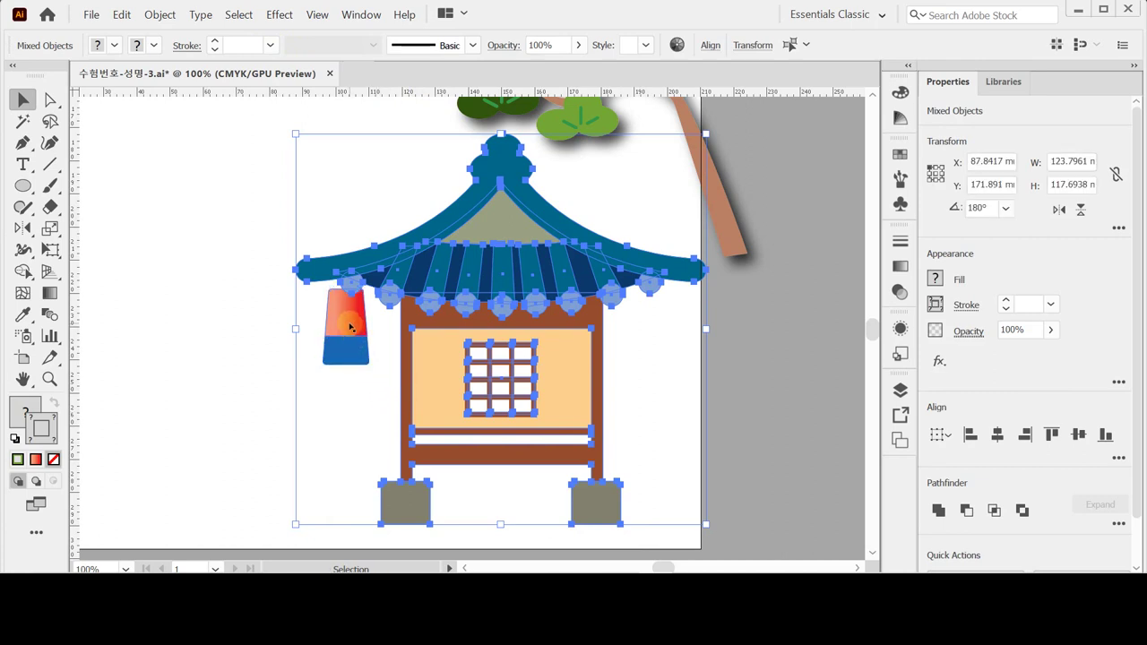
key(ctrl+g)
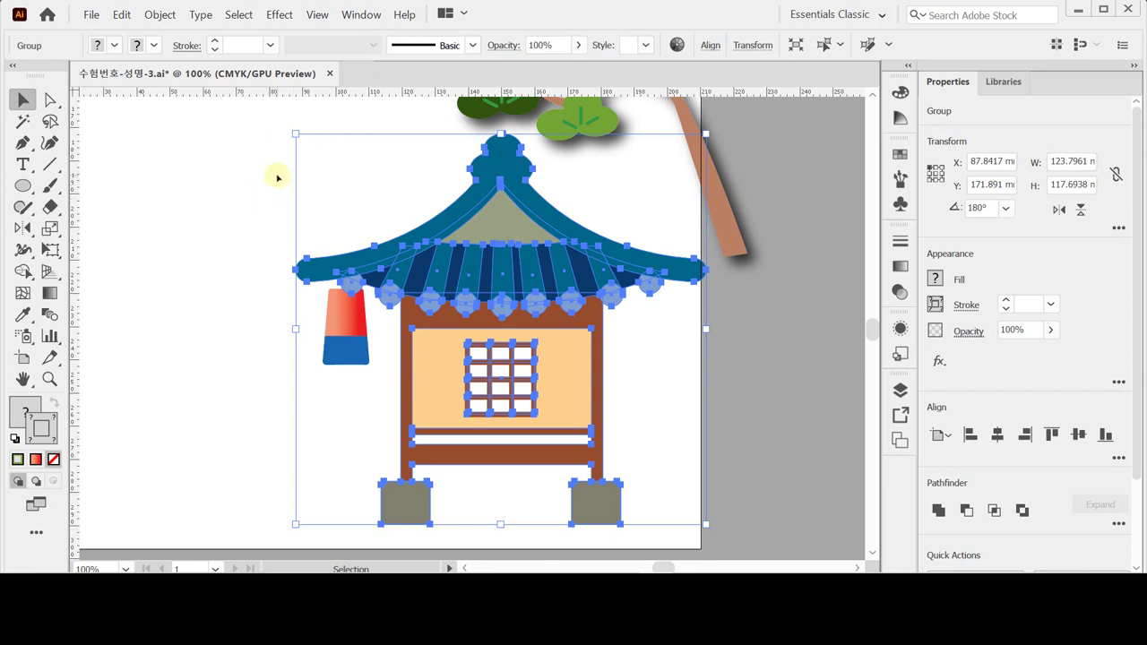
Step: Apply the same drop shadow to the pavilion group and save the document
click(280, 17)
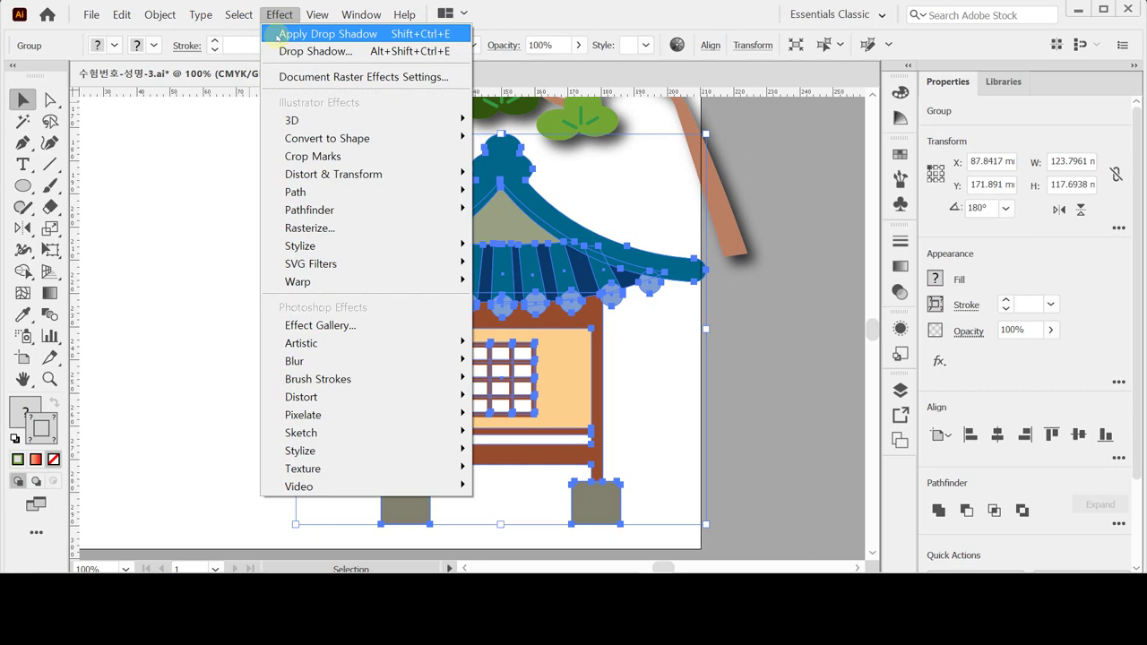
click(279, 35)
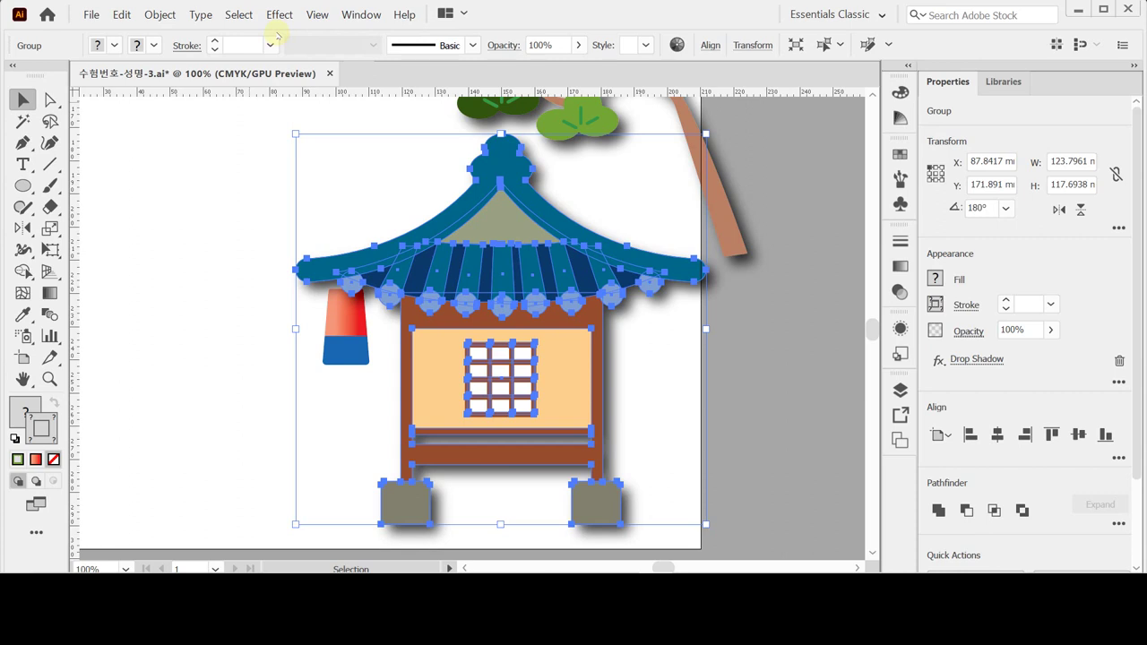
key(ctrl+s)
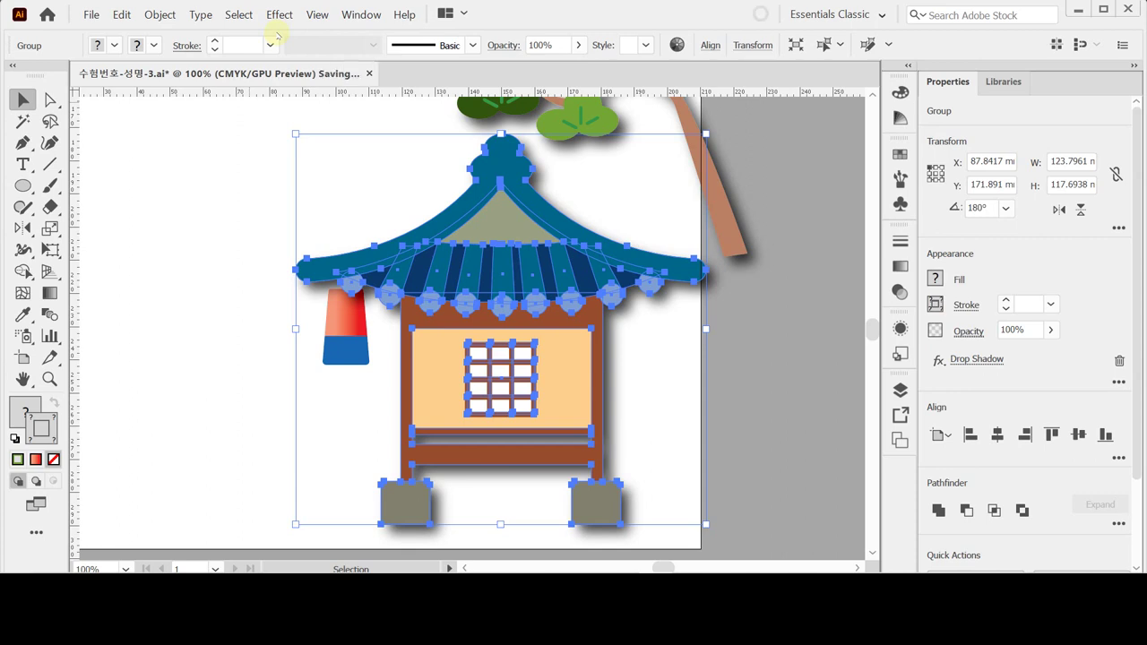
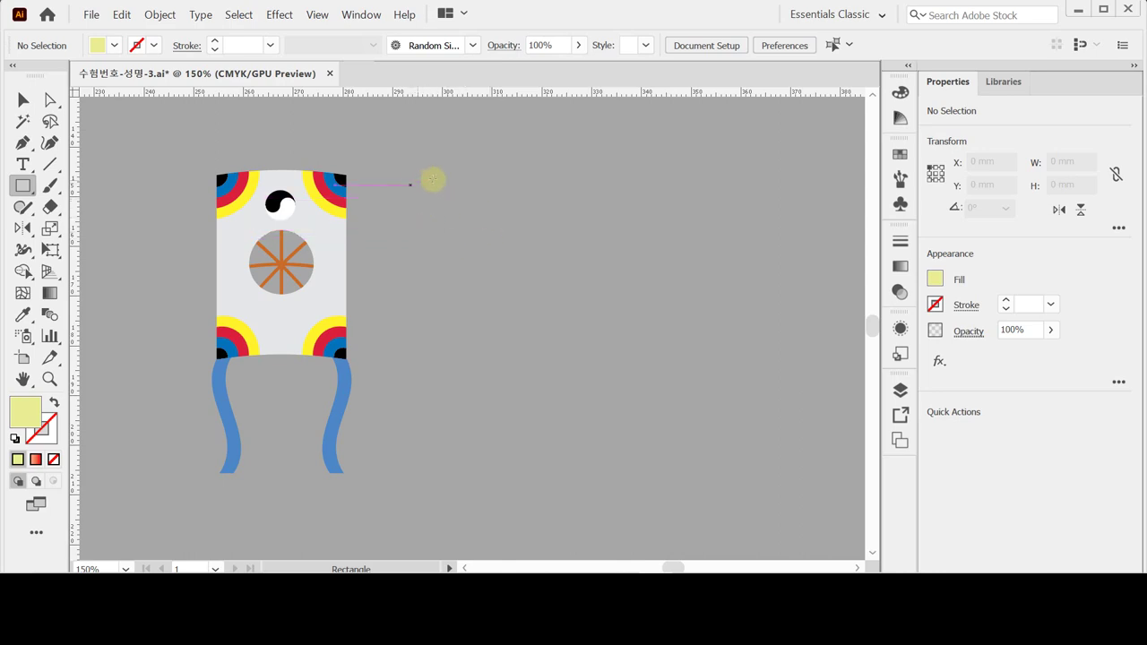
Step: Create a 26 x 37 mm rectangle on the empty canvas beside the finished kite
click(445, 197)
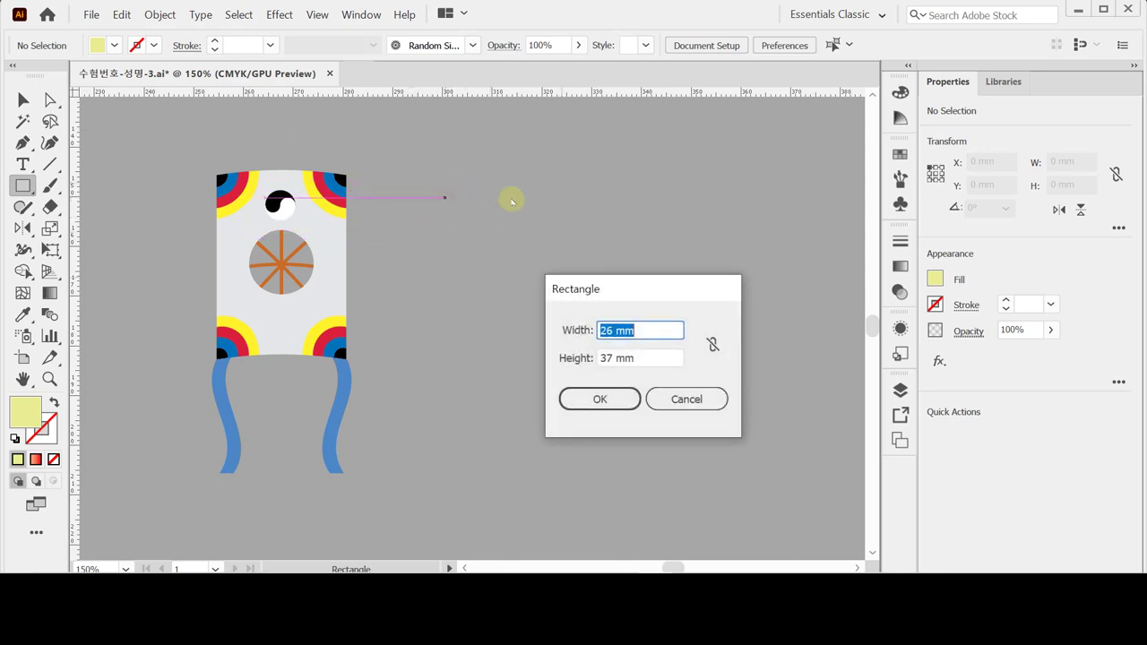
drag(578, 292, 538, 241)
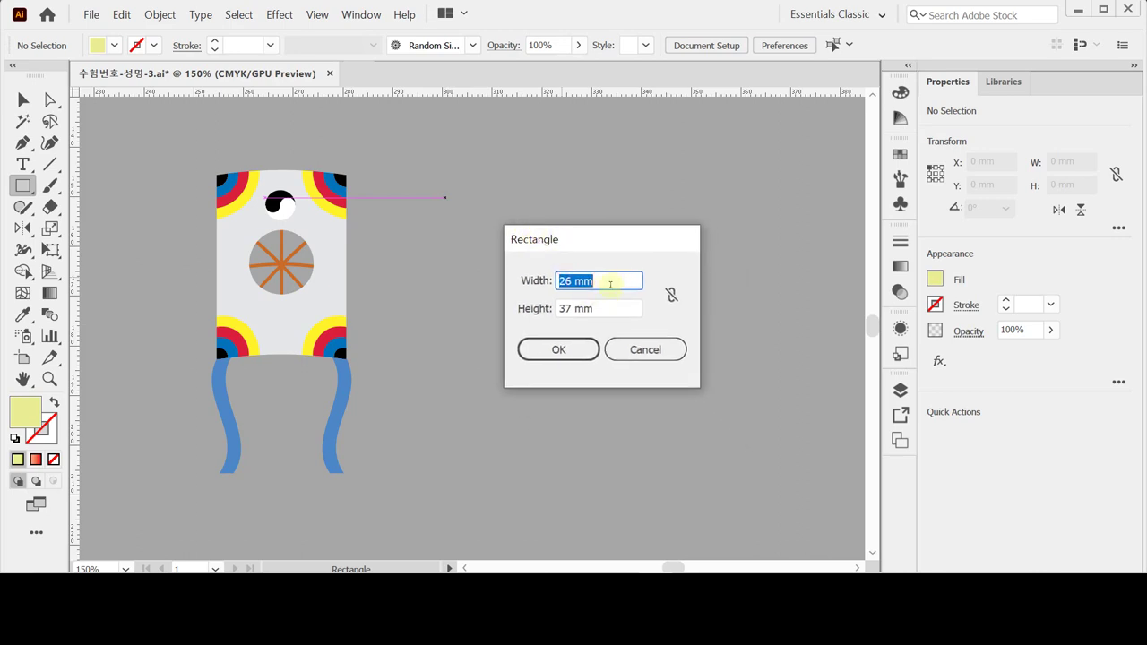
click(565, 349)
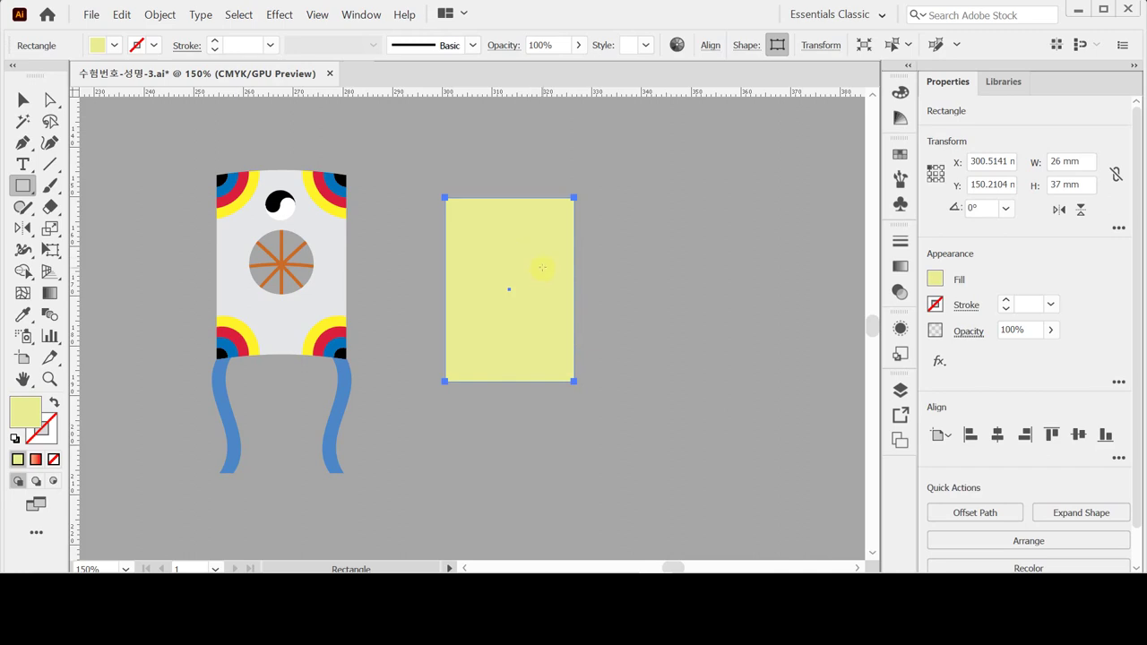
Step: Create a 13 x 13 mm circle over the yellow rectangle's centre and give it the default white fill and black stroke
click(23, 185)
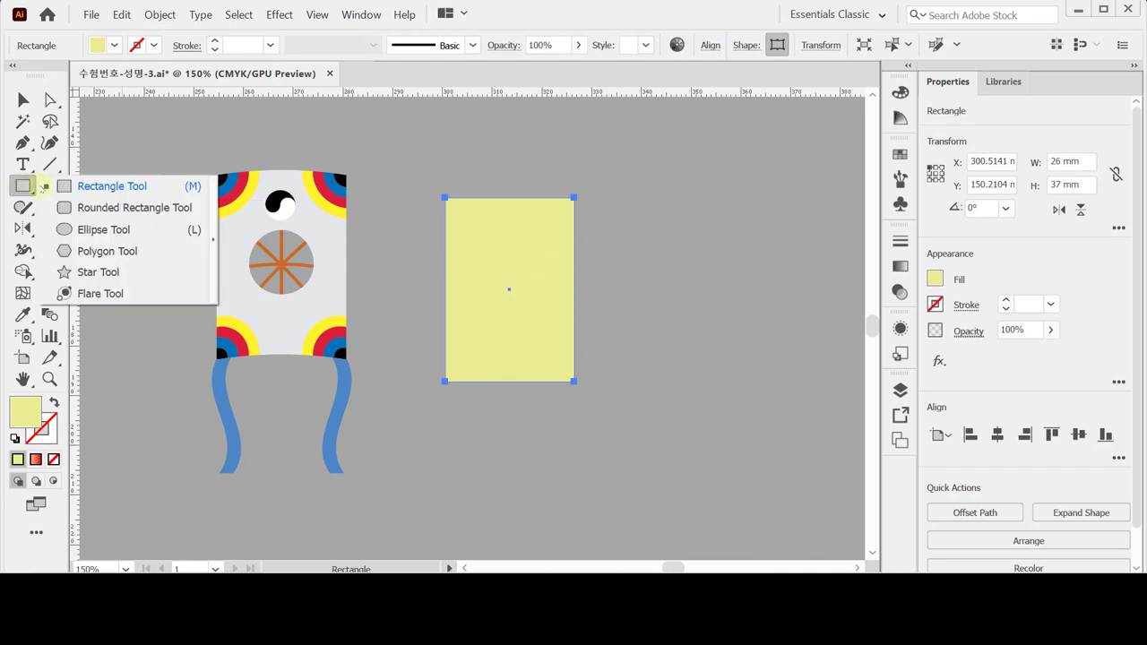
click(82, 226)
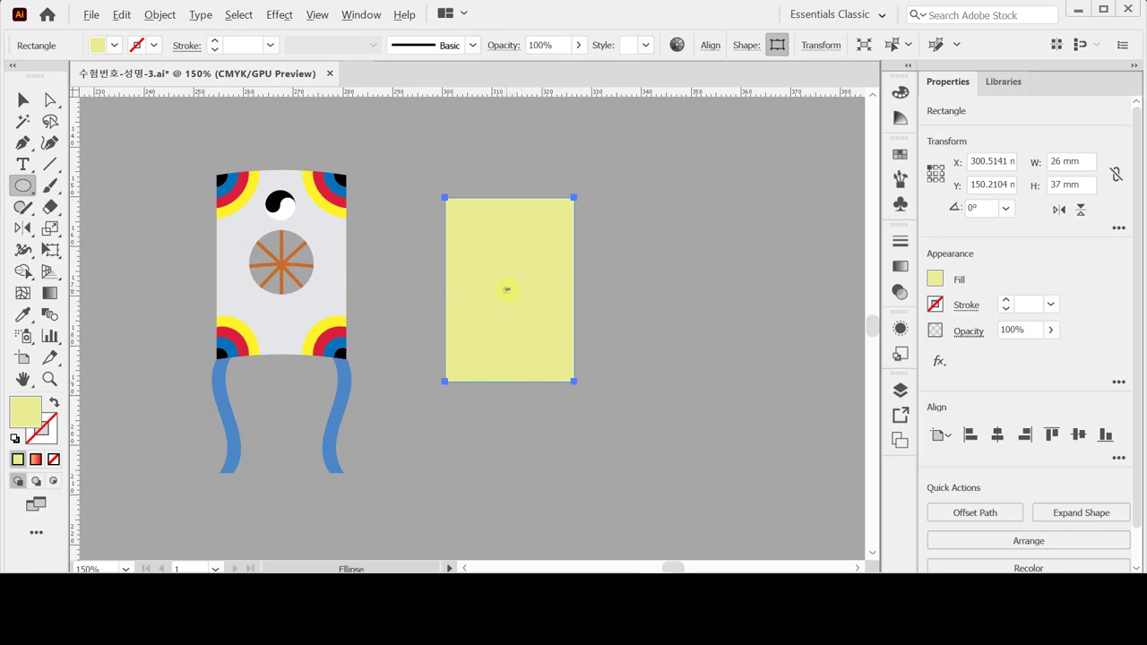
click(506, 289)
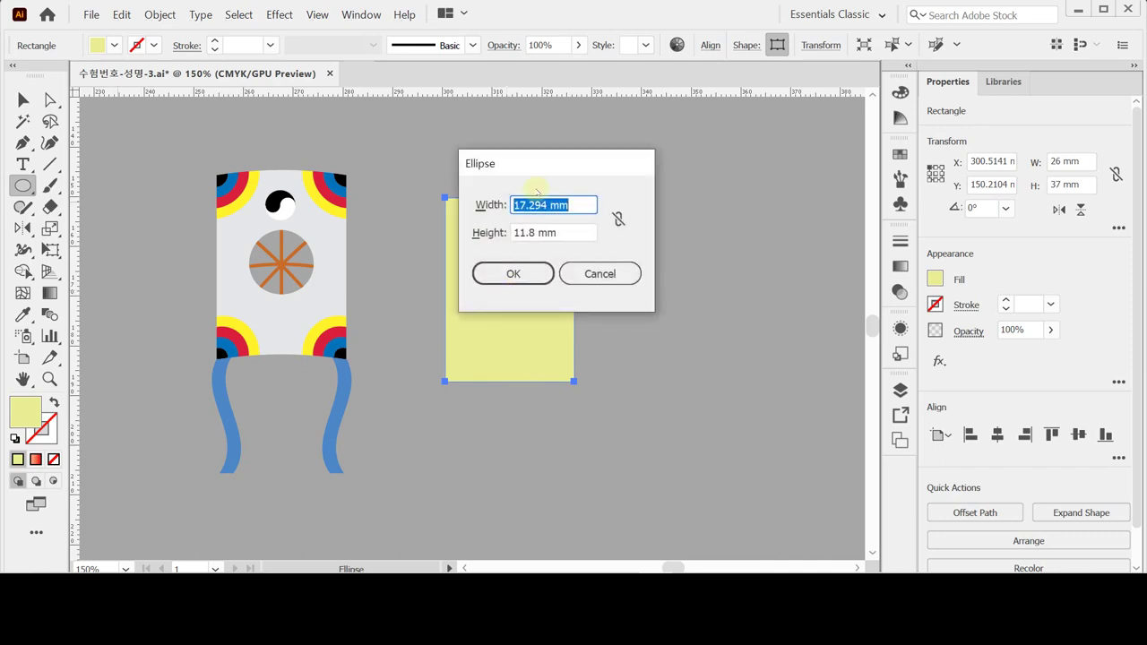
text(13)
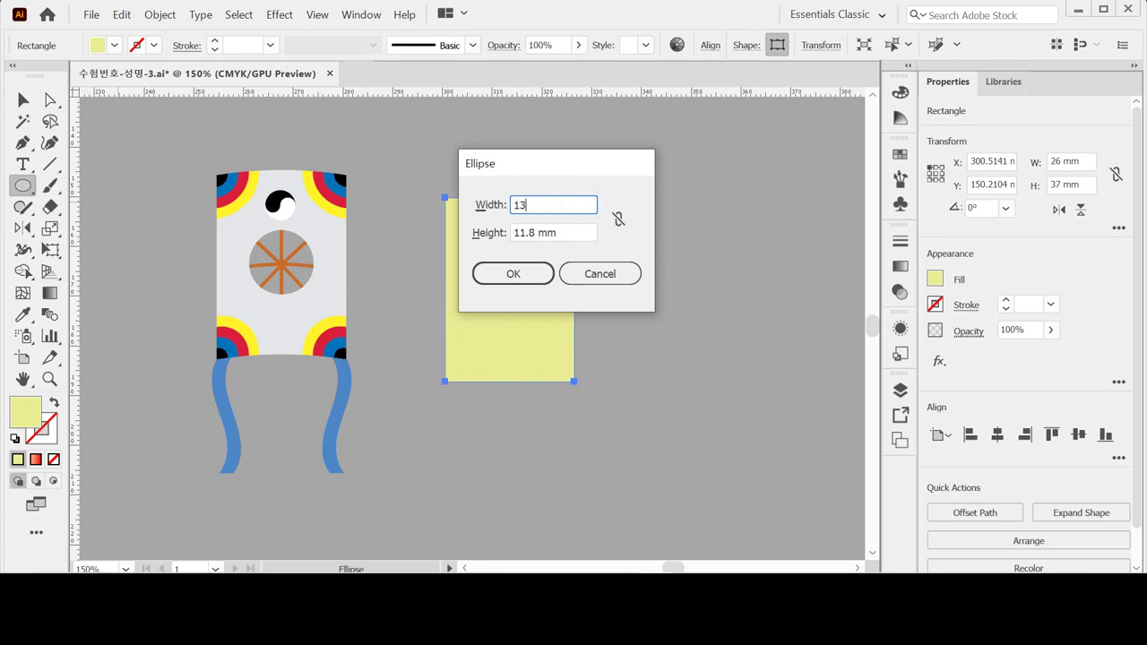
key(Tab)
text(13)
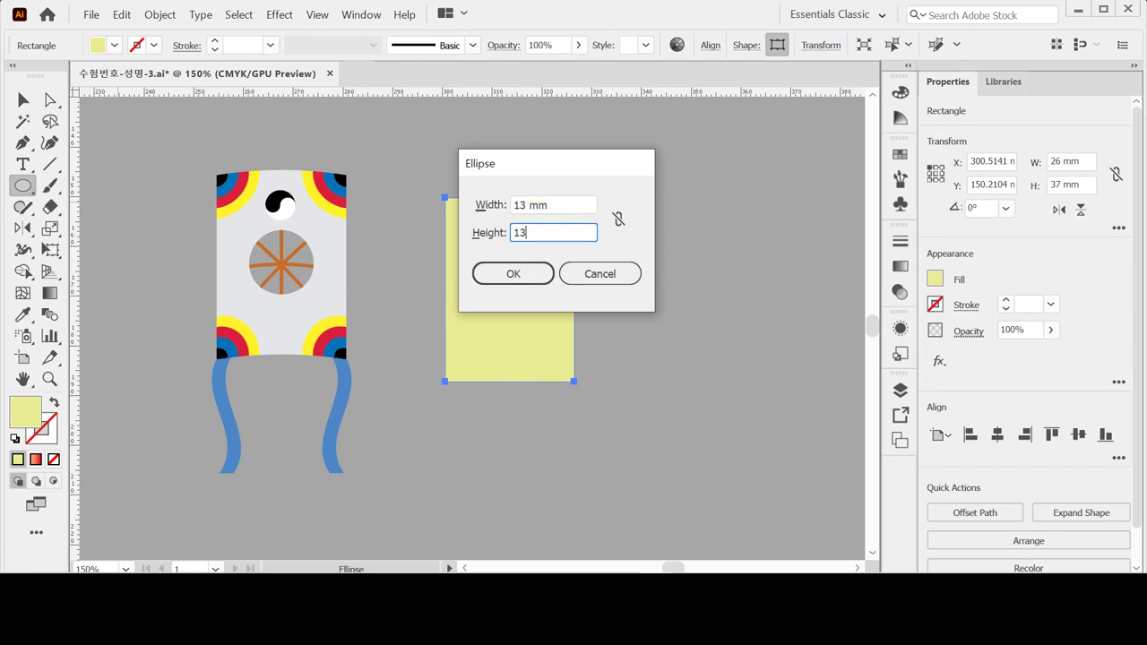
key(Tab)
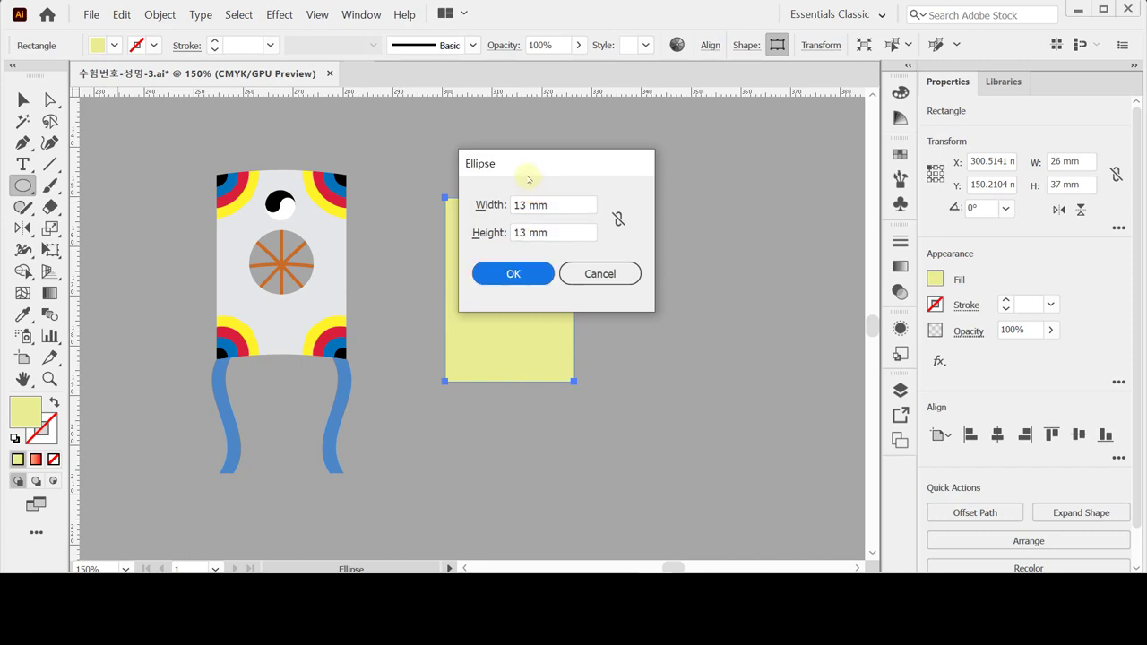
drag(523, 163, 686, 171)
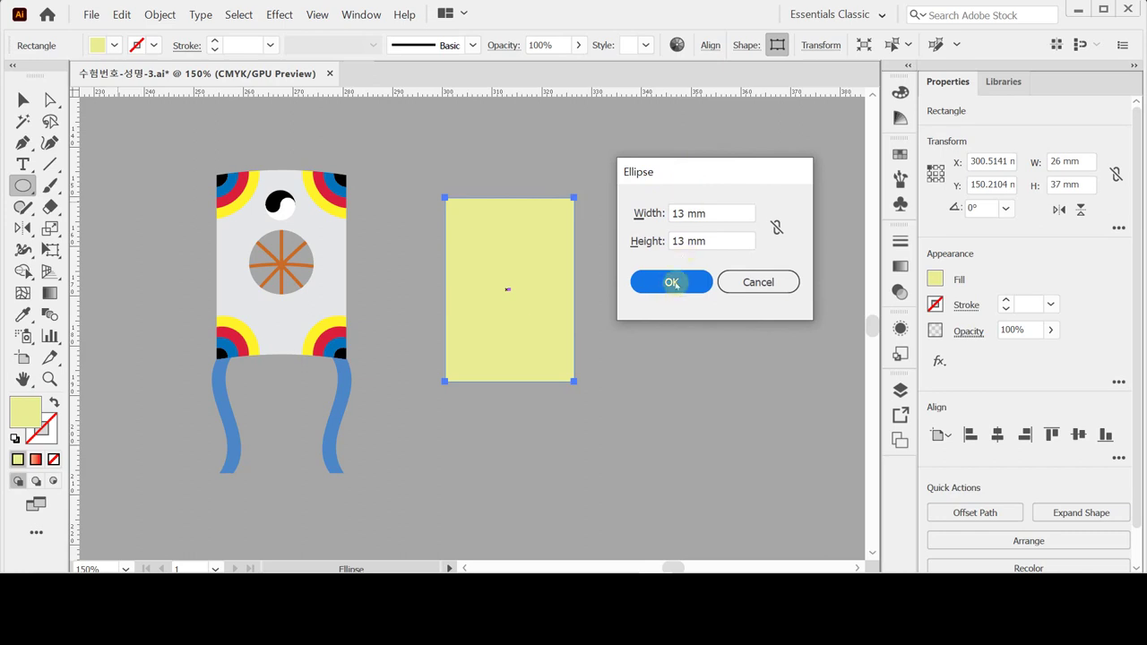
click(671, 283)
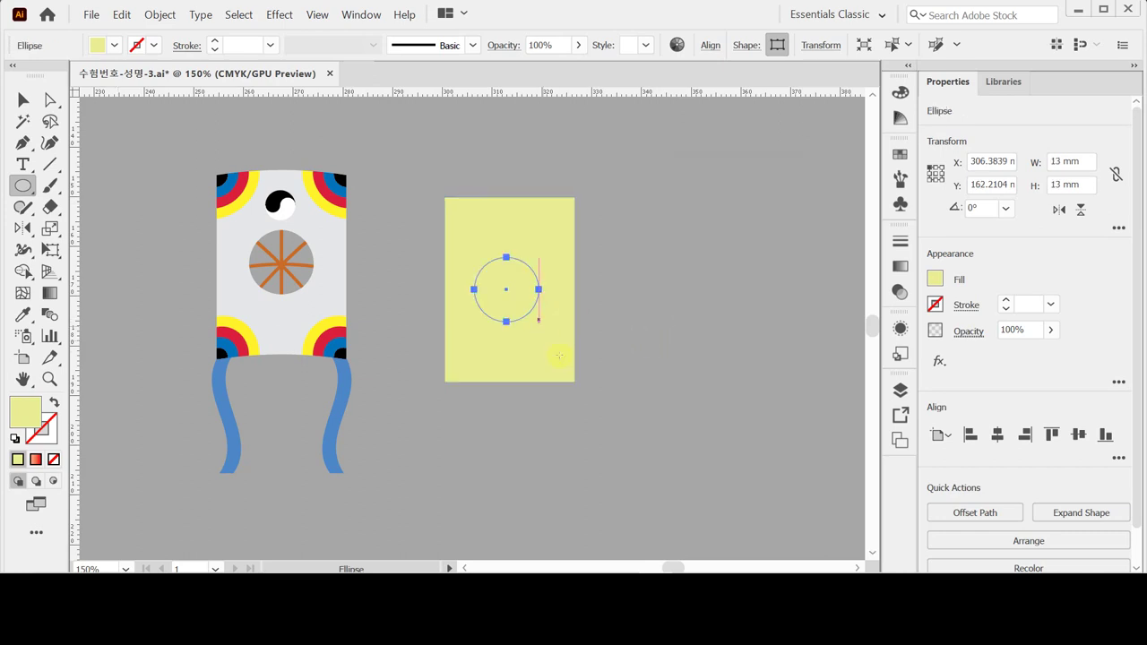
click(14, 438)
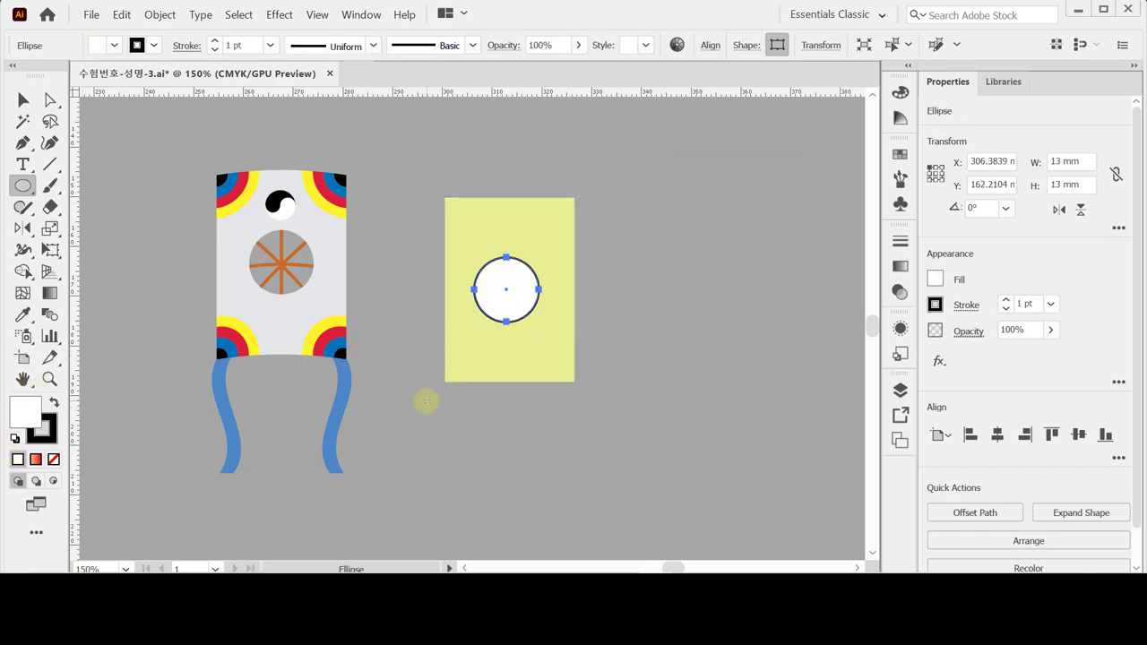
Step: Centre the circle and the yellow rectangle on each other both ways and cut the circle out with Minus Front
drag(630, 279, 507, 328)
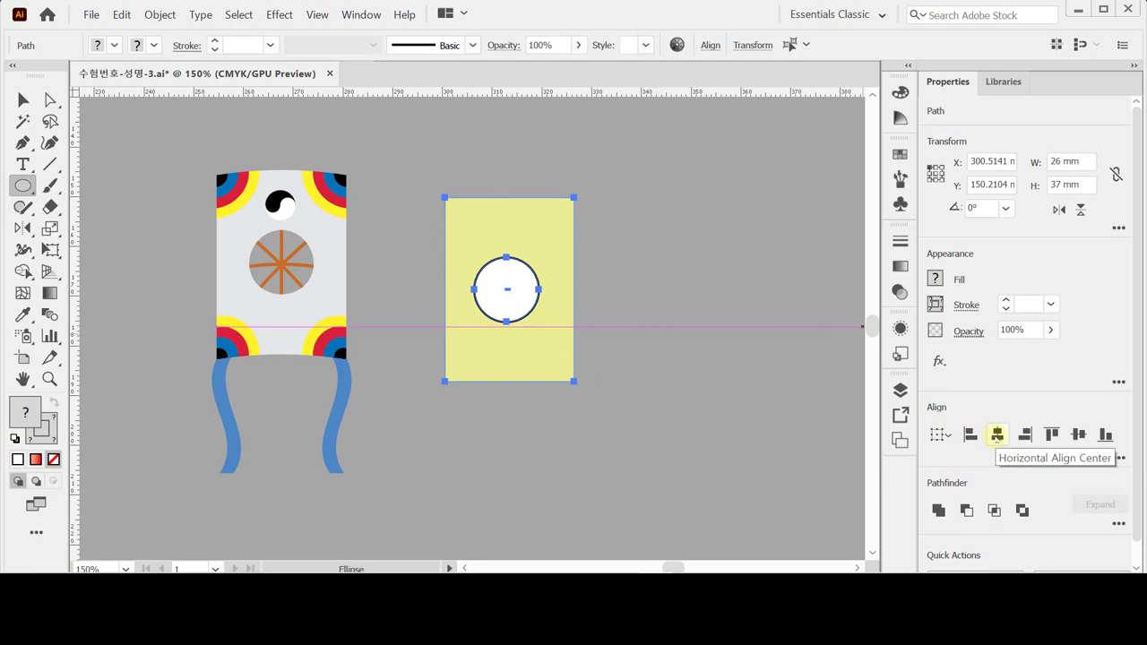
click(996, 436)
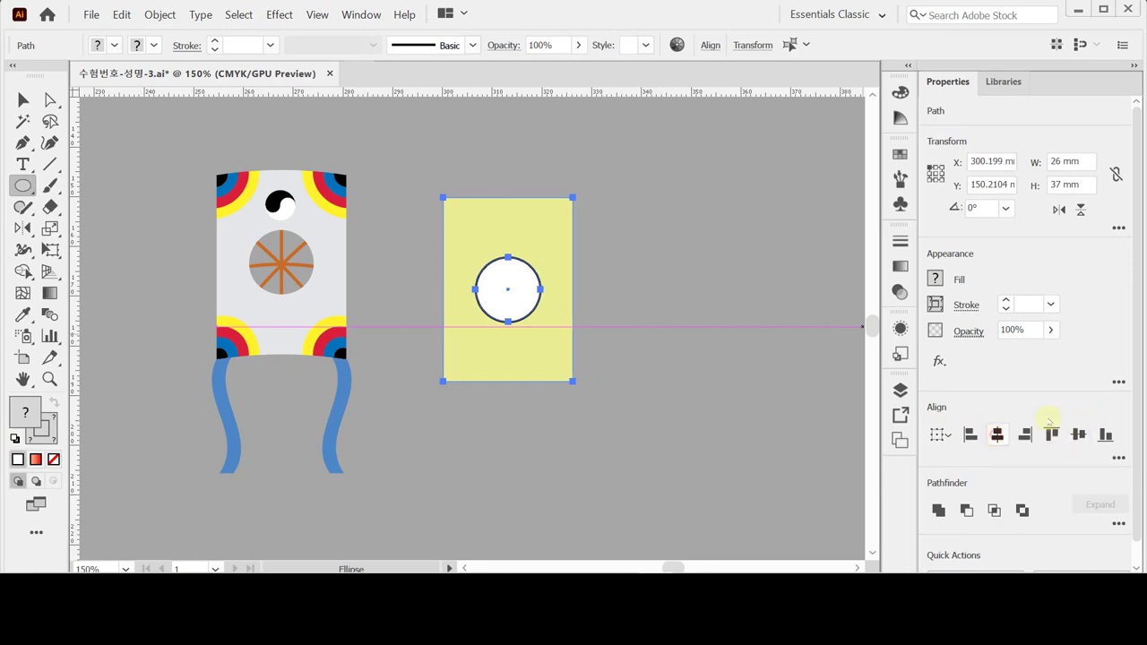
click(1078, 434)
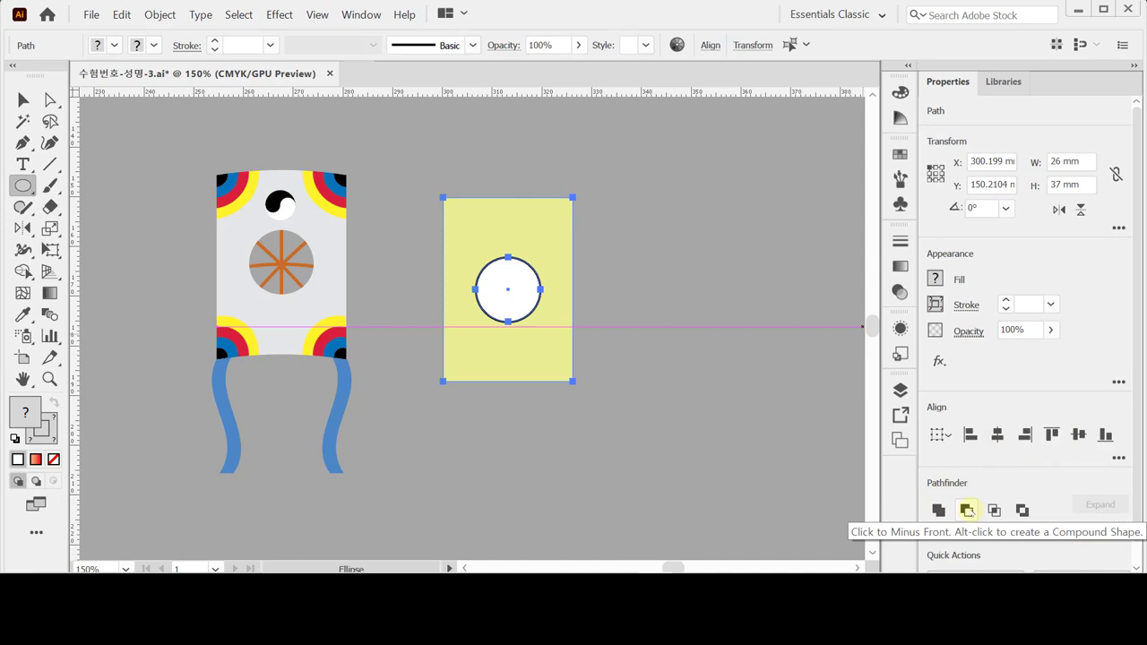
click(967, 510)
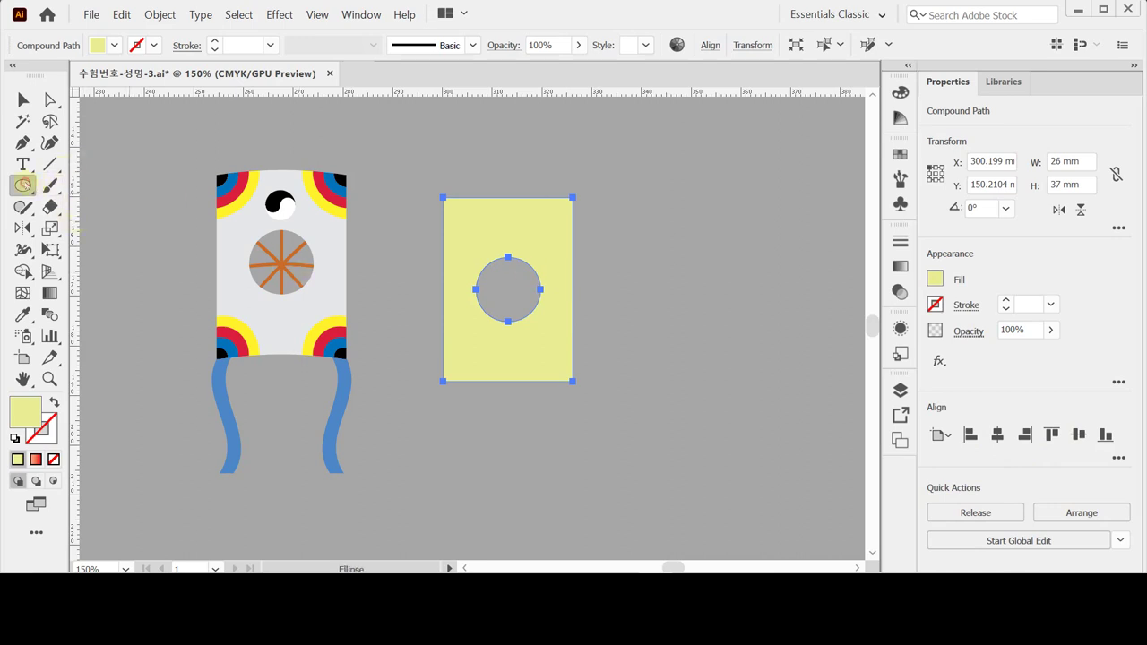
Step: Draw a vertical bar about 0.56 x 16.6 mm across the round hole and fill it with the finished kite's orange spoke colour
drag(23, 185, 84, 186)
drag(506, 249, 507, 330)
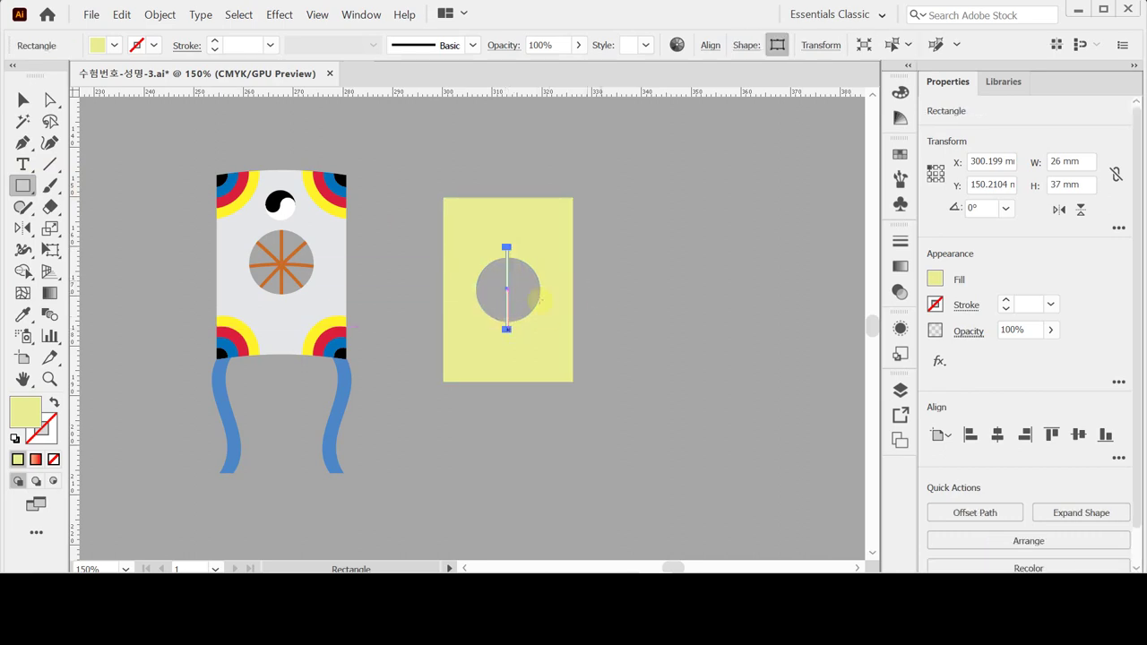
click(935, 279)
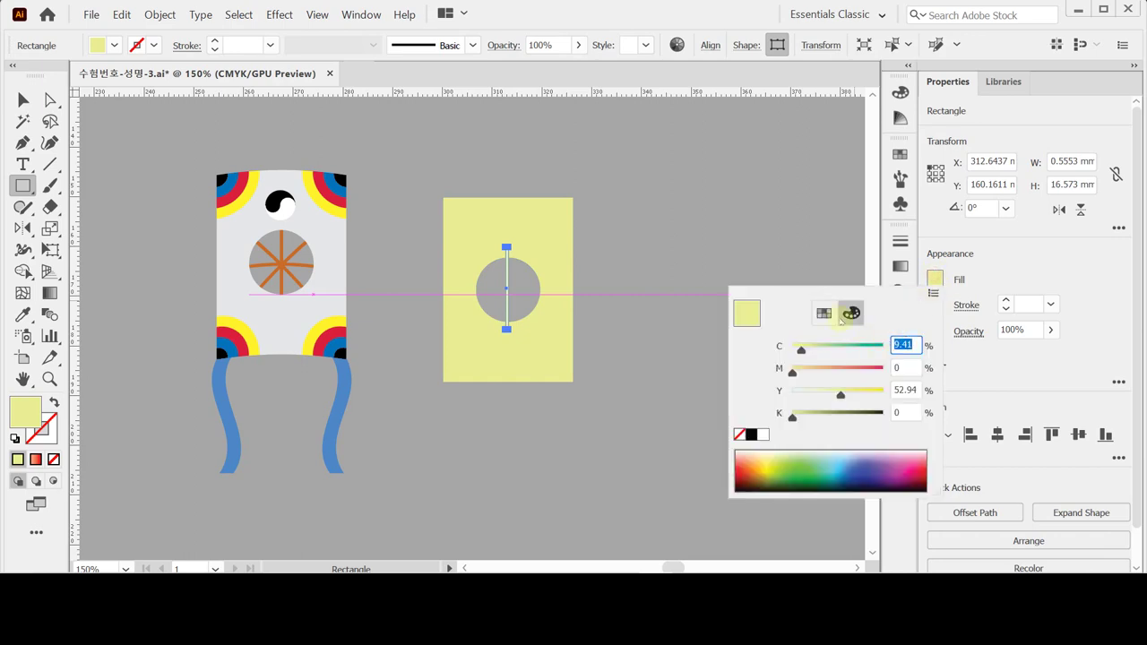
key(Escape)
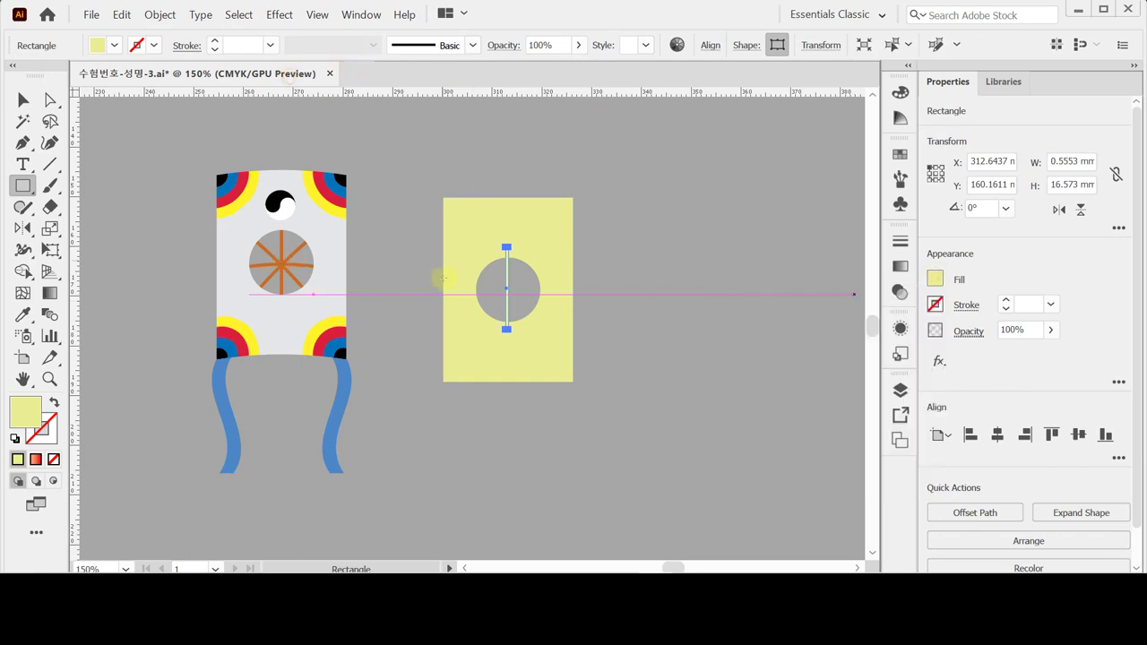
key(i)
click(285, 259)
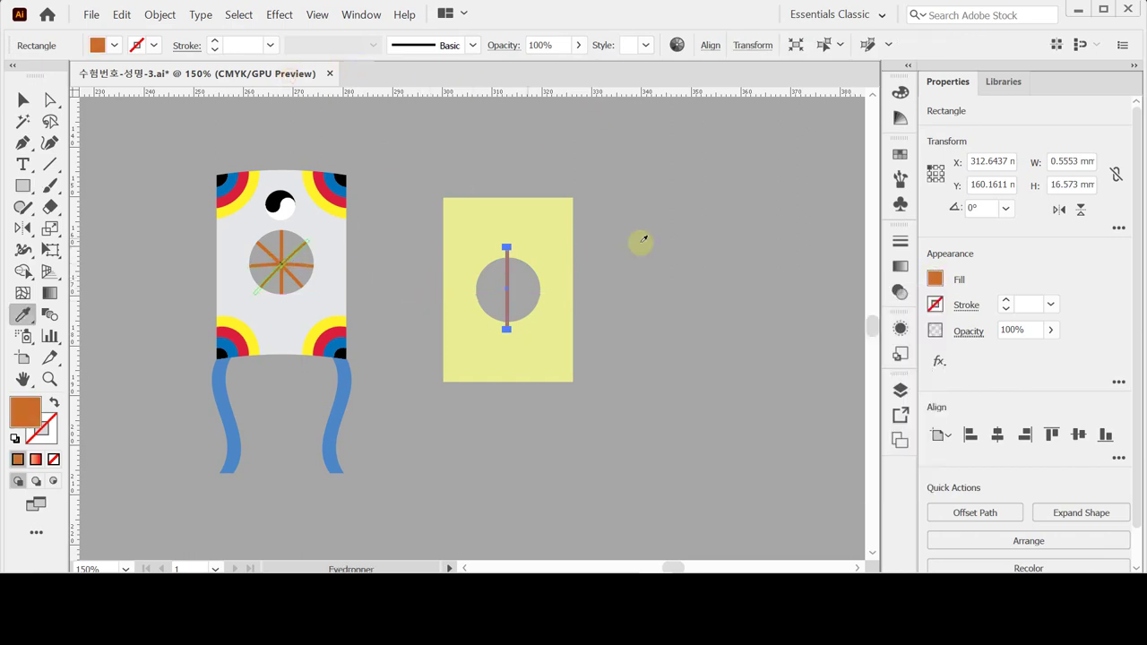
Step: Align the orange bar and the yellow kite body to each other's centre, horizontally and vertically
key(ctrl+shift+a)
key(ctrl+a)
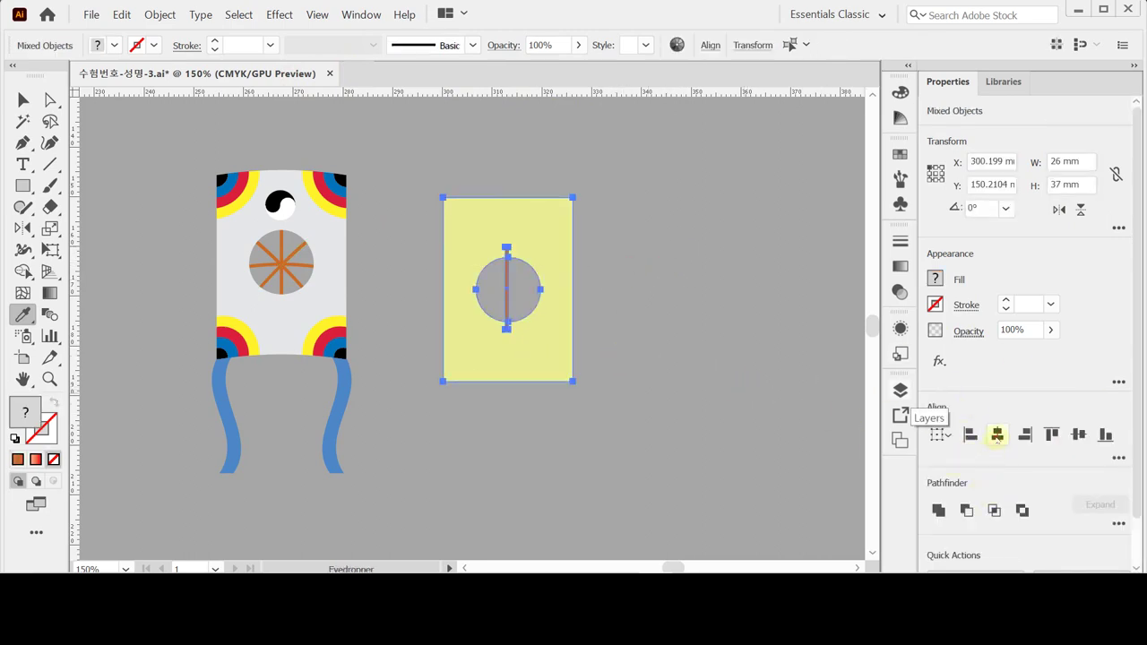
click(997, 435)
click(1076, 434)
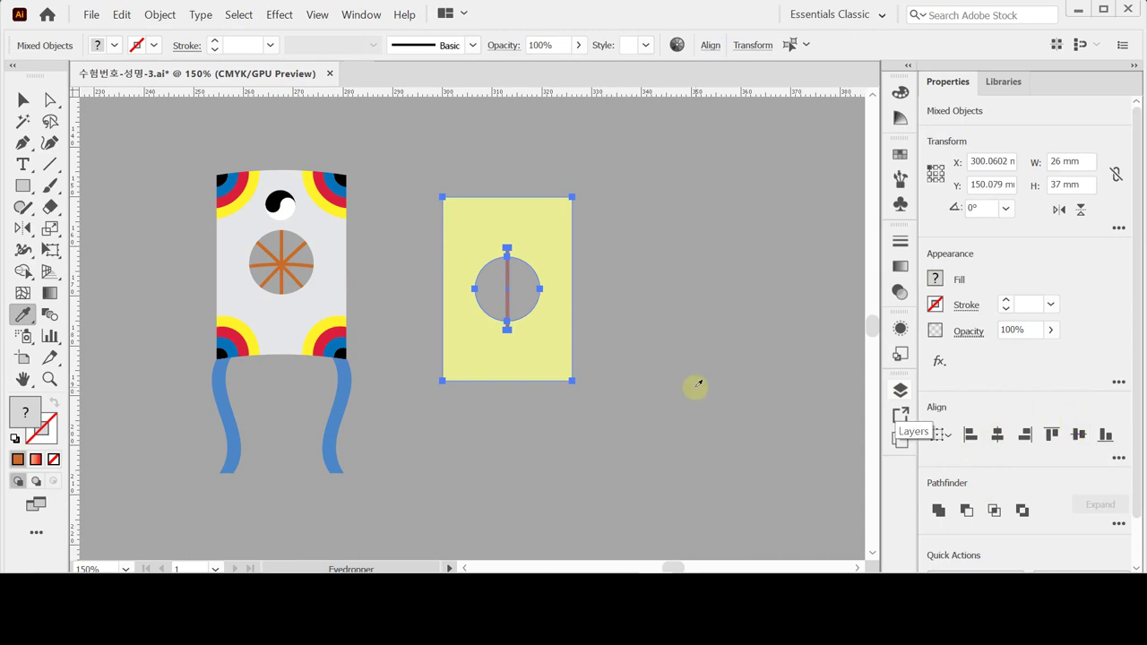
key(ctrl)
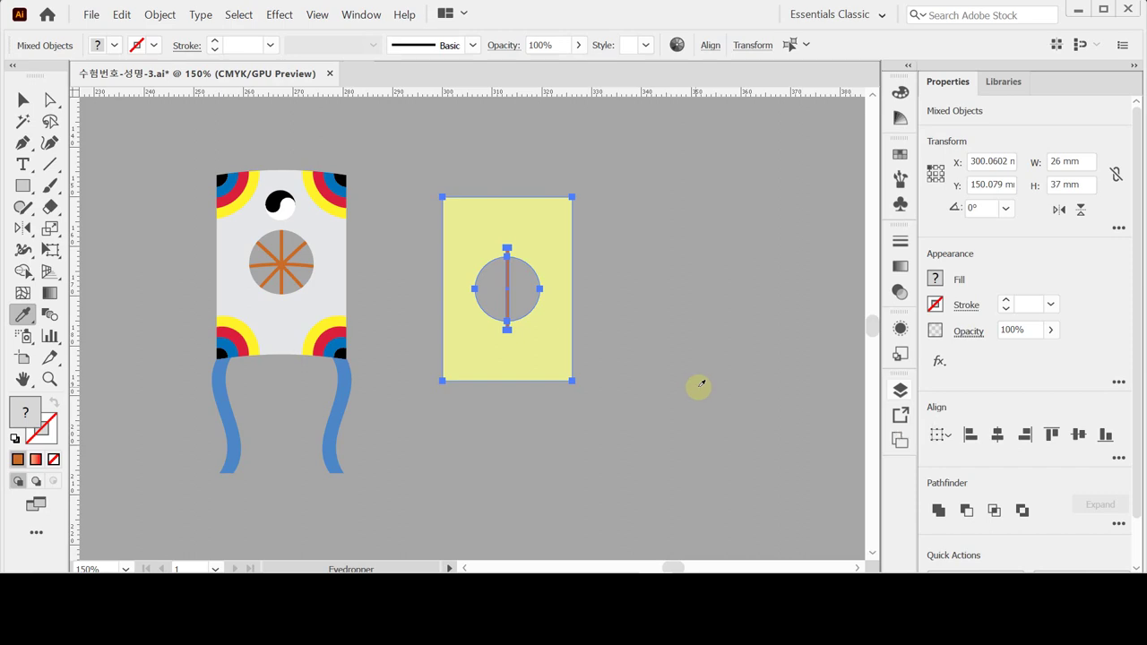
ctrl+click(625, 376)
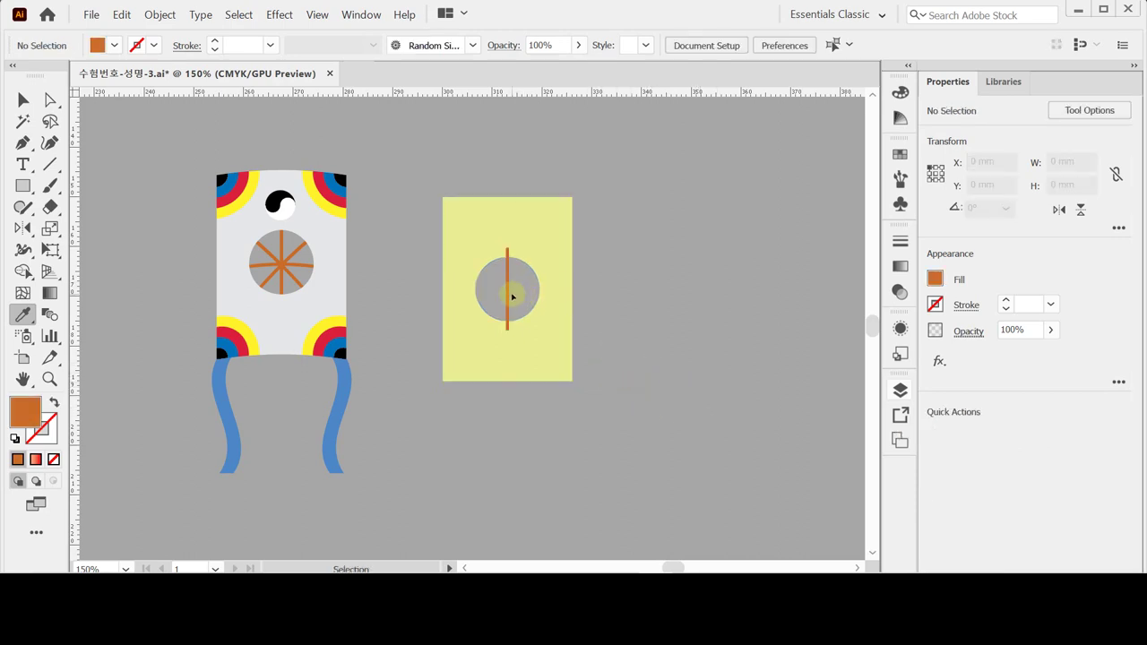
Step: Make a copy of the orange bar rotated 45° and repeat the transformation twice to complete the eight-spoke wheel
ctrl+click(508, 289)
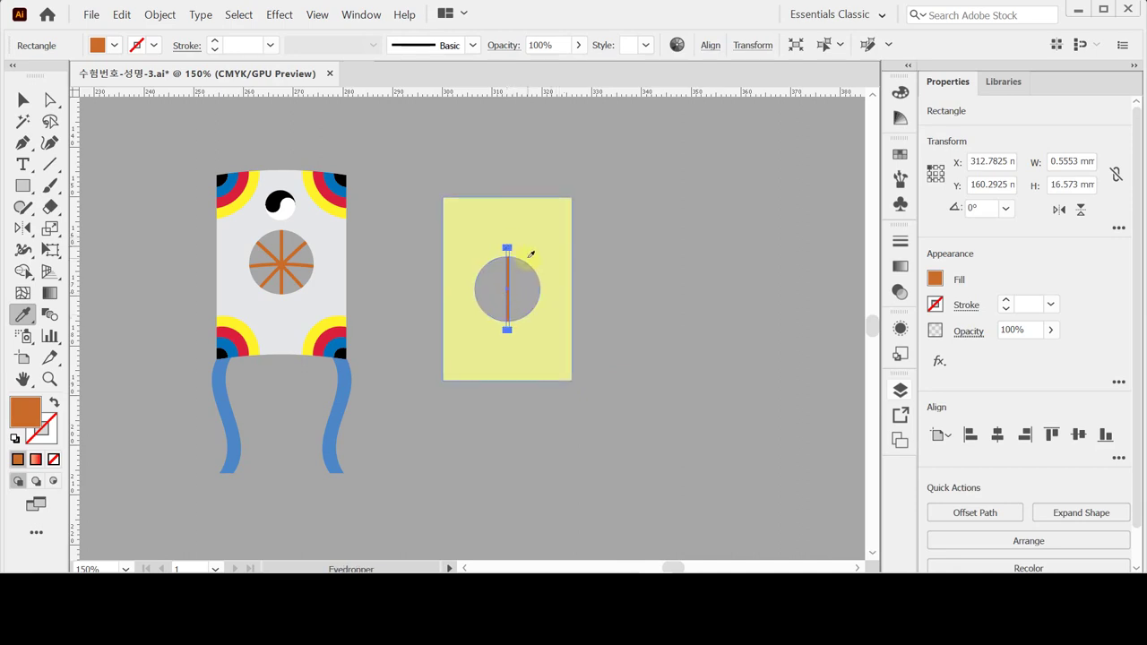
key(v)
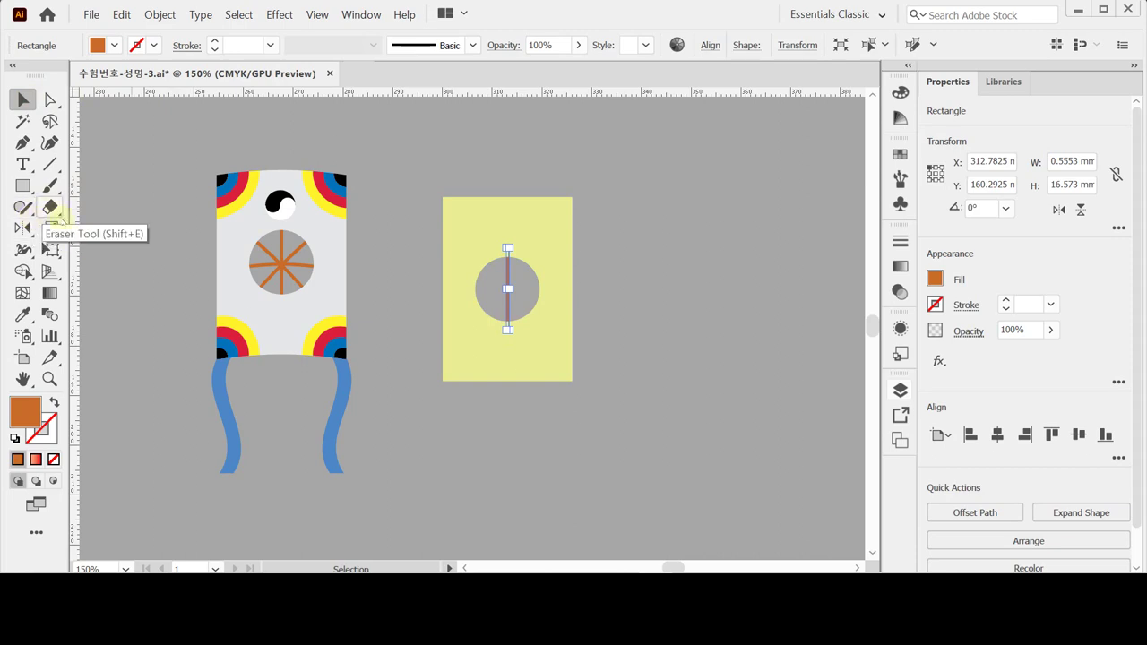
drag(23, 229, 65, 228)
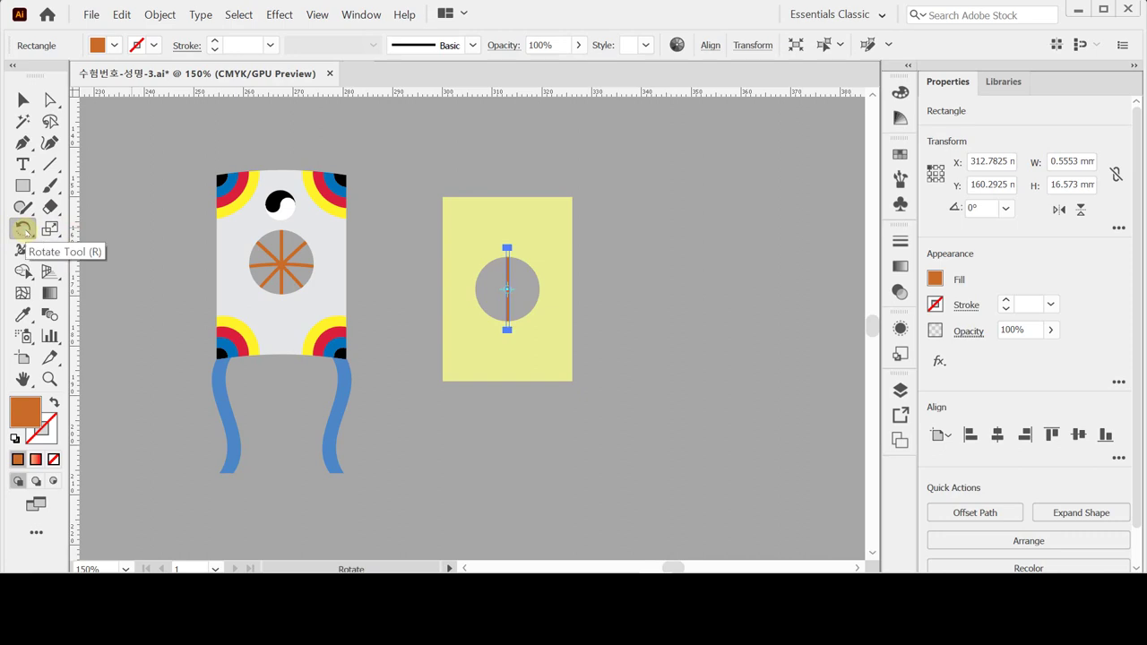
double_click(23, 228)
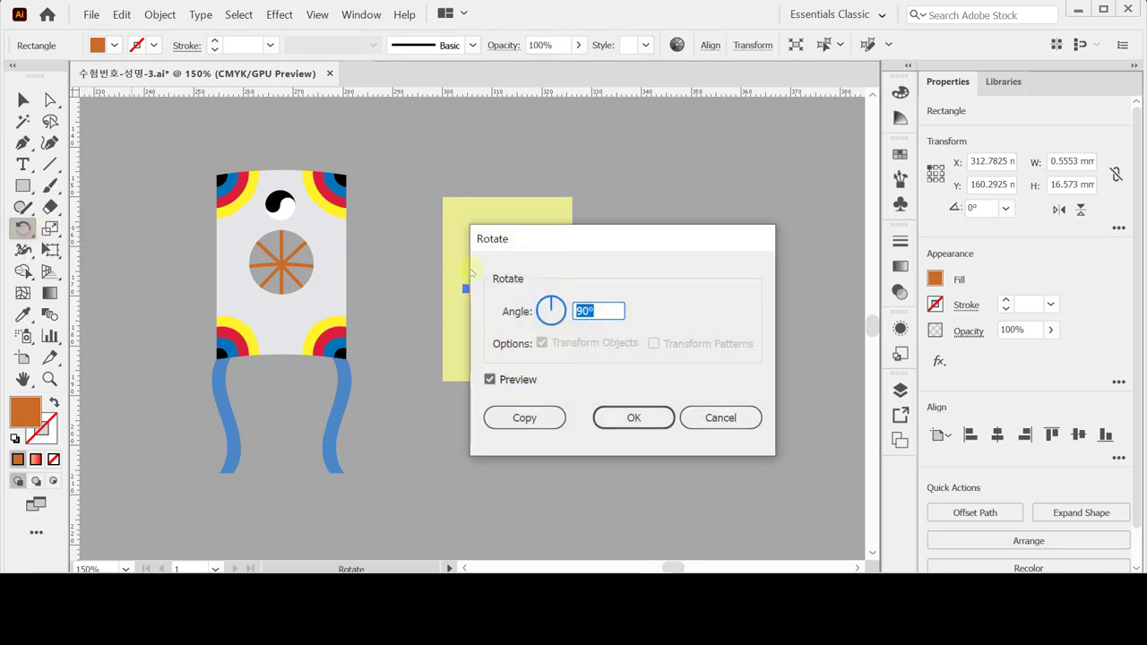
drag(547, 238, 680, 240)
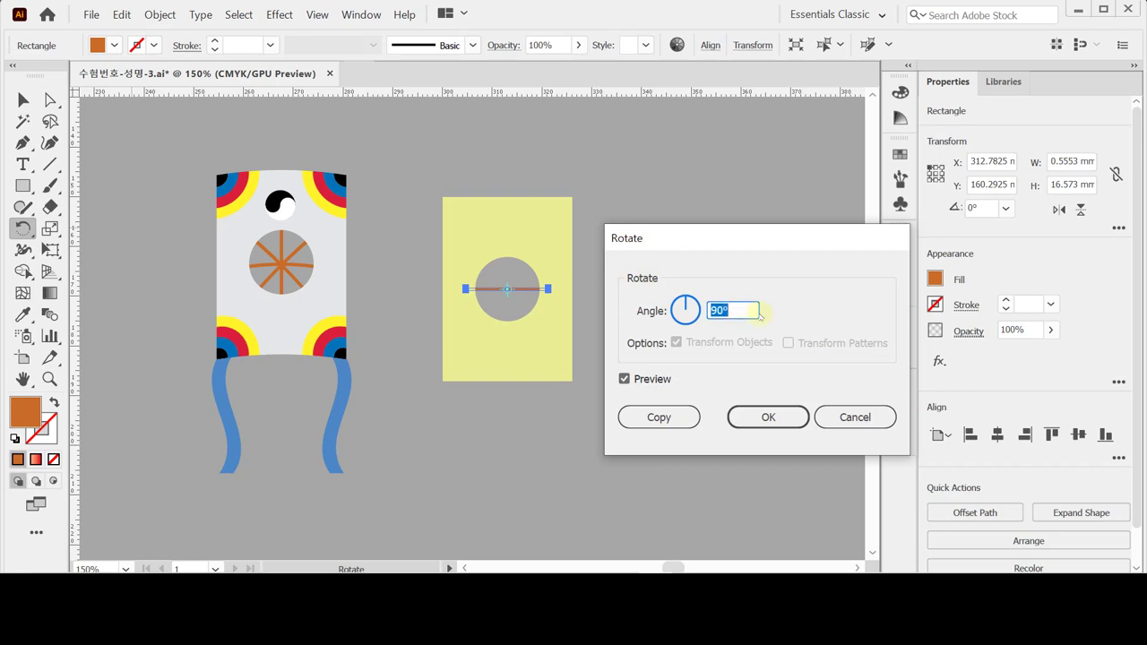
text(45)
click(660, 417)
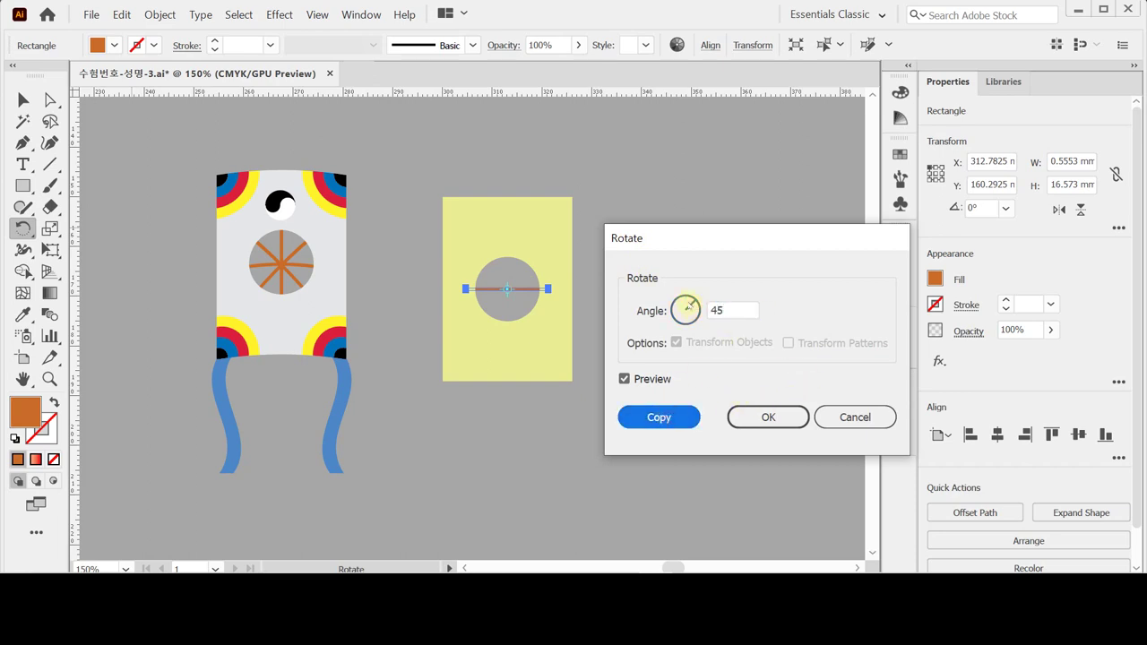
key(Return)
key(ctrl+d)
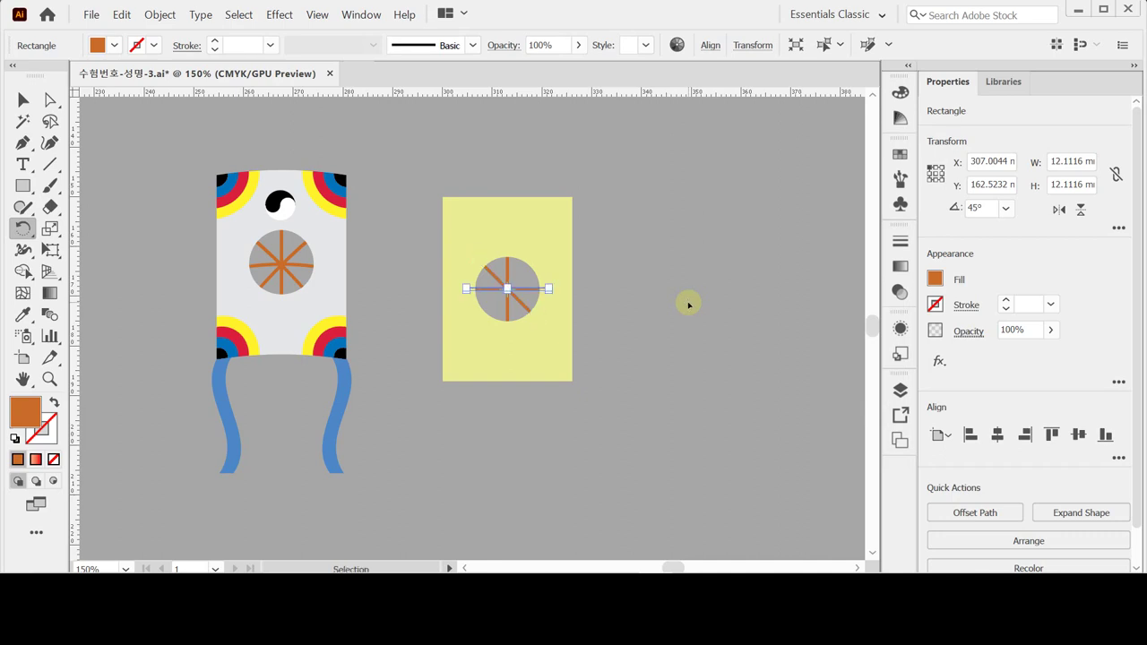
key(ctrl+d)
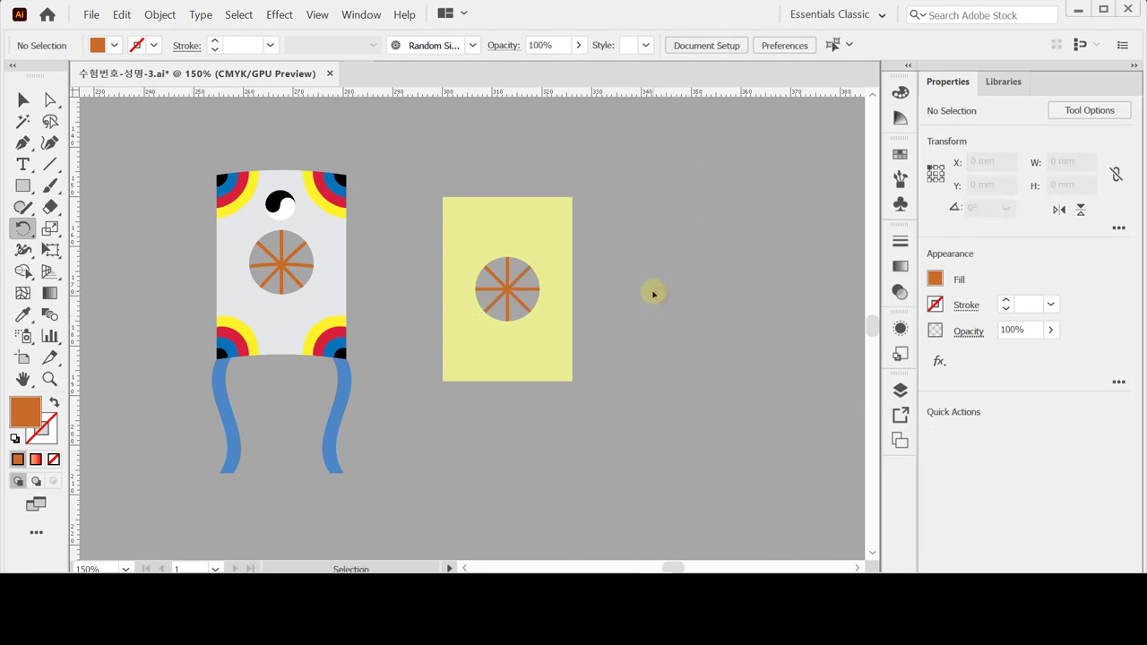
key(ctrl+shift+a)
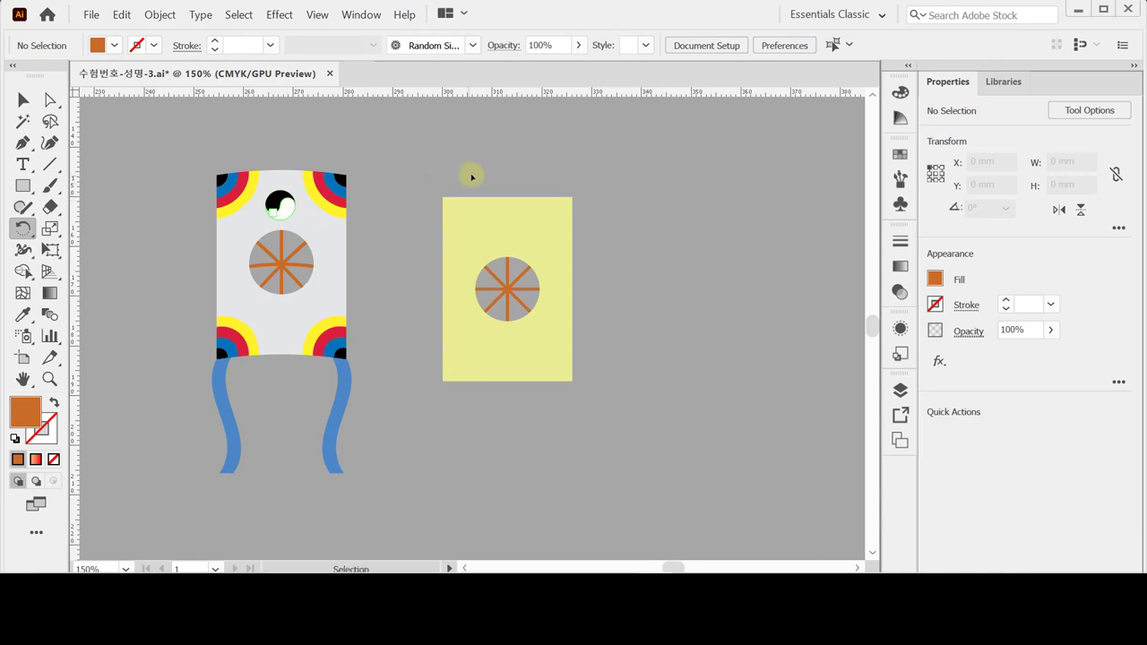
Step: Draw a 6 x 6 mm circle in the empty area above the yellow kite body
scroll(483, 220, up, 1)
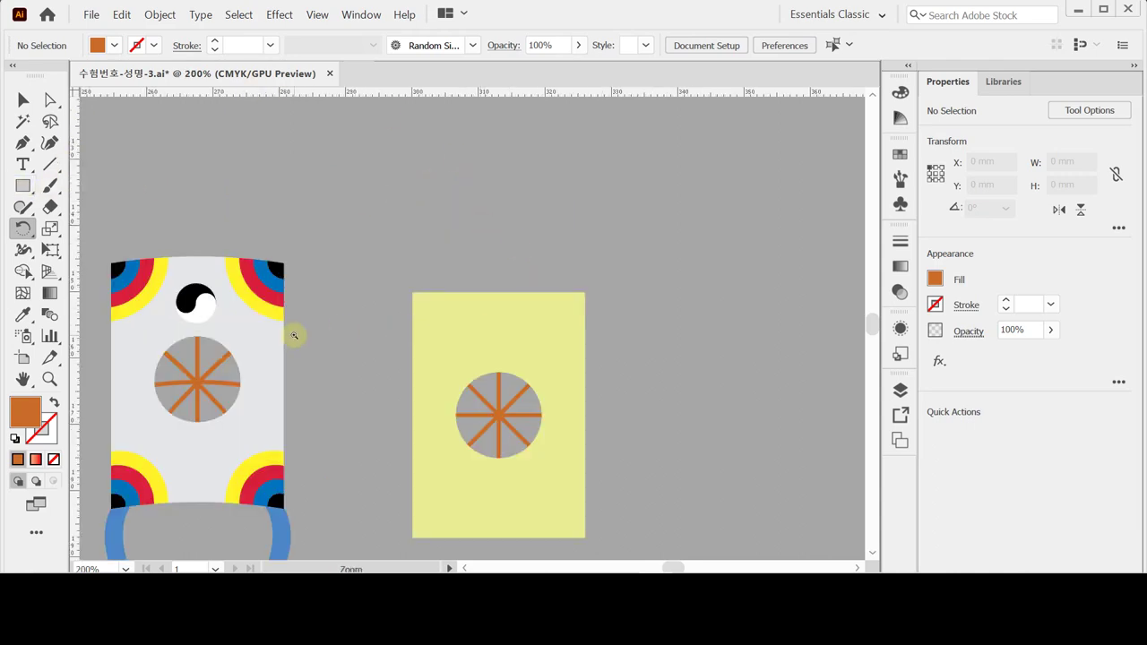
scroll(442, 325, up, 1)
drag(440, 263, 486, 260)
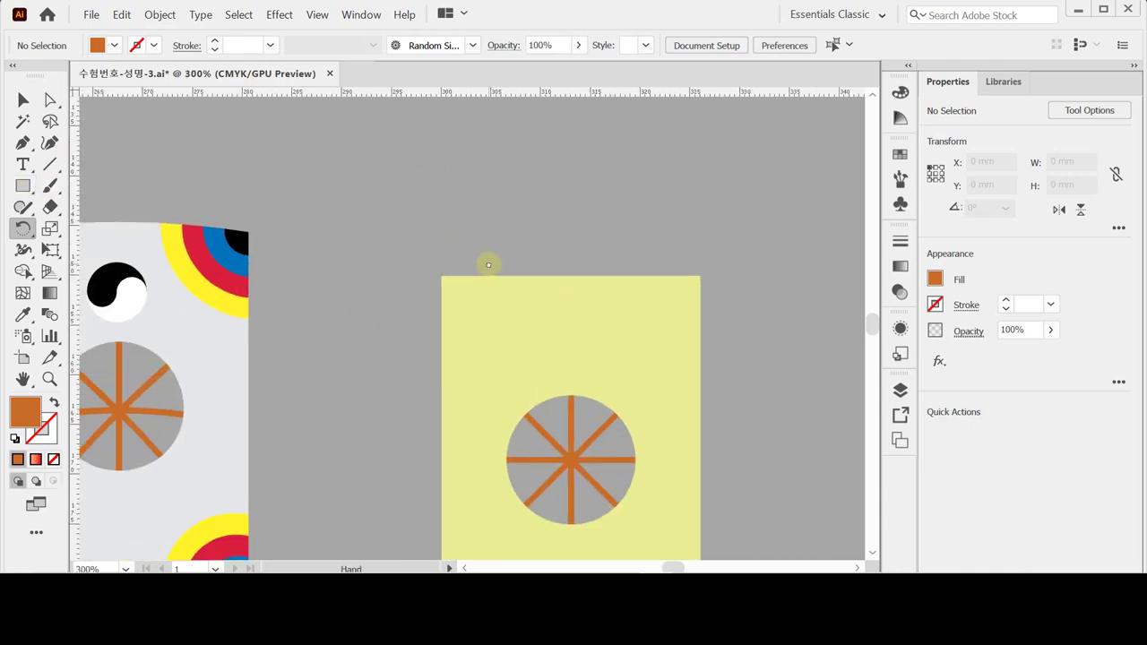
drag(22, 186, 101, 233)
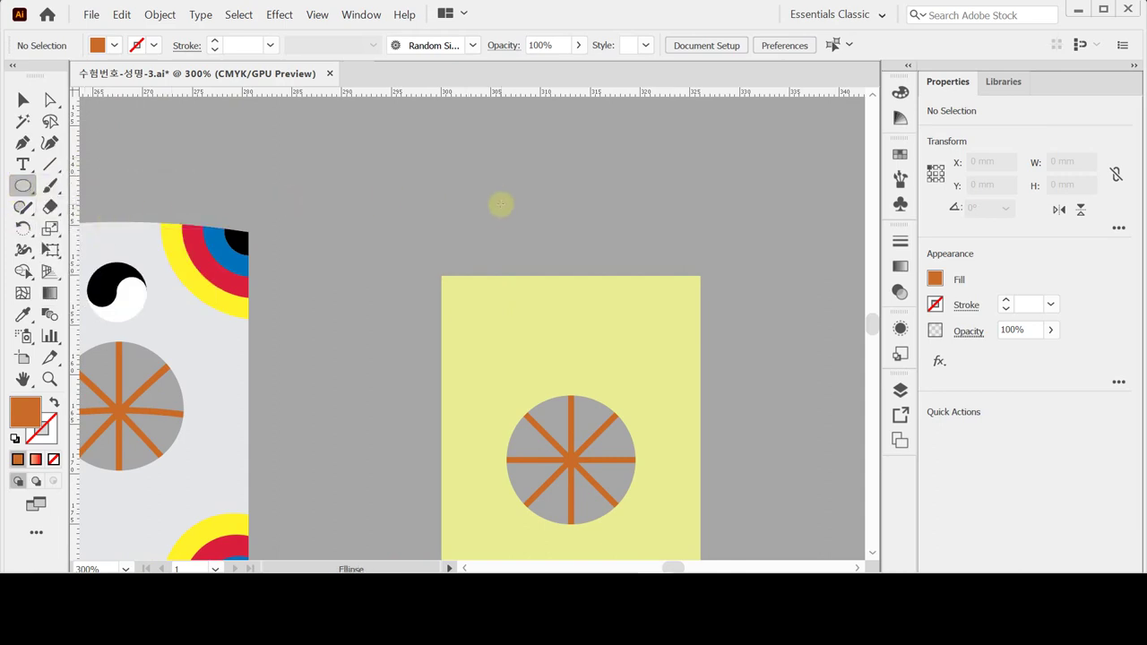
drag(514, 210, 333, 225)
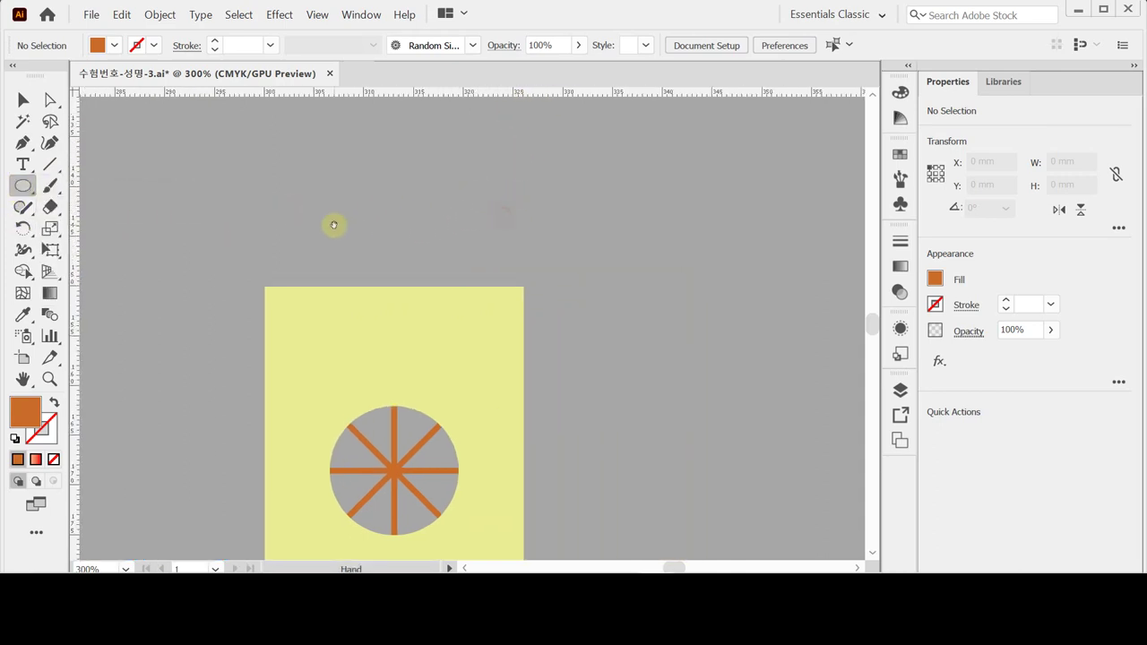
drag(406, 197, 433, 259)
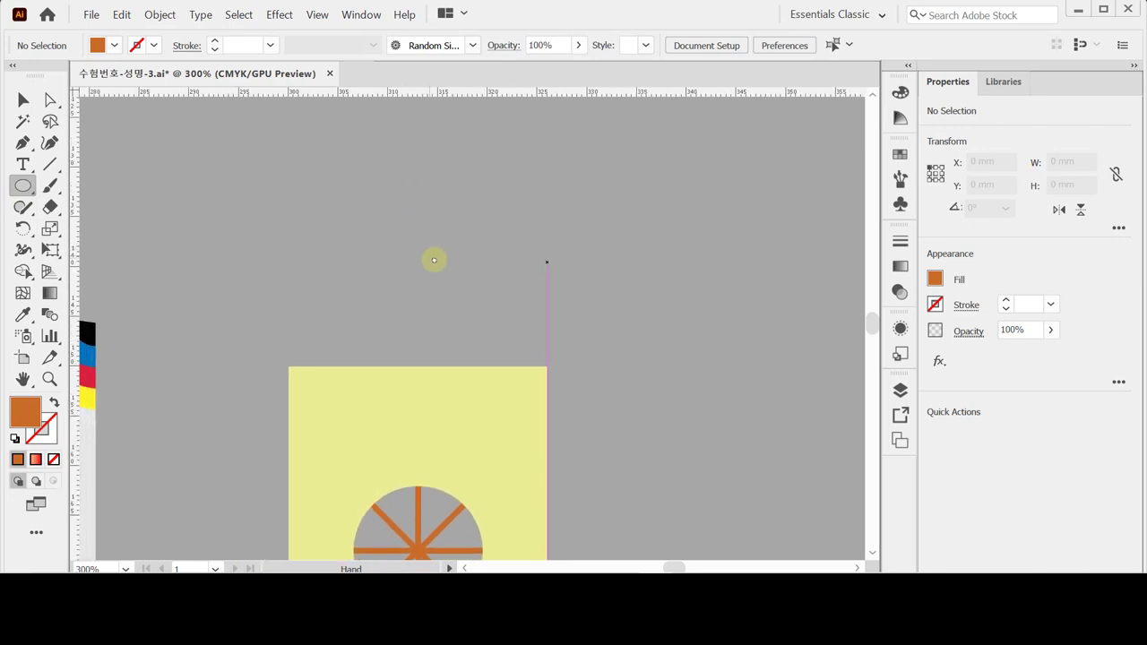
click(373, 203)
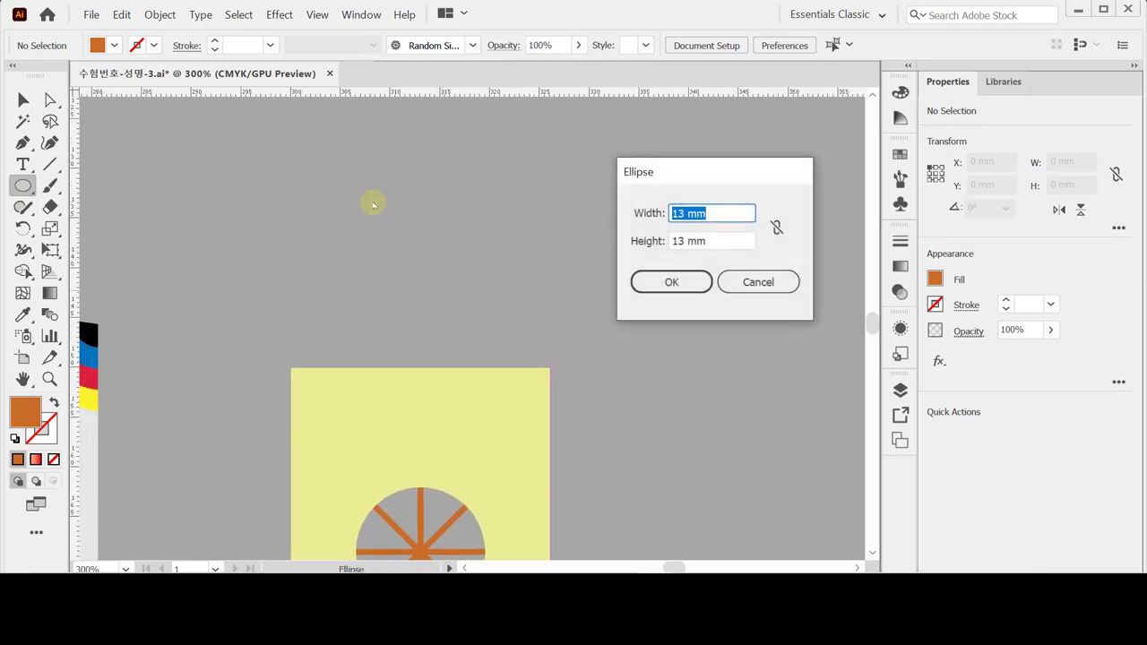
key(Tab)
text(6)
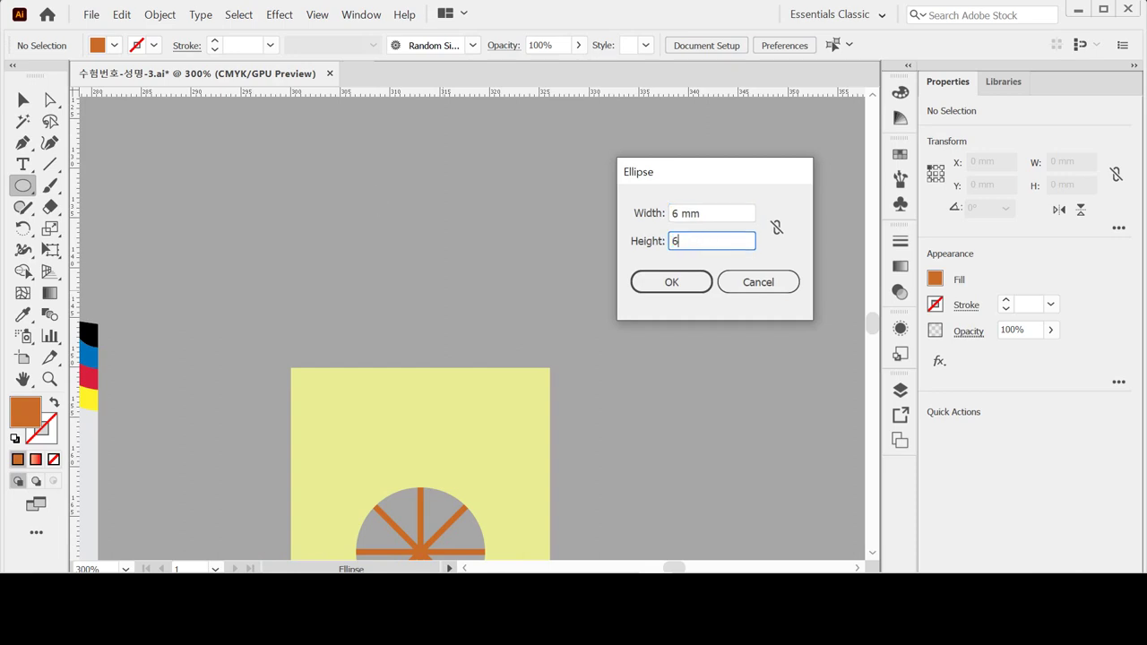
key(Return)
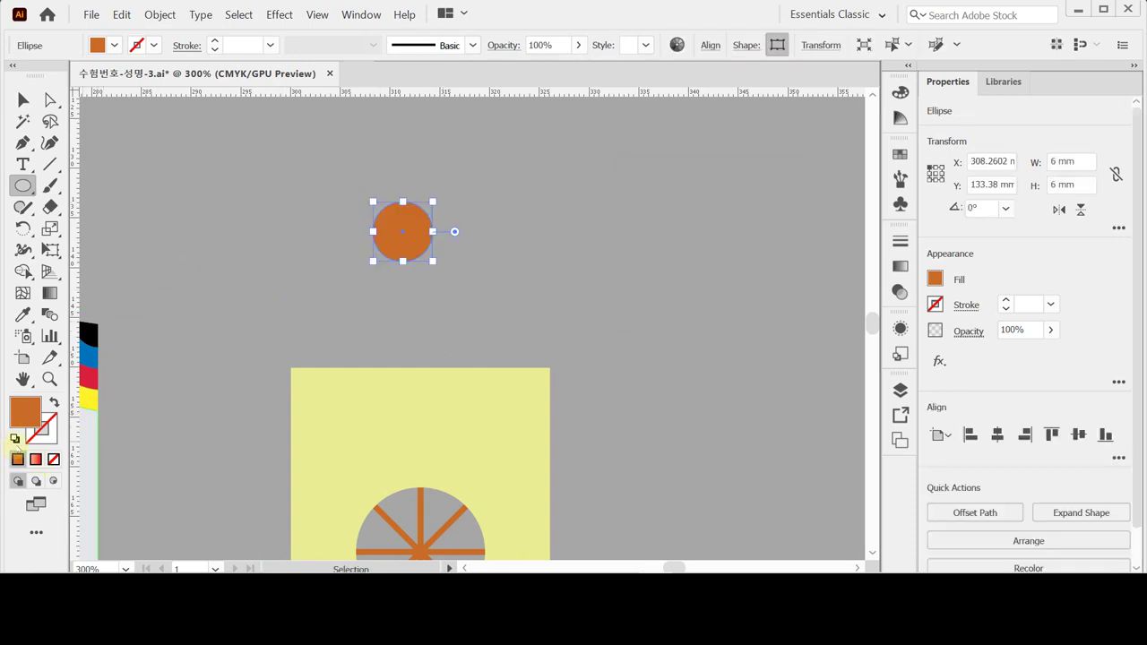
Step: Reset the circle to the default white fill and black stroke, and add a 3 x 3 mm circle over its left edge
ctrl+click(15, 439)
click(370, 216)
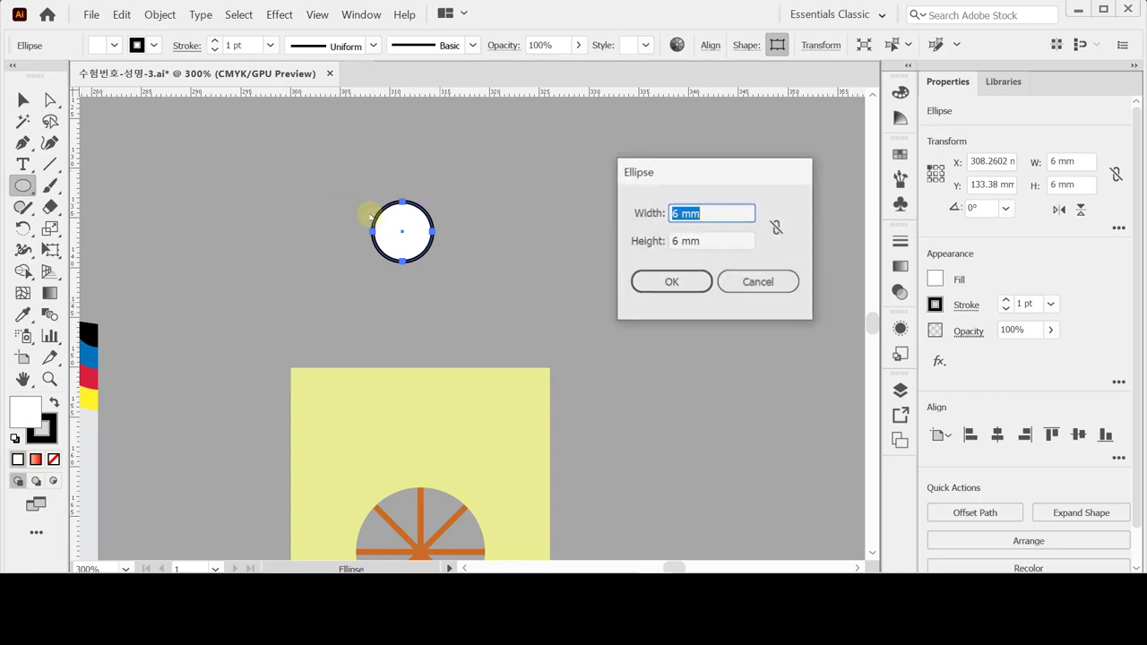
text(3)
key(Tab)
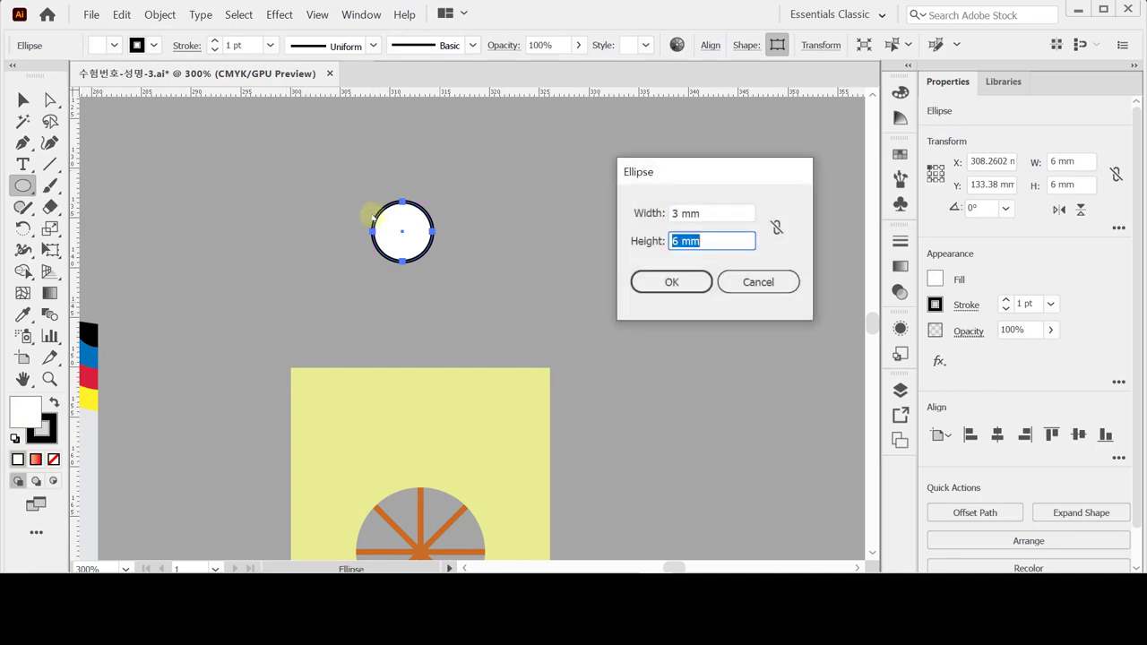
text(3)
key(Return)
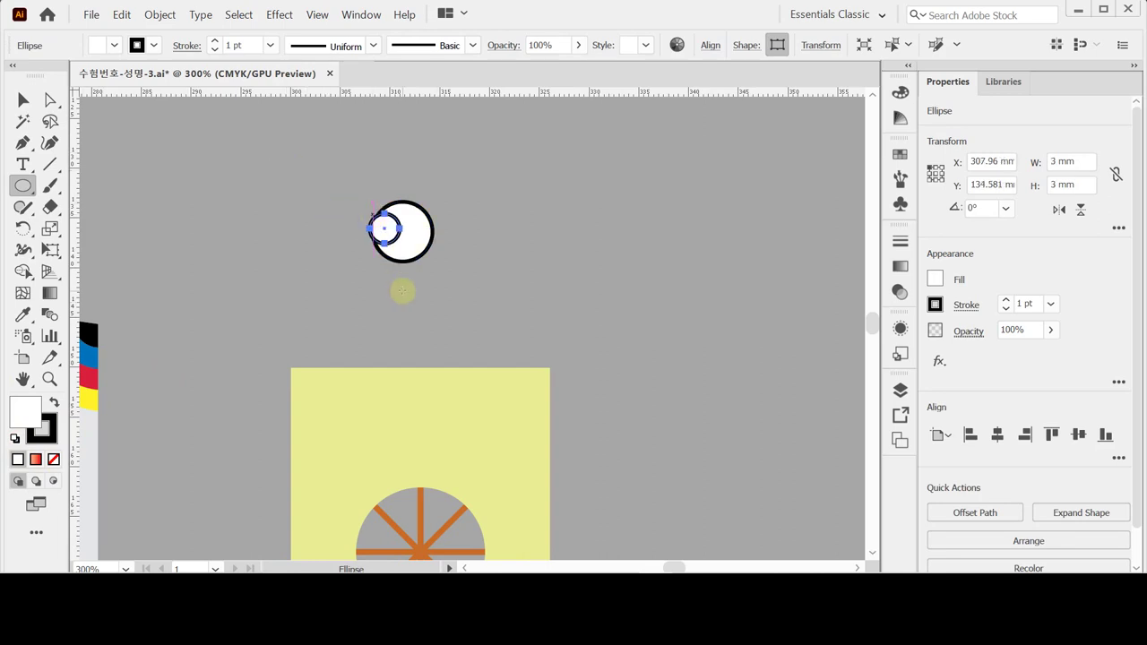
Step: Align the 3 mm and 6 mm circles to each other by their left edges and vertical centres
mouse_move(402, 289)
mouse_down()
mouse_move(422, 263)
mouse_move(486, 303)
mouse_up()
click(484, 308)
click(452, 316)
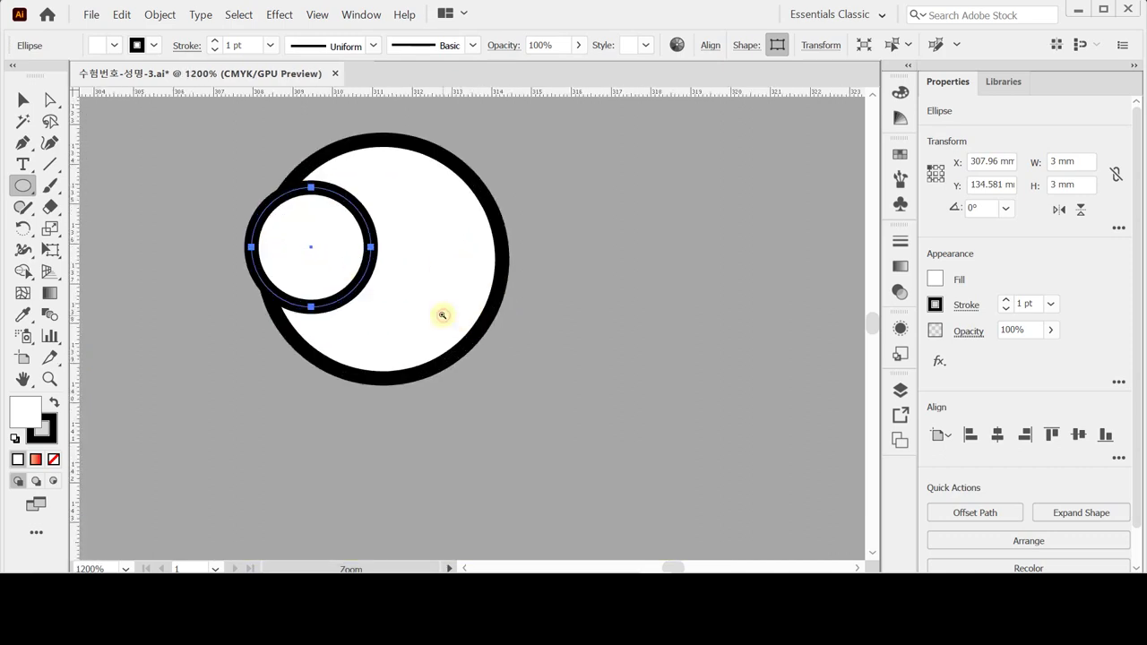
drag(386, 284, 420, 304)
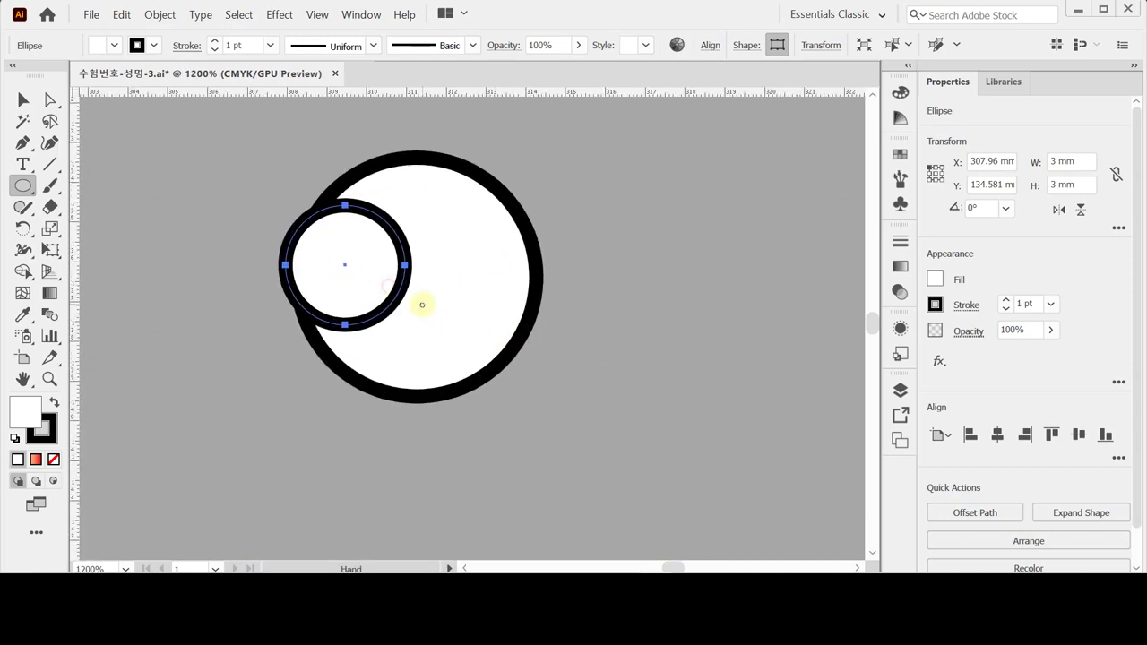
click(29, 103)
drag(228, 169, 335, 302)
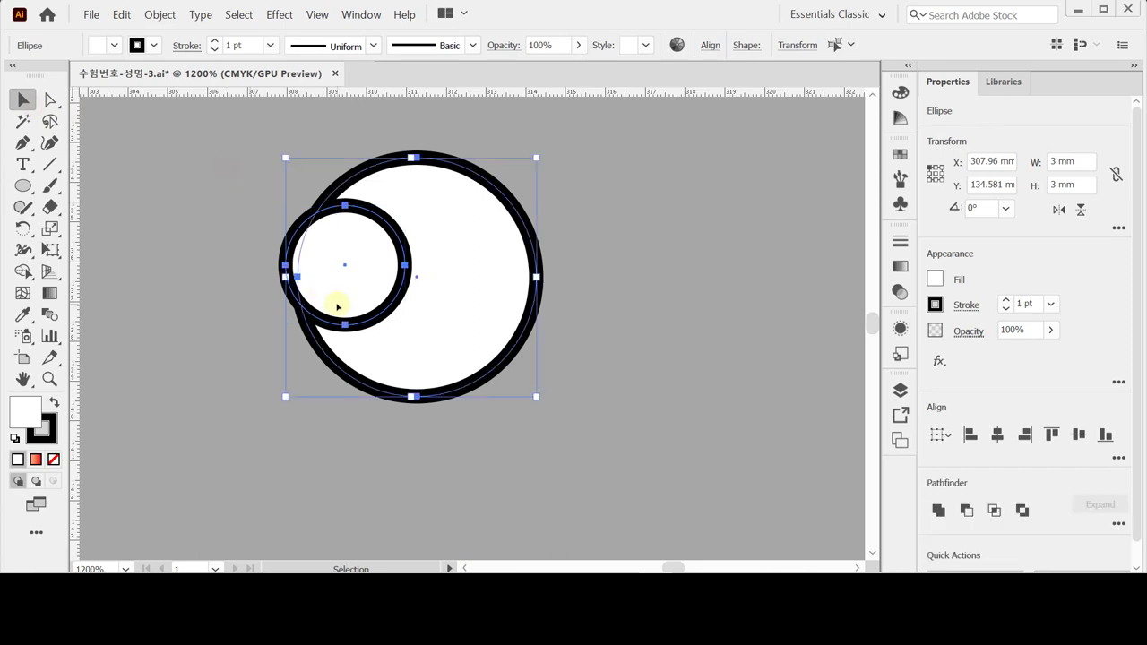
click(969, 434)
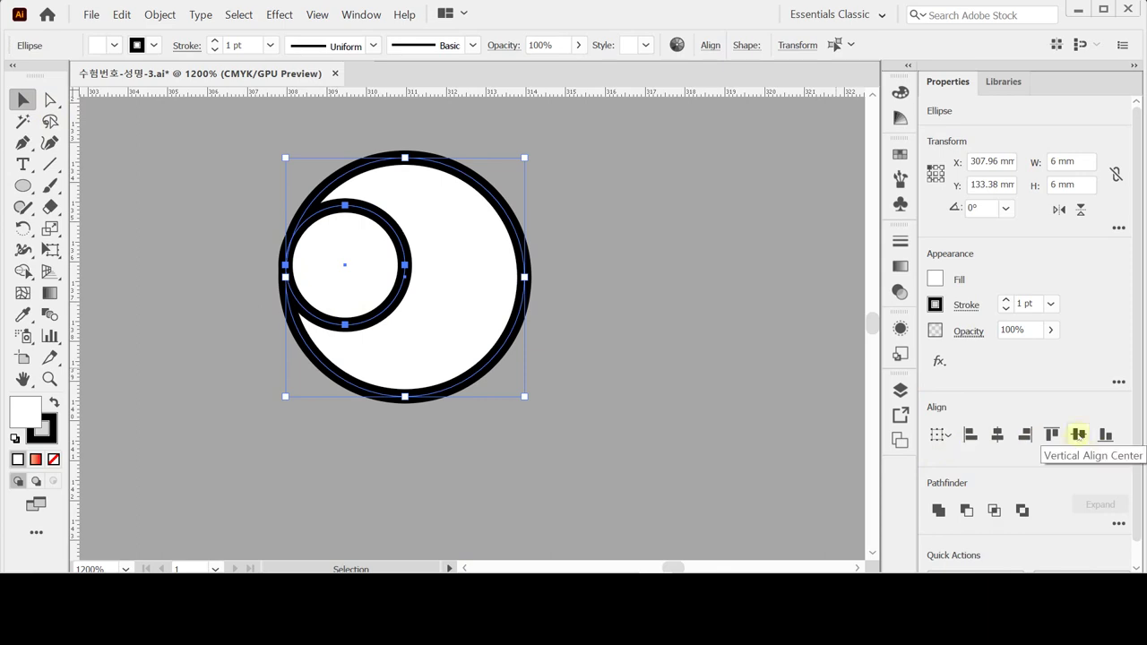
click(1078, 434)
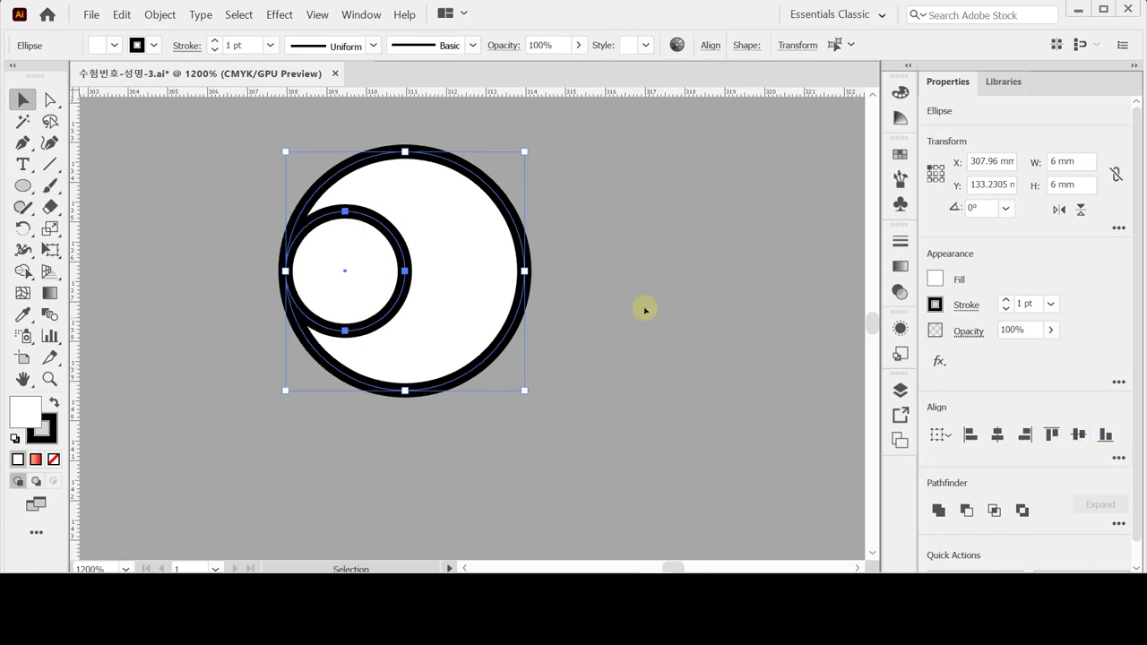
Step: Make a copy of the 3 mm circle moved 3 mm horizontally and 0 mm vertically
click(663, 292)
click(357, 267)
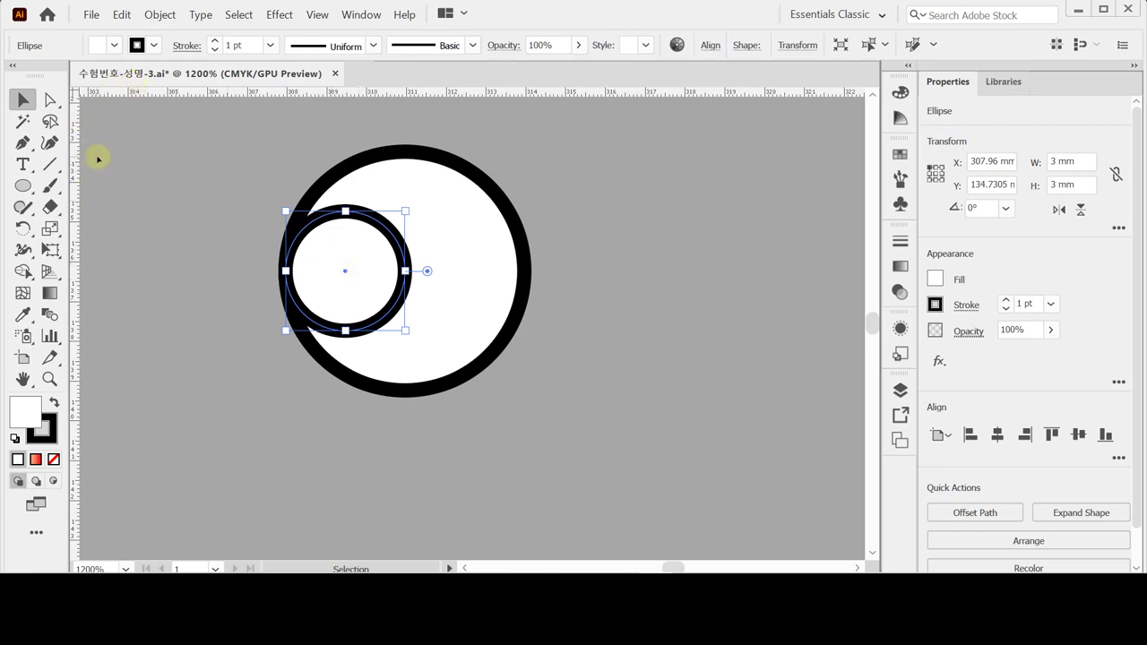
double_click(24, 100)
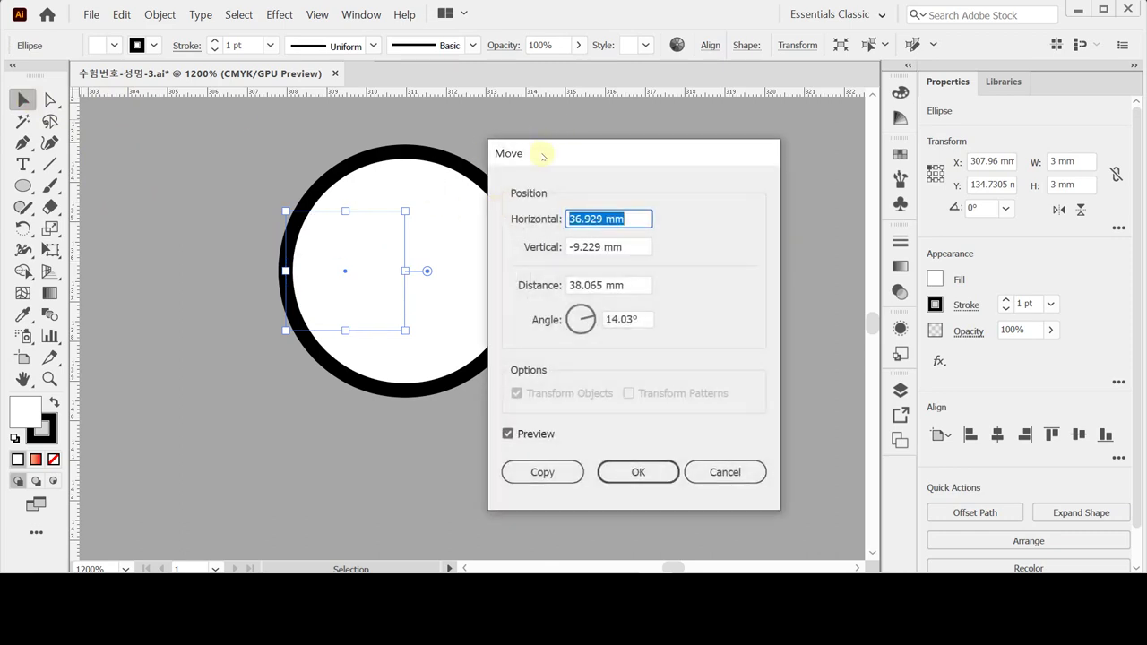
drag(546, 155, 570, 156)
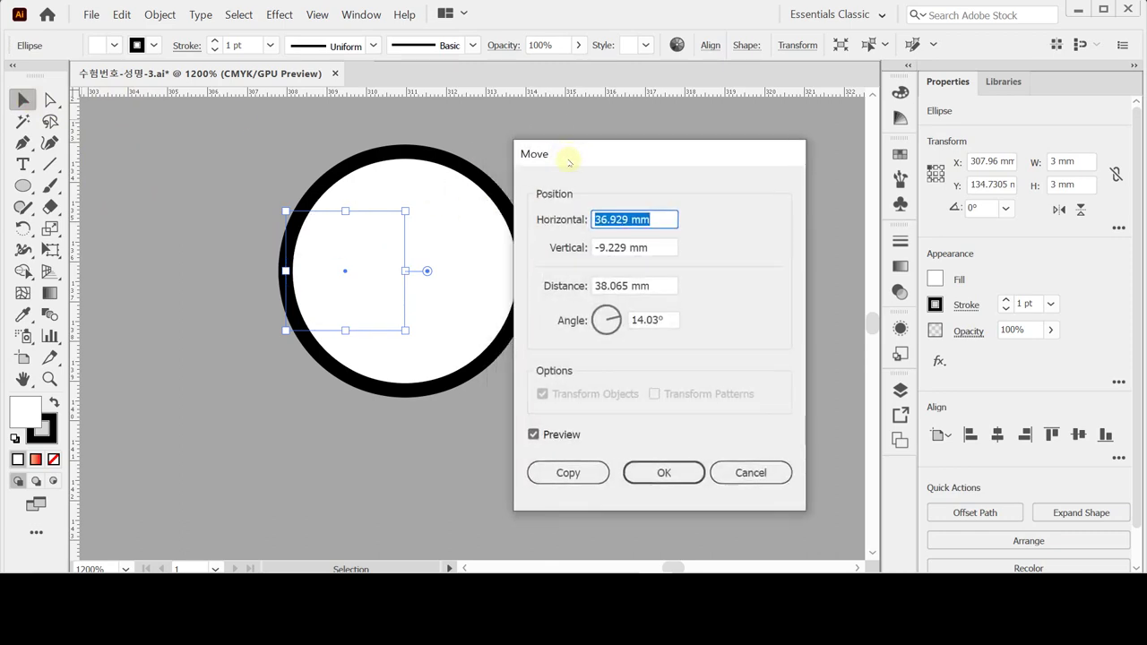
text(3)
key(Tab)
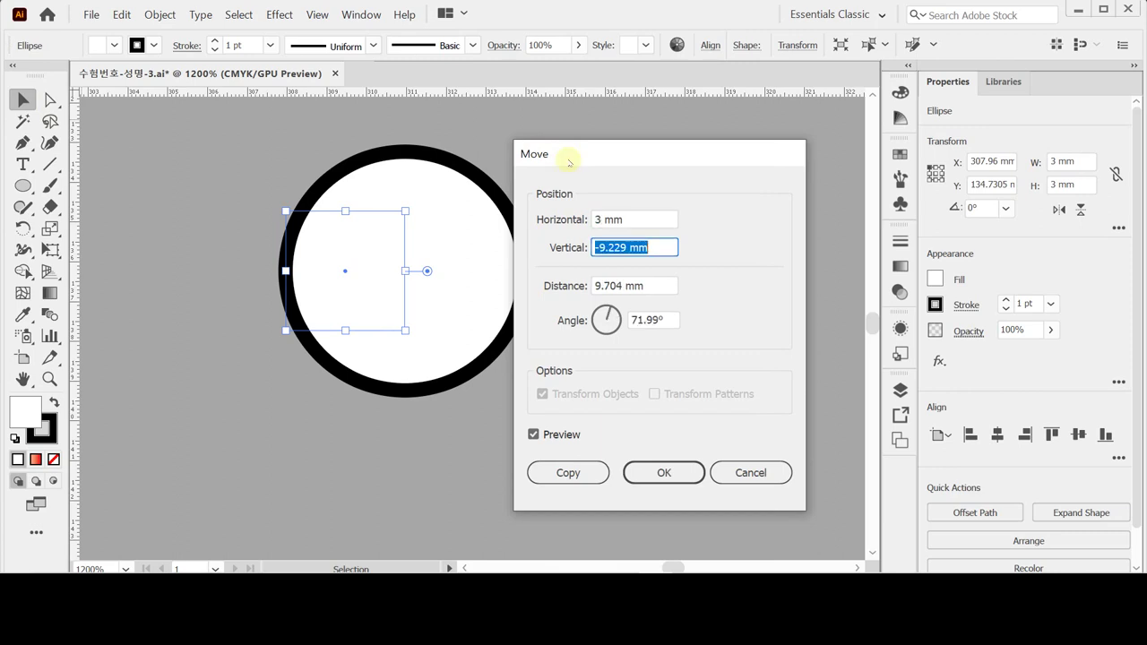
text(0)
key(Tab)
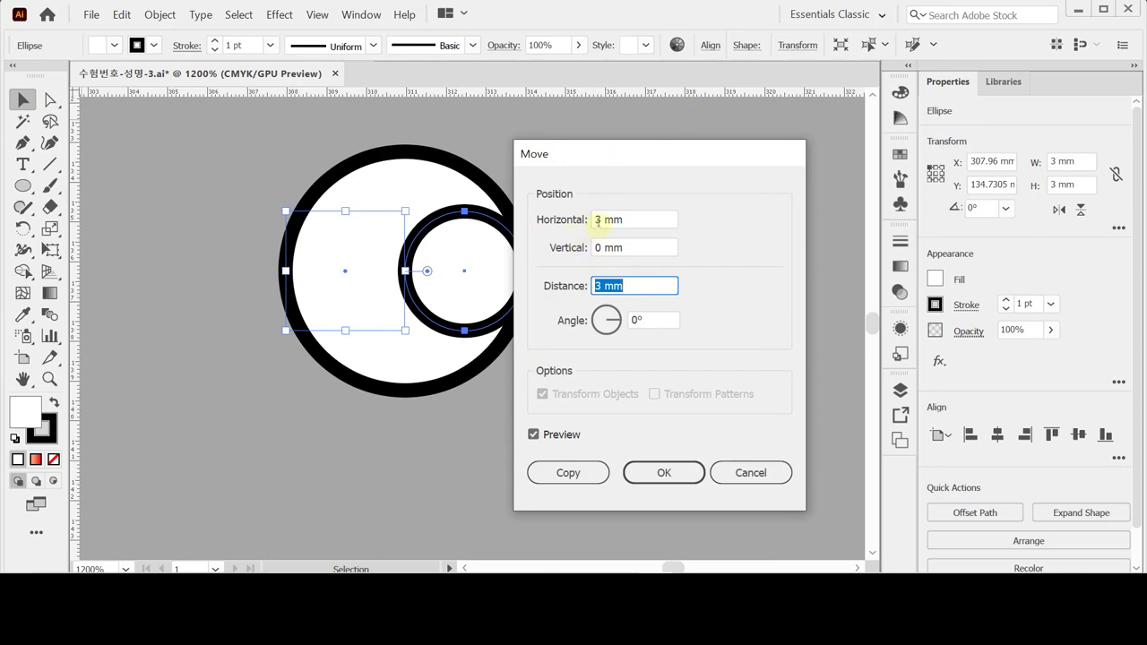
click(557, 479)
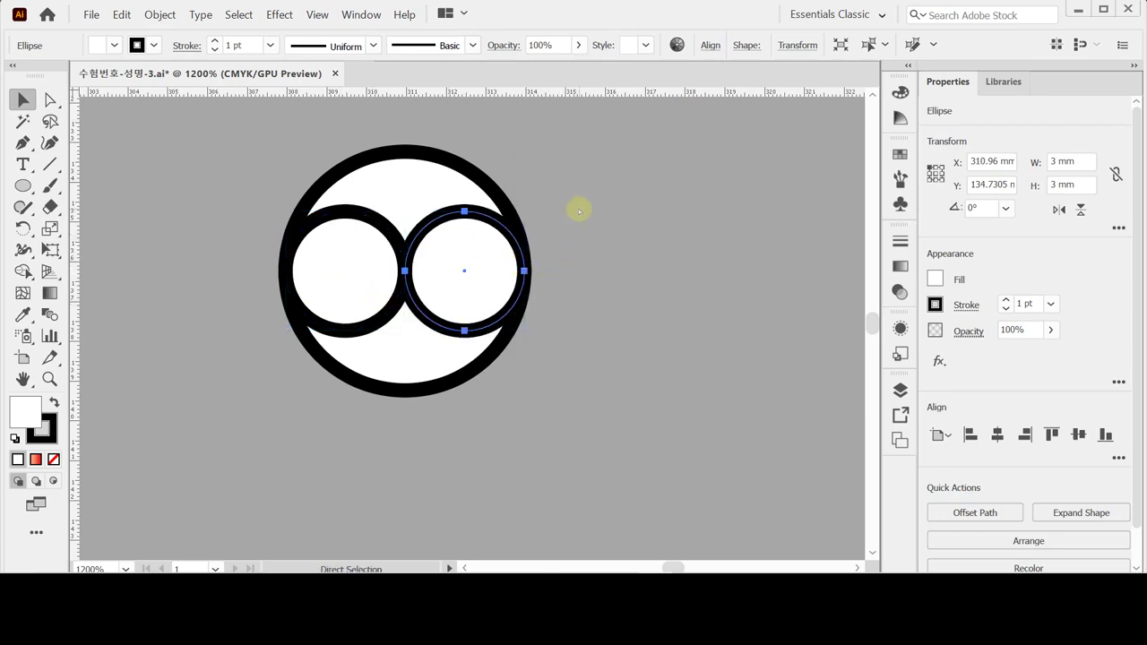
Step: Split the three overlapping circles with the Divide pathfinder and isolate the resulting group for editing
drag(241, 162, 542, 398)
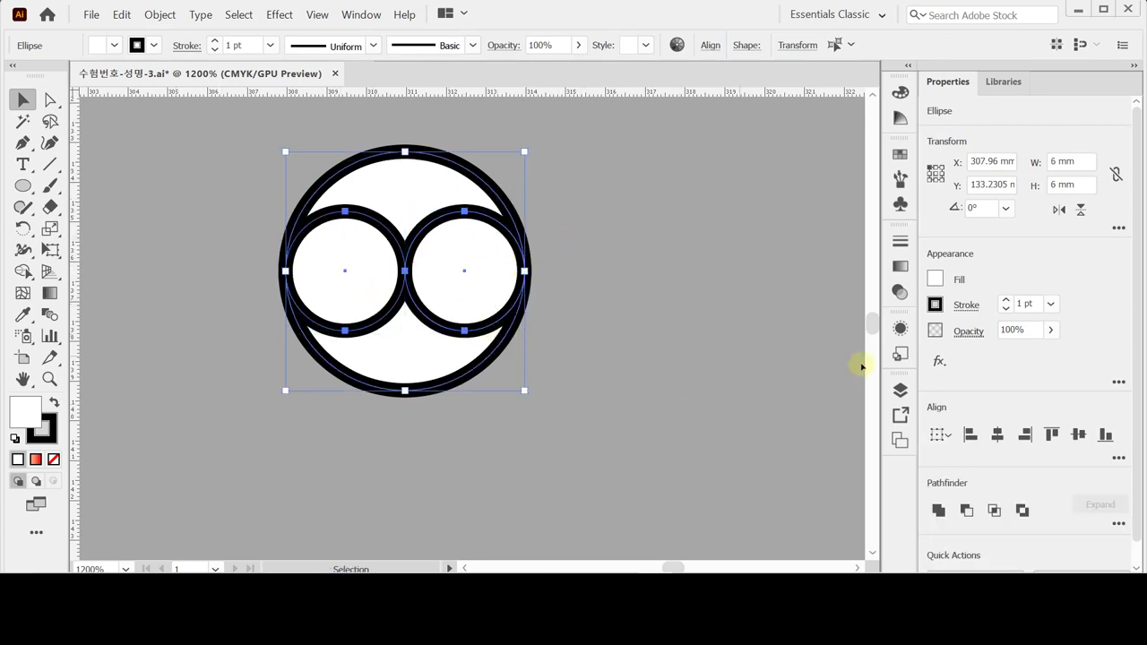
click(1118, 523)
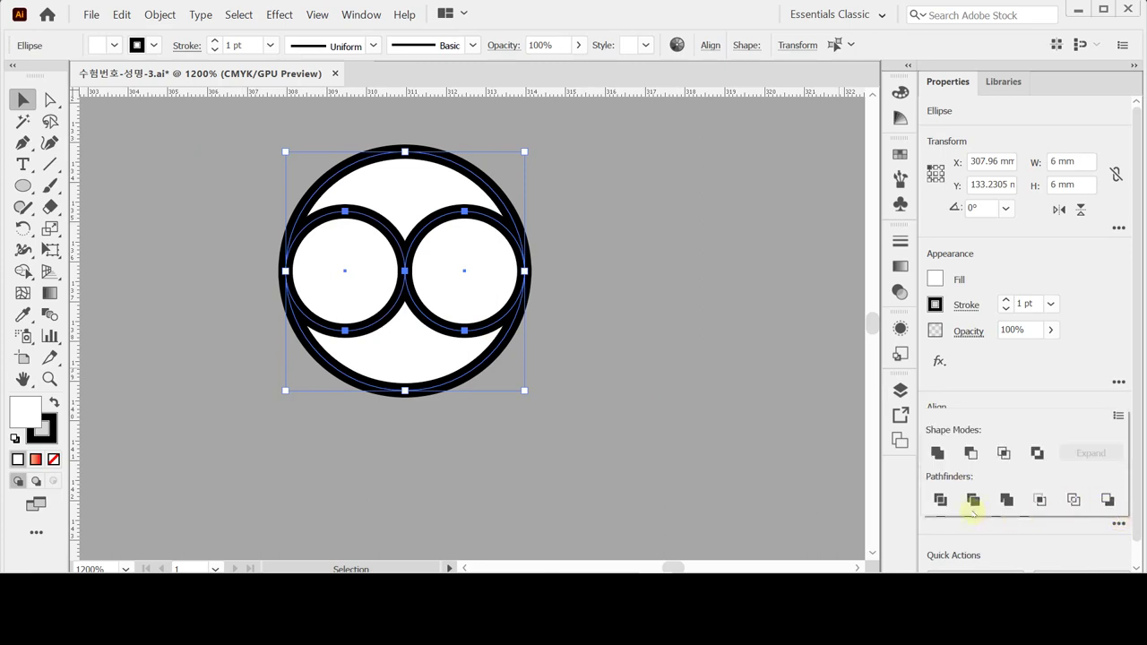
click(940, 499)
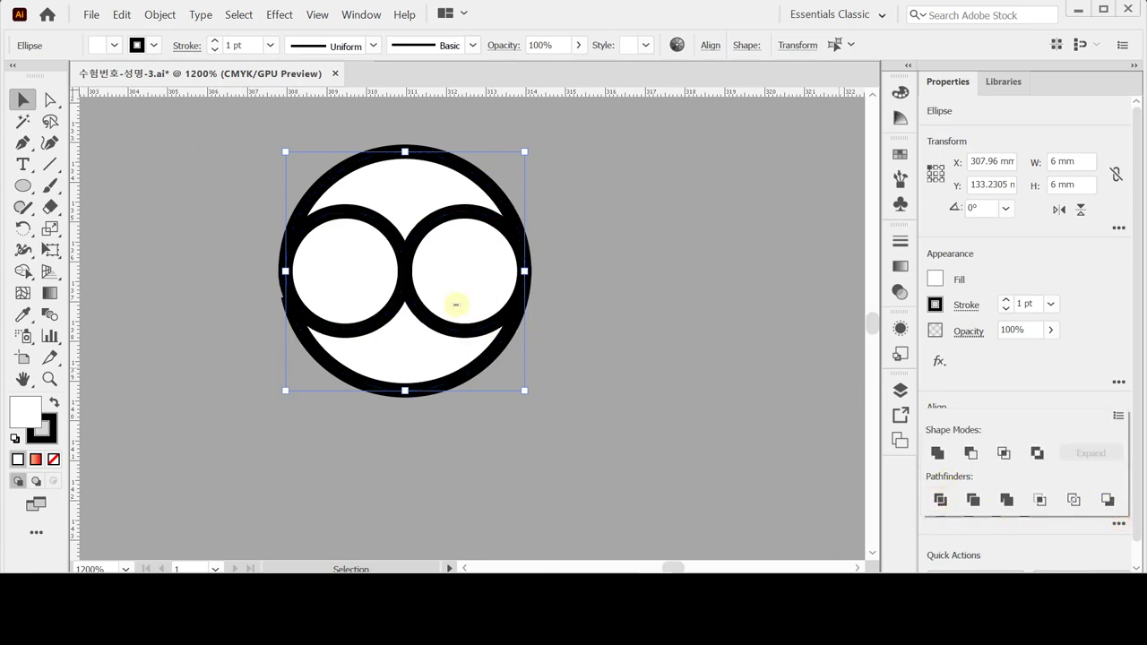
double_click(466, 298)
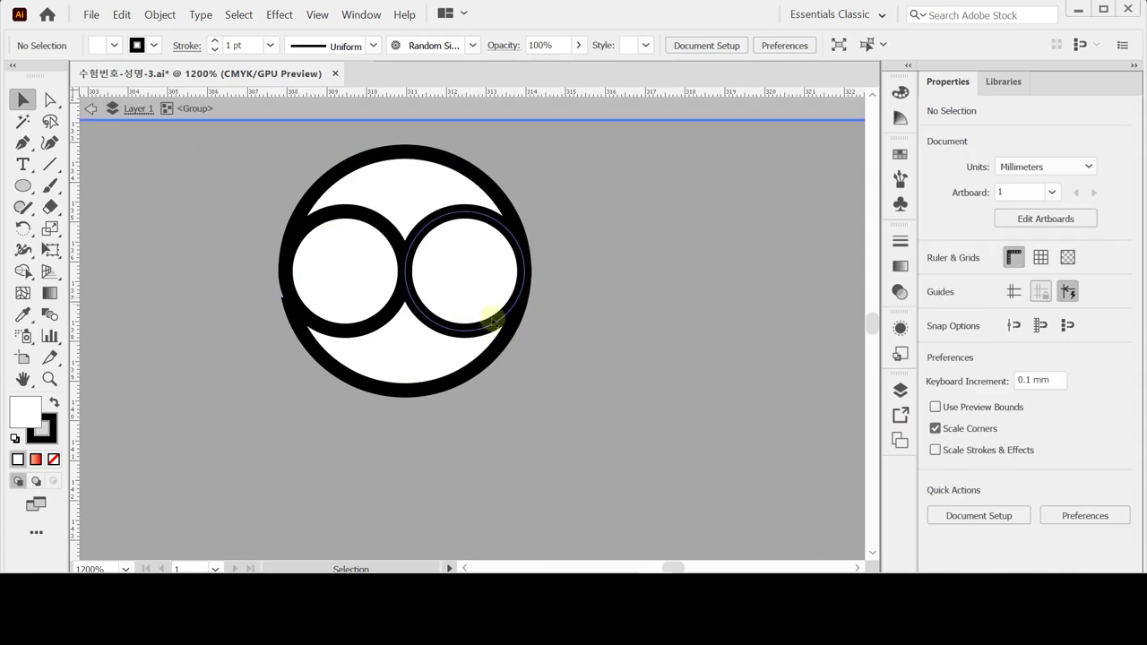
Step: Pull the upper and lower pieces away from the small circles to check the division, and undo the moves
click(409, 191)
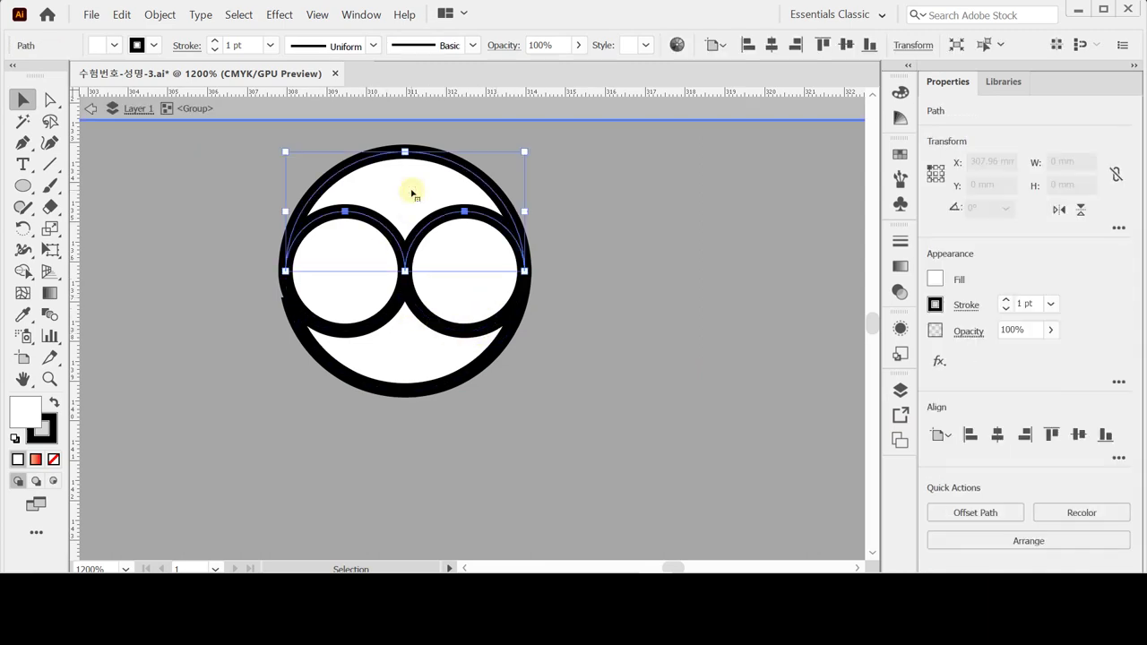
click(348, 287)
click(450, 284)
click(415, 359)
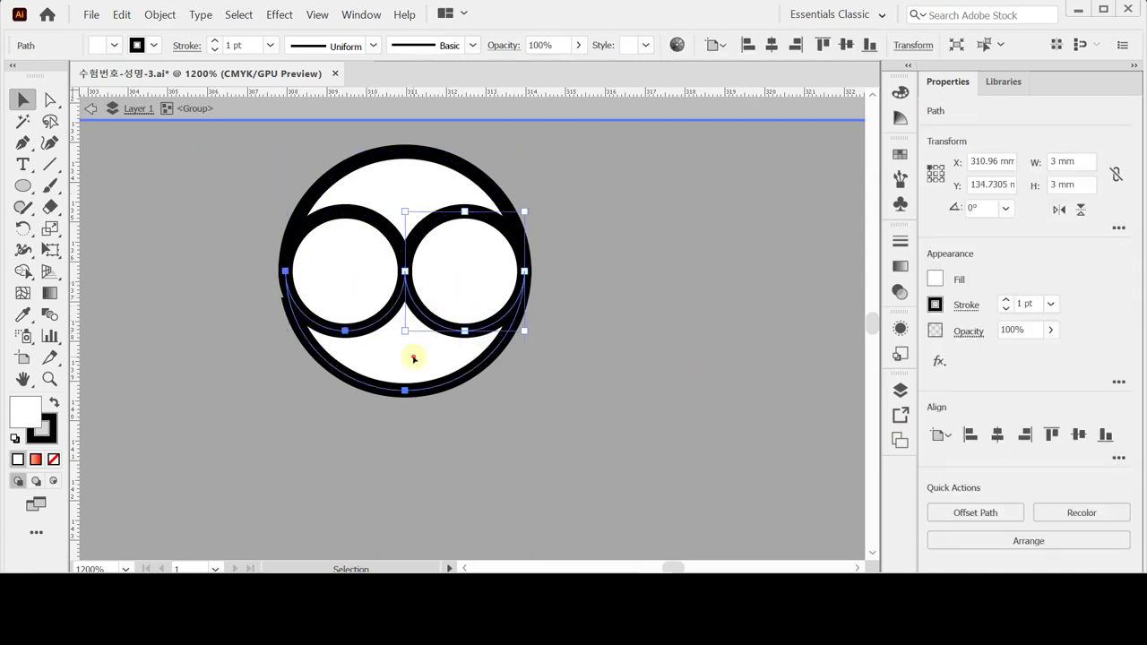
drag(413, 359, 430, 384)
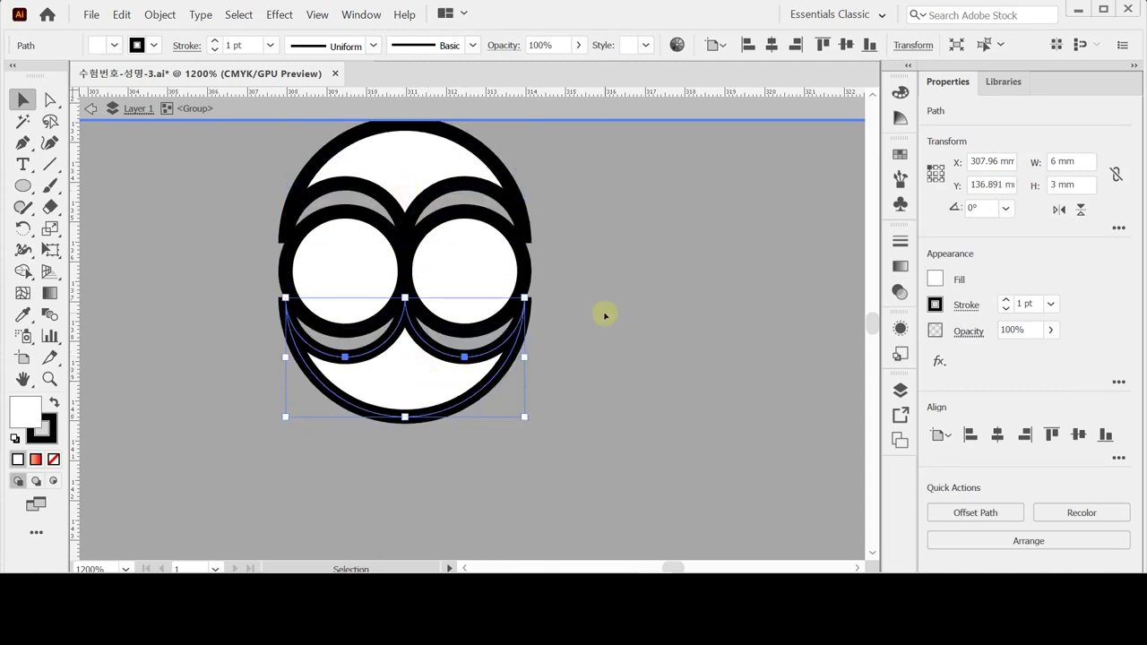
key(ctrl+z)
key(ctrl+z)
key(ctrl+z)
key(ctrl+z)
click(617, 314)
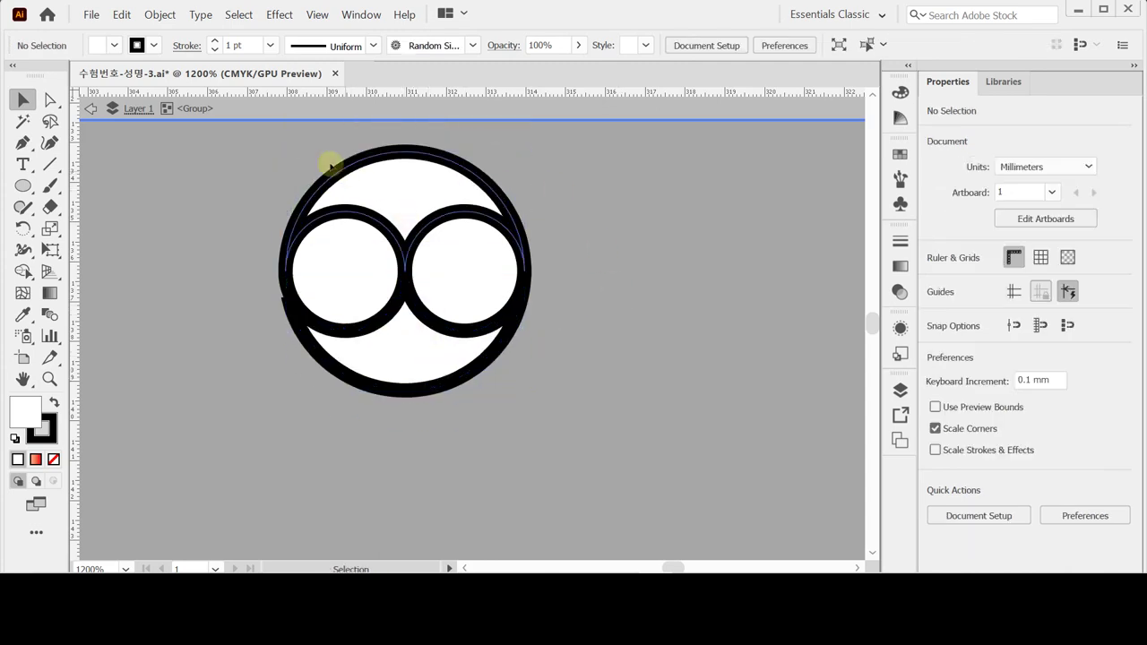
Step: Unite the upper piece with the left small circle and give the merged shape a black fill and no stroke
click(349, 252)
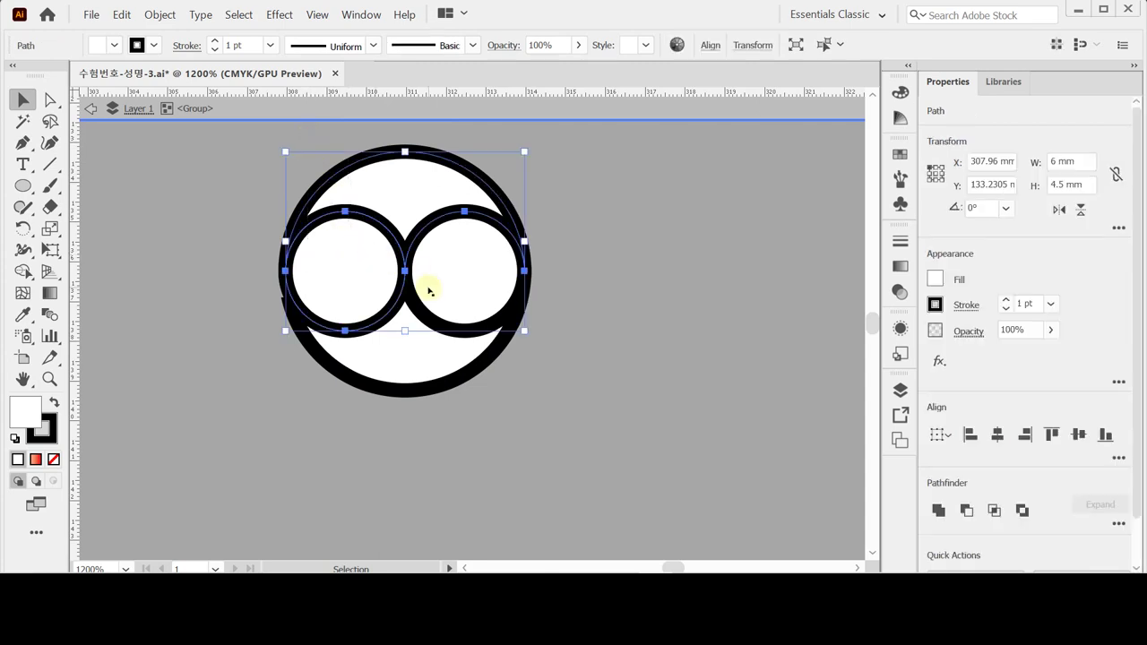
click(938, 510)
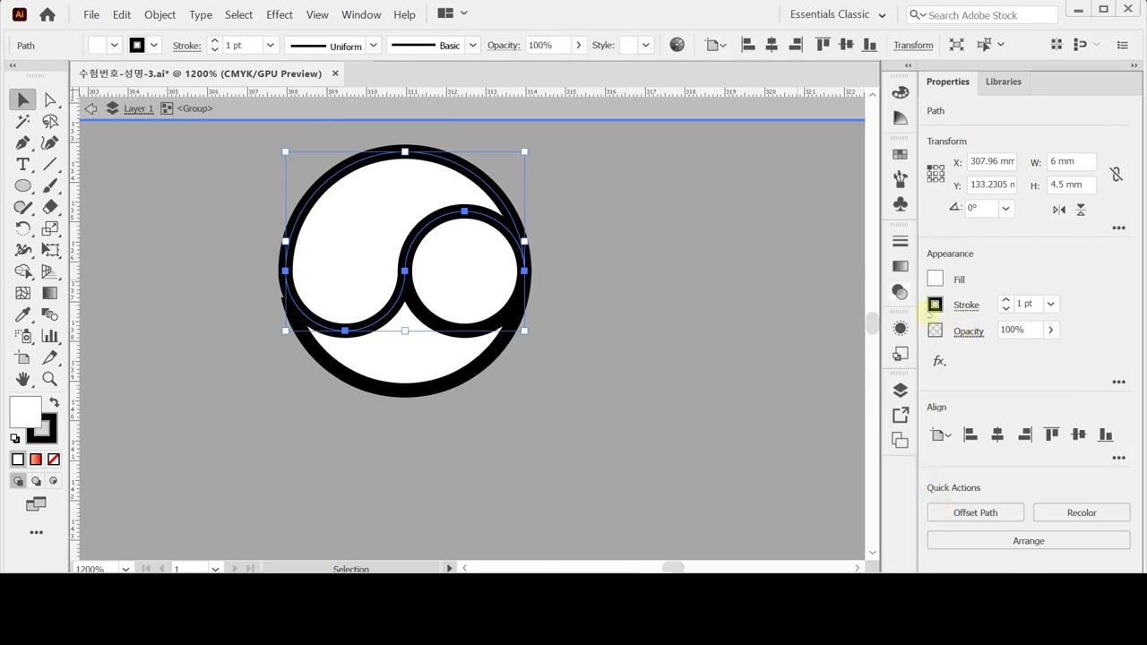
click(54, 402)
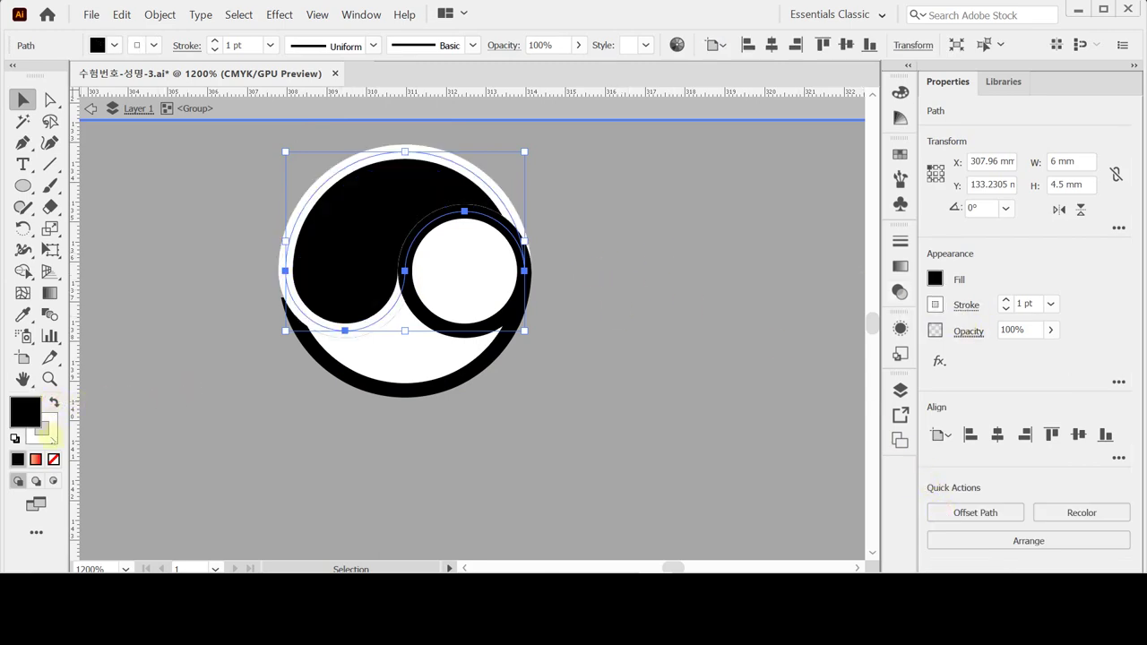
click(53, 459)
click(22, 409)
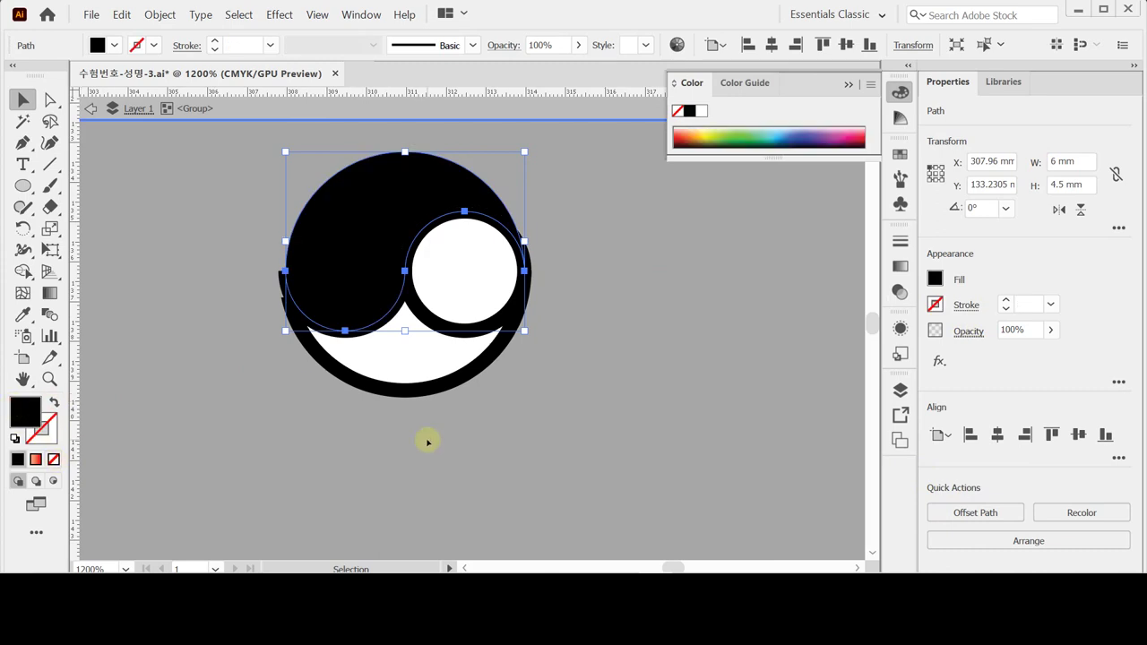
Step: Unite the lower piece with the right small circle, give it a white fill and no stroke, and leave group isolation
click(435, 452)
click(475, 300)
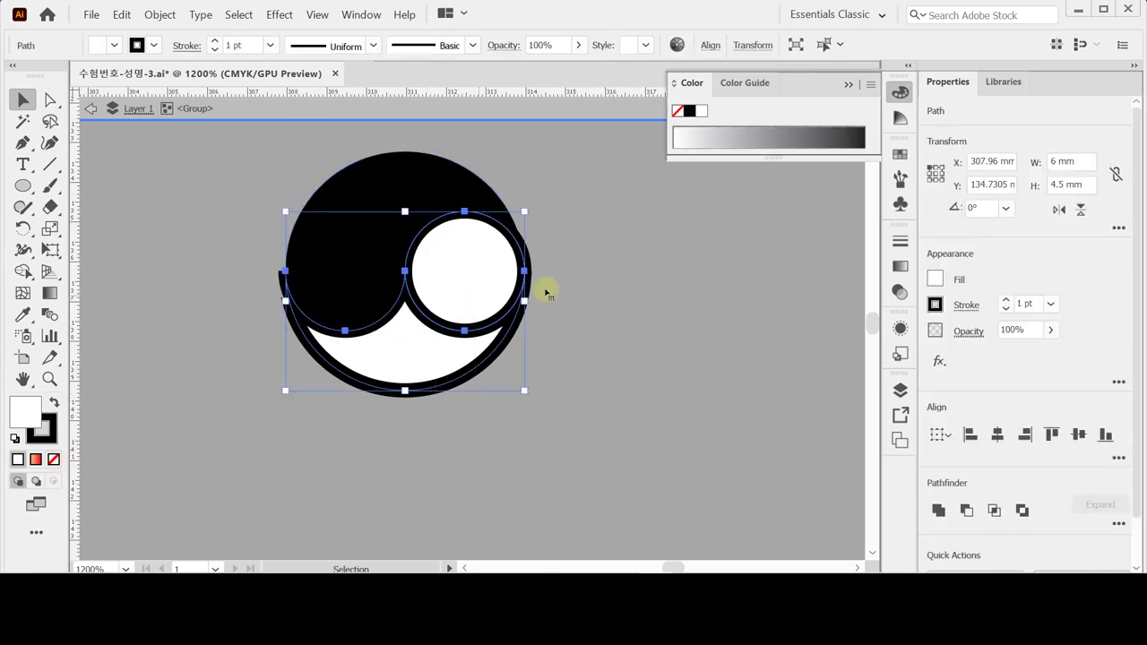
click(938, 510)
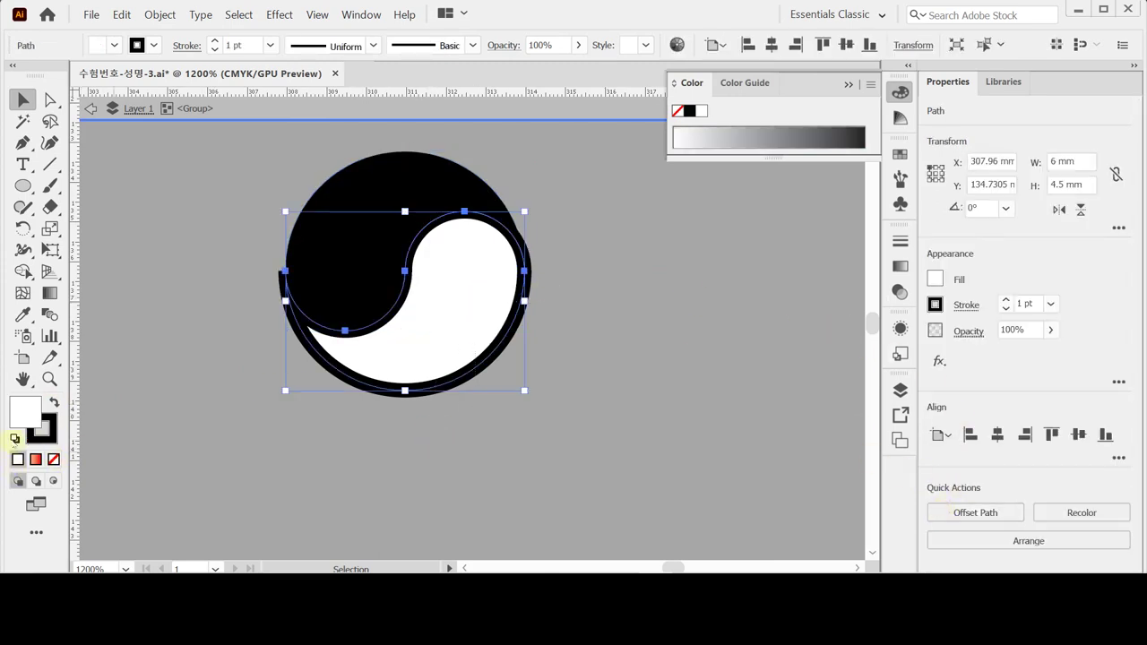
click(52, 437)
click(54, 459)
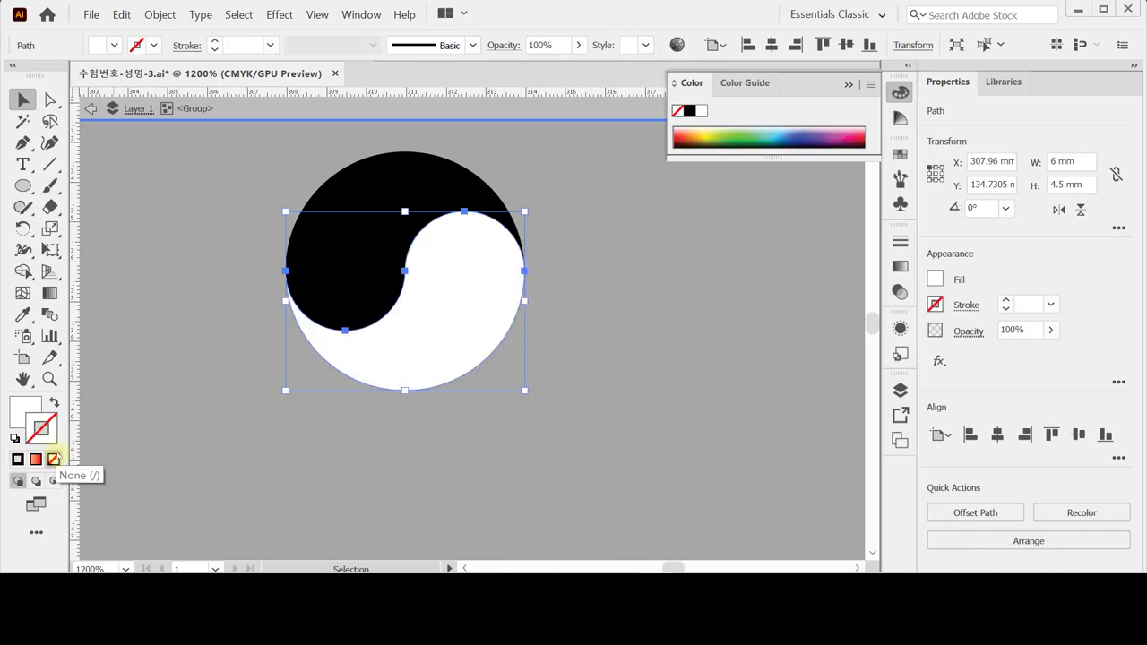
click(130, 424)
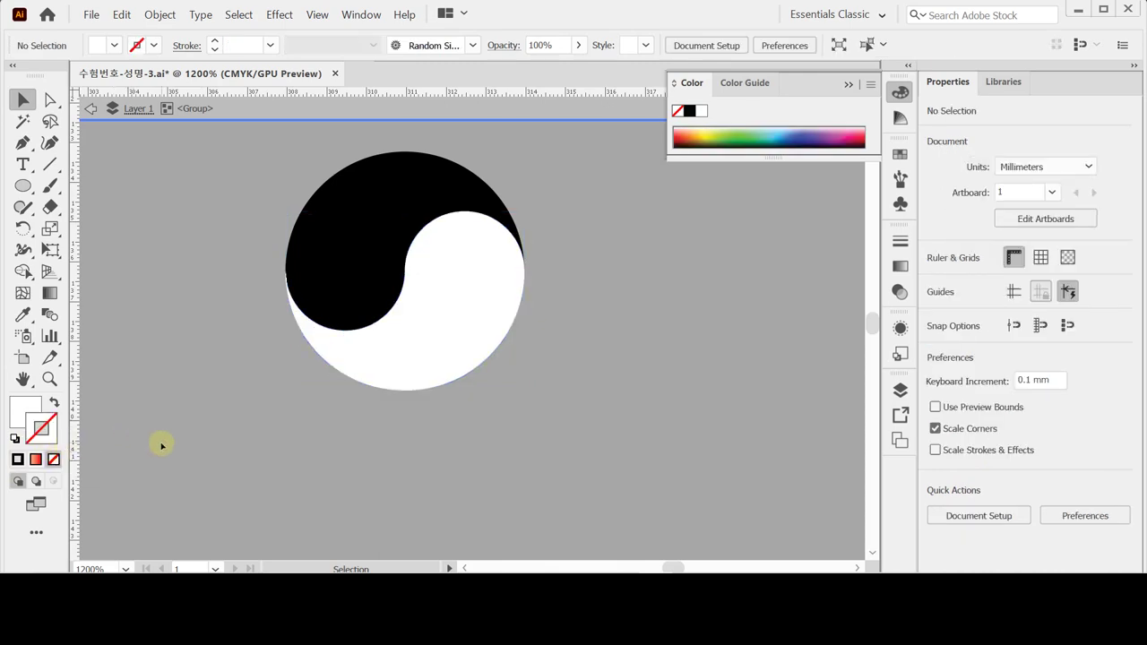
double_click(246, 438)
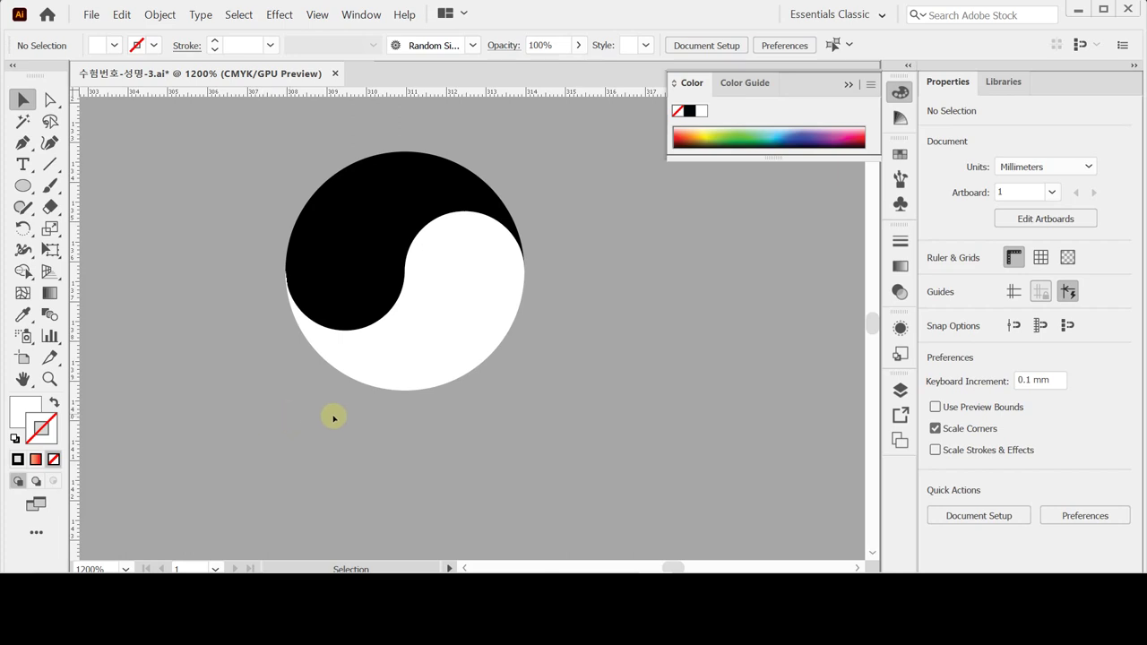
Step: Move the finished taegeuk emblem onto the yellow kite, centred horizontally above the kite's round opening
ctrl+alt+click(402, 389)
ctrl+alt+click(402, 389)
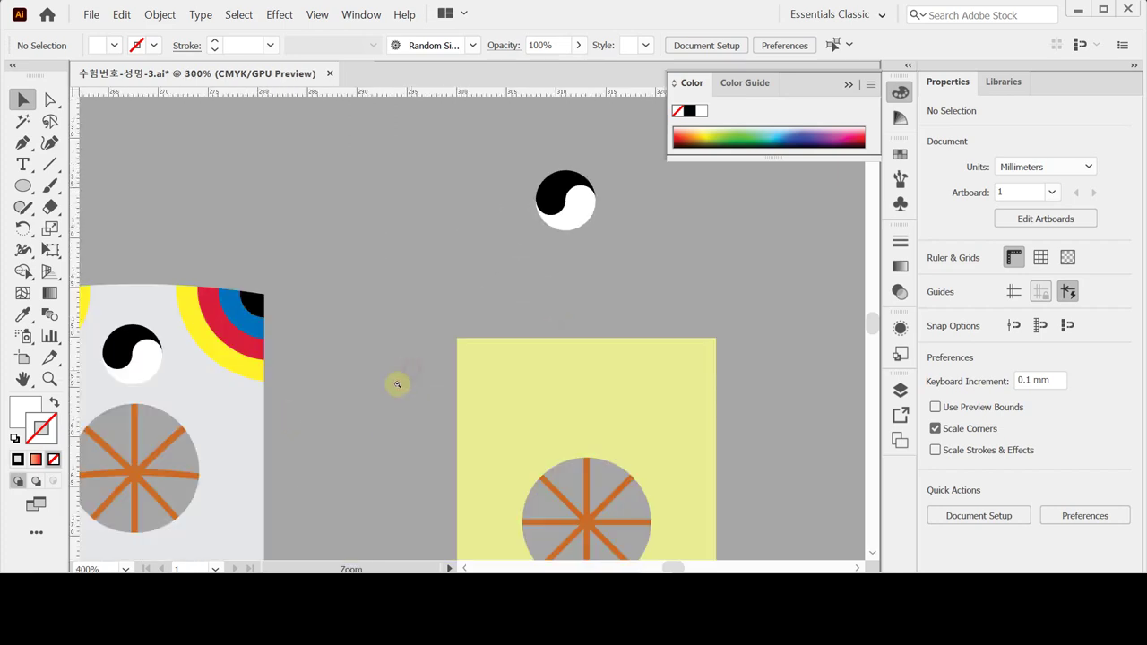
drag(567, 182, 597, 262)
shift+click(622, 514)
click(627, 403)
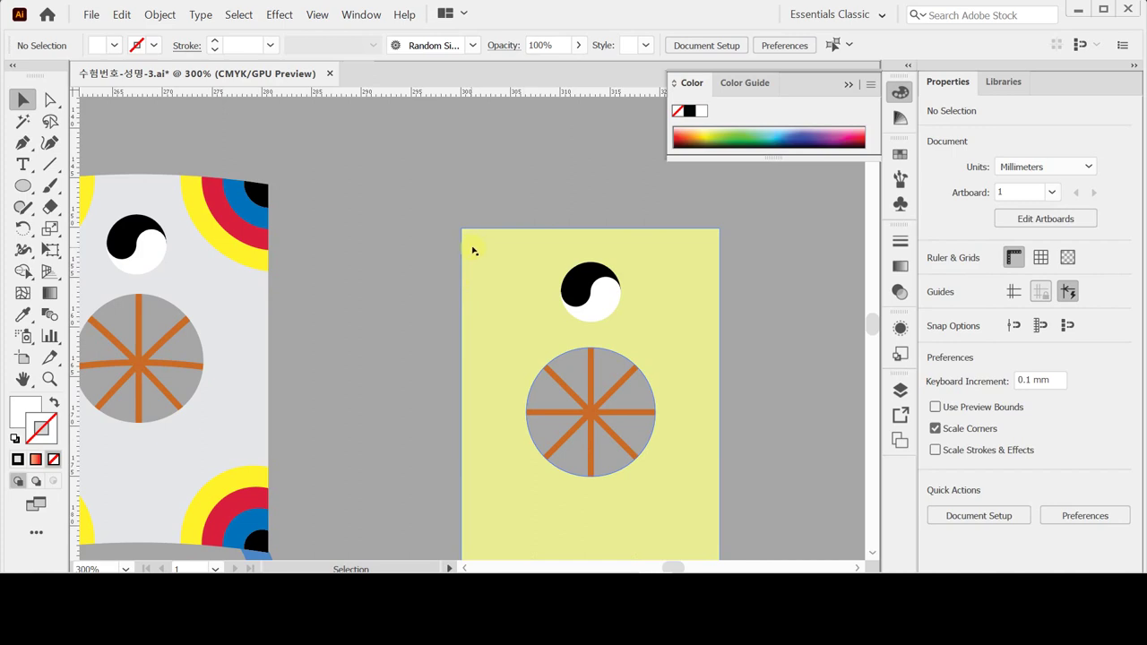
Step: Create a 17 x 17 mm circle centred on the yellow kite's upper-left corner, with no fill and a black 1 pt stroke
click(22, 185)
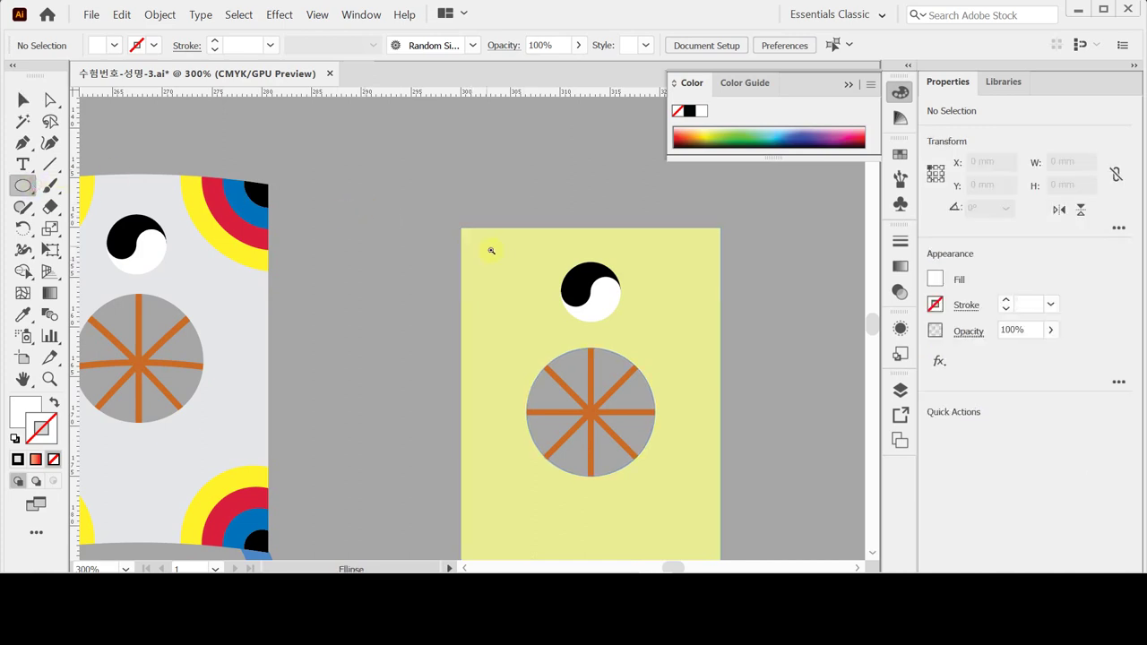
ctrl+click(495, 251)
ctrl+click(515, 306)
ctrl+click(430, 356)
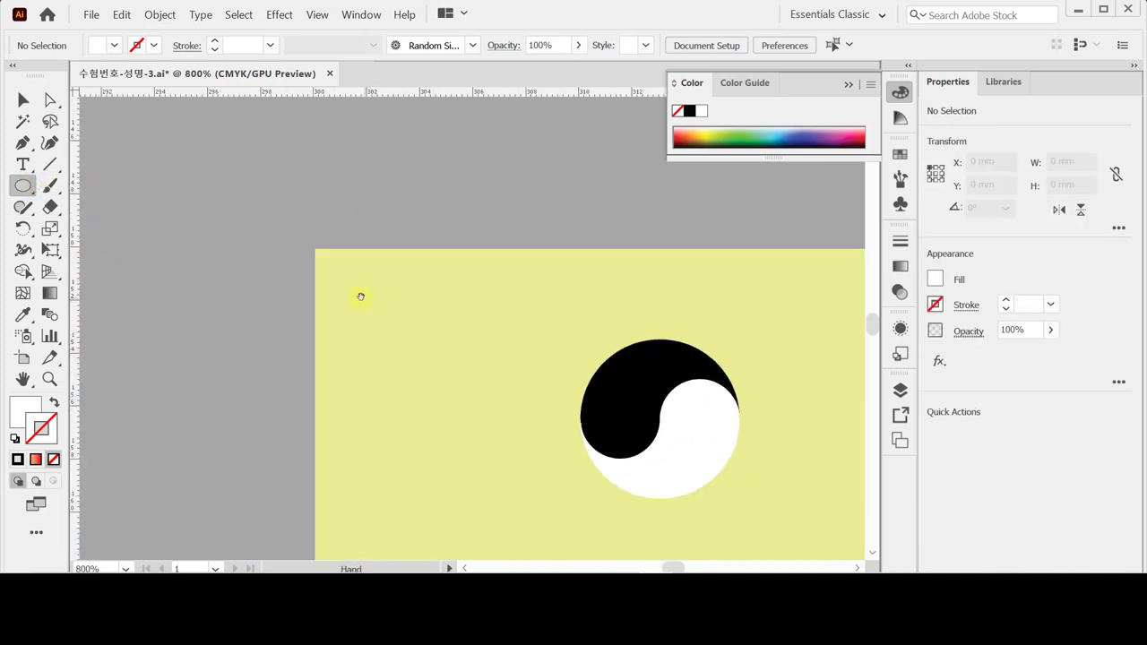
click(315, 249)
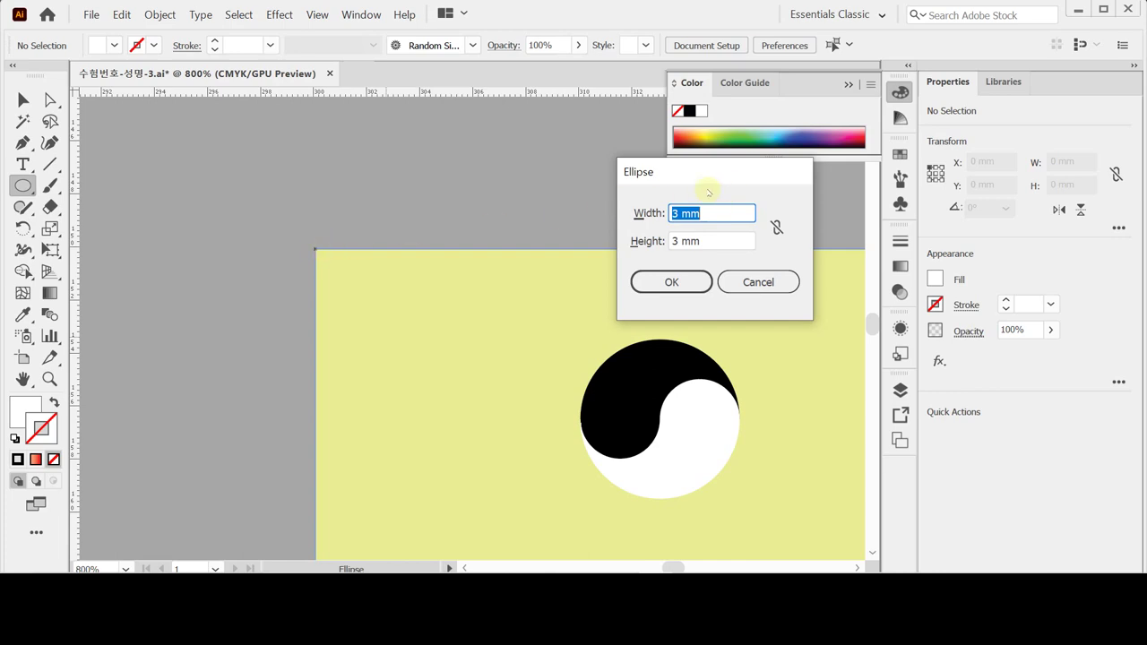
text(17)
key(Tab)
text(17)
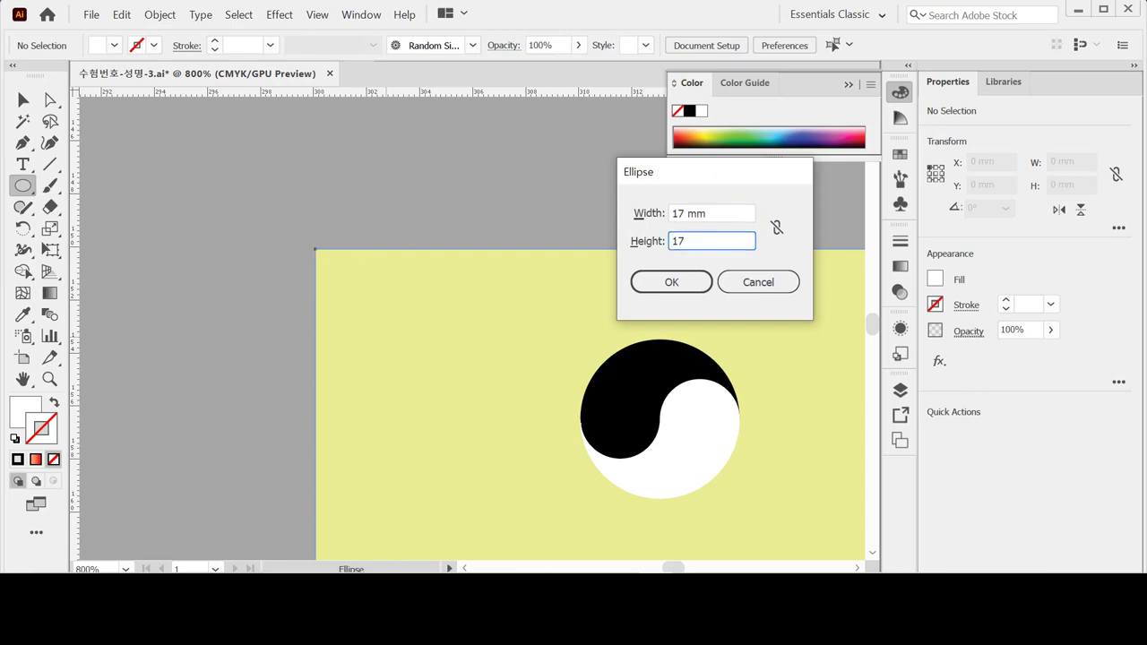
key(Return)
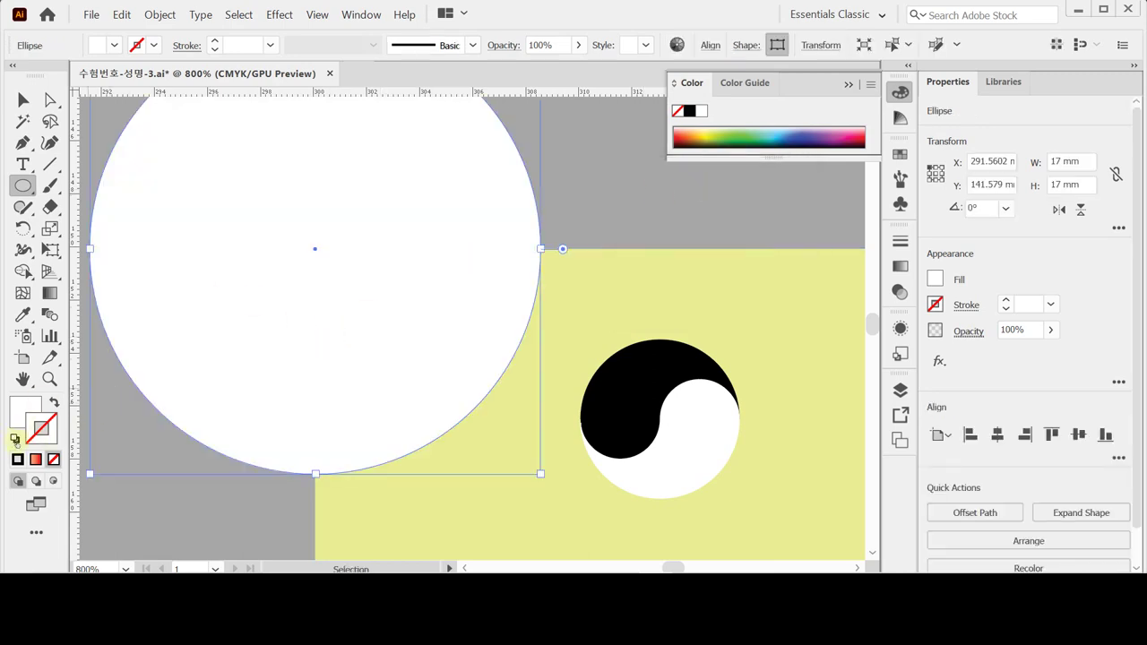
click(14, 438)
click(53, 459)
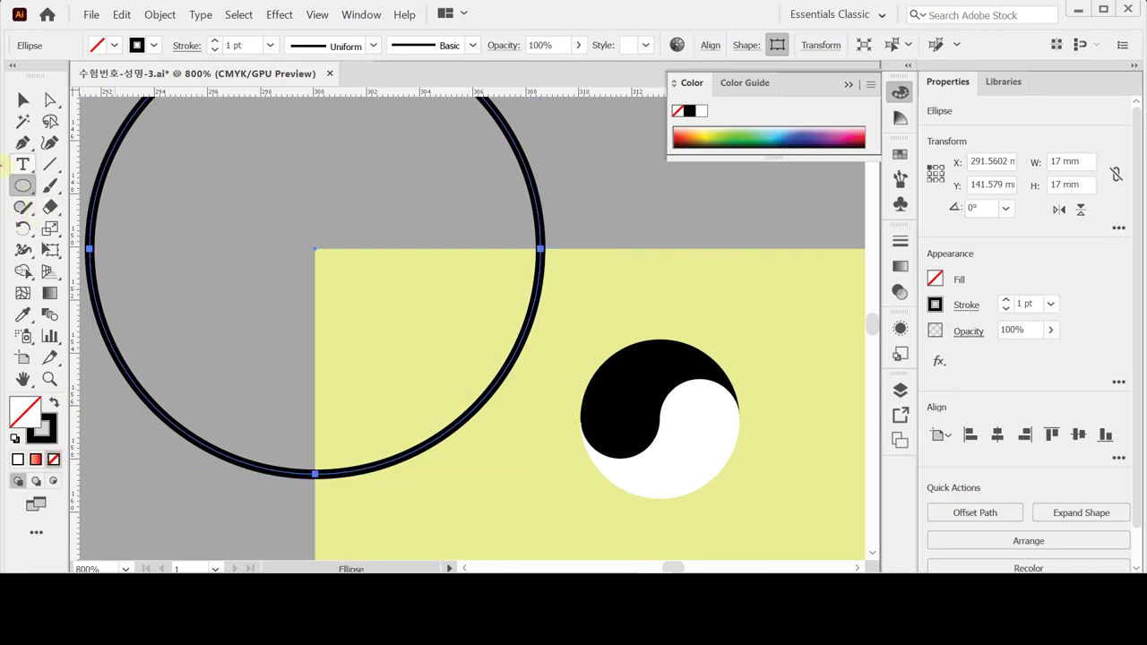
Step: Make a copy of the 17 mm circle scaled uniformly to 25% about its centre
key(ctrl)
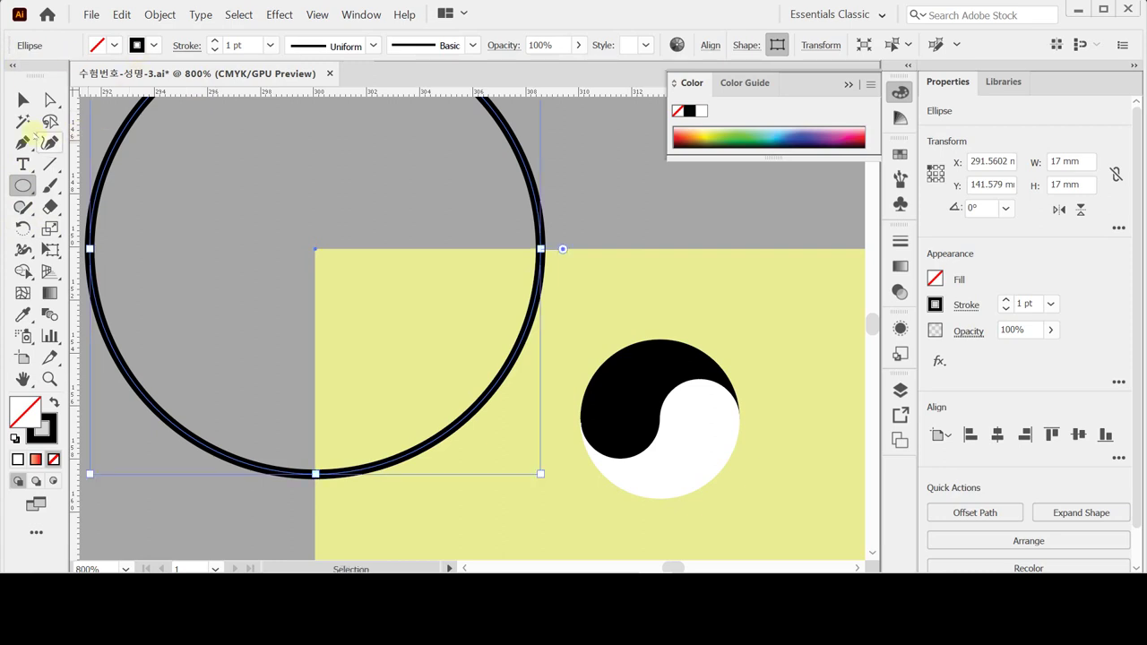
double_click(50, 229)
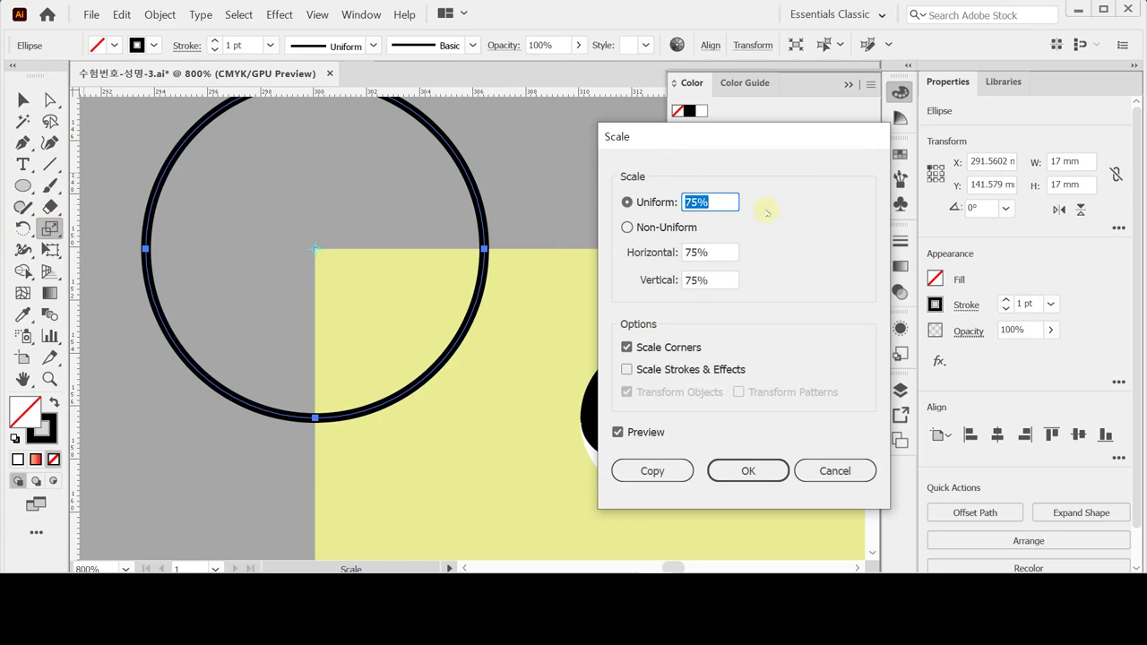
text(25)
click(653, 473)
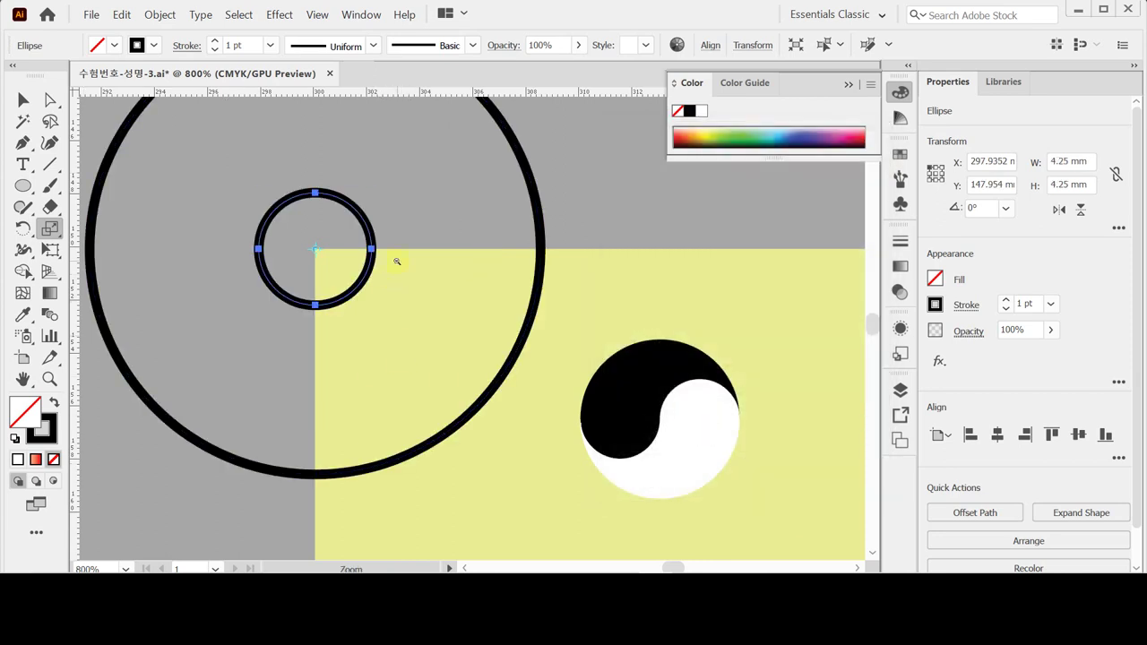
Step: Select the large and small corner circles together and make a blend between them
key(ctrl+minus)
drag(430, 260, 370, 253)
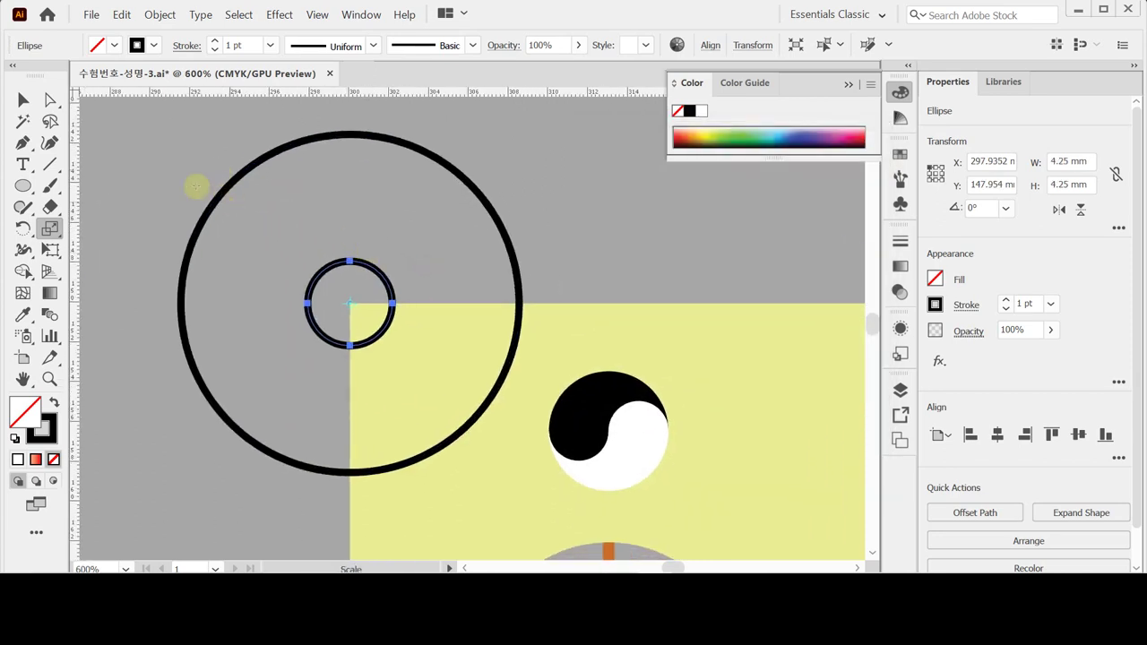
key(v)
key(ctrl+a)
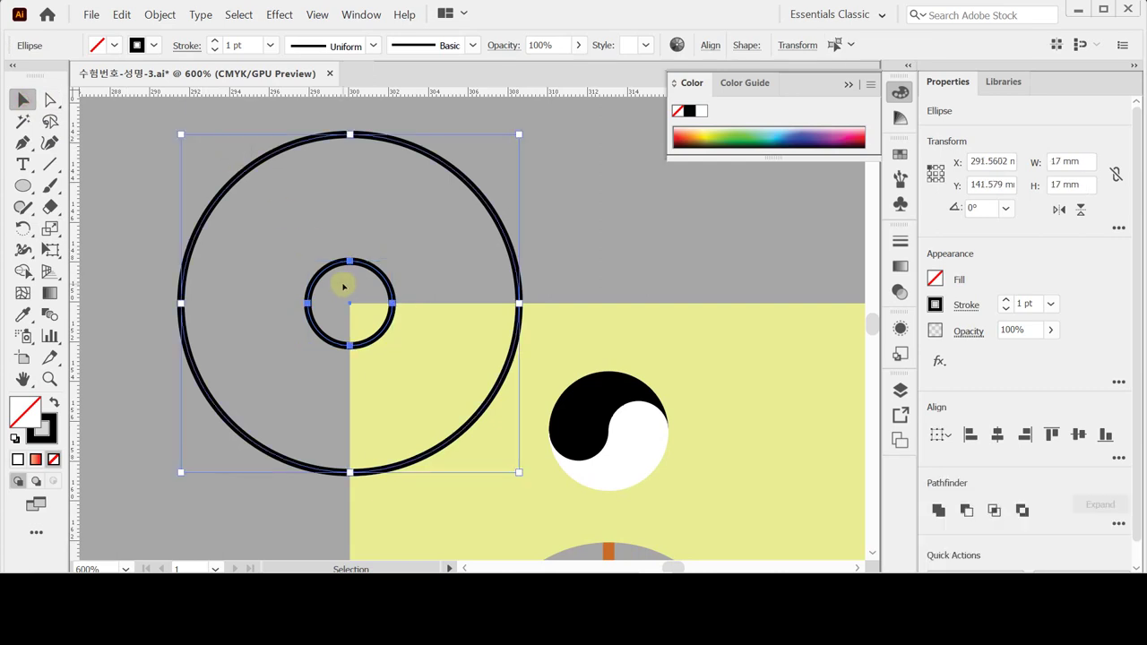
click(160, 16)
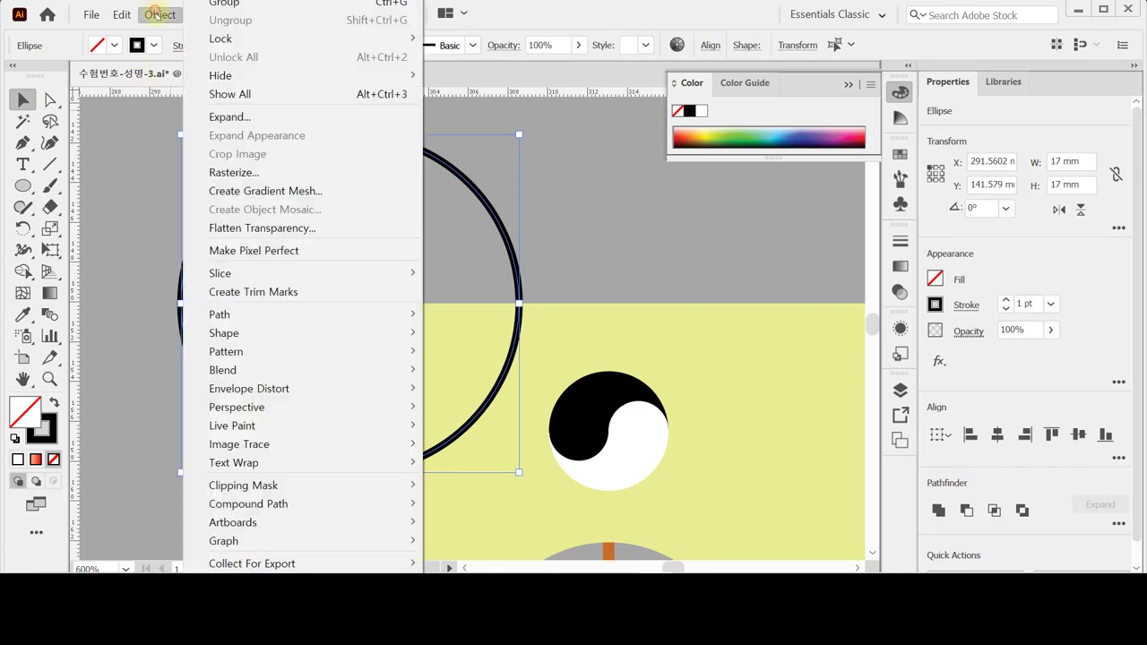
mouse_move(259, 363)
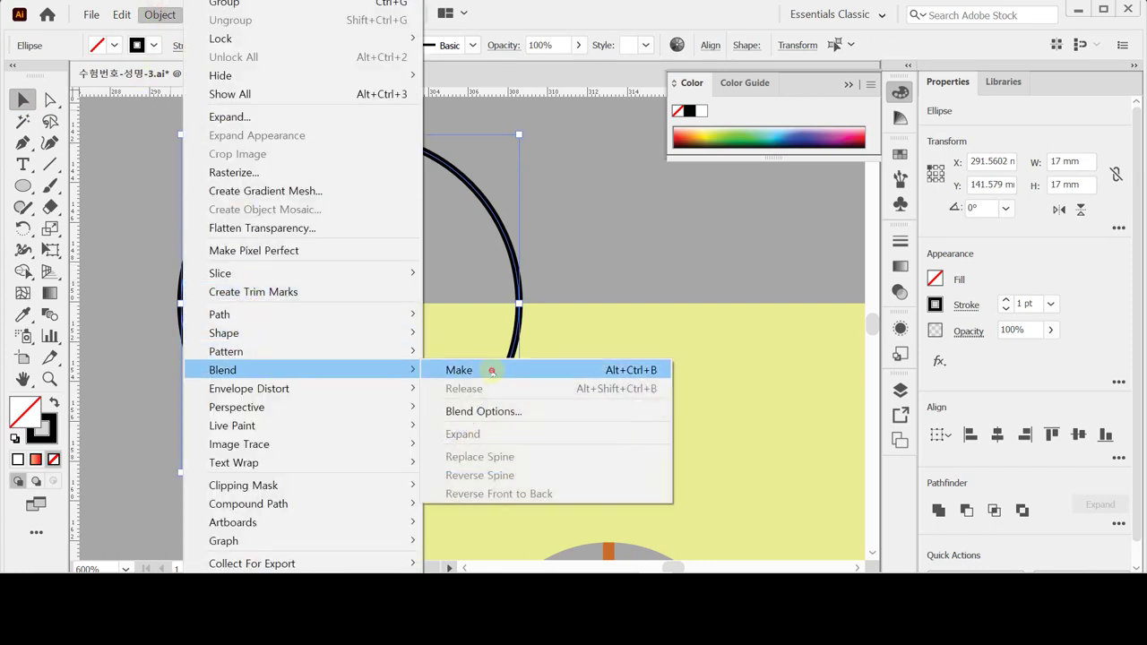
click(491, 371)
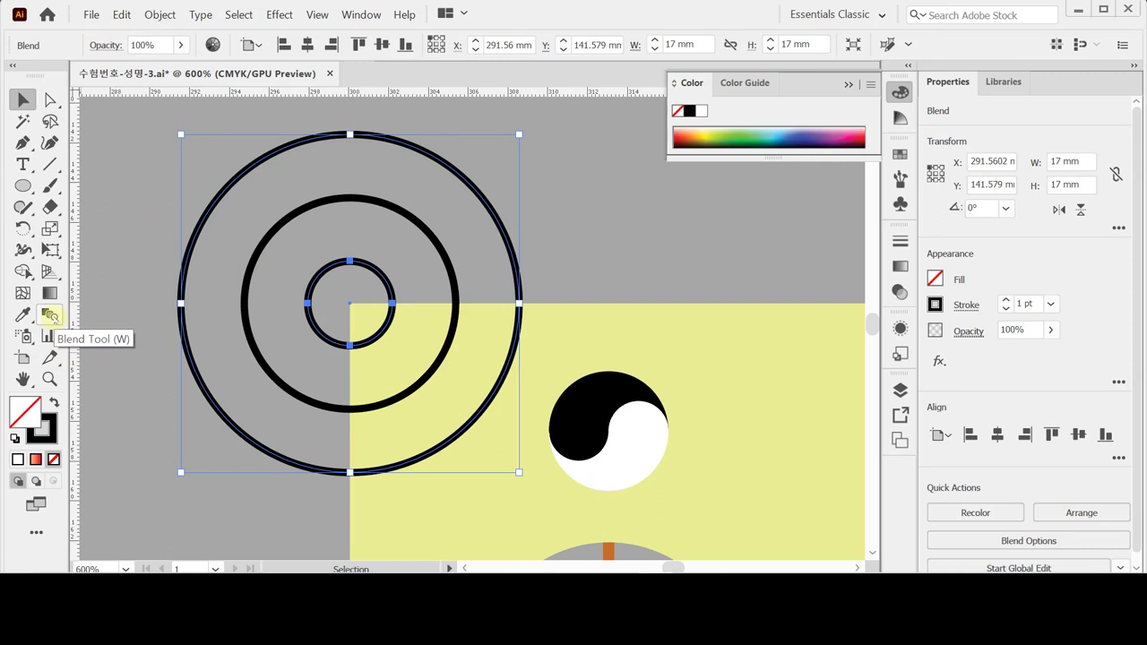
Step: Set the blend spacing to Specified Steps with a value of 2
double_click(51, 316)
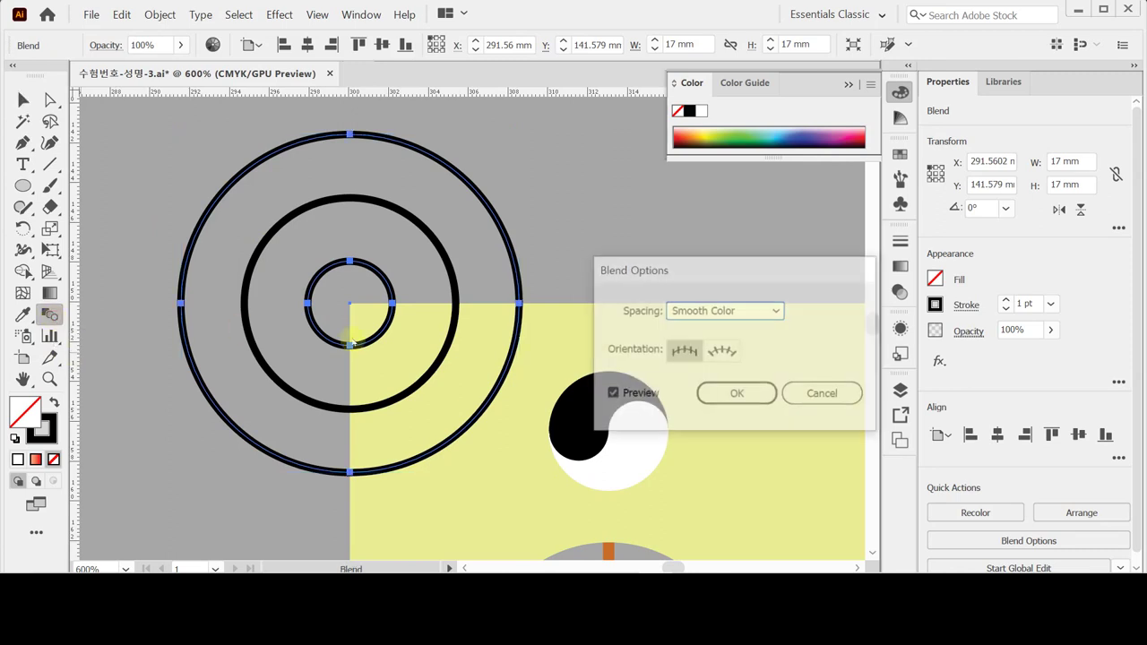
click(732, 310)
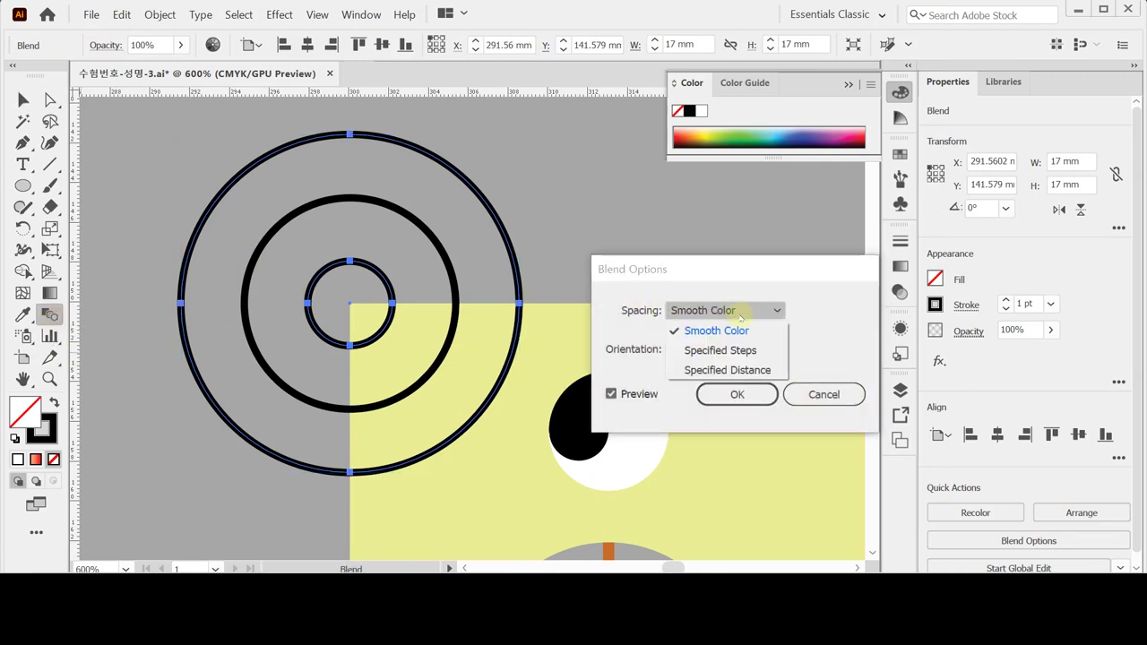
click(742, 351)
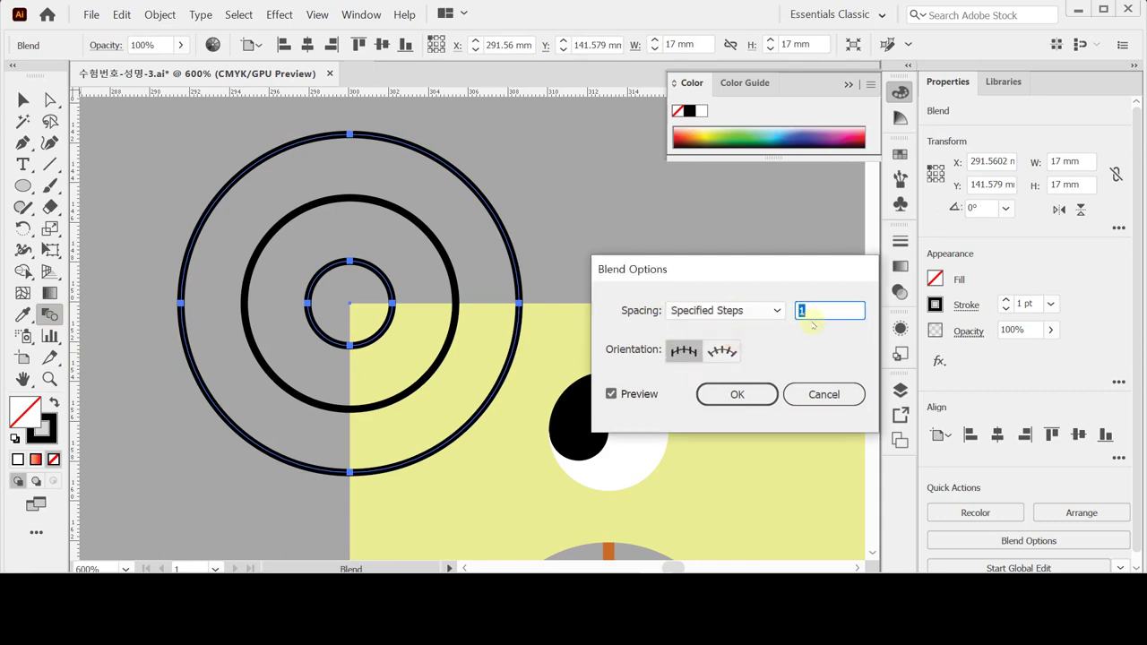
text(2)
key(Tab)
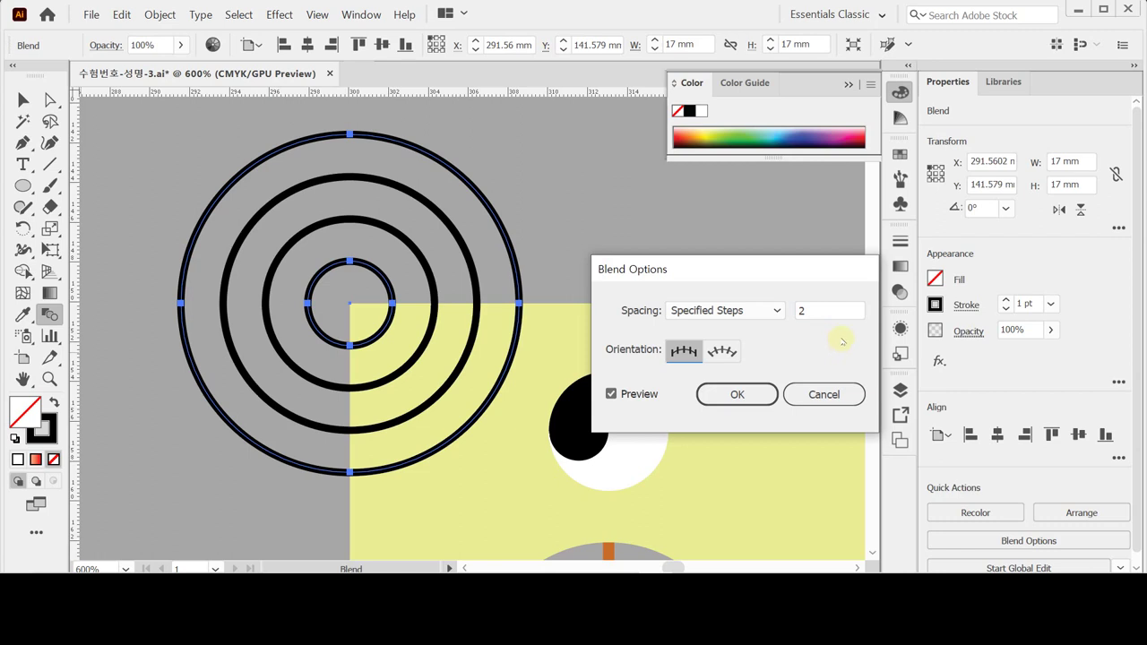
click(736, 393)
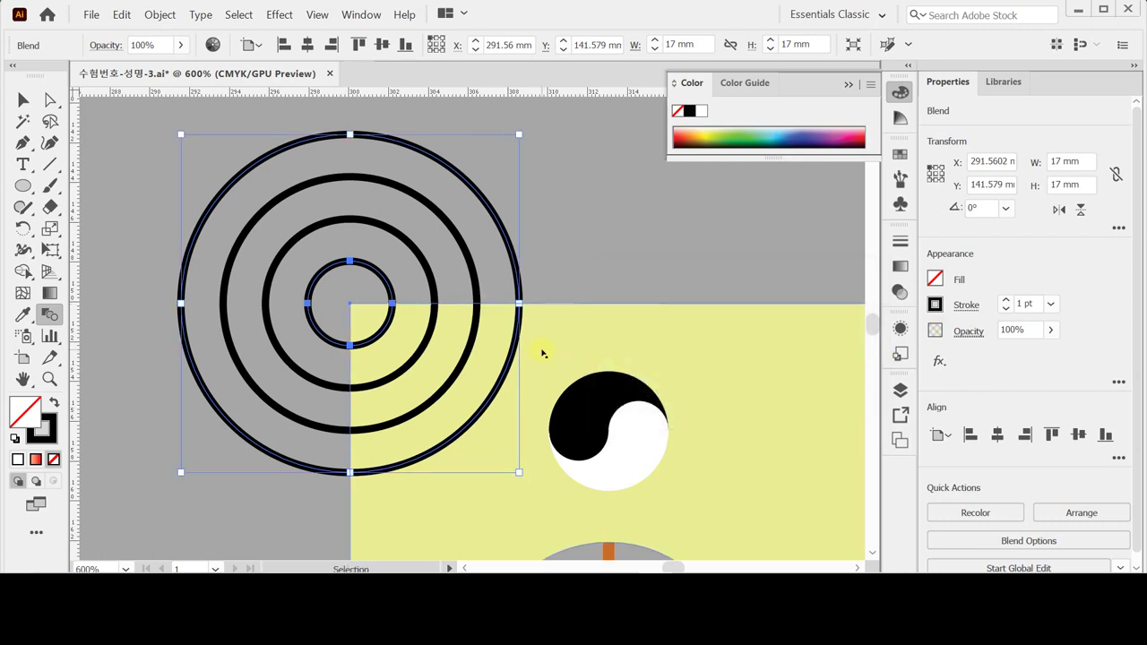
Step: Check the blended circles in outline view, return to preview, and expand the blend into separate paths
key(ctrl+y)
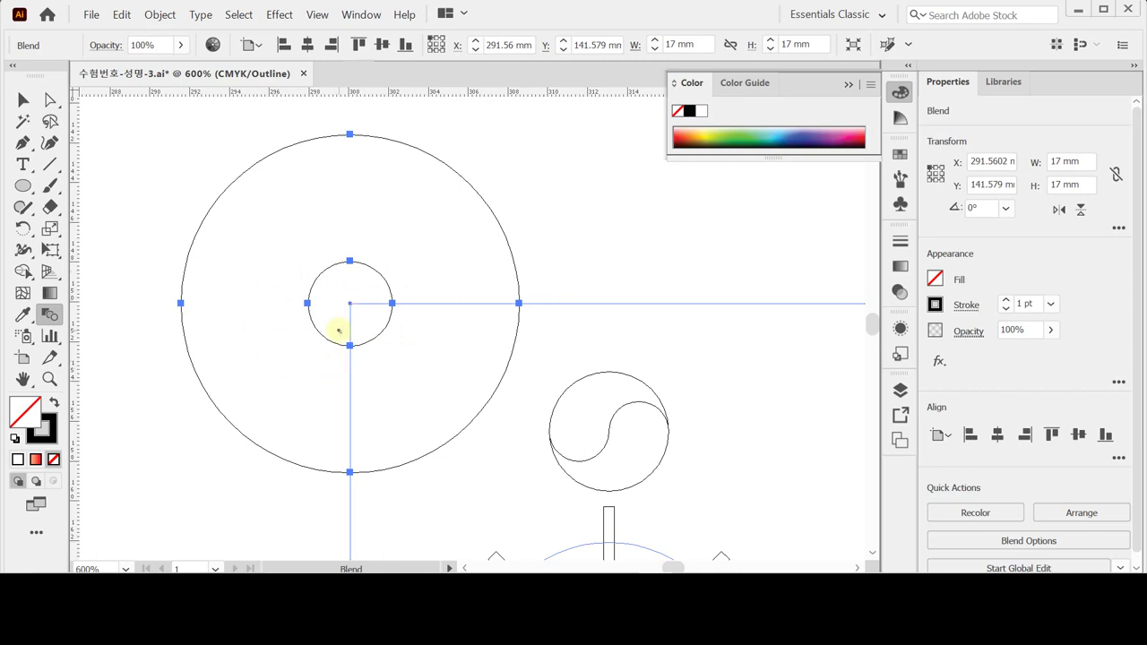
click(338, 334)
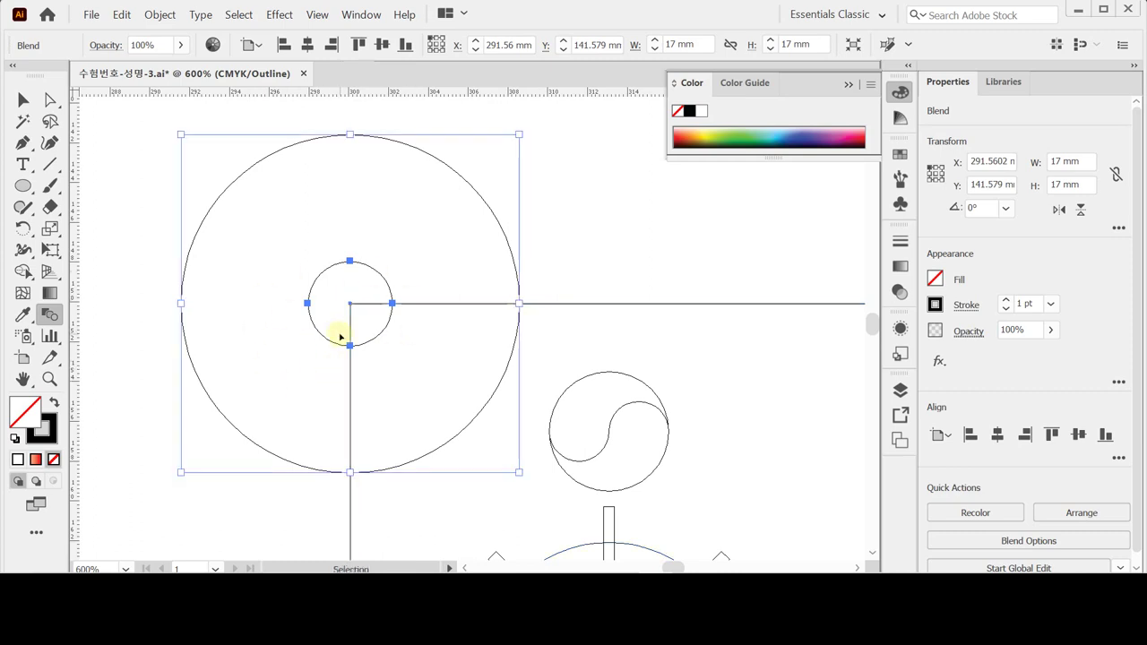
key(ctrl+y)
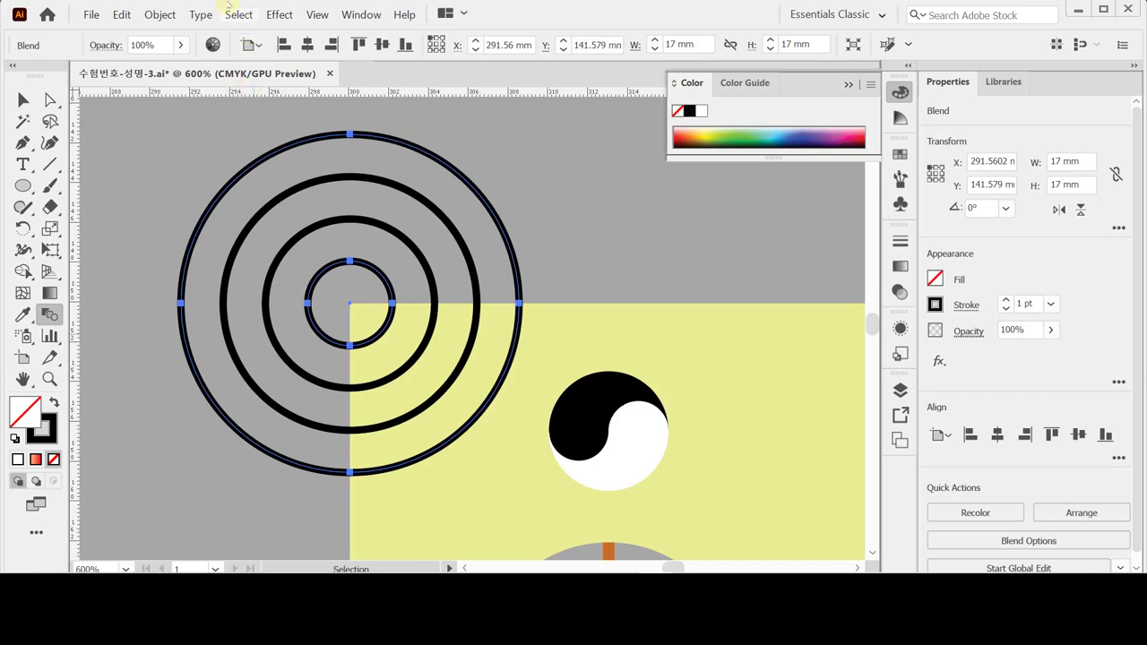
click(160, 15)
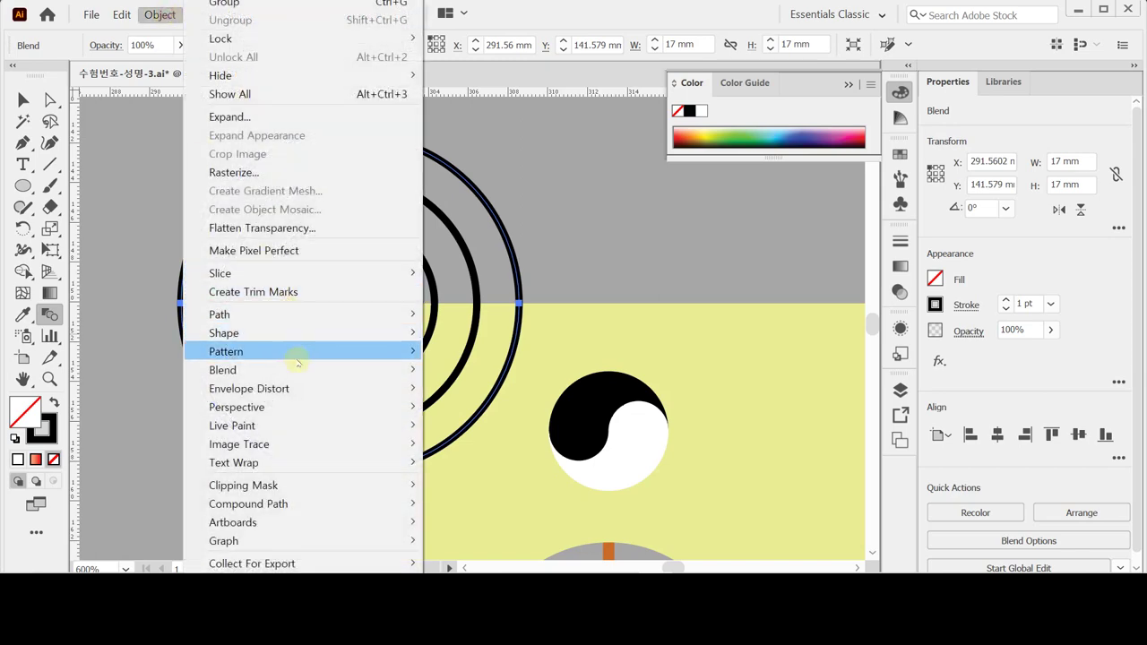
mouse_move(296, 369)
click(481, 434)
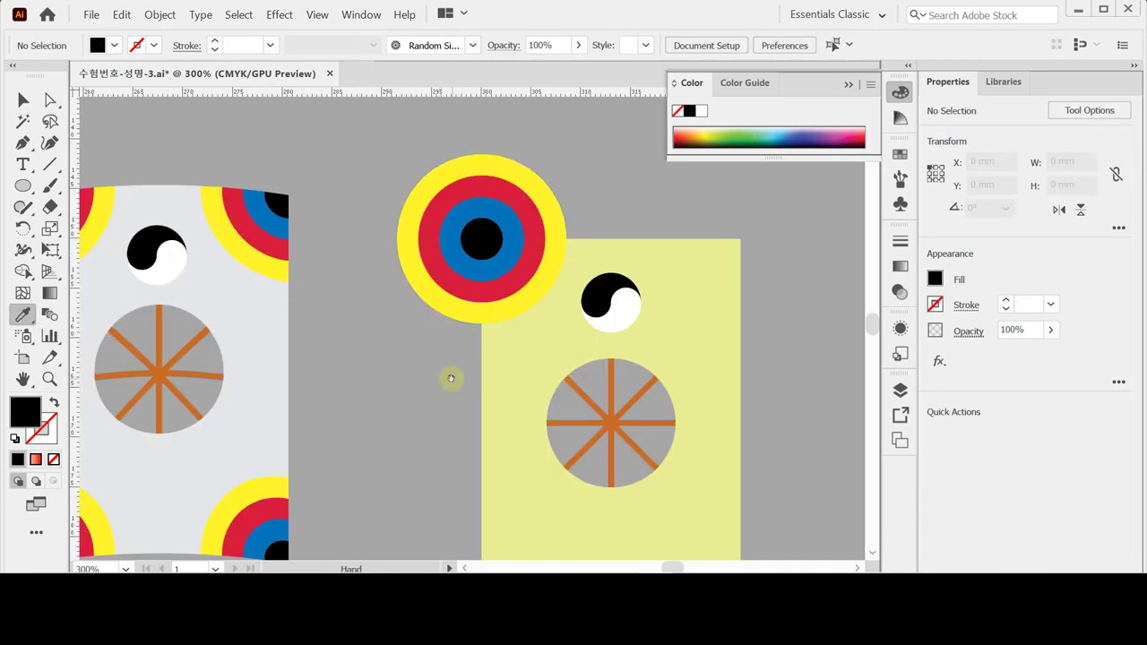
Step: Duplicate the concentric circle group horizontally from the second kite's upper-left corner to its upper-right corner
drag(427, 374, 417, 371)
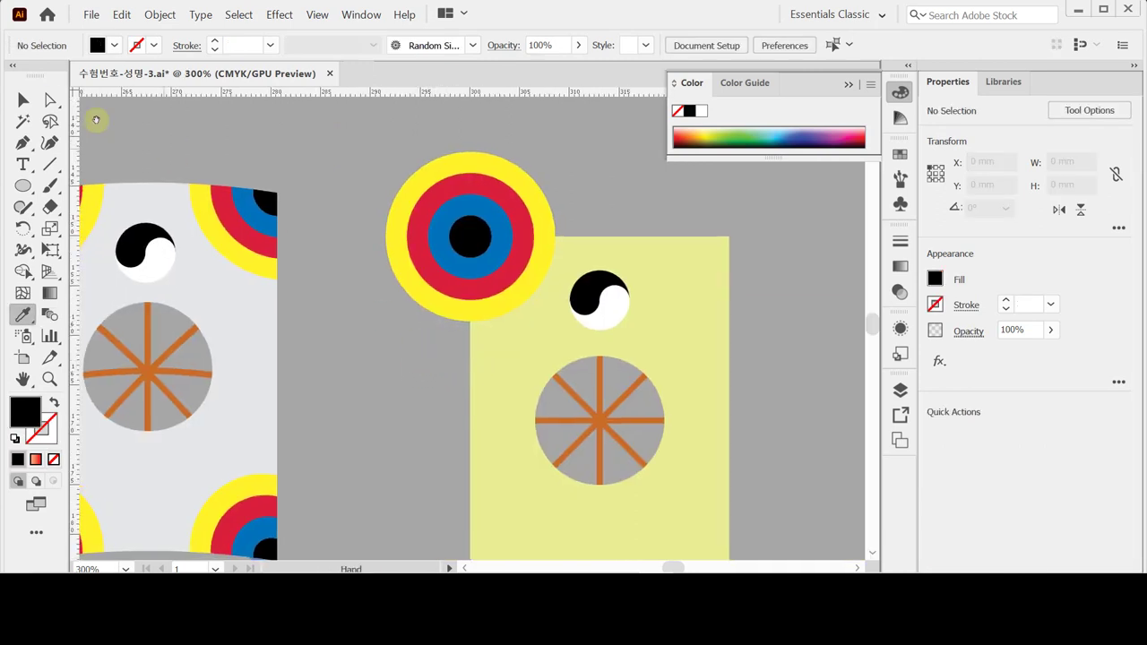
click(22, 99)
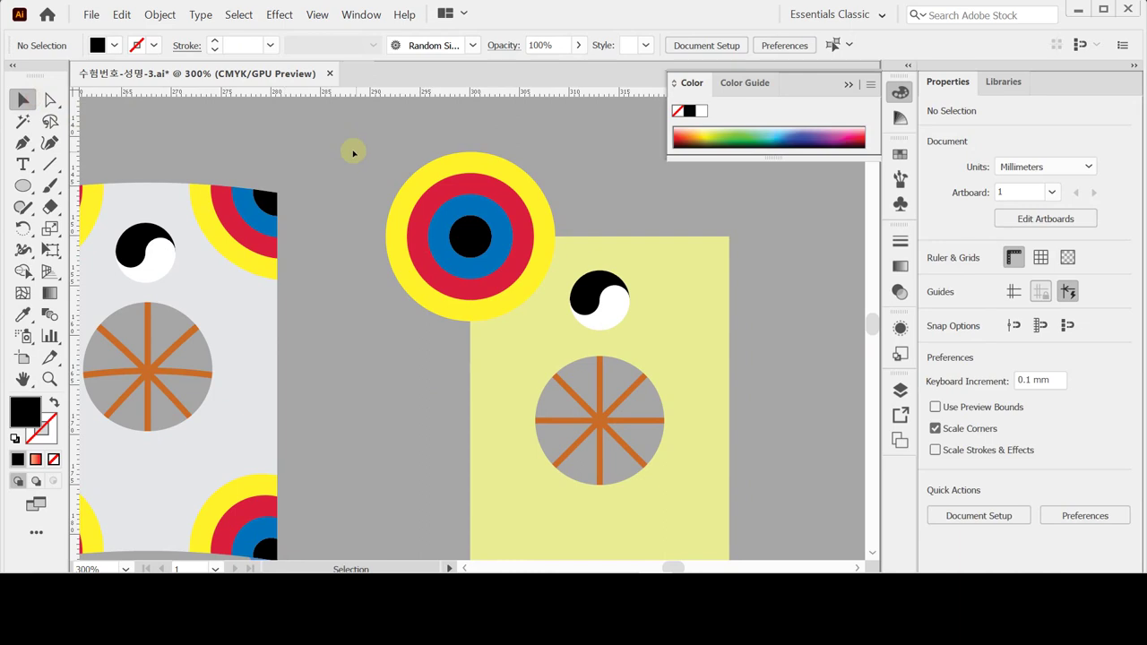
click(493, 240)
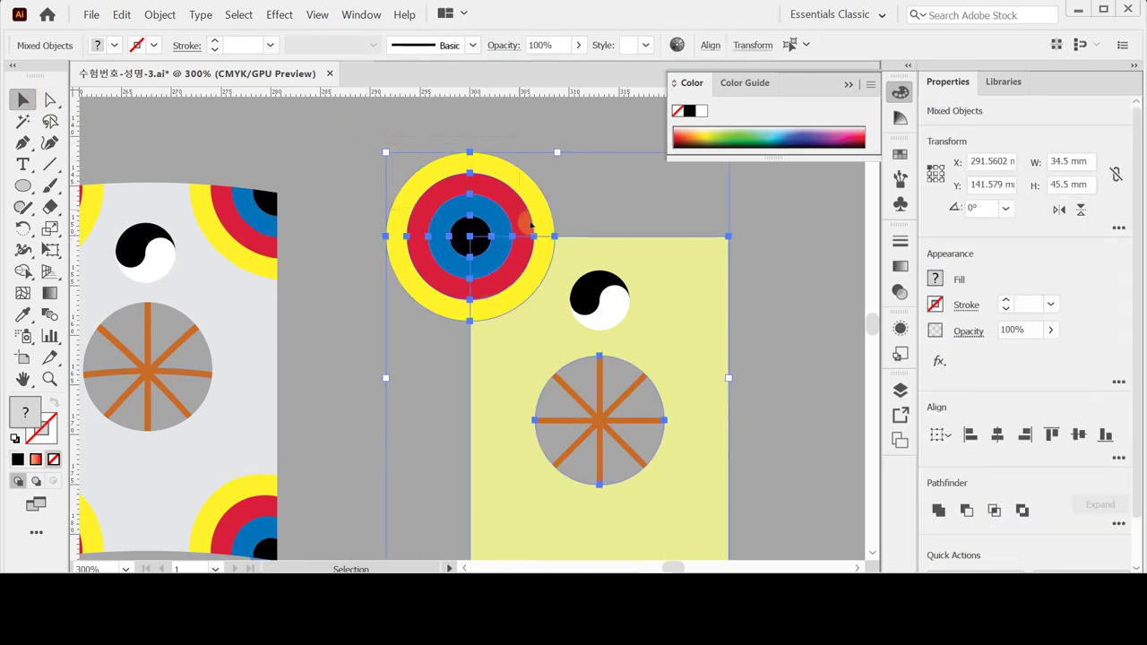
click(530, 225)
drag(513, 232, 387, 262)
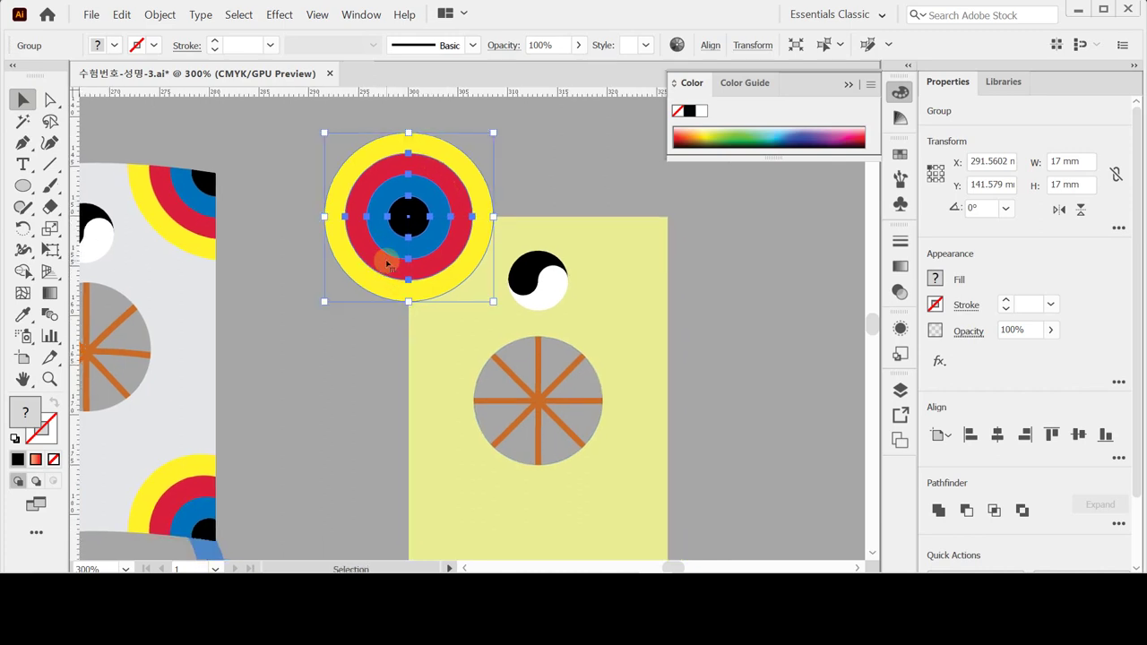
alt+drag(416, 222, 663, 224)
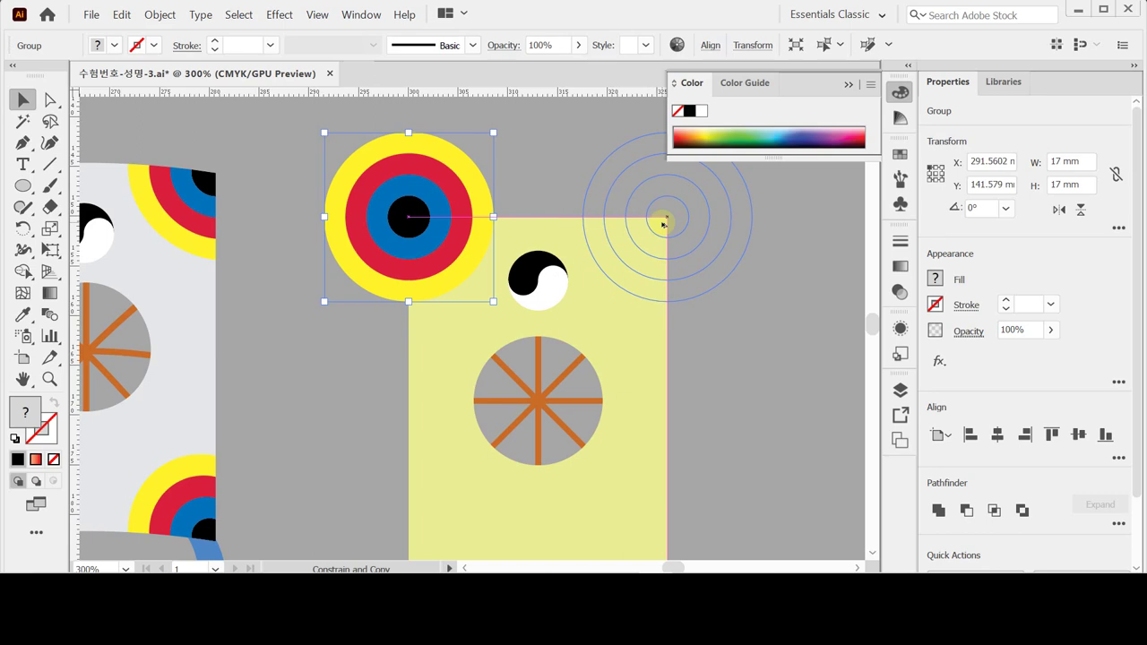
alt+shift+drag(663, 224, 663, 224)
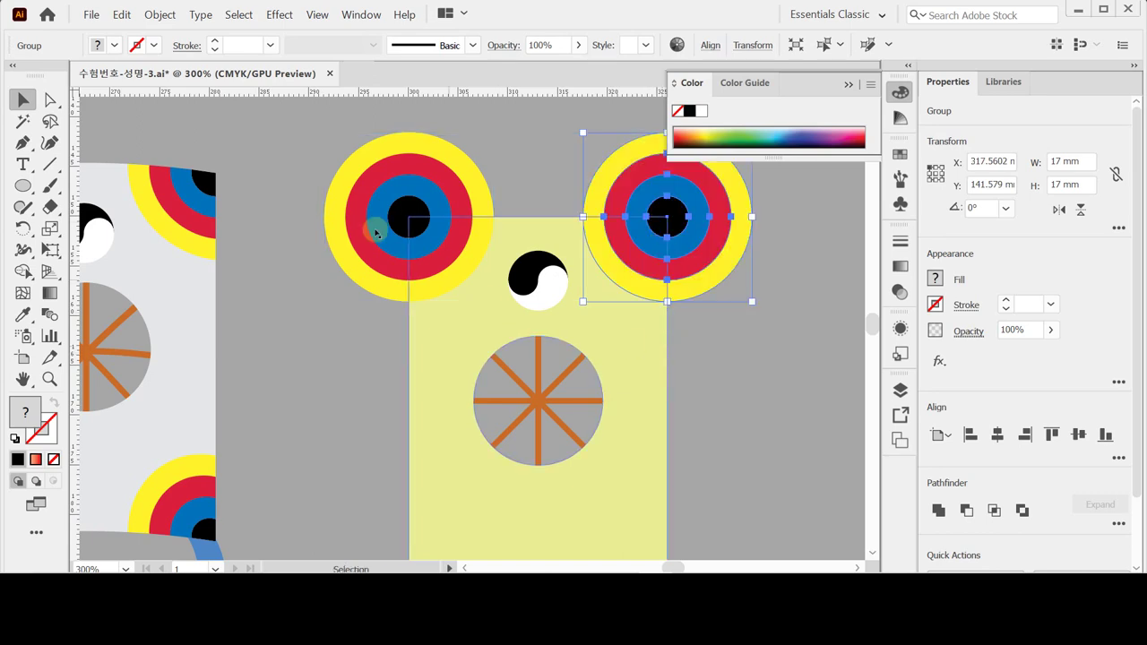
Step: Select both upper concentric circle groups and duplicate them straight down to the kite's two lower corners
shift+click(447, 201)
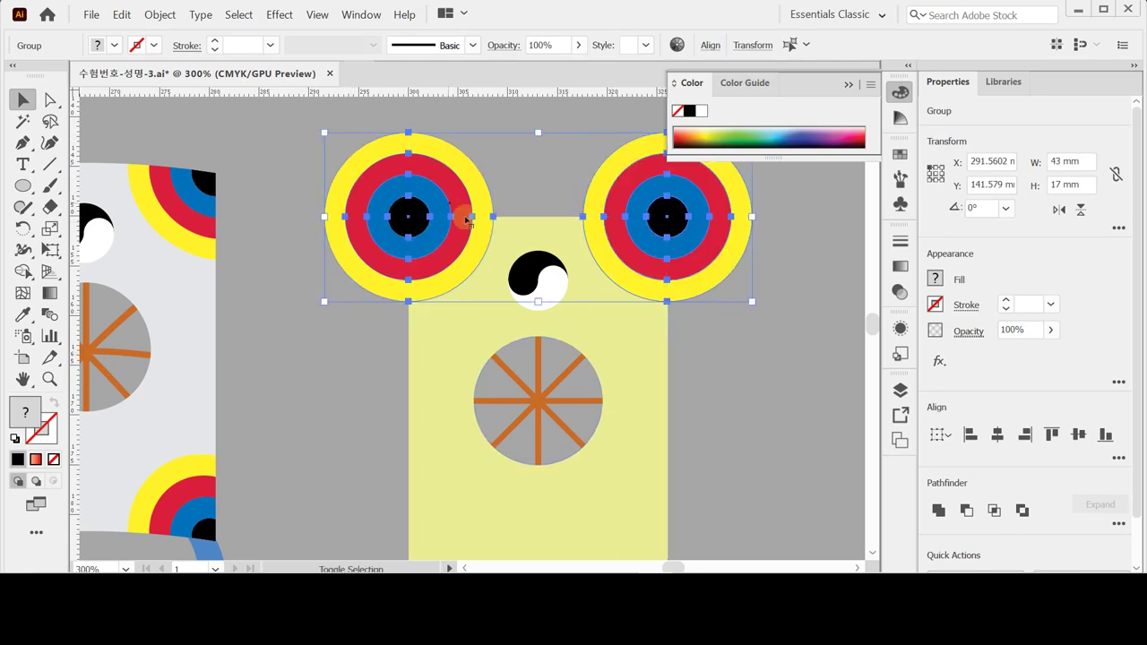
key(ctrl+minus)
drag(533, 327, 554, 284)
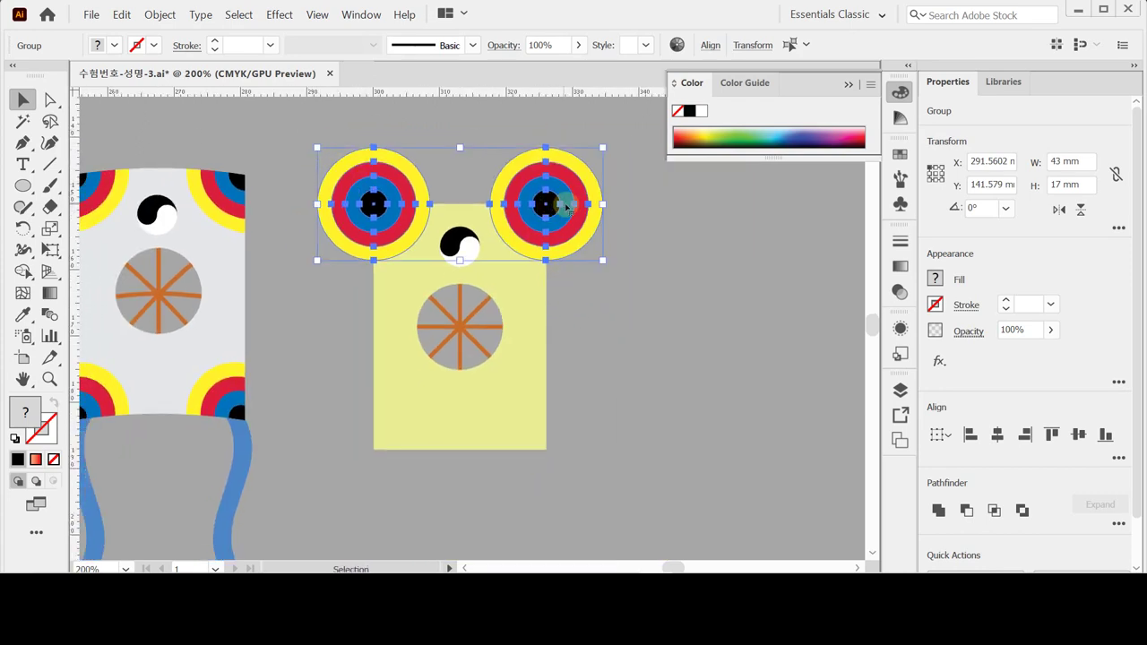
drag(559, 206, 560, 451)
key(shift)
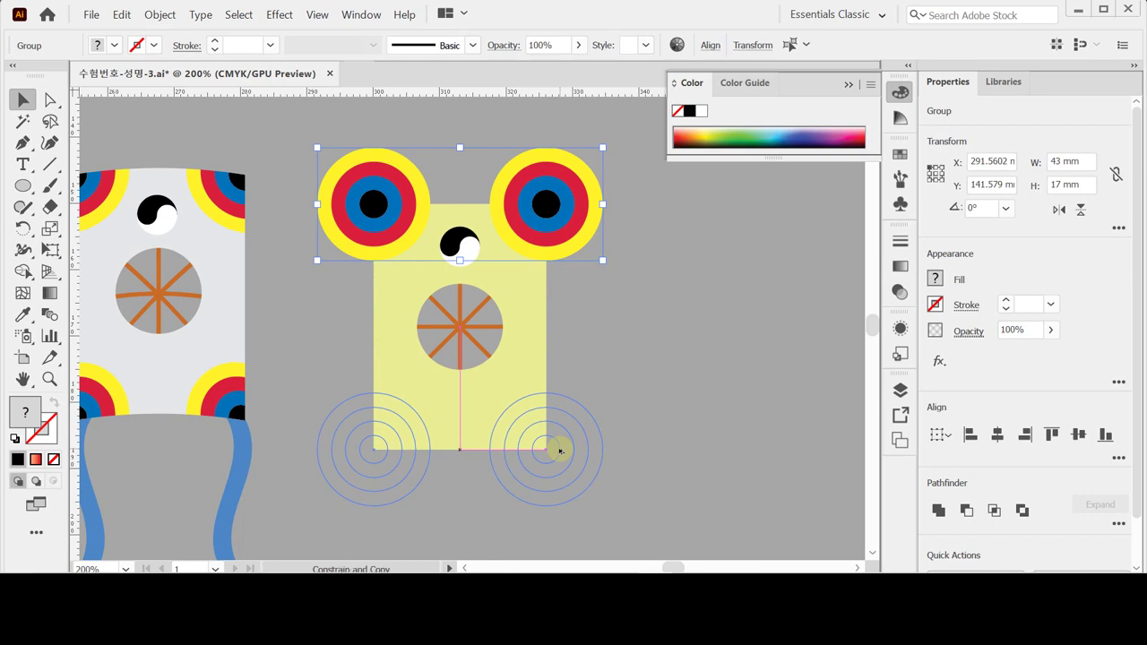
drag(560, 451, 560, 451)
drag(560, 450, 560, 450)
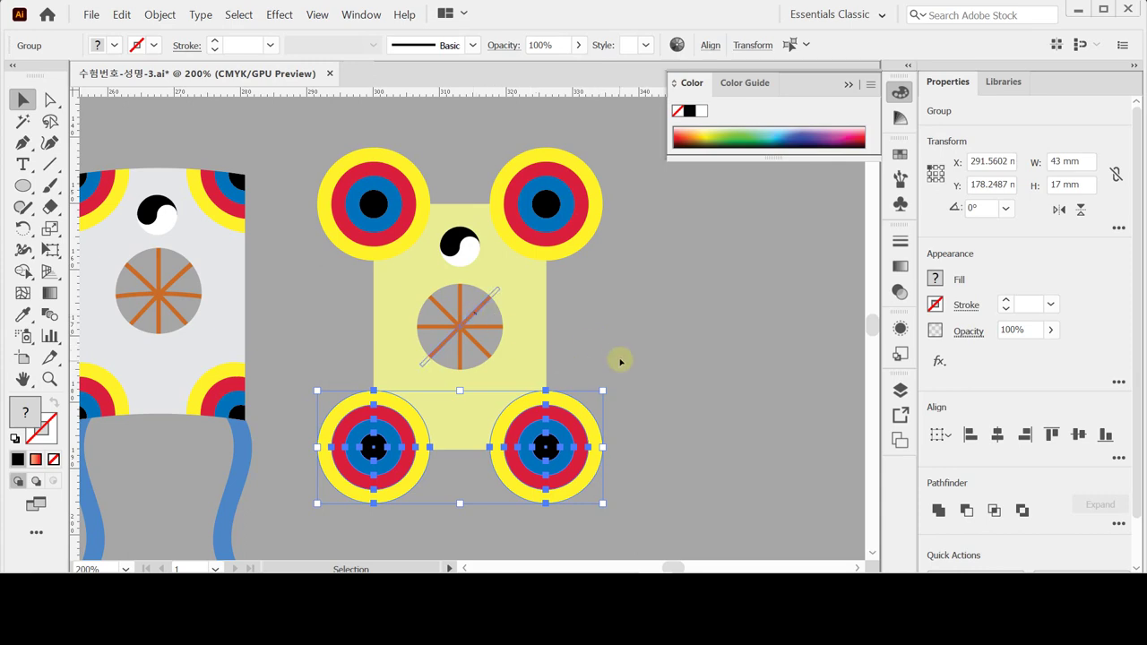
Step: Bring the second kite's yellow-green body to the front of the stacking order
click(620, 359)
click(532, 289)
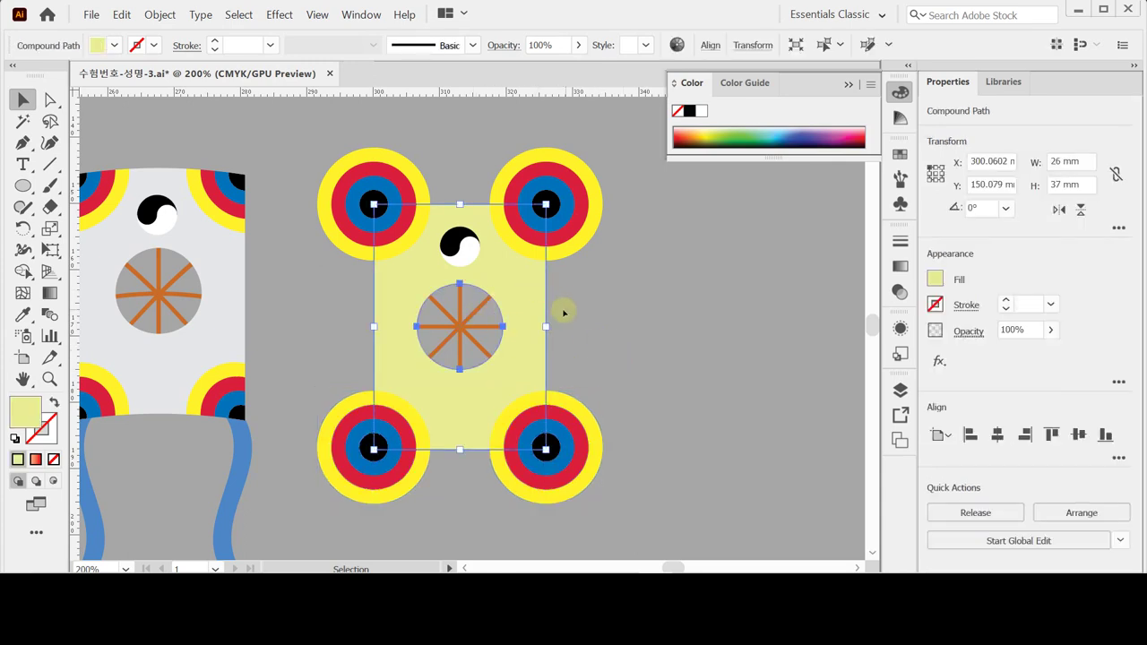
click(596, 309)
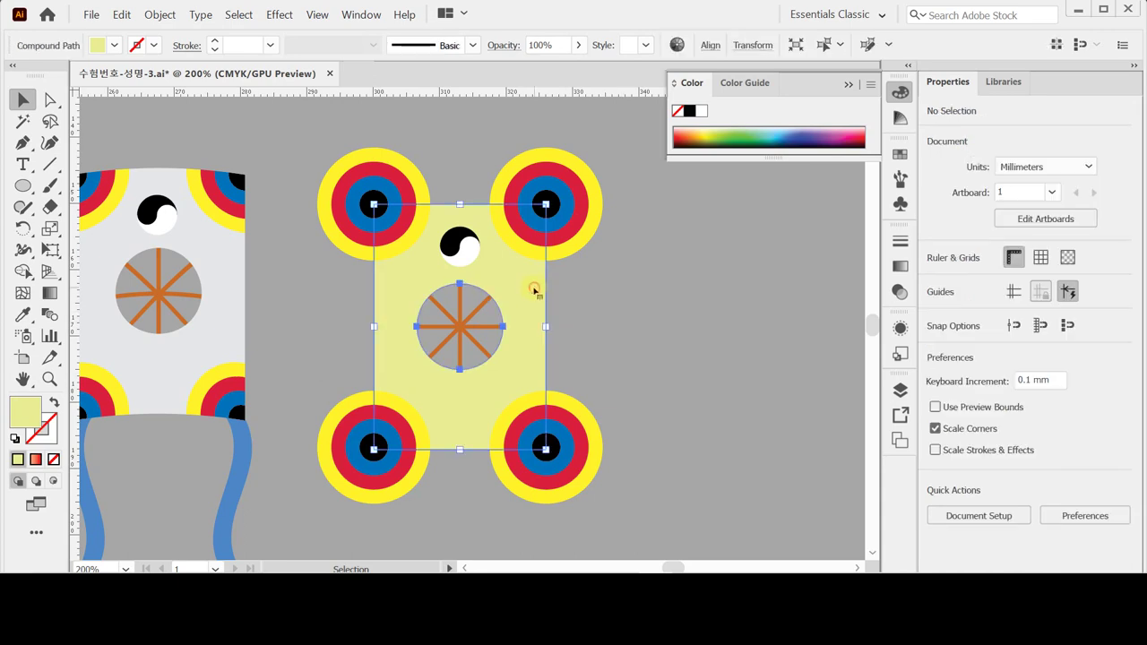
click(535, 292)
right_click(525, 308)
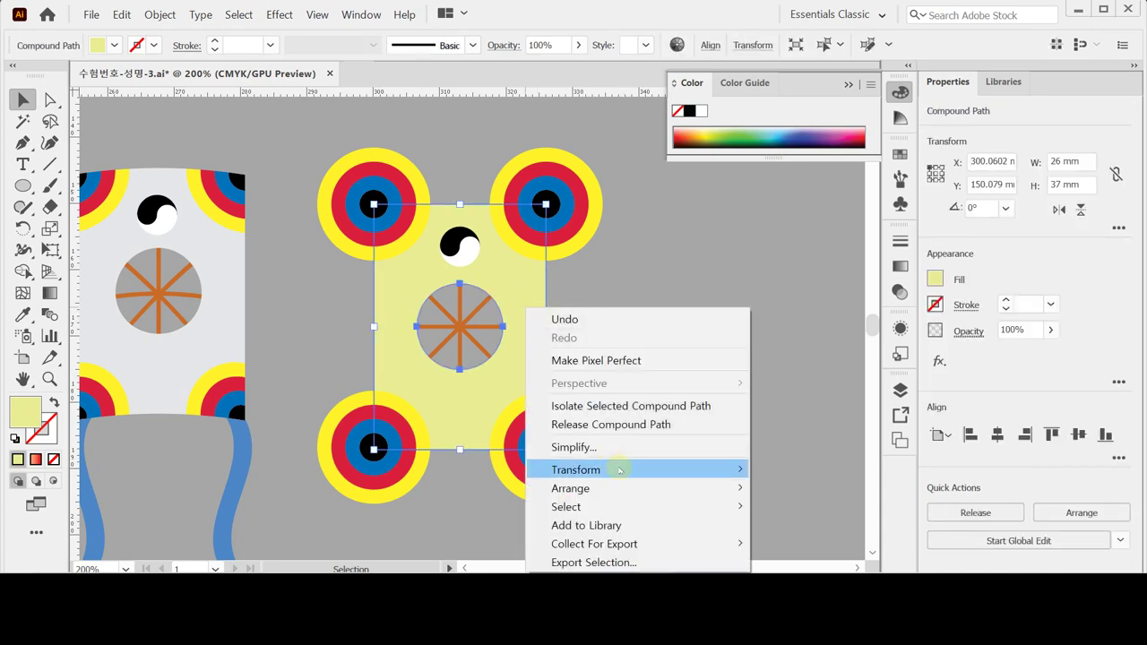
mouse_move(750, 488)
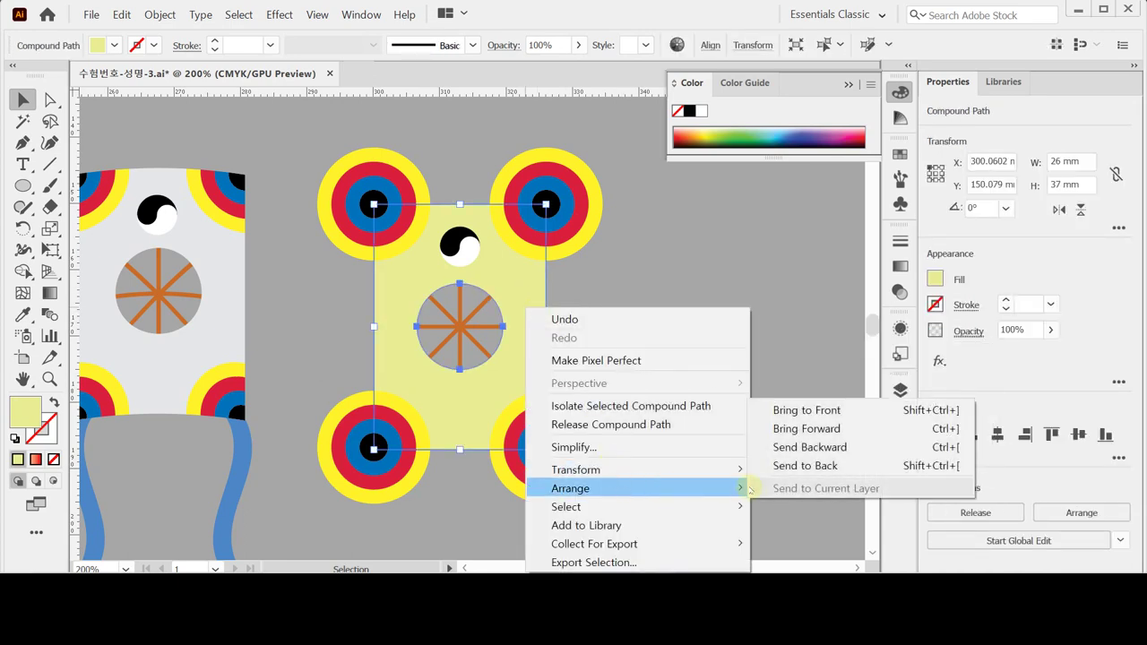
click(789, 415)
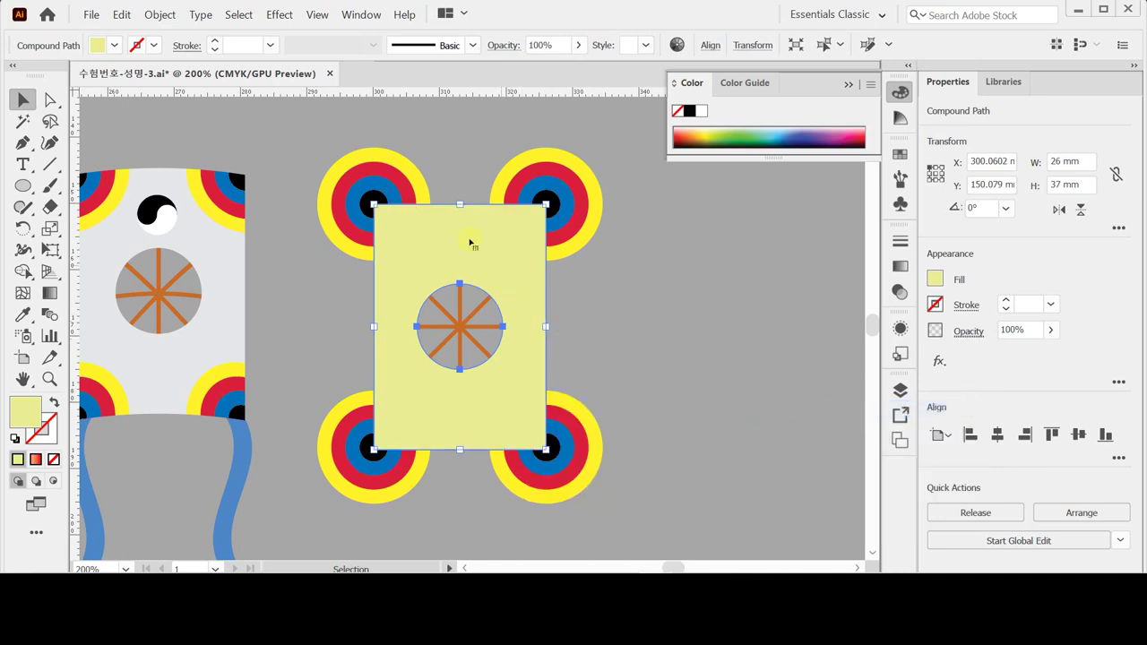
Step: Select the kite body together with all four corner circle groups and trim them to its outline with Pathfinder Crop
shift+click(351, 198)
shift+click(553, 204)
shift+click(356, 456)
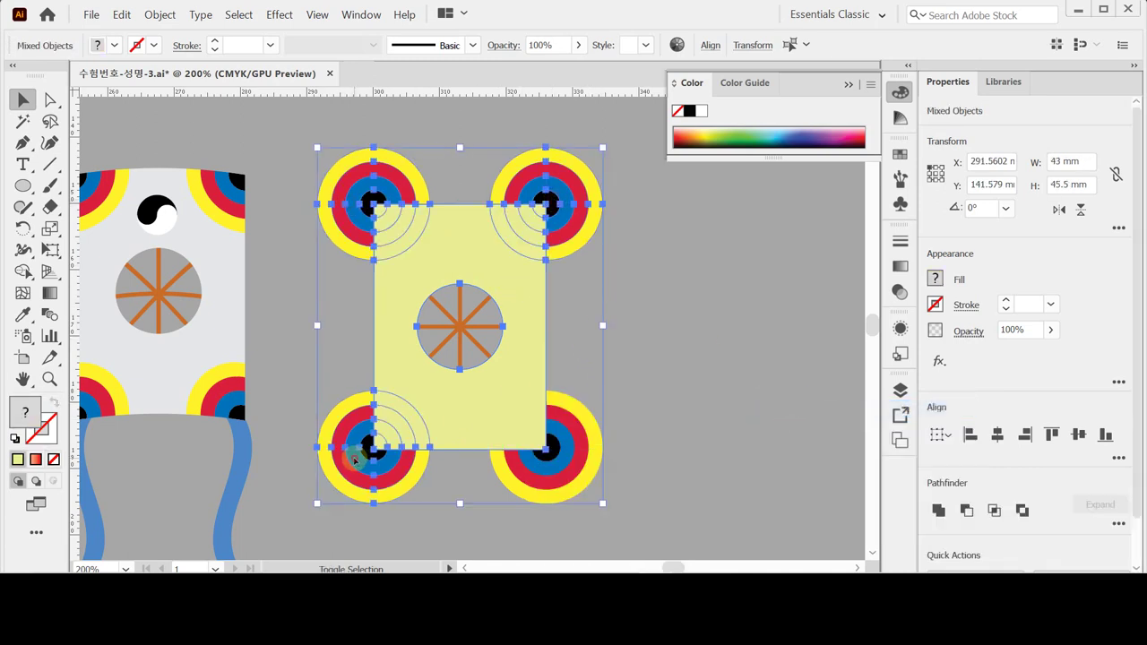
shift+click(549, 475)
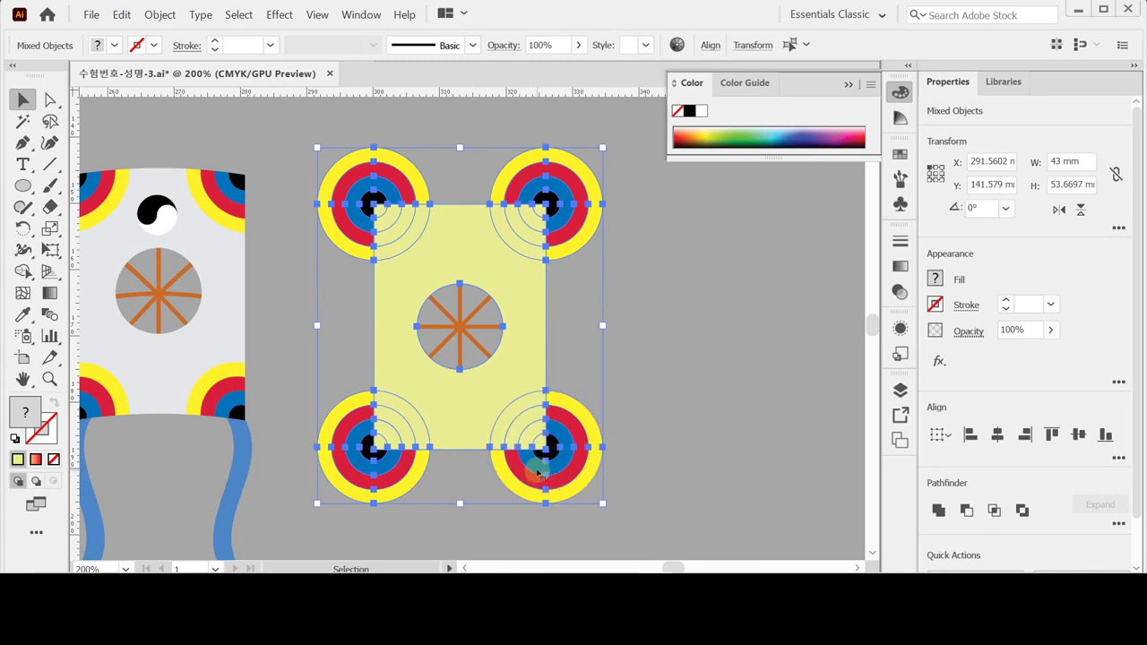
click(1118, 523)
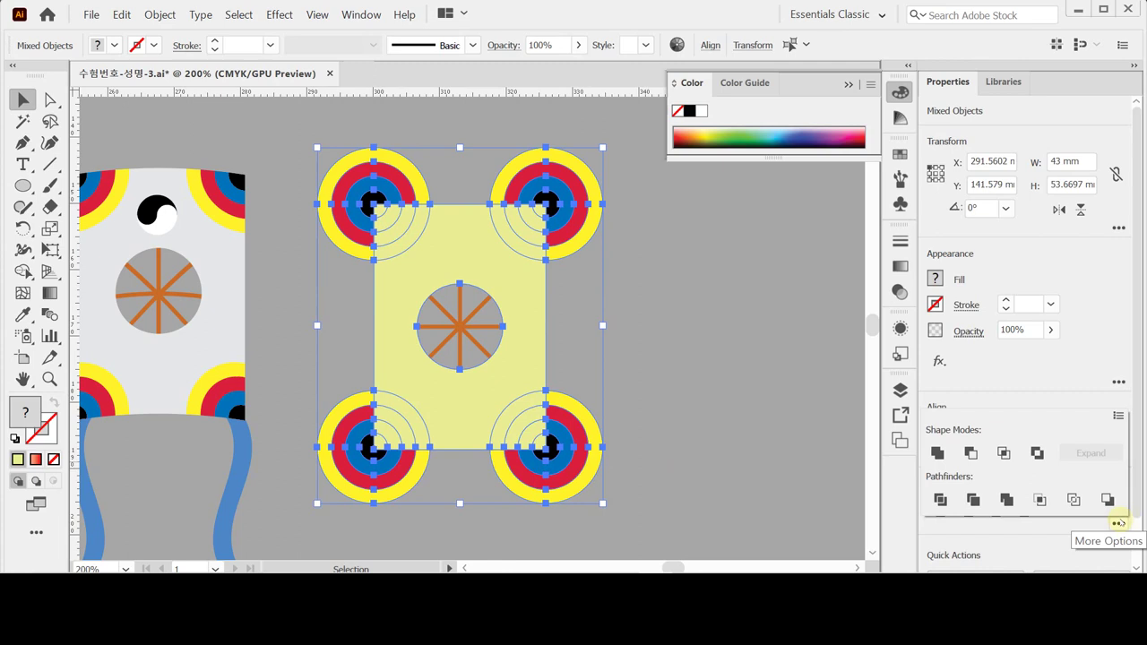
click(1039, 500)
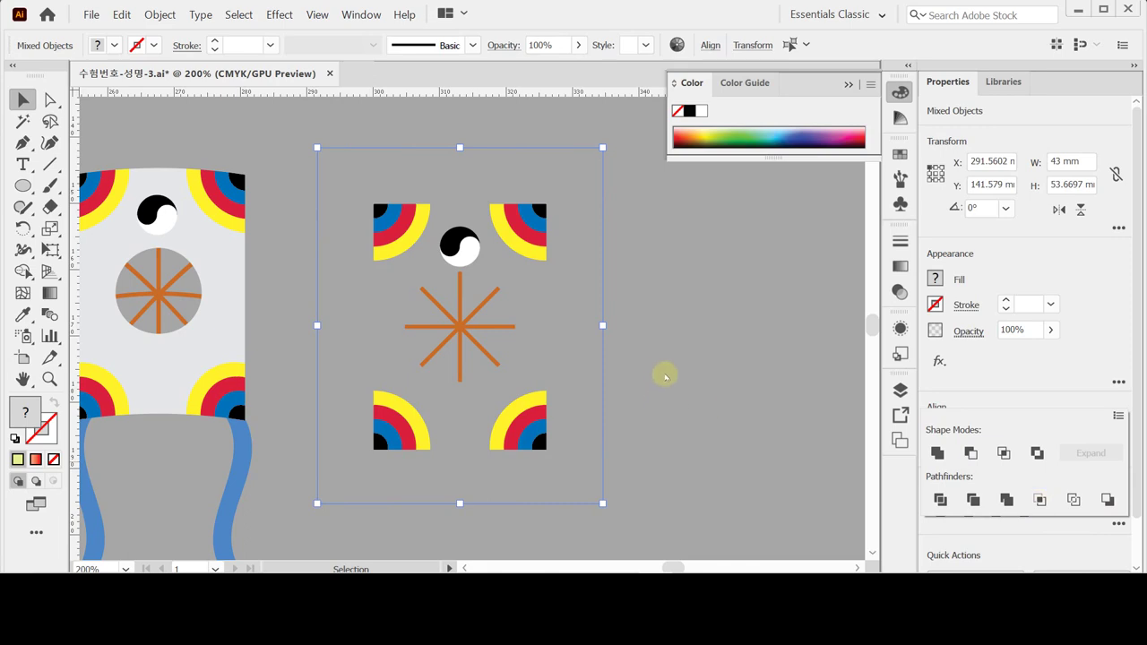
Step: Isolate the unfilled body path inside the cropped kite group and select it
click(636, 357)
click(542, 317)
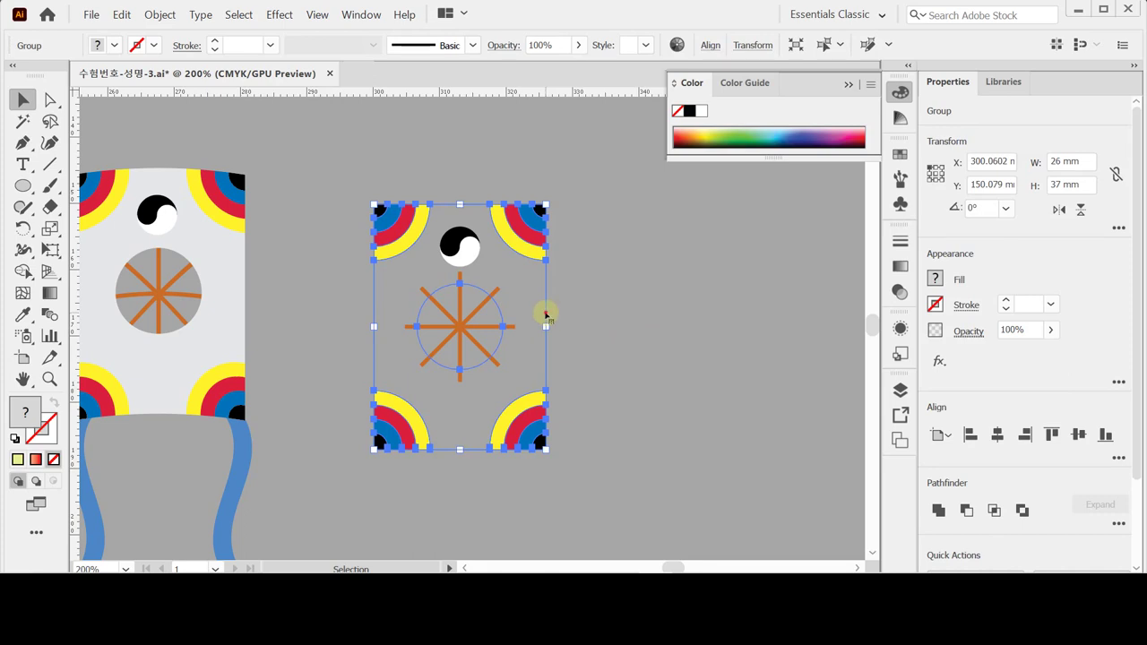
double_click(545, 313)
click(544, 313)
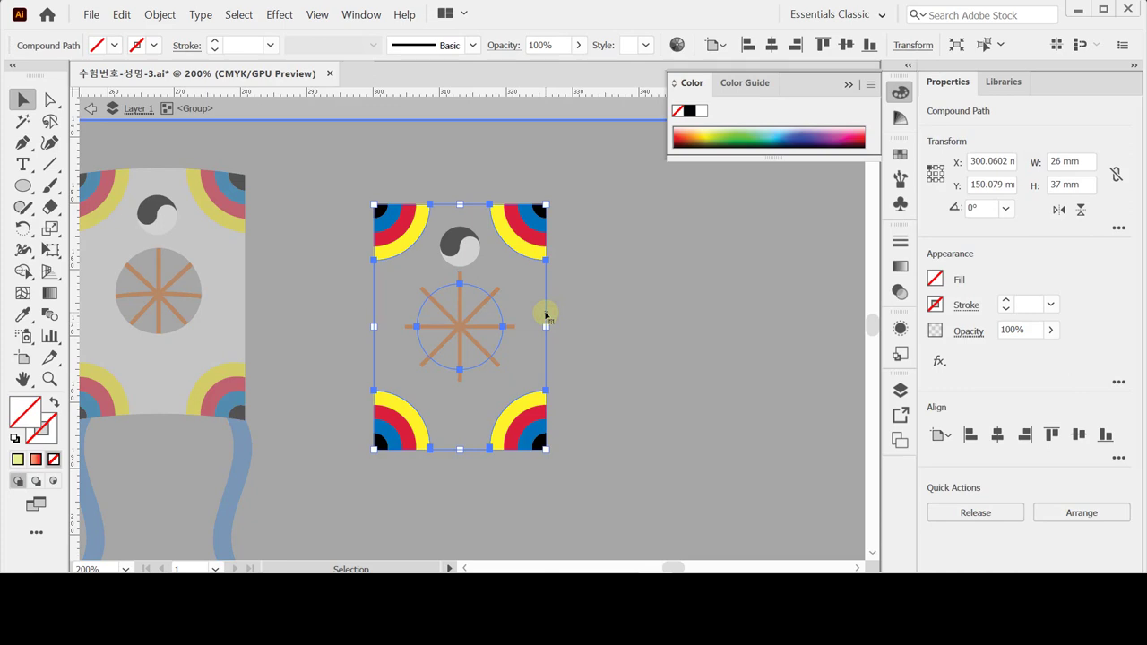
double_click(544, 314)
click(544, 313)
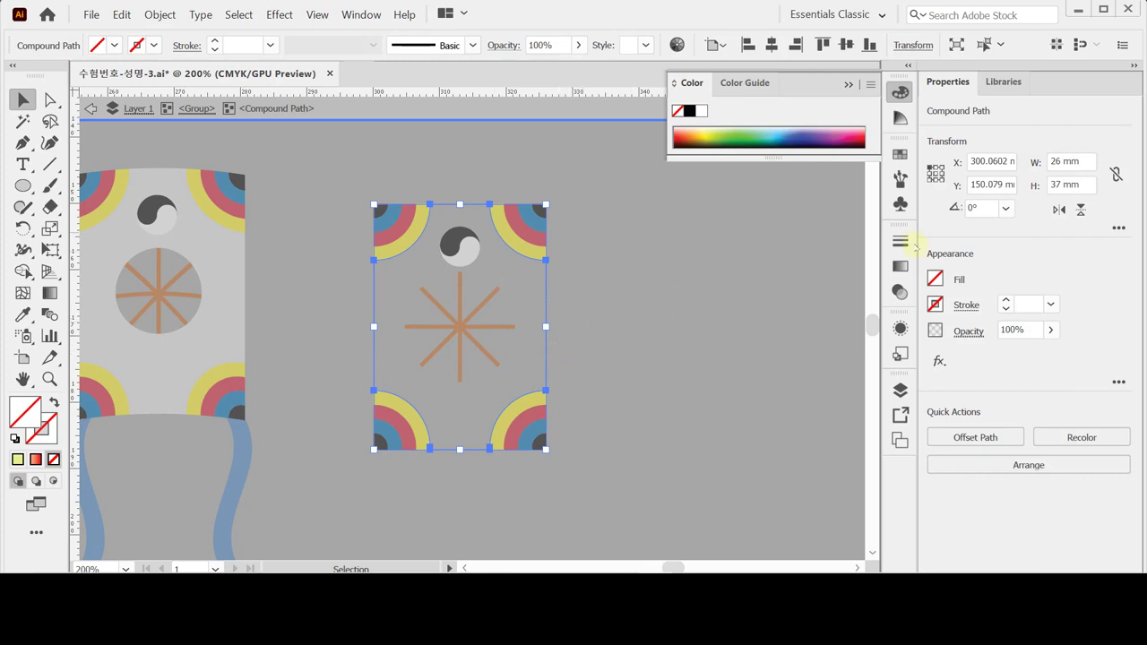
Step: Fill the kite body with light grey, C 0, M 0, Y 0, K 10, and exit isolation mode
click(934, 279)
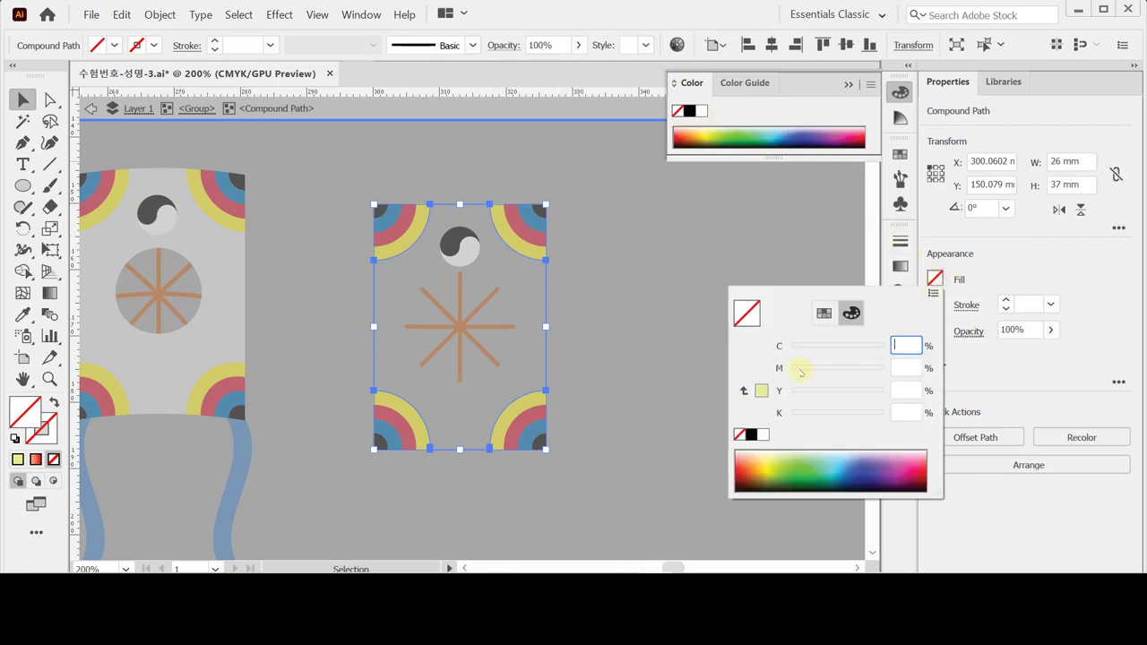
click(762, 434)
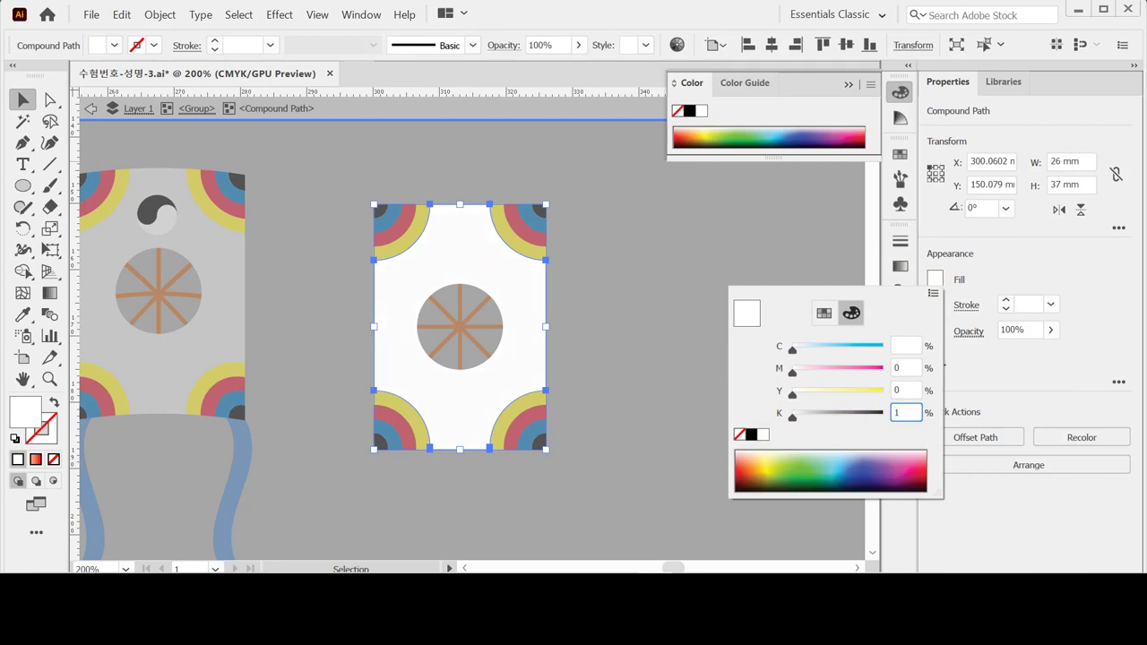
key(Escape)
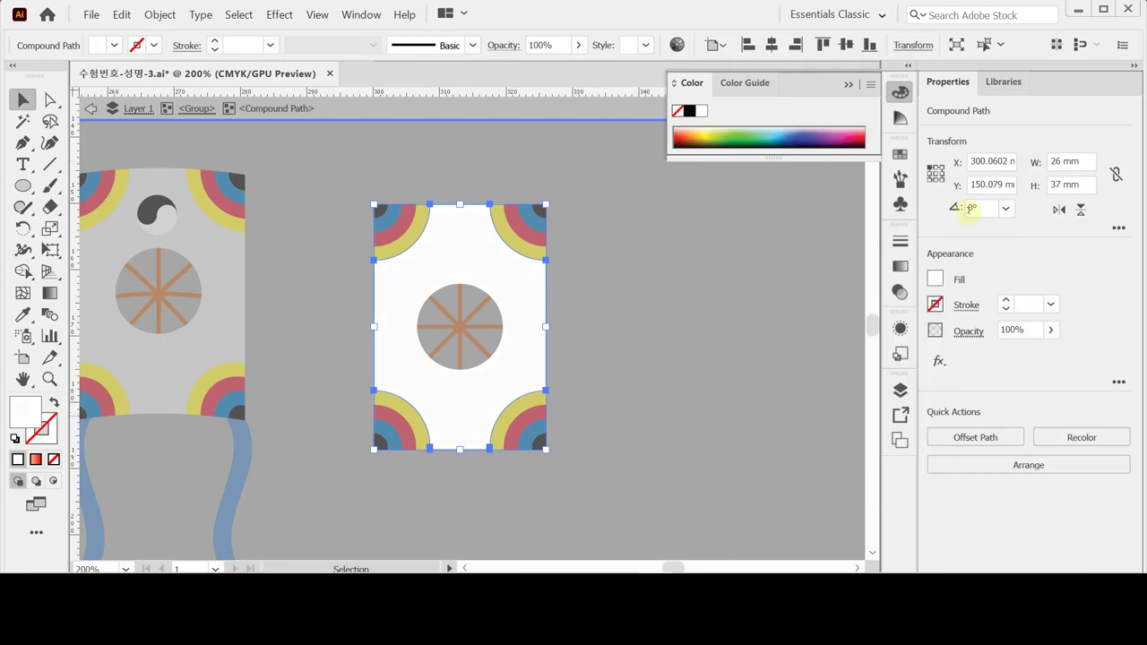
click(936, 283)
double_click(904, 414)
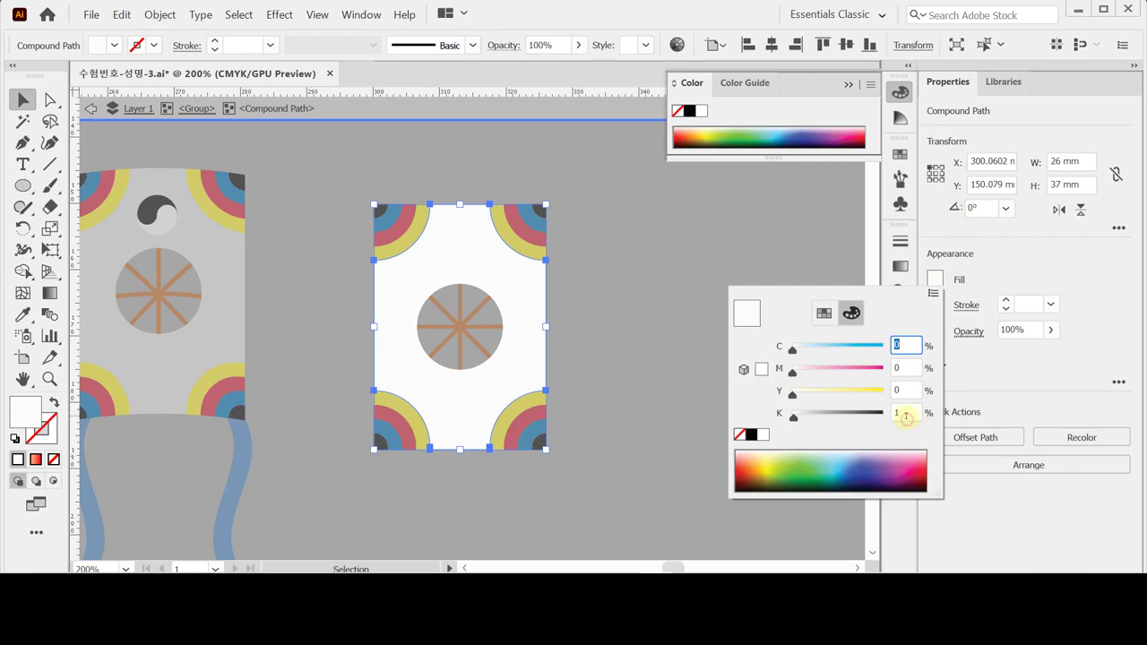
text(10)
key(Return)
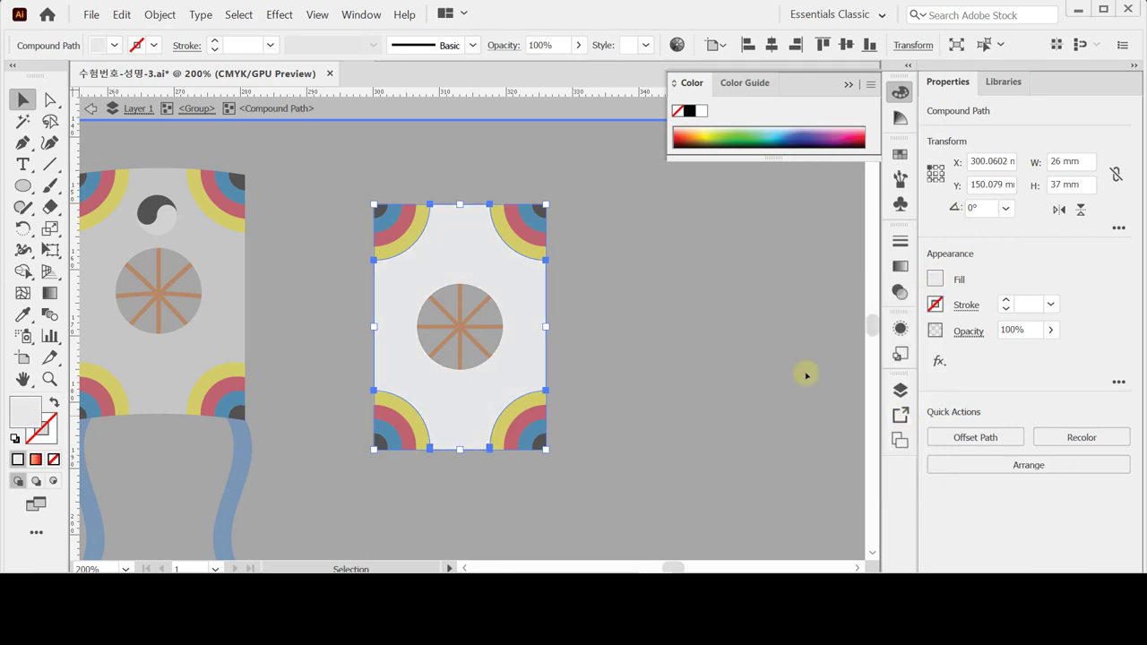
double_click(657, 315)
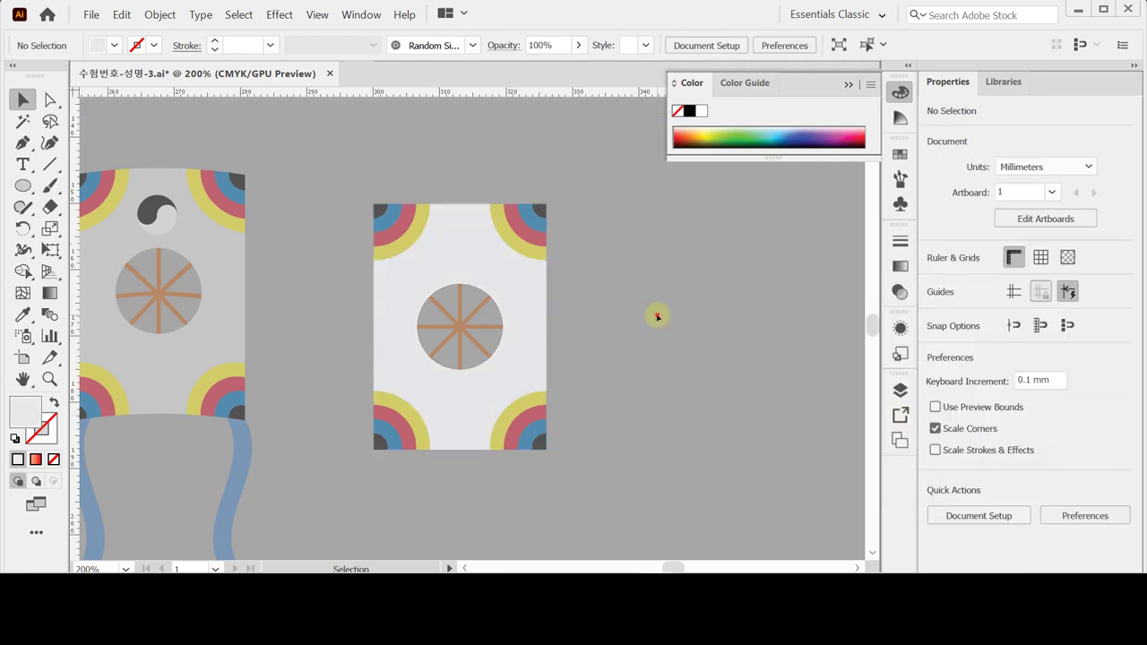
Step: Send the cropped kite group backward behind the black-and-white taegeuk symbol and clear the selection
click(506, 283)
right_click(505, 280)
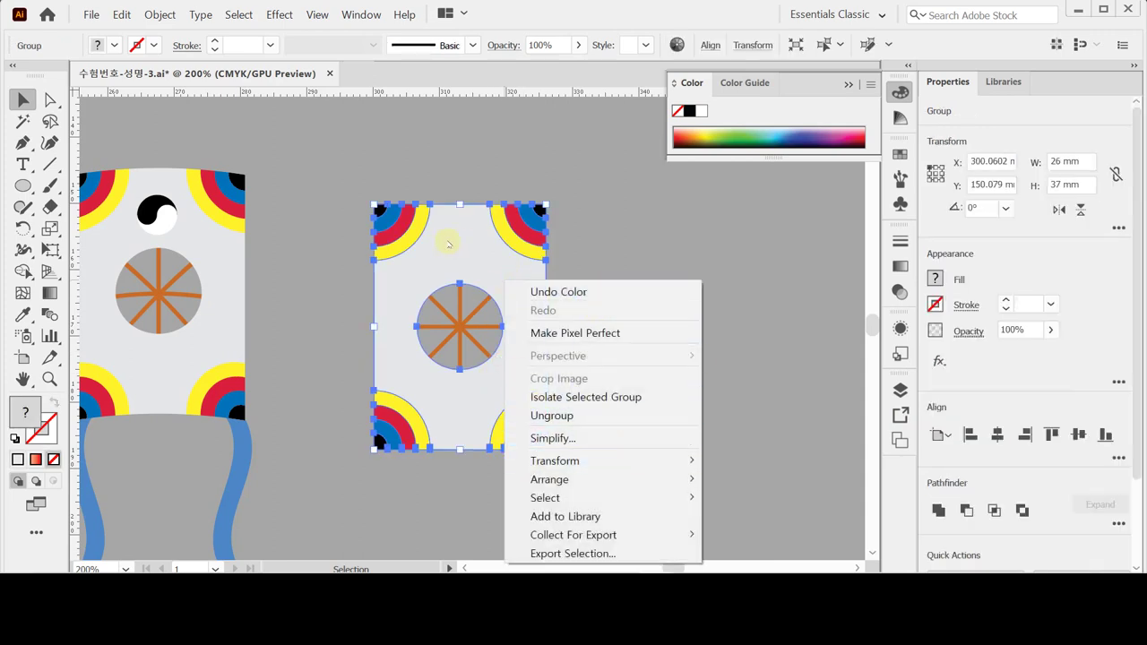
mouse_move(579, 476)
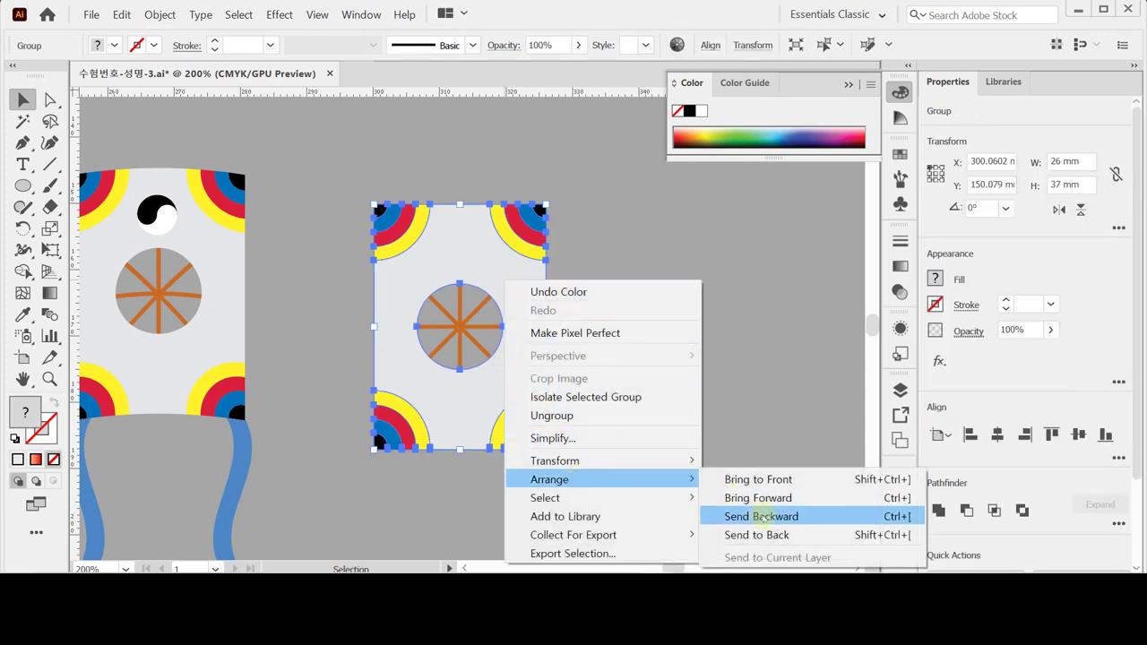
click(779, 518)
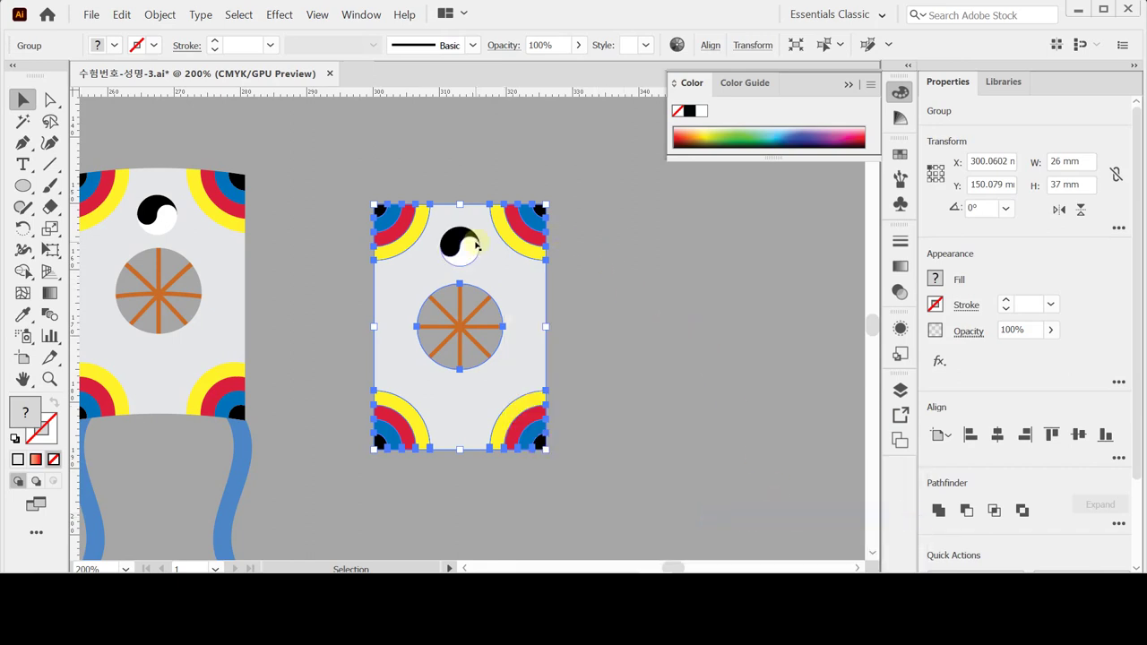
click(621, 367)
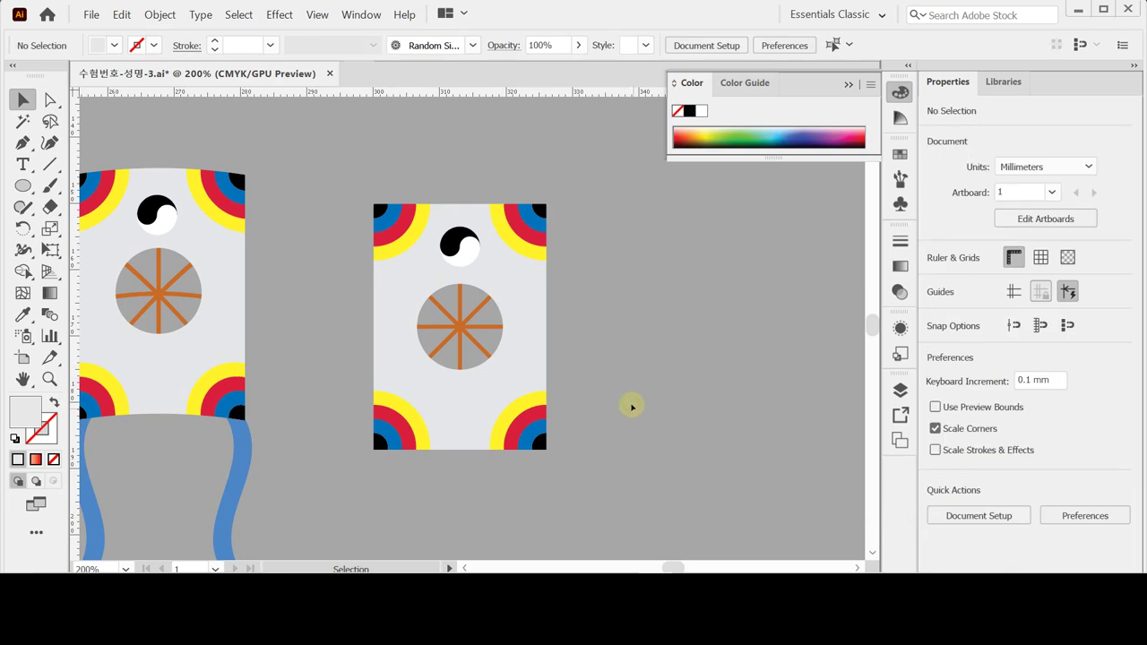
drag(341, 171, 522, 341)
click(620, 340)
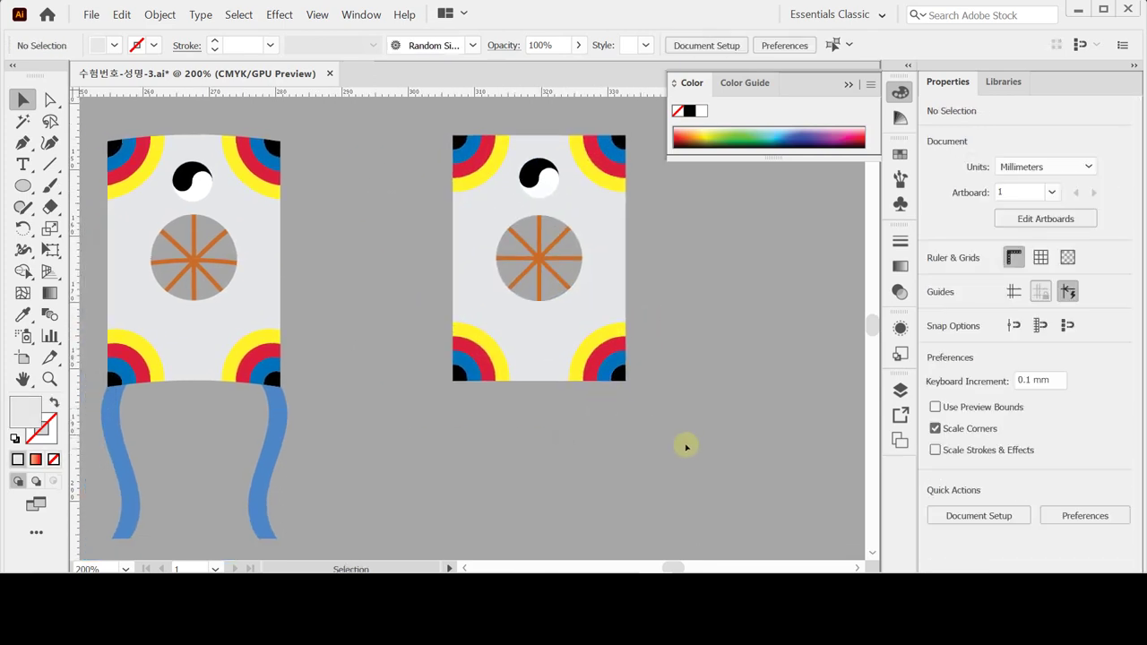
Step: Save the document and draw a 2.7 × 24 mm rectangle hanging from the lower-left corner of the second kite's body
click(25, 186)
key(ctrl+s)
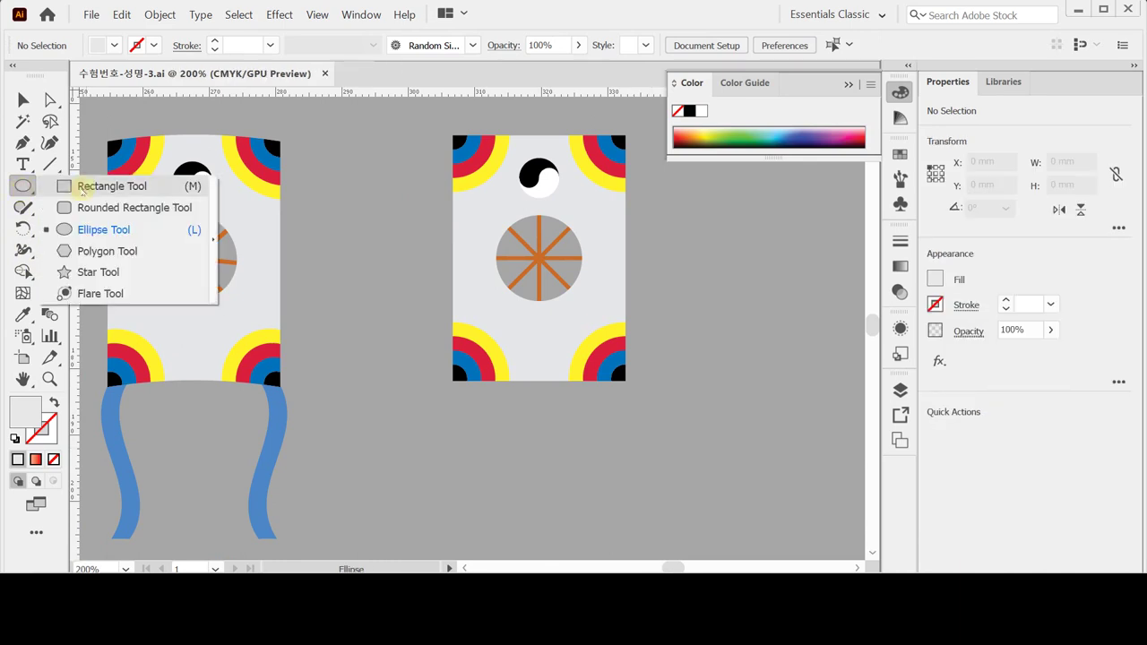
click(79, 186)
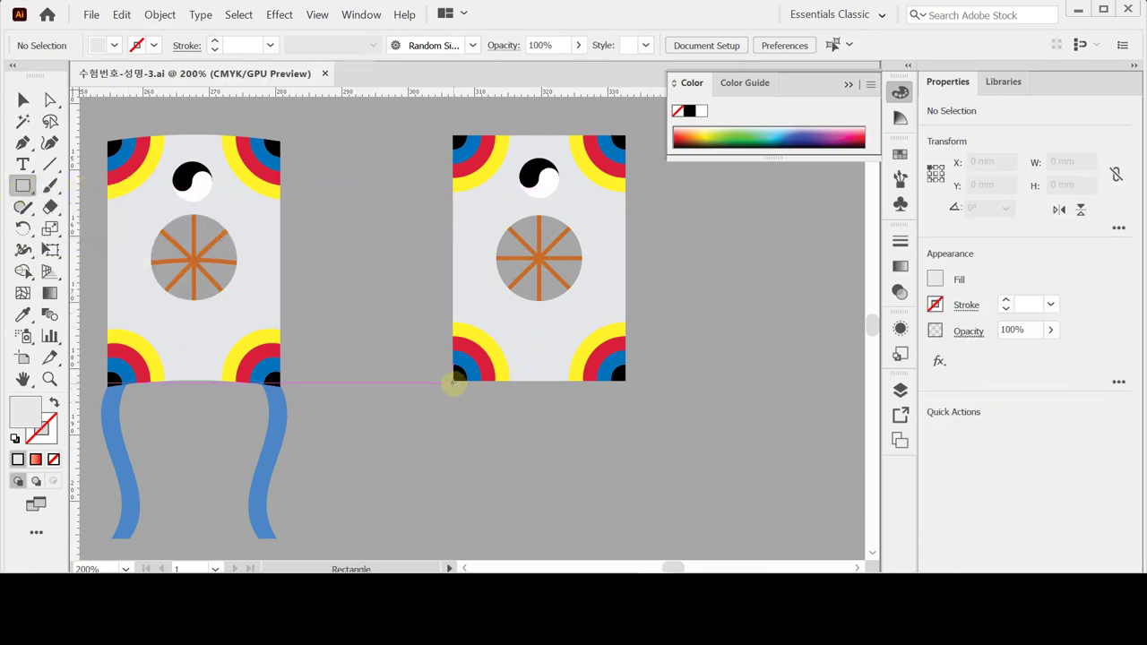
click(451, 383)
text(2)
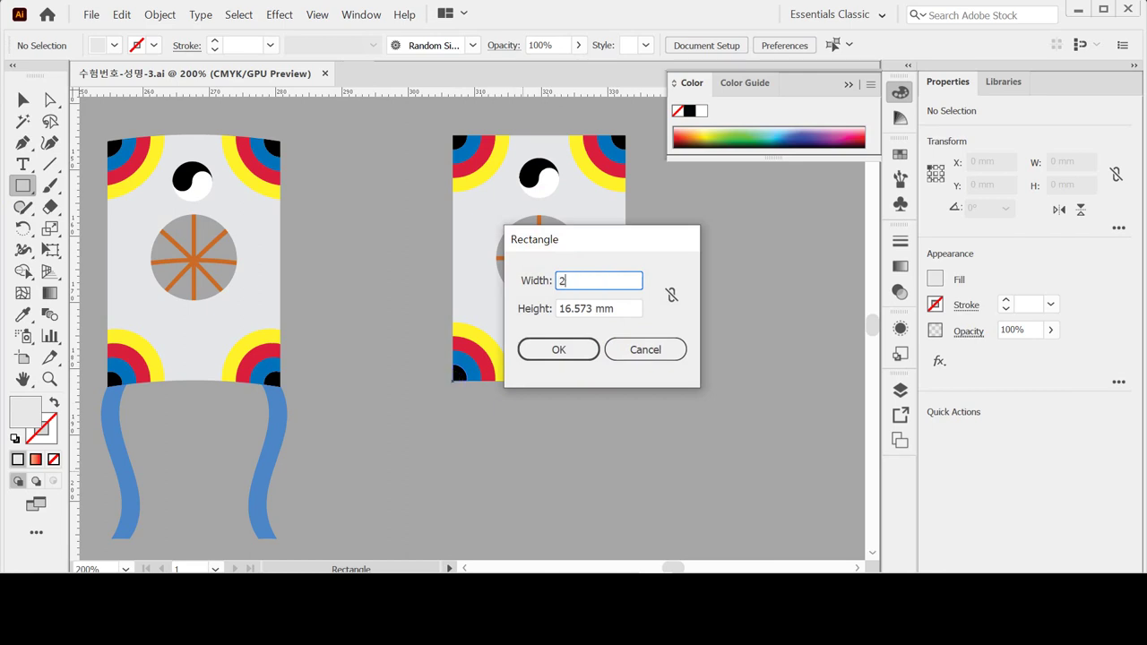
text(.7)
key(Tab)
text(24)
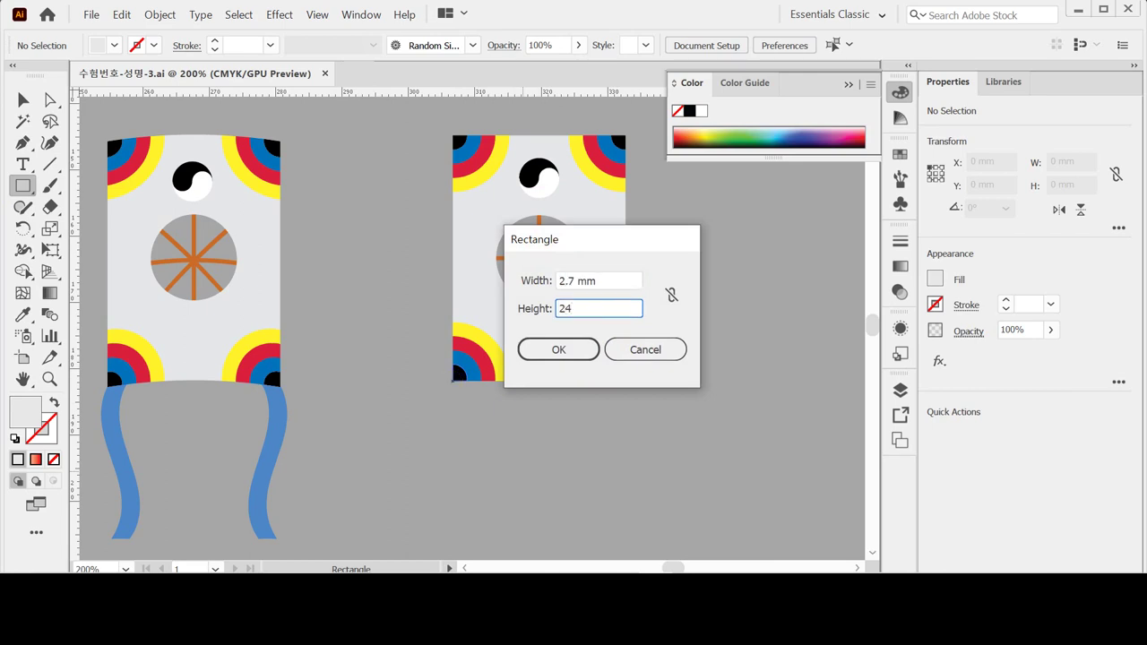
key(Return)
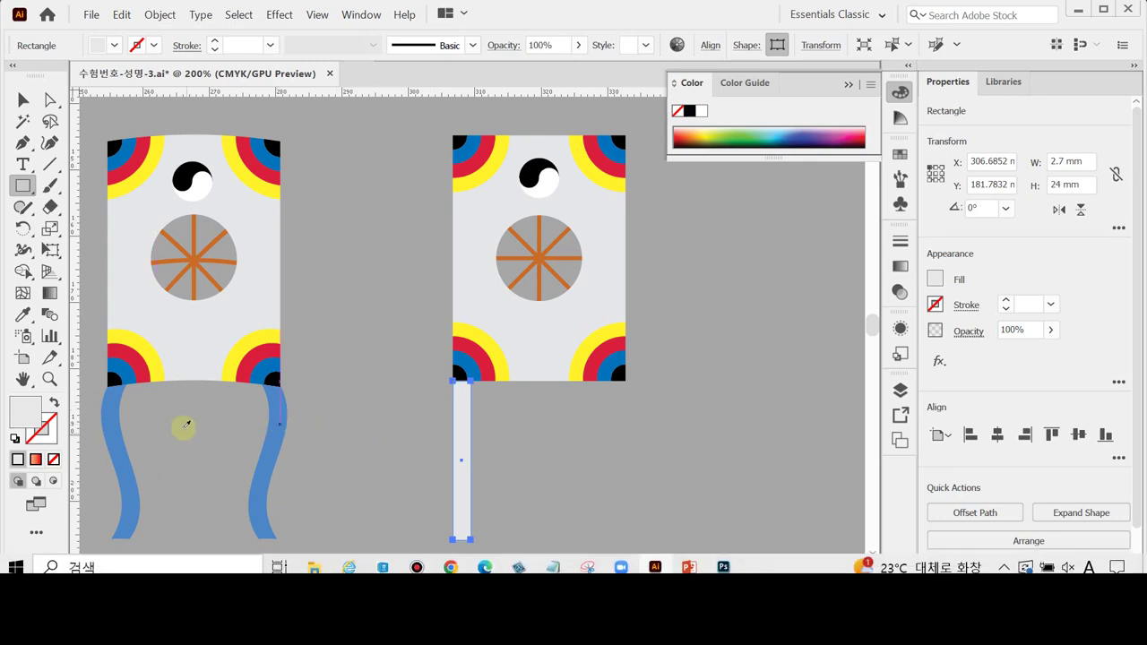
Step: Sample the blue fill of the finished kite's left tail onto the new rectangle with the Eyedropper
key(i)
click(109, 416)
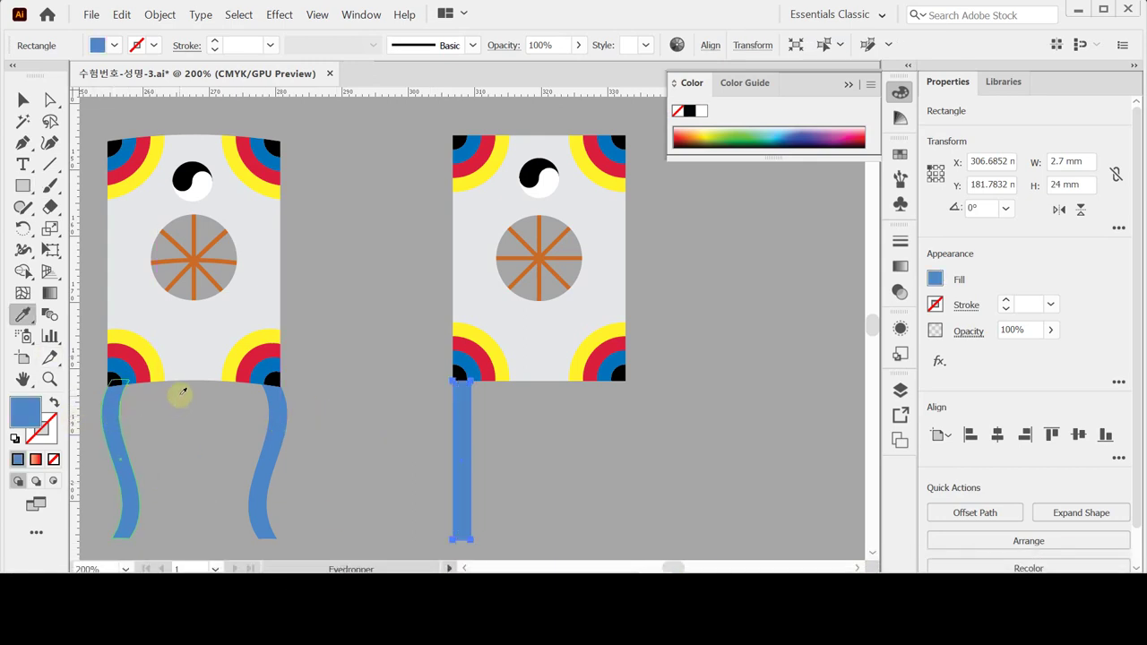
key(v)
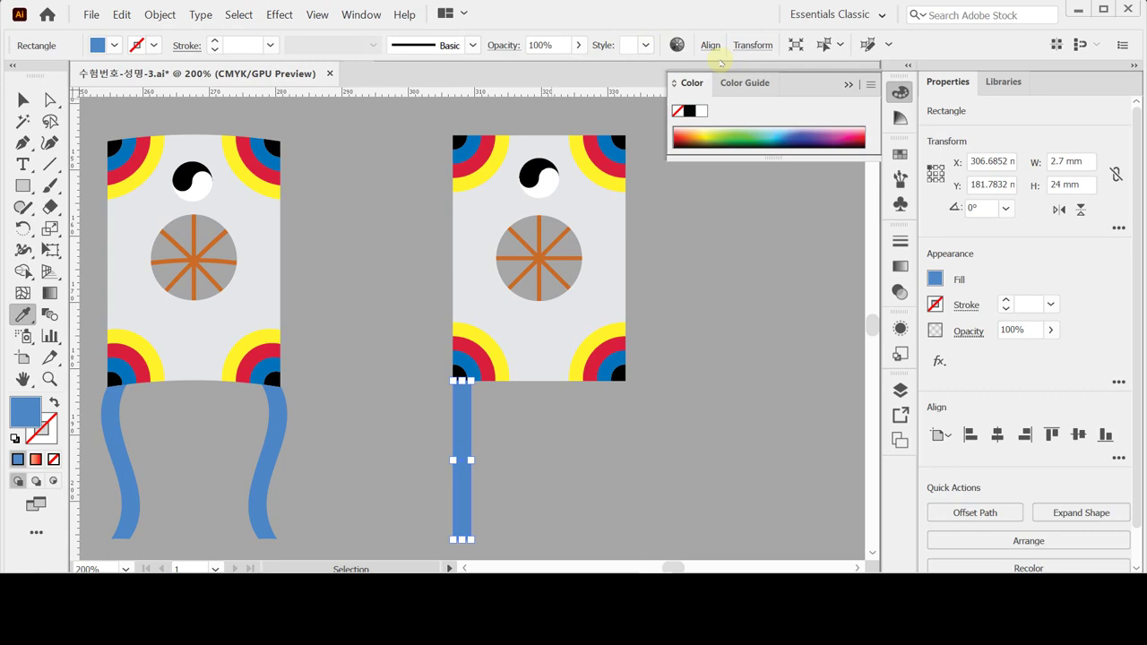
key(i)
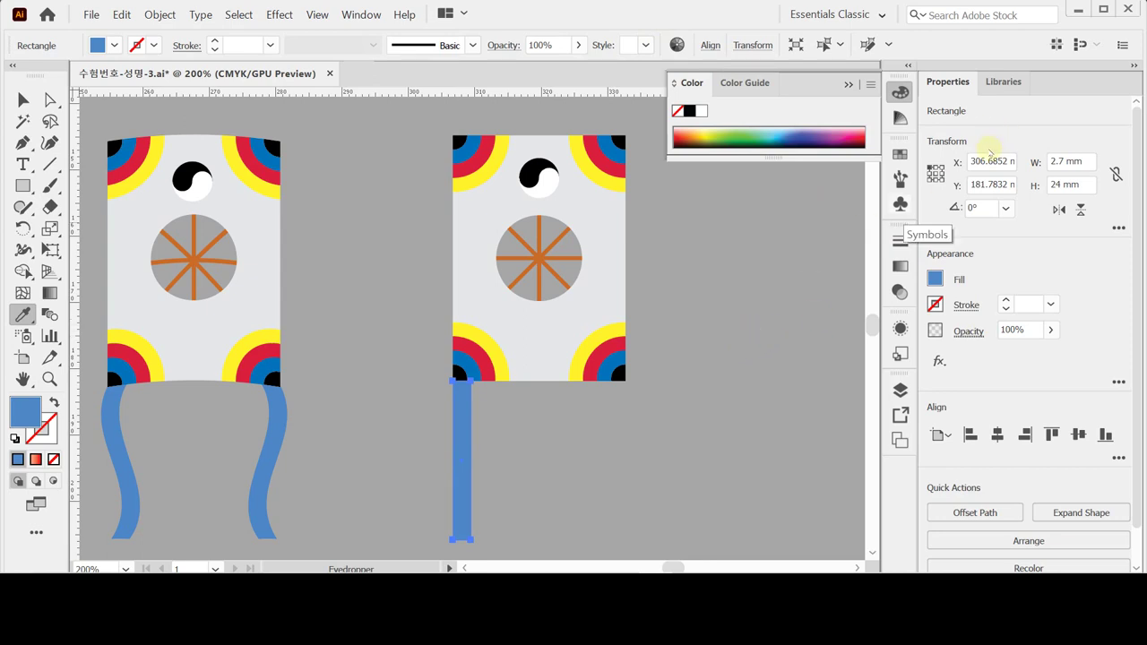
Step: Apply a vertical Flag warp with -100% bend to the blue tail and expand its appearance
click(940, 361)
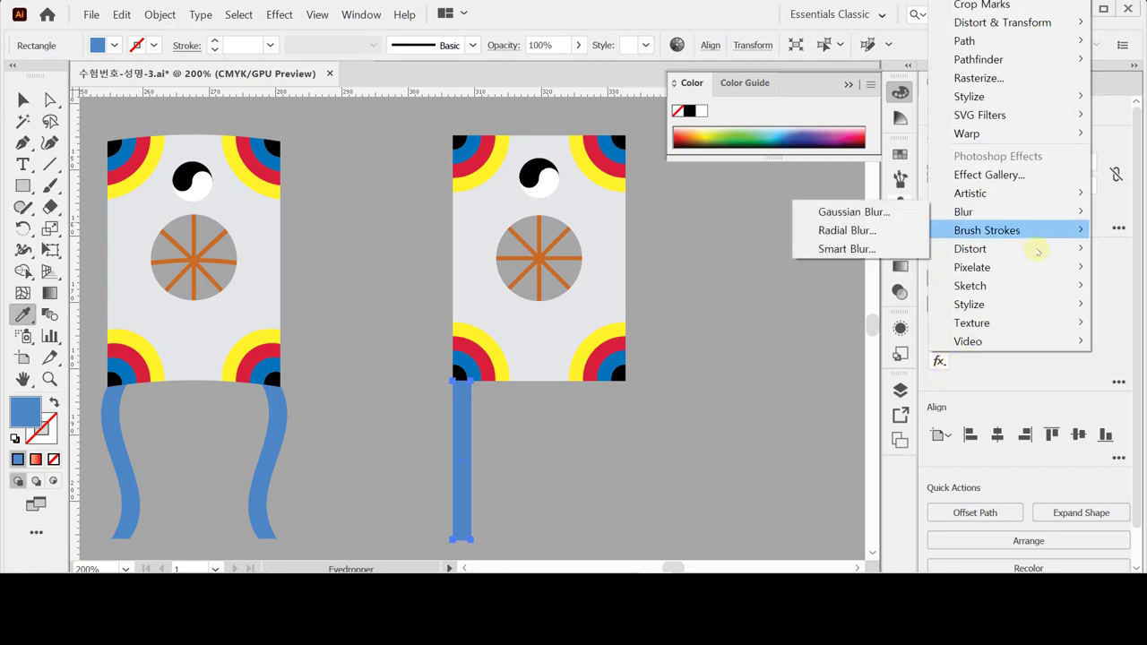
mouse_move(1008, 133)
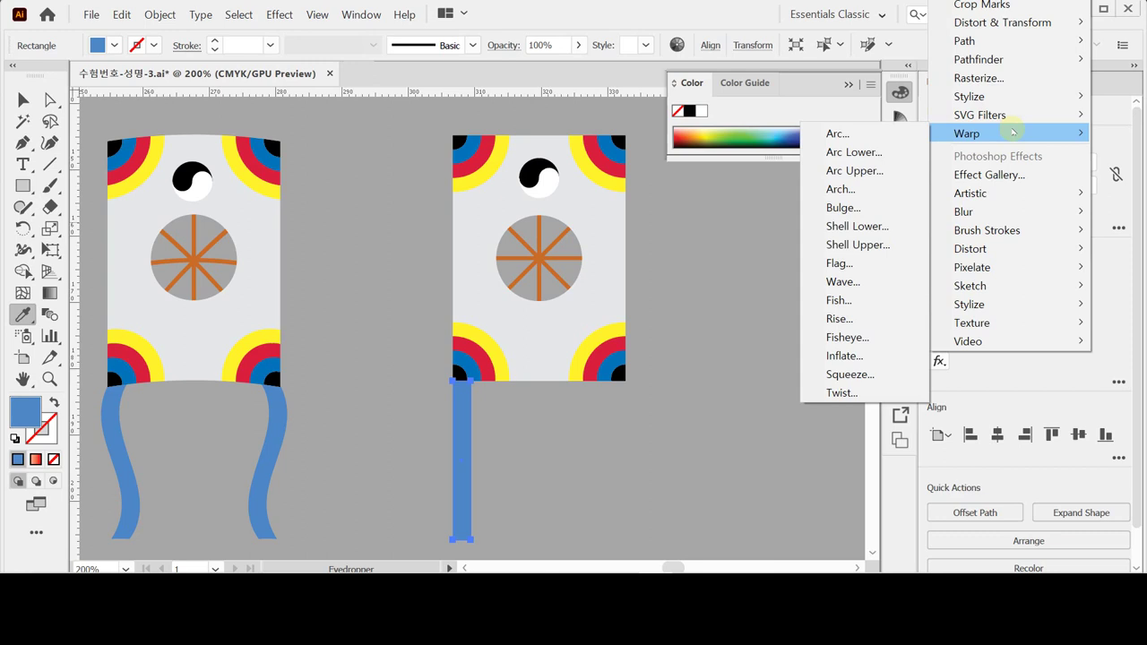
click(872, 263)
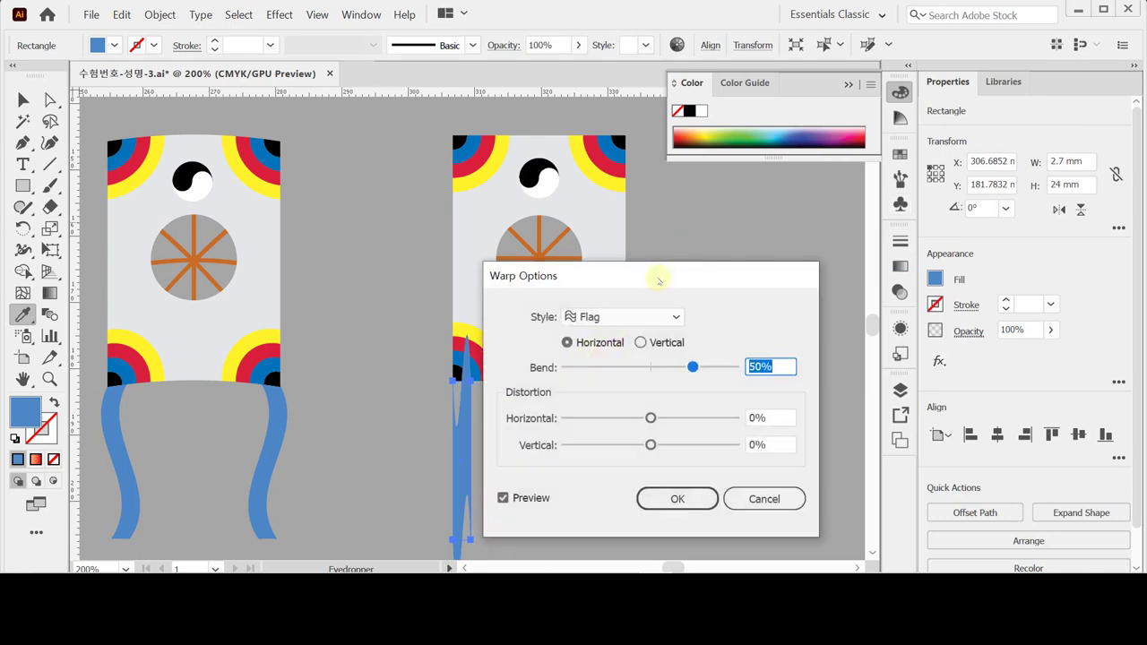
drag(659, 280, 791, 236)
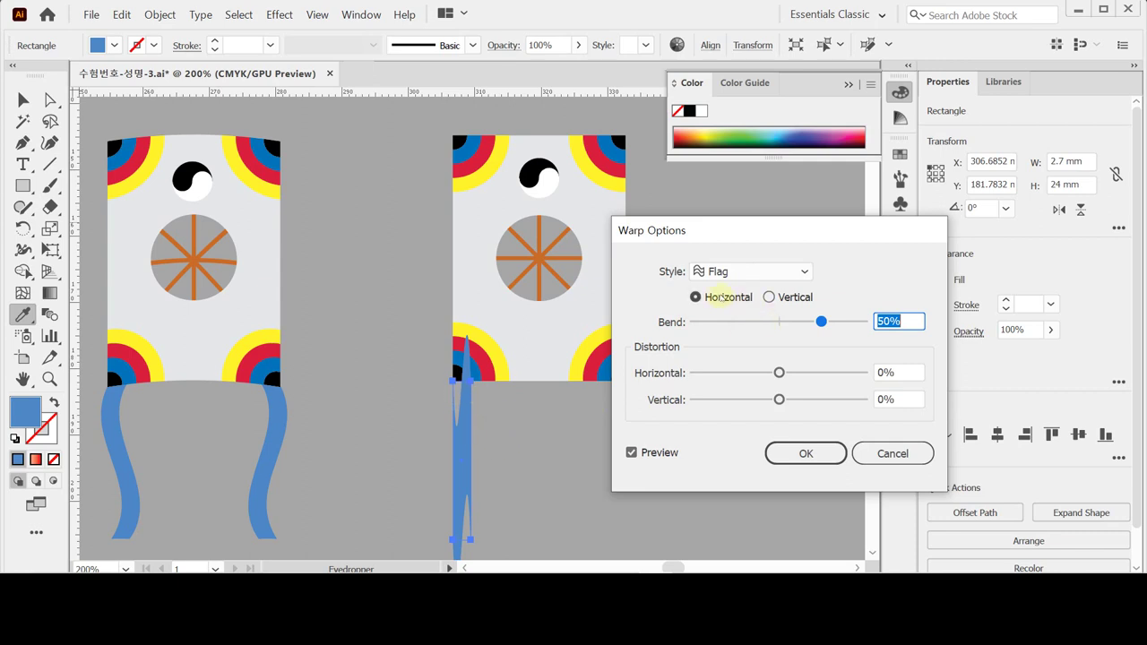
click(767, 296)
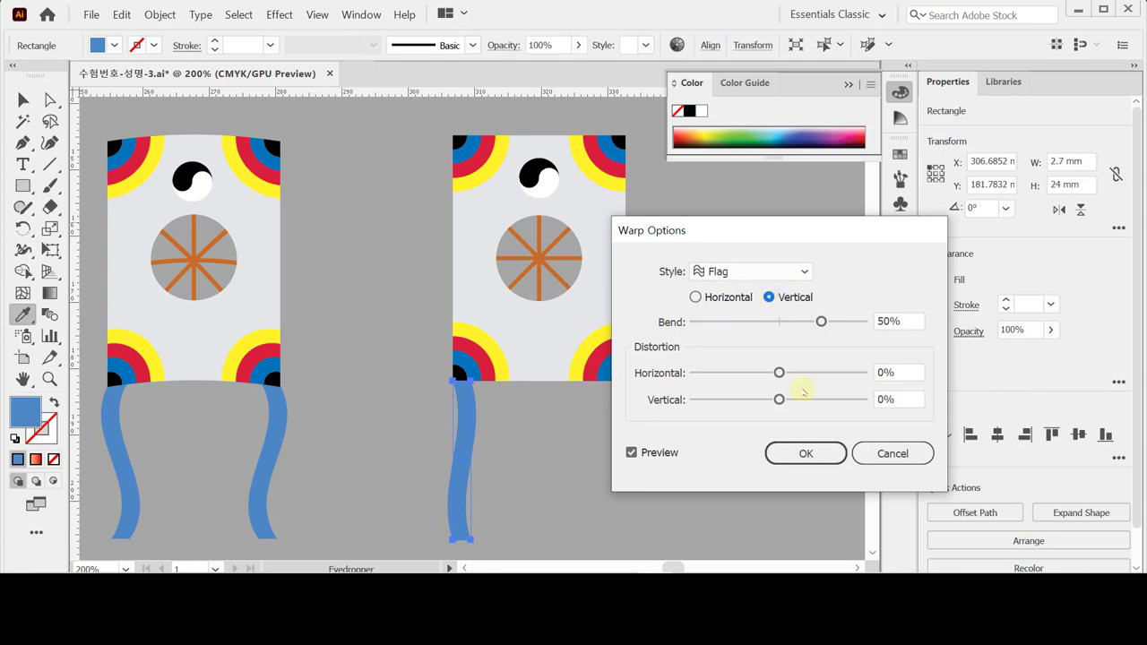
drag(822, 321, 865, 321)
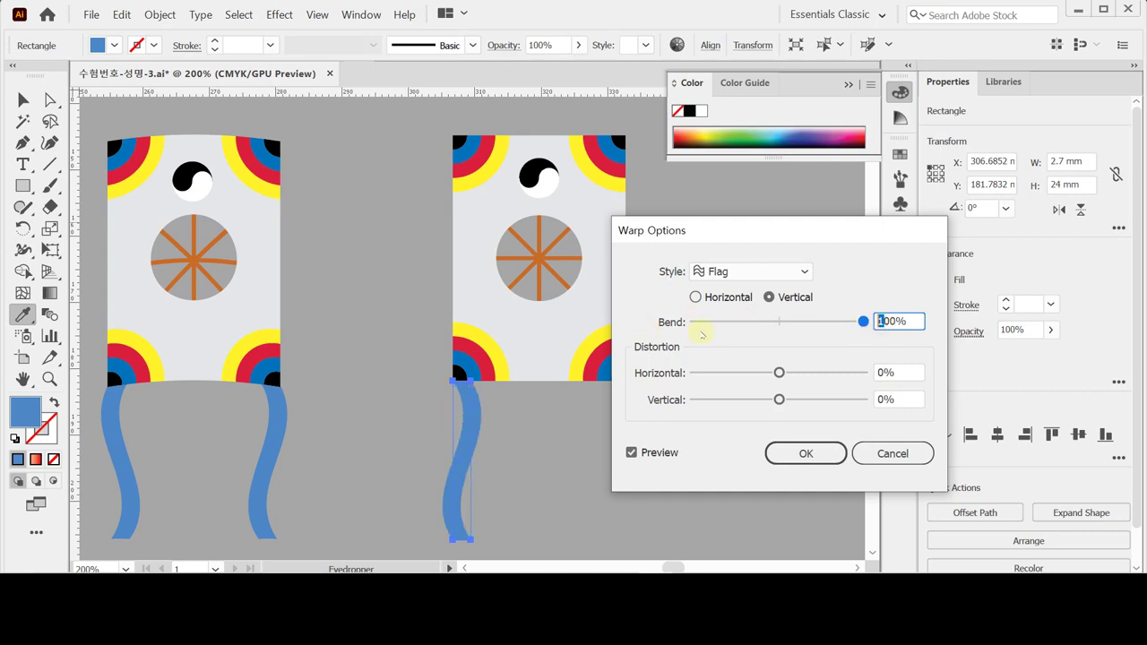
drag(697, 323, 678, 325)
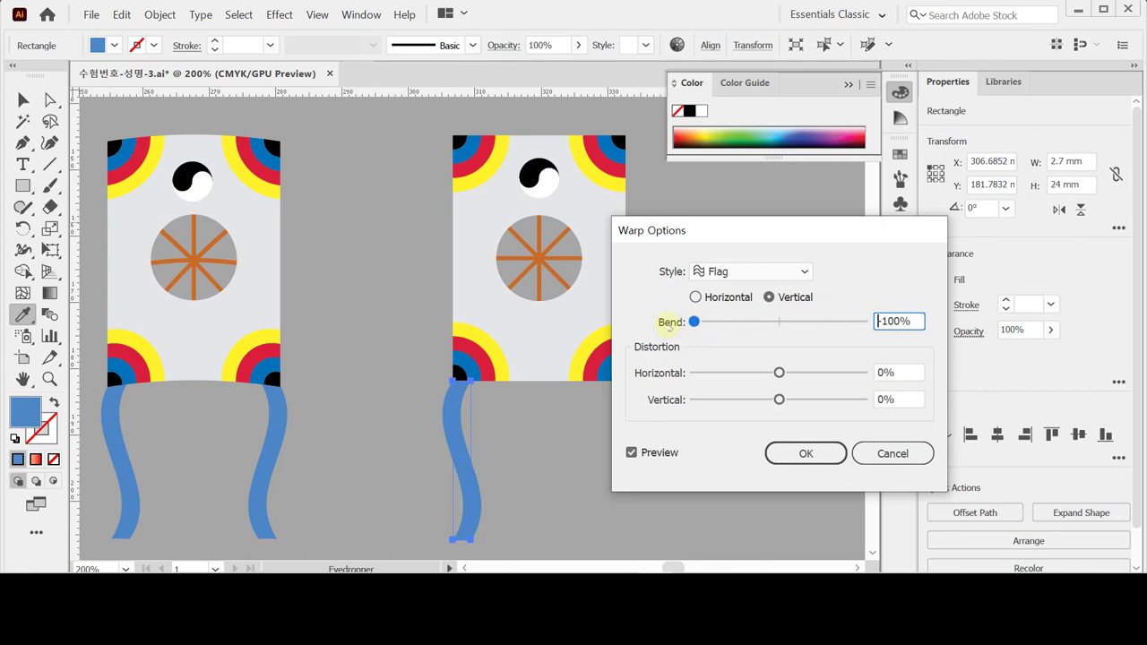
drag(660, 225, 734, 217)
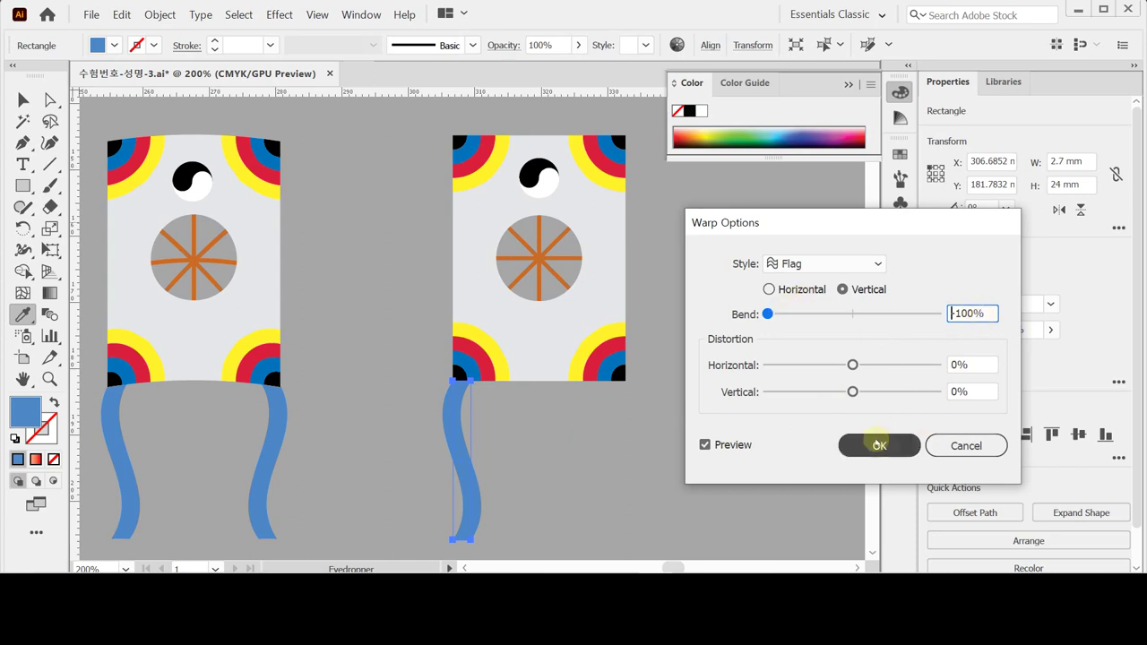
click(862, 448)
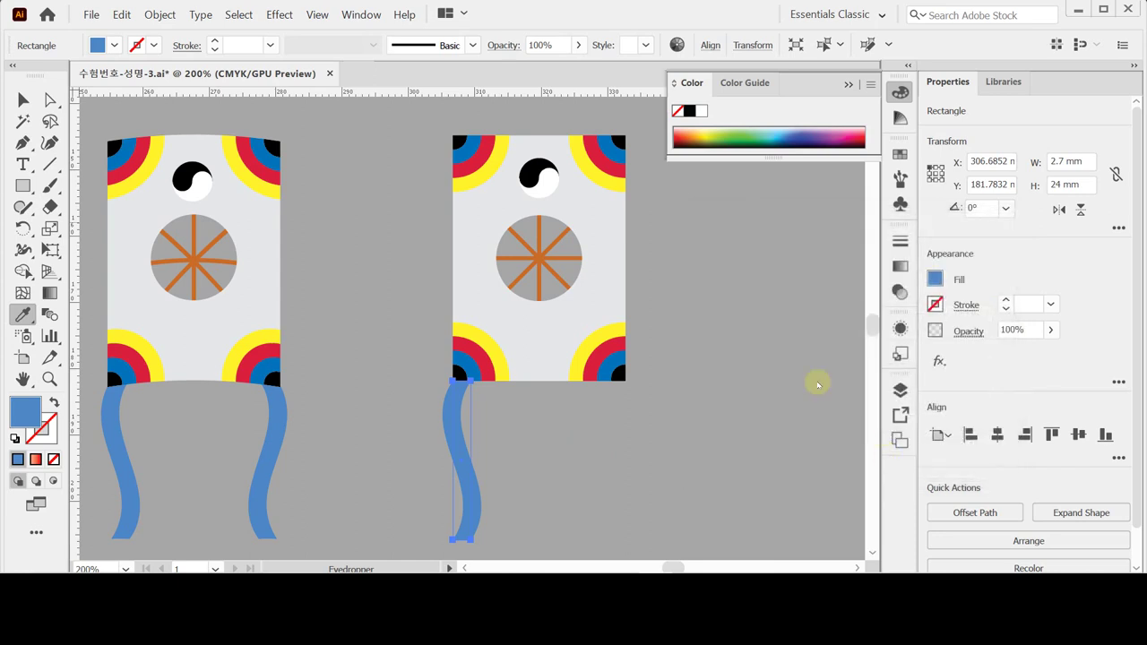
click(160, 14)
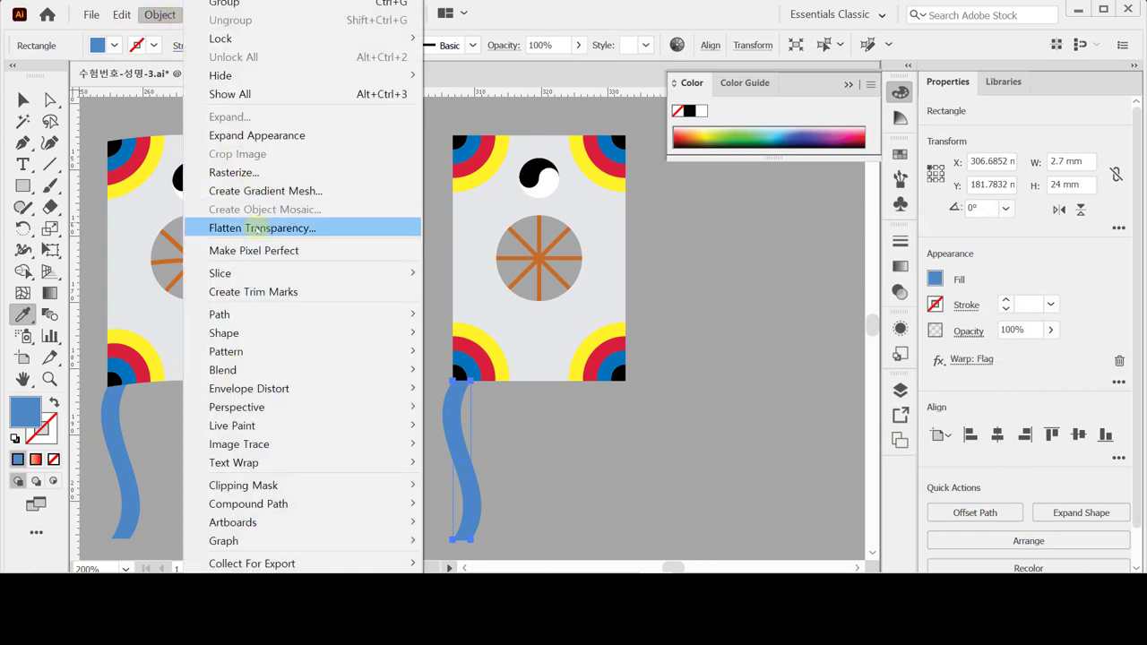
click(302, 134)
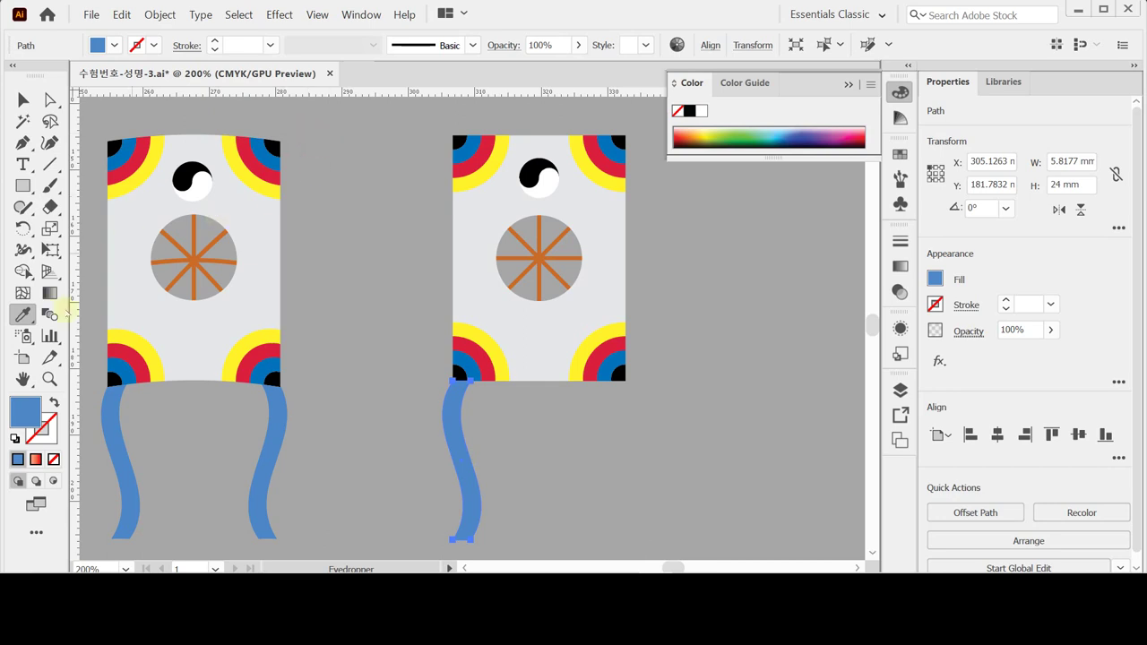
Step: Reflect a copy of the tail vertically about the centre of the kite's spokes to make the right tail
click(23, 228)
drag(23, 227, 63, 248)
drag(548, 235, 538, 258)
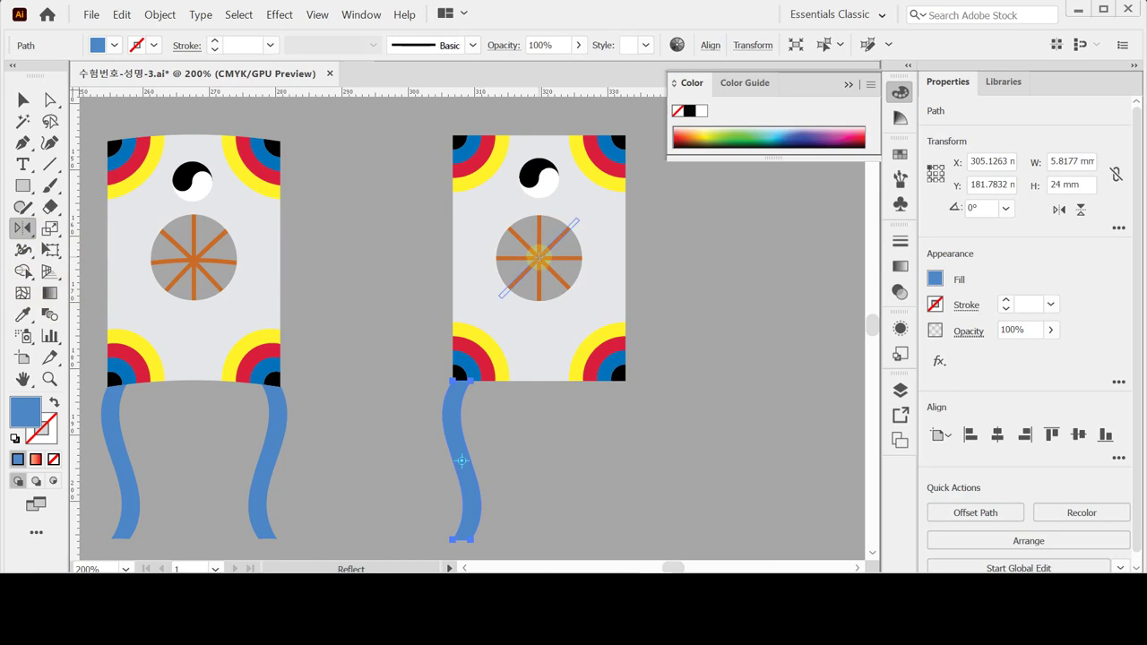
alt+click(538, 258)
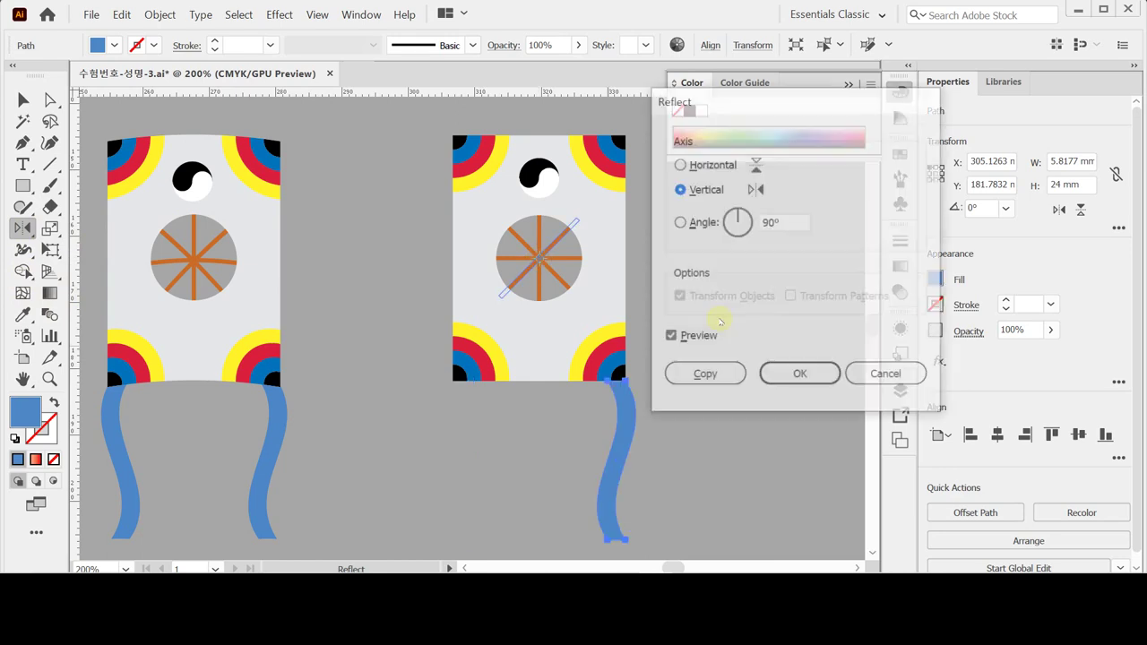
click(707, 371)
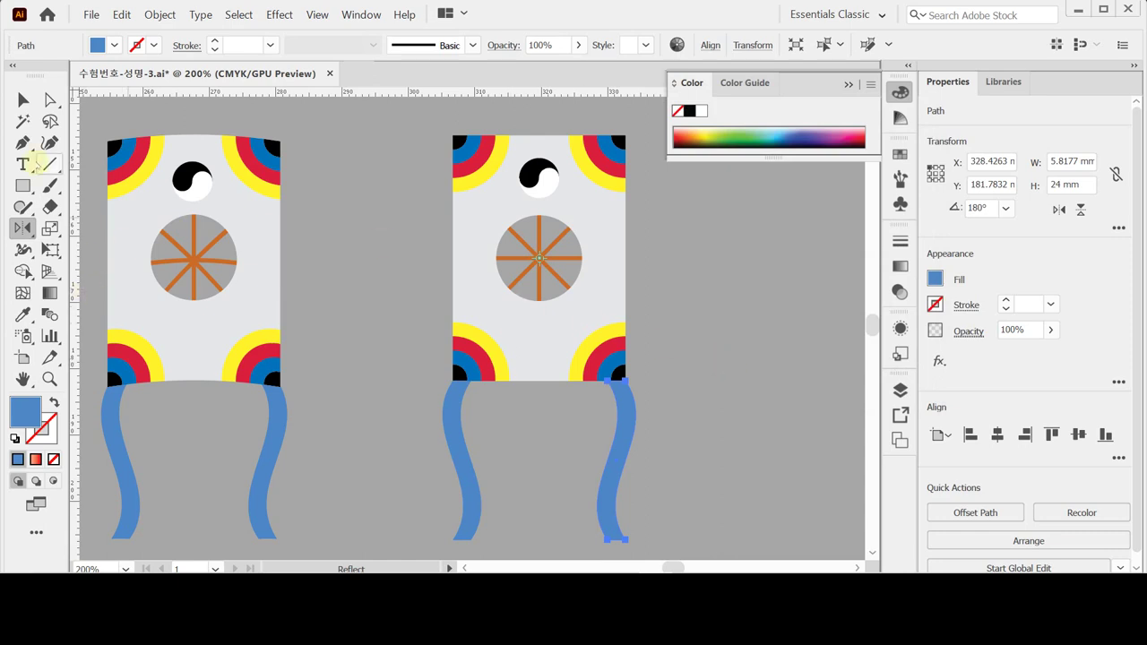
Step: Select the second kite's body group, orange spokes and both blue tails together, leaving out the taegeuk symbol
click(22, 100)
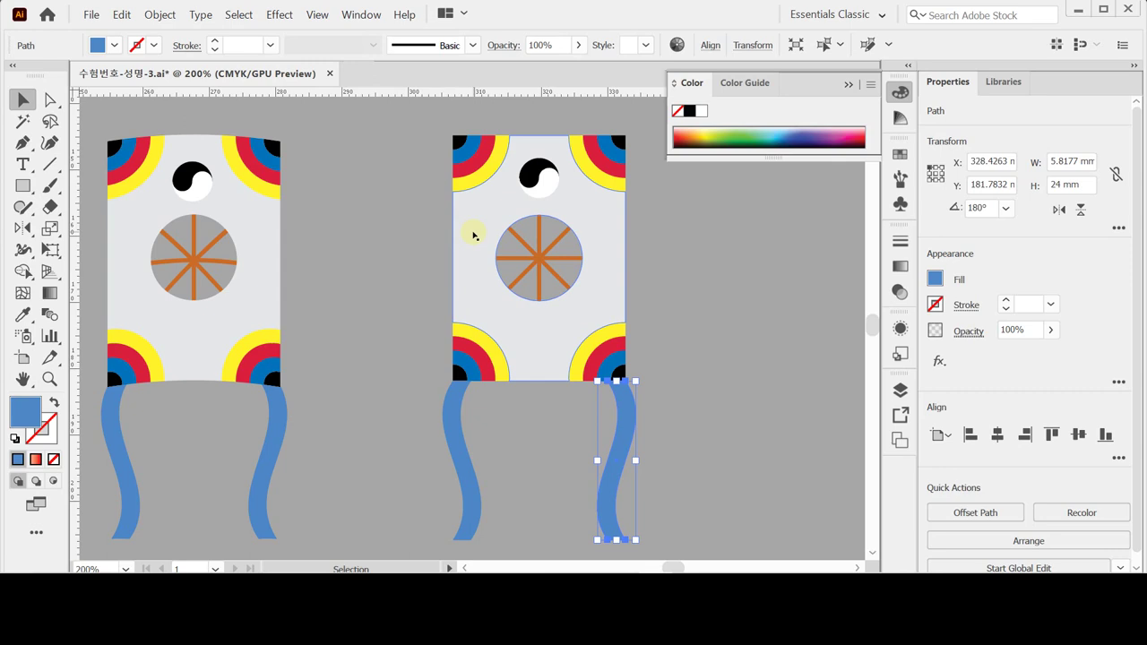
shift+click(474, 235)
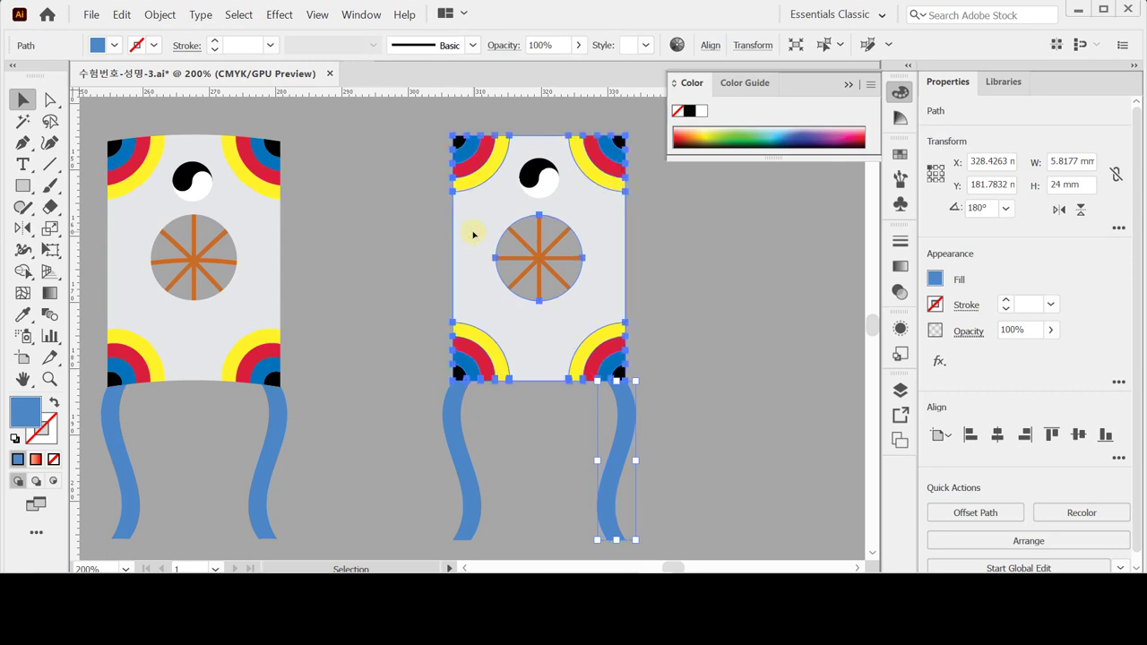
click(474, 236)
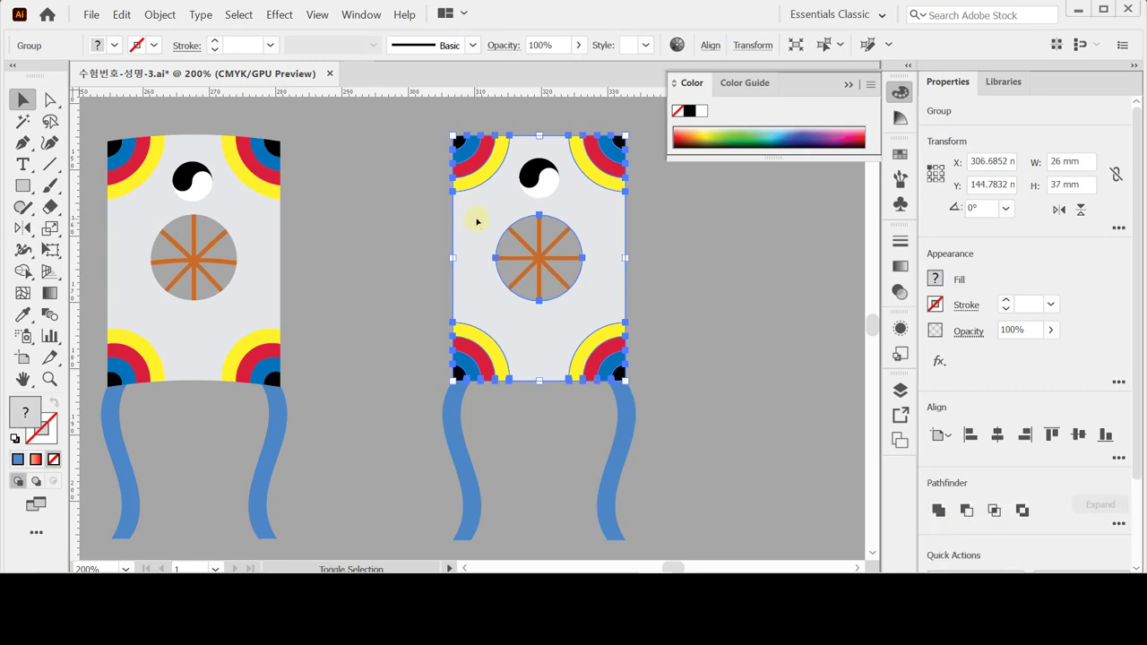
drag(395, 145, 542, 331)
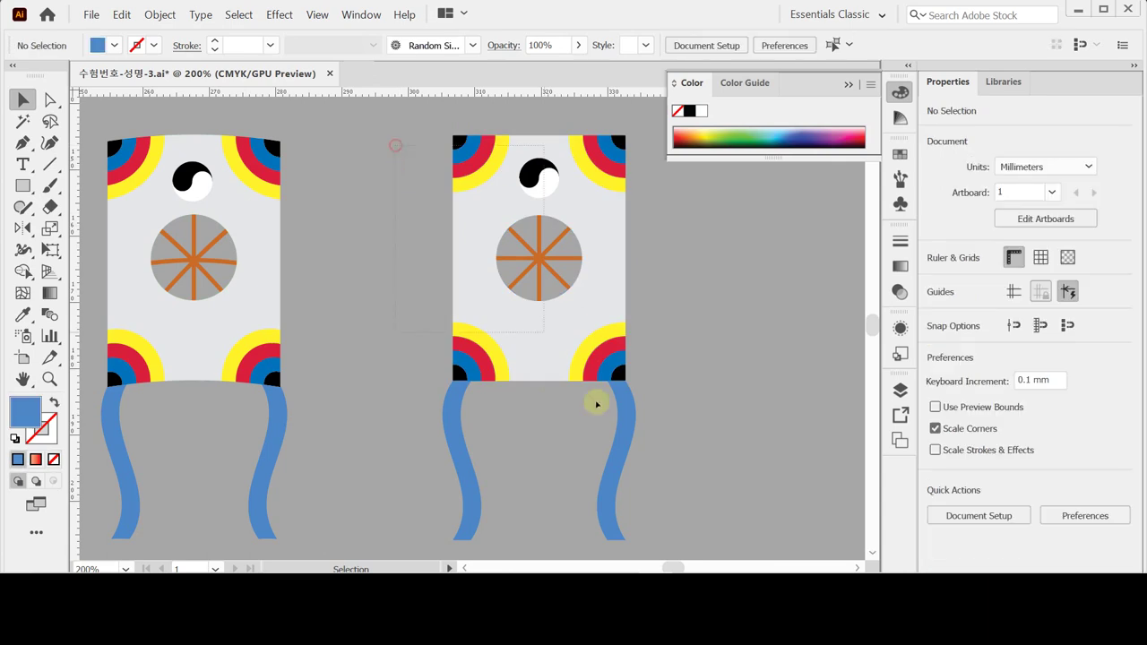
drag(596, 404, 648, 453)
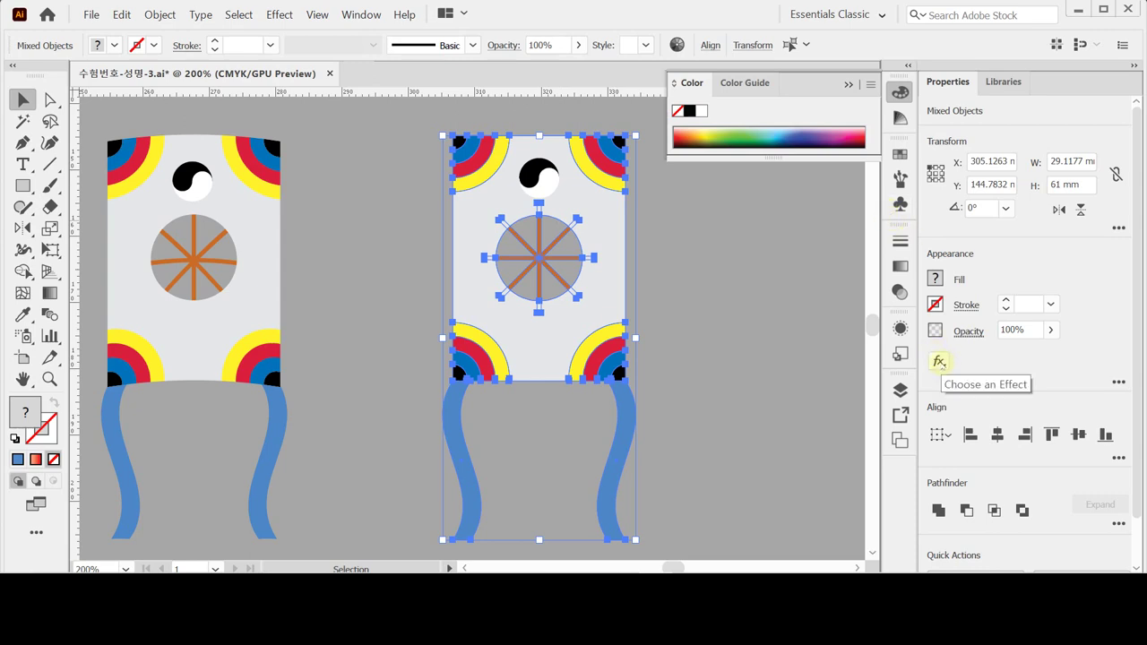
Step: Apply a horizontal Arch warp with 10% bend to the selected kite parts and expand their appearance
click(939, 362)
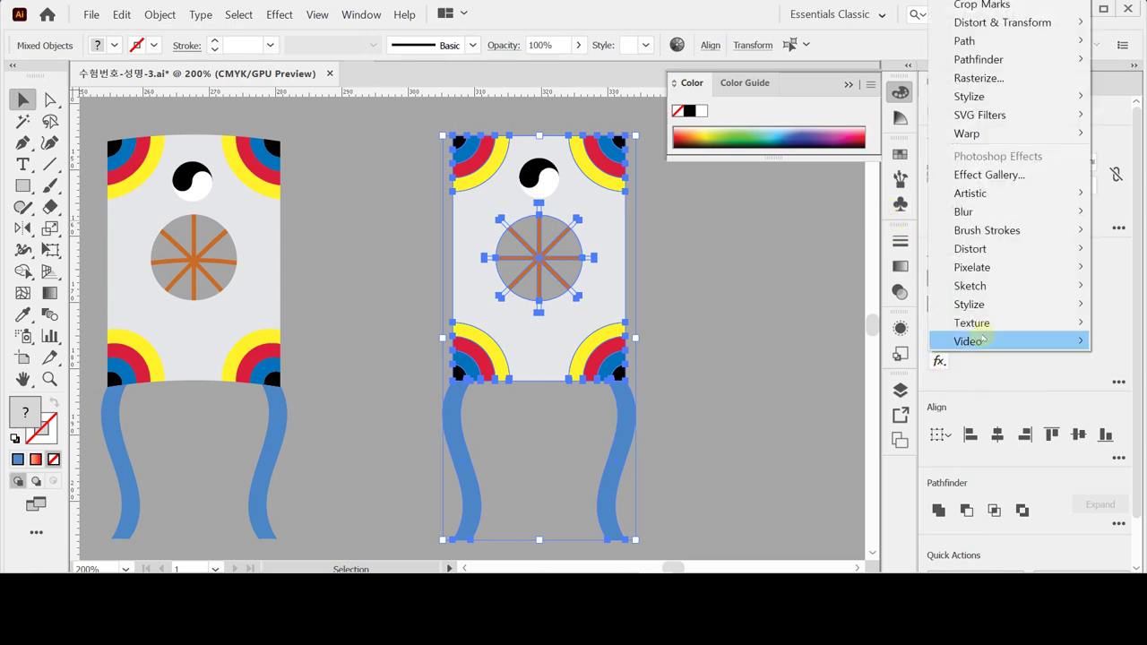
mouse_move(985, 136)
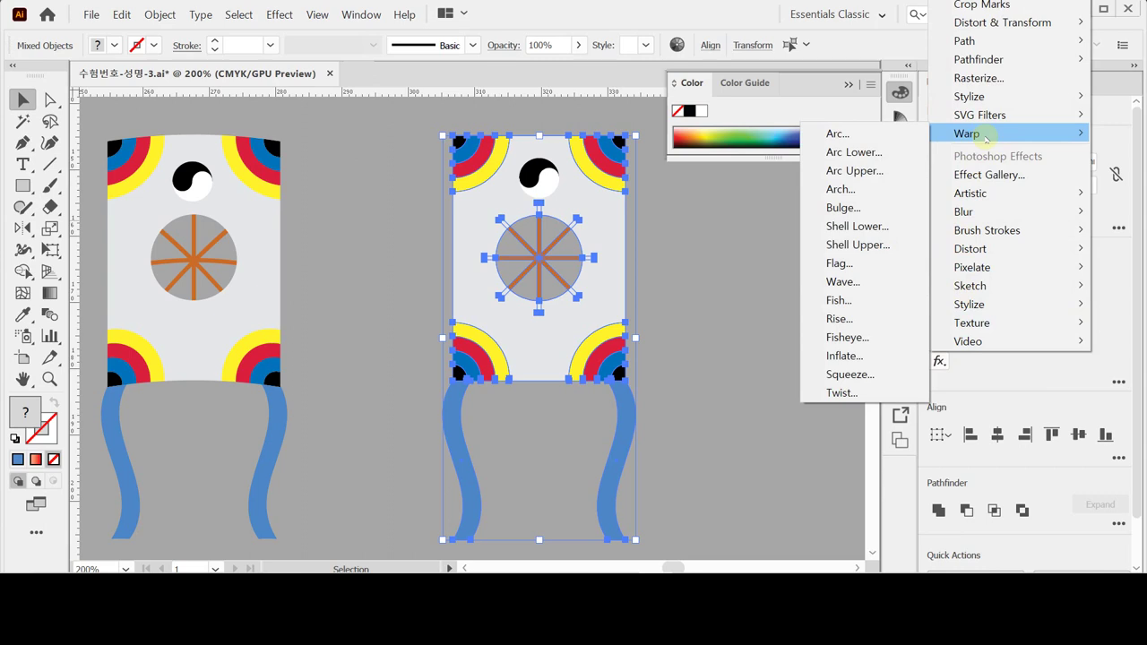
click(884, 189)
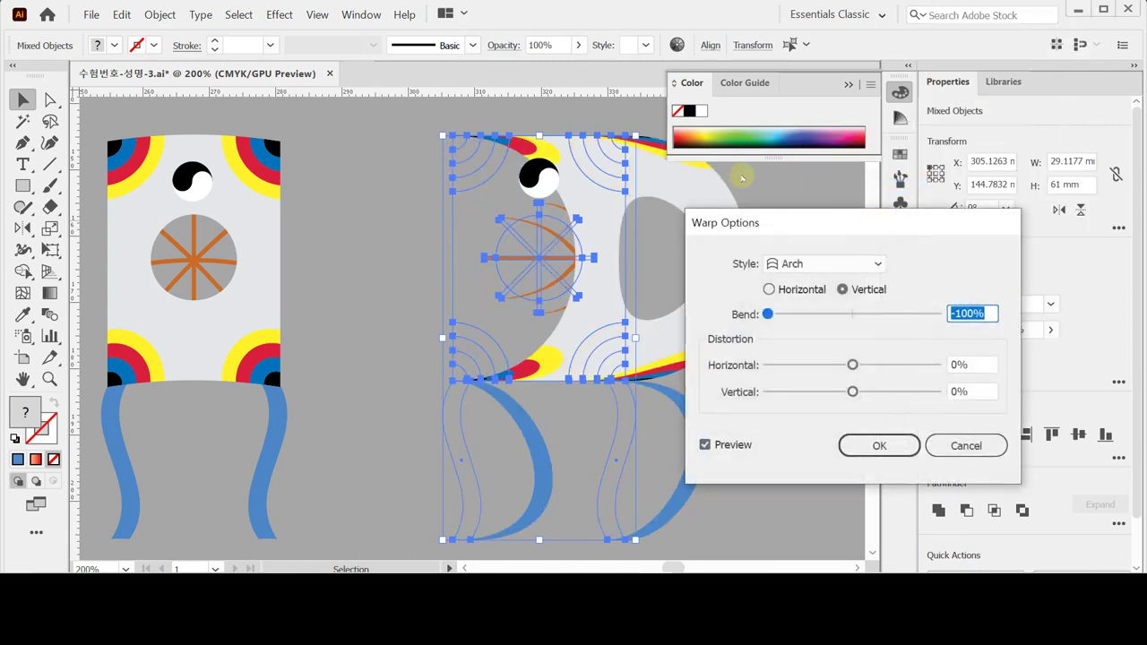
drag(757, 222, 791, 208)
click(801, 271)
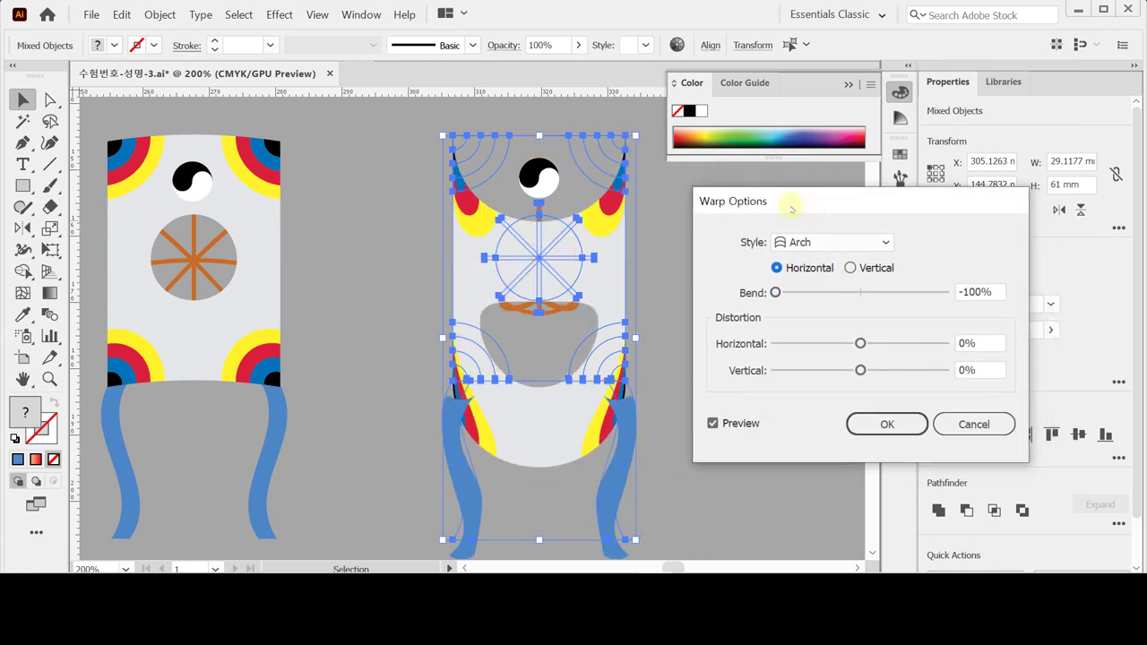
drag(770, 201, 774, 202)
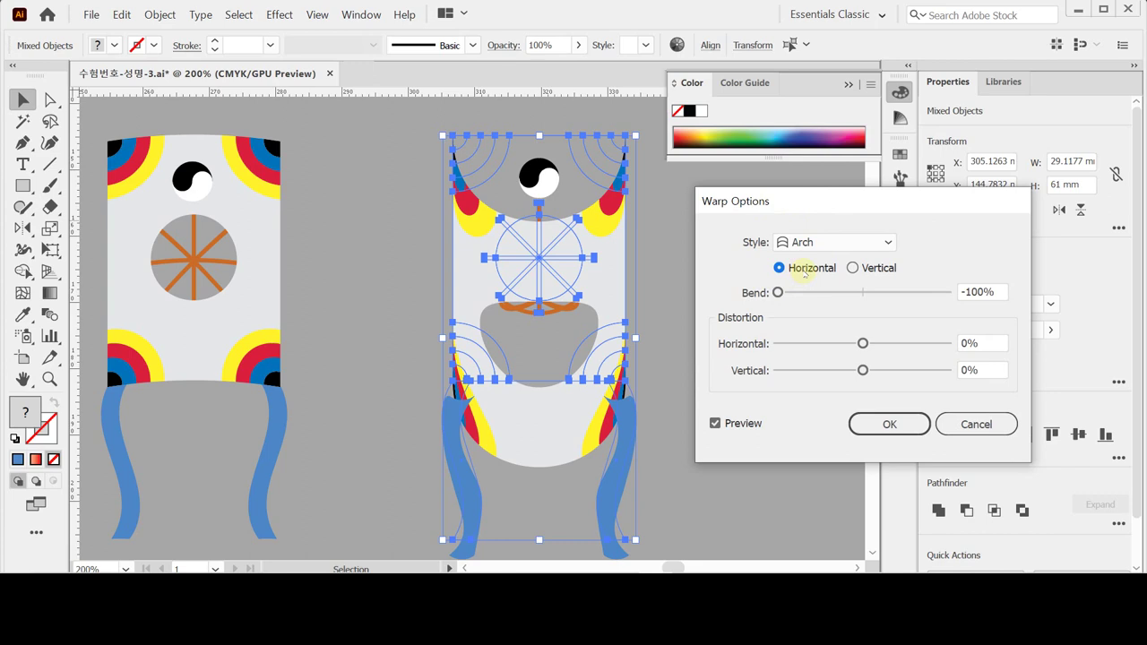
click(1001, 292)
text(10)
key(Tab)
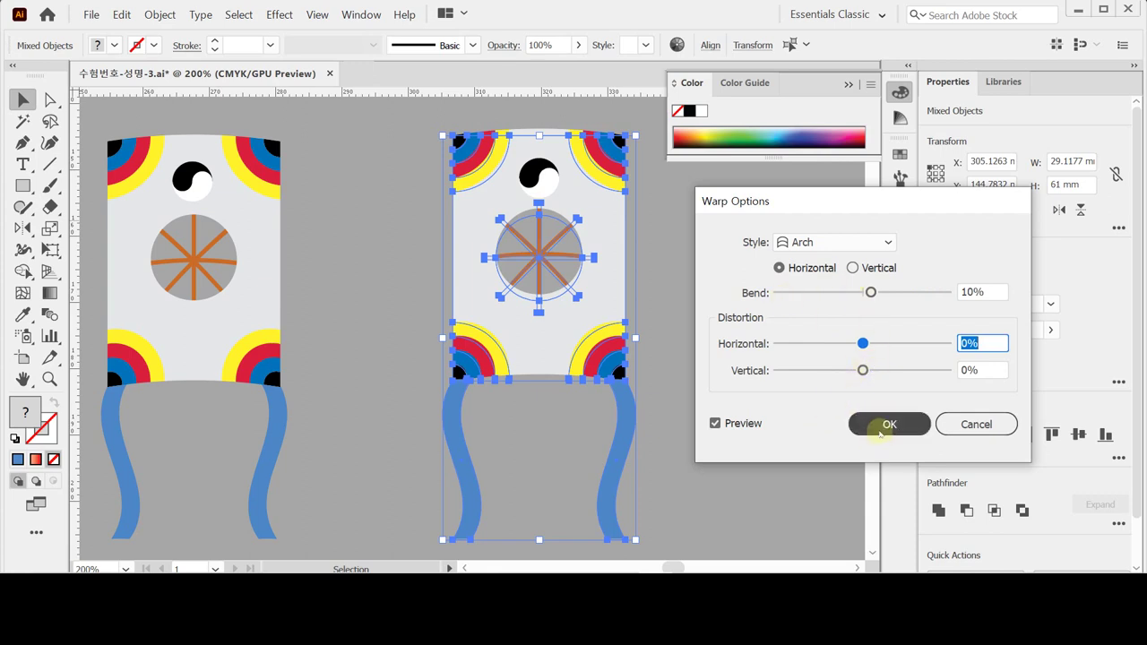
click(887, 425)
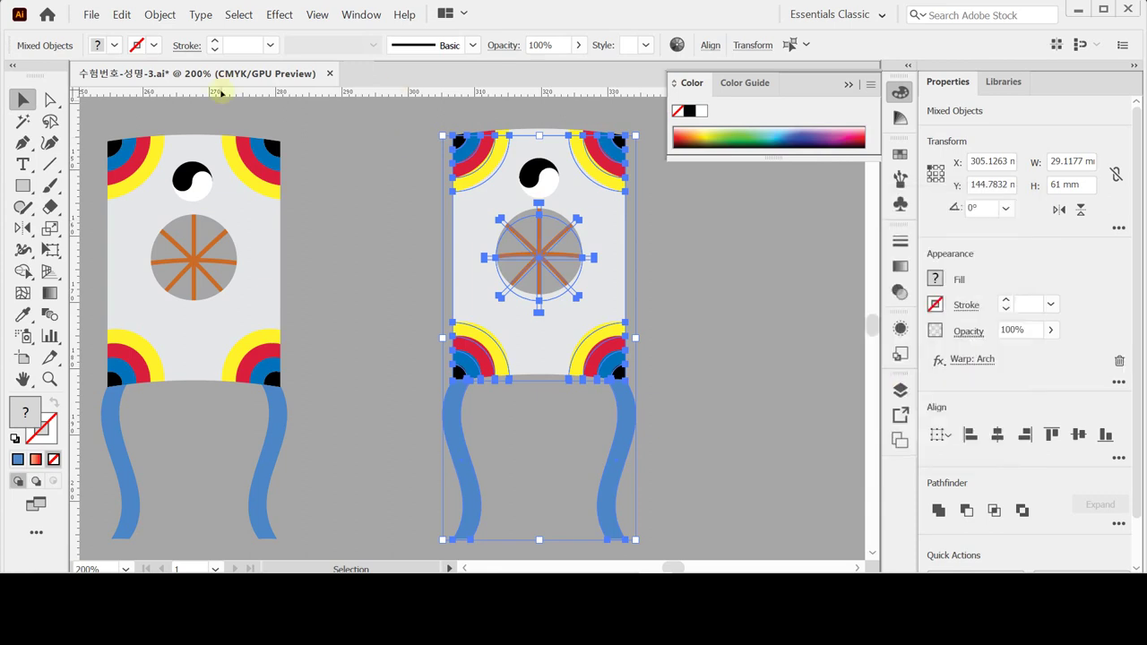
click(160, 15)
click(256, 135)
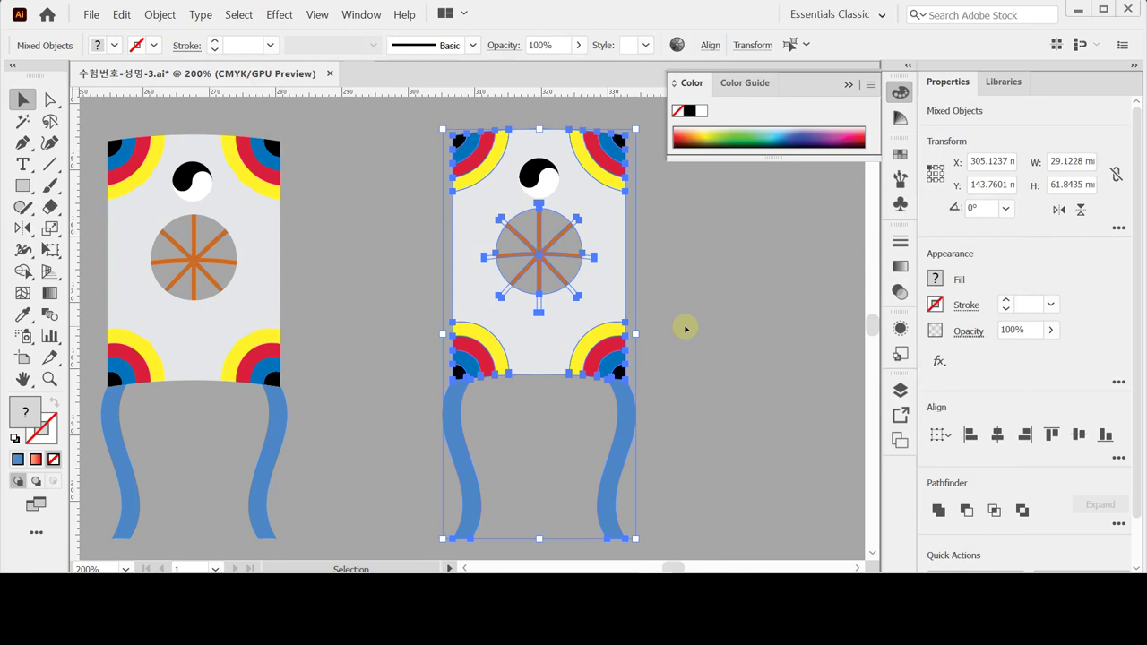
Step: Select the whole second kite including its taegeuk symbol and tails, and save it as a new Graphic symbol named 연
click(401, 167)
click(583, 296)
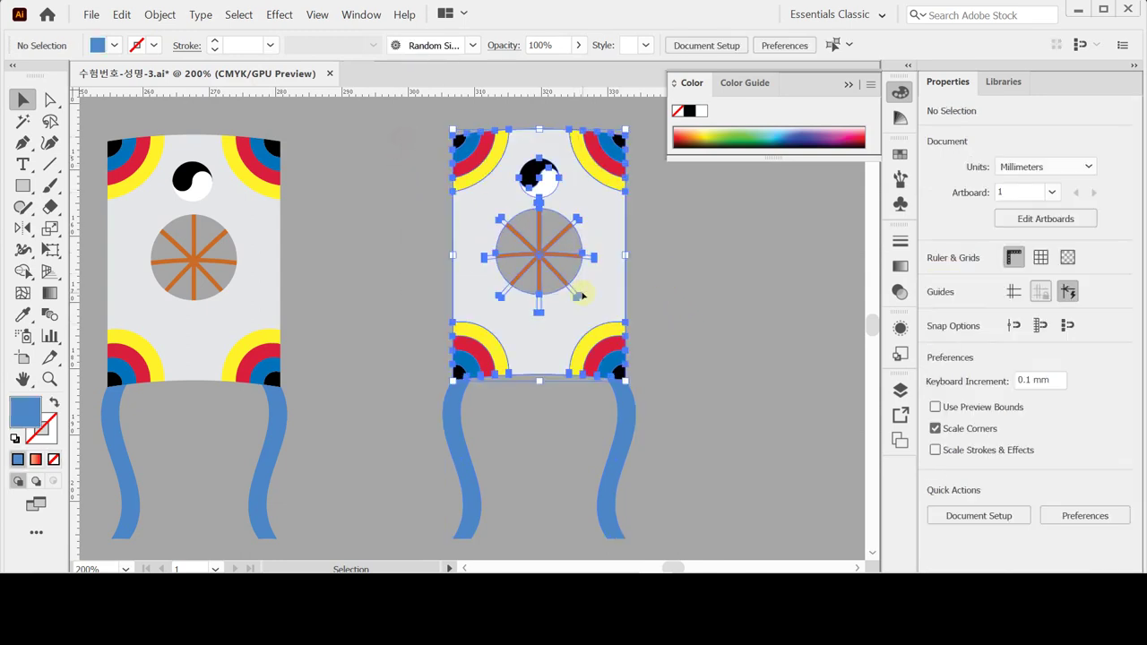
drag(389, 131, 633, 446)
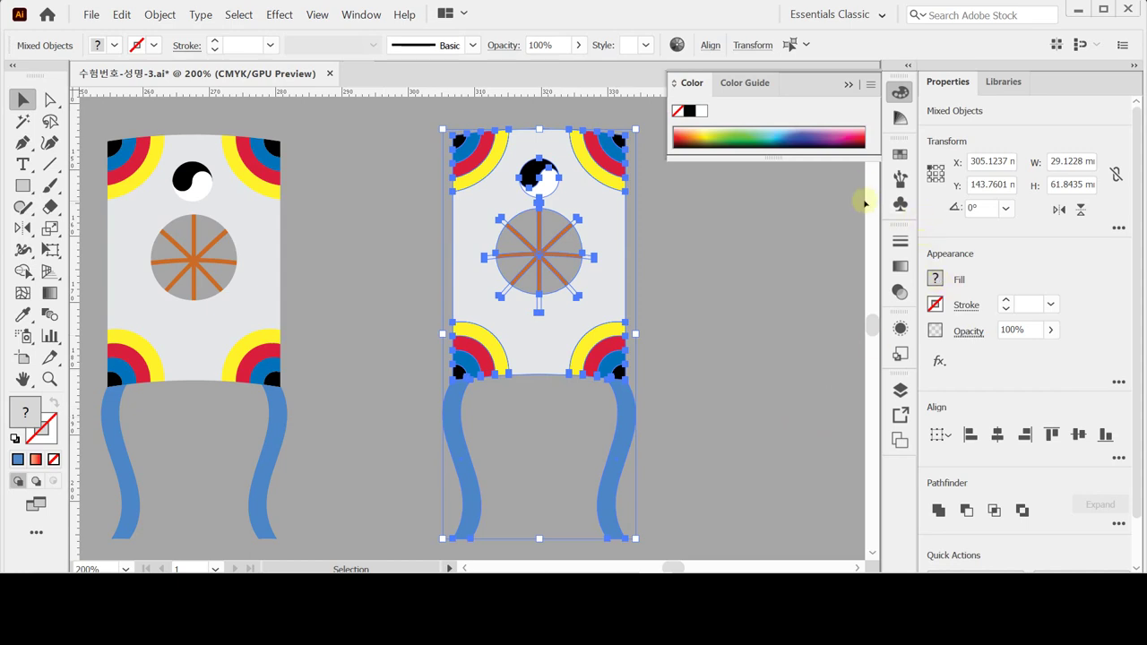
click(901, 92)
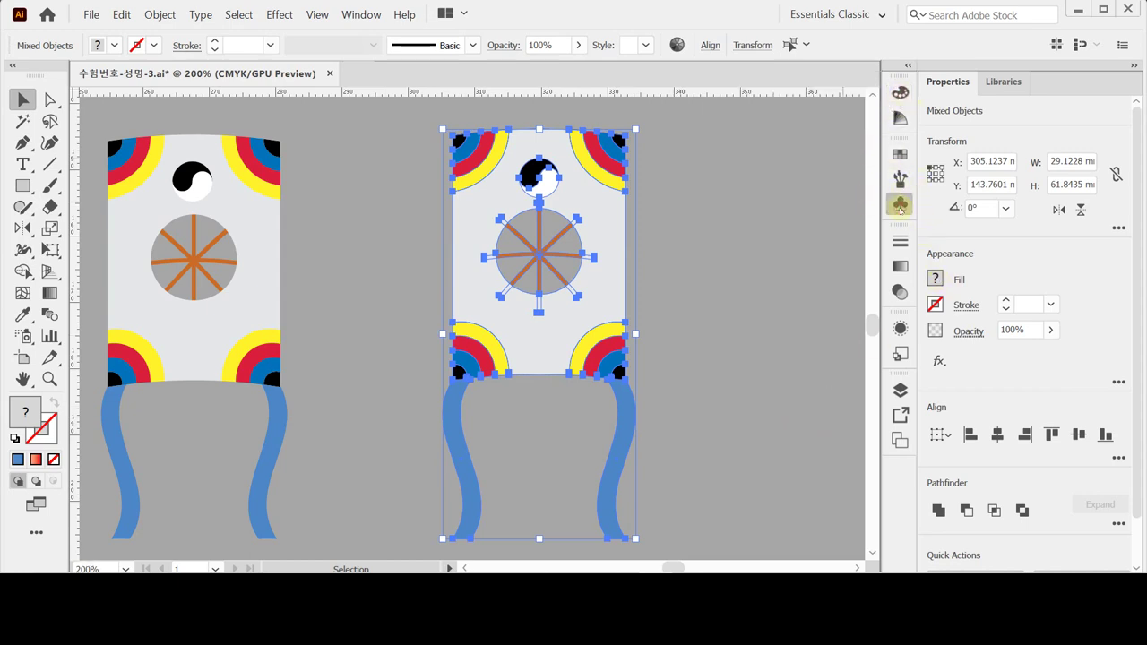
click(900, 205)
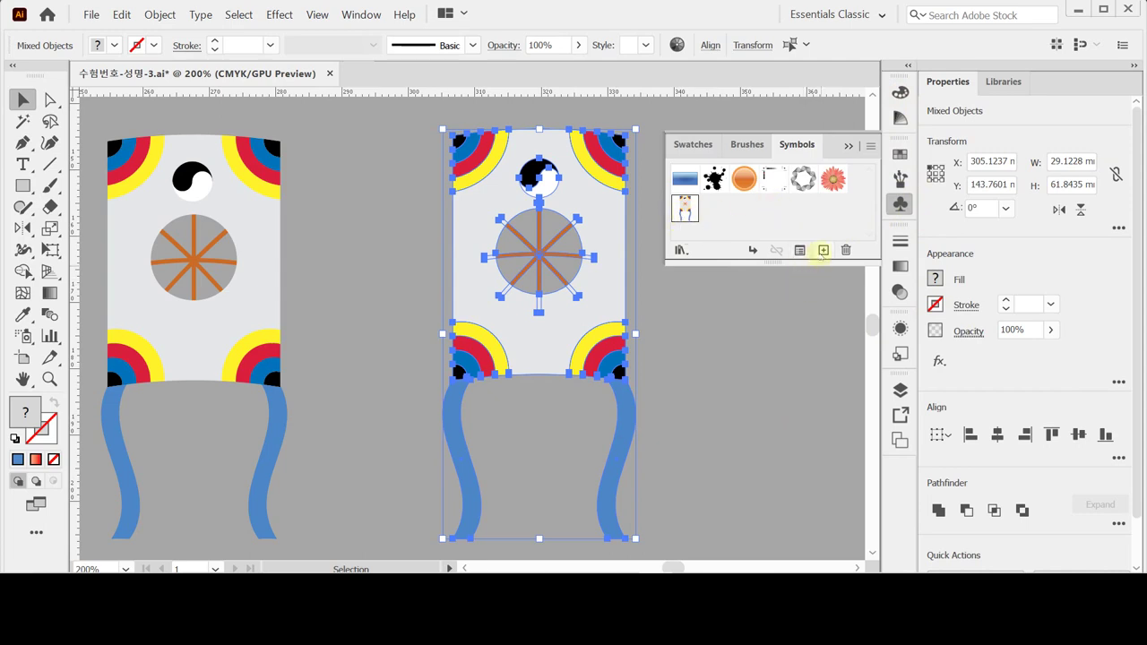
click(822, 251)
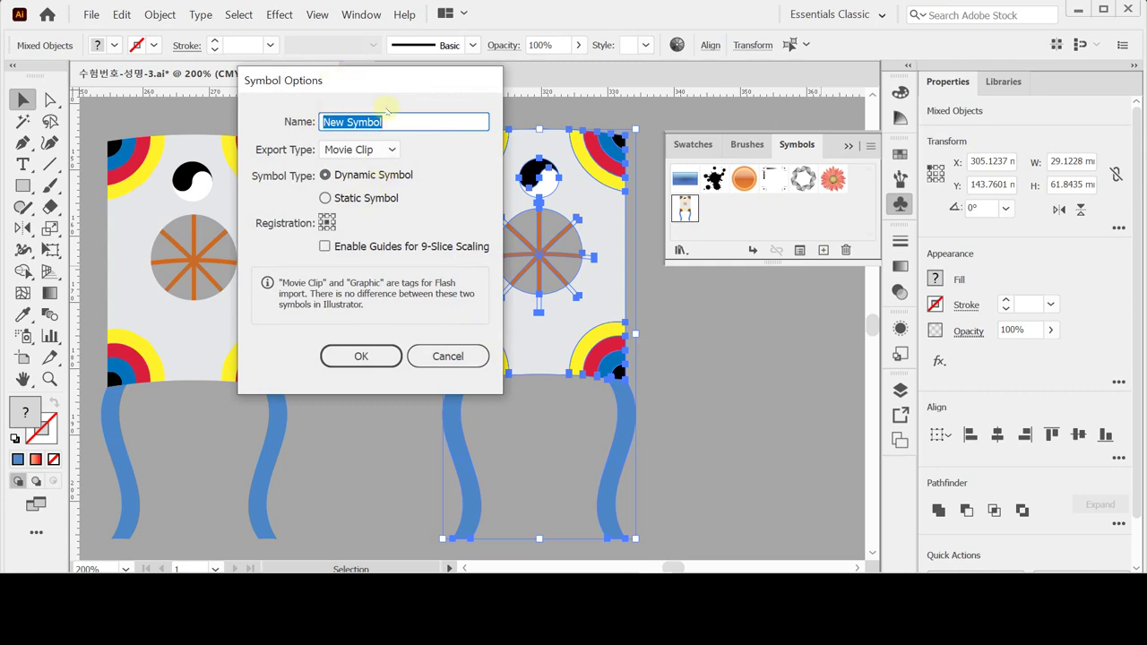
key(BackSpace)
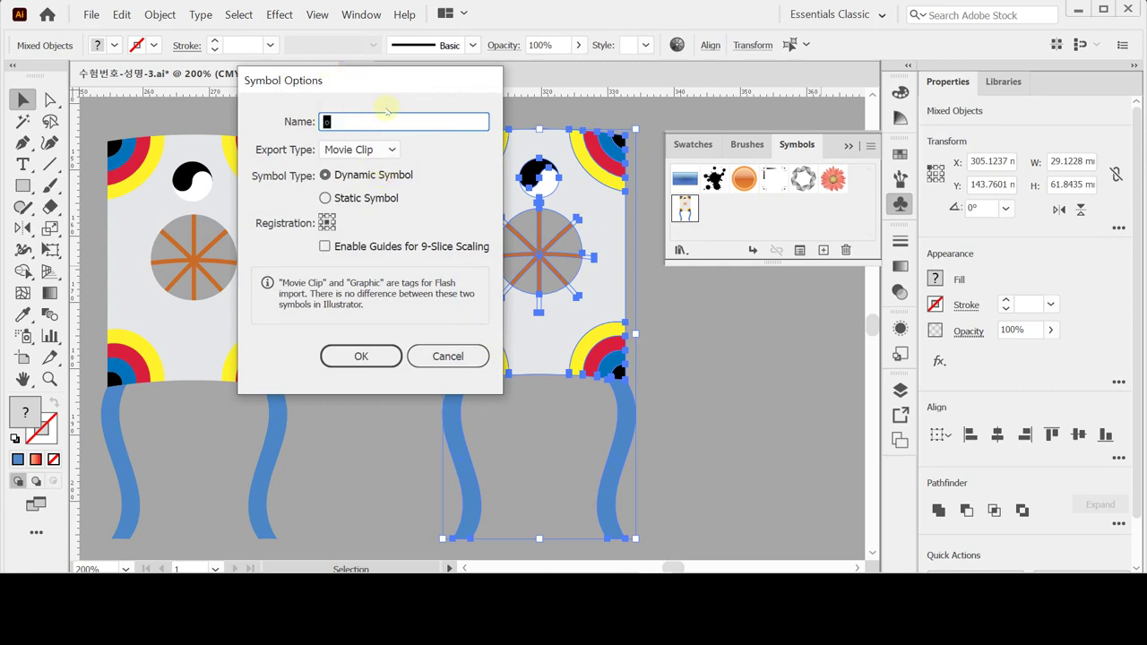
text(연)
click(391, 151)
click(367, 188)
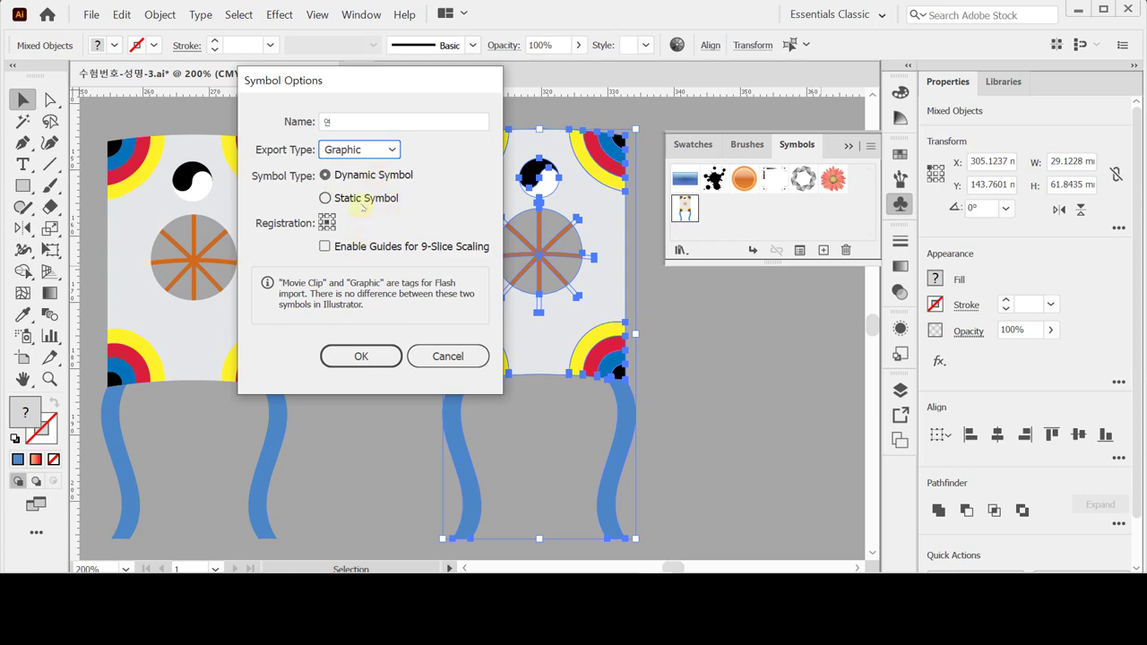
click(361, 356)
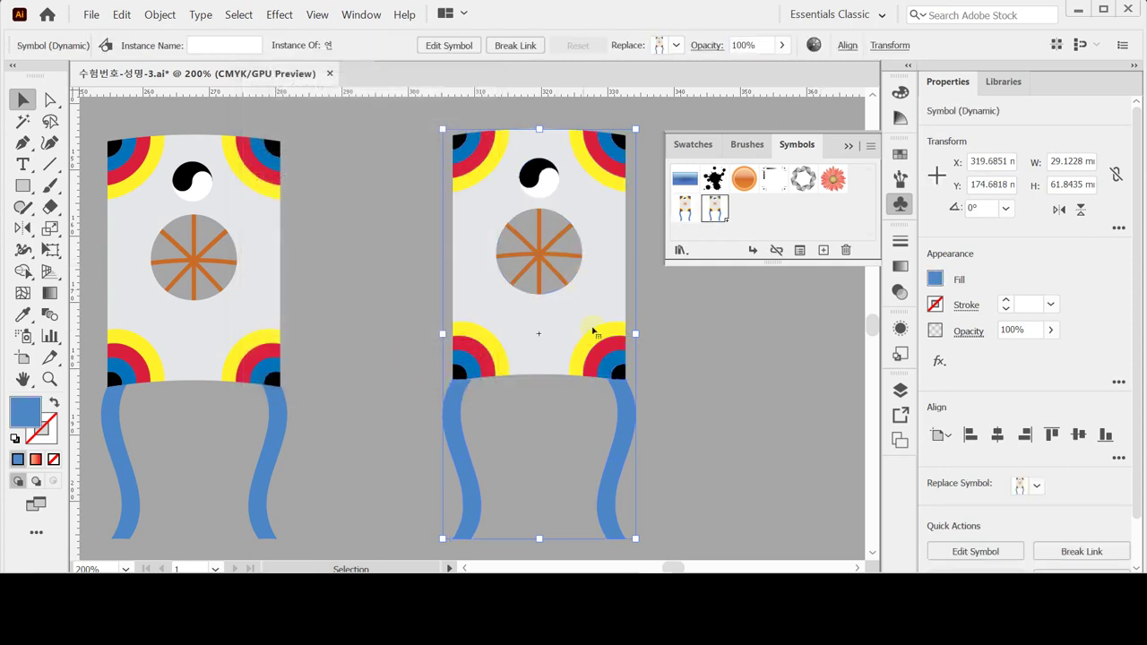
click(724, 309)
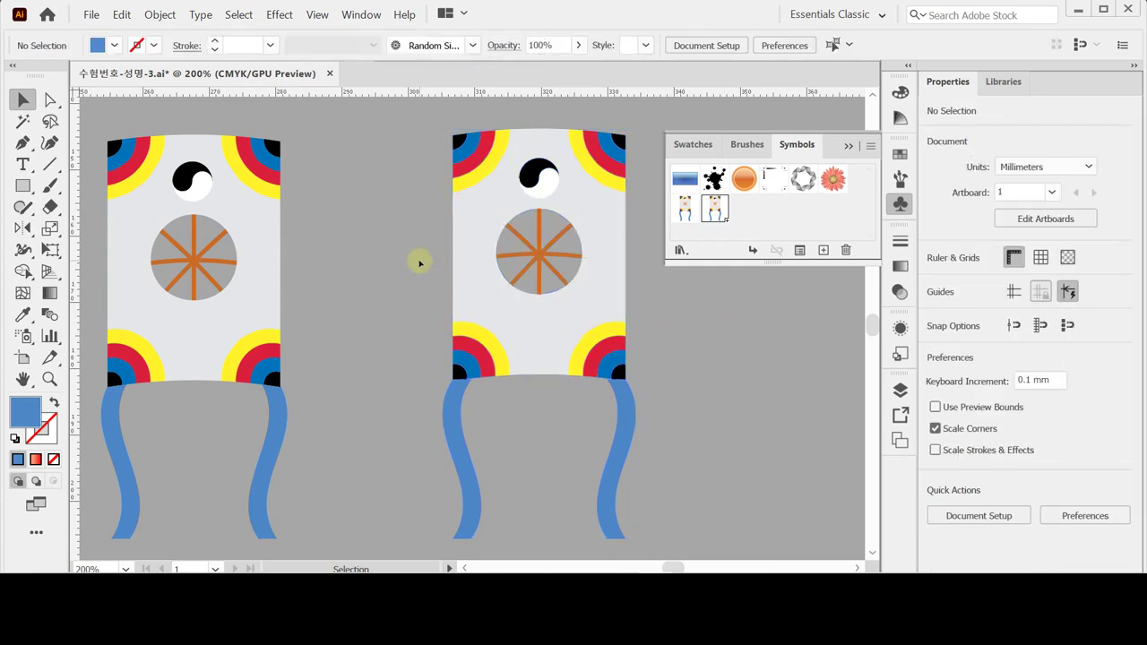
Step: Move the second kite over the first one and delete both kites from the area beside the artboard
click(525, 282)
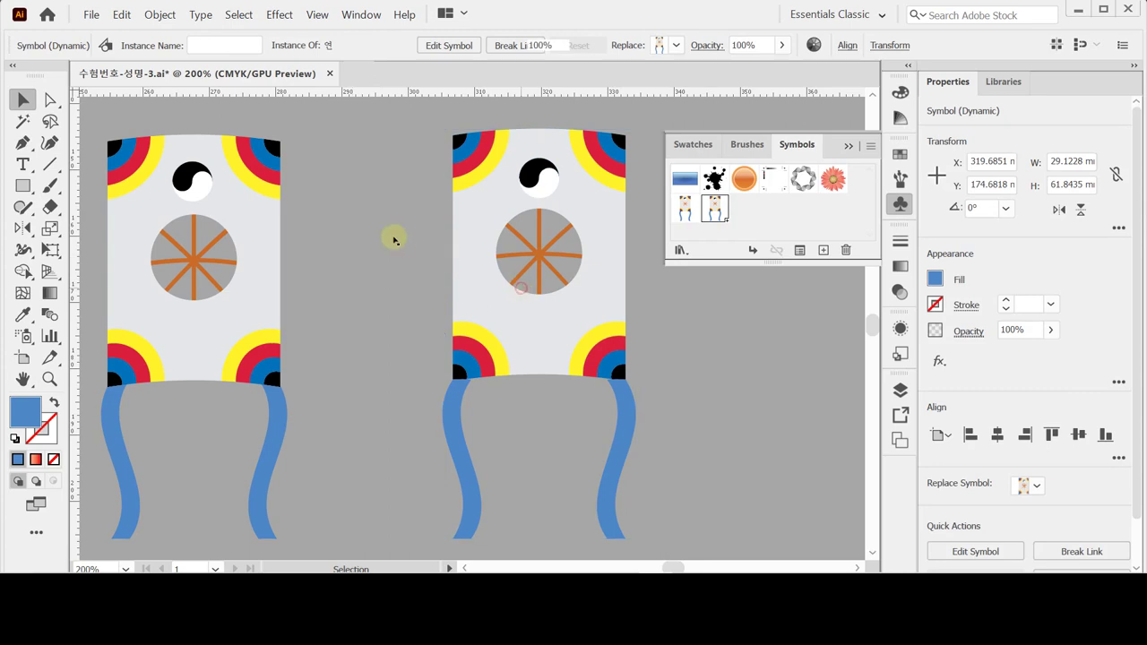
click(394, 240)
click(900, 203)
click(381, 201)
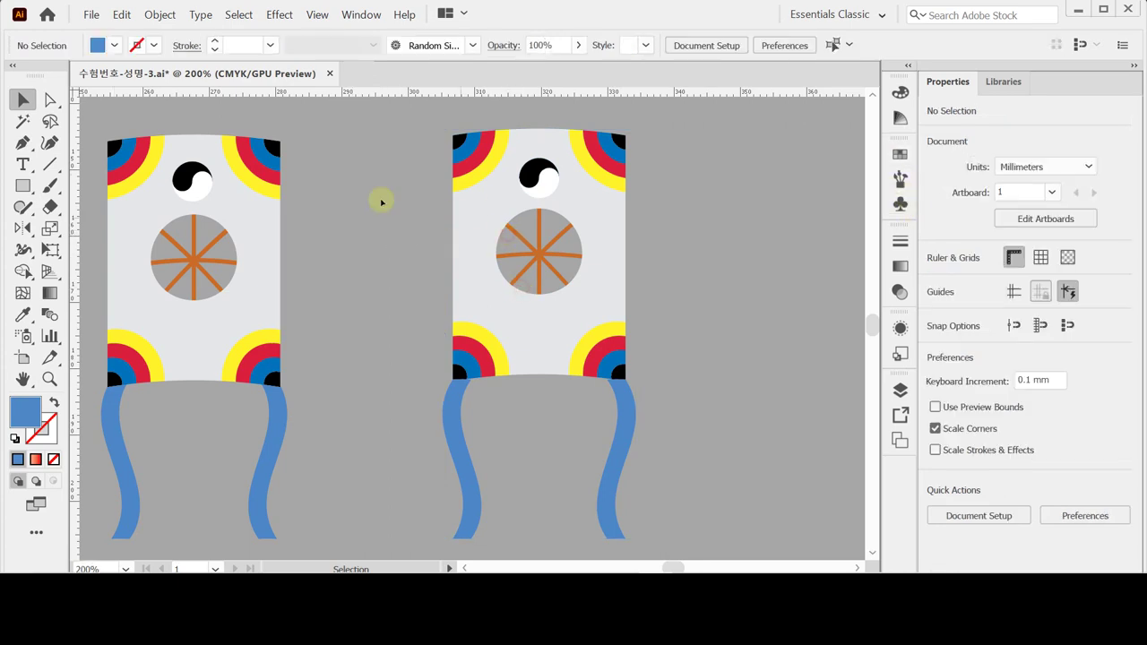
click(481, 217)
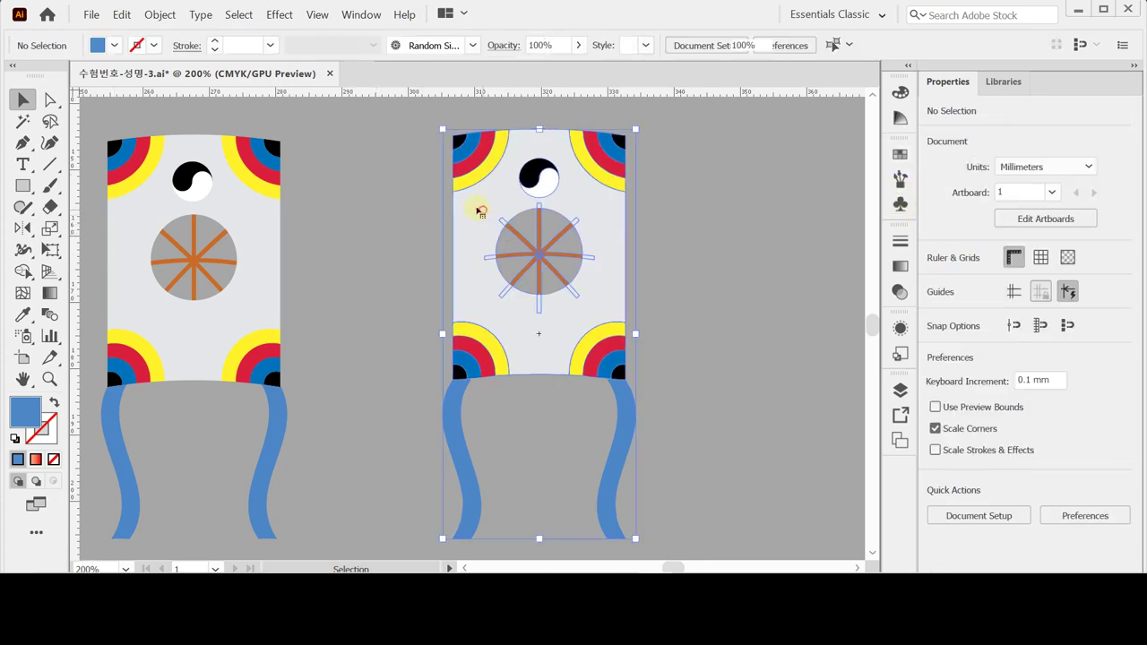
click(415, 201)
drag(507, 230, 220, 315)
click(456, 212)
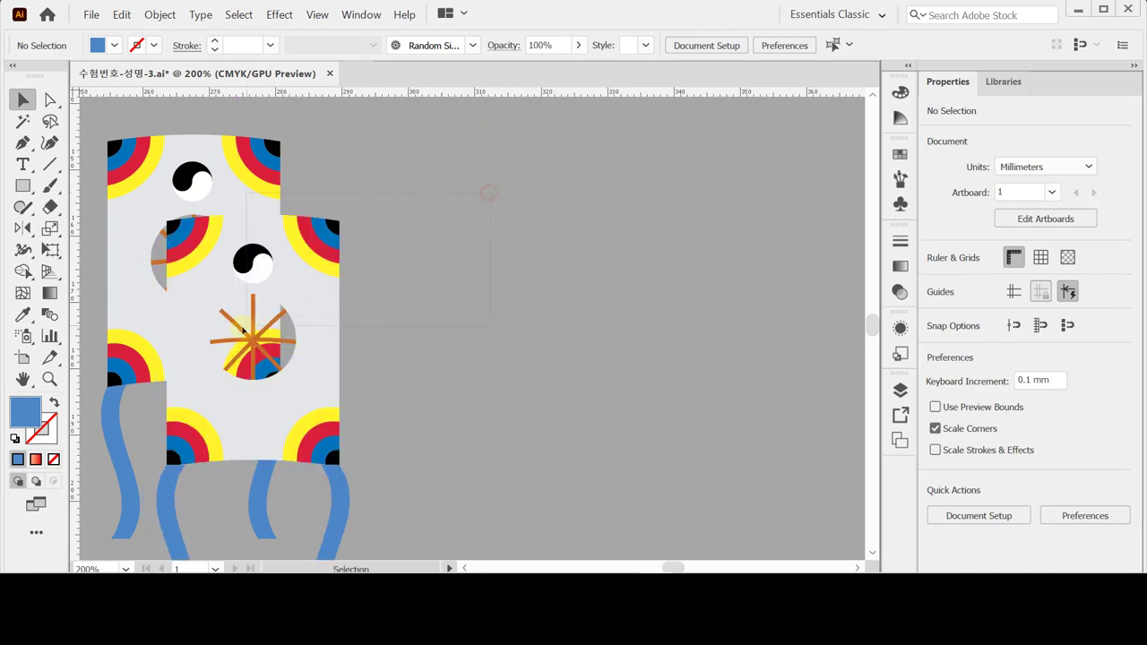
key(ctrl+a)
key(Delete)
drag(421, 196, 136, 460)
key(Delete)
Step: Detach the Symbol Sprayer tool group as a floating palette and place it beside the artboard's upper part
key(space)
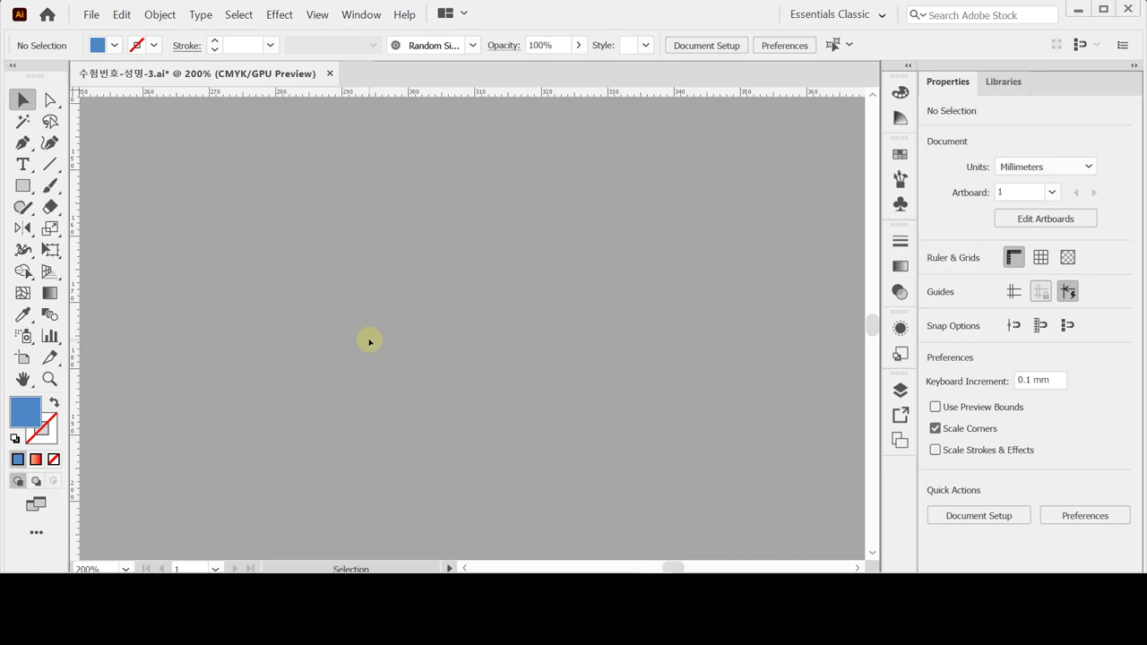
key(ctrl+0)
click(23, 336)
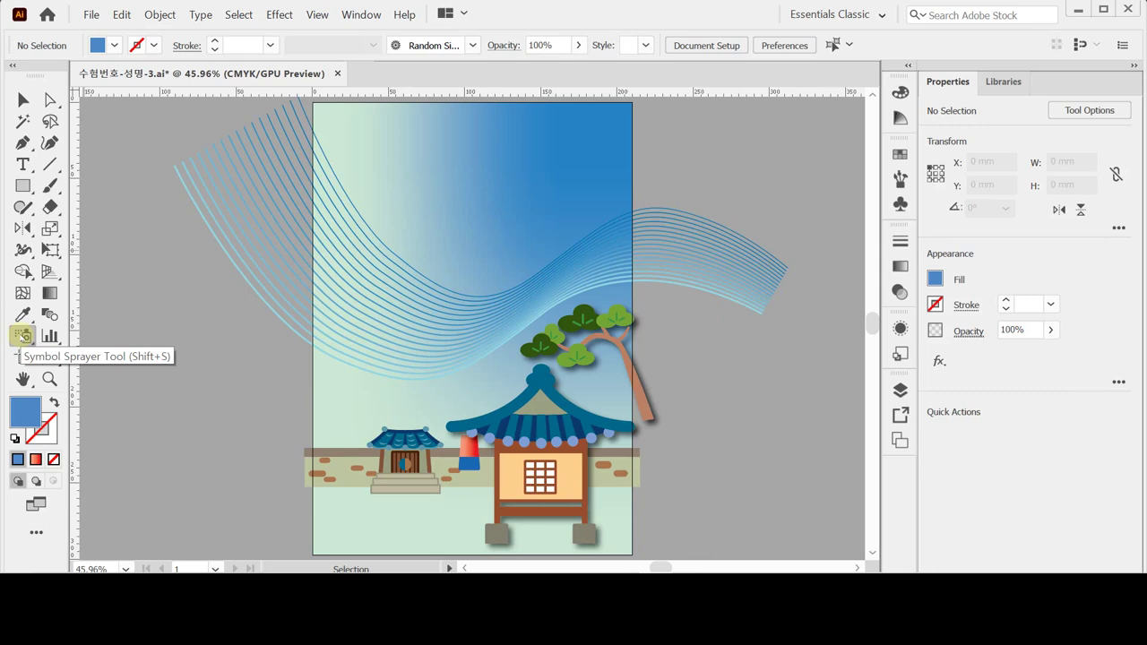
click(24, 337)
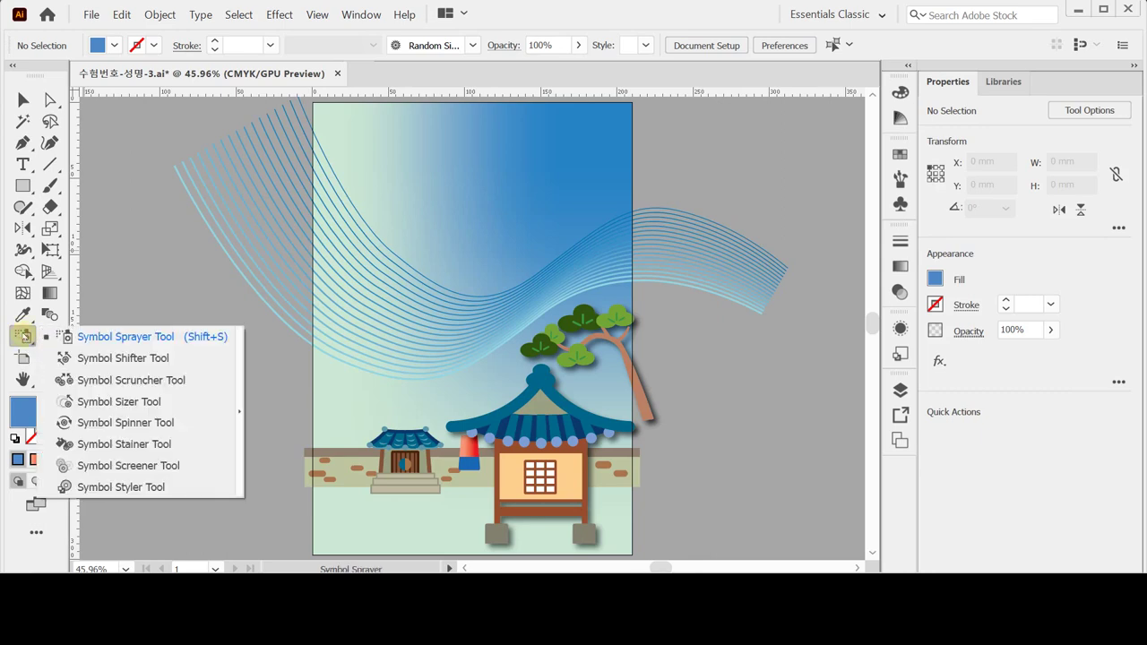
click(240, 346)
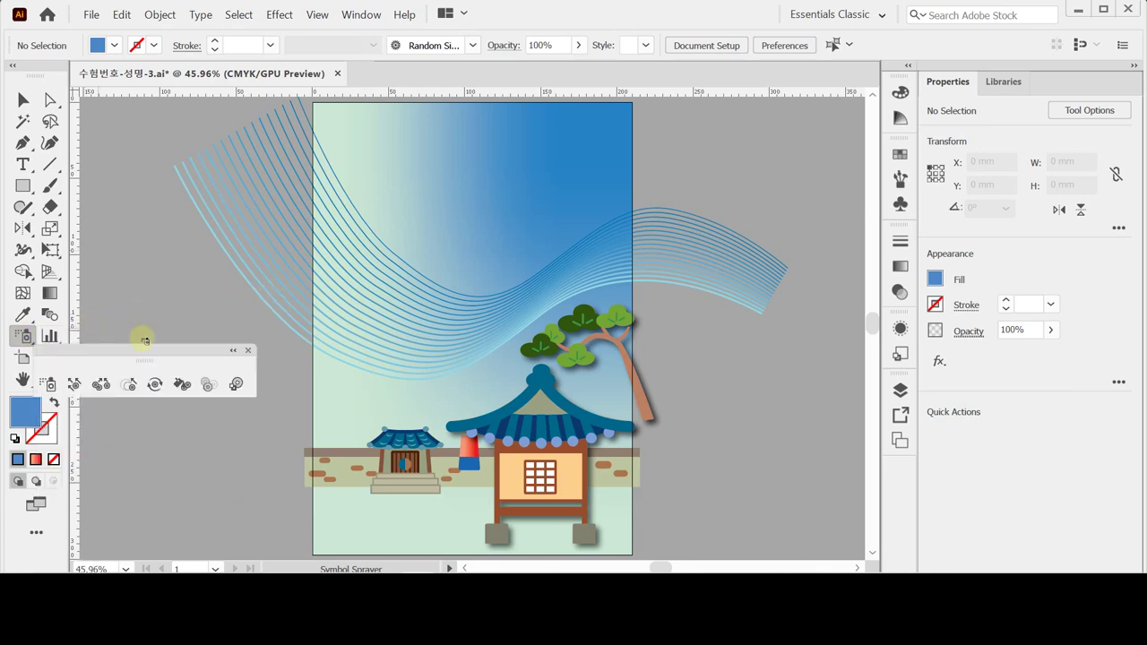
drag(153, 346, 225, 136)
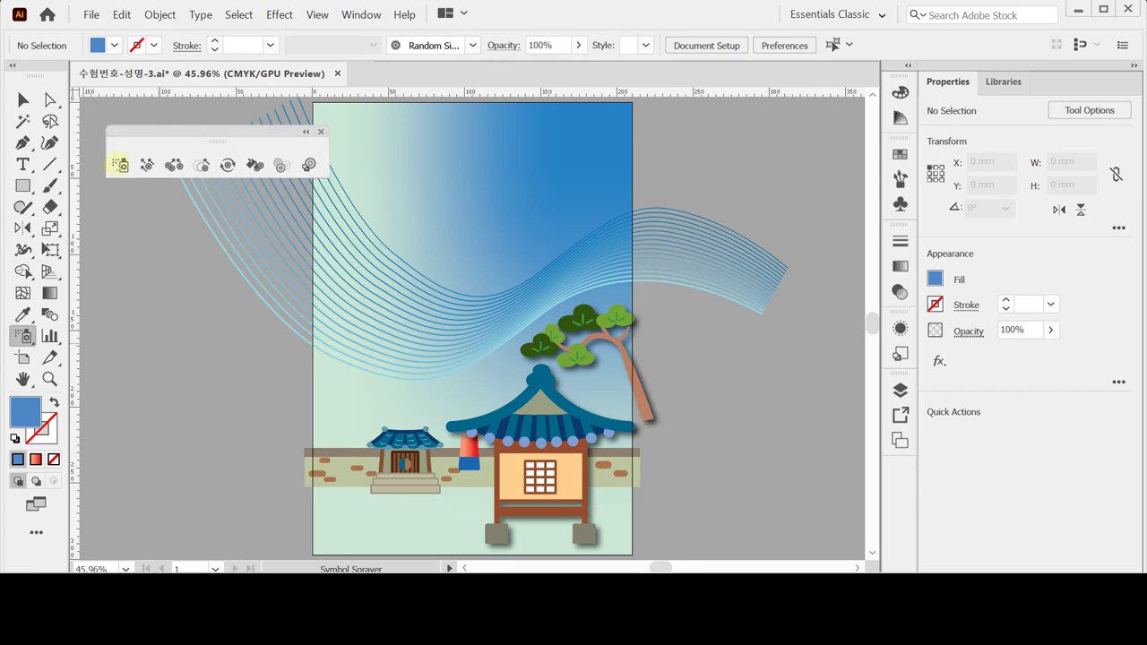
Step: Spray three single instances of the new 연 kite symbol into the sky with the Symbol Sprayer
click(900, 202)
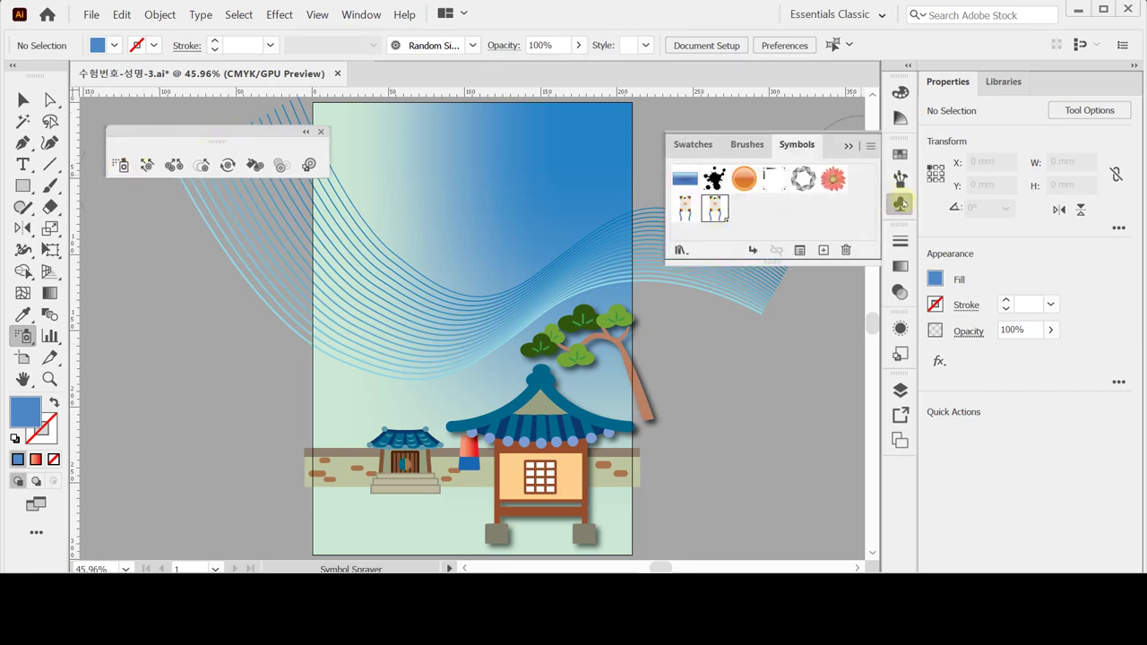
click(855, 206)
click(899, 202)
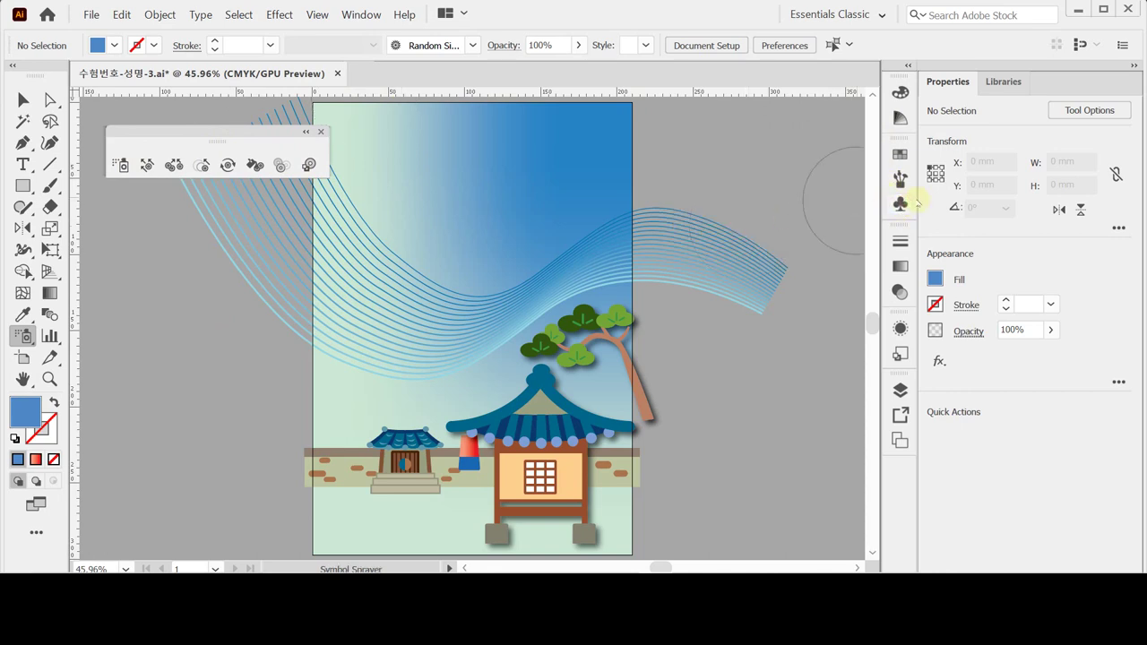
click(899, 208)
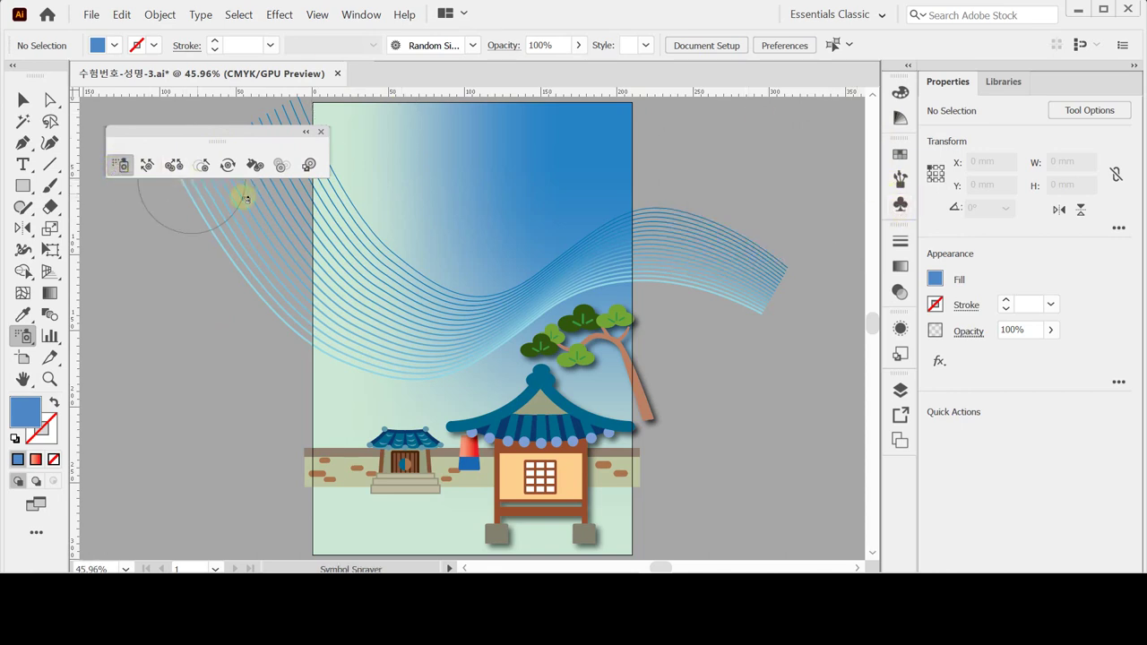
click(475, 146)
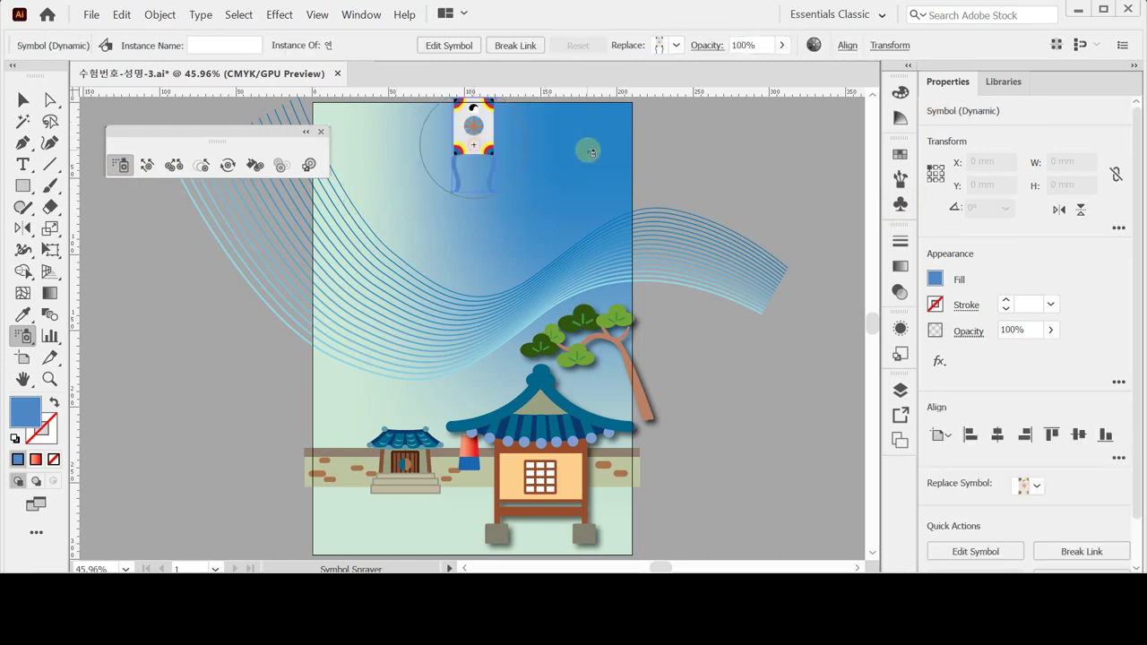
click(573, 146)
click(517, 211)
Step: Try spraying a continuous trail of kites across the artboard, and undo it together with the third single kite
mouse_move(401, 333)
mouse_down()
mouse_move(461, 332)
mouse_move(588, 399)
mouse_move(635, 332)
mouse_move(663, 322)
mouse_up()
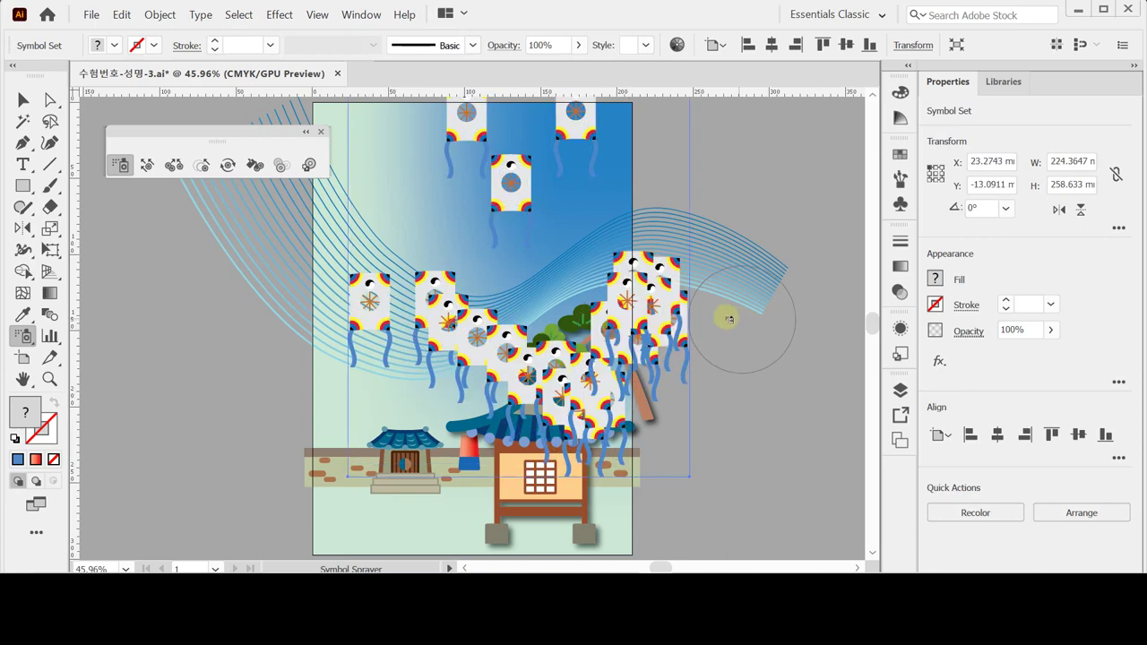
key(ctrl)
key(ctrl+z)
key(ctrl+z)
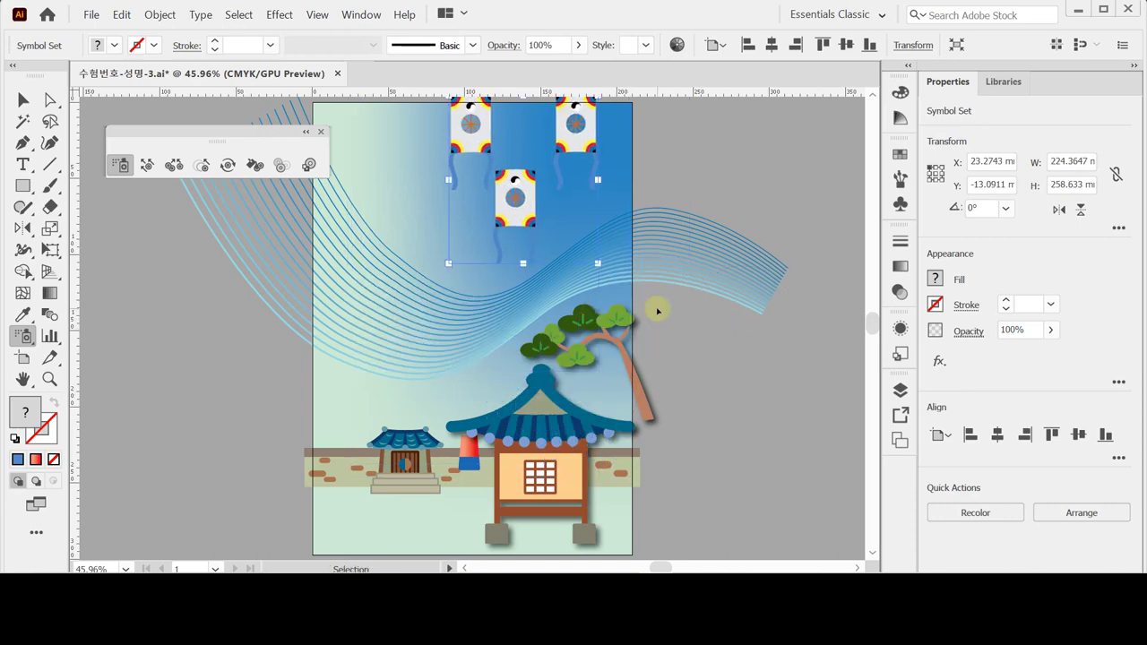
key(ctrl+z)
Step: Spray a third kite in the middle of the sky, and remove the trial kites on the wave lines and pavilion roof
click(500, 253)
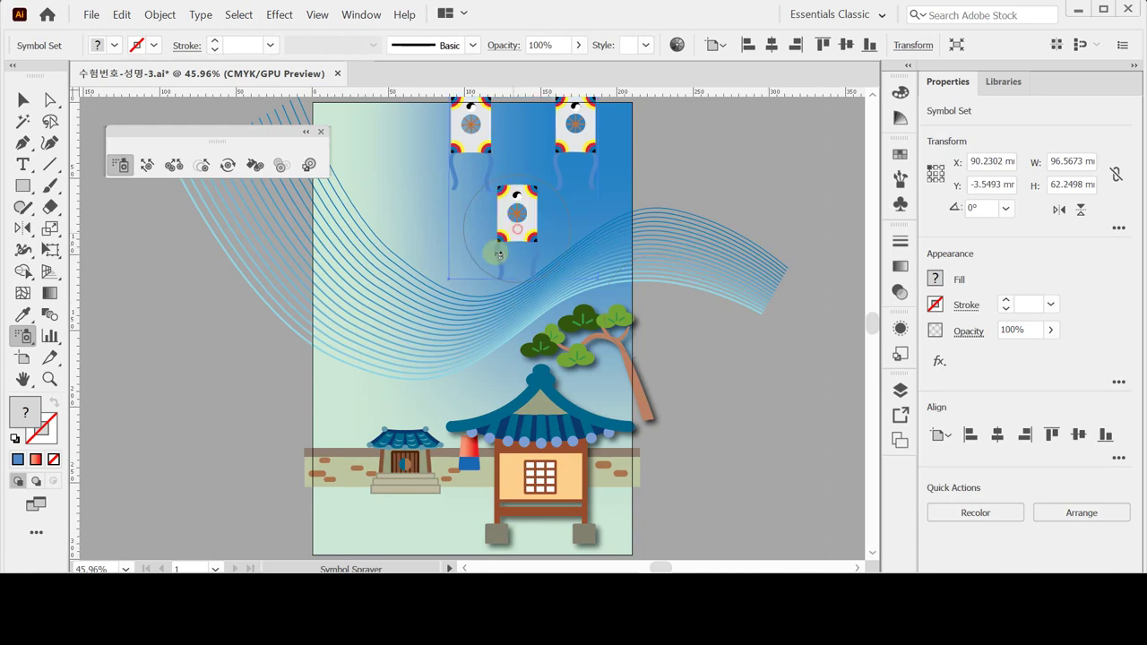
click(378, 323)
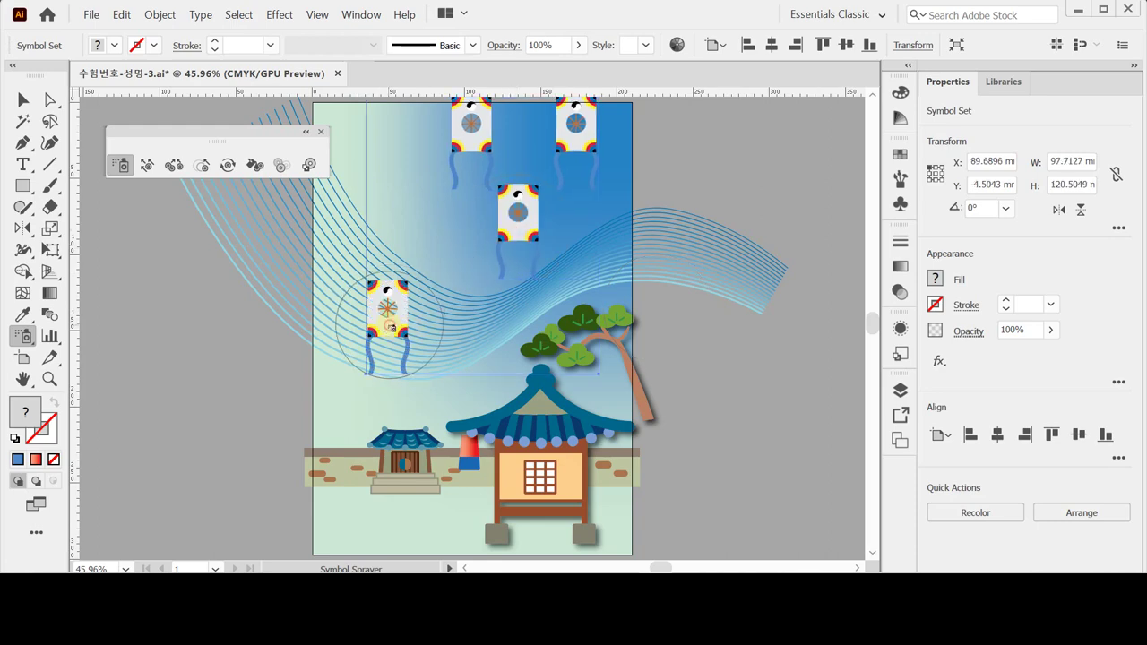
click(507, 369)
alt+click(385, 308)
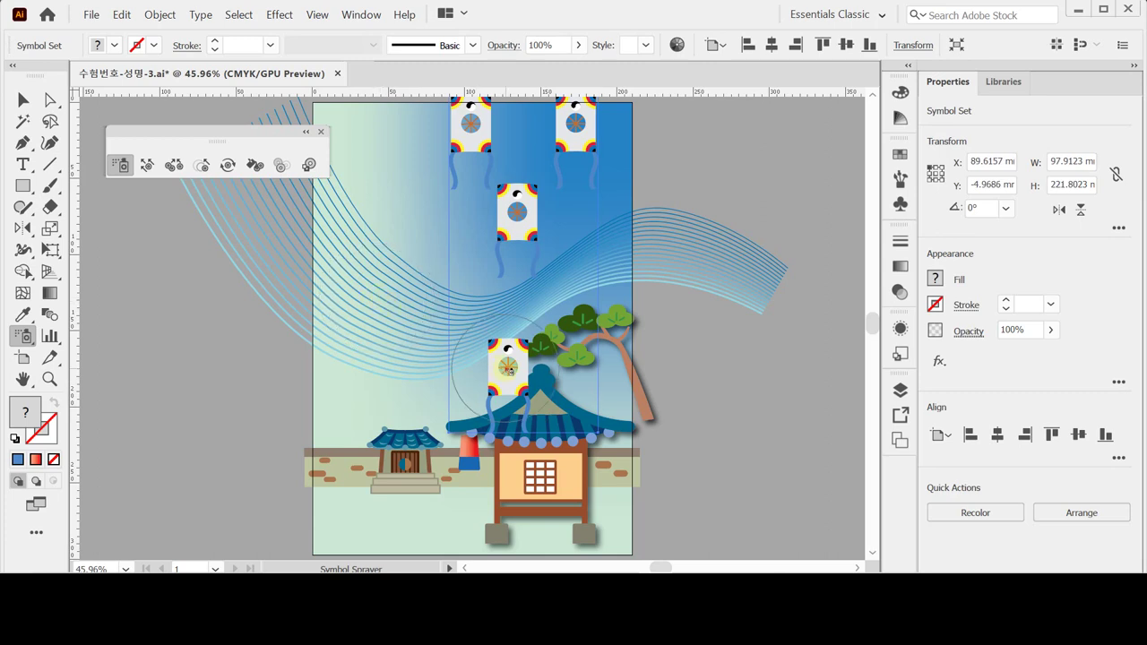
alt+click(503, 367)
Step: Spray a fourth kite over the wave lines near the artboard's left edge and move the symbol set down inside the artboard
click(370, 299)
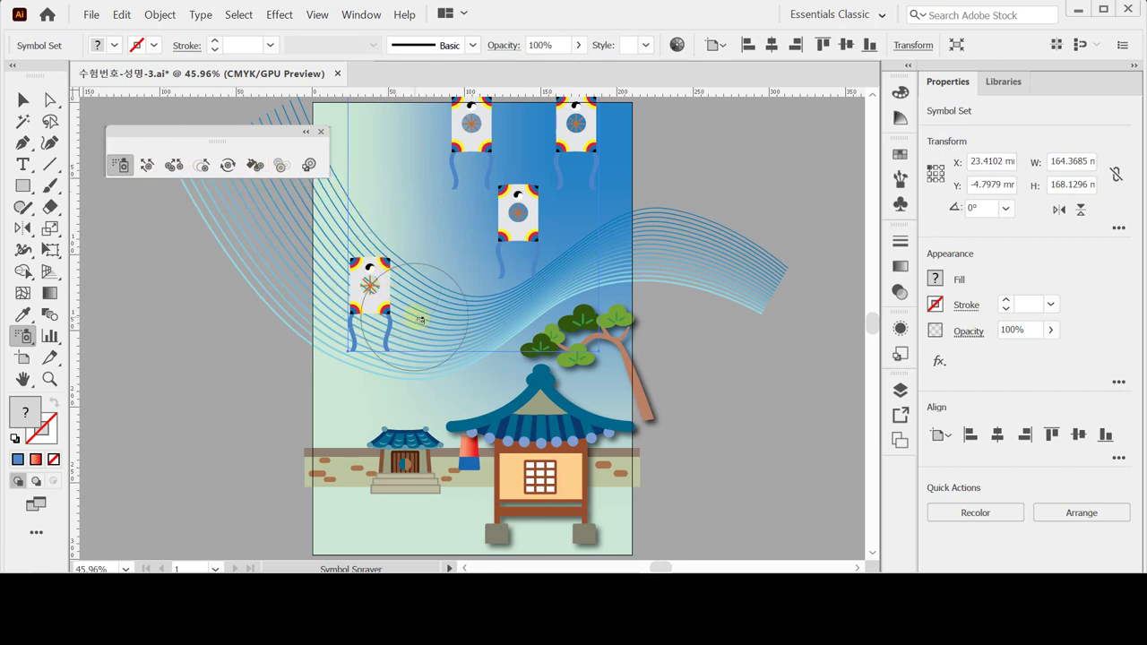
key(v)
drag(381, 274, 379, 291)
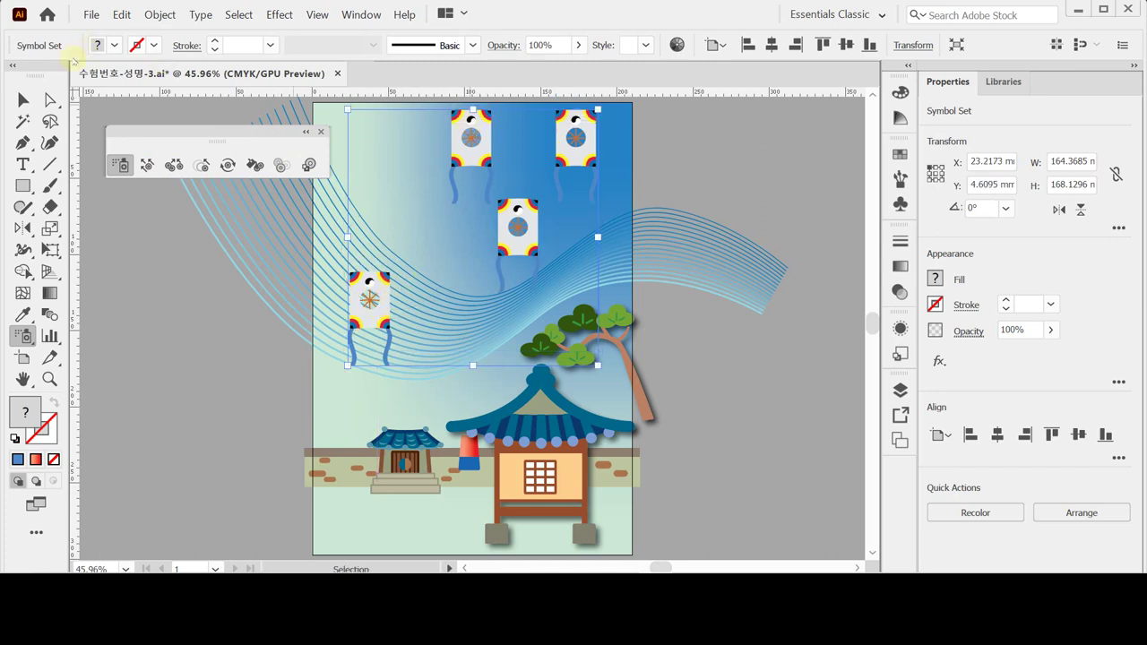
Step: Enlarge the middle kite to nearly double size and the left kite slightly with the Symbol Sizer
key(shift+s)
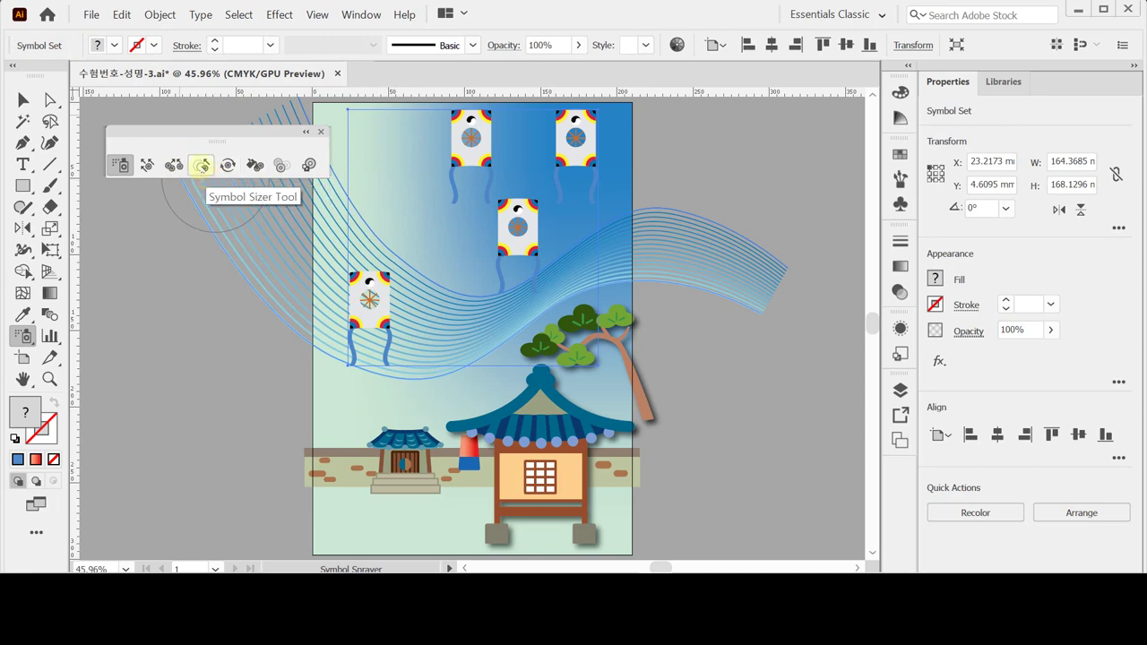
click(203, 166)
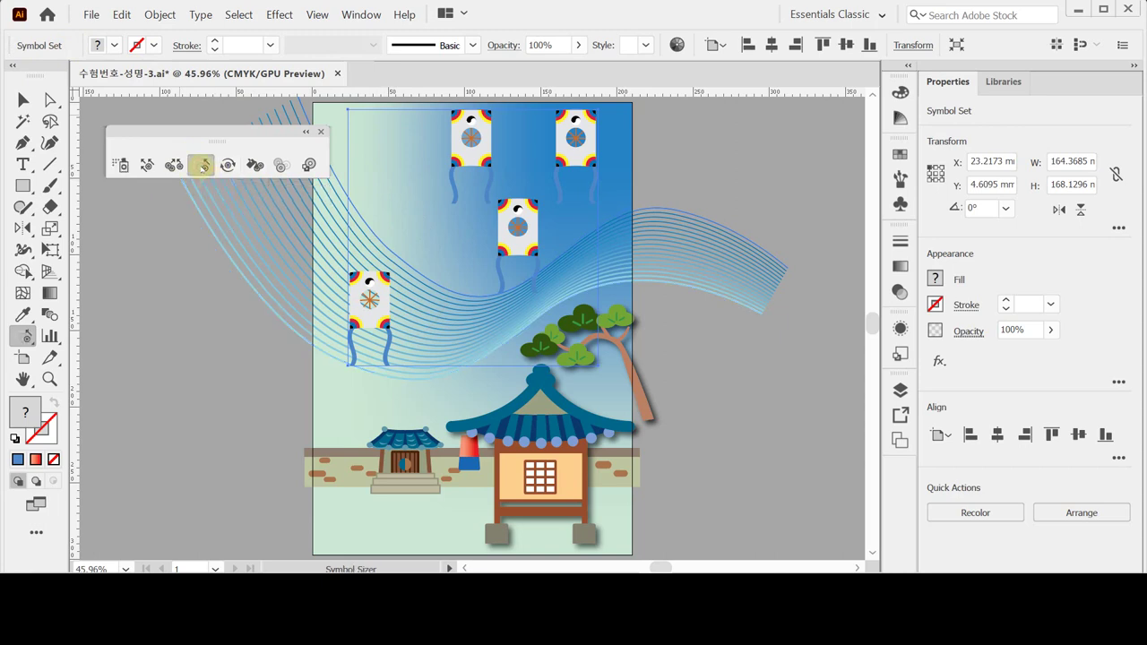
click(520, 229)
click(520, 230)
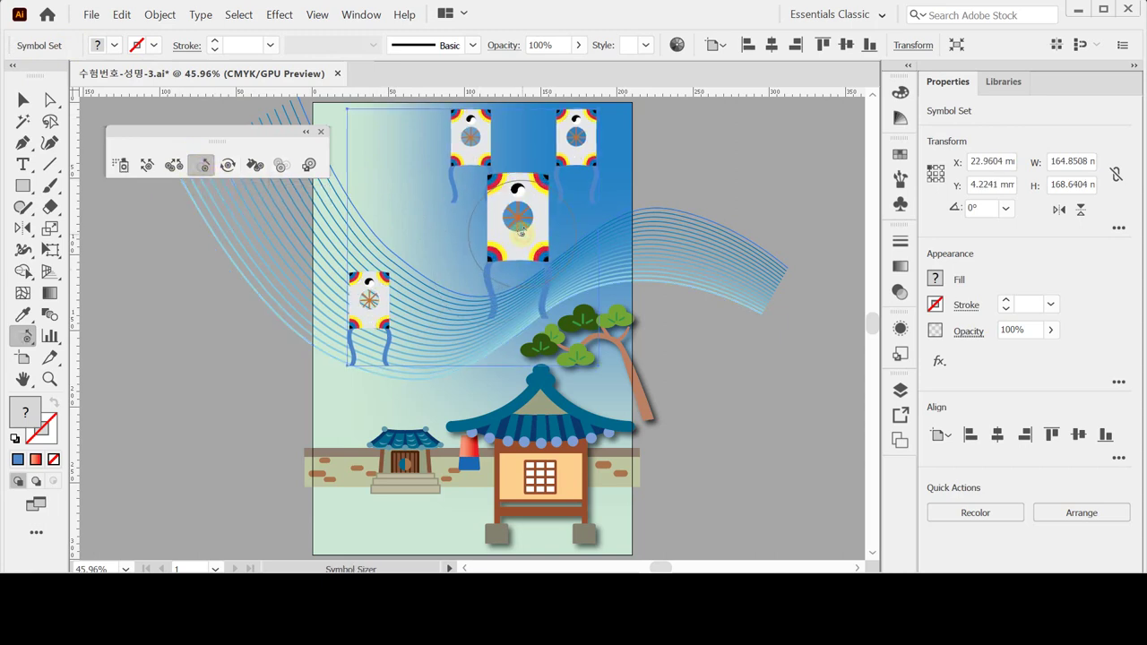
click(520, 231)
click(521, 231)
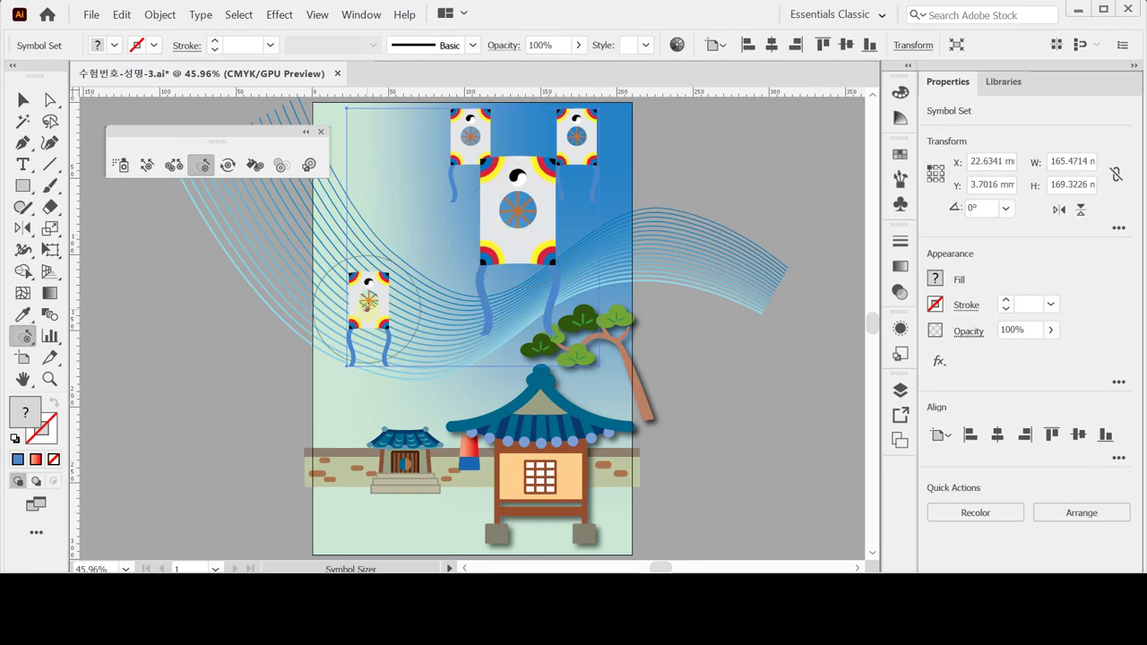
click(369, 301)
click(369, 301)
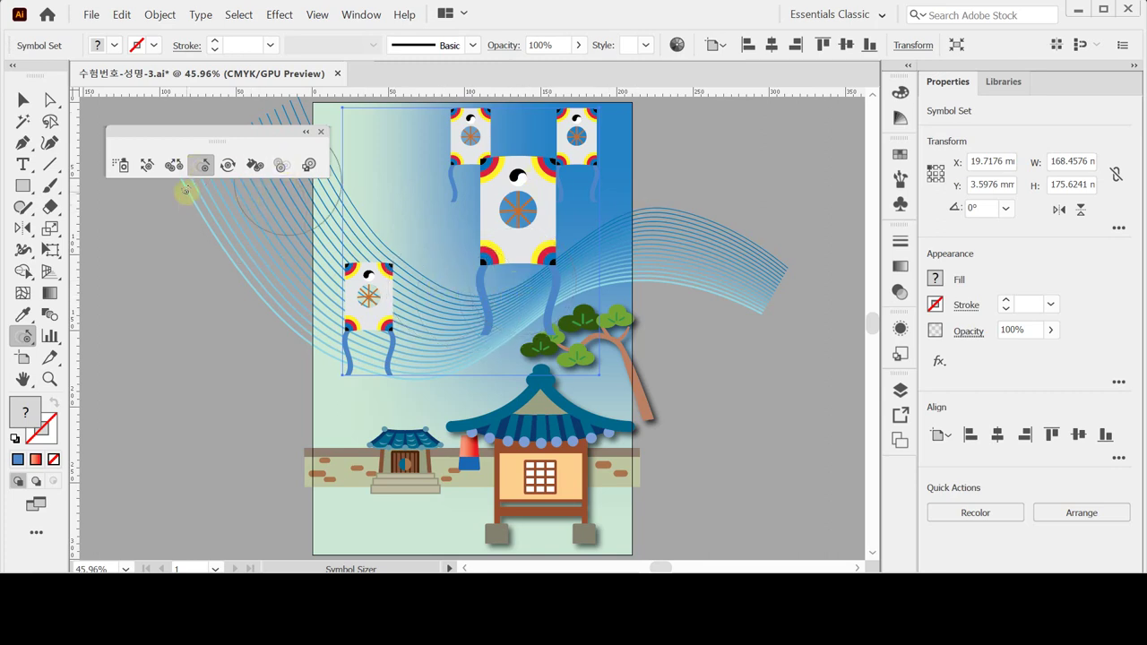
Step: Rotate the kites to varied angles with the Symbol Spinner, from the large middle kite to the lower-left kite
click(227, 165)
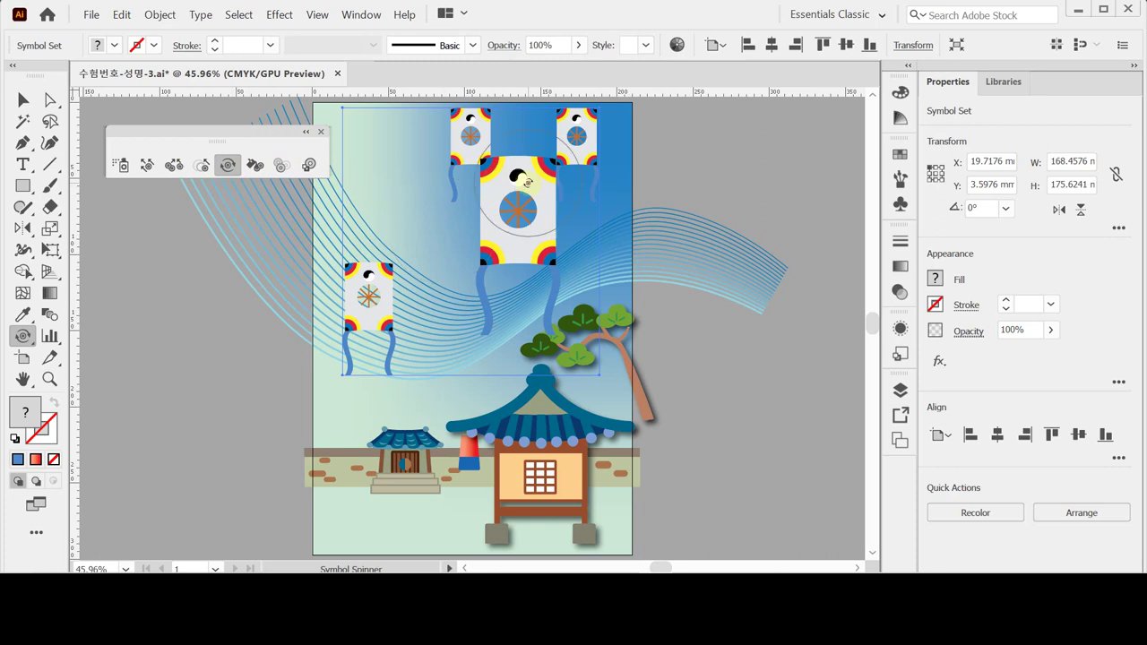
mouse_move(527, 181)
mouse_down()
mouse_move(549, 225)
mouse_move(516, 216)
mouse_move(523, 196)
mouse_move(550, 196)
mouse_move(530, 201)
mouse_move(469, 136)
mouse_move(487, 152)
mouse_move(402, 292)
mouse_up()
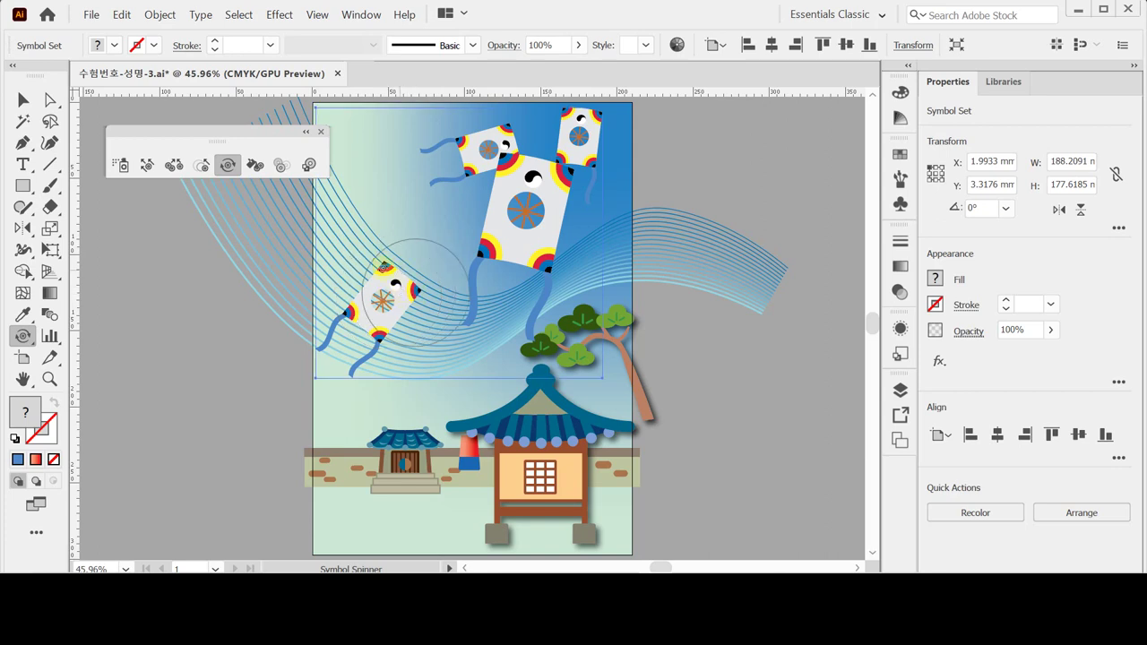
Step: Tint the small kite at the upper left of the large kite green with the Symbol Stainer
click(255, 165)
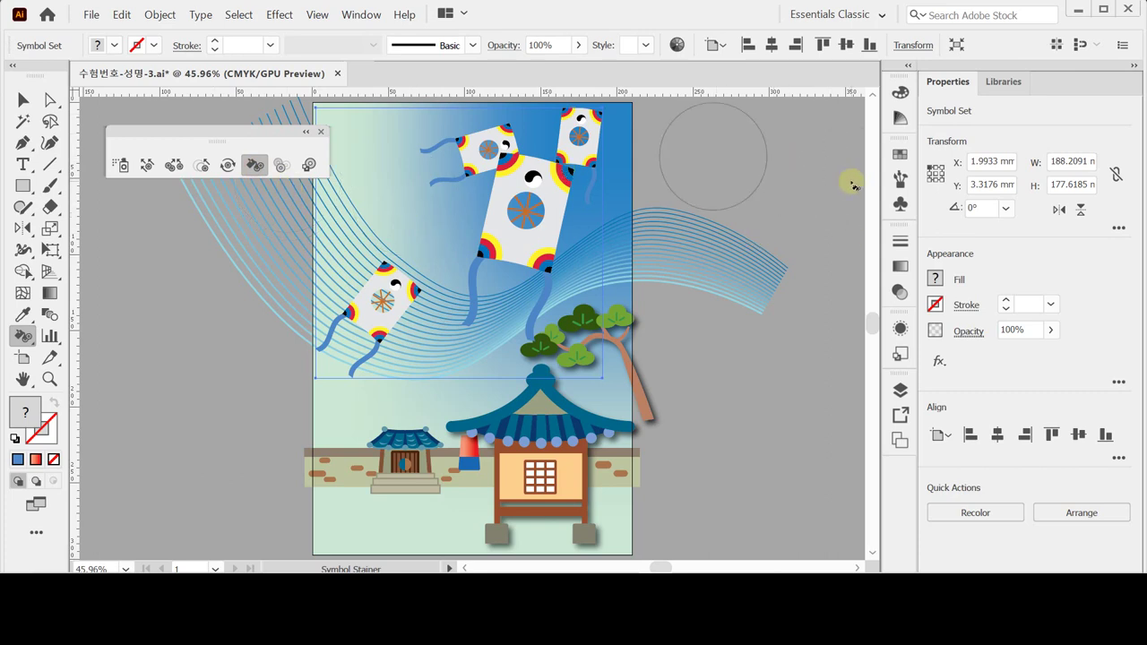
click(900, 154)
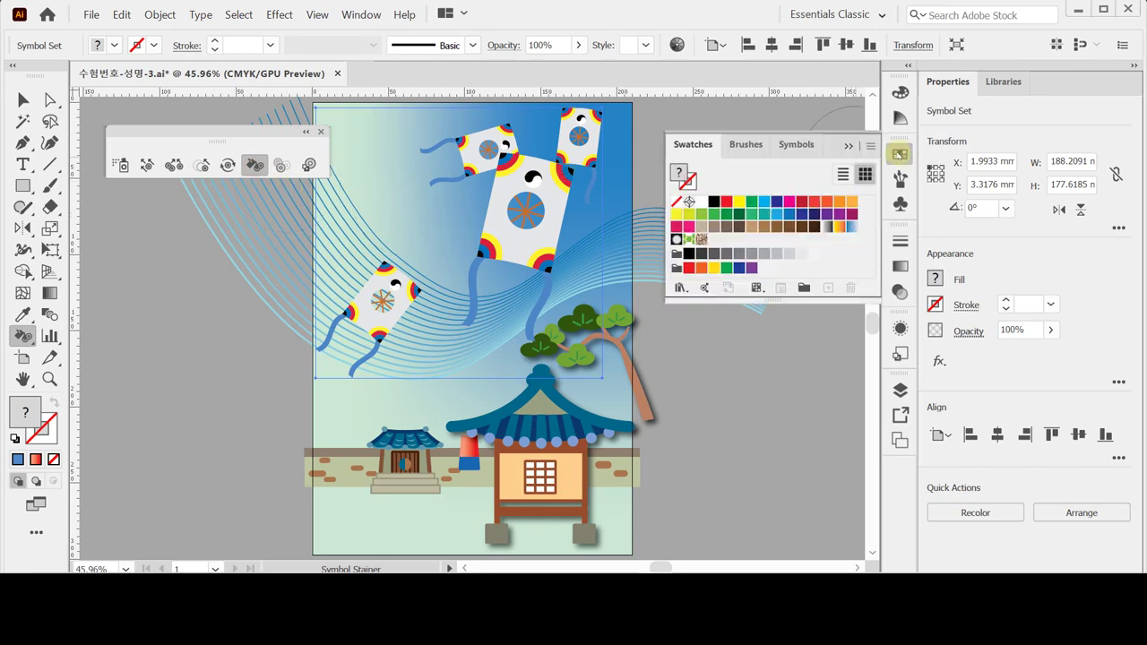
click(790, 215)
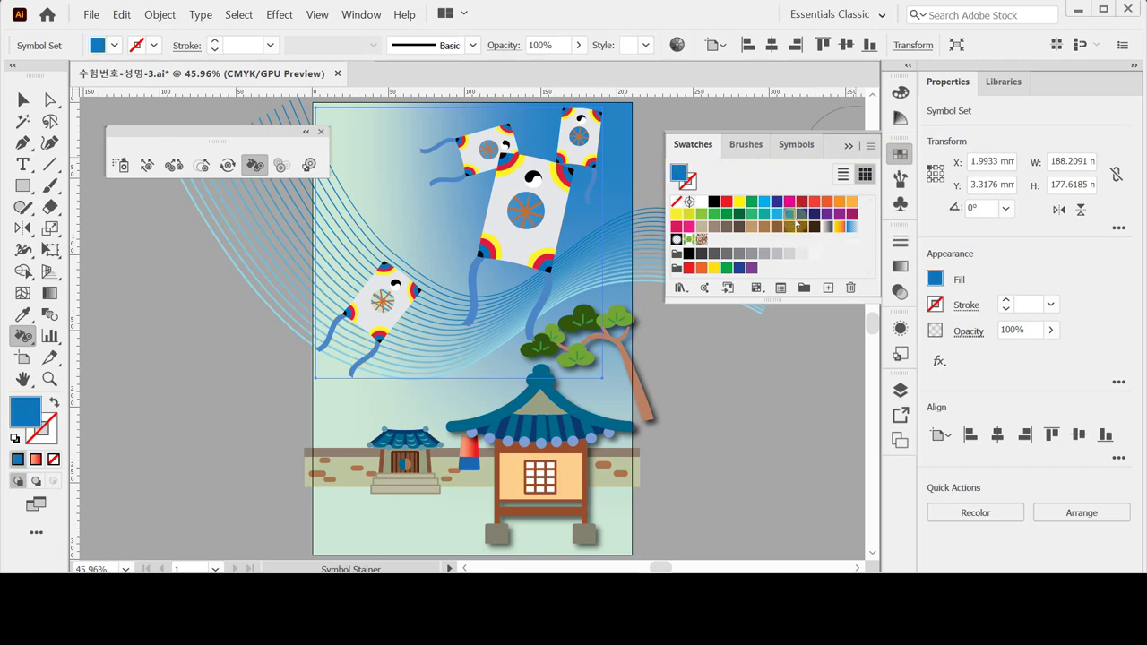
click(751, 202)
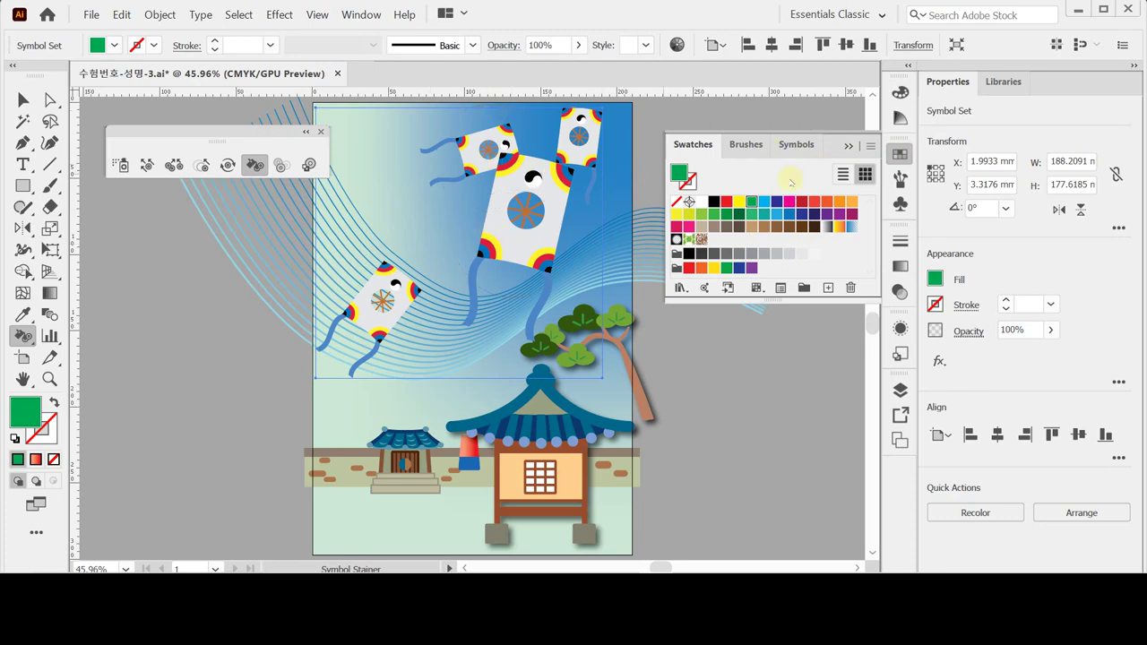
click(472, 157)
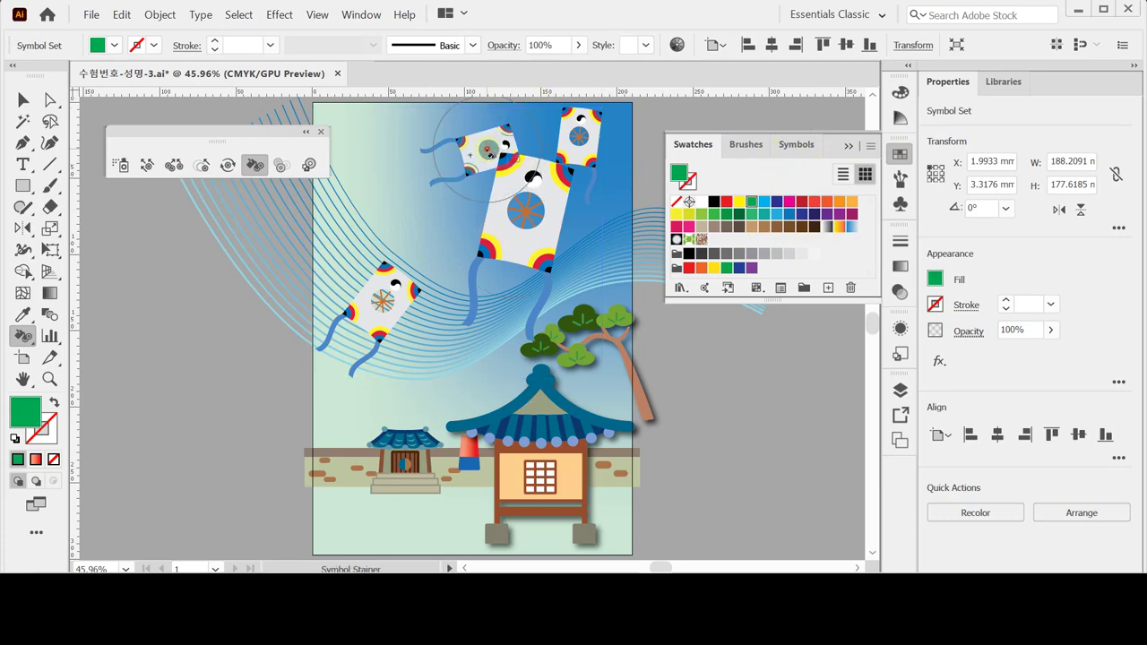
drag(472, 156, 448, 161)
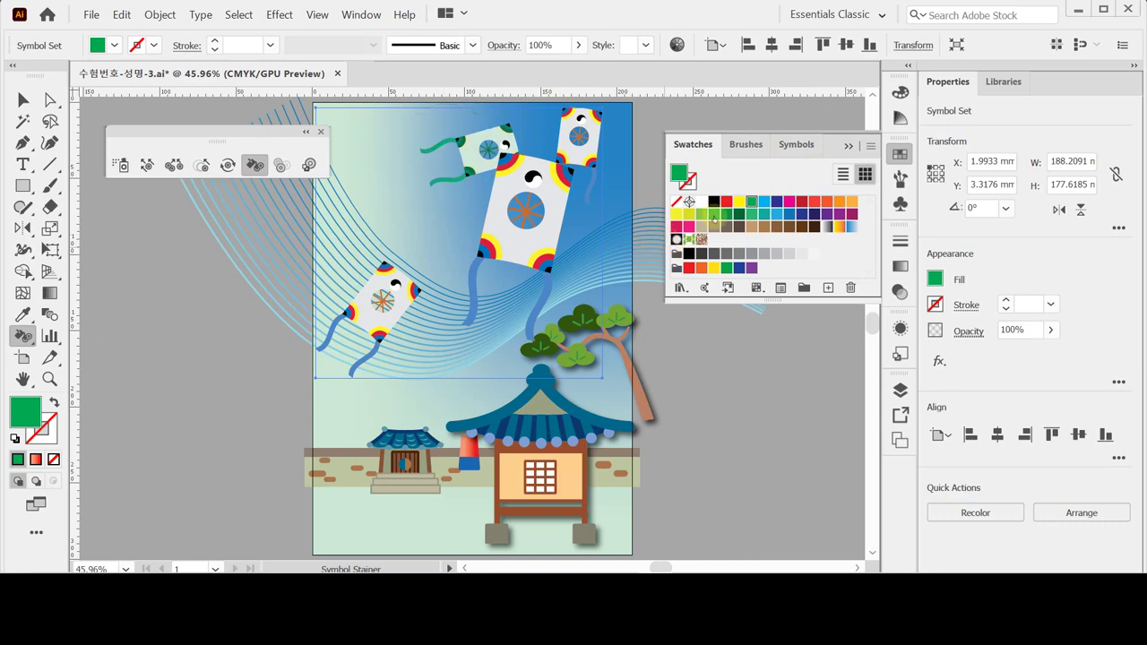
Step: Tint the lower-left kite over the wave lines light orange with the Symbol Stainer
click(826, 201)
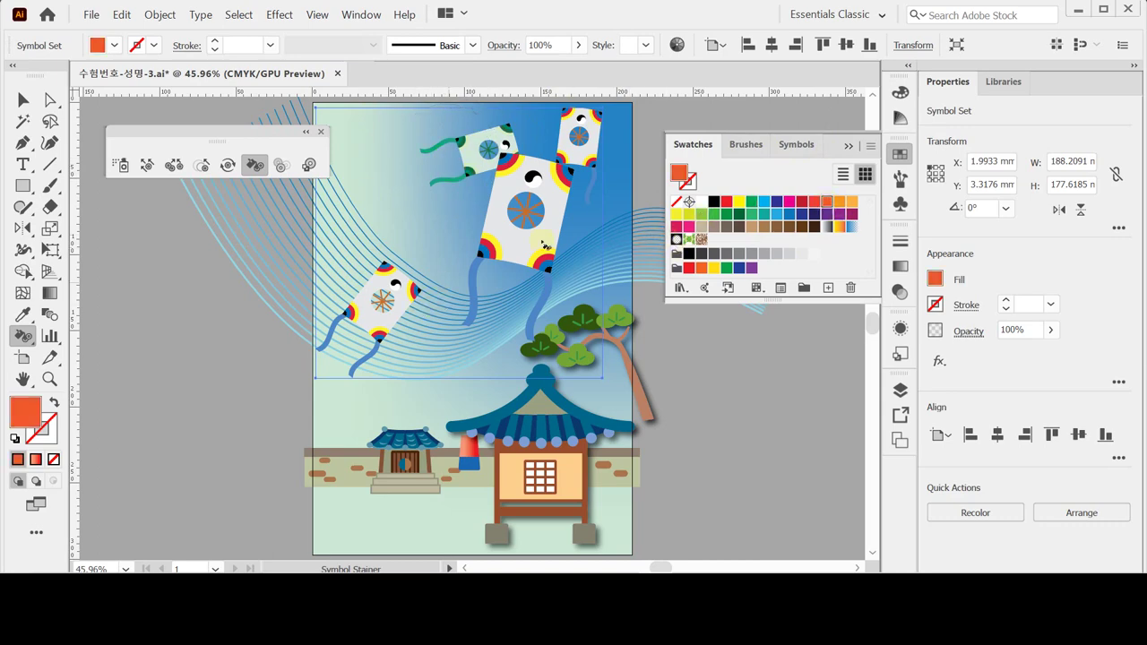
click(839, 201)
click(369, 324)
drag(369, 324, 375, 319)
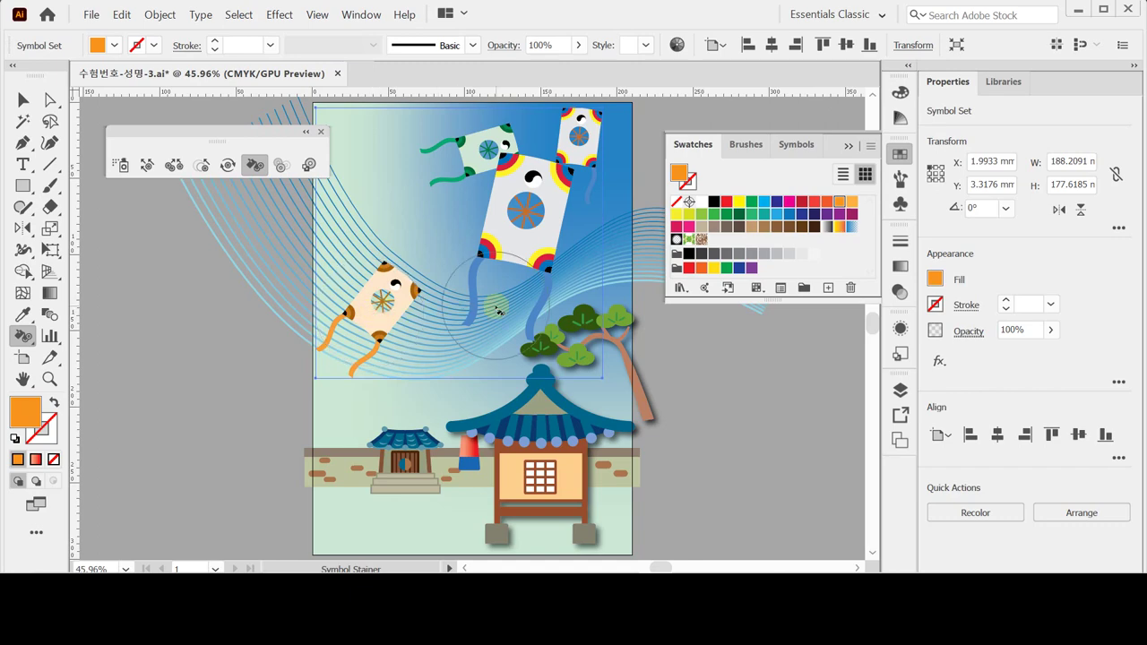
click(901, 154)
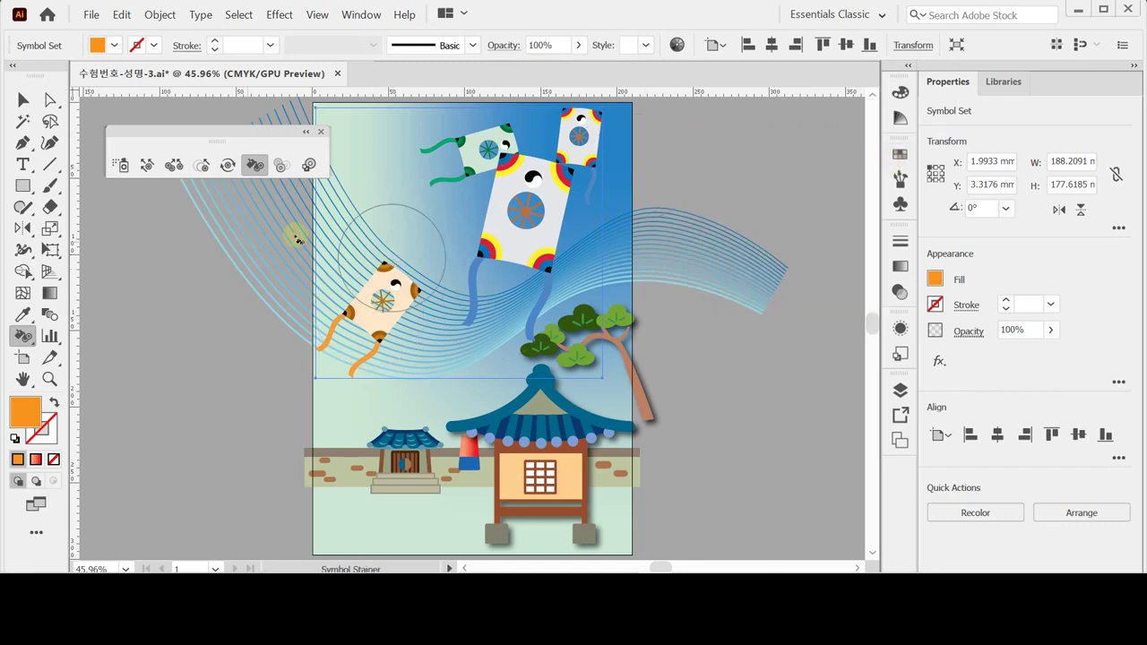
Step: Make the kite in the artboard's upper-right corner semi-transparent with the Symbol Screener
click(280, 164)
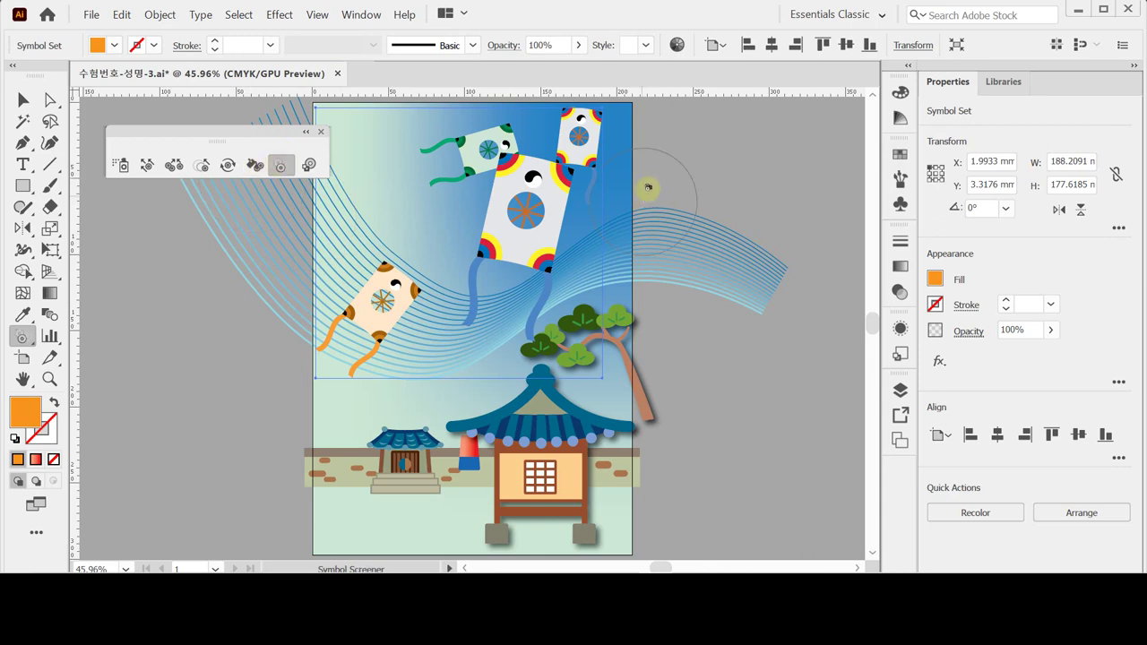
drag(581, 146, 588, 146)
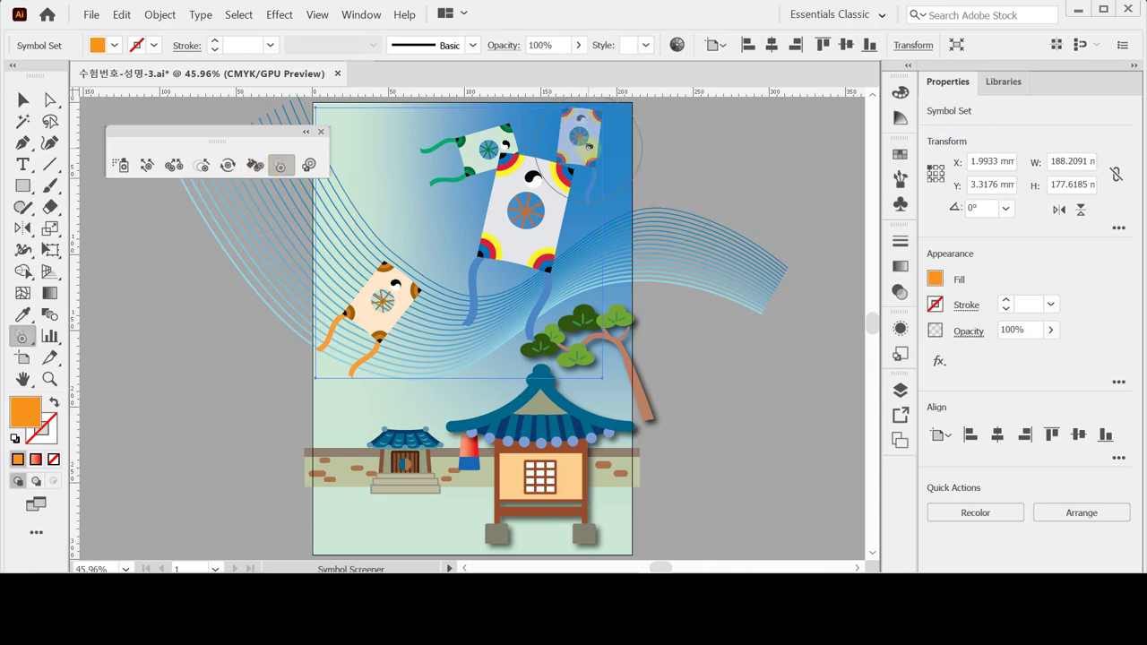
drag(589, 146, 622, 169)
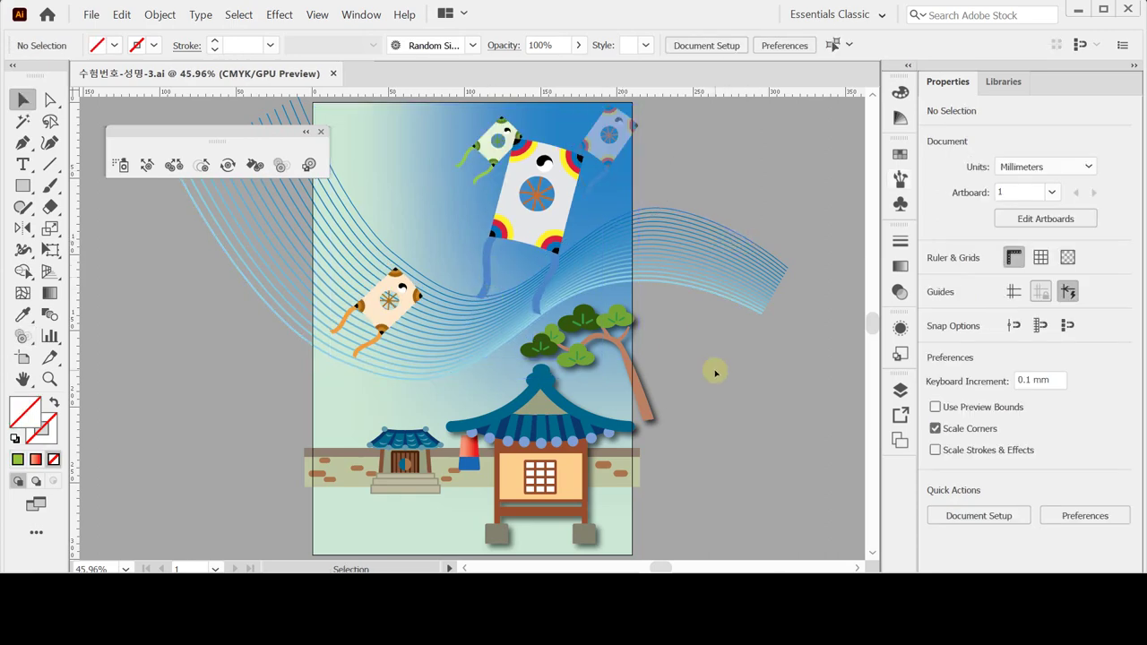
Step: Put away the symbolism tools and look through the Elegant Curl & Floral Brush Set for the Random Sized Flowers brush
click(320, 132)
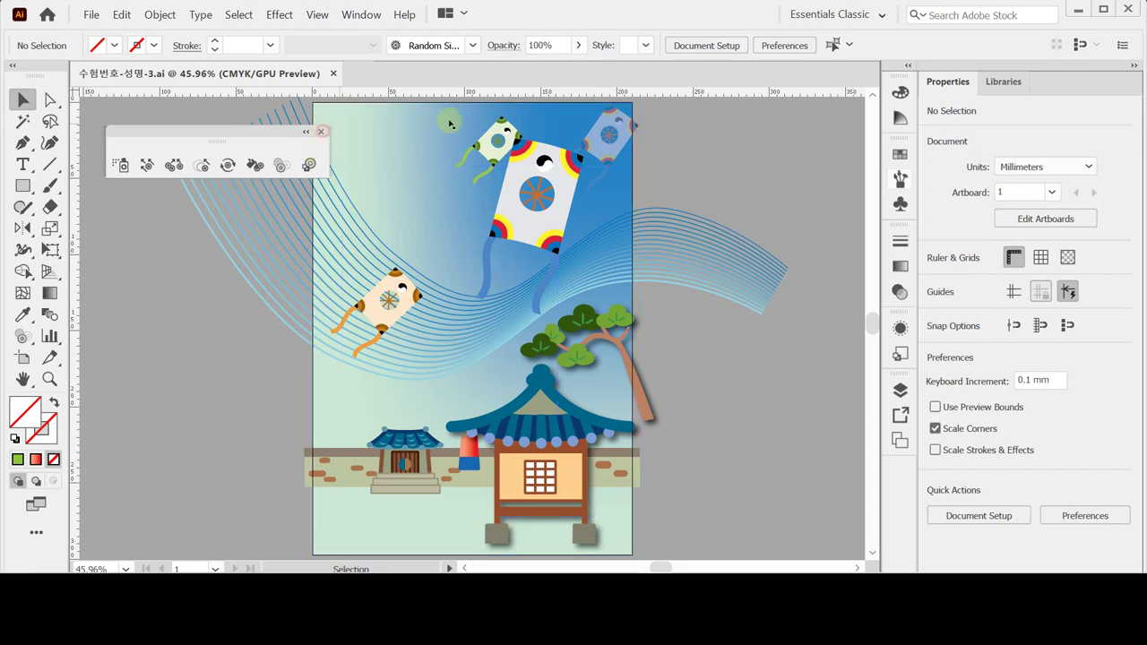
click(901, 179)
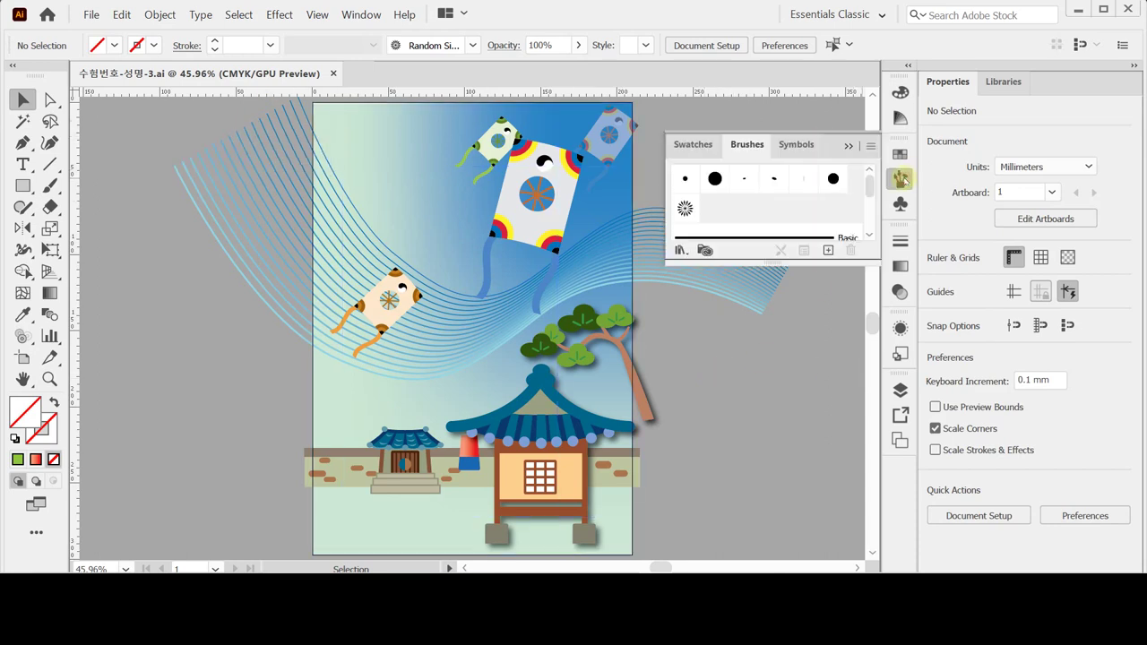
click(680, 251)
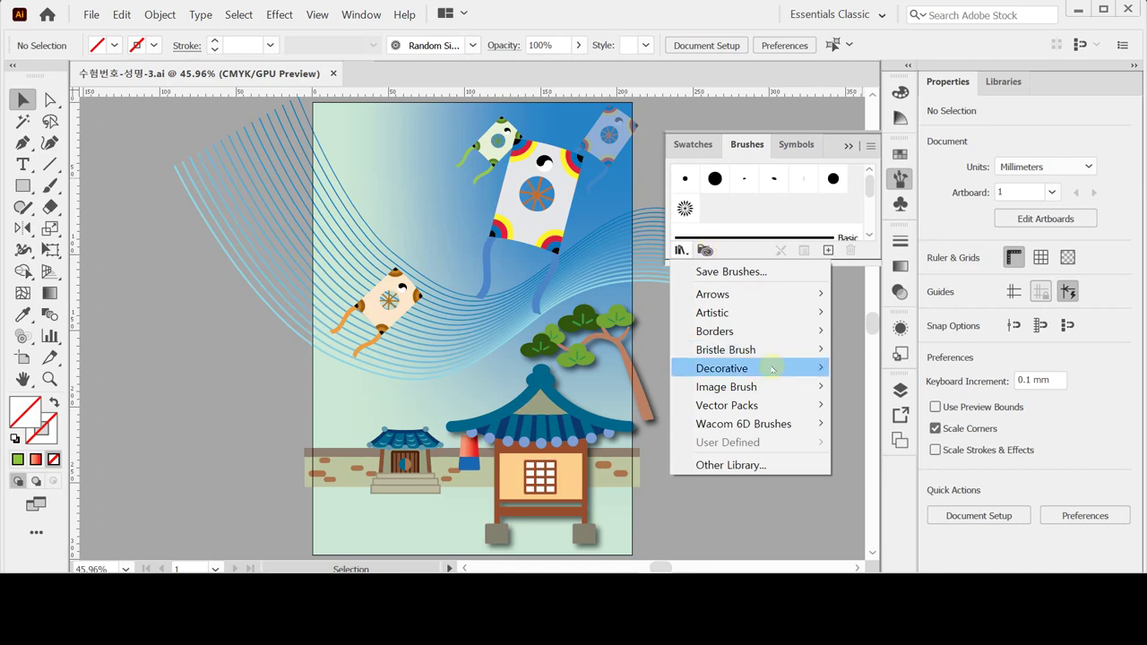
mouse_move(771, 370)
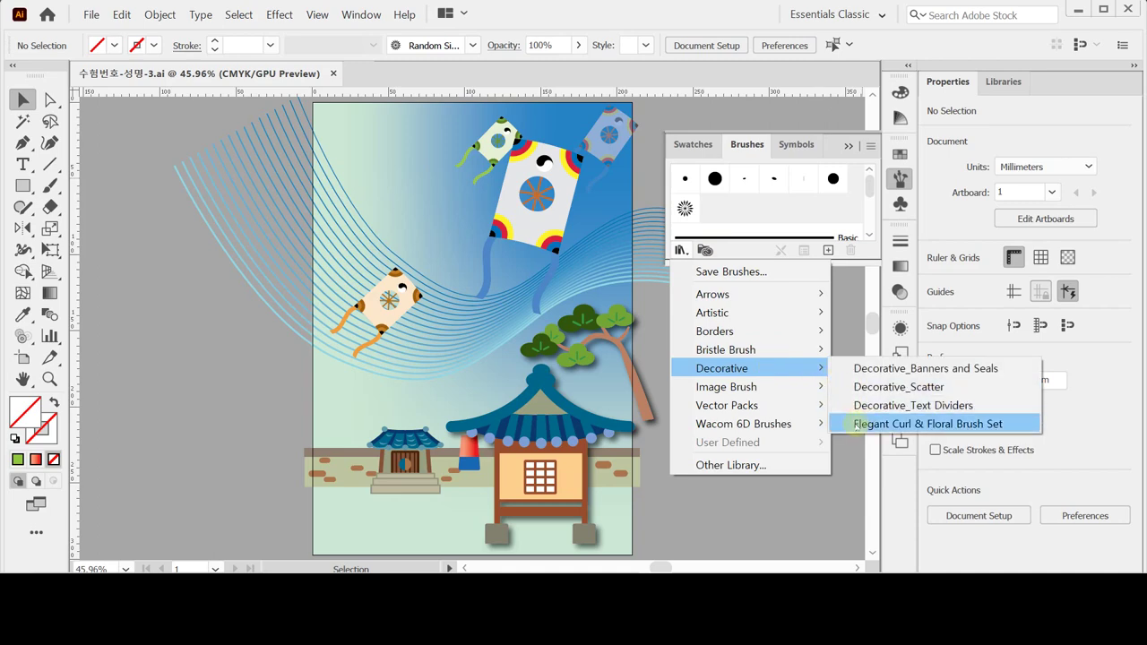
click(858, 426)
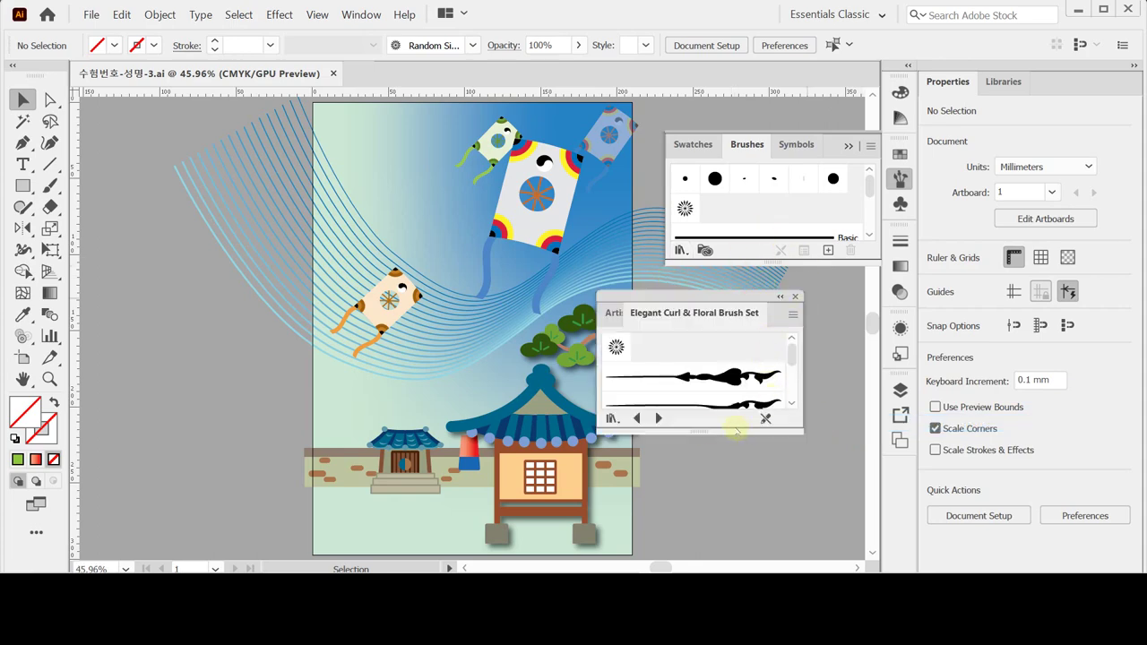
drag(704, 430, 704, 523)
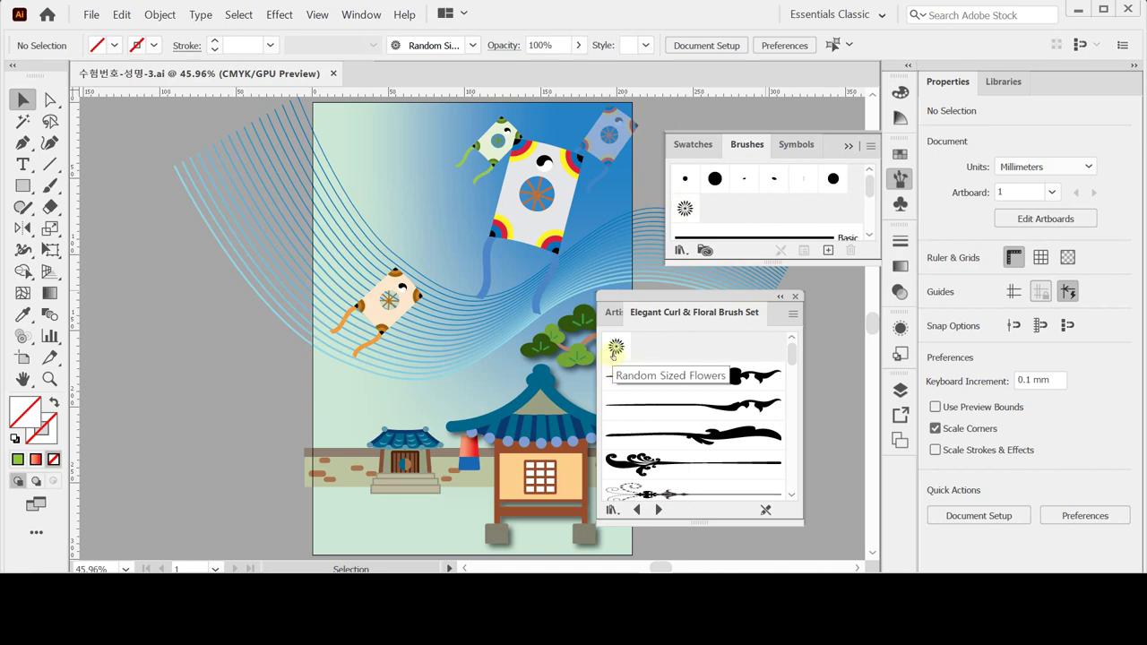
click(795, 296)
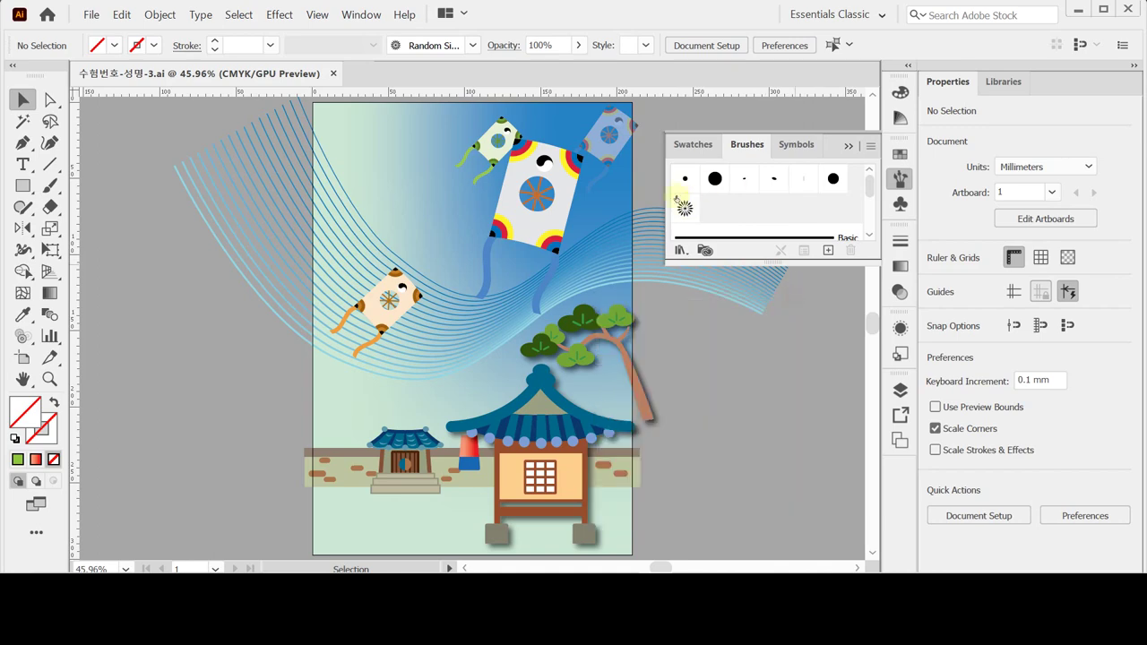
Step: Paint a Random Sized Flowers stroke about 230 mm wide and 153 mm high, rising from above the small gate to the artboard's right edge
click(683, 208)
click(901, 179)
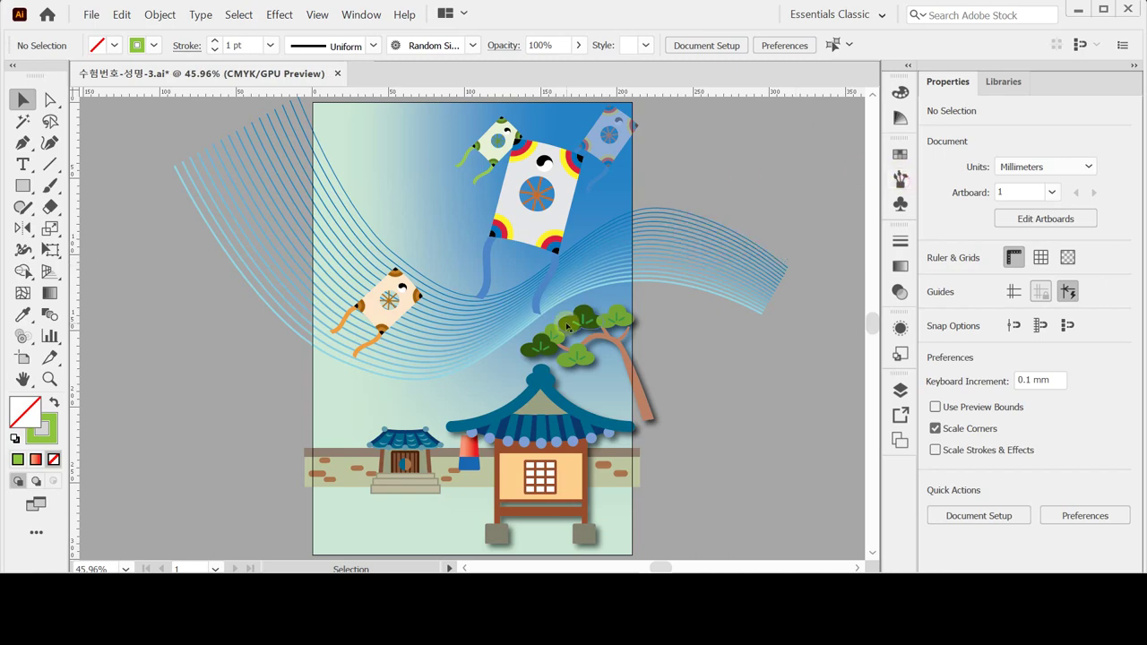
scroll(304, 251, down, 1)
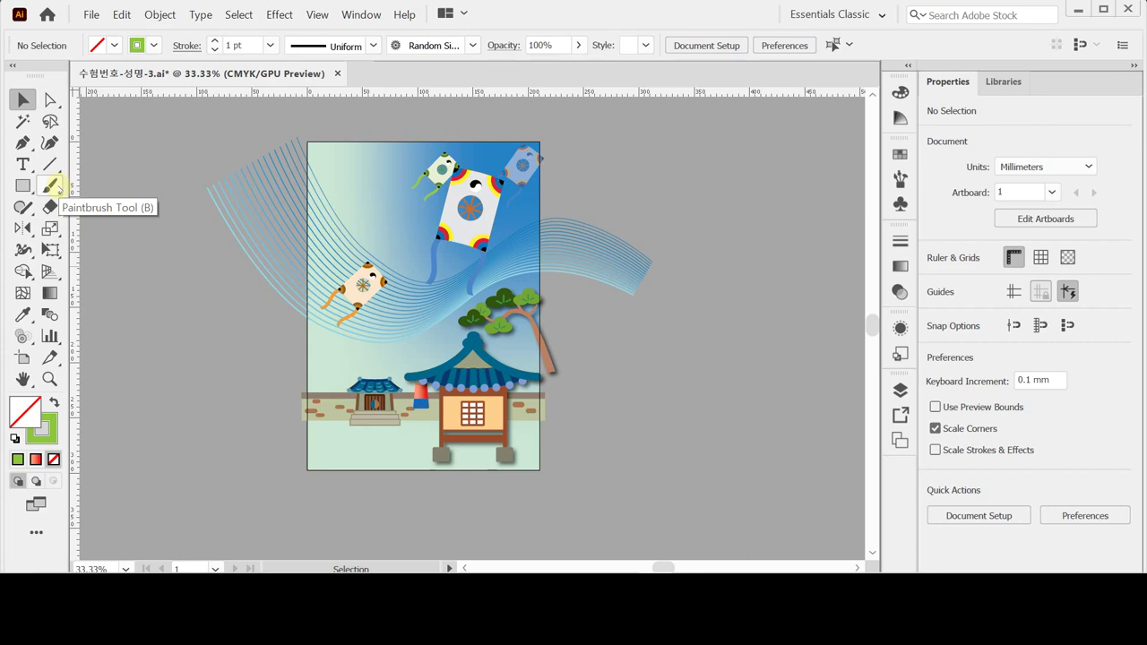
click(51, 185)
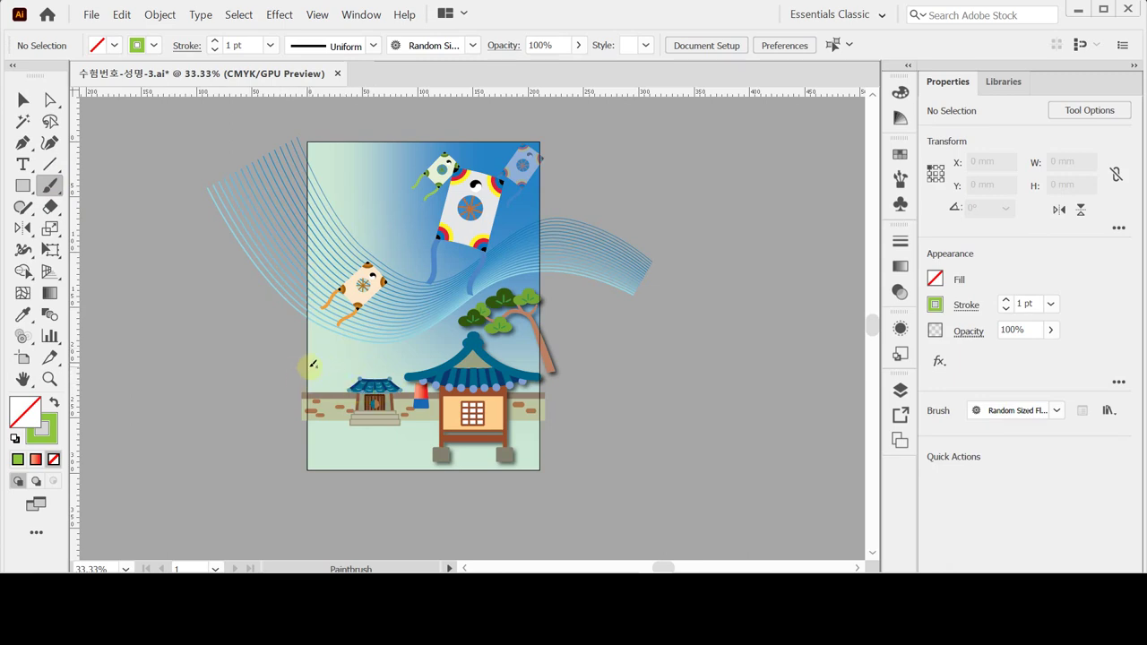
mouse_move(307, 362)
mouse_down()
mouse_move(346, 365)
mouse_move(402, 336)
mouse_move(559, 198)
mouse_up()
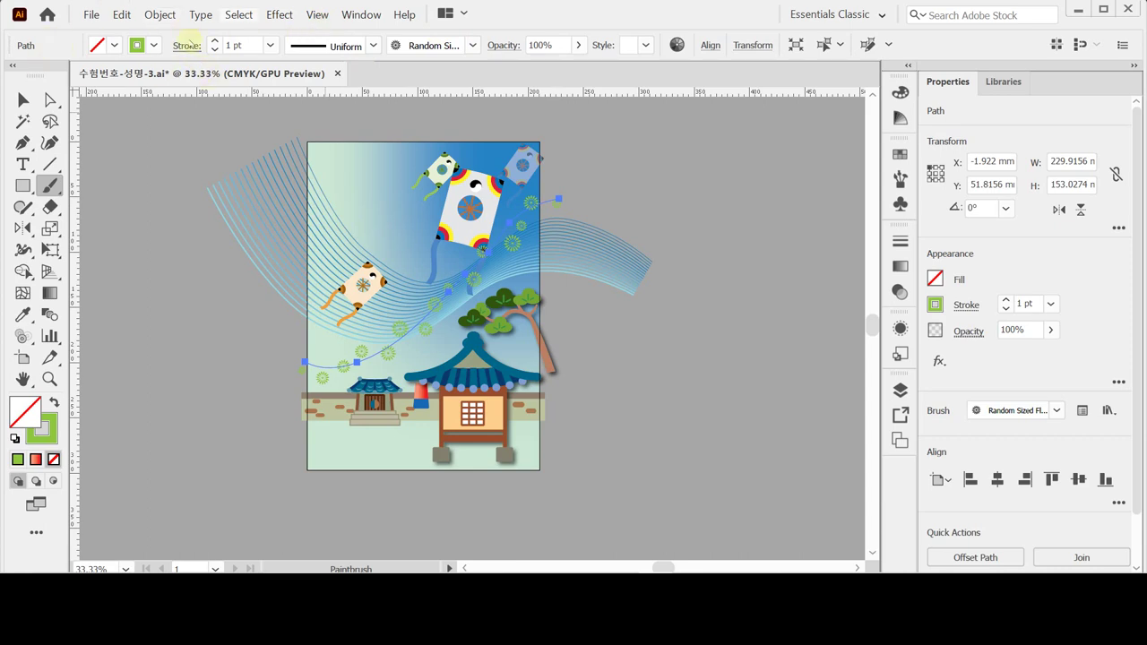
Step: Recolor the flower brush stroke white and set its stroke weight to 0.75 pt
click(154, 45)
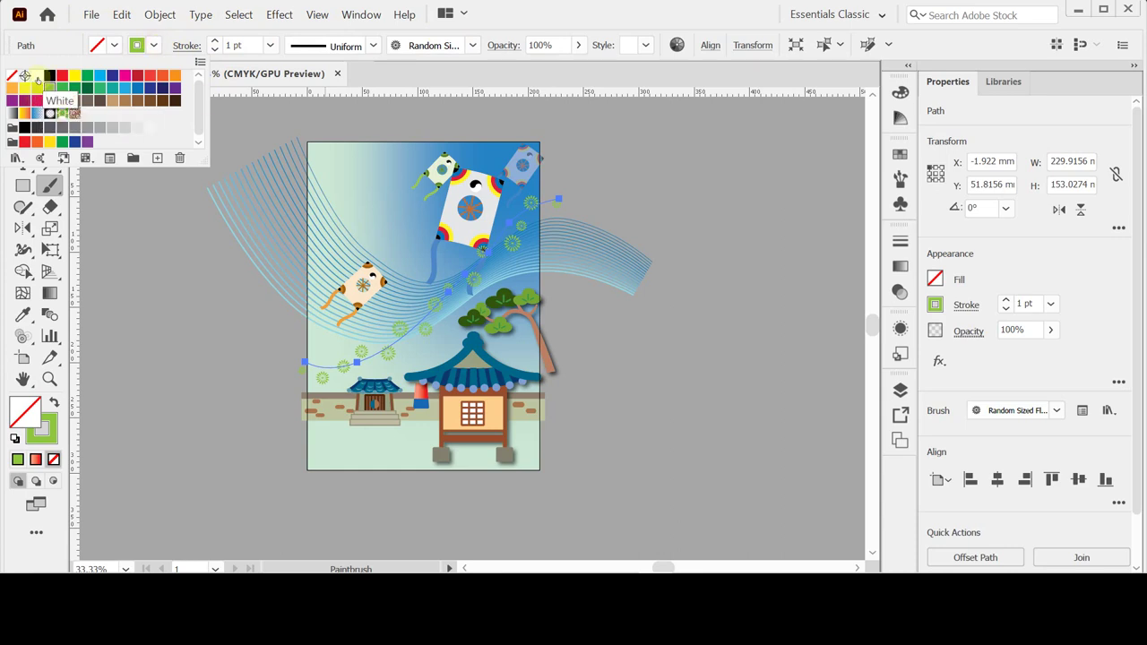
click(36, 76)
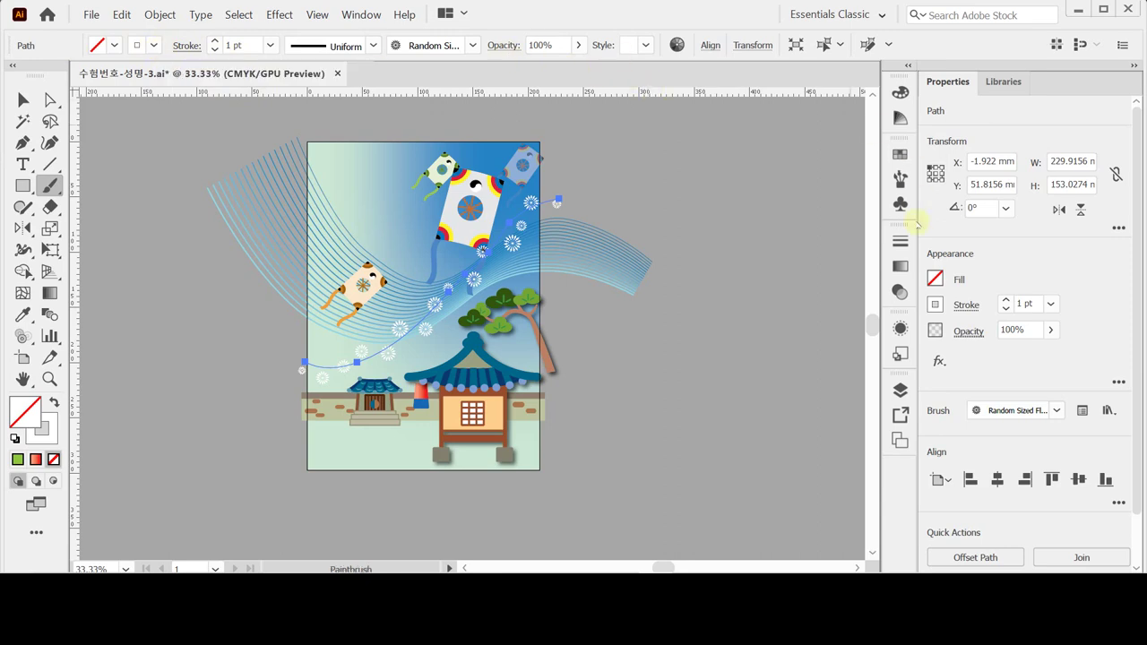
click(1031, 304)
text(.75)
click(1007, 305)
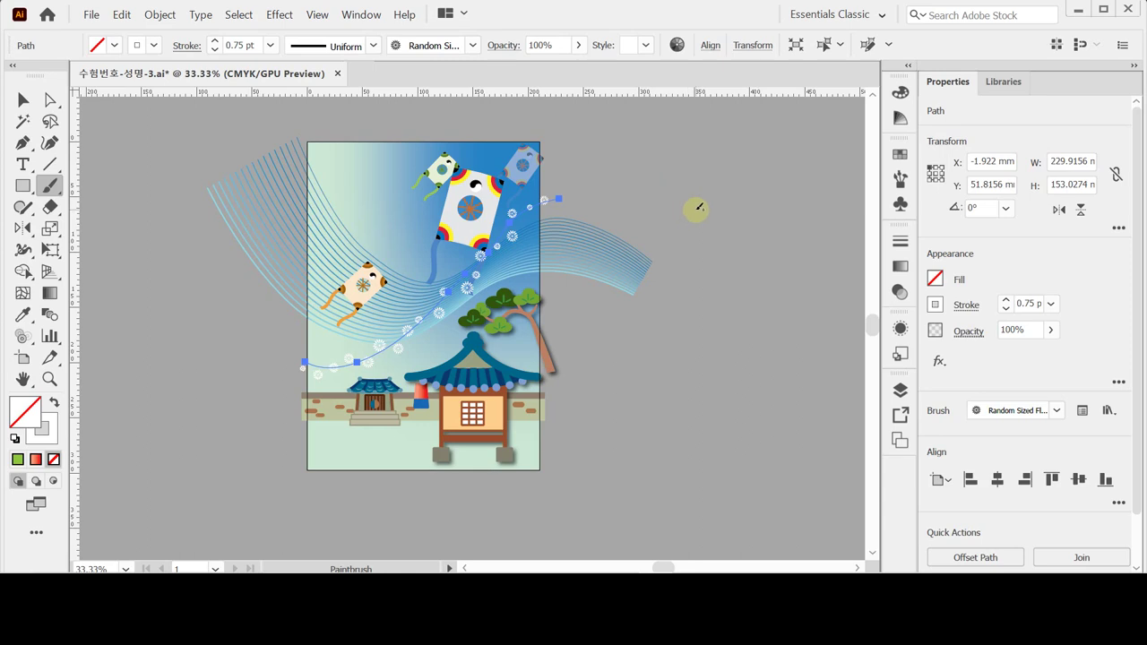
ctrl+click(690, 384)
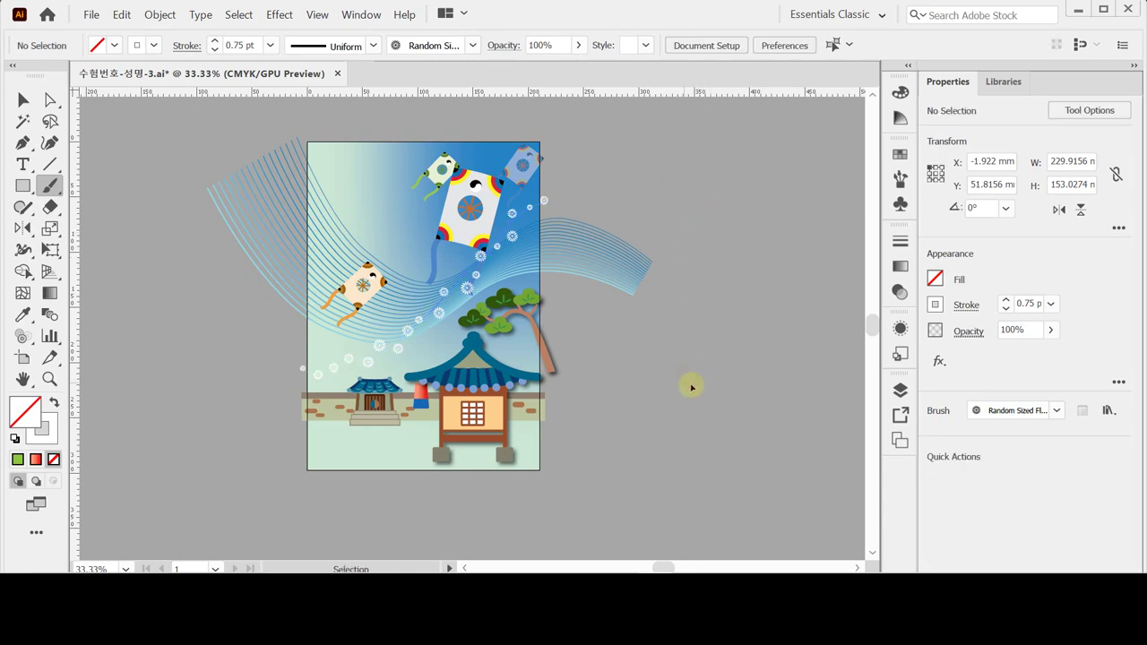
Step: Save the document and leave the kite symbol set deselected
ctrl+click(392, 233)
key(ctrl+s)
key(ctrl+plus)
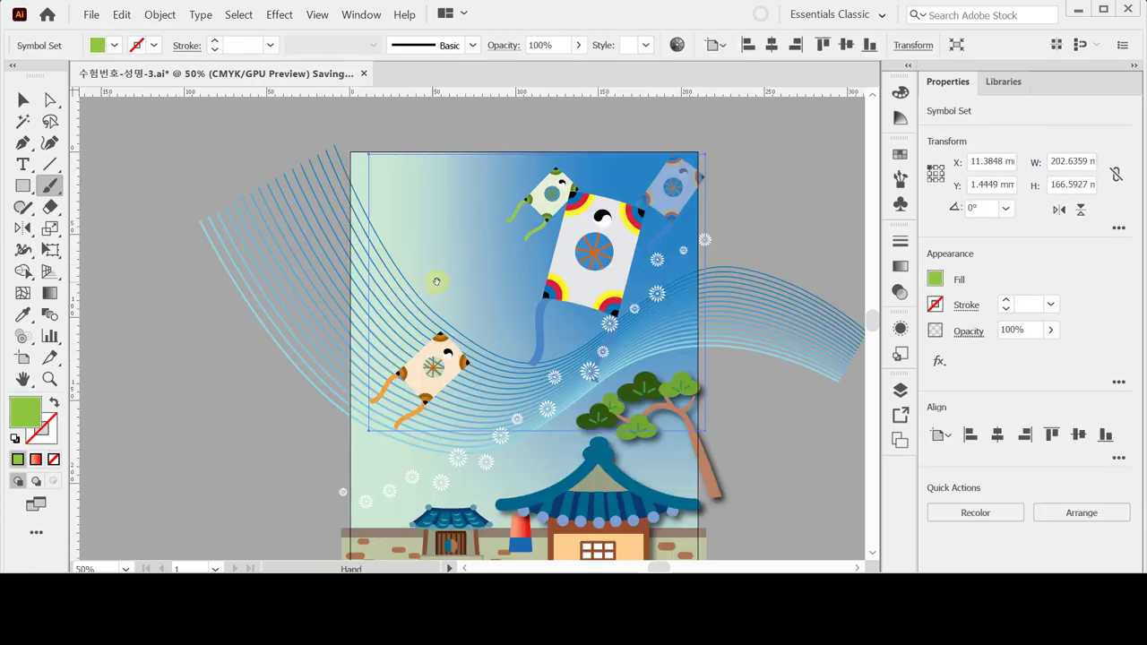
ctrl+click(197, 325)
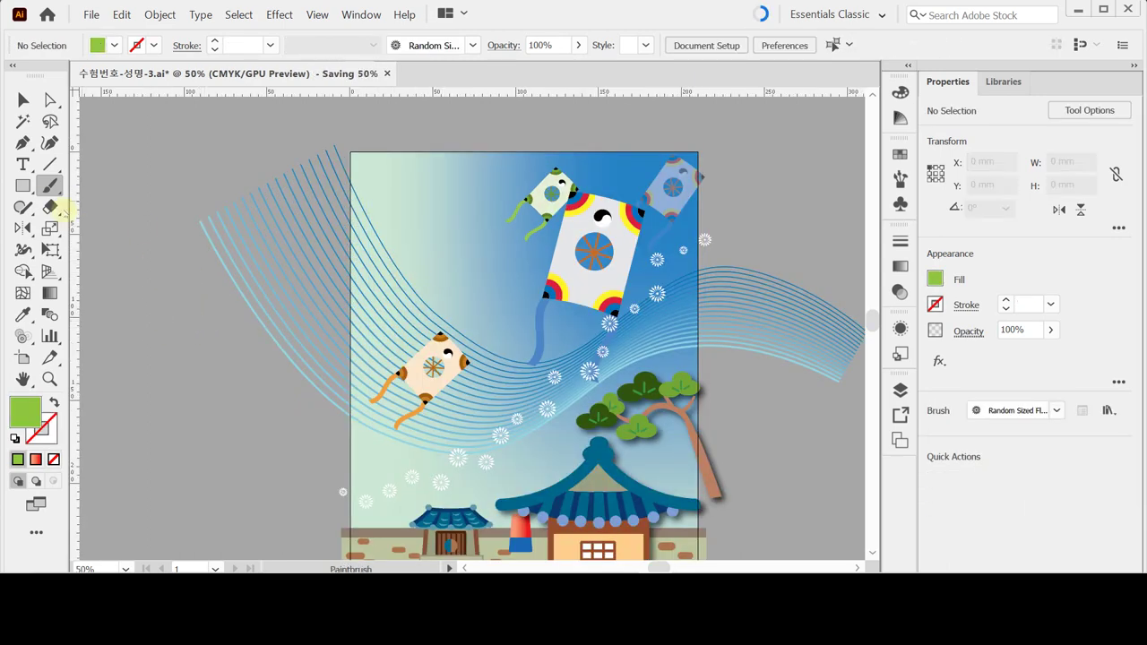
Step: Draw a green circle 110 mm in diameter in the sky and move it to about X 11.5 mm, Y 12.4 mm
click(20, 186)
drag(20, 186, 70, 231)
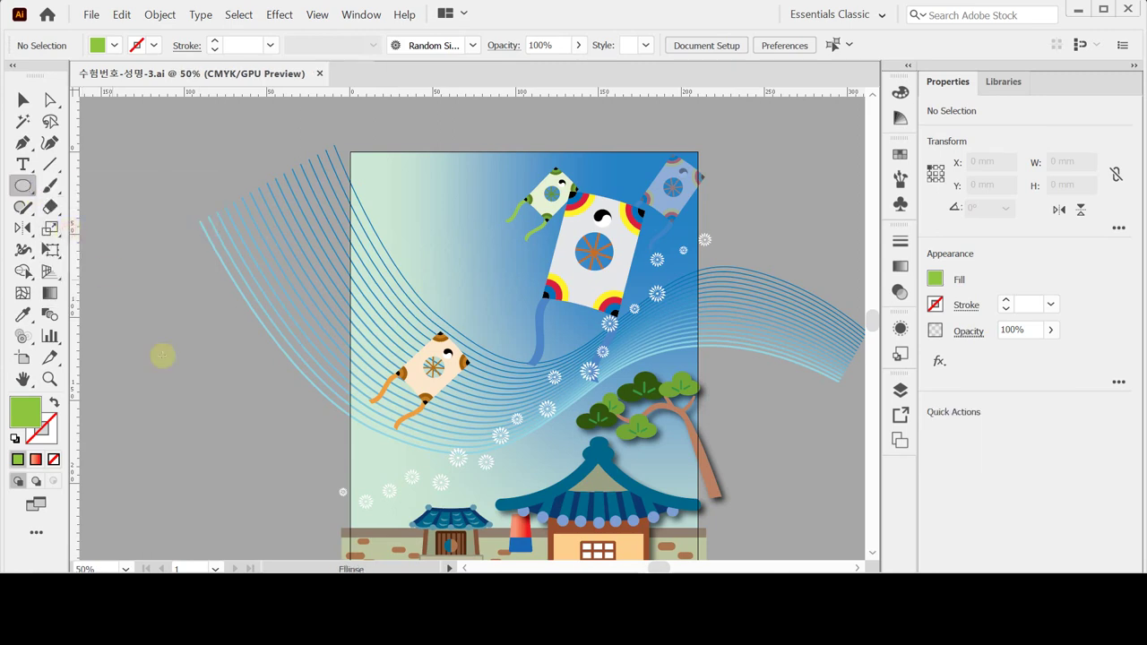
click(391, 208)
text(110)
key(Tab)
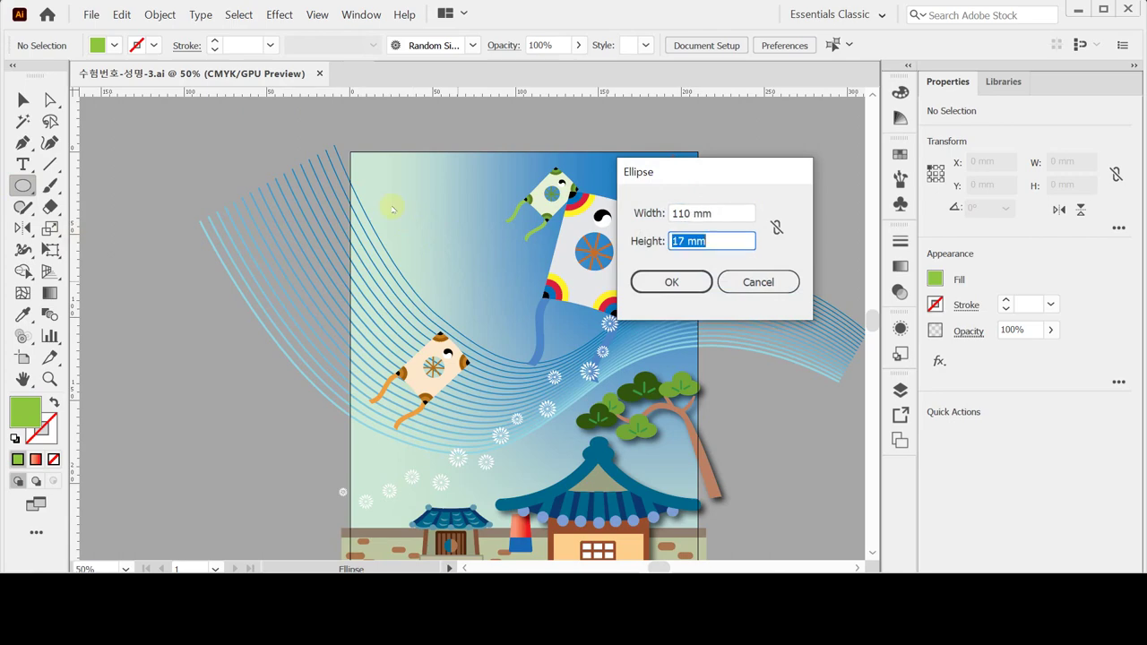
text(110)
key(Return)
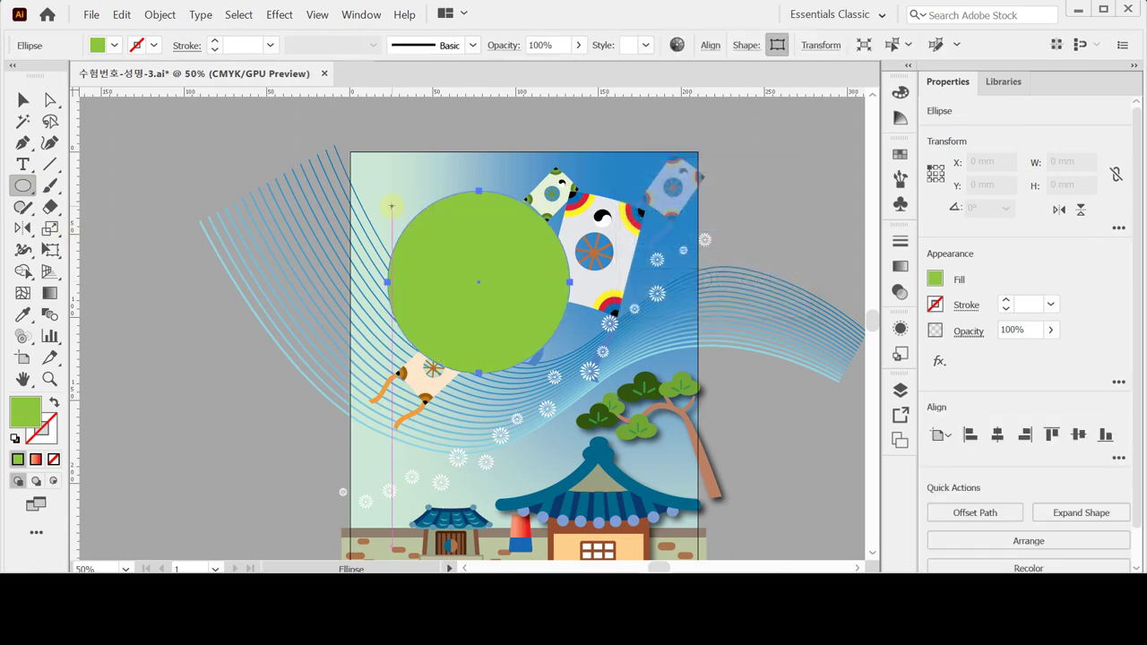
drag(474, 261, 455, 242)
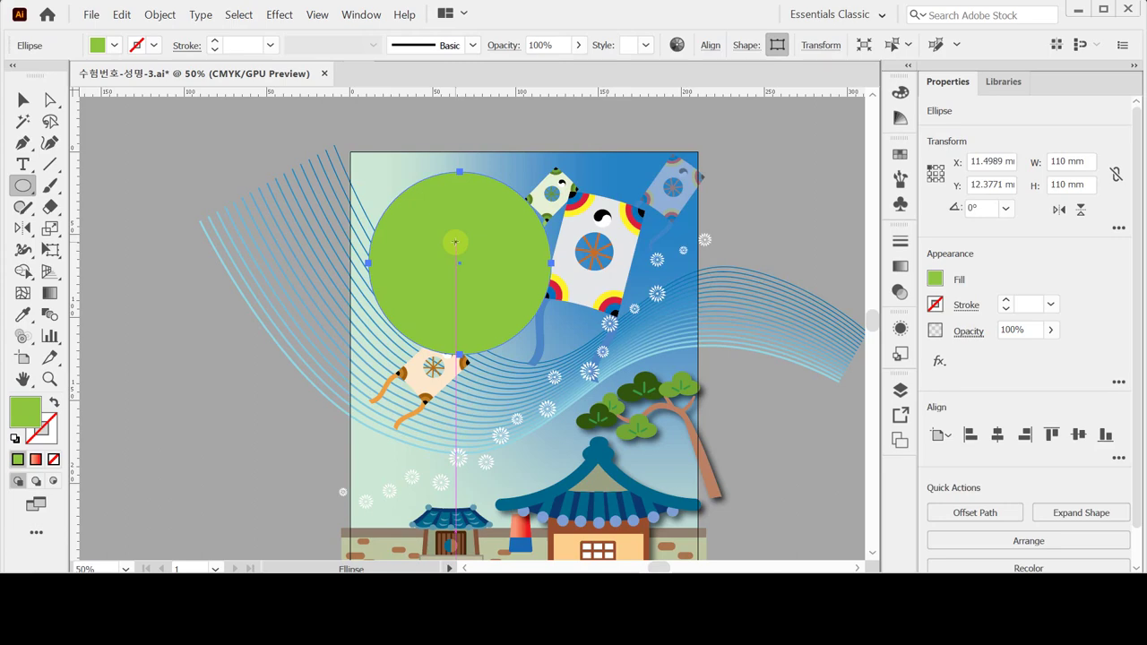
Step: Fill the large green circle with a radial gradient and recolor the gradient's inner stop yellow-orange
scroll(455, 242, up, 1)
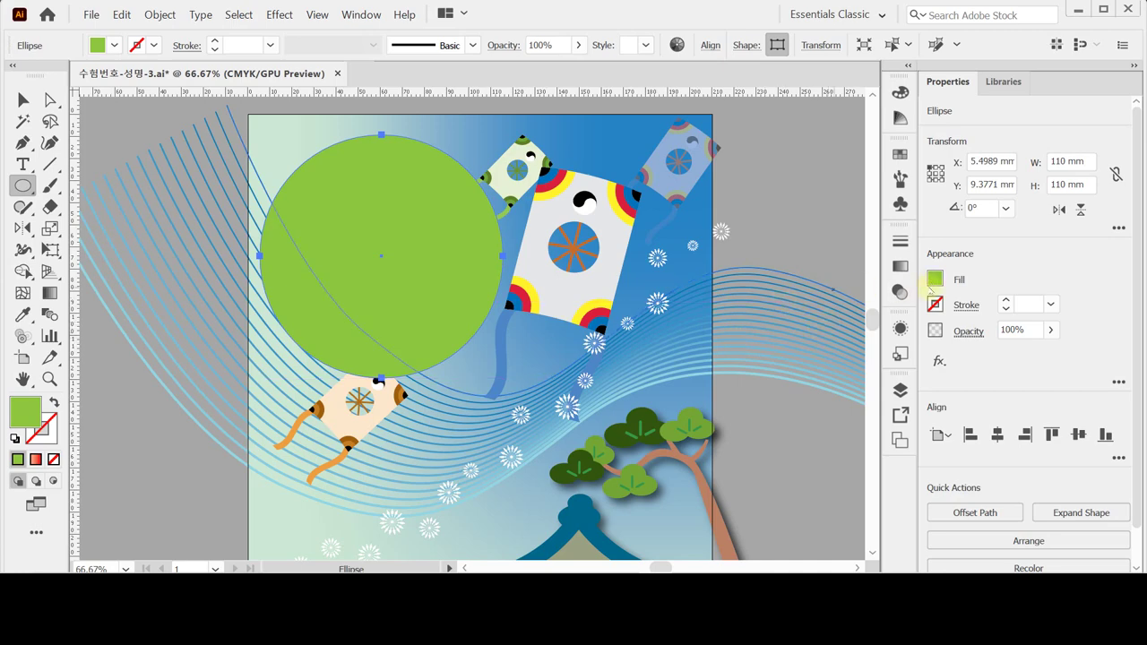
click(899, 266)
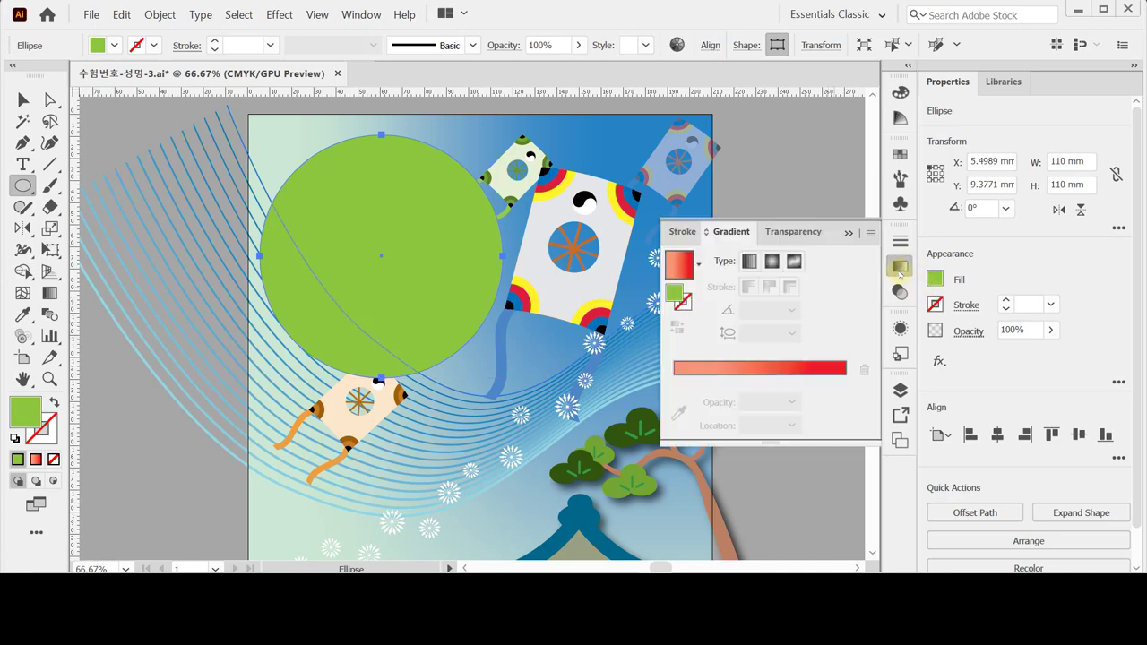
click(770, 261)
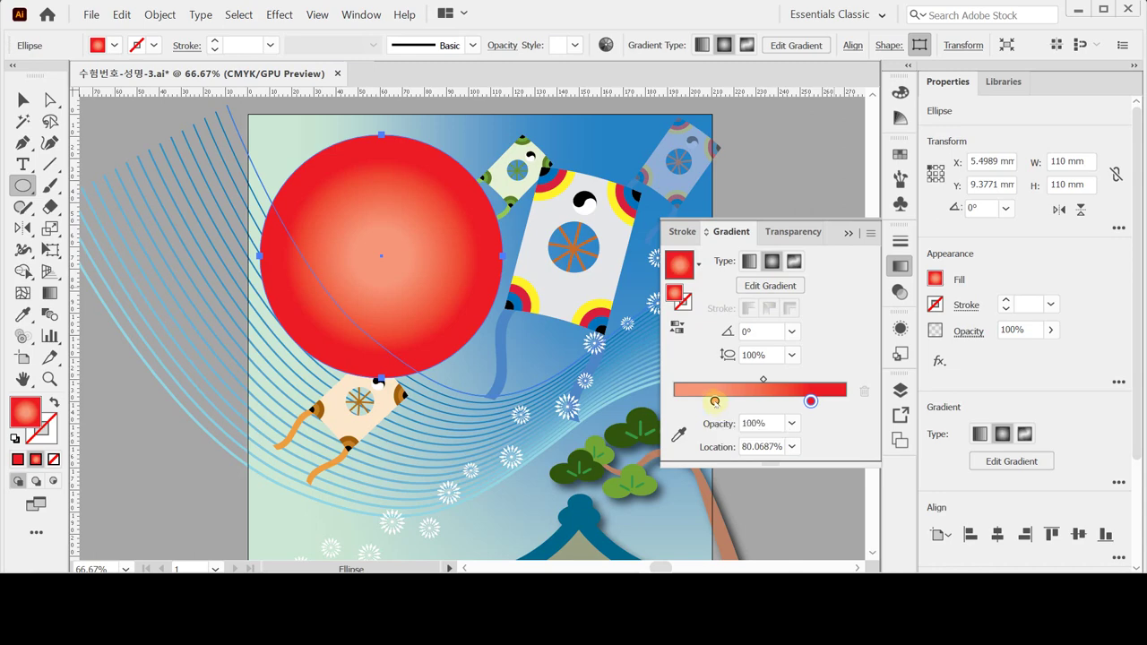
click(714, 401)
double_click(714, 402)
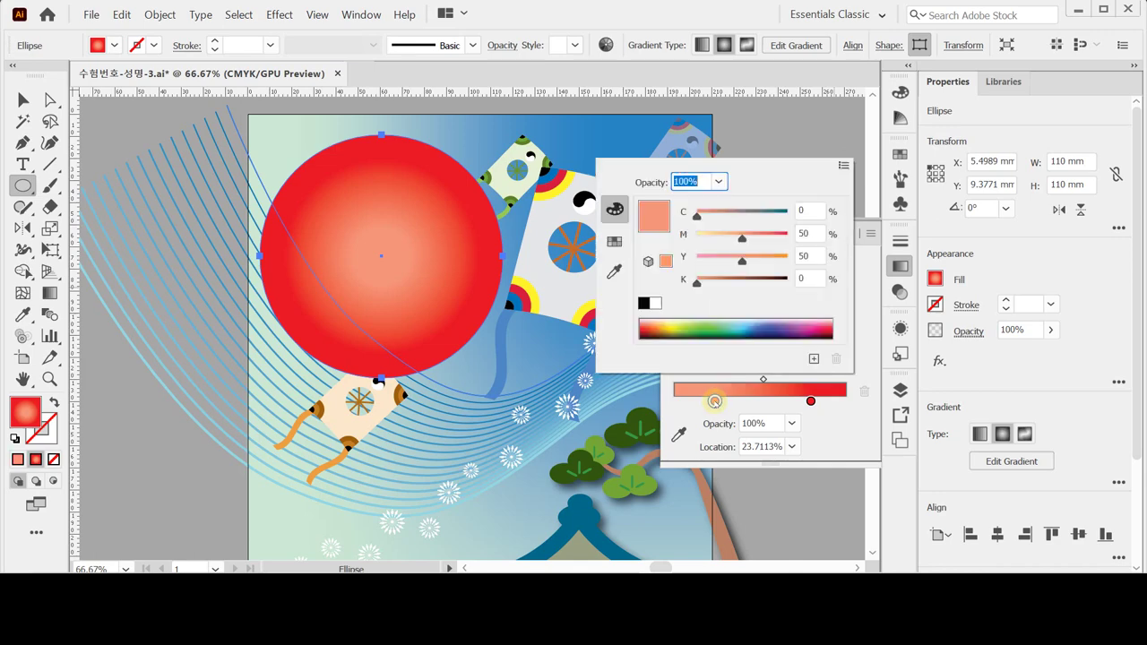
click(804, 233)
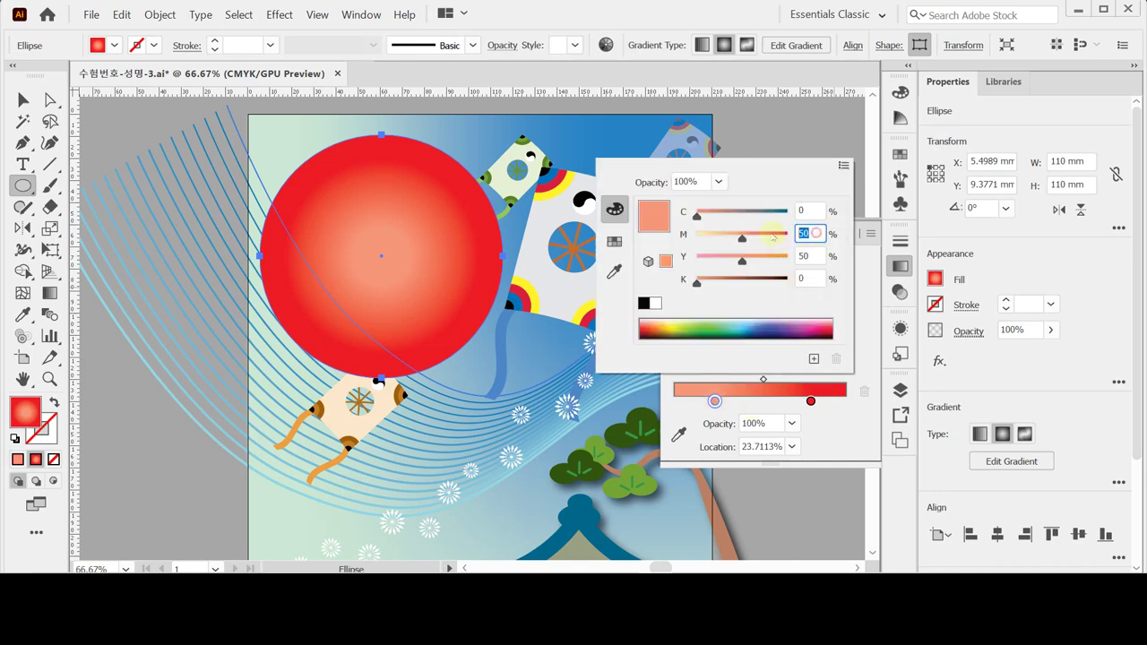
text(0)
key(Tab)
text(100)
key(Tab)
key(Return)
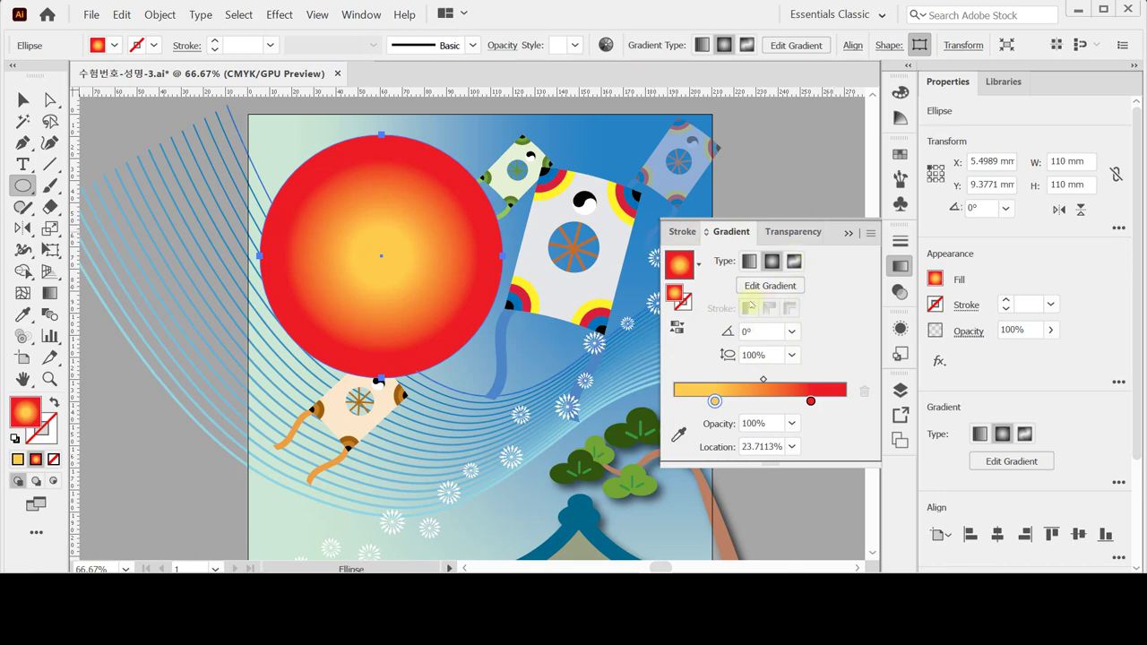
Step: Set the location of the circle's yellow-orange gradient stop to 85%
click(746, 446)
double_click(746, 447)
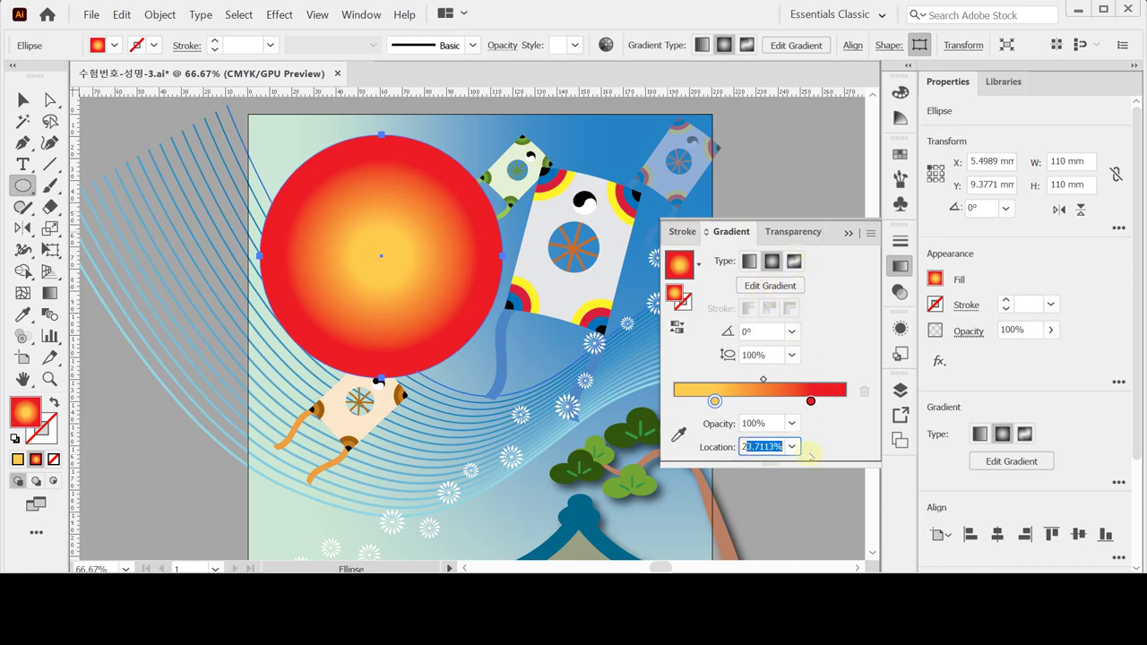
text(100)
key(Return)
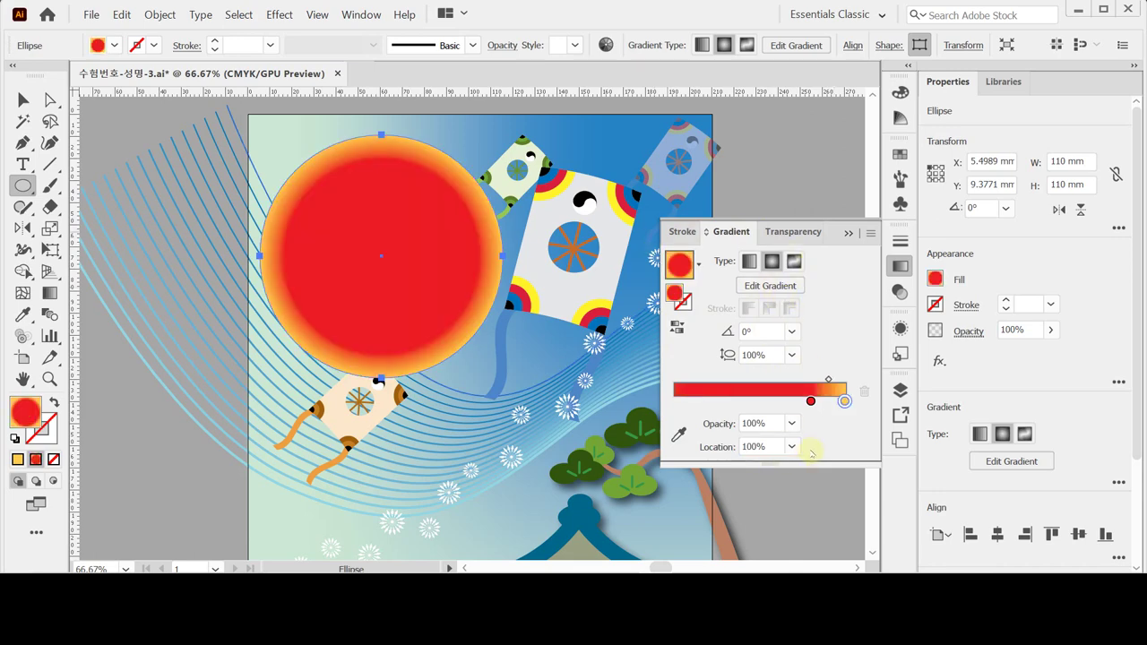
double_click(757, 446)
text(85)
key(Return)
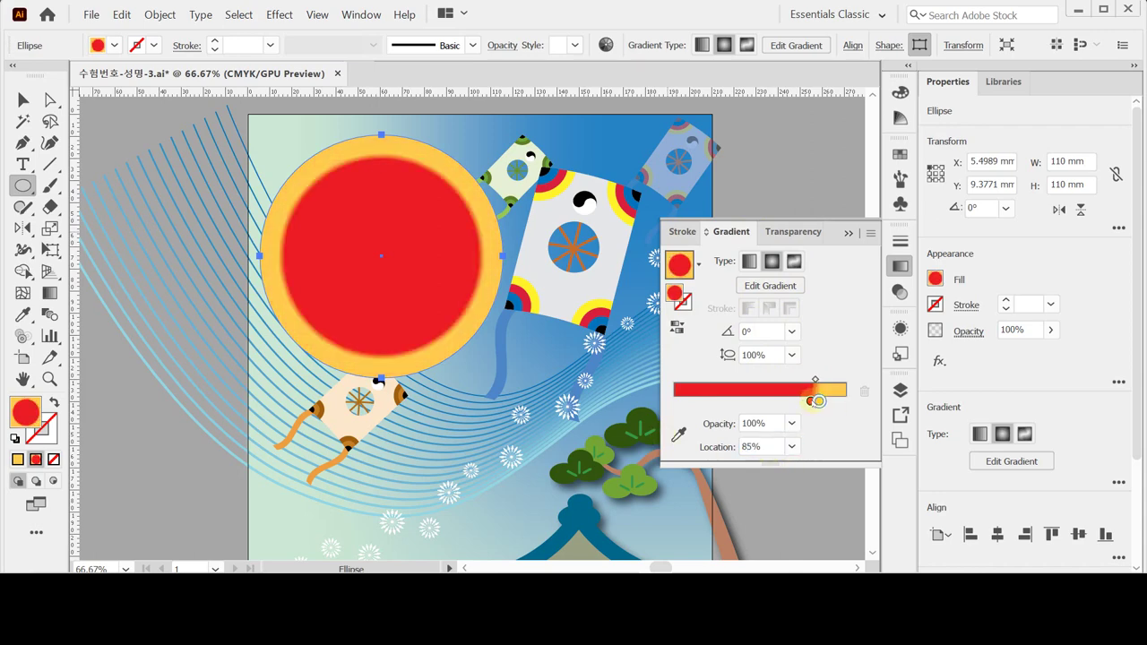
Step: Rework the circle's gradient so it runs from yellow-orange to red at the rim, and delete the surplus stop near the outer end
drag(818, 400, 839, 401)
double_click(840, 402)
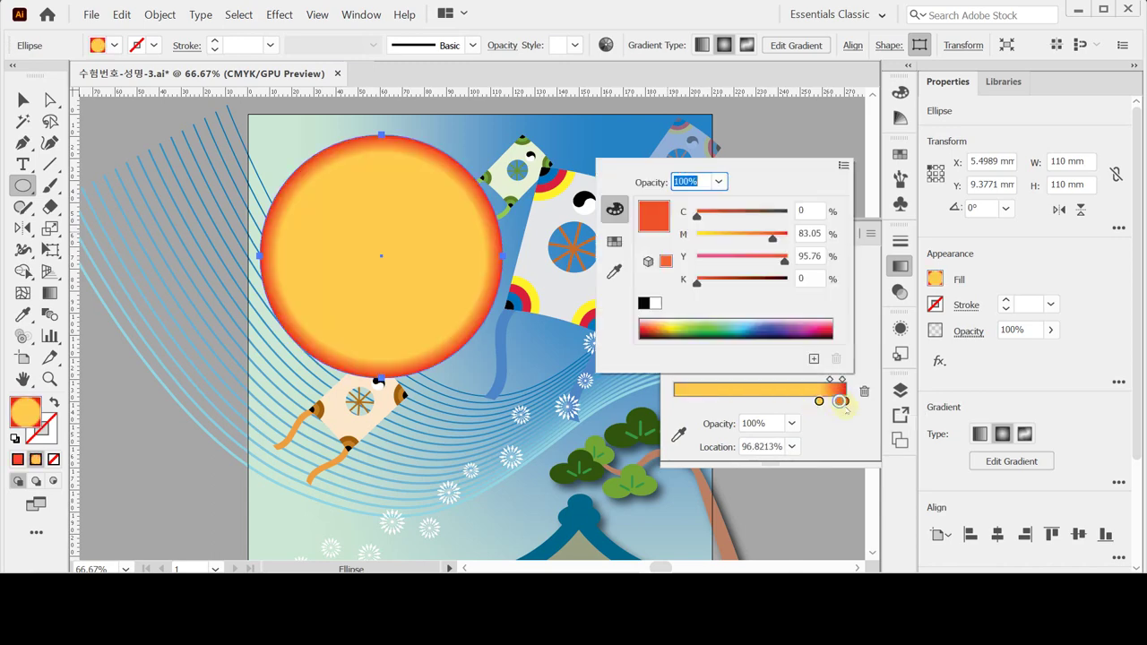
key(Escape)
click(849, 411)
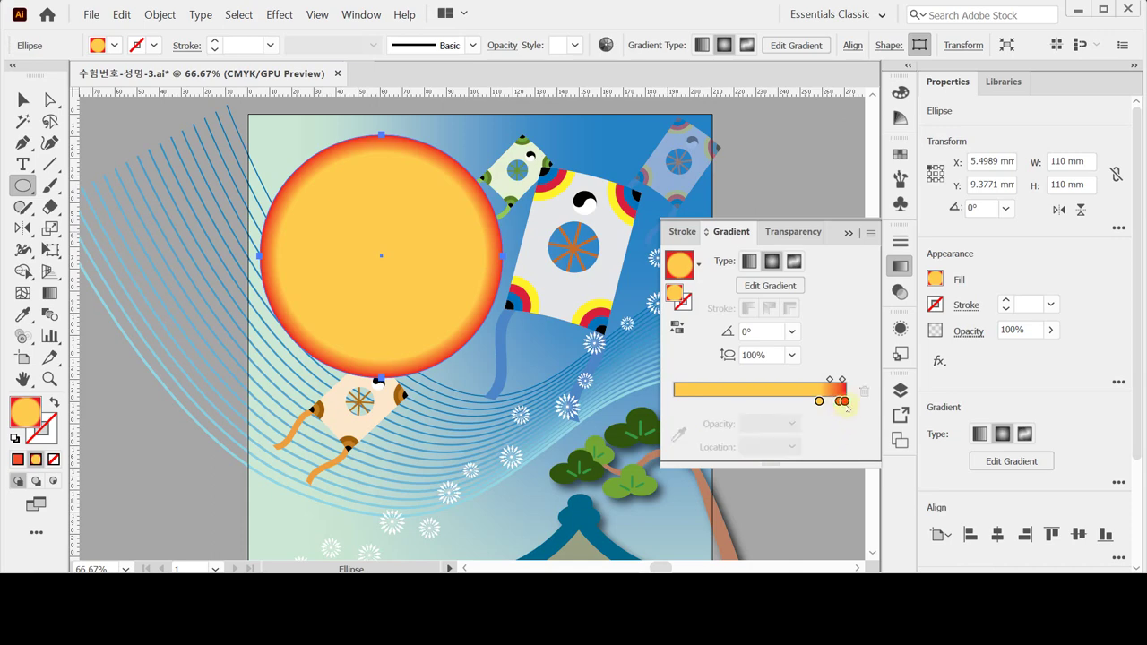
drag(840, 401, 839, 435)
click(842, 439)
click(844, 401)
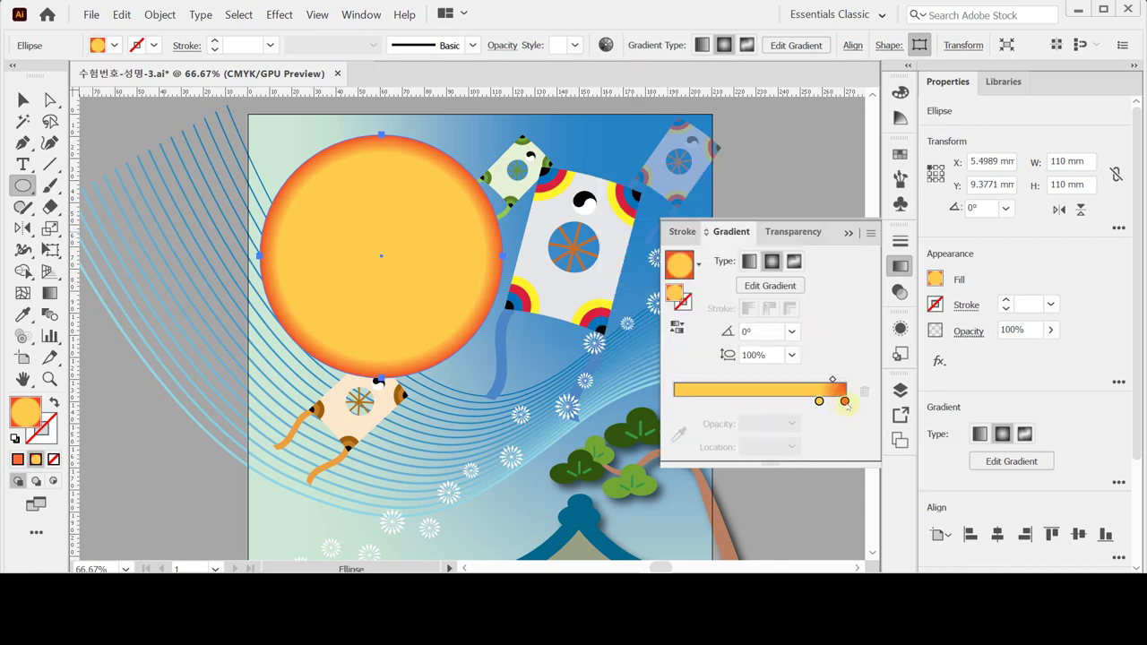
Step: Recolor the circle's outer gradient stop at 100% white
click(844, 402)
double_click(844, 402)
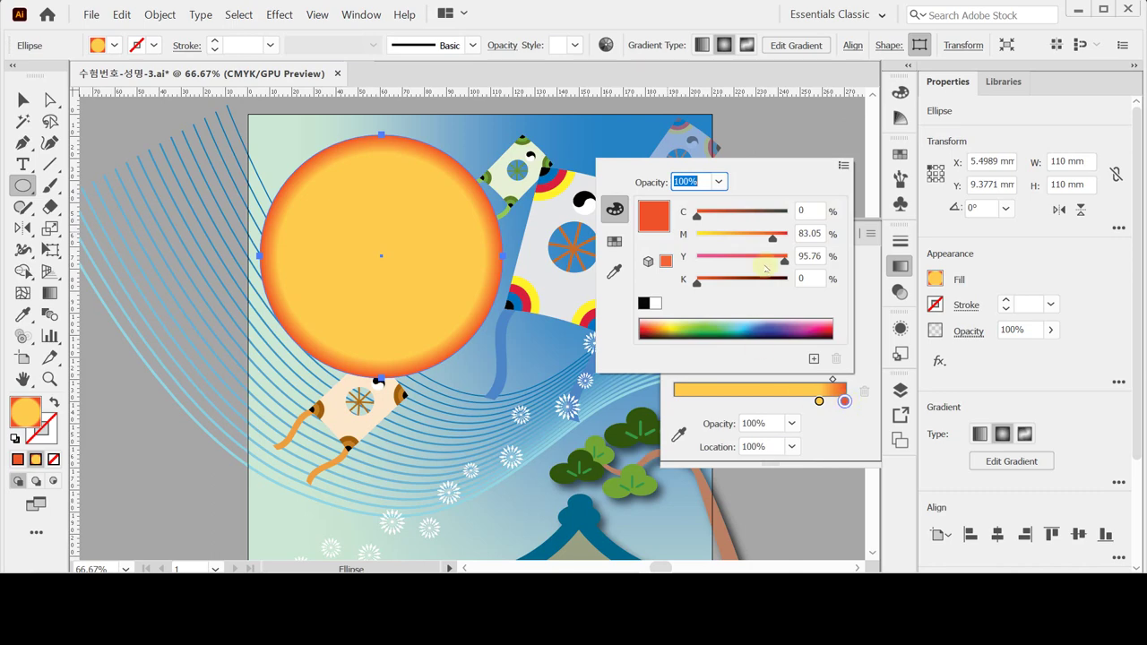
click(654, 303)
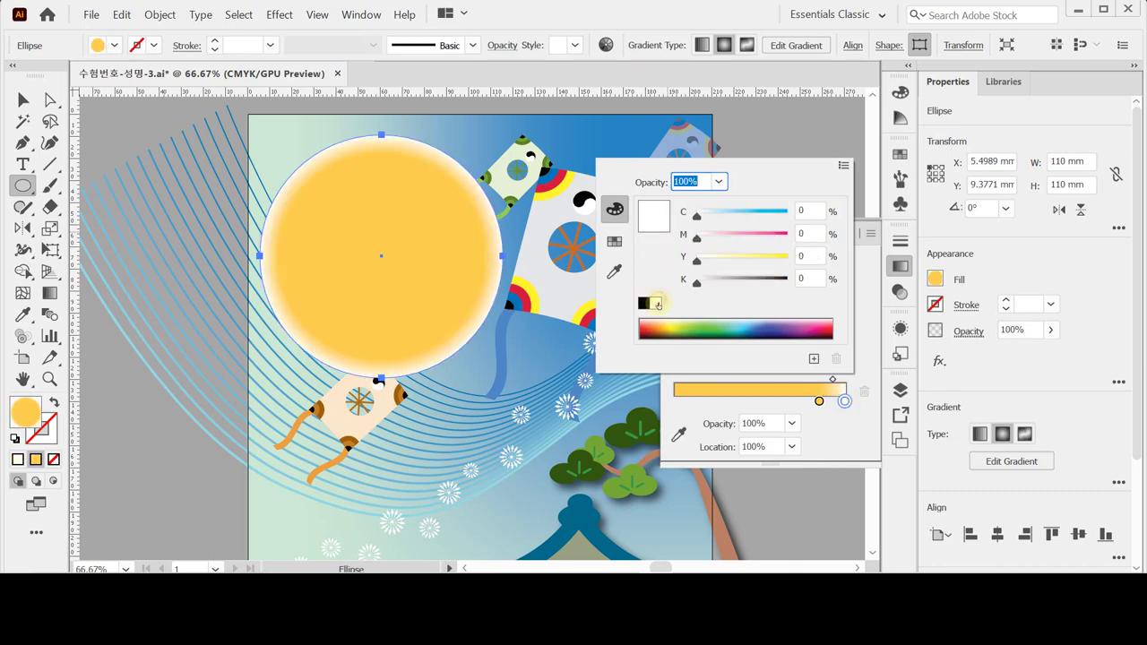
click(846, 430)
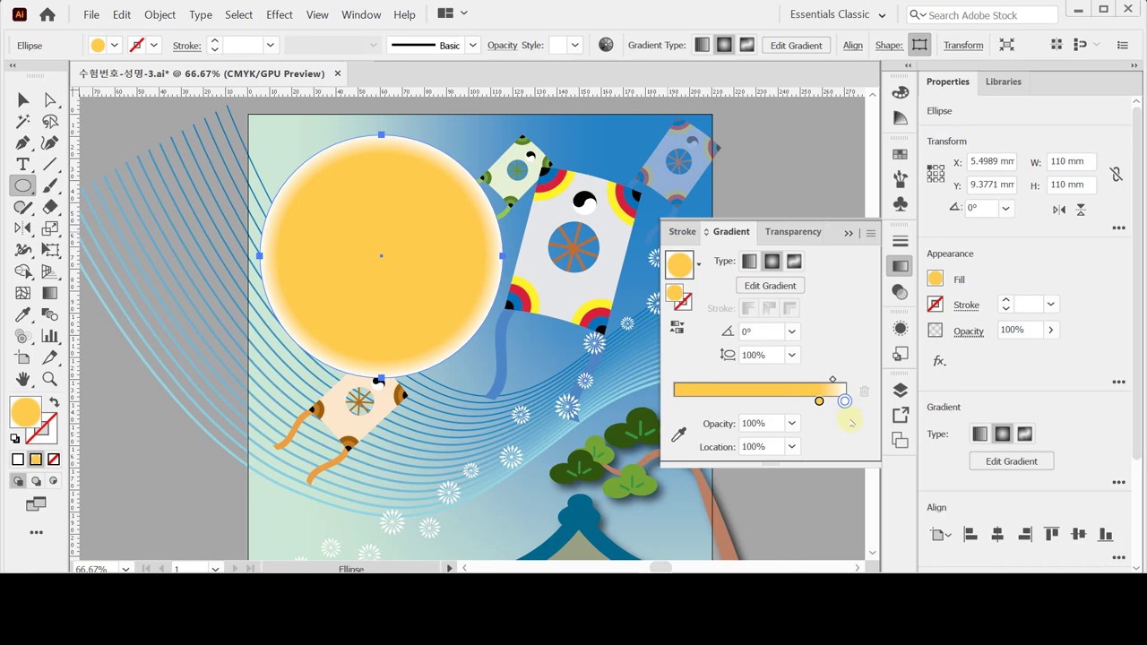
Step: Deselect the gradient-filled circle and save the document
click(900, 266)
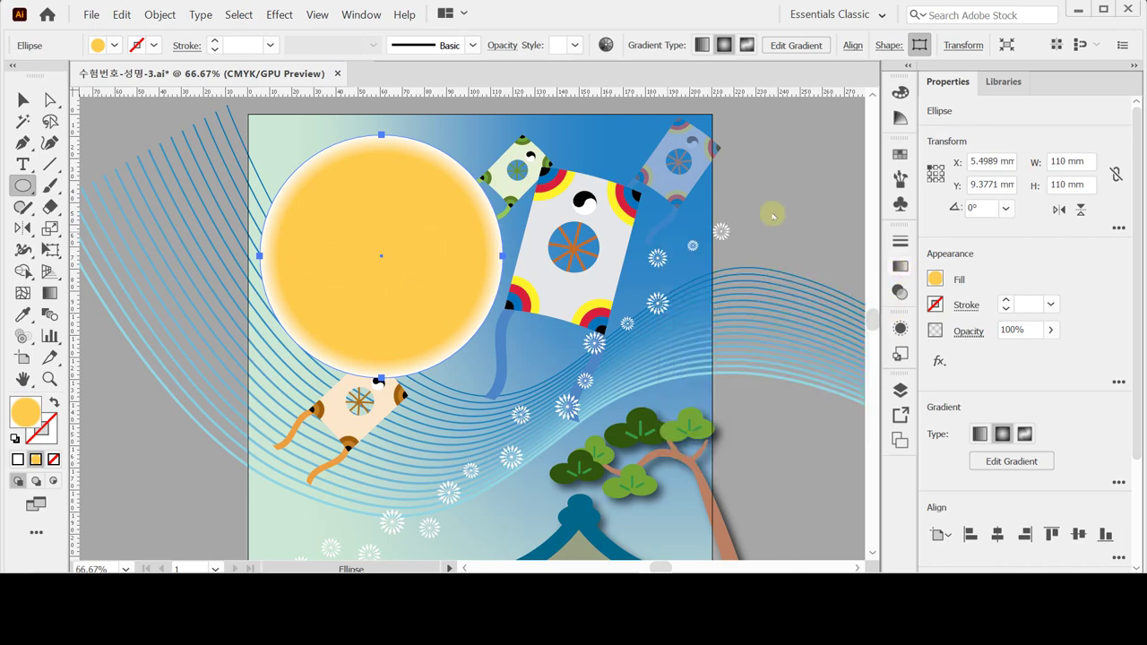
key(ctrl+shift+a)
key(ctrl+s)
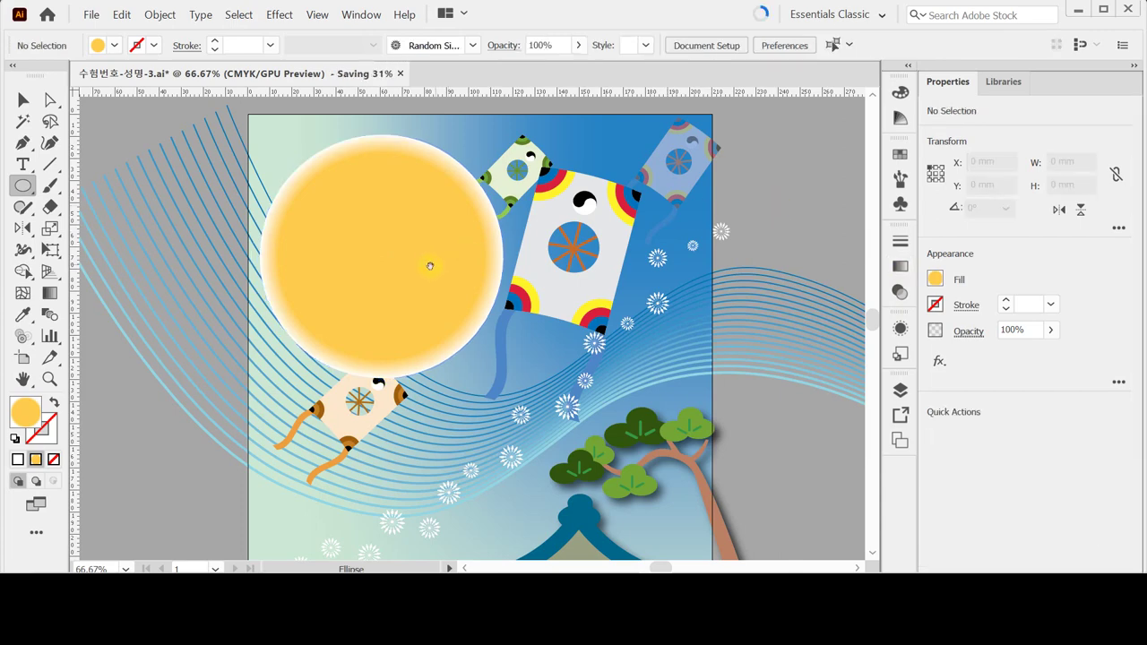
Step: Place a point text object in the upper-left part of the yellow circle and open its font setting for editing
drag(430, 263, 451, 304)
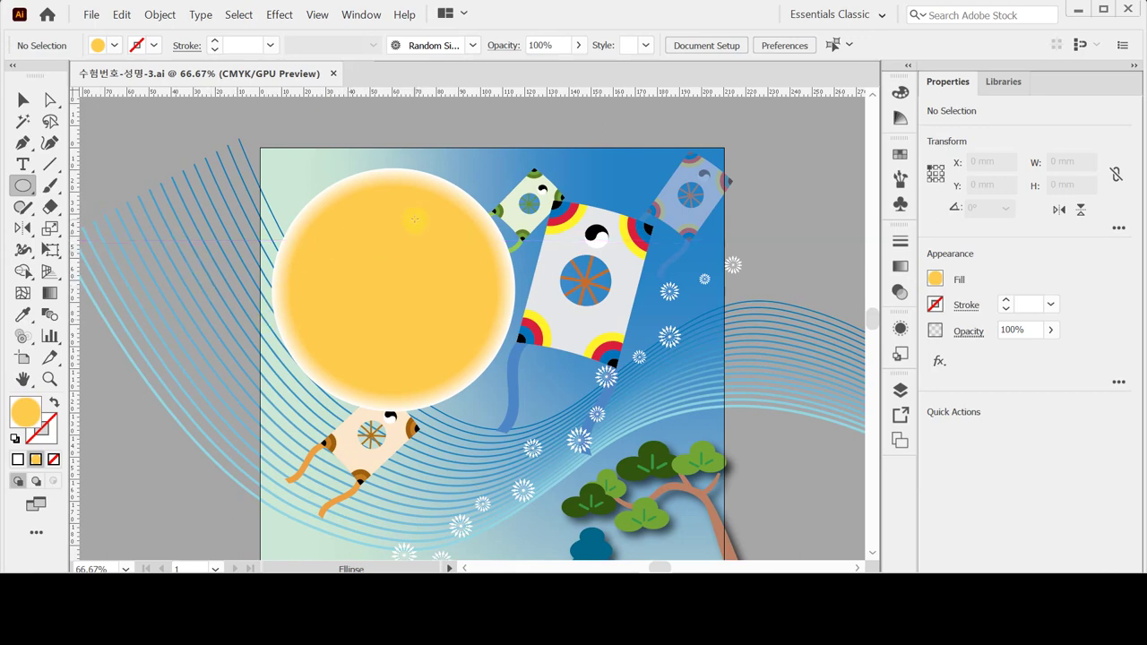
key(t)
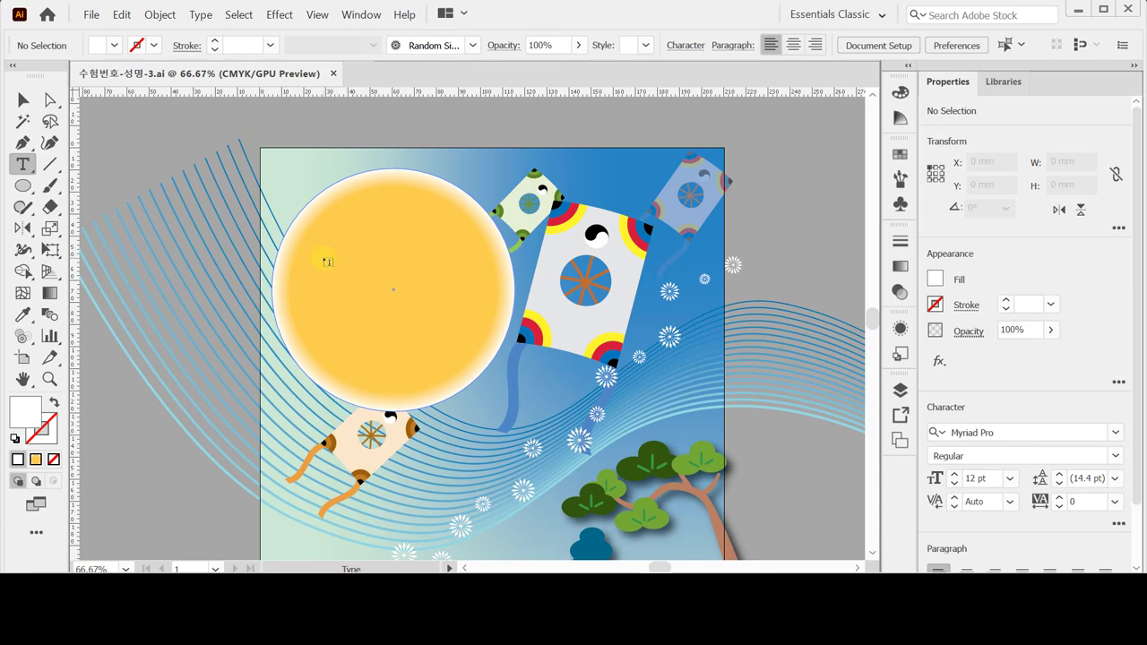
click(326, 260)
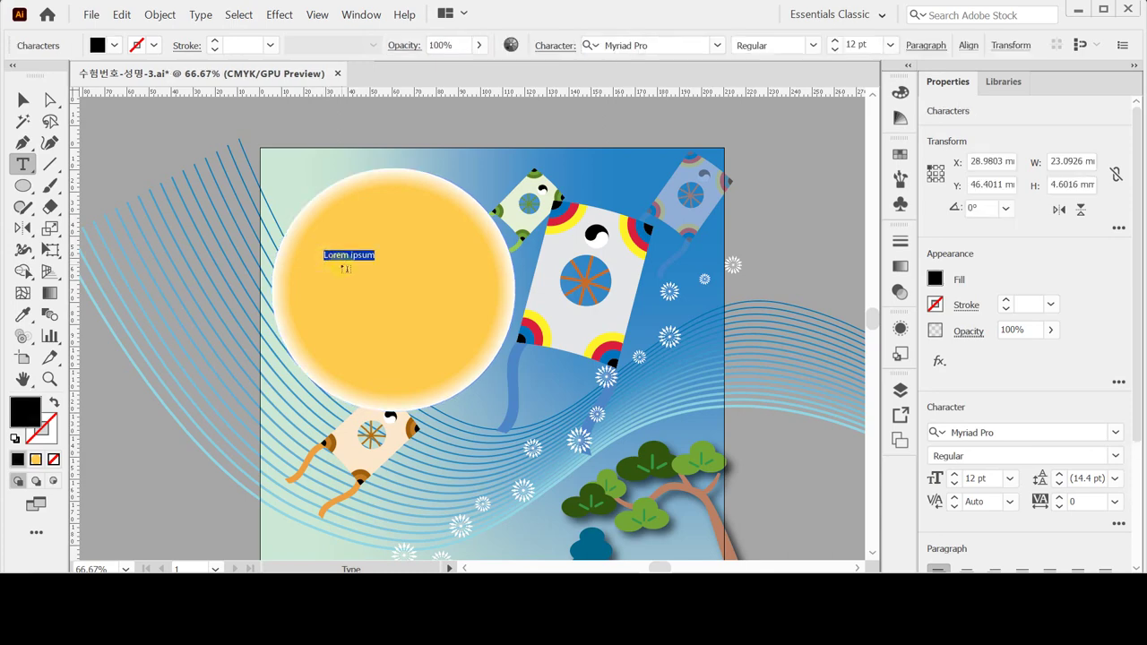
key(ctrl+t)
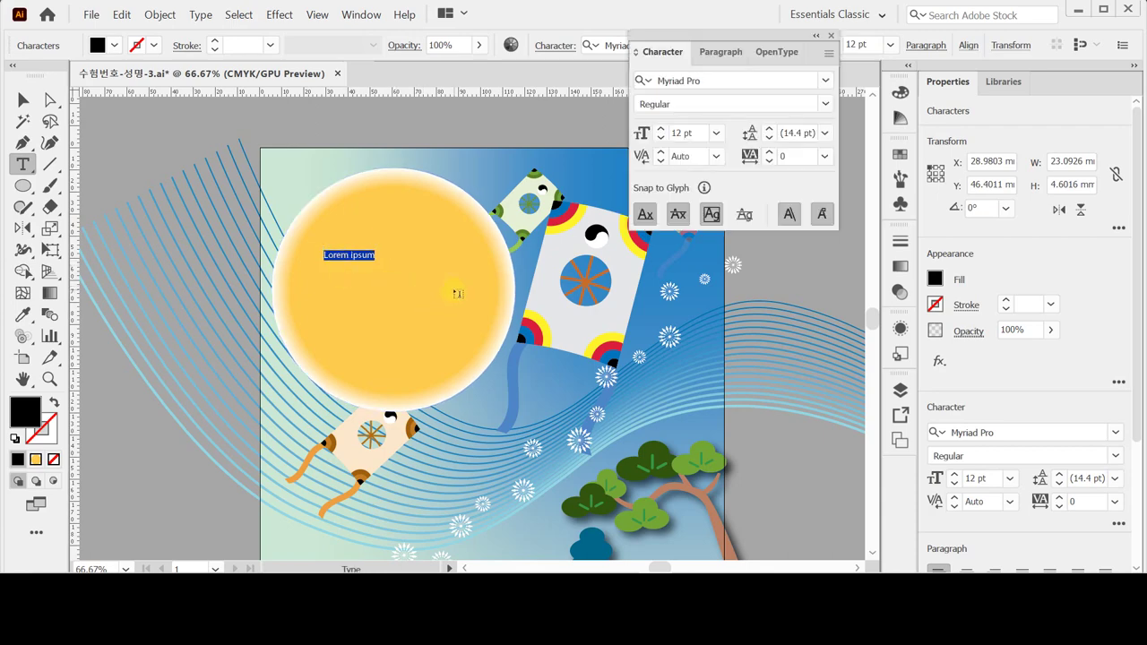
click(664, 81)
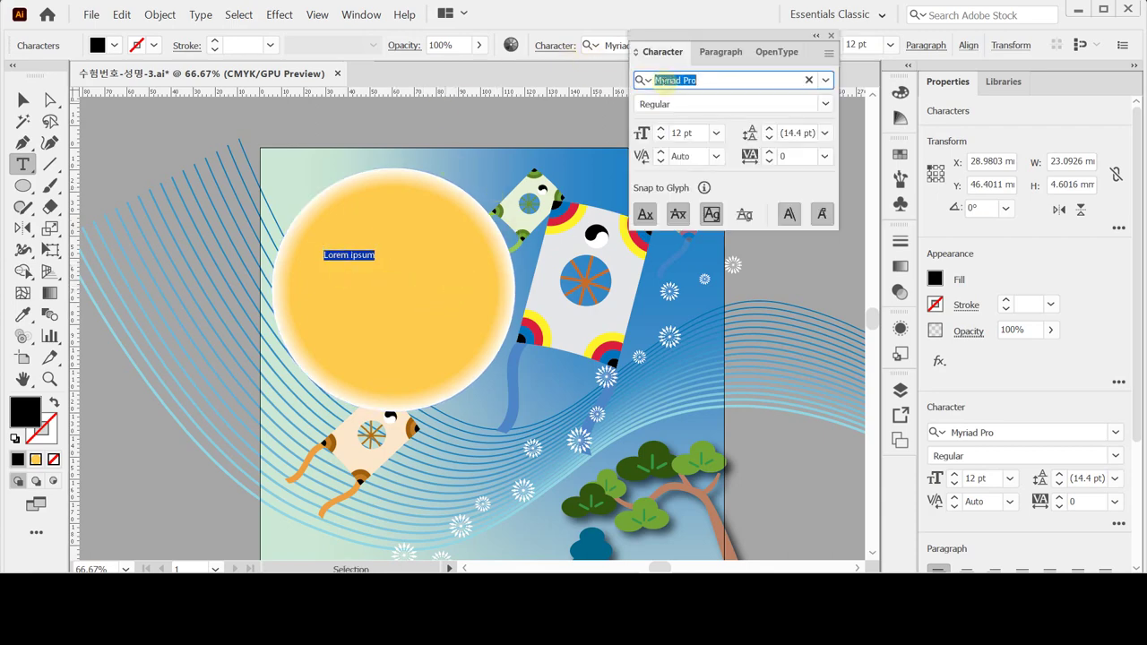
text(ㅁㅕㅇ)
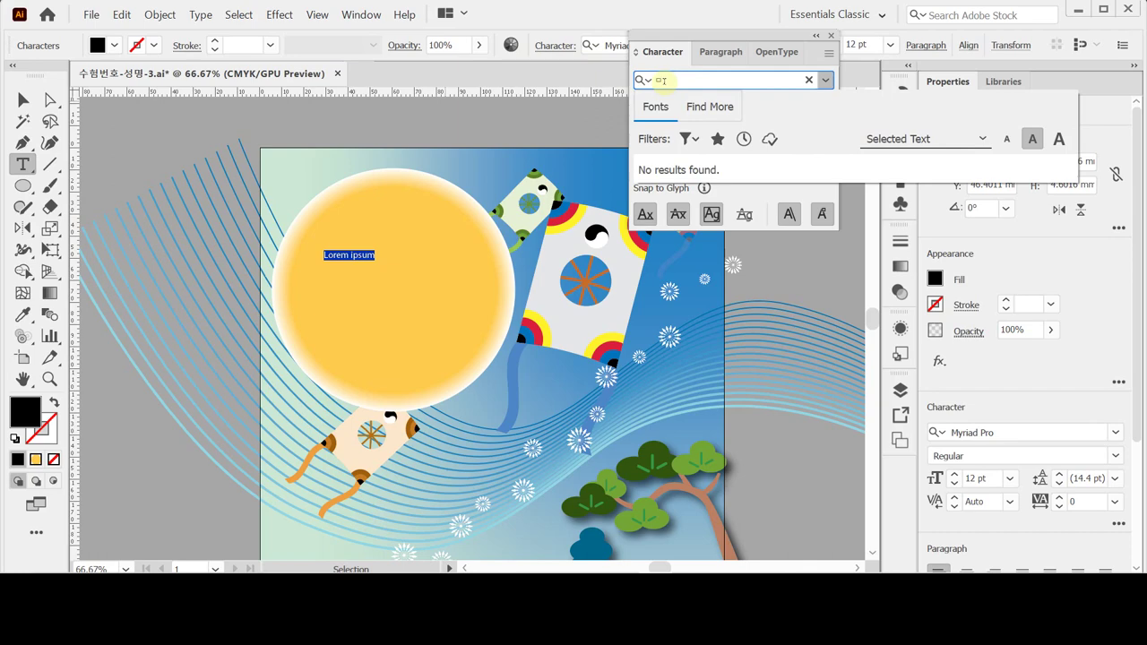
key(BackSpace)
key(BackSpace)
key(BackSpace)
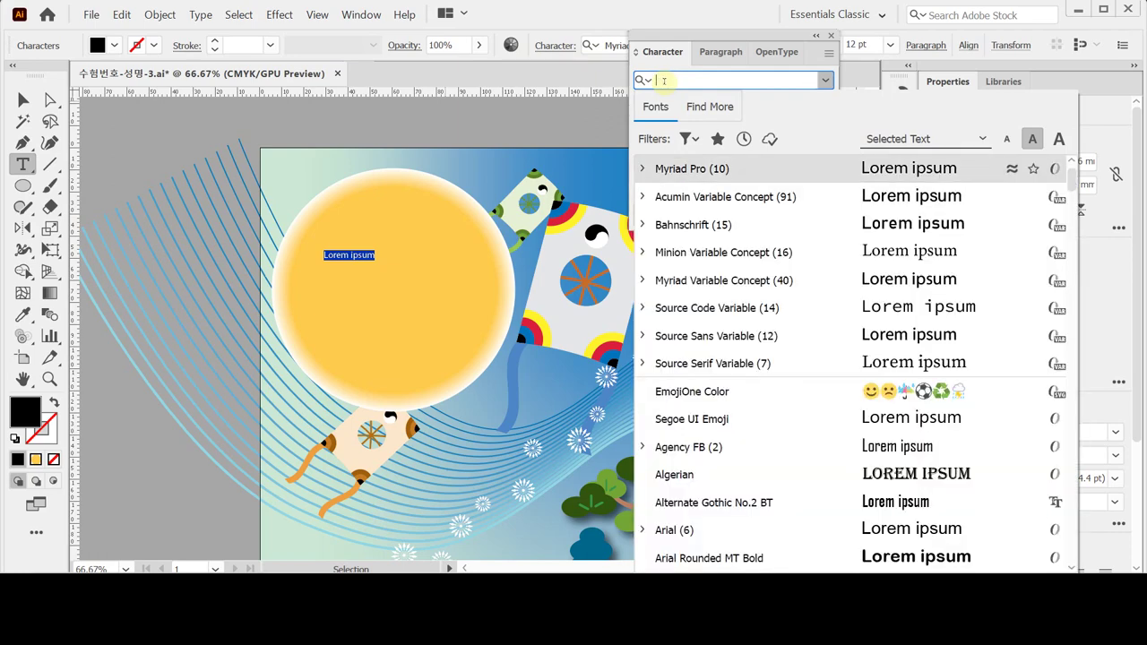
text(ㅁ)
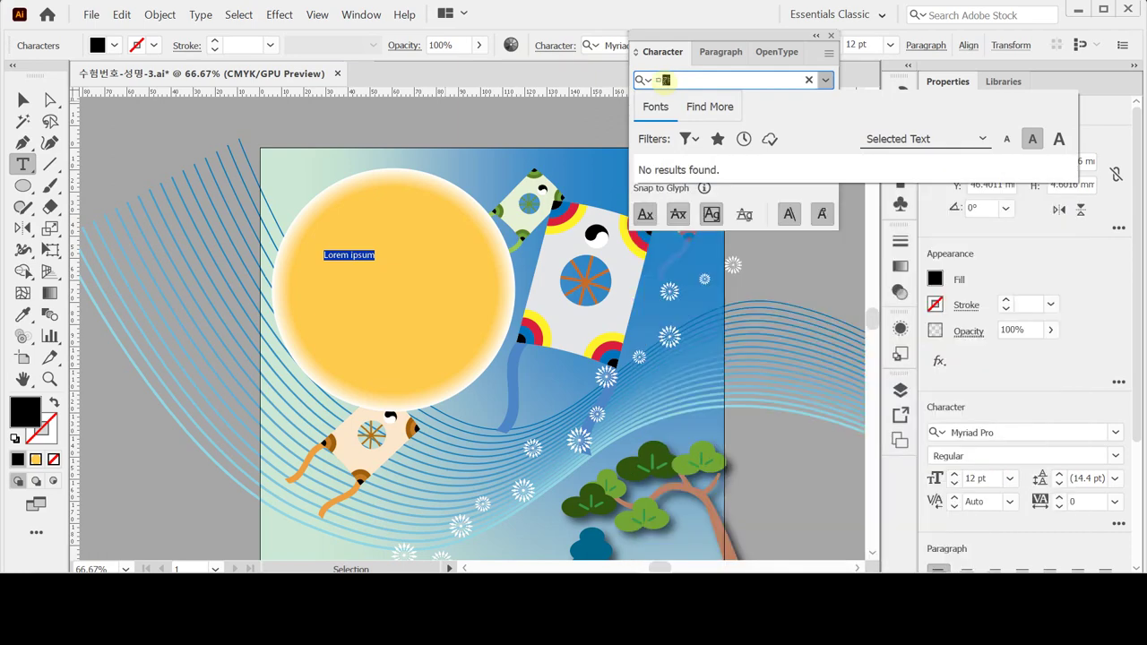
key(BackSpace)
key(BackSpace)
text(ㅁㄱ)
key(BackSpace)
key(BackSpace)
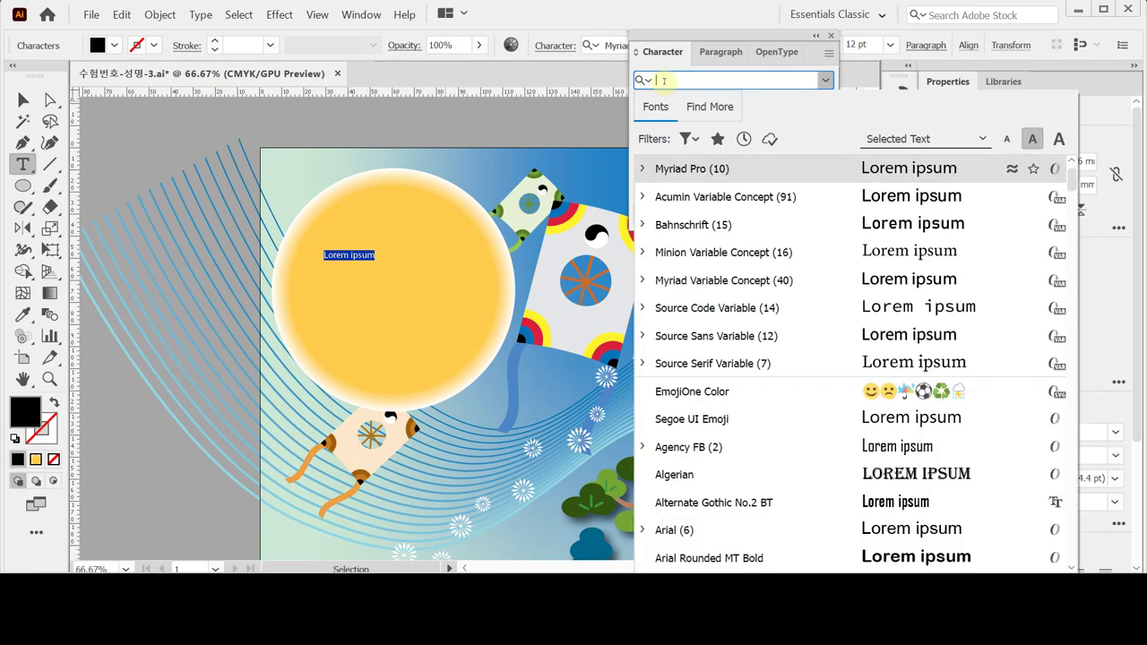
Step: Set the placeholder text's font to Arial Bold and its size to 36 pt
text(ari)
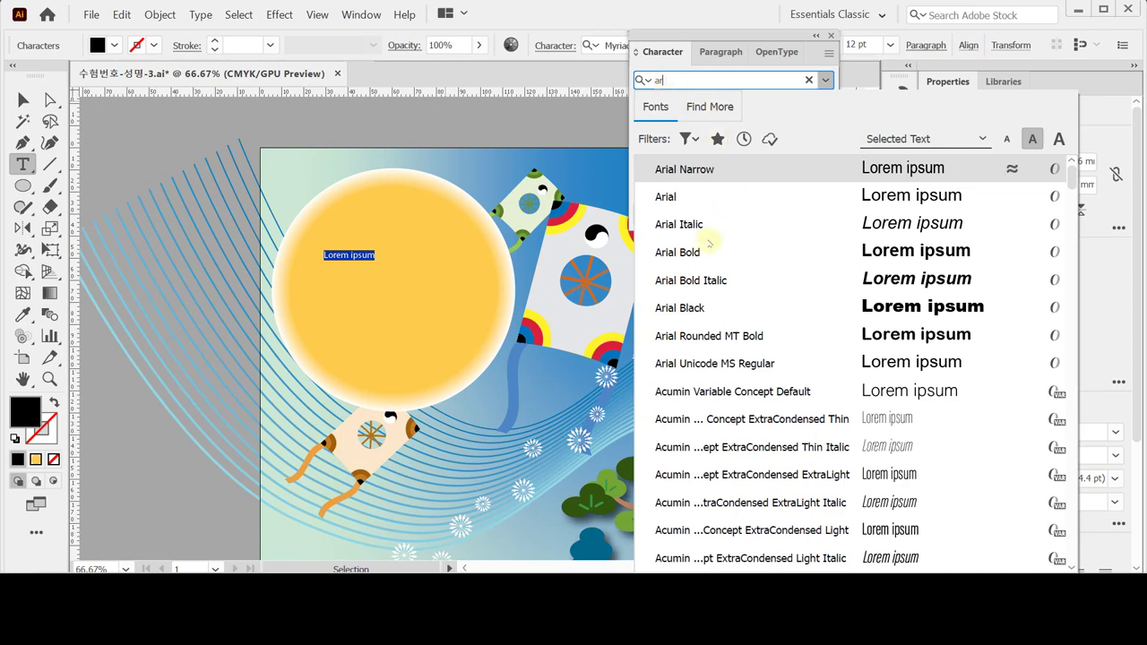
click(686, 252)
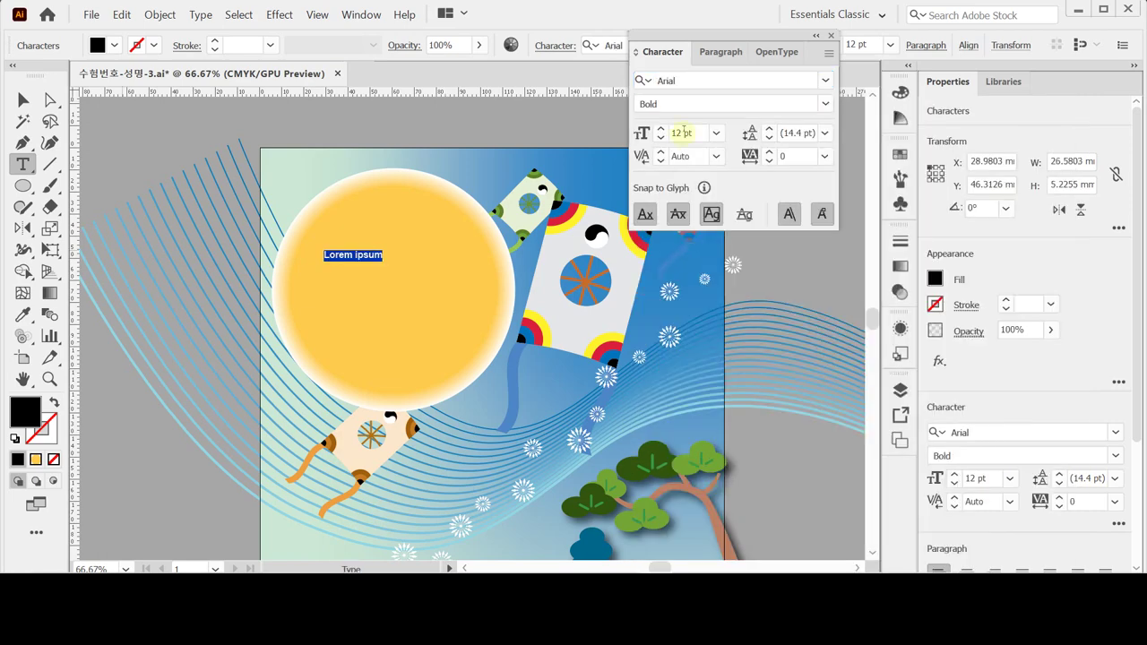
click(716, 133)
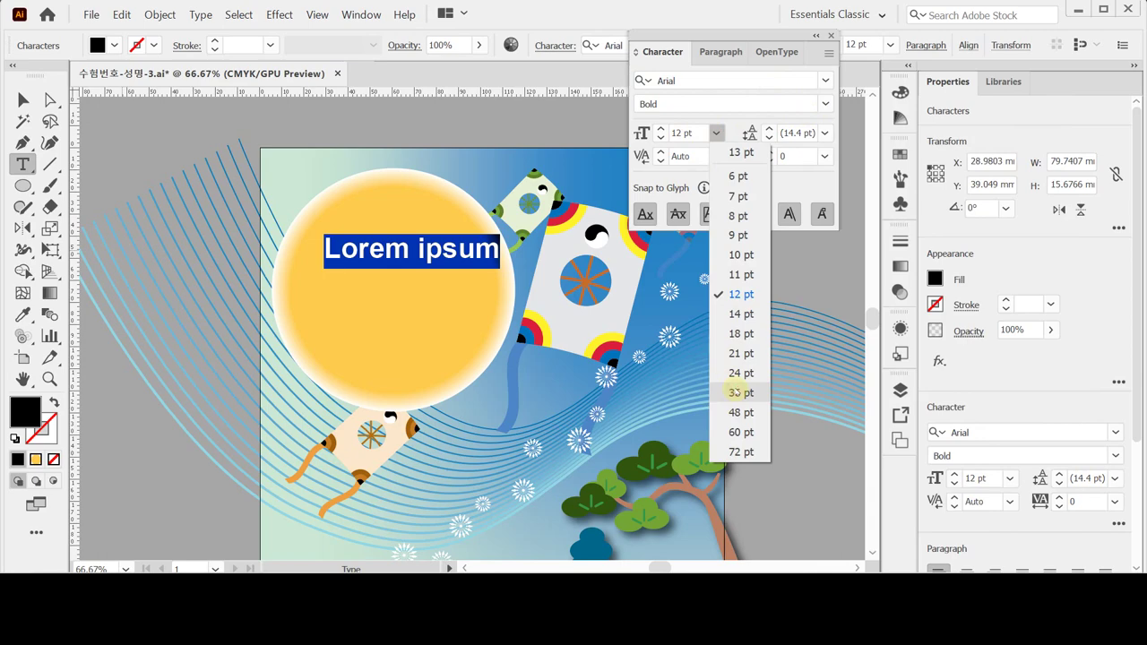
click(736, 392)
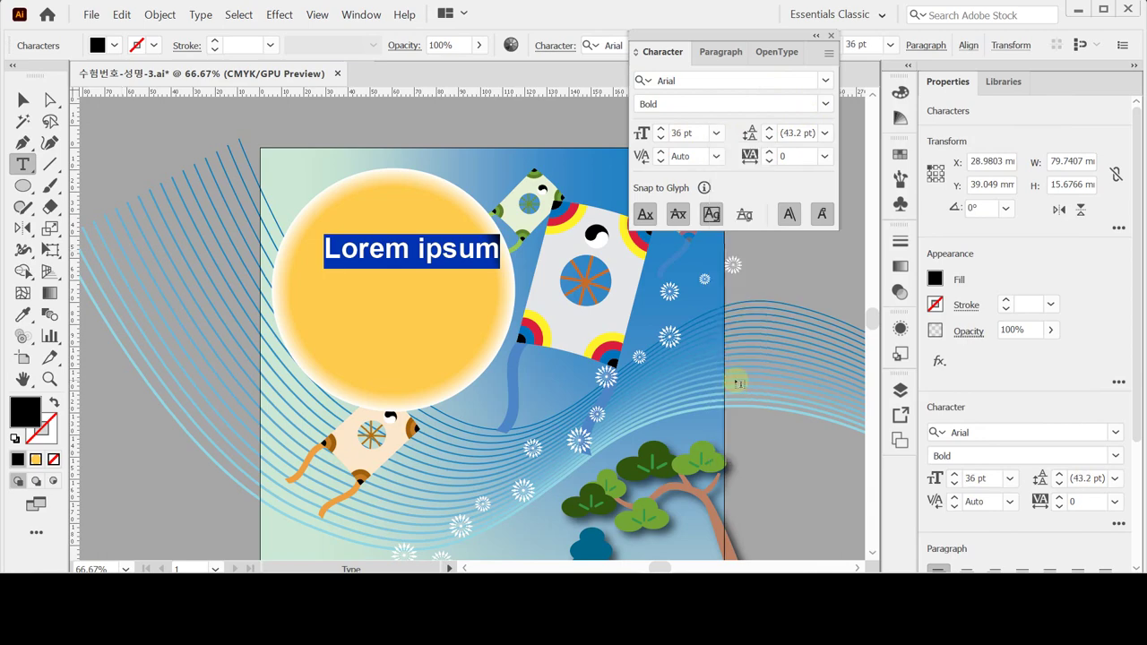
Step: Change the placeholder text's fill color to white
click(934, 279)
click(764, 435)
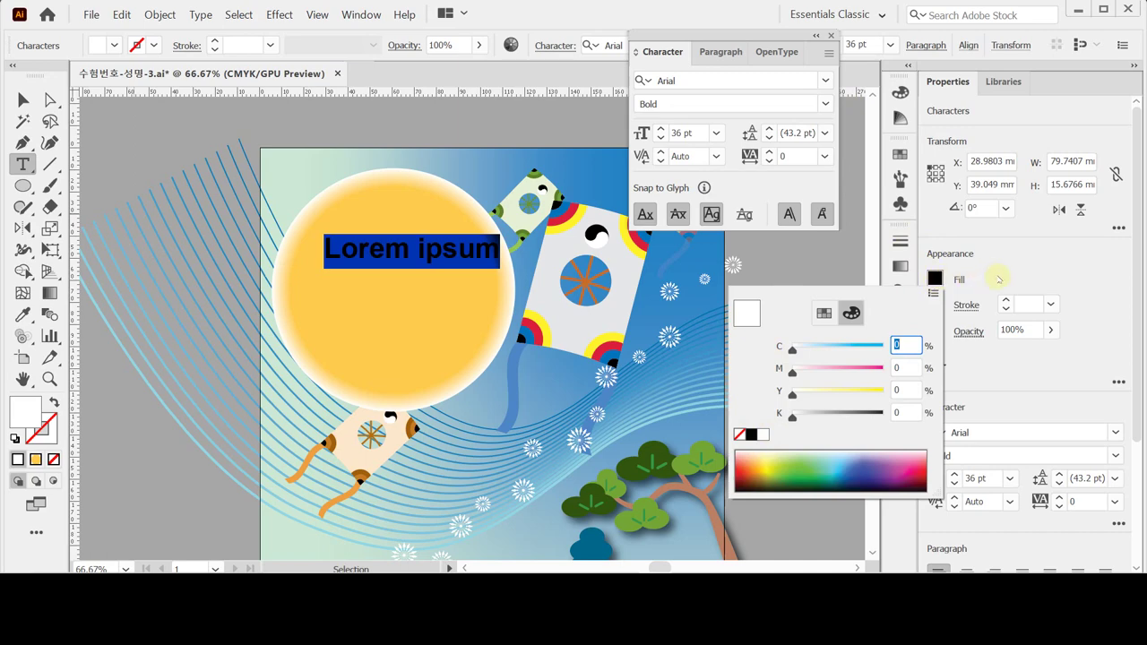
click(997, 278)
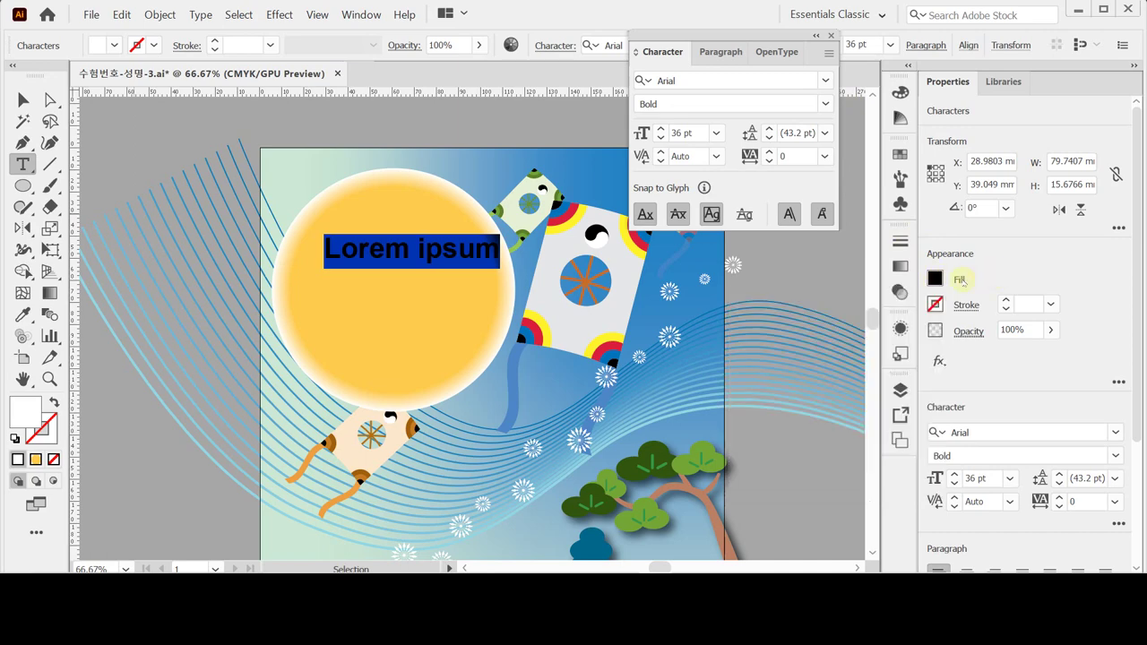
Step: Set the paragraph alignment of the placeholder text to centered
click(708, 51)
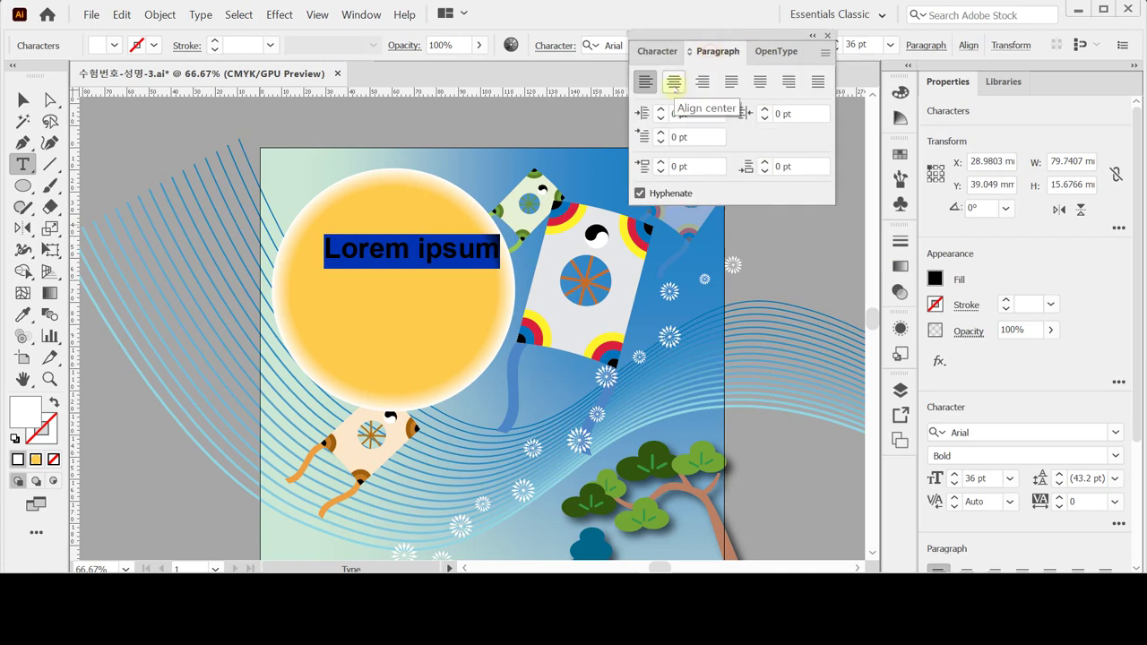
click(674, 83)
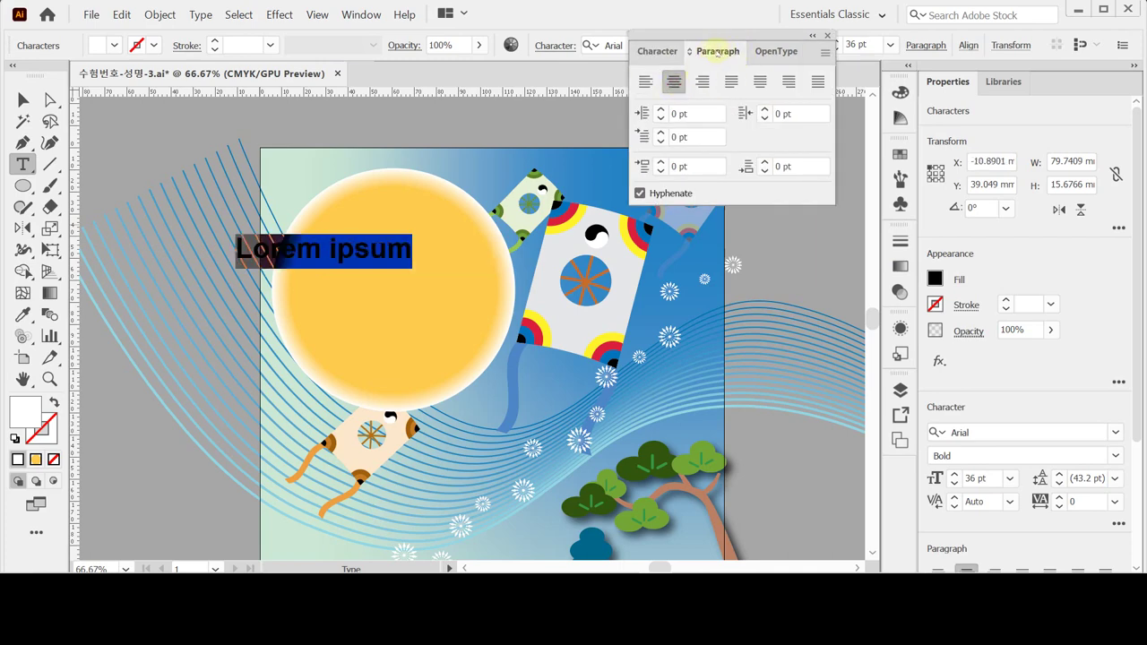
click(324, 253)
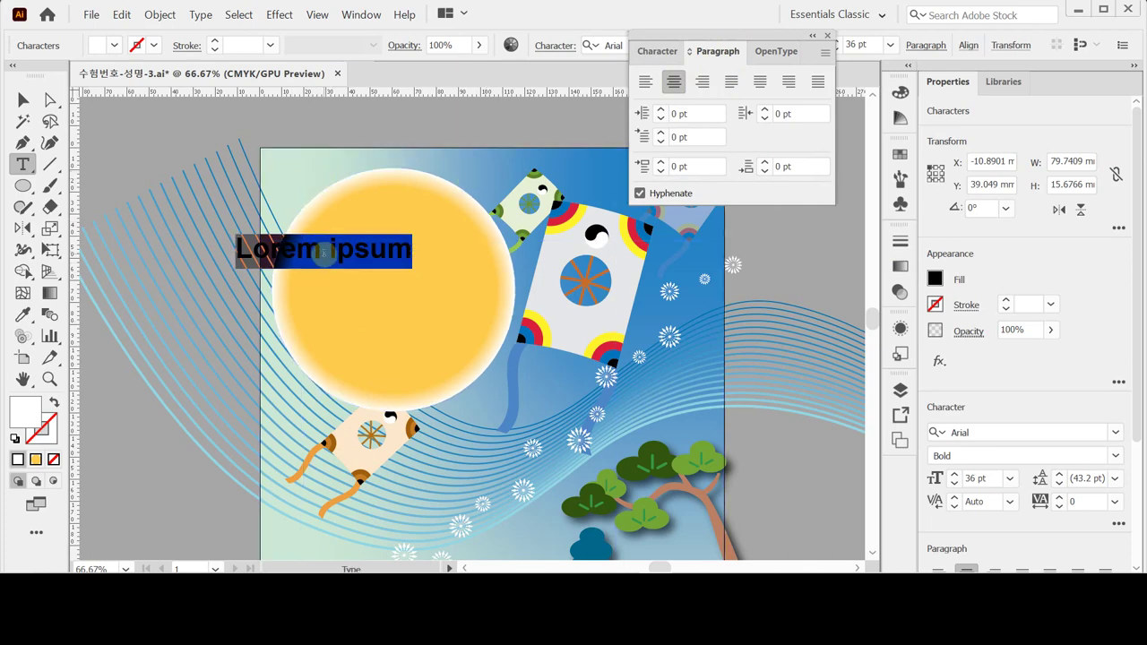
Step: Replace the placeholder text with the copied two-line title "TRADITIONAL FOLK PLAY" and position it in the upper half of the yellow circle
key(ctrl+v)
drag(381, 286, 436, 281)
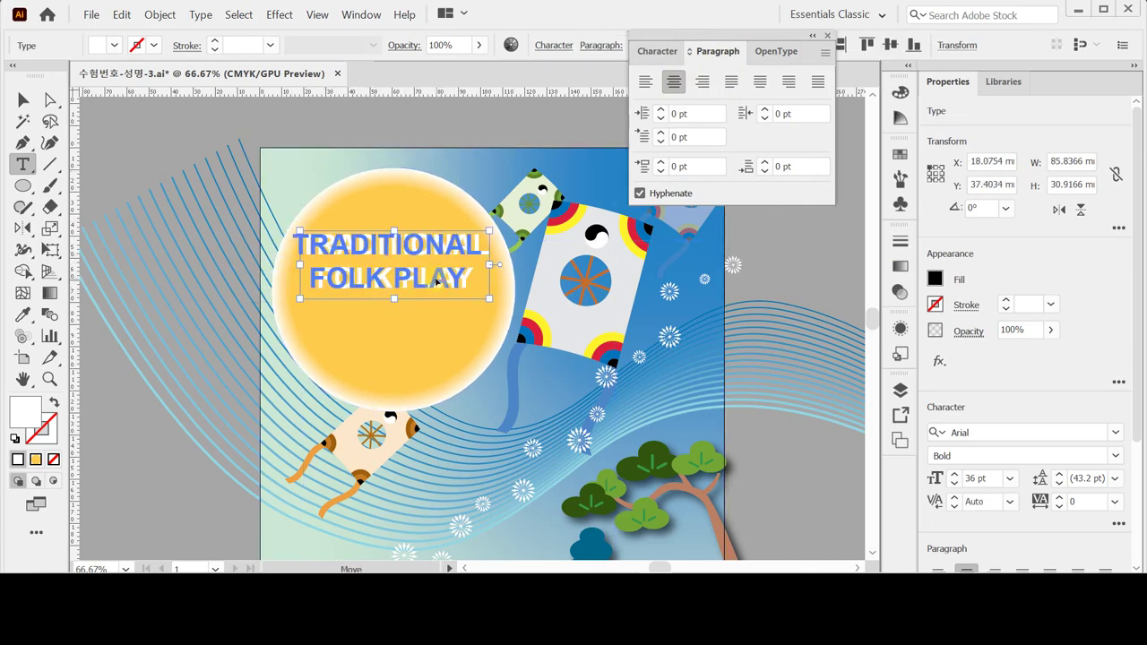
drag(439, 283, 436, 280)
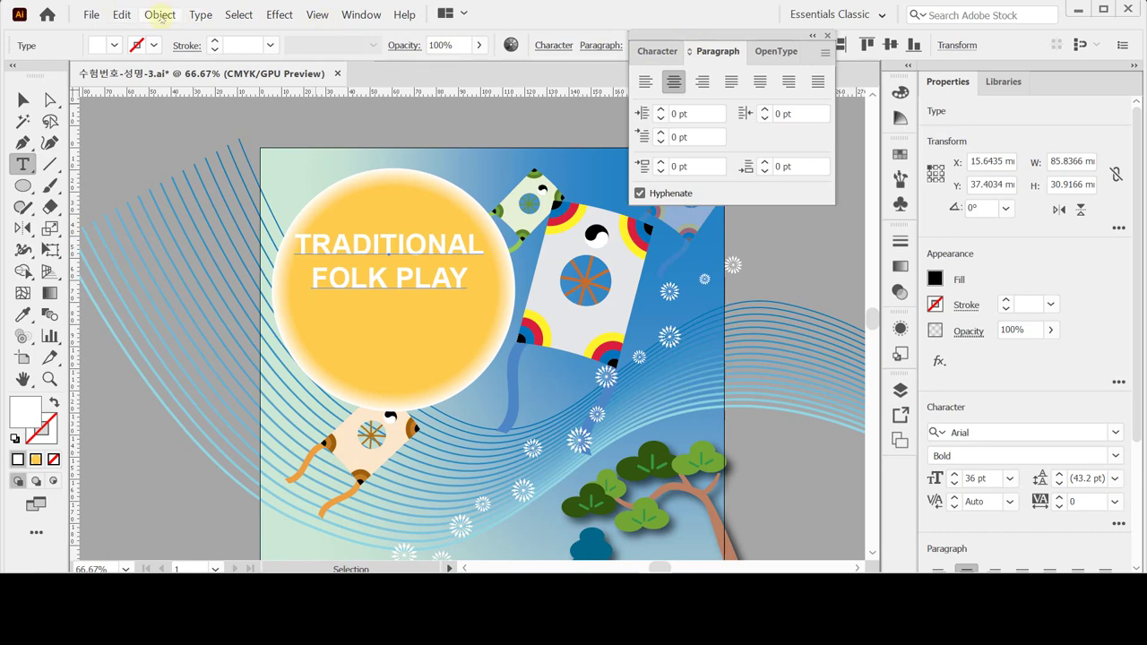
Step: Apply an envelope warp to the TRADITIONAL FOLK PLAY title using the Arc Lower style, horizontal, with a 30% bend
click(159, 15)
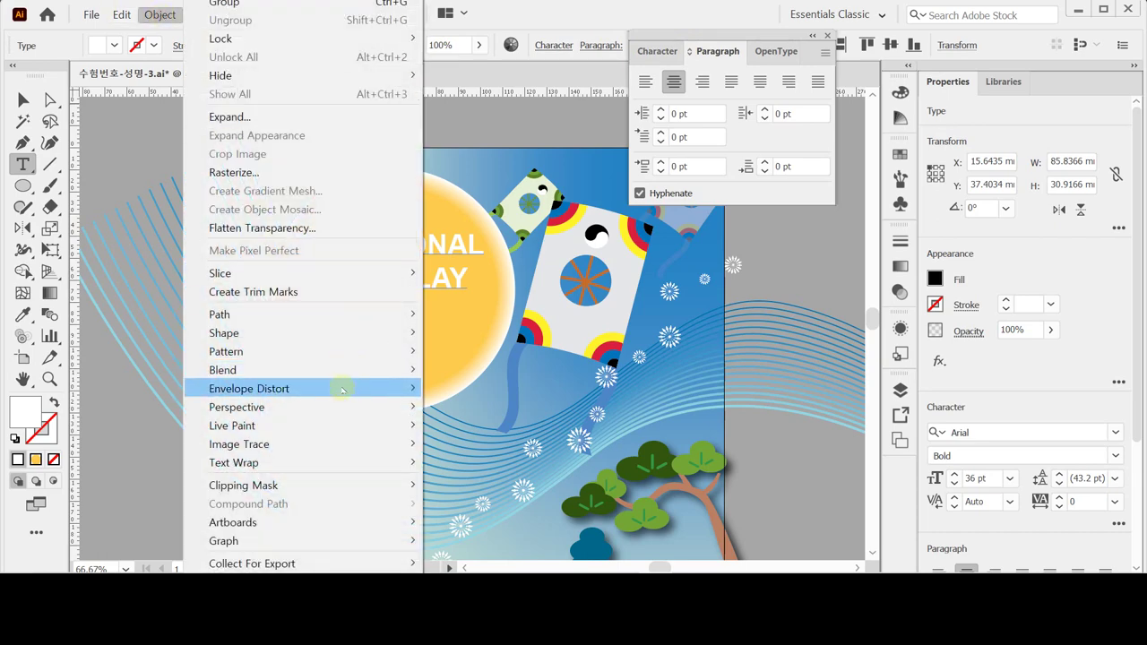
mouse_move(342, 390)
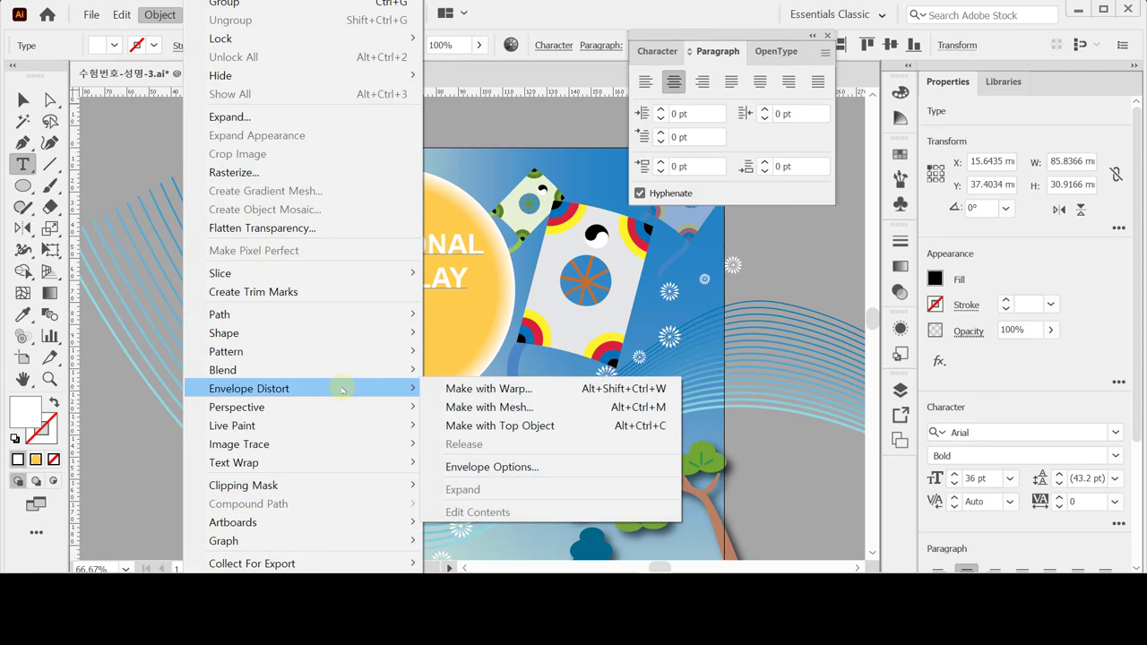
click(462, 388)
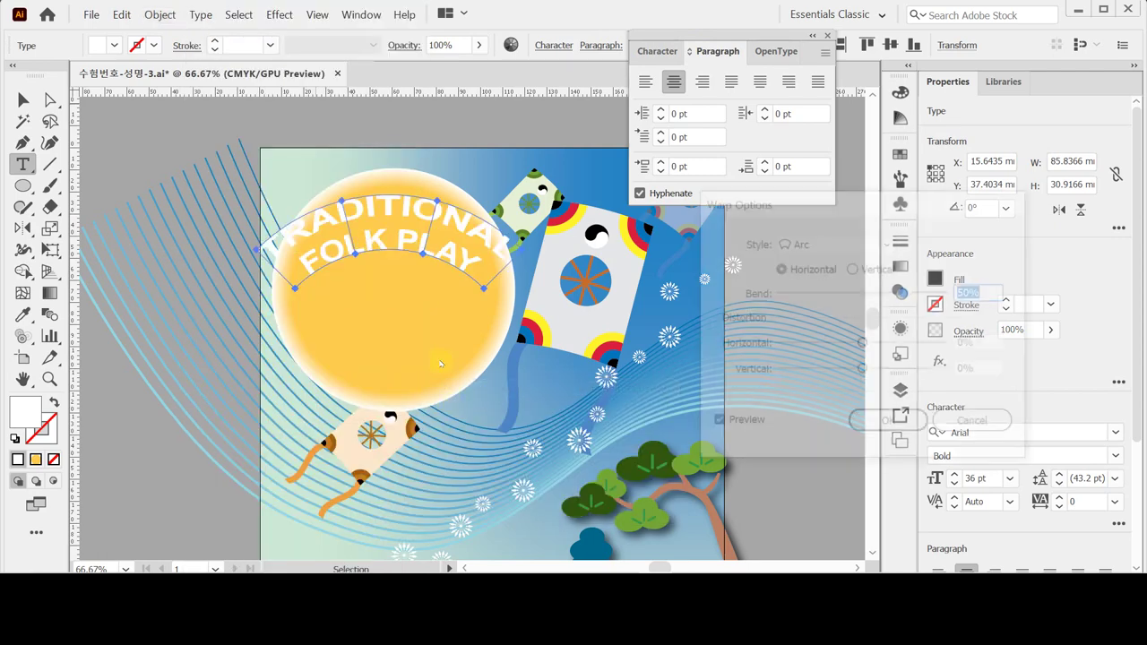
drag(745, 202, 667, 201)
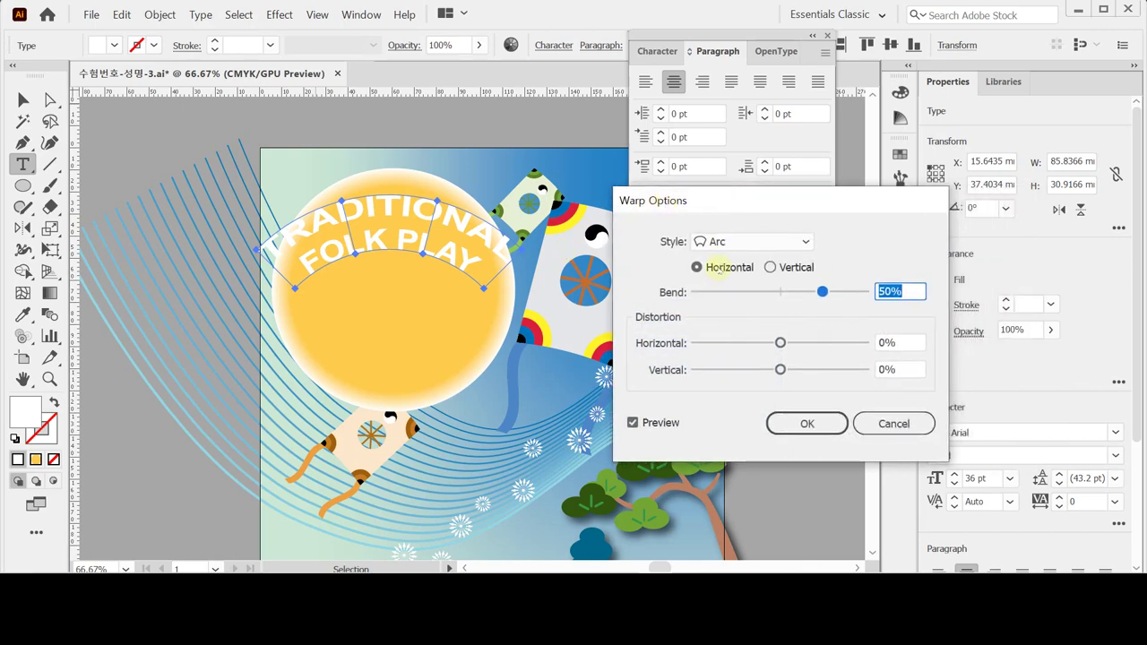
click(757, 244)
click(773, 284)
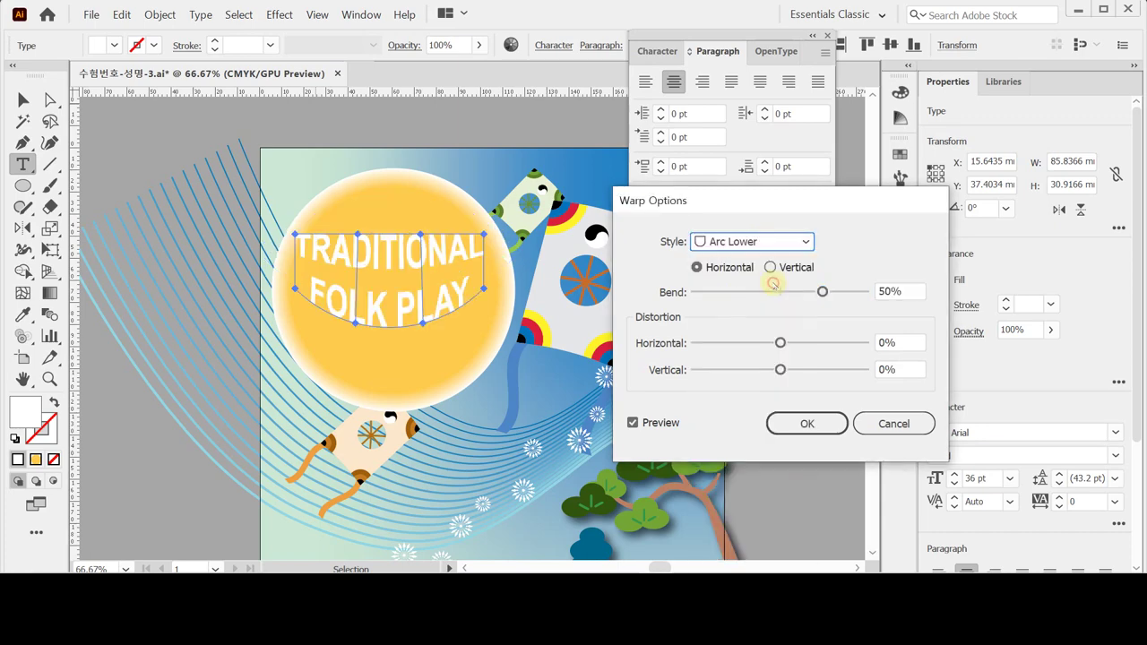
click(868, 293)
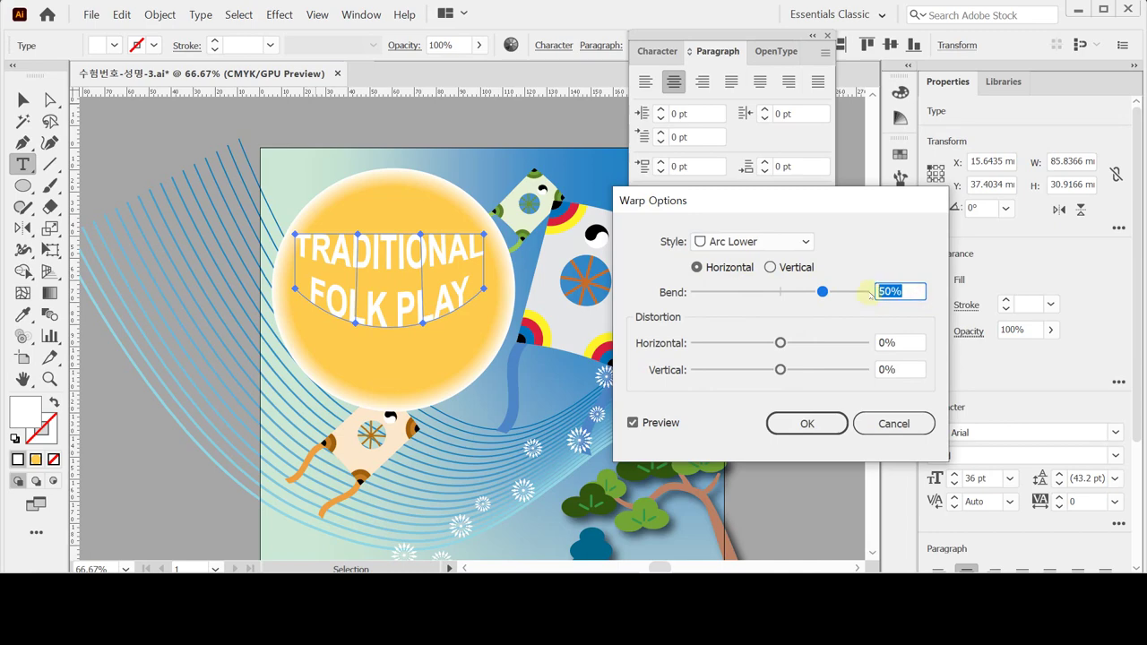
text(30)
key(Tab)
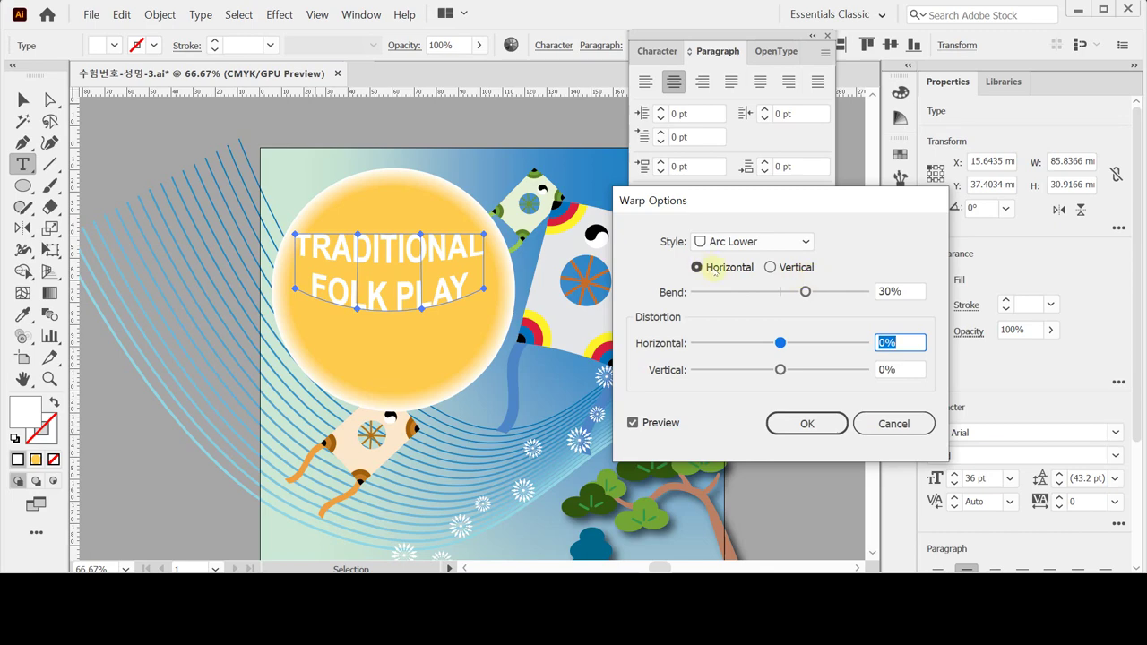
click(806, 422)
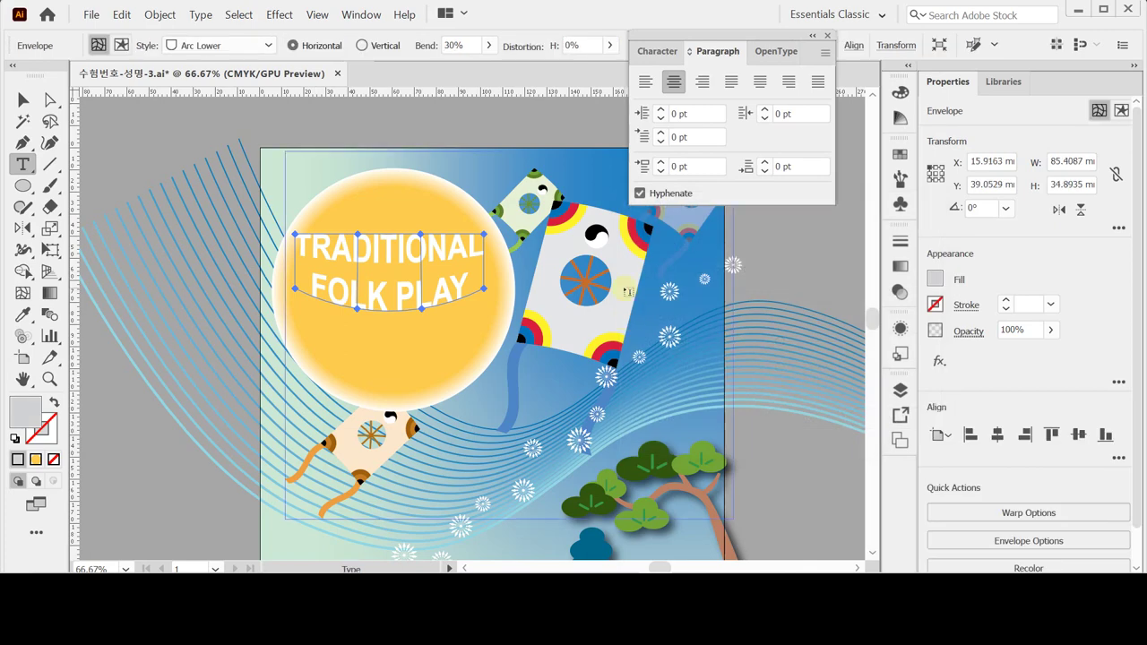
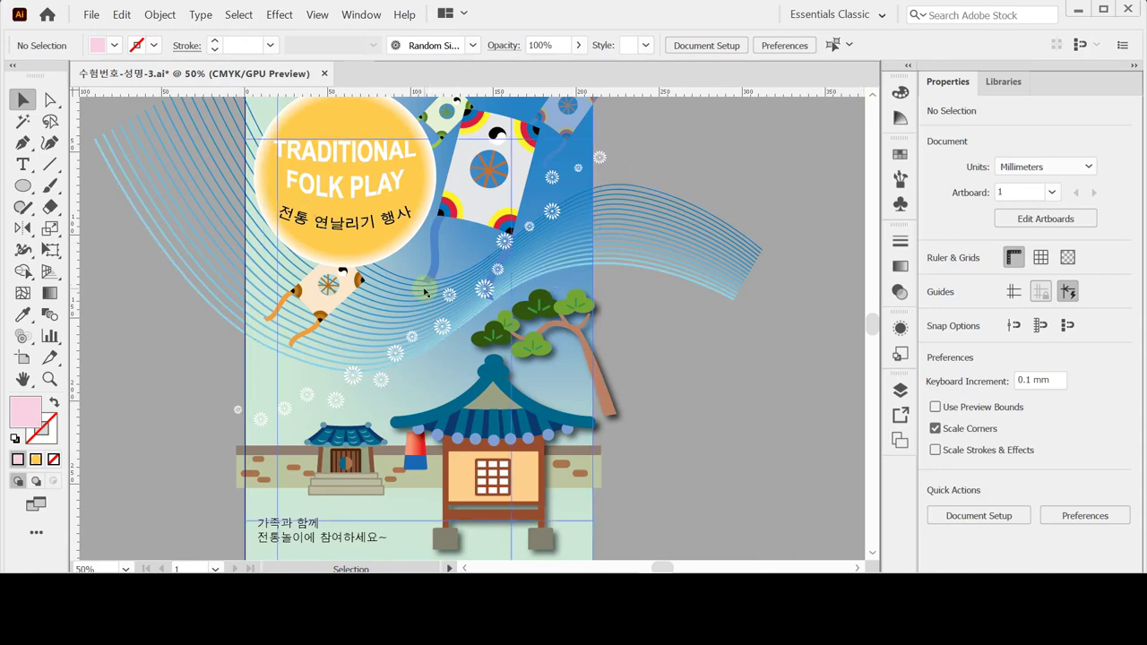
Step: Draw a 210 × 297 mm rectangle starting at the artboard's upper-left corner so that it covers the whole artboard
key(ctrl+minus)
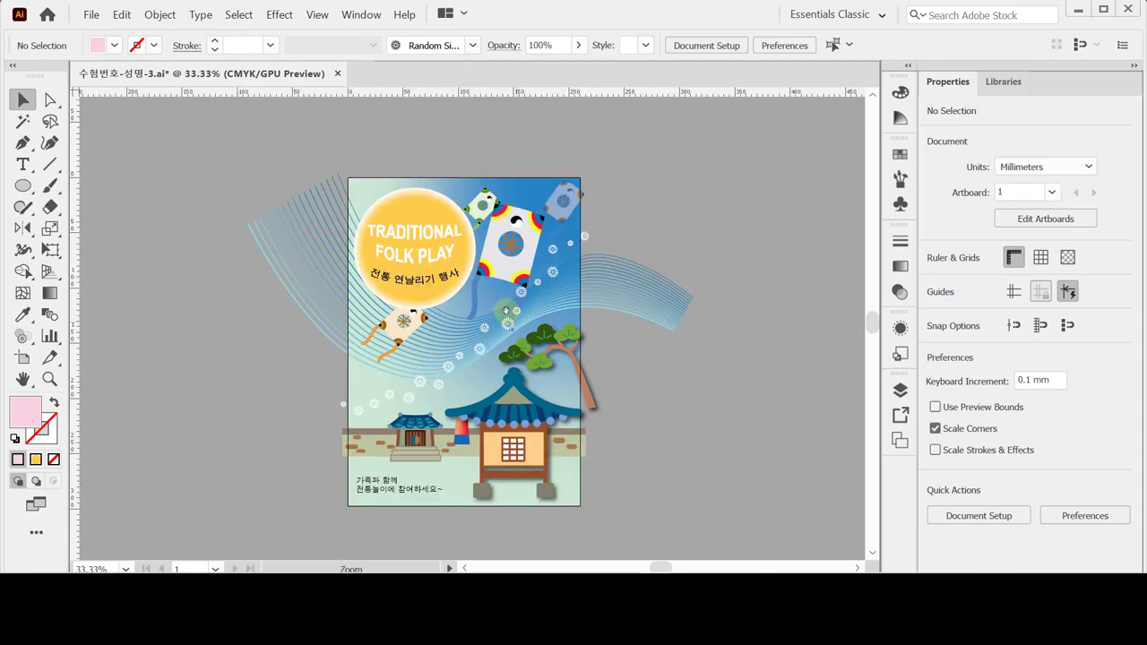
drag(330, 388, 303, 393)
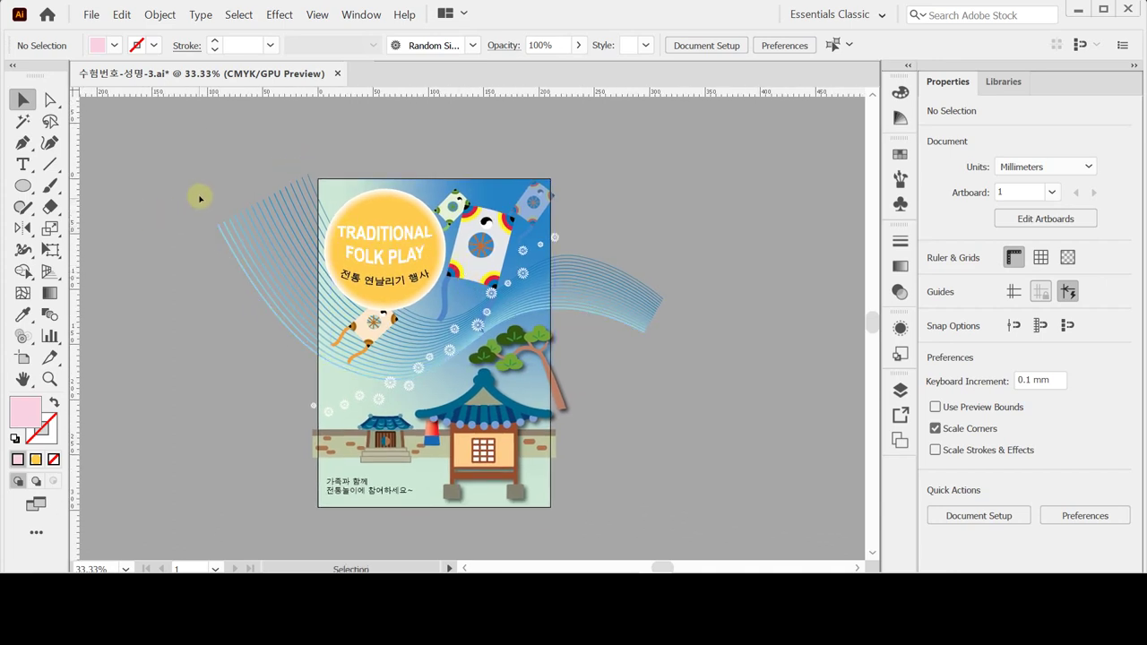
click(22, 185)
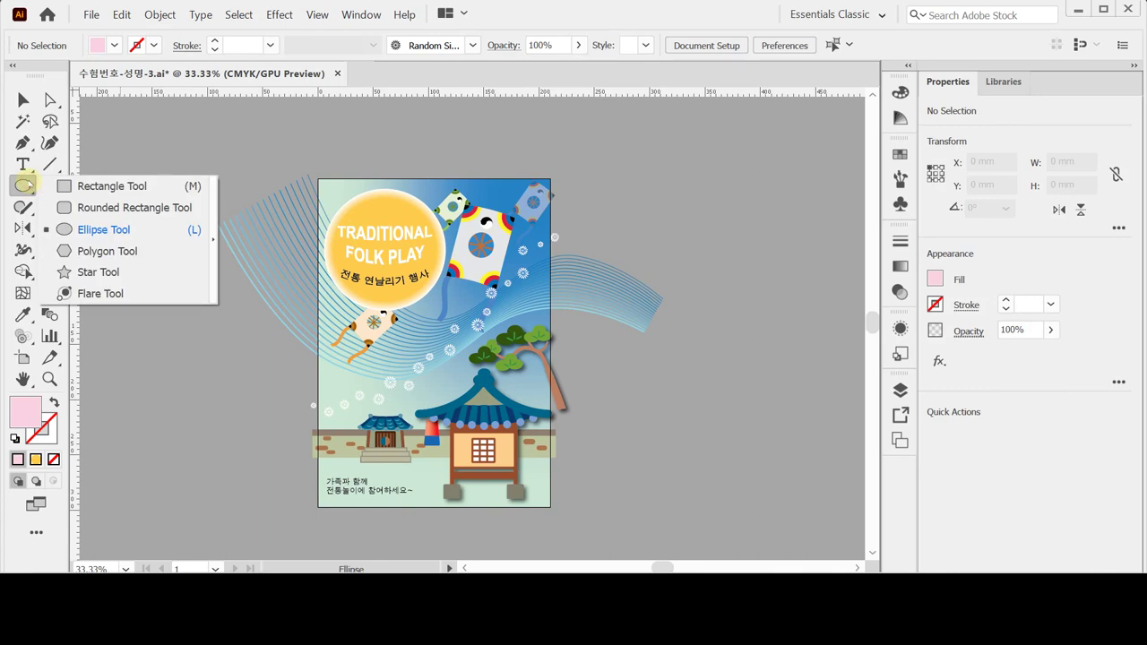
click(77, 185)
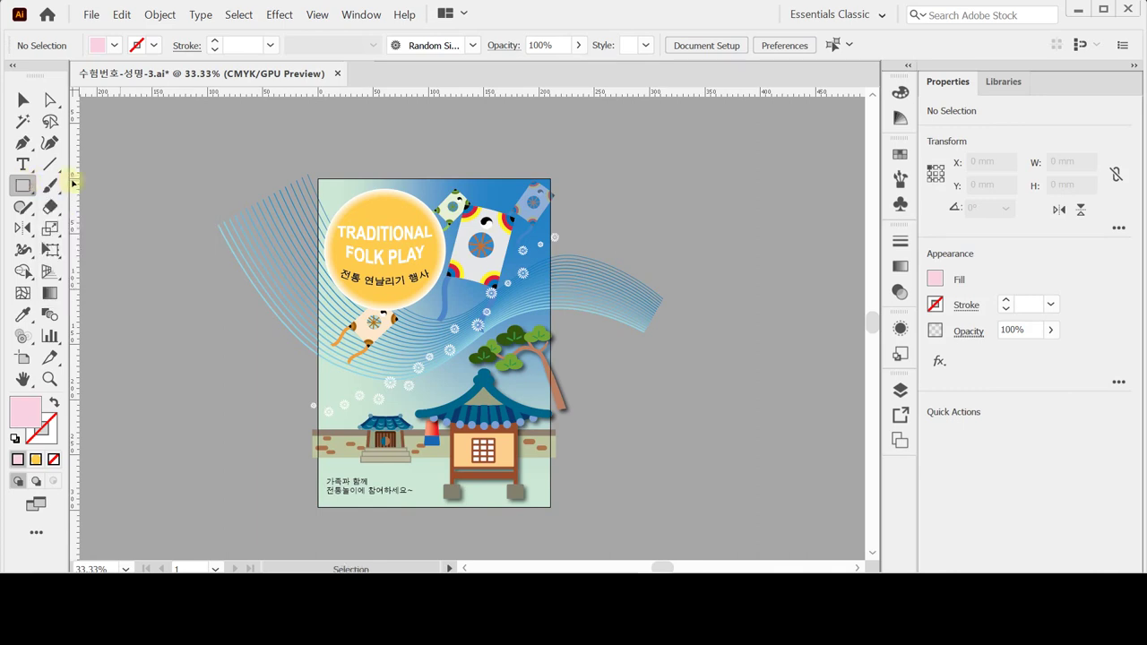
click(317, 177)
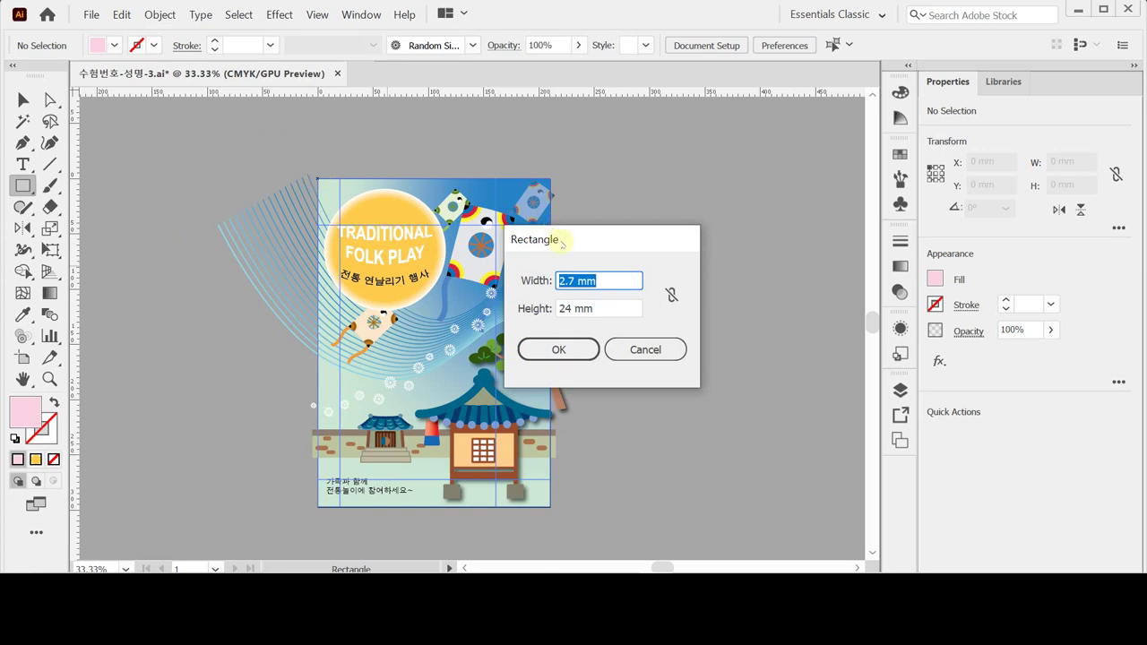
text(210)
key(Tab)
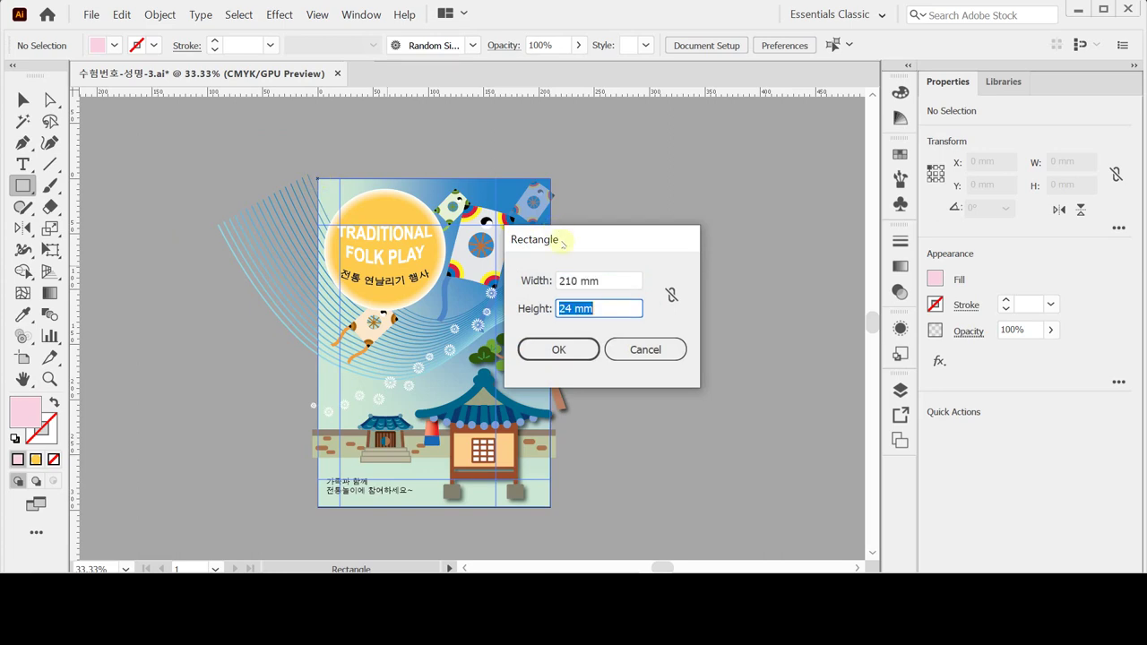
text(27)
key(BackSpace)
text(97)
key(Tab)
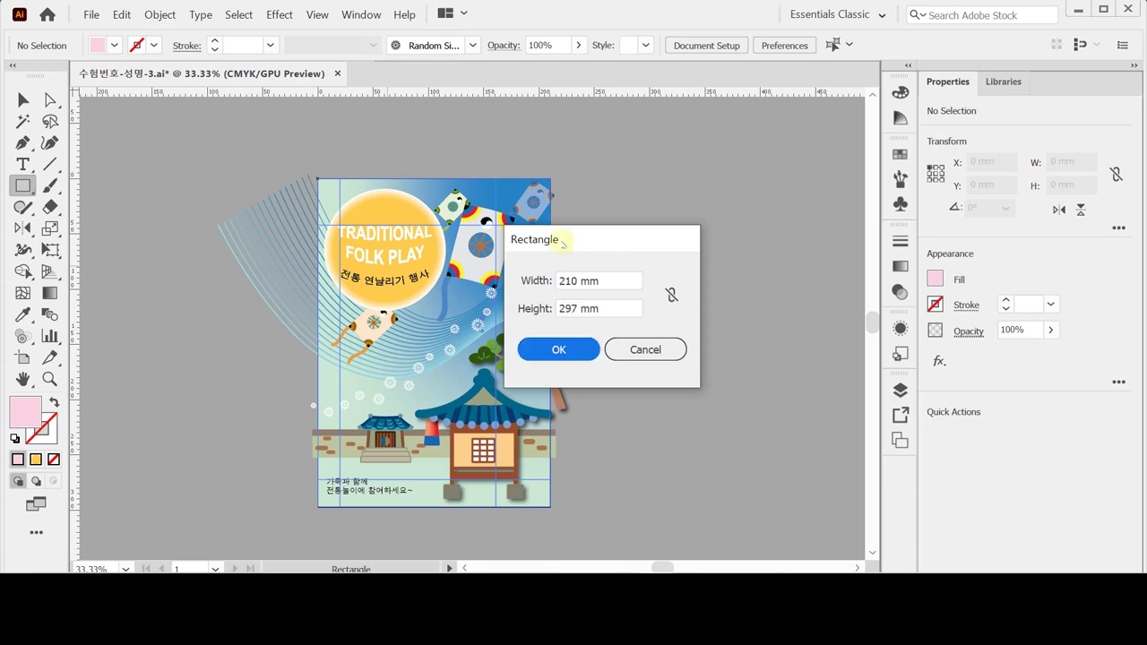
key(Return)
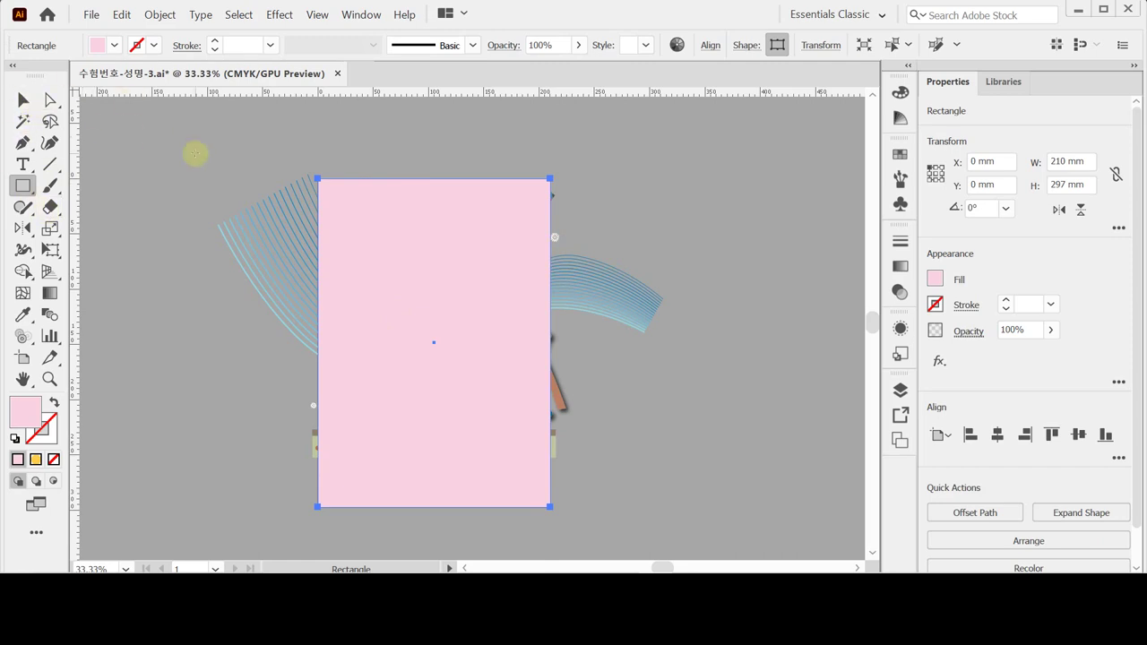
Step: Select all artwork and make a clipping mask from the artboard-sized rectangle, then clear the selection
key(ctrl)
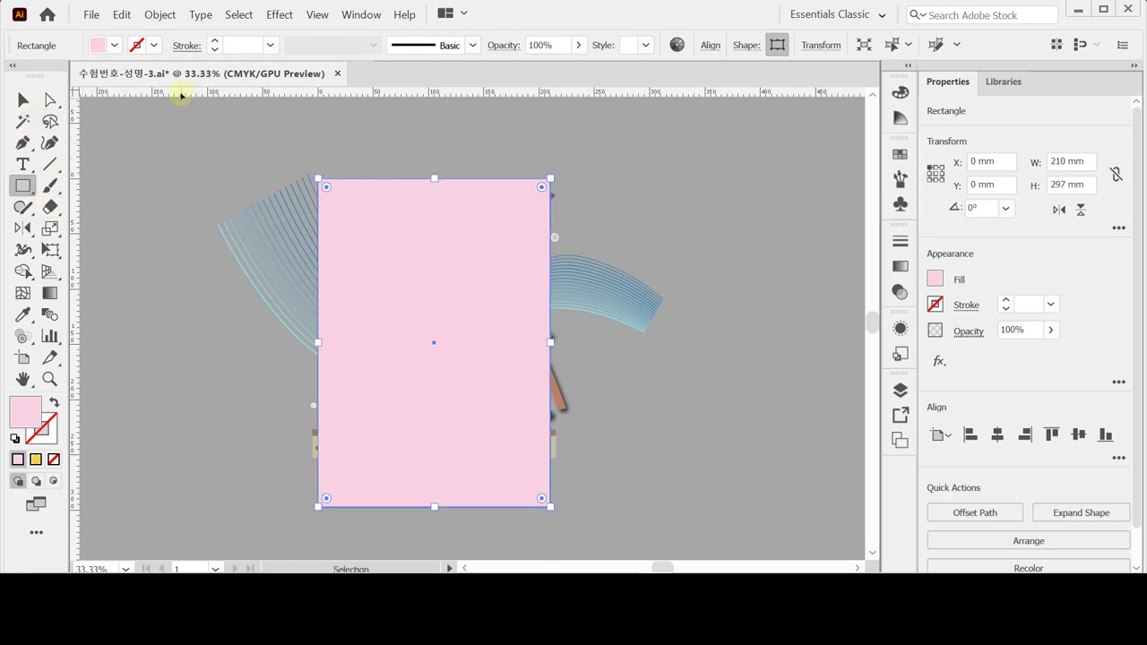
key(ctrl+a)
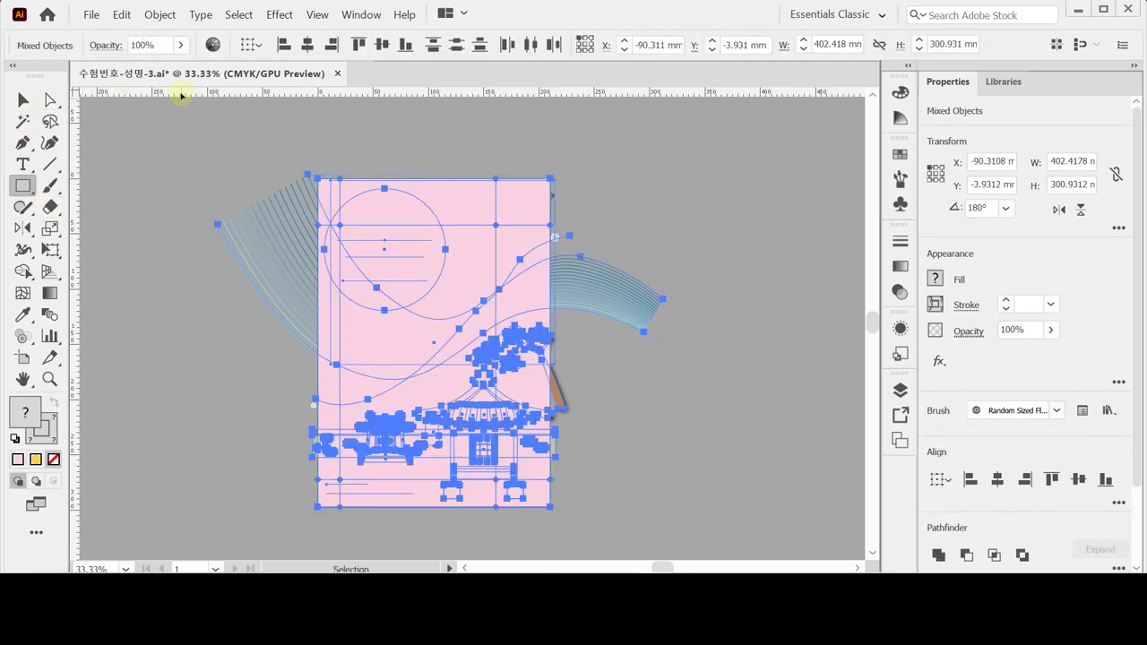
click(157, 15)
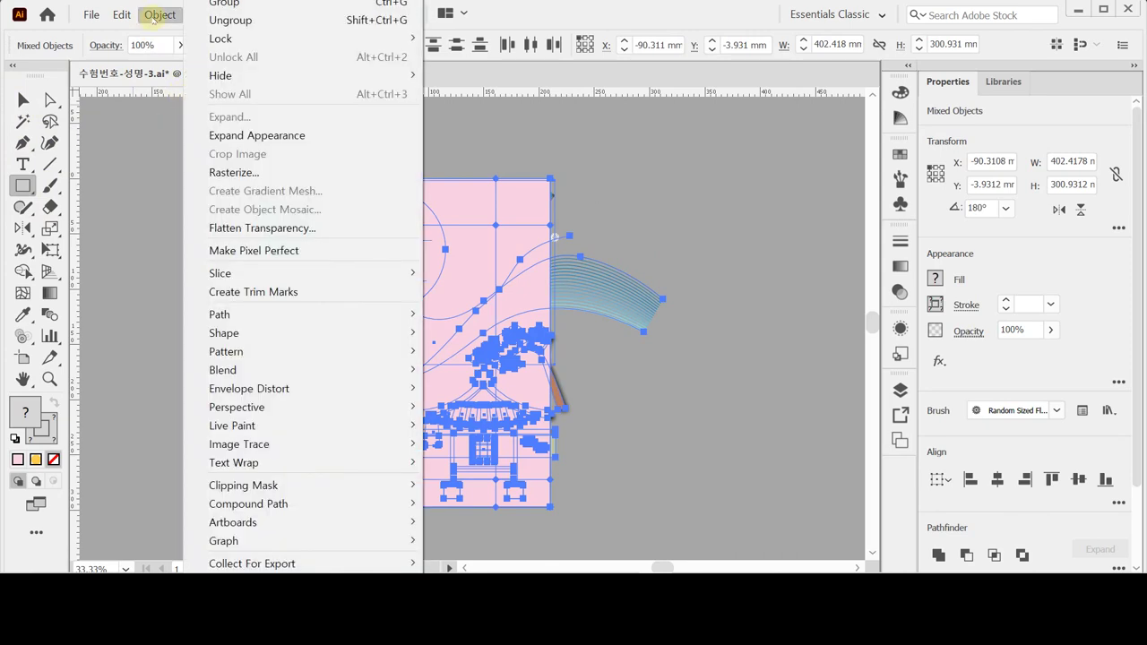
mouse_move(213, 40)
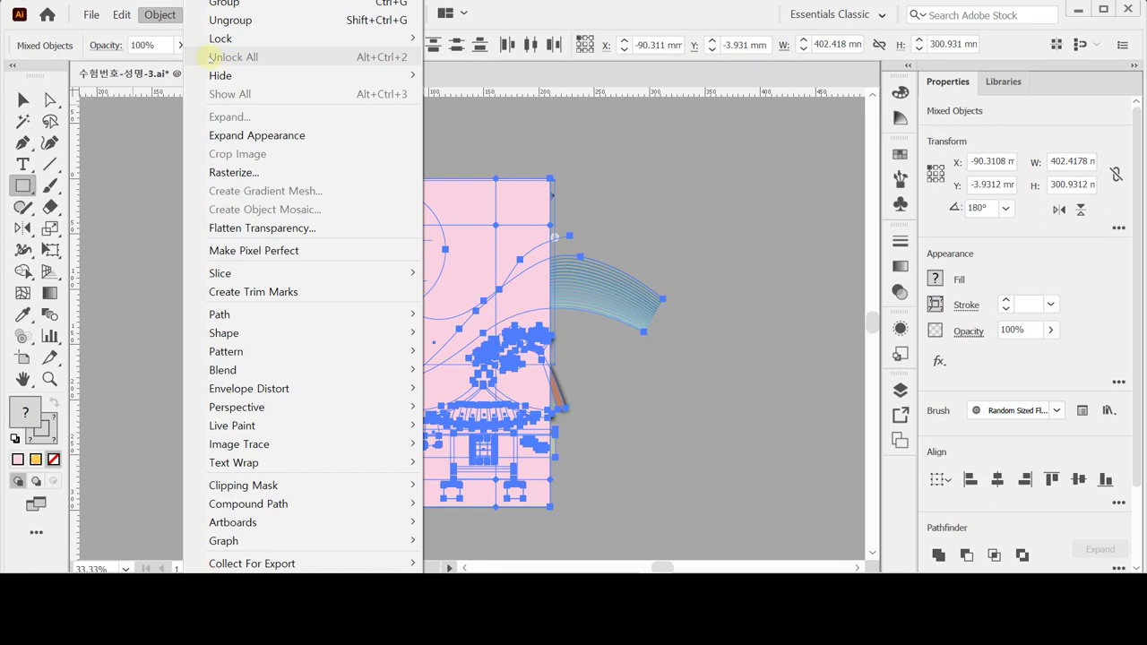
click(160, 15)
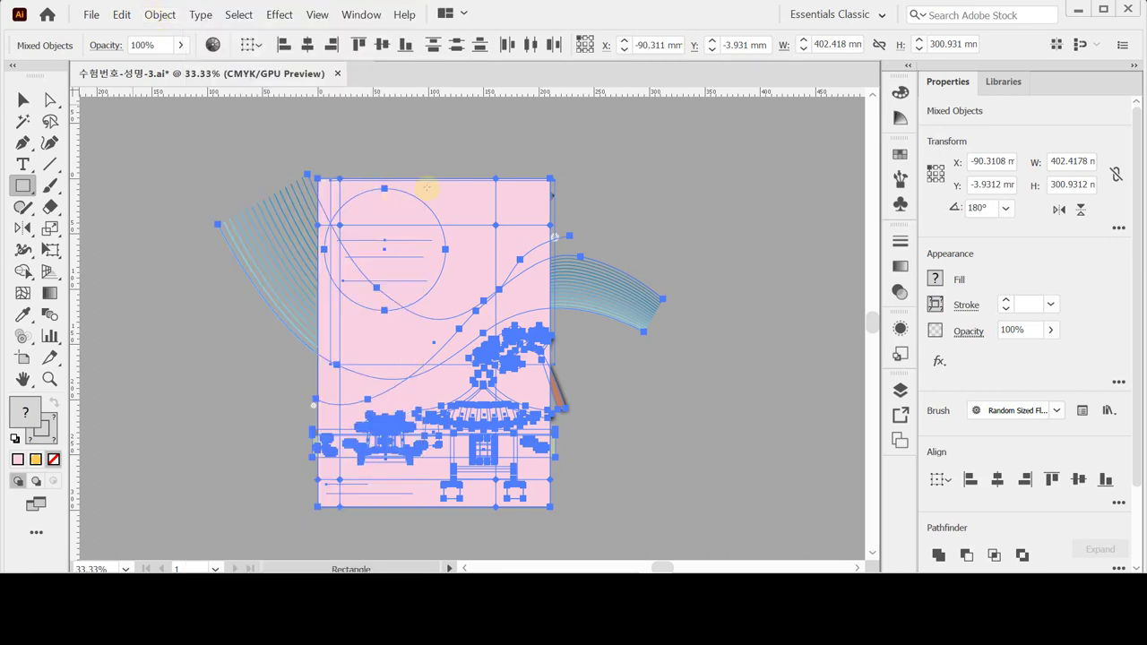
right_click(428, 188)
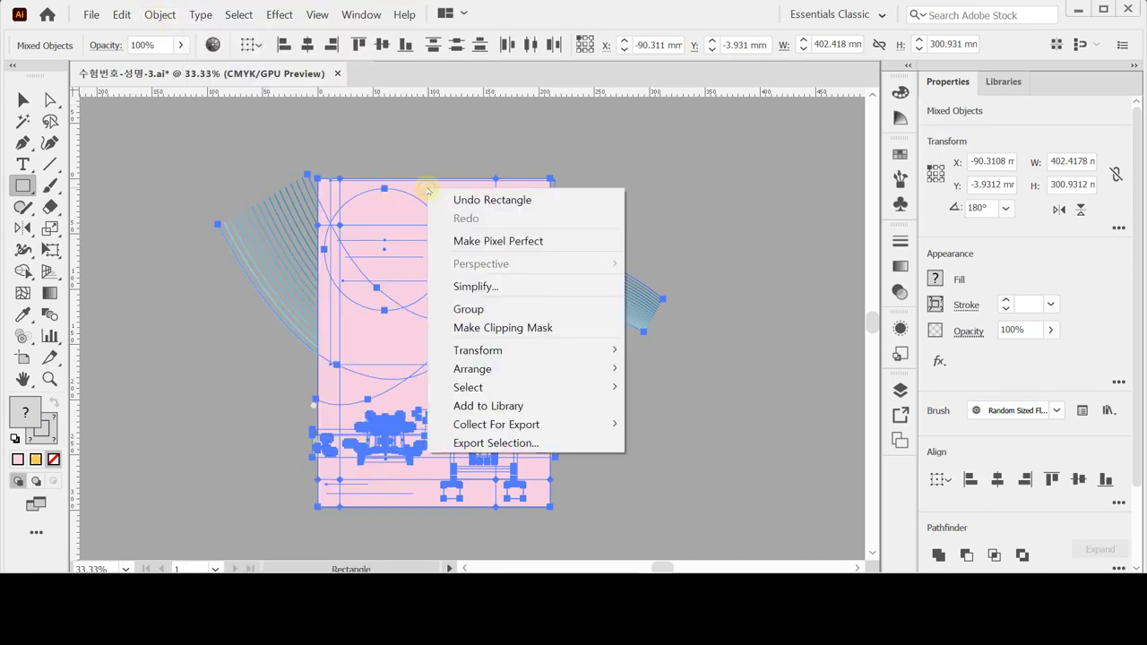
click(567, 327)
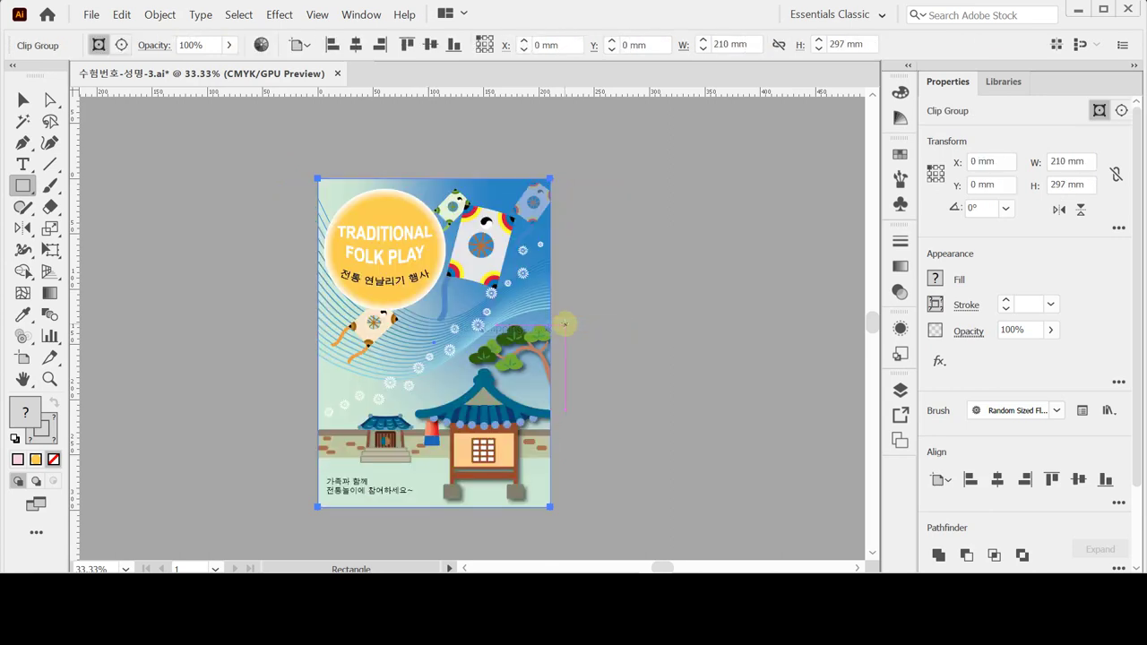
click(674, 336)
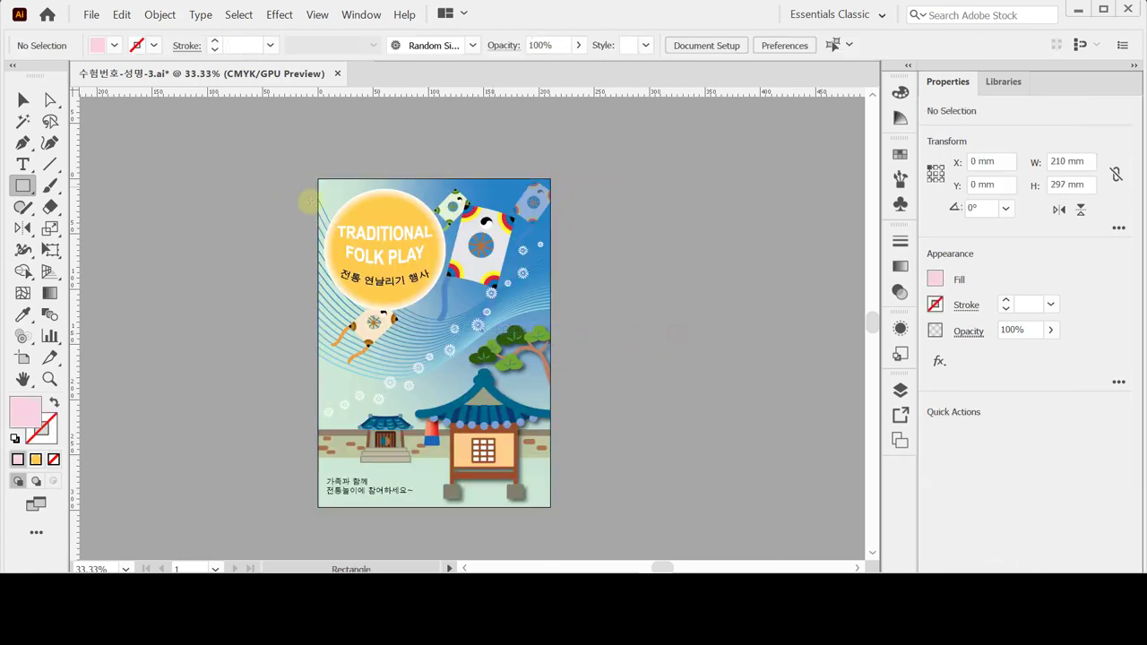
Step: Save the document over the existing 수험번호-성명-3.ai in the GTQ folder, using the Illustrator 2020 version with PDF compatibility and compression
double_click(22, 379)
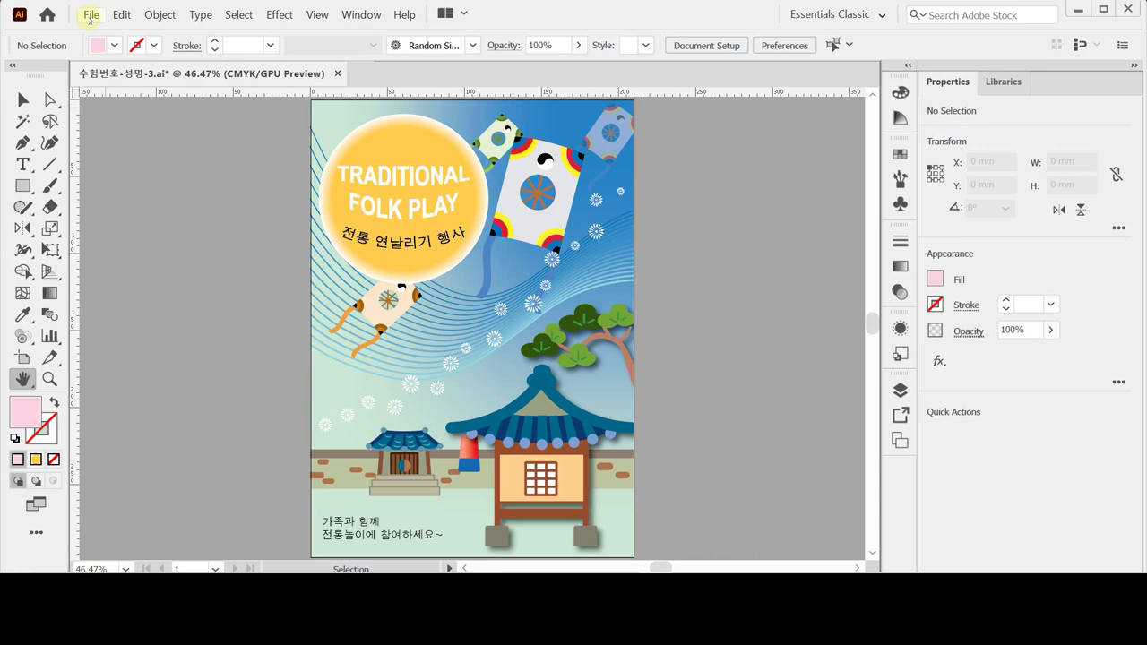
click(91, 14)
click(134, 167)
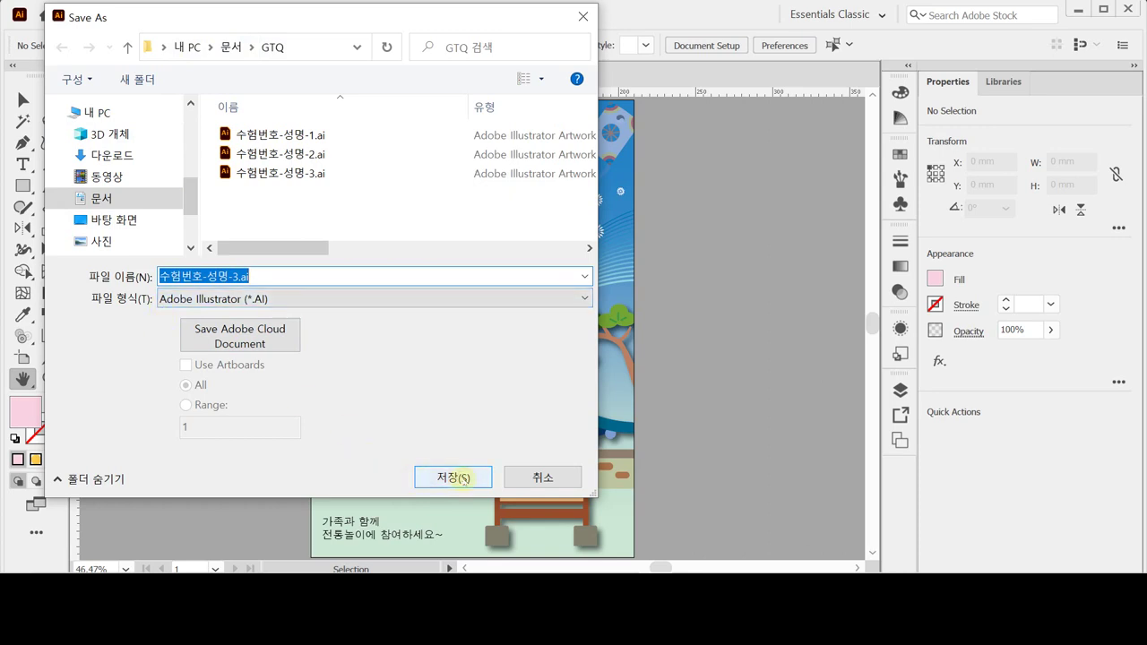
click(453, 477)
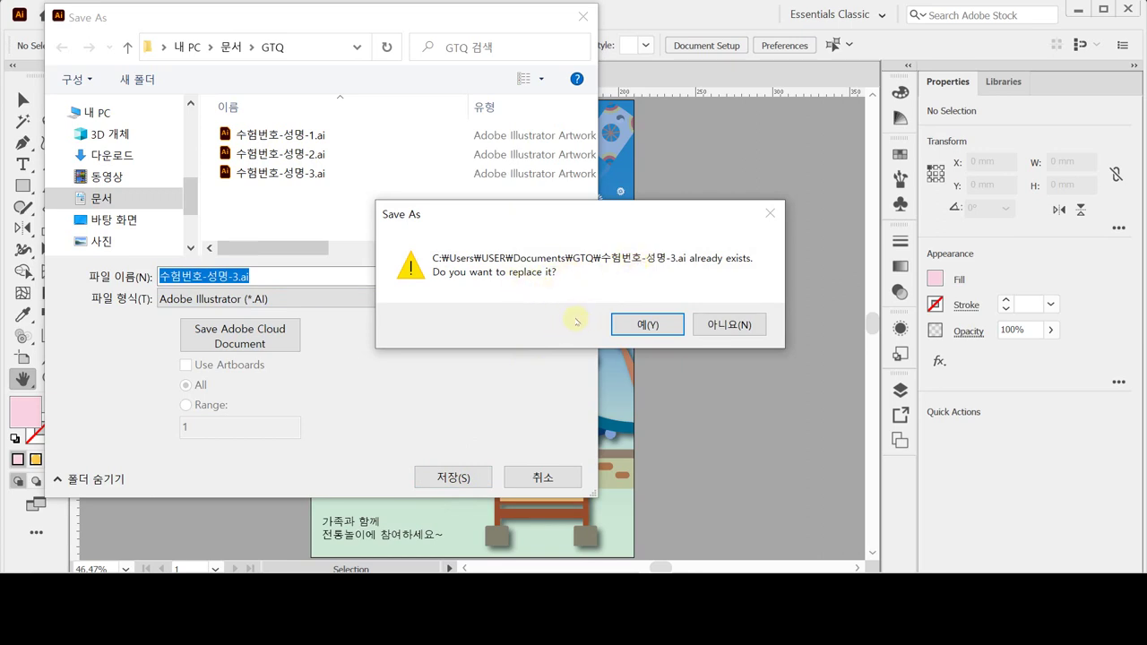
click(647, 324)
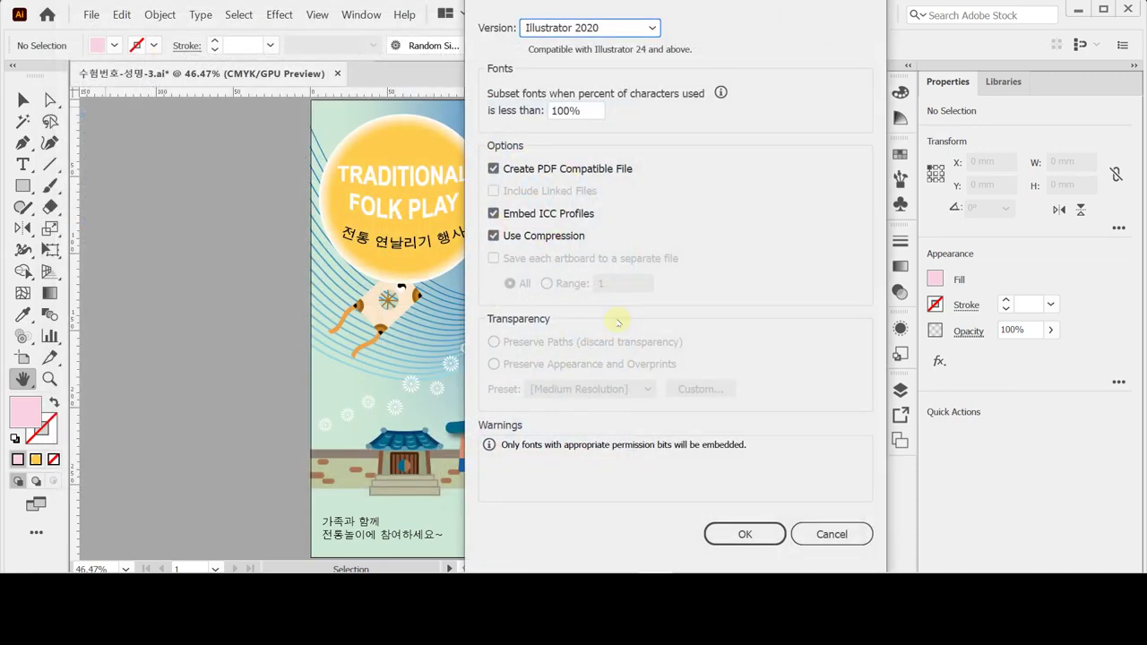
click(745, 534)
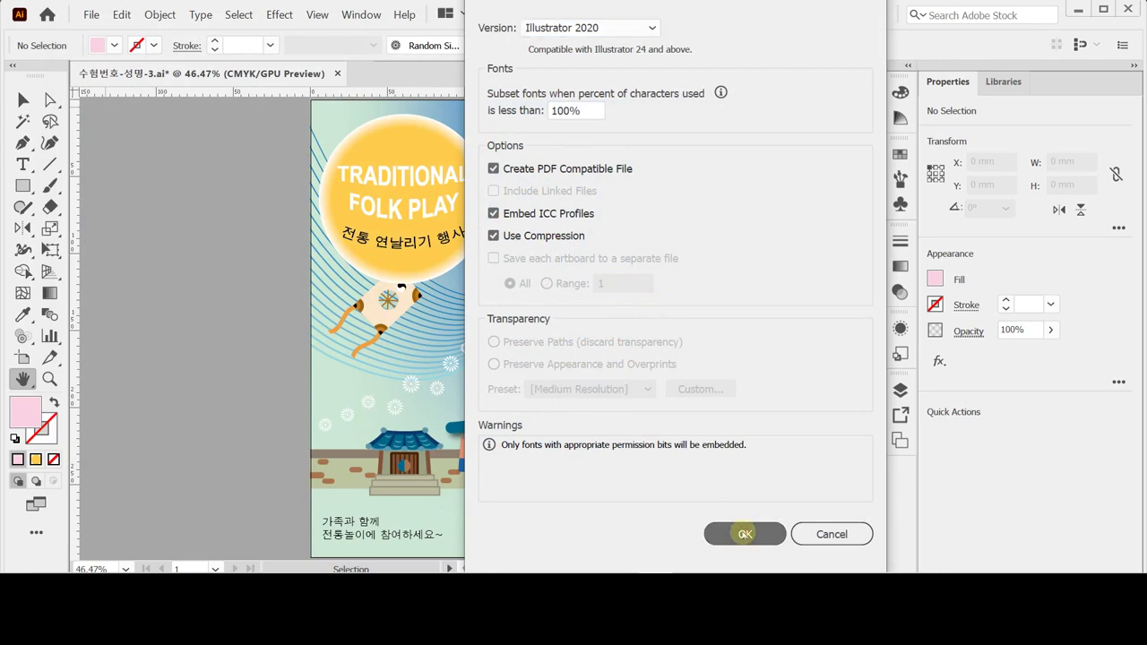